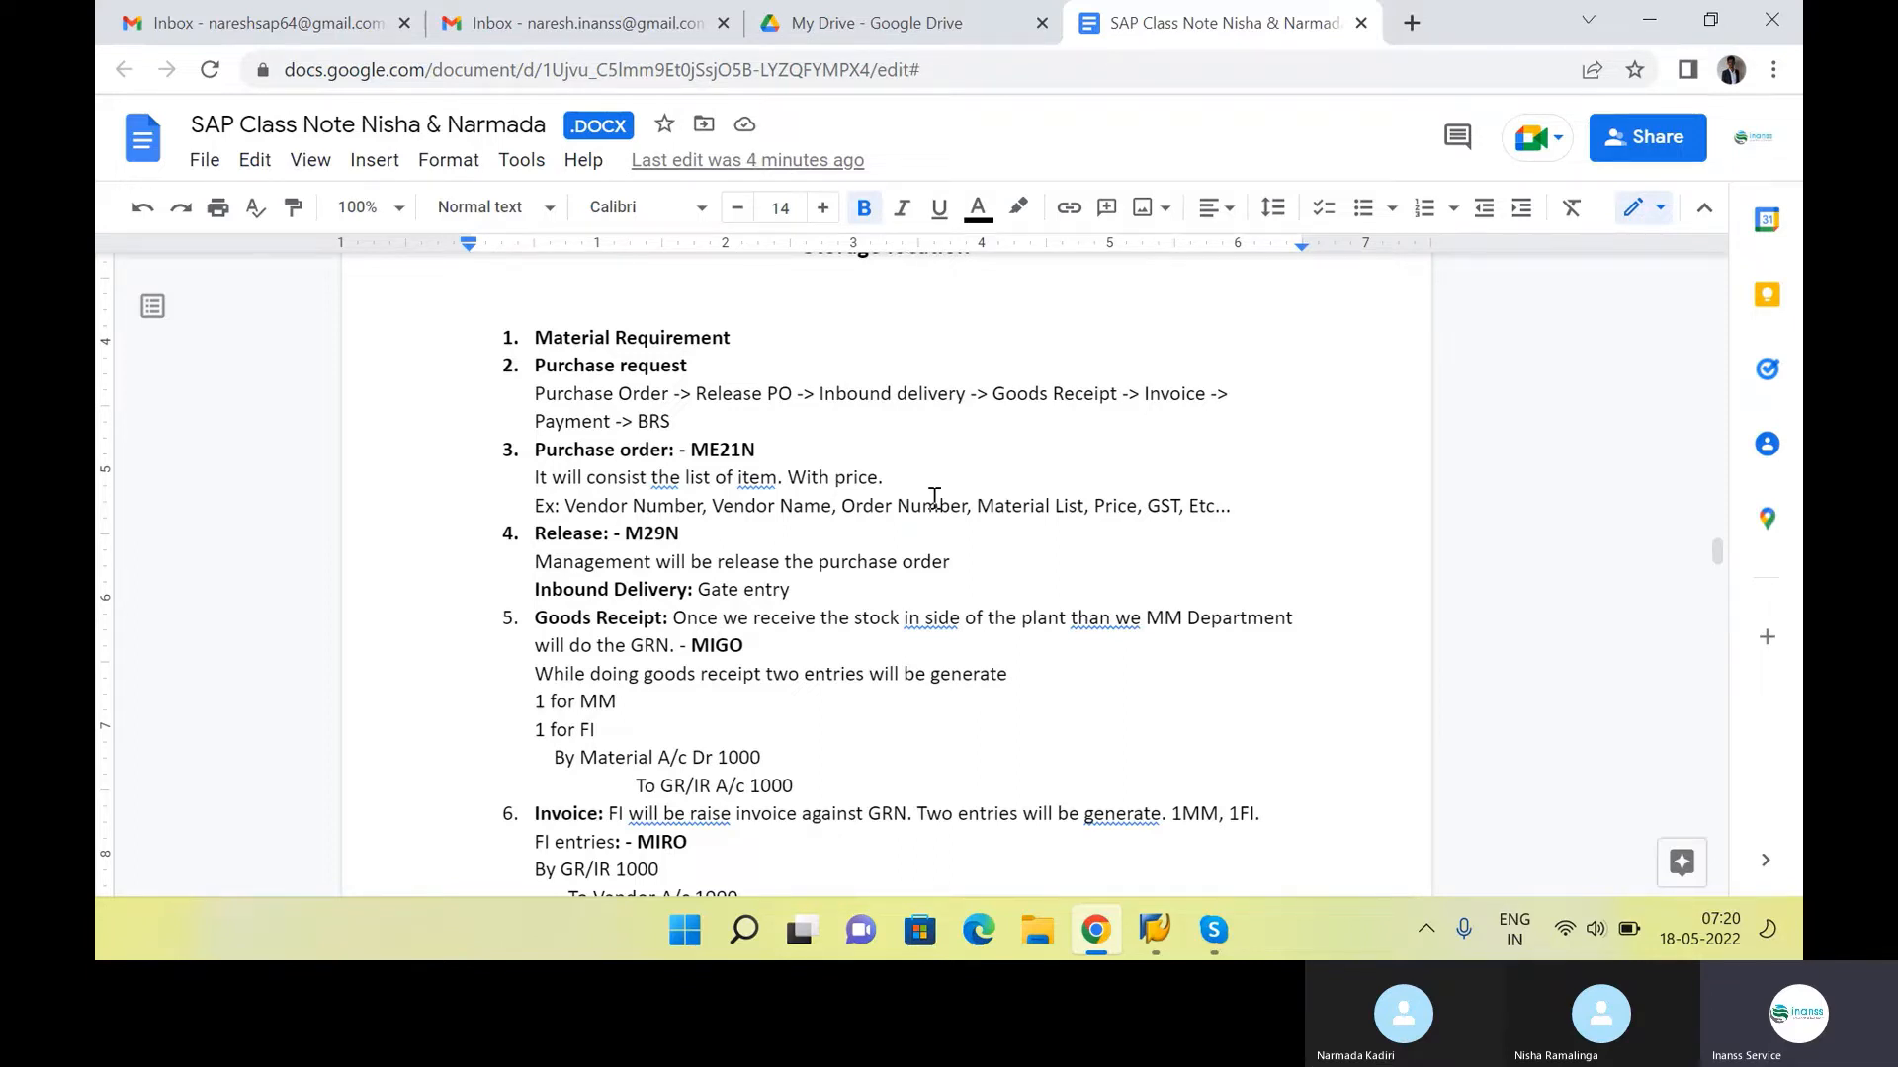
# Append the transaction code "- ME51N" to the Purchase request item in the numbered procurement list
pyautogui.moveTo(707, 428); pyautogui.dragTo(545, 403)
pyautogui.click(750, 337)
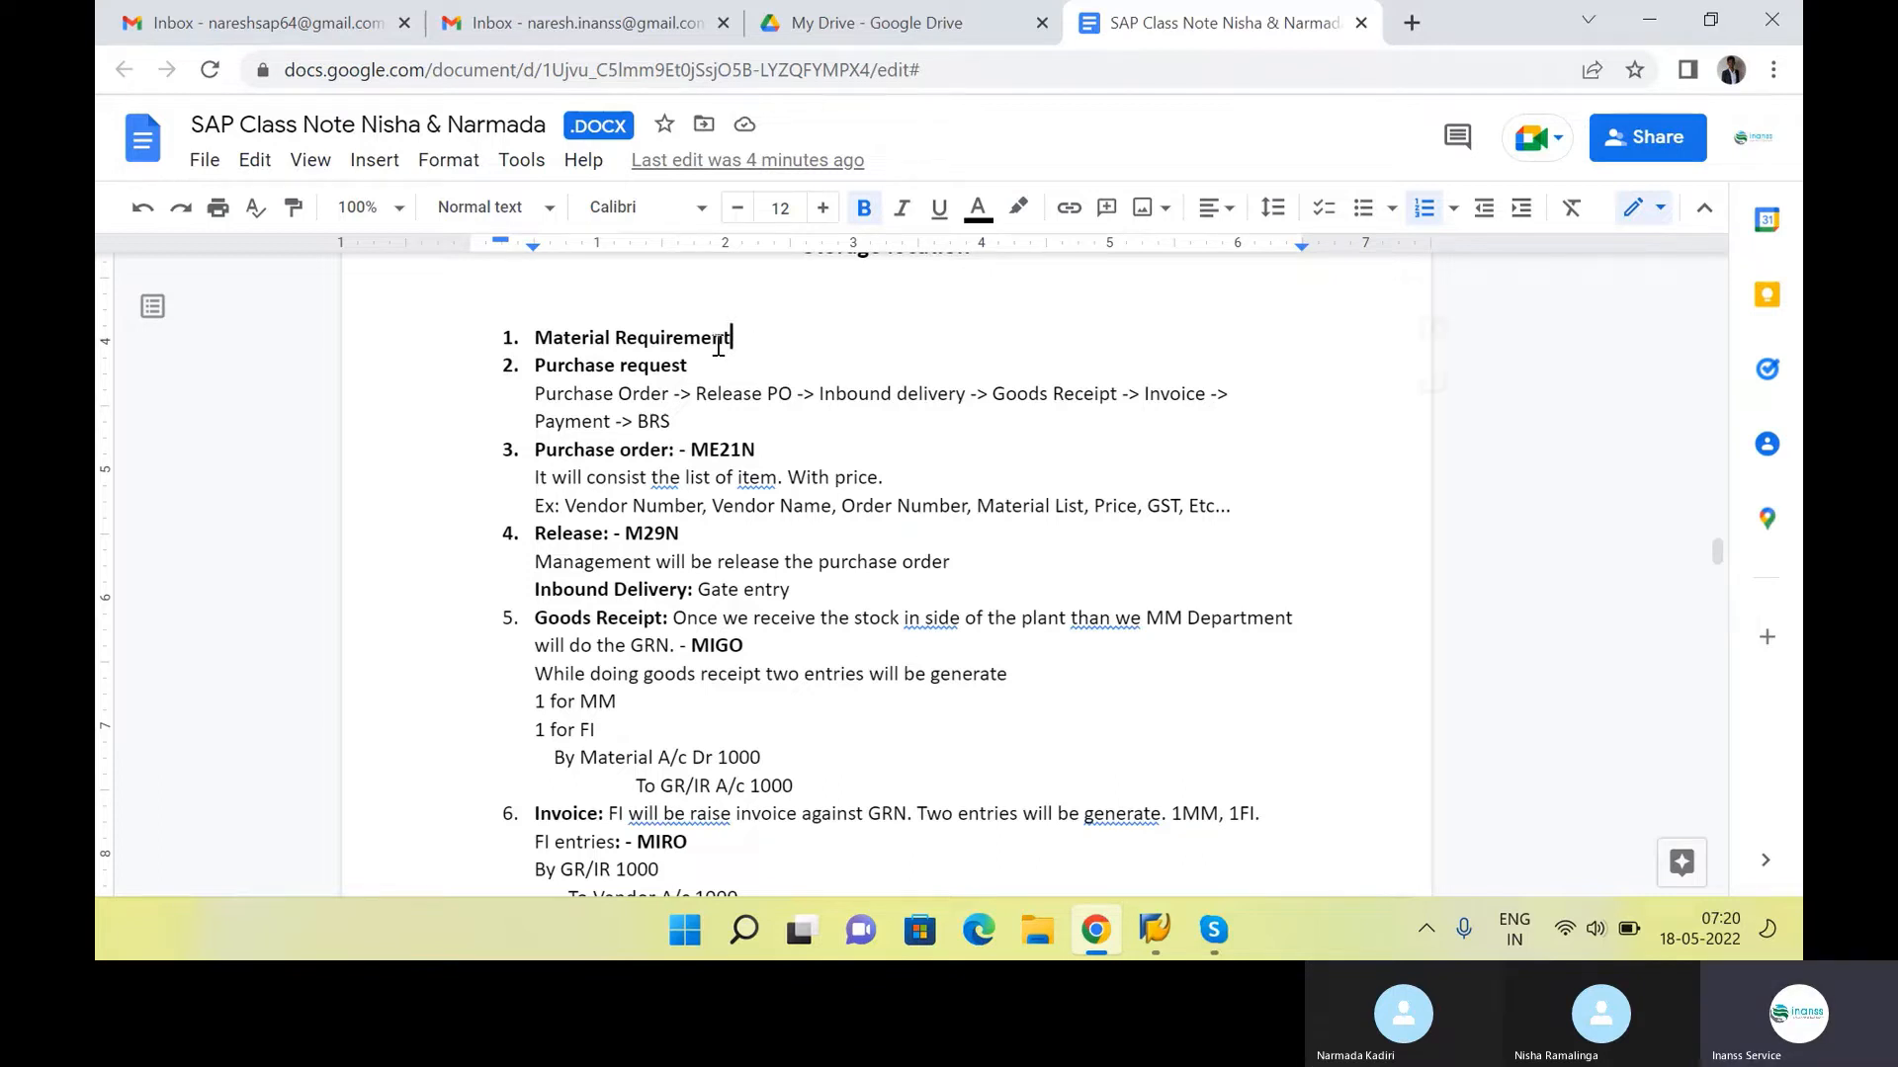
pyautogui.moveTo(732, 341); pyautogui.dragTo(601, 397)
pyautogui.click(692, 365)
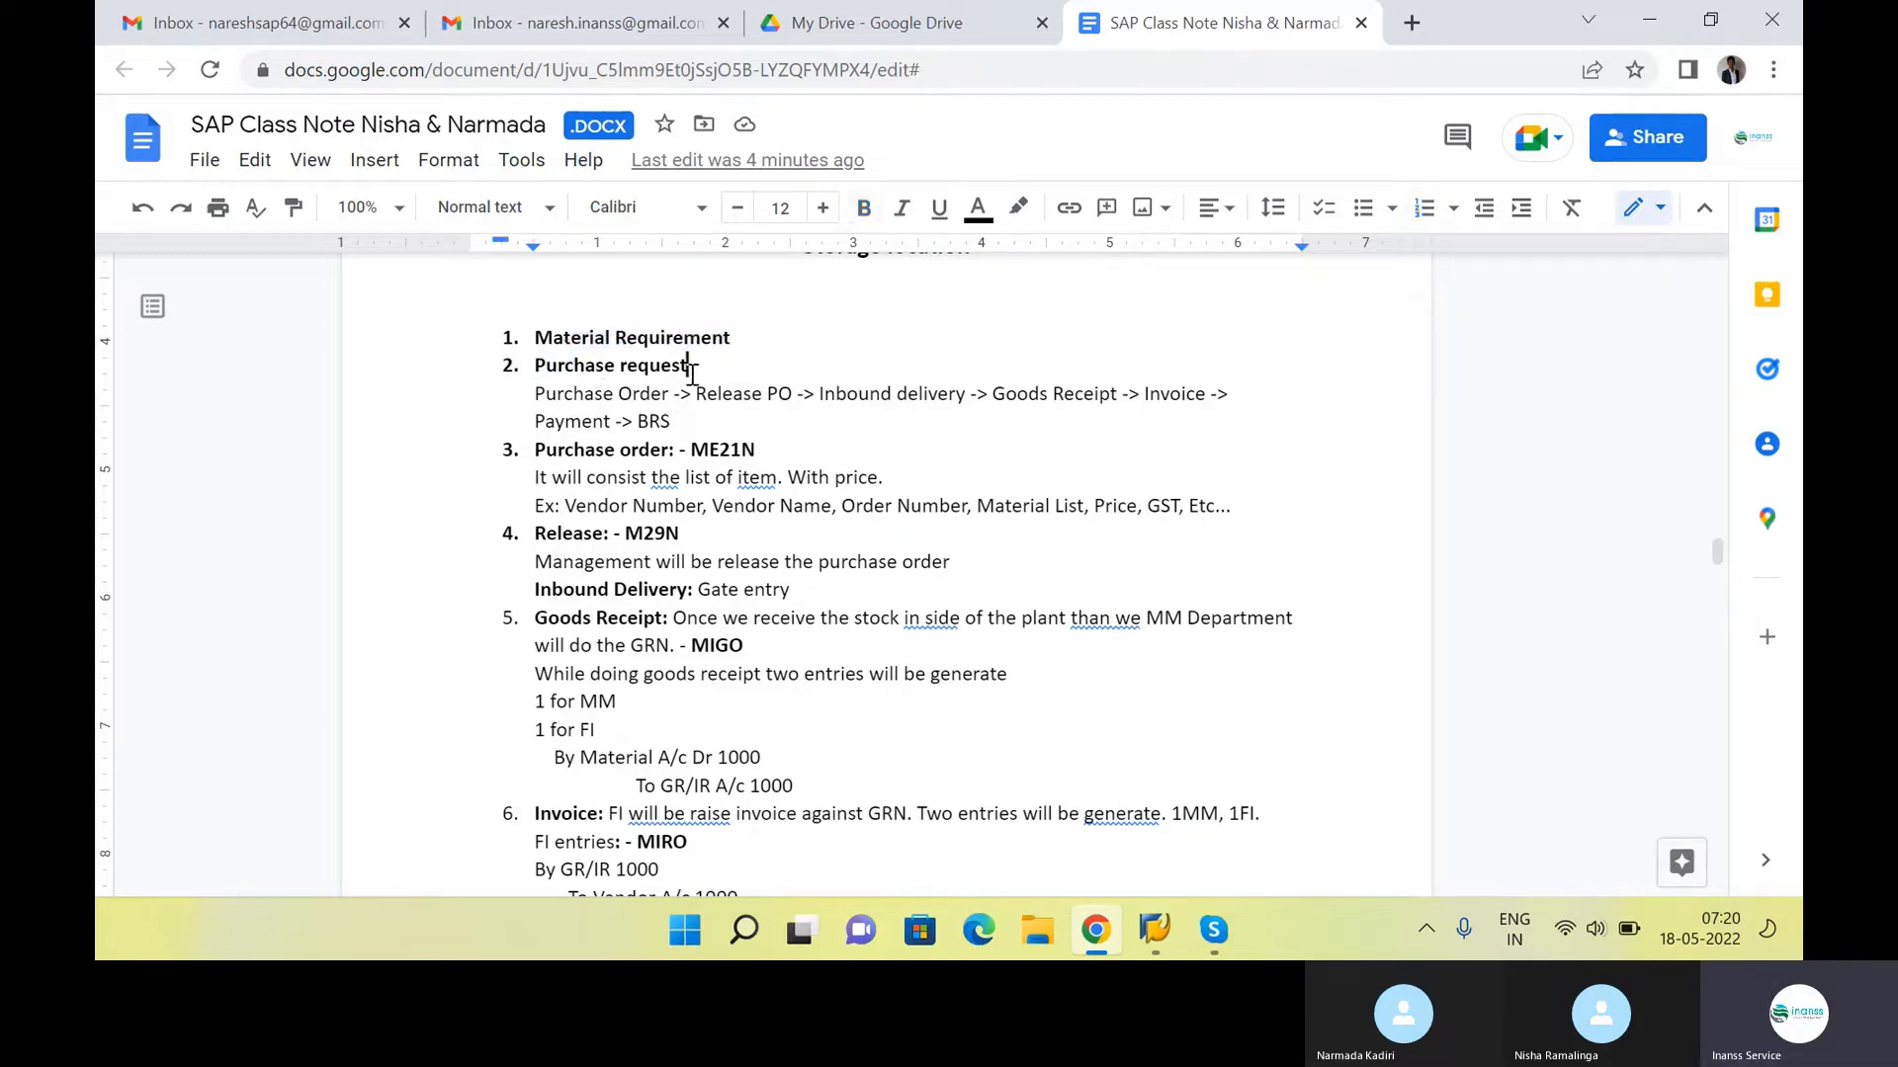
pyautogui.write('- ')
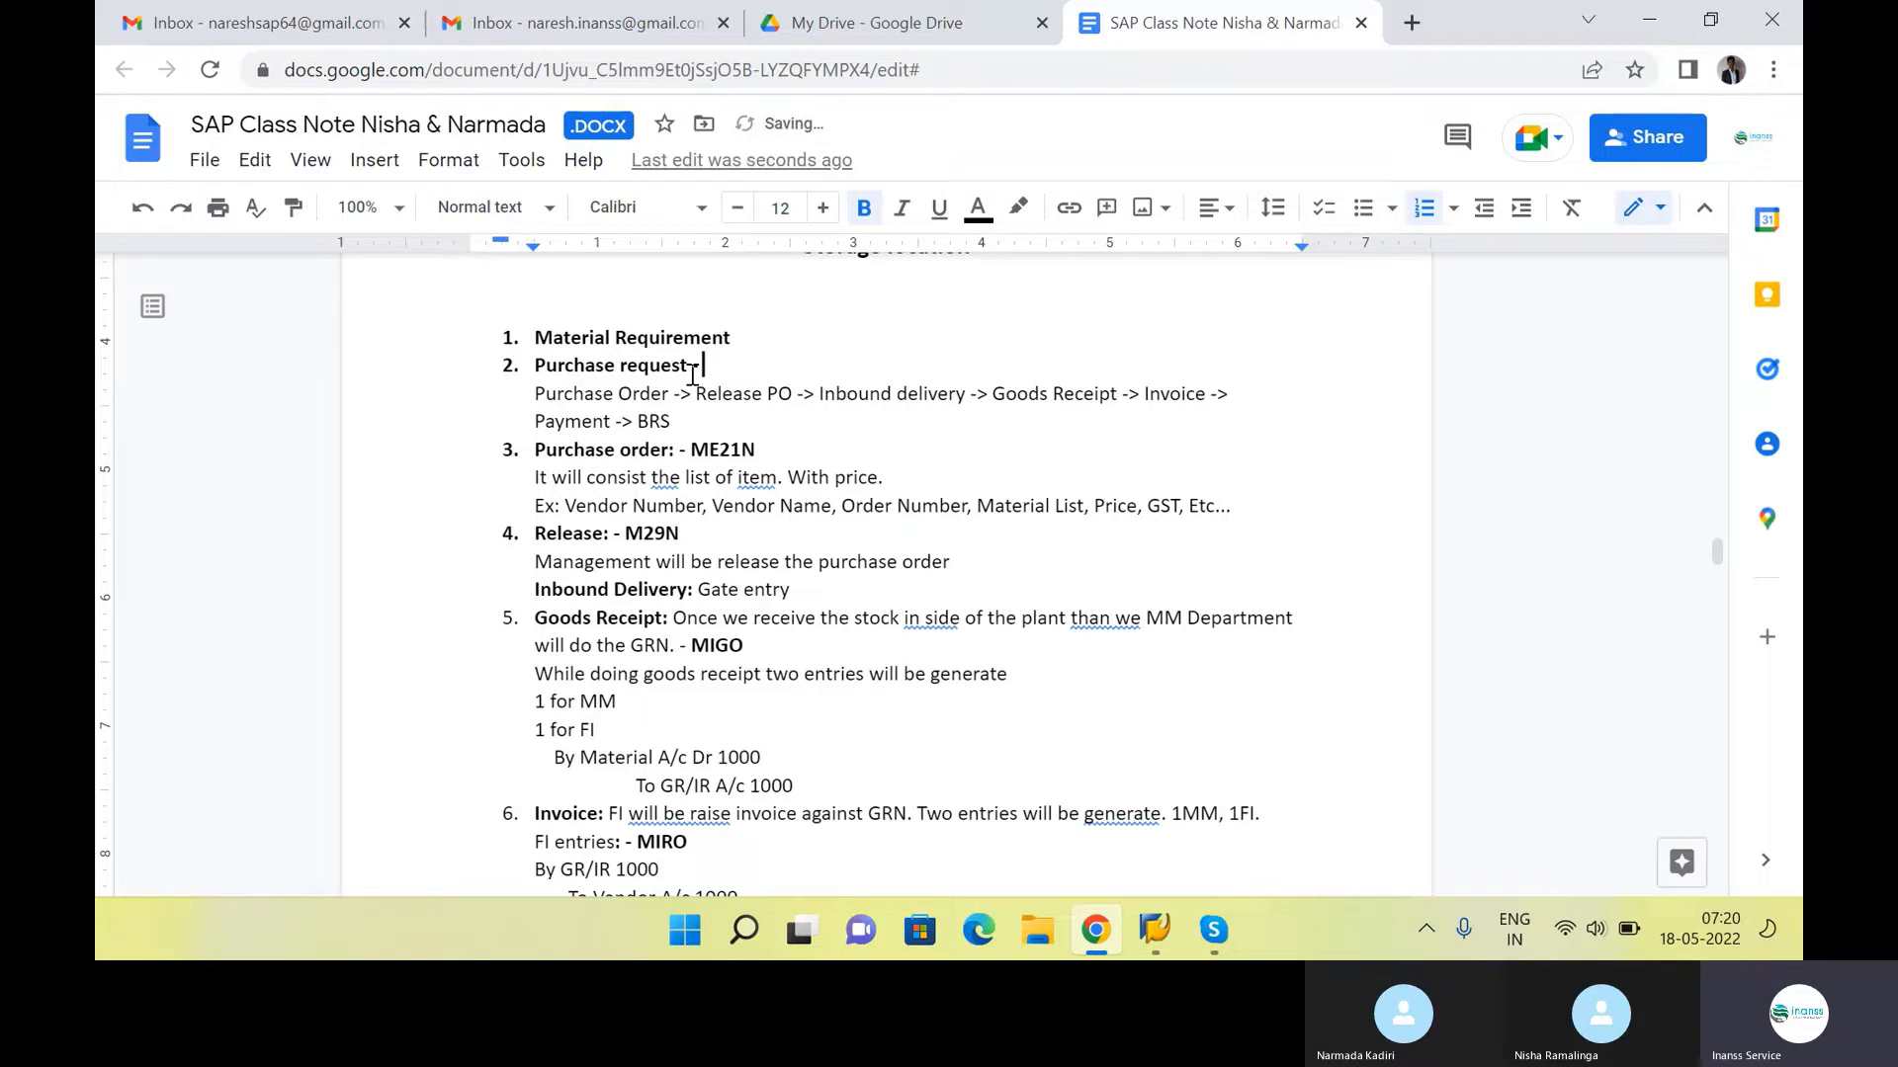
pyautogui.write('ME51N')
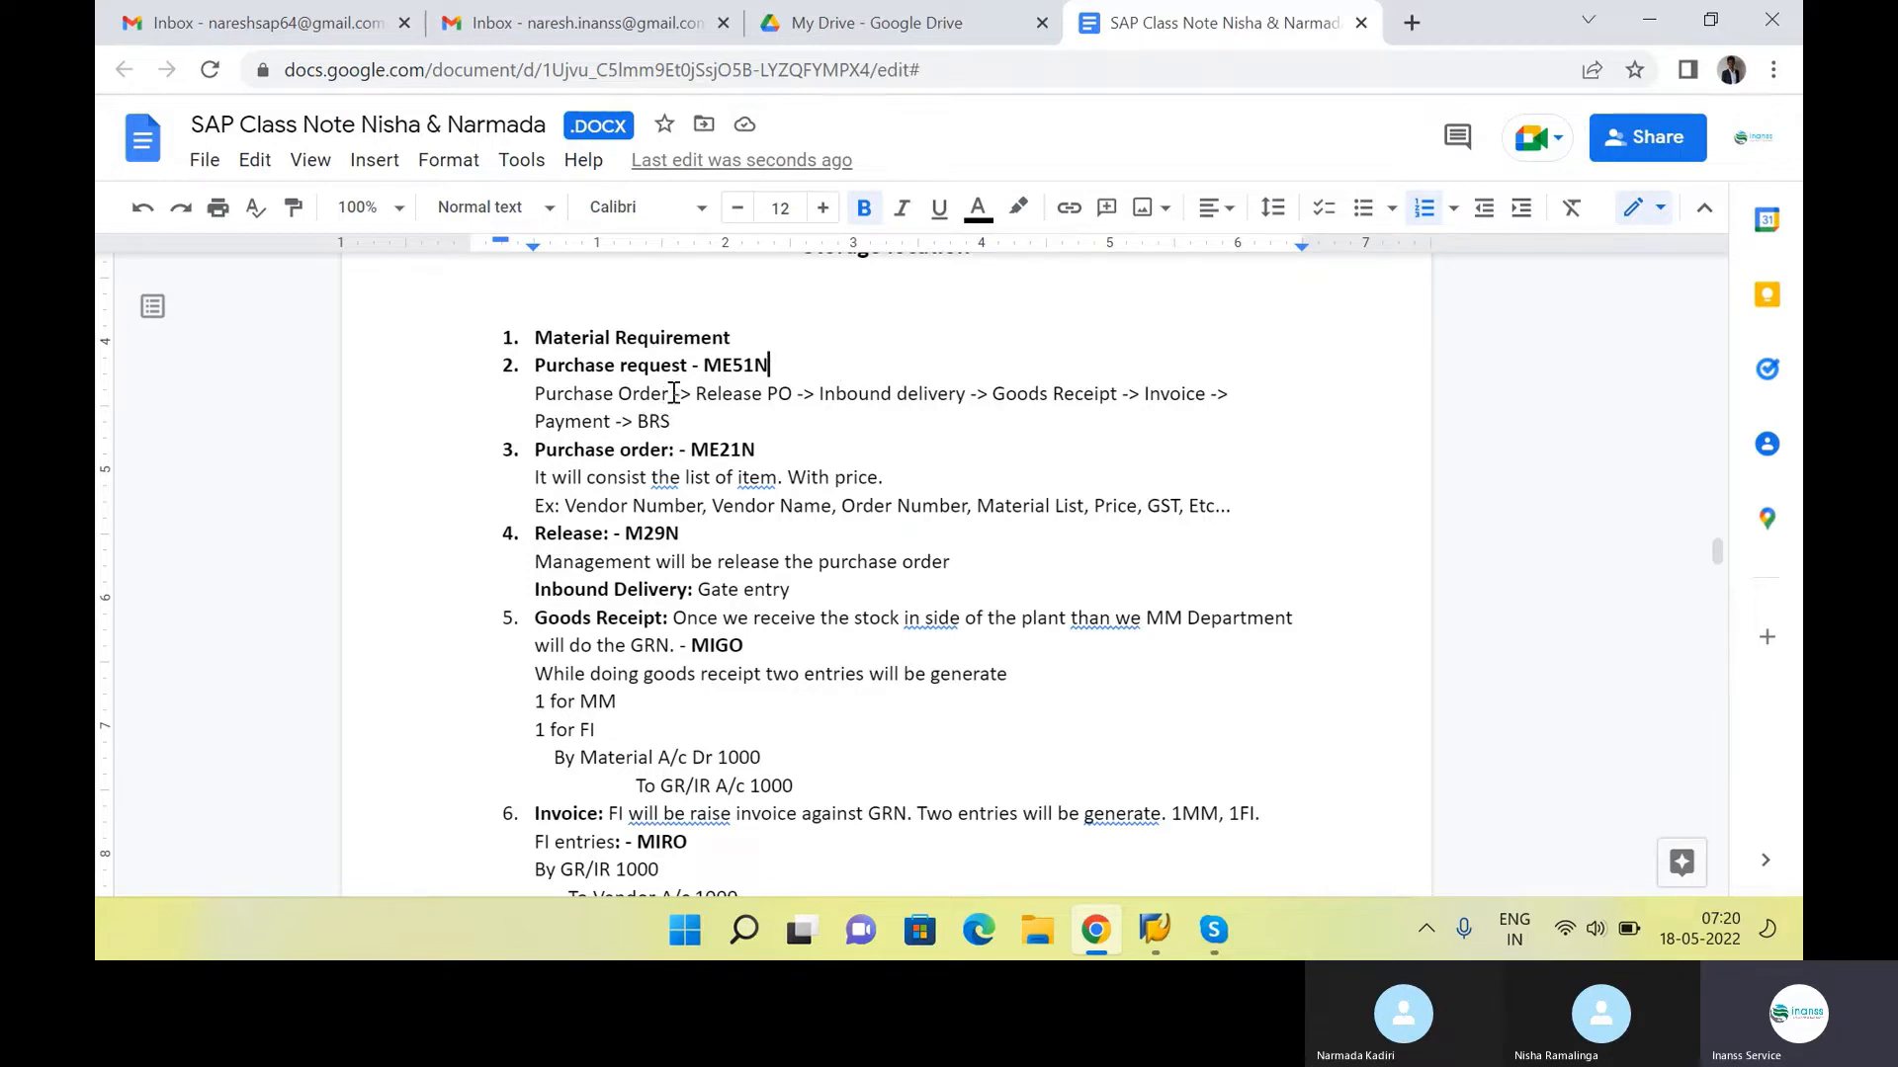
# Replace "Order" with "Requist" at the start of the process-flow line under the Purchase request item
pyautogui.click(673, 394)
pyautogui.press('BackSpace')
pyautogui.press('BackSpace')
pyautogui.press('BackSpace')
pyautogui.press('BackSpace')
pyautogui.press('BackSpace')
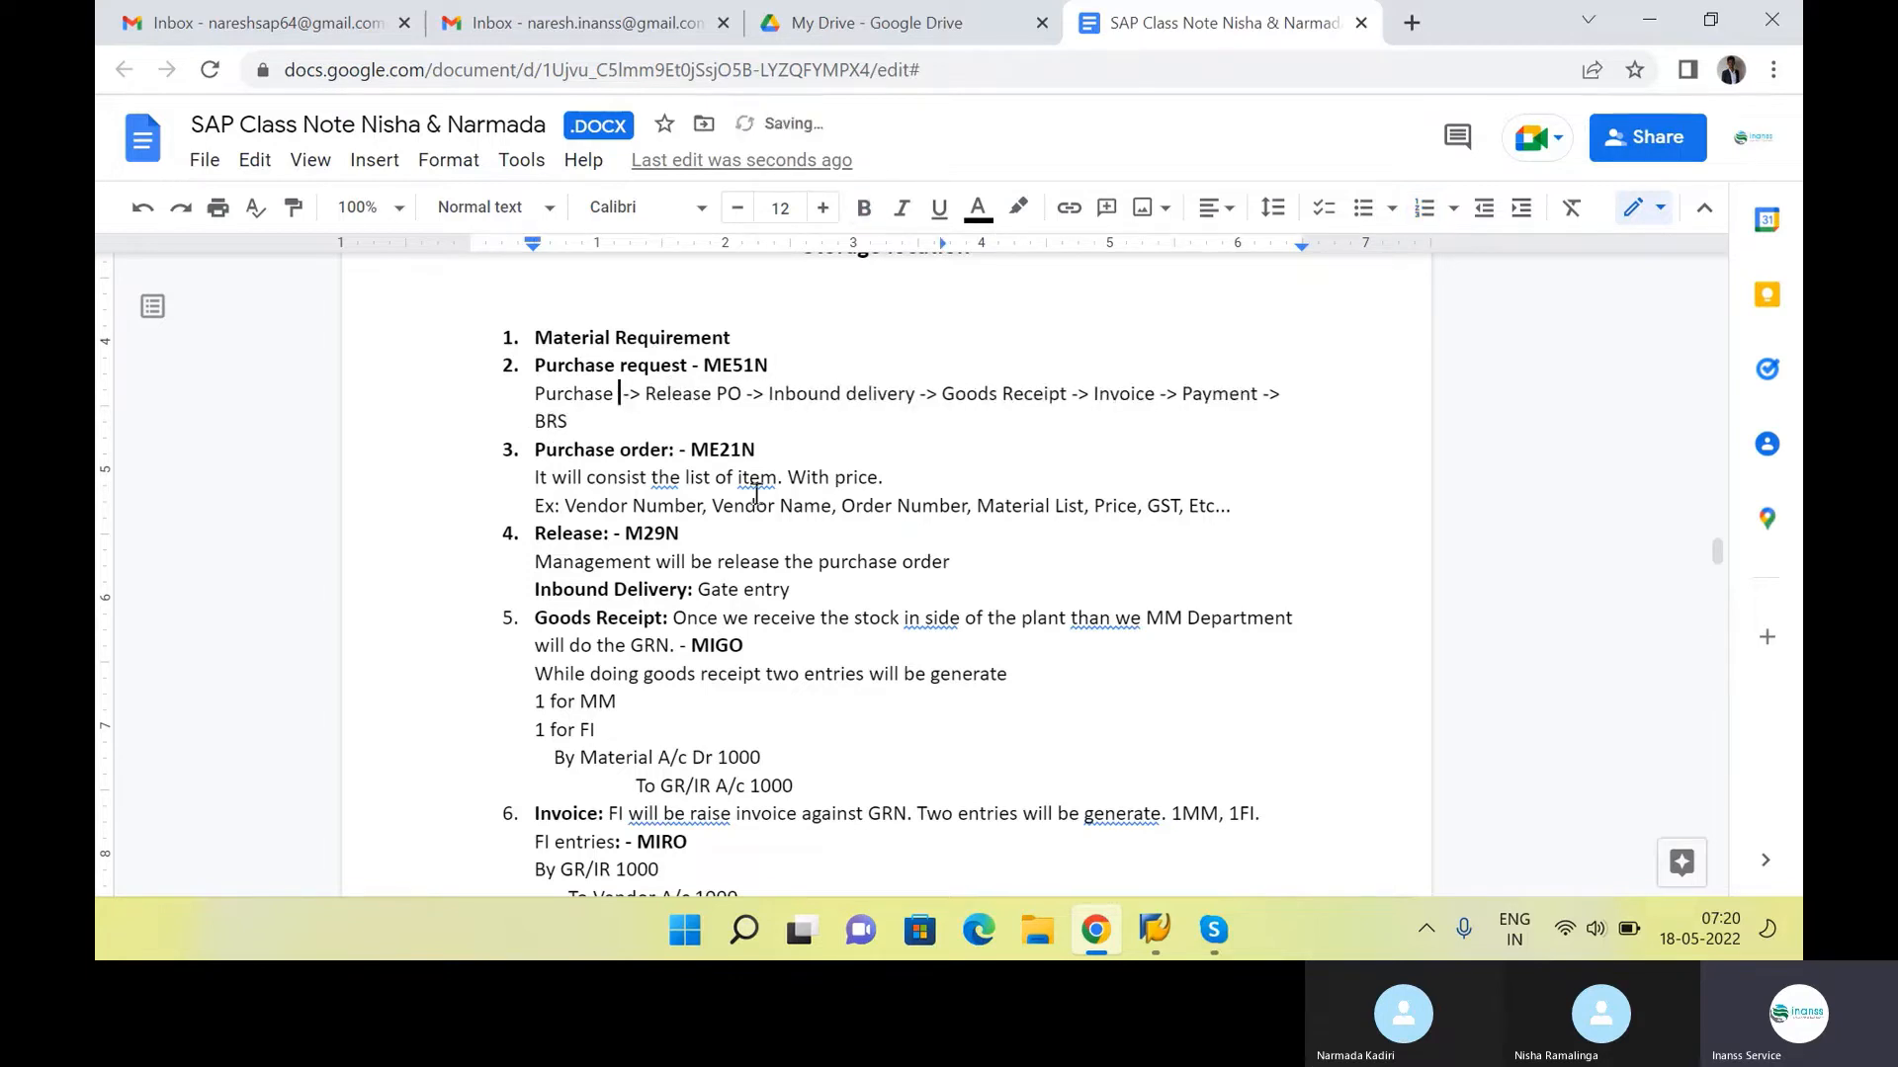
pyautogui.write('Requis')
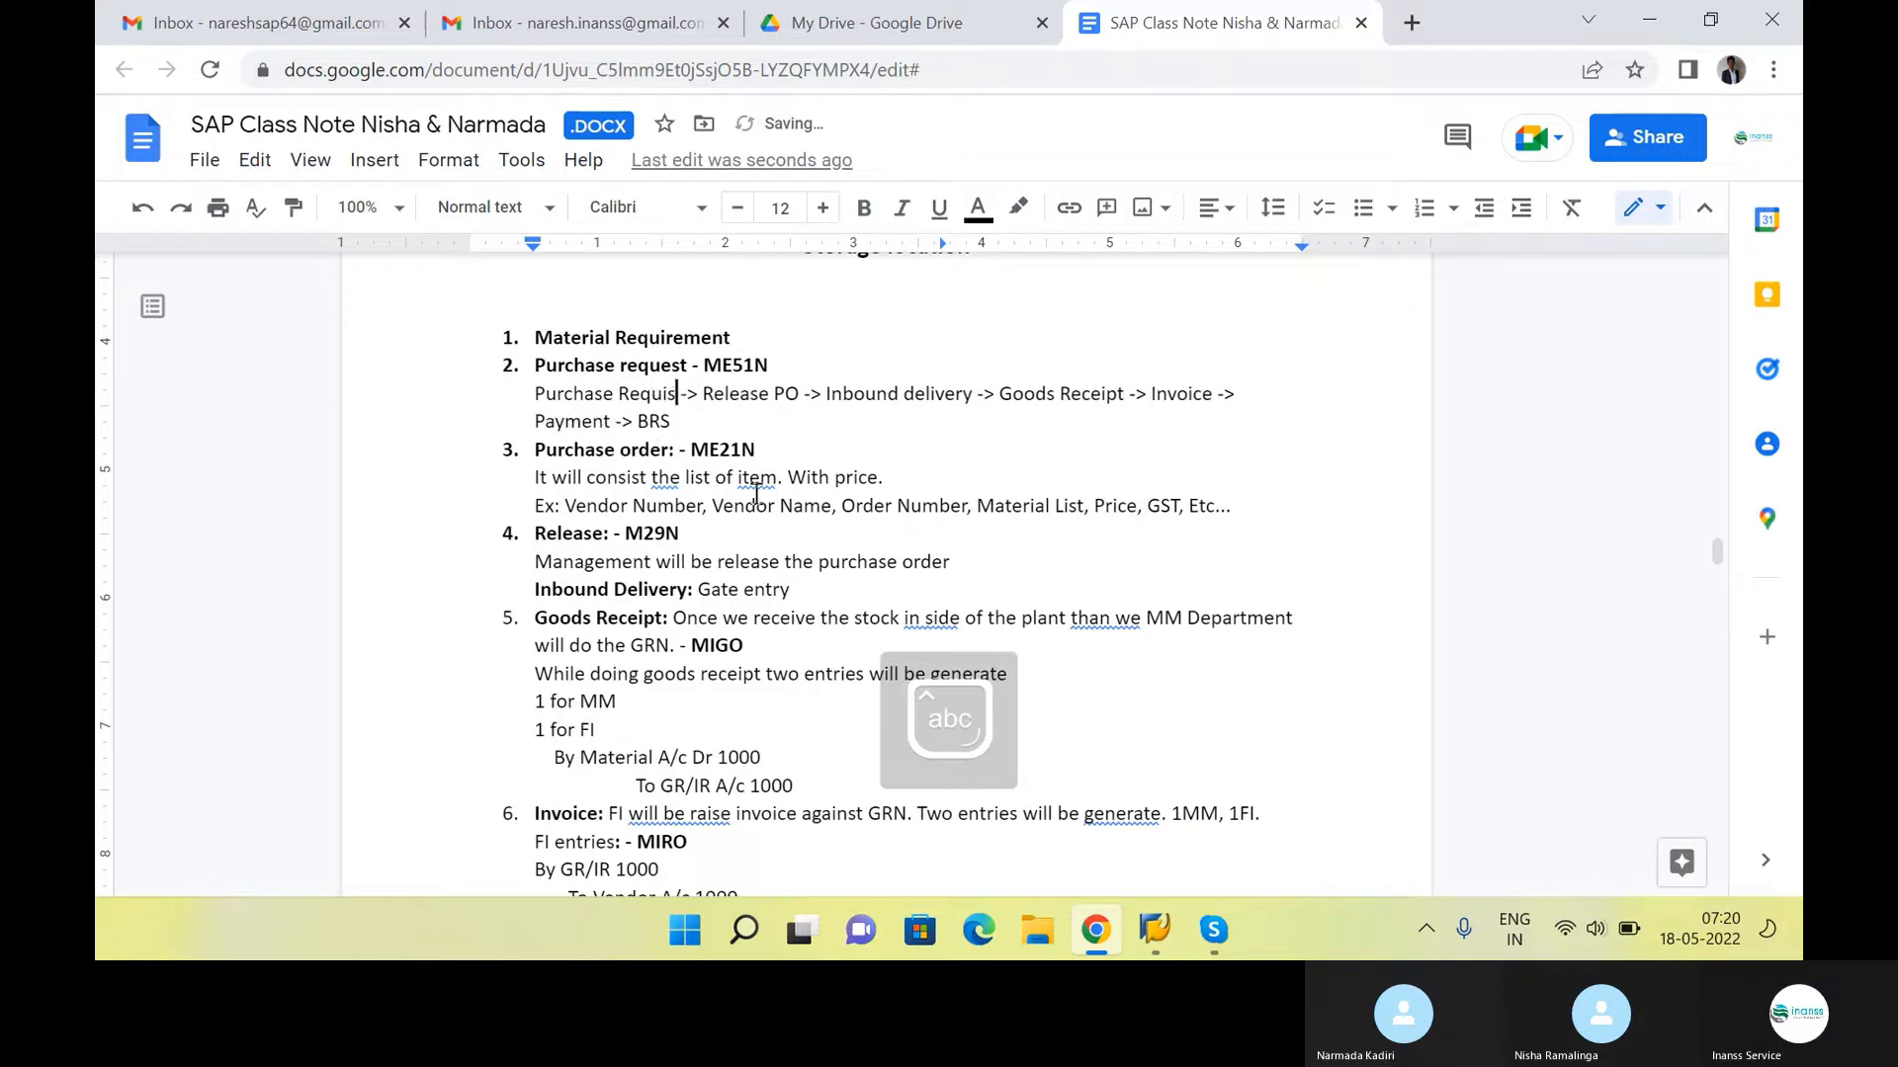
pyautogui.write('t')
# Change "Release PO" to "Release PR" in the process-flow line and correct the misspelled "Requist" to the suggested "Request"
pyautogui.click(807, 393)
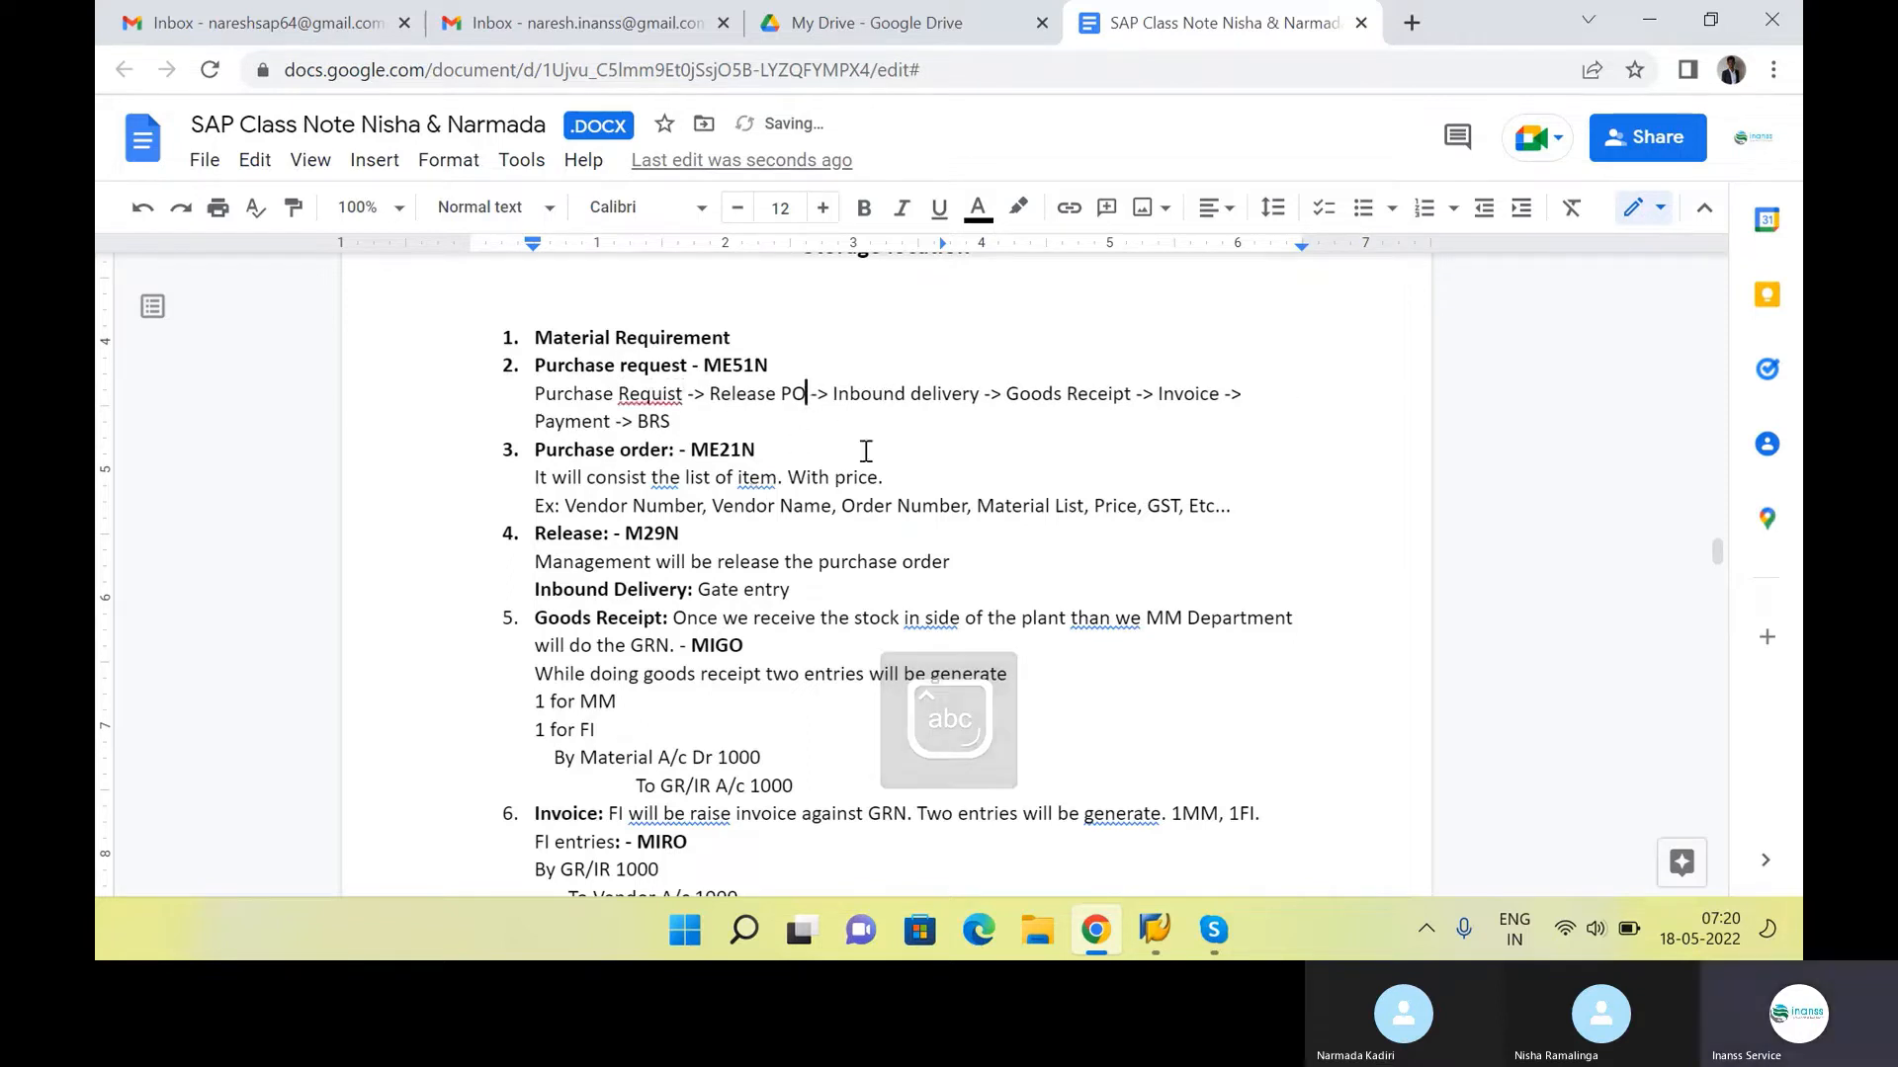
pyautogui.press('BackSpace')
pyautogui.press('BackSpace')
pyautogui.press('capslock')
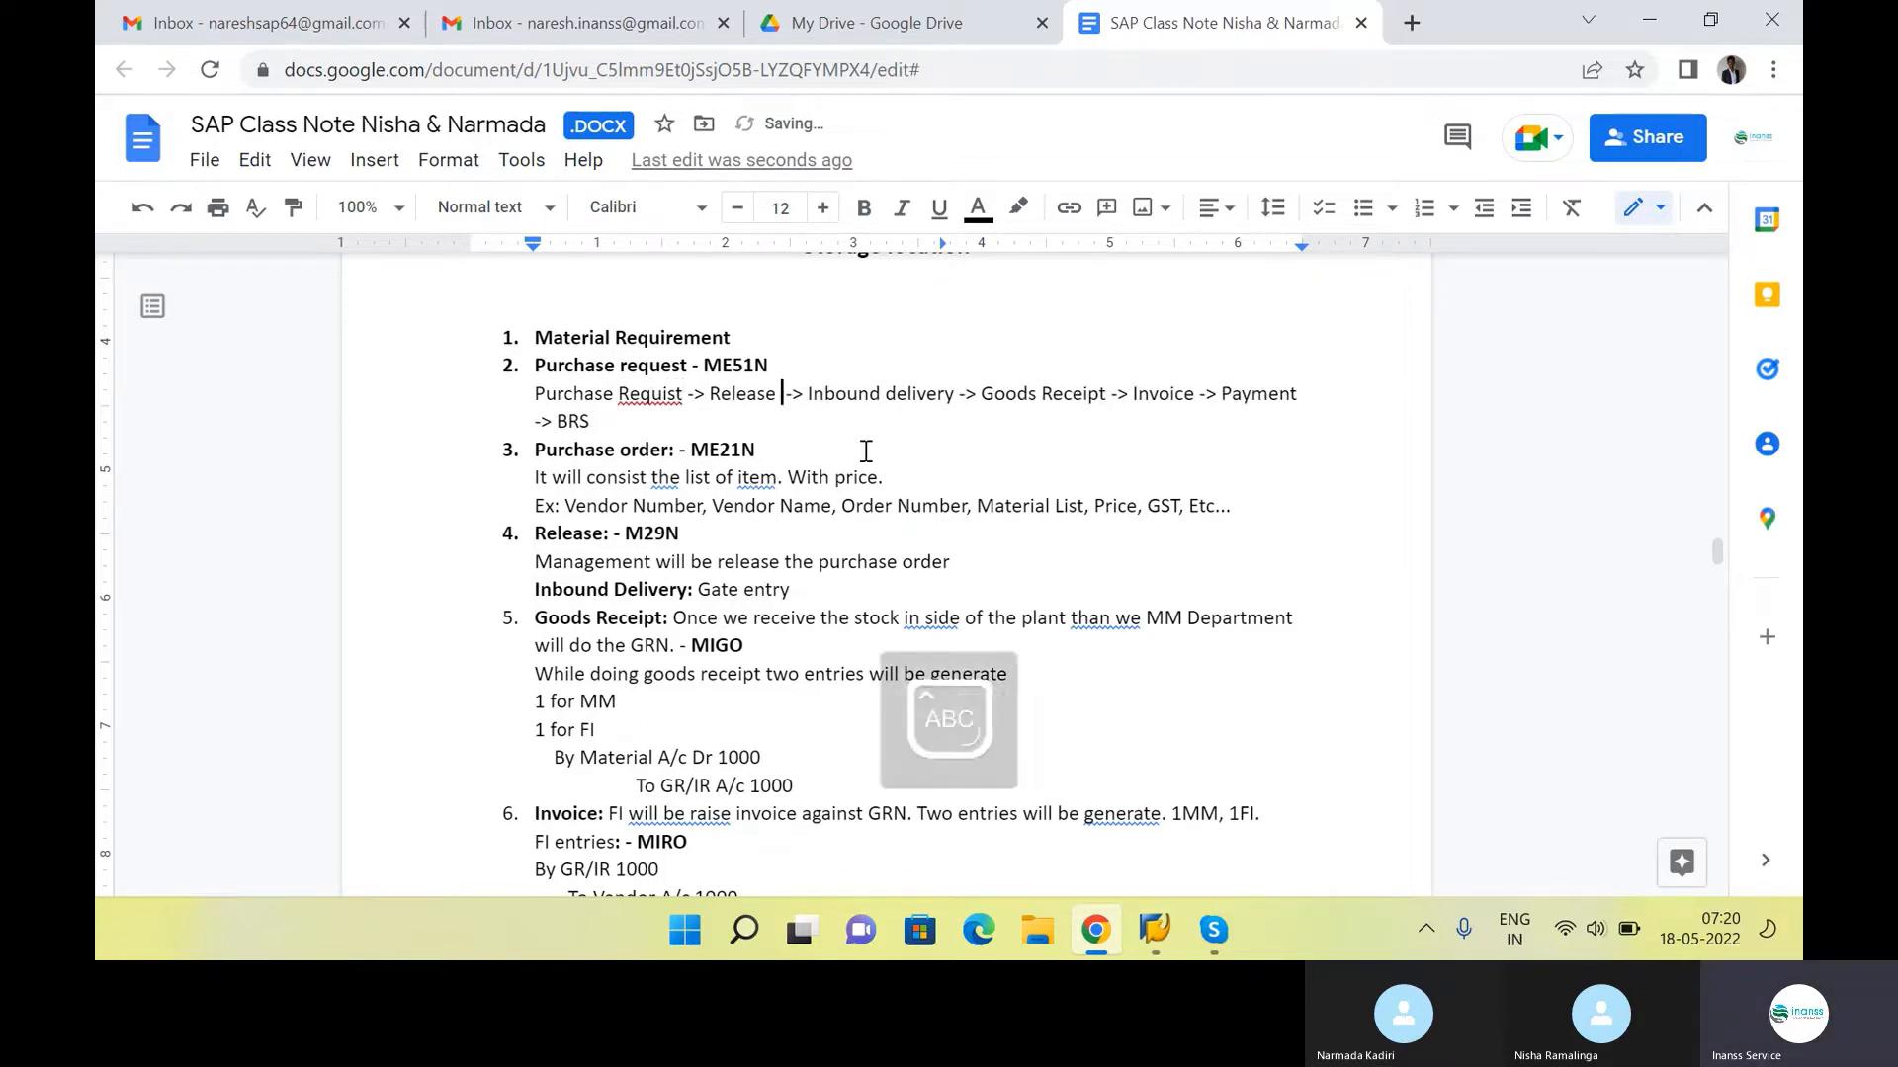
pyautogui.write('PR')
pyautogui.rightClick(651, 395)
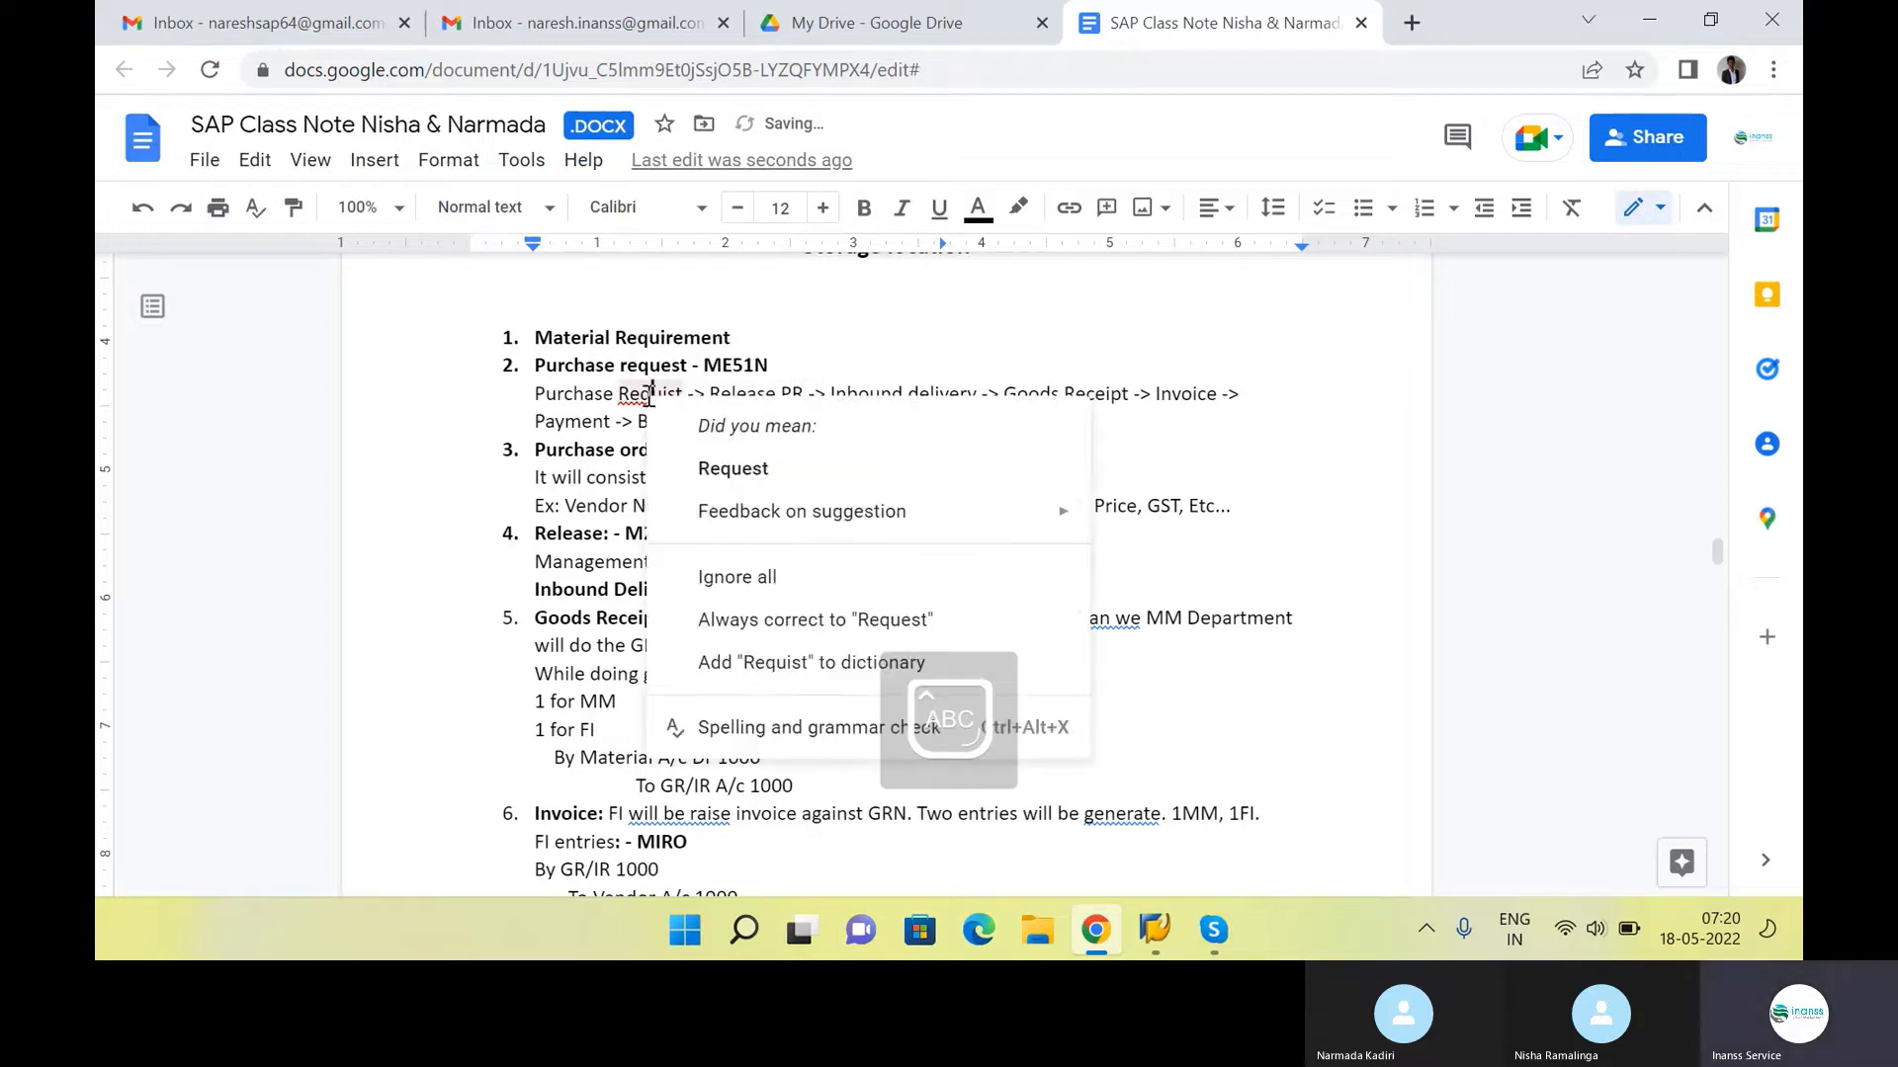
pyautogui.click(732, 468)
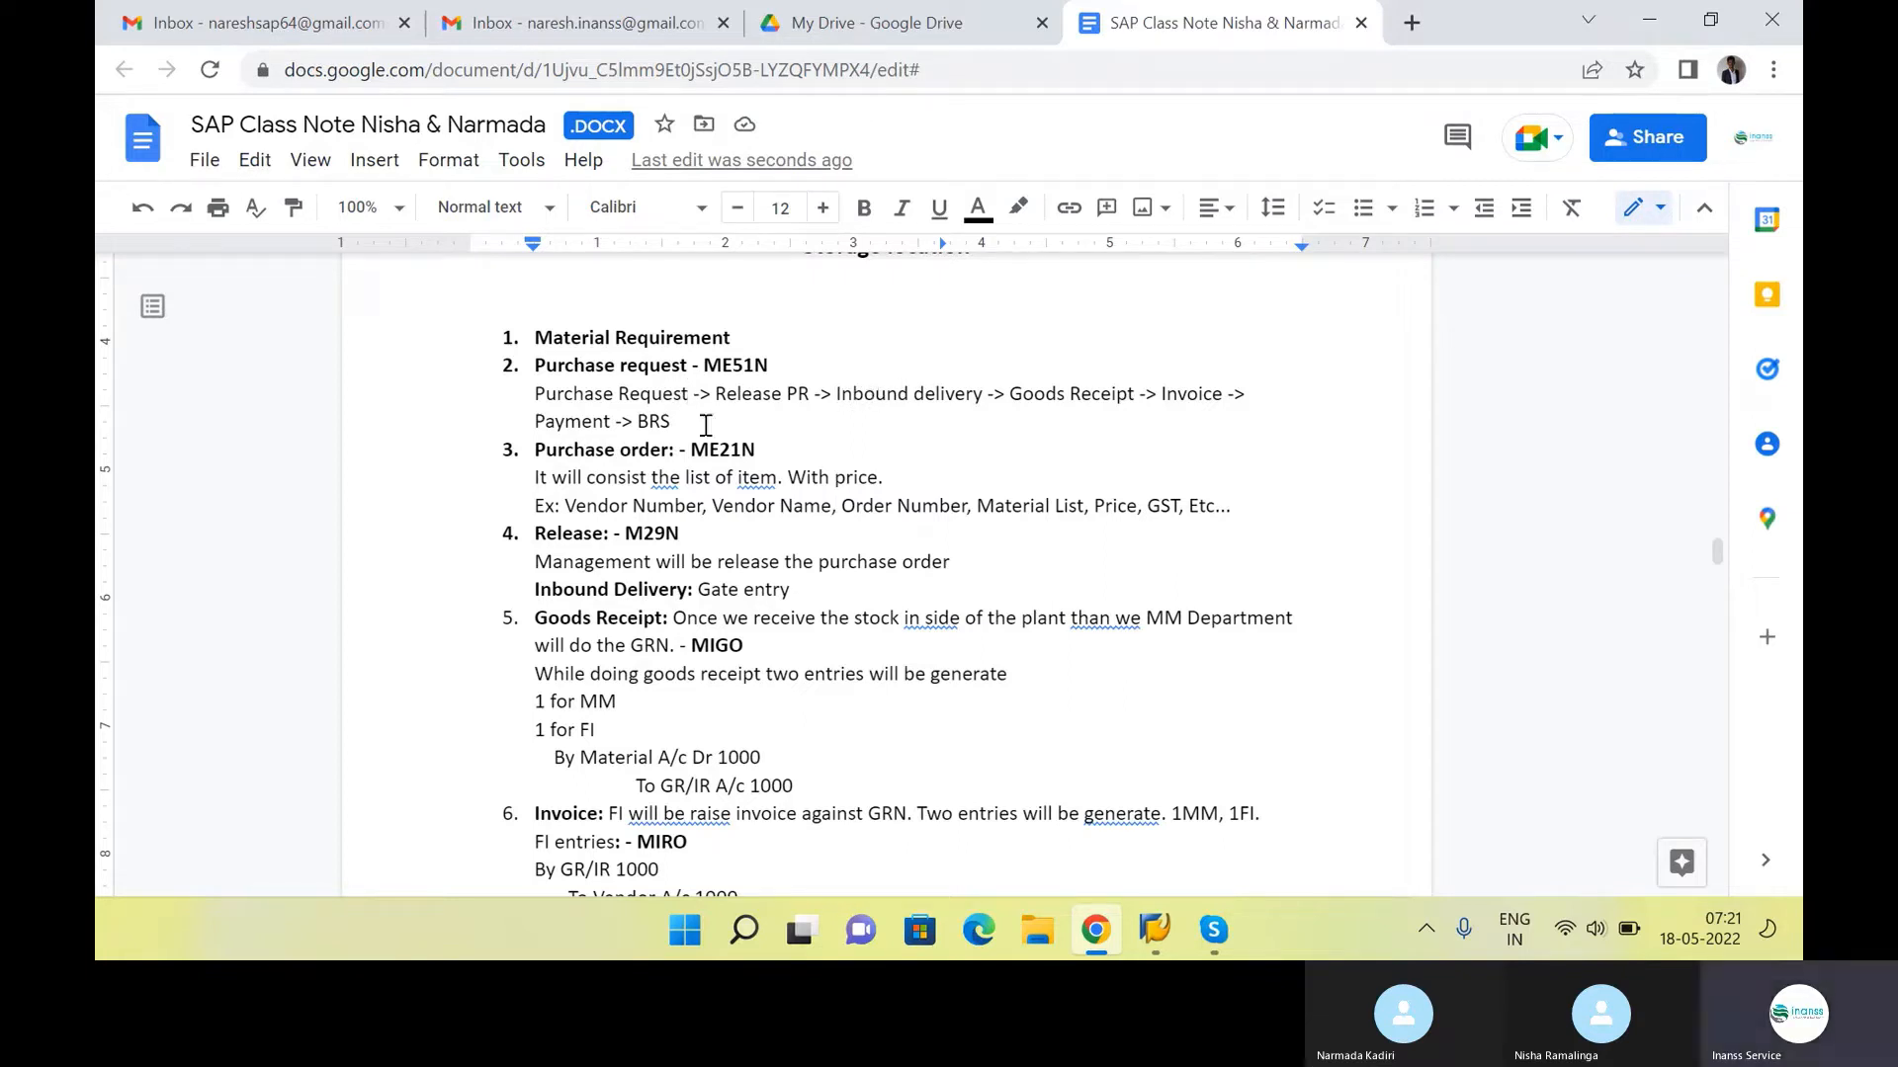
# Delete the whole process-flow line from "Purchase Request" to "BRS" beneath the Purchase request item
pyautogui.moveTo(674, 423); pyautogui.dragTo(539, 405)
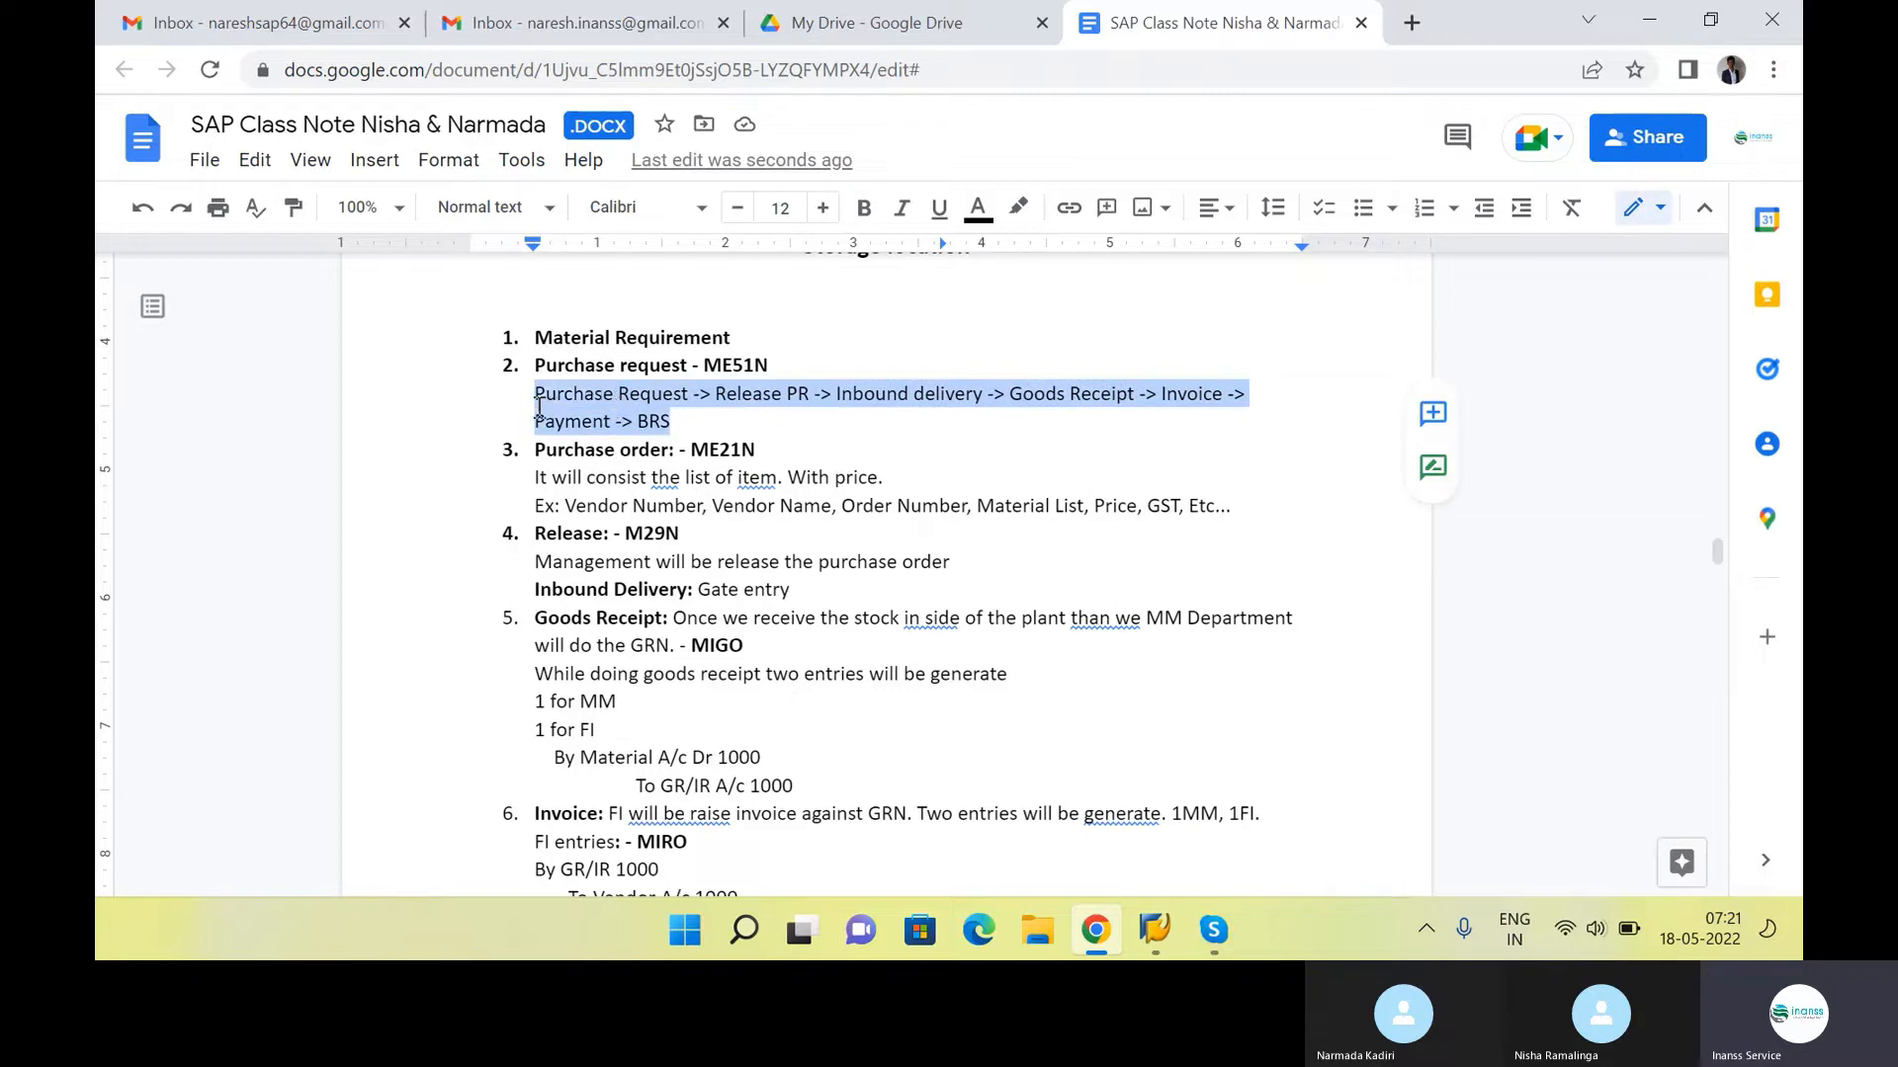
pyautogui.press('BackSpace')
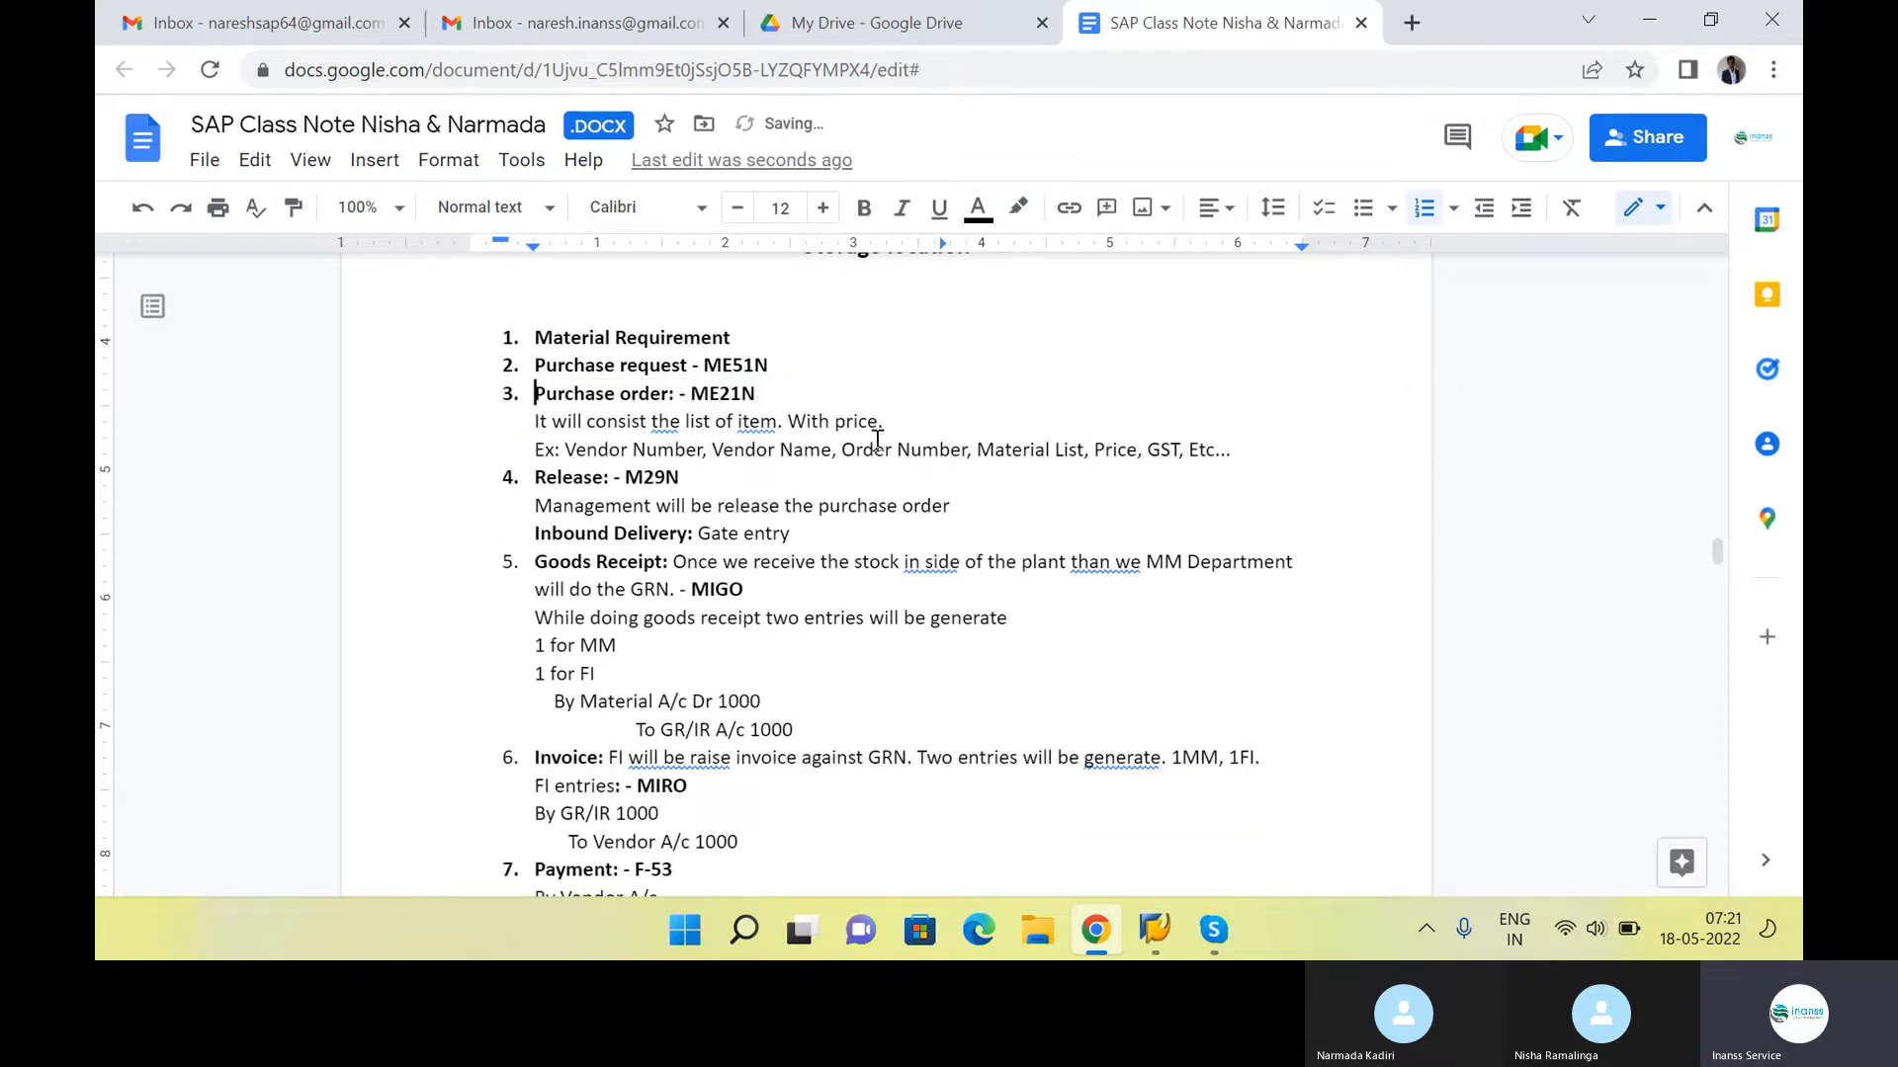
pyautogui.click(803, 374)
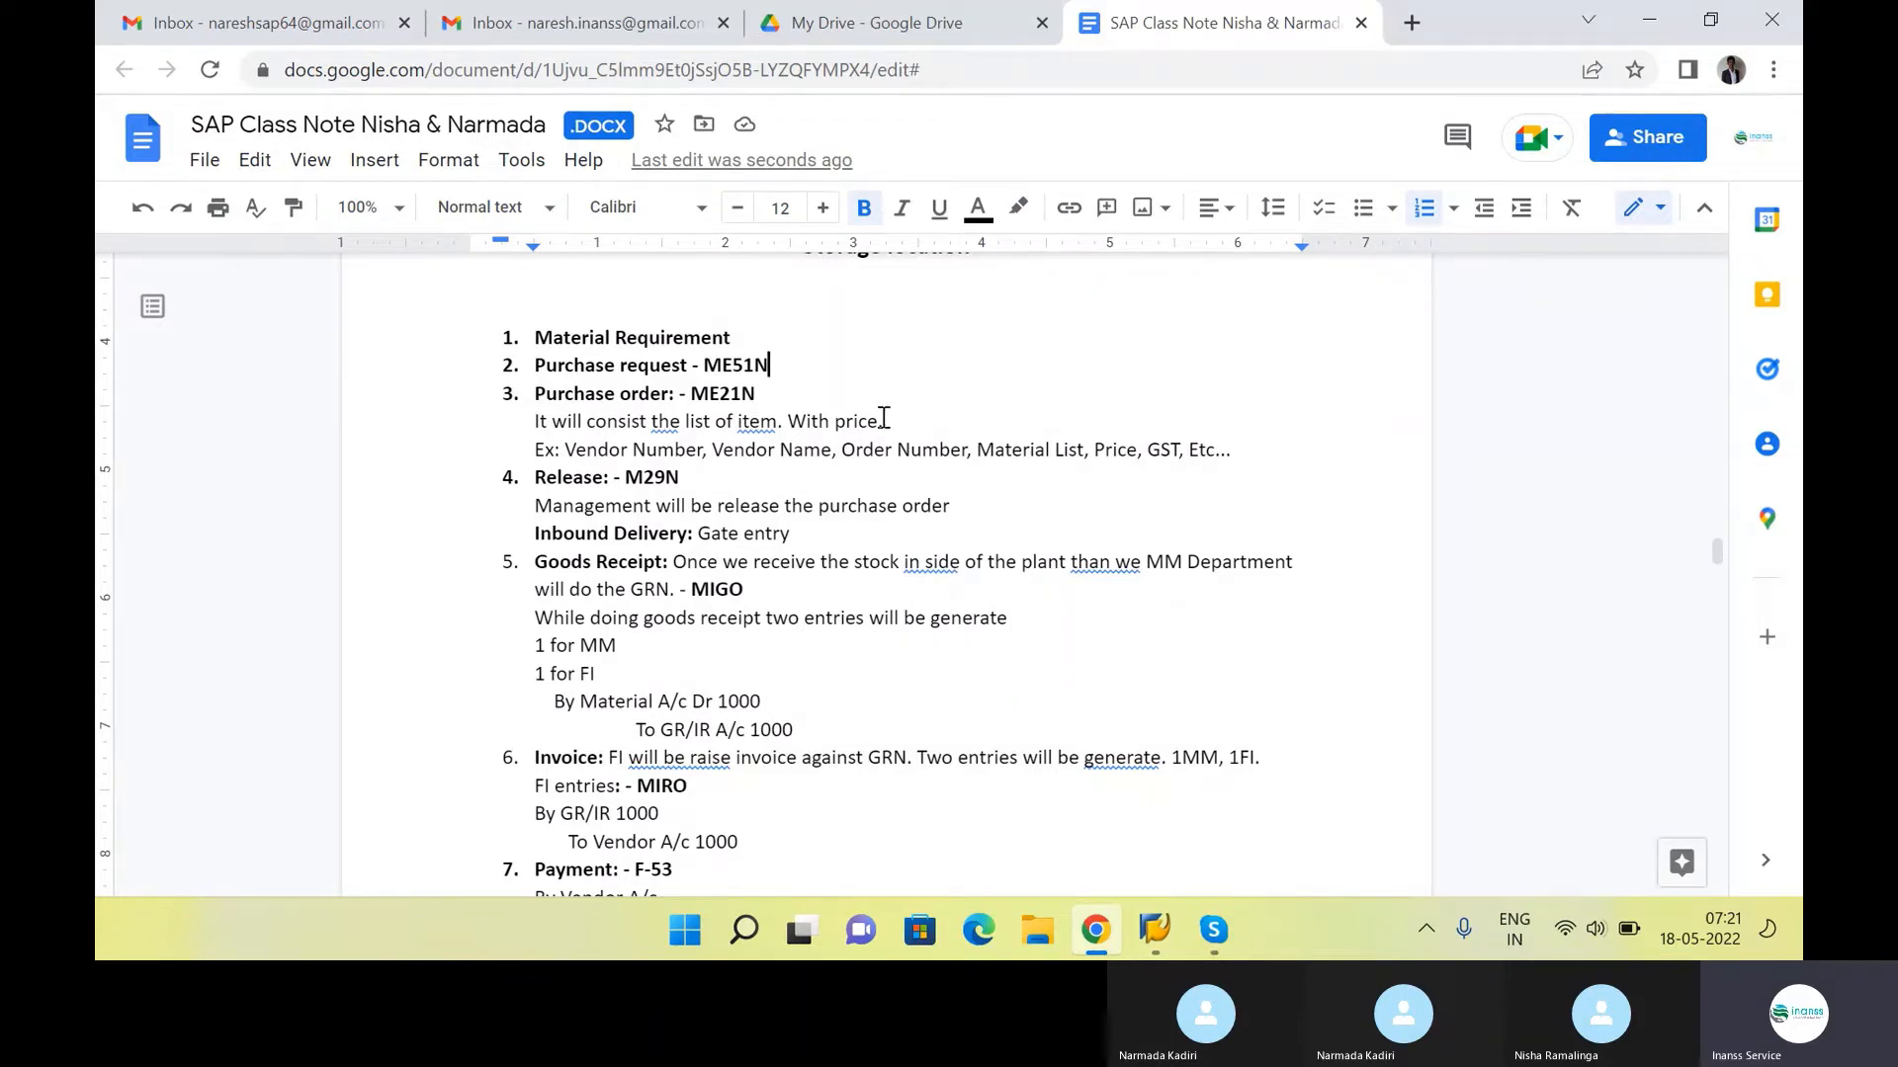
# Review the Purchase order item with its ME21N code, its description and the example fields listed below it
pyautogui.click(803, 419)
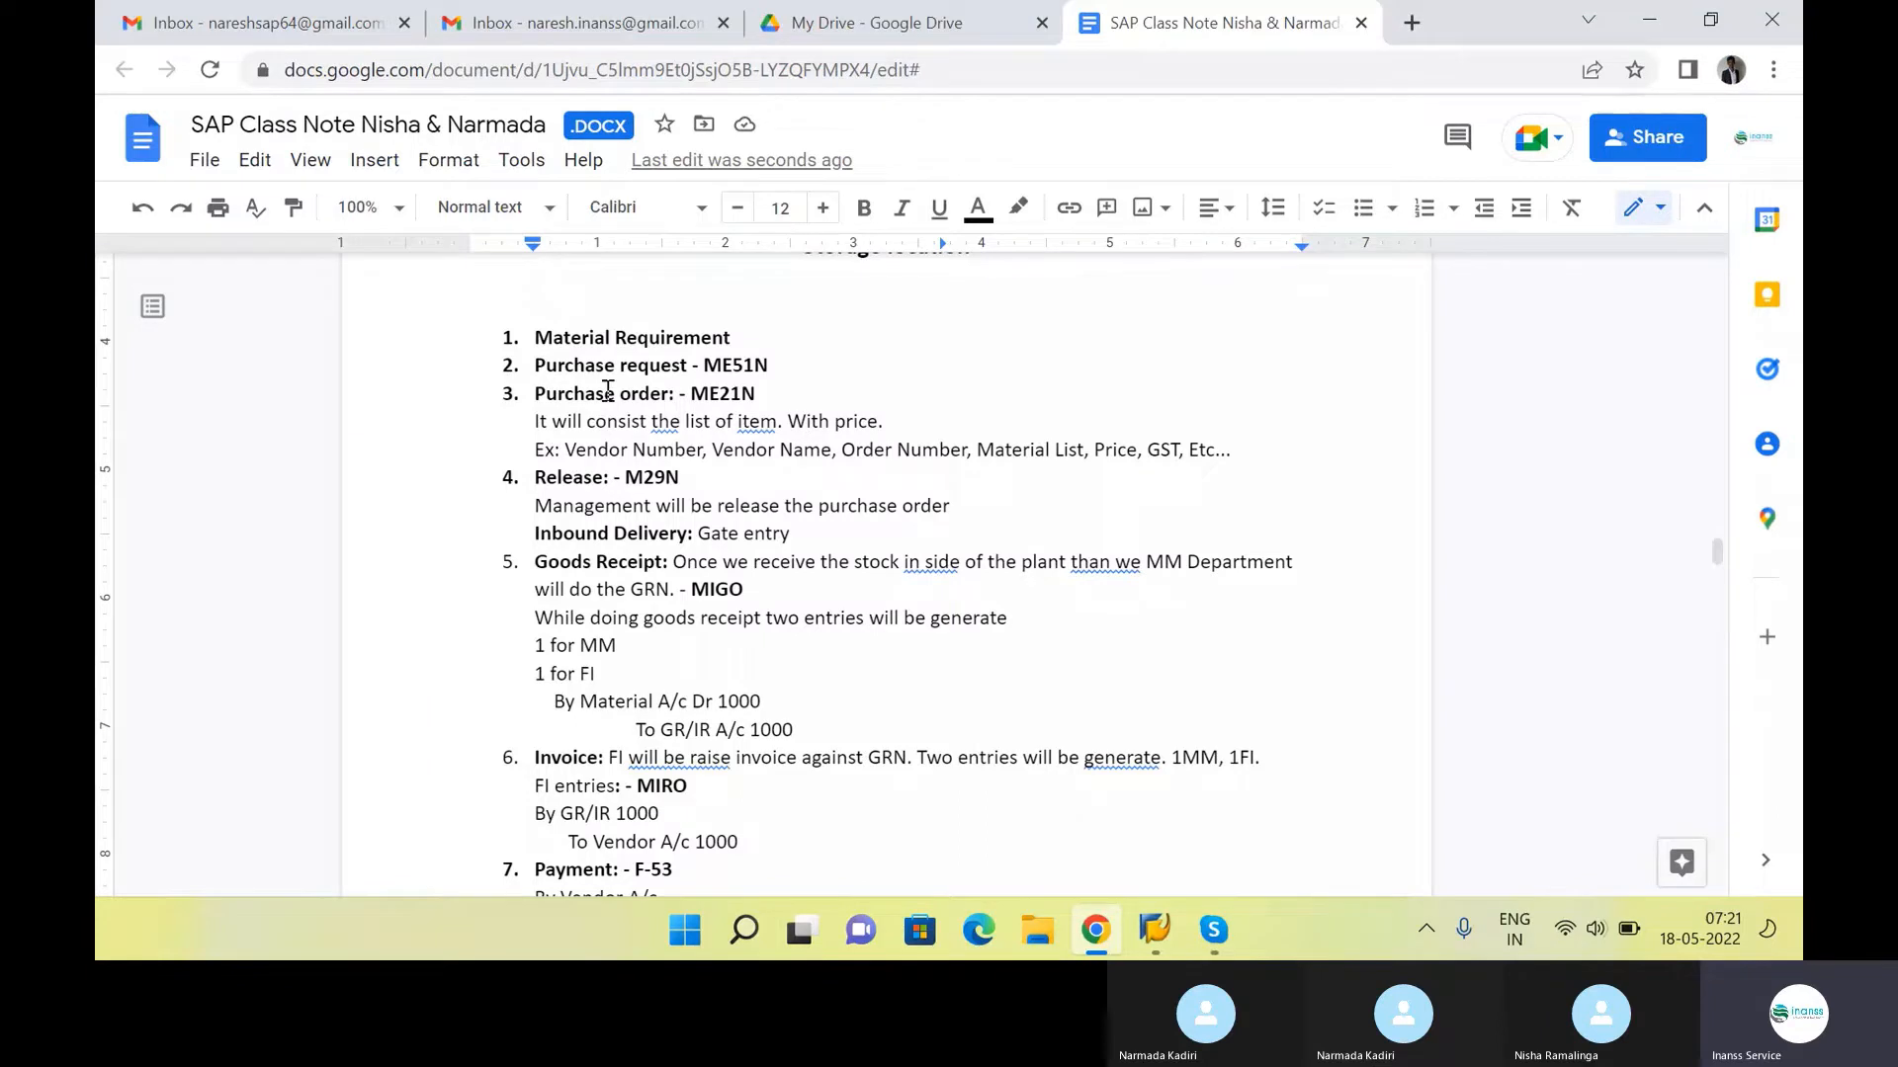
pyautogui.click(773, 393)
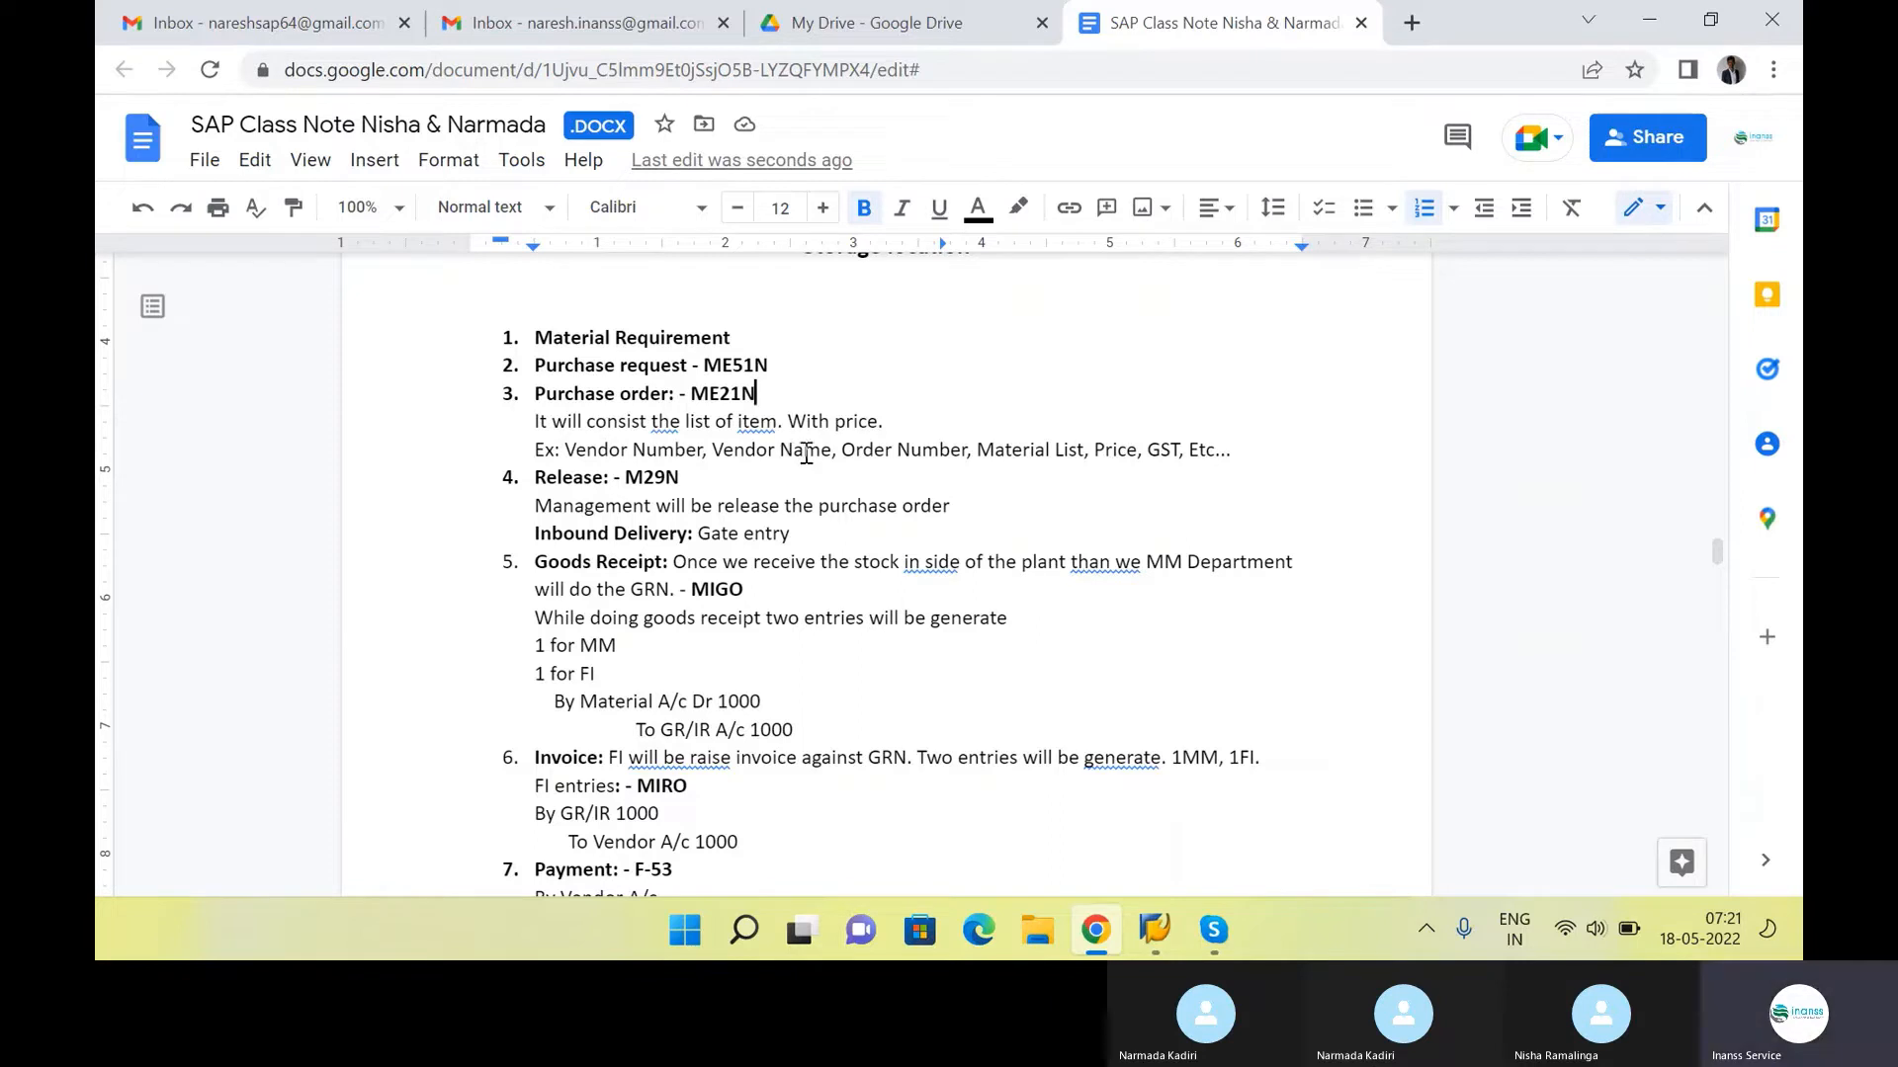
pyautogui.moveTo(565, 460); pyautogui.dragTo(1262, 460)
pyautogui.click(974, 452)
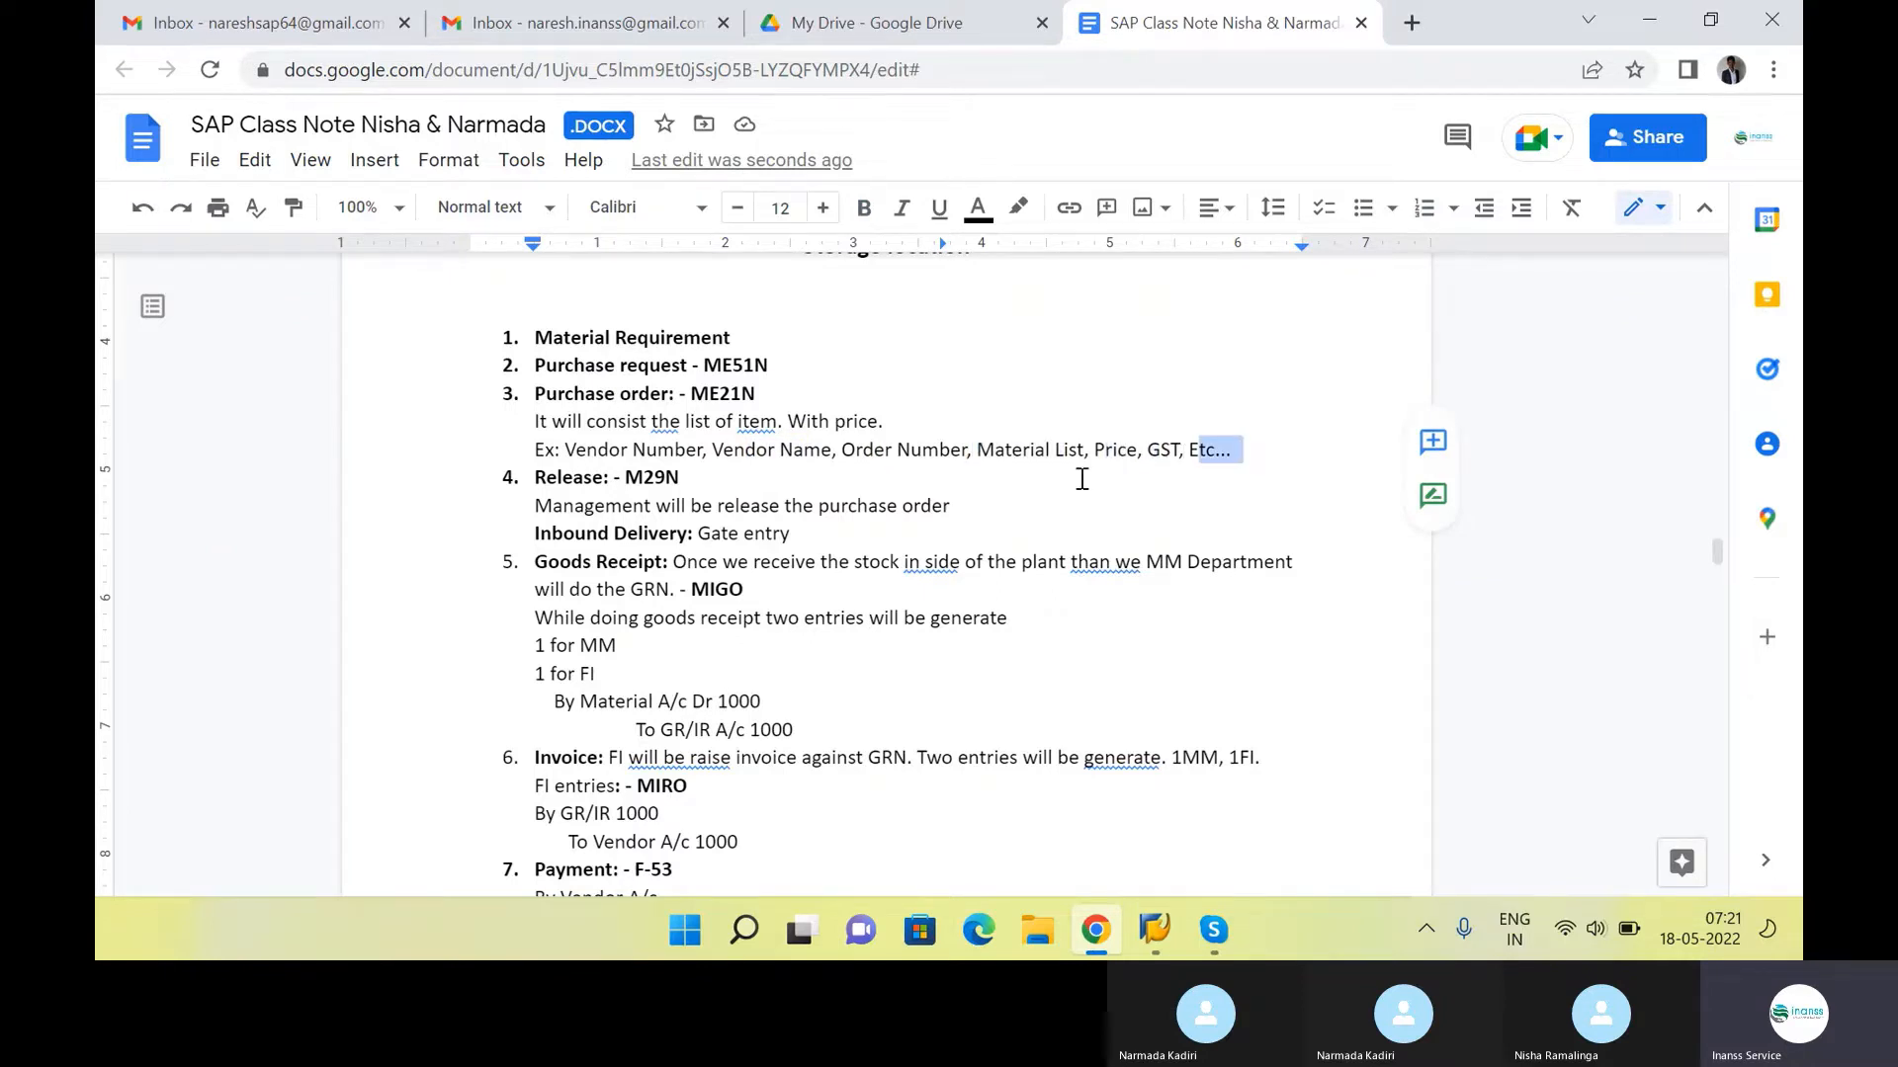
pyautogui.click(535, 412)
pyautogui.moveTo(535, 412); pyautogui.dragTo(1235, 450)
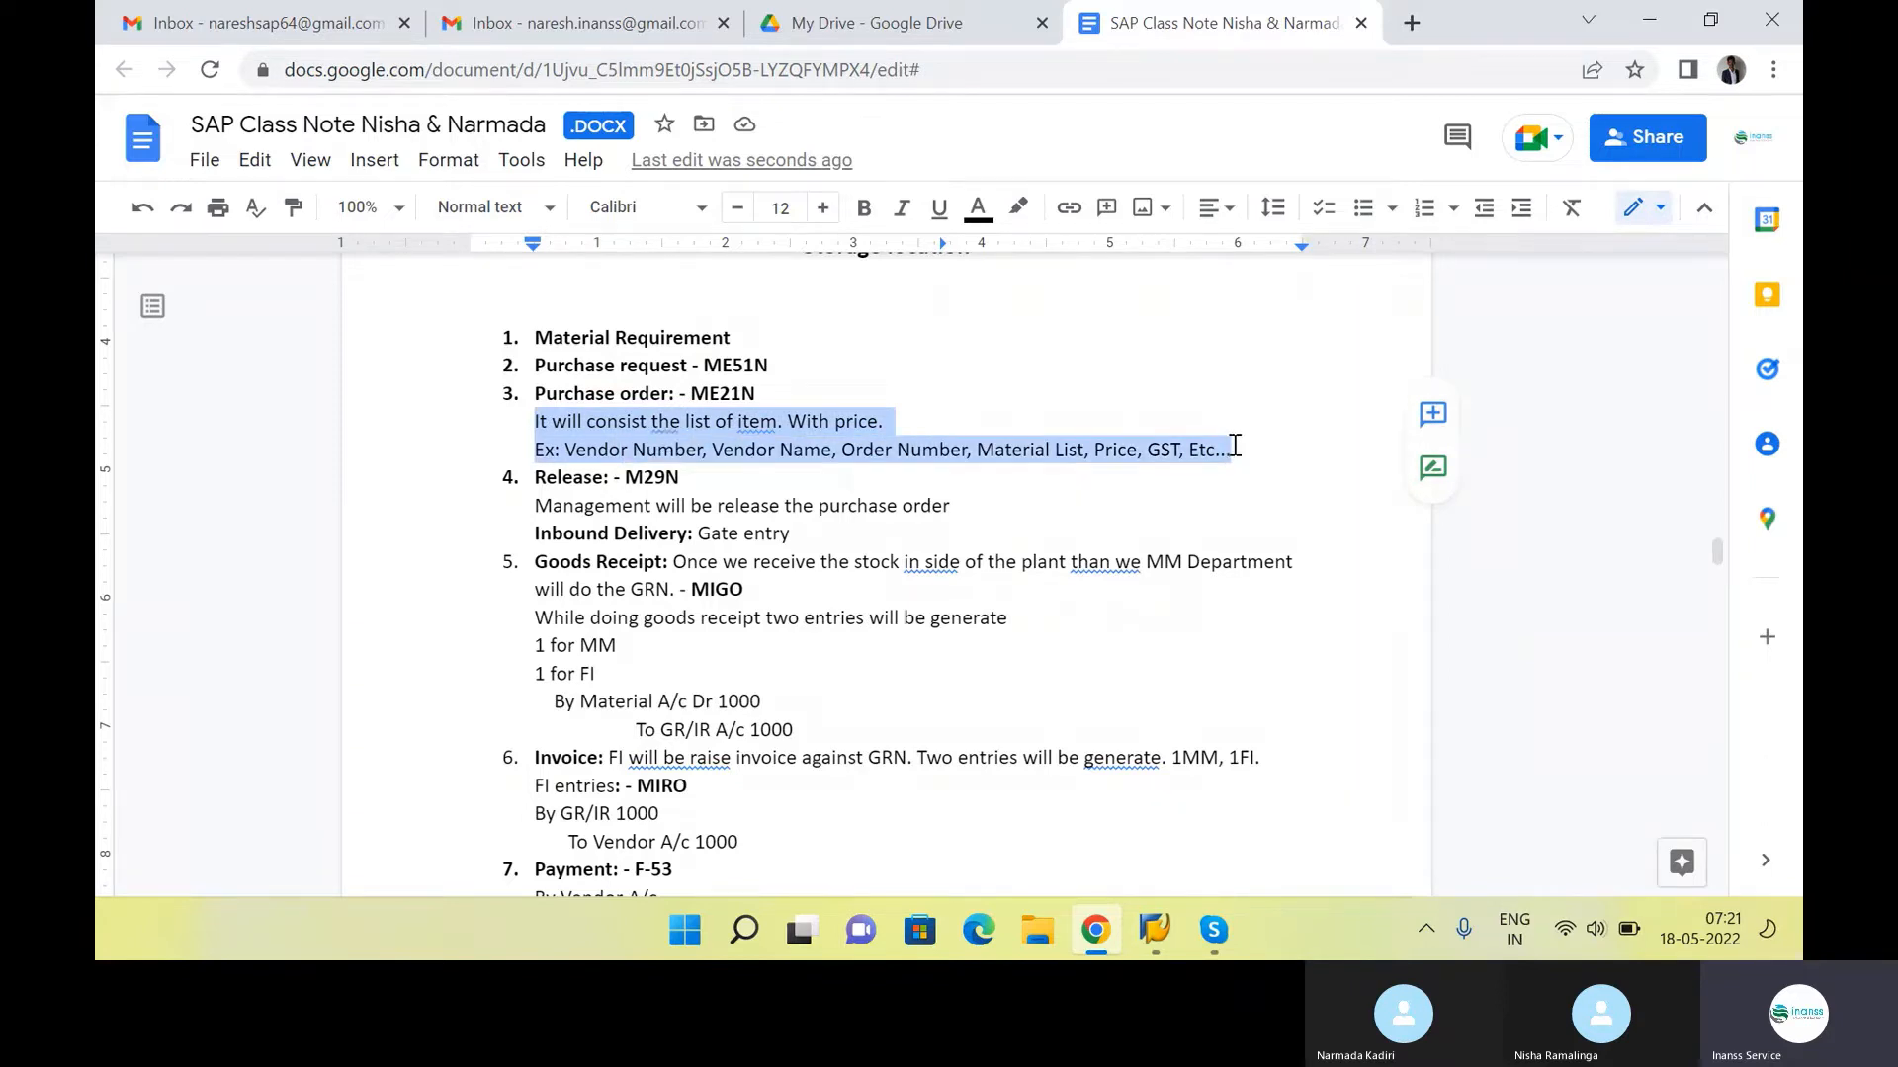
pyautogui.click(1236, 449)
pyautogui.click(788, 367)
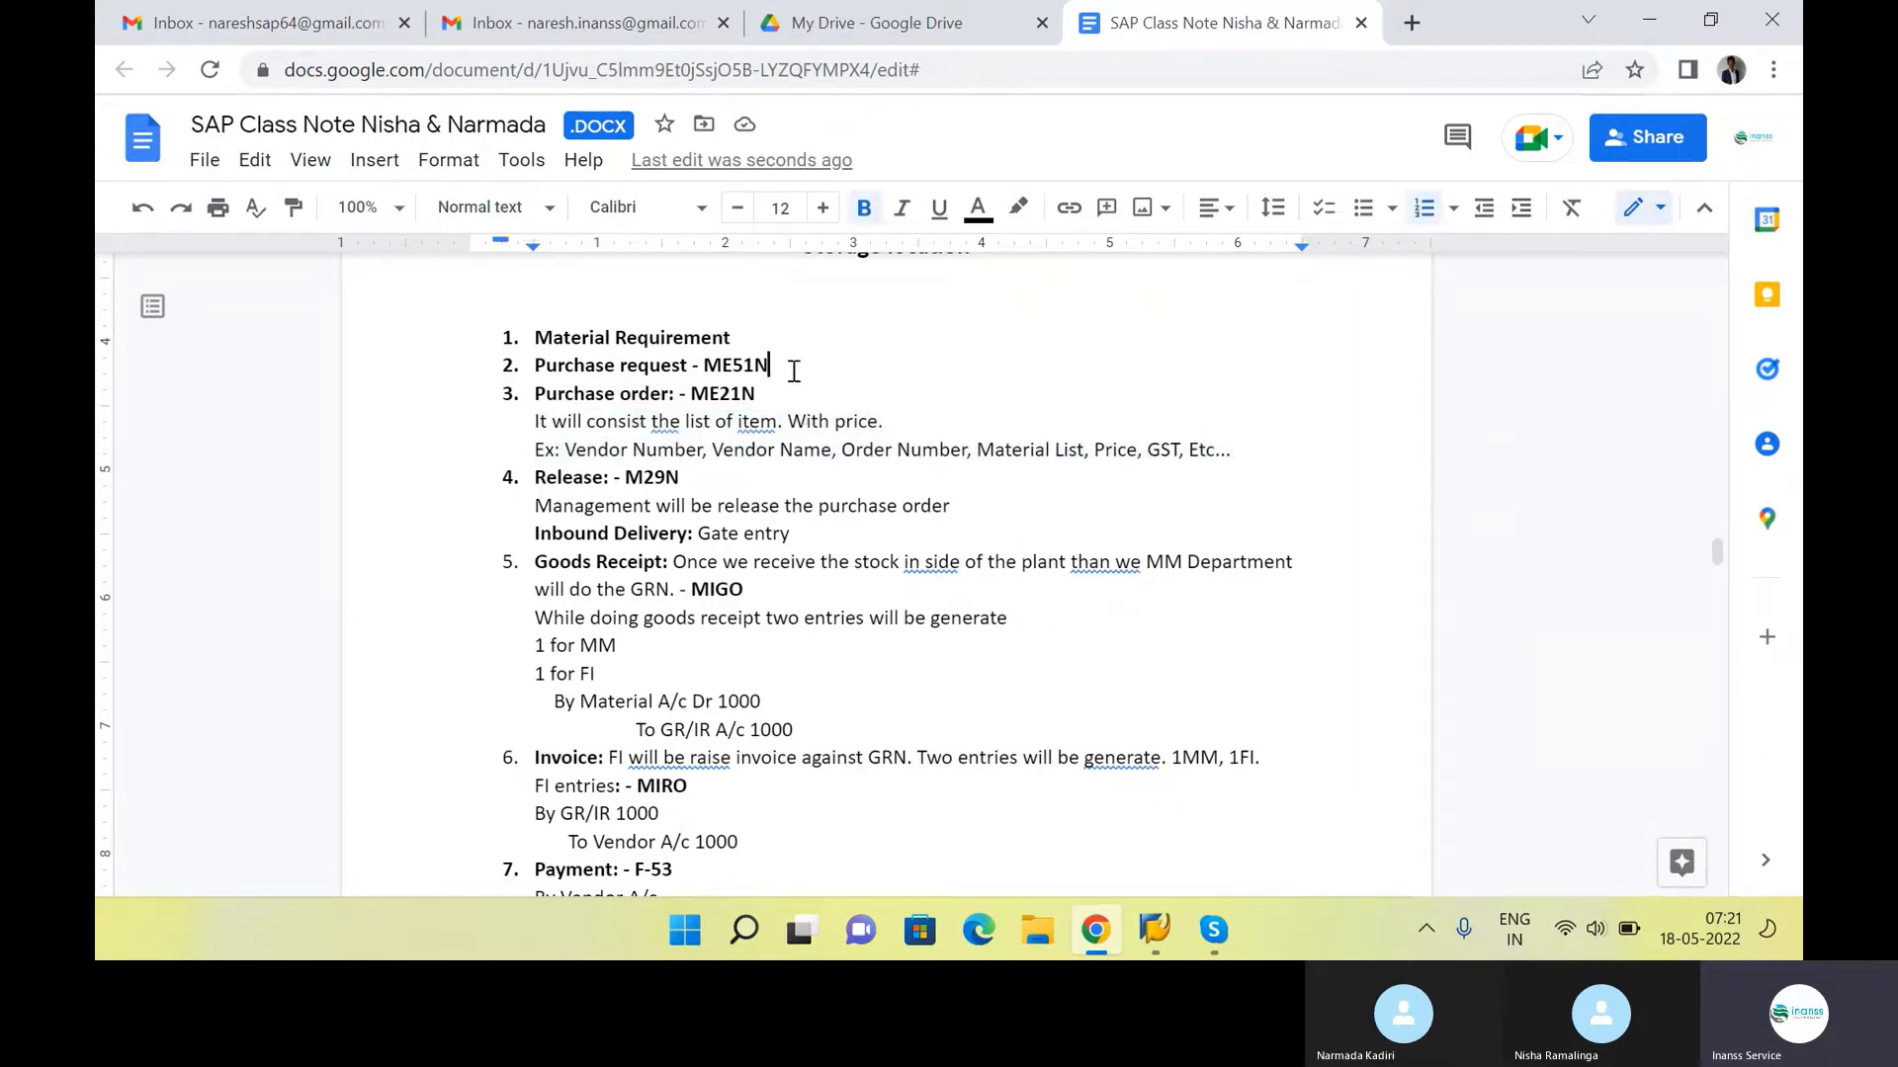
pyautogui.click(859, 423)
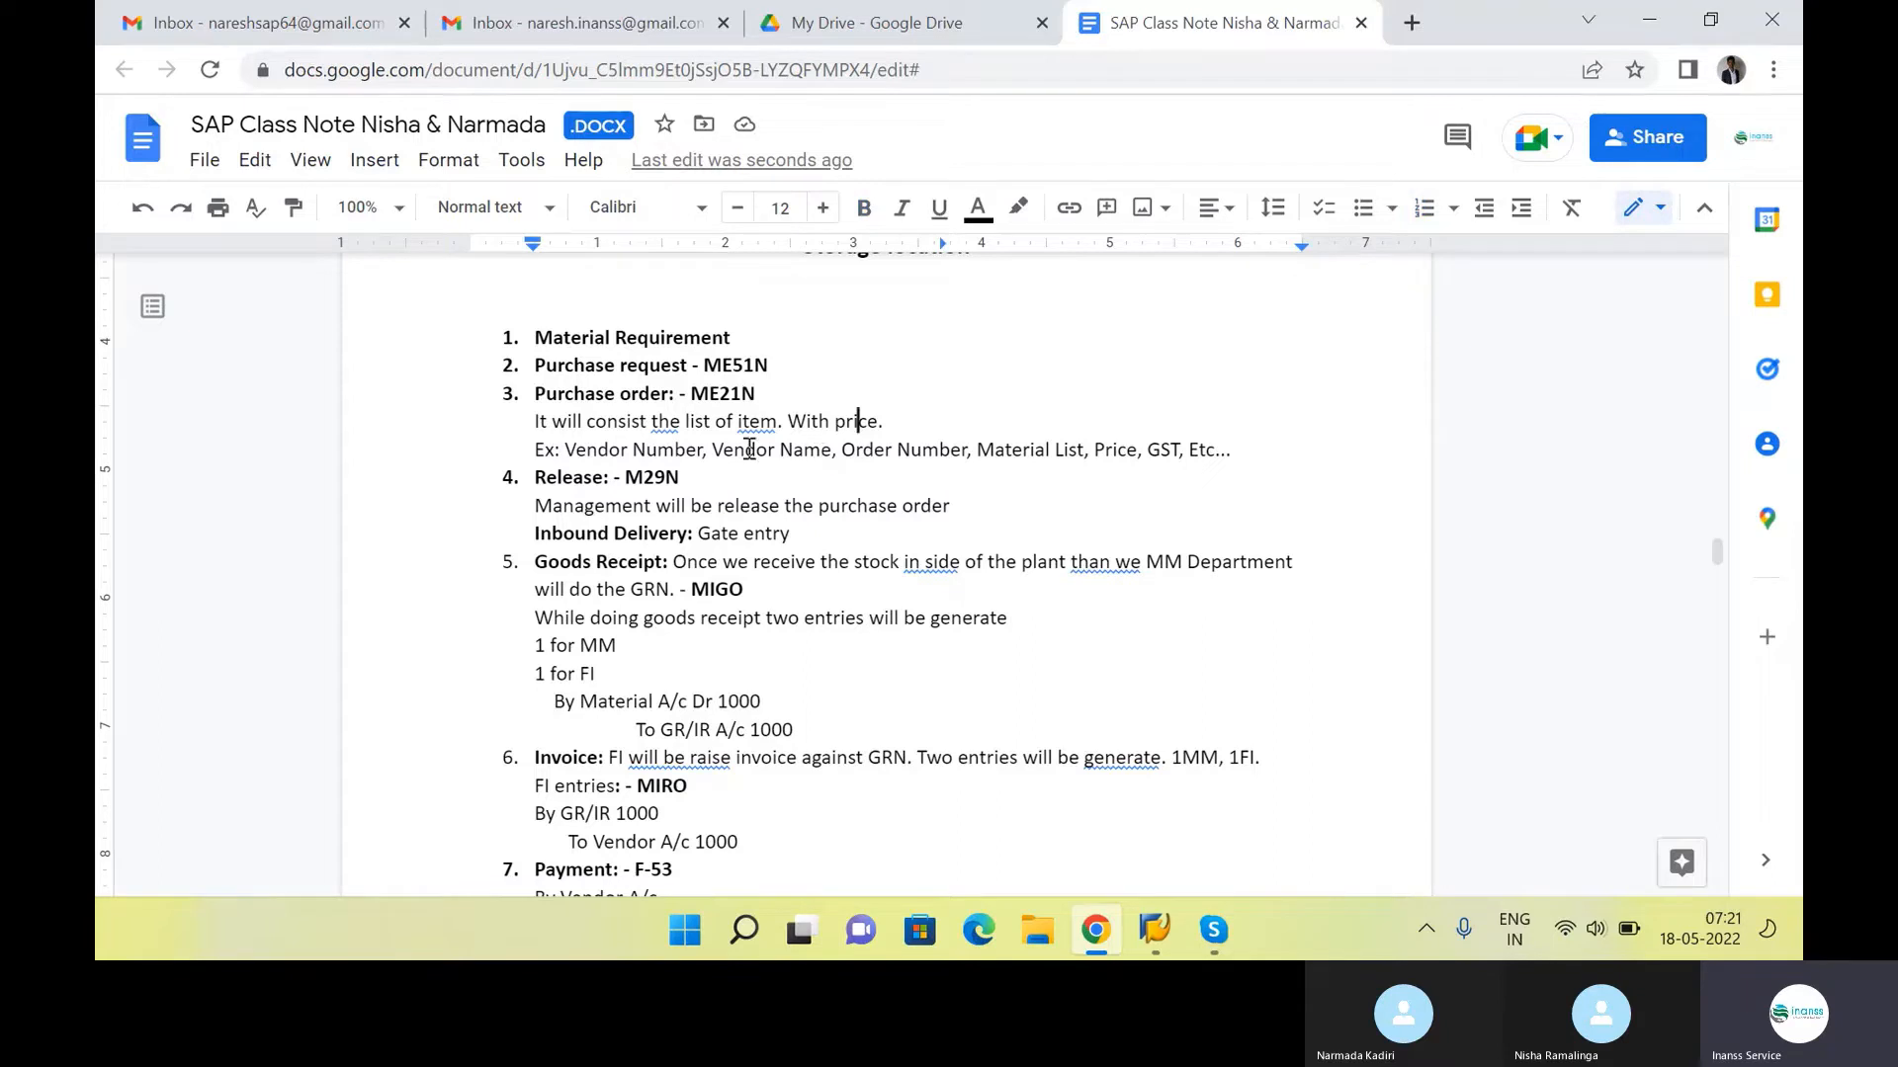
# Review the Release item, the Inbound Delivery gate entry line and the MM and FI entries of the Goods Receipt
pyautogui.click(682, 478)
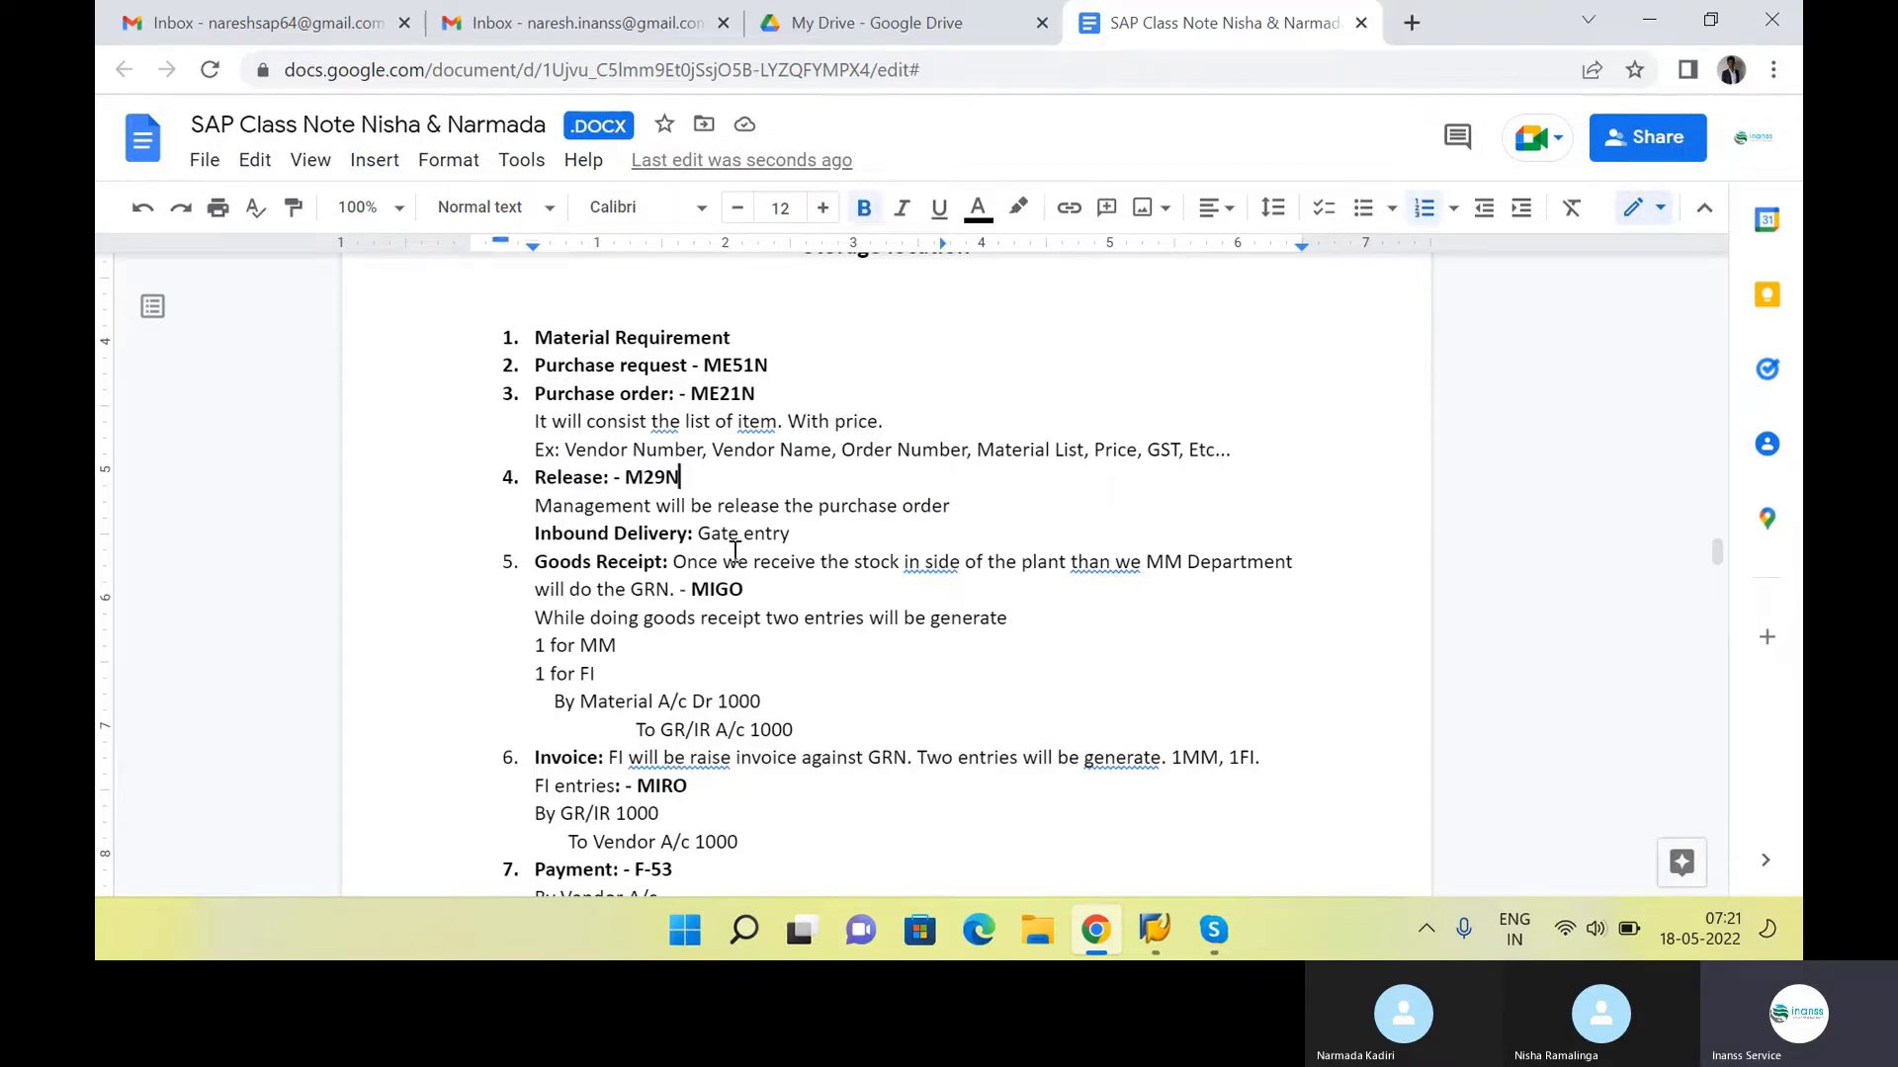
pyautogui.click(628, 480)
pyautogui.moveTo(949, 506); pyautogui.dragTo(560, 482)
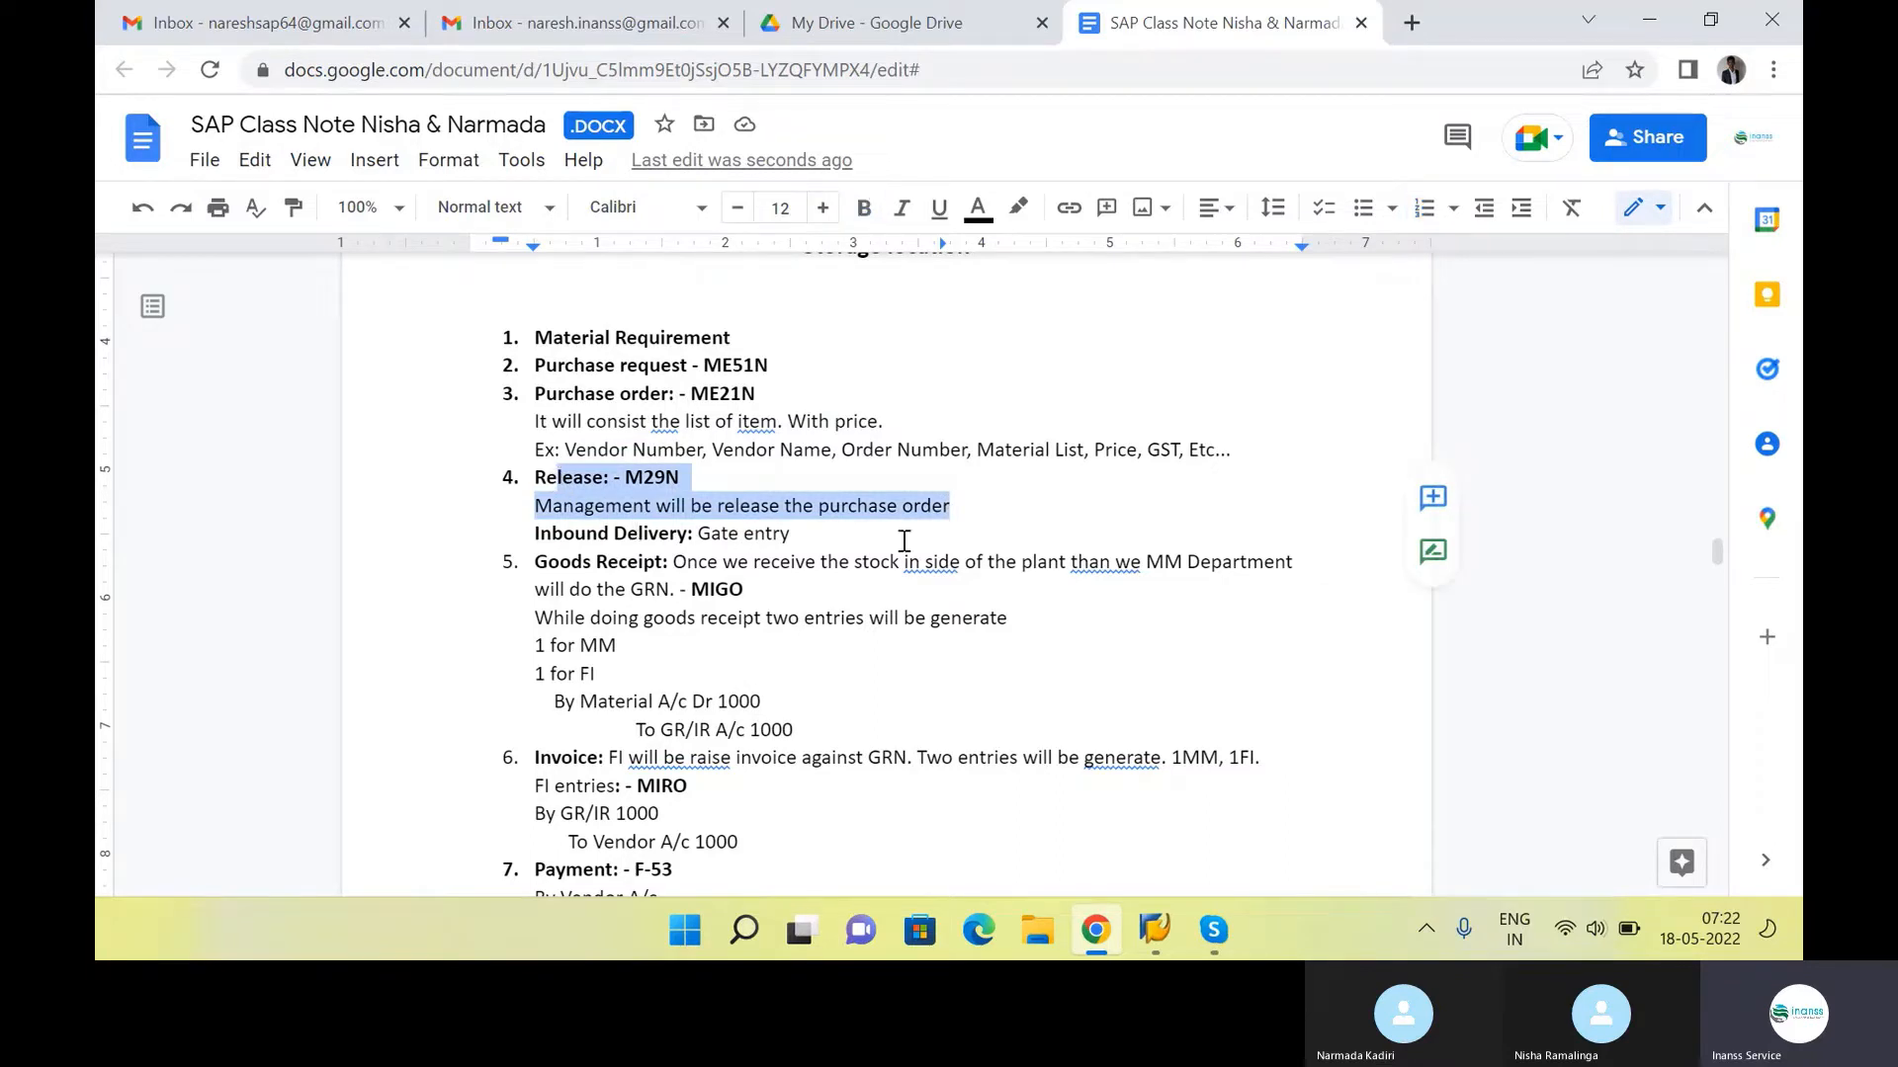
pyautogui.scroll(-3, 813, 541)
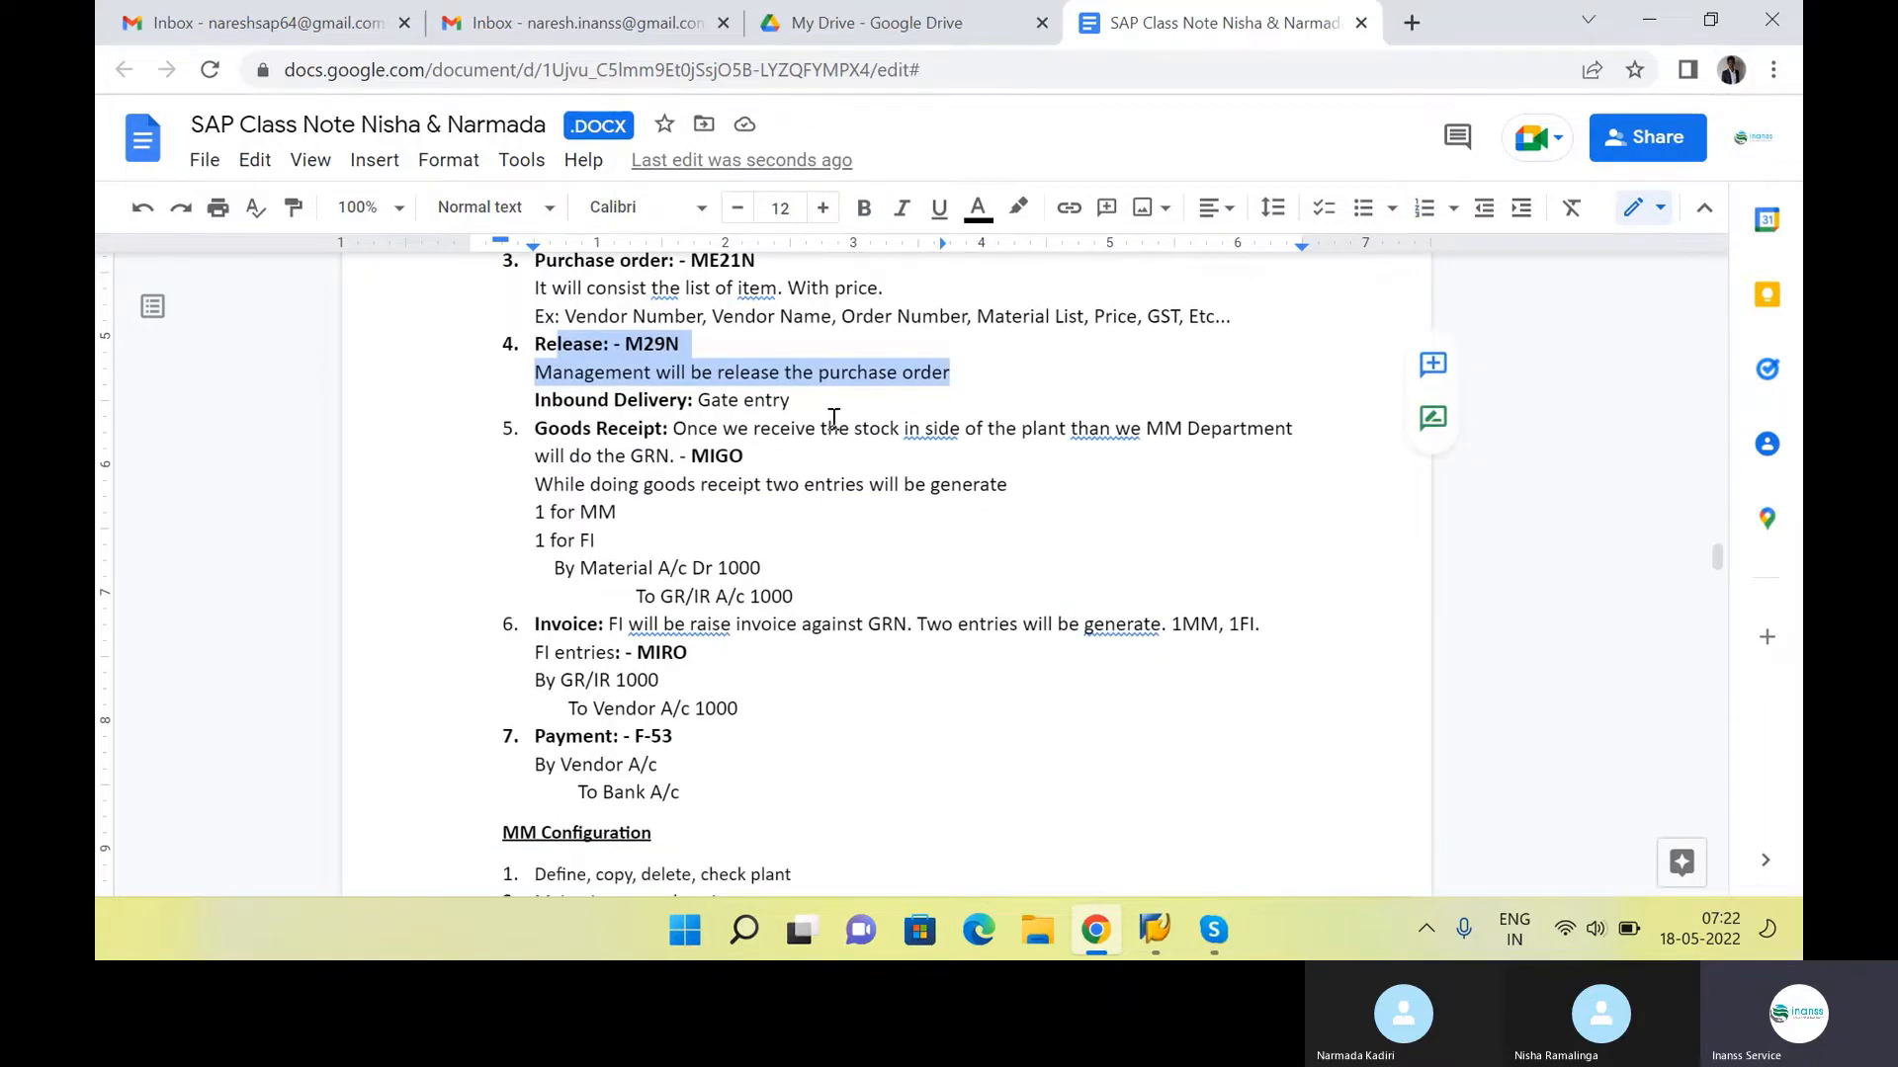
pyautogui.click(837, 405)
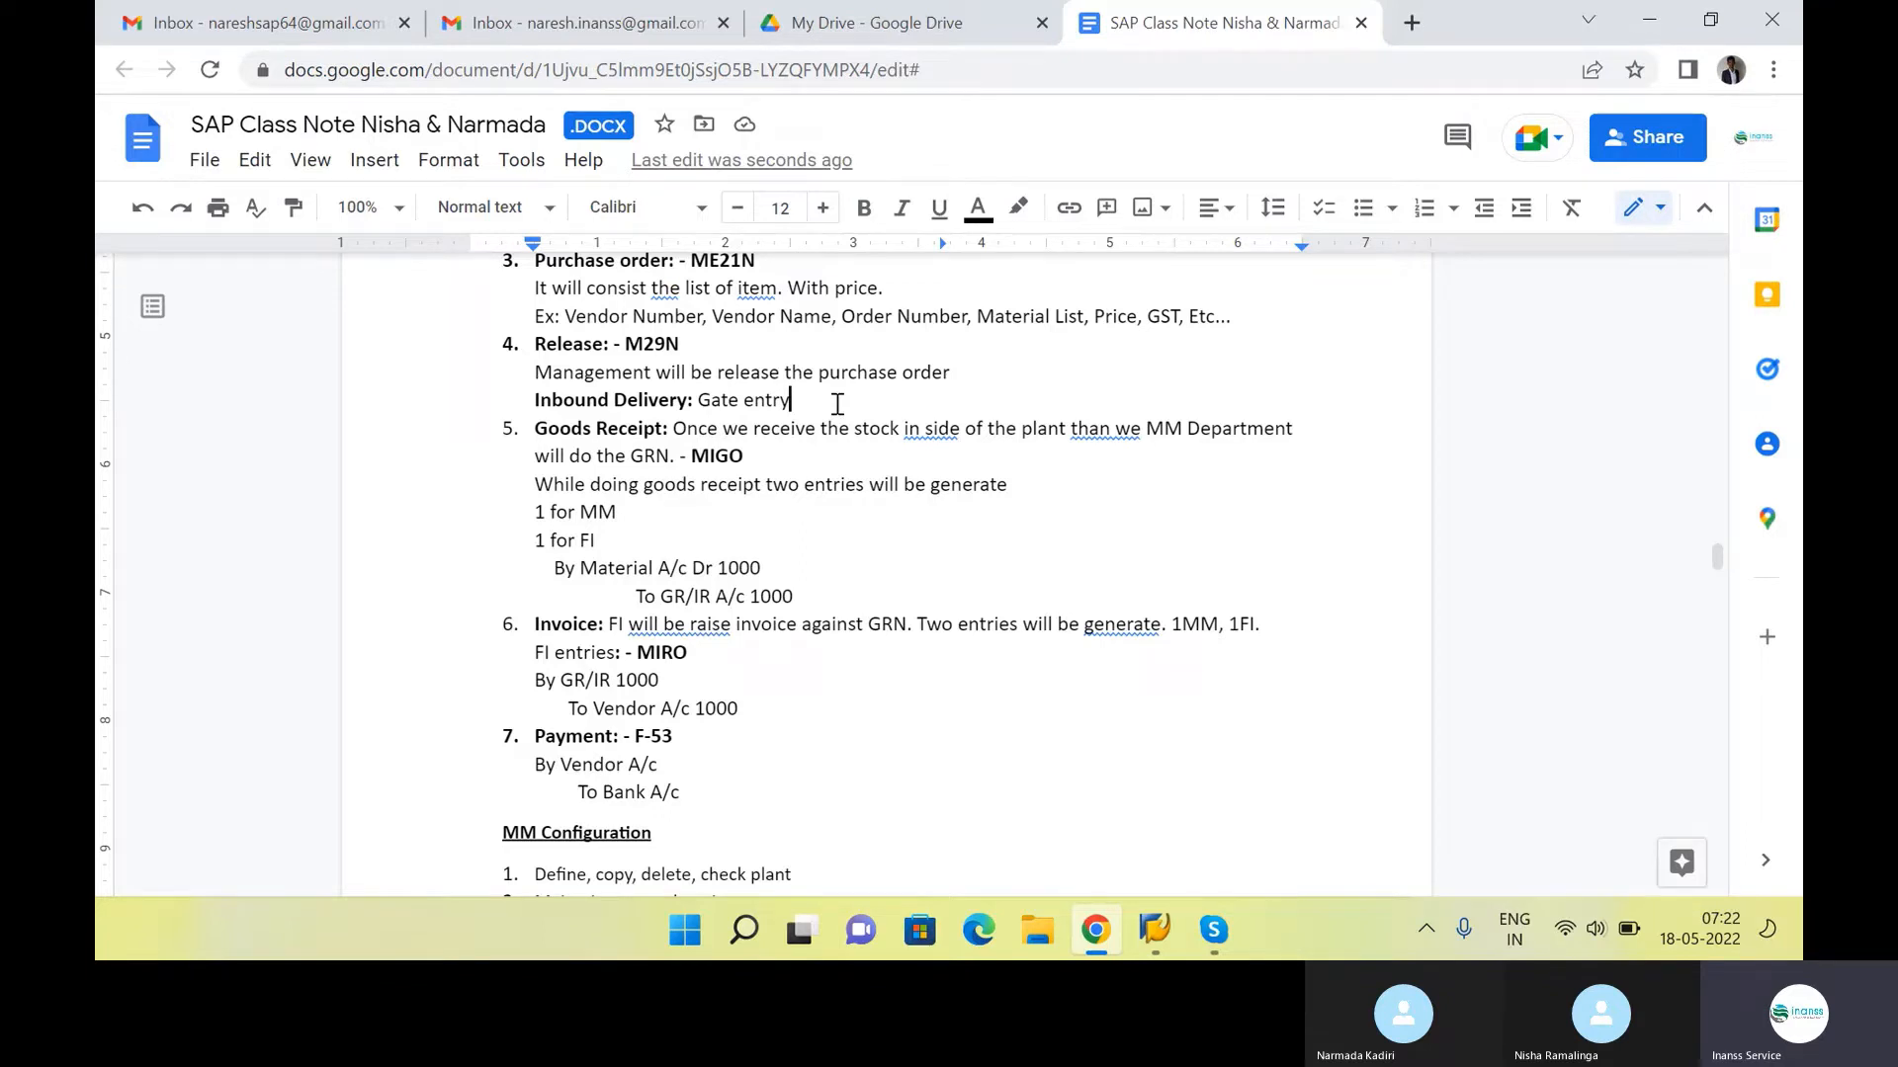
pyautogui.moveTo(837, 403); pyautogui.dragTo(529, 403)
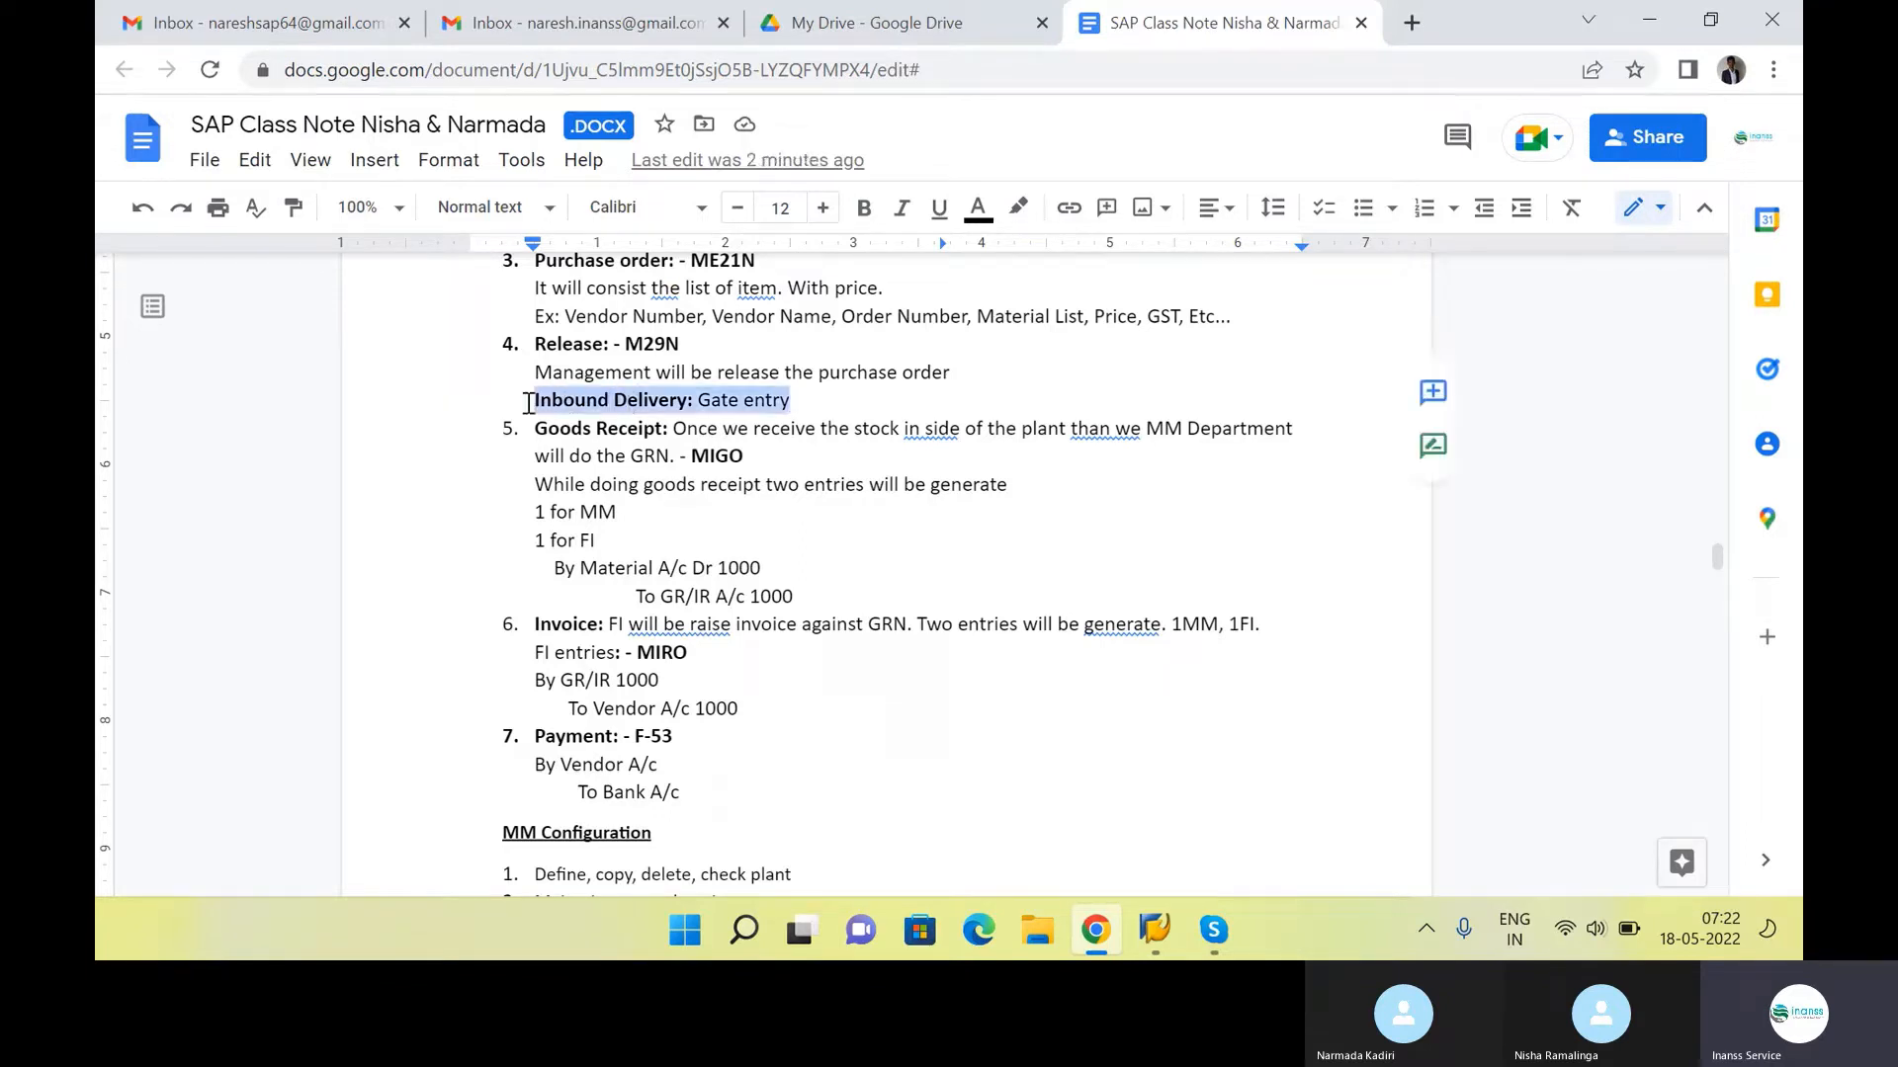
pyautogui.click(880, 402)
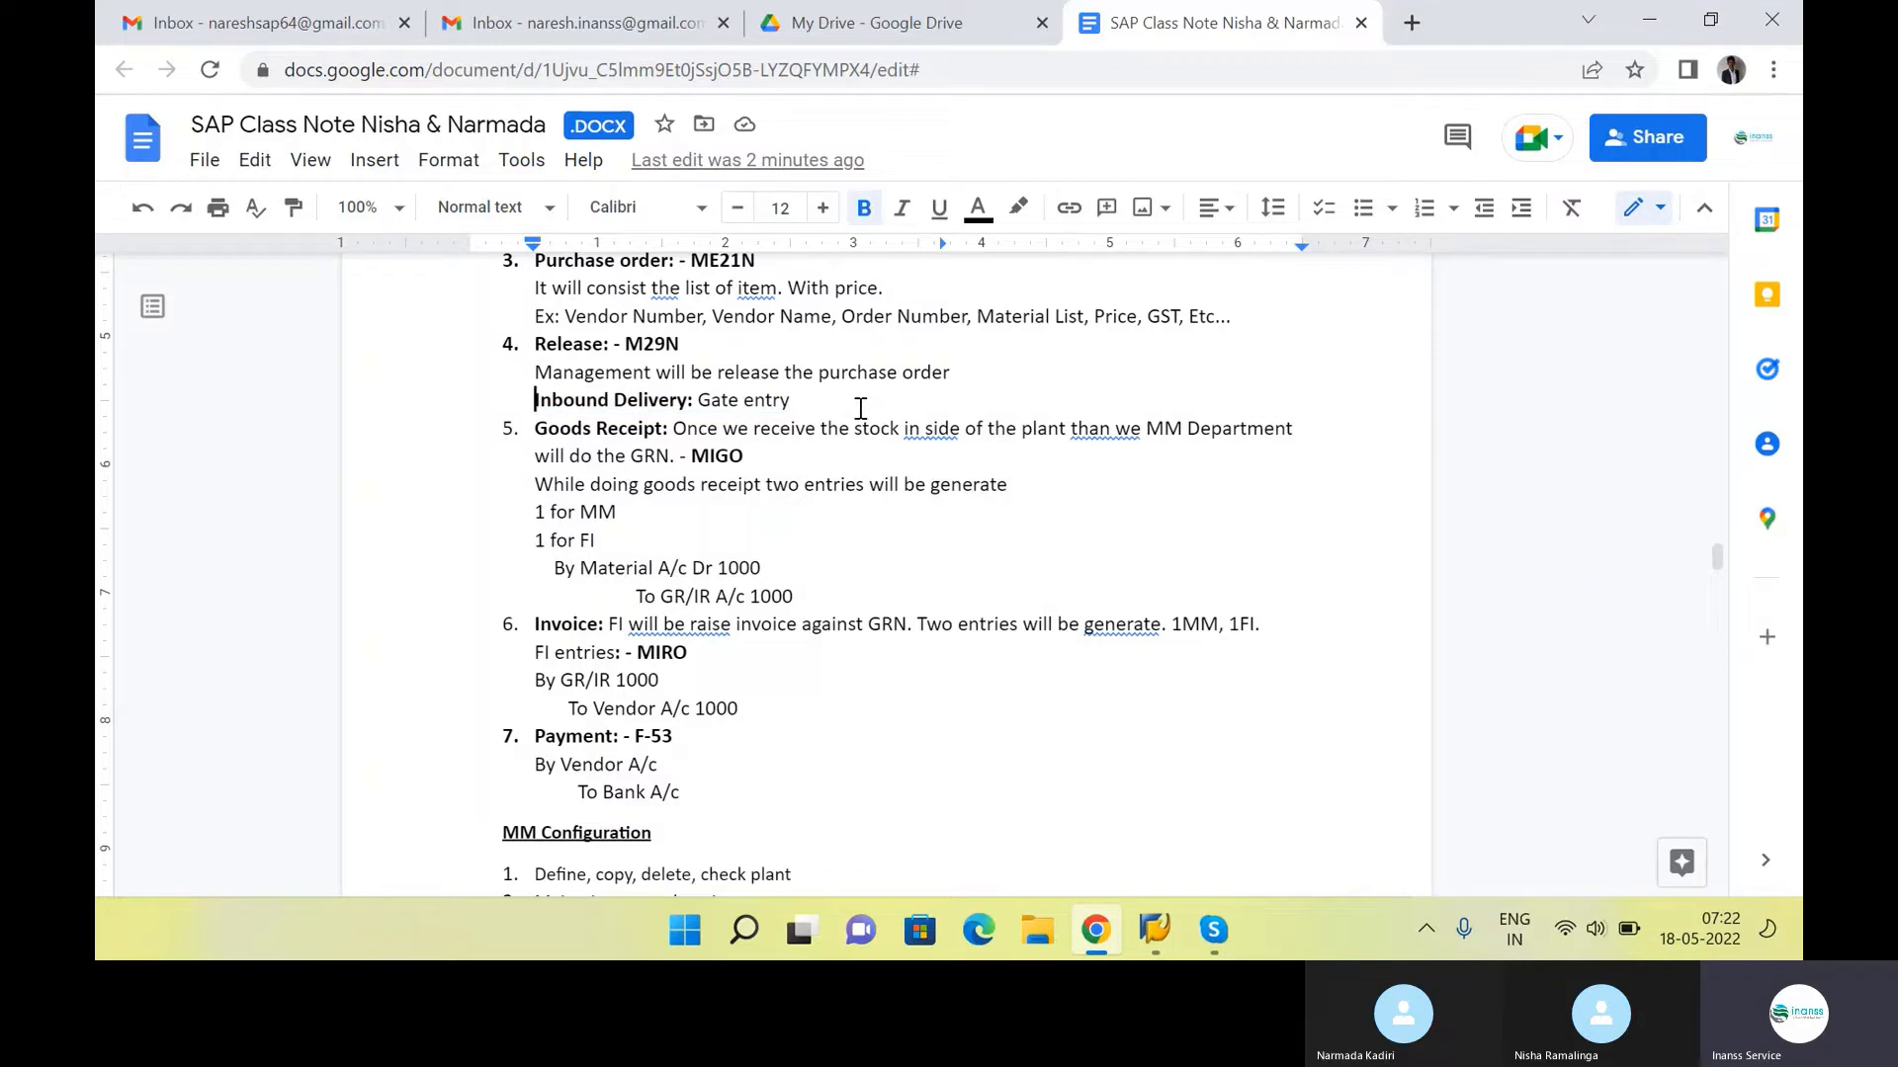
pyautogui.click(870, 407)
pyautogui.click(781, 455)
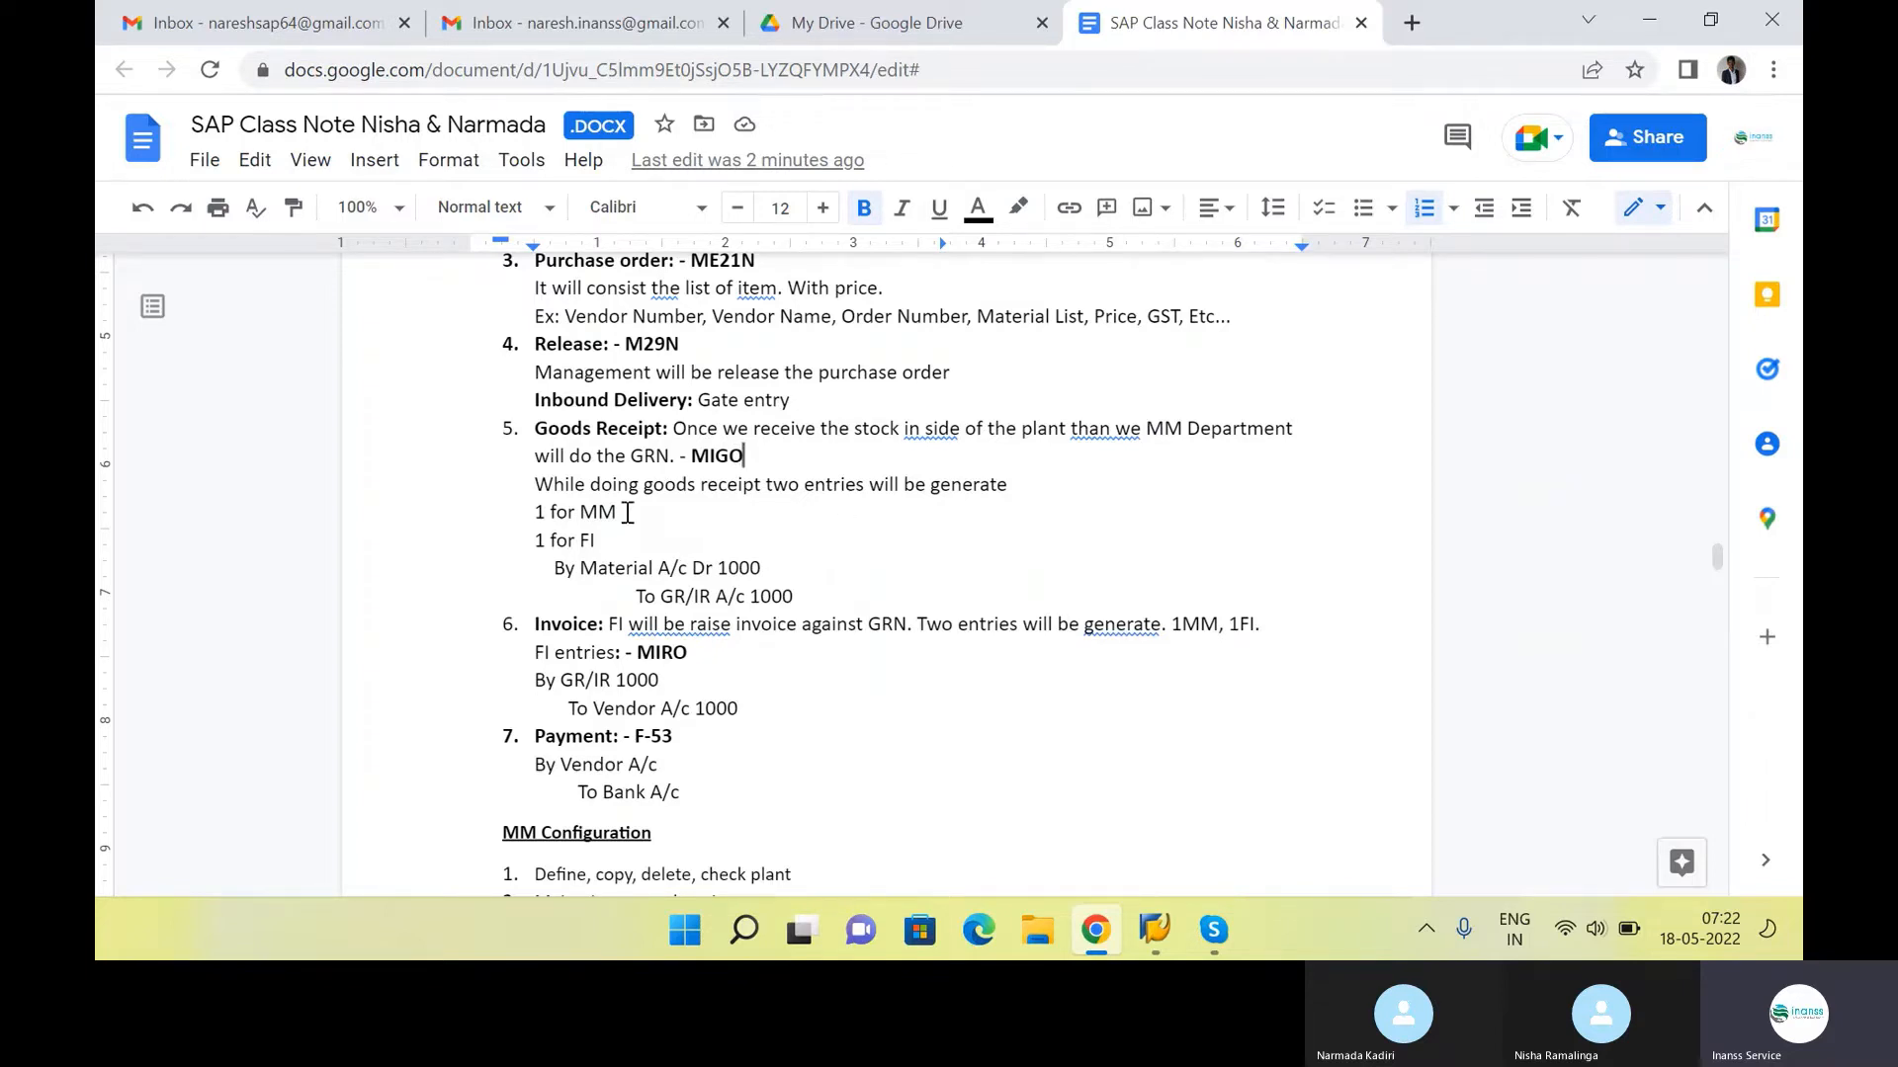
pyautogui.moveTo(627, 512); pyautogui.dragTo(399, 543)
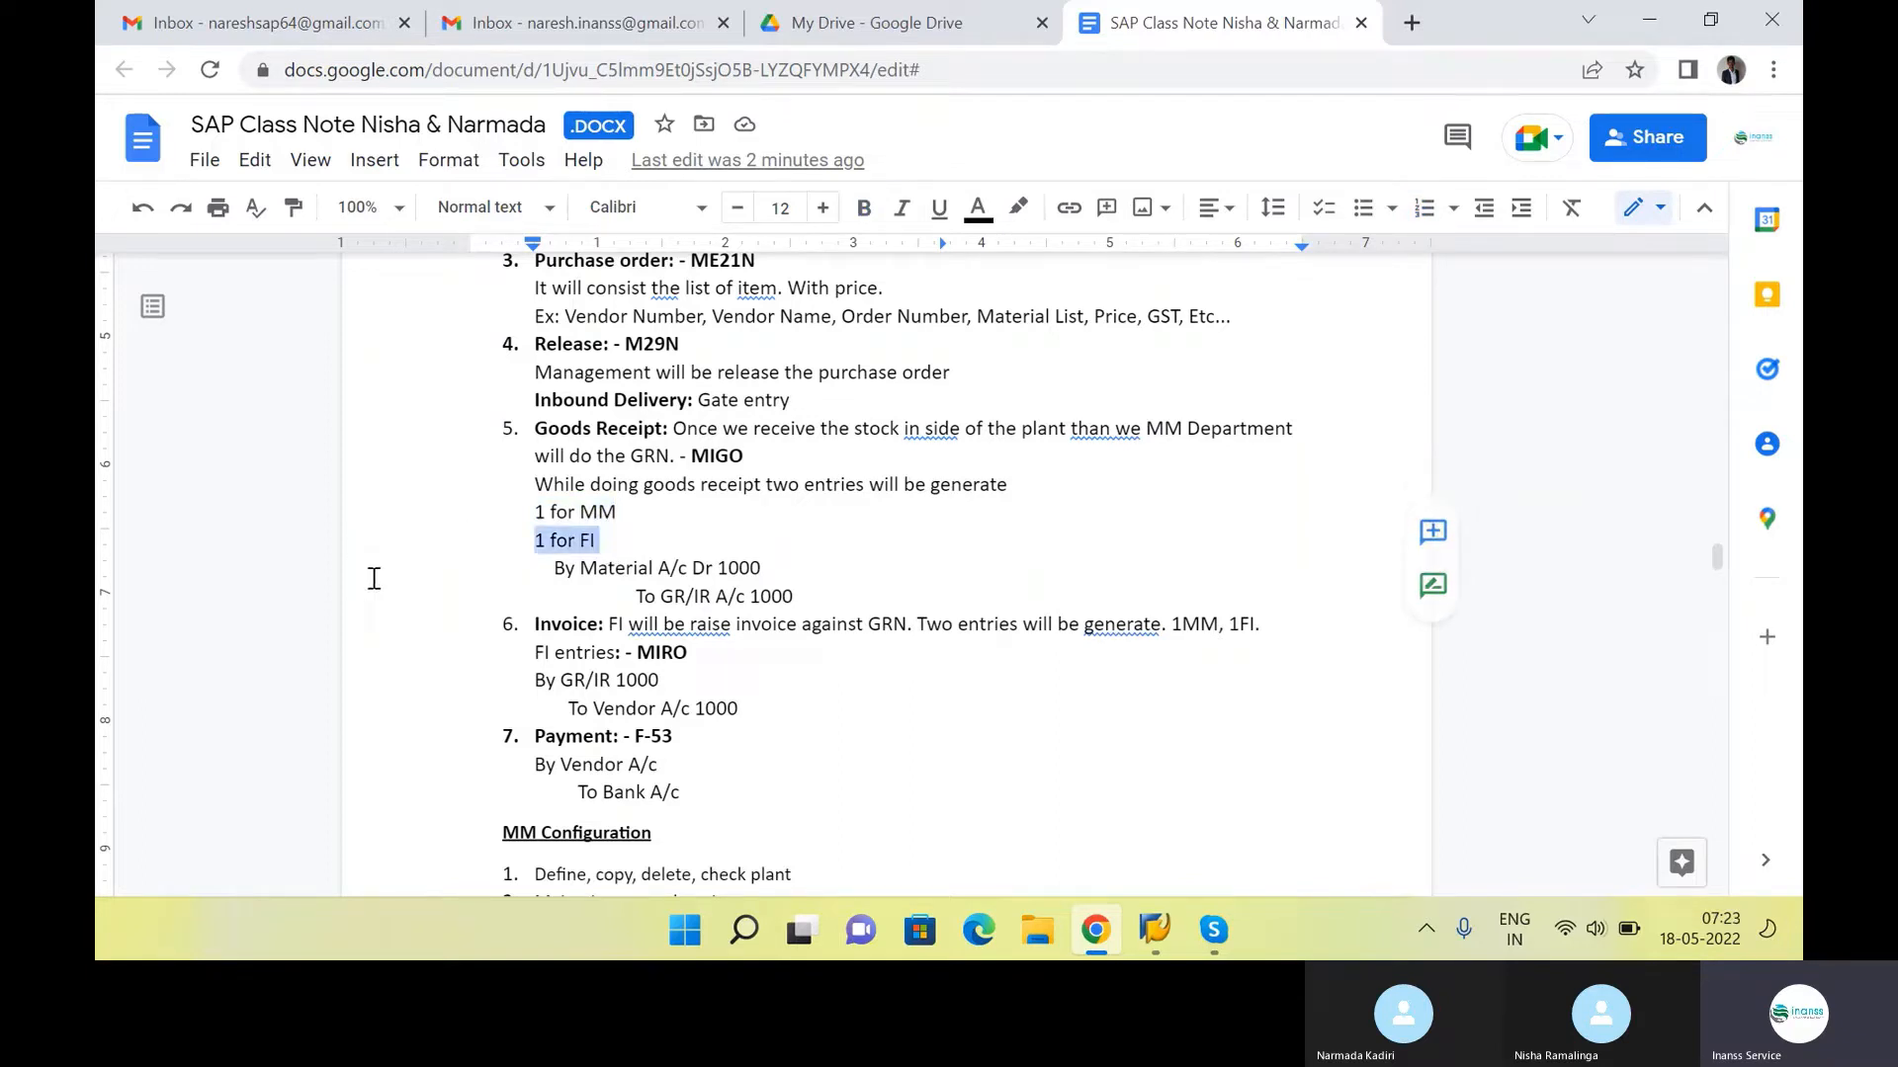
pyautogui.click(809, 441)
pyautogui.scroll(1, 850, 395)
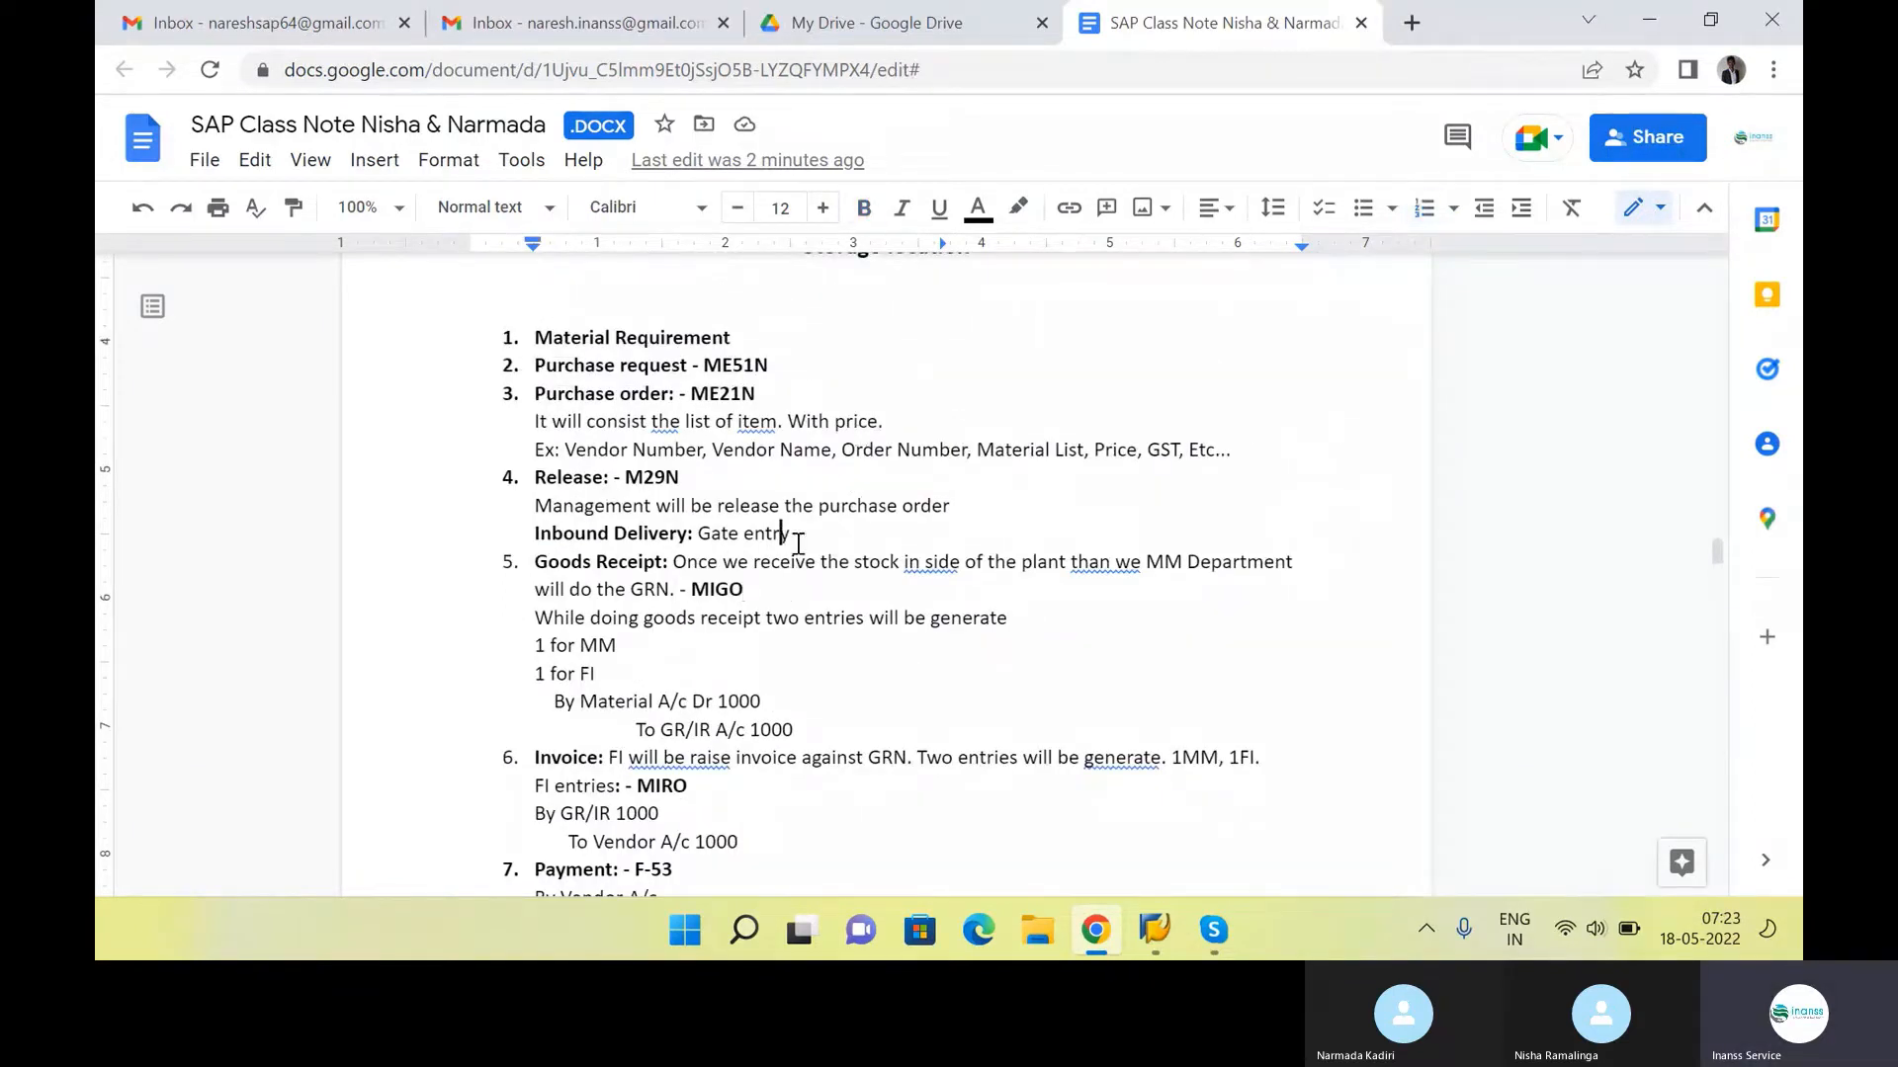
pyautogui.moveTo(789, 534); pyautogui.dragTo(670, 484)
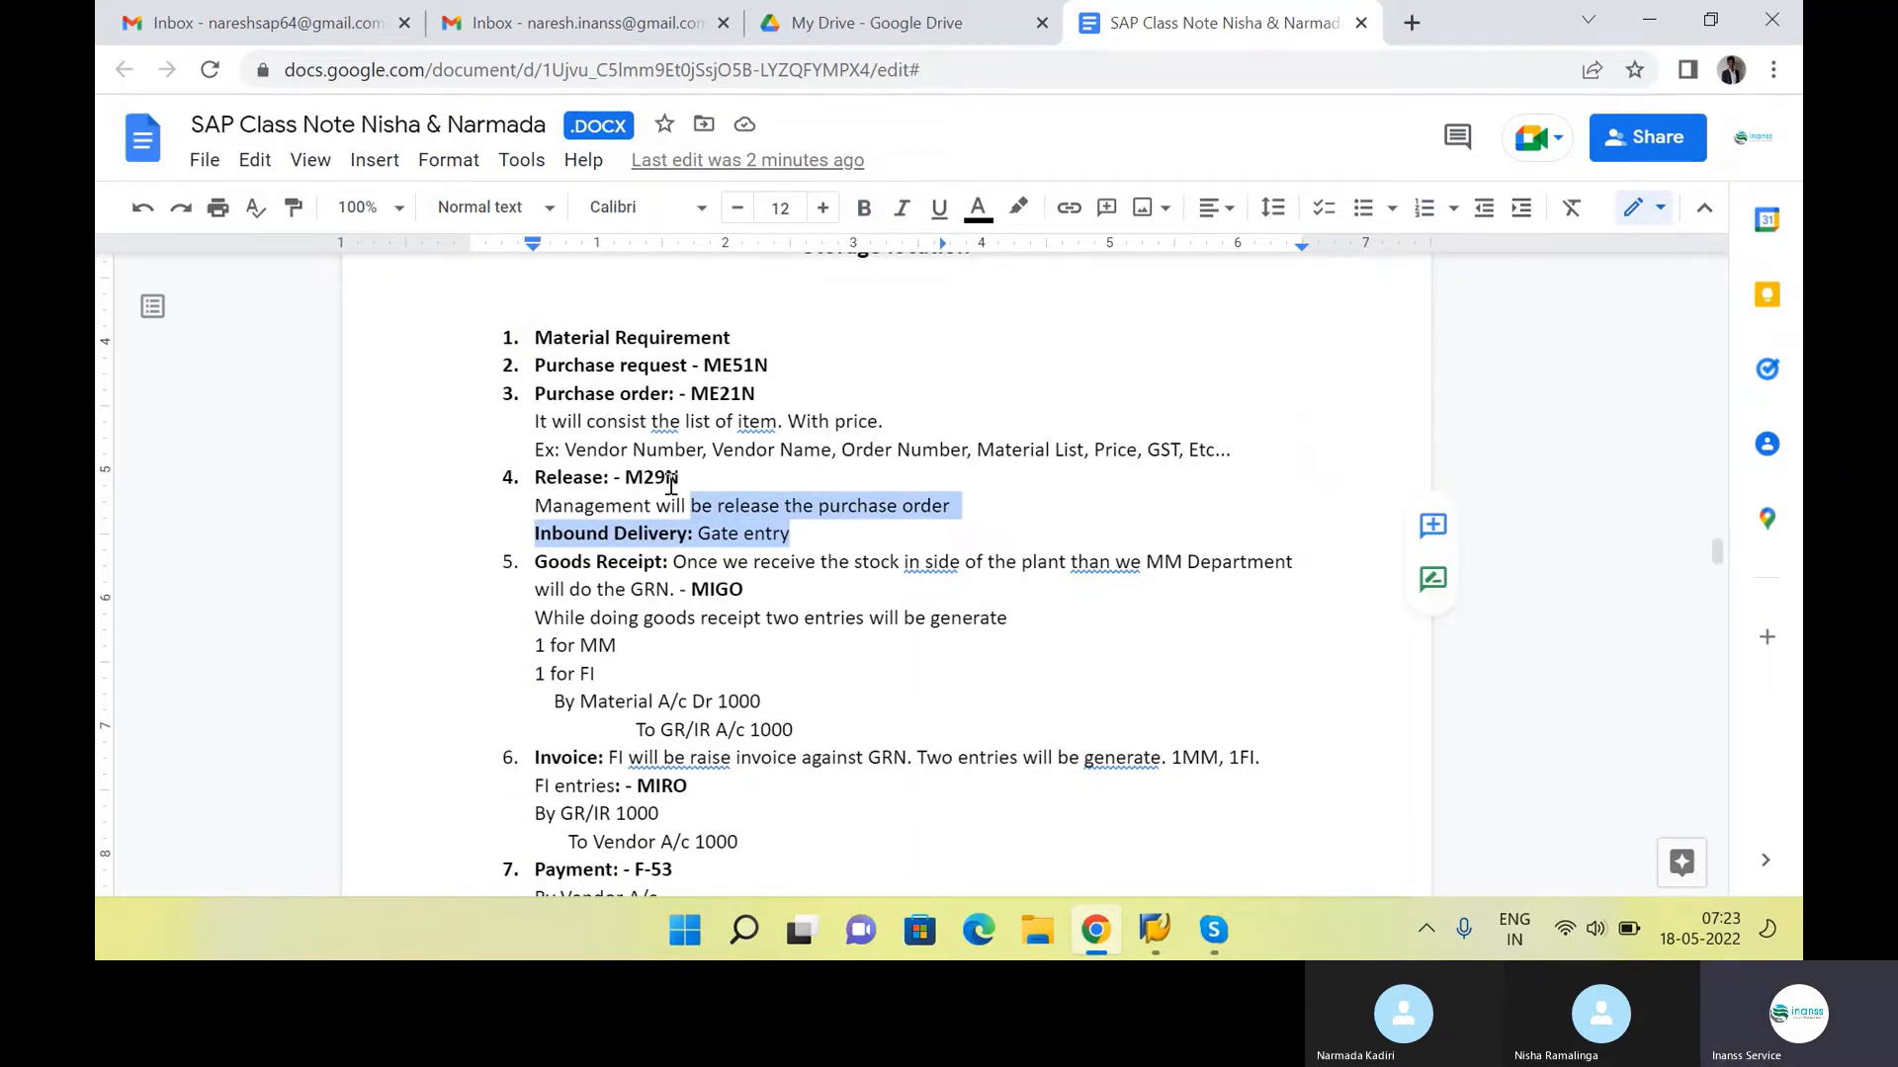
# Review the Goods Receipt accounting entries for Material and GR/IR, and the MIRO entries of the Invoice item
pyautogui.scroll(-3, 670, 484)
pyautogui.moveTo(534, 295); pyautogui.dragTo(827, 457)
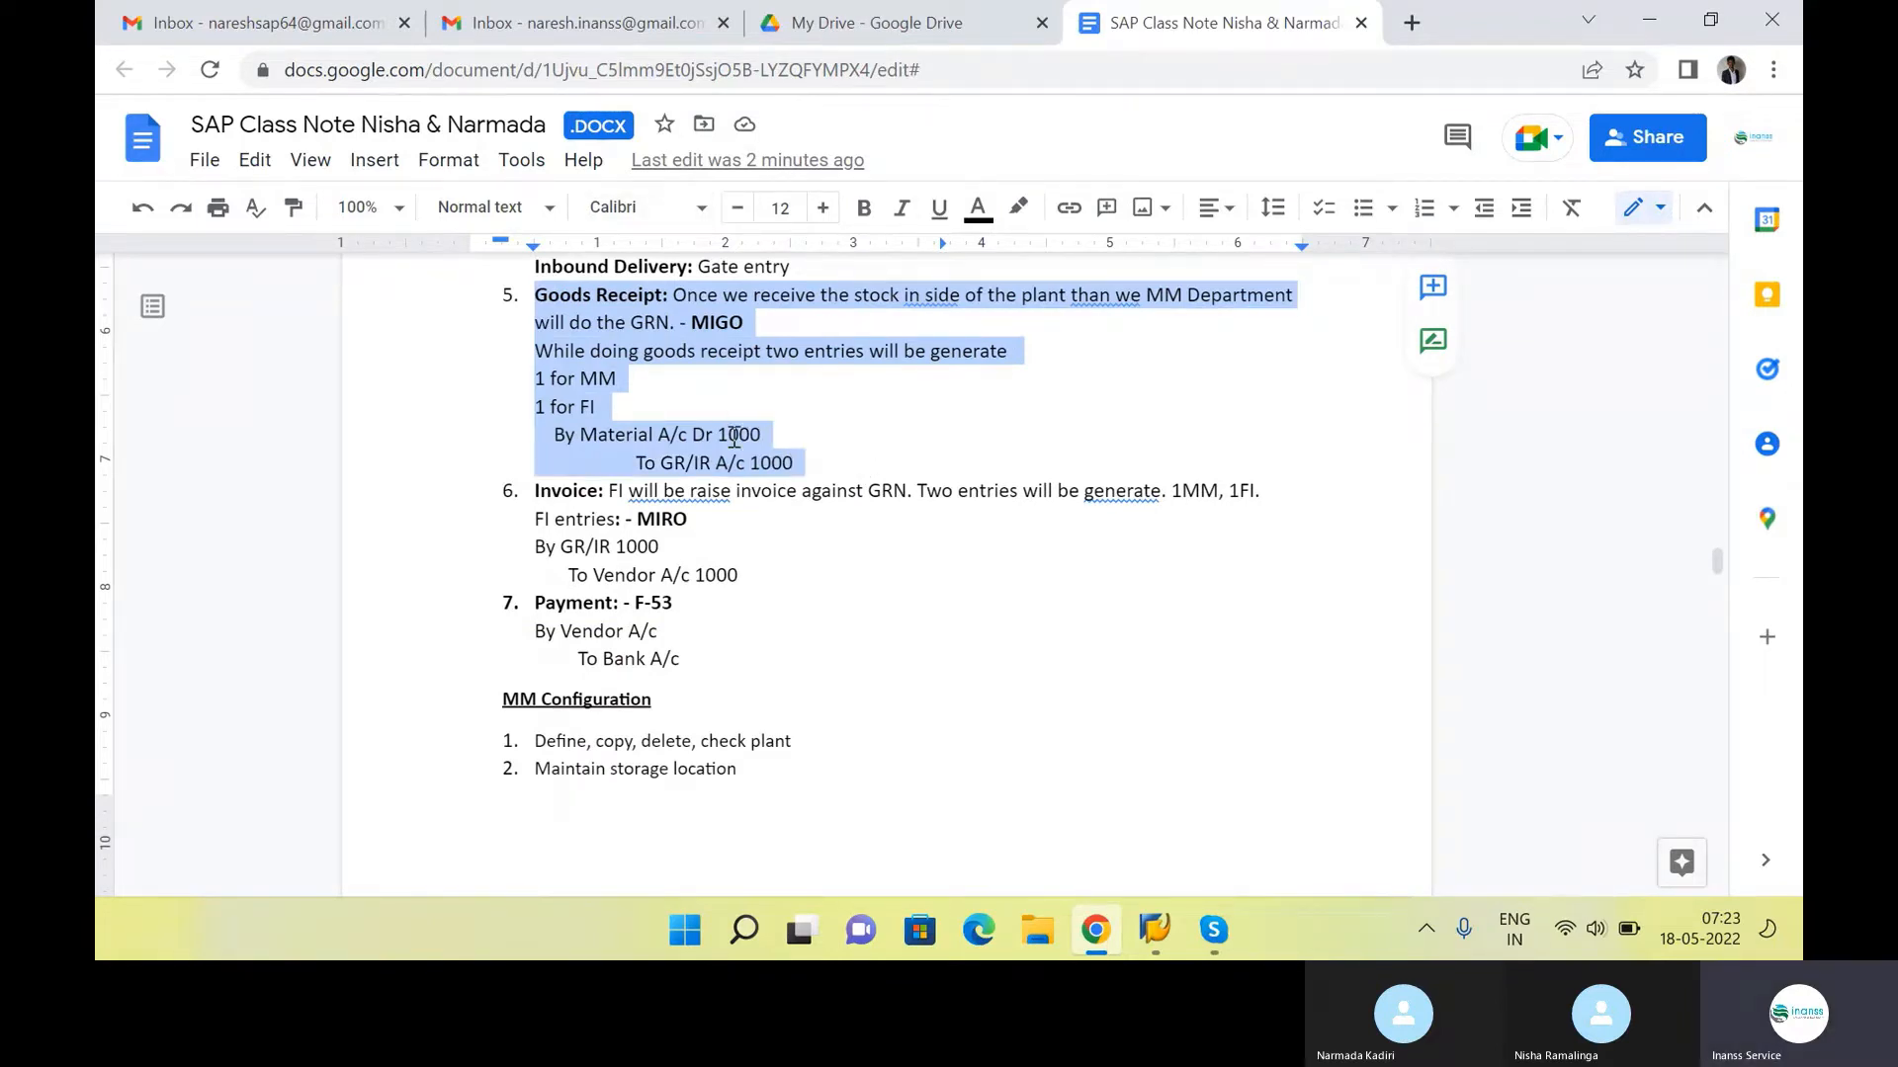
pyautogui.click(807, 405)
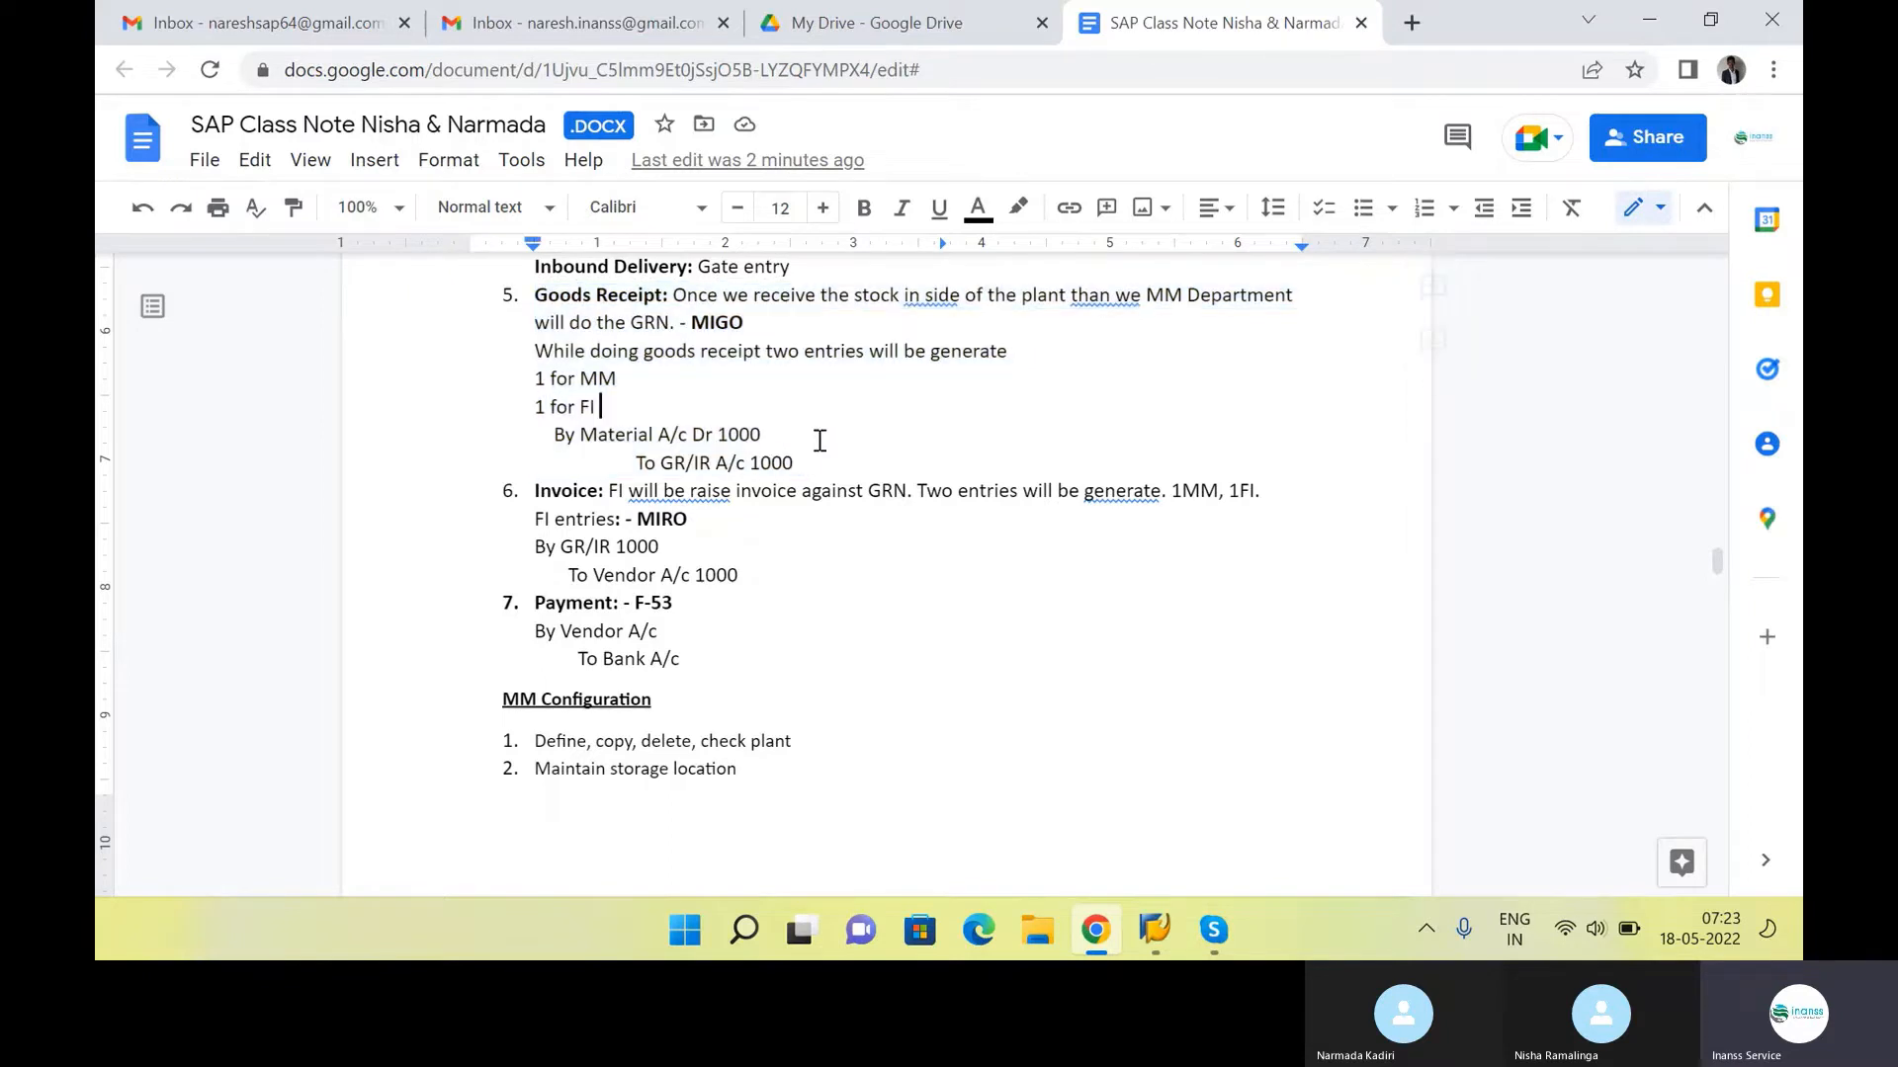
pyautogui.click(816, 448)
pyautogui.click(671, 379)
pyautogui.moveTo(605, 406); pyautogui.dragTo(787, 432)
pyautogui.click(575, 434)
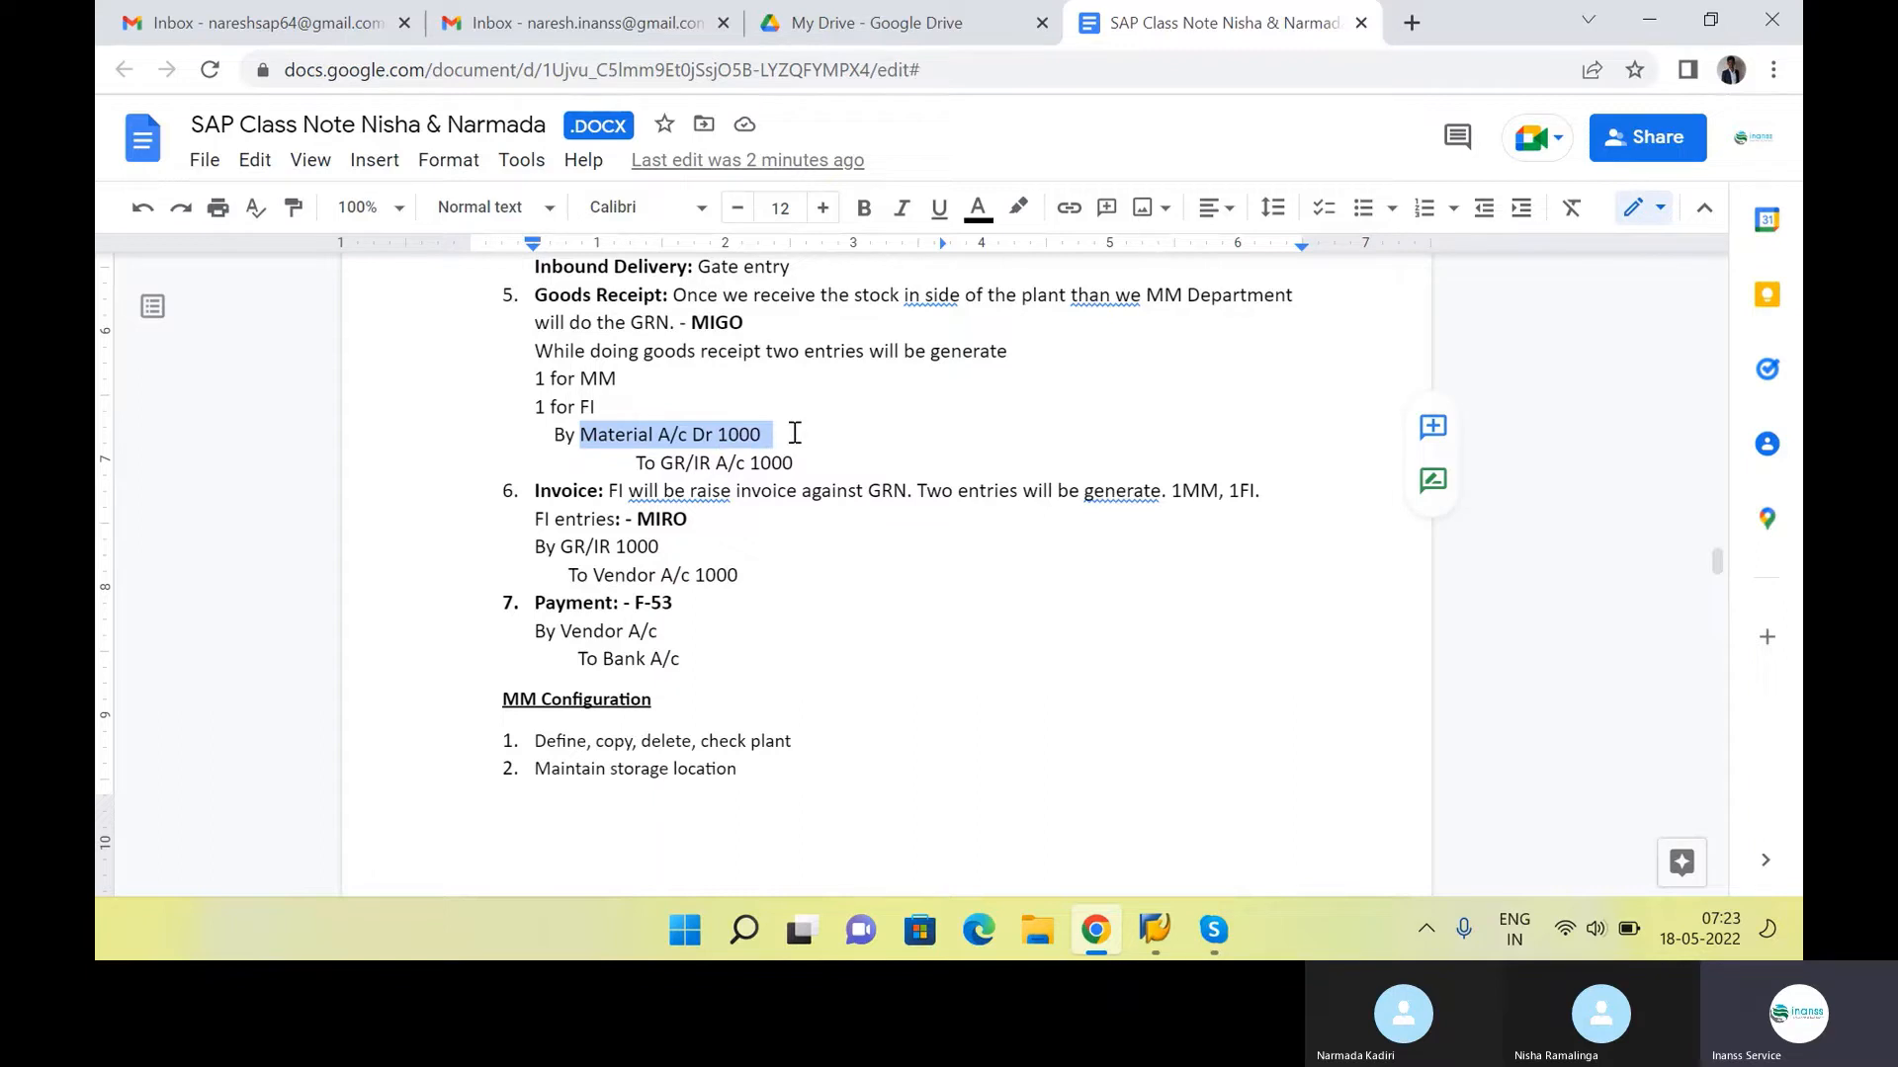
pyautogui.click(810, 464)
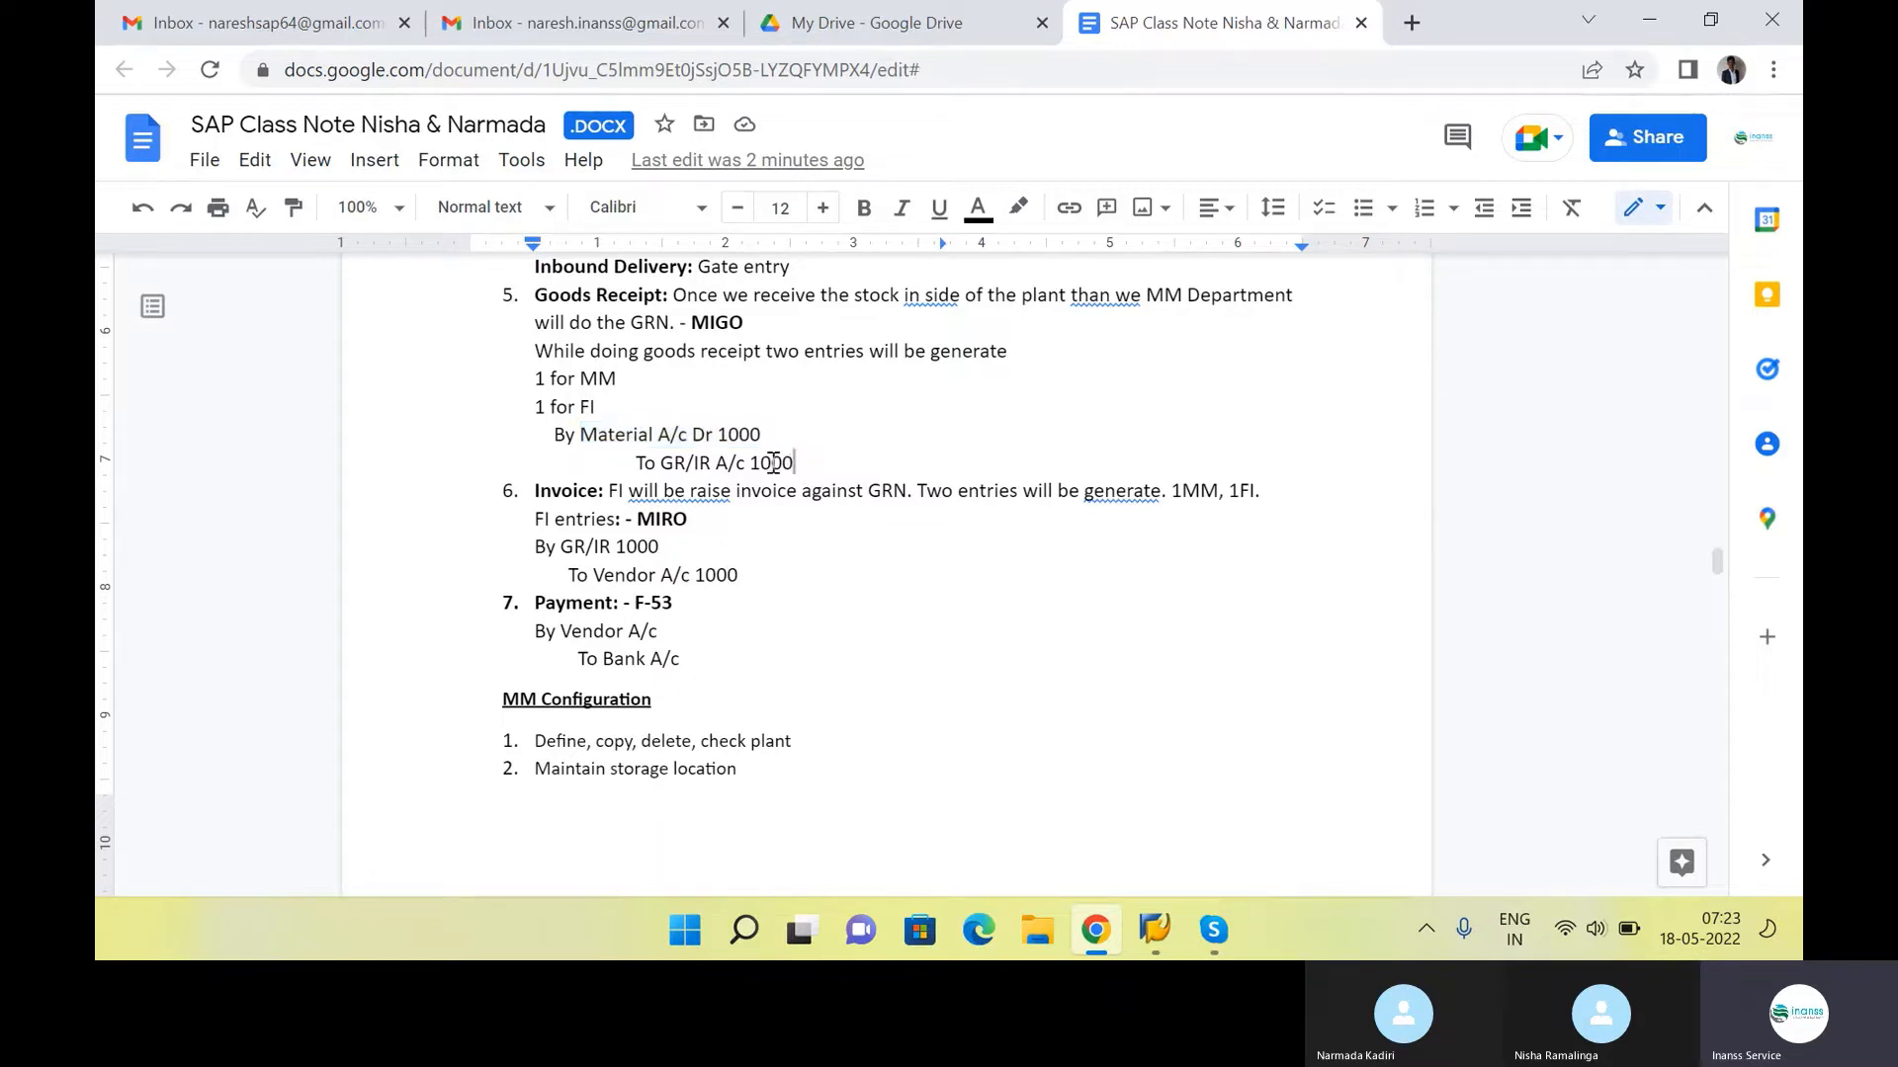
pyautogui.moveTo(689, 464)
pyautogui.mouseDown()
pyautogui.moveTo(660, 467)
pyautogui.moveTo(710, 480)
pyautogui.mouseUp()
pyautogui.click(709, 465)
pyautogui.click(764, 559)
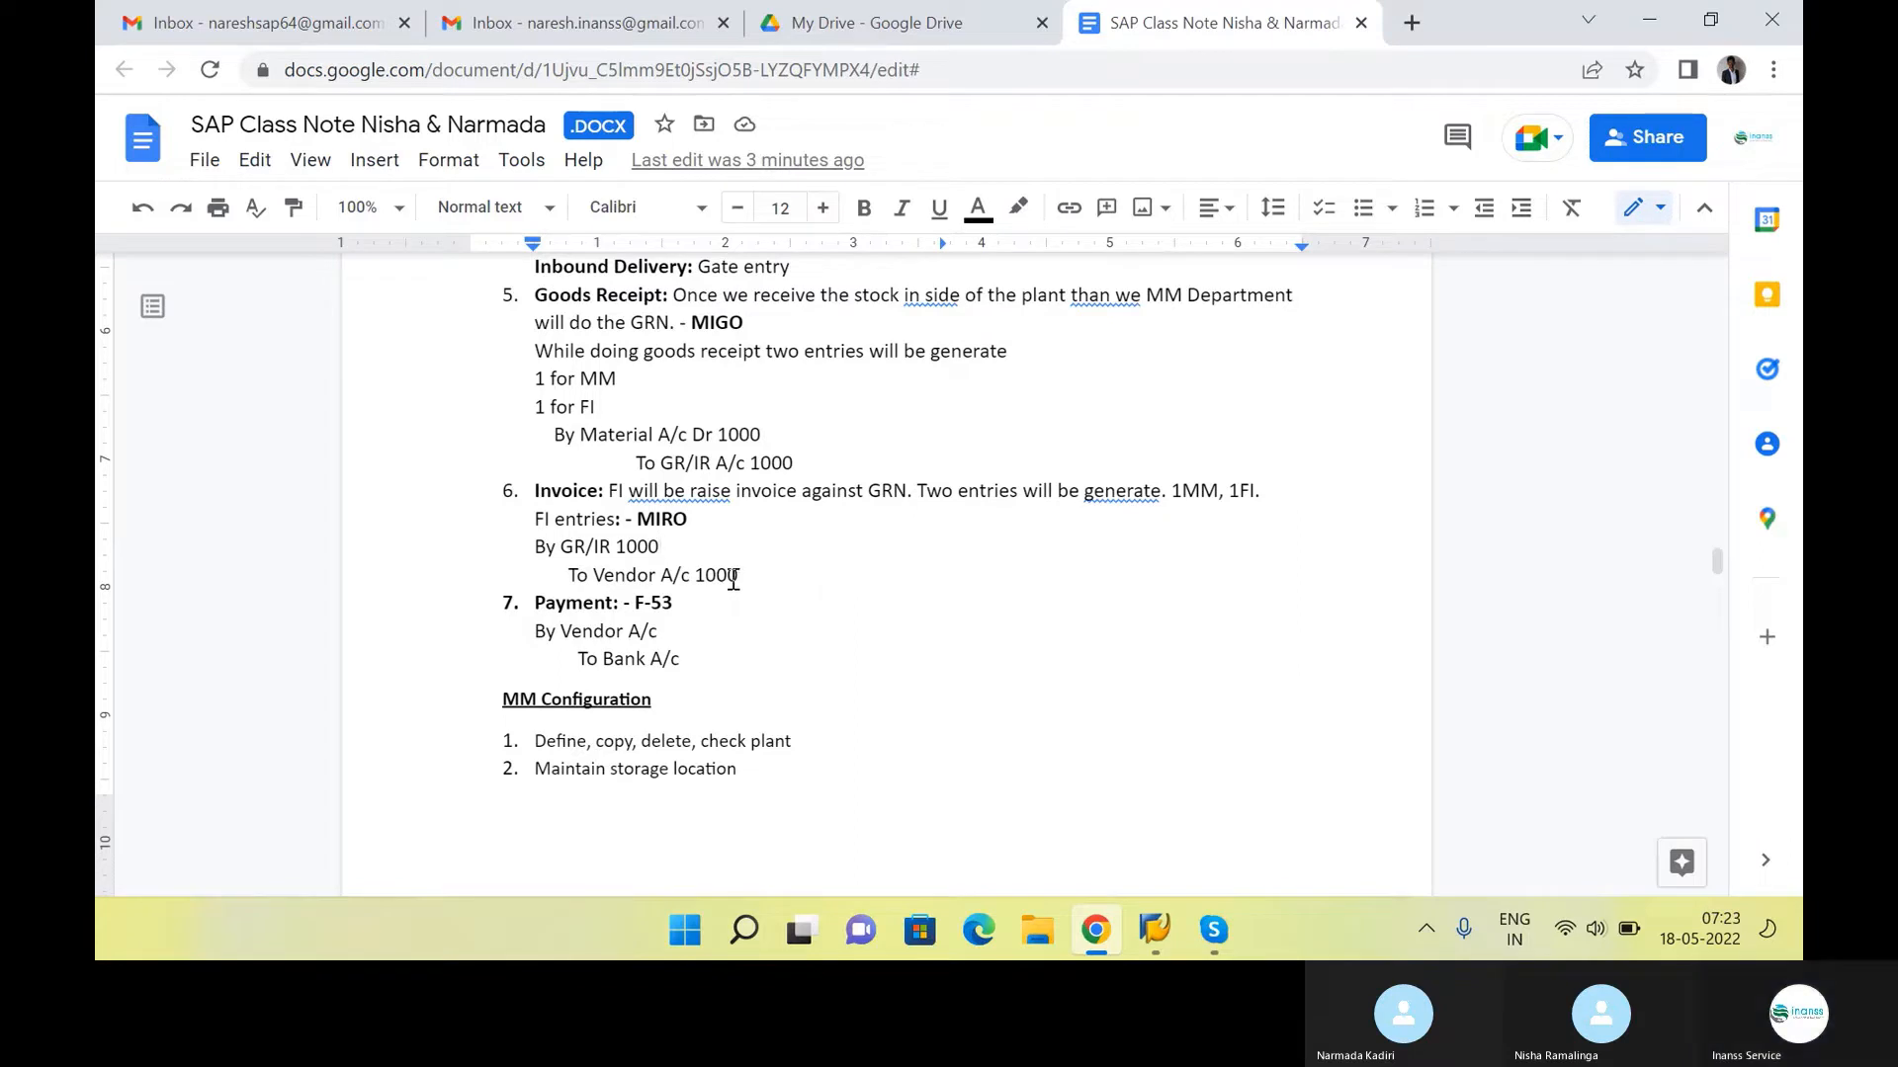
pyautogui.click(705, 527)
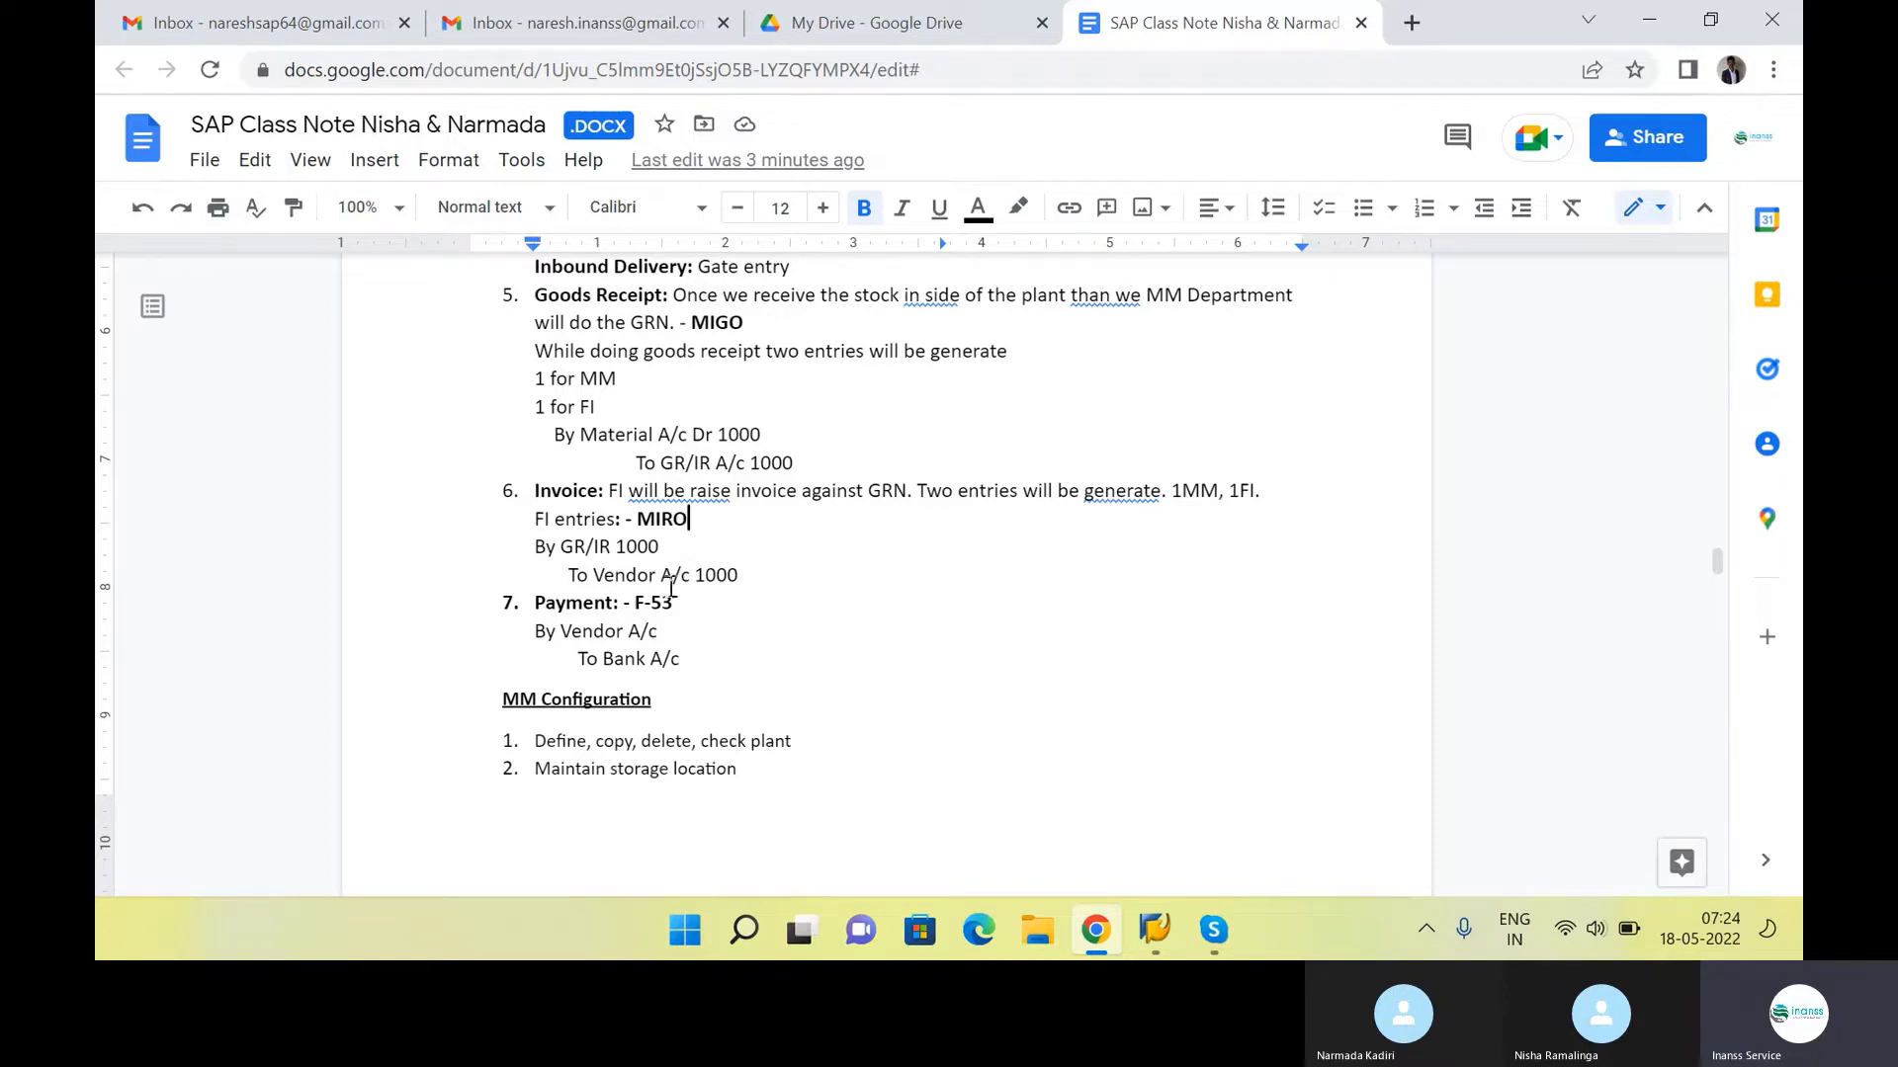
# Copy the "1 for MM" and "1 for FI" lines from Goods Receipt into the Invoice item, directly above its GR/IR entry
pyautogui.moveTo(599, 407); pyautogui.dragTo(531, 379)
pyautogui.hotkey('ctrl', 'c')
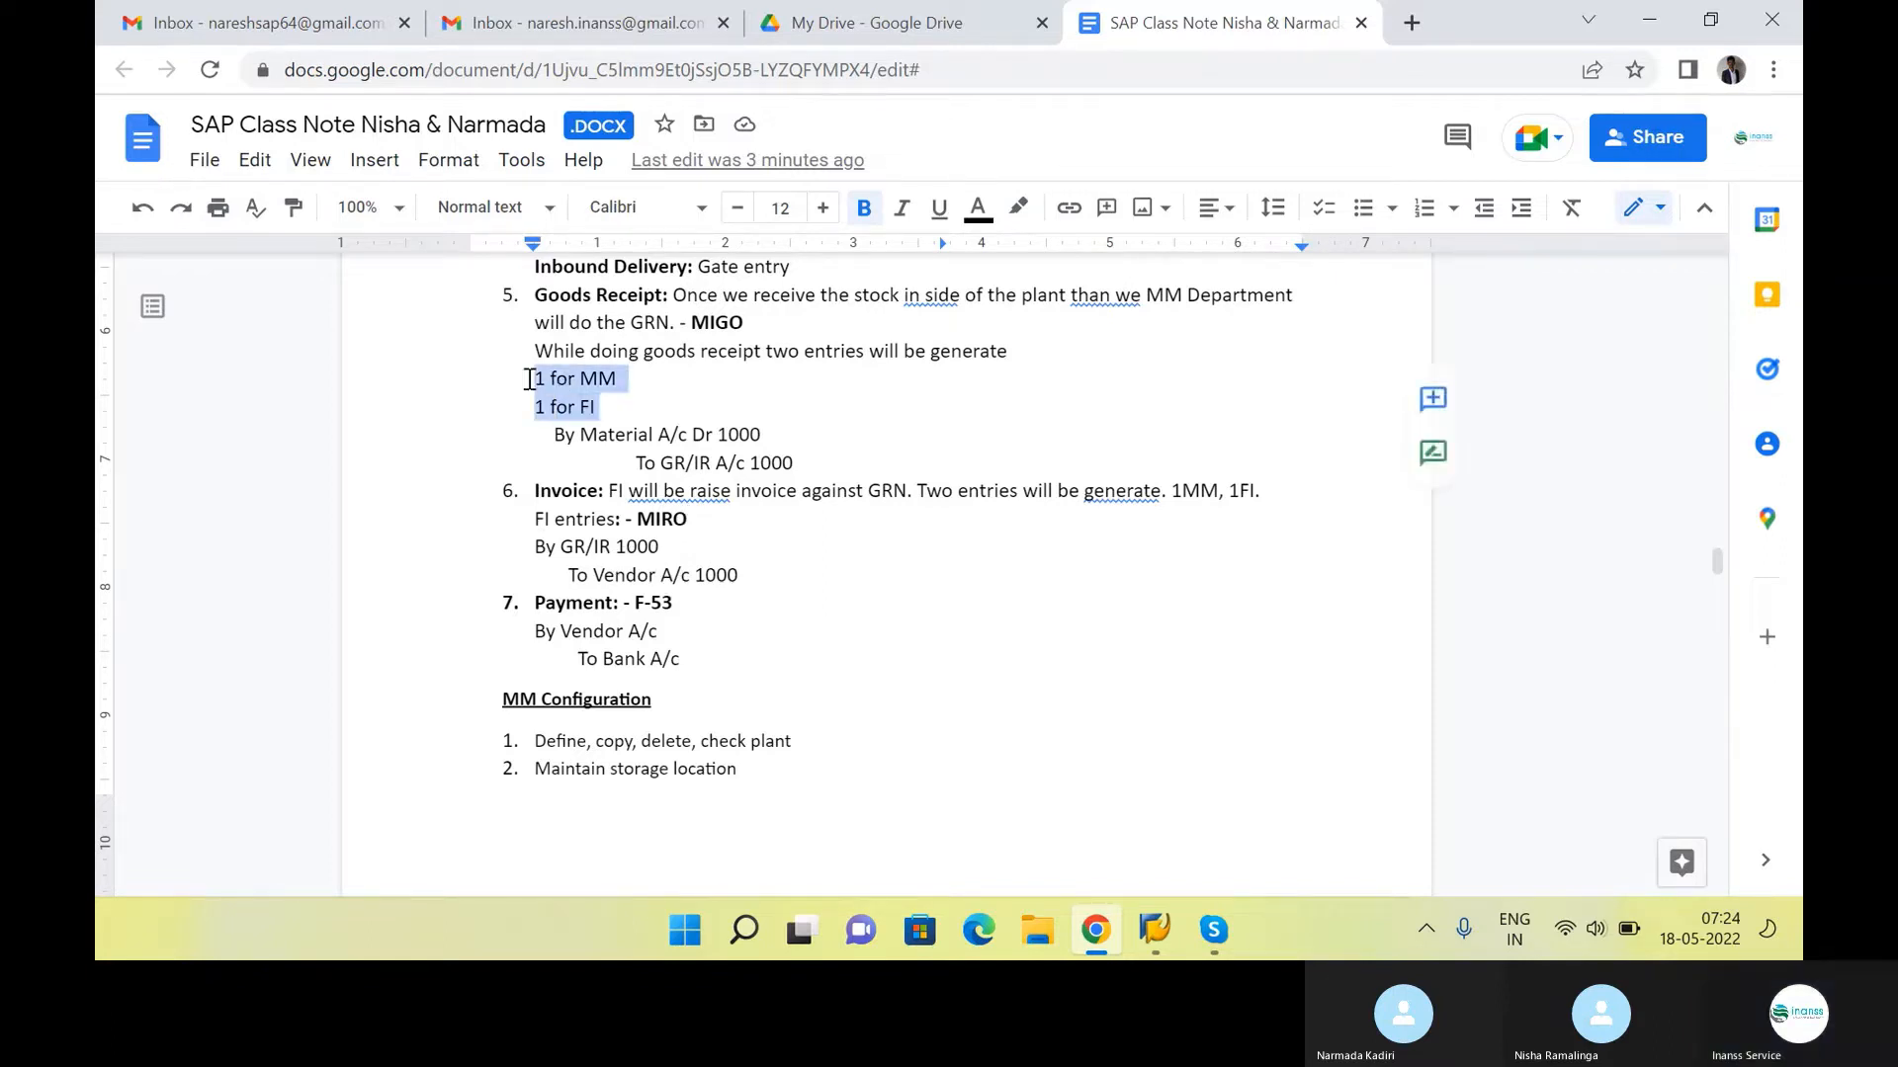
pyautogui.click(697, 529)
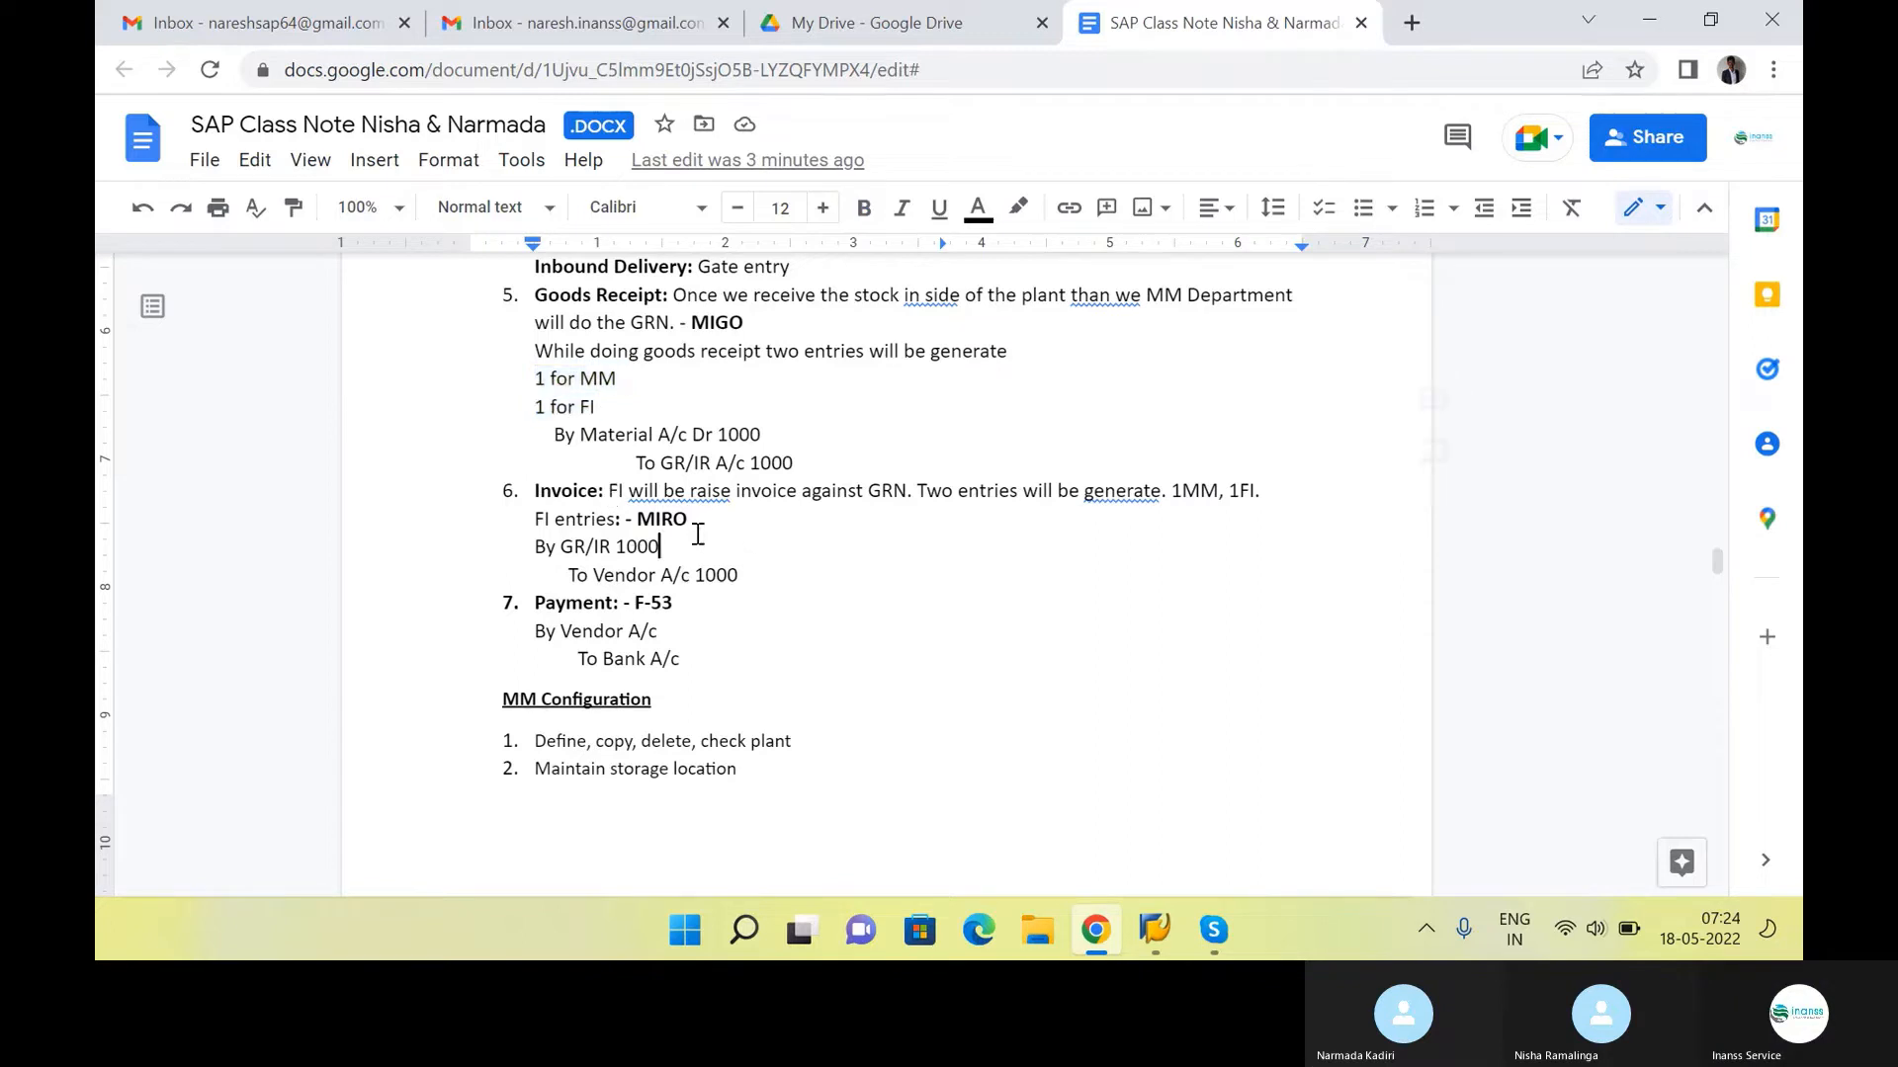
pyautogui.press('Return')
pyautogui.hotkey('ctrl', 'v')
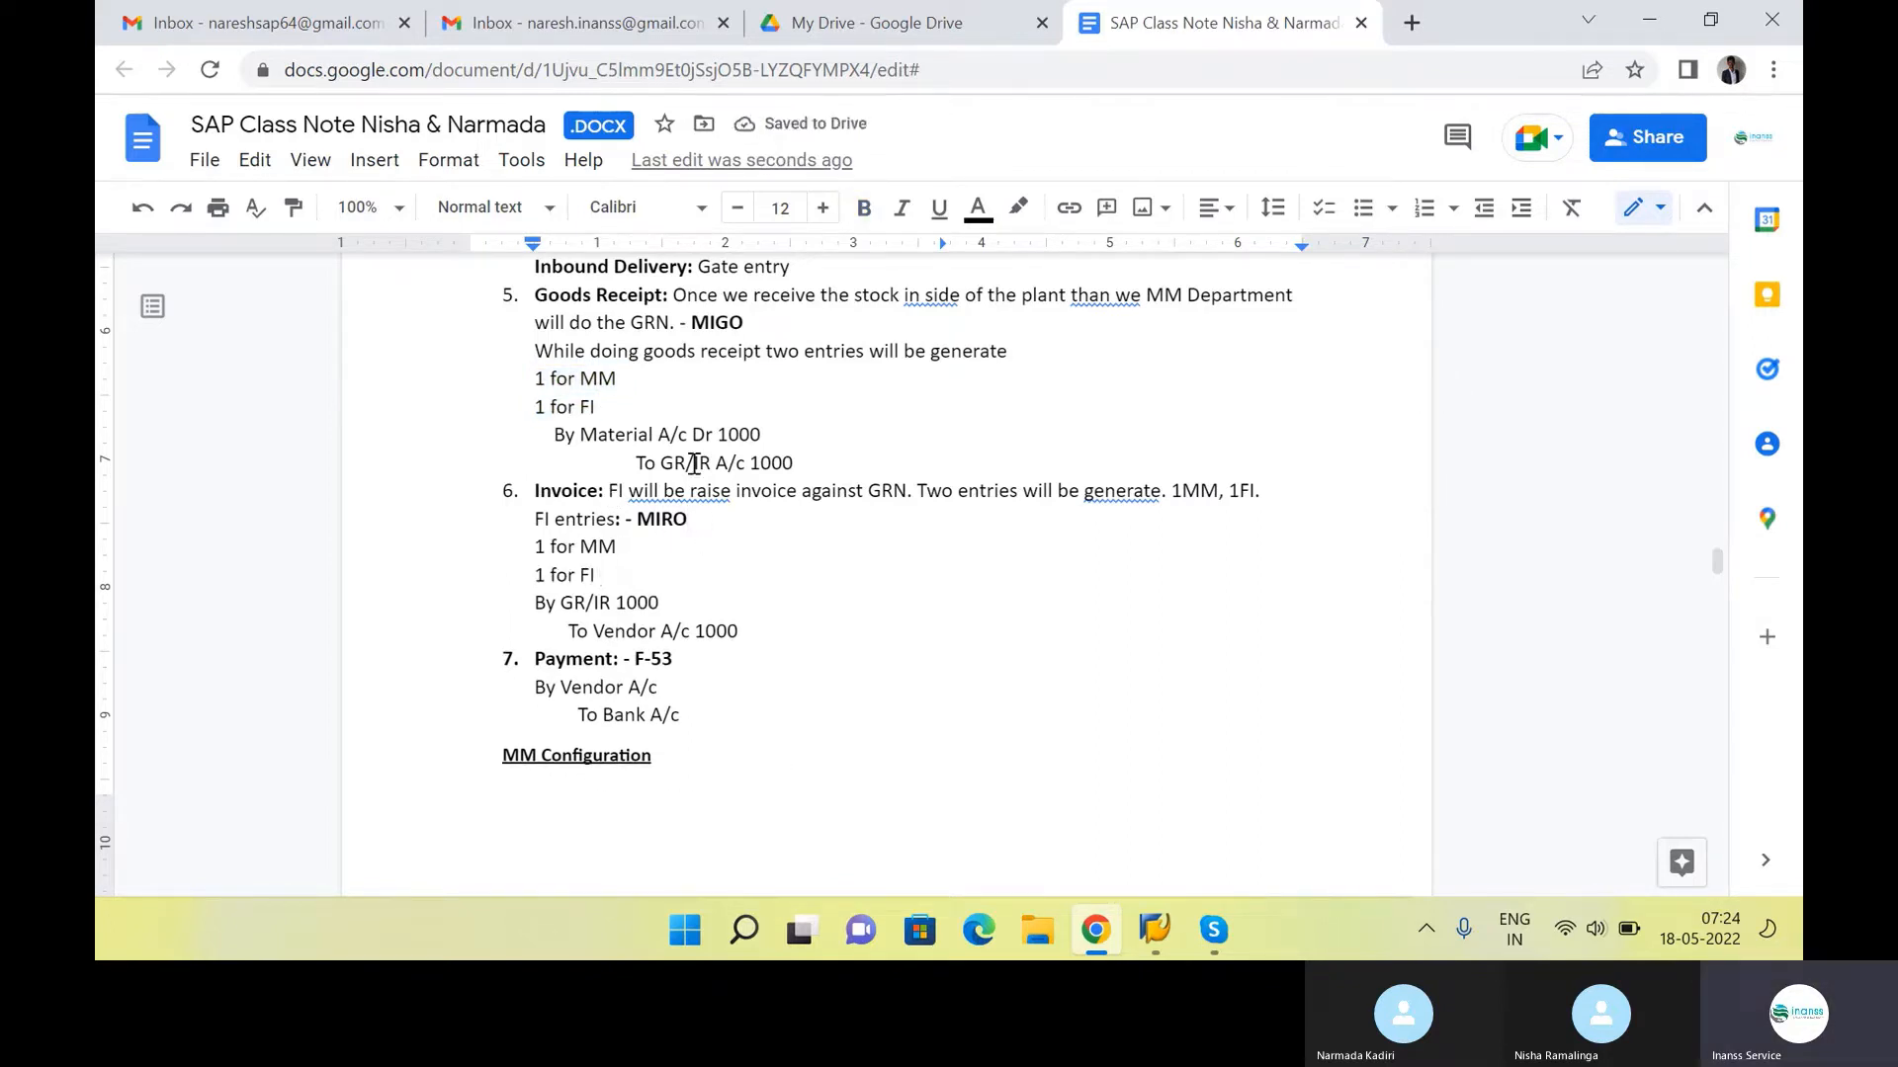
# Highlight "By GR/IR 1000" under Invoice and "To GR/IR A/c 1000" under Goods Receipt in yellow
pyautogui.moveTo(695, 463); pyautogui.dragTo(805, 462)
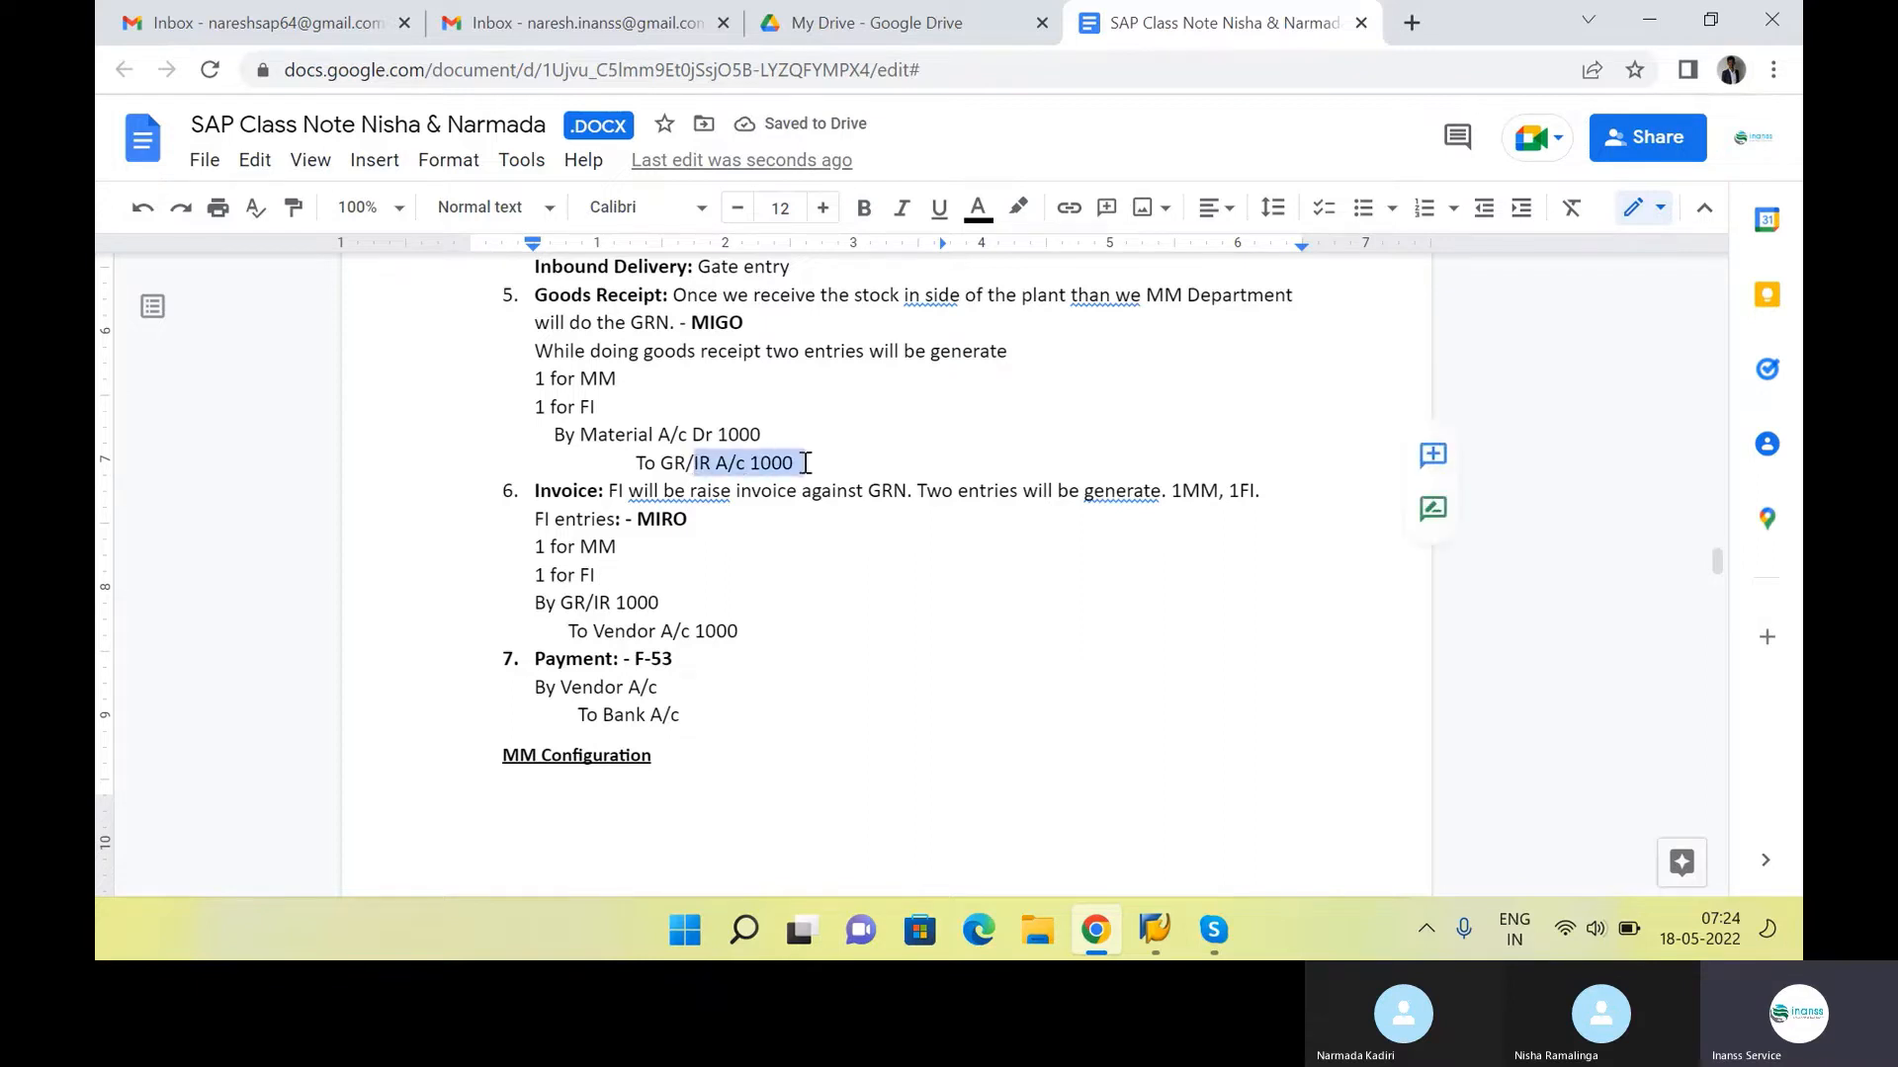
pyautogui.click(680, 602)
pyautogui.moveTo(563, 604); pyautogui.dragTo(689, 613)
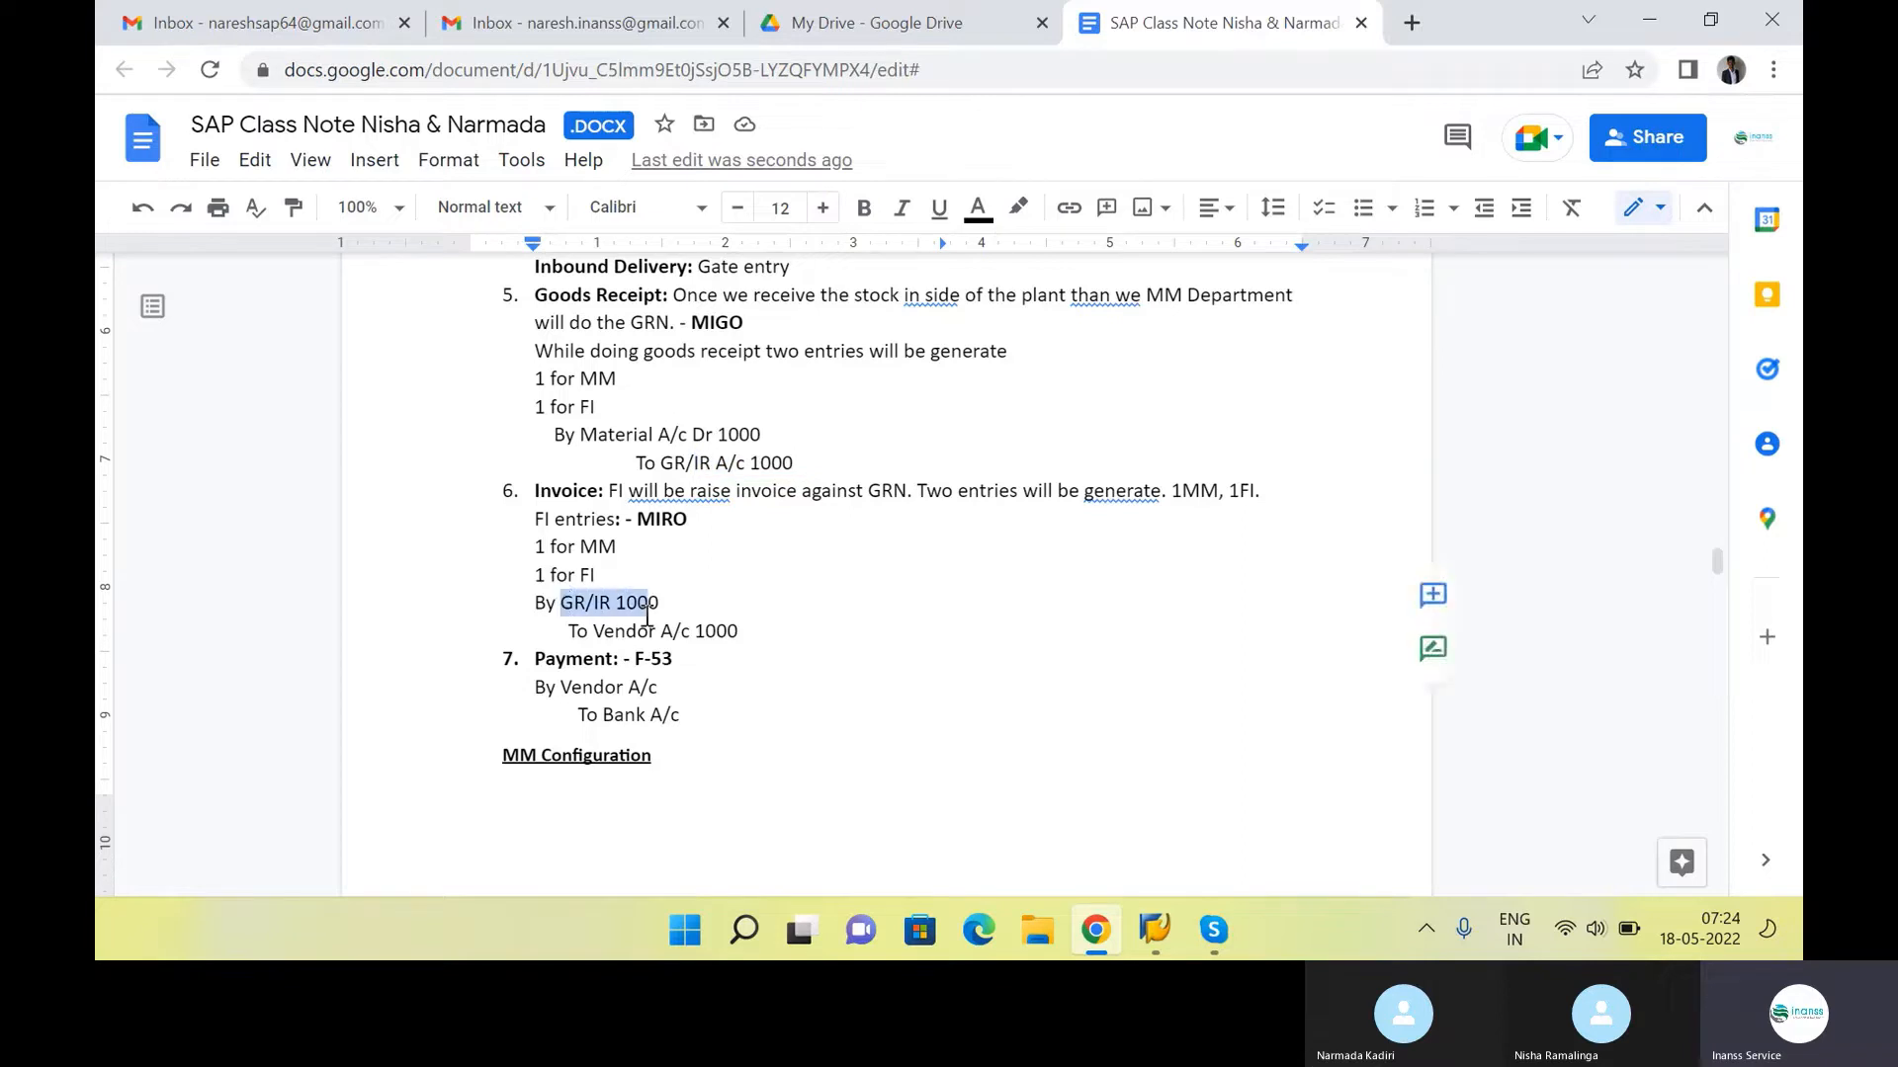
pyautogui.click(688, 610)
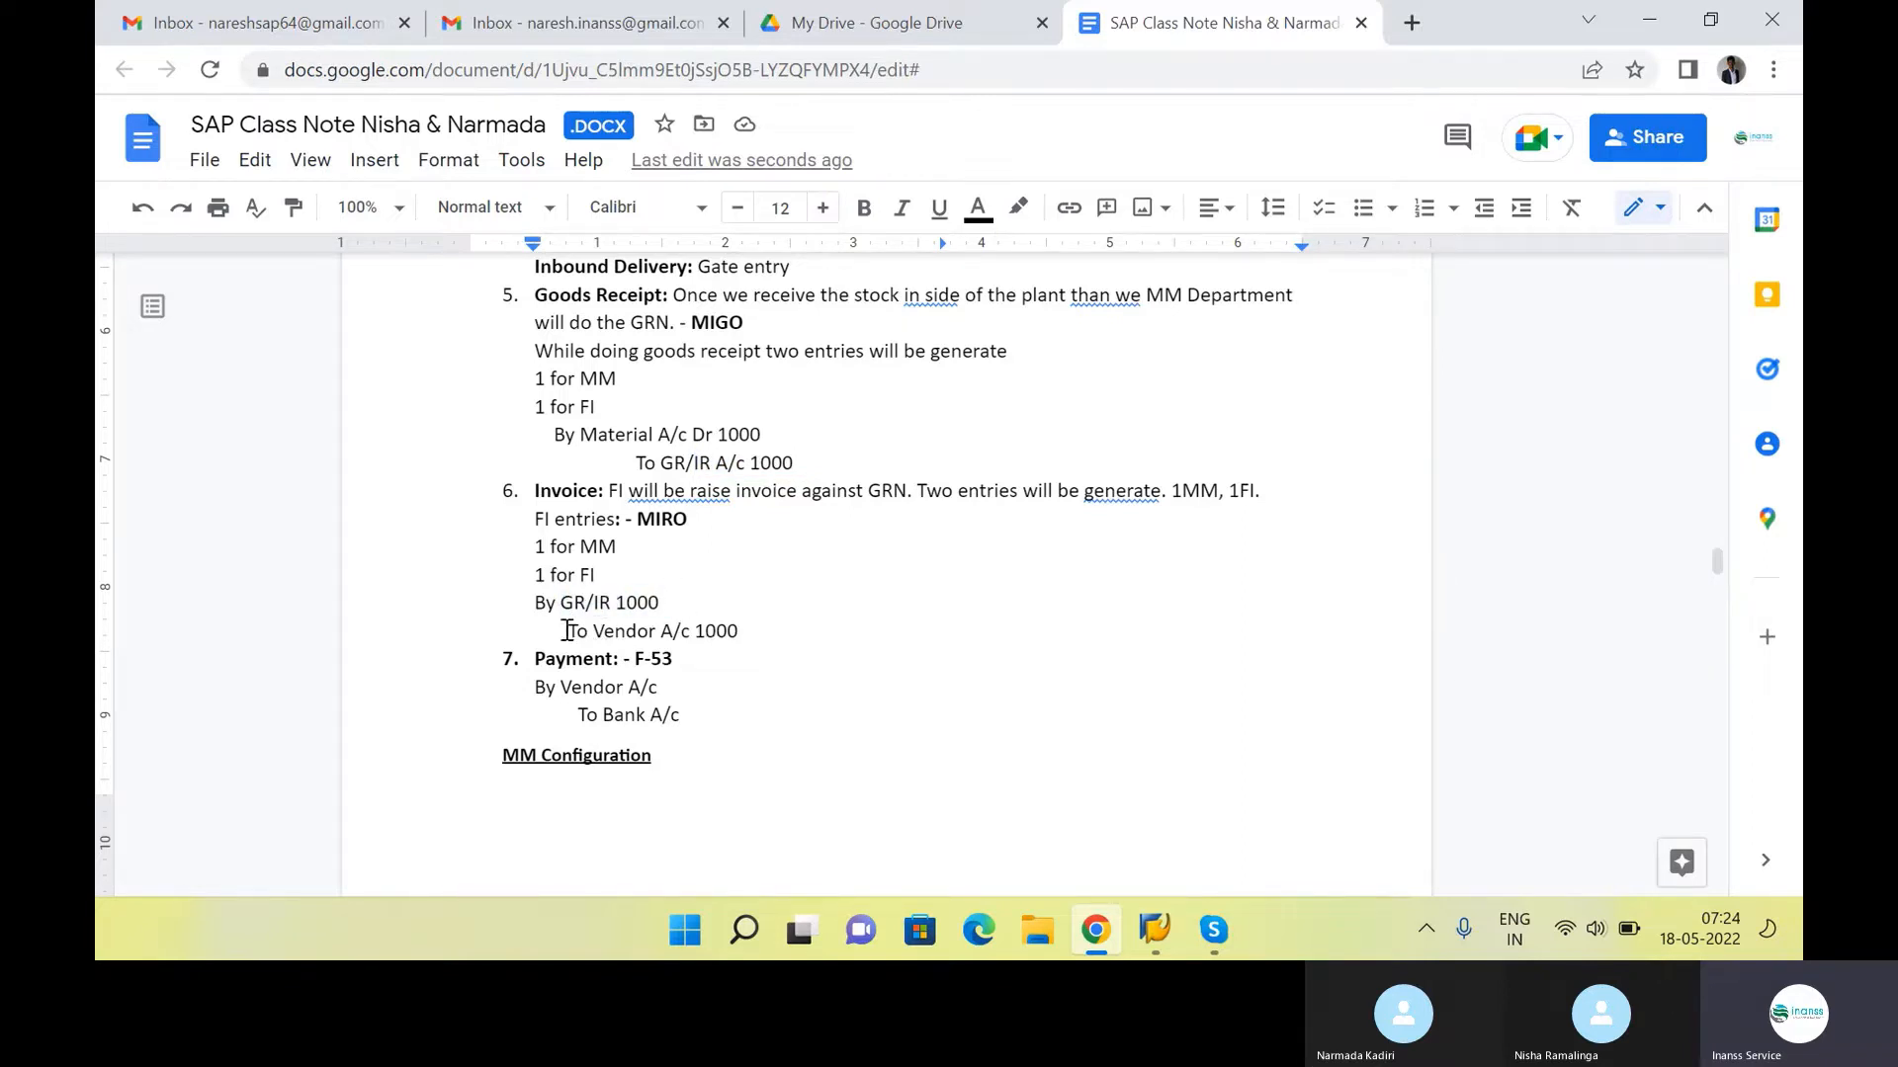
pyautogui.moveTo(566, 631); pyautogui.dragTo(533, 598)
pyautogui.click(741, 631)
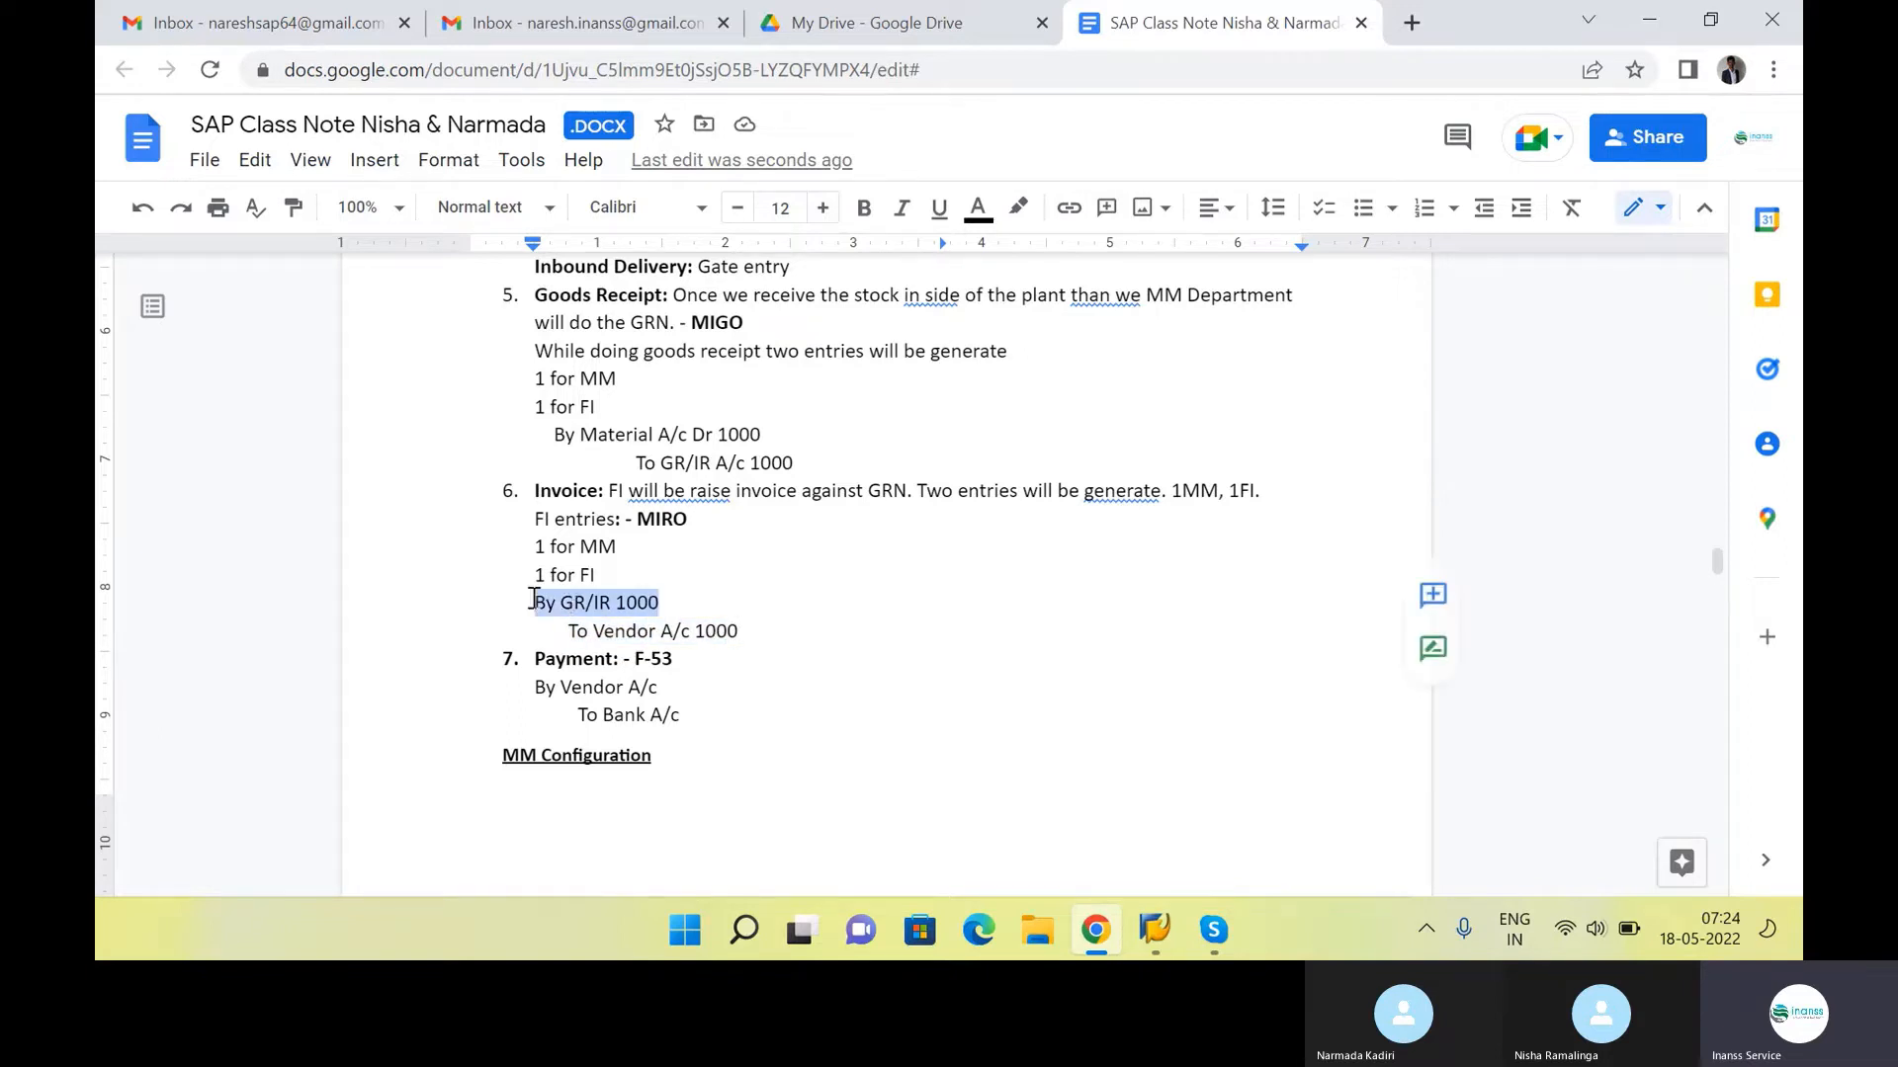
pyautogui.click(1018, 207)
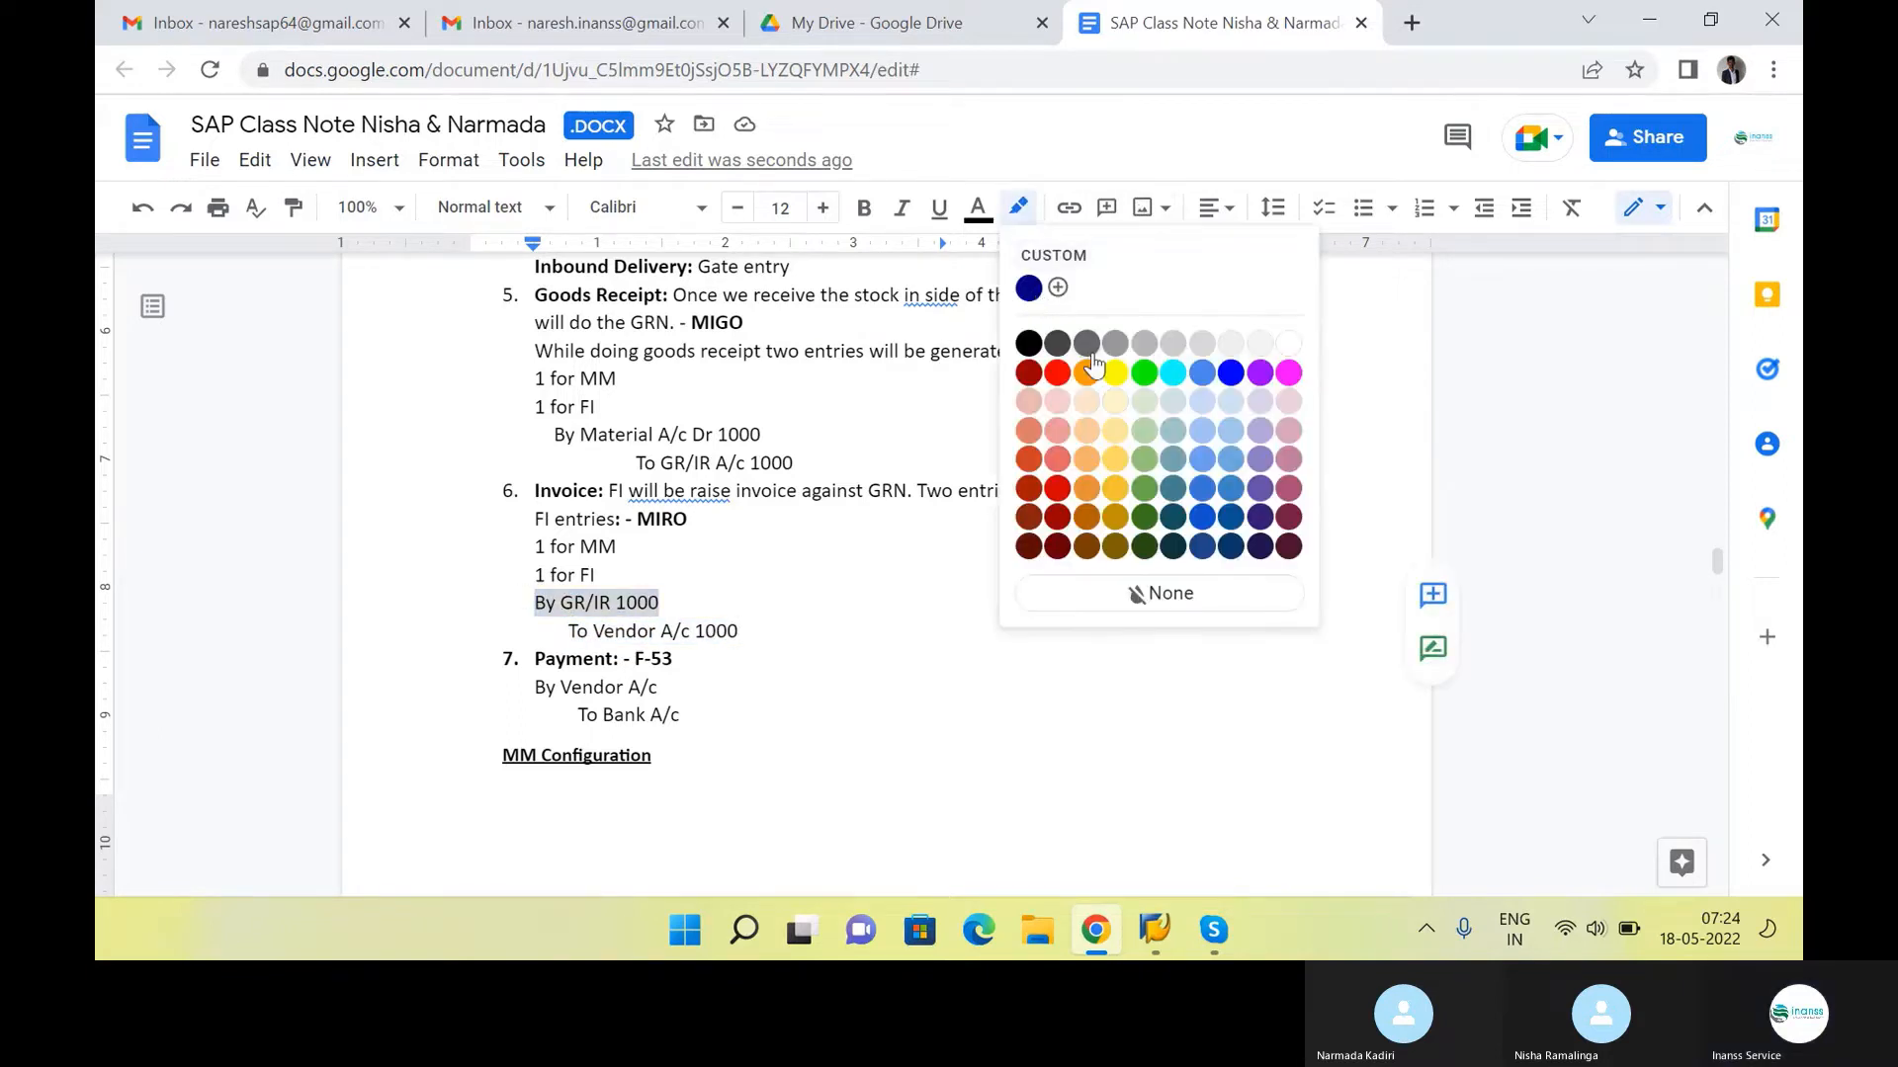
pyautogui.click(1102, 364)
pyautogui.moveTo(795, 462); pyautogui.dragTo(643, 462)
pyautogui.click(1018, 206)
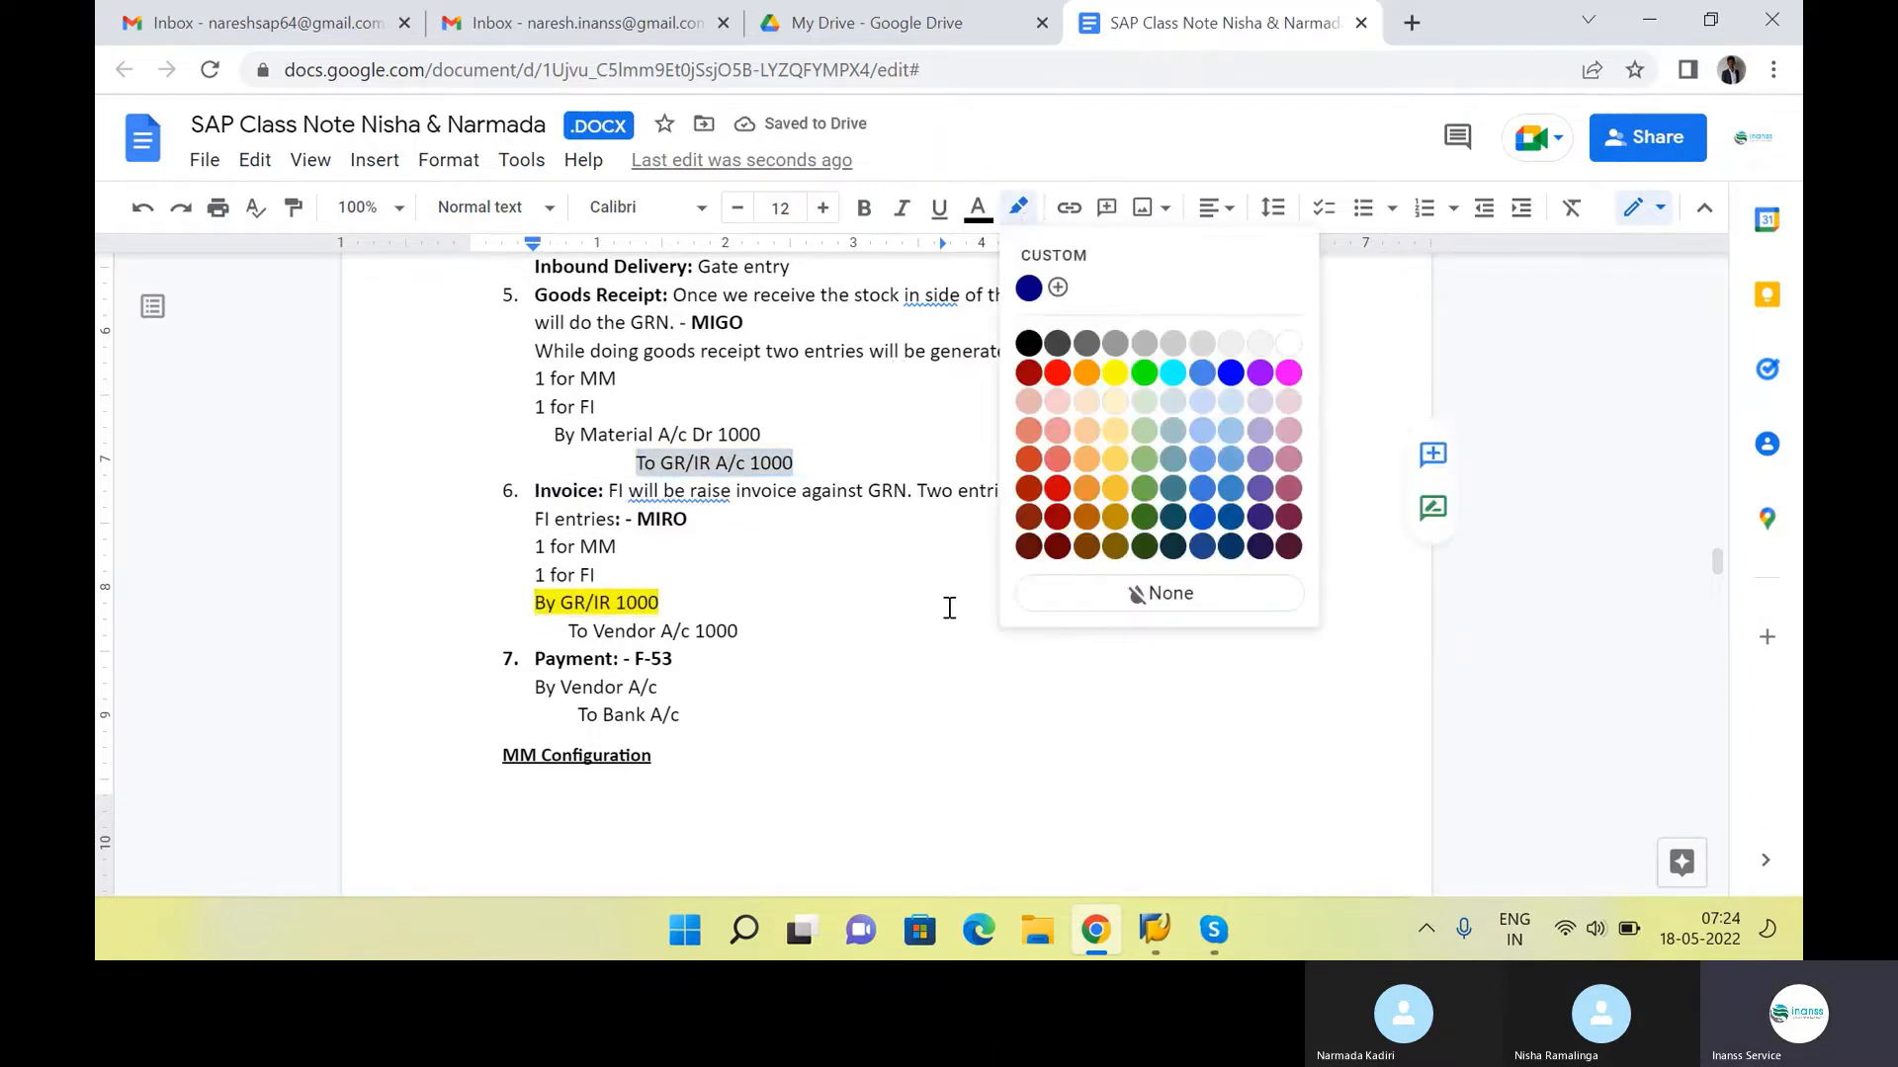
pyautogui.click(1115, 372)
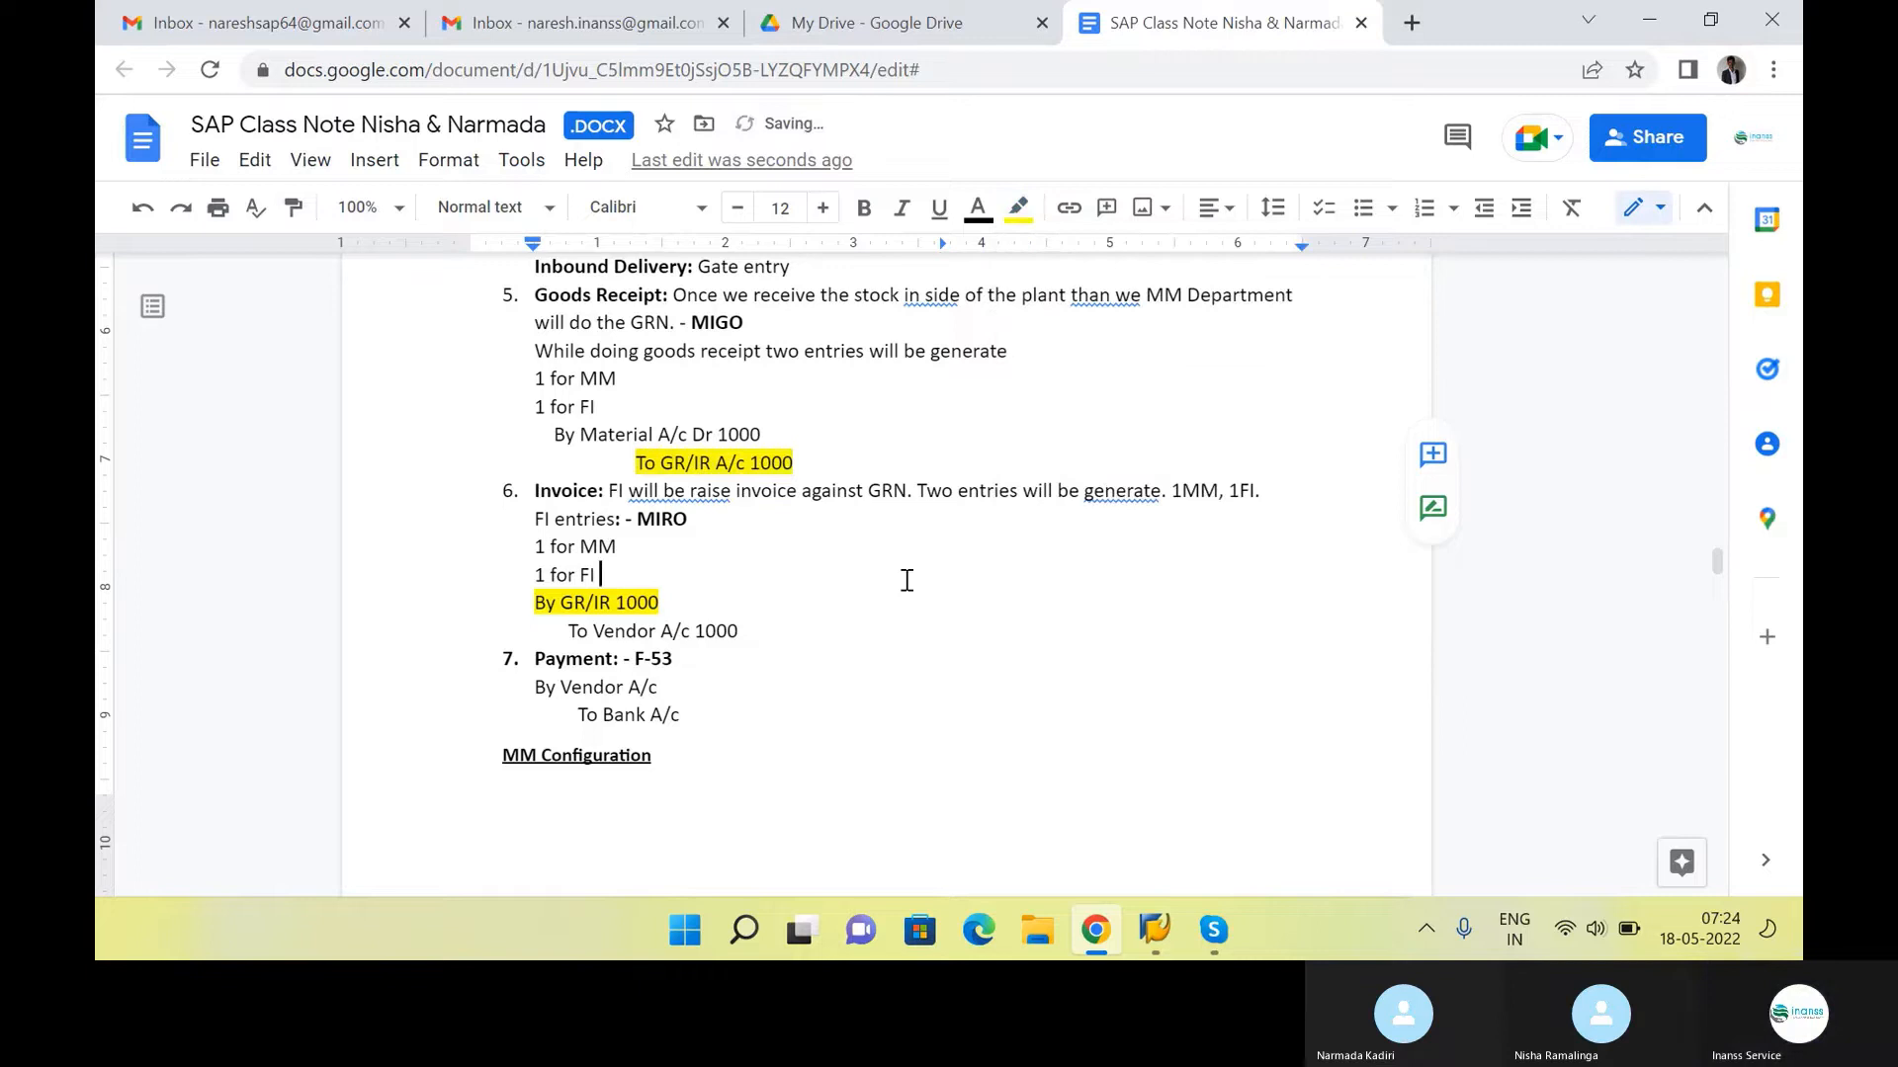
# Compare the highlighted GR/IR entries with the Material and Vendor entries, and examine the Payment item with its F-53 code
pyautogui.click(831, 484)
pyautogui.click(815, 465)
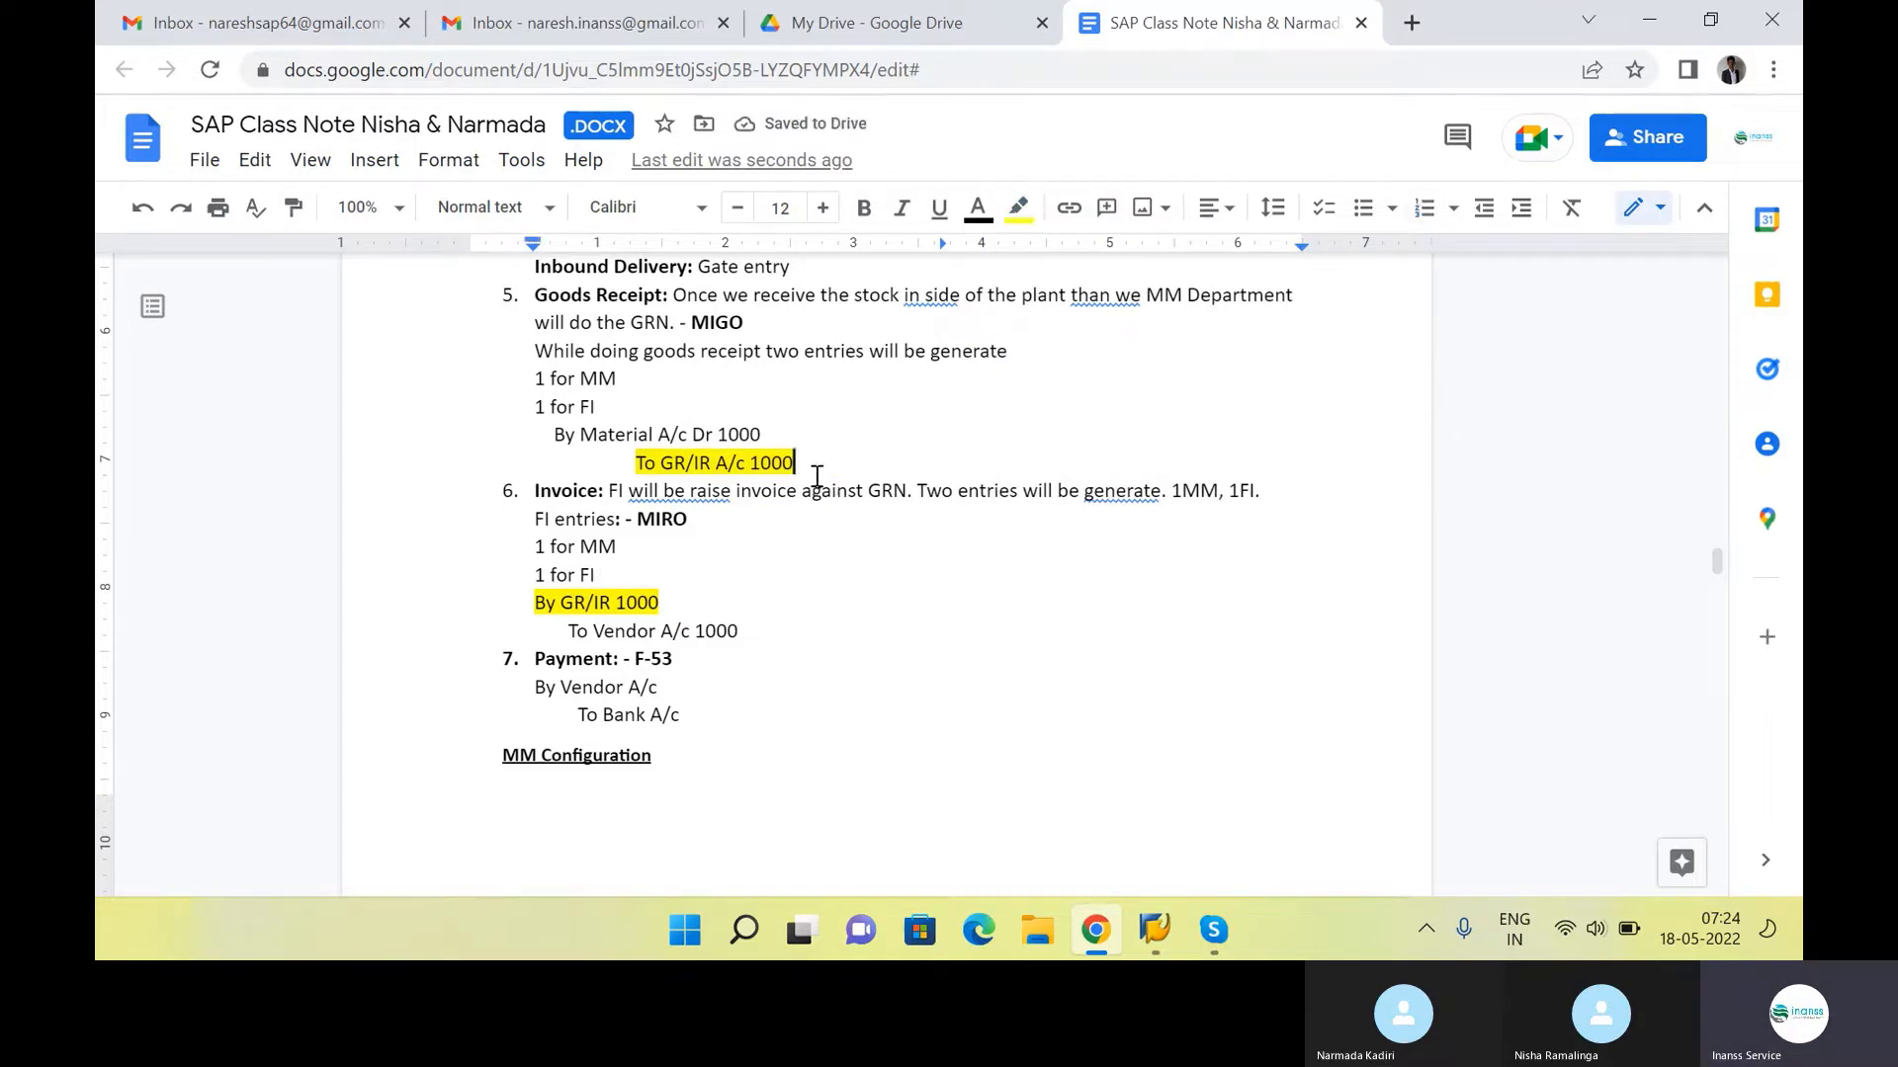
pyautogui.click(696, 604)
pyautogui.click(773, 601)
pyautogui.click(791, 632)
pyautogui.moveTo(551, 435); pyautogui.dragTo(810, 428)
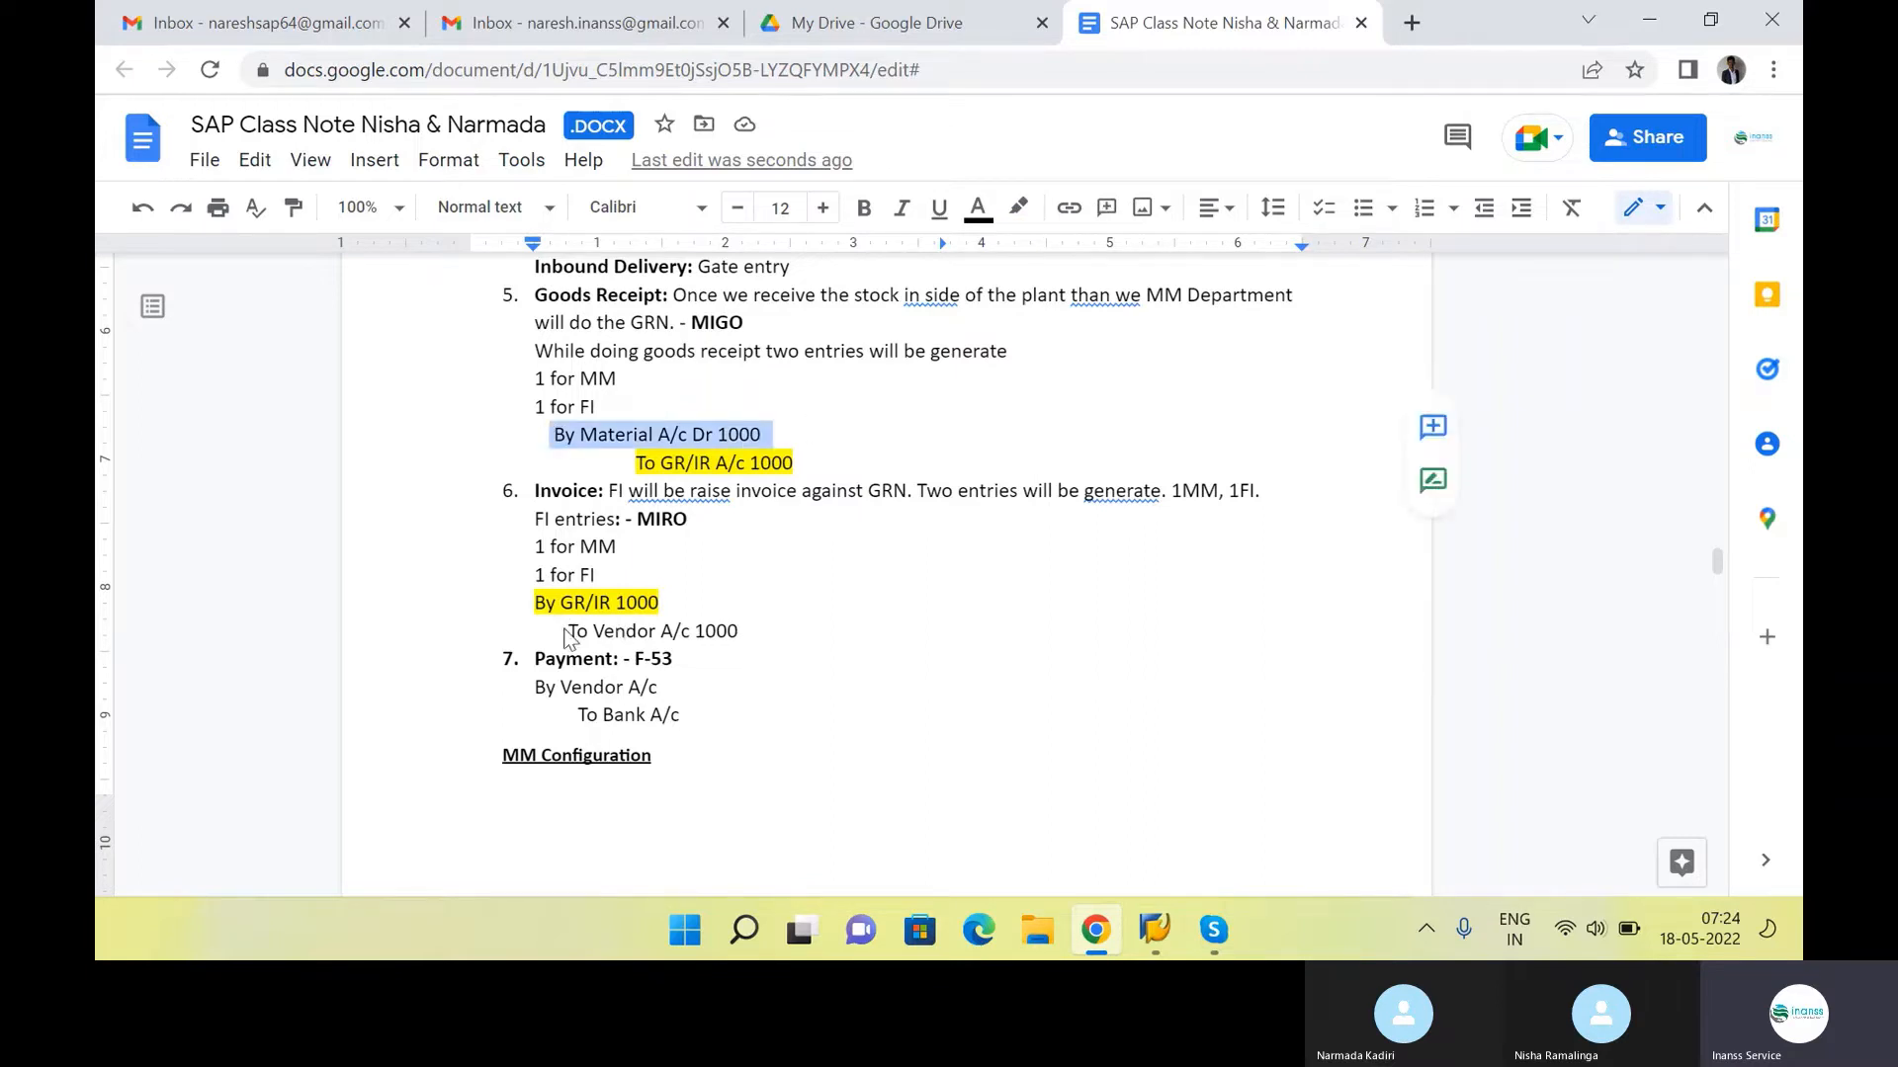
pyautogui.moveTo(565, 633); pyautogui.dragTo(784, 629)
pyautogui.click(785, 629)
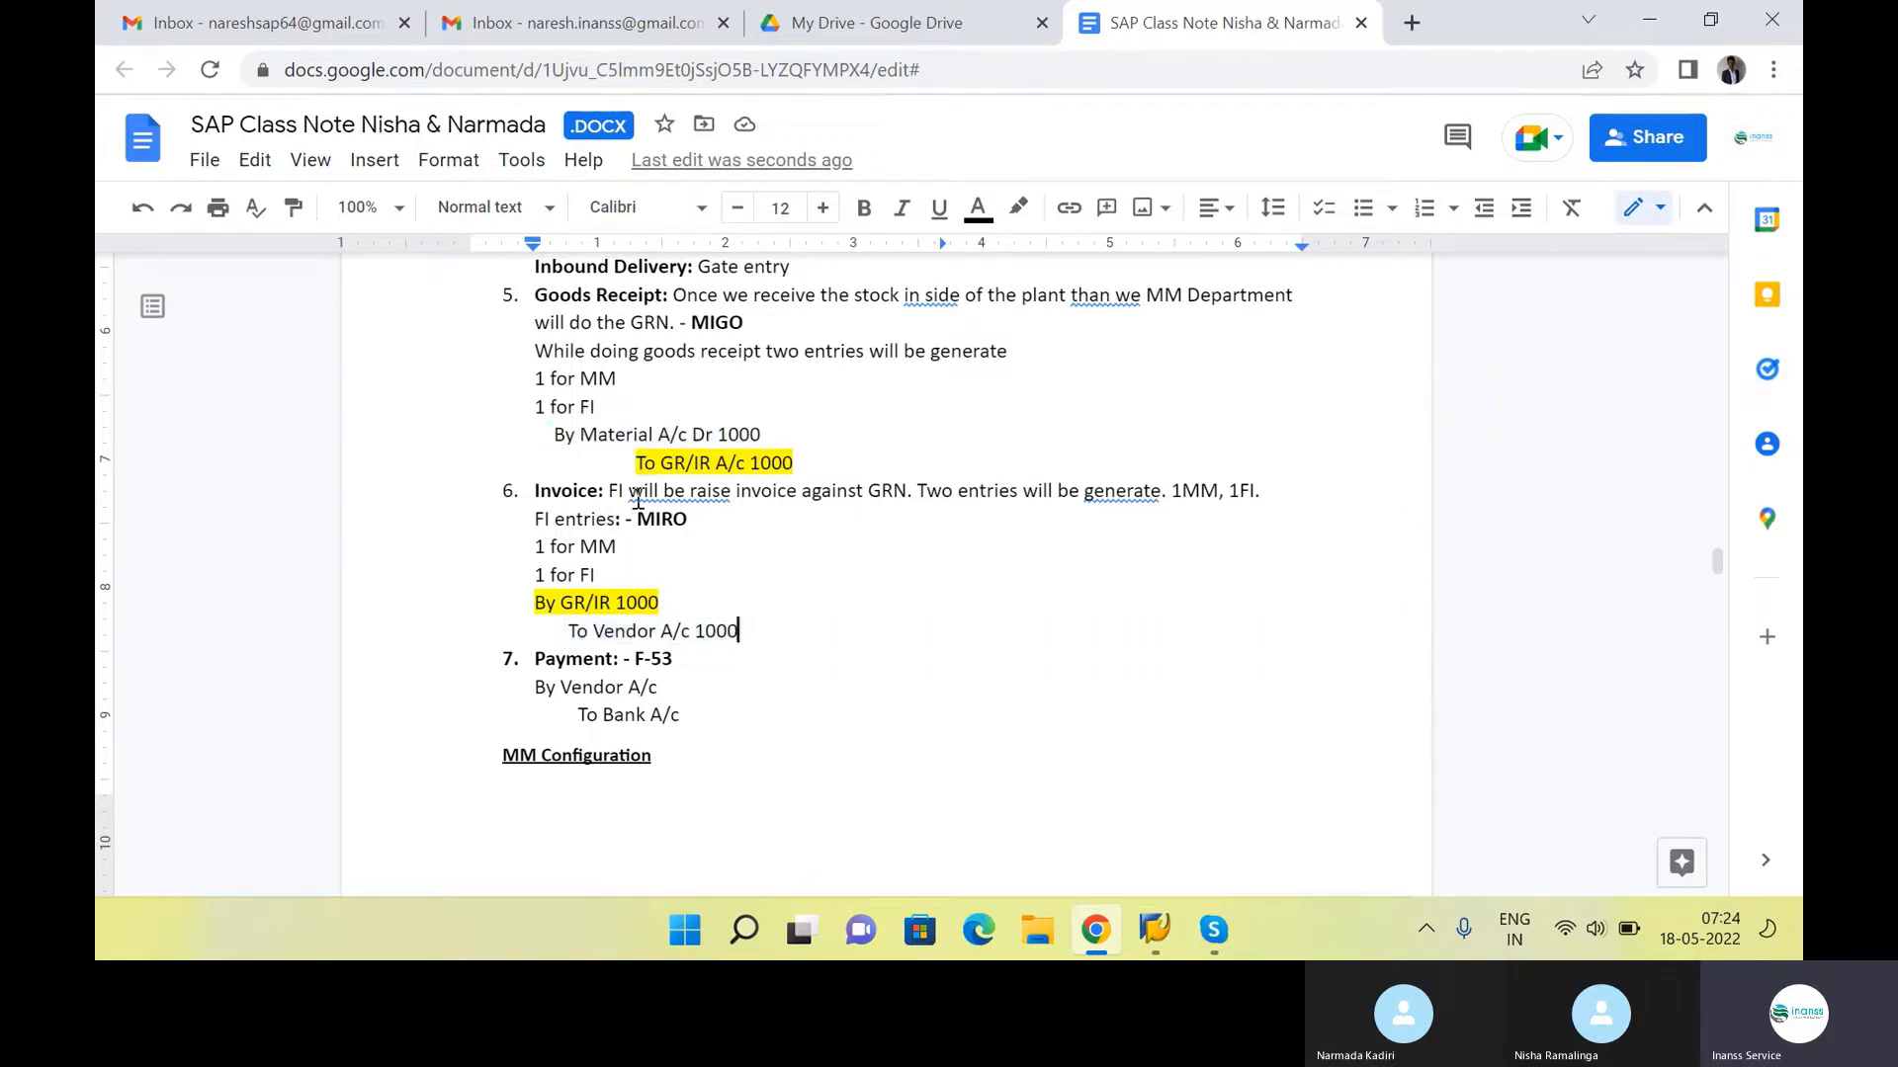
pyautogui.scroll(-1, 762, 551)
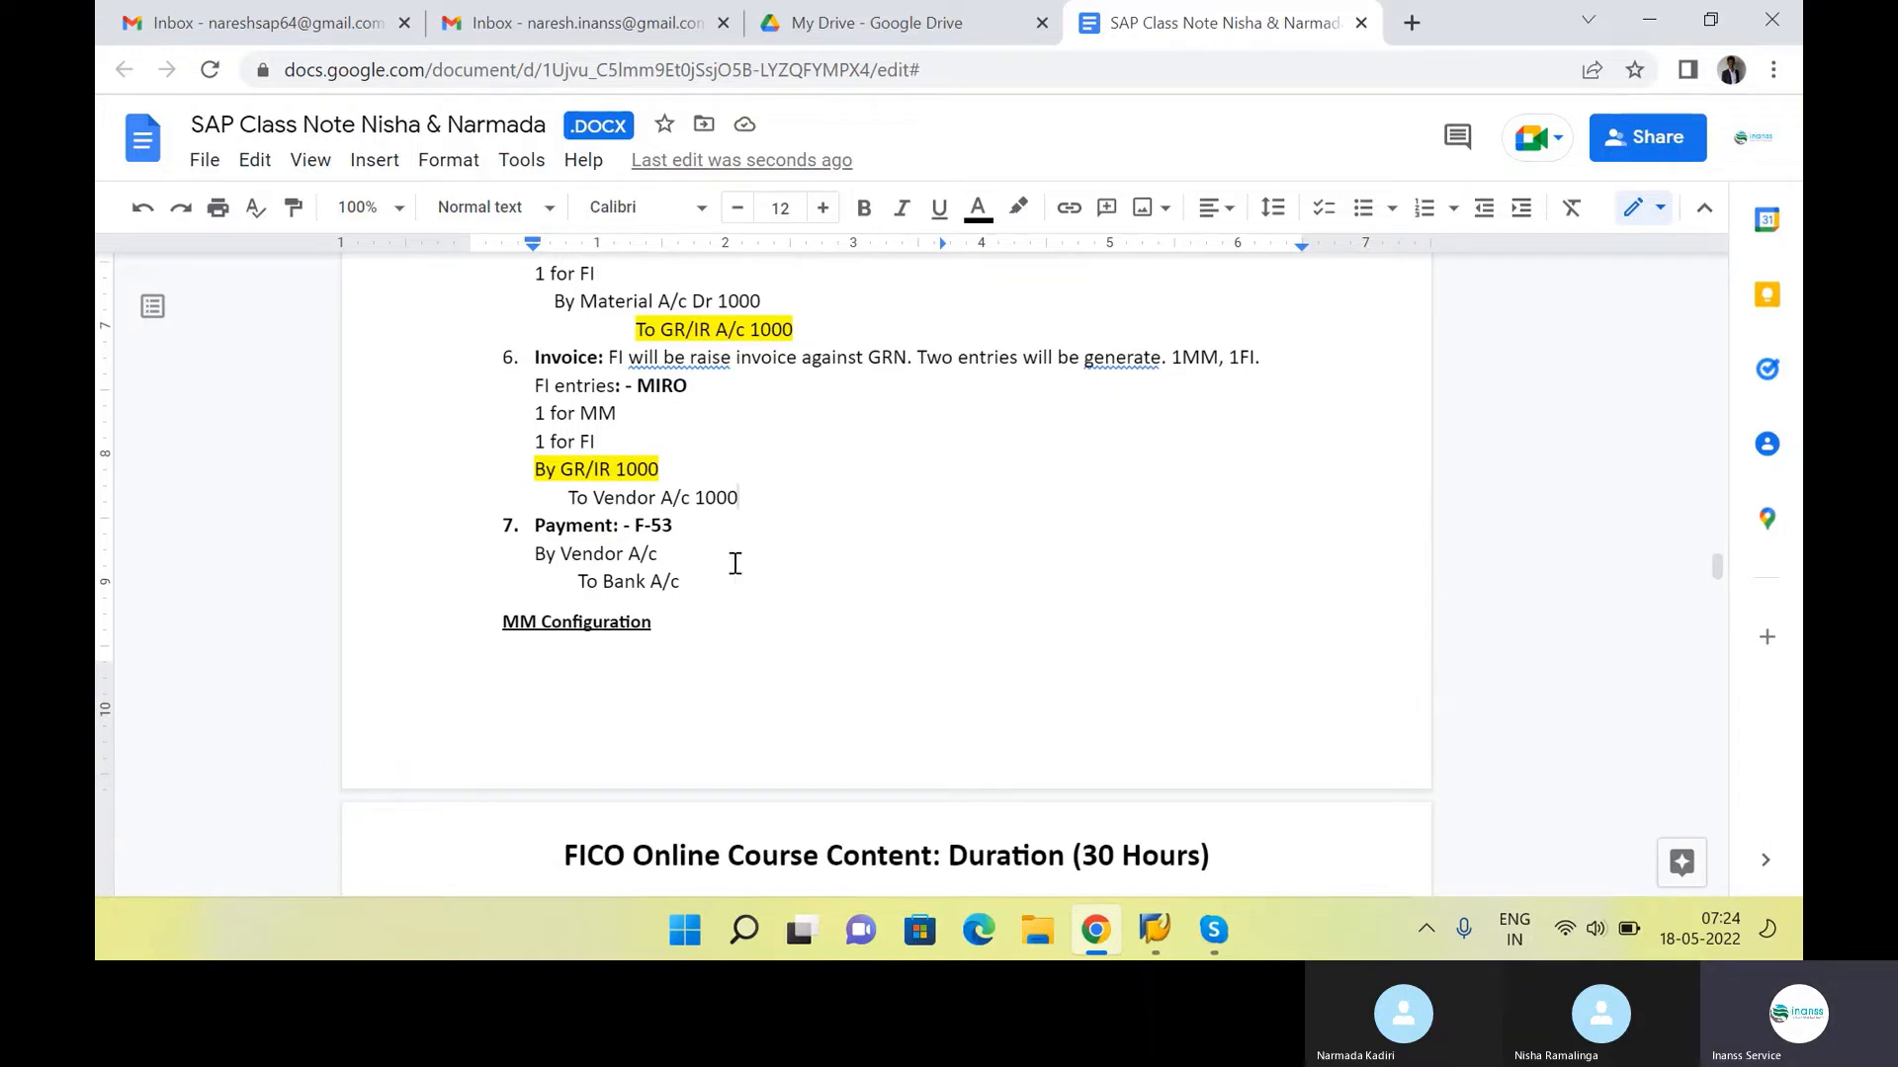
pyautogui.click(707, 525)
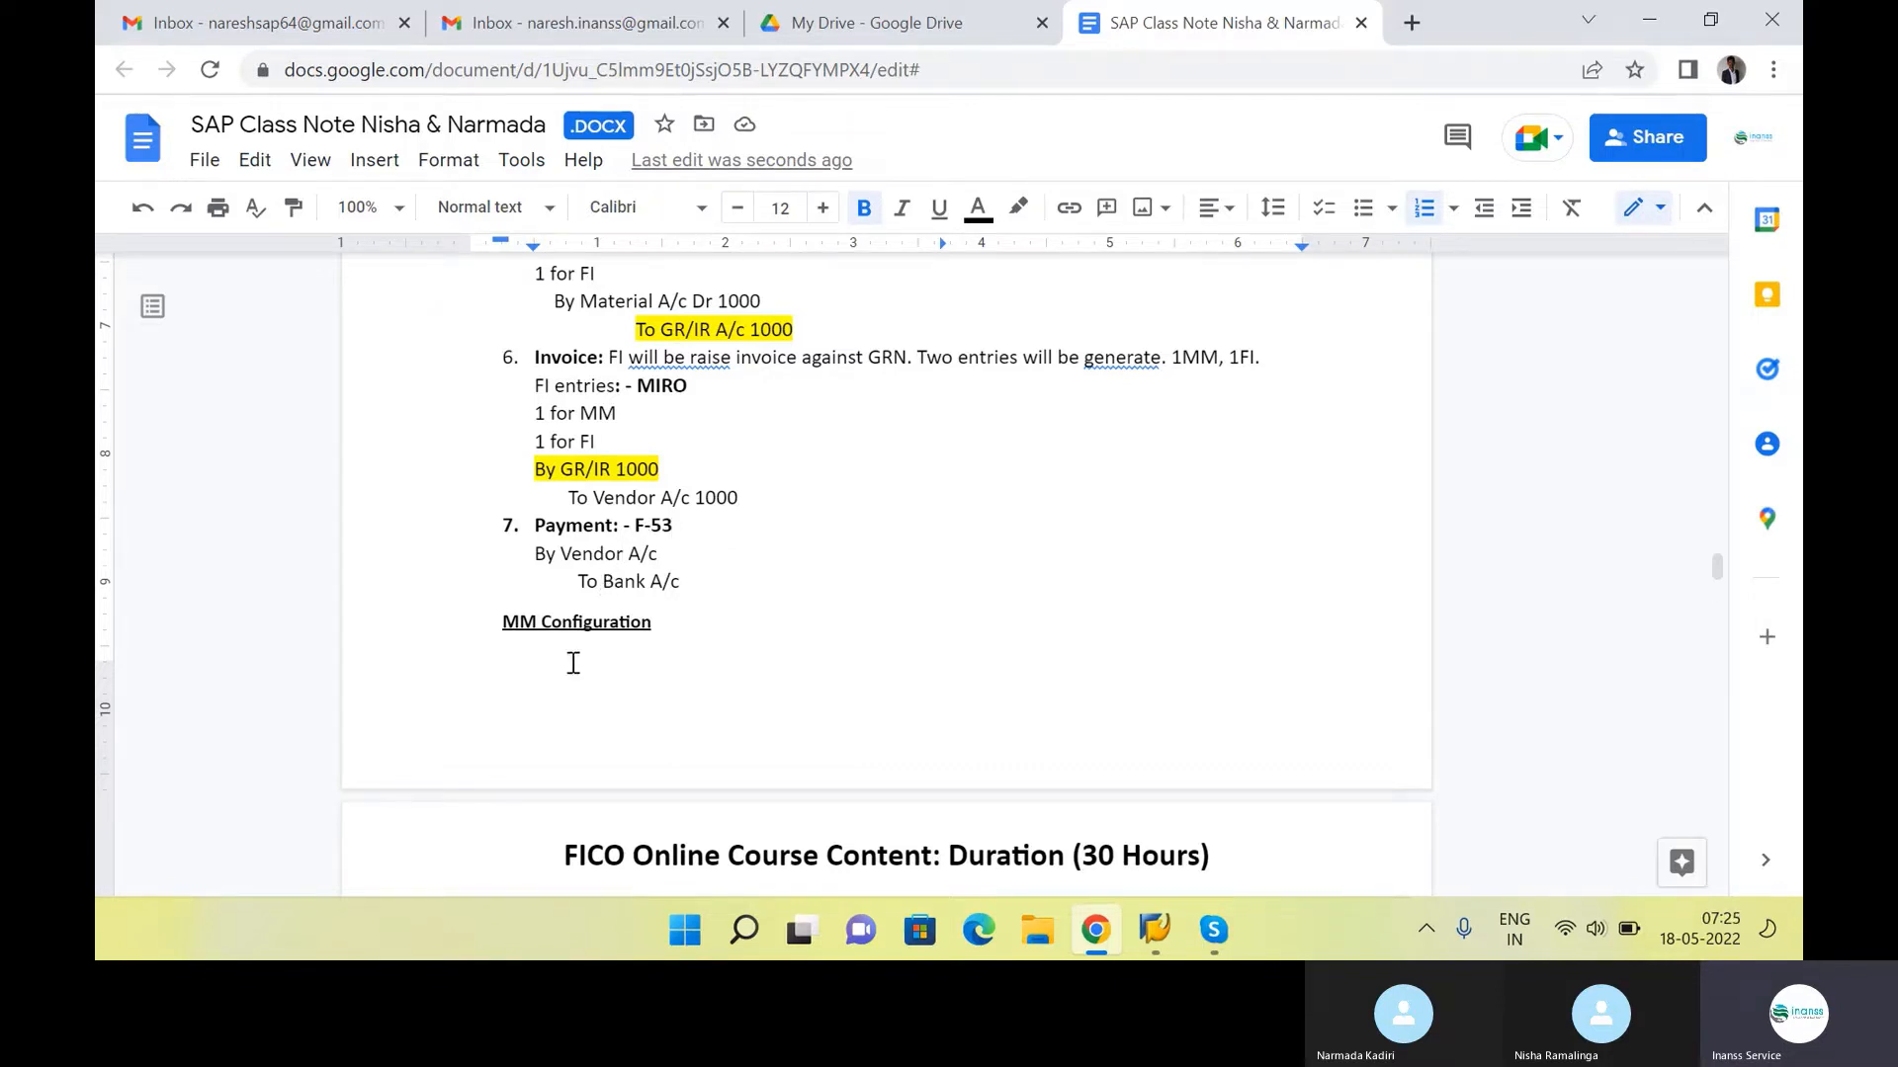
pyautogui.scroll(1, 794, 614)
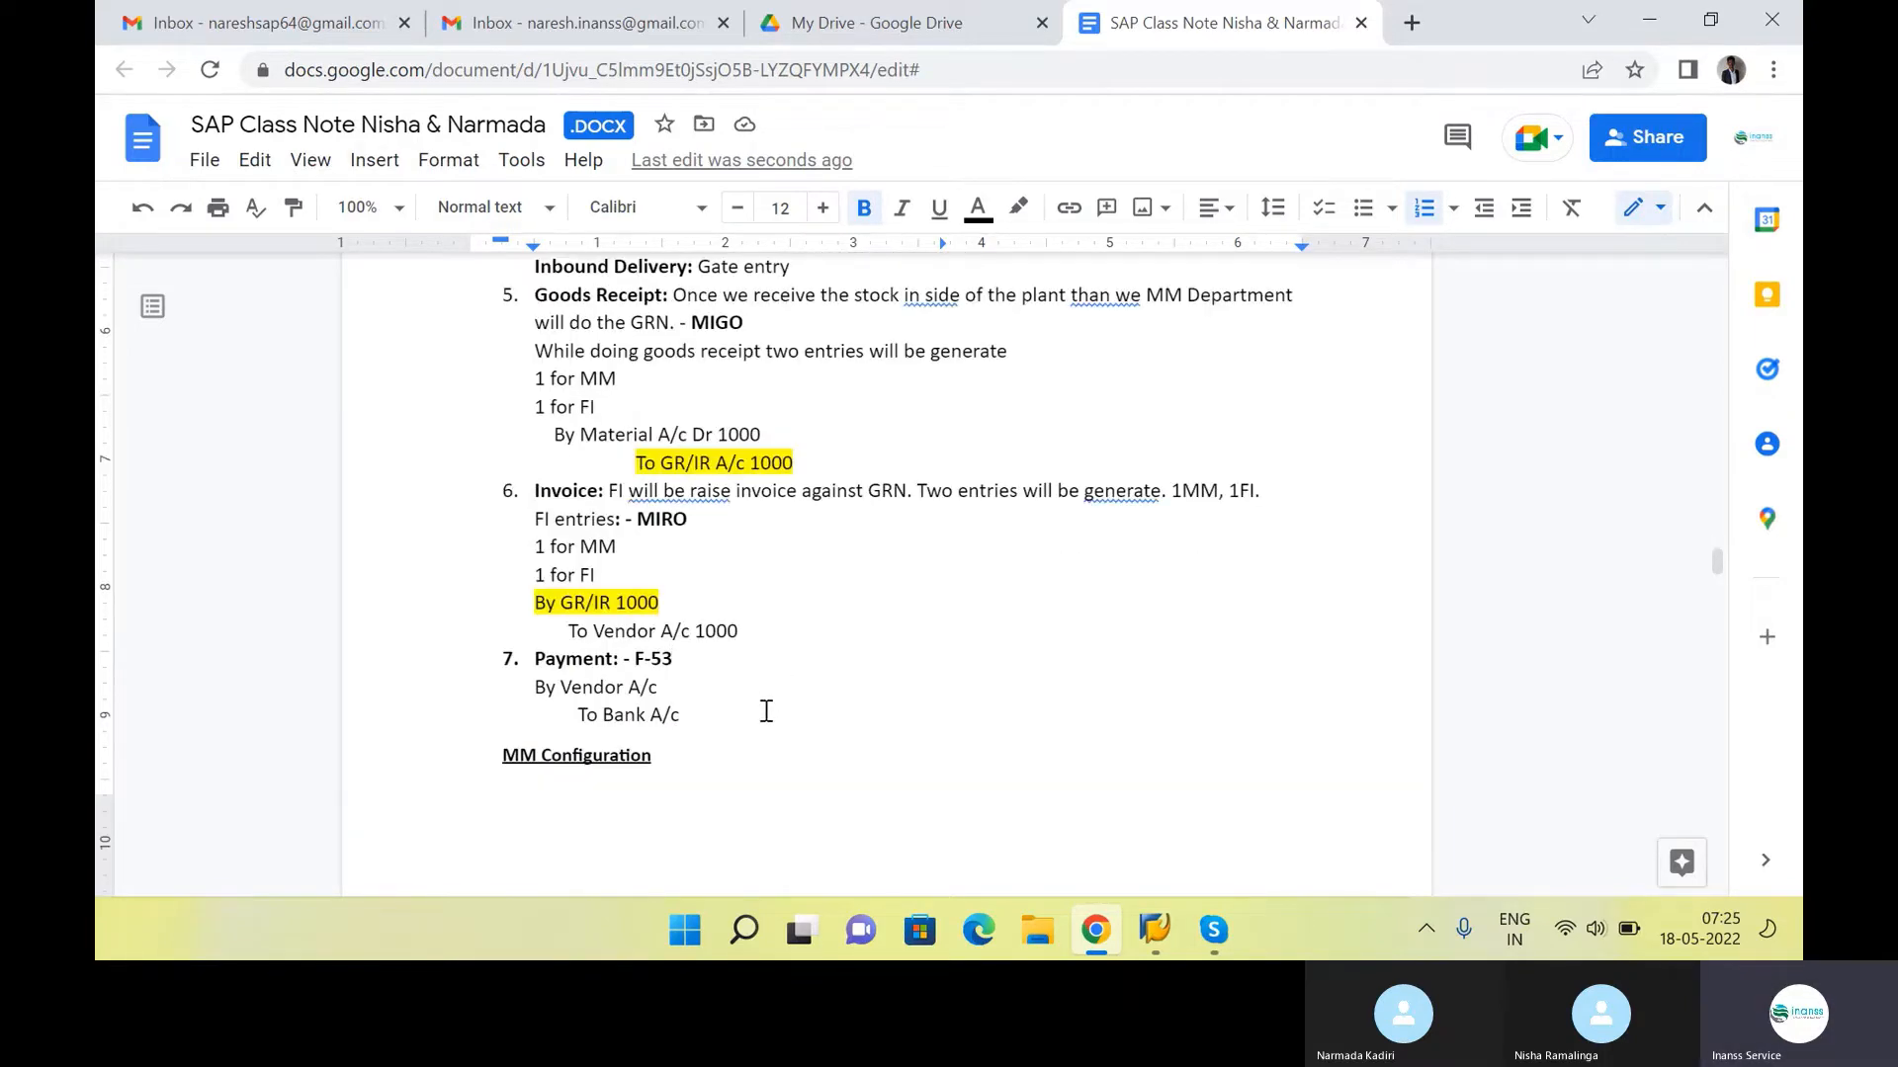
# Review the whole procurement list from Material Requirement to Payment, together with the FICO – MM Integration organization structure above it
pyautogui.moveTo(720, 721); pyautogui.dragTo(520, 725)
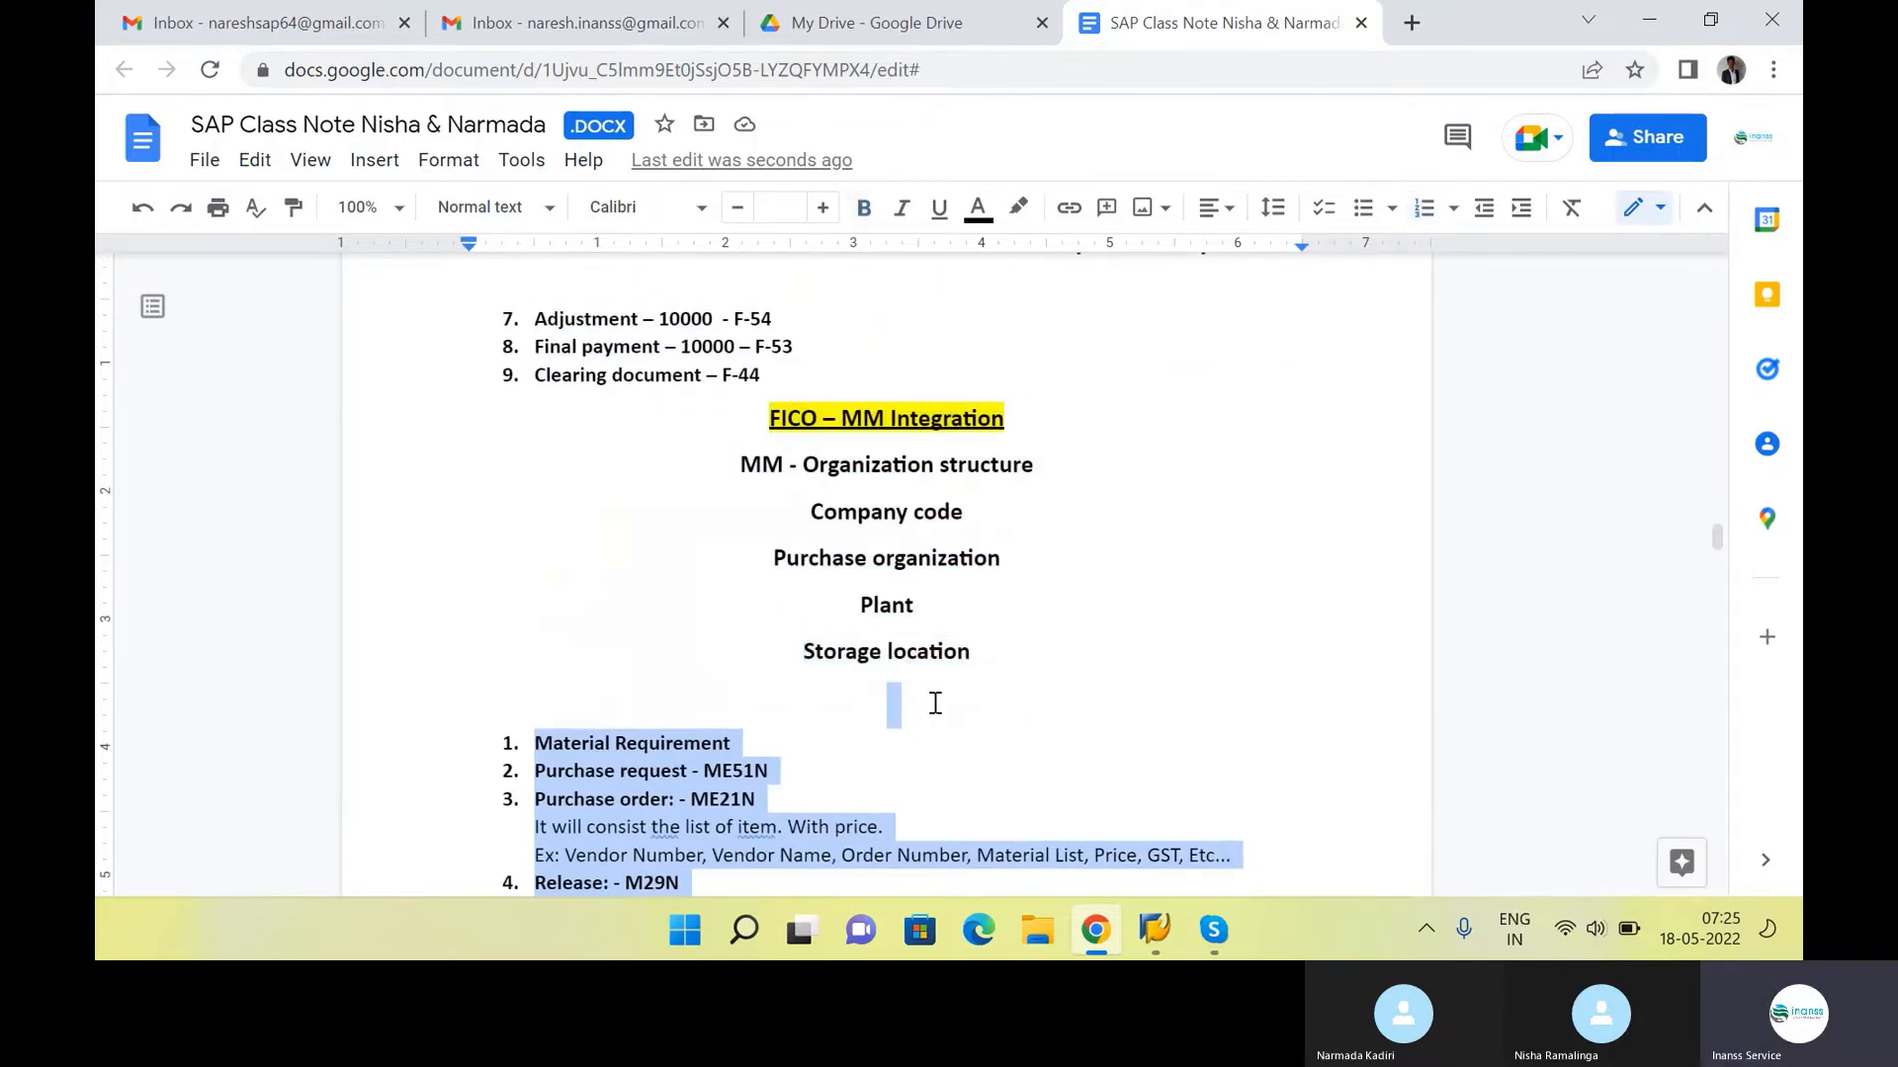
pyautogui.scroll(-4, 935, 700)
pyautogui.scroll(-5, 935, 700)
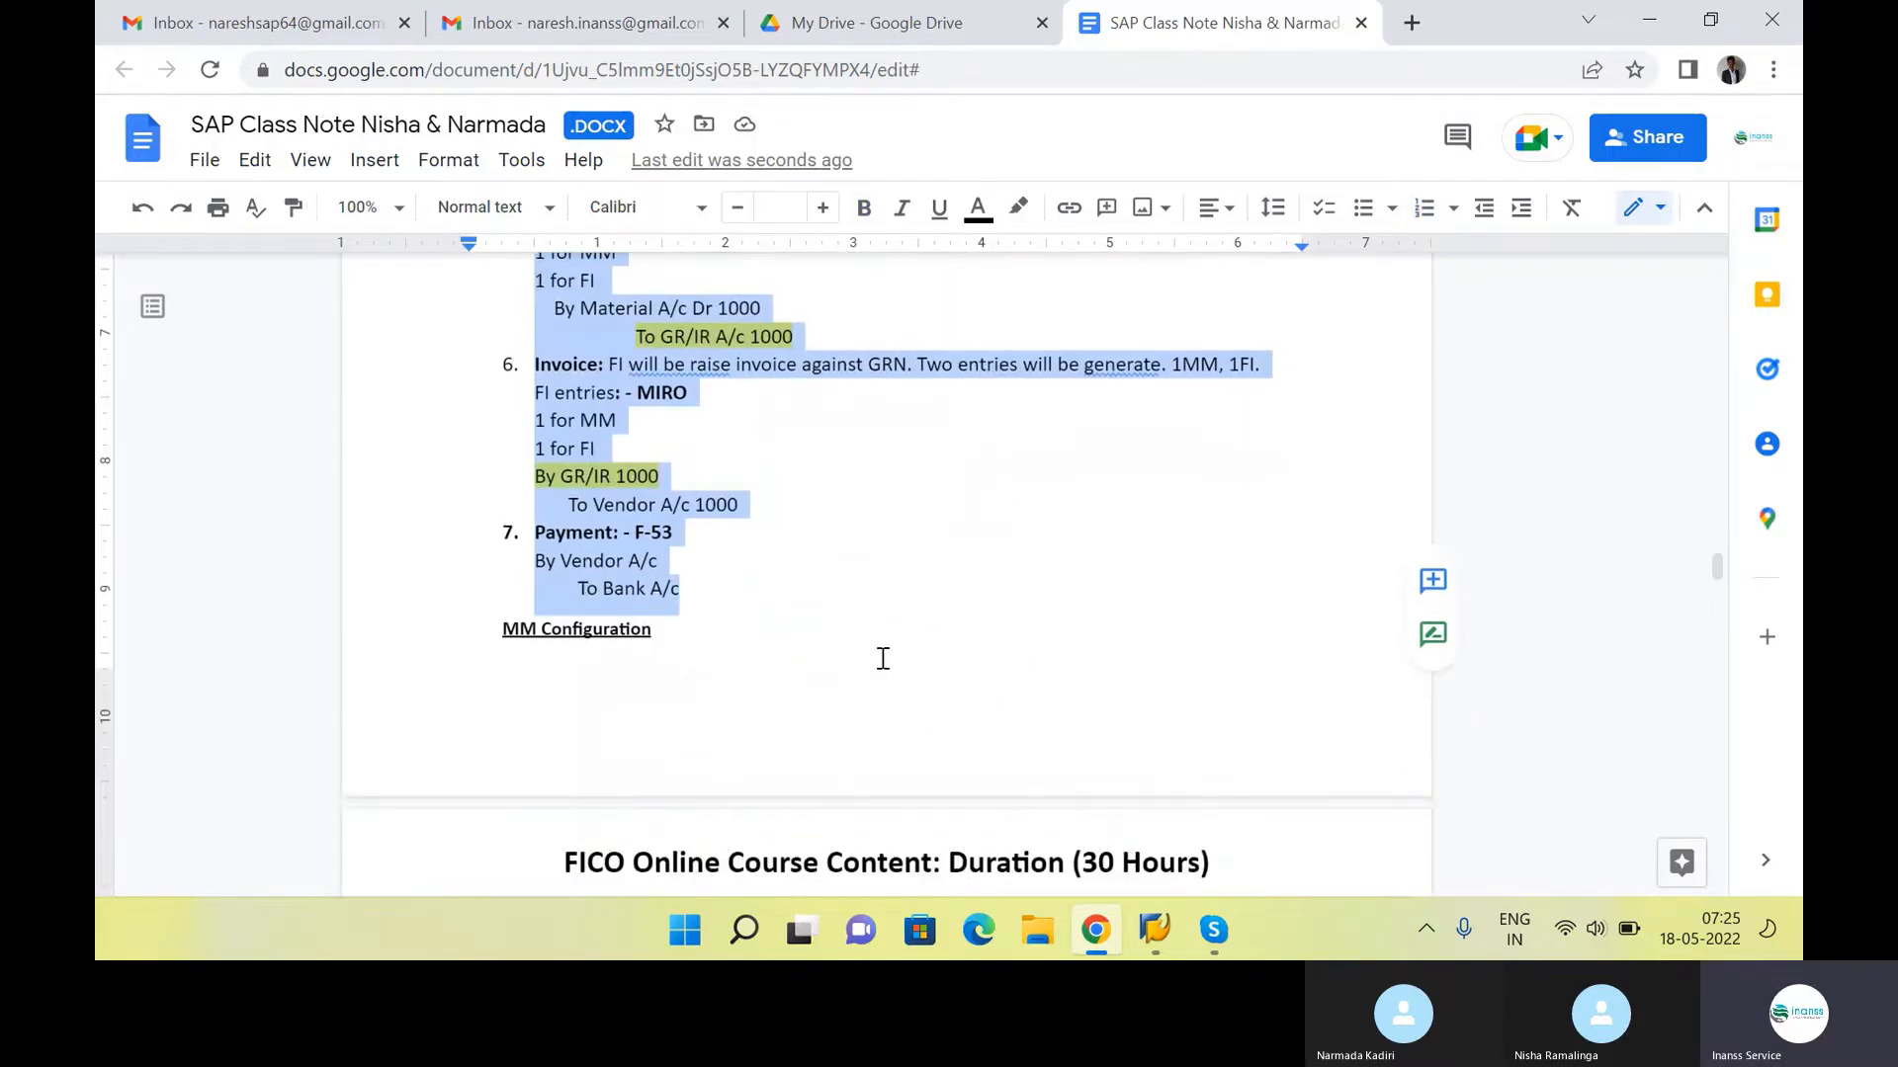
pyautogui.scroll(6, 874, 656)
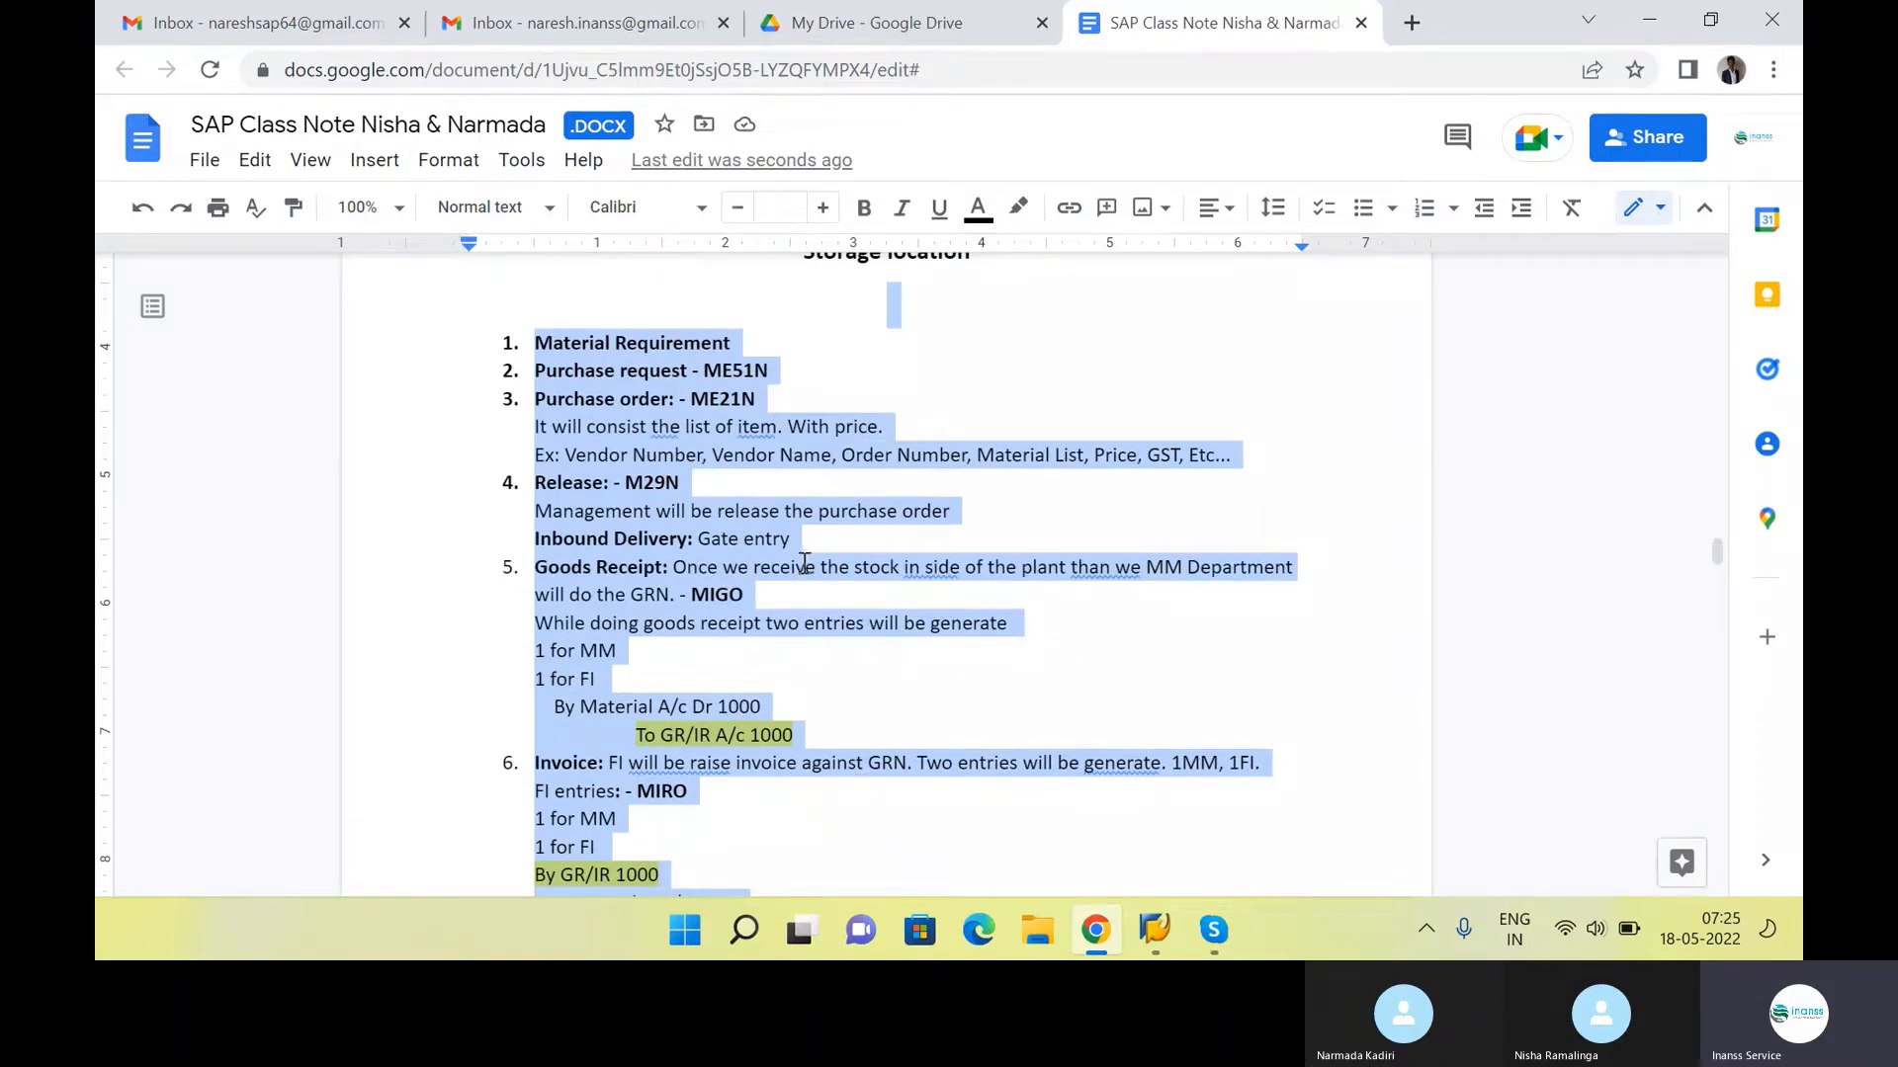
pyautogui.scroll(3, 806, 563)
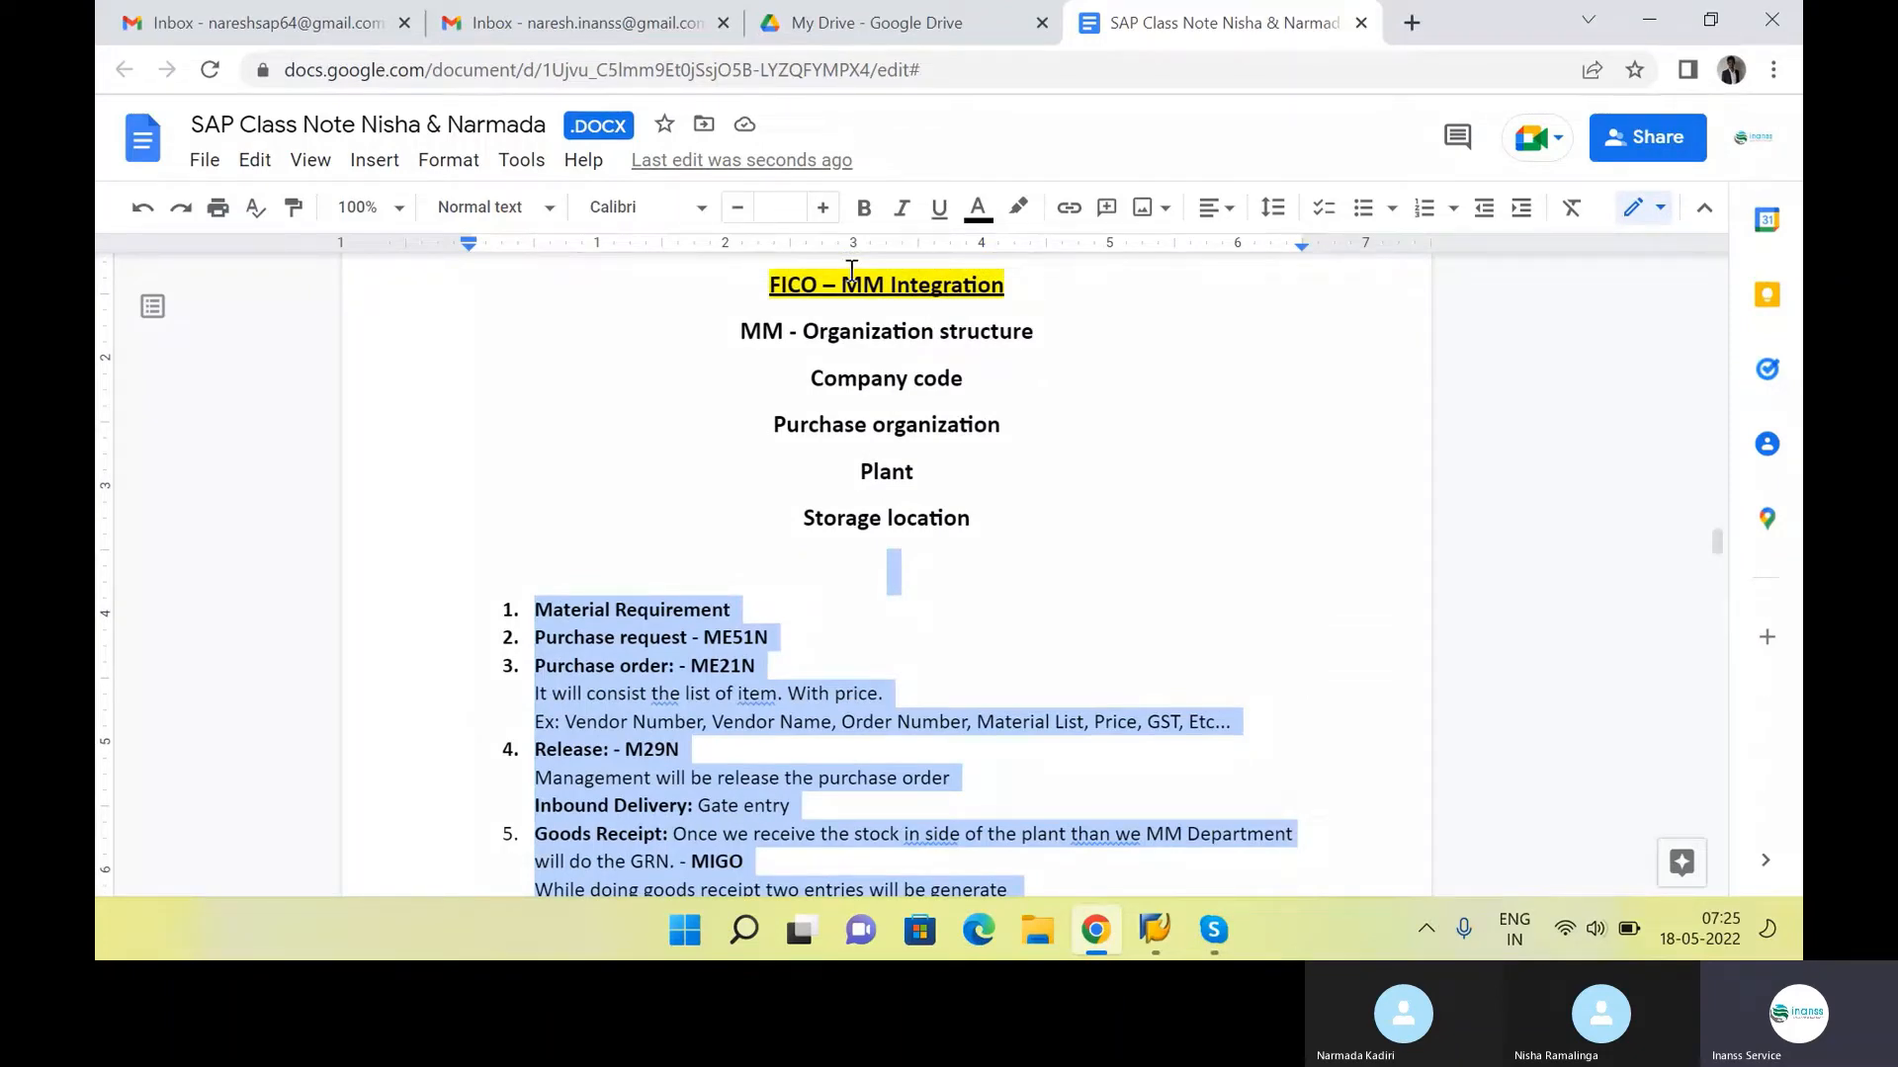
# Insert blank space after the Payment entries so that the MM Configuration heading starts on the next page
pyautogui.scroll(-9, 843, 511)
pyautogui.click(786, 460)
pyautogui.press('Return')
pyautogui.press('Return')
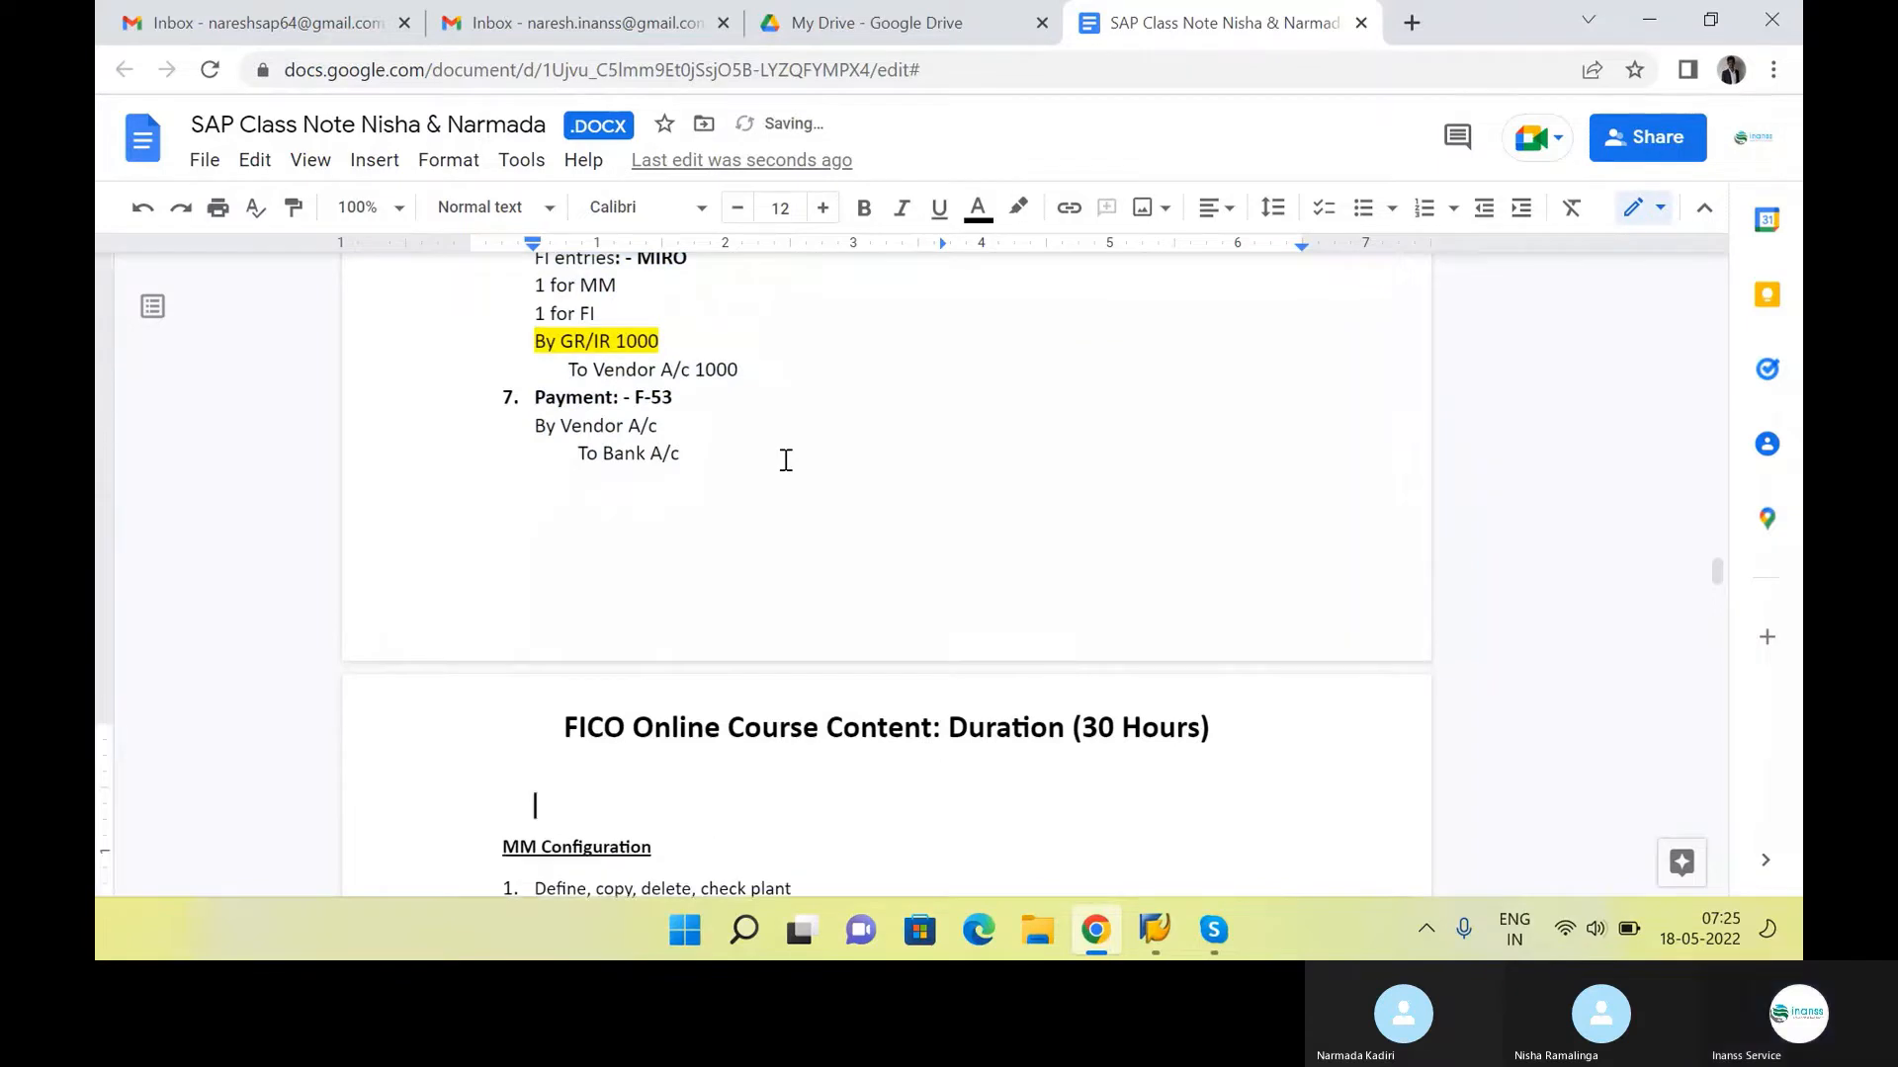
pyautogui.press('Delete')
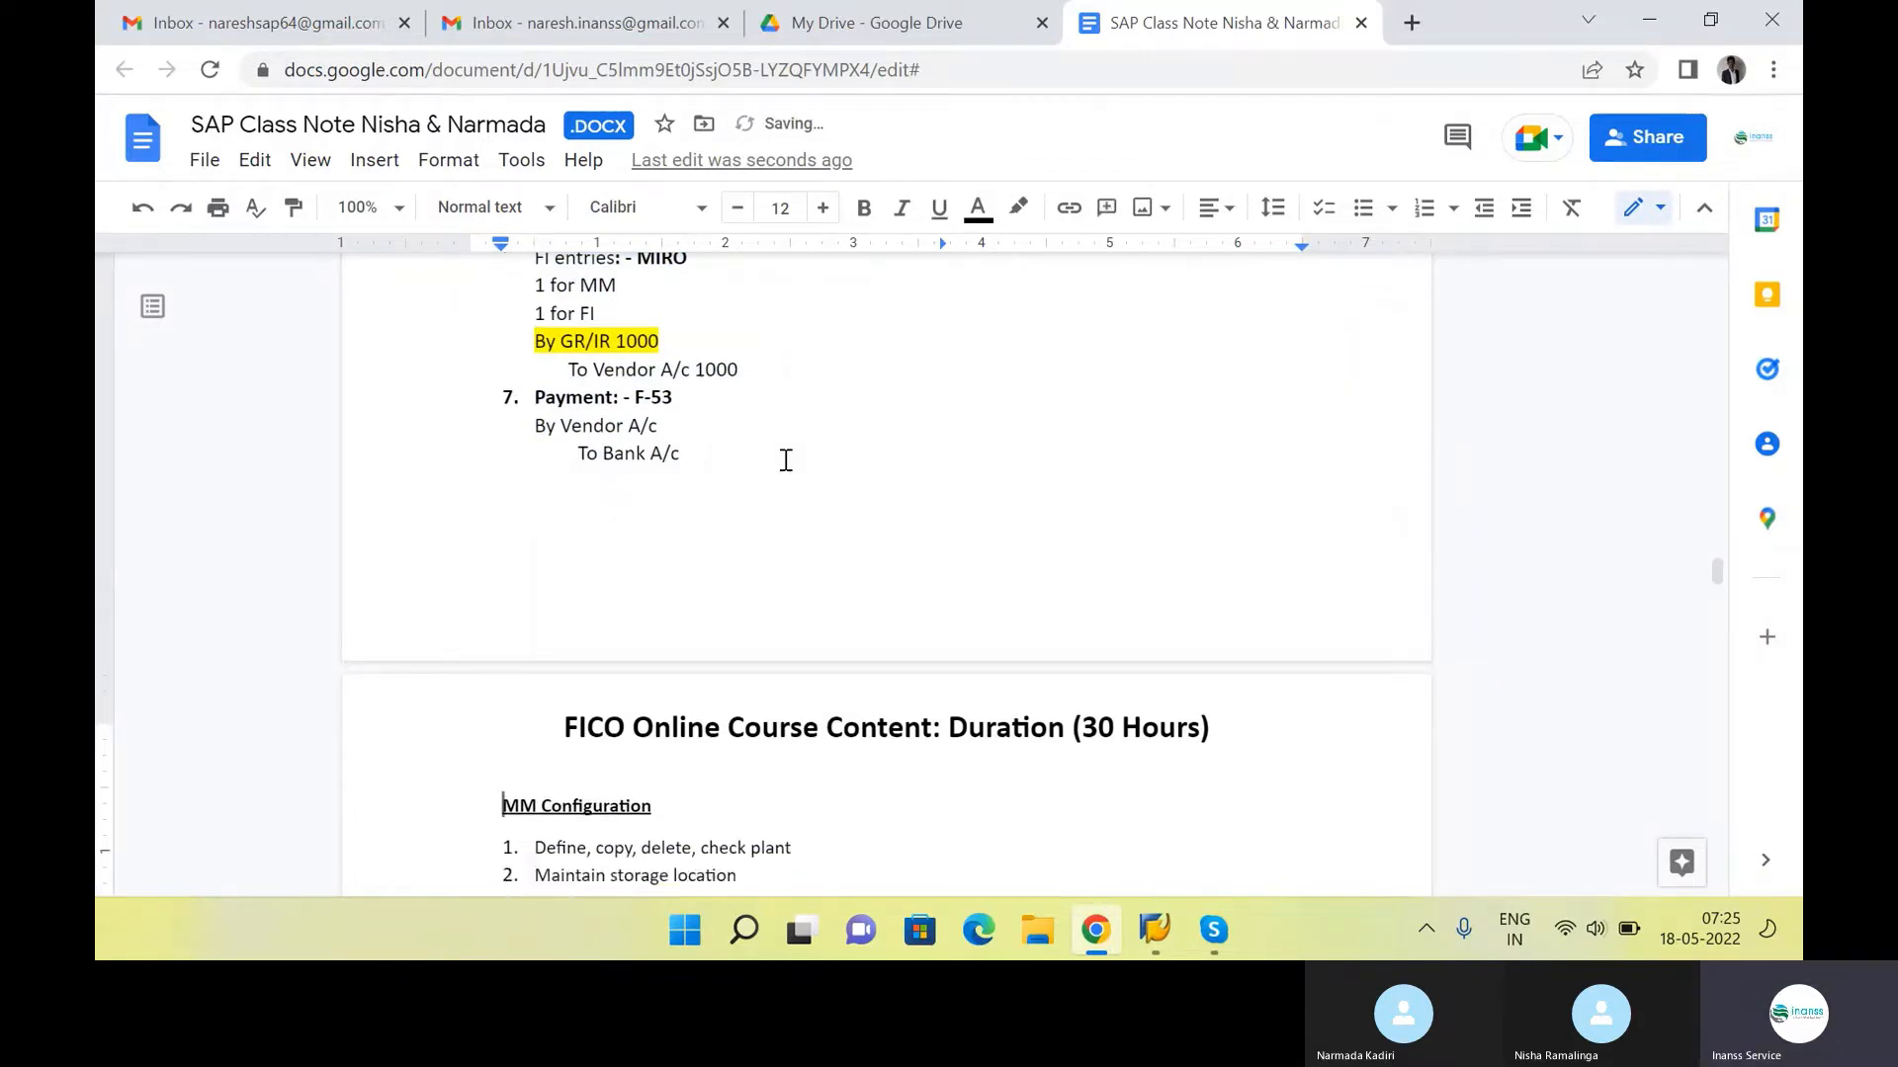
# Review the MM Configuration list from "Define, copy, delete, check plant" to "Create materials – MM01", referring back to the Goods Receipt and Invoice entries
pyautogui.scroll(-3, 785, 457)
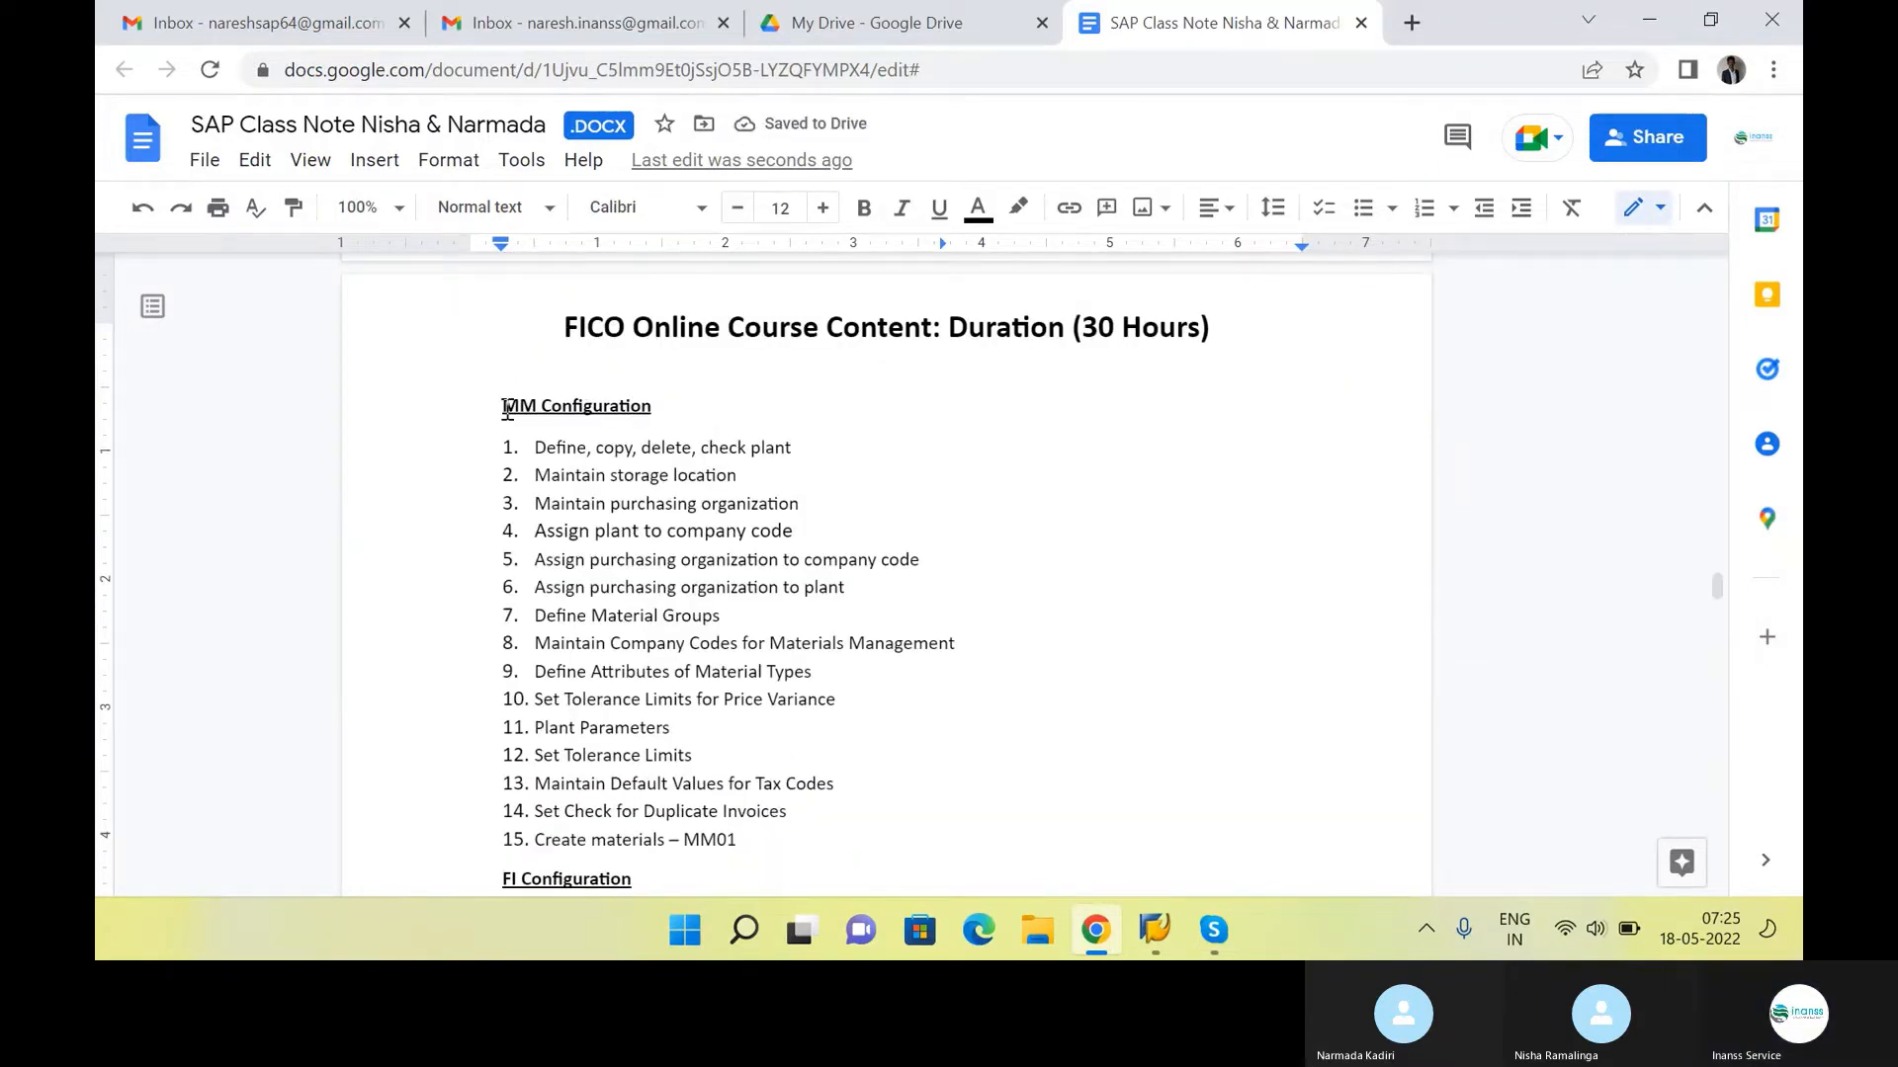
pyautogui.moveTo(502, 405); pyautogui.dragTo(673, 406)
pyautogui.click(800, 391)
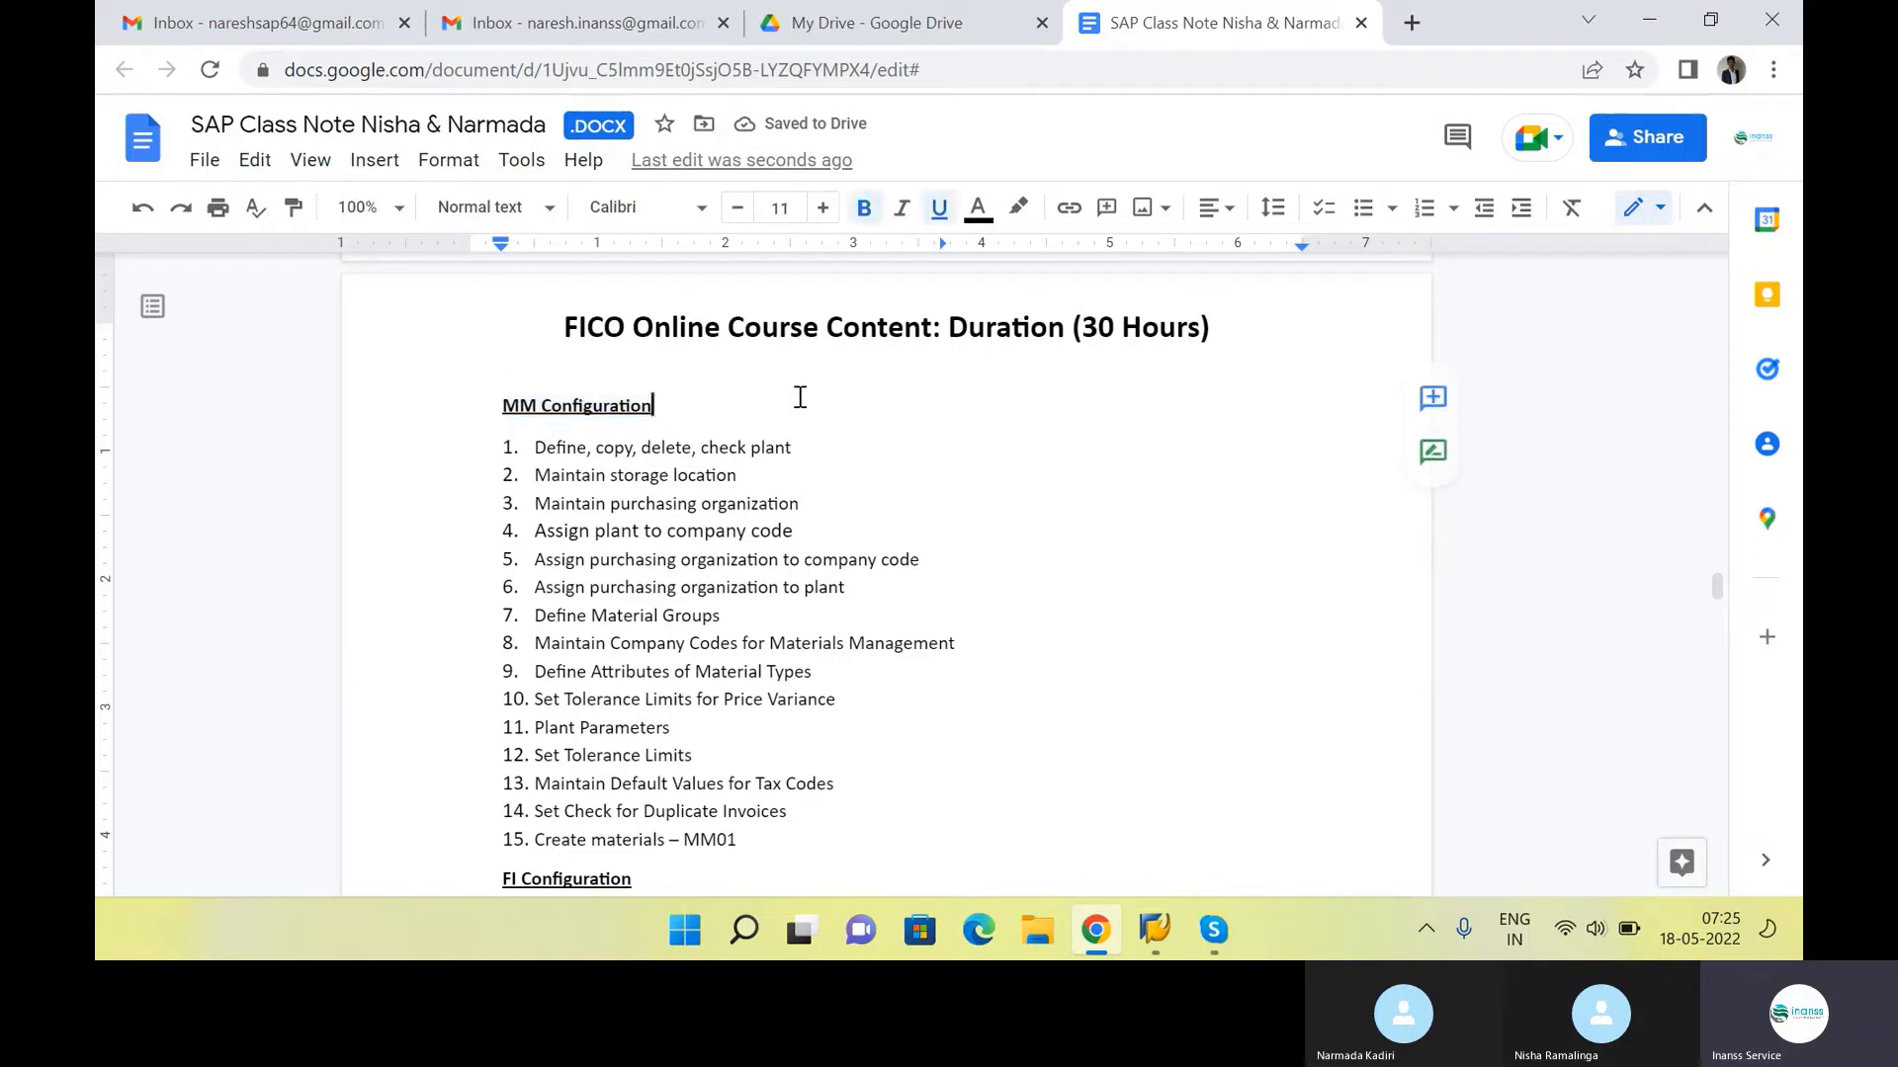
pyautogui.scroll(-1, 692, 415)
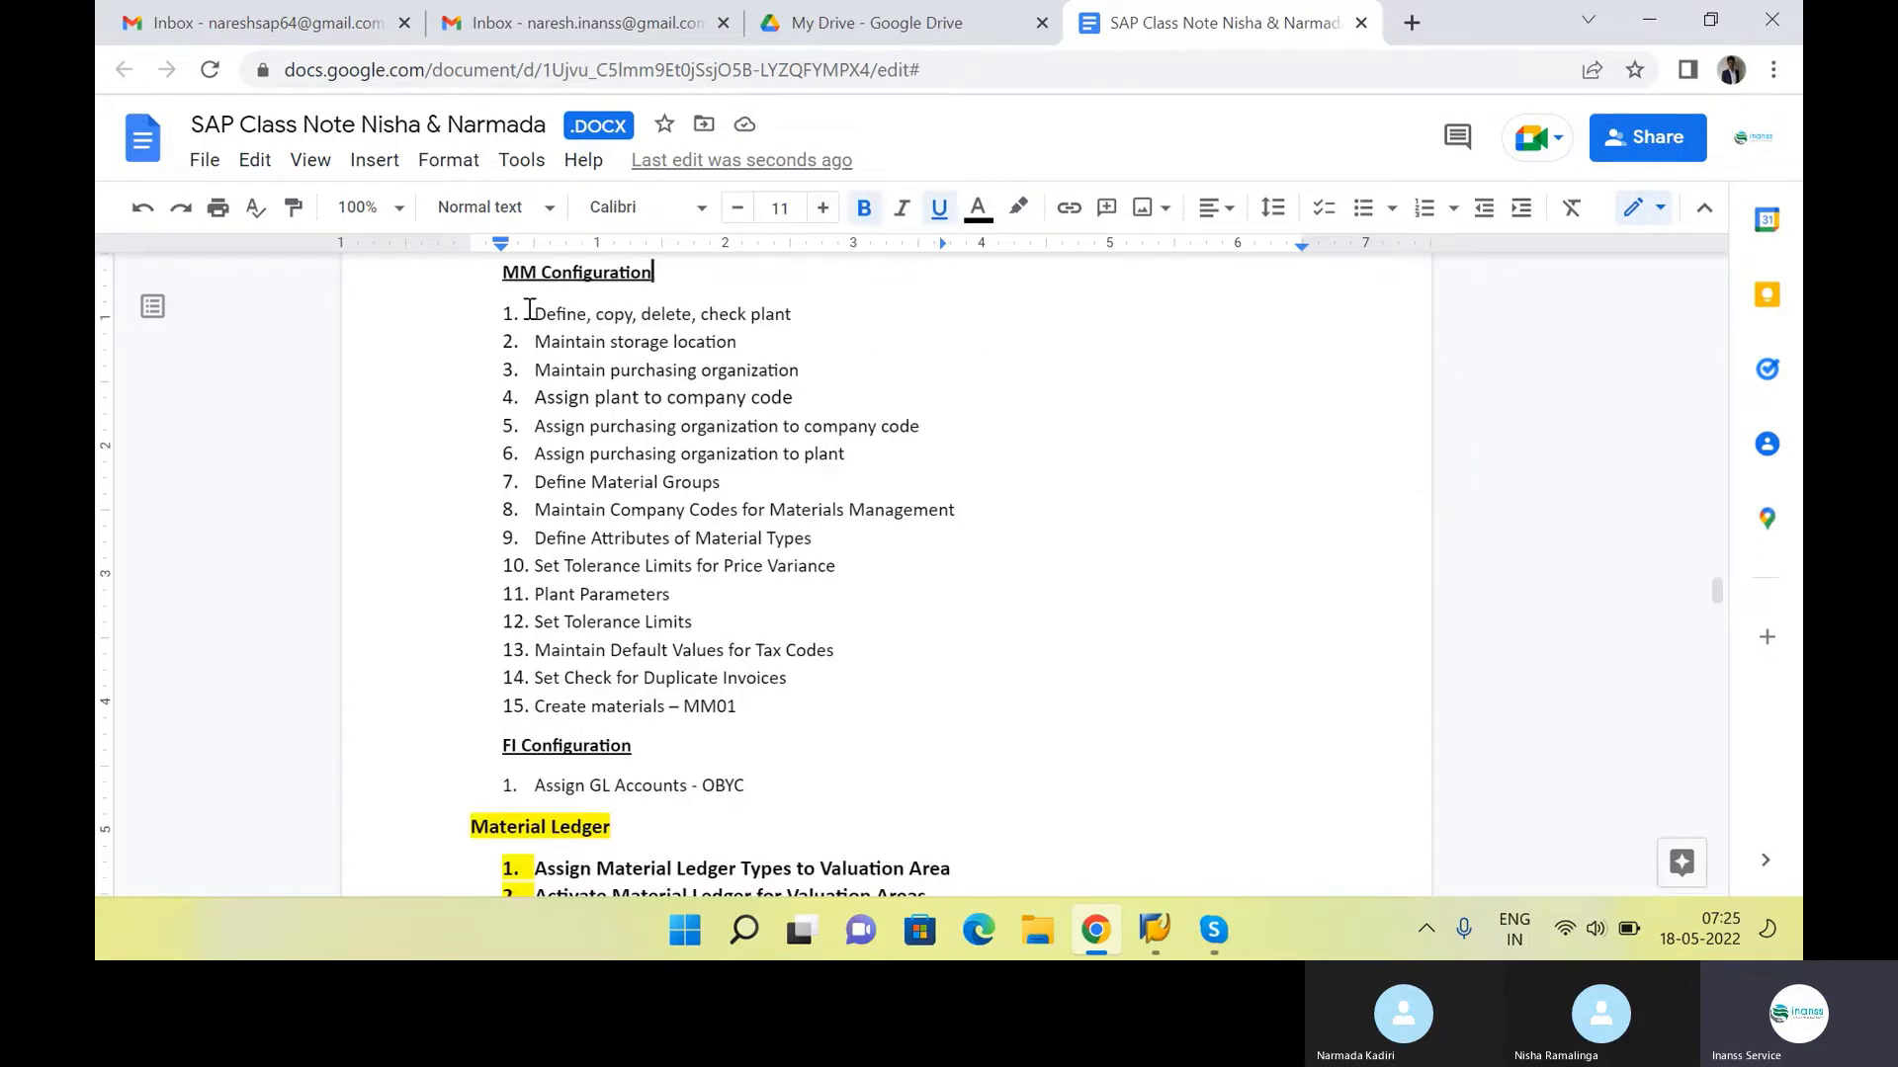
pyautogui.moveTo(529, 310); pyautogui.dragTo(801, 708)
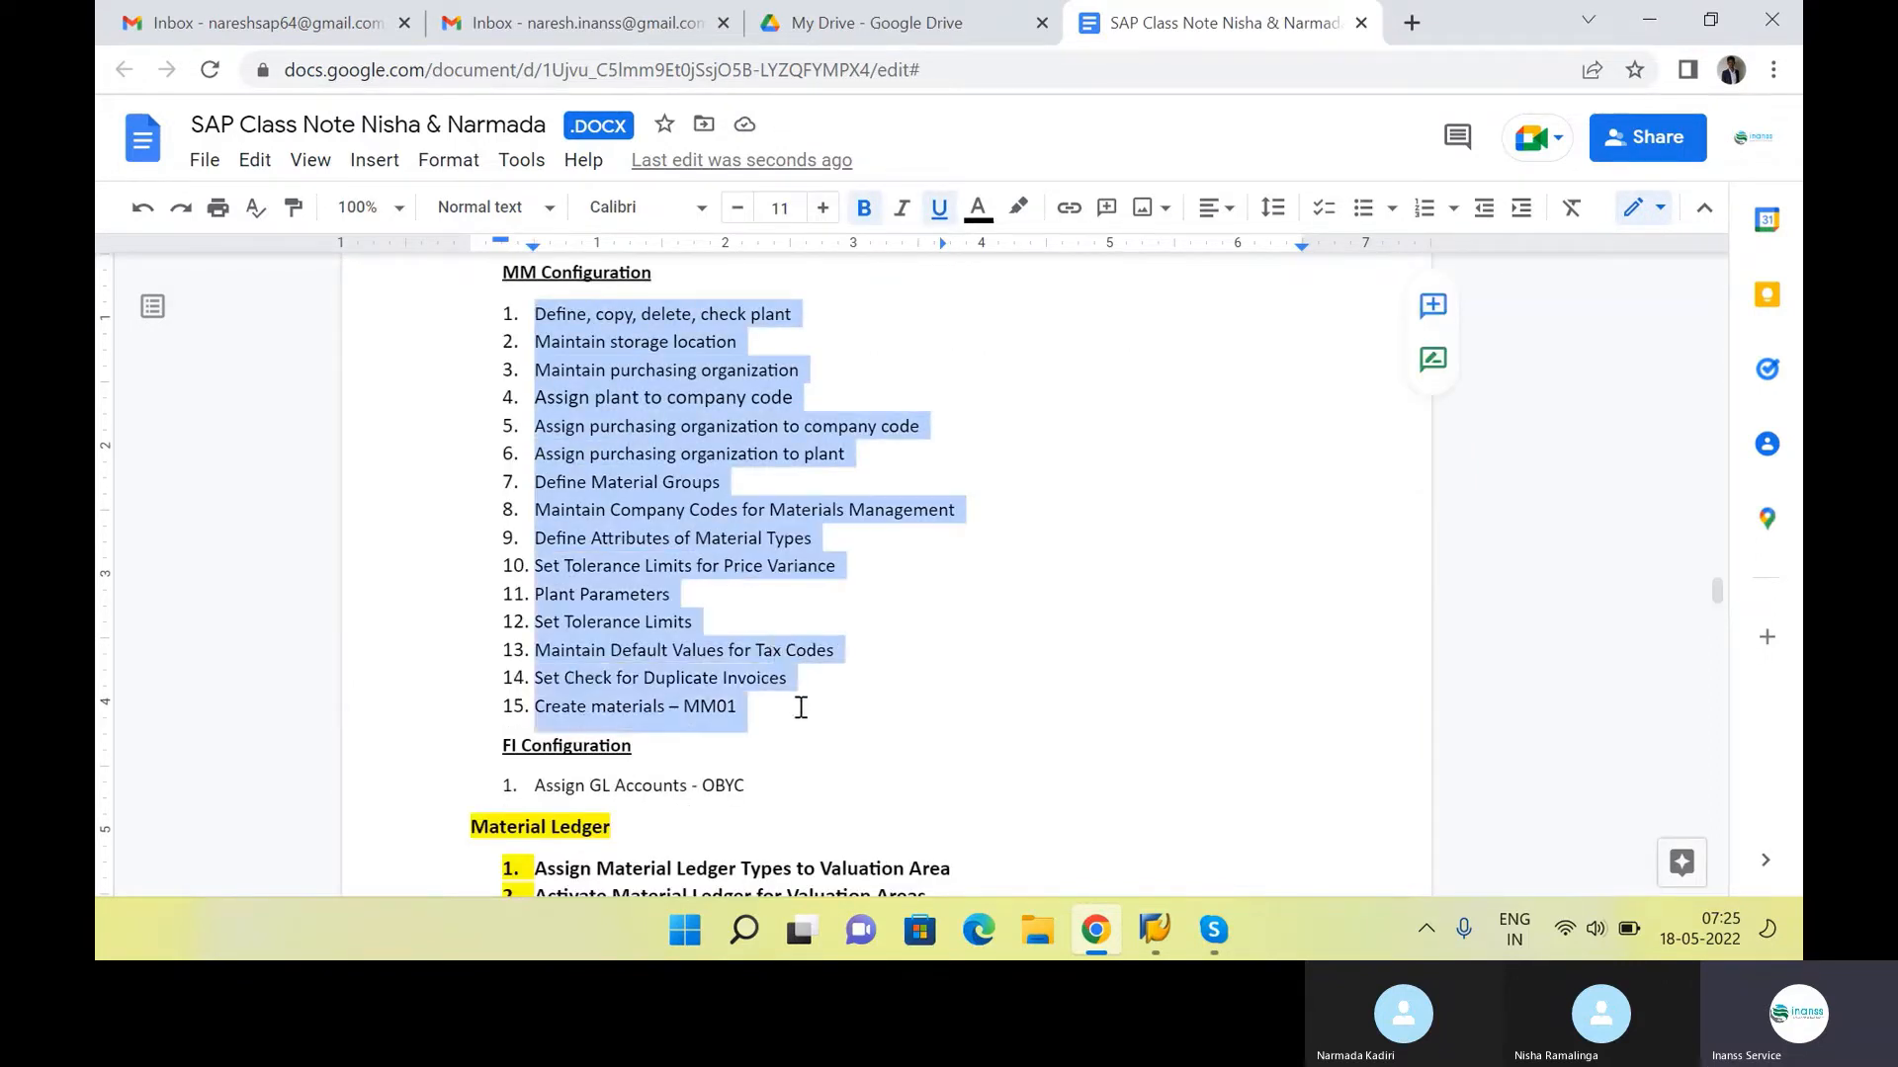
pyautogui.doubleClick(801, 713)
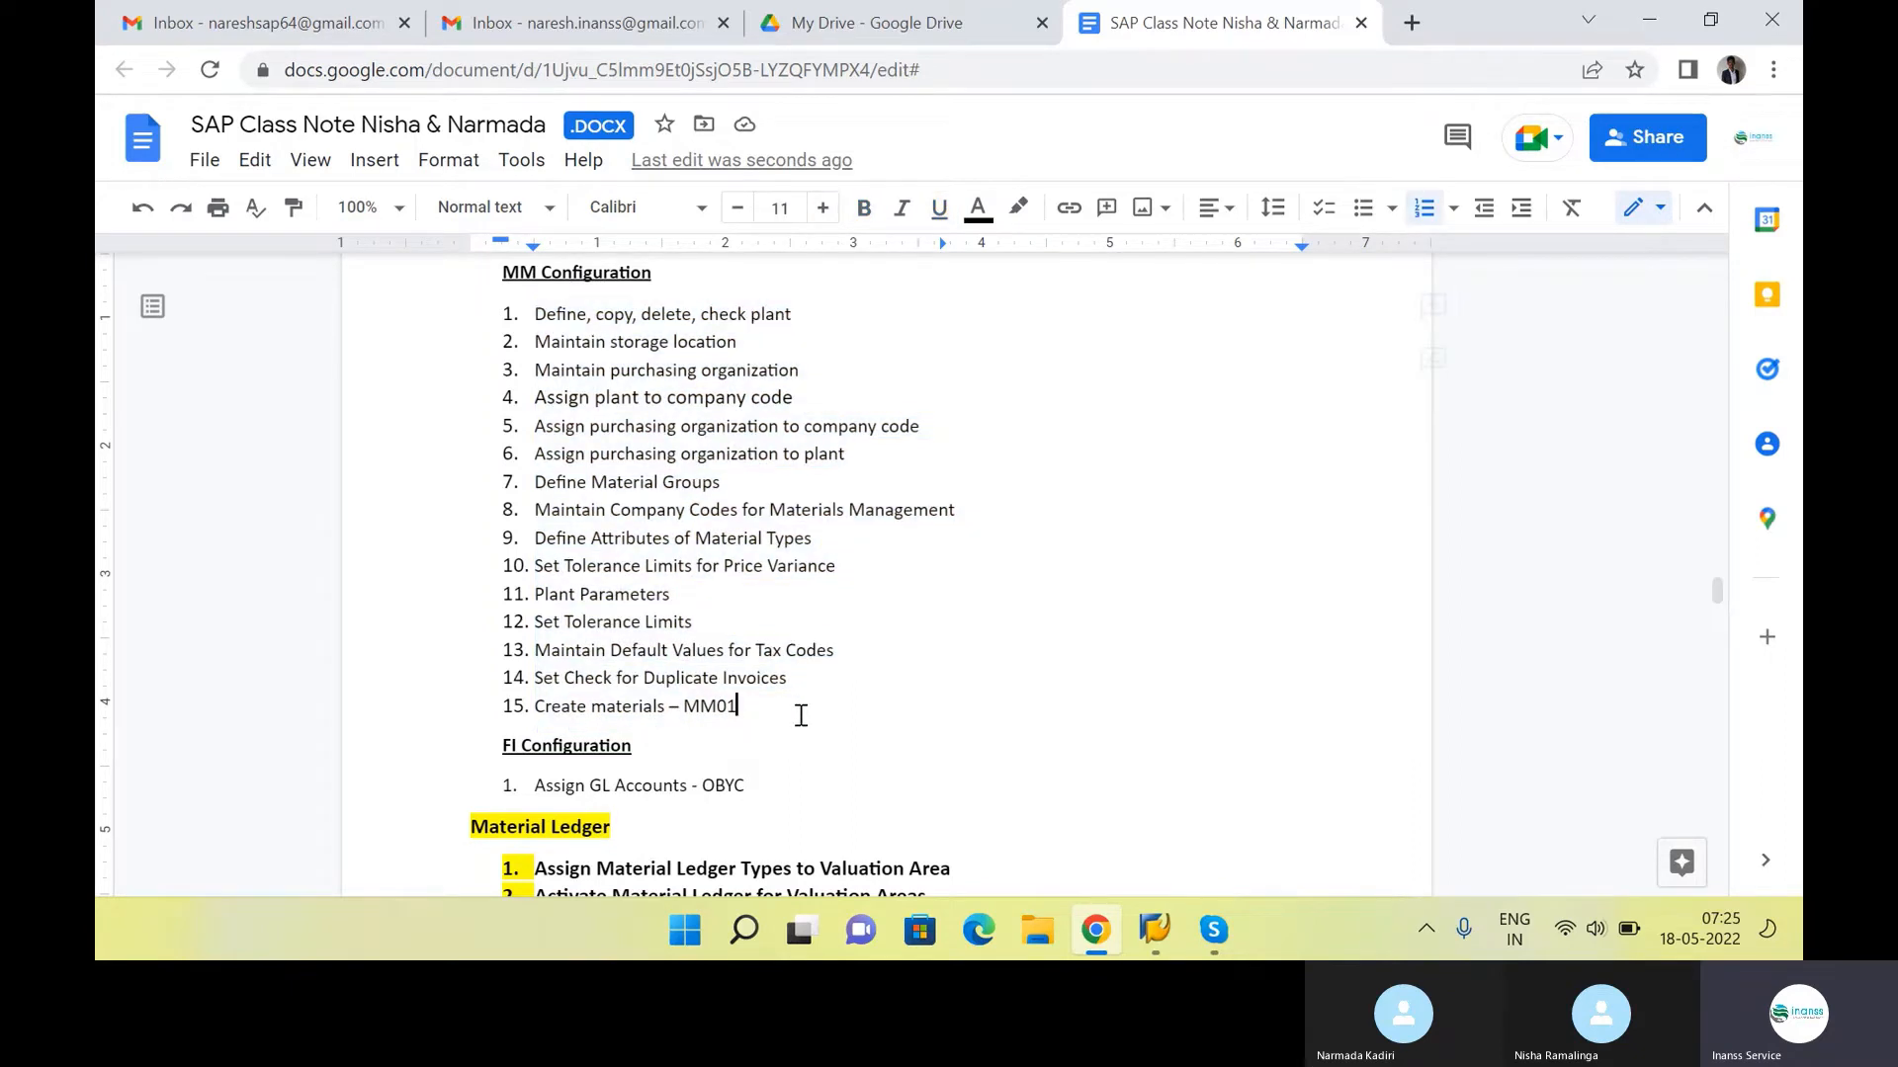
pyautogui.moveTo(770, 702); pyautogui.dragTo(529, 318)
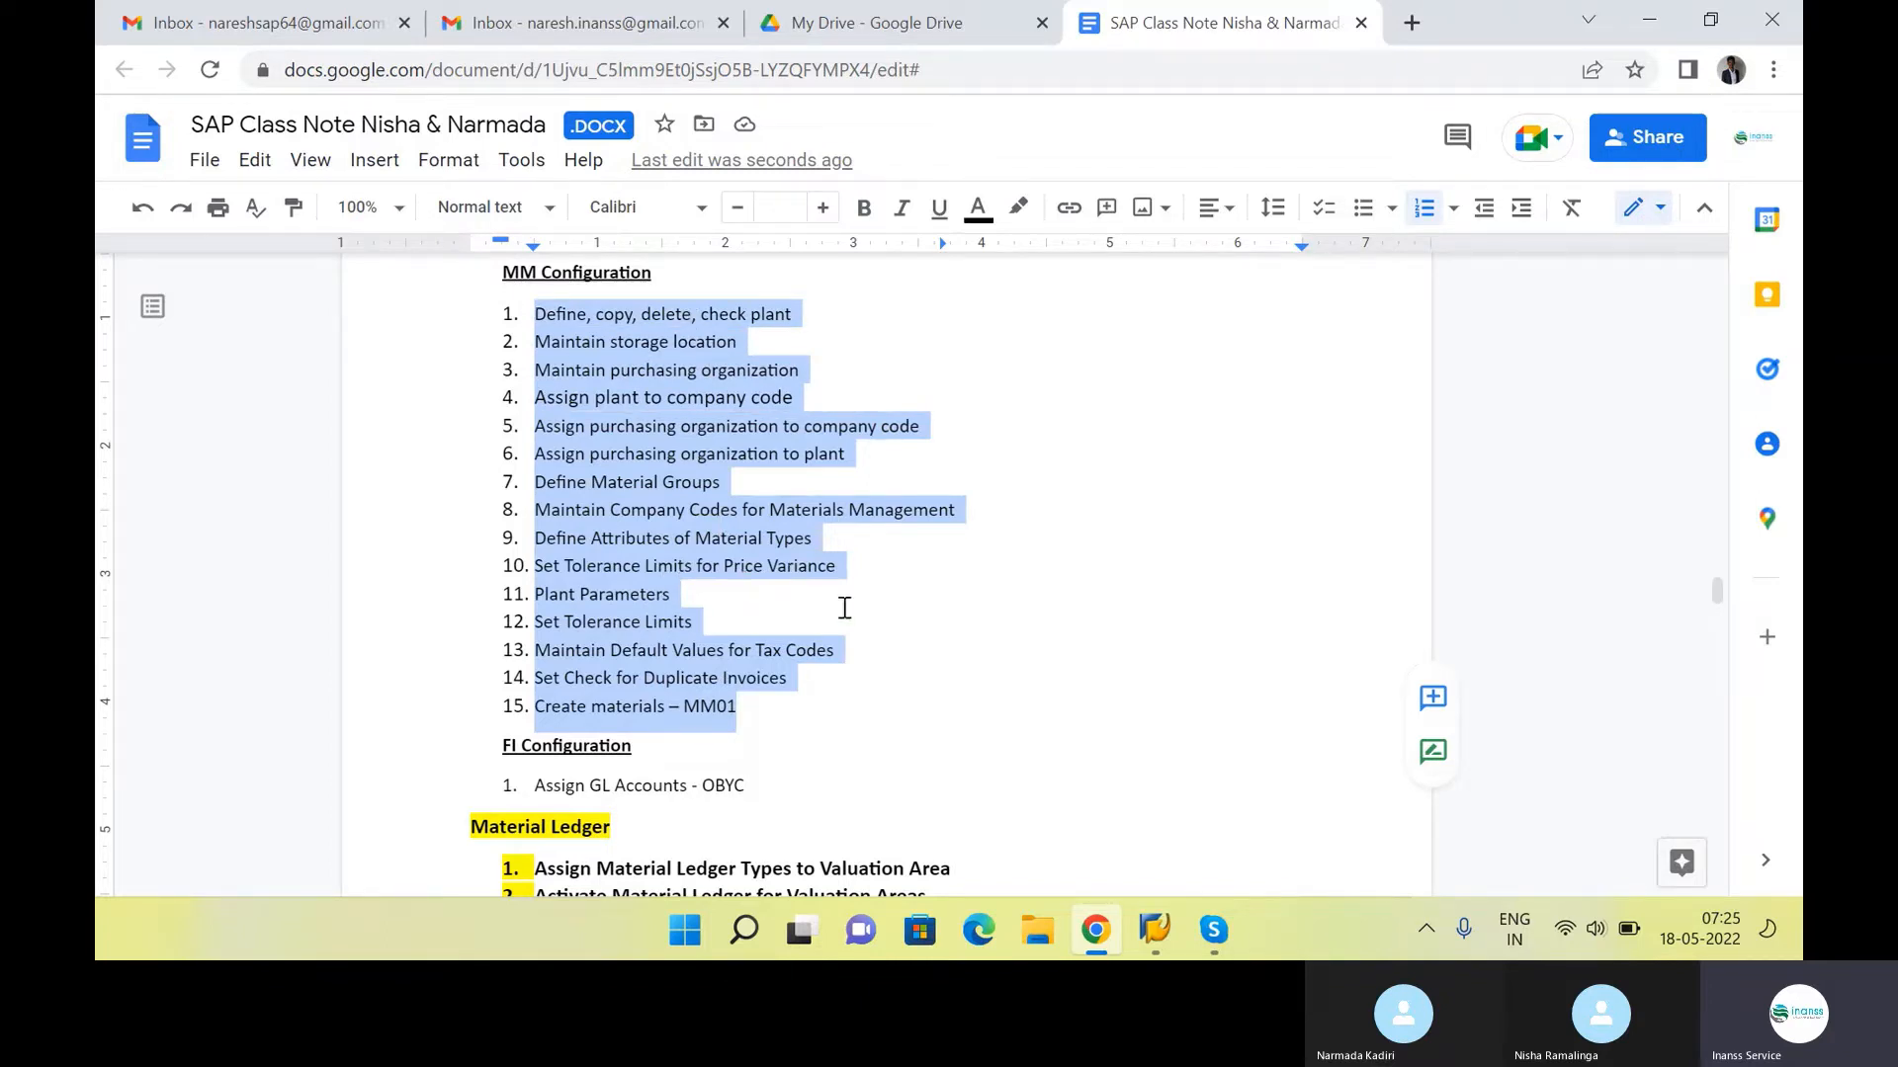
pyautogui.moveTo(1154, 929)
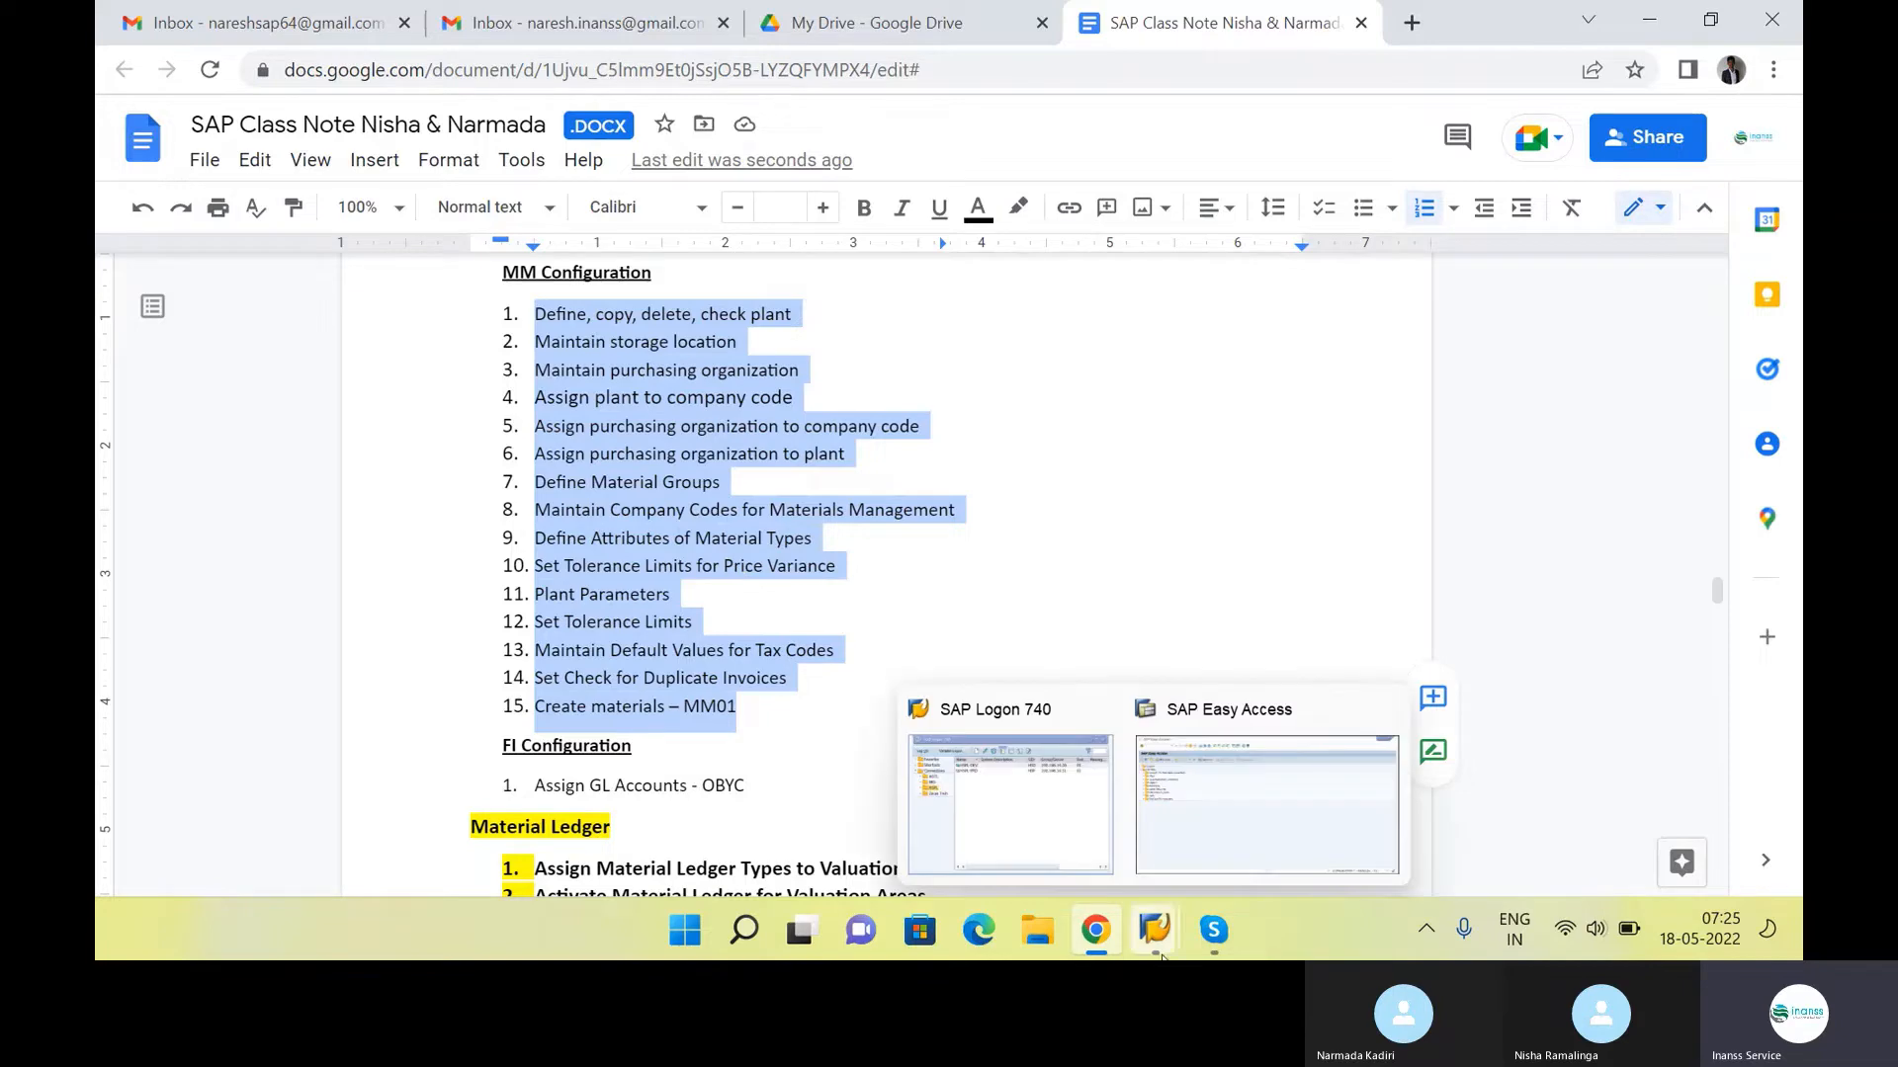
pyautogui.click(942, 582)
pyautogui.scroll(4, 691, 633)
pyautogui.scroll(4, 746, 542)
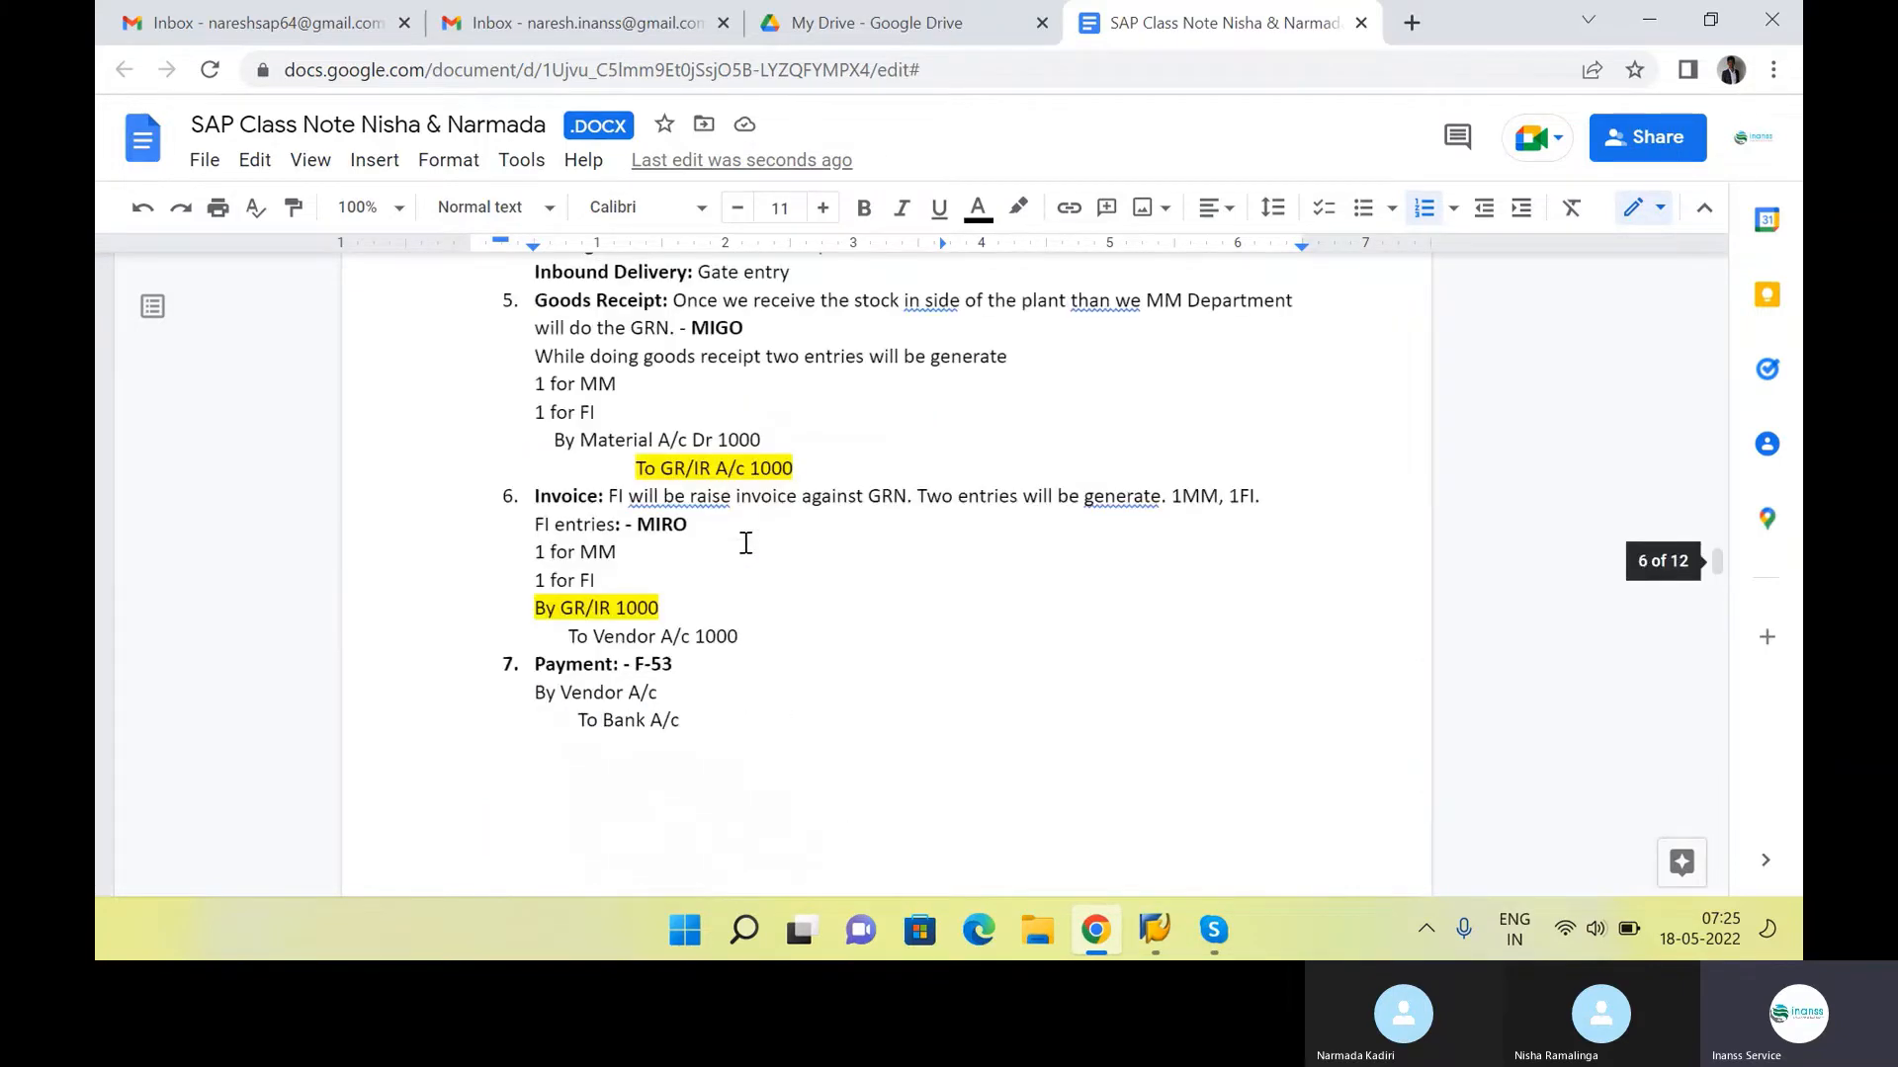
pyautogui.scroll(-8, 746, 542)
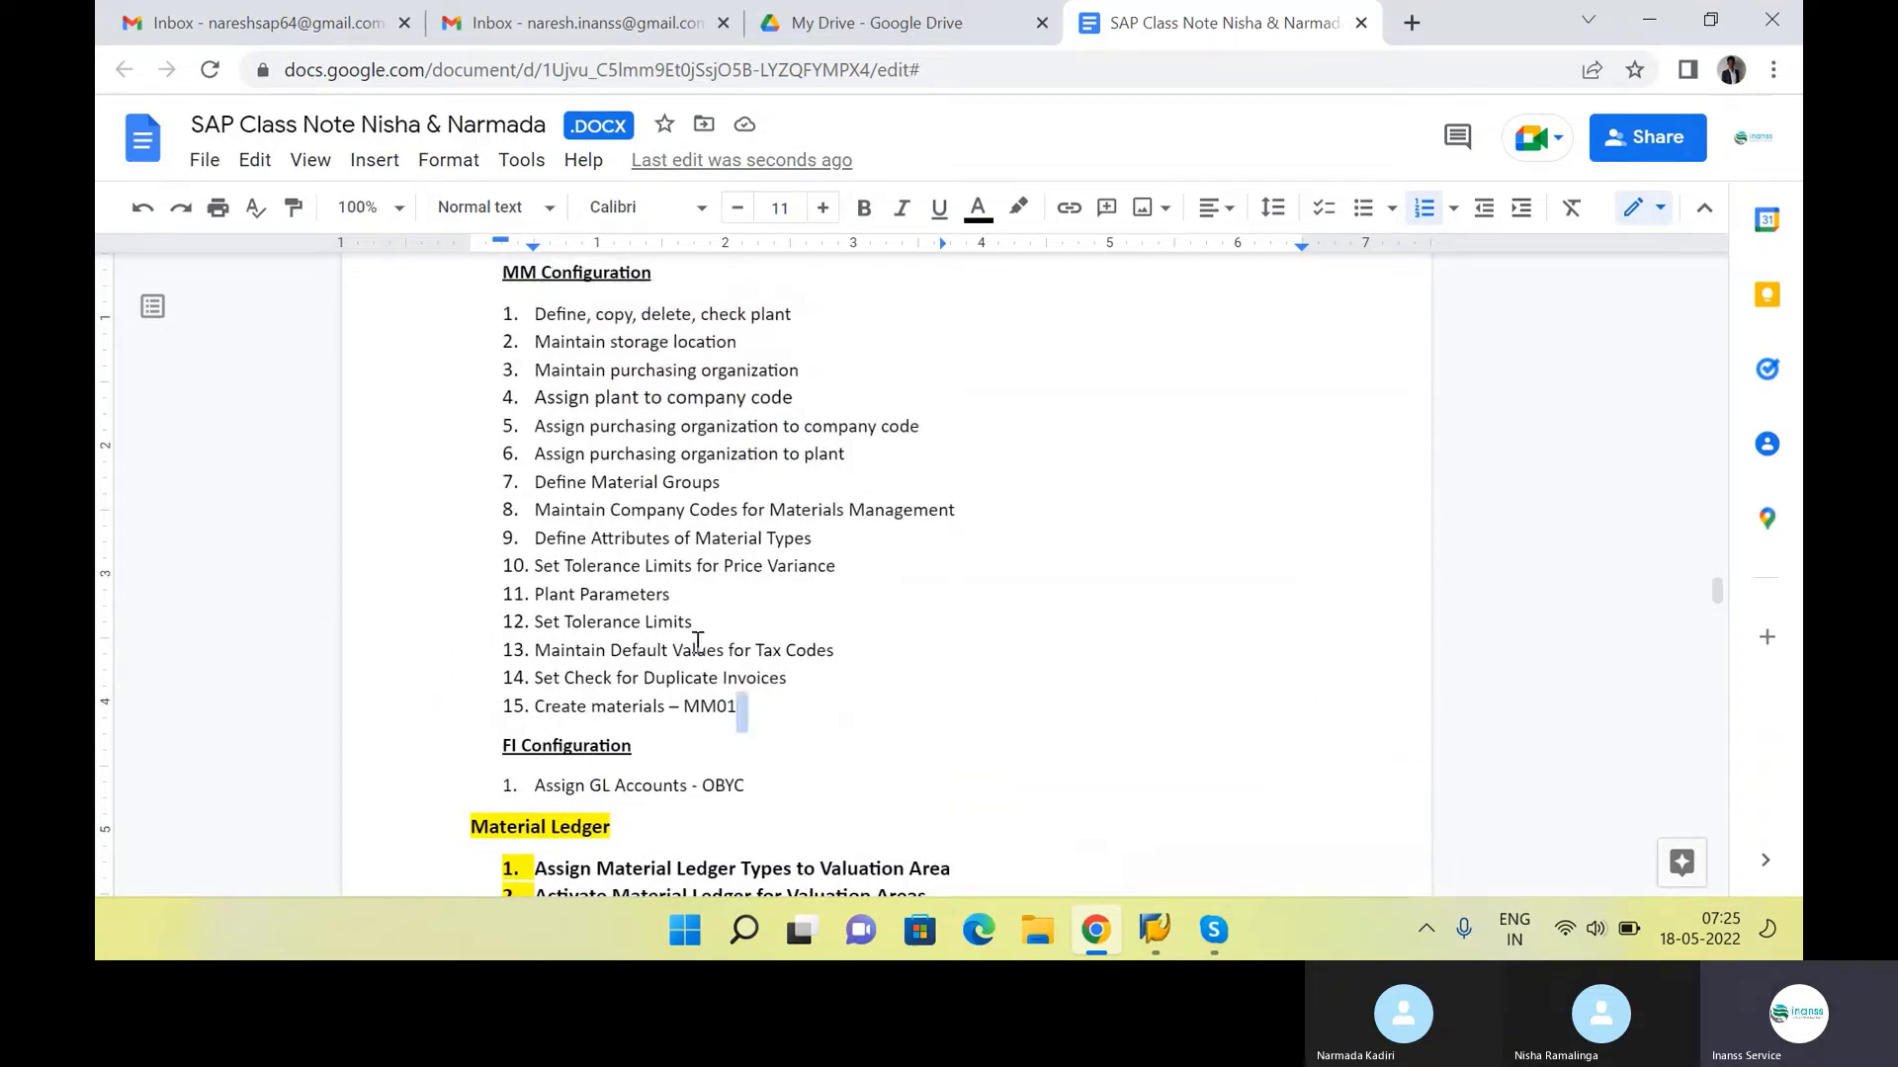
pyautogui.moveTo(742, 712); pyautogui.dragTo(520, 319)
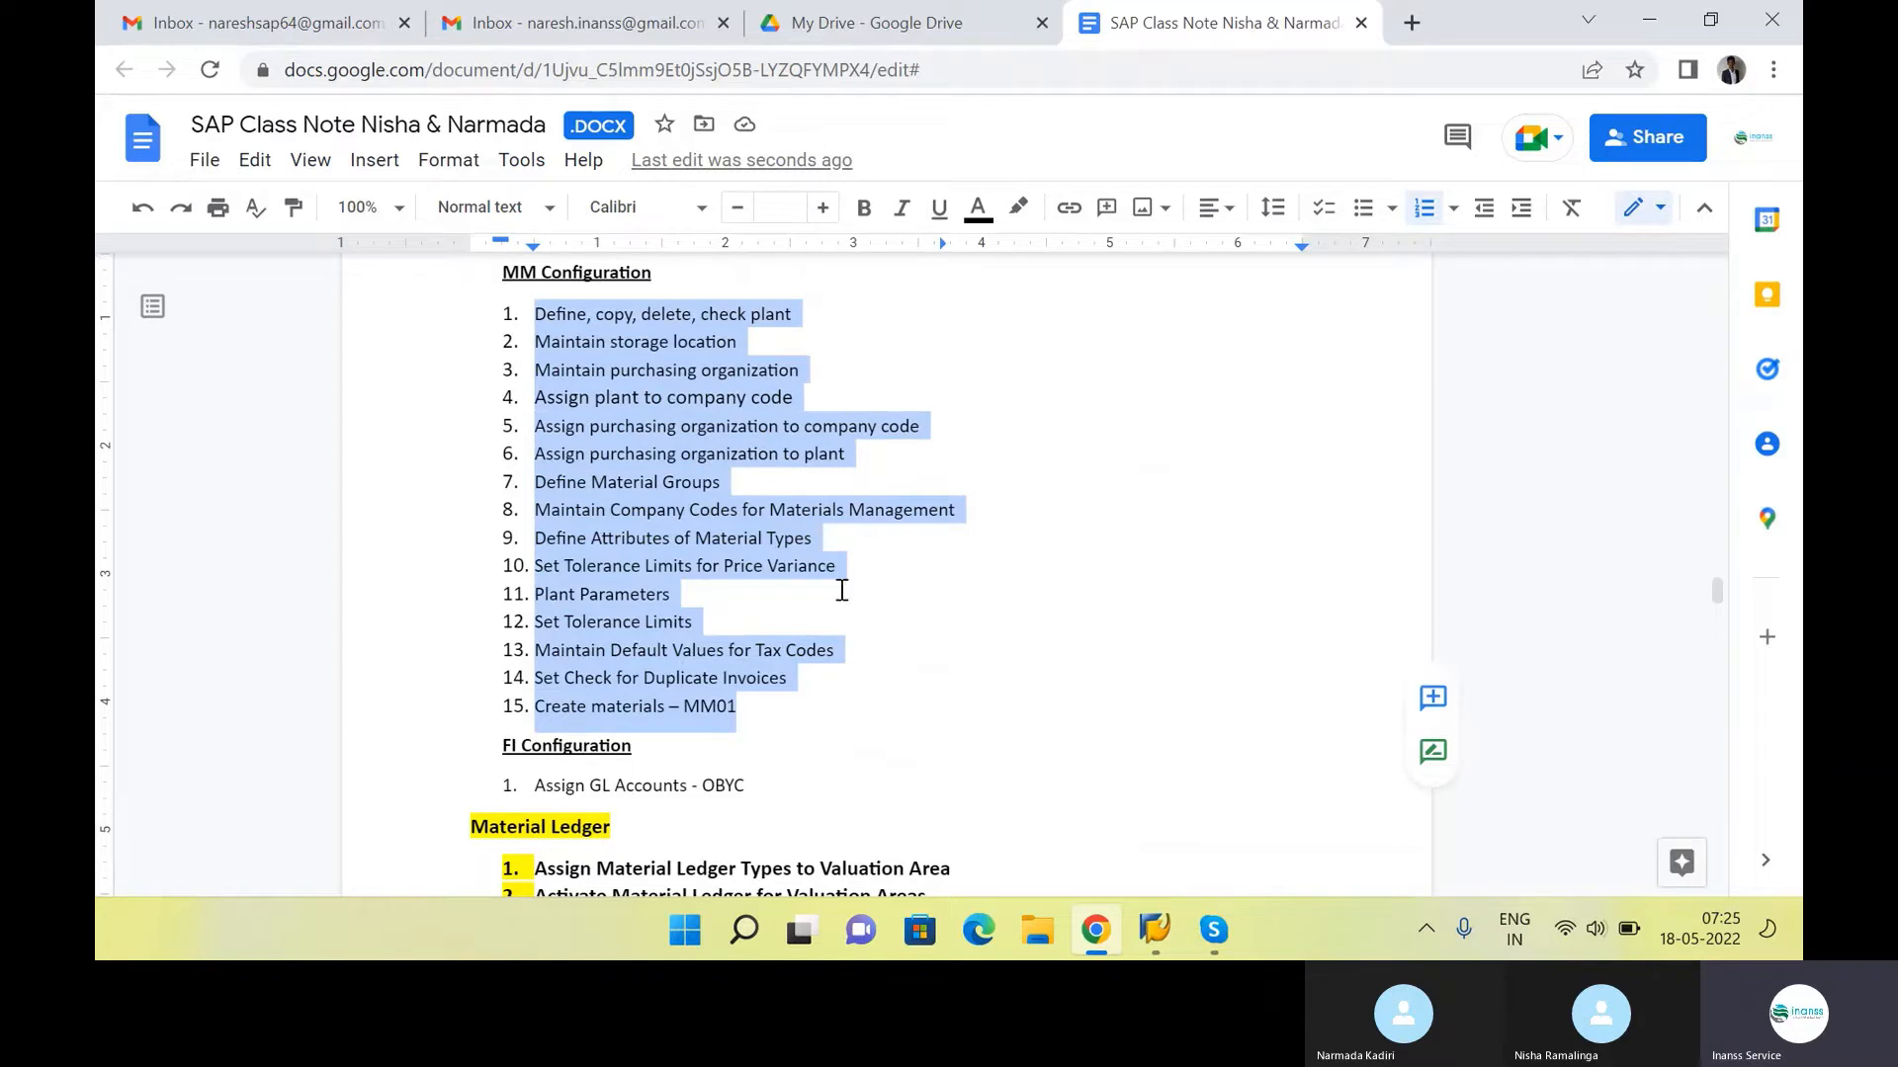
pyautogui.click(915, 685)
# Review the FI Configuration item "Assign GL Accounts - OBYC" against the Invoice and Goods Receipt accounting entries
pyautogui.scroll(-1, 915, 697)
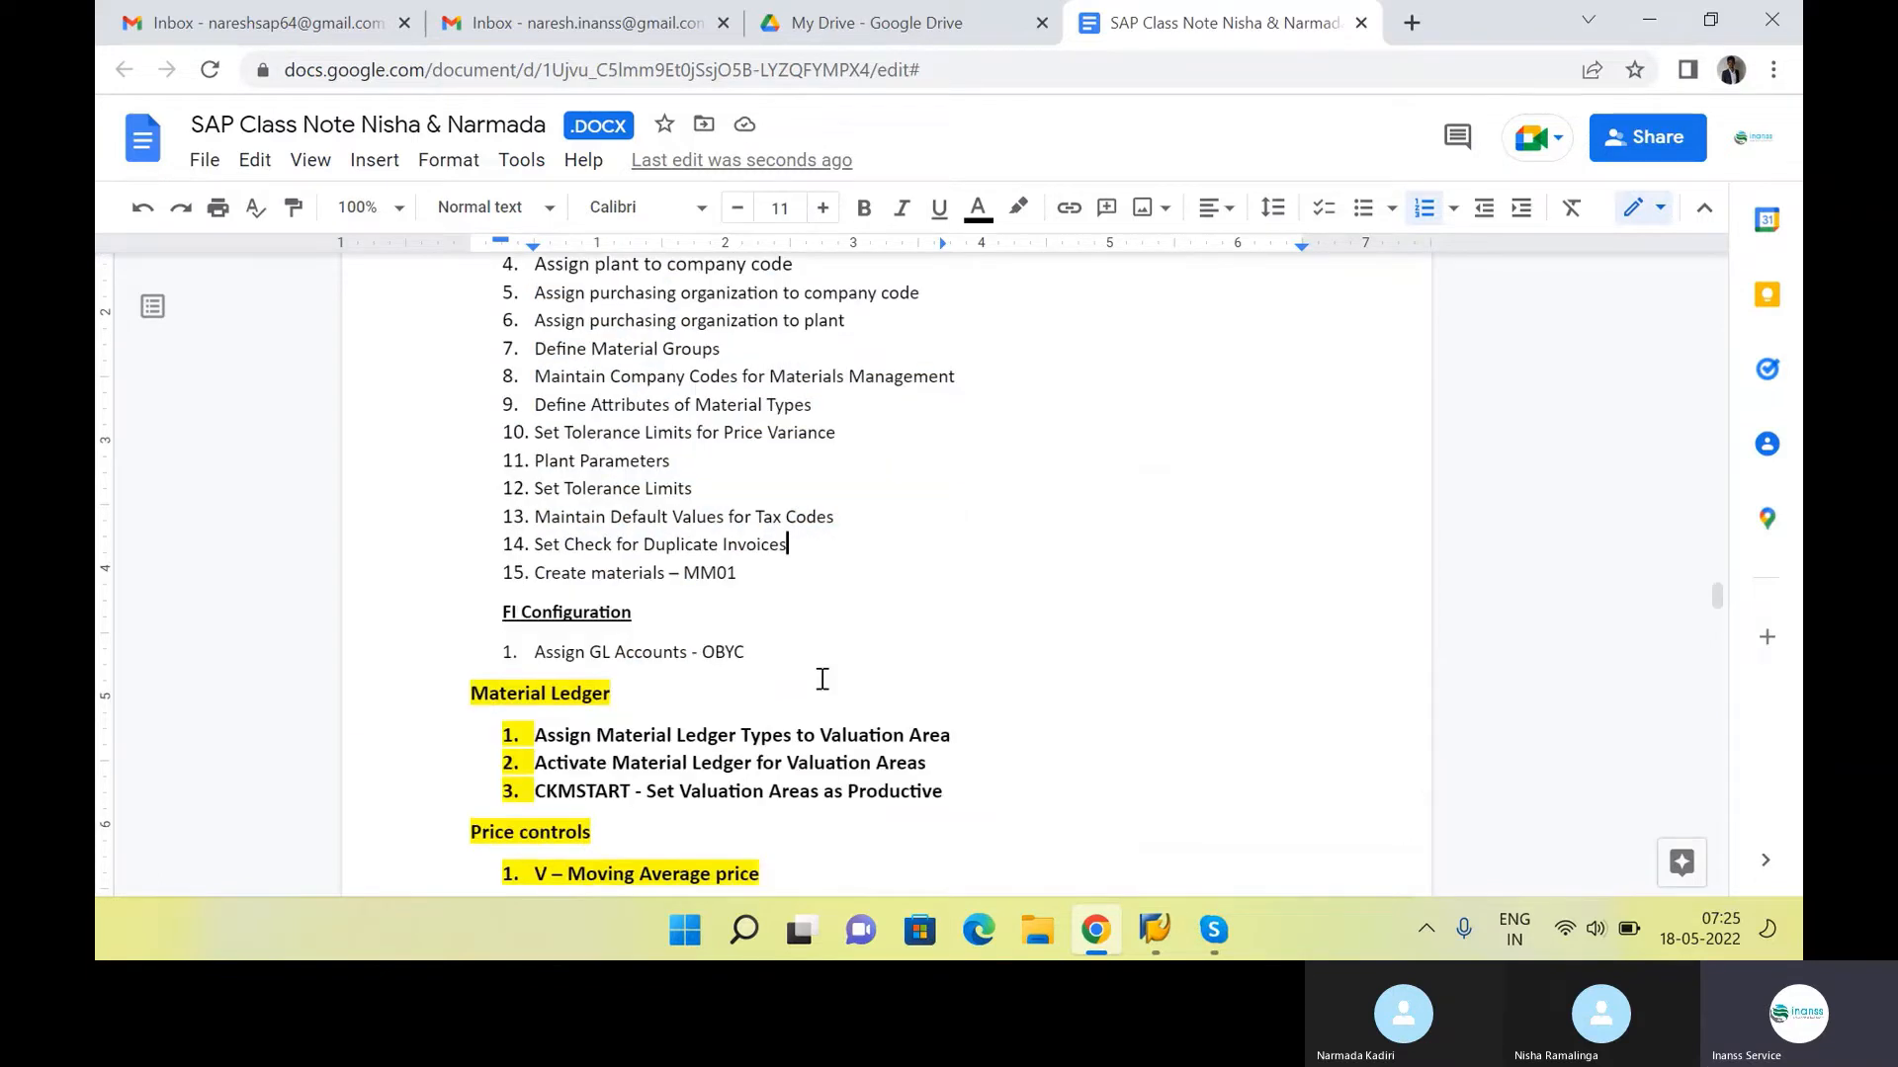
pyautogui.click(819, 676)
pyautogui.moveTo(535, 655); pyautogui.dragTo(765, 671)
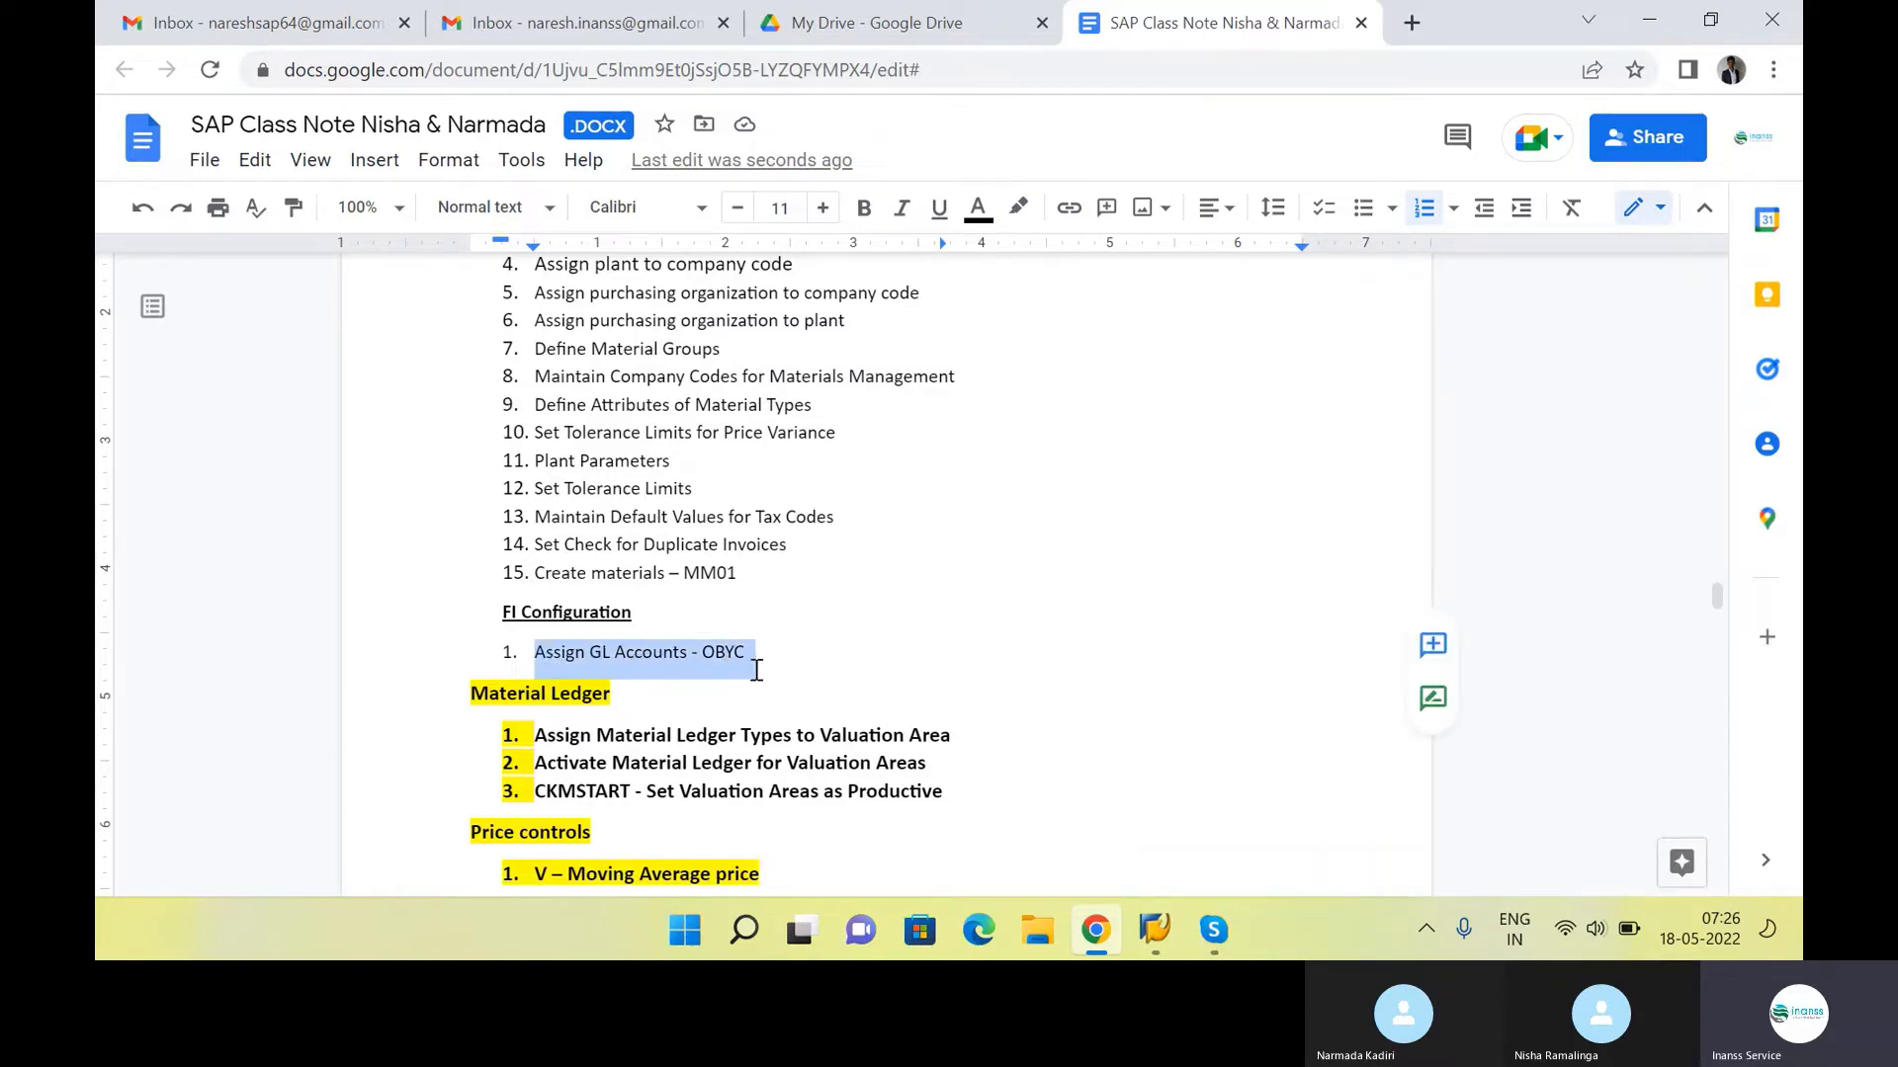
pyautogui.scroll(8, 756, 670)
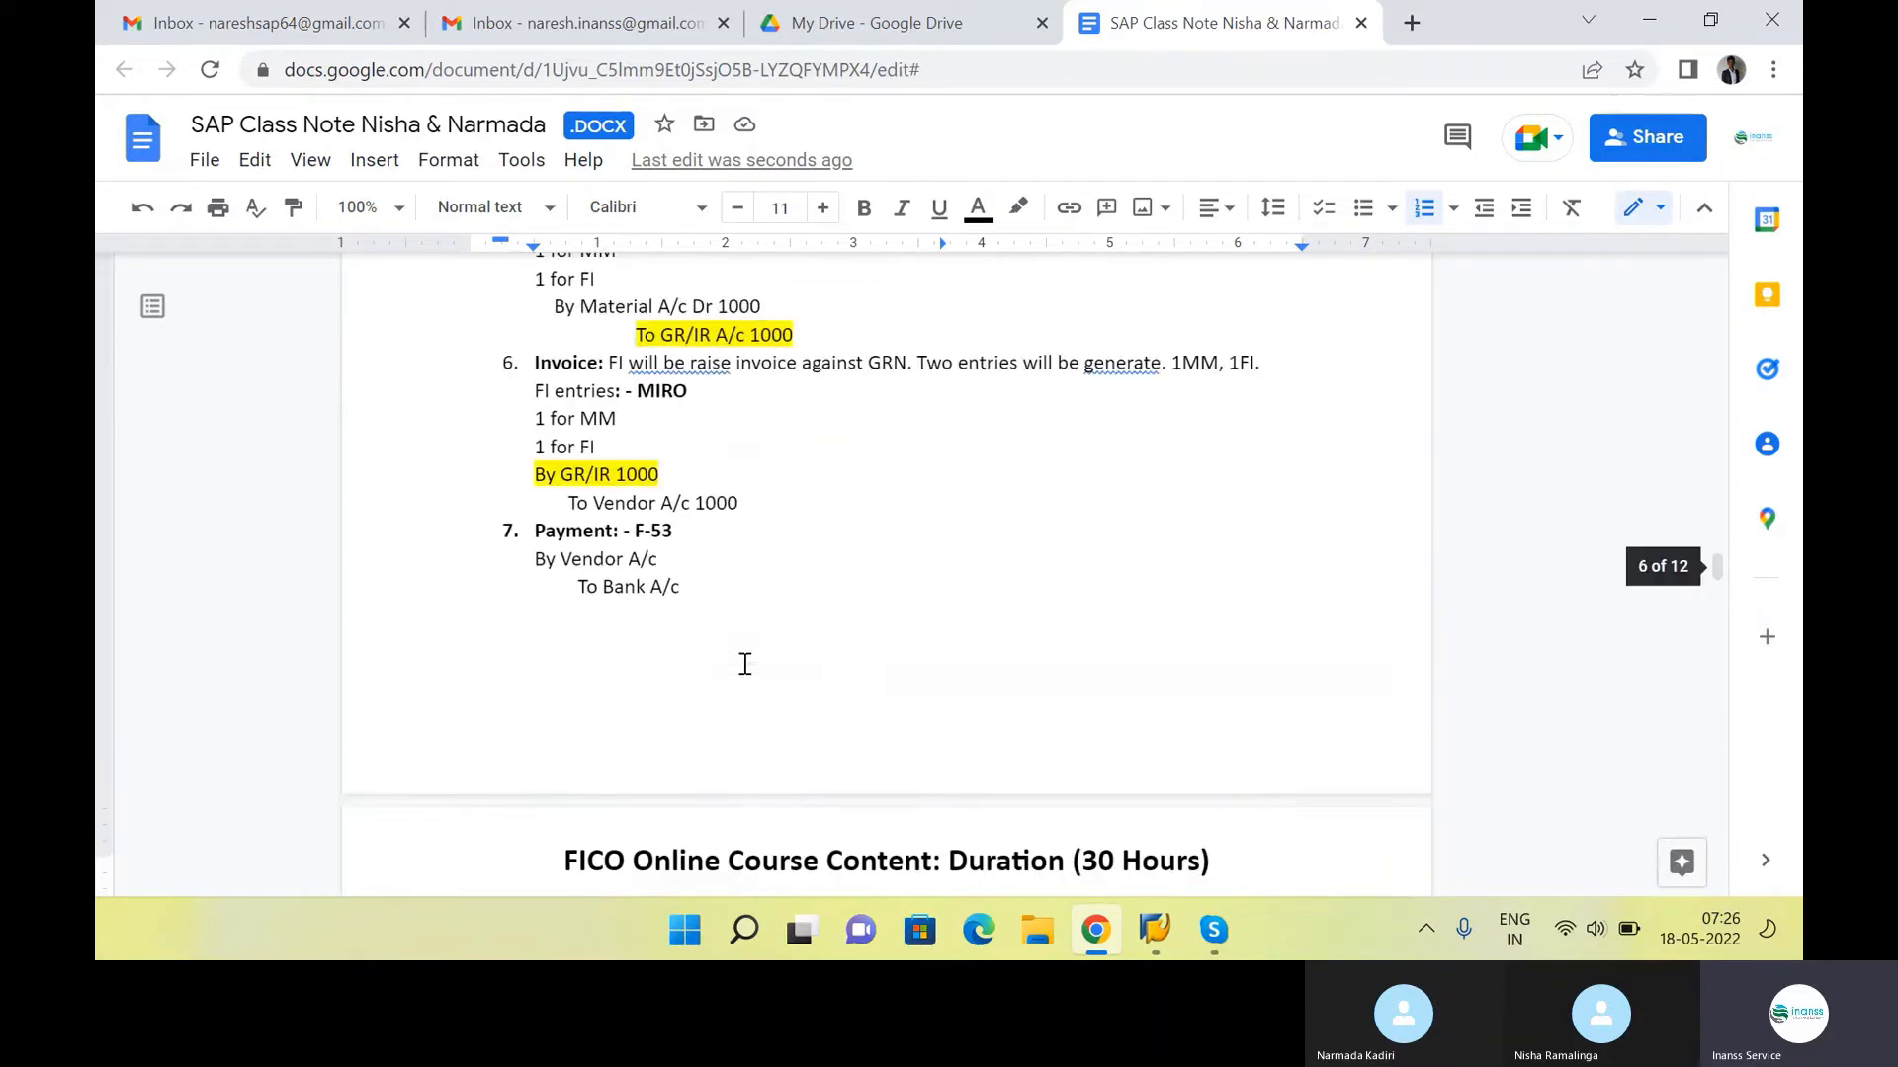
pyautogui.moveTo(559, 474); pyautogui.dragTo(741, 509)
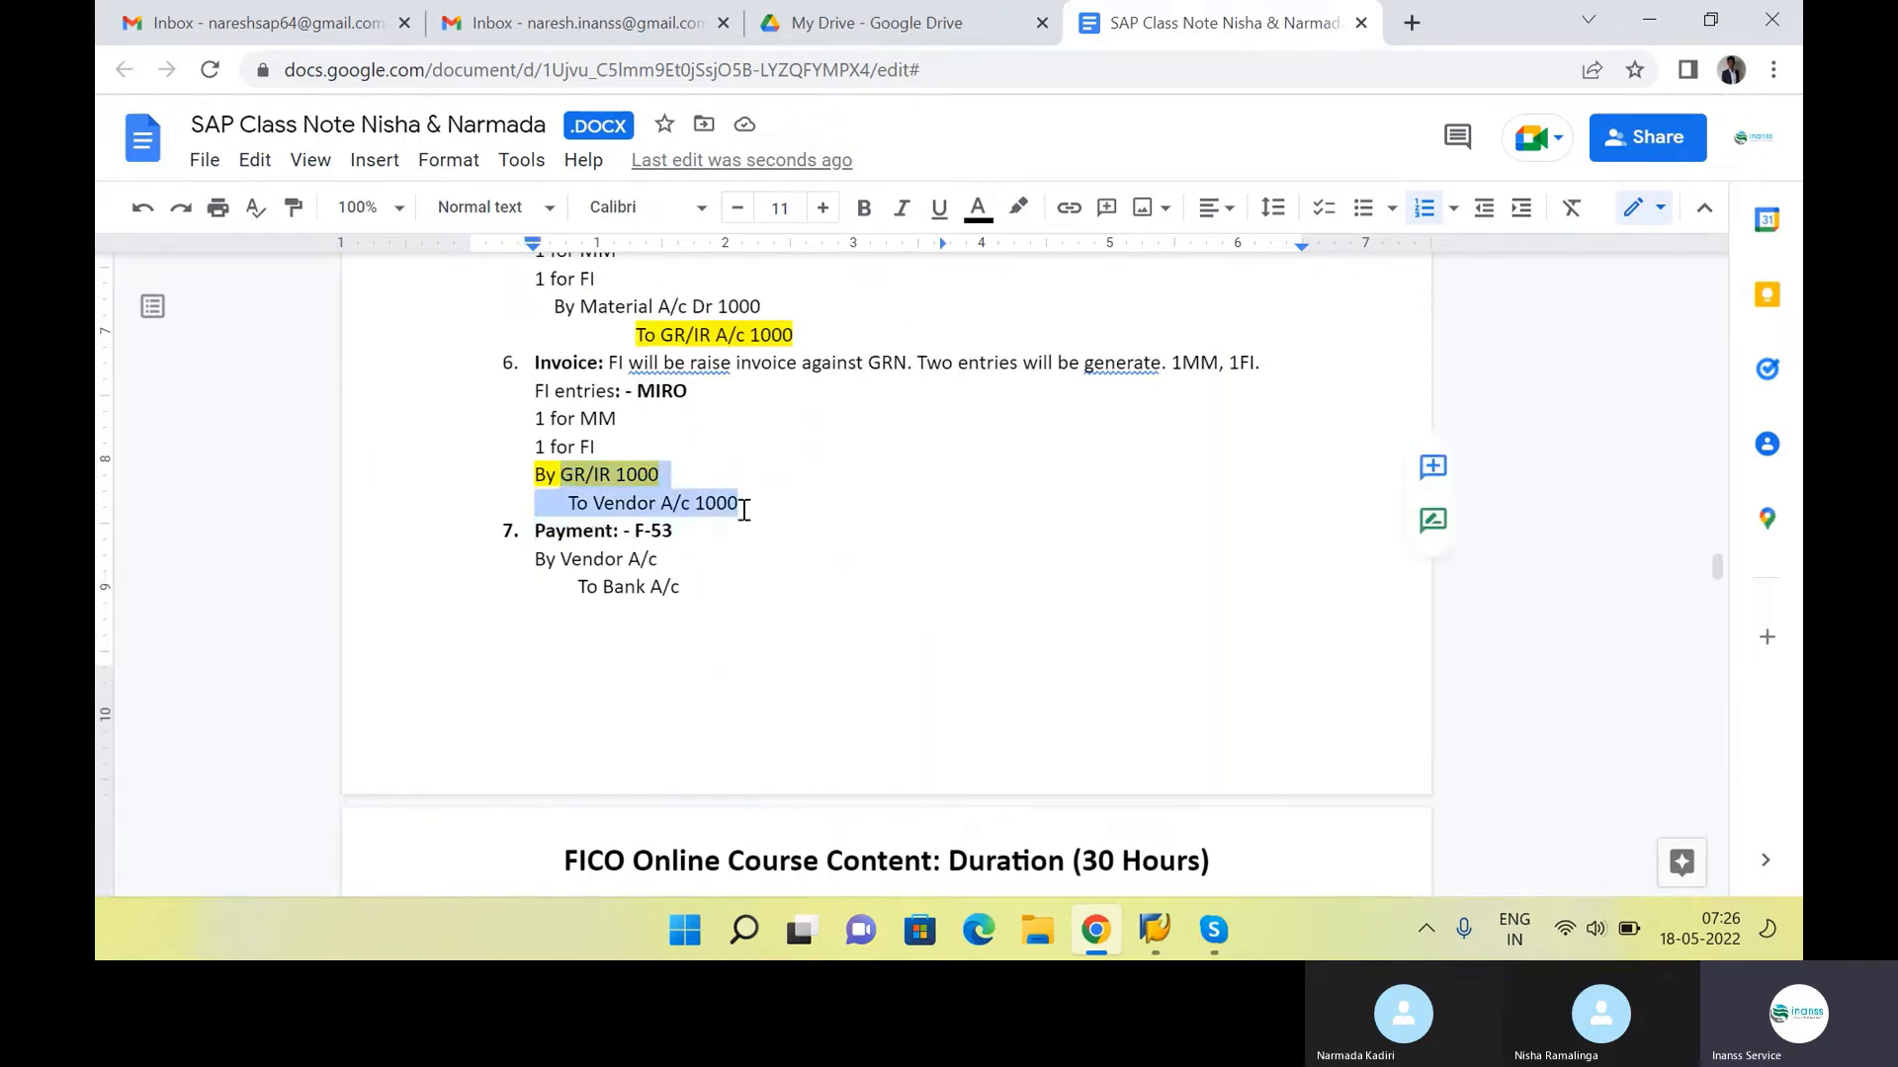
pyautogui.moveTo(590, 311); pyautogui.dragTo(751, 340)
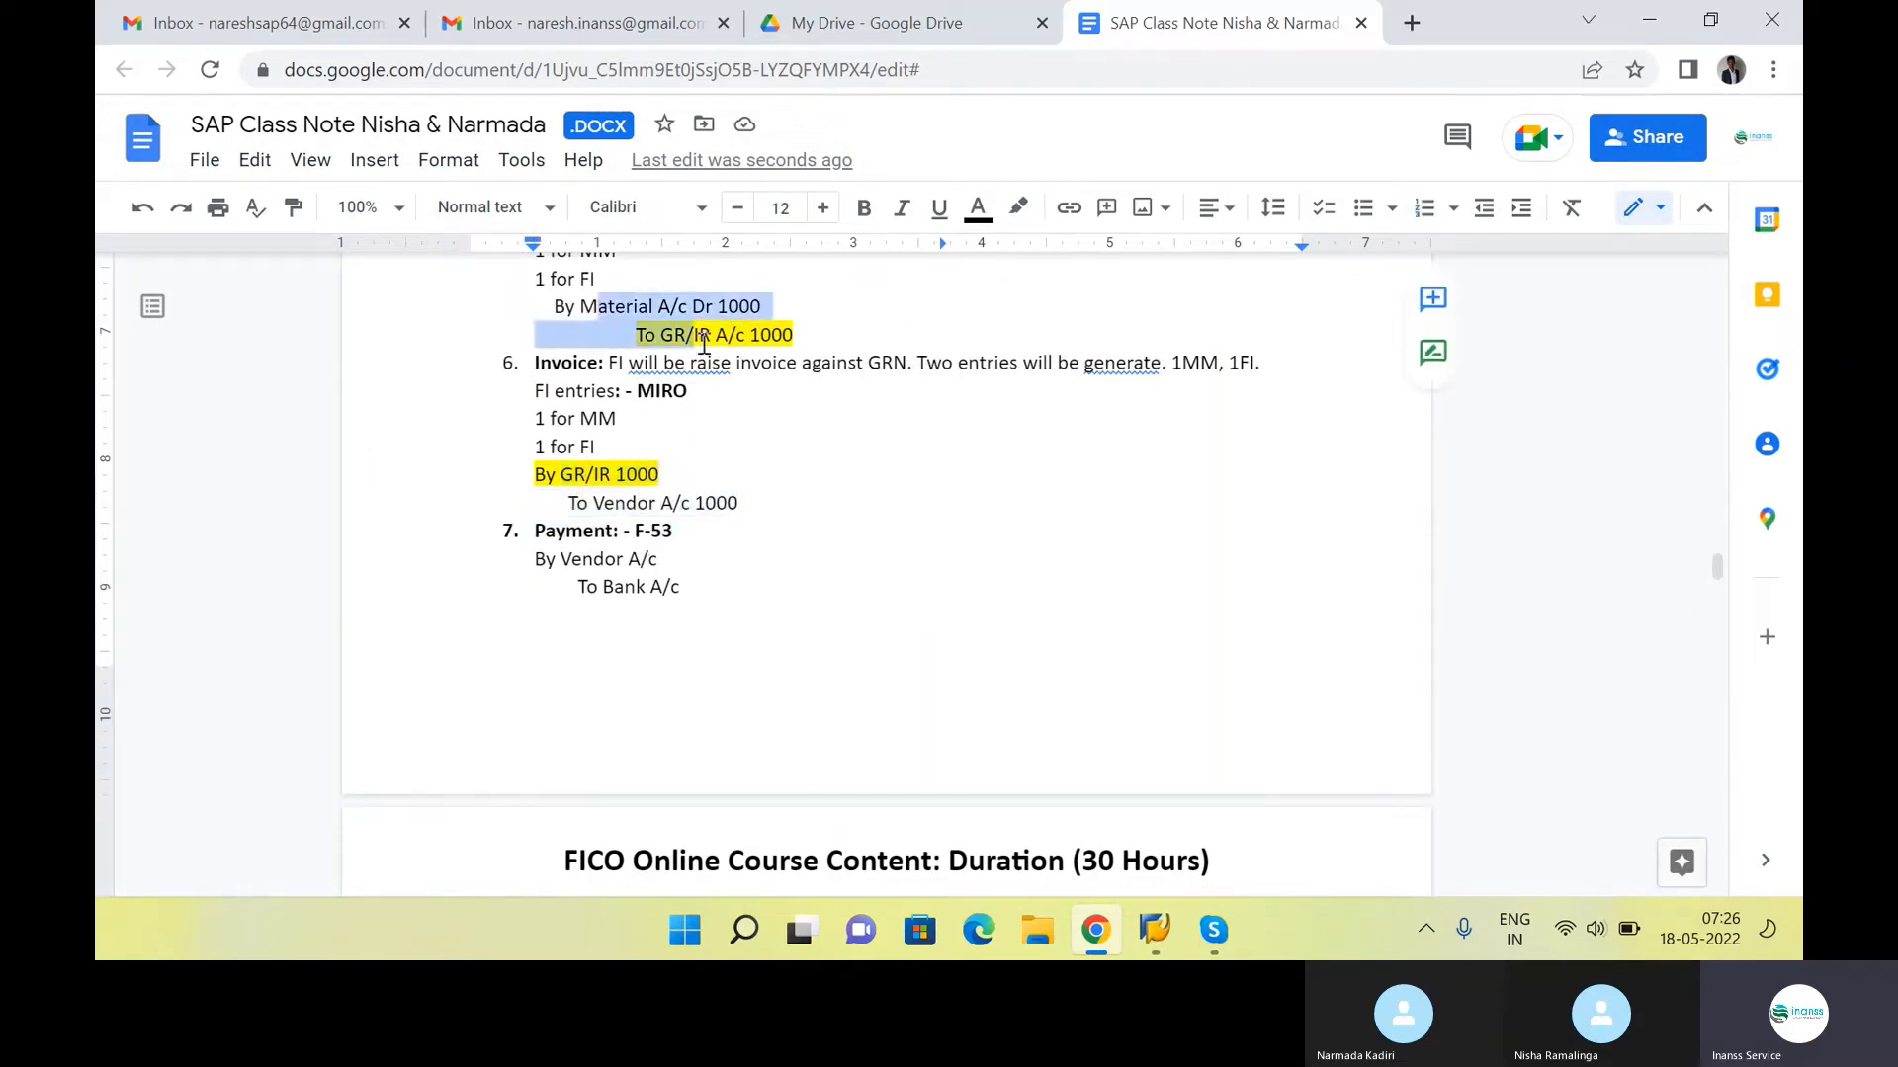
# Review the full MM Configuration list again, ending on its first item, "Define, copy, delete, check plant"
pyautogui.click(814, 573)
pyautogui.scroll(-8, 729, 576)
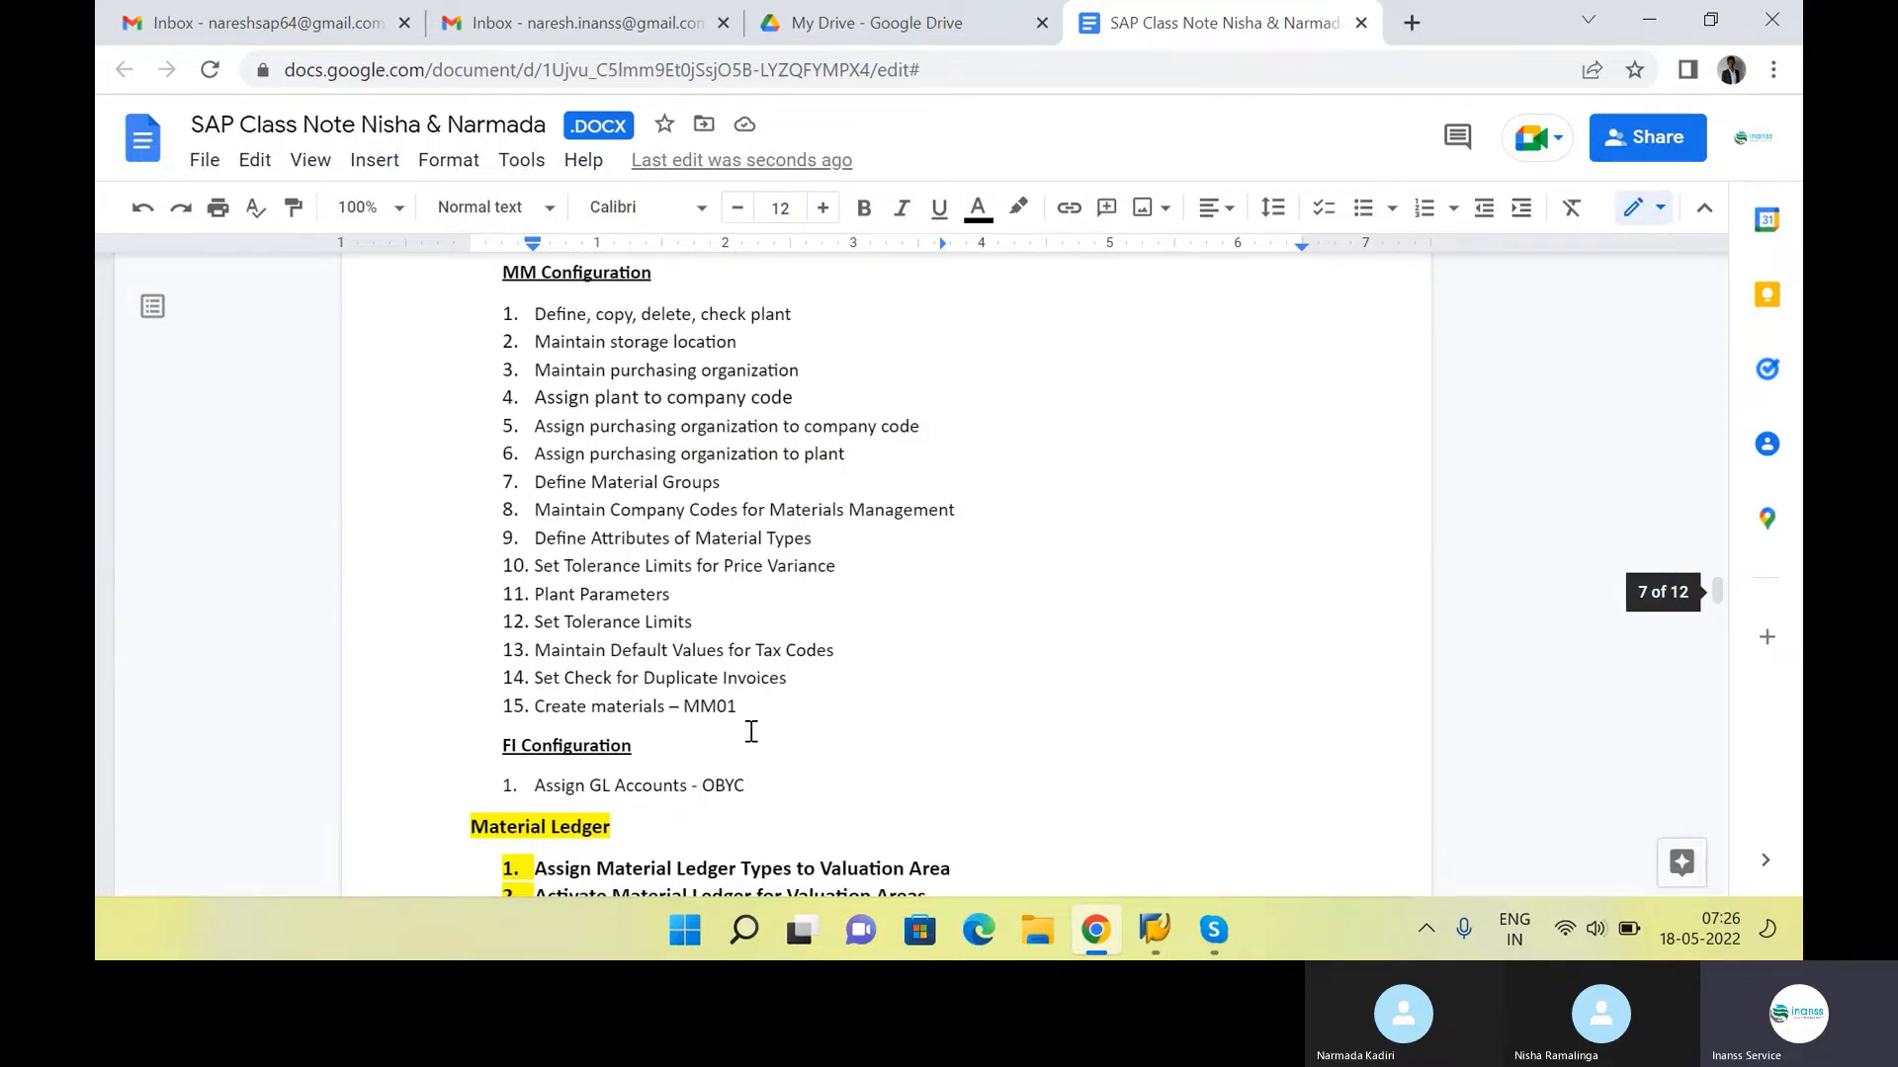
pyautogui.moveTo(751, 732); pyautogui.dragTo(431, 309)
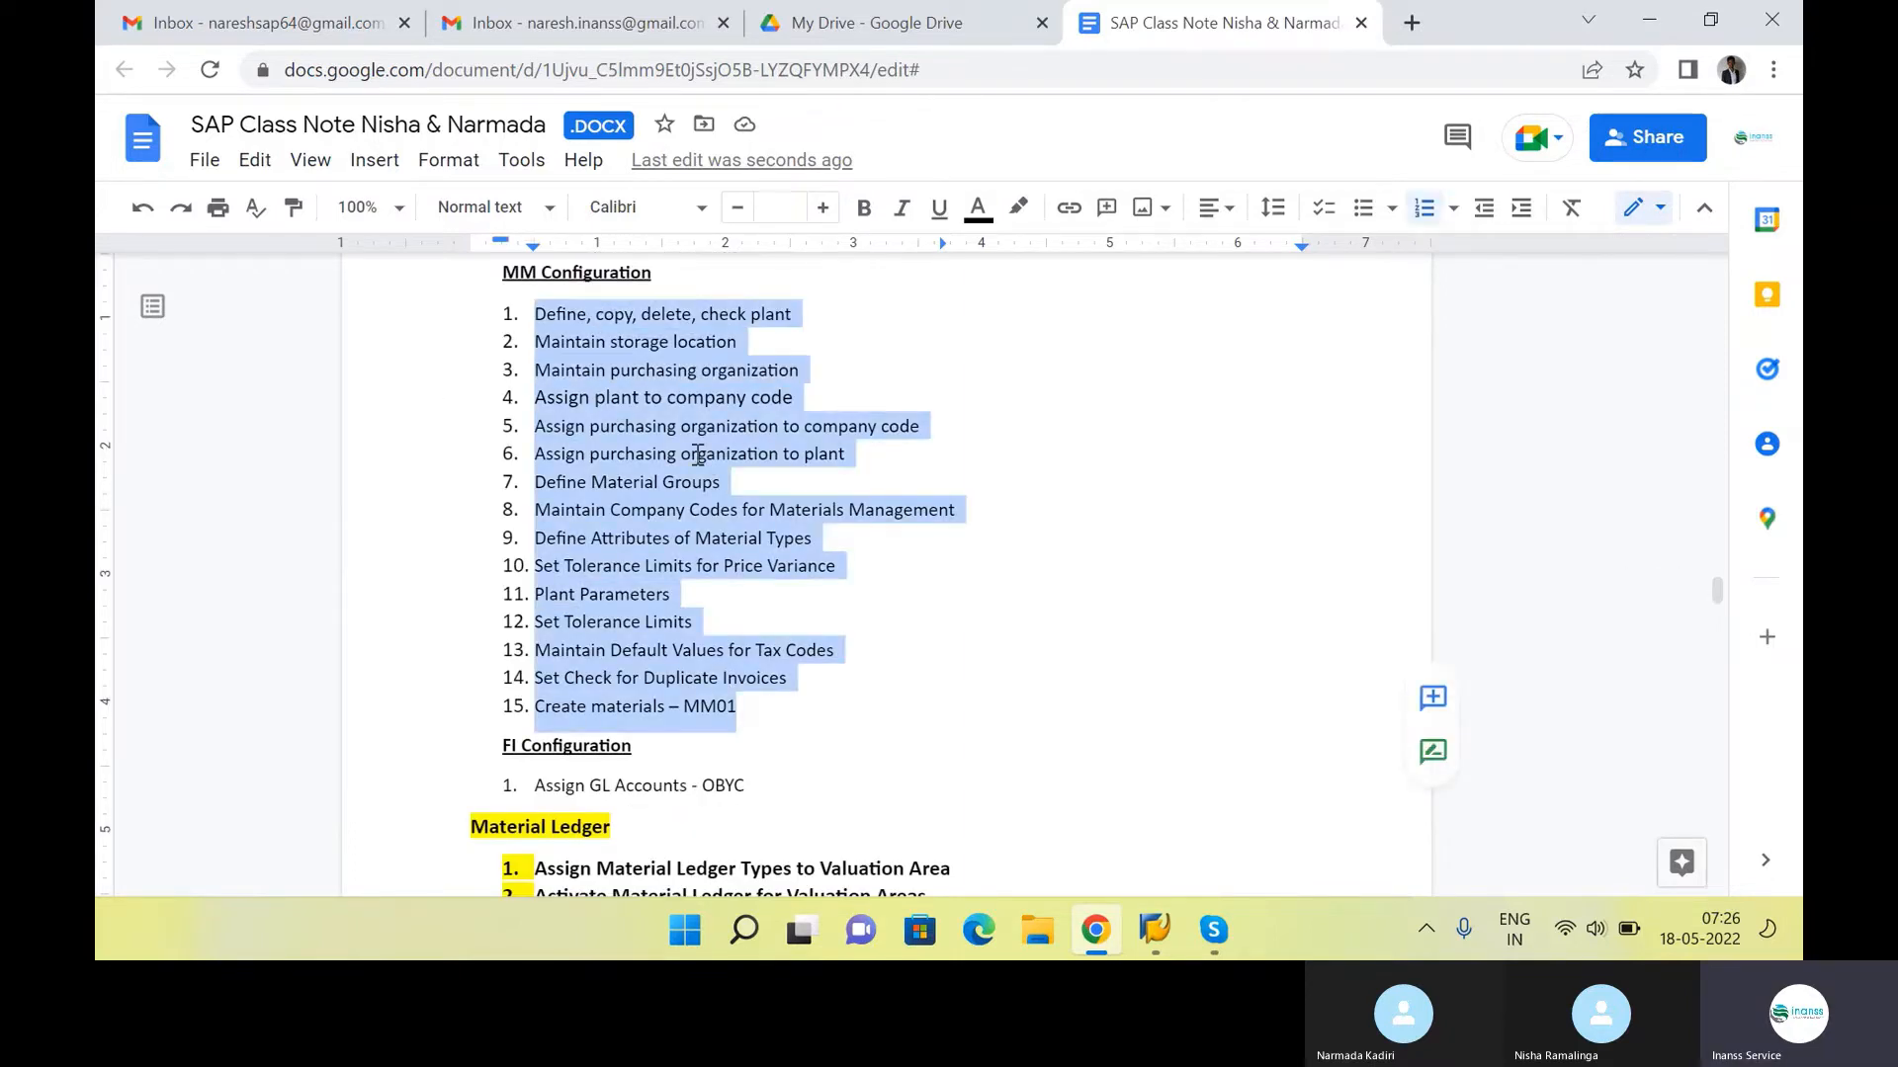
pyautogui.click(876, 667)
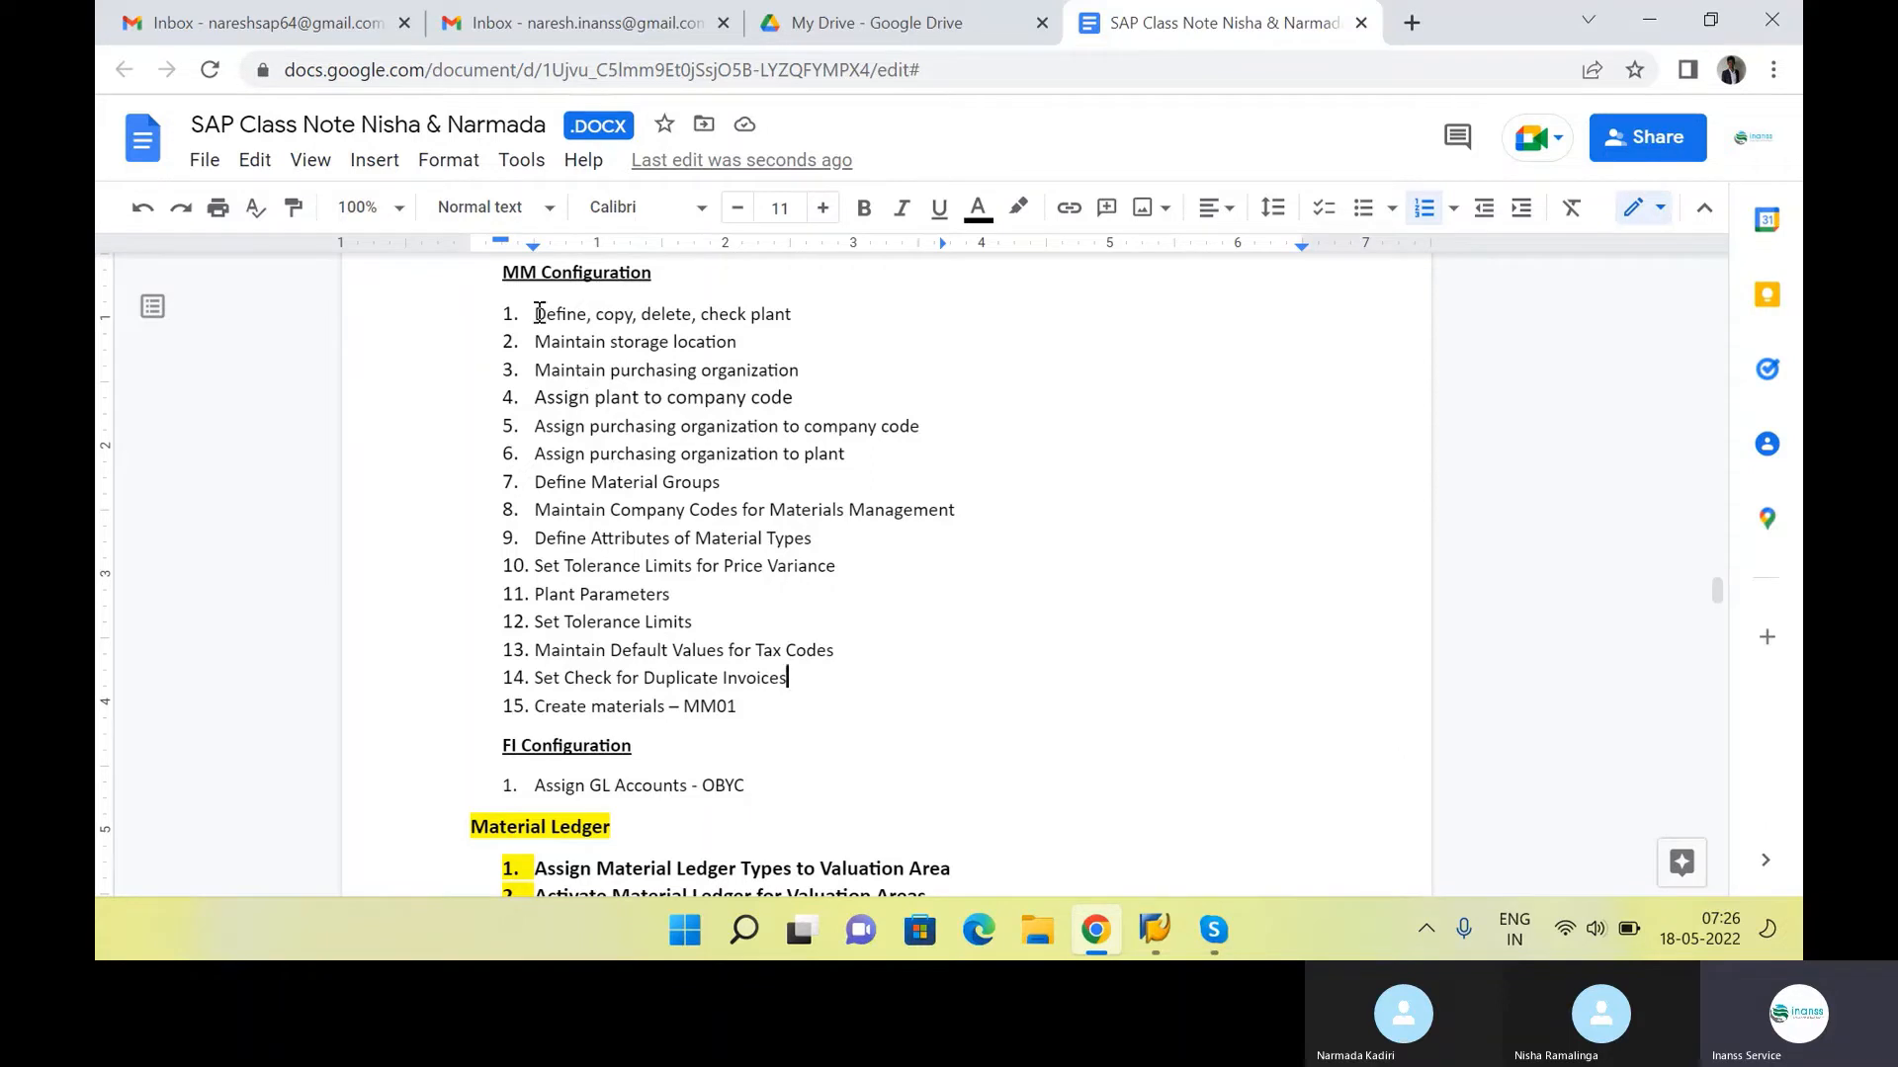
pyautogui.moveTo(535, 314); pyautogui.dragTo(805, 700)
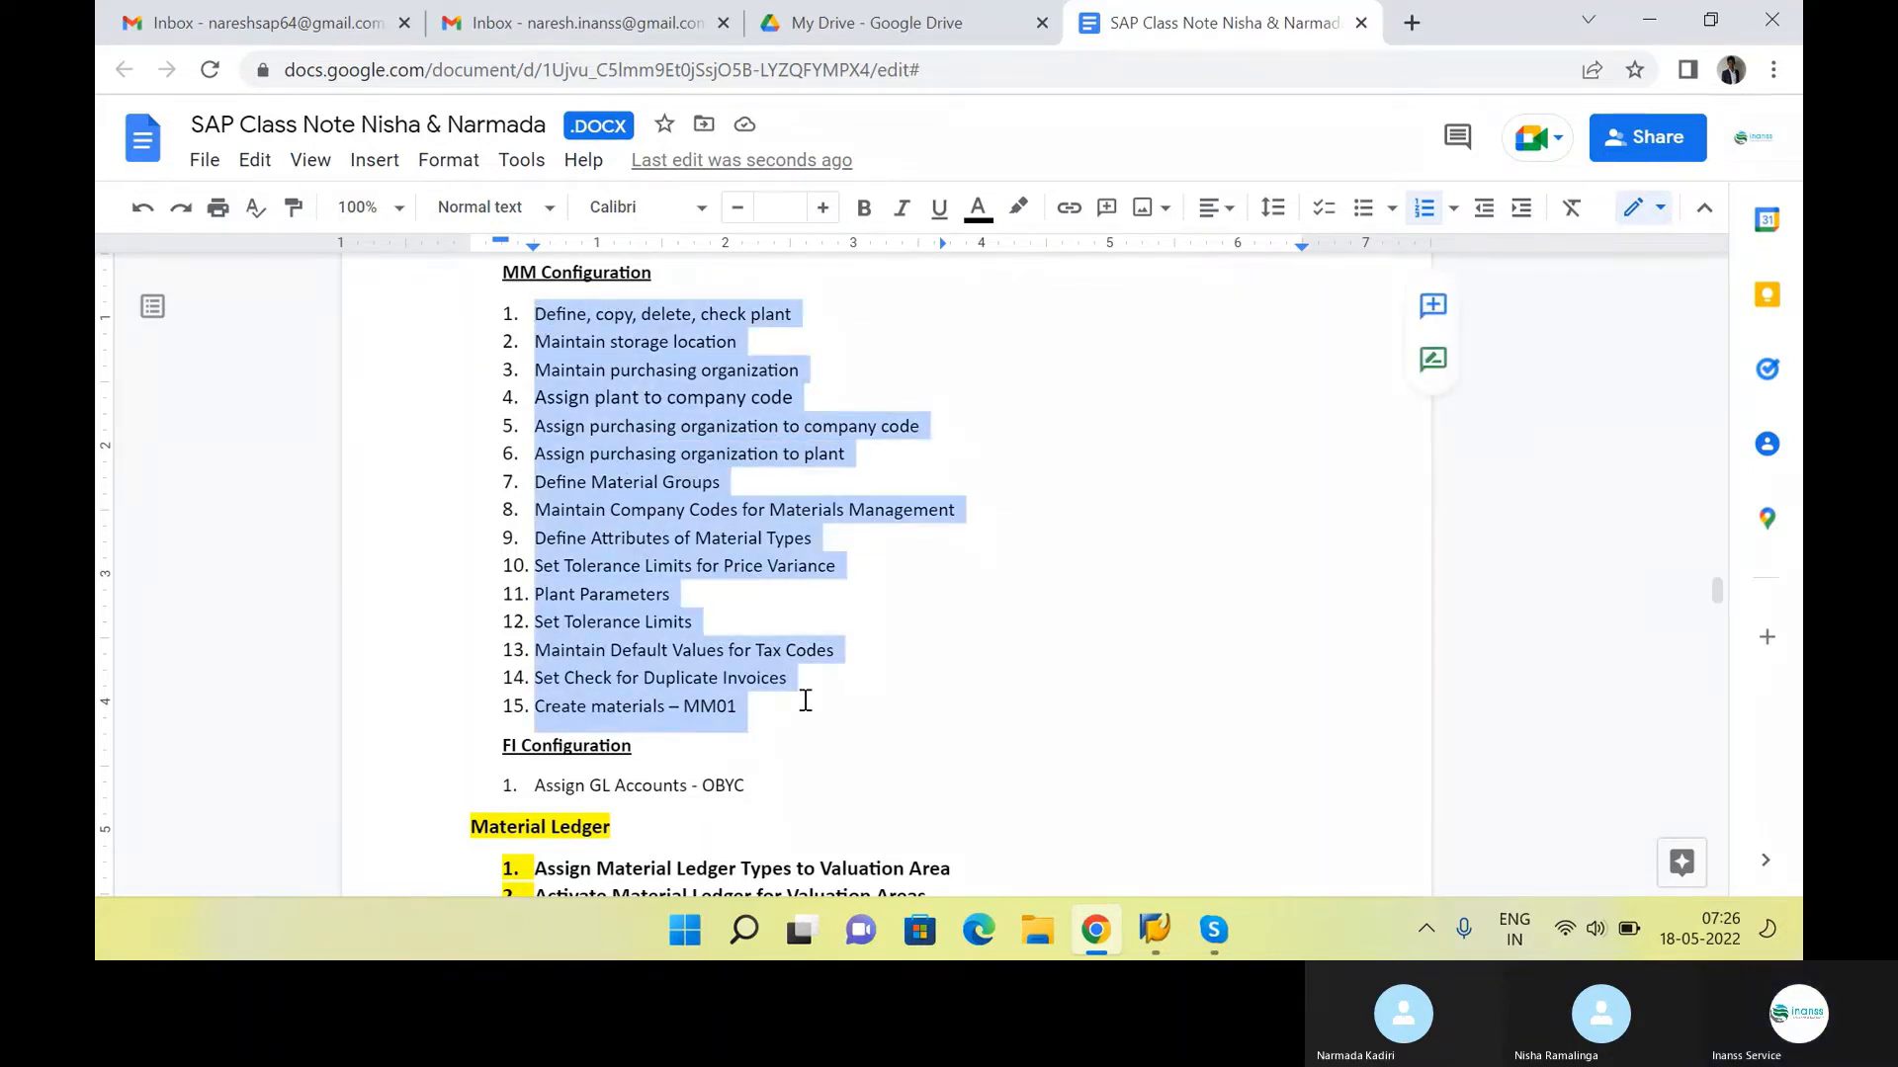
pyautogui.click(872, 314)
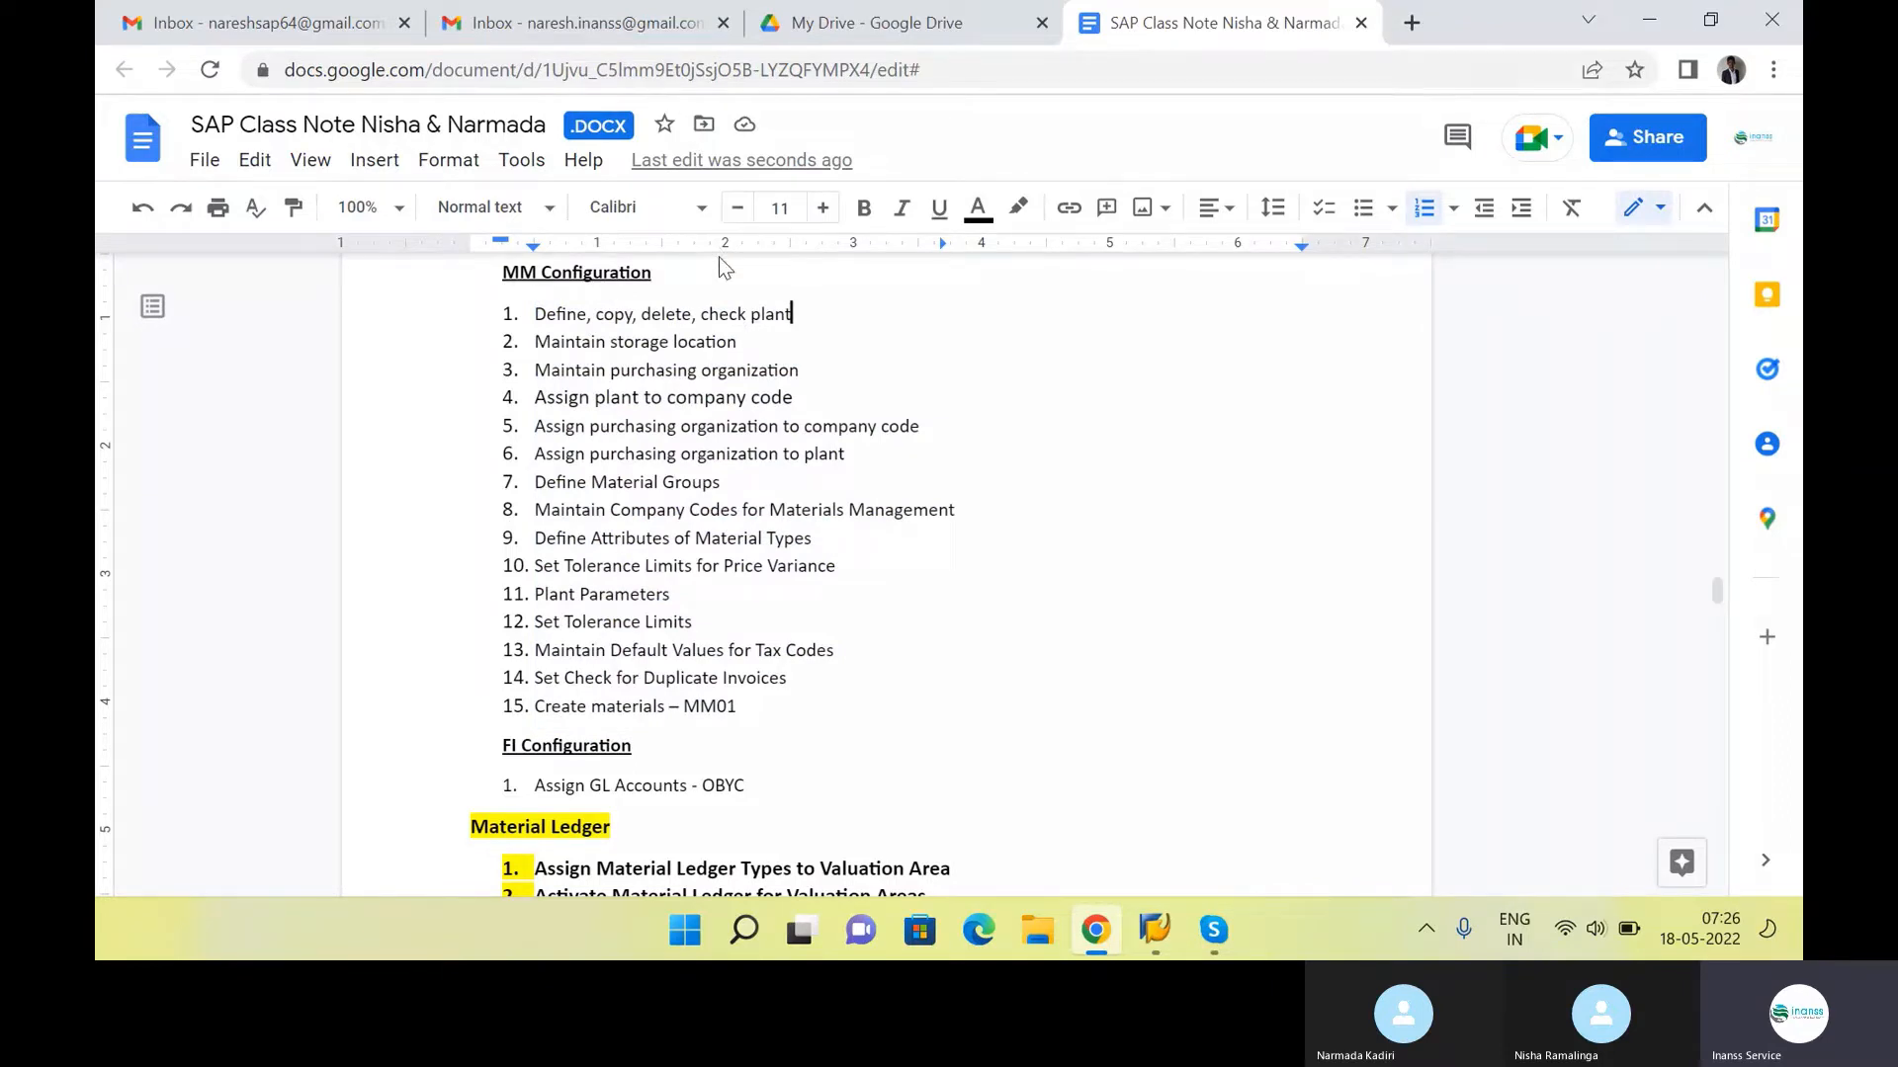
pyautogui.moveTo(535, 313); pyautogui.dragTo(809, 312)
# Switch to SAP, run transaction SPRO and display the SAP Reference IMG
pyautogui.hotkey('alt', 'Tab')
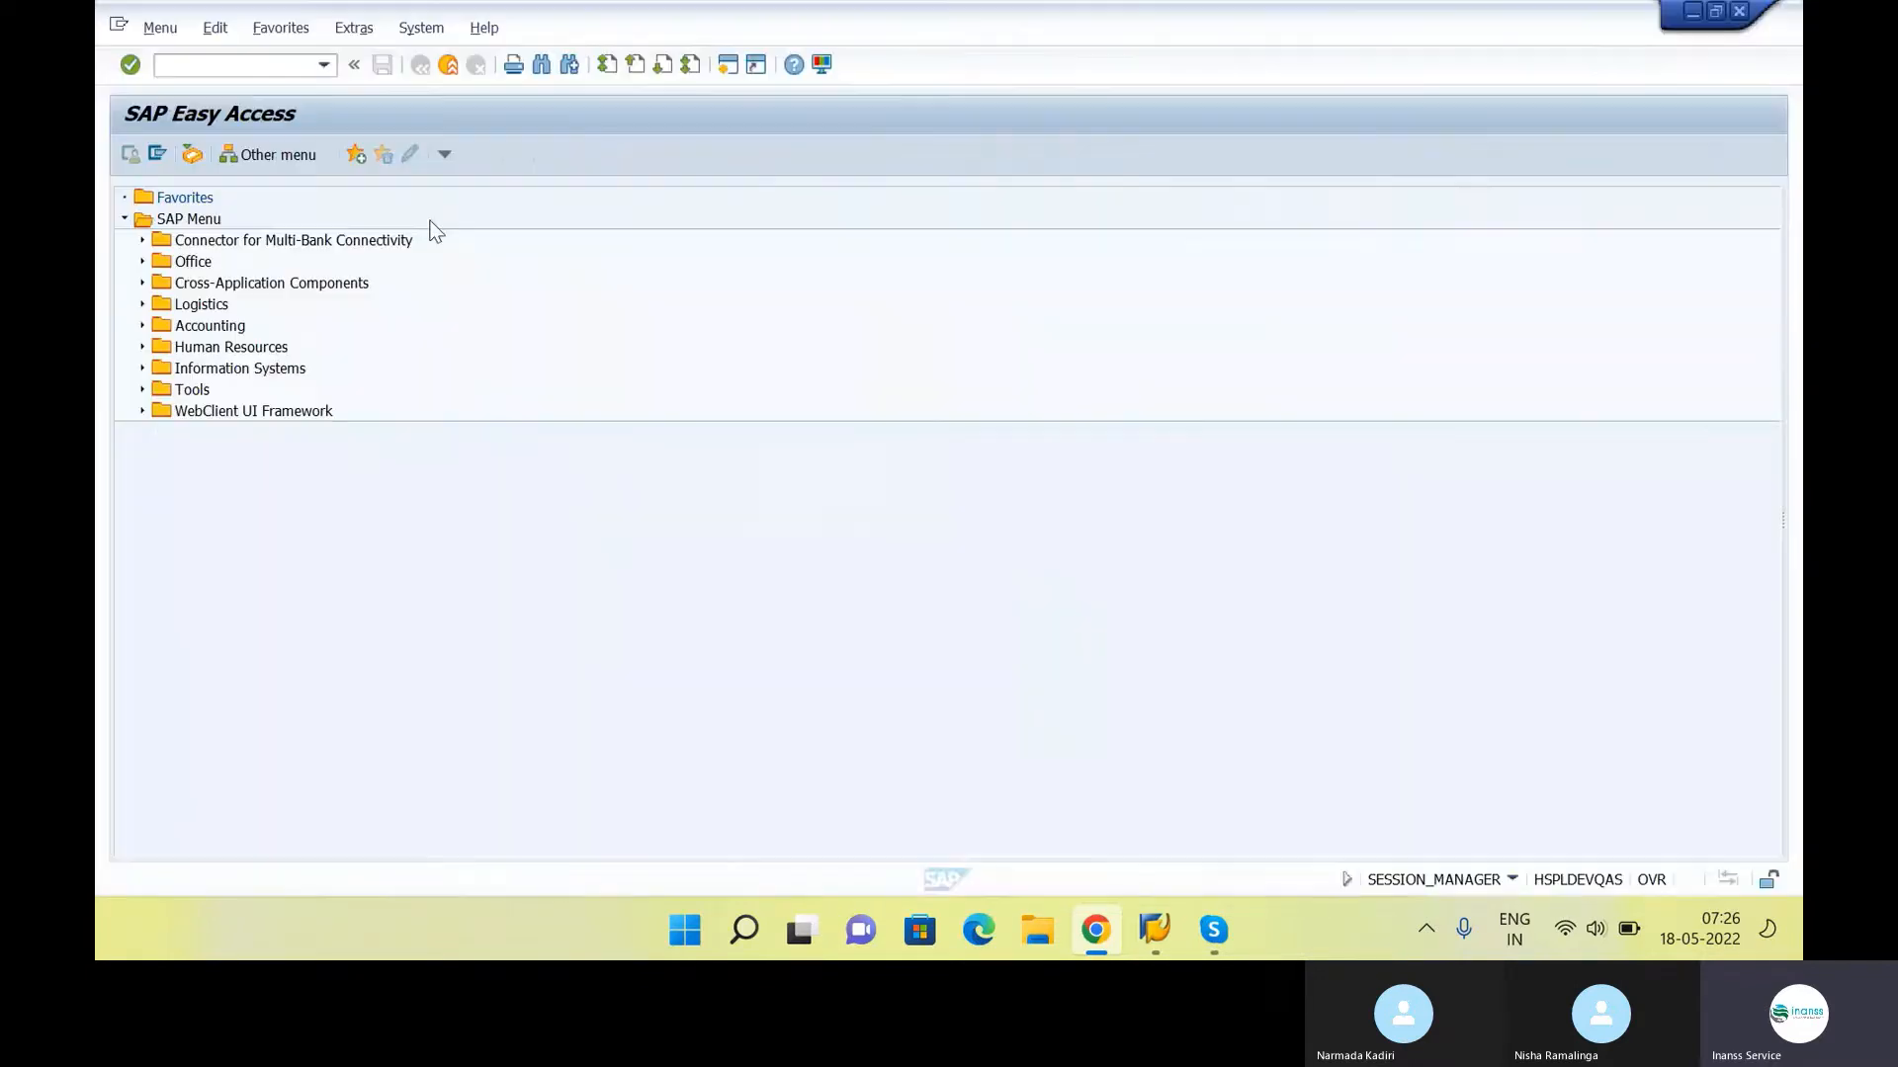
pyautogui.write('SPRO')
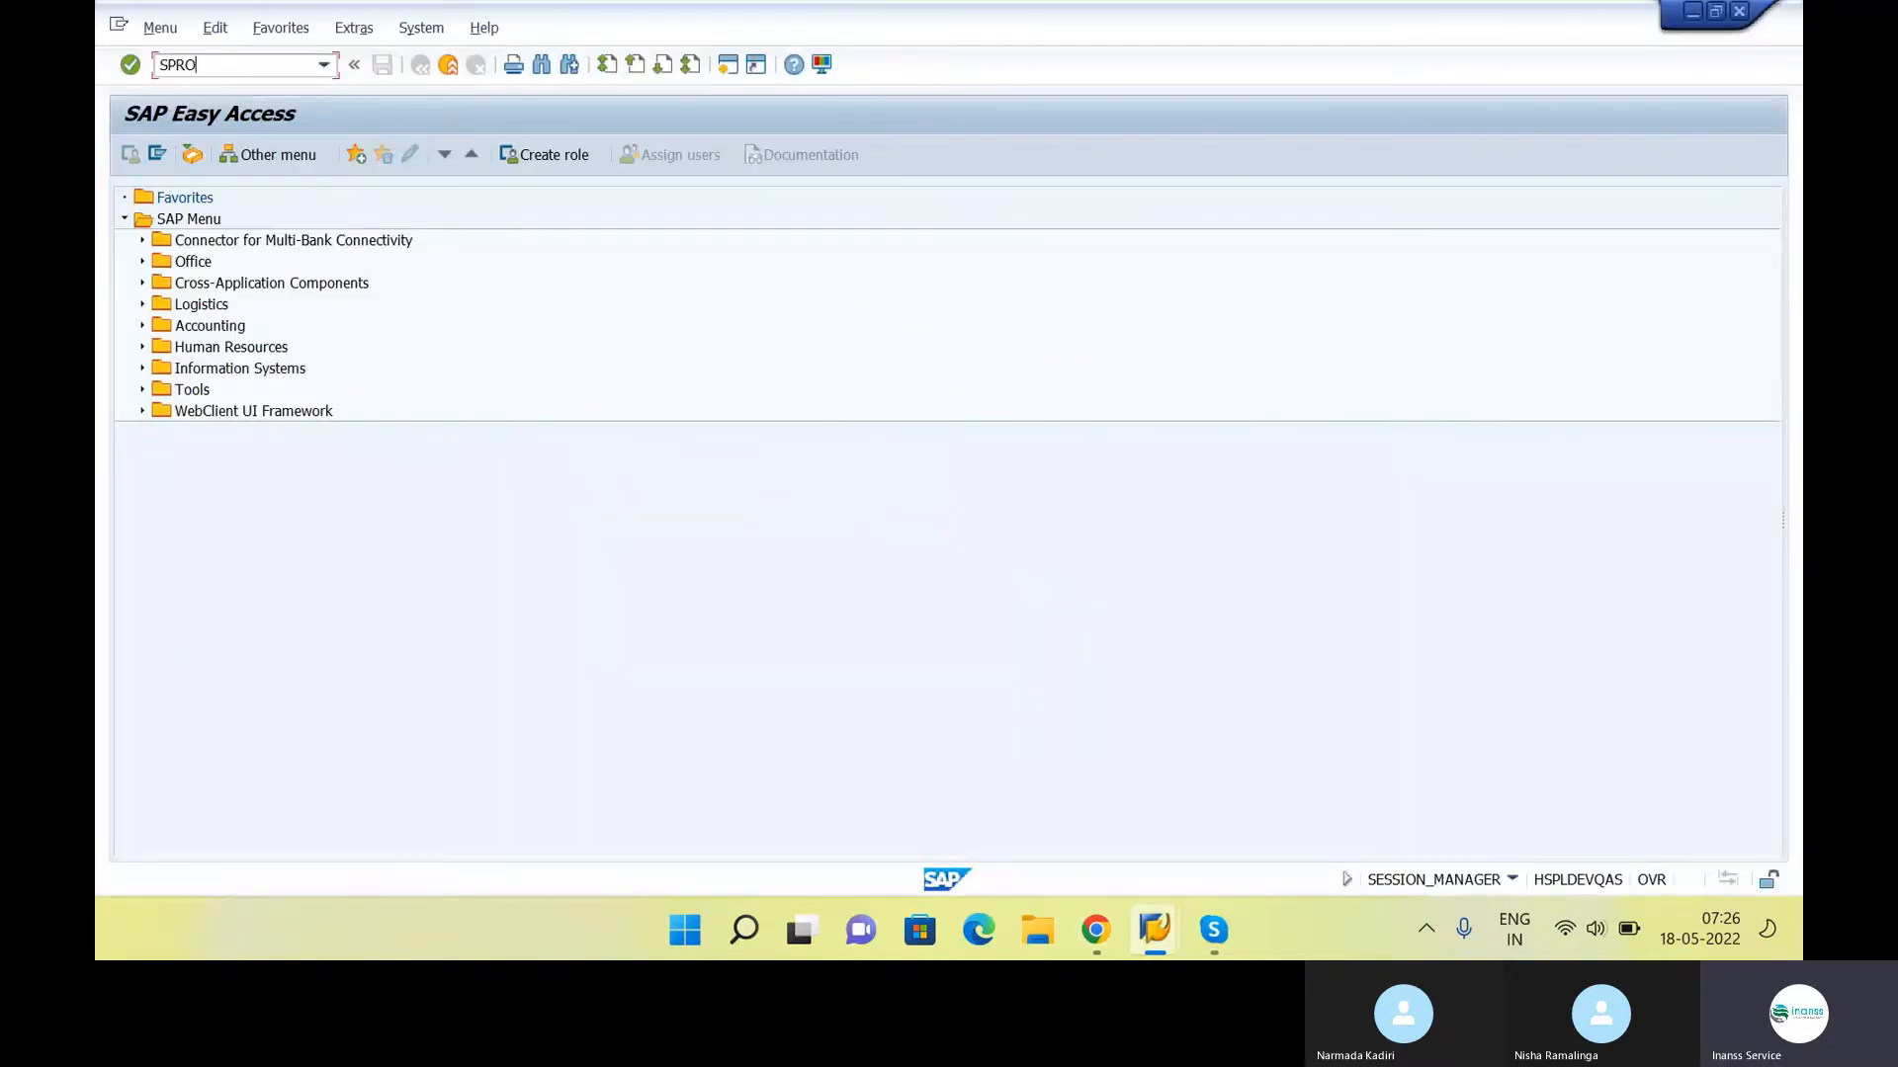
pyautogui.press('Return')
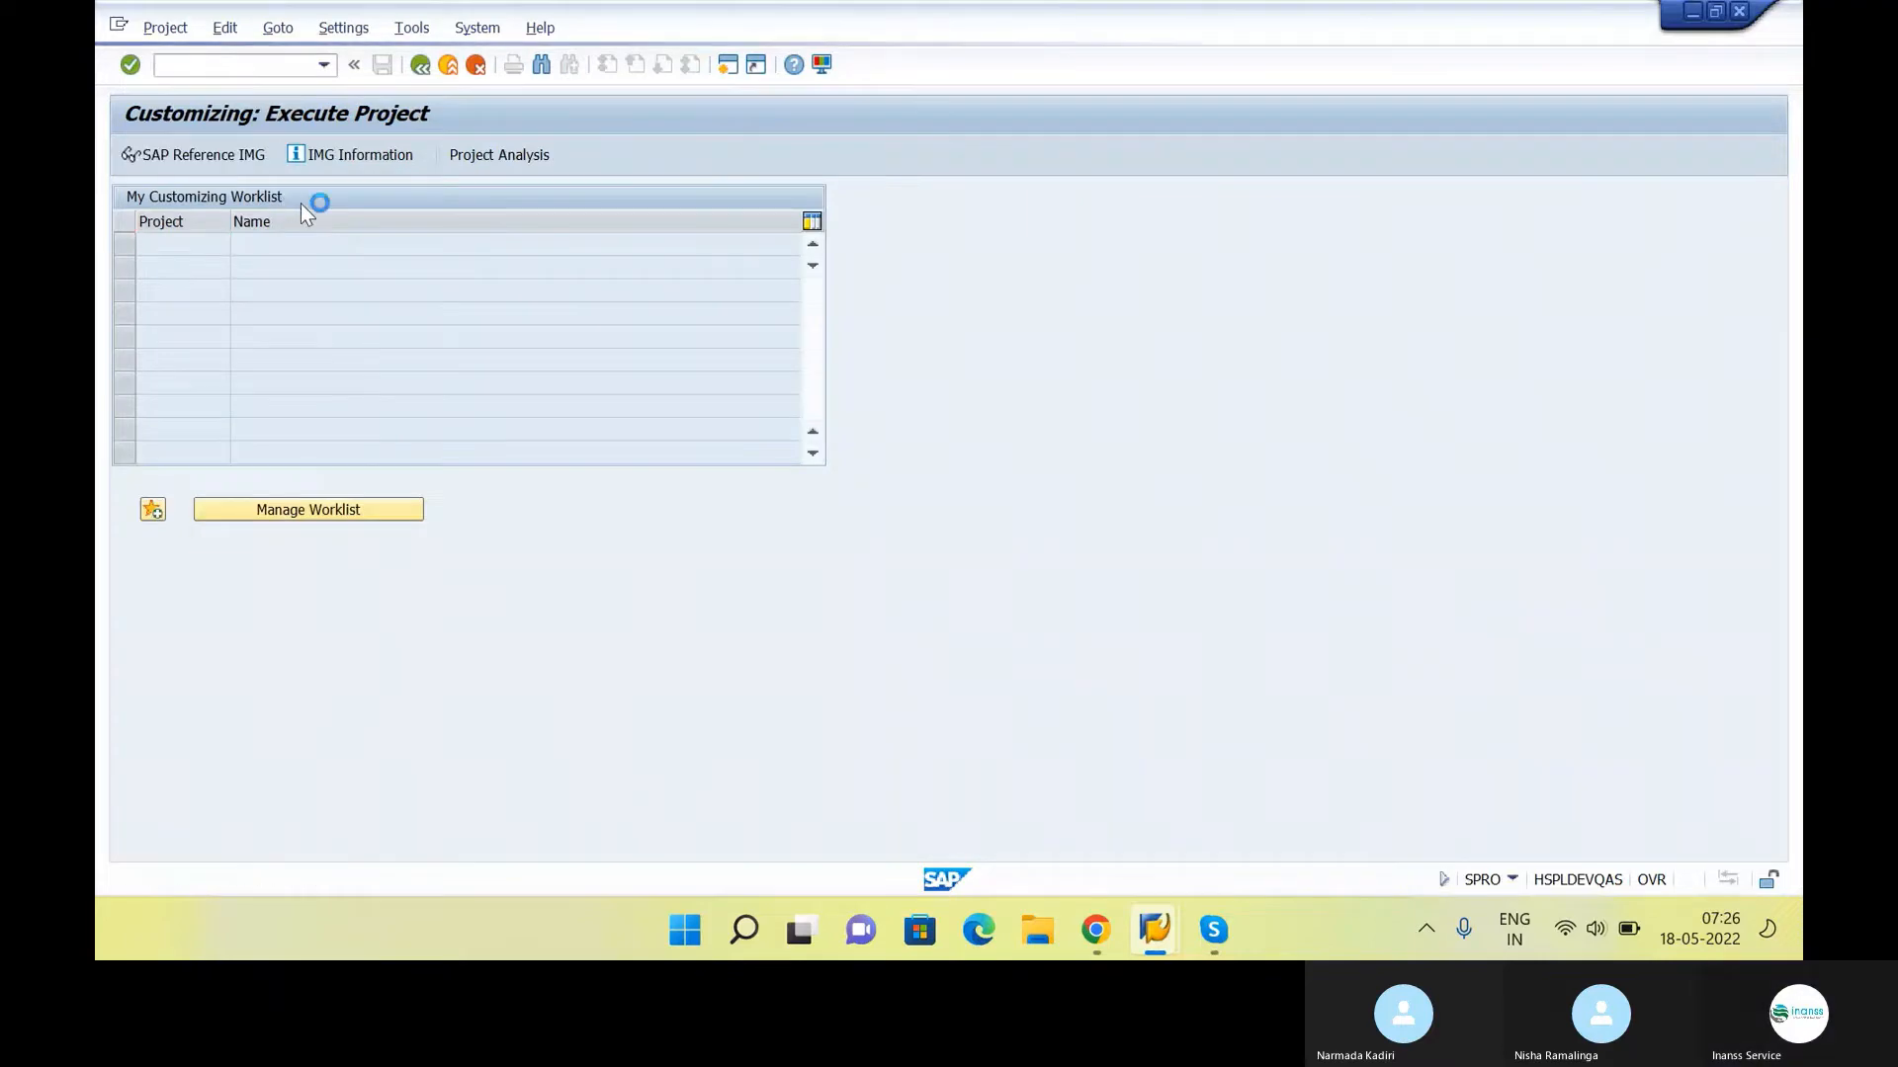
pyautogui.press('F5')
# Expand Enterprise Structure, Definition and Logistics - General in the implementation guide
pyautogui.click(294, 300)
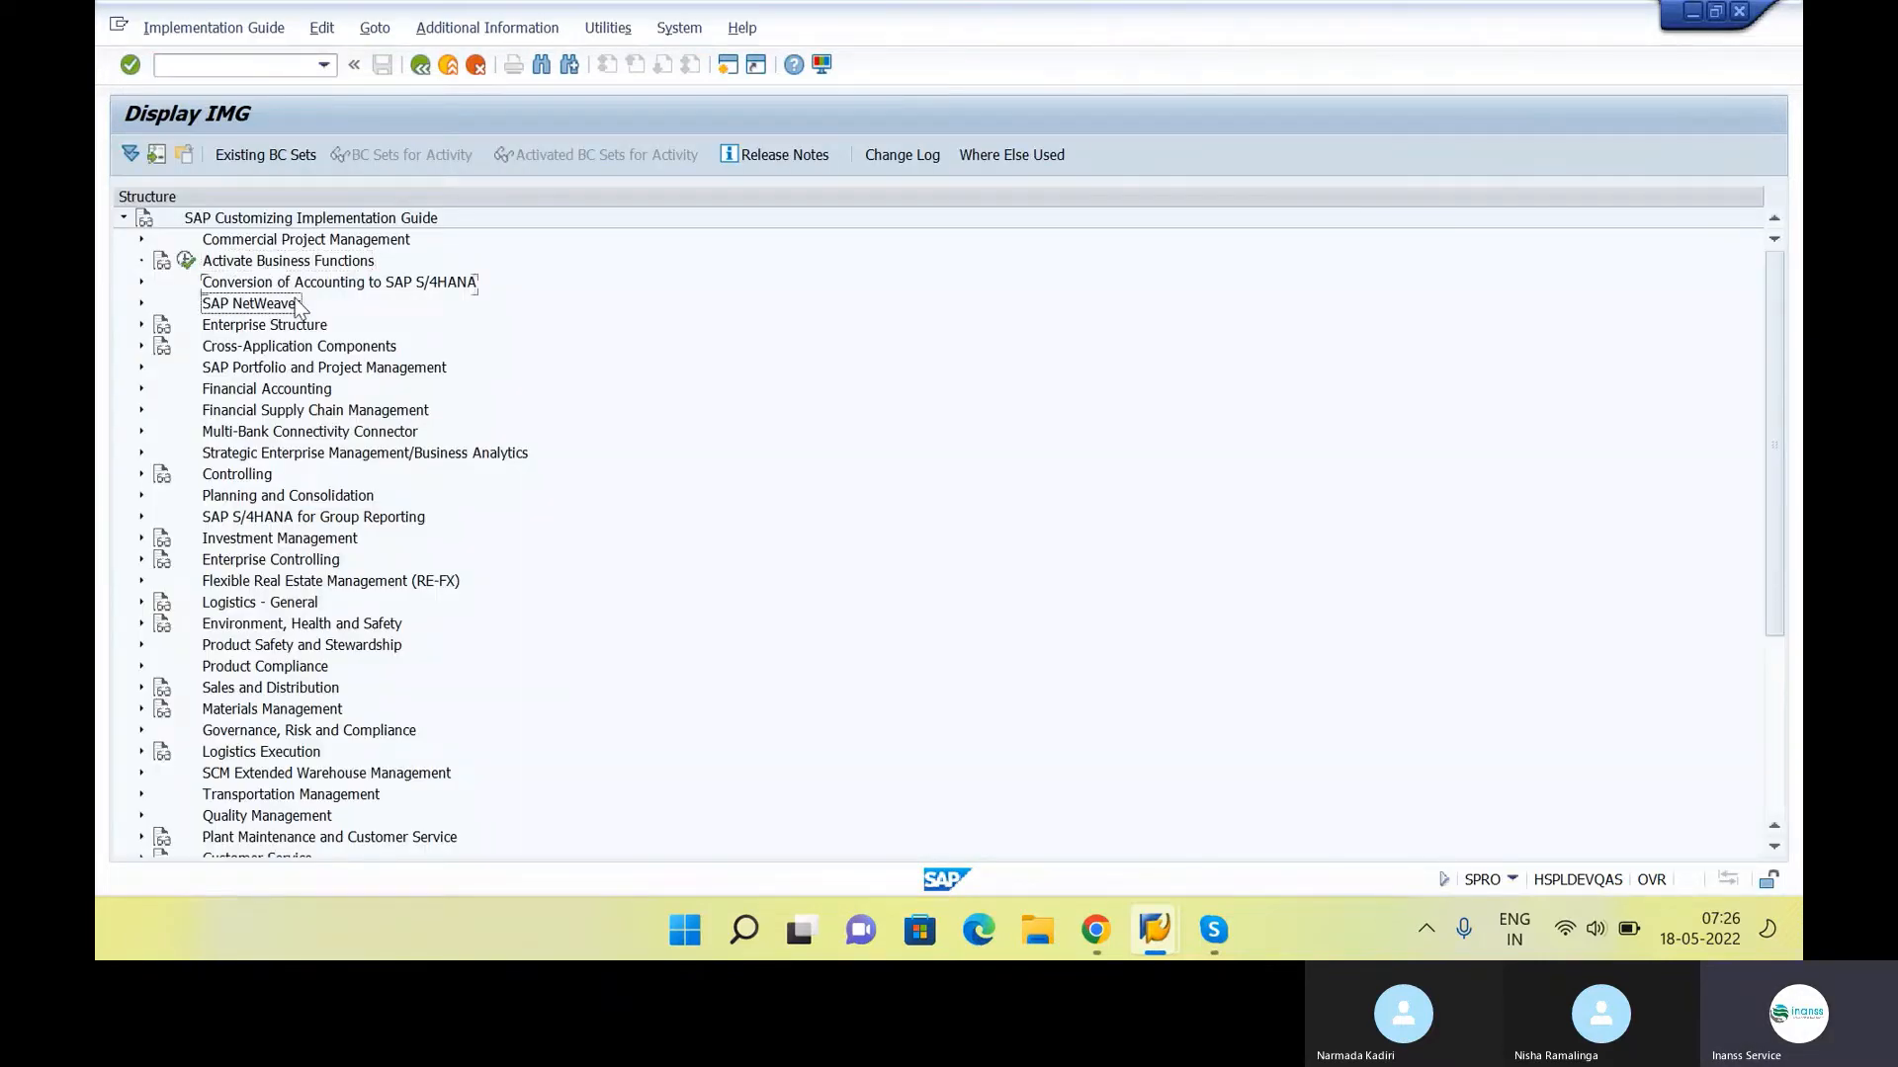
pyautogui.press('Down')
pyautogui.press('Right')
pyautogui.press('Down')
pyautogui.press('Down')
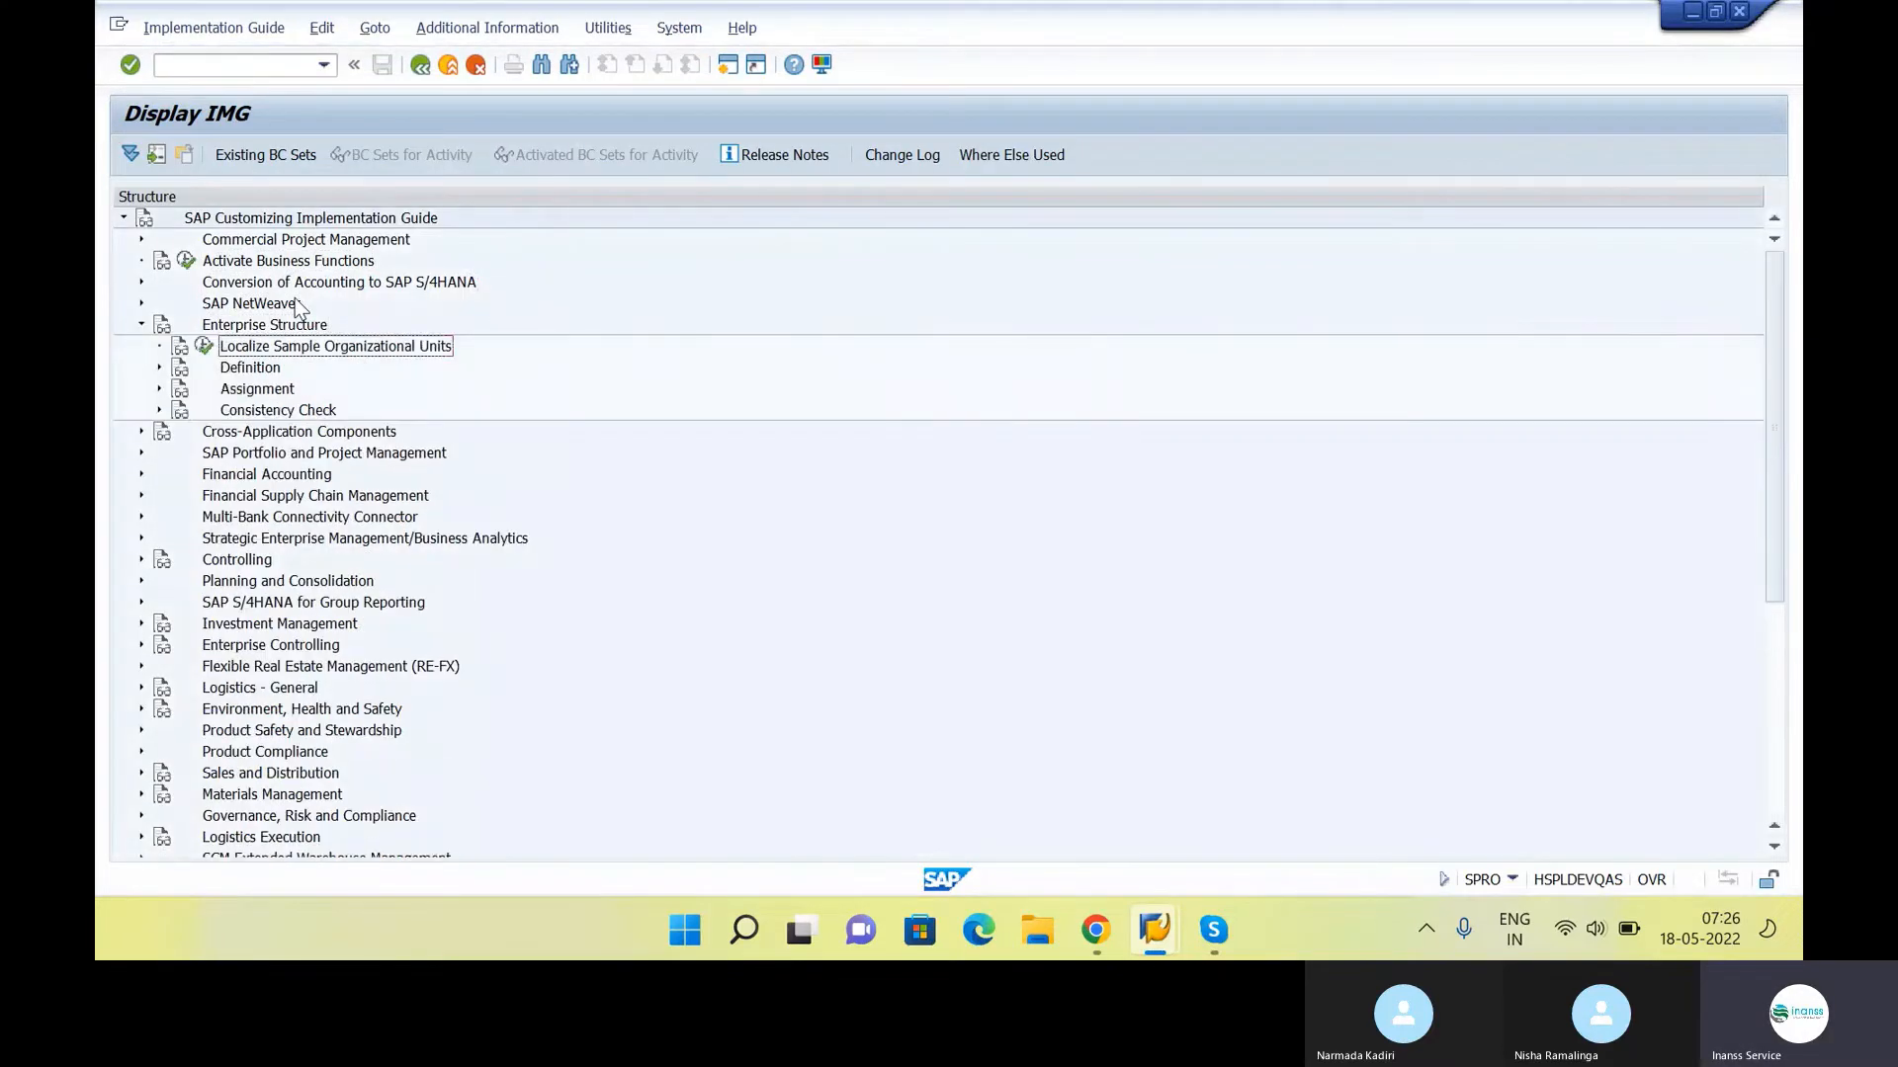
pyautogui.press('Right')
pyautogui.press('Down')
pyautogui.press('Down')
pyautogui.press('Down')
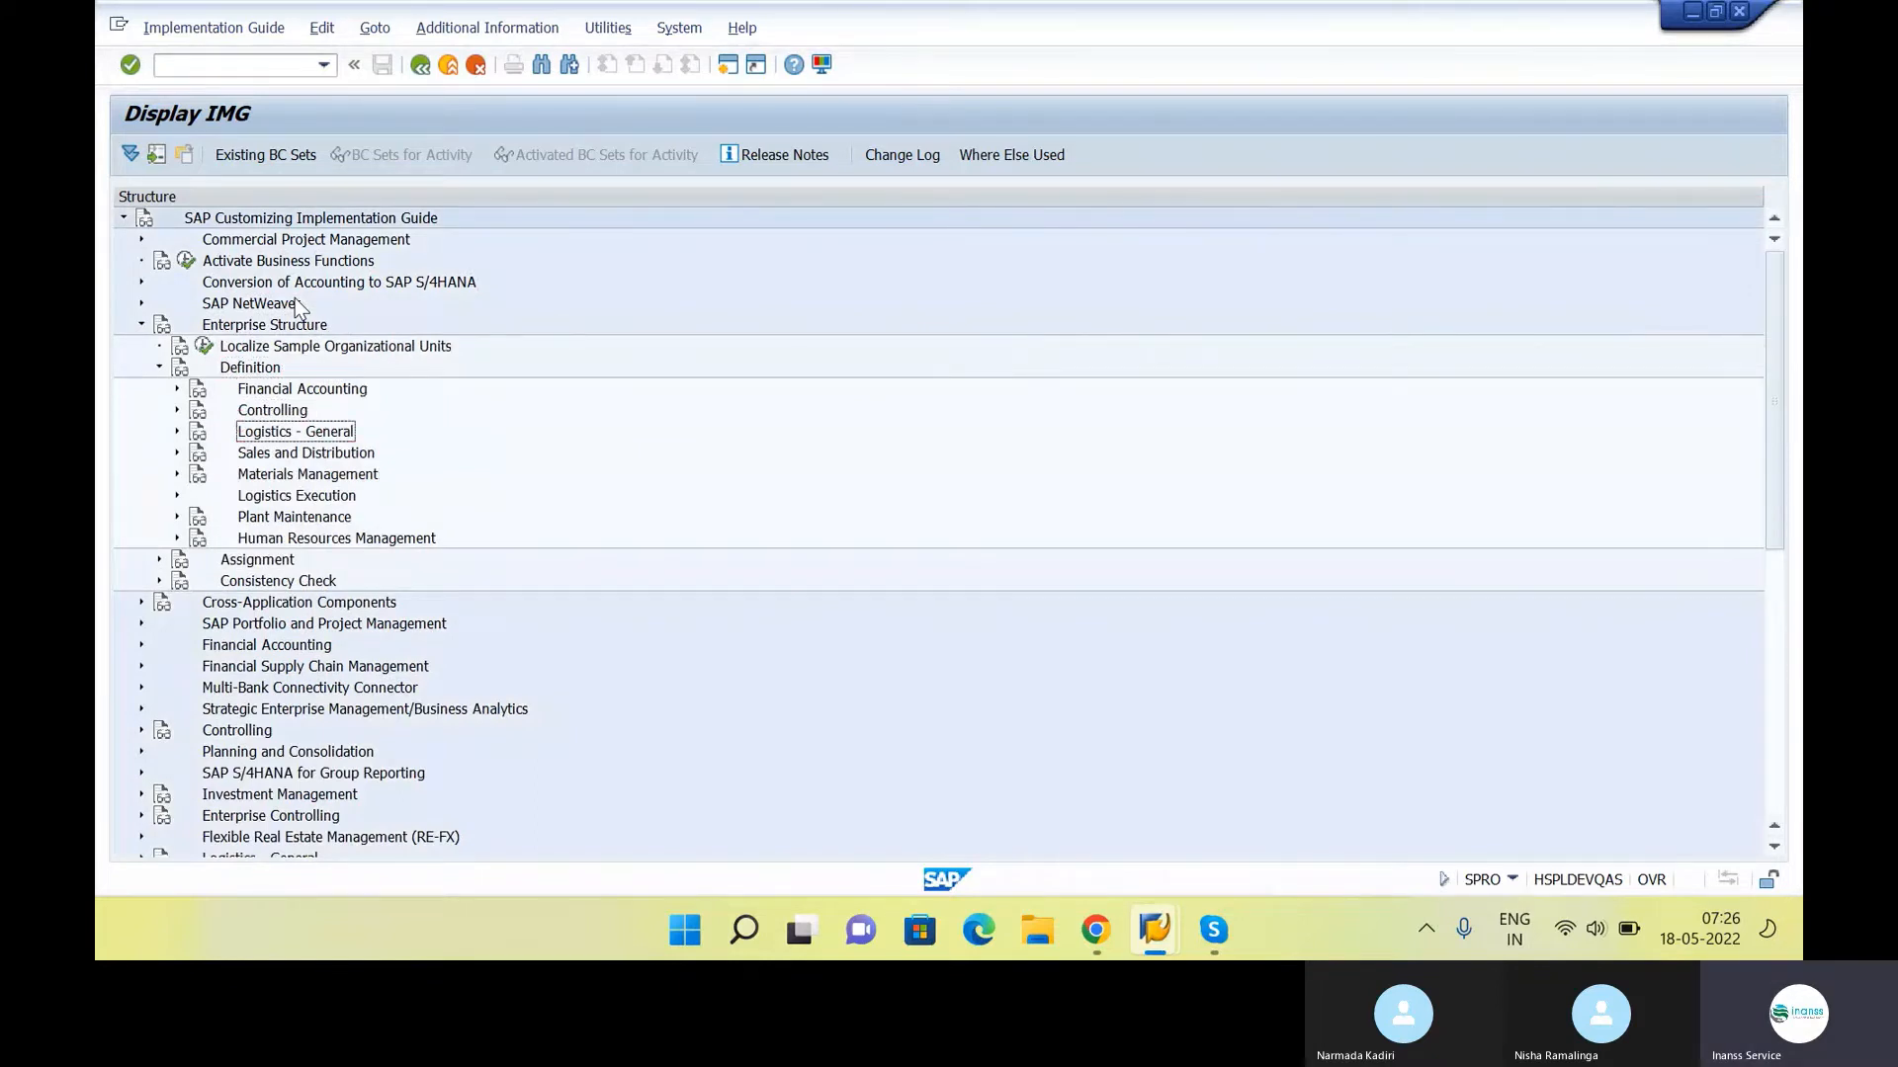
pyautogui.press('Right')
# Execute "Define, copy, delete, check plant" under Logistics - General and choose the Define Plant activity
pyautogui.press('Down')
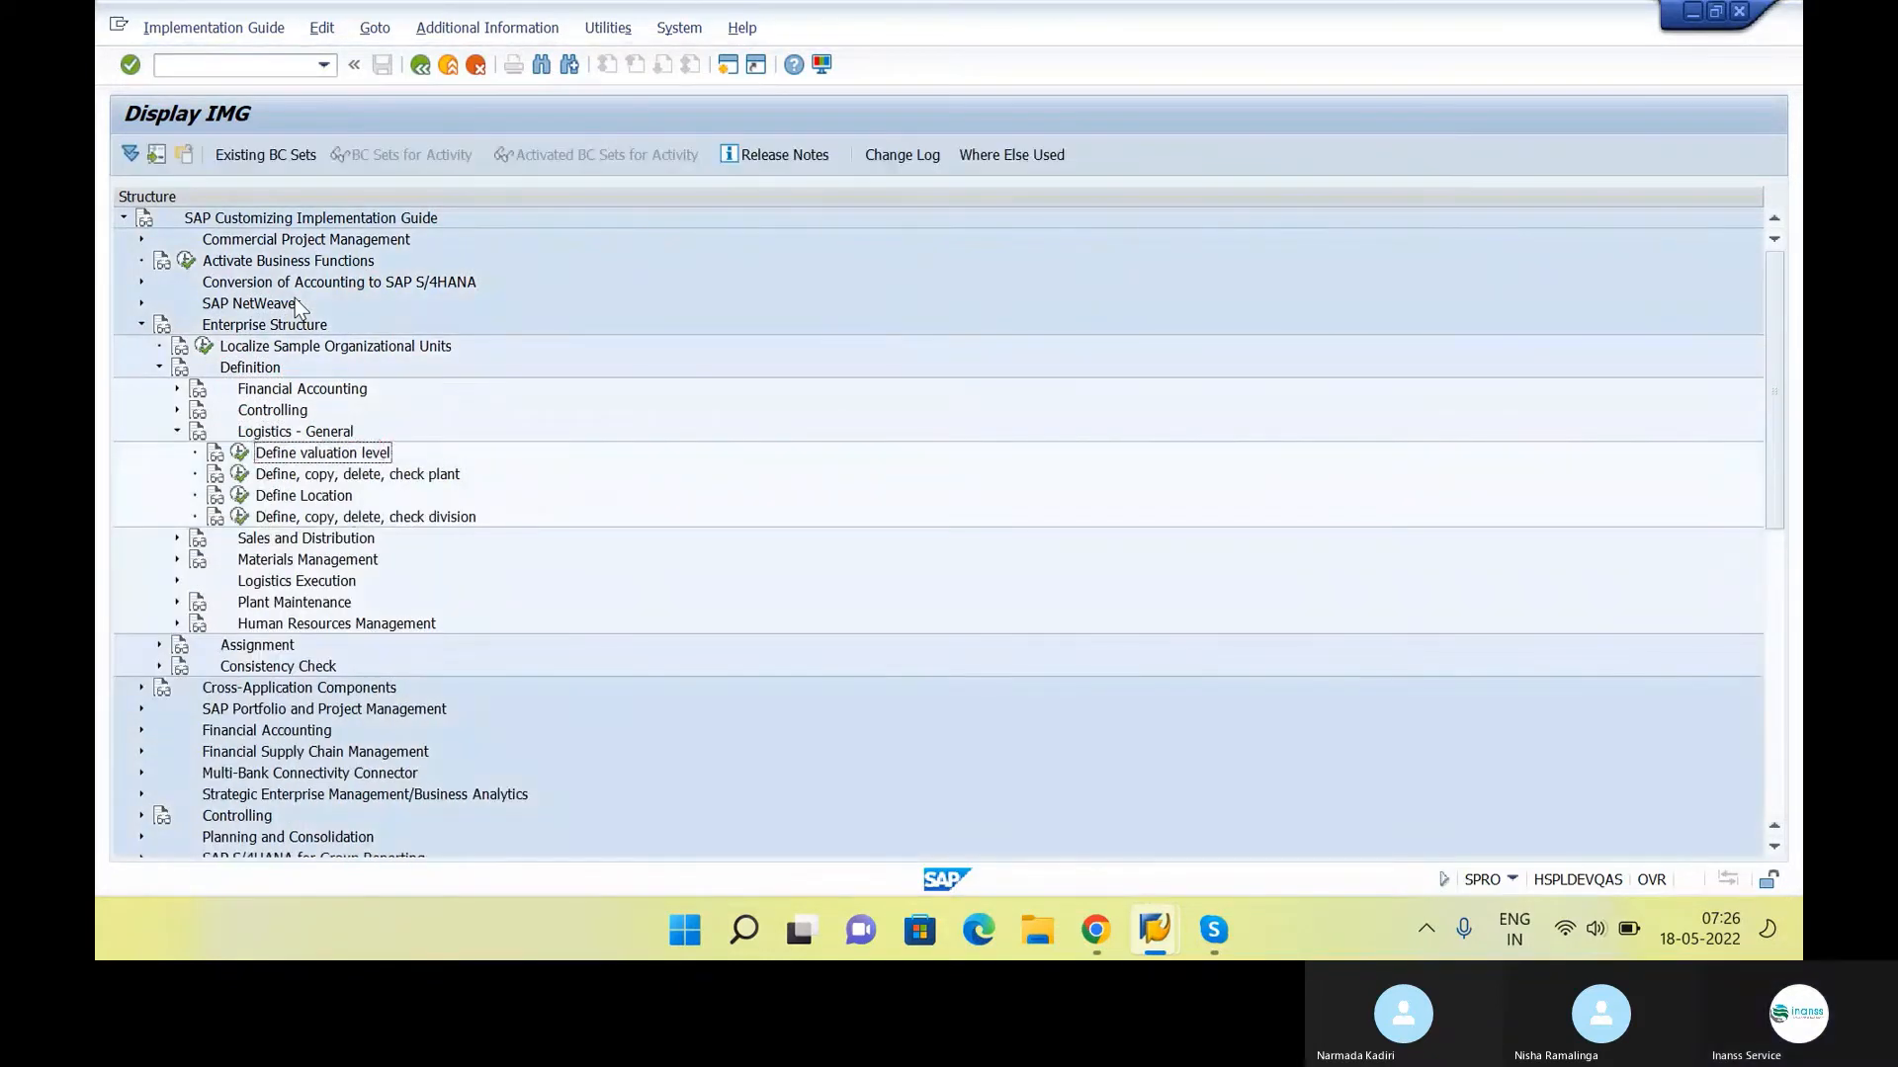
pyautogui.press('Down')
pyautogui.press('Down')
pyautogui.click(342, 478)
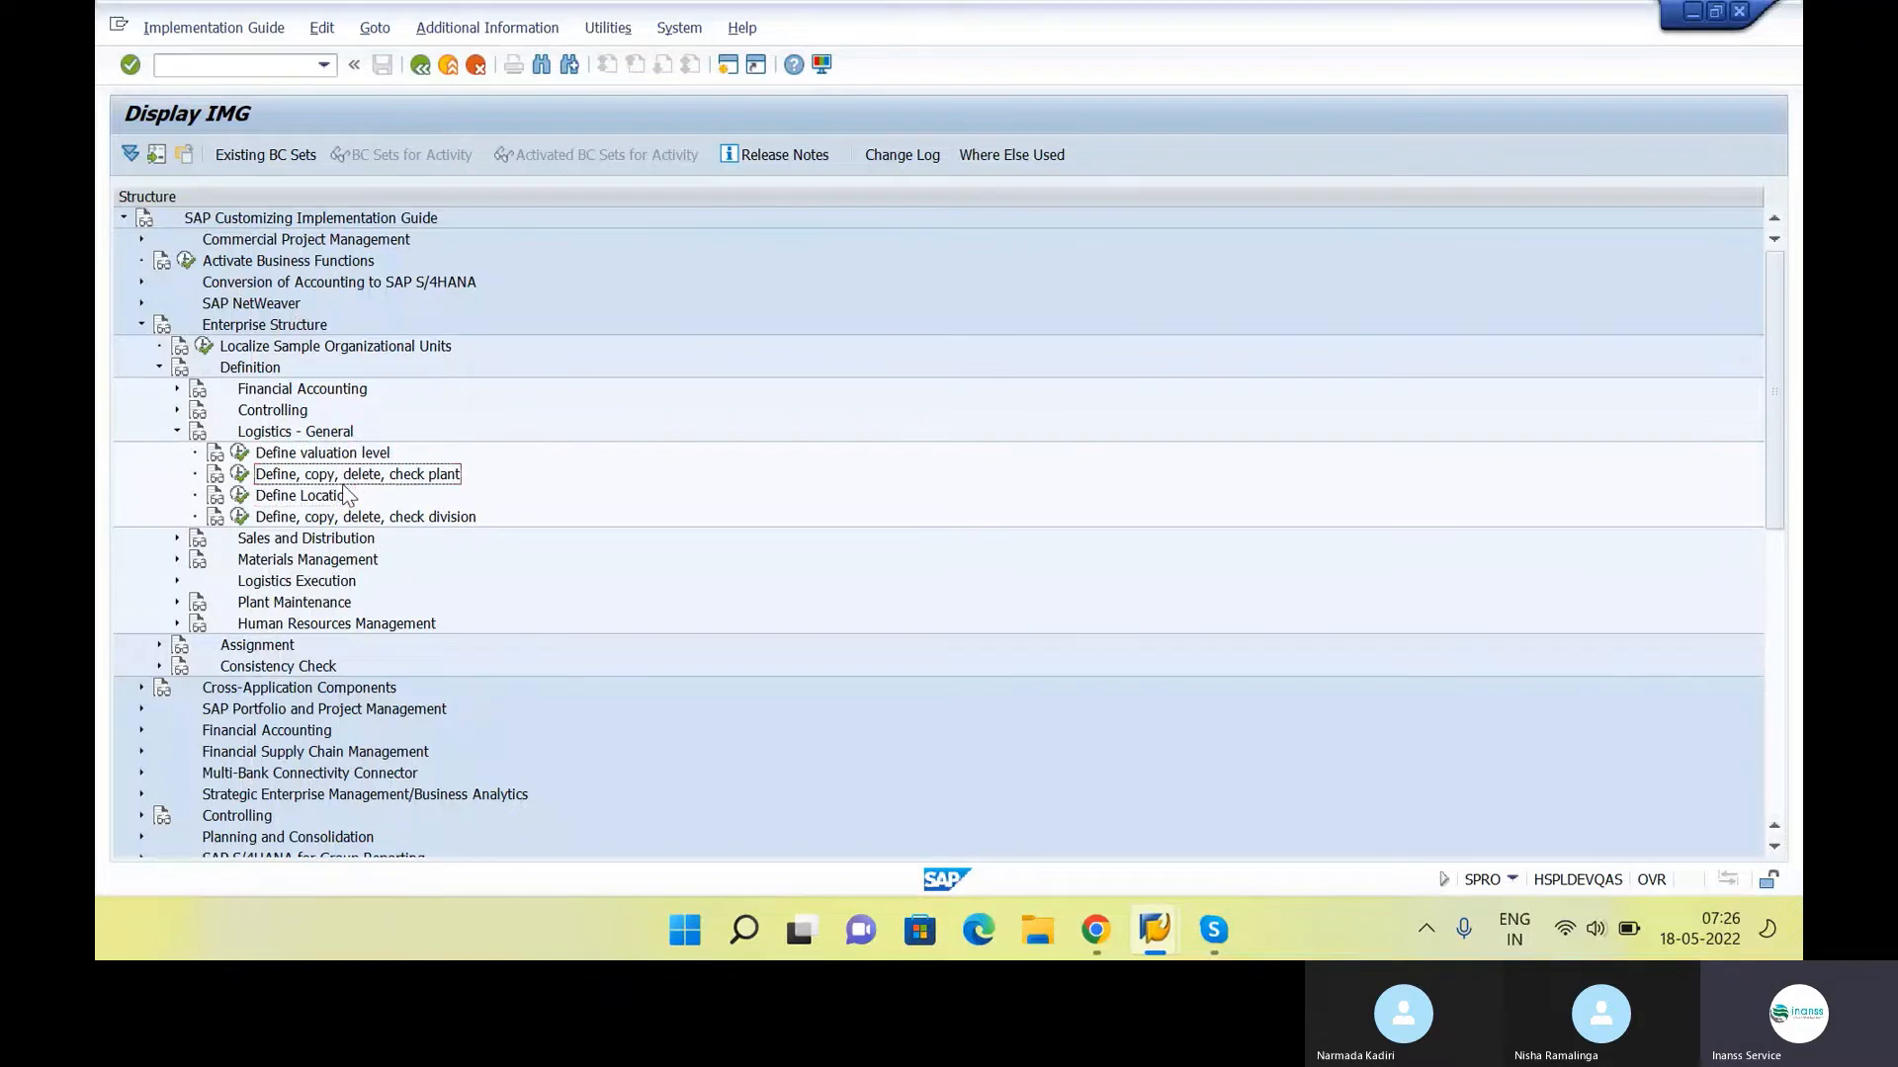
pyautogui.press('Left')
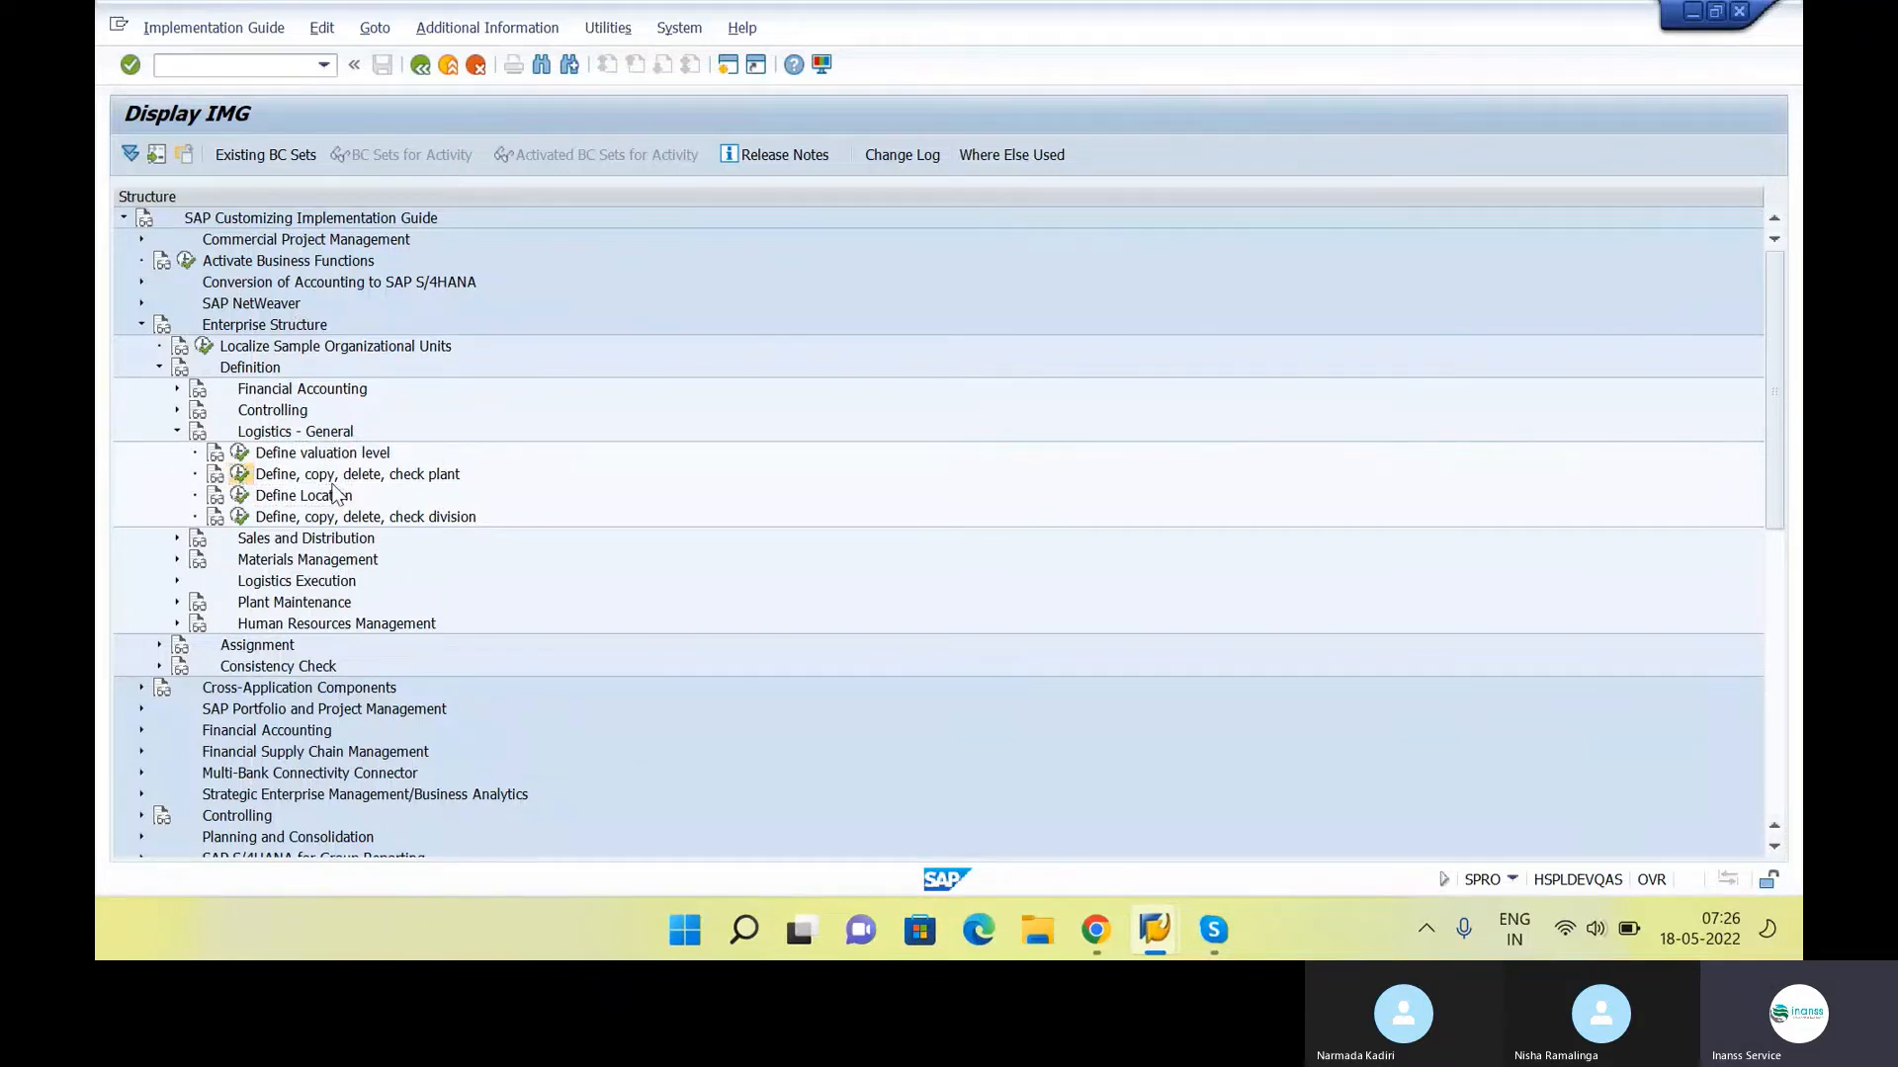
pyautogui.press('Return')
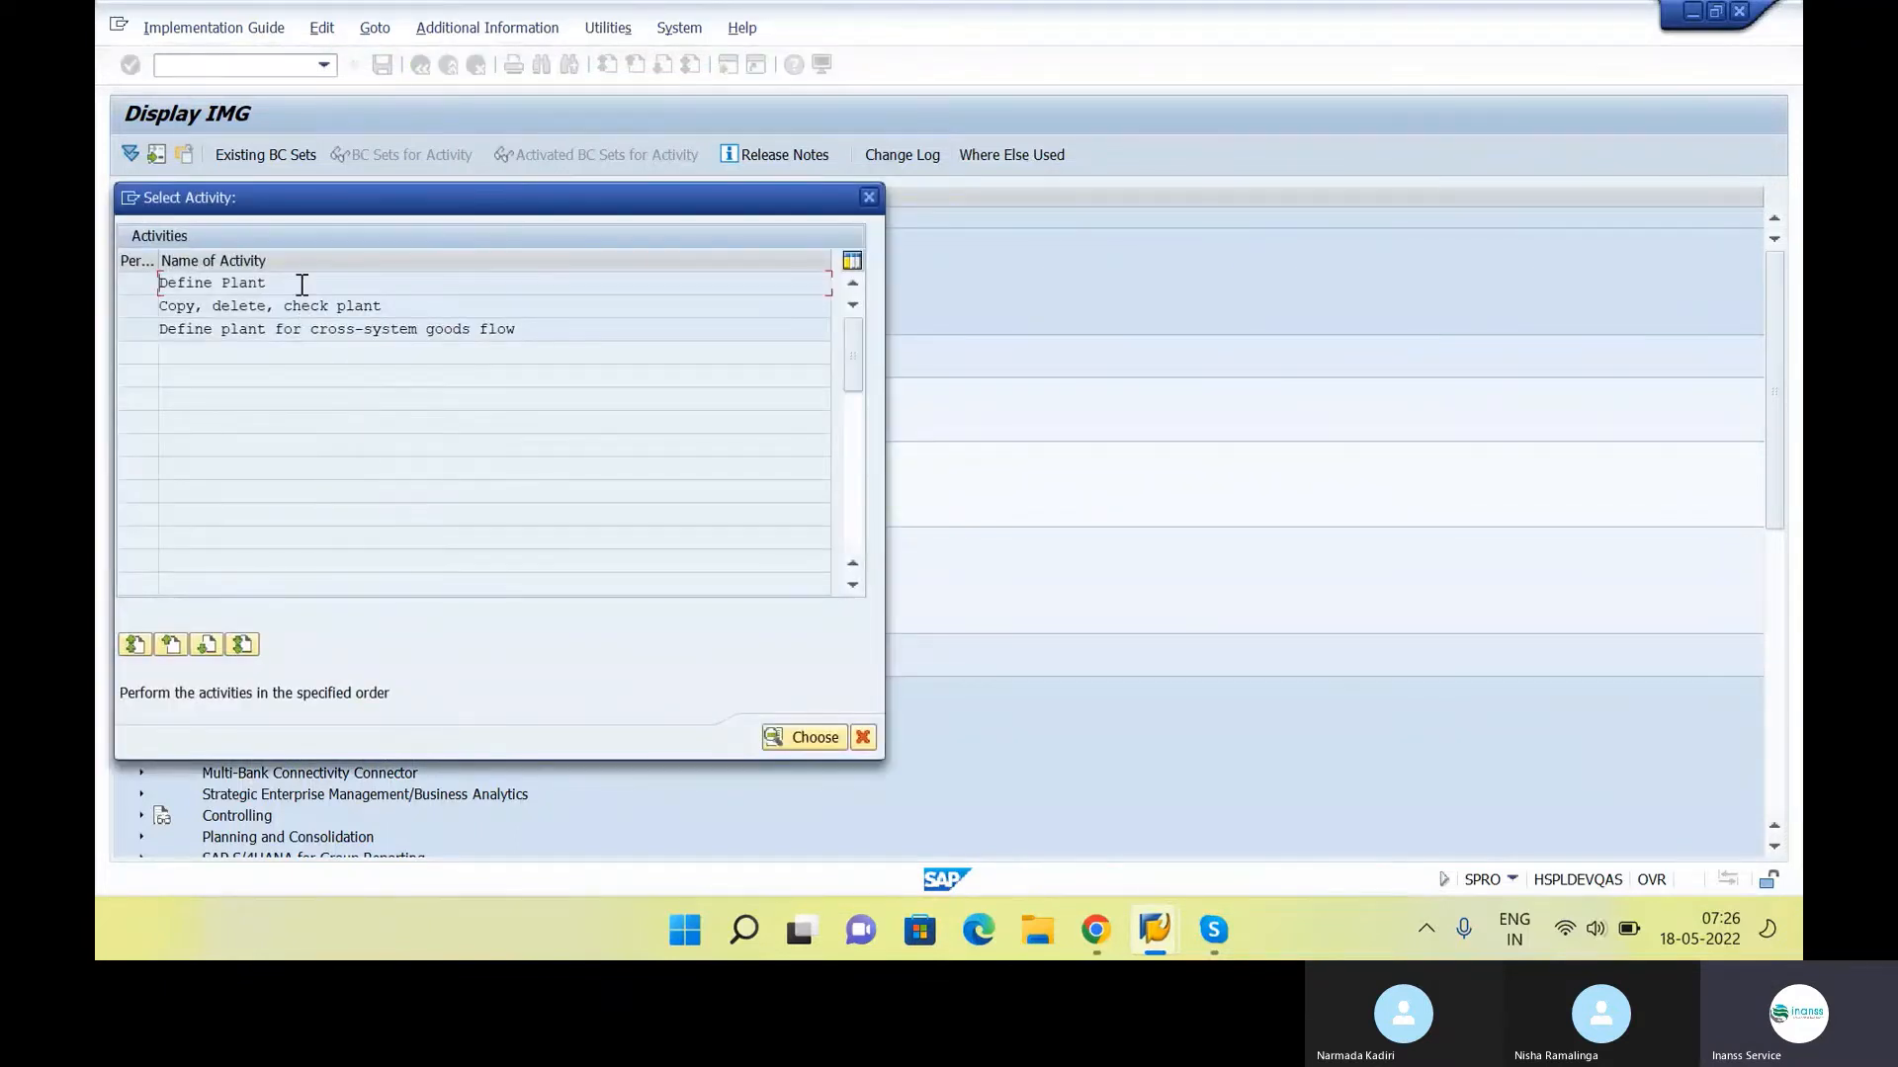
pyautogui.doubleClick(302, 285)
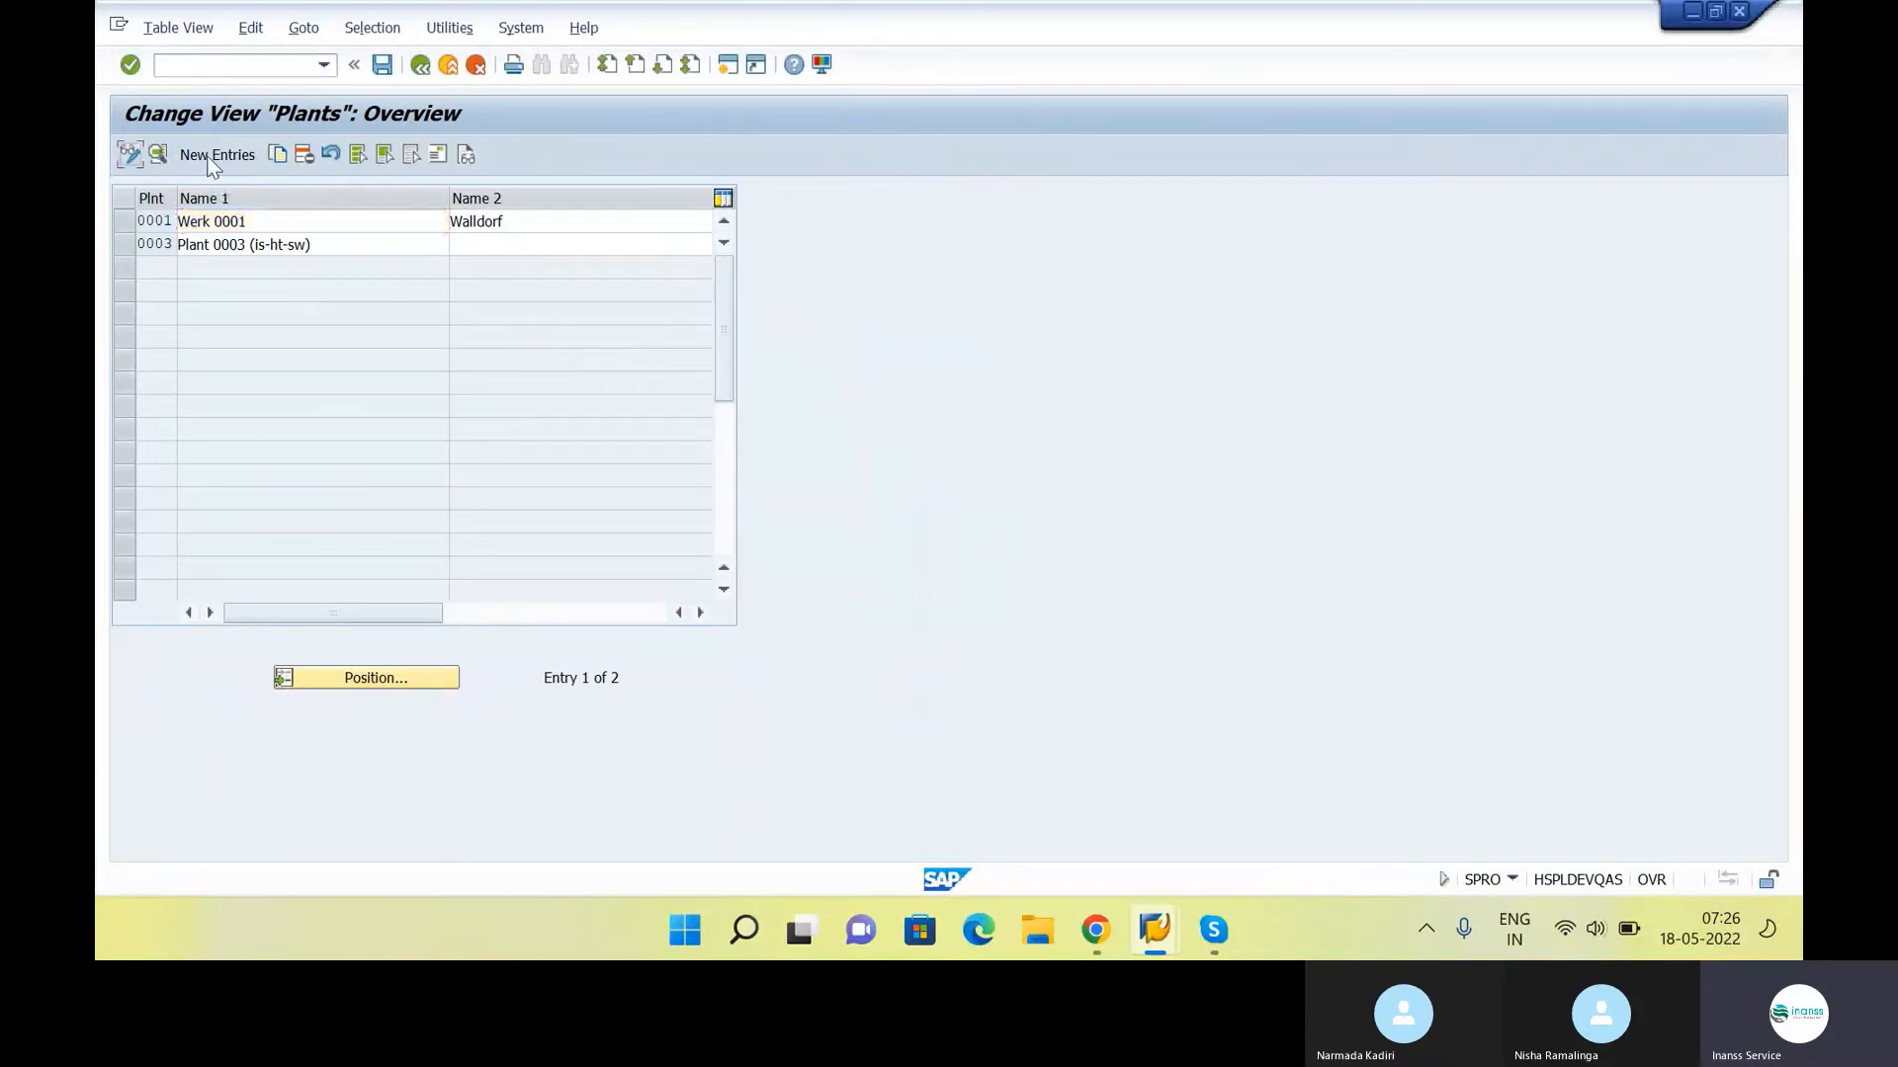
# Create a new plant entry with the code INS1 and Name 1 "Head Office"
pyautogui.click(211, 158)
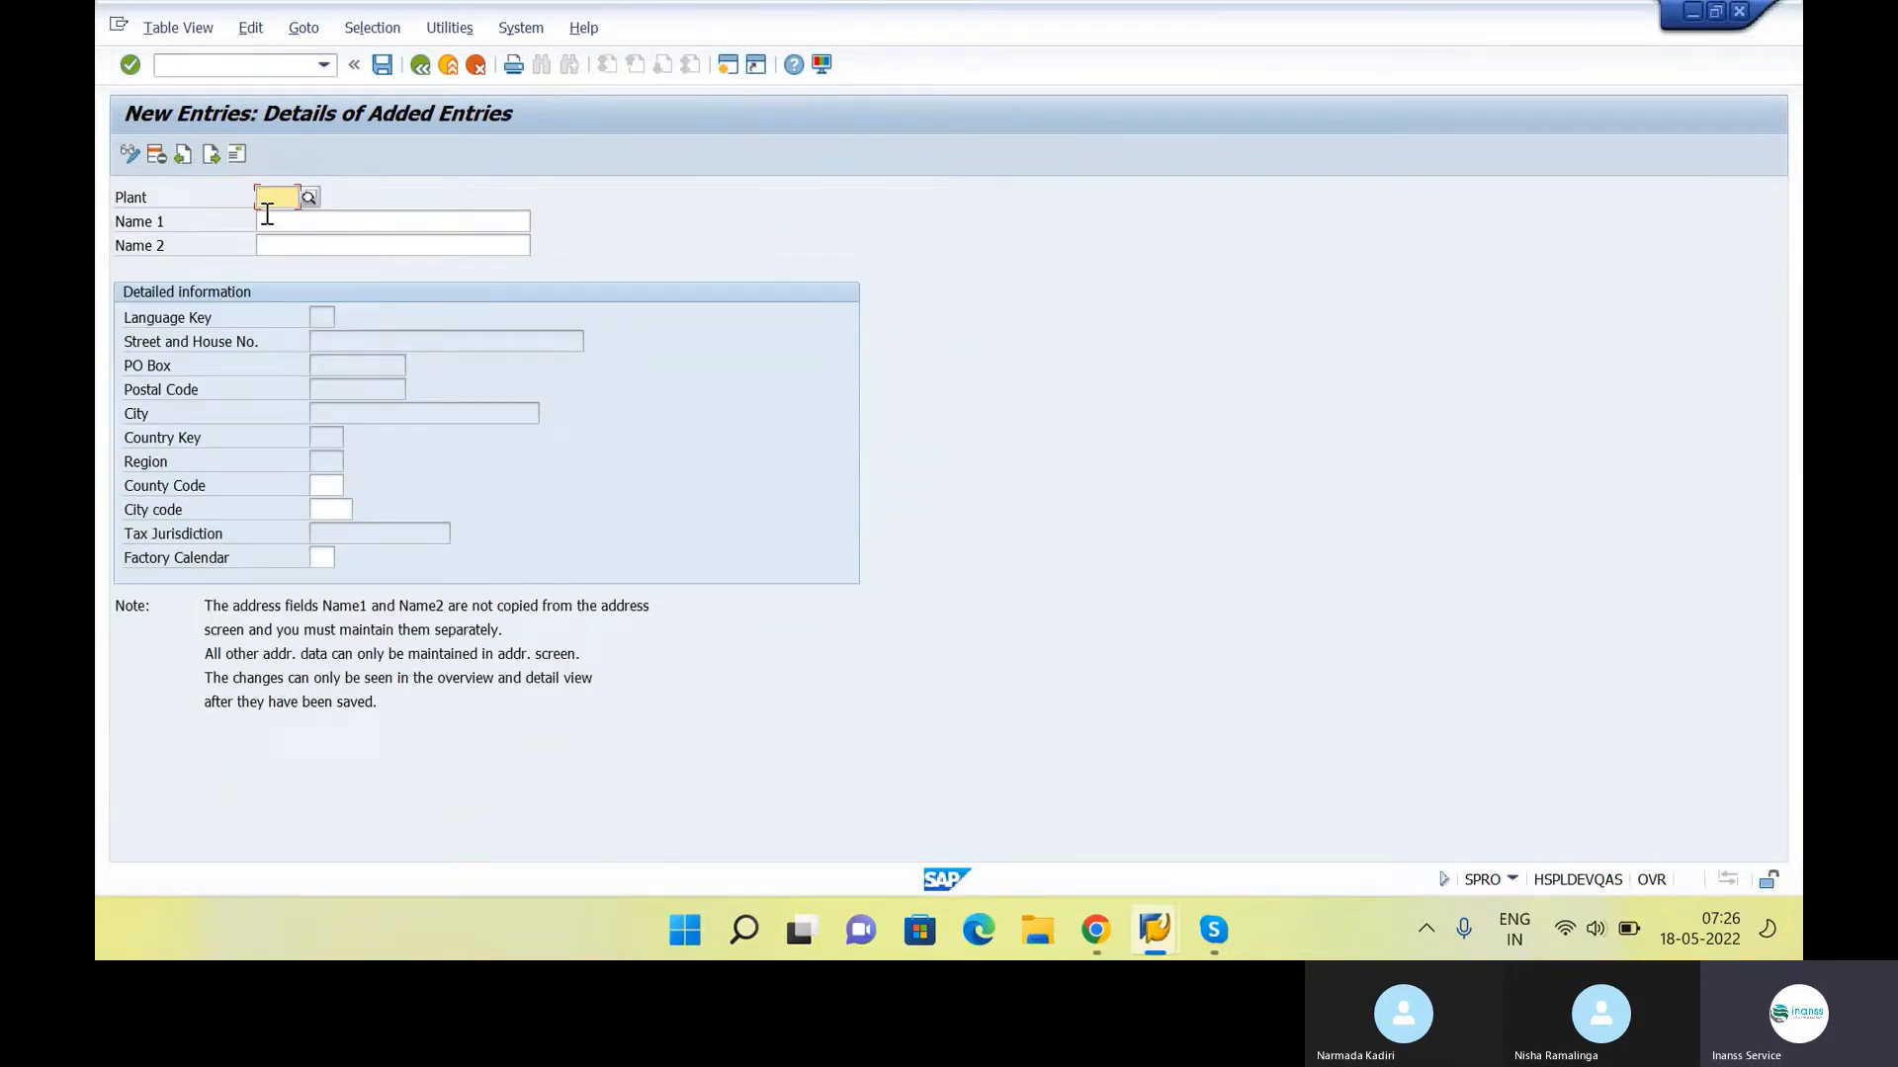
pyautogui.write('INS1')
pyautogui.click(266, 214)
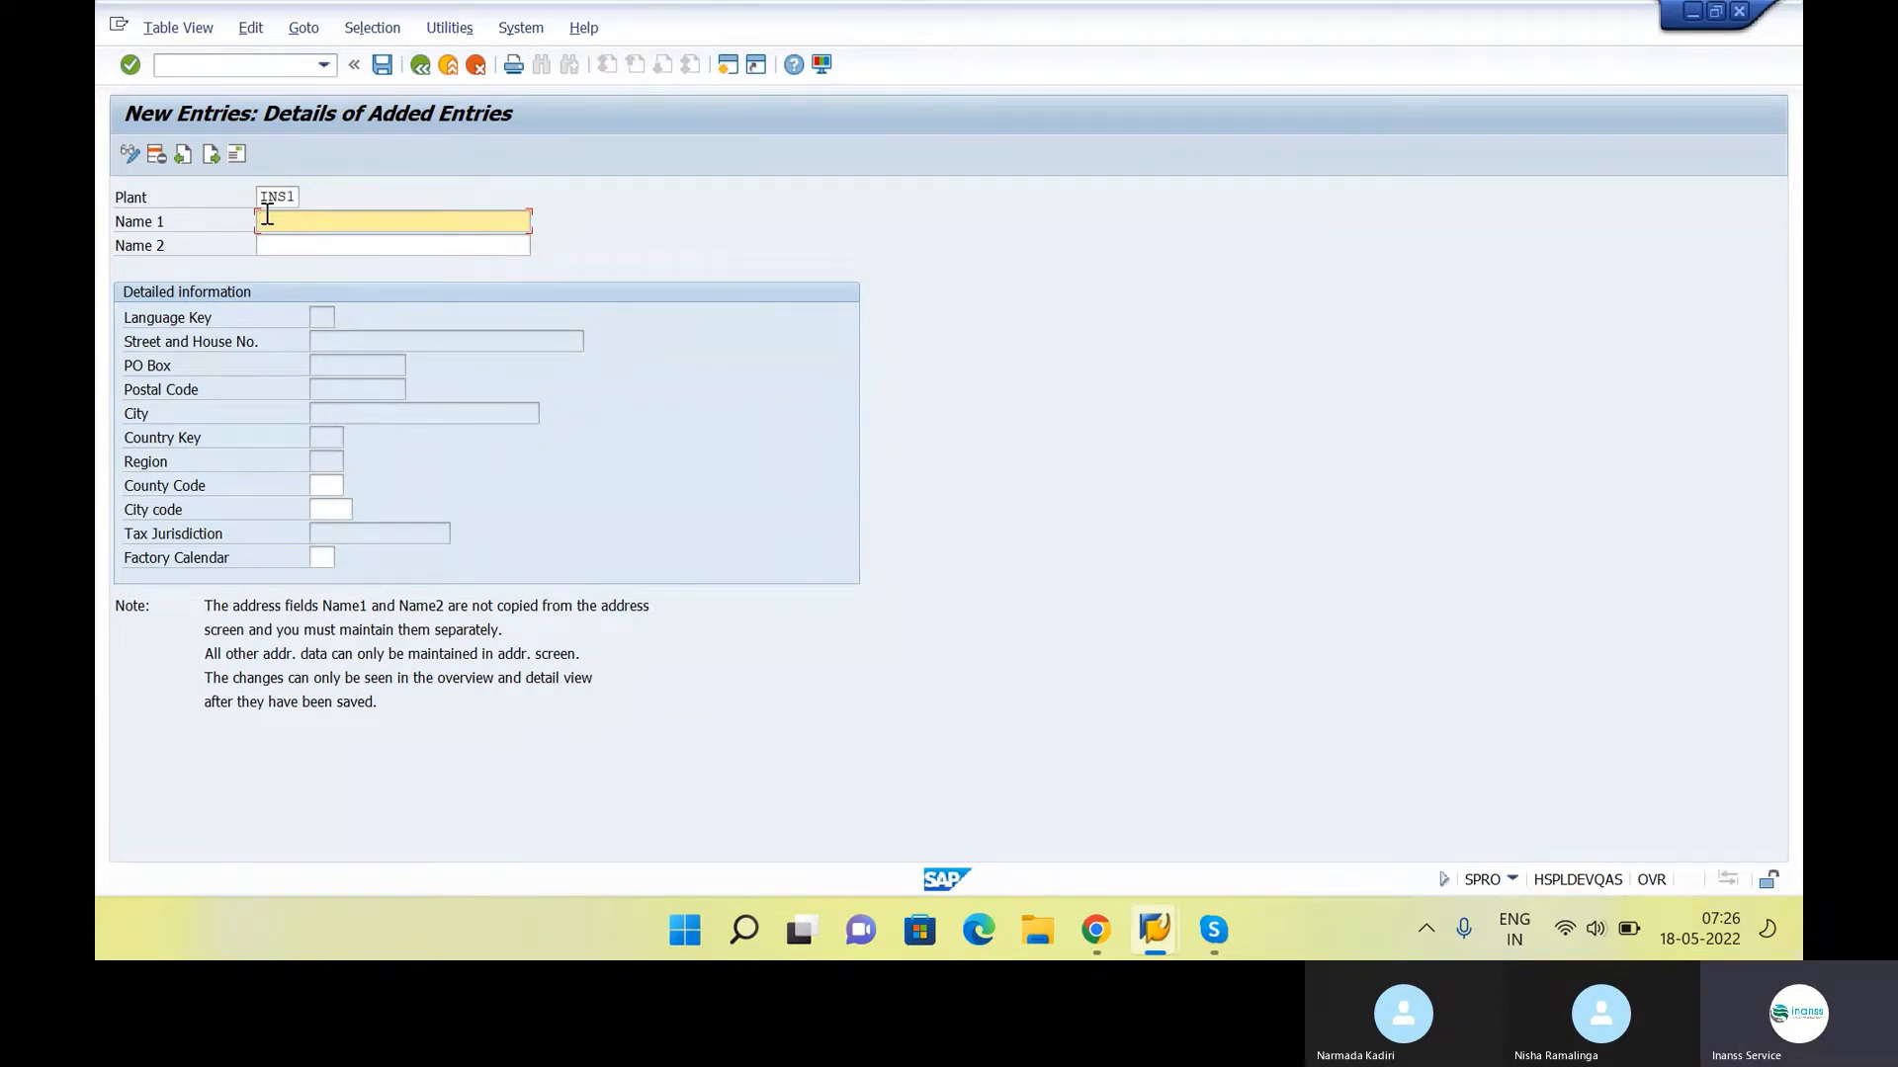
pyautogui.press('capslock')
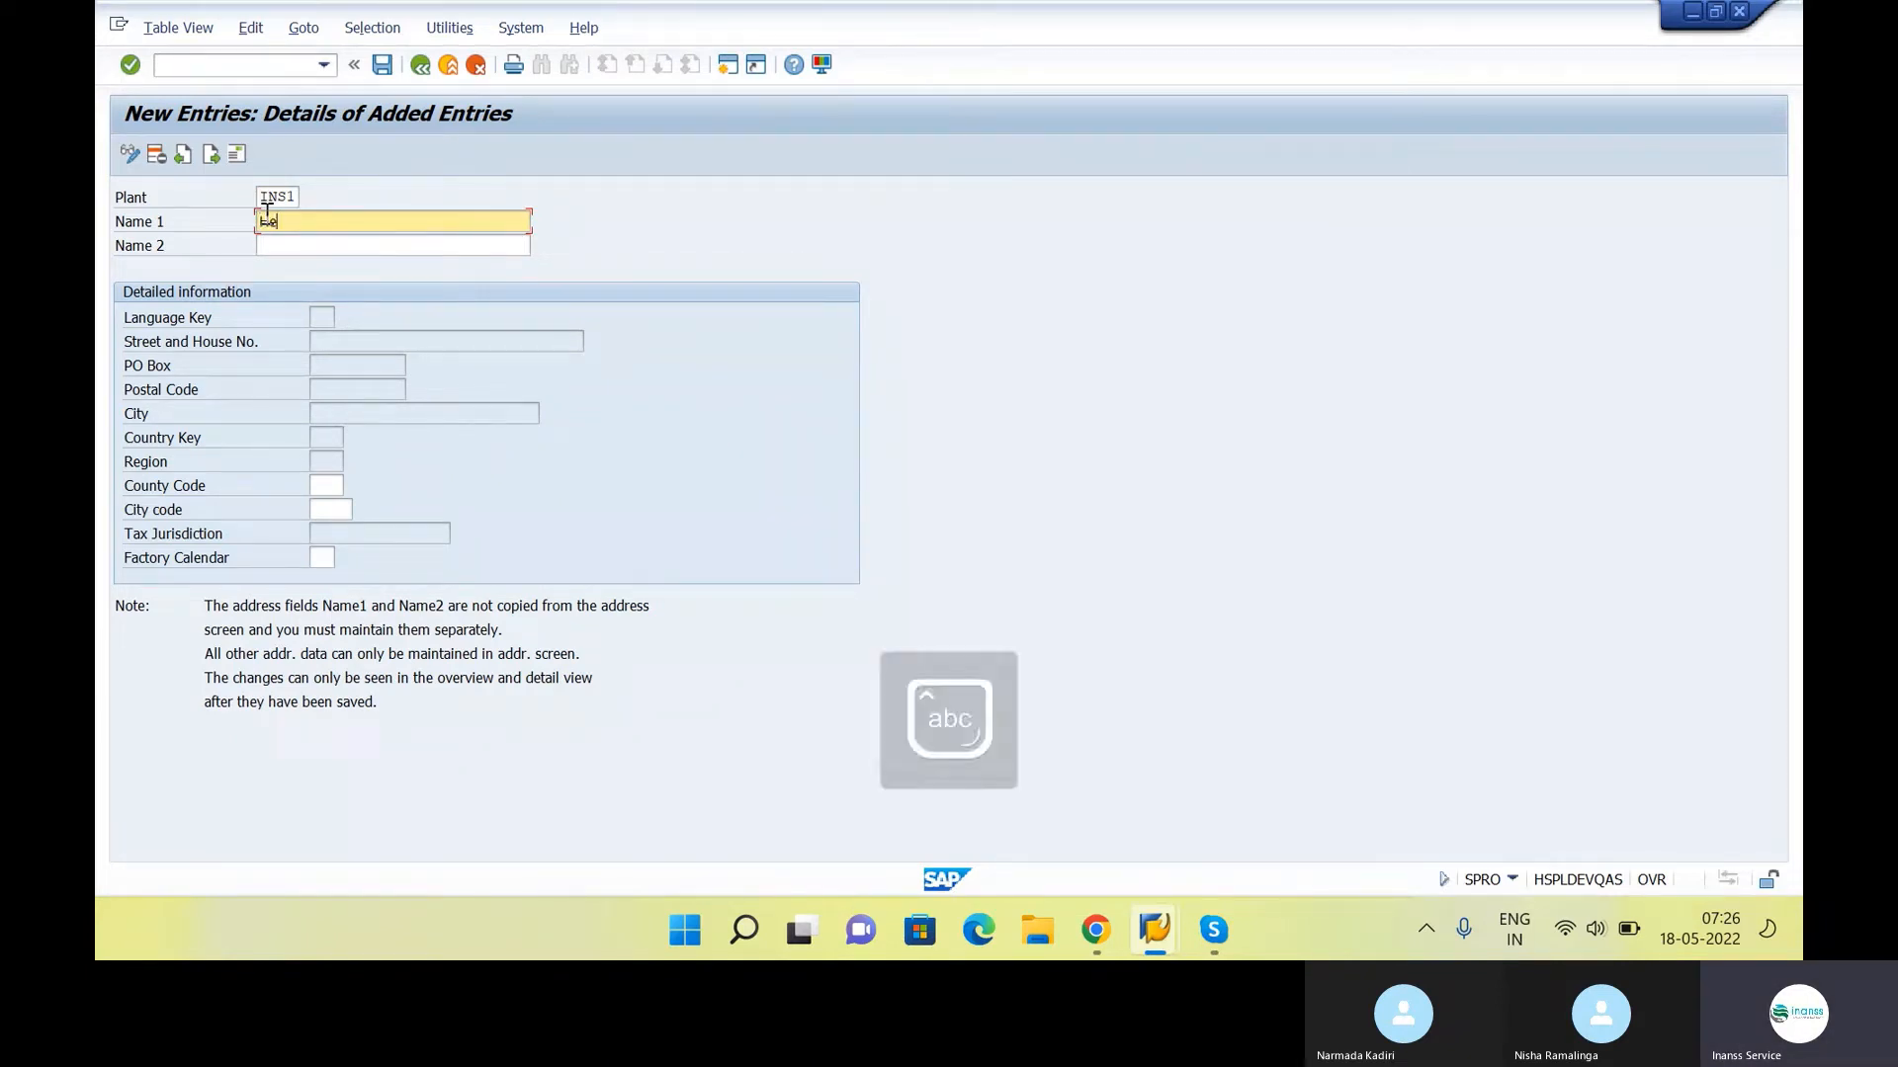
pyautogui.write('Office')
# Copy the plant's Name 1 into Name 2 so it also reads "Head Office"
pyautogui.hotkey('ctrl', 'a')
pyautogui.hotkey('ctrl', 'c')
pyautogui.click(363, 271)
pyautogui.click(374, 249)
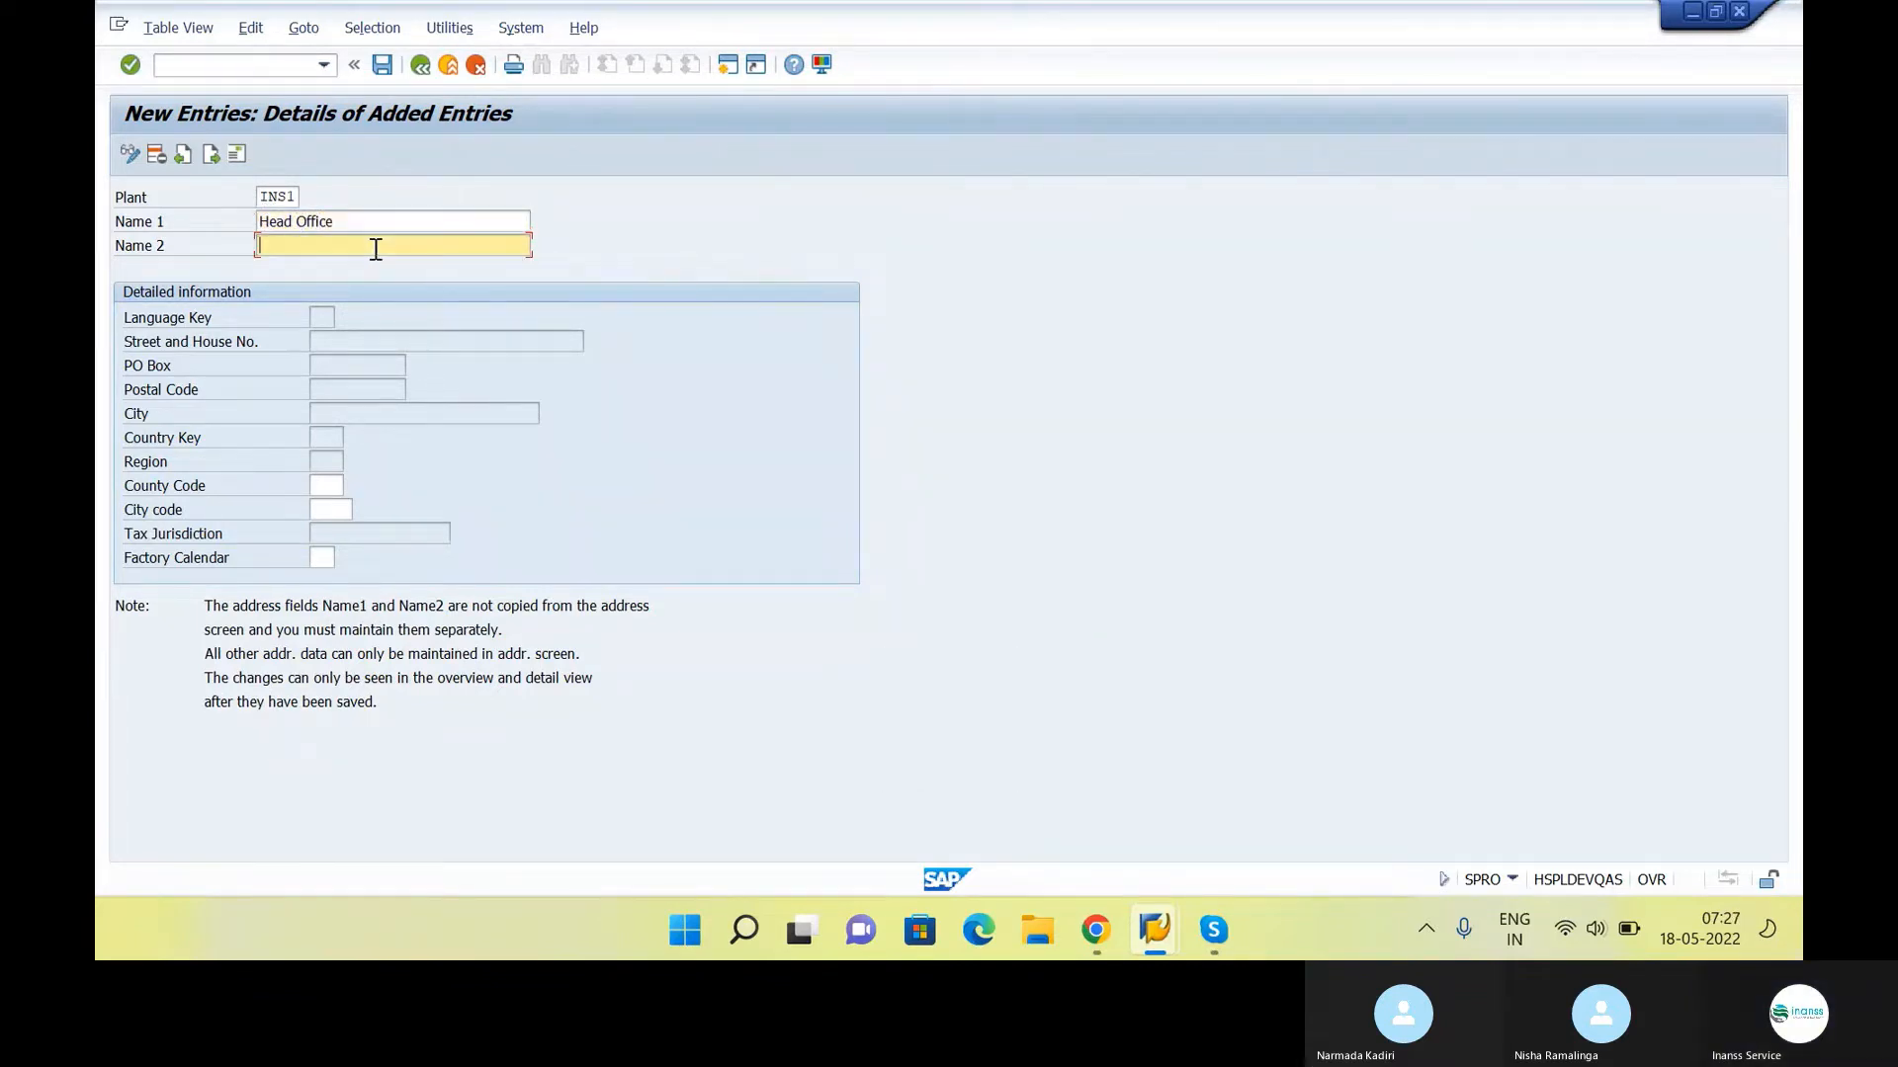
pyautogui.hotkey('ctrl', 'v')
pyautogui.press('Return')
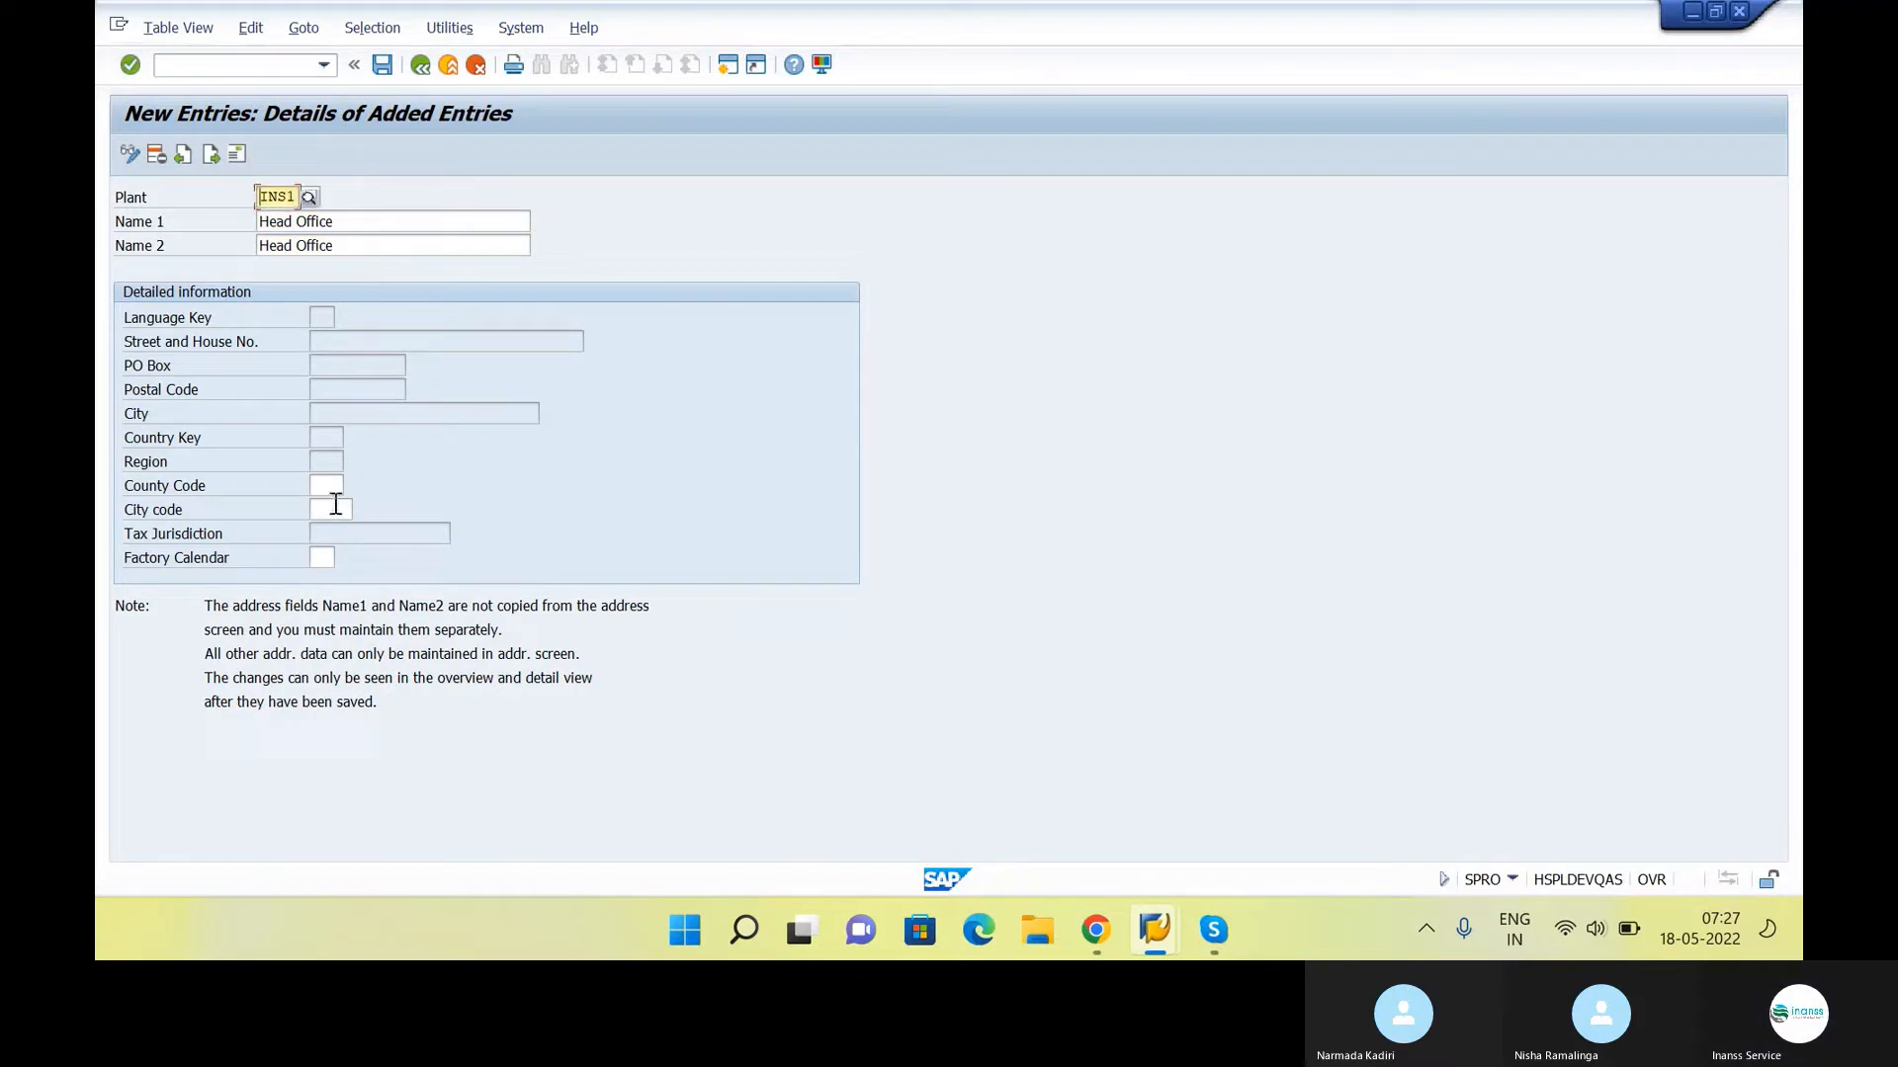
# Enter "in" as the county code of plant INS1
pyautogui.click(330, 504)
pyautogui.click(333, 488)
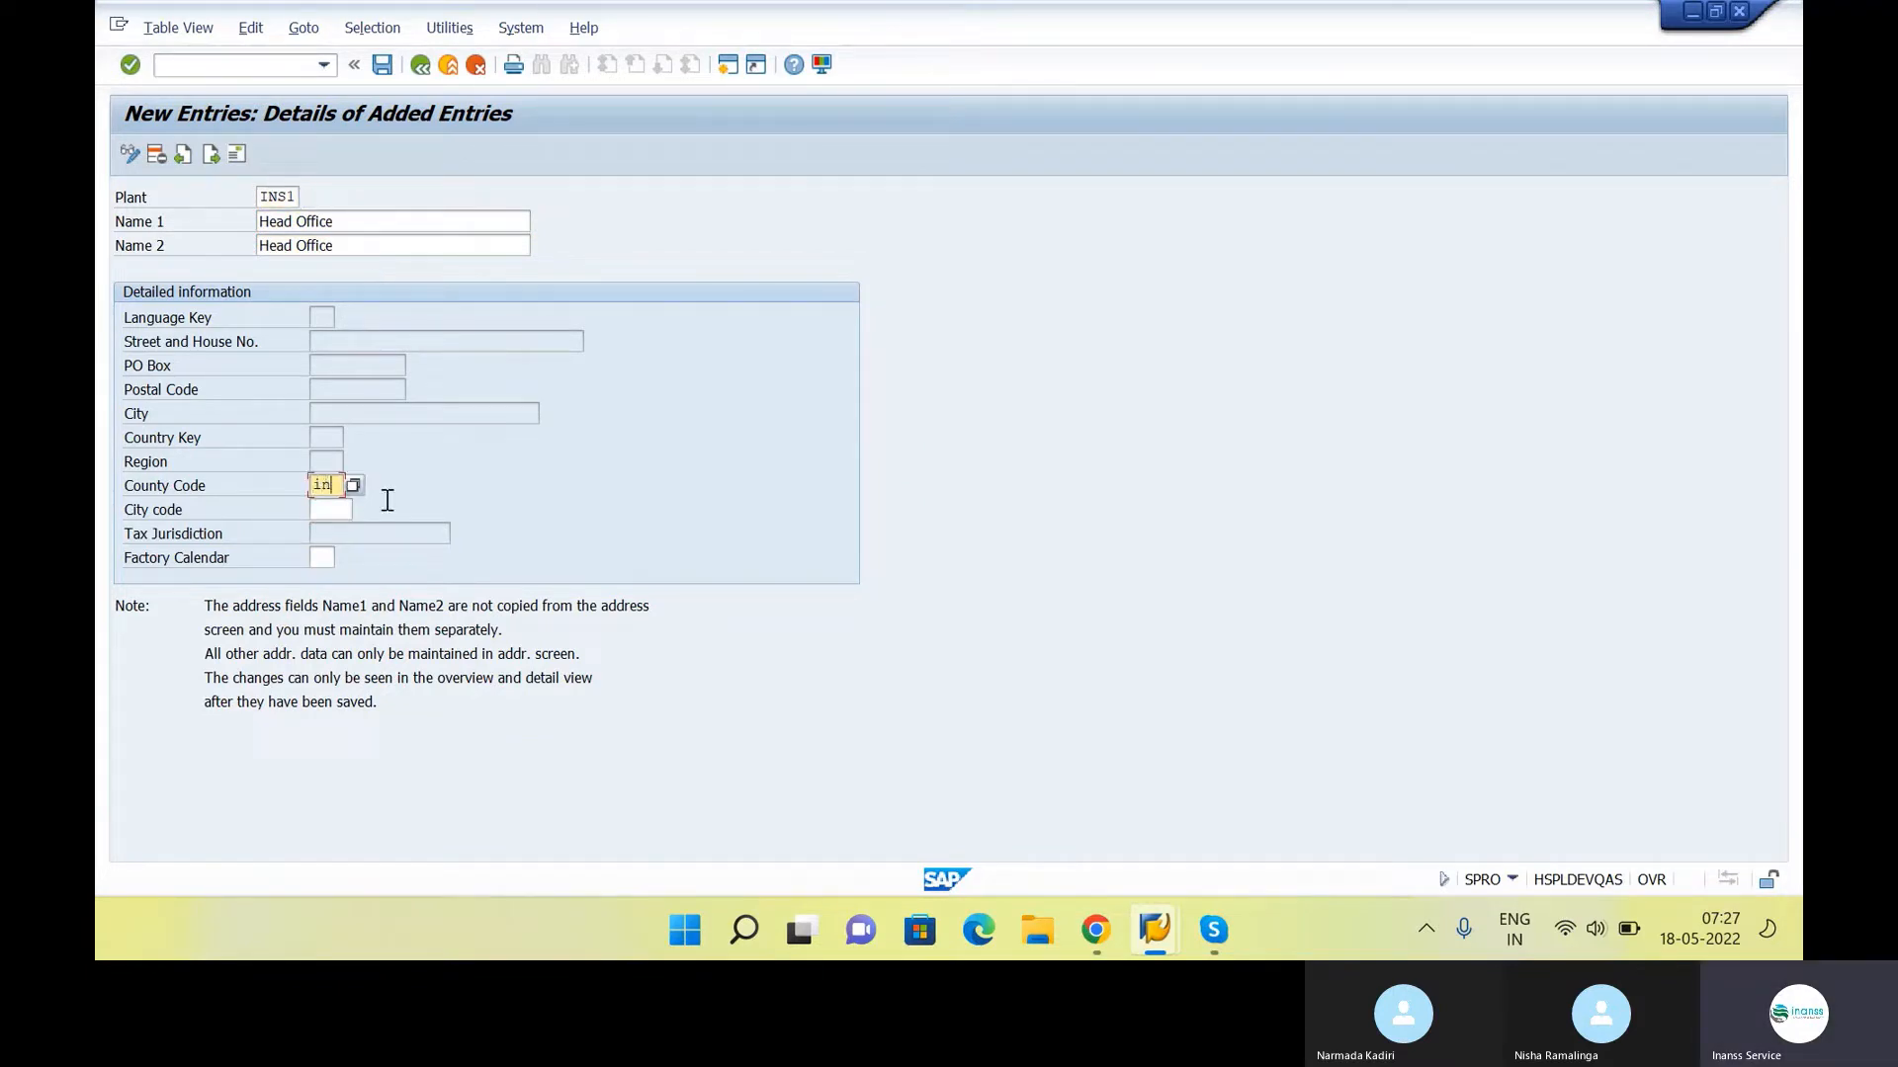
pyautogui.press('Tab')
# Try to find a city code for the plant by restricting the value list to country key "in"
pyautogui.click(368, 509)
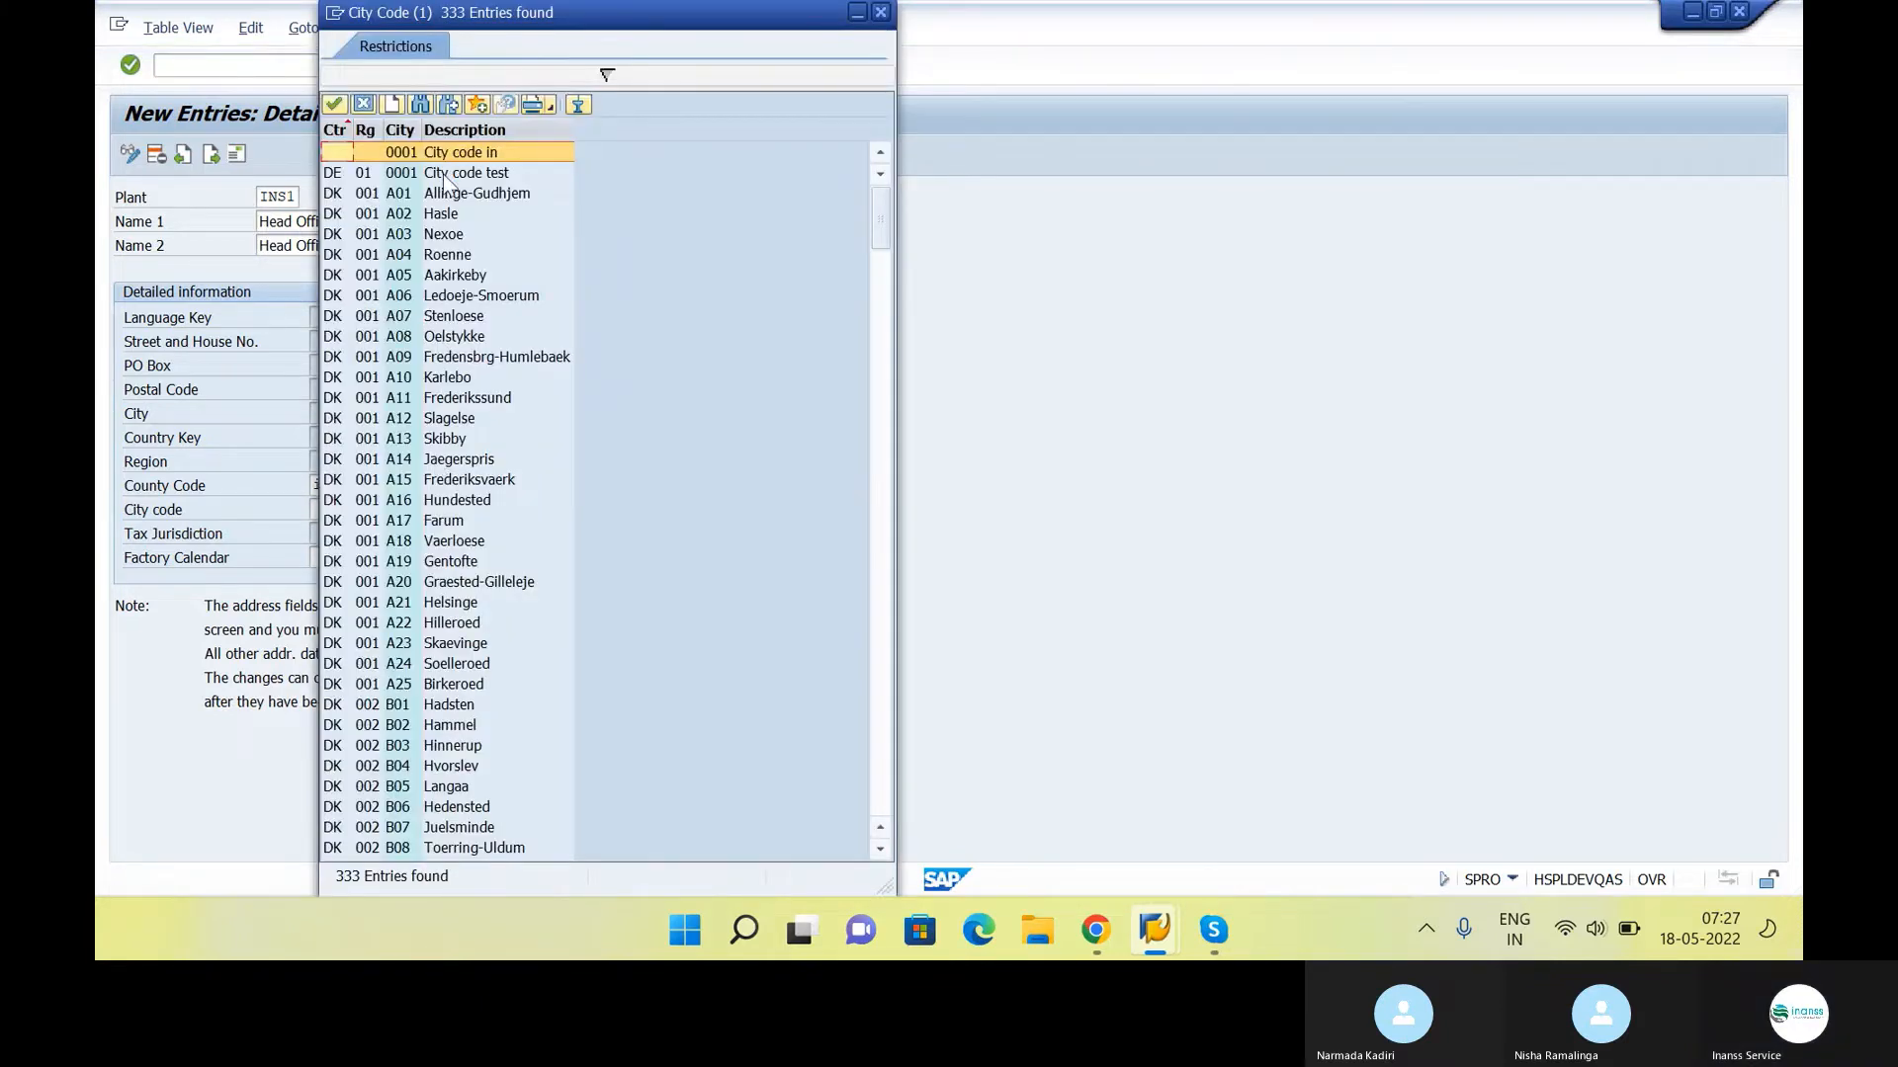
pyautogui.click(439, 79)
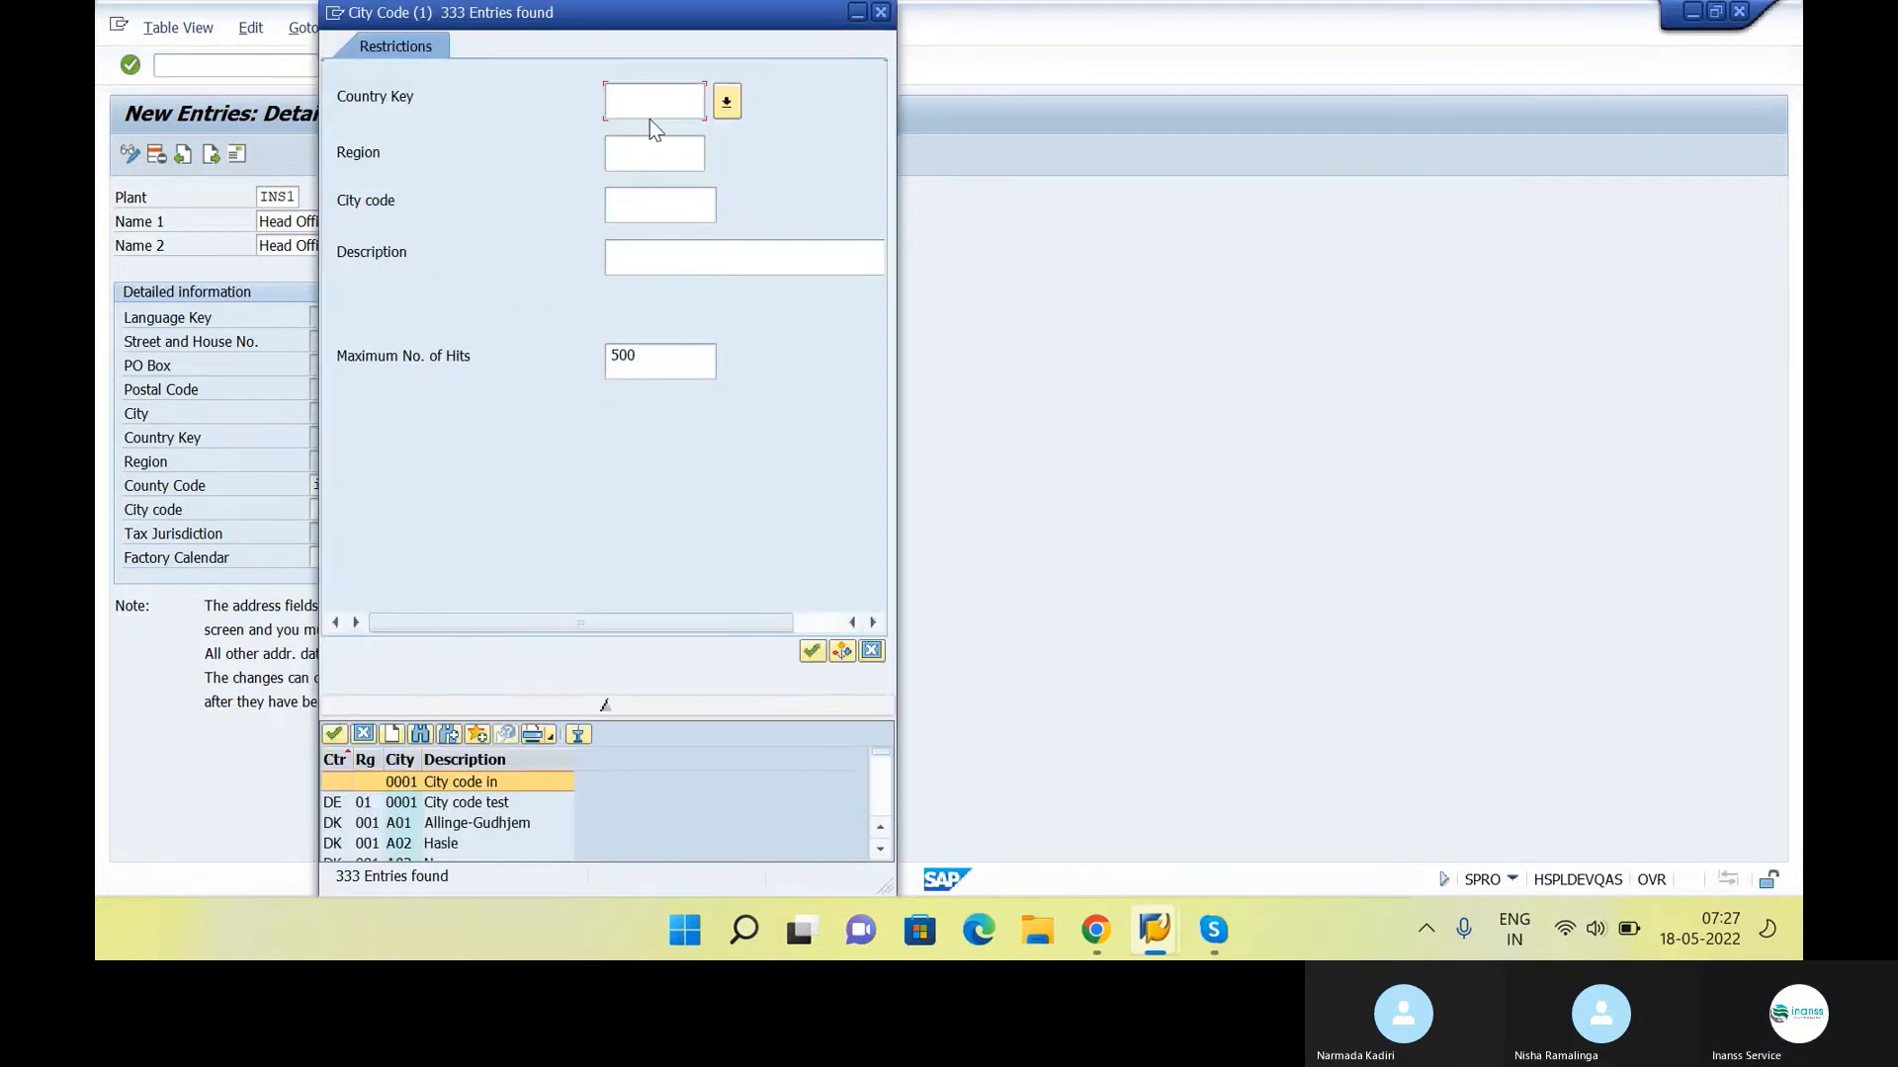
pyautogui.write('in')
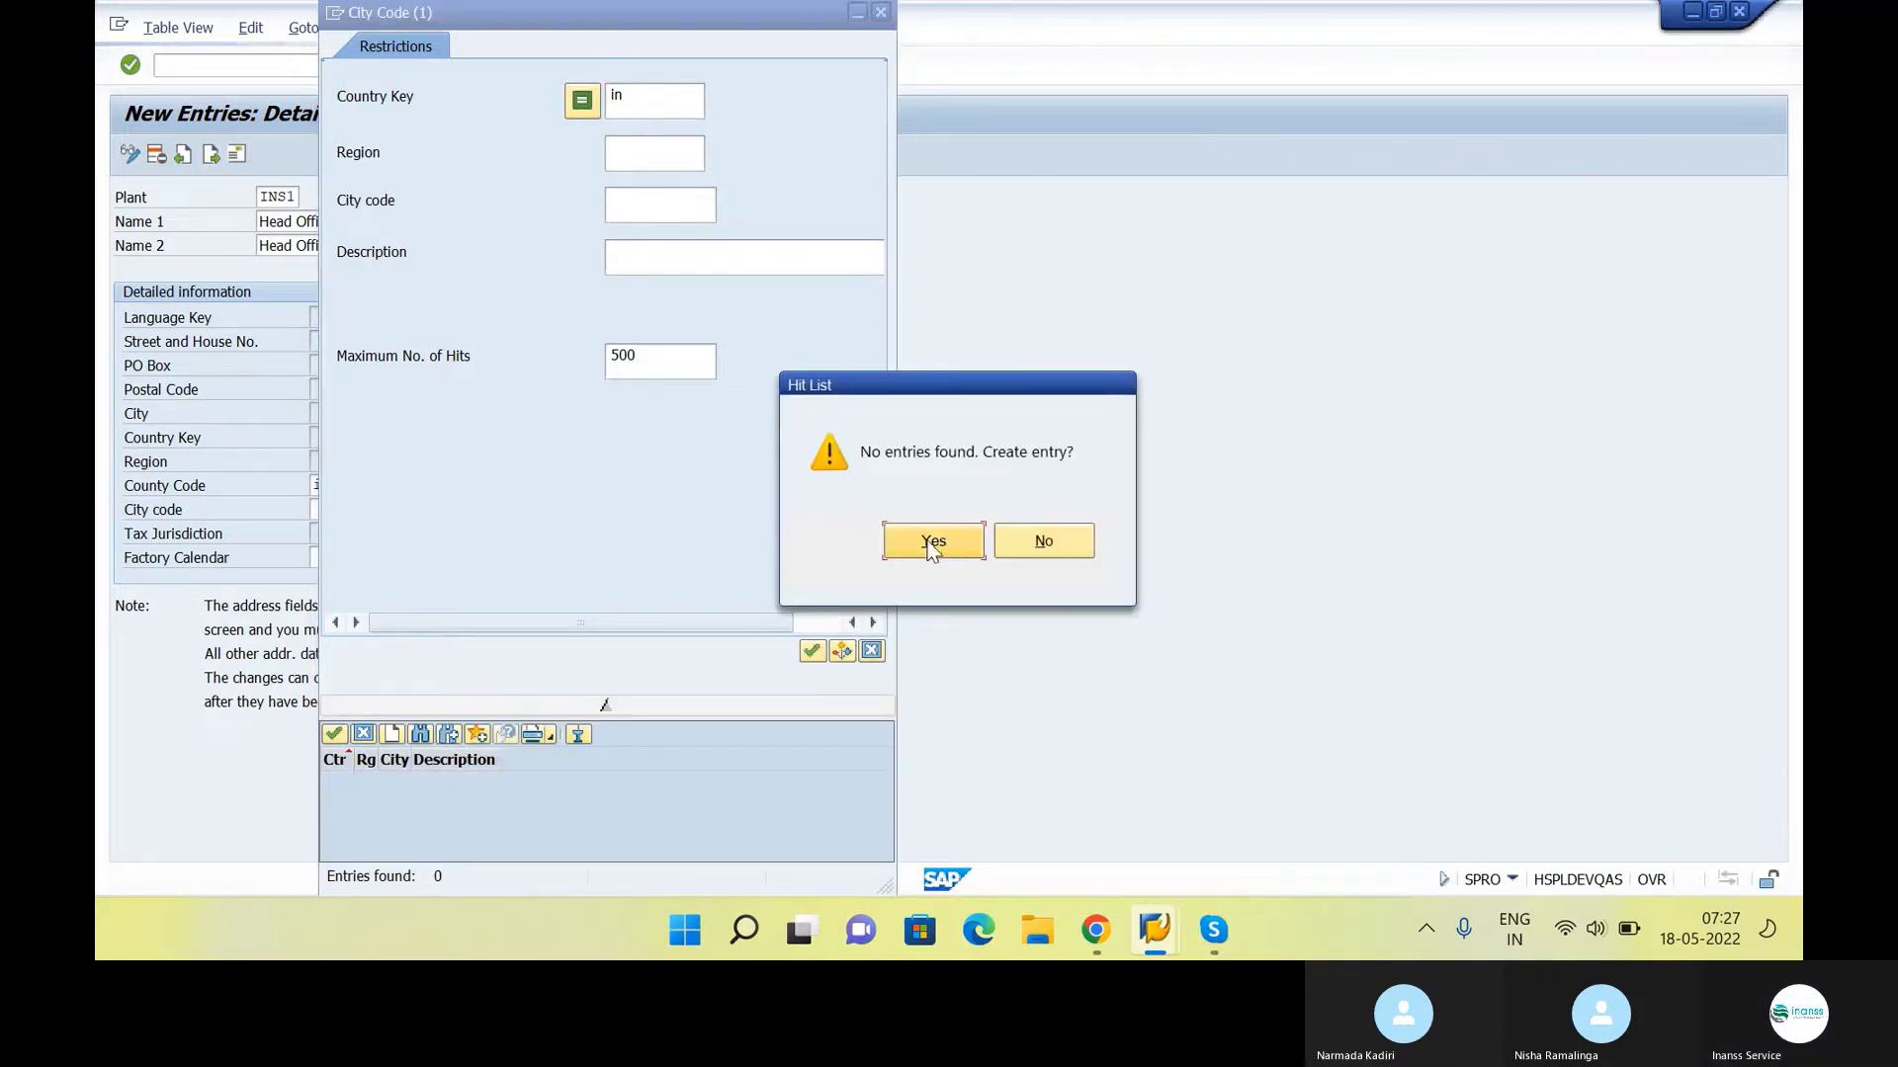
pyautogui.click(932, 544)
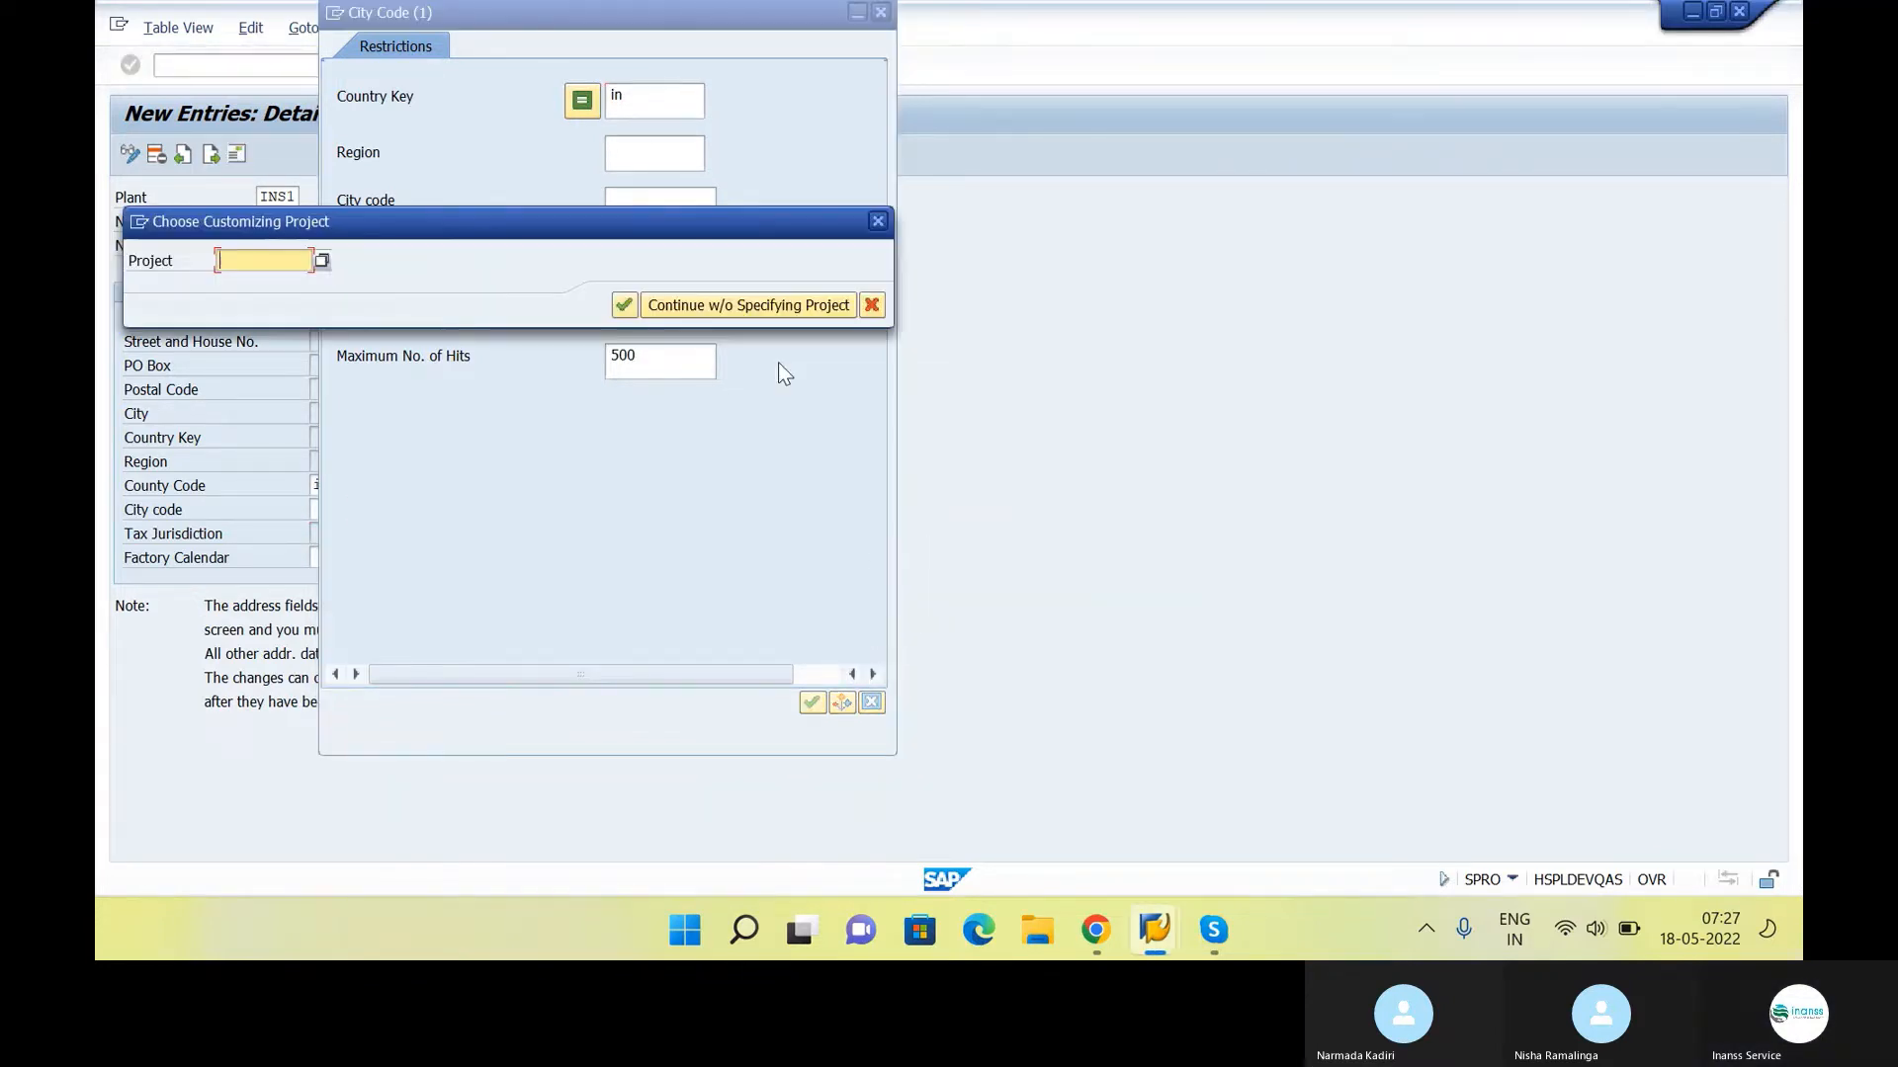
pyautogui.click(866, 310)
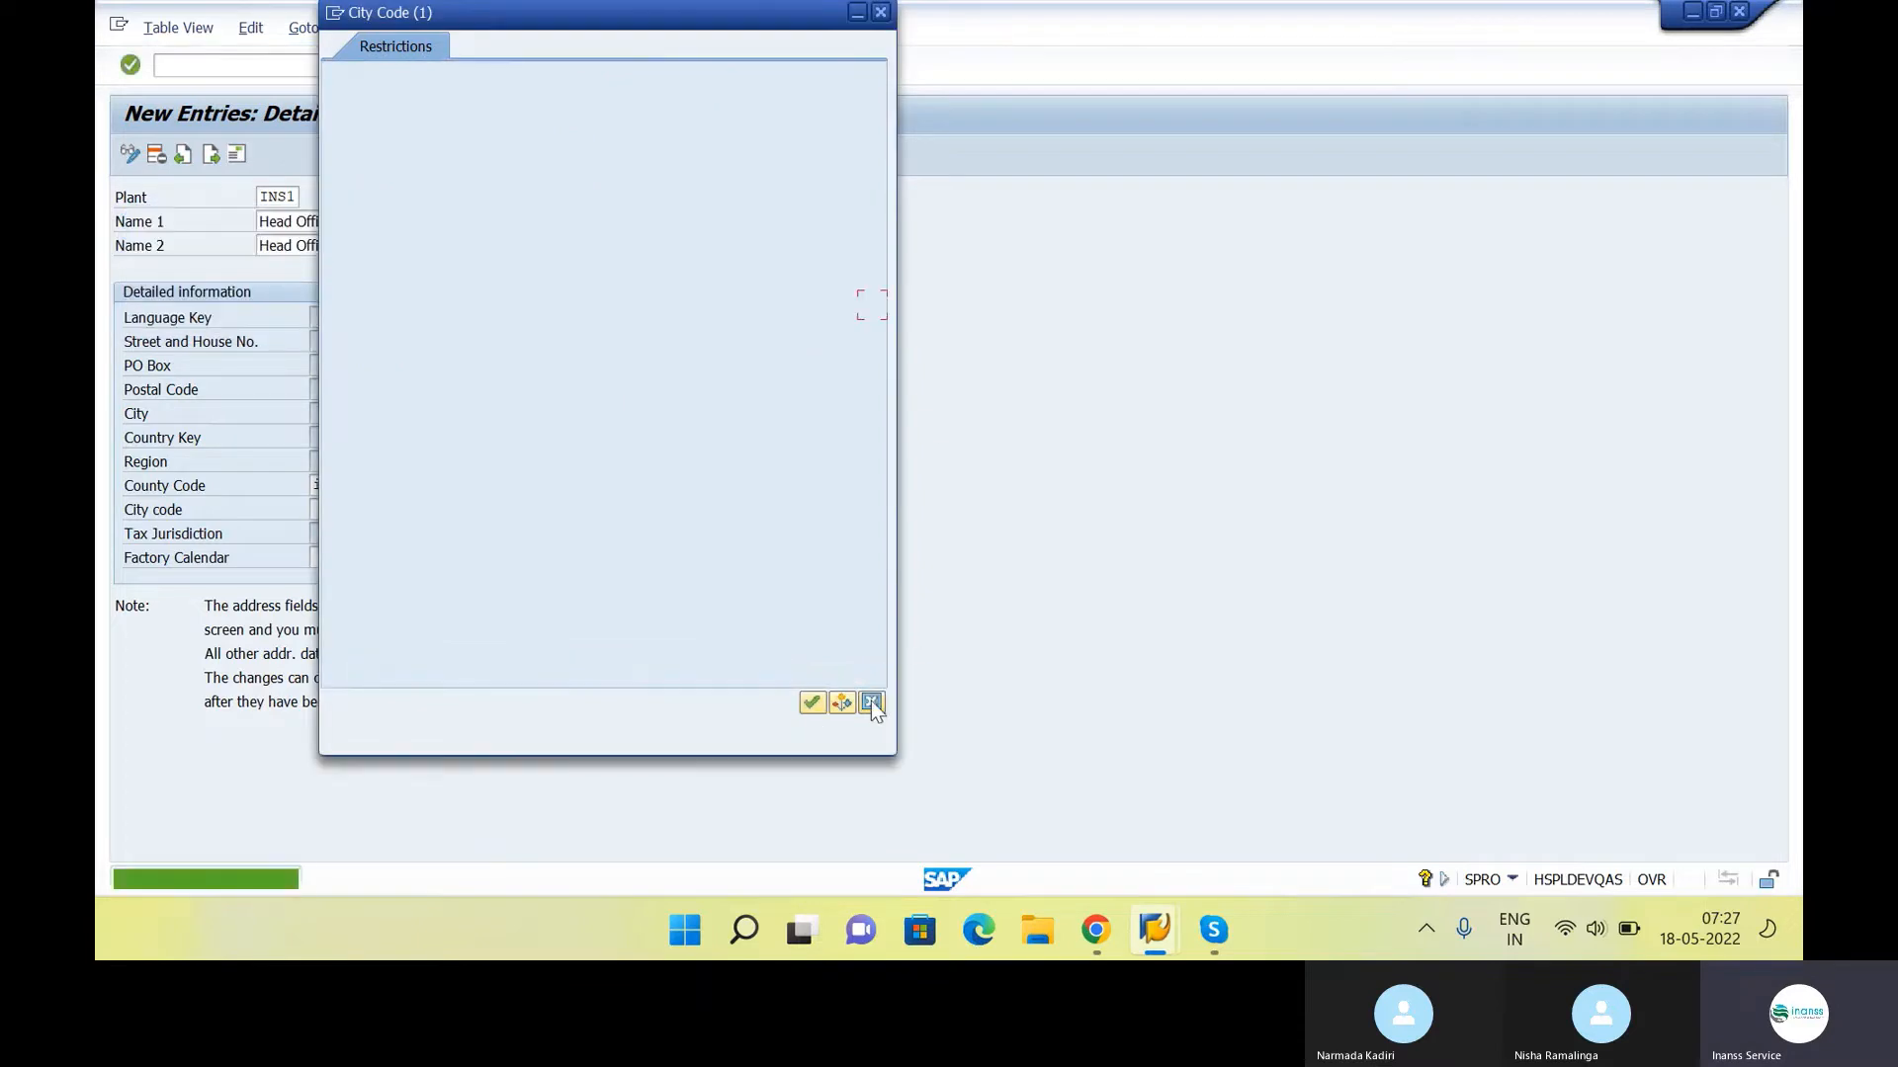
pyautogui.click(870, 702)
# Set the plant's factory calendar to IN, India-Hailstone Innovation Pvt Ltd, and confirm the entry
pyautogui.click(334, 566)
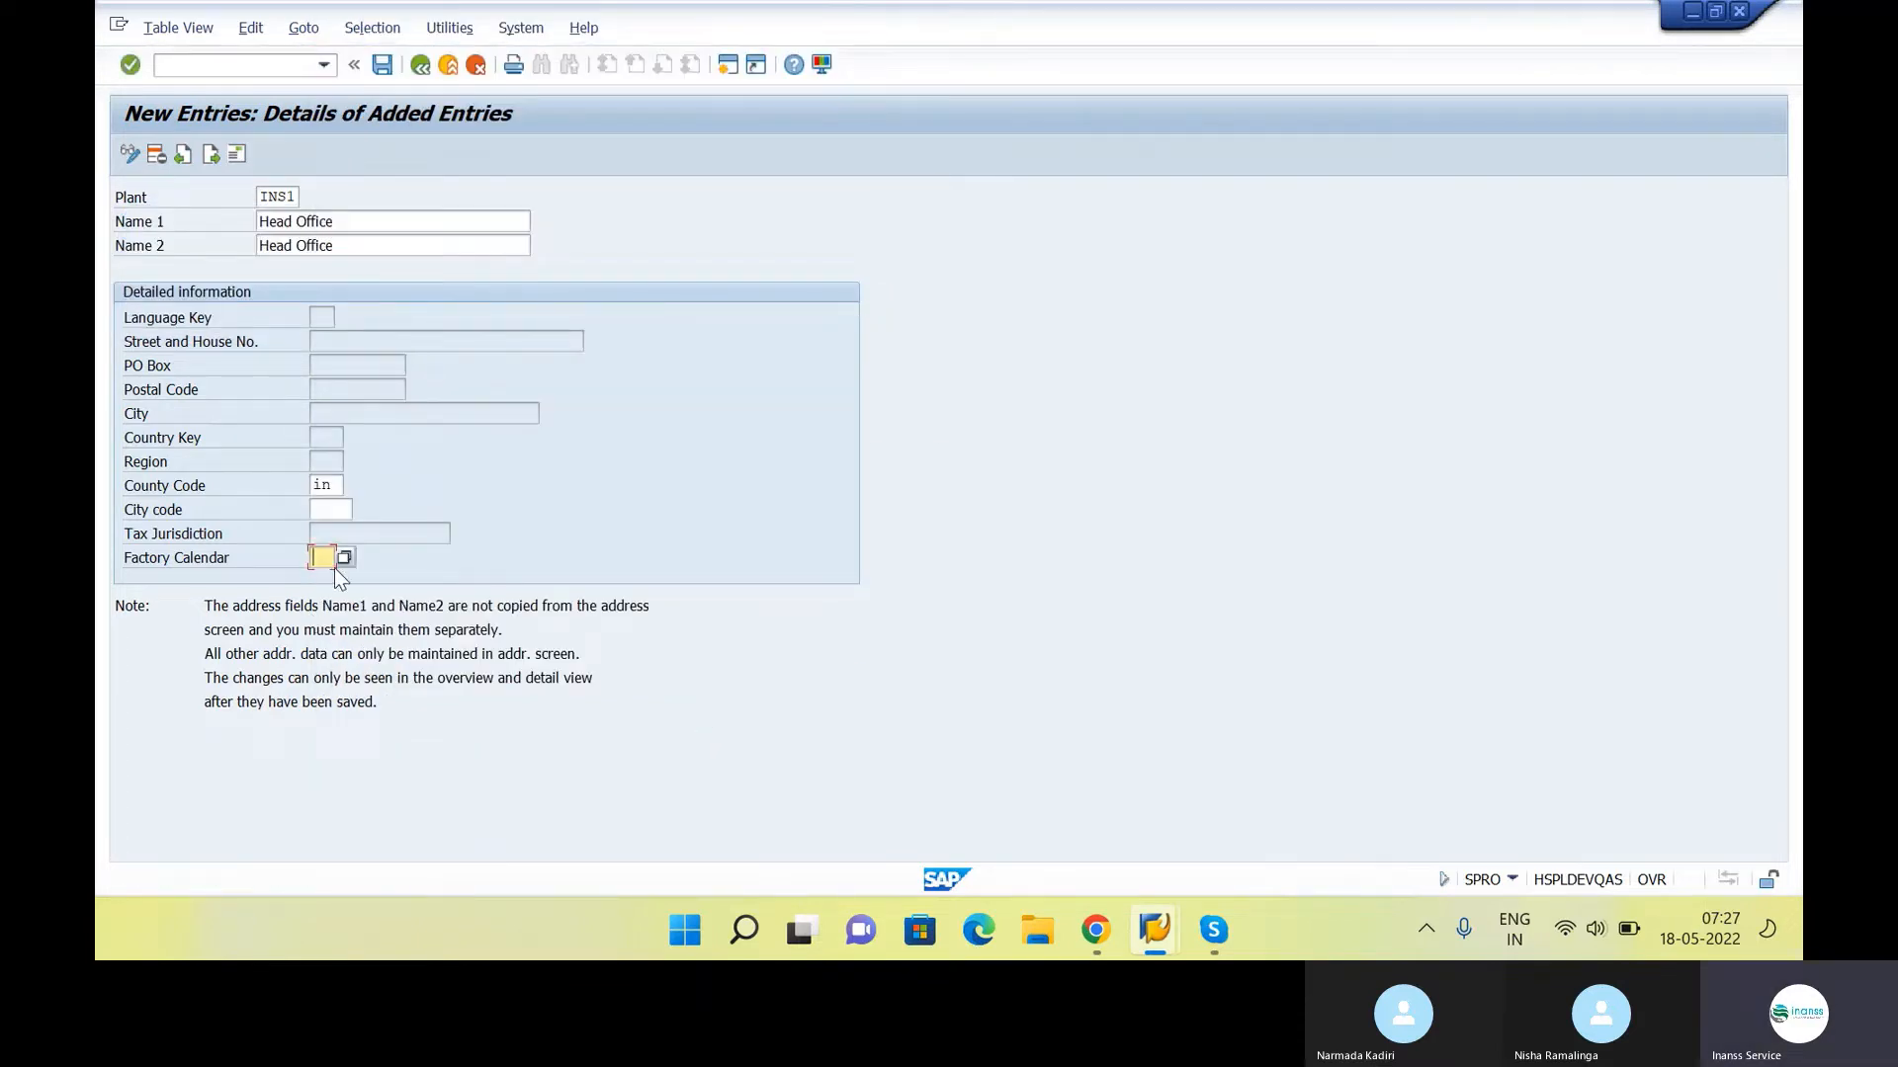
pyautogui.click(343, 558)
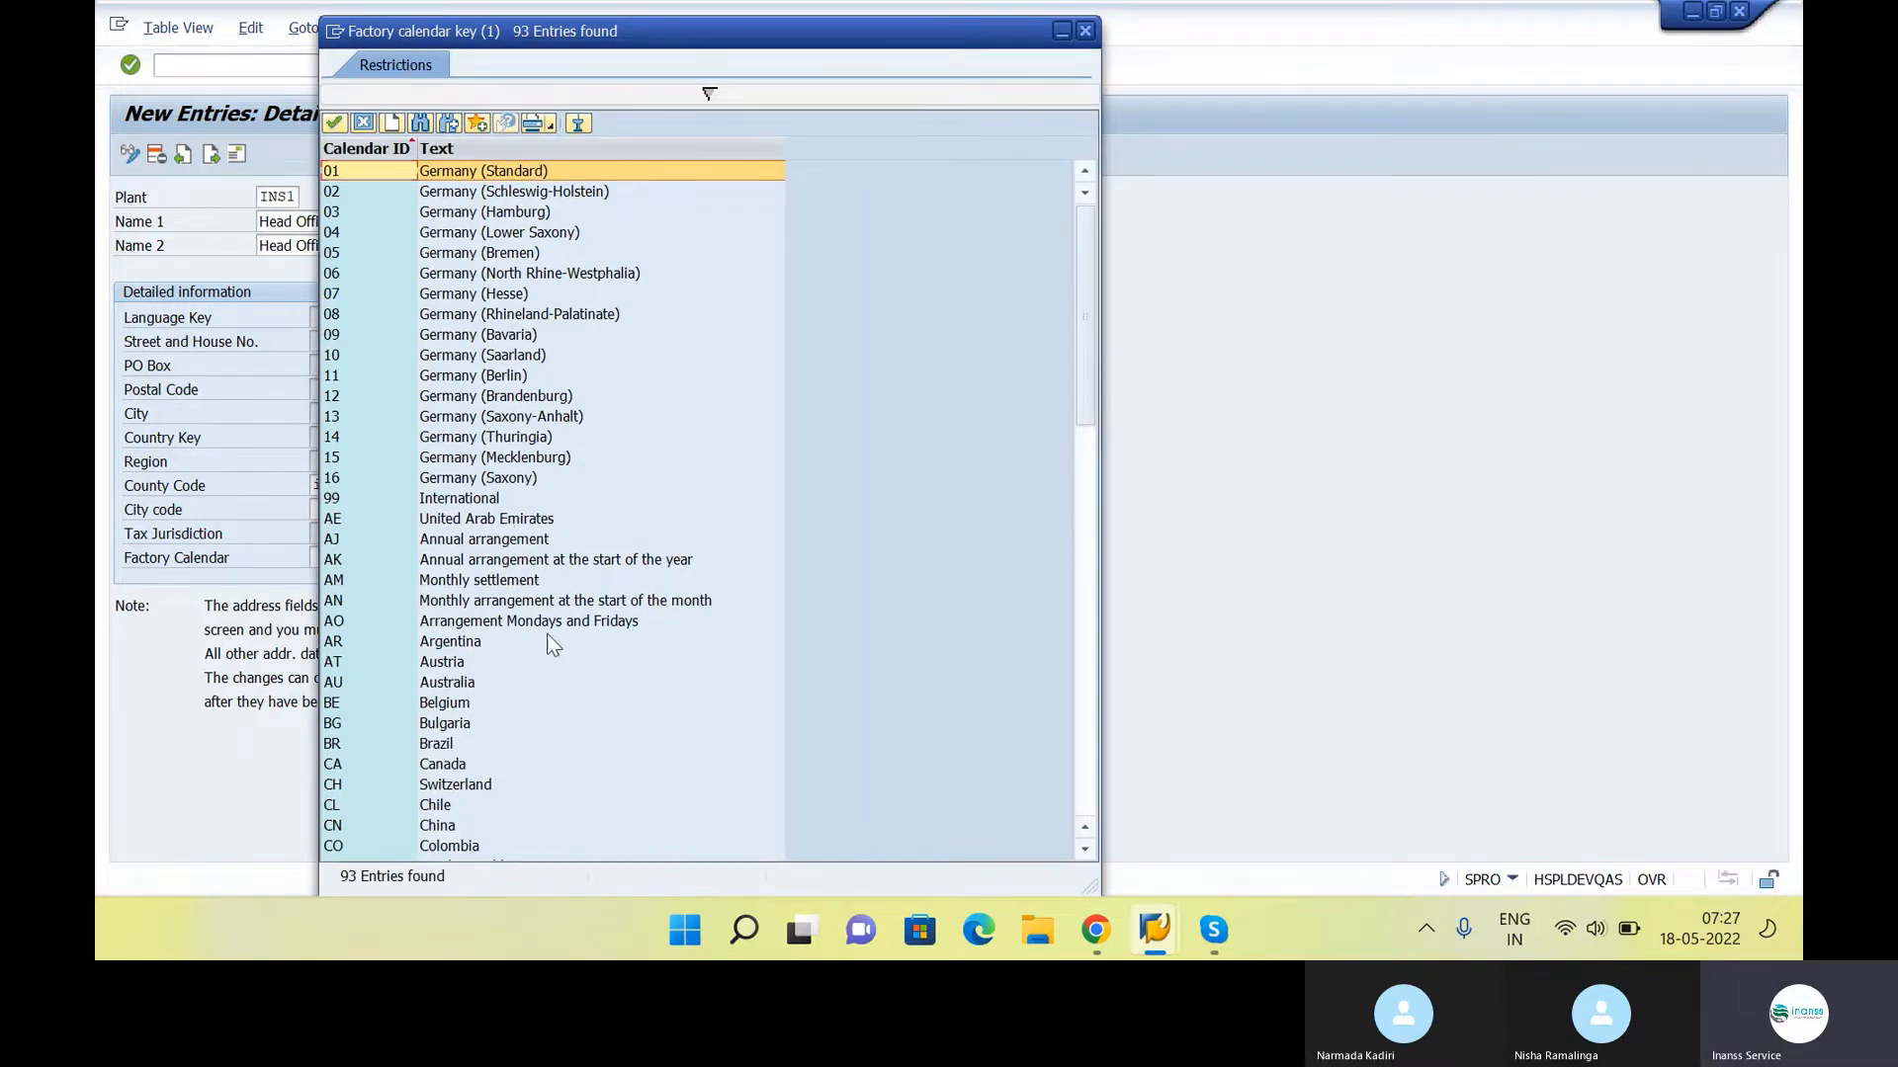
pyautogui.scroll(-6, 550, 729)
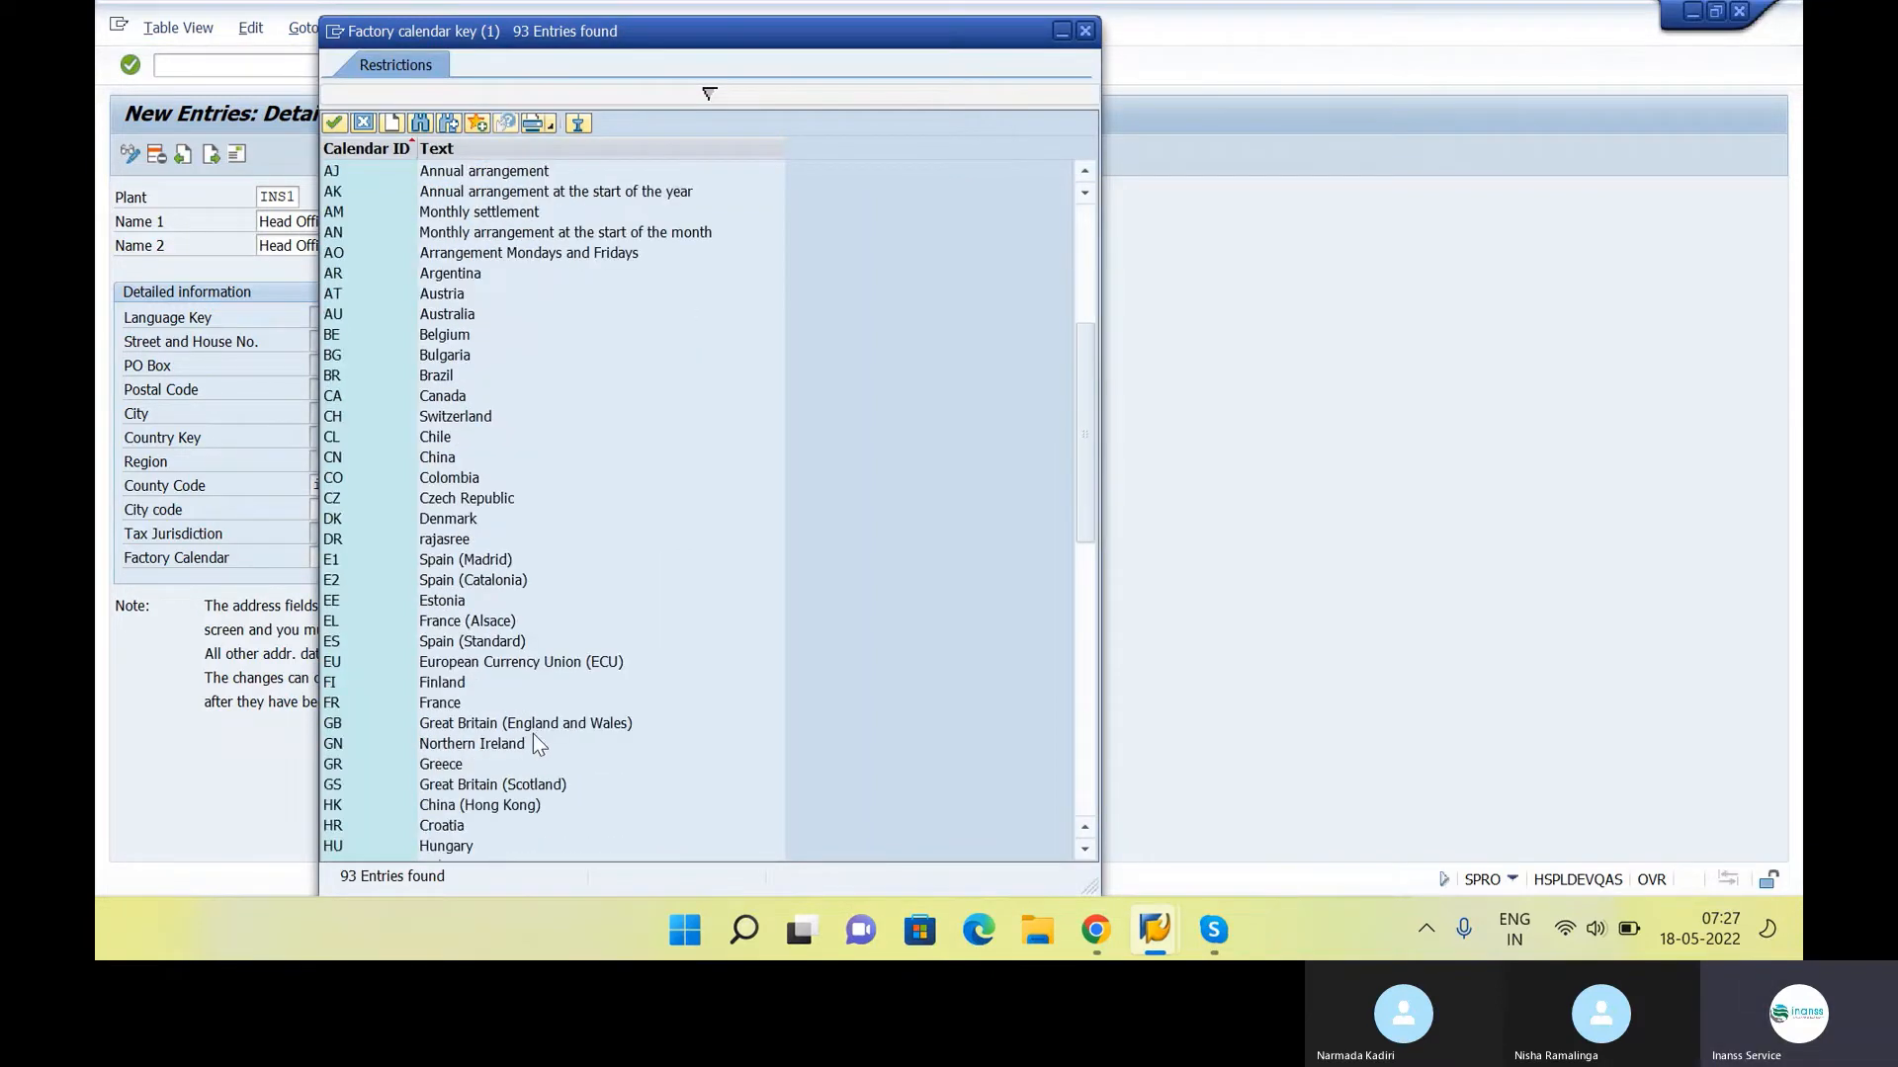
pyautogui.scroll(-4, 532, 734)
pyautogui.scroll(-4, 534, 741)
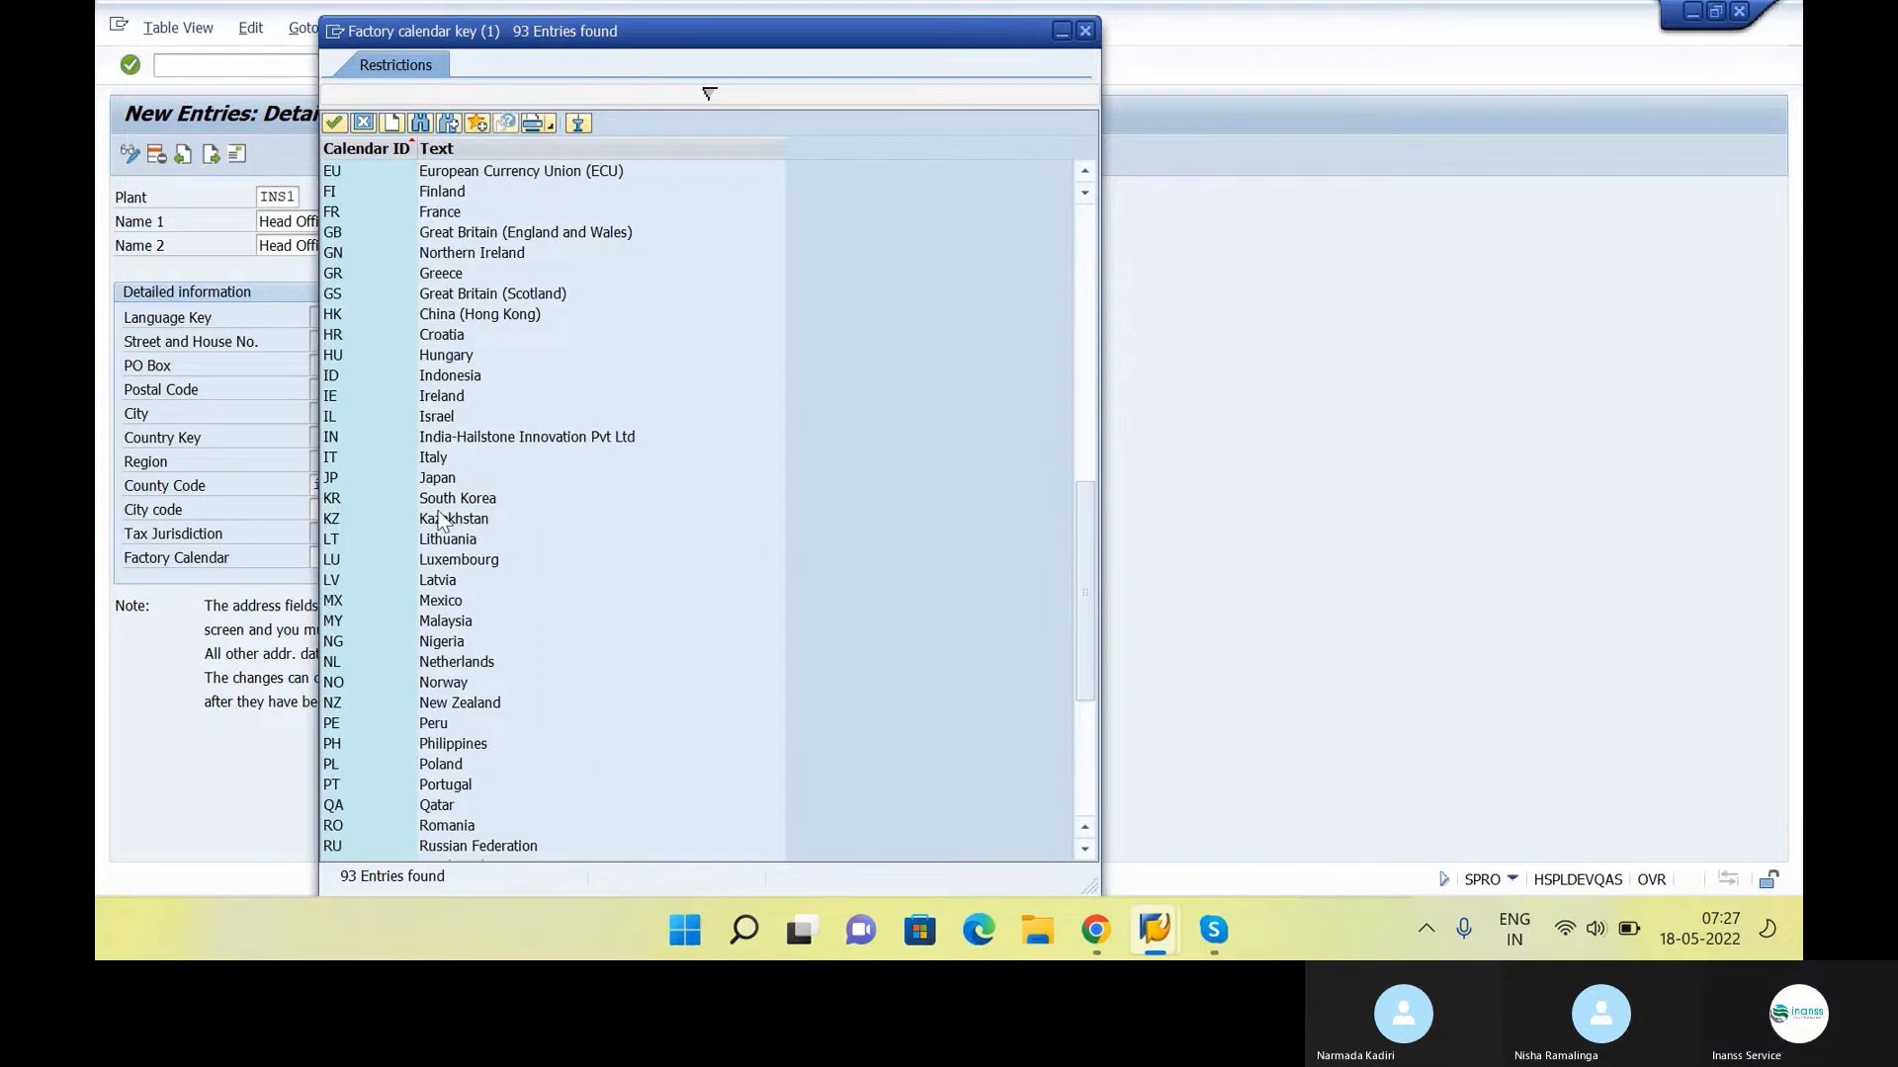
pyautogui.click(446, 440)
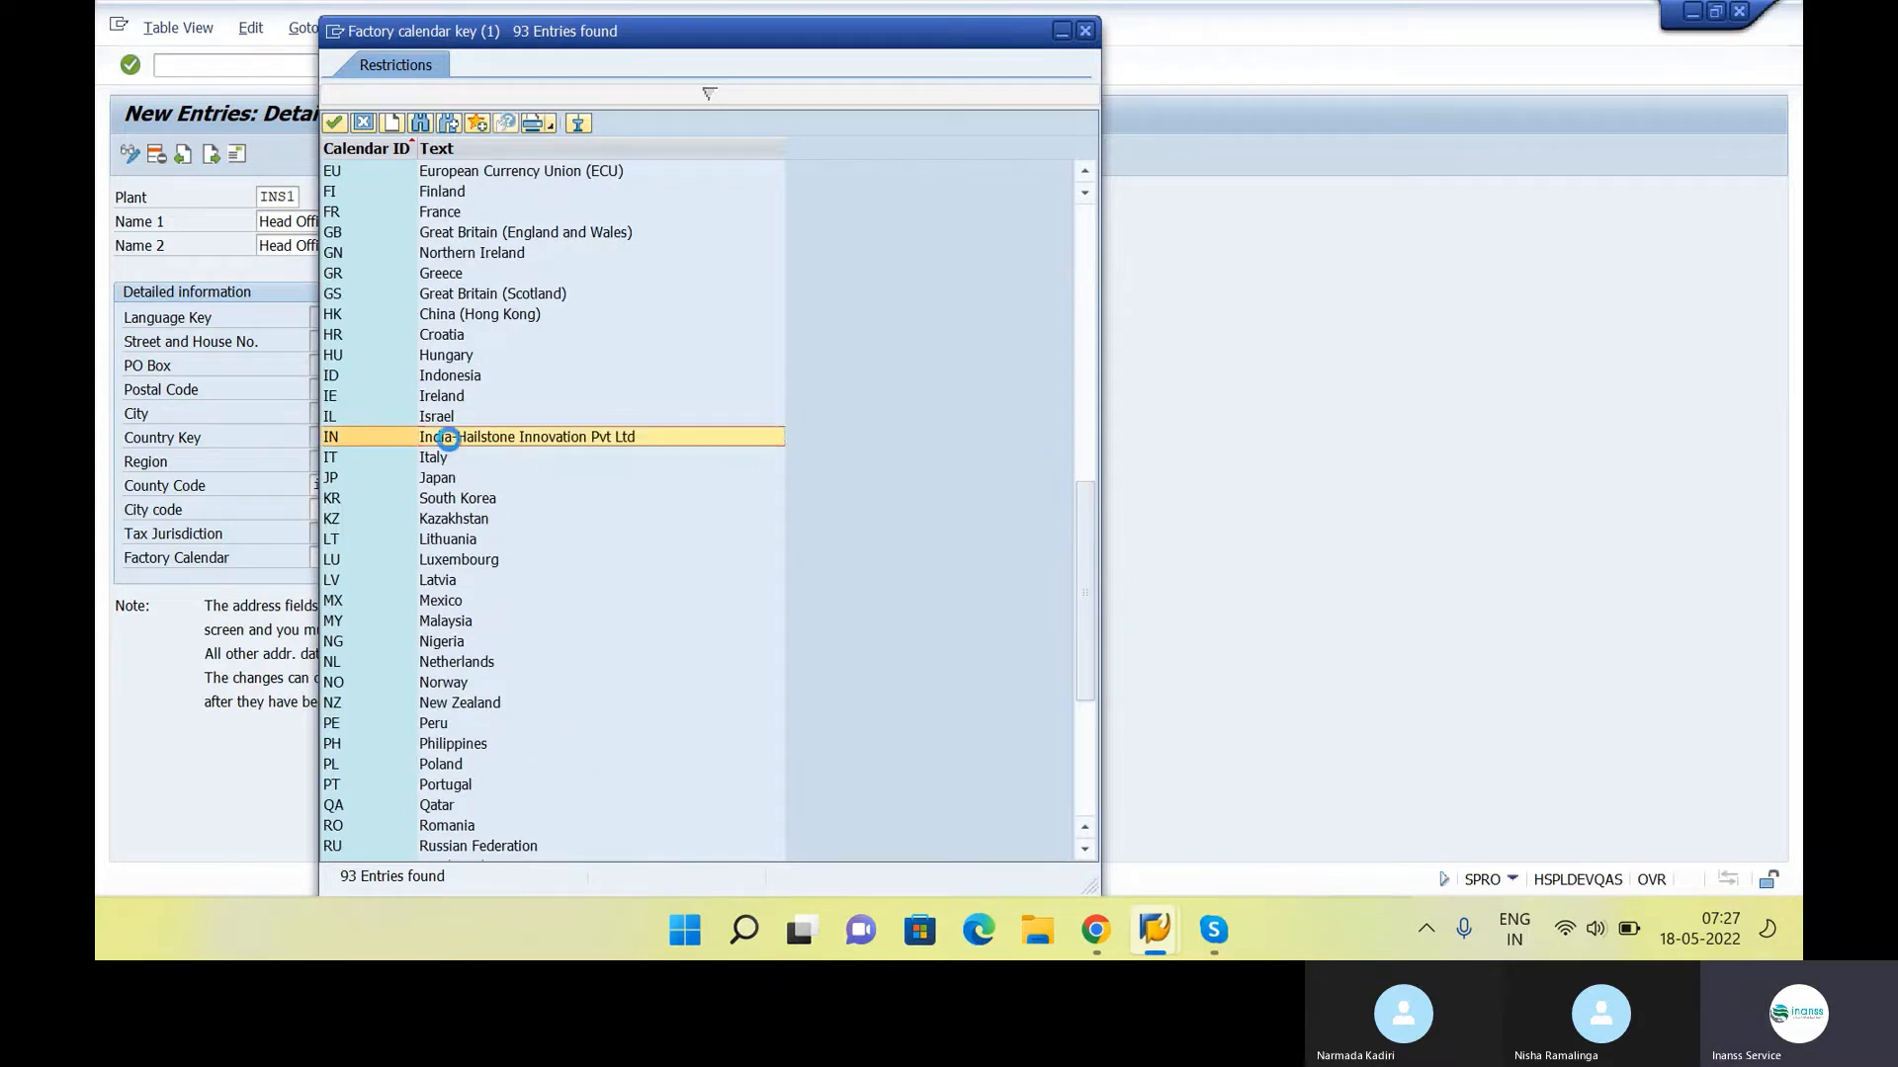
pyautogui.press('Return')
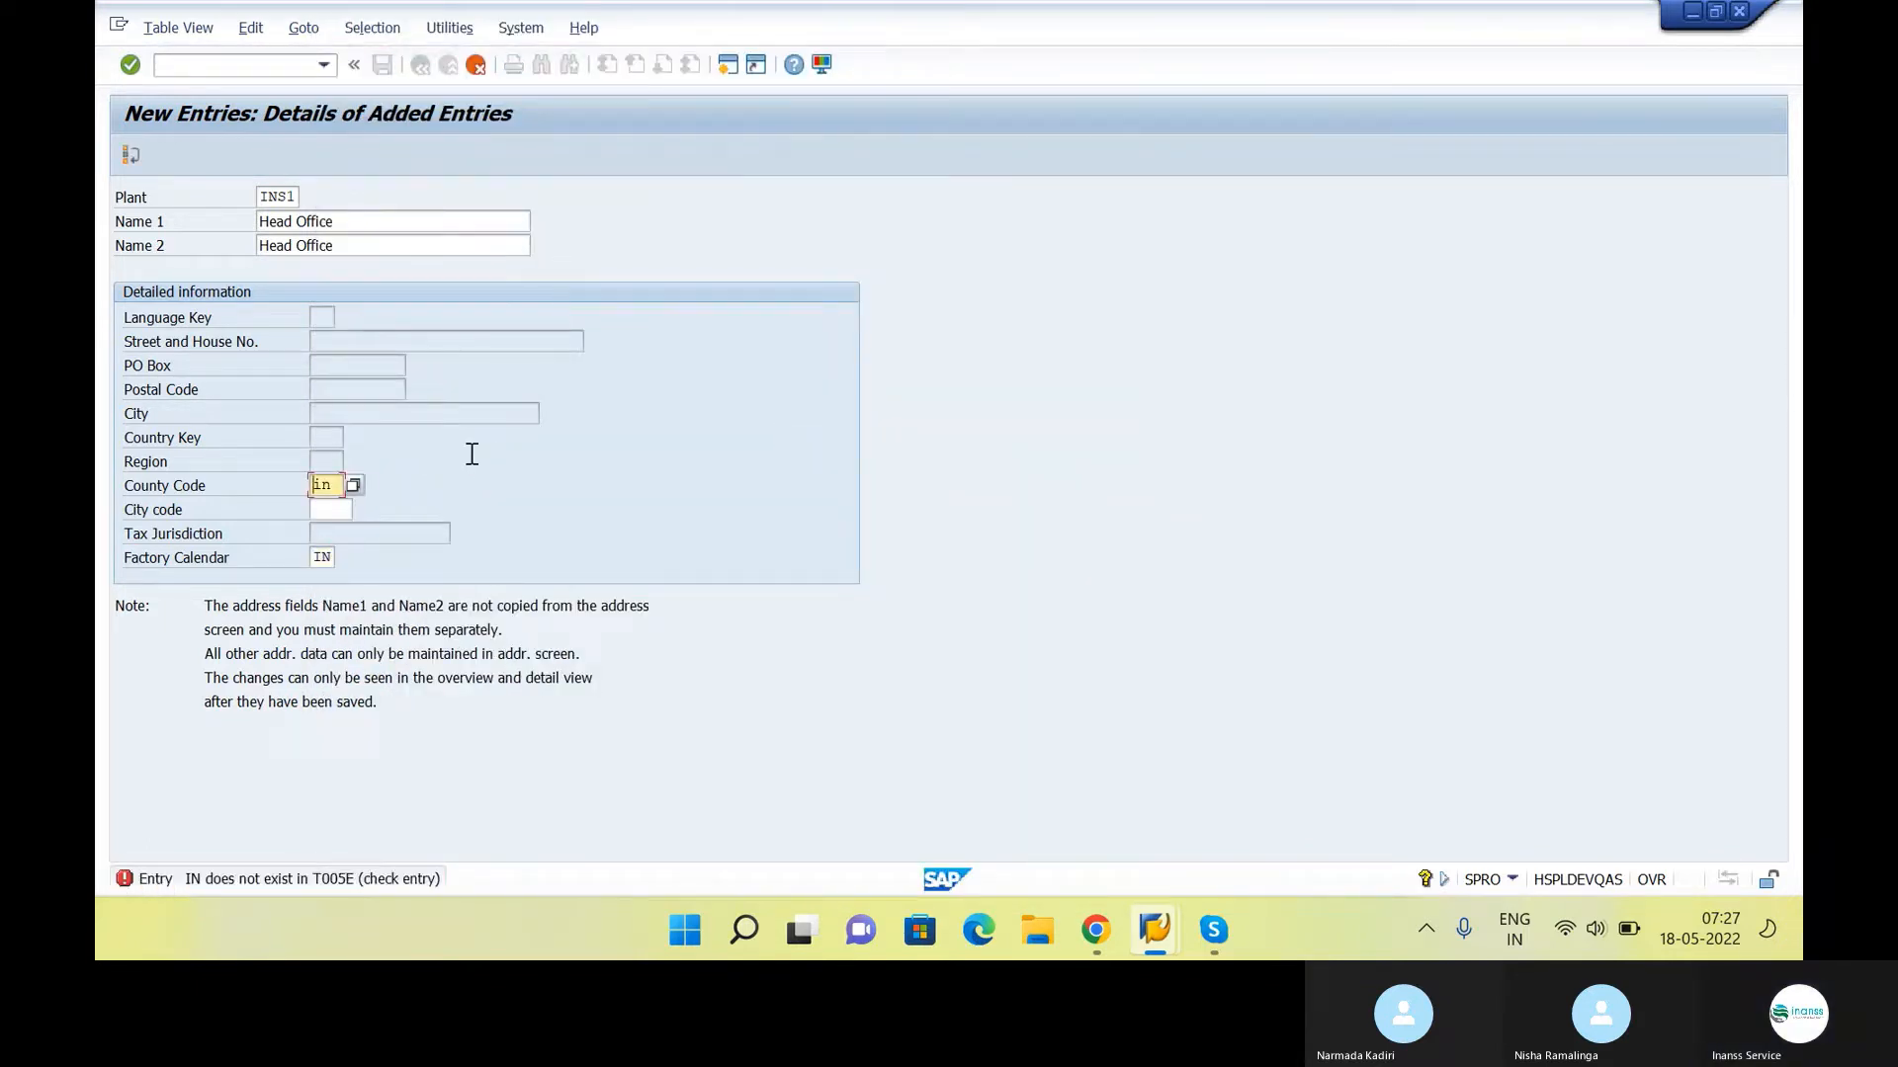
# Search the county code value list for entries with country key "in"
pyautogui.click(346, 484)
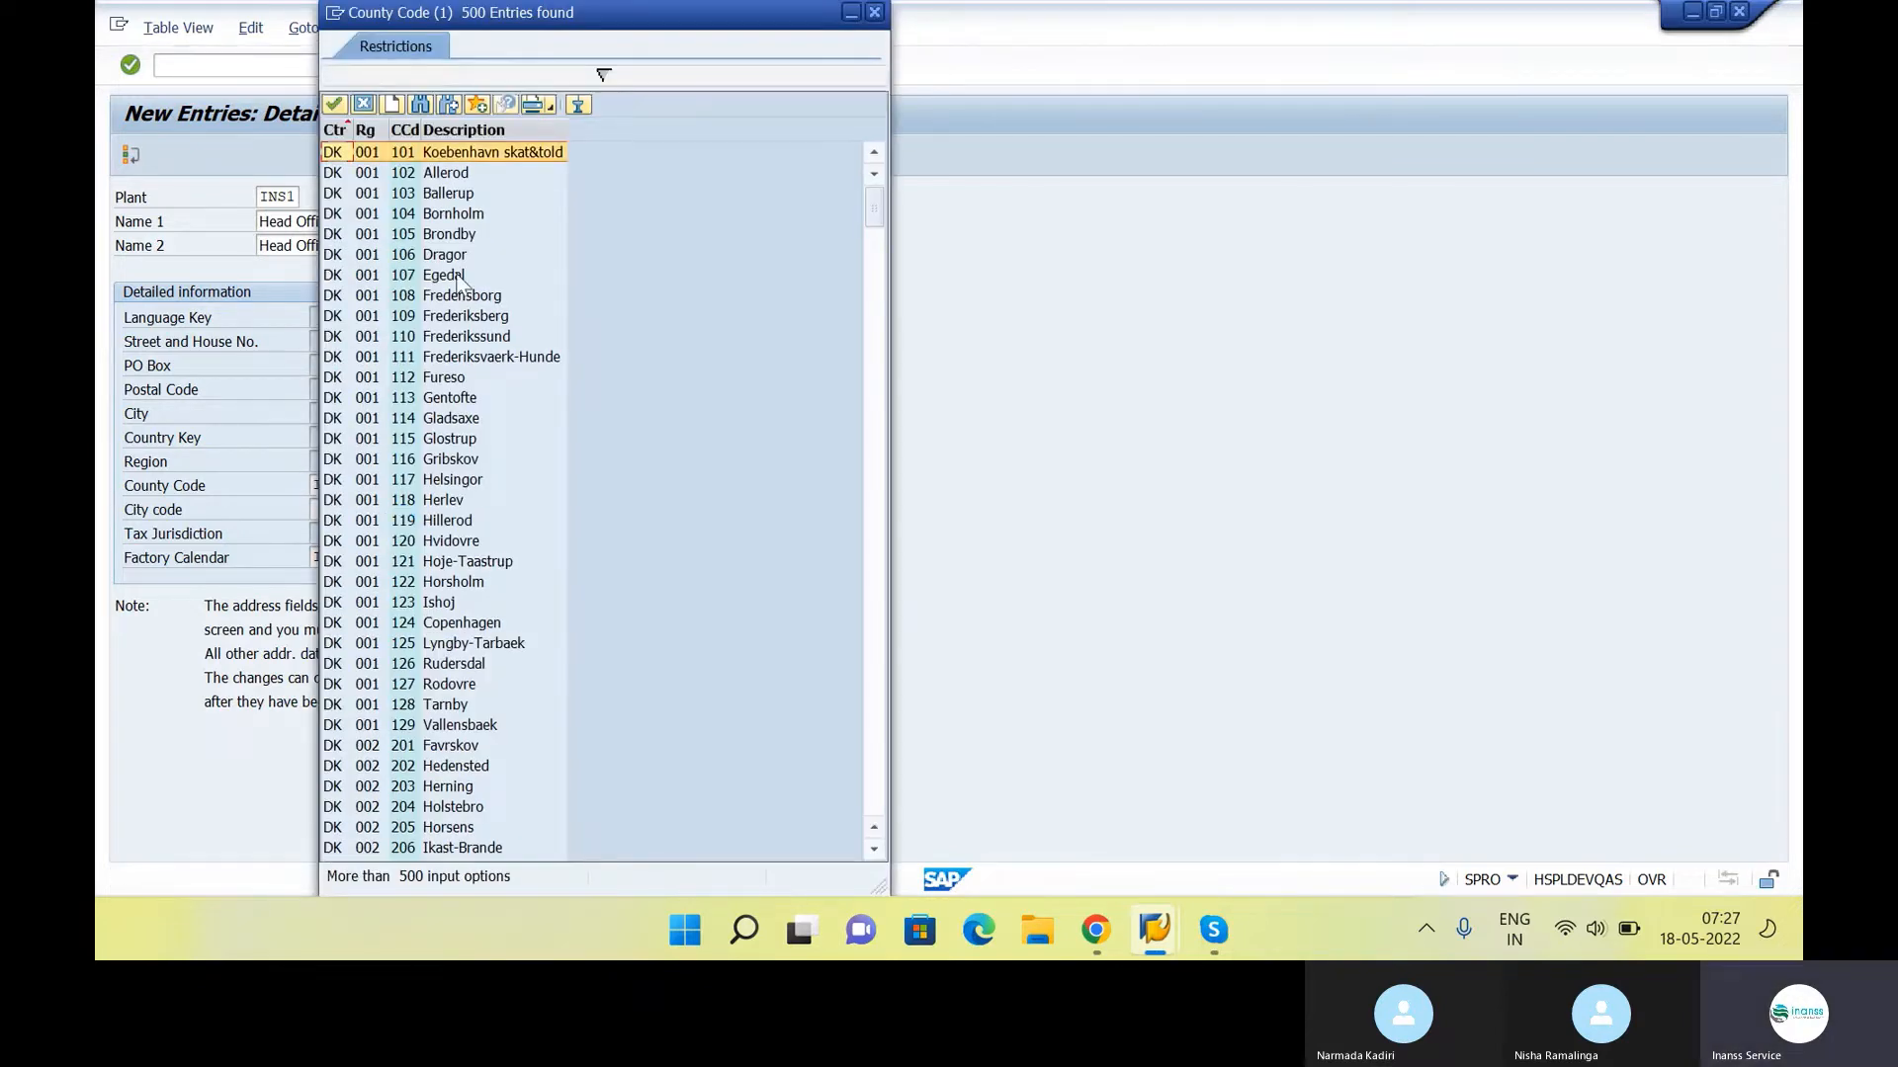
pyautogui.click(516, 77)
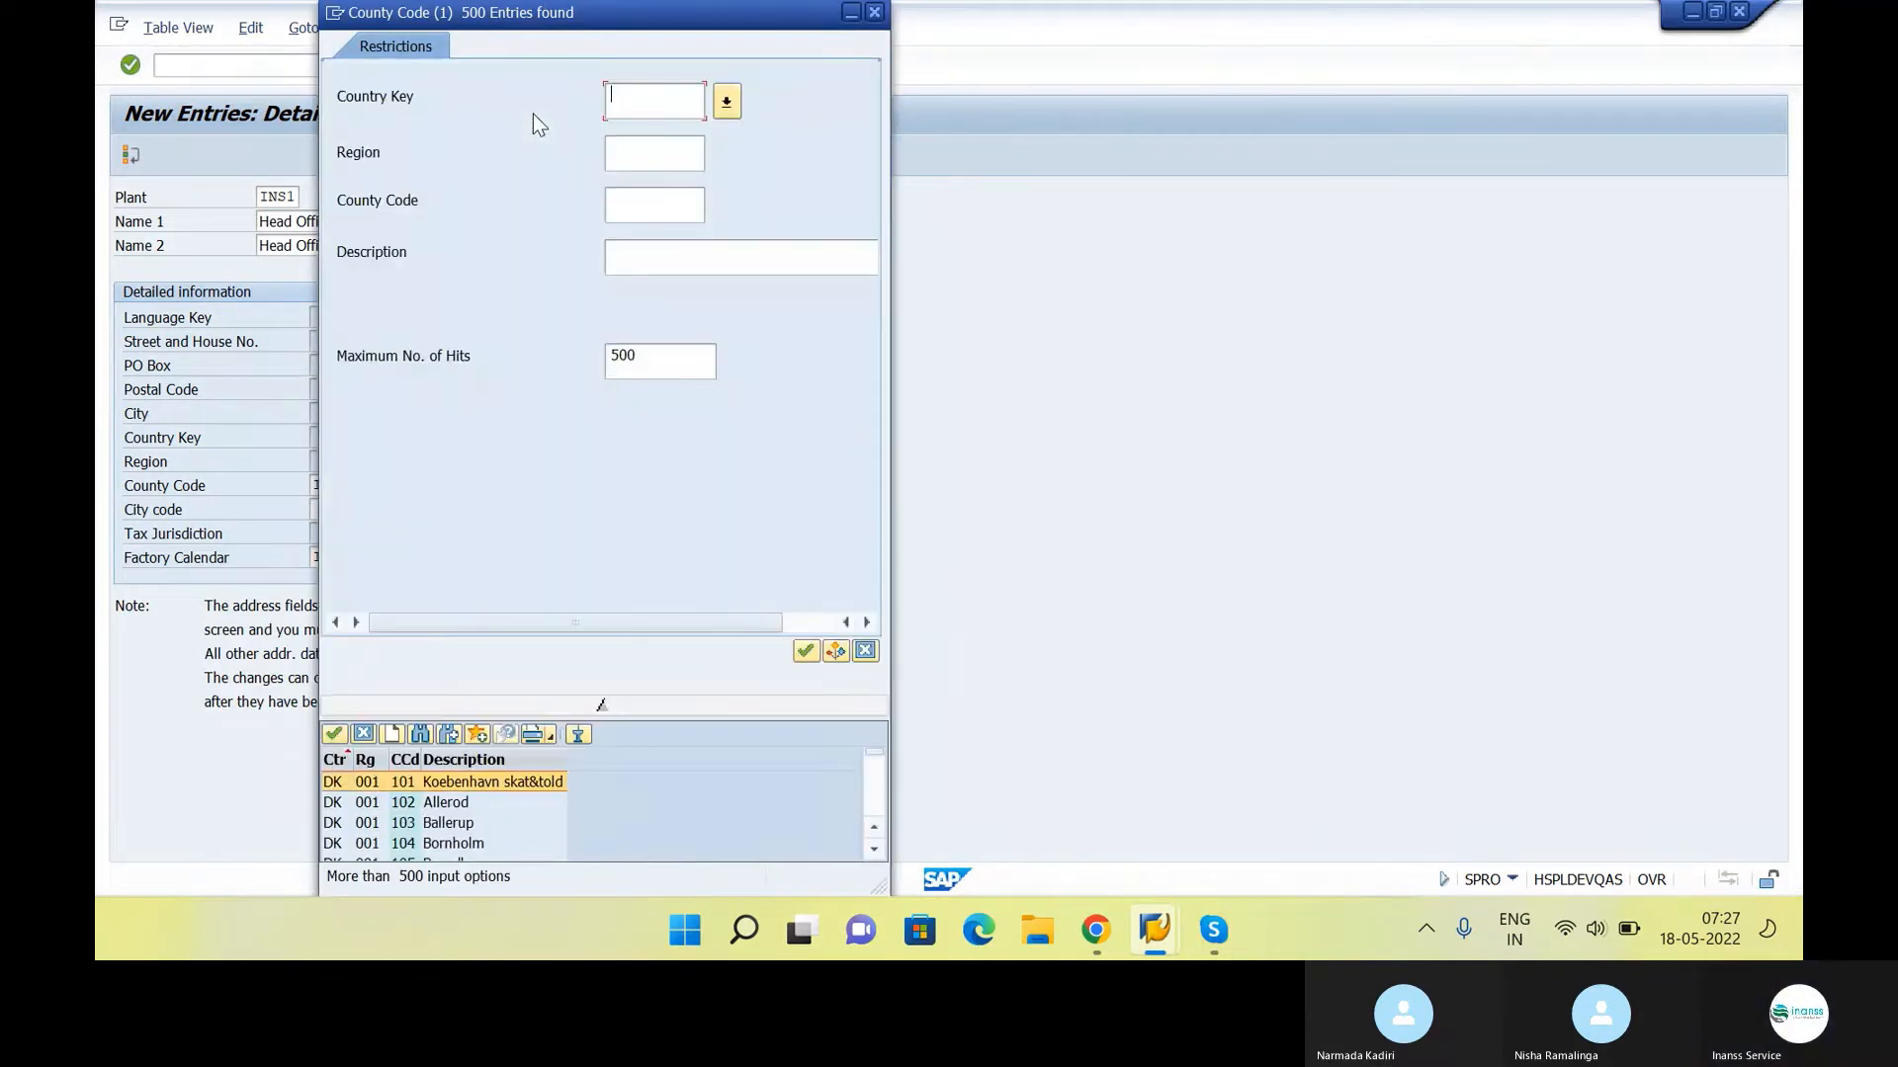
pyautogui.write('in')
pyautogui.press('Return')
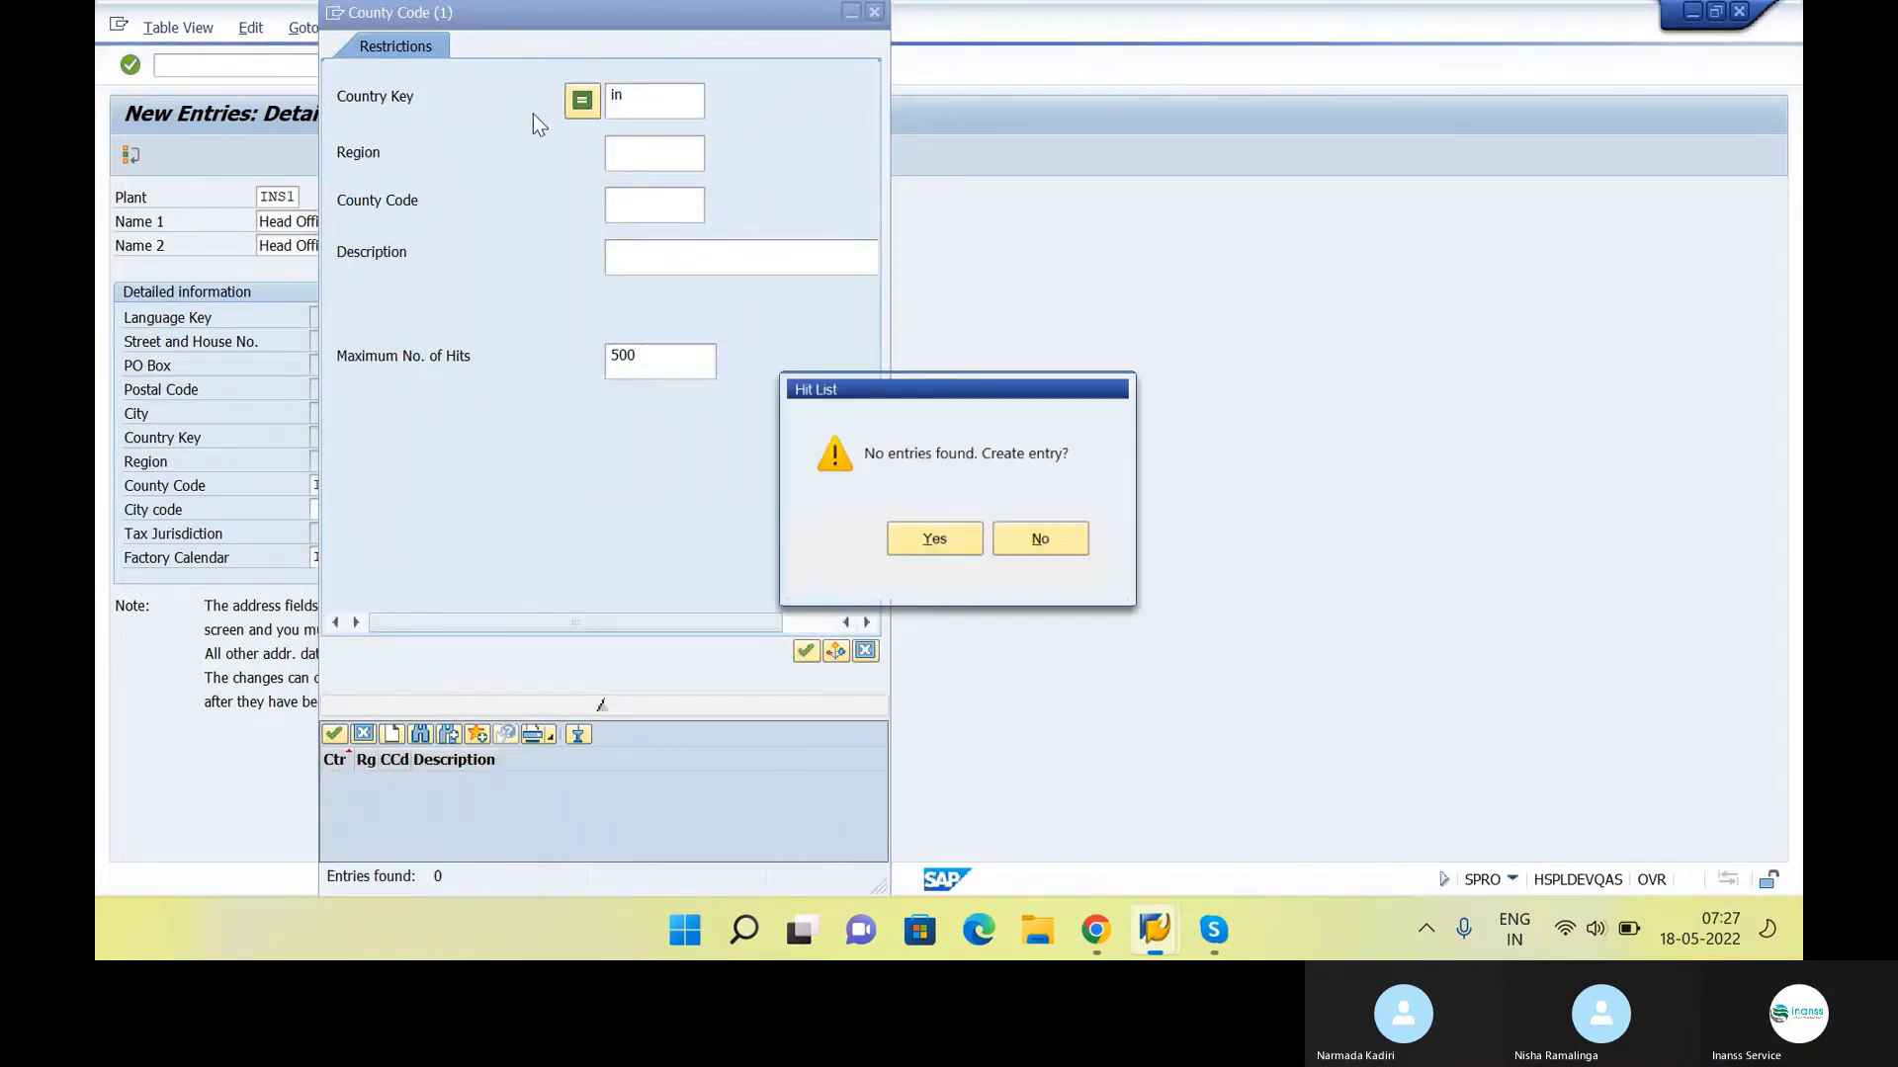
pyautogui.click(952, 544)
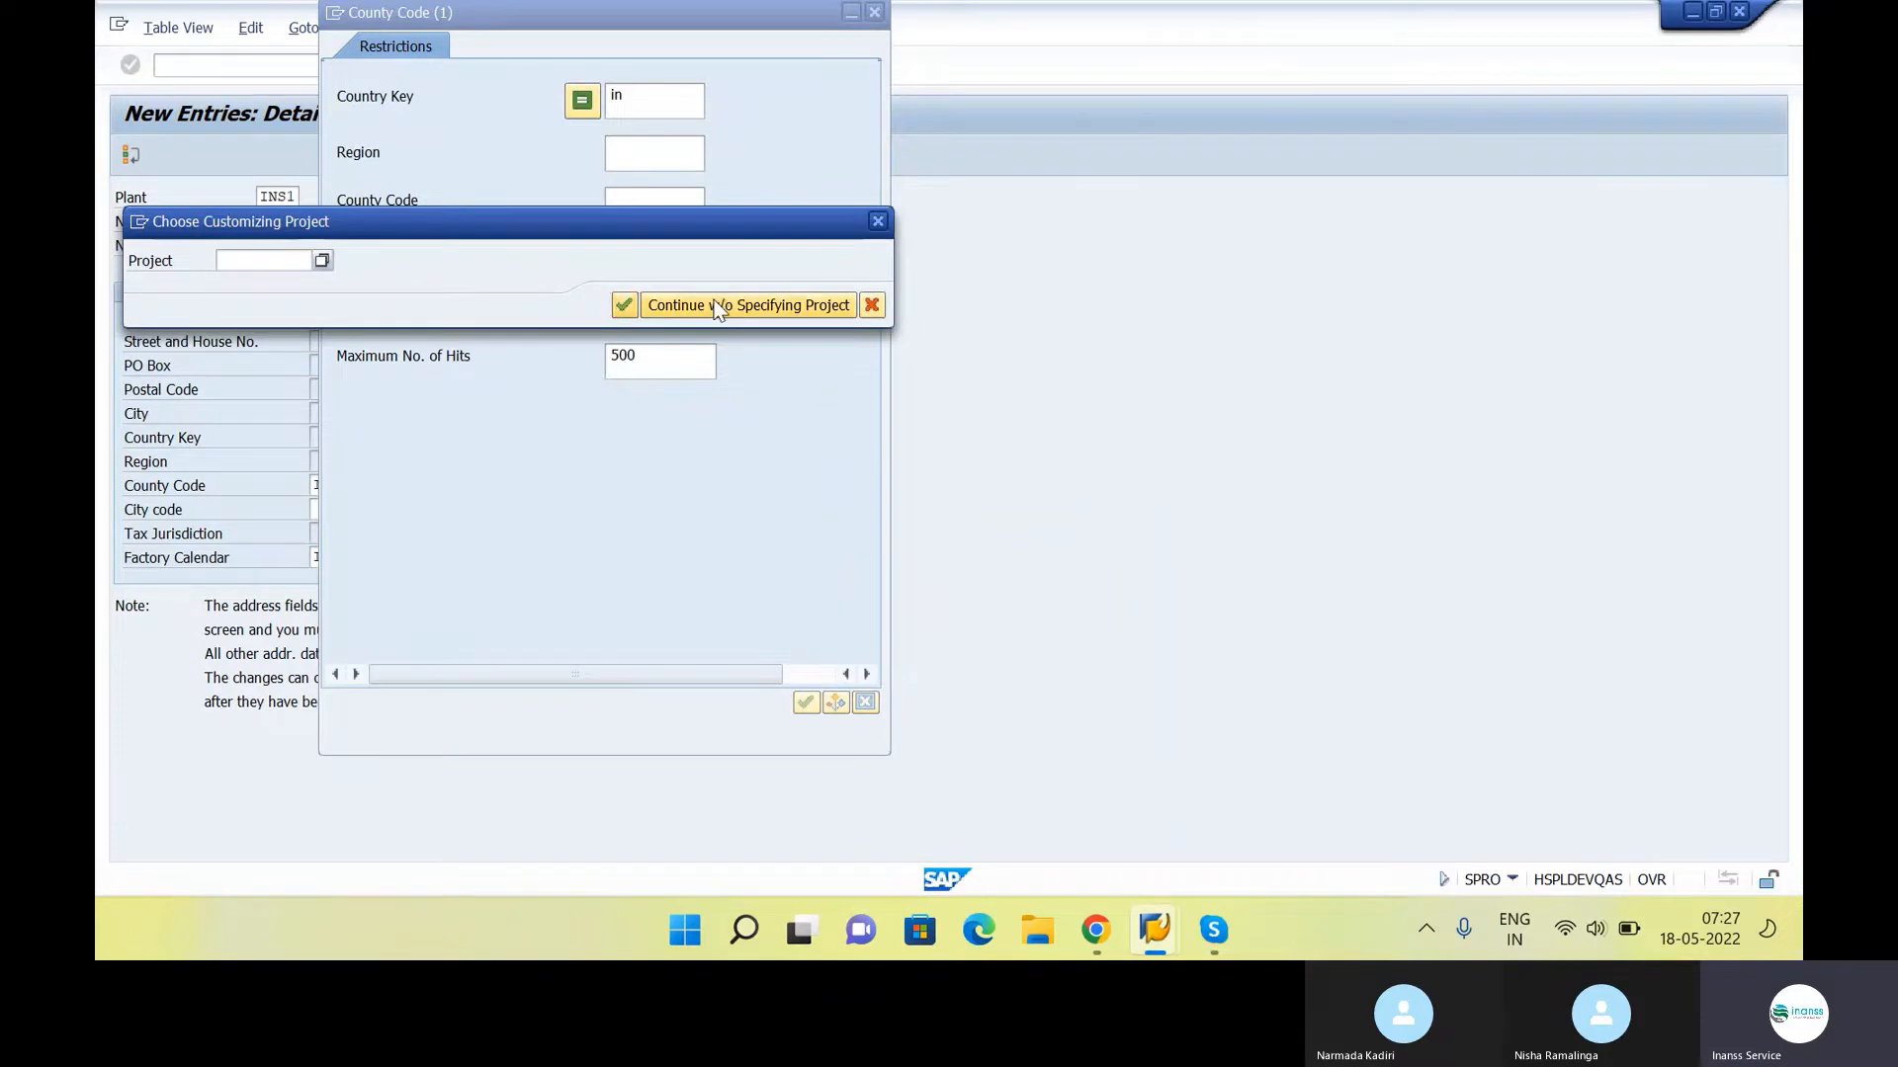
pyautogui.click(719, 309)
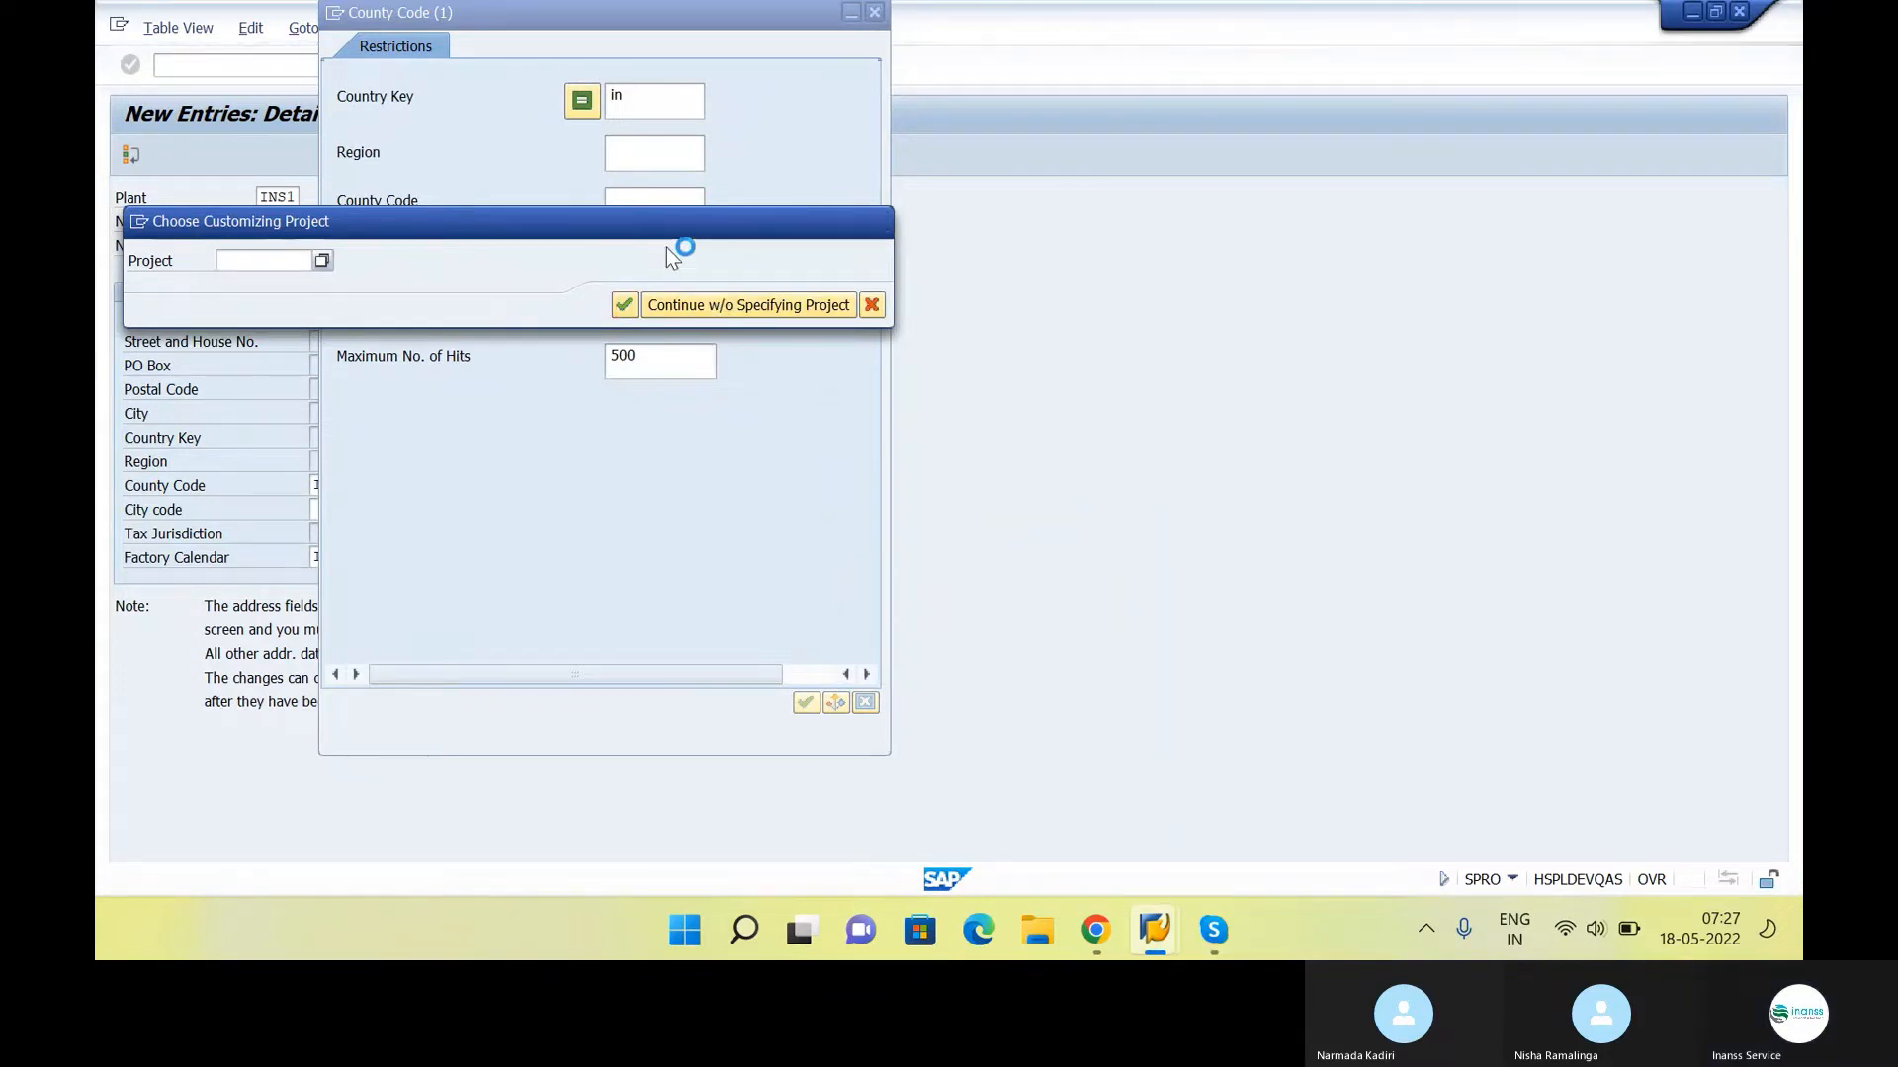
pyautogui.moveTo(663, 234); pyautogui.dragTo(923, 243)
pyautogui.moveTo(586, 244); pyautogui.dragTo(850, 211)
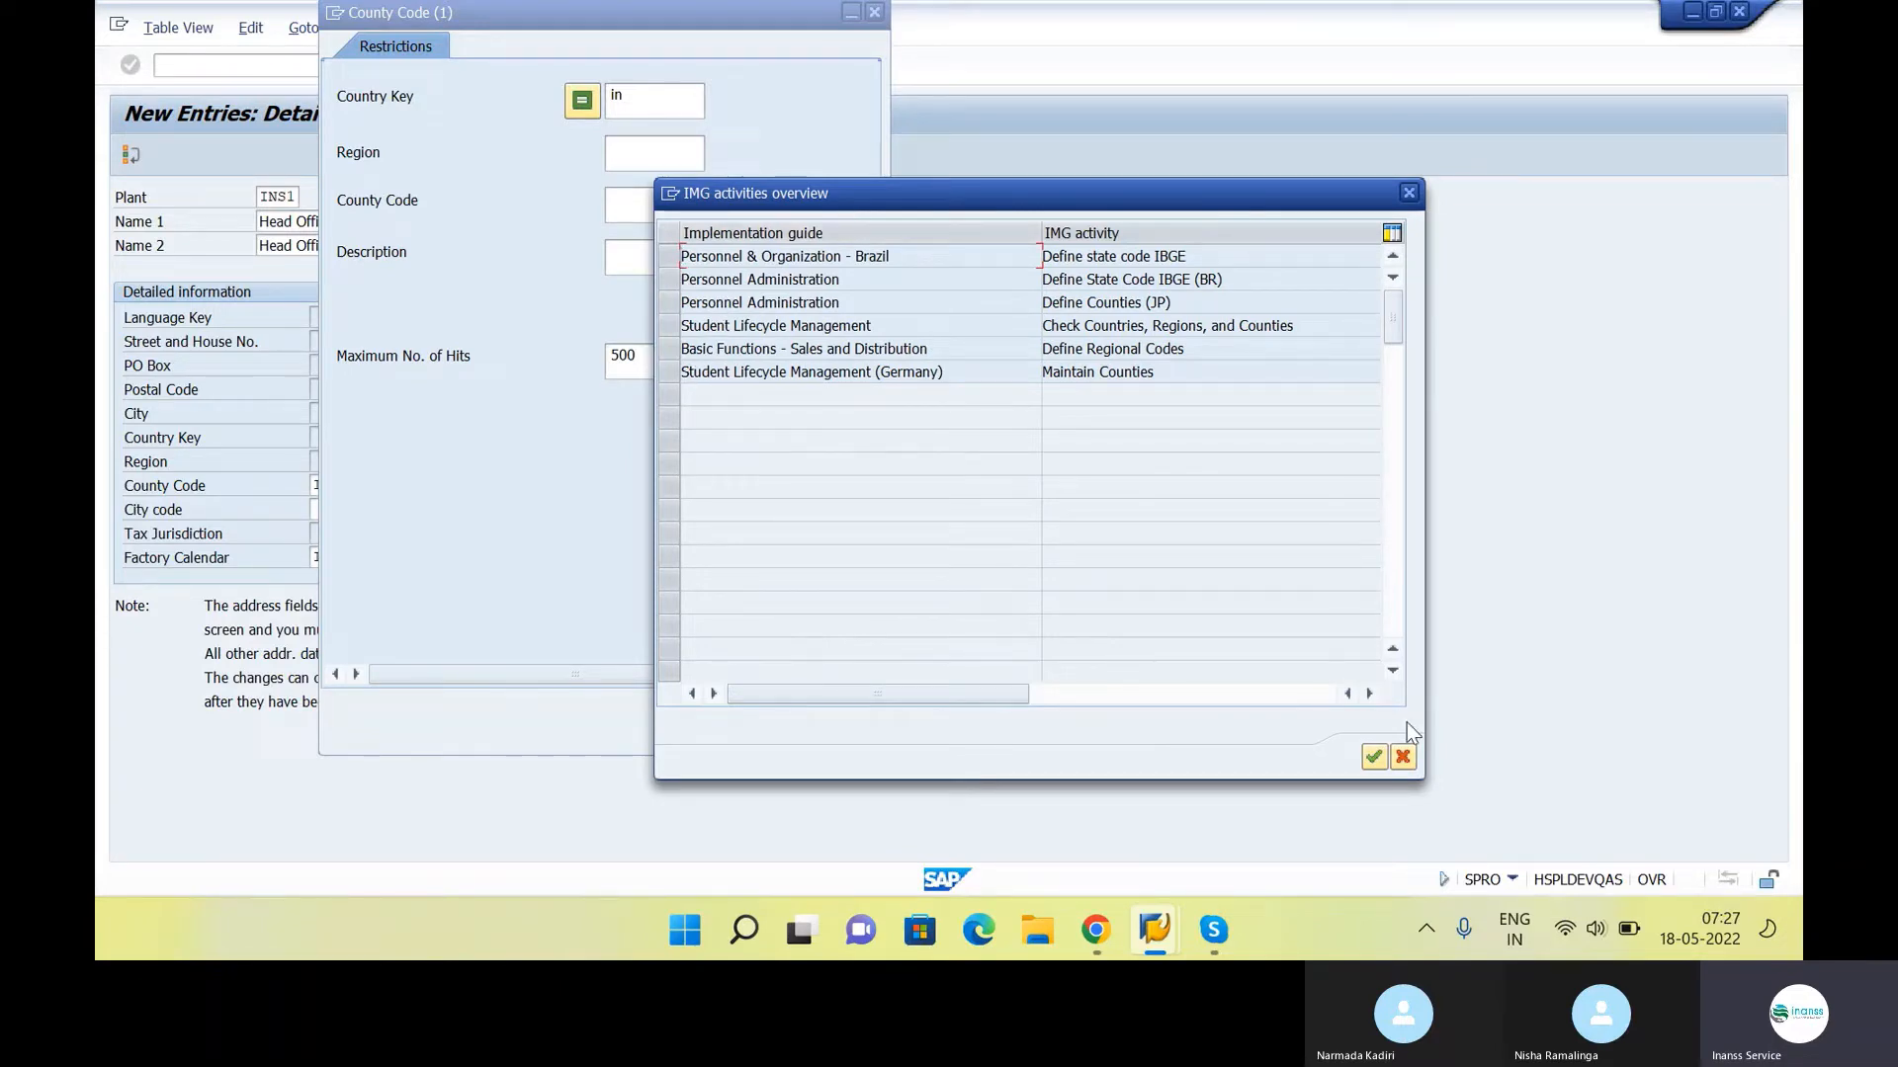
pyautogui.click(1403, 757)
pyautogui.click(866, 703)
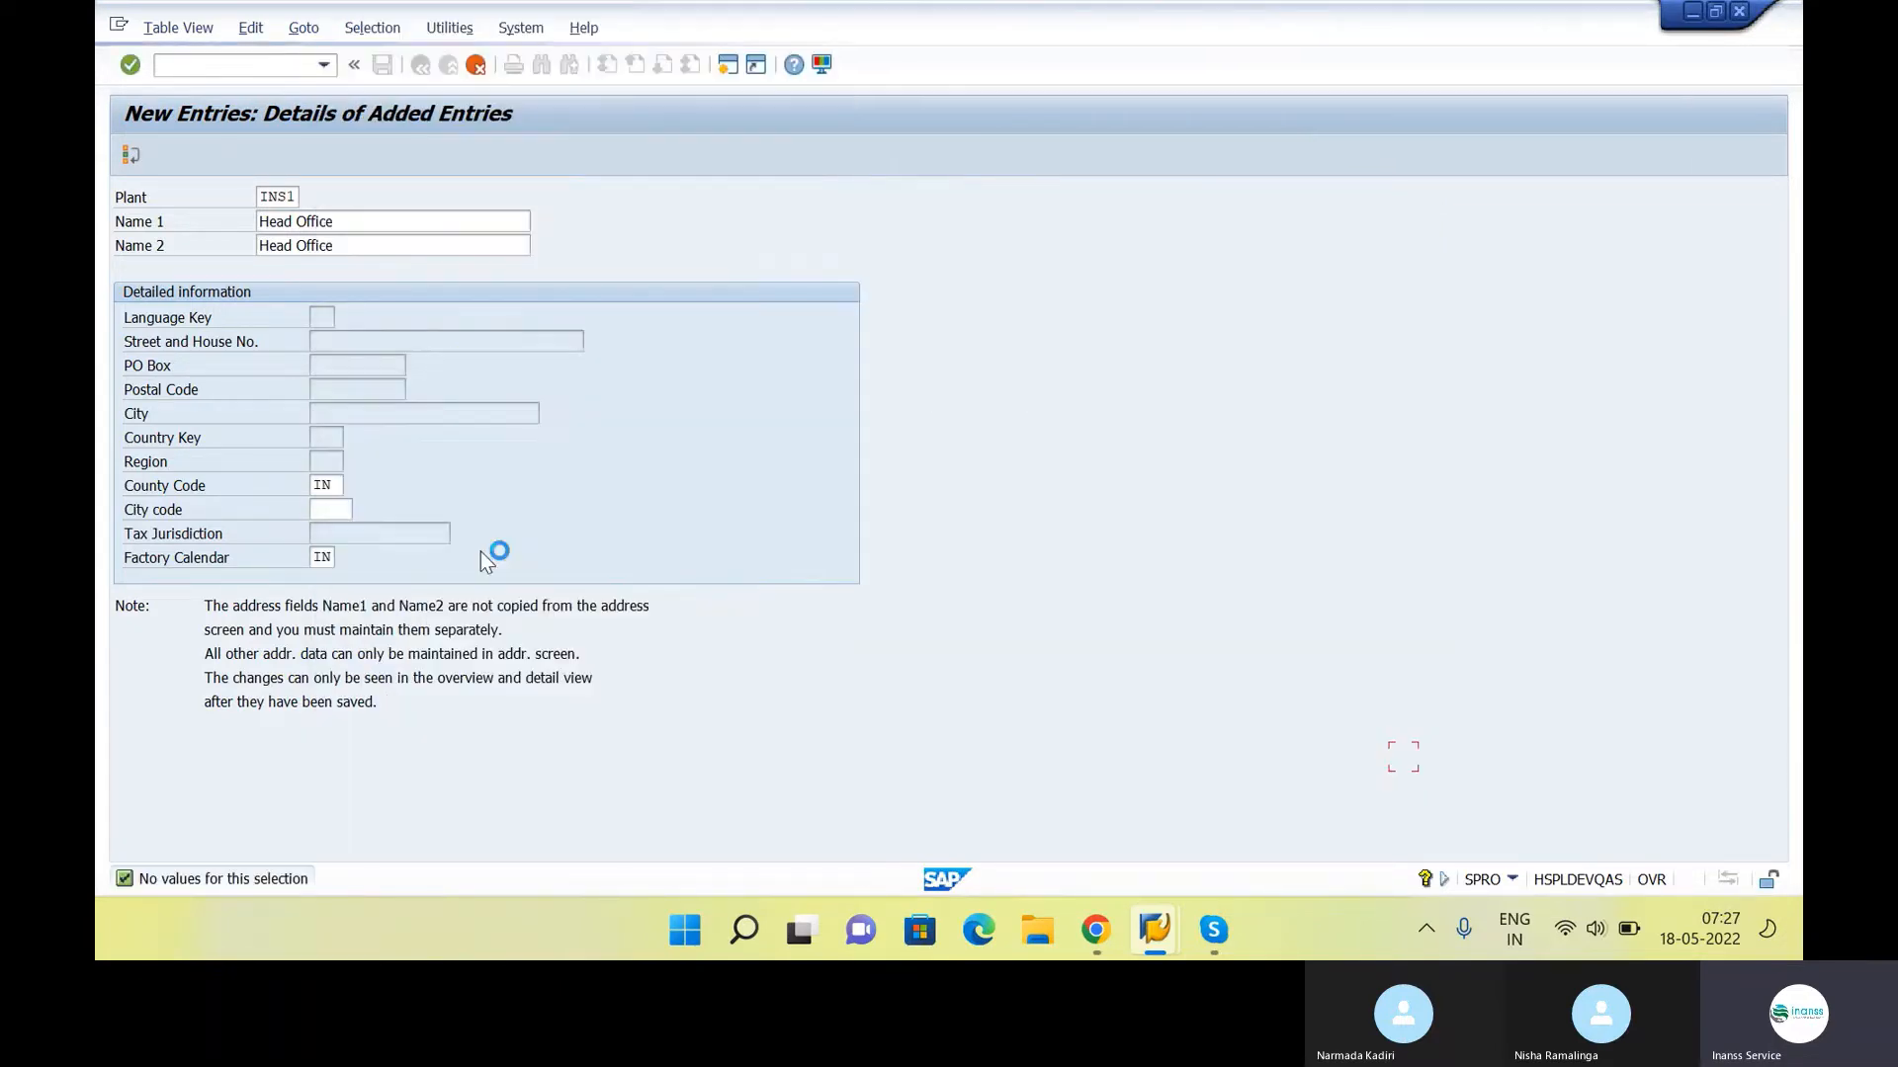
# Clear the county code of plant INS1 and confirm the entry
pyautogui.doubleClick(326, 485)
pyautogui.press('BackSpace')
pyautogui.press('Return')
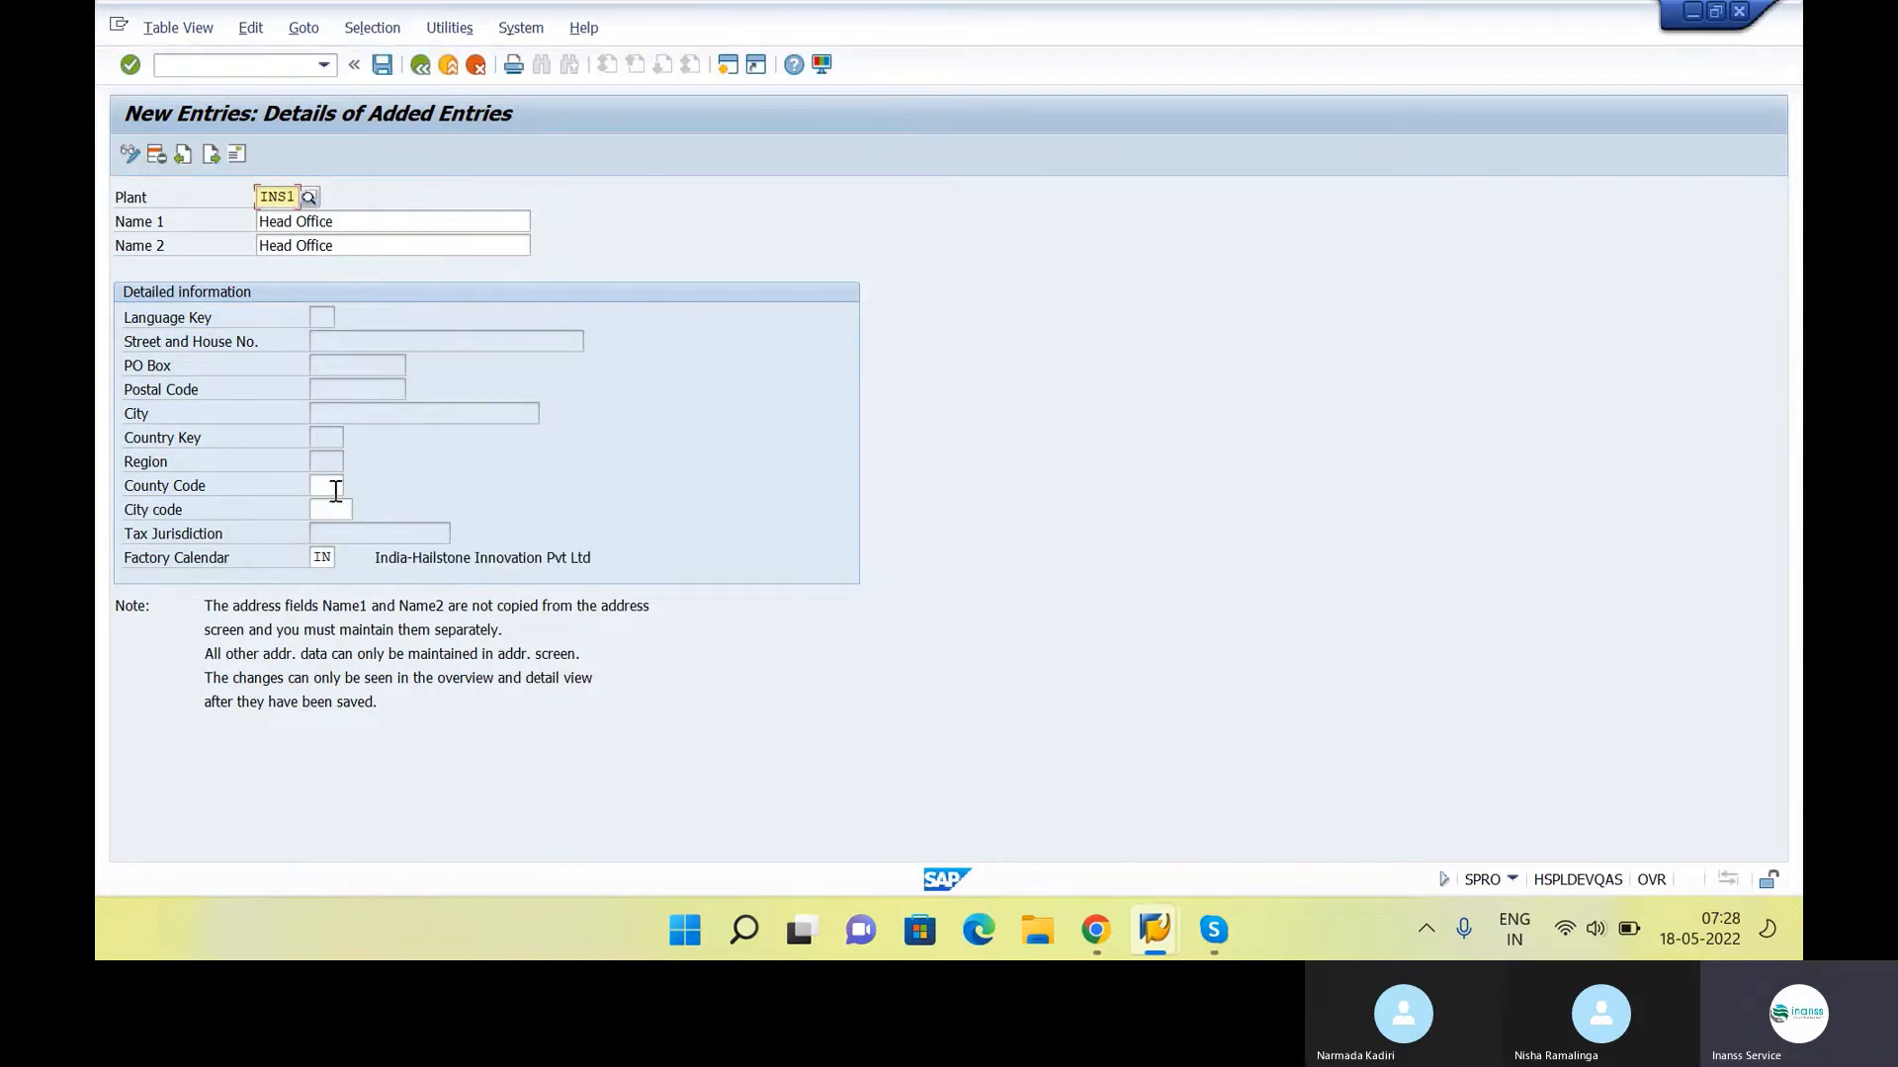
# Save plant INS1 and complete its address with title Company and country IN (India)
pyautogui.click(383, 64)
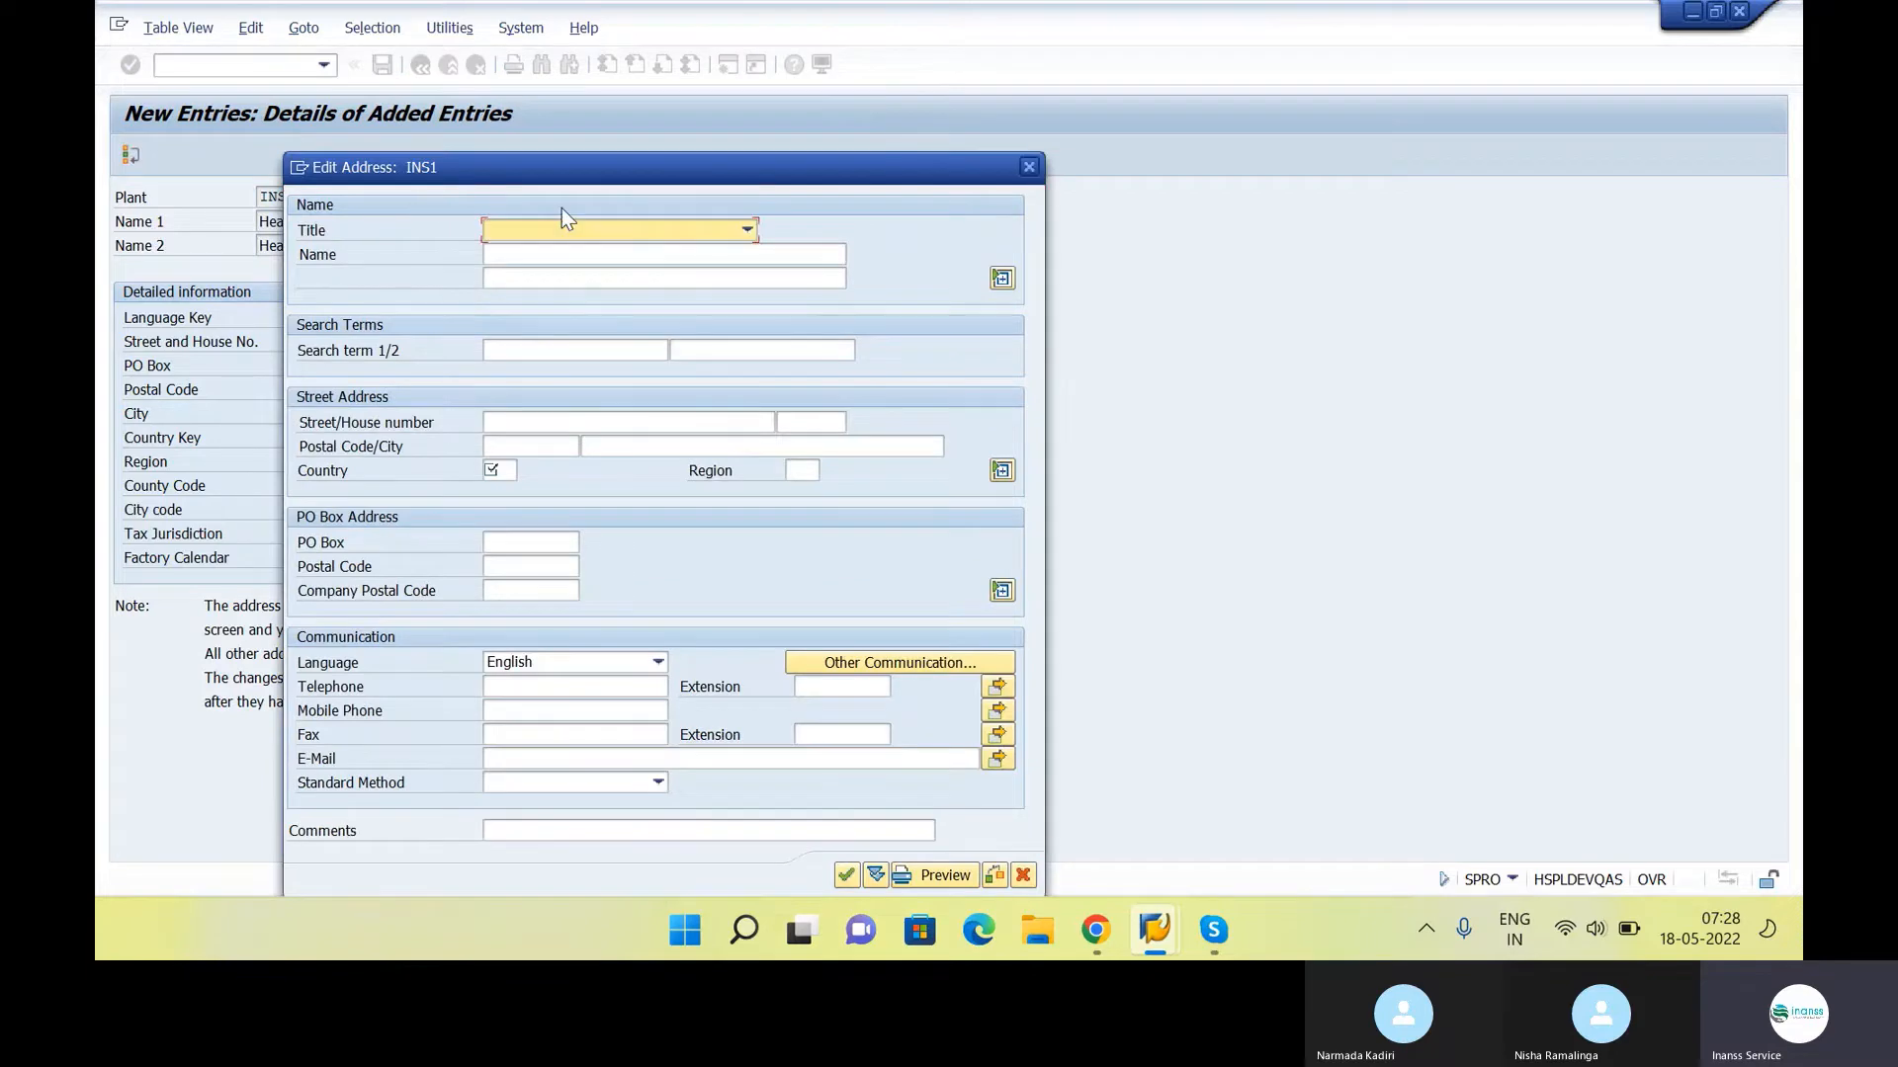
pyautogui.moveTo(558, 182); pyautogui.dragTo(893, 65)
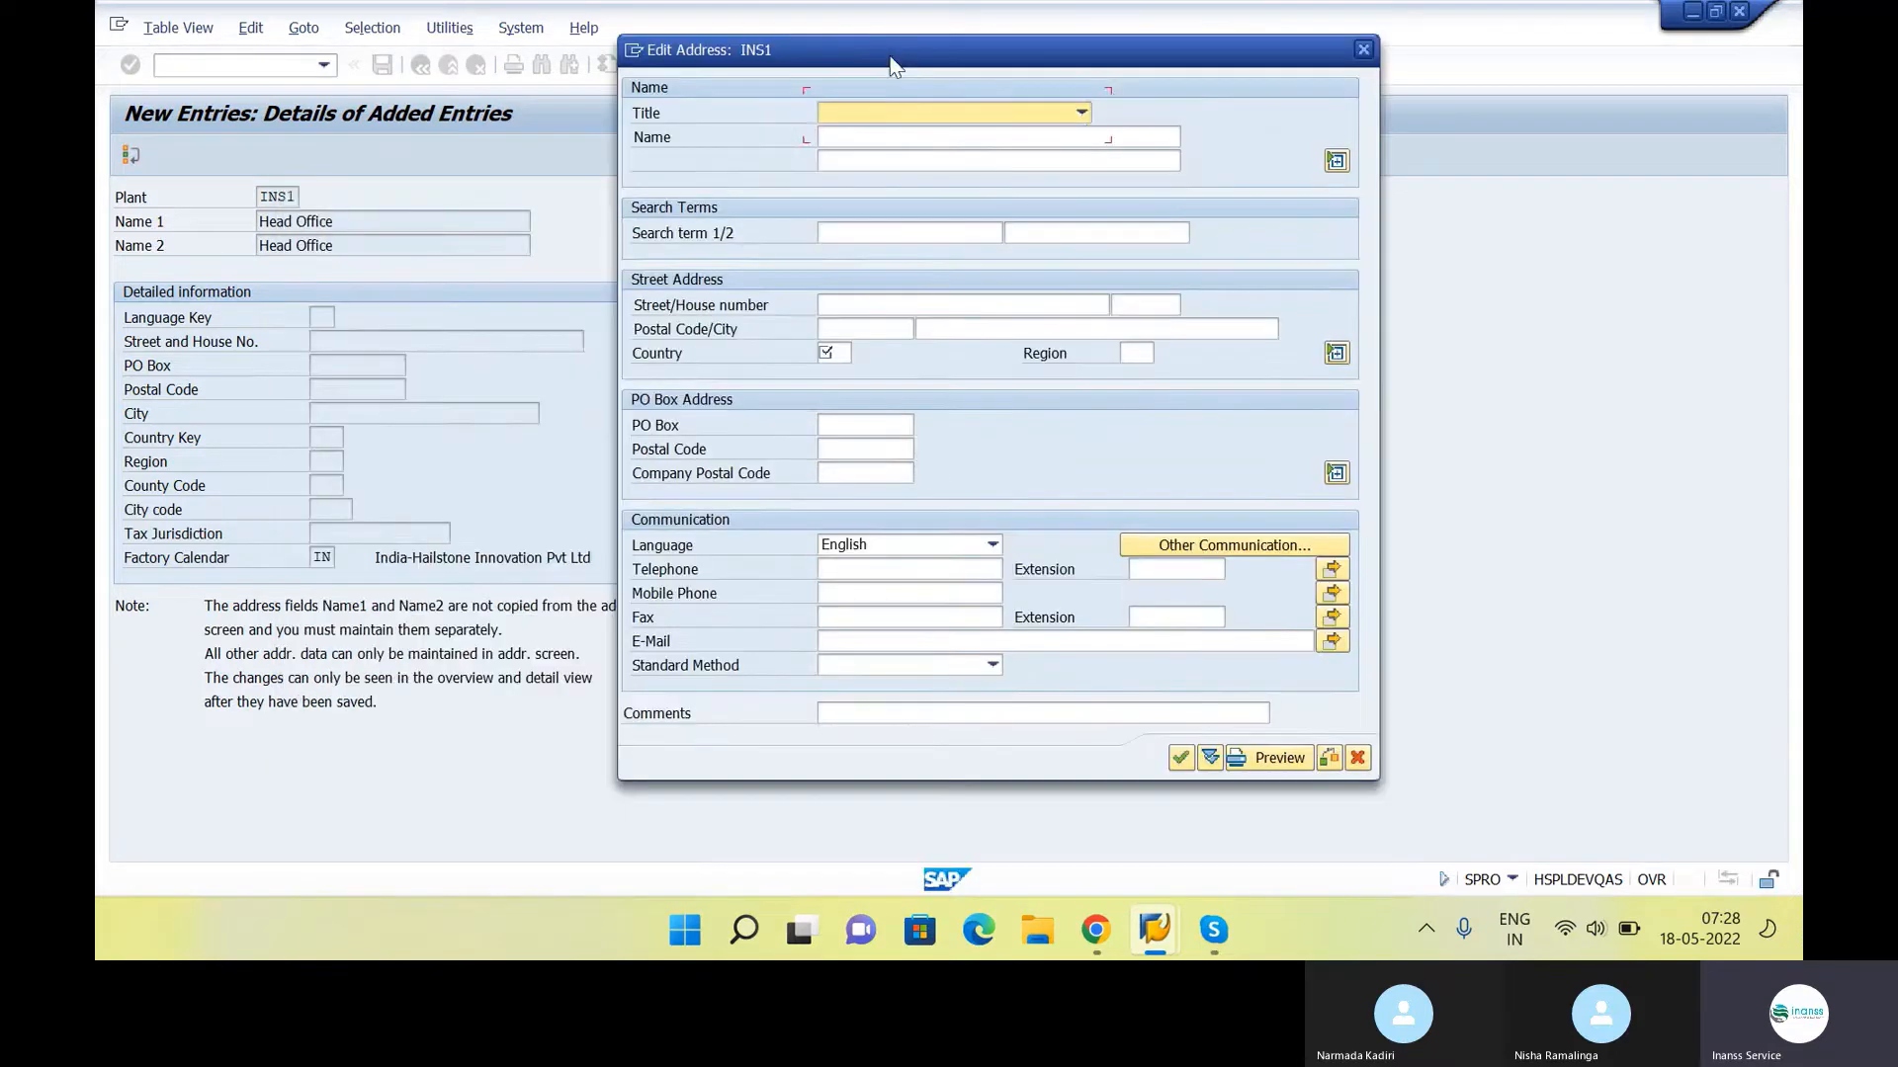
pyautogui.click(1081, 113)
pyautogui.click(957, 160)
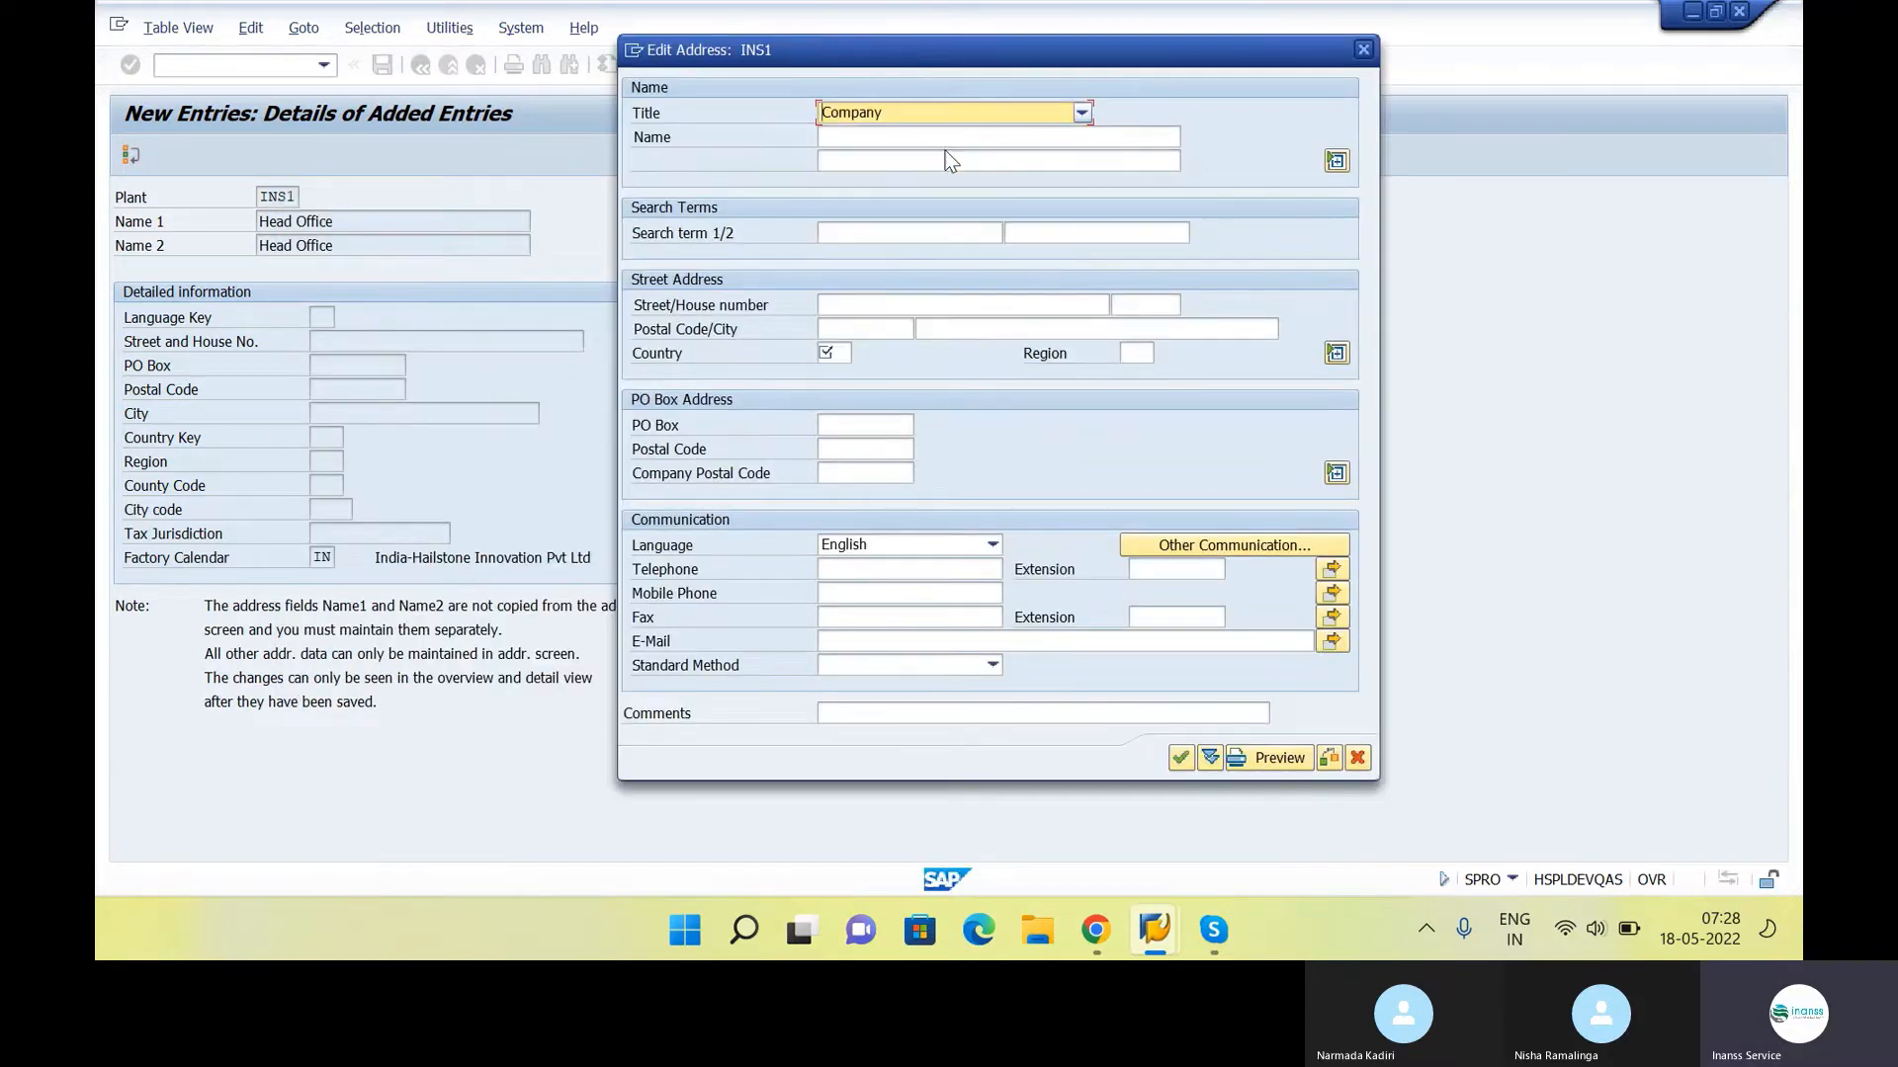
pyautogui.click(839, 358)
pyautogui.write('in')
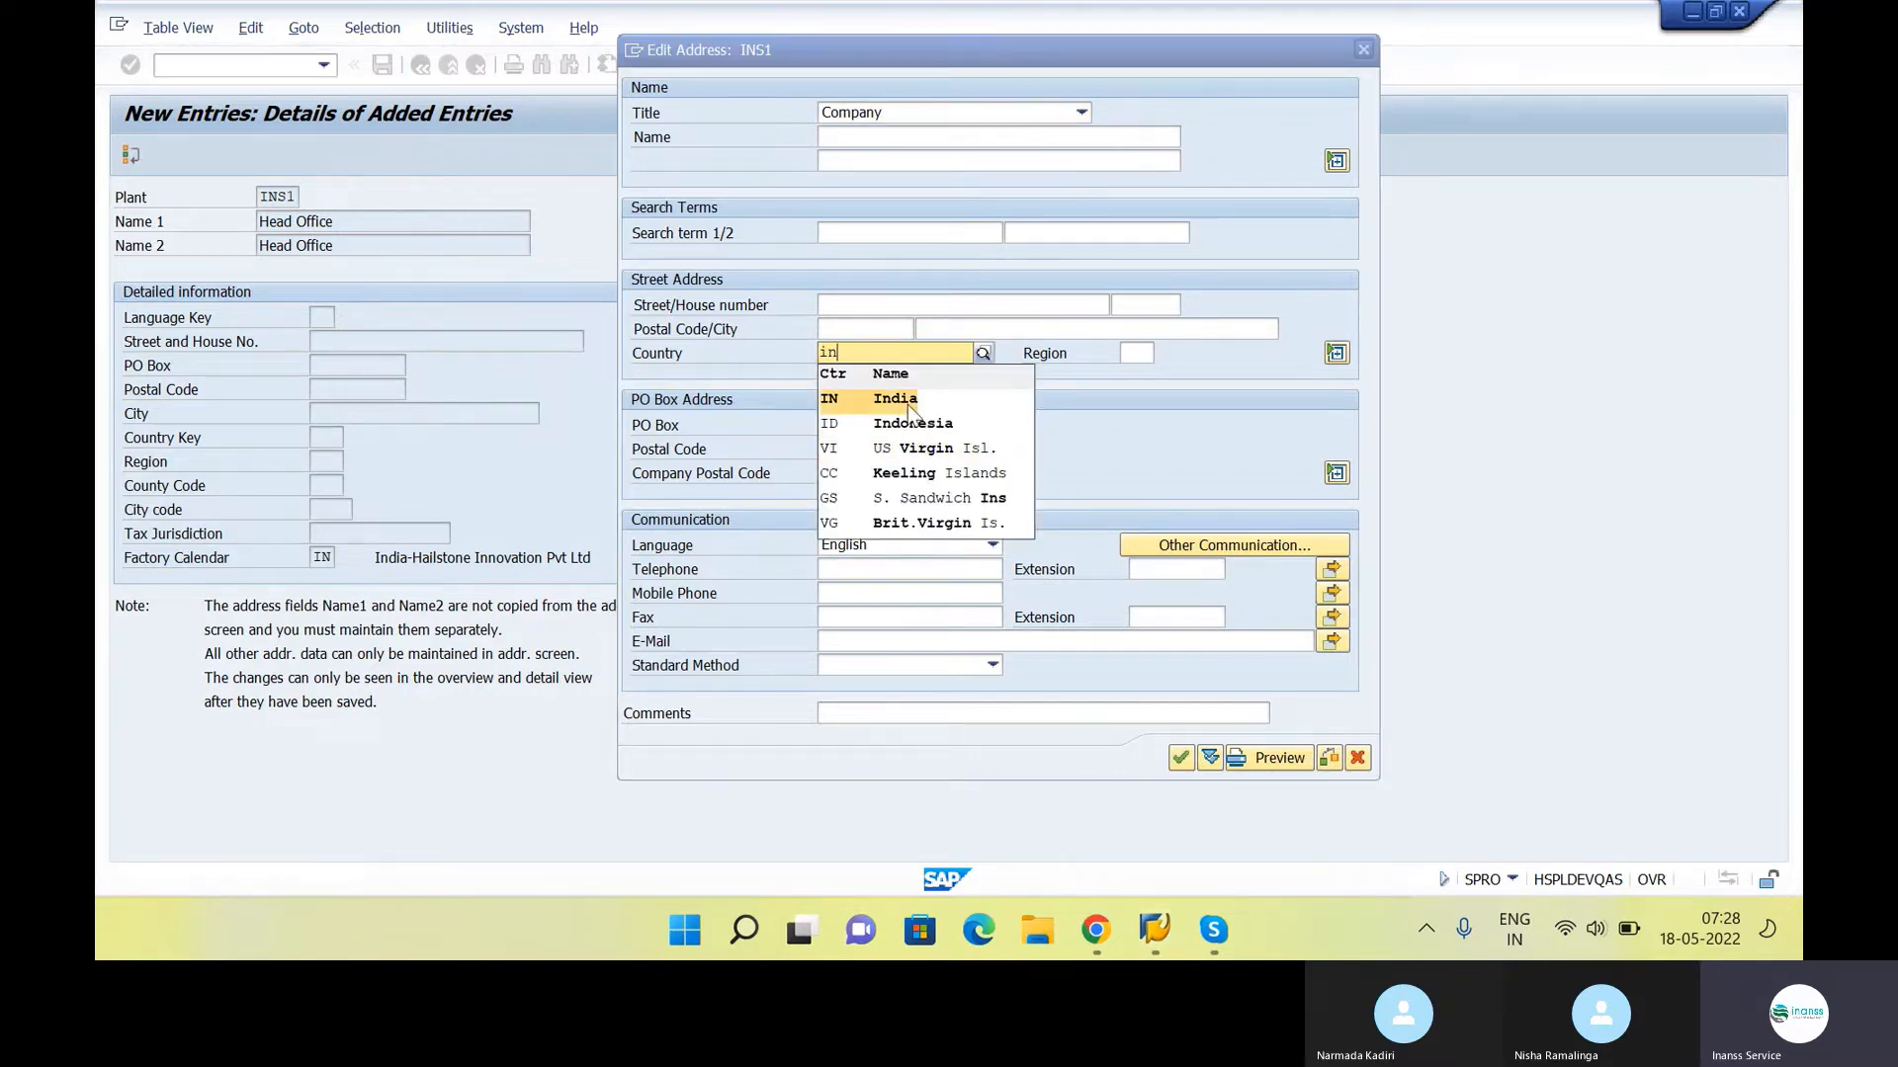
pyautogui.click(895, 400)
pyautogui.click(1181, 758)
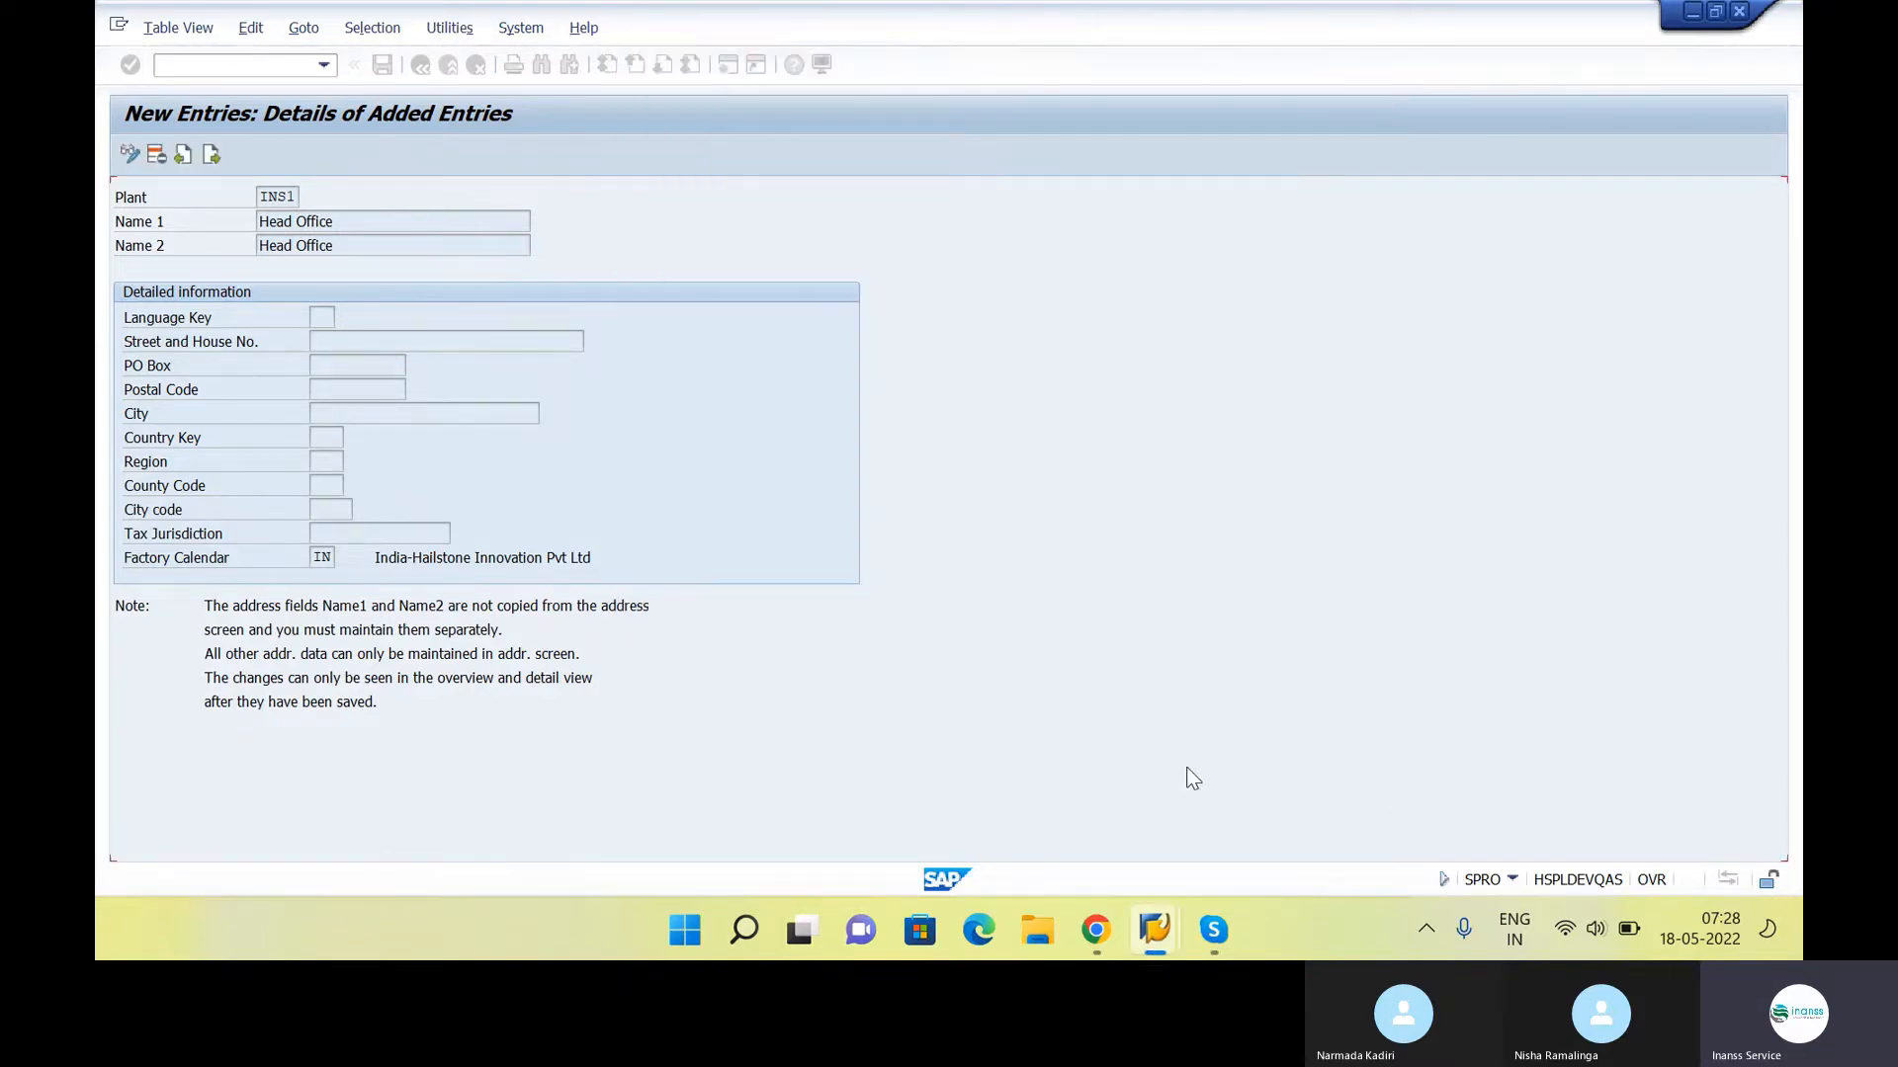
# Save the plant entry again, leave the plant definition activity and return to the IMG structure
pyautogui.click(383, 67)
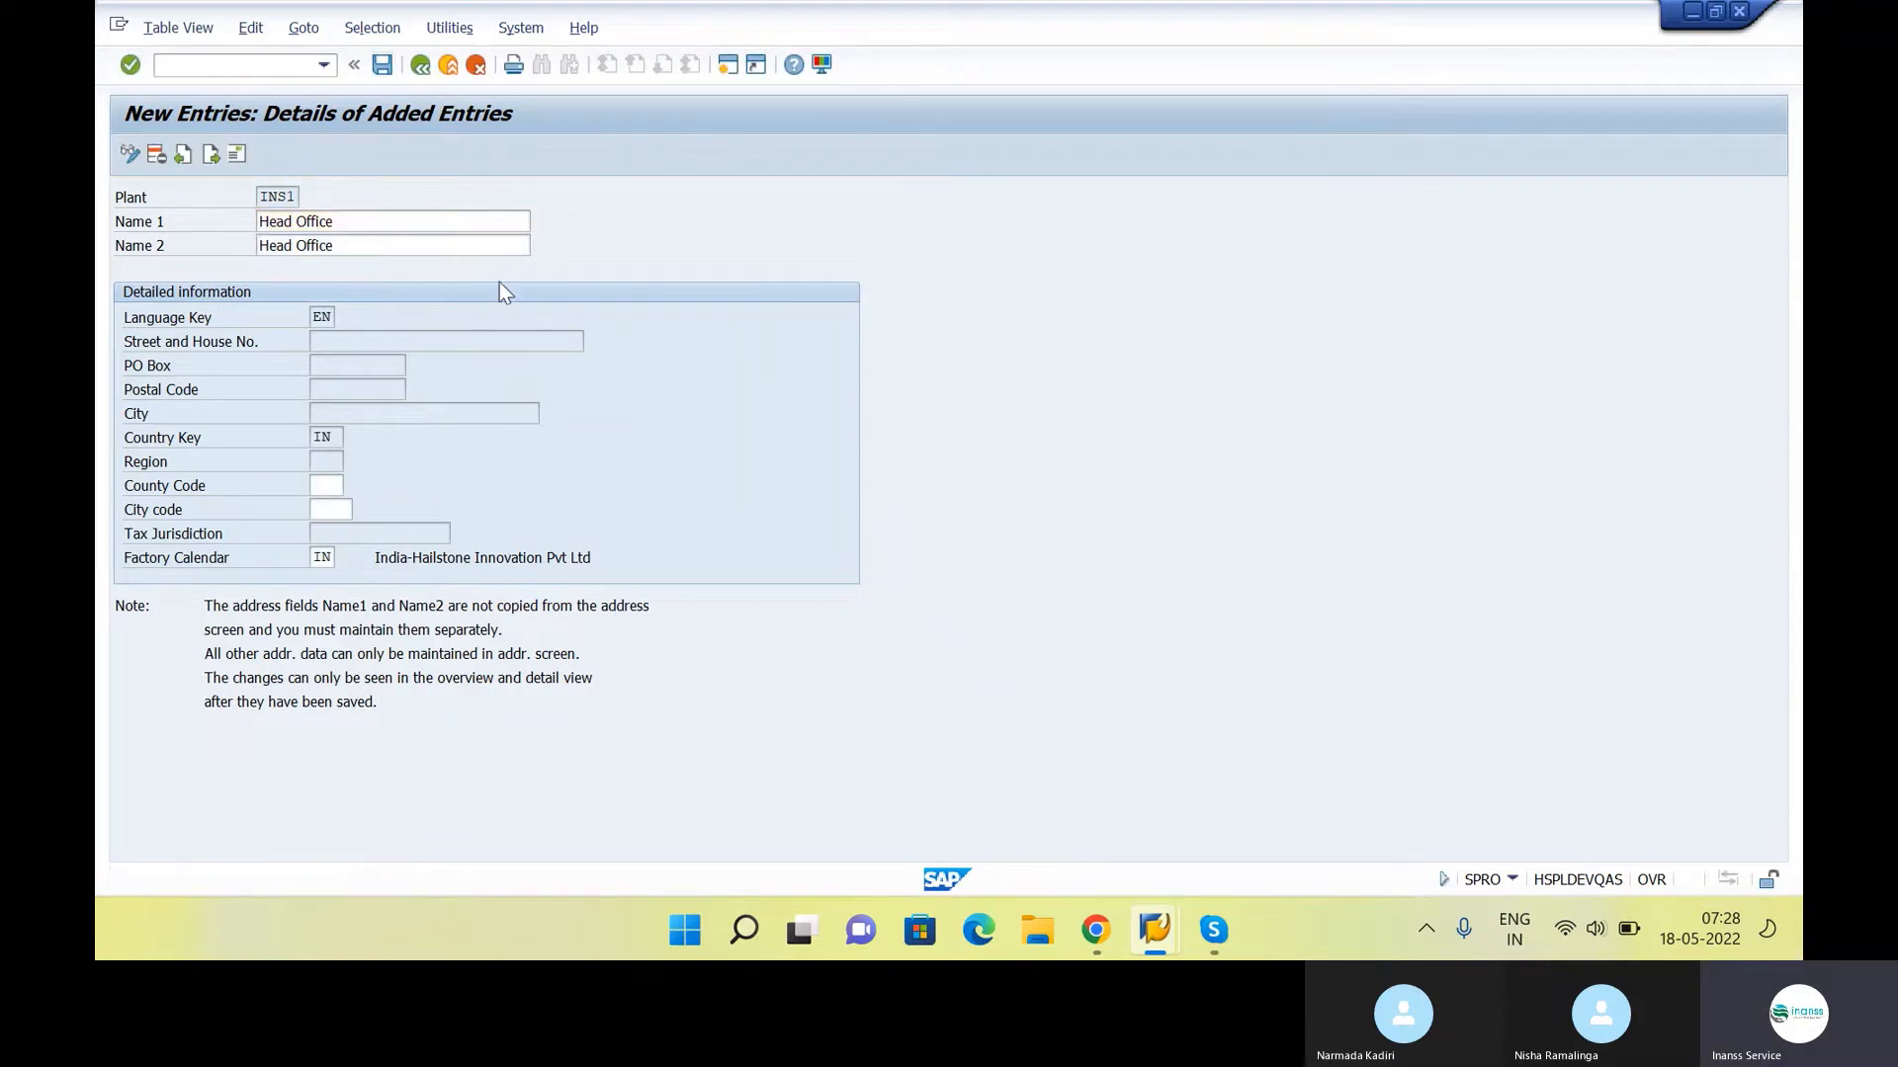
pyautogui.hotkey('ctrl', 's')
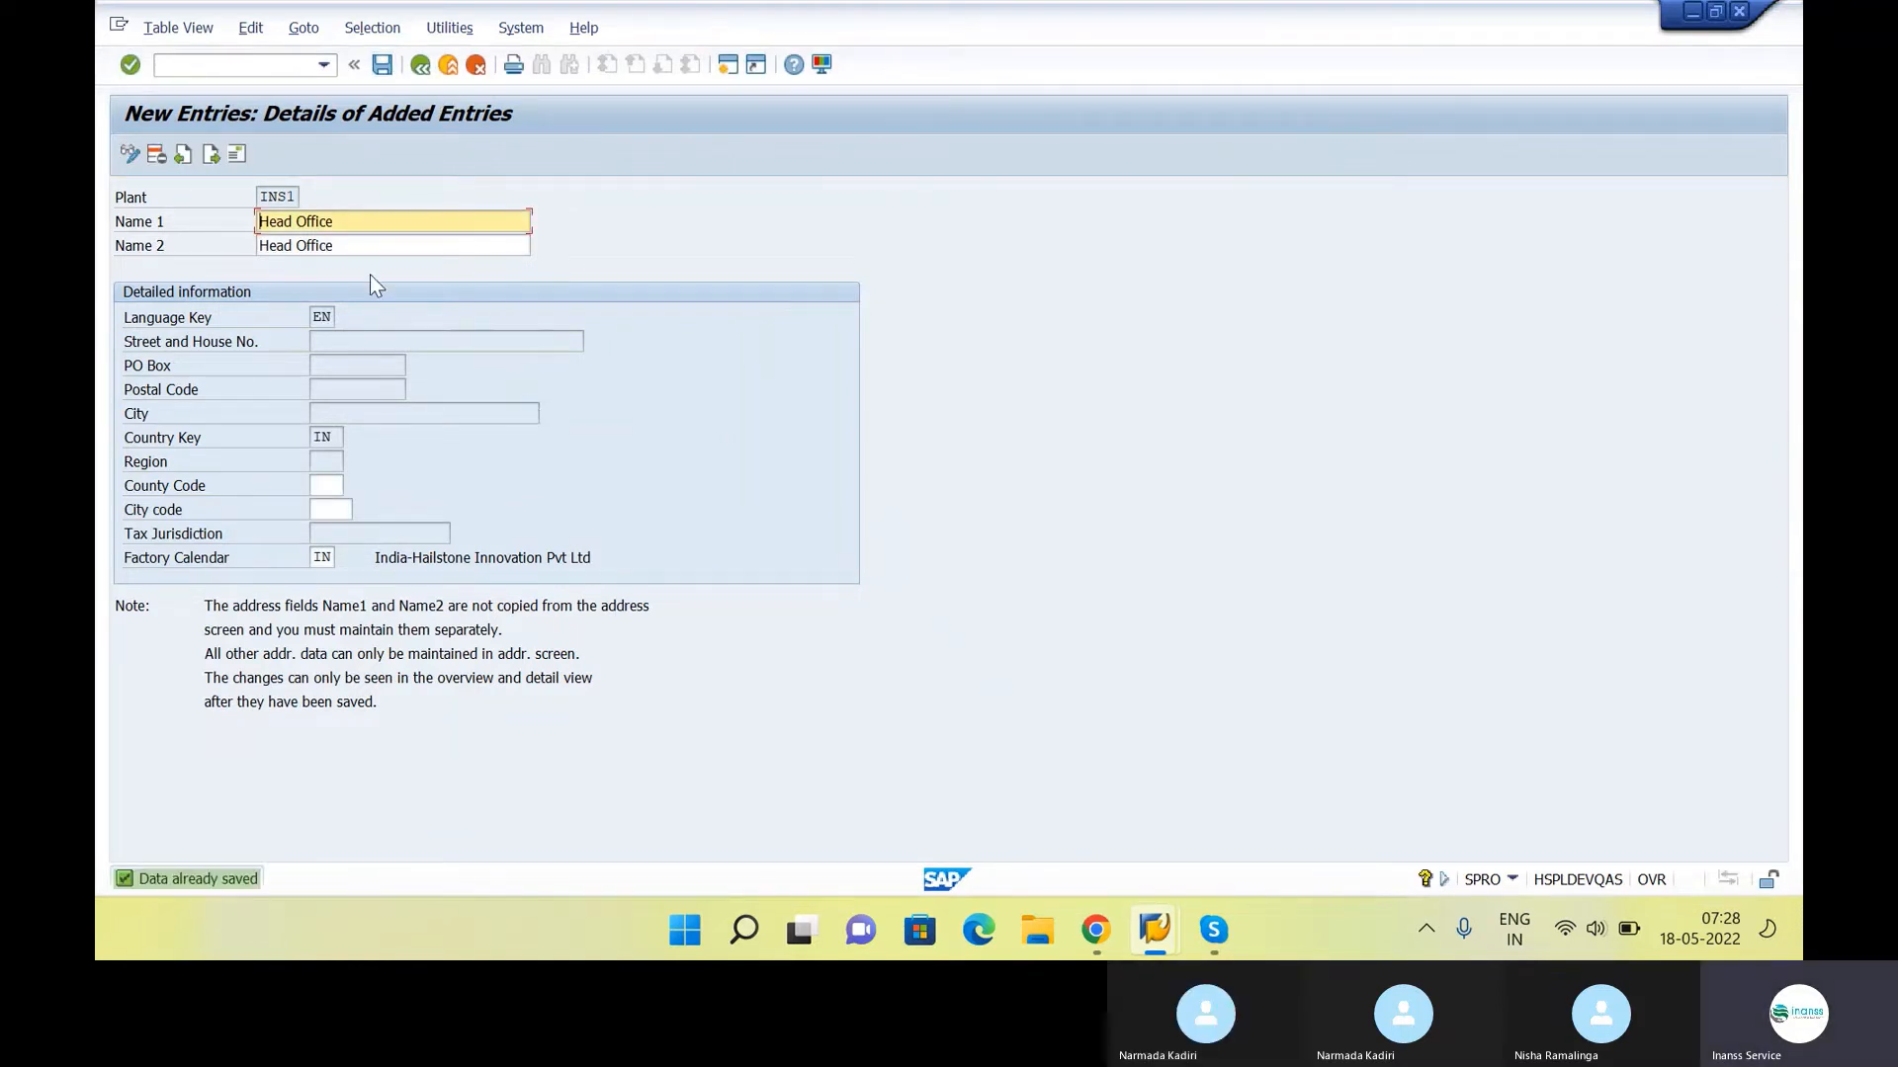
pyautogui.click(423, 69)
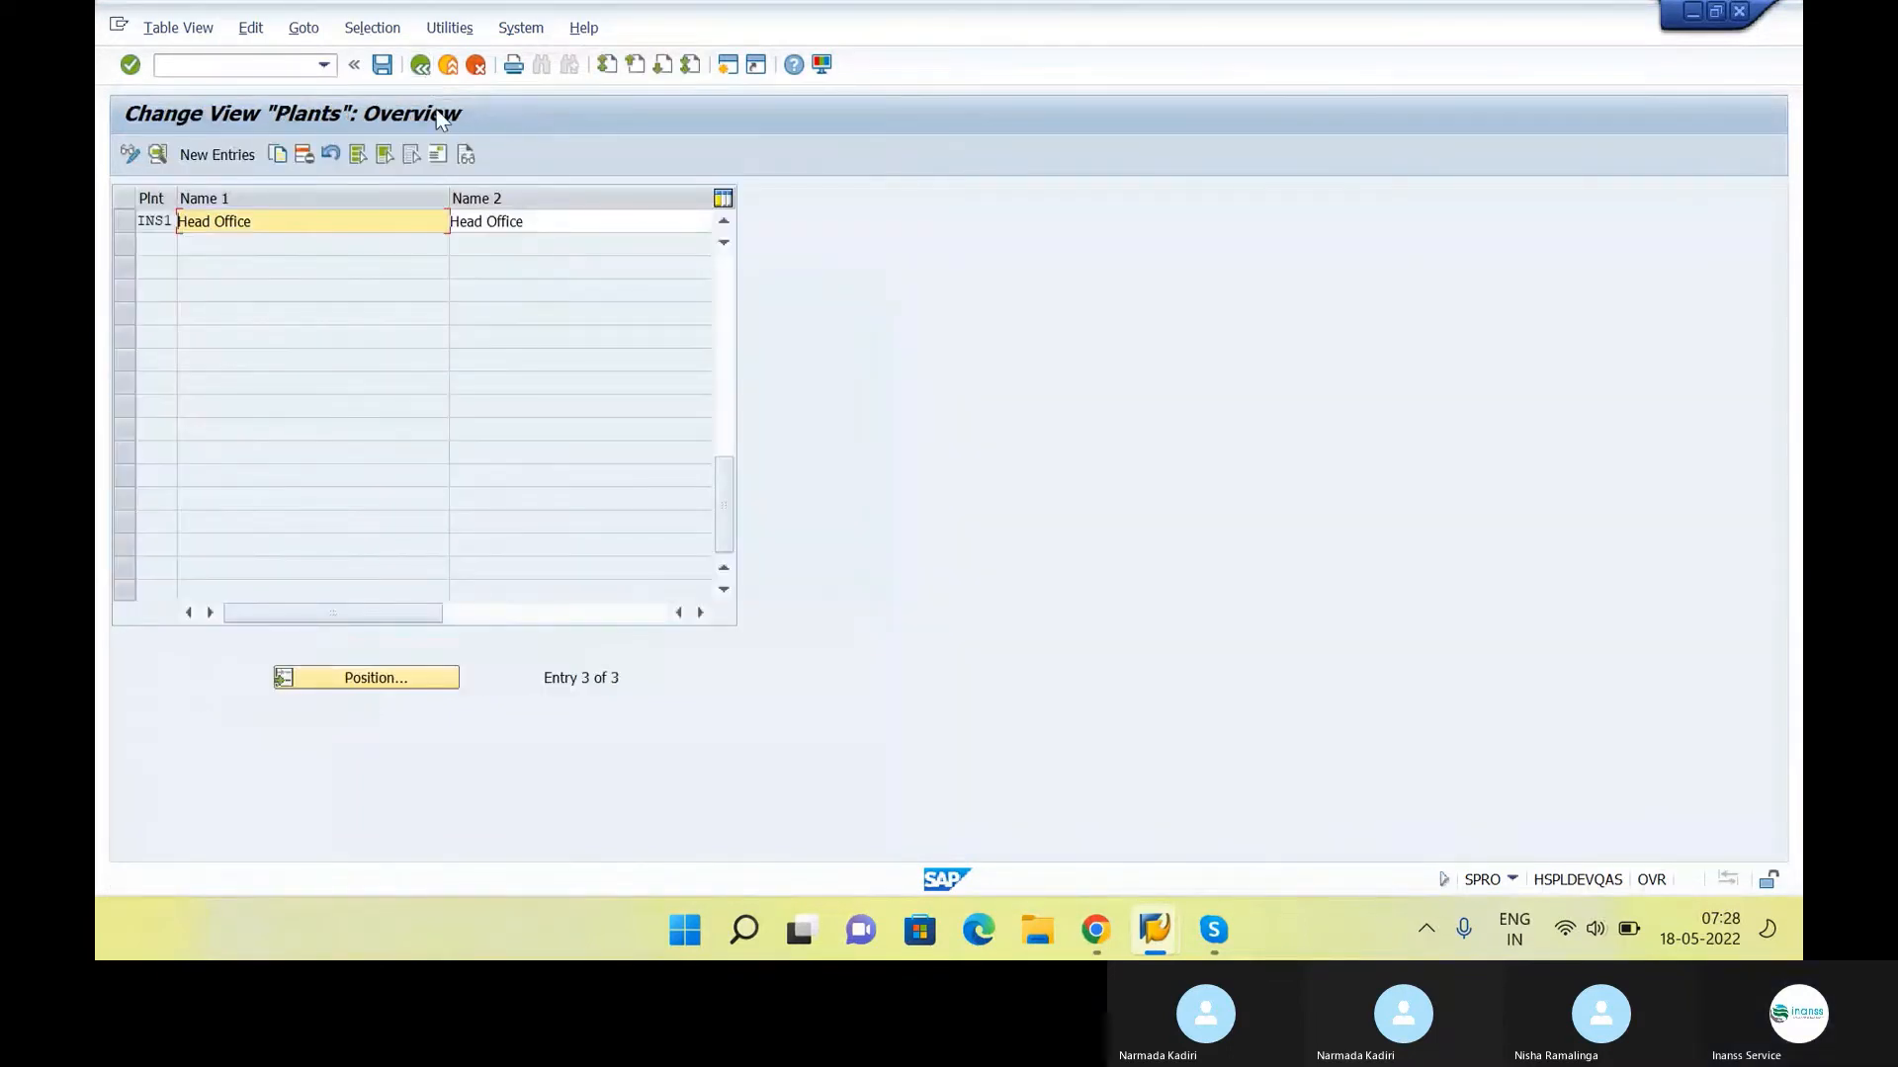
pyautogui.press('F3')
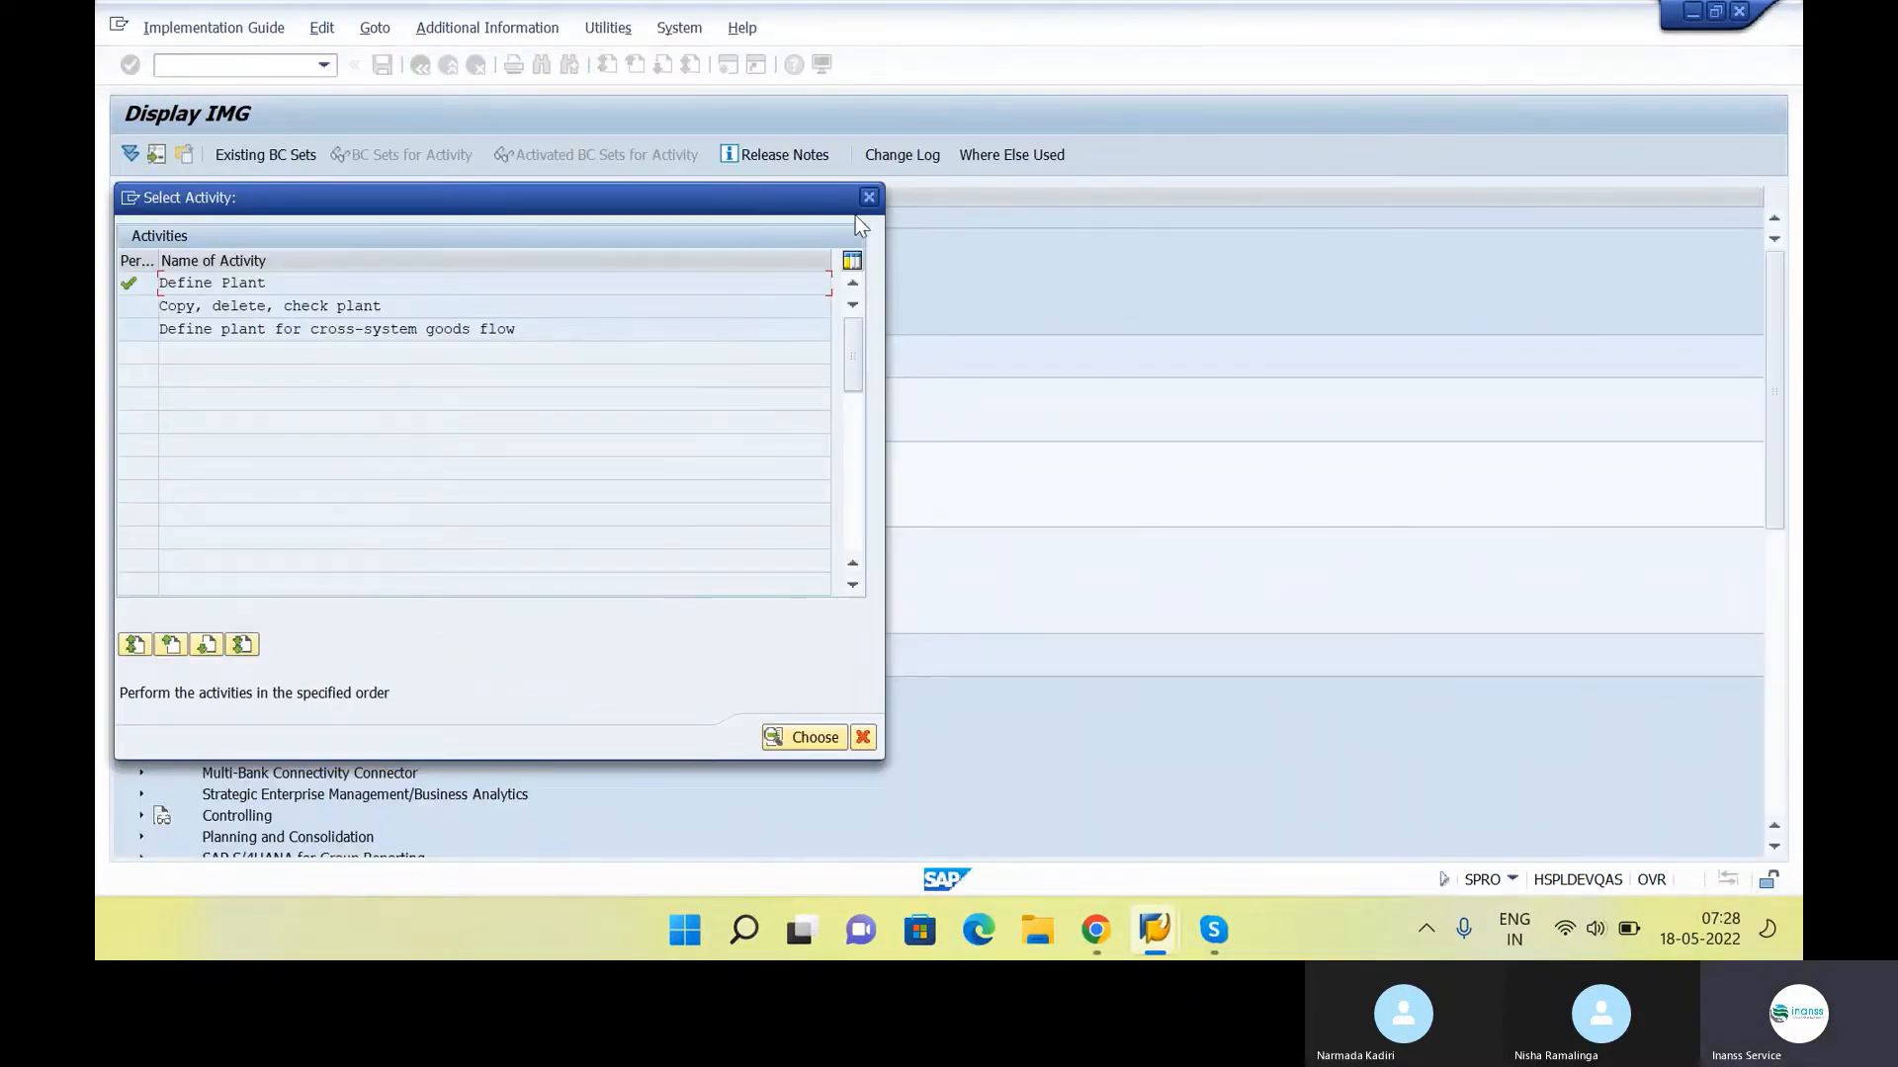
pyautogui.hotkey('alt', 'Tab')
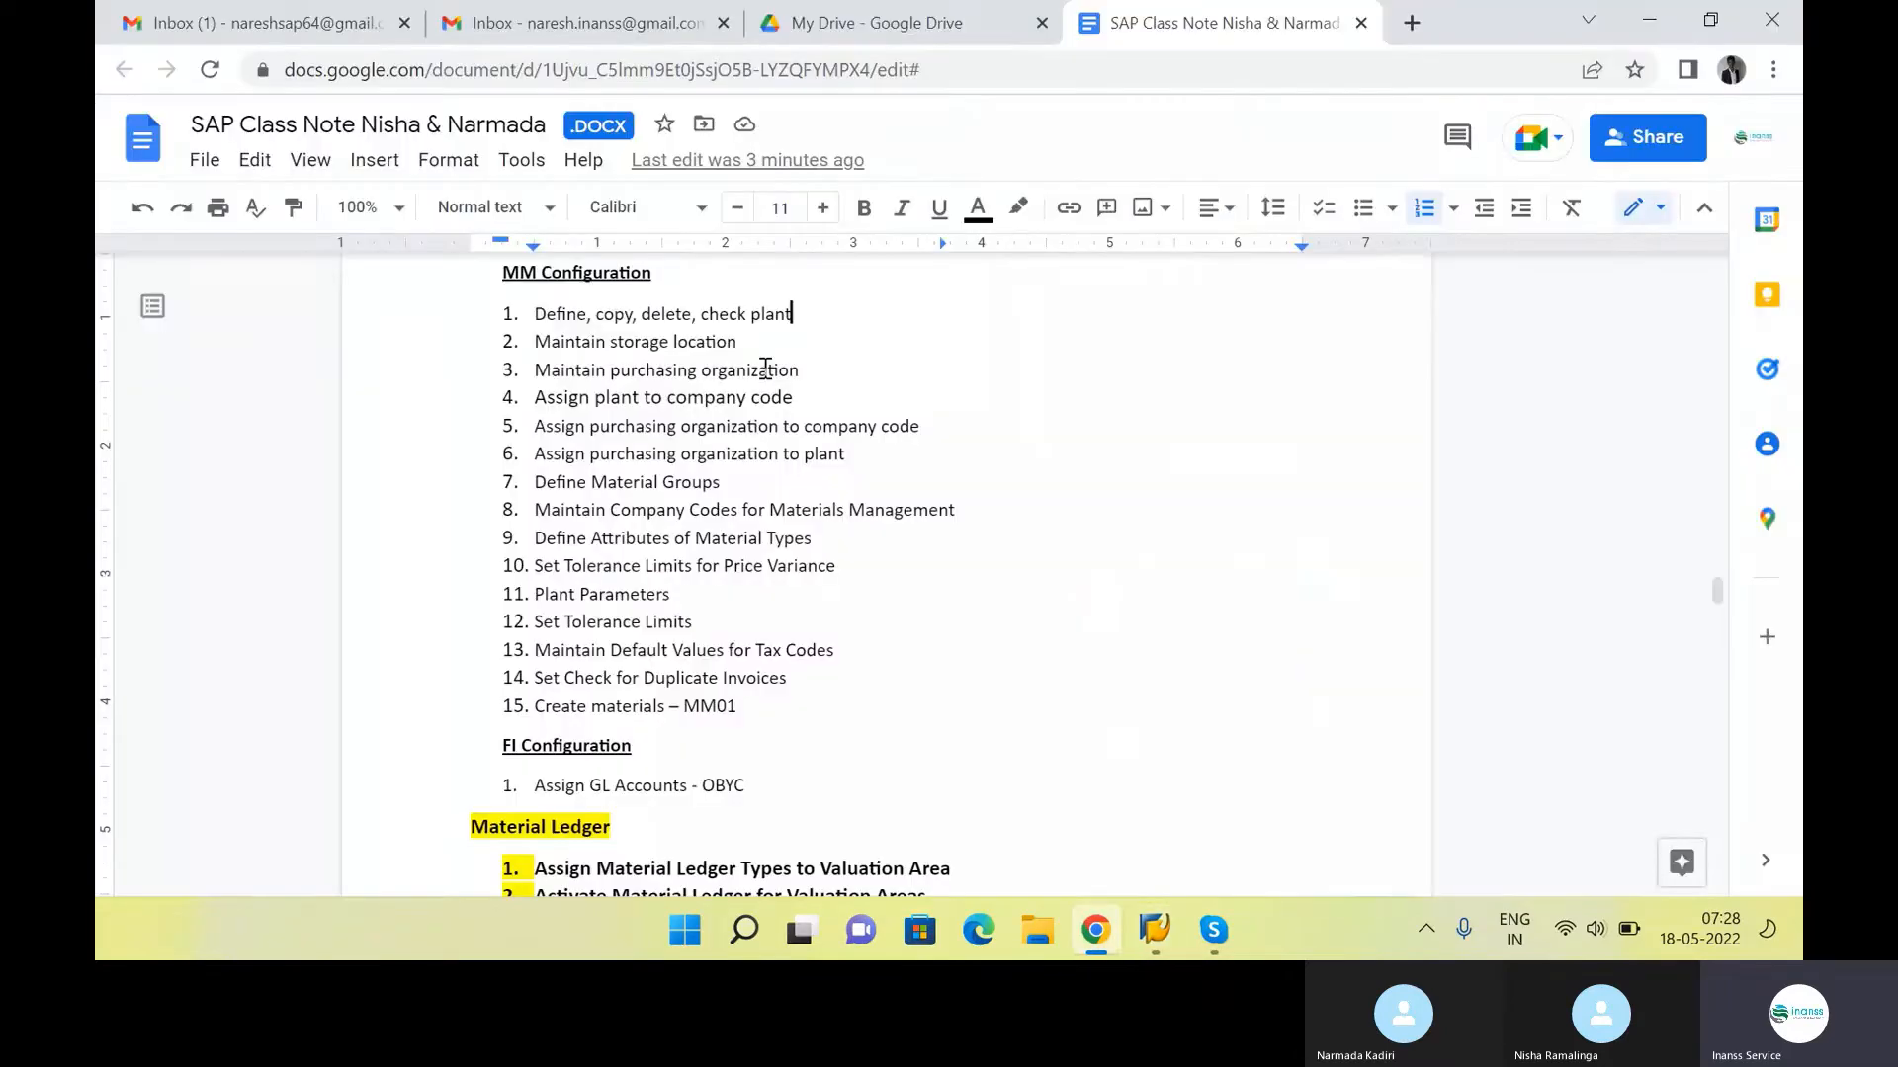
pyautogui.hotkey('alt', 'Tab')
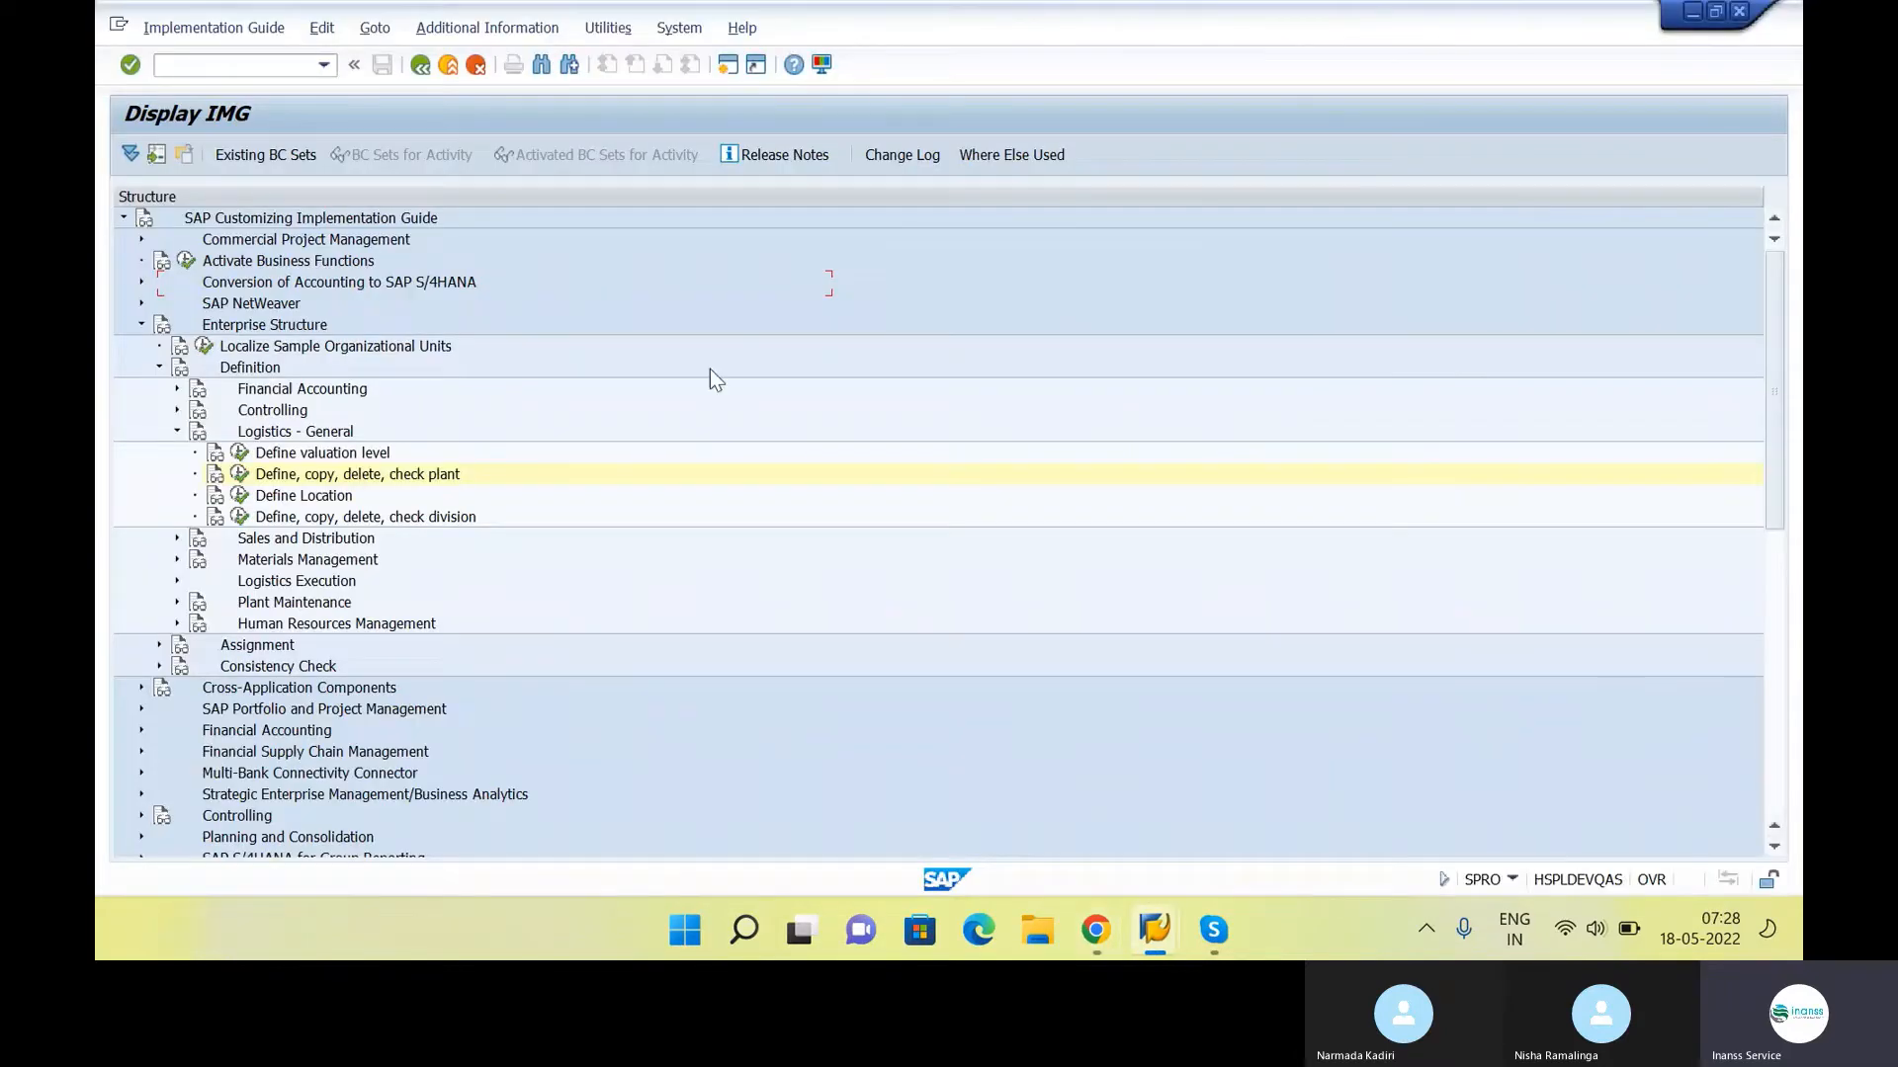
# Show the IMG activity codes as additional information beside the structure and widen that column
pyautogui.click(516, 29)
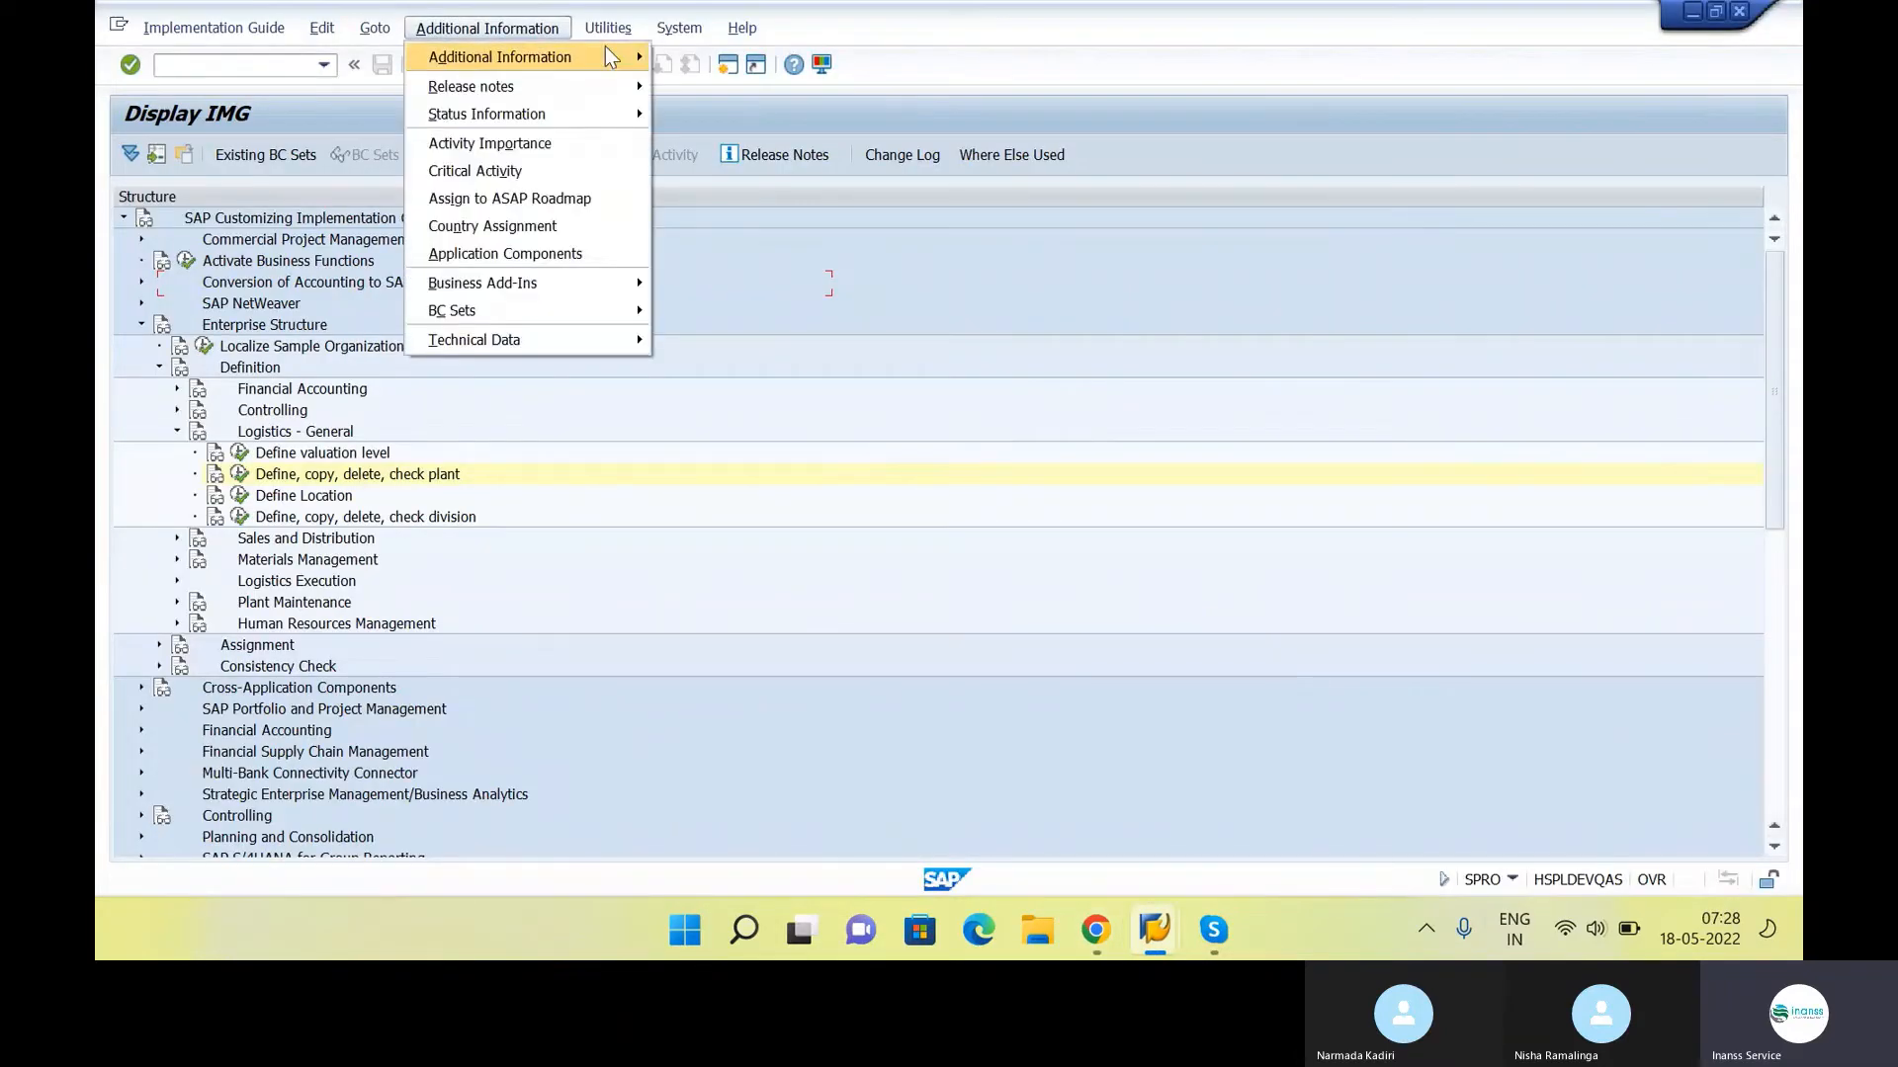
pyautogui.moveTo(583, 56)
pyautogui.moveTo(801, 87)
pyautogui.click(923, 84)
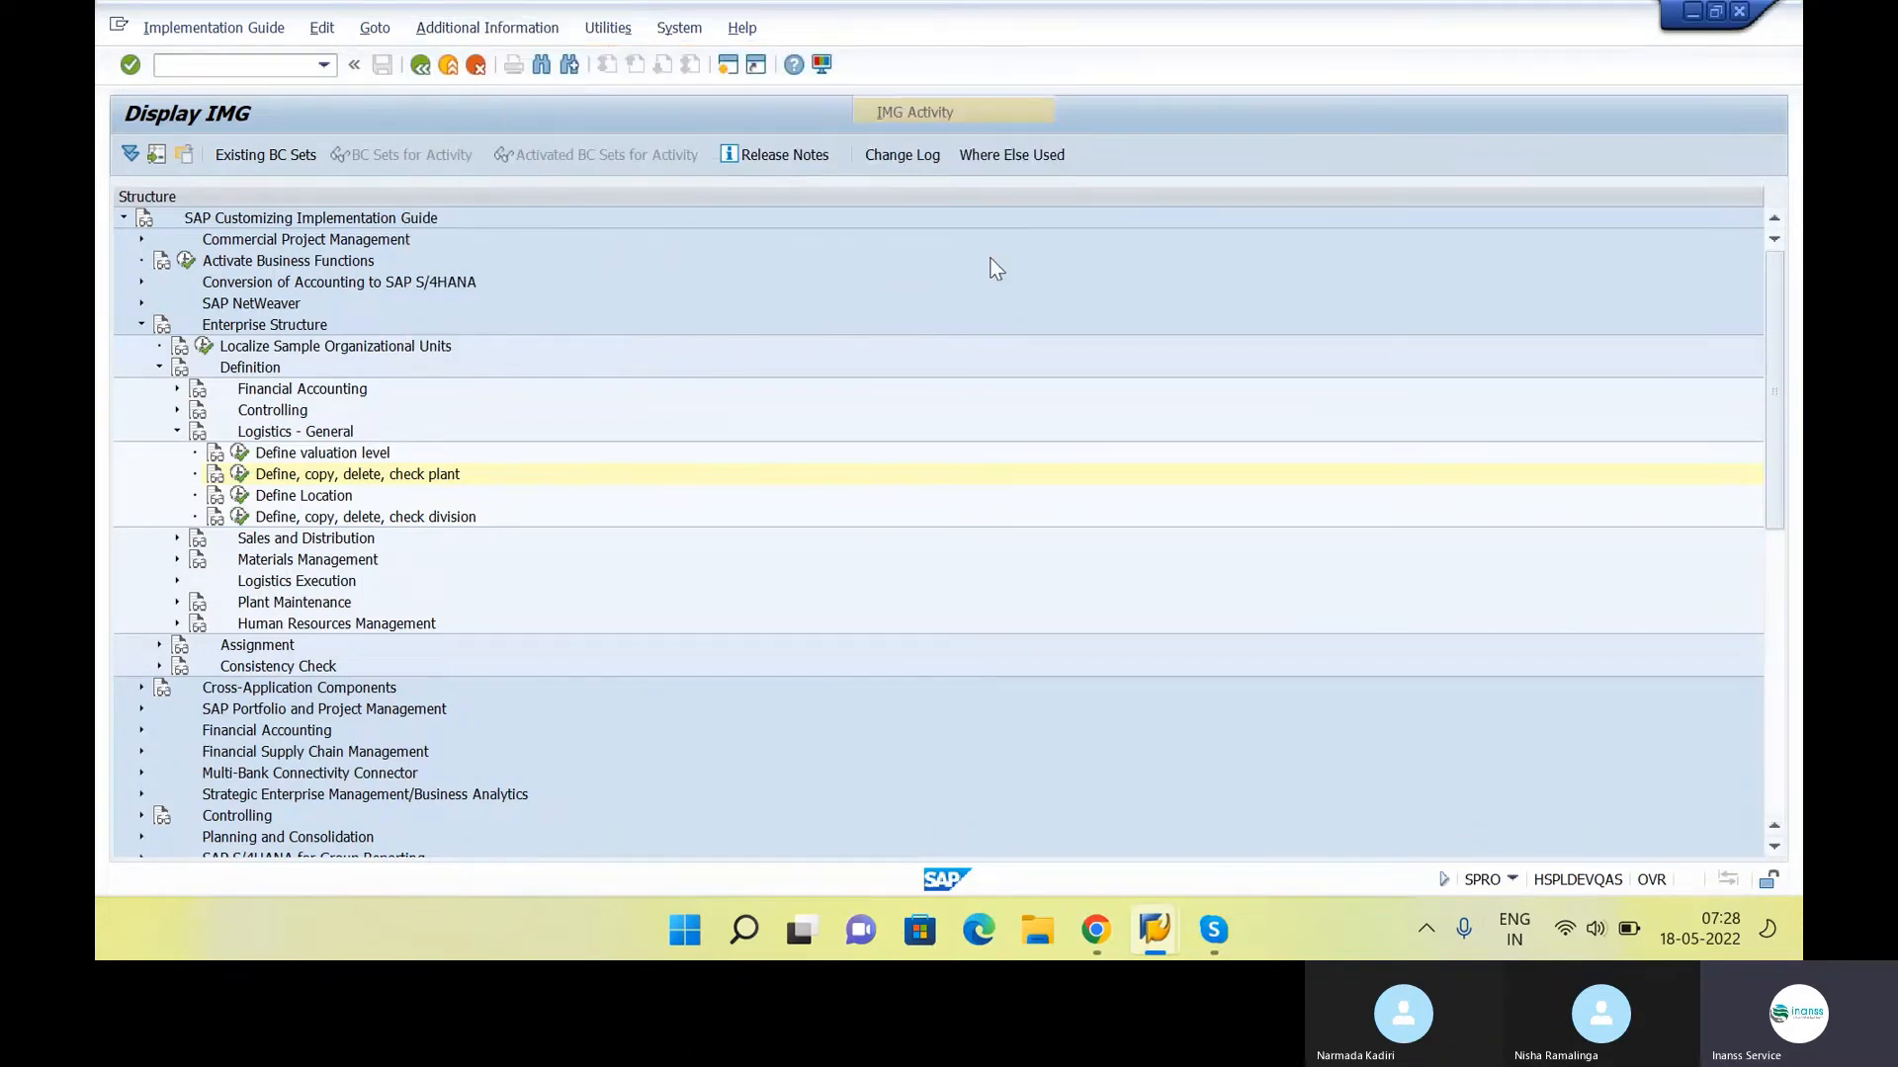
pyautogui.moveTo(901, 197); pyautogui.dragTo(1068, 196)
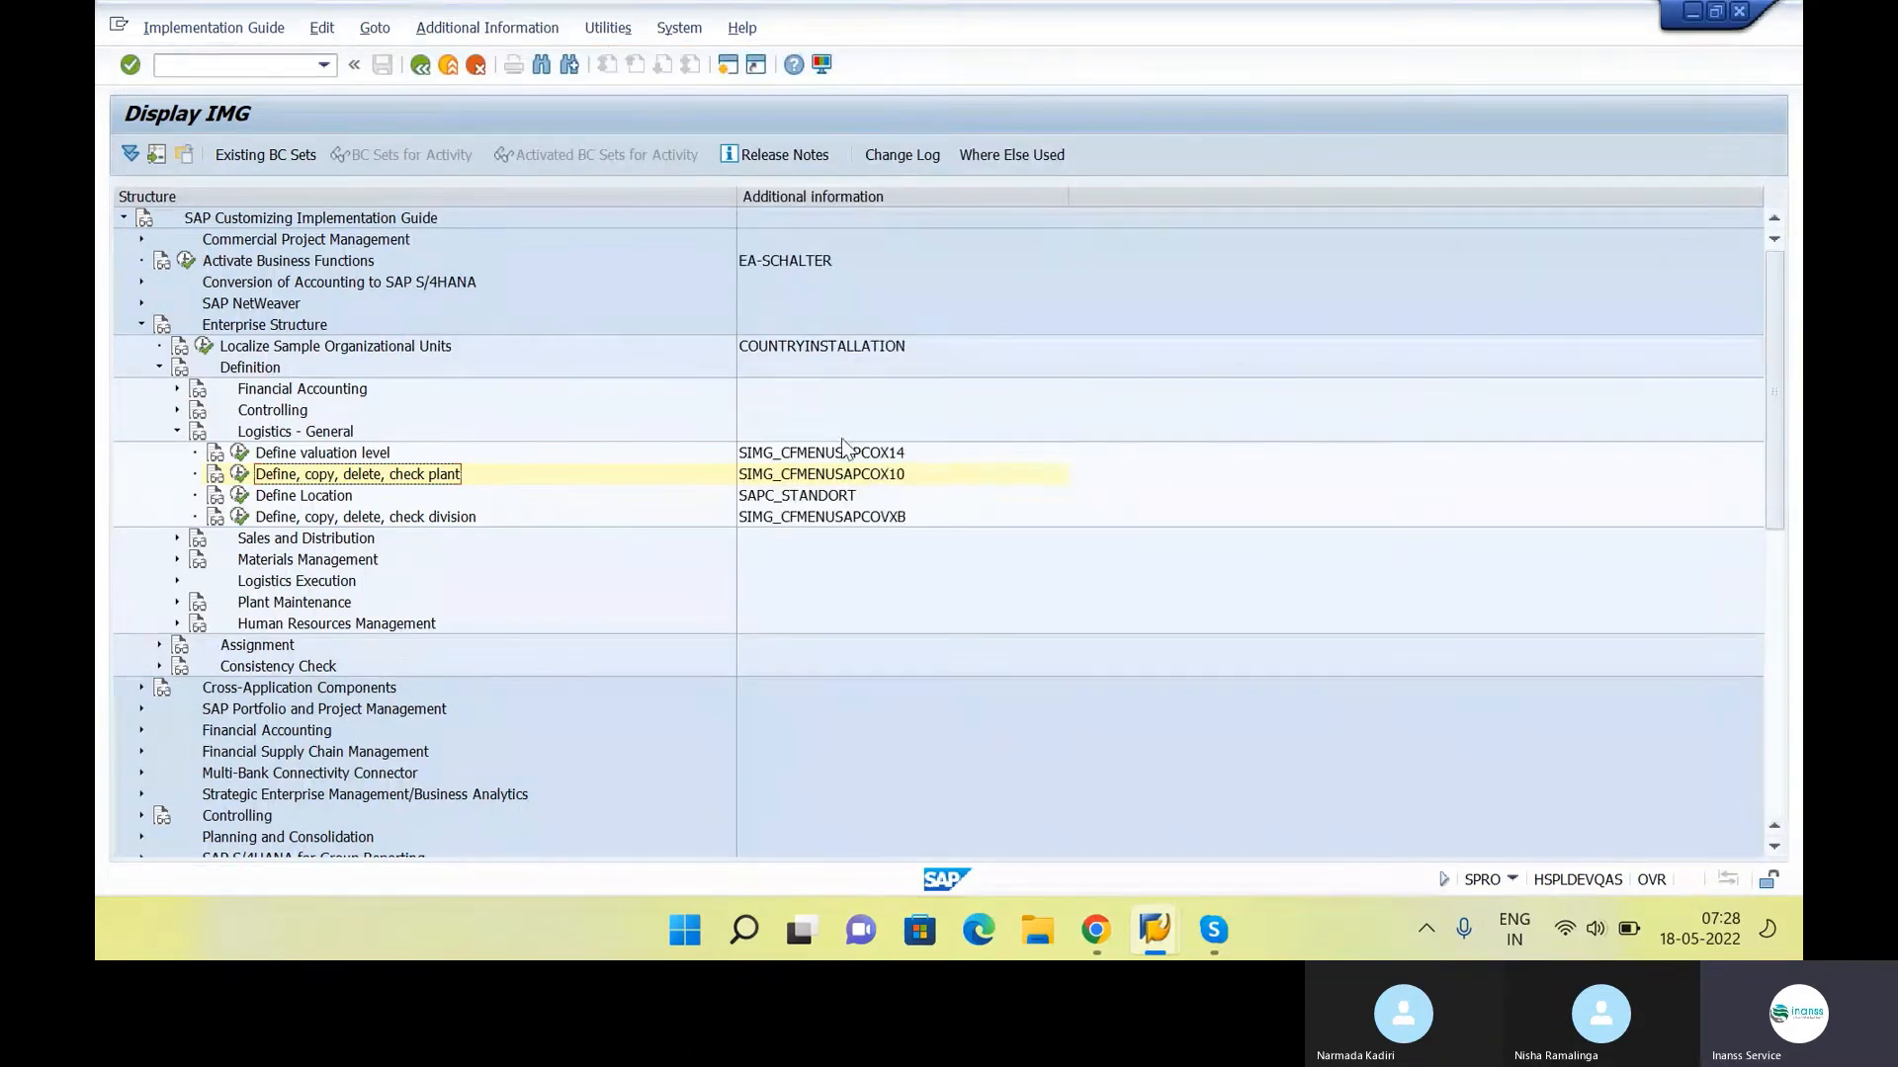
# In the Google Docs class notes, append "- OX14" to the "Define, copy, delete, check plant" item
pyautogui.click(841, 457)
pyautogui.hotkey('alt', 'Tab')
pyautogui.write('-')
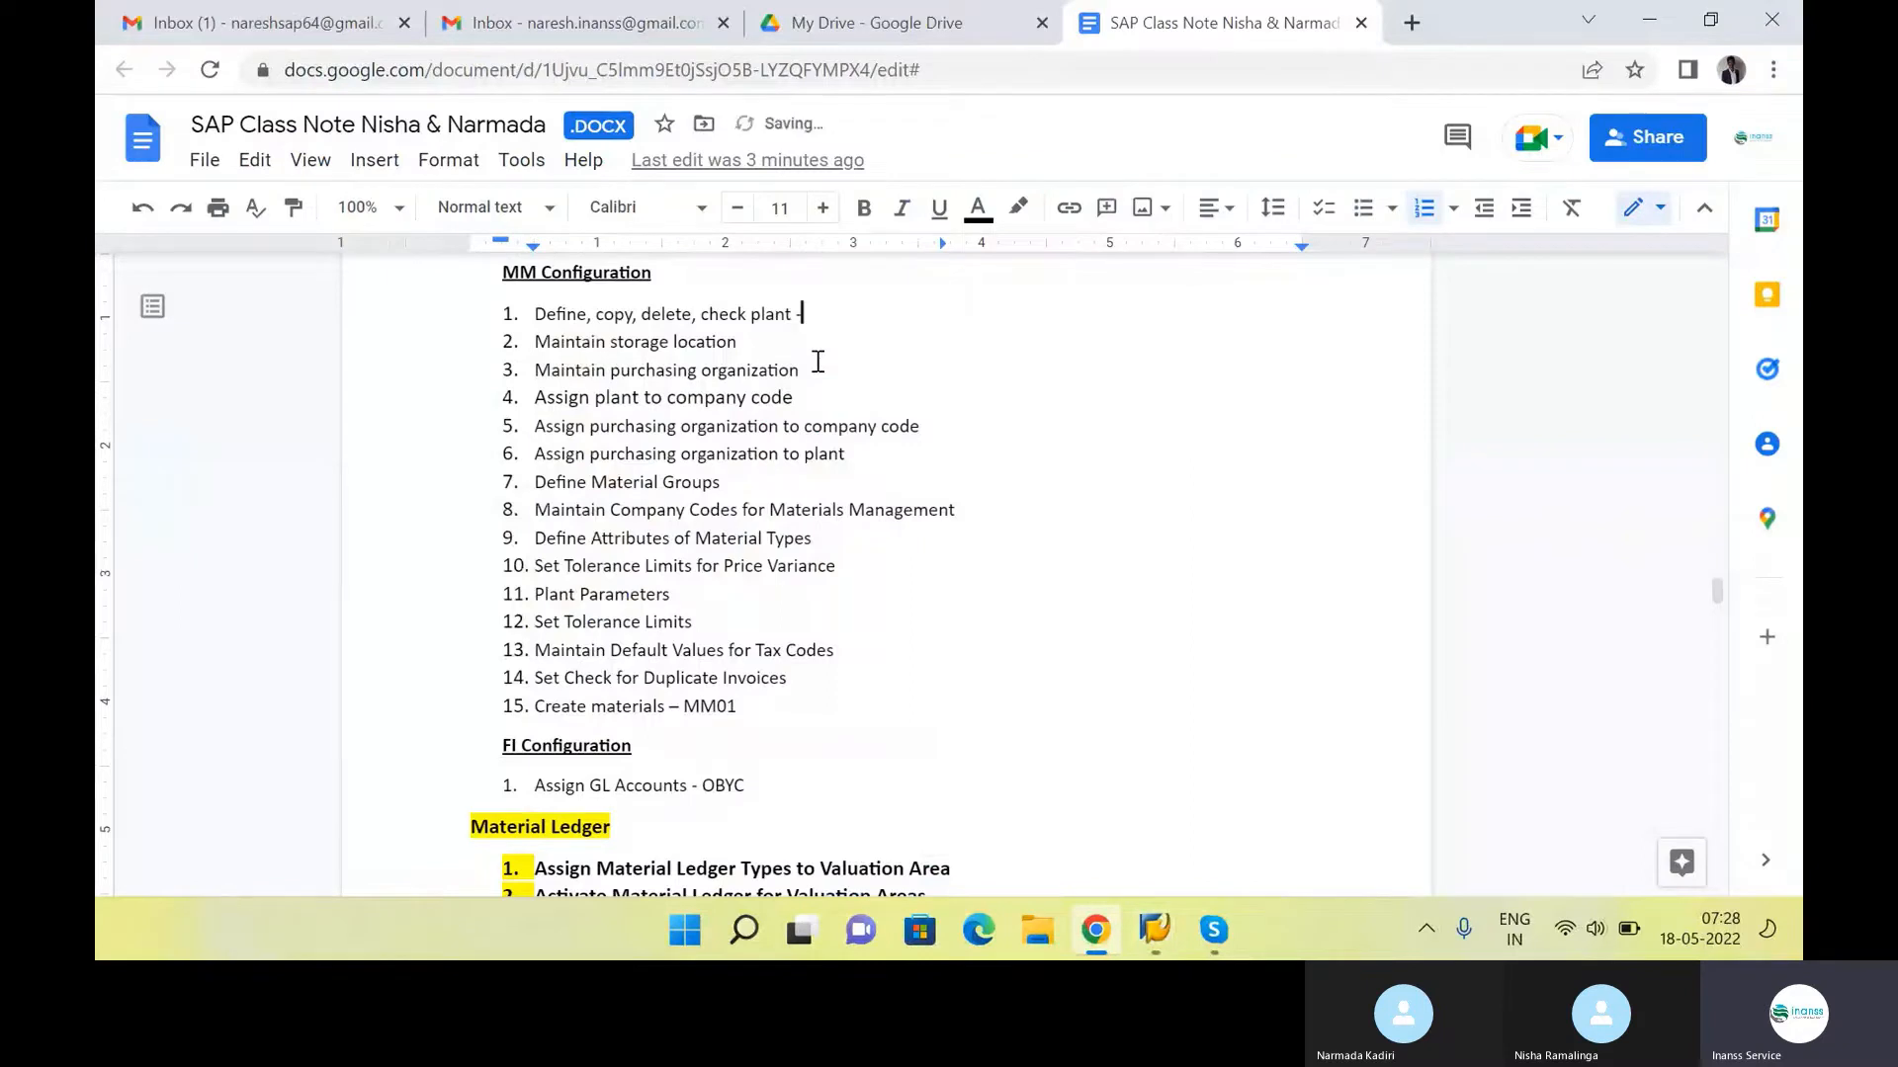
pyautogui.press('capslock')
pyautogui.write('OX14')
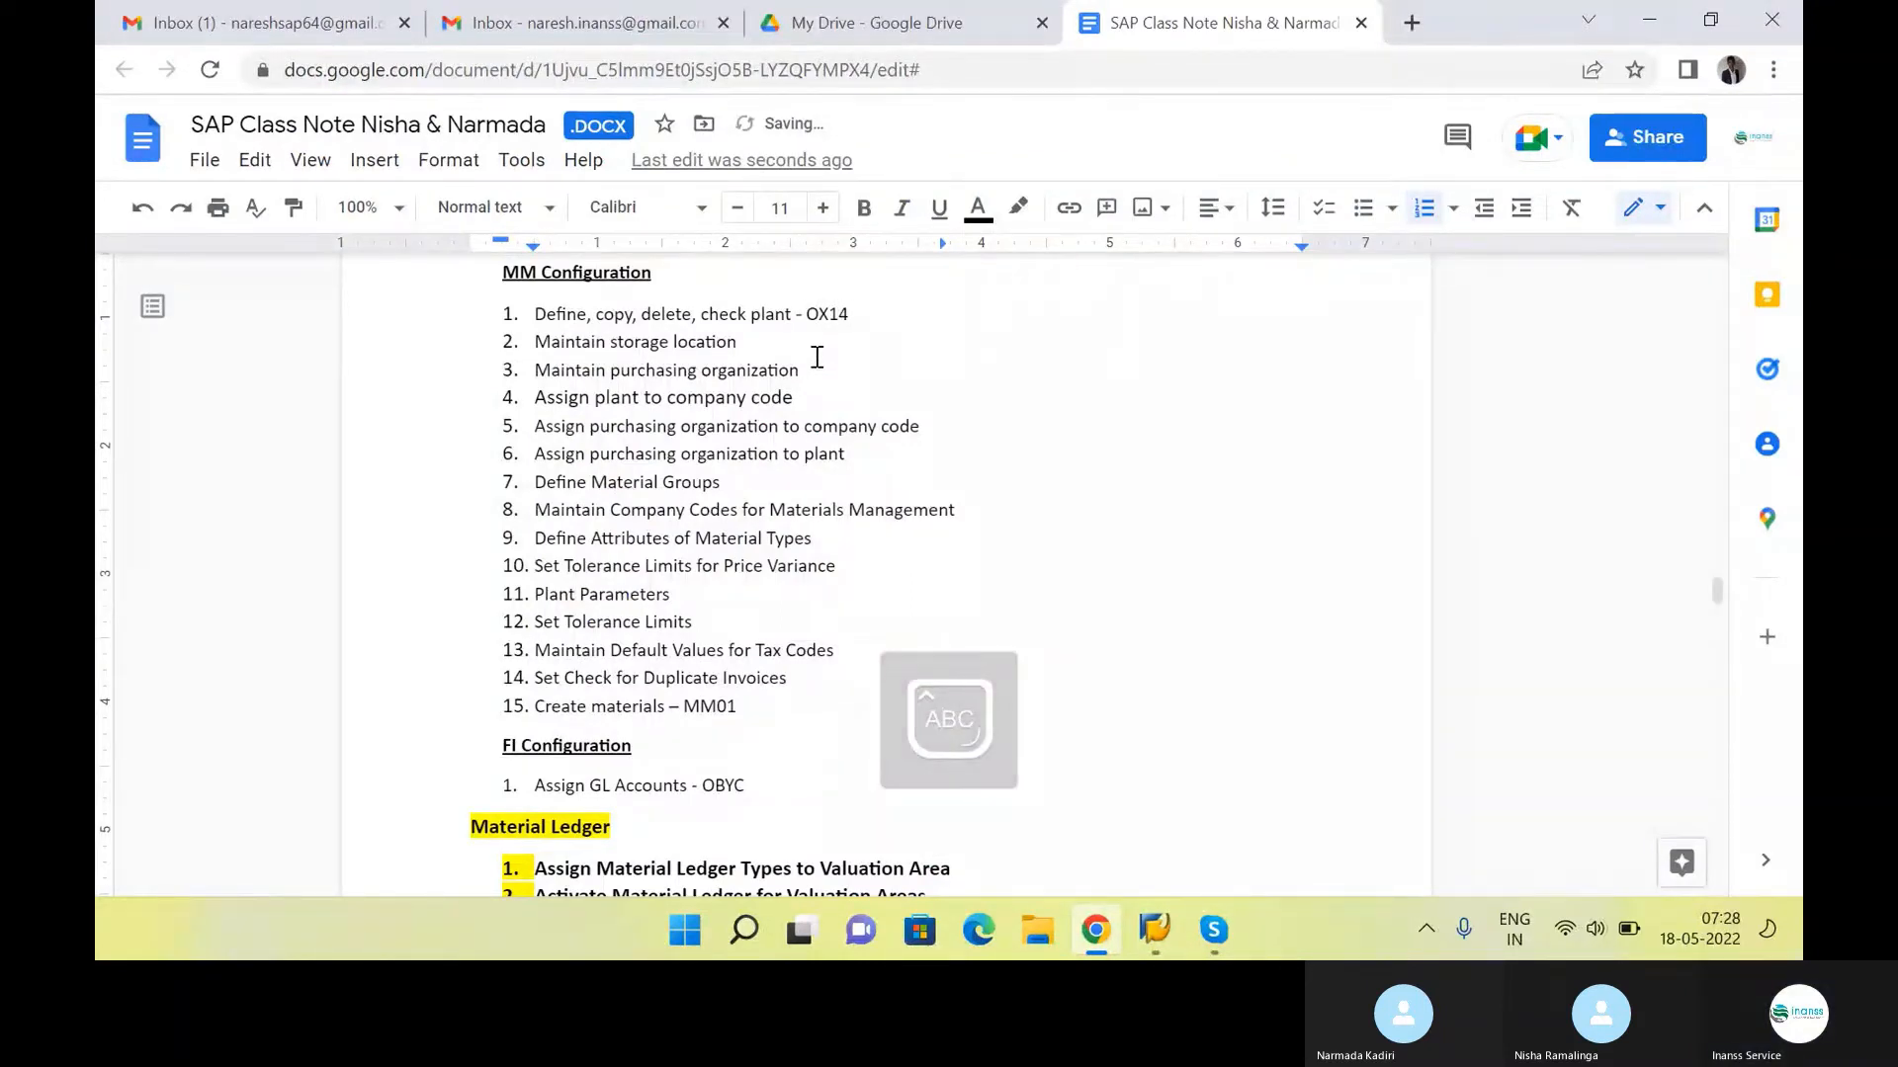
# Append "- OX09" to the "Maintain storage location" note, looking up the code under Enterprise Structure, Definition, Materials Management in the SAP IMG
pyautogui.click(827, 343)
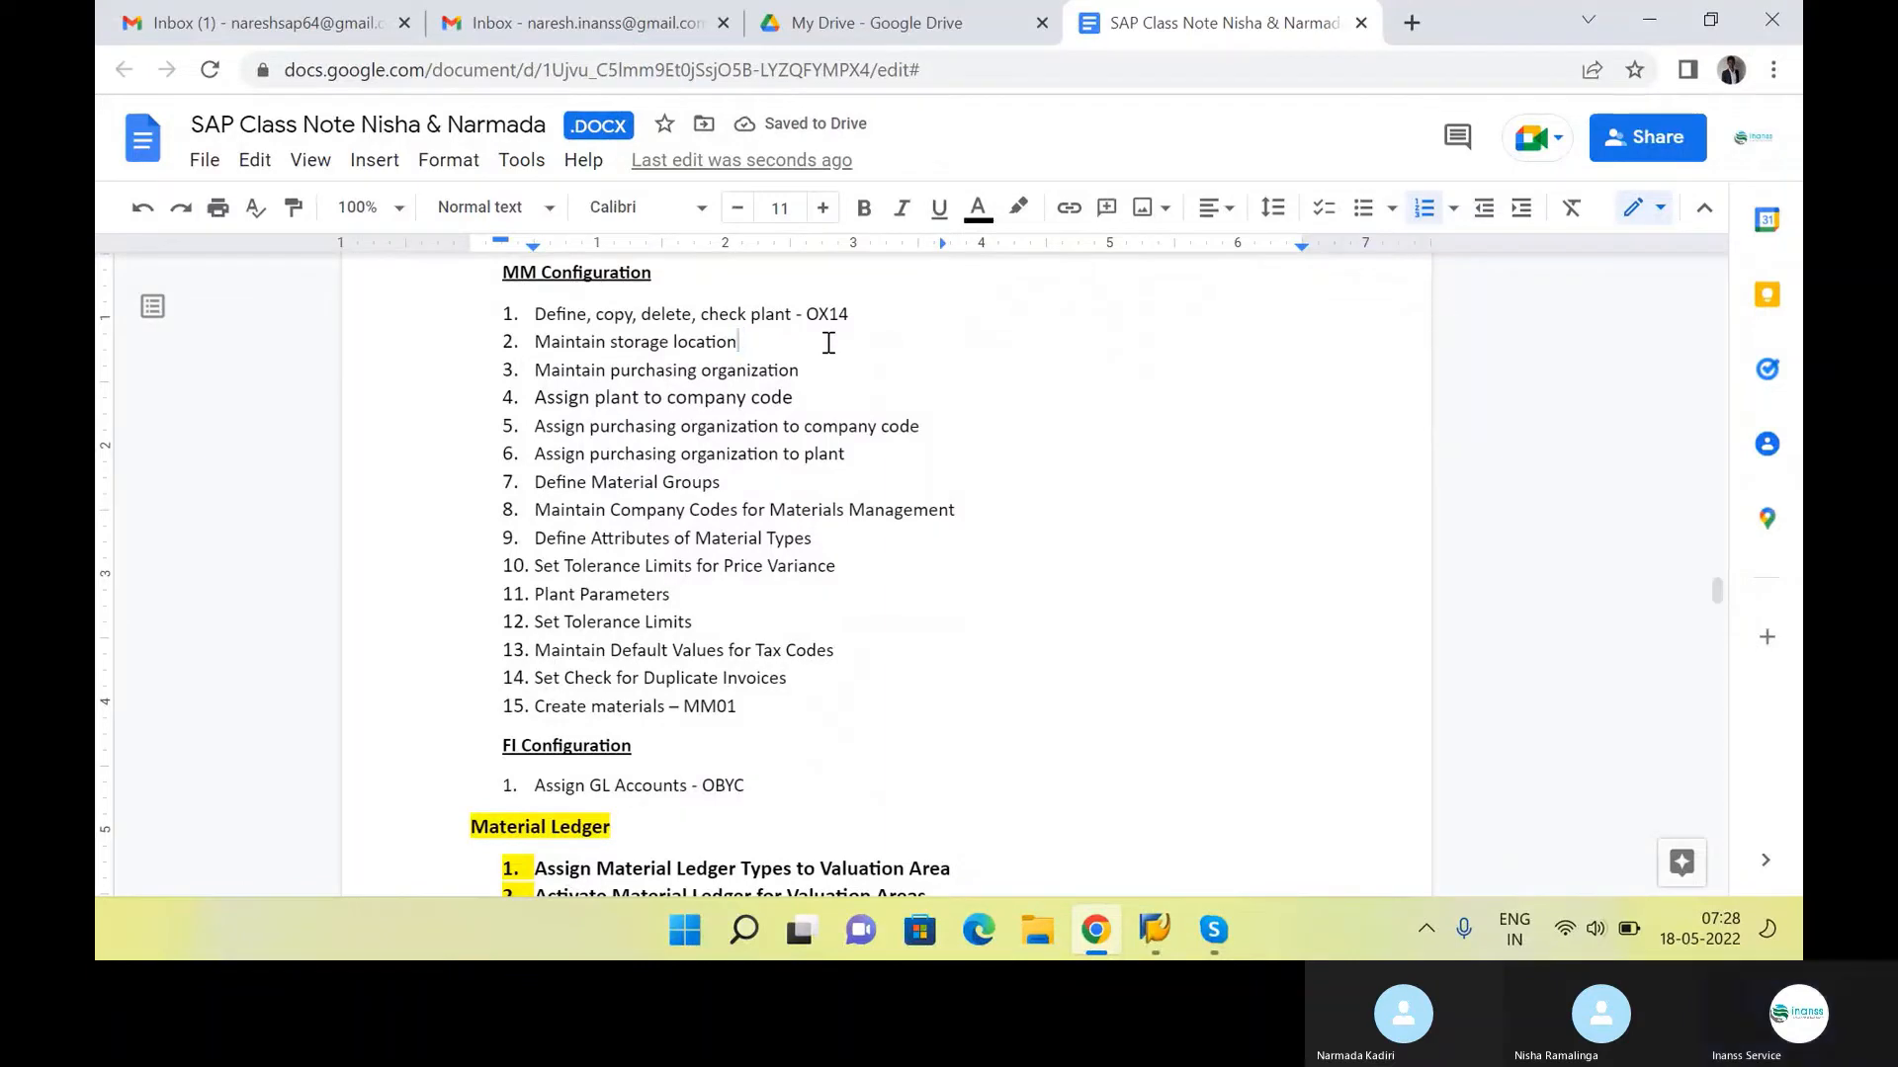
pyautogui.write('-')
pyautogui.hotkey('alt', 'Tab')
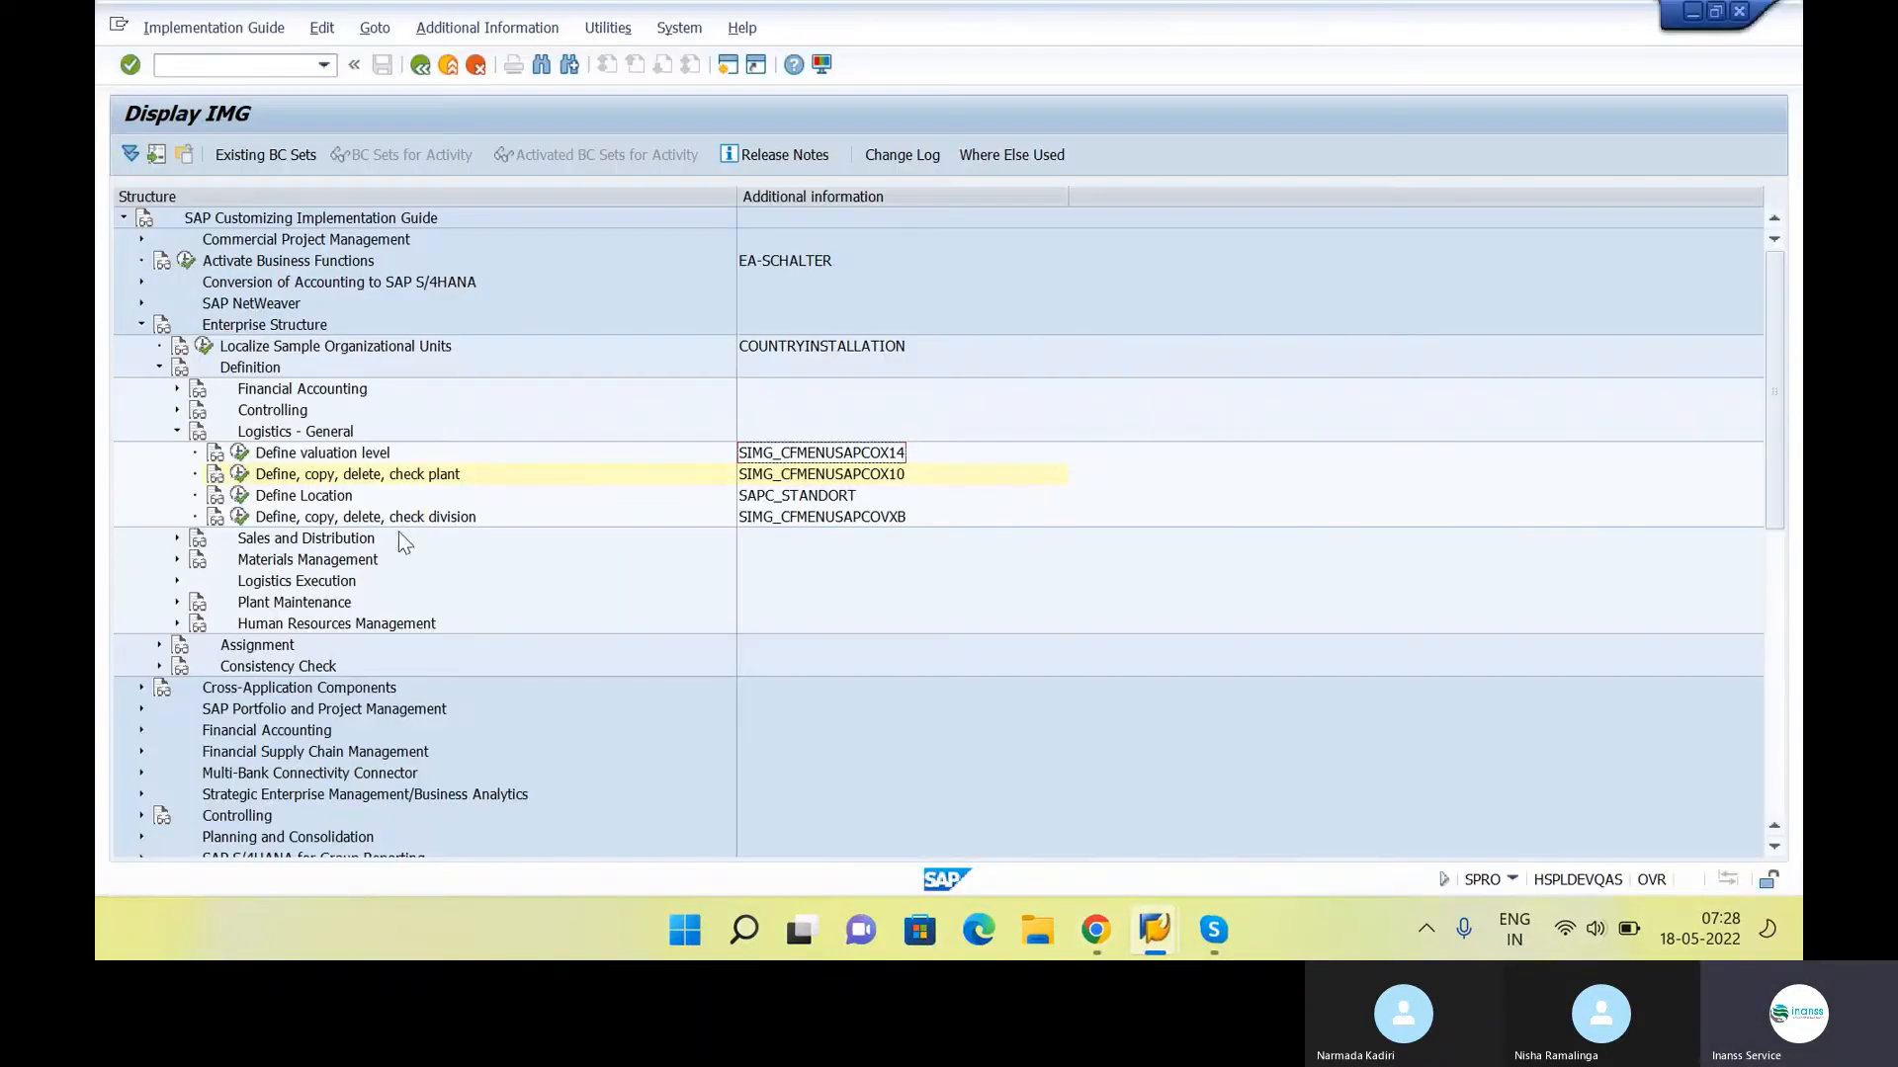
pyautogui.press('Left')
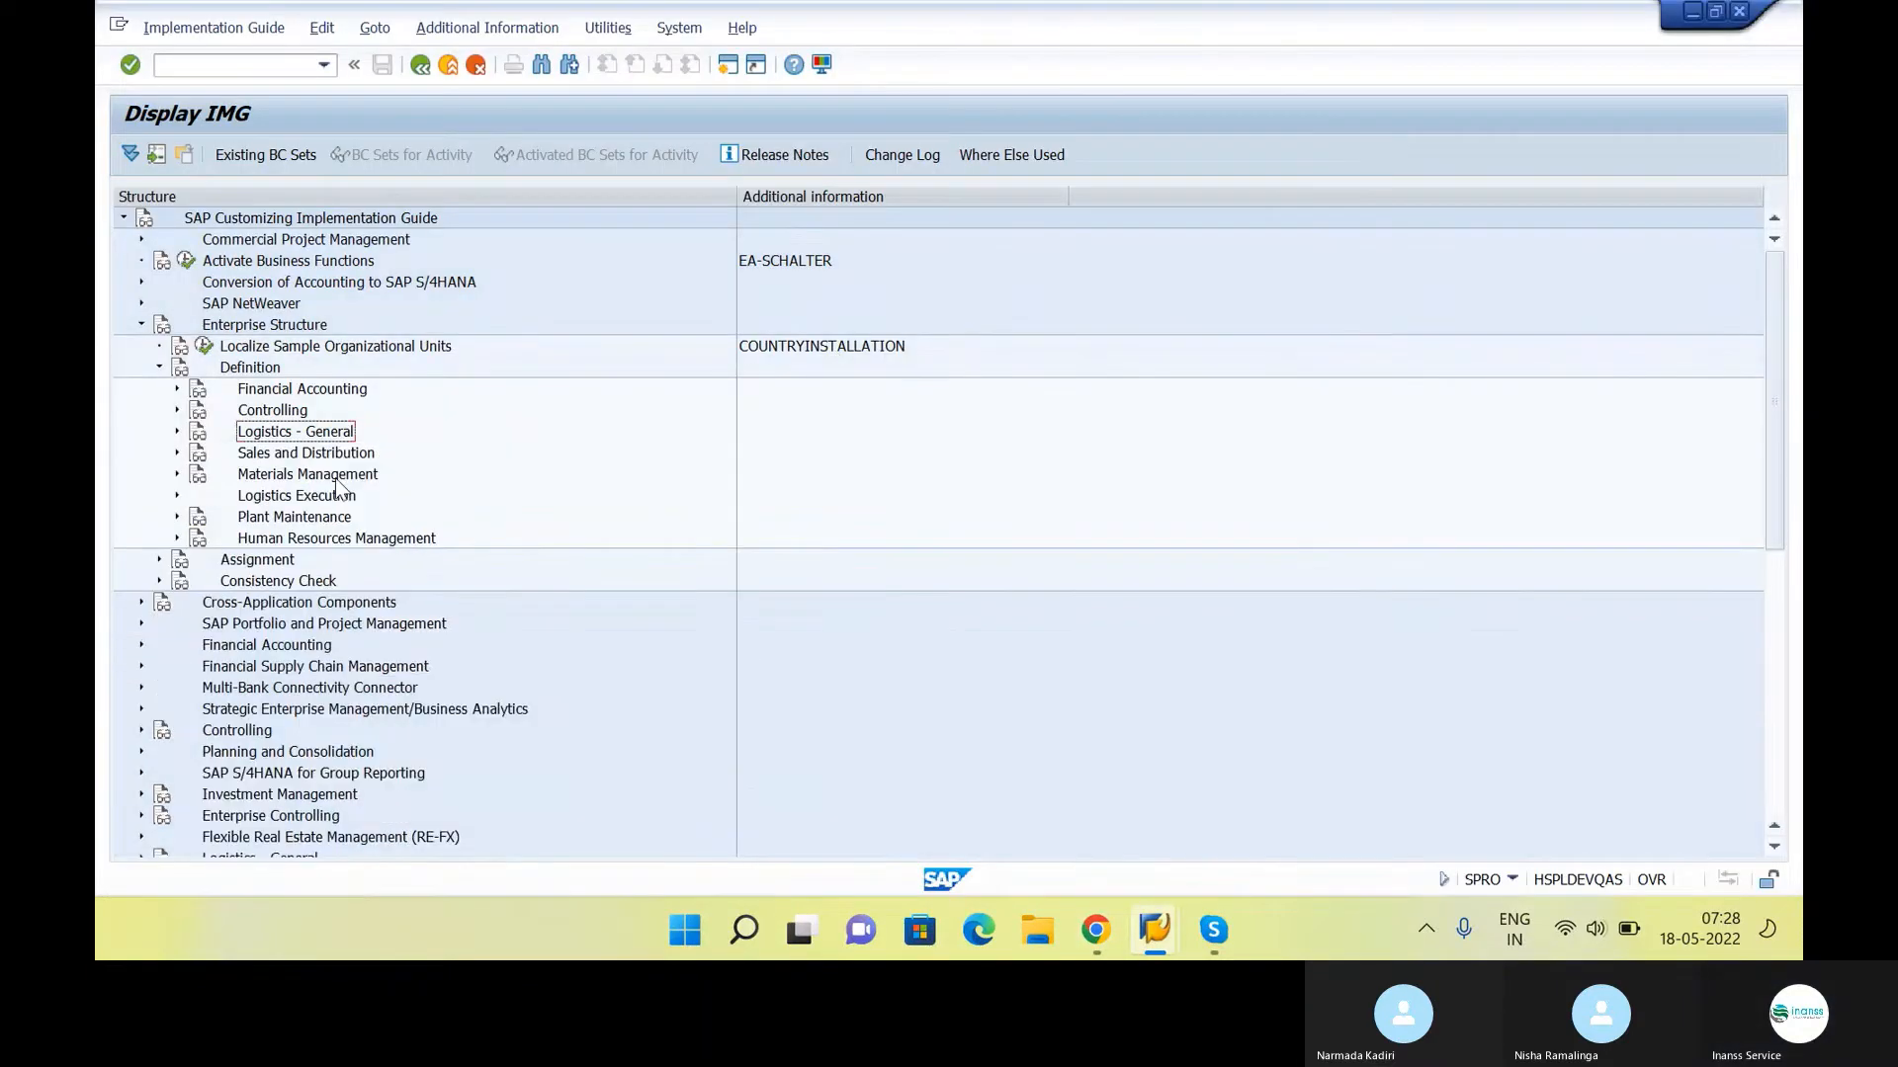
pyautogui.press('Down')
pyautogui.press('Down')
pyautogui.press('Right')
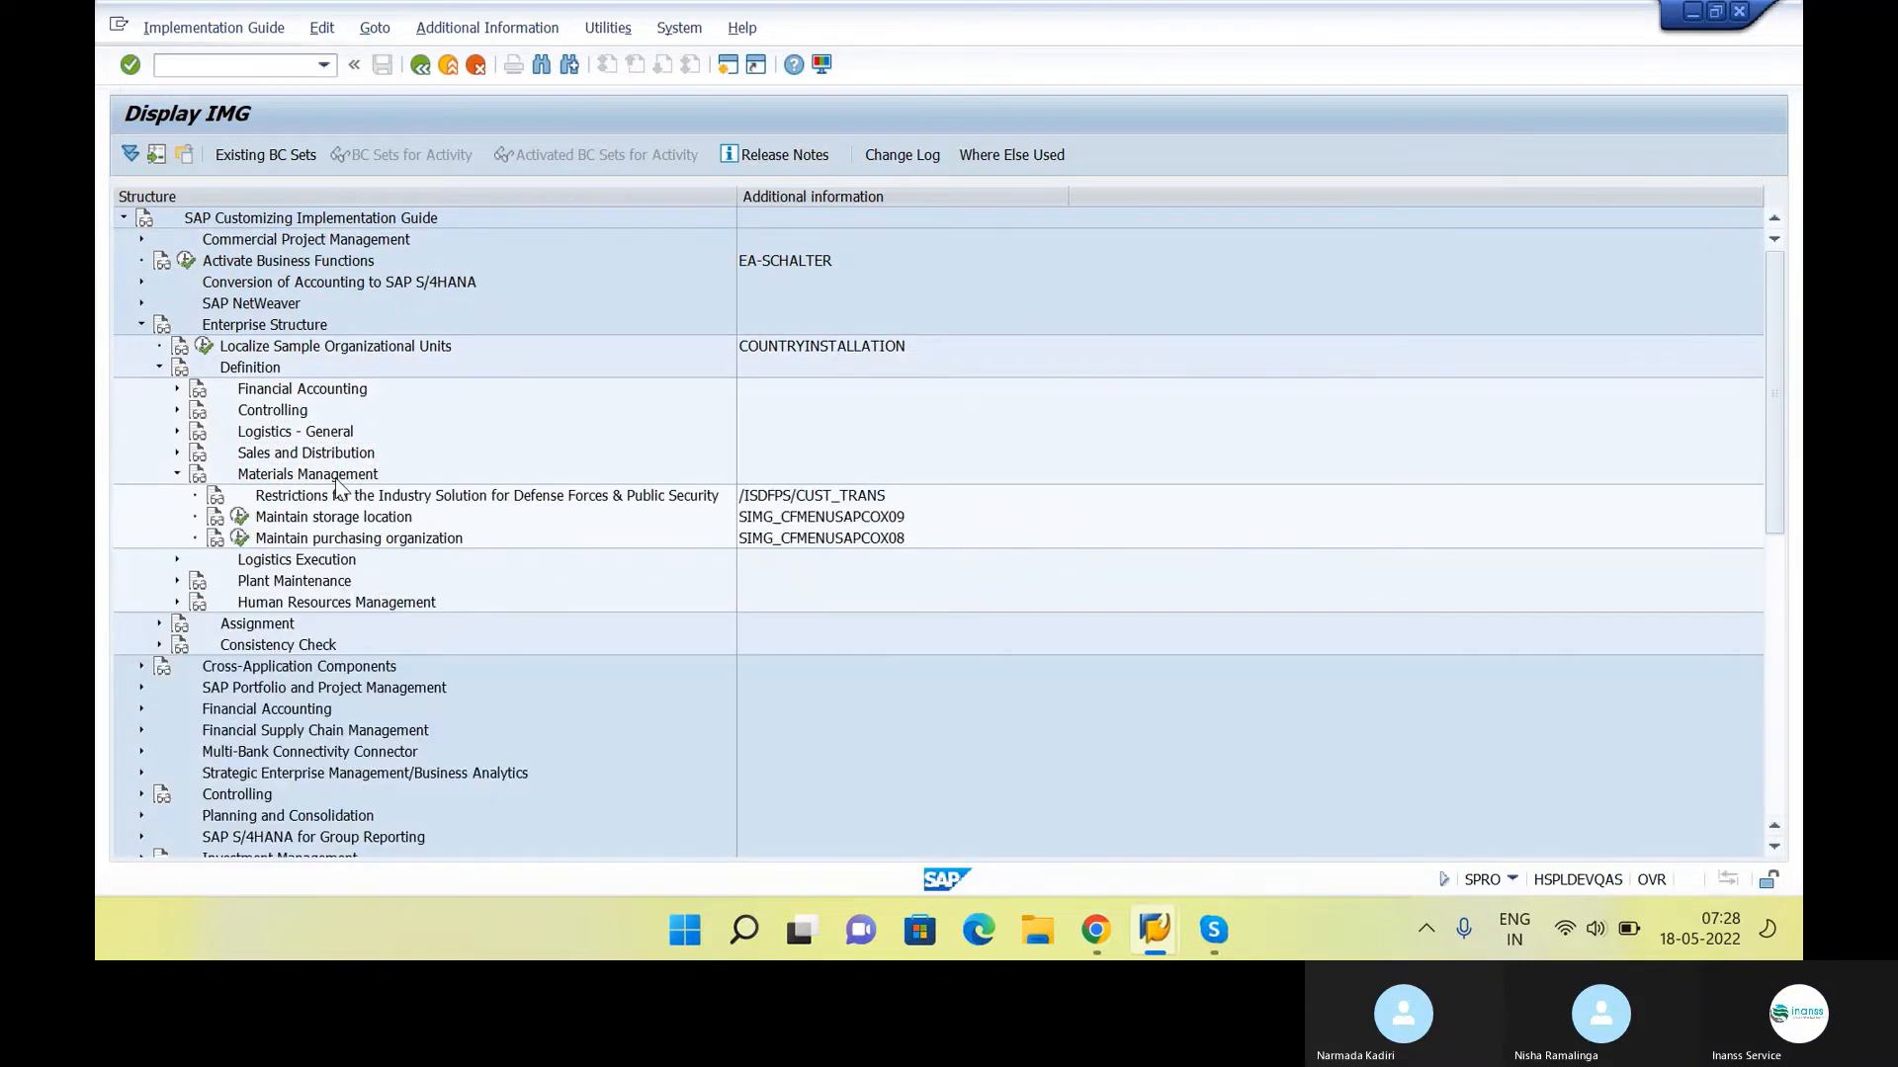
pyautogui.press('Down')
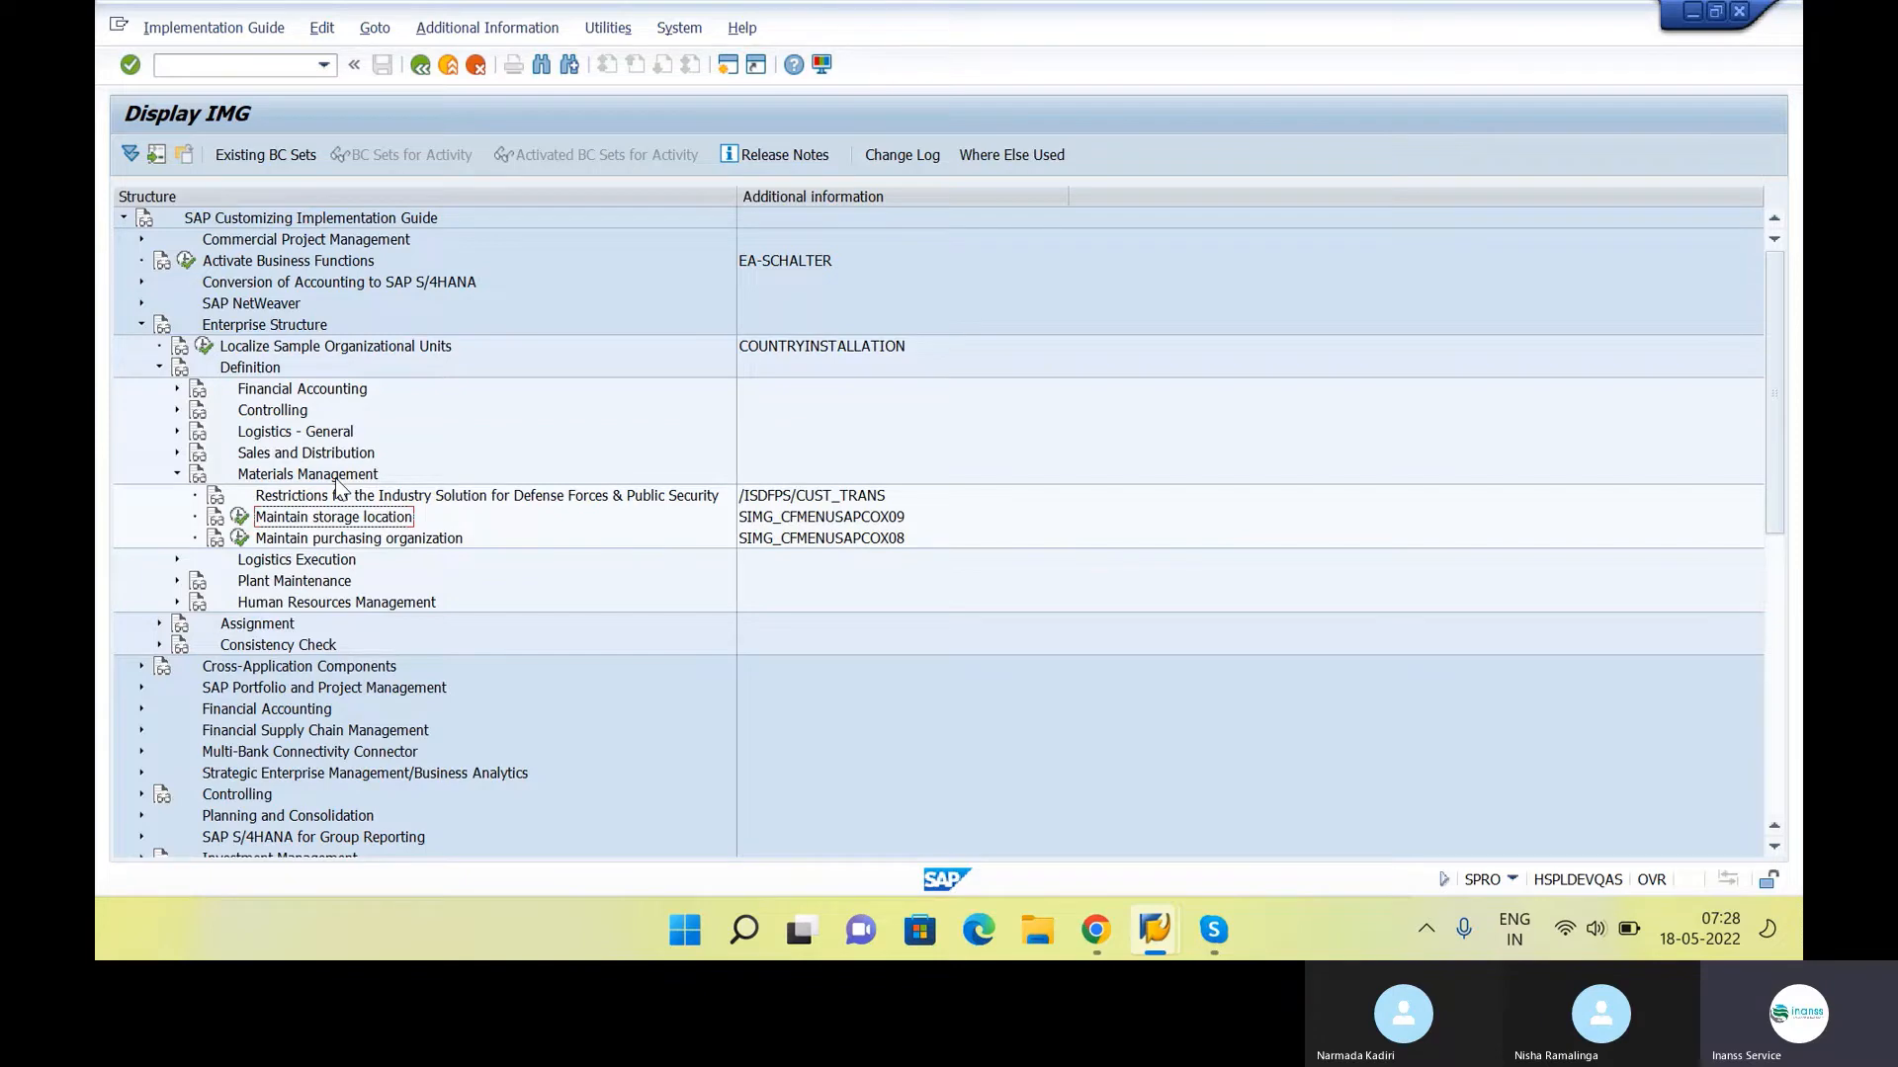
pyautogui.hotkey('alt', 'Tab')
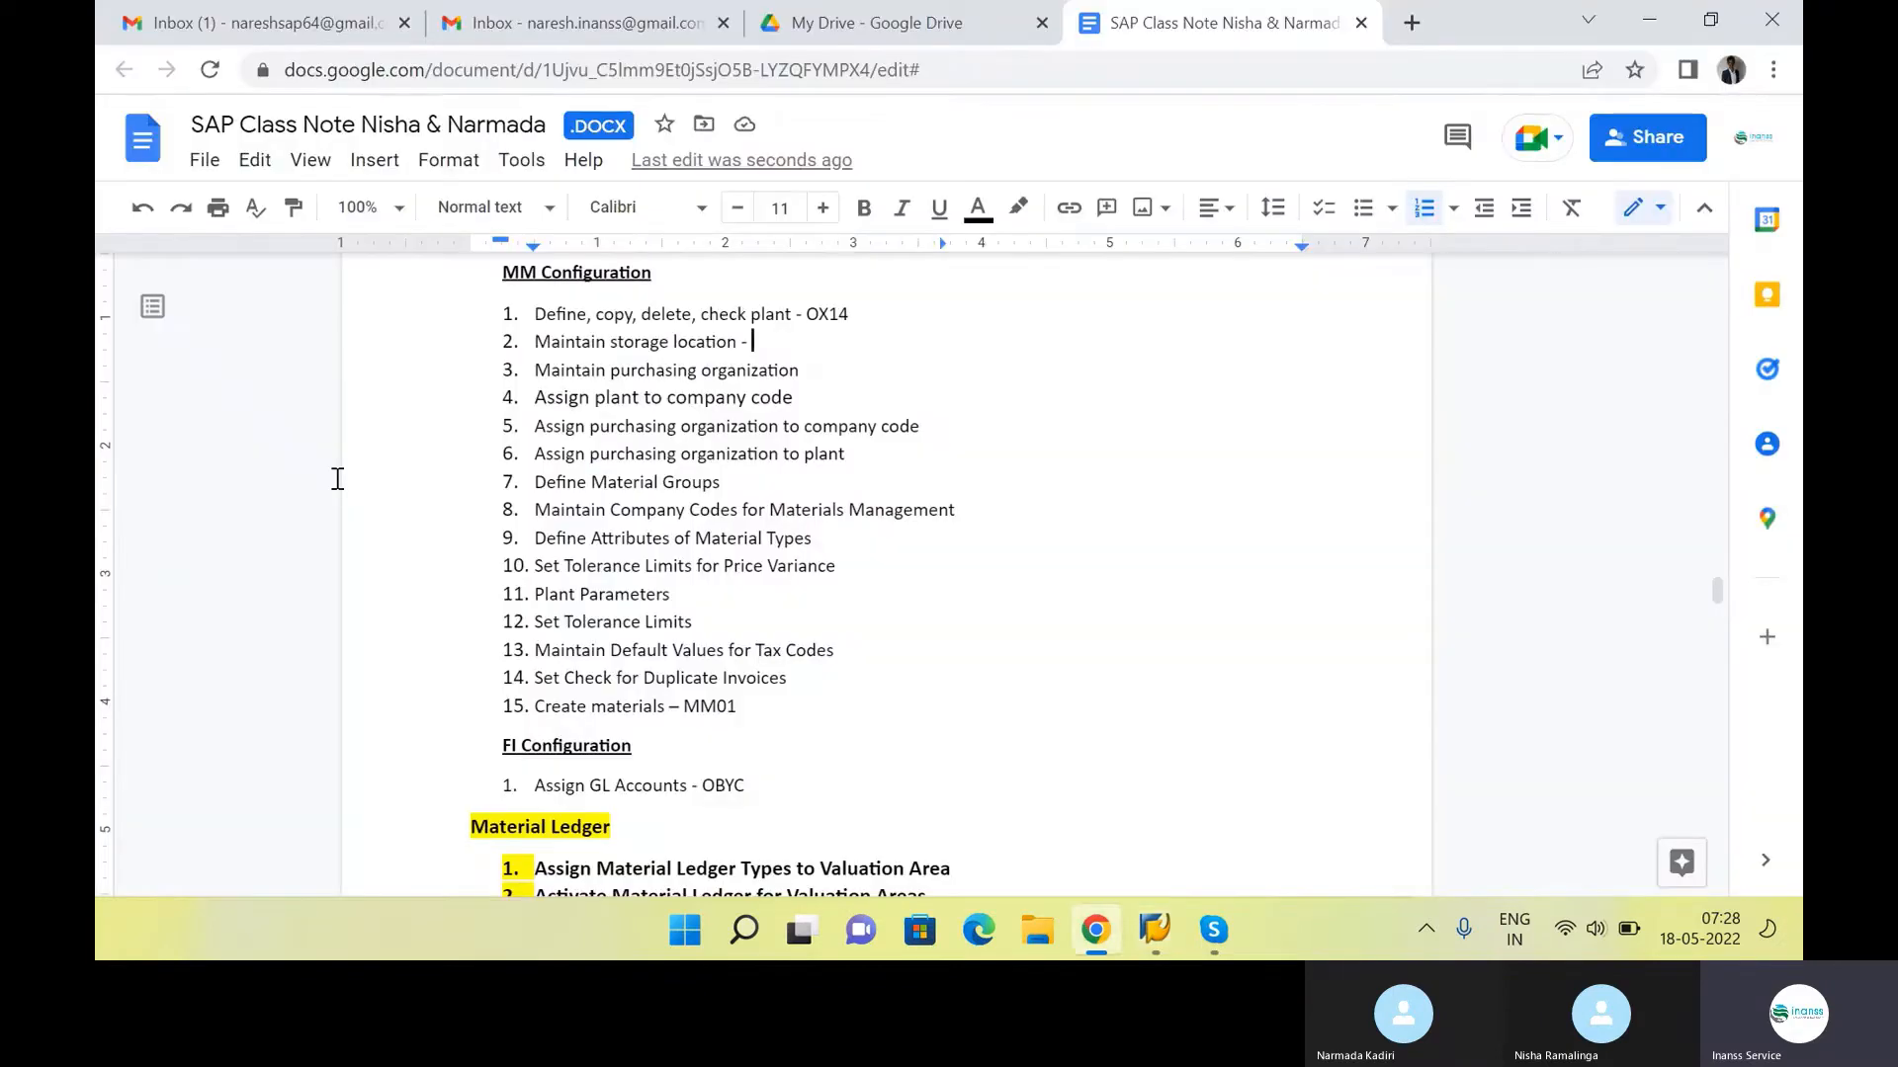
pyautogui.write('OX09')
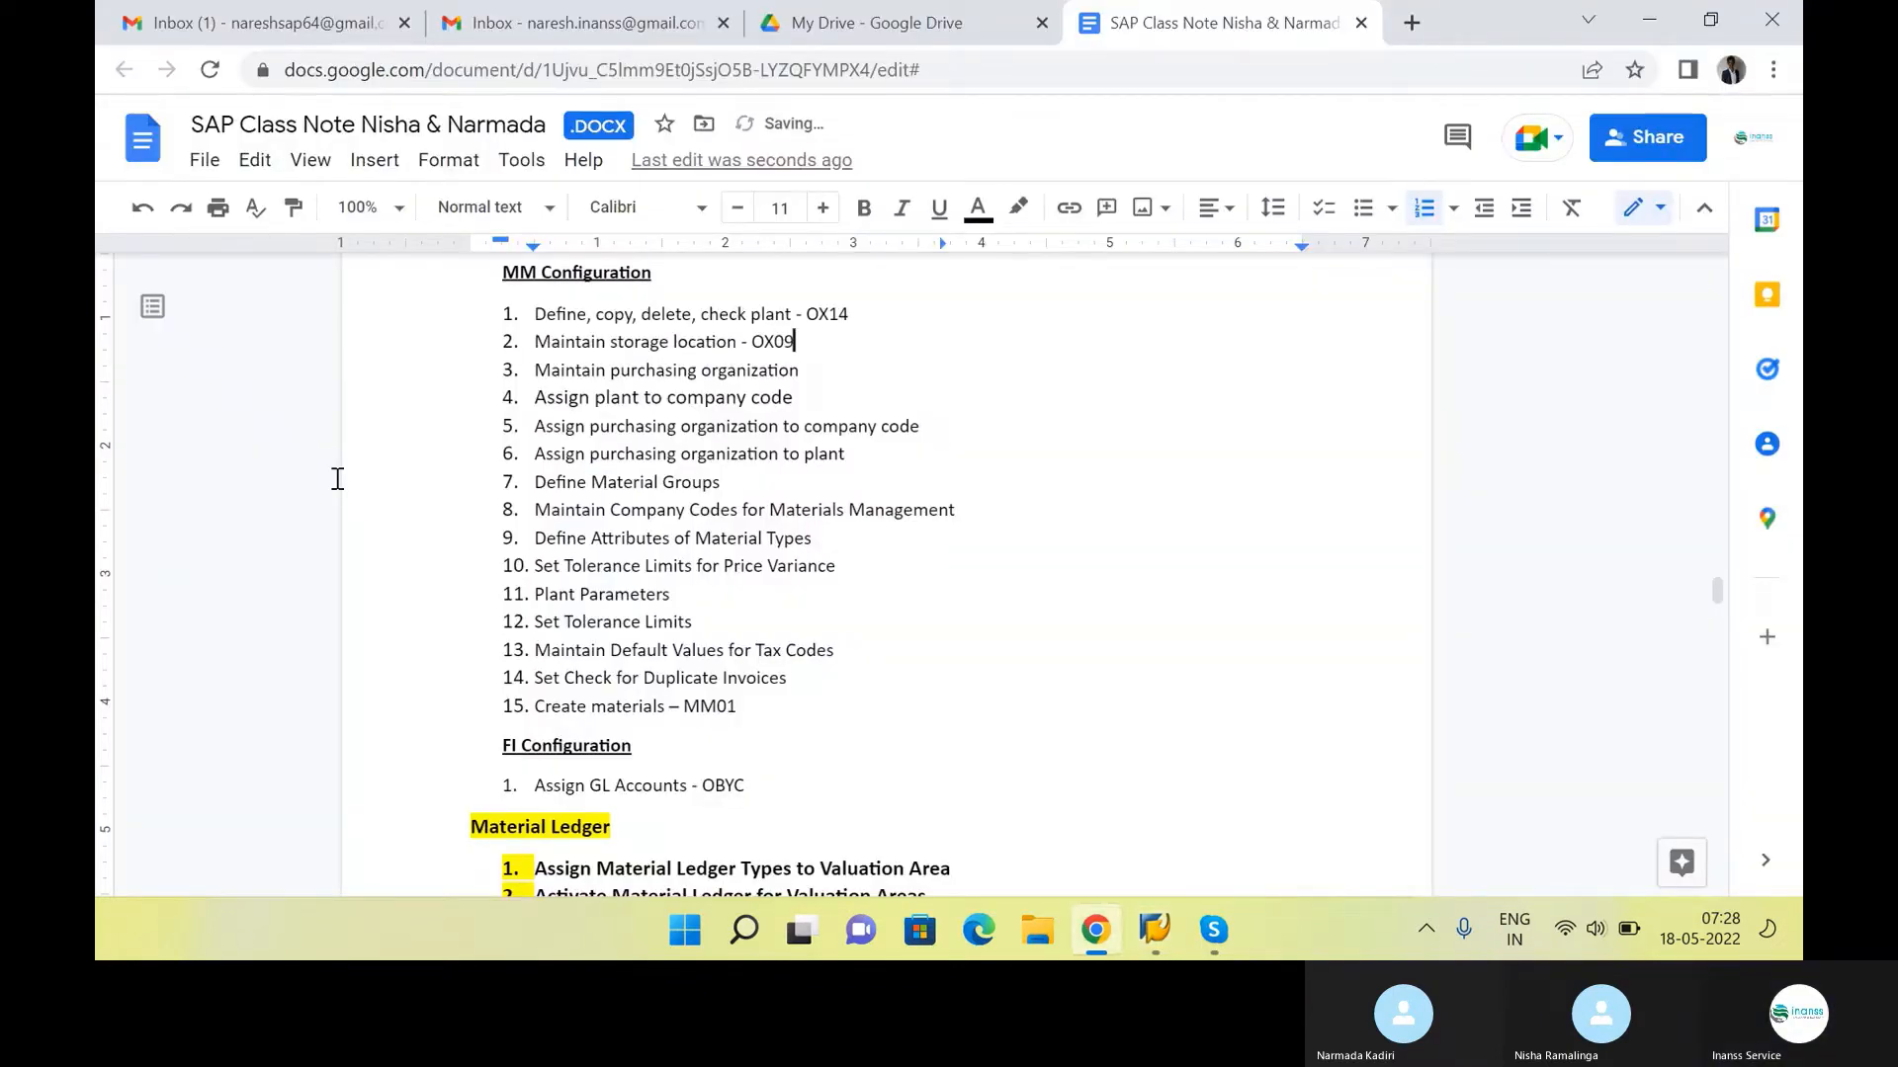
# Switch to SAP, run transaction OX09 and open the storage locations for plant INS1
pyautogui.hotkey('alt', 'Tab')
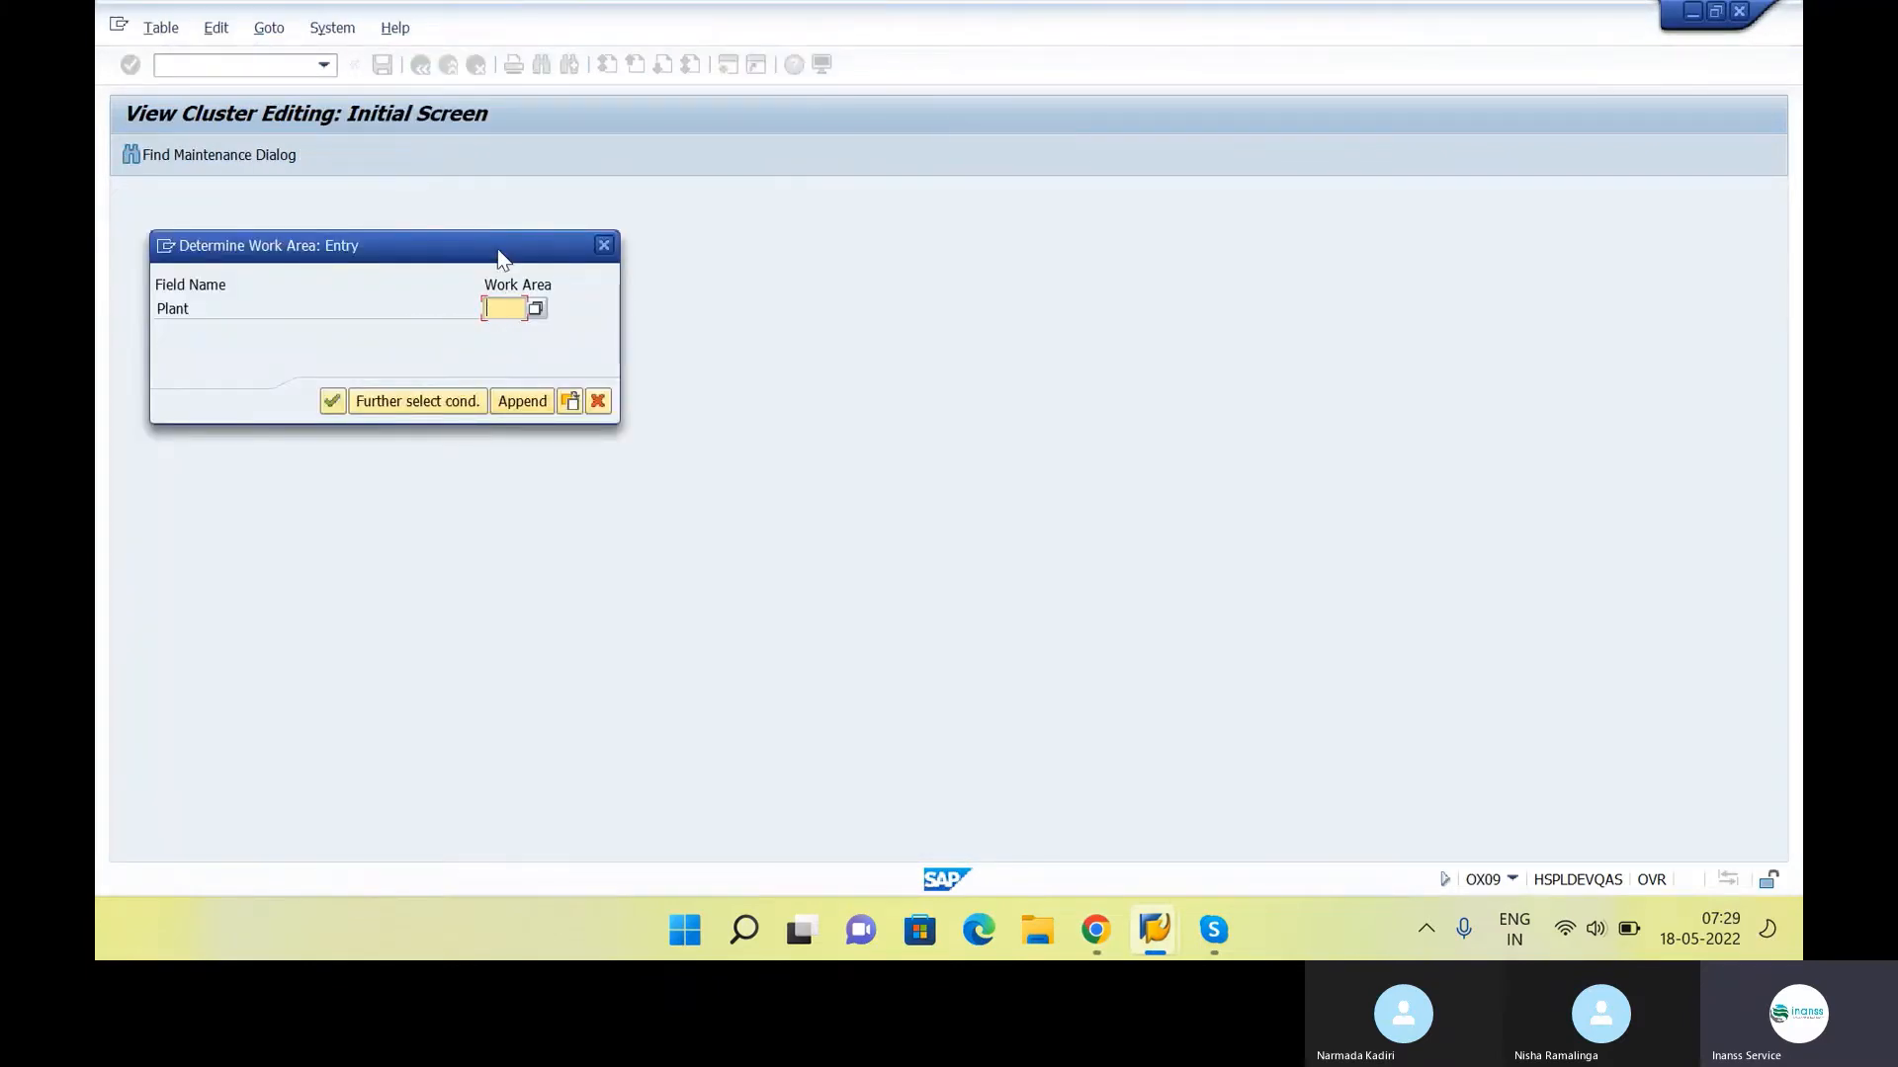
pyautogui.moveTo(495, 254); pyautogui.dragTo(954, 263)
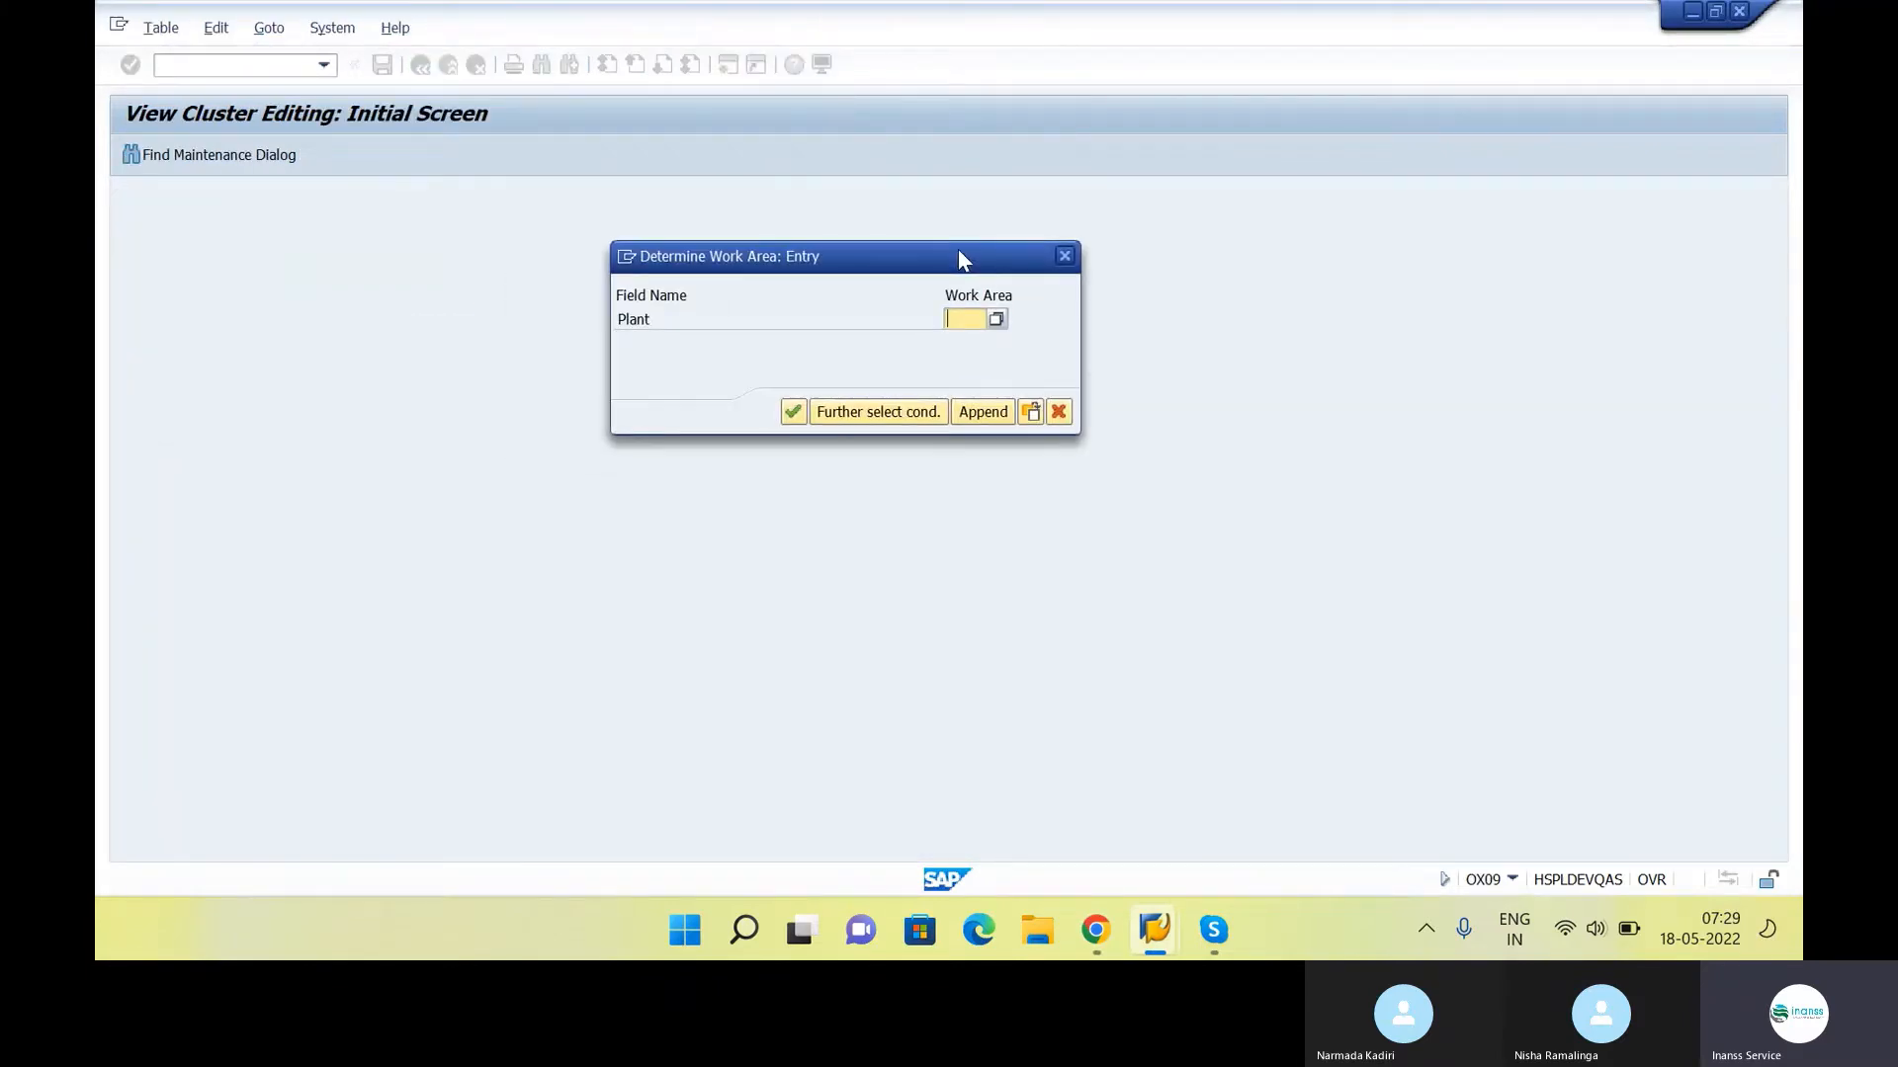
pyautogui.click(961, 326)
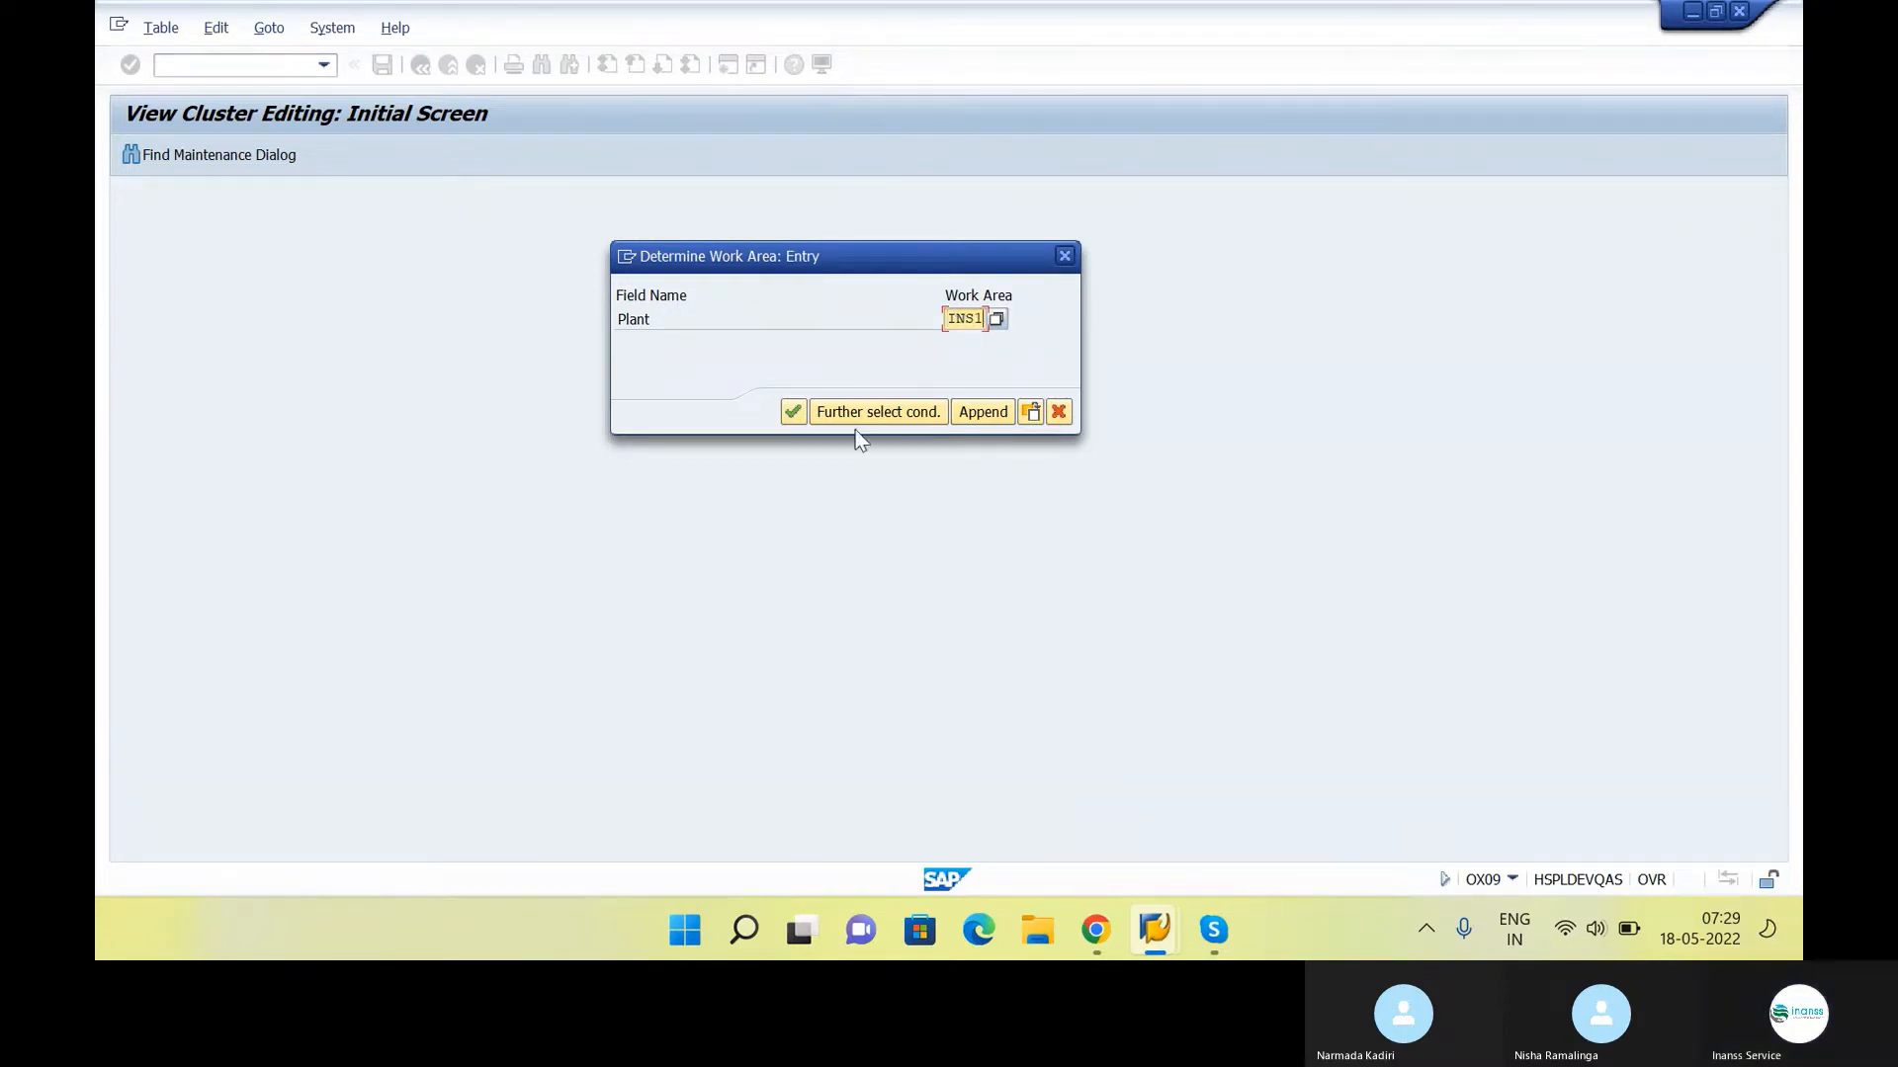
pyautogui.click(796, 413)
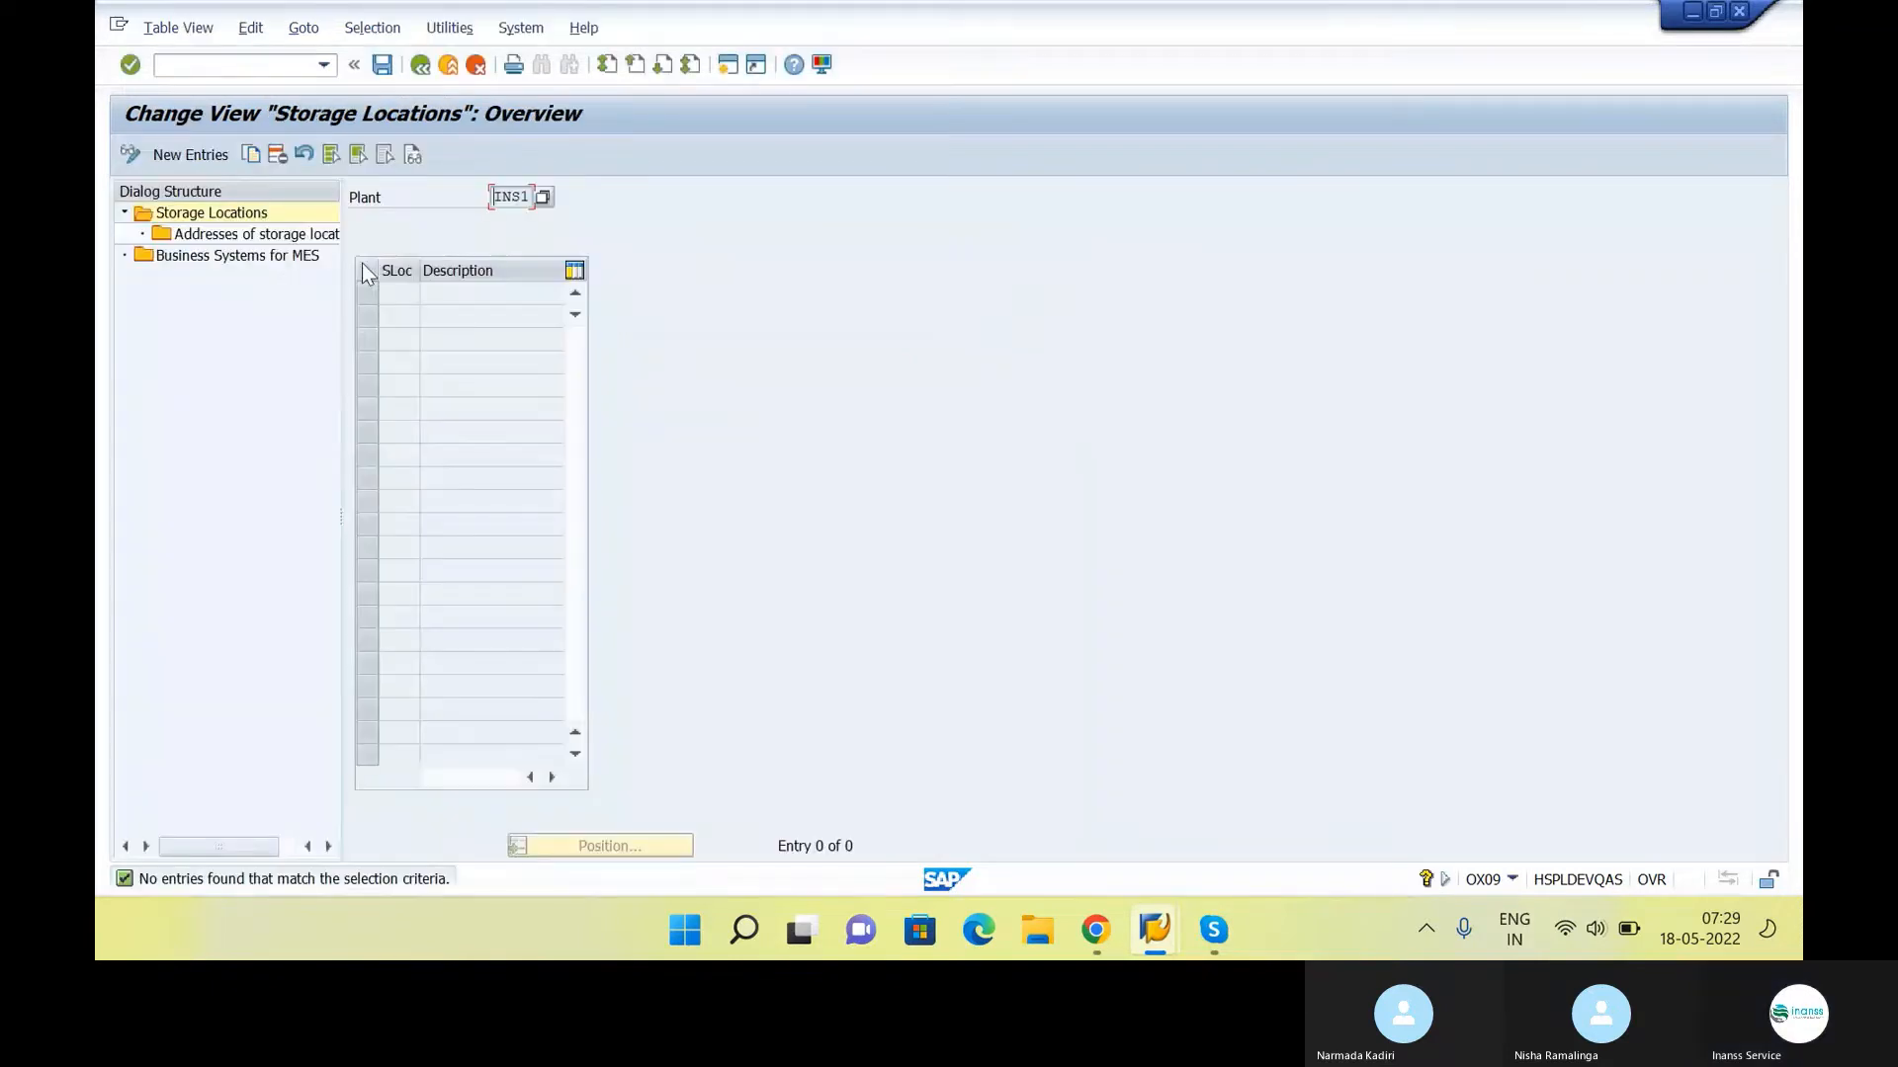
# Add new storage location entries CS01 and RM01 for plant INS1, describing CS01 as "Central Store"
pyautogui.click(212, 156)
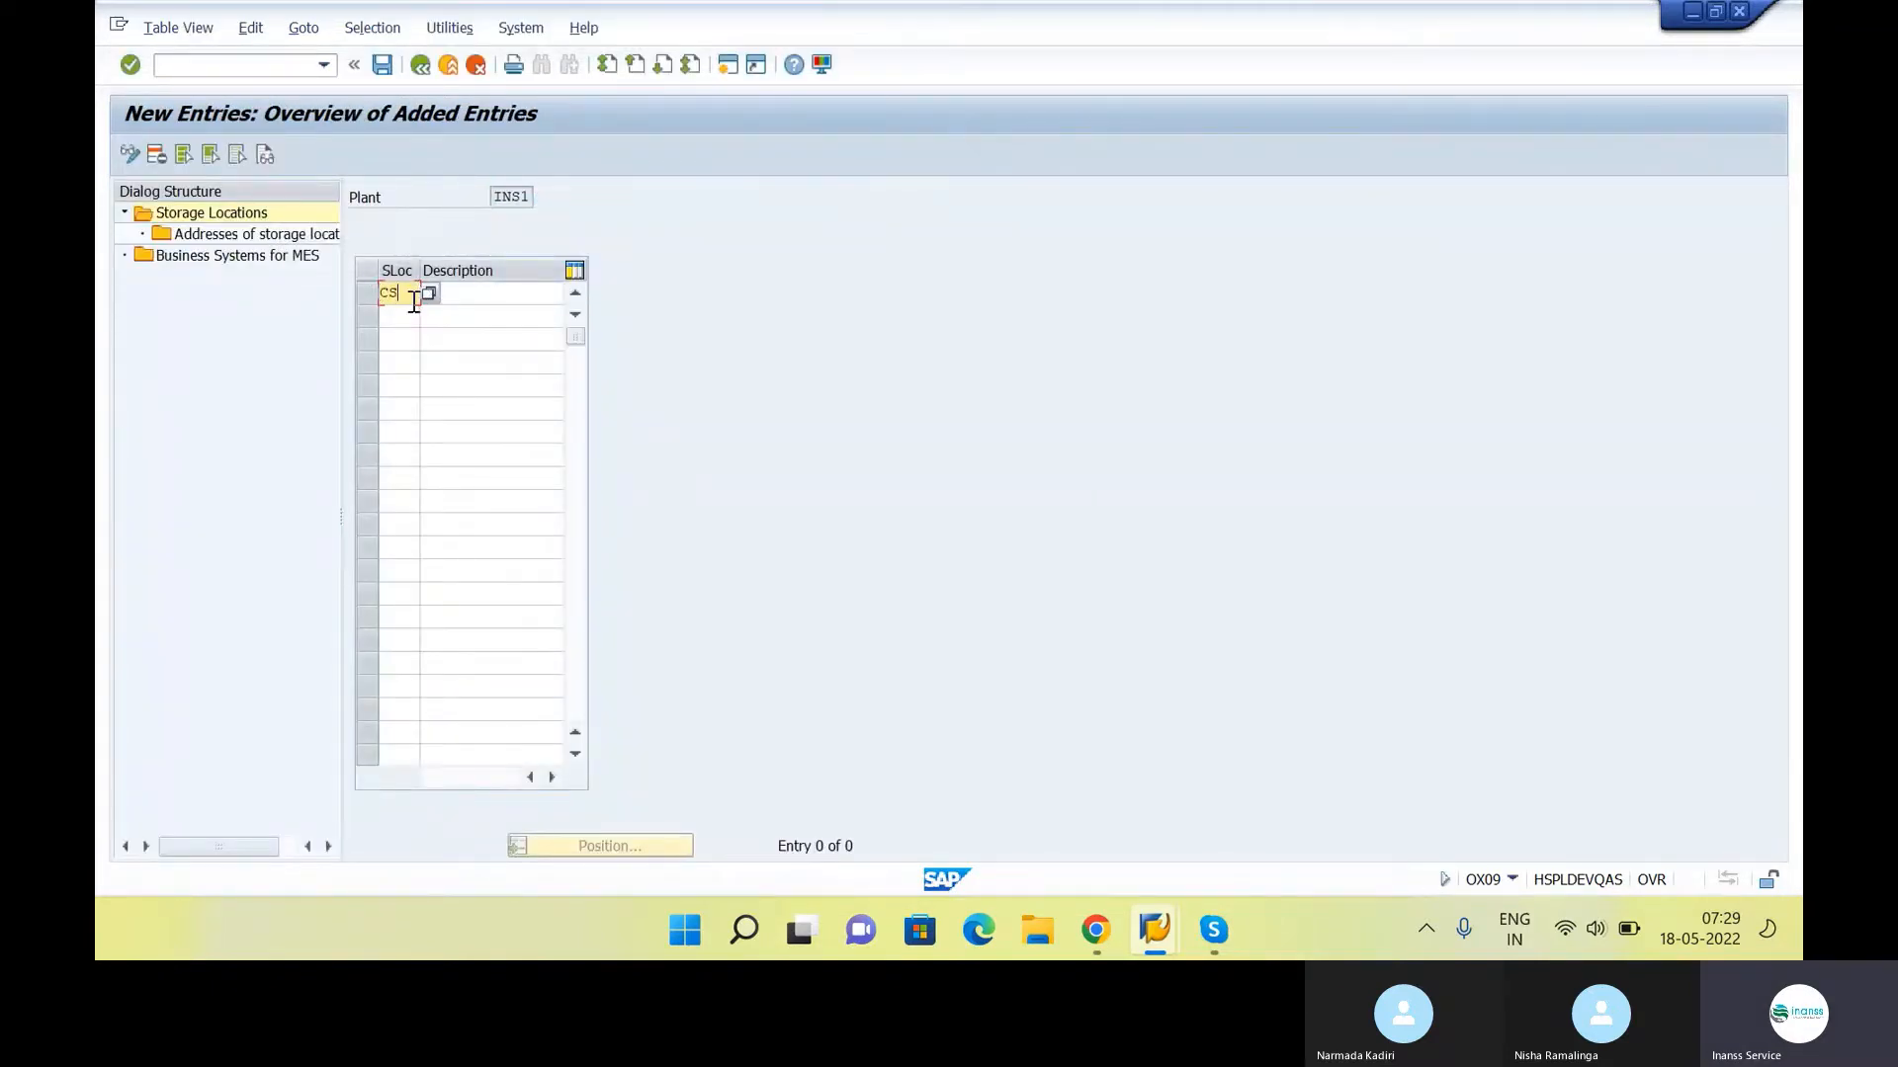
pyautogui.press('Down')
pyautogui.press('Return')
pyautogui.click(479, 293)
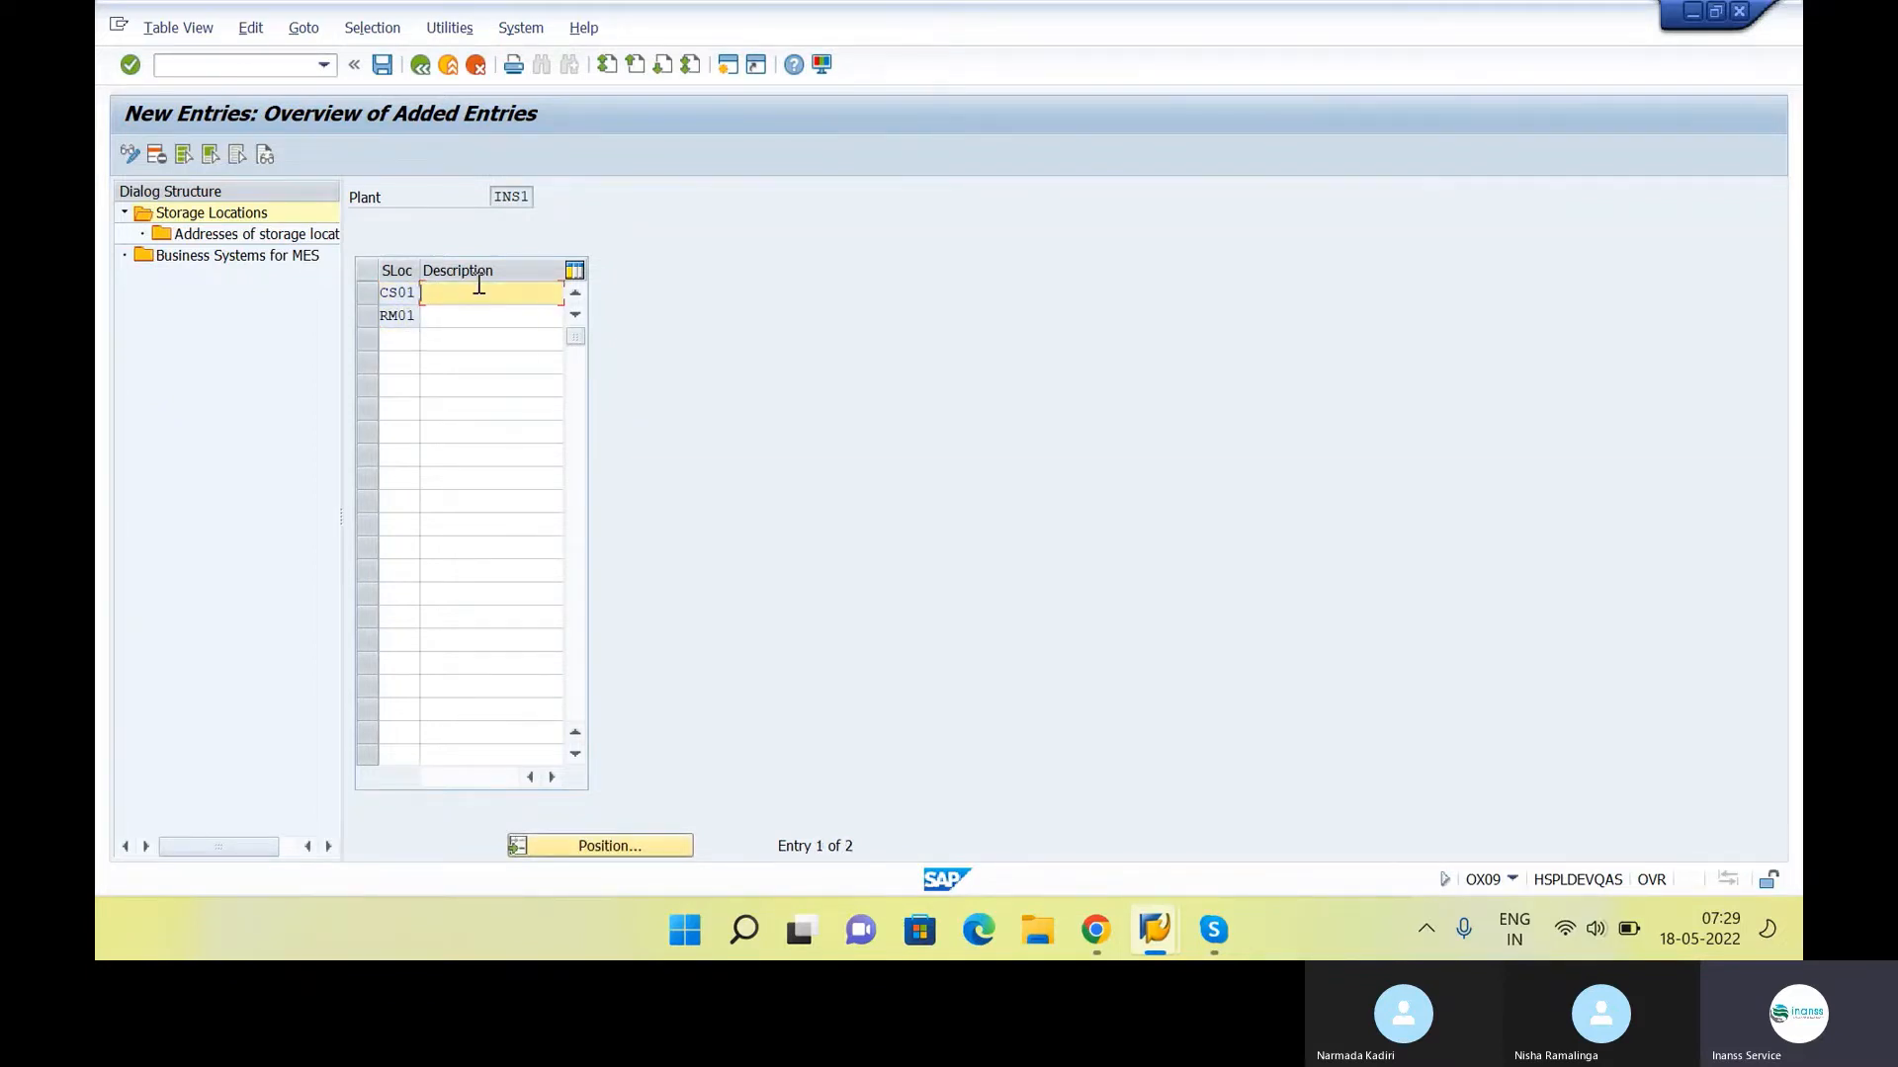
pyautogui.write('Cw')
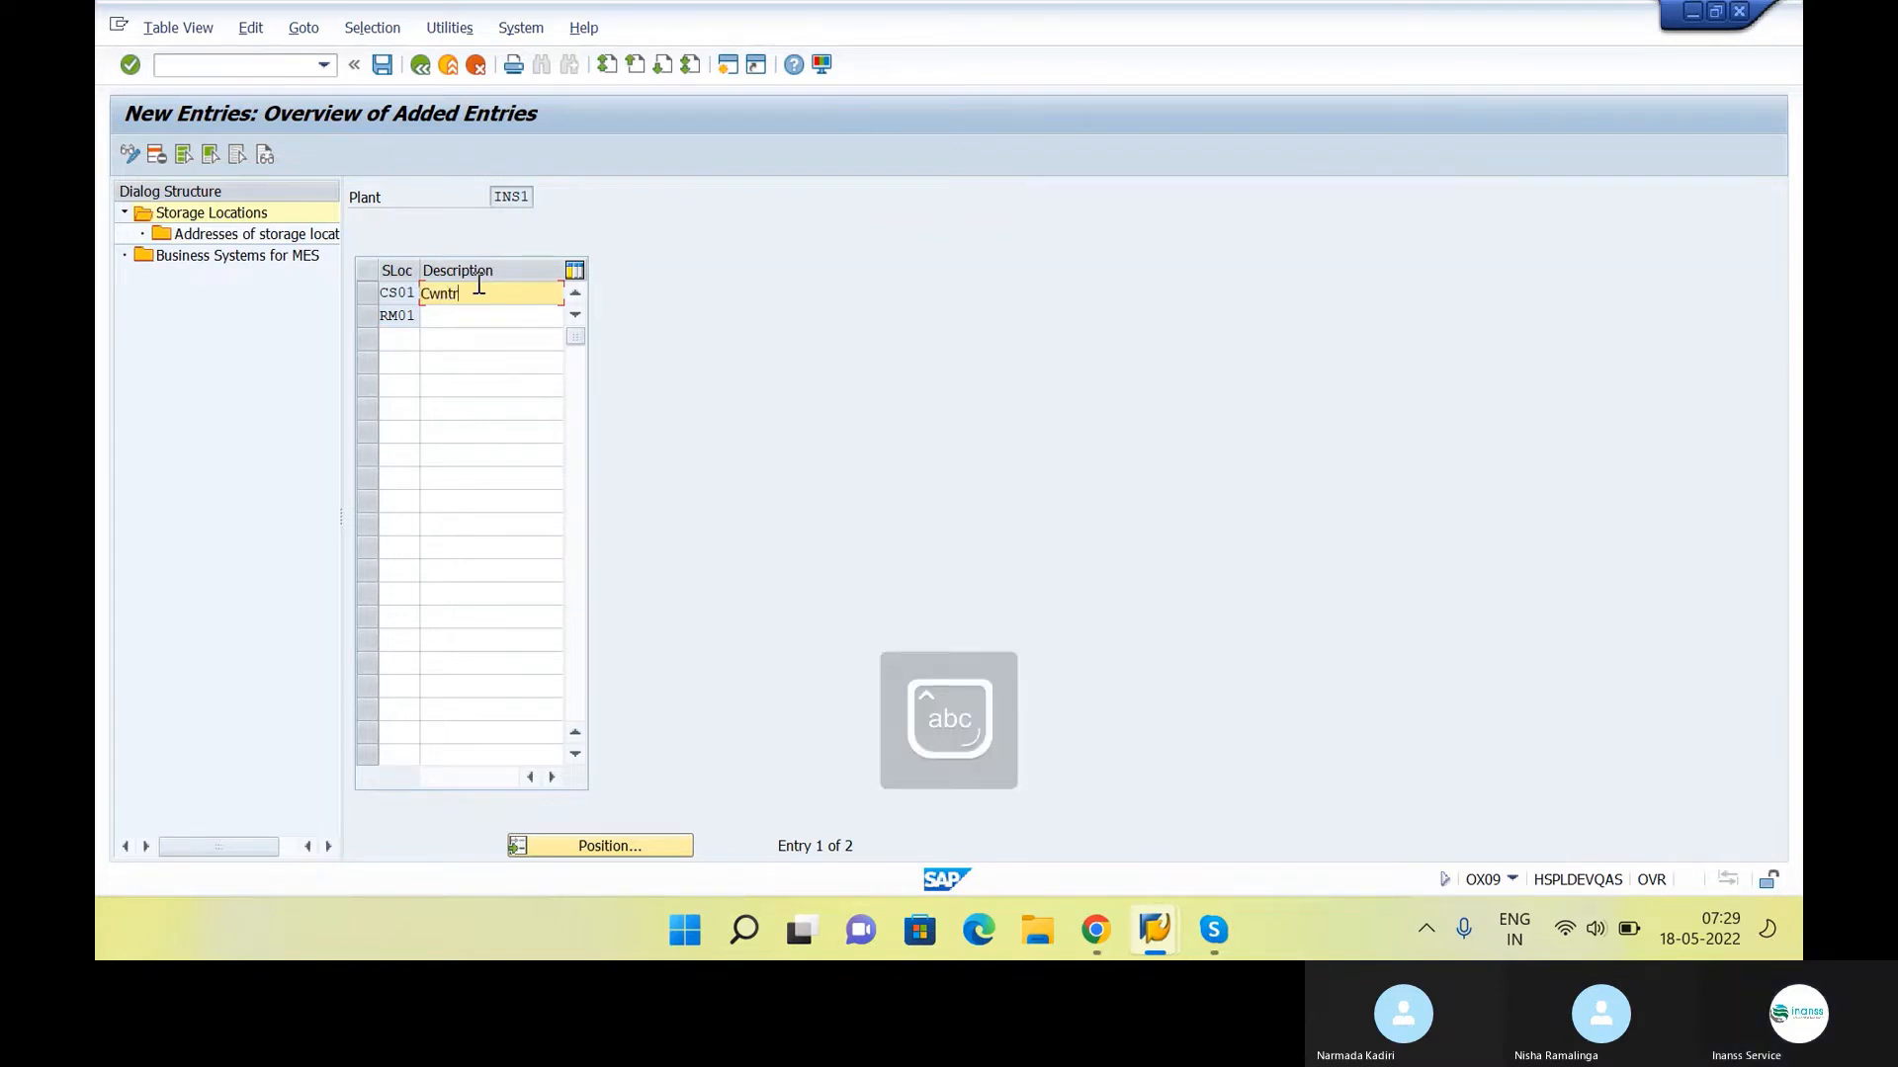
pyautogui.press('BackSpace')
pyautogui.write('entral Store')
# Enter "RM Store" as the description of storage location RM01
pyautogui.click(482, 313)
pyautogui.press('capslock')
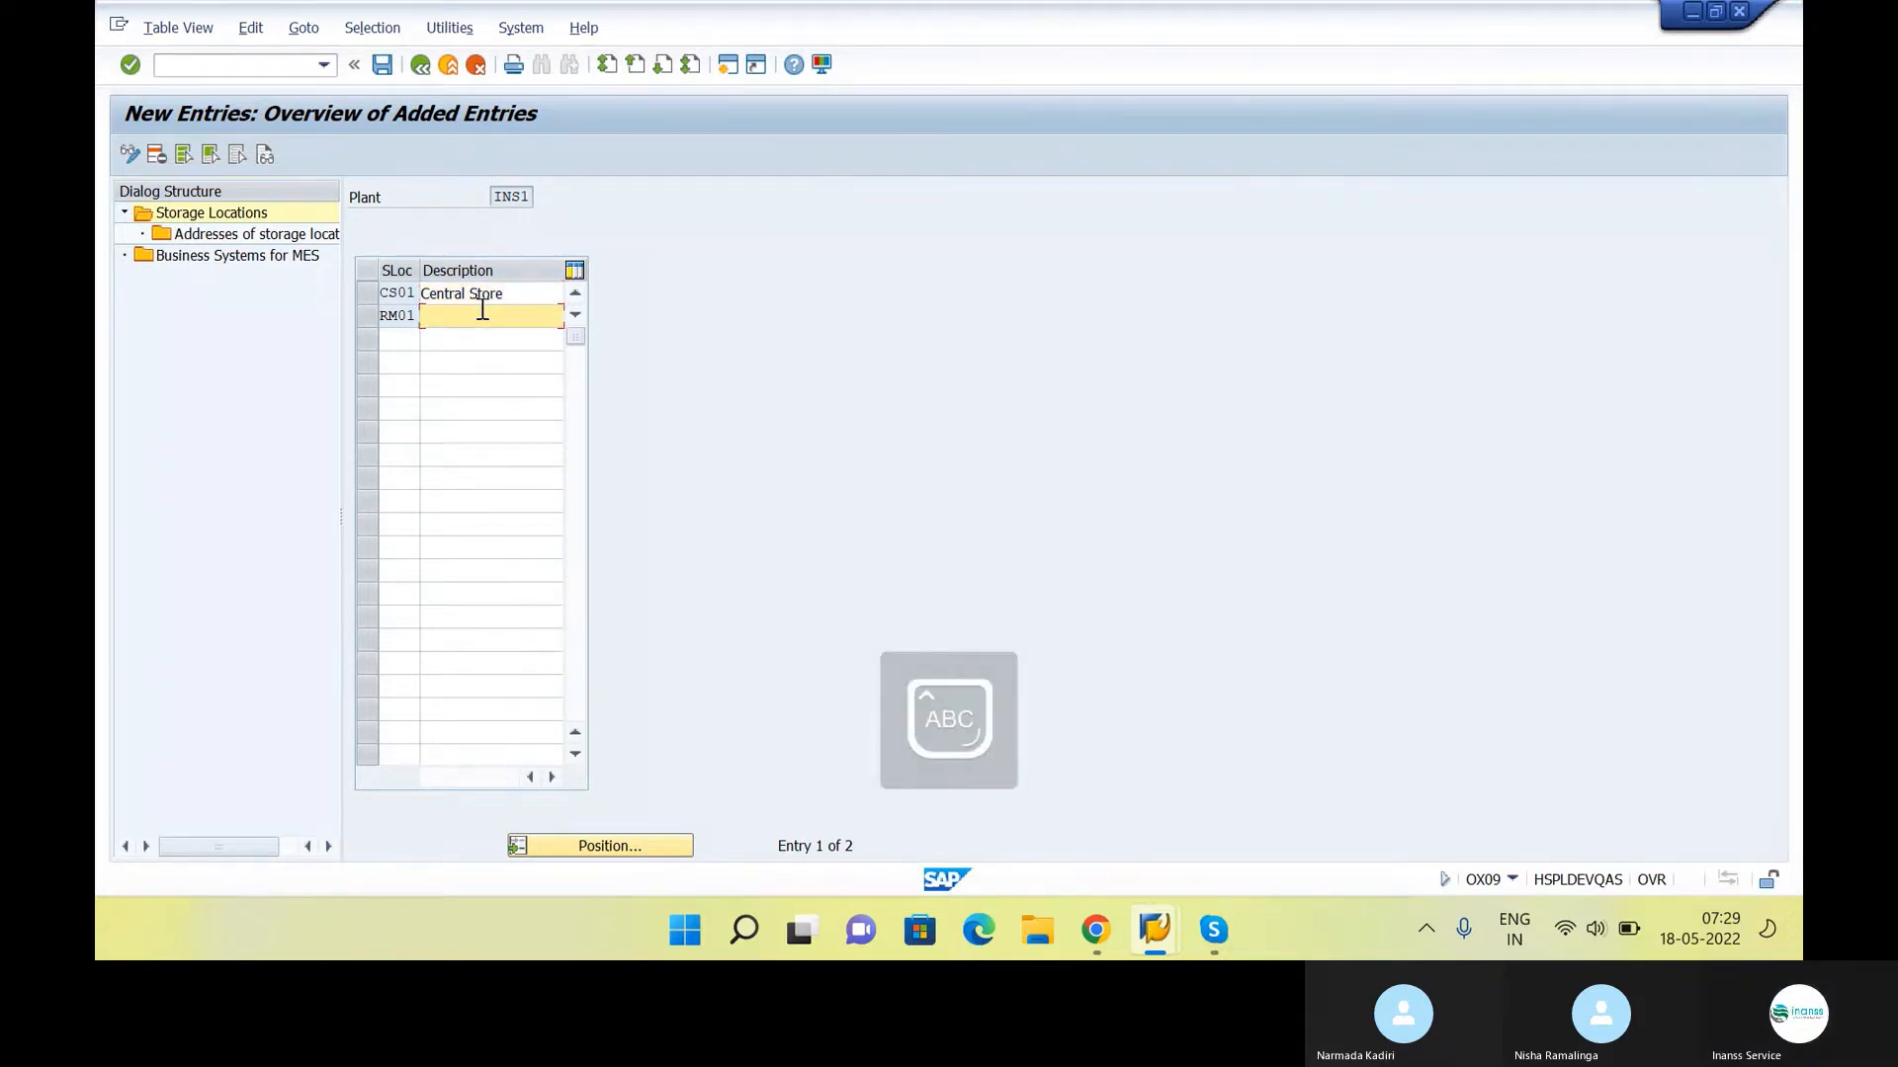
pyautogui.write('RM ')
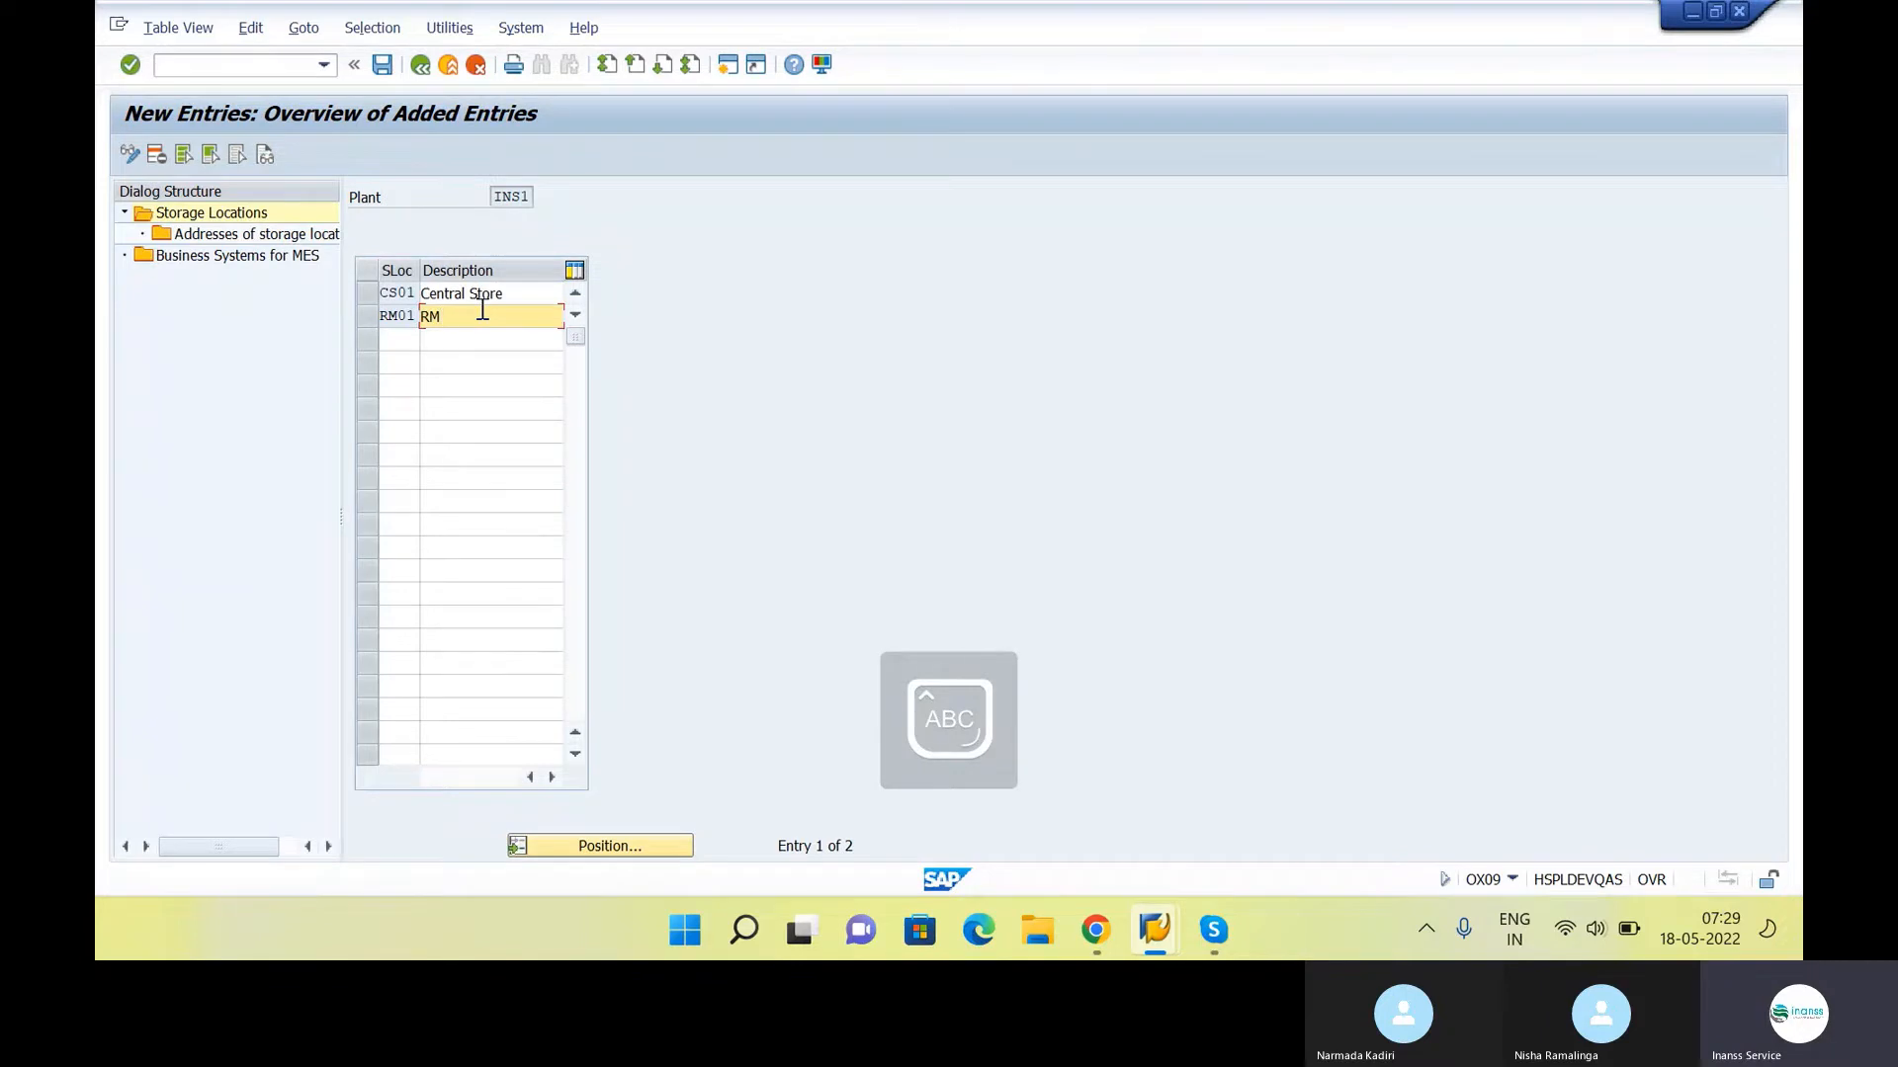
pyautogui.write('S')
pyautogui.press('capslock')
pyautogui.write('tore')
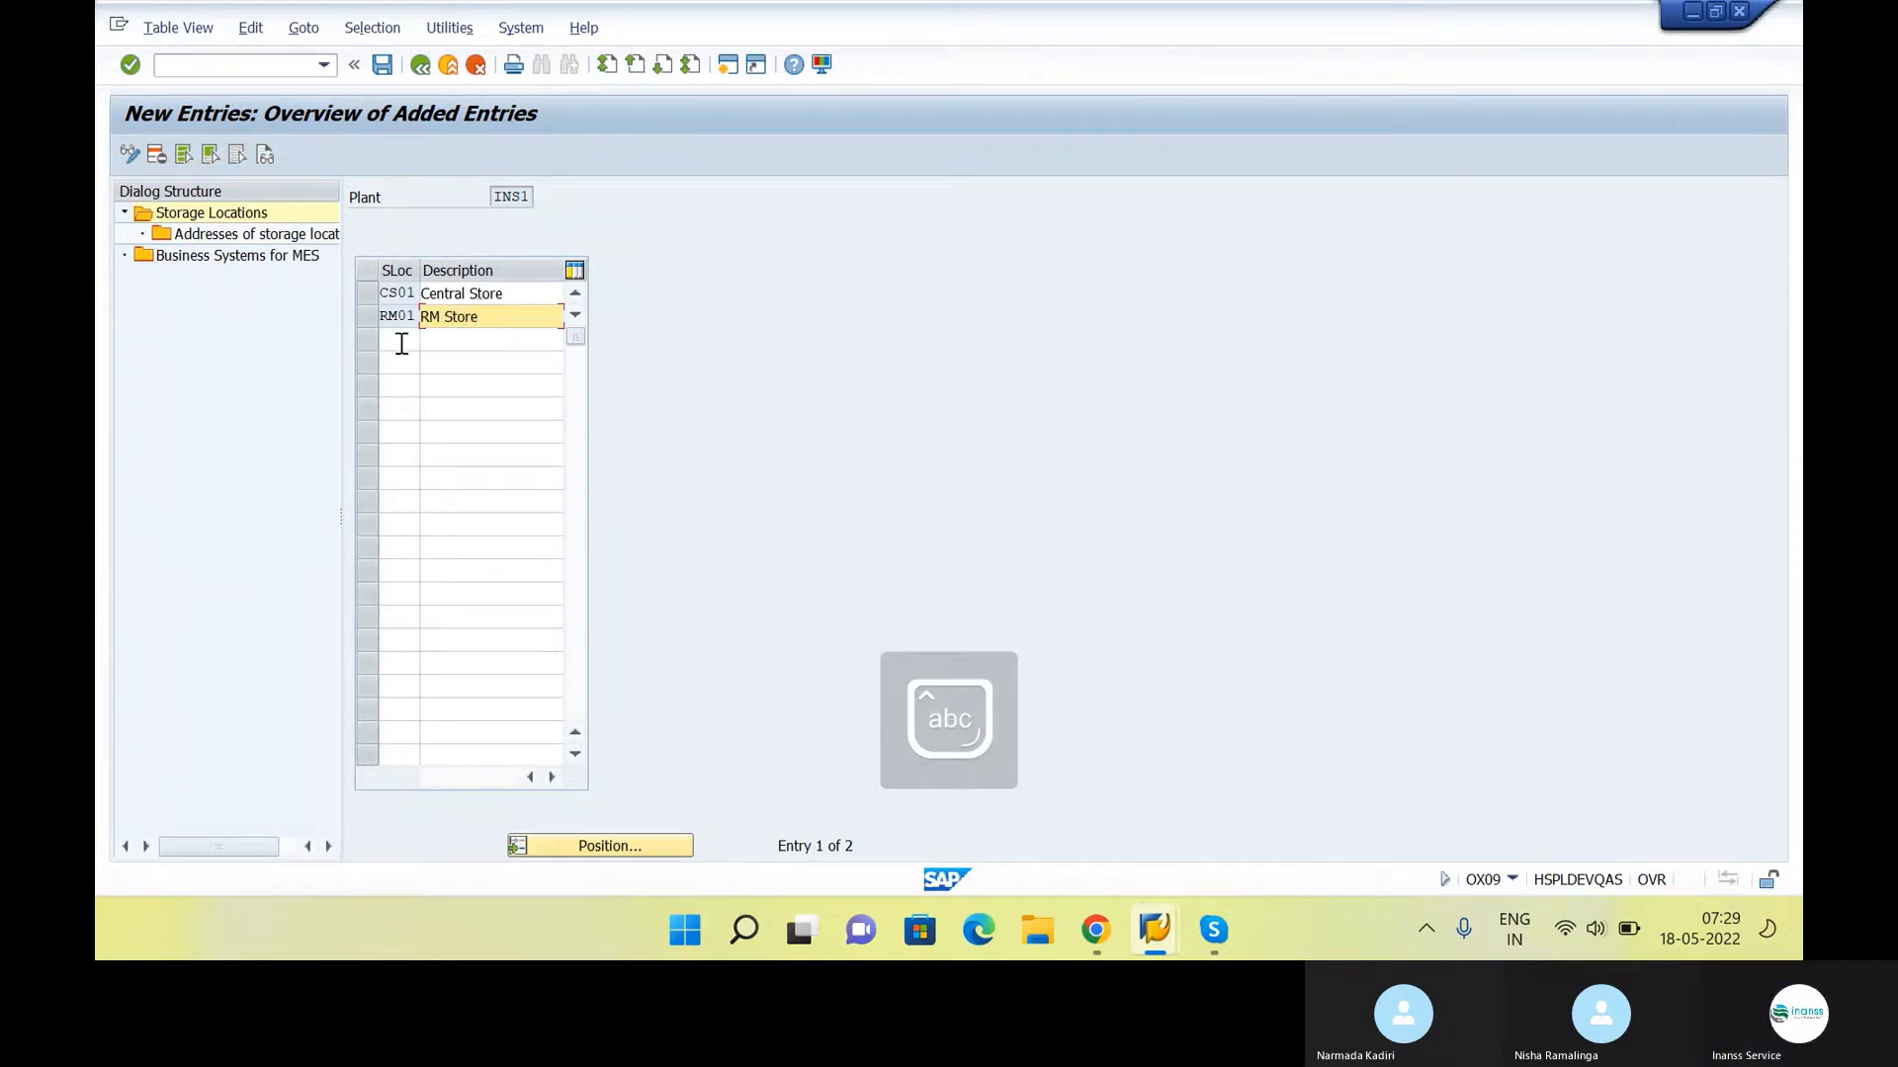
# Add storage location SF01 with the description "SFG Store" below the RM01 entry
pyautogui.click(402, 343)
pyautogui.press('capslock')
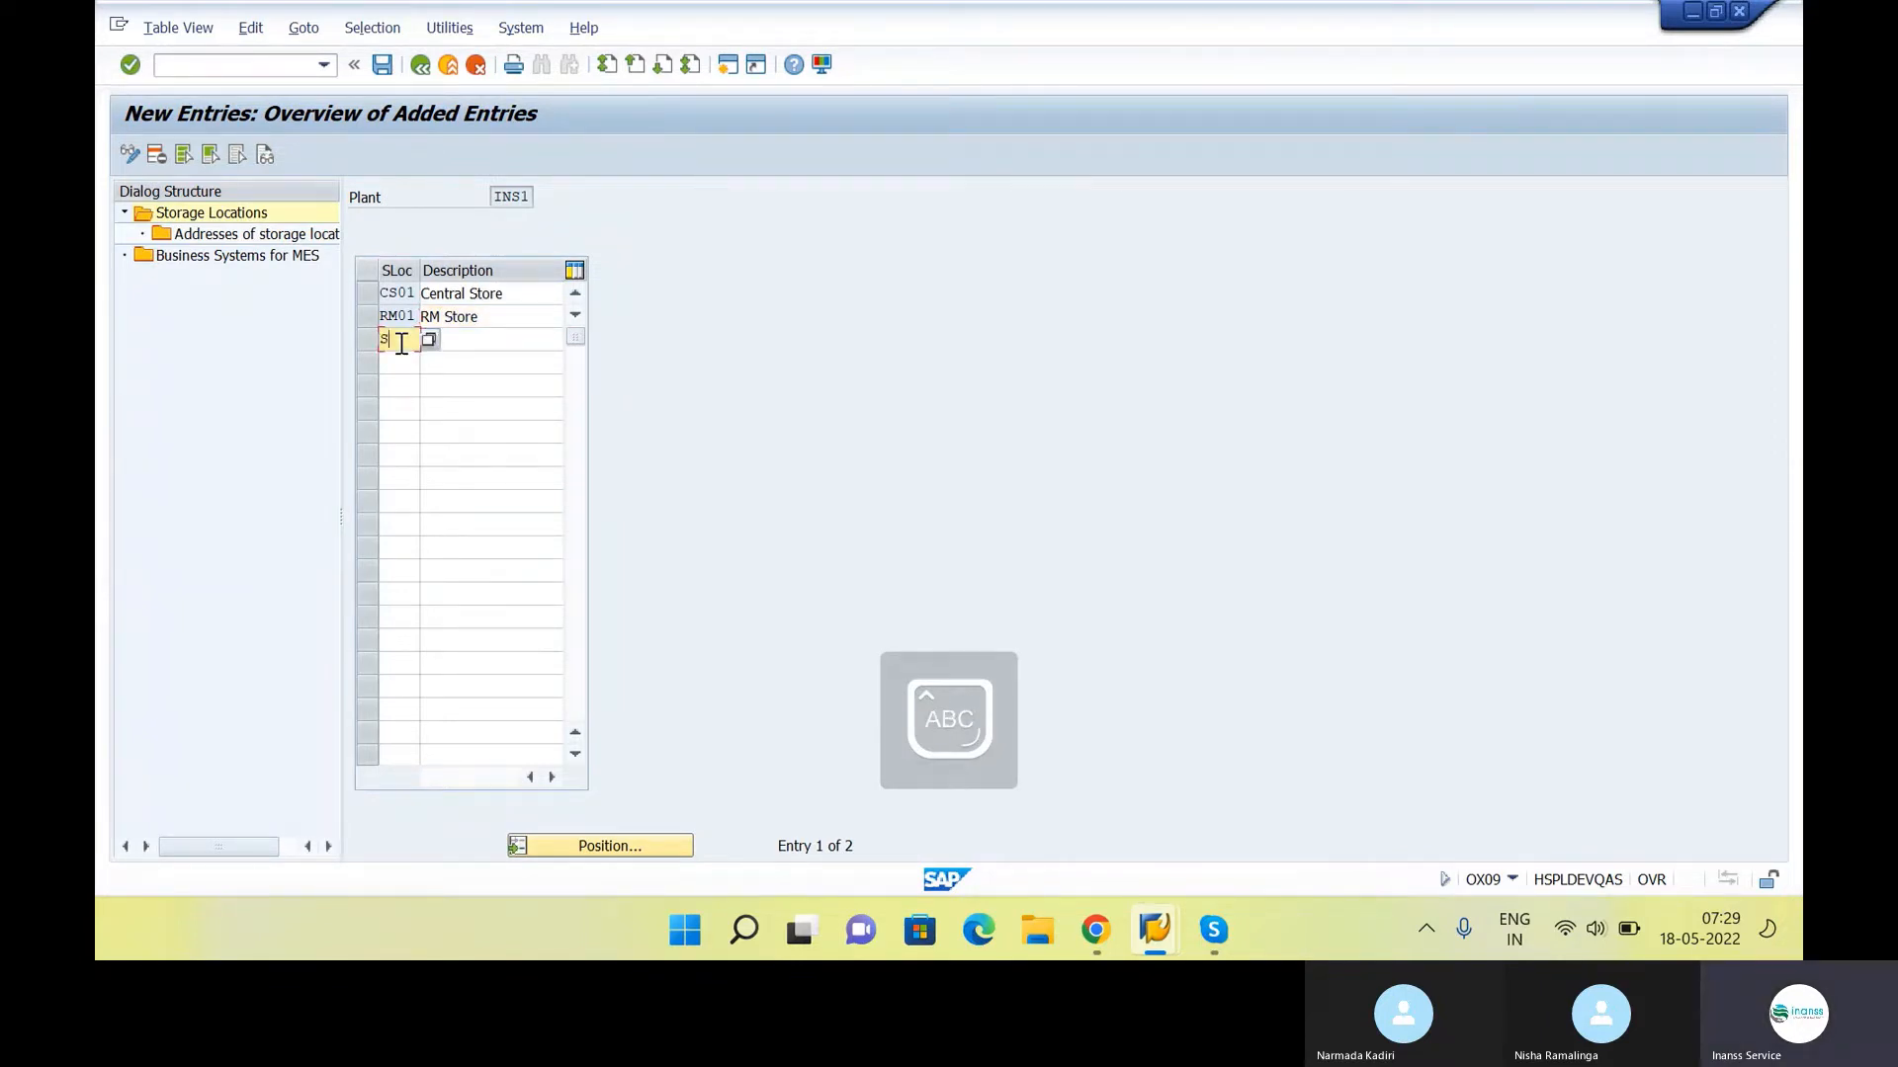
pyautogui.press('Tab')
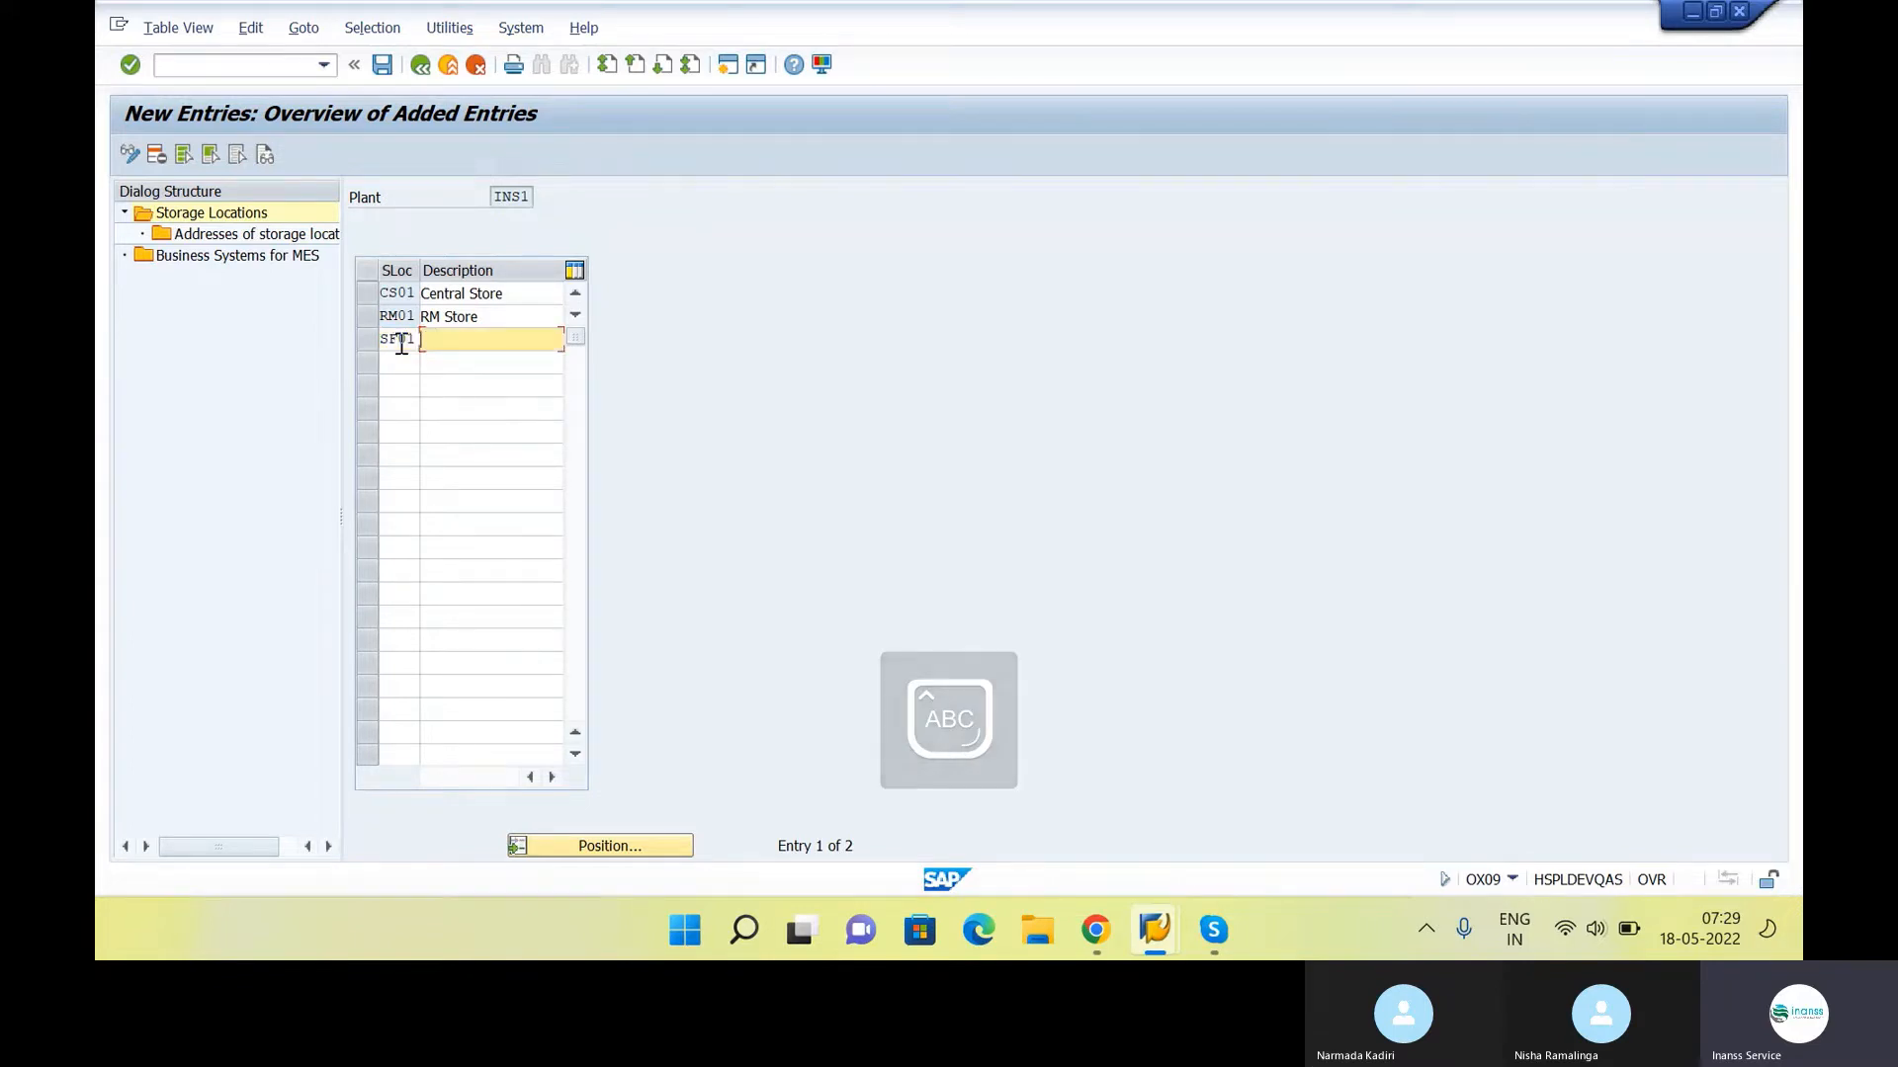
pyautogui.write('SFG ')
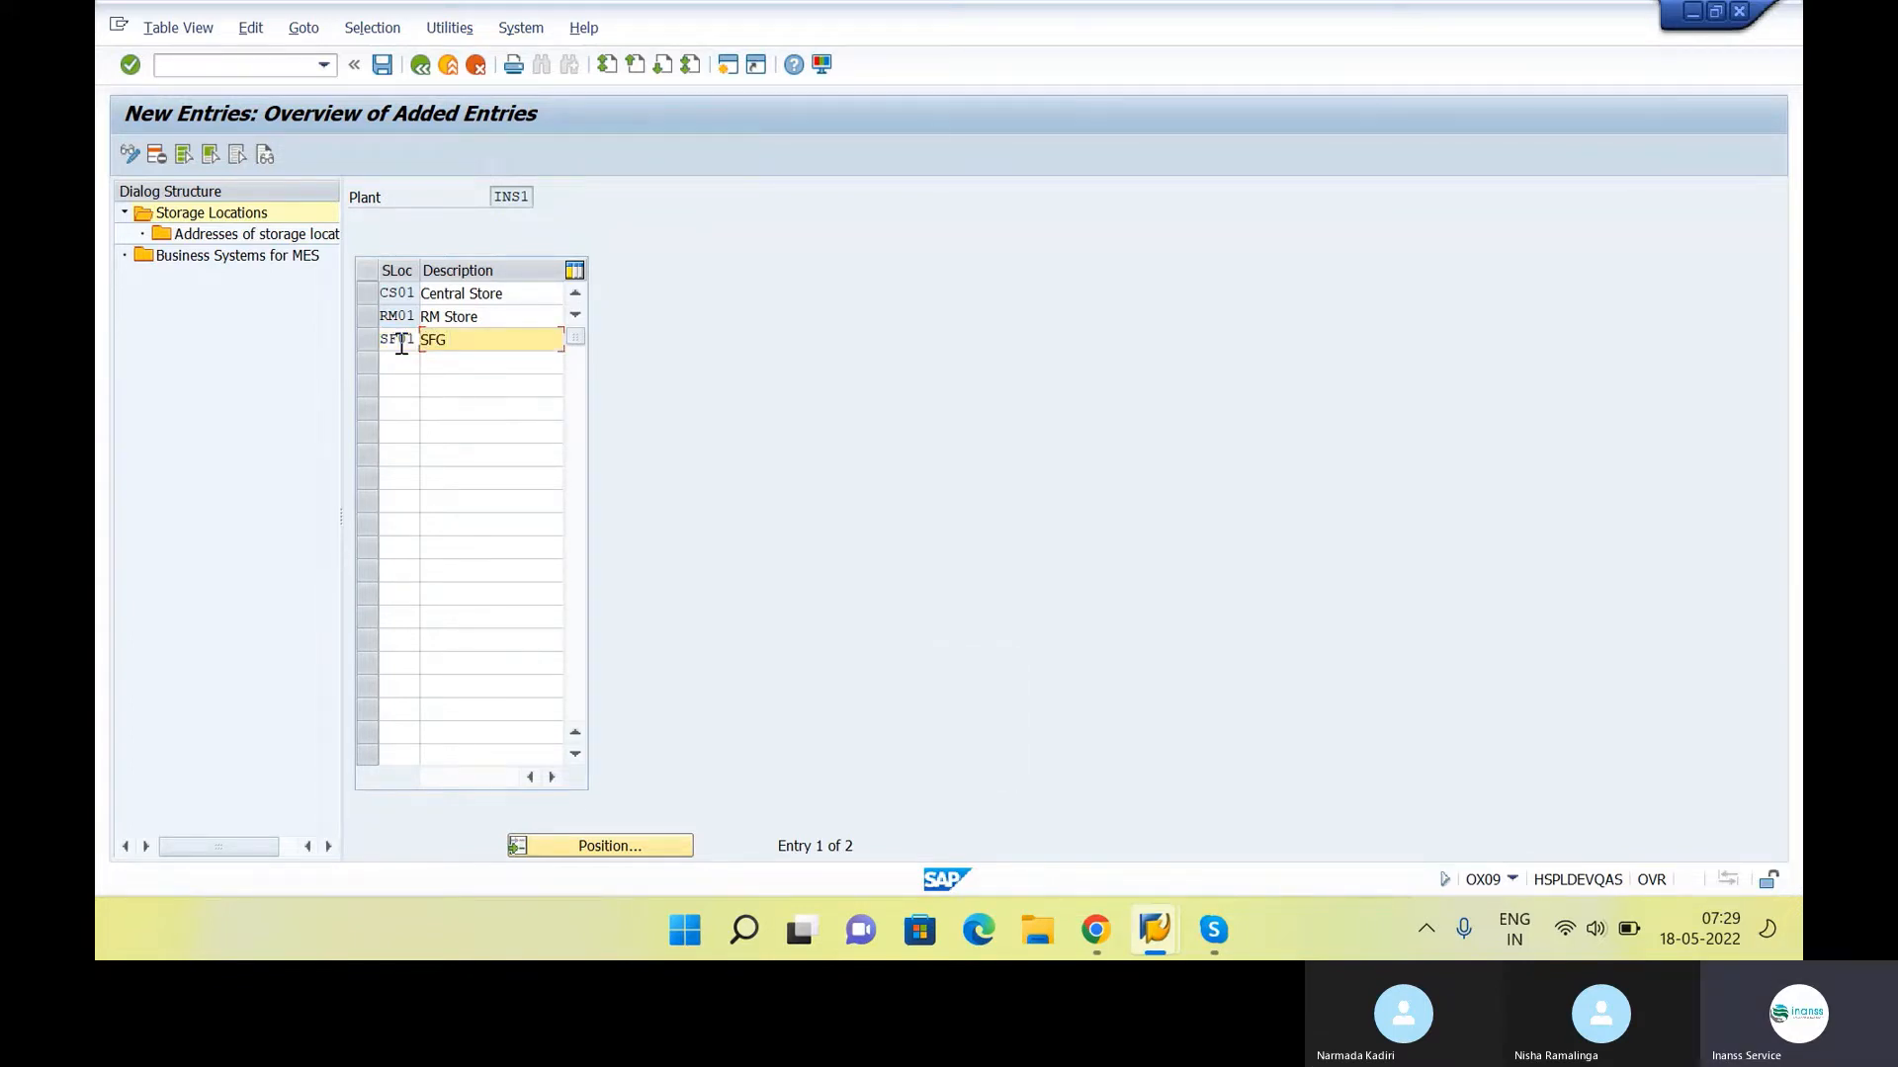
pyautogui.write('S')
pyautogui.press('capslock')
pyautogui.write('t')
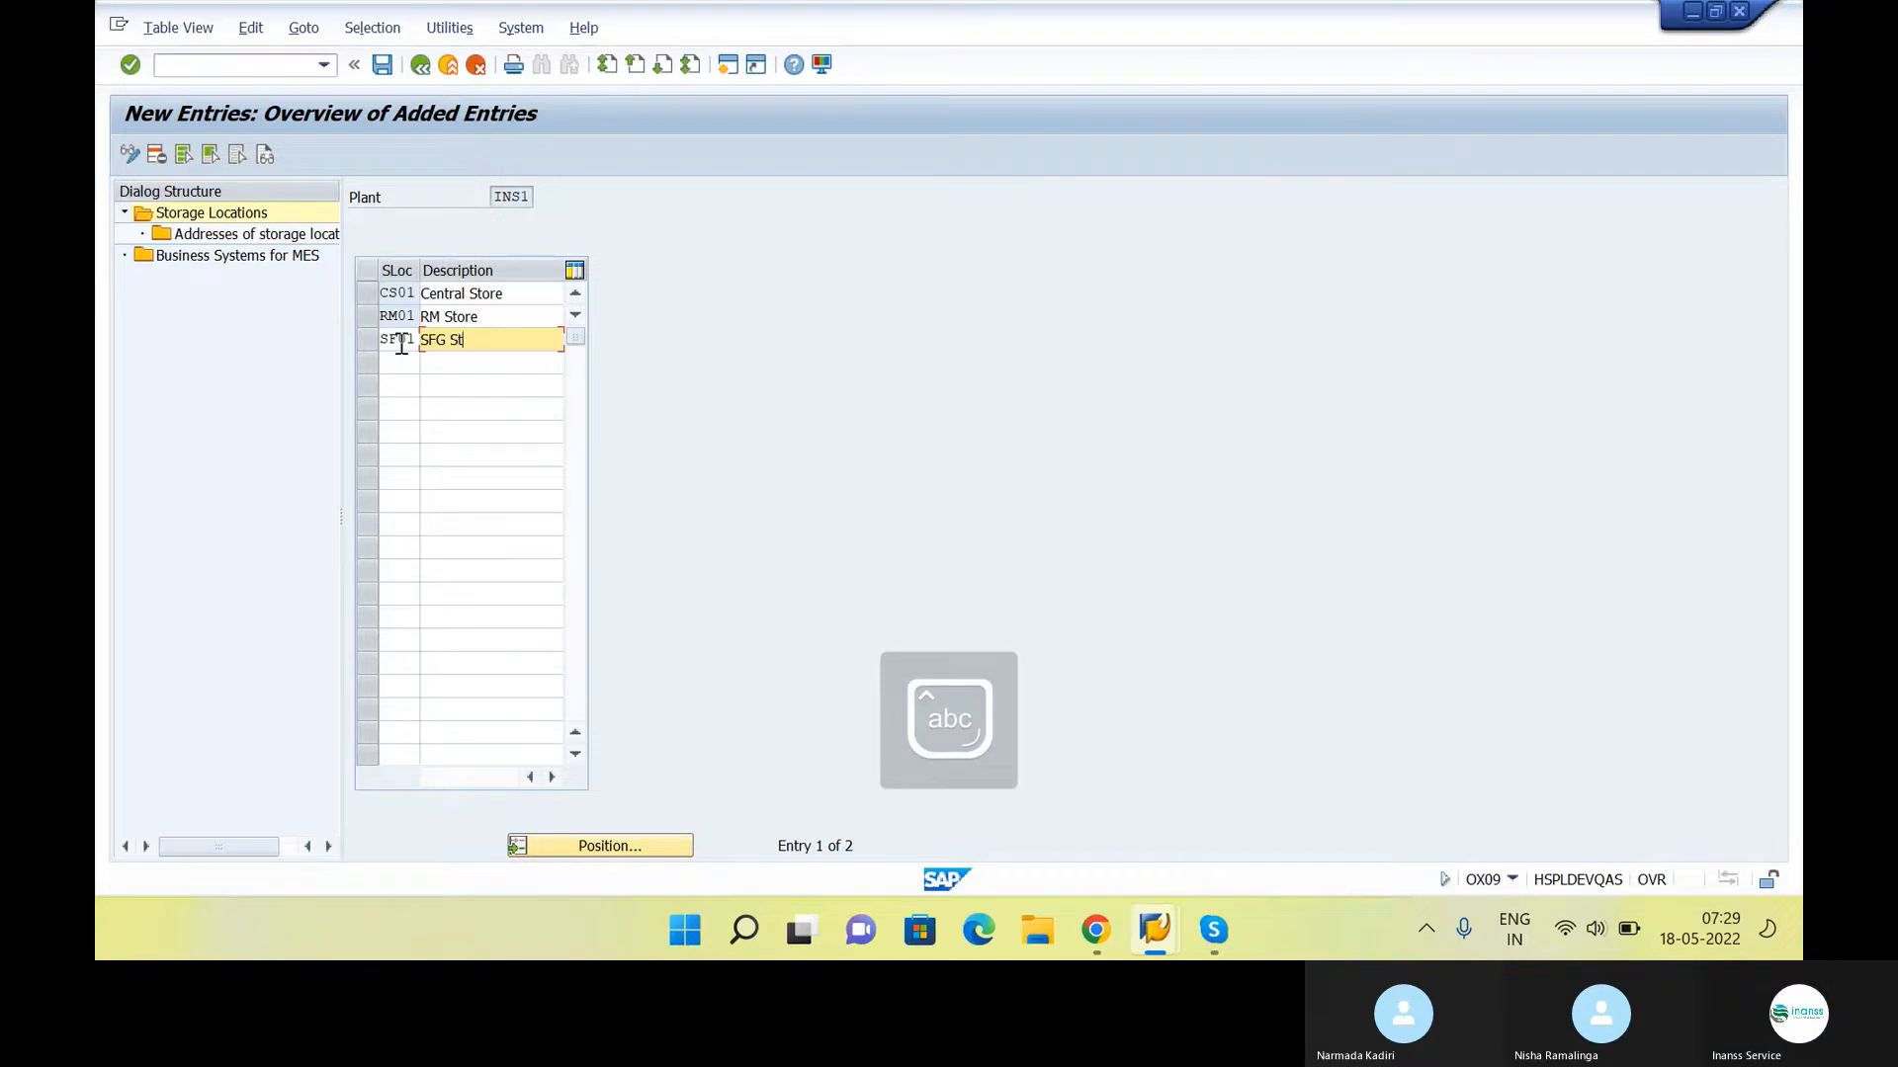
pyautogui.write('ore')
# Add storage location FG01 with the description "FG Store" and validate the entries
pyautogui.click(411, 366)
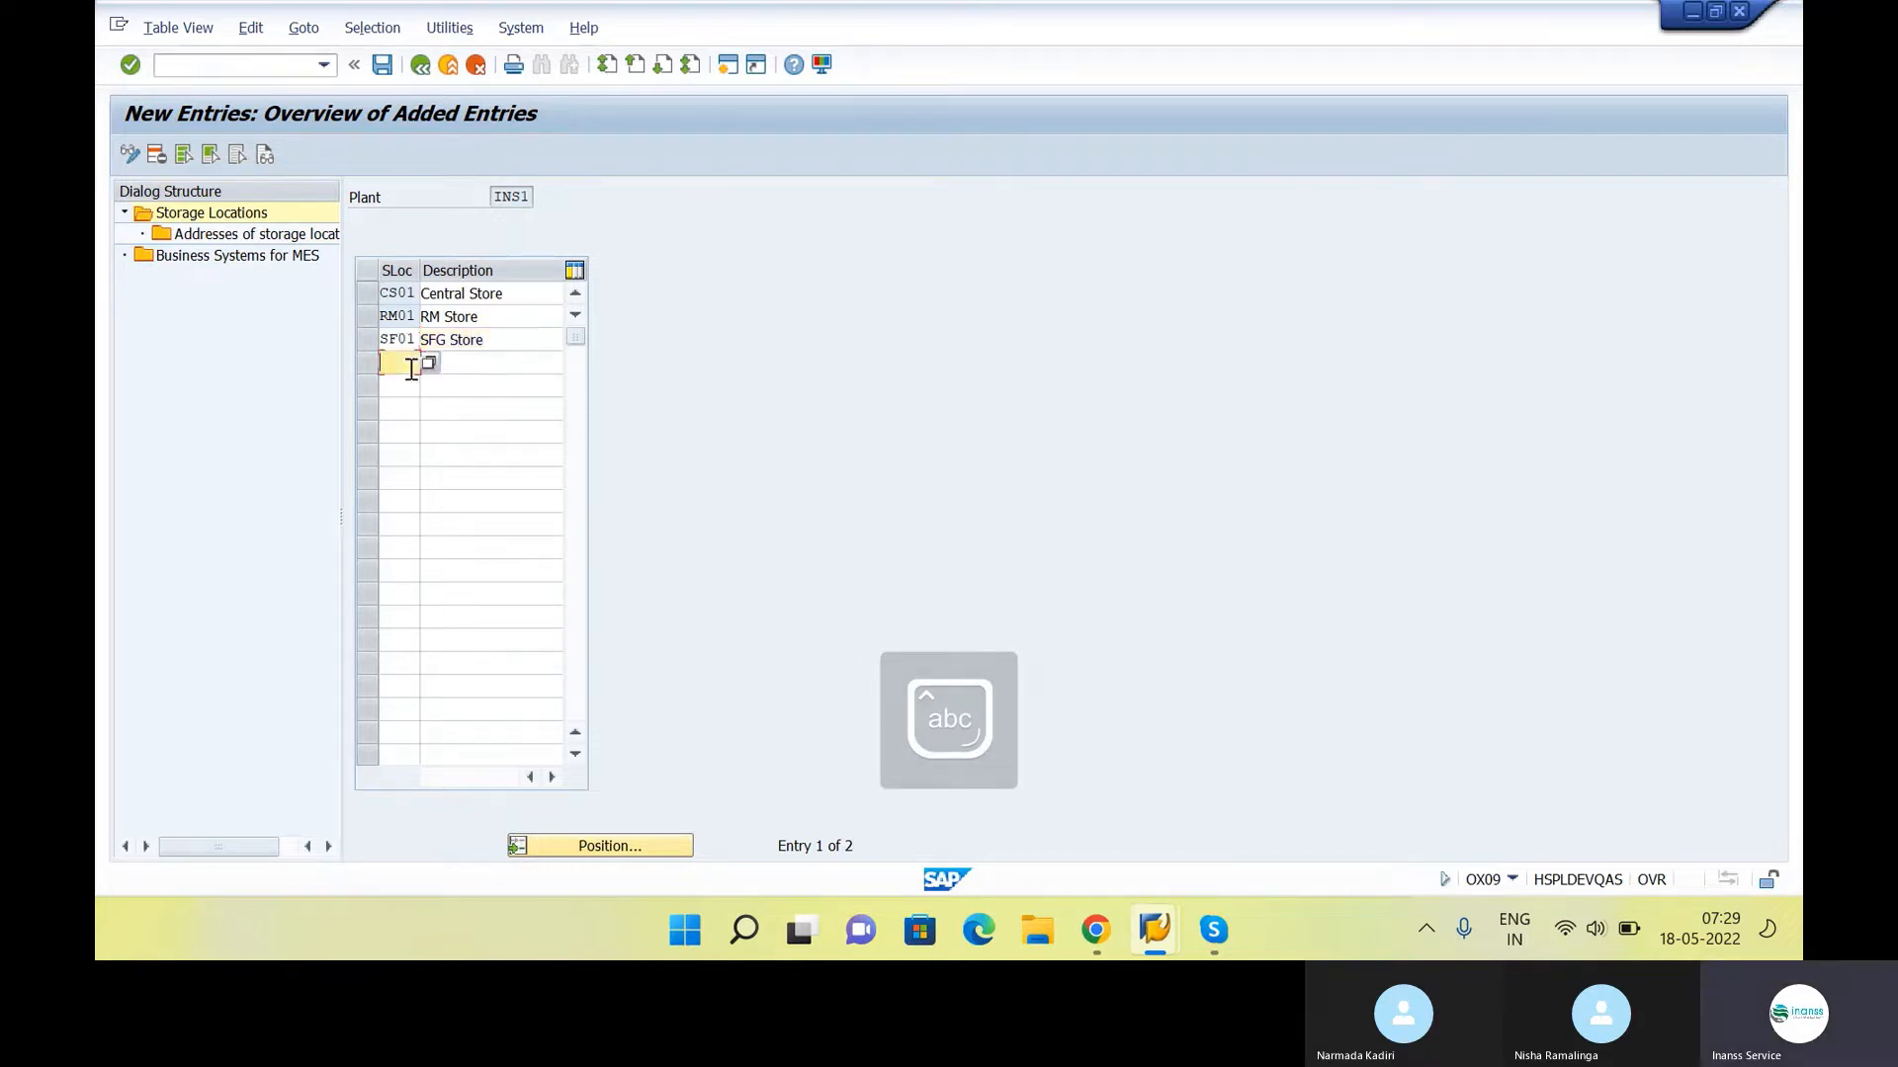
pyautogui.write('fg0')
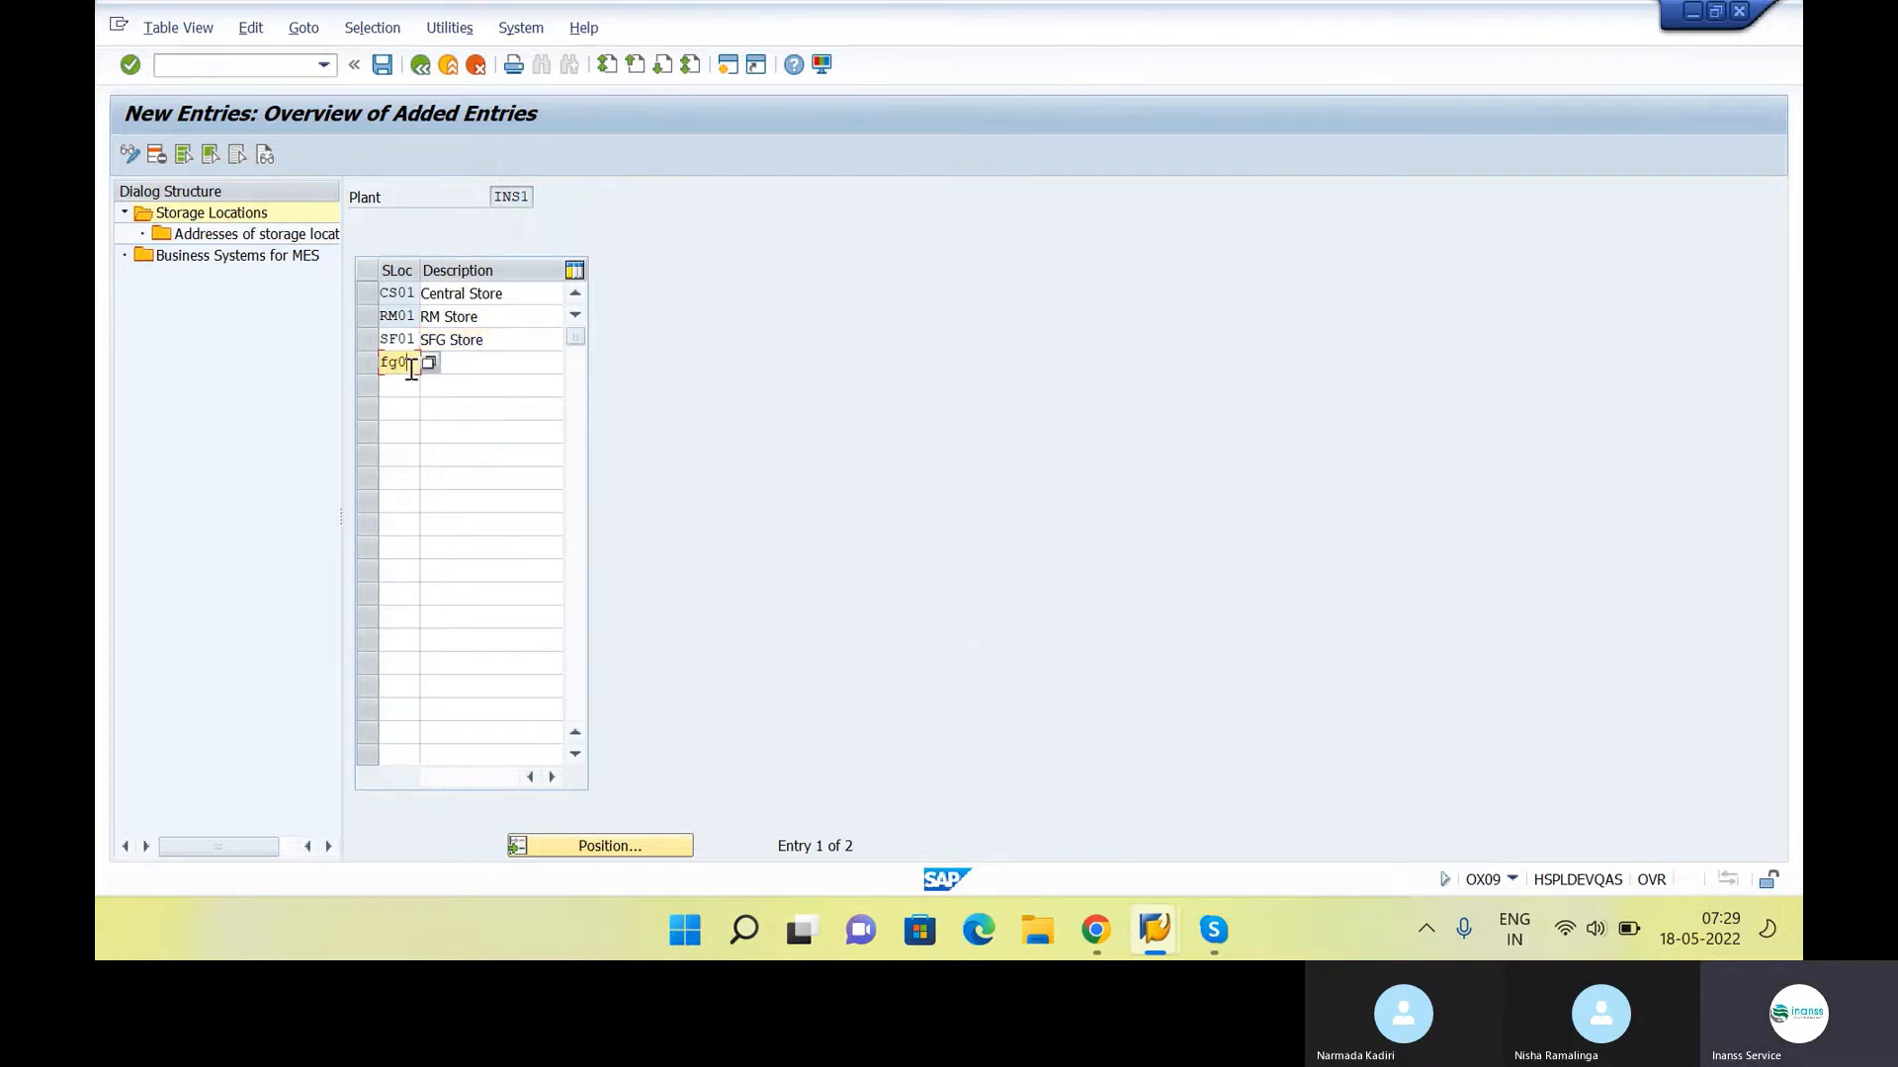
pyautogui.write('1')
pyautogui.press('Tab')
pyautogui.press('capslock')
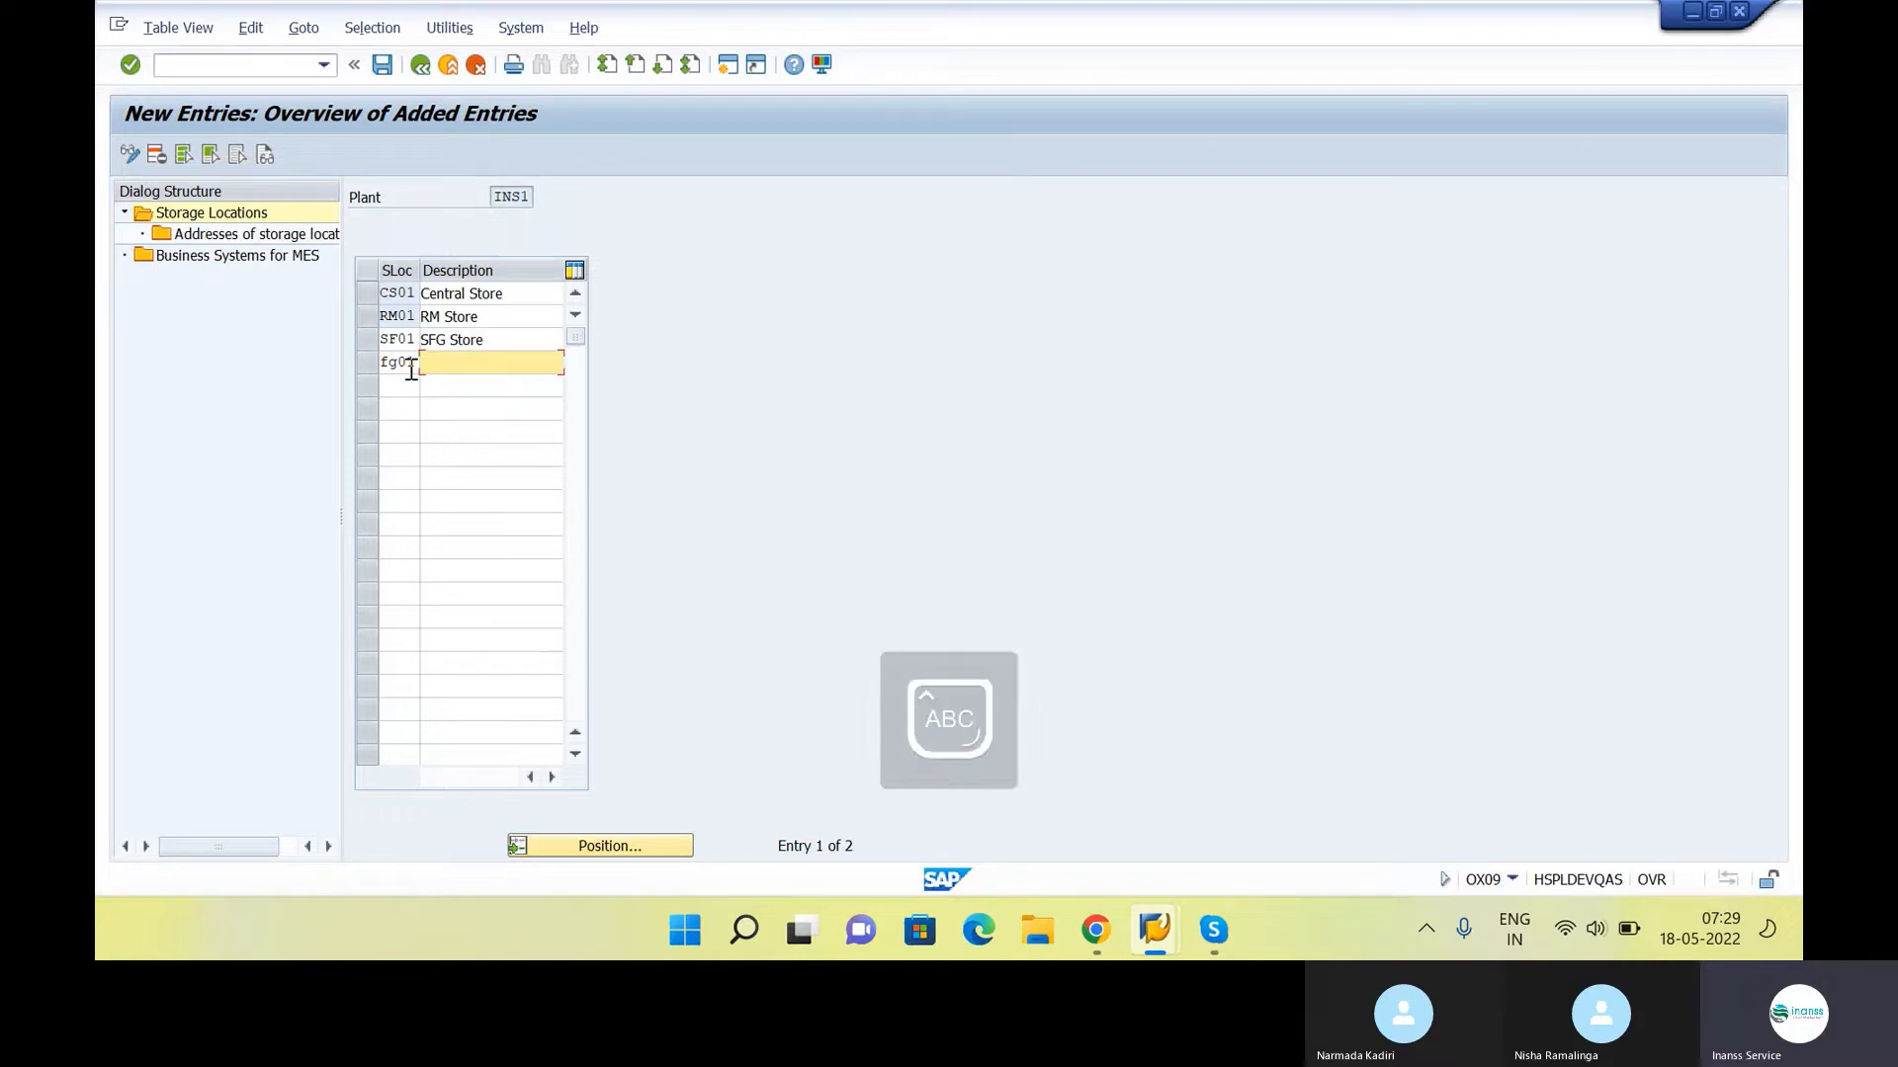
pyautogui.write('FG')
pyautogui.press('capslock')
pyautogui.write('Store')
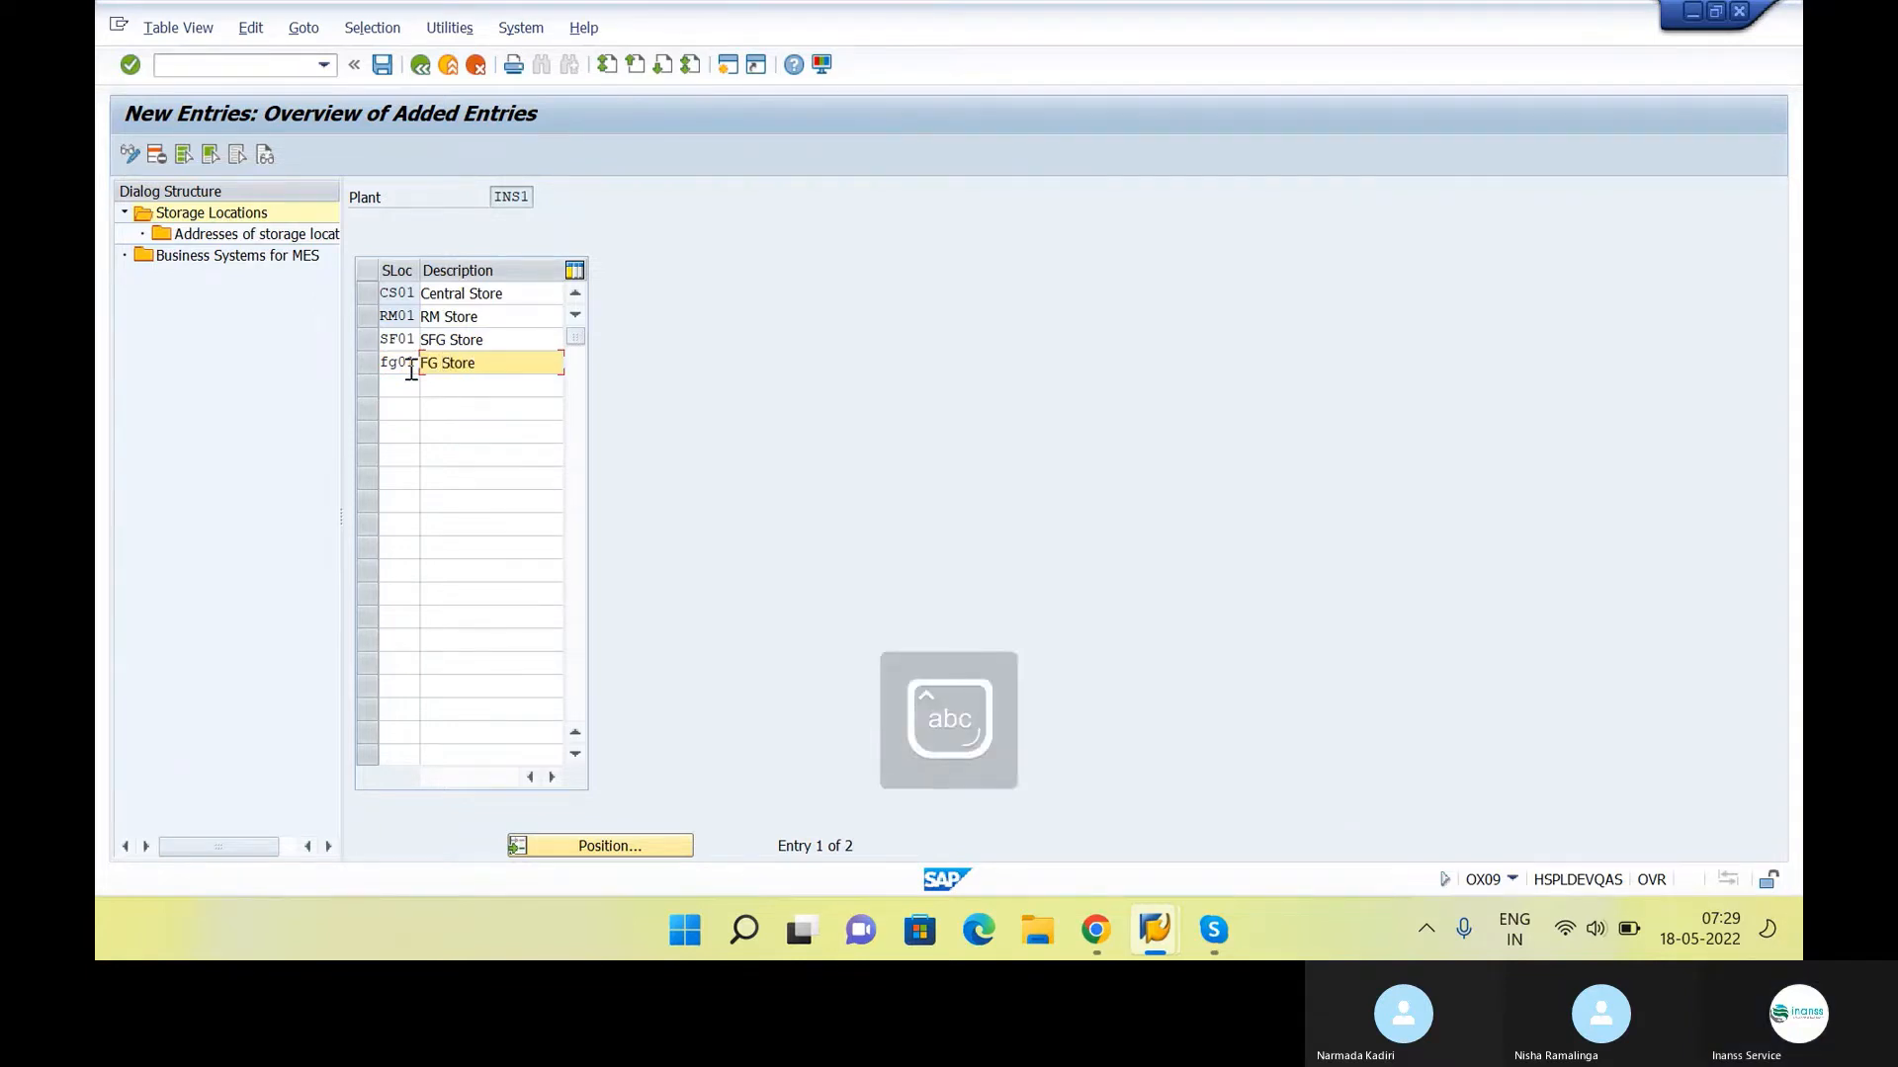
pyautogui.press('Return')
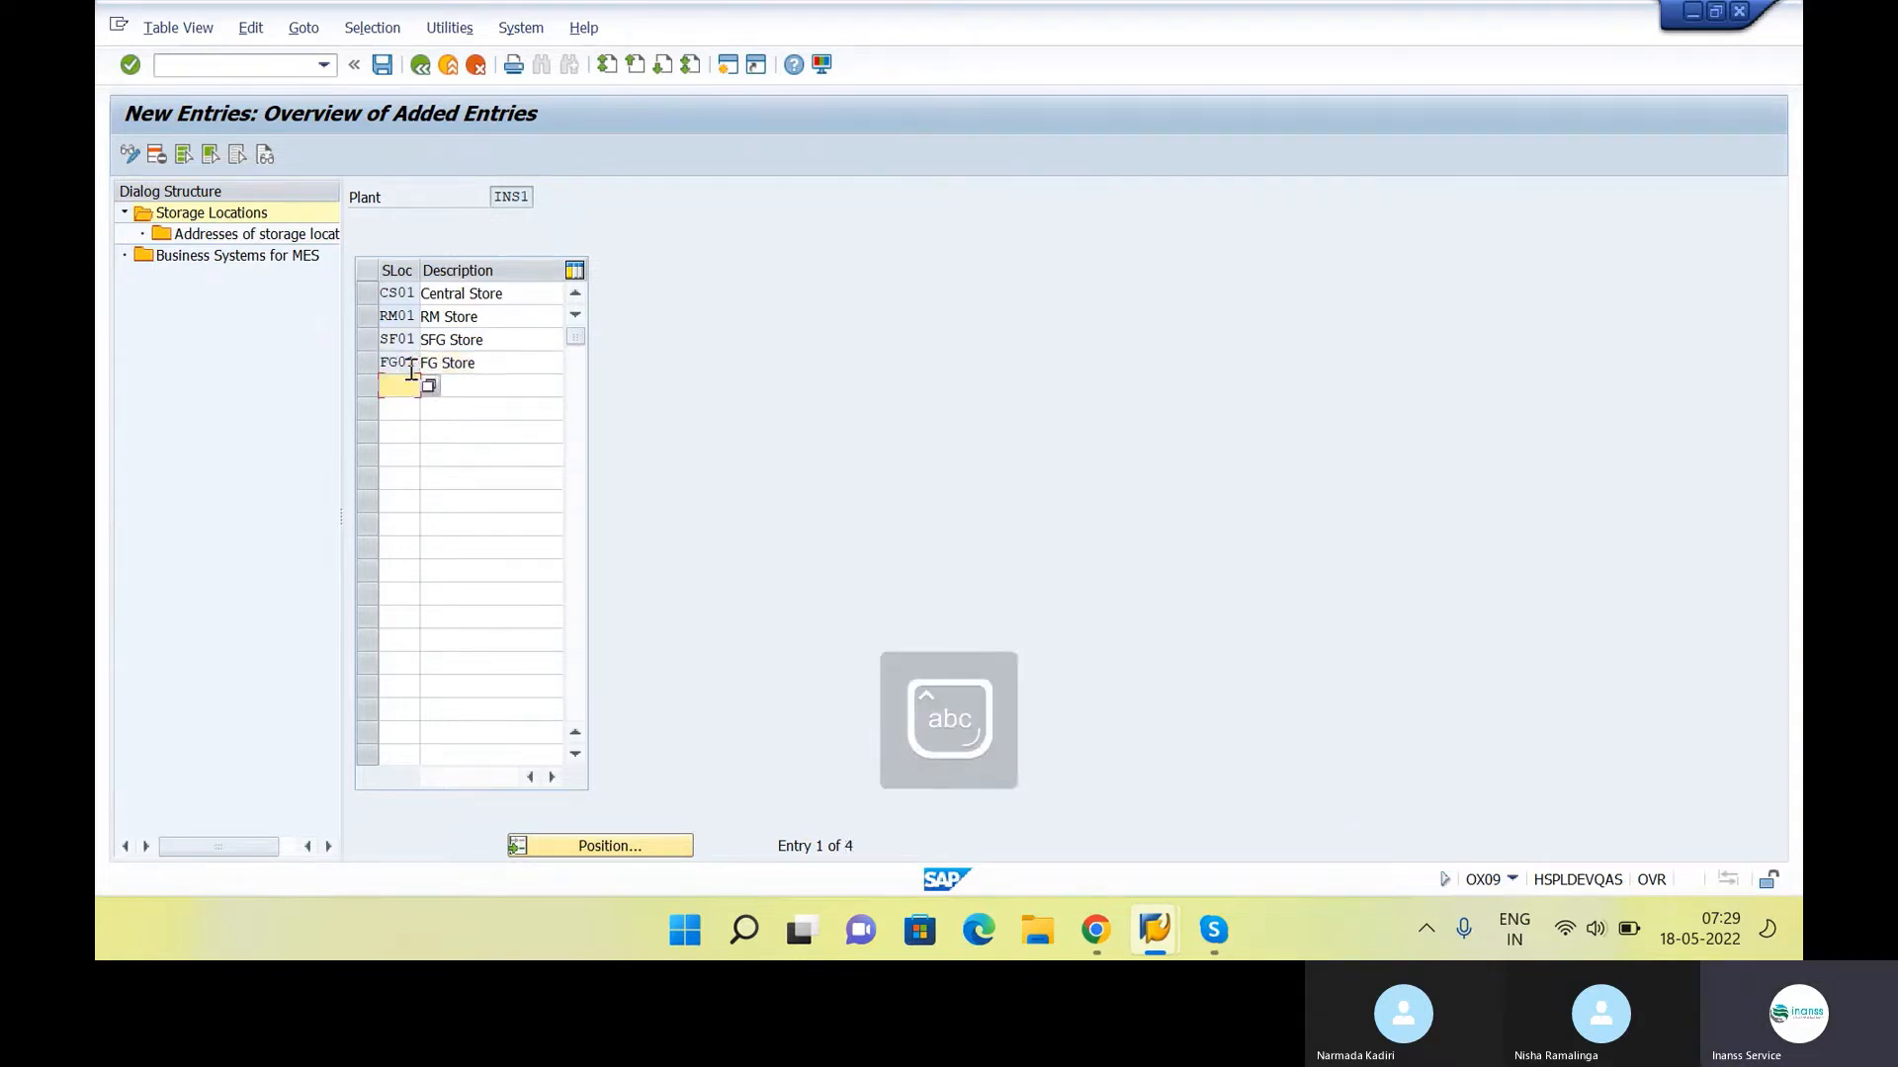
# Save the new storage locations and return to the IMG structure
pyautogui.click(381, 65)
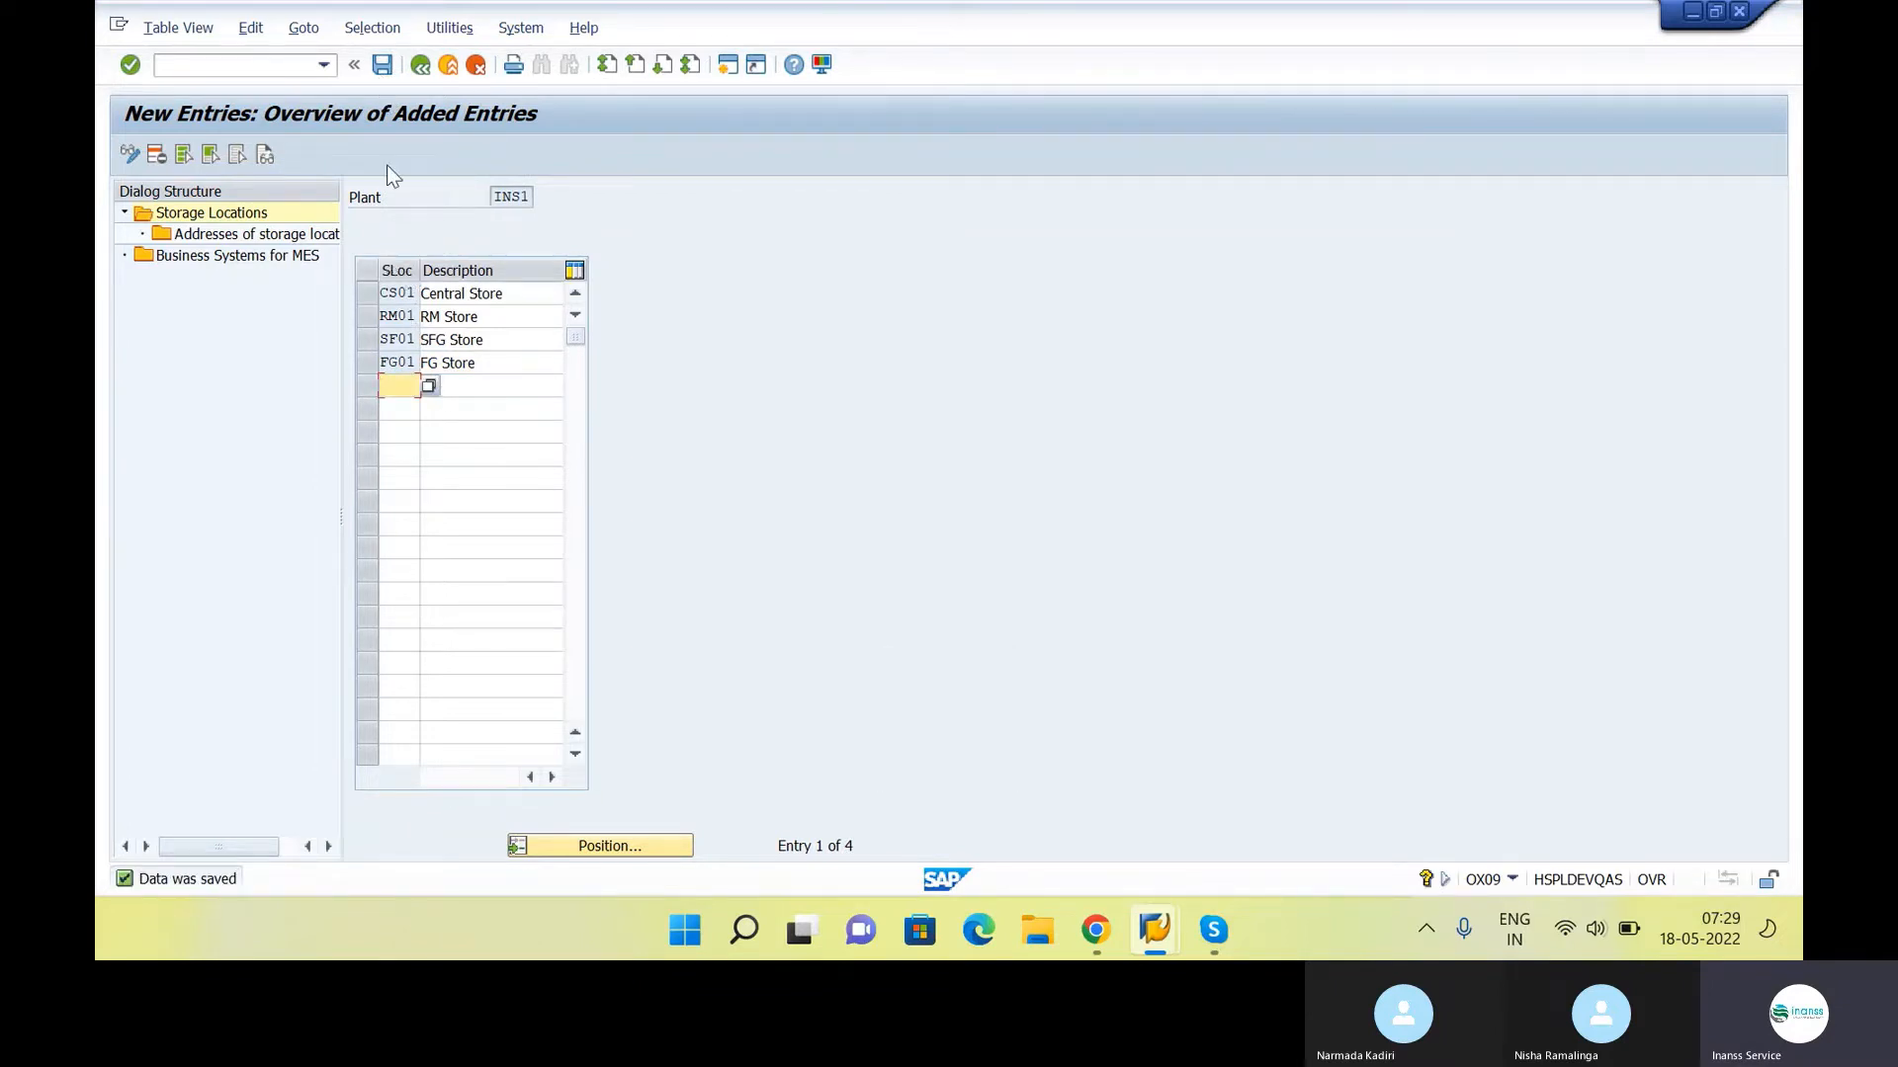
pyautogui.click(421, 67)
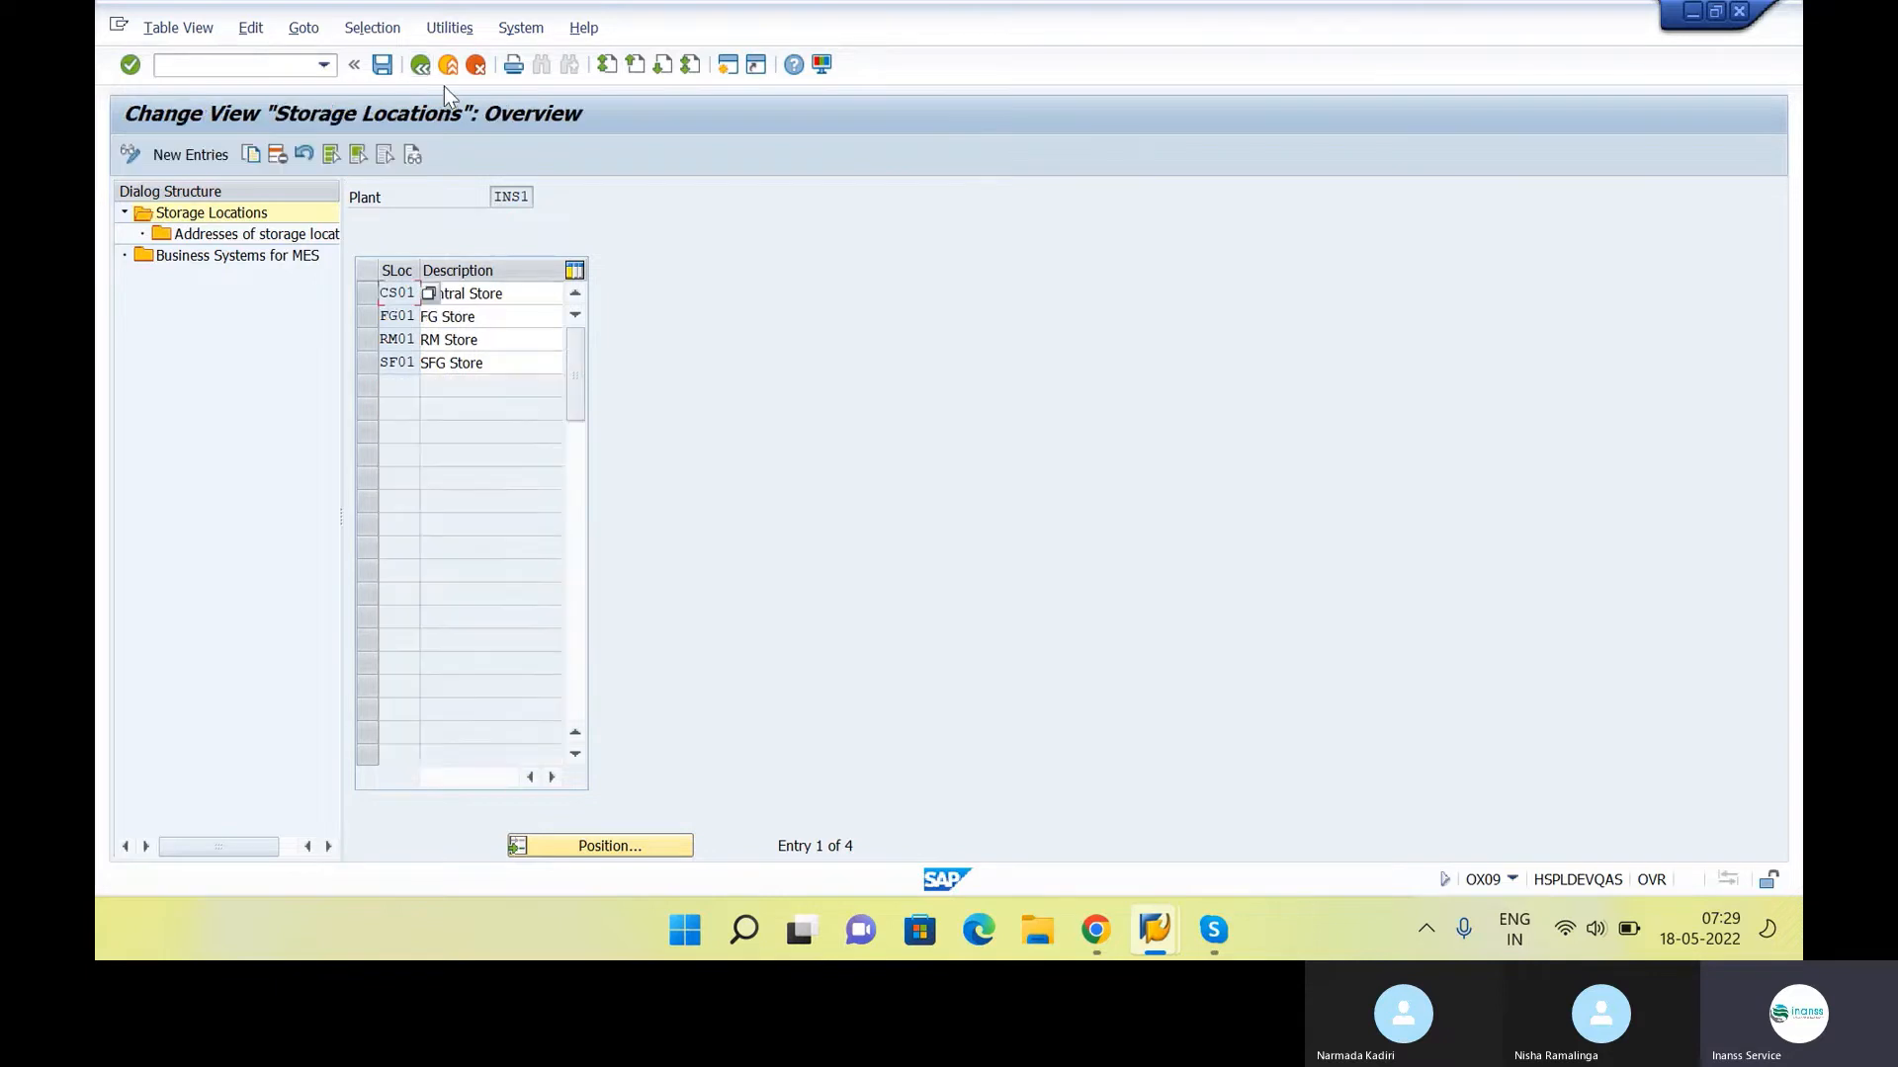
pyautogui.click(421, 66)
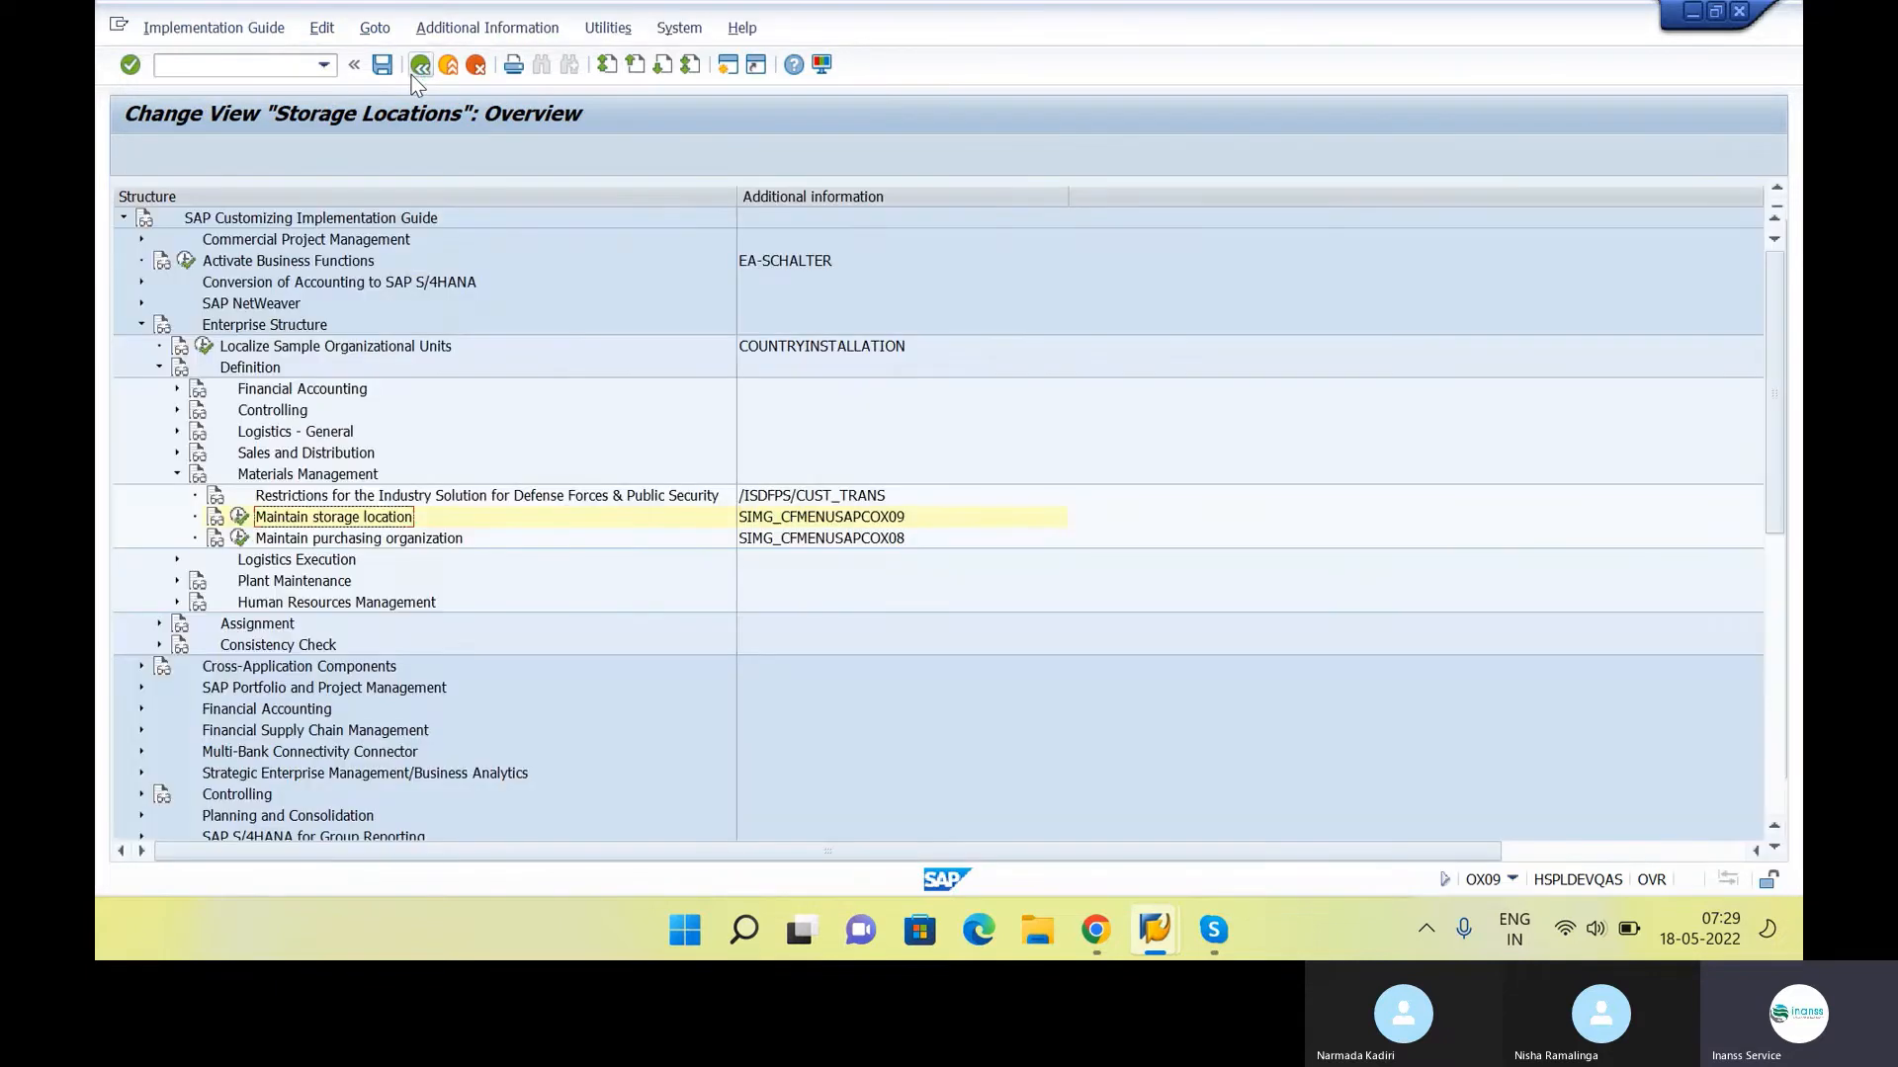
# Look up the activity code for Maintain purchasing organization and append "- OX08" to that item in the Google Docs notes
pyautogui.click(810, 543)
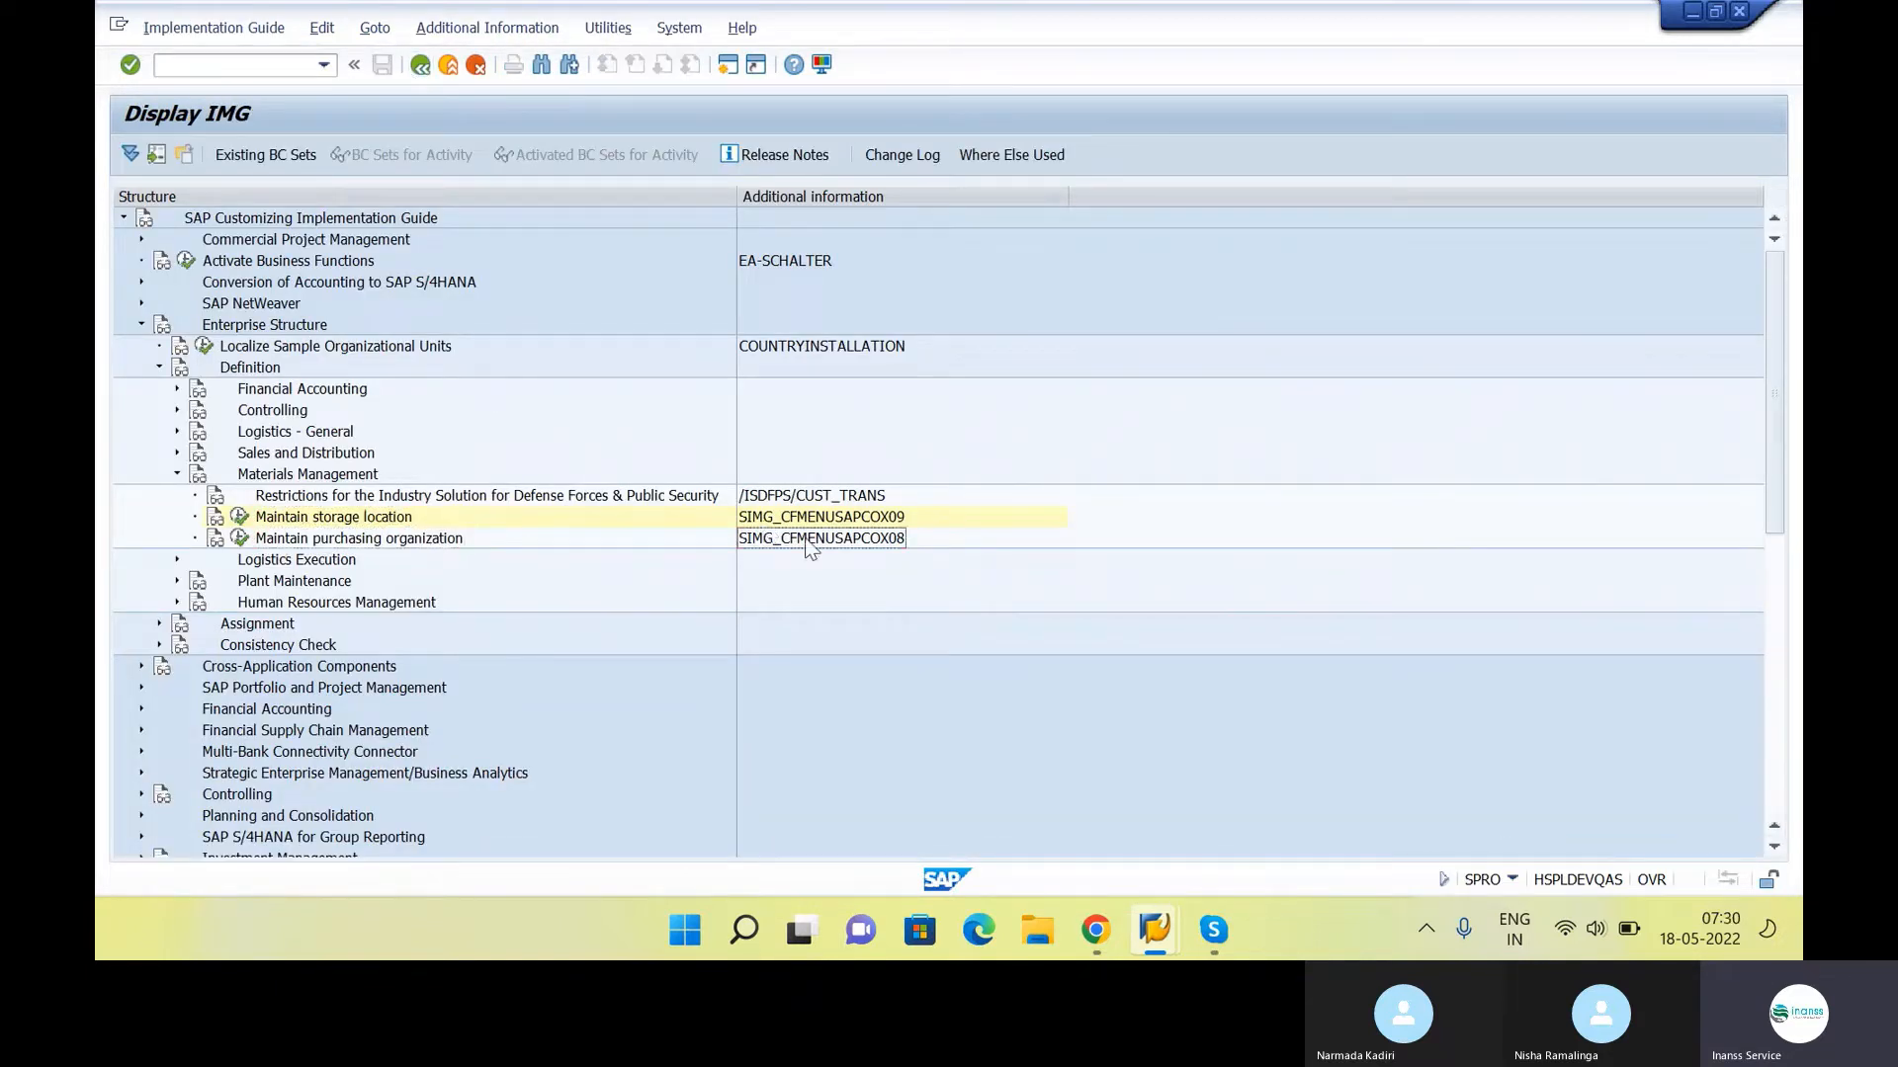
pyautogui.hotkey('alt', 'Tab')
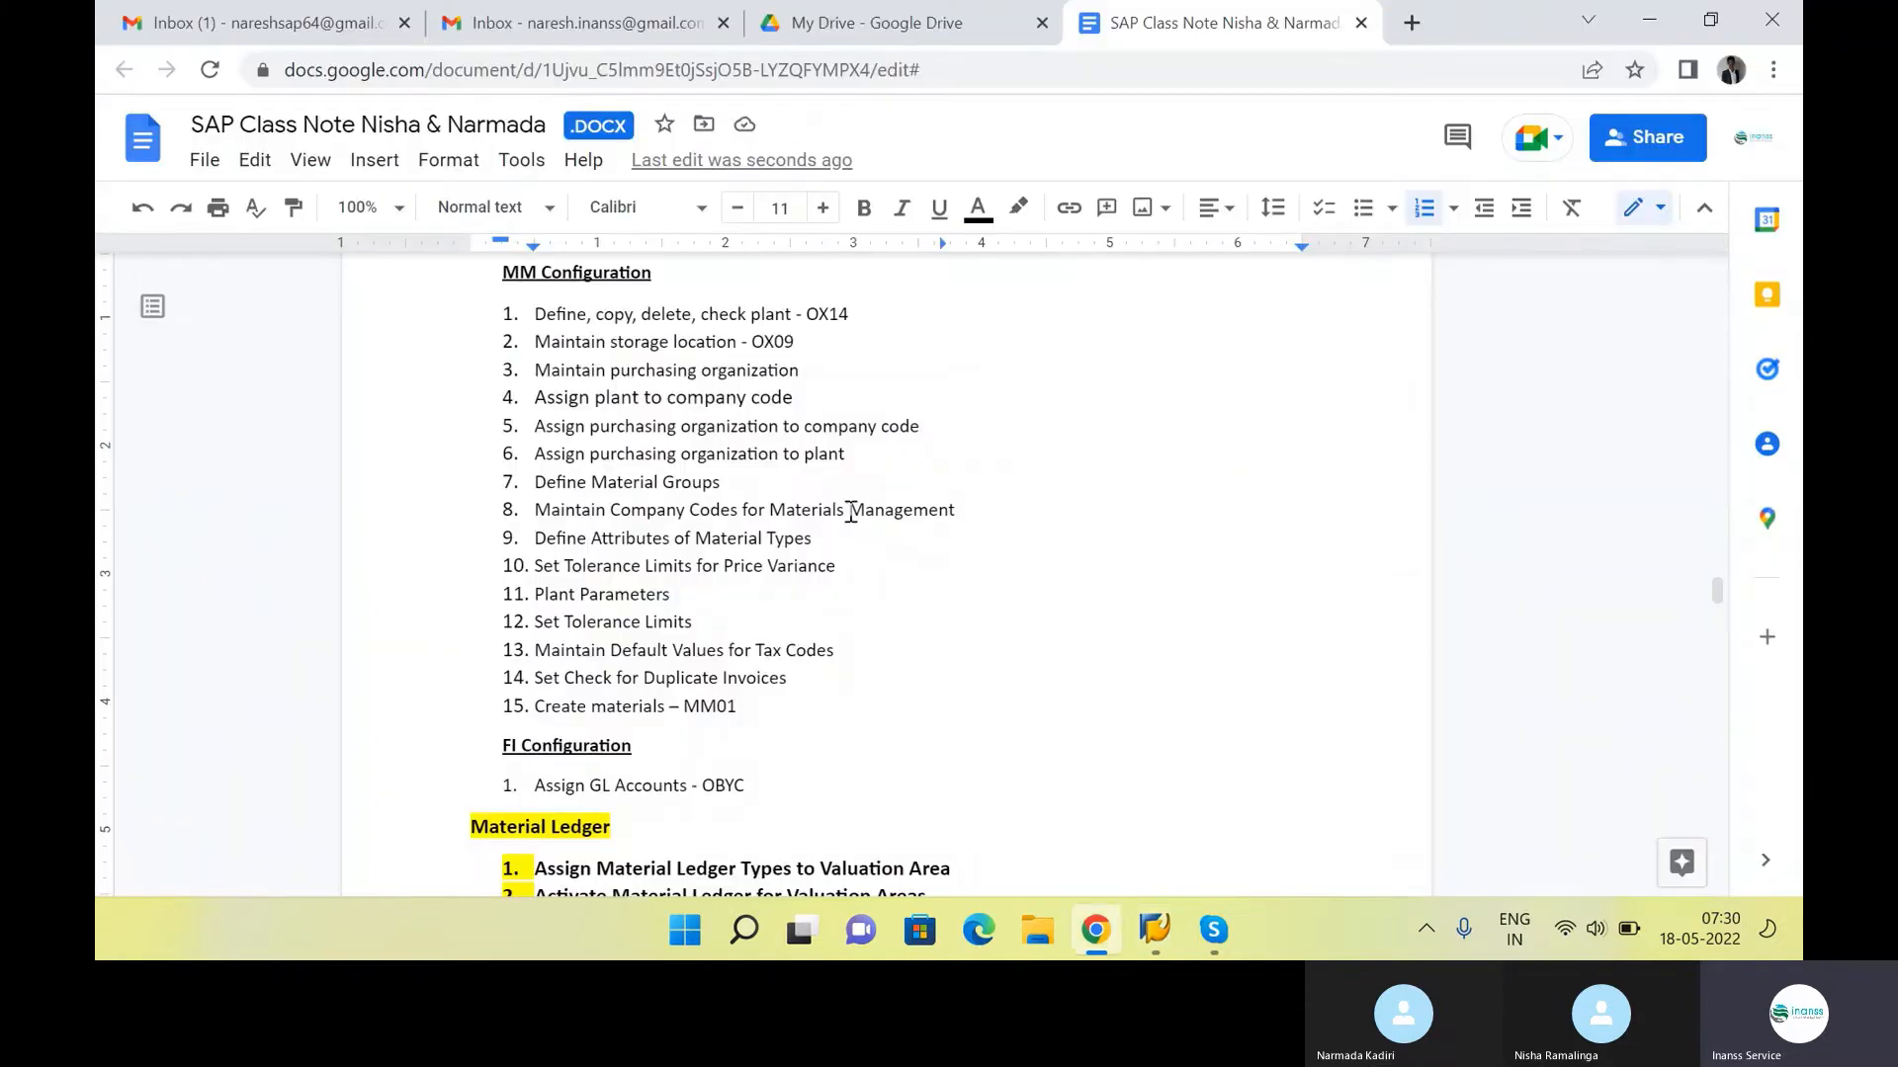
pyautogui.click(849, 370)
pyautogui.write('- OX08')
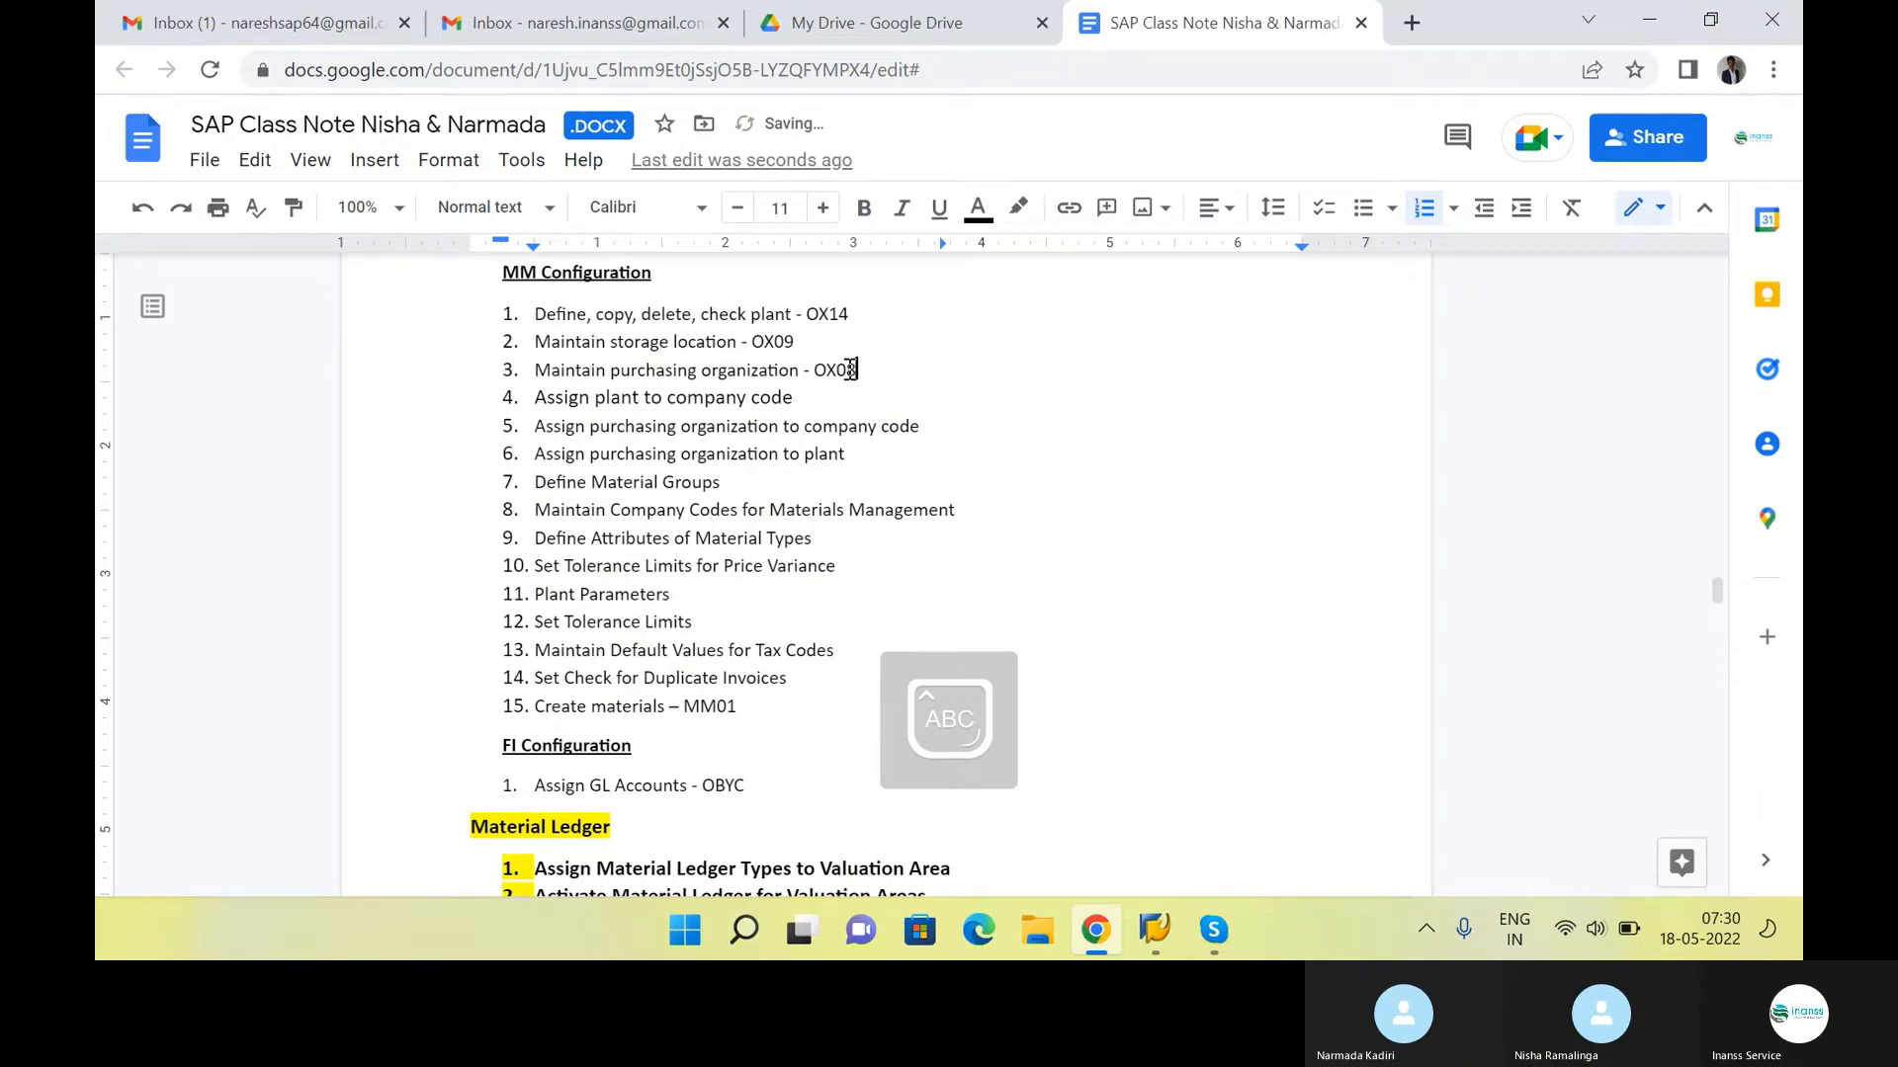
# Switch to SAP, open Maintain purchasing organization and start a new entry with purchasing organization INS1
pyautogui.hotkey('alt', 'Tab')
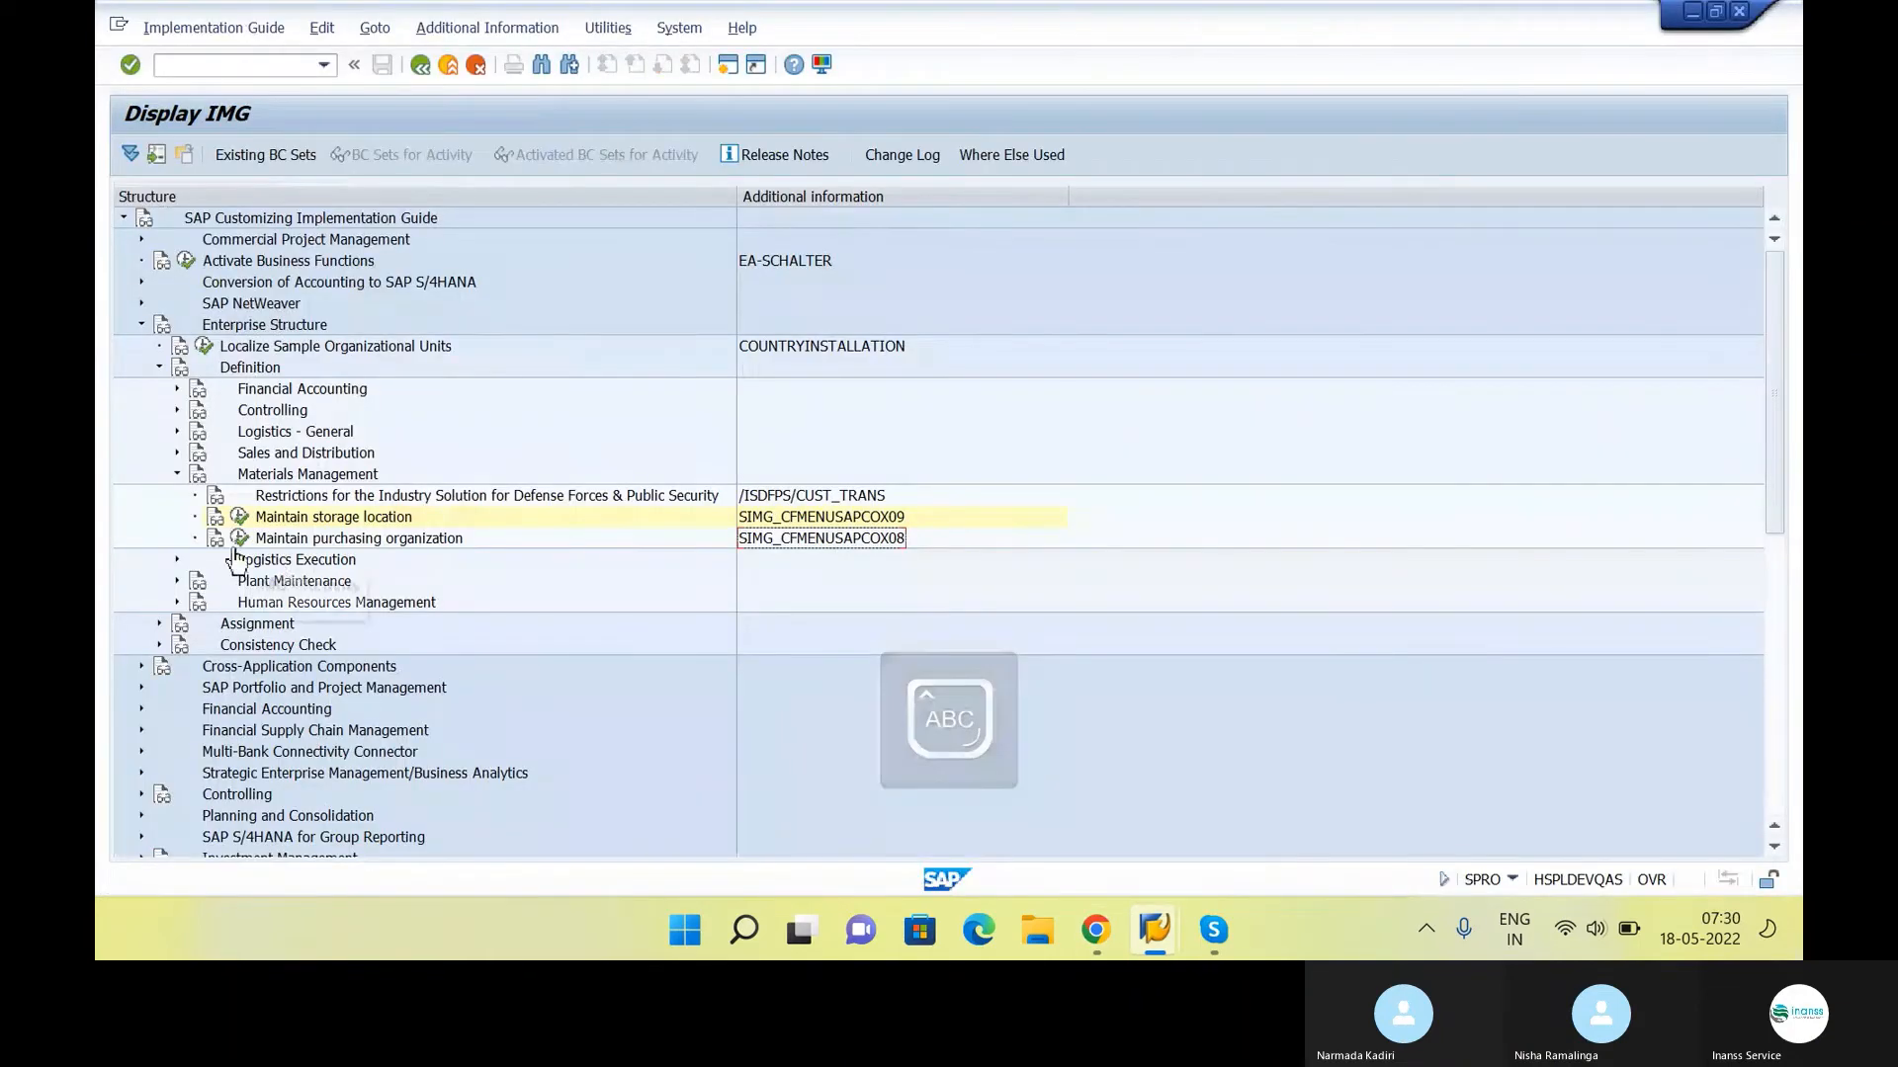
pyautogui.click(240, 539)
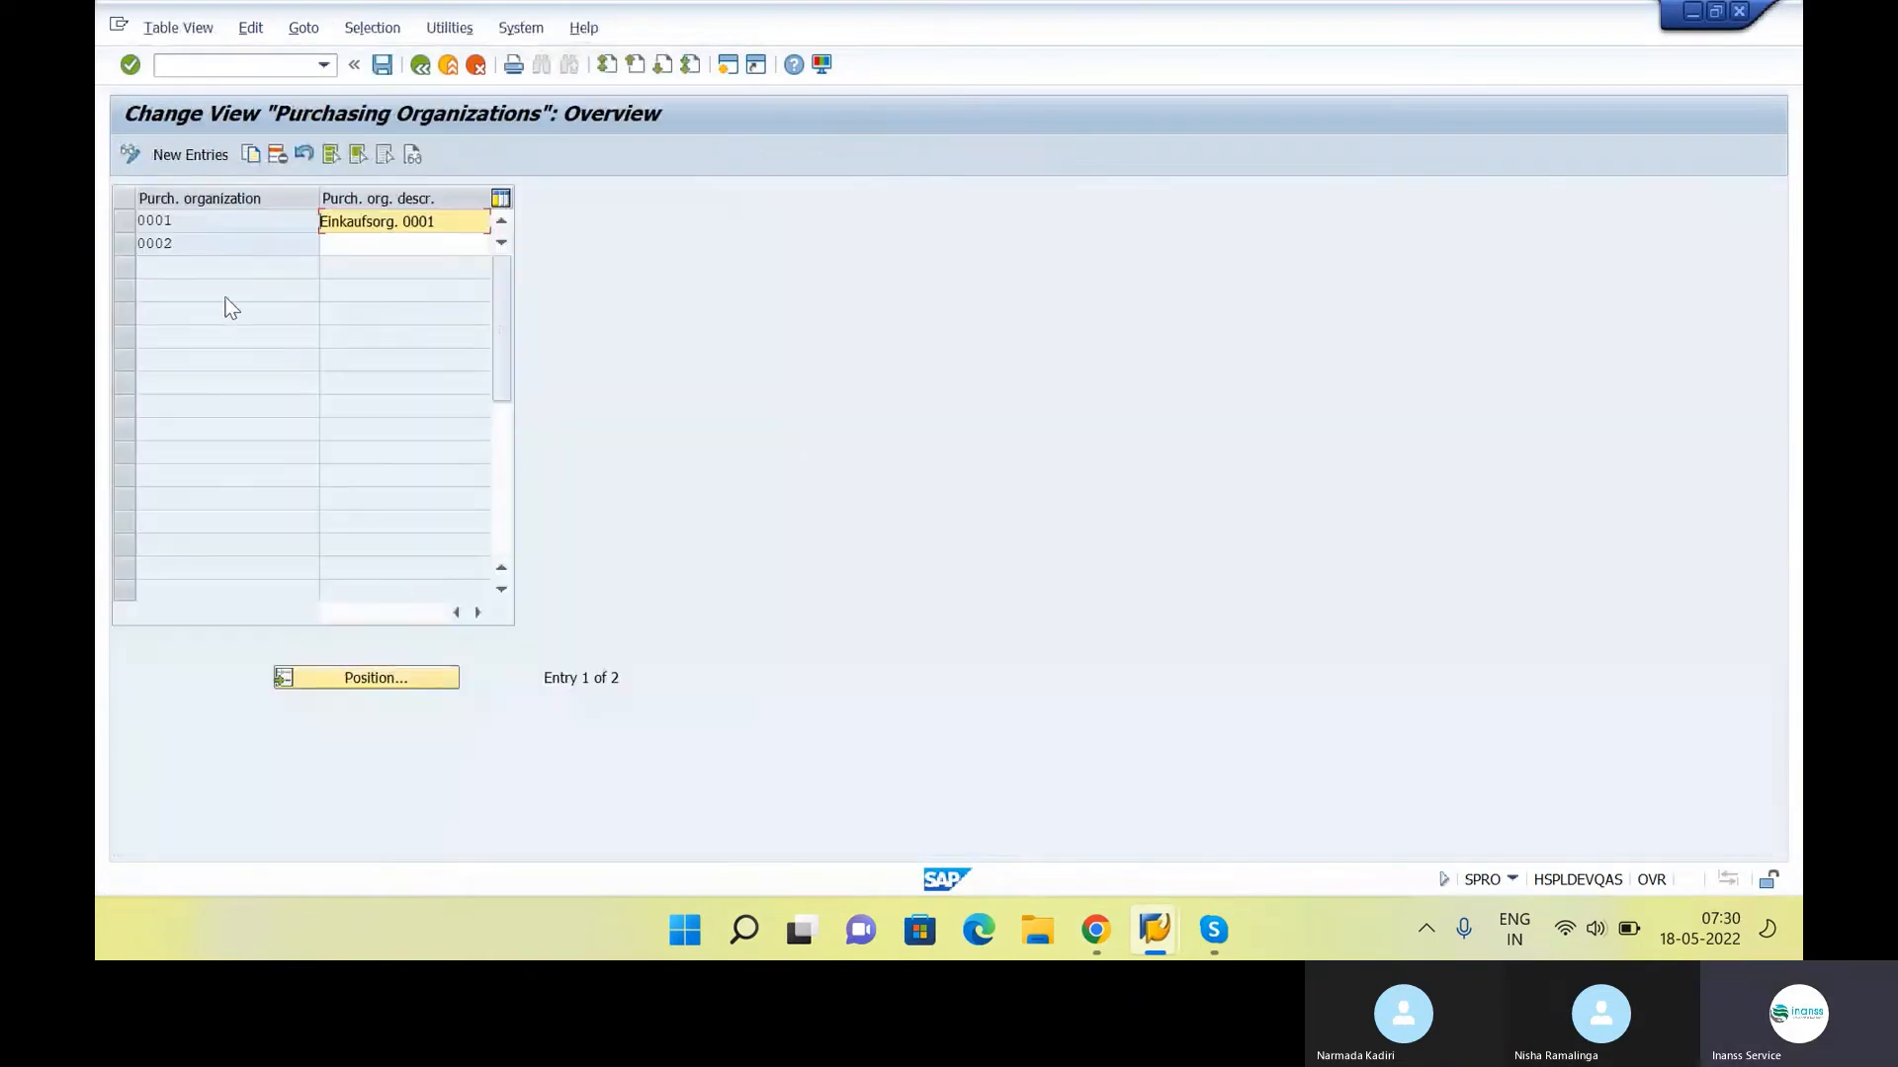
pyautogui.click(191, 155)
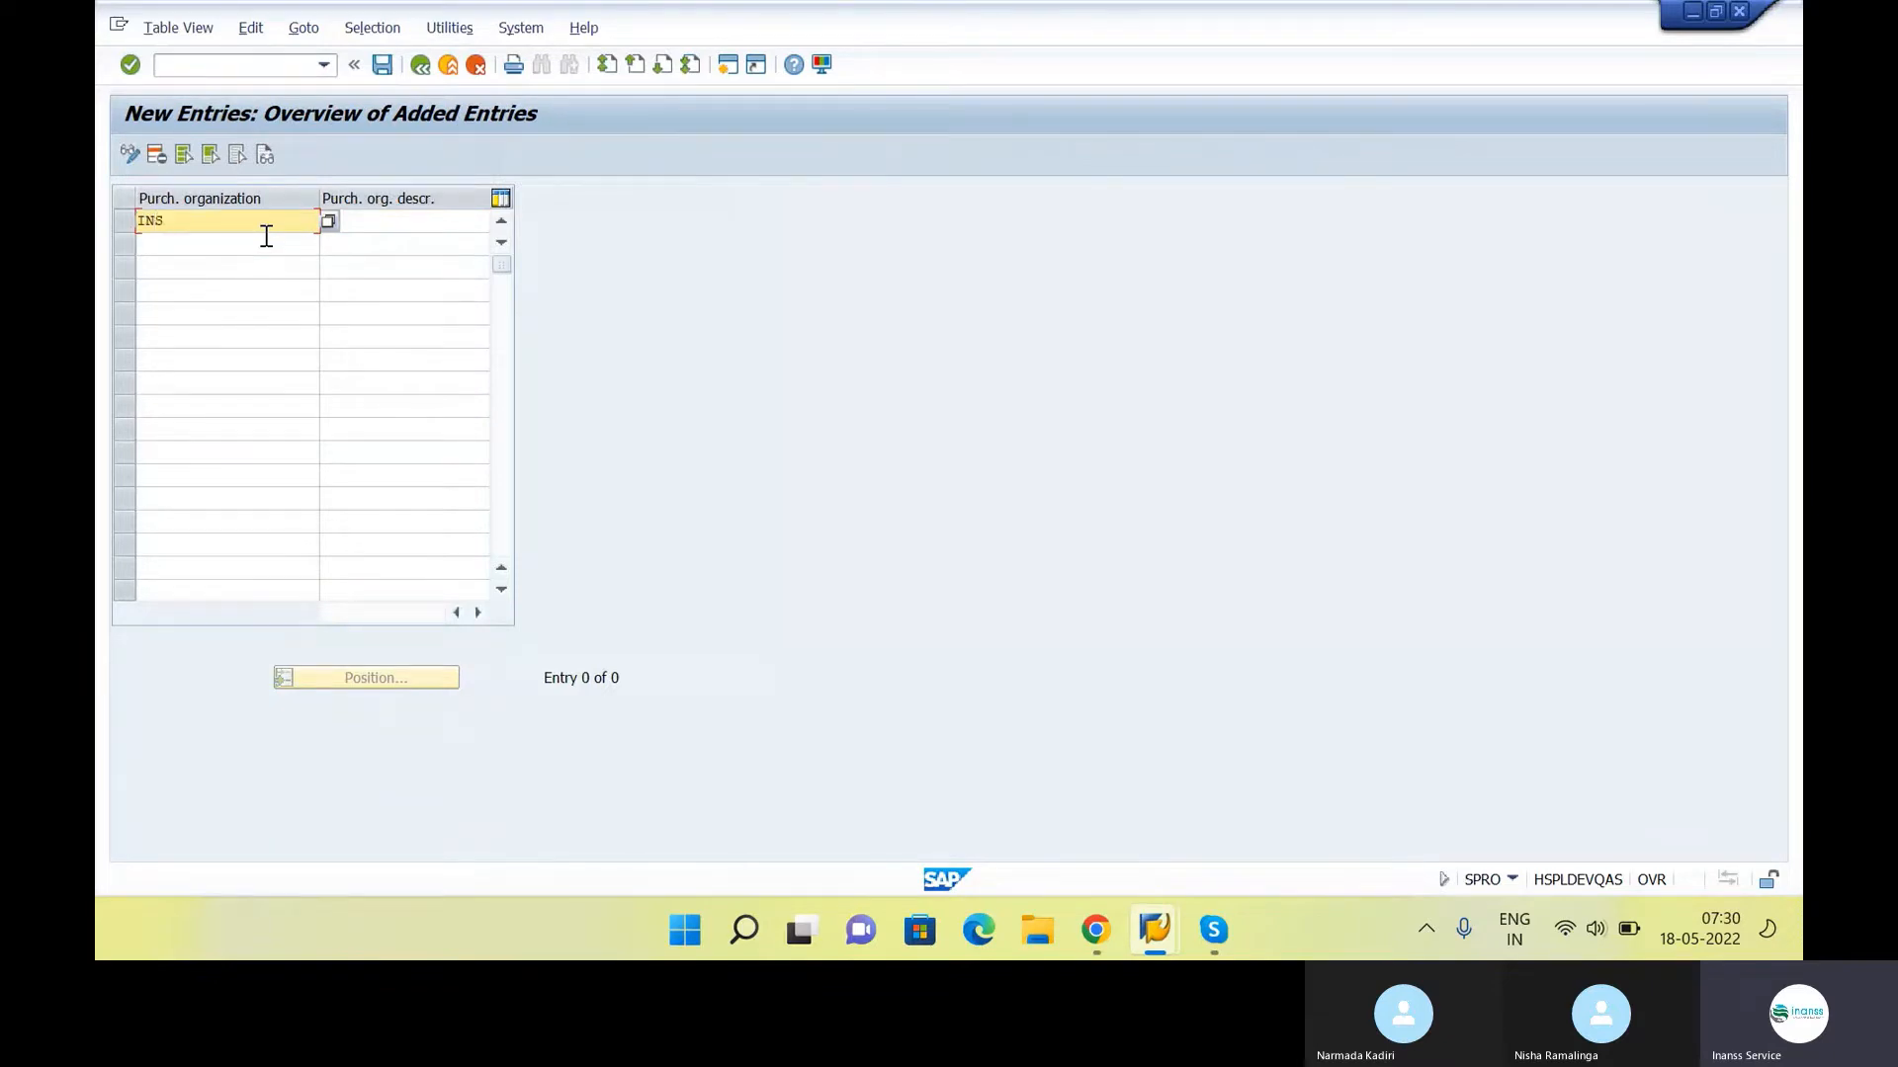
pyautogui.press('Tab')
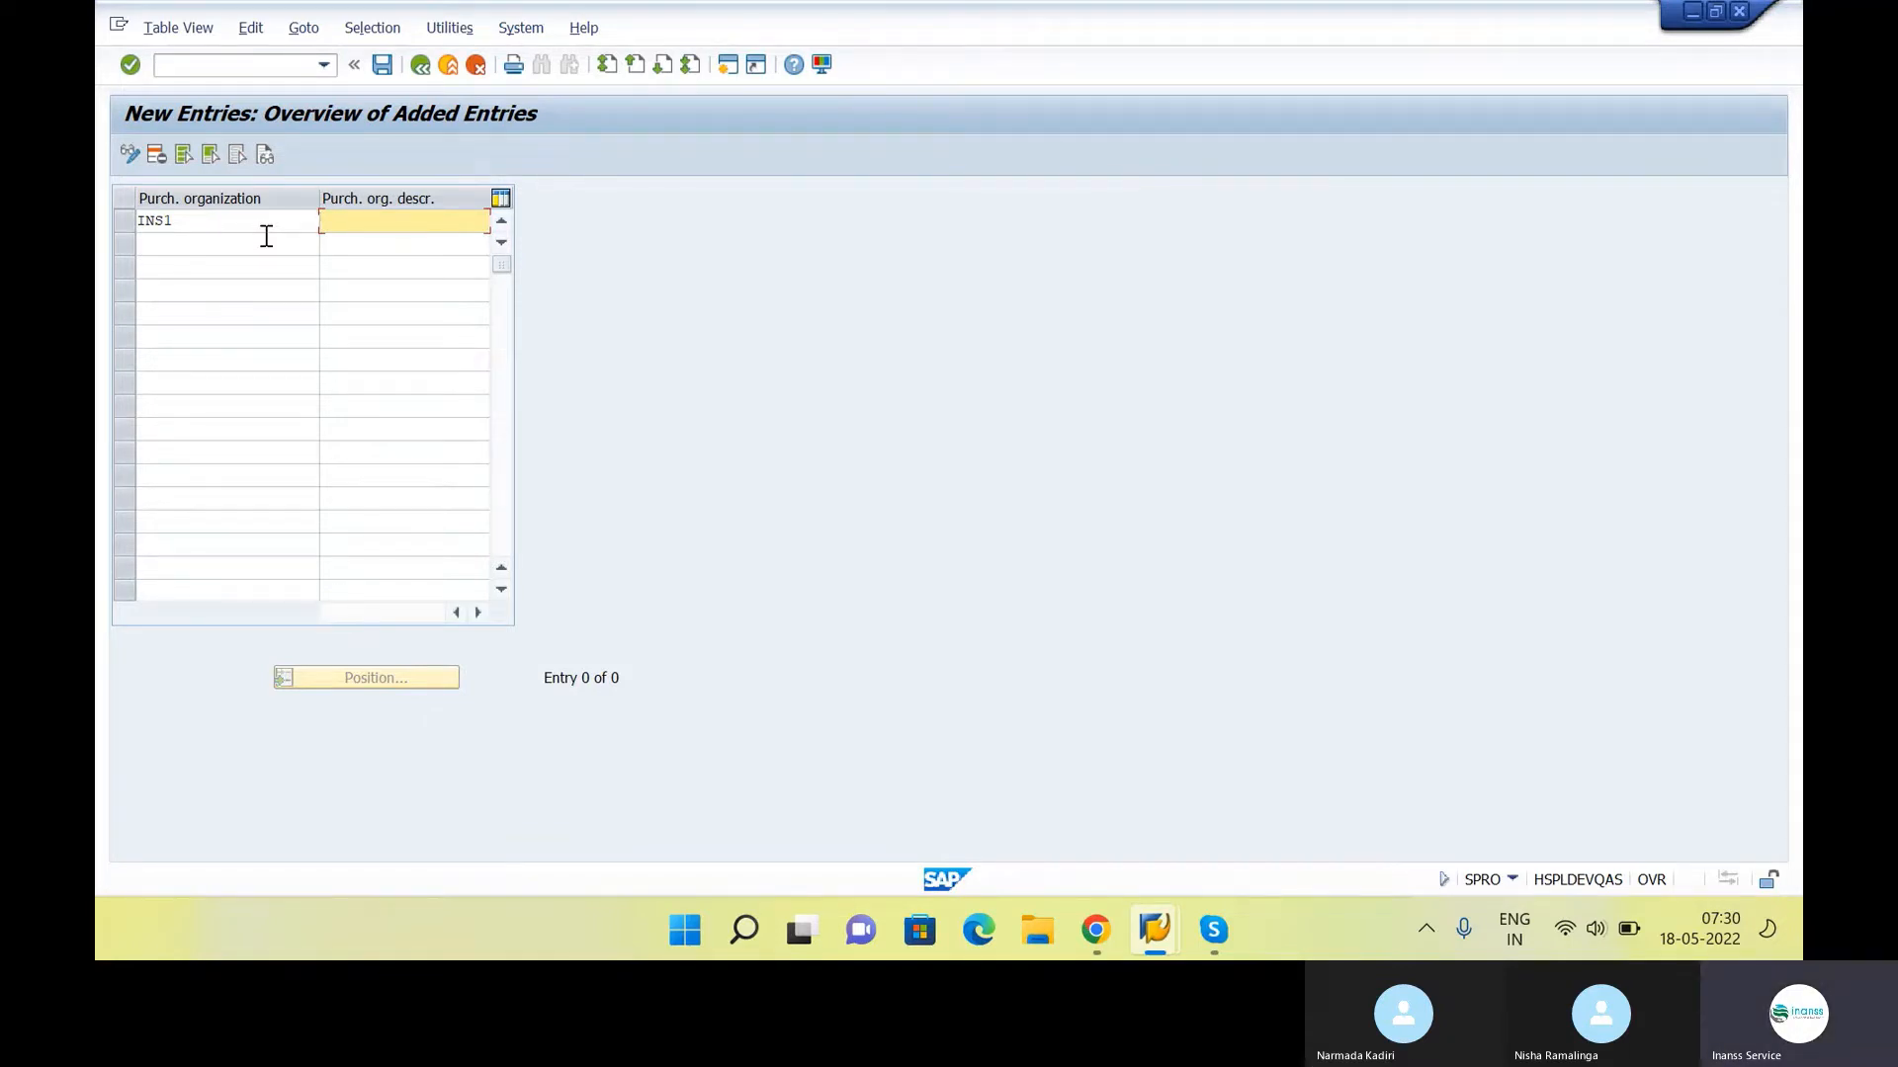
# Describe purchasing organization INS1 as "Inanss Cunsltancy", save the entry and return to the IMG structure
pyautogui.press('capslock')
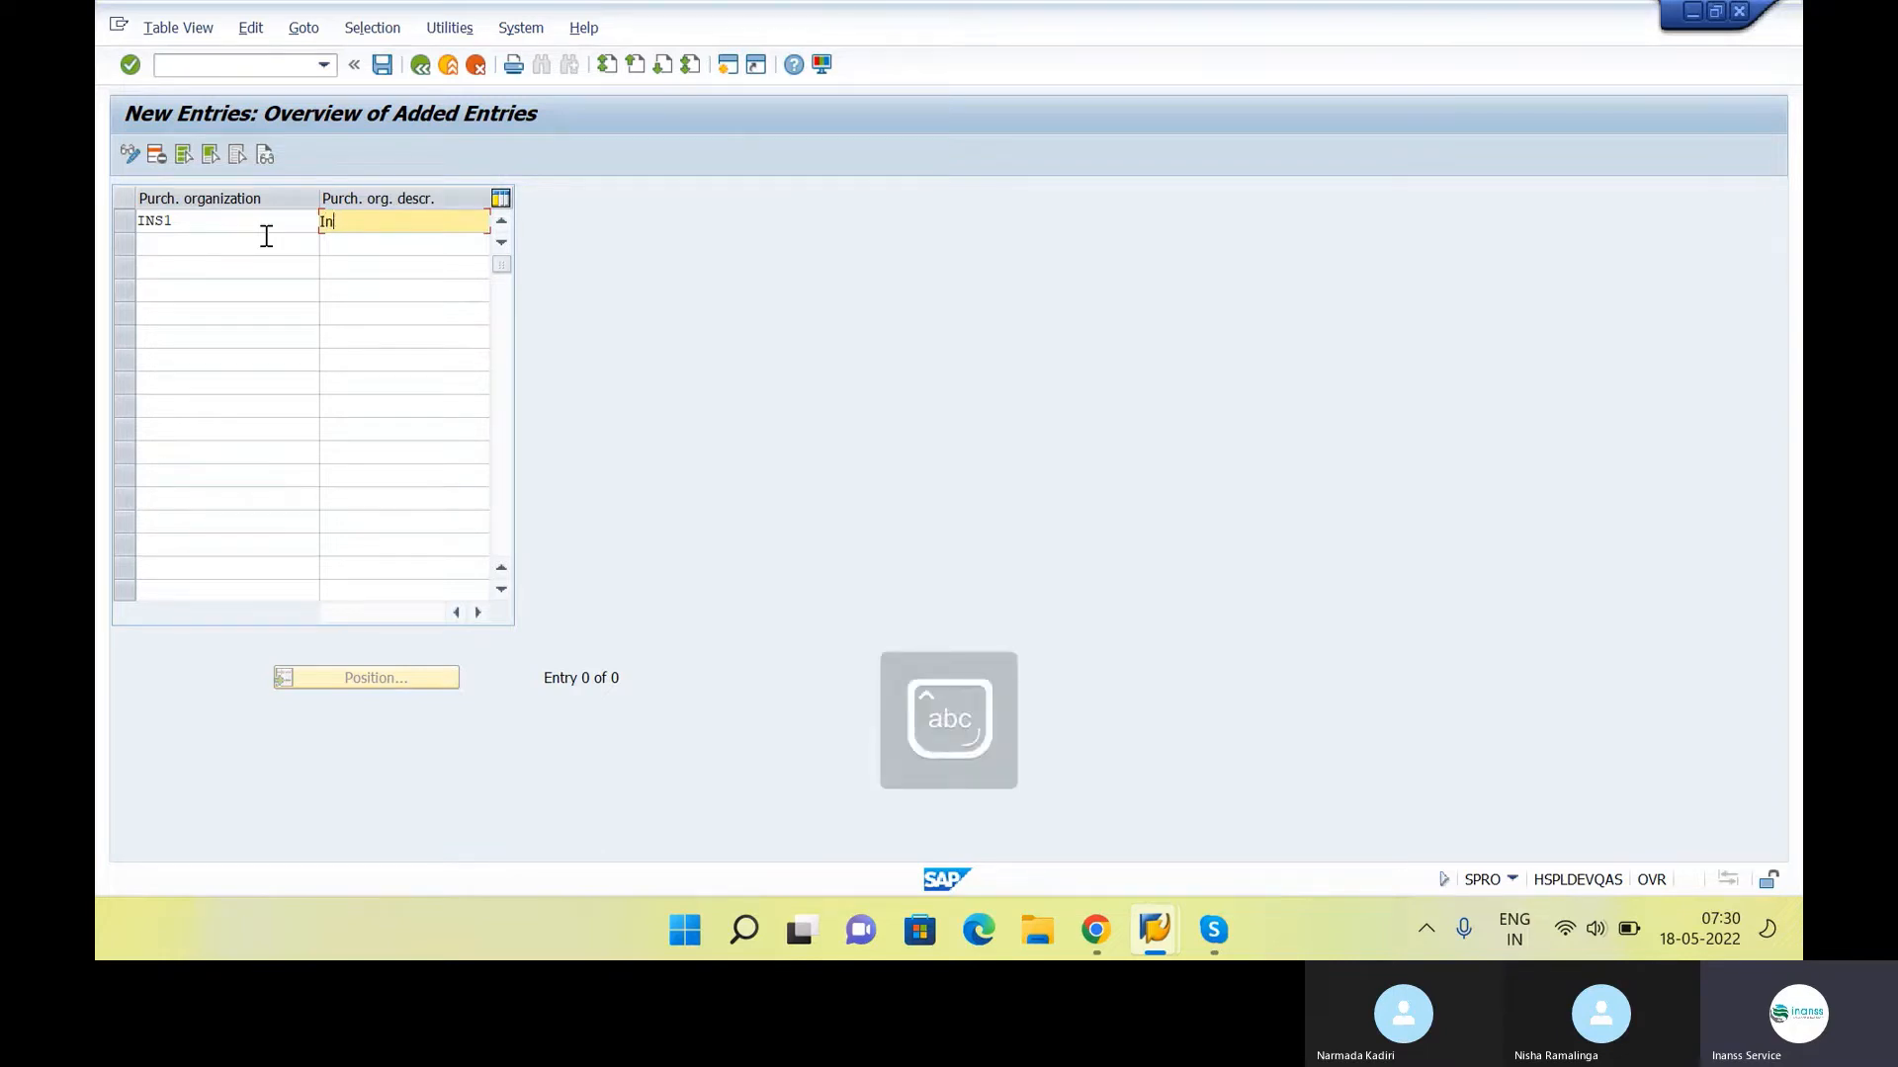
pyautogui.write('nss ')
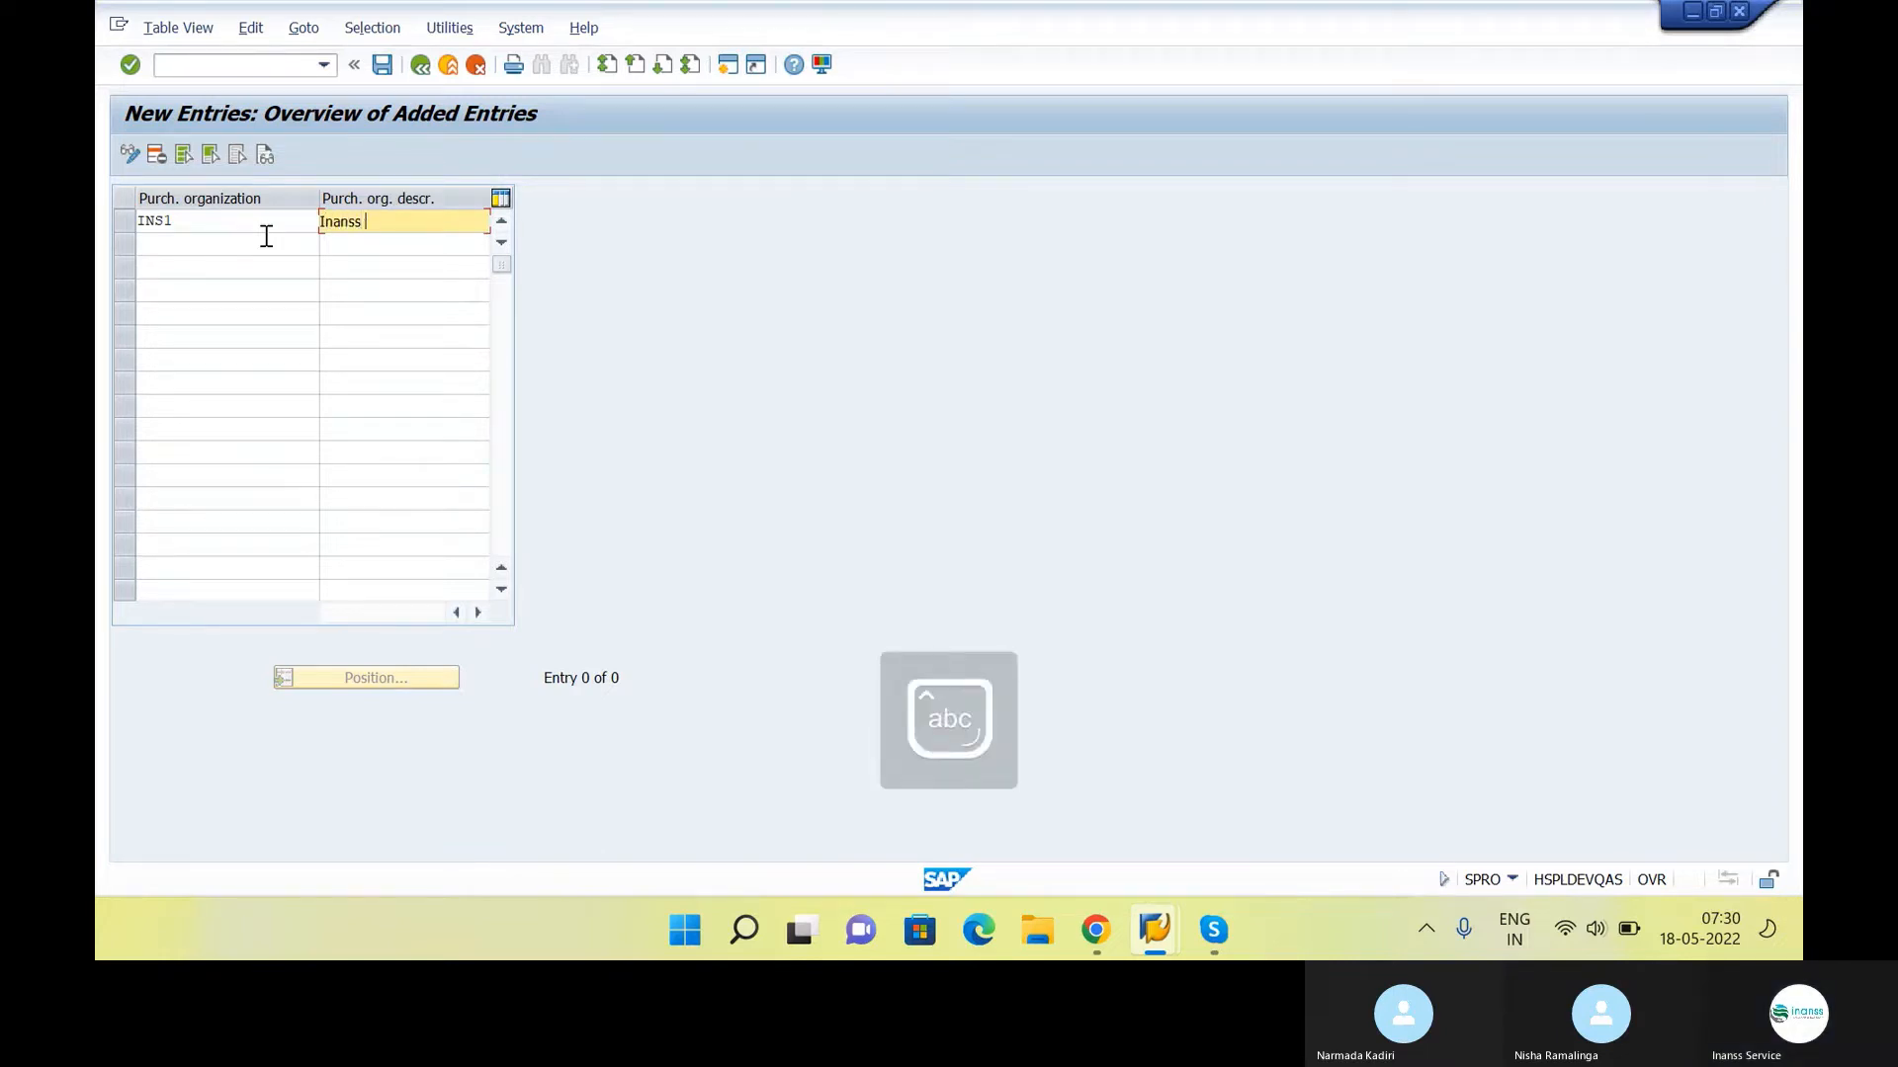
pyautogui.write('Cunsl')
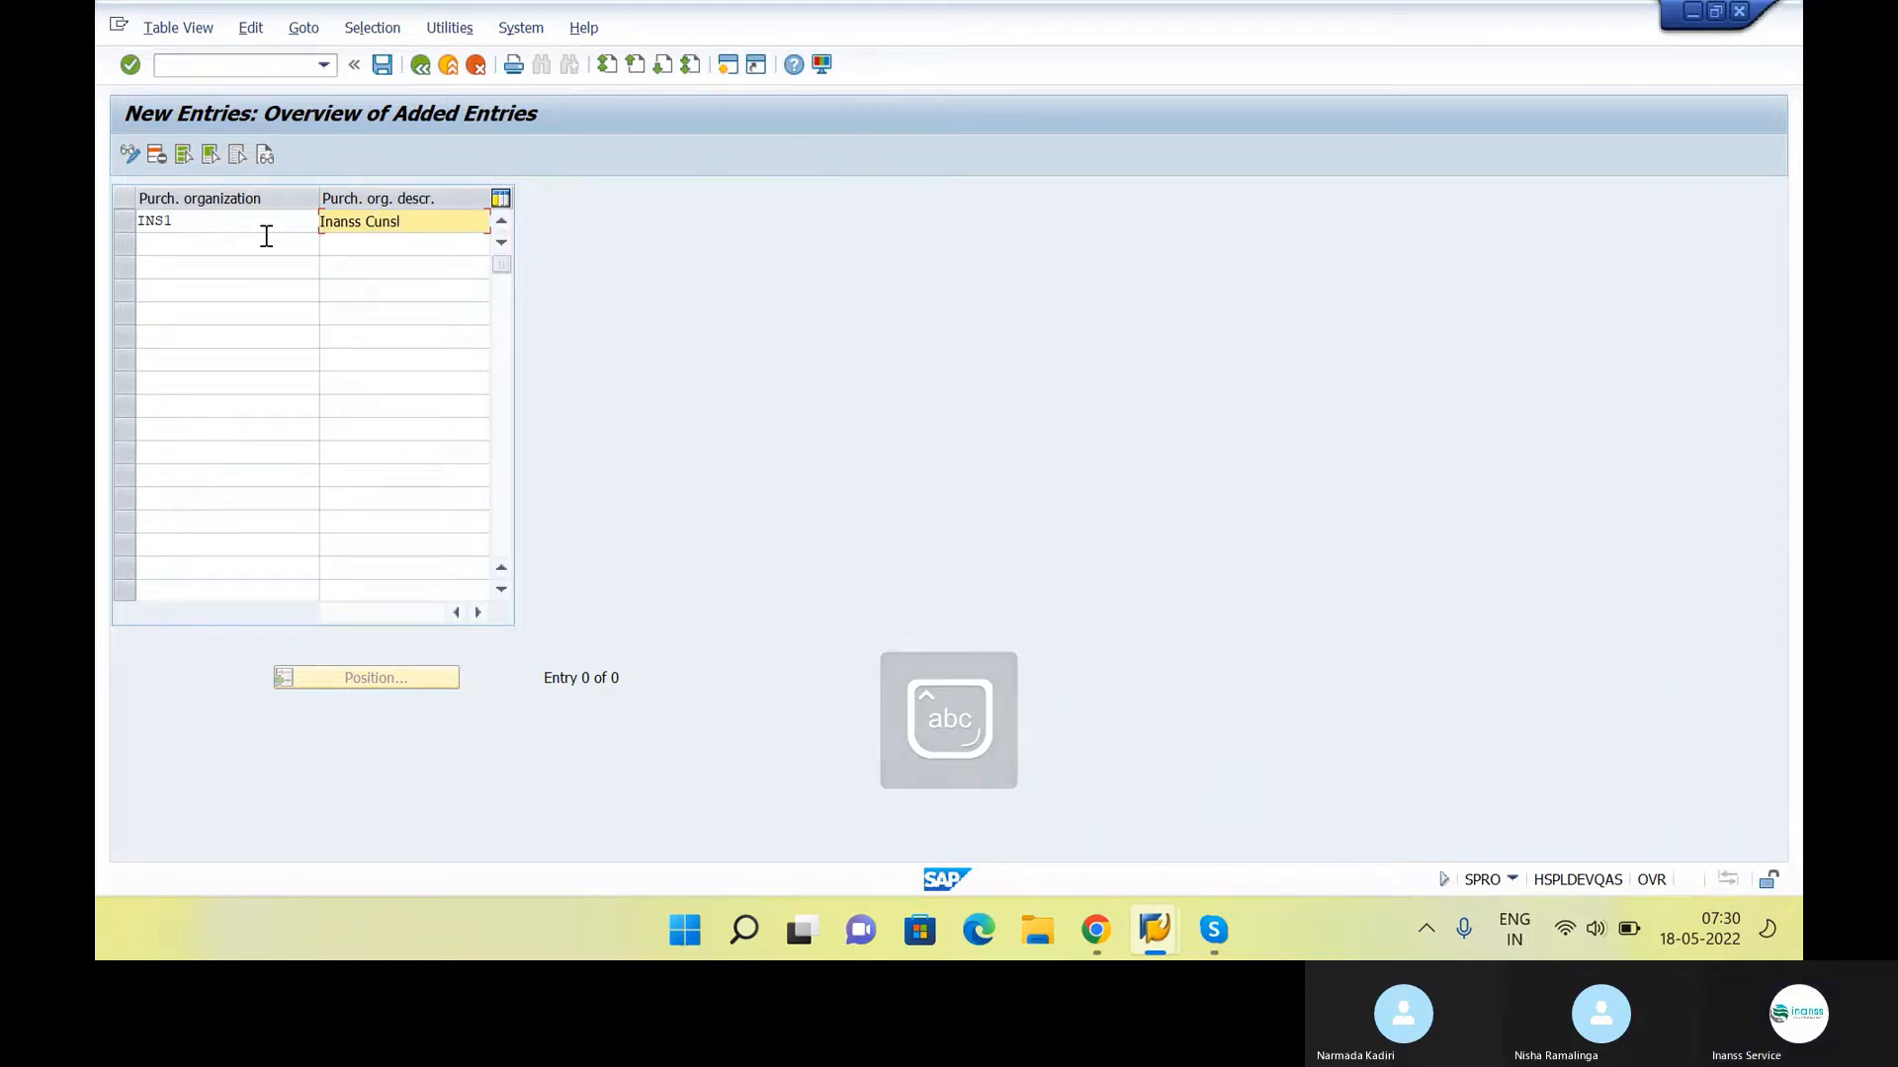
pyautogui.write('tancy')
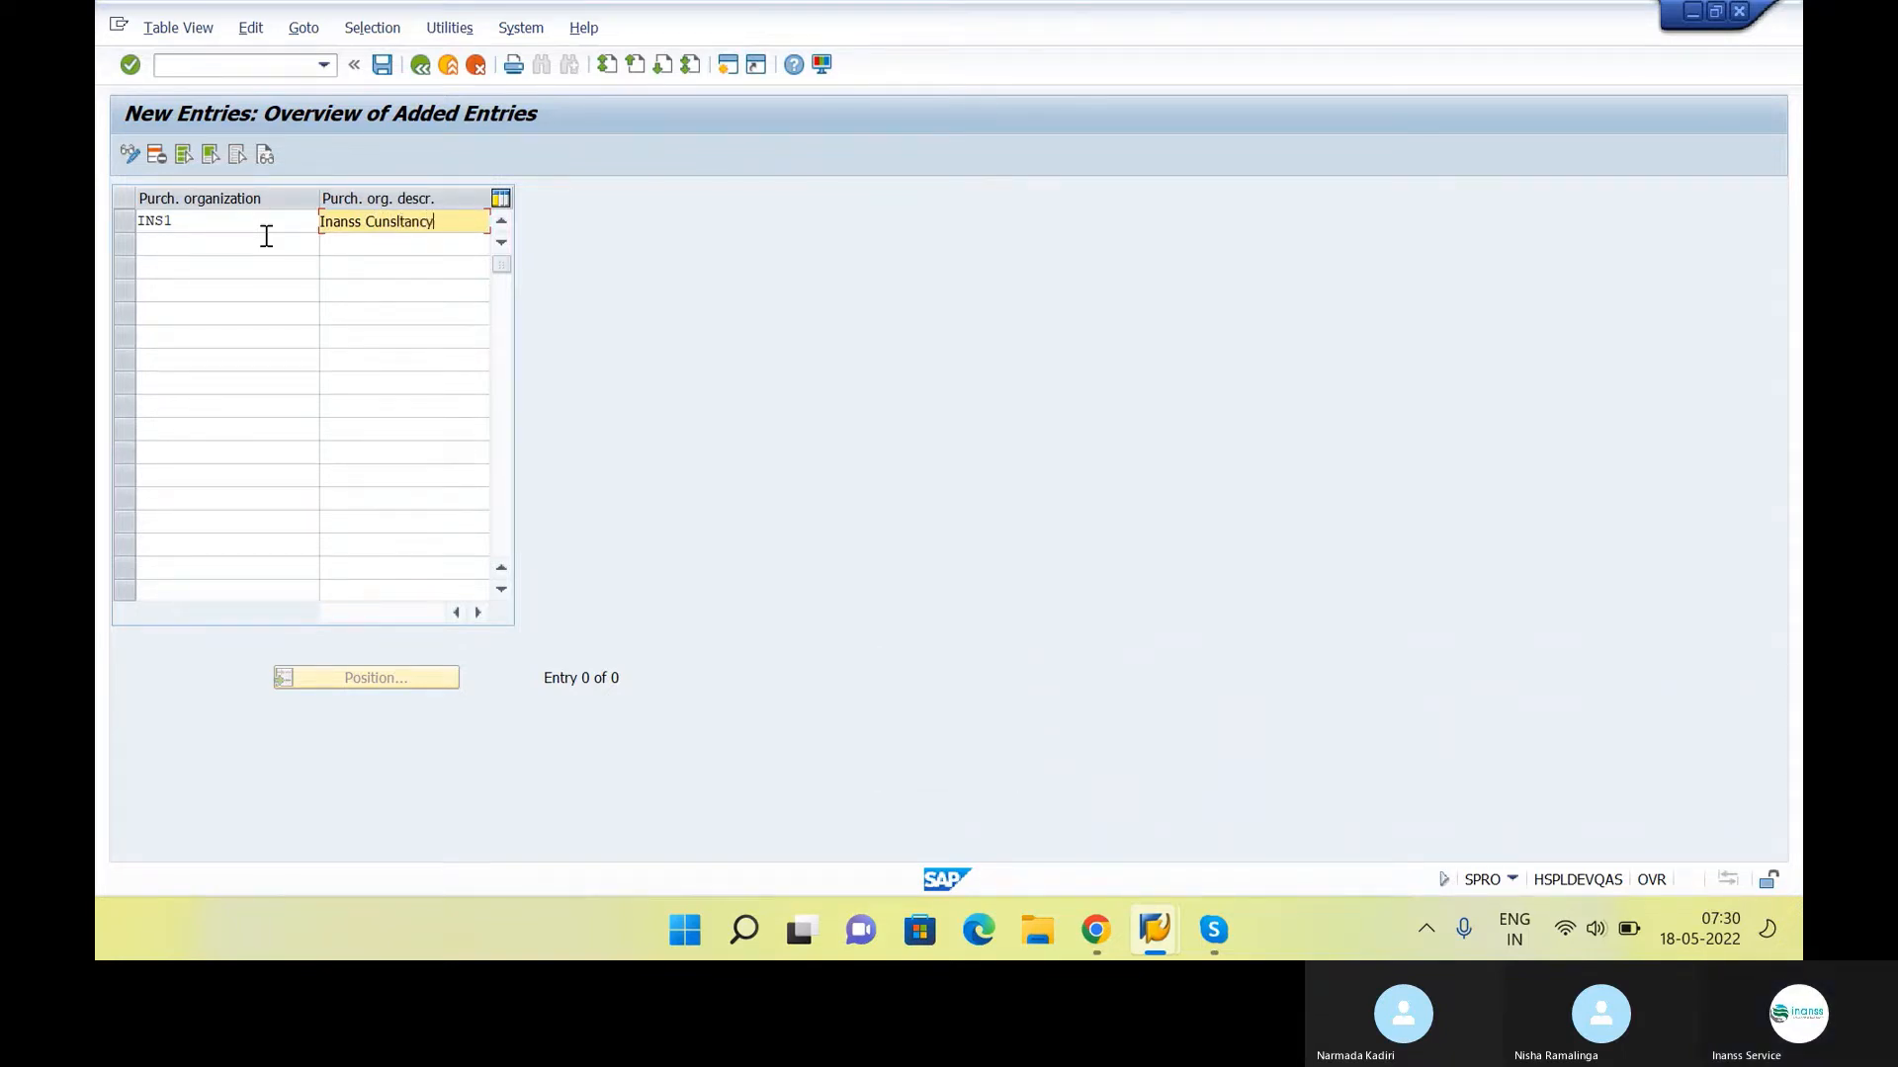
pyautogui.press('Return')
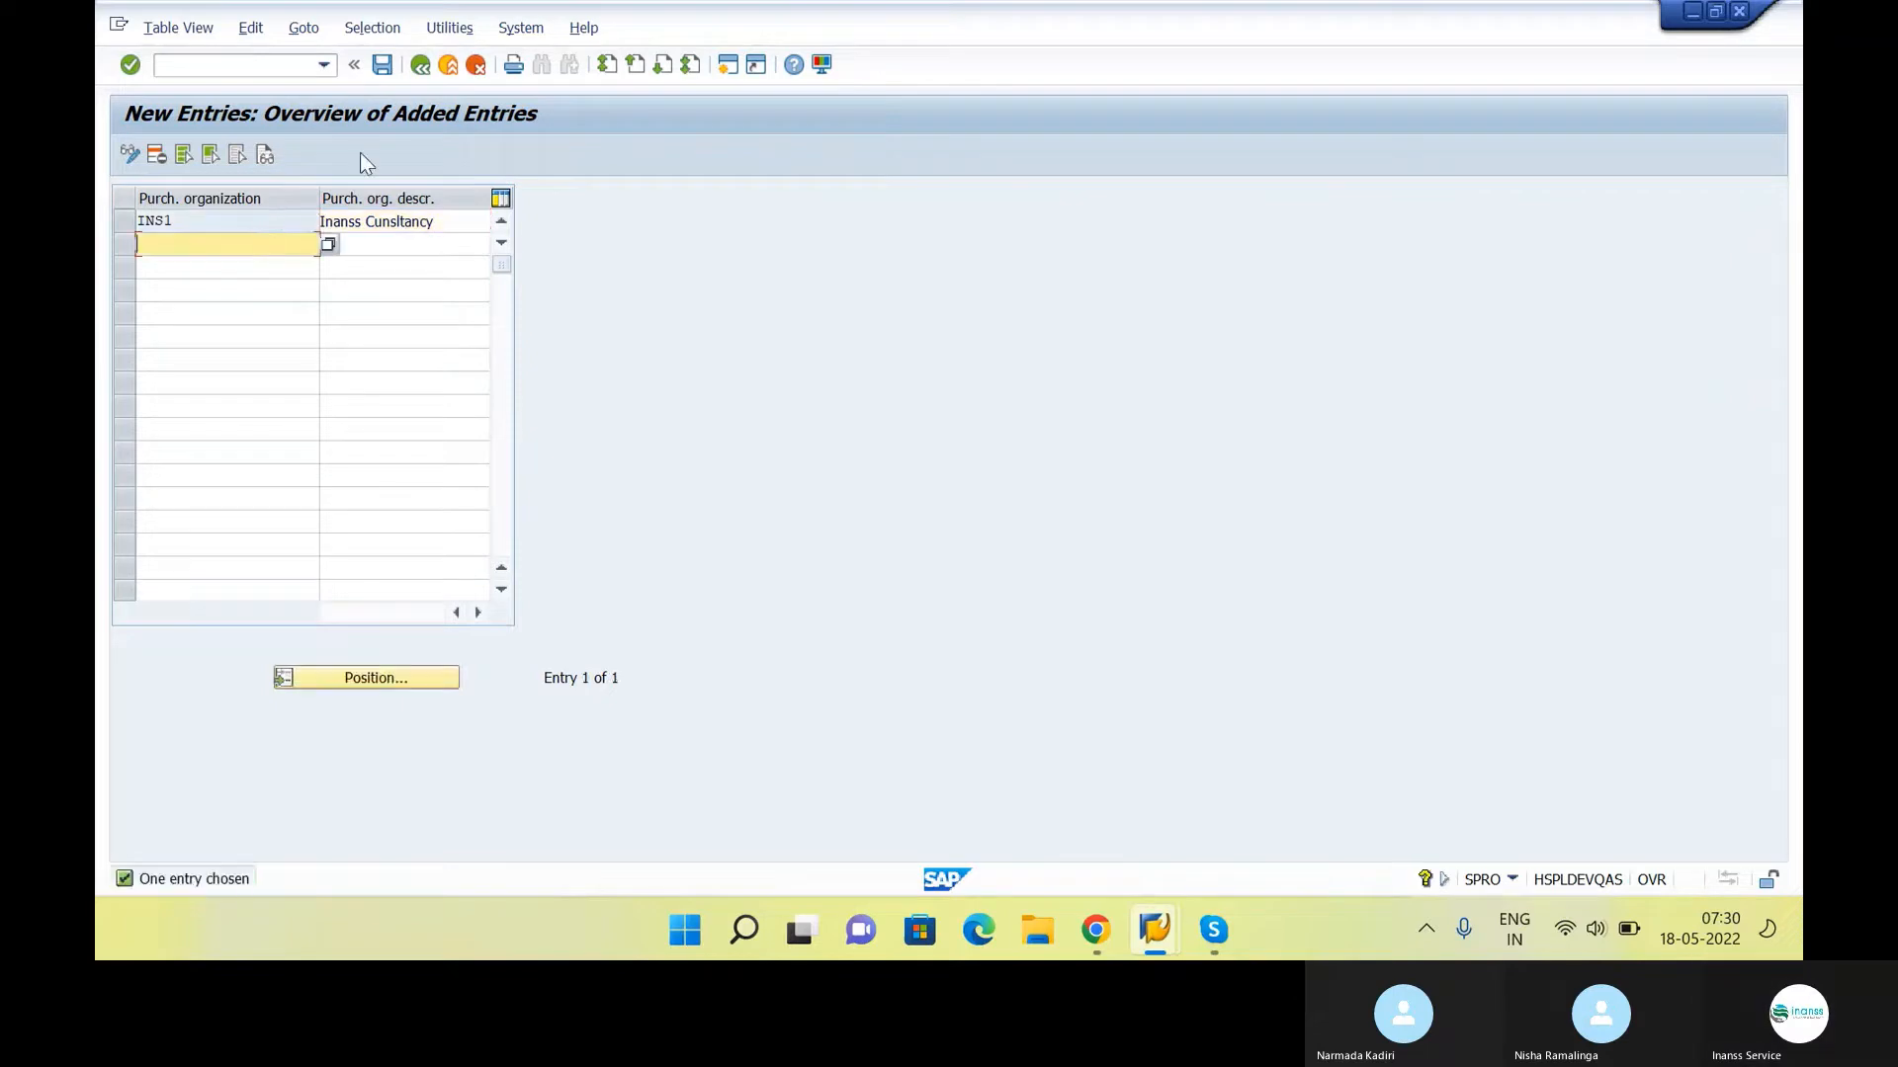
pyautogui.click(383, 66)
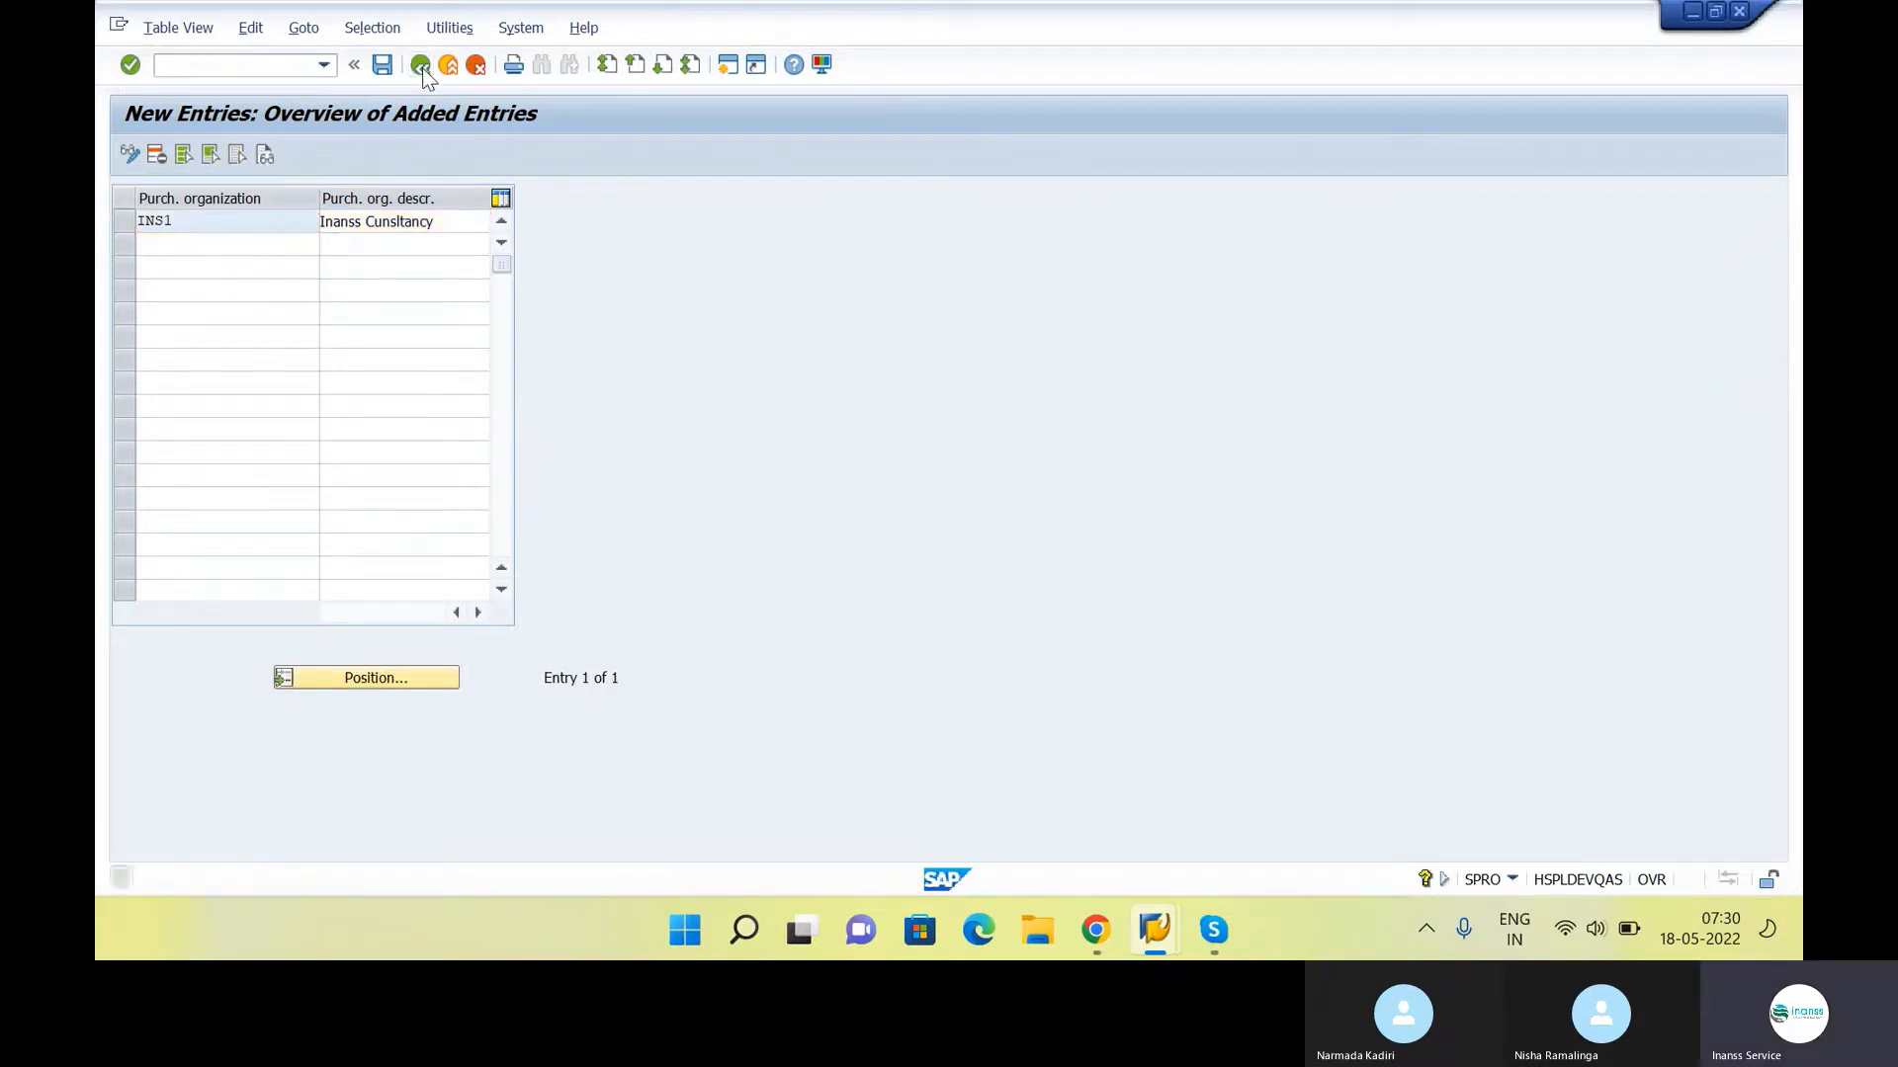
pyautogui.click(423, 67)
pyautogui.click(423, 67)
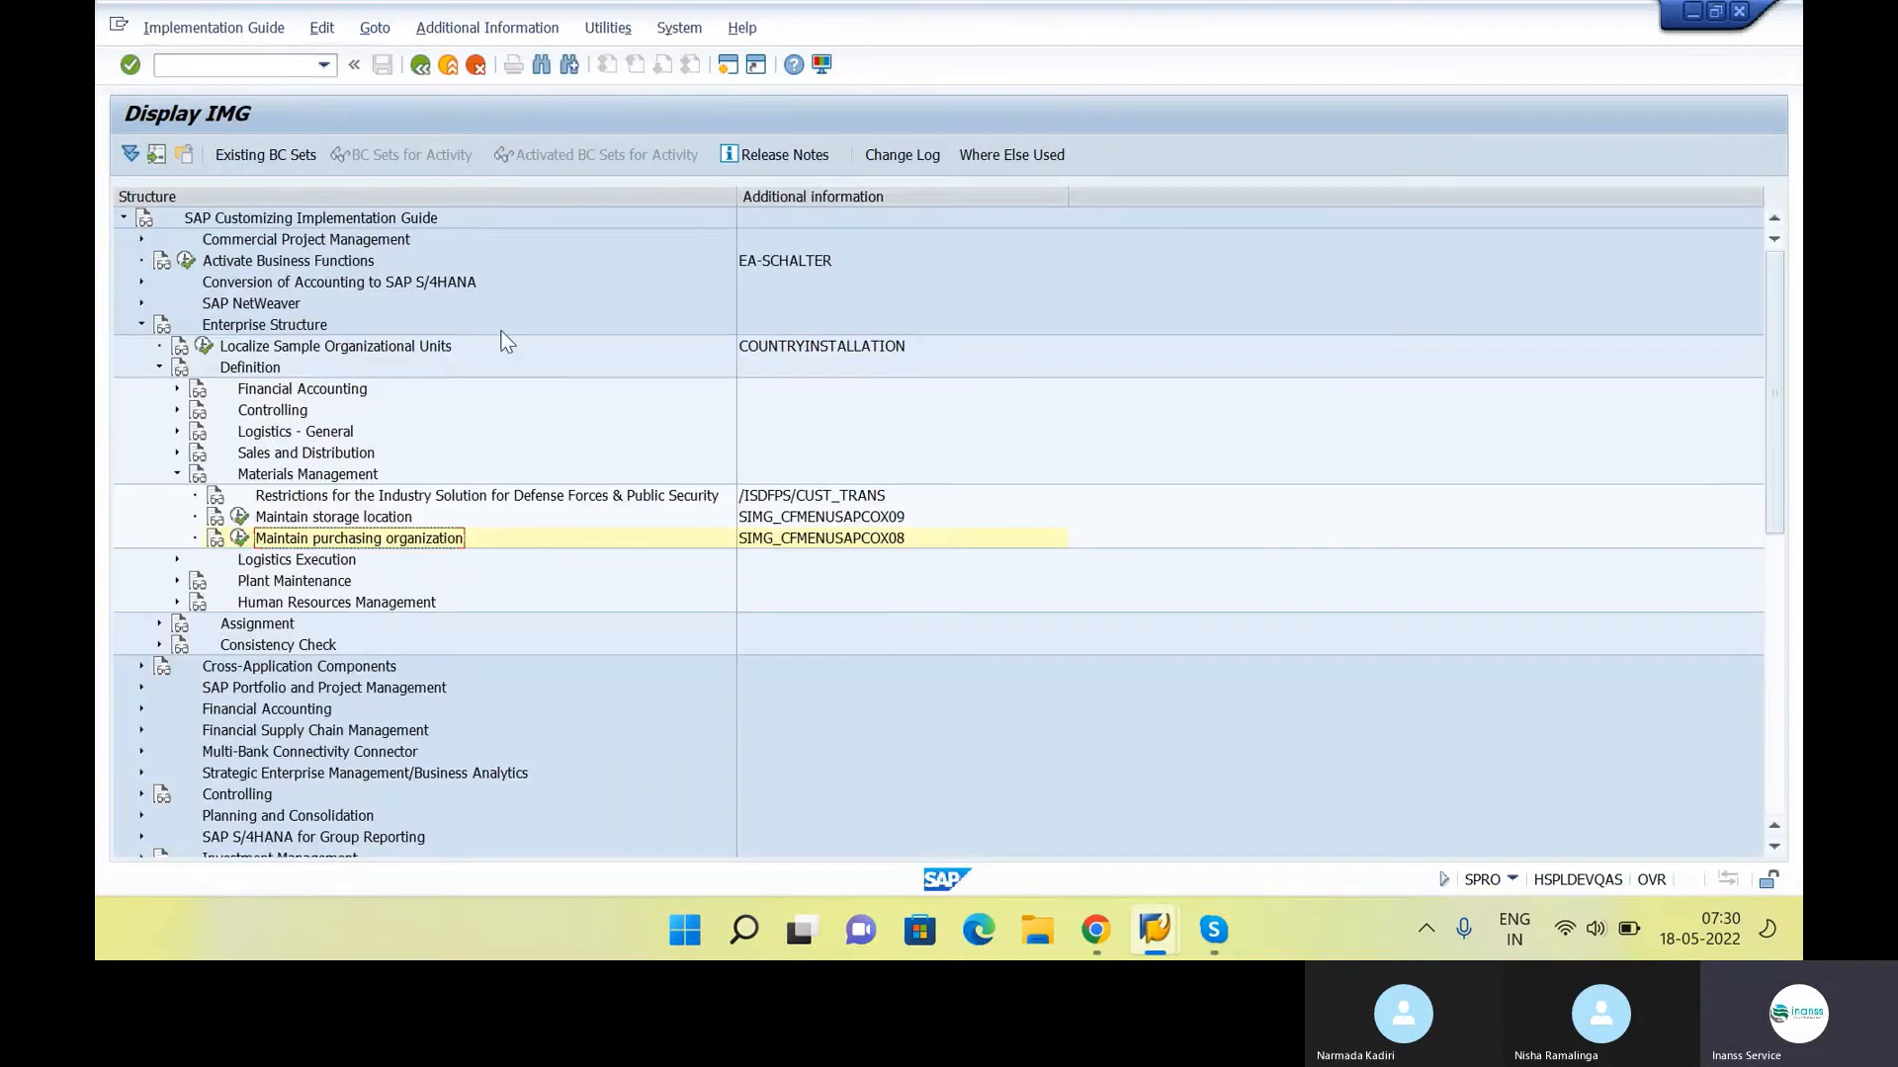
# Switch to the Google Docs notes and check the assignment items that follow "Maintain purchasing organization"
pyautogui.hotkey('alt', 'Tab')
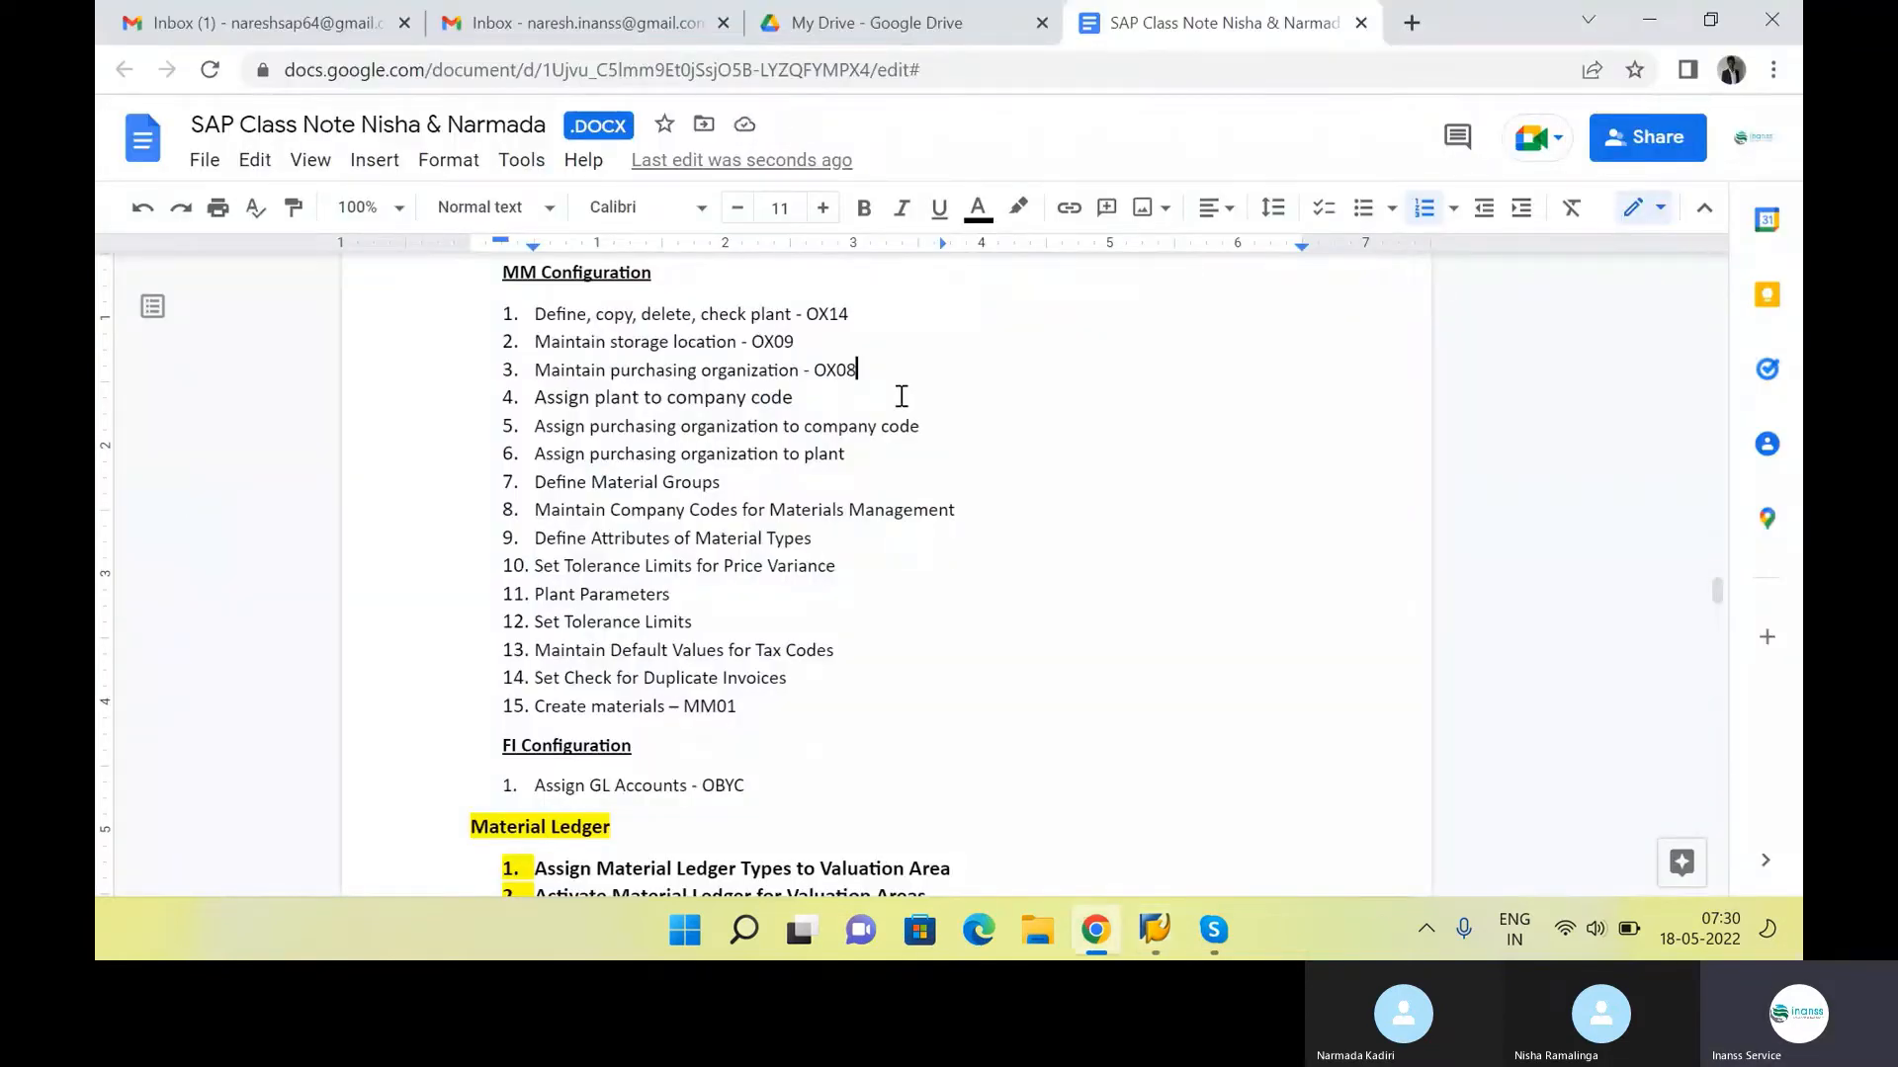
pyautogui.click(882, 404)
pyautogui.moveTo(539, 399); pyautogui.dragTo(898, 445)
pyautogui.click(893, 445)
# Switch to SAP, collapse the Definition node and go to Assign plant to company code under Assignment, Logistics - General
pyautogui.hotkey('alt', 'Tab')
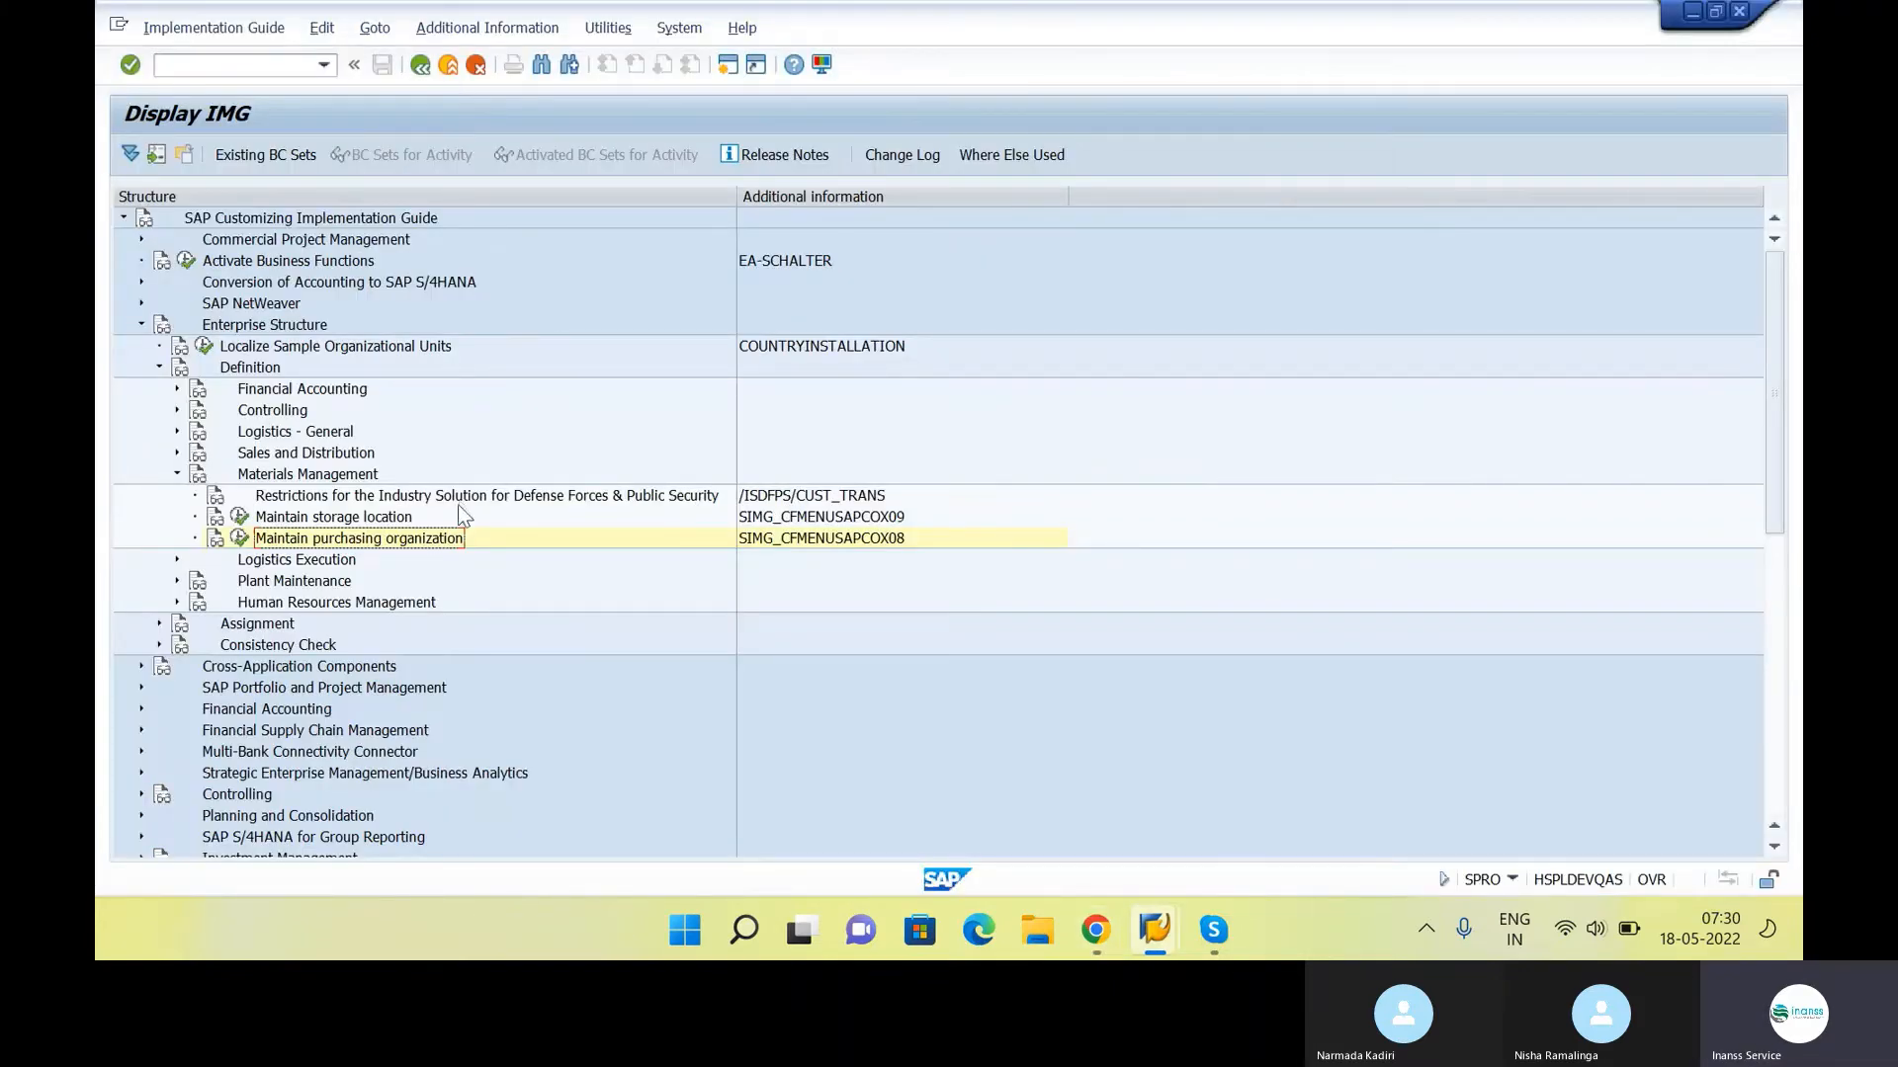
pyautogui.press('Left')
pyautogui.press('Left')
pyautogui.press('Left')
pyautogui.press('Left')
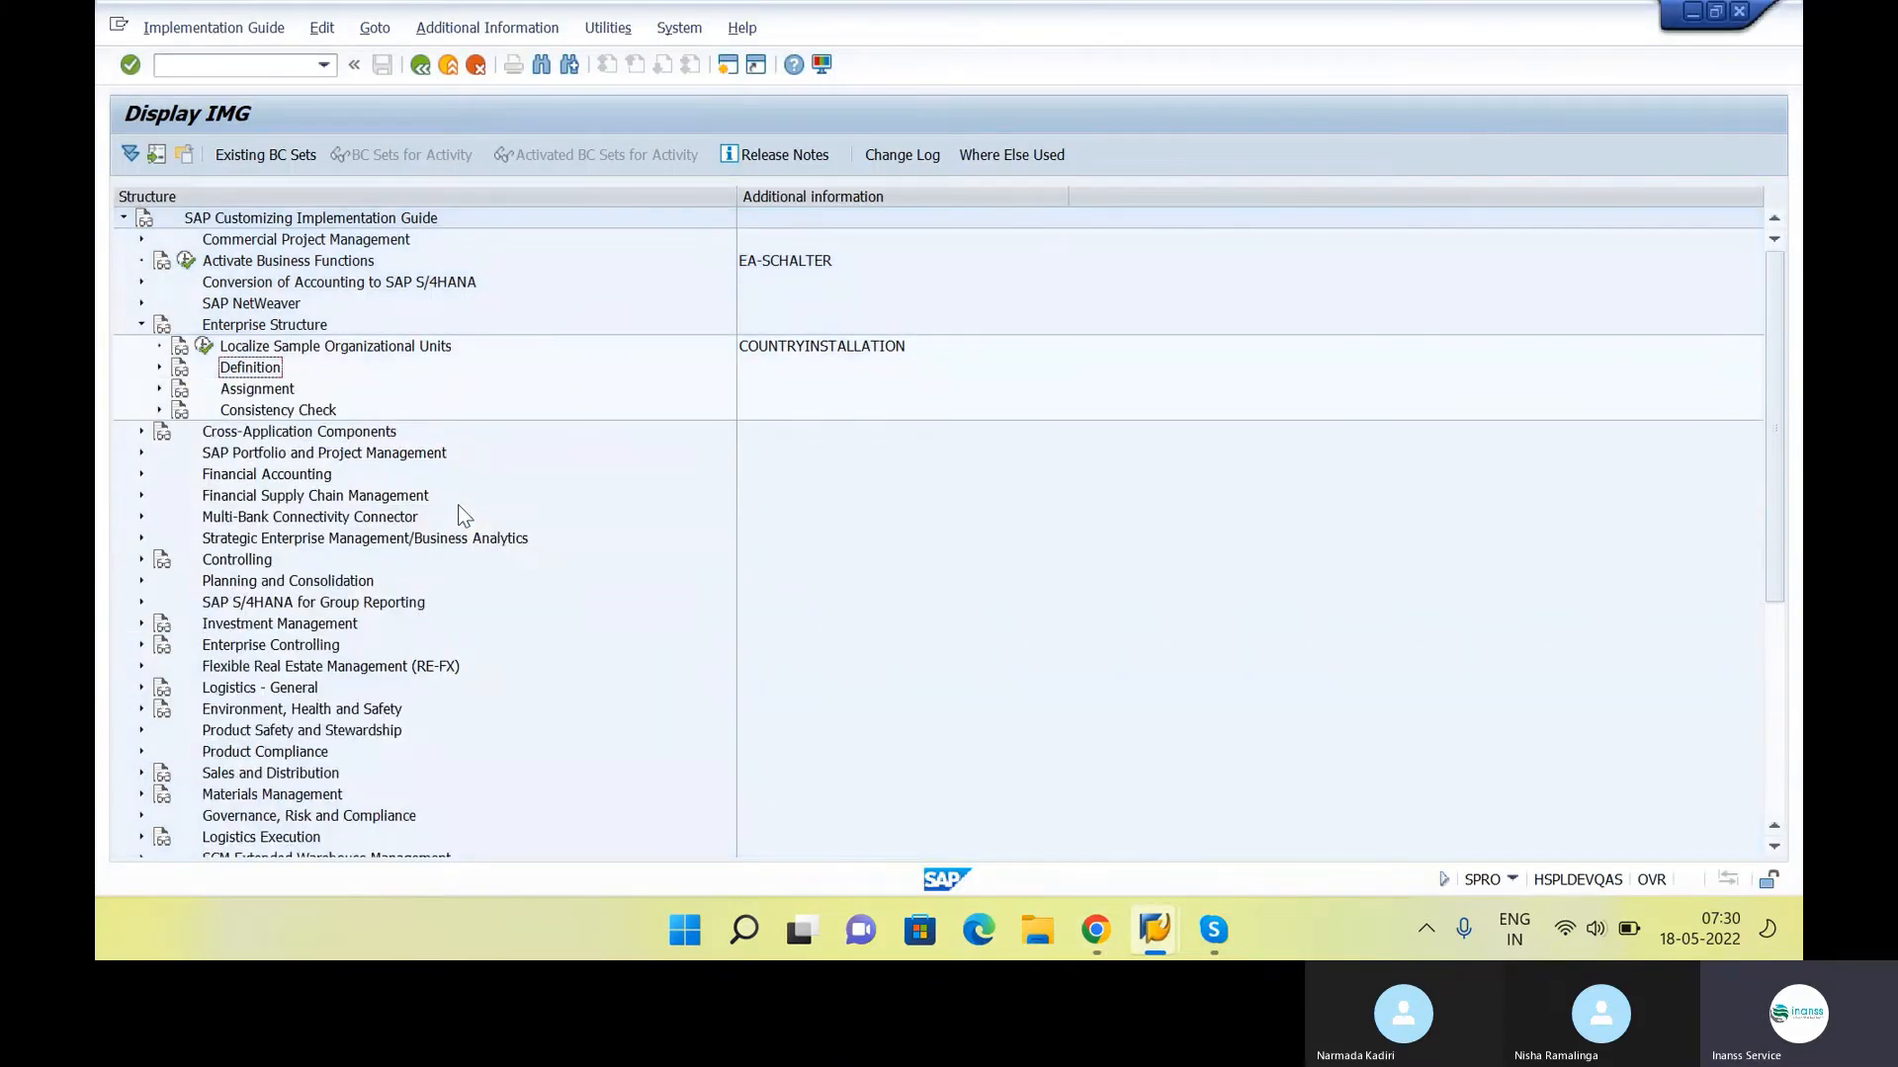
pyautogui.press('Down')
pyautogui.press('Right')
pyautogui.press('Down')
pyautogui.press('Down')
pyautogui.press('Down')
pyautogui.press('Right')
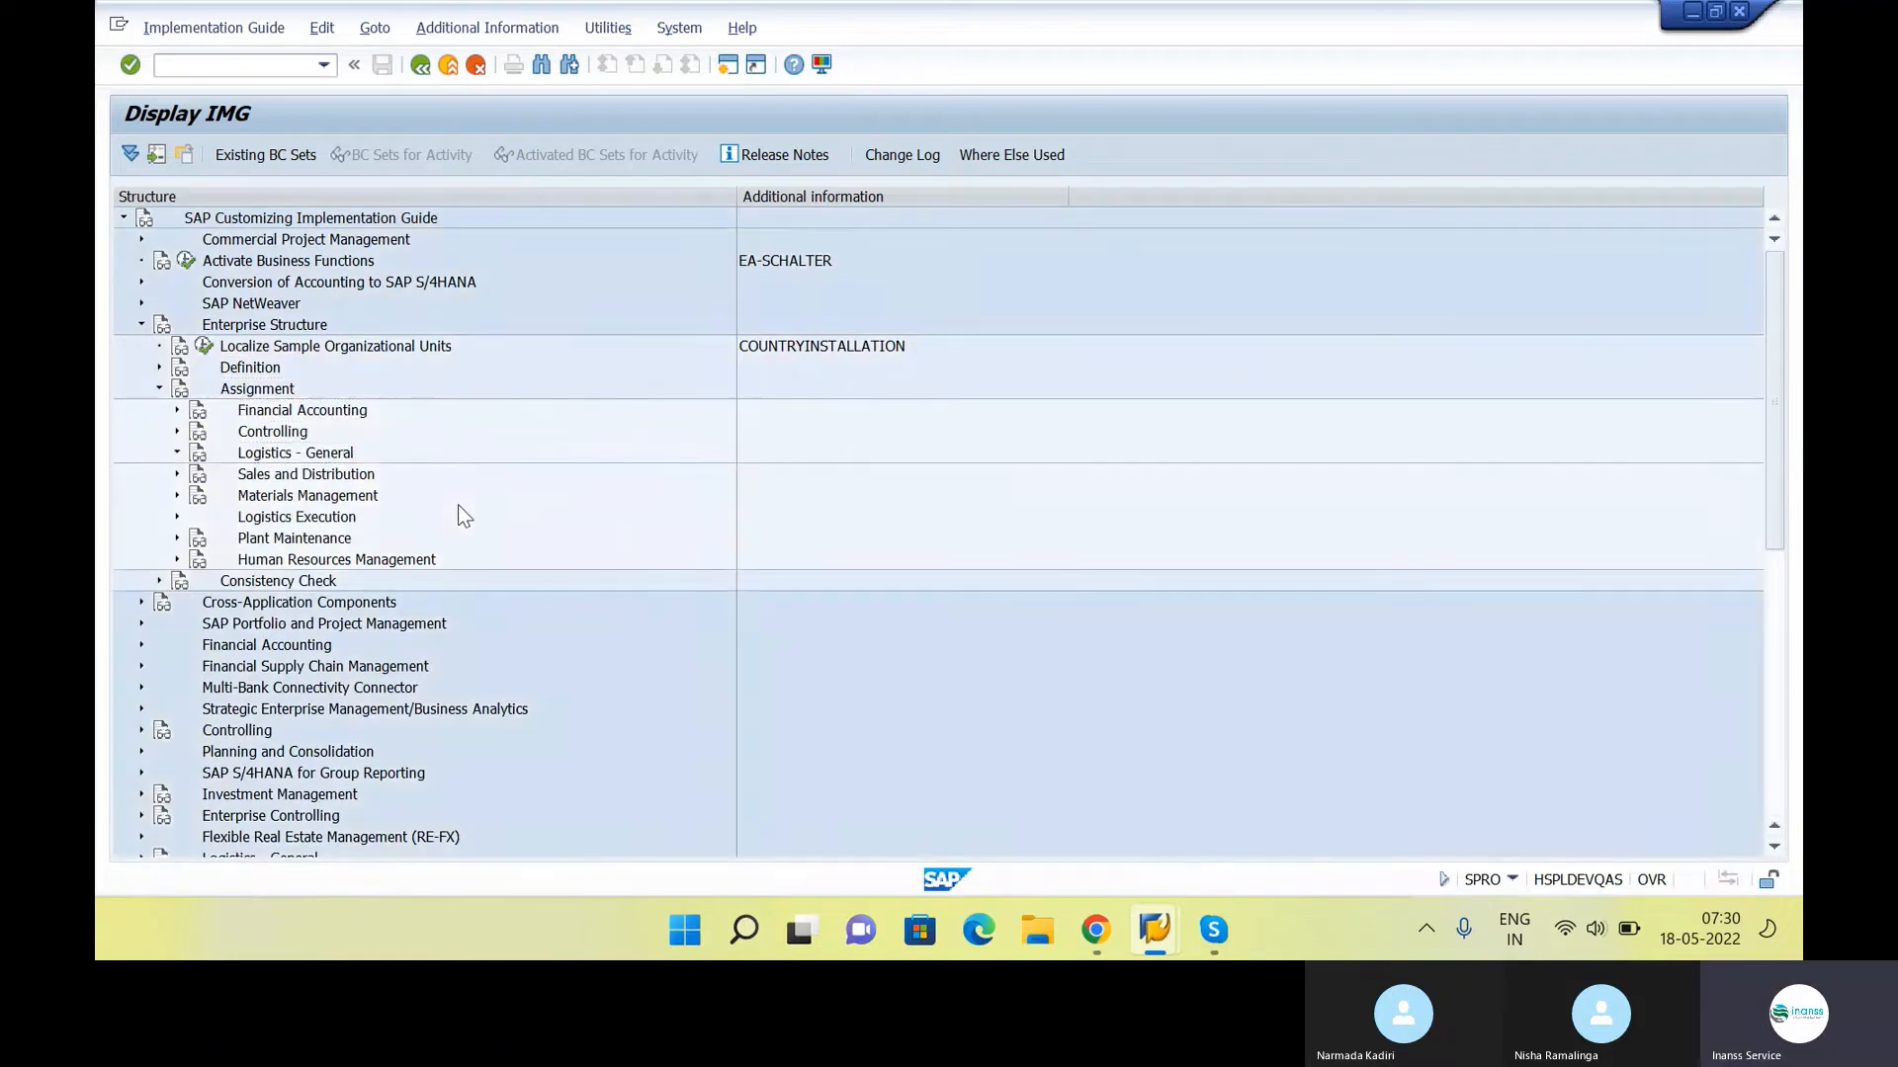
pyautogui.press('Down')
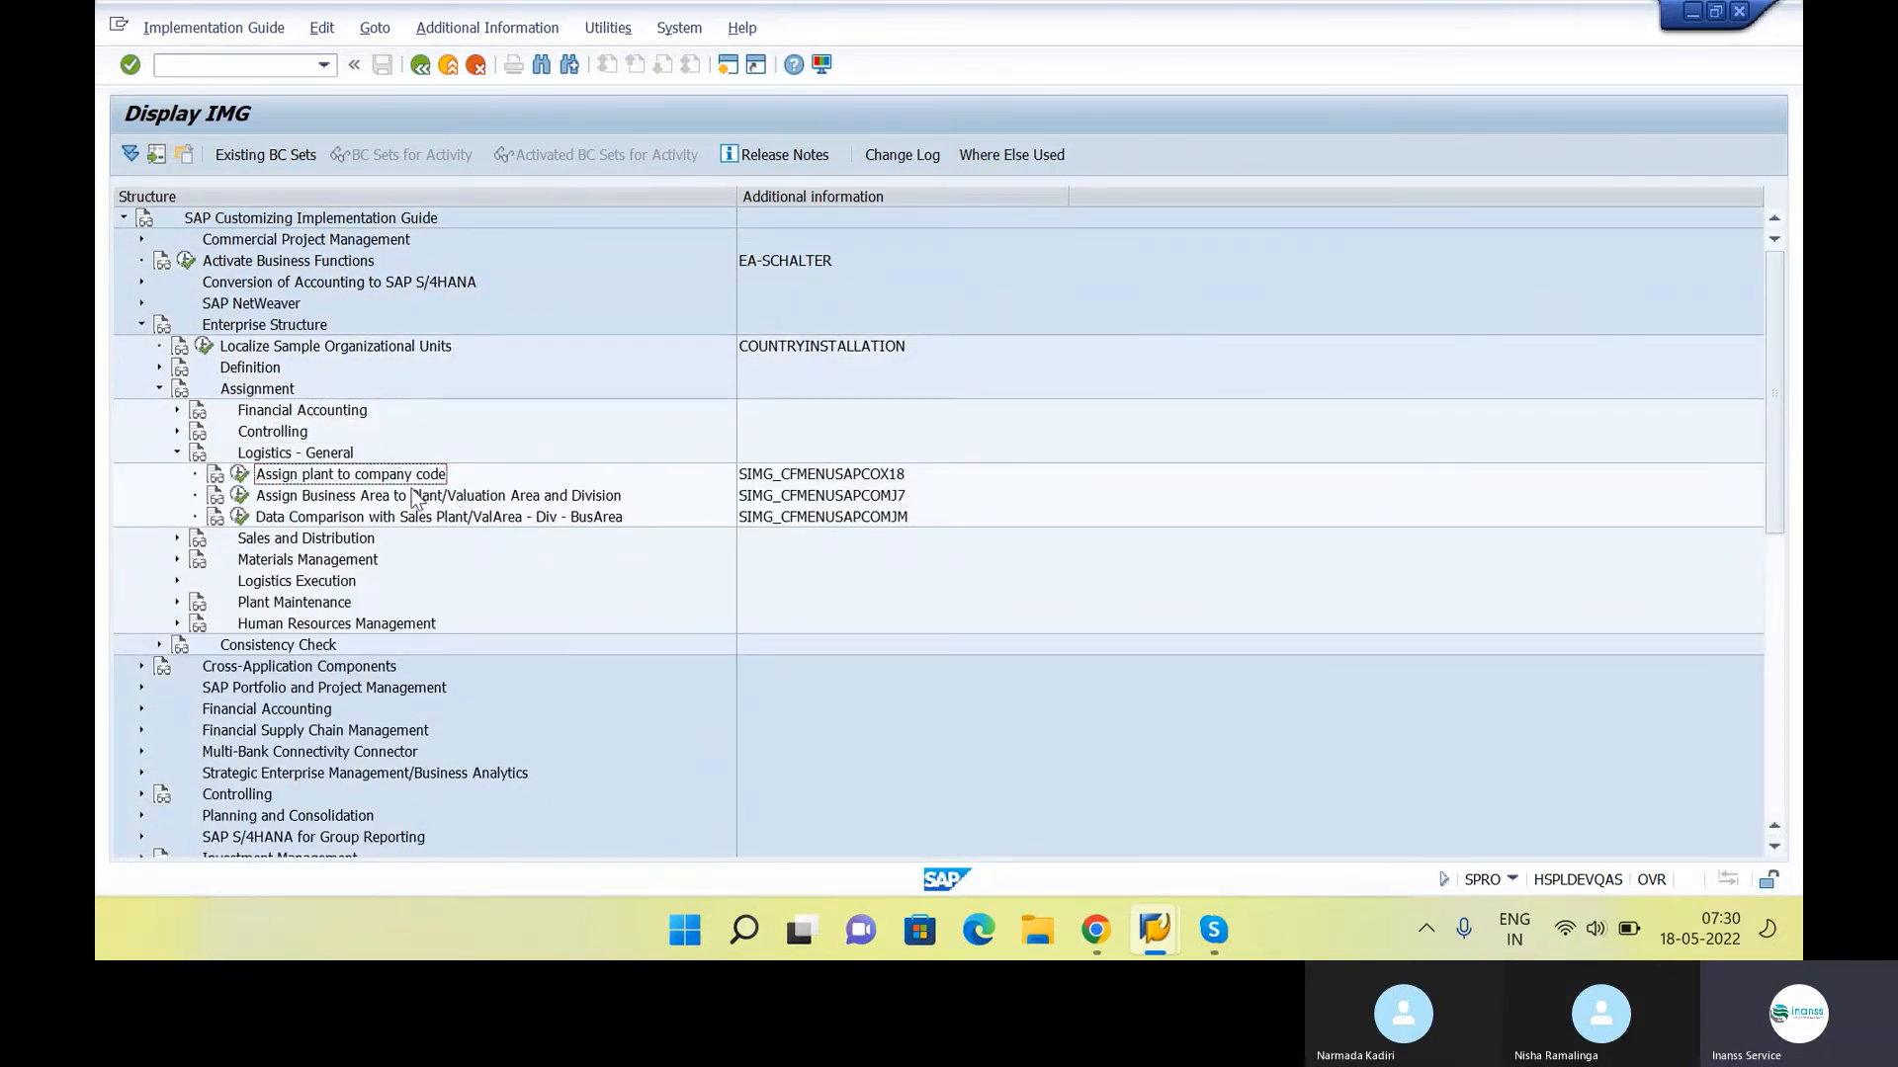
# Switch to the Google Docs notes and append "- OX18" to the "Assign plant to company code" item
pyautogui.hotkey('alt', 'Tab')
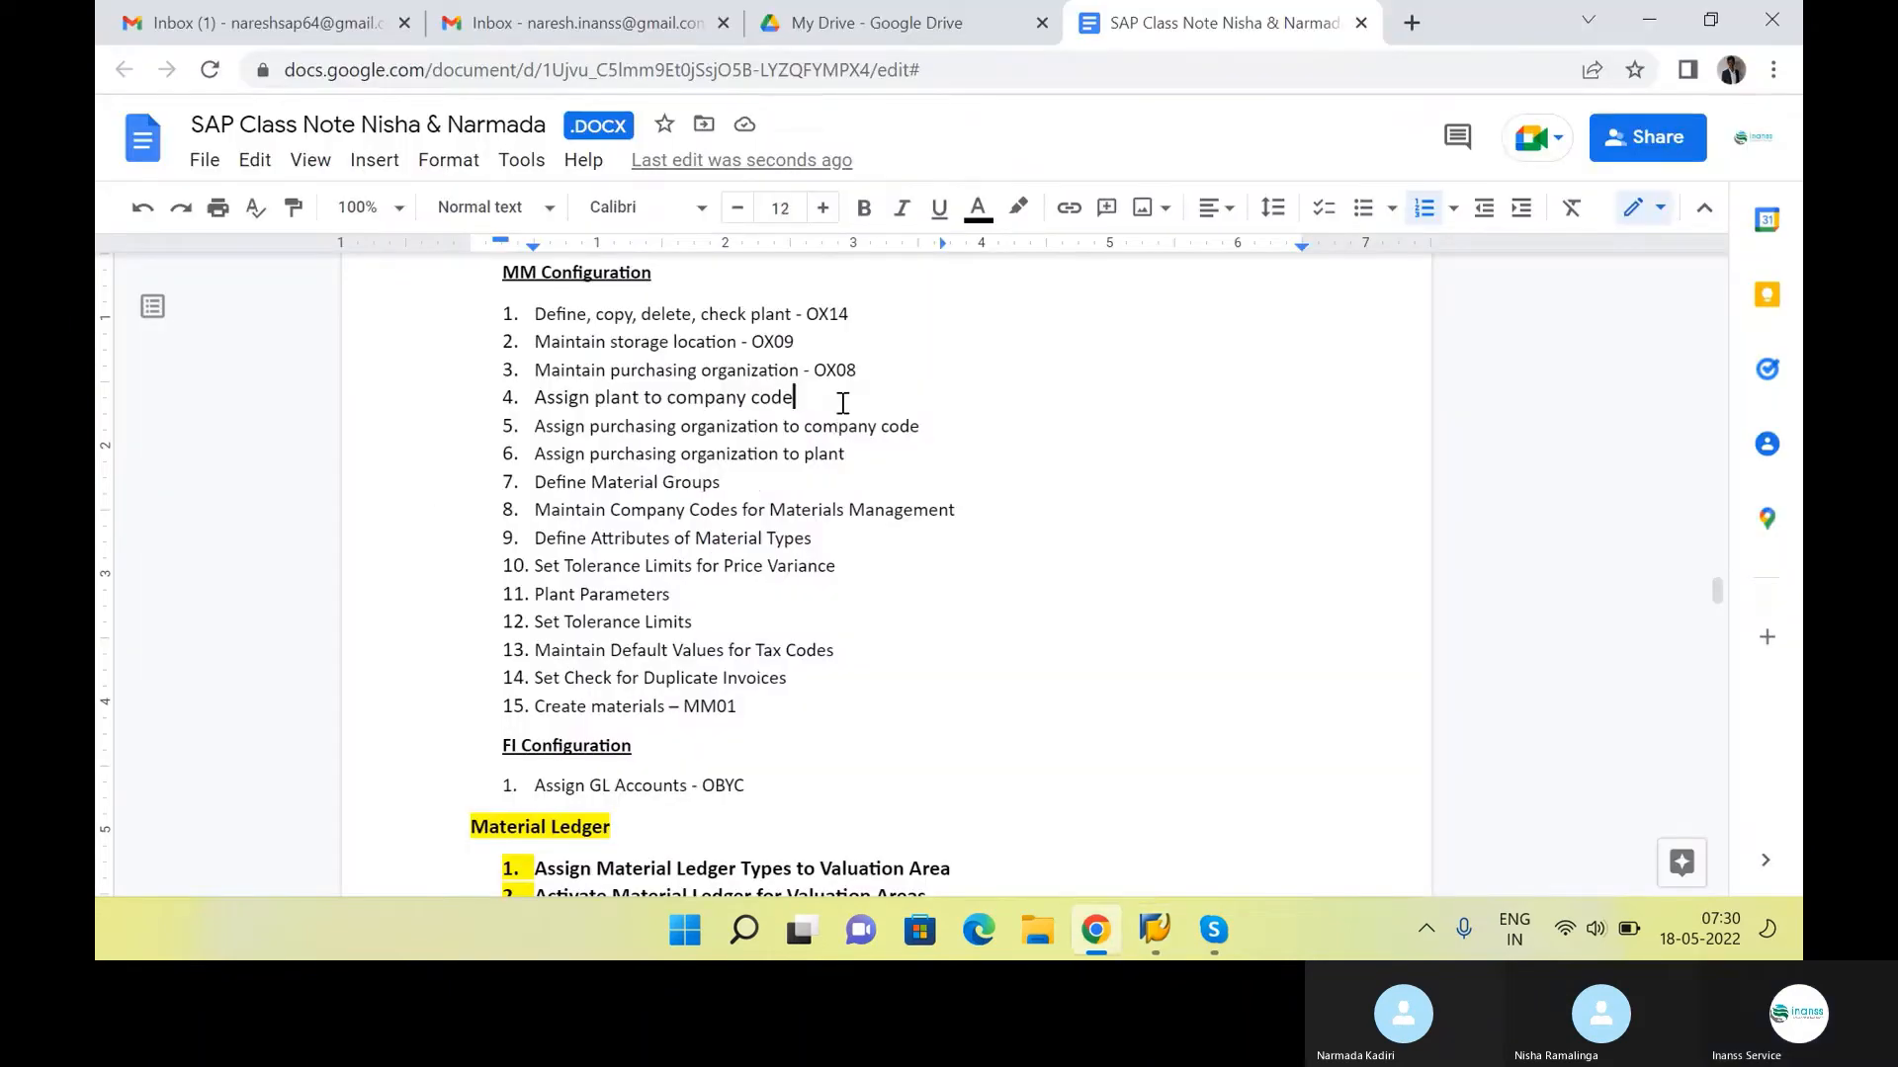
pyautogui.write('-')
pyautogui.press('capslock')
pyautogui.write('OX18')
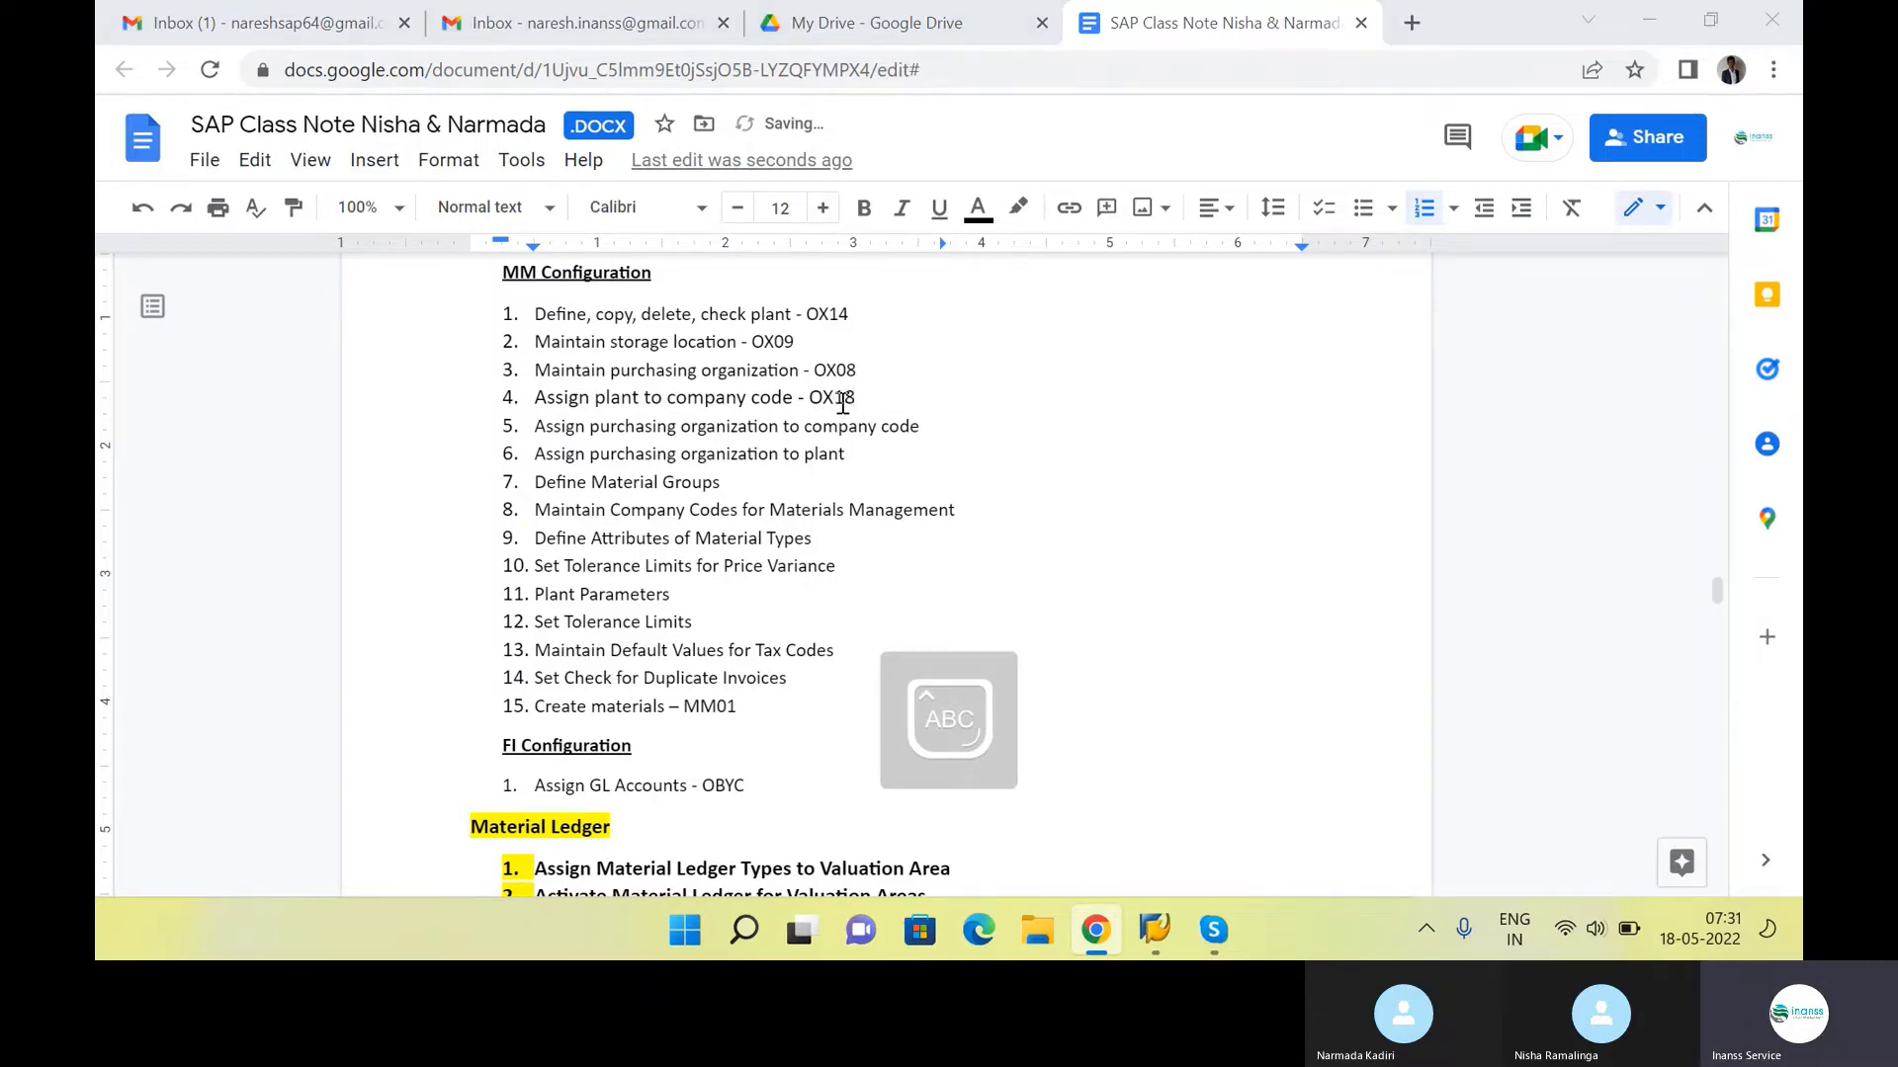
# In SAP, add a new entry assigning plant INS1 to company code INS1, save it and return to the IMG structure
pyautogui.hotkey('alt', 'Tab')
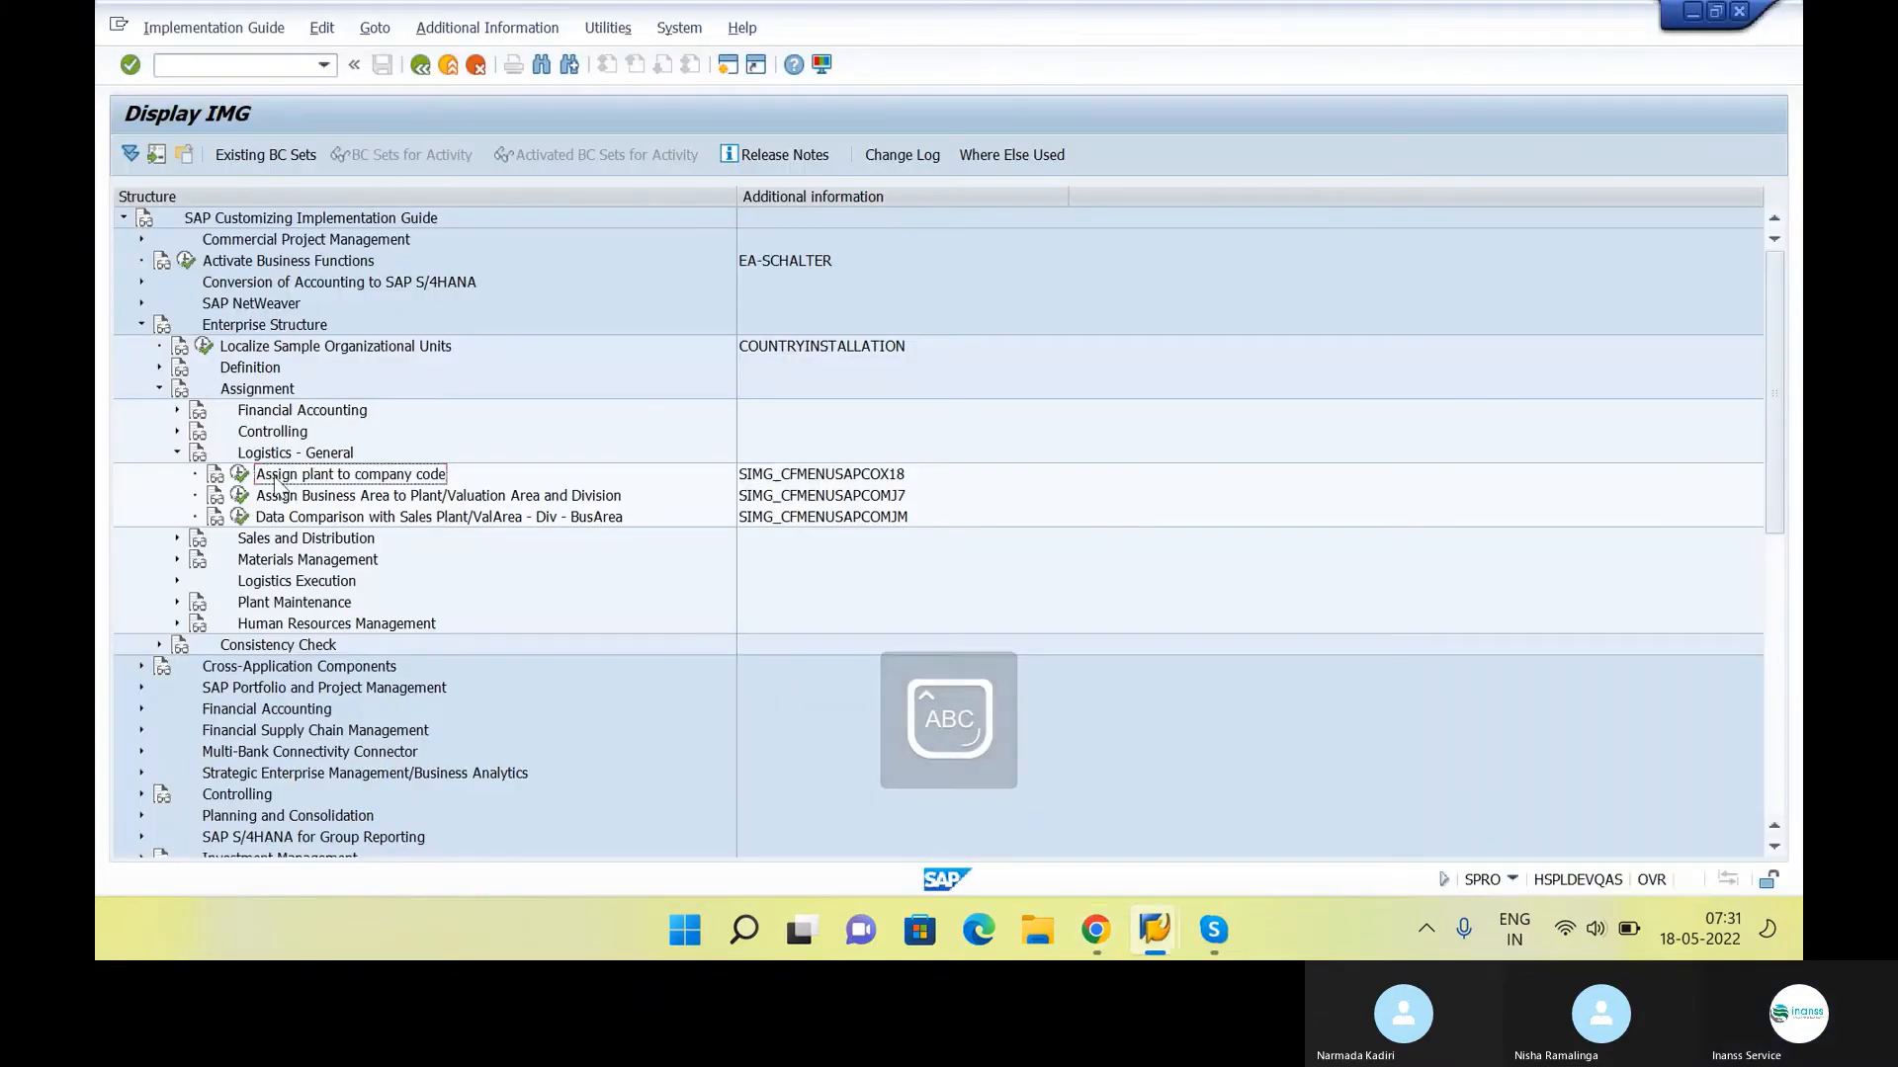
pyautogui.click(243, 474)
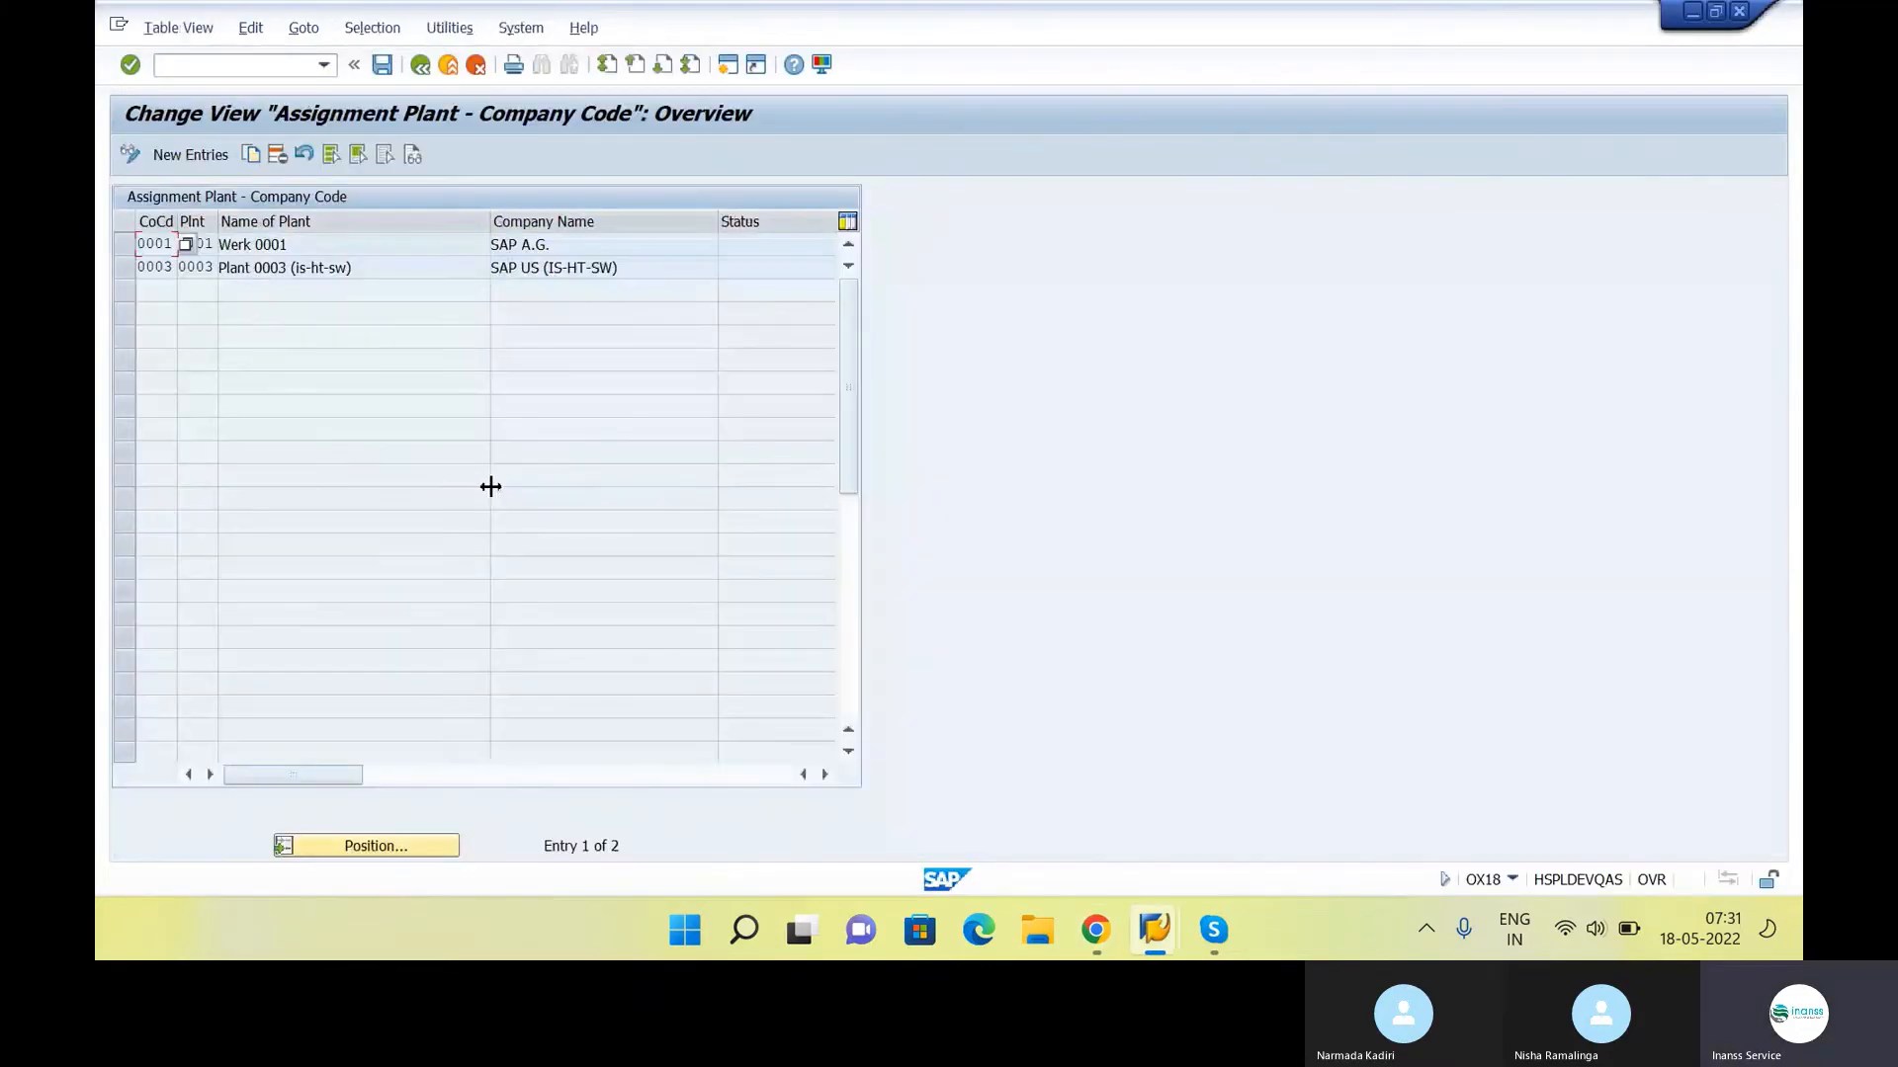
pyautogui.click(203, 155)
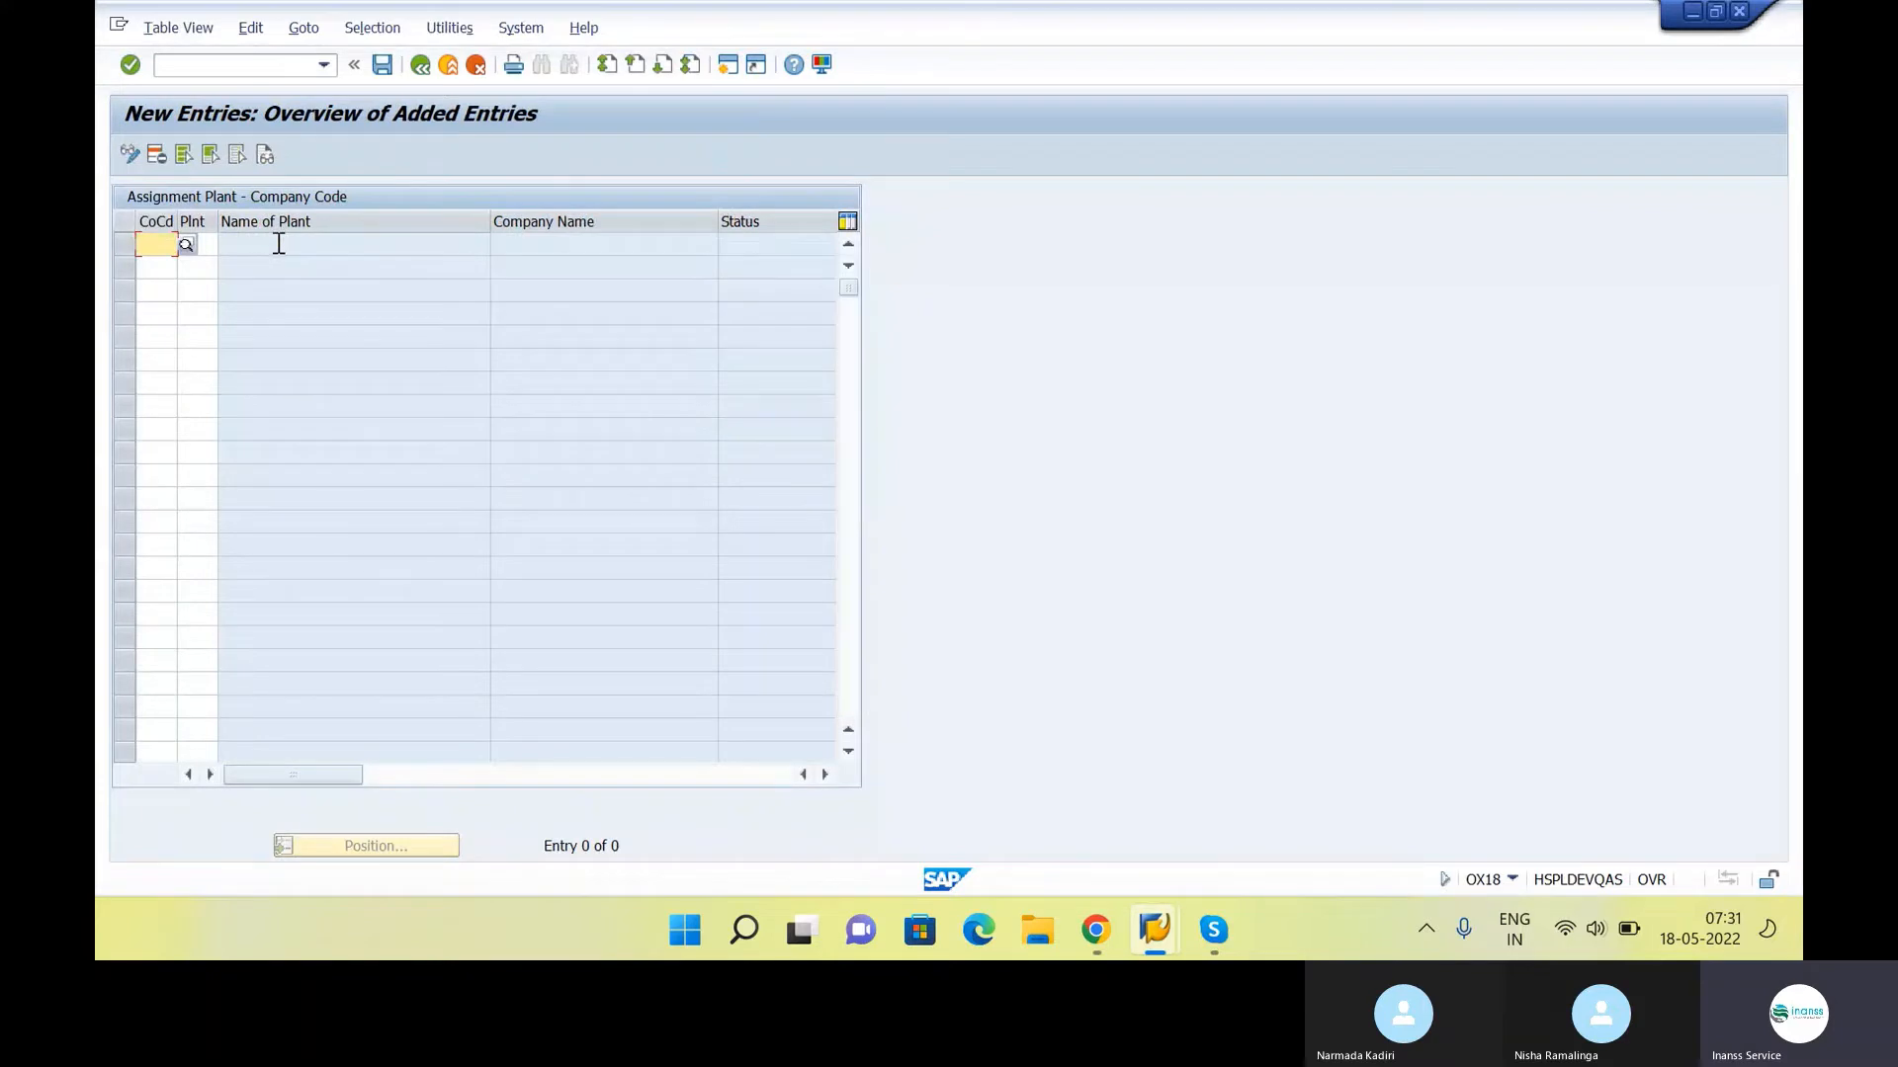
pyautogui.write('INS1')
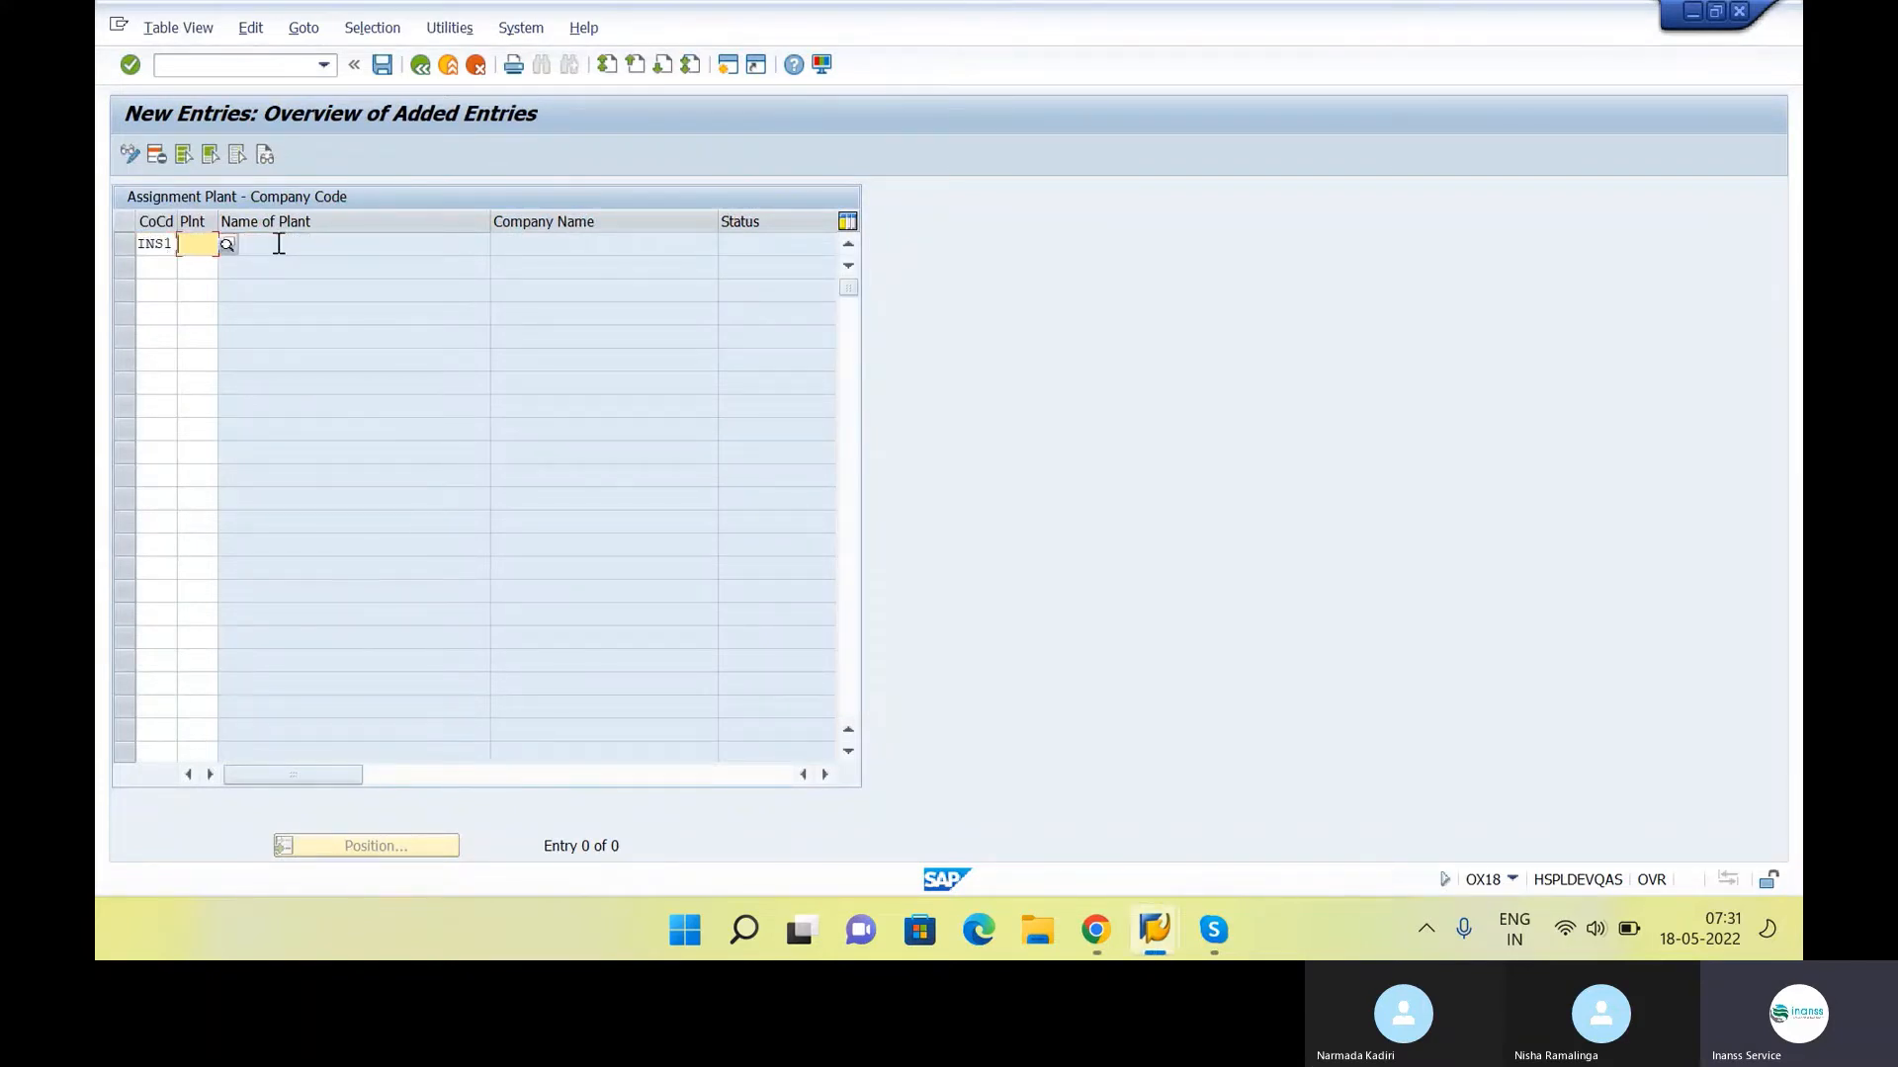
pyautogui.write('INS1')
pyautogui.press('Return')
pyautogui.click(382, 66)
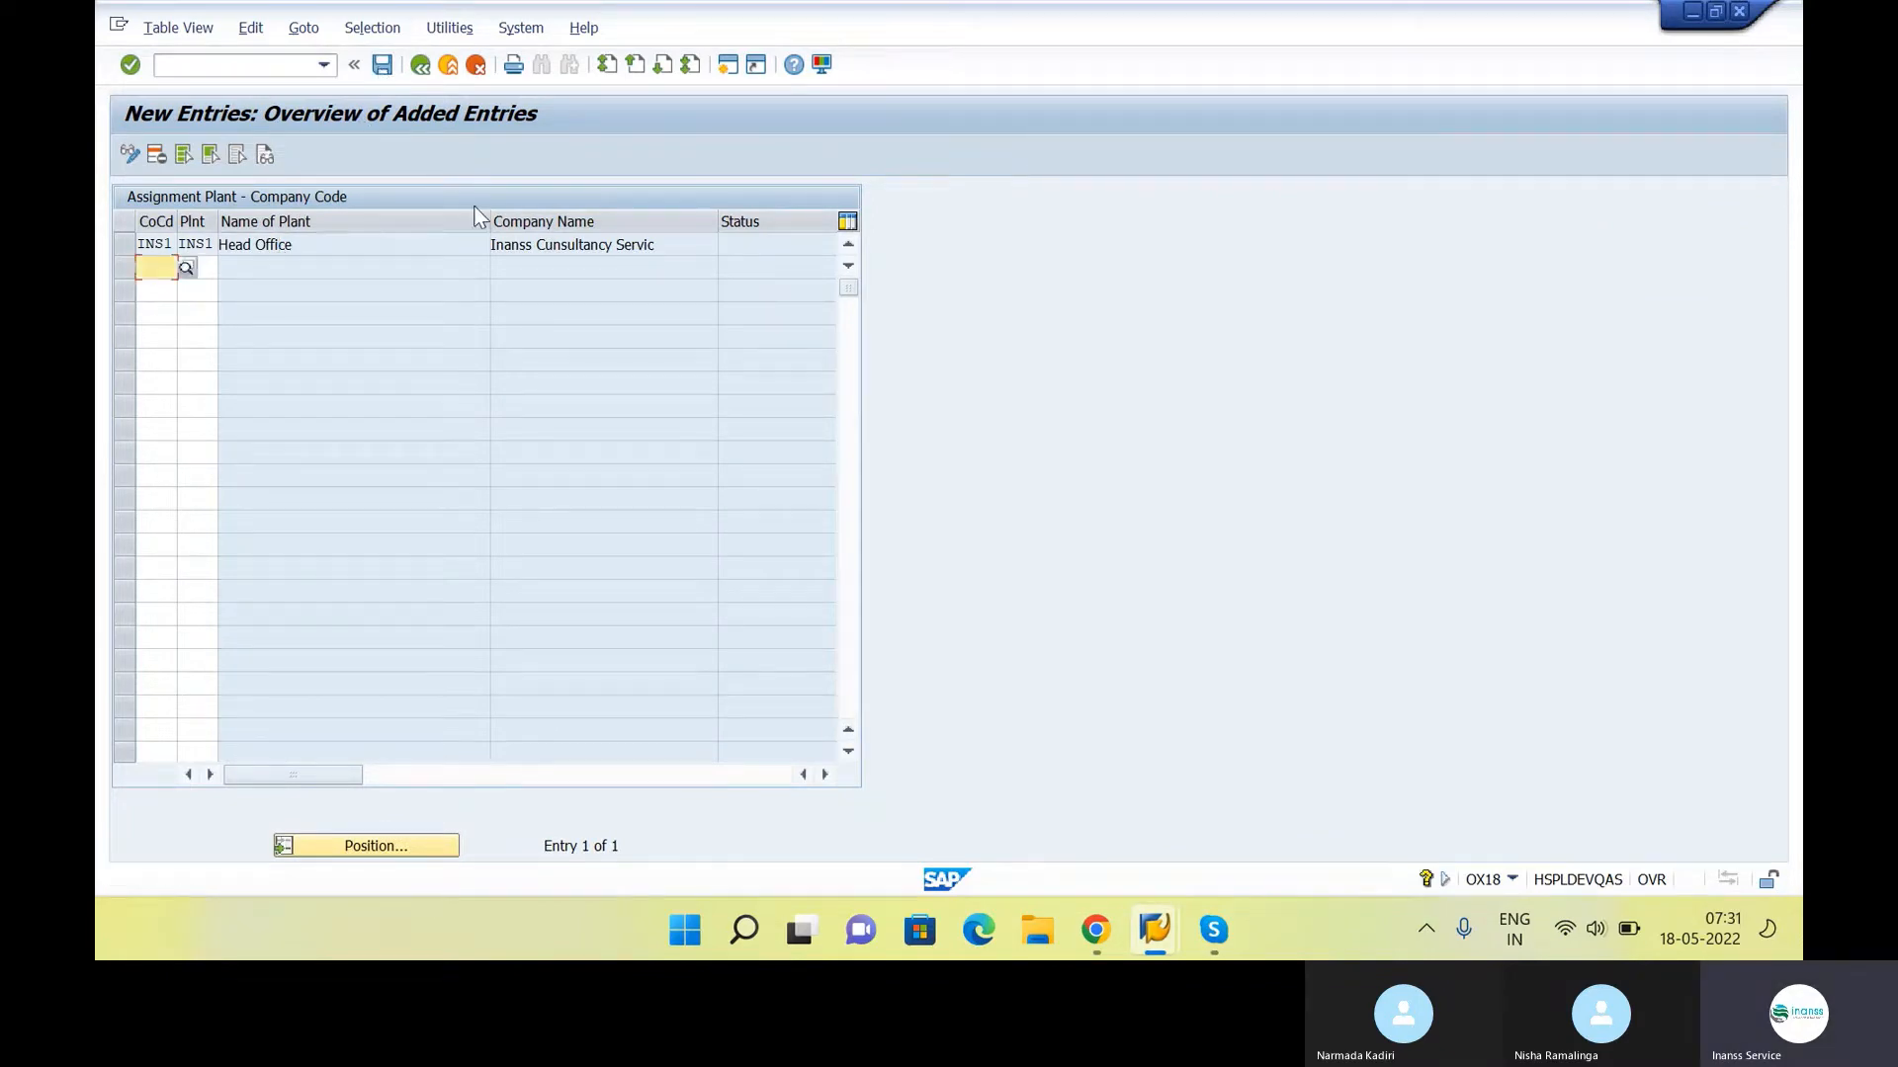
pyautogui.click(426, 63)
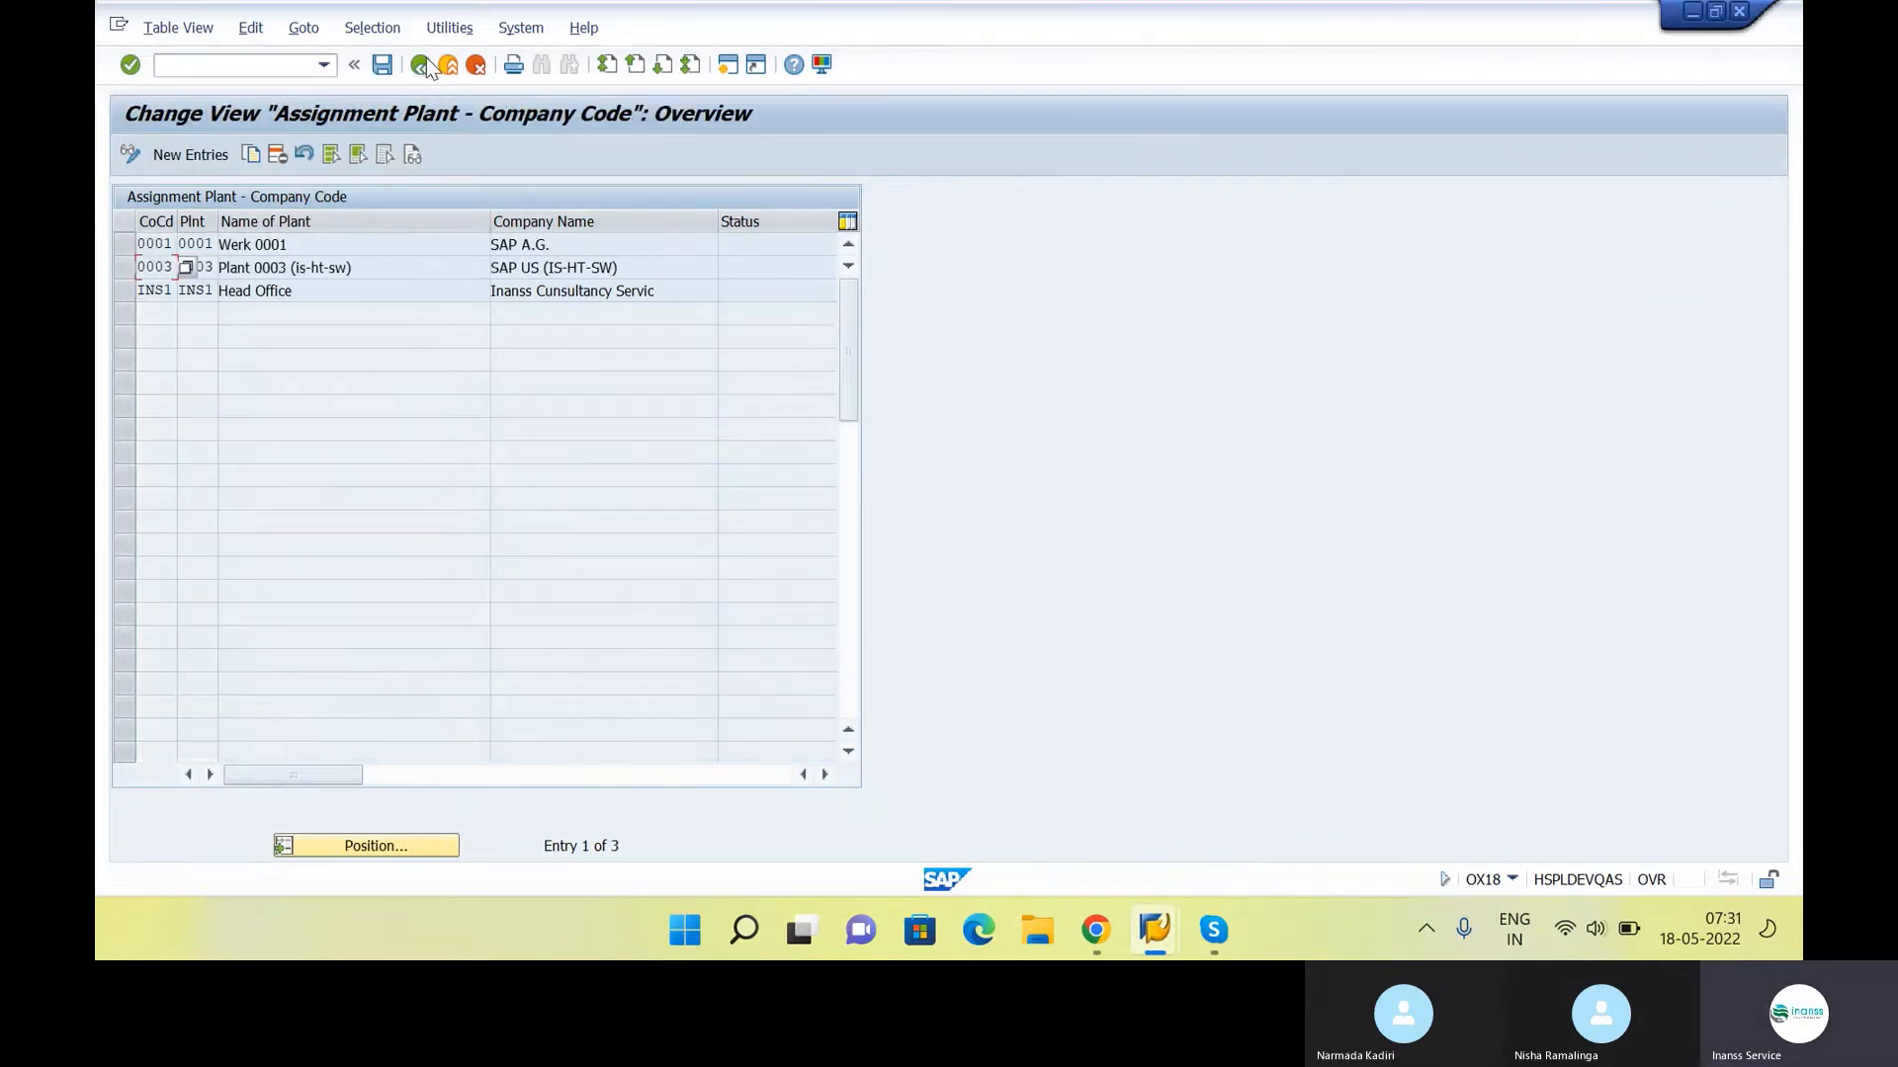
pyautogui.click(420, 64)
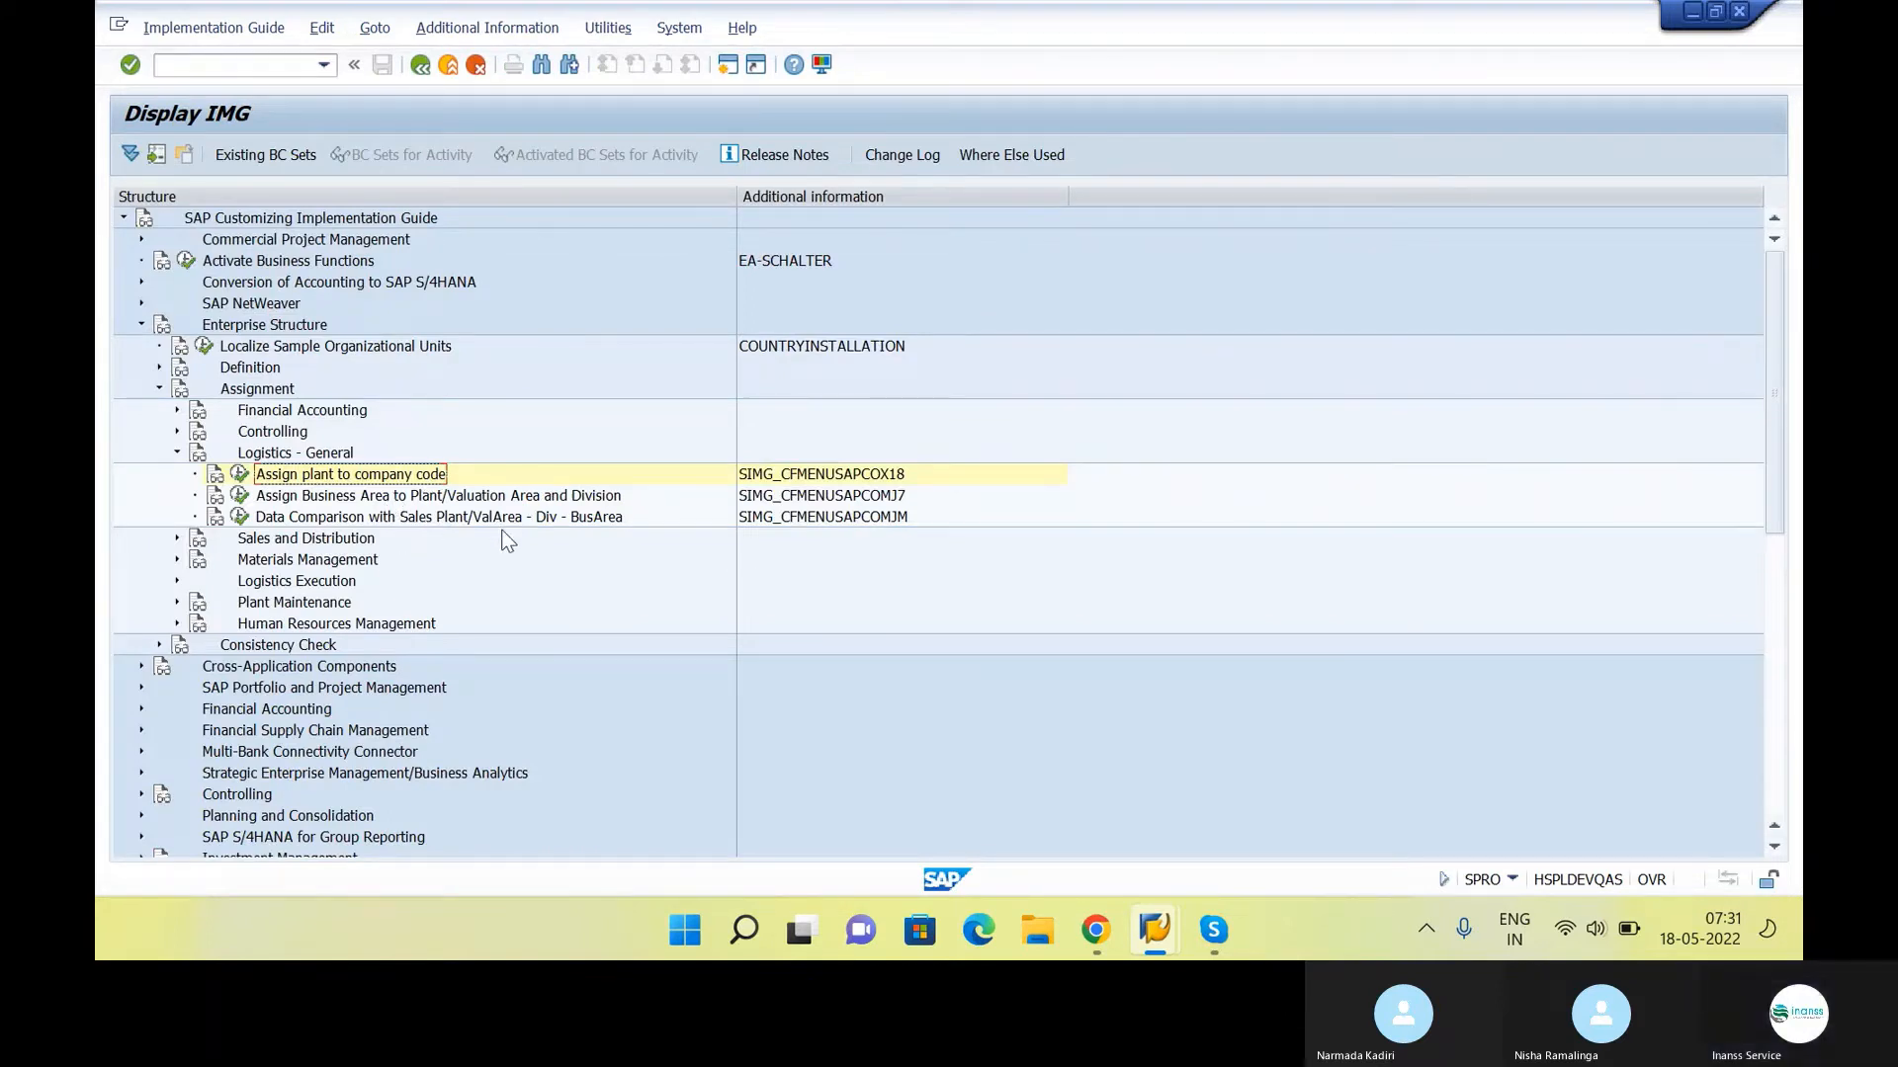
# Collapse Logistics - General and look up the activity code of Assign purchasing organization to company code under Assignment, Materials Management
pyautogui.press('Left')
pyautogui.press('Left')
pyautogui.press('Down')
pyautogui.press('Down')
pyautogui.press('Right')
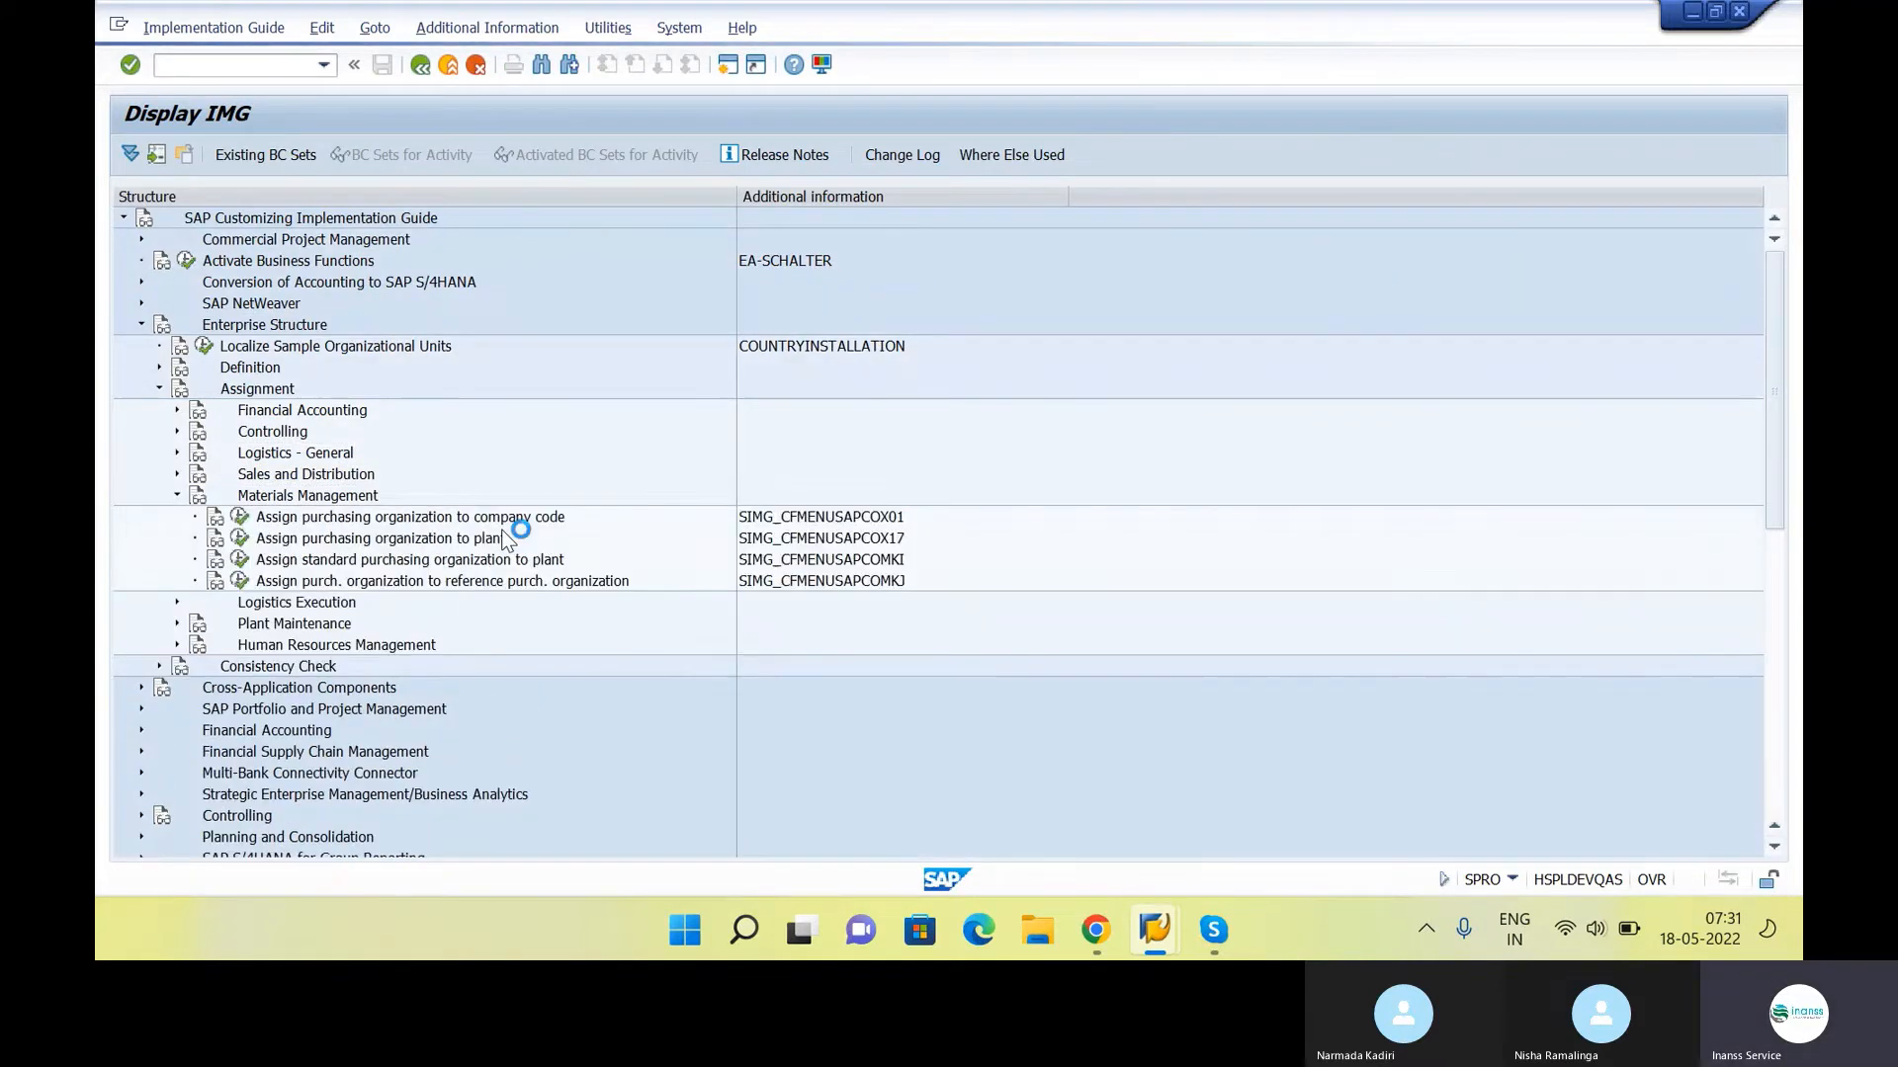
pyautogui.press('Down')
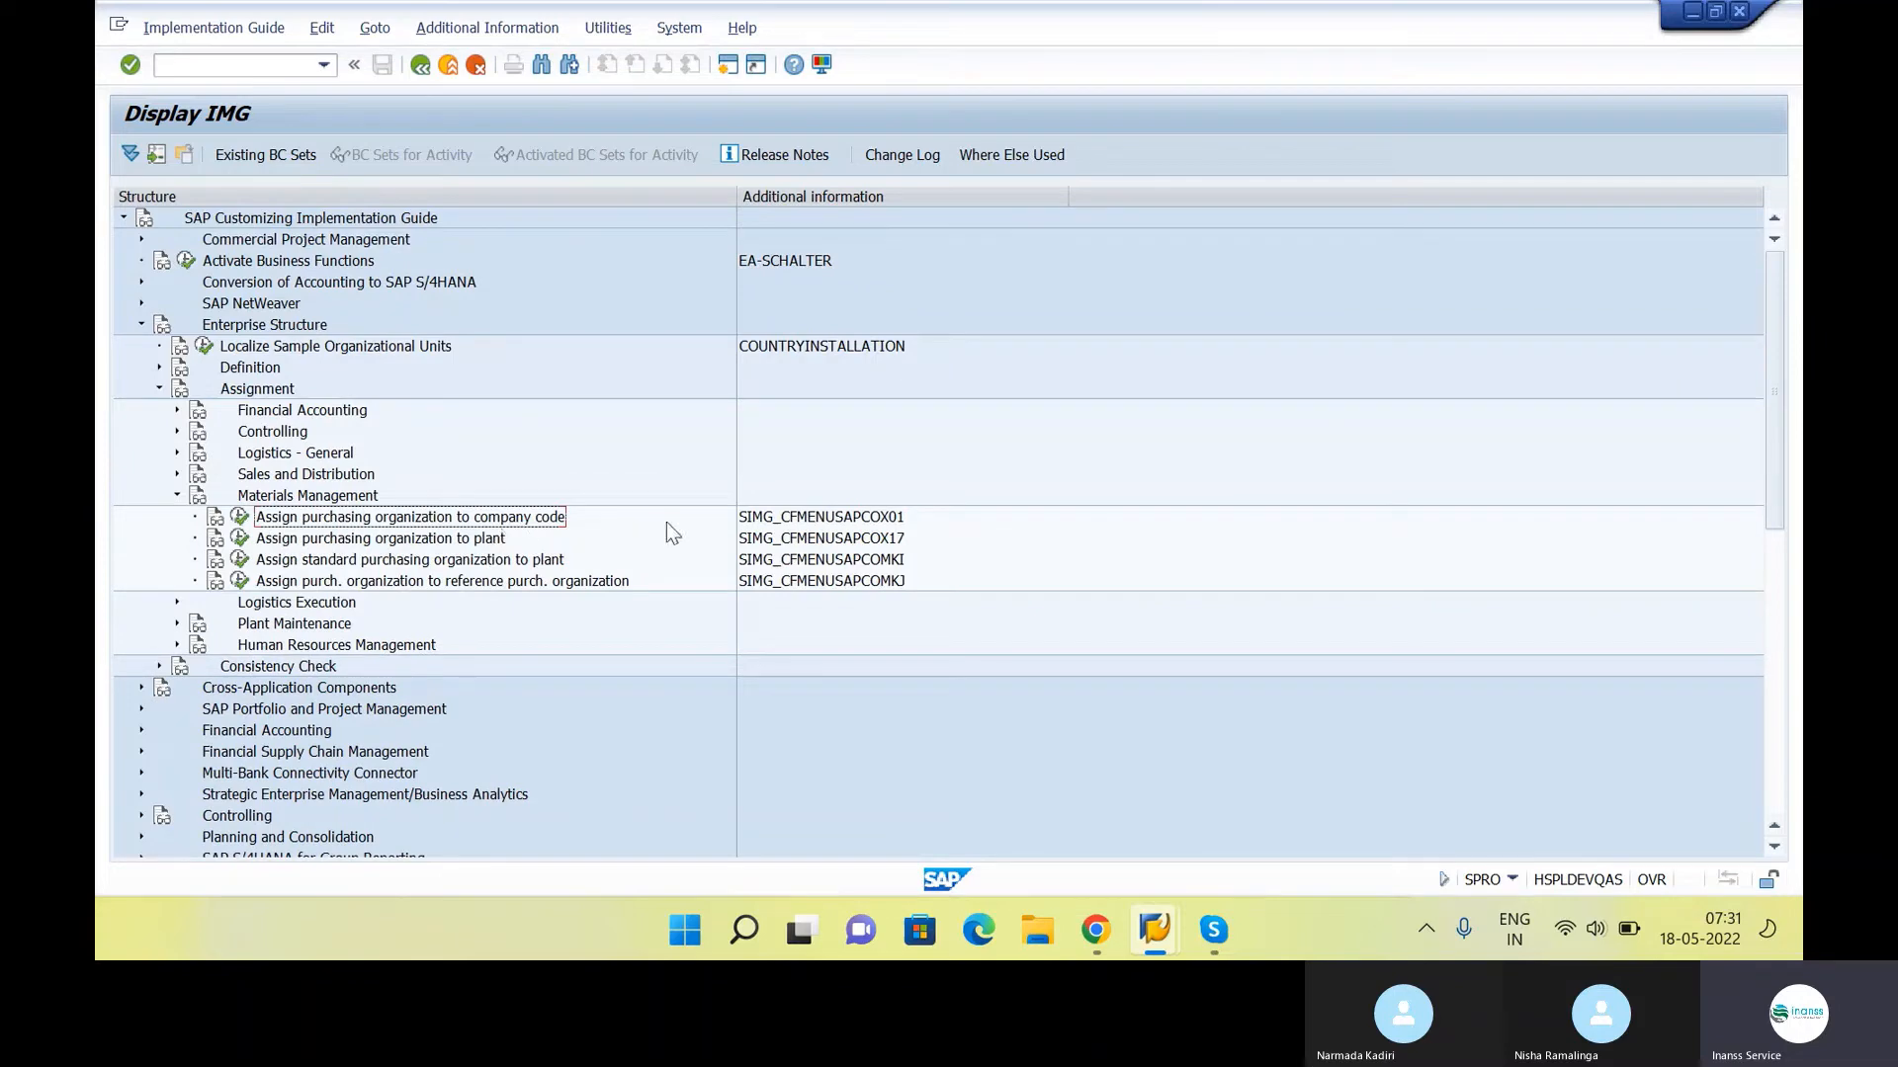
pyautogui.click(836, 522)
# Switch to the Google Docs notes and append "- OX01" to the "Assign purchasing organization to company code" item
pyautogui.hotkey('alt', 'Tab')
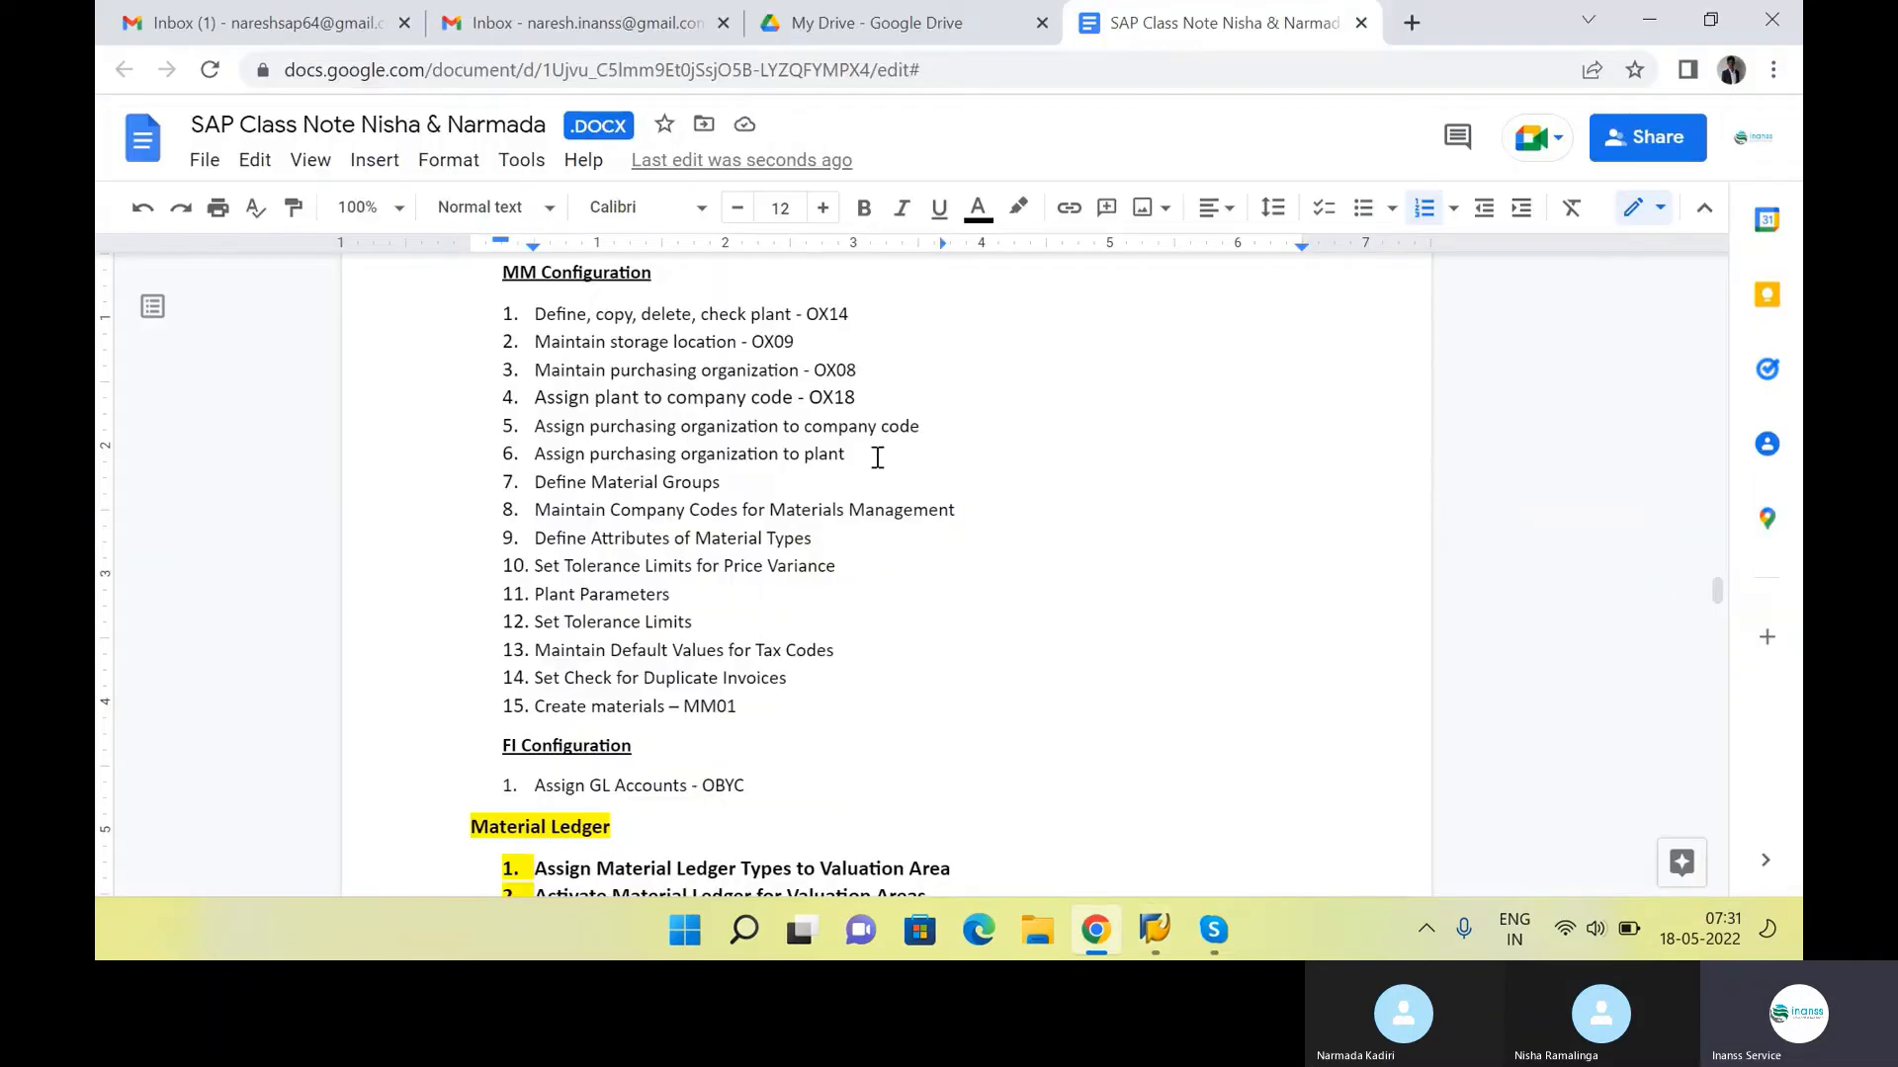
pyautogui.write('- OX')
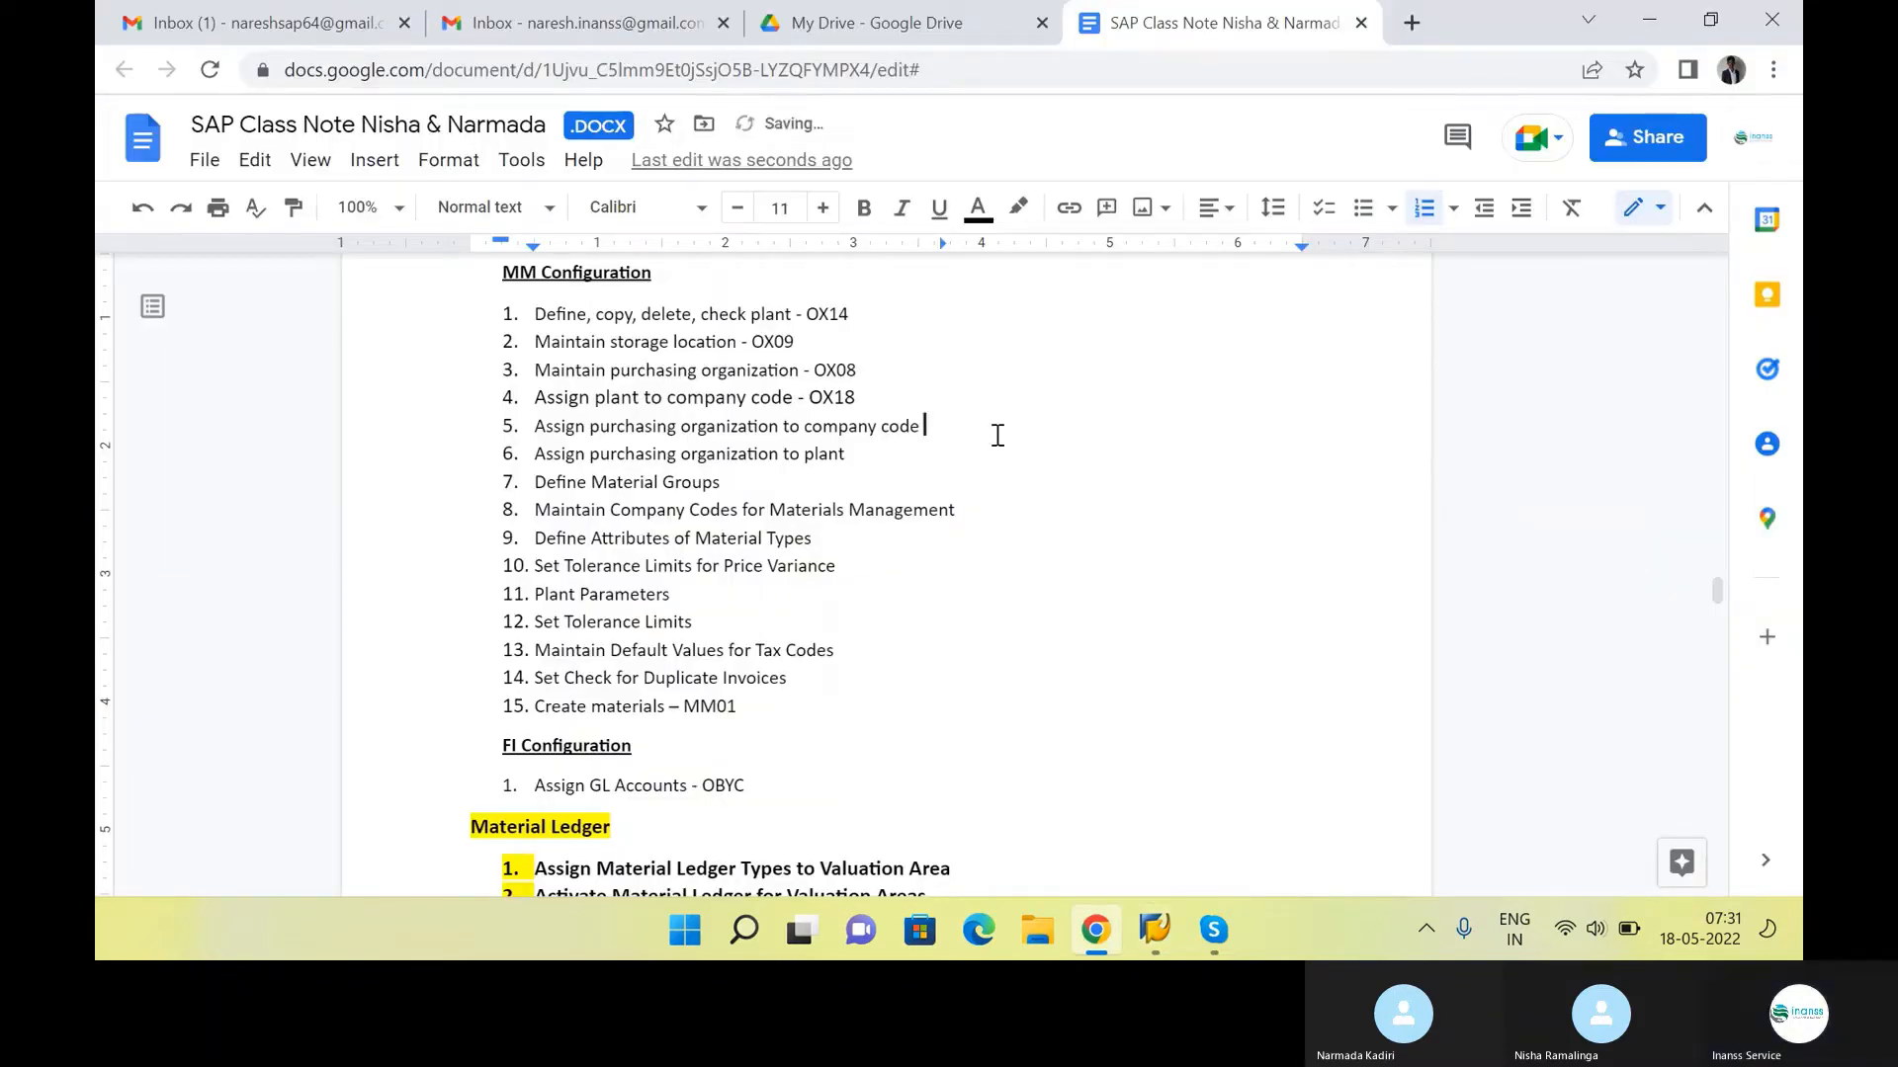
pyautogui.write('01')
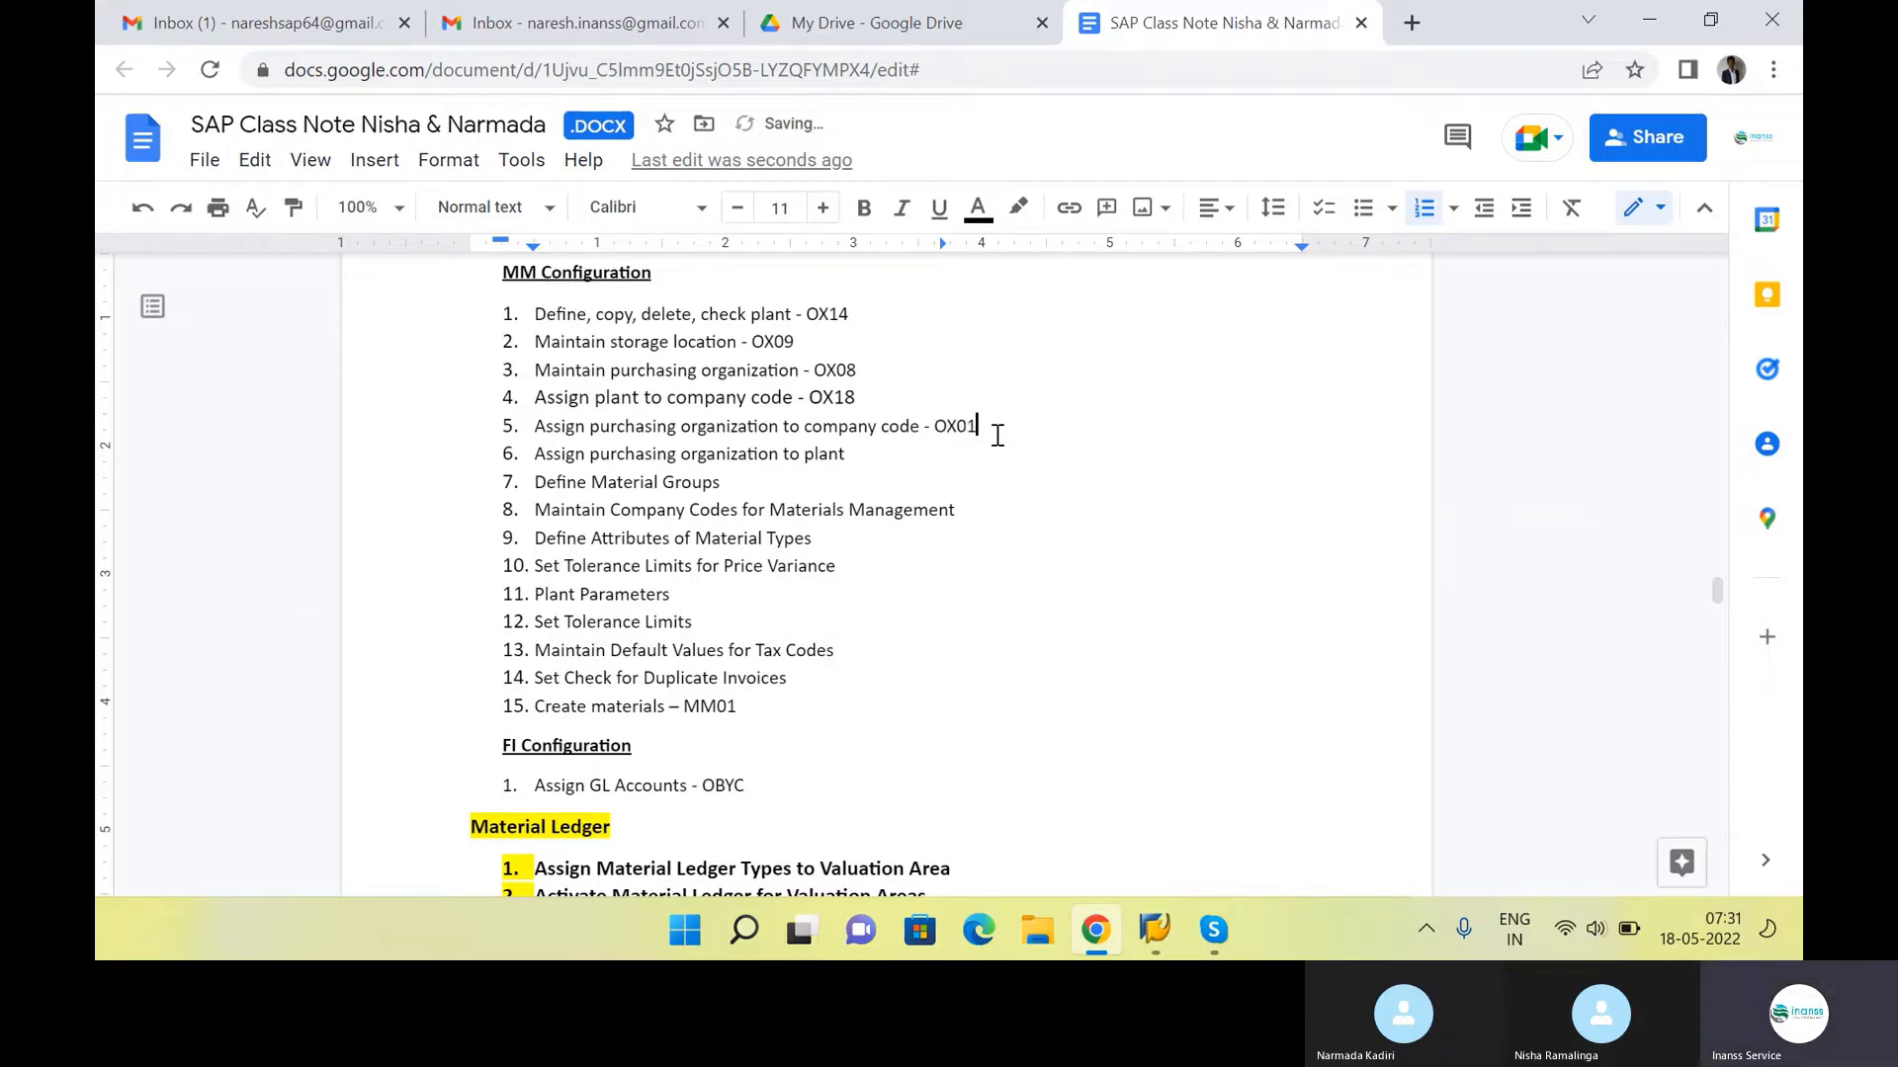
# In SAP, assign purchasing organization INS1 to company code INS1, save the assignment and return to the IMG structure
pyautogui.hotkey('alt', 'Tab')
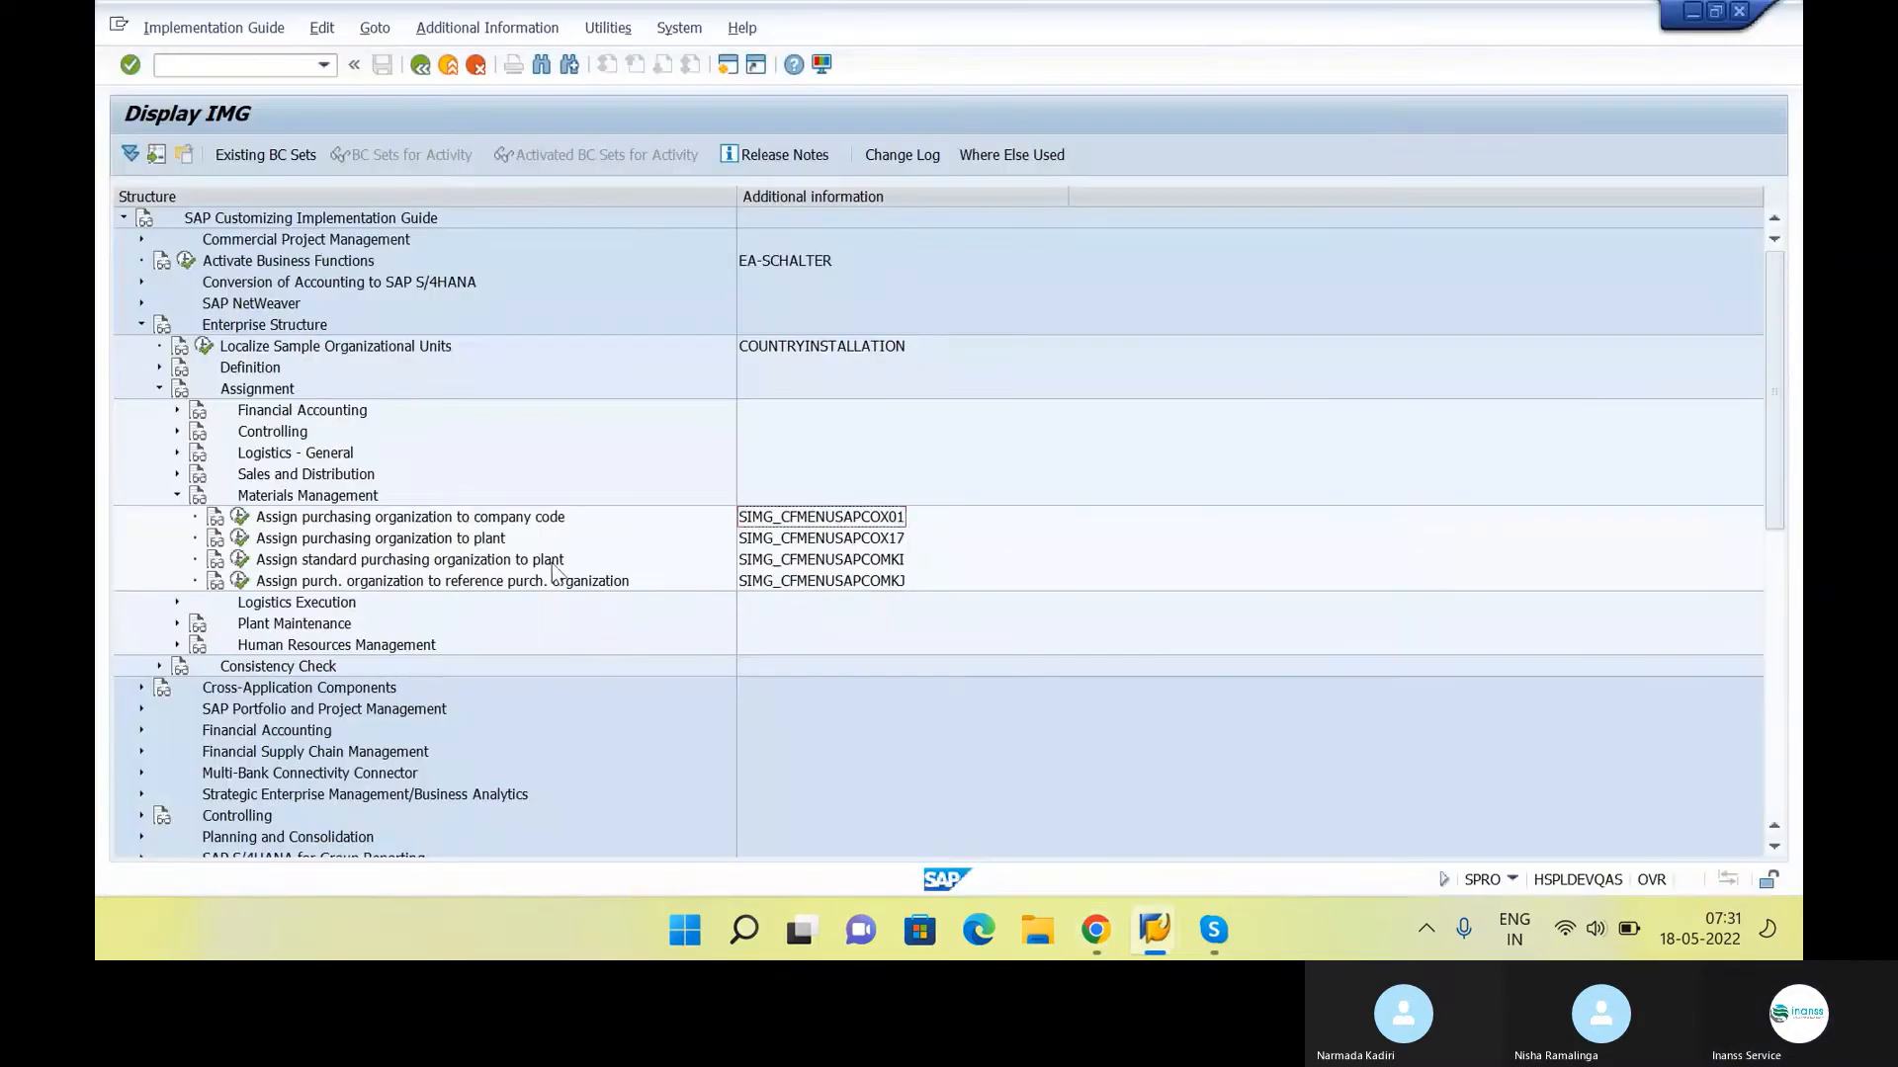
pyautogui.click(240, 518)
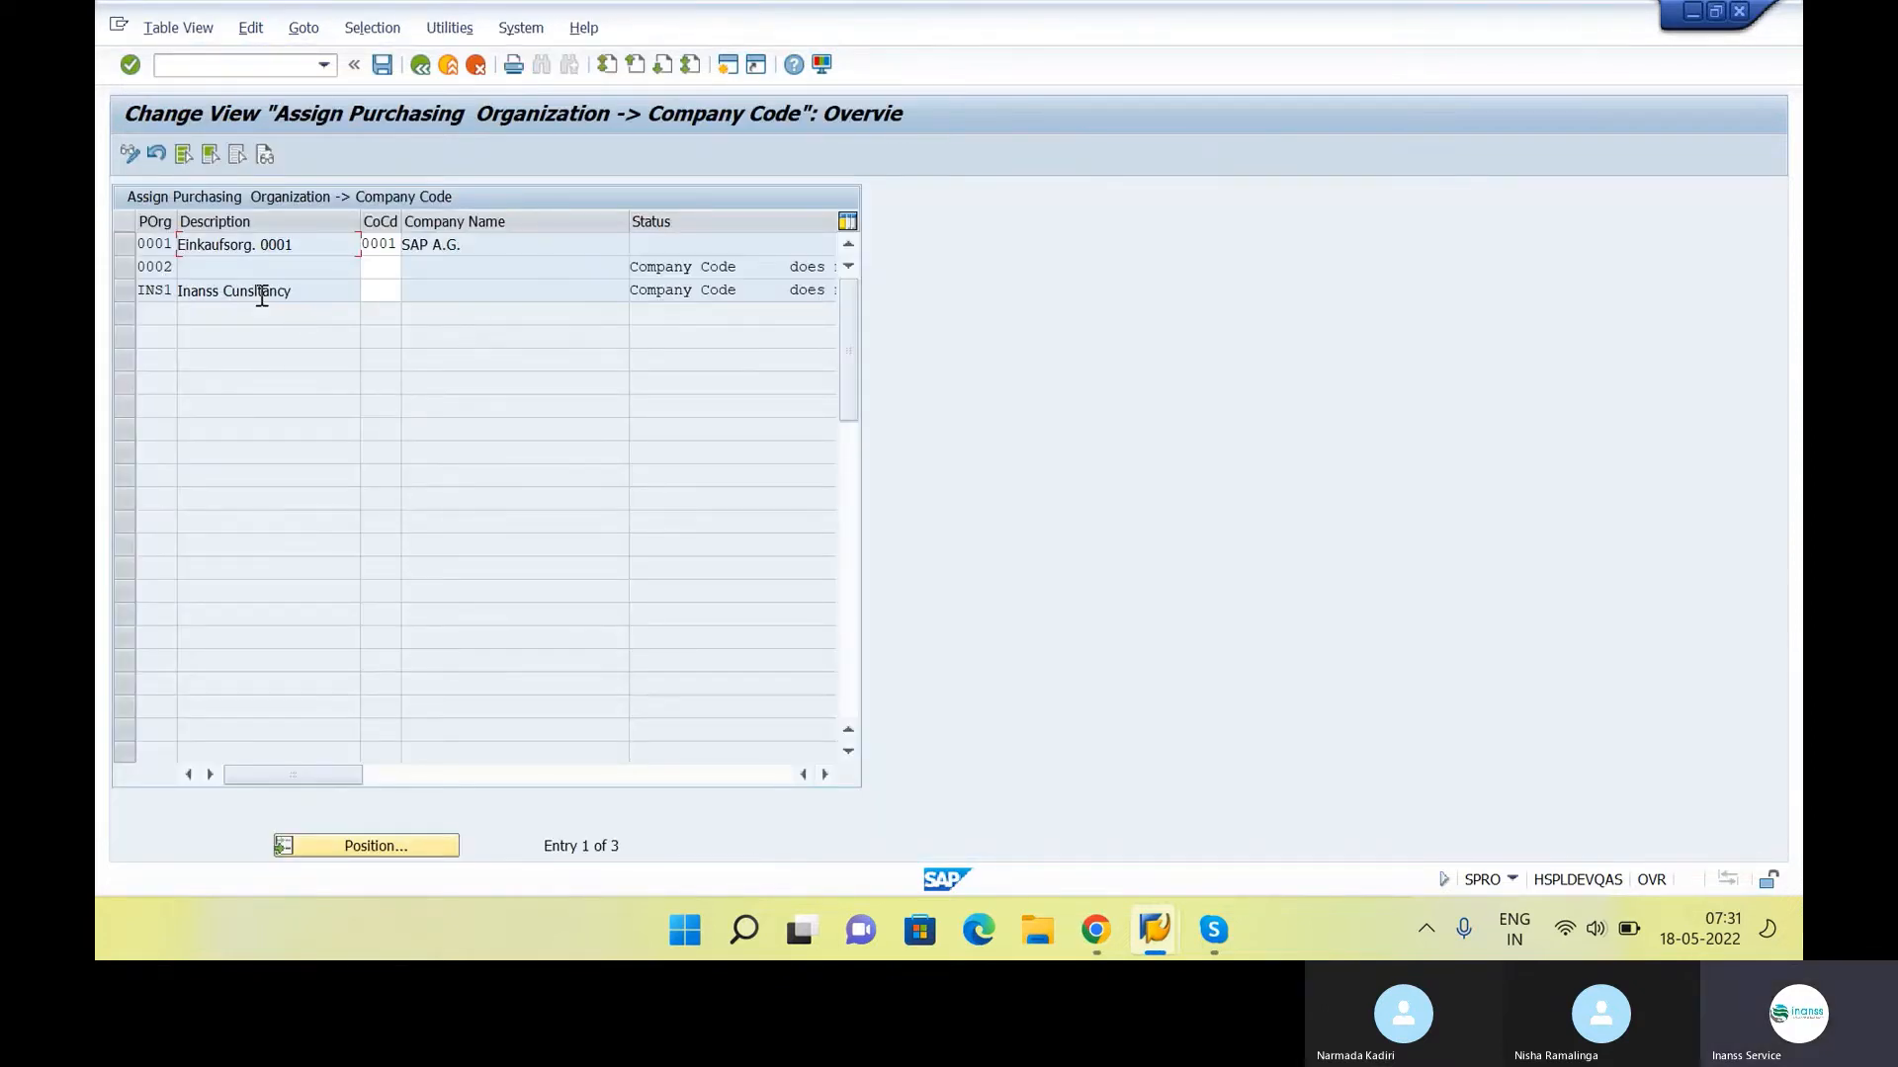
pyautogui.click(400, 289)
pyautogui.write('INS1')
pyautogui.press('Return')
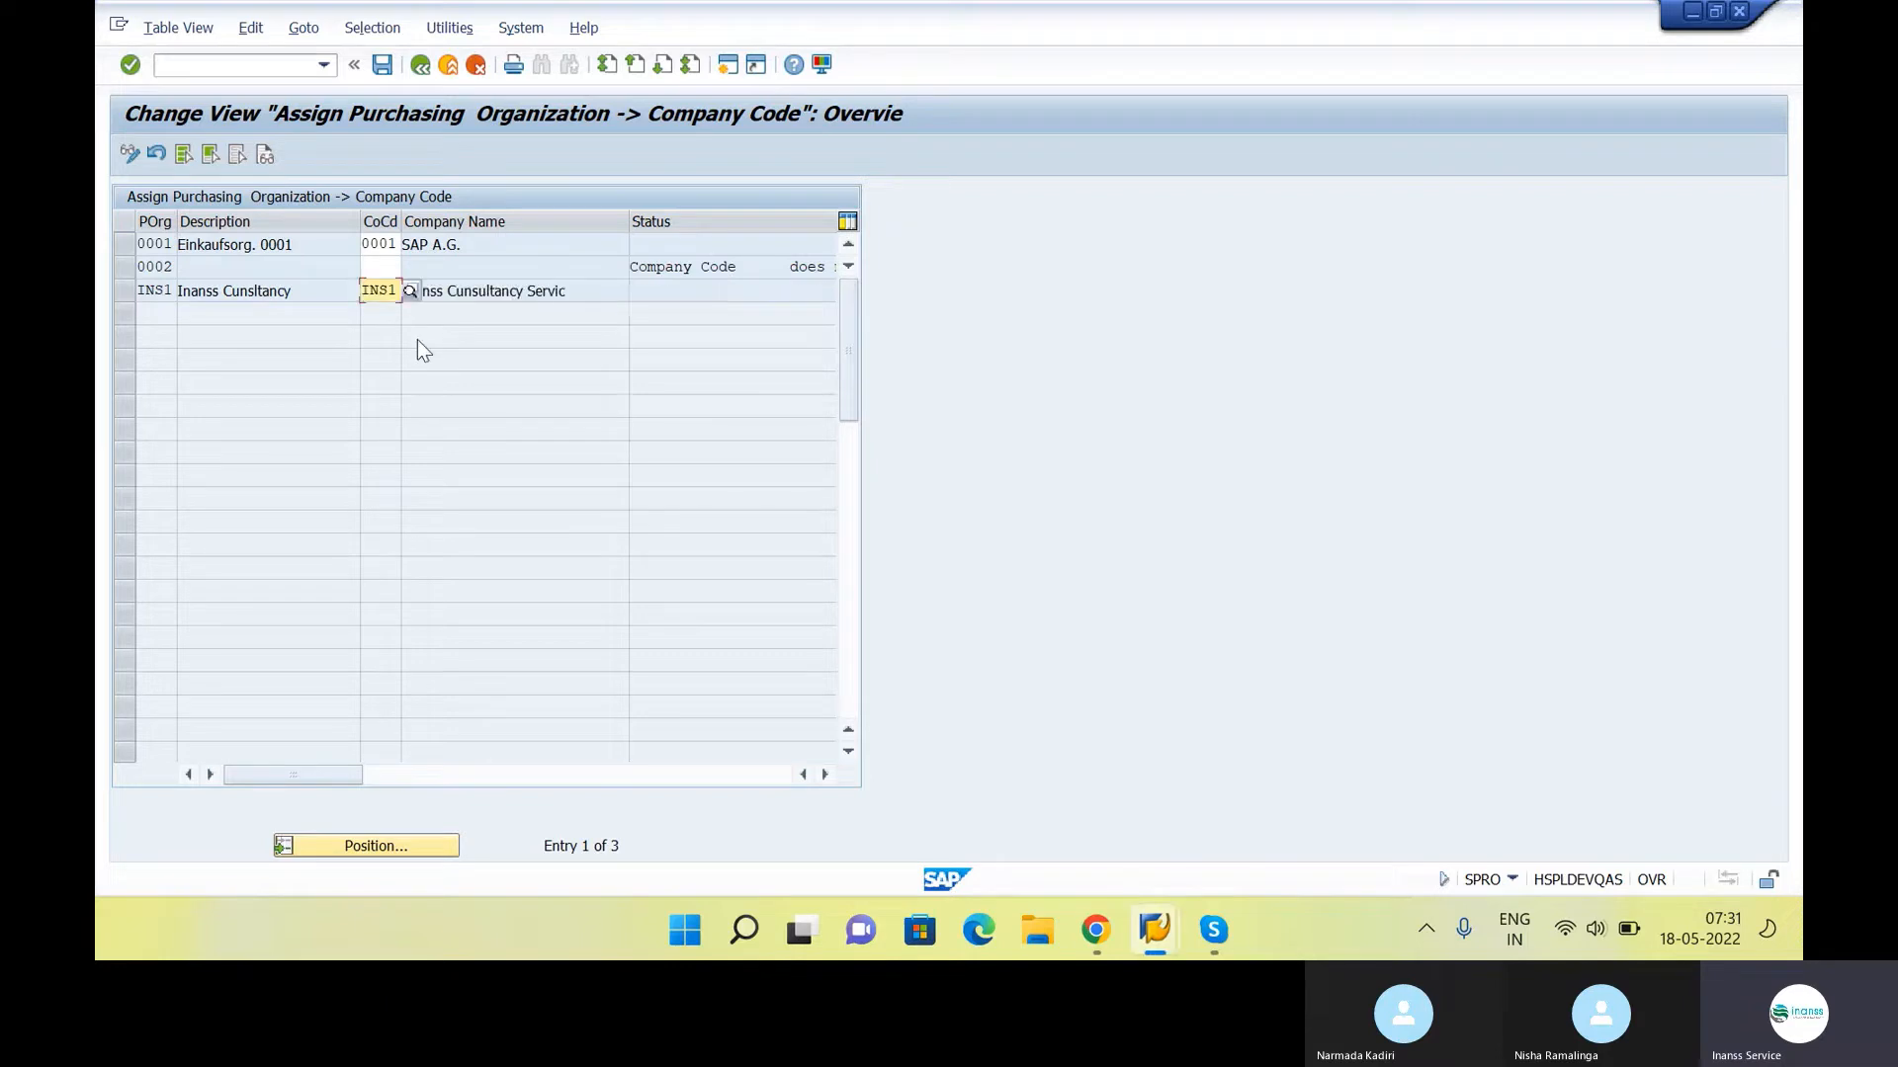
pyautogui.click(382, 64)
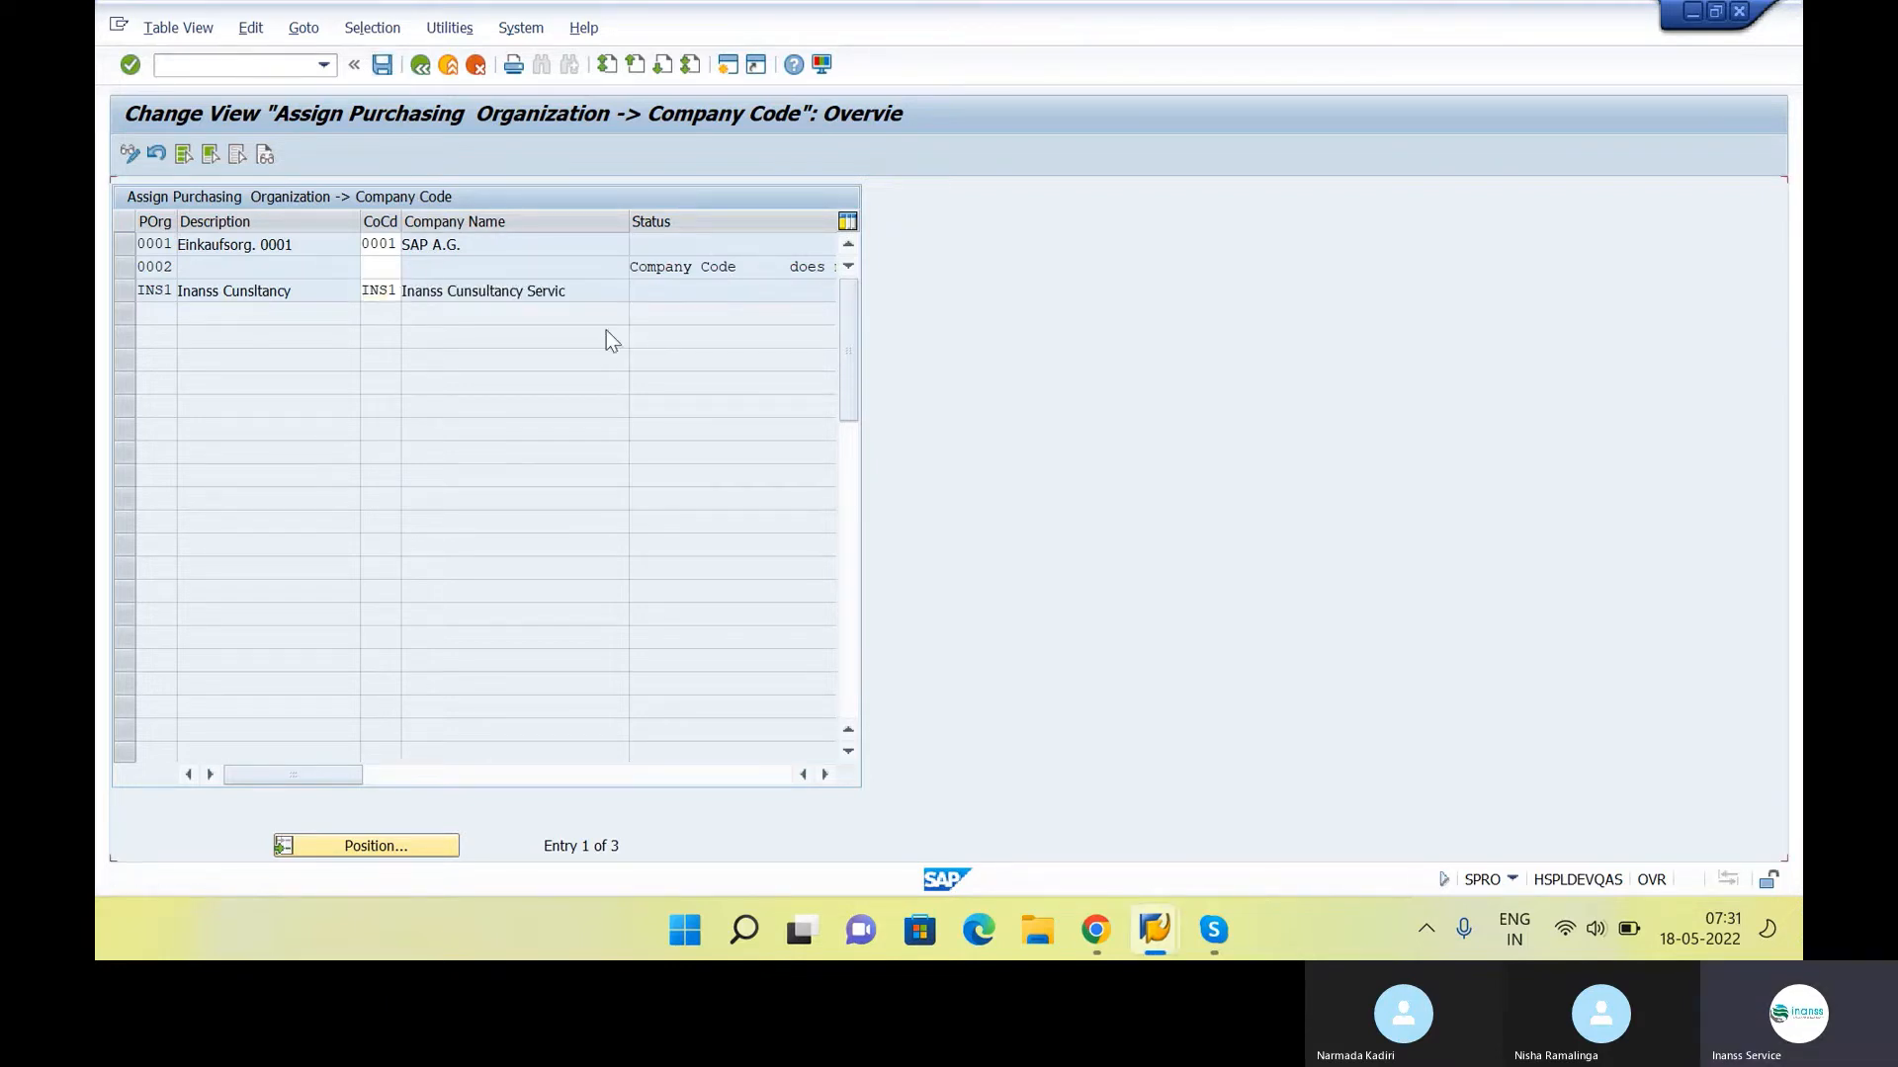
pyautogui.click(420, 65)
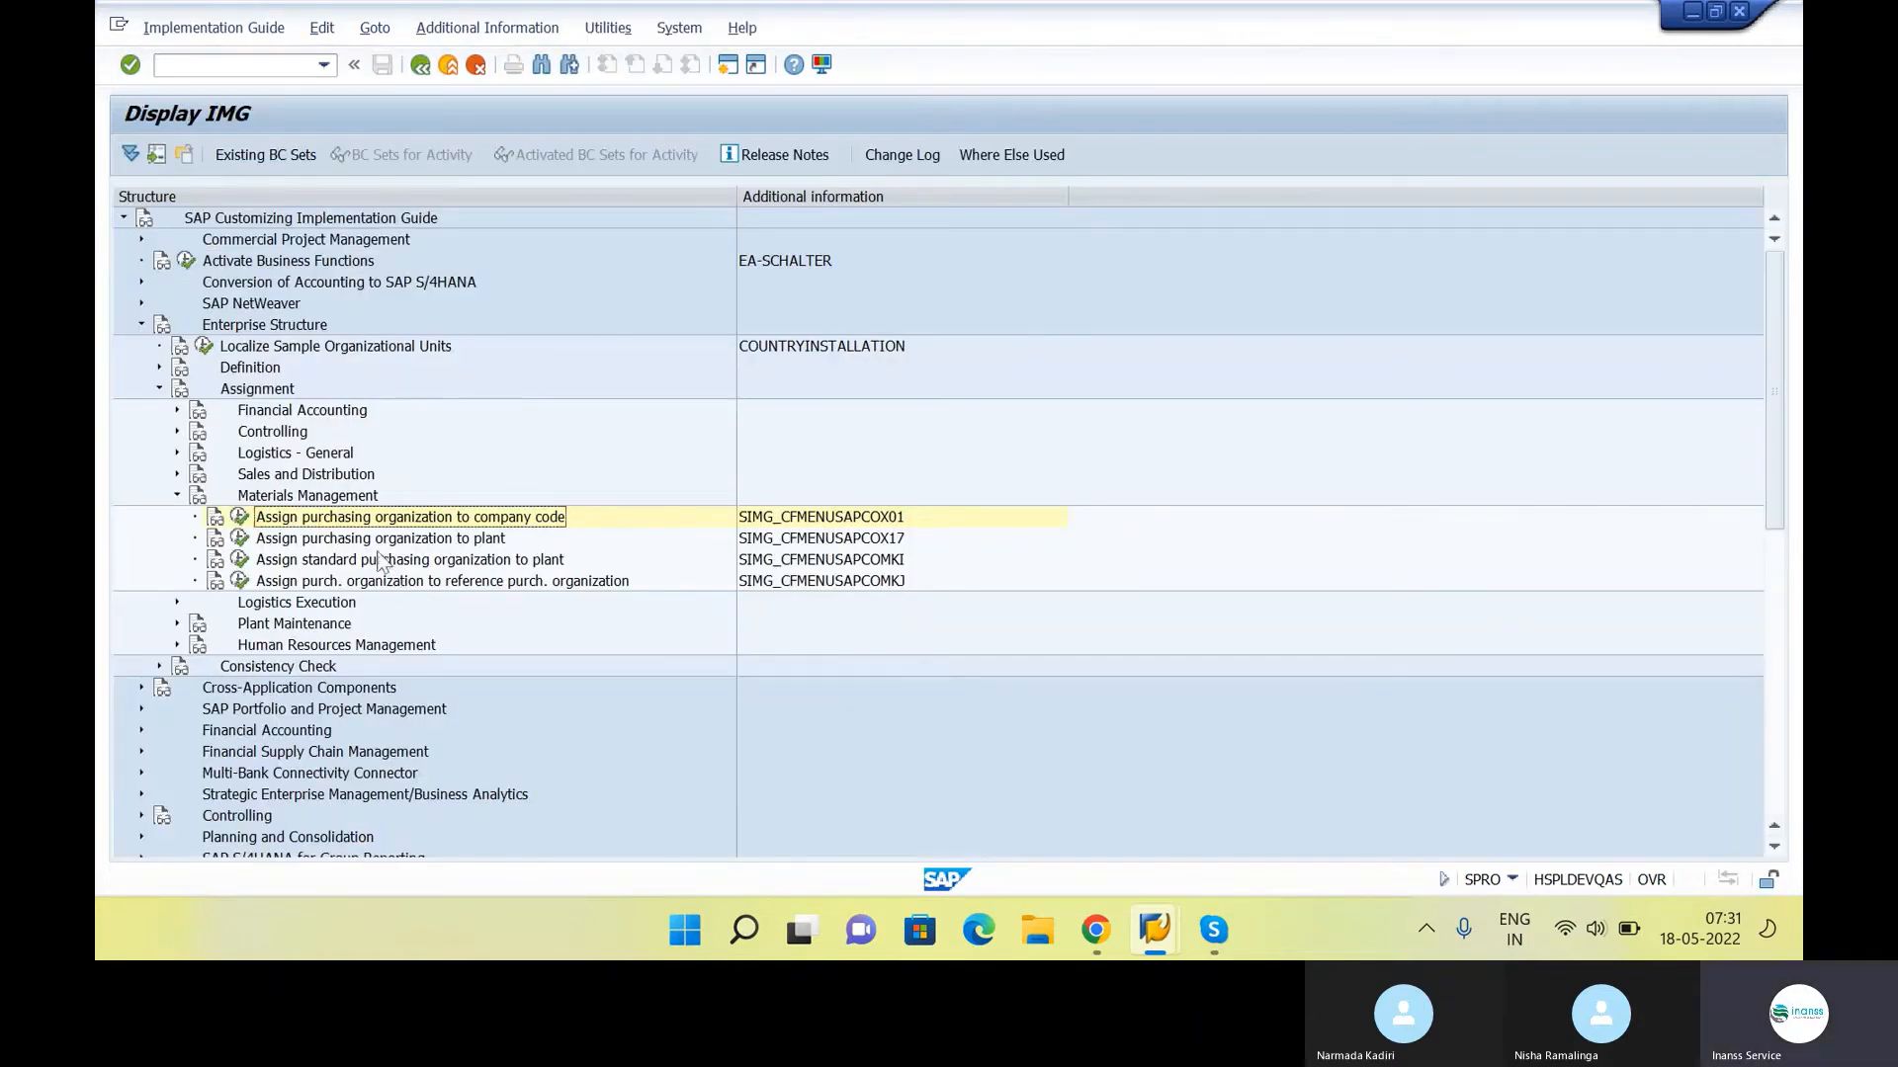
# Switch to the Google Docs notes and append "- OX17" to the "Assign purchasing organization to plant" item
pyautogui.hotkey('alt', 'Tab')
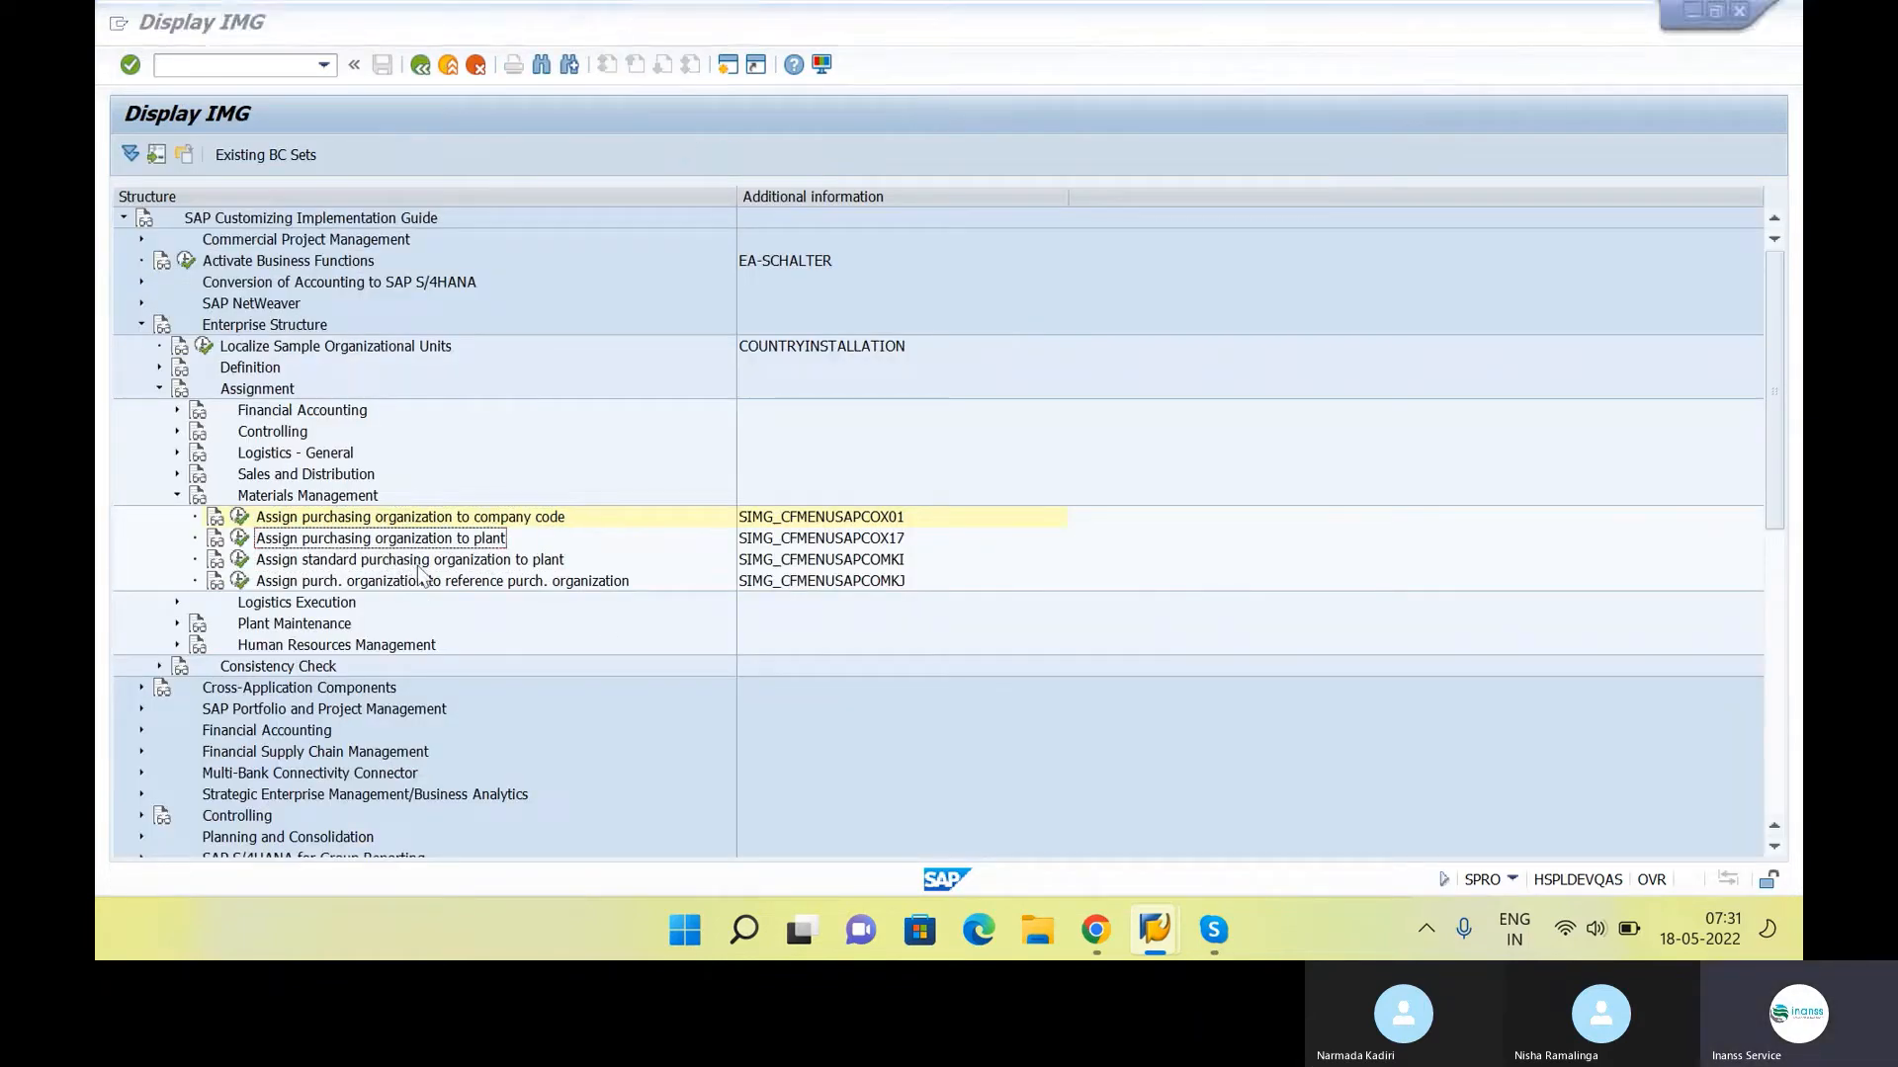
pyautogui.click(916, 453)
pyautogui.write('- ')
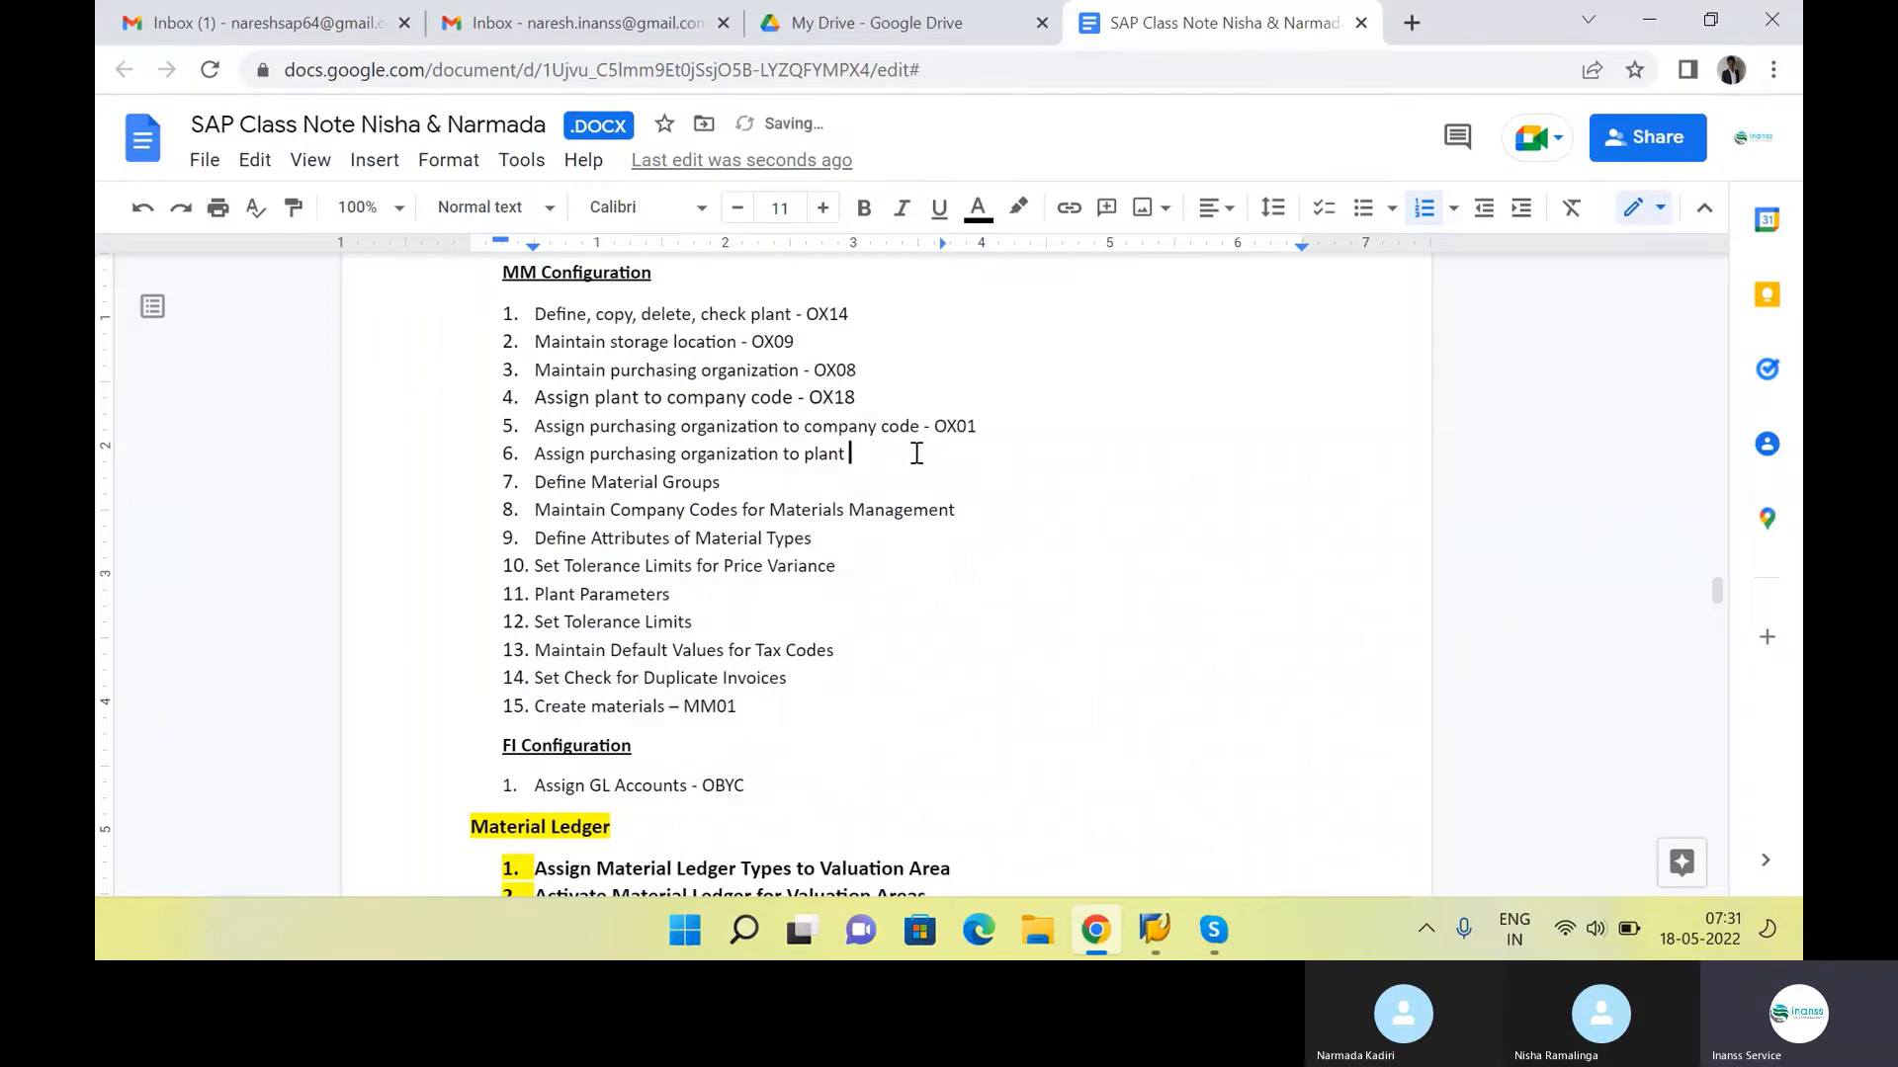
pyautogui.write('OX')
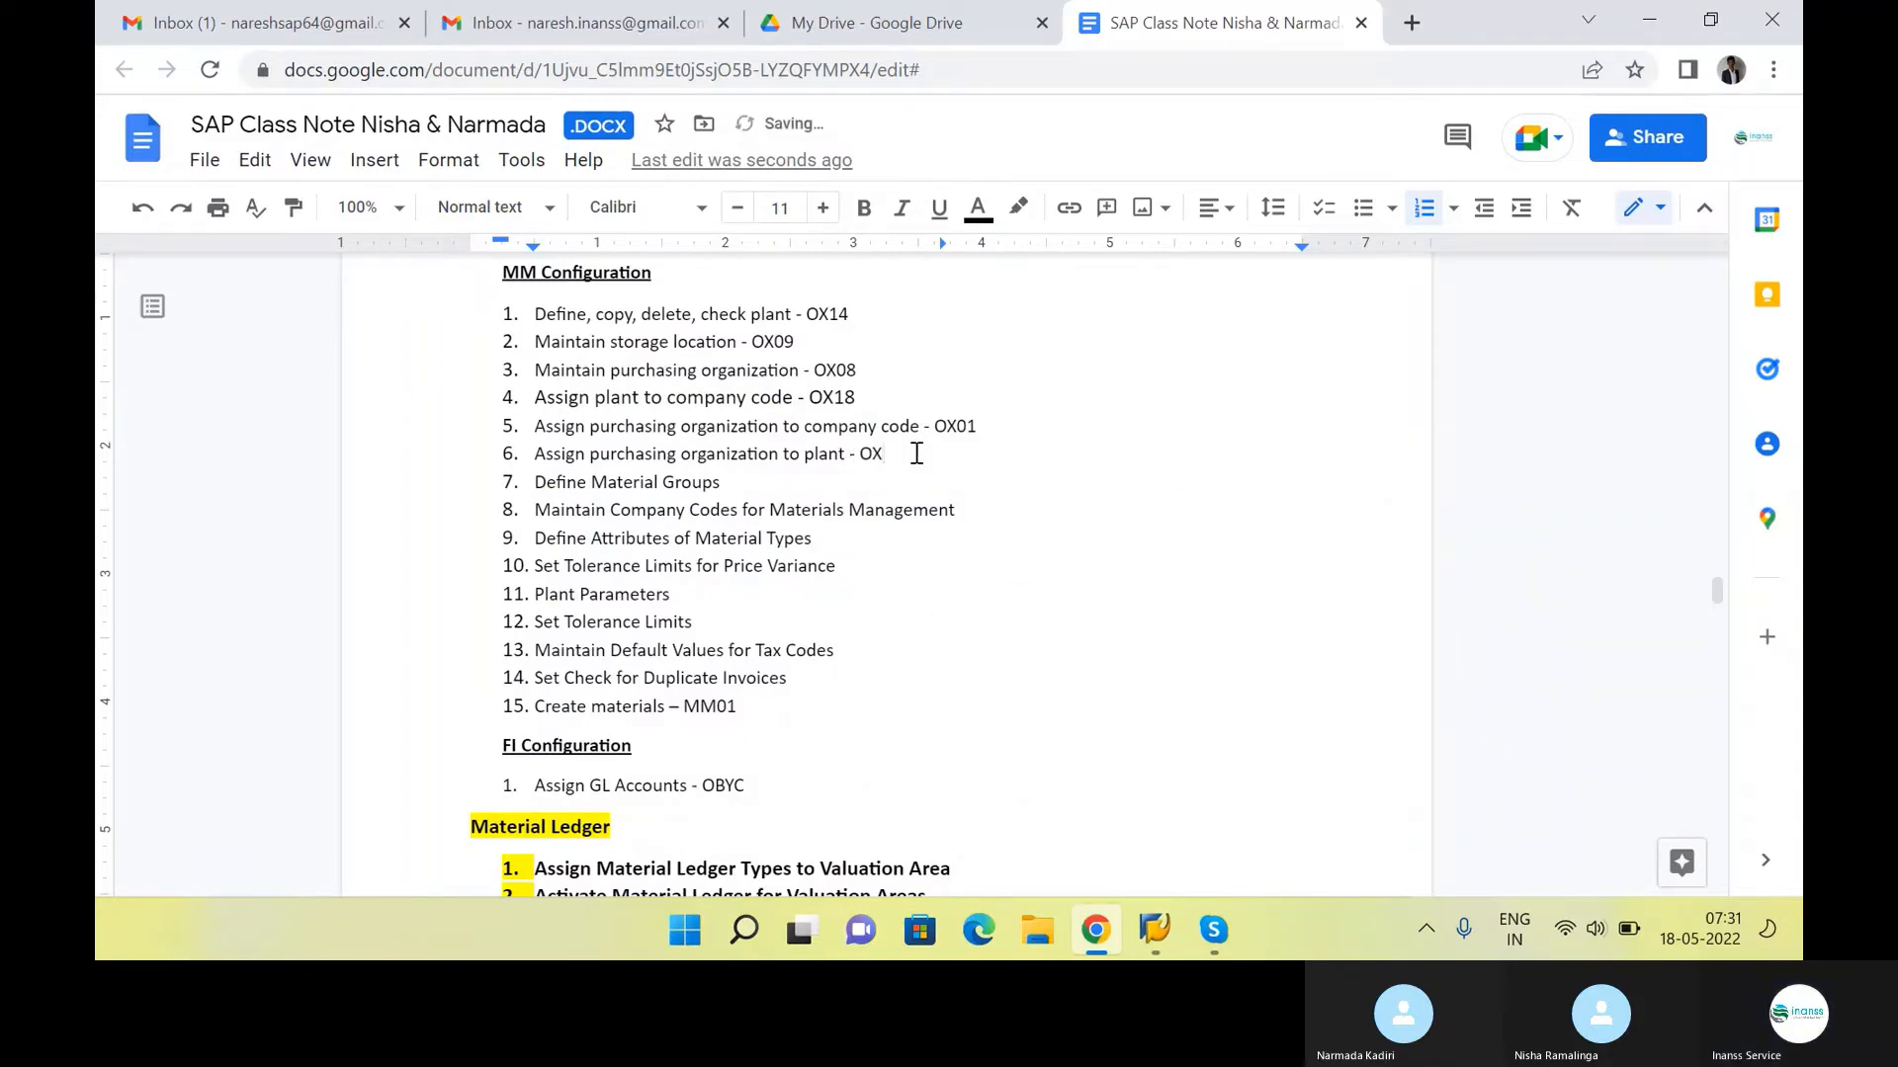
pyautogui.write('17')
# In SAP, add a new entry assigning purchasing organization INS1 to plant INS1 and return to the IMG structure
pyautogui.hotkey('alt', 'Tab')
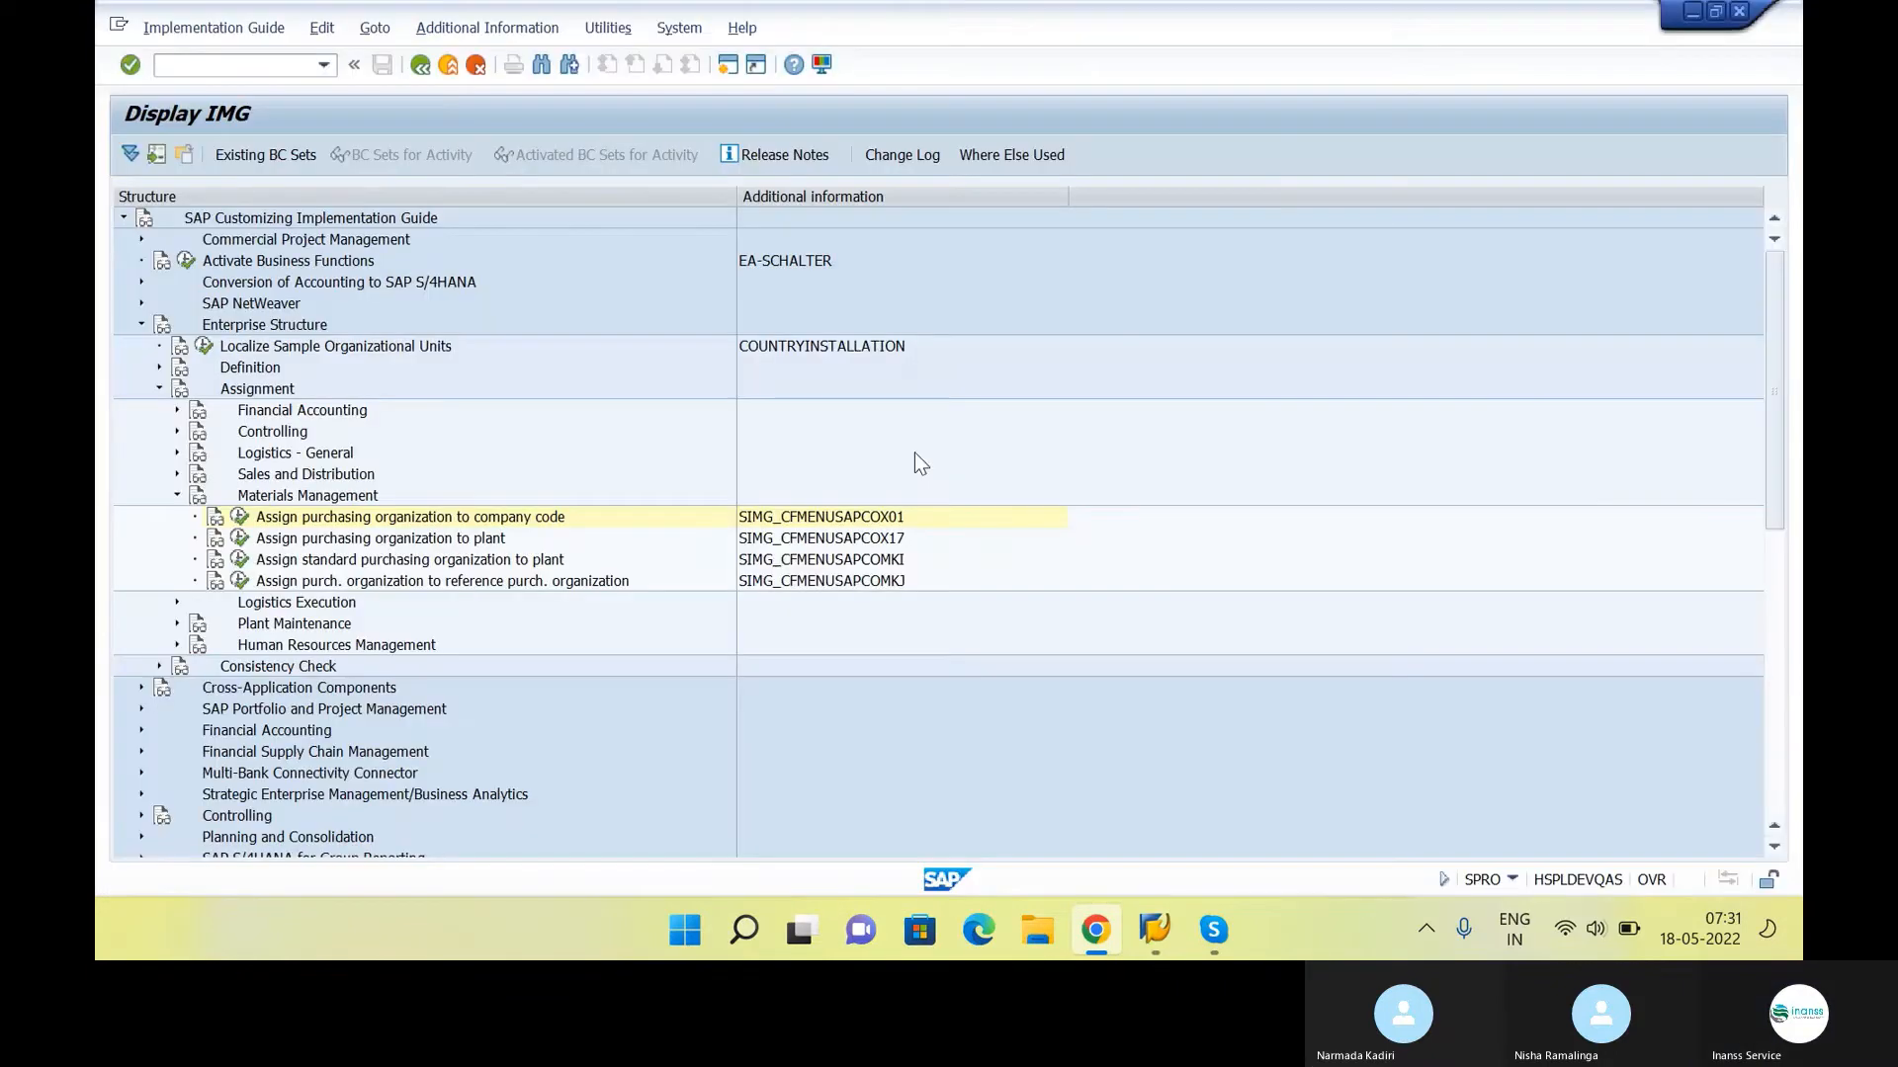
pyautogui.click(240, 538)
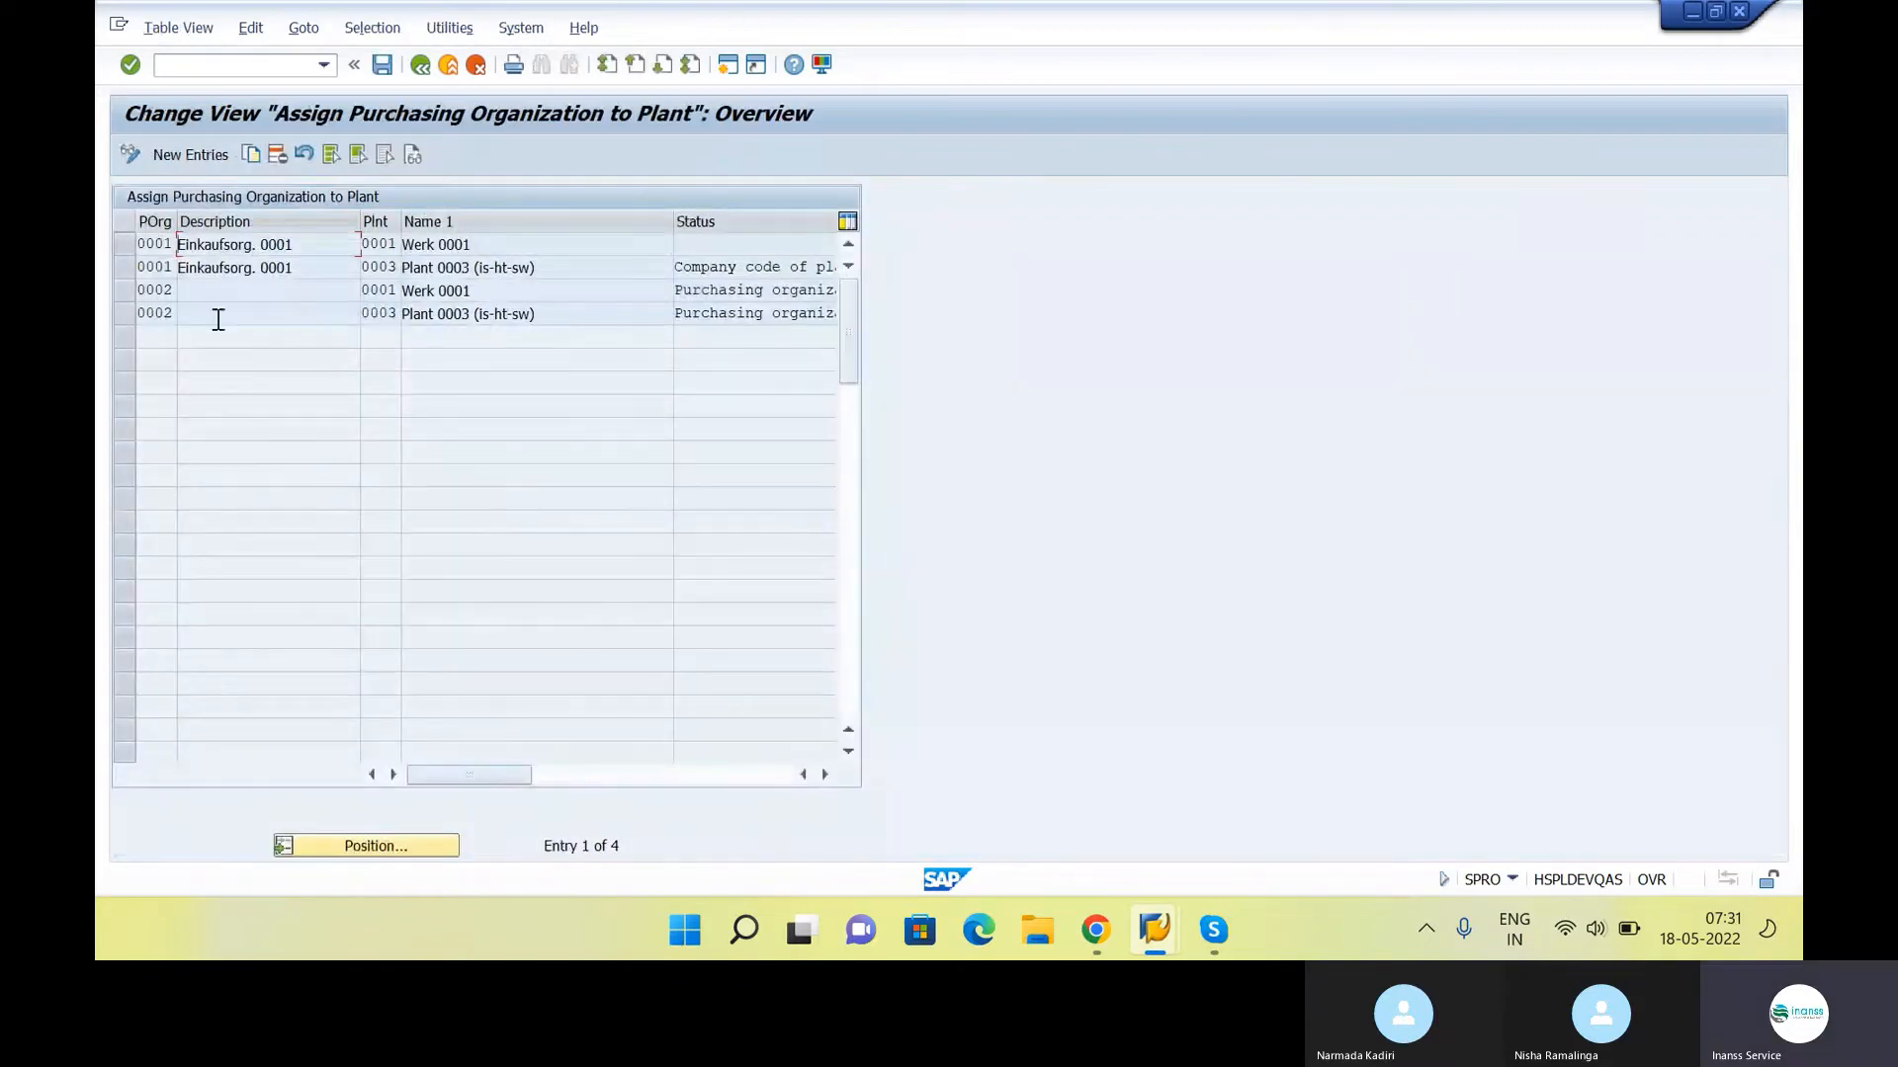
pyautogui.click(196, 158)
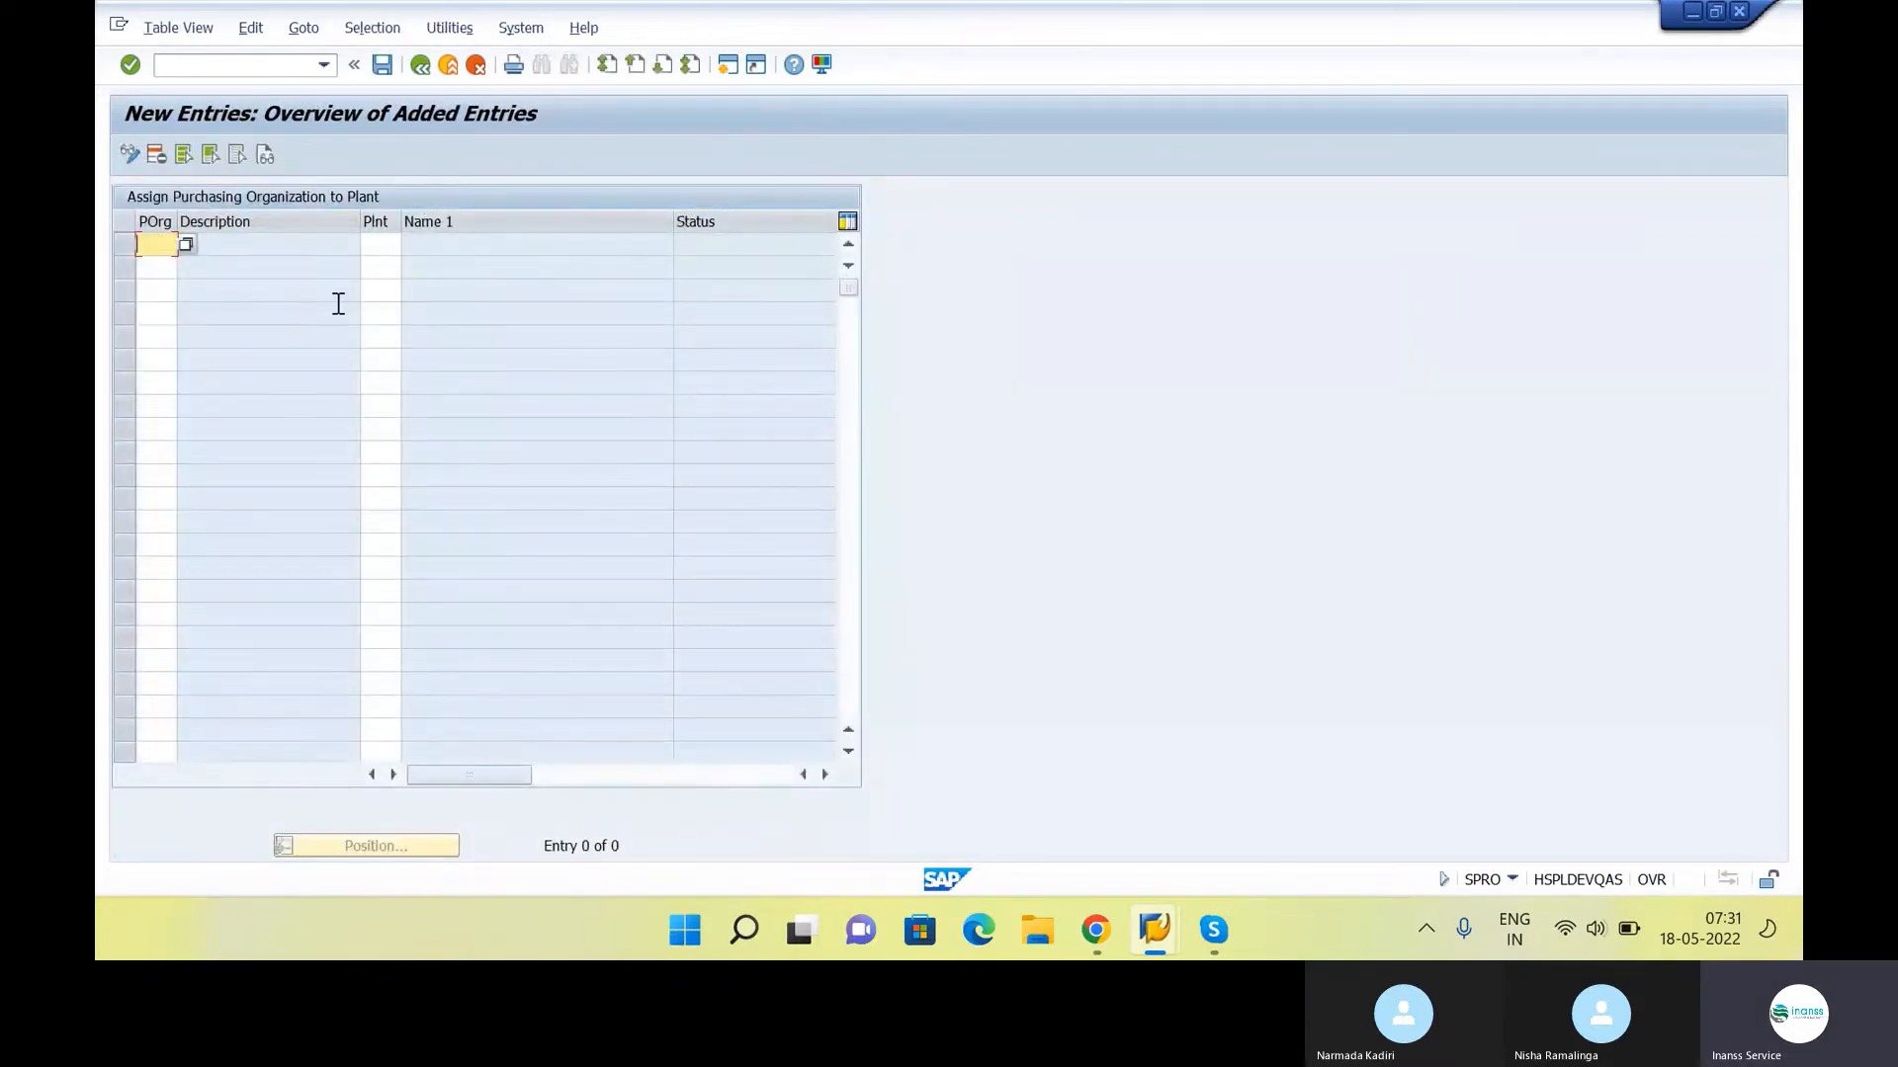
pyautogui.write('INS1')
pyautogui.press('Tab')
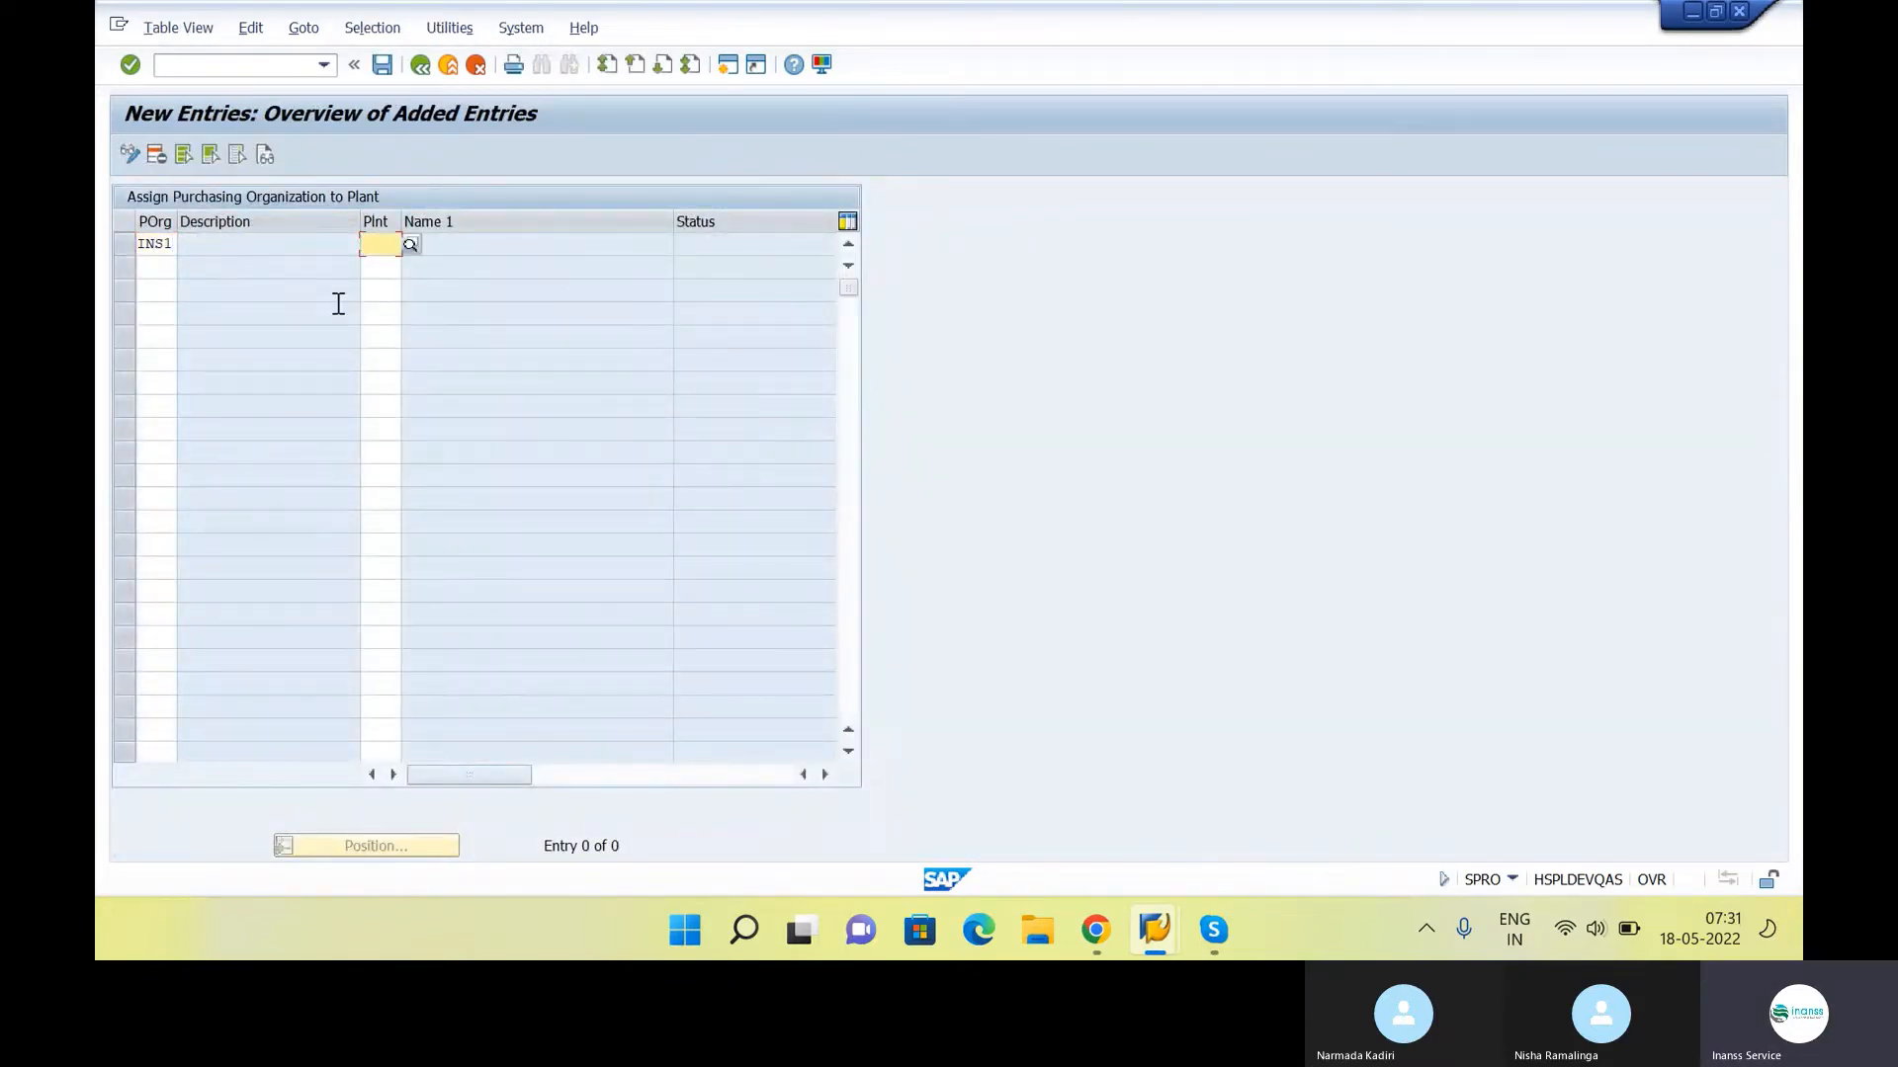
pyautogui.write('INS1')
pyautogui.press('Return')
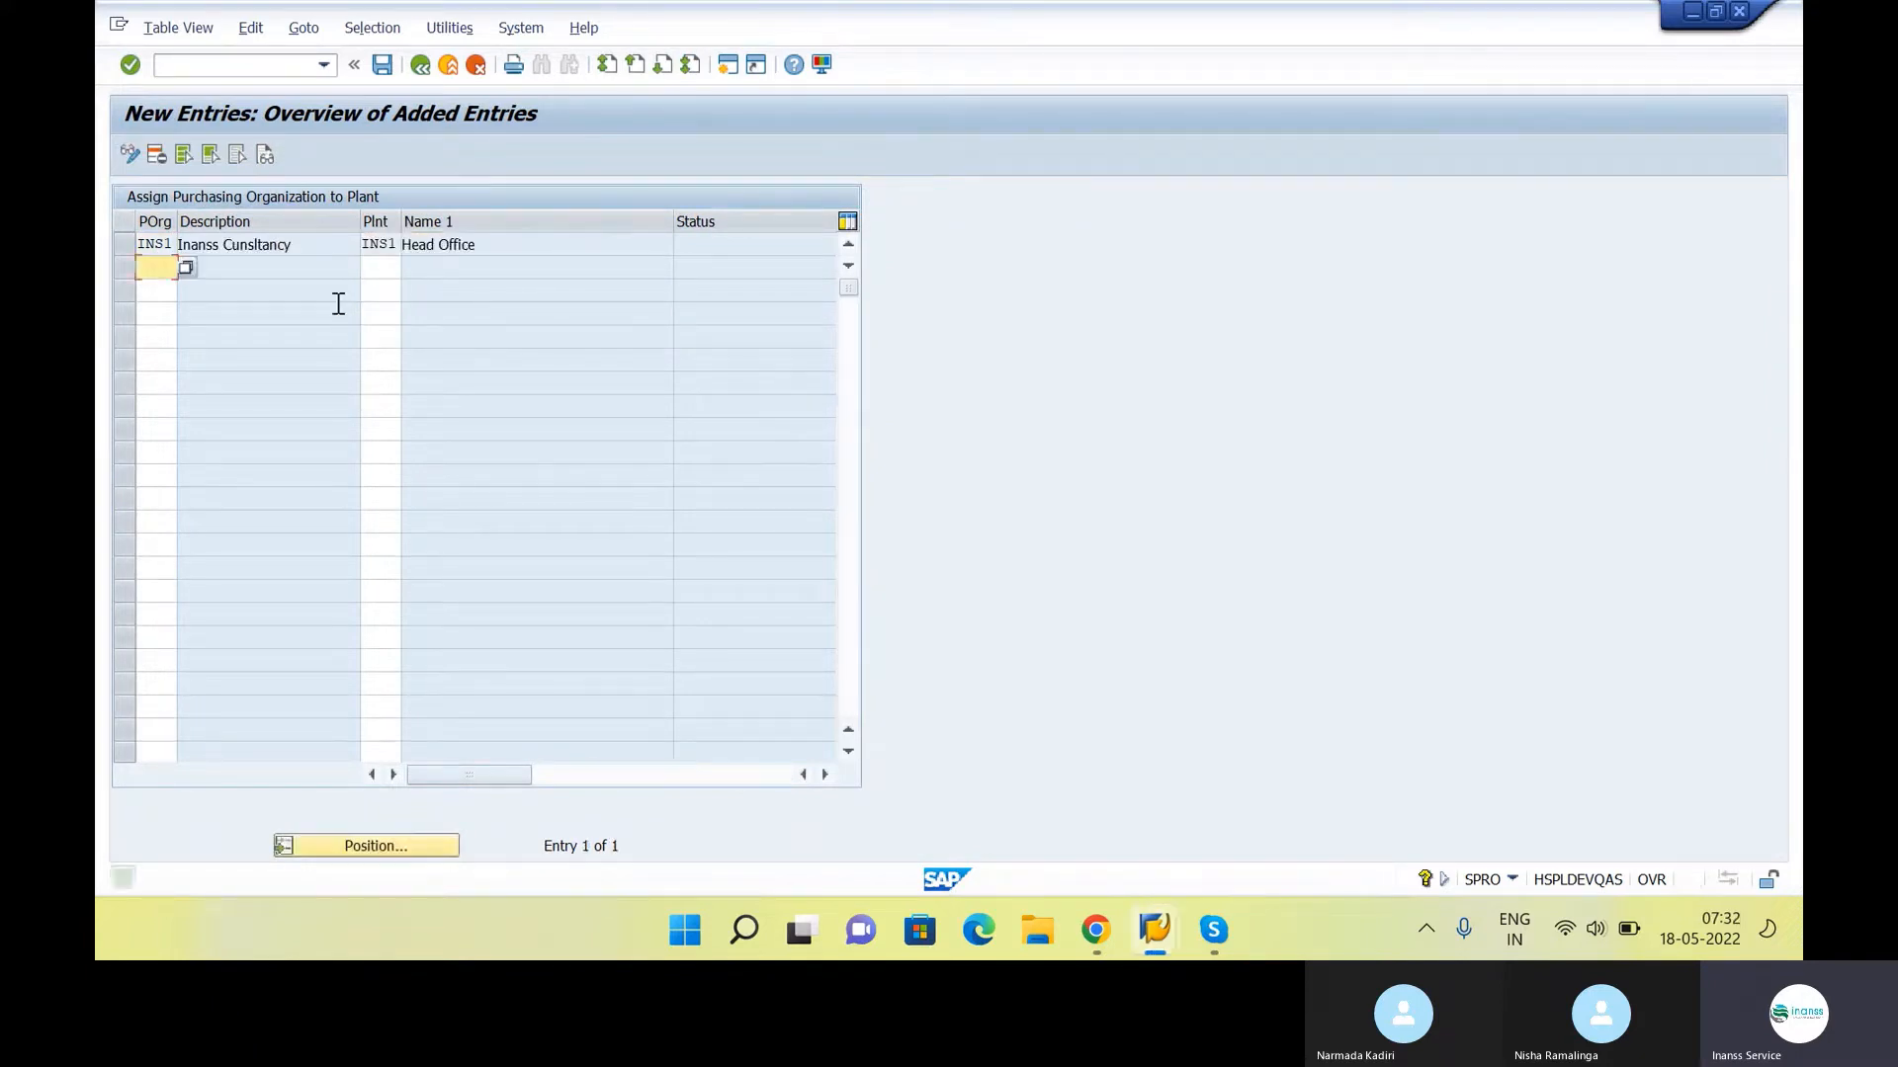
pyautogui.click(421, 65)
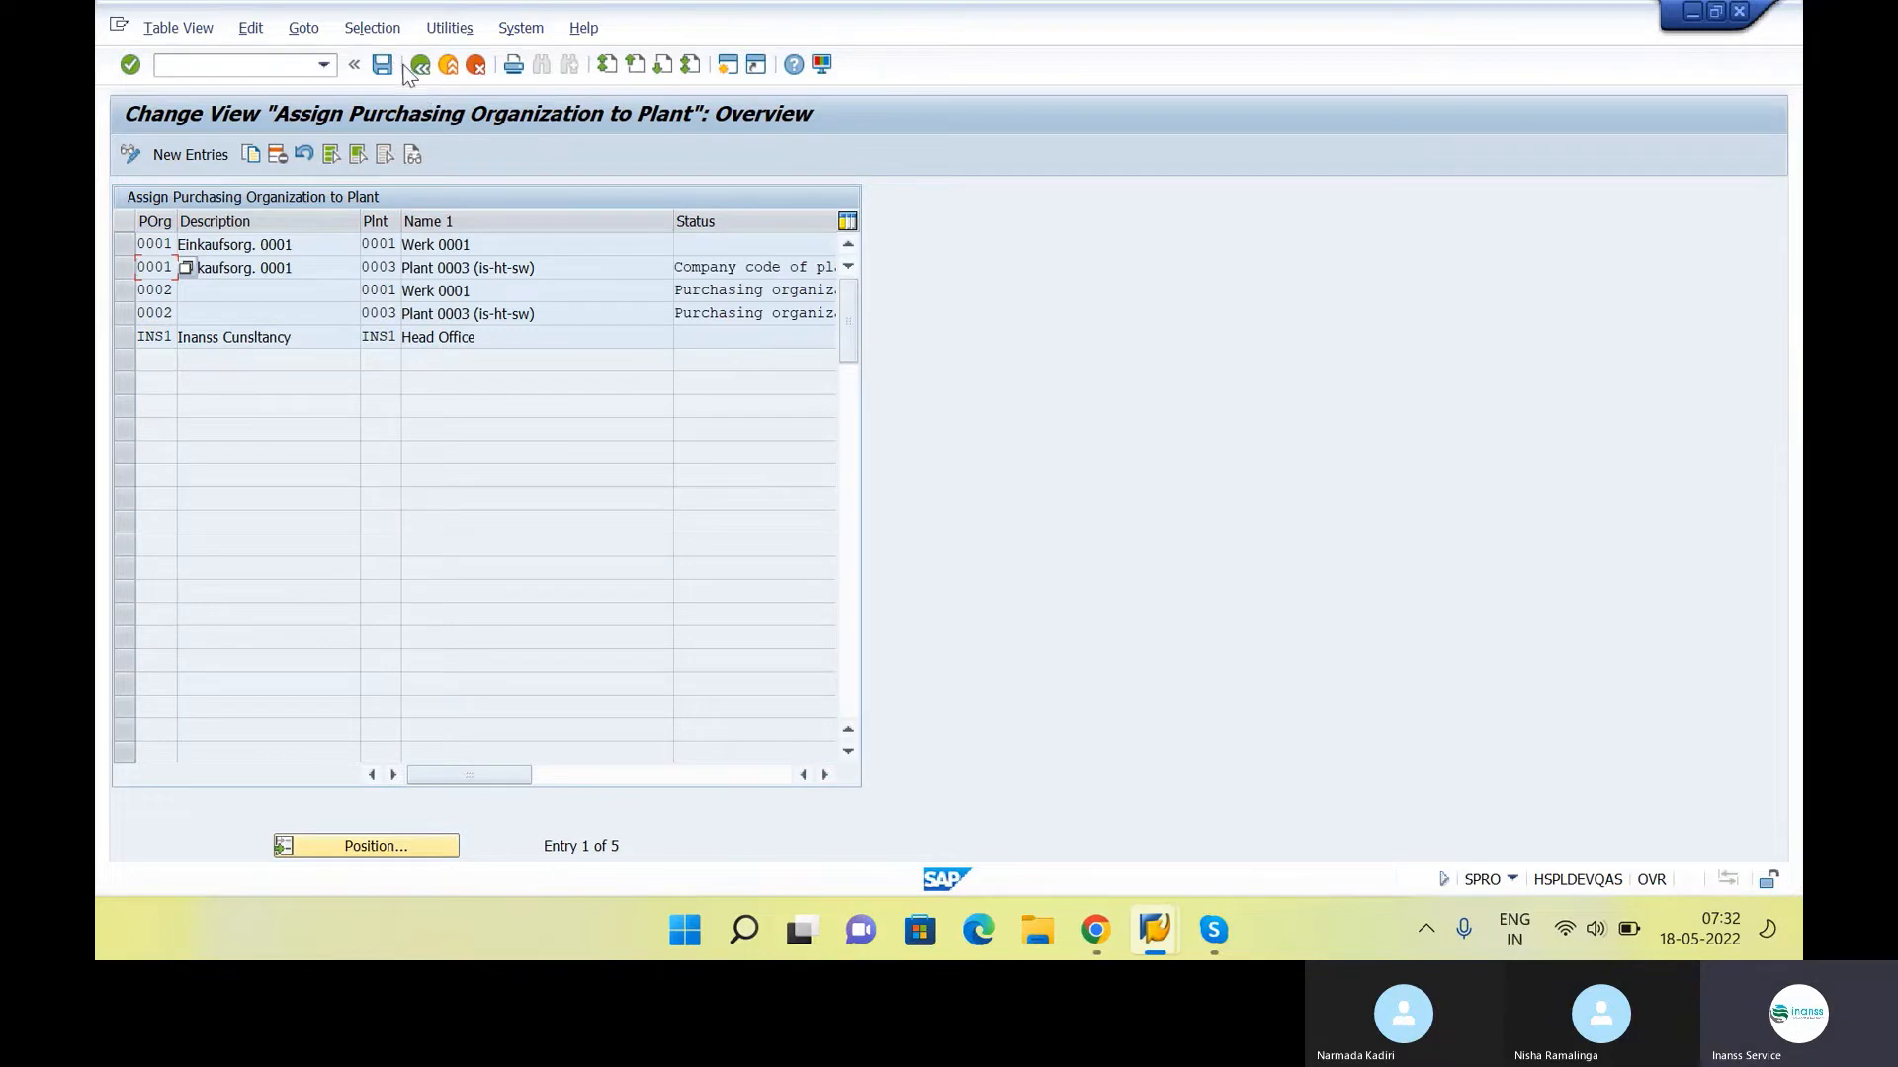
pyautogui.click(421, 66)
# View the default purchasing organization table under Assign standard purchasing organization to plant and return to the IMG structure
pyautogui.click(467, 560)
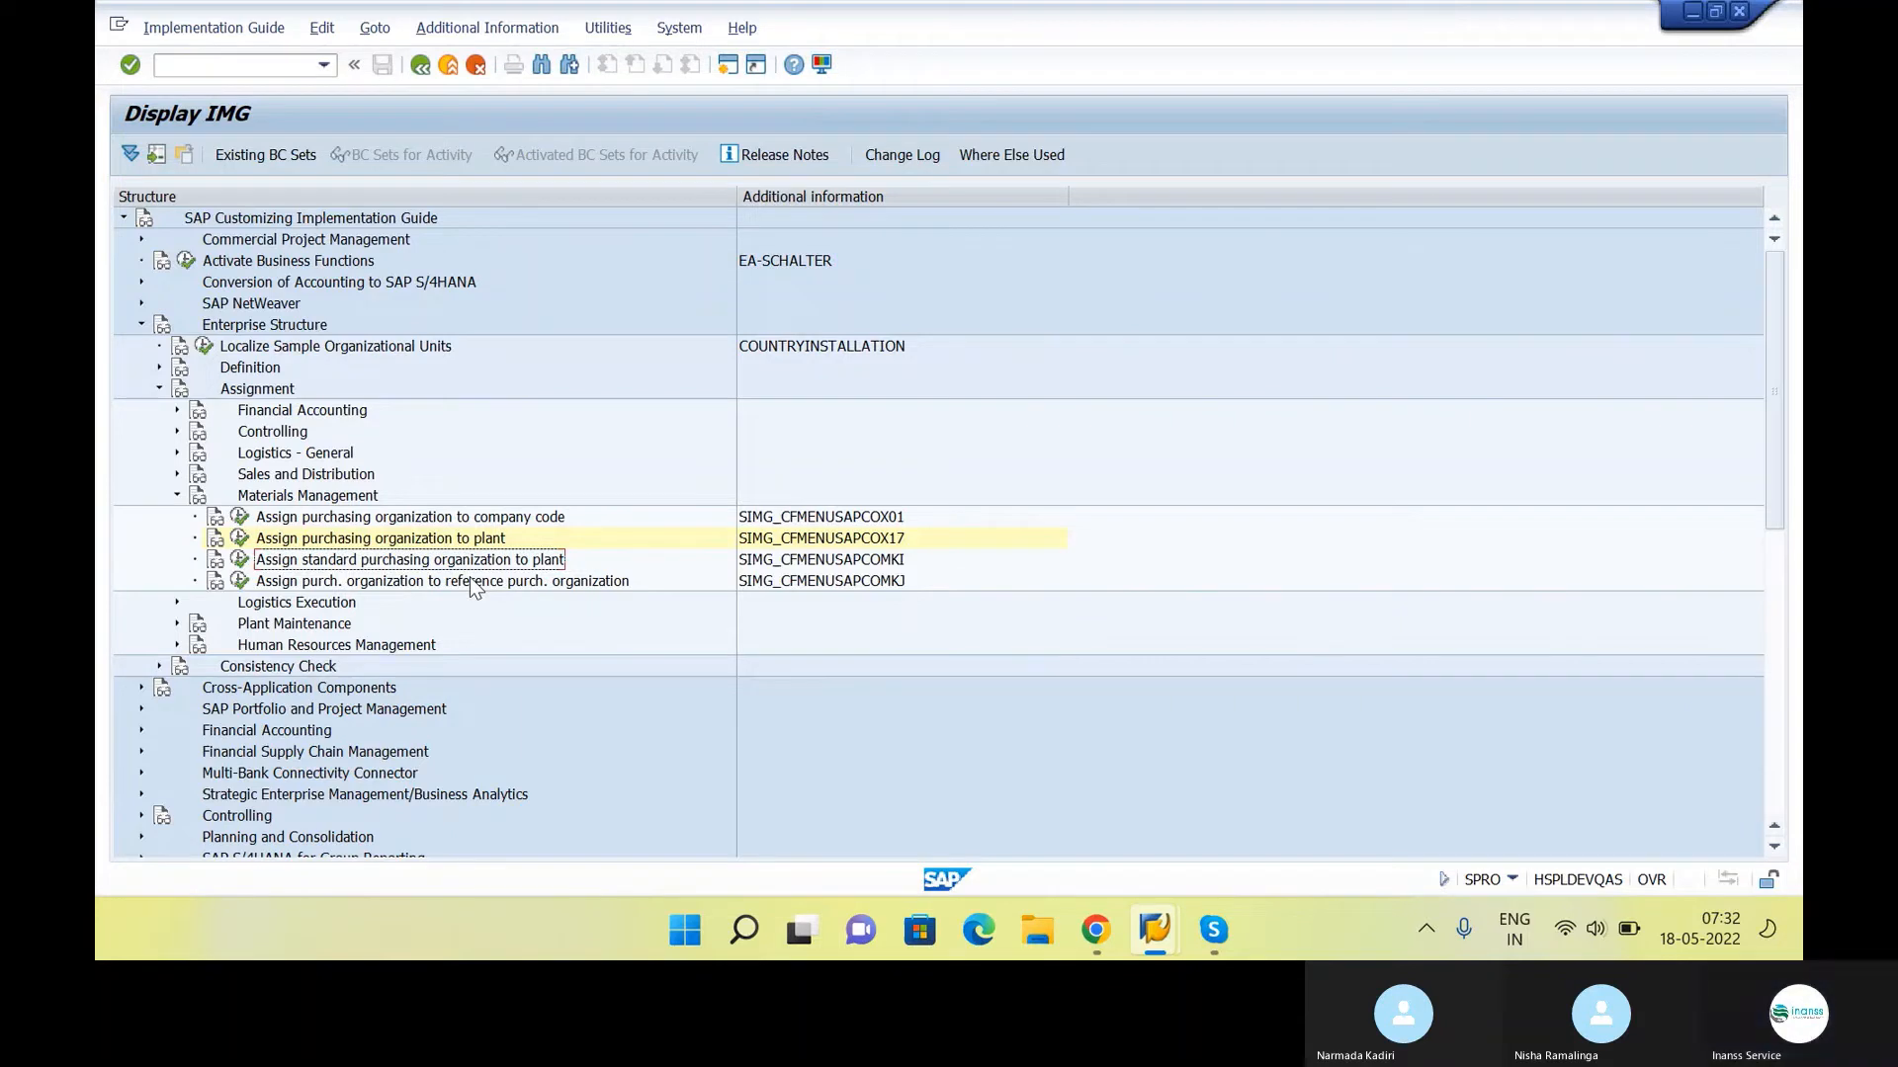
pyautogui.press('Left')
pyautogui.press('Return')
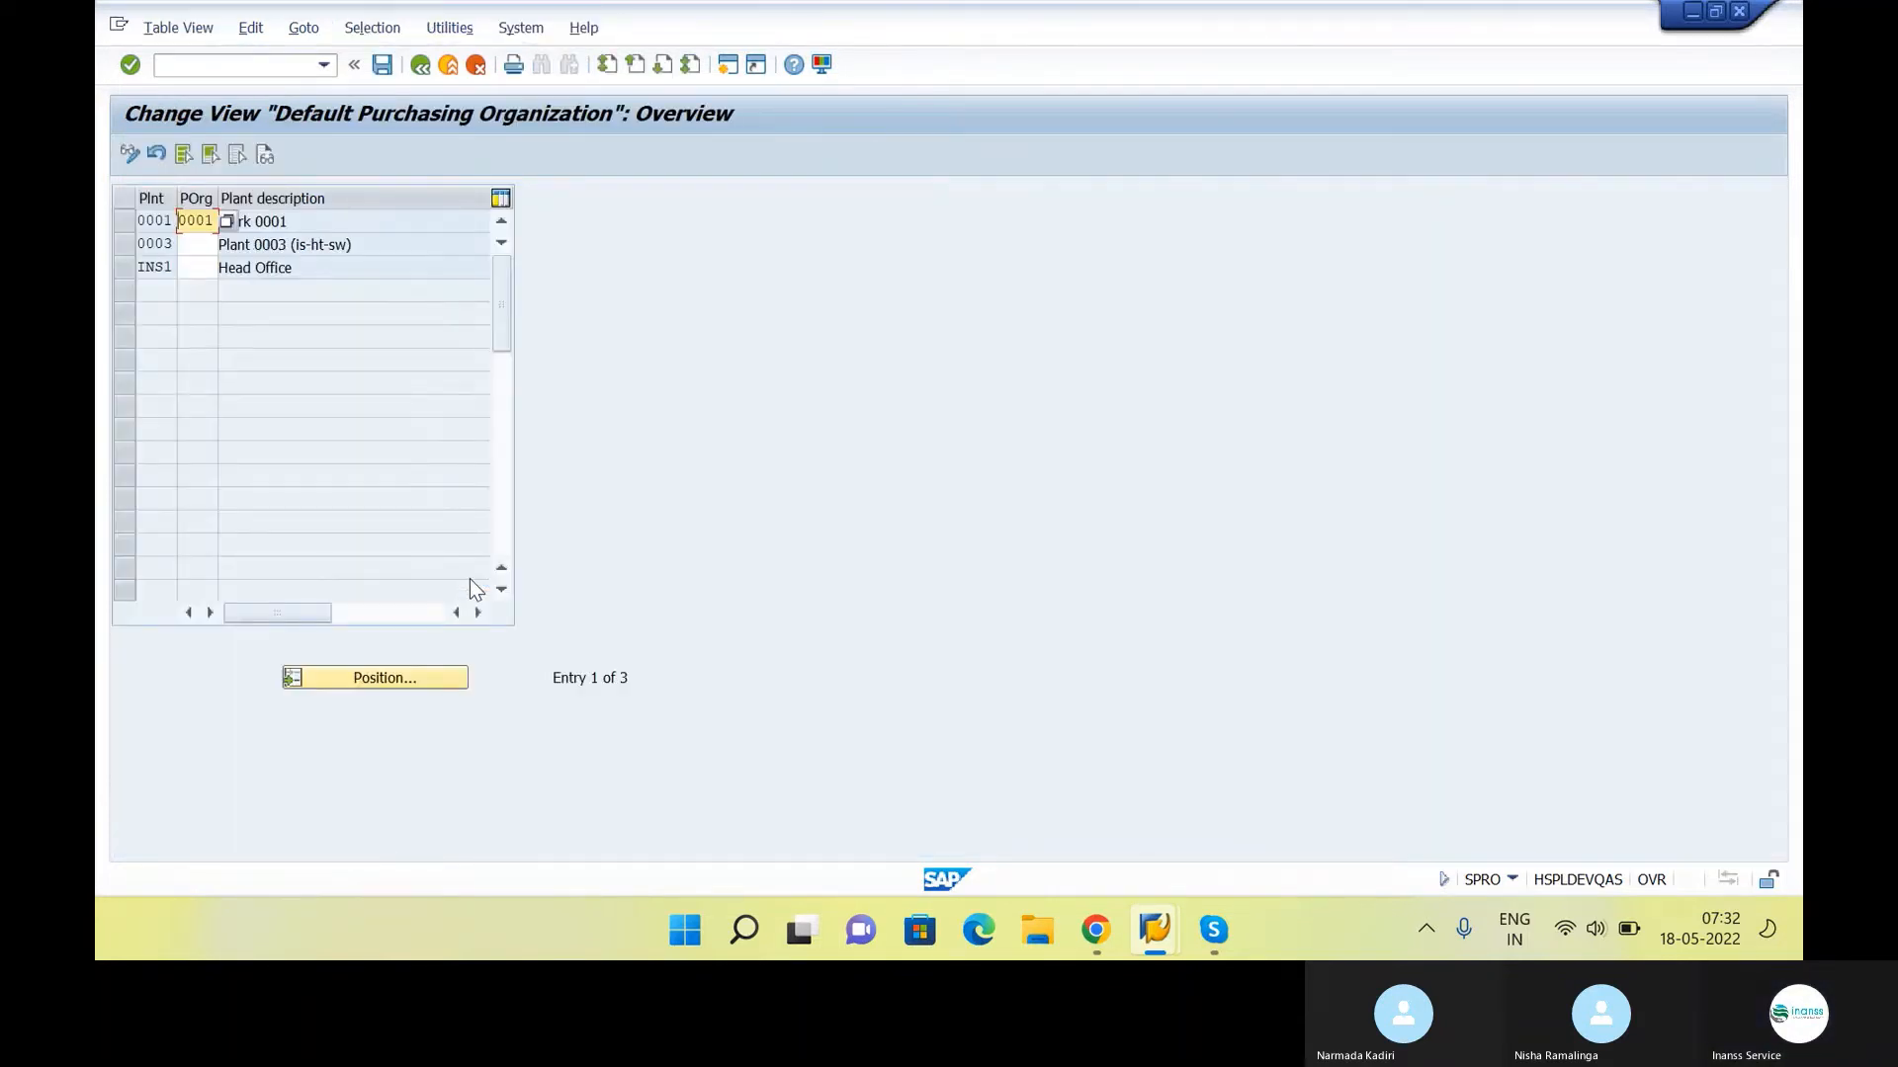
pyautogui.click(423, 66)
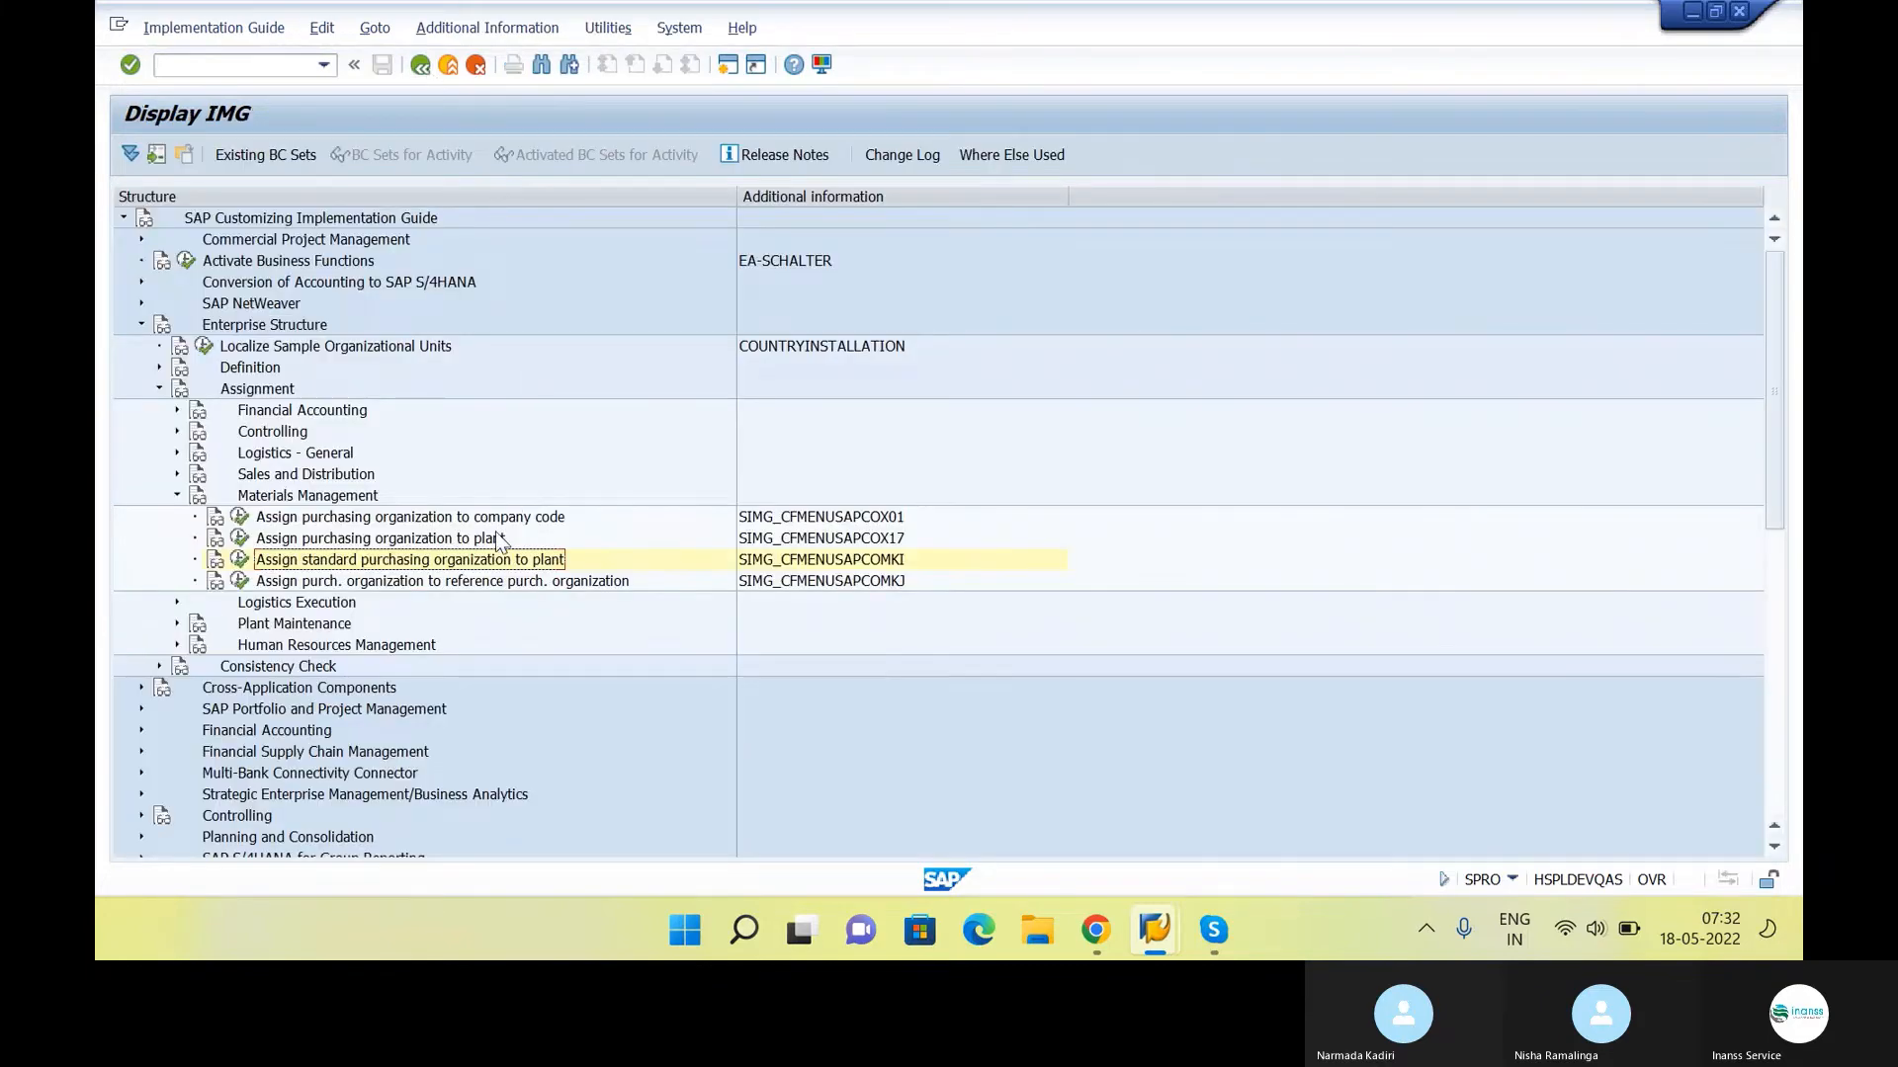
# Check the Define Material Groups item in the Google Docs notes, then collapse the Enterprise Structure node in the SAP IMG
pyautogui.hotkey('alt', 'Tab')
pyautogui.click(864, 479)
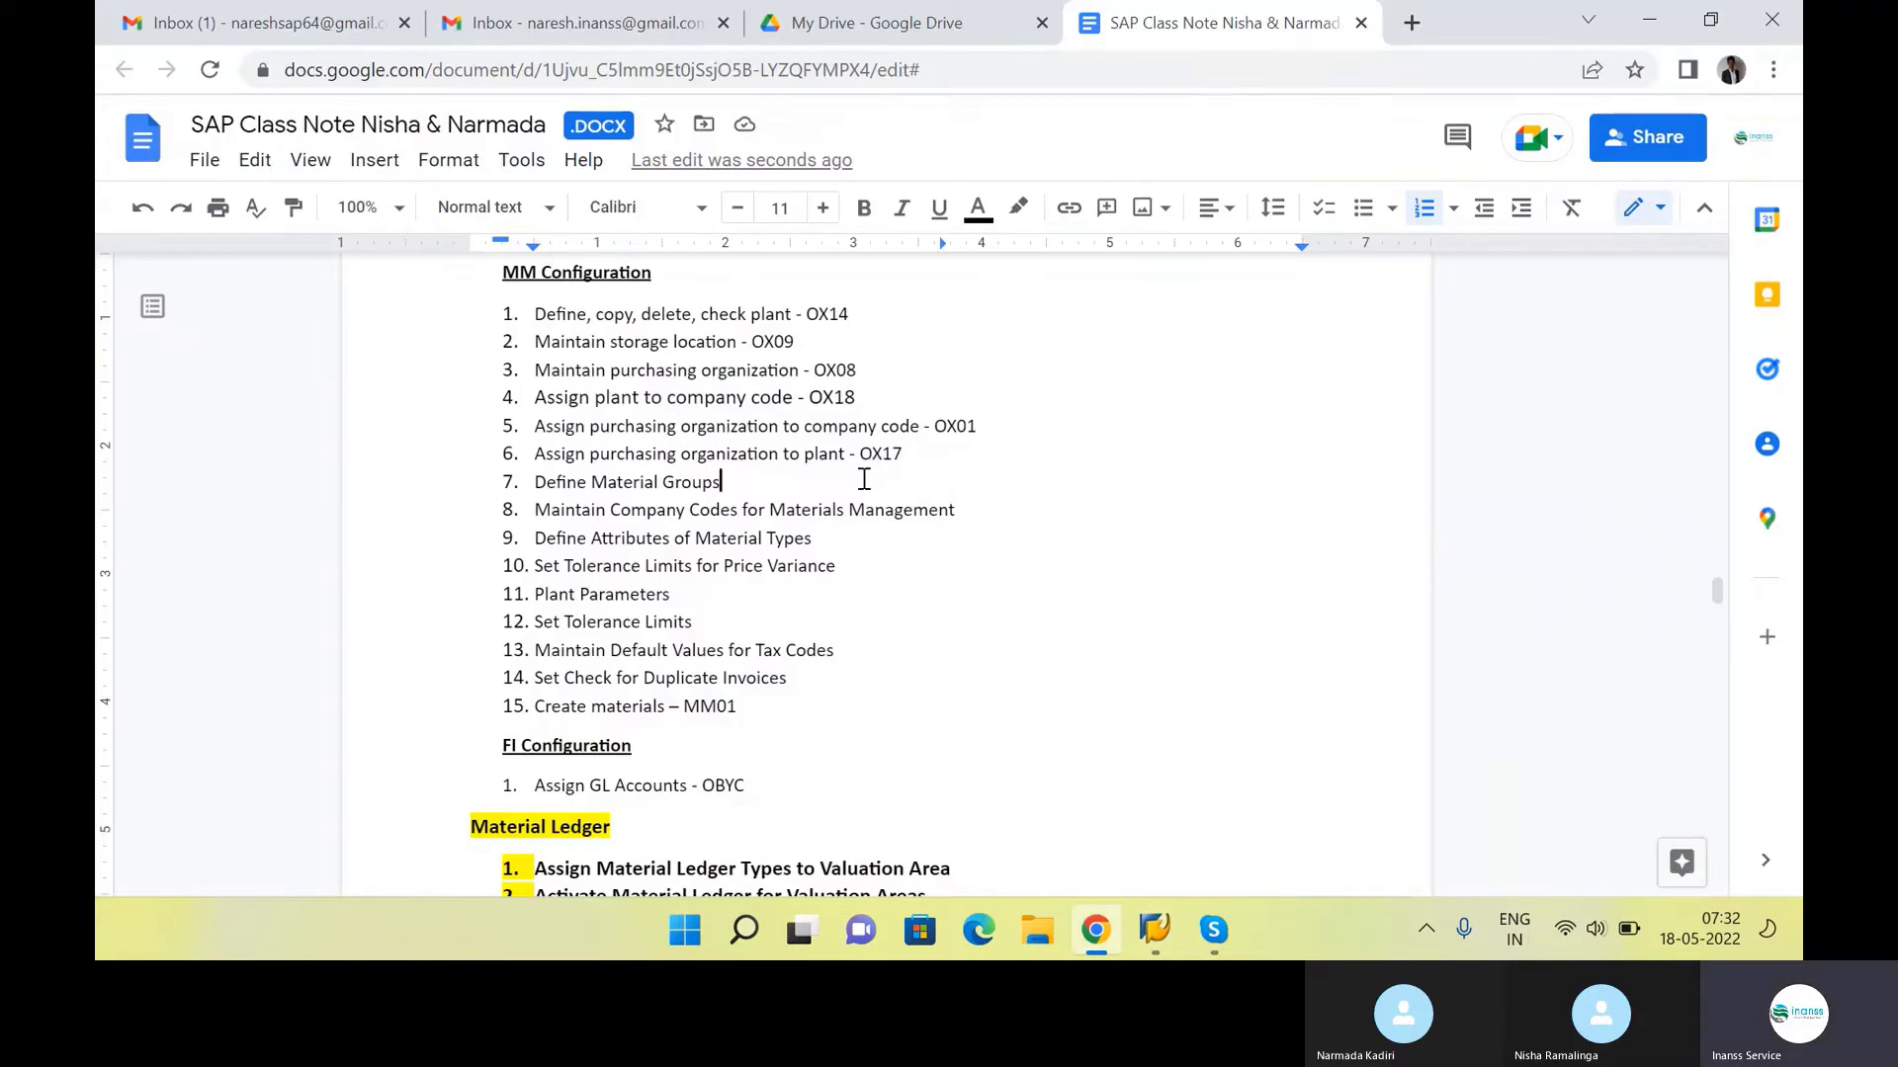
pyautogui.hotkey('alt', 'Tab')
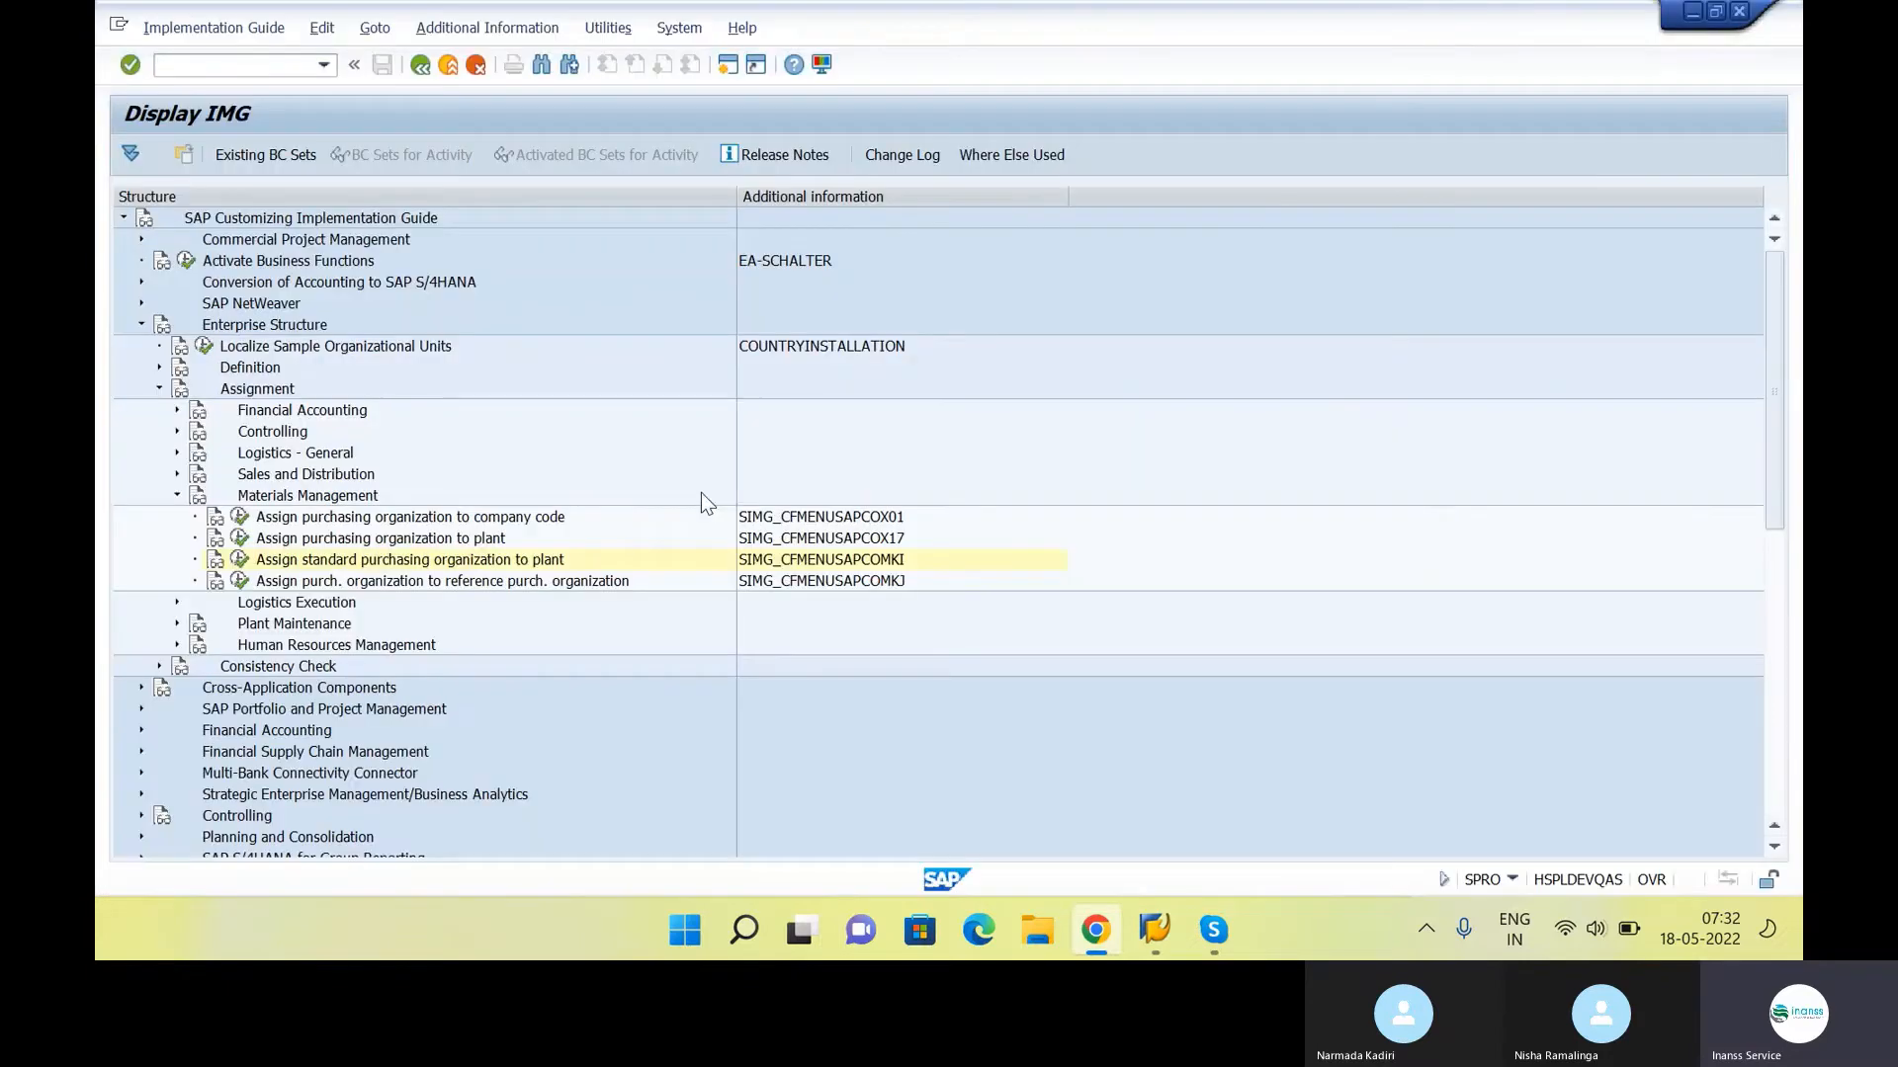
pyautogui.press('Left')
pyautogui.press('Left')
pyautogui.press('Left')
pyautogui.press('Left')
pyautogui.press('Left')
pyautogui.press('Left')
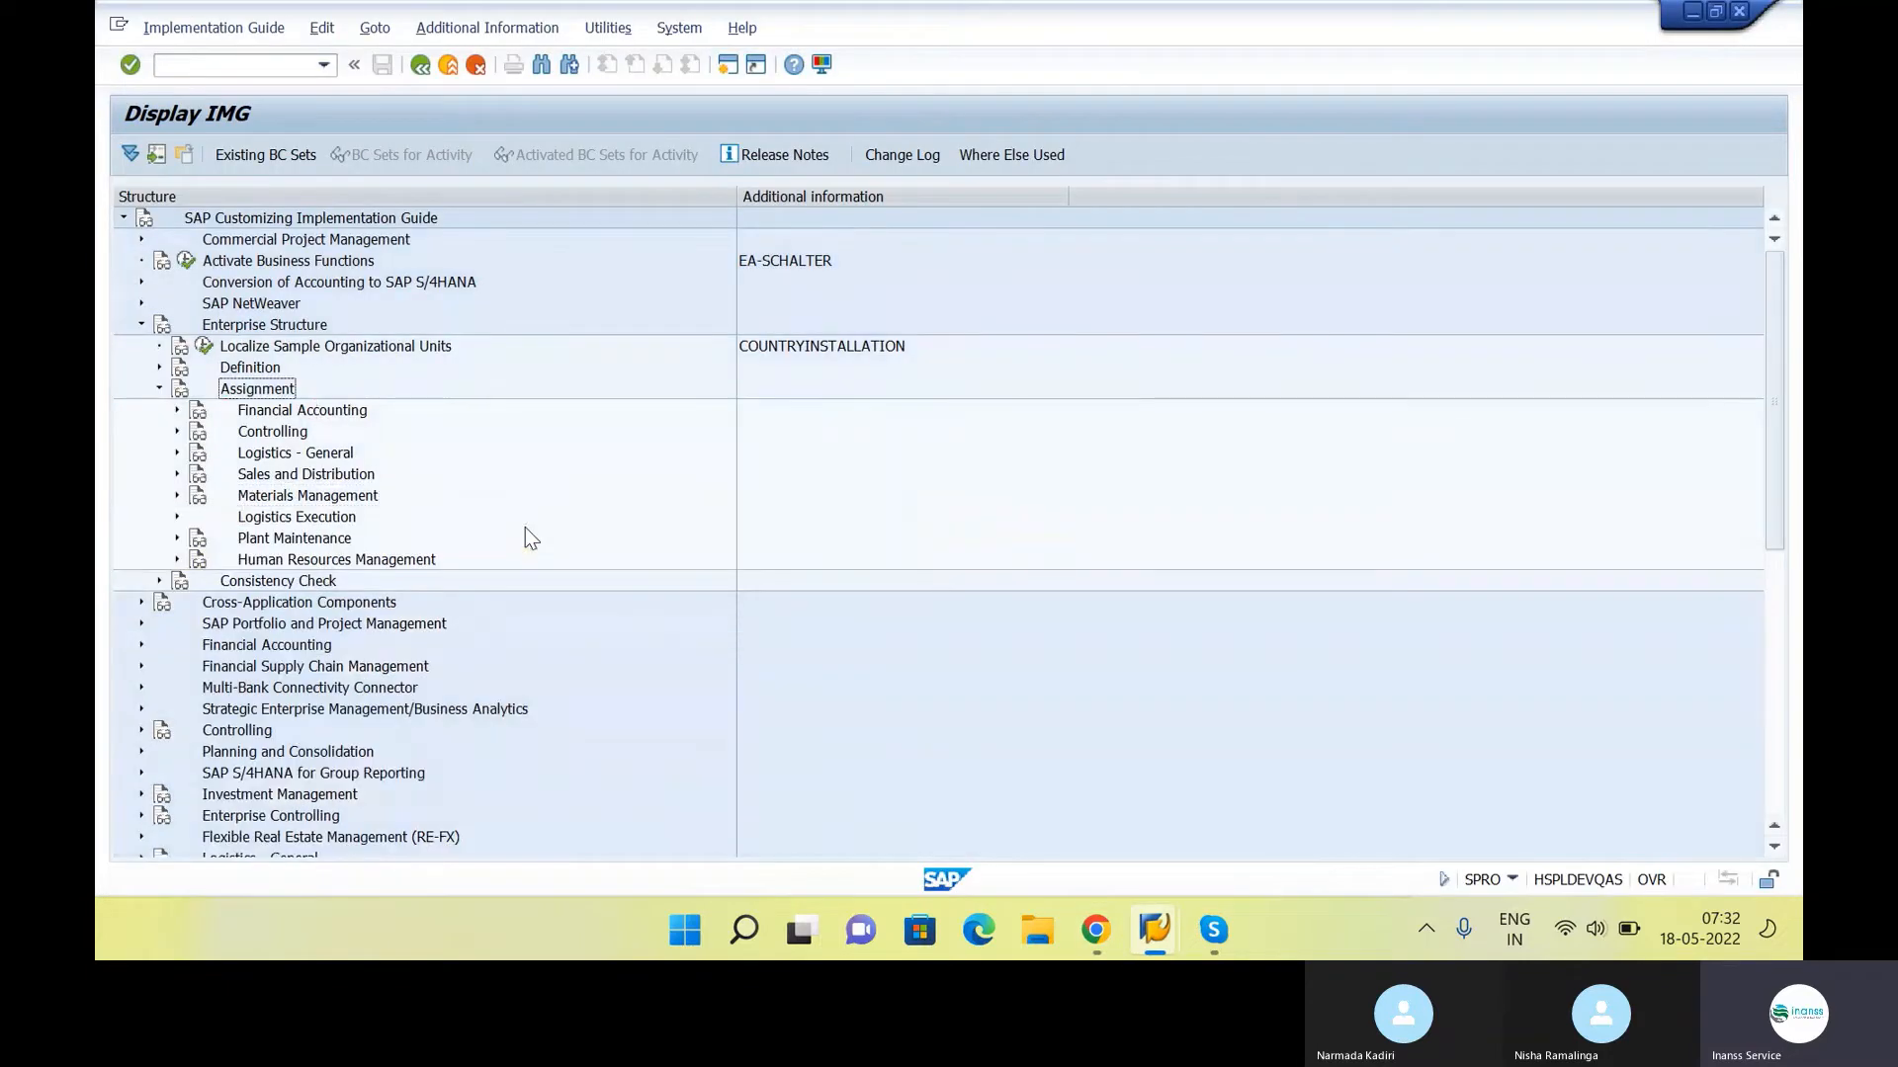
pyautogui.press('Down')
pyautogui.press('Down')
pyautogui.press('Down')
pyautogui.press('Down')
pyautogui.press('Down')
pyautogui.press('Down')
pyautogui.press('Down')
pyautogui.press('Down')
pyautogui.press('Down')
pyautogui.press('Down')
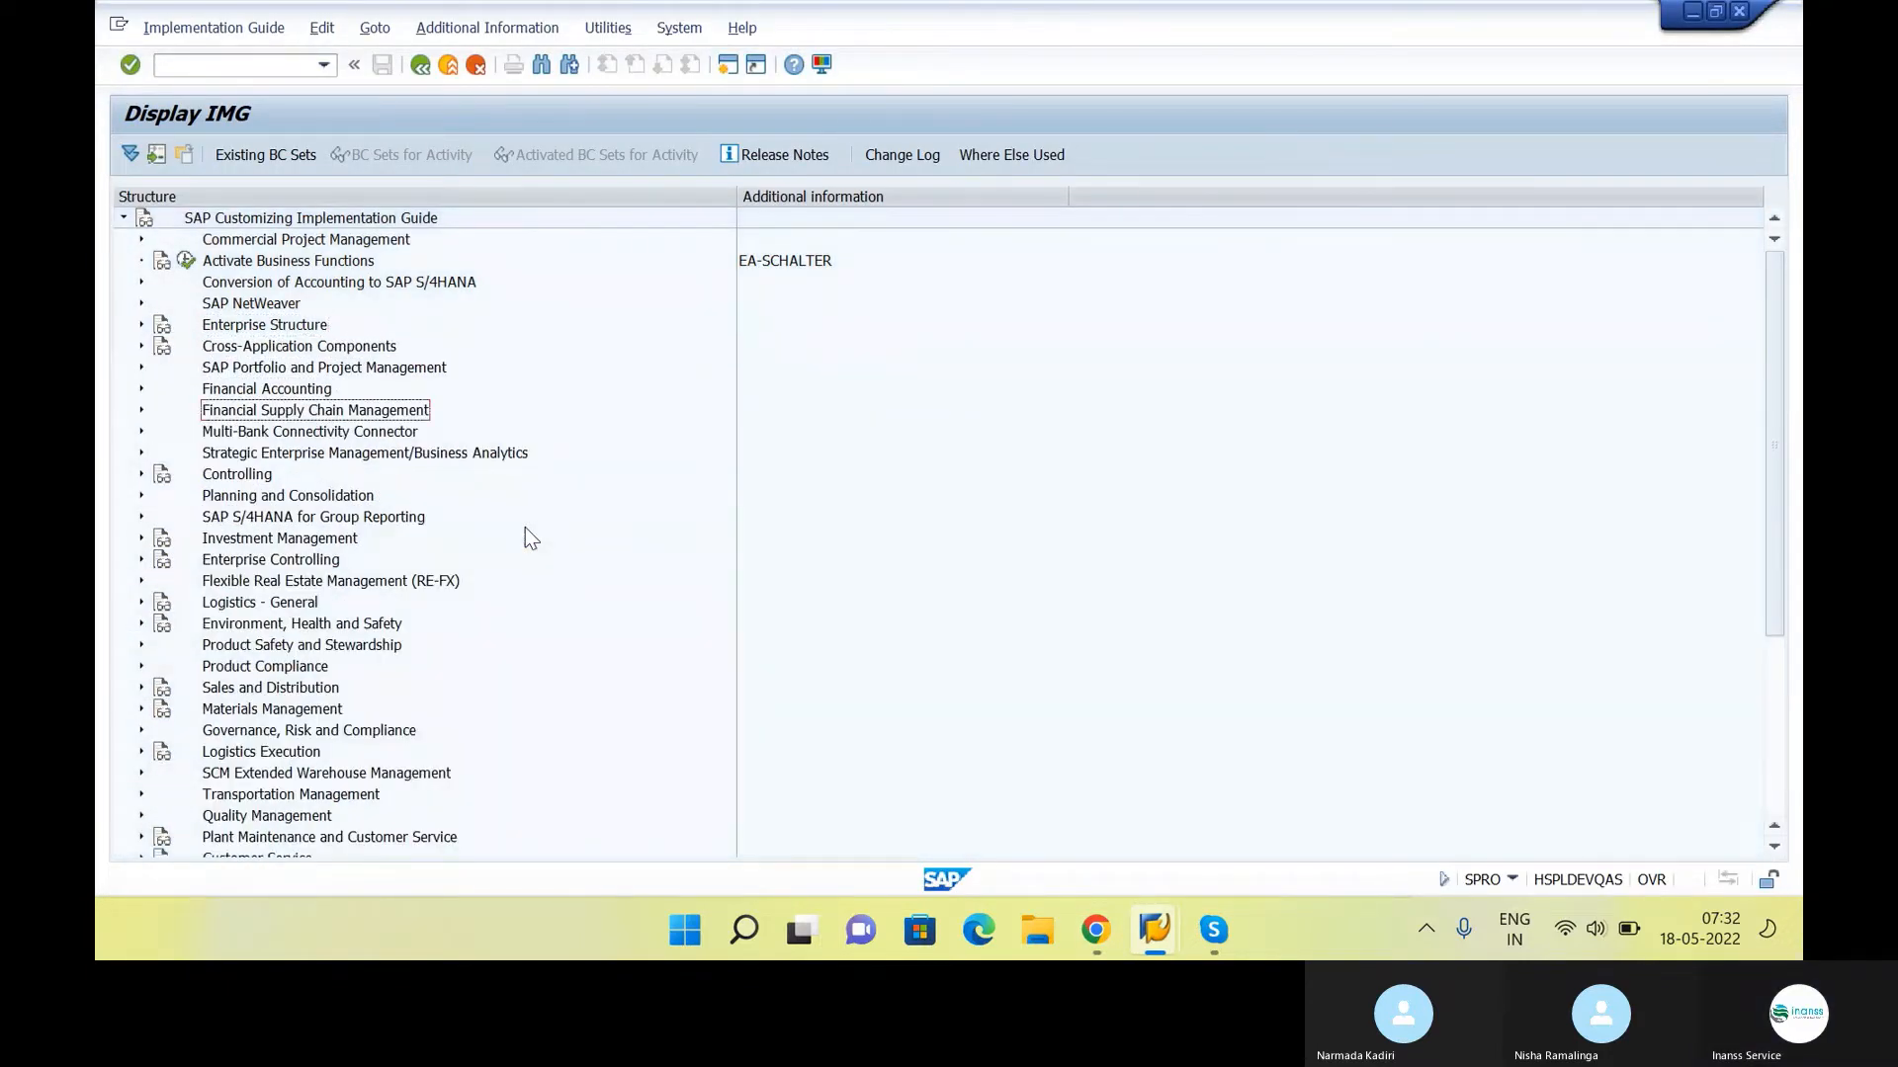
# Expand the Materials Management node in the IMG structure
pyautogui.press('Down')
pyautogui.press('Down')
pyautogui.press('Down')
pyautogui.press('Down')
pyautogui.press('Down')
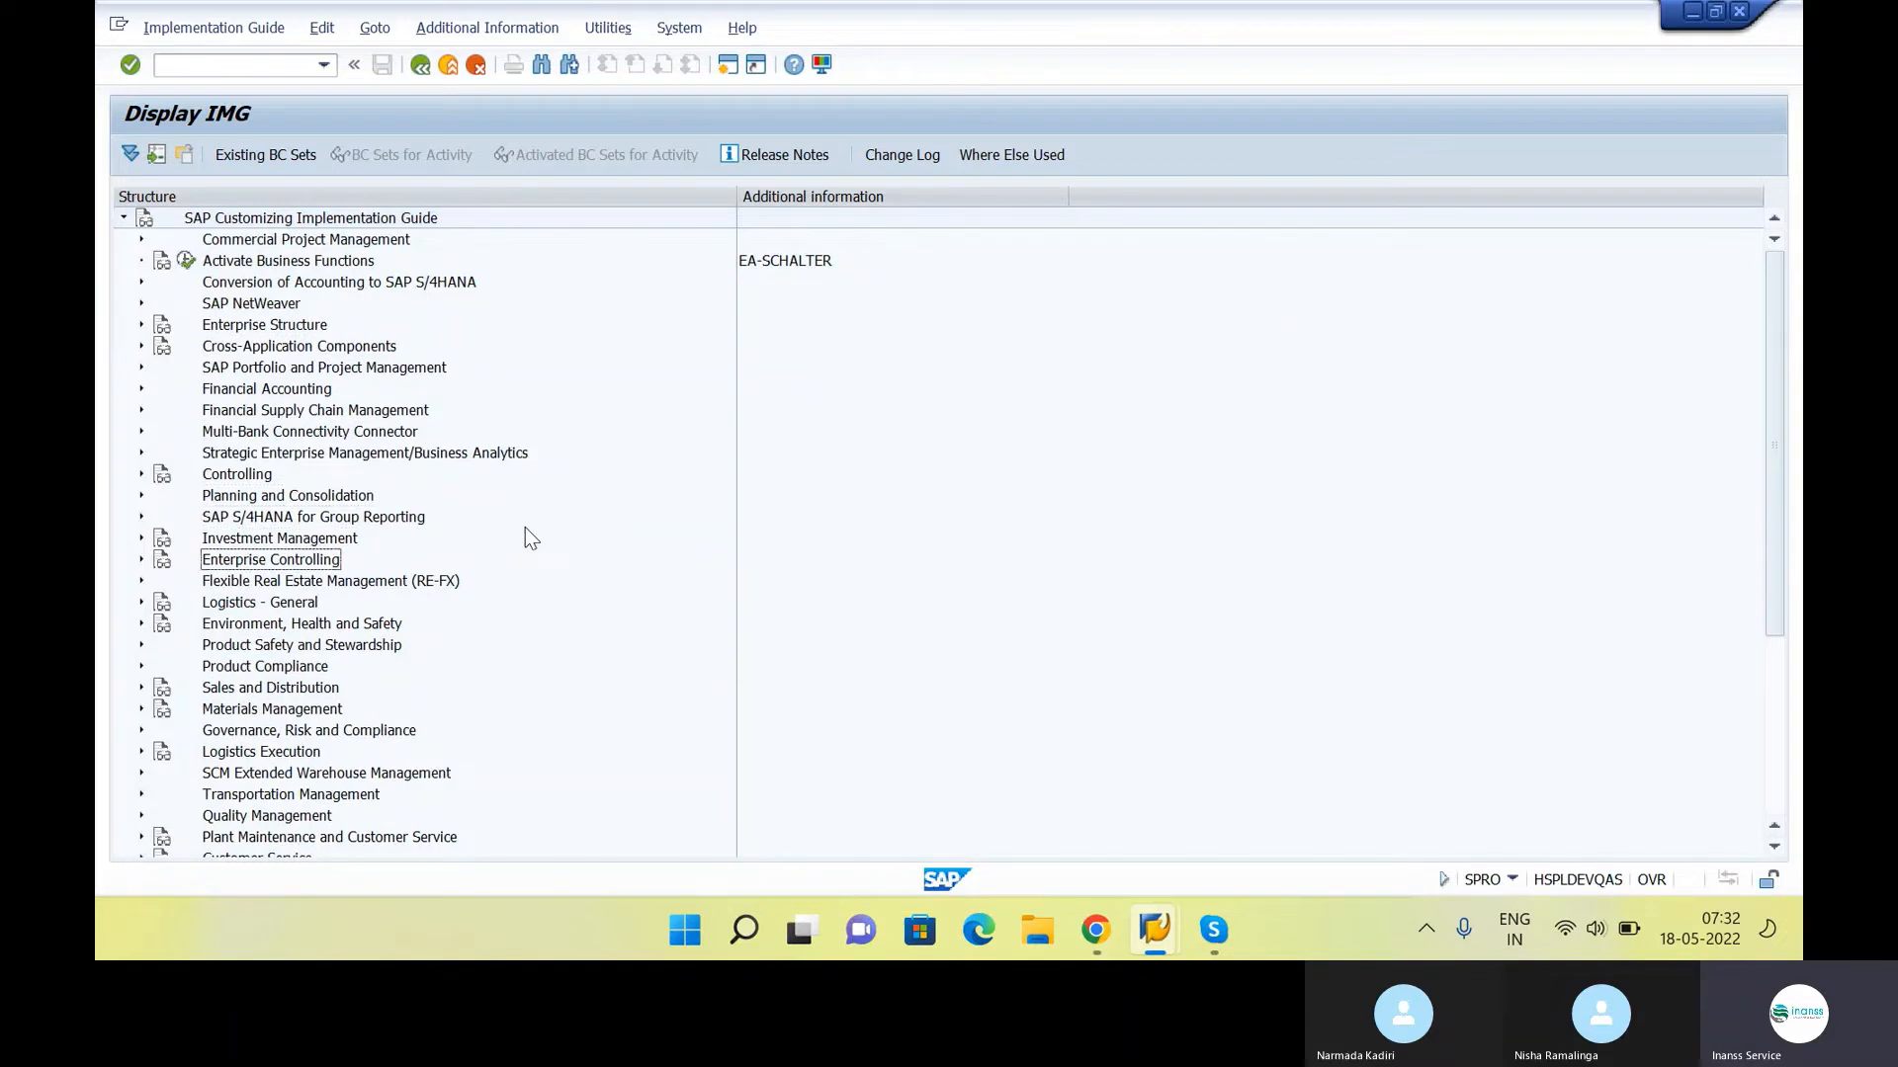
pyautogui.press('Down')
pyautogui.press('Down')
pyautogui.press('Down')
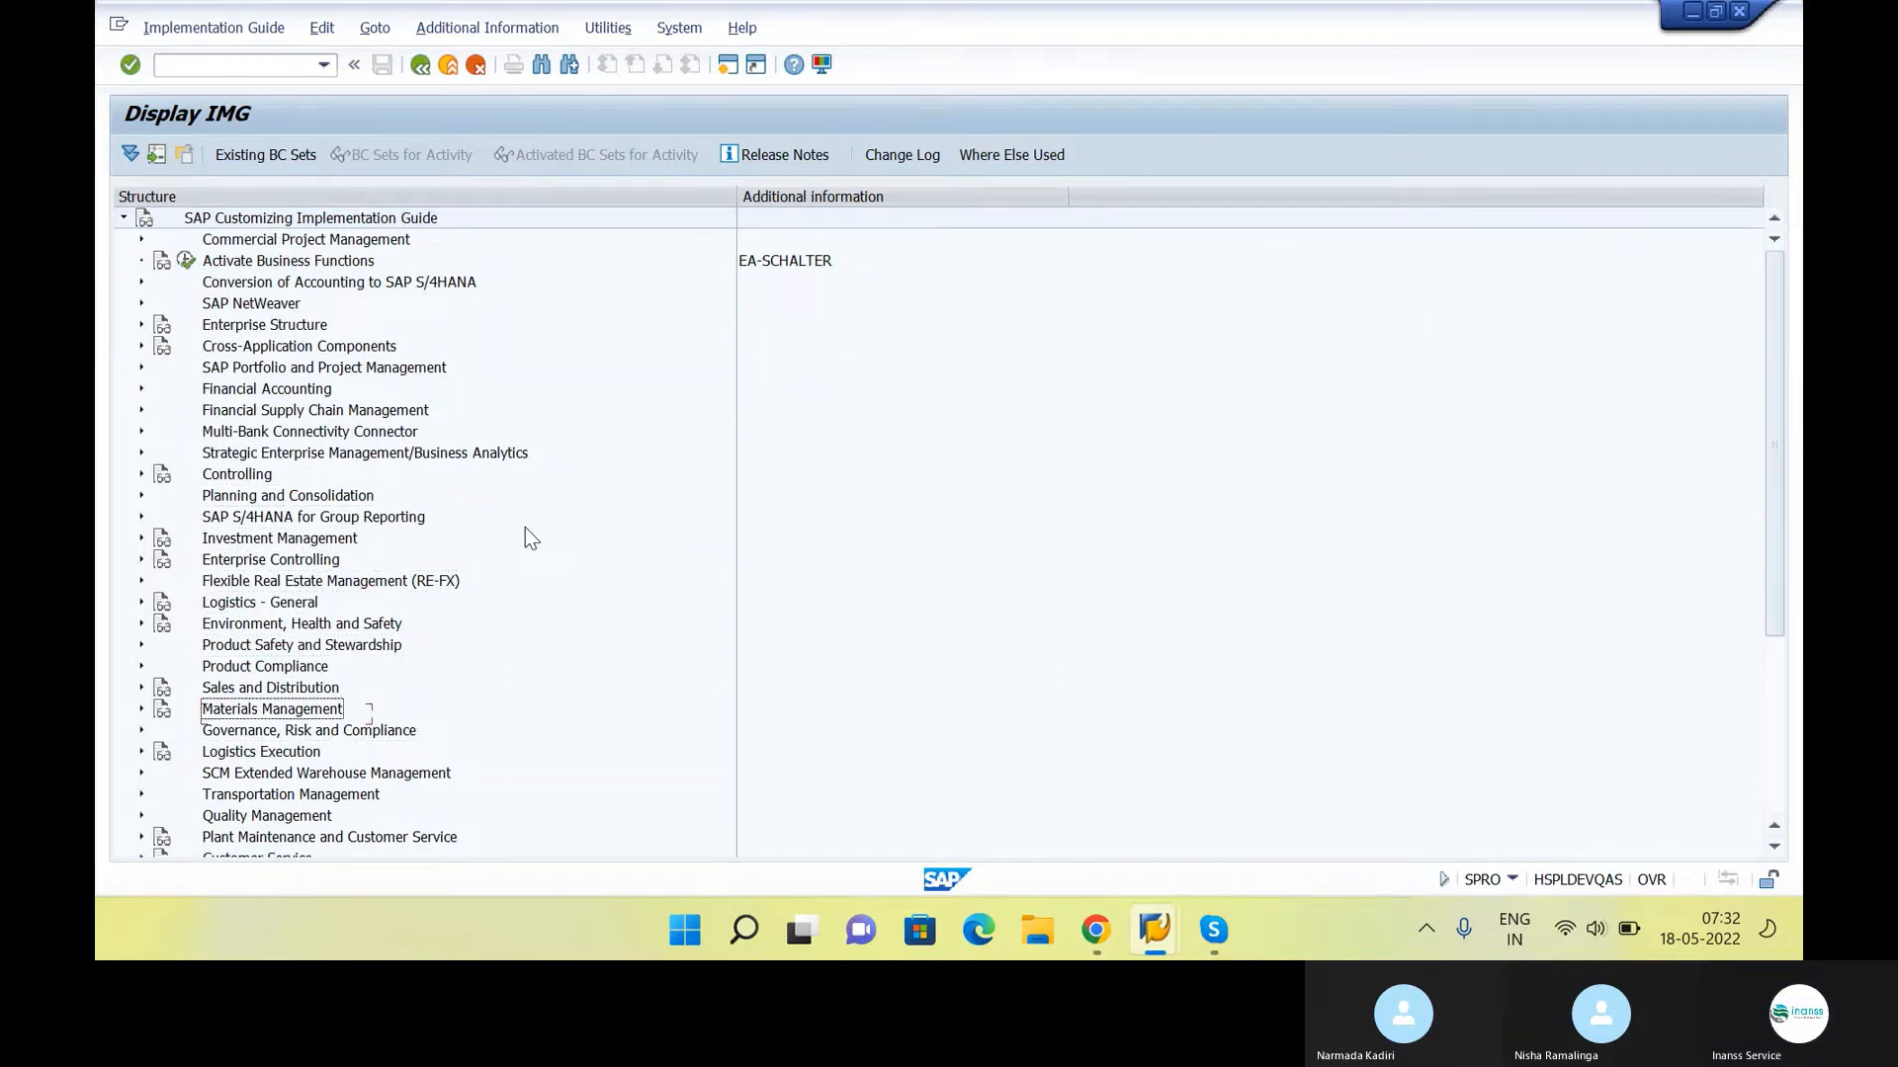
pyautogui.press('Right')
pyautogui.scroll(-3, 524, 544)
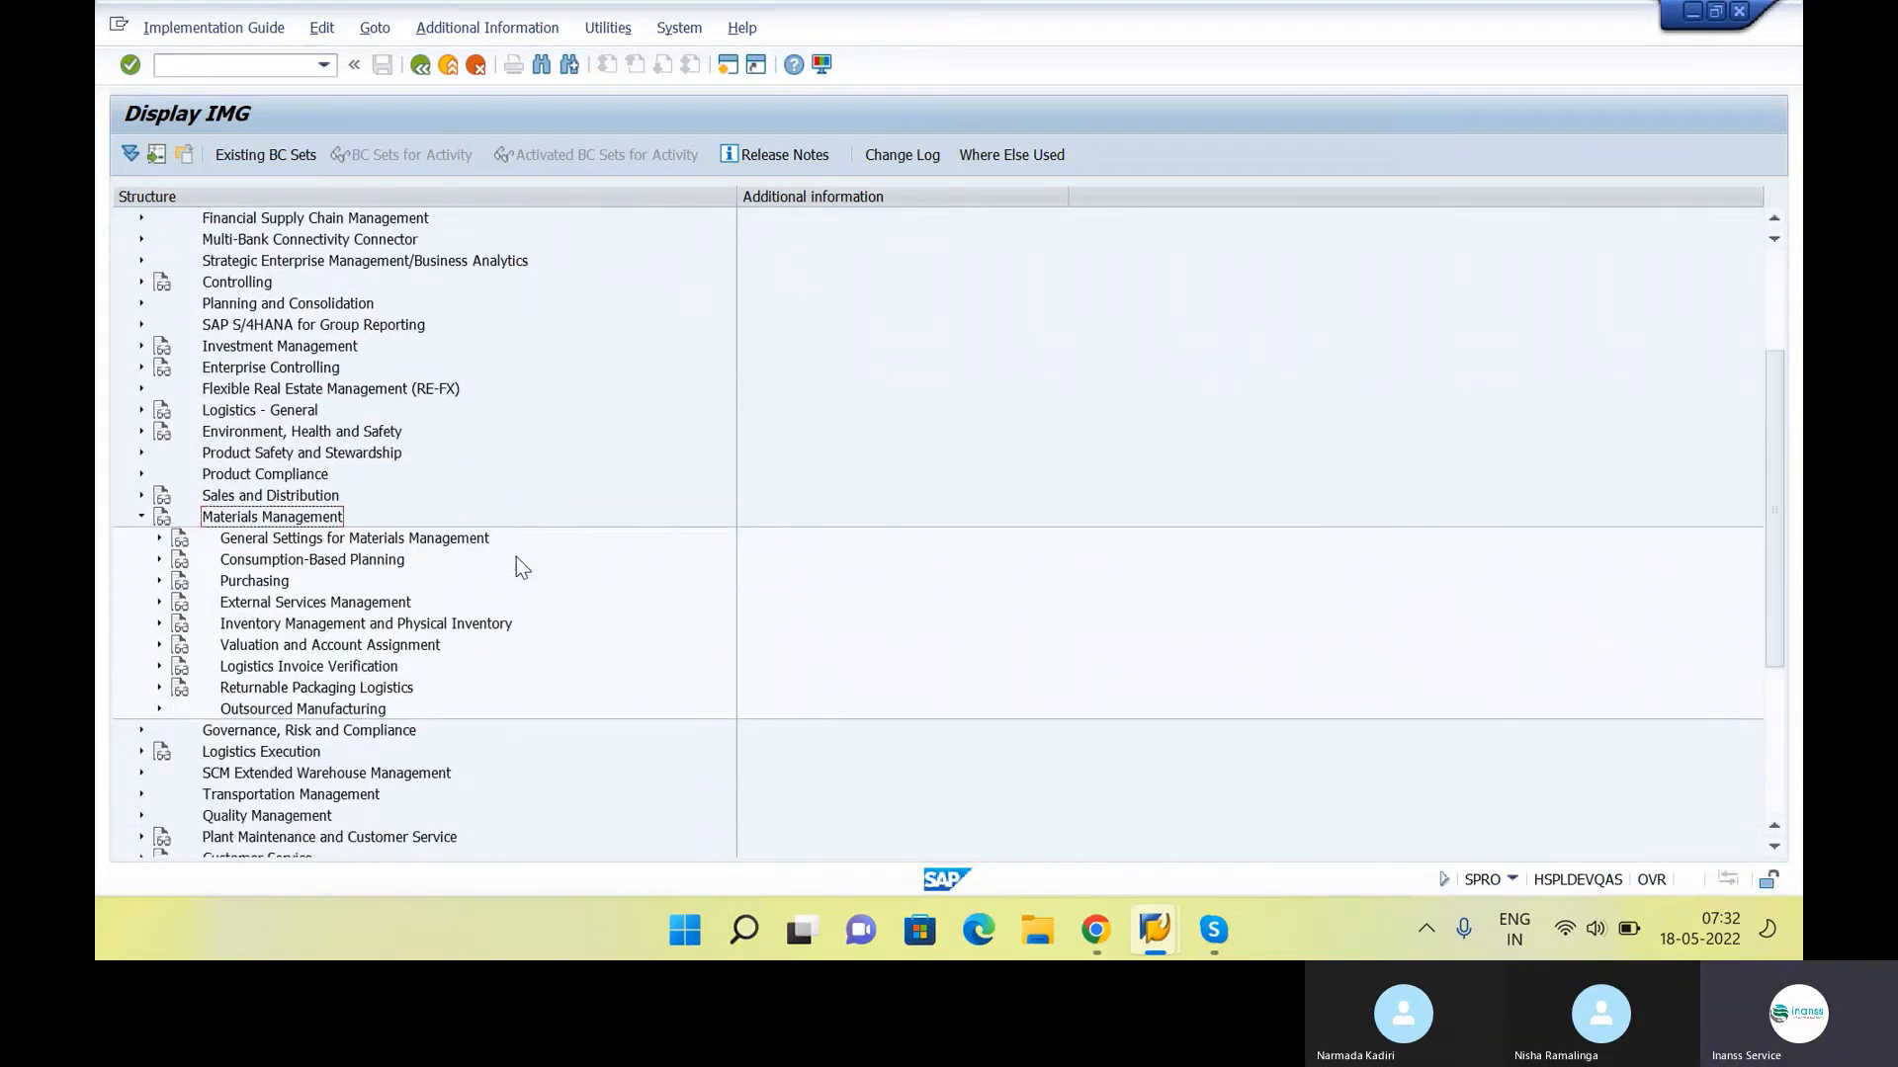
# Recheck the MM configuration list in the Google Docs notes, then expand Purchasing and its Material Master node in the SAP IMG
pyautogui.hotkey('alt', 'Tab')
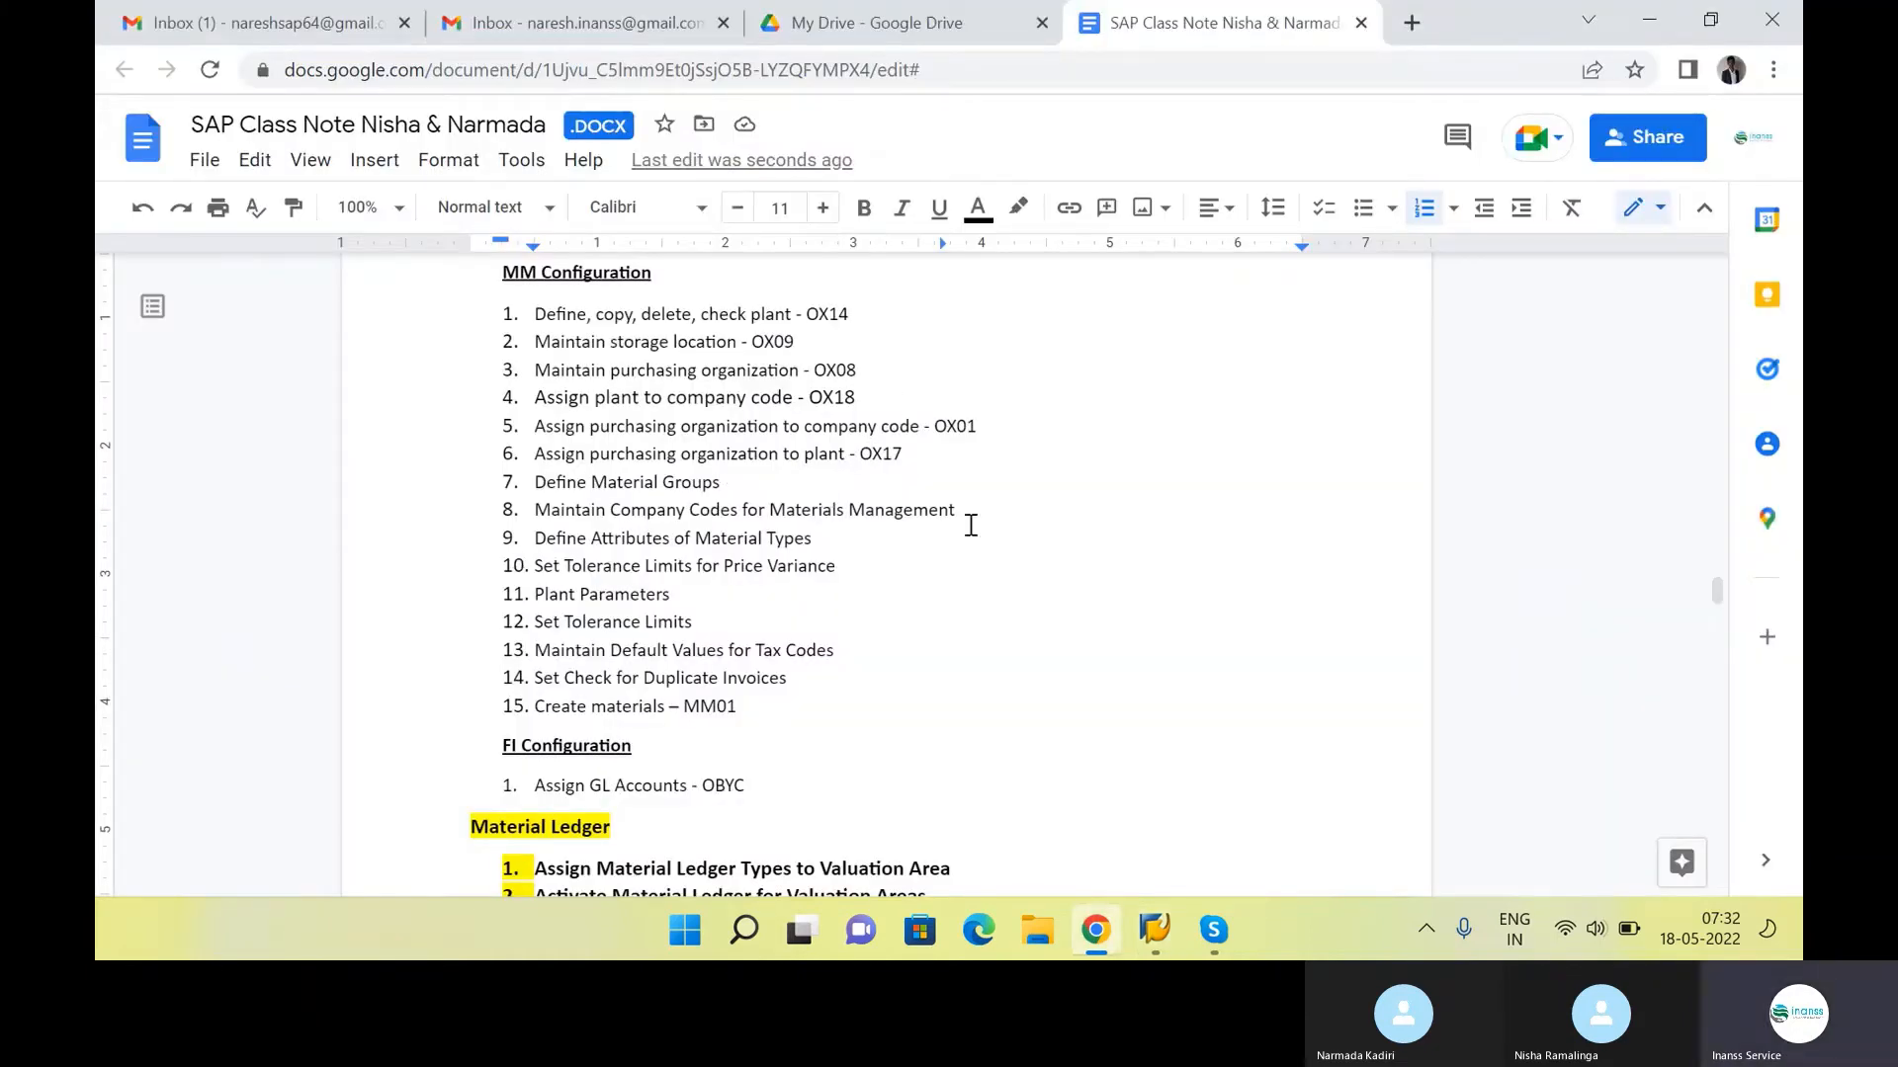
pyautogui.click(1005, 513)
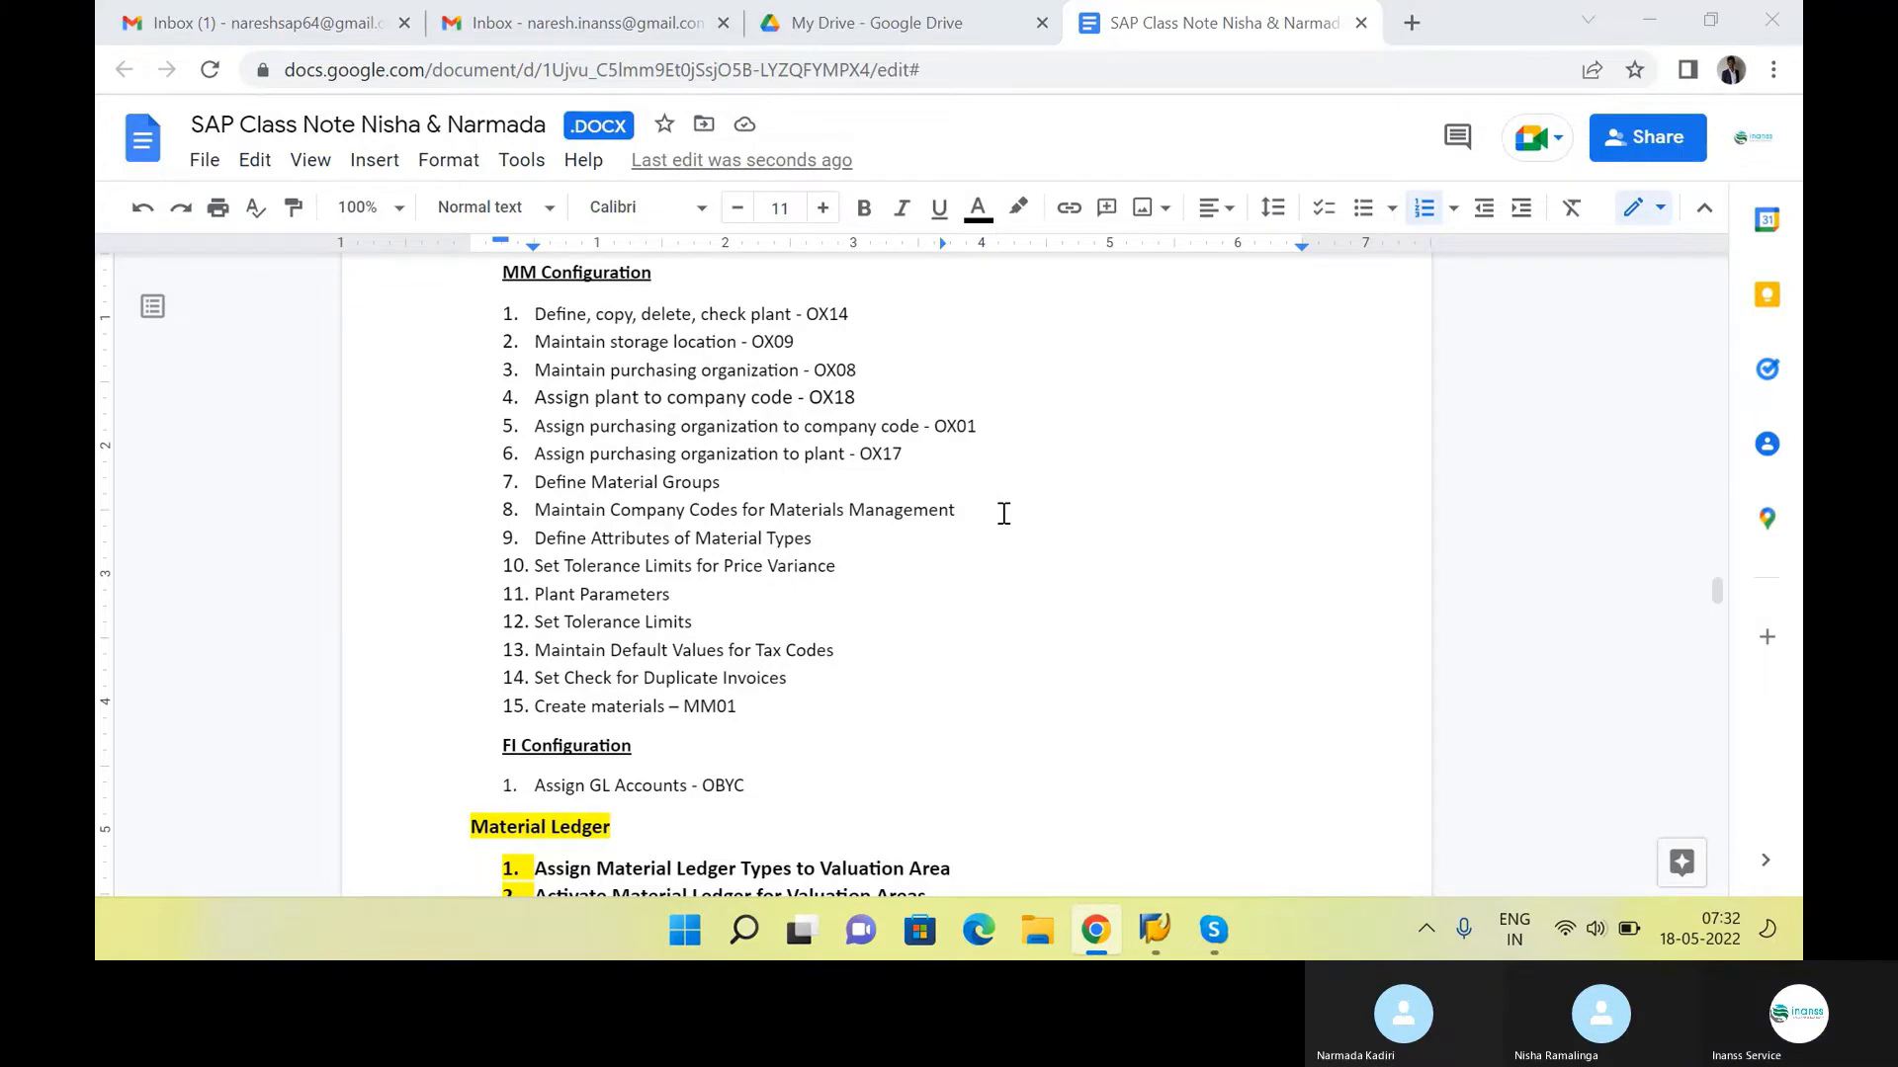
pyautogui.hotkey('alt', 'Tab')
pyautogui.press('Down')
pyautogui.press('Down')
pyautogui.press('Down')
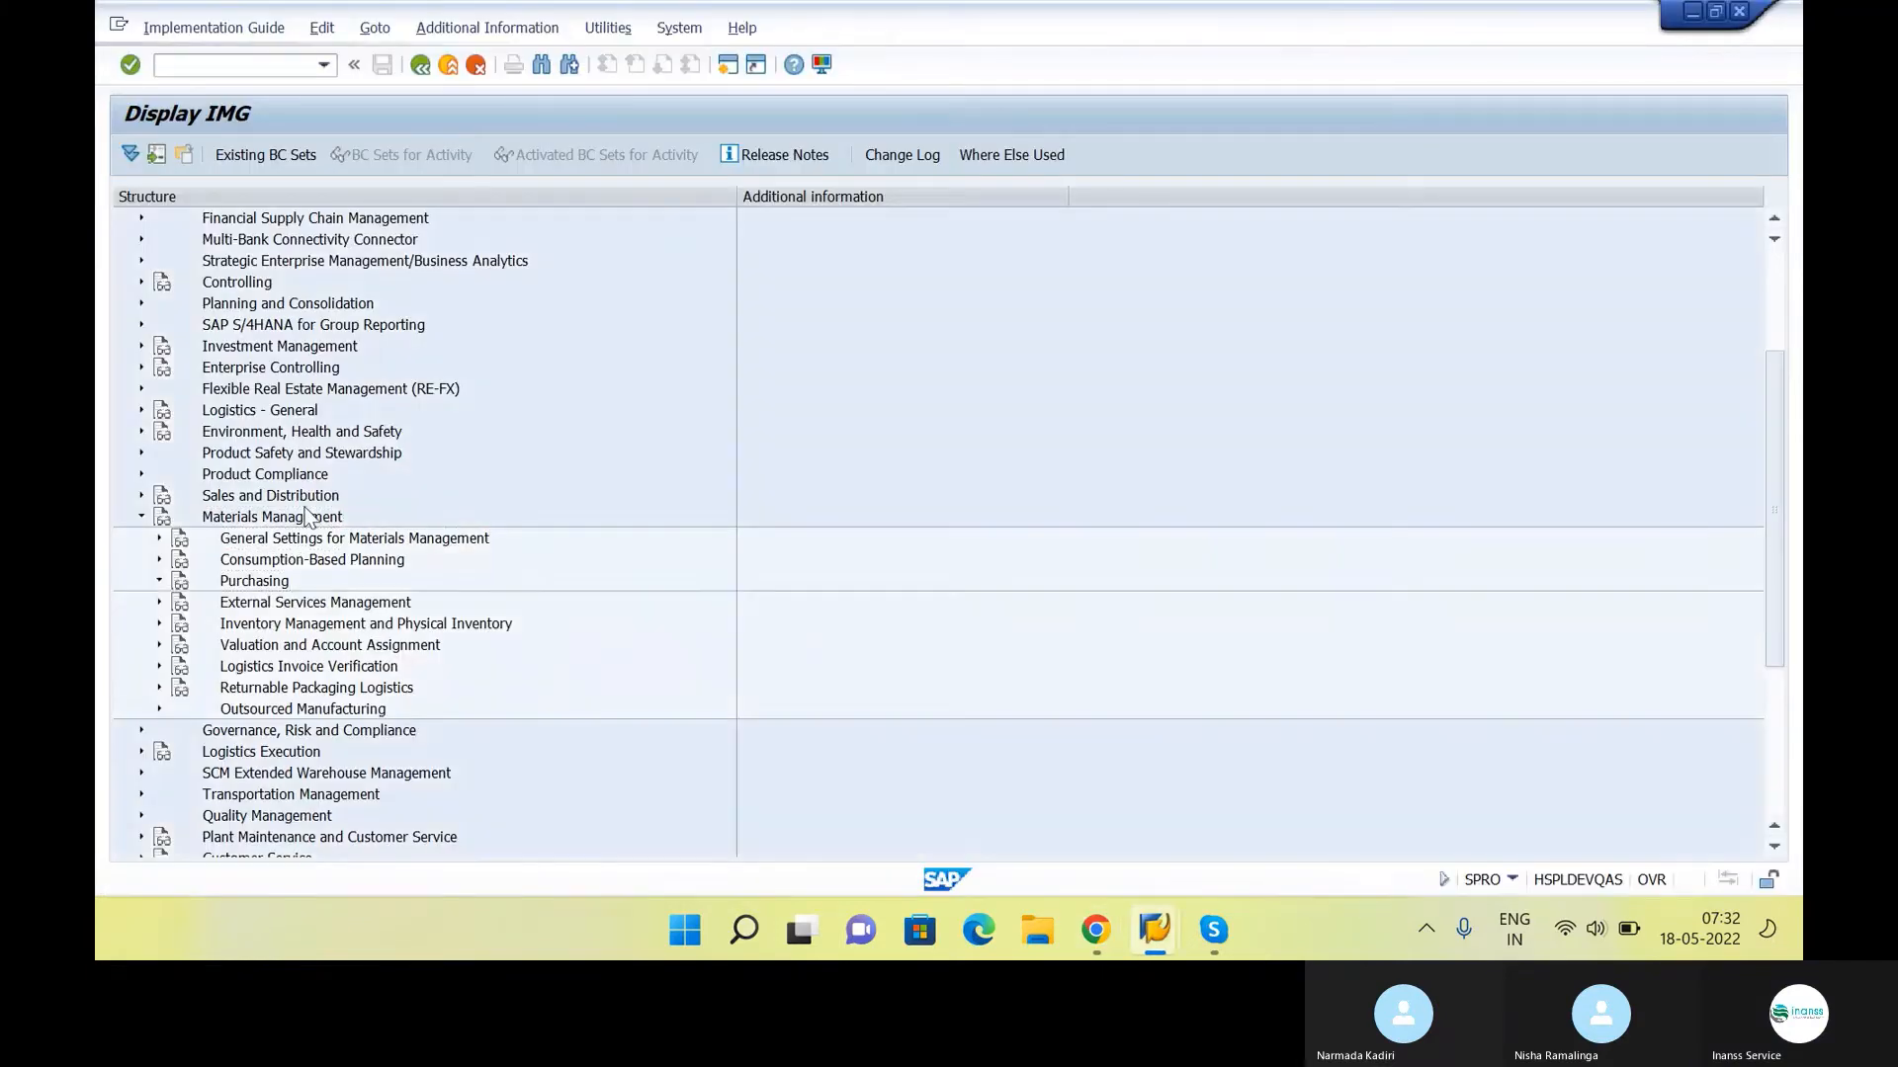
pyautogui.press('Right')
pyautogui.press('Down')
pyautogui.press('Down')
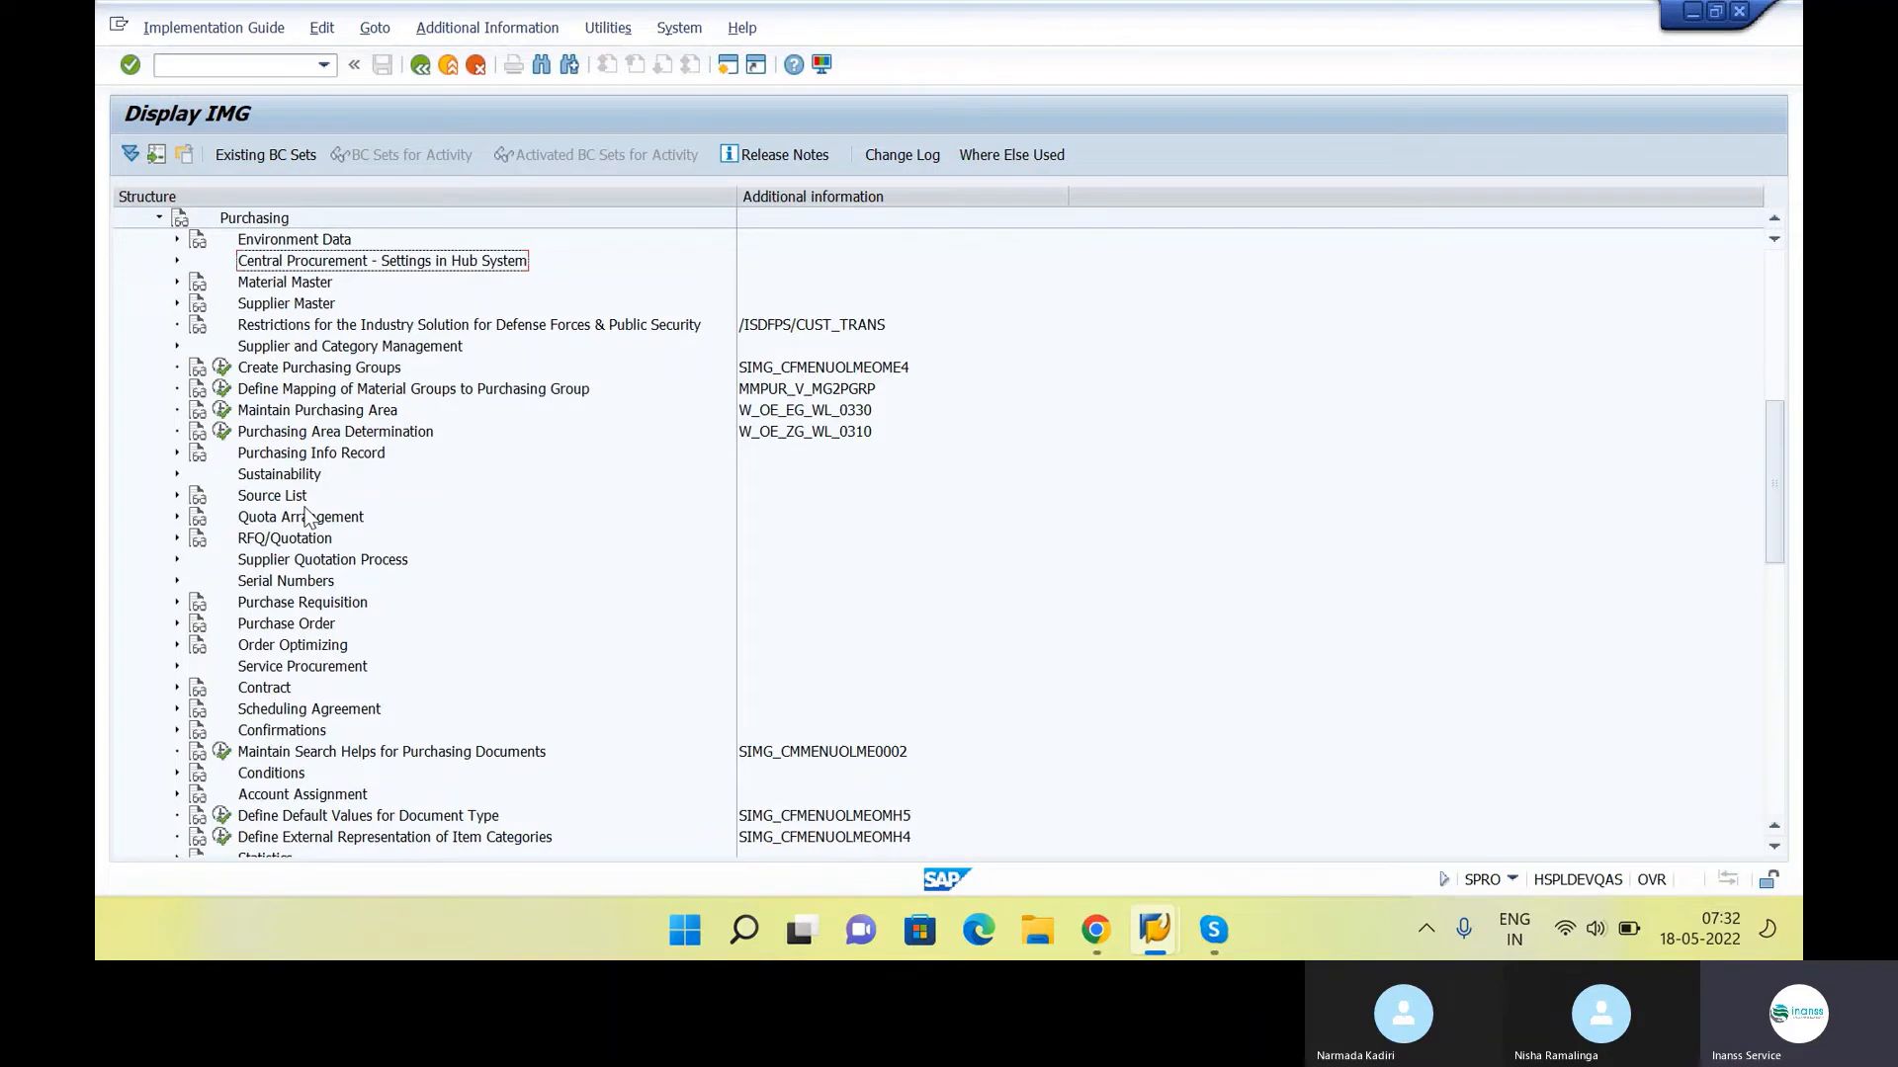
pyautogui.press('Down')
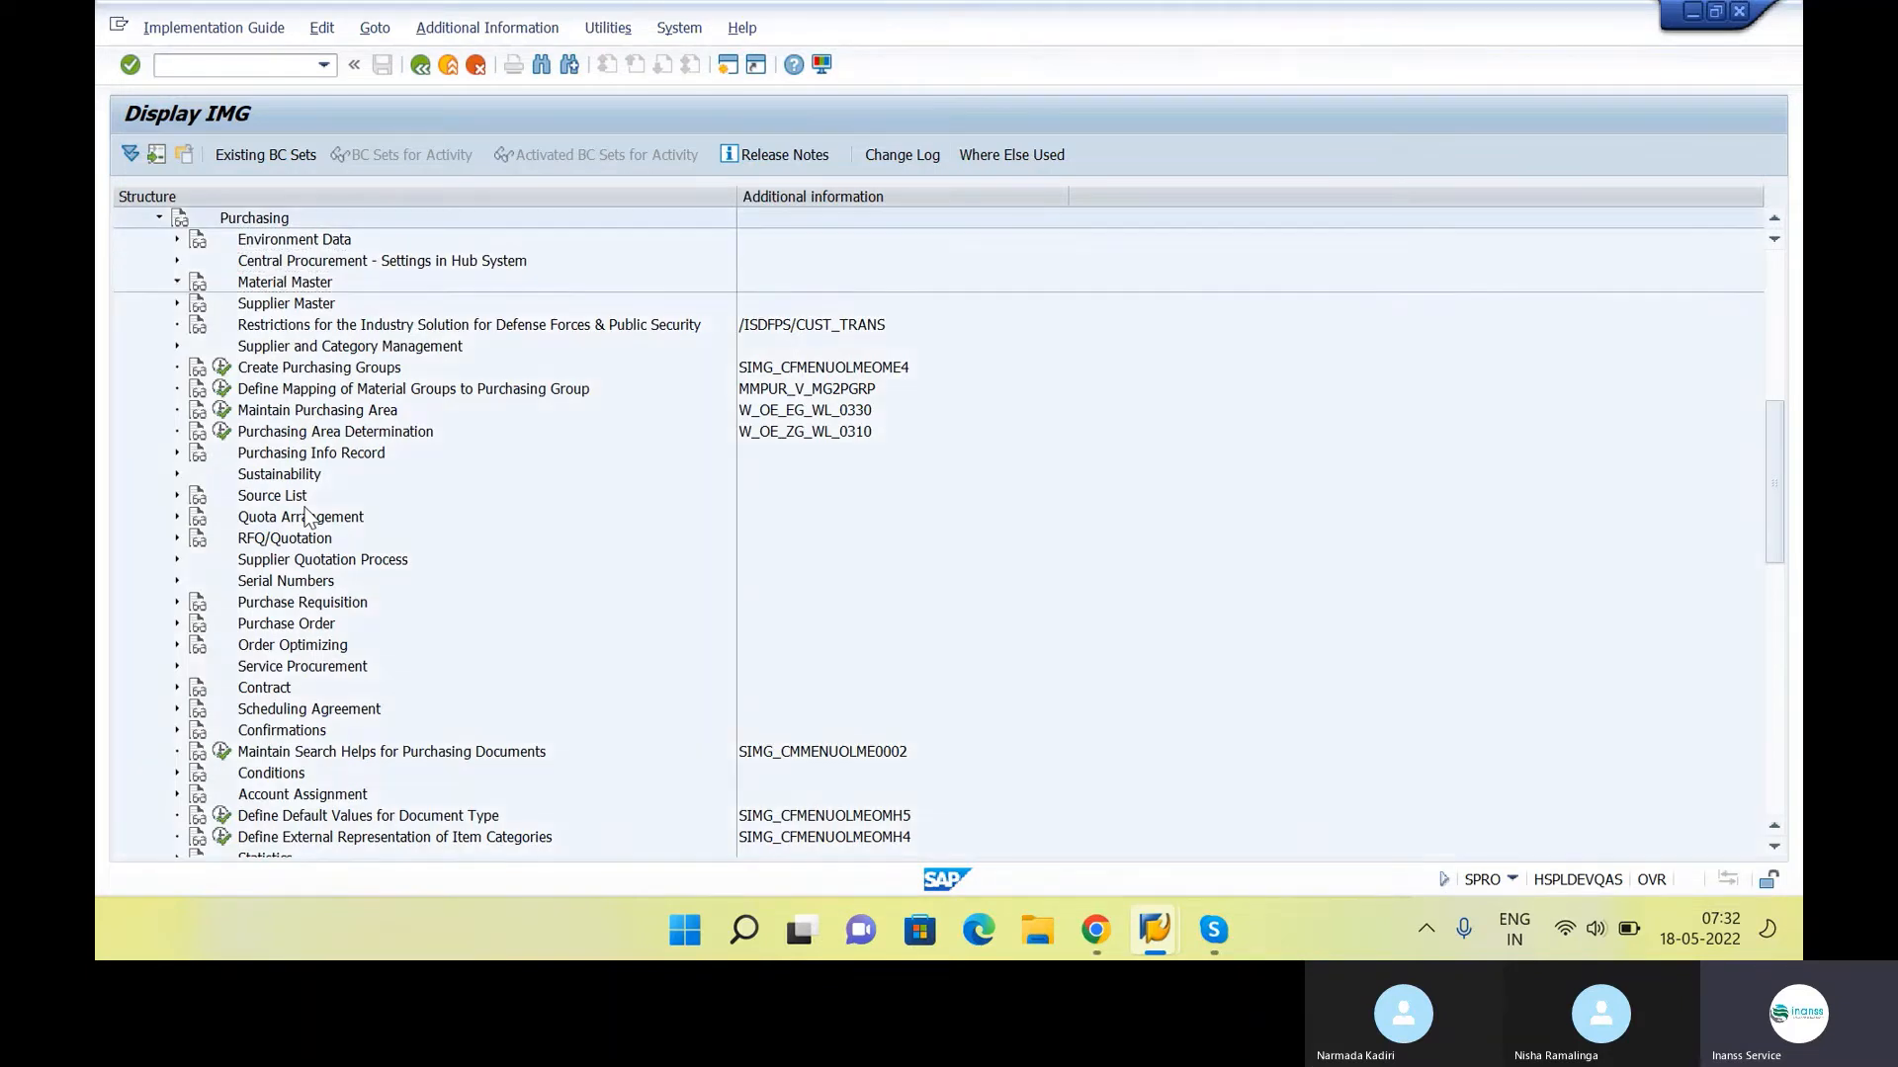
pyautogui.press('Right')
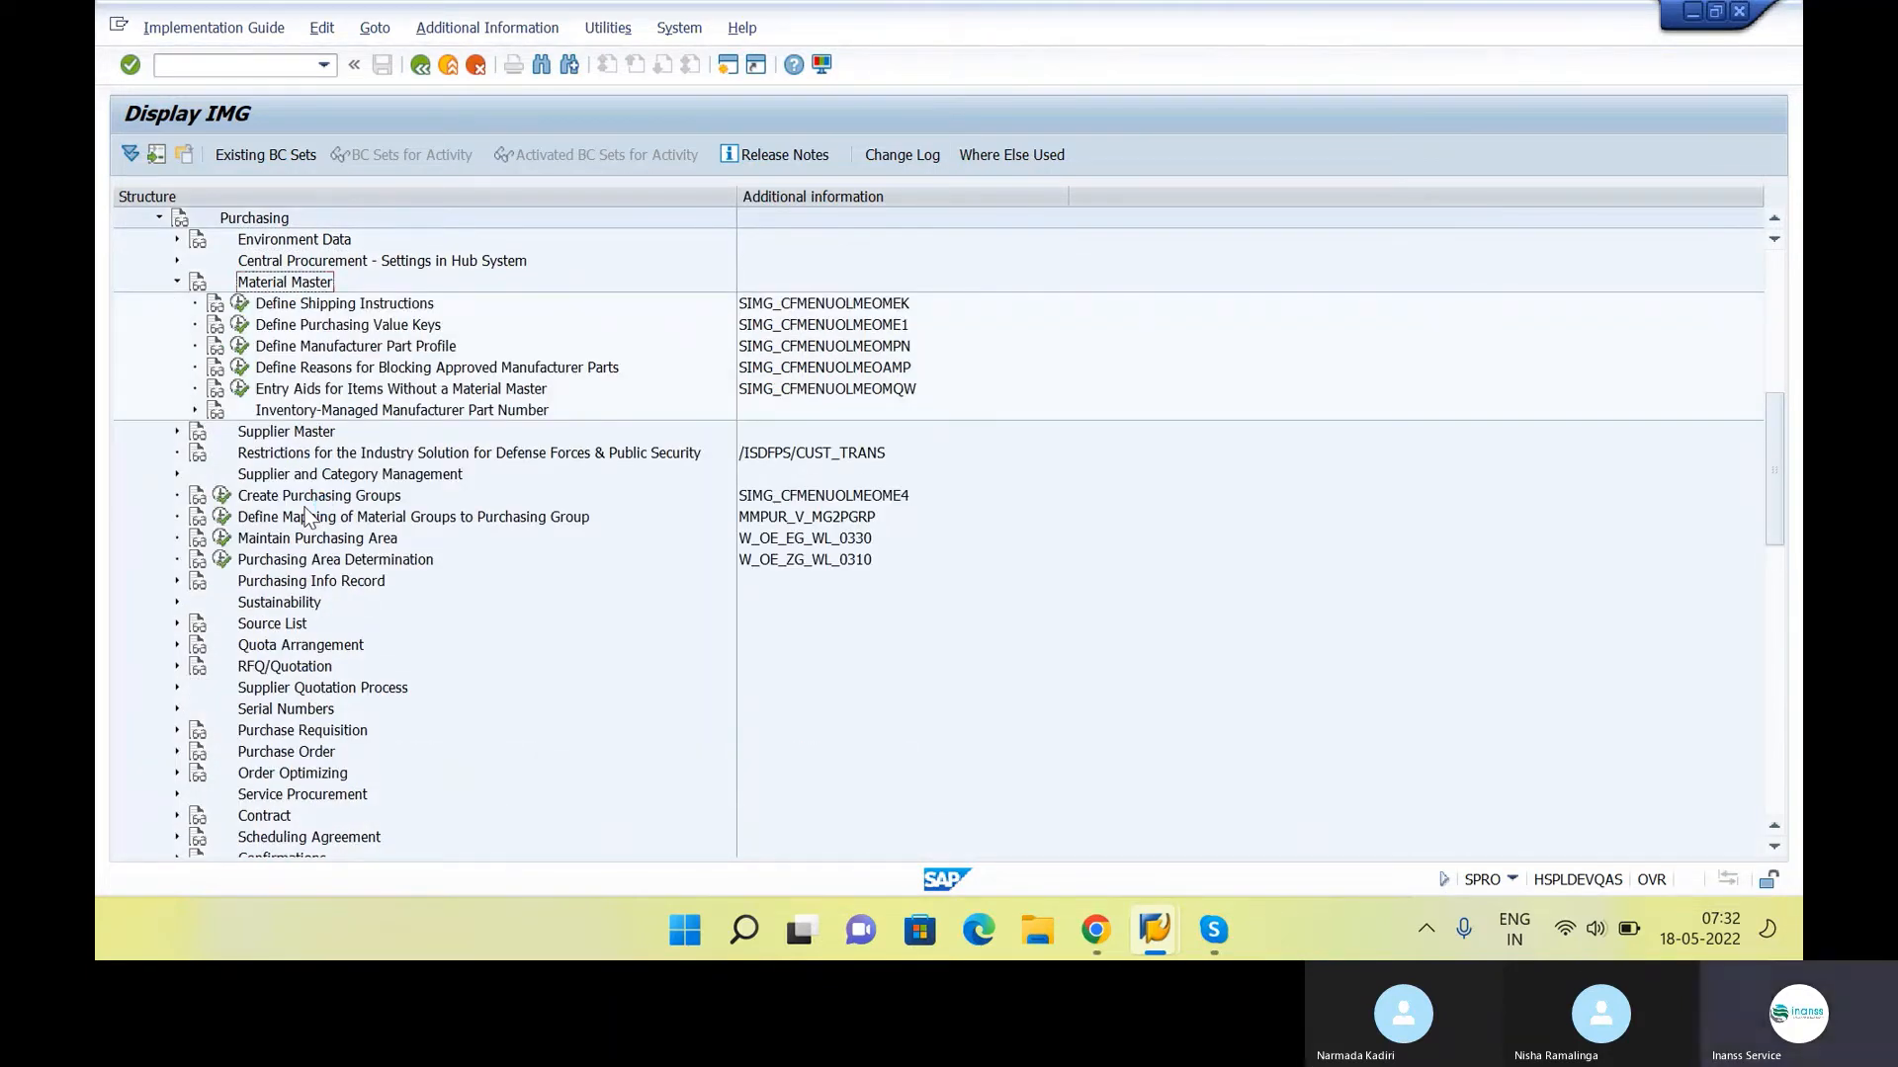
# Look through the activities under Material Master and Purchasing, then collapse the Purchasing node
pyautogui.press('Down')
pyautogui.press('Down')
pyautogui.press('Down')
pyautogui.press('Down')
pyautogui.press('Down')
pyautogui.press('Down')
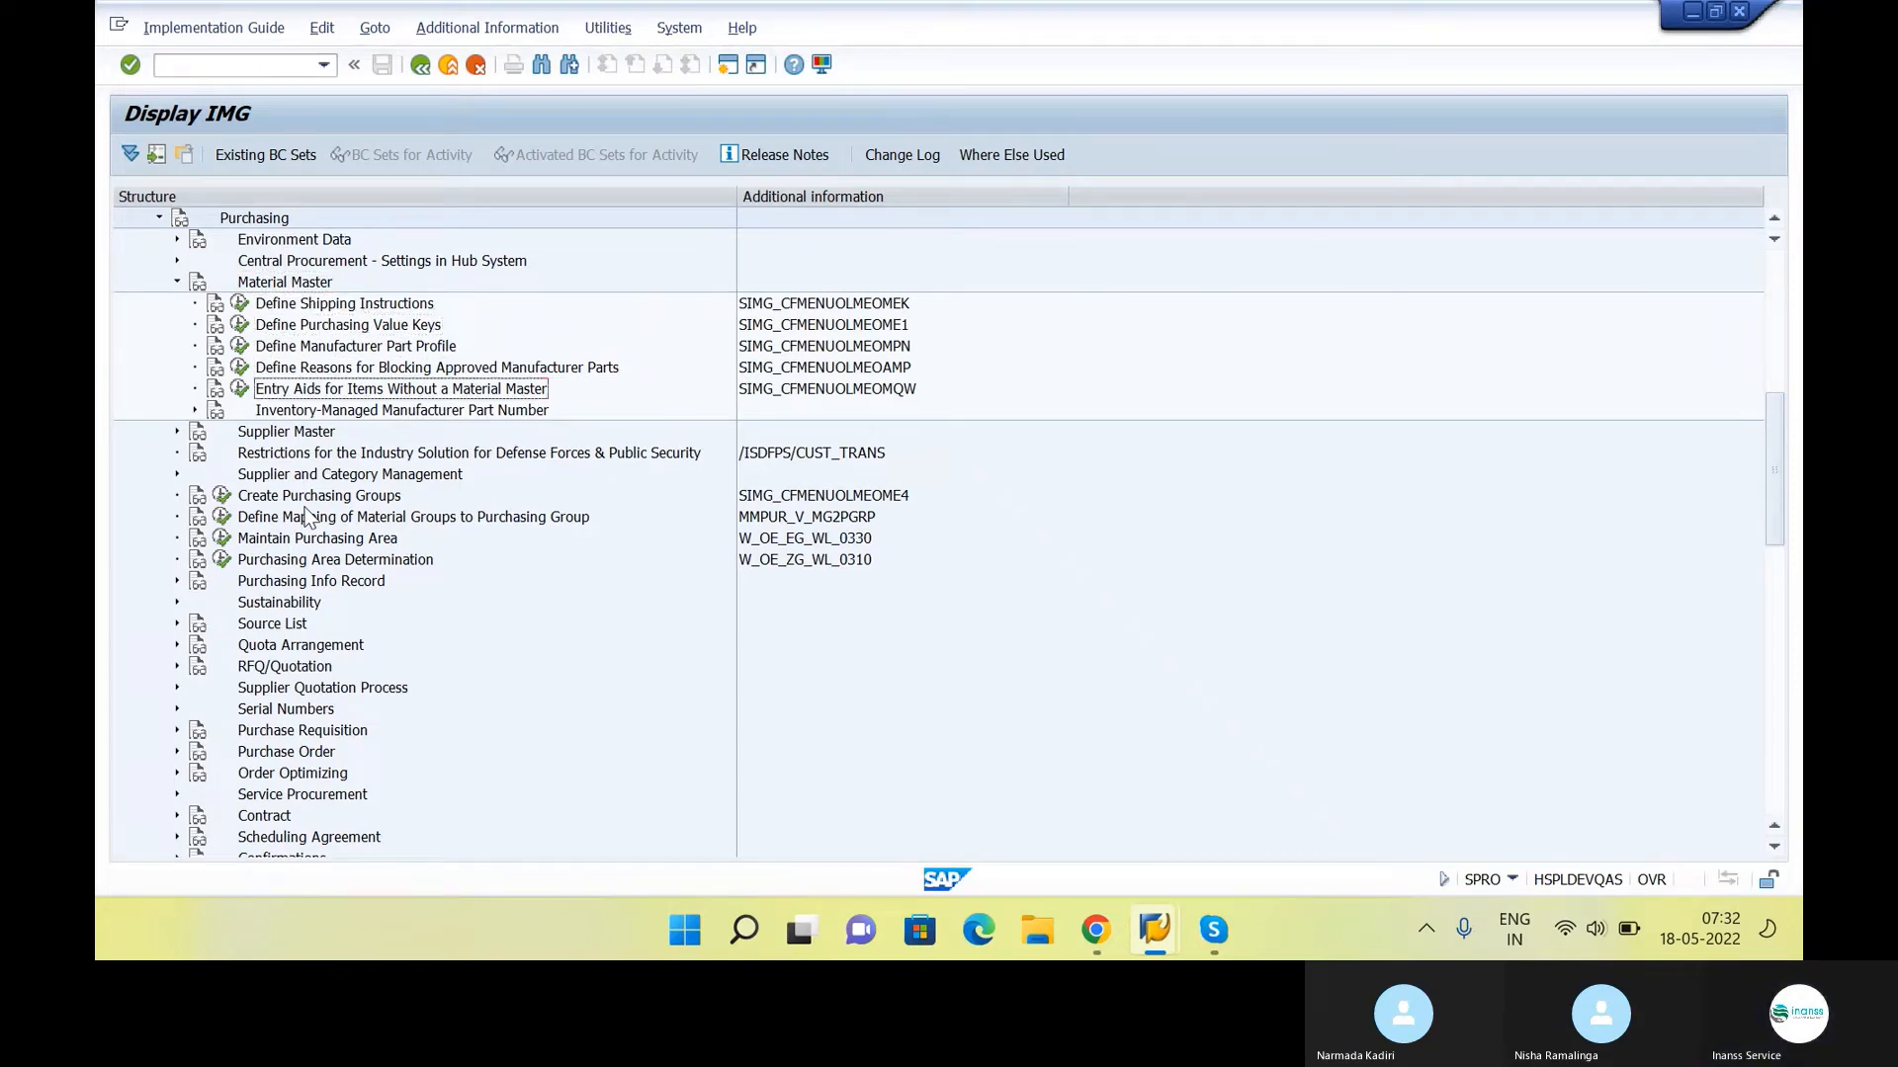
pyautogui.press('Down')
pyautogui.press('Down')
pyautogui.press('Down')
pyautogui.press('Down')
pyautogui.press('Down')
pyautogui.press('Down')
pyautogui.press('Down')
pyautogui.press('Down')
pyautogui.press('Down')
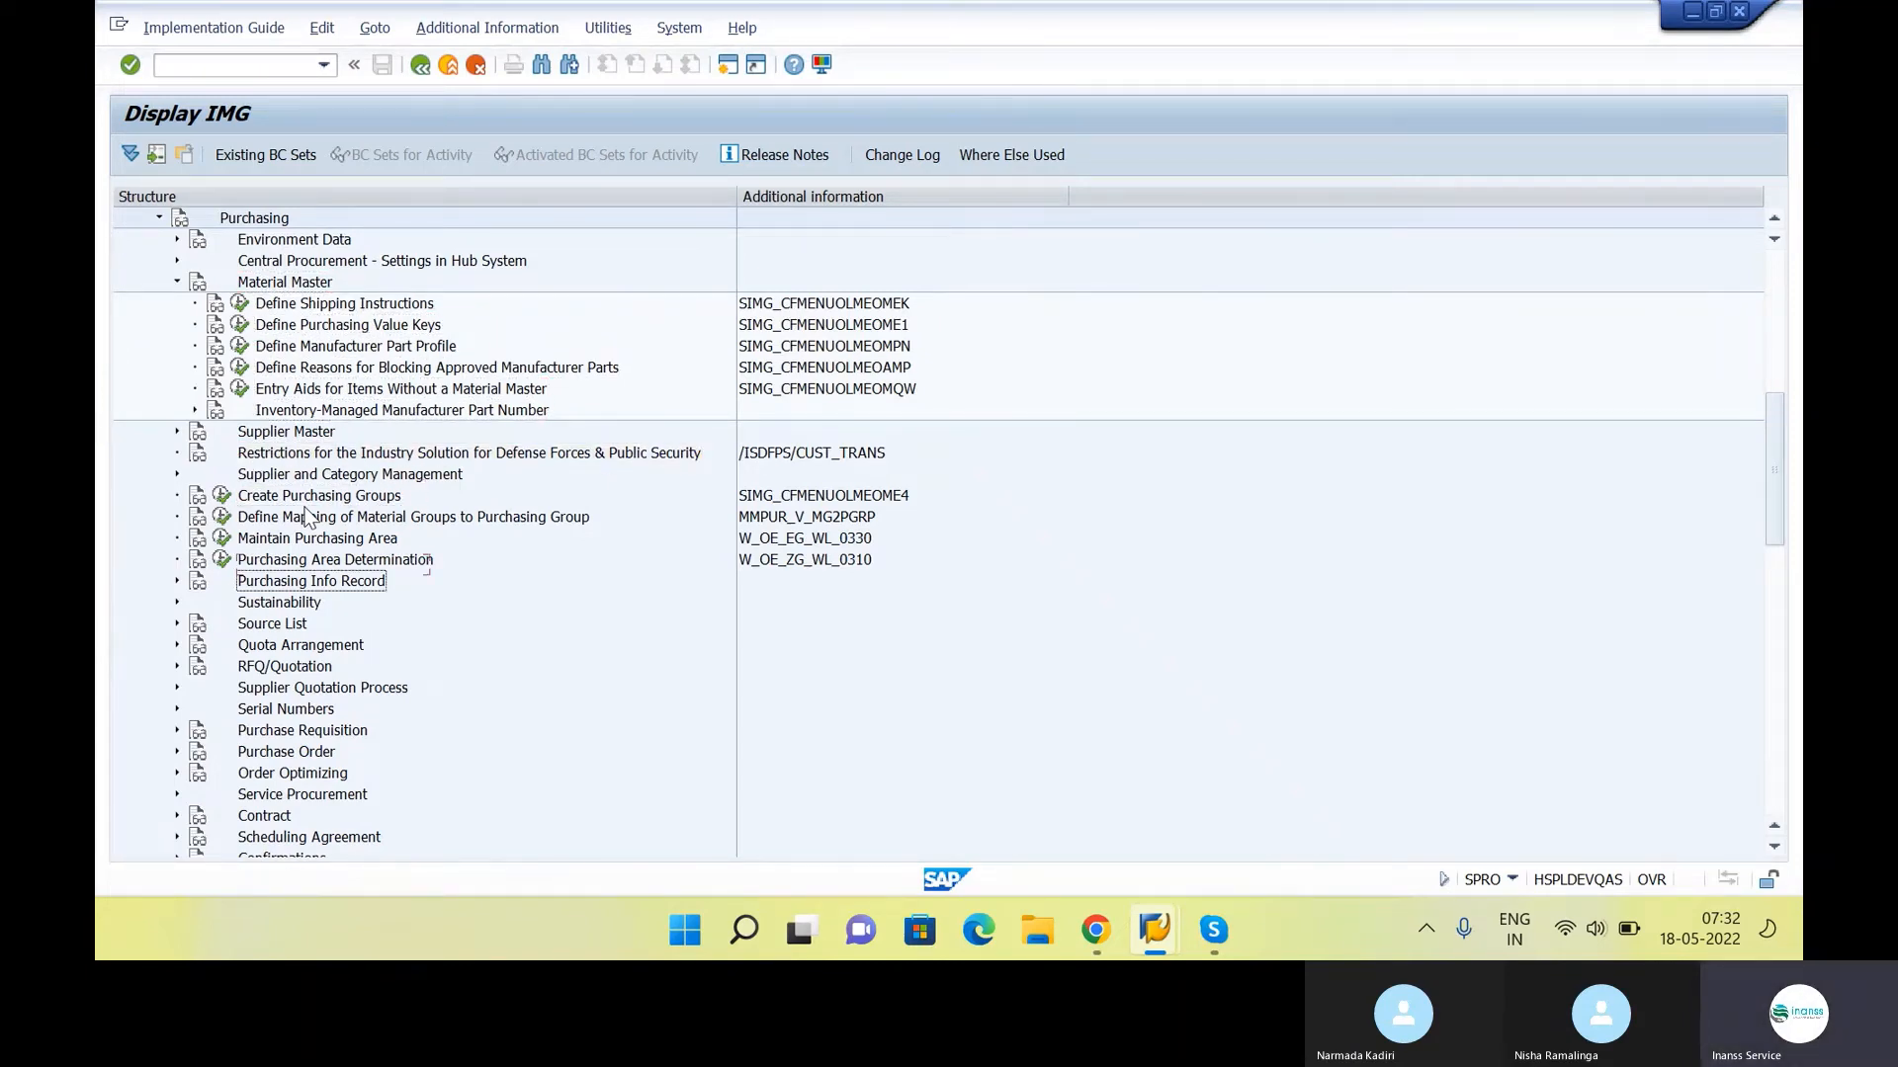
pyautogui.press('Left')
pyautogui.press('Left')
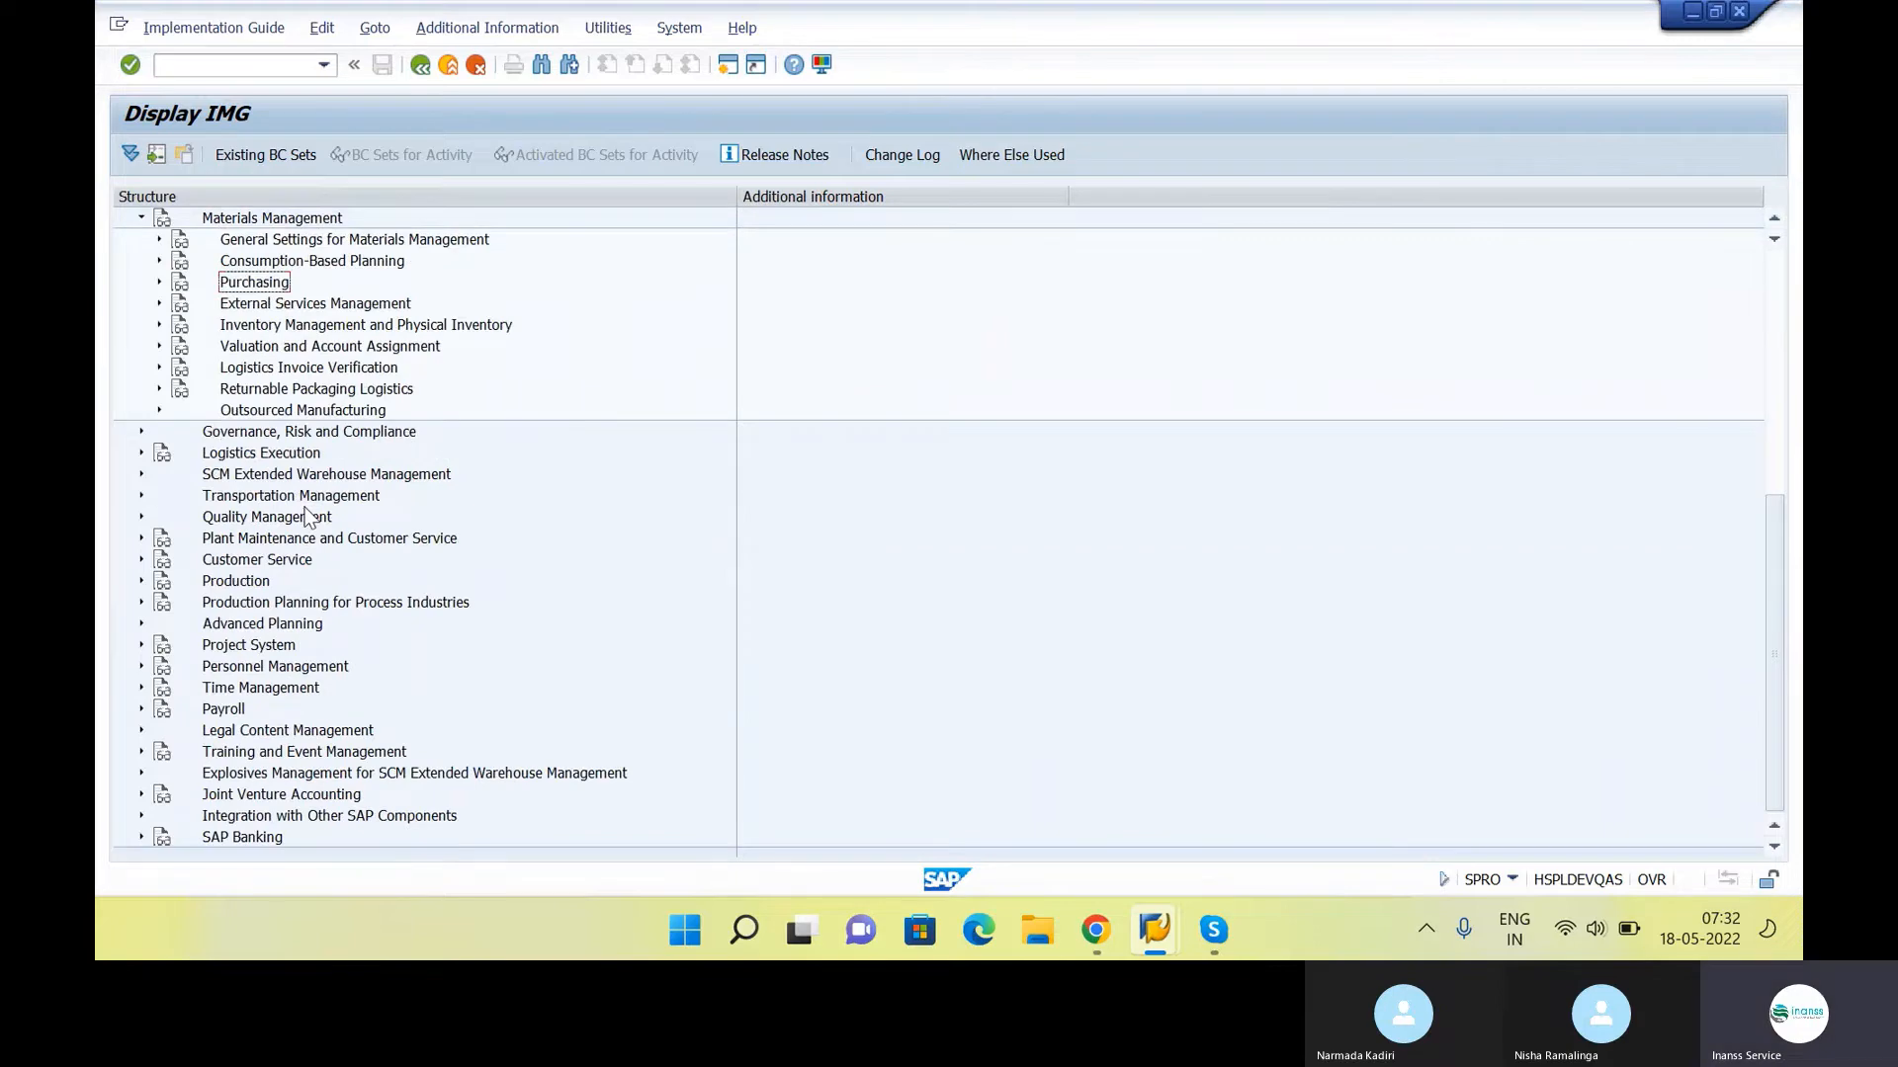
# Expand Inventory Management and Physical Inventory under Materials Management and open its Plant Parameters activity
pyautogui.press('Down')
pyautogui.press('Down')
pyautogui.press('Right')
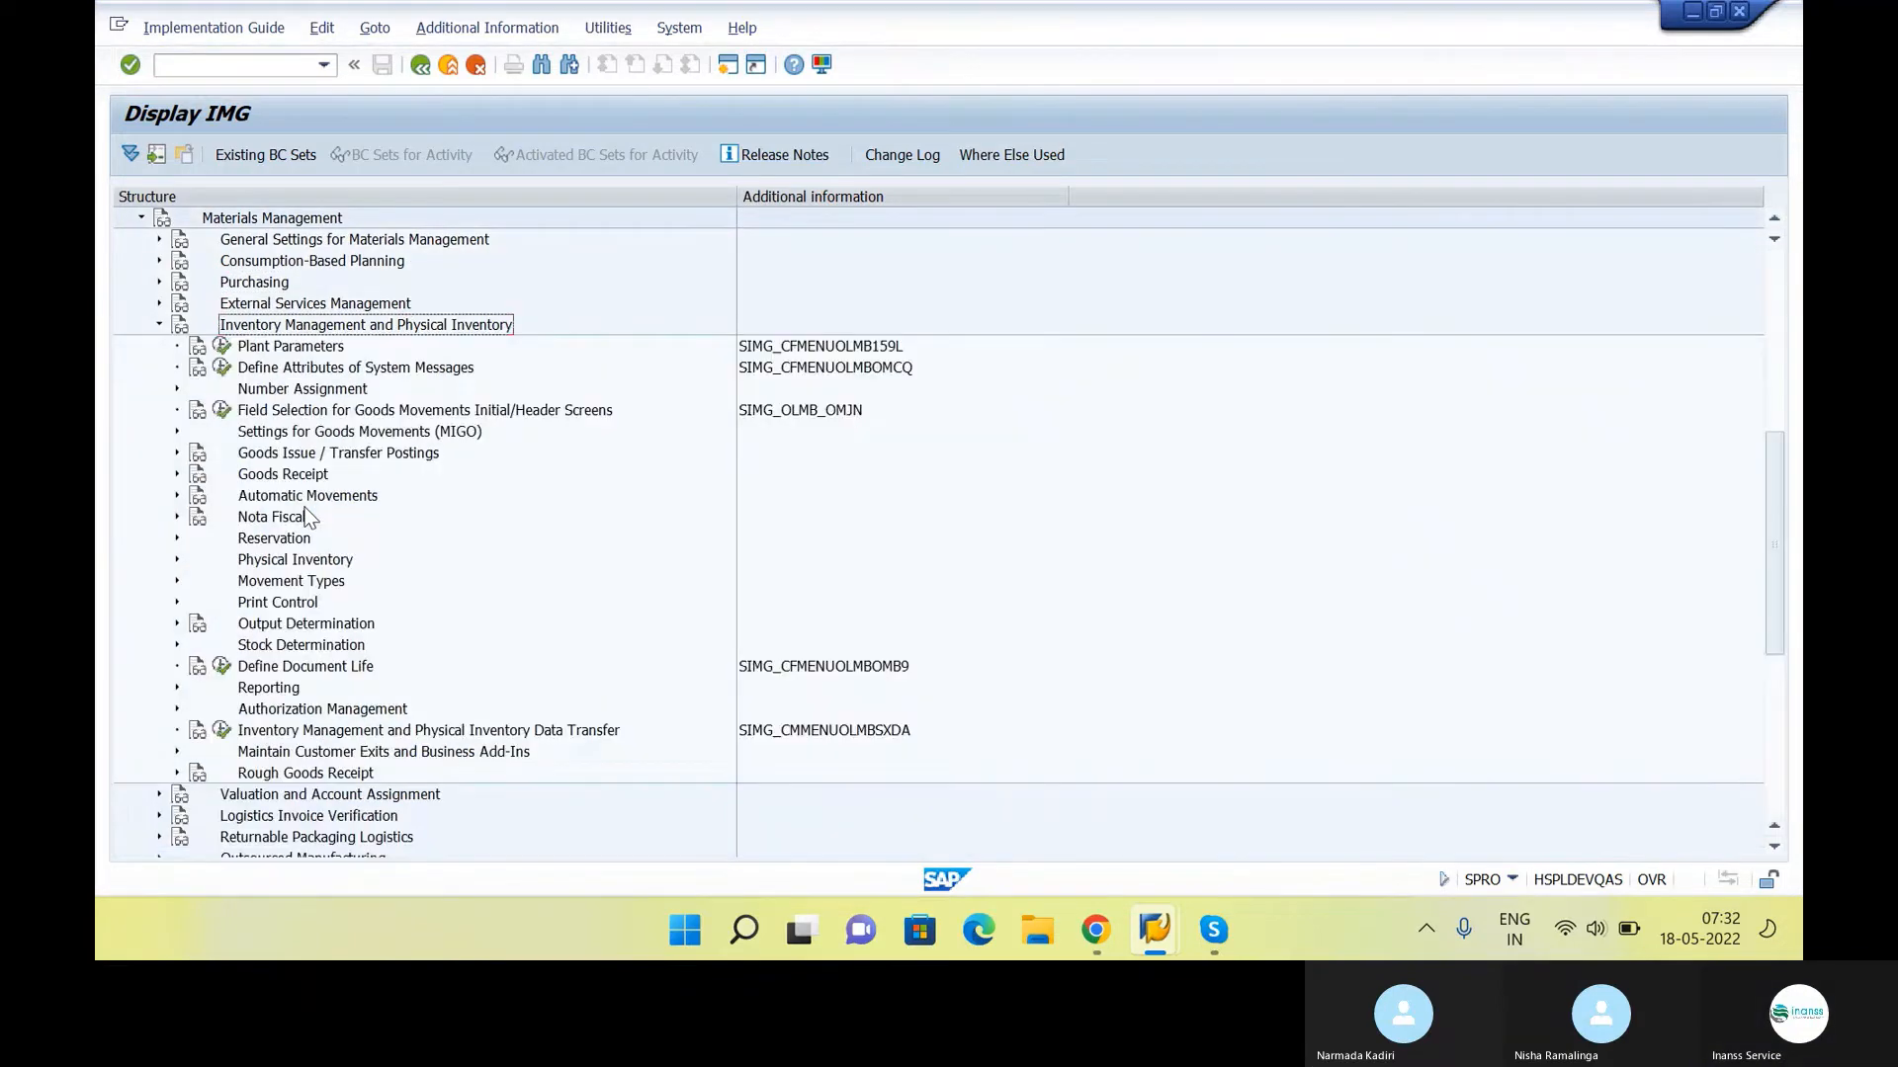
pyautogui.press('Down')
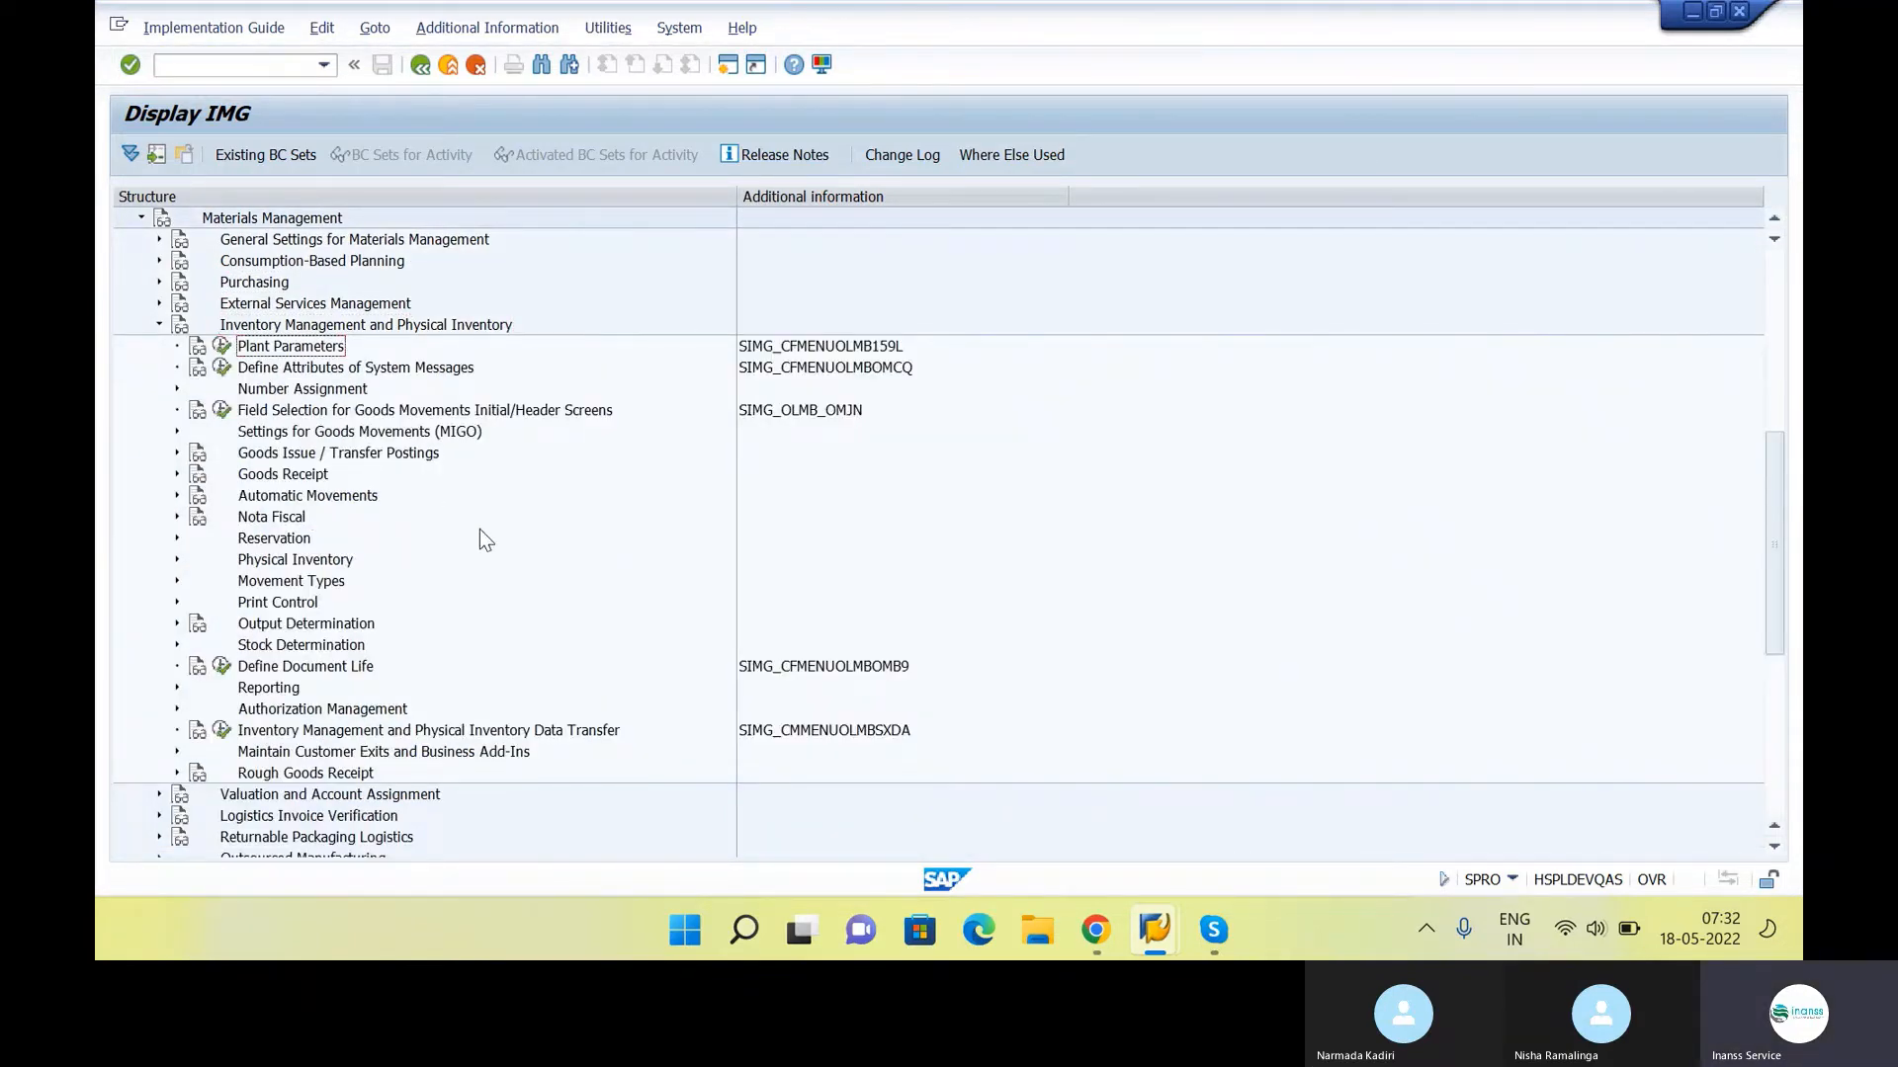
pyautogui.hotkey('alt', 'Tab')
pyautogui.hotkey('alt', 'Tab')
pyautogui.click(808, 358)
pyautogui.click(223, 348)
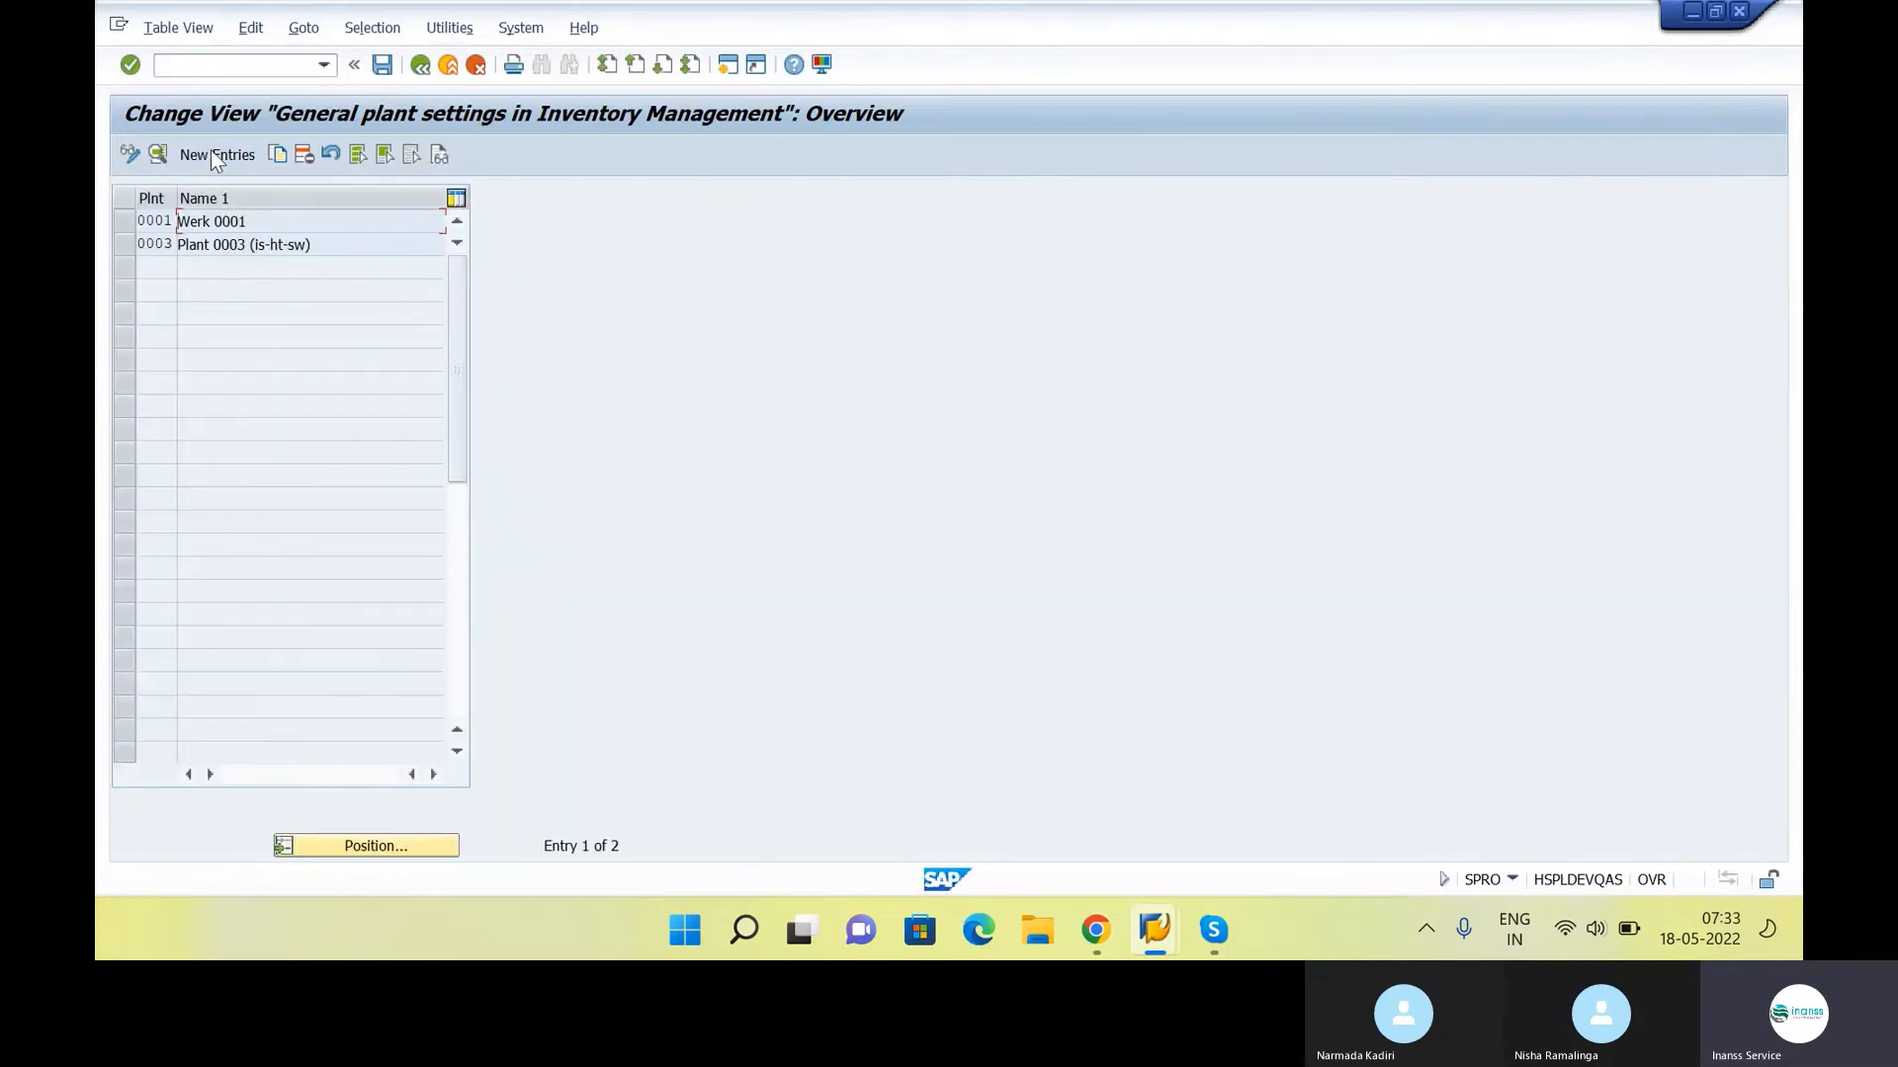
# Copy the general inventory settings of plant 0001 to plant INS1, save the entry and return to the IMG structure
pyautogui.click(213, 155)
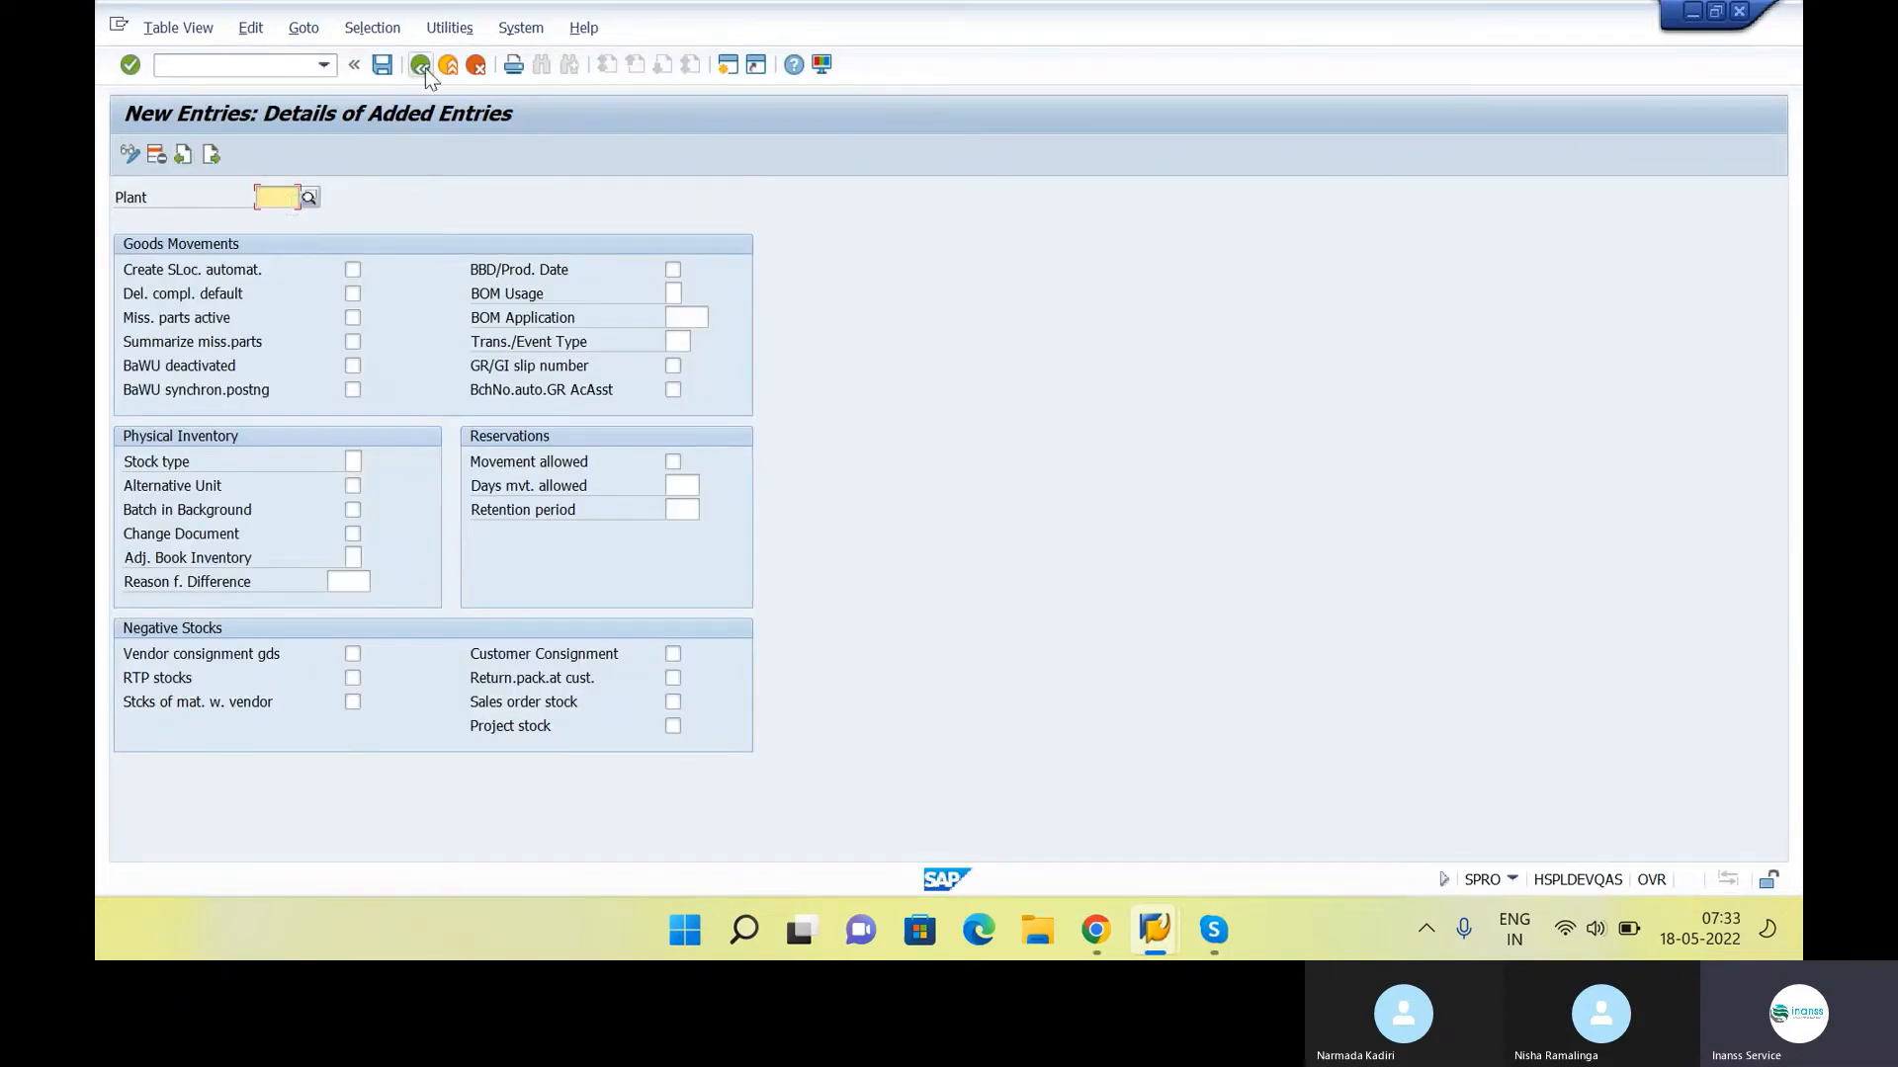
pyautogui.click(476, 66)
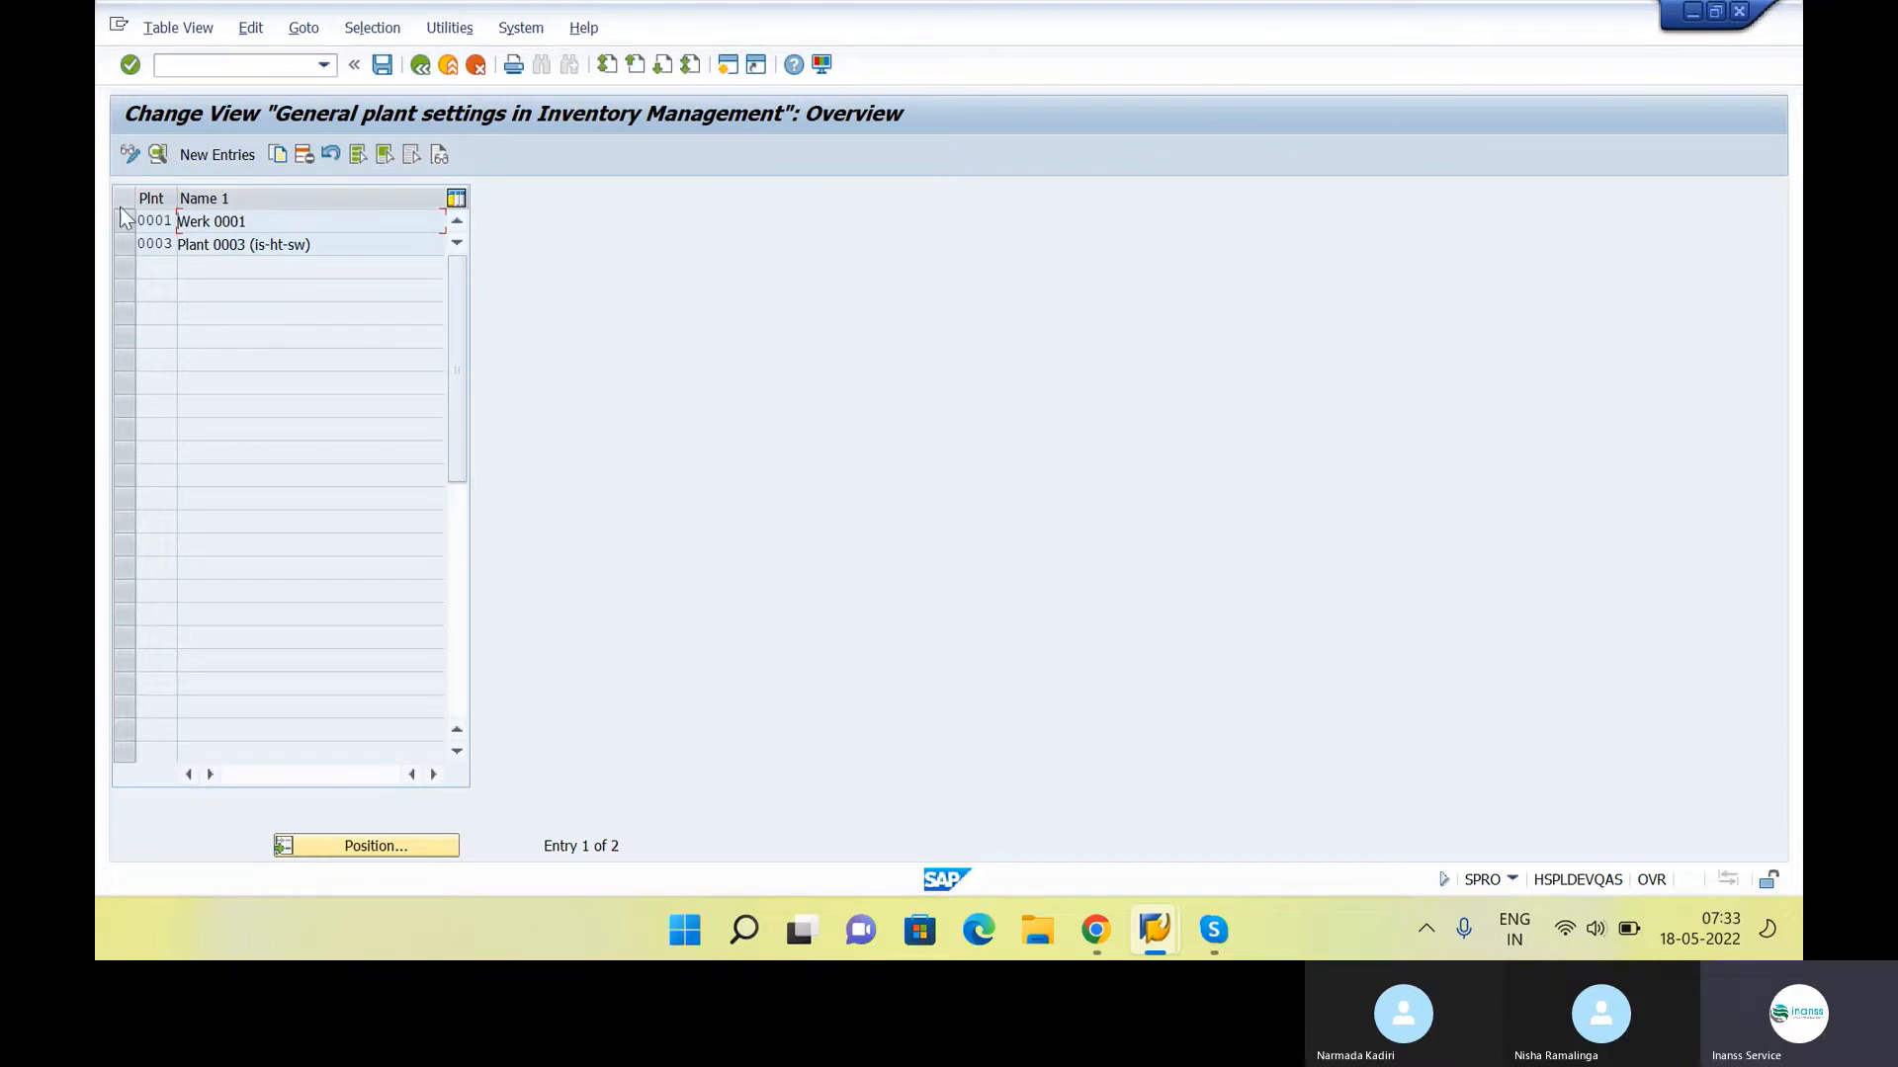
pyautogui.click(125, 223)
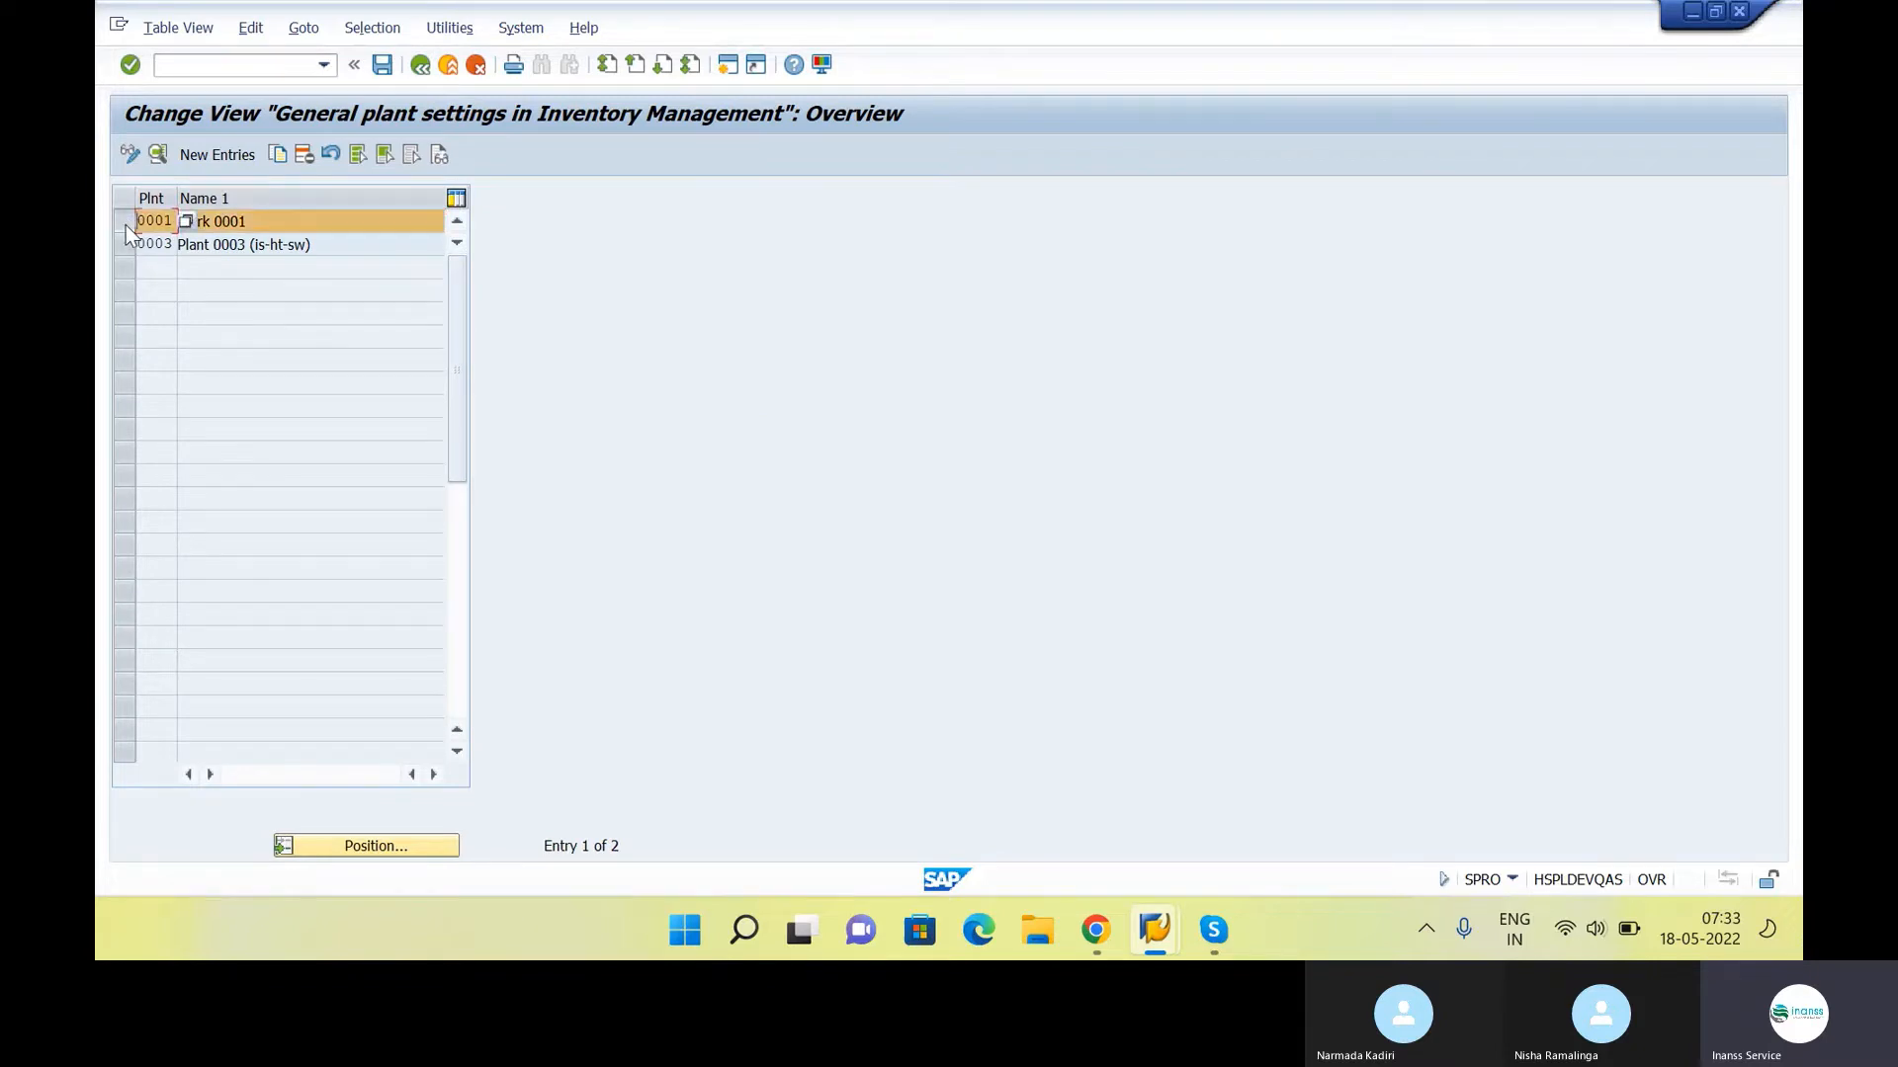
pyautogui.click(277, 154)
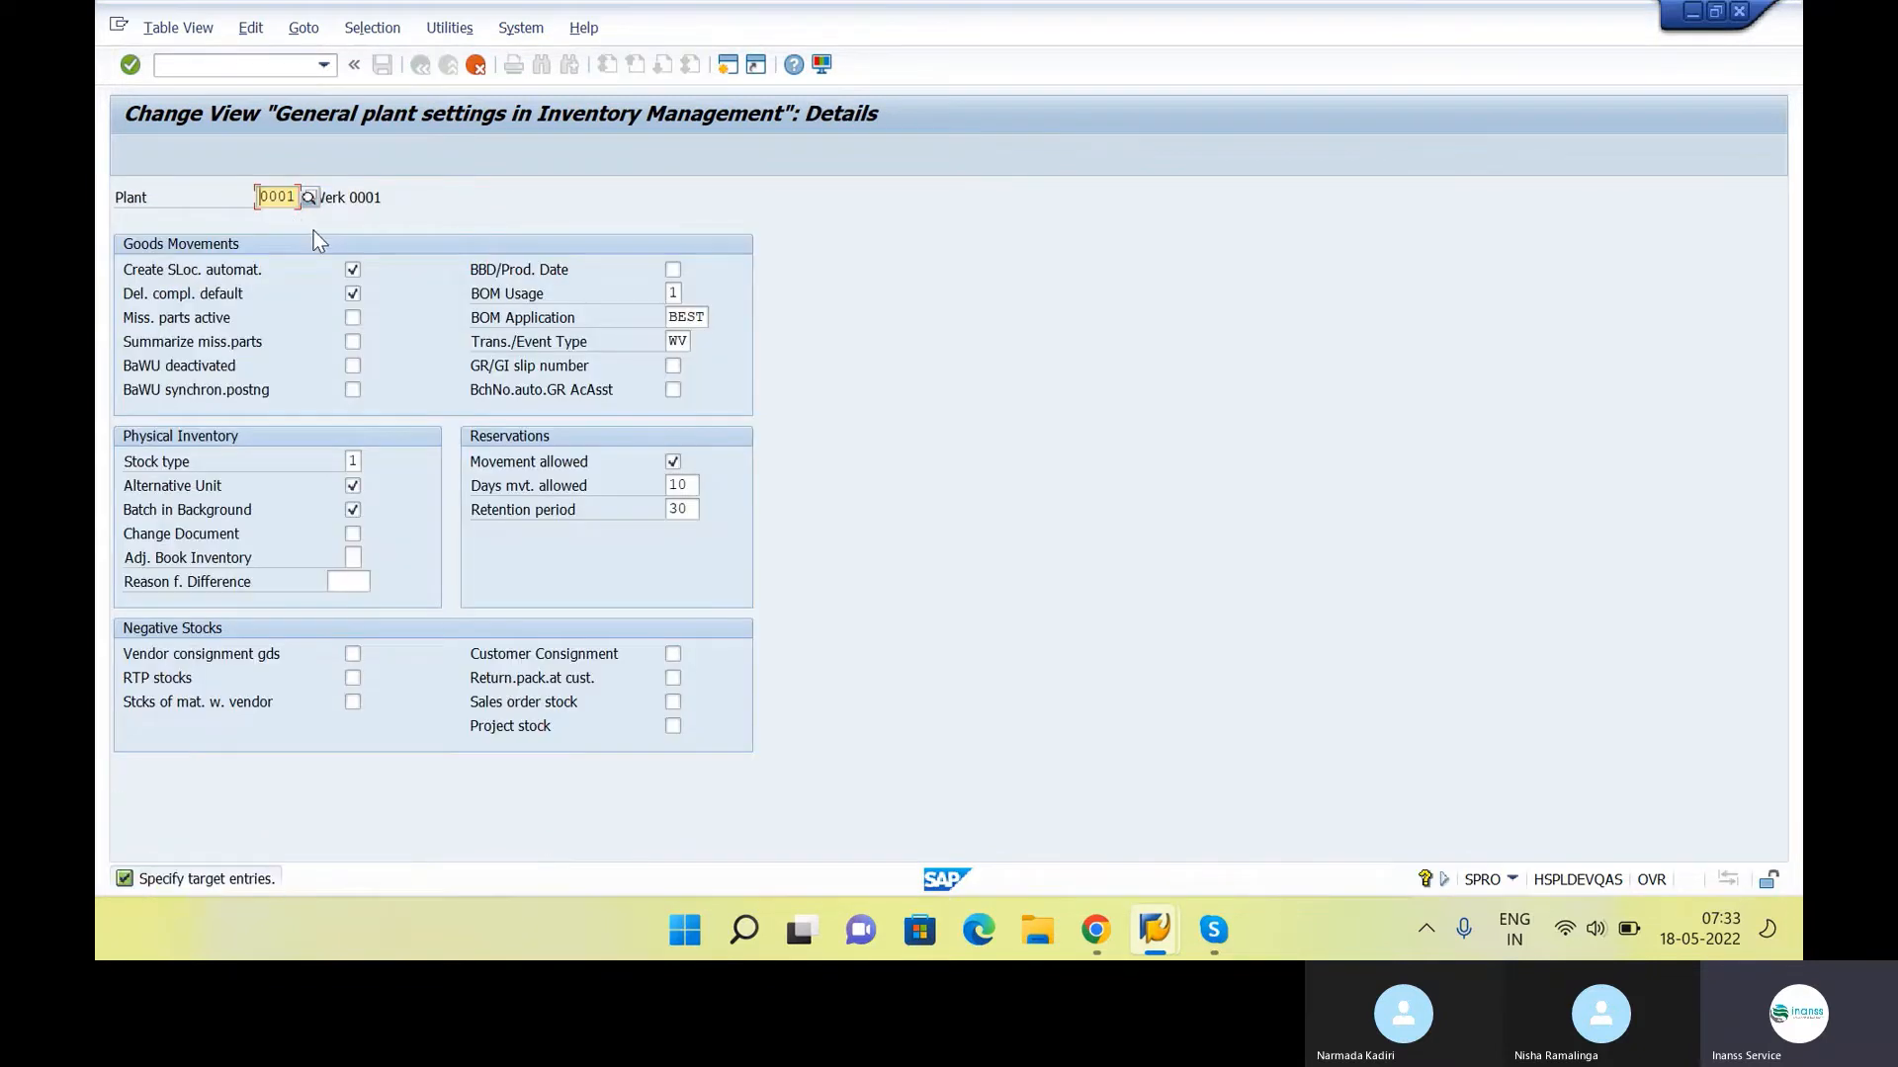
pyautogui.write('INS11')
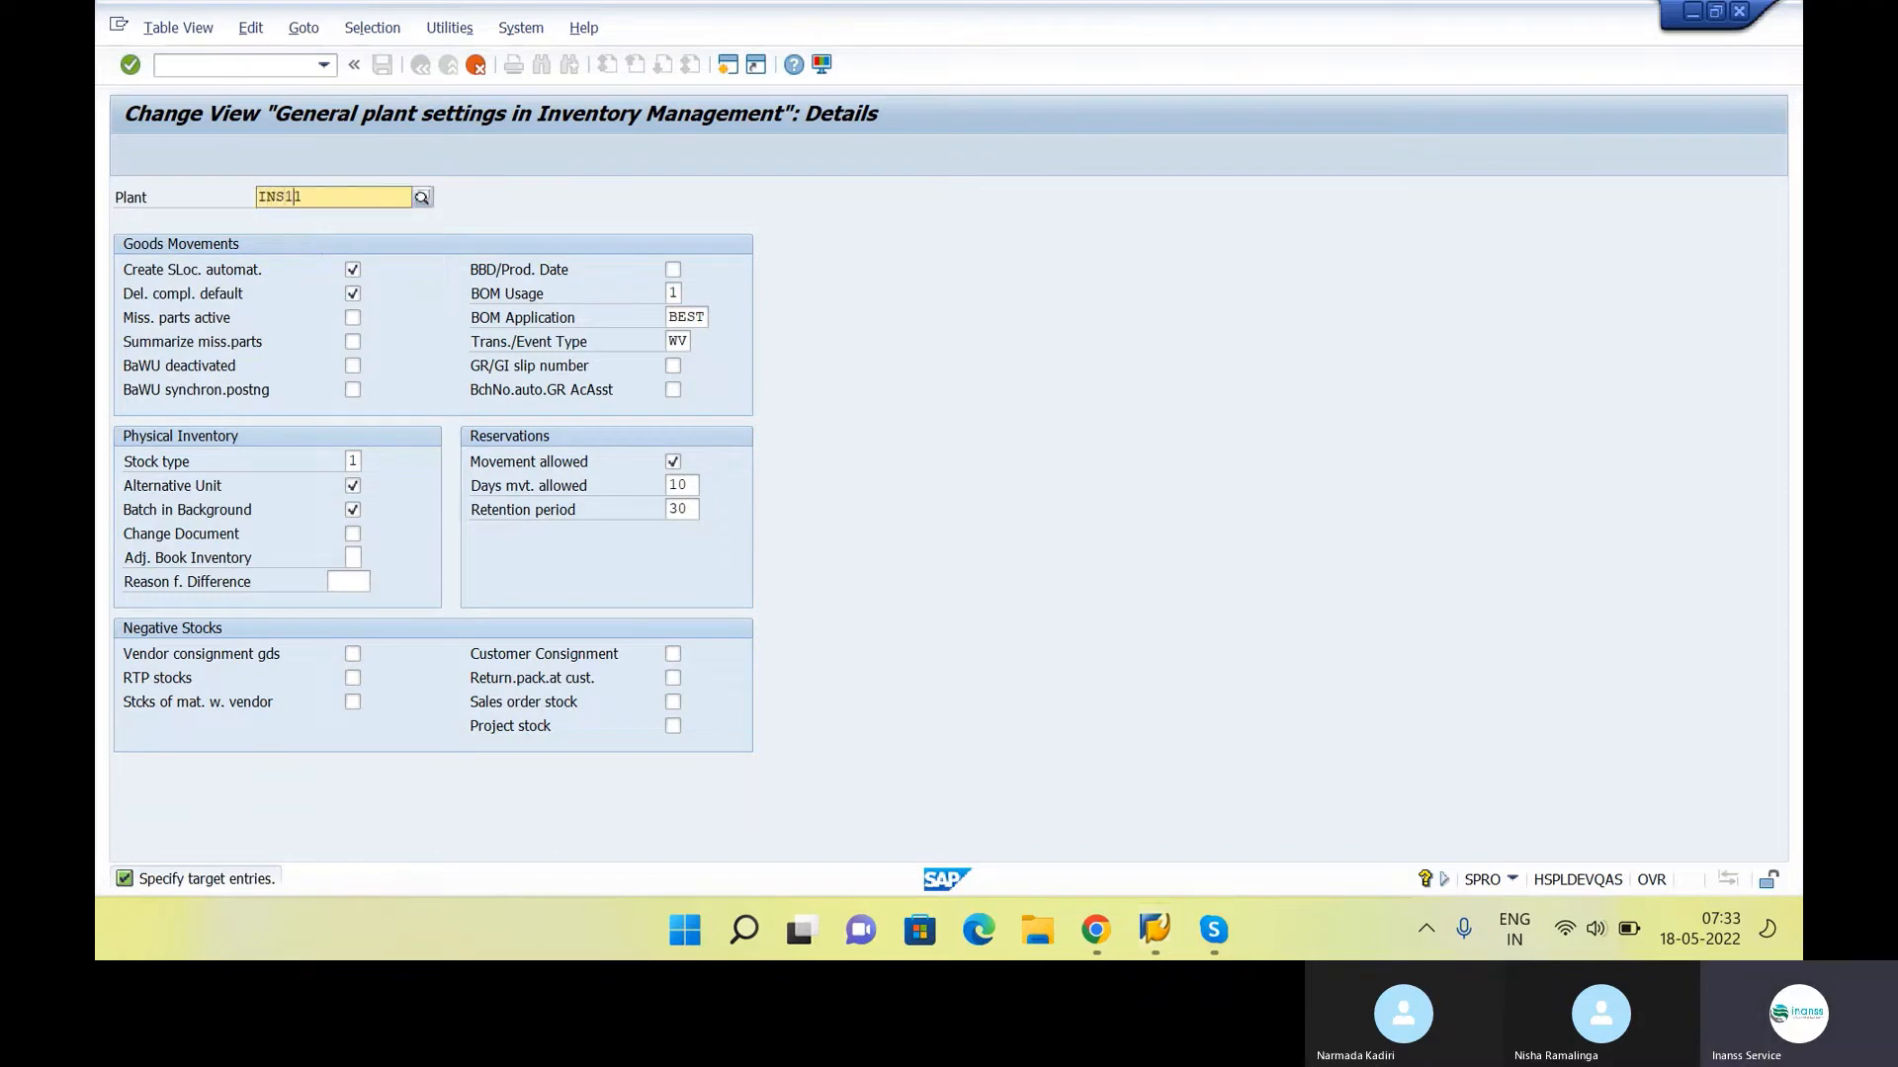
pyautogui.press('BackSpace')
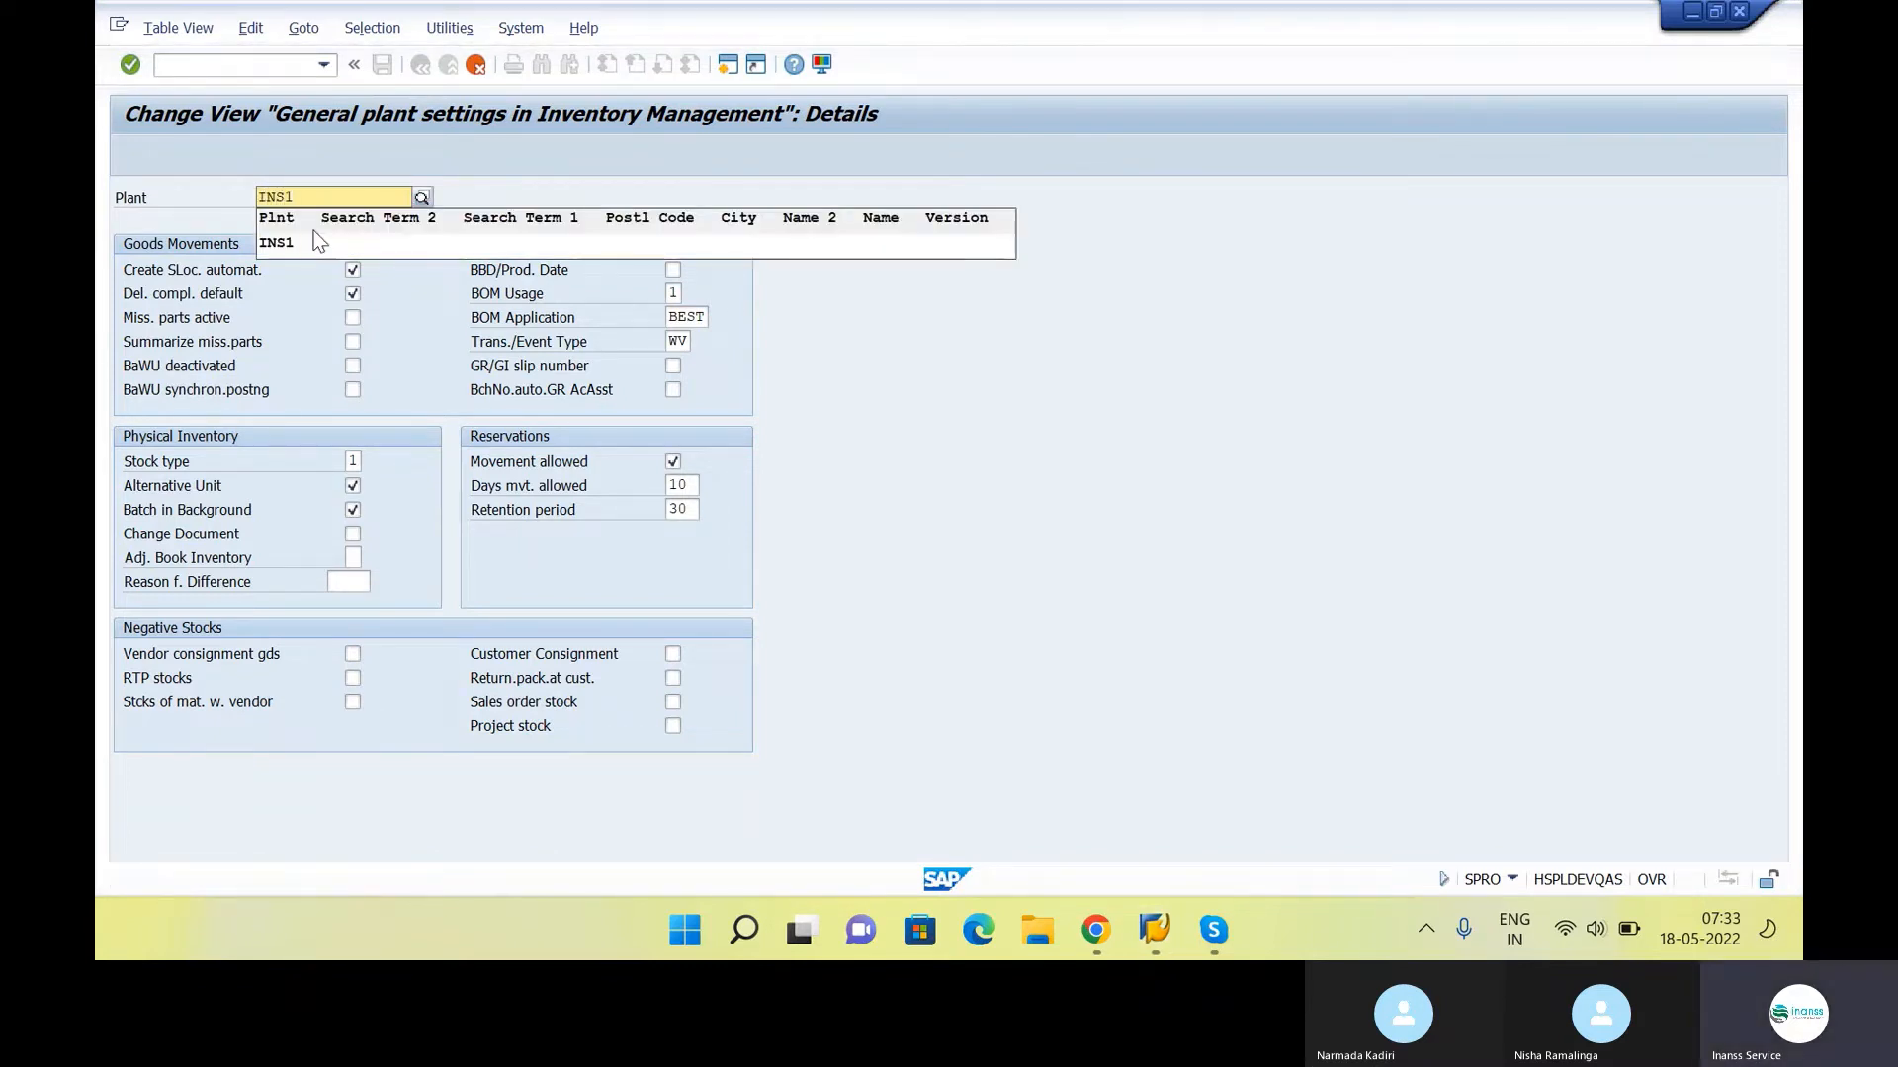
pyautogui.press('Return')
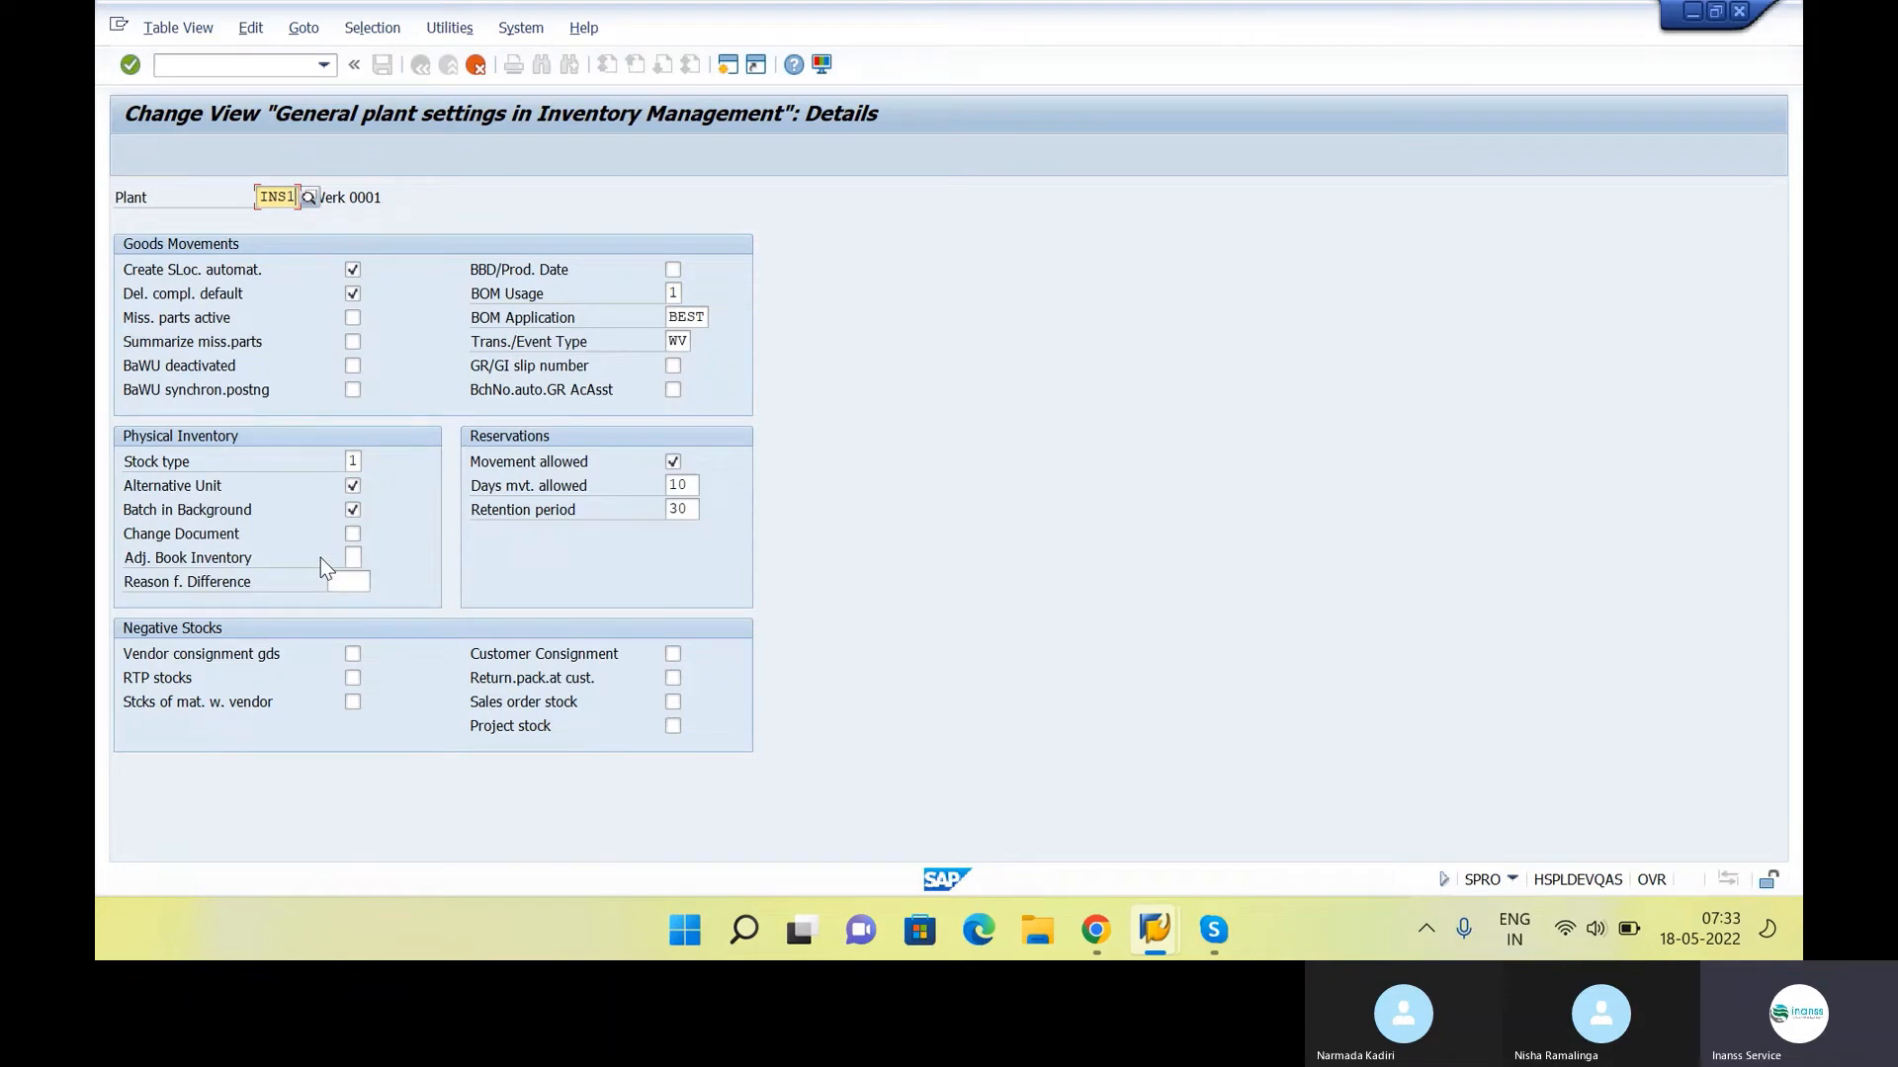
pyautogui.press('Return')
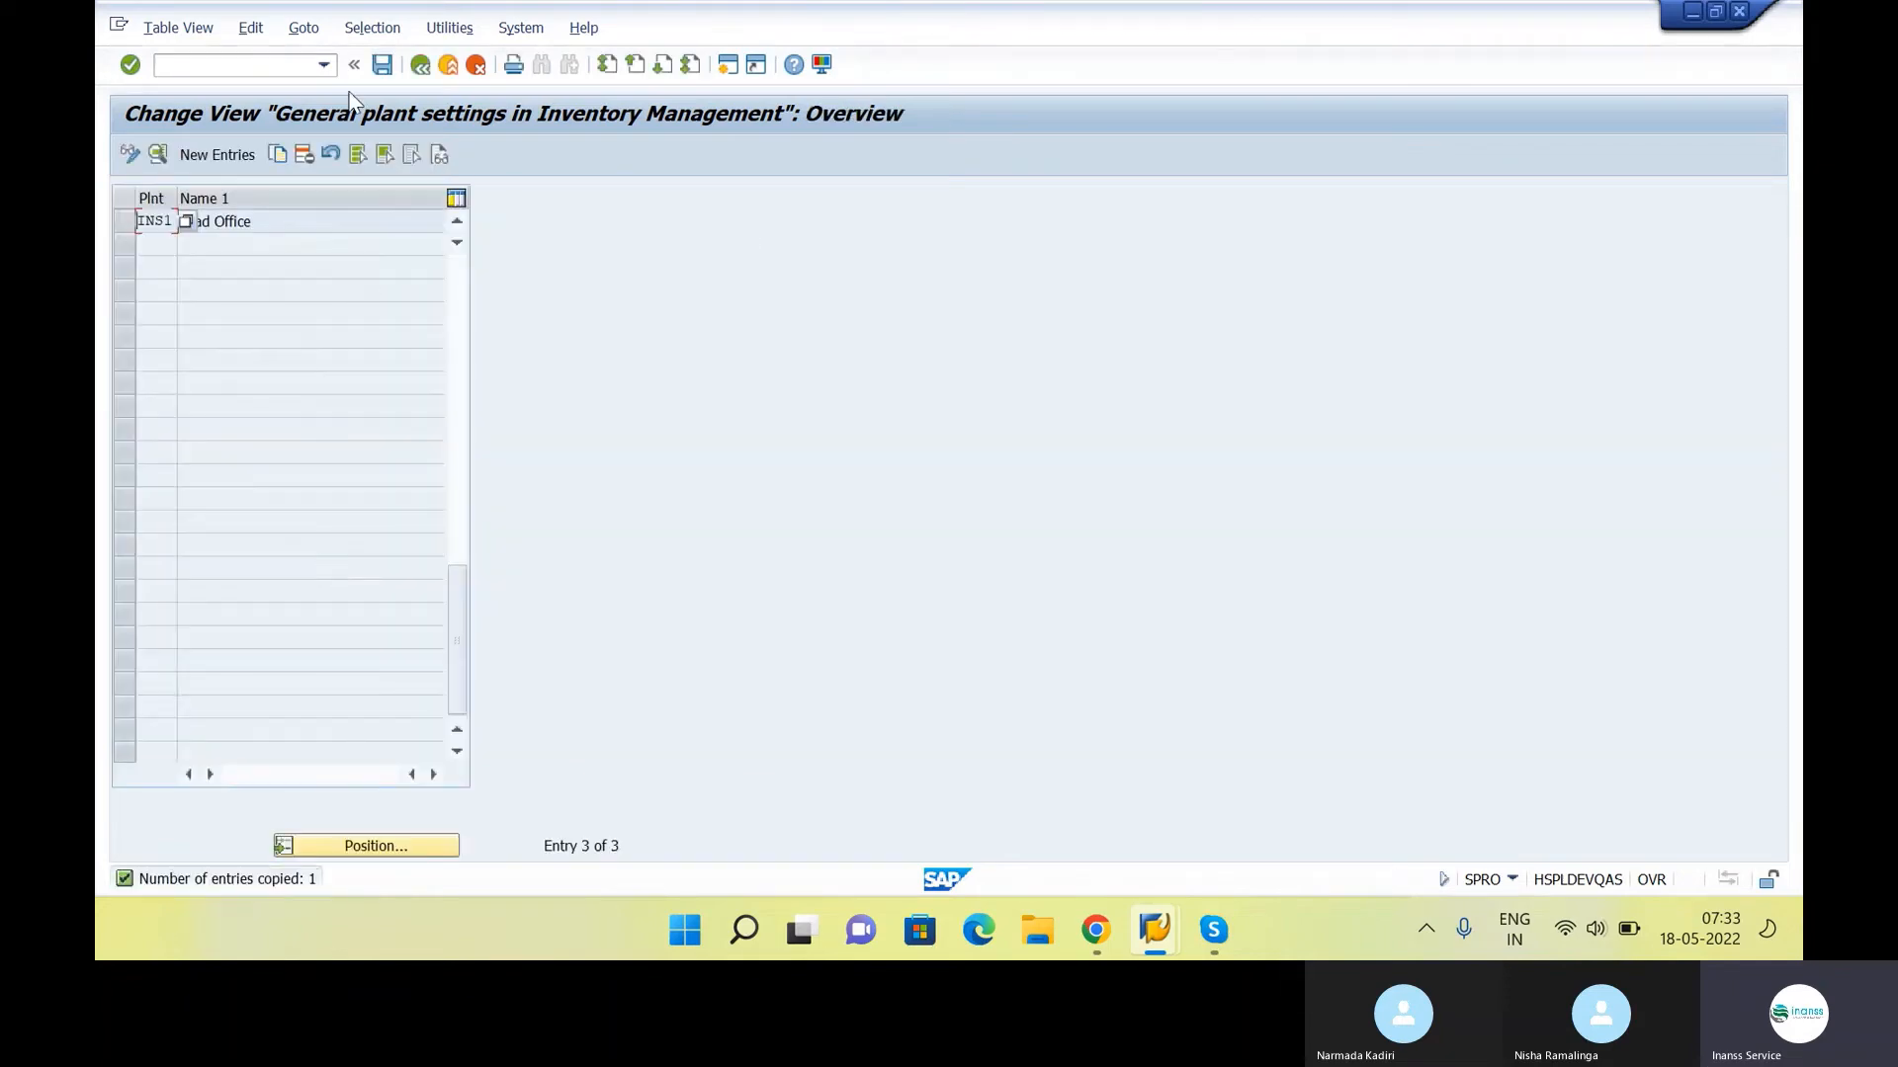
pyautogui.click(385, 65)
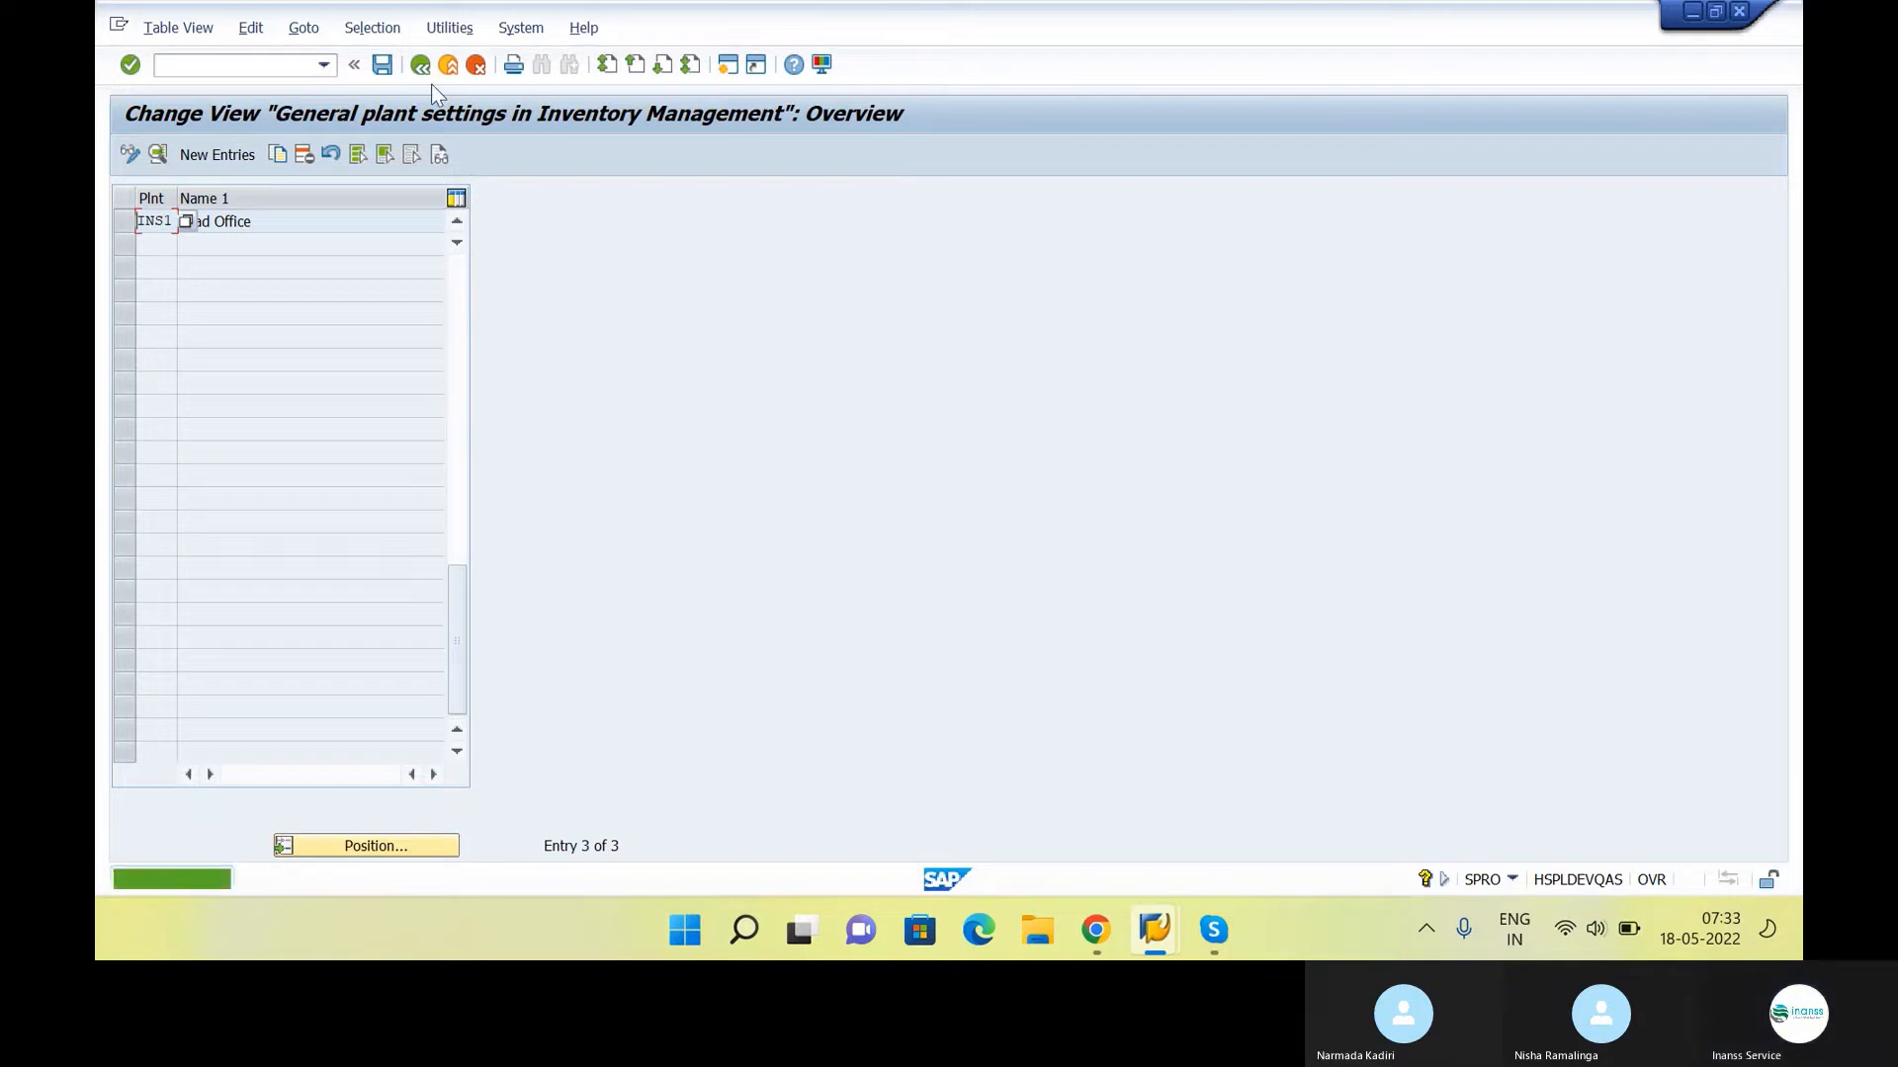
pyautogui.click(420, 65)
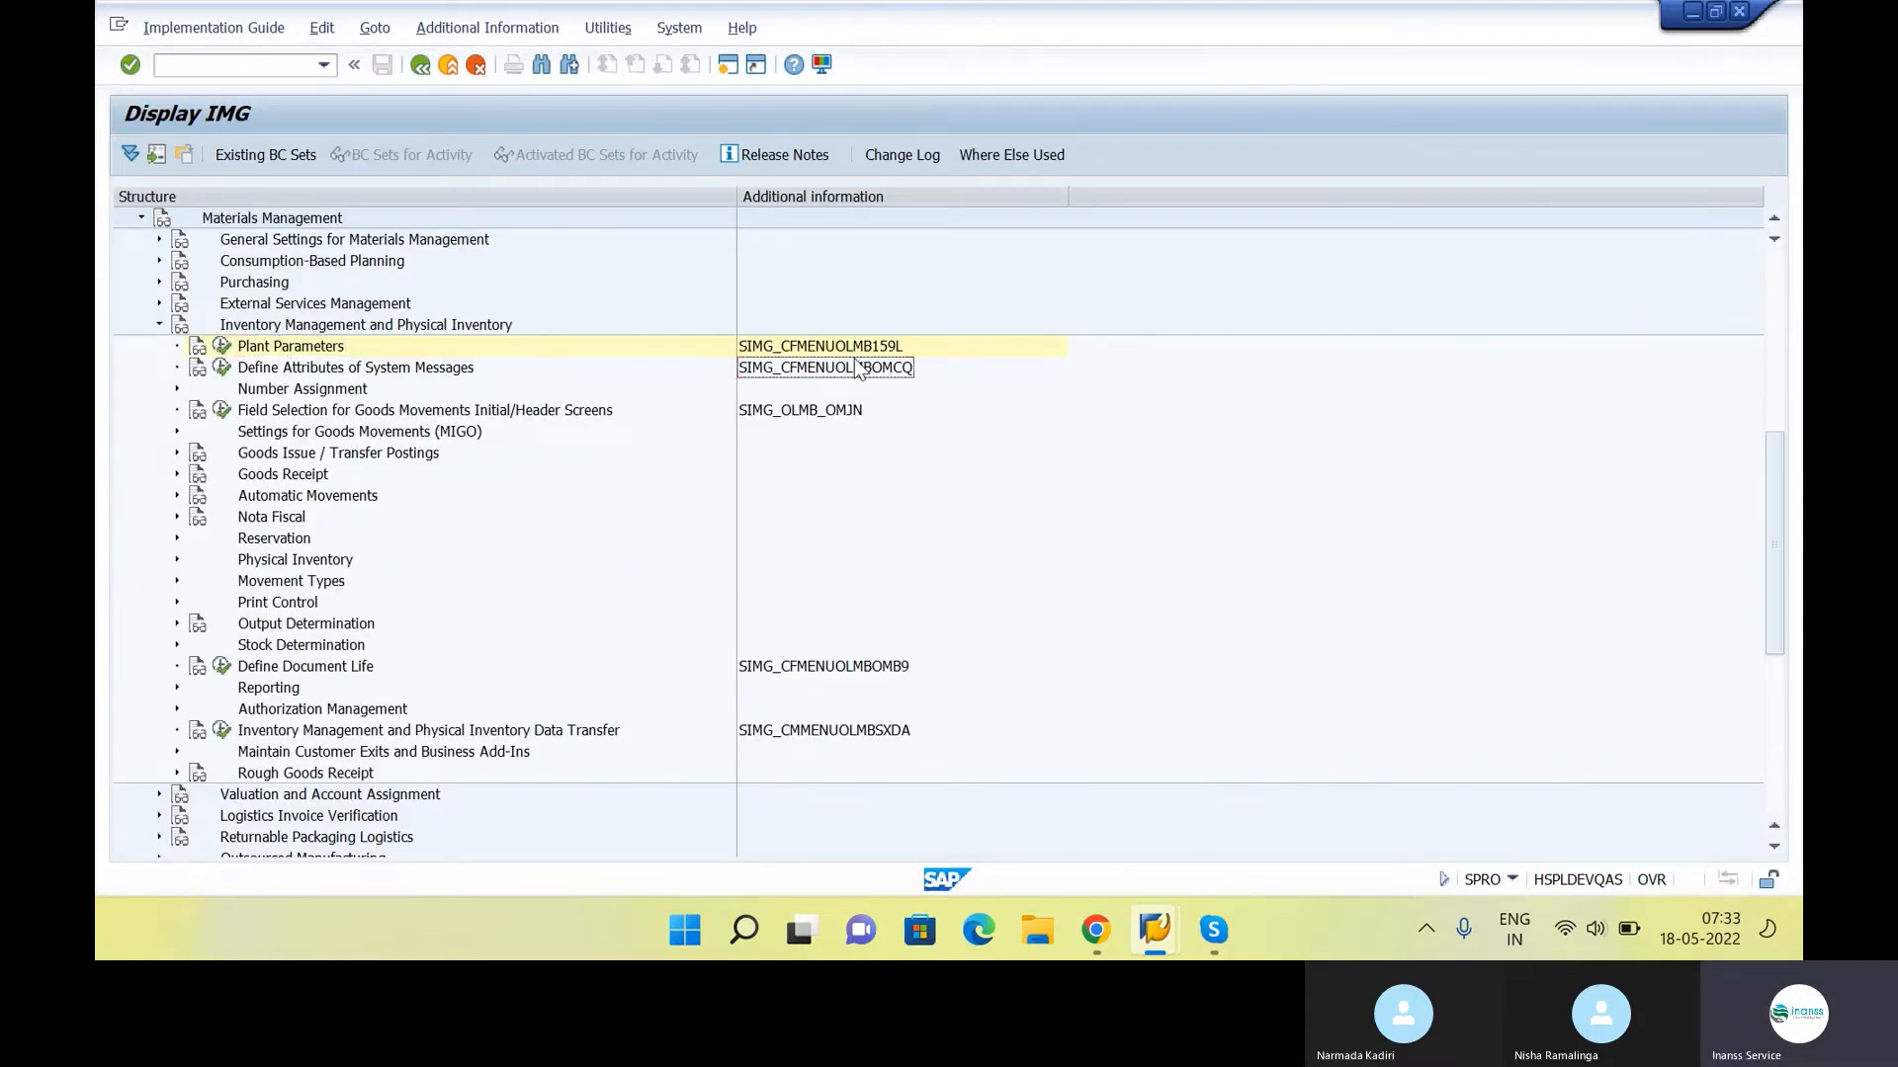
# Try to open transaction 159L in a separate SAP session, then return to the Plant Parameters line in the IMG
pyautogui.click(278, 74)
pyautogui.write('/')
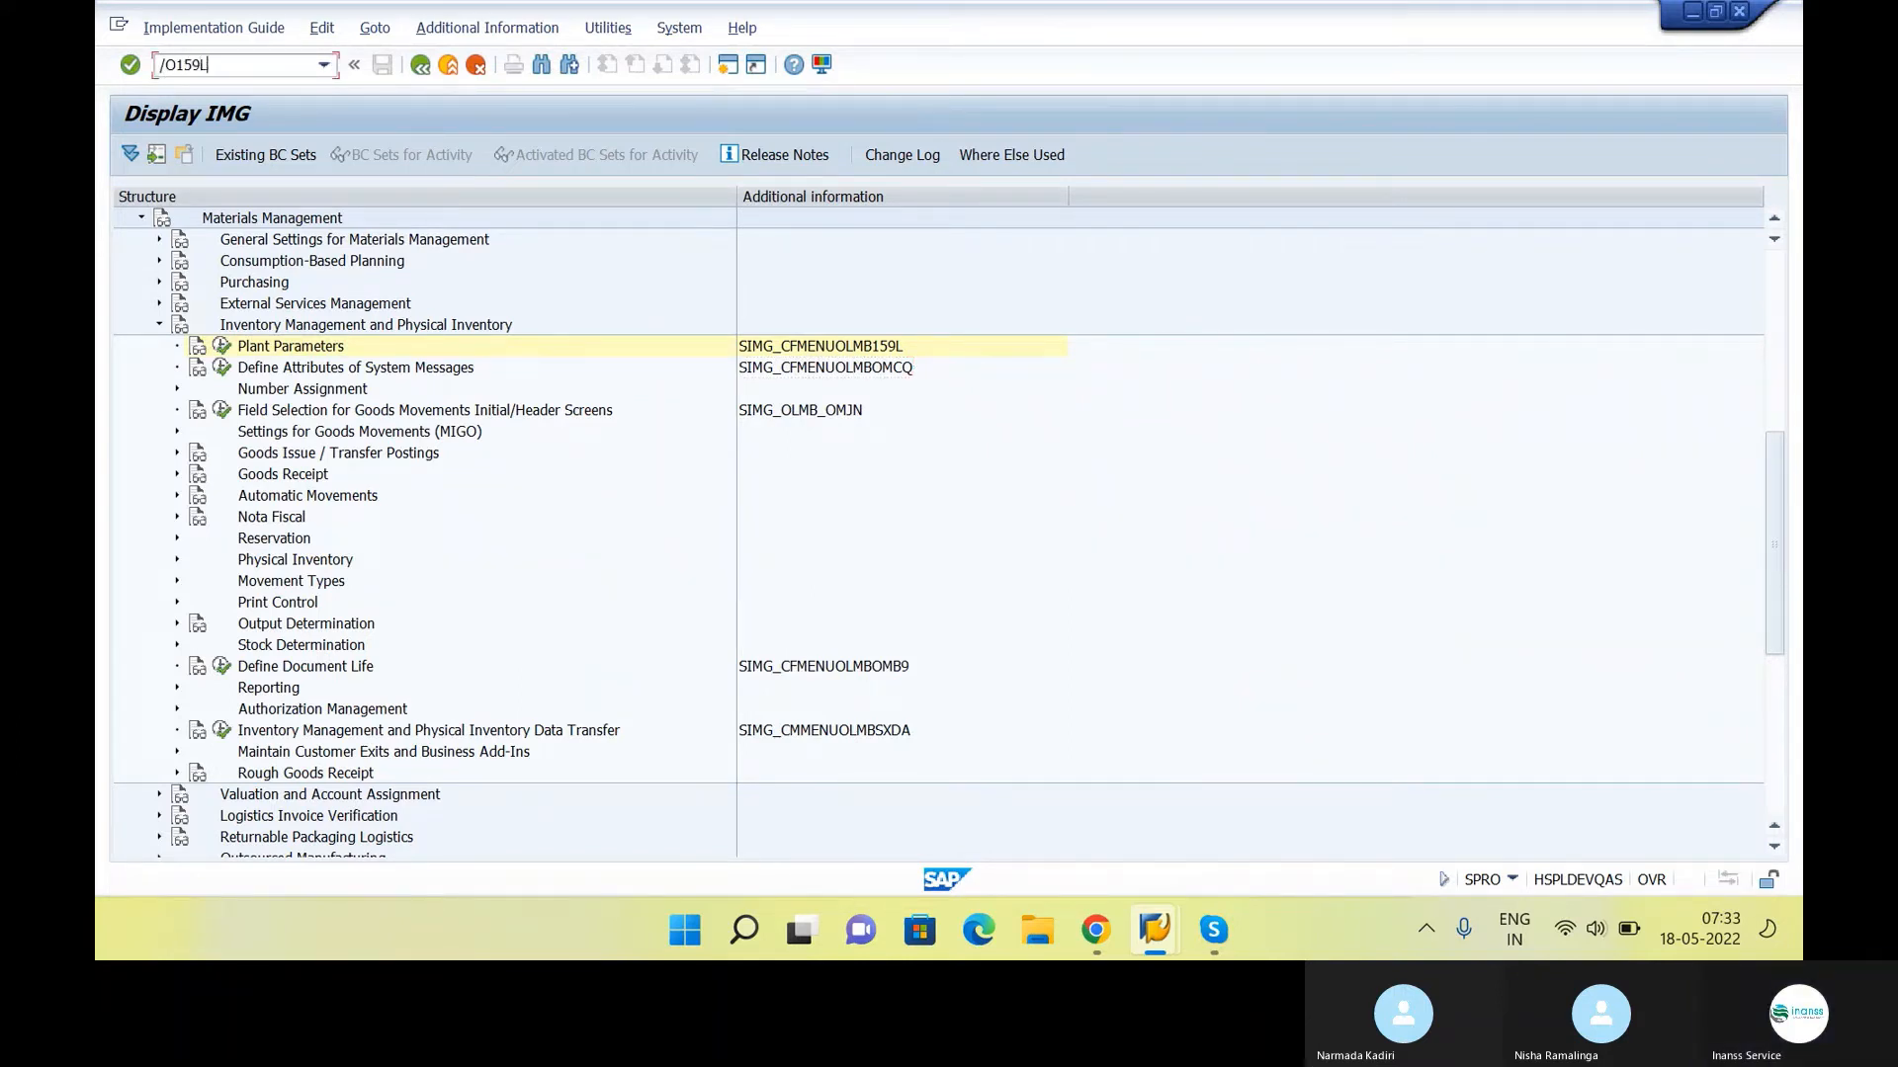
pyautogui.write('O159L')
pyautogui.press('Return')
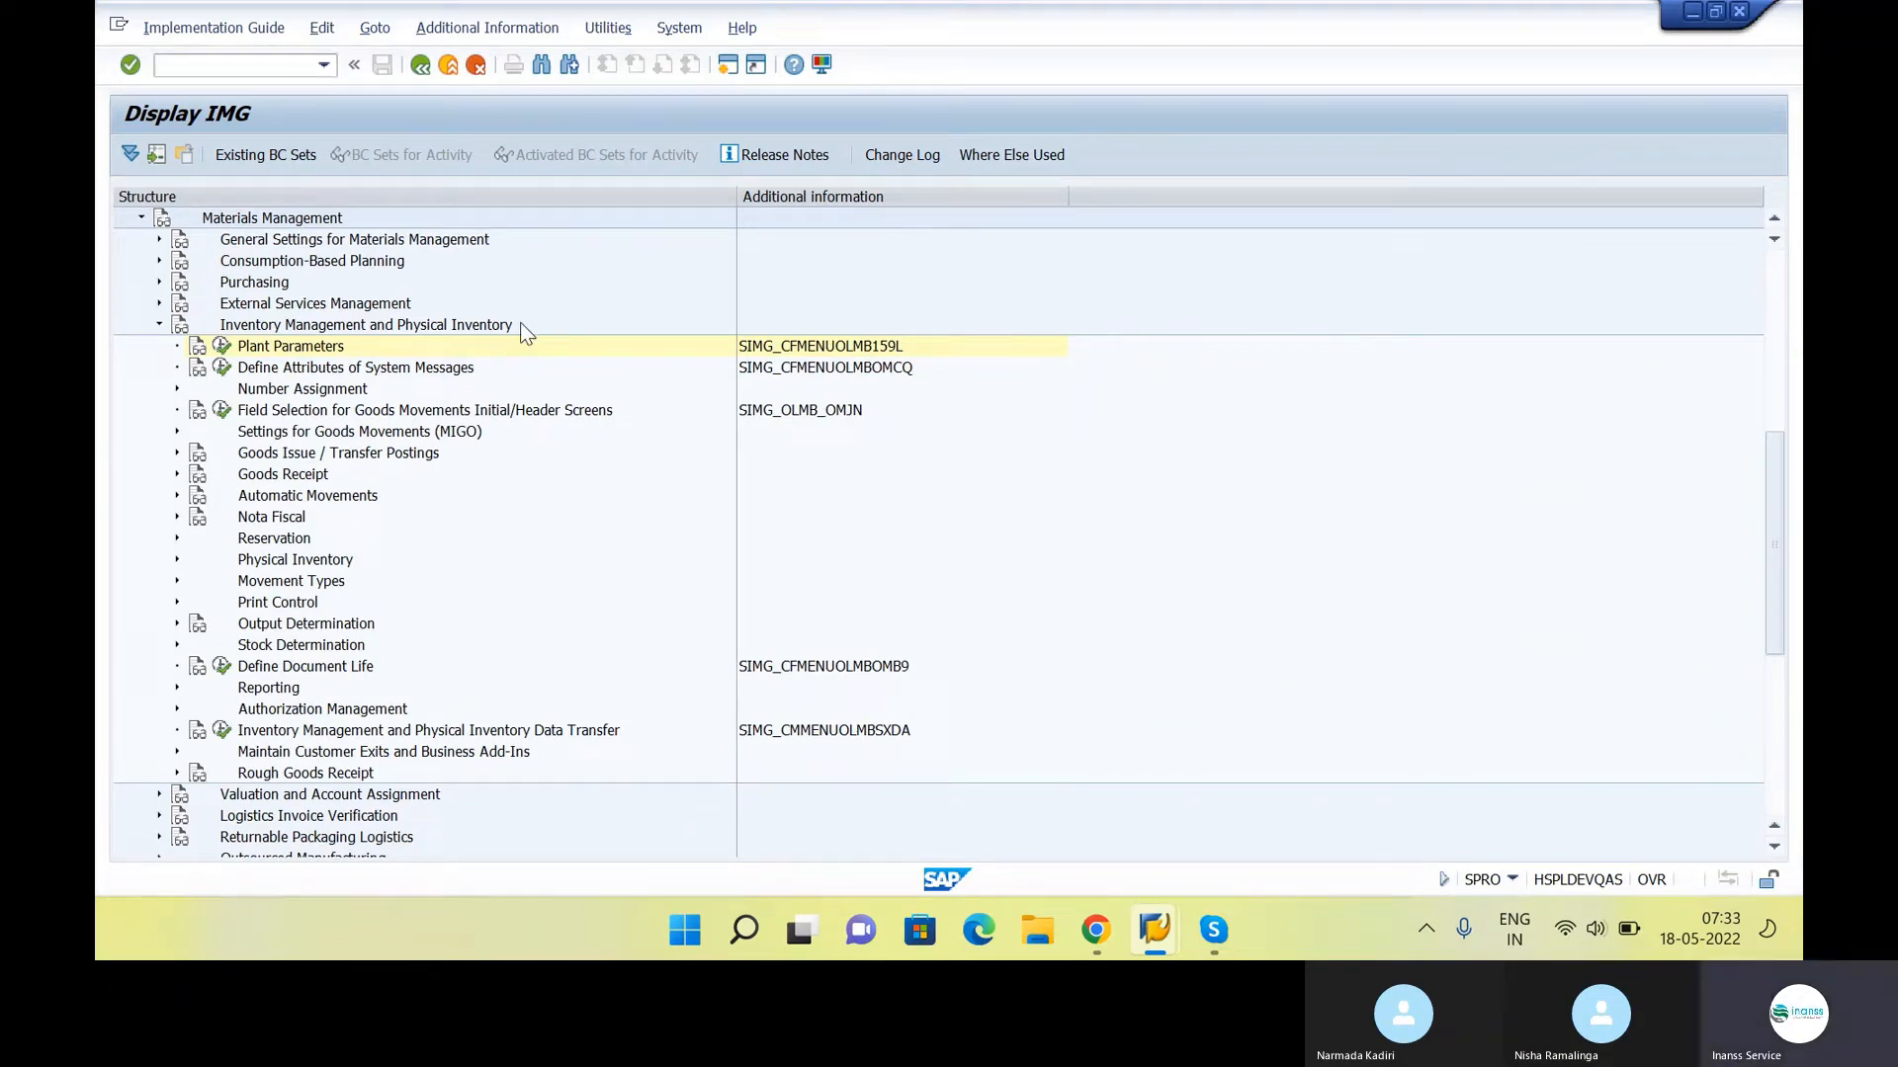
pyautogui.click(1143, 927)
pyautogui.click(1226, 845)
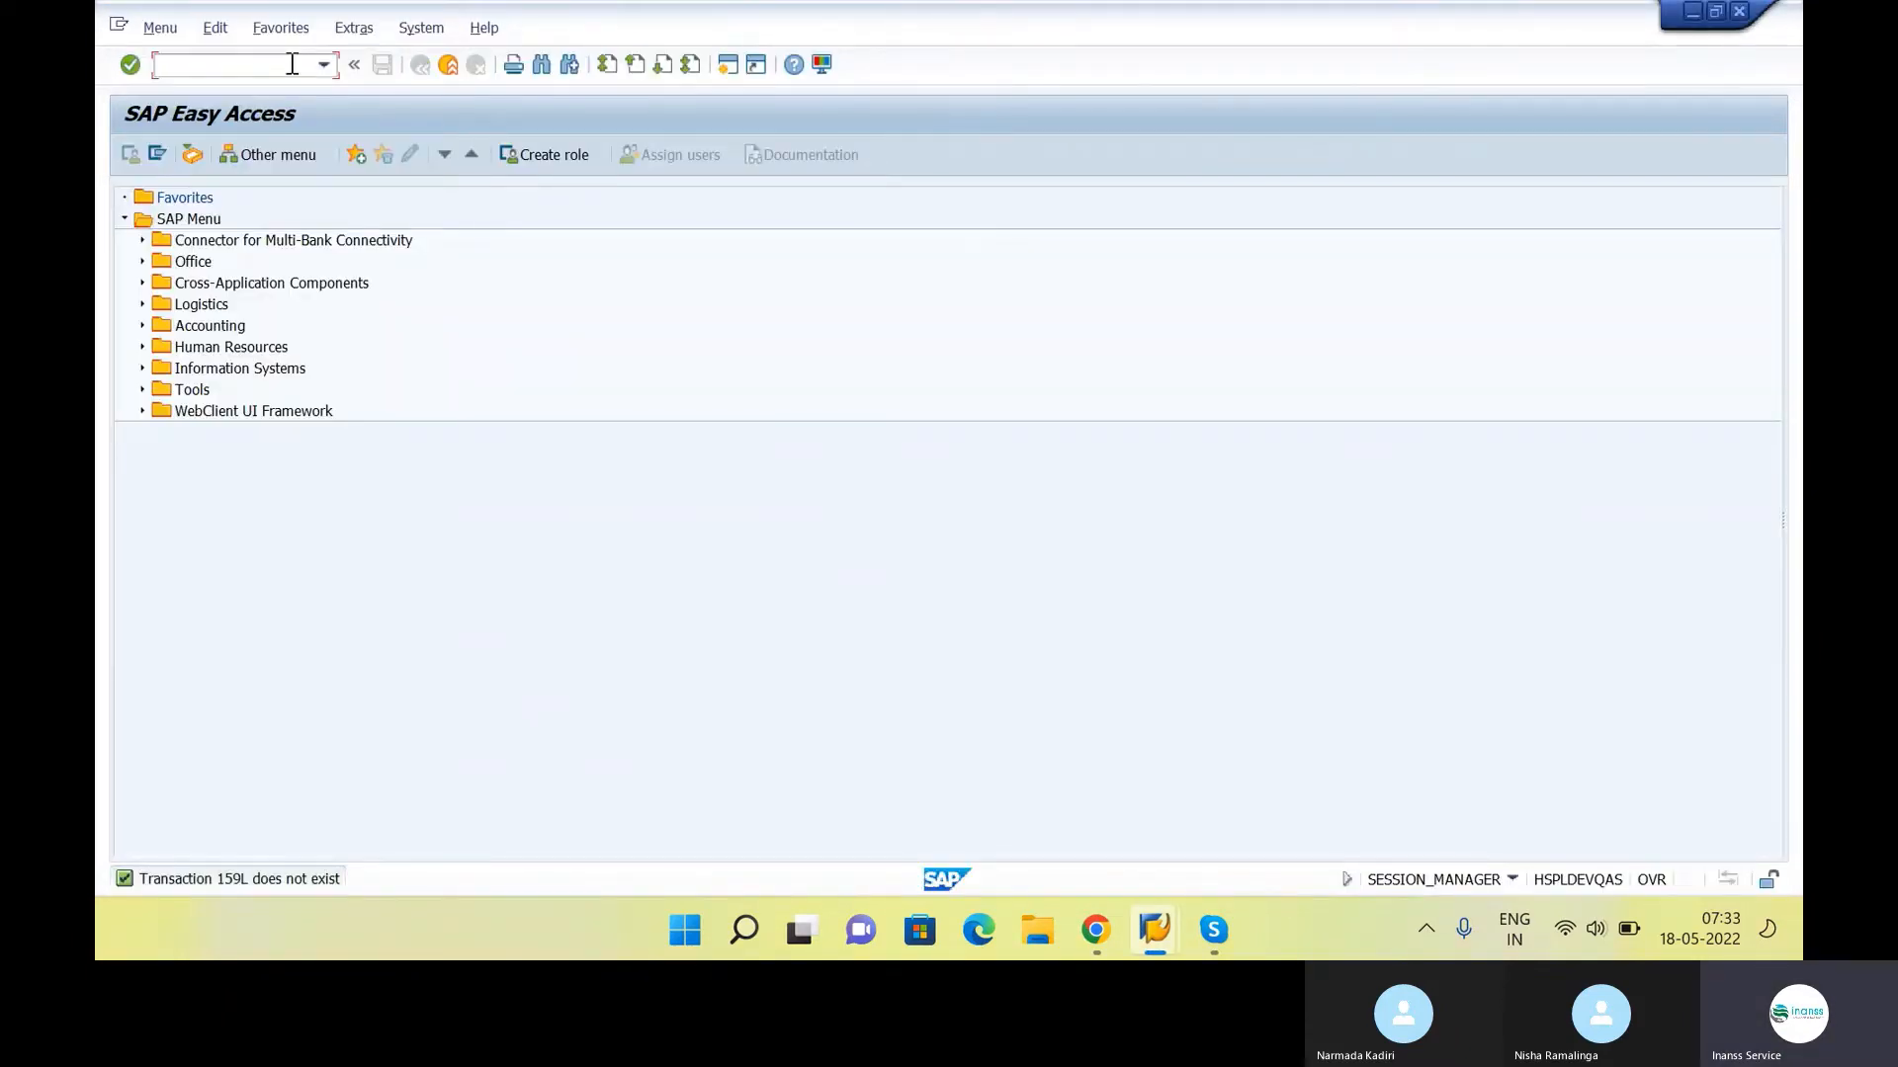
pyautogui.hotkey('alt', 'Tab')
pyautogui.click(829, 353)
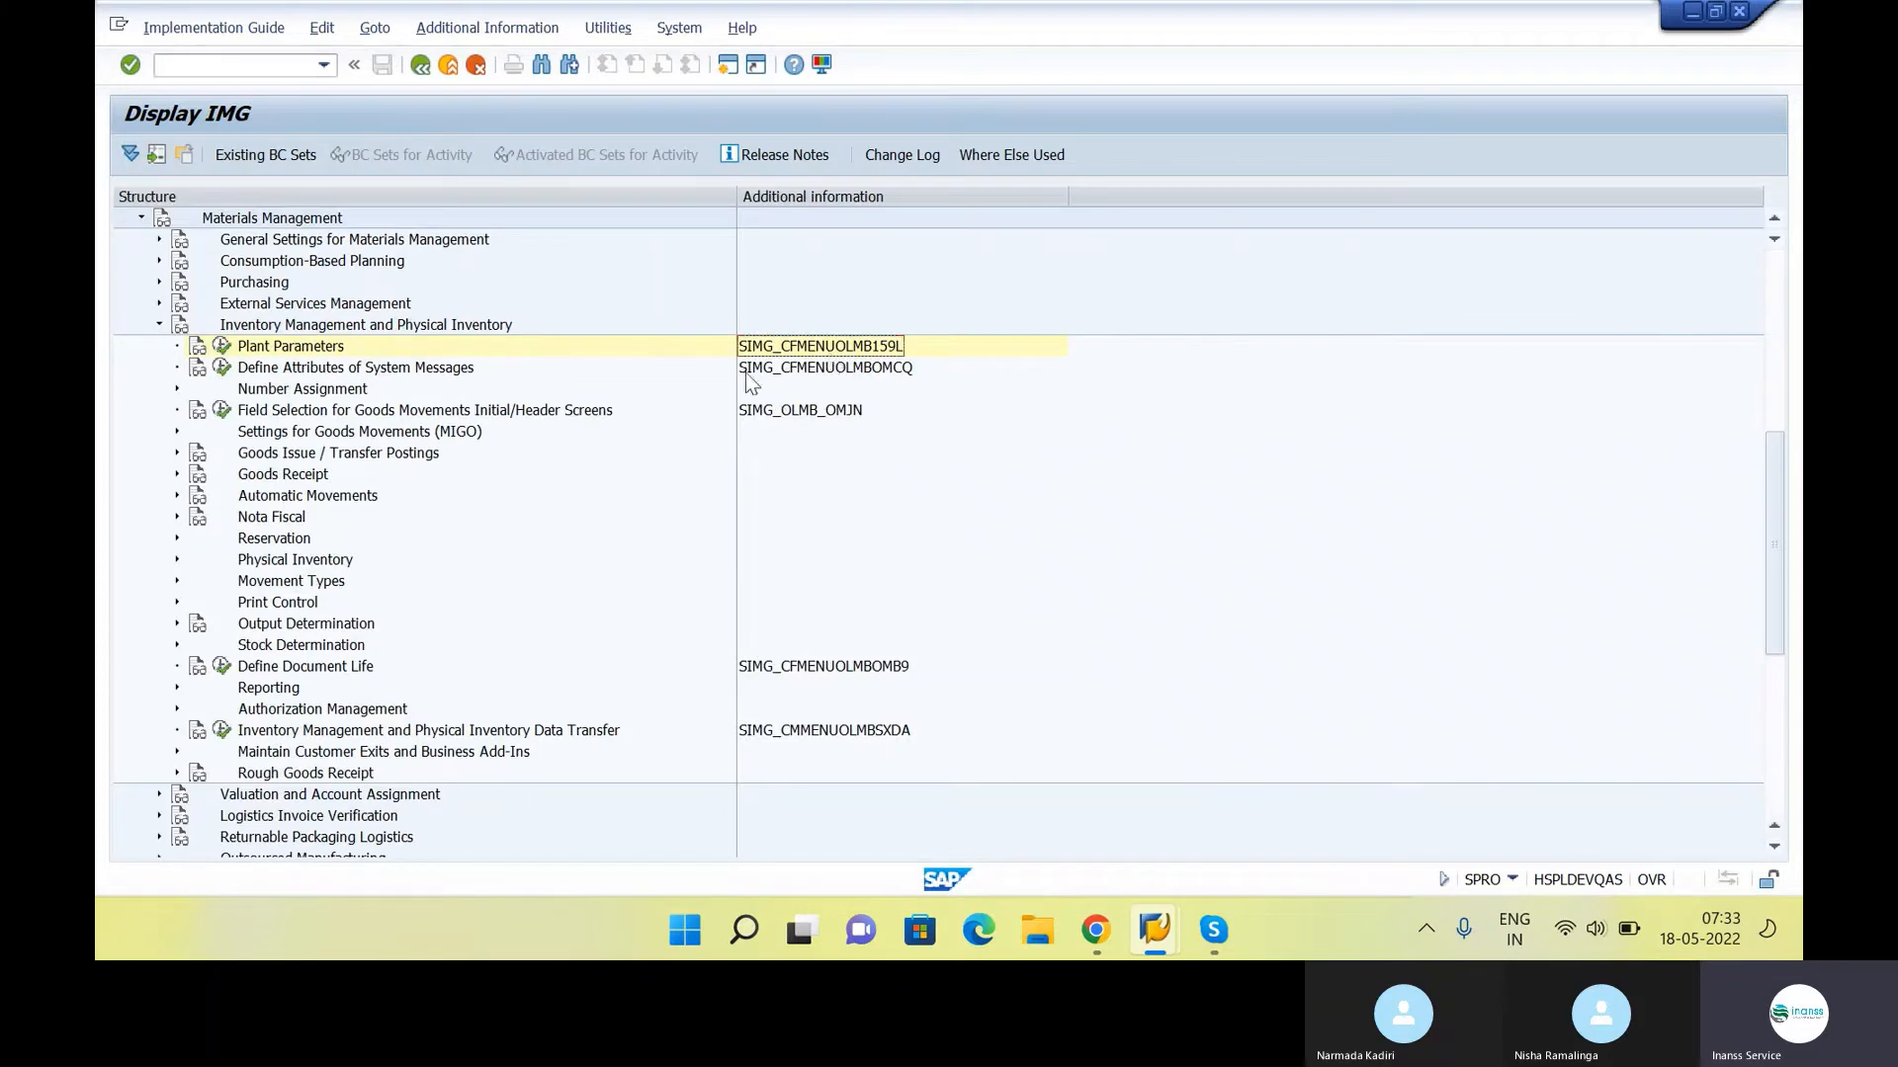
# Open another SAP session, then return to the IMG structure and select the Materials Management node
pyautogui.scroll(1, 549, 595)
pyautogui.hotkey('ctrl', 'n')
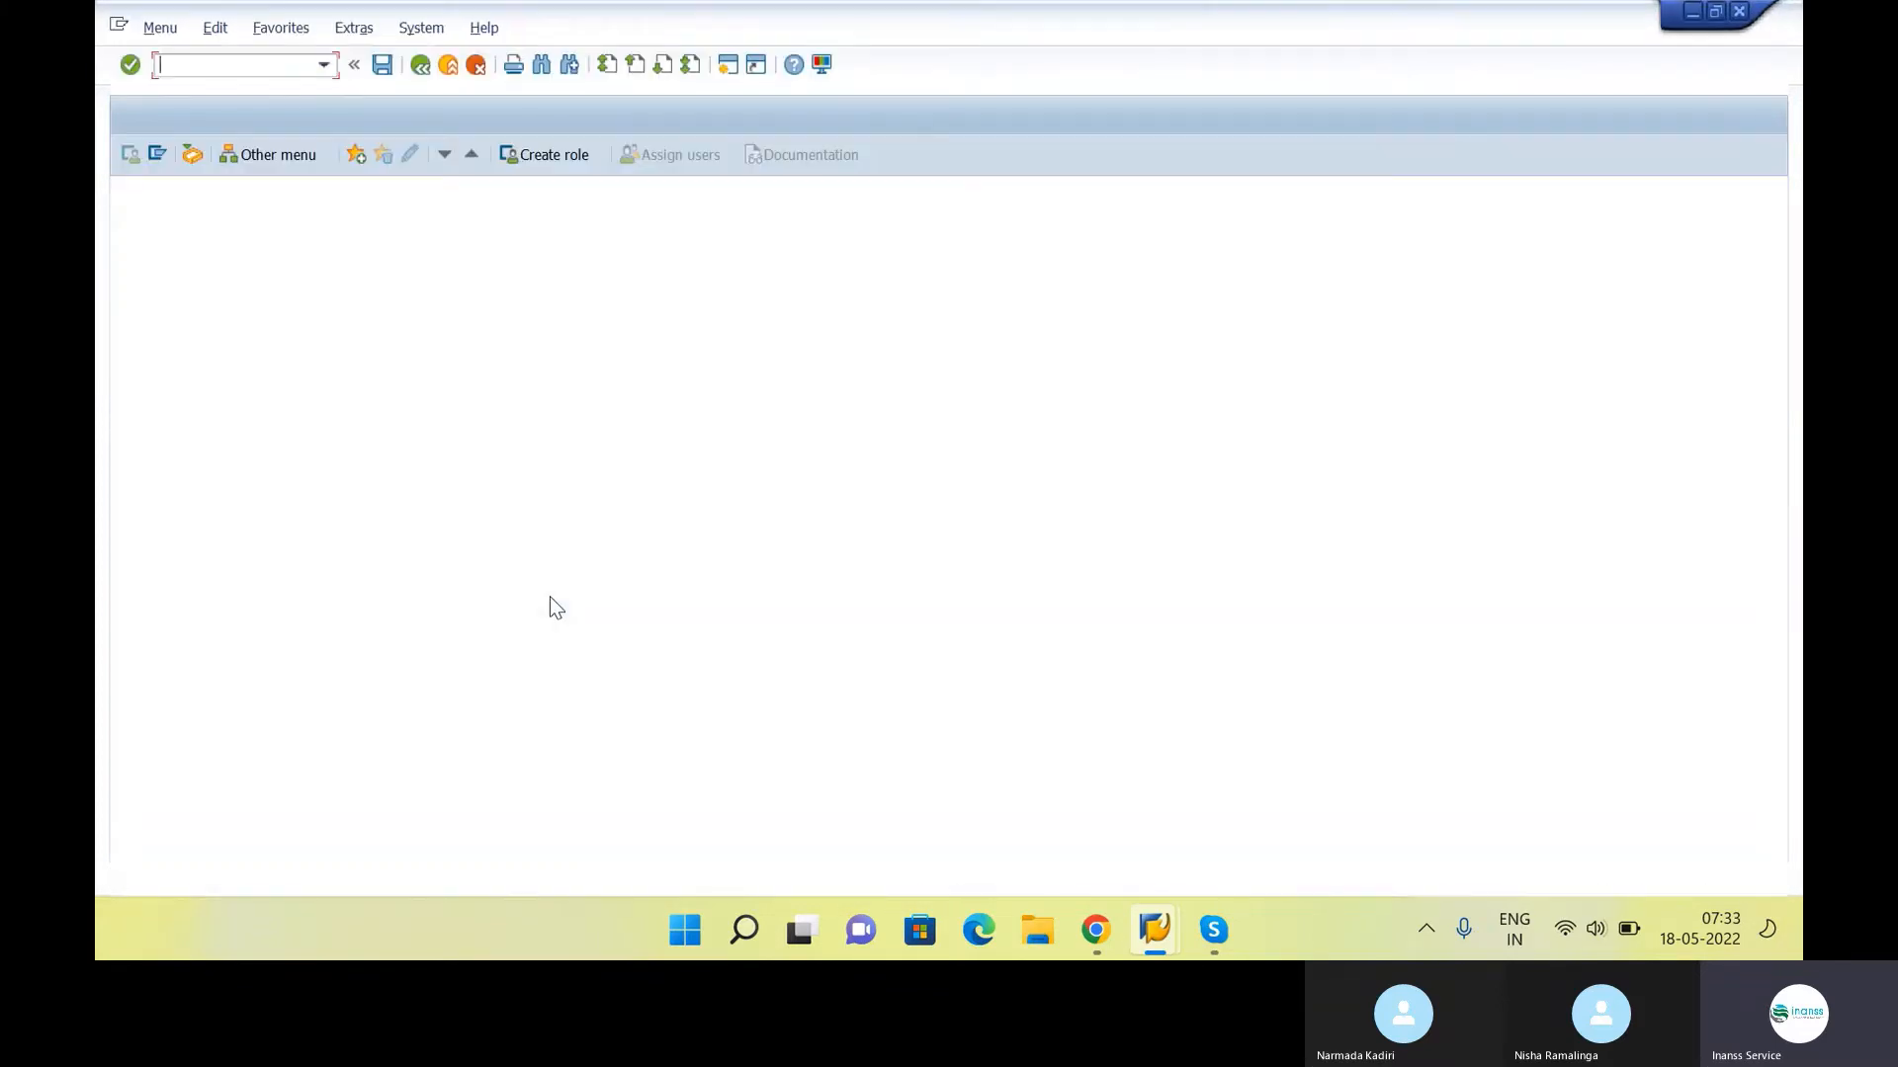
pyautogui.hotkey('alt', 'Tab')
pyautogui.scroll(1, 382, 419)
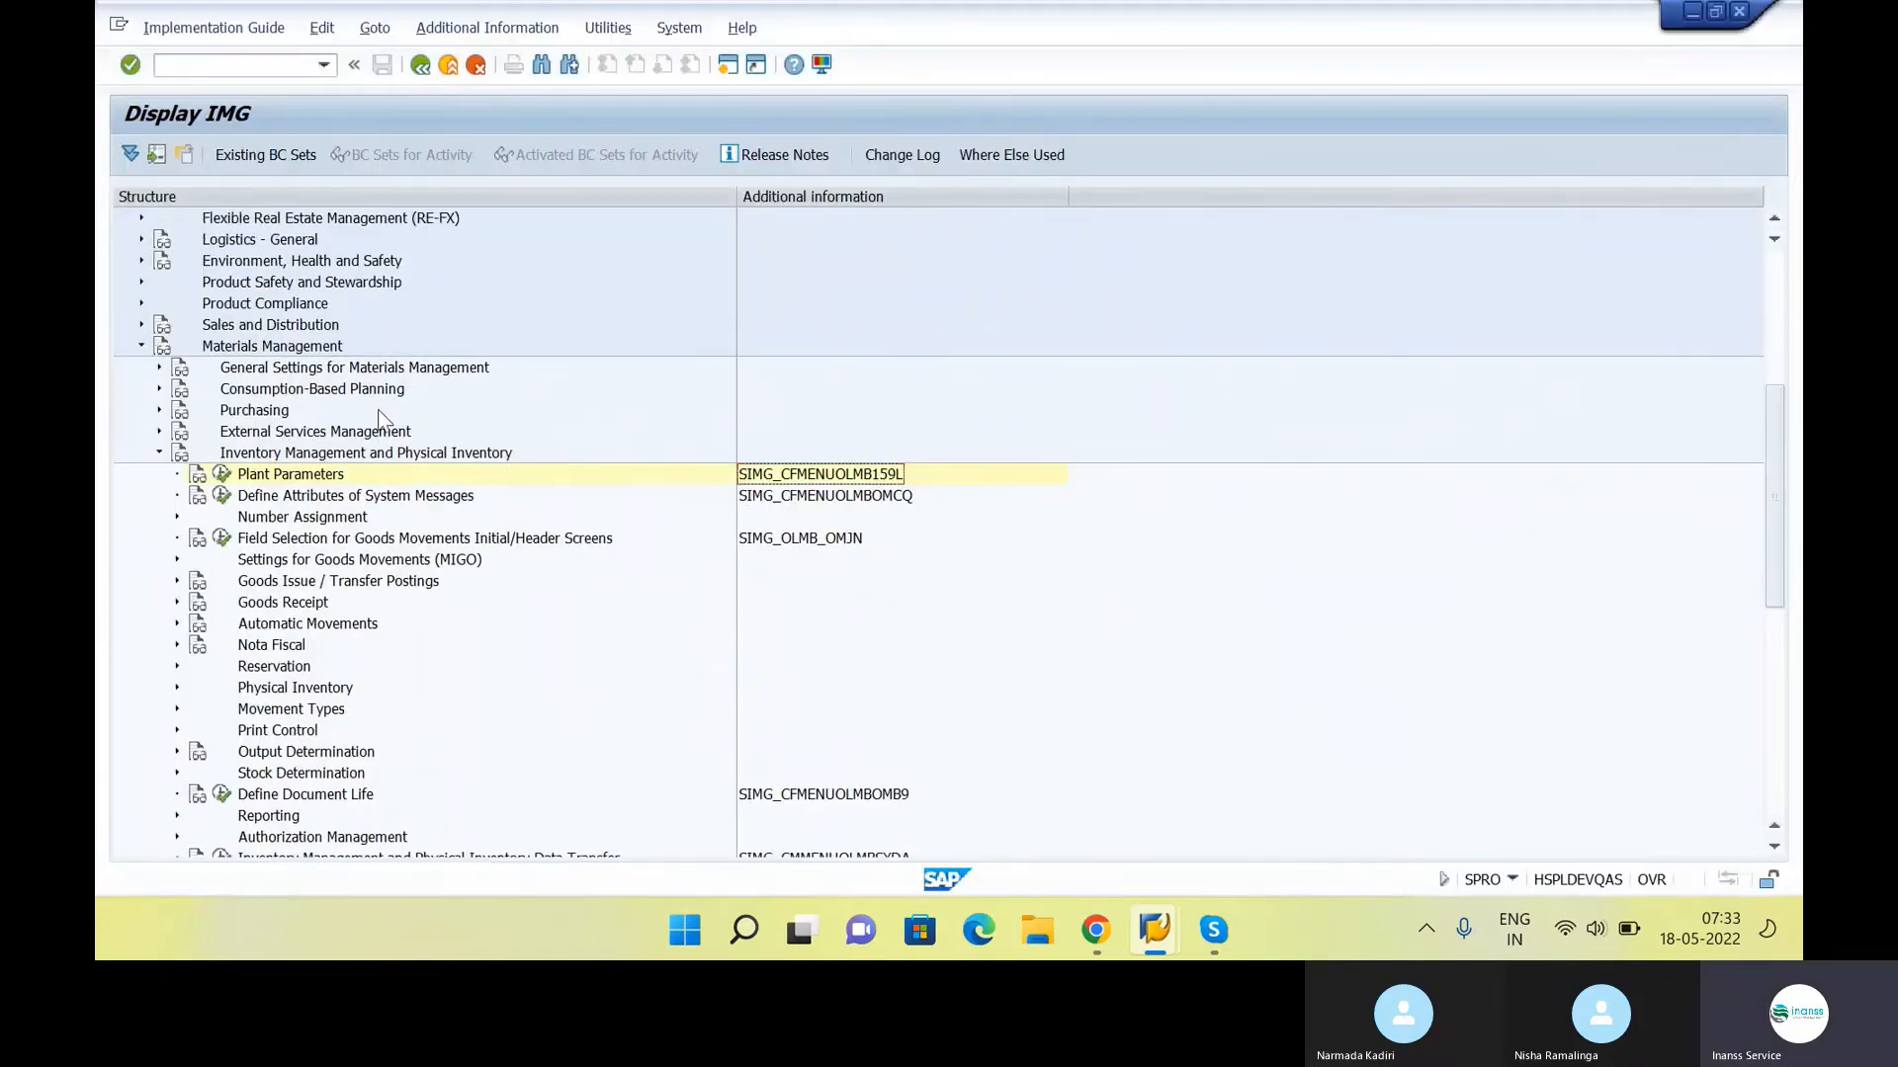
pyautogui.click(330, 348)
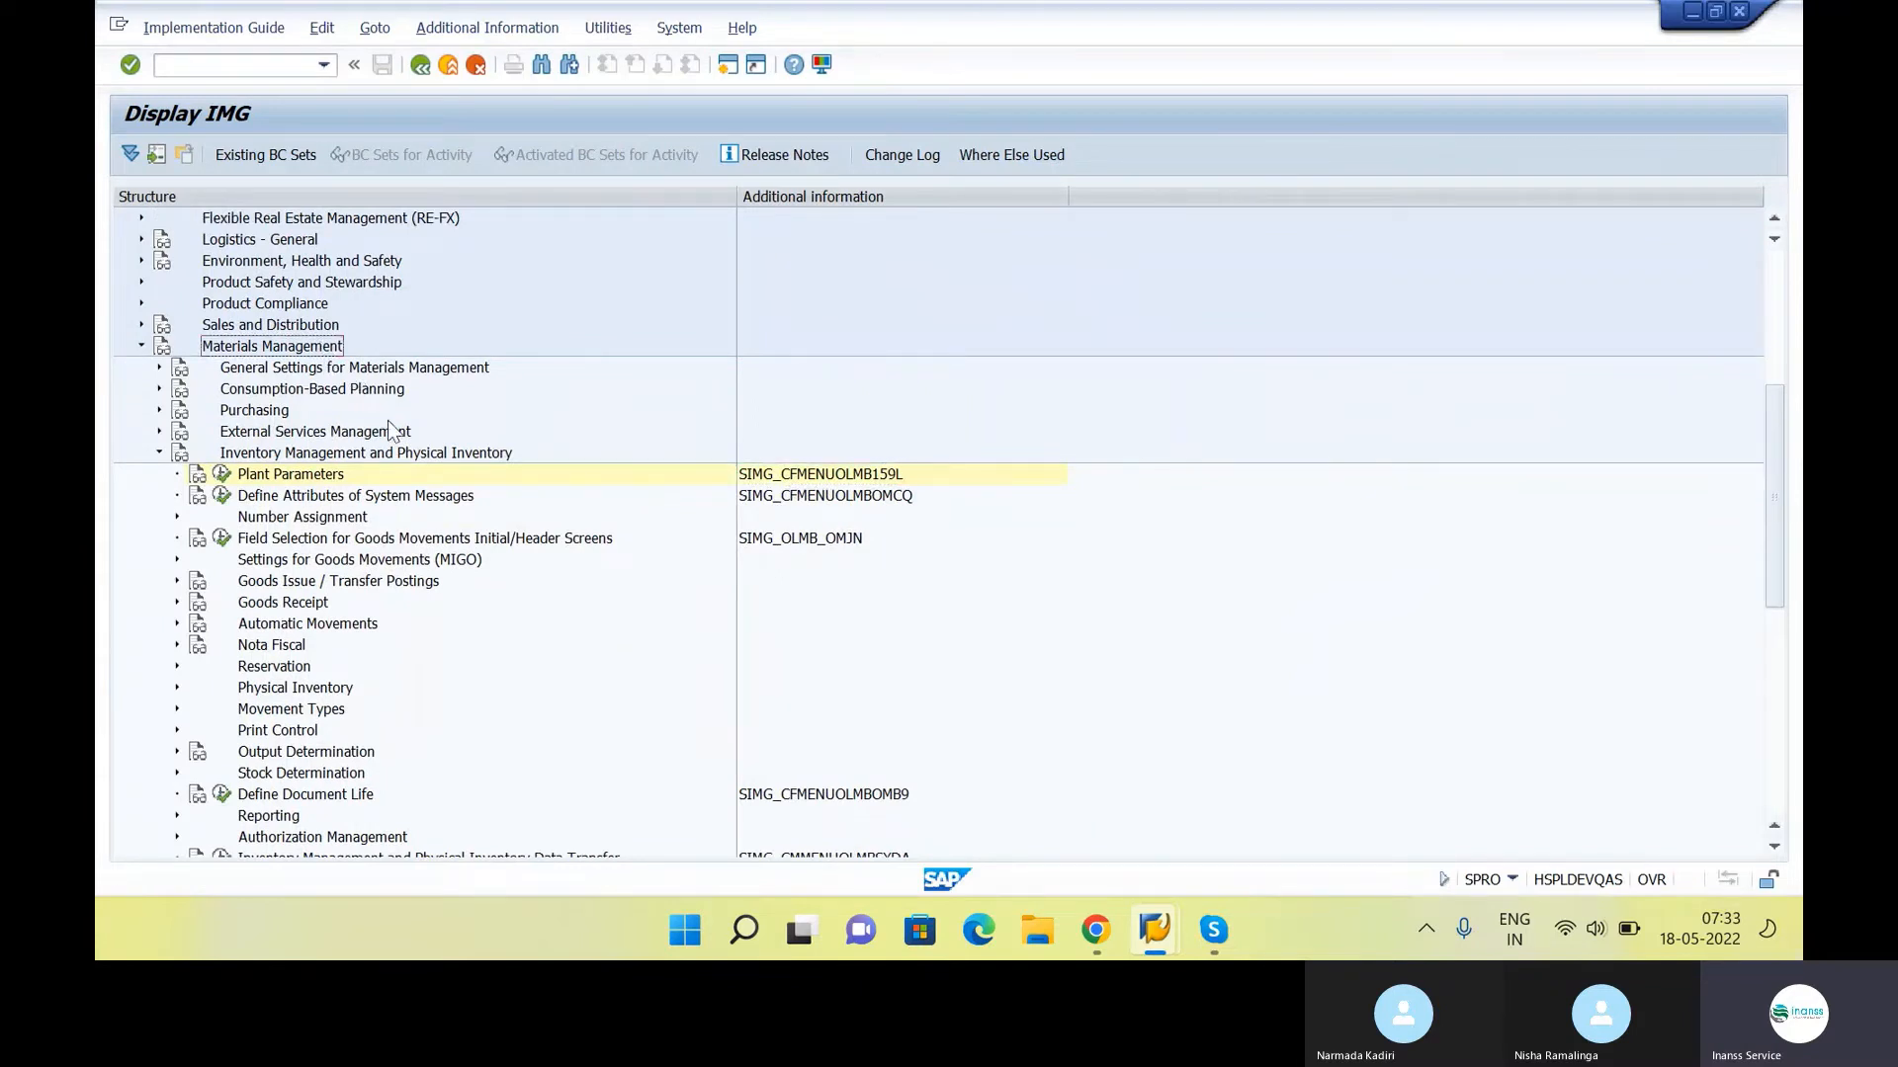
# Leave the IMG structure, switch to the class notes document and review the remaining MM Configuration items
pyautogui.click(283, 454)
pyautogui.click(314, 476)
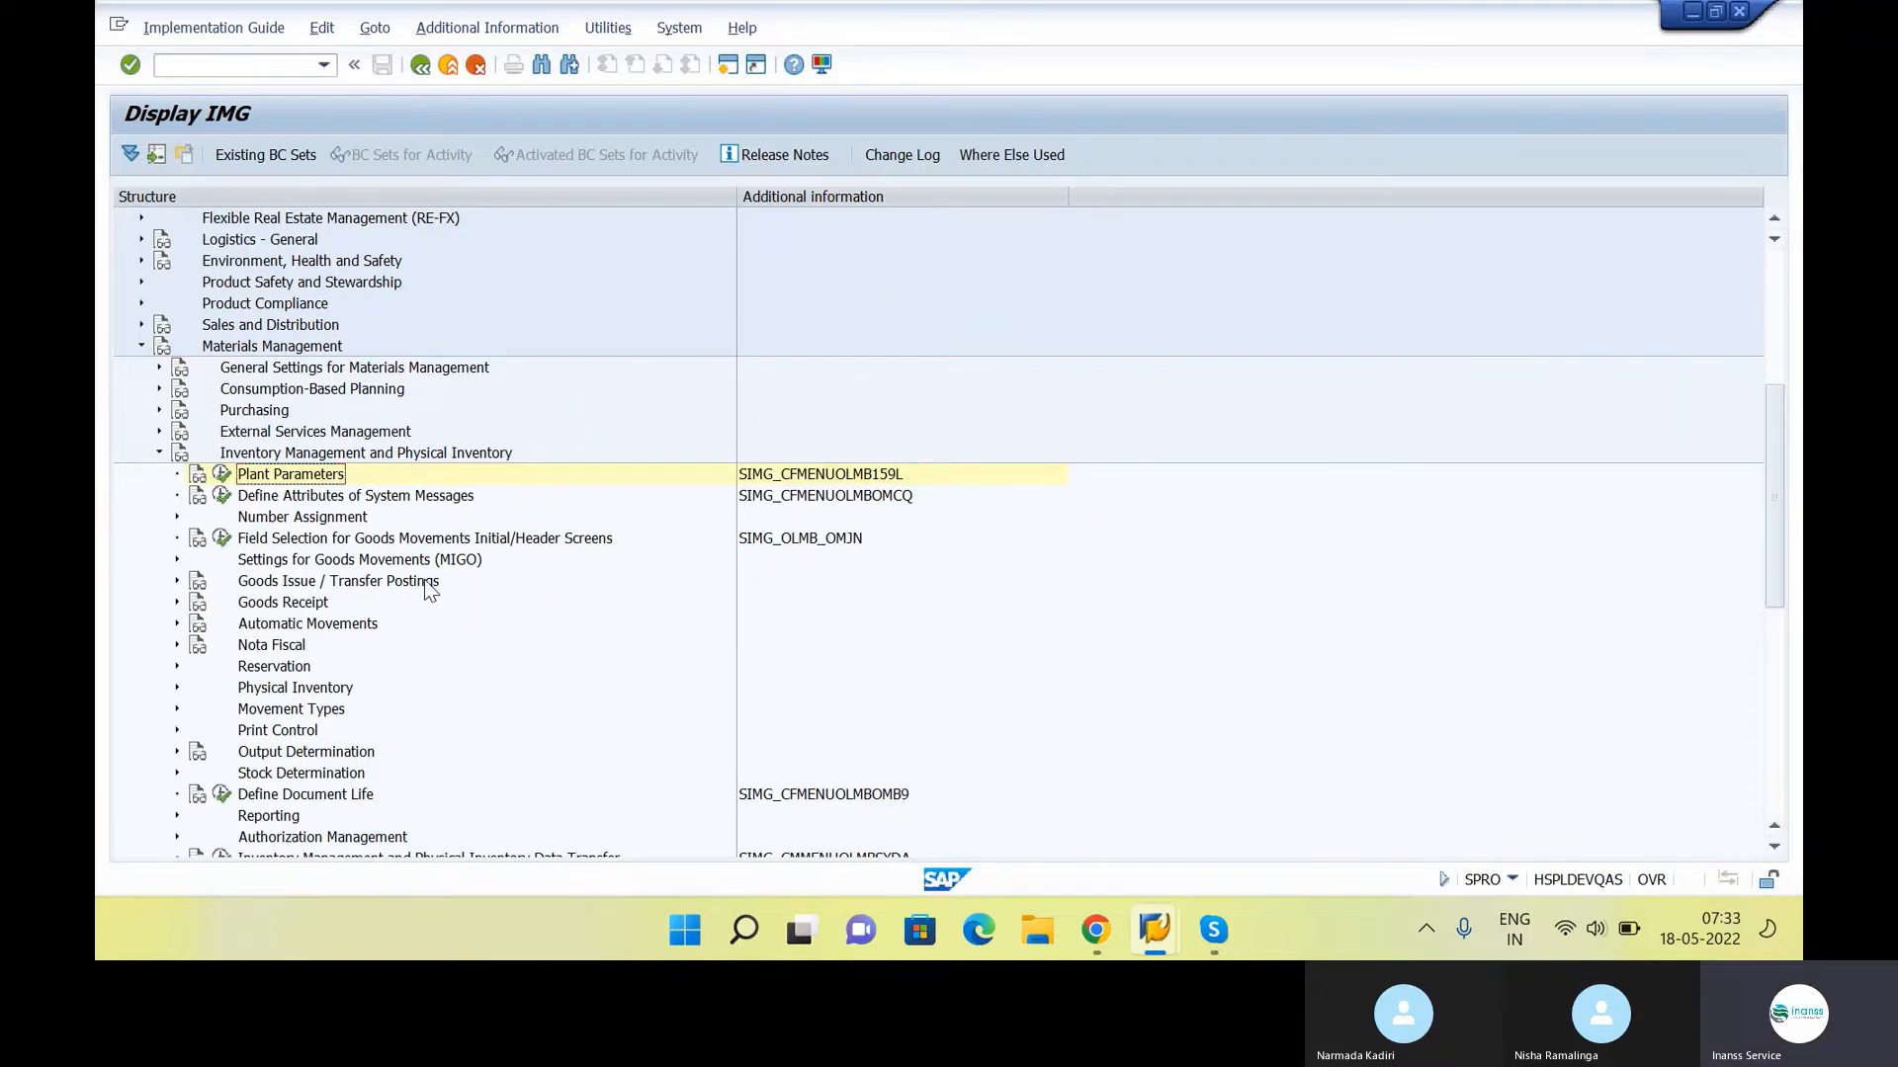
pyautogui.hotkey('alt', 'Tab')
pyautogui.hotkey('alt', 'Tab')
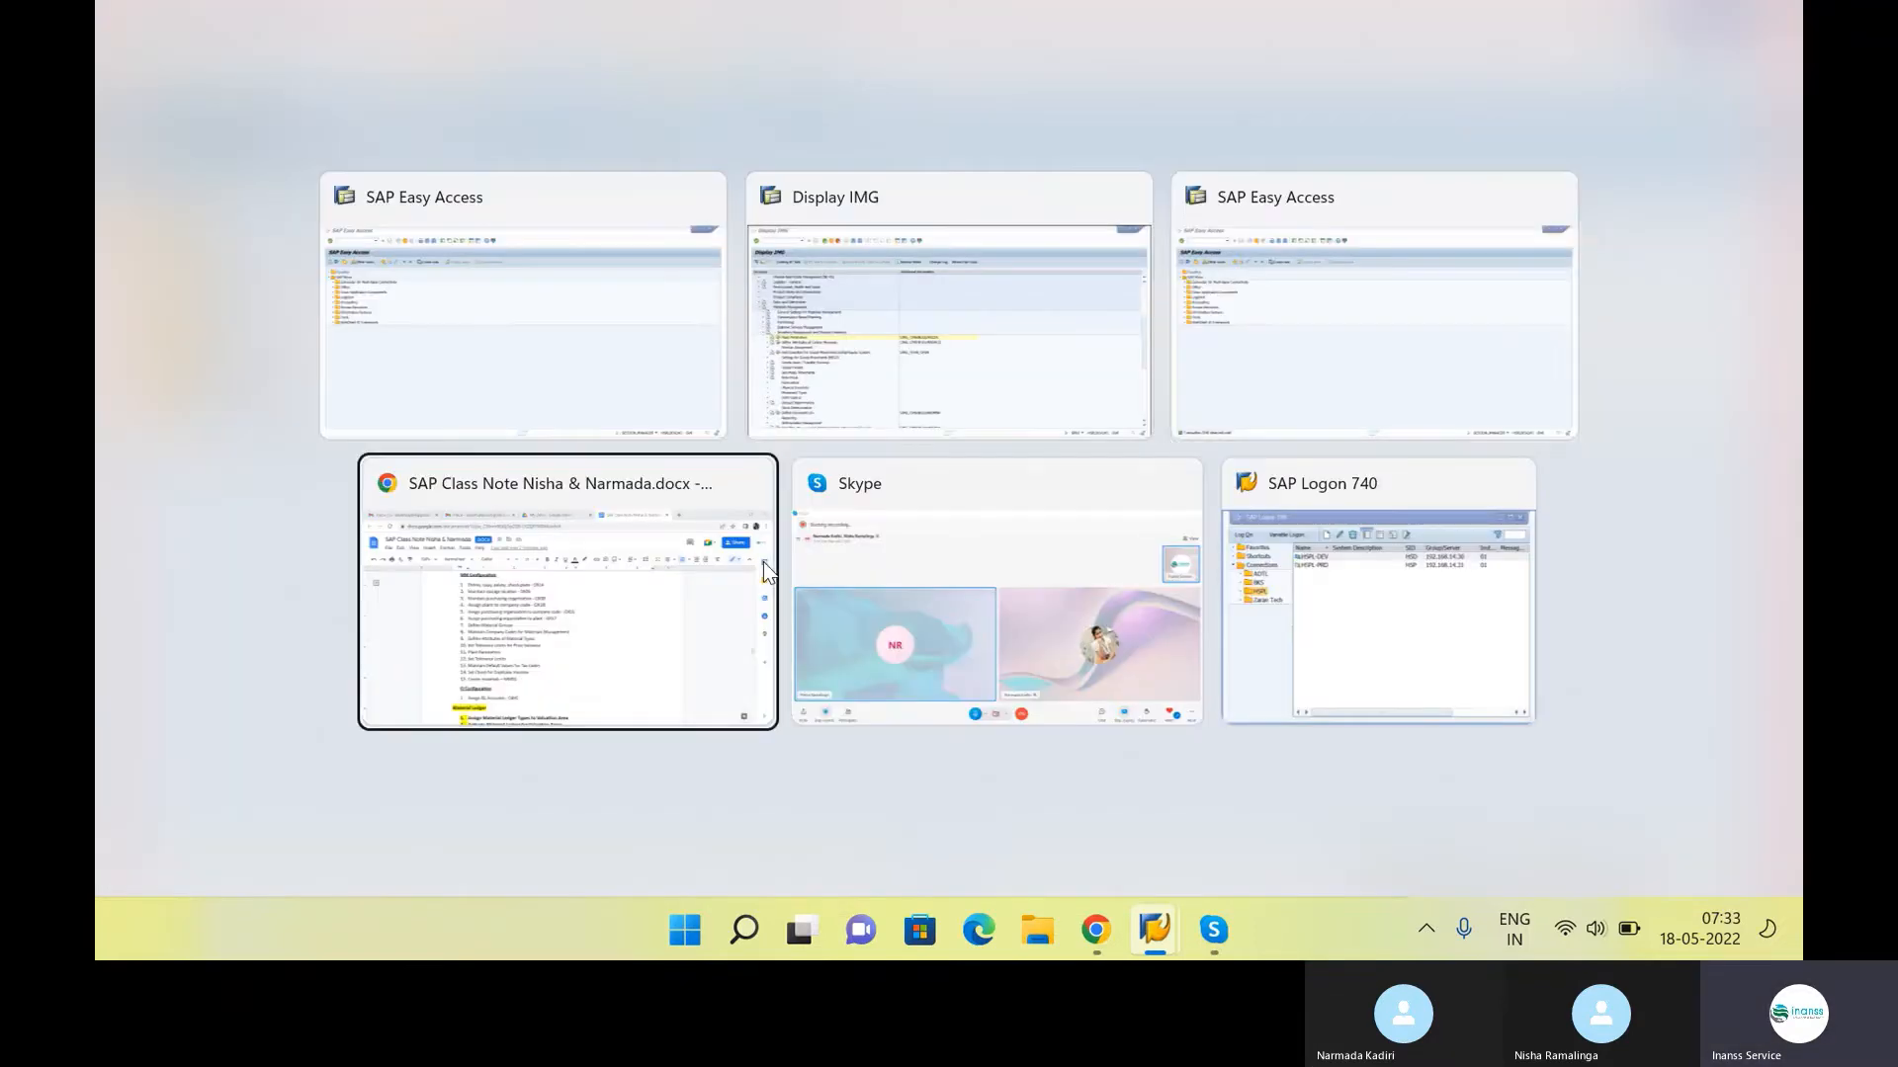
pyautogui.click(763, 562)
pyautogui.click(743, 606)
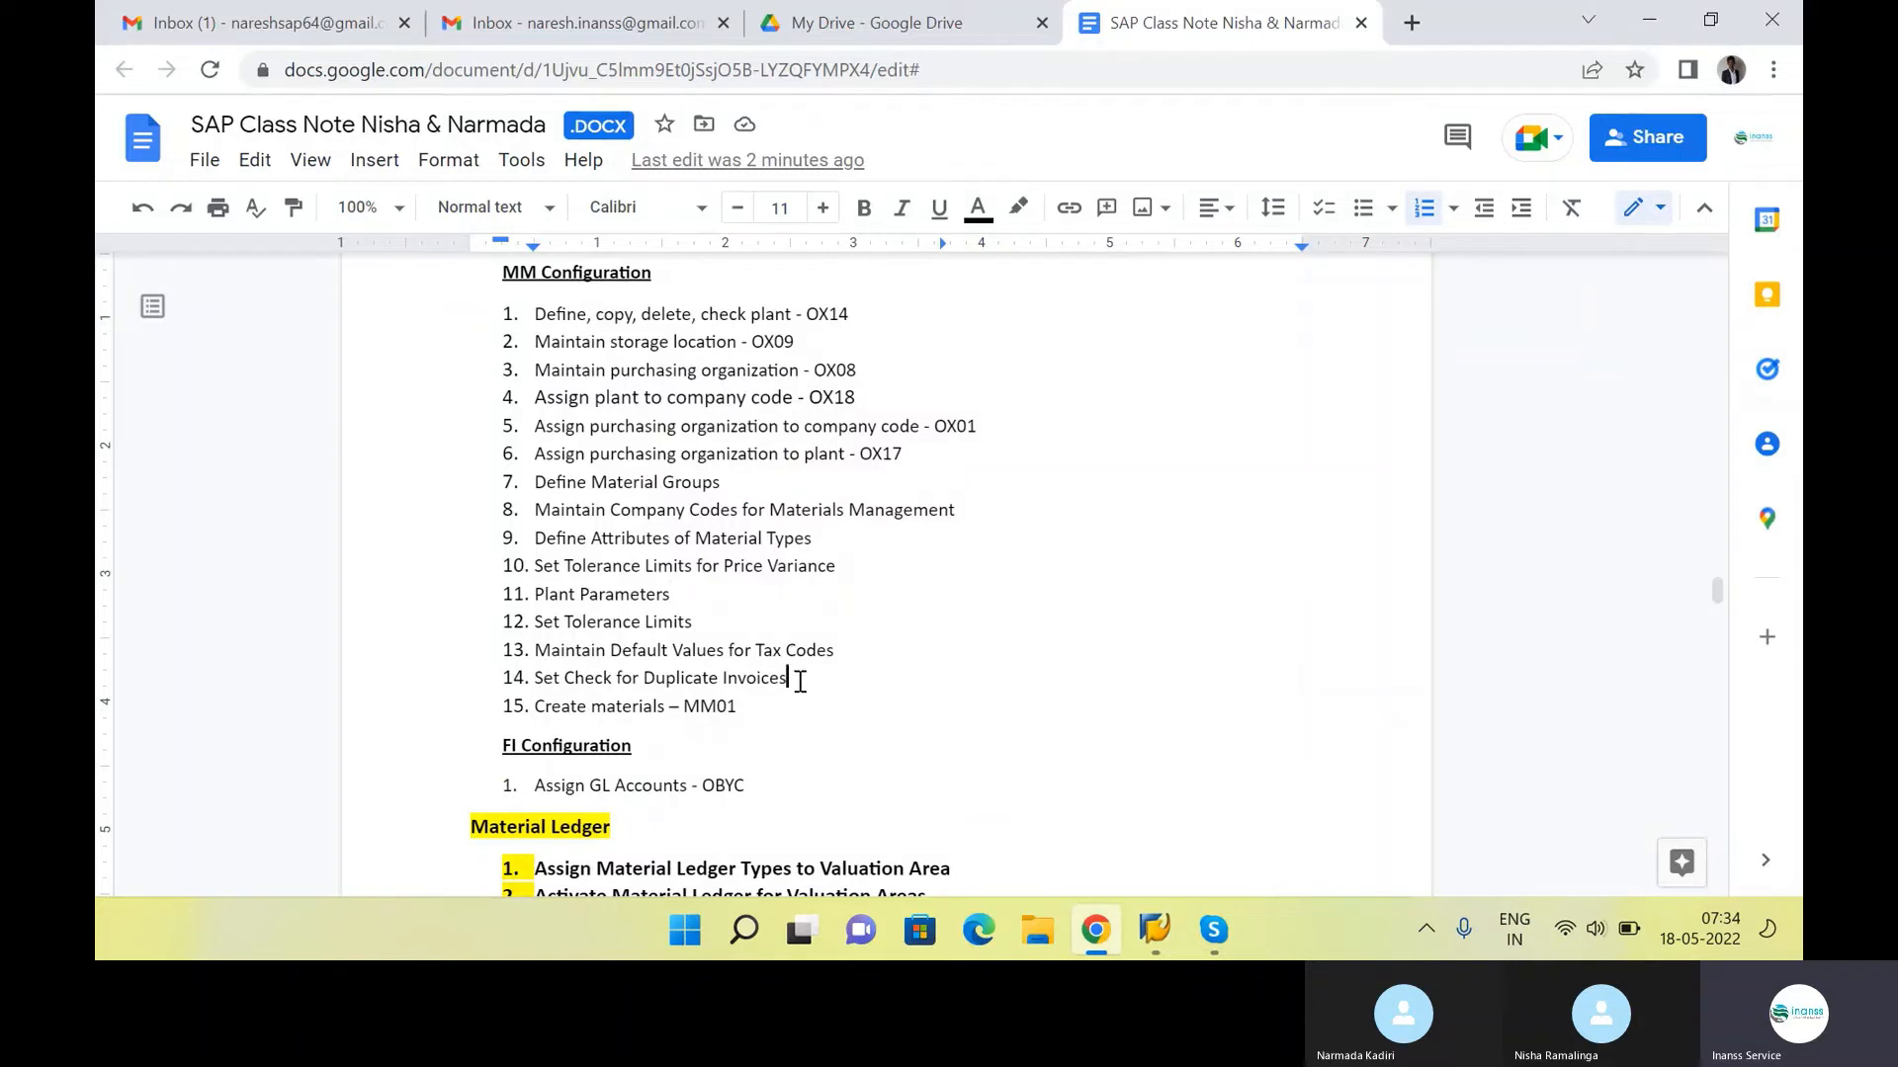
pyautogui.moveTo(799, 682); pyautogui.dragTo(521, 503)
# Switch to the free SAP Easy Access session and run transaction OMS2 for the material types
pyautogui.hotkey('alt', 'Tab')
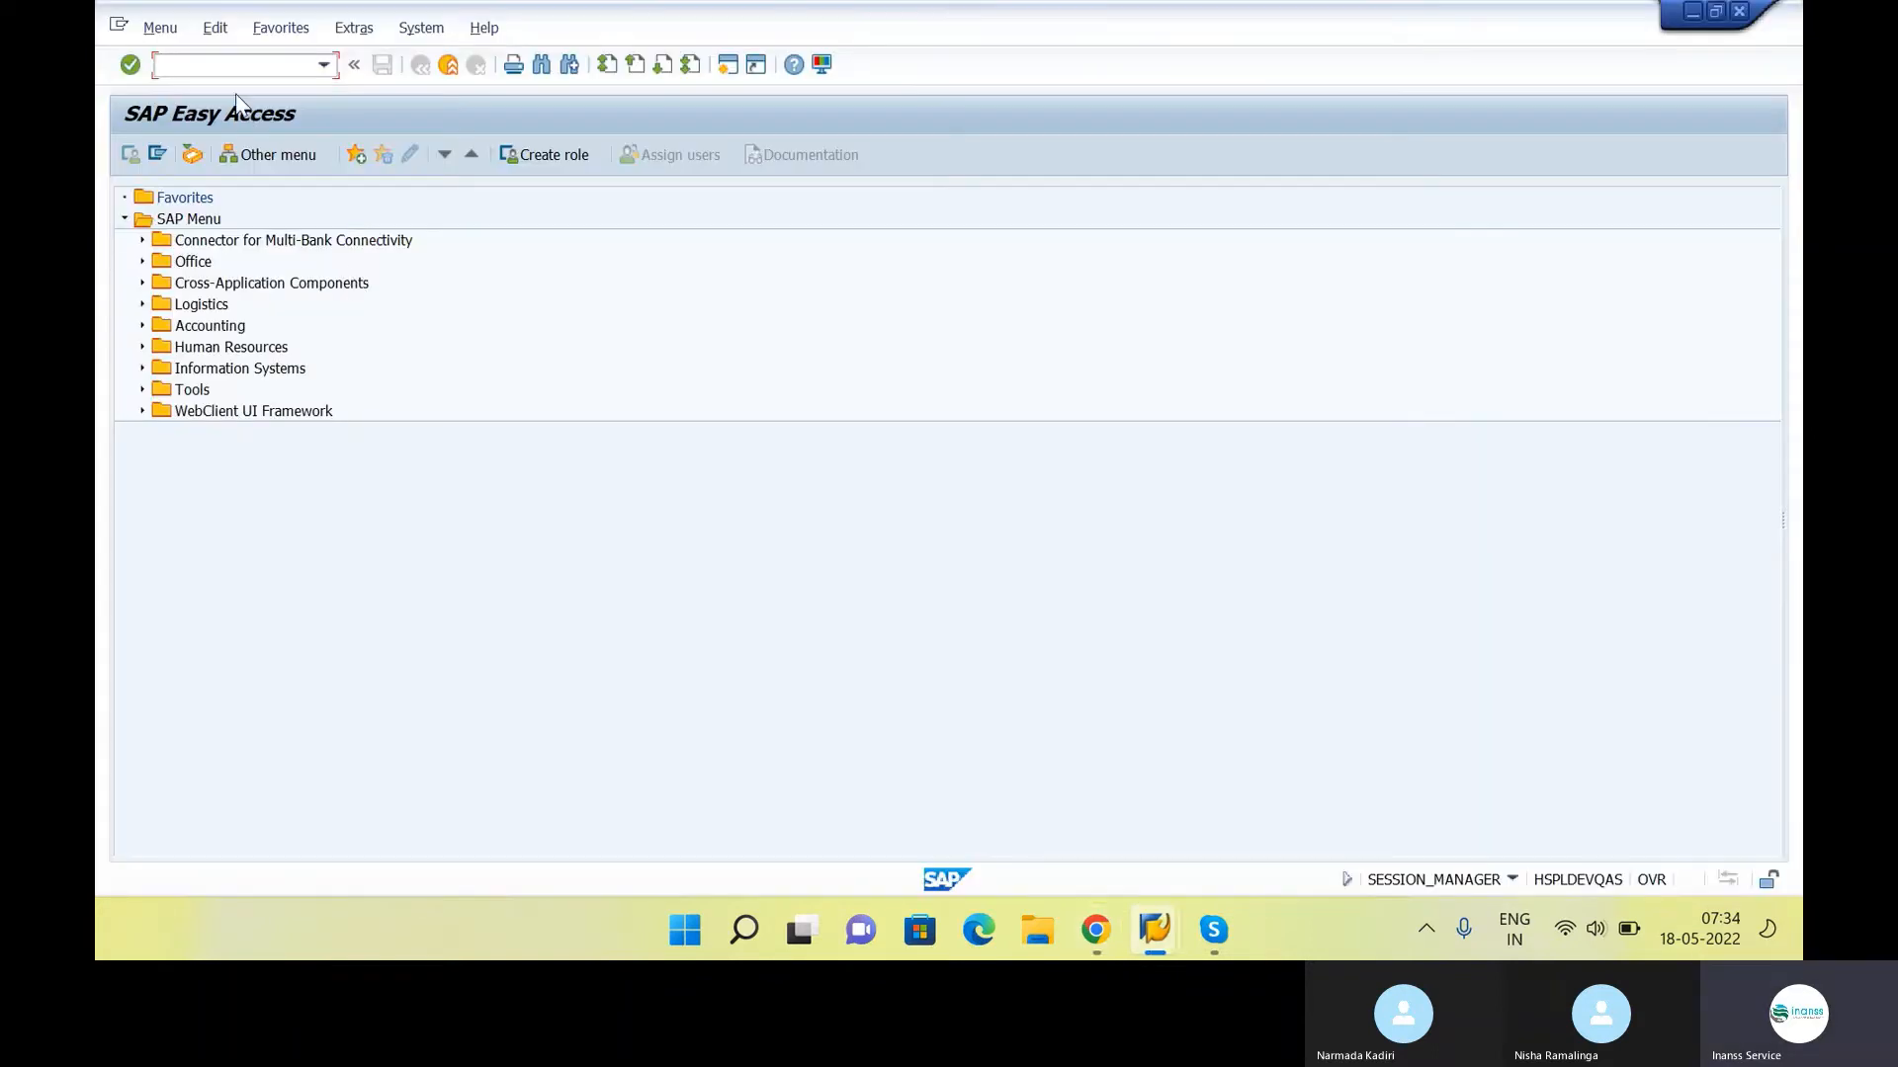
pyautogui.write('OMS2')
pyautogui.press('Return')
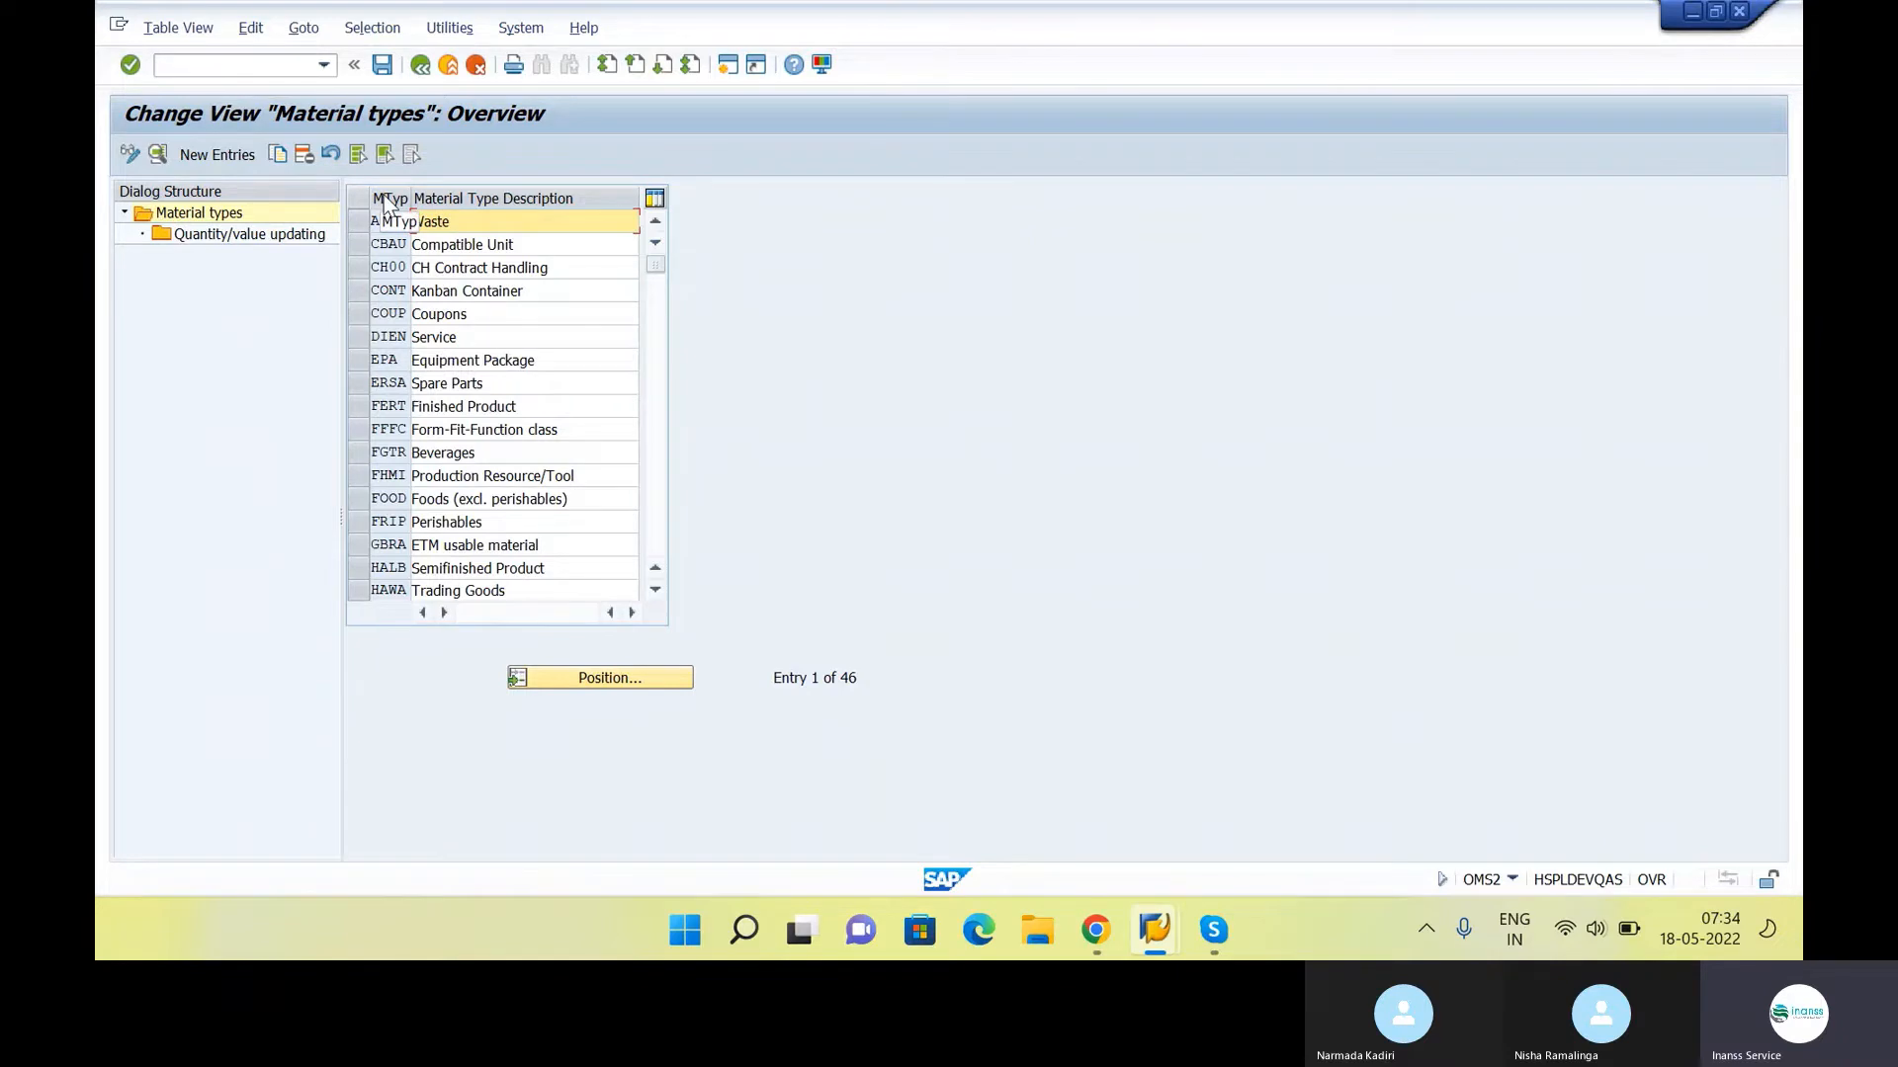
# Add "- OMS2" after Define Attributes of Material Types in the class notes and return to the SAP material types overview
pyautogui.hotkey('alt', 'Tab')
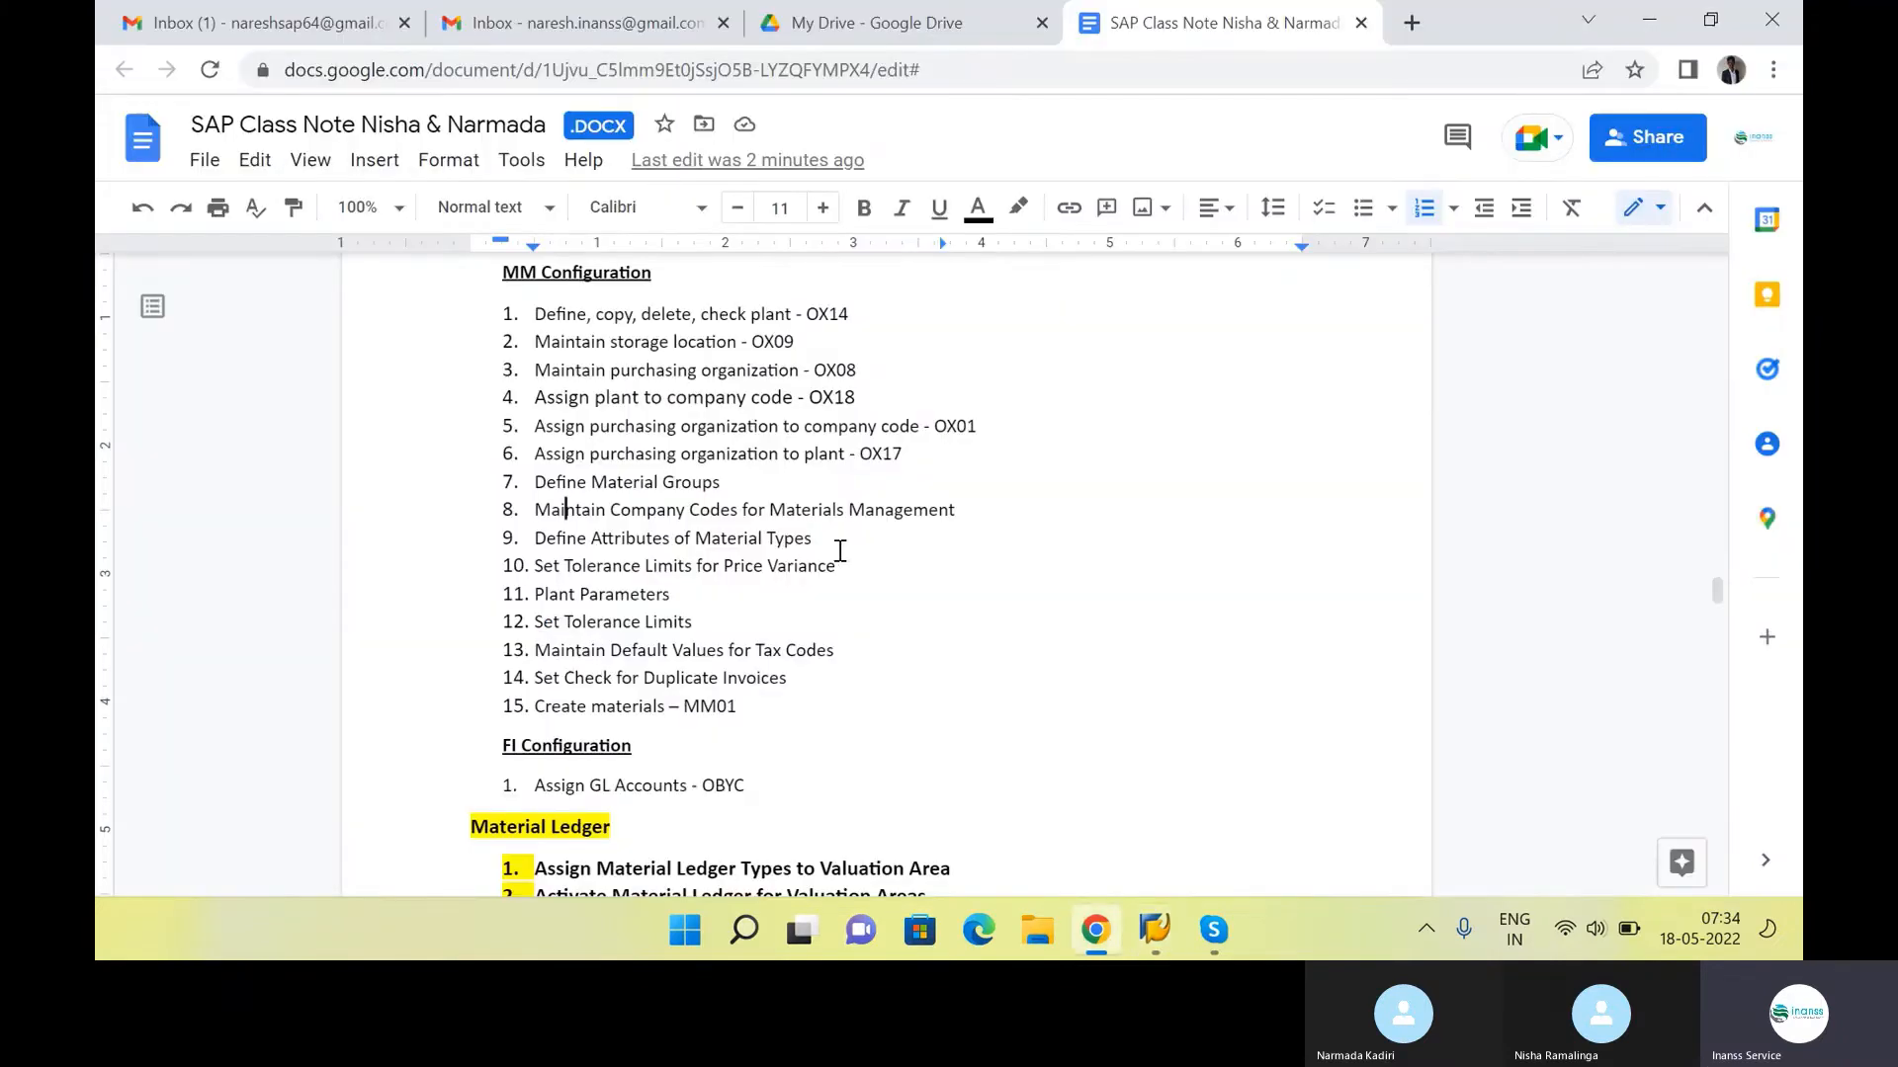
pyautogui.write('-')
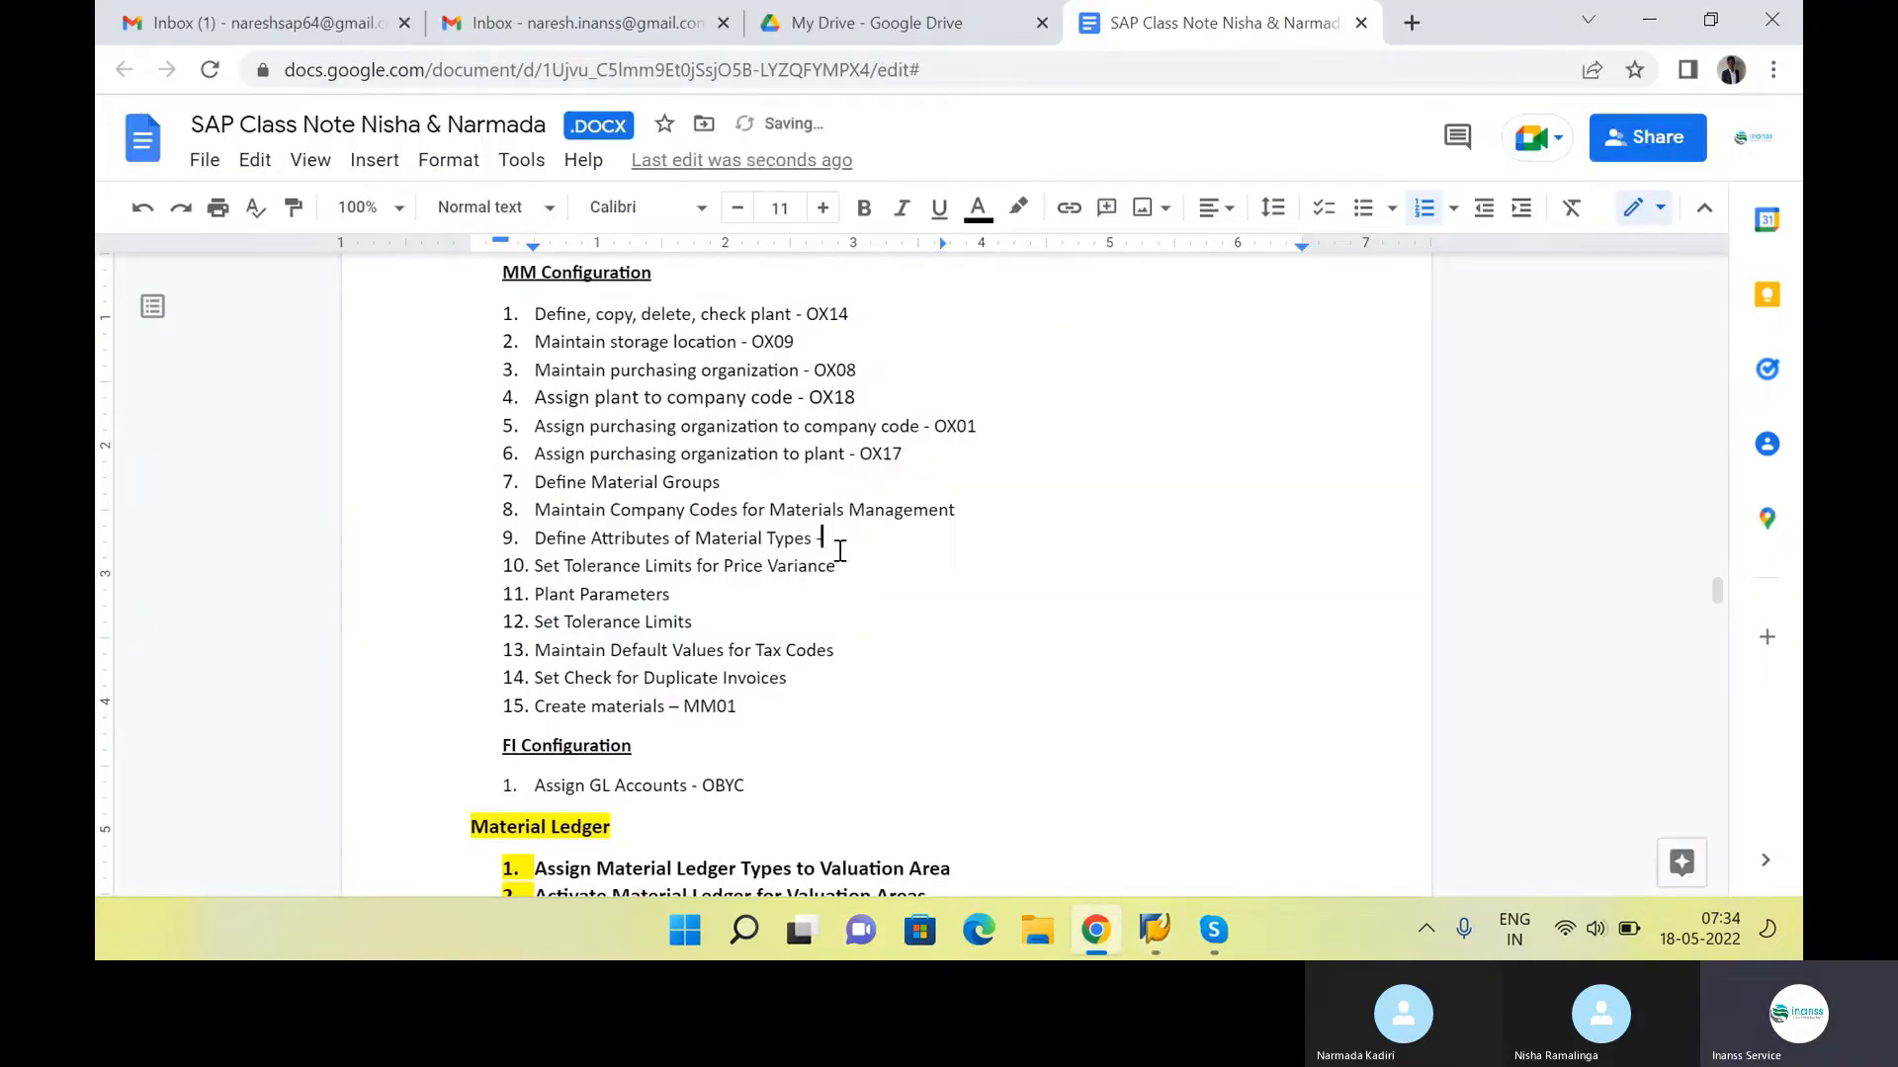
pyautogui.write(' OMS2')
pyautogui.hotkey('alt', 'Tab')
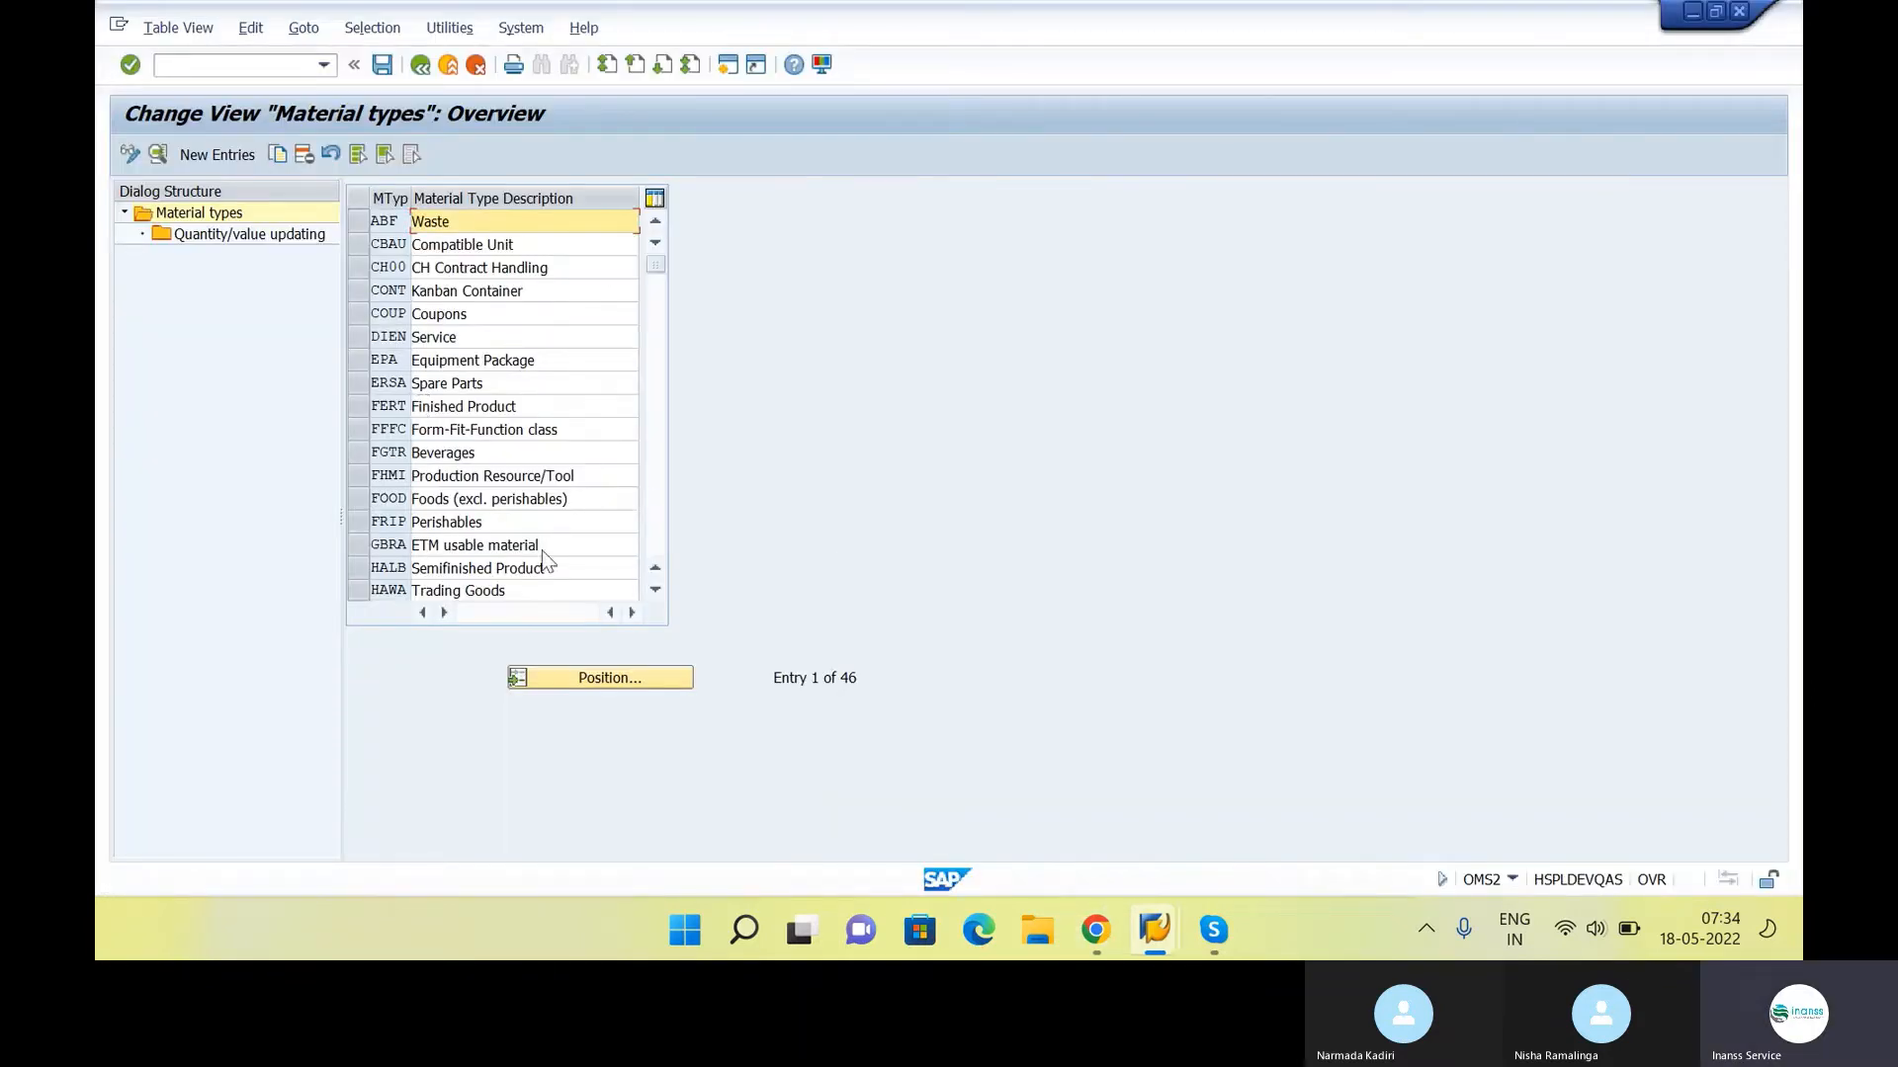
# Position the material types overview at material type ROH
pyautogui.click(577, 677)
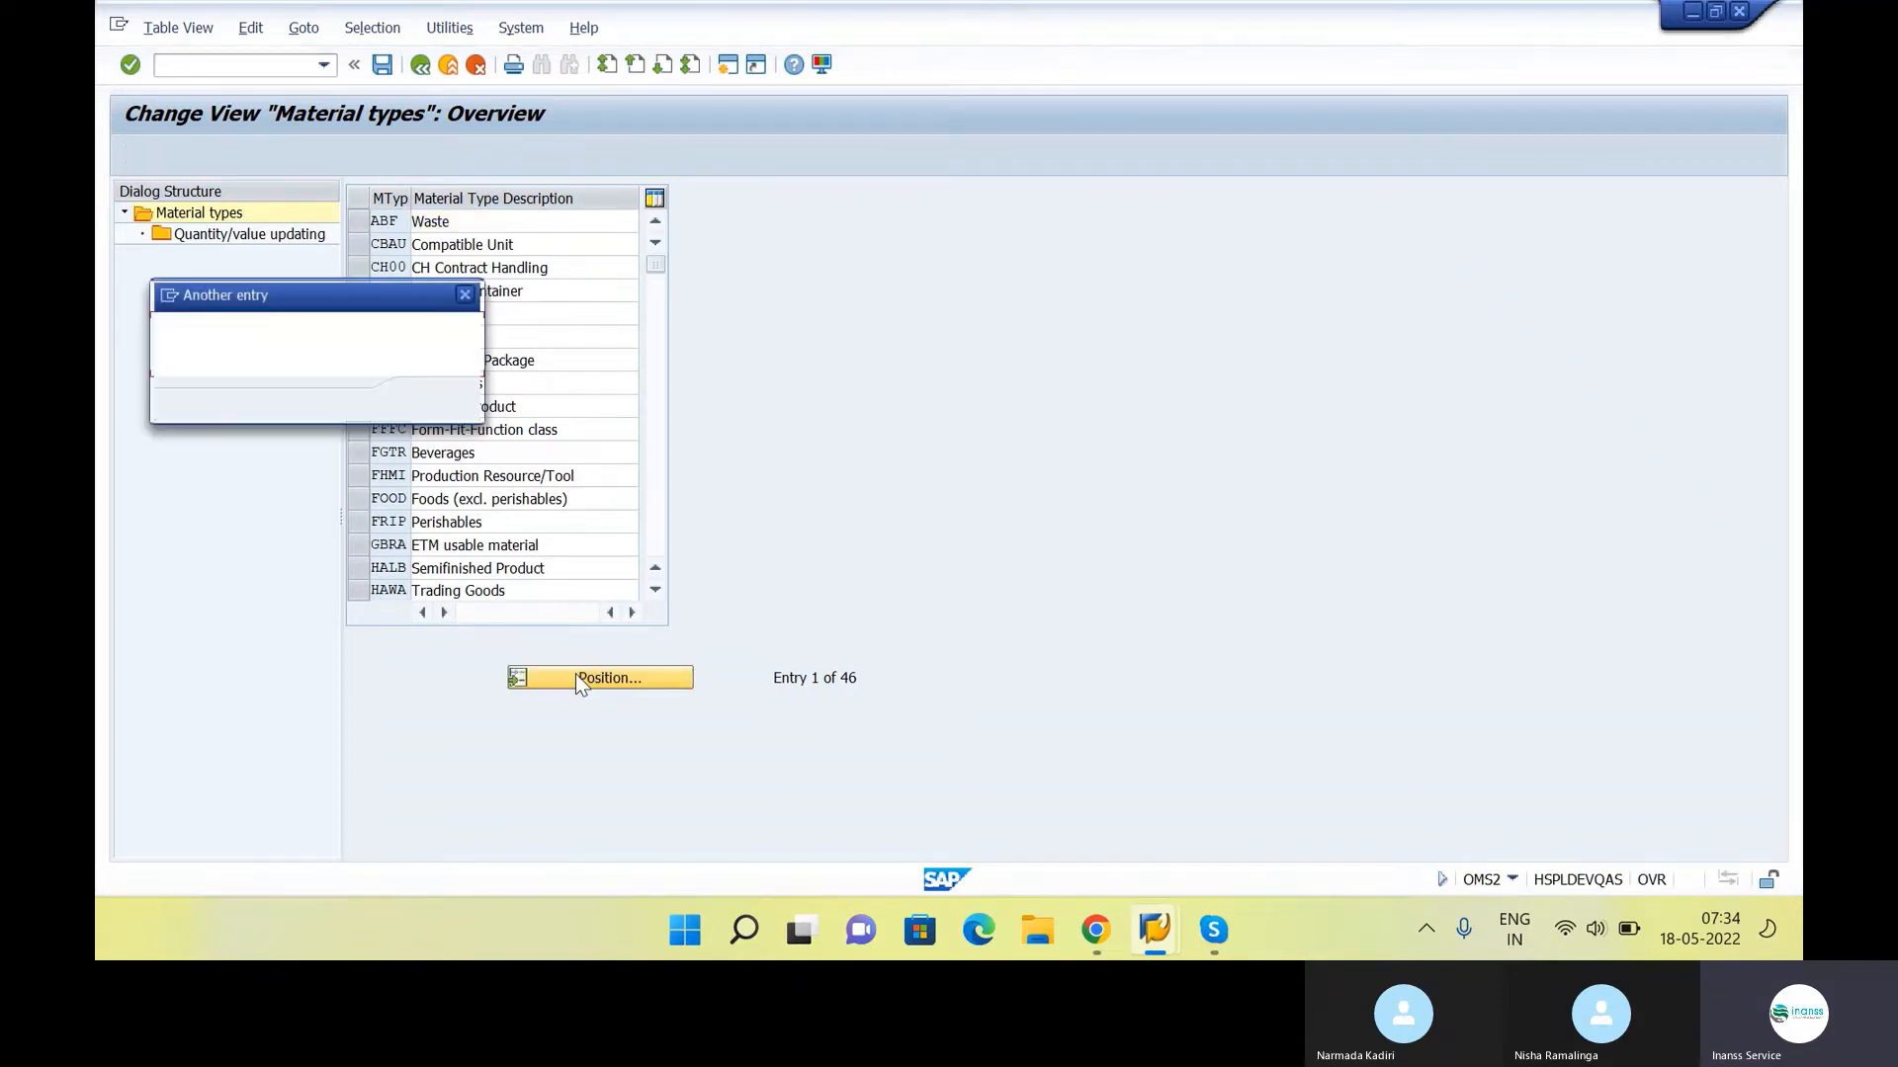
pyautogui.write('O')
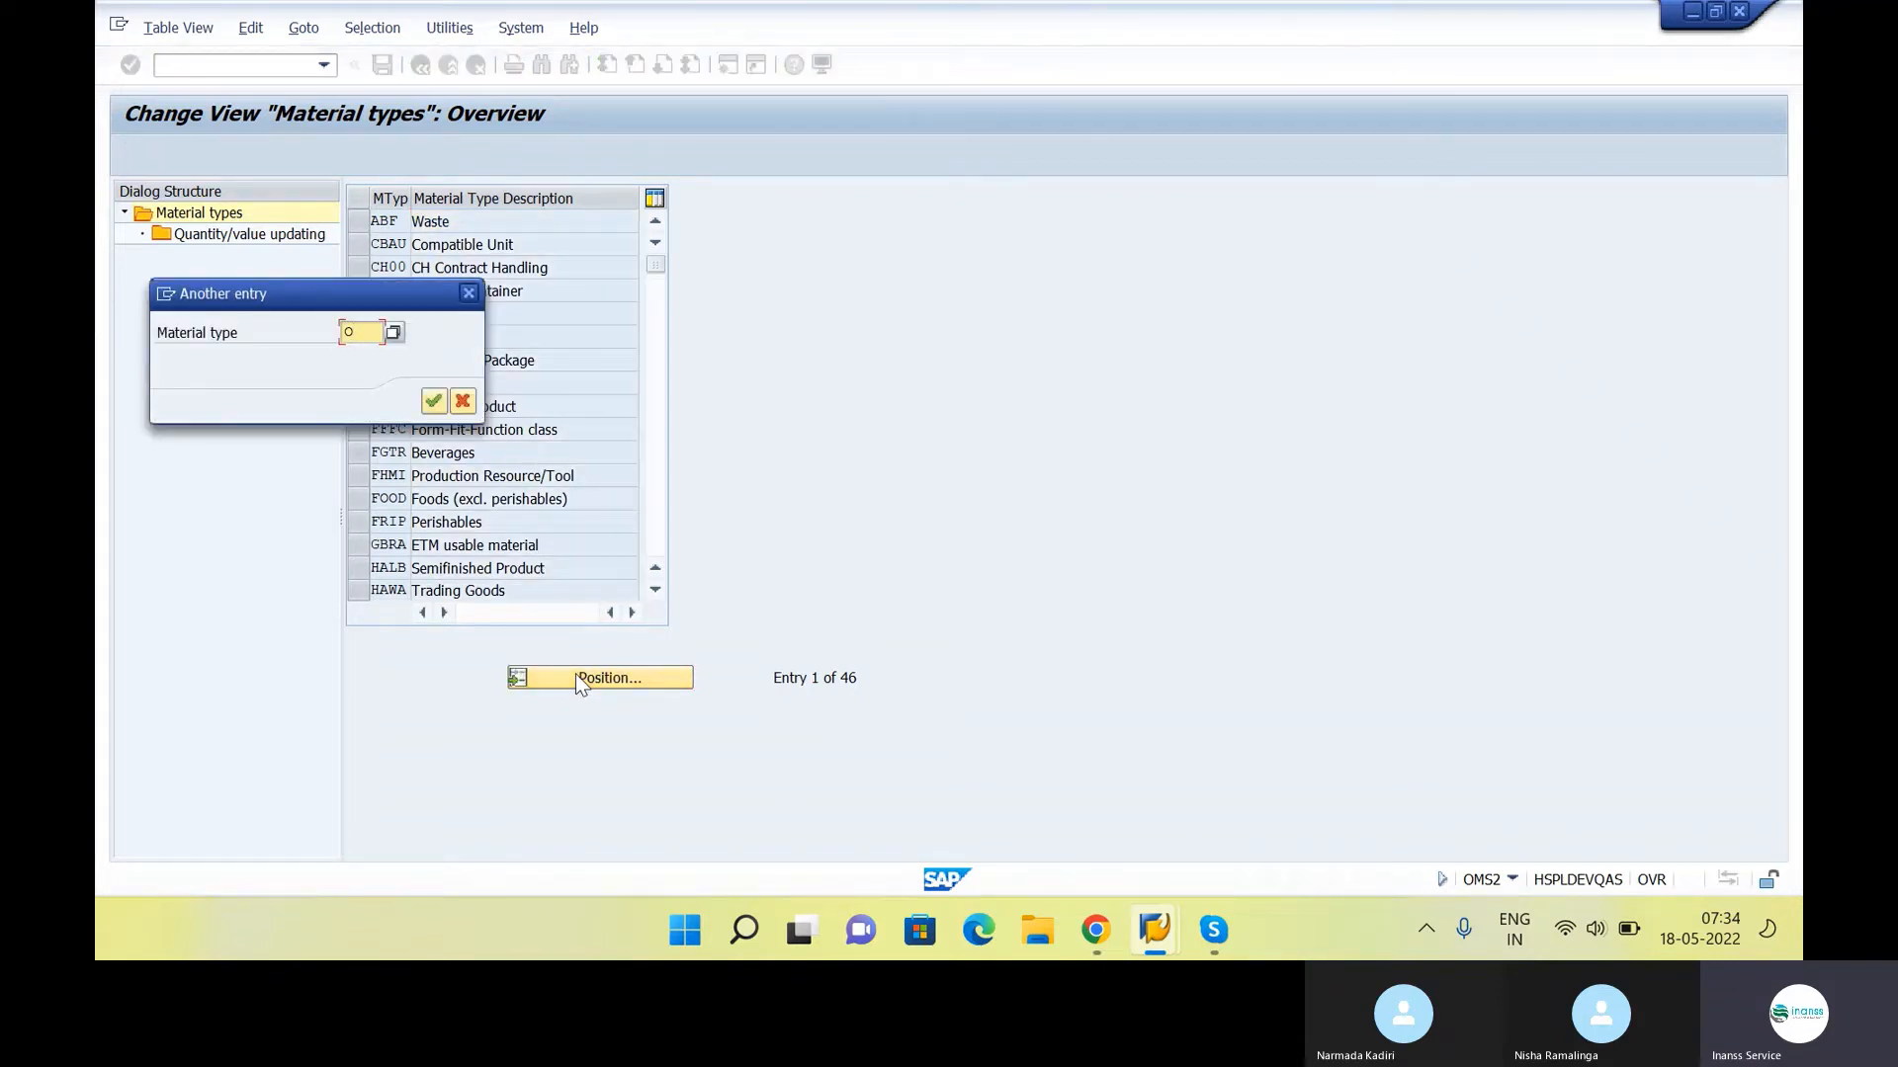
pyautogui.press('Return')
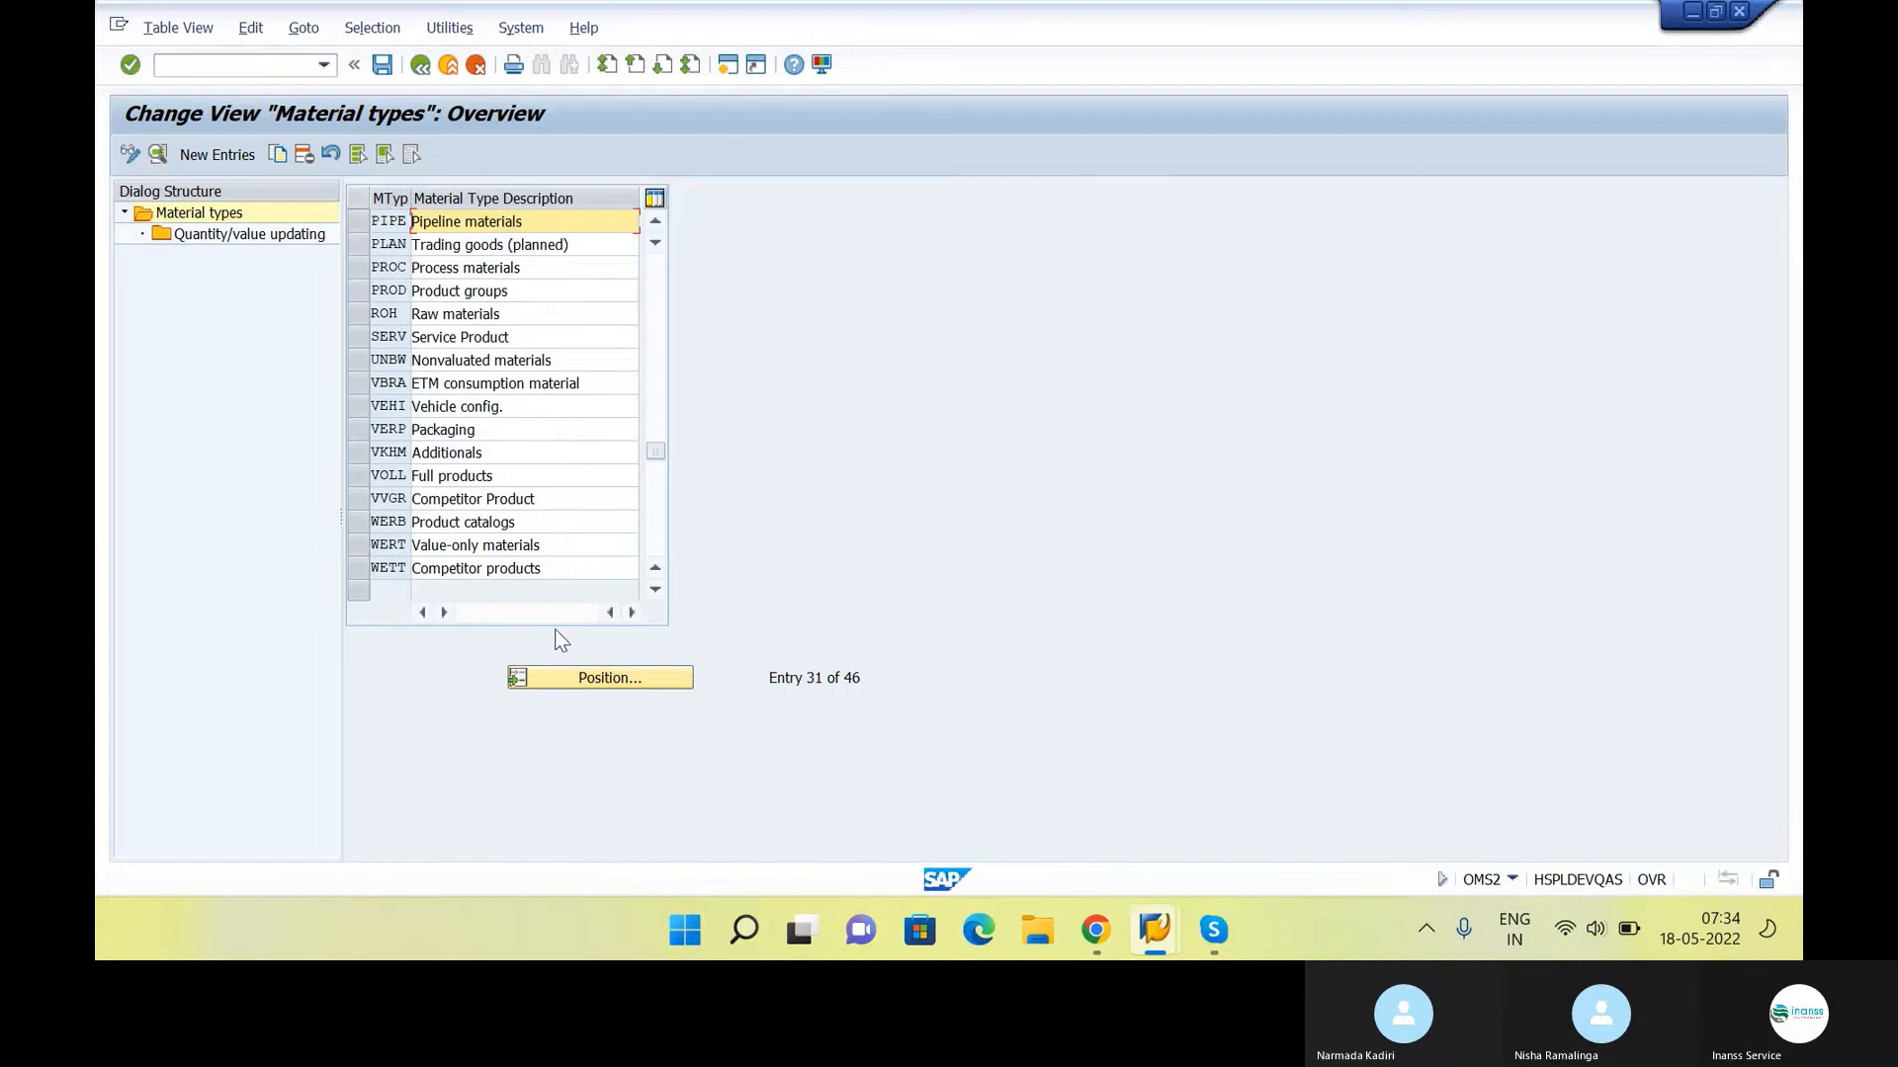
pyautogui.click(578, 682)
pyautogui.write('R')
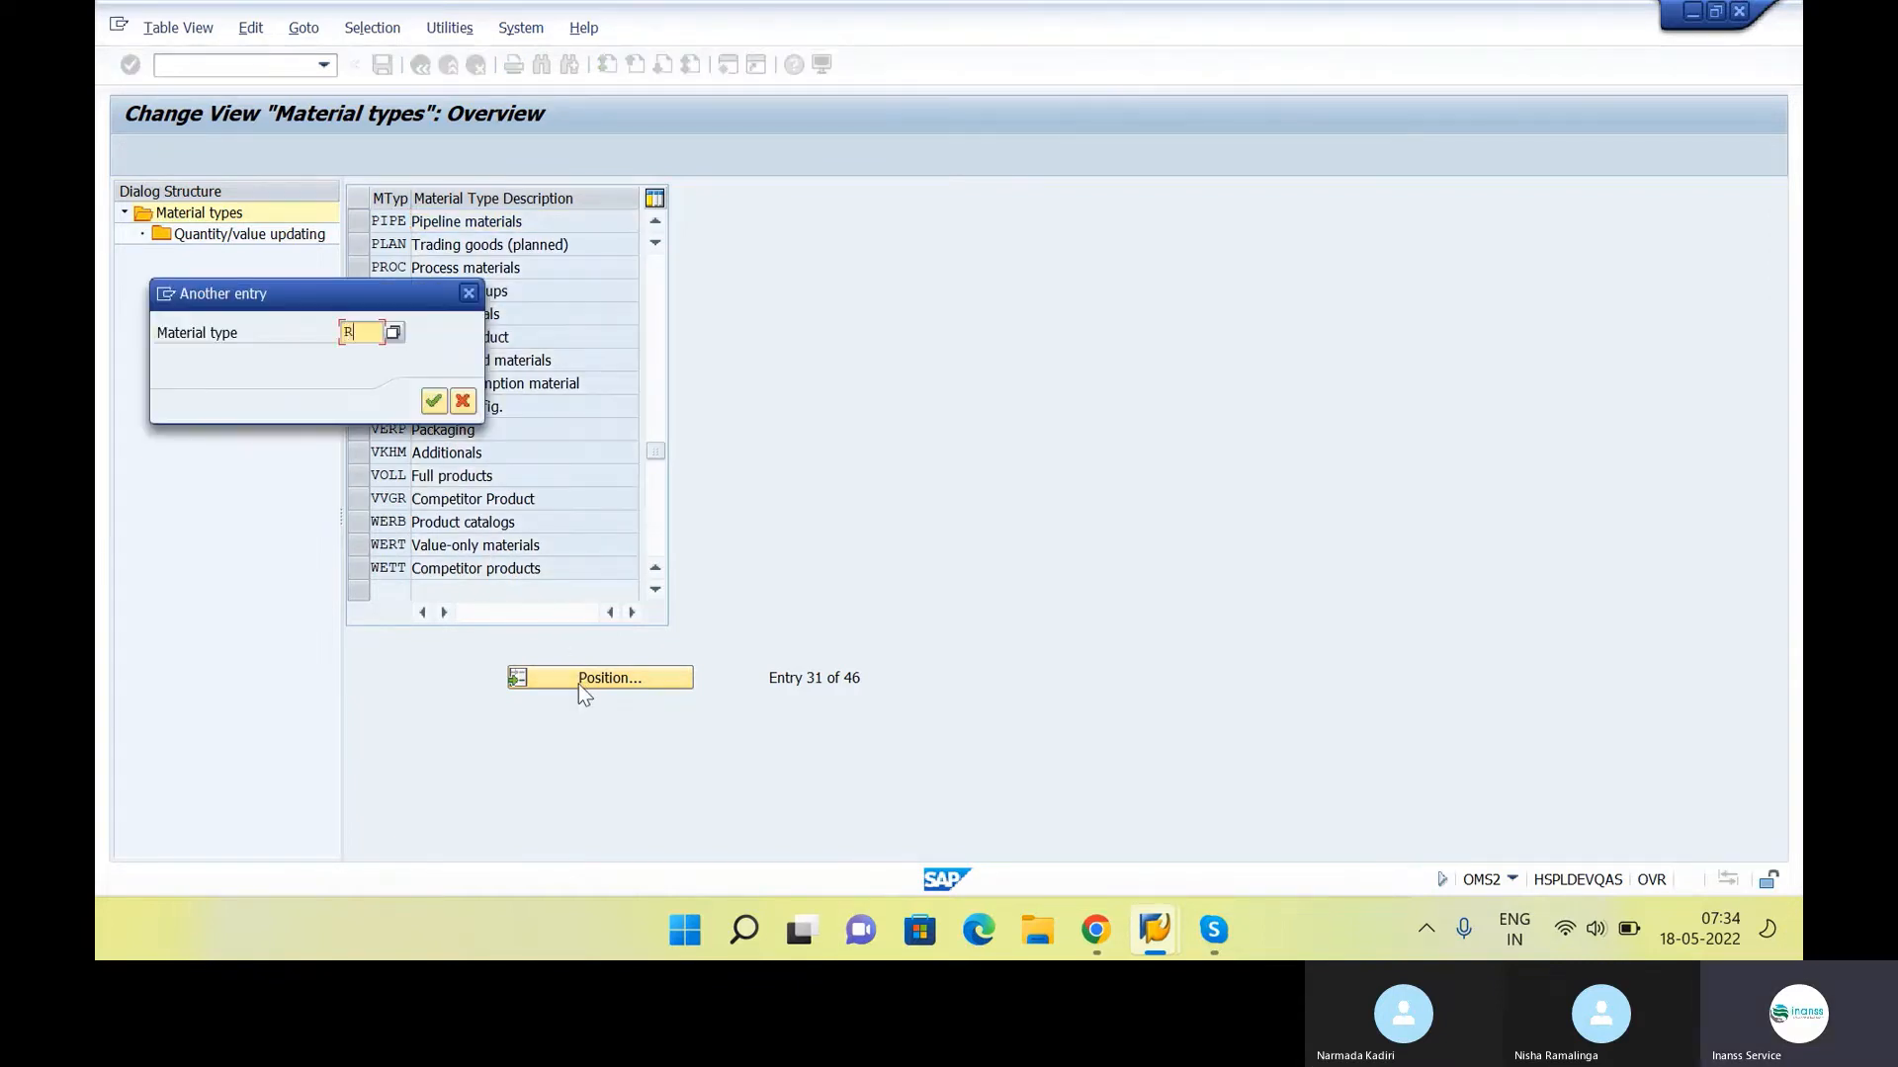
pyautogui.write('OH')
pyautogui.press('Return')
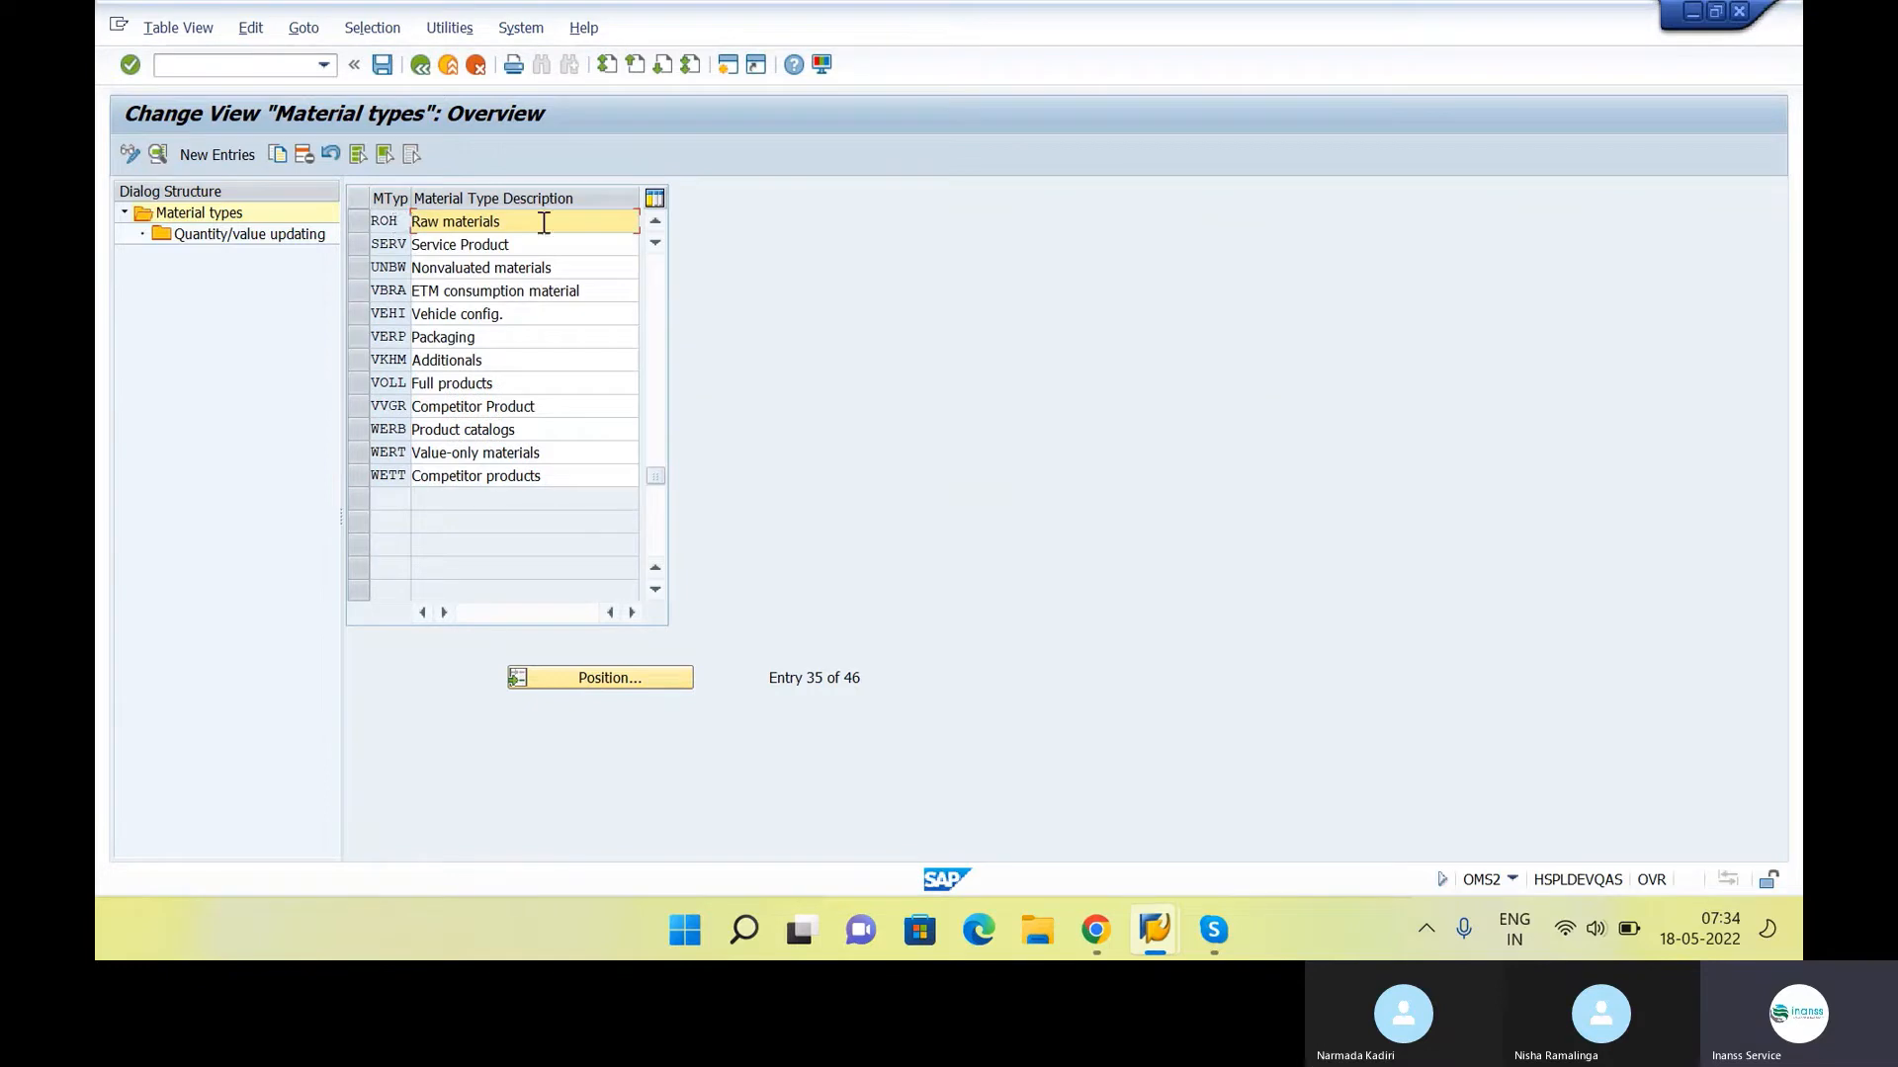
# Select the ROH raw materials entry and open its Quantity/value updating settings
pyautogui.moveTo(543, 223); pyautogui.dragTo(196, 236)
pyautogui.click(404, 221)
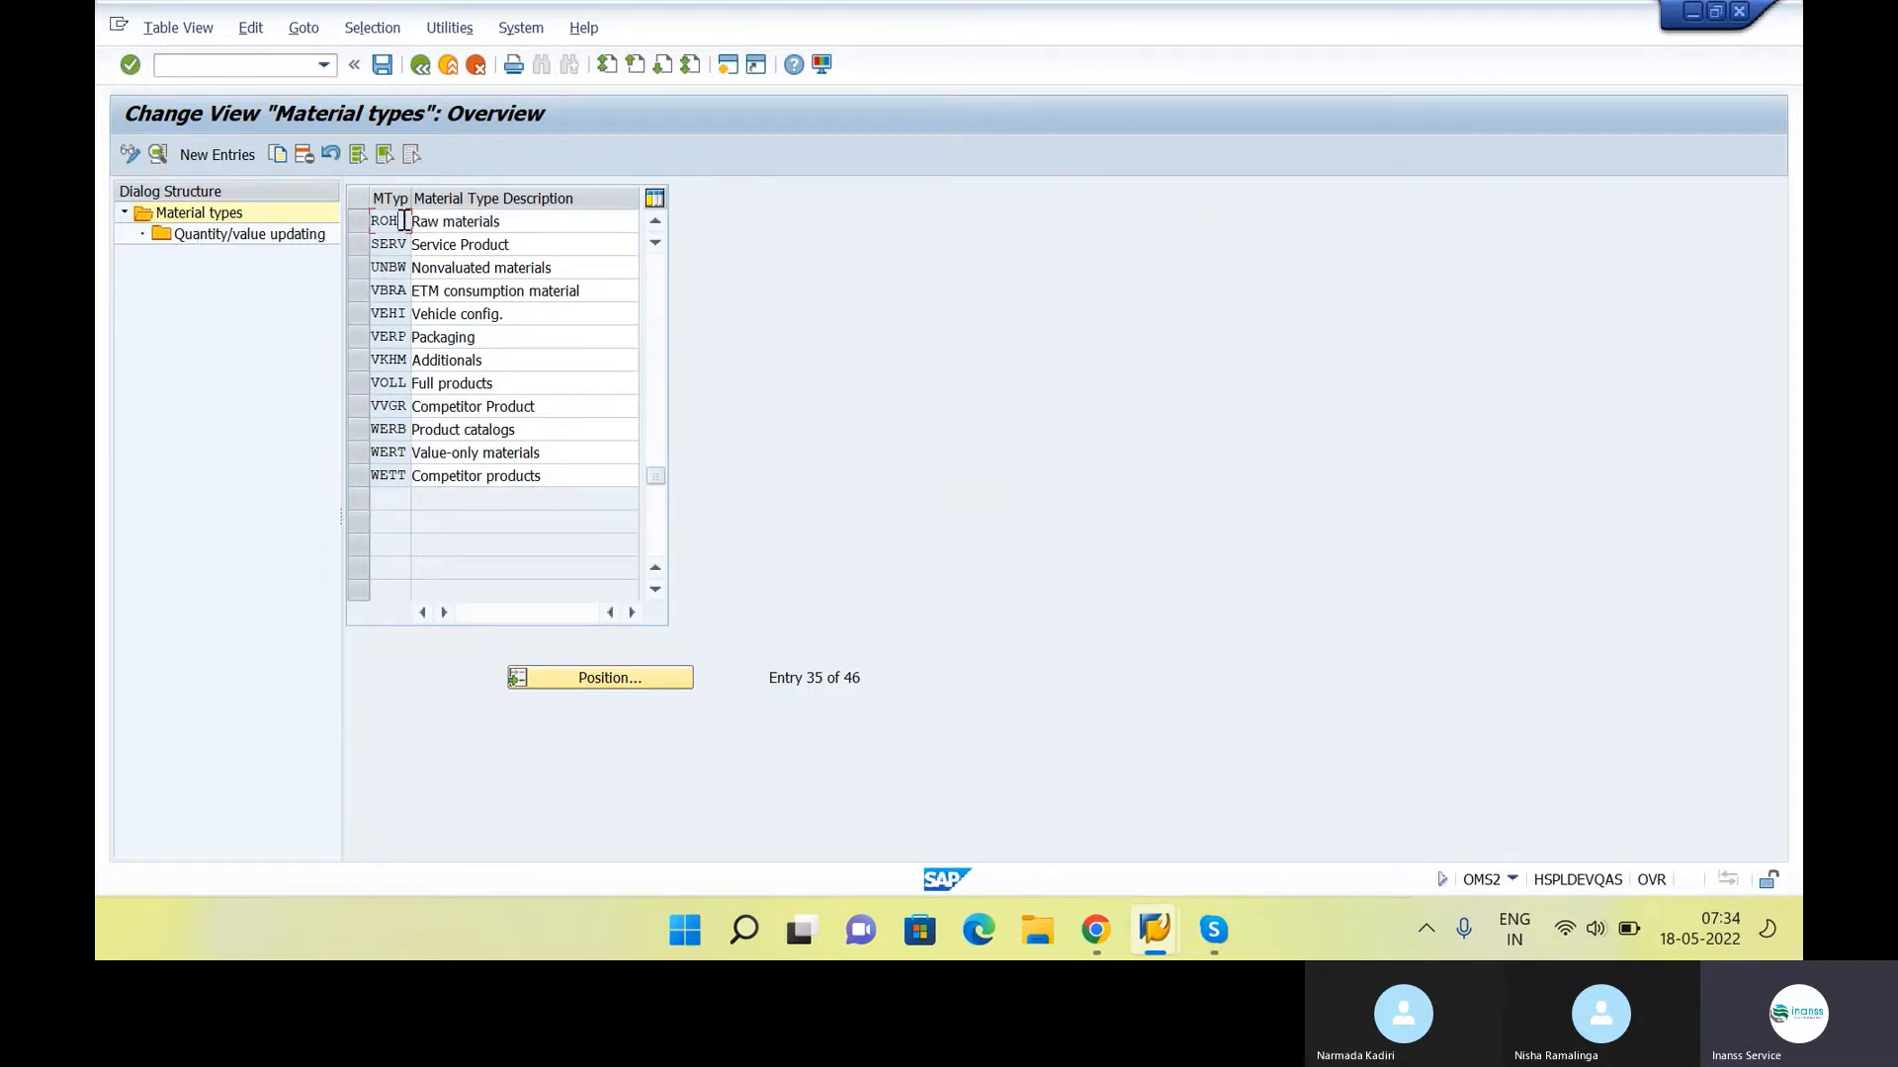
pyautogui.click(354, 216)
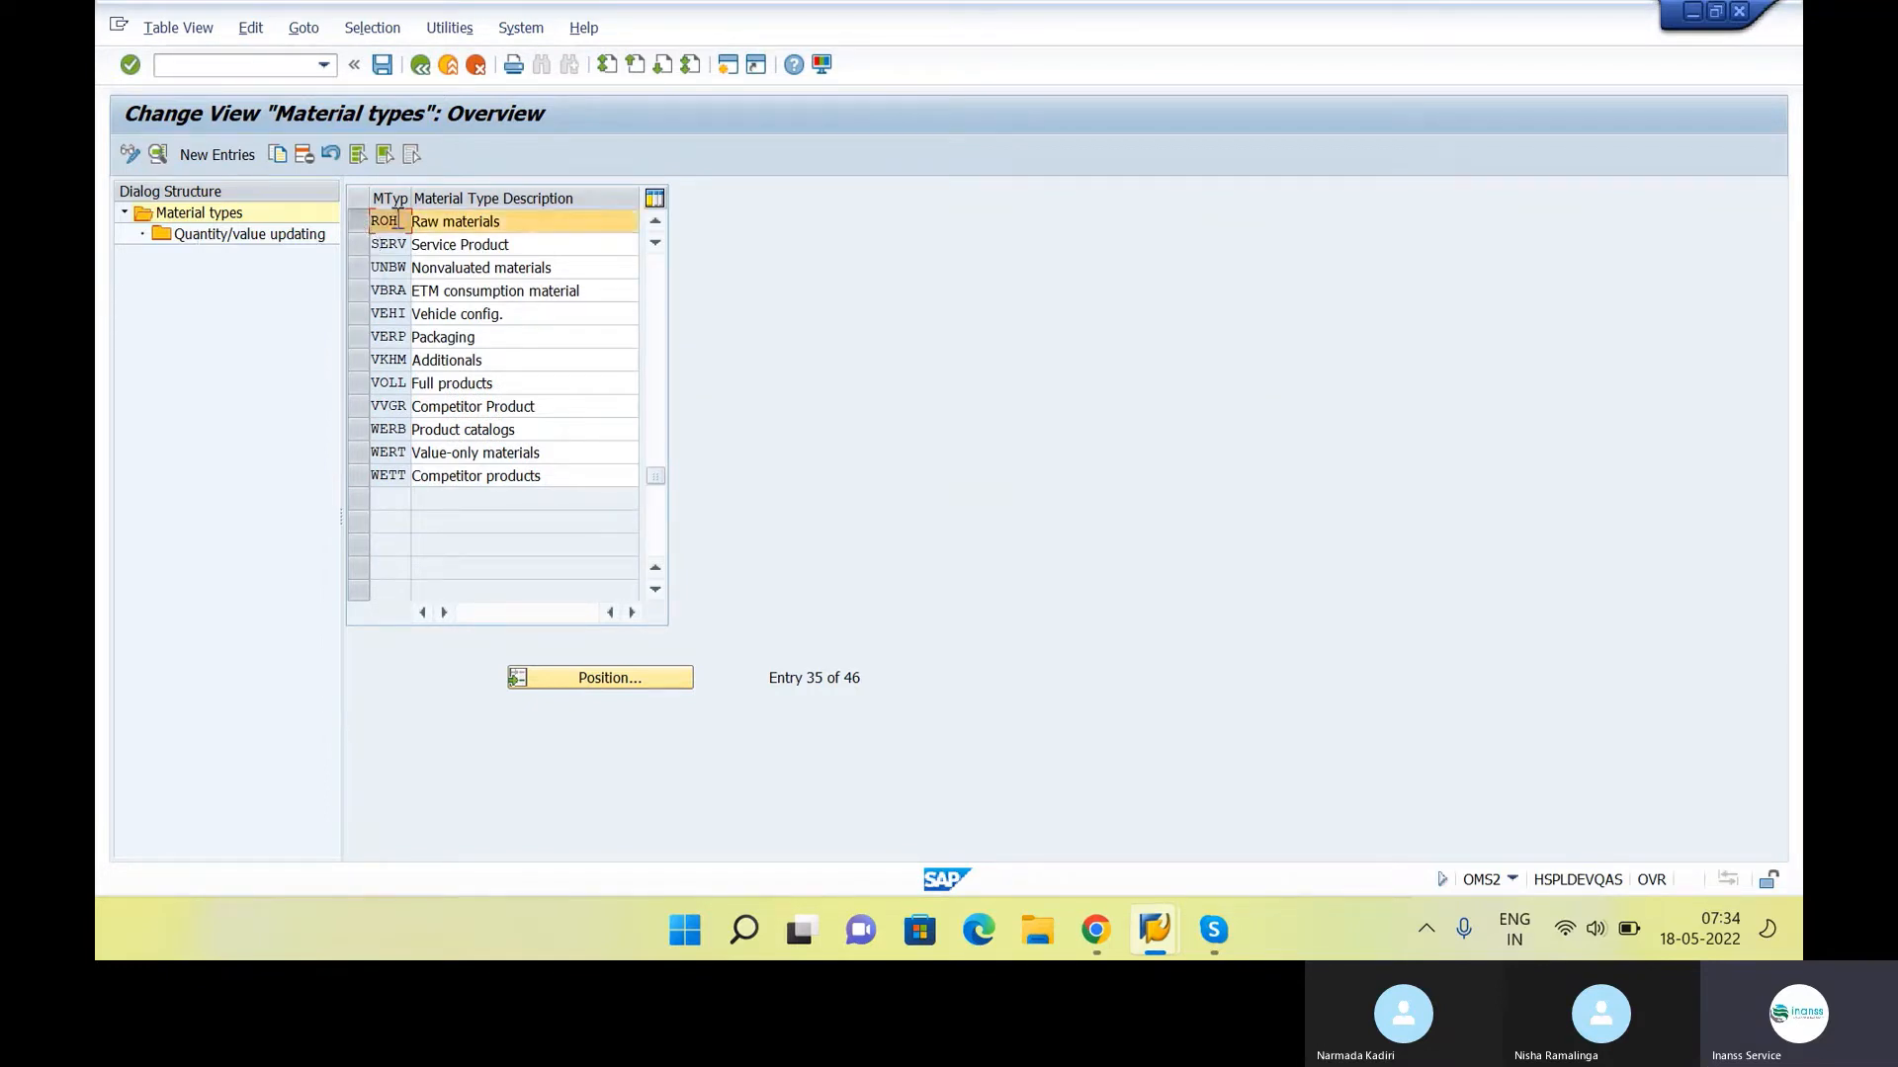
pyautogui.click(246, 235)
pyautogui.doubleClick(245, 235)
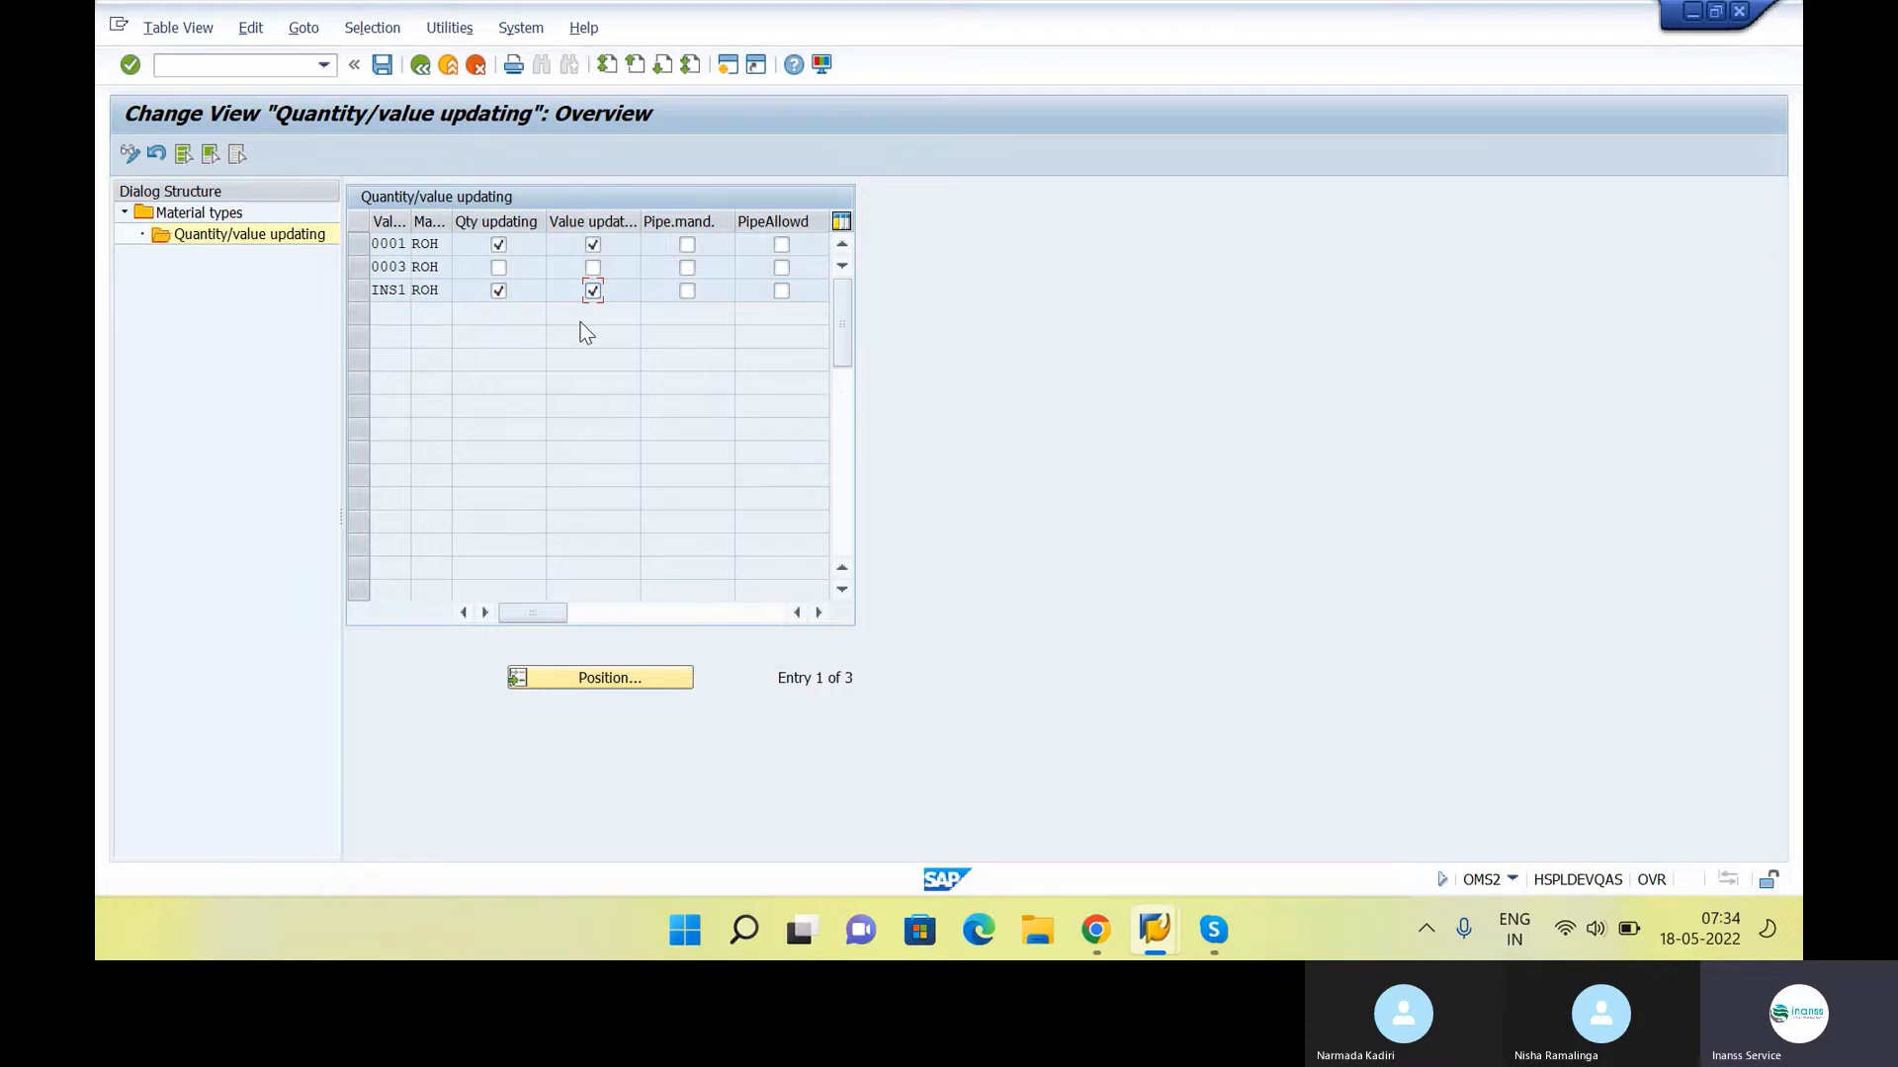
# Save the ROH quantity/value updating settings for valuation area INS1 and return to the material types overview
pyautogui.click(388, 290)
pyautogui.click(382, 65)
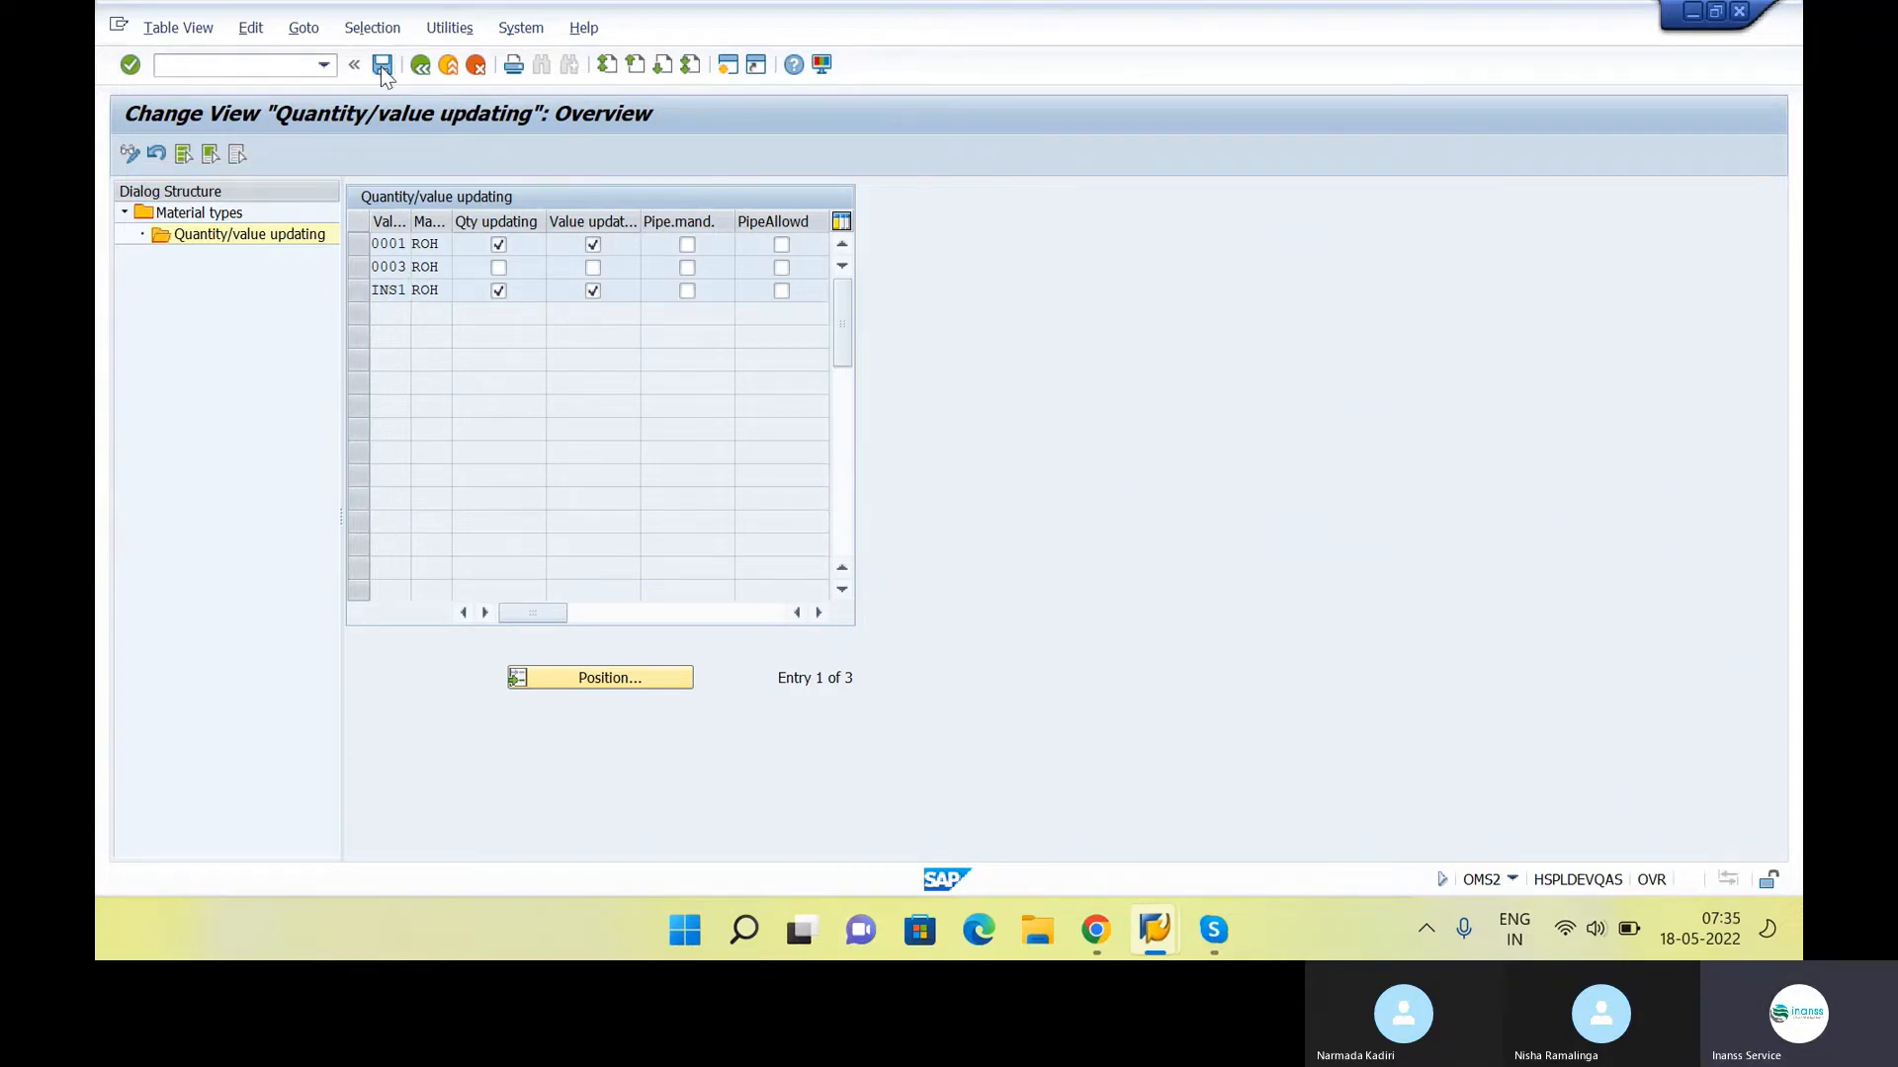
pyautogui.click(431, 70)
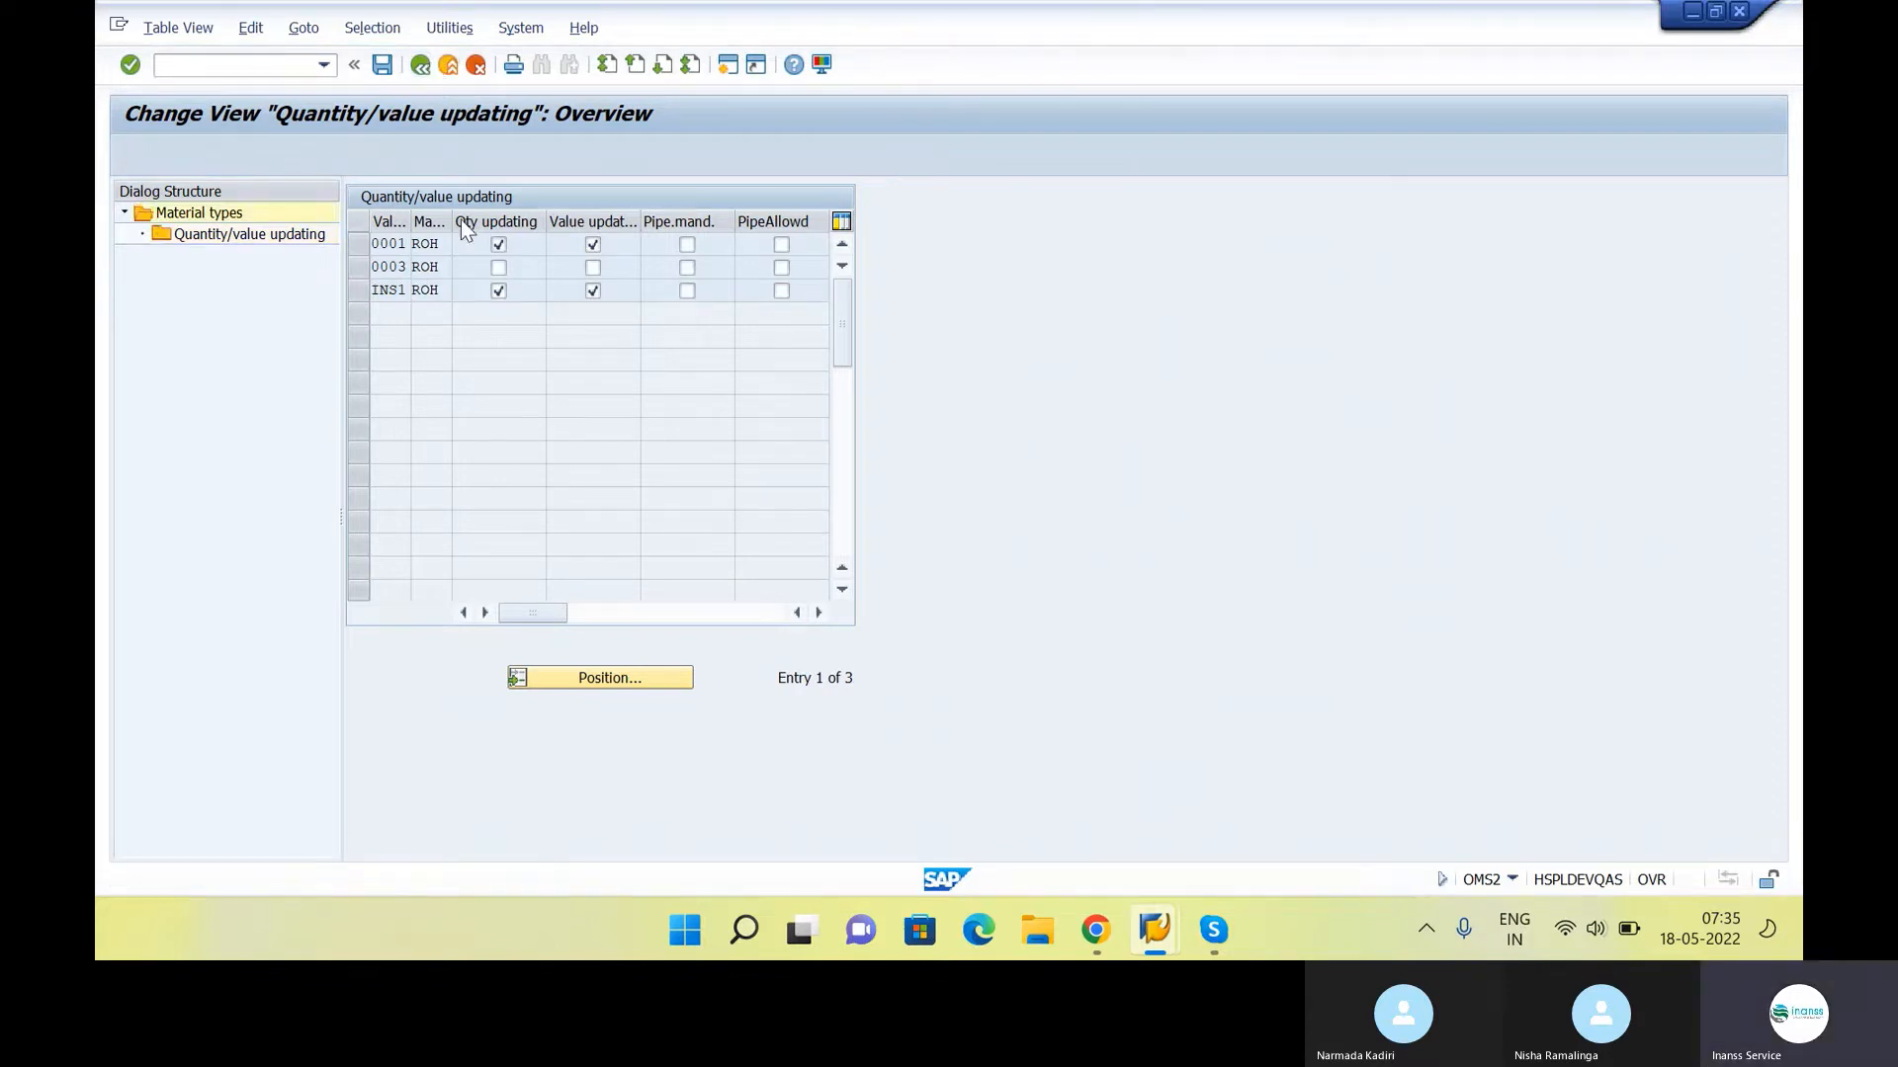
# Position the overview at material type HALB and open the Quantity/value updating settings for semifinished products
pyautogui.click(619, 678)
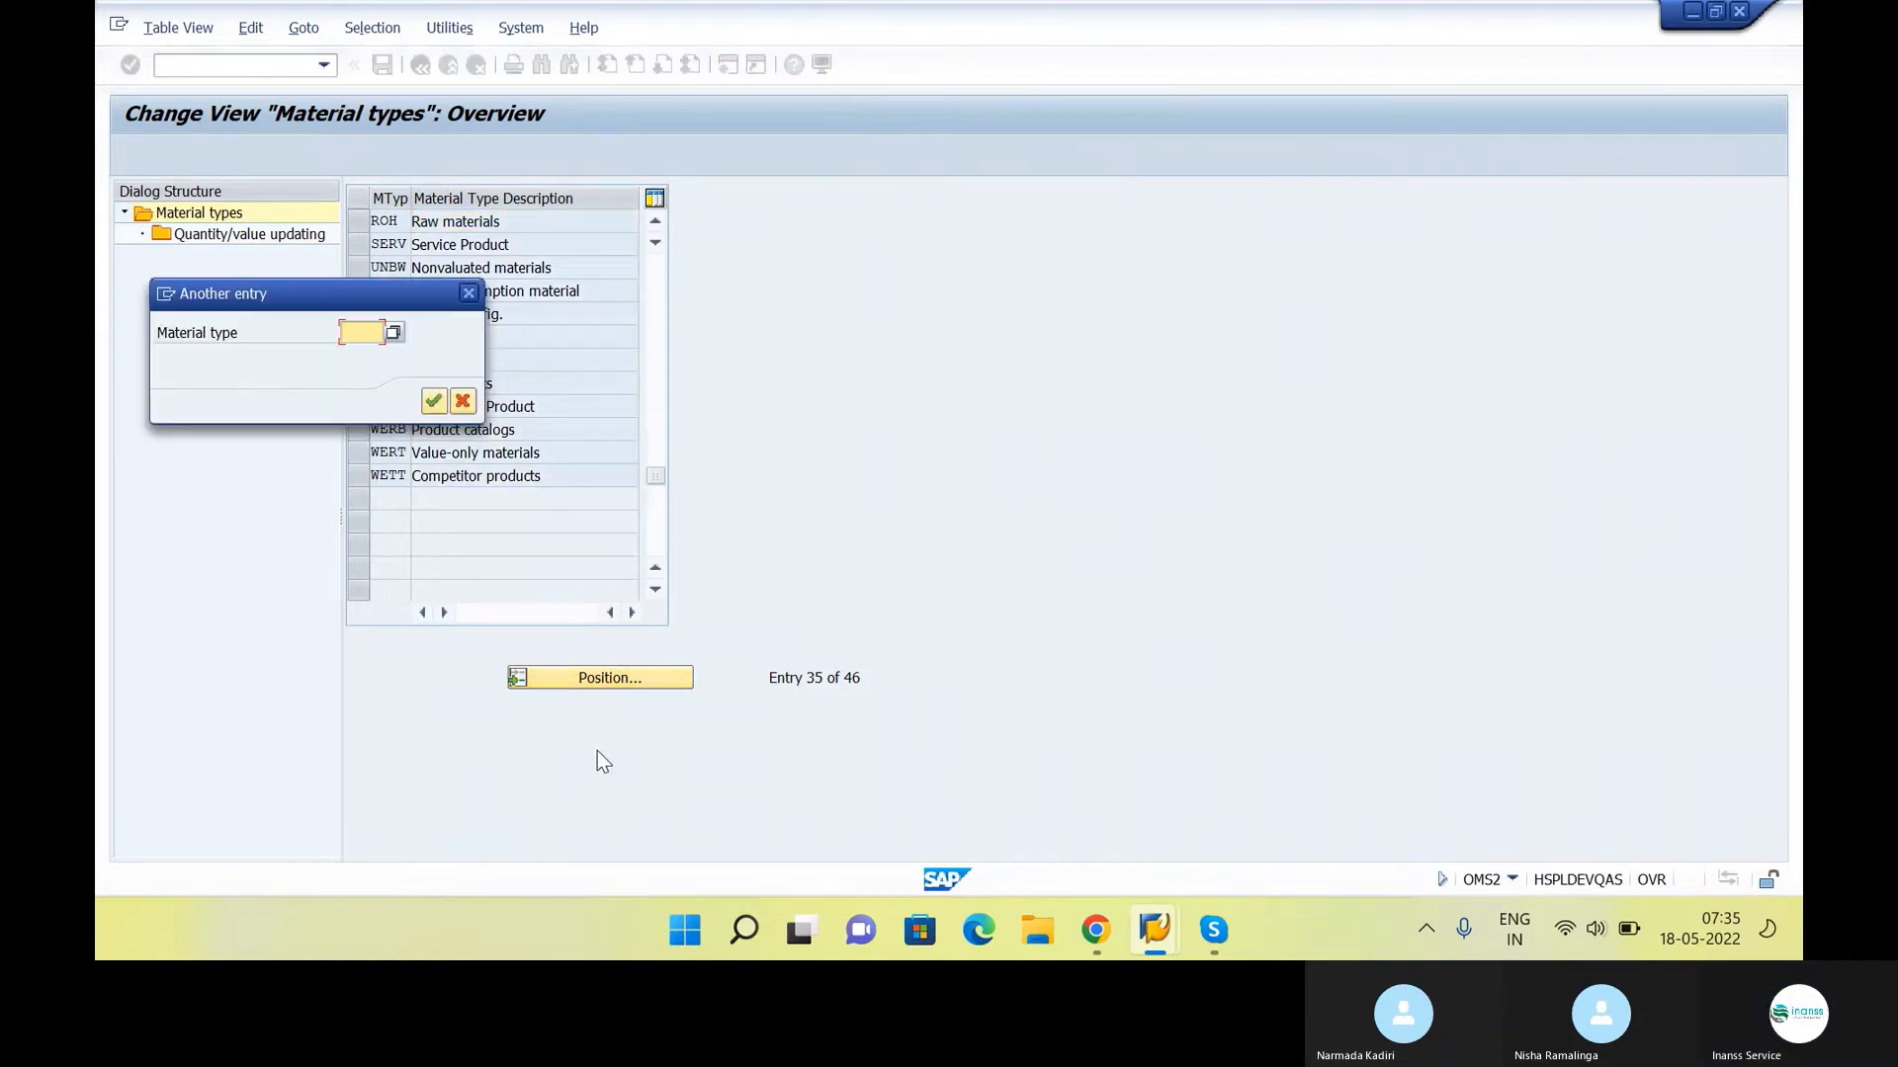
pyautogui.write('HAL')
pyautogui.press('Return')
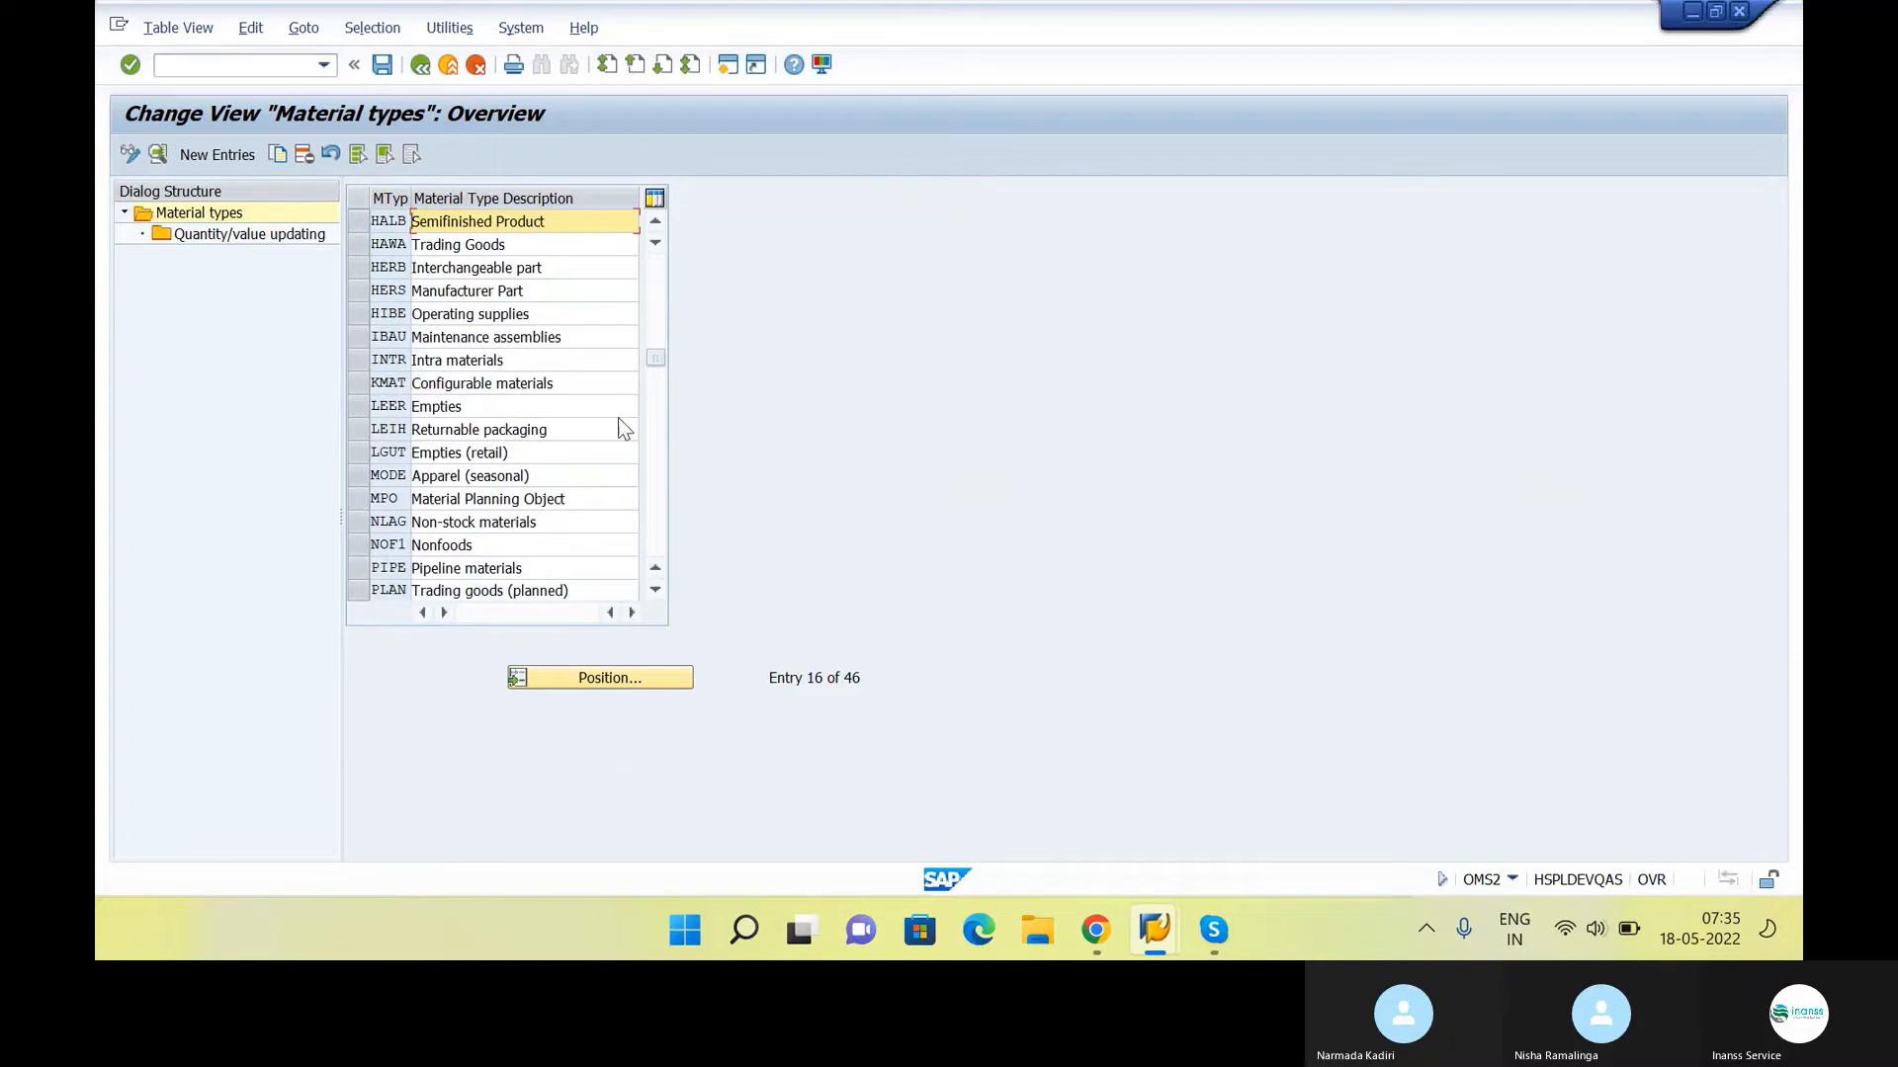
pyautogui.click(381, 221)
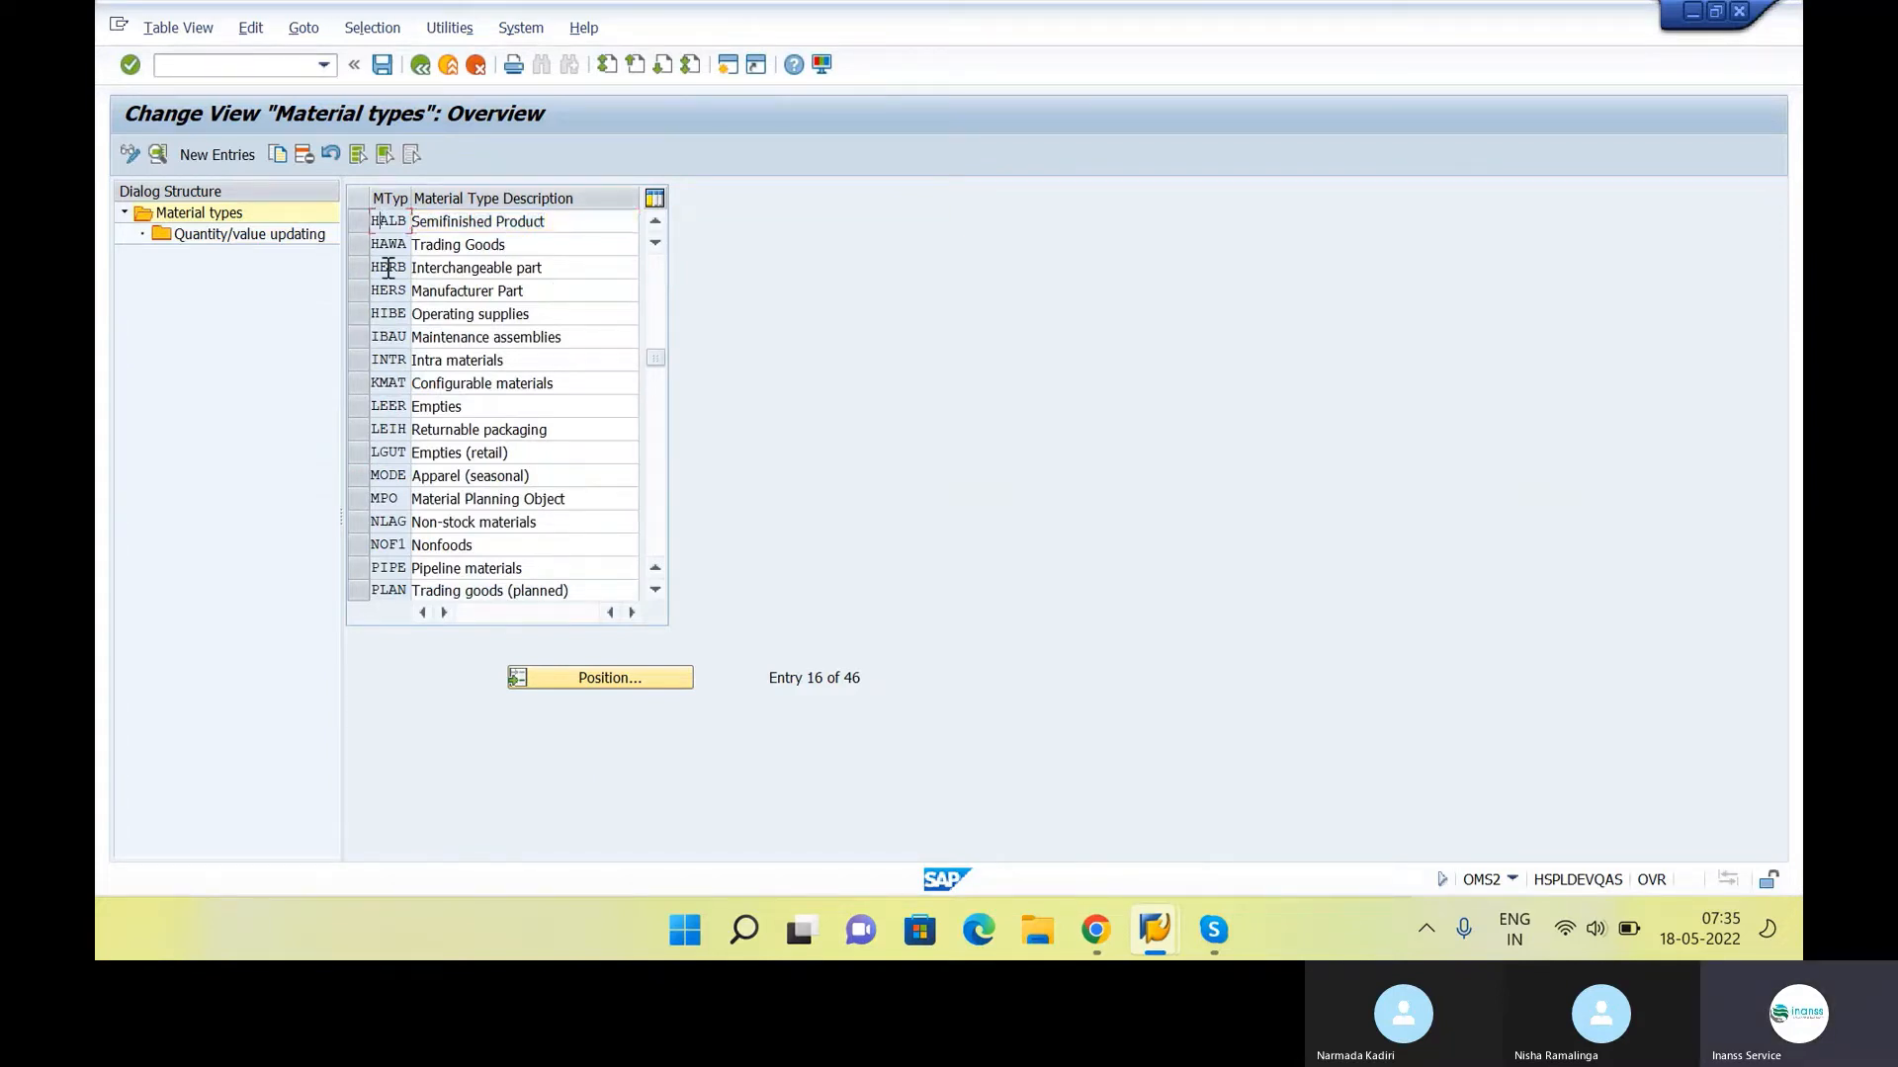
pyautogui.click(360, 220)
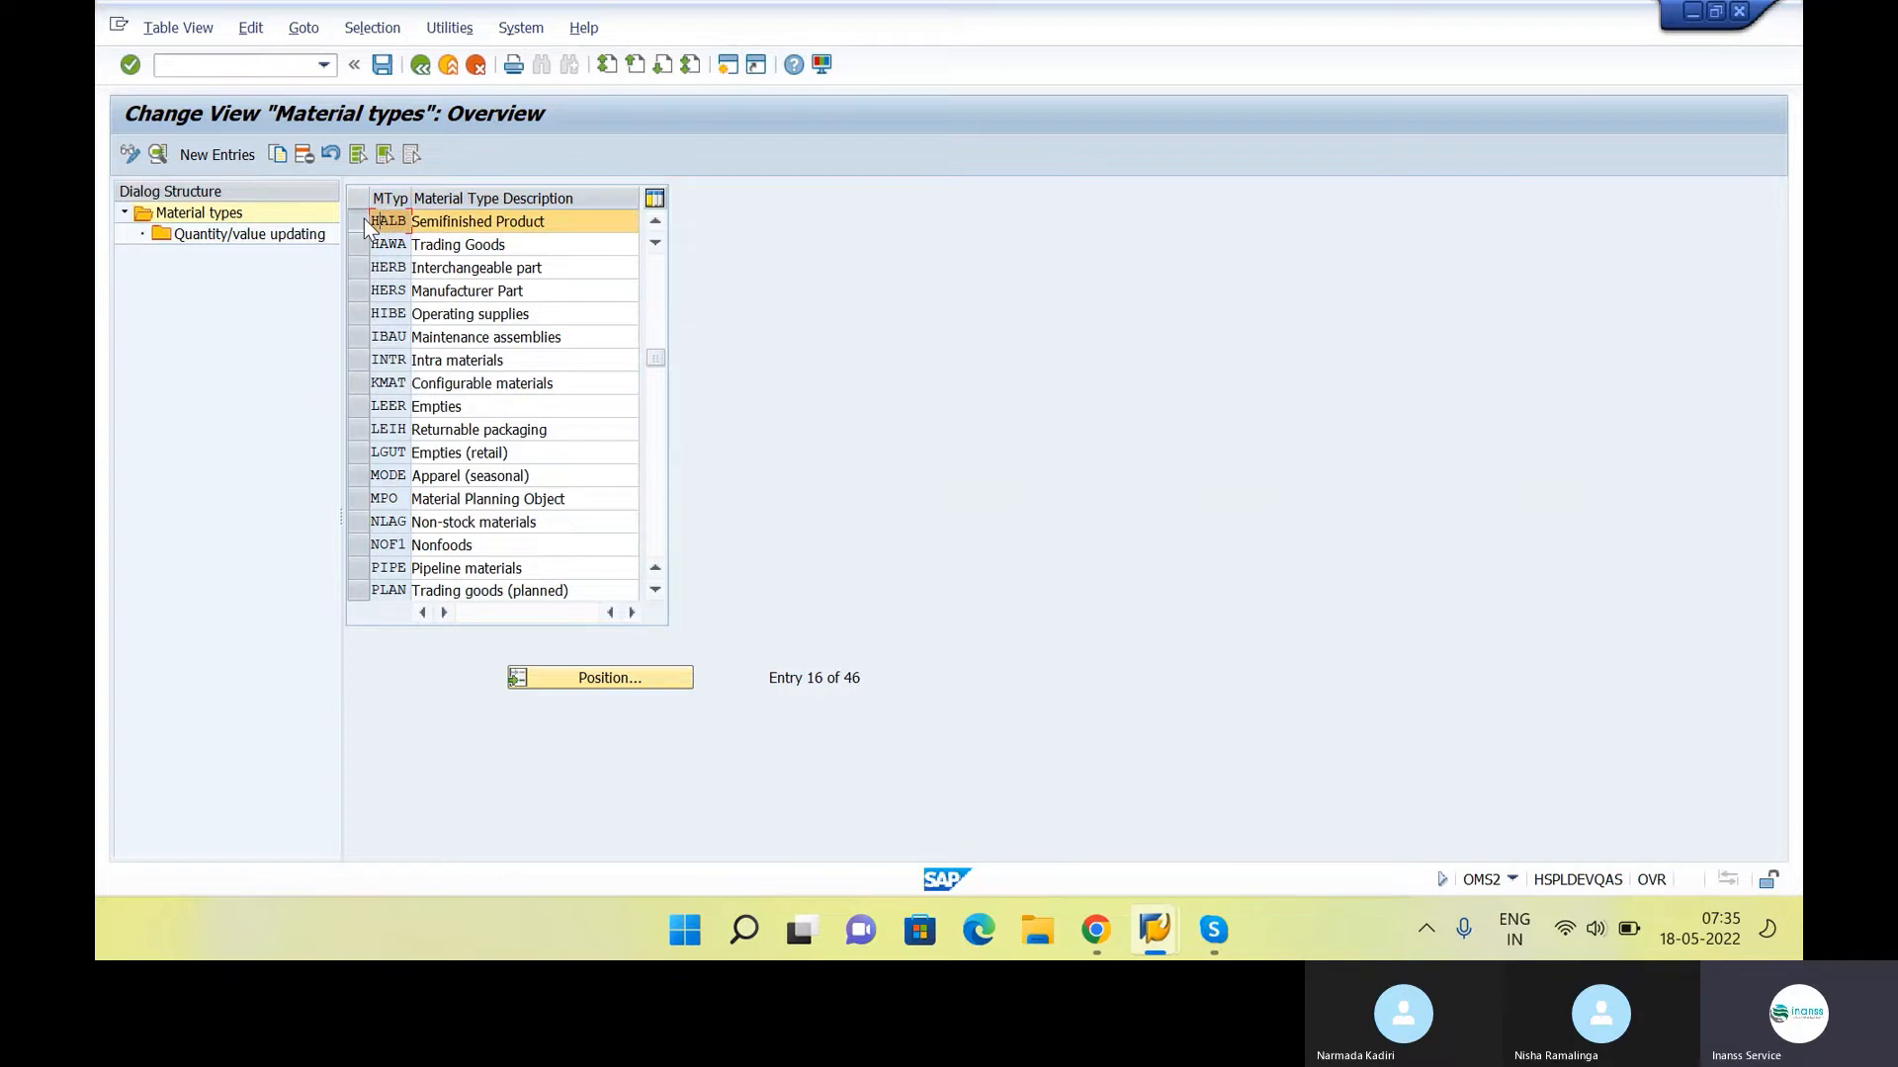
pyautogui.doubleClick(211, 237)
# Enable quantity updating for HALB in valuation area INS1 and return to the material types overview
pyautogui.click(498, 290)
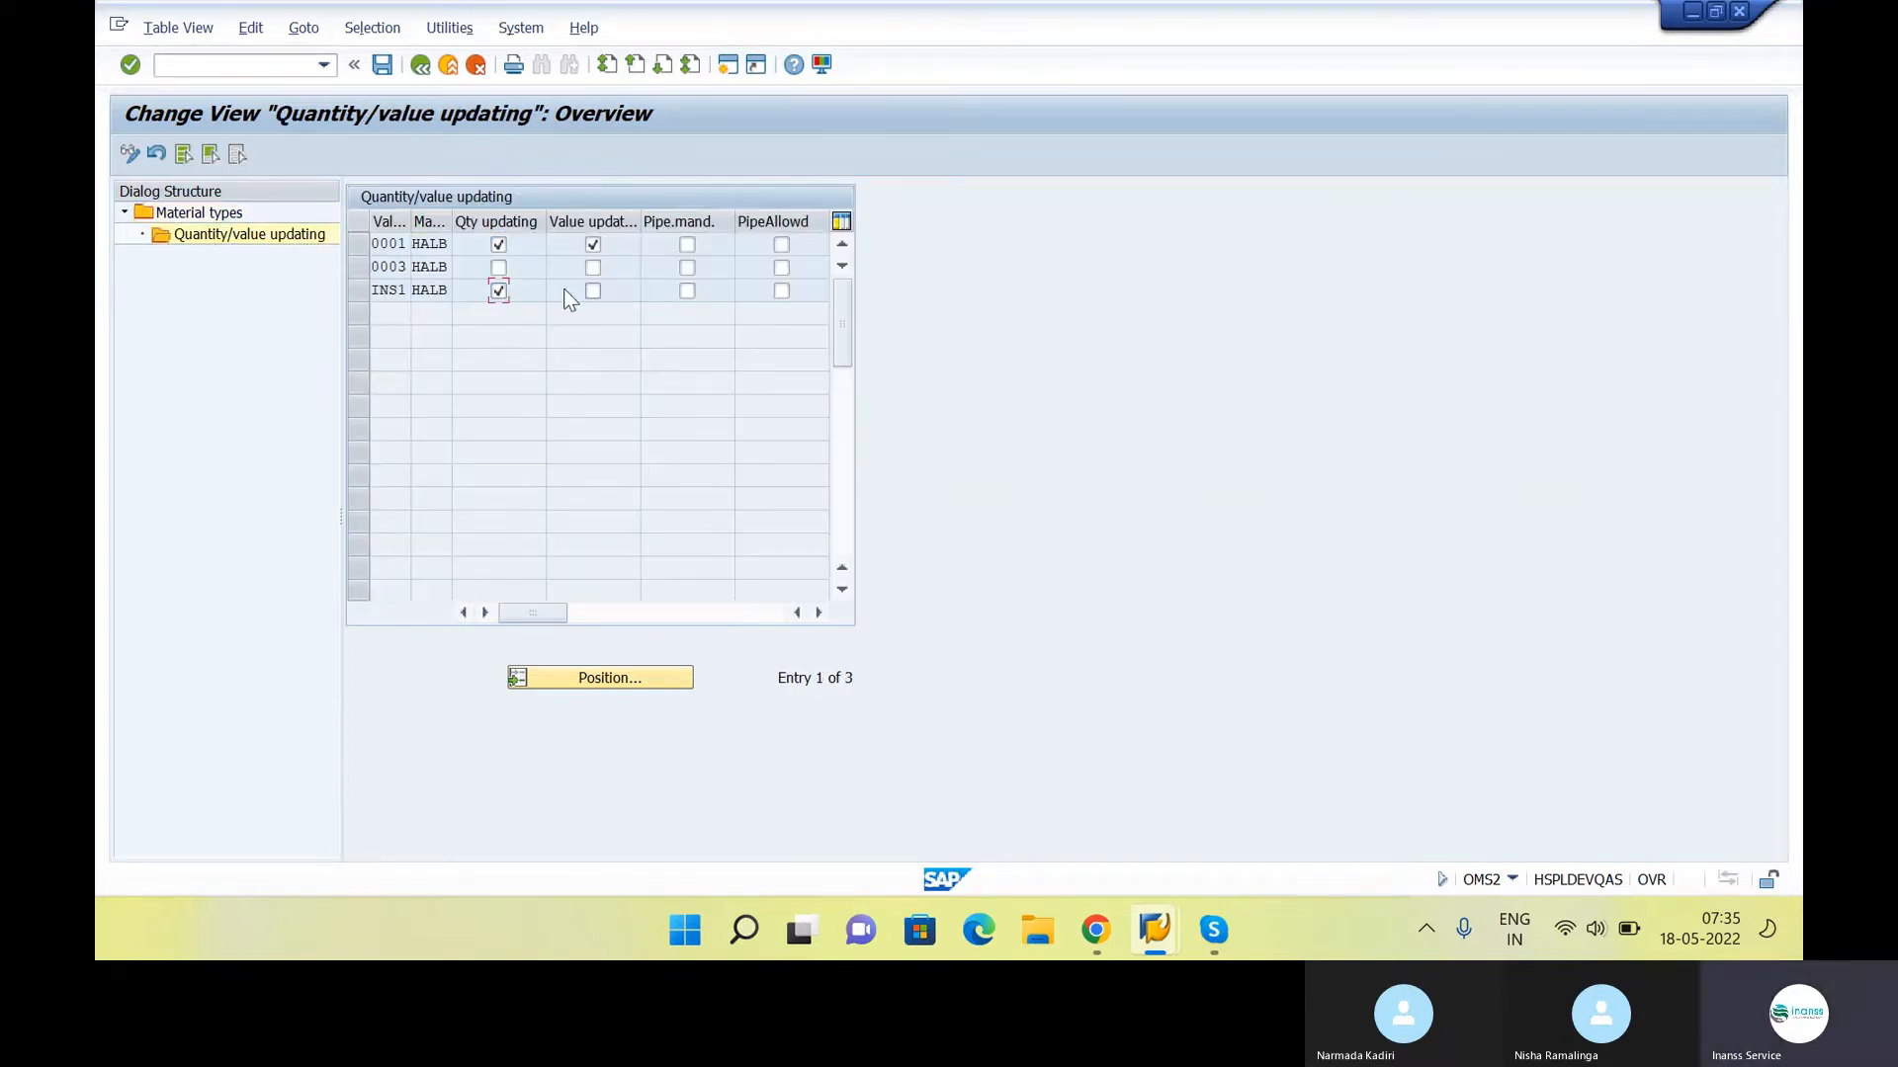
pyautogui.click(422, 71)
pyautogui.click(423, 73)
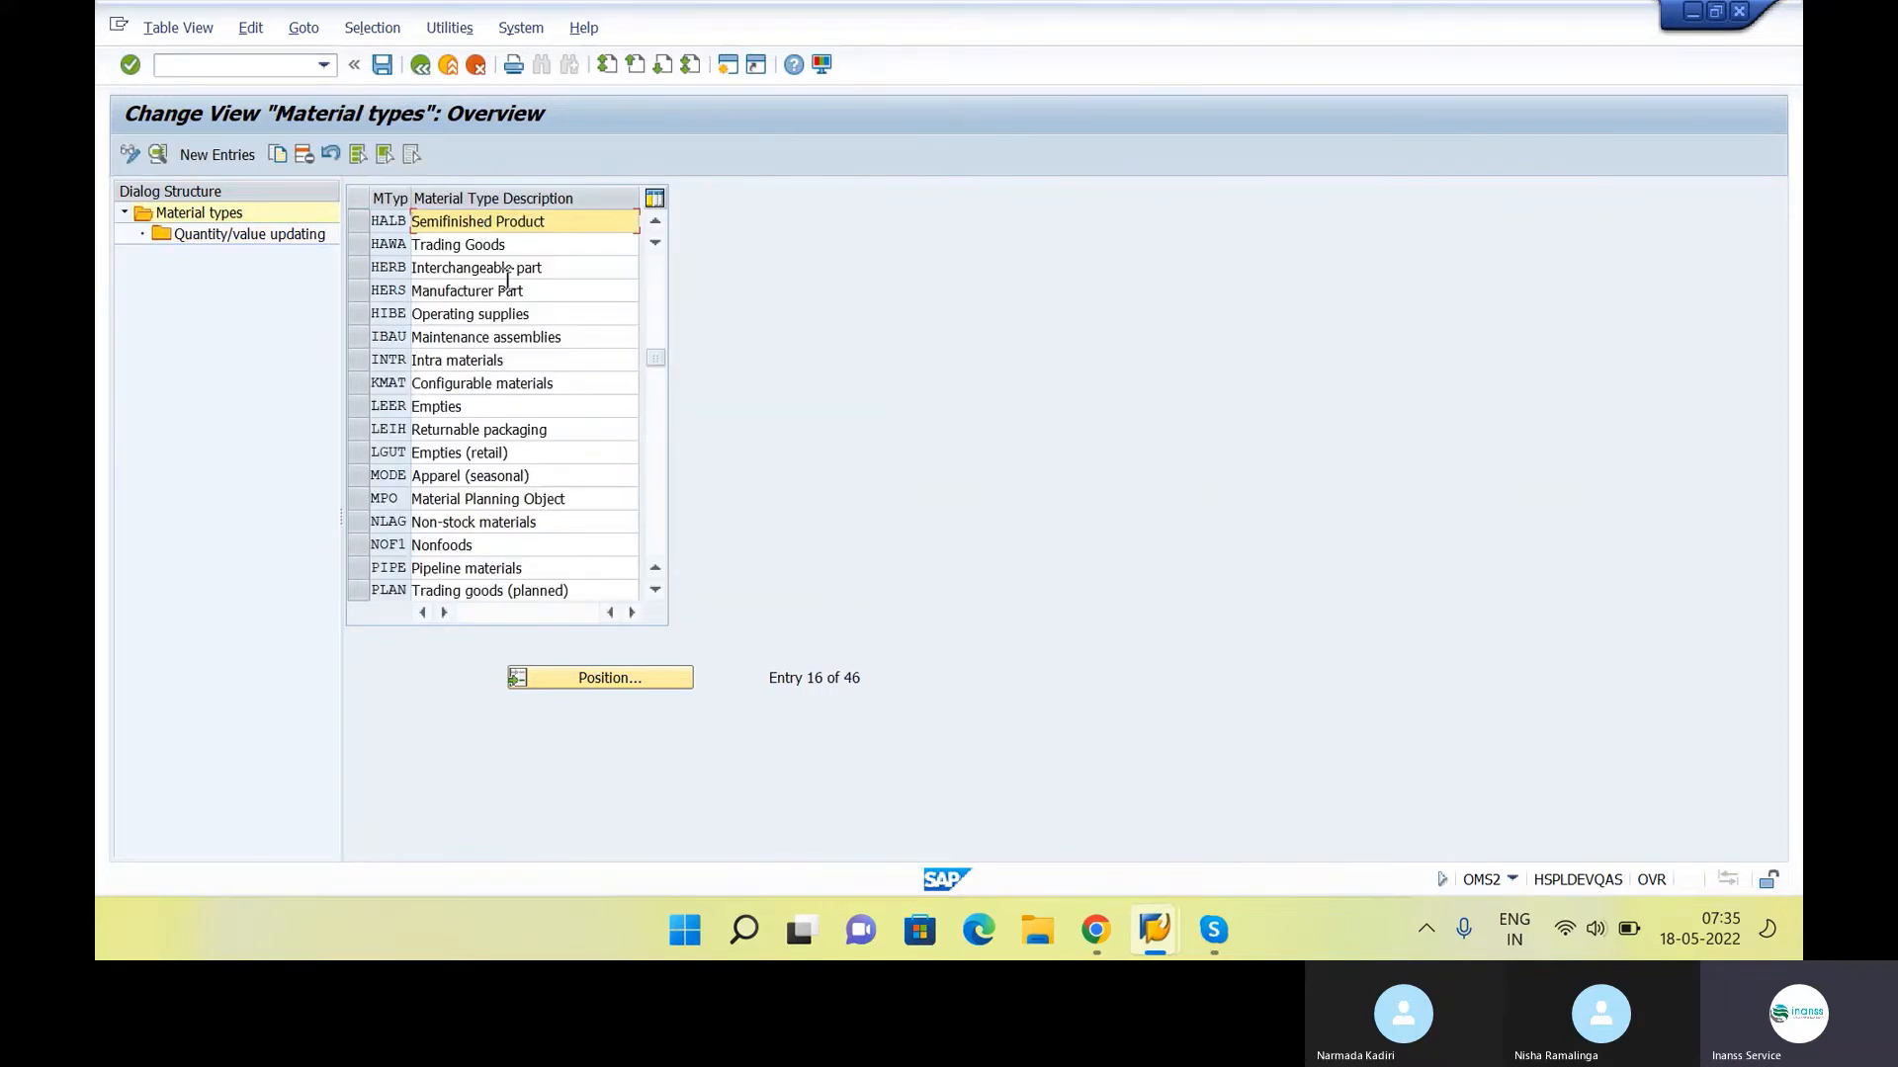
# Position the overview at material type FERT and open the Quantity/value updating settings for finished products
pyautogui.click(613, 682)
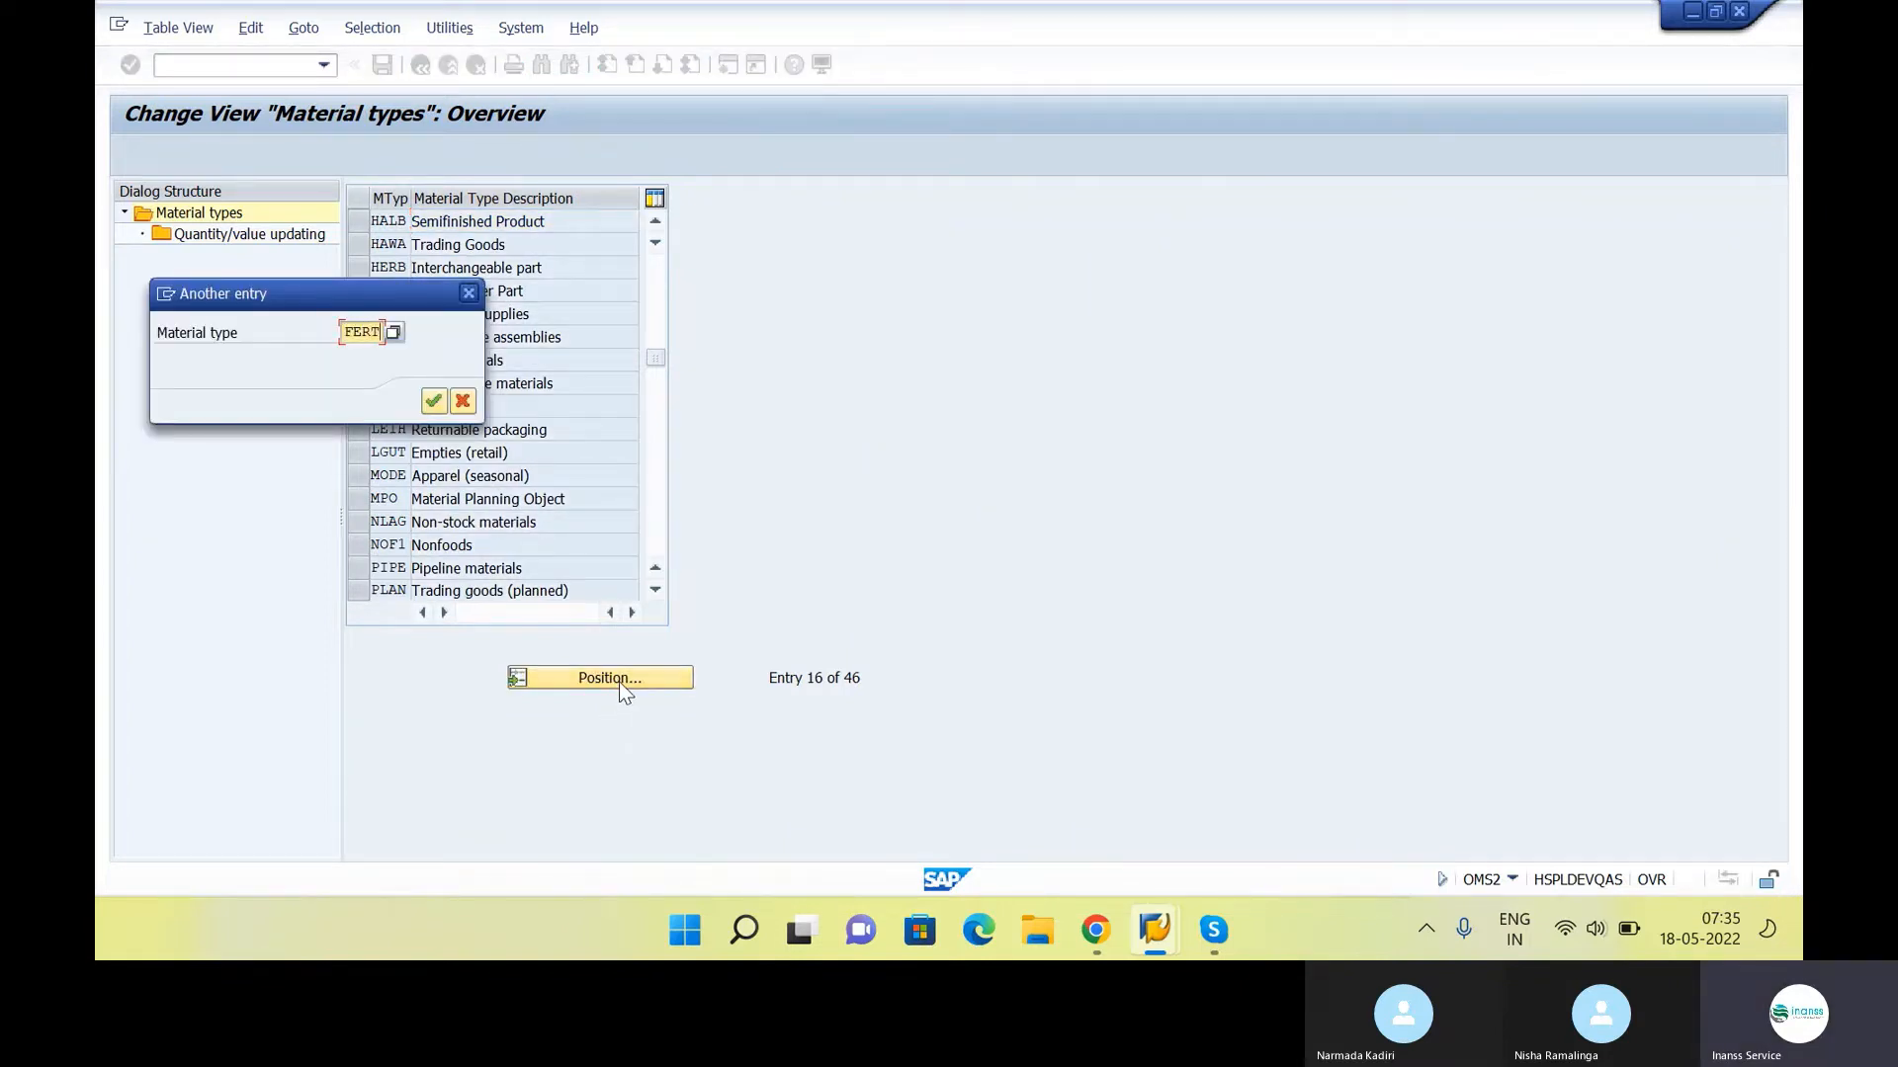
pyautogui.press('Return')
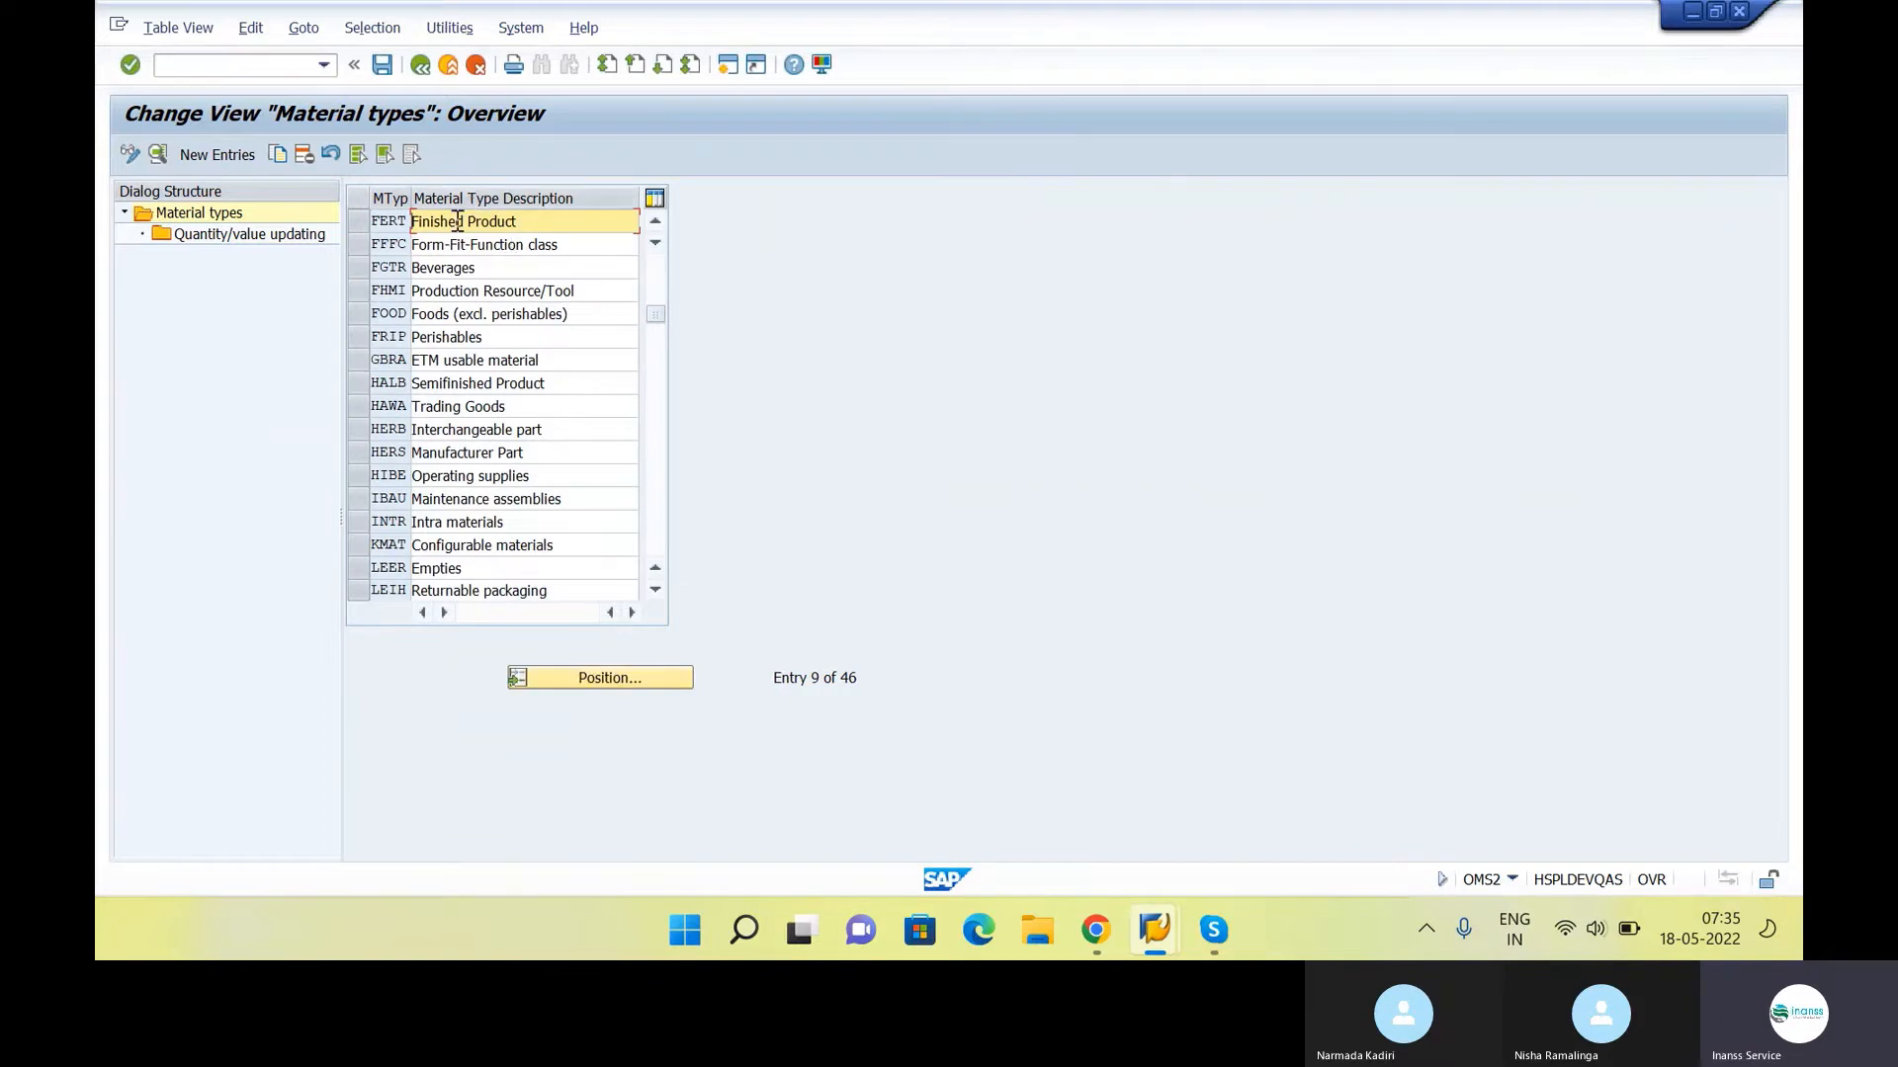
pyautogui.moveTo(538, 224); pyautogui.dragTo(105, 225)
pyautogui.click(565, 222)
pyautogui.click(362, 222)
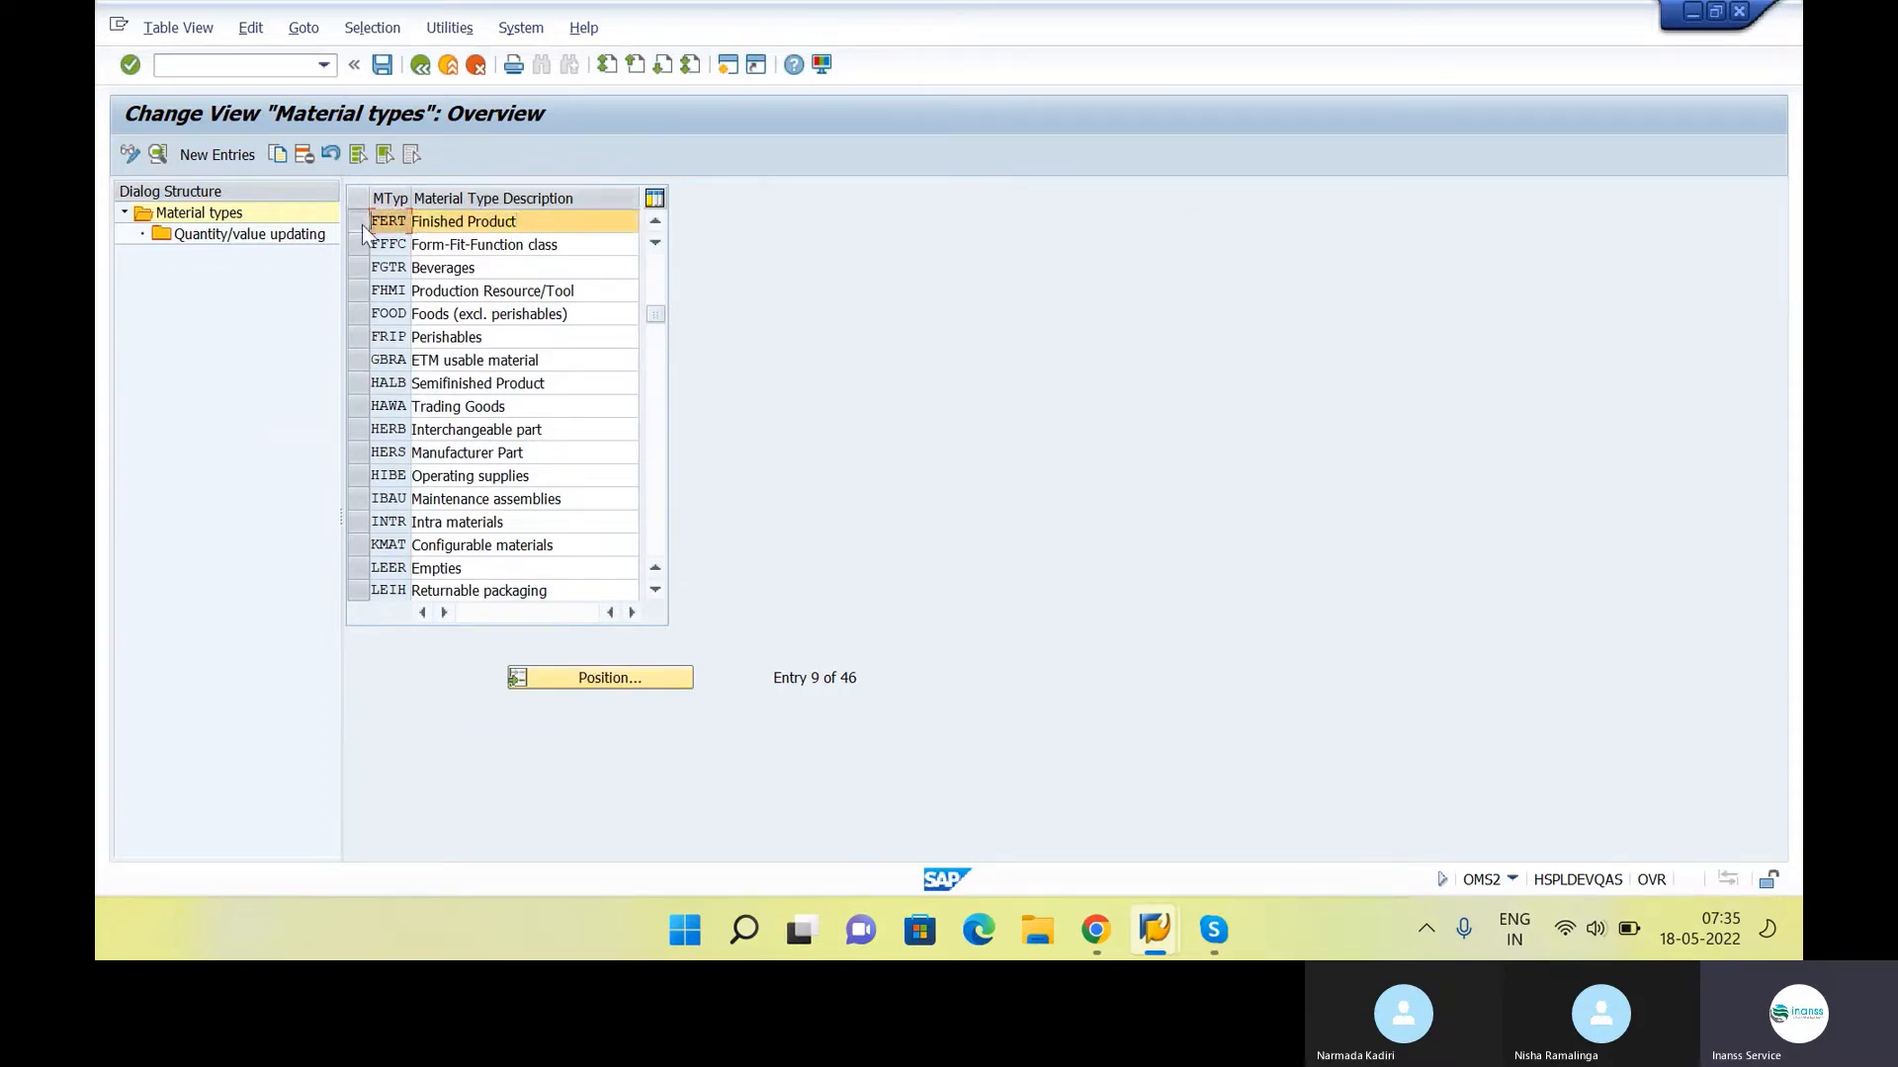
pyautogui.doubleClick(231, 240)
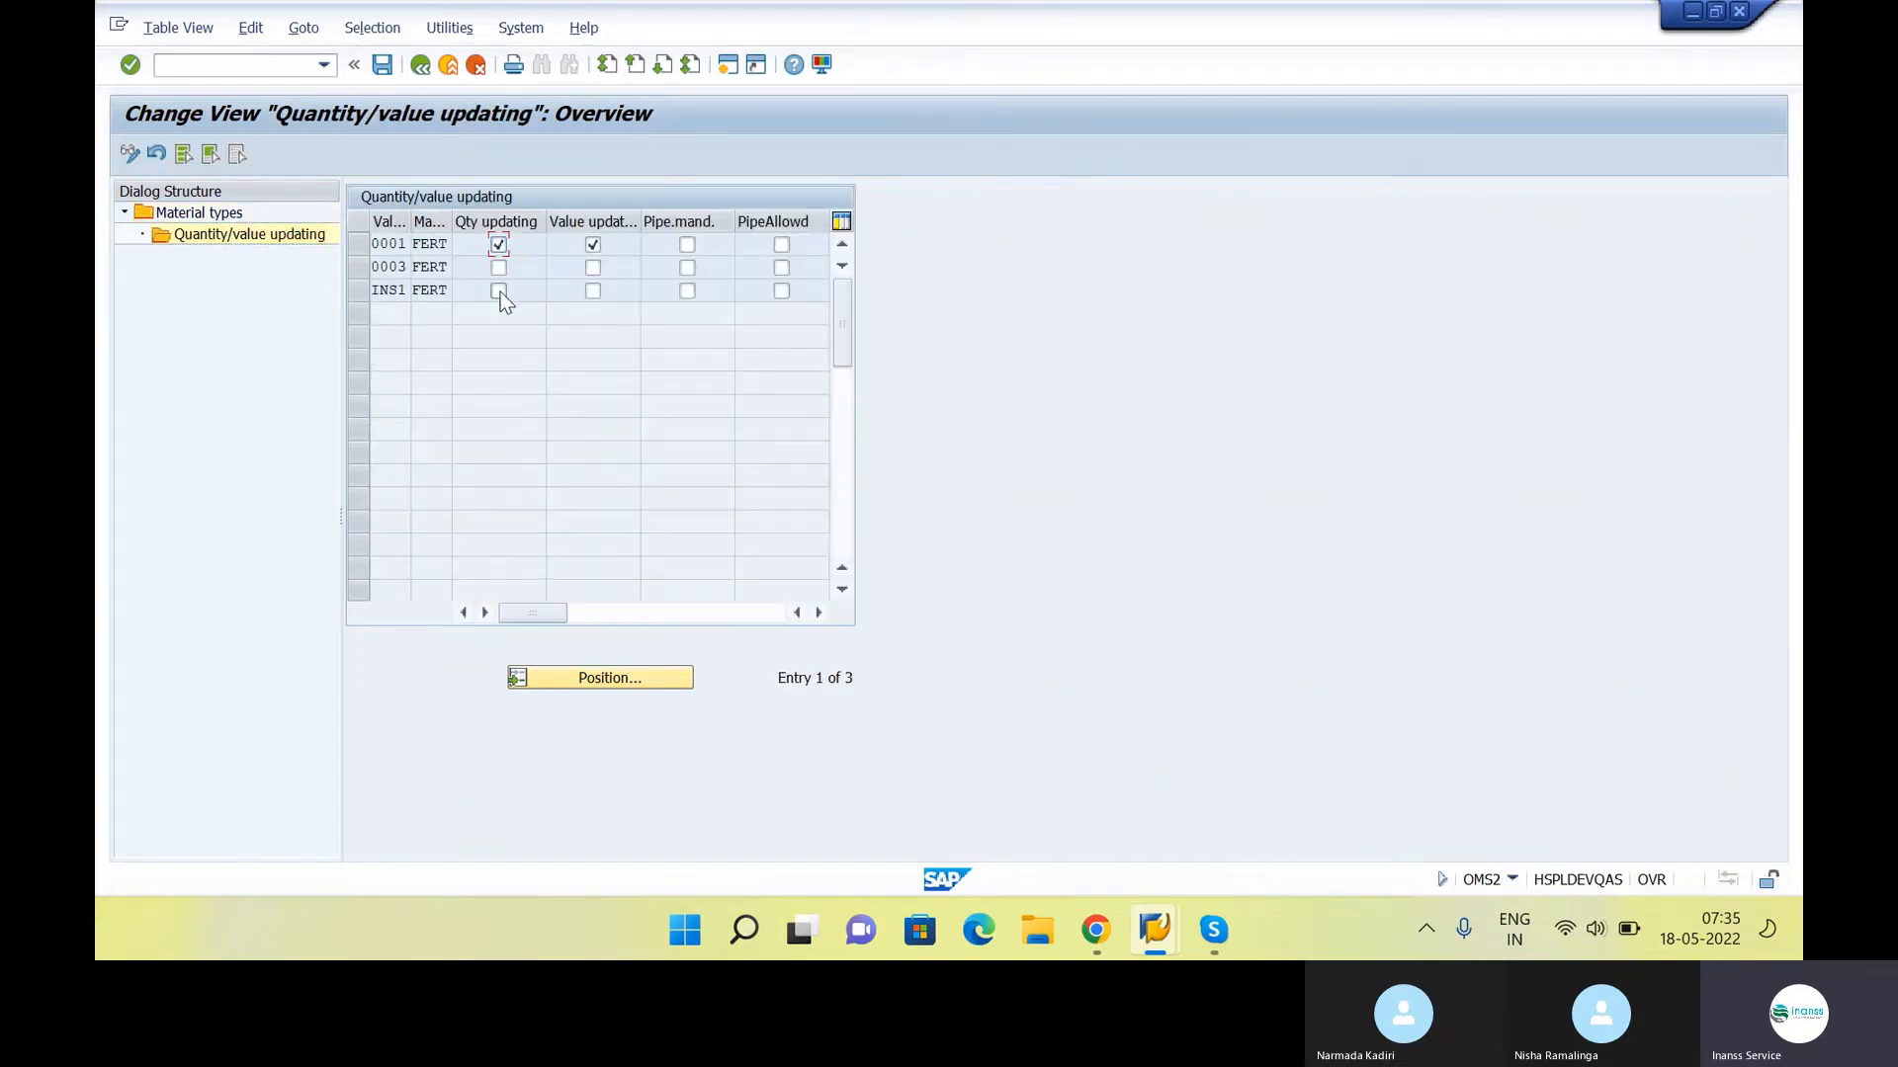
# Enable quantity and value updating for FERT in valuation area INS1 and return to the material types overview
pyautogui.click(498, 290)
pyautogui.click(594, 290)
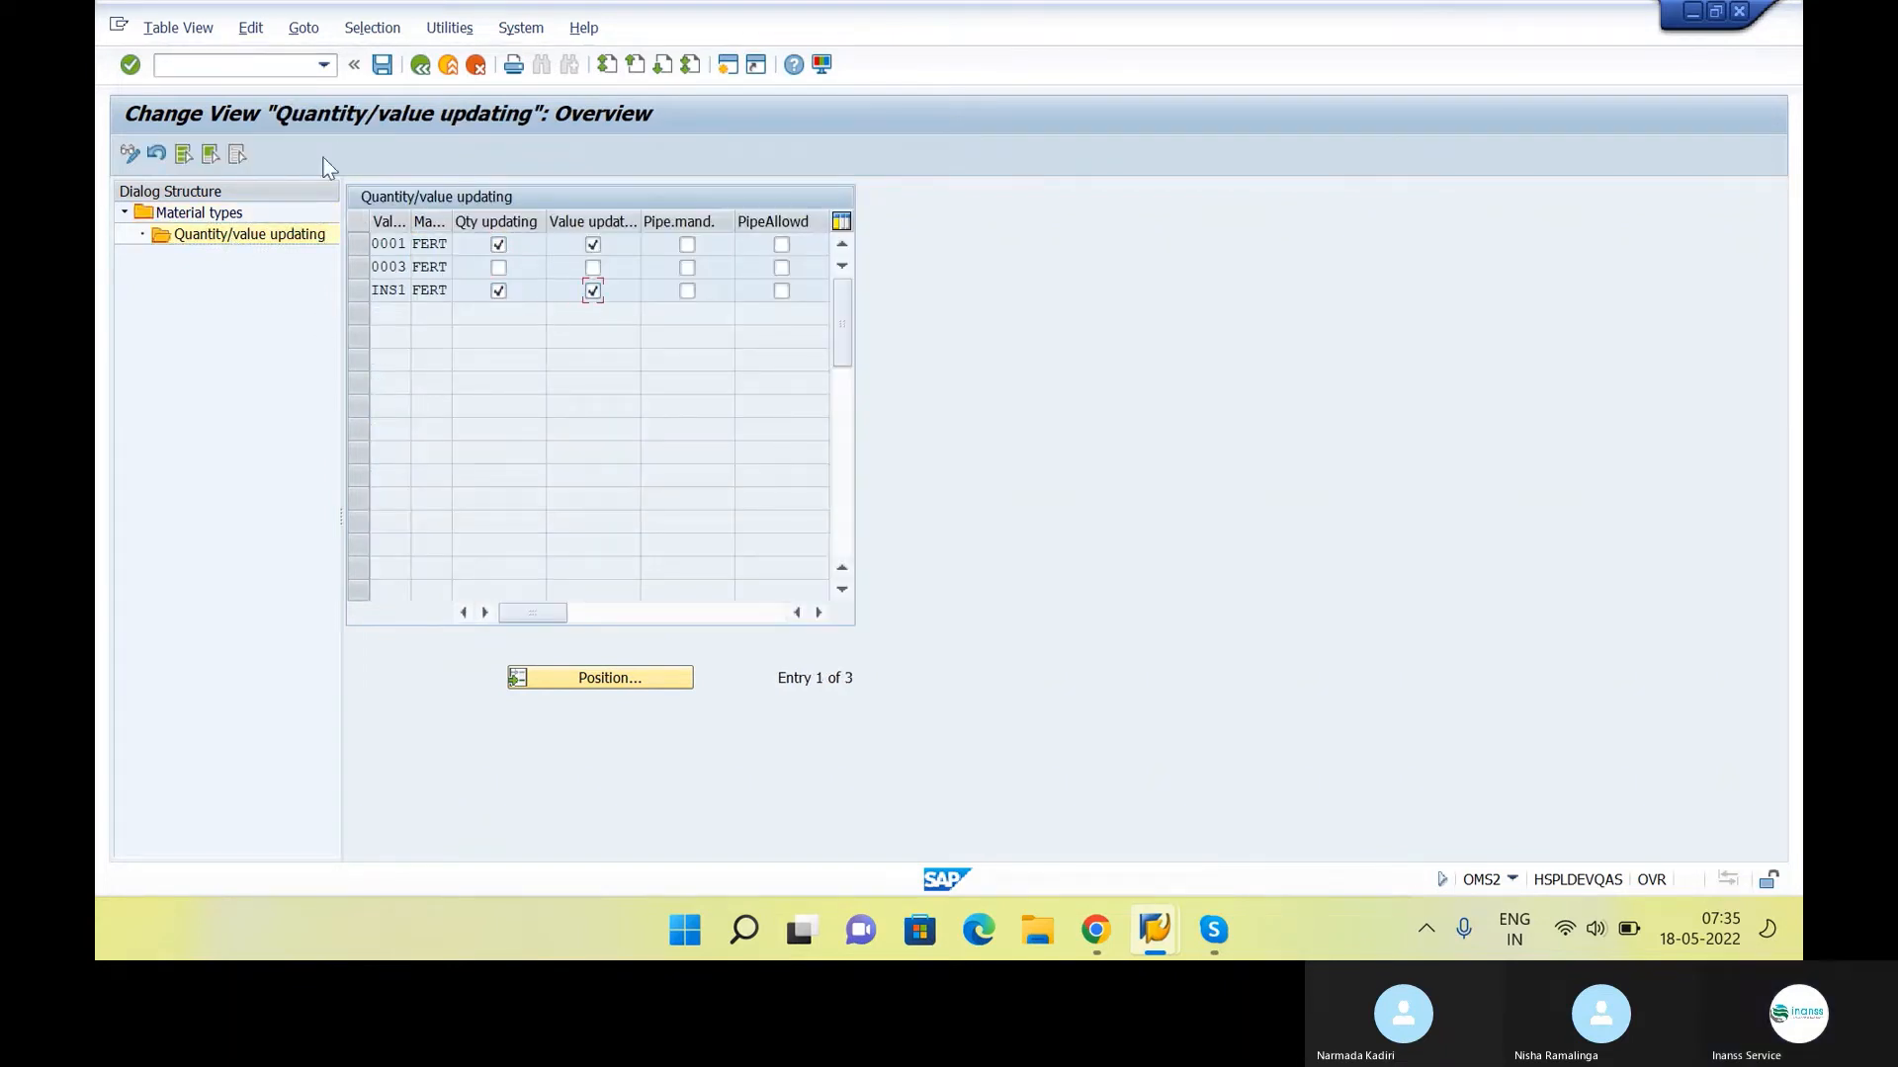
pyautogui.click(420, 67)
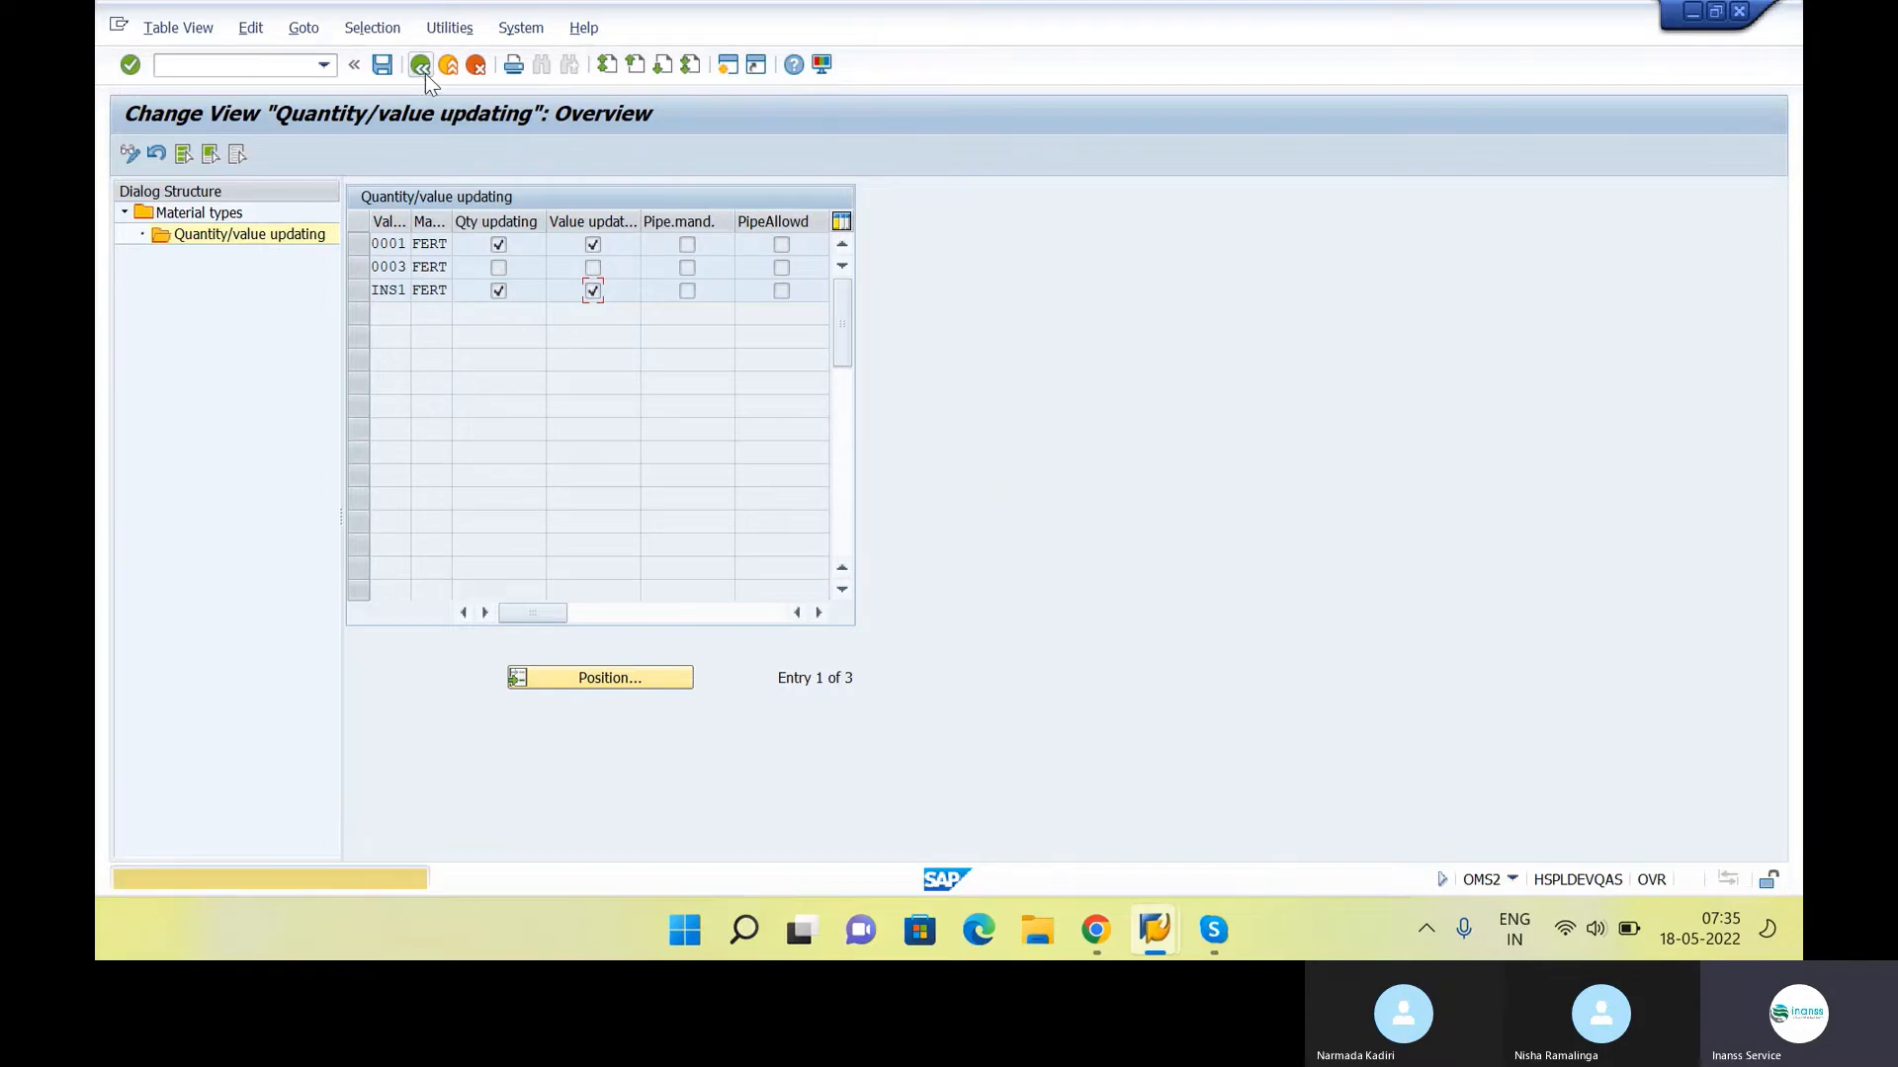
pyautogui.click(425, 73)
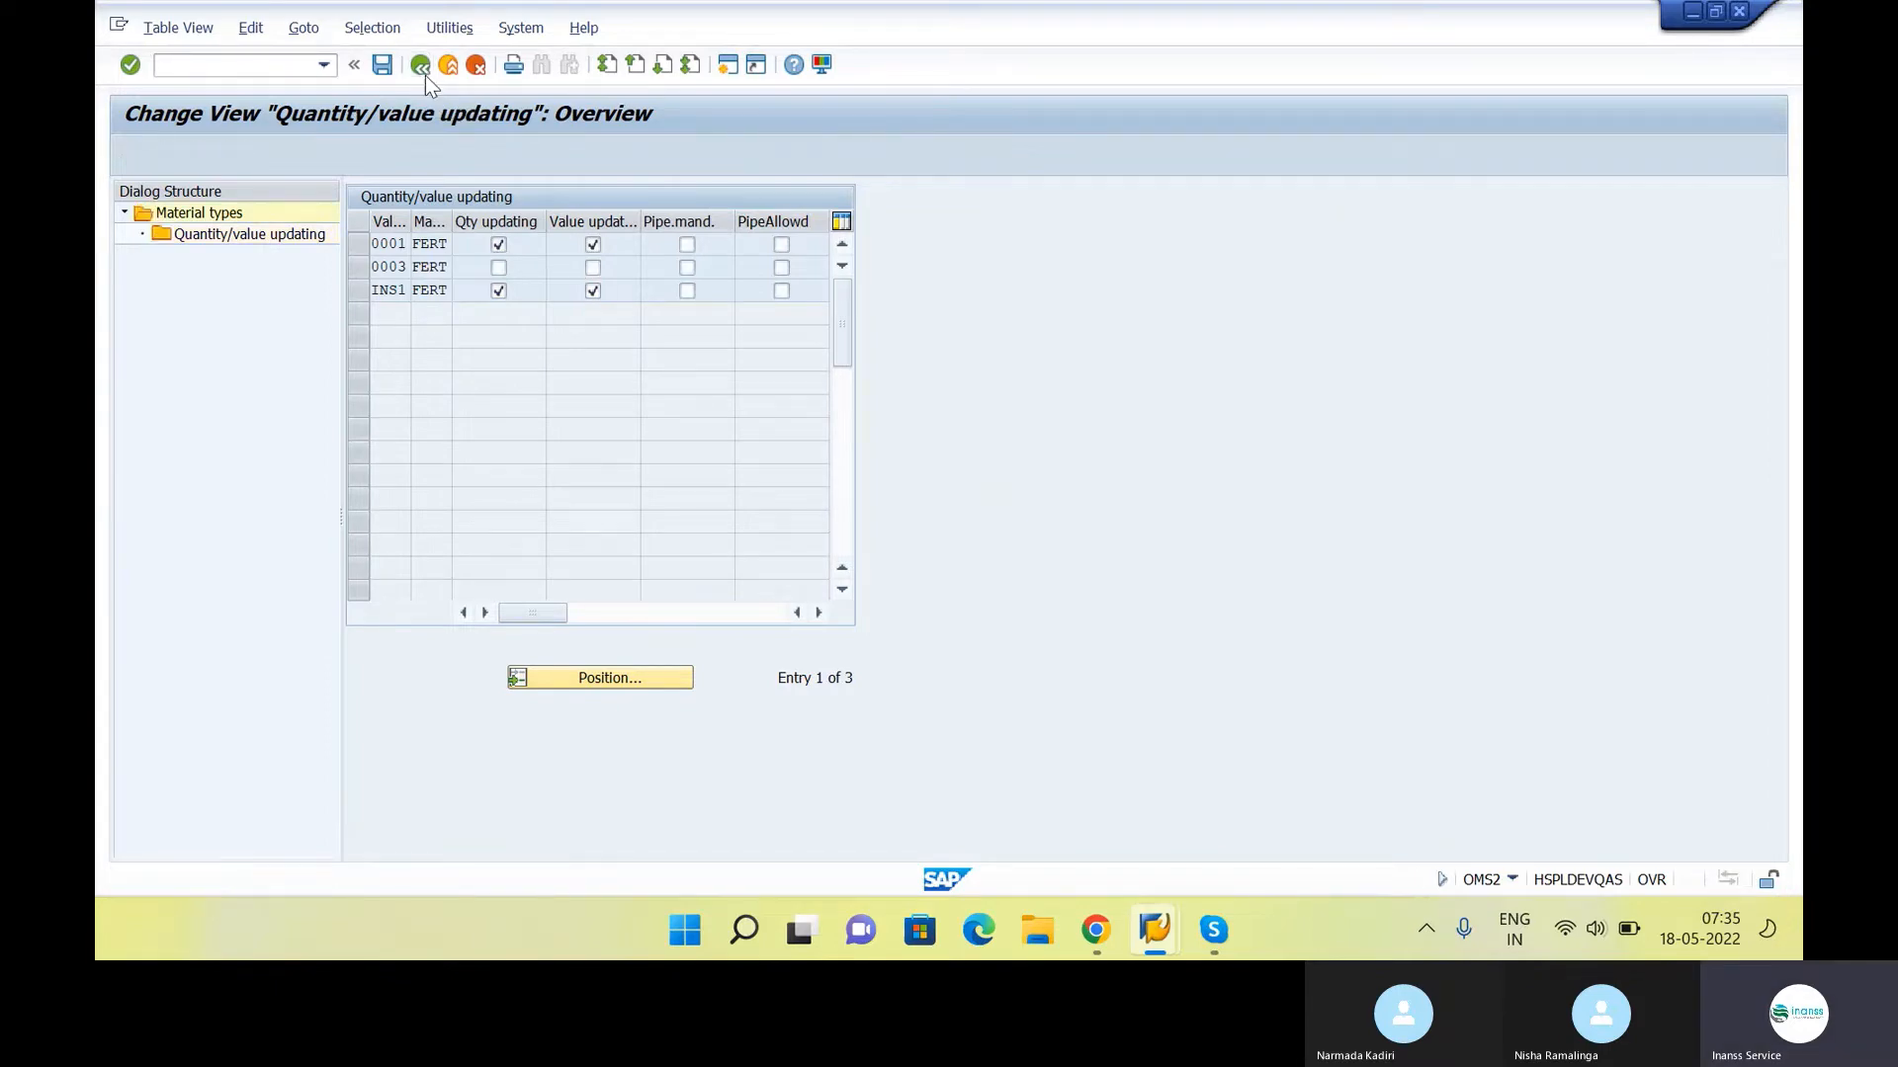
# Check the MM Configuration list in the class notes, leave the OMS2 material types view and switch to the Display IMG session
pyautogui.hotkey('alt', 'Tab')
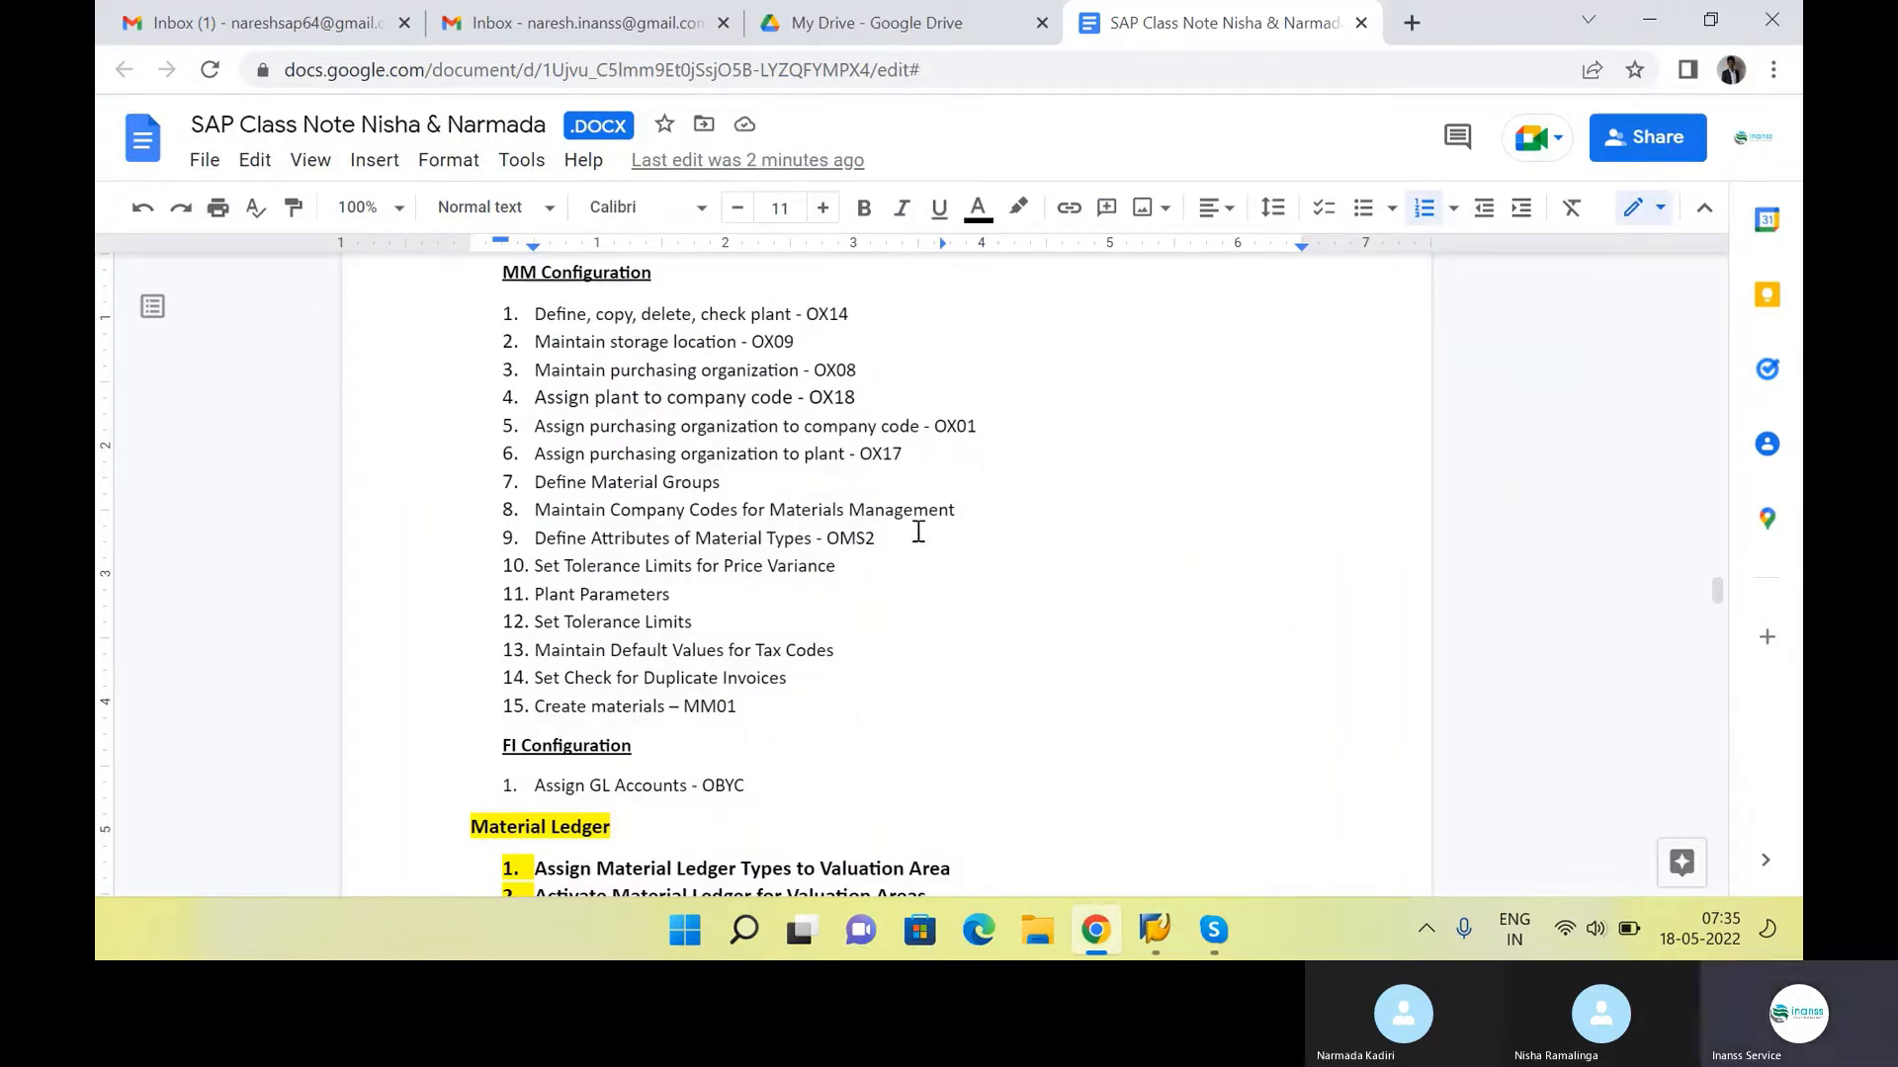
pyautogui.hotkey('alt', 'Tab')
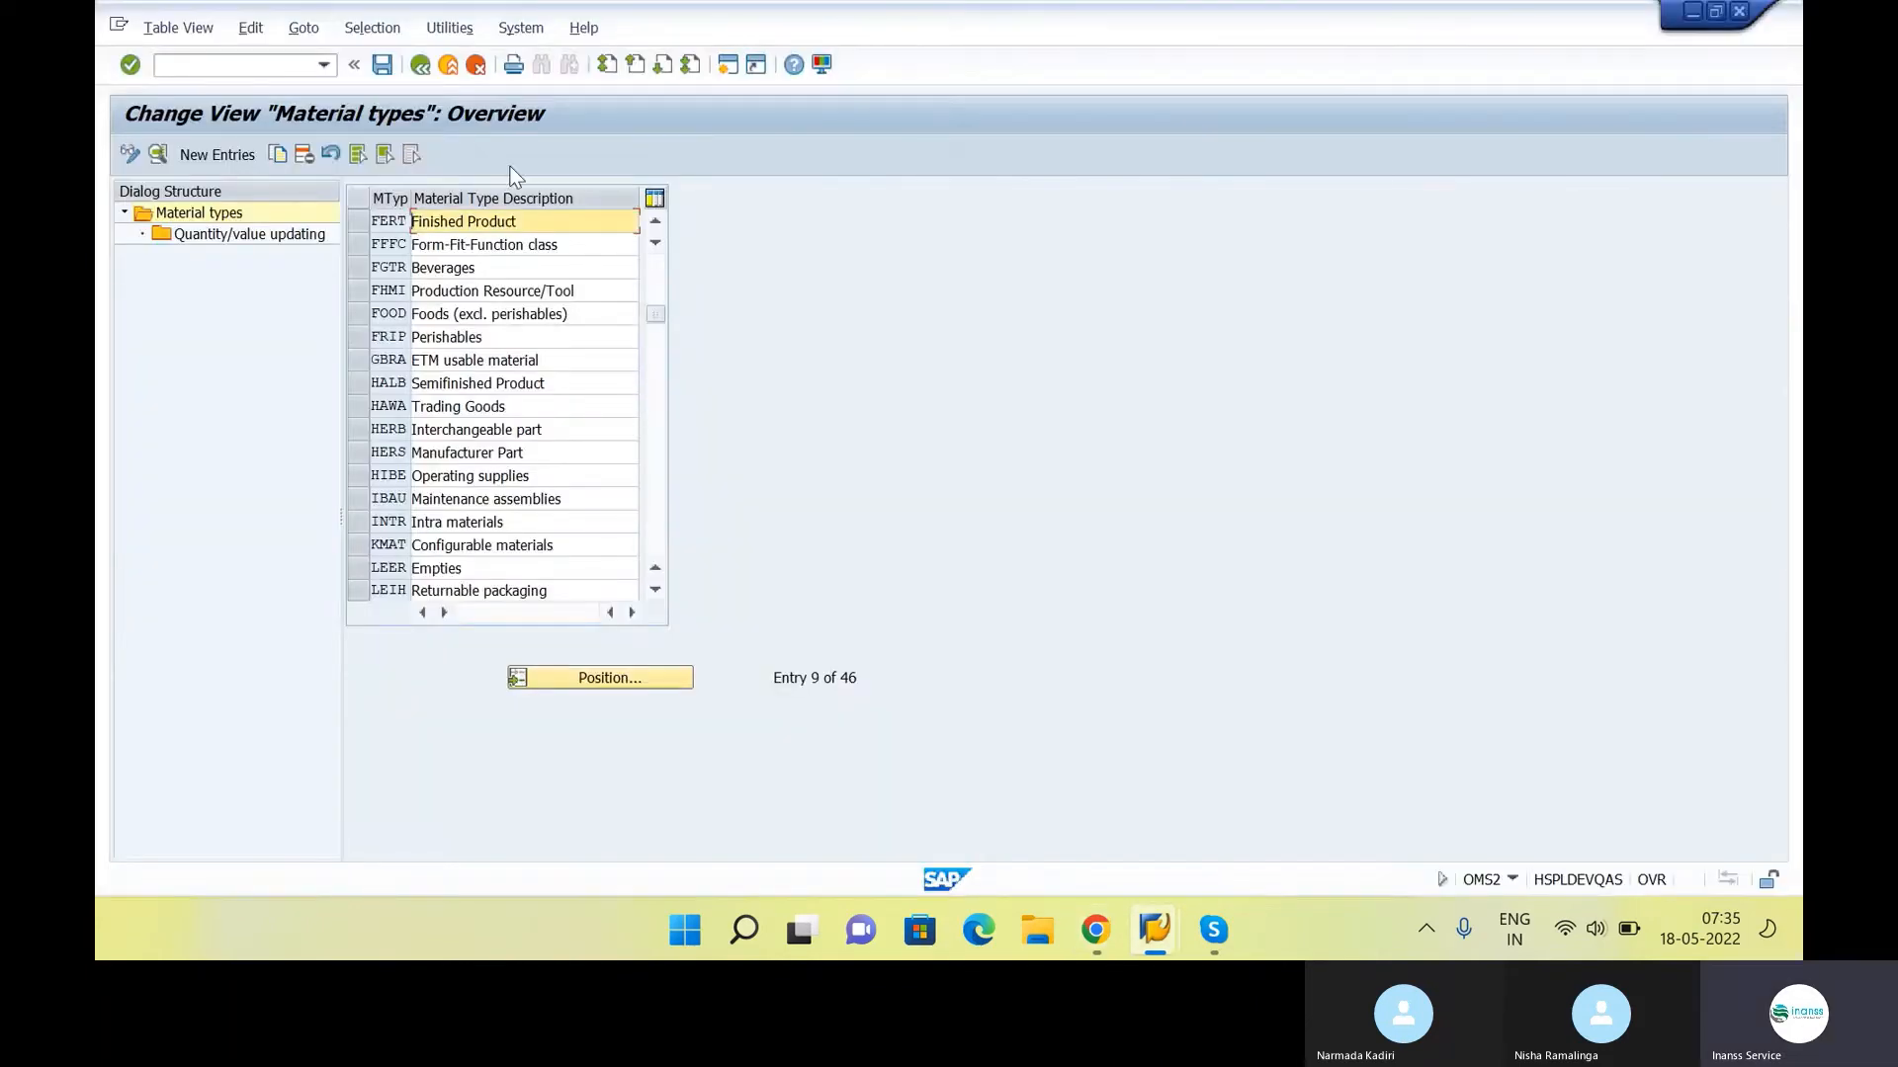
pyautogui.click(420, 64)
pyautogui.moveTo(1155, 929)
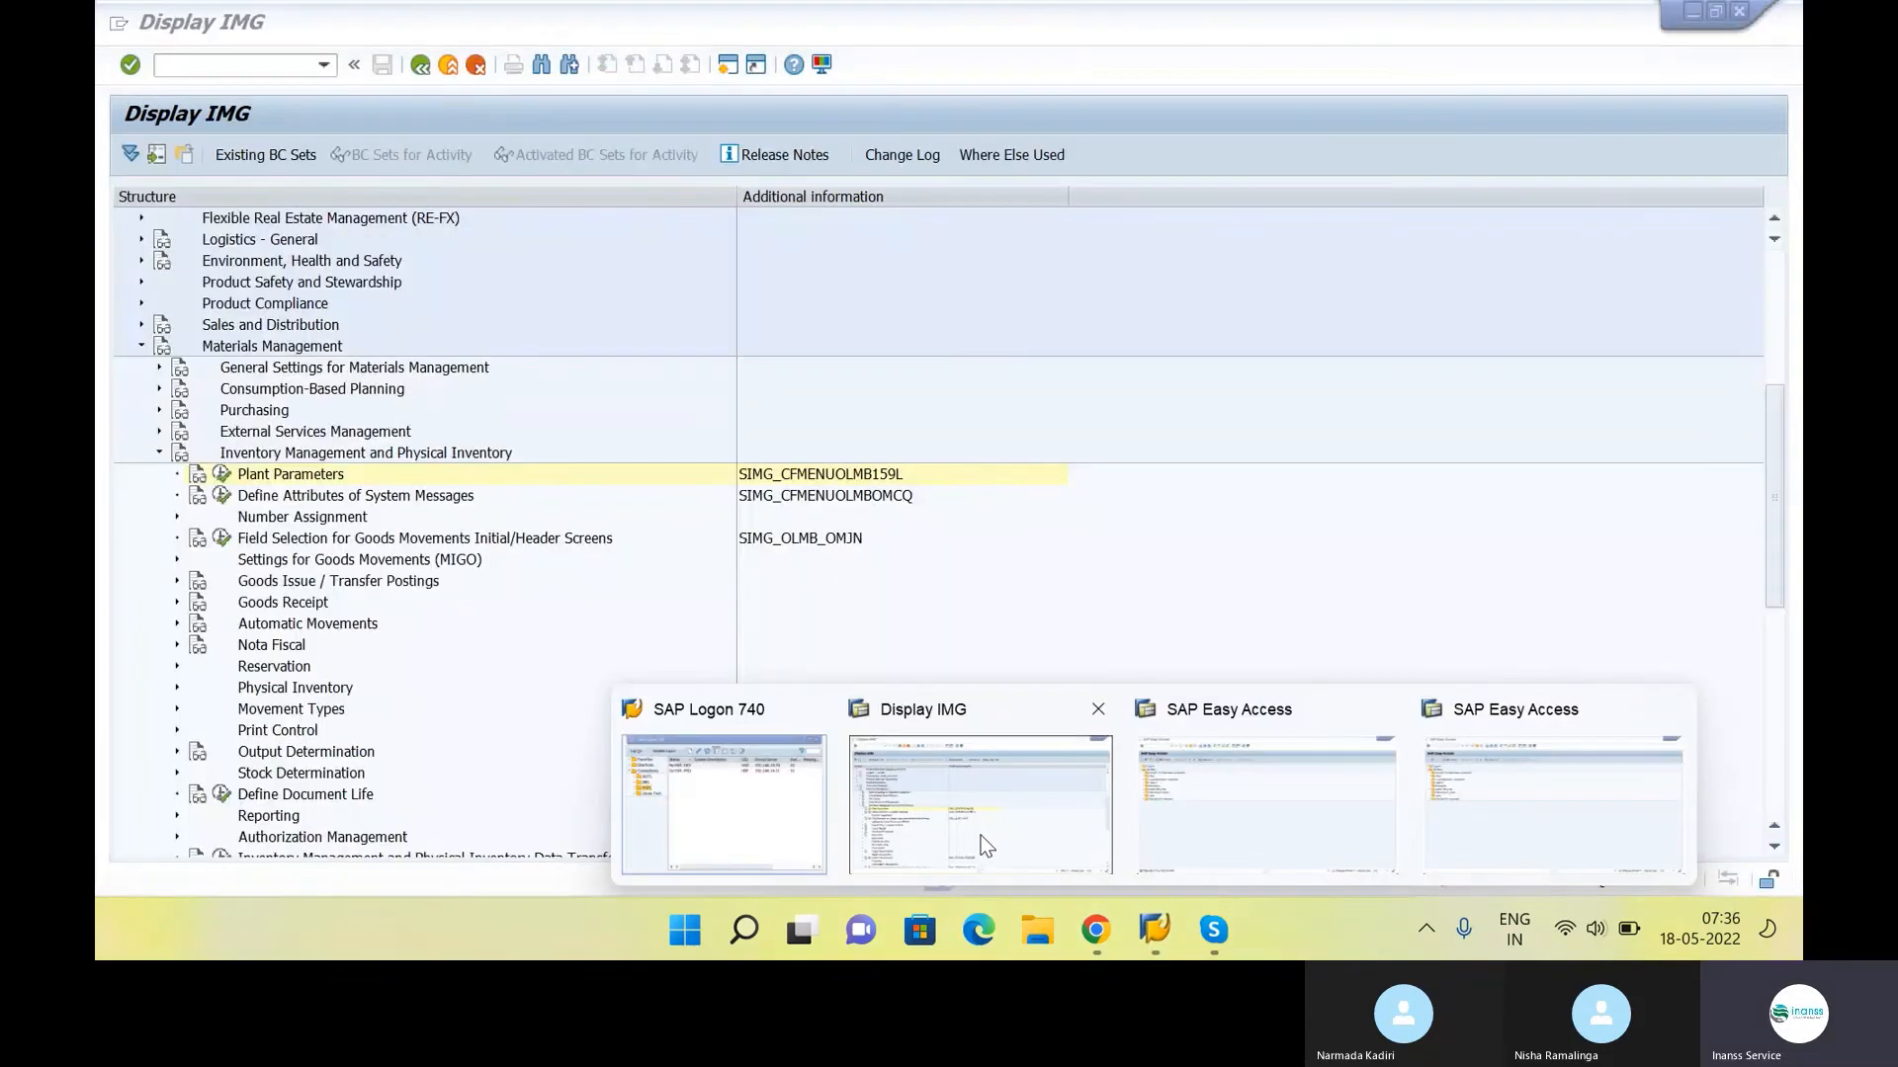
pyautogui.click(980, 835)
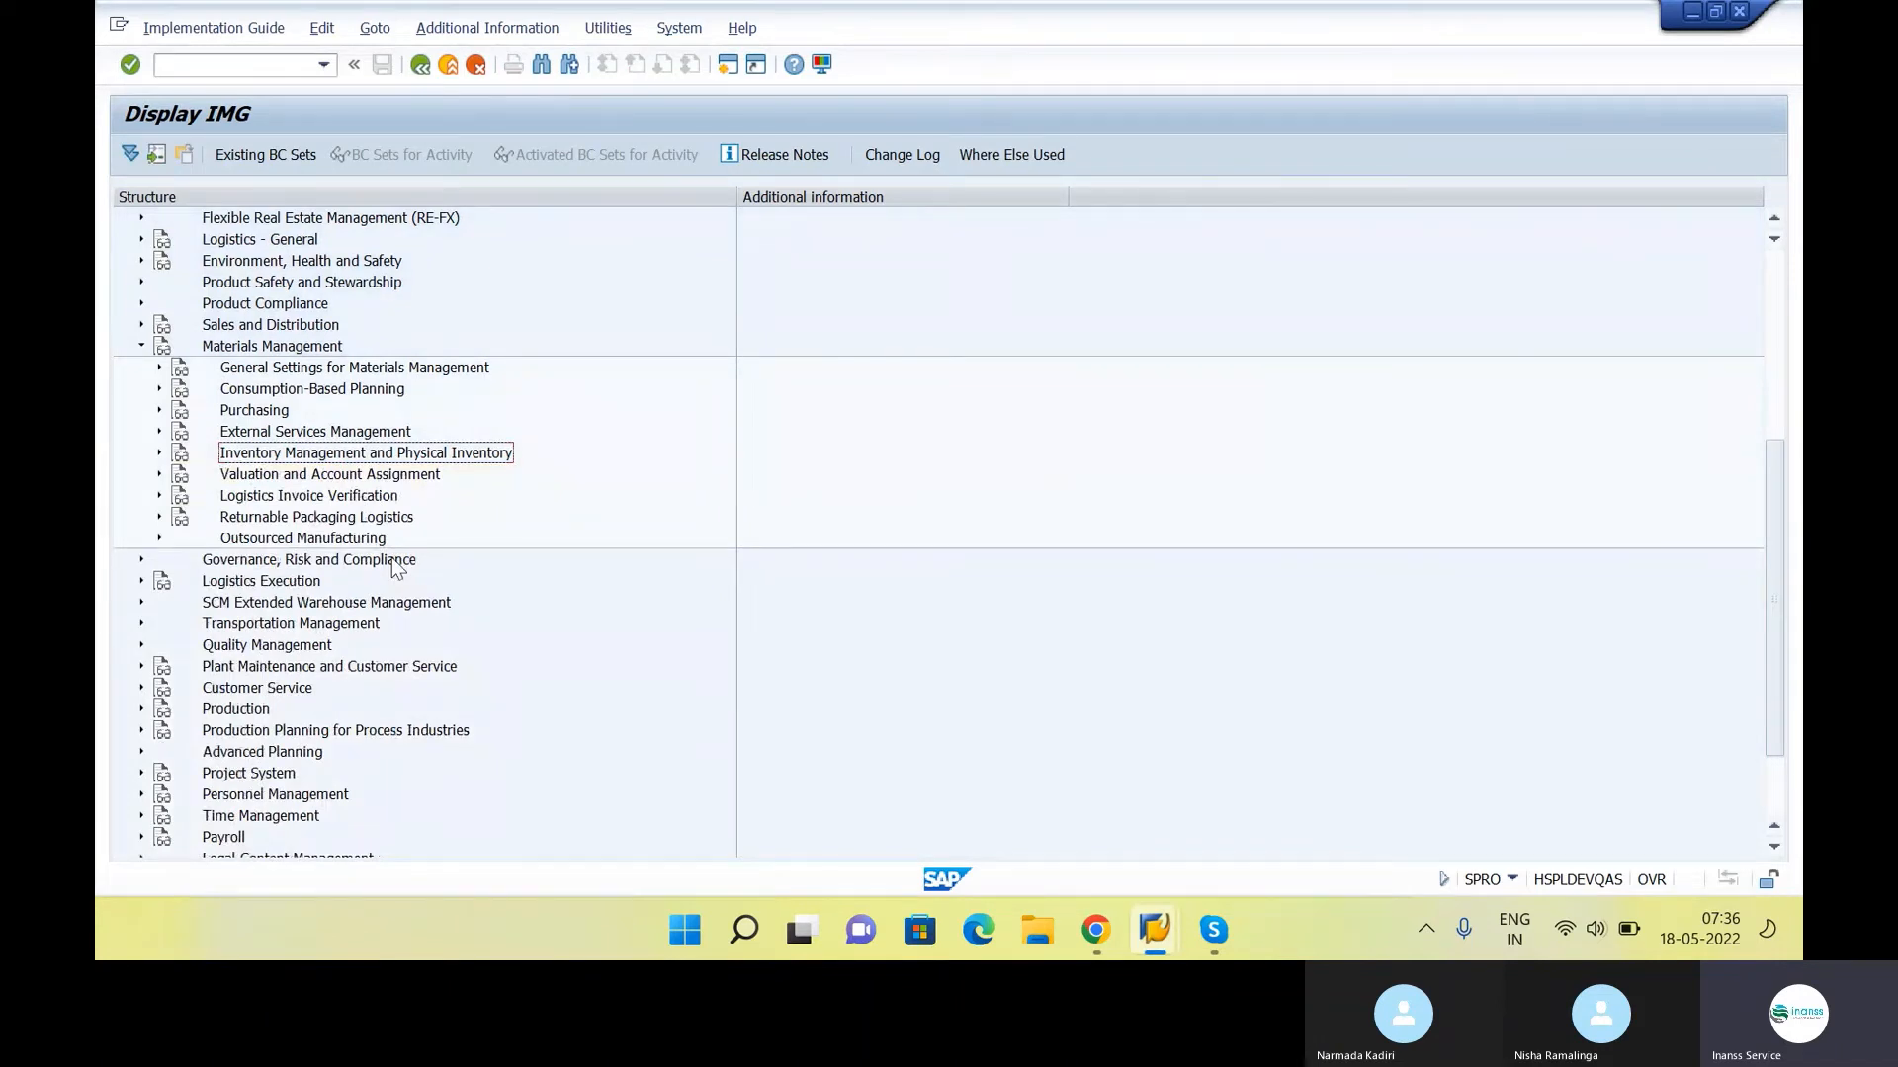
# Look through the Logistics Invoice Verification activities in the IMG and collapse the Materials Management branch
pyautogui.press('Down')
pyautogui.press('Down')
pyautogui.press('Right')
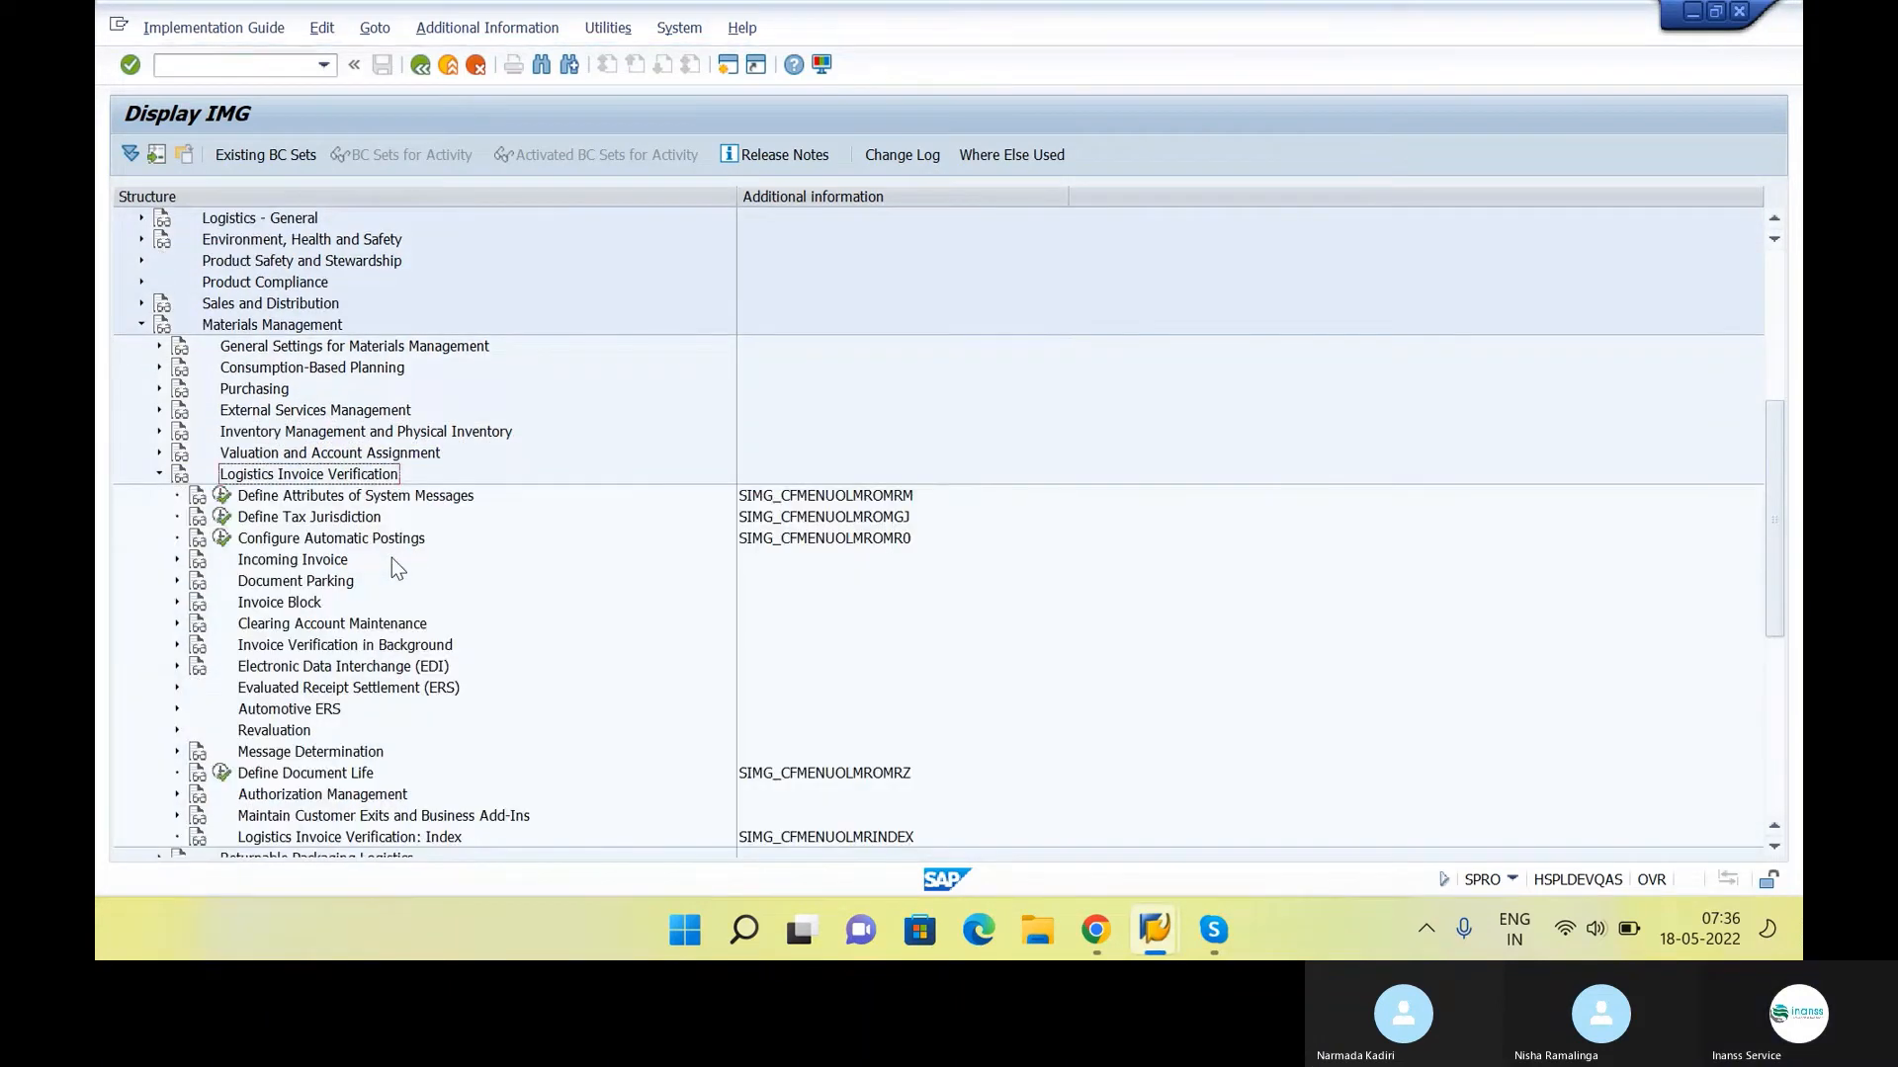
pyautogui.press('Left')
pyautogui.press('Left')
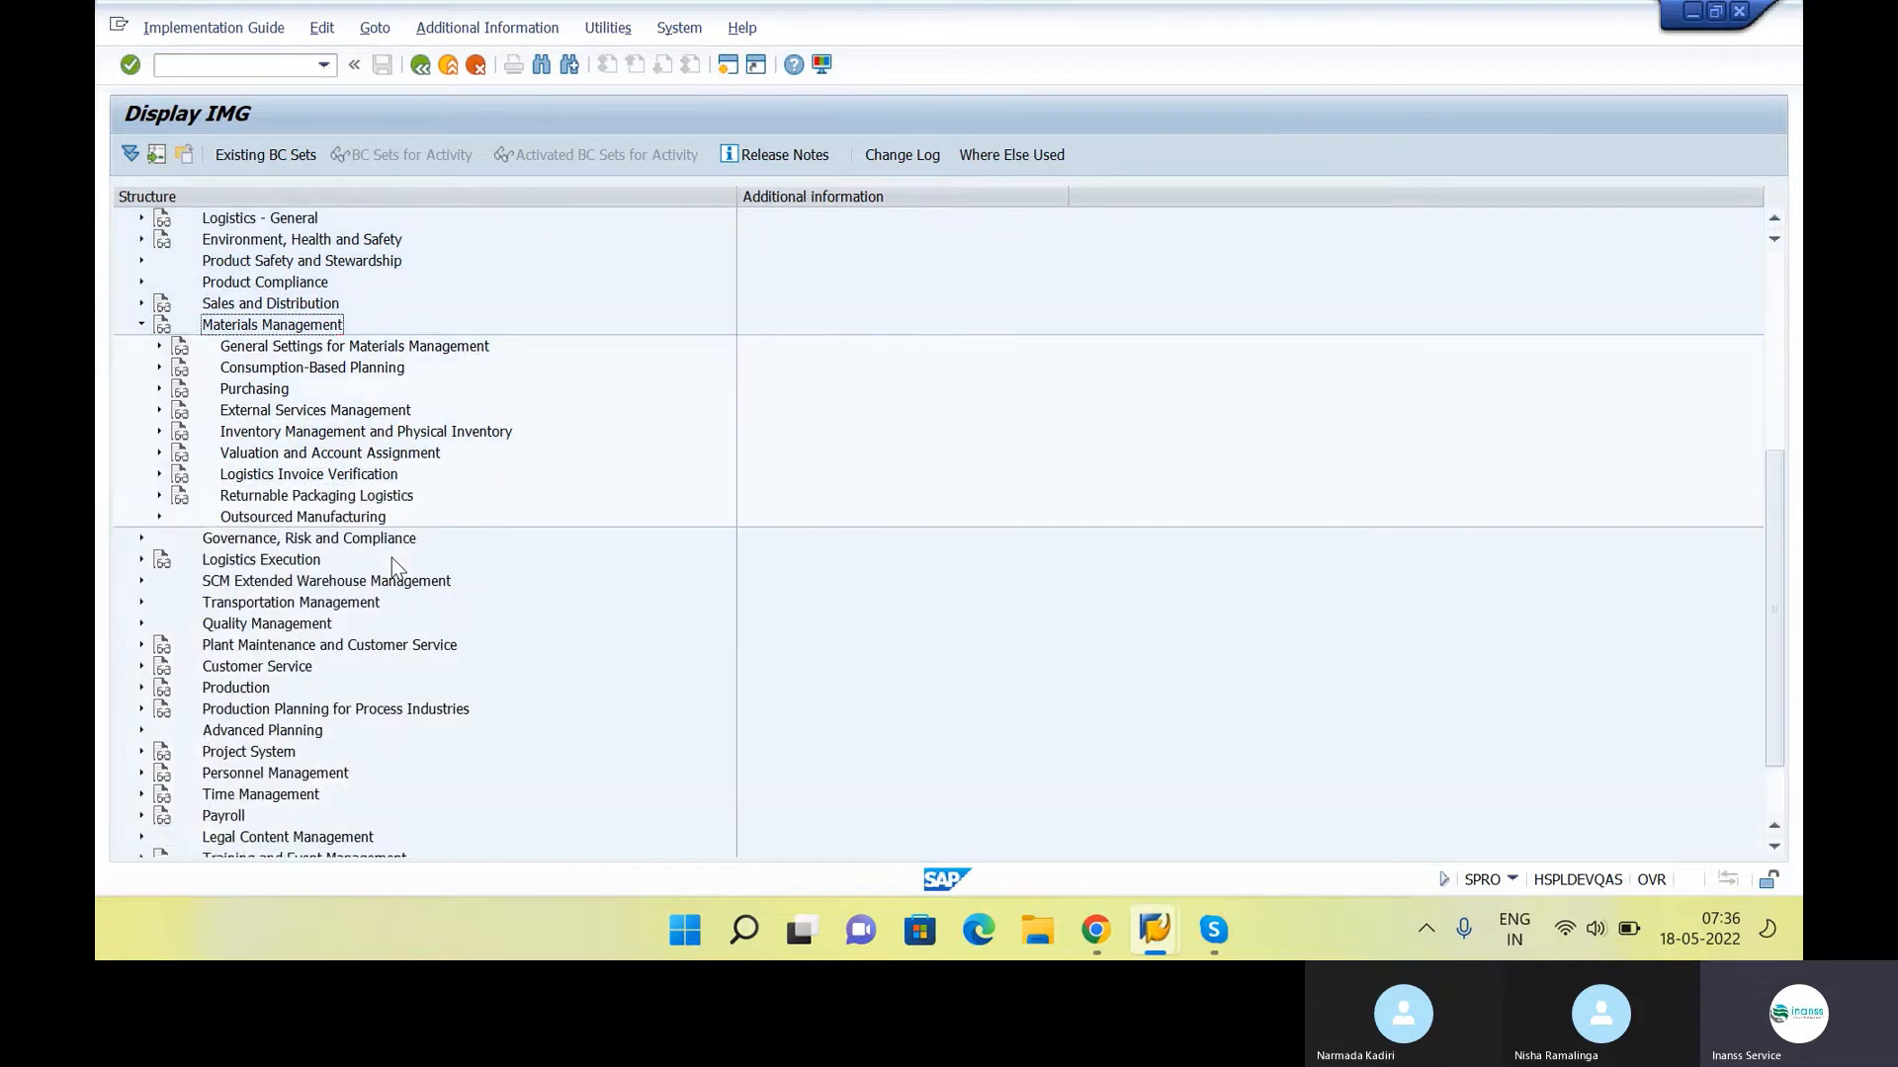
pyautogui.press('Left')
# Expand Logistics - General and its Material Master node in the IMG to examine the subnodes
pyautogui.press('Down')
pyautogui.press('Down')
pyautogui.press('Down')
pyautogui.press('Up')
pyautogui.press('Up')
pyautogui.press('Up')
pyautogui.press('Up')
pyautogui.press('Up')
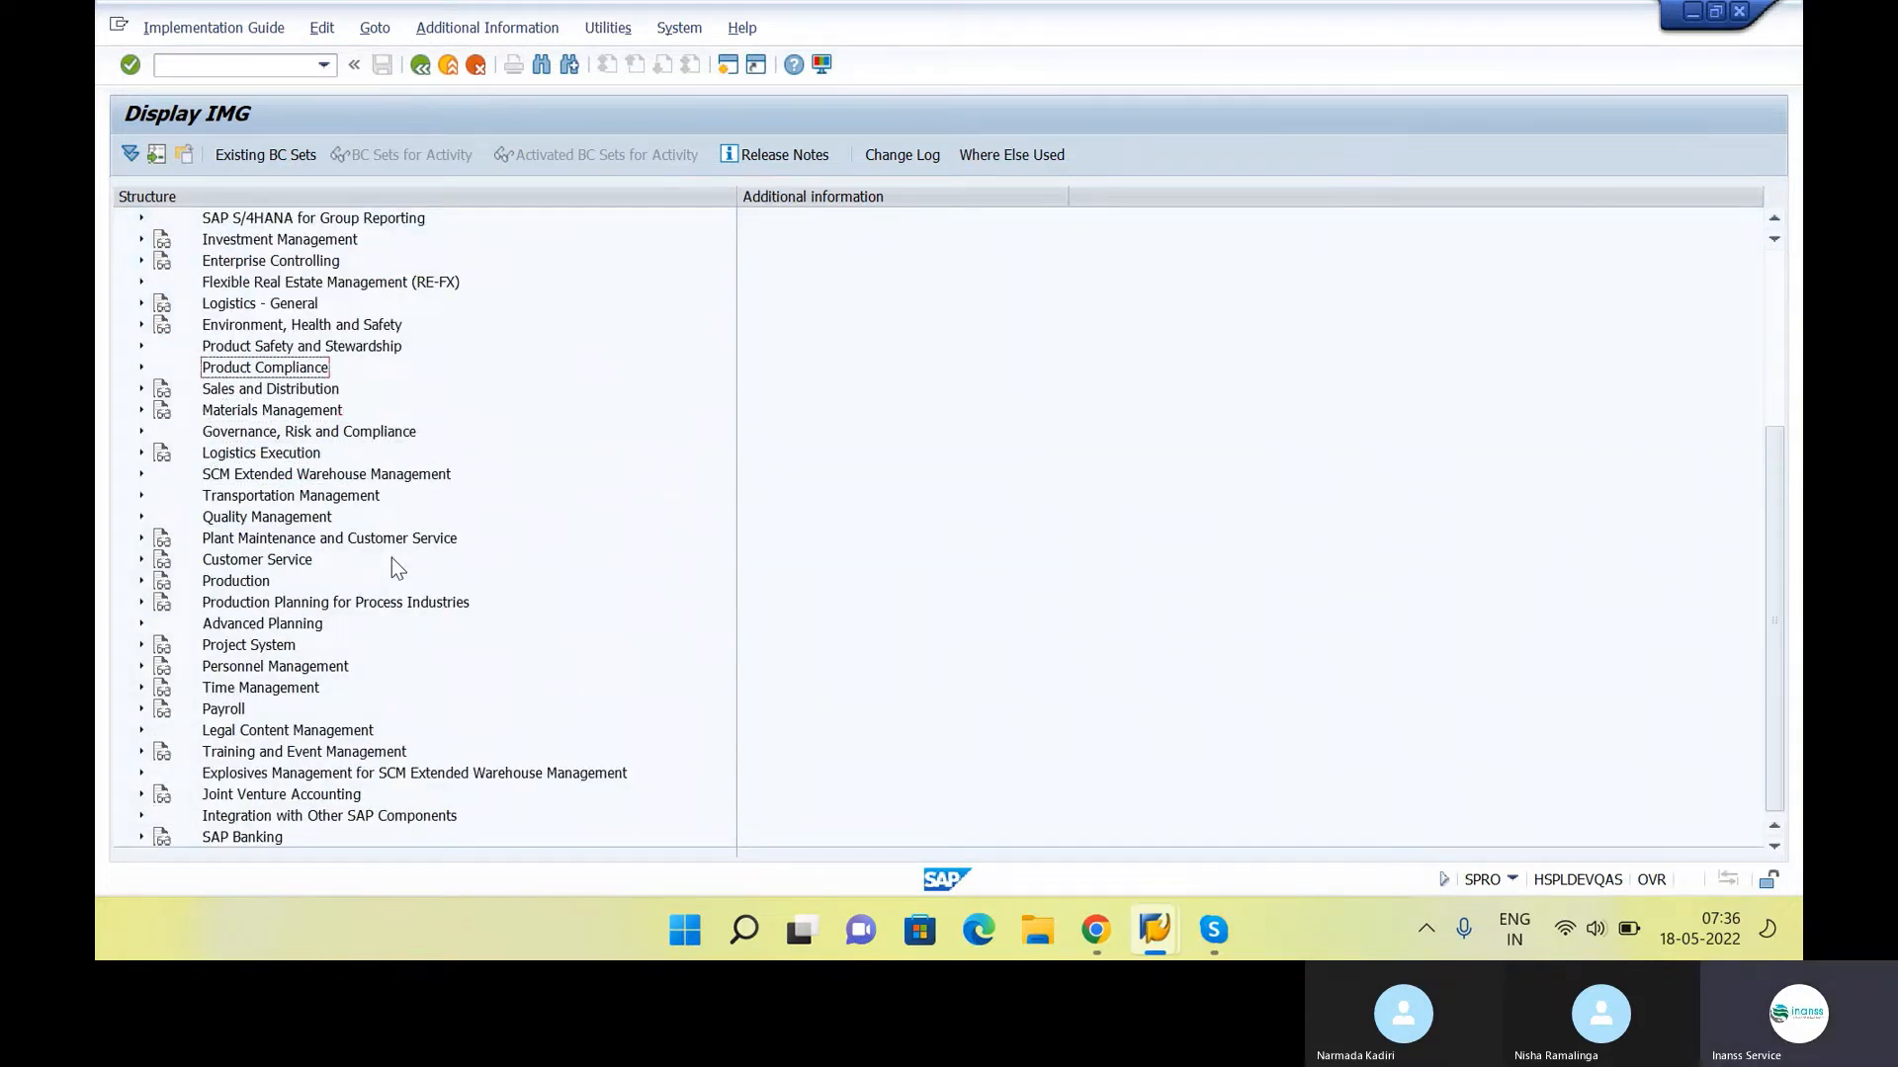
pyautogui.press('Down')
pyautogui.press('Up')
pyautogui.press('Up')
pyautogui.press('Up')
pyautogui.press('Up')
pyautogui.press('Right')
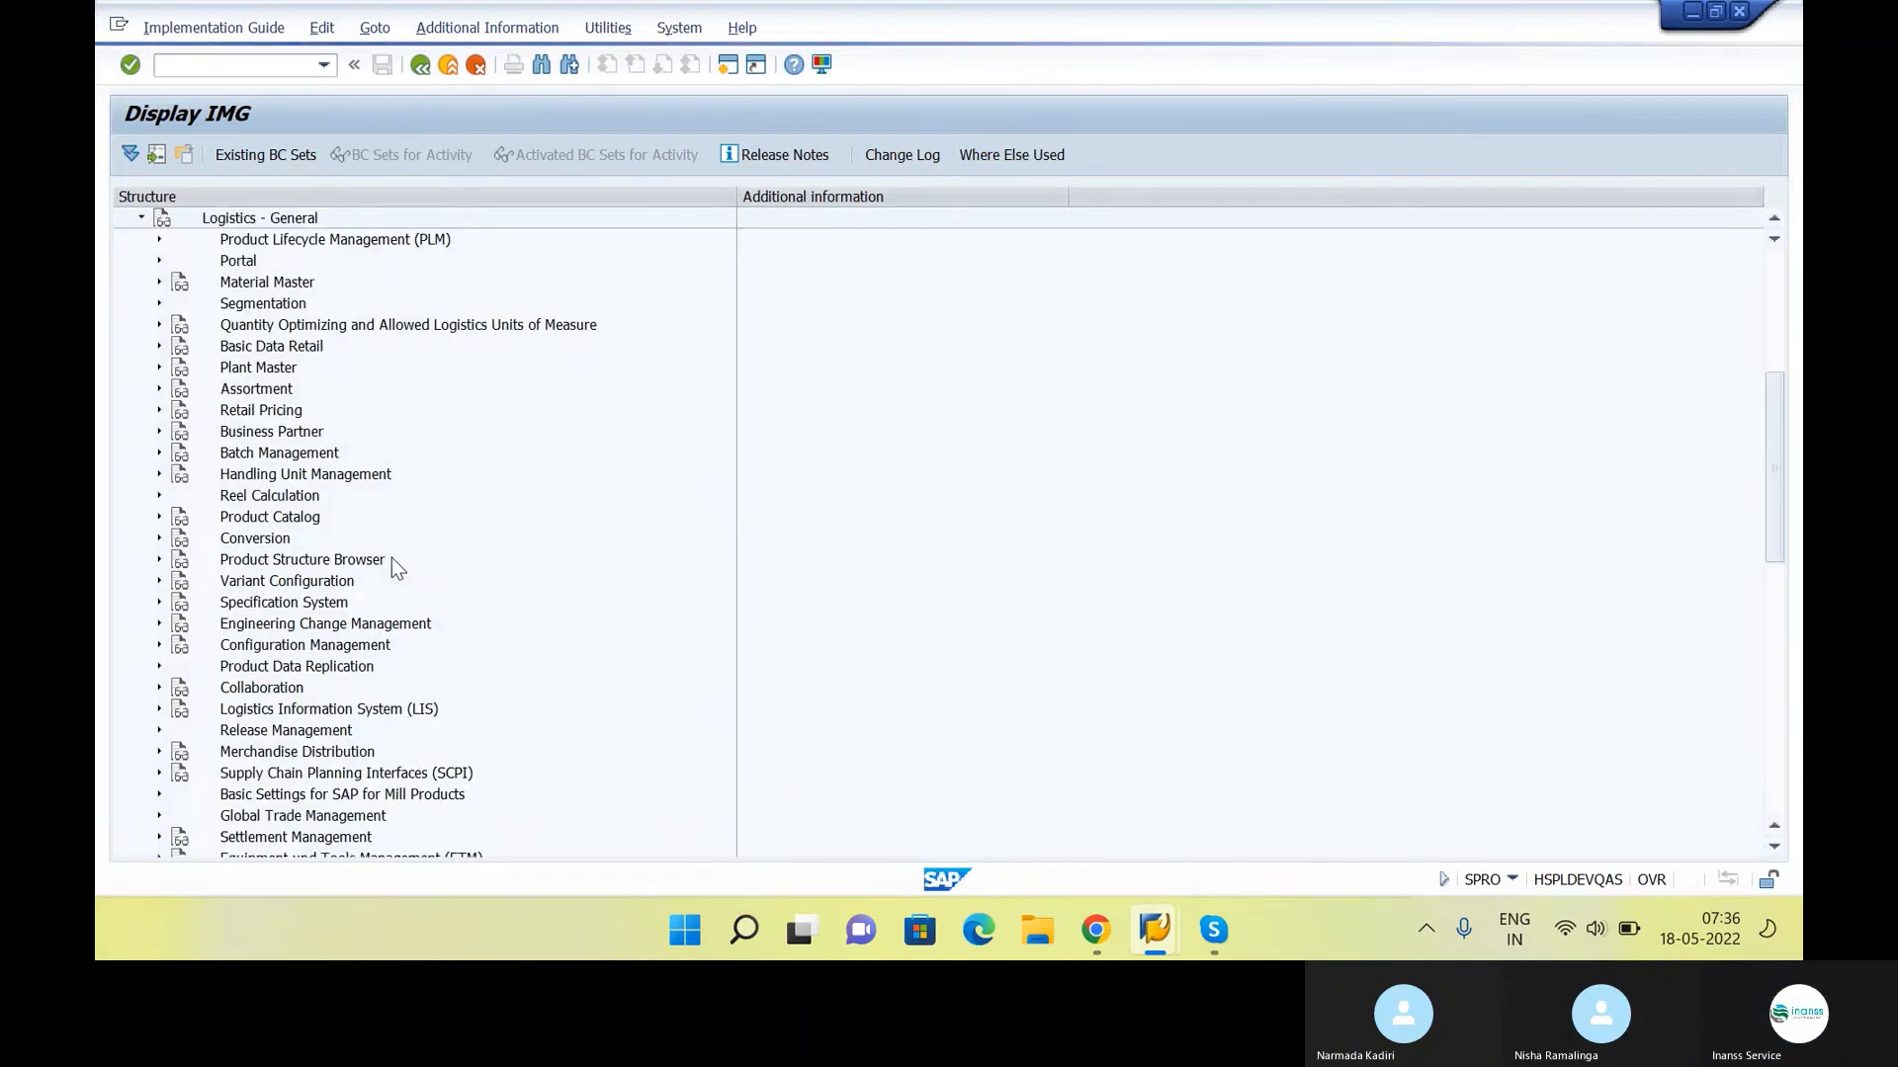
pyautogui.press('Down')
# Examine the Basic Settings activities under Material Master and collapse the Material Master branch
pyautogui.press('Down')
pyautogui.press('Down')
pyautogui.press('Right')
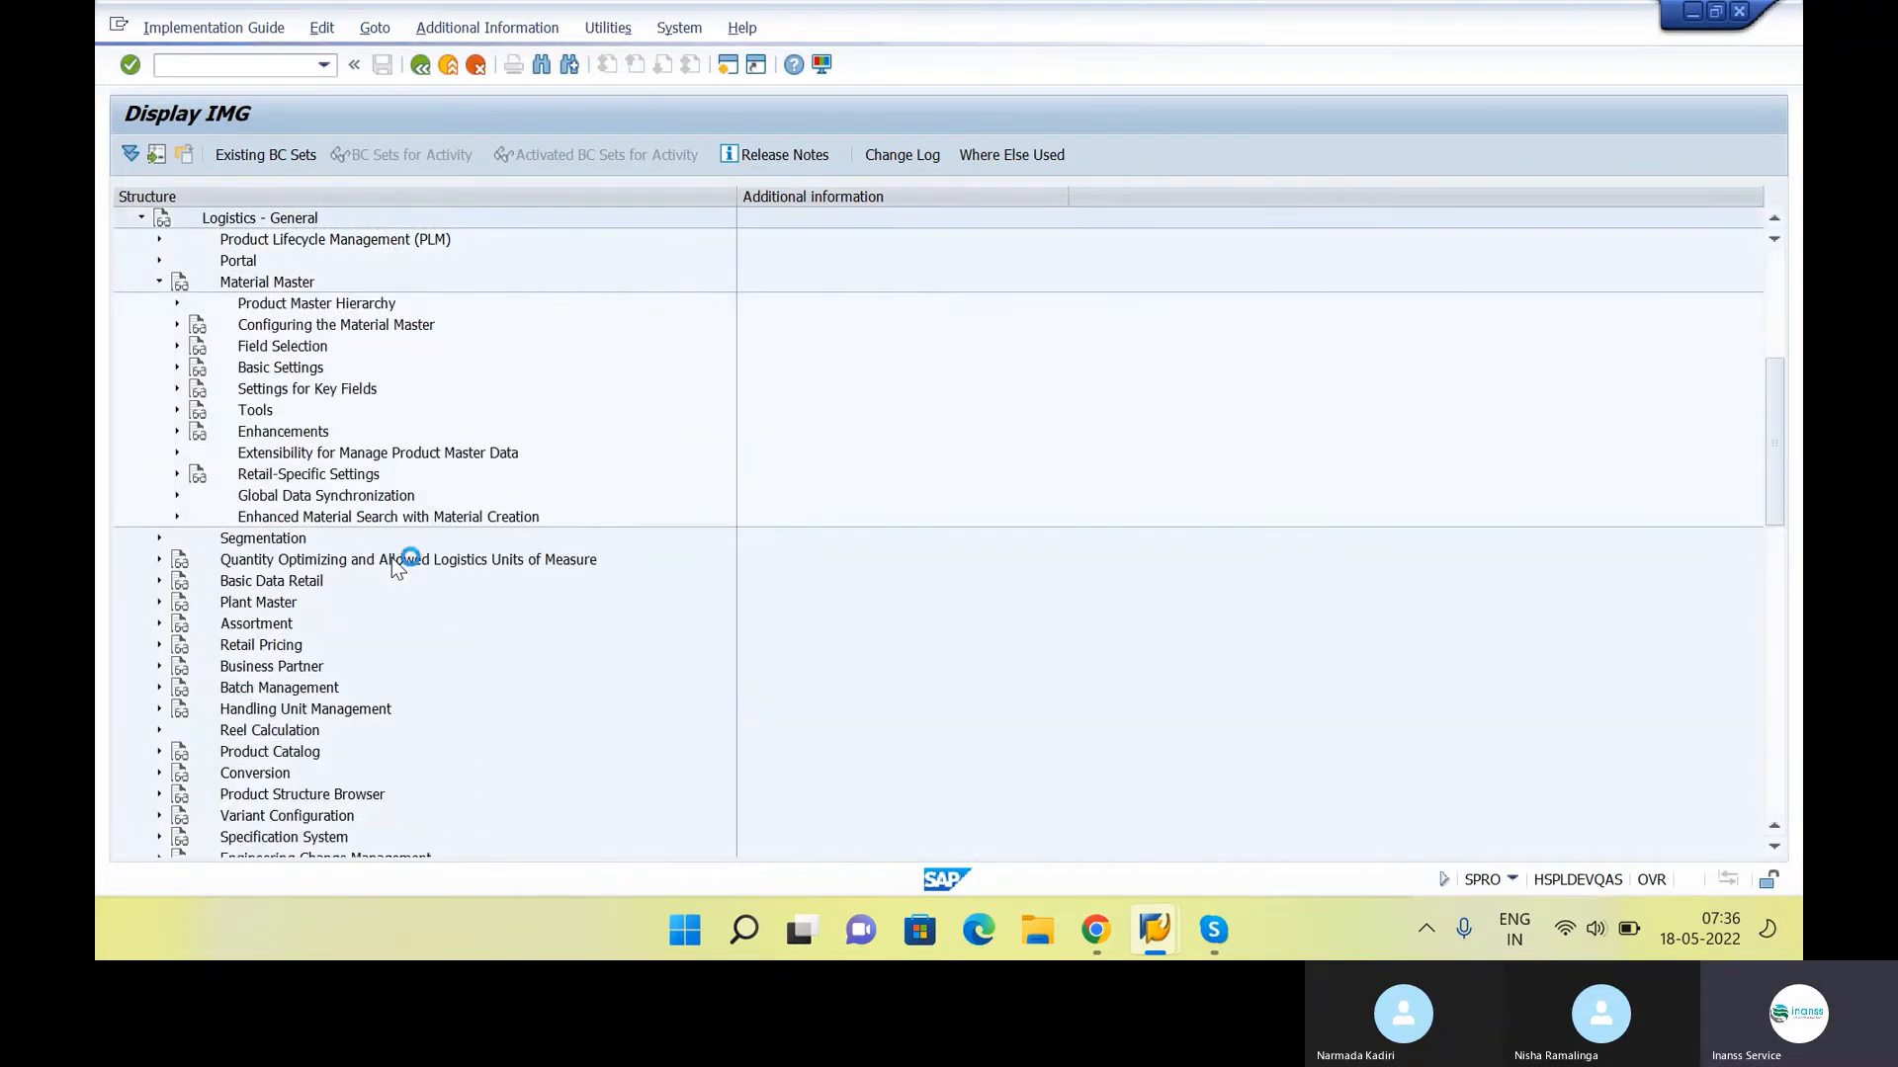
pyautogui.press('Down')
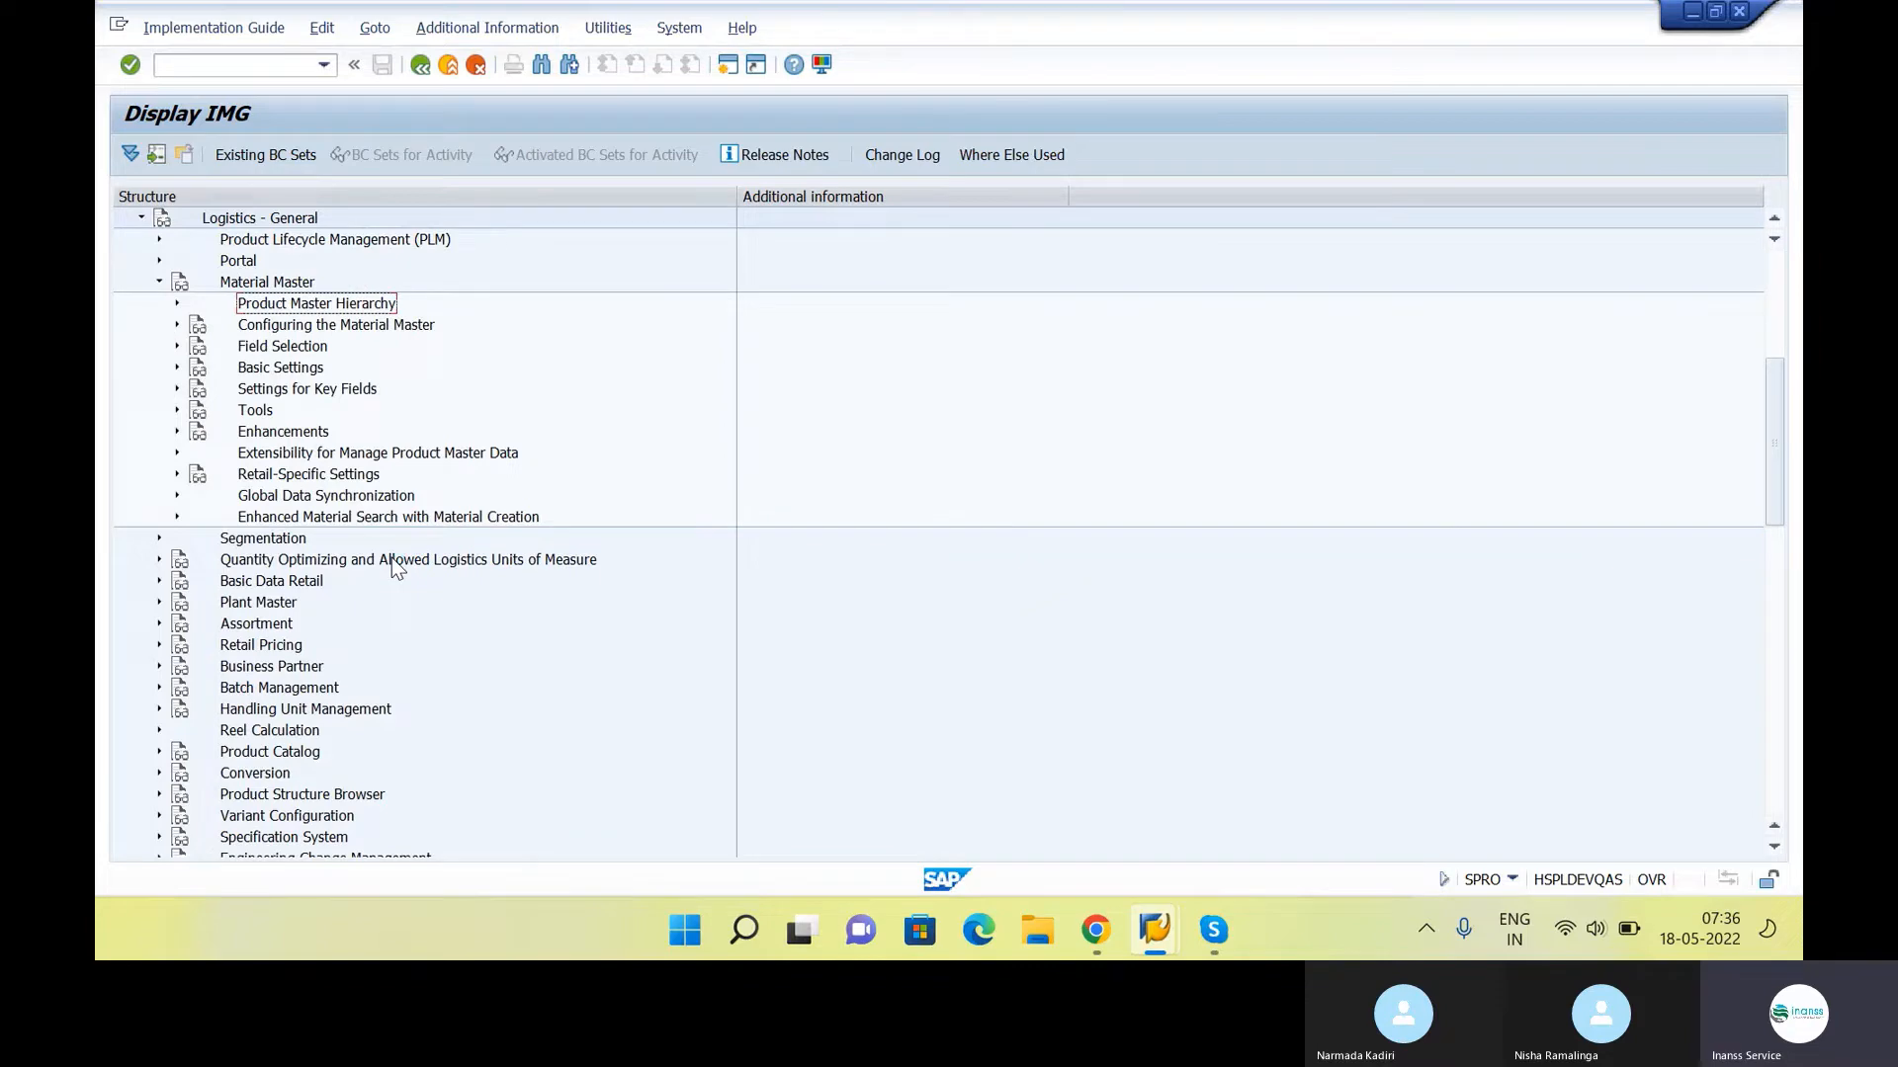
pyautogui.press('Down')
pyautogui.press('Down')
pyautogui.press('Down')
pyautogui.press('Right')
pyautogui.press('Down')
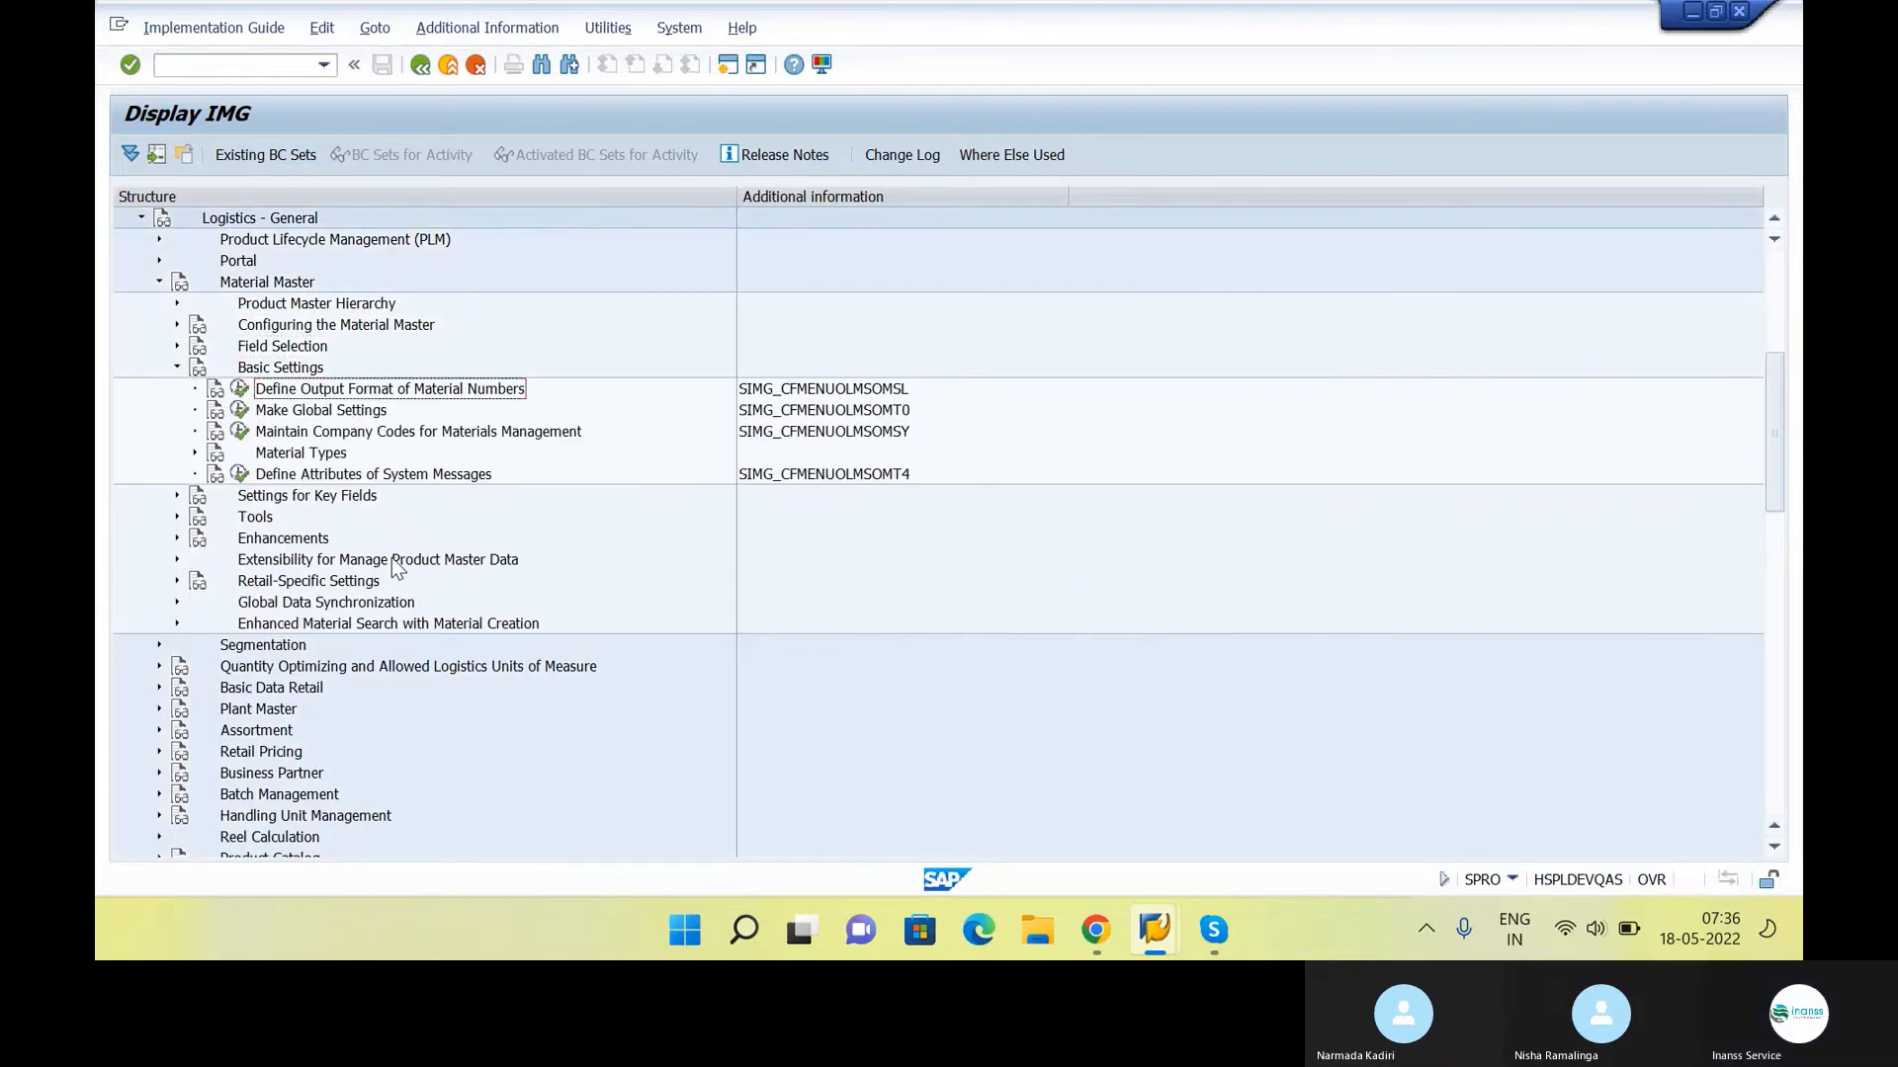
pyautogui.press('Left')
pyautogui.press('Left')
pyautogui.press('Left')
pyautogui.press('Left')
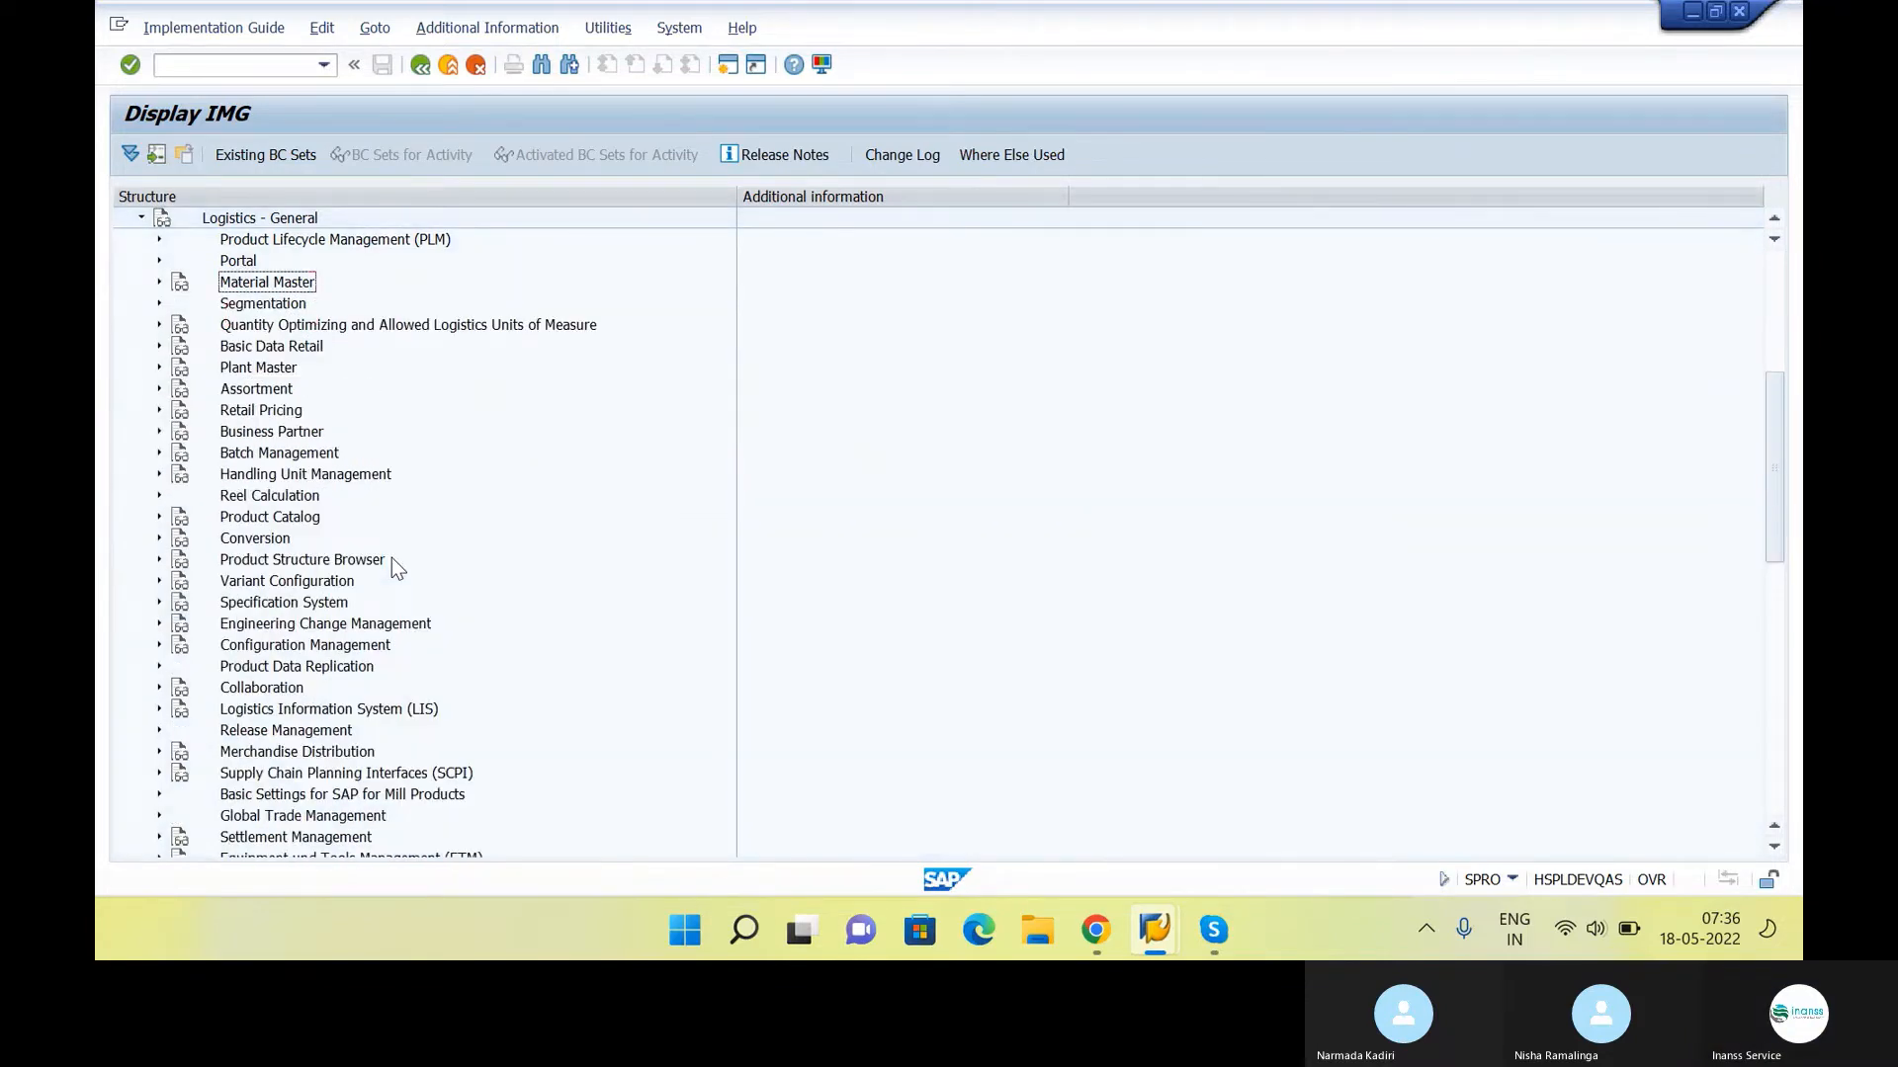
# Examine the Plant Master subnodes and the neighbouring nodes under Logistics - General, collapsing Plant Master again
pyautogui.press('Down')
pyautogui.press('Down')
pyautogui.press('Down')
pyautogui.press('Down')
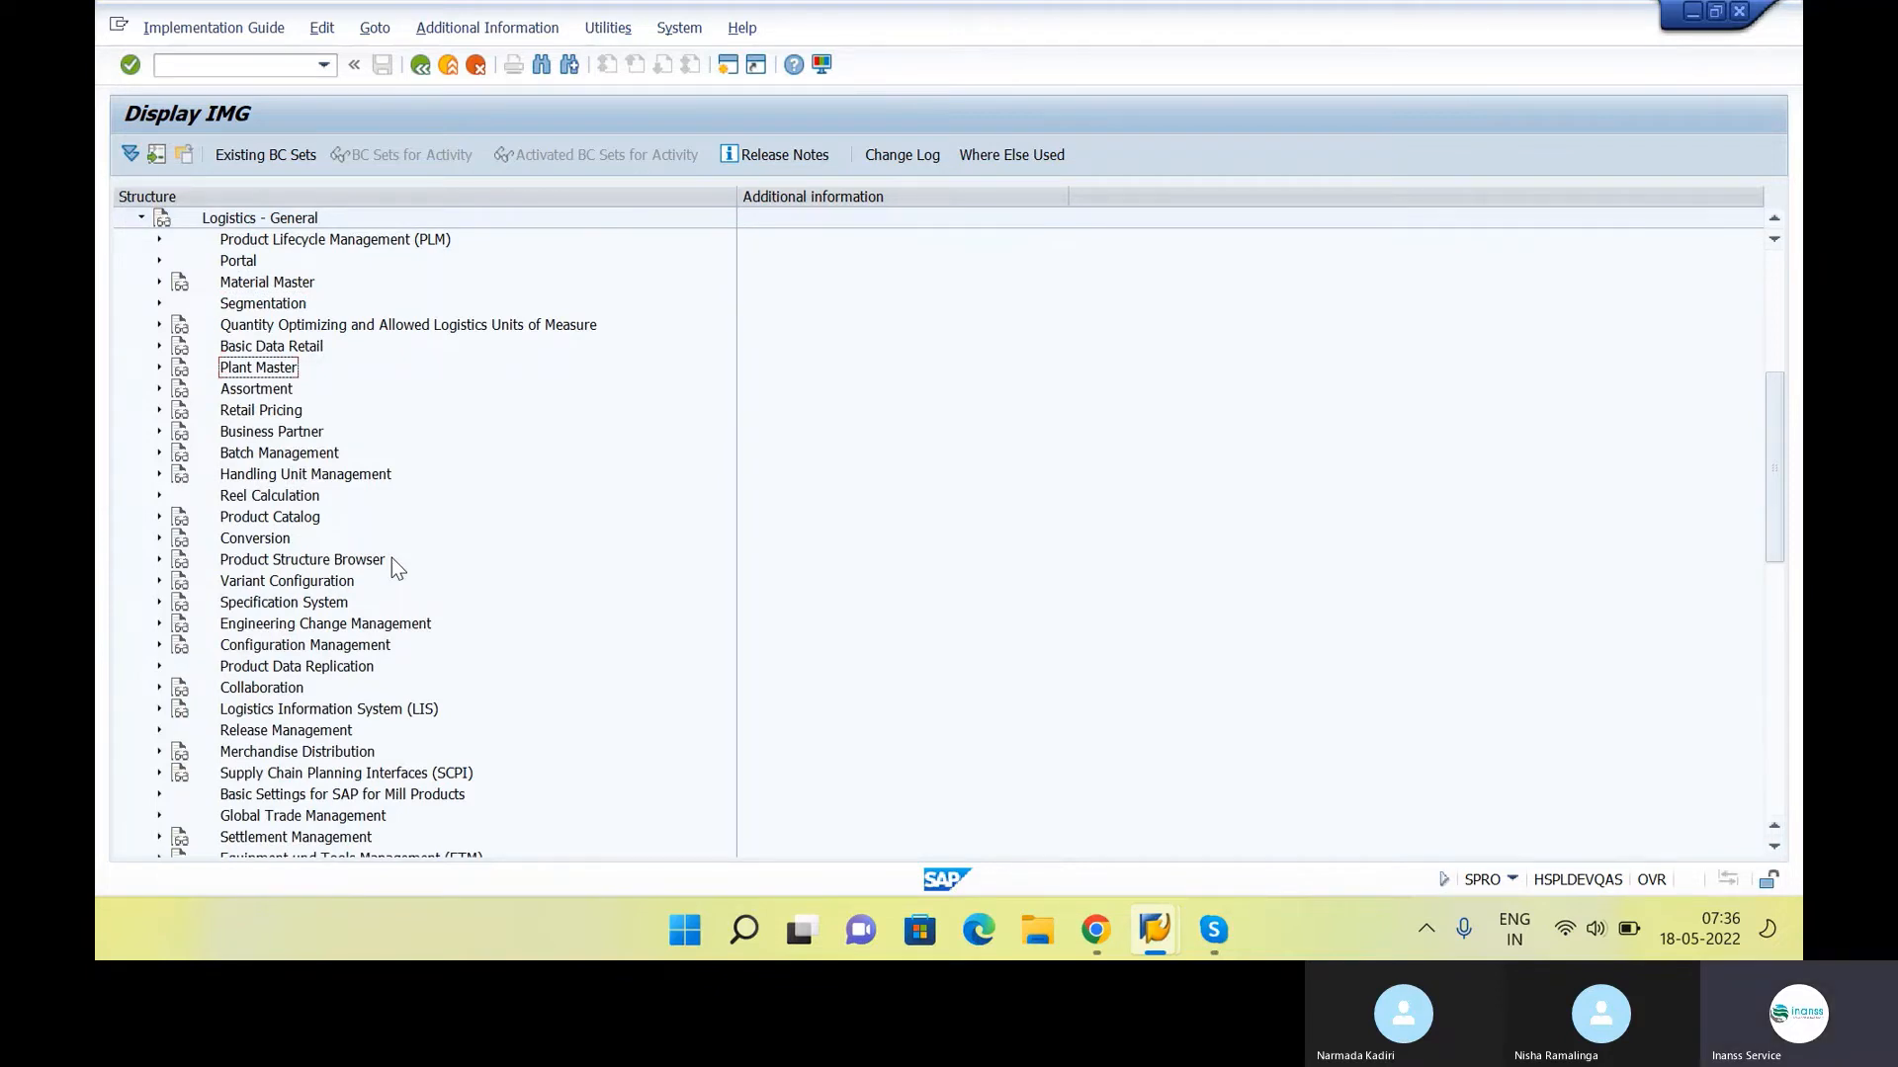
pyautogui.press('Right')
pyautogui.press('Down')
pyautogui.press('Up')
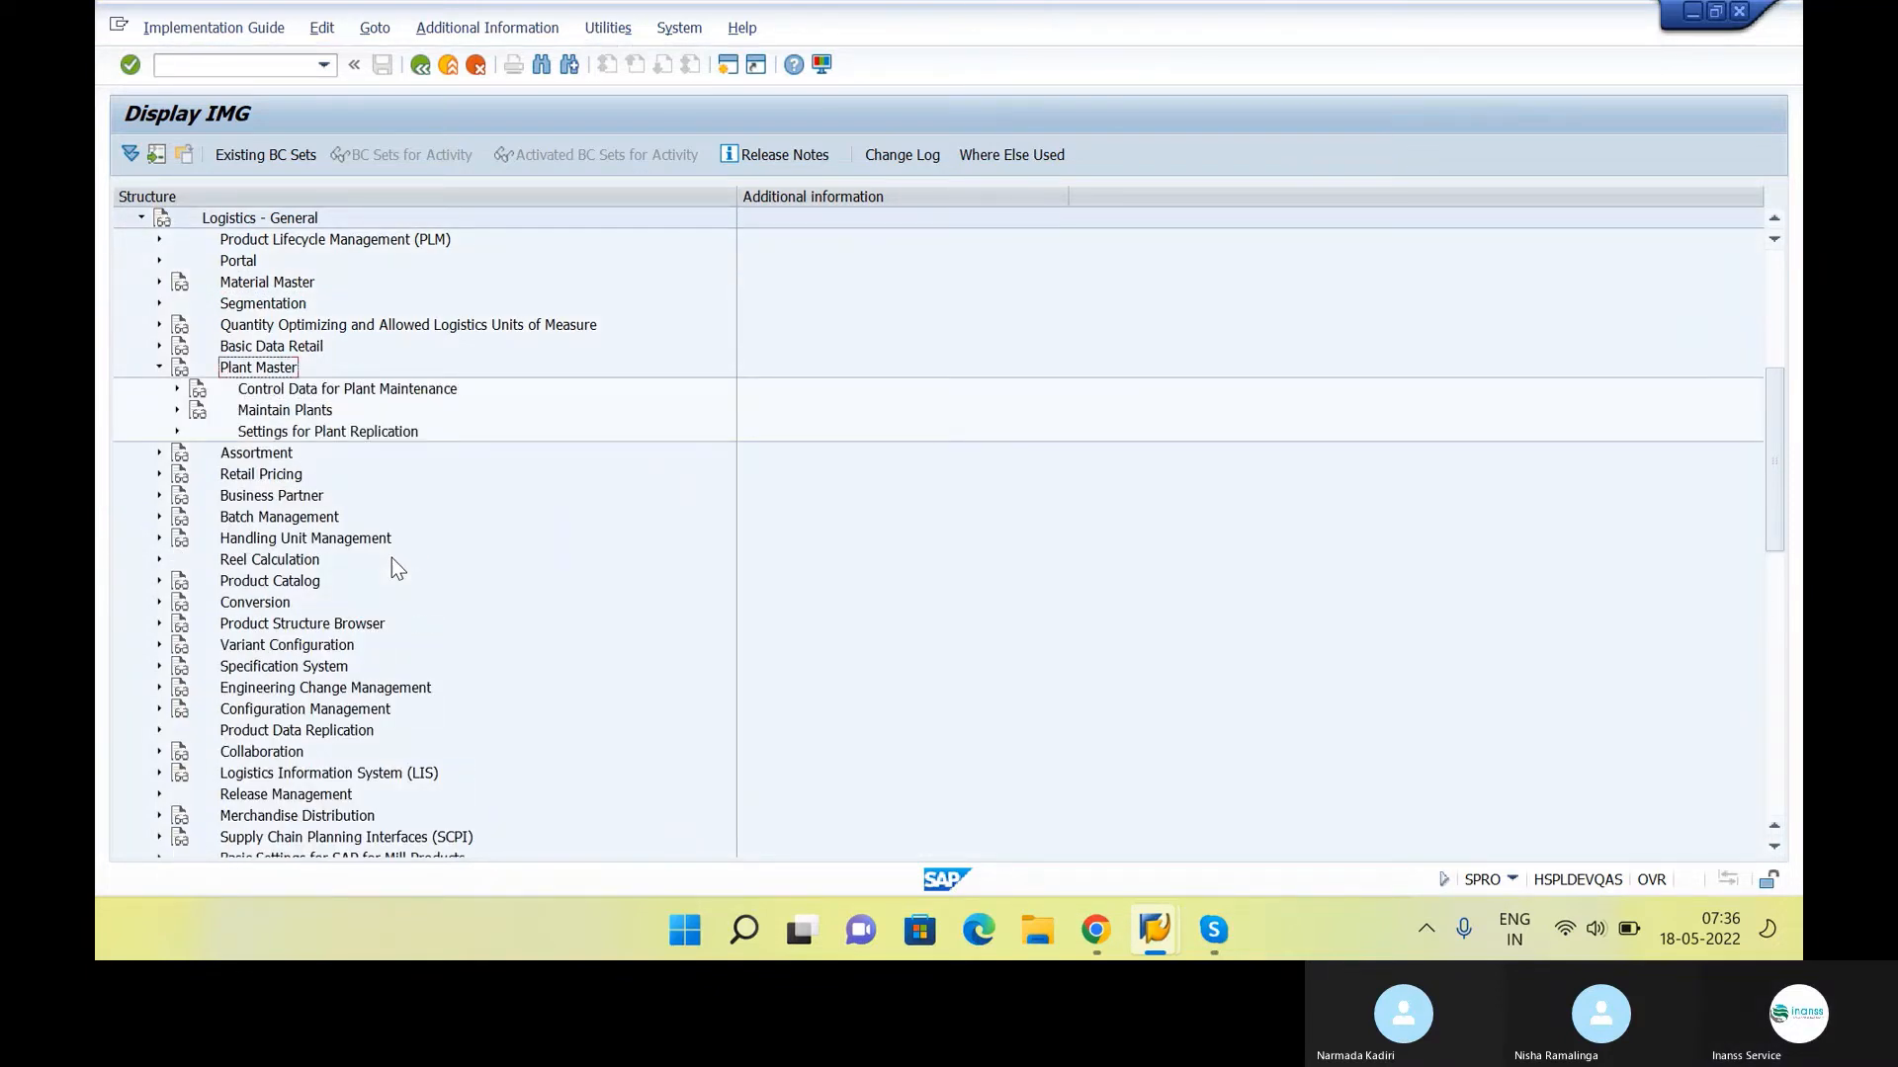
pyautogui.press('Left')
pyautogui.press('Up')
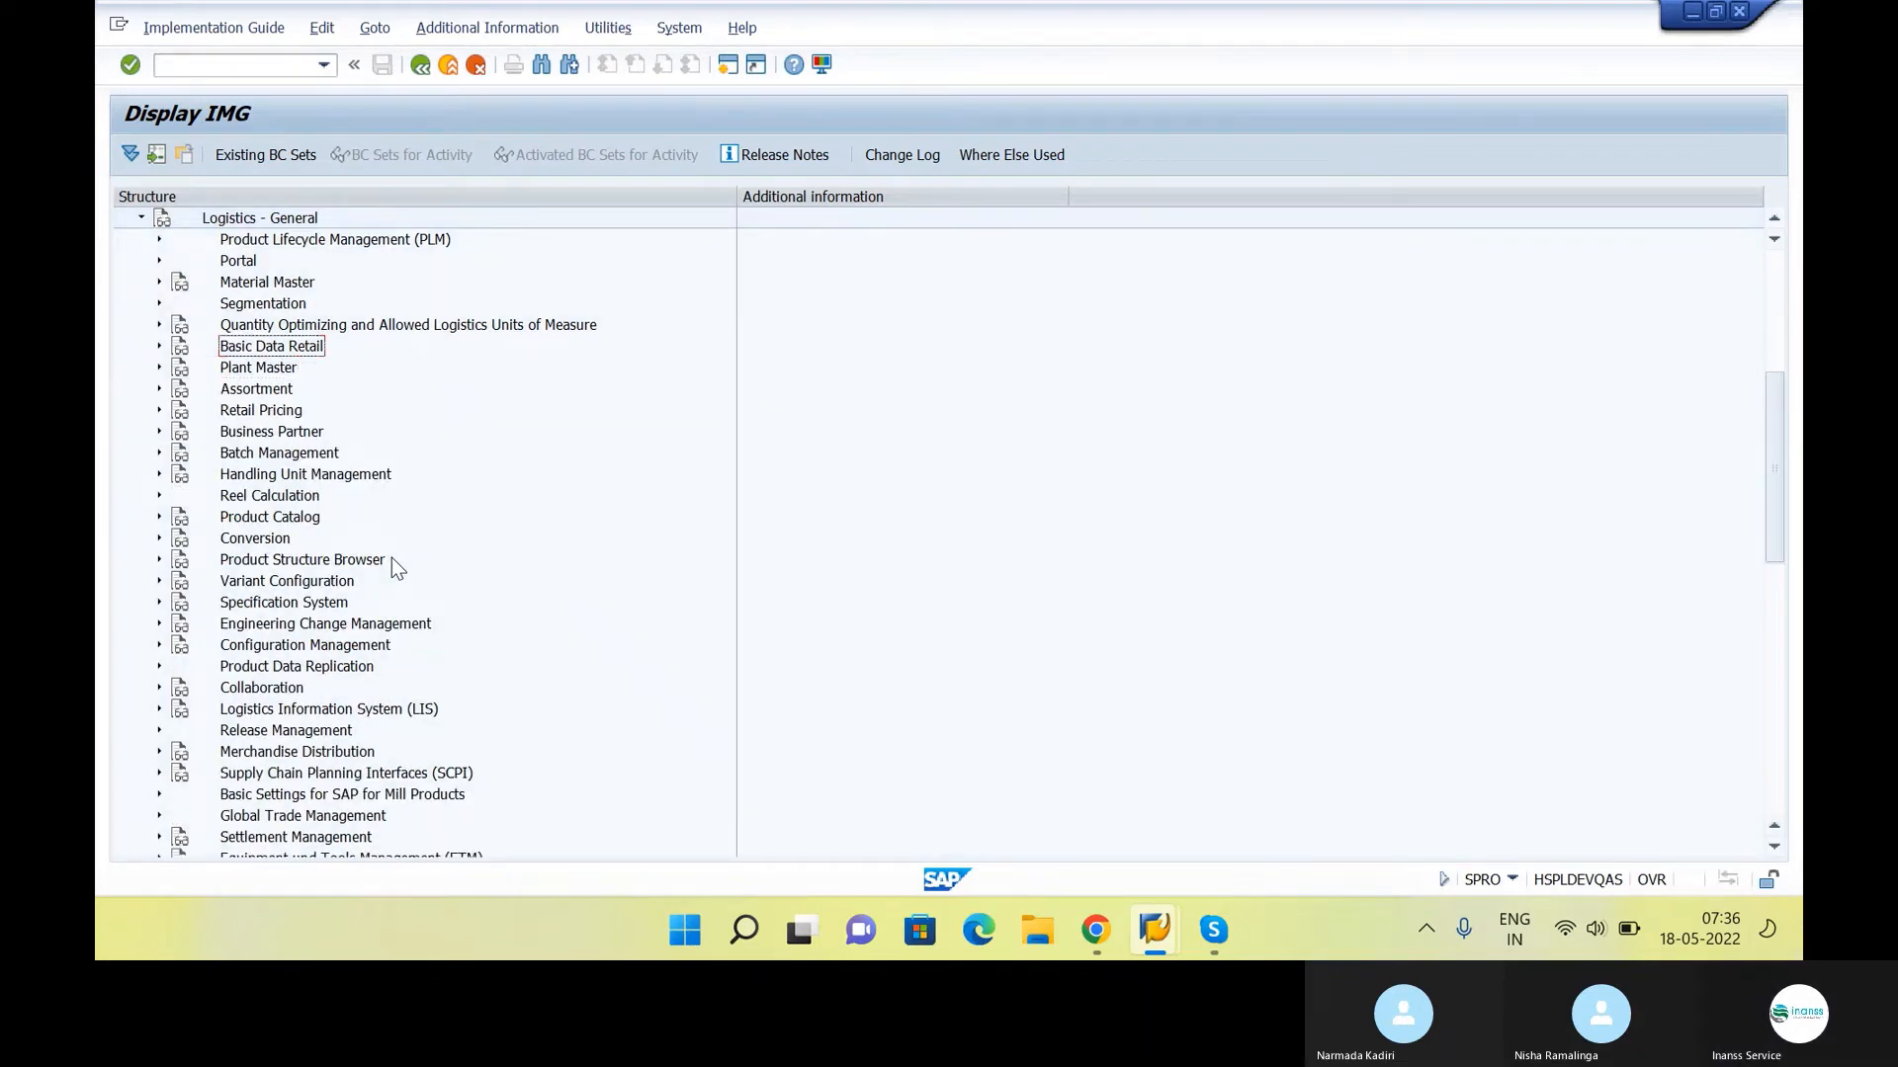
pyautogui.press('Down')
pyautogui.press('Down')
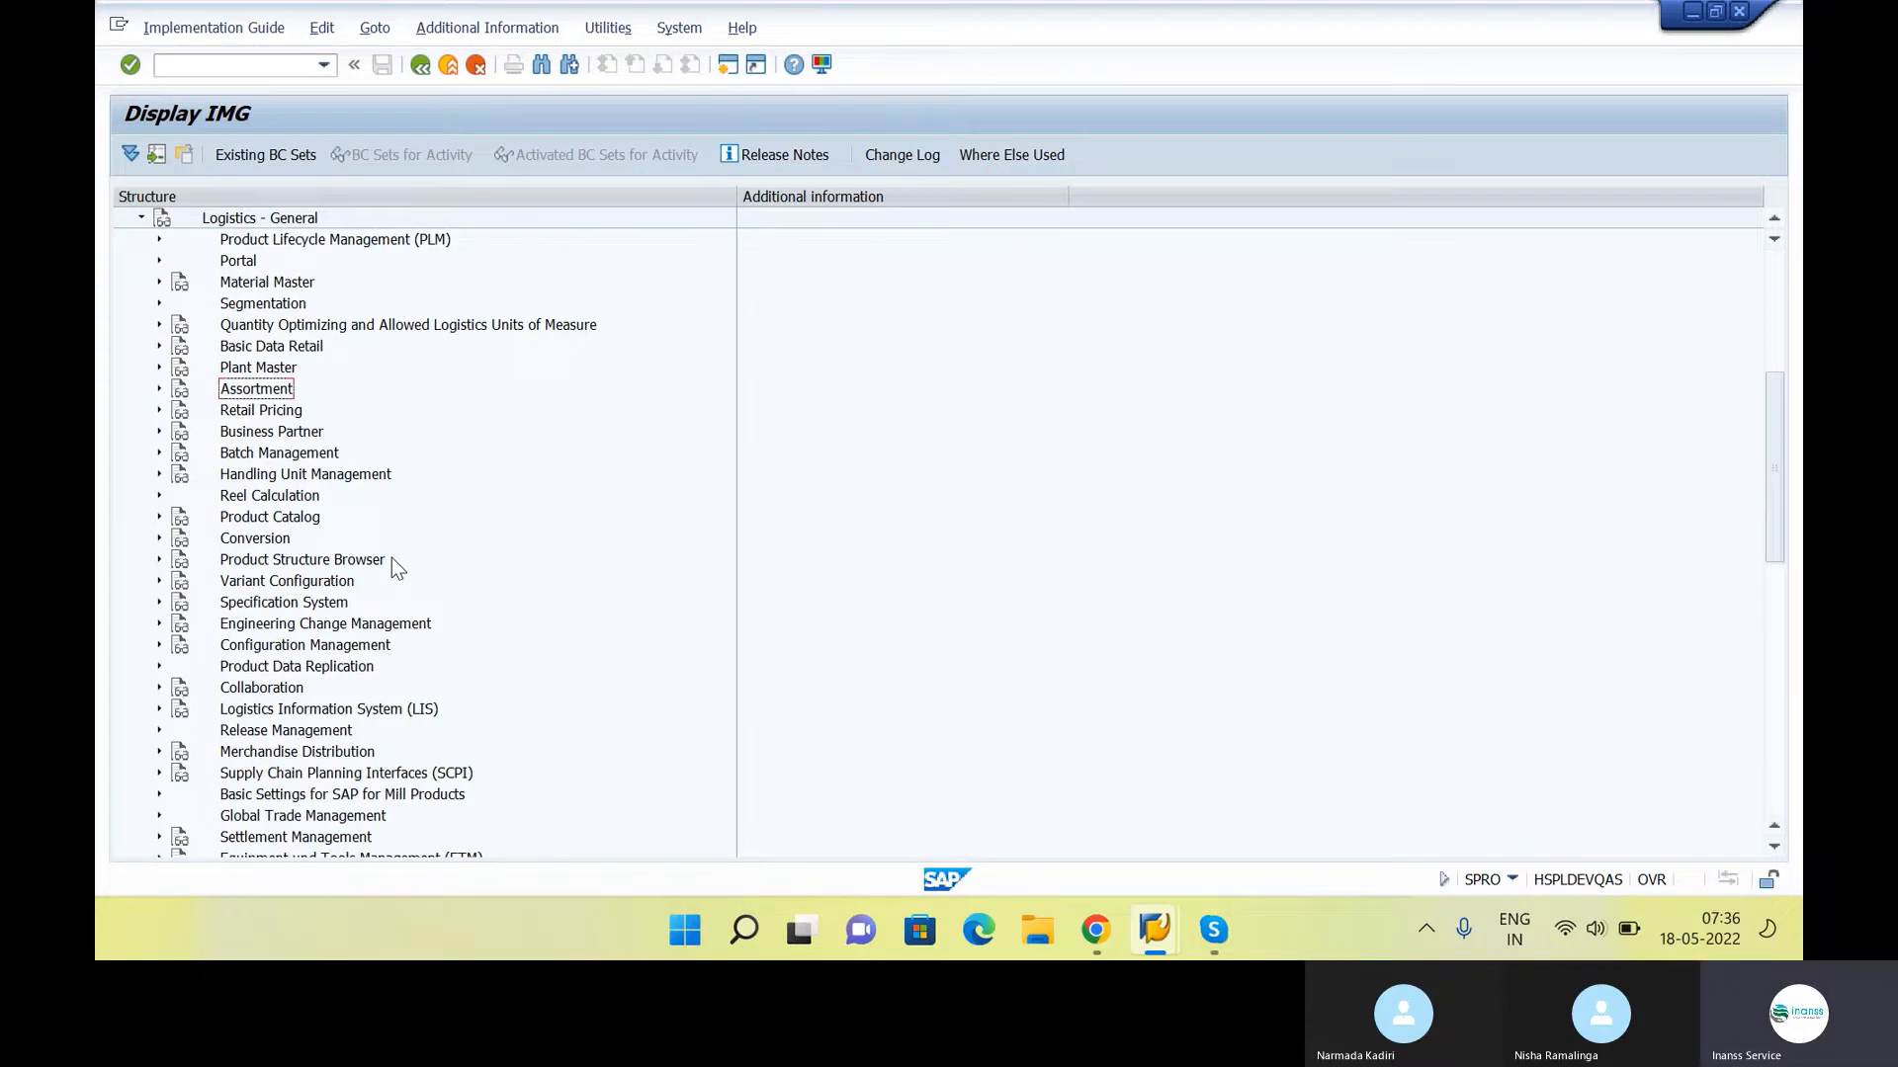
pyautogui.press('Left')
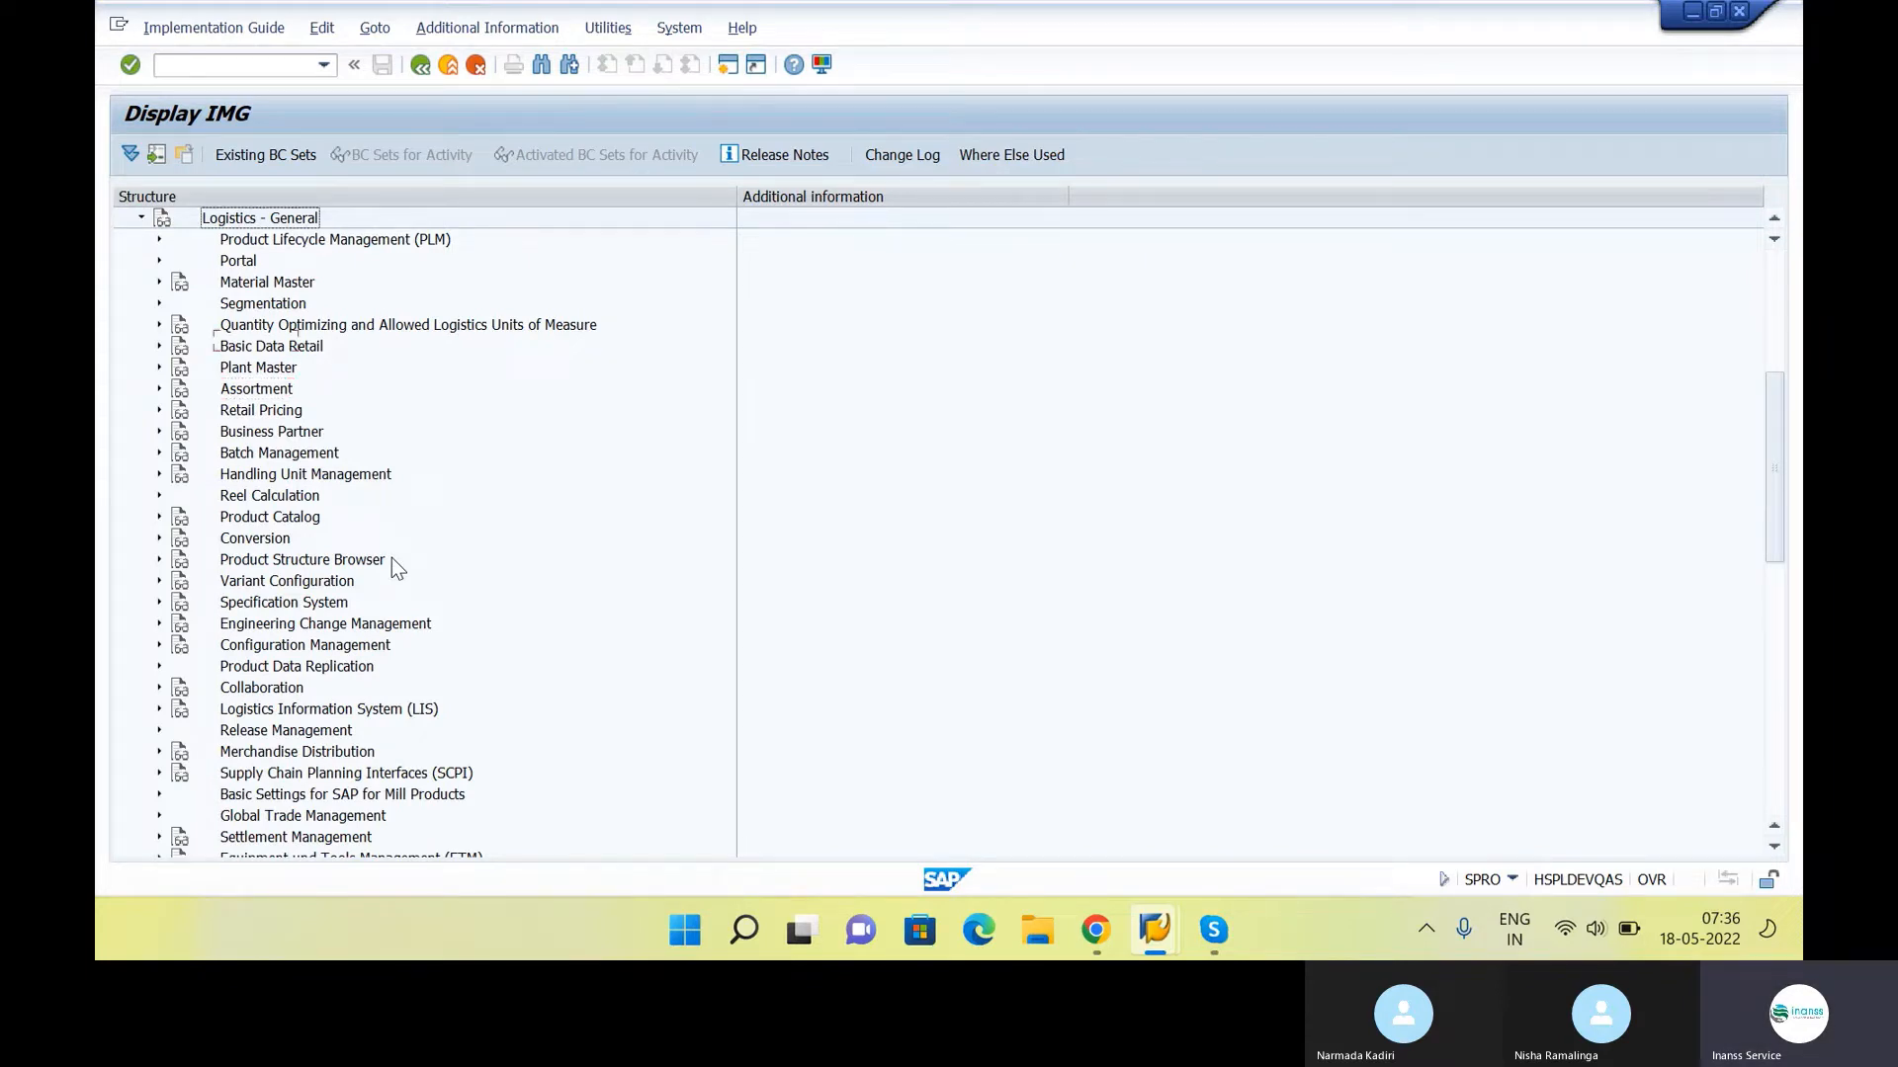
# Collapse Logistics - General and scan the top-level IMG branches for the next configuration activity
pyautogui.press('Left')
pyautogui.press('Down')
pyautogui.press('Down')
pyautogui.press('Down')
pyautogui.press('Down')
pyautogui.press('Down')
pyautogui.press('Down')
pyautogui.press('Down')
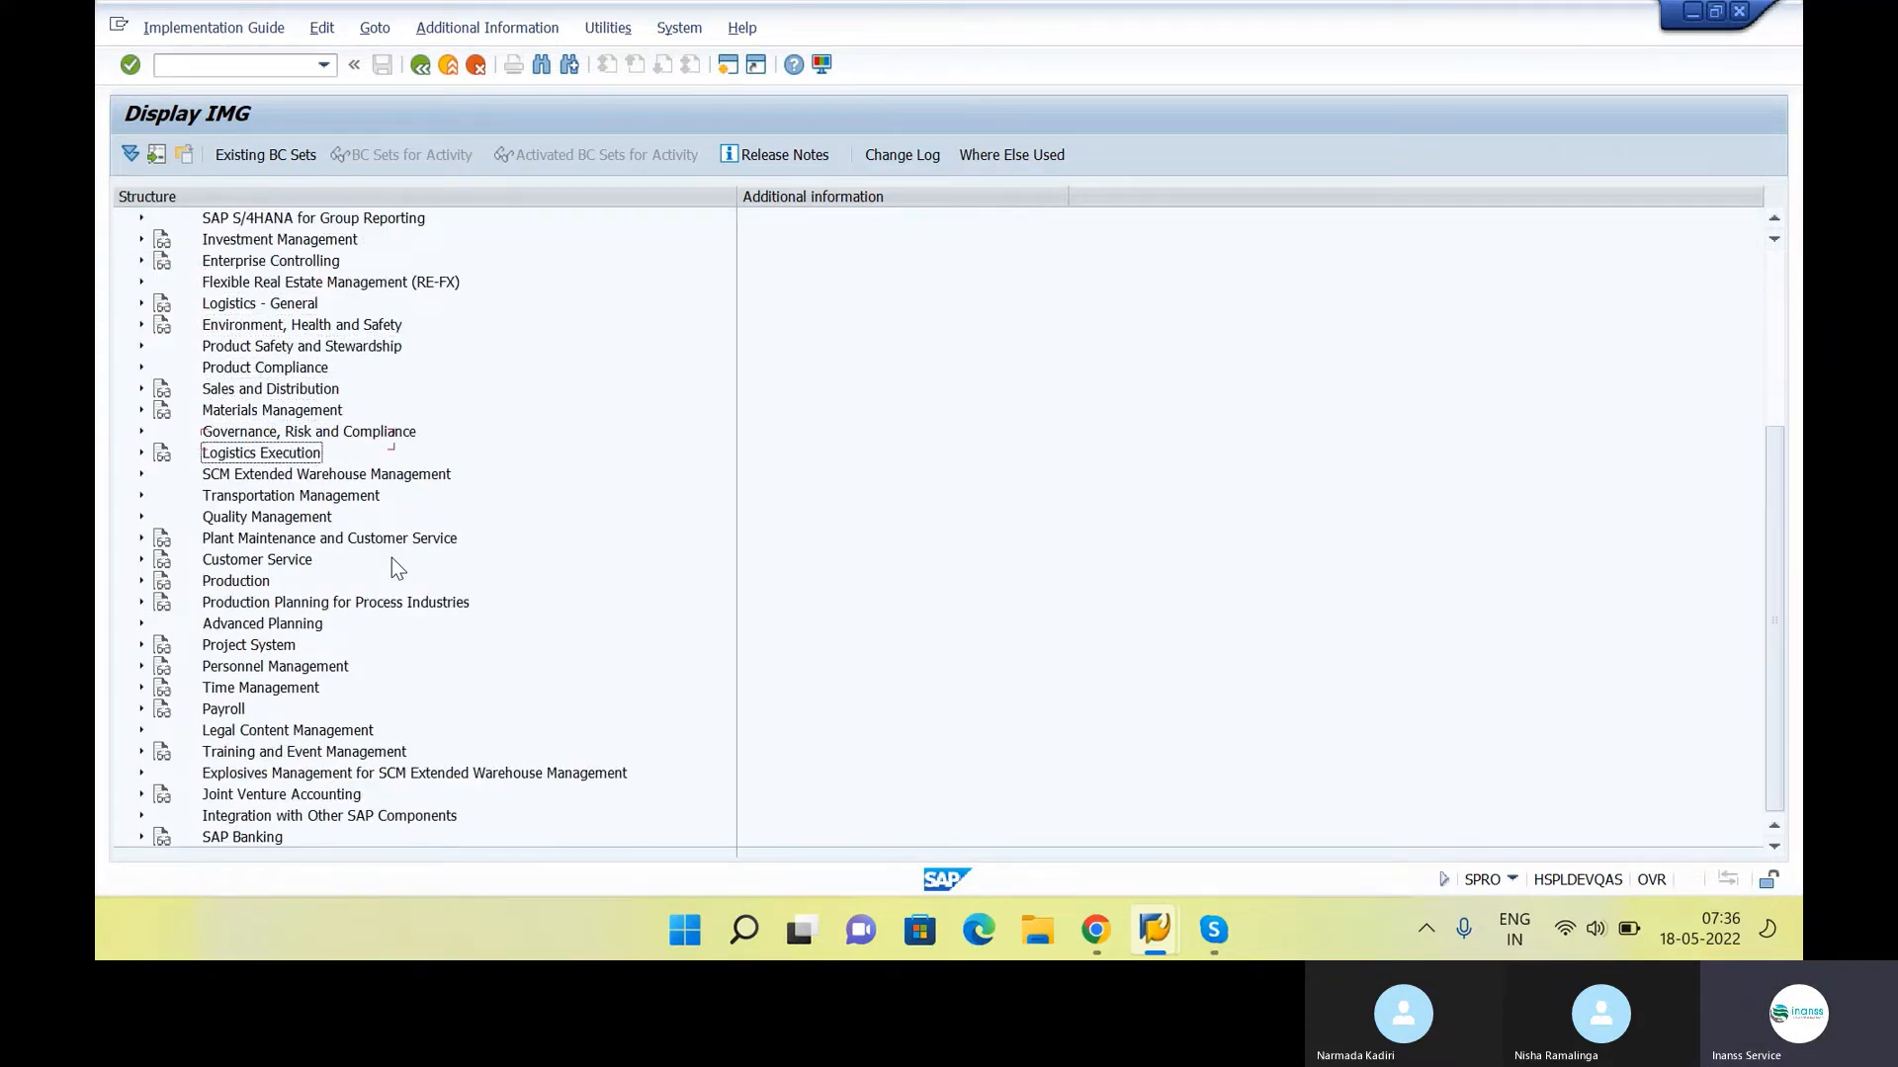
pyautogui.press('Down')
pyautogui.press('Down')
pyautogui.press('Down')
pyautogui.press('Down')
pyautogui.press('Down')
pyautogui.press('Down')
pyautogui.press('Down')
pyautogui.press('Down')
pyautogui.press('Down')
pyautogui.press('Down')
pyautogui.press('Down')
pyautogui.press('Down')
pyautogui.press('Down')
pyautogui.press('Down')
pyautogui.press('Down')
pyautogui.scroll(3, 391, 557)
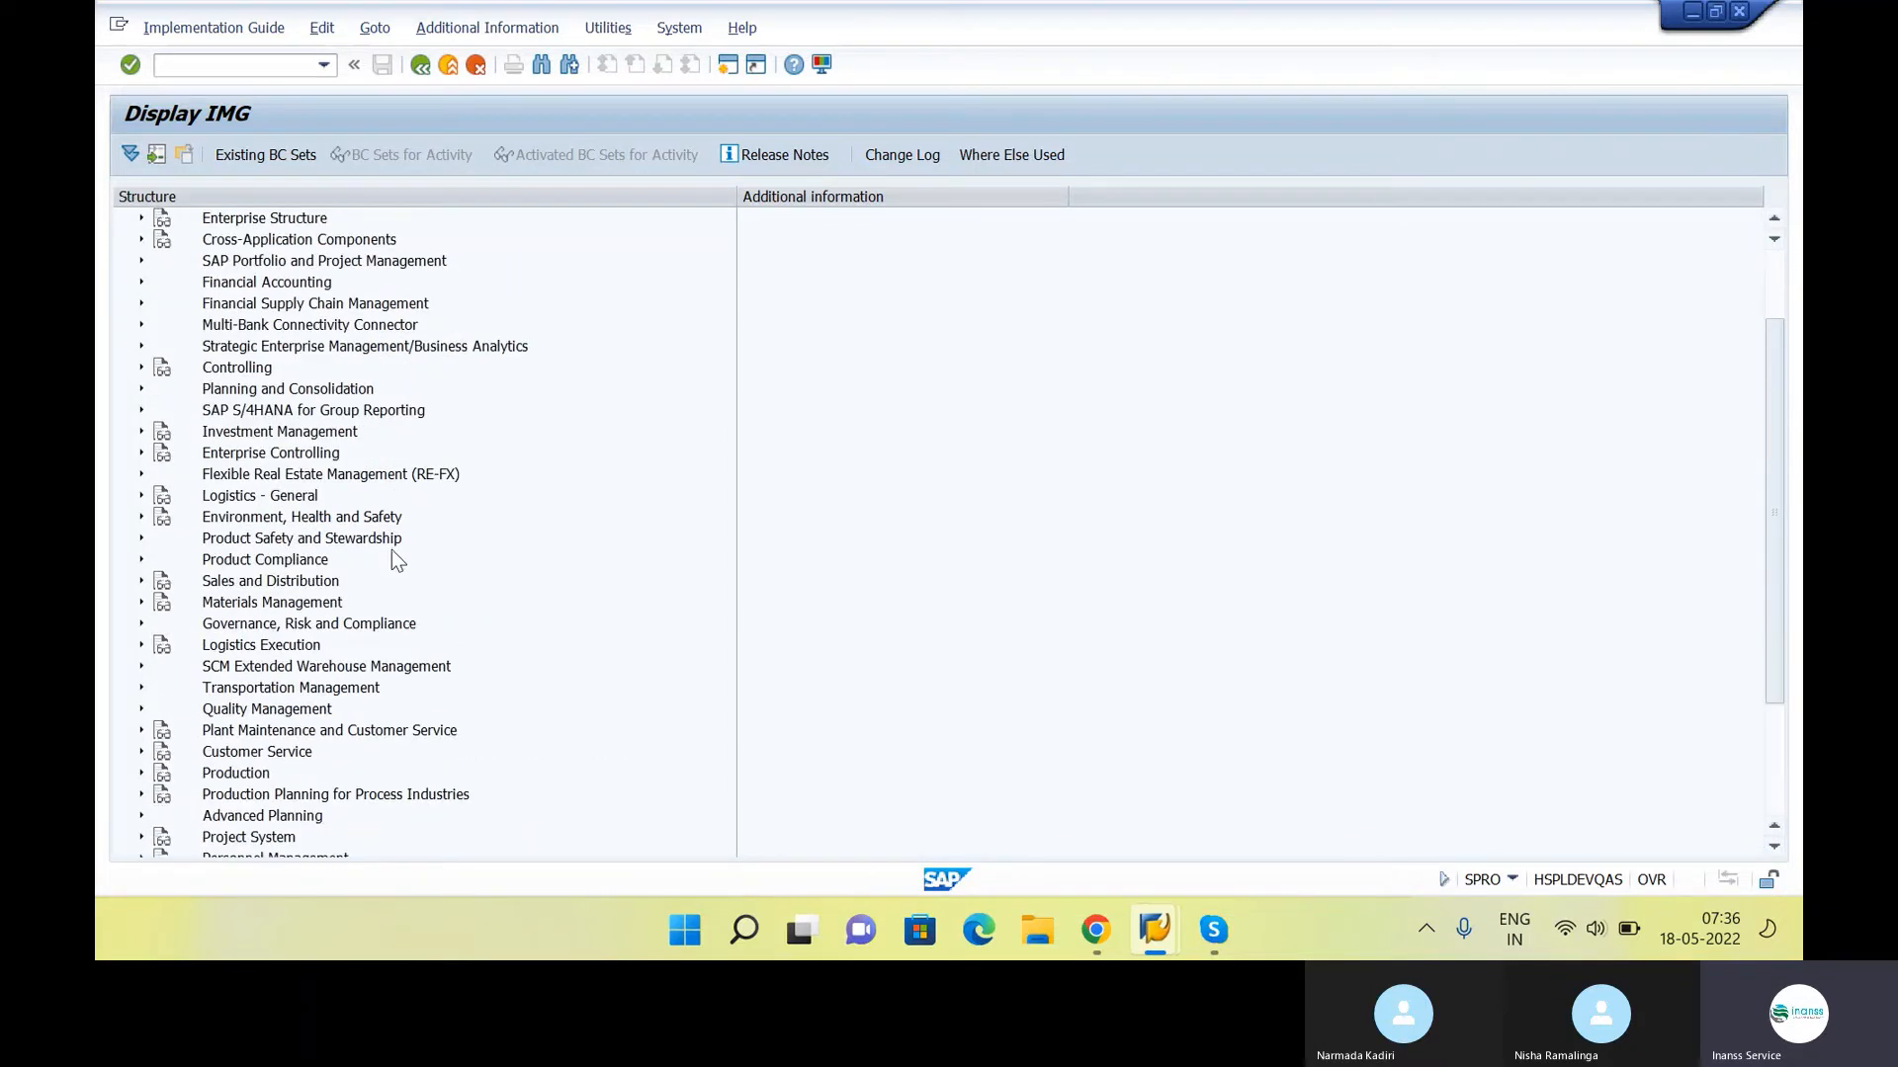
pyautogui.scroll(-1, 304, 438)
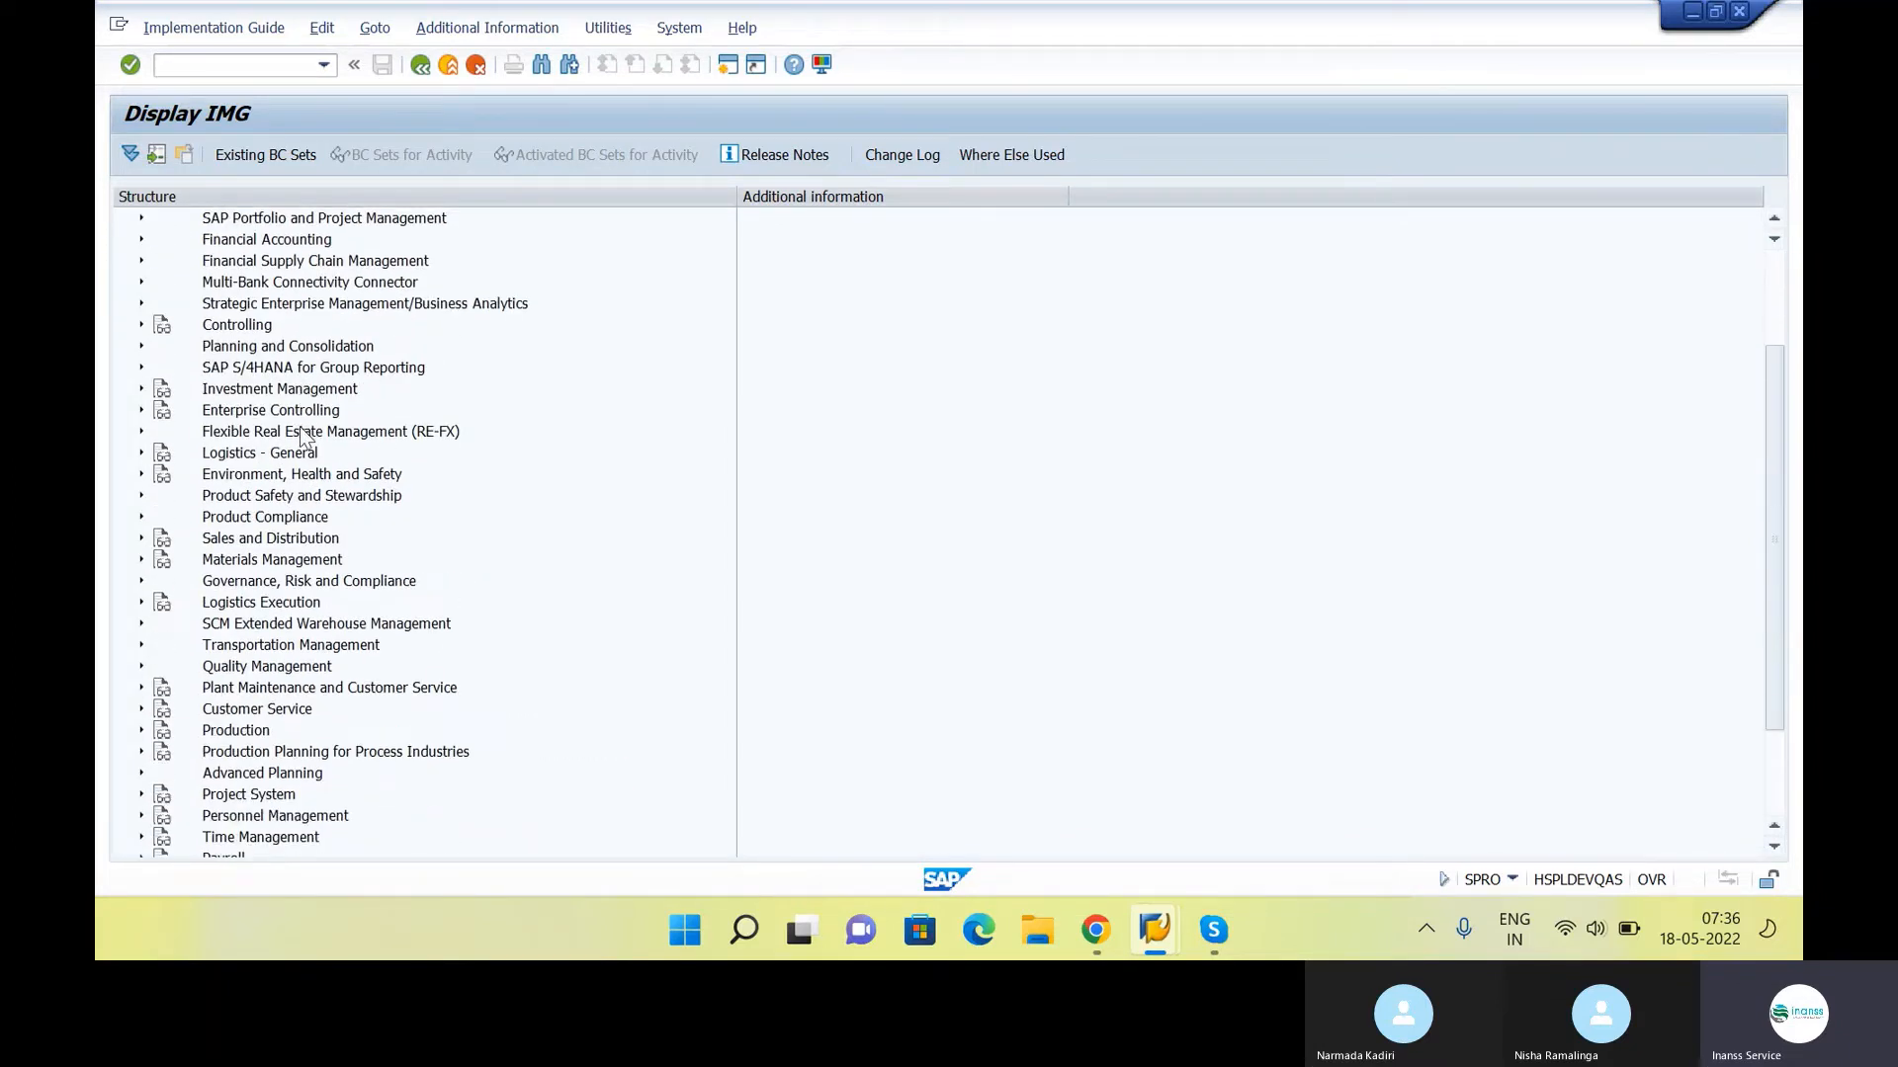
# Examine the remaining top-level branches of the IMG, from Enterprise Structure down to SAP Banking
pyautogui.scroll(-3, 310, 530)
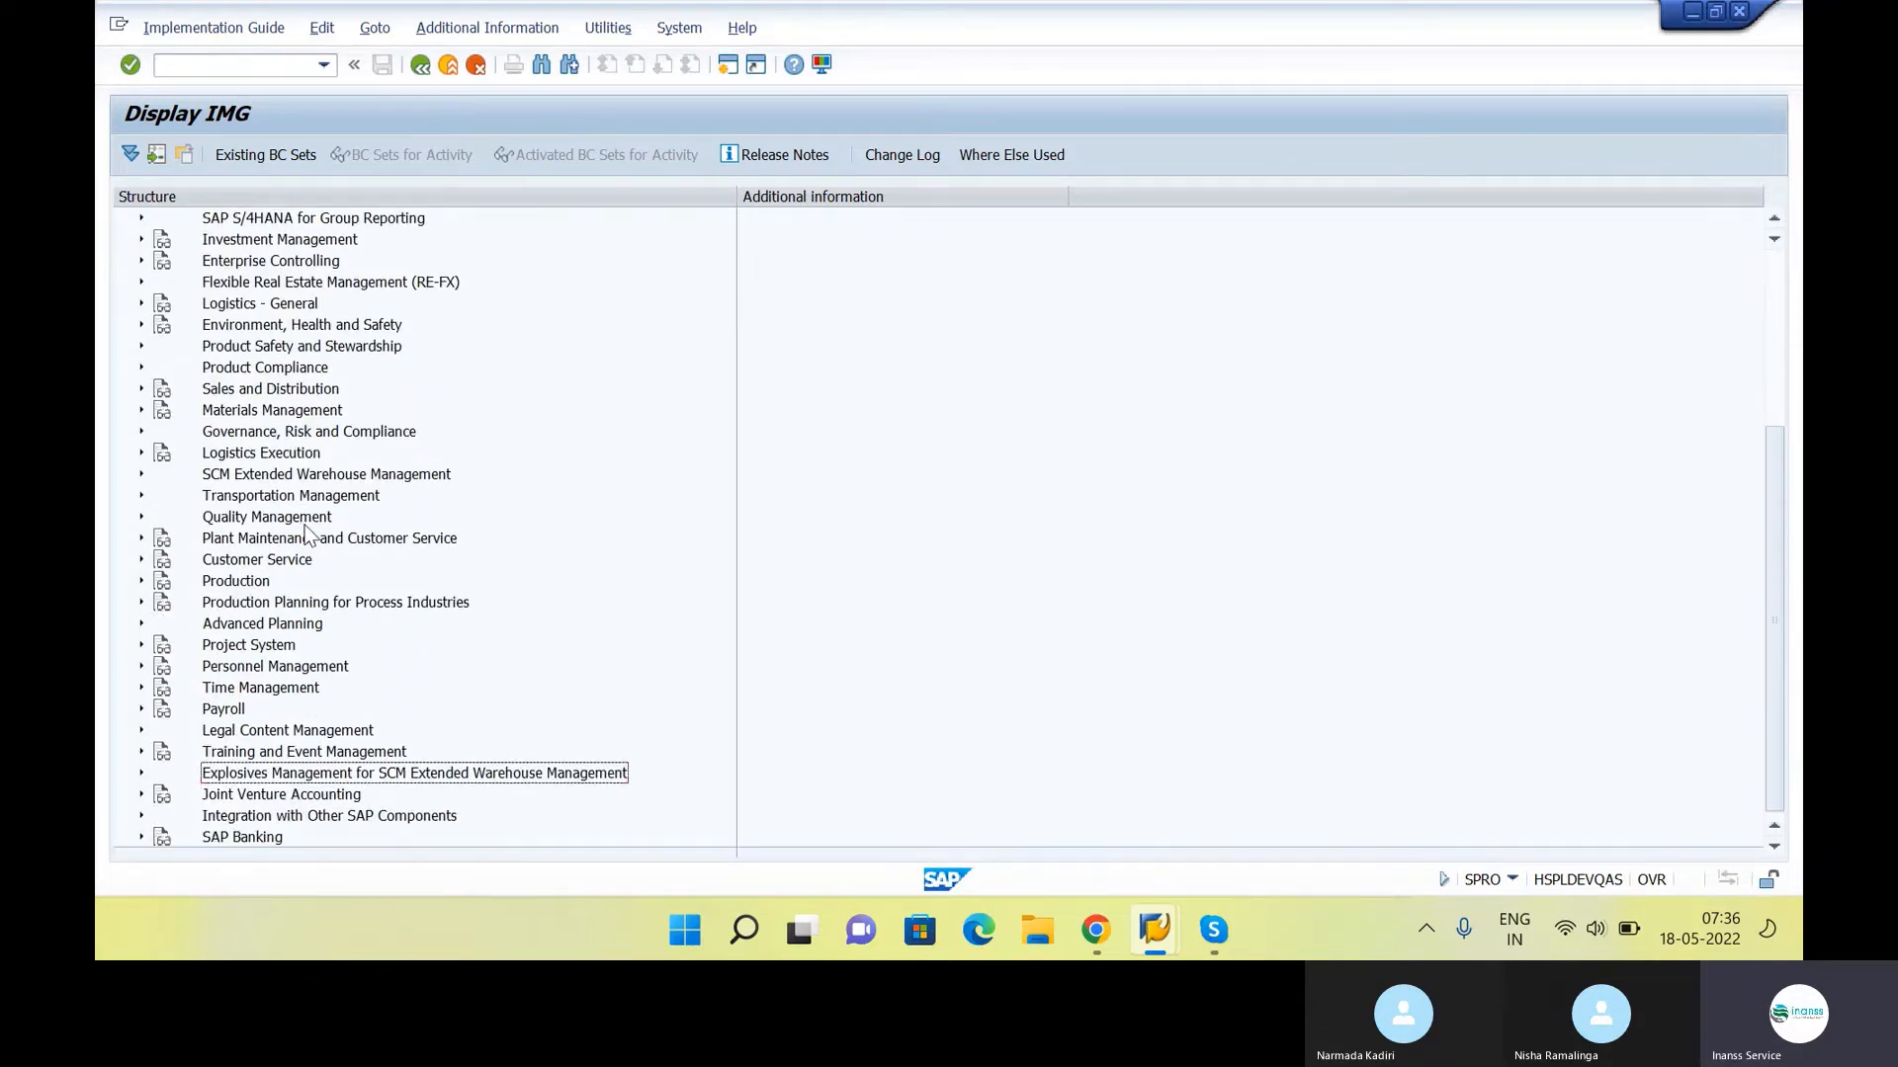
pyautogui.scroll(6, 310, 534)
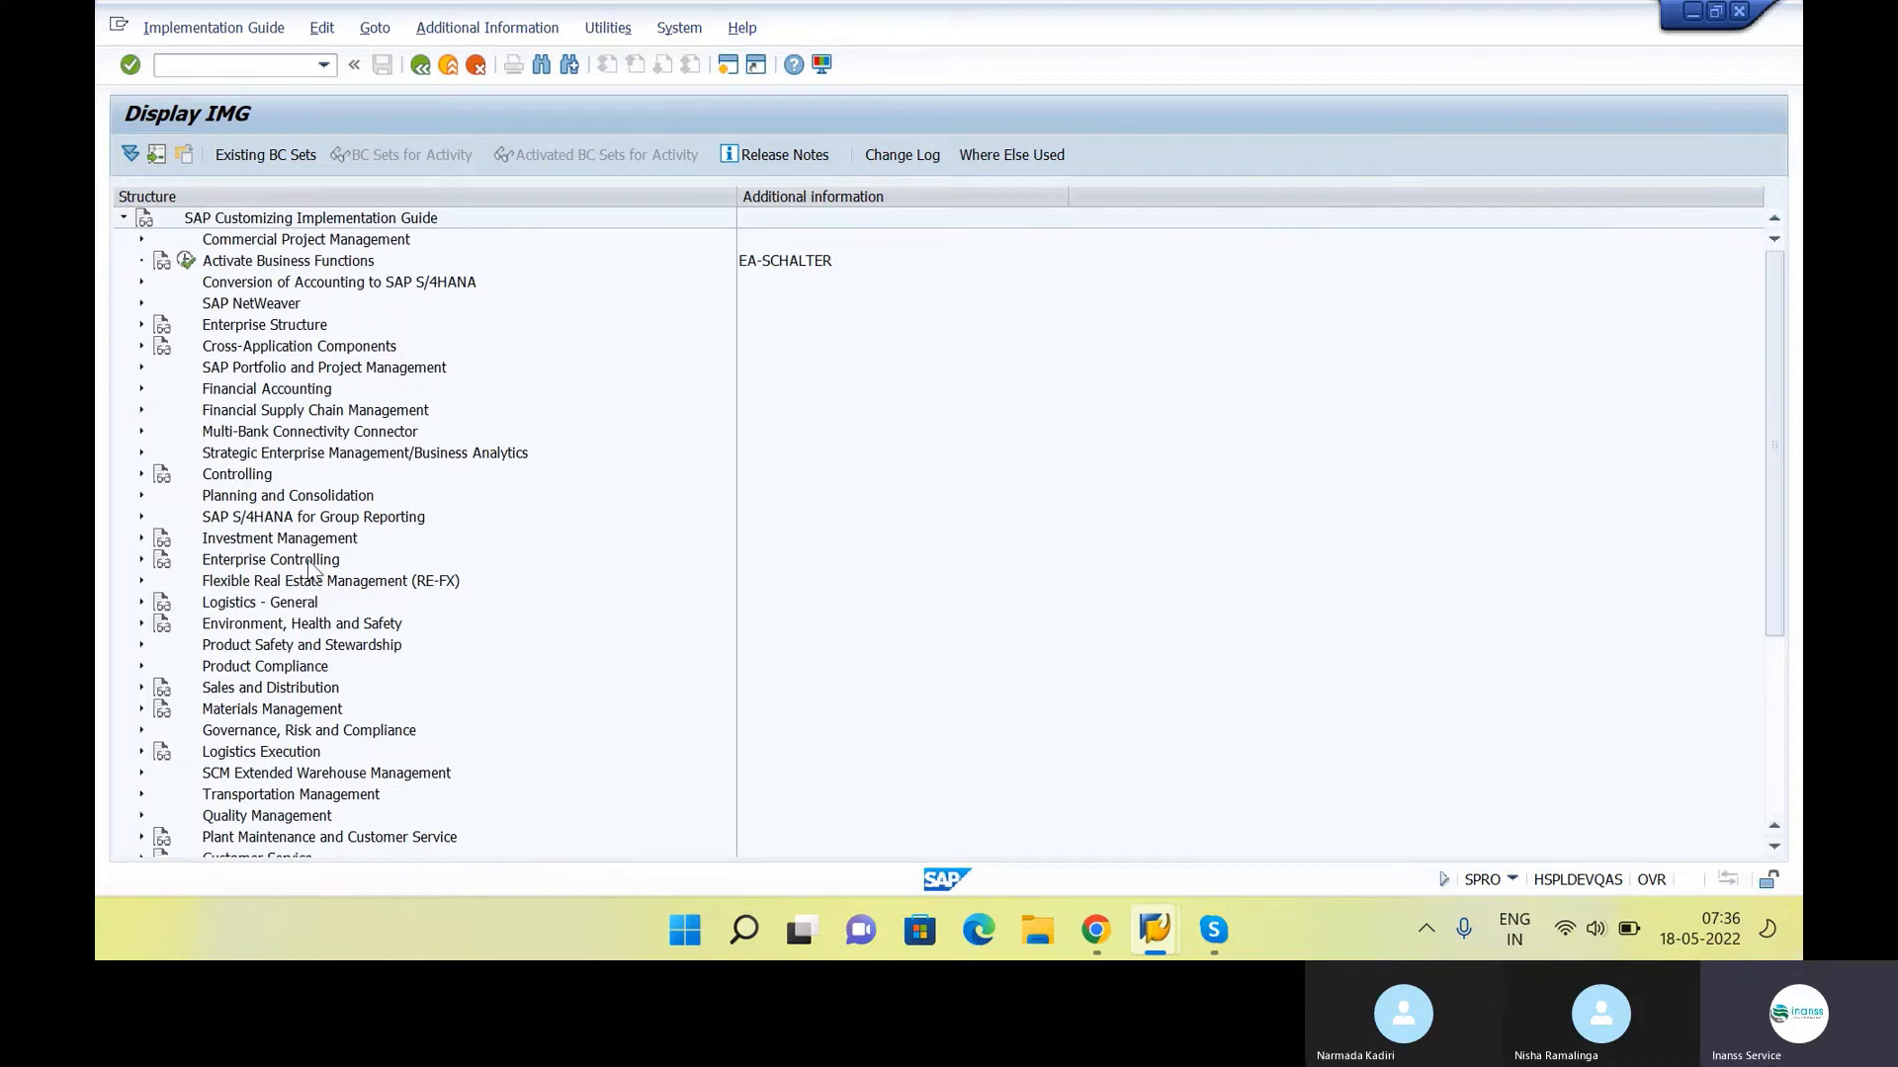
pyautogui.click(323, 712)
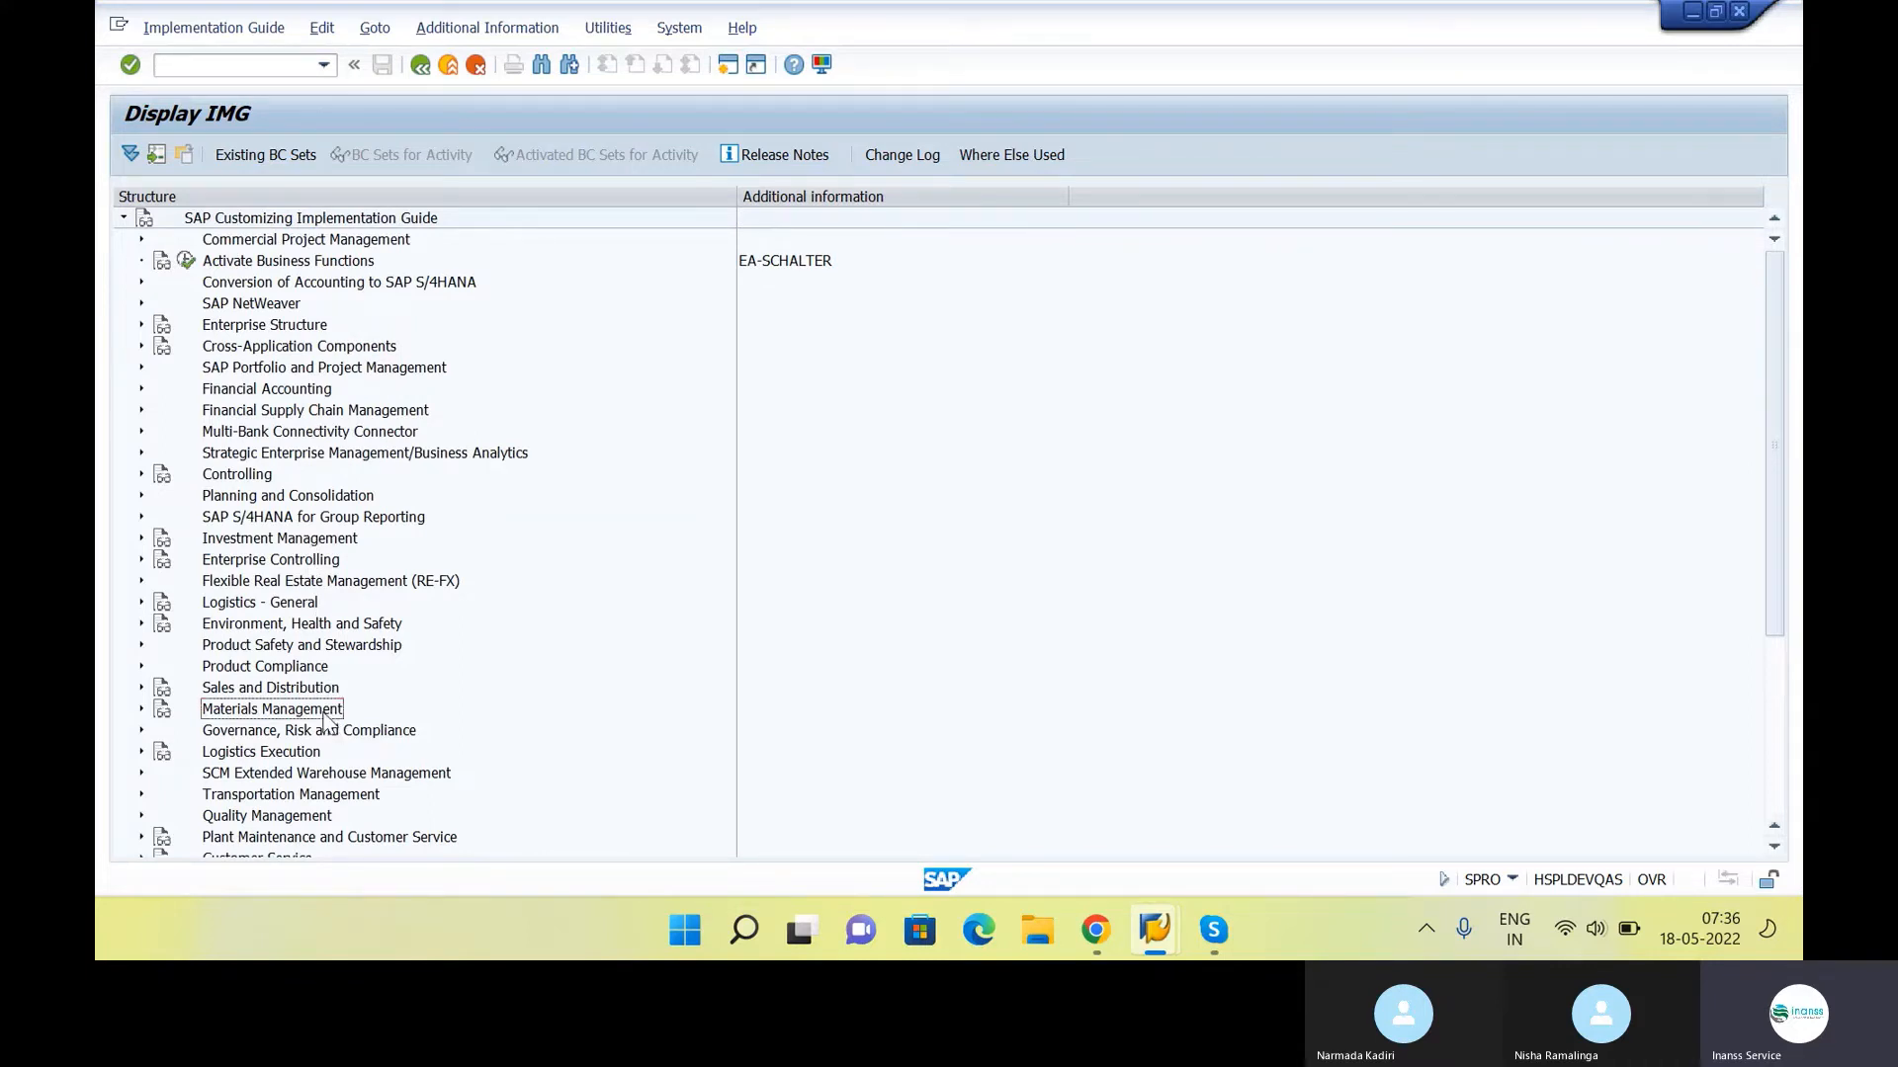
pyautogui.click(296, 606)
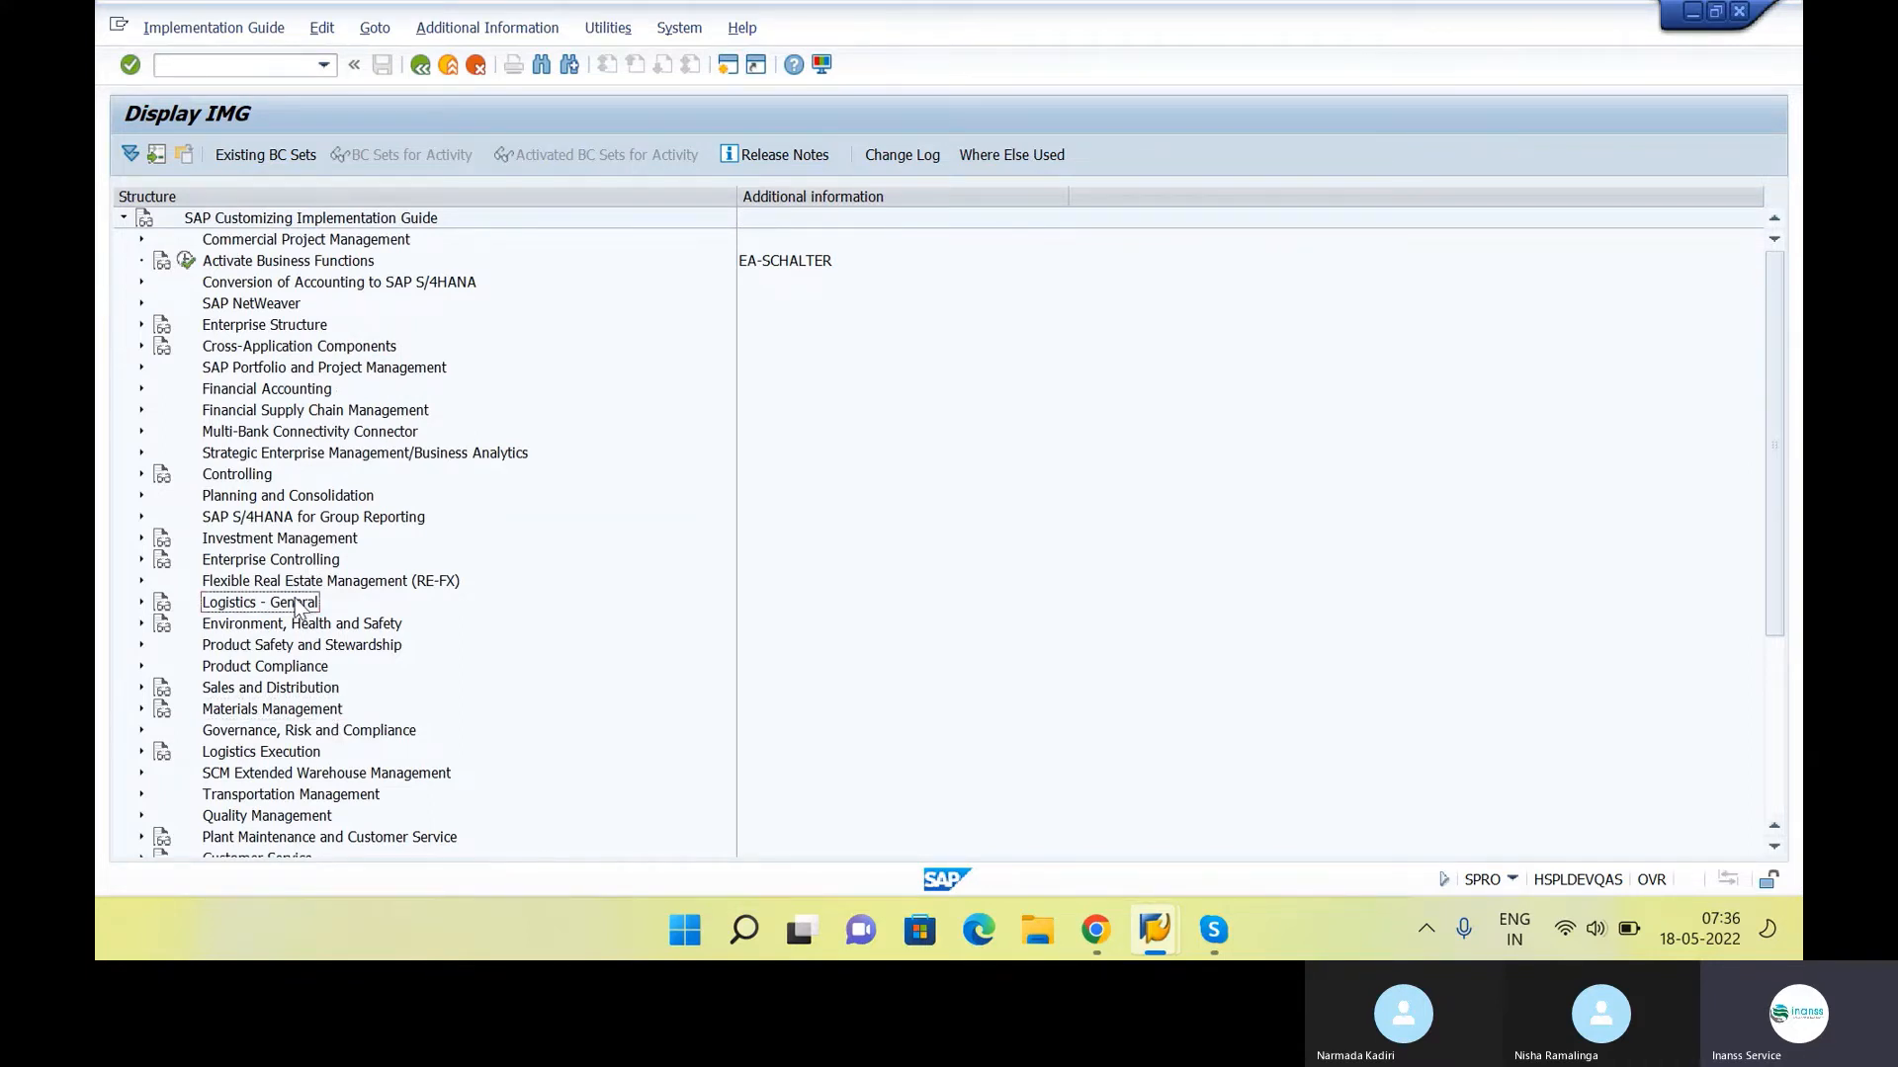
pyautogui.scroll(-4, 361, 785)
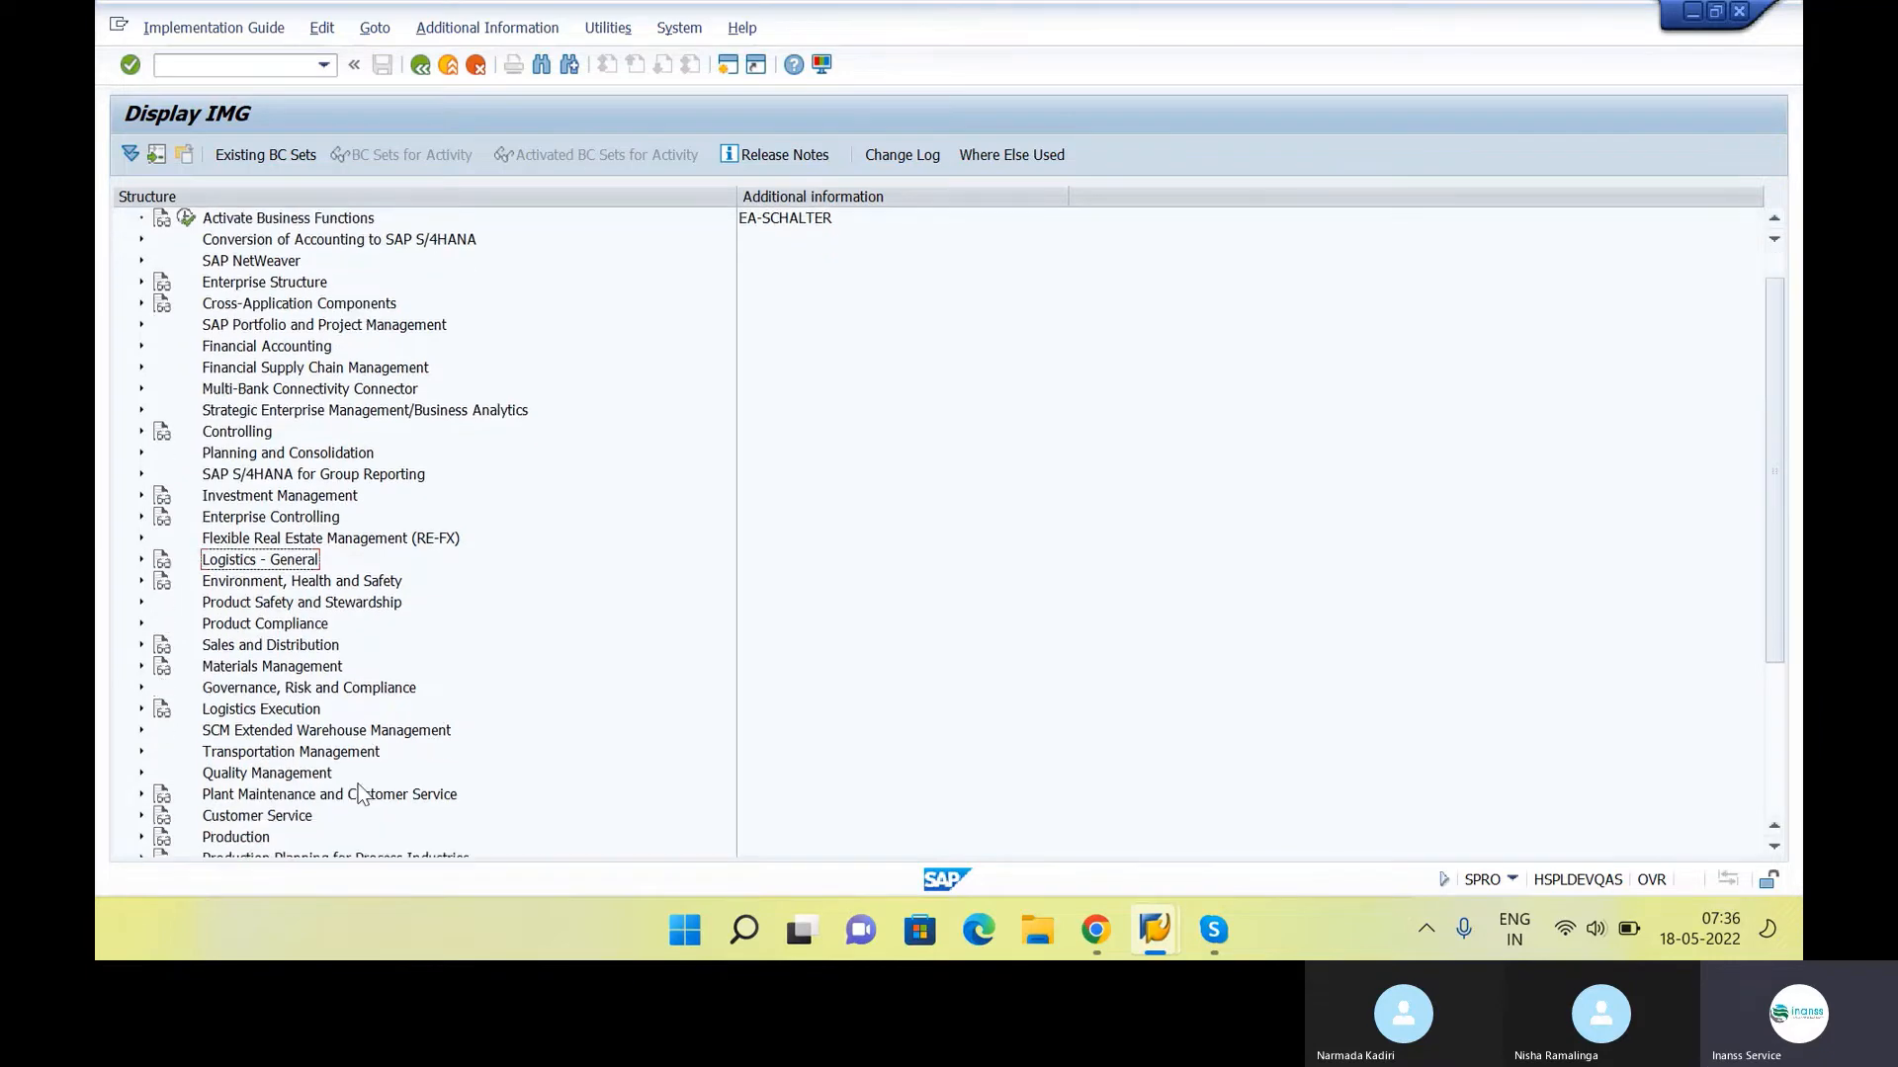
pyautogui.scroll(-1, 361, 794)
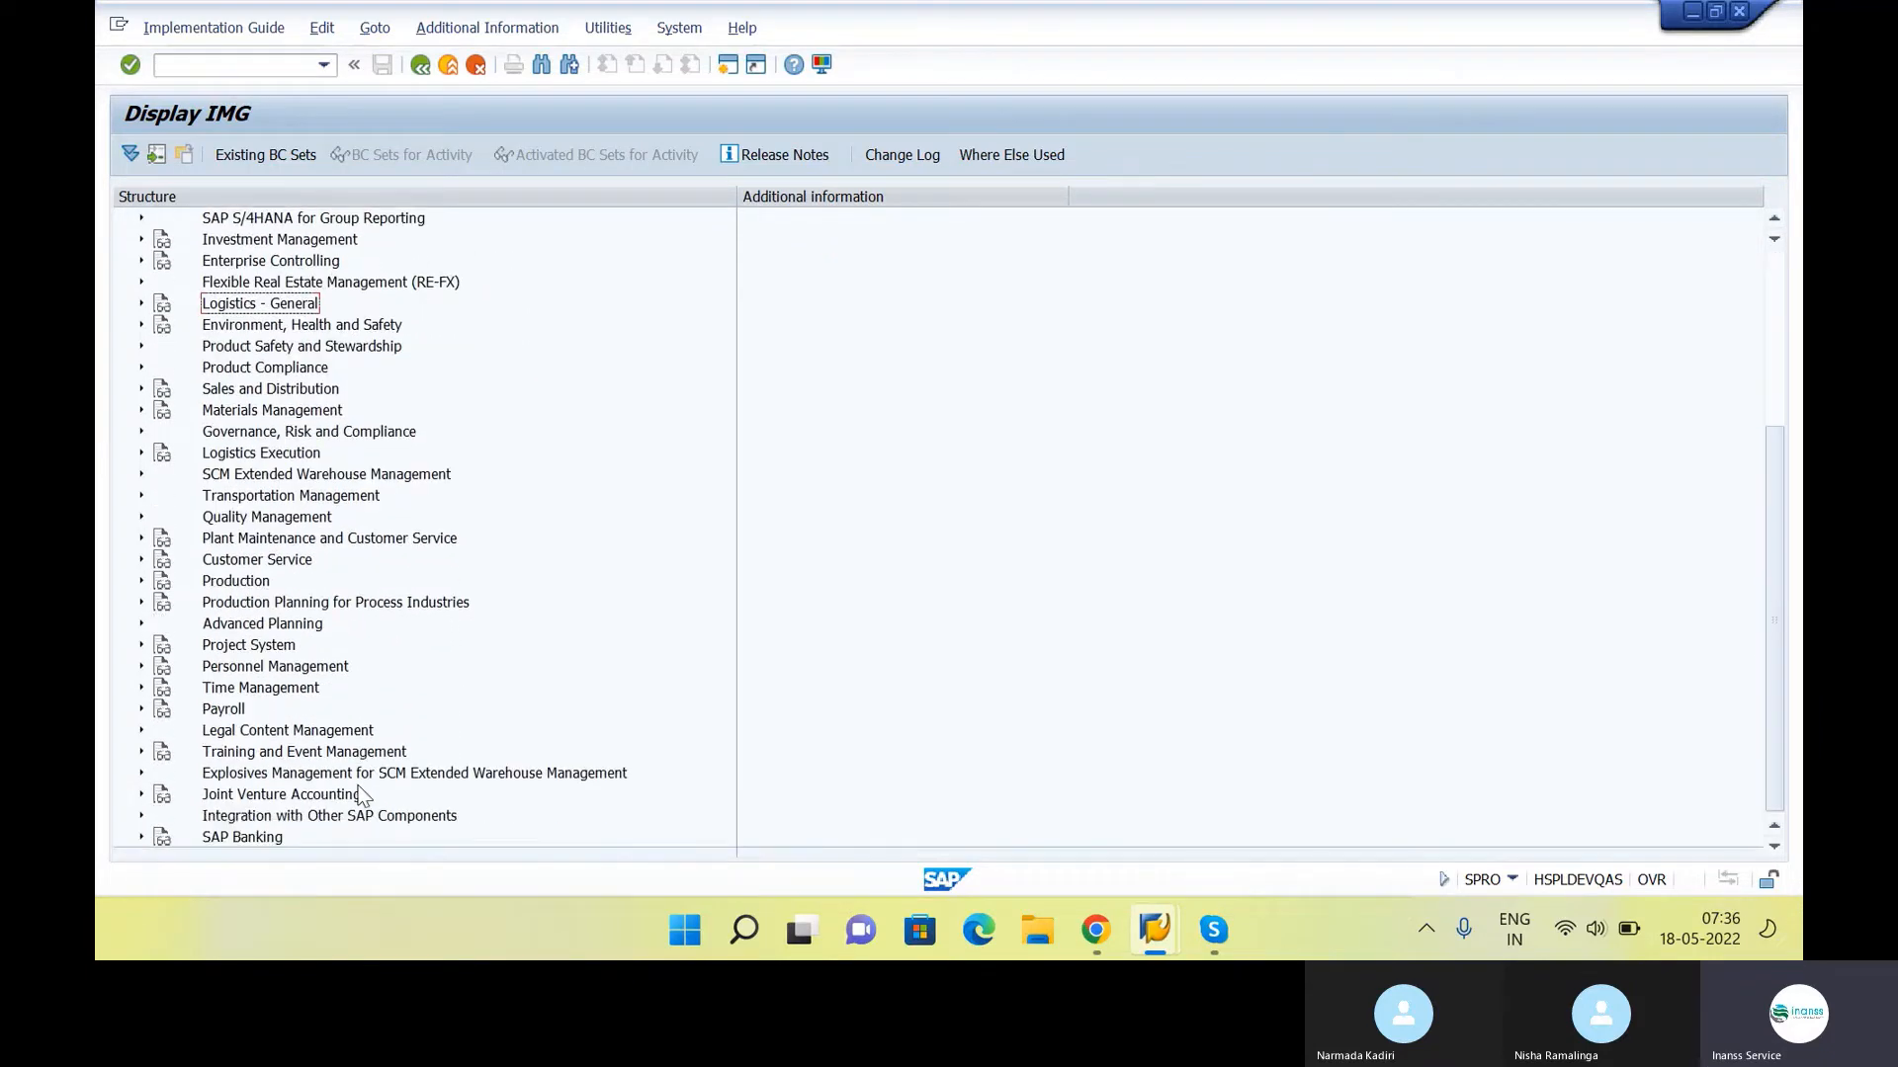
# Switch to the SAP class notes in the browser and review the MM Configuration list through Create materials
pyautogui.hotkey('alt', 'Tab')
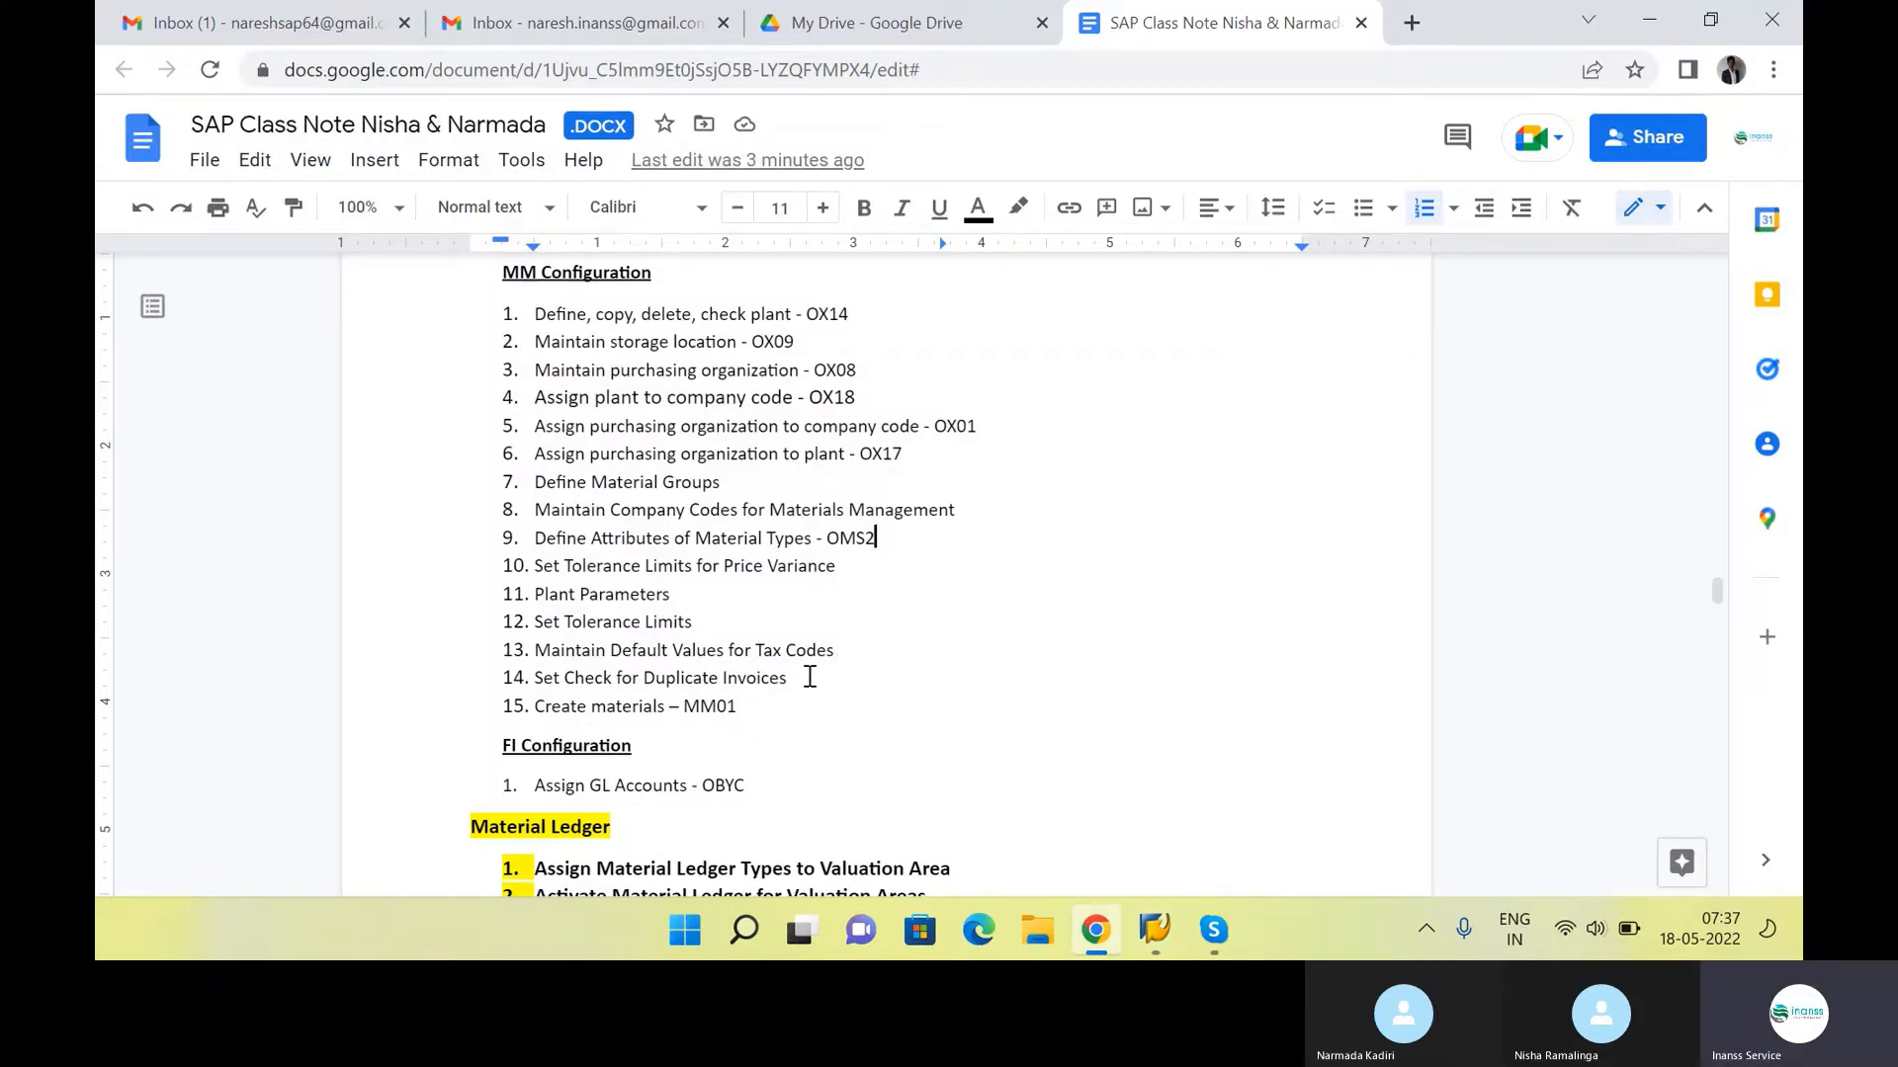
pyautogui.scroll(-3, 810, 678)
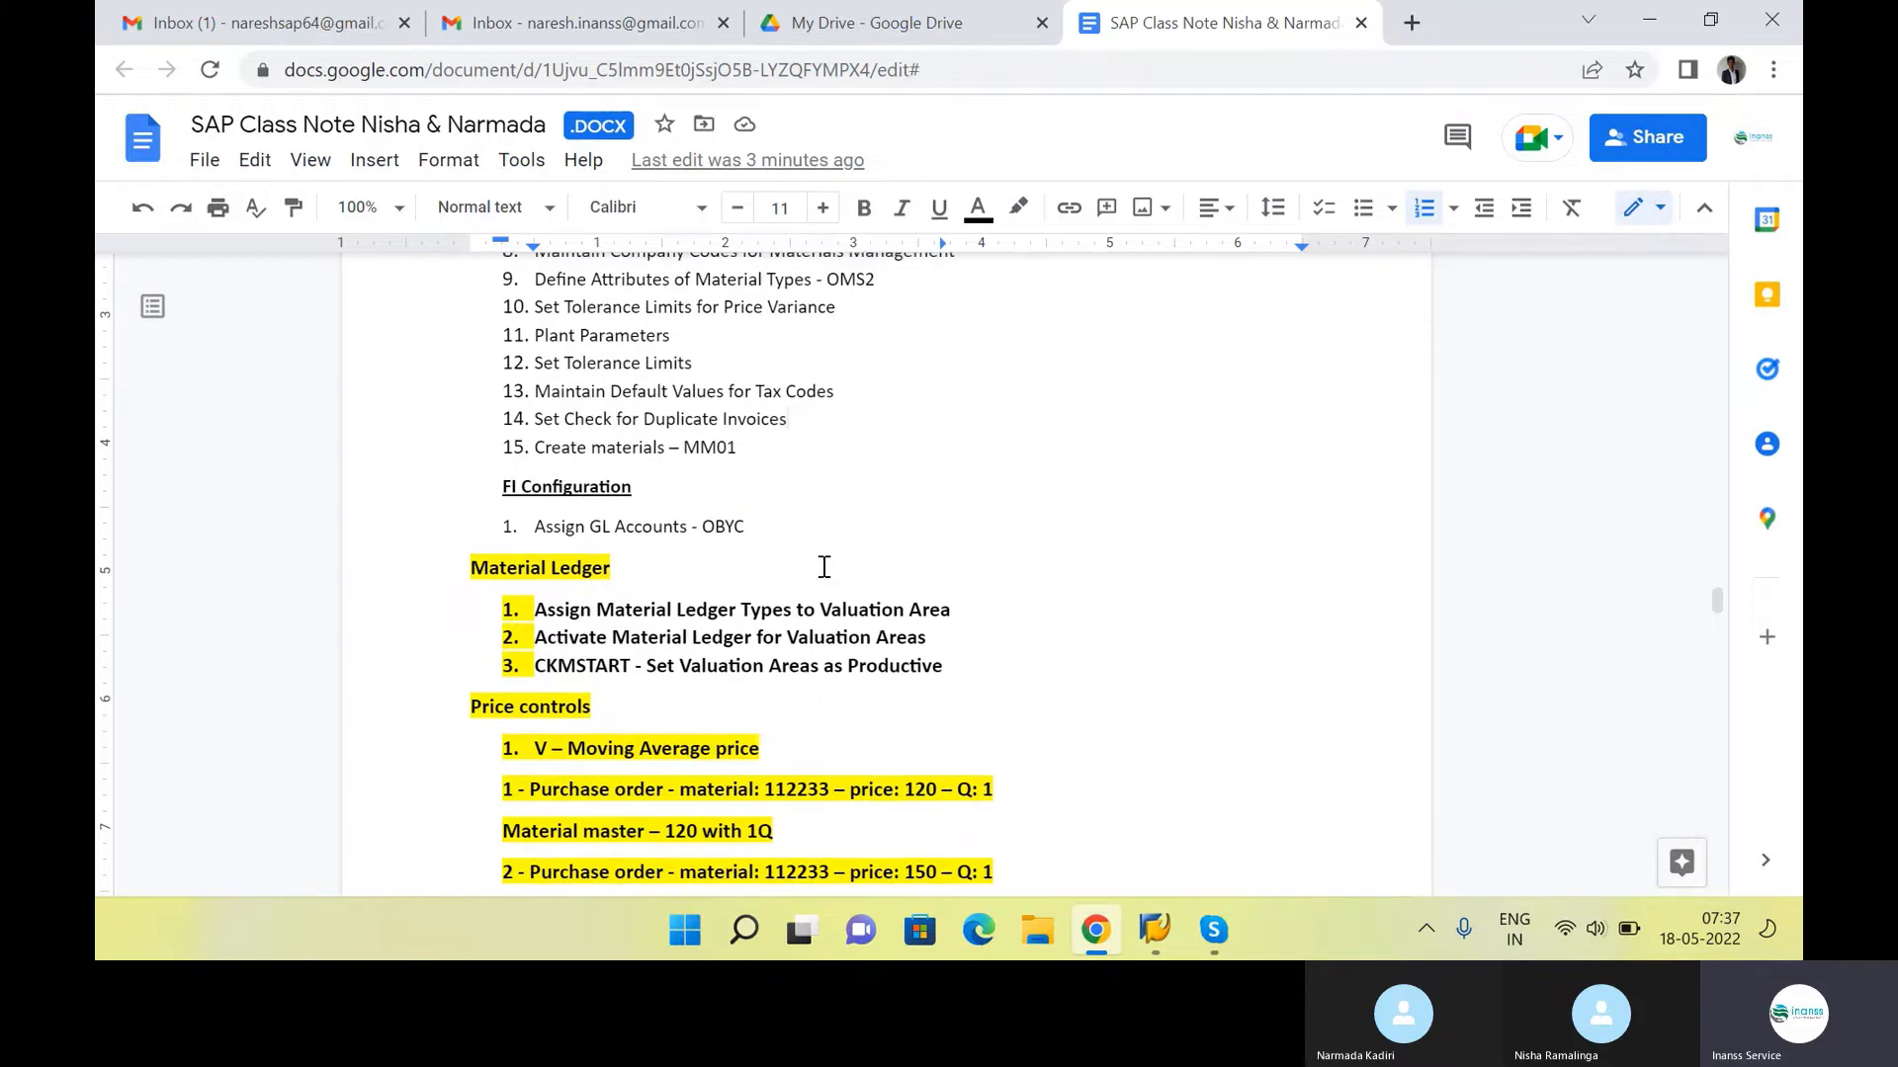
pyautogui.scroll(2, 825, 558)
pyautogui.scroll(2, 825, 559)
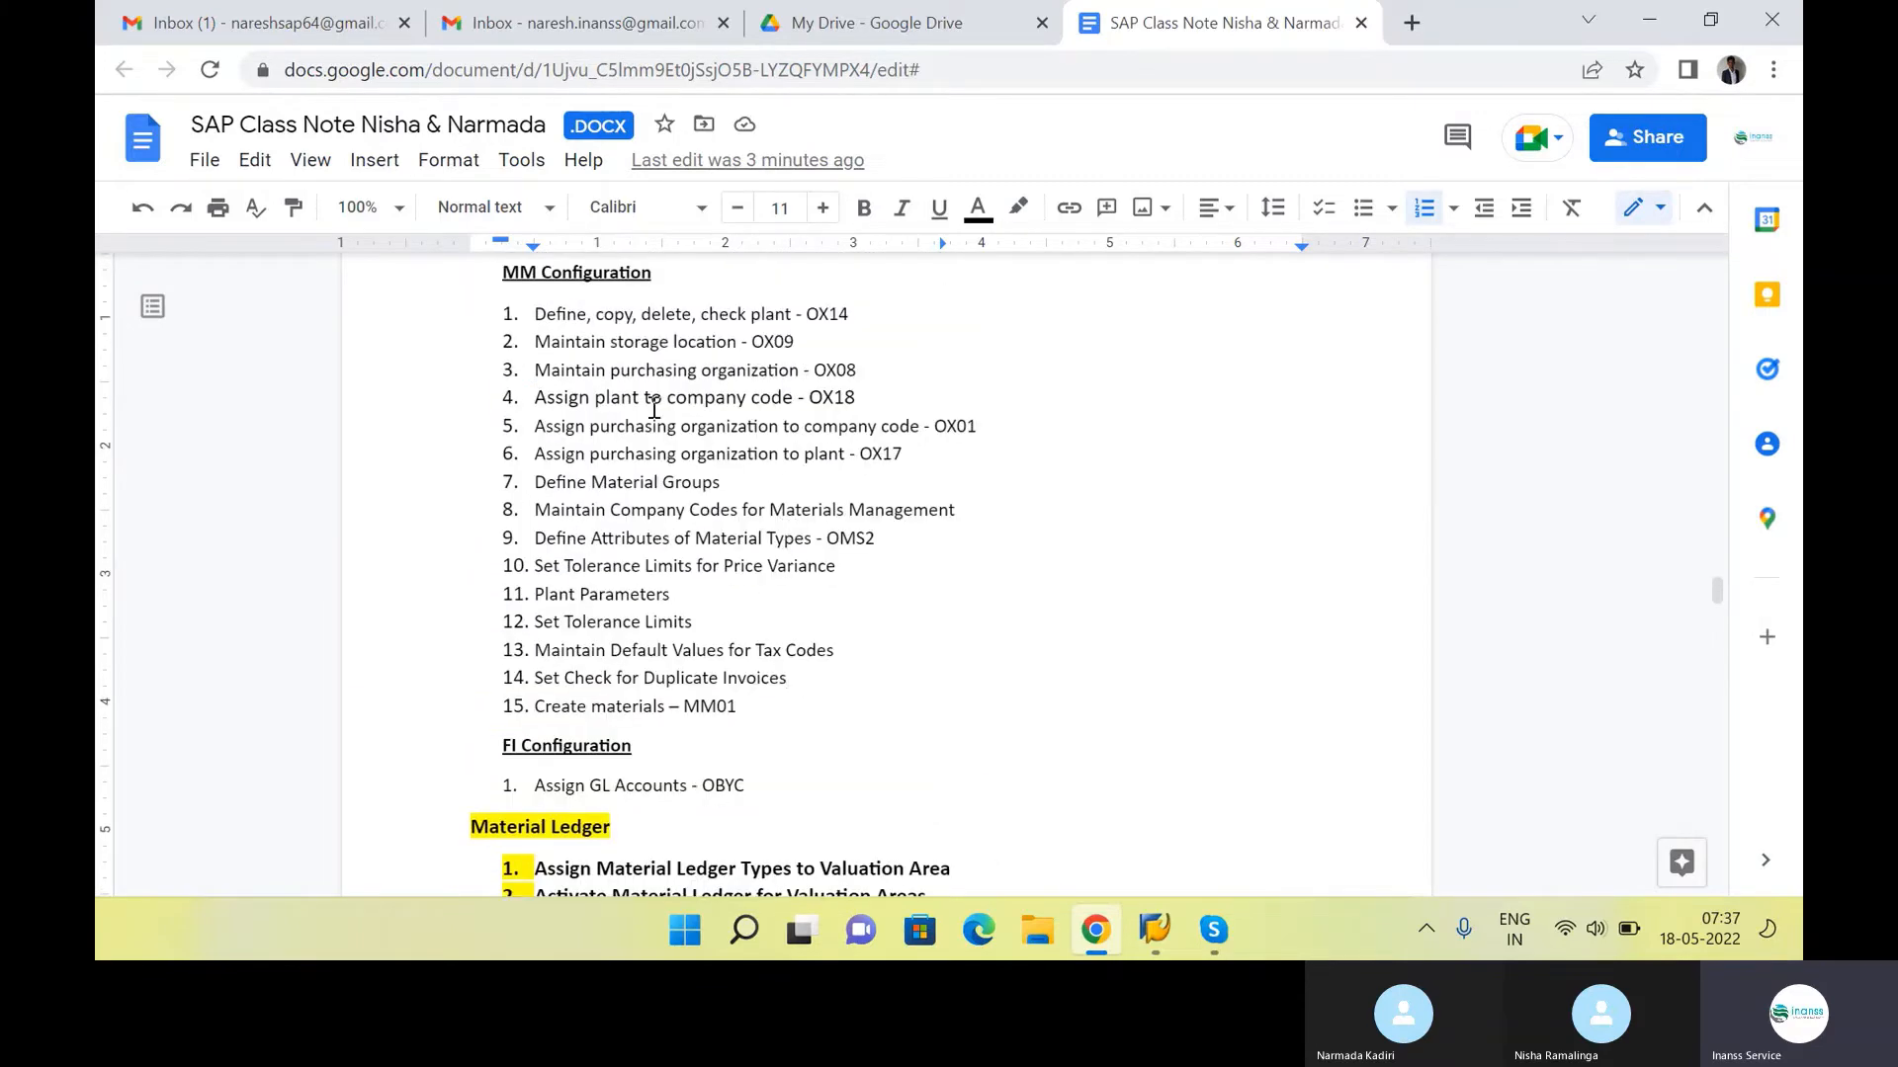
pyautogui.moveTo(542, 316); pyautogui.dragTo(818, 703)
pyautogui.click(815, 699)
pyautogui.scroll(-3, 816, 687)
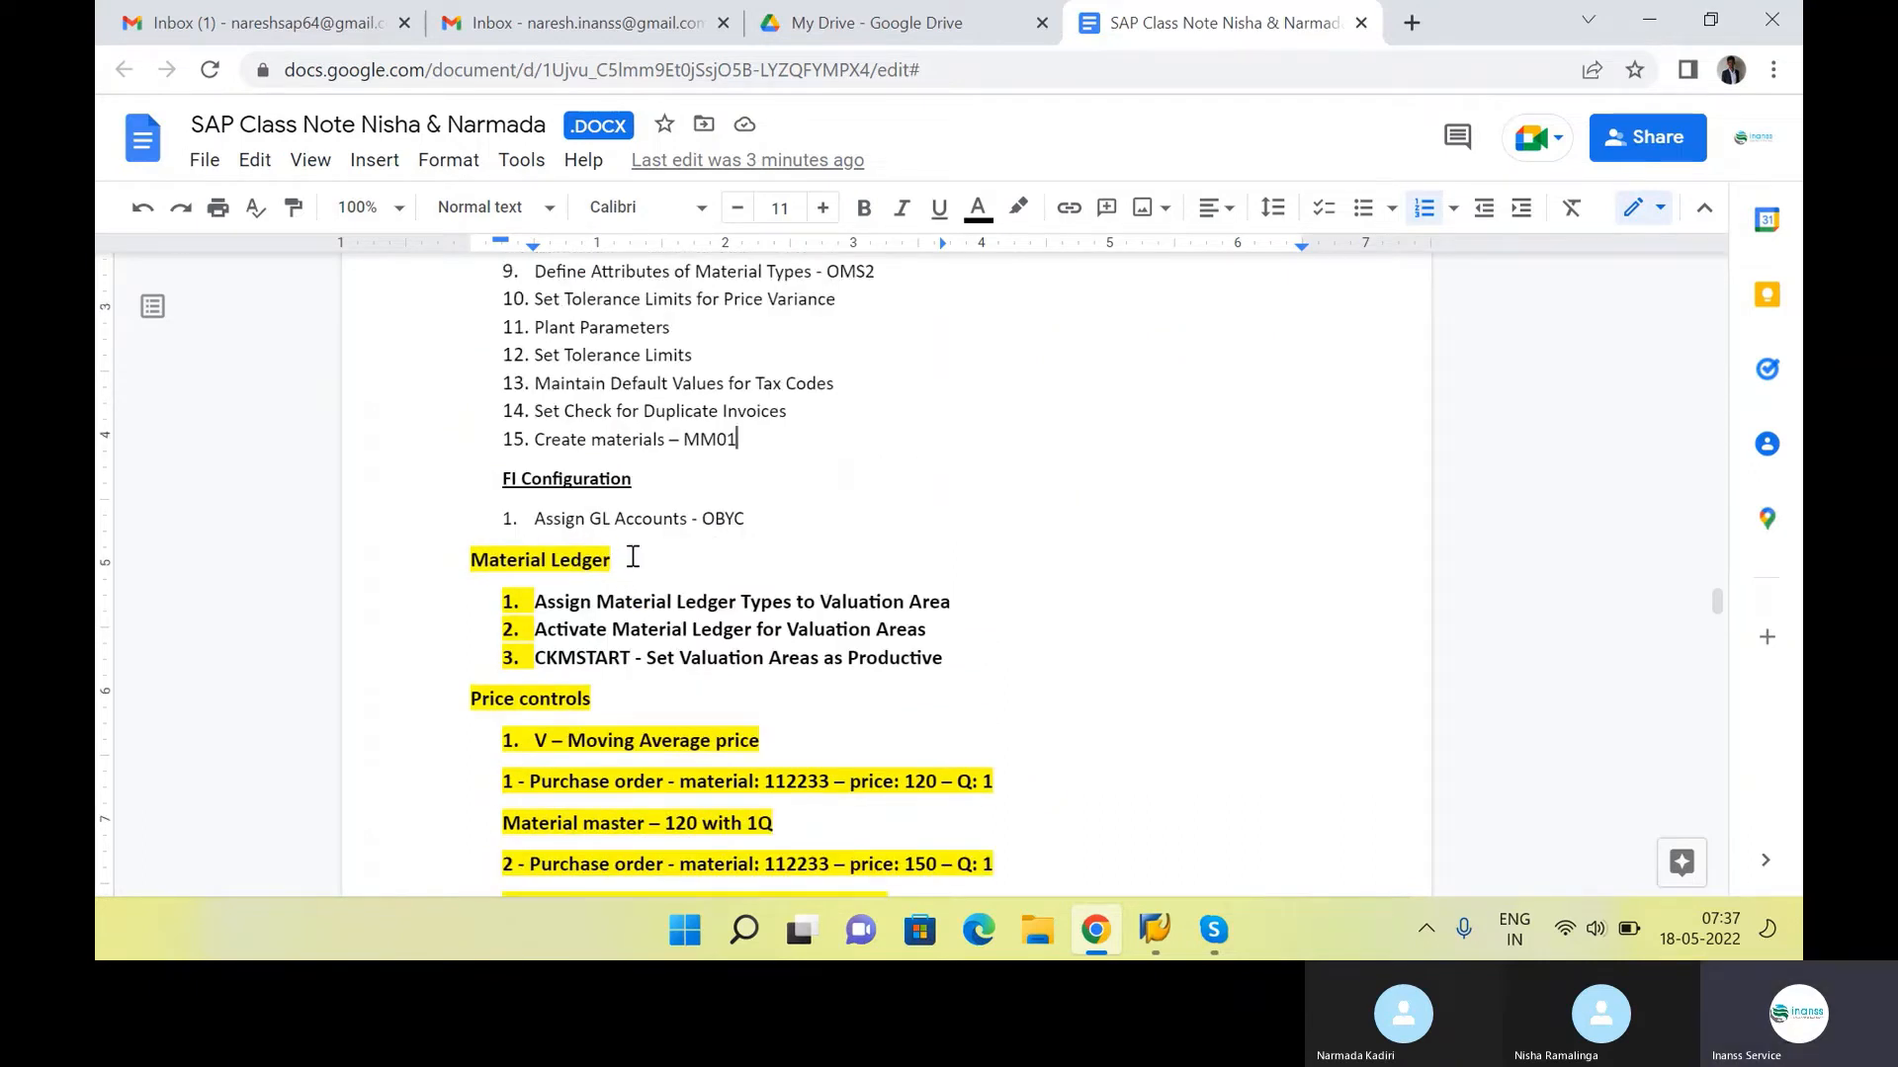
# Review the FI Configuration item for assigning GL accounts and the three Material Ledger activities in the notes
pyautogui.moveTo(743, 521); pyautogui.dragTo(545, 521)
pyautogui.click(610, 589)
pyautogui.click(1081, 665)
pyautogui.moveTo(959, 660); pyautogui.dragTo(502, 599)
pyautogui.click(626, 695)
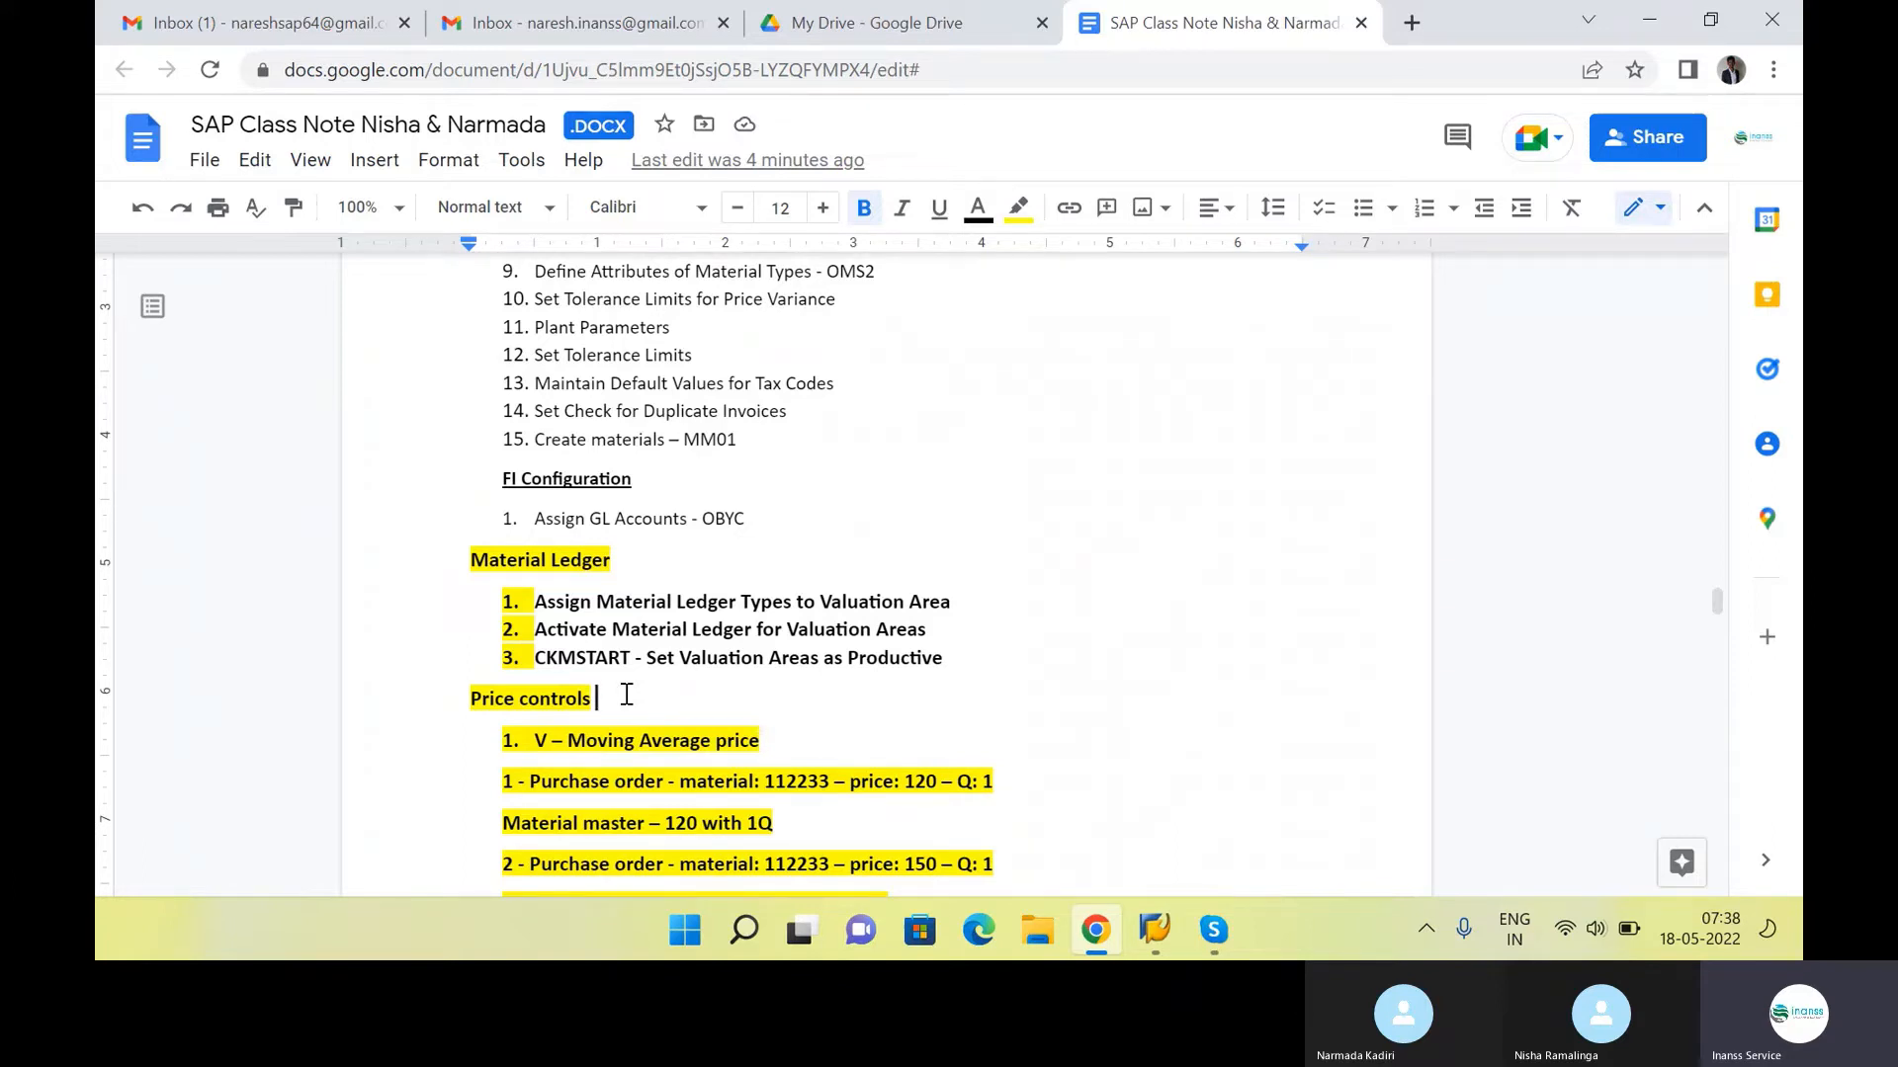
# Locate Material Ledger among the Controlling topics in the notes' course outline and return to the Material Ledger section
pyautogui.moveTo(649, 559); pyautogui.dragTo(469, 559)
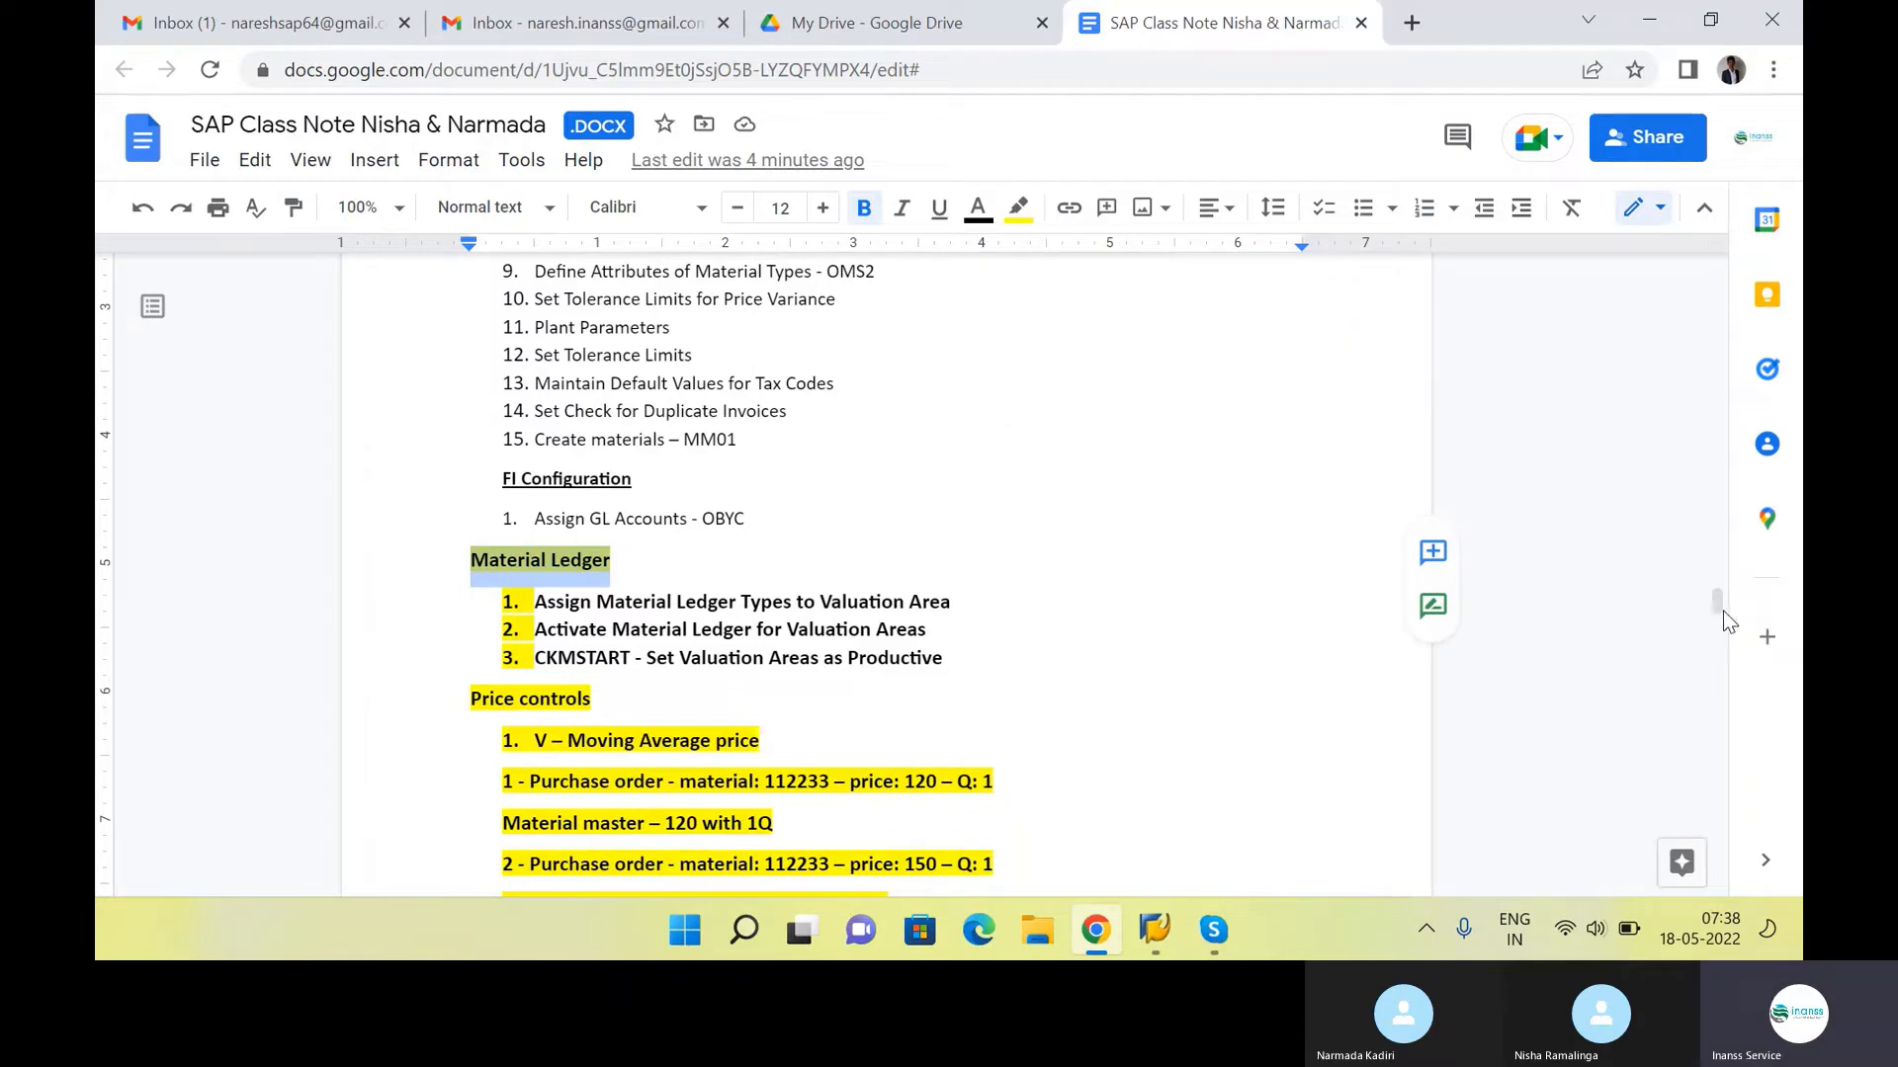
pyautogui.moveTo(1720, 605); pyautogui.dragTo(1690, 283)
pyautogui.scroll(-7, 672, 563)
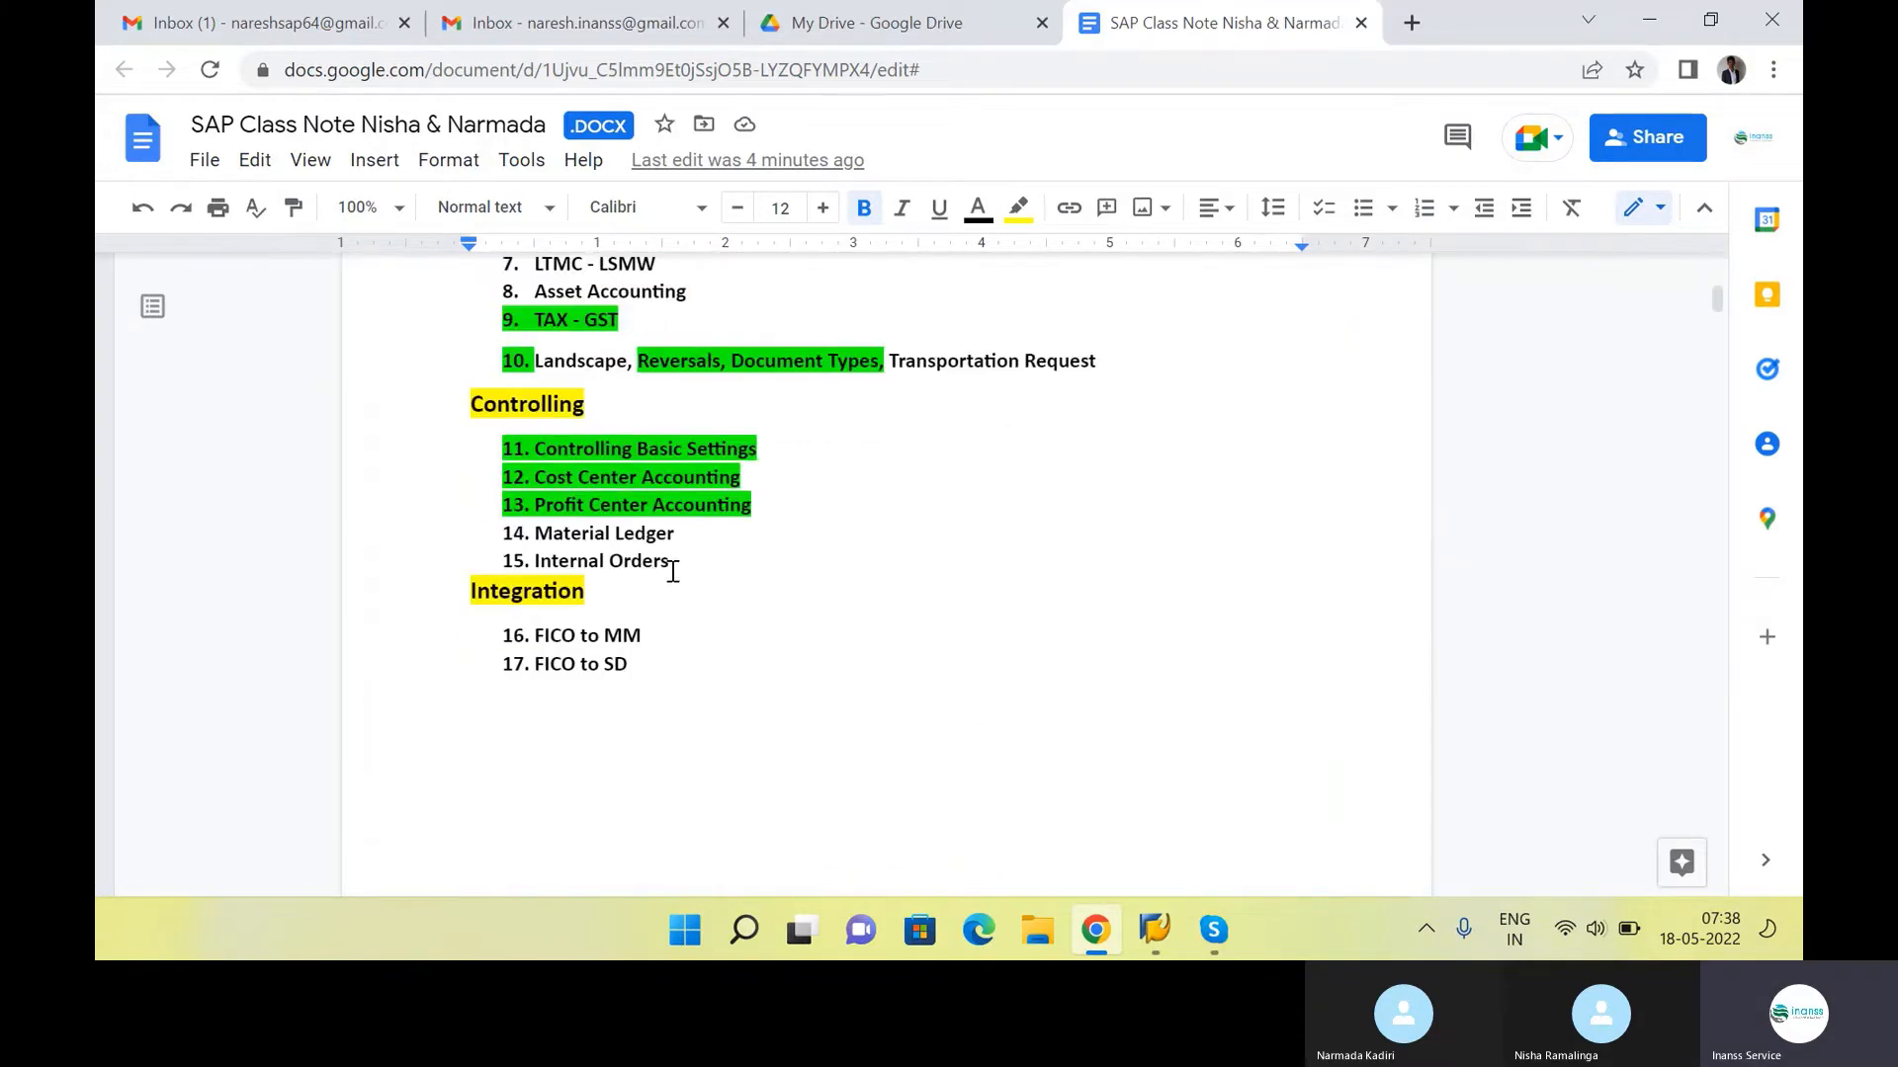
pyautogui.scroll(1, 672, 568)
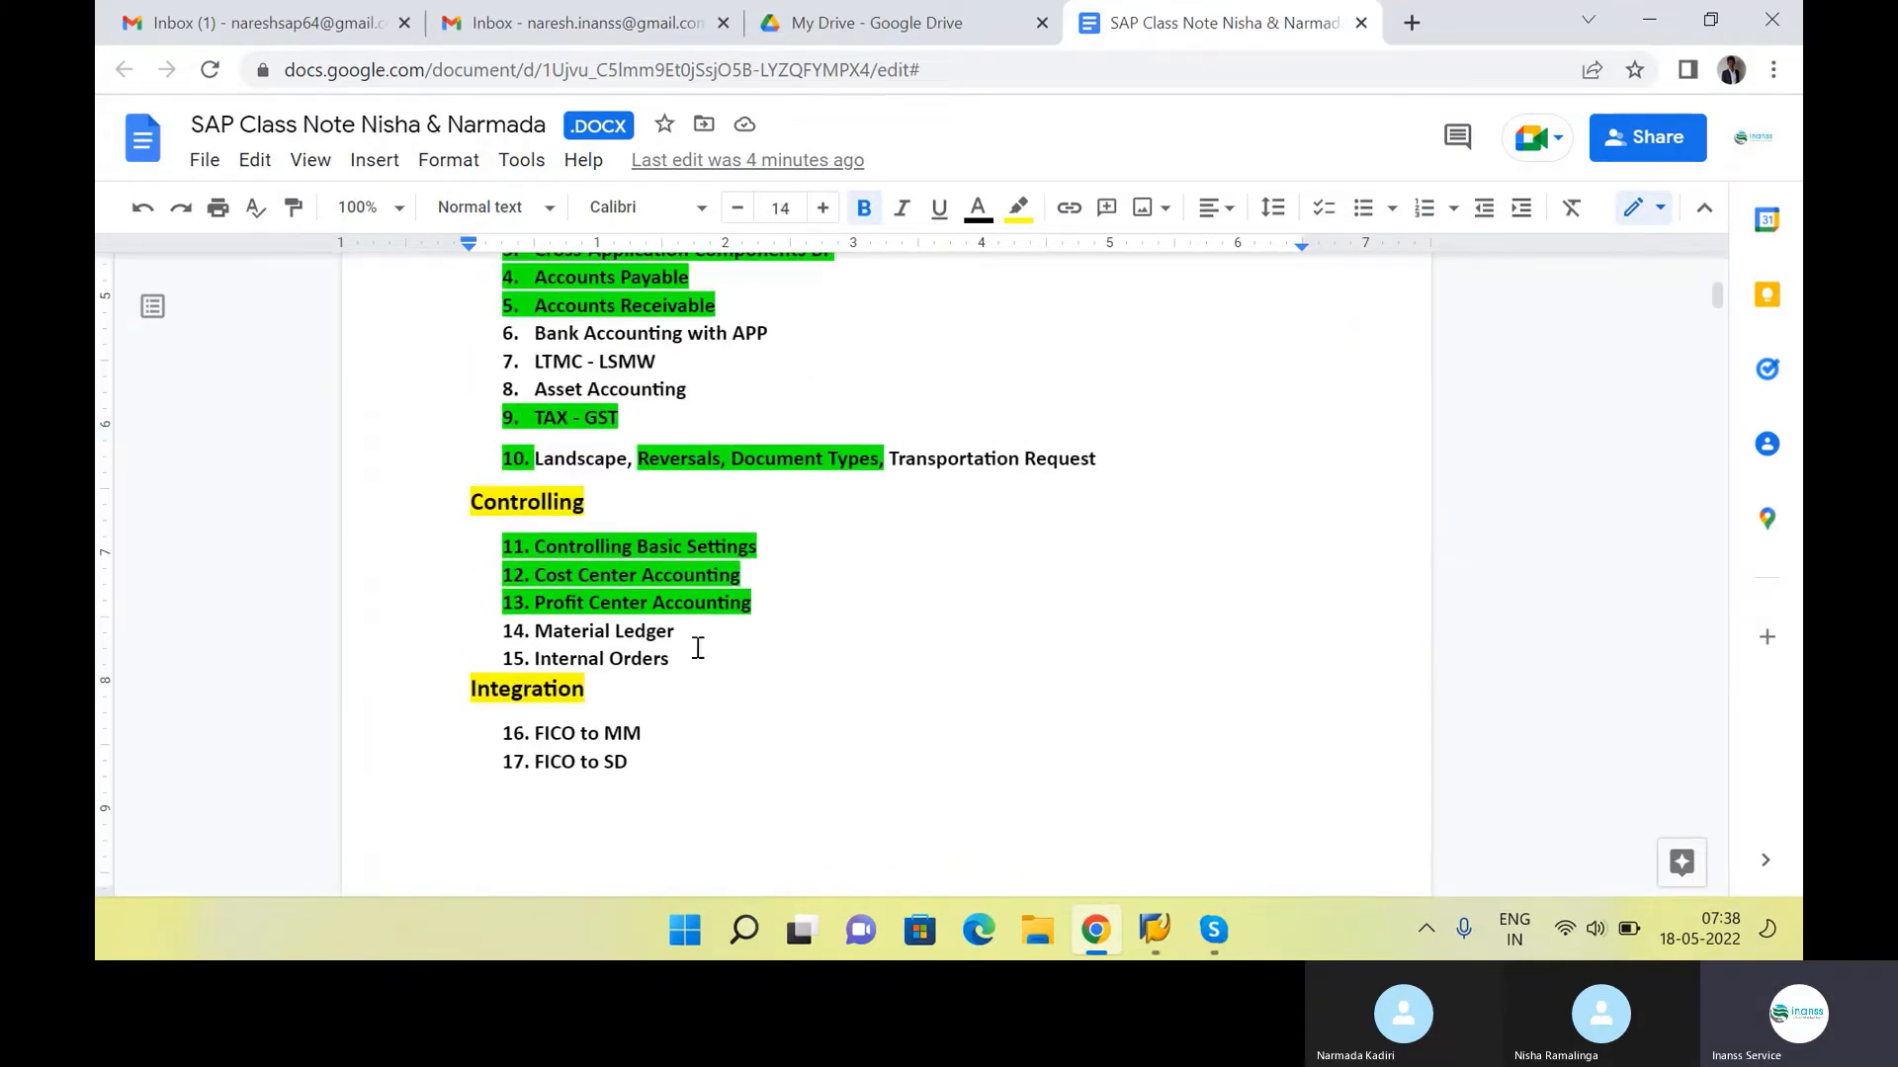
pyautogui.moveTo(692, 632); pyautogui.dragTo(485, 624)
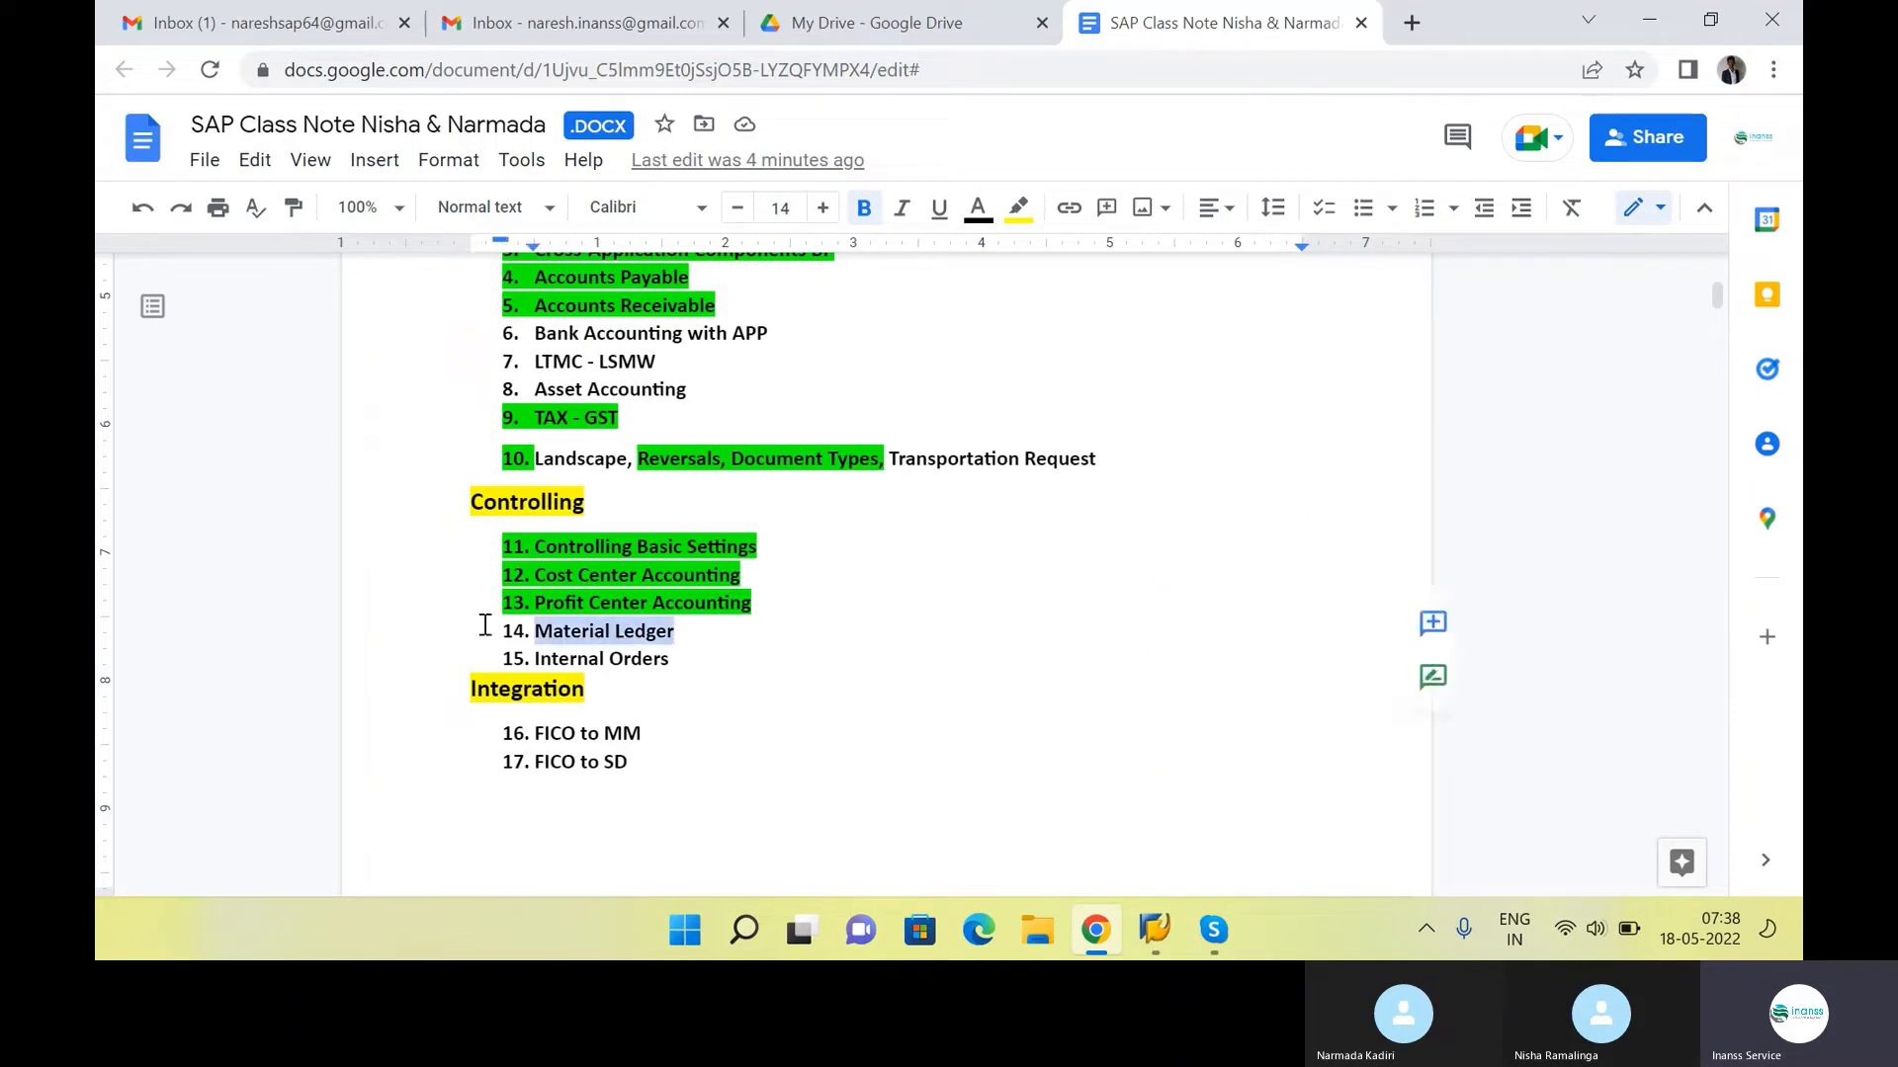
pyautogui.click(704, 643)
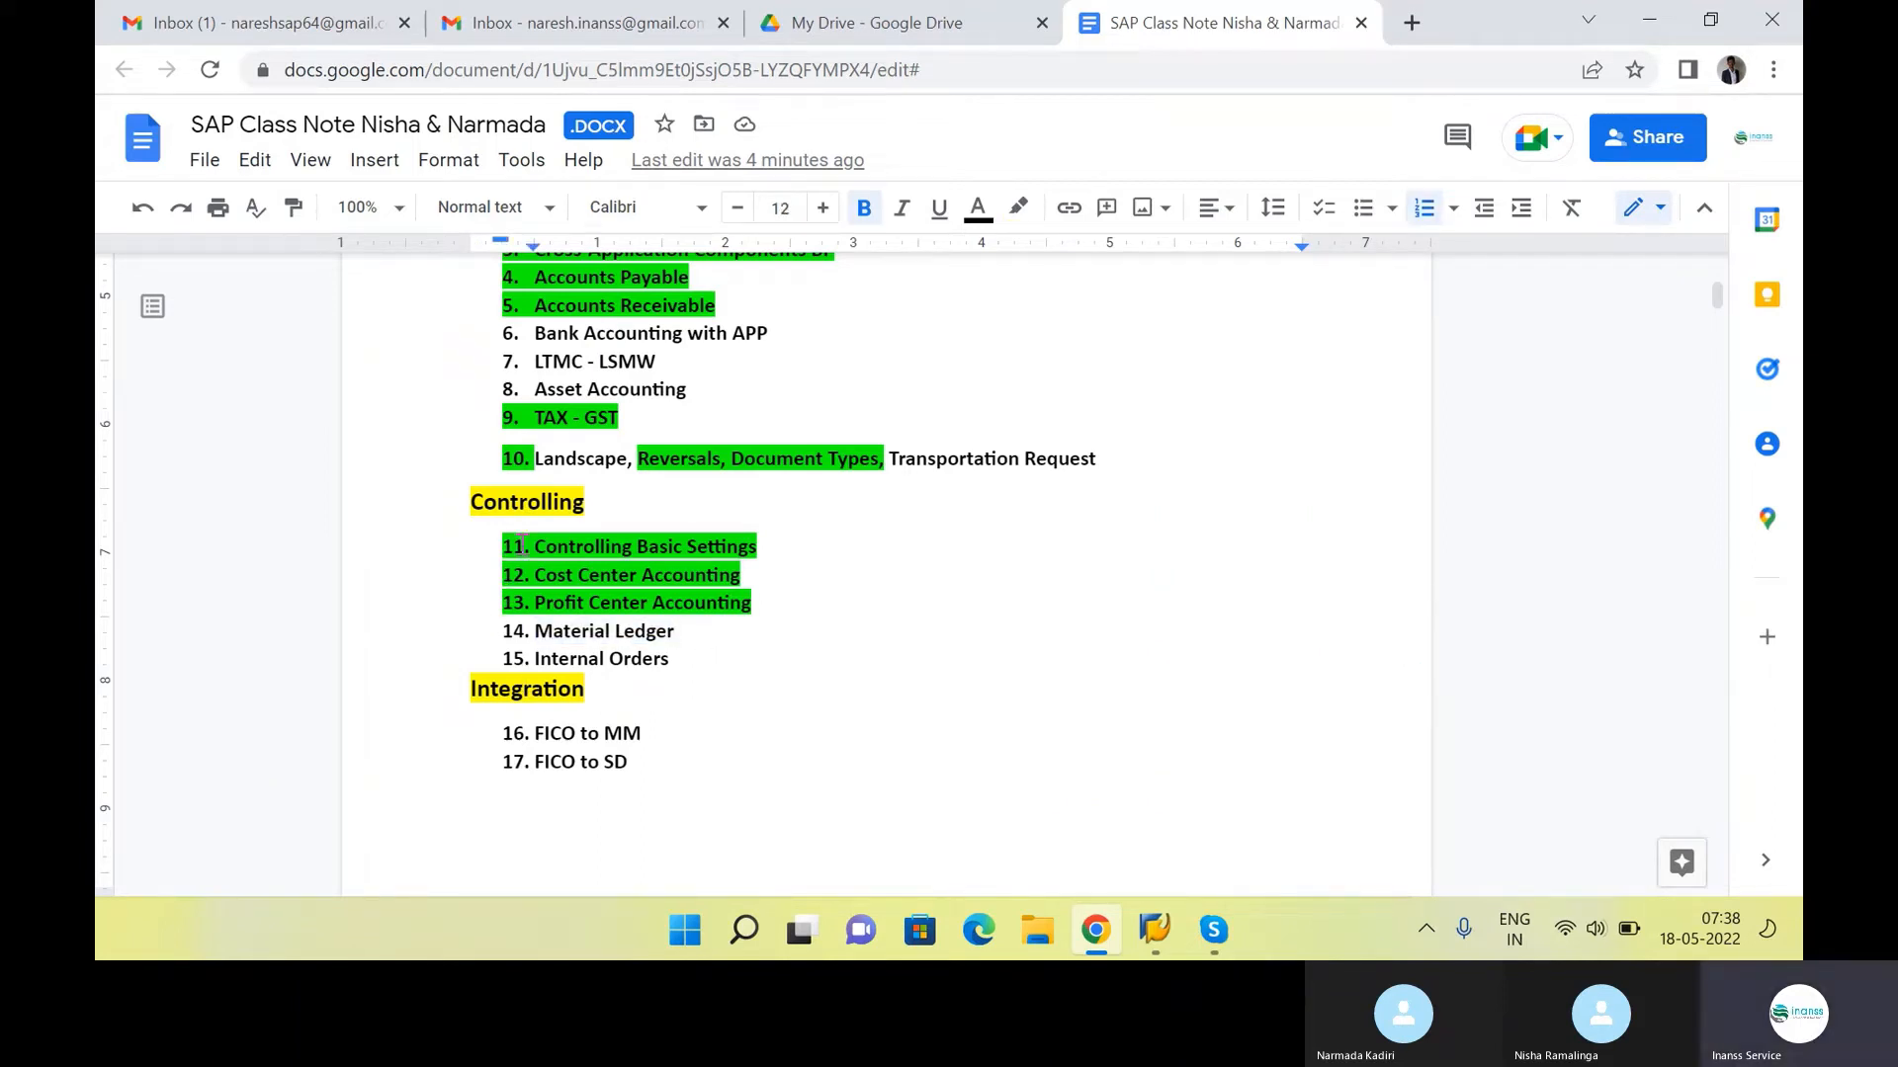
pyautogui.moveTo(528, 546); pyautogui.dragTo(669, 664)
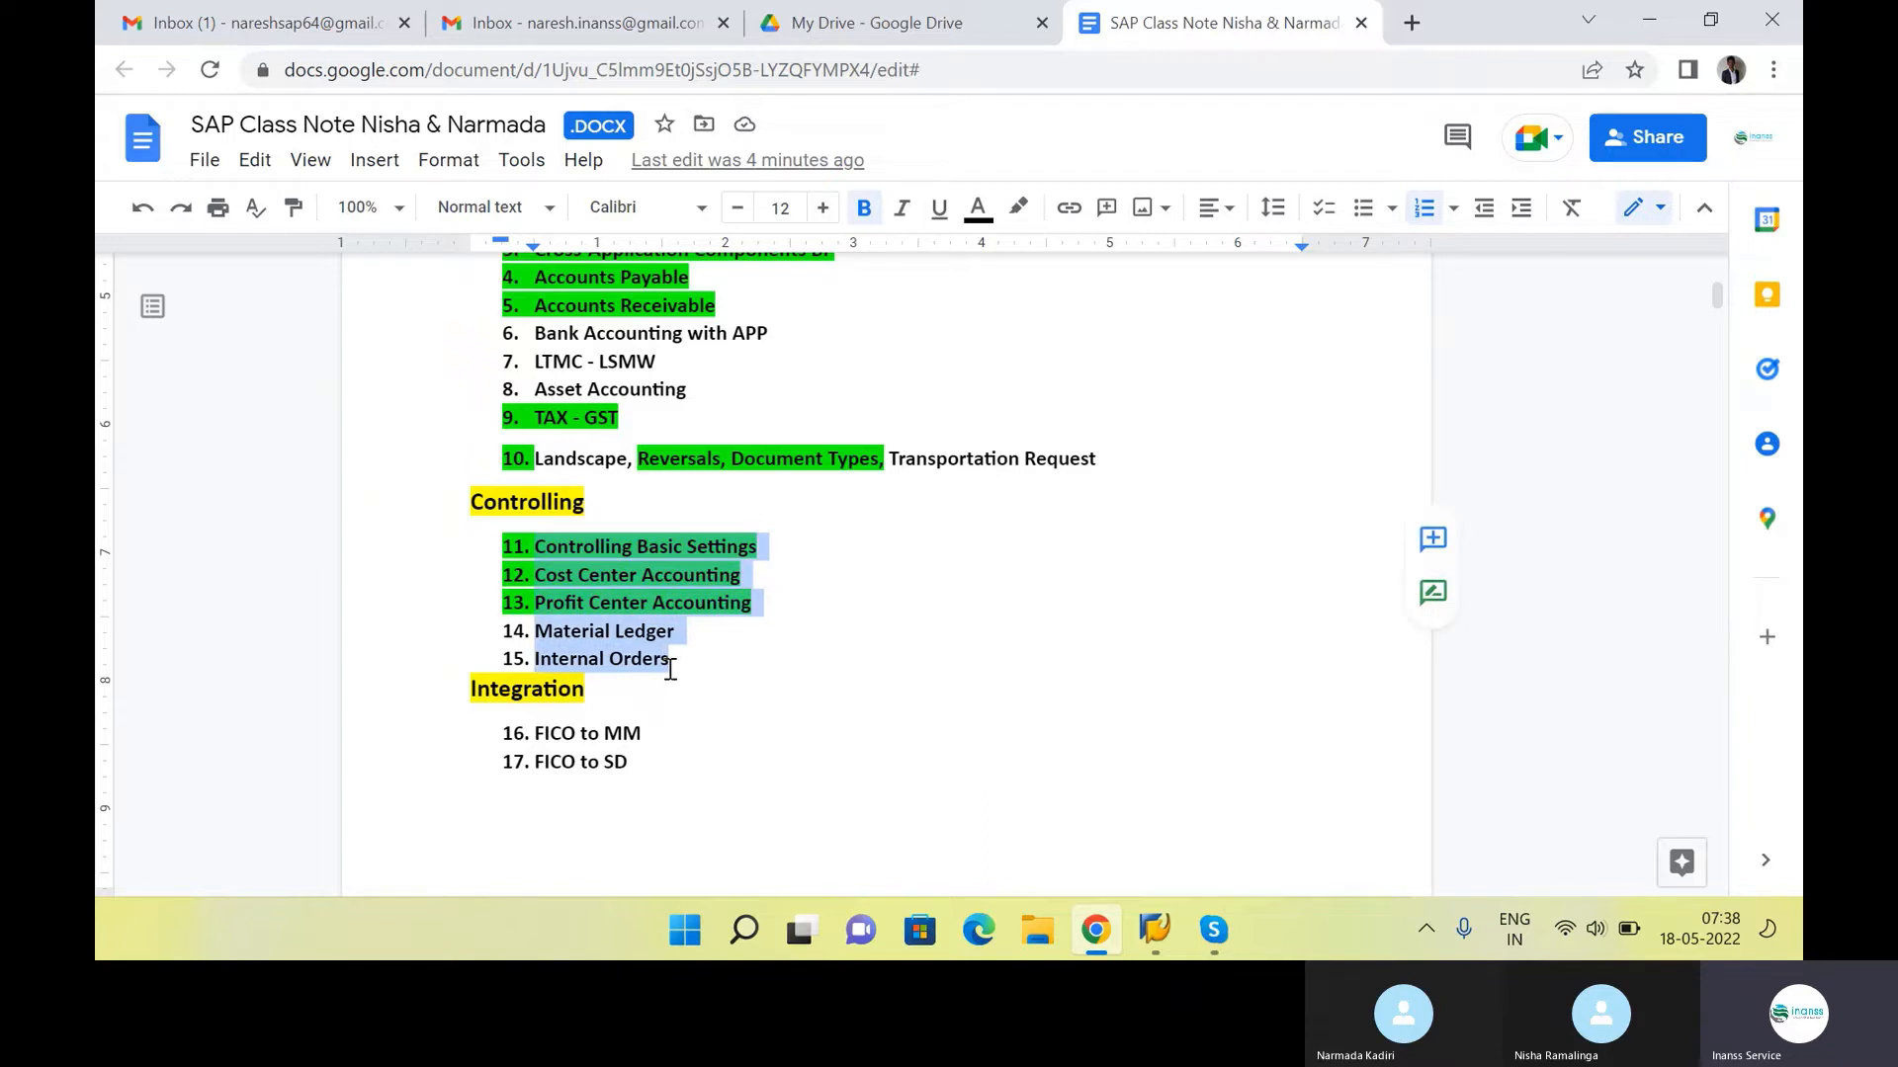
pyautogui.click(708, 680)
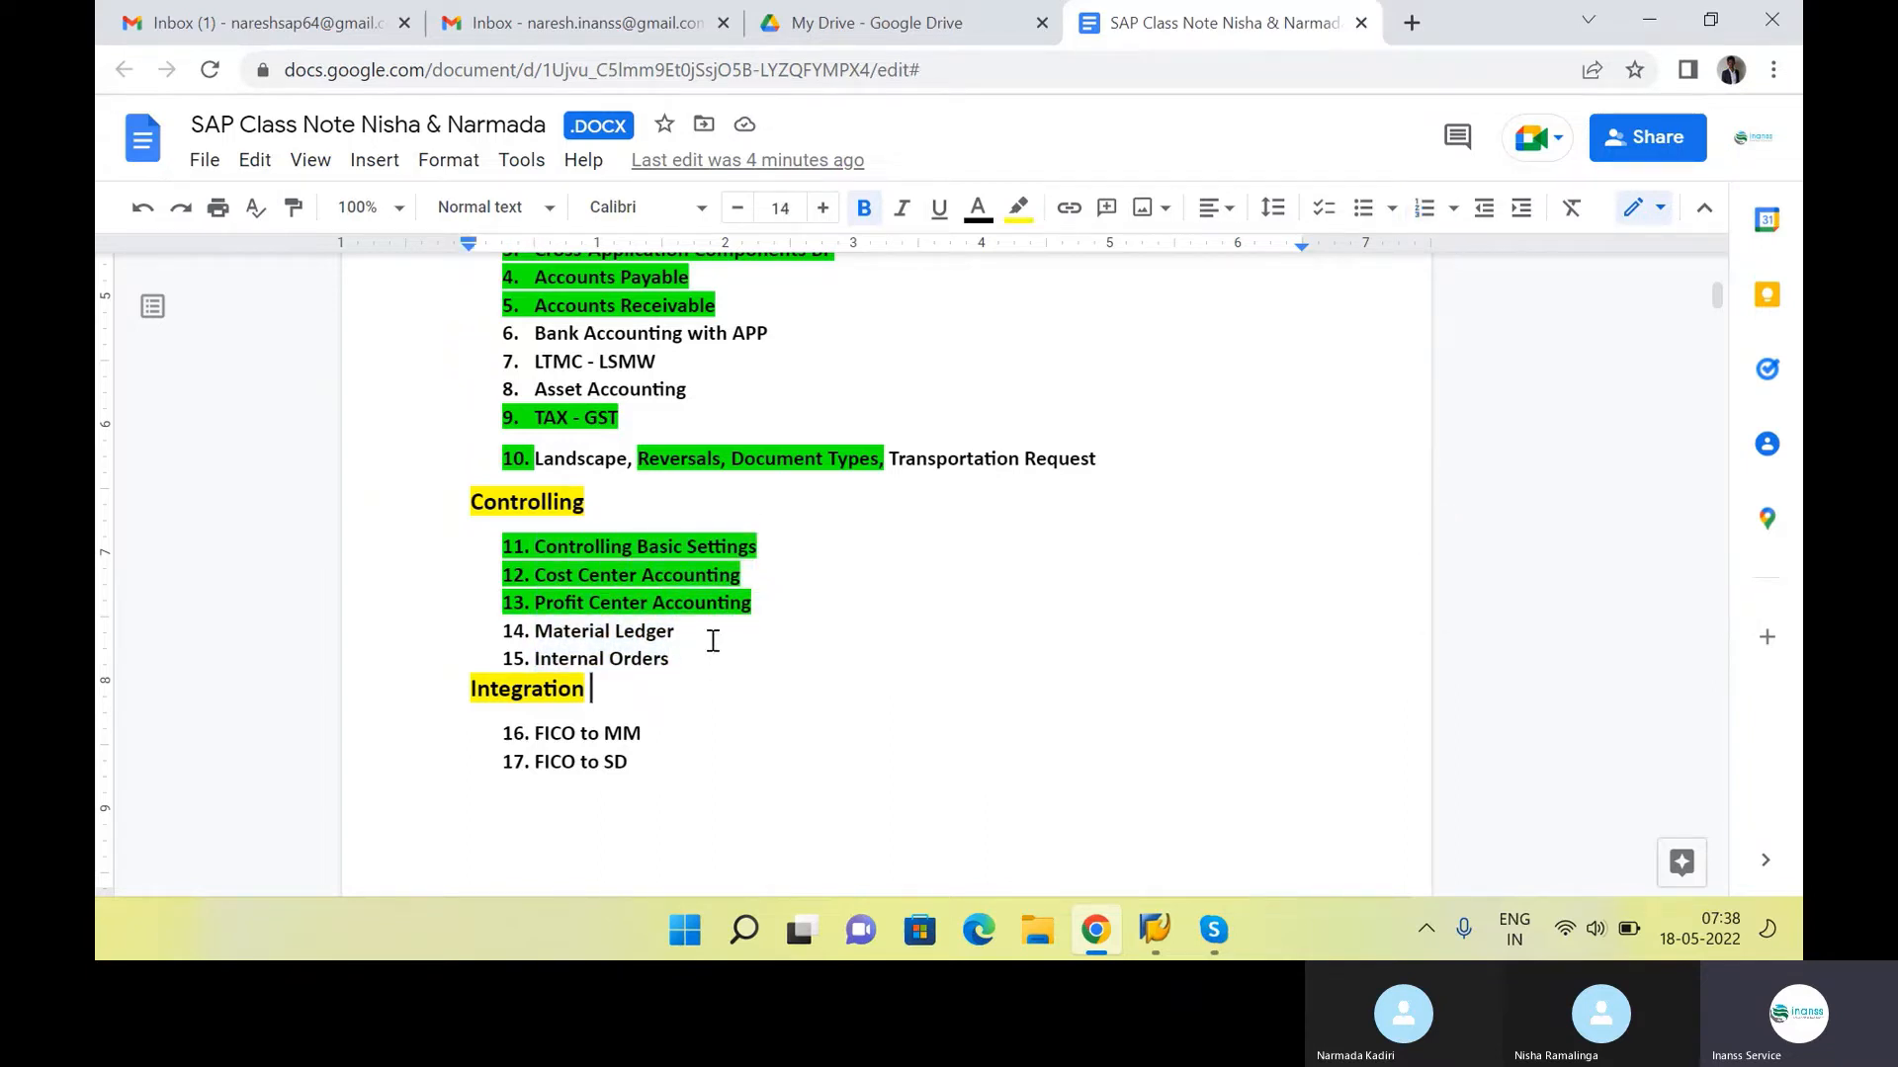
pyautogui.moveTo(712, 636); pyautogui.dragTo(486, 639)
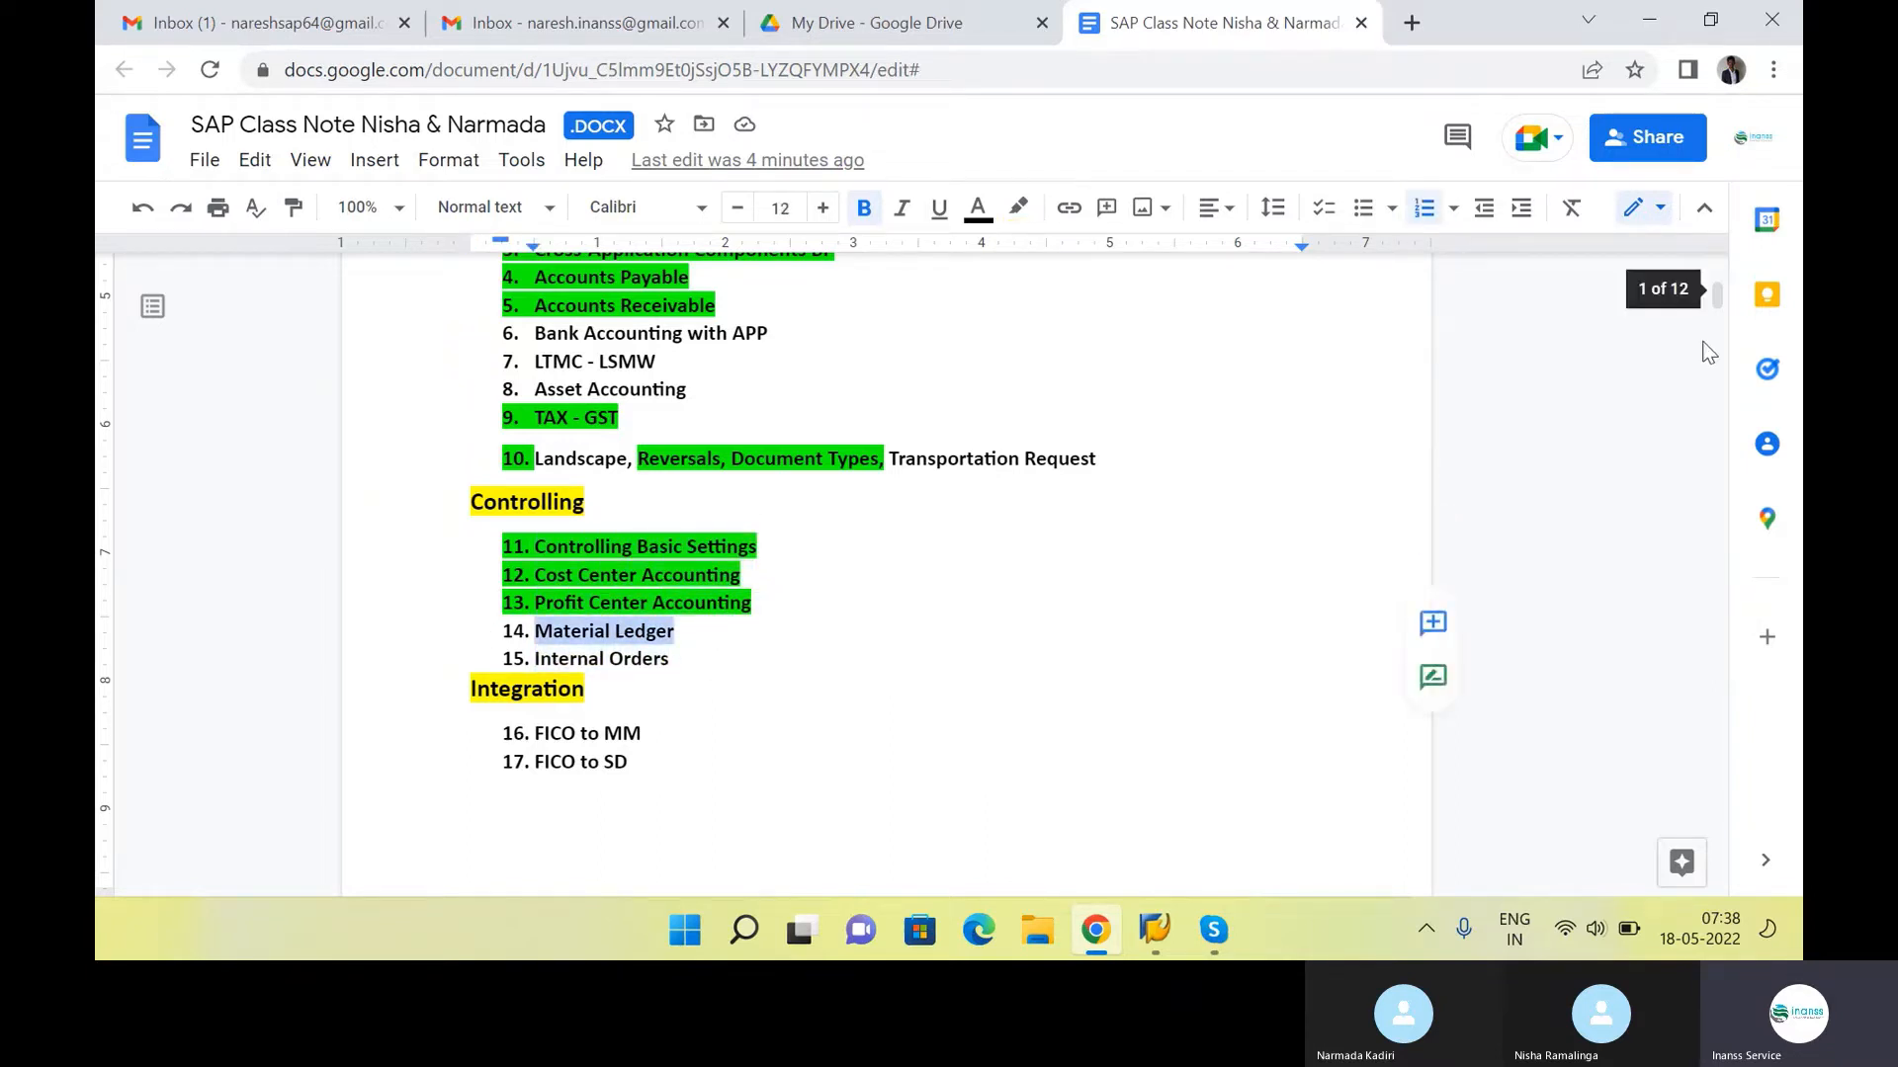
pyautogui.moveTo(1718, 302); pyautogui.dragTo(1720, 602)
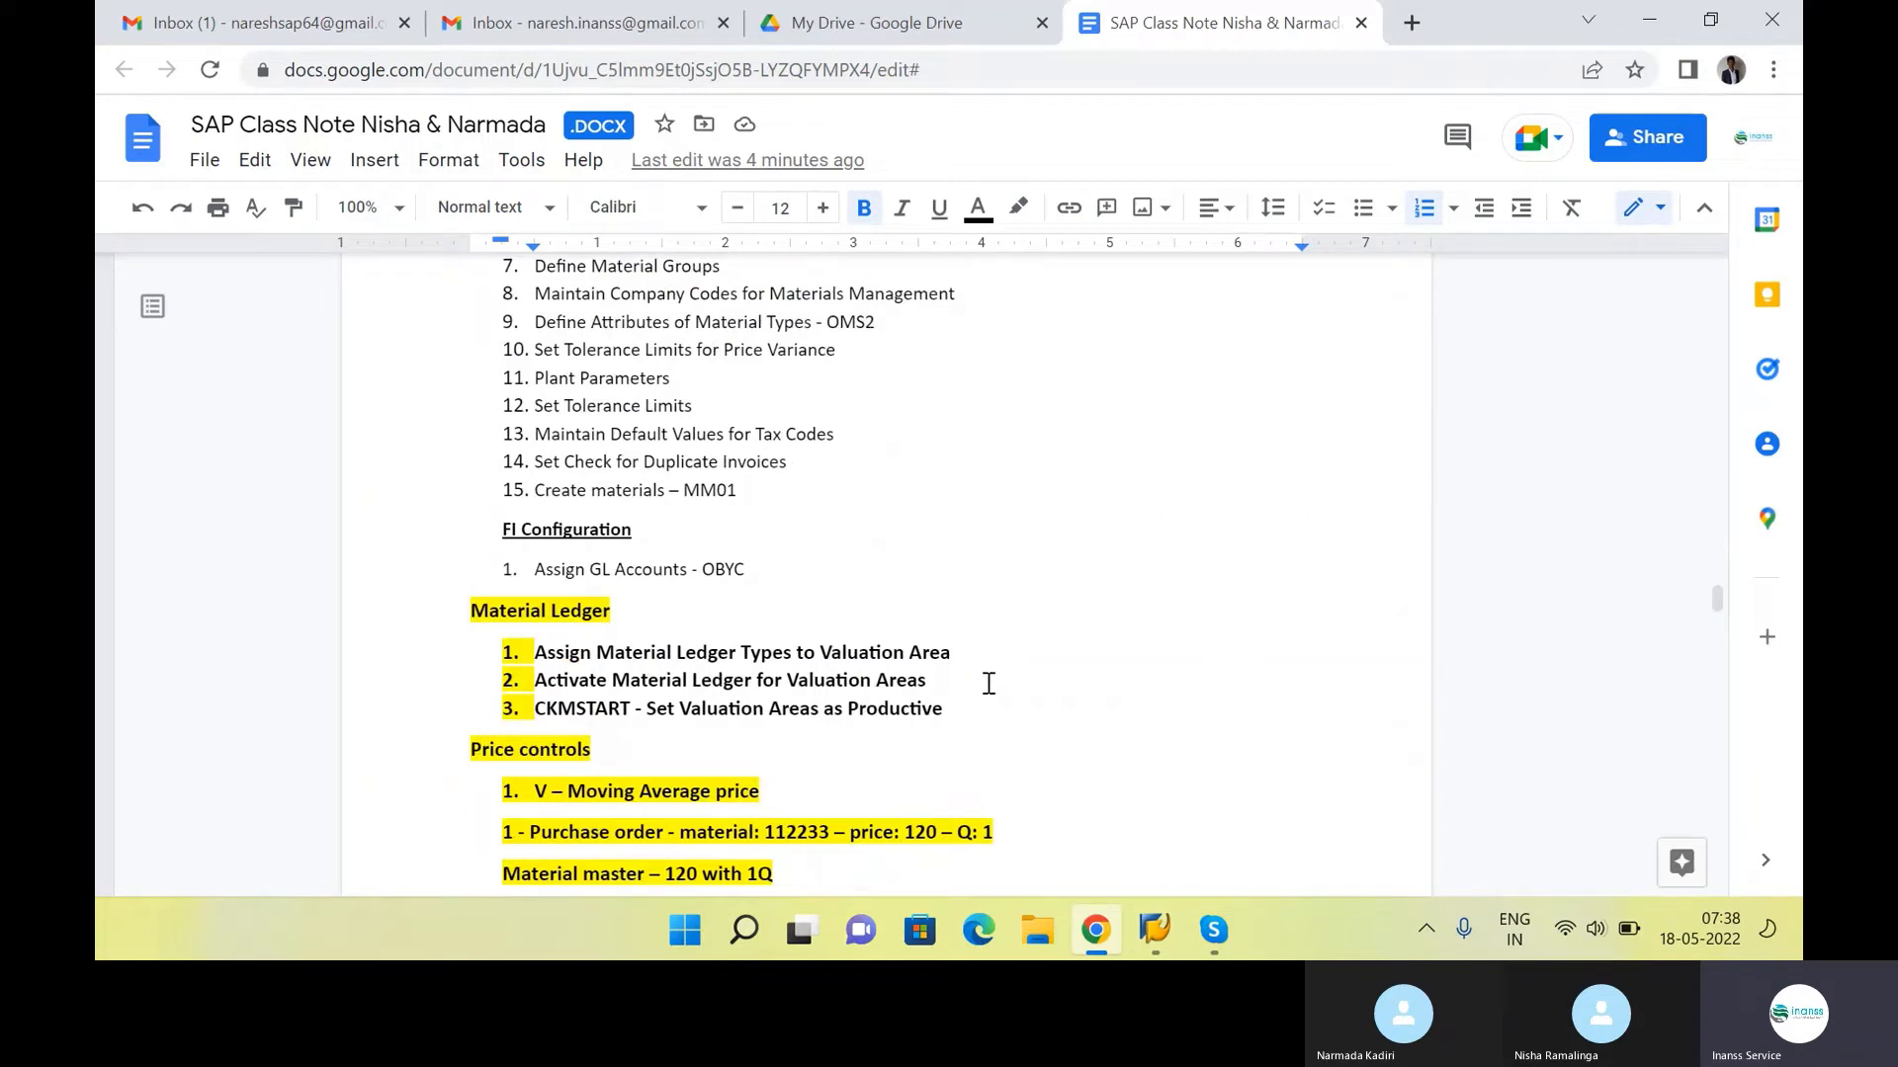
pyautogui.click(711, 613)
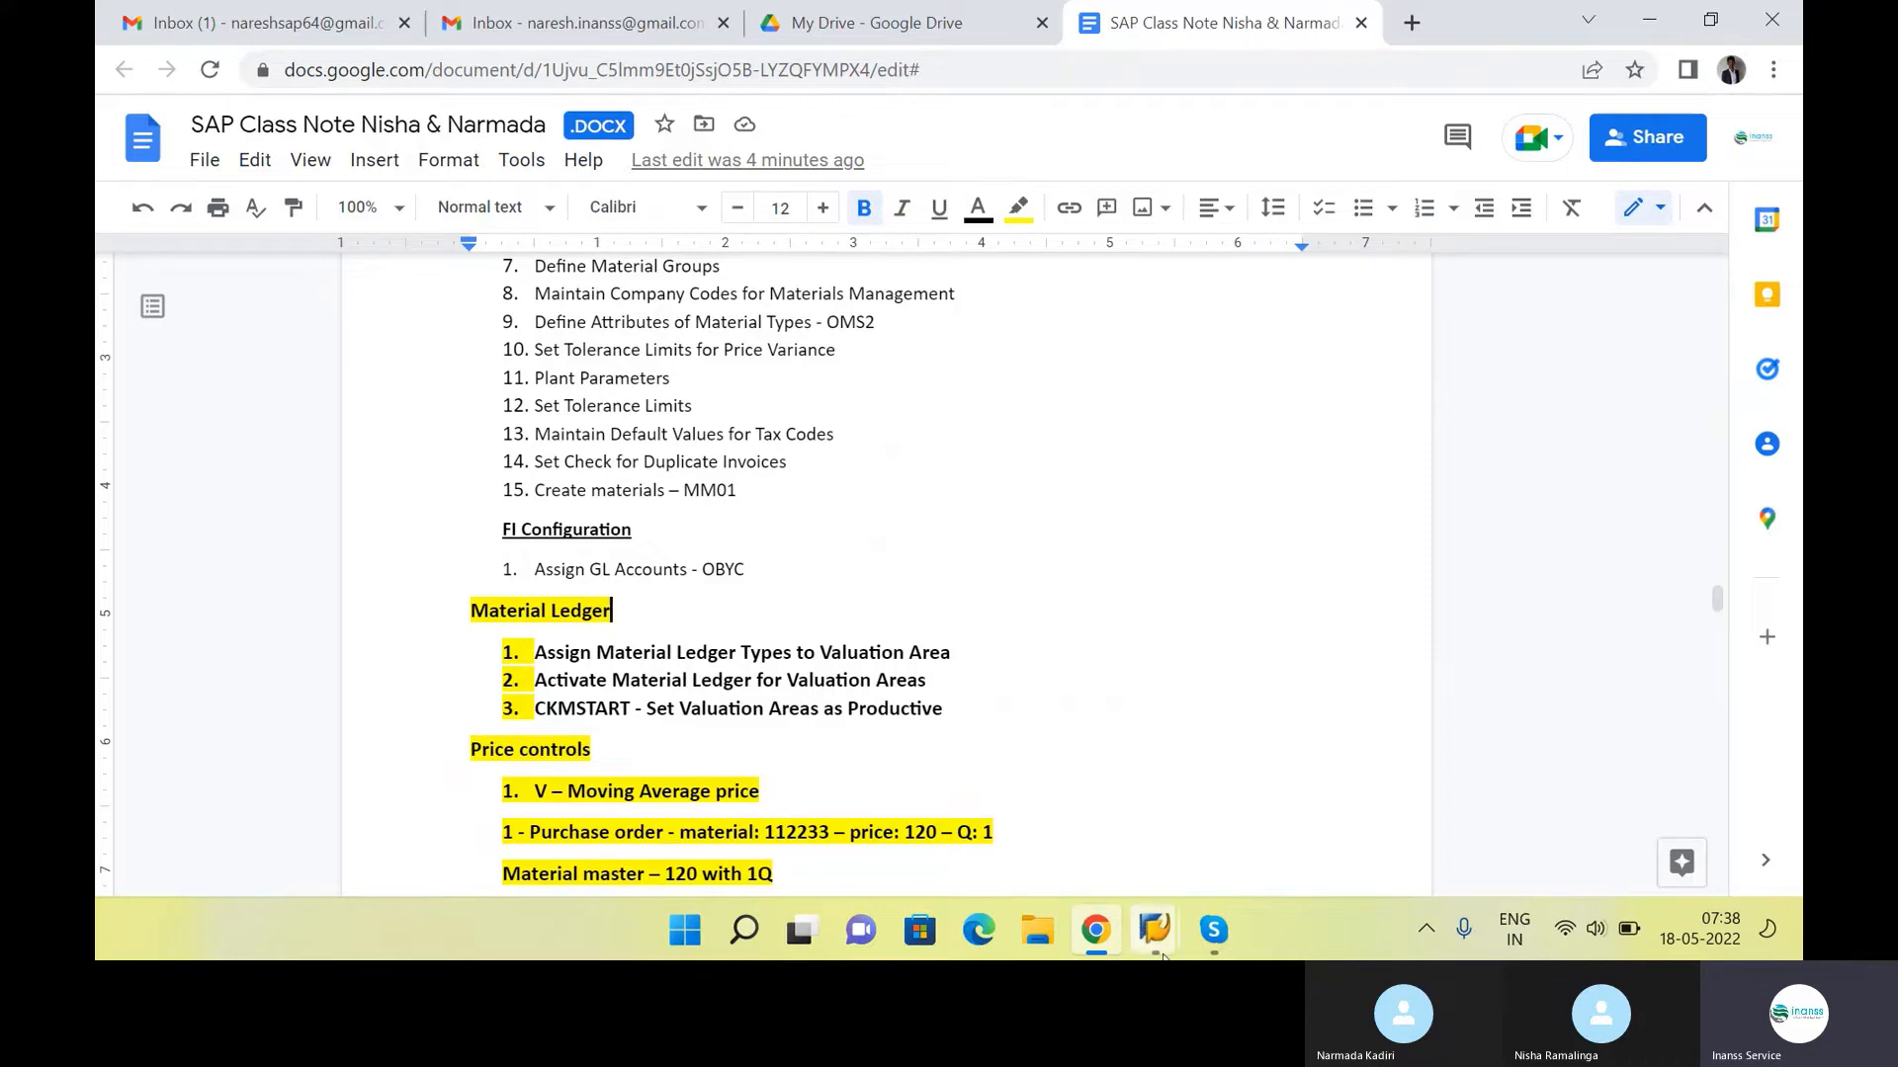
# Switch to the SAP IMG window and expand the Controlling branch to reach Product Cost Controlling
pyautogui.moveTo(1154, 929)
pyautogui.click(980, 860)
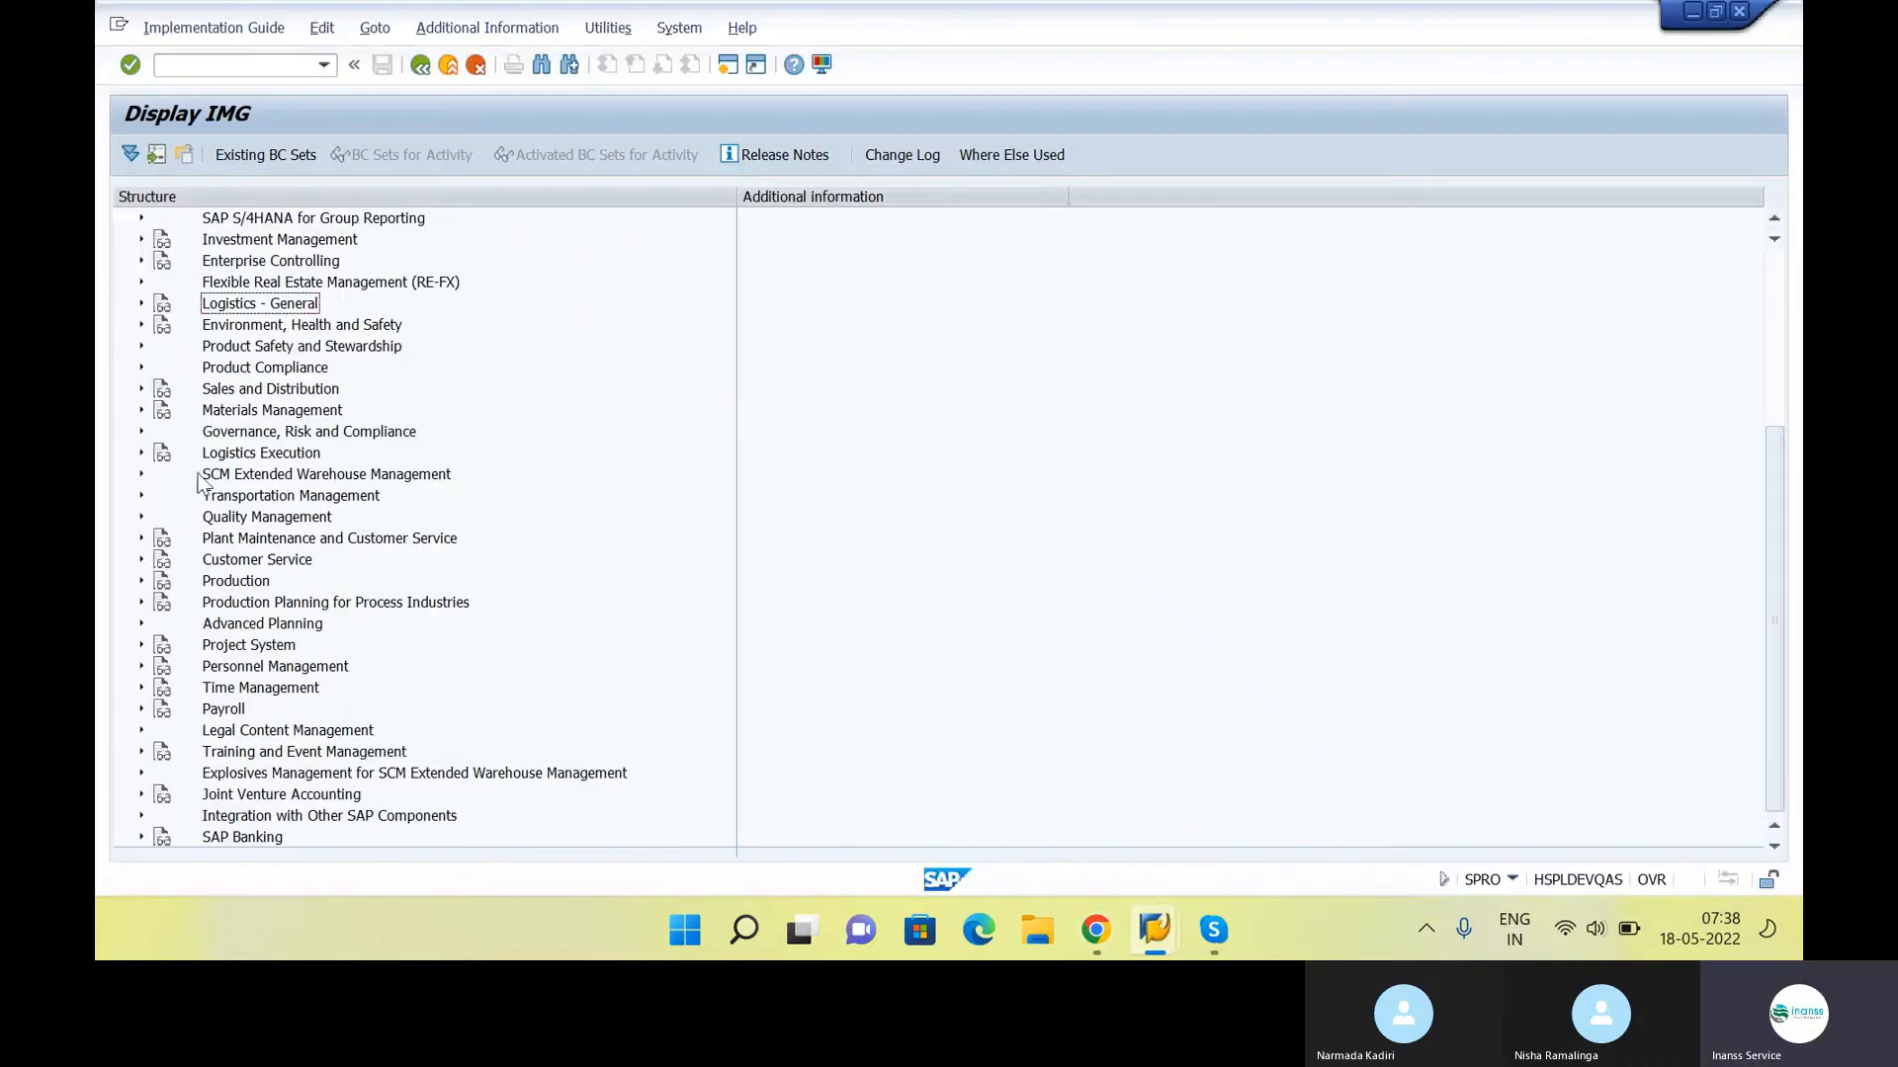
pyautogui.click(306, 605)
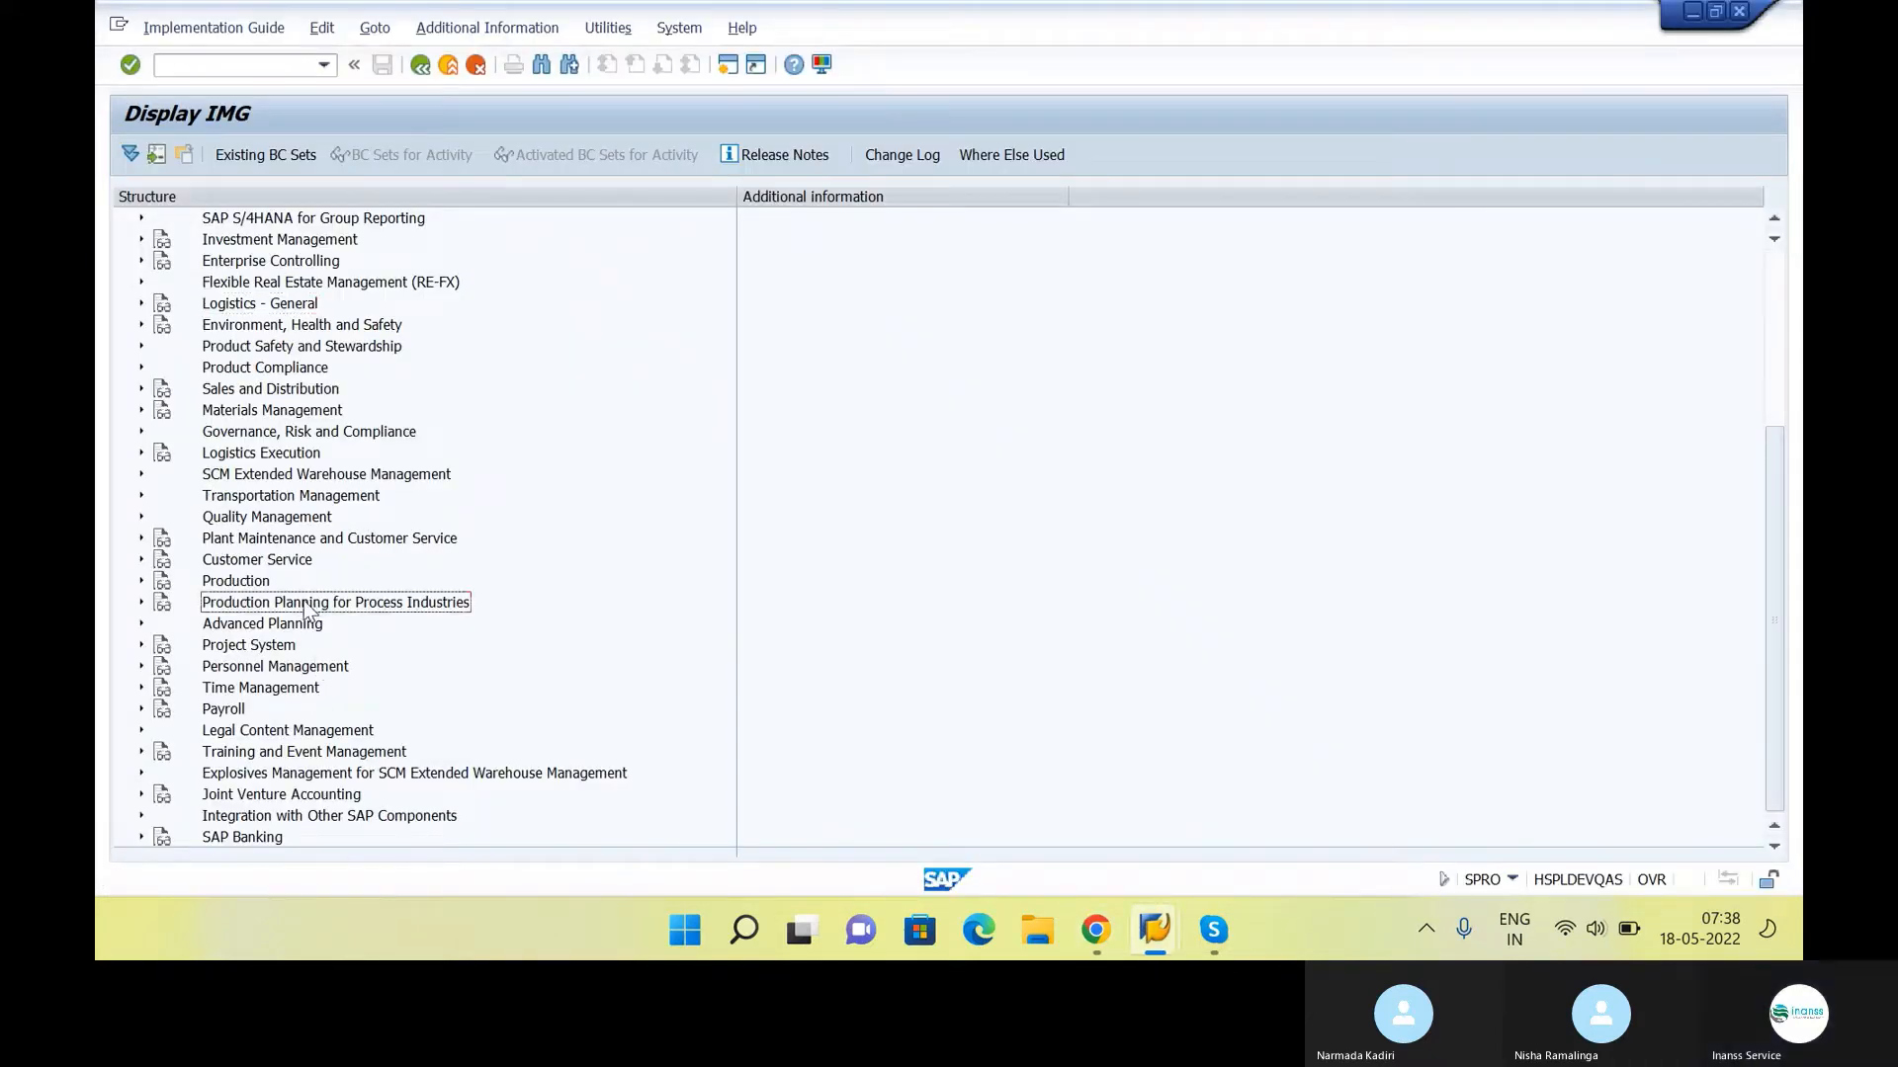
pyautogui.press('Home')
pyautogui.press('Down')
pyautogui.press('Down')
pyautogui.press('Down')
pyautogui.press('Down')
pyautogui.press('Down')
pyautogui.press('Down')
pyautogui.press('Down')
pyautogui.press('Down')
pyautogui.press('Down')
pyautogui.press('Down')
pyautogui.press('Down')
pyautogui.press('Down')
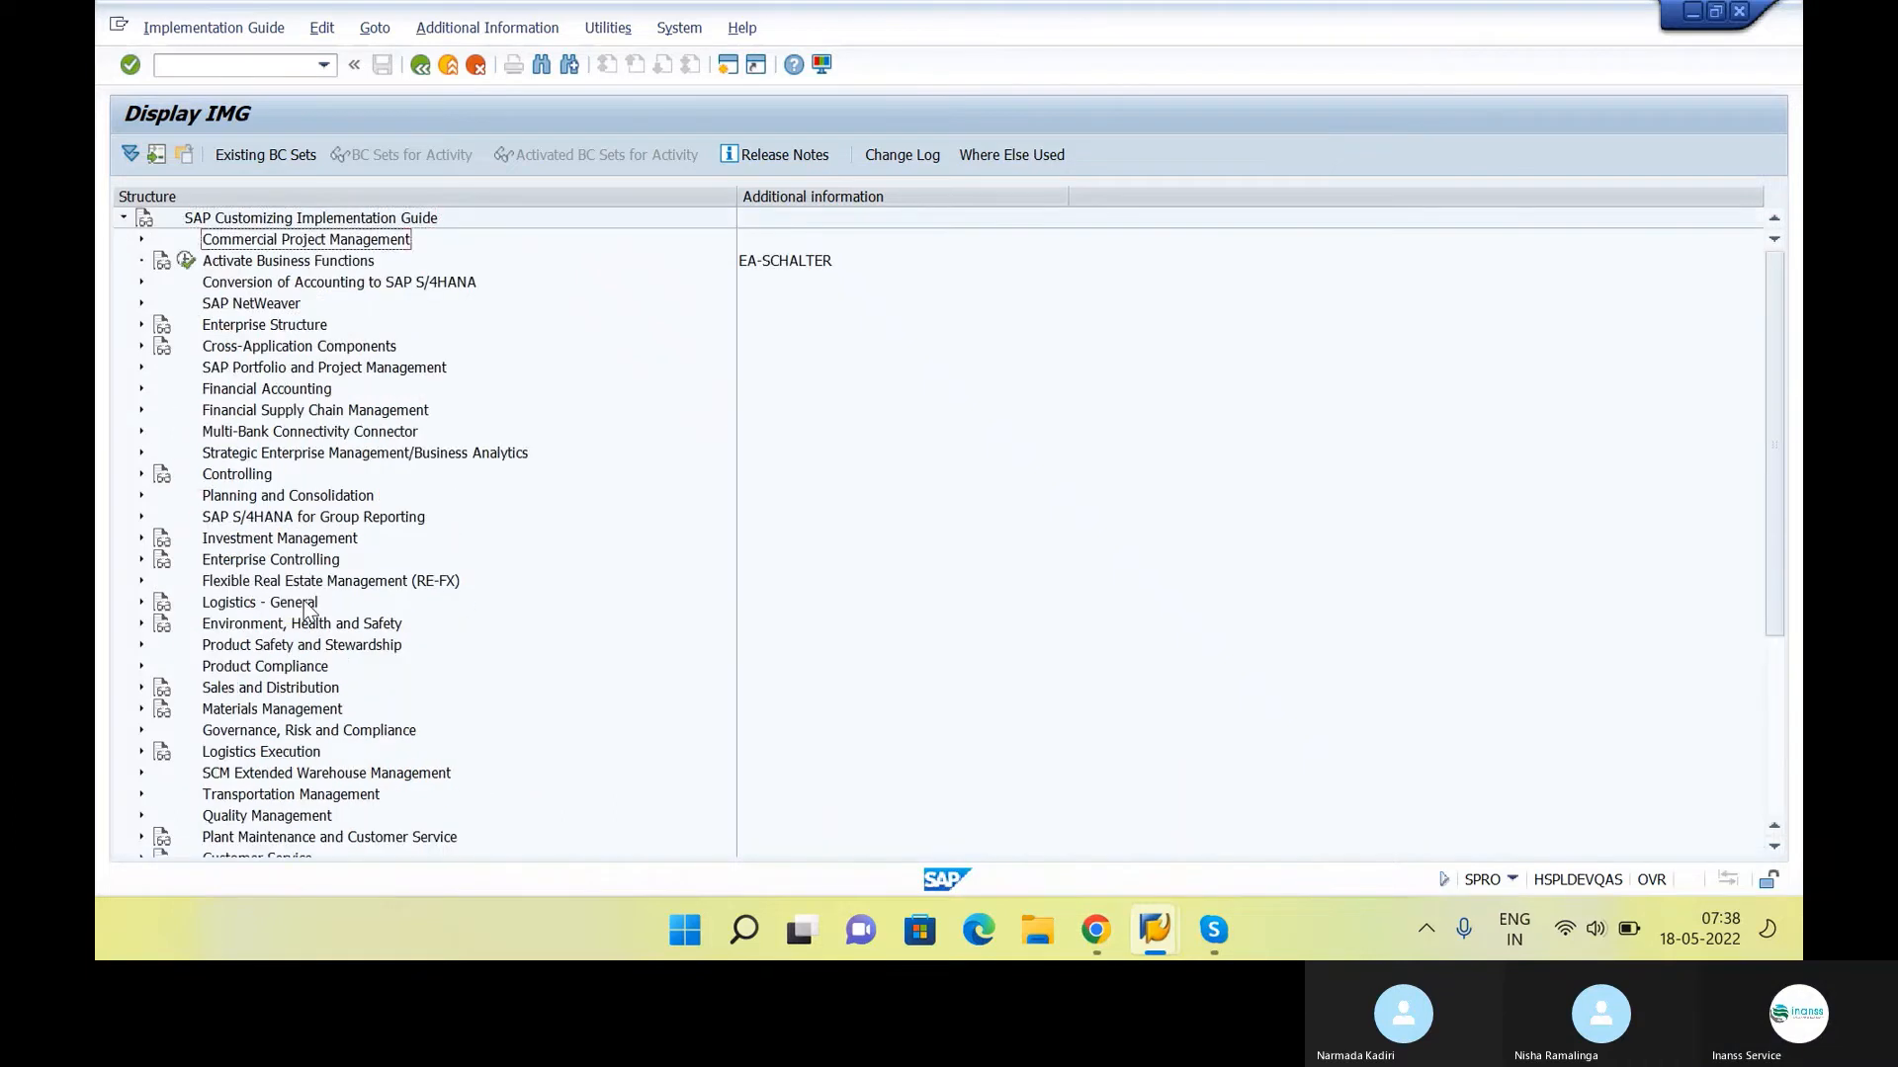
pyautogui.press('Right')
pyautogui.press('Down')
pyautogui.press('Down')
pyautogui.press('Down')
pyautogui.press('Down')
pyautogui.press('Down')
pyautogui.press('Down')
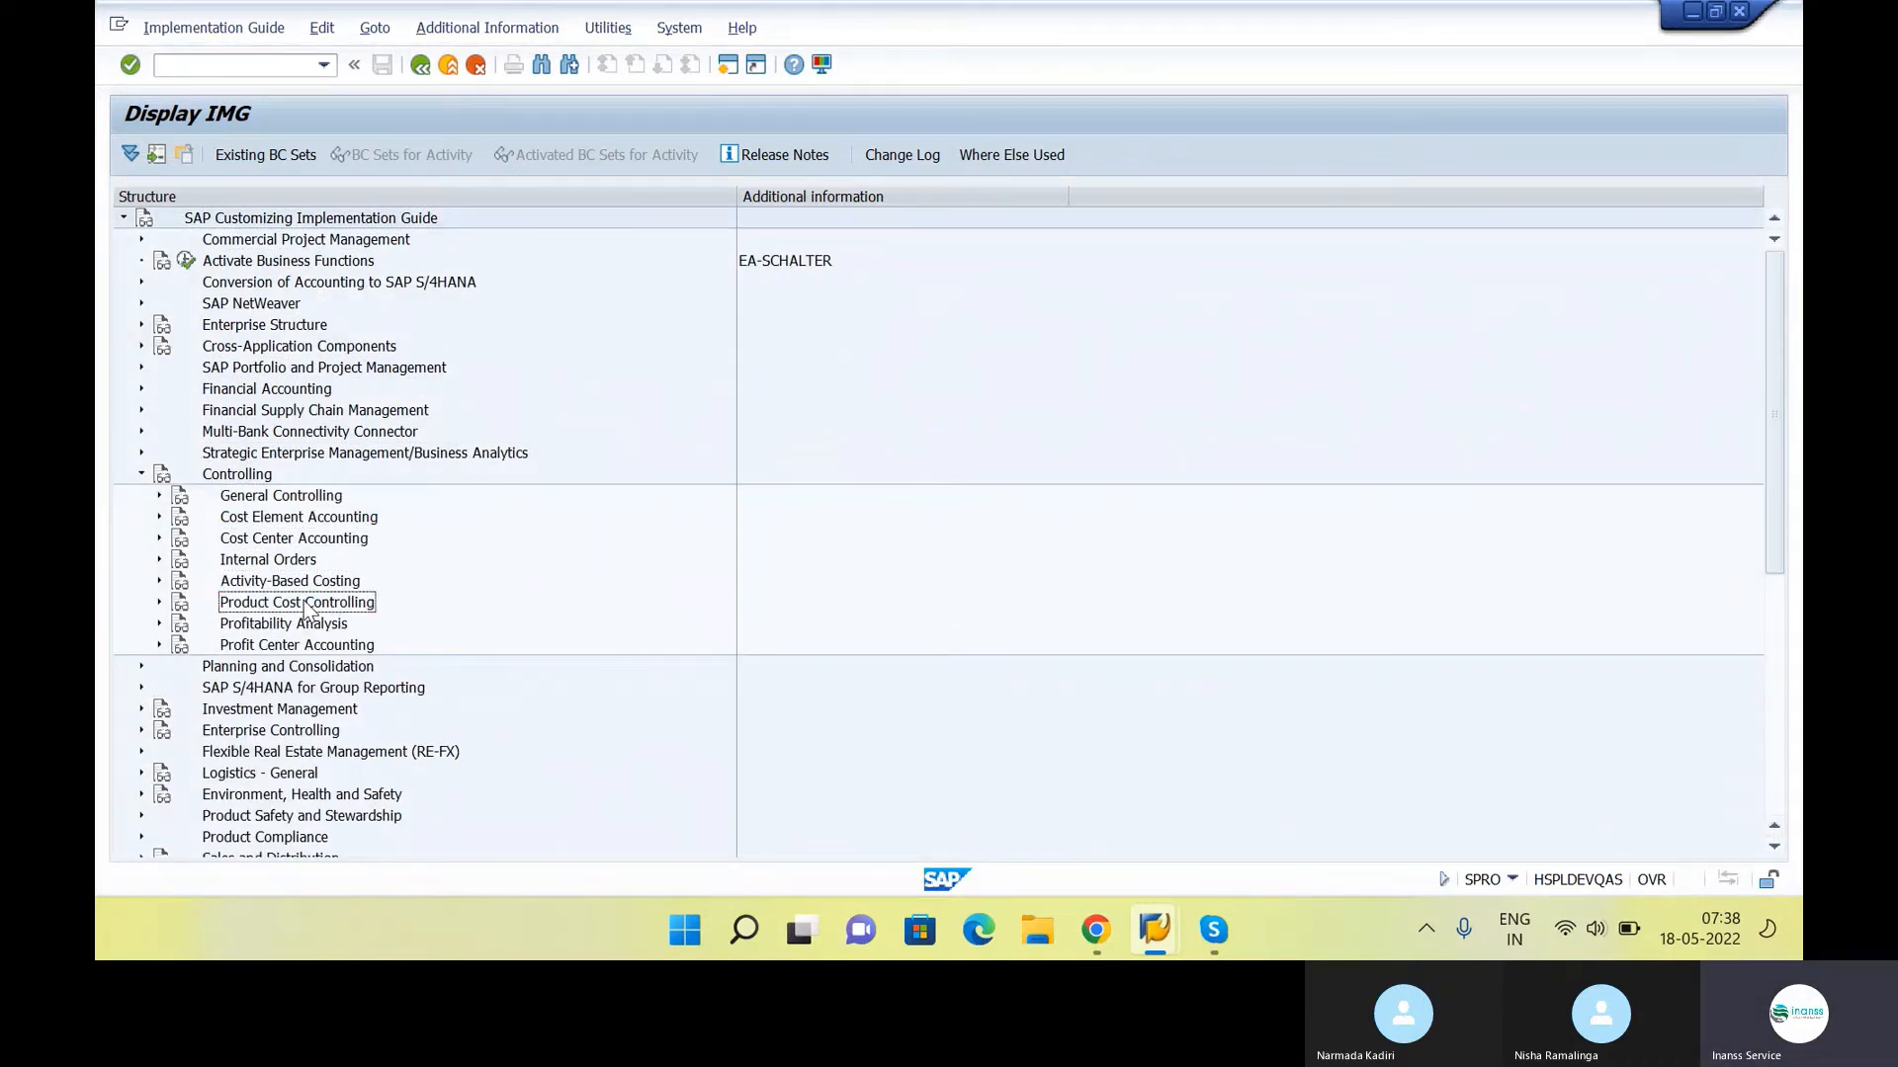
# Expand Product Cost Controlling and its Actual Costing/Material Ledger node to list the material ledger activities
pyautogui.press('Right')
pyautogui.press('Down')
pyautogui.press('Down')
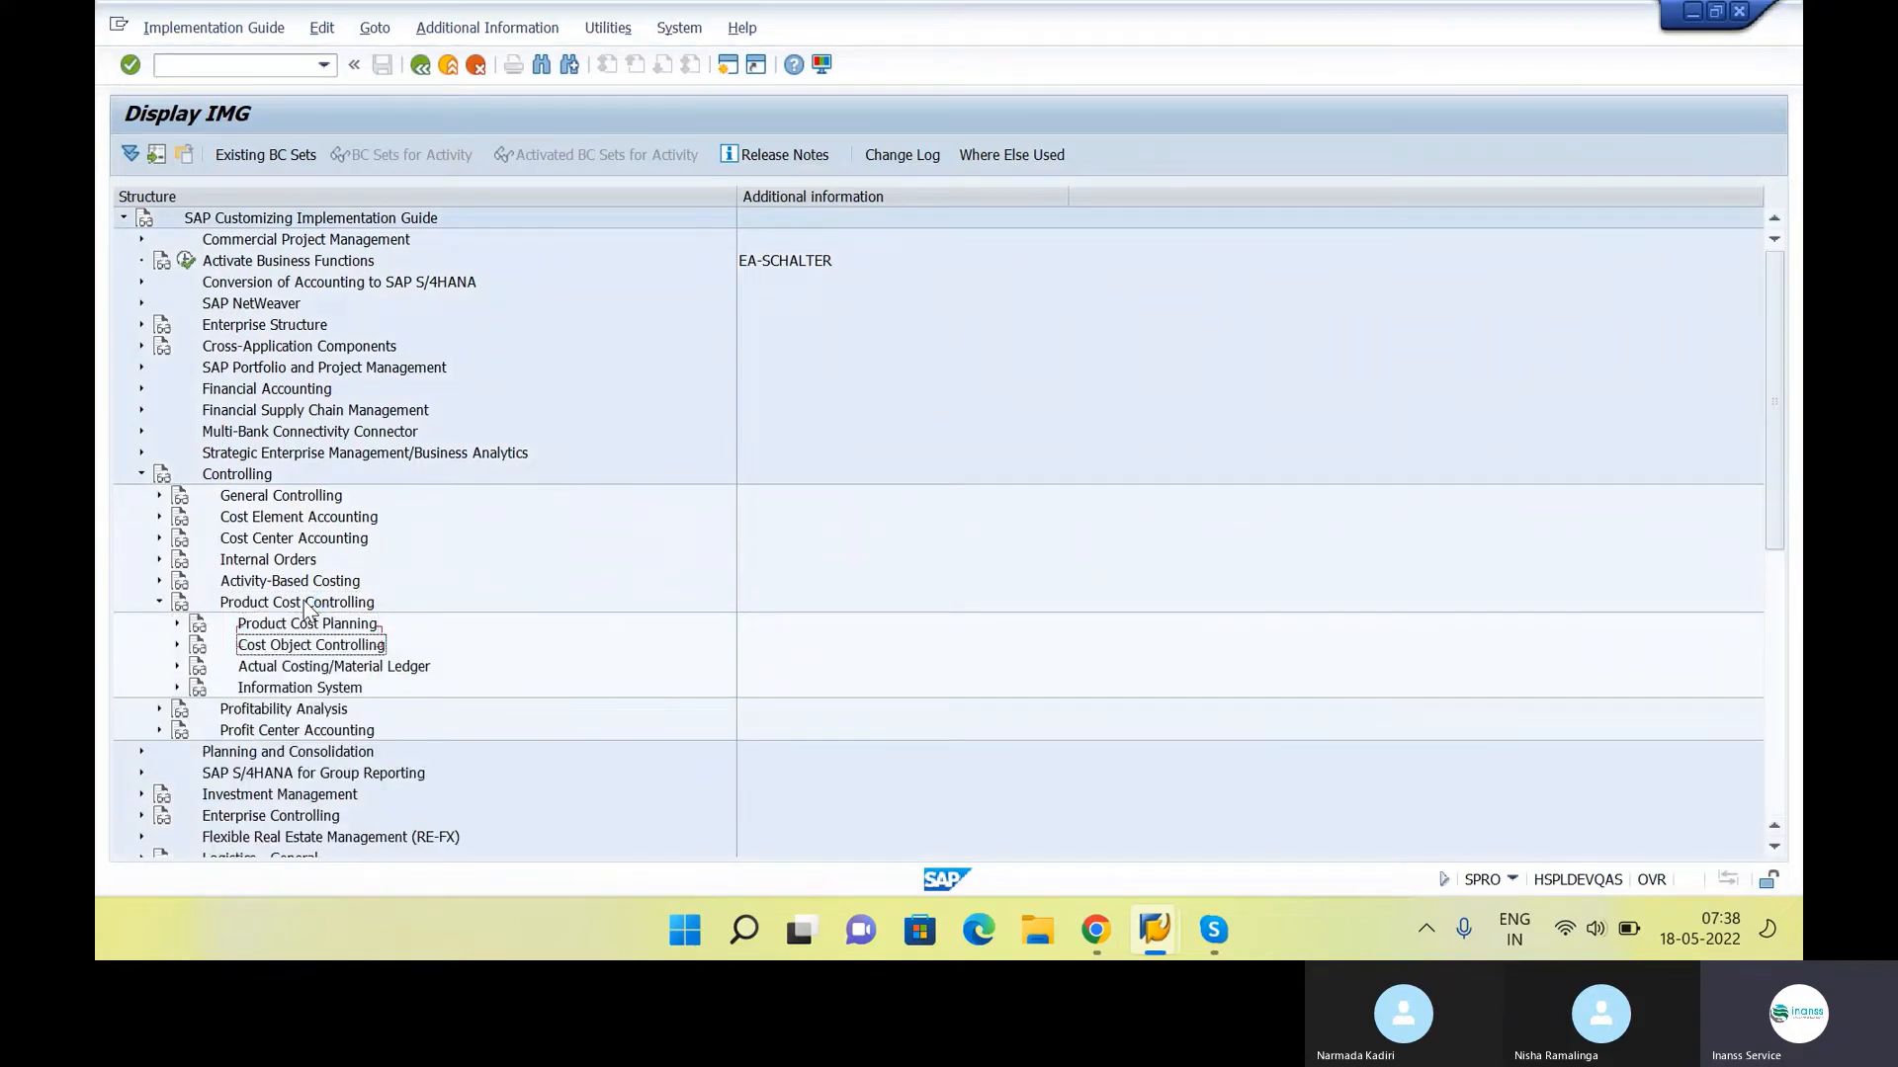
pyautogui.press('Down')
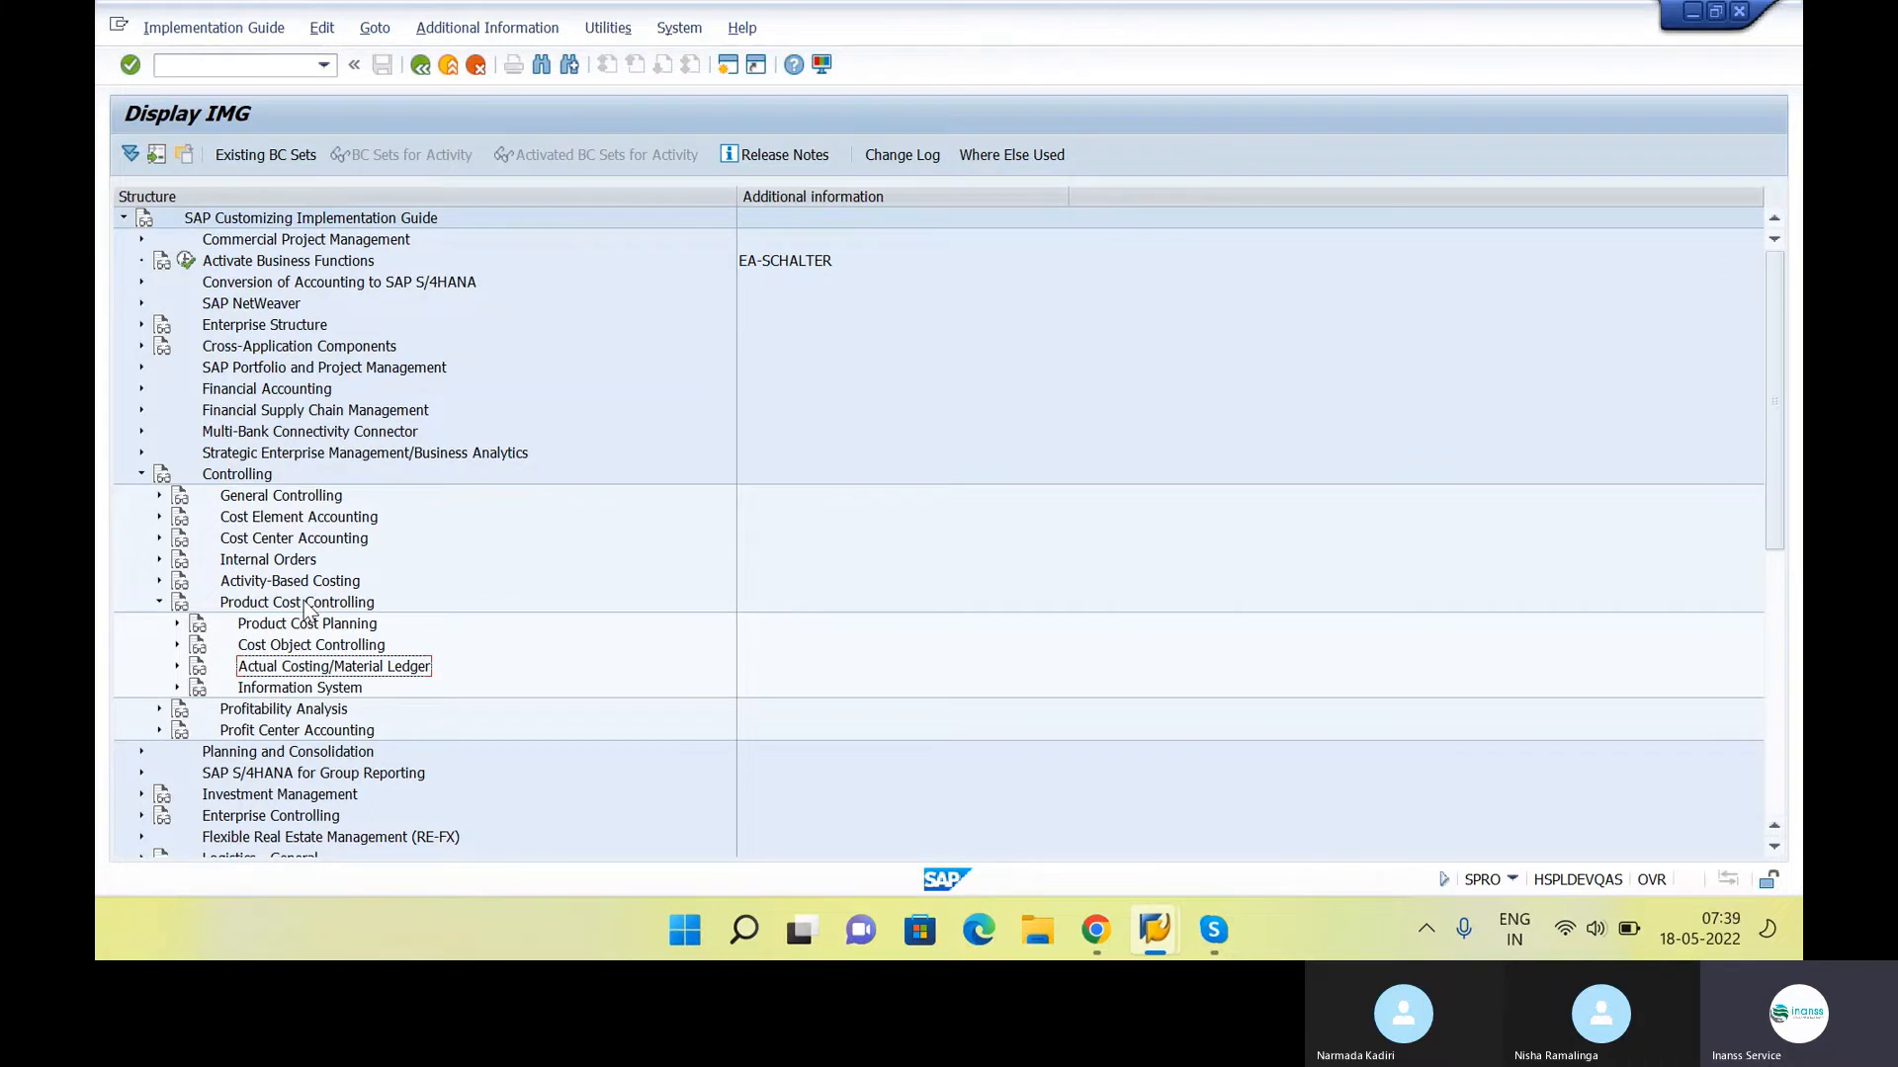
pyautogui.press('Right')
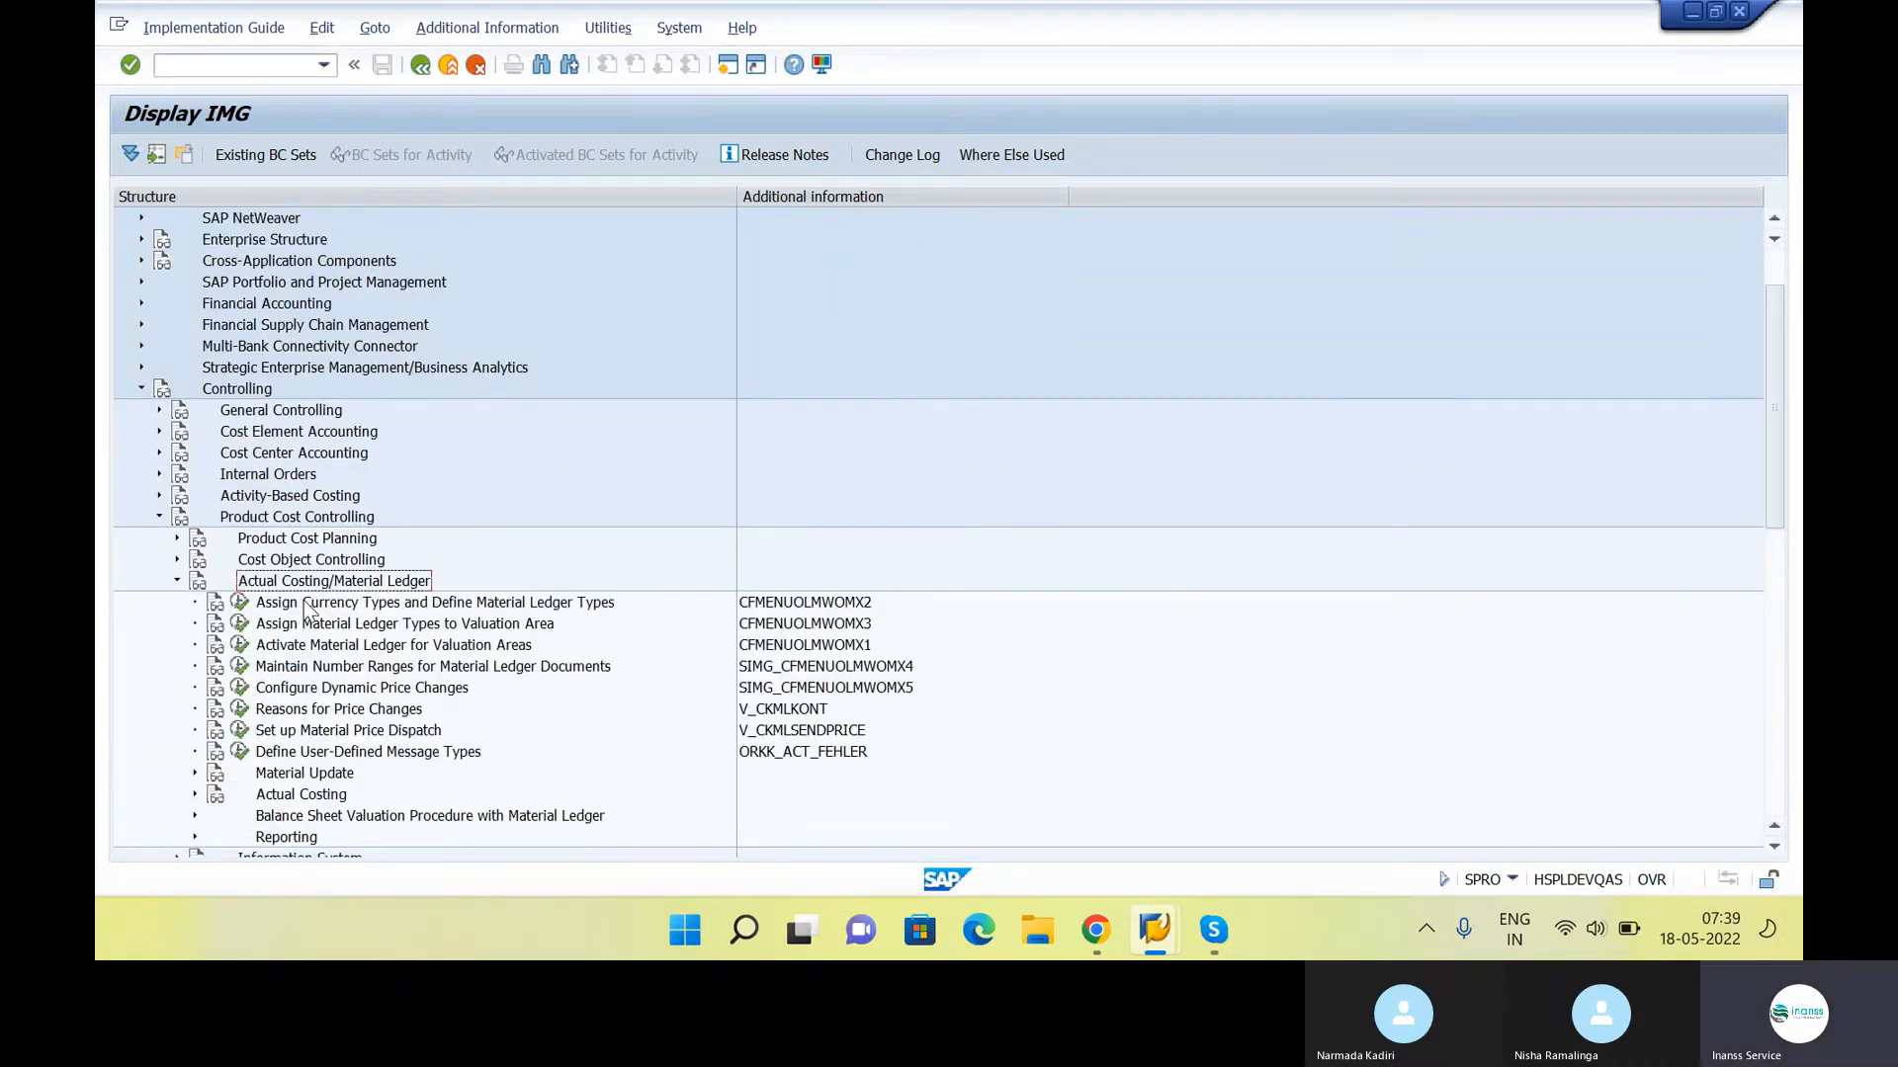
pyautogui.press('Down')
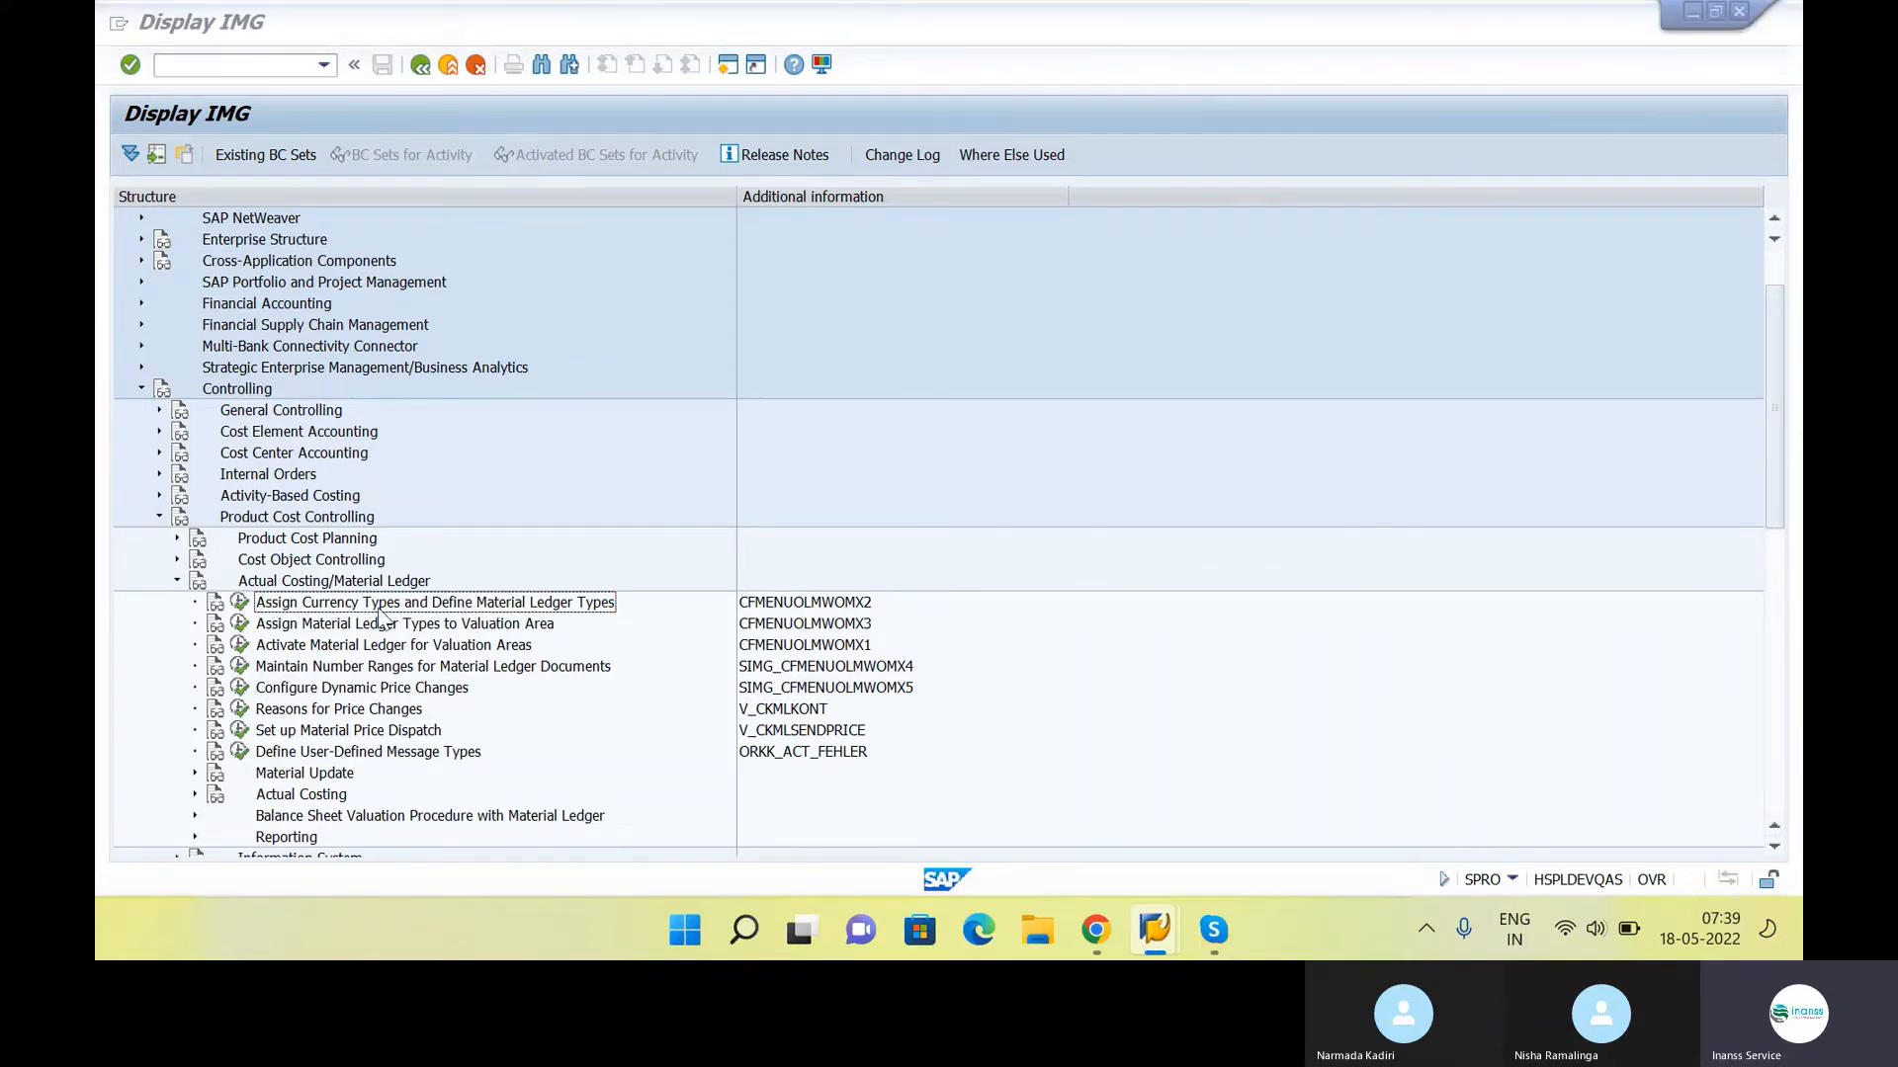
# Compare the Material Ledger activities in the IMG with the Material Ledger list in the class notes
pyautogui.hotkey('alt', 'Tab')
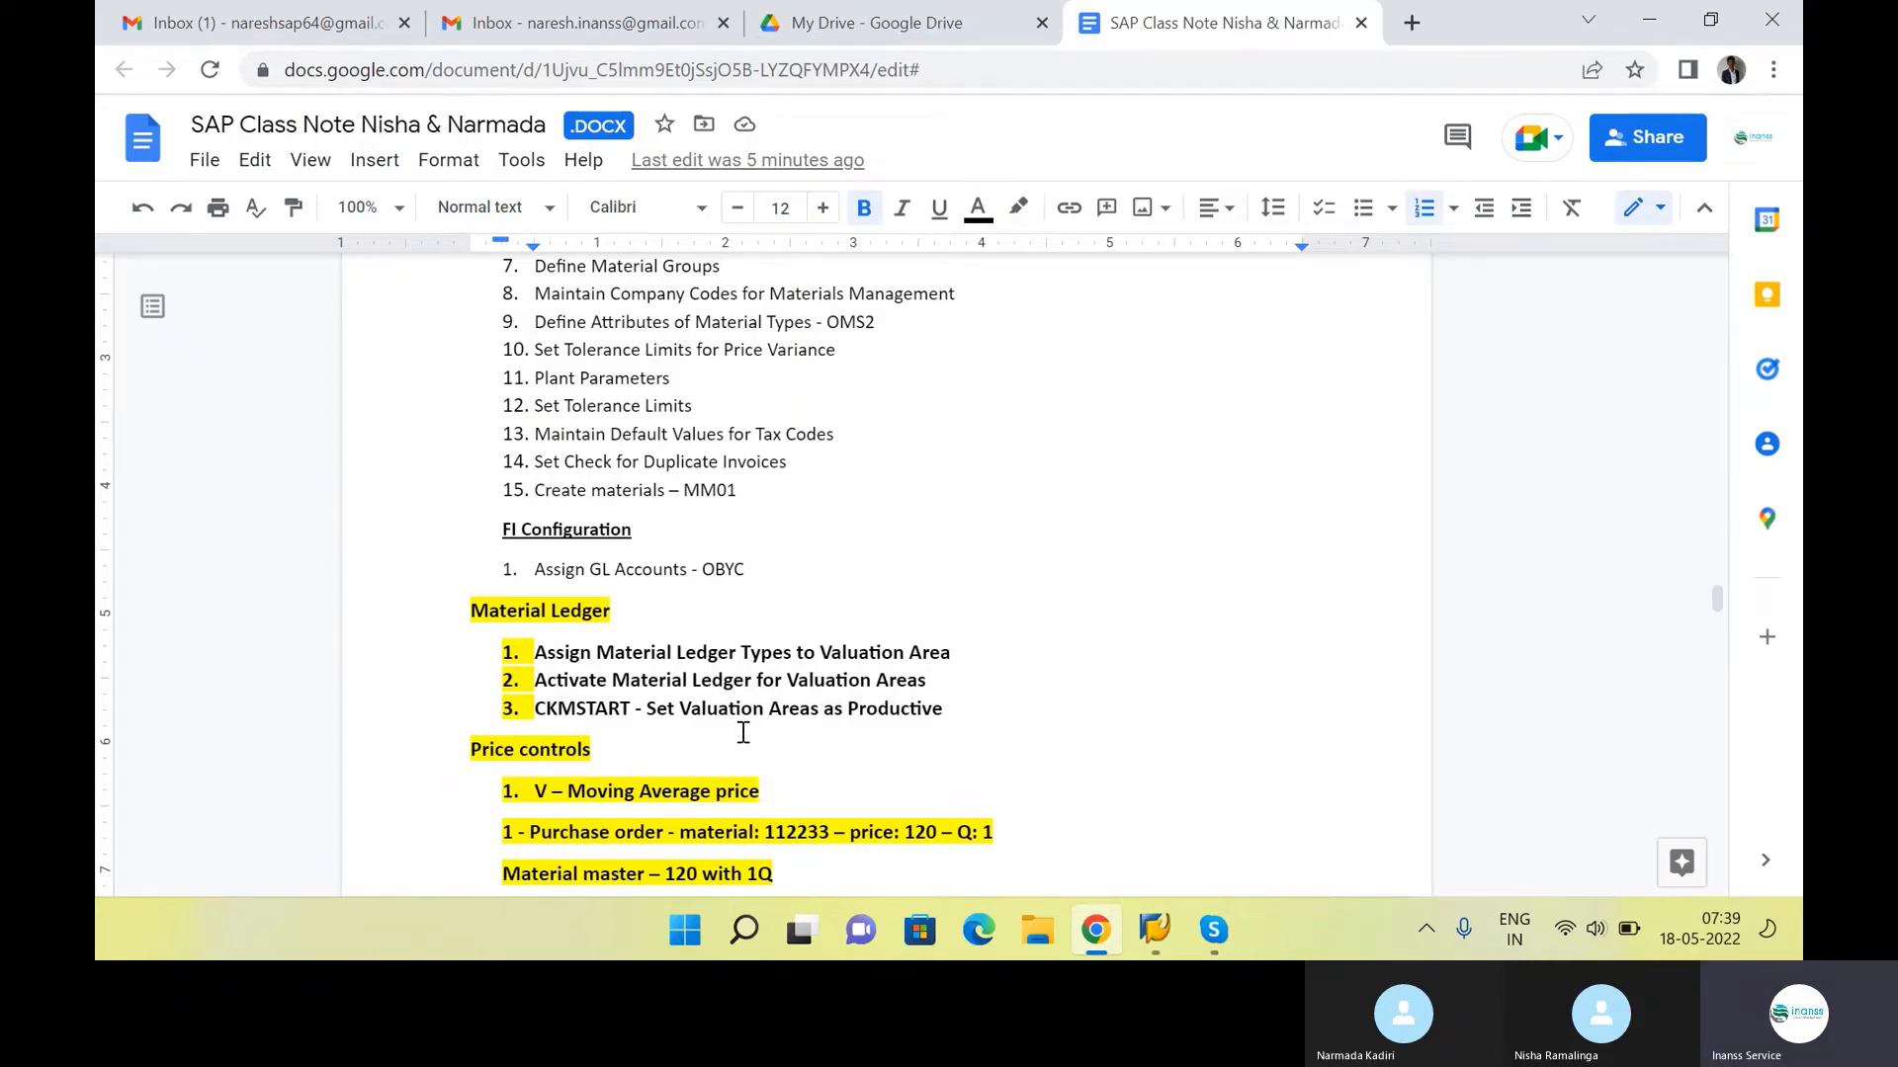
pyautogui.hotkey('alt', 'Tab')
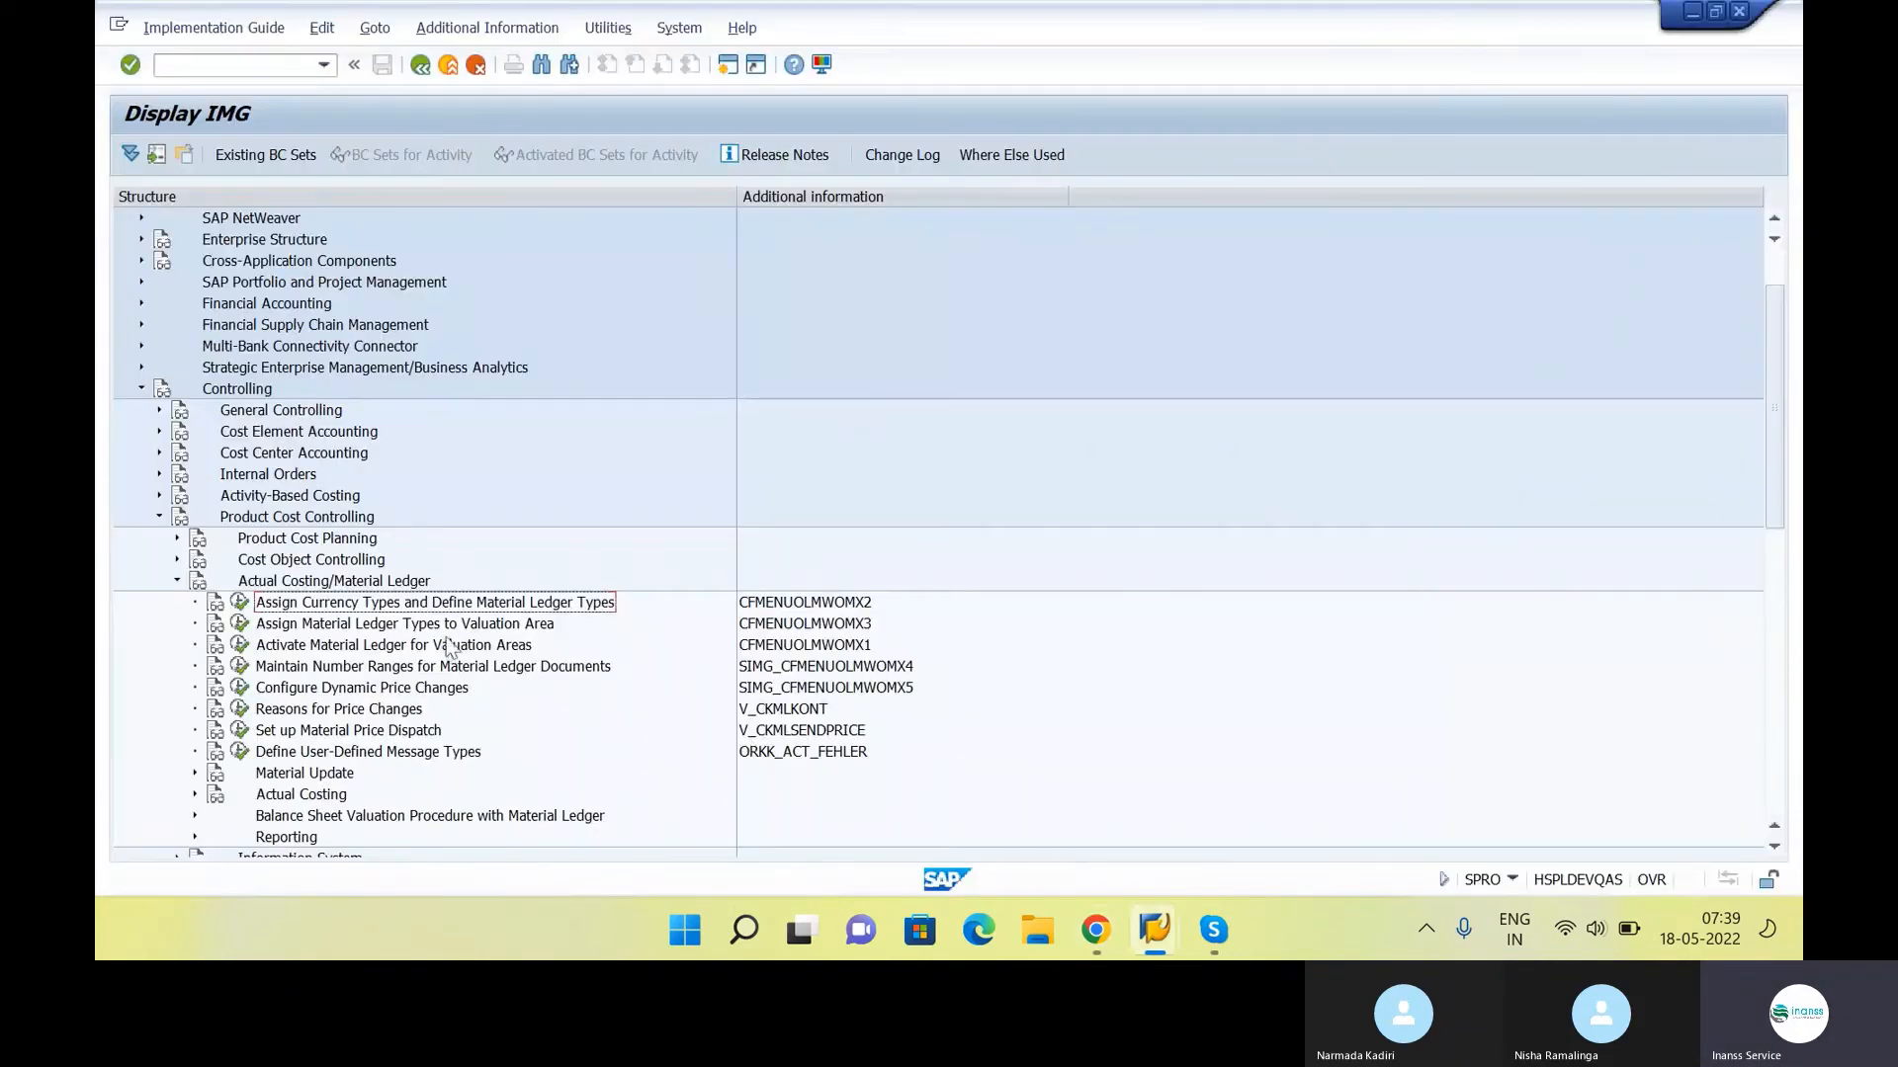
pyautogui.click(445, 630)
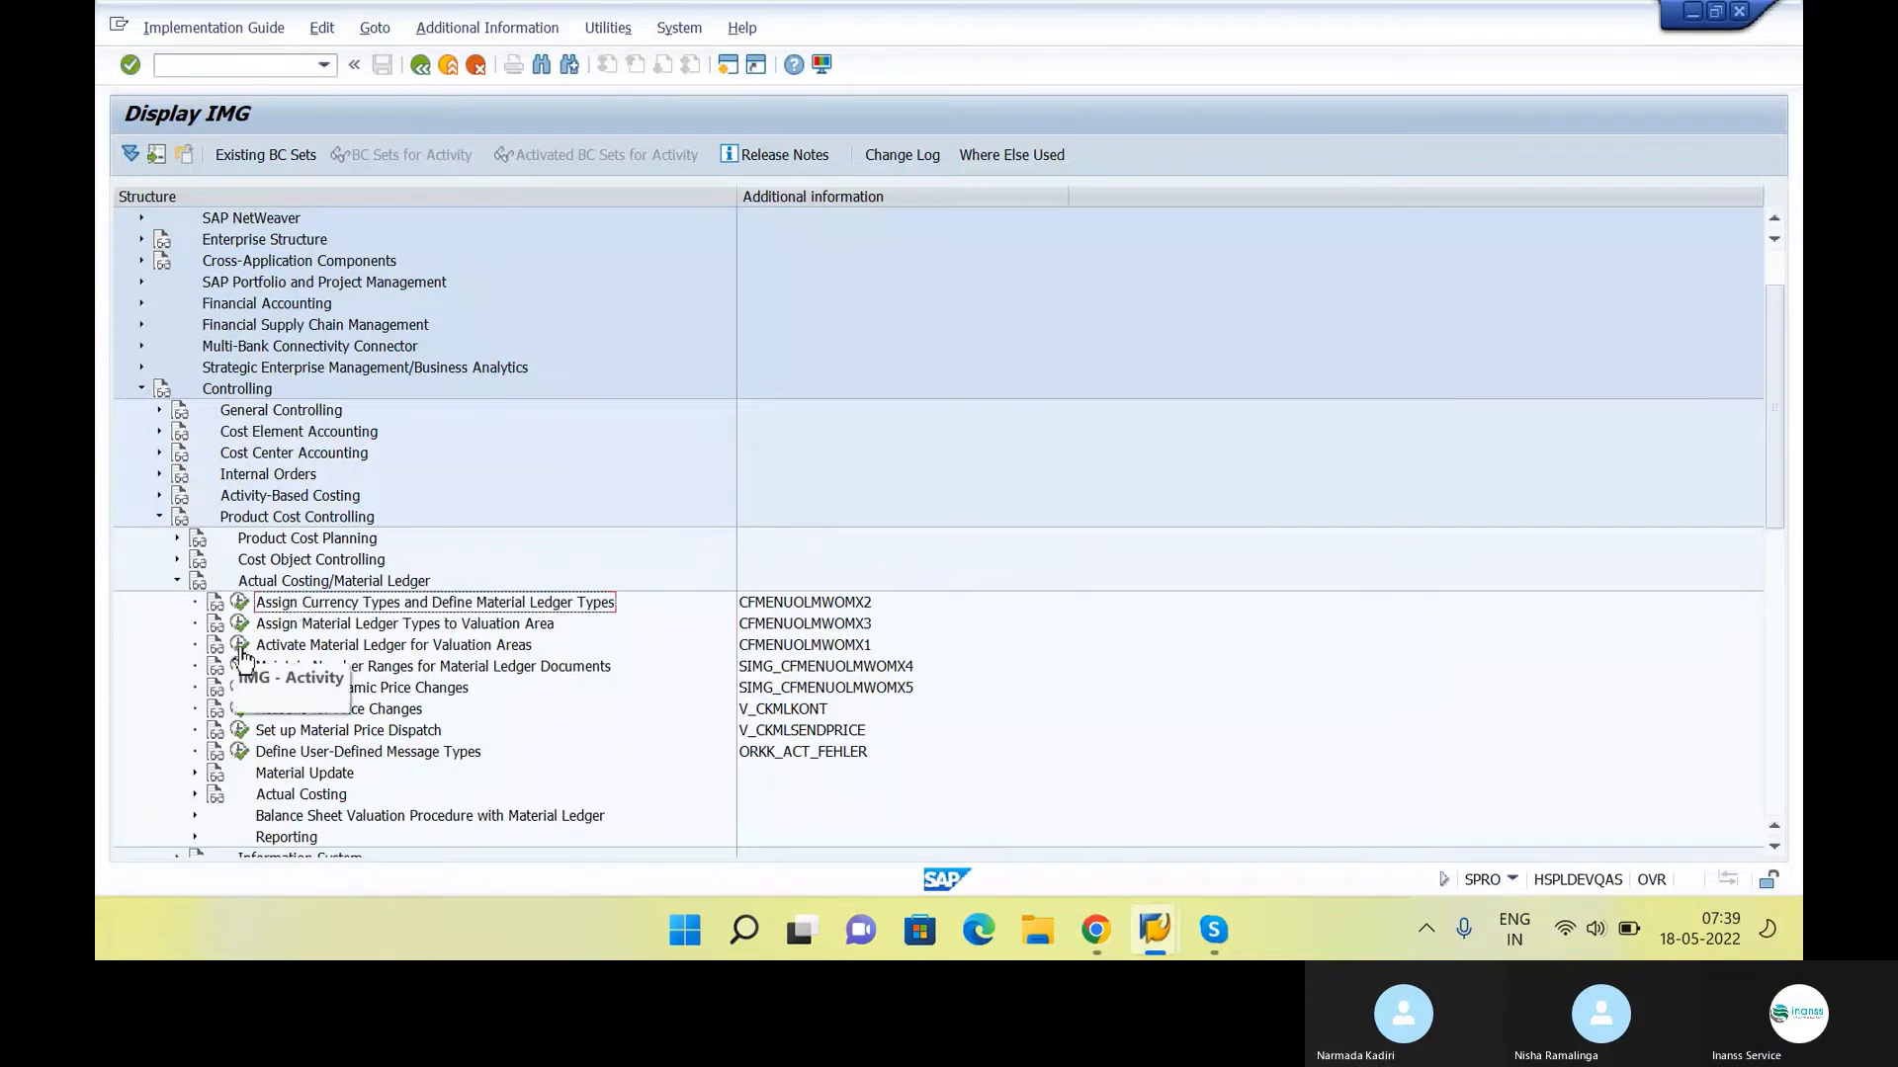
pyautogui.hotkey('alt', 'Tab')
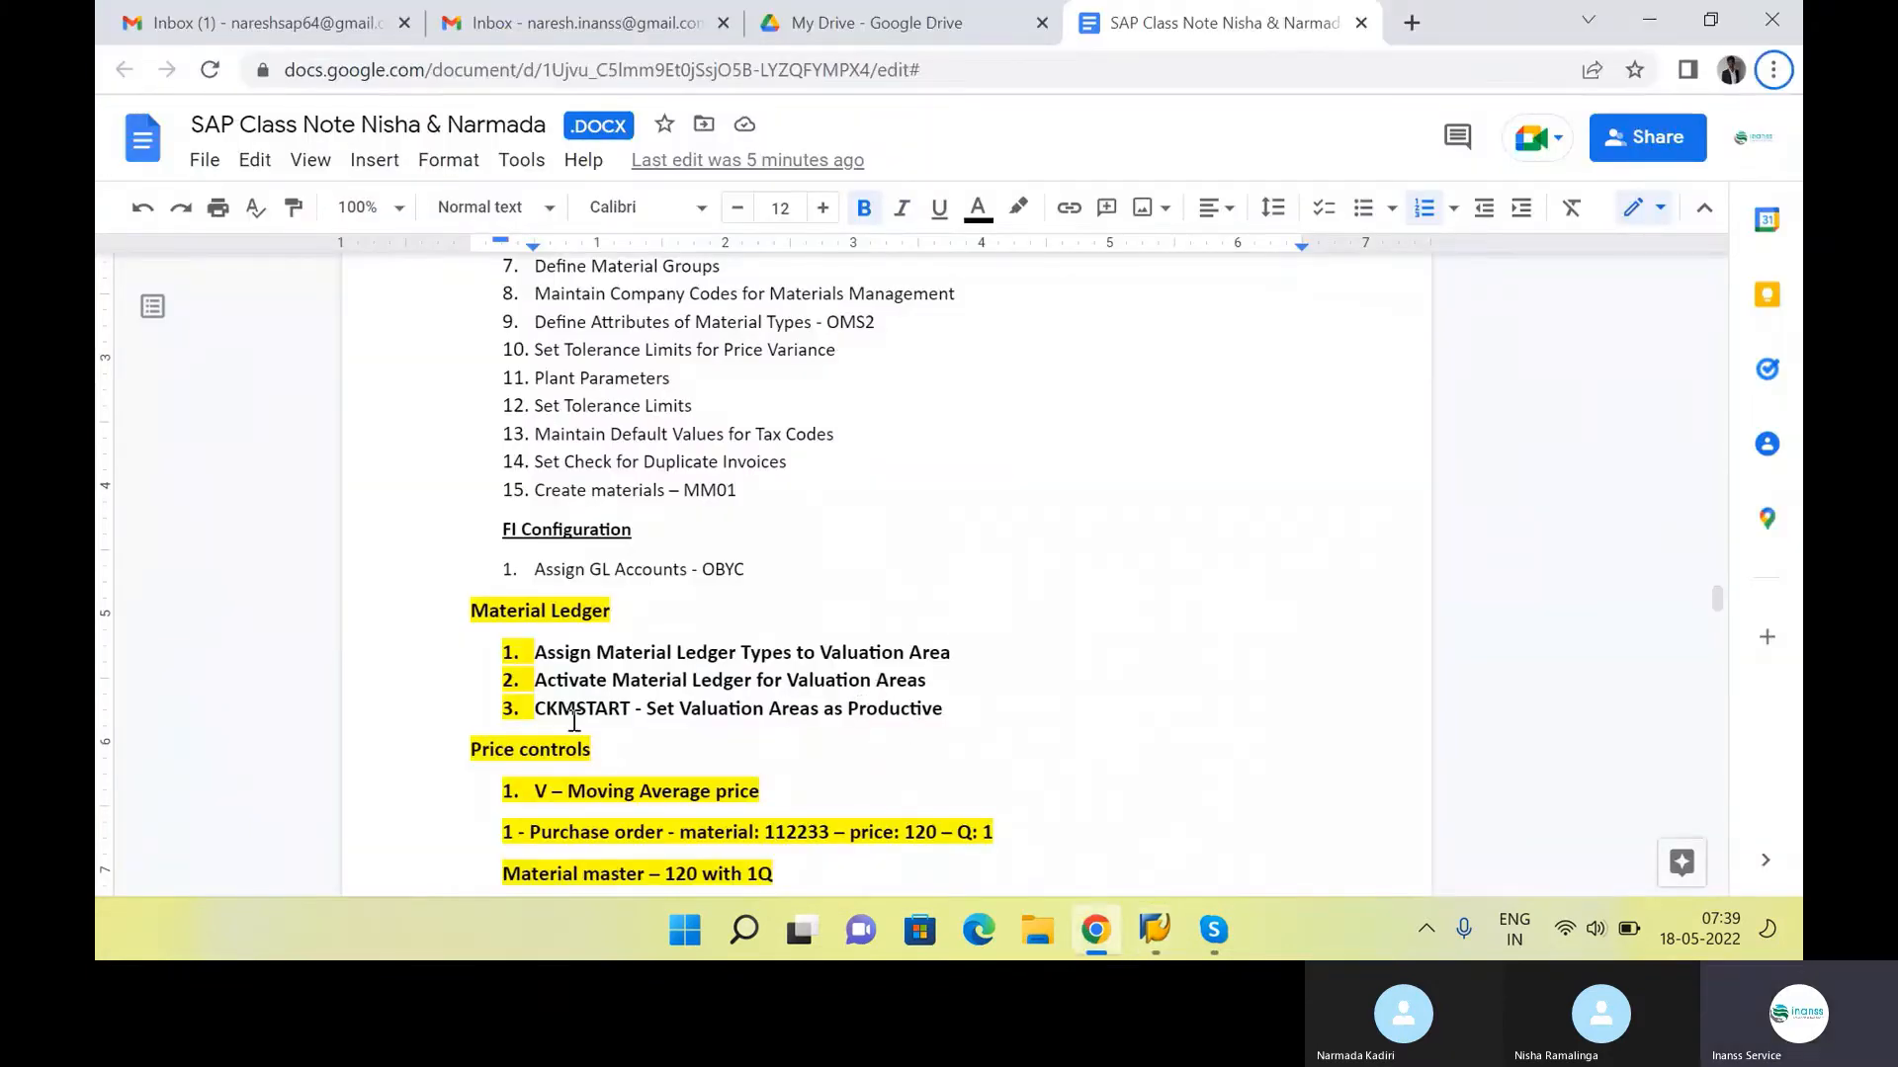
# View the existing entries under Assign Currency Types and Define Material Ledger Types and return to the IMG
pyautogui.hotkey('alt', 'Tab')
pyautogui.click(249, 603)
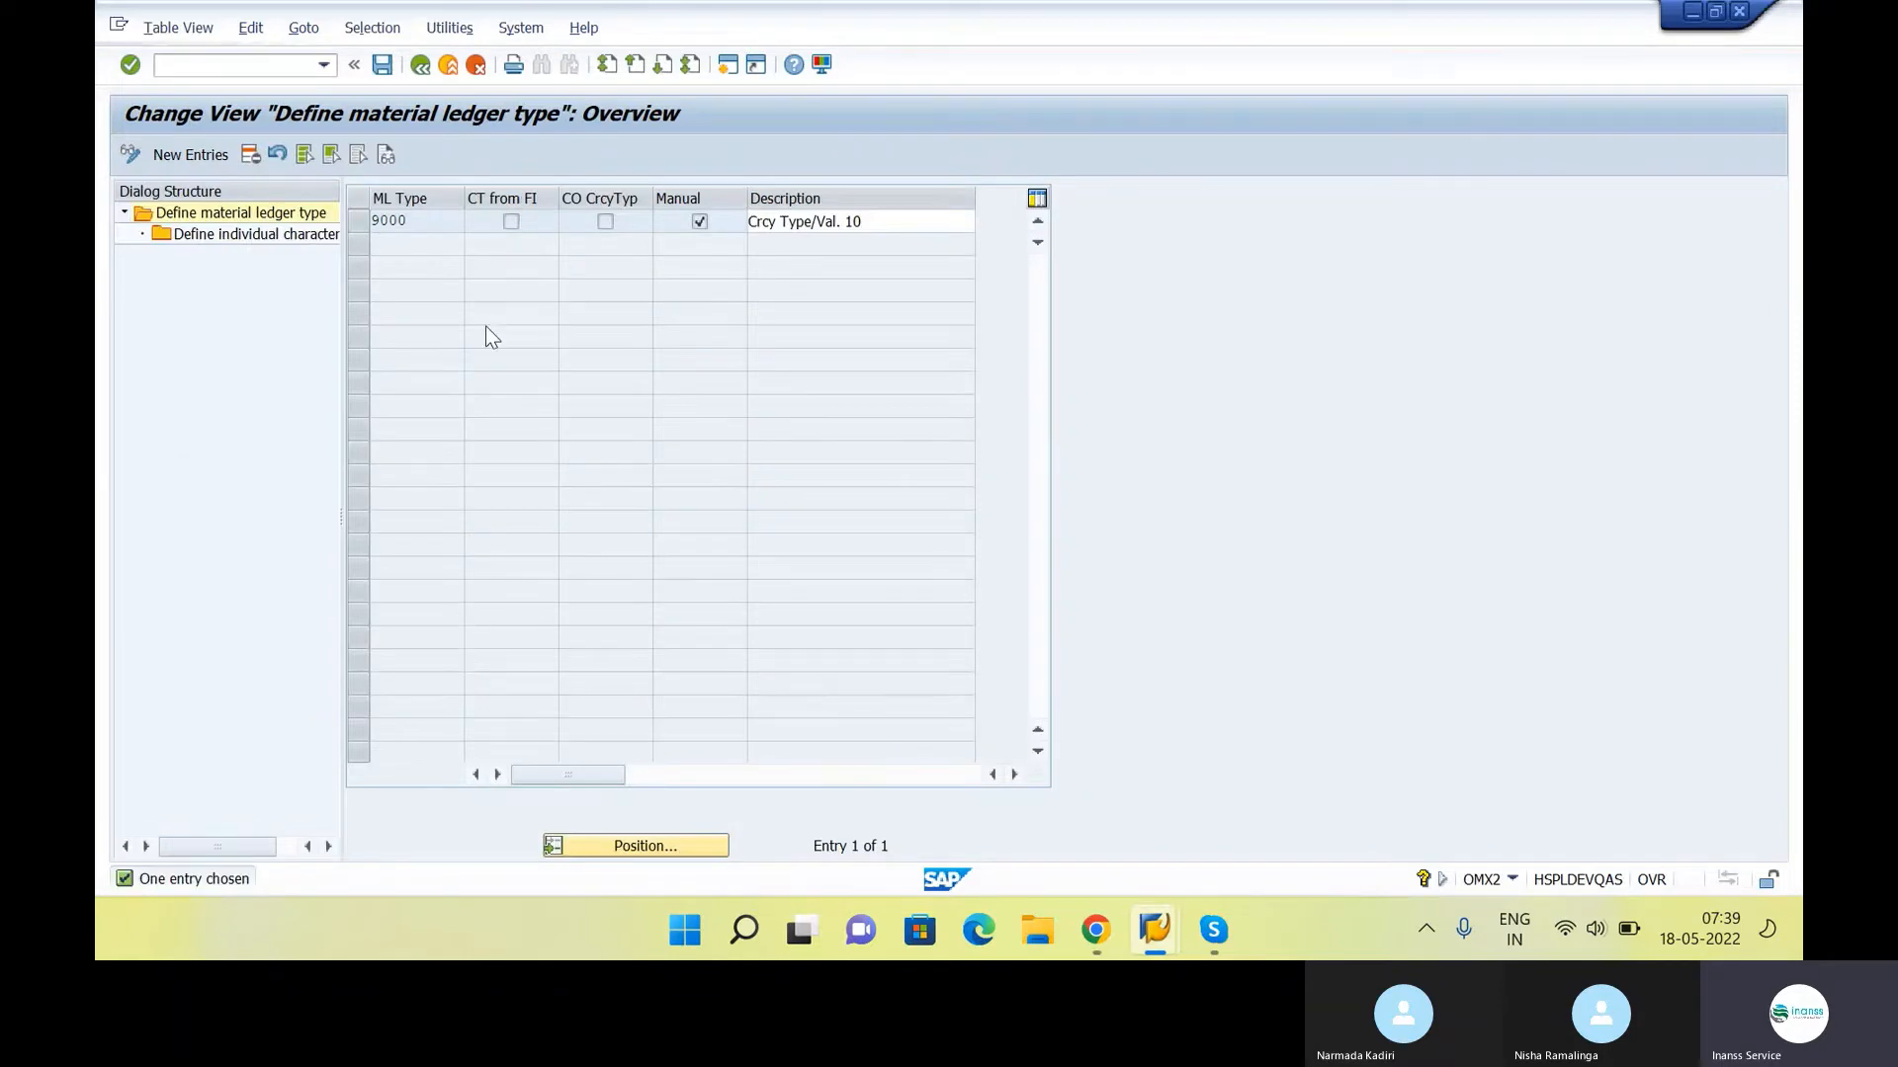
pyautogui.press('F3')
# Add a new assignment of material ledger type 9000 to valuation area INS1 in Assign Material Ledger Types to Valuation Area
pyautogui.click(356, 625)
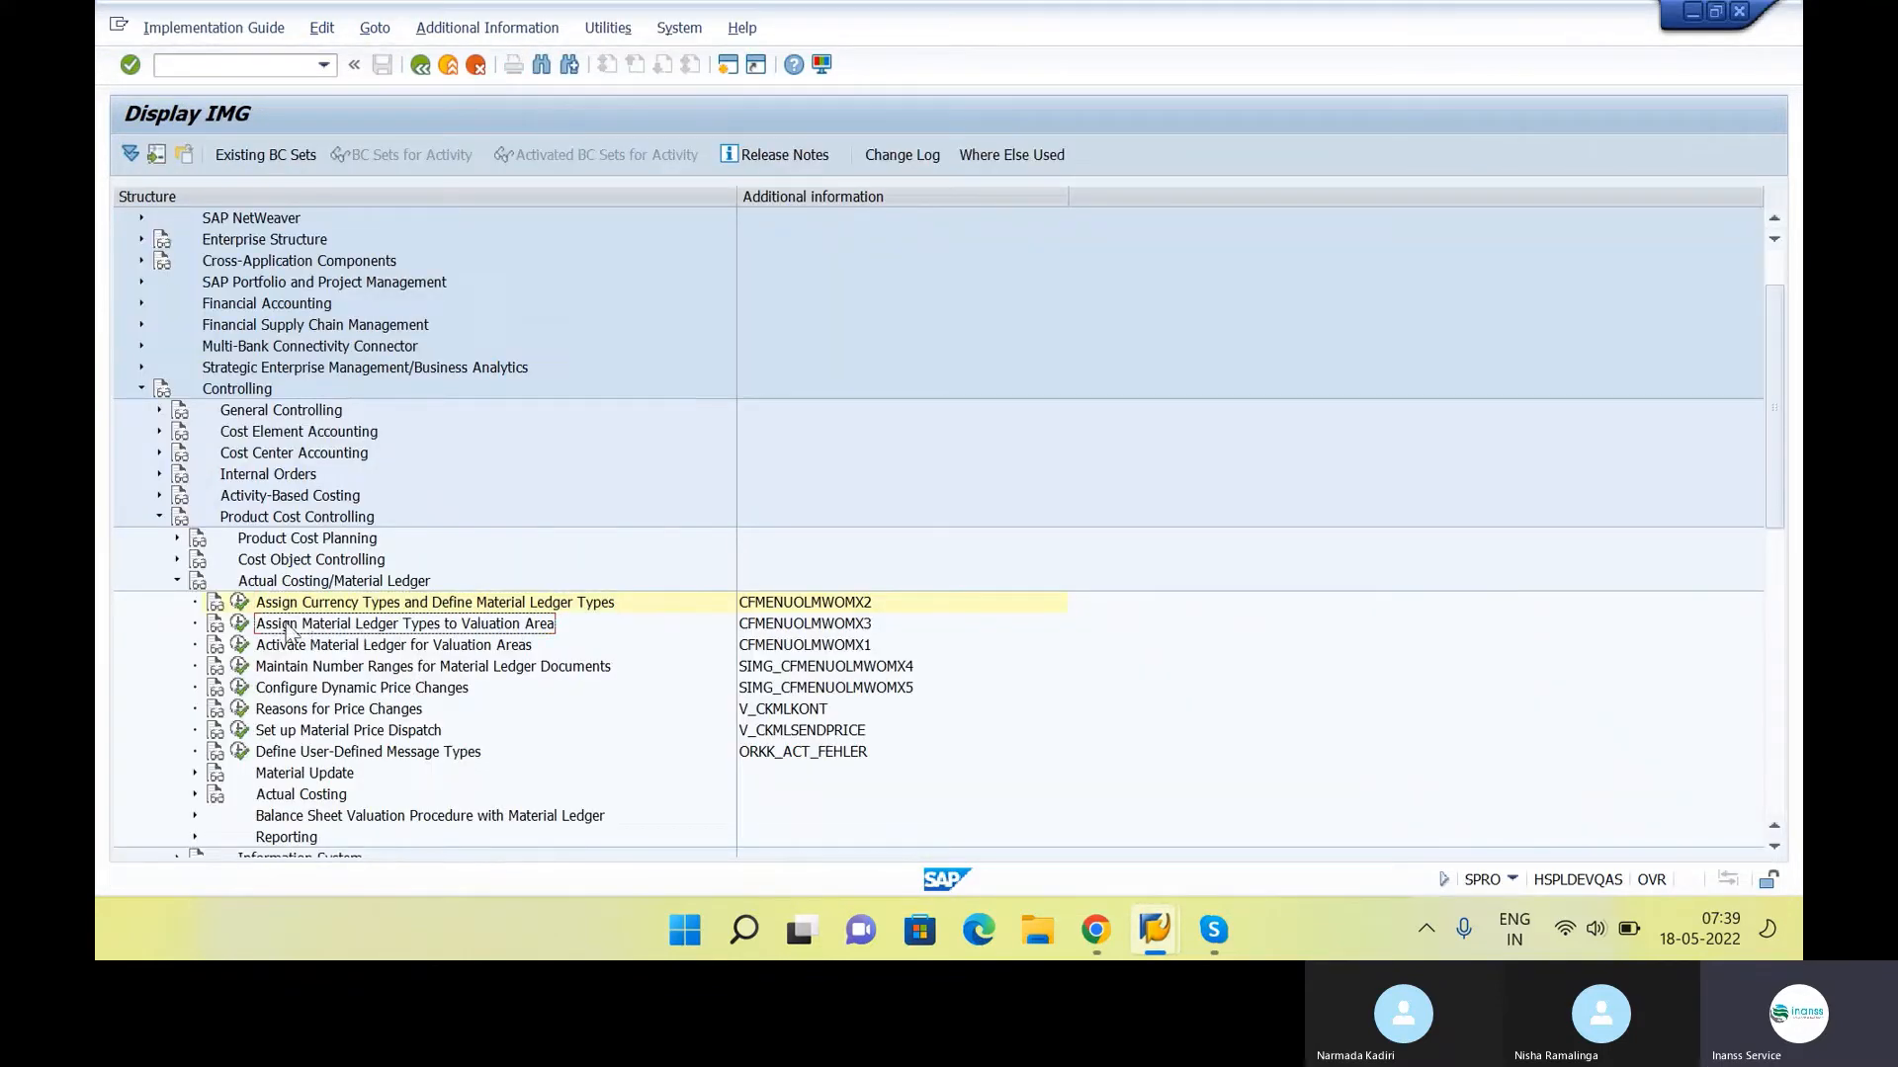
pyautogui.click(239, 624)
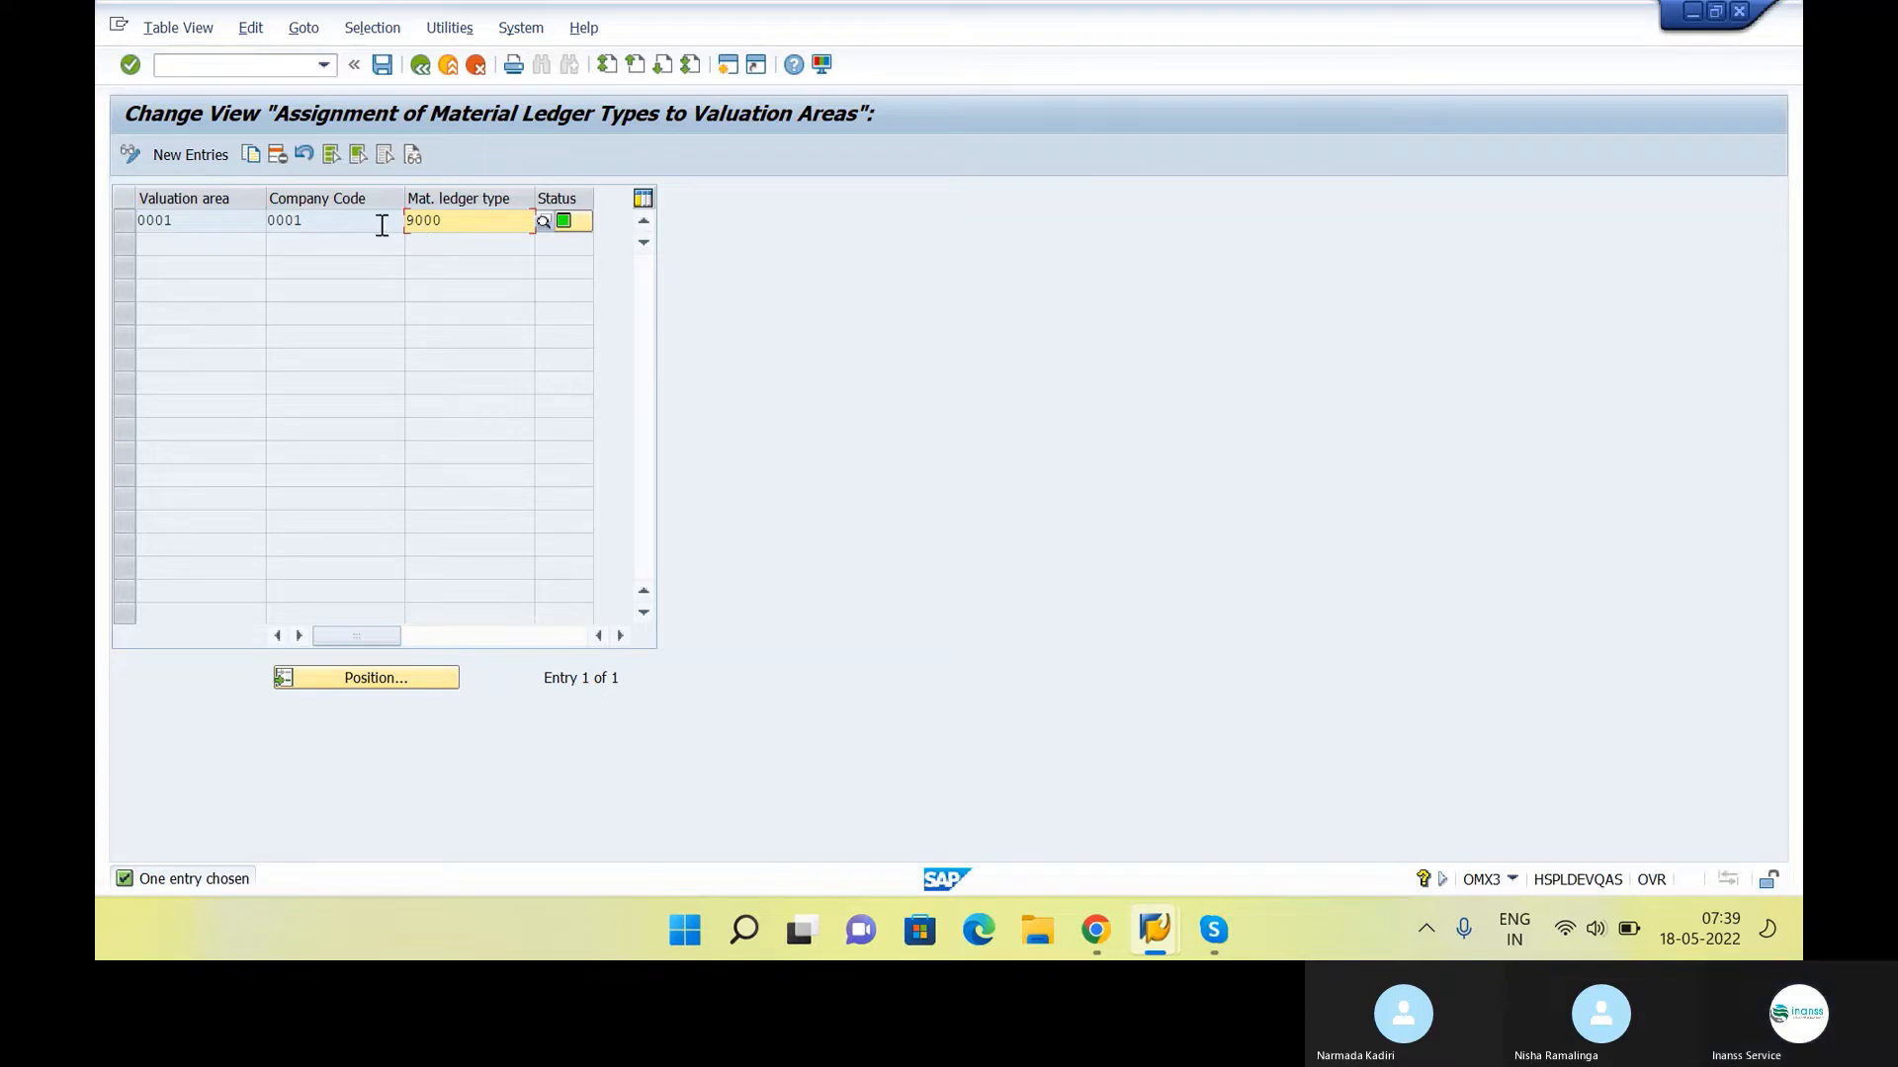
pyautogui.click(192, 156)
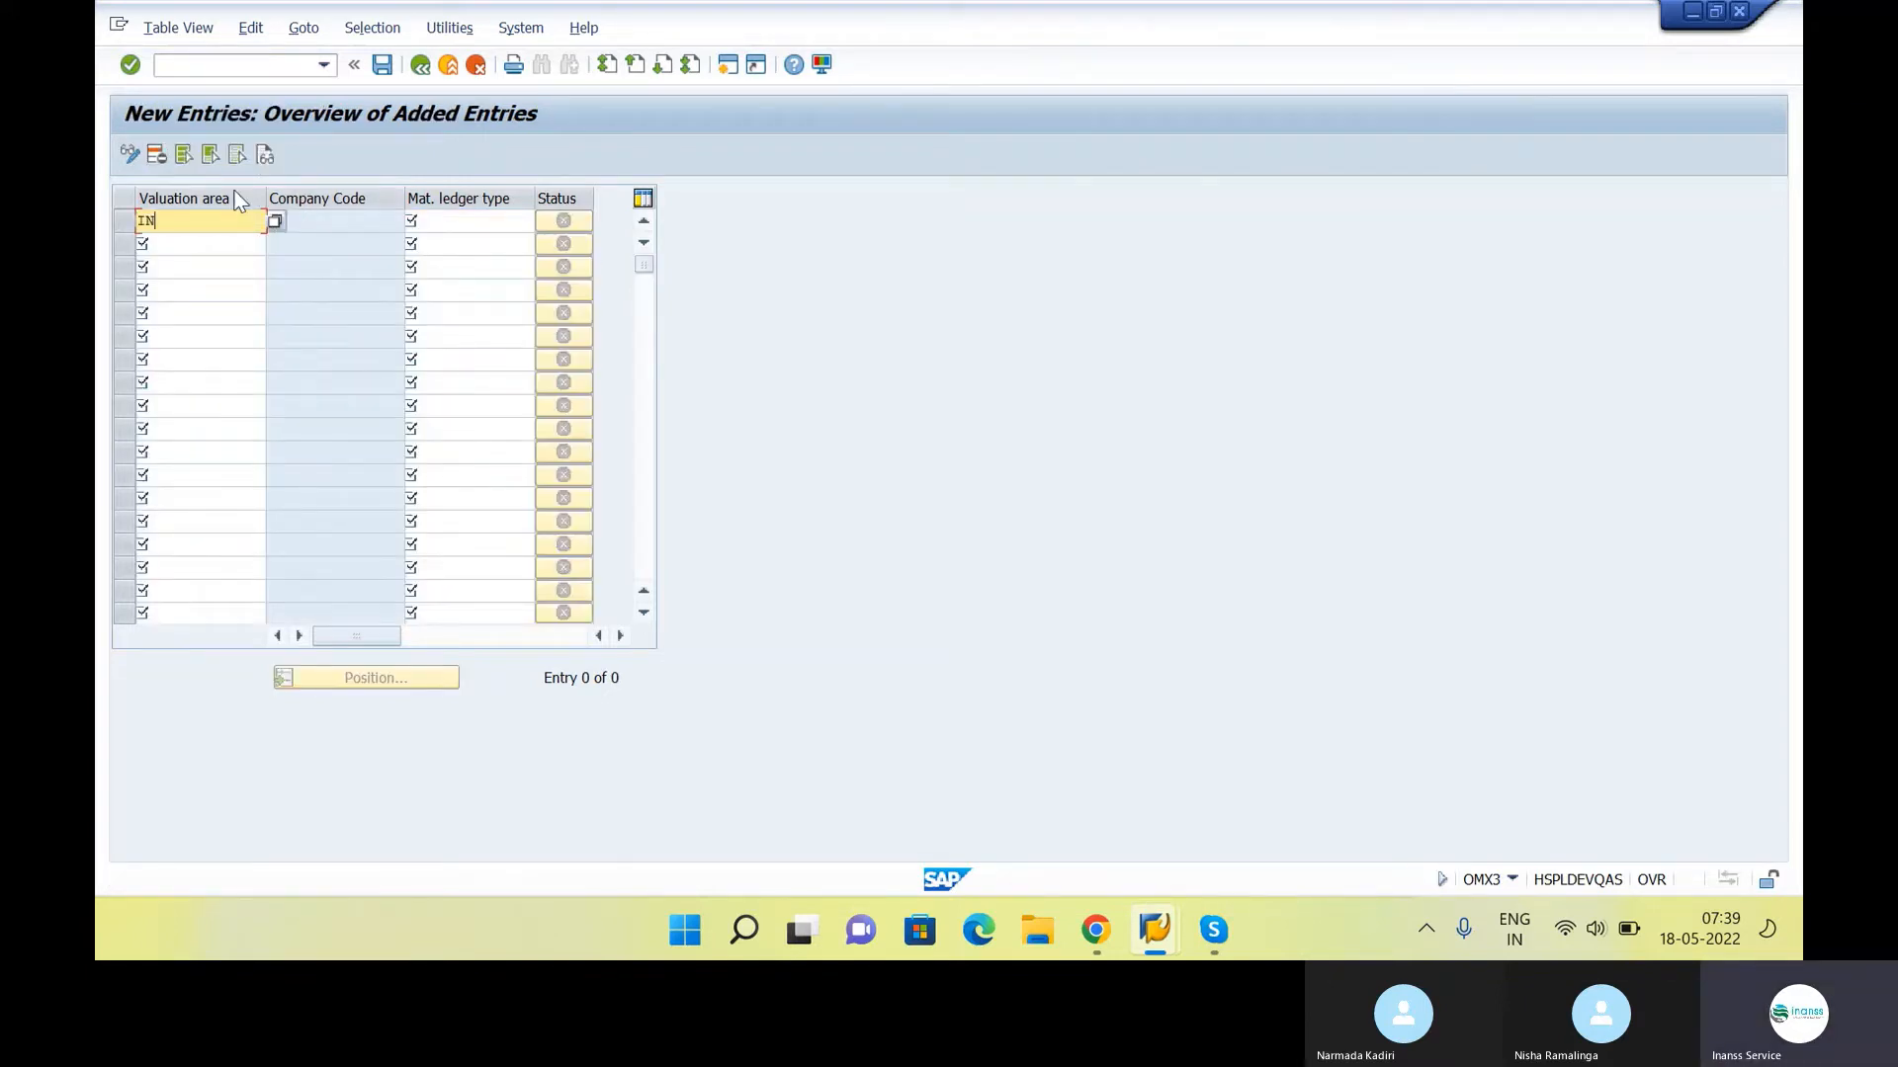
pyautogui.write('INS1')
pyautogui.press('Tab')
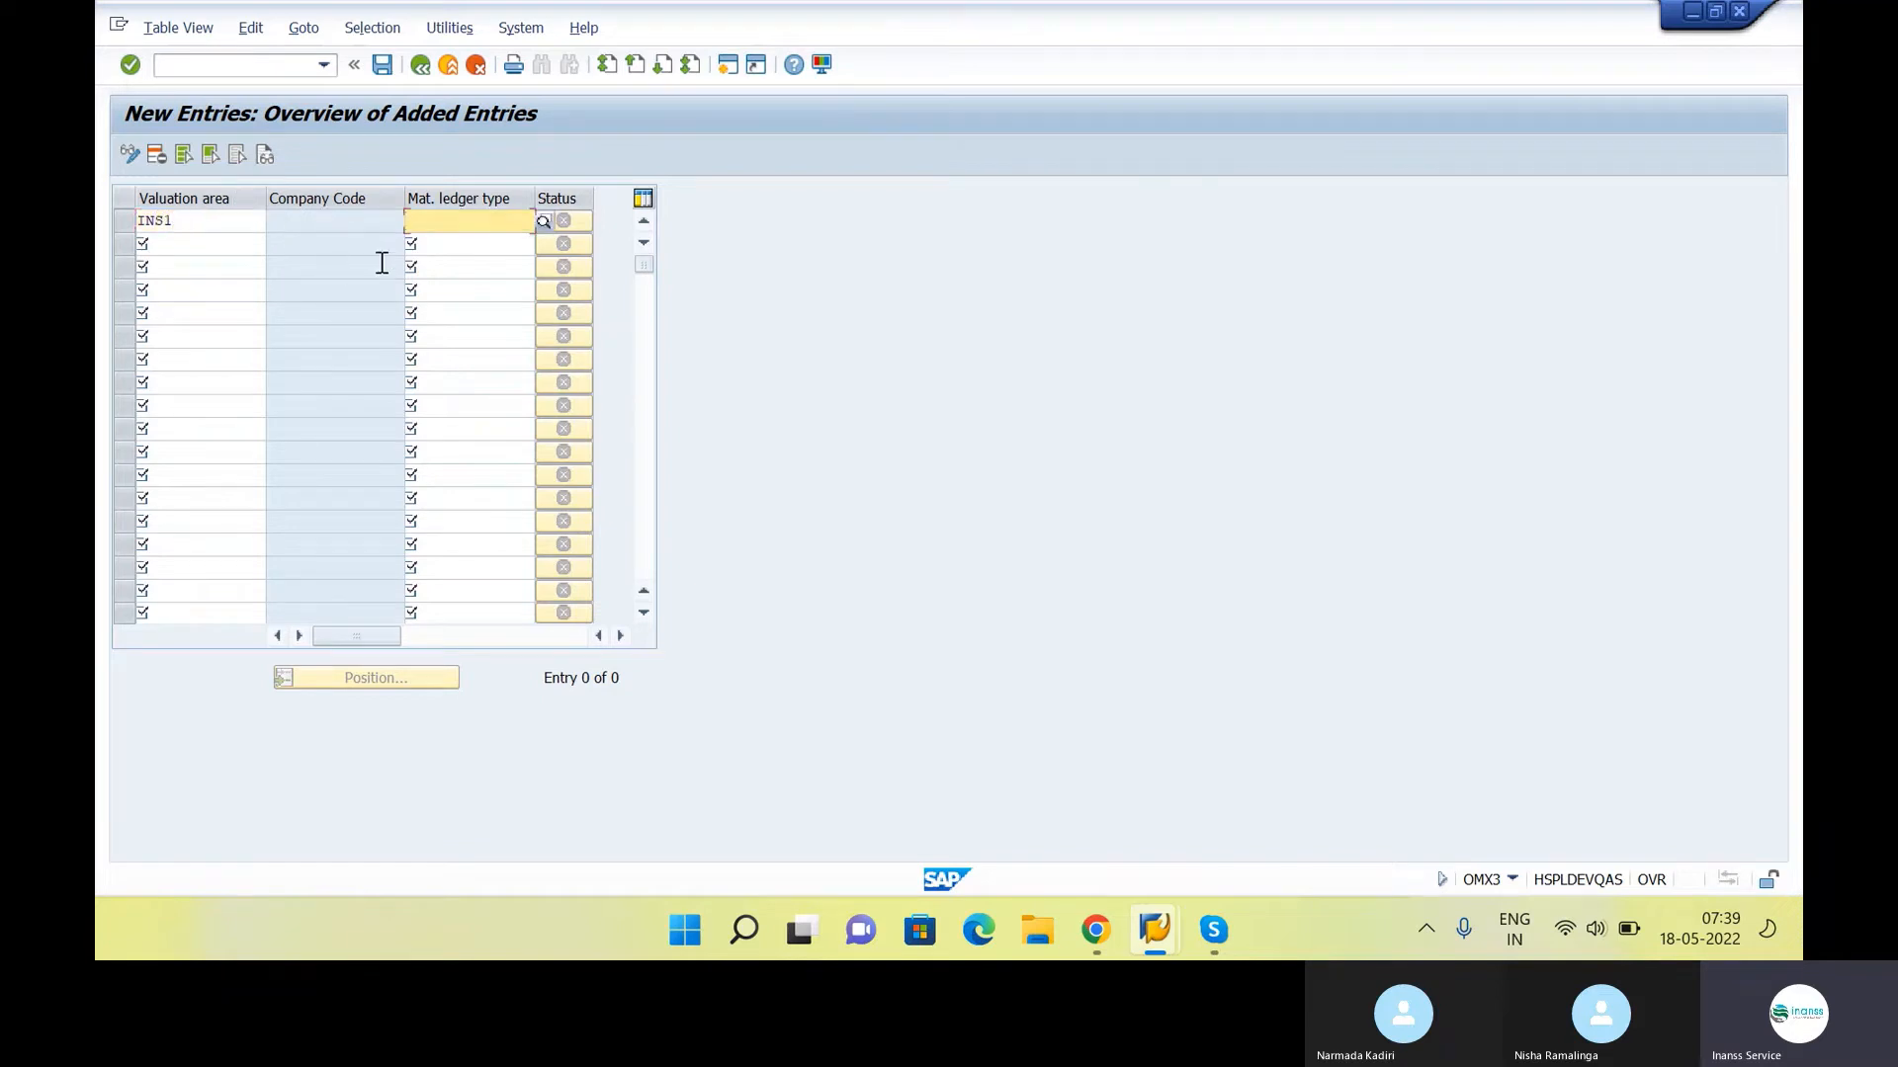
pyautogui.click(542, 222)
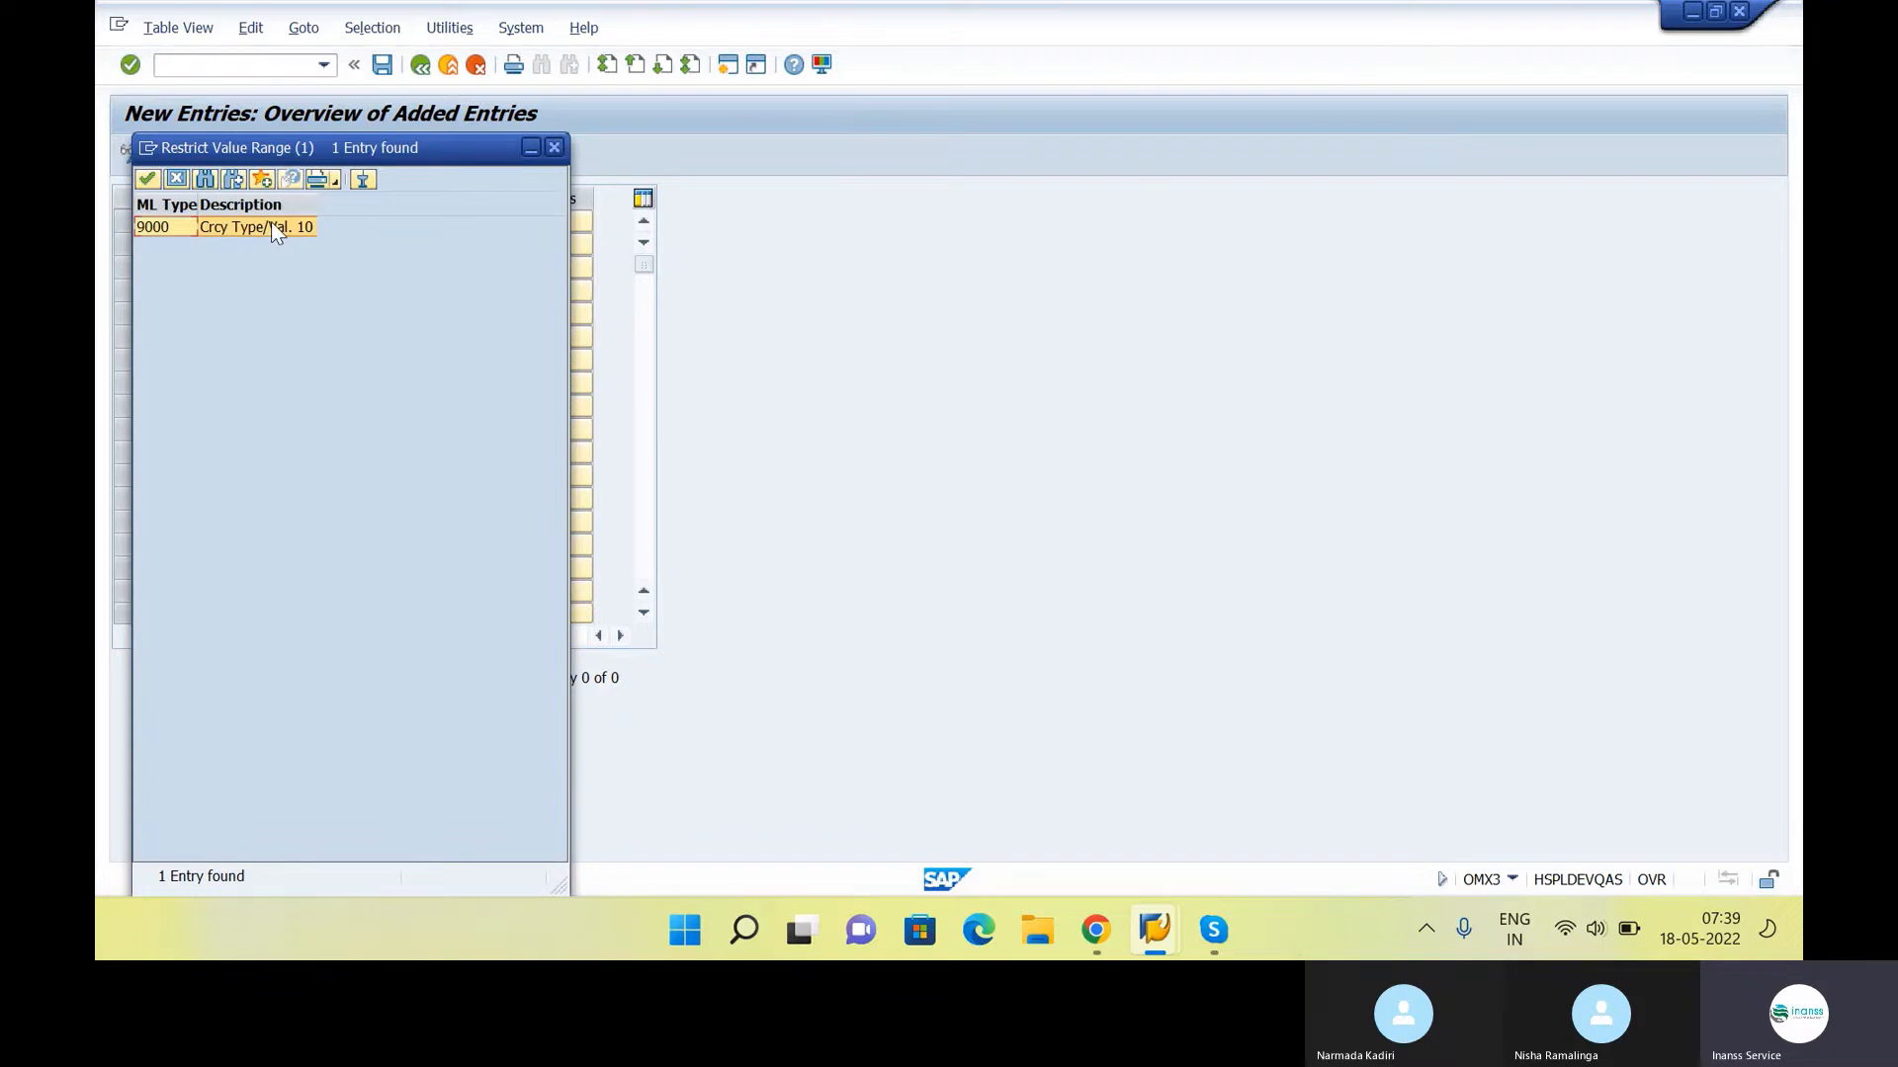
pyautogui.doubleClick(272, 225)
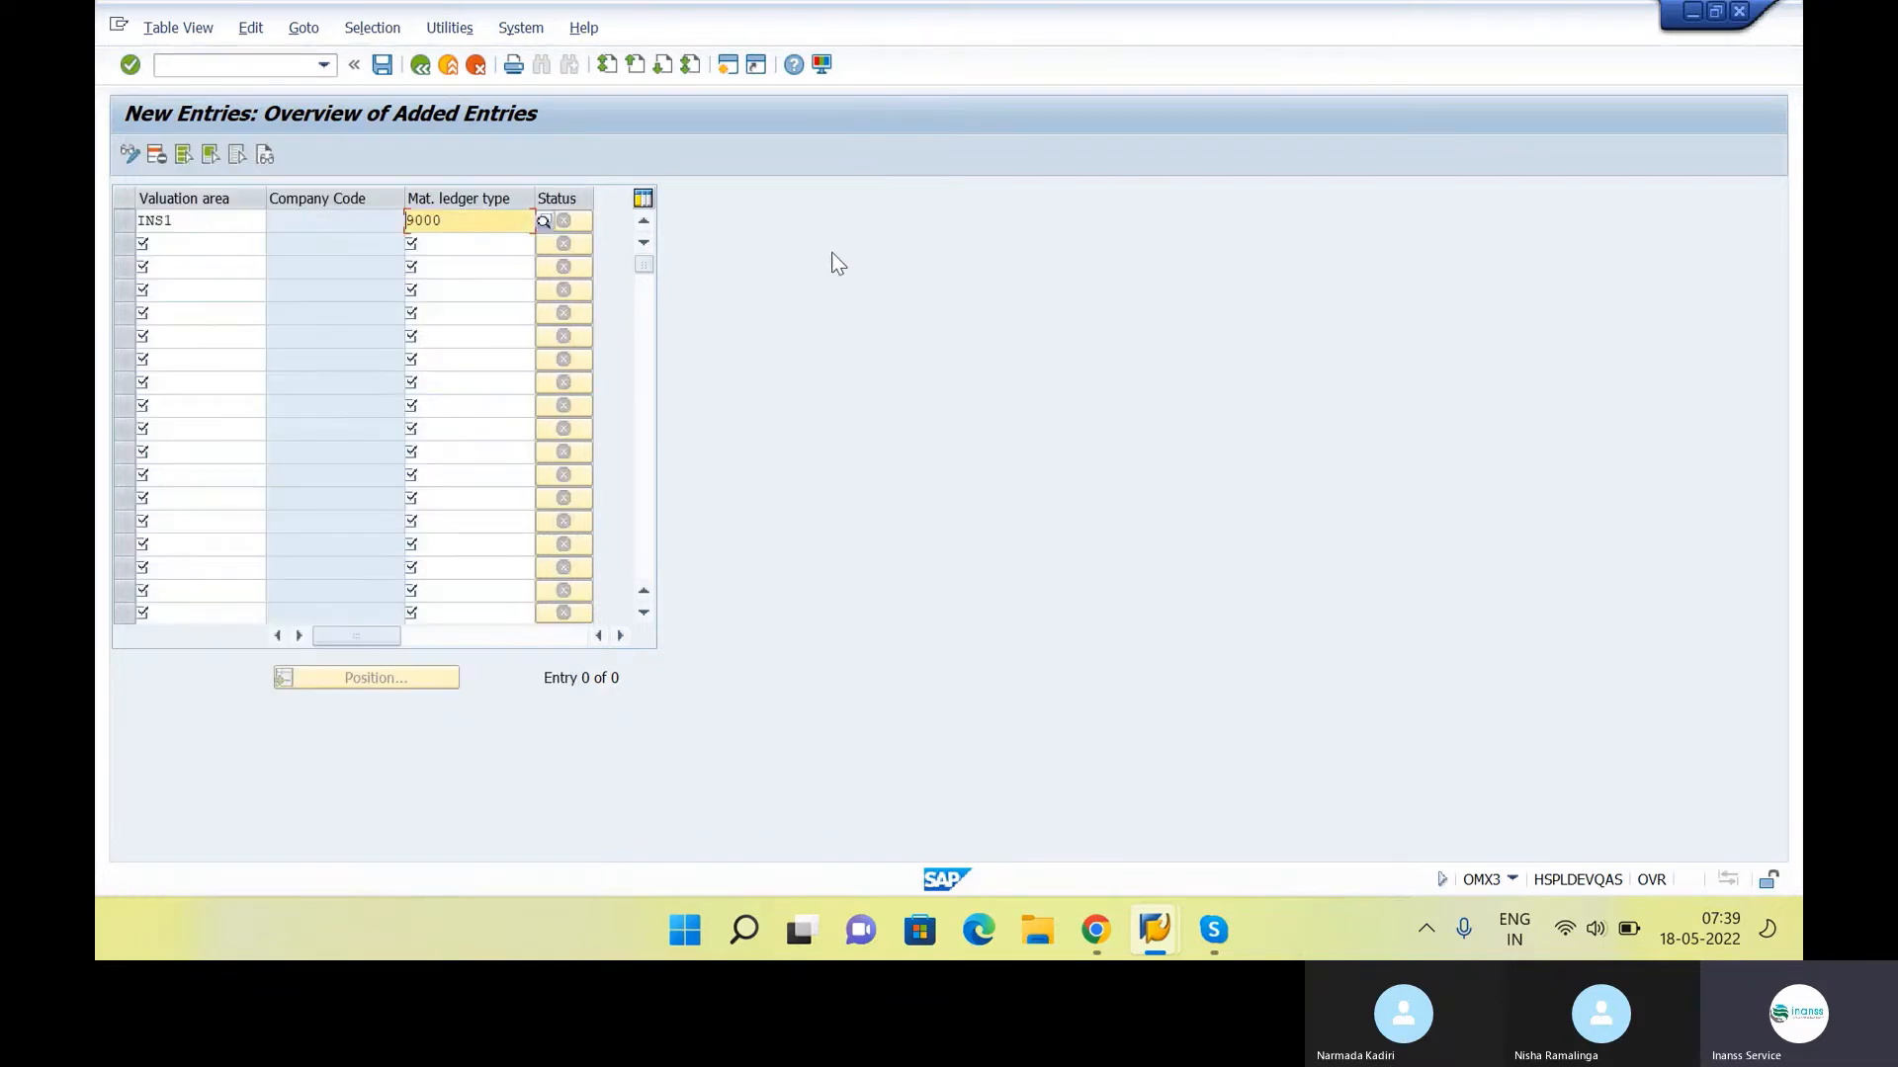
pyautogui.press('Return')
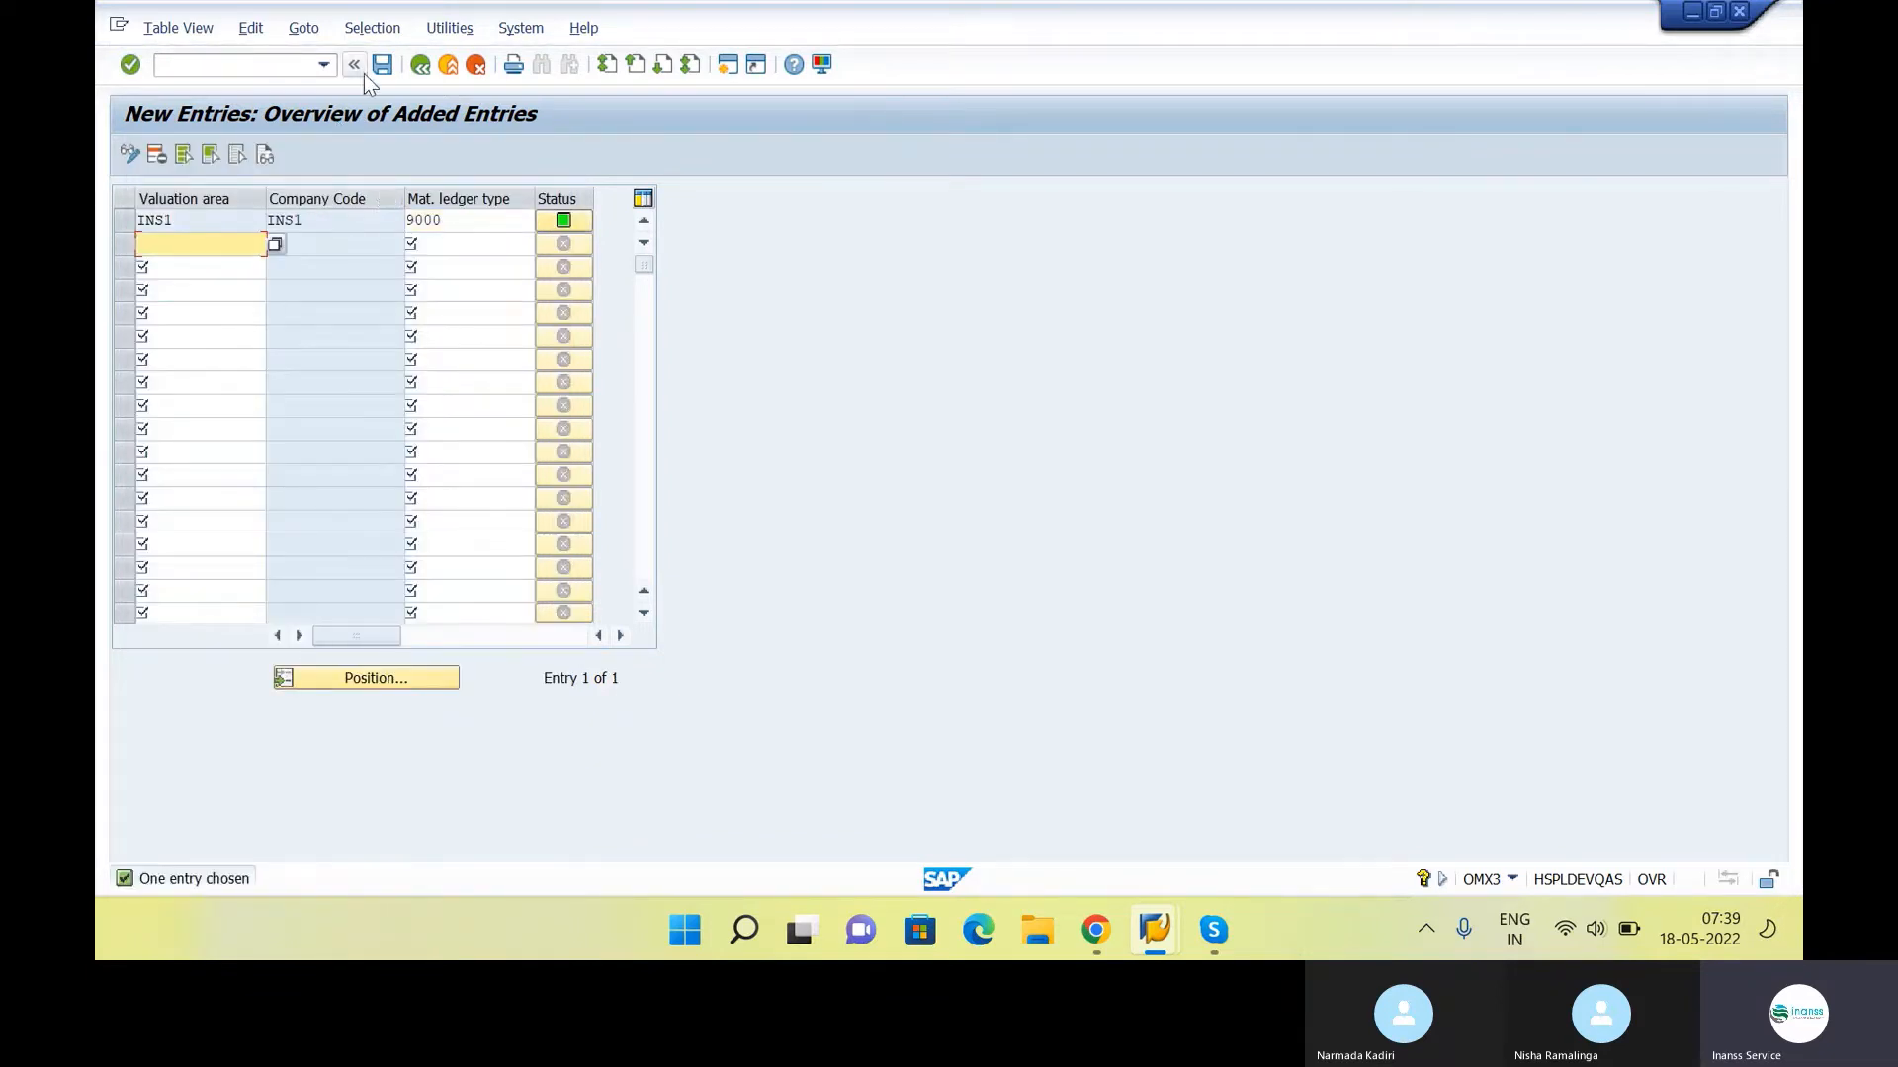
# Review the columns of the new INS1 assignment, save it and return to the IMG
pyautogui.click(620, 635)
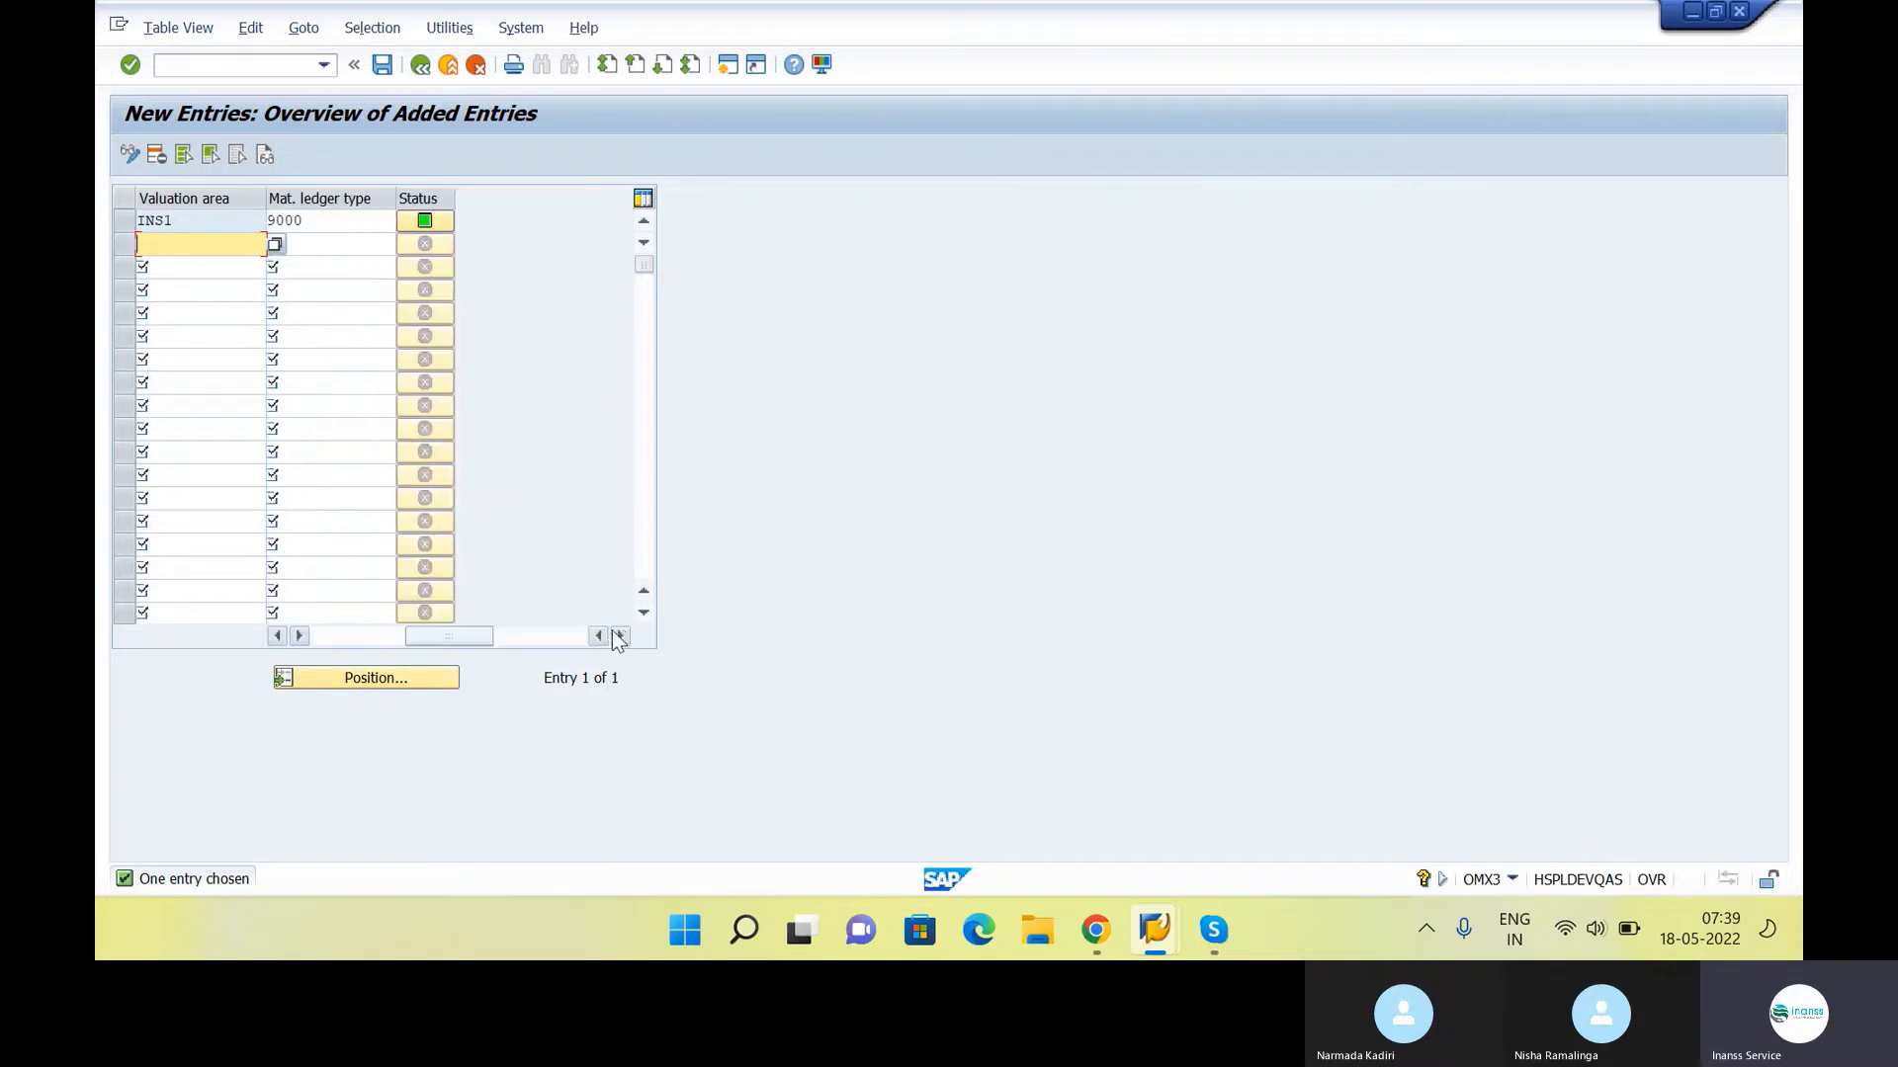
pyautogui.moveTo(479, 642); pyautogui.dragTo(387, 641)
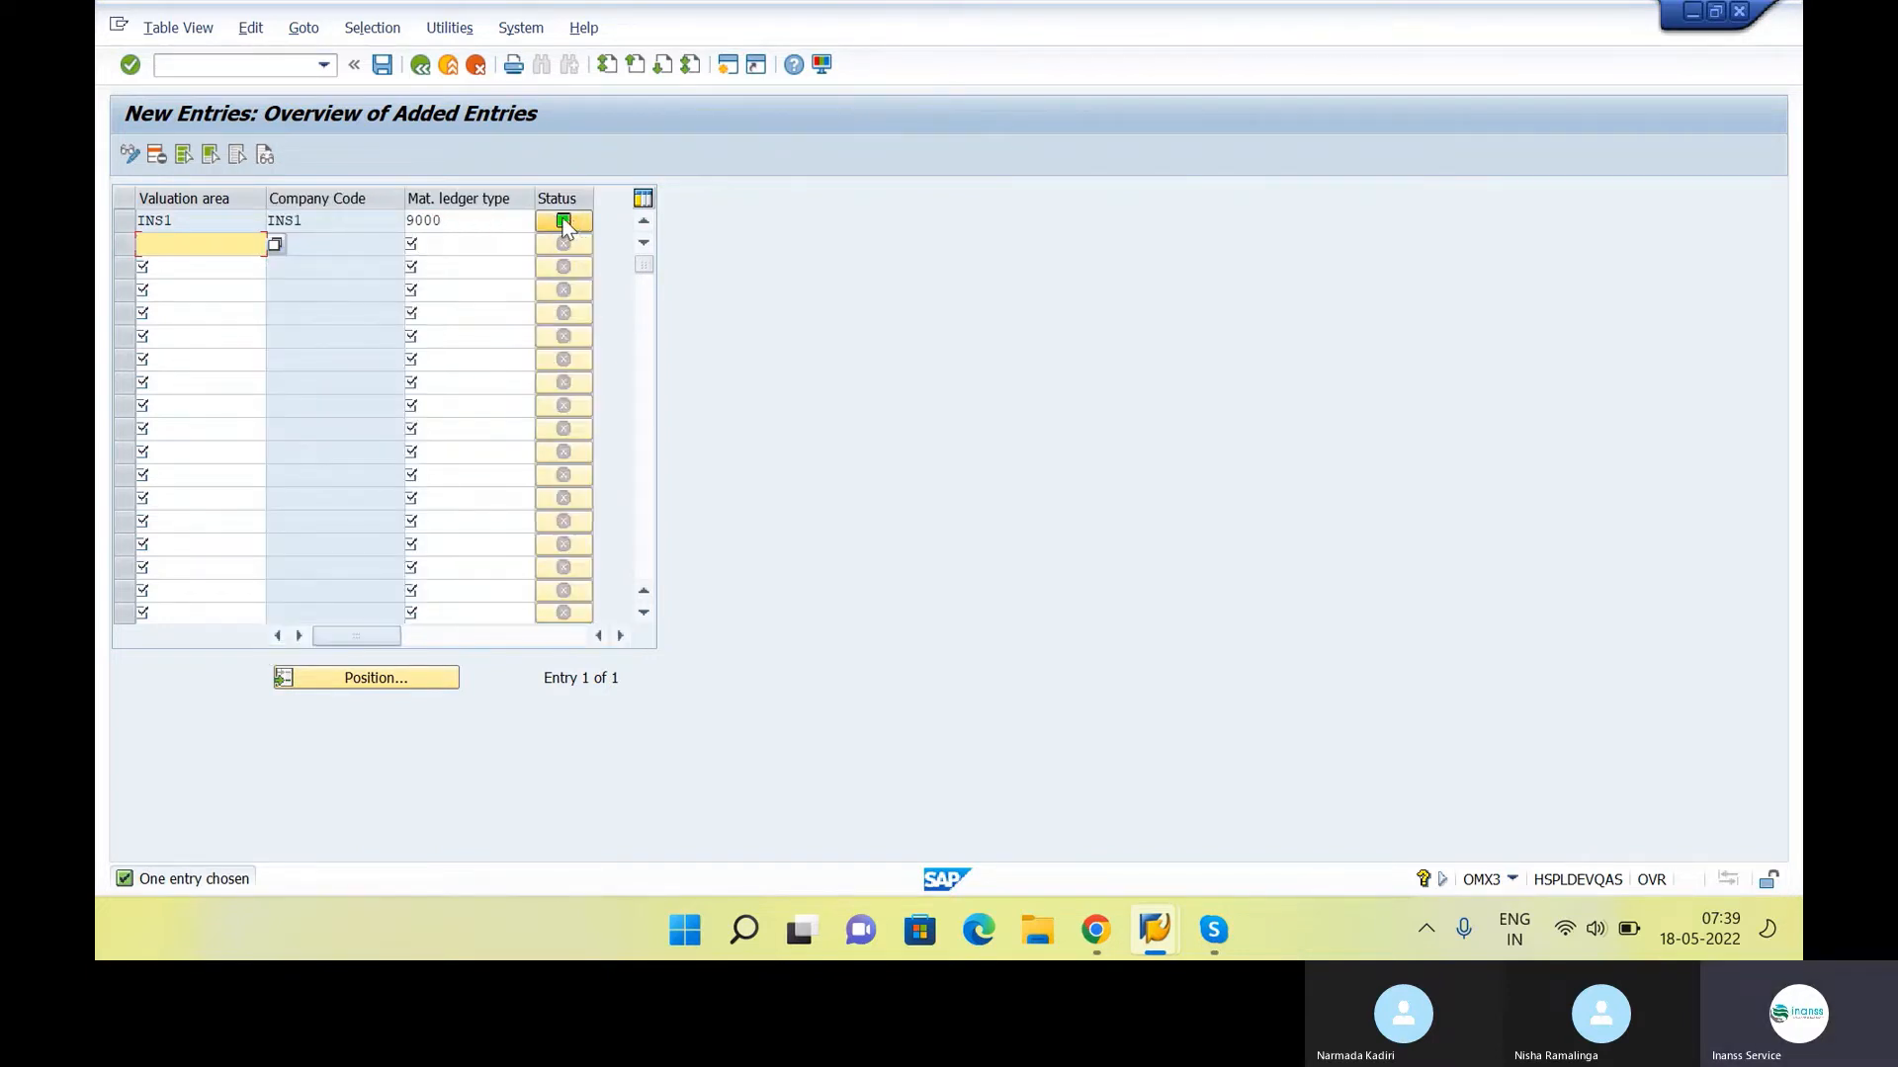
pyautogui.click(382, 66)
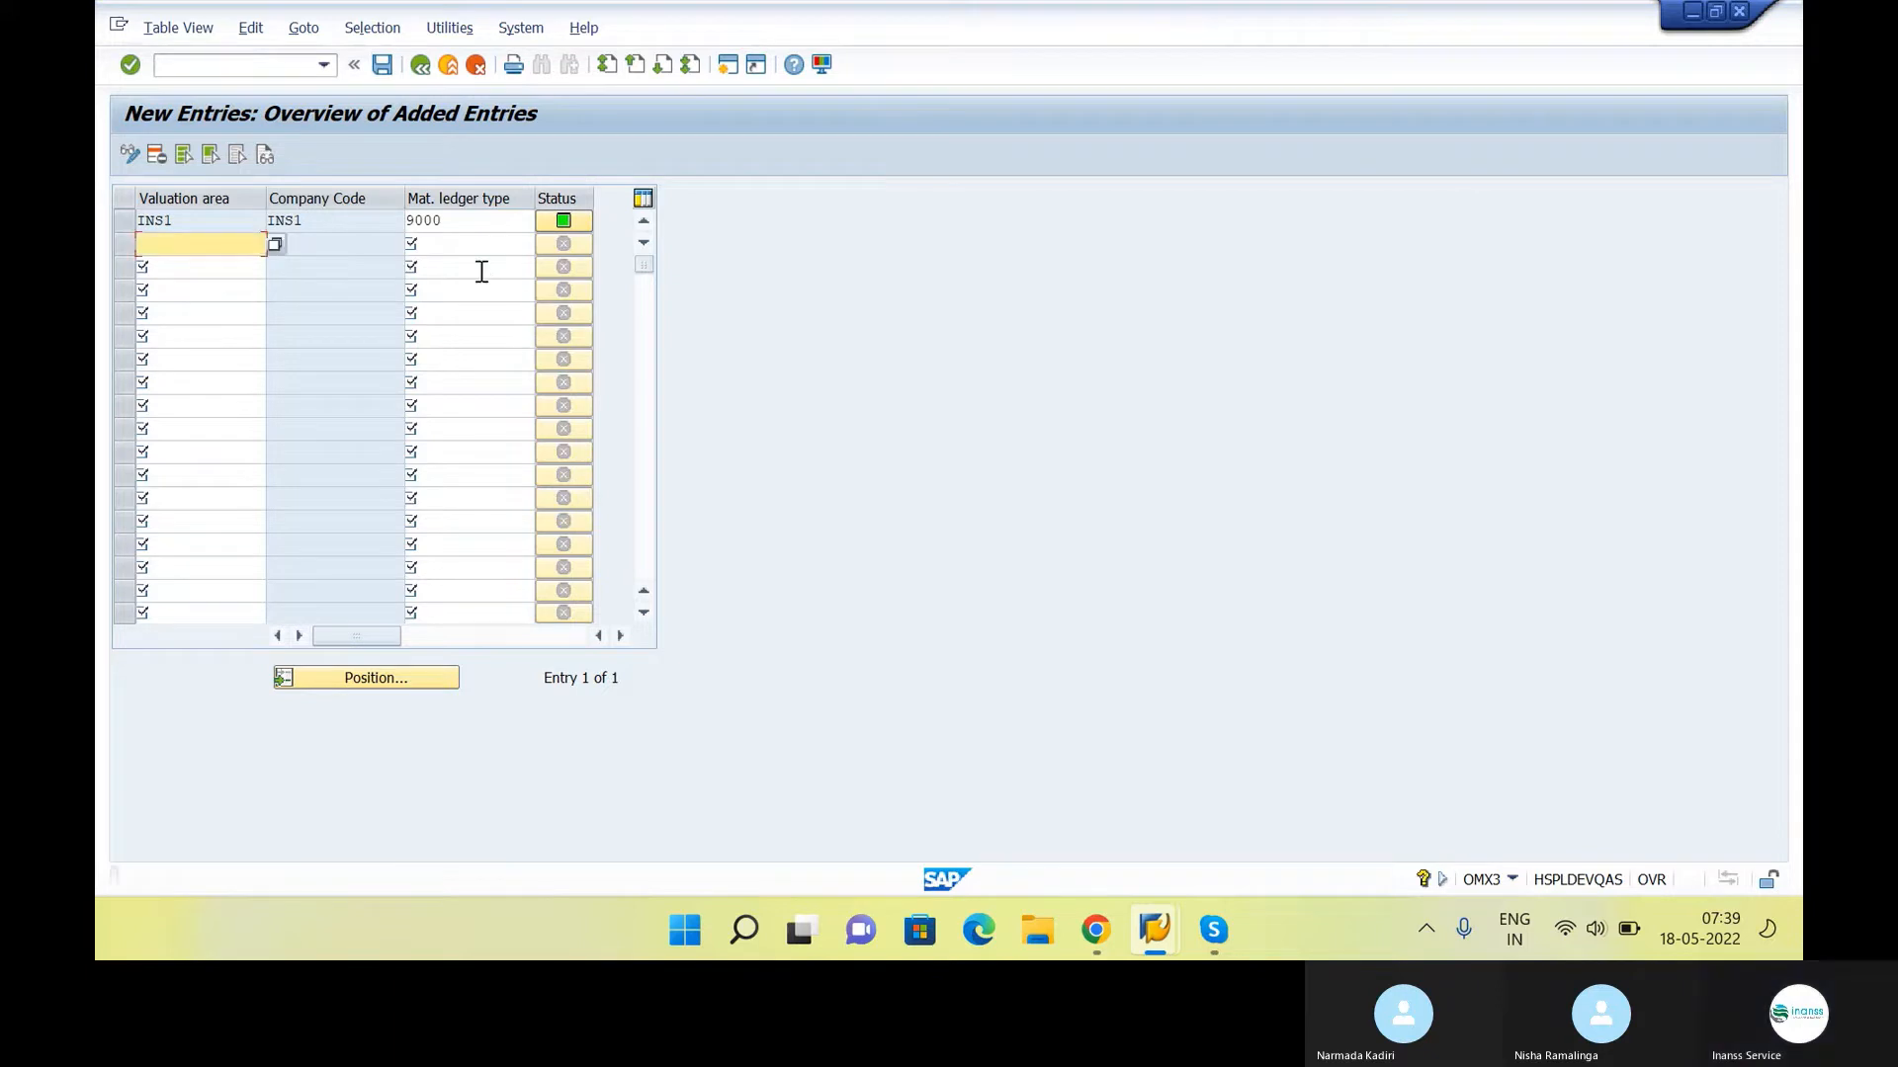
pyautogui.click(419, 66)
pyautogui.click(419, 66)
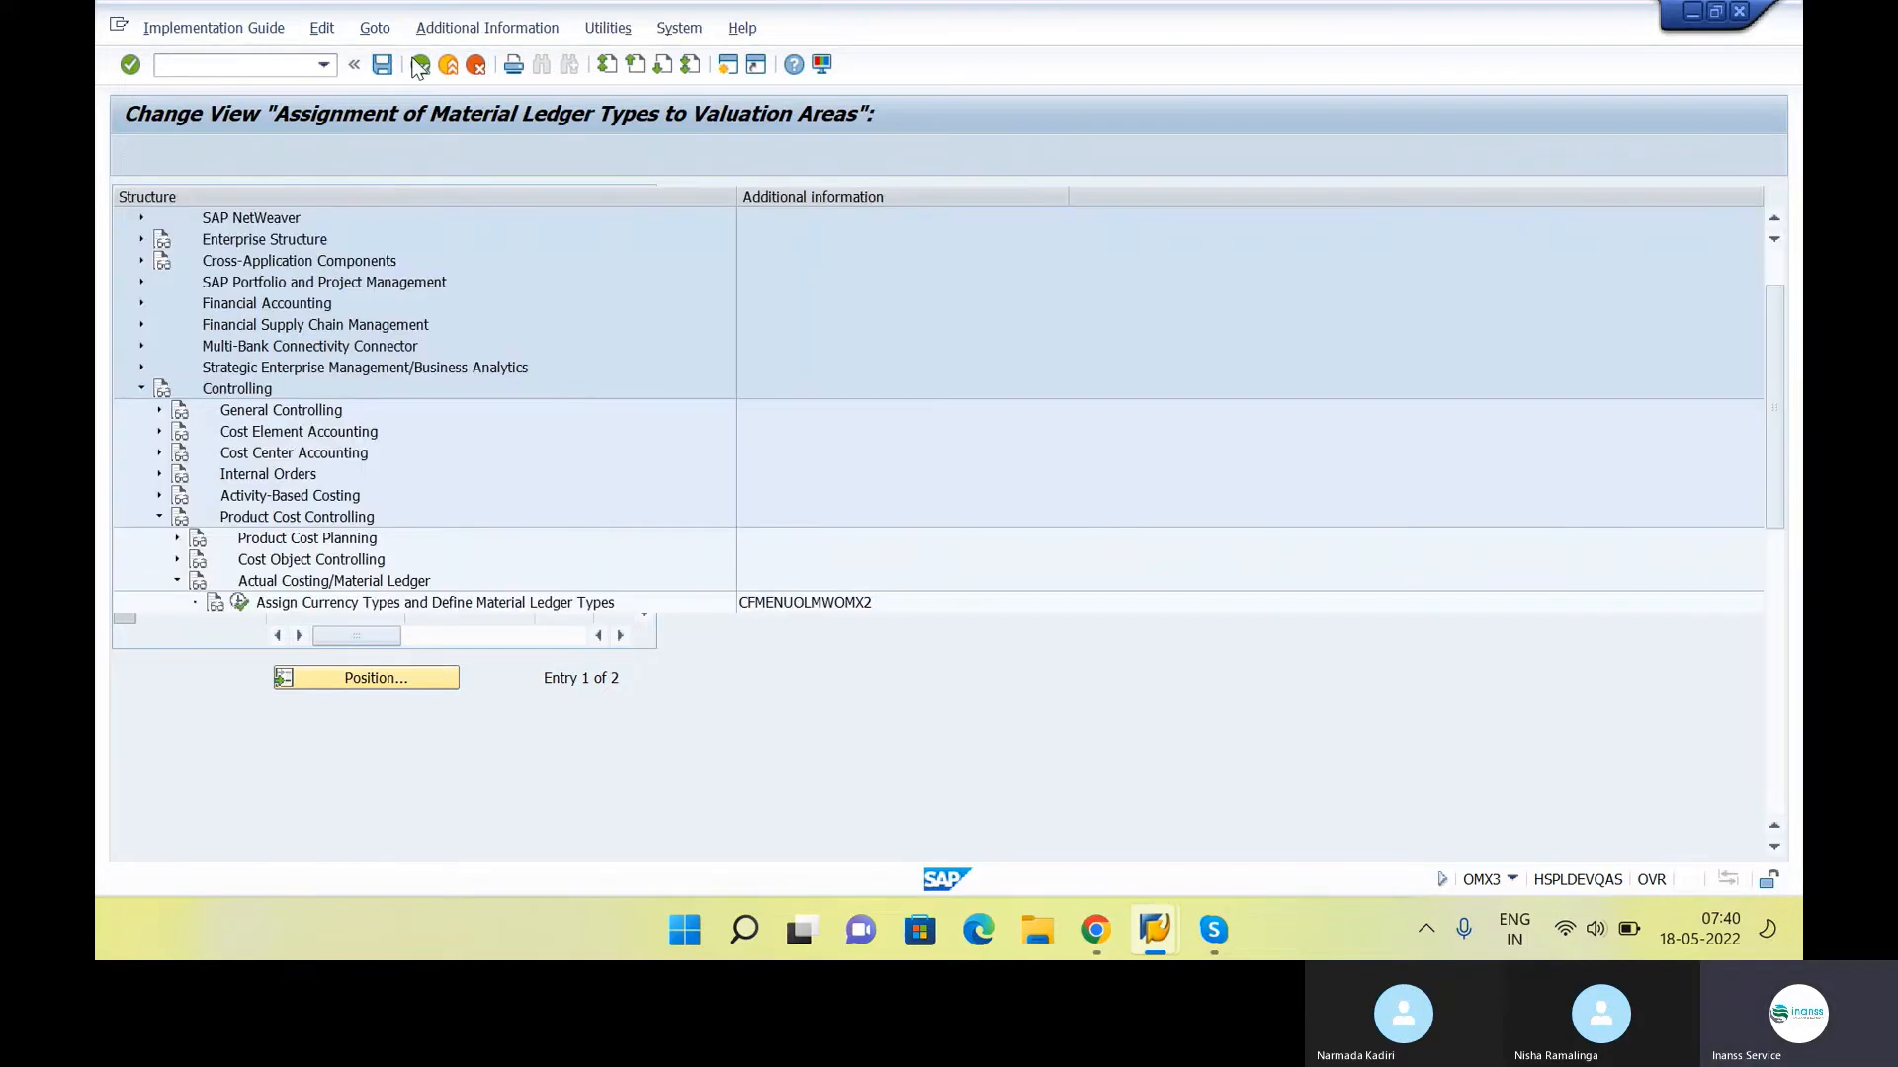
# Run Check Material Ledger Settings for plant INS1 with accounts displayed, review the report and return to the activity list
pyautogui.click(441, 647)
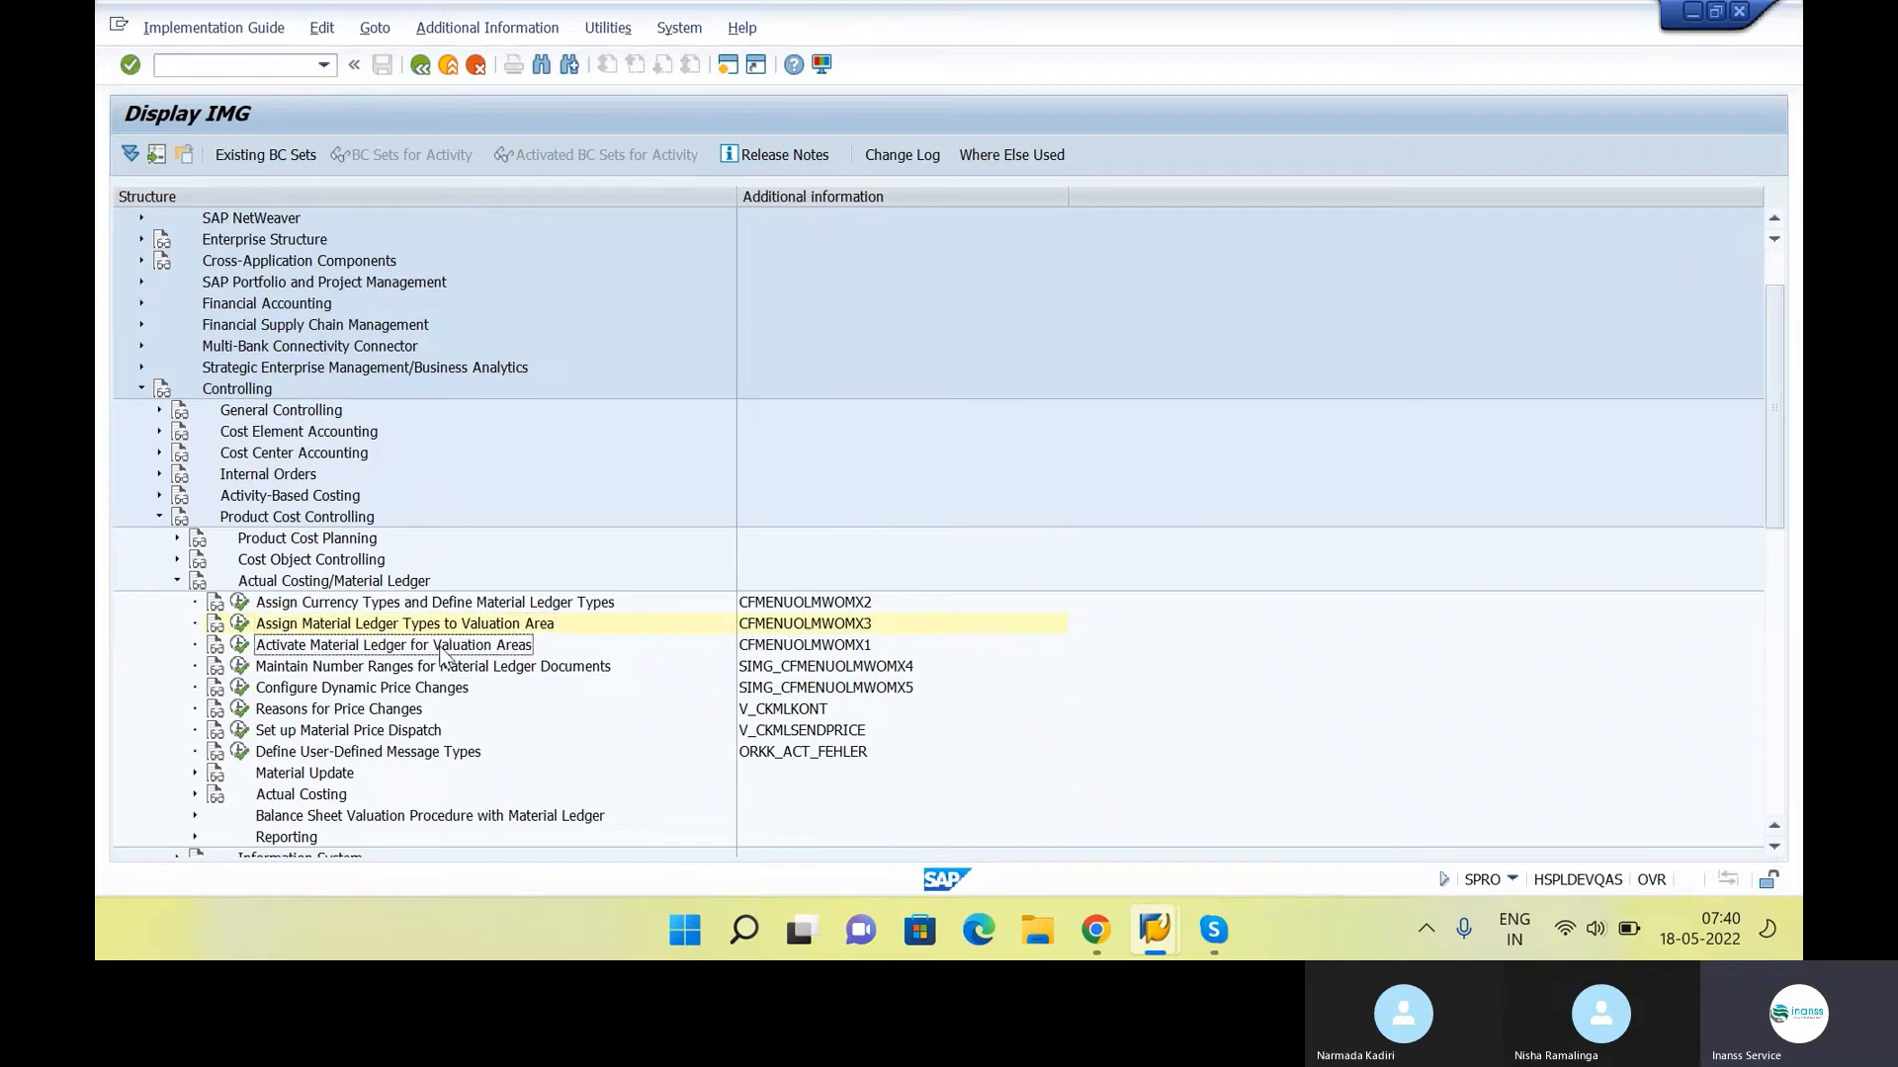
pyautogui.press('Left')
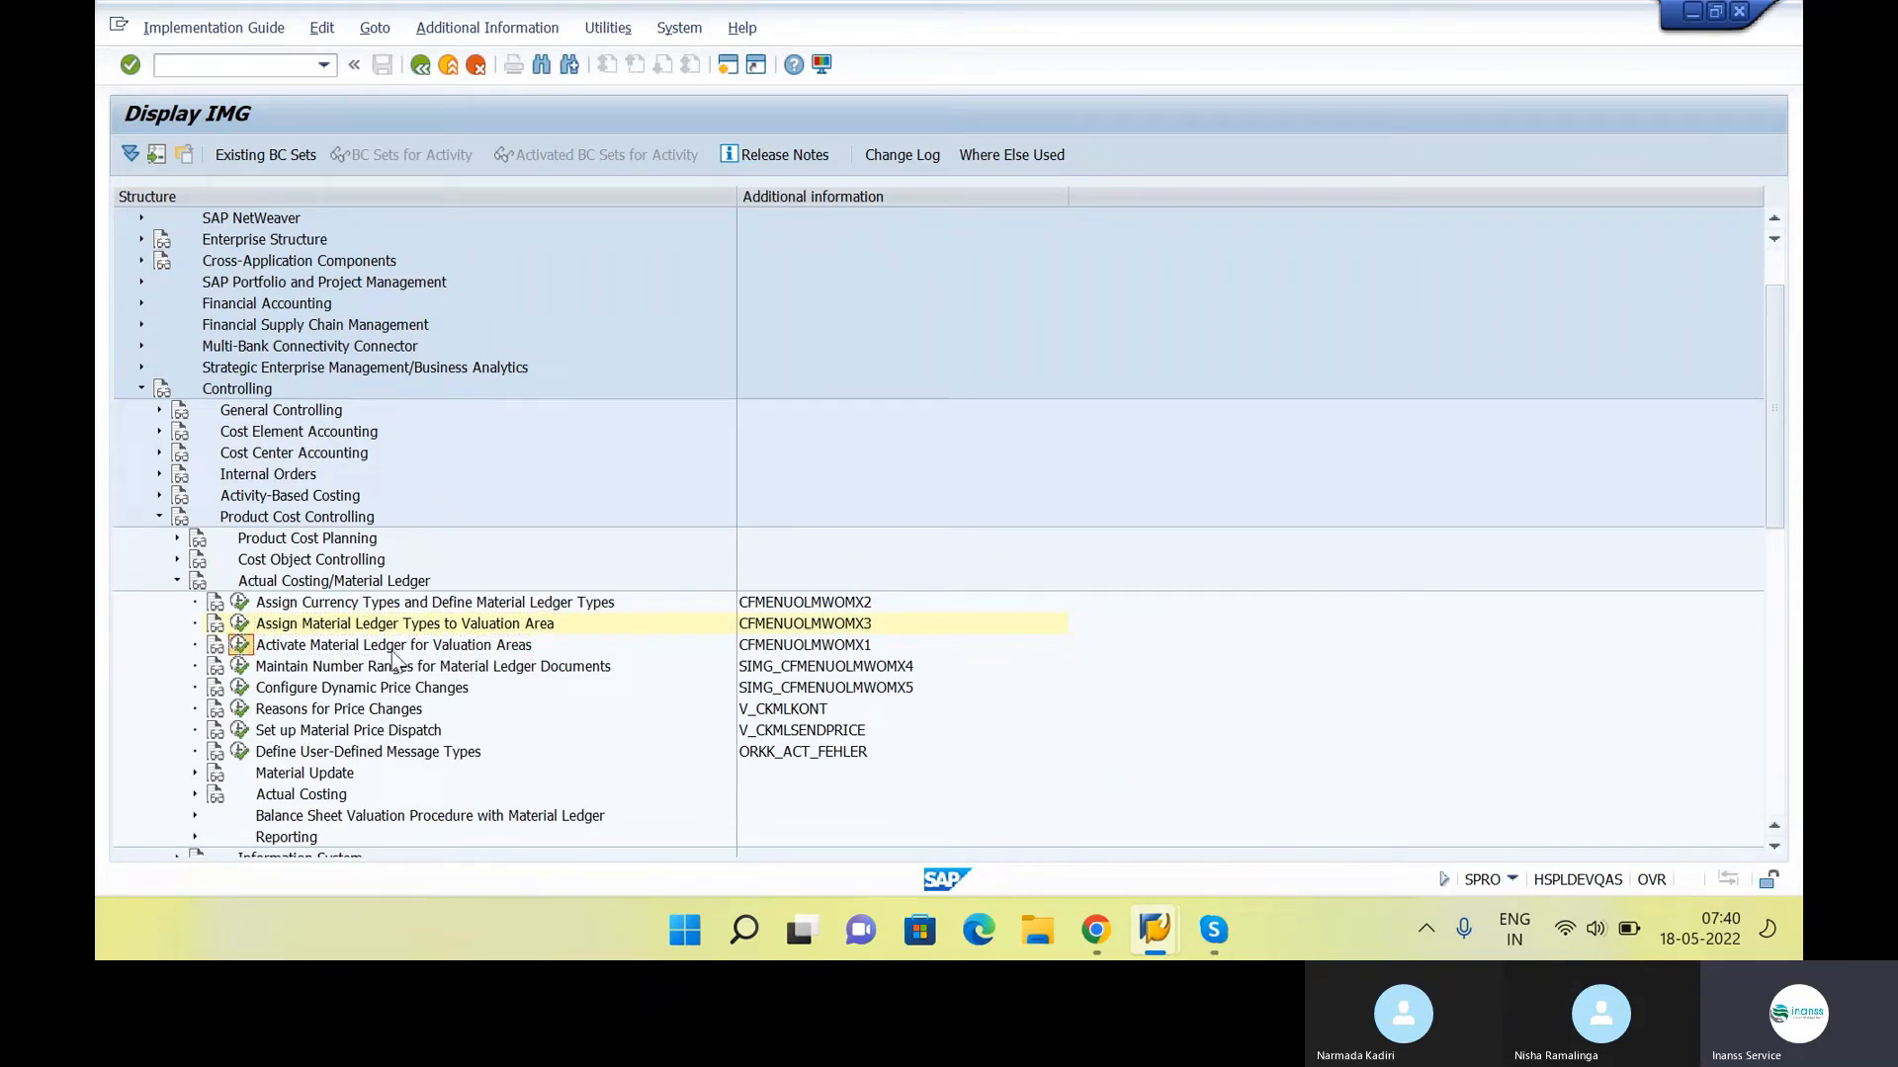
pyautogui.click(239, 645)
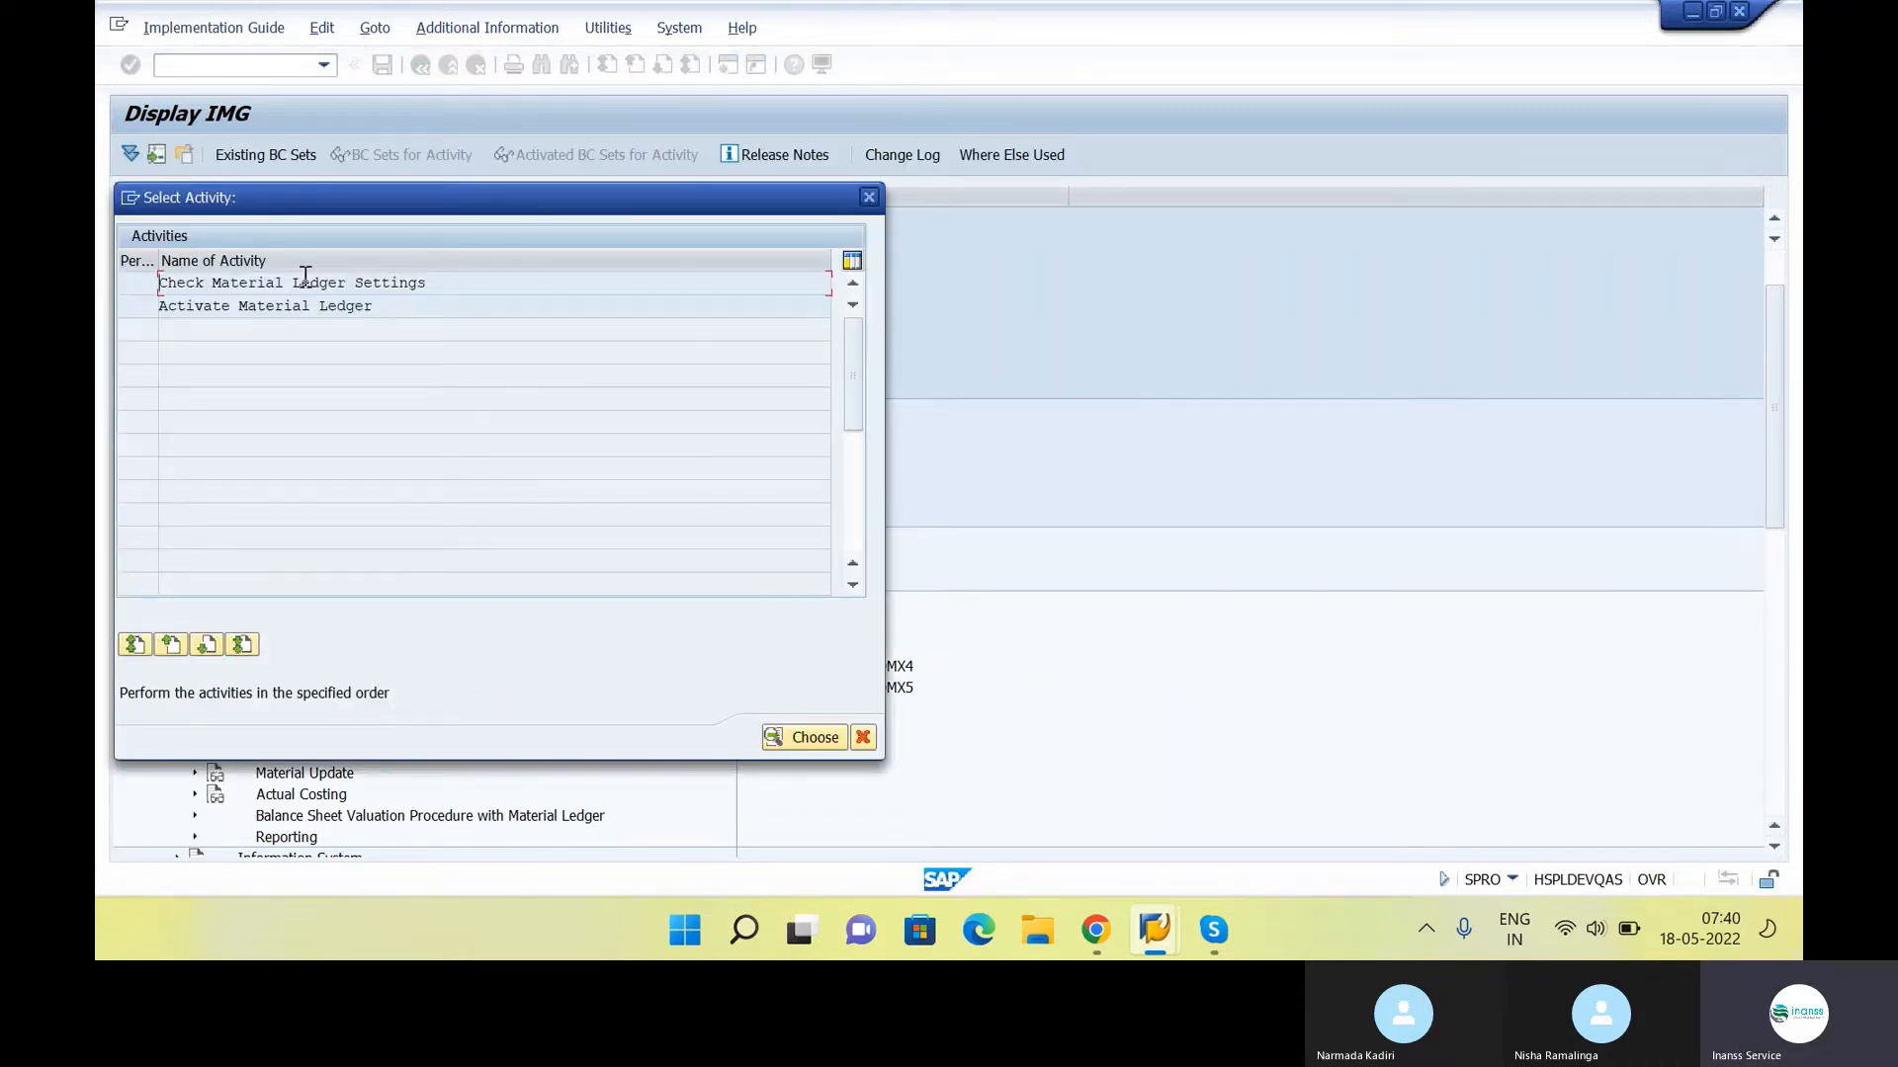
pyautogui.doubleClick(305, 277)
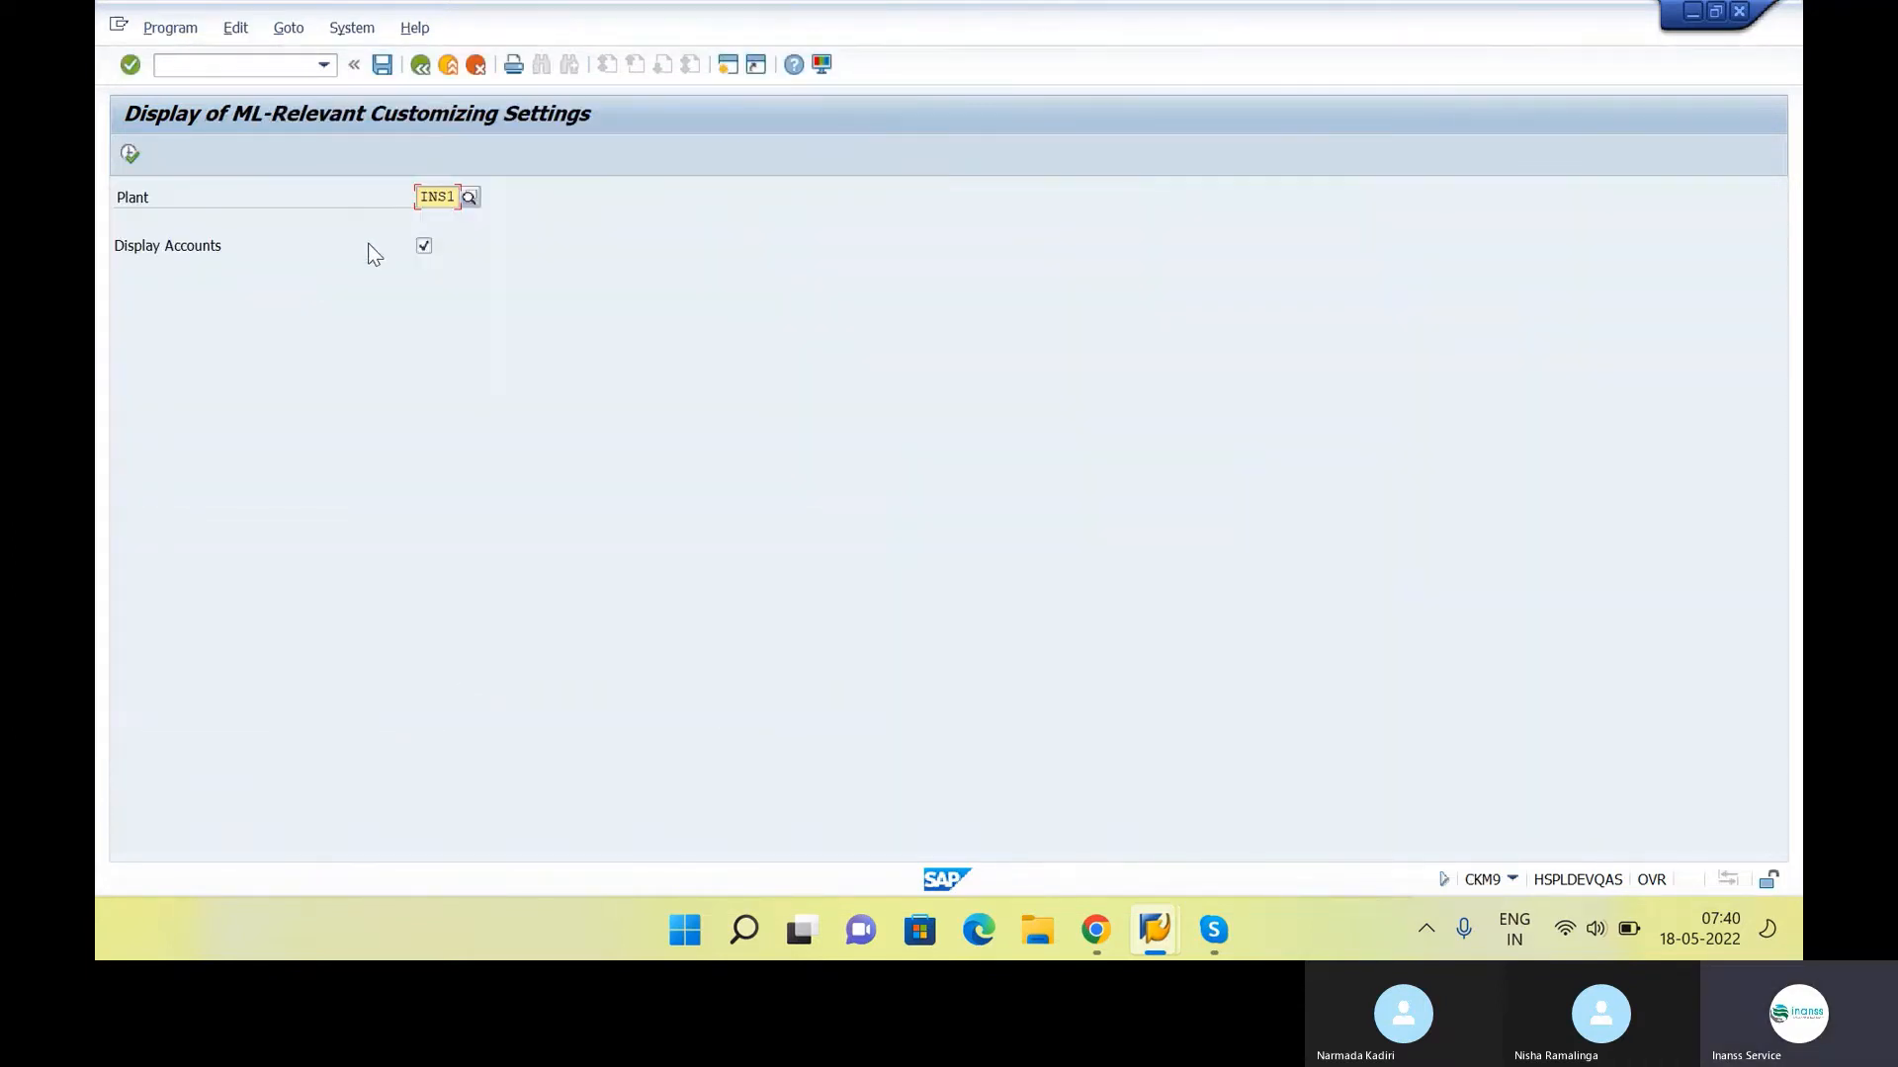
pyautogui.click(129, 153)
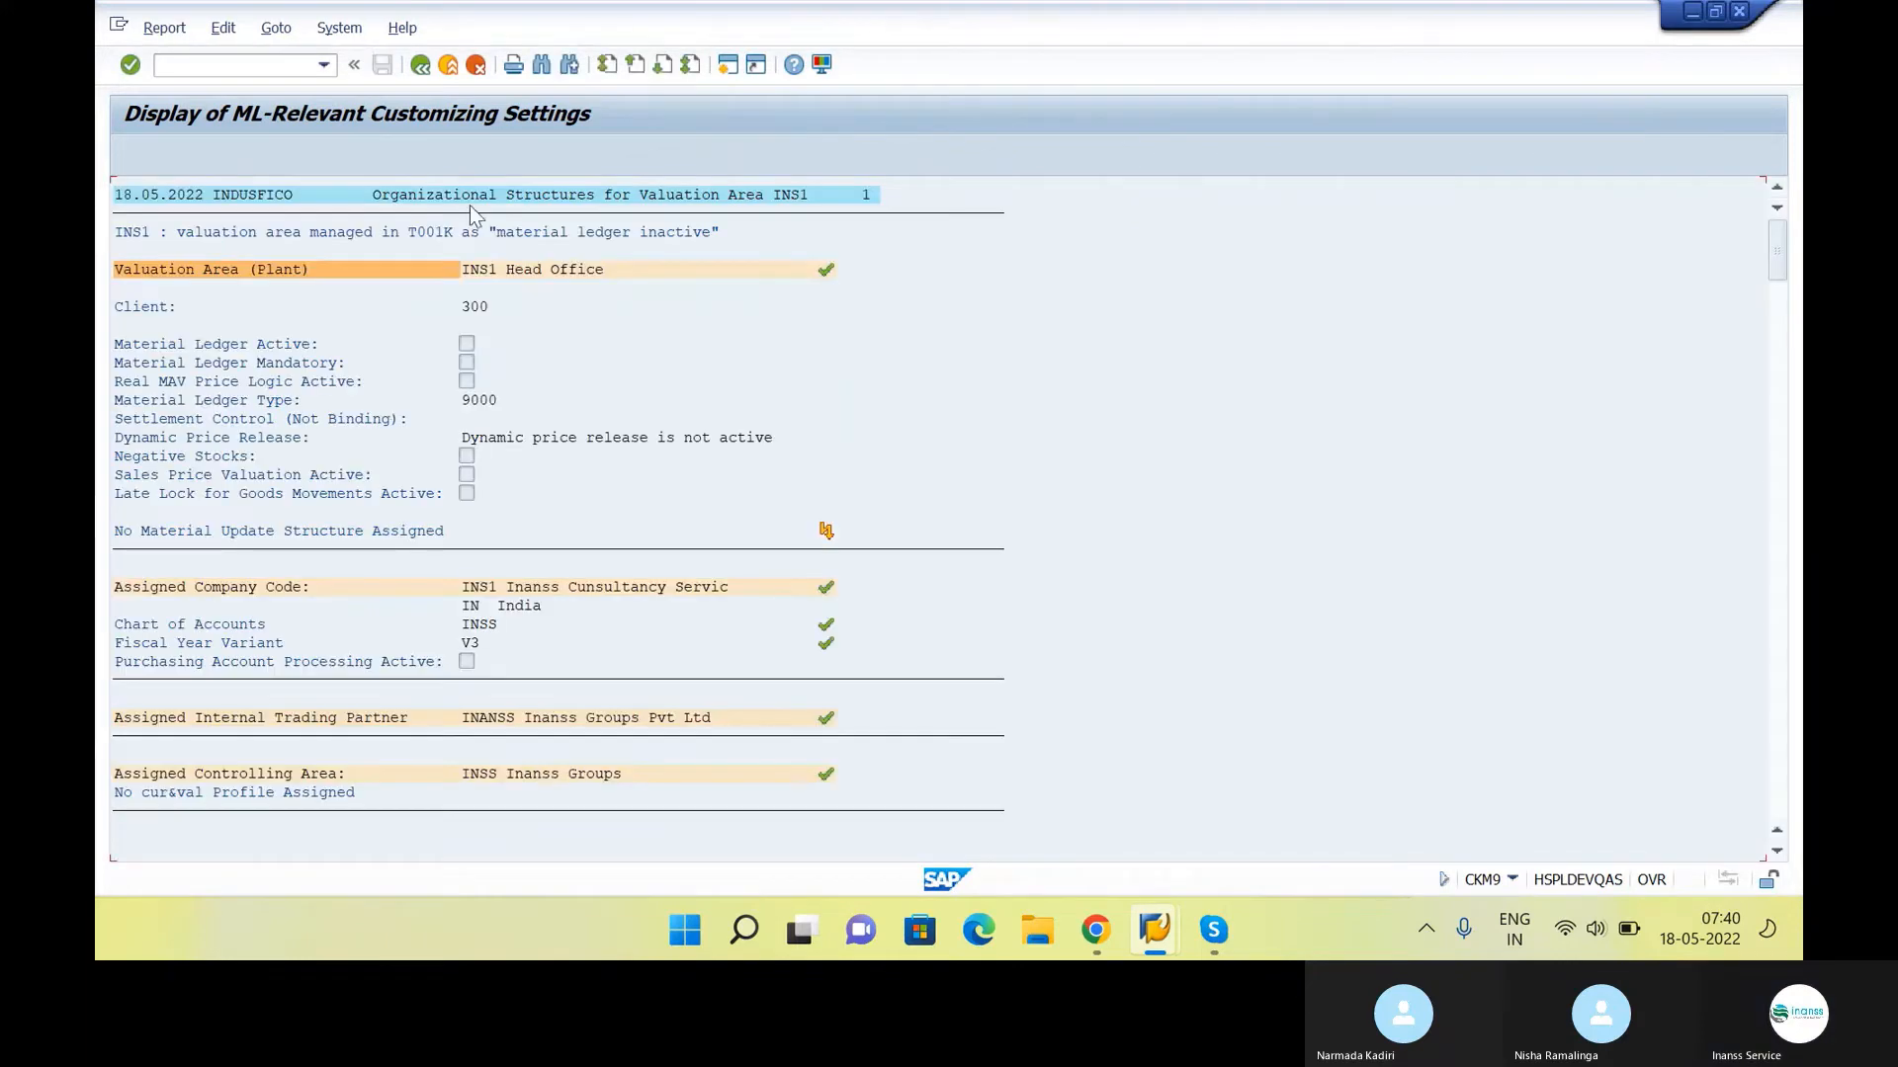
pyautogui.click(419, 66)
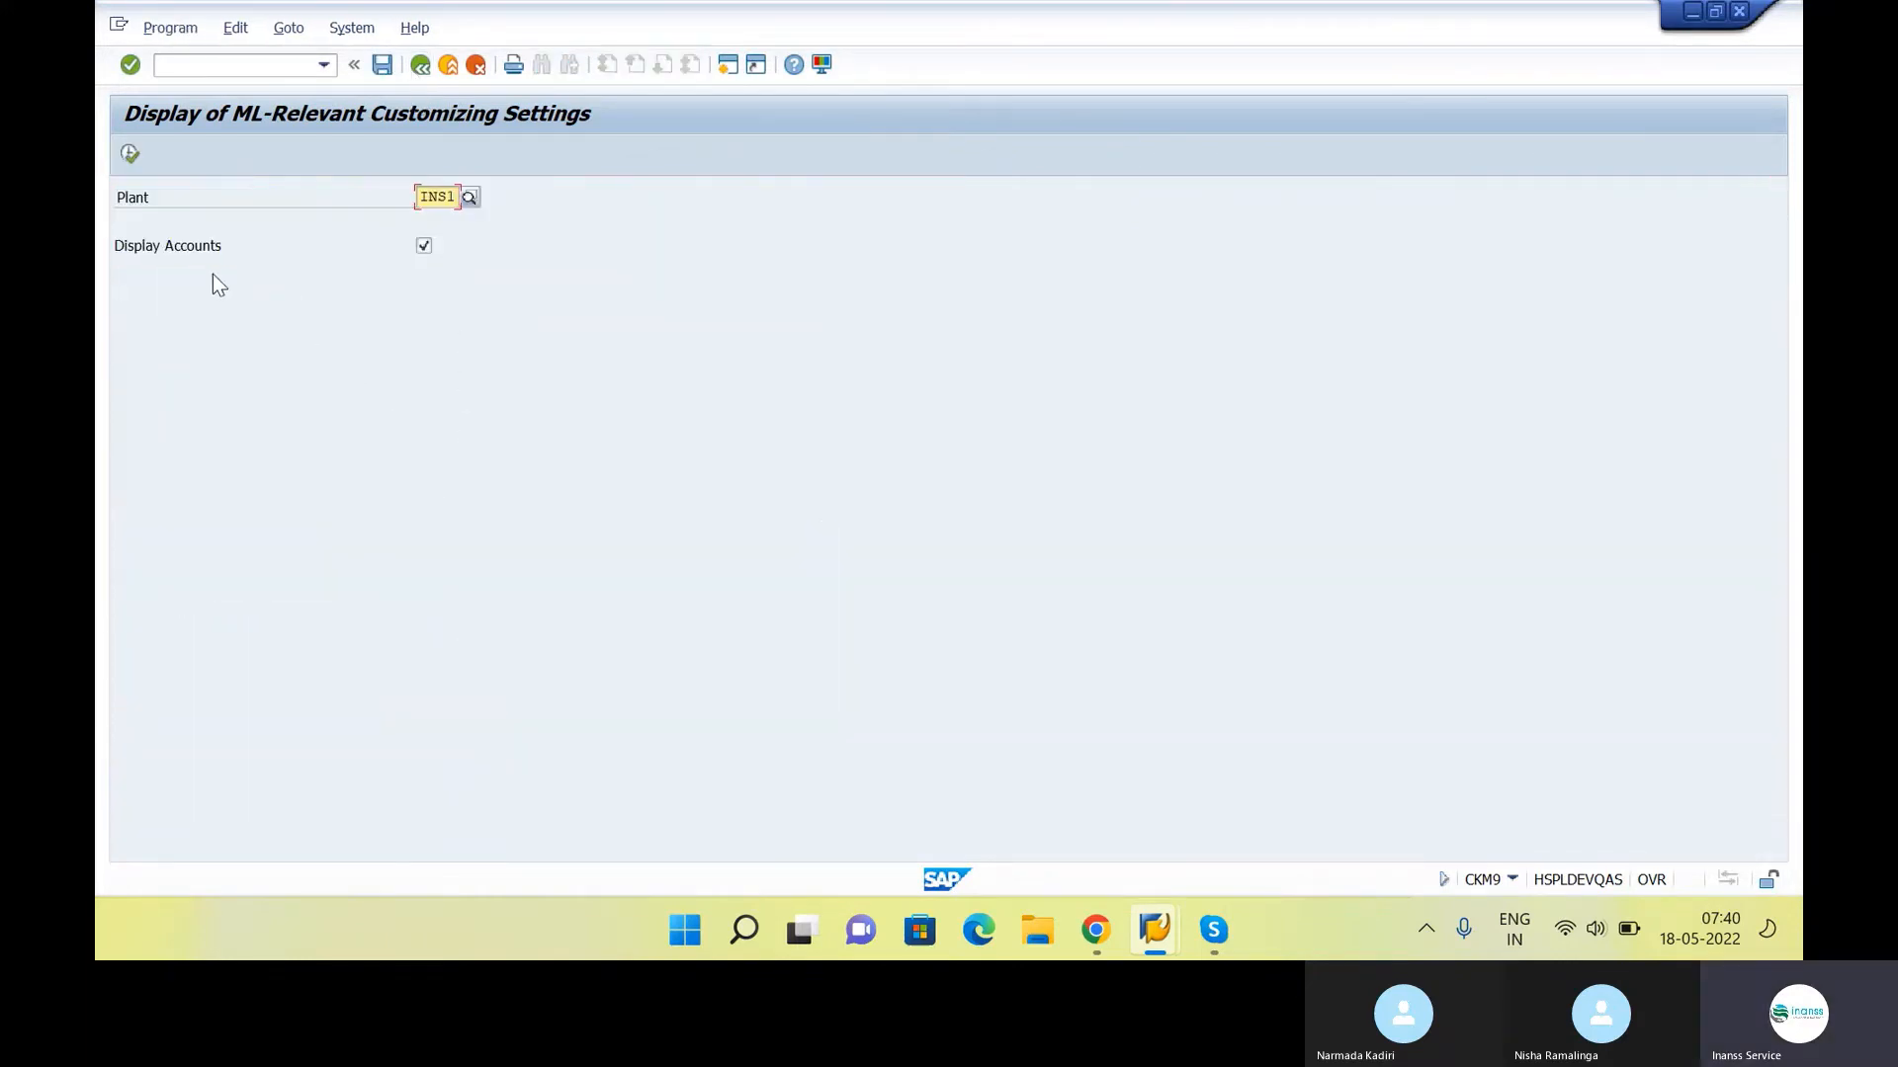
pyautogui.click(420, 66)
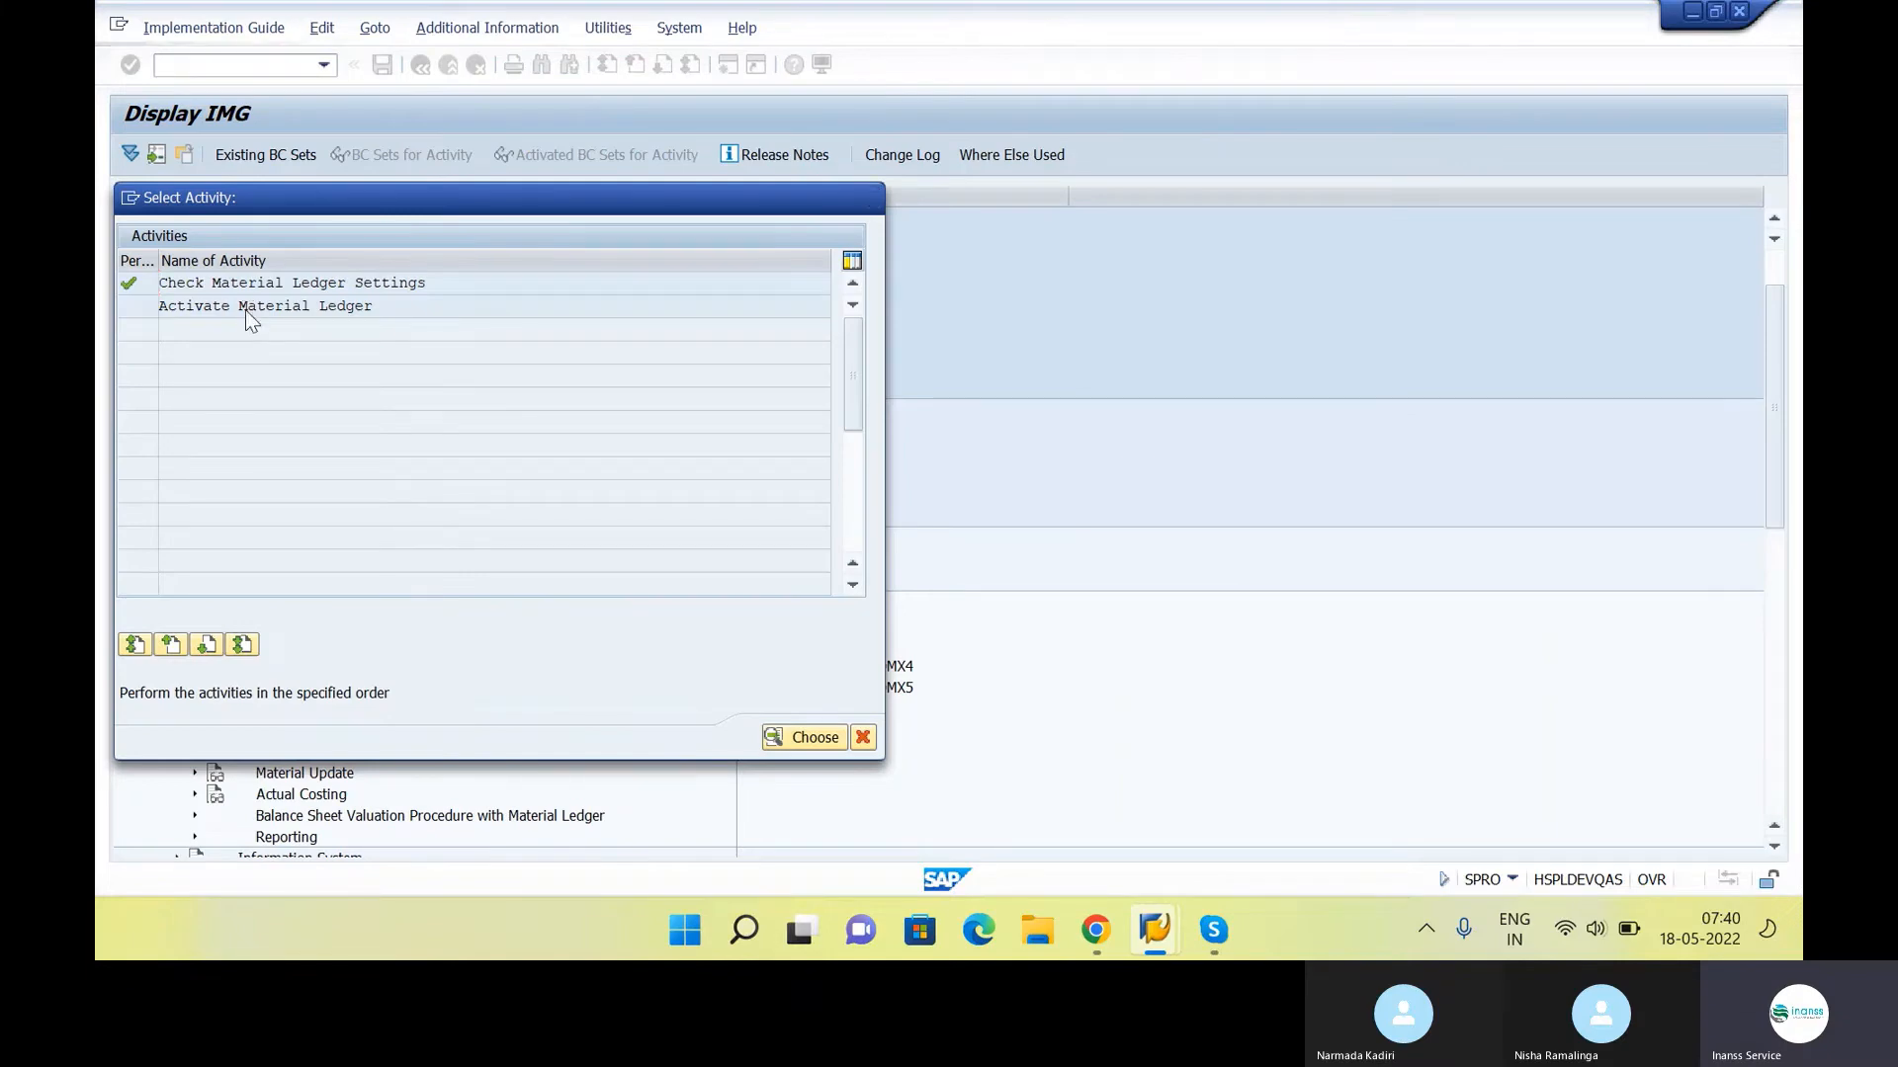
# Open Activate Material Ledger and mark valuation area INS1 as material ledger active with price determination 2 (Transaction-Based)
pyautogui.doubleClick(246, 310)
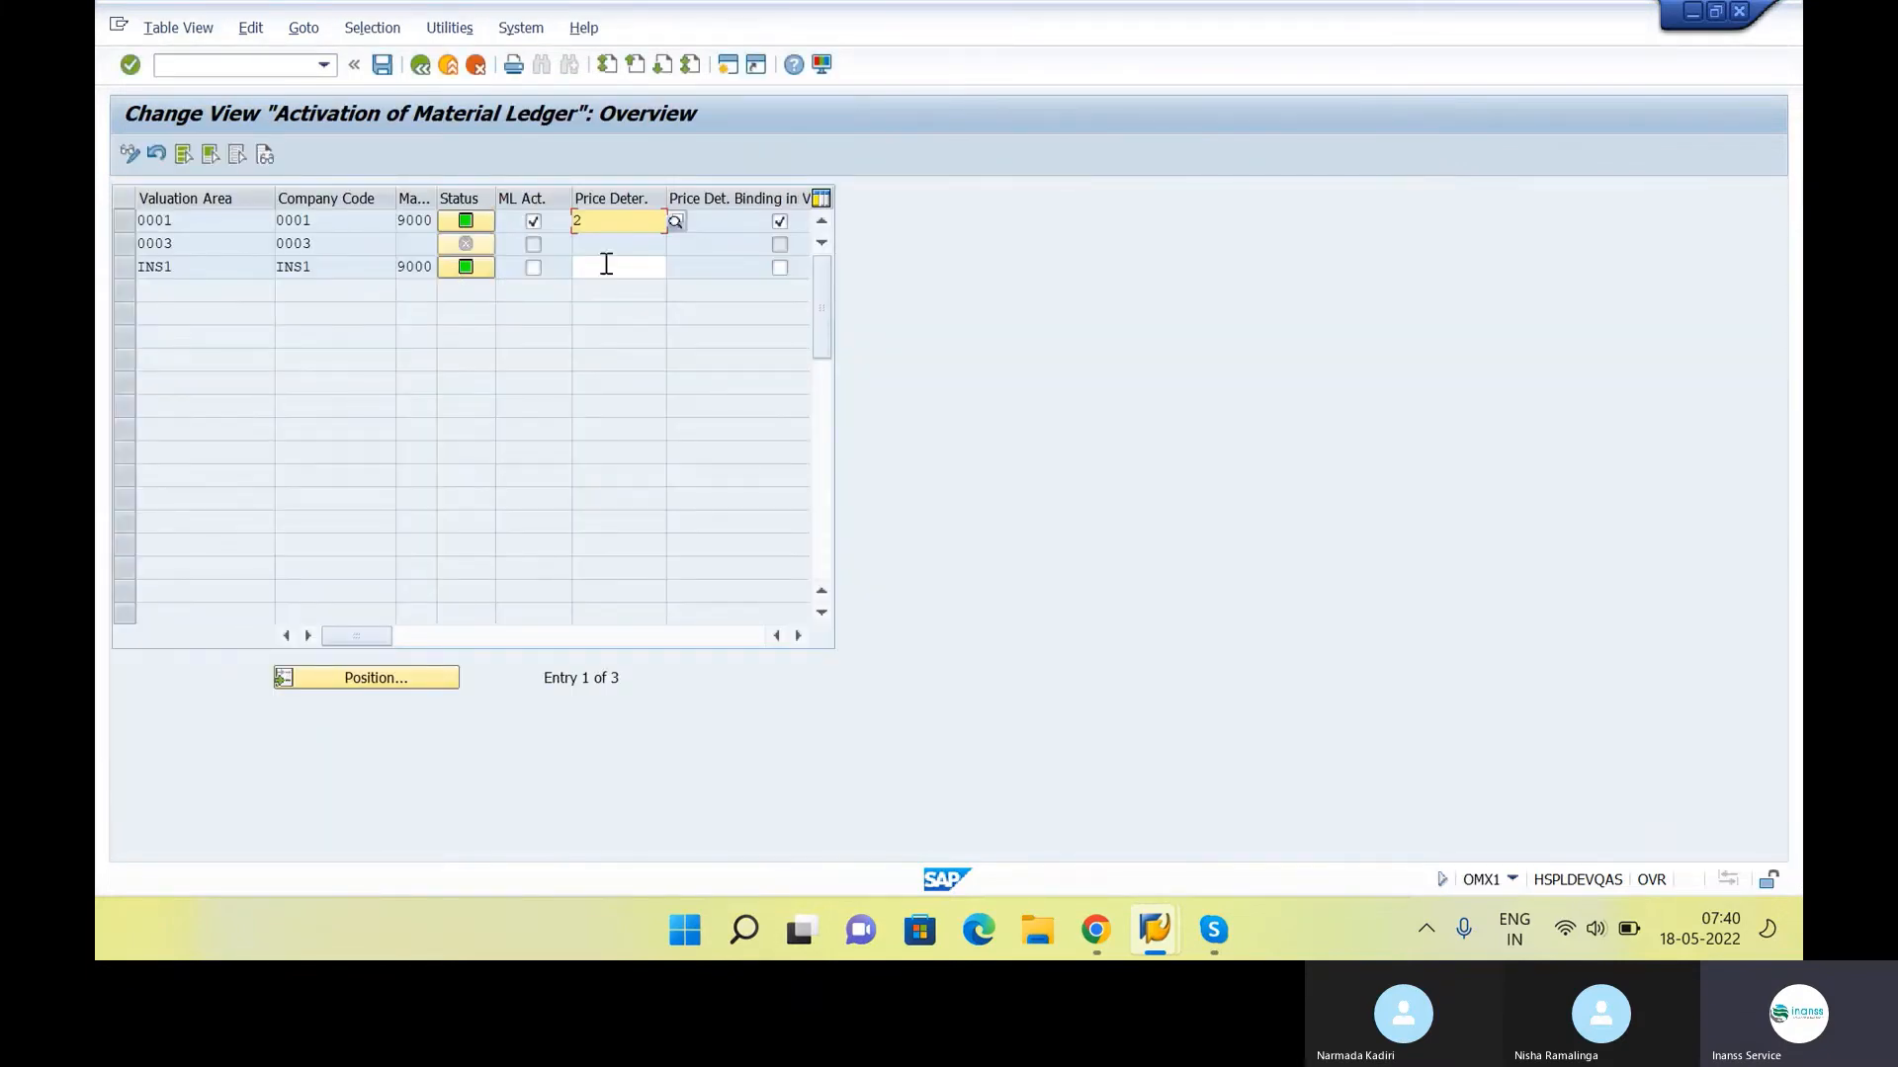
pyautogui.click(606, 264)
pyautogui.click(676, 271)
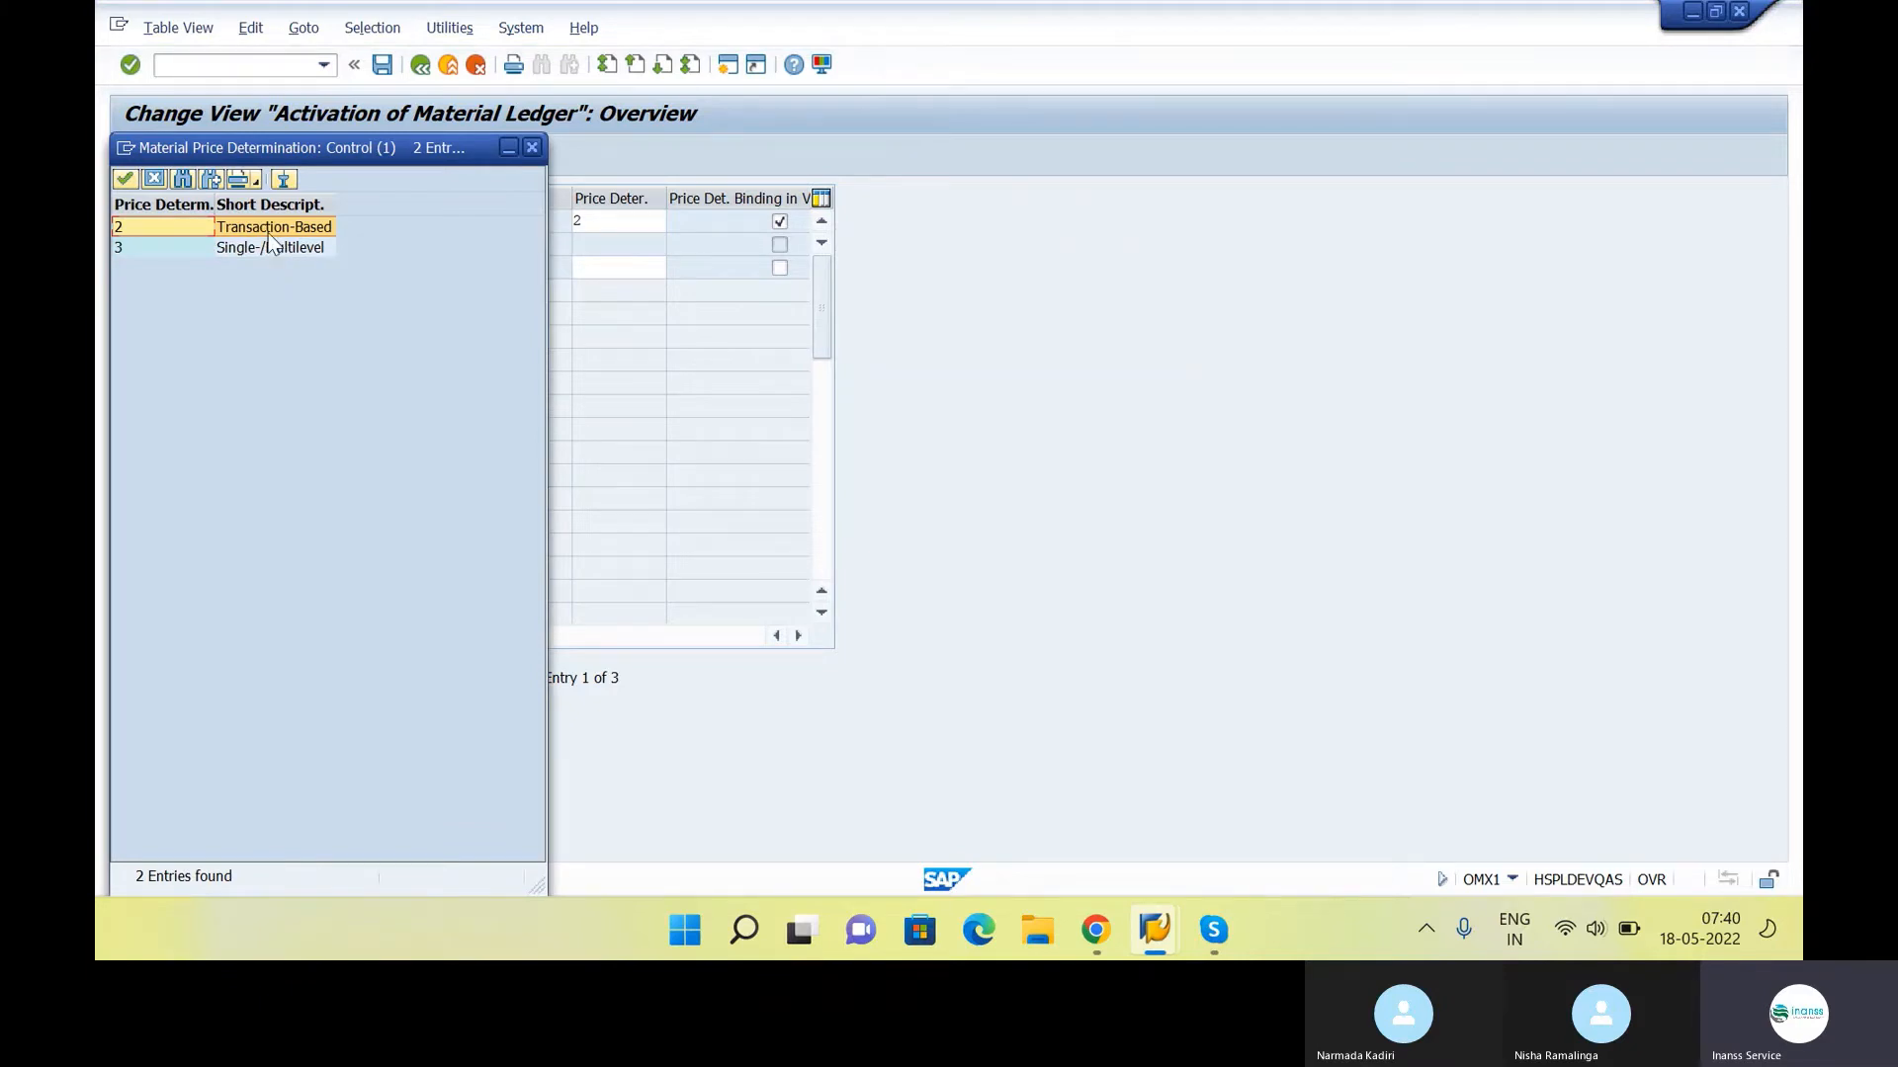
pyautogui.moveTo(331, 155); pyautogui.dragTo(1231, 134)
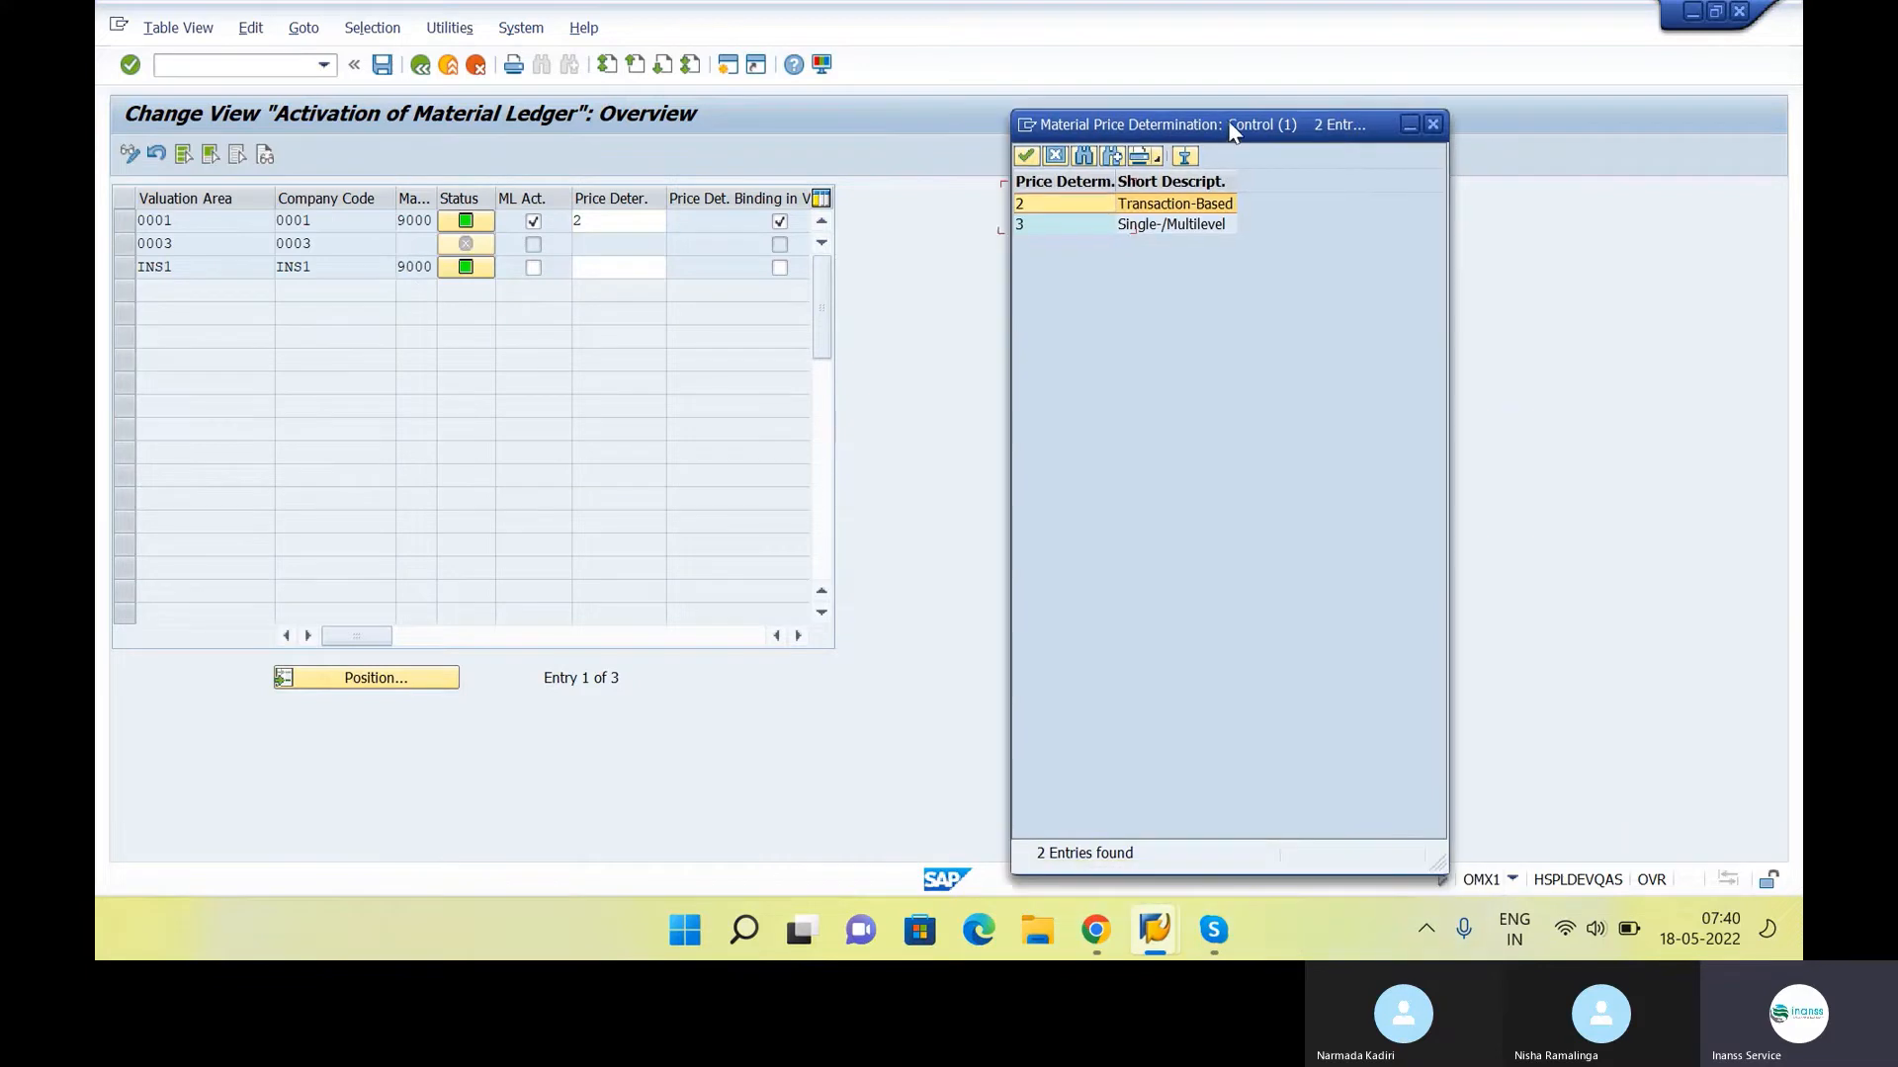
pyautogui.doubleClick(1169, 204)
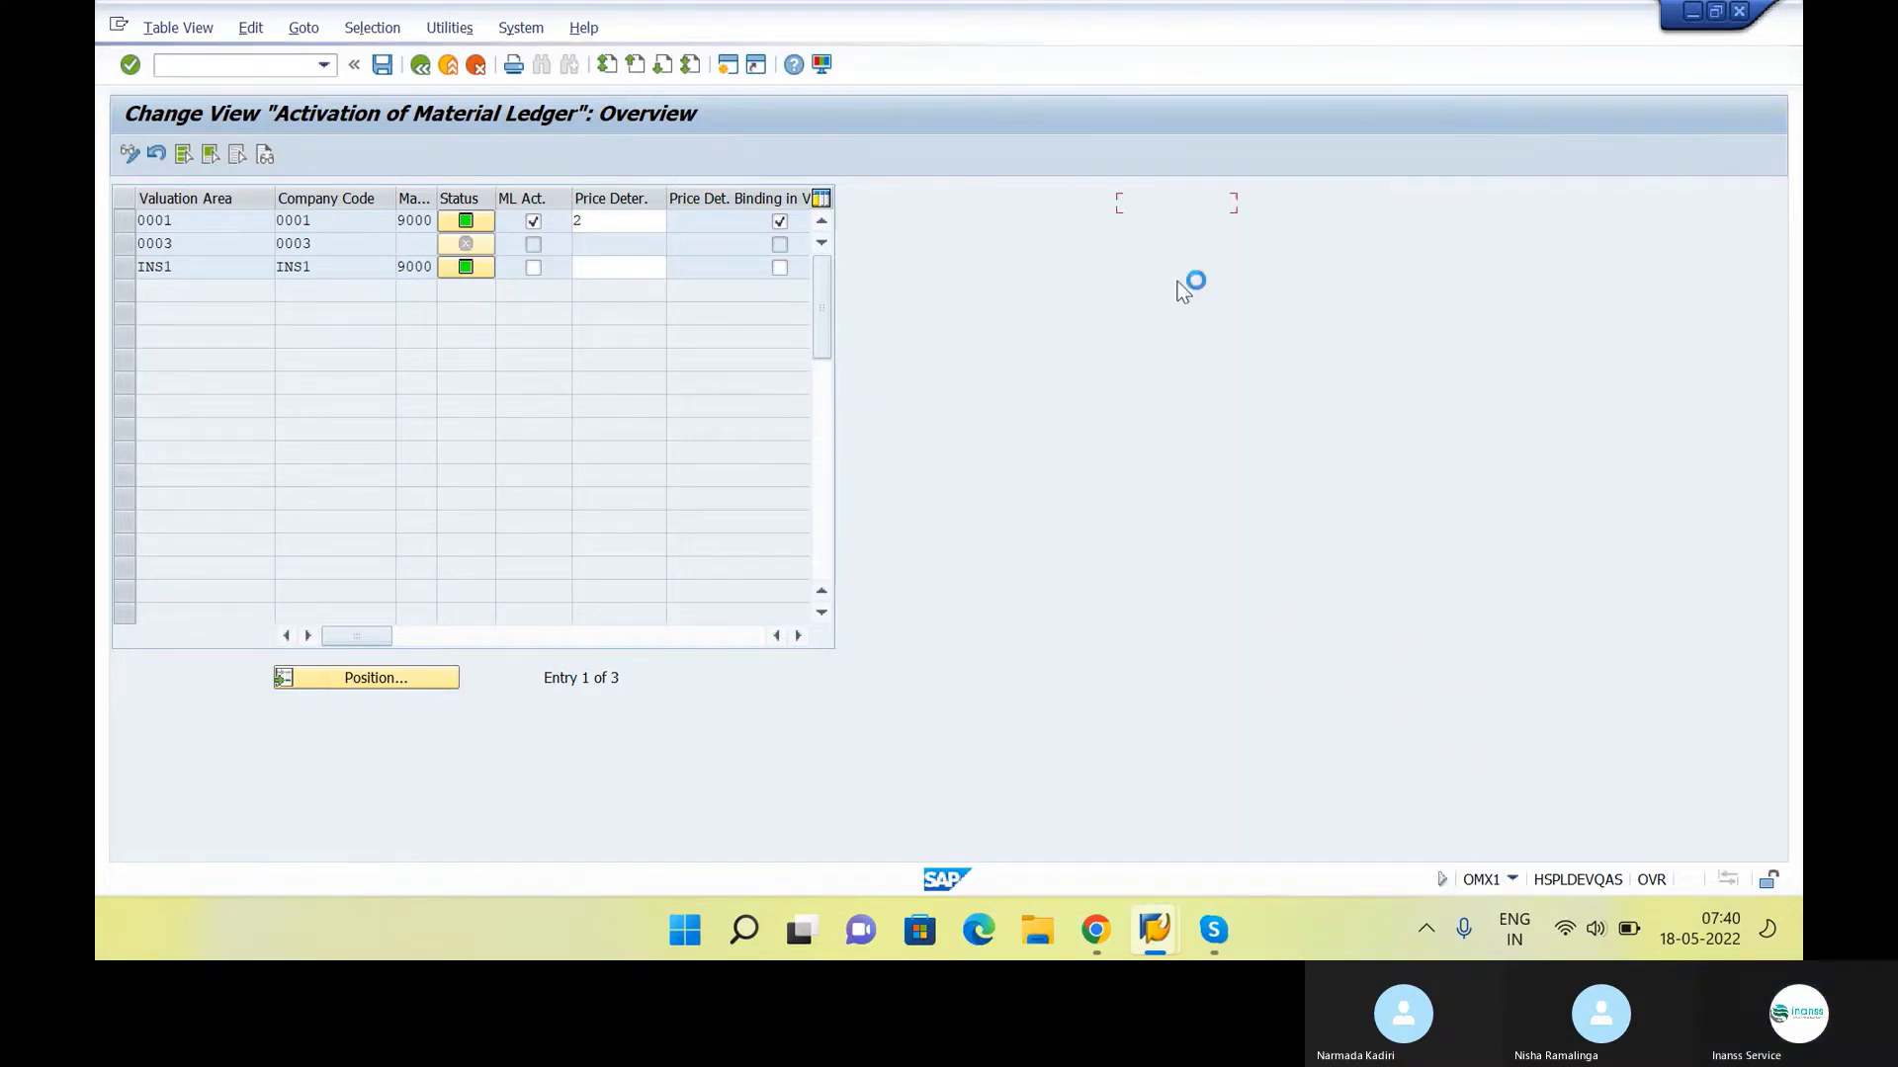
pyautogui.press('Return')
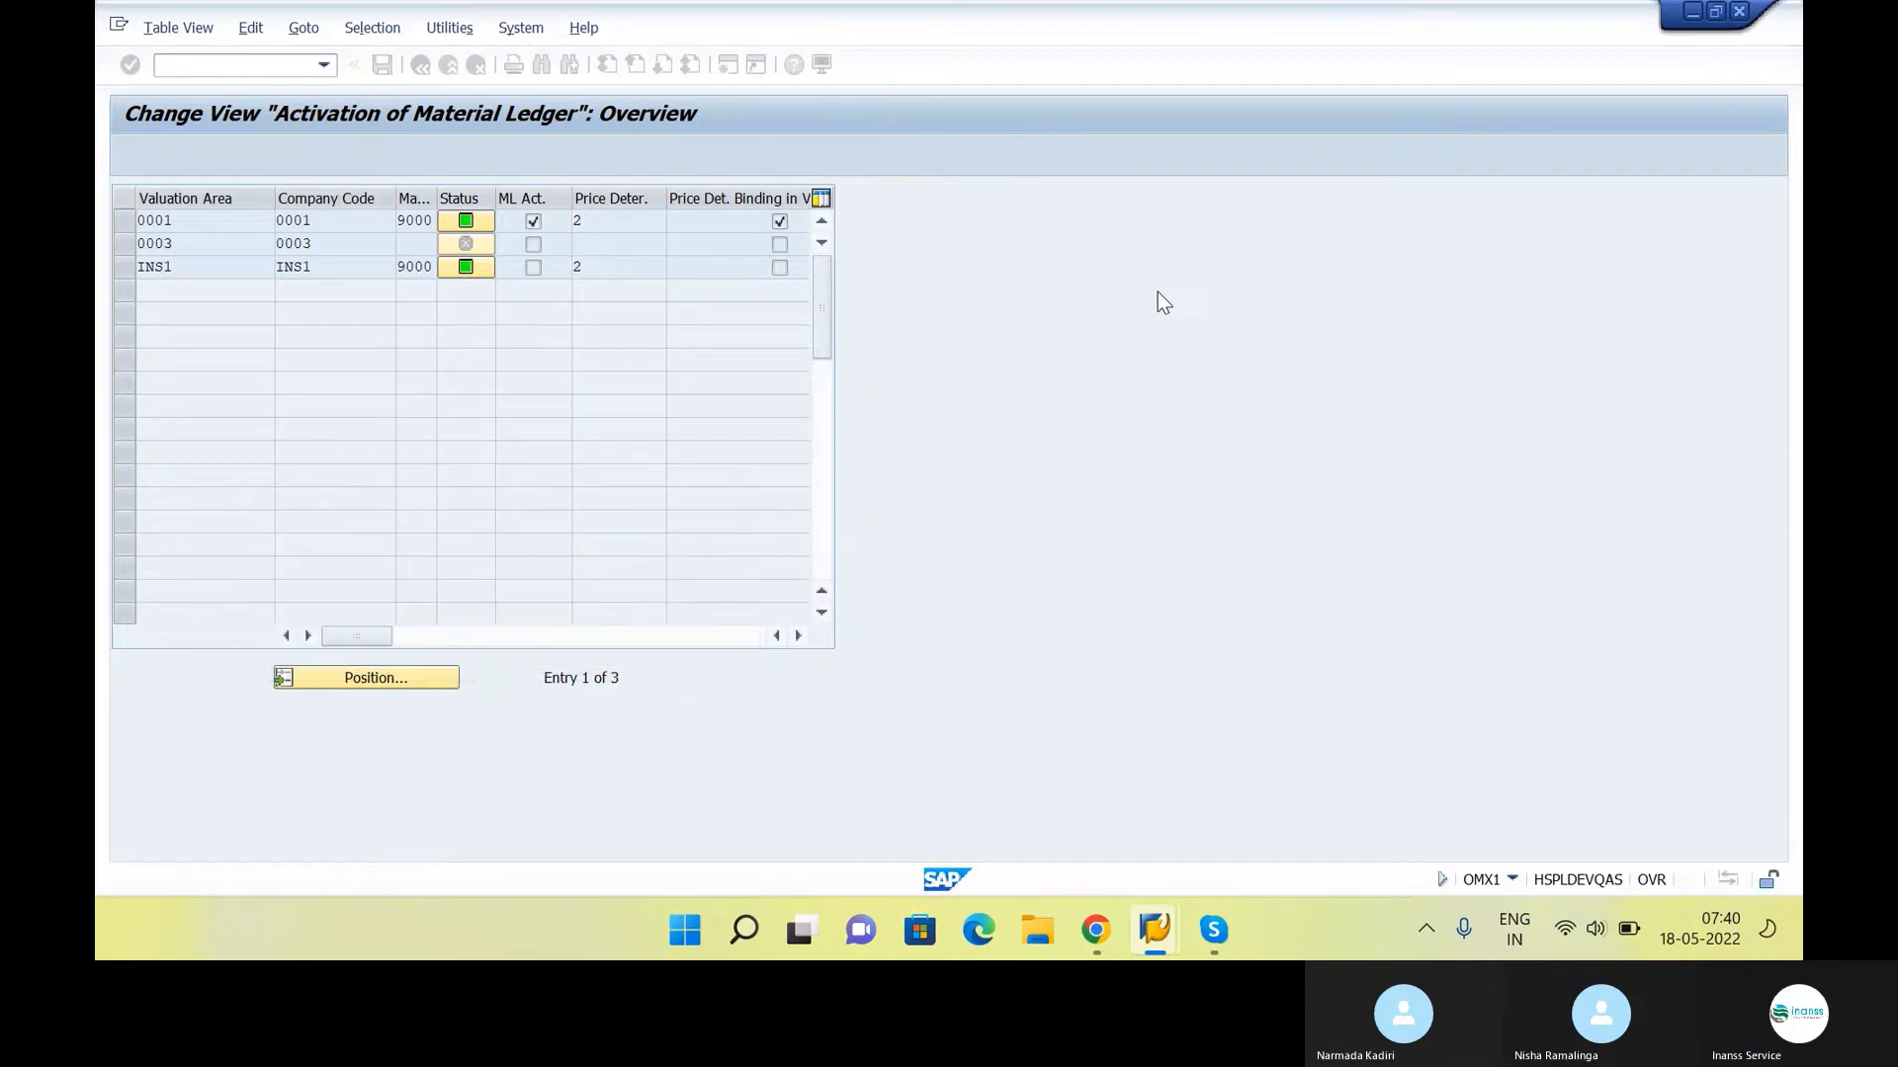
pyautogui.click(534, 267)
pyautogui.click(599, 272)
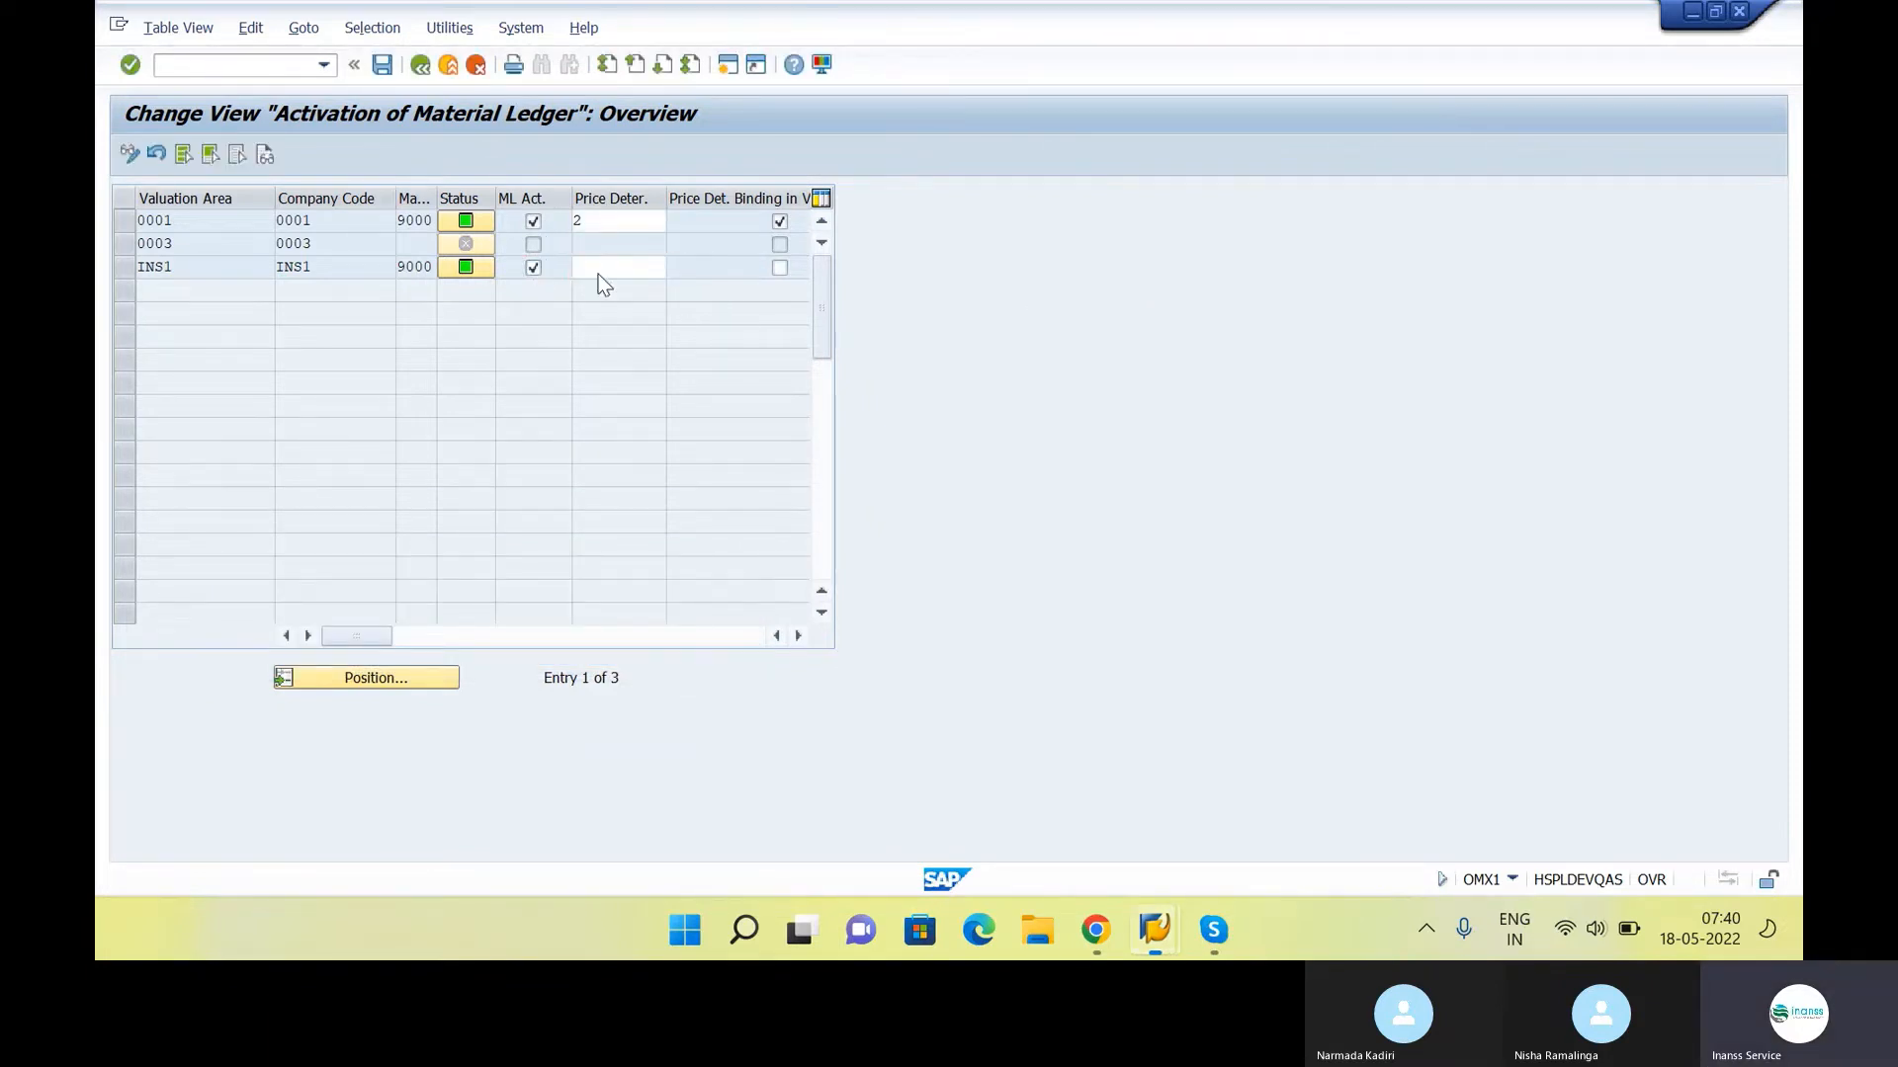
pyautogui.write('2')
# Save the material ledger activation, accept the data conversion notice and return to the IMG
pyautogui.click(382, 65)
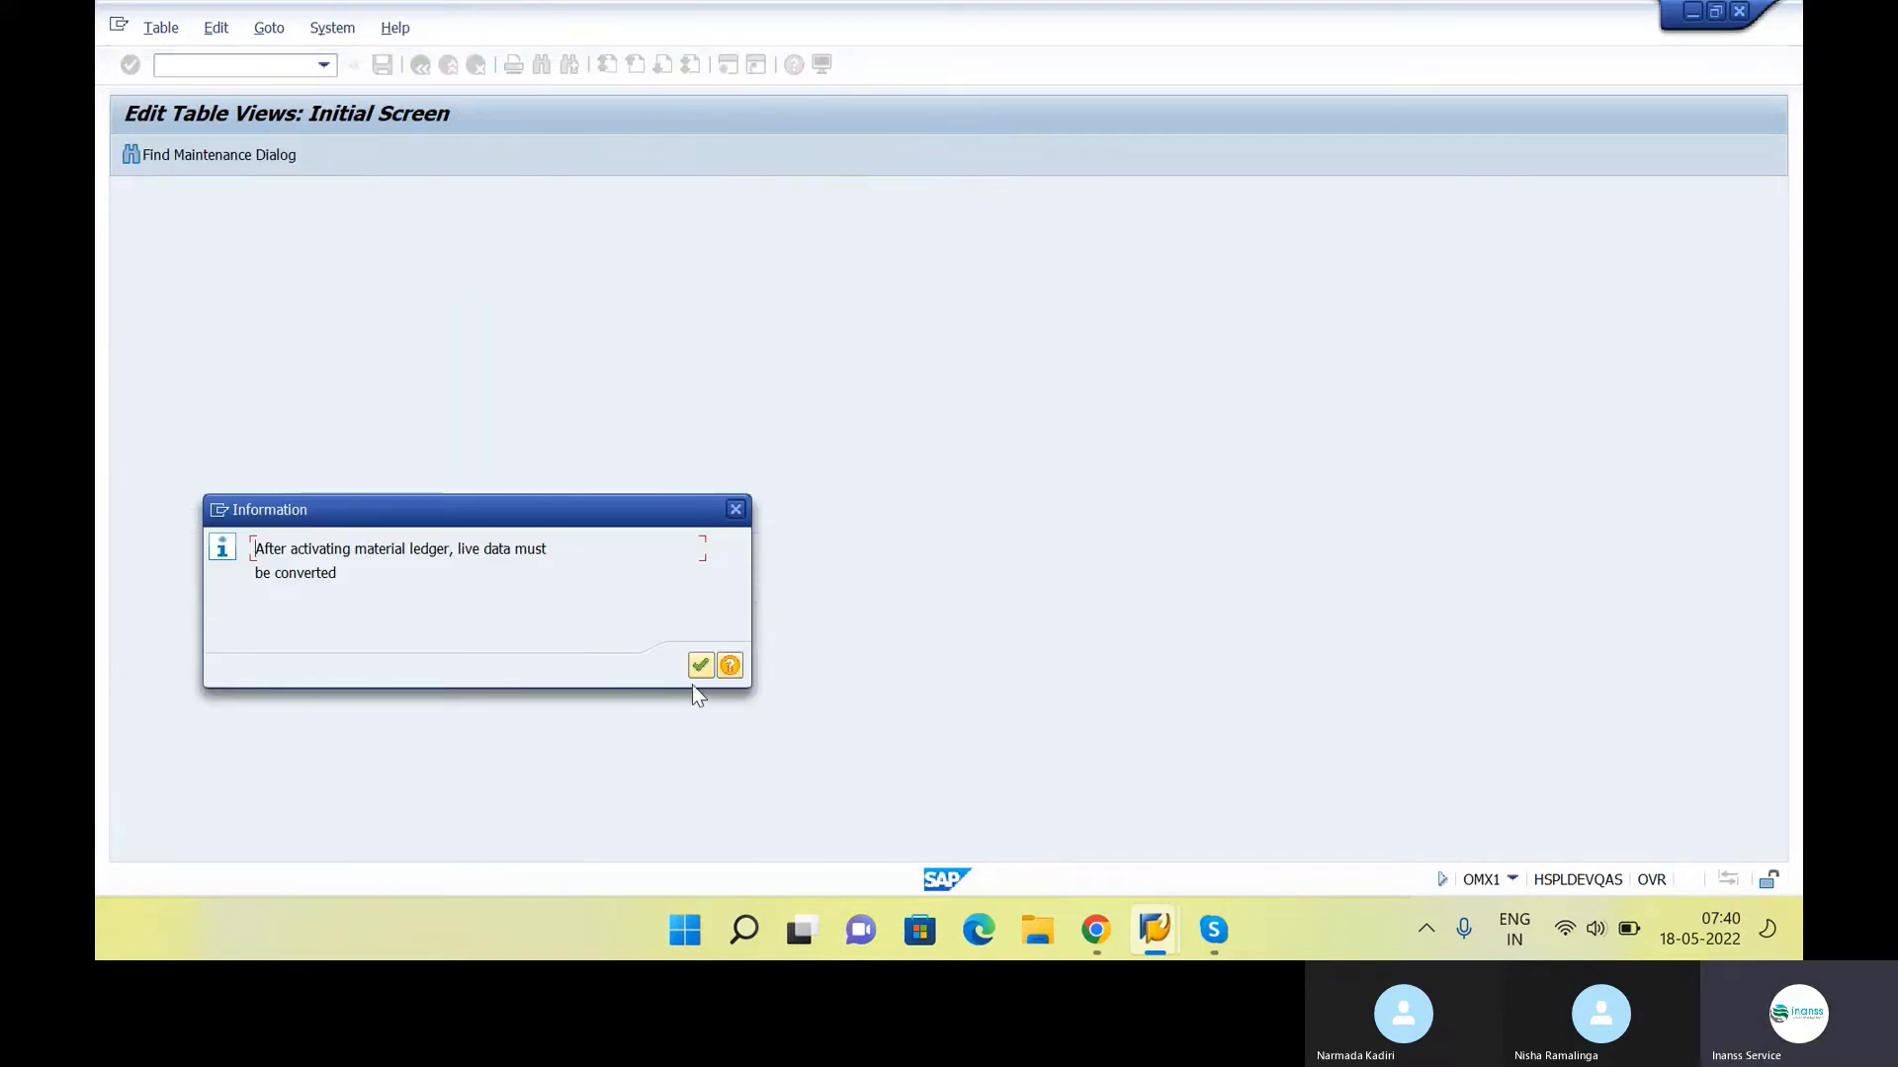
pyautogui.click(699, 665)
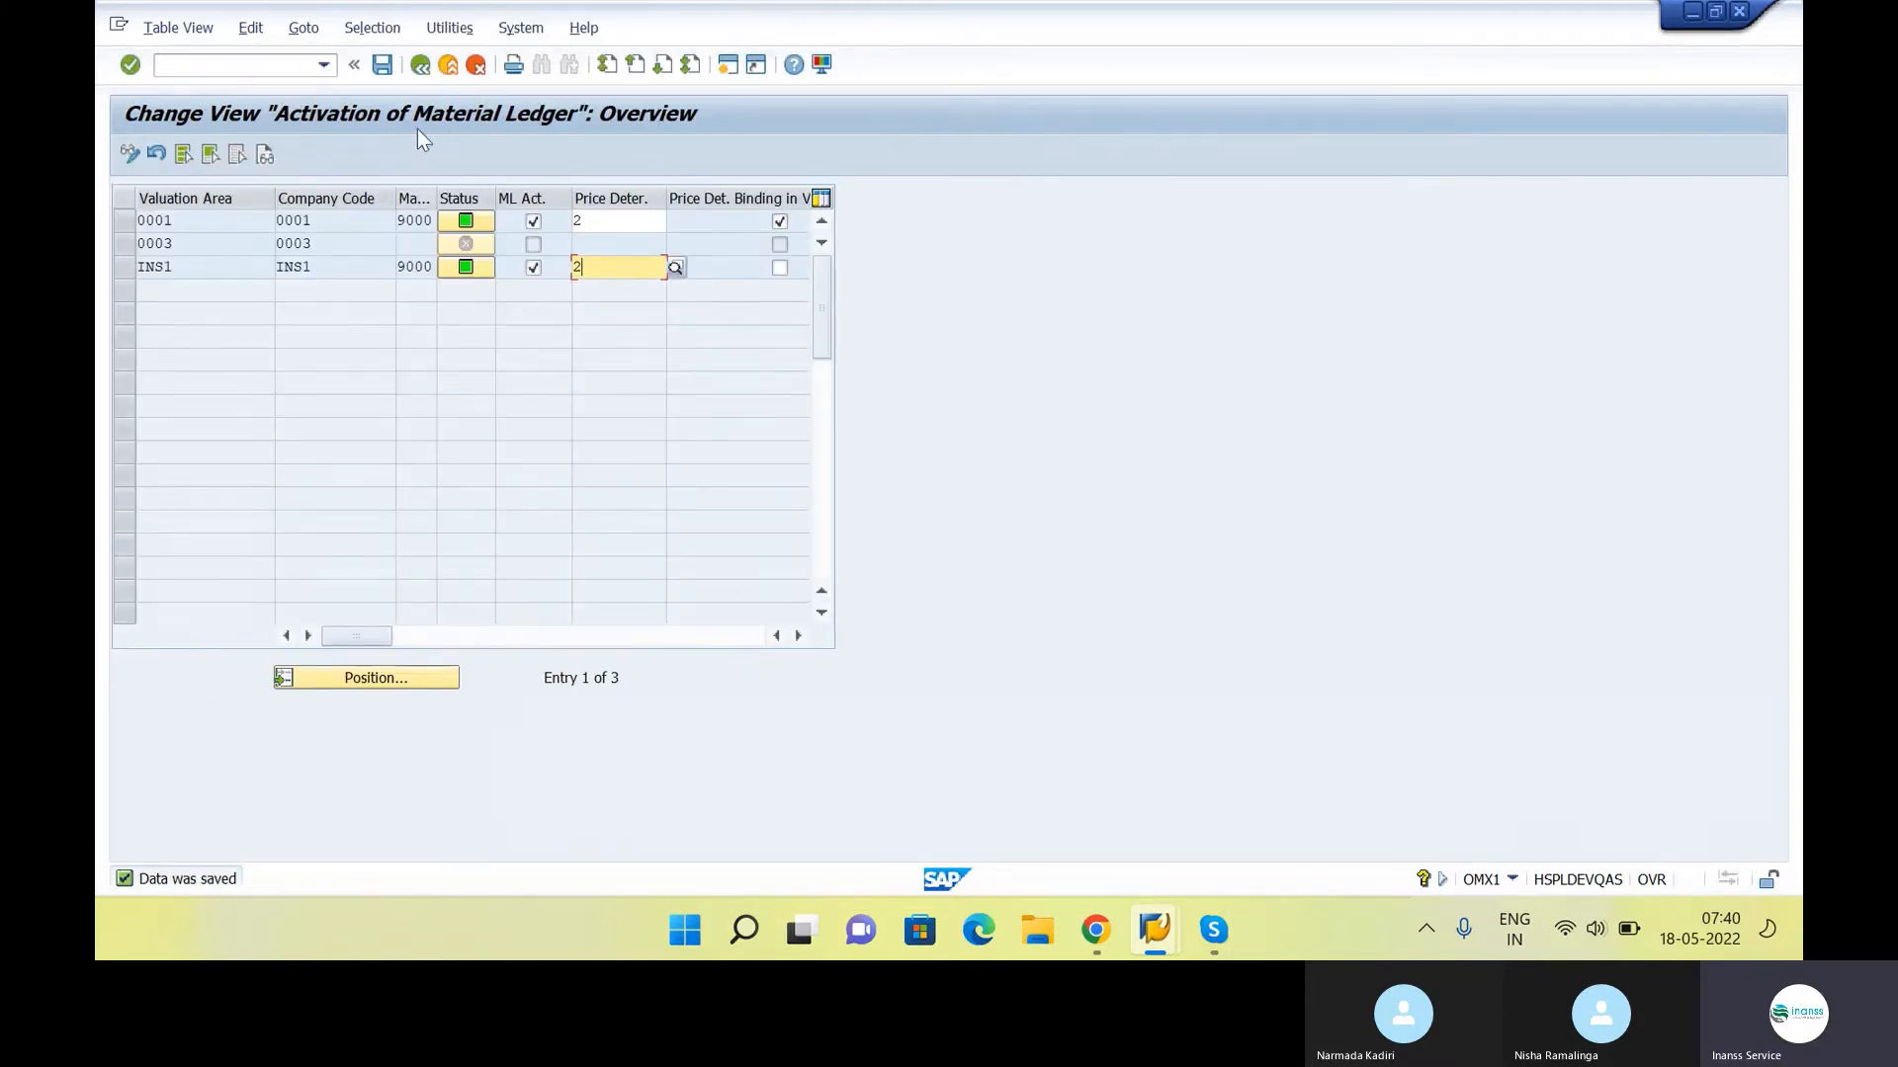
pyautogui.click(420, 65)
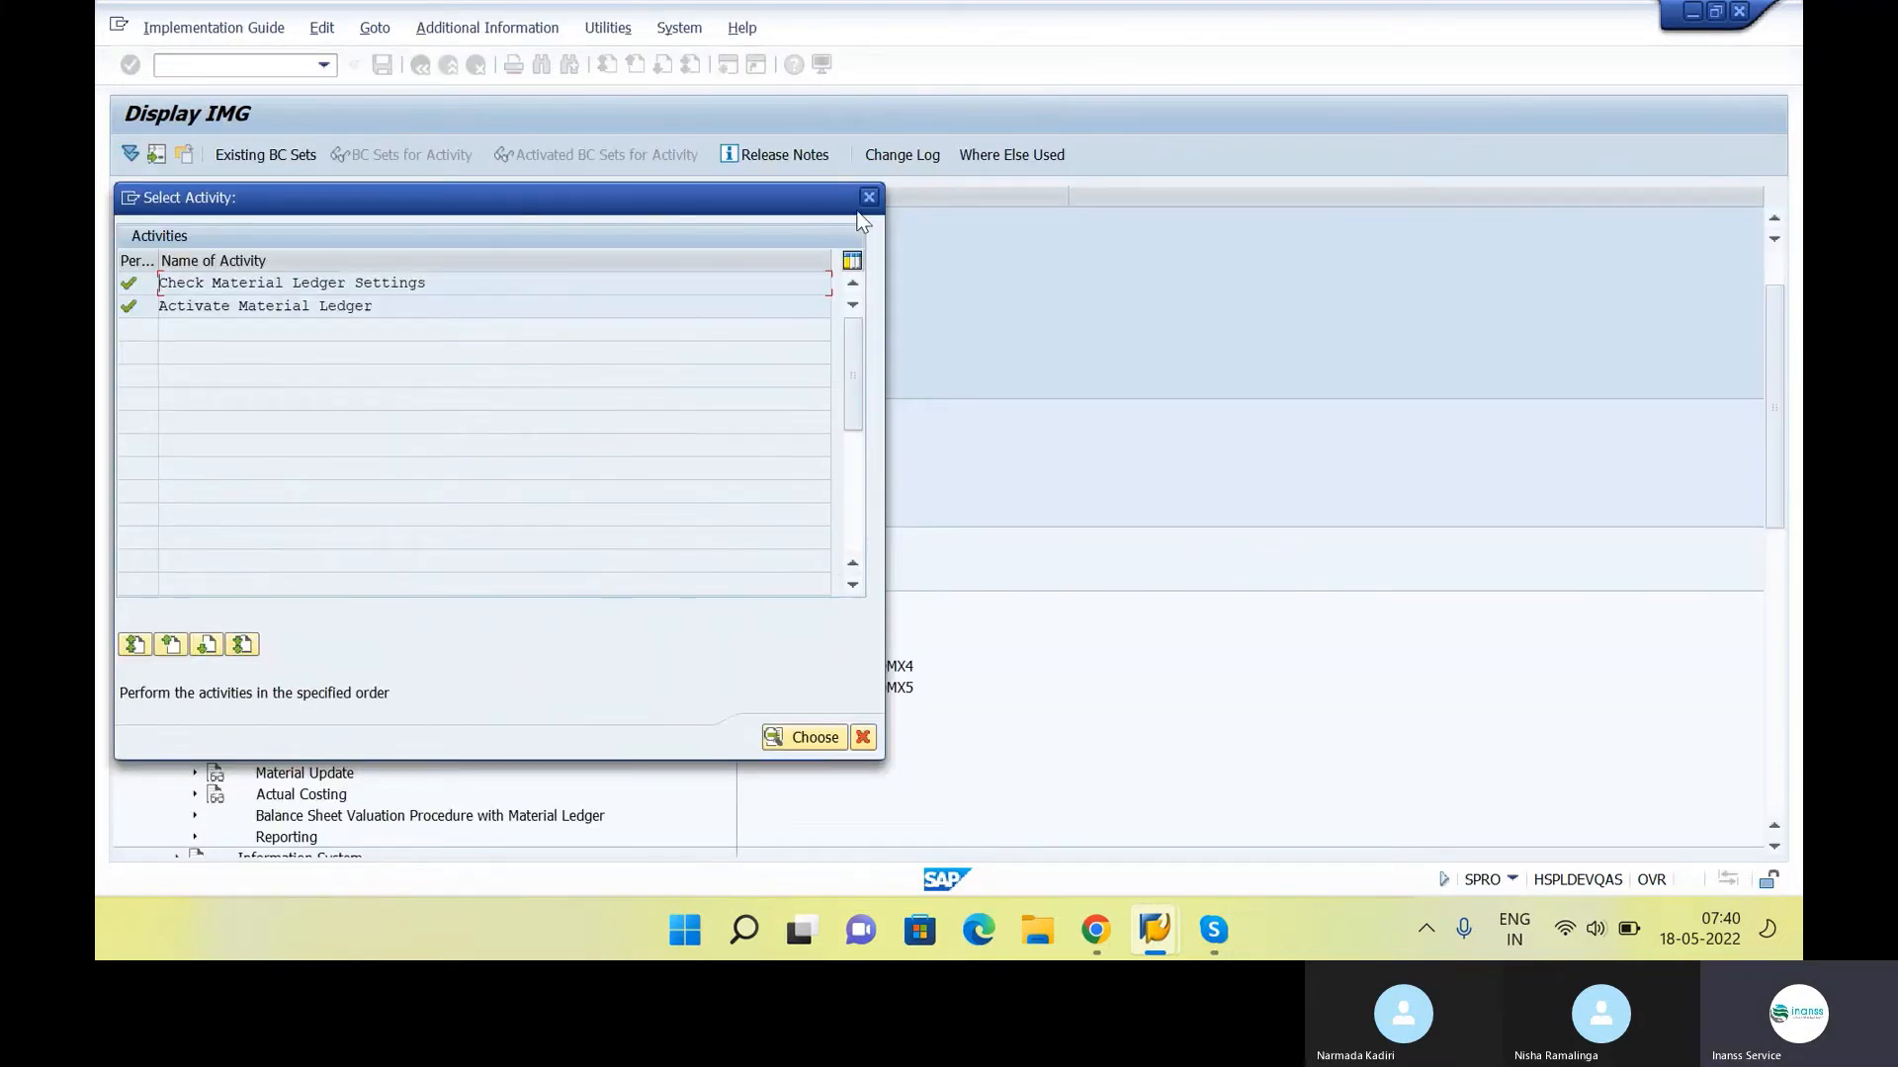
pyautogui.click(869, 197)
# Switch to the SAP class notes in Chrome and highlight the transaction code CKMSTART in the Material Ledger list
pyautogui.moveTo(1166, 934)
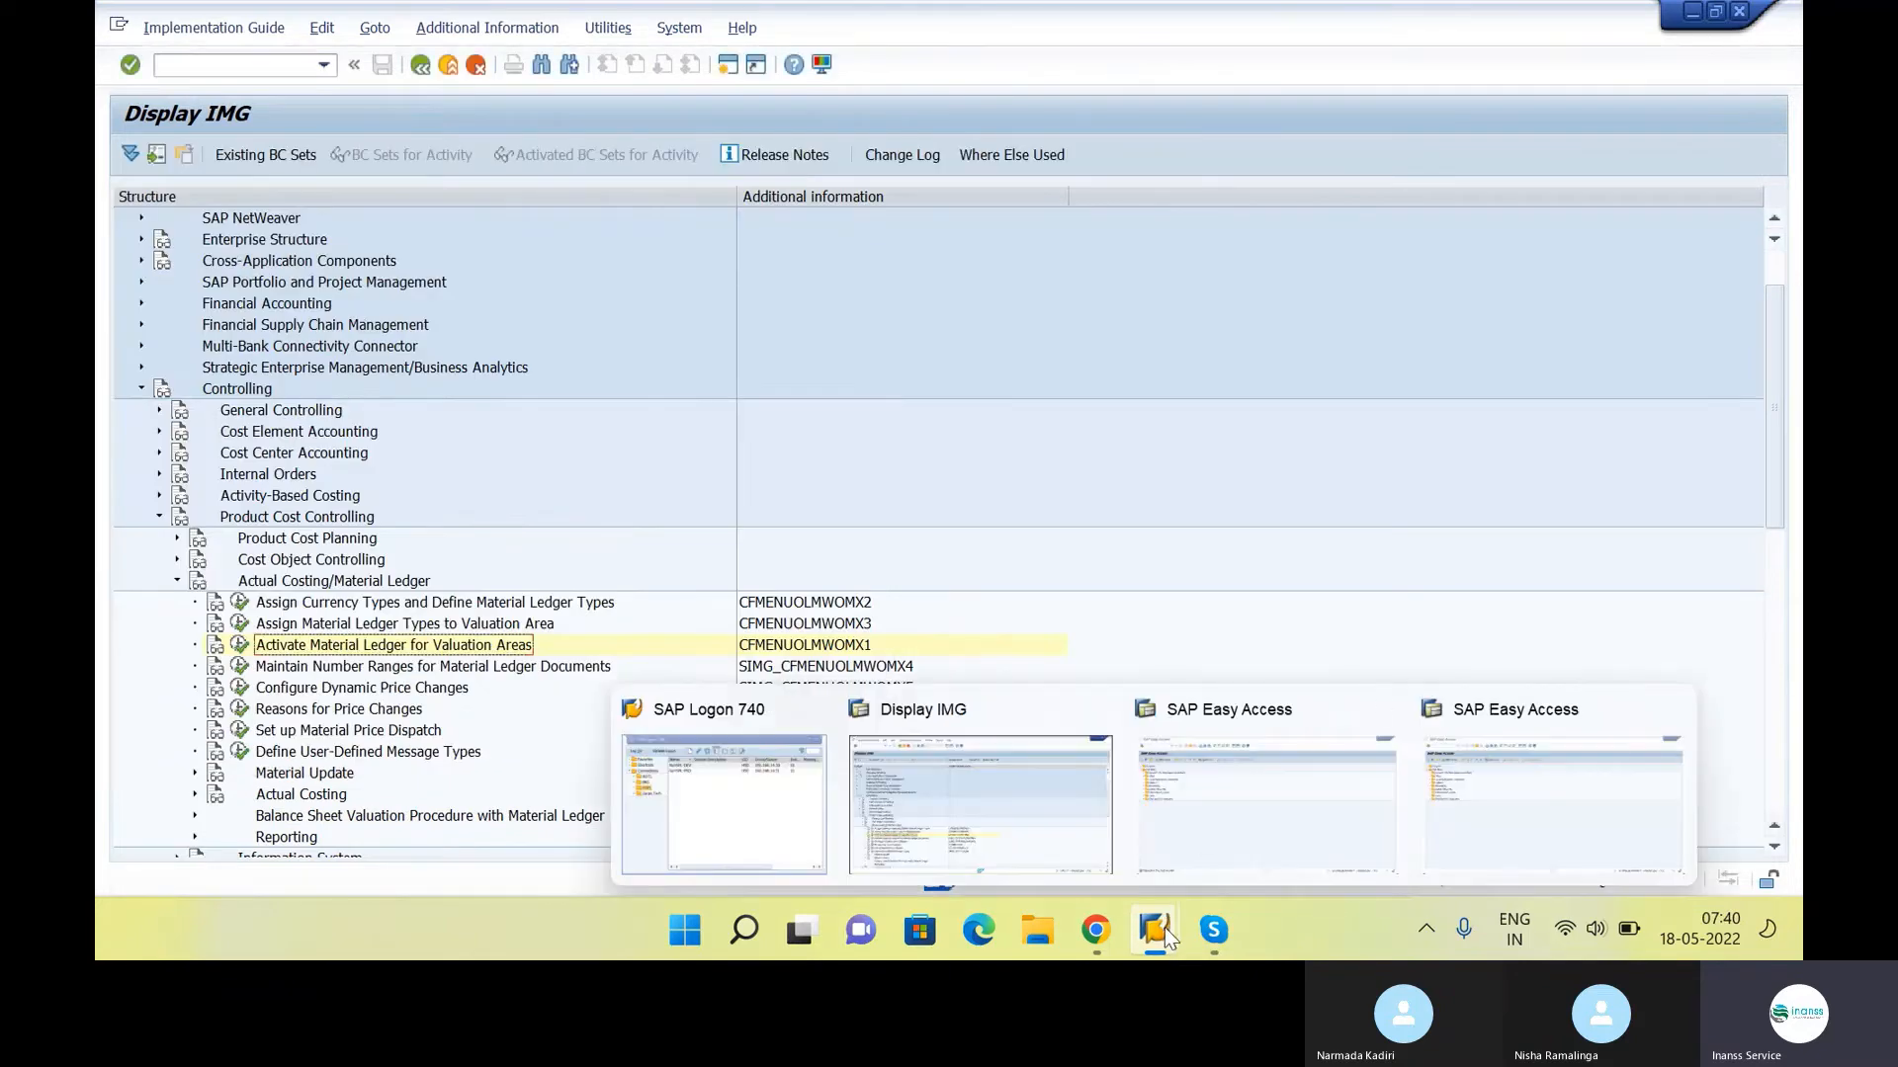
pyautogui.hotkey('alt', 'Tab')
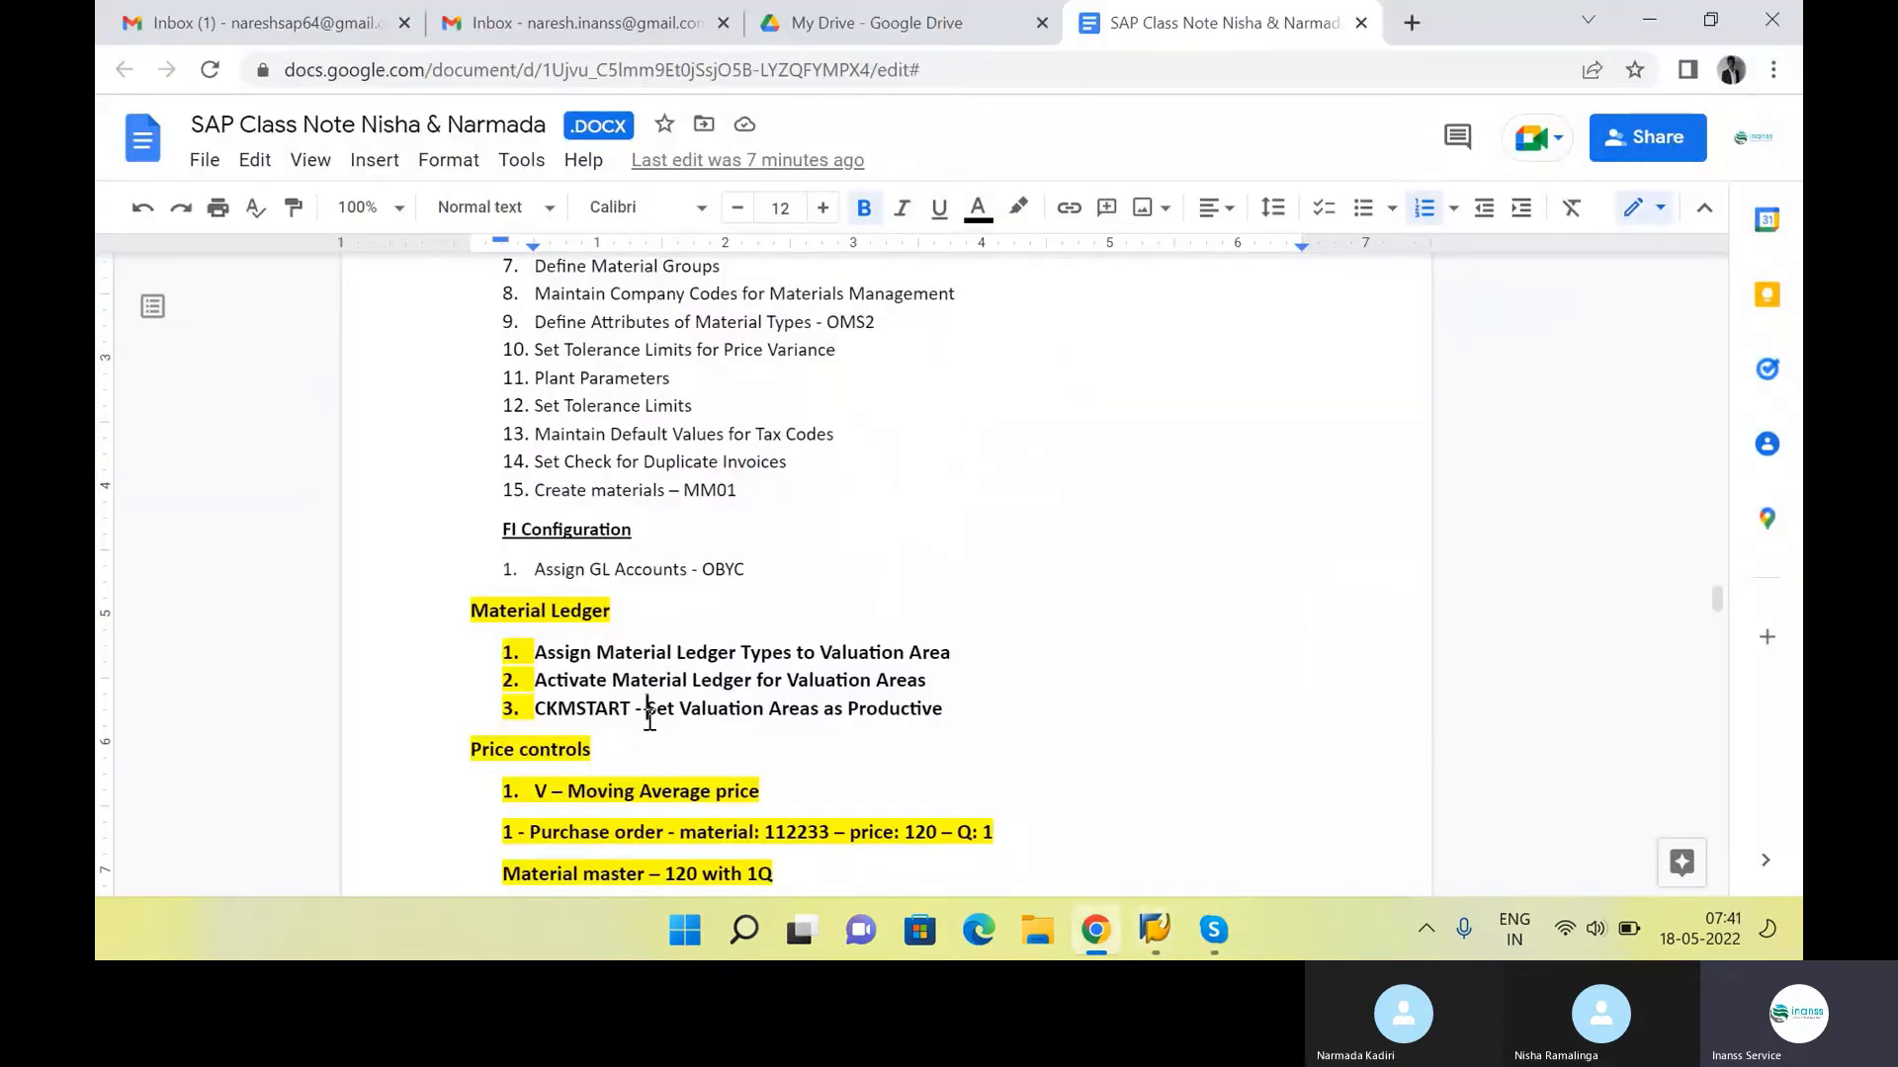
pyautogui.moveTo(646, 711); pyautogui.dragTo(953, 715)
pyautogui.click(633, 710)
pyautogui.moveTo(633, 710); pyautogui.dragTo(533, 710)
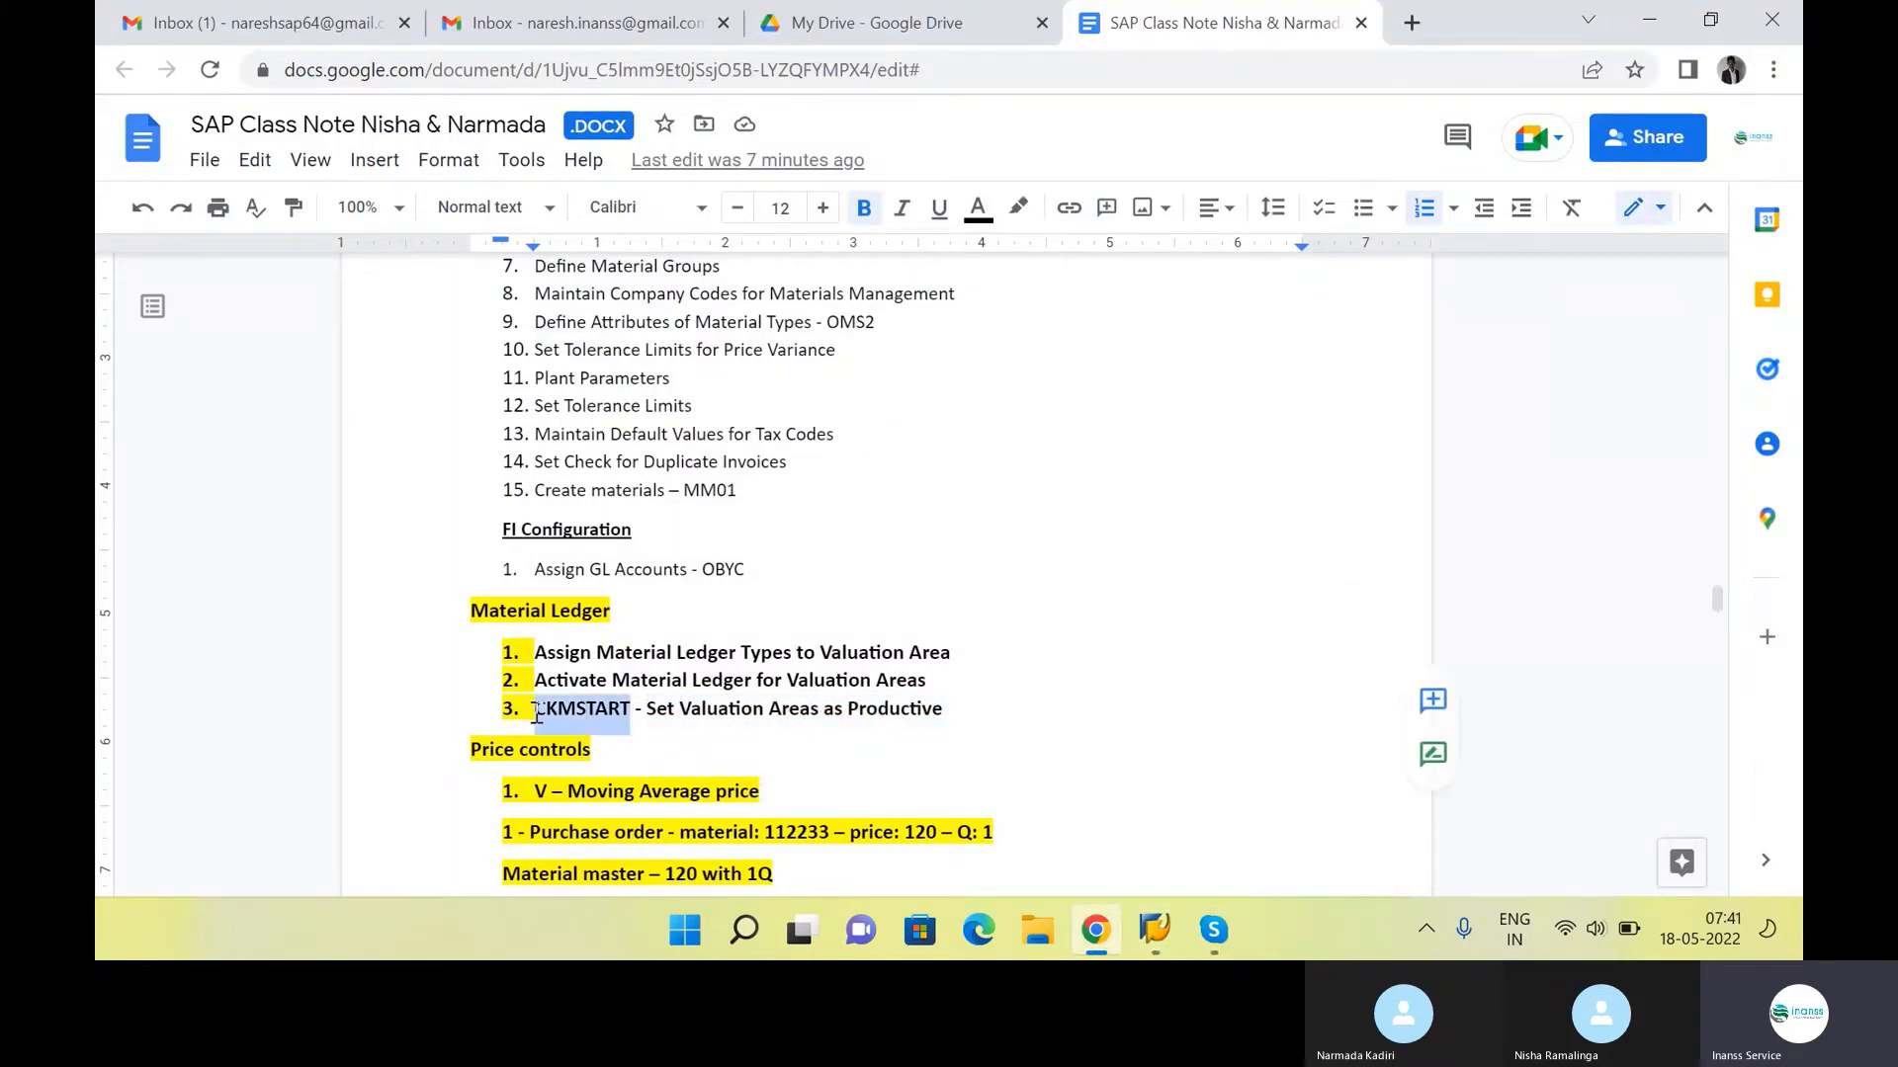
# Switch to the SAP Easy Access window and expand the Accounting folder
pyautogui.hotkey('alt', 'Tab')
pyautogui.hotkey('alt', 'Tab')
pyautogui.hotkey('alt', 'Tab')
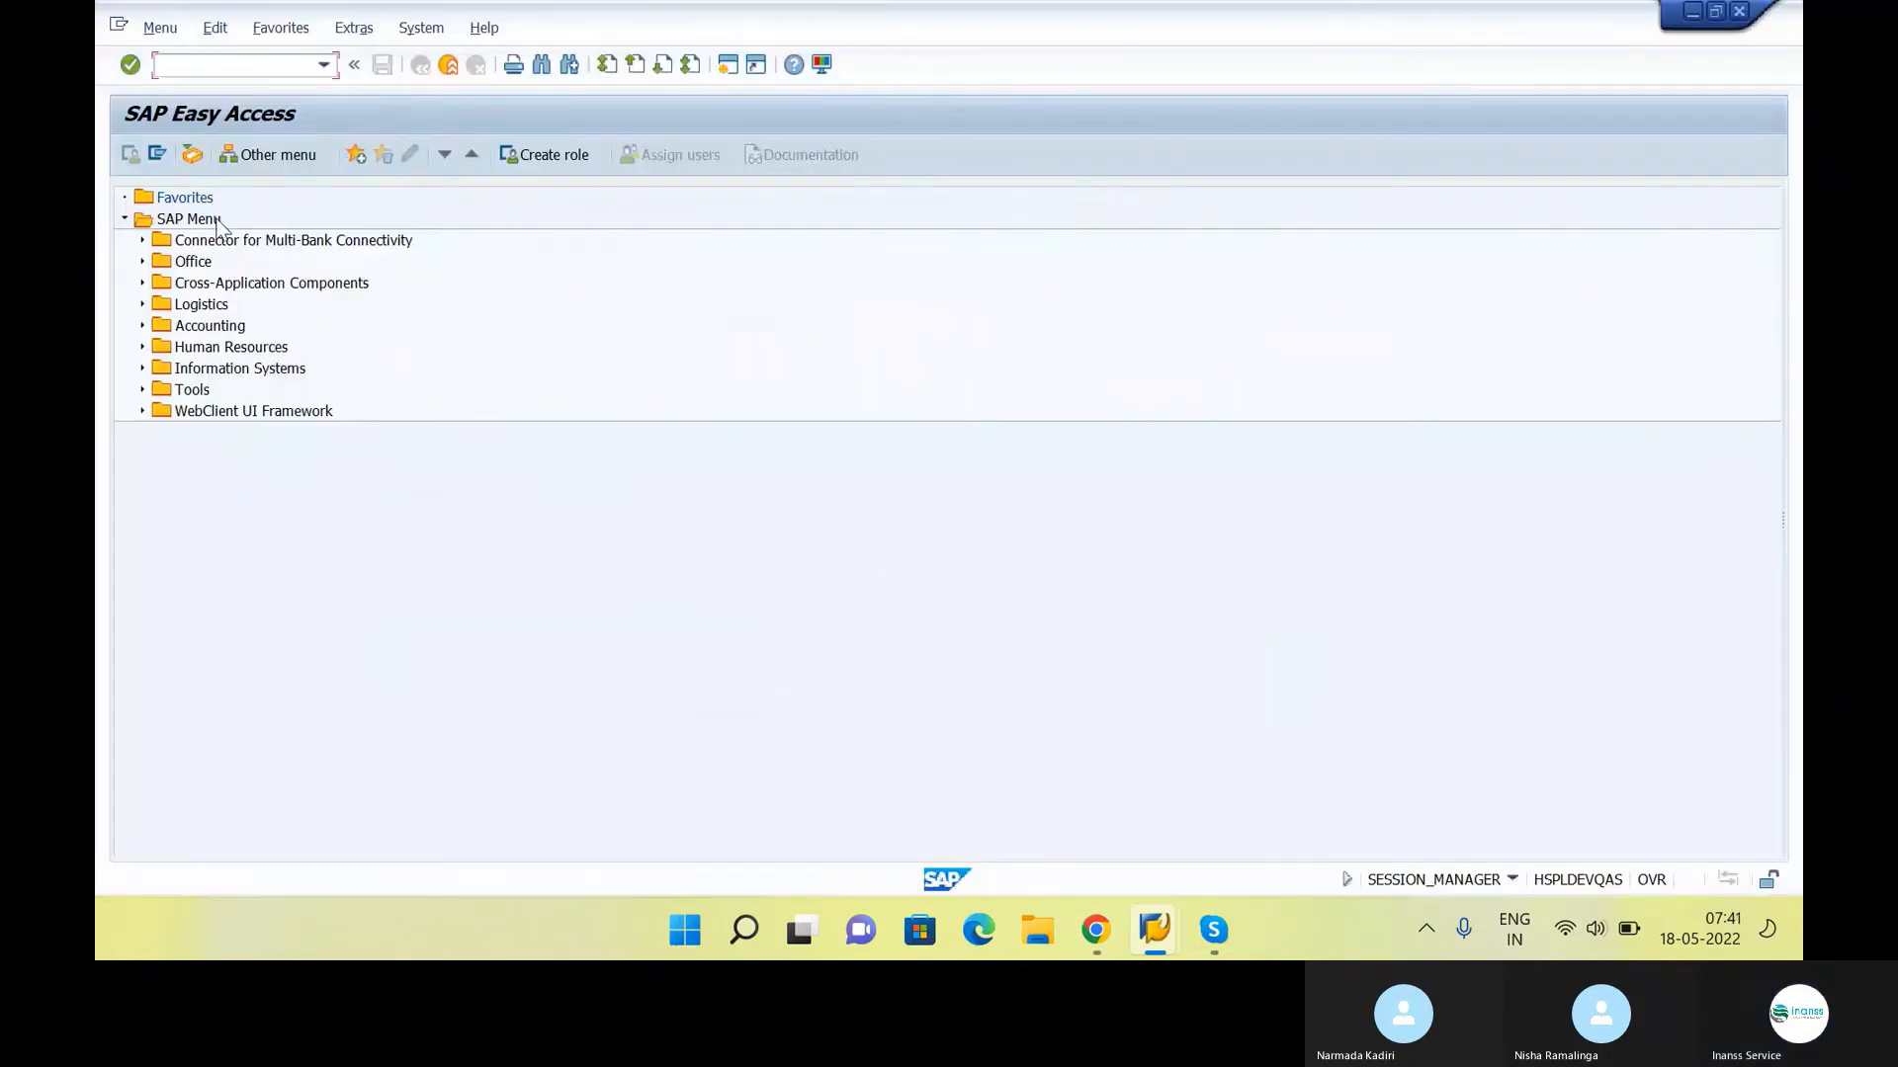
pyautogui.click(220, 330)
pyautogui.press('Right')
# Expand the Controlling folder under Accounting down to Product Cost Controlling and its Actual Costing/Material Ledger subfolder
pyautogui.press('Down')
pyautogui.press('Down')
pyautogui.press('Down')
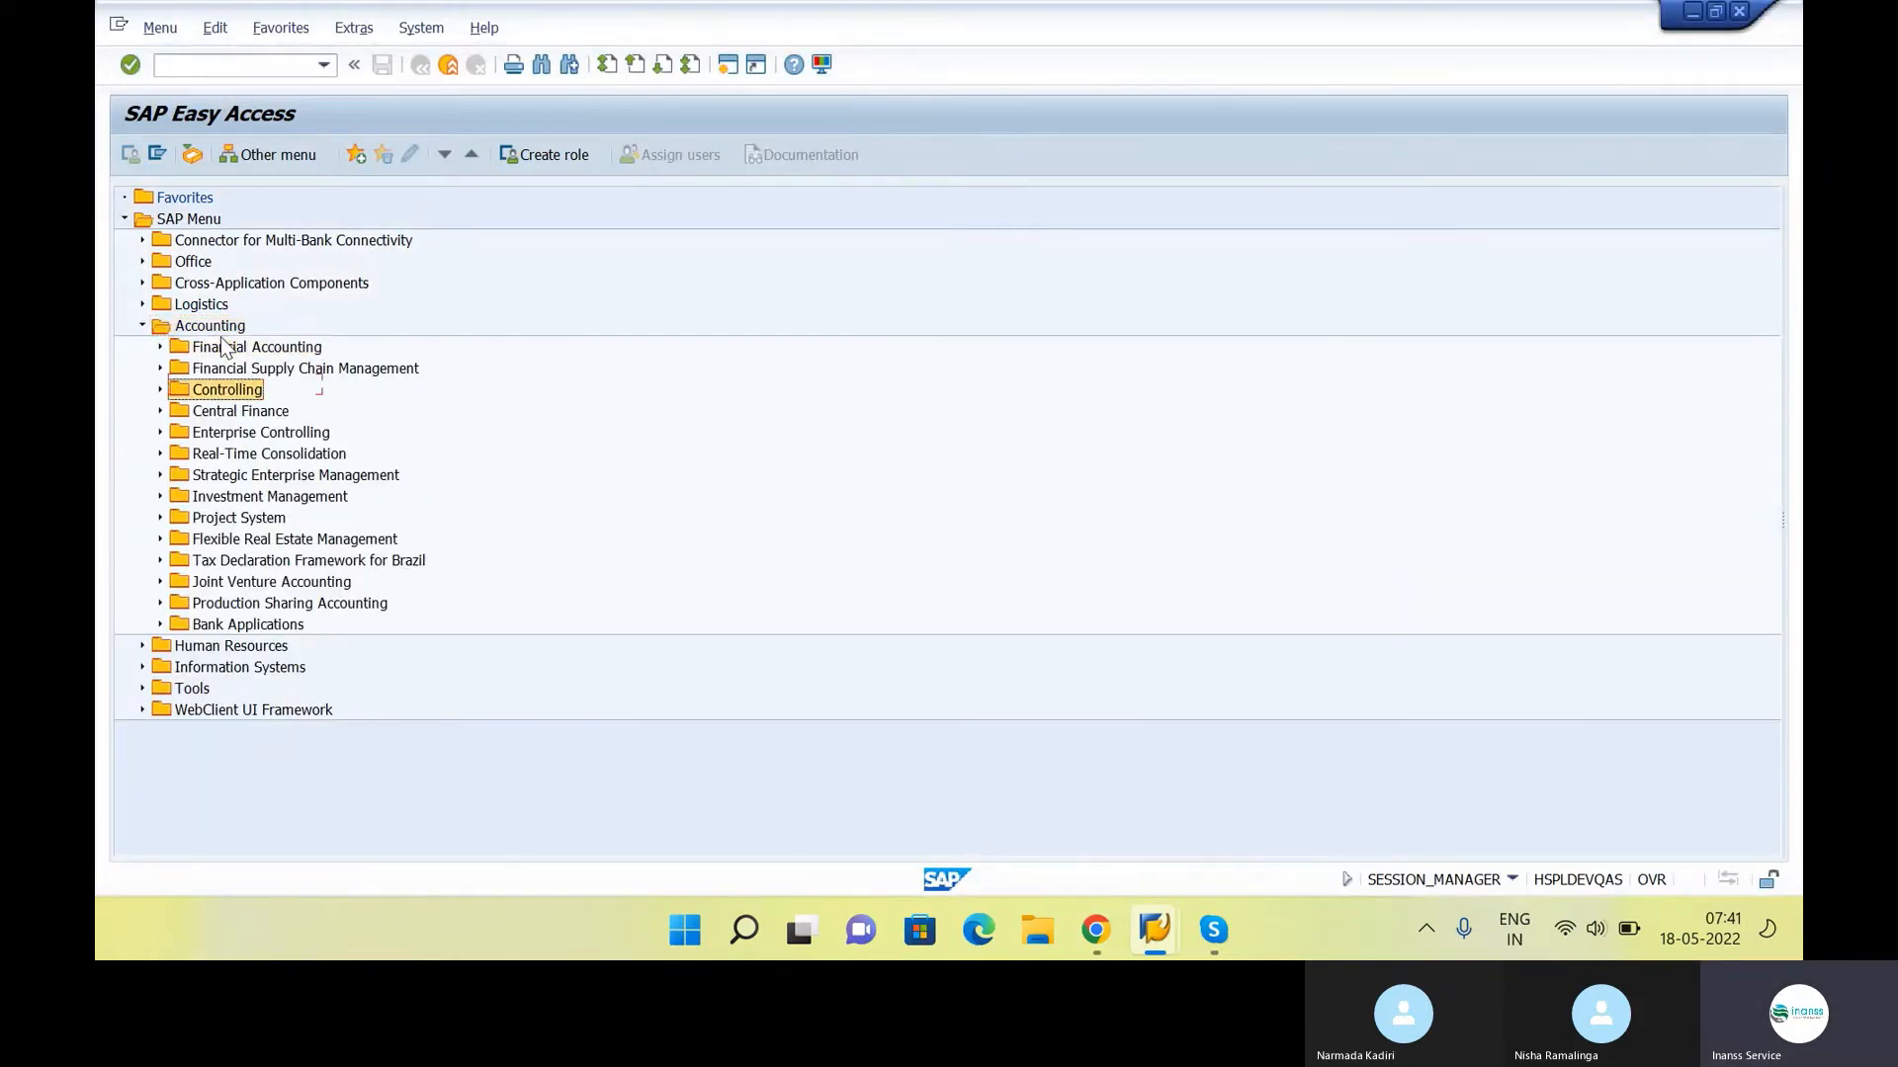
pyautogui.press('Right')
pyautogui.press('Down')
pyautogui.press('Down')
pyautogui.press('Down')
pyautogui.press('Down')
pyautogui.press('Down')
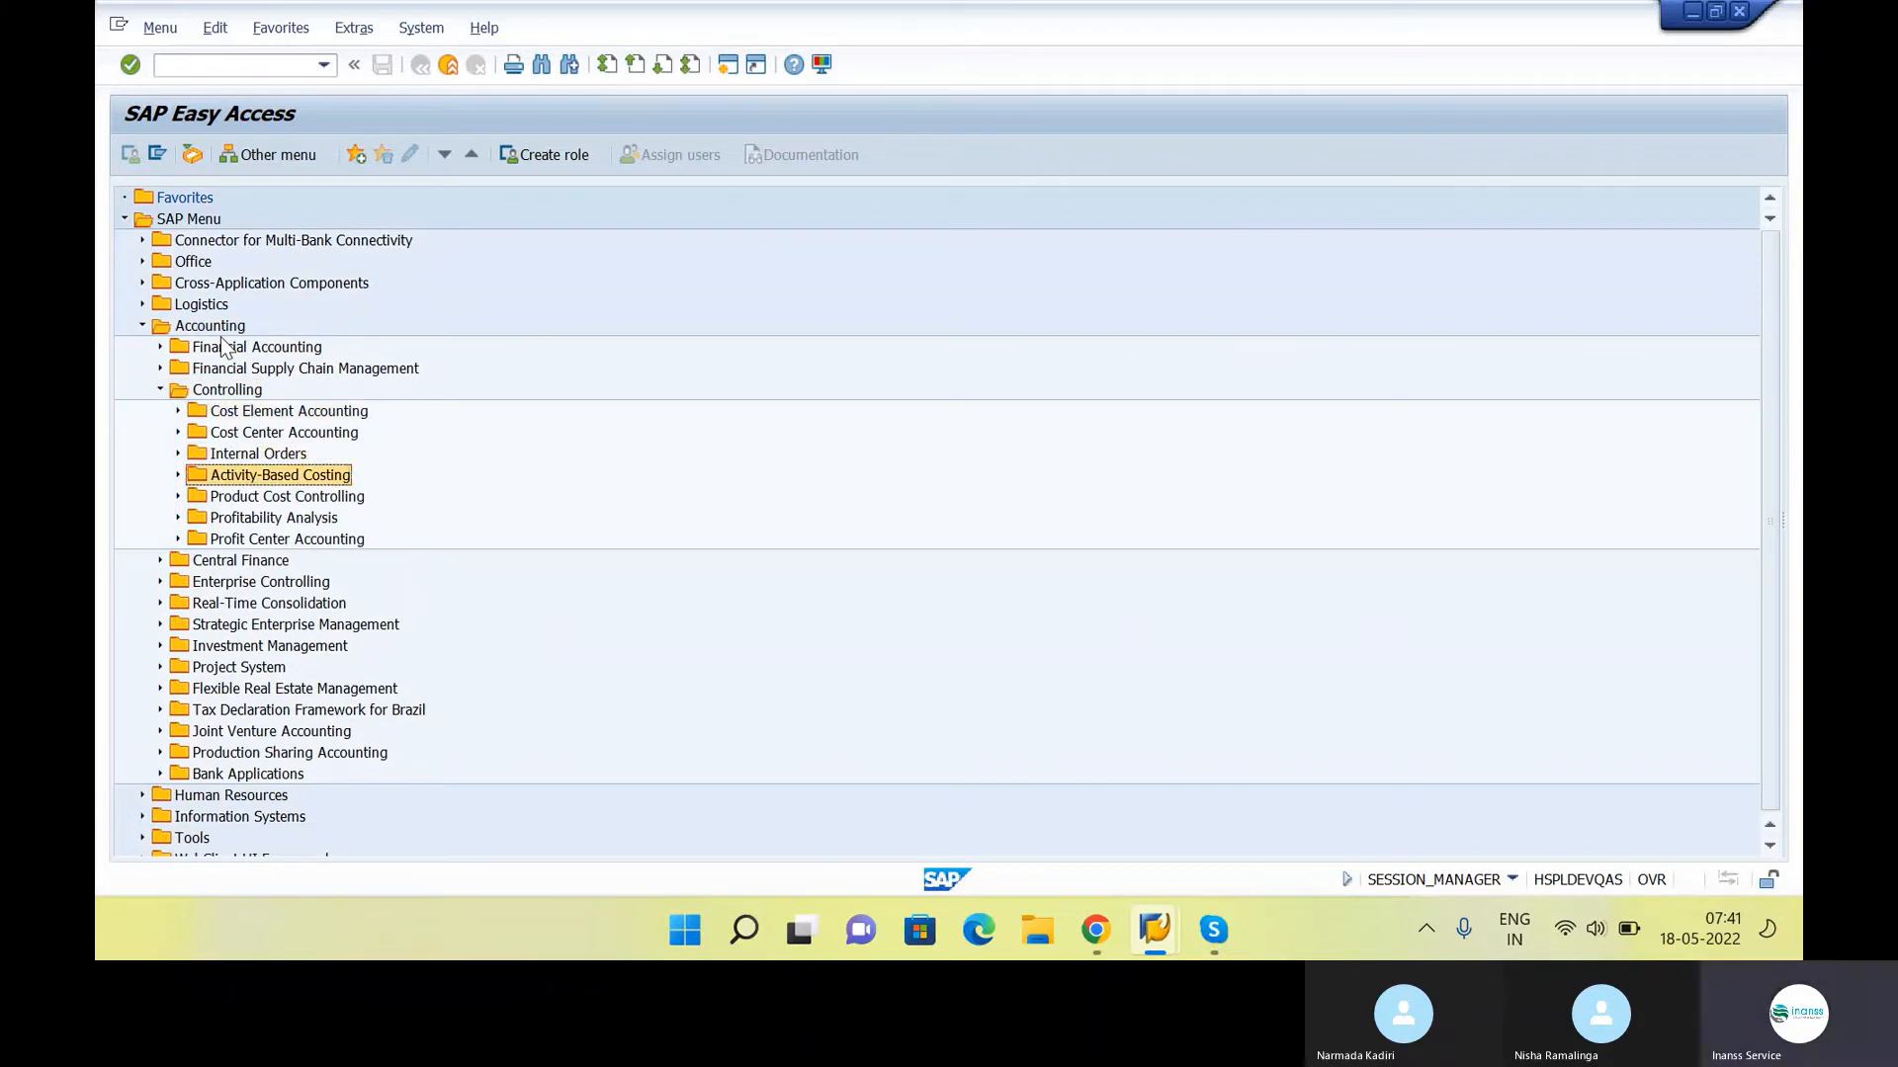
pyautogui.press('Right')
# Look for CKMSTART in the Drilldown Reporting, Information System and Actual Costing folders, collapsing each again
pyautogui.press('Down')
pyautogui.press('Down')
pyautogui.press('Down')
pyautogui.press('Right')
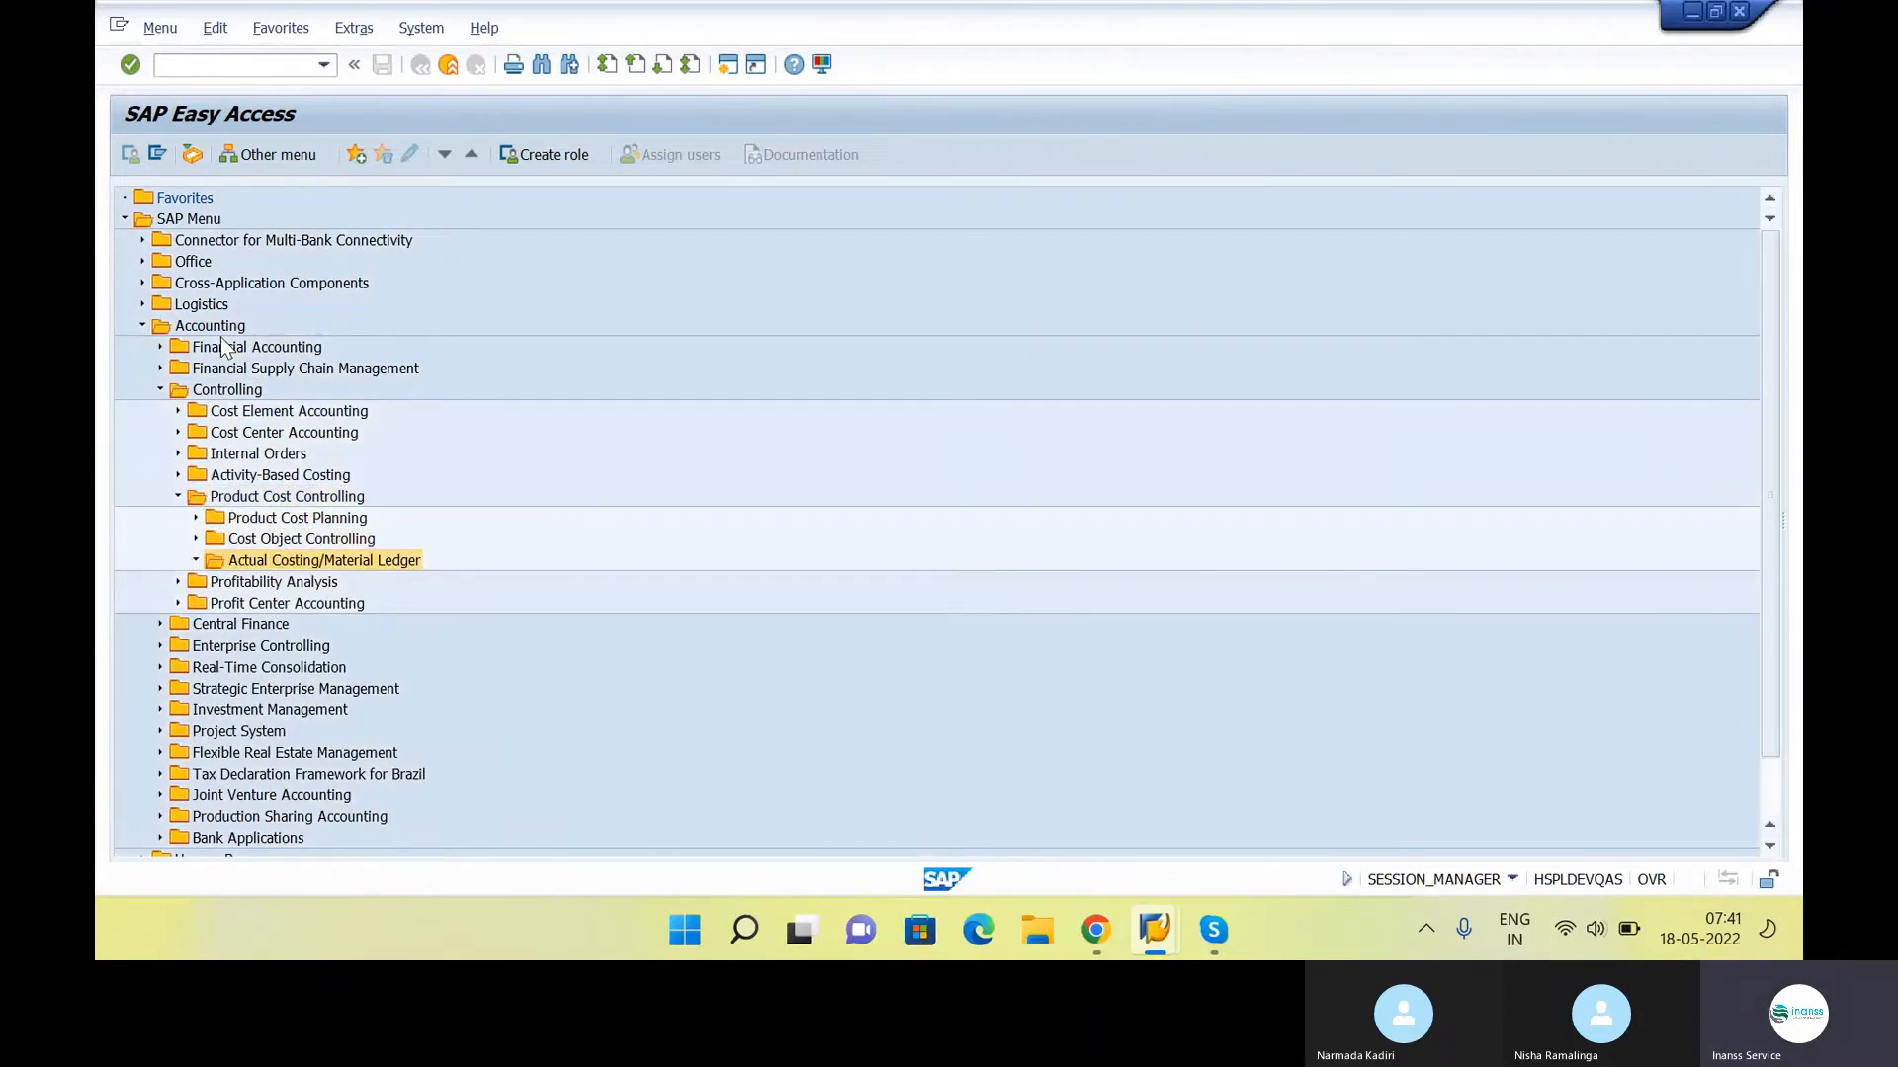
pyautogui.press('Down')
pyautogui.press('Down')
pyautogui.press('Down')
pyautogui.press('Down')
pyautogui.press('Down')
pyautogui.press('Down')
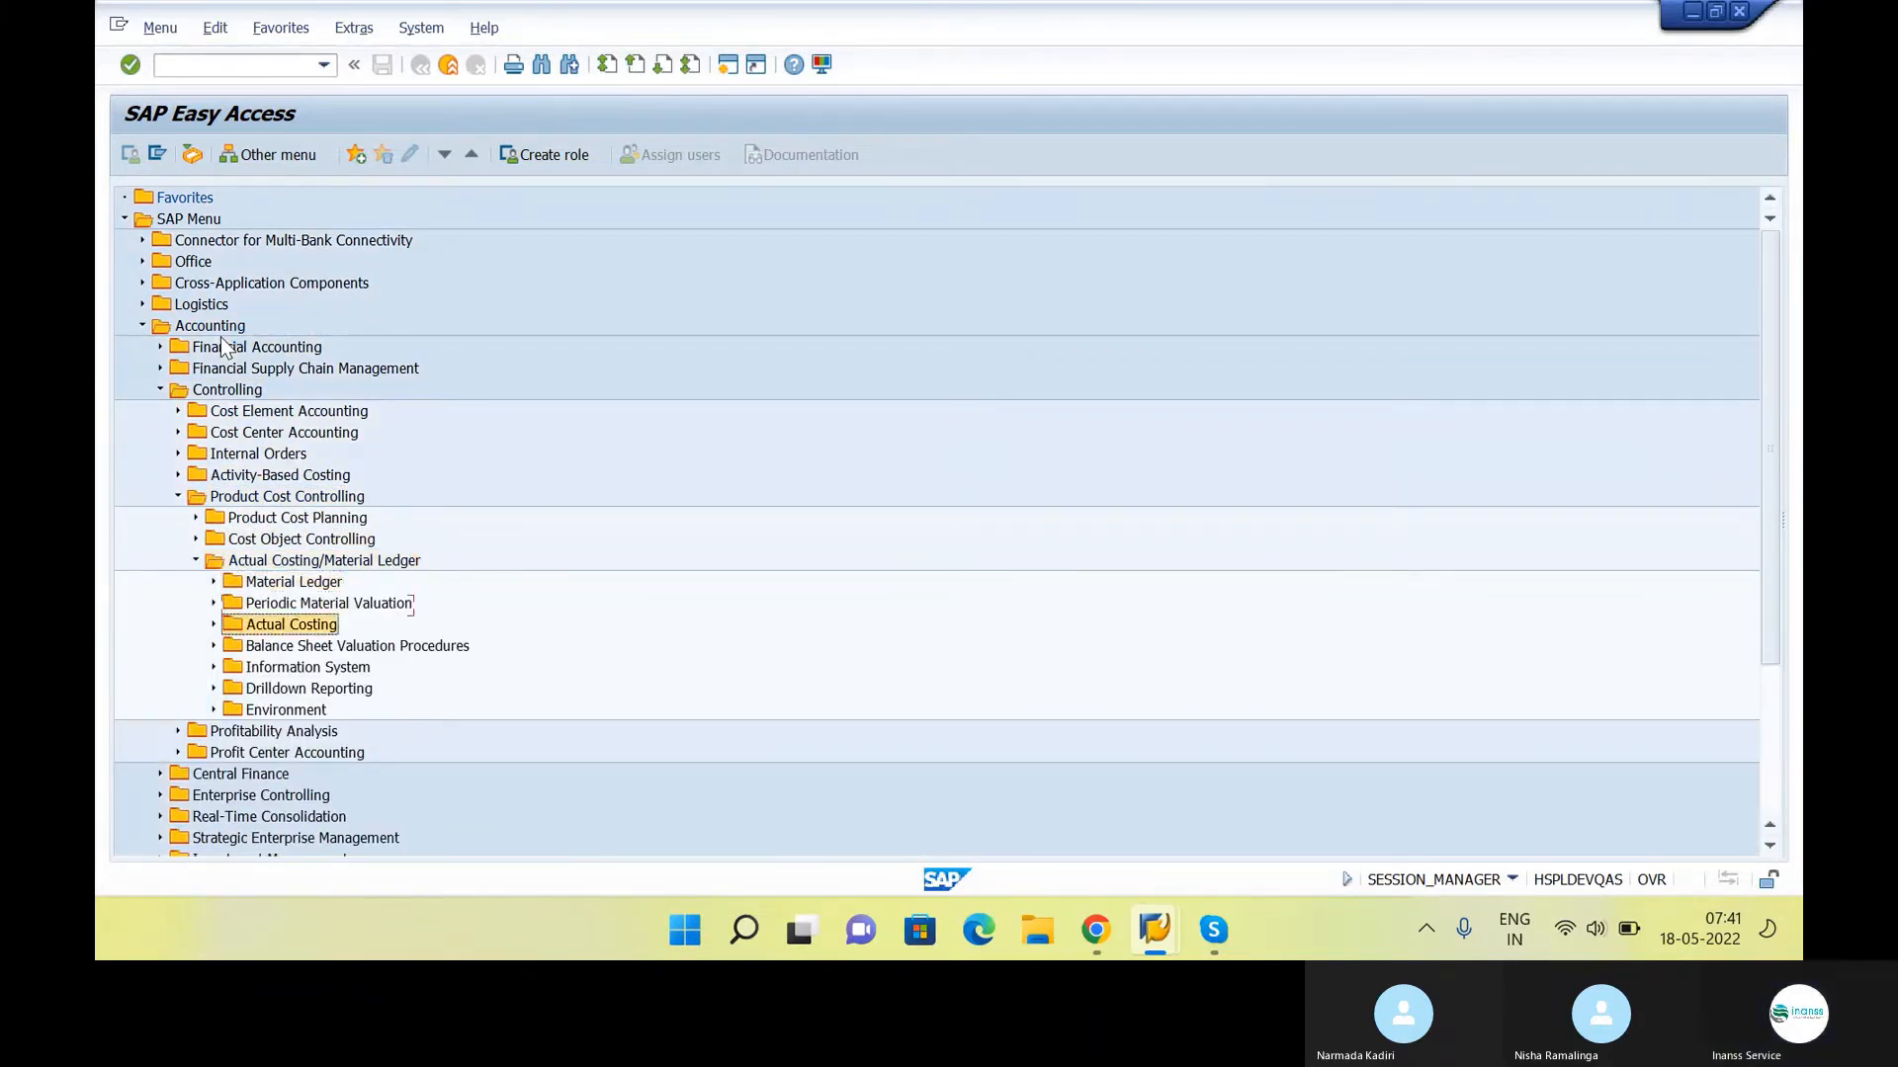
pyautogui.press('Right')
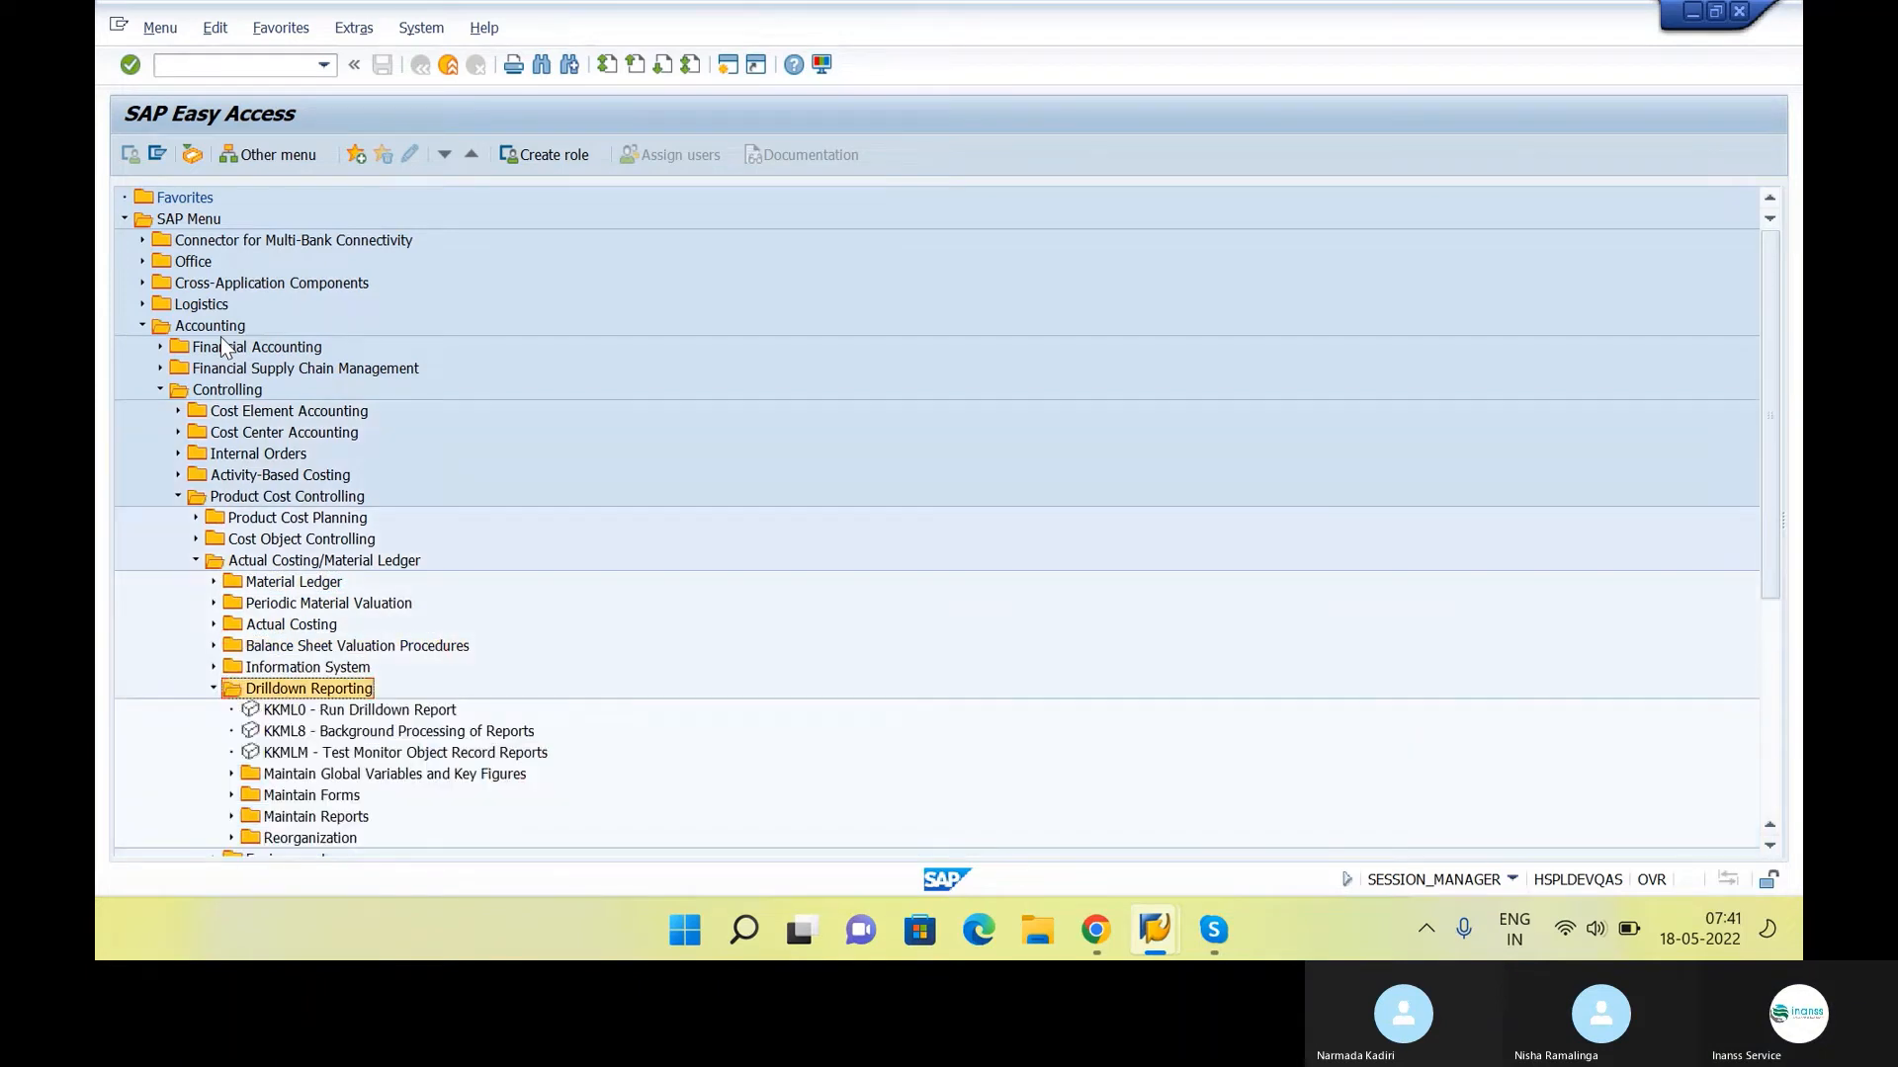
pyautogui.press('Left')
pyautogui.press('Up')
pyautogui.press('Right')
pyautogui.press('Left')
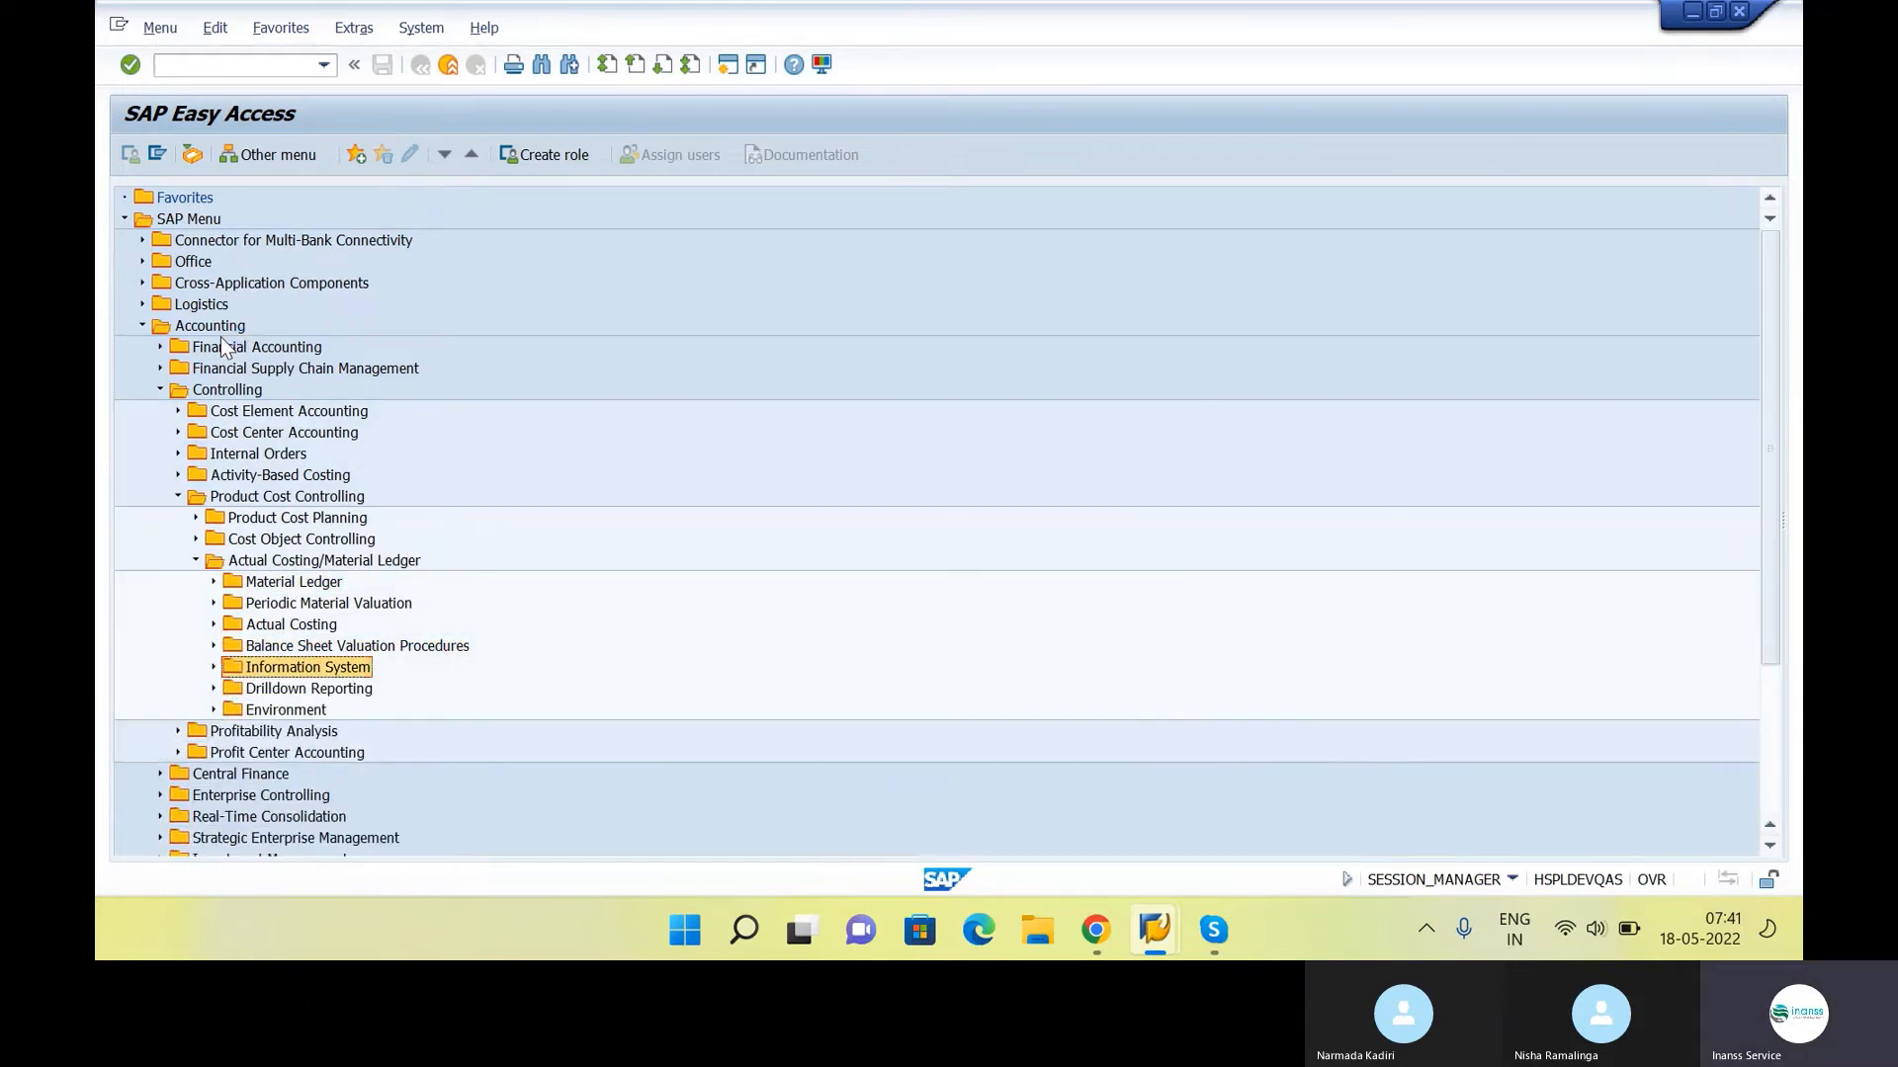
pyautogui.press('Up')
pyautogui.press('Up')
pyautogui.press('Right')
pyautogui.press('Down')
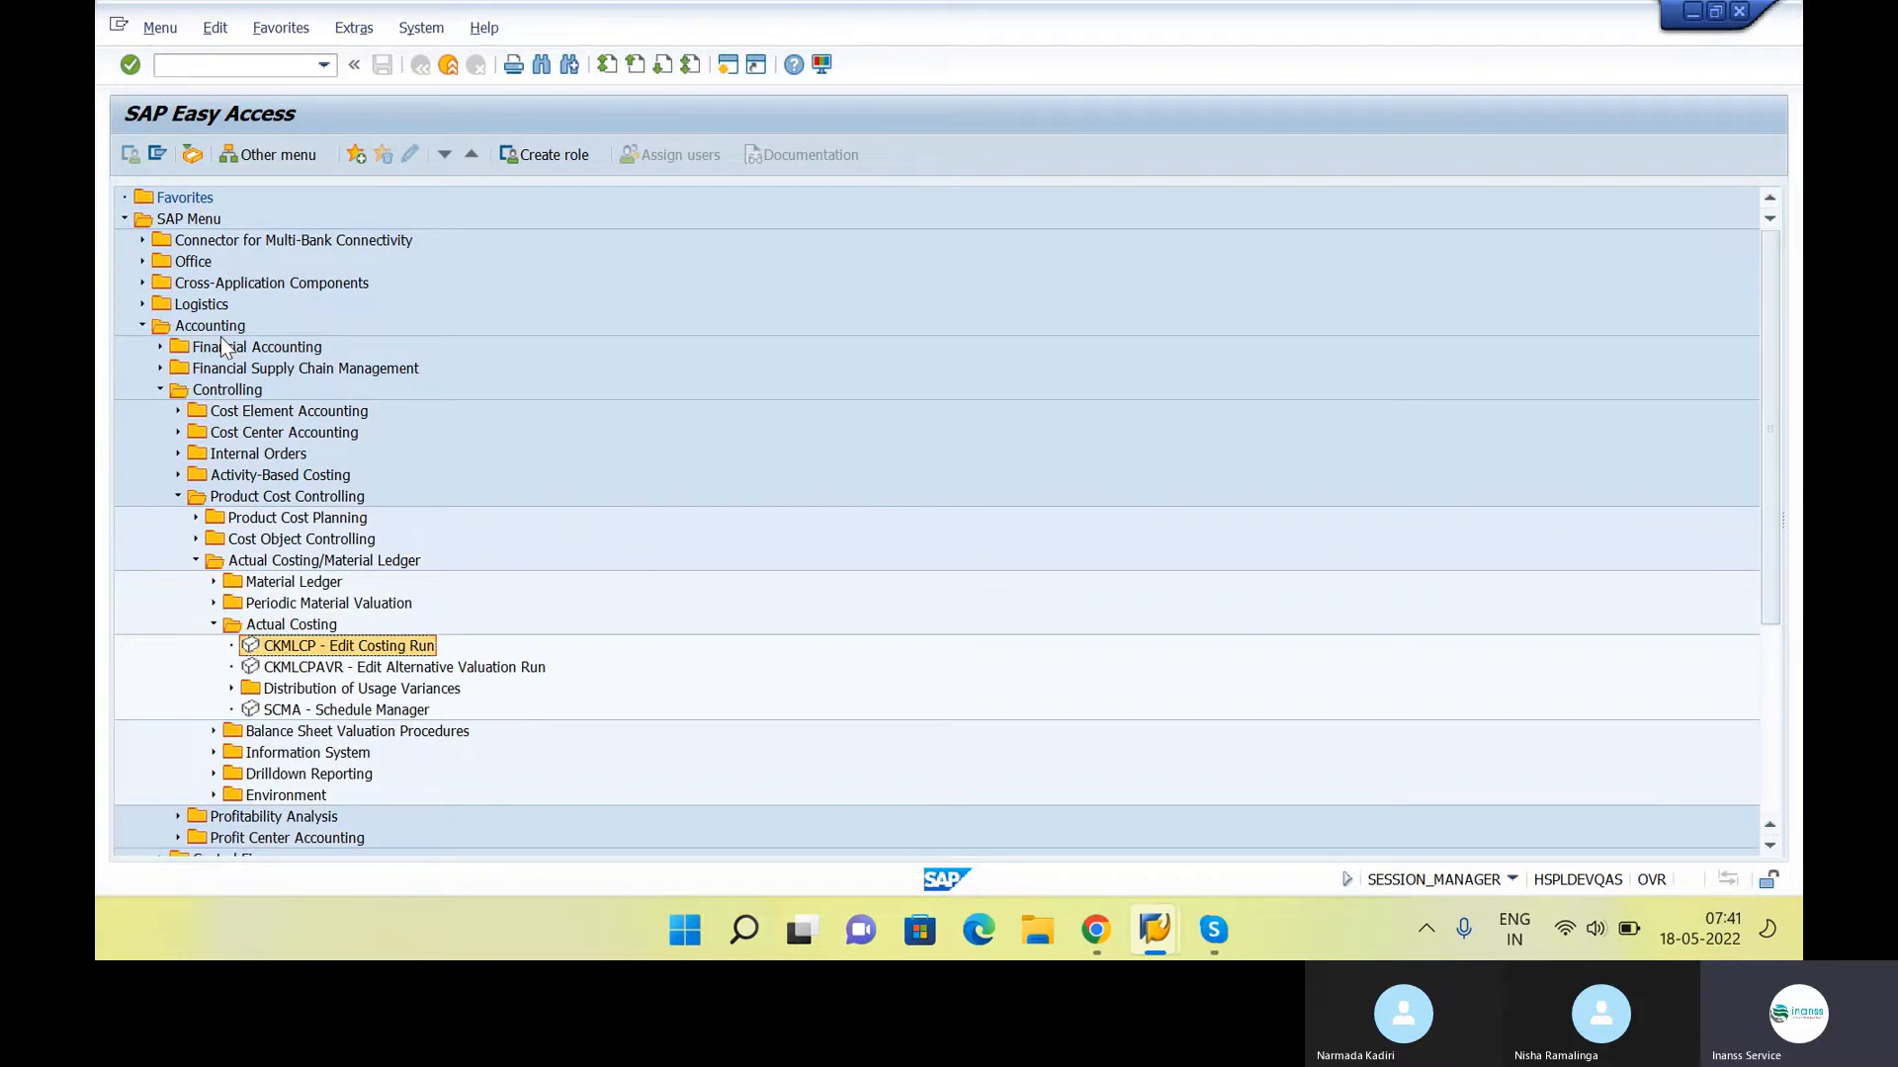
pyautogui.press('Up')
pyautogui.press('Left')
pyautogui.press('Up')
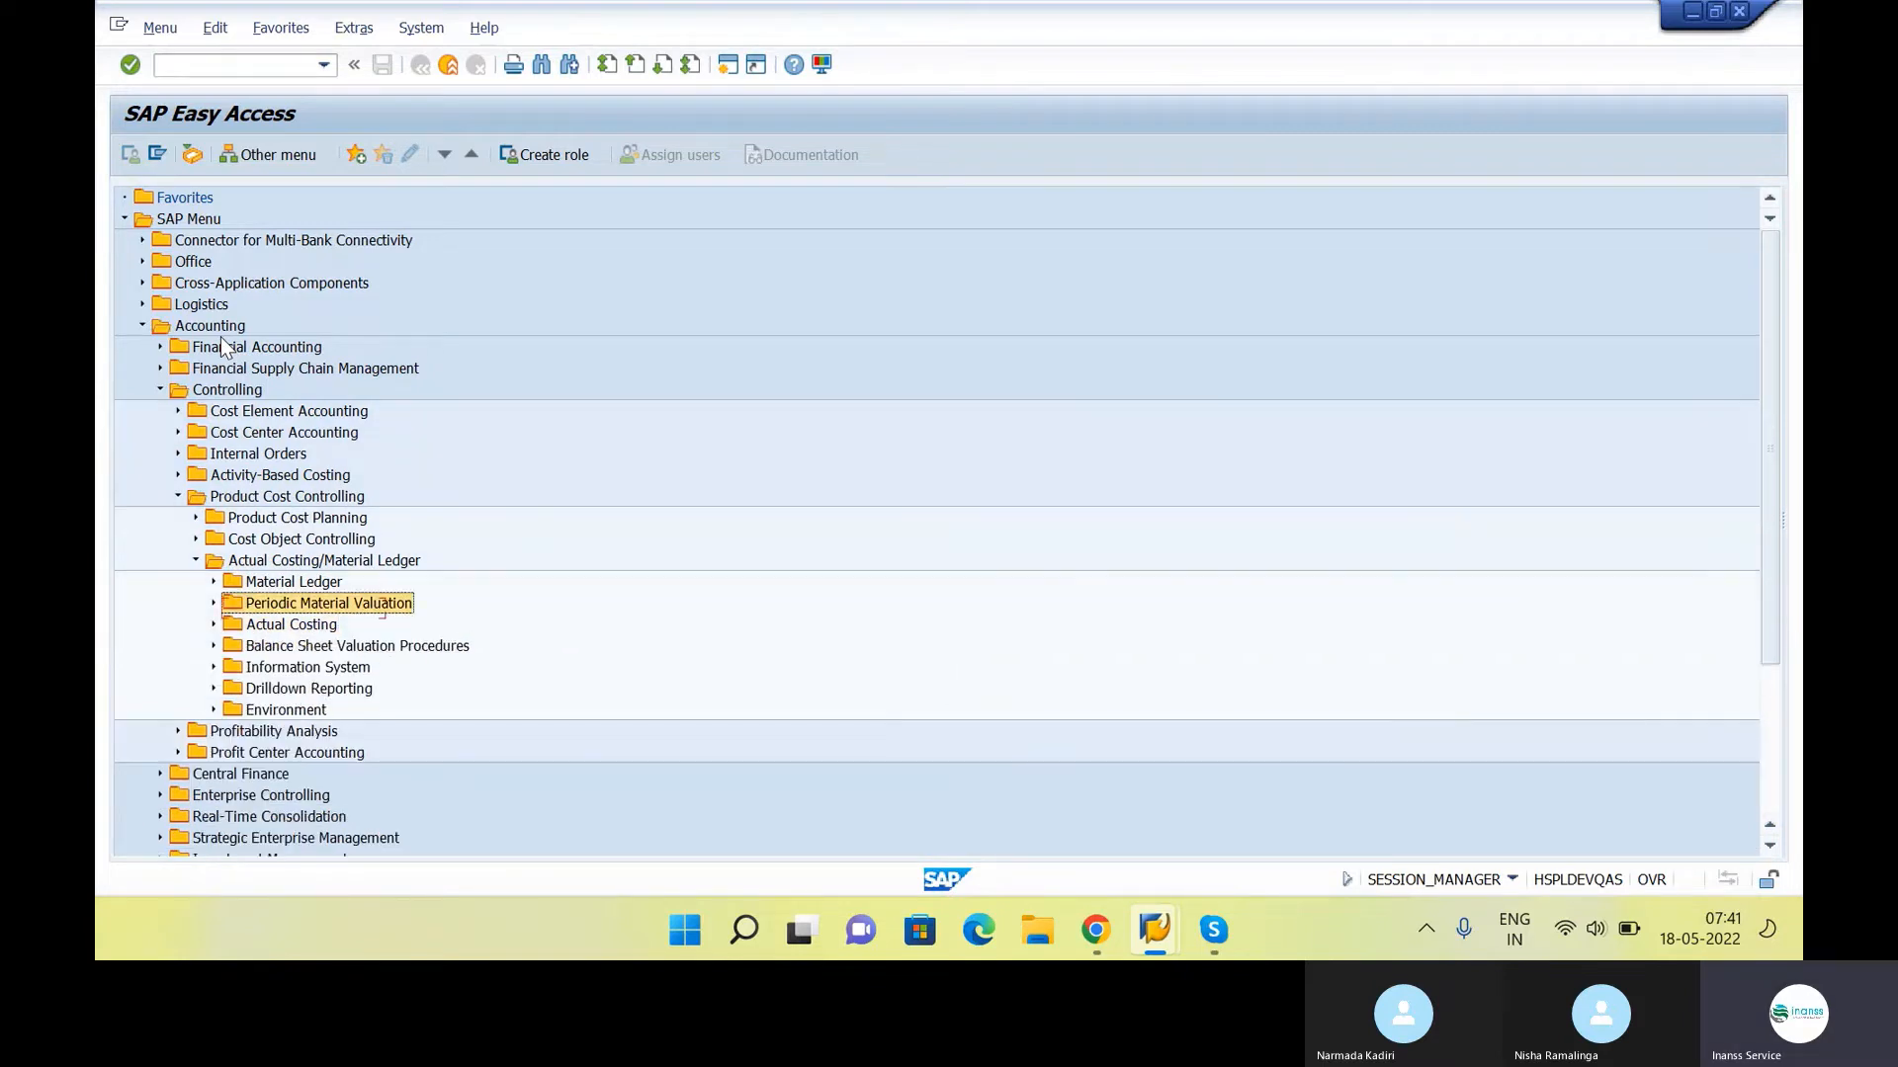
# Look for CKMSTART in the Periodic Material Valuation, Material Ledger and Balance Sheet Valuation Procedures folders, collapsing each again
pyautogui.press('Right')
pyautogui.press('Left')
pyautogui.press('Up')
pyautogui.press('Right')
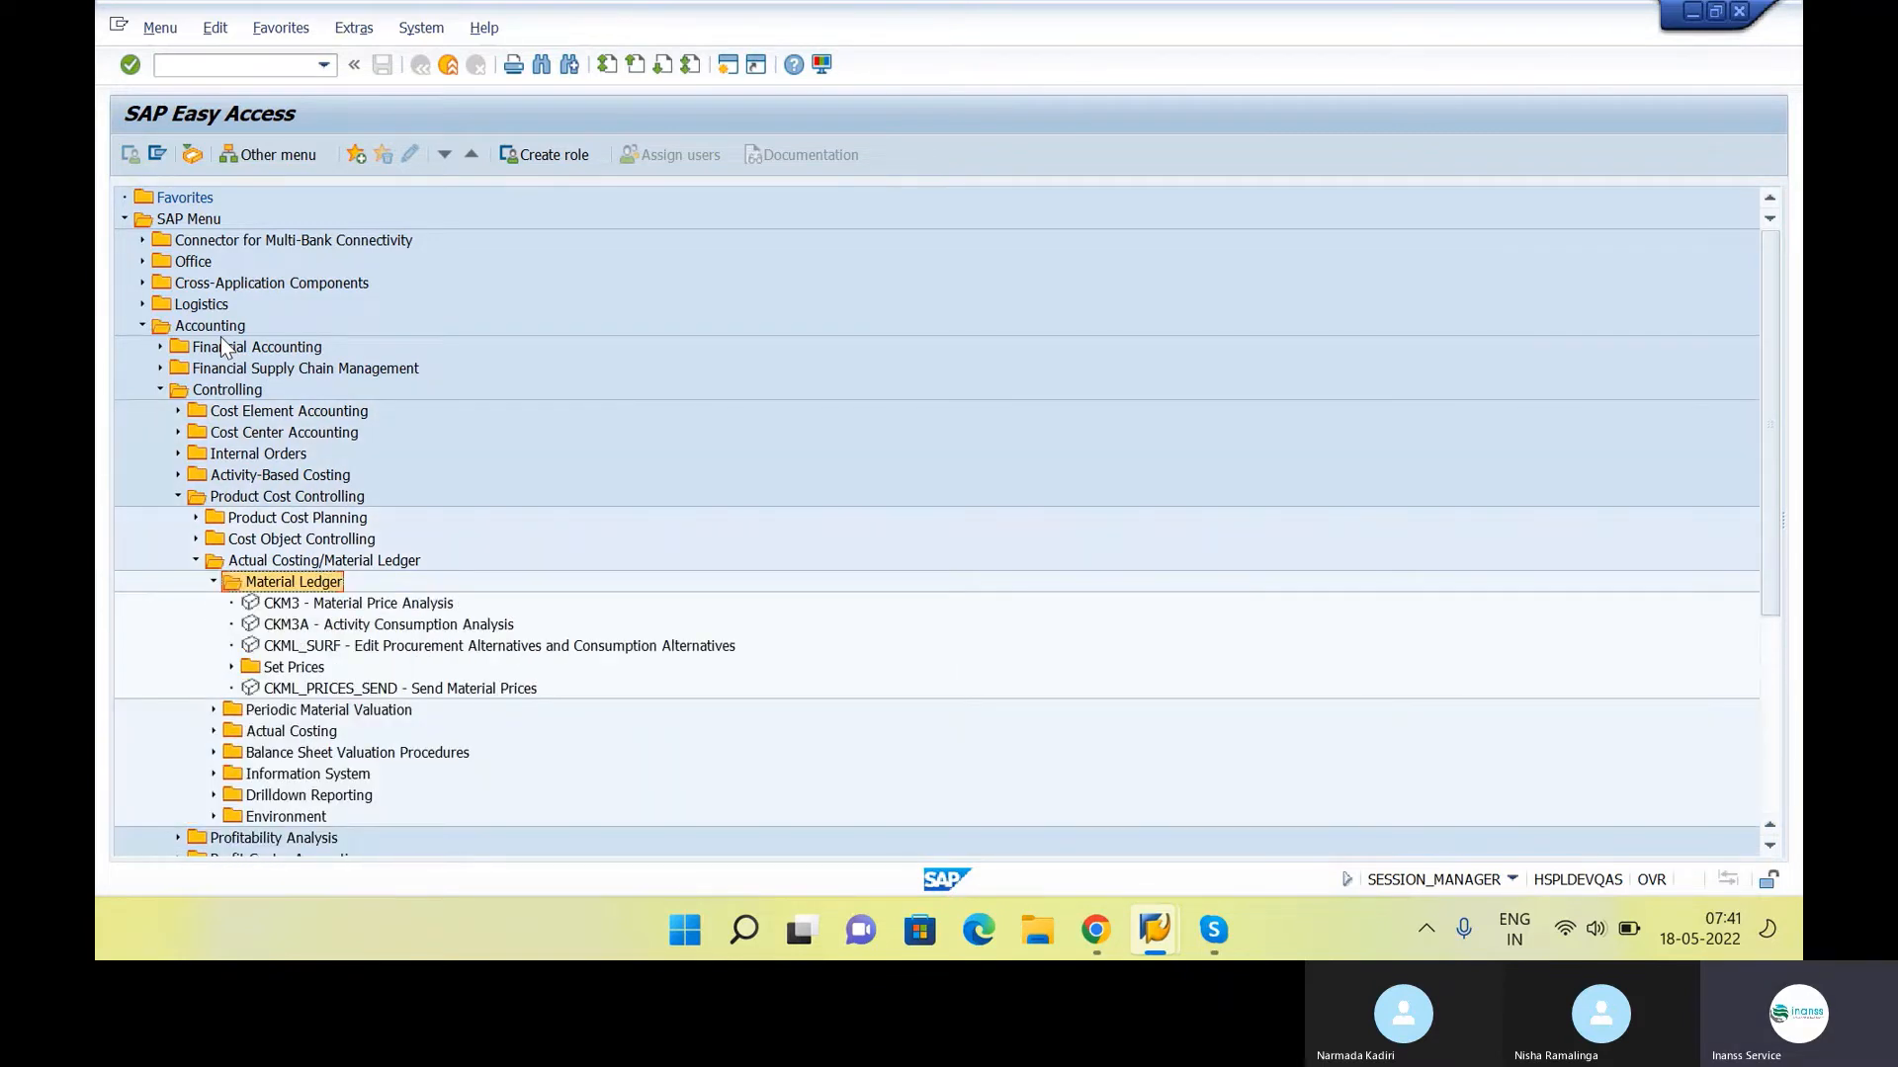
pyautogui.press('Down')
pyautogui.press('Down')
pyautogui.press('Down')
pyautogui.press('Down')
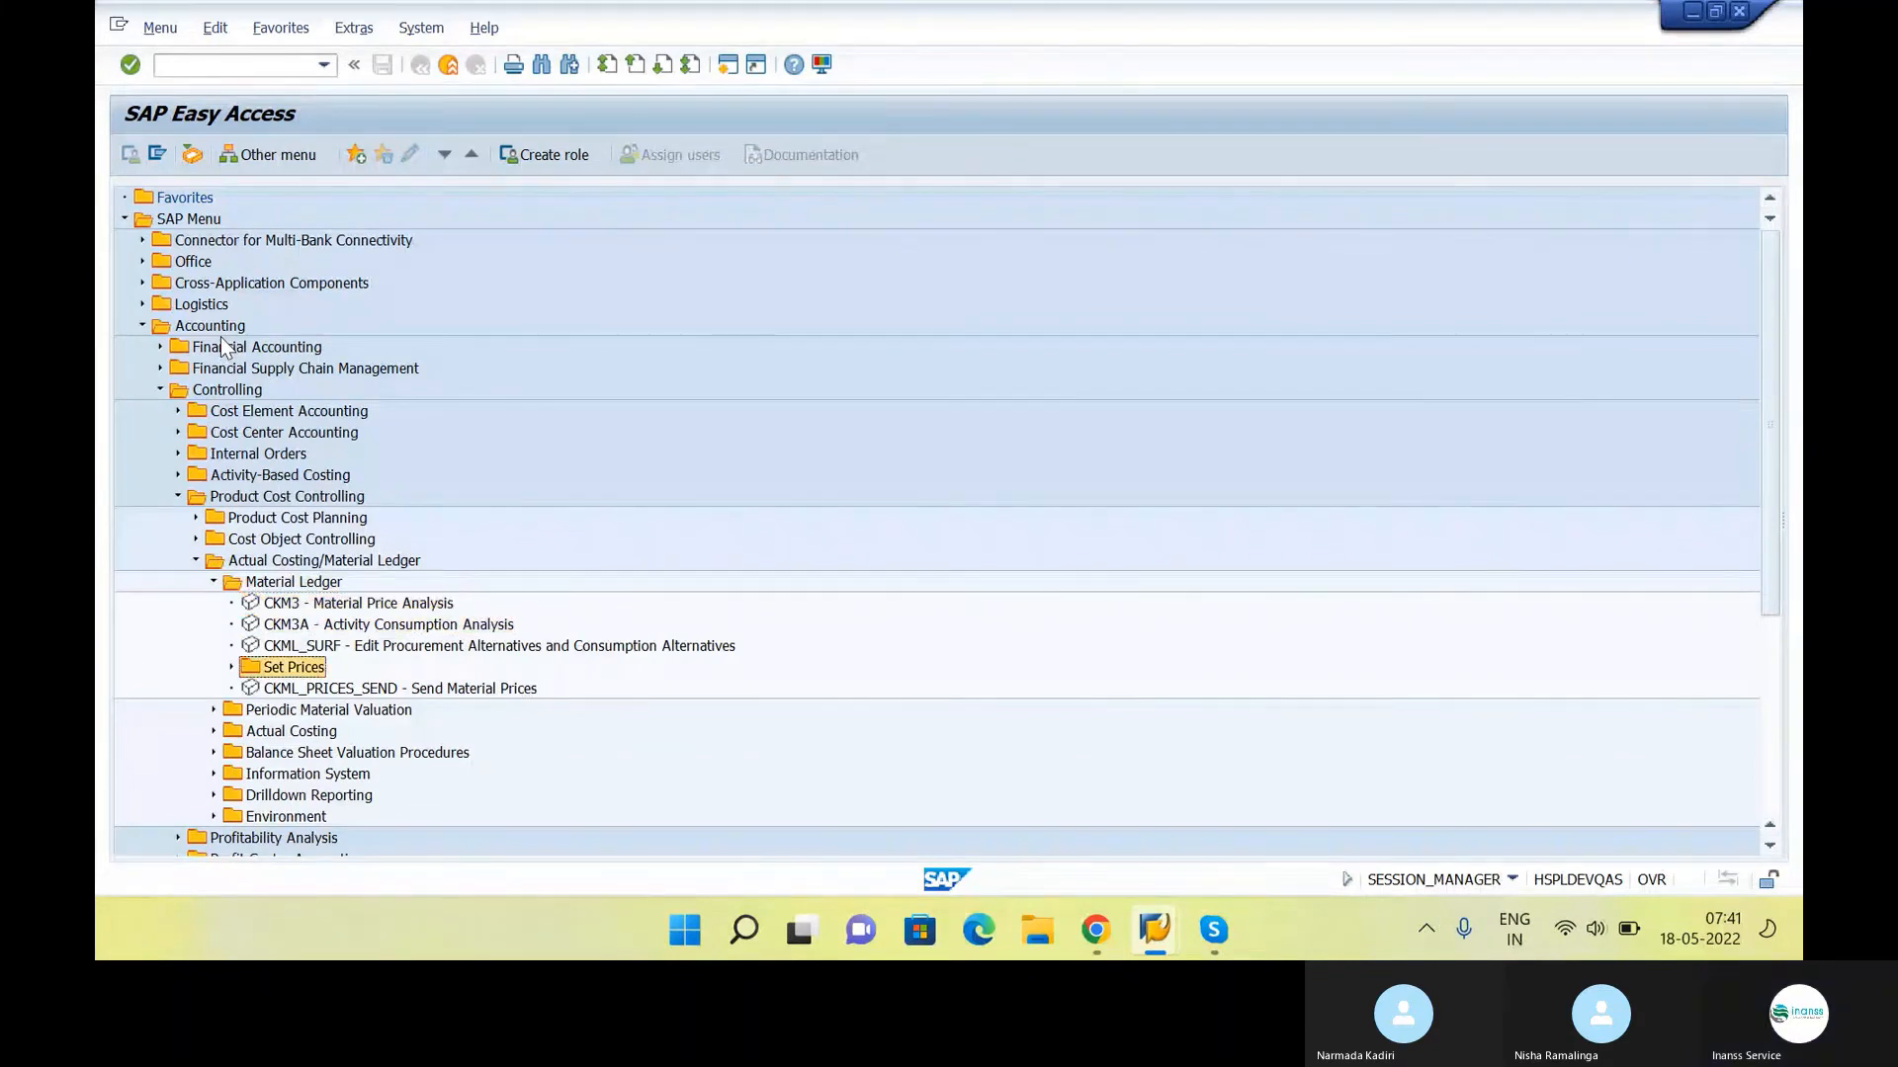
pyautogui.press('Right')
pyautogui.press('Left')
pyautogui.press('Left')
pyautogui.press('Left')
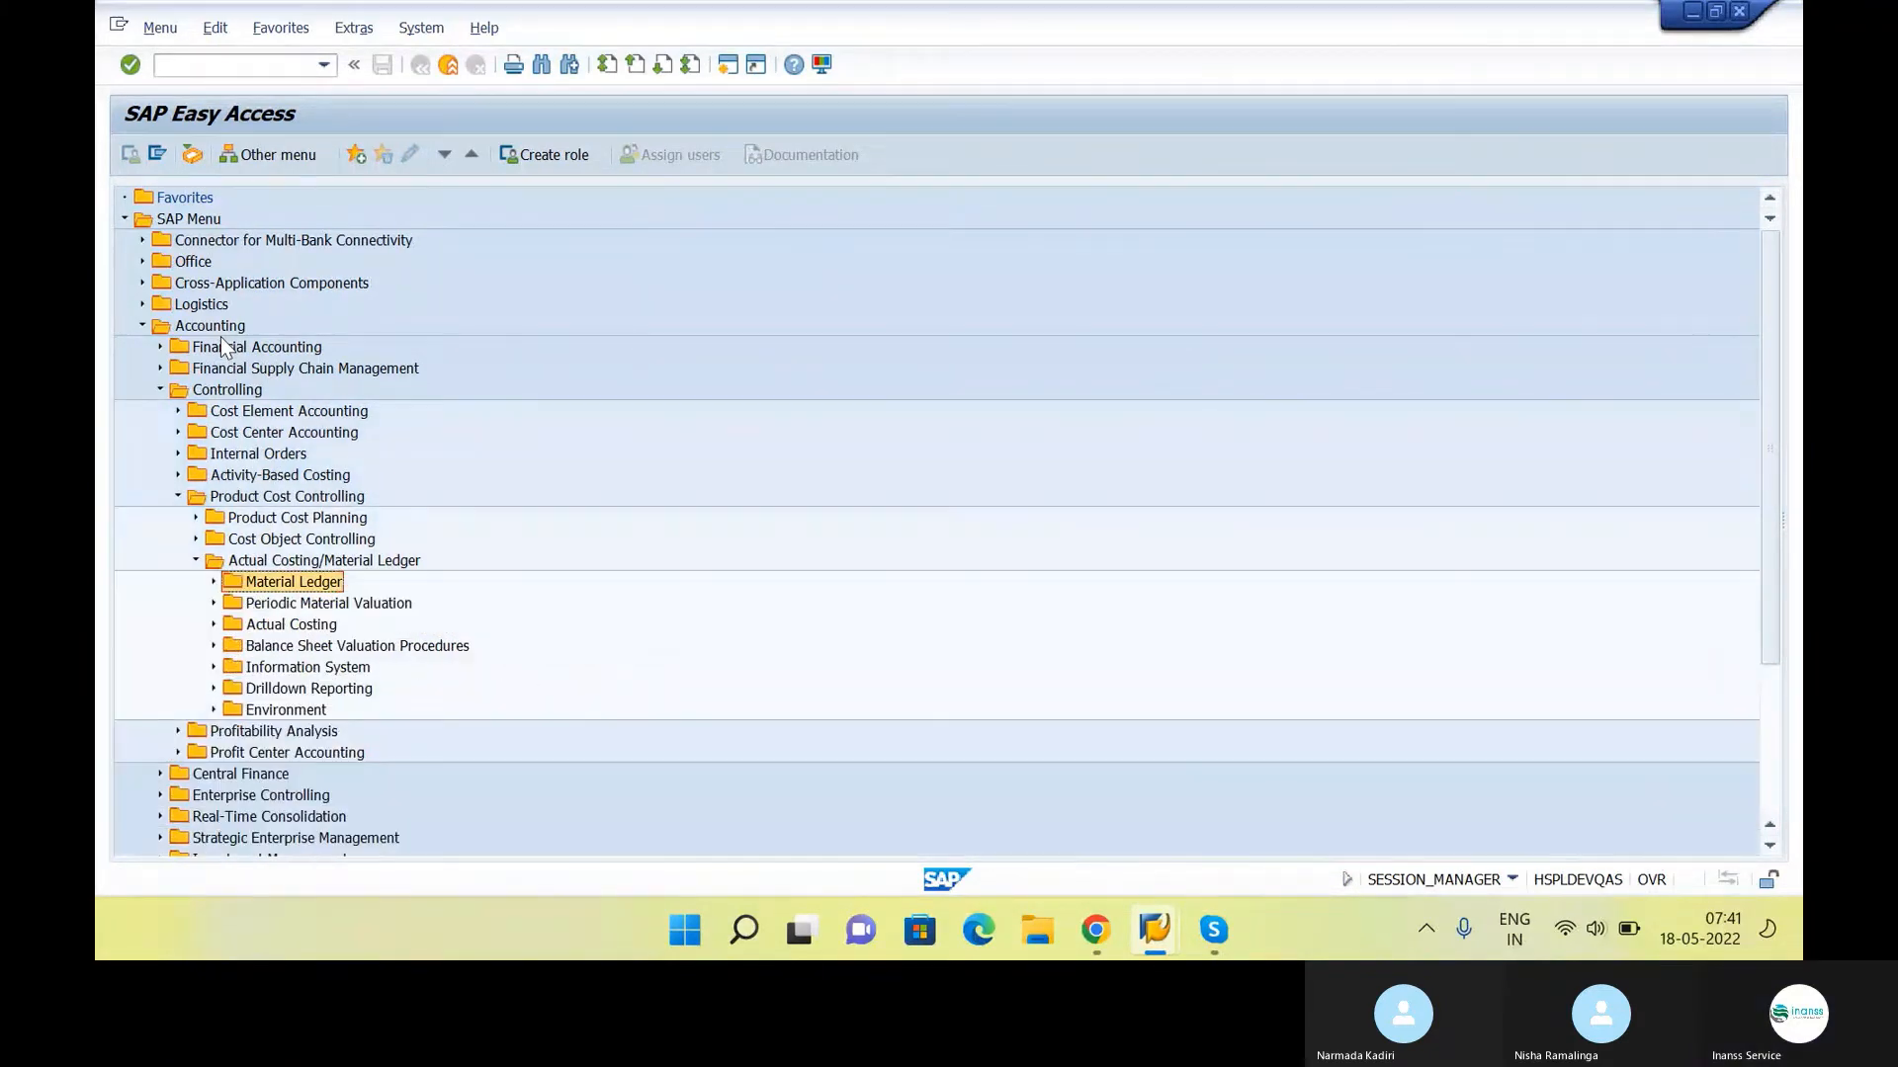
pyautogui.press('Down')
pyautogui.press('Down')
pyautogui.press('Down')
pyautogui.press('Right')
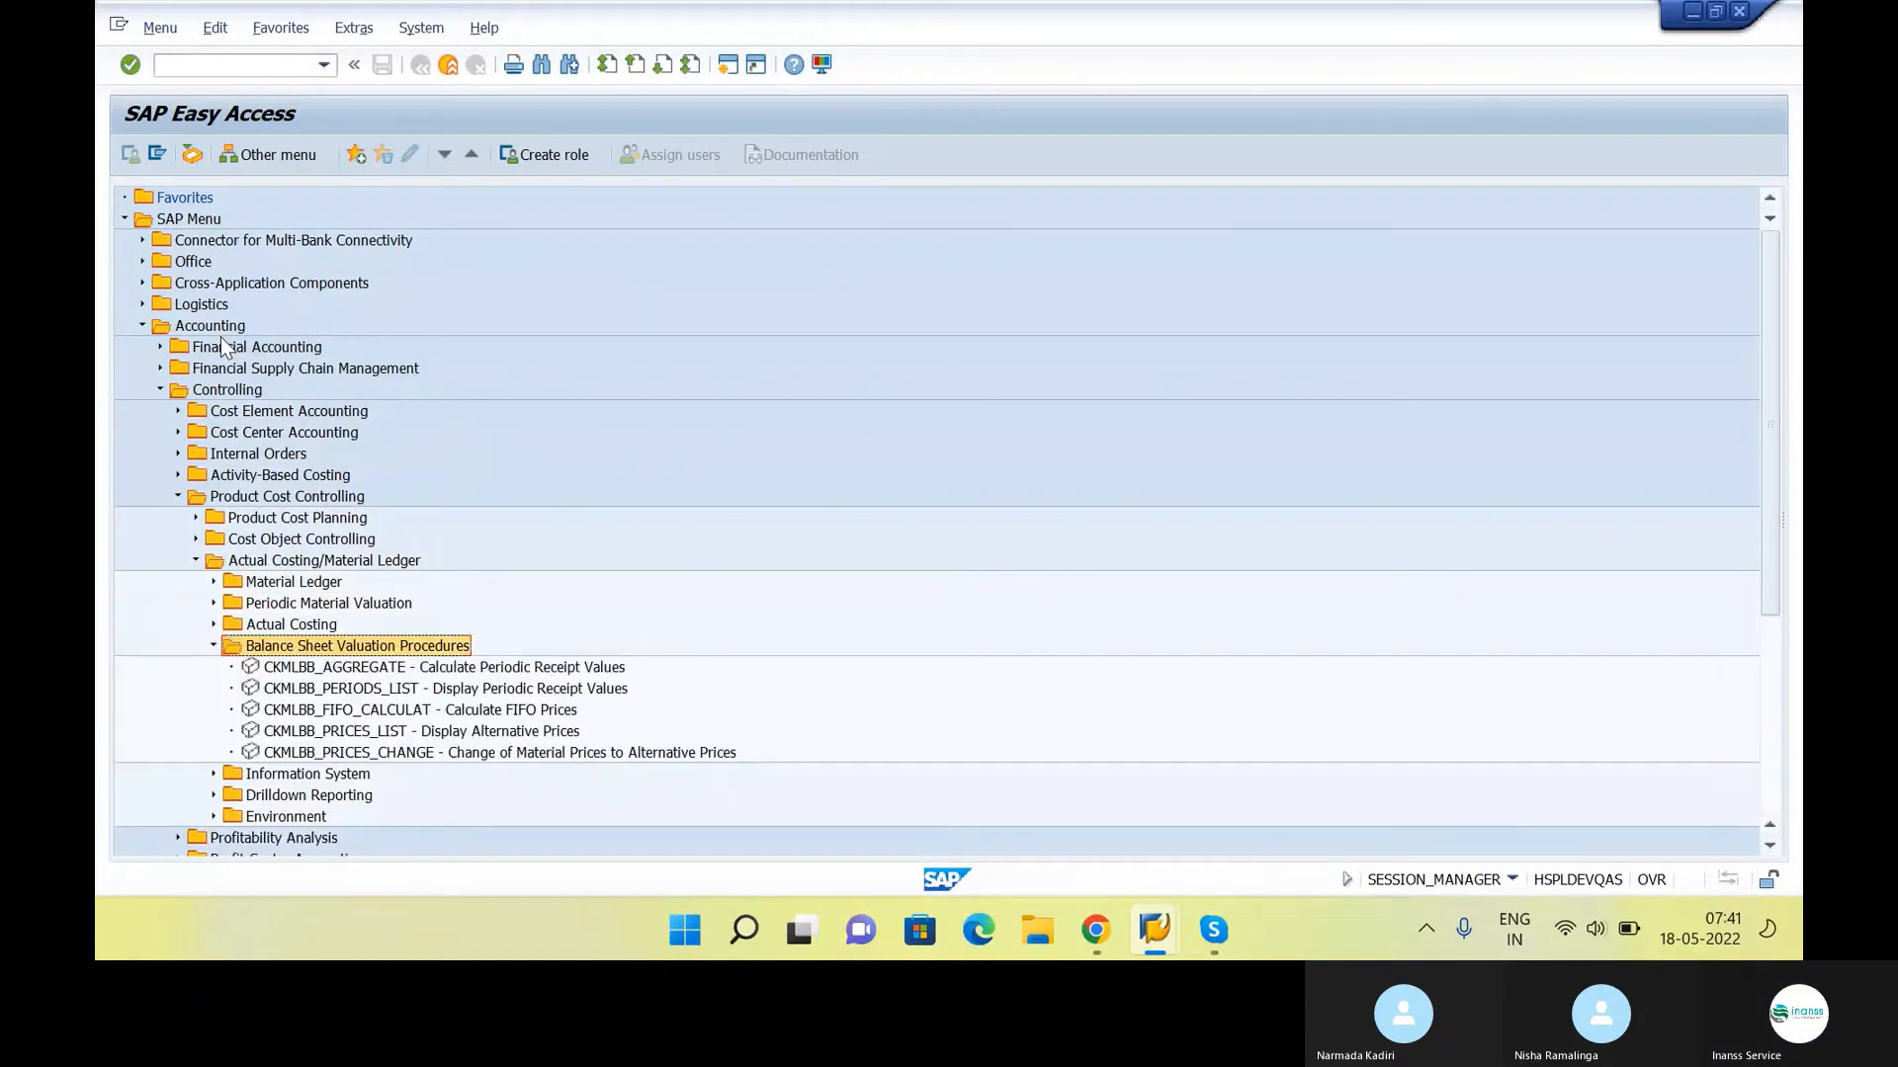
pyautogui.press('Left')
pyautogui.press('Down')
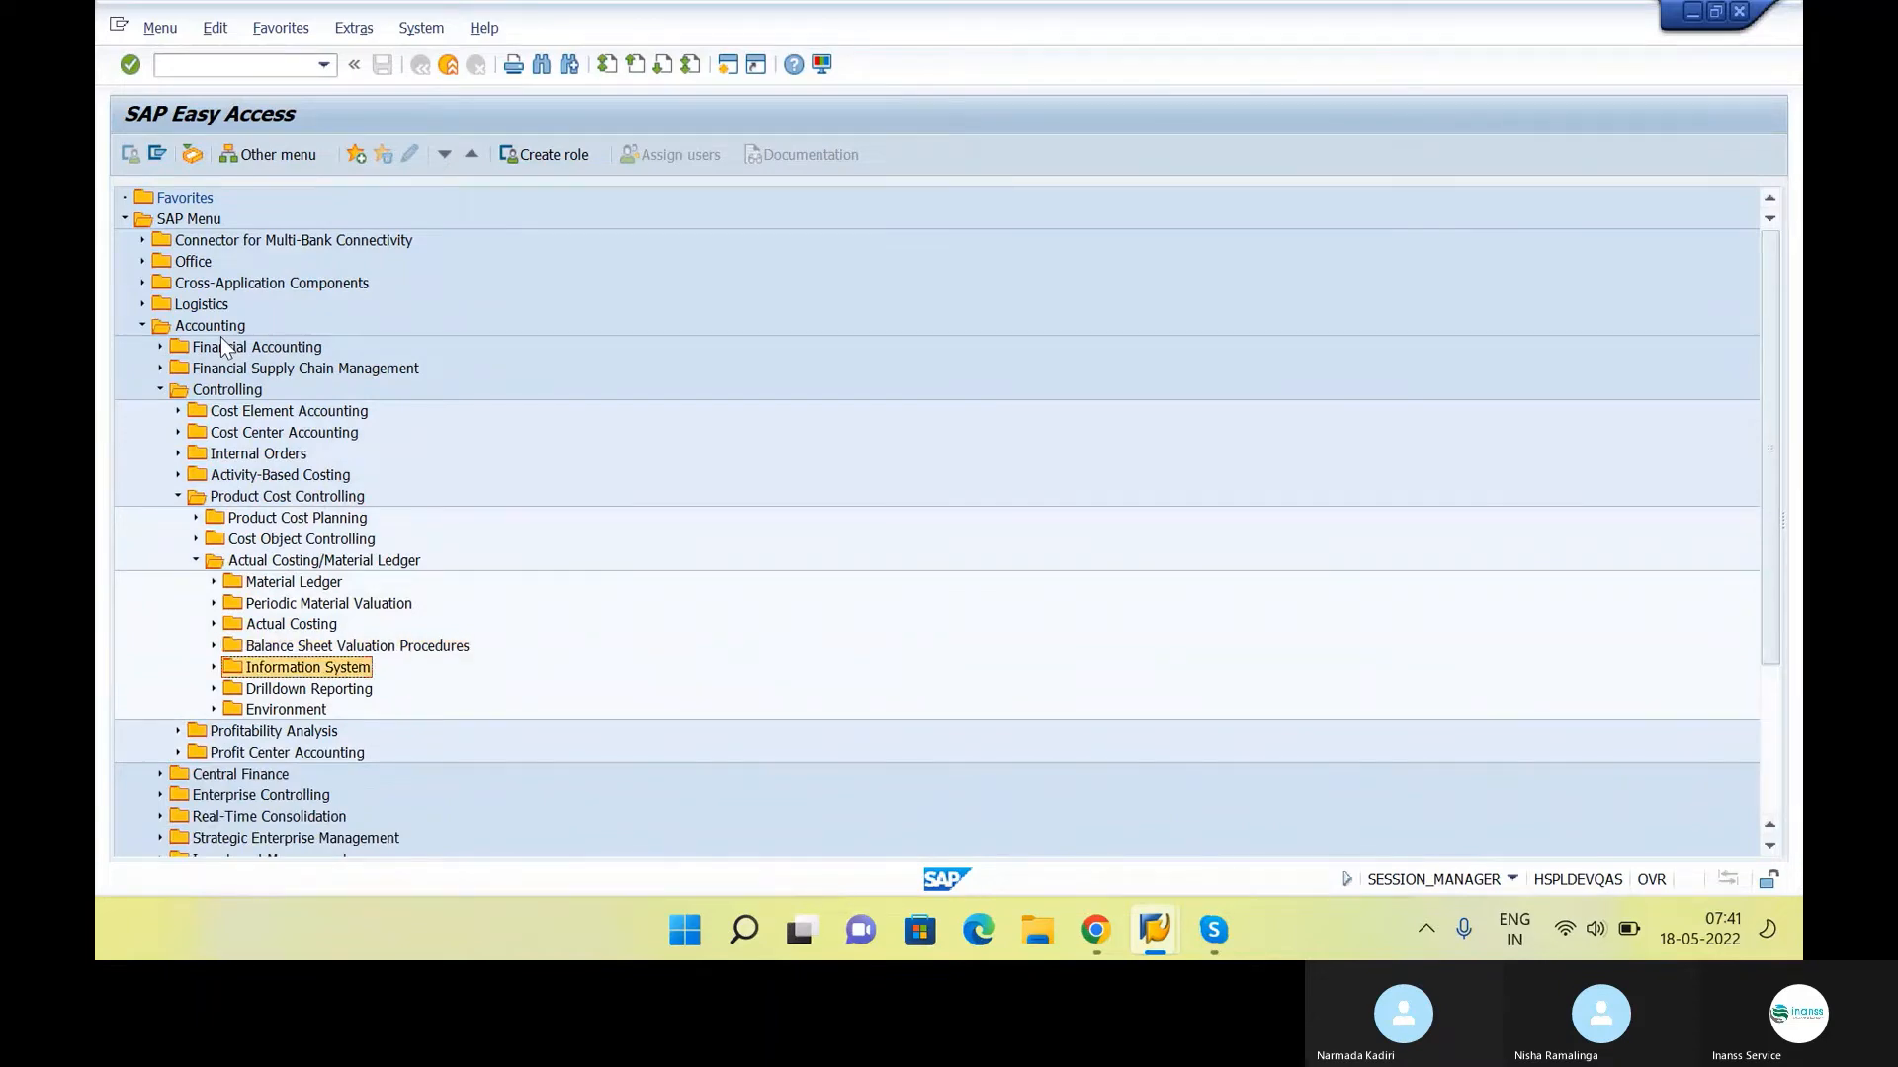
# Expand Environment and its Production Startup folder, and open CKMSTART - Set Valuation Areas as Productive
pyautogui.press('Down')
pyautogui.press('Down')
pyautogui.press('Right')
pyautogui.press('Down')
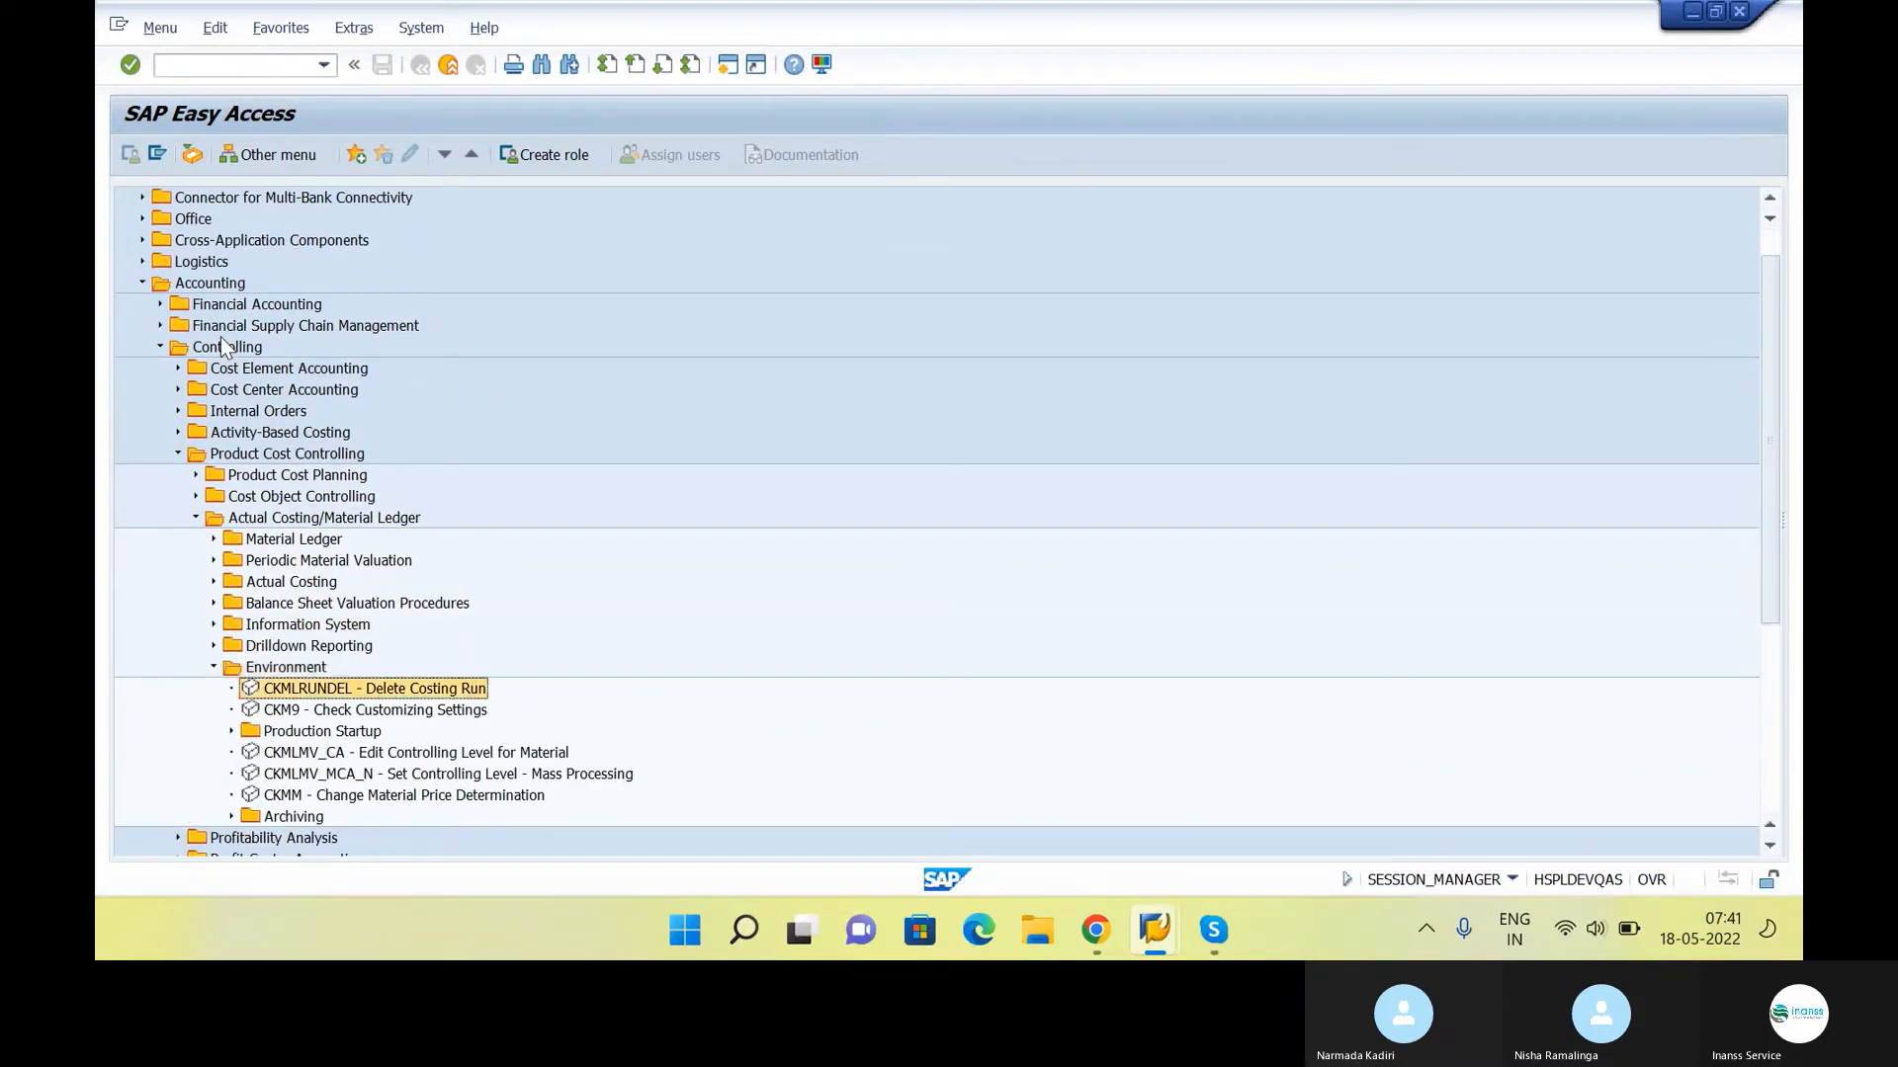
pyautogui.press('Down')
pyautogui.press('Down')
pyautogui.press('Right')
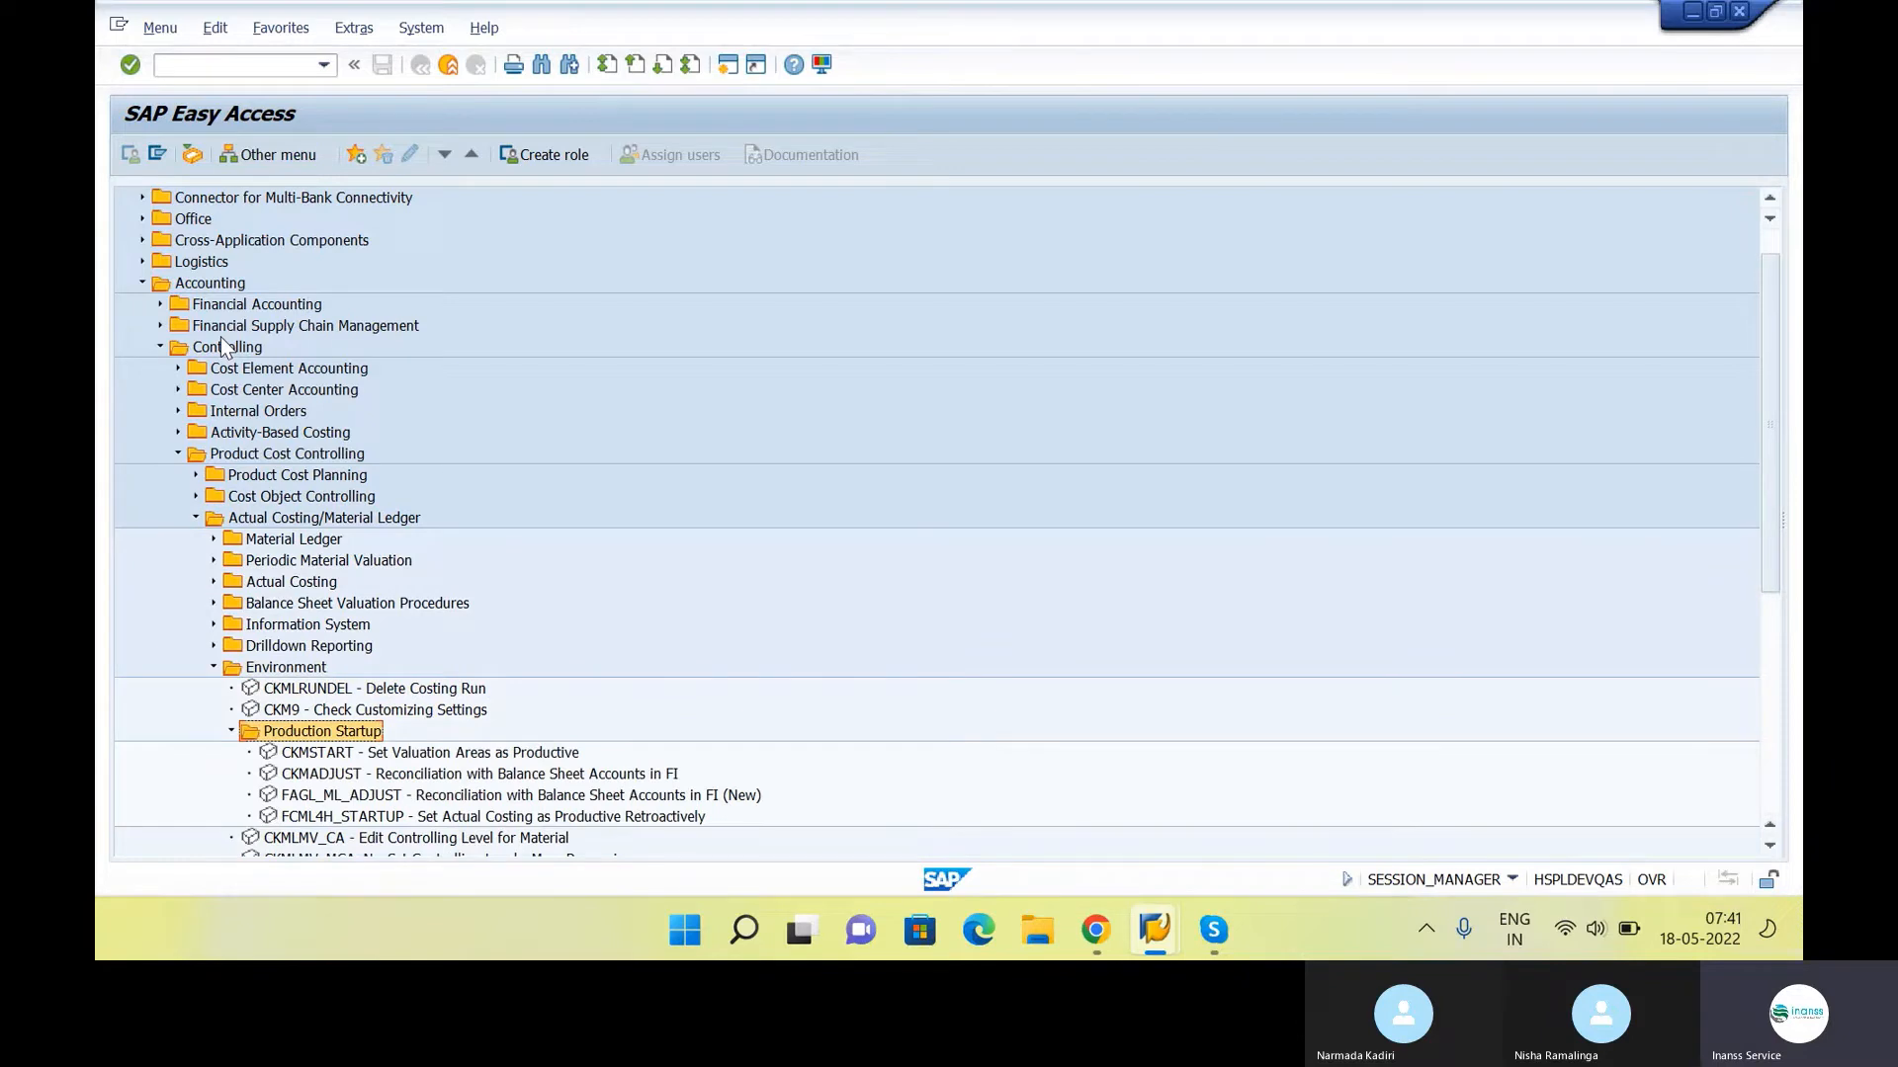
pyautogui.press('Down')
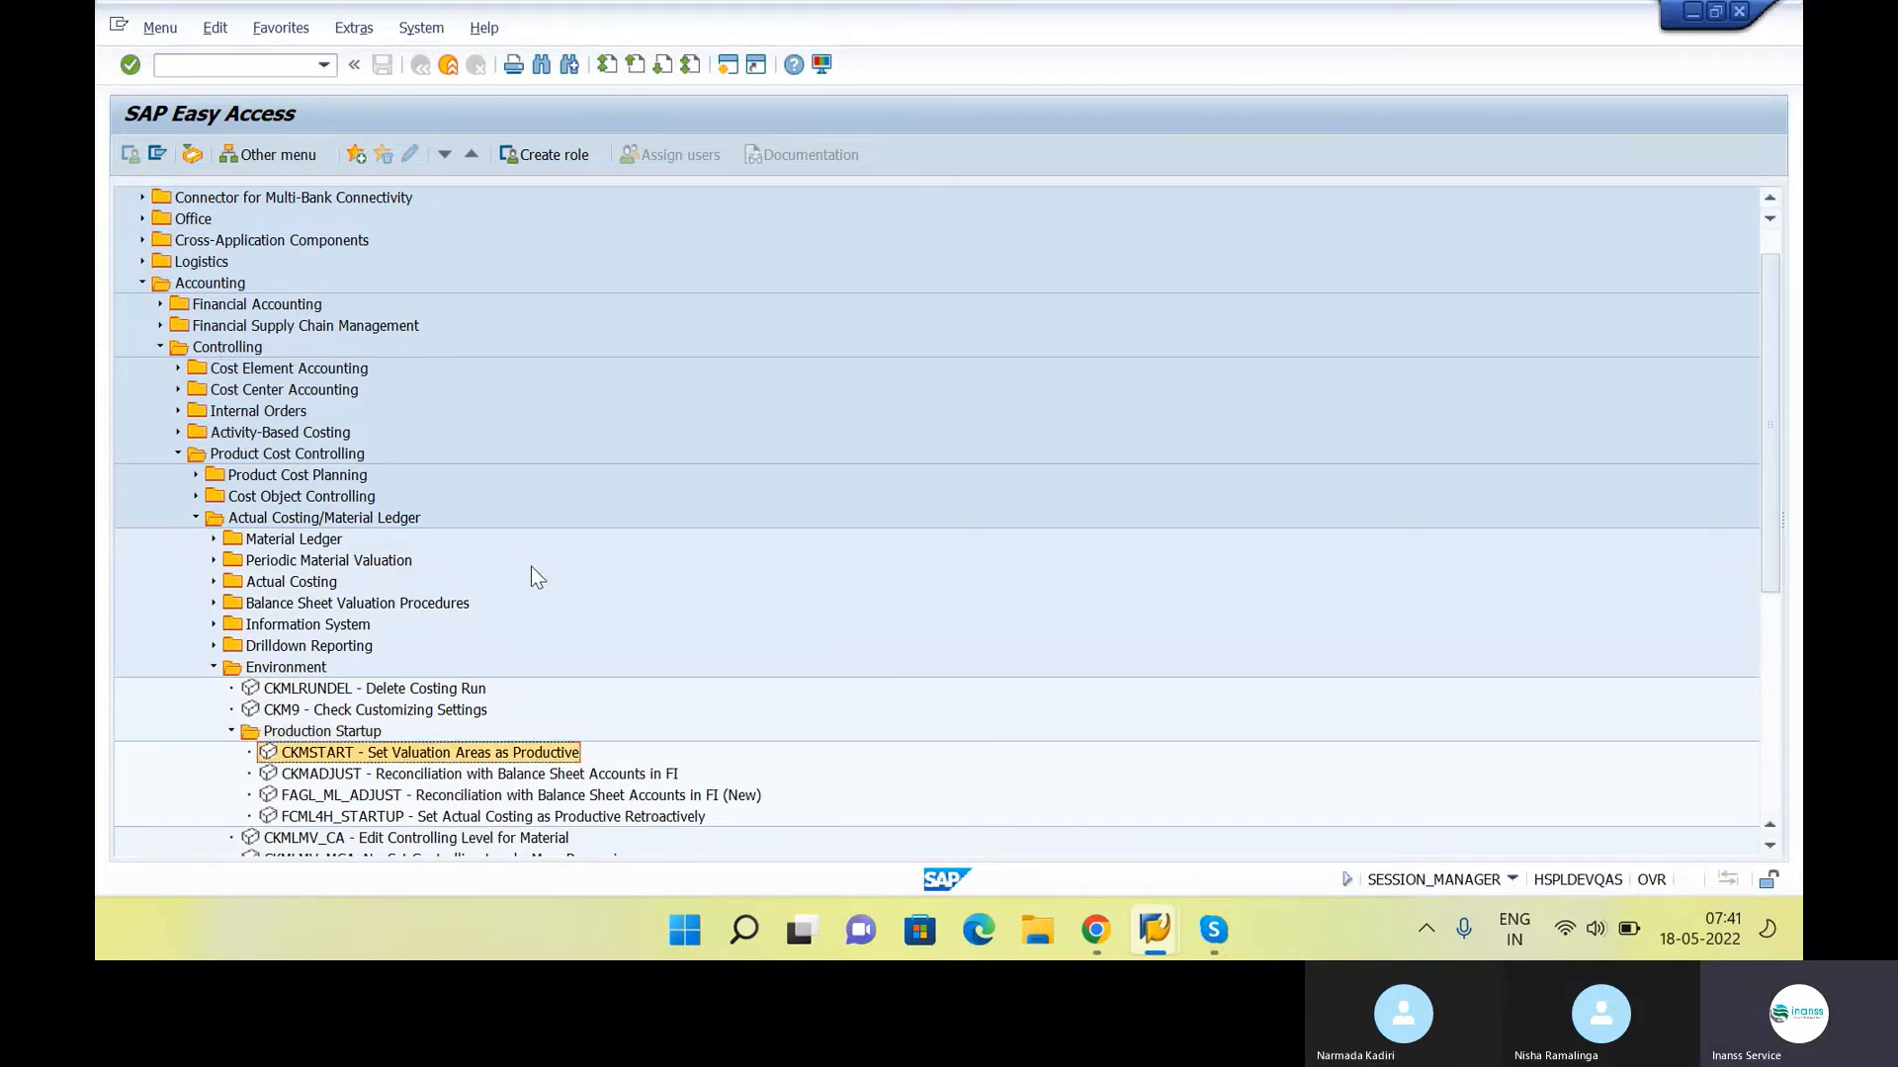
pyautogui.doubleClick(565, 757)
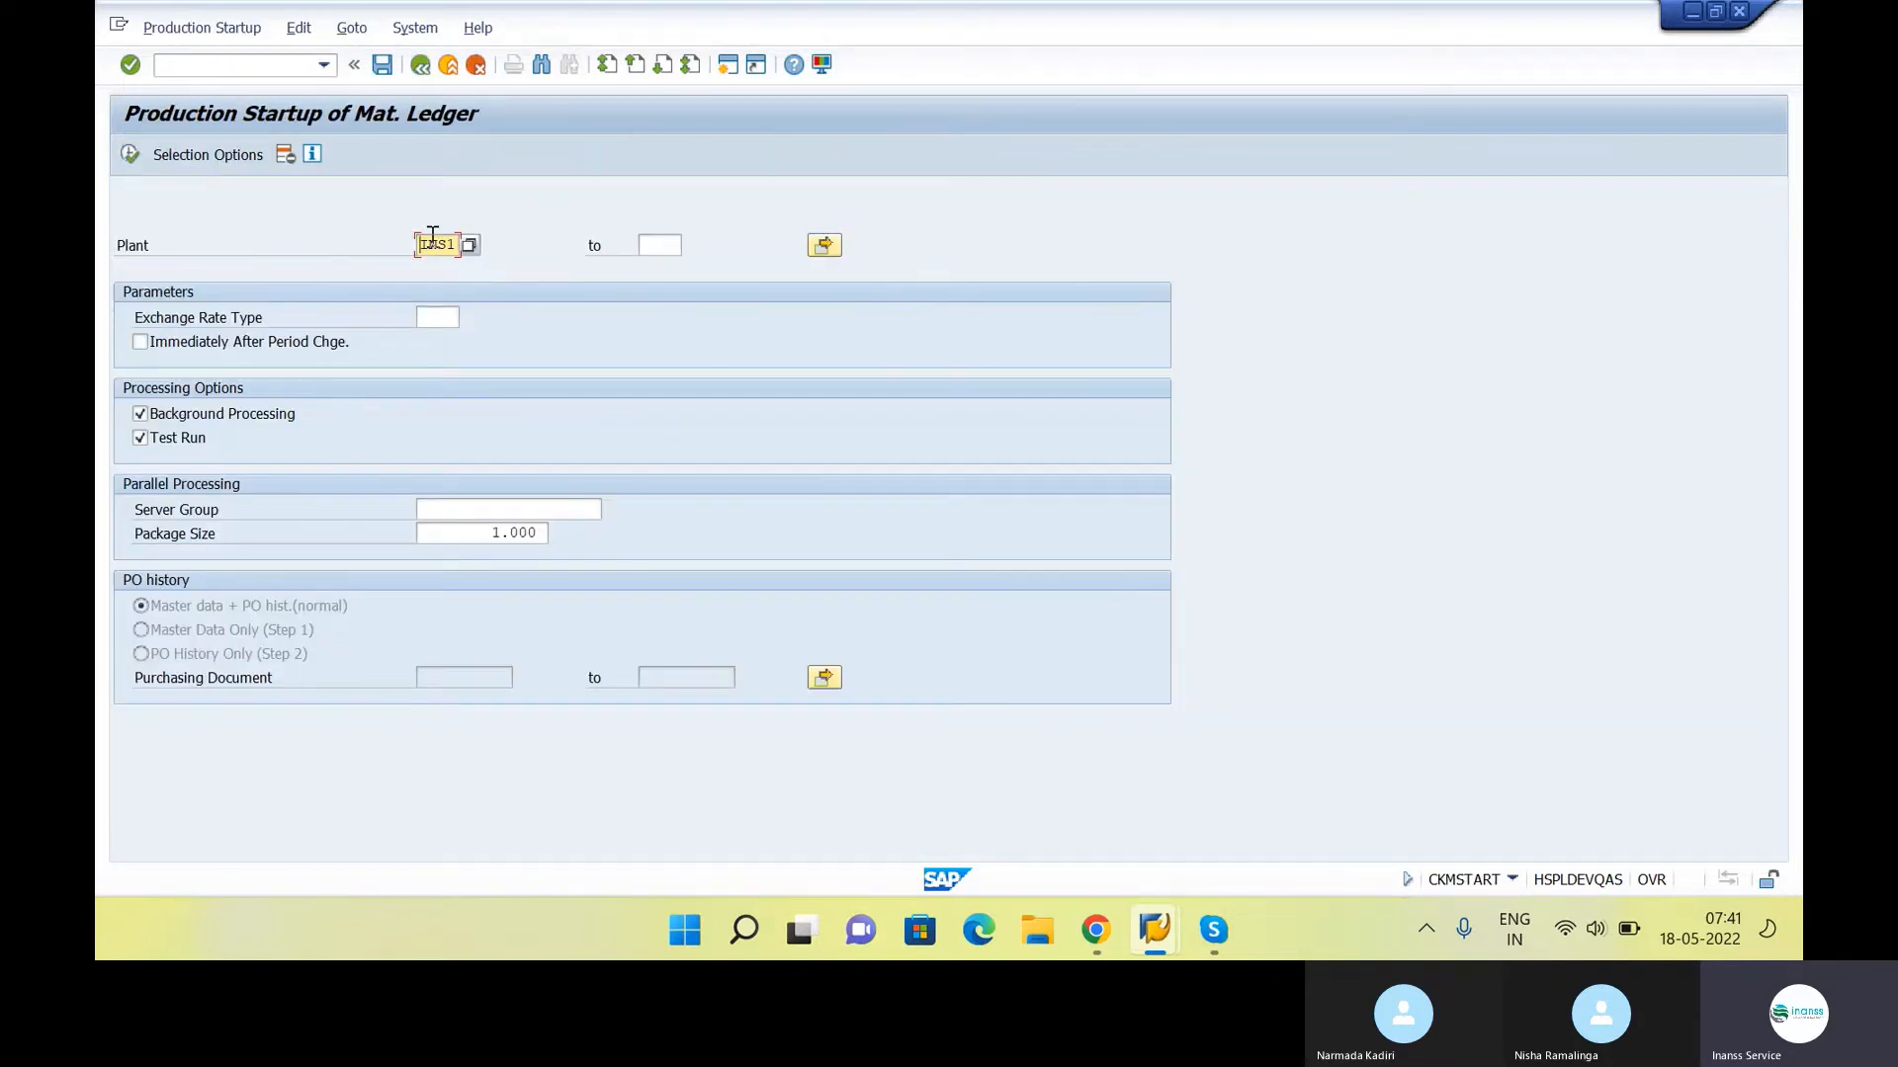
# Execute the production startup test run for plant INS1 as a background job starting immediately, with output device LP01
pyautogui.moveTo(421, 245); pyautogui.dragTo(474, 253)
pyautogui.click(117, 149)
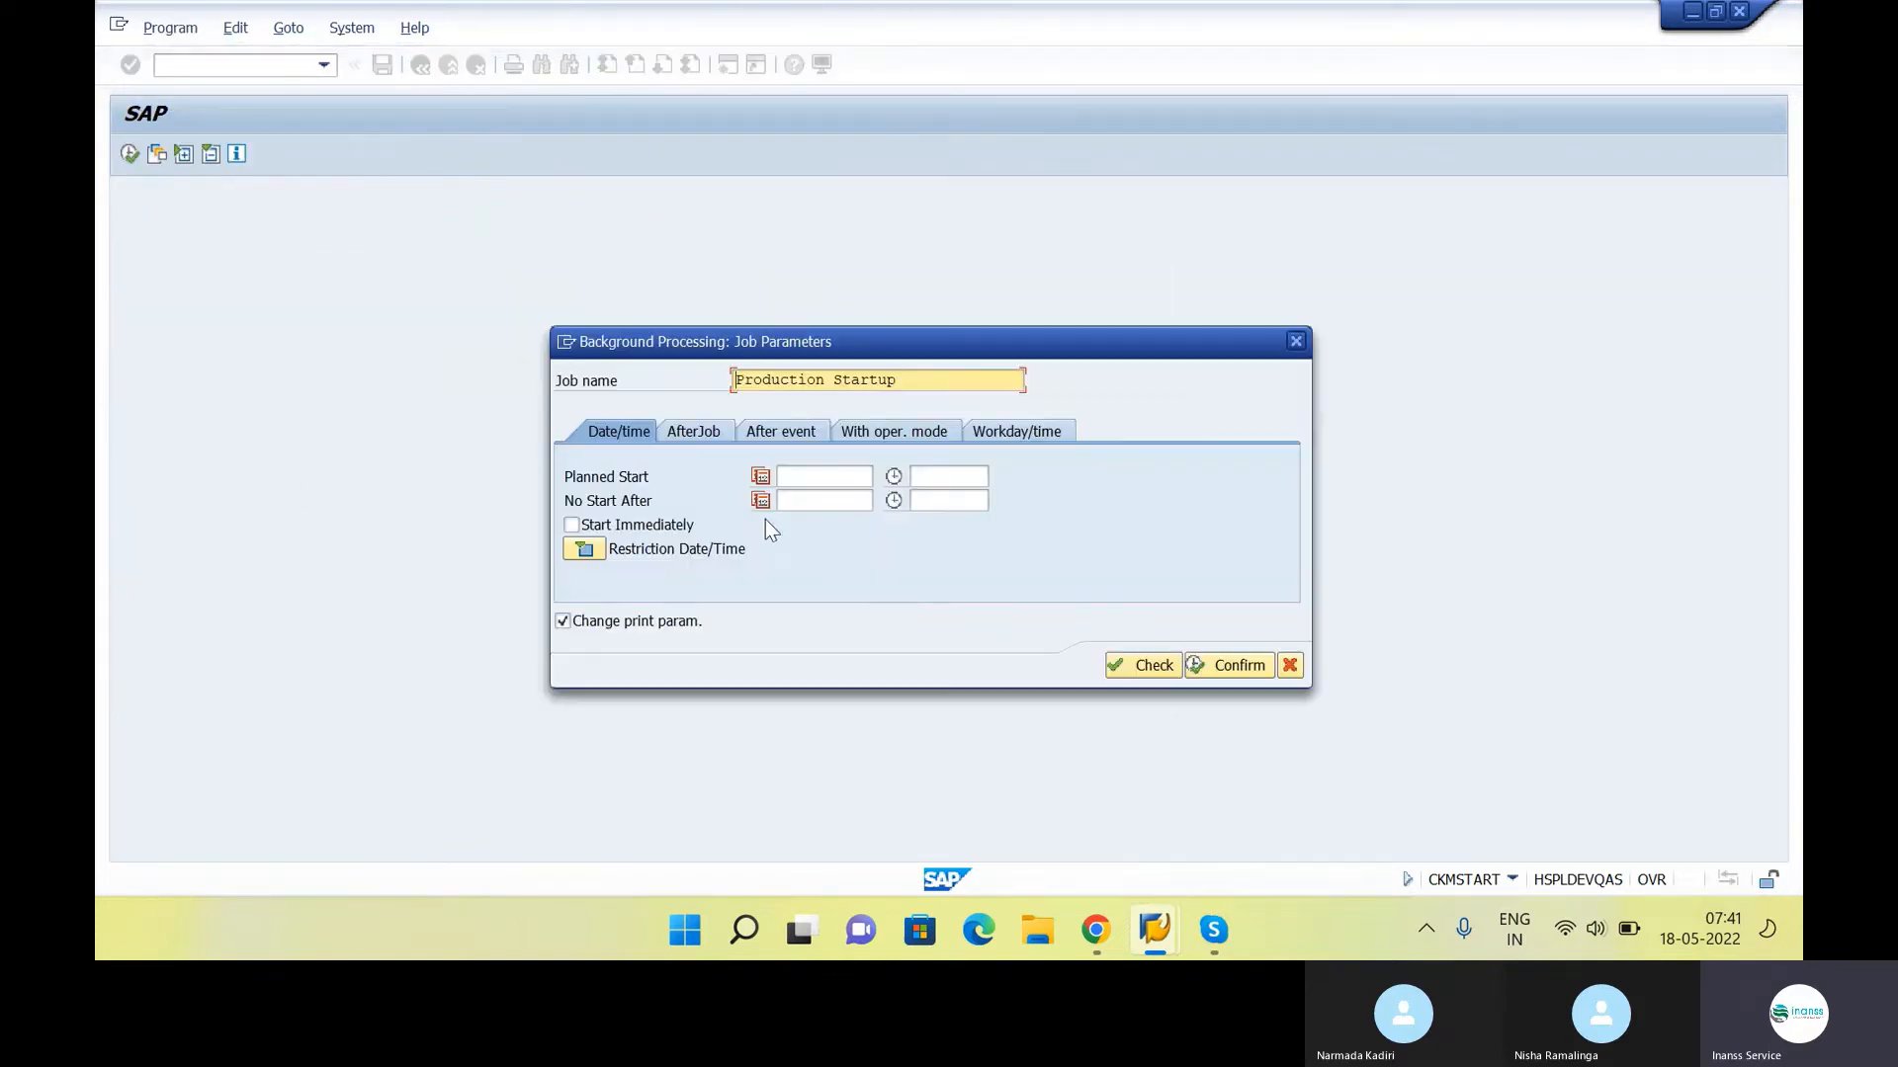
pyautogui.click(571, 525)
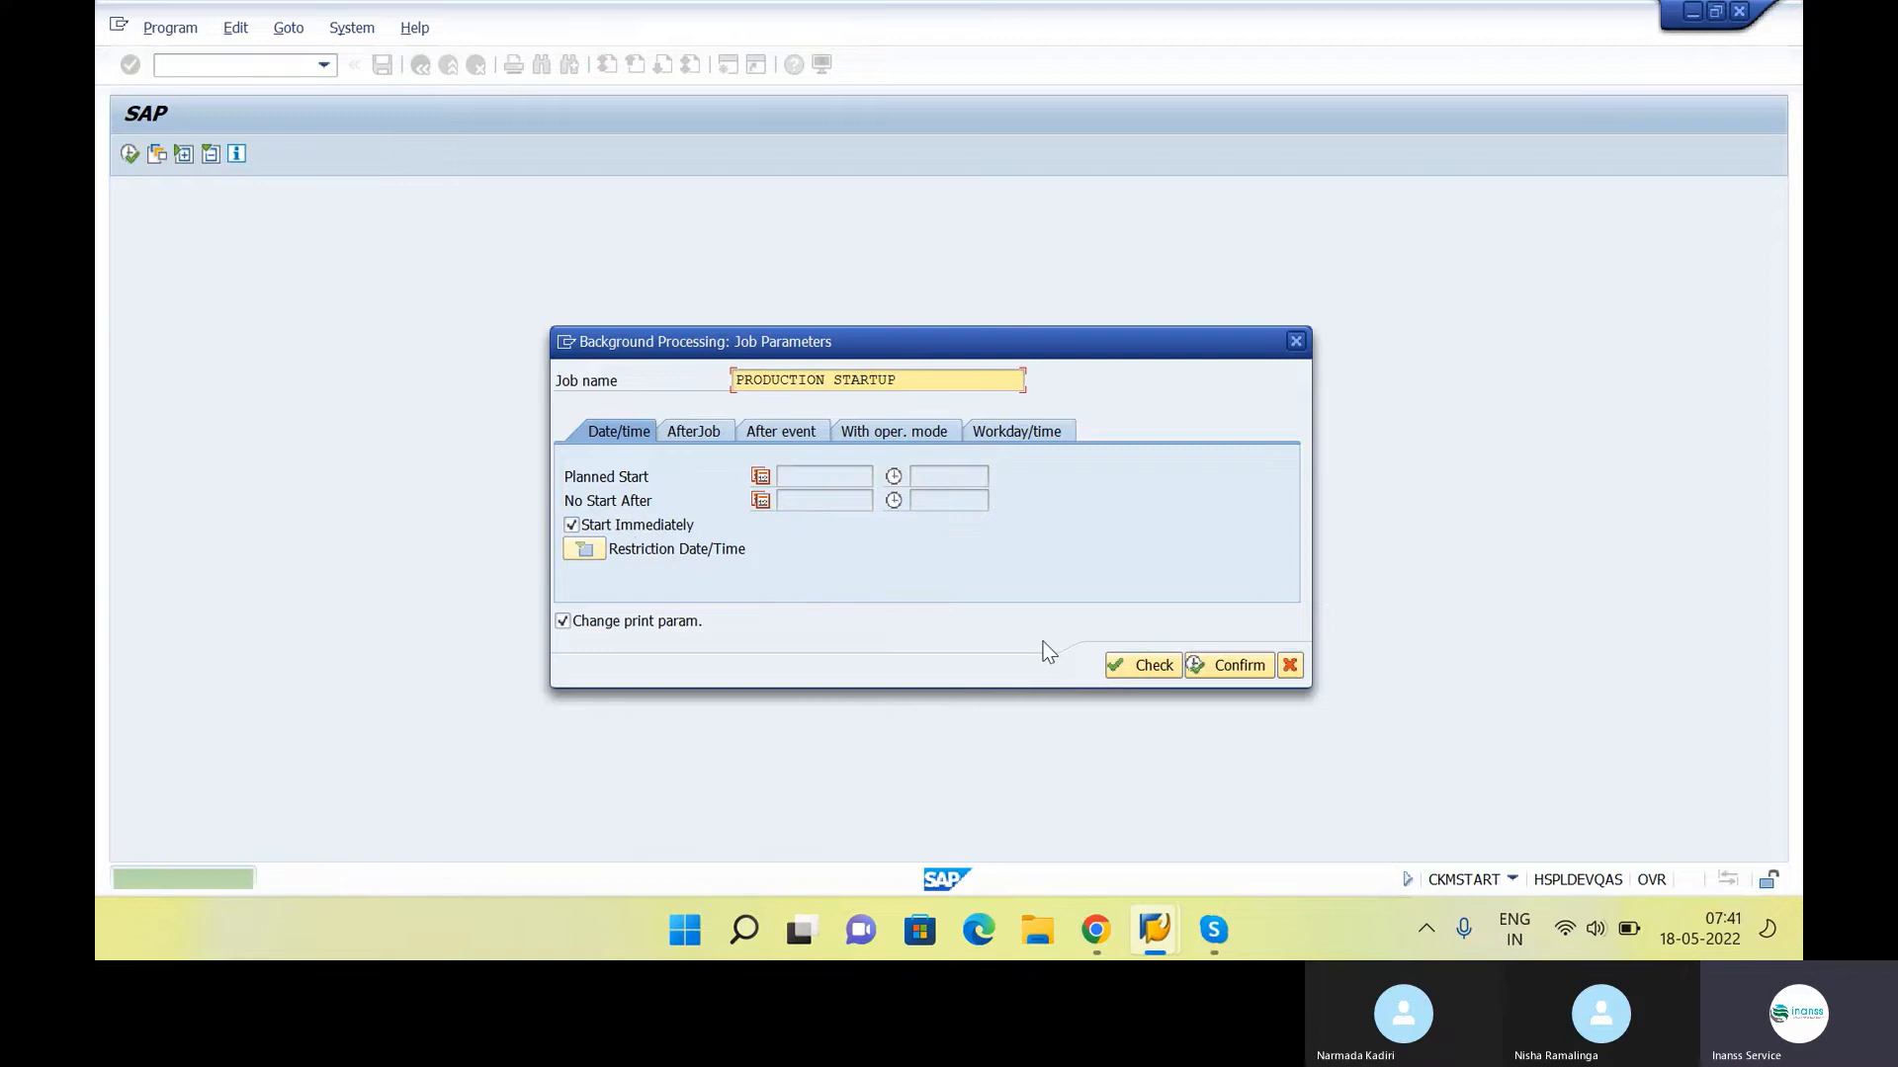
pyautogui.click(1145, 665)
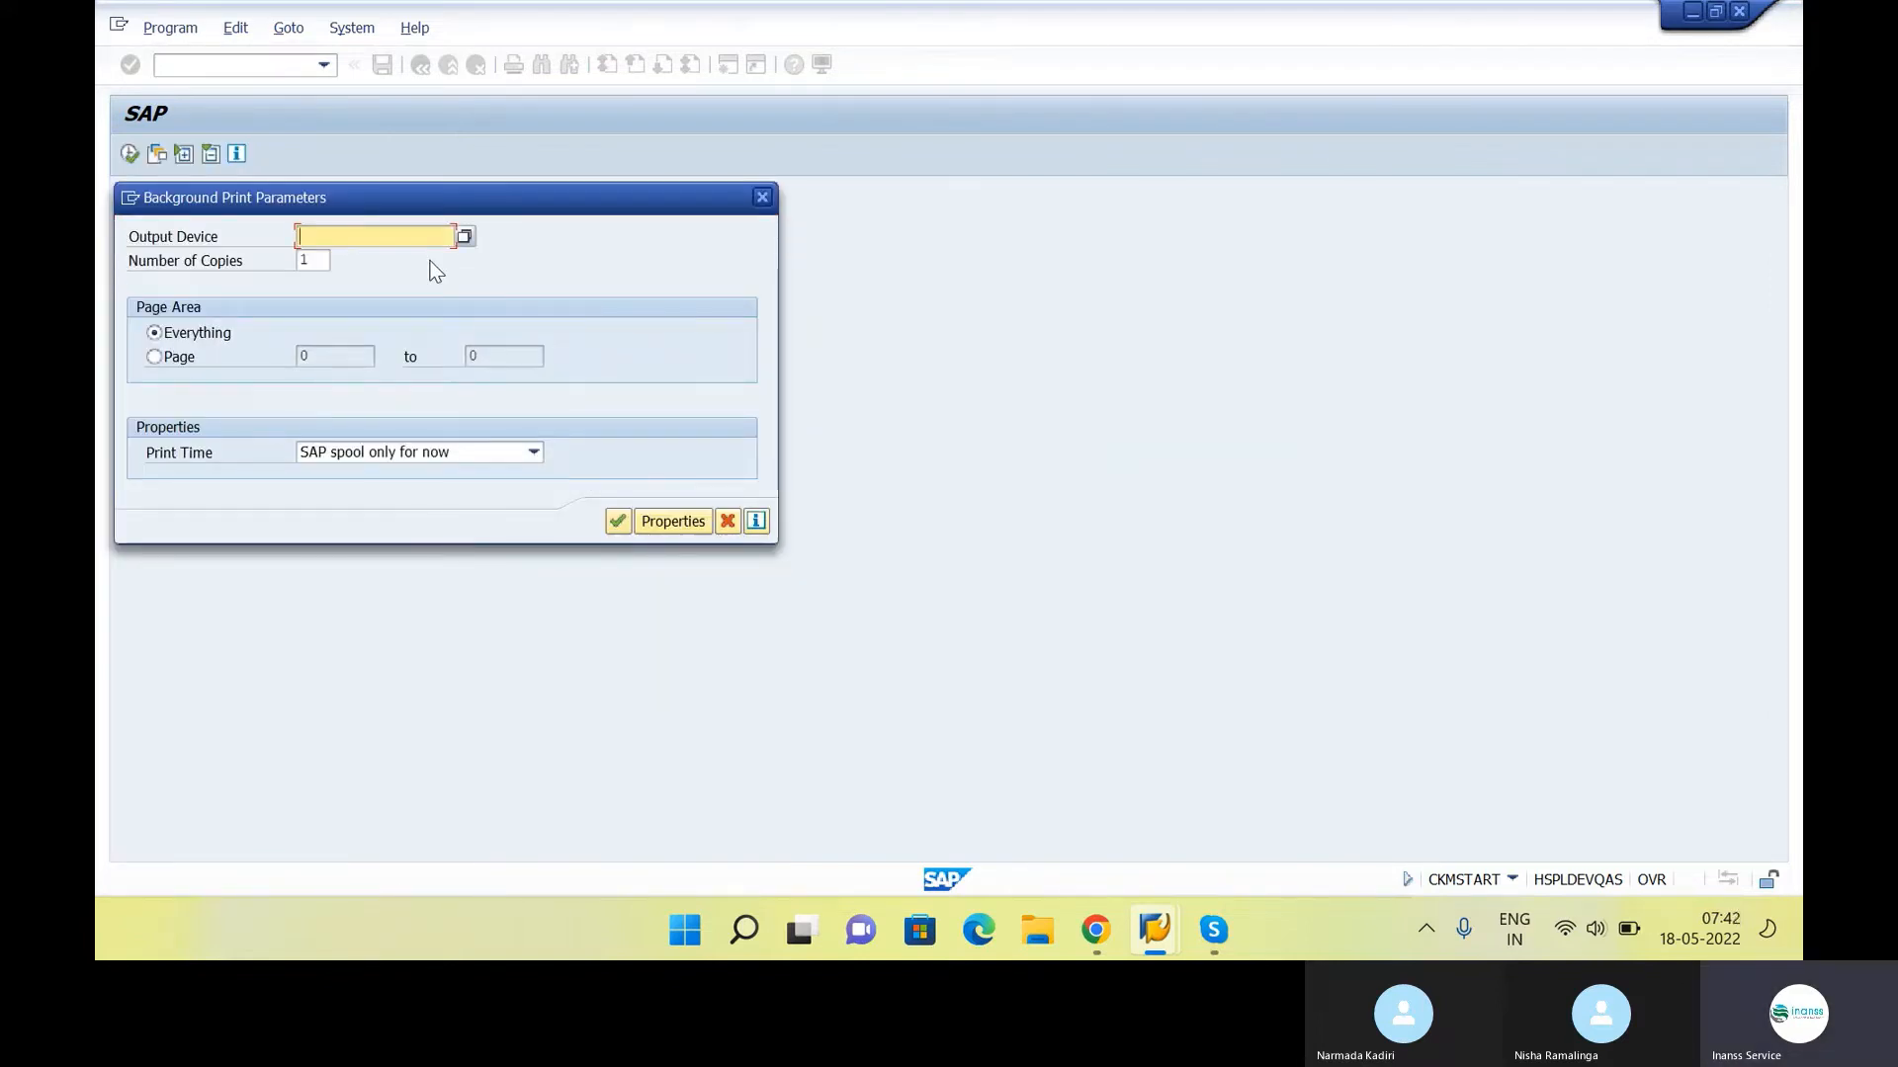
pyautogui.write('LP01')
pyautogui.click(618, 516)
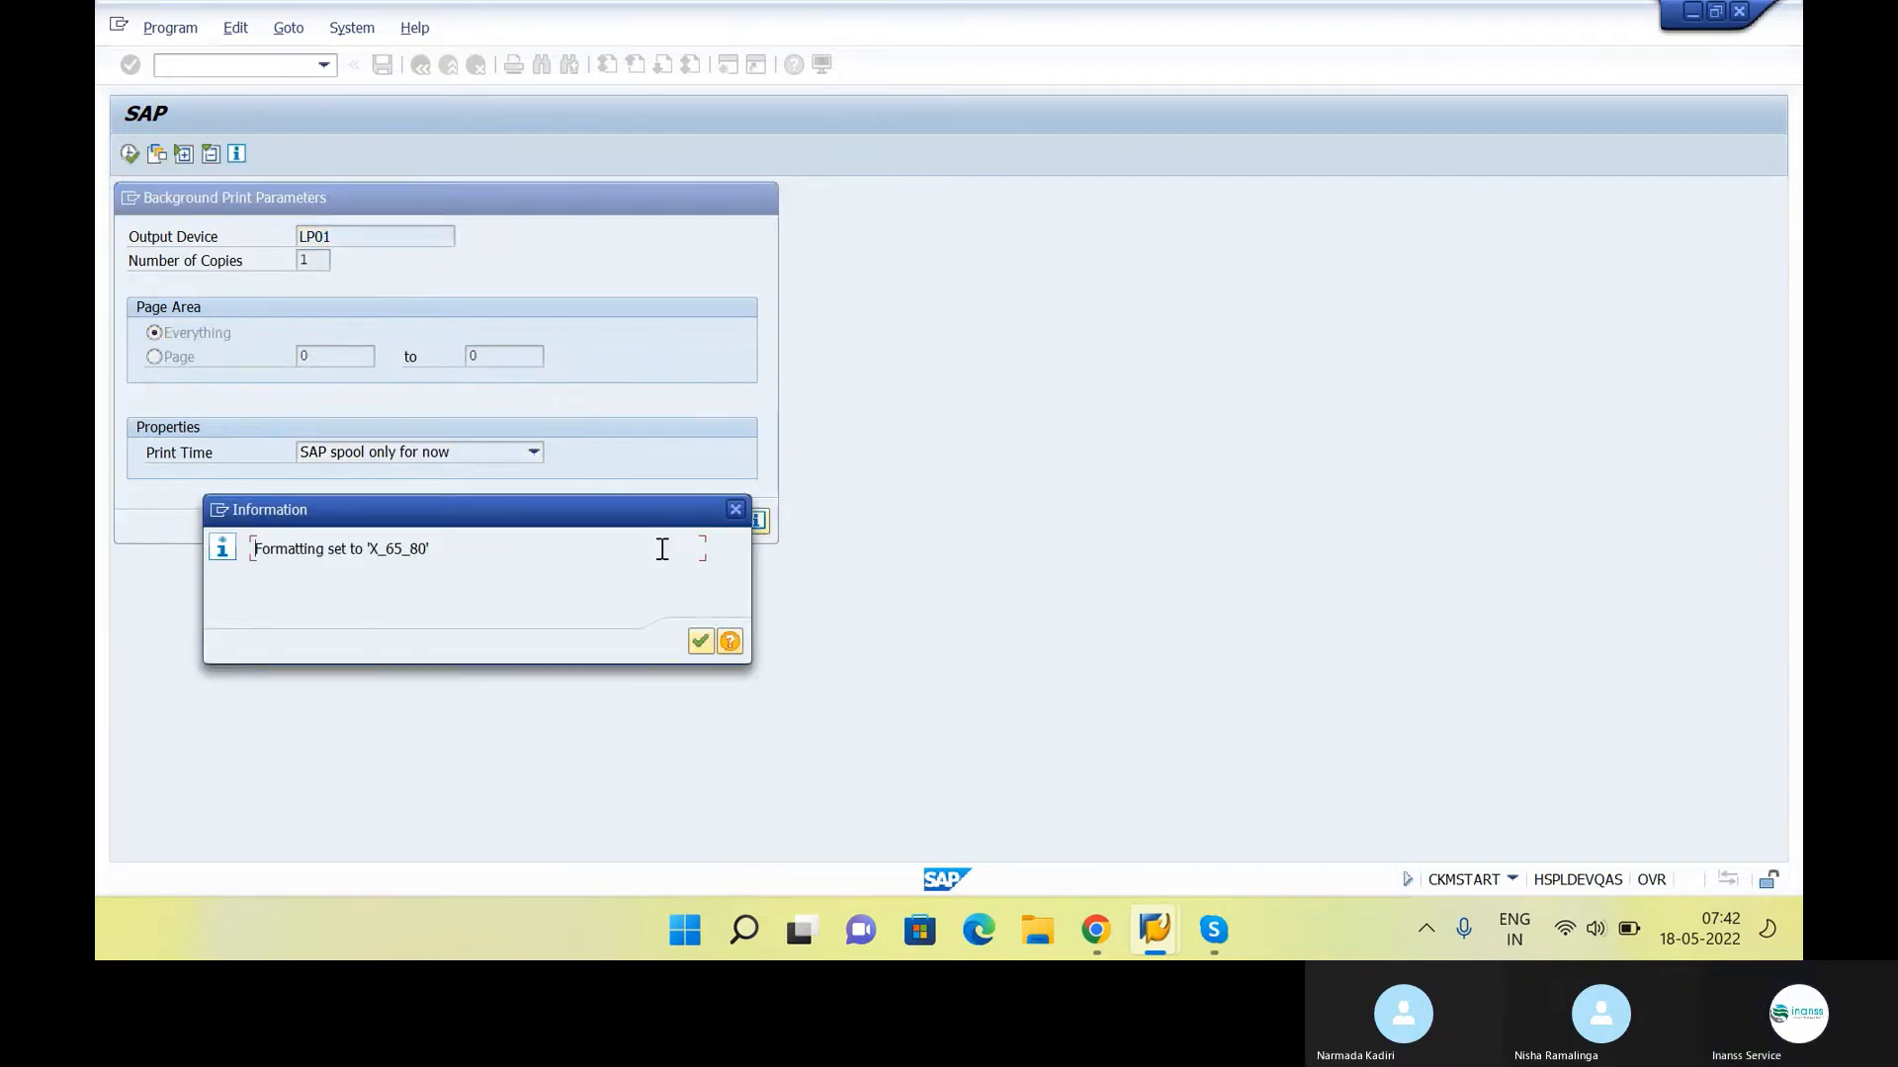
pyautogui.press('Return')
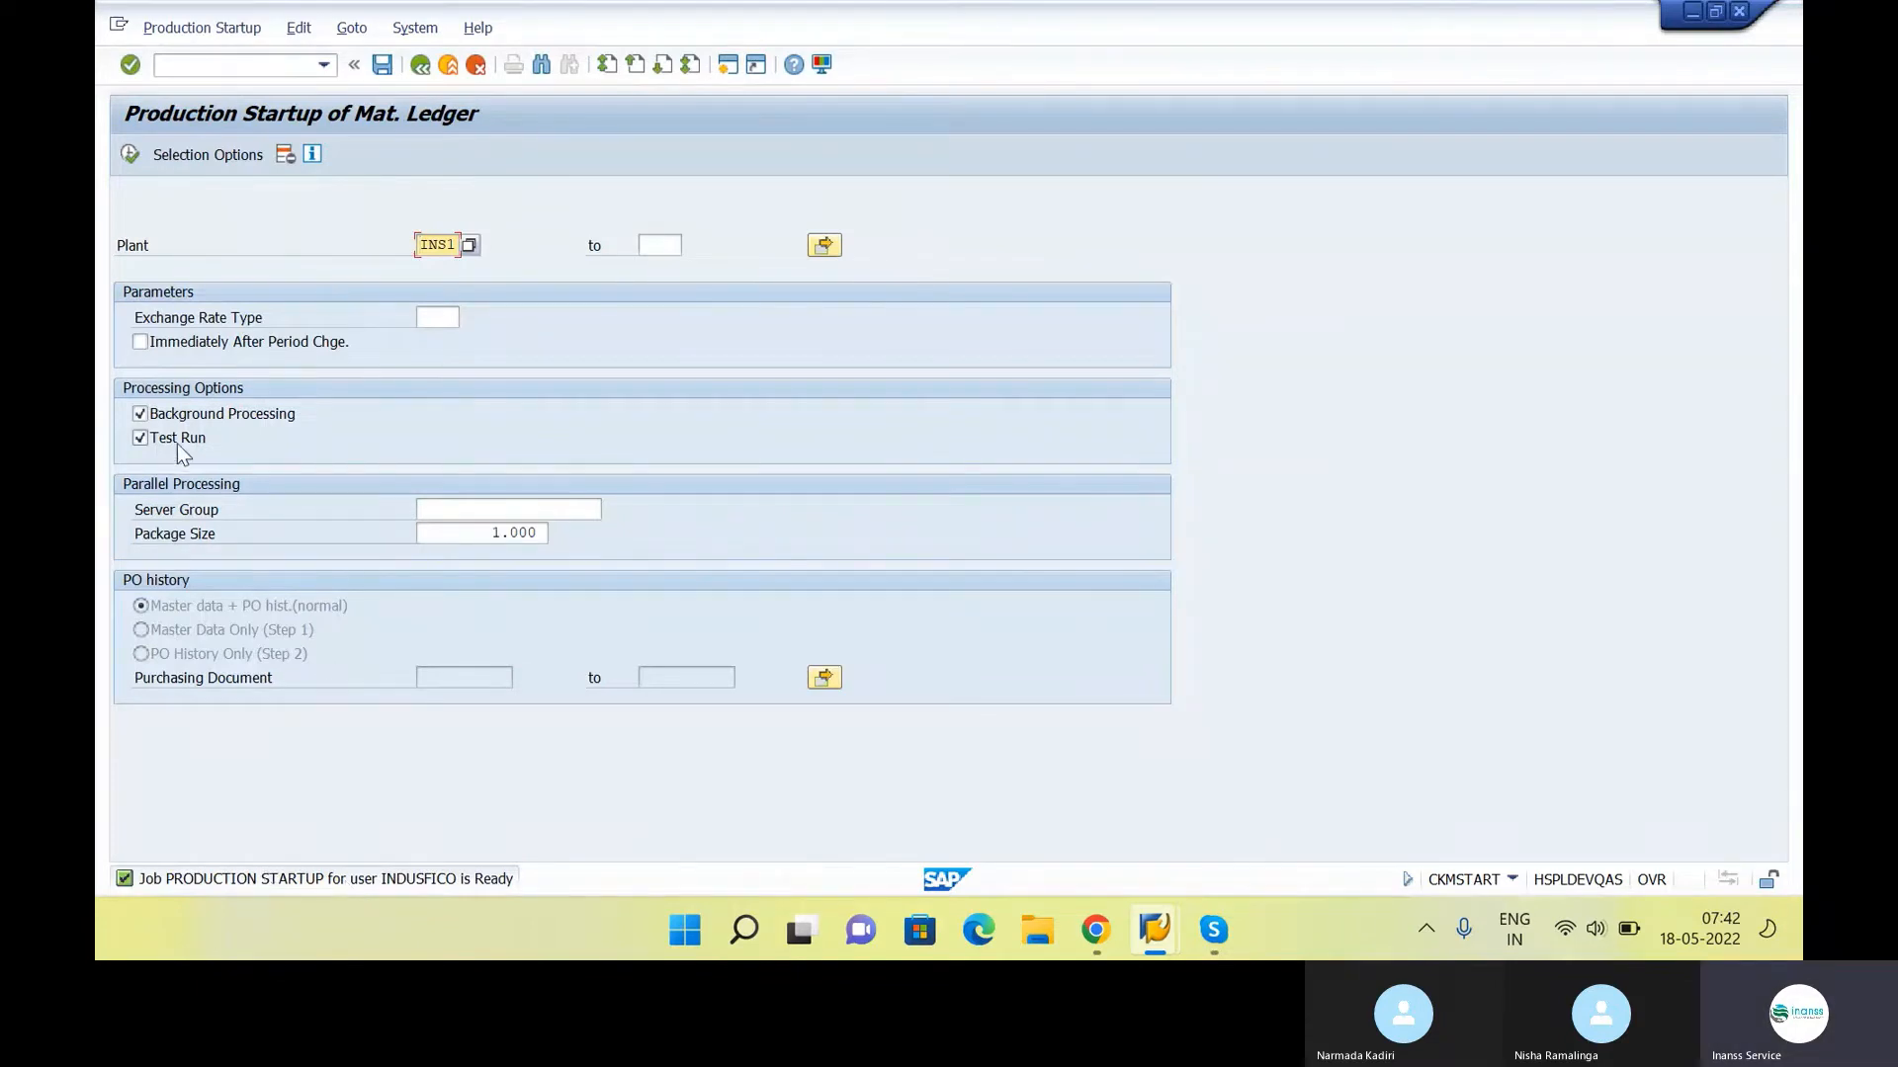
# Try to execute the production startup for plant INS1 with Test Run and Background Processing switched off
pyautogui.click(140, 438)
pyautogui.click(211, 417)
pyautogui.click(133, 155)
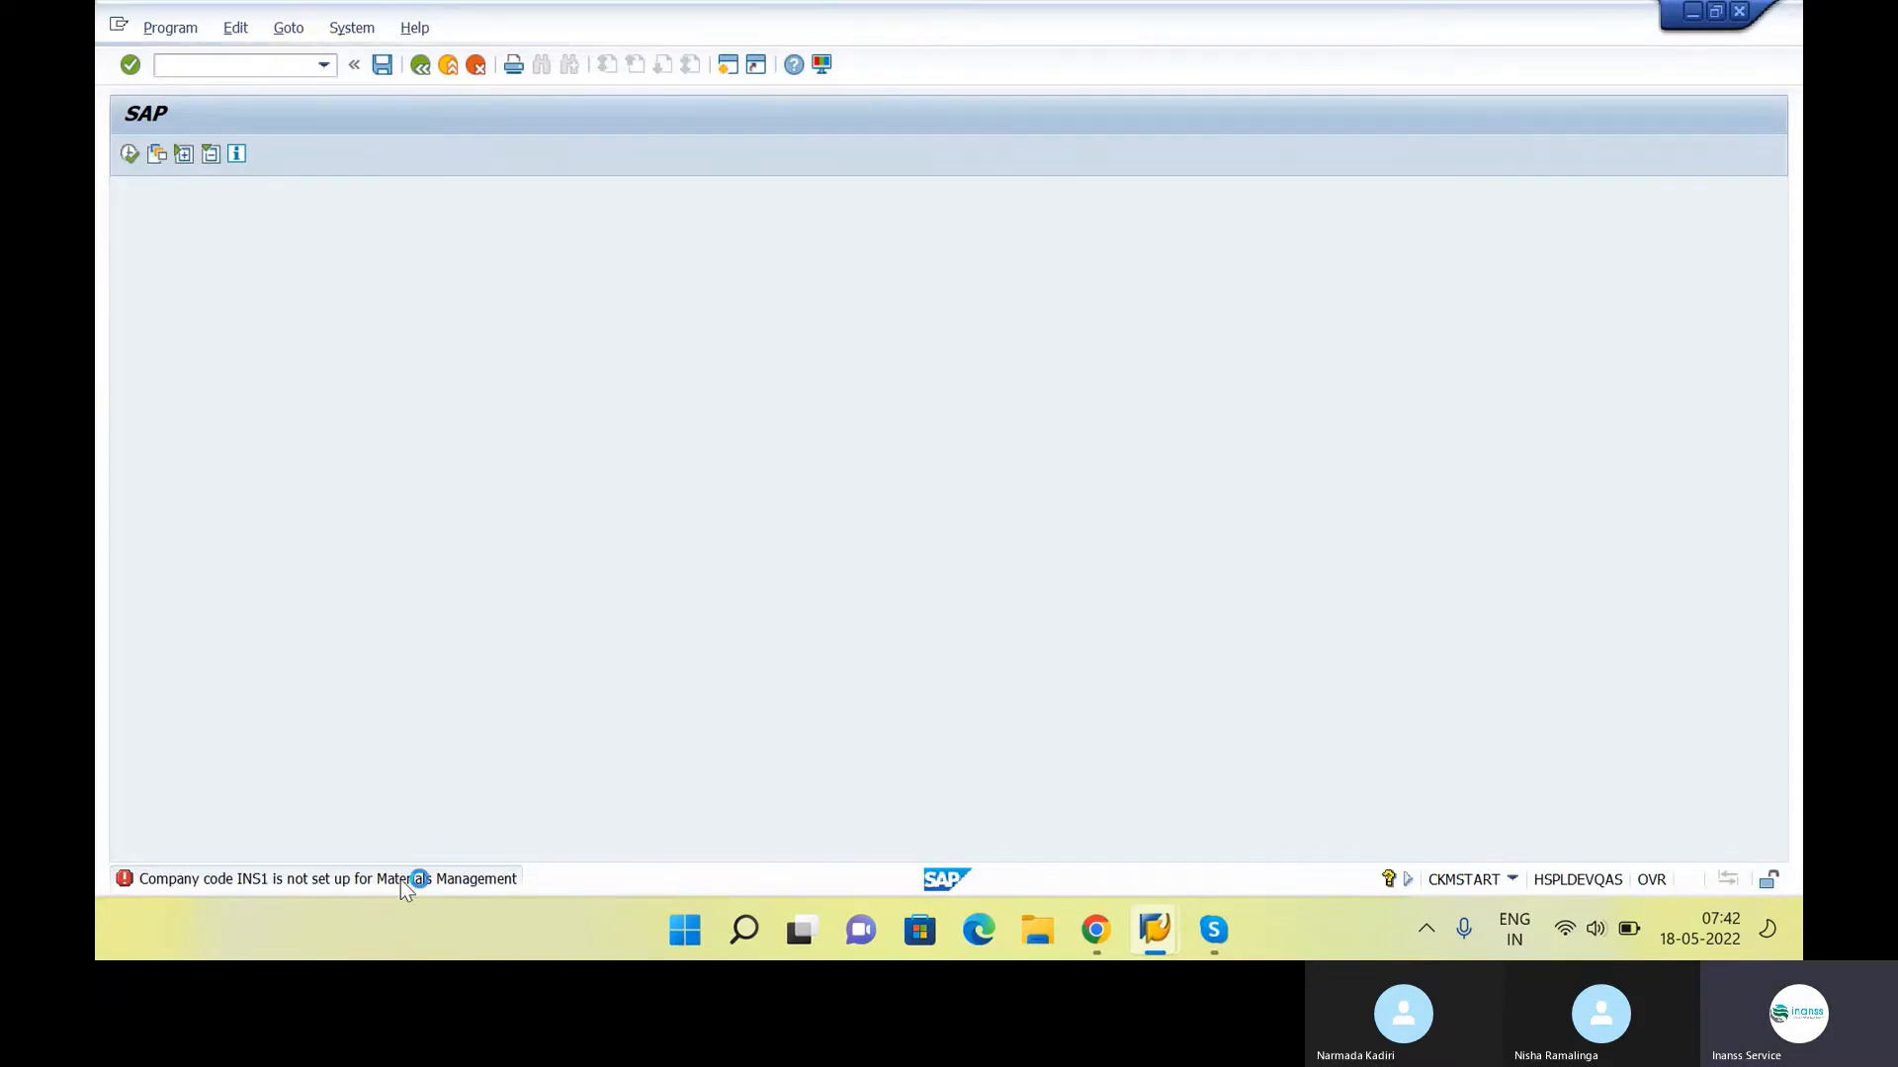
# Open the error message's long text, maximize it and highlight the company code and Materials Management wording in its title
pyautogui.doubleClick(400, 880)
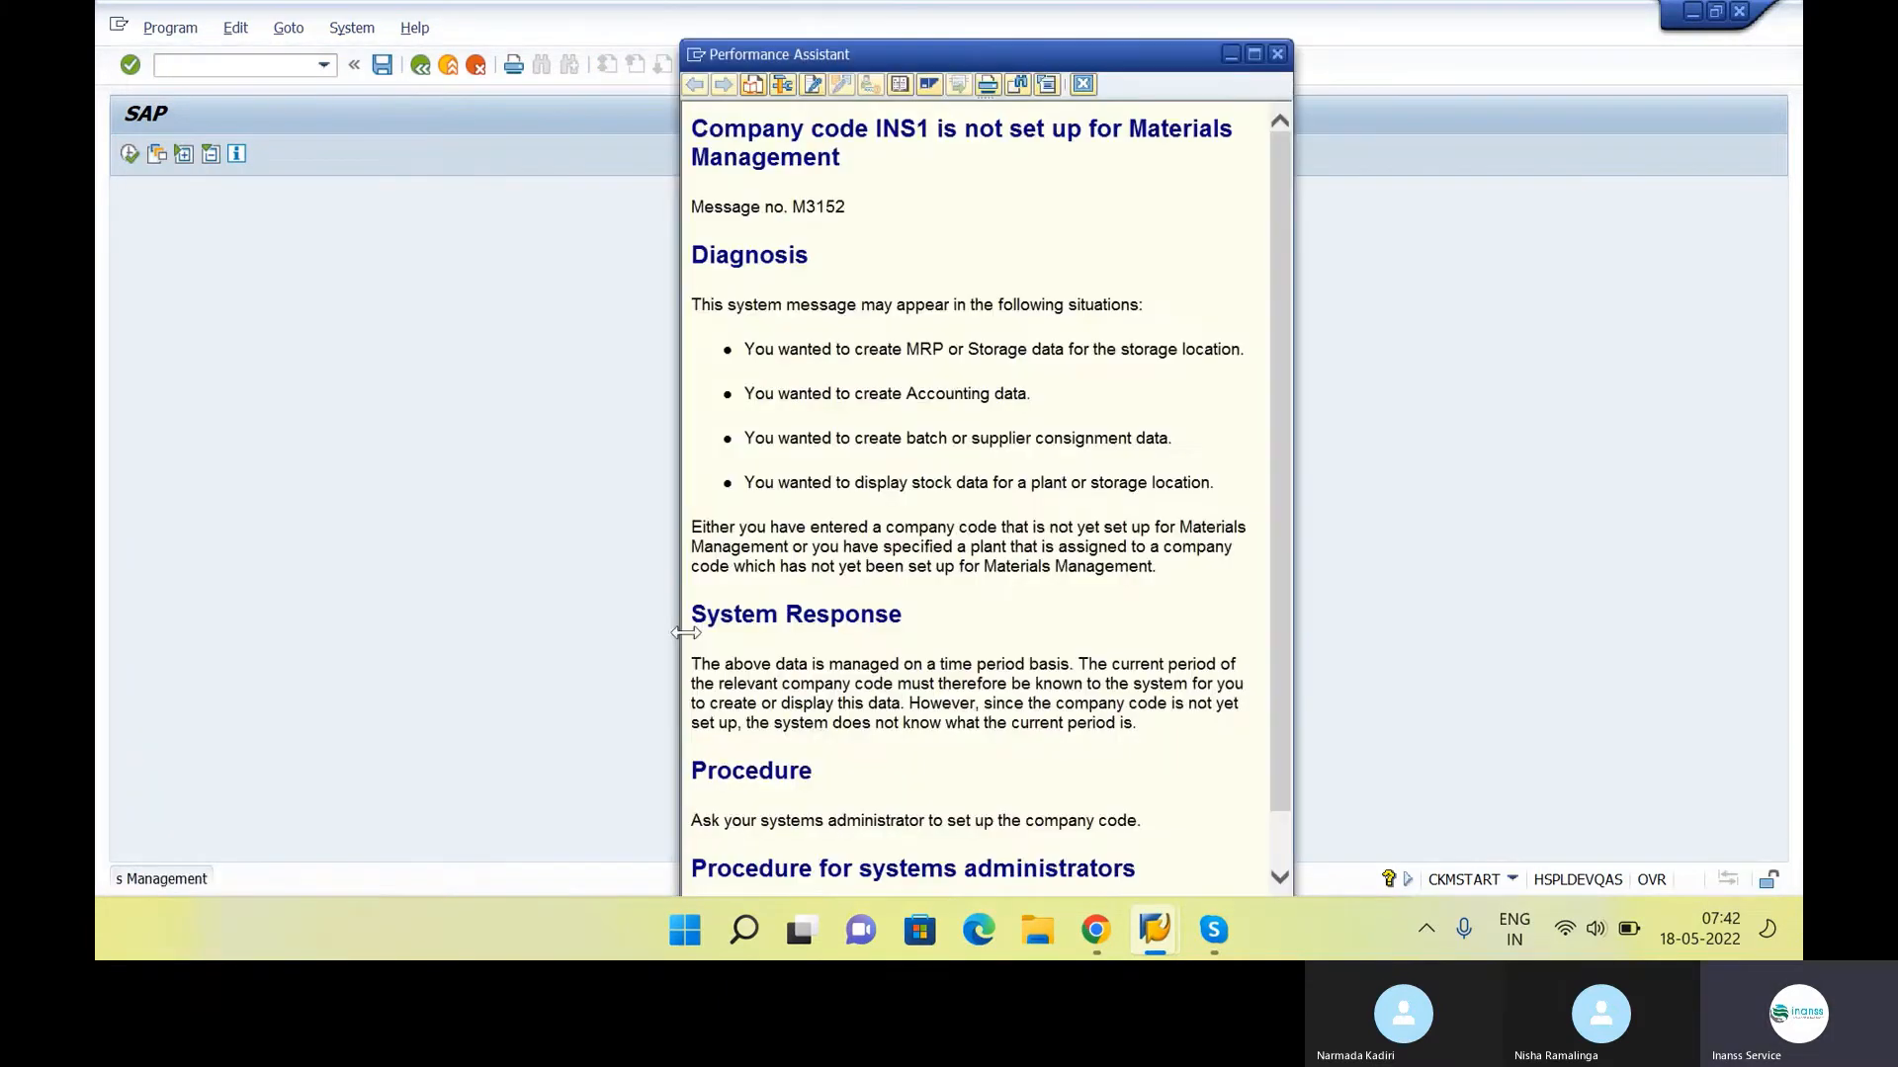
pyautogui.doubleClick(1145, 59)
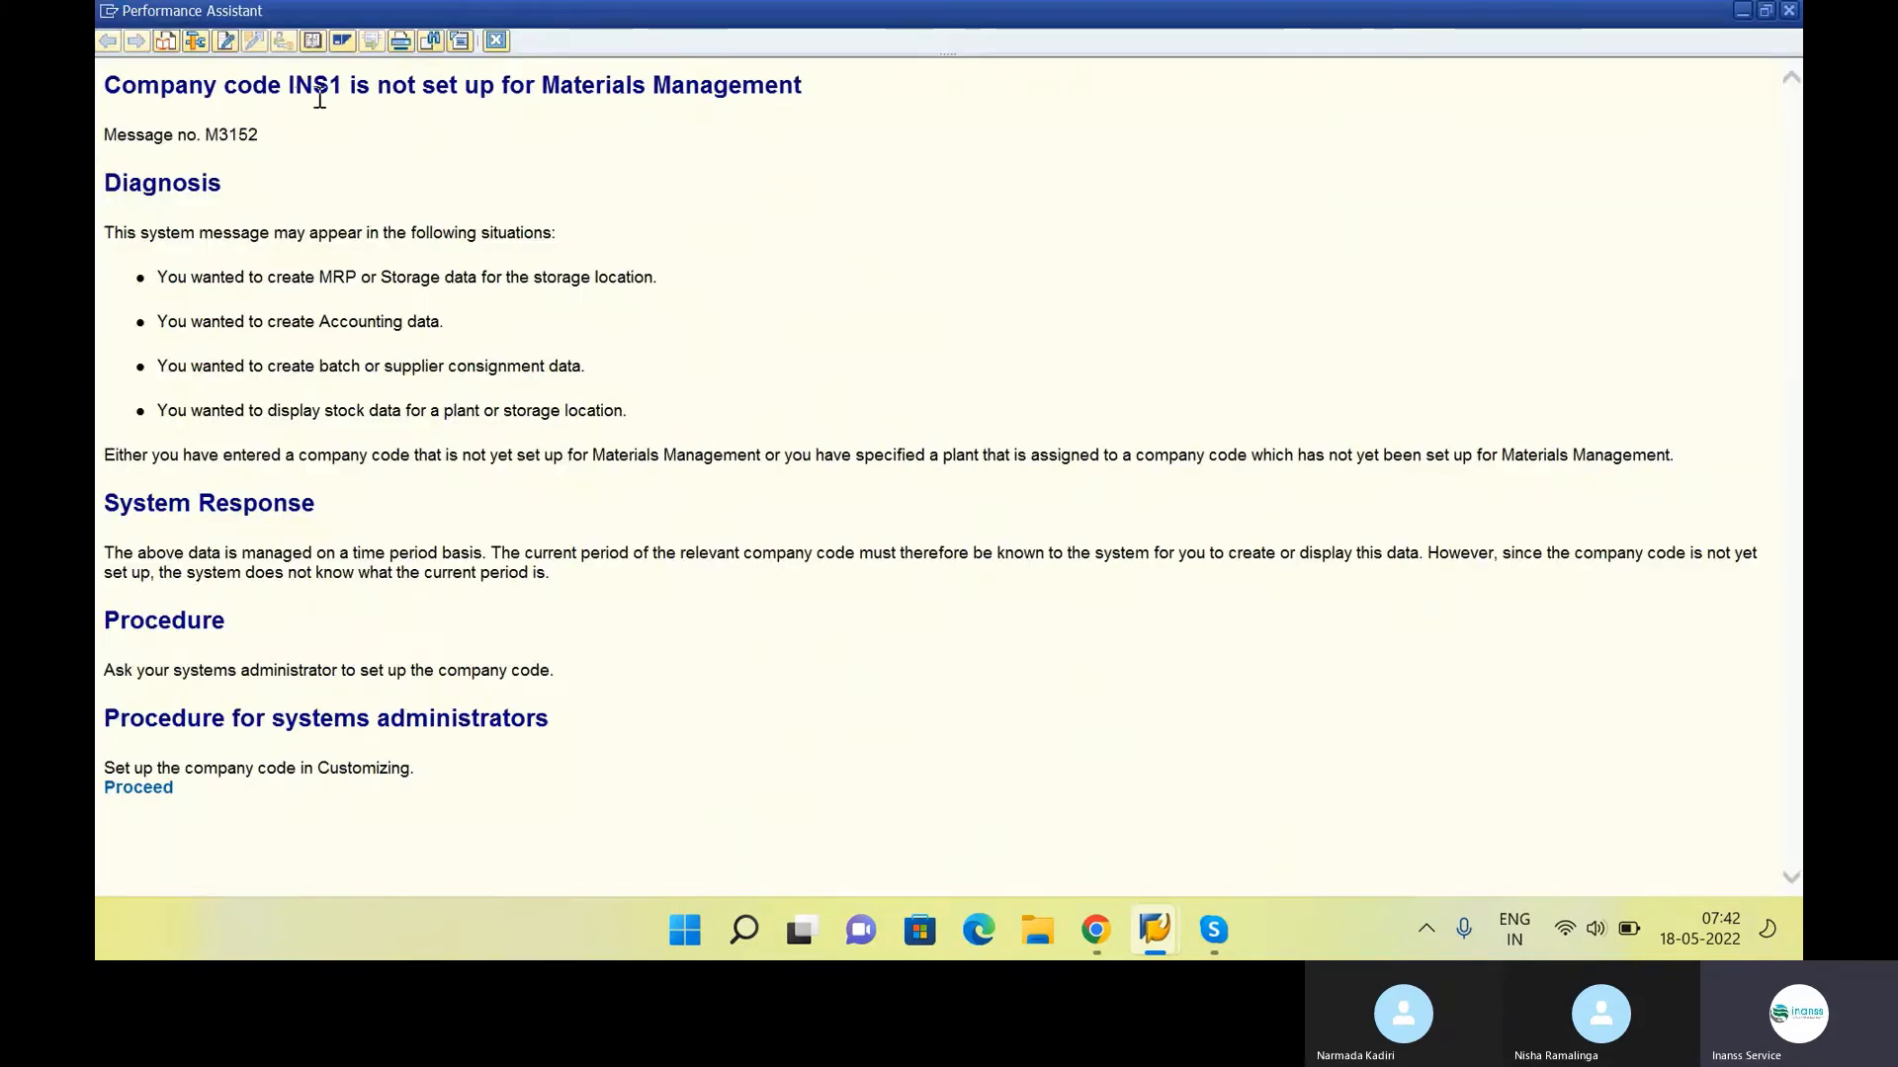
pyautogui.moveTo(298, 92); pyautogui.dragTo(332, 92)
pyautogui.moveTo(501, 87); pyautogui.dragTo(803, 87)
pyautogui.click(835, 229)
# Switch to the class notes, highlight Maintain Company Codes for Materials Management, and open that activity's company code view in SAP
pyautogui.hotkey('alt', 'Tab')
pyautogui.hotkey('alt', 'Tab')
pyautogui.hotkey('alt', 'Tab')
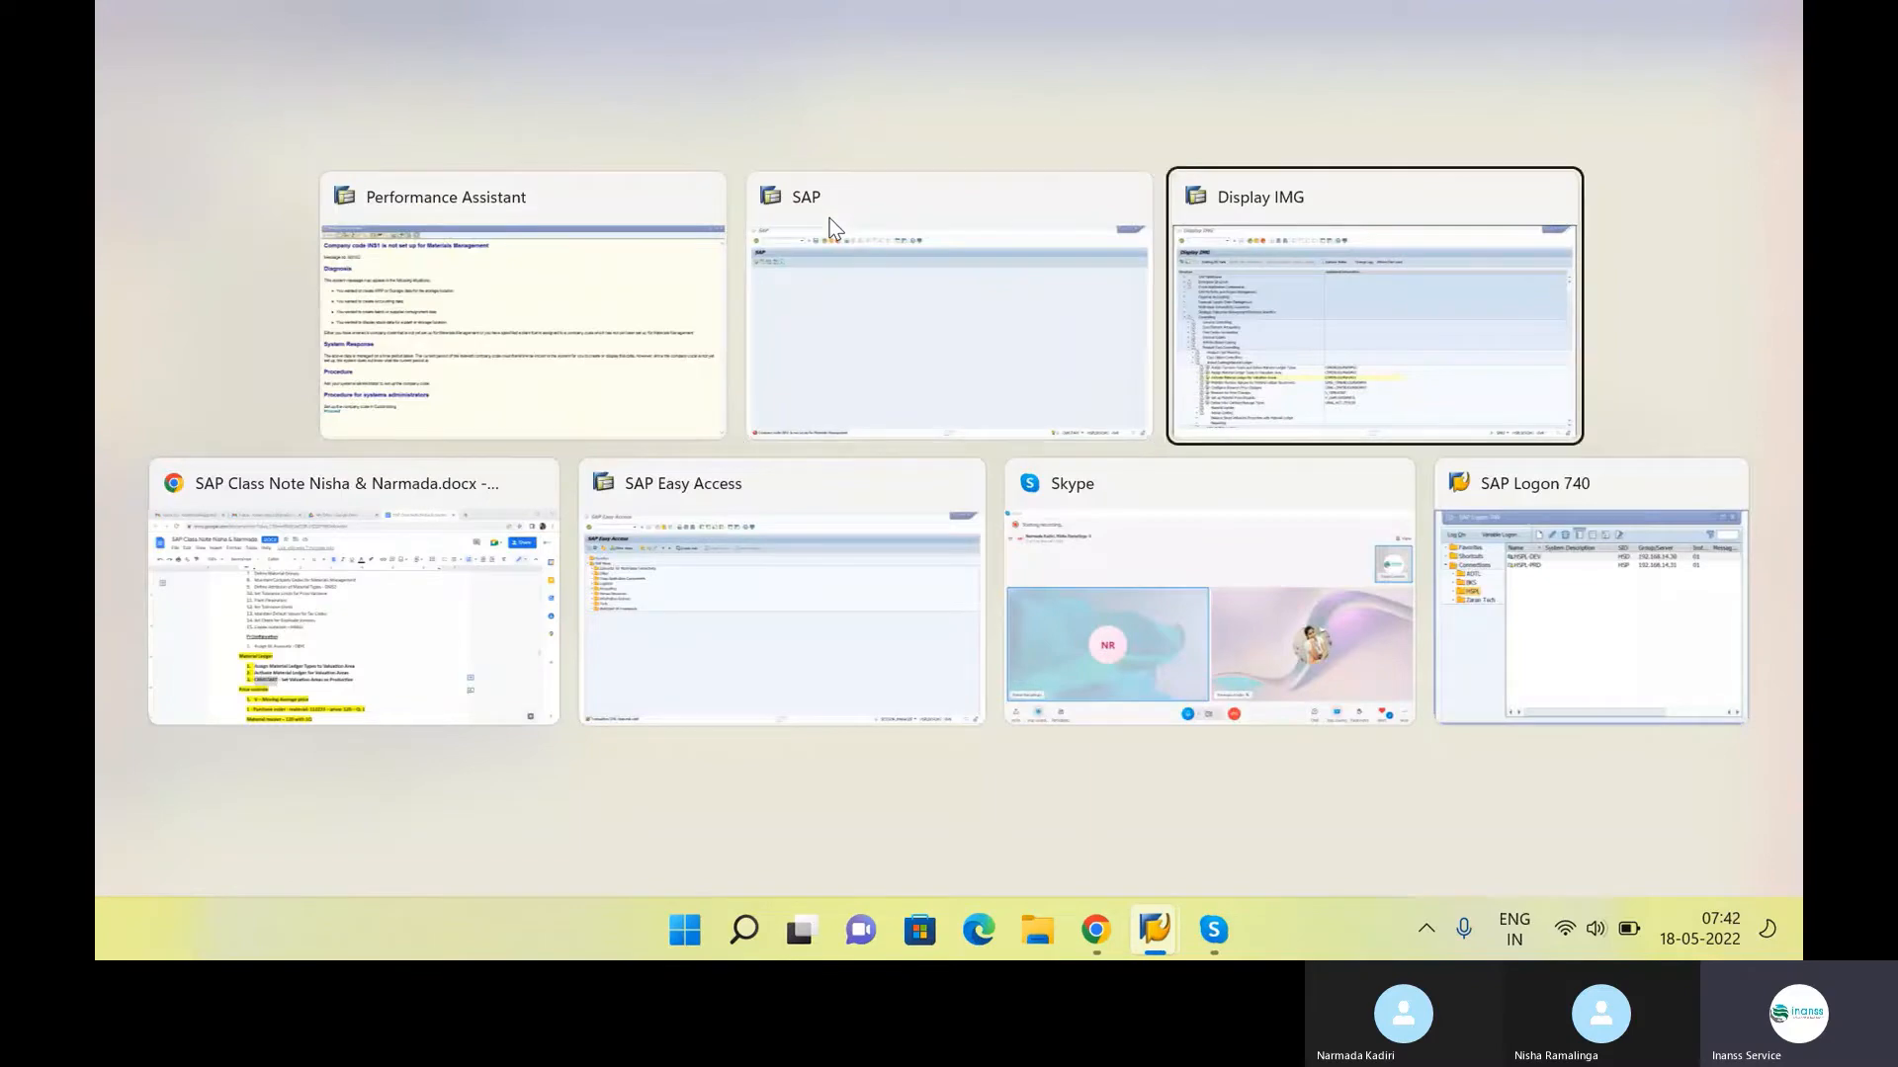
pyautogui.scroll(1, 843, 400)
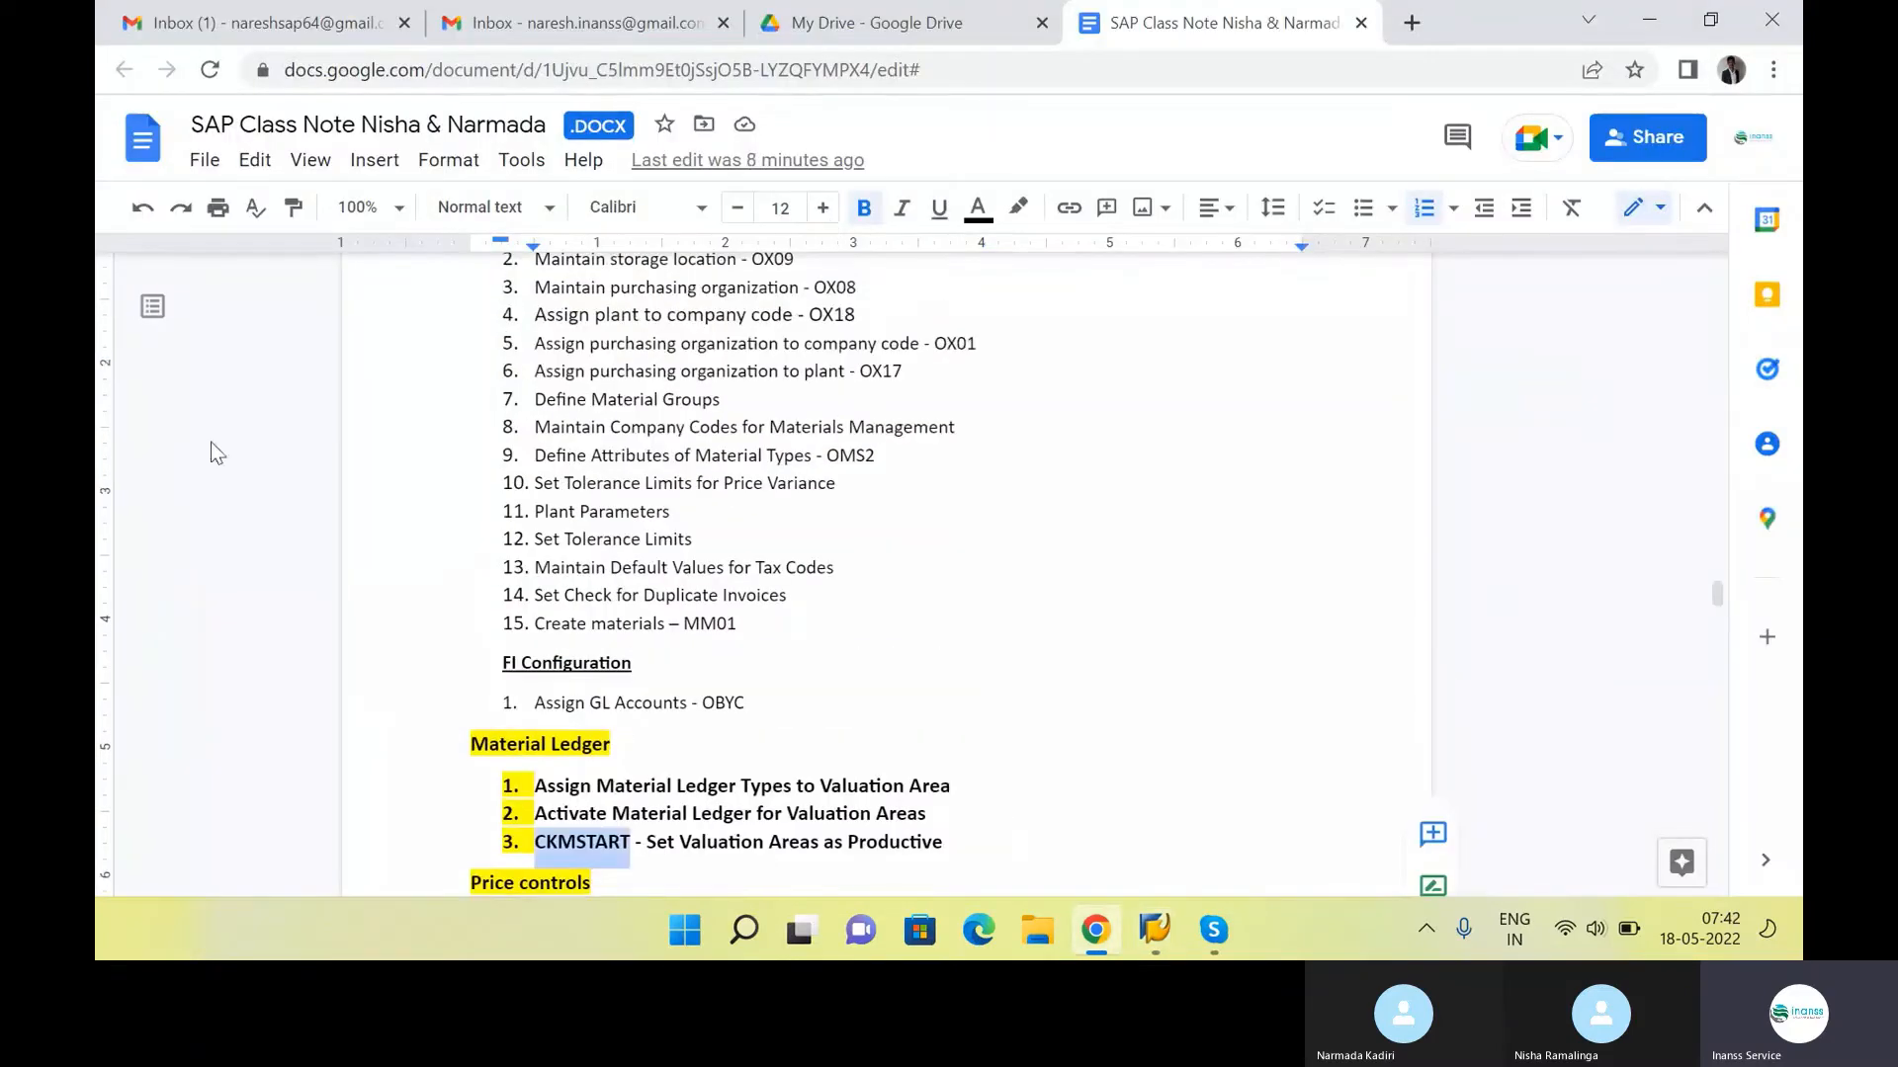
pyautogui.moveTo(537, 427); pyautogui.dragTo(964, 428)
pyautogui.hotkey('alt', 'Tab')
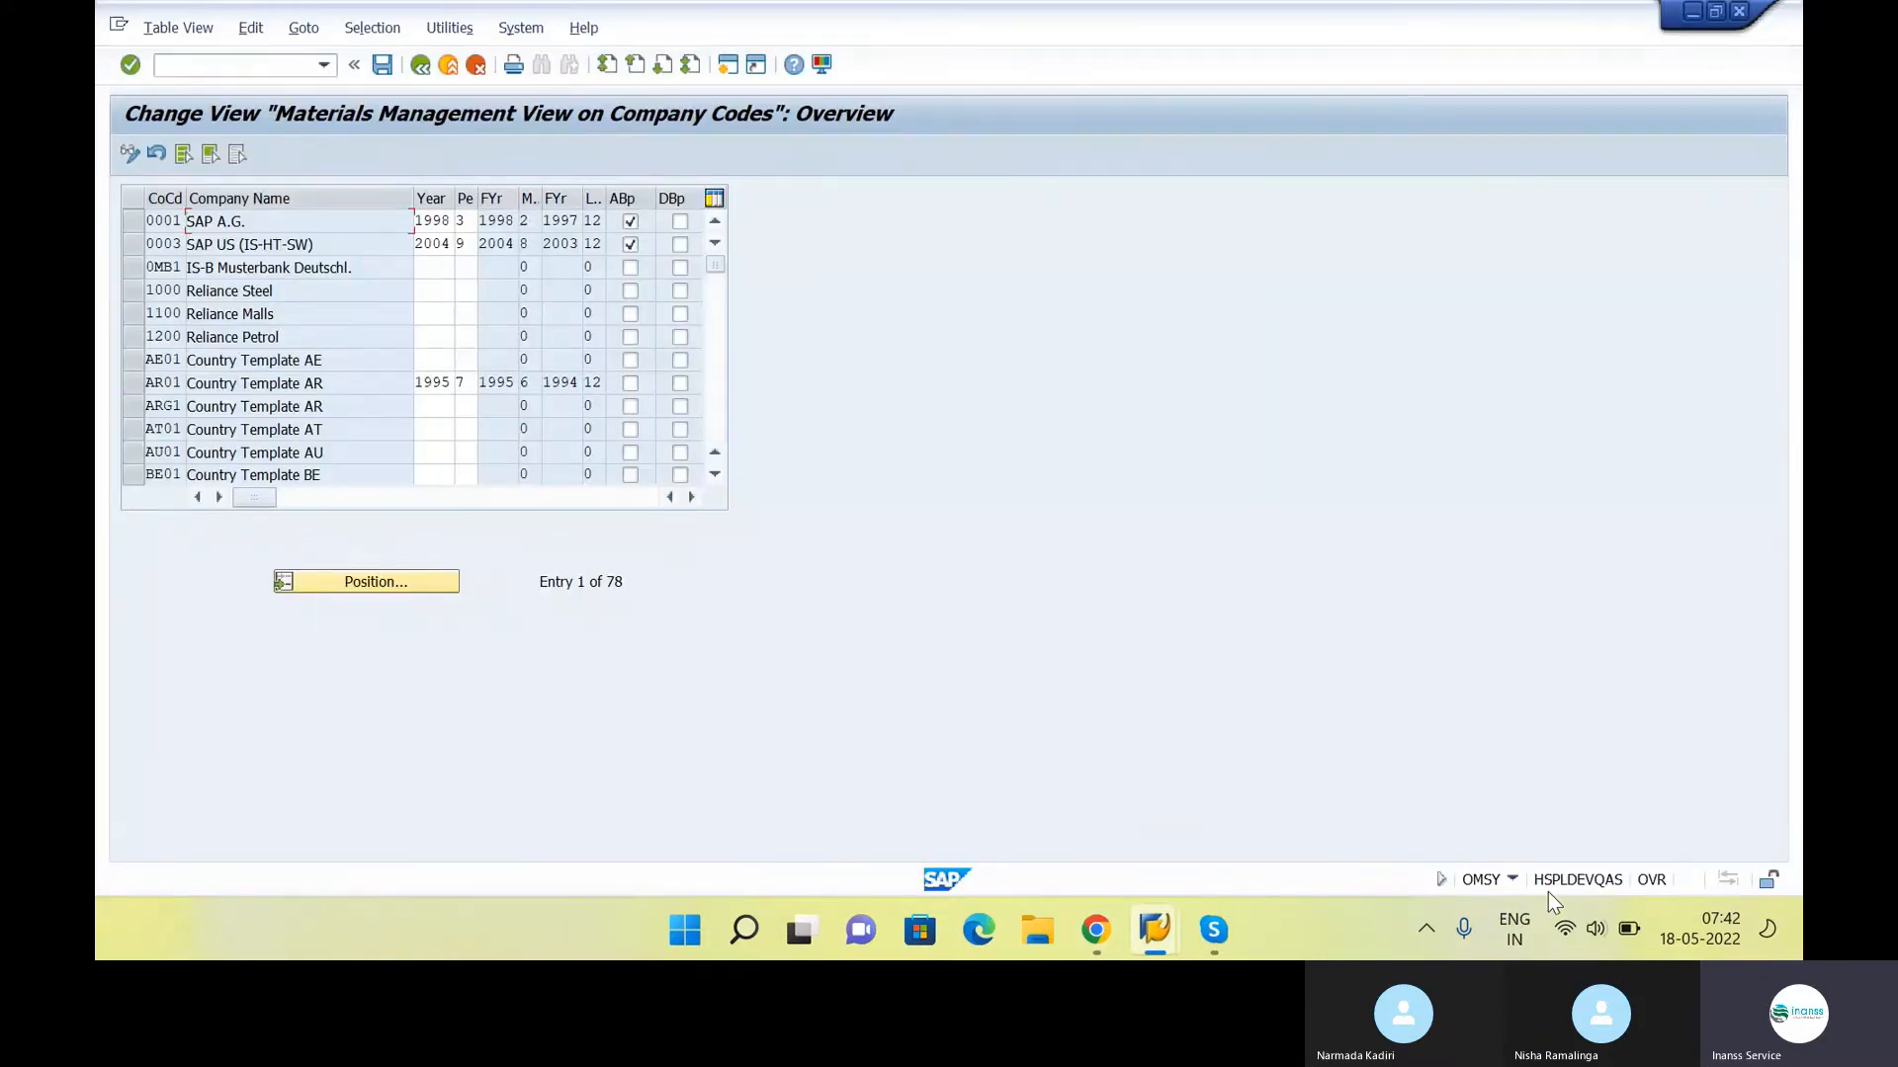
# Switch to the class notes and append "- OMSY" to the Maintain Company Codes for Materials Management item
pyautogui.hotkey('alt', 'Tab')
pyautogui.hotkey('alt', 'Tab')
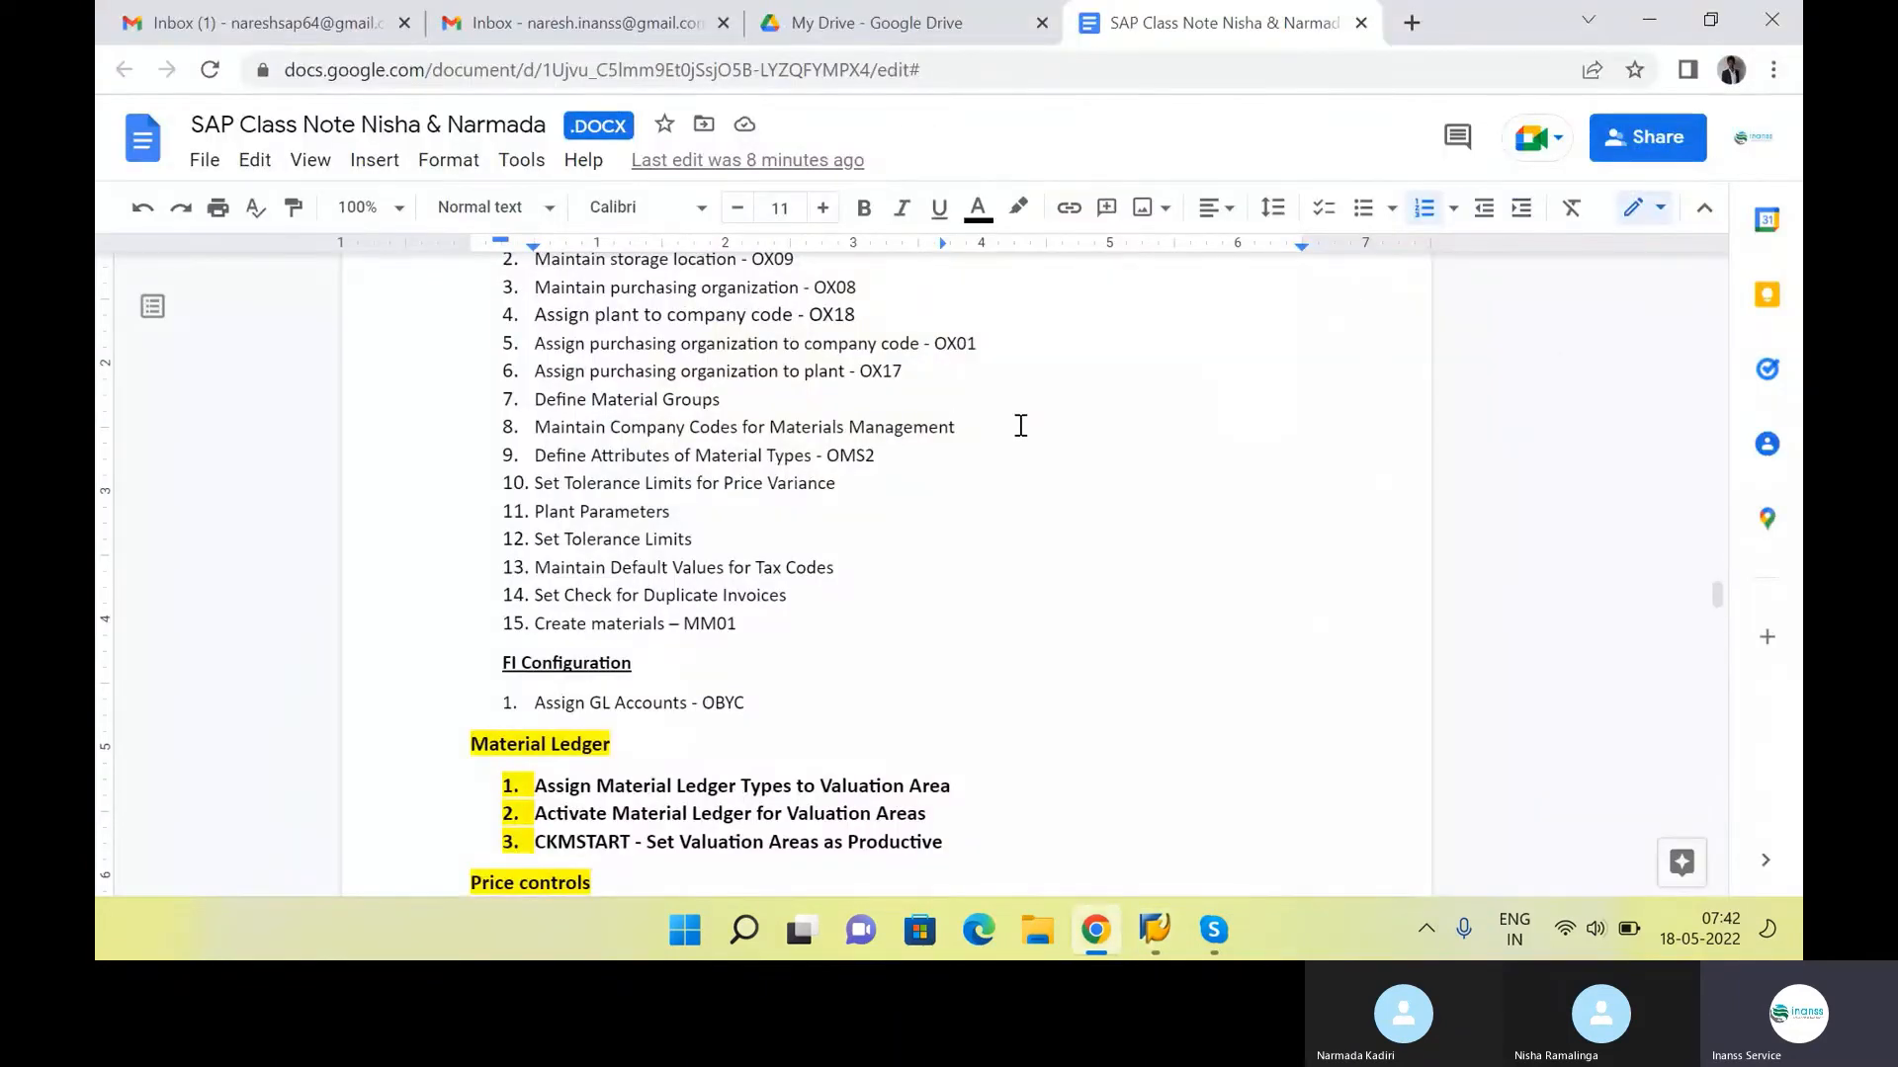
pyautogui.click(1020, 425)
pyautogui.write('- ')
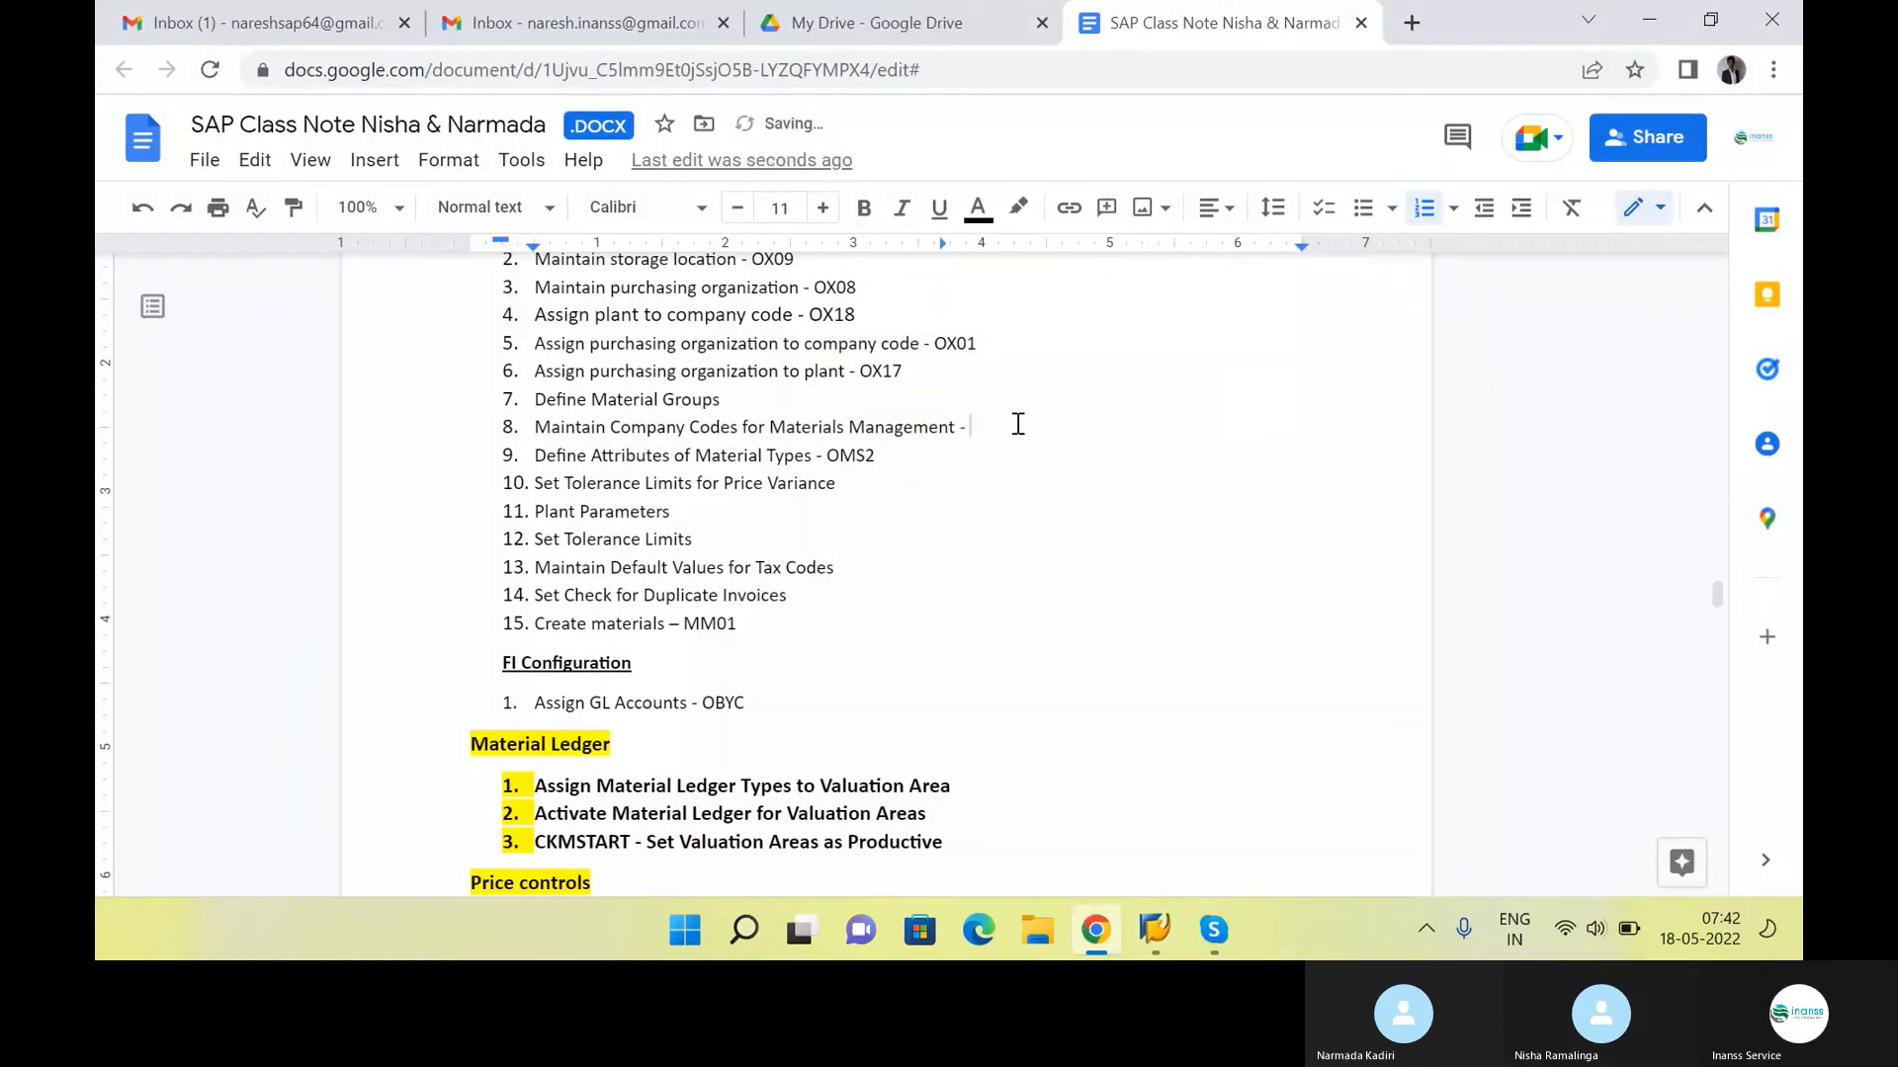
pyautogui.write('OMSY')
# Switch back to SAP and restart the company code view with transaction code OMSY
pyautogui.hotkey('alt', 'Tab')
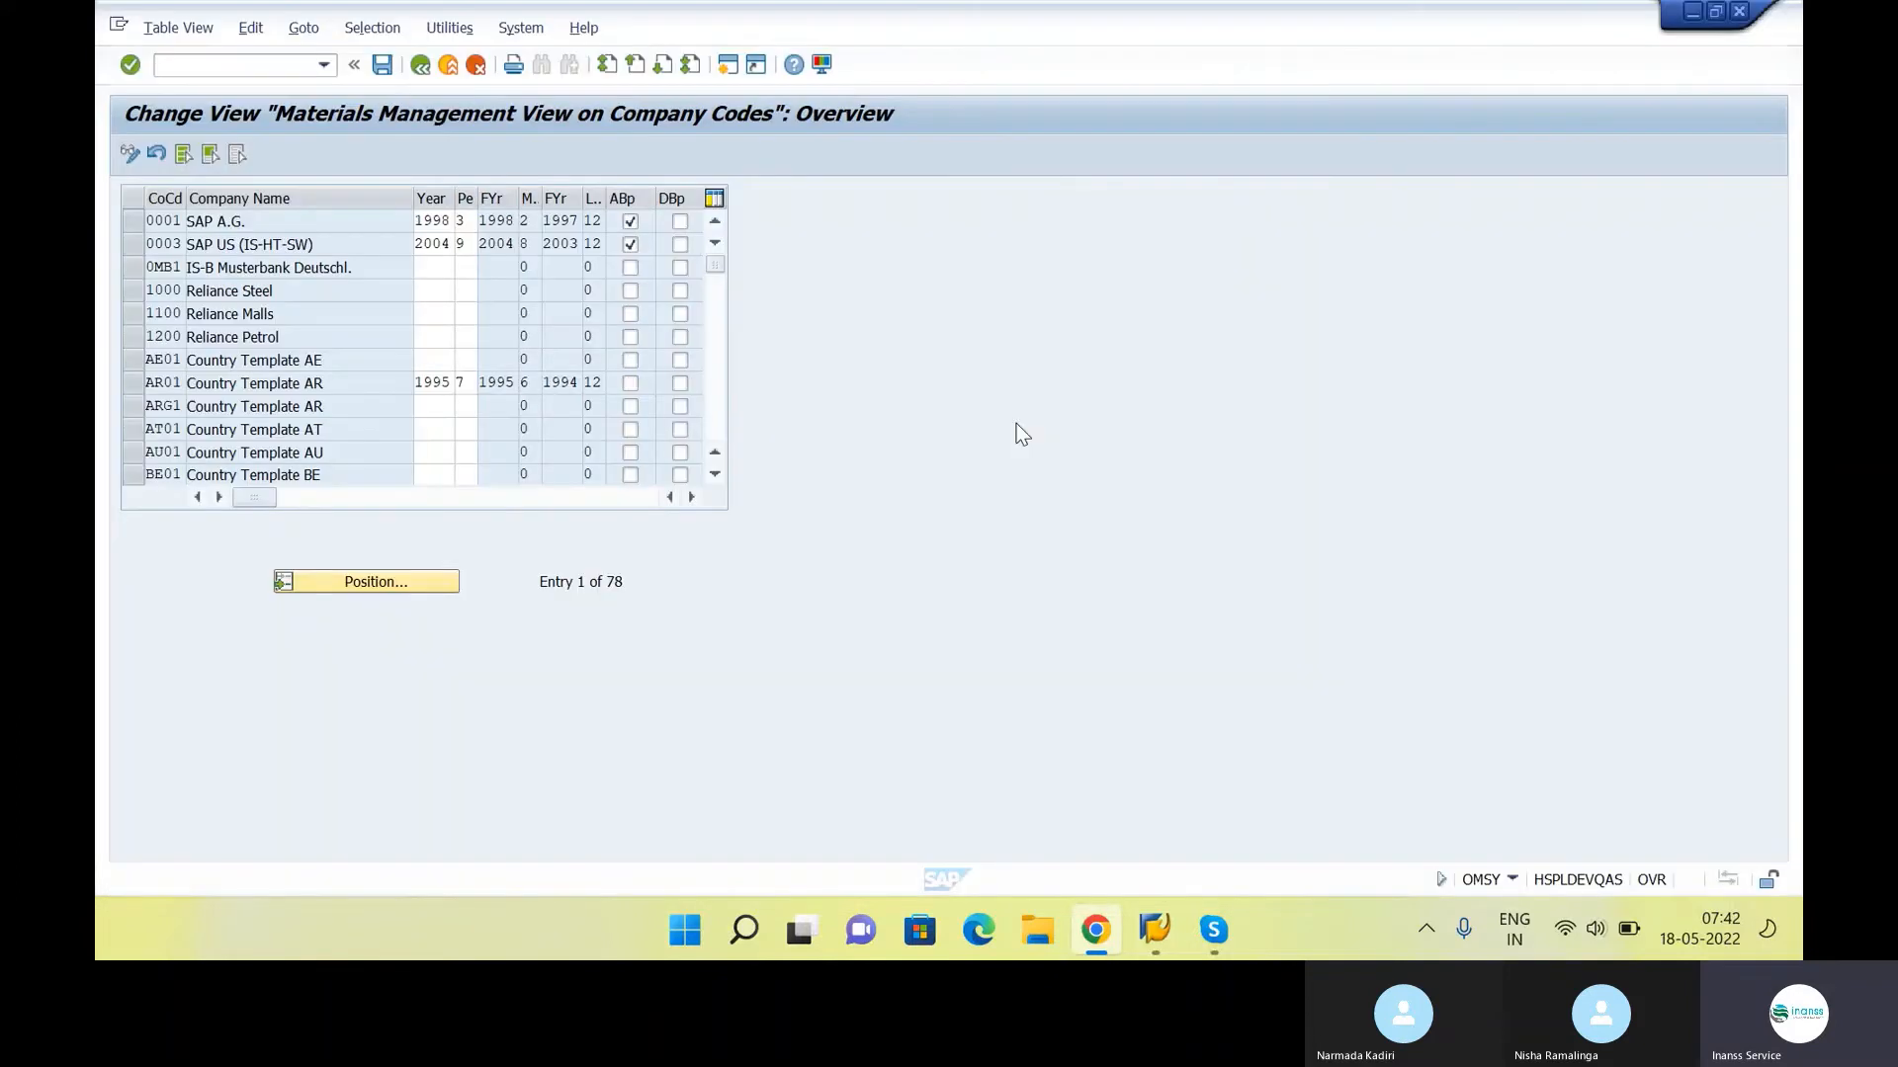
pyautogui.write('/N')
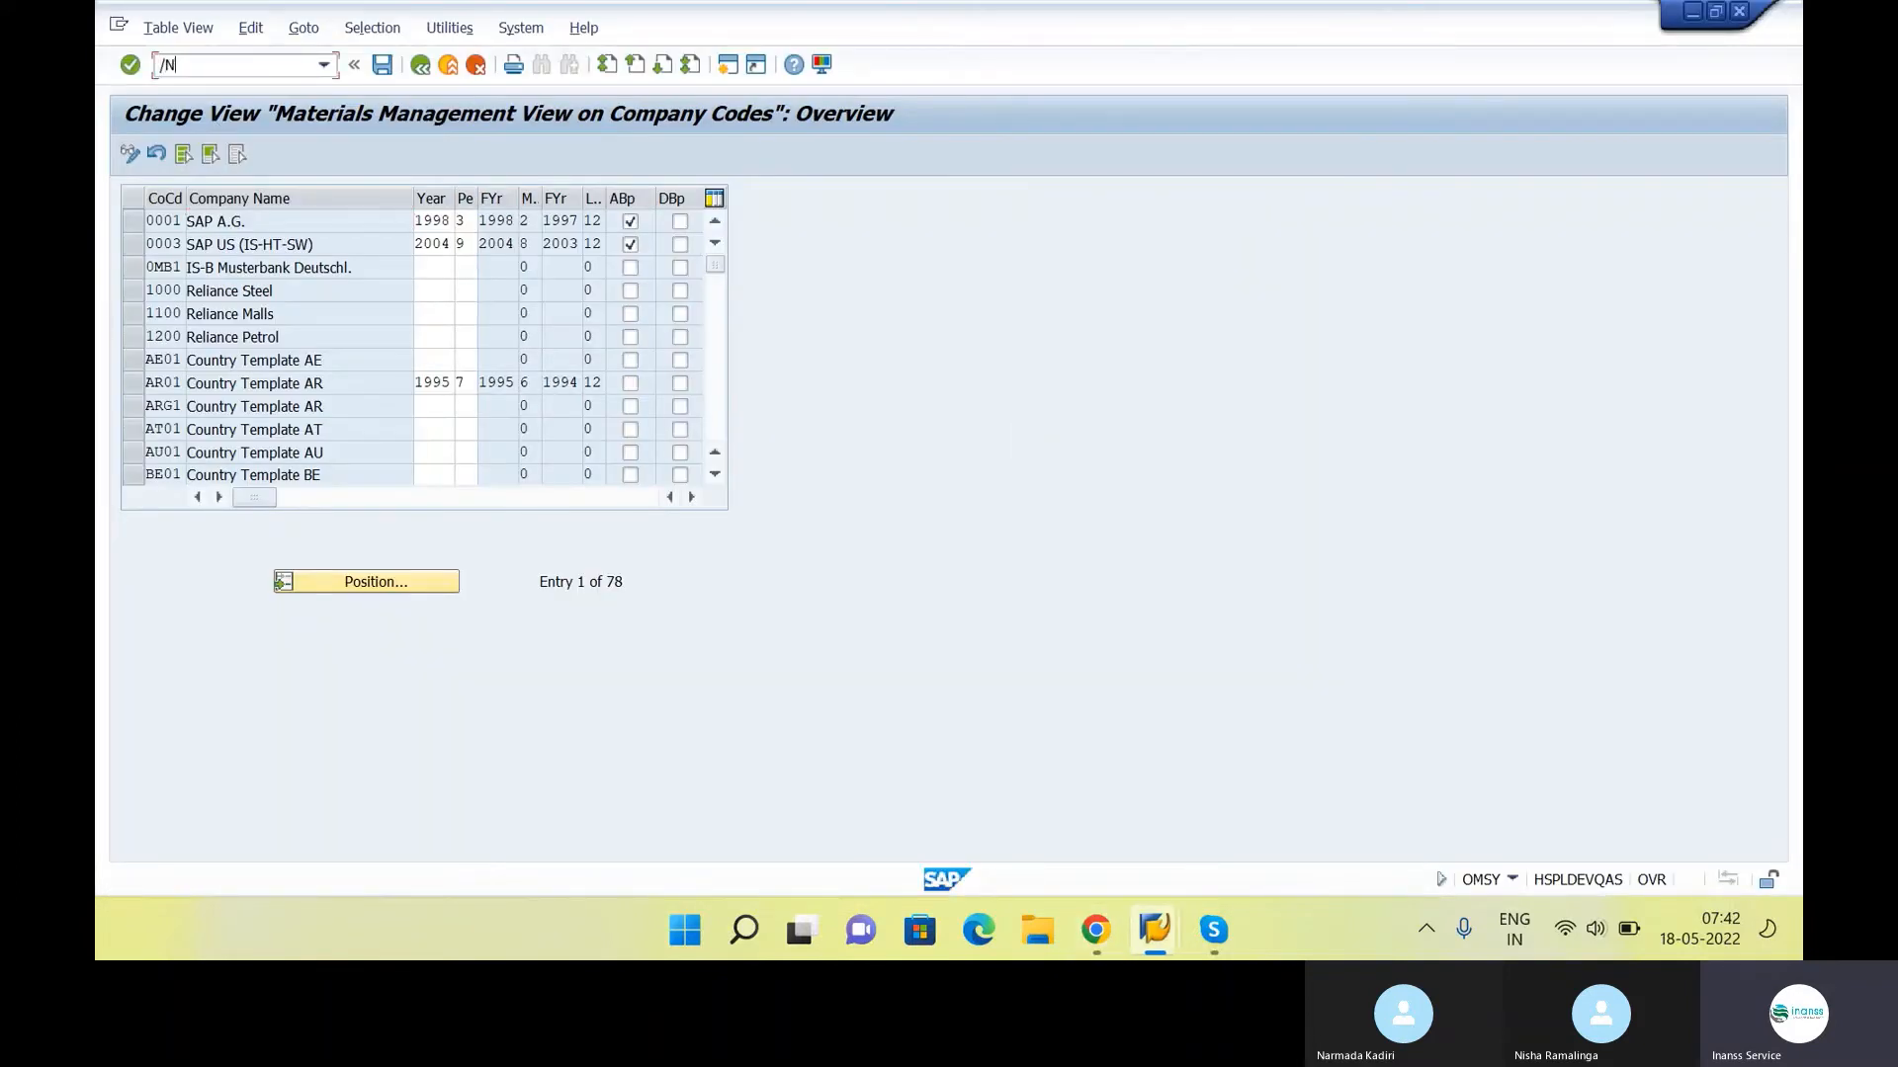
pyautogui.write('OMSY')
pyautogui.press('Return')
# Position the company code list on INS1, select its Year field and check the neighbouring entries
pyautogui.click(355, 585)
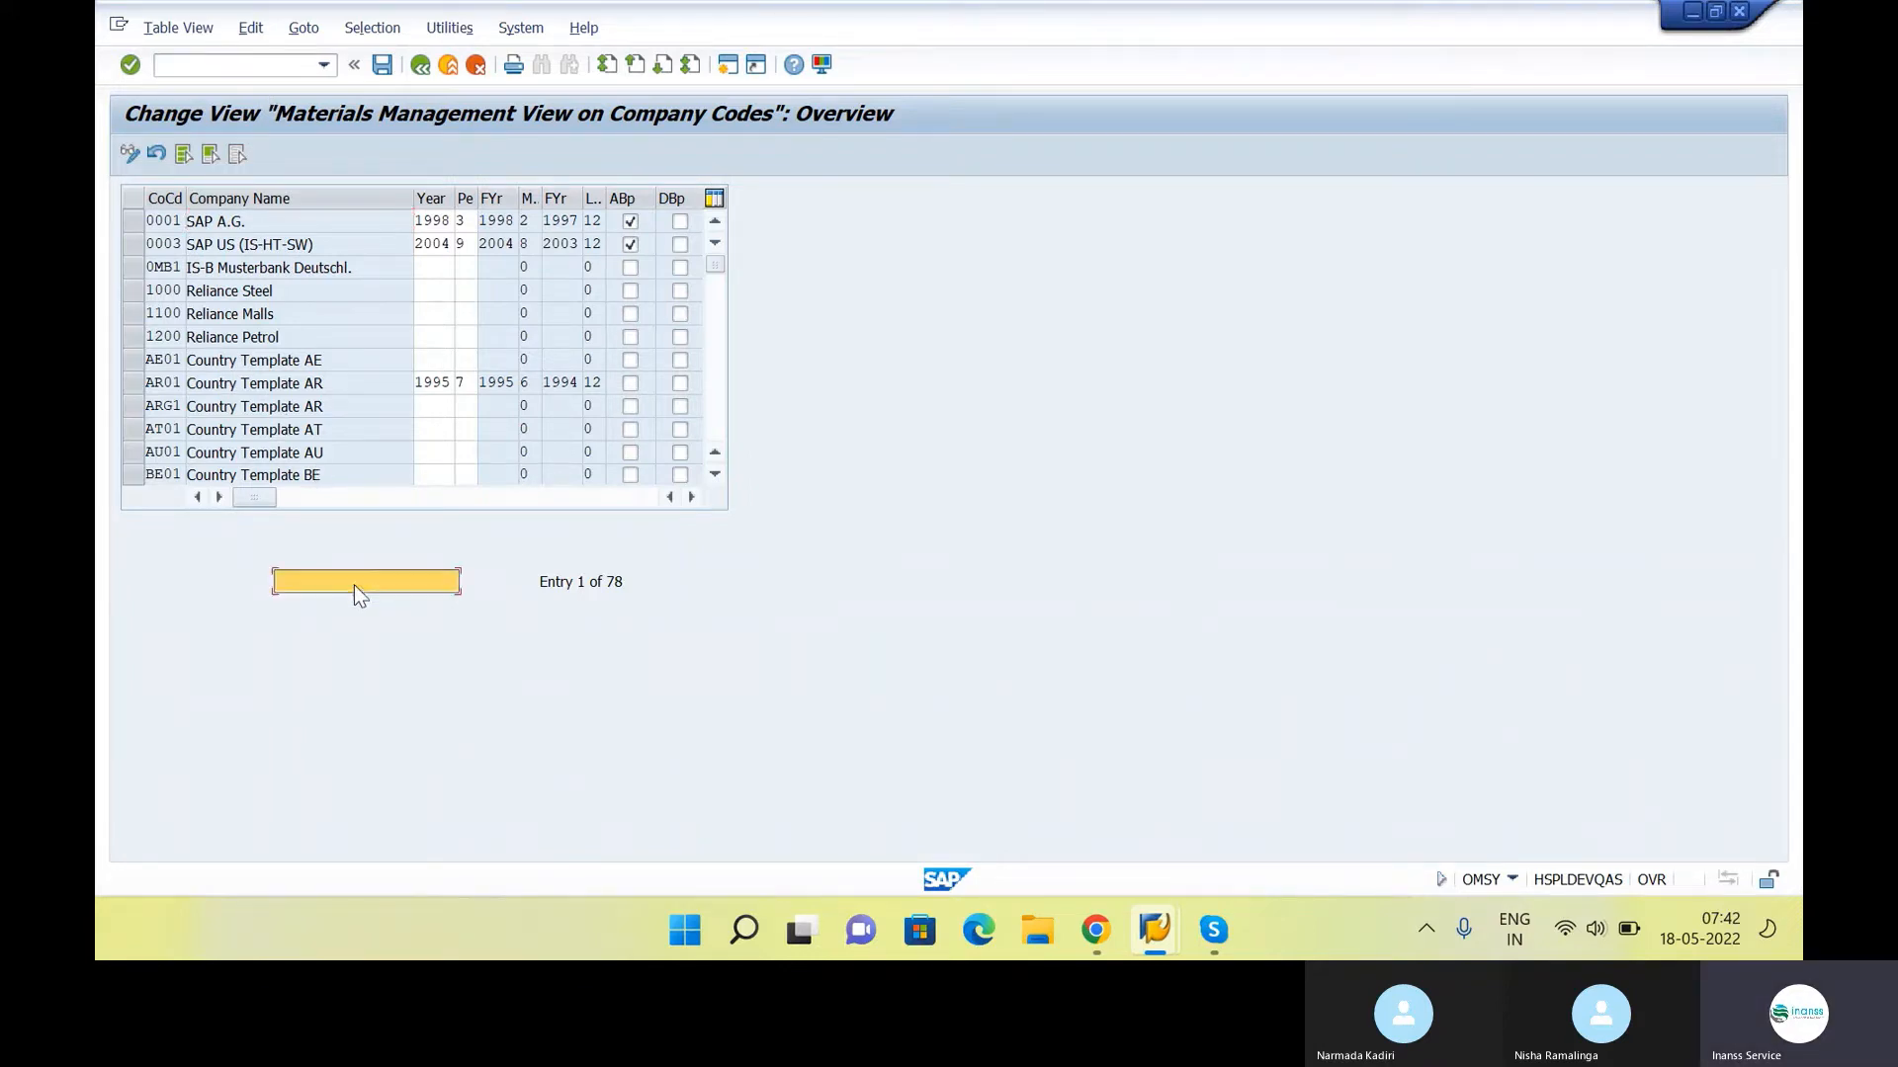
pyautogui.write('INS1')
pyautogui.press('Return')
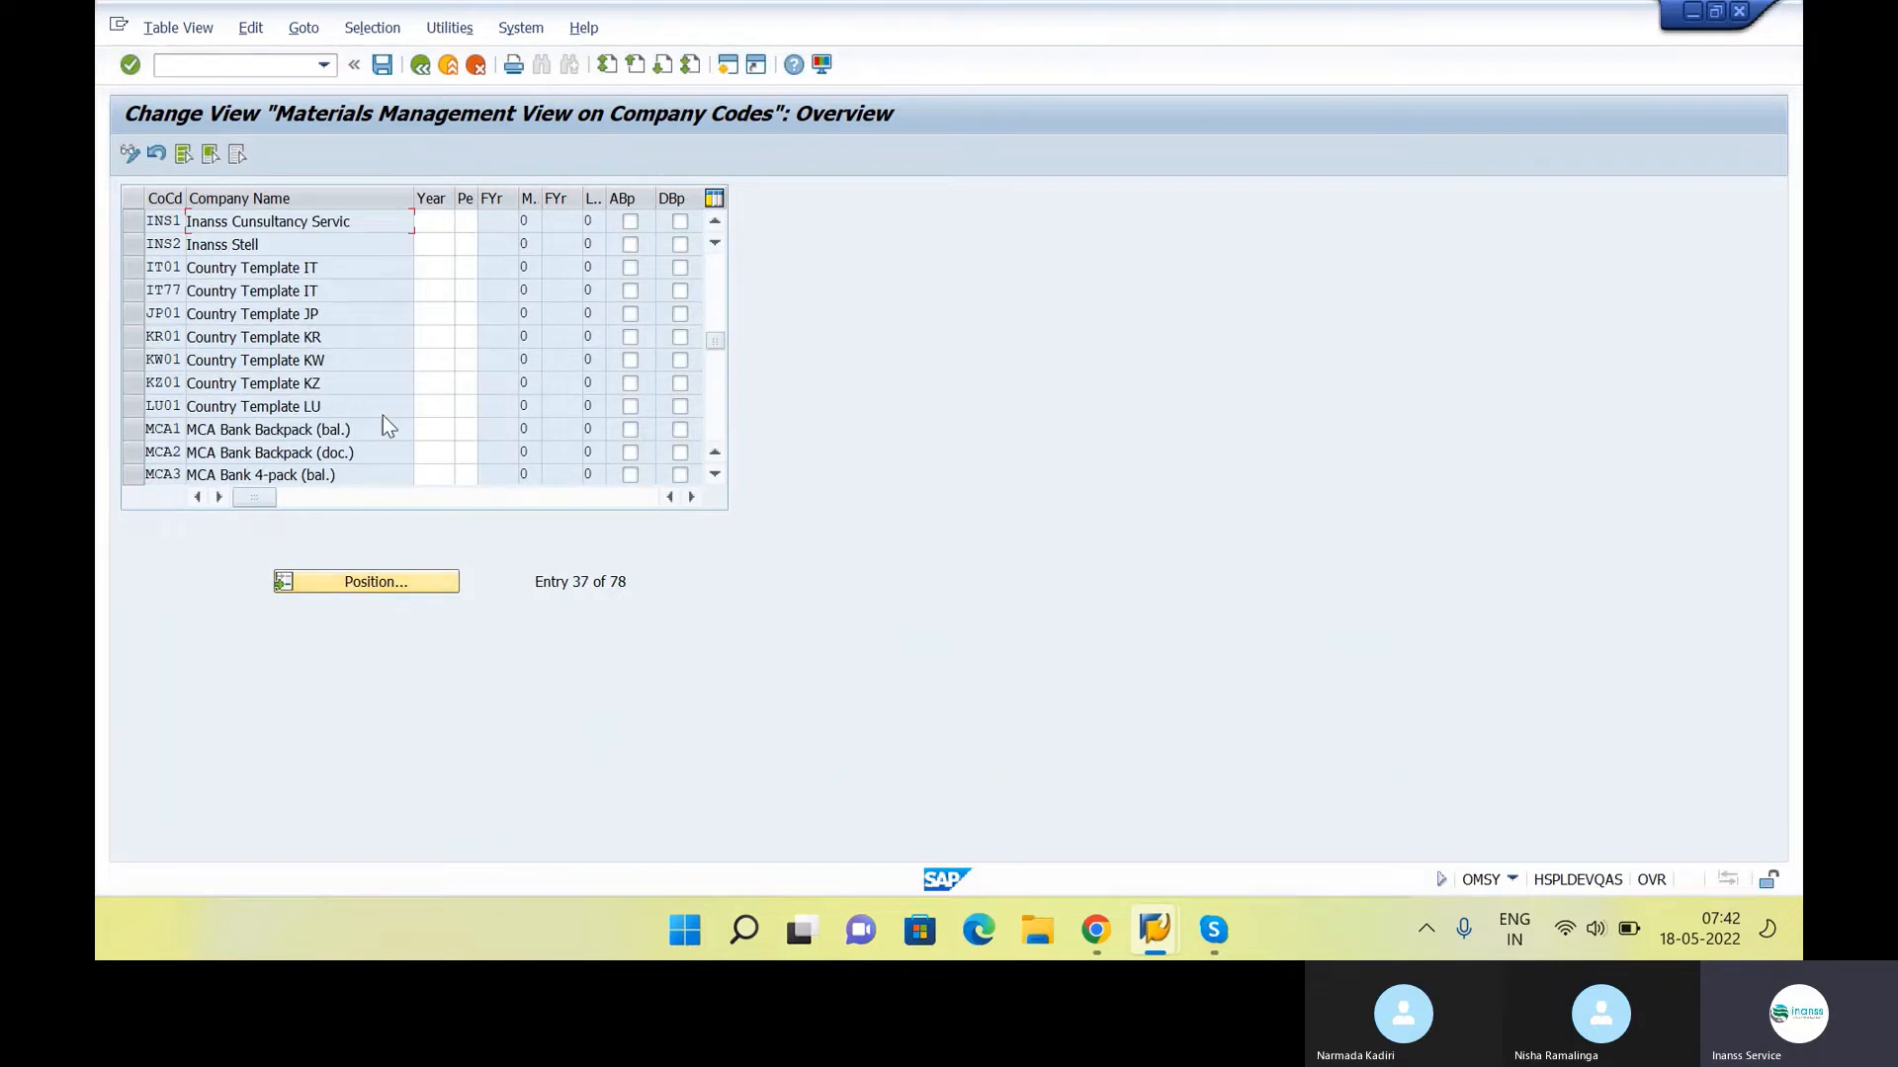
pyautogui.click(435, 220)
pyautogui.scroll(2, 454, 281)
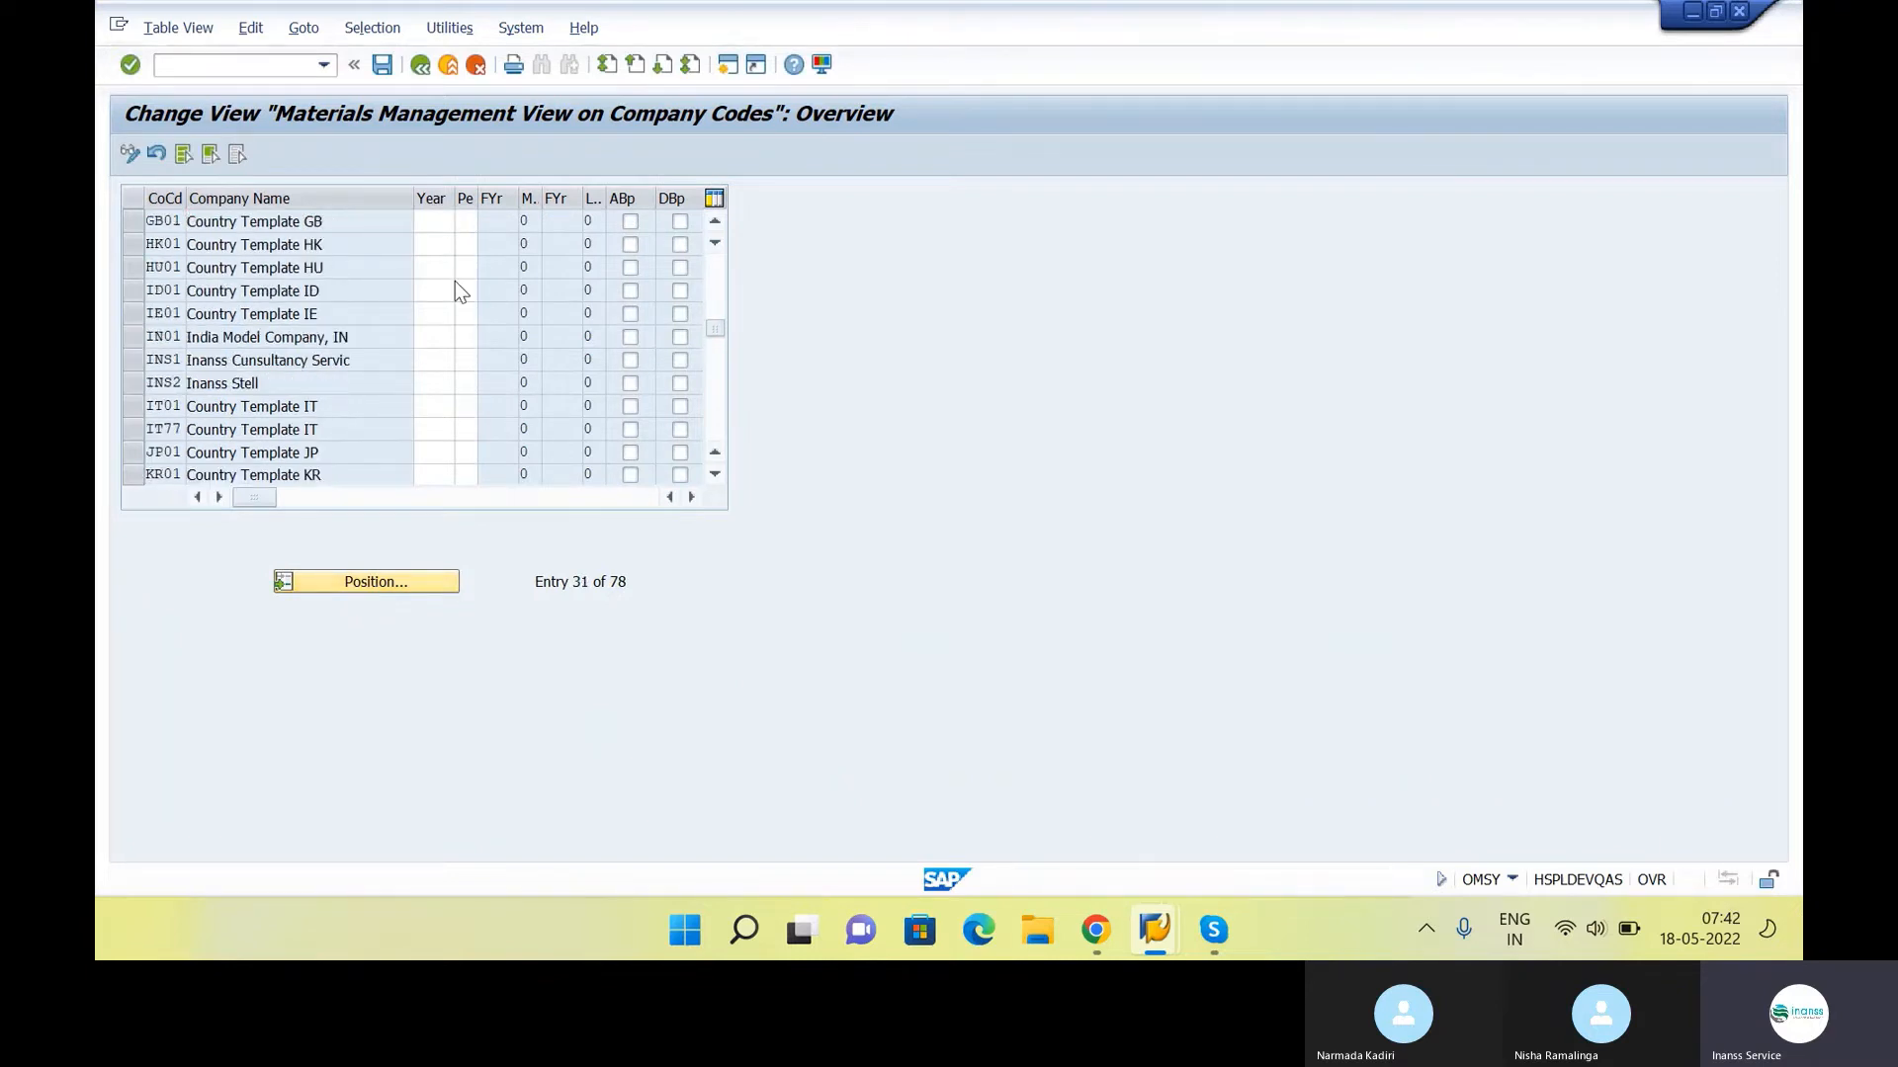
# Check the neighbouring company code entries and position the list on INS1 again
pyautogui.scroll(10, 455, 281)
pyautogui.scroll(-1, 479, 385)
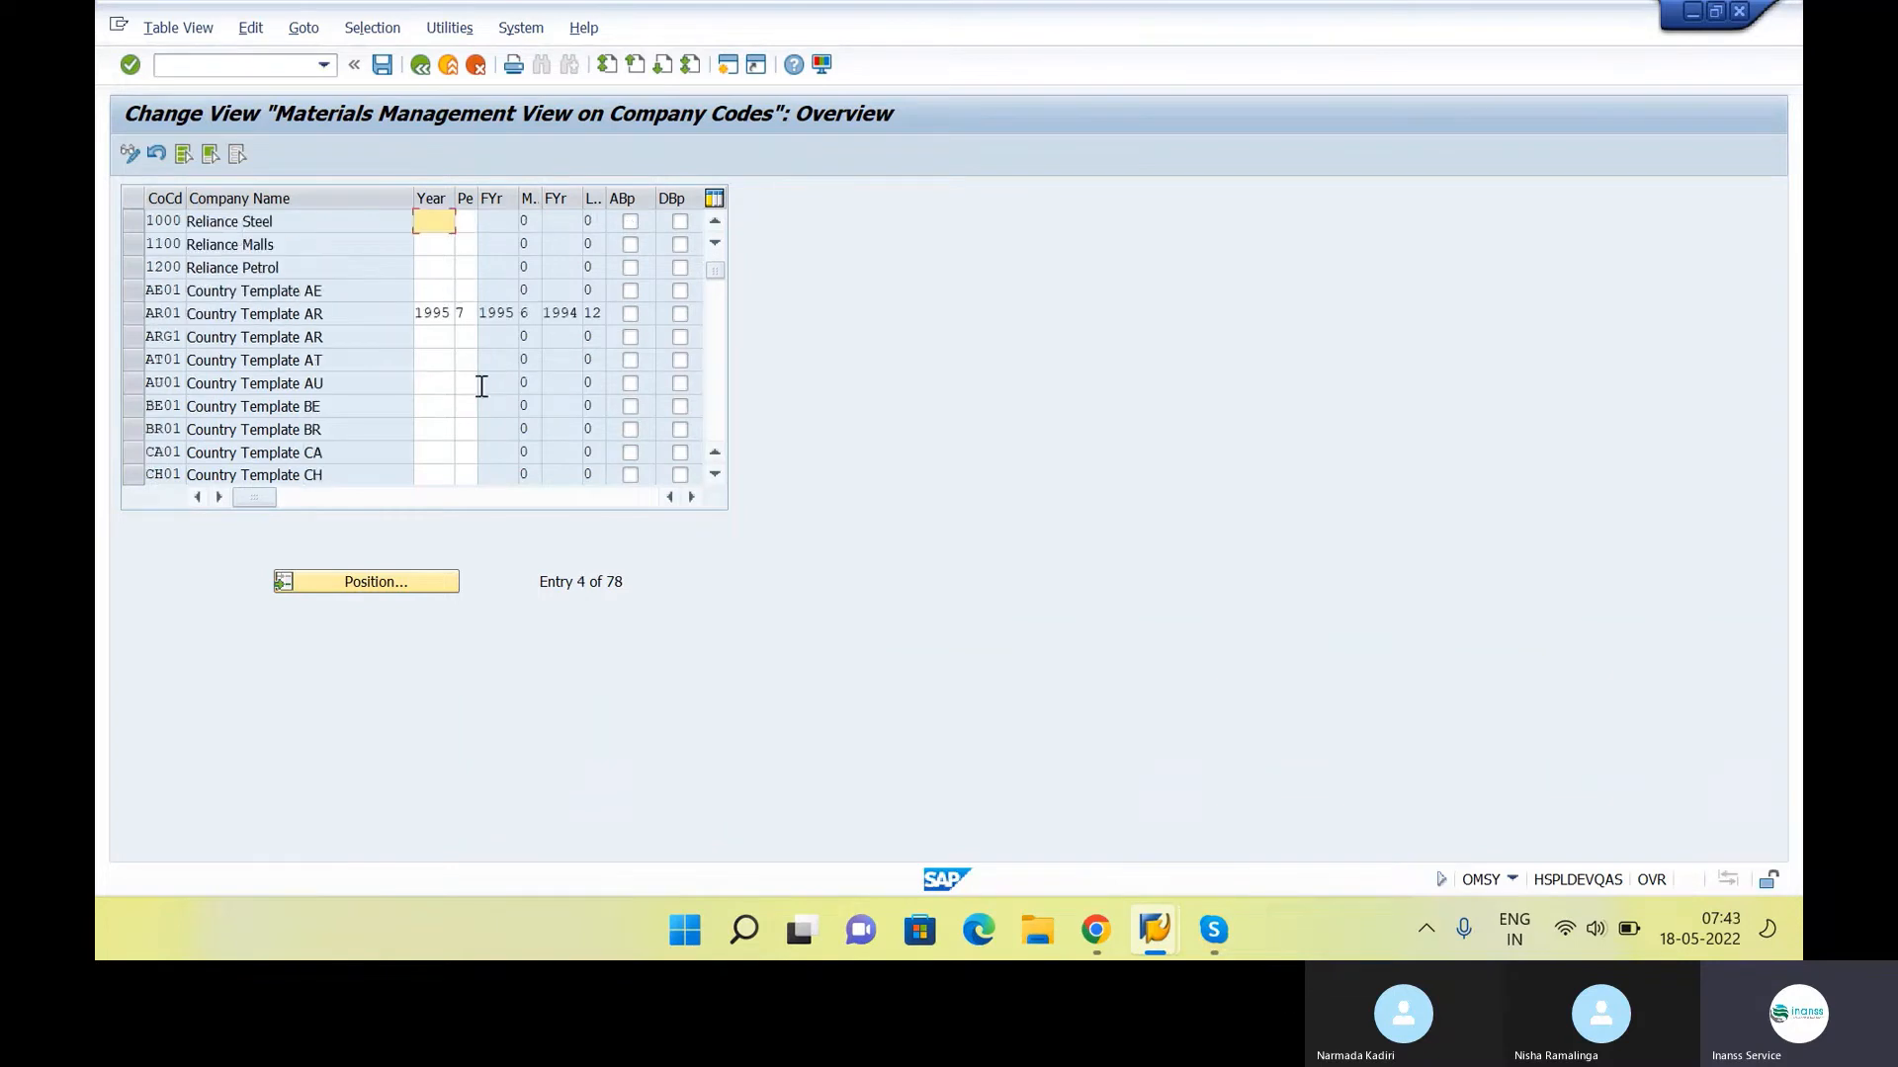
pyautogui.click(395, 579)
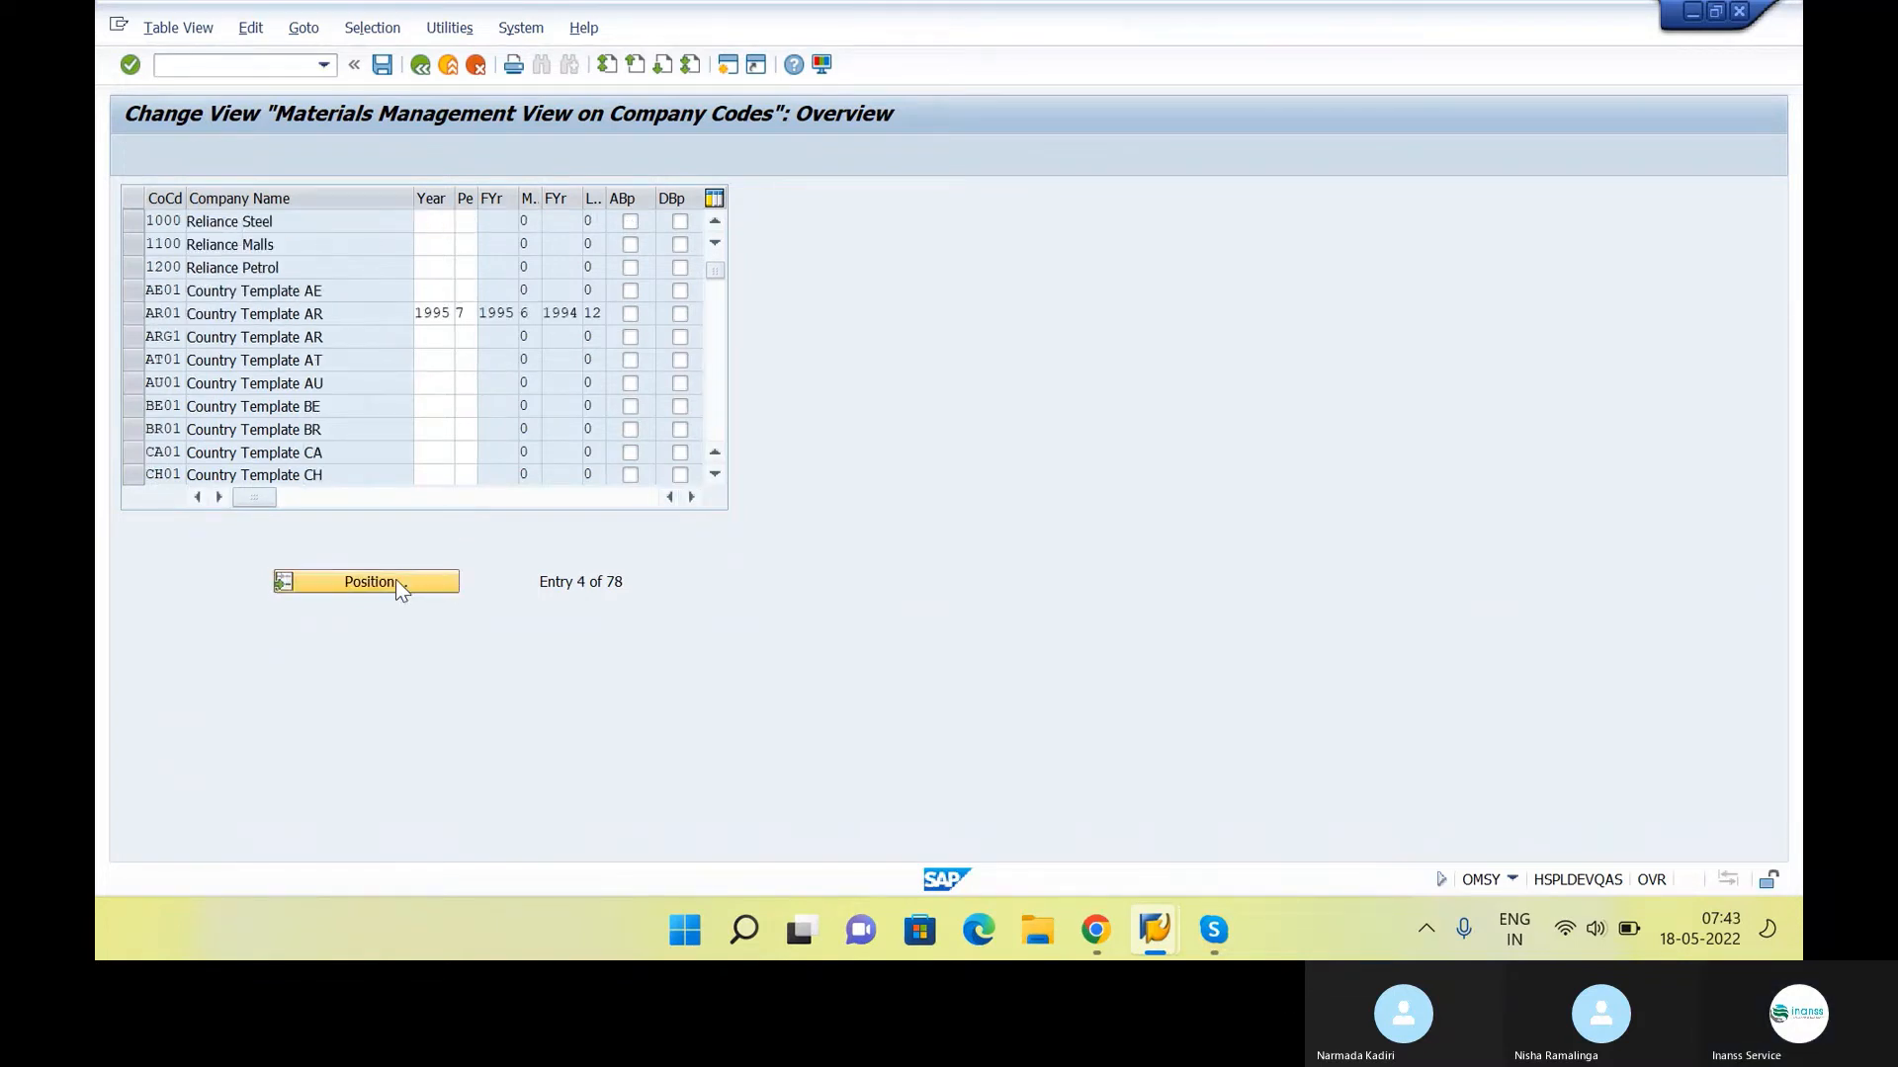
pyautogui.write('INS1')
pyautogui.press('Return')
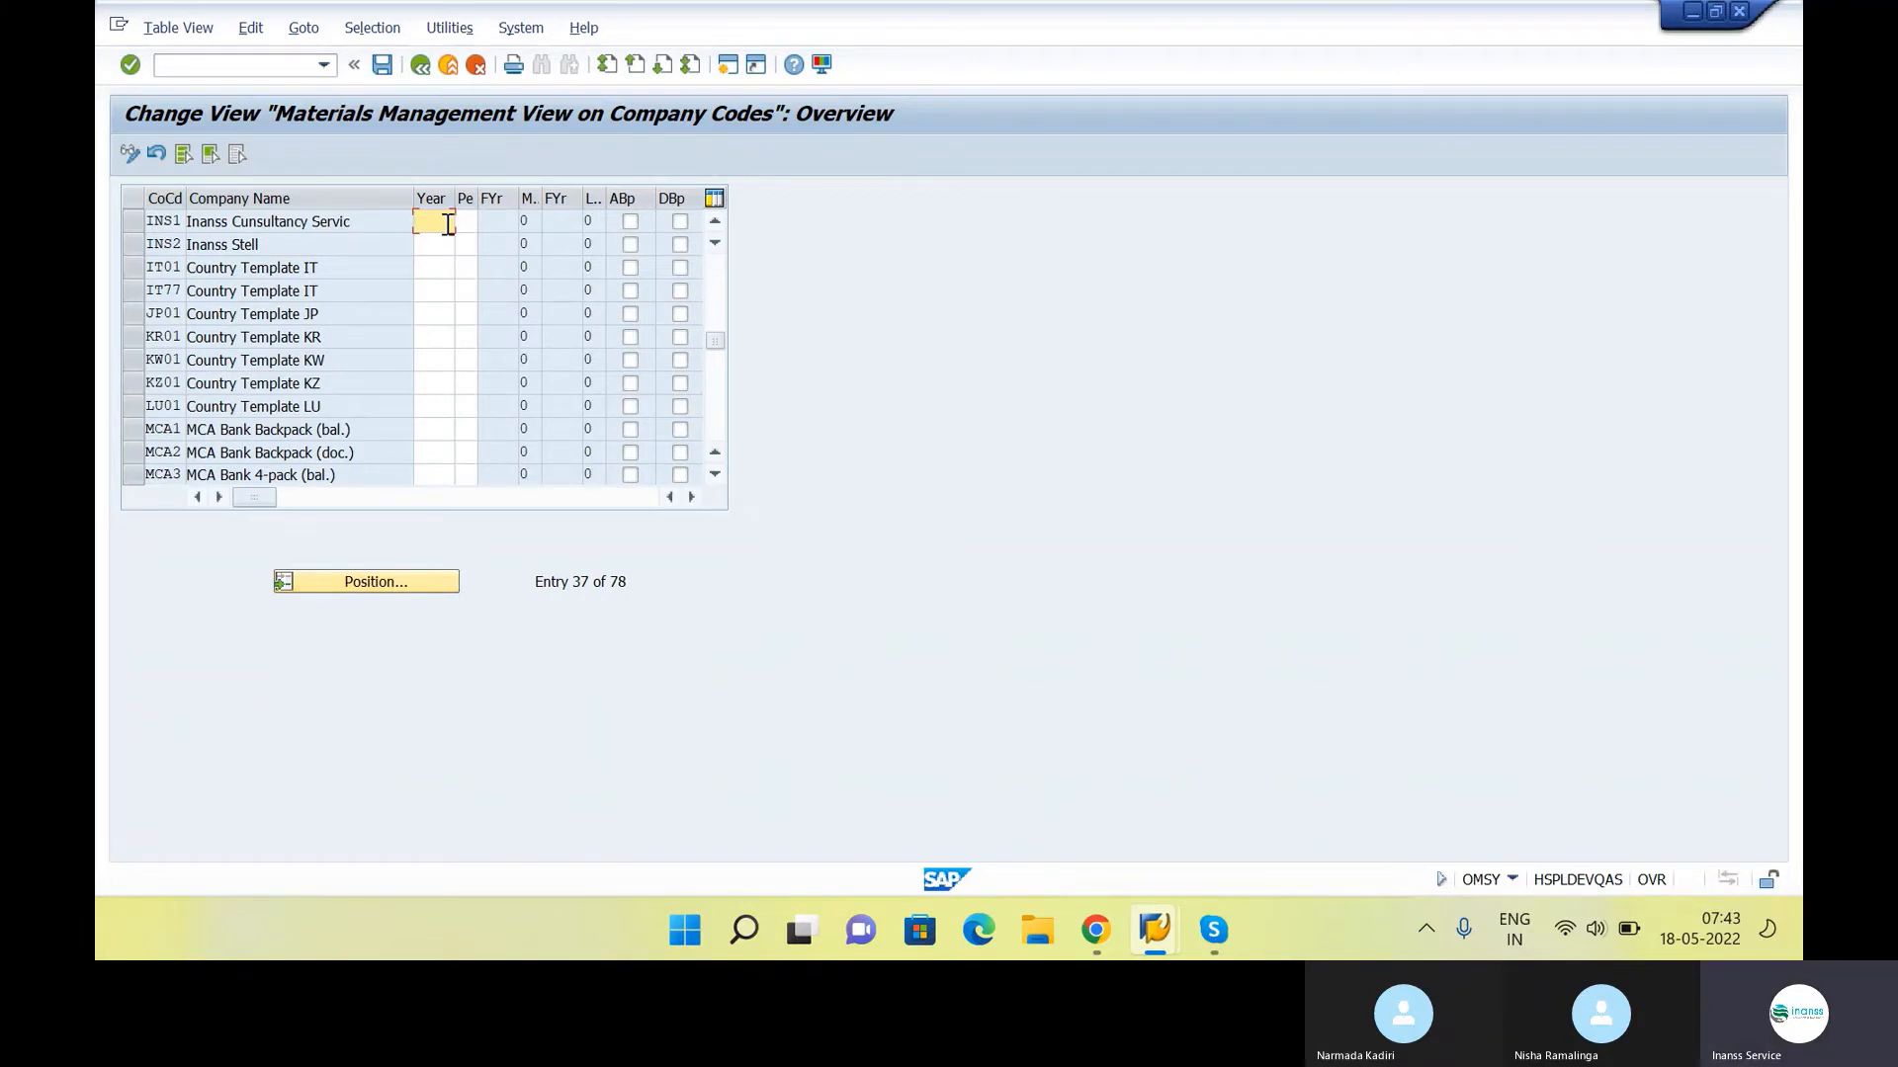
# Set year 2022 and period 2 for company code INS1, save the entry and leave the company code view
pyautogui.write('2022')
pyautogui.press('Tab')
pyautogui.write('2')
pyautogui.press('Return')
pyautogui.click(445, 222)
pyautogui.press('Tab')
pyautogui.click(376, 69)
pyautogui.click(426, 67)
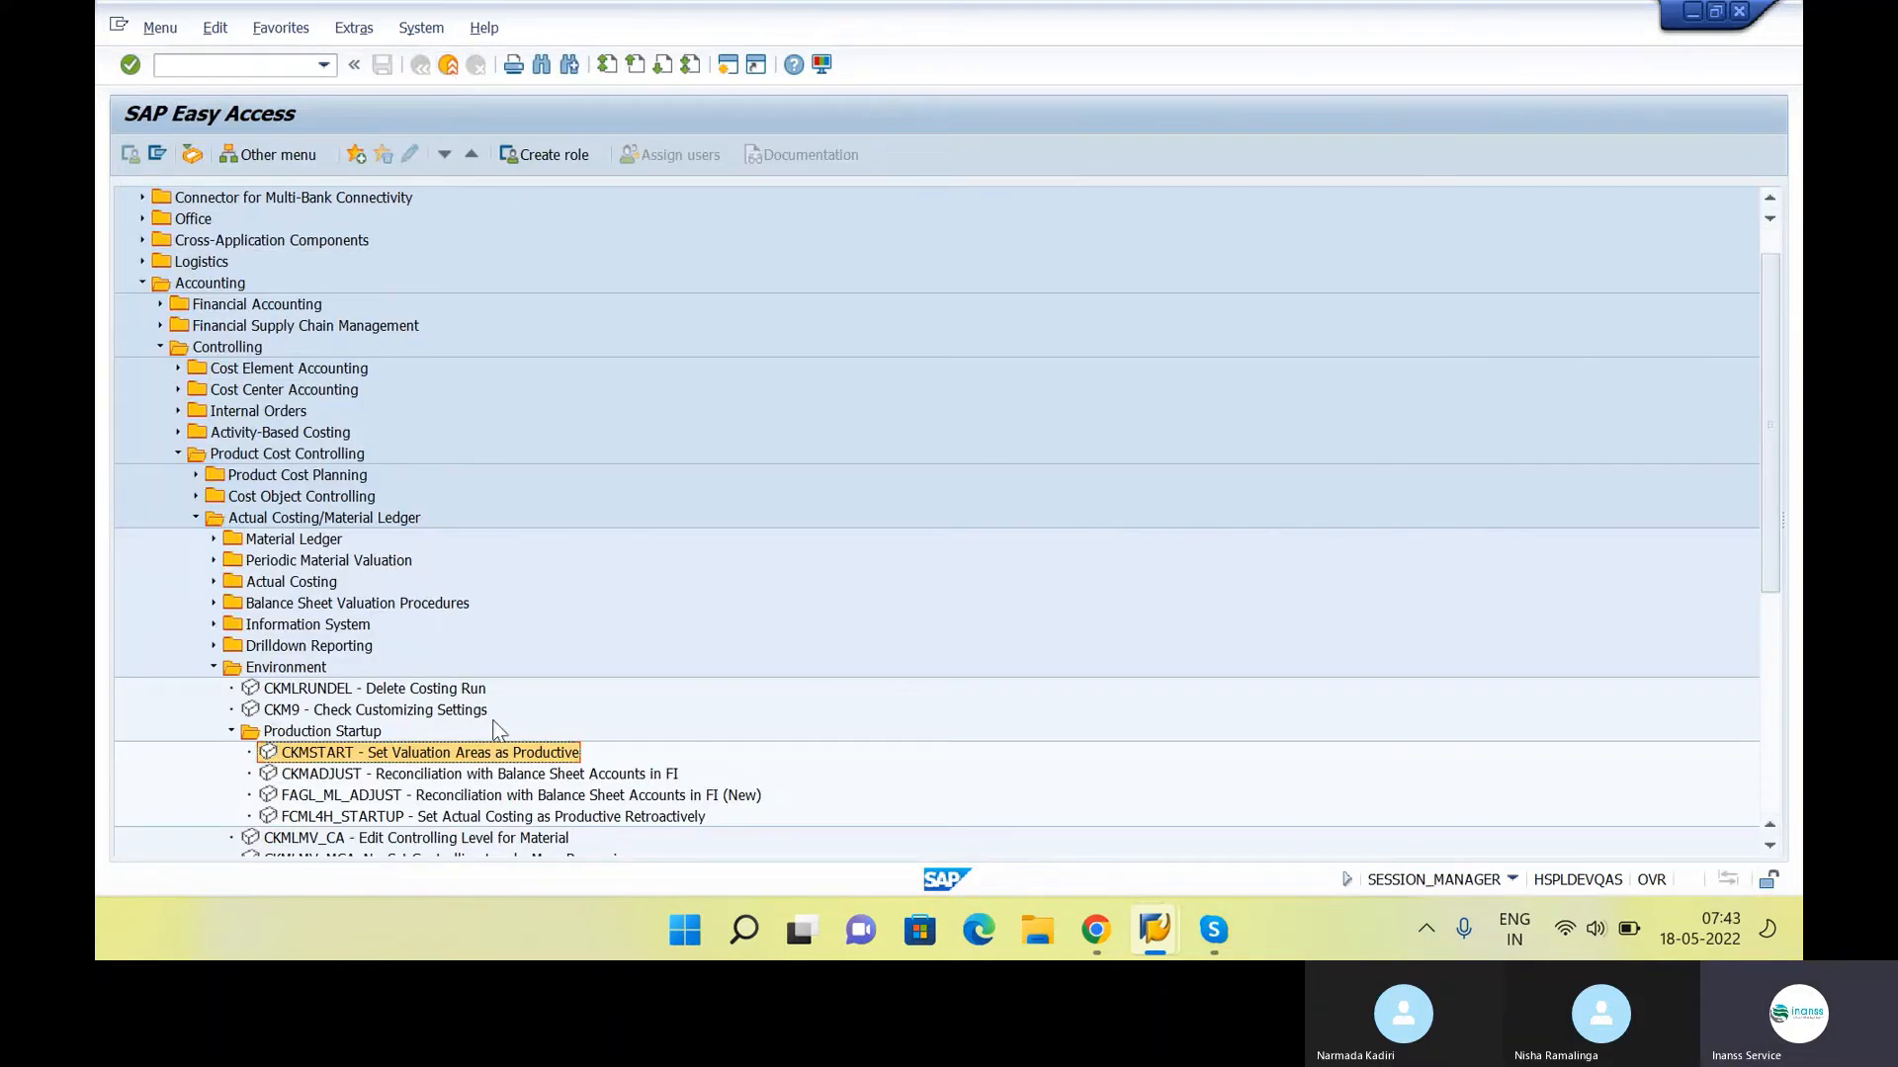
# Run CKMSTART for plant INS1 with Background Processing and Test Run switched off, check the log, and return to the SAP menu
pyautogui.doubleClick(509, 755)
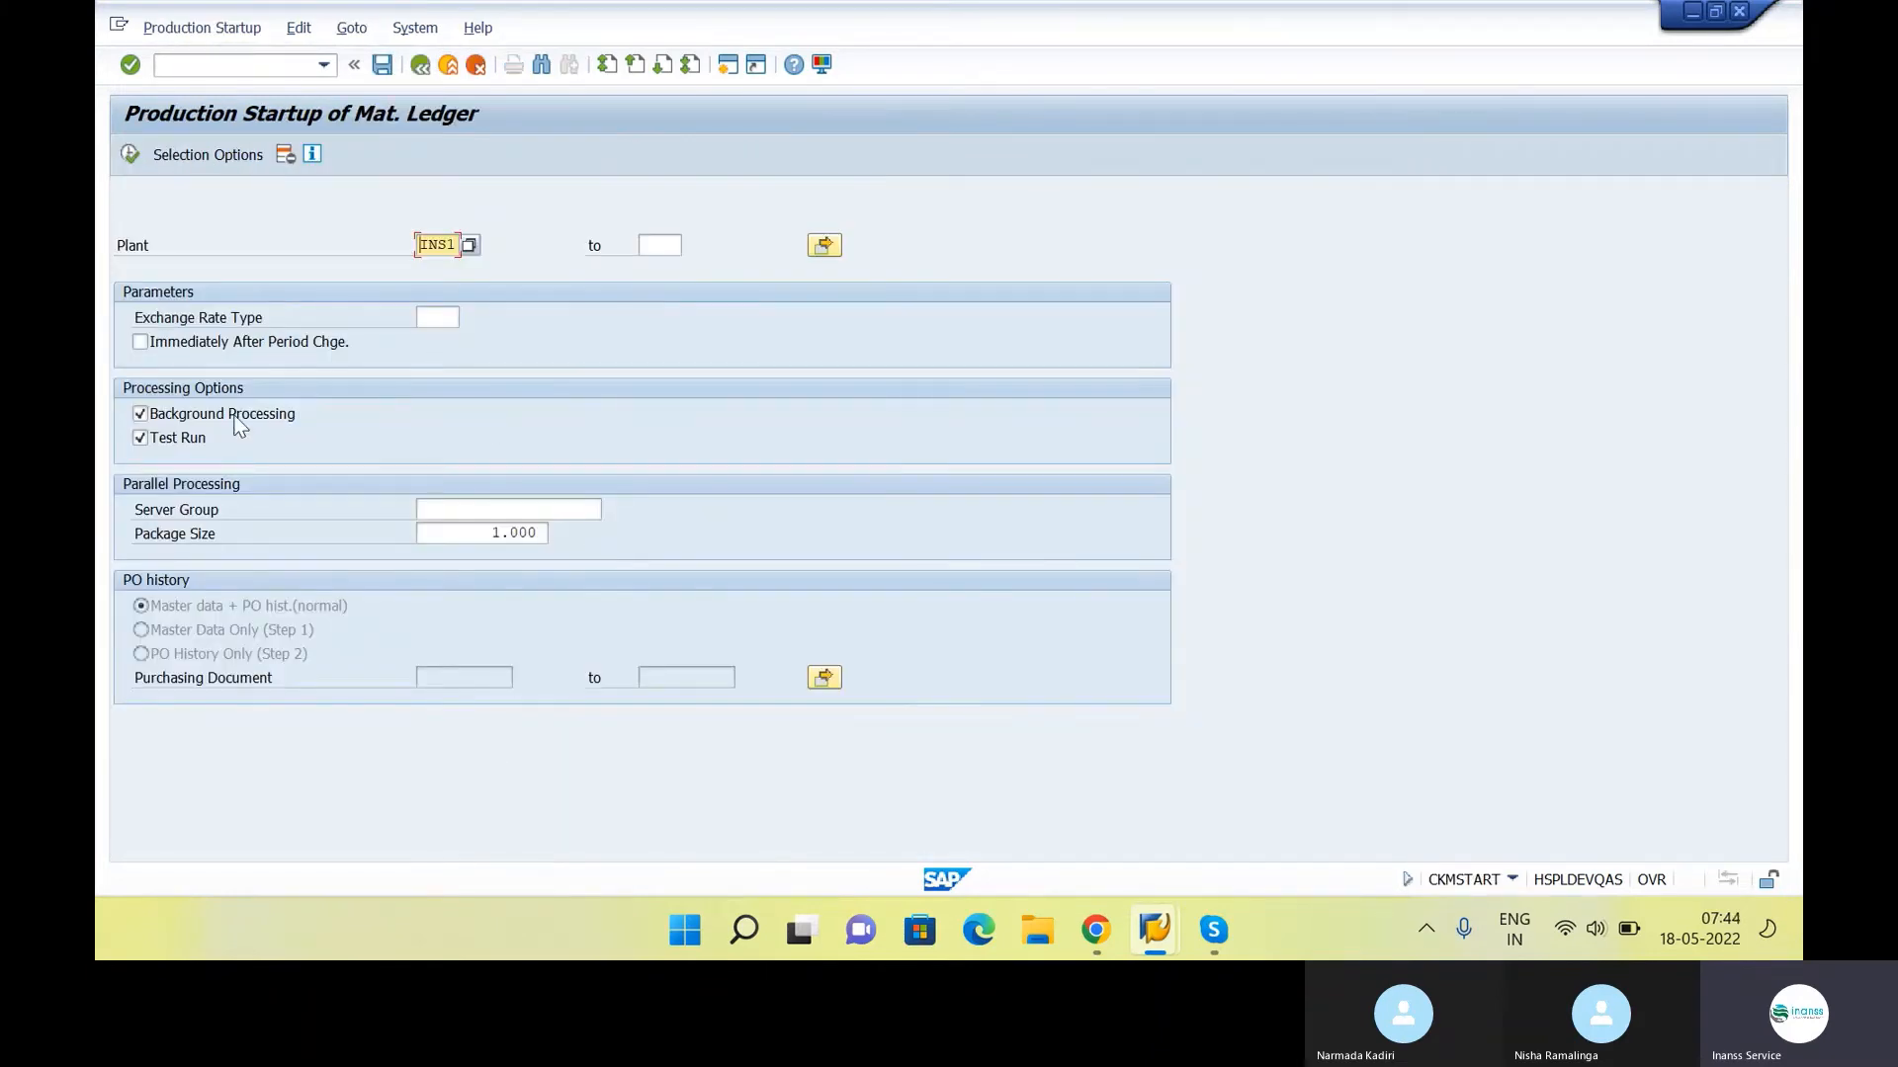
pyautogui.click(139, 413)
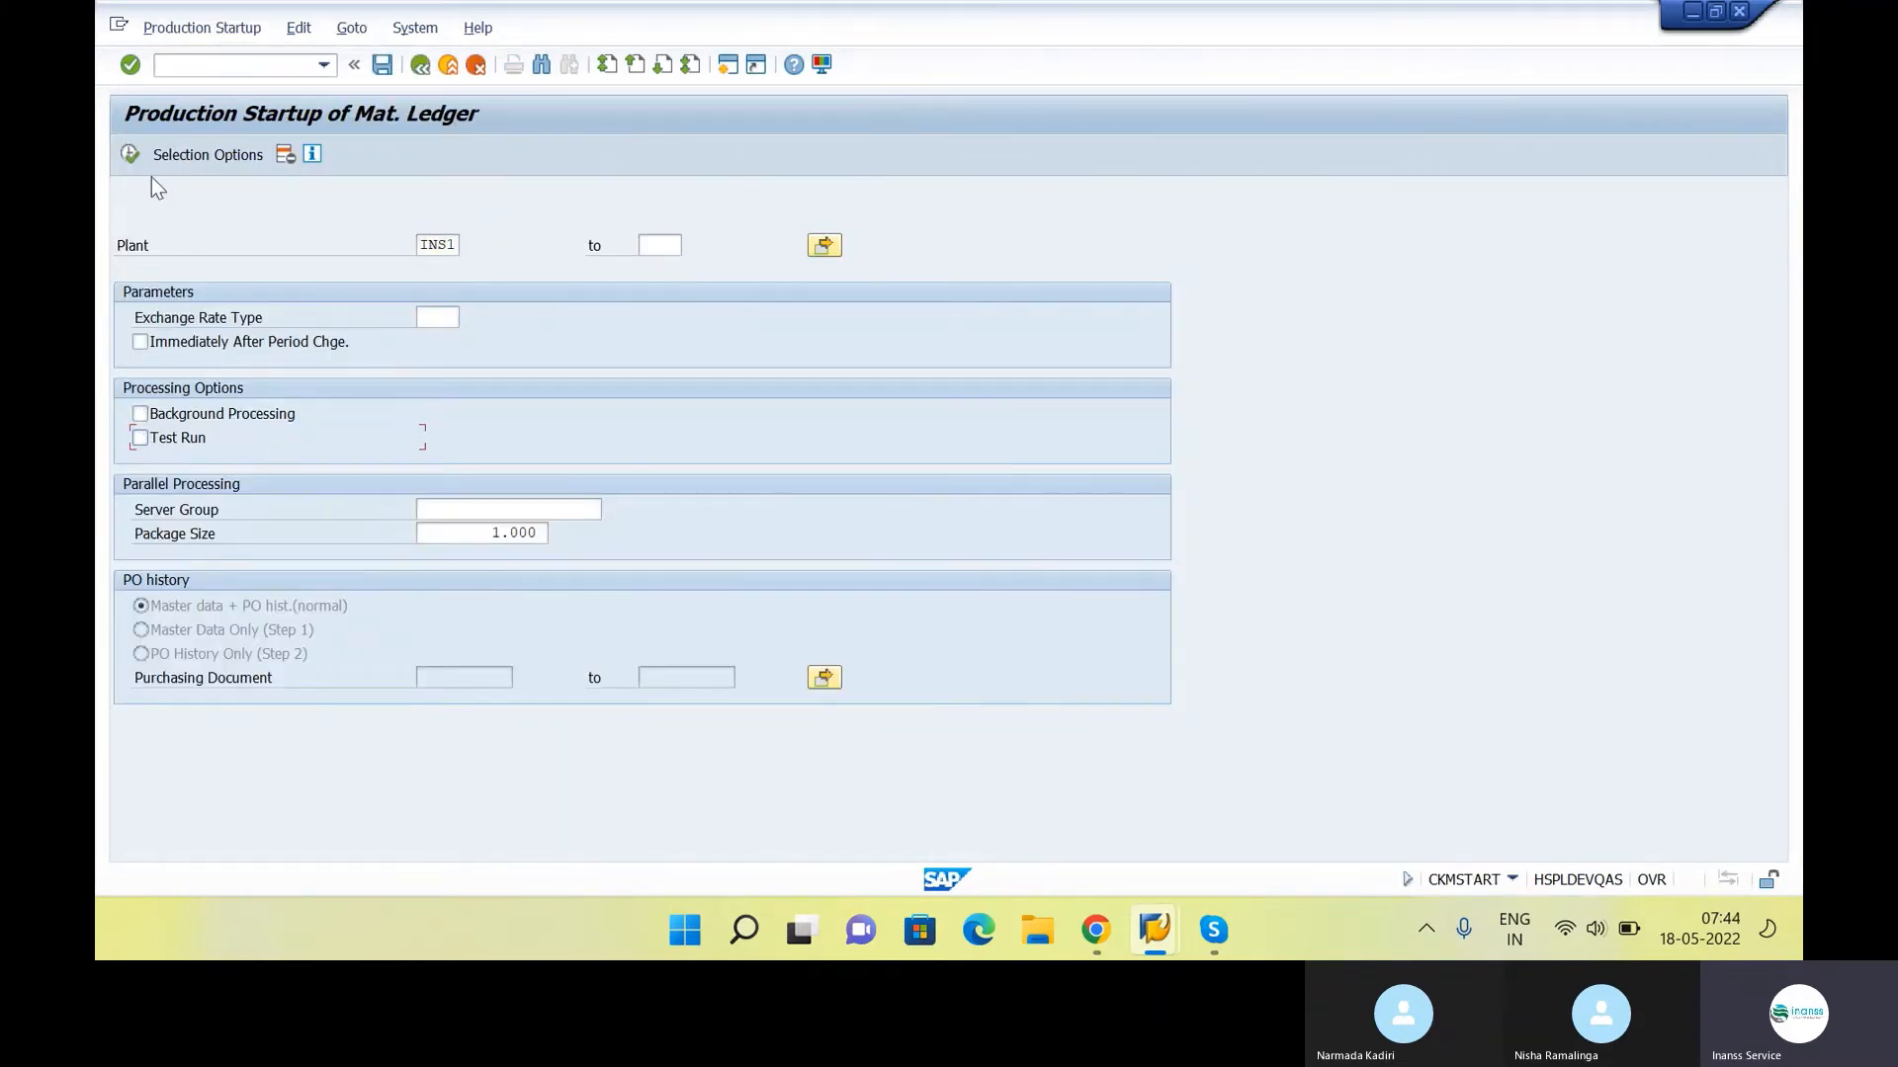
pyautogui.click(129, 154)
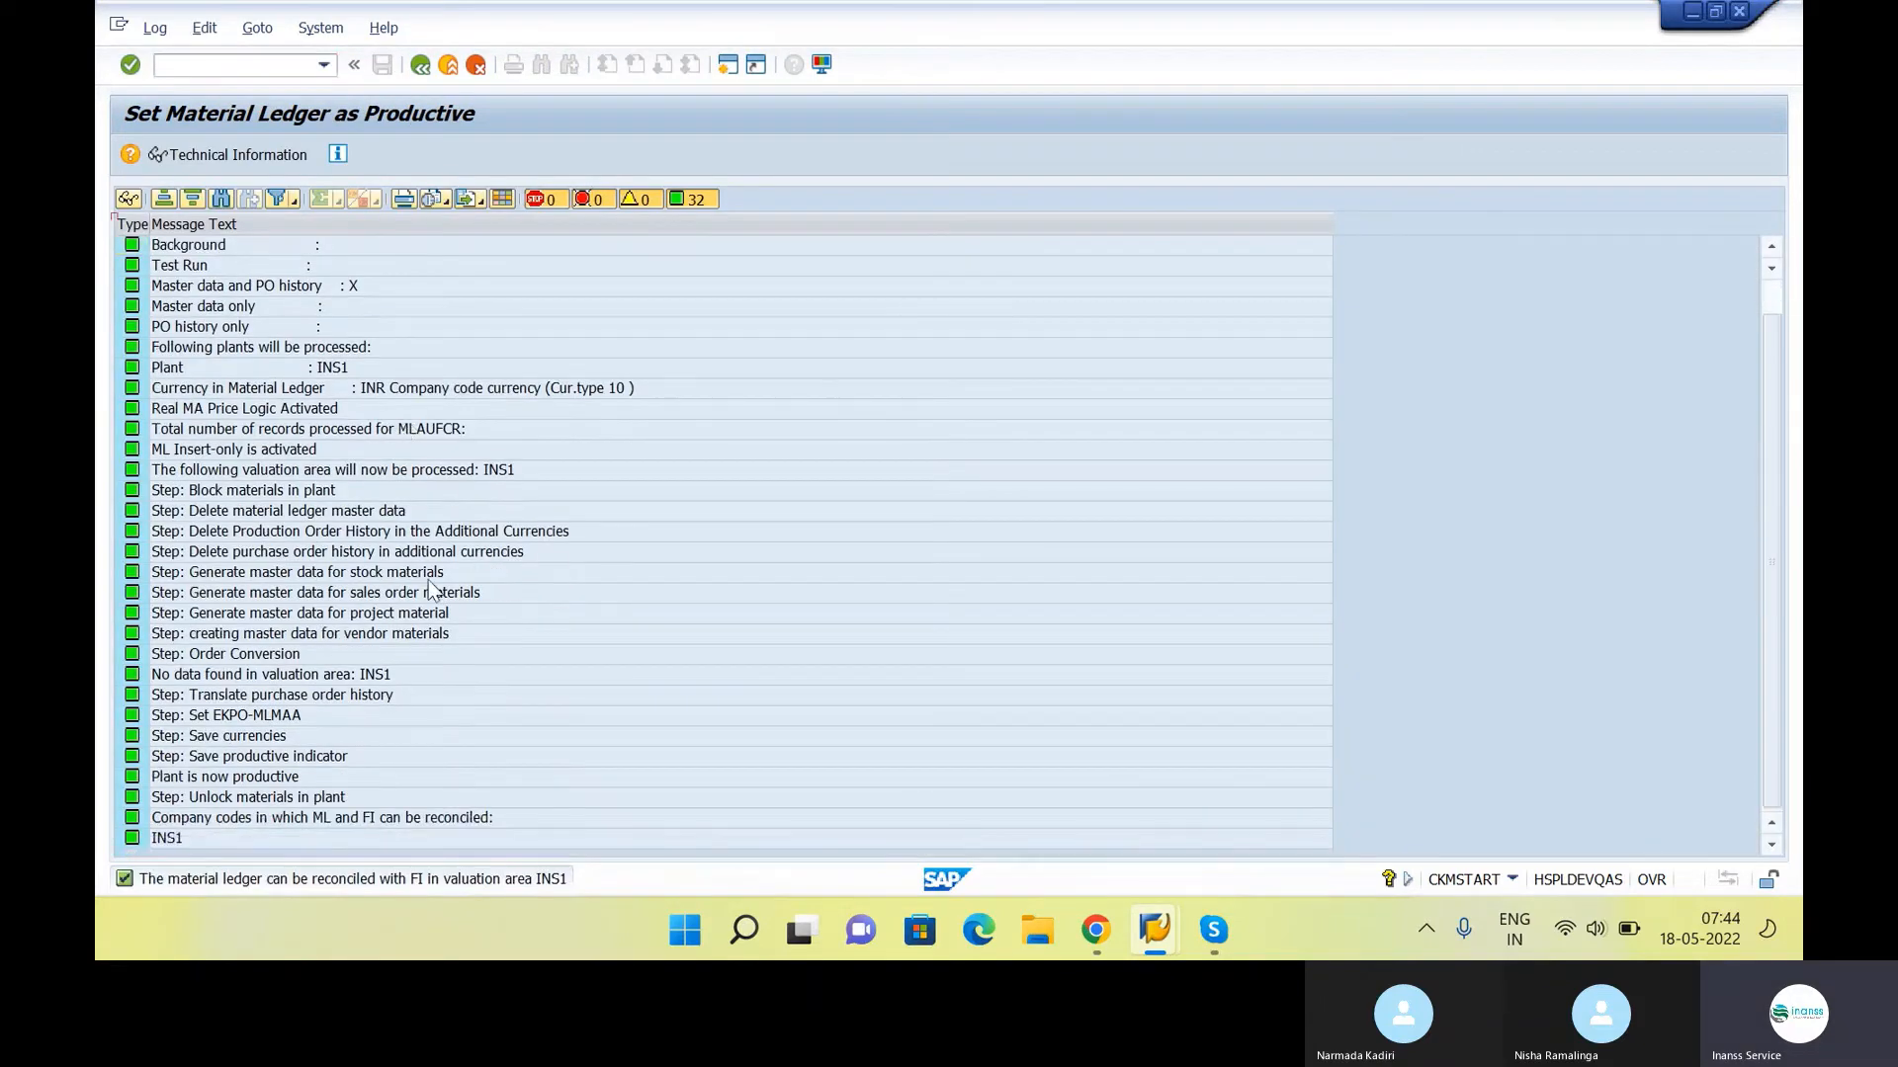
pyautogui.scroll(1, 435, 660)
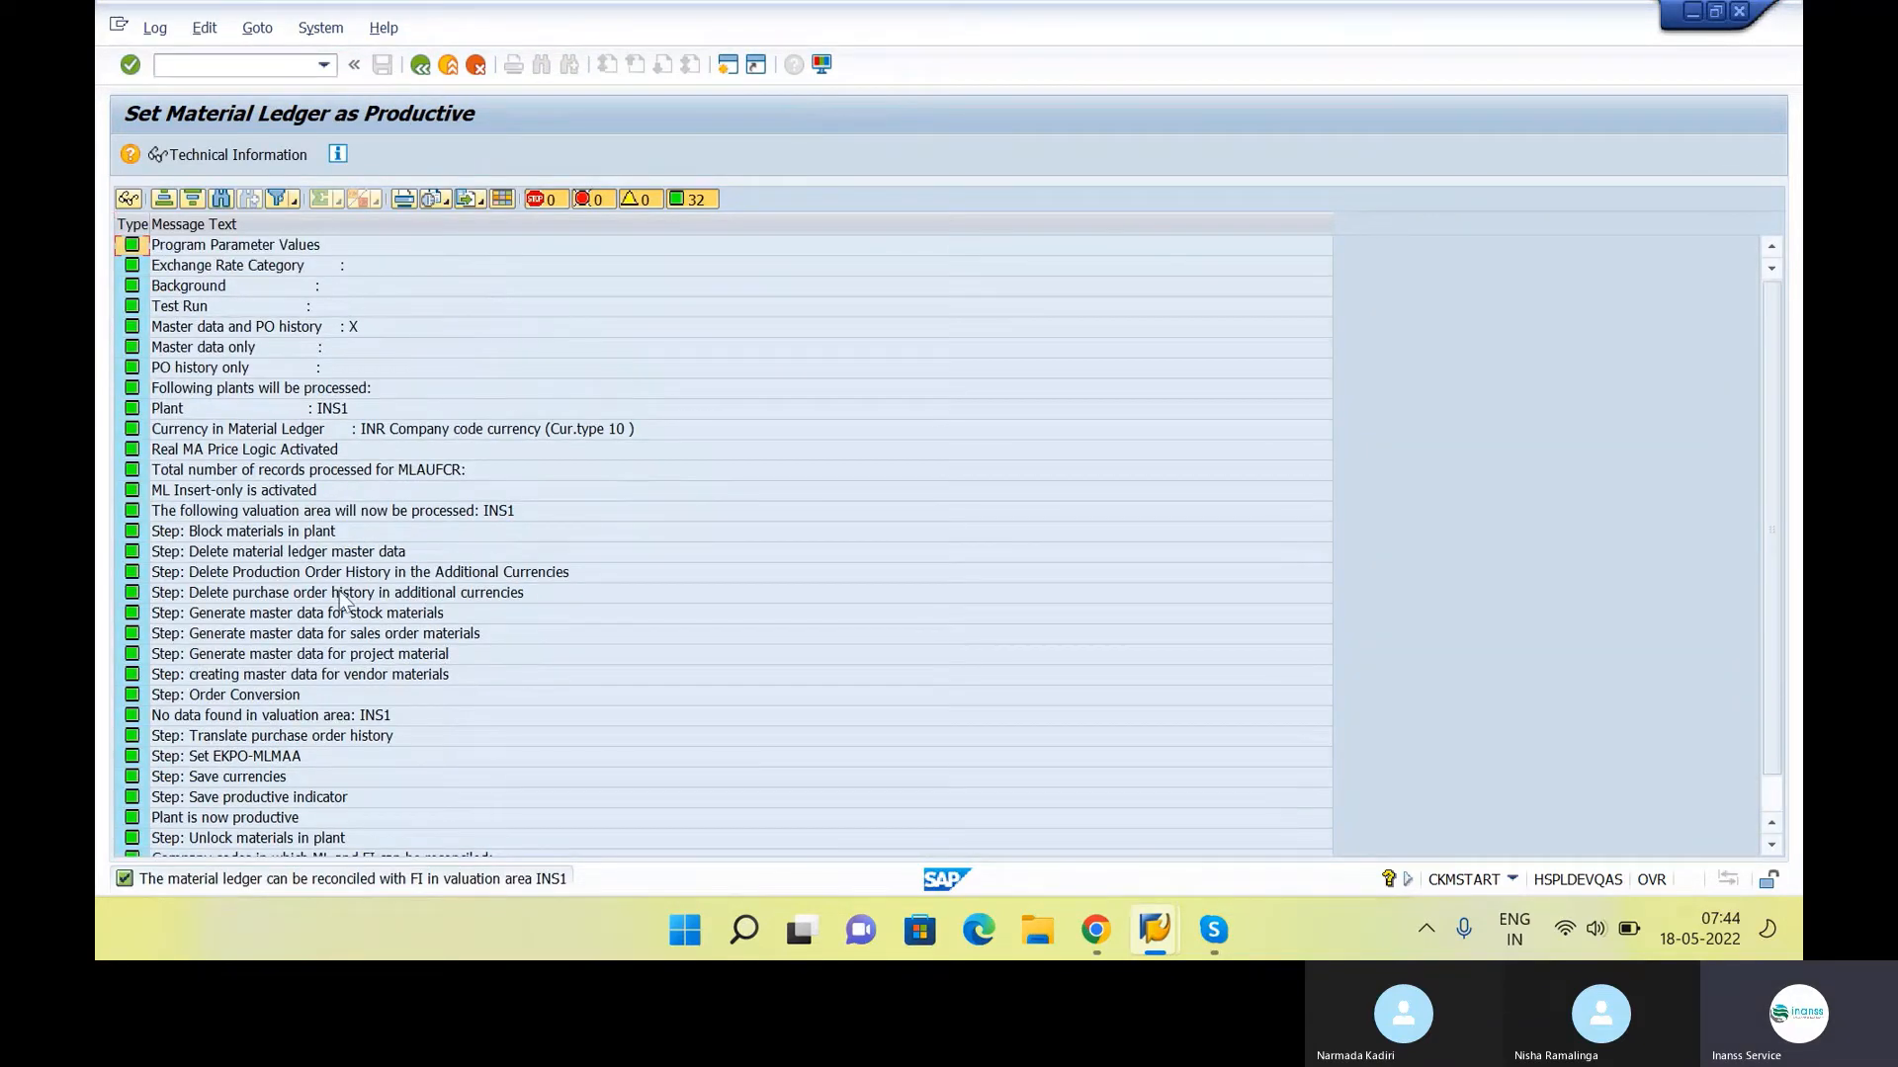
pyautogui.click(422, 63)
pyautogui.click(420, 65)
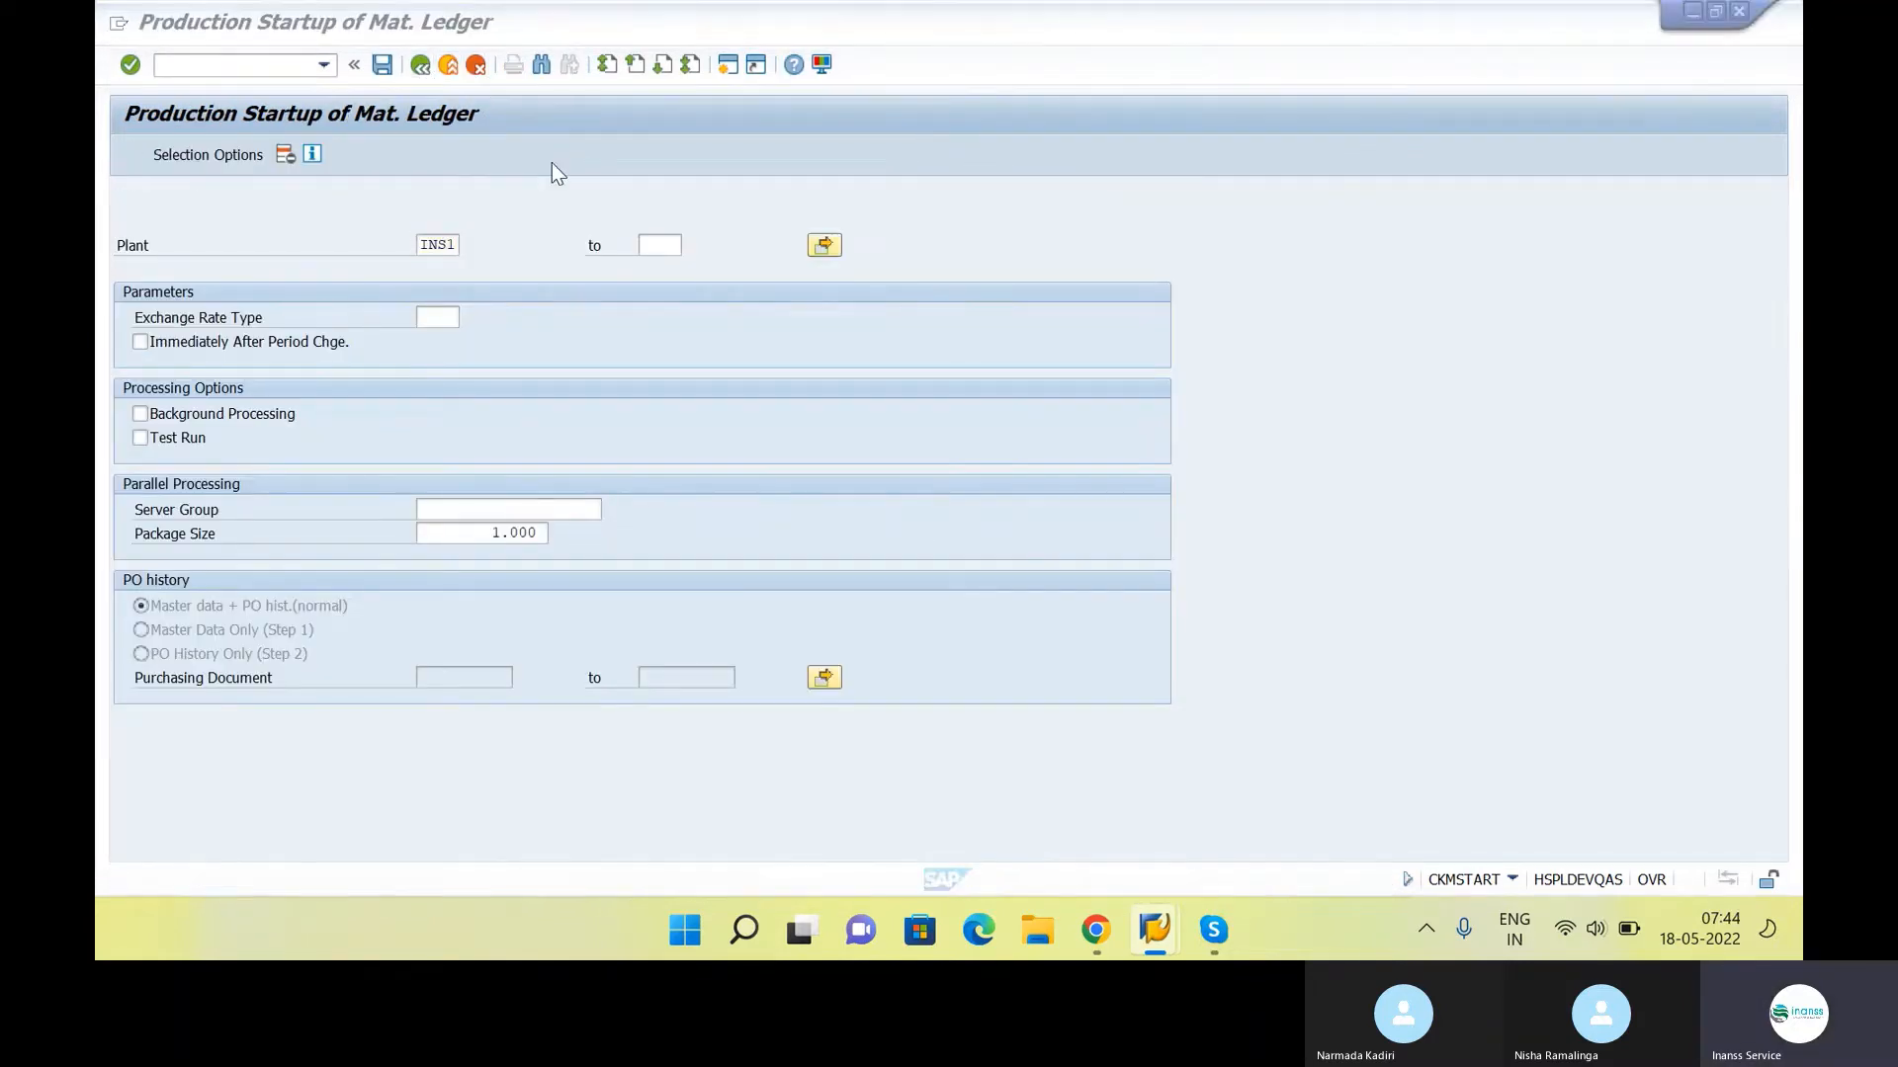
# Switch to the class notes and review the Material Ledger items and the numbered Materials Management configuration list
pyautogui.hotkey('alt', 'Tab')
pyautogui.hotkey('alt', 'Tab')
pyautogui.press('Tab')
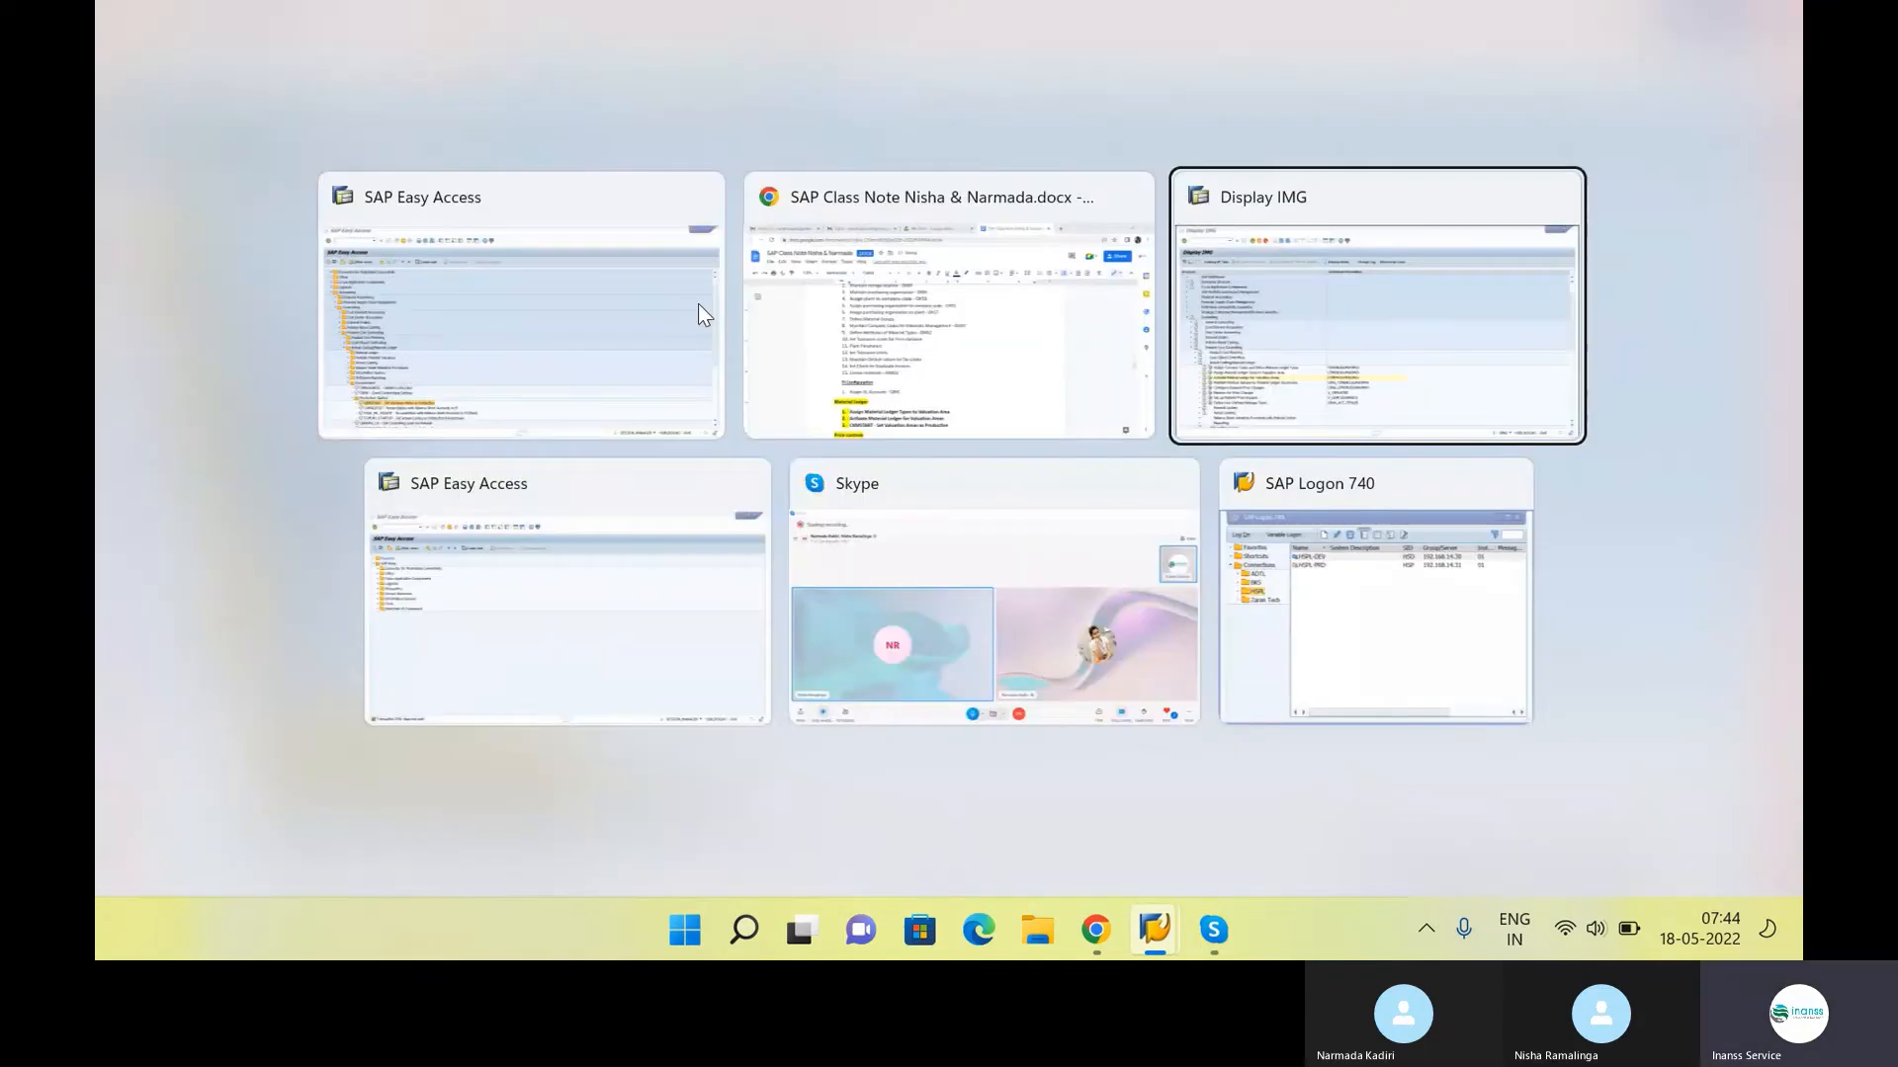
pyautogui.press('Tab')
pyautogui.click(945, 308)
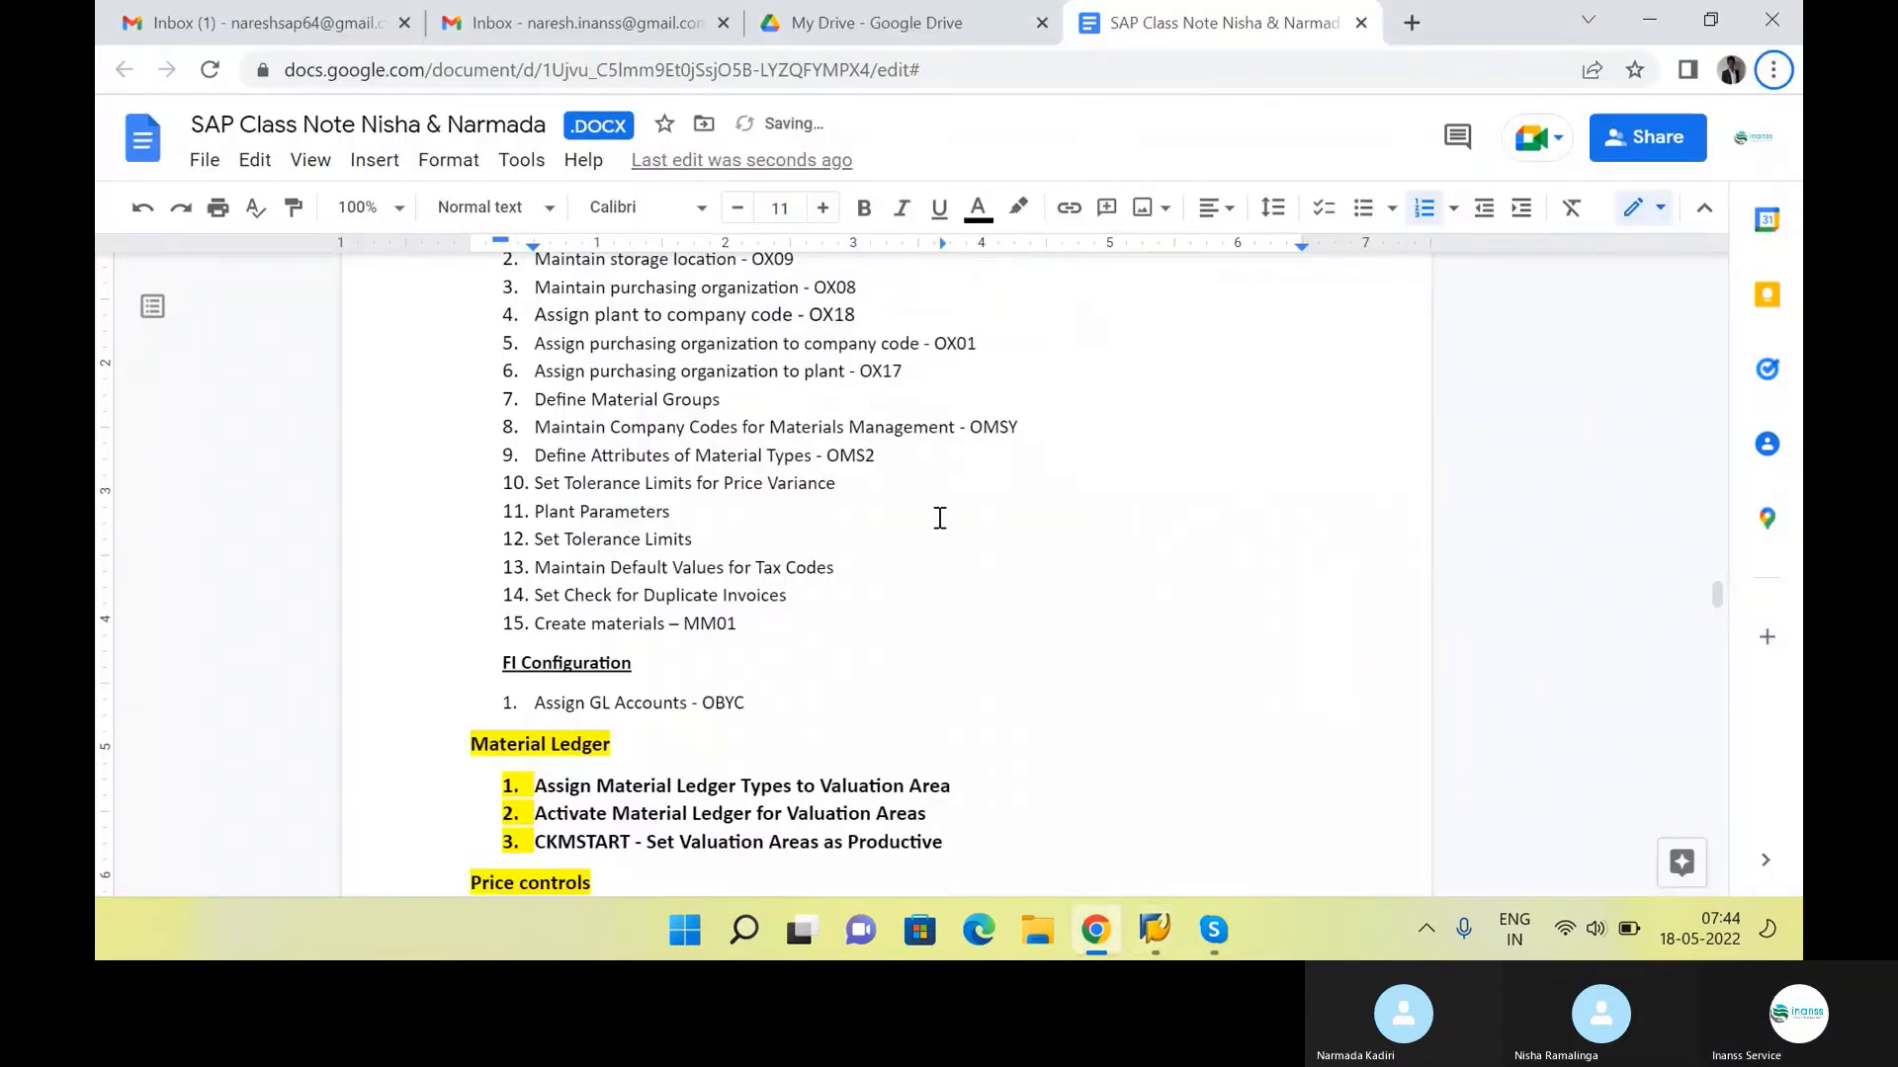
pyautogui.moveTo(949, 856); pyautogui.dragTo(534, 790)
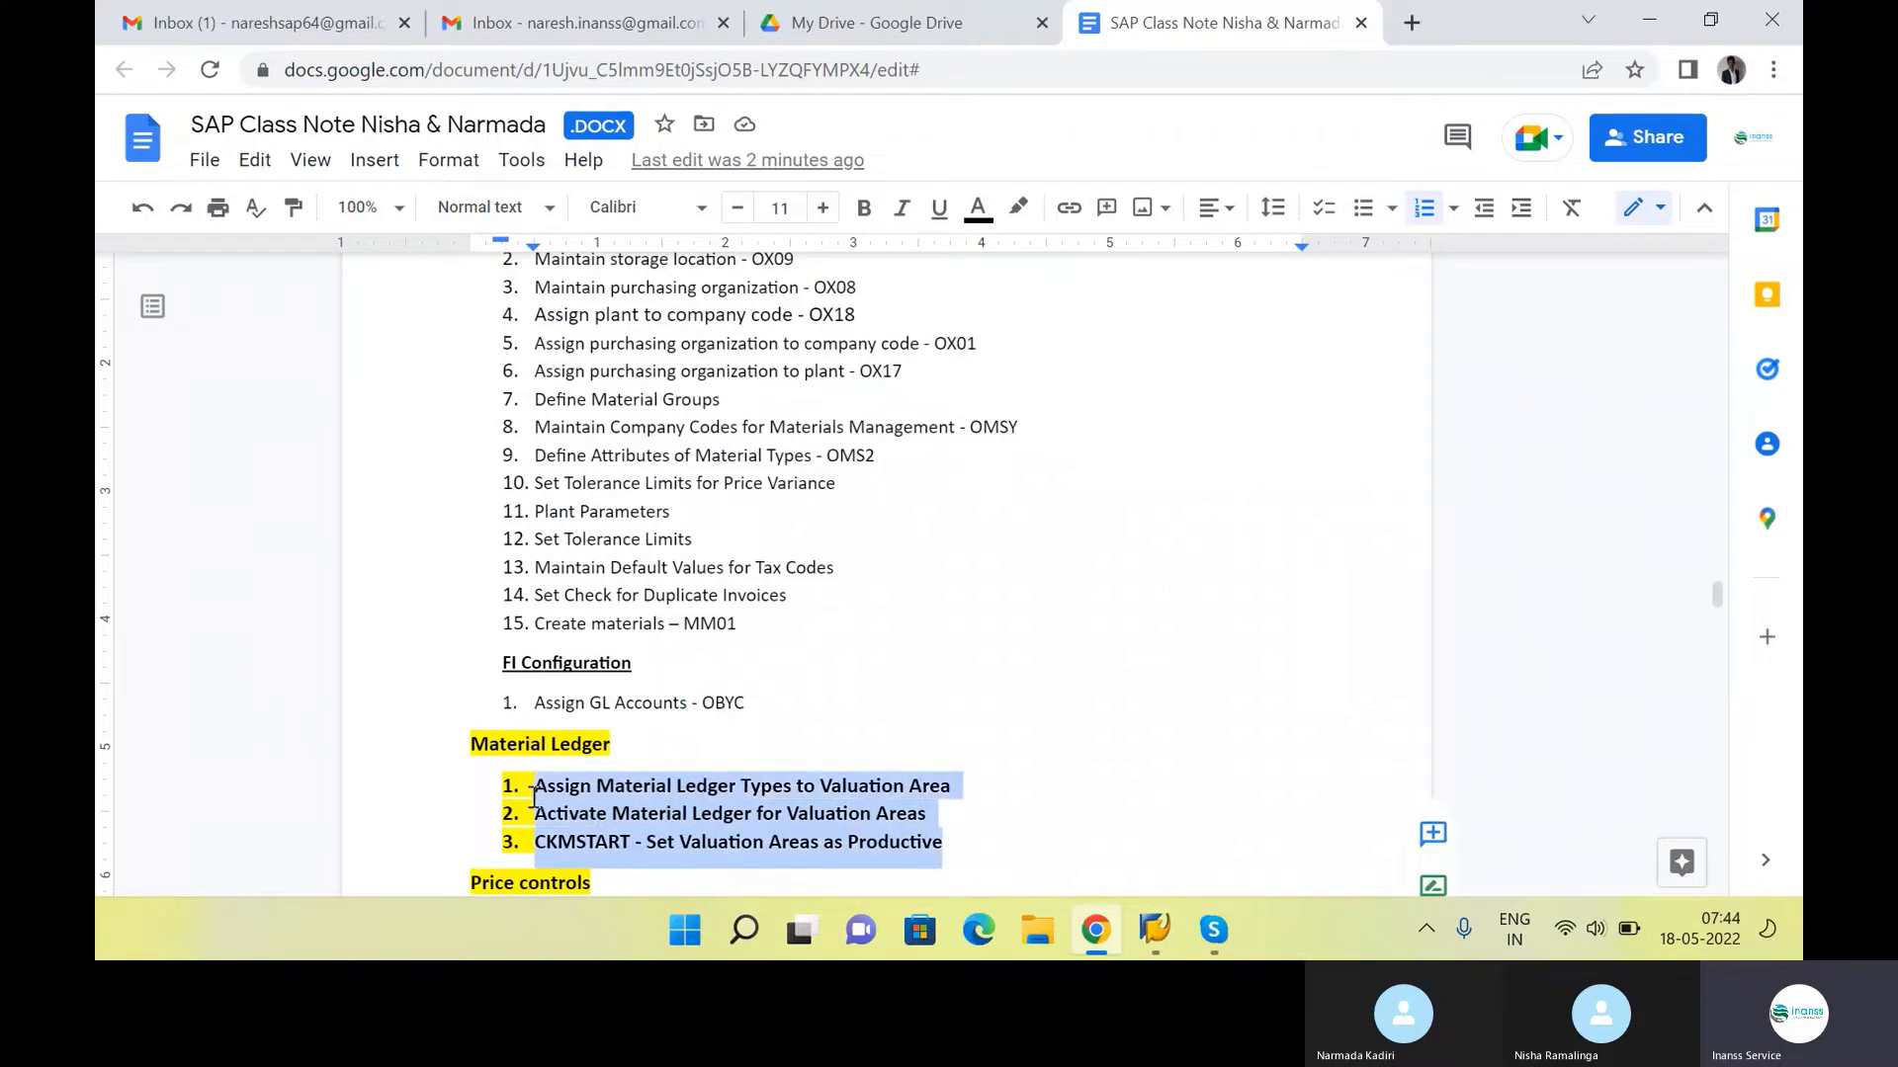
pyautogui.moveTo(623, 744); pyautogui.dragTo(339, 762)
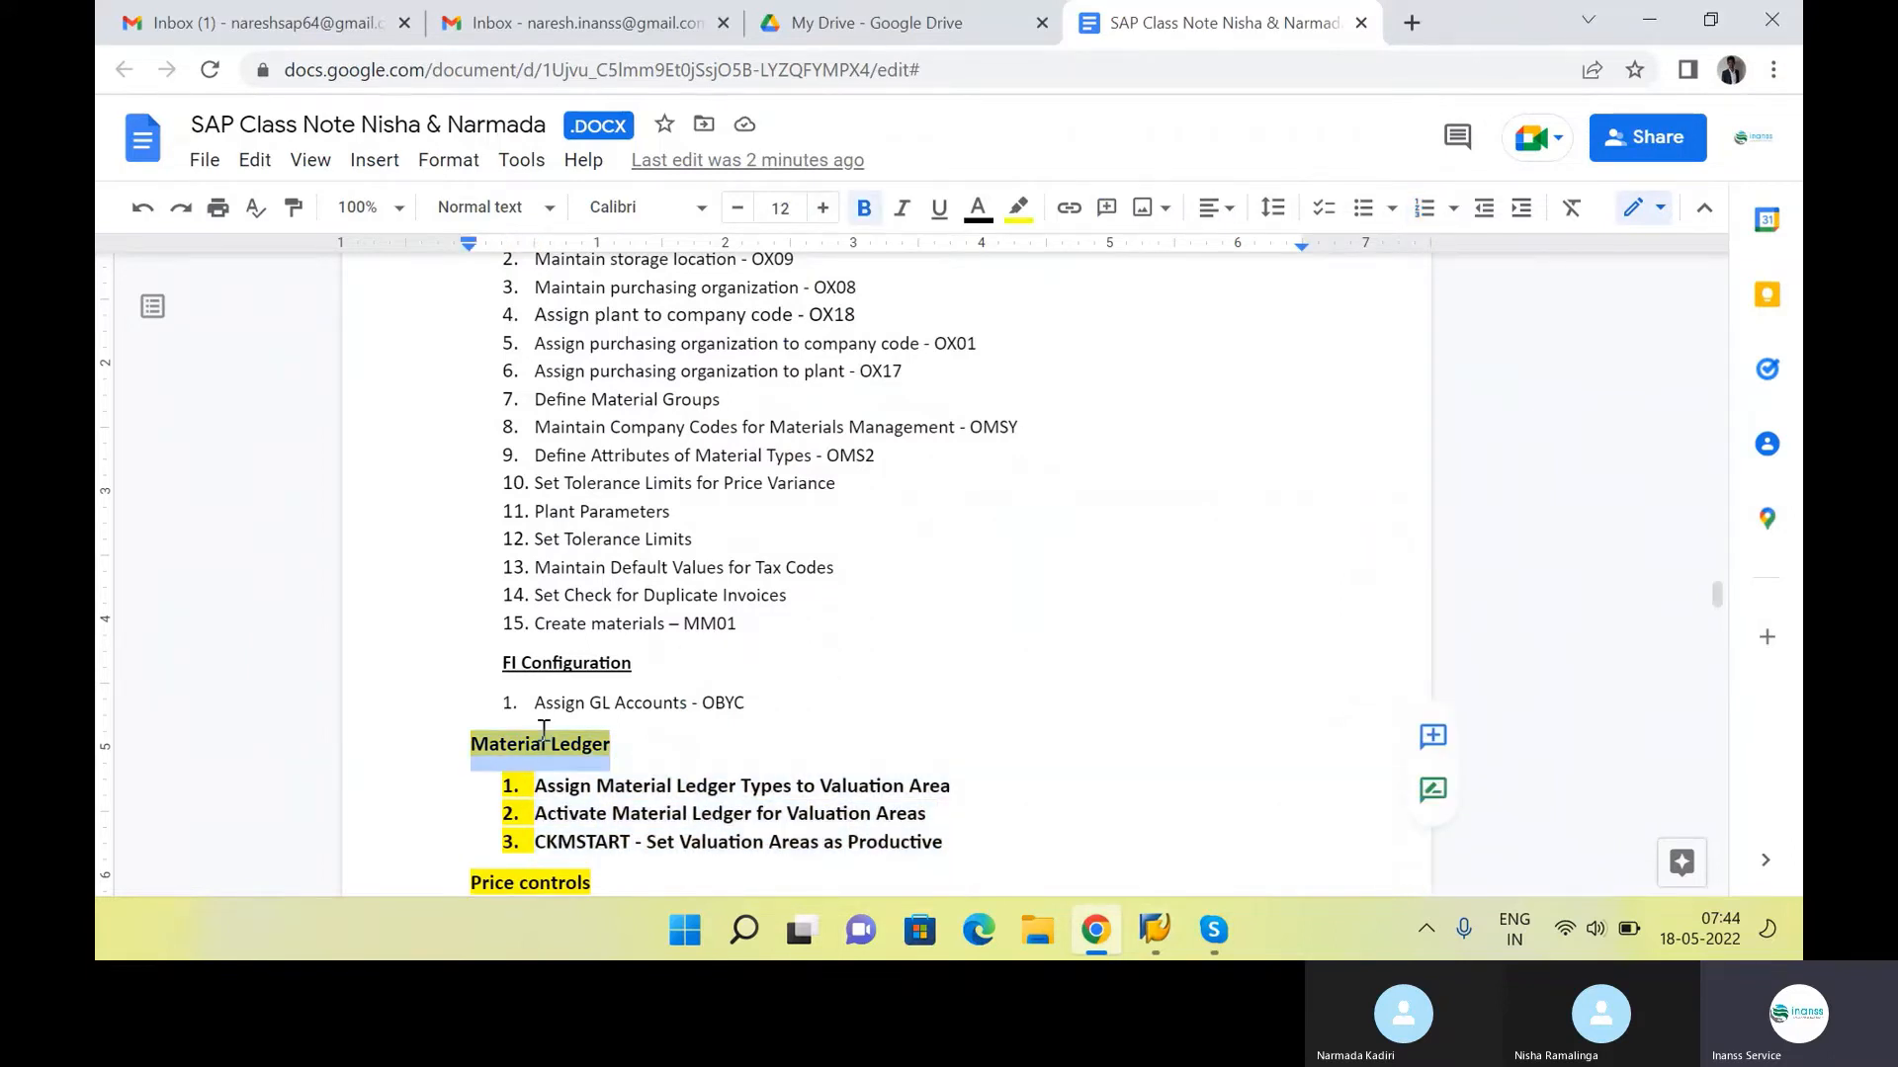
pyautogui.moveTo(848, 600); pyautogui.dragTo(550, 287)
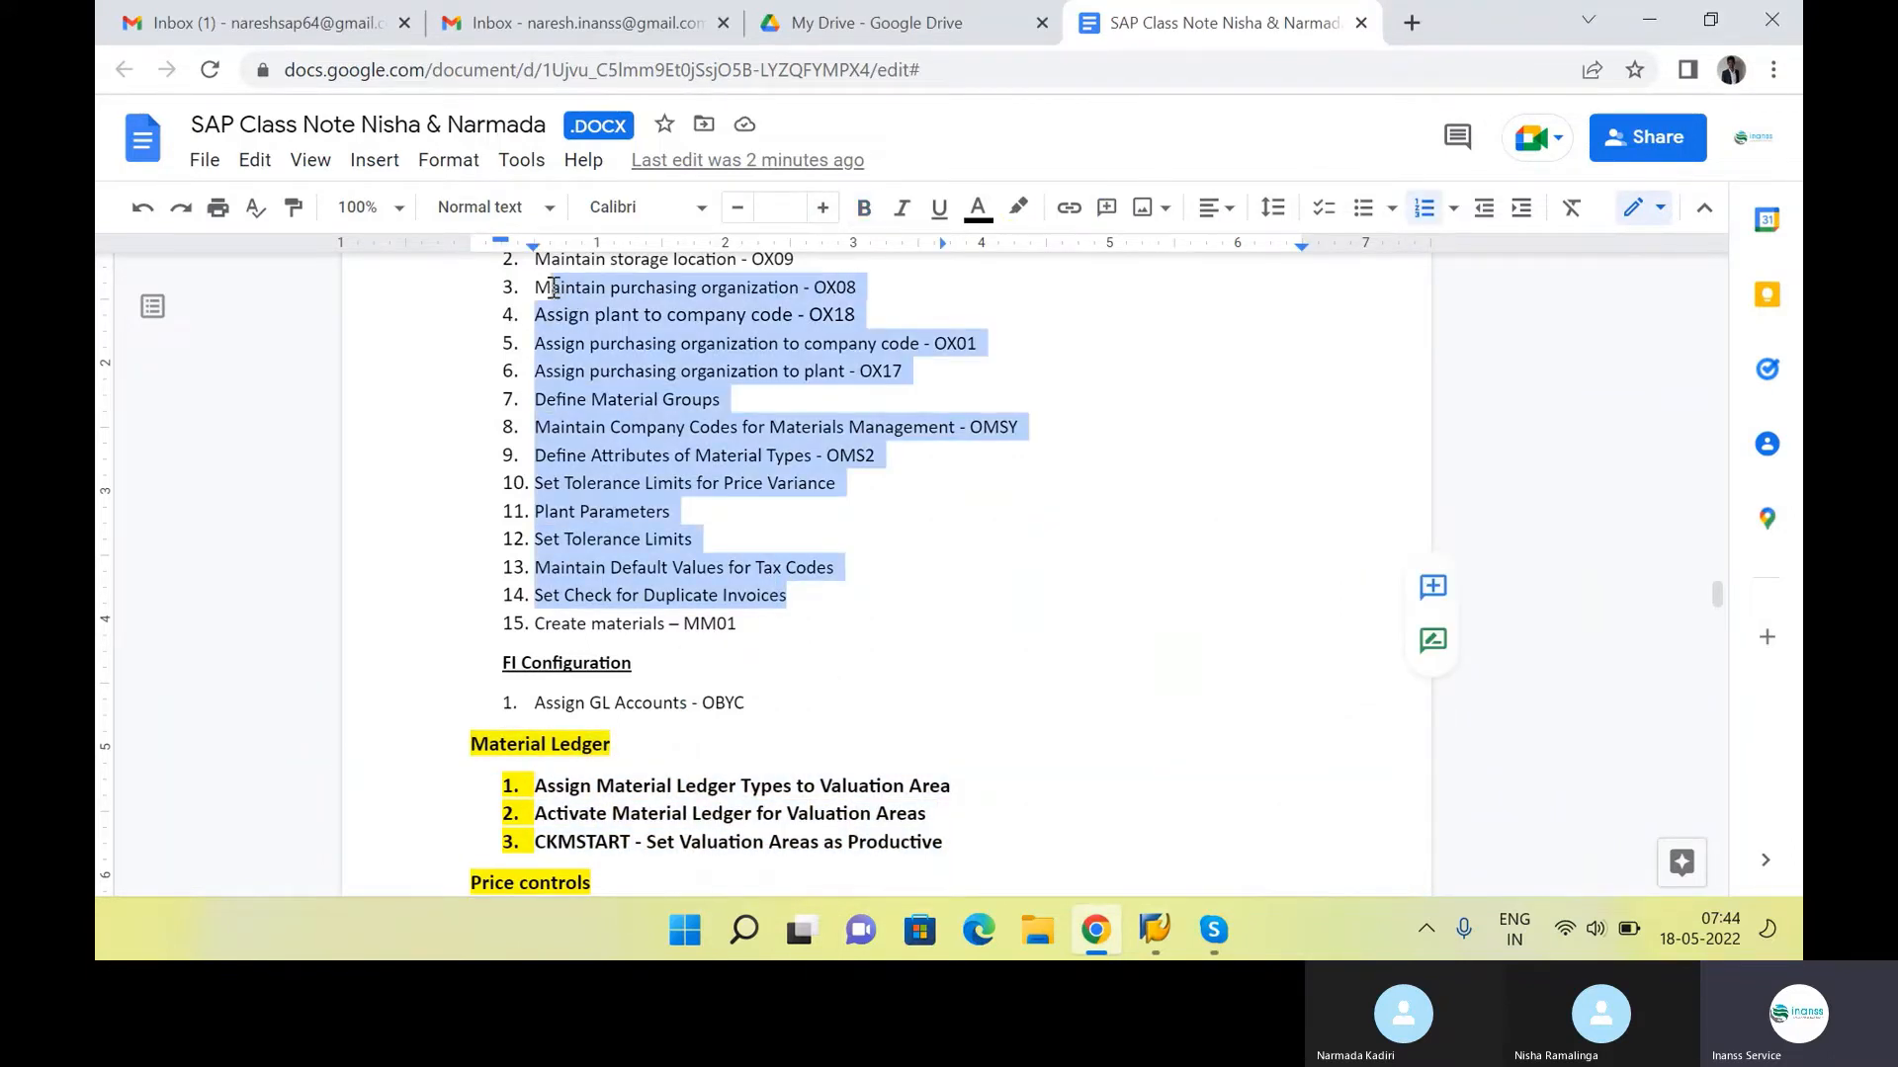
pyautogui.click(894, 502)
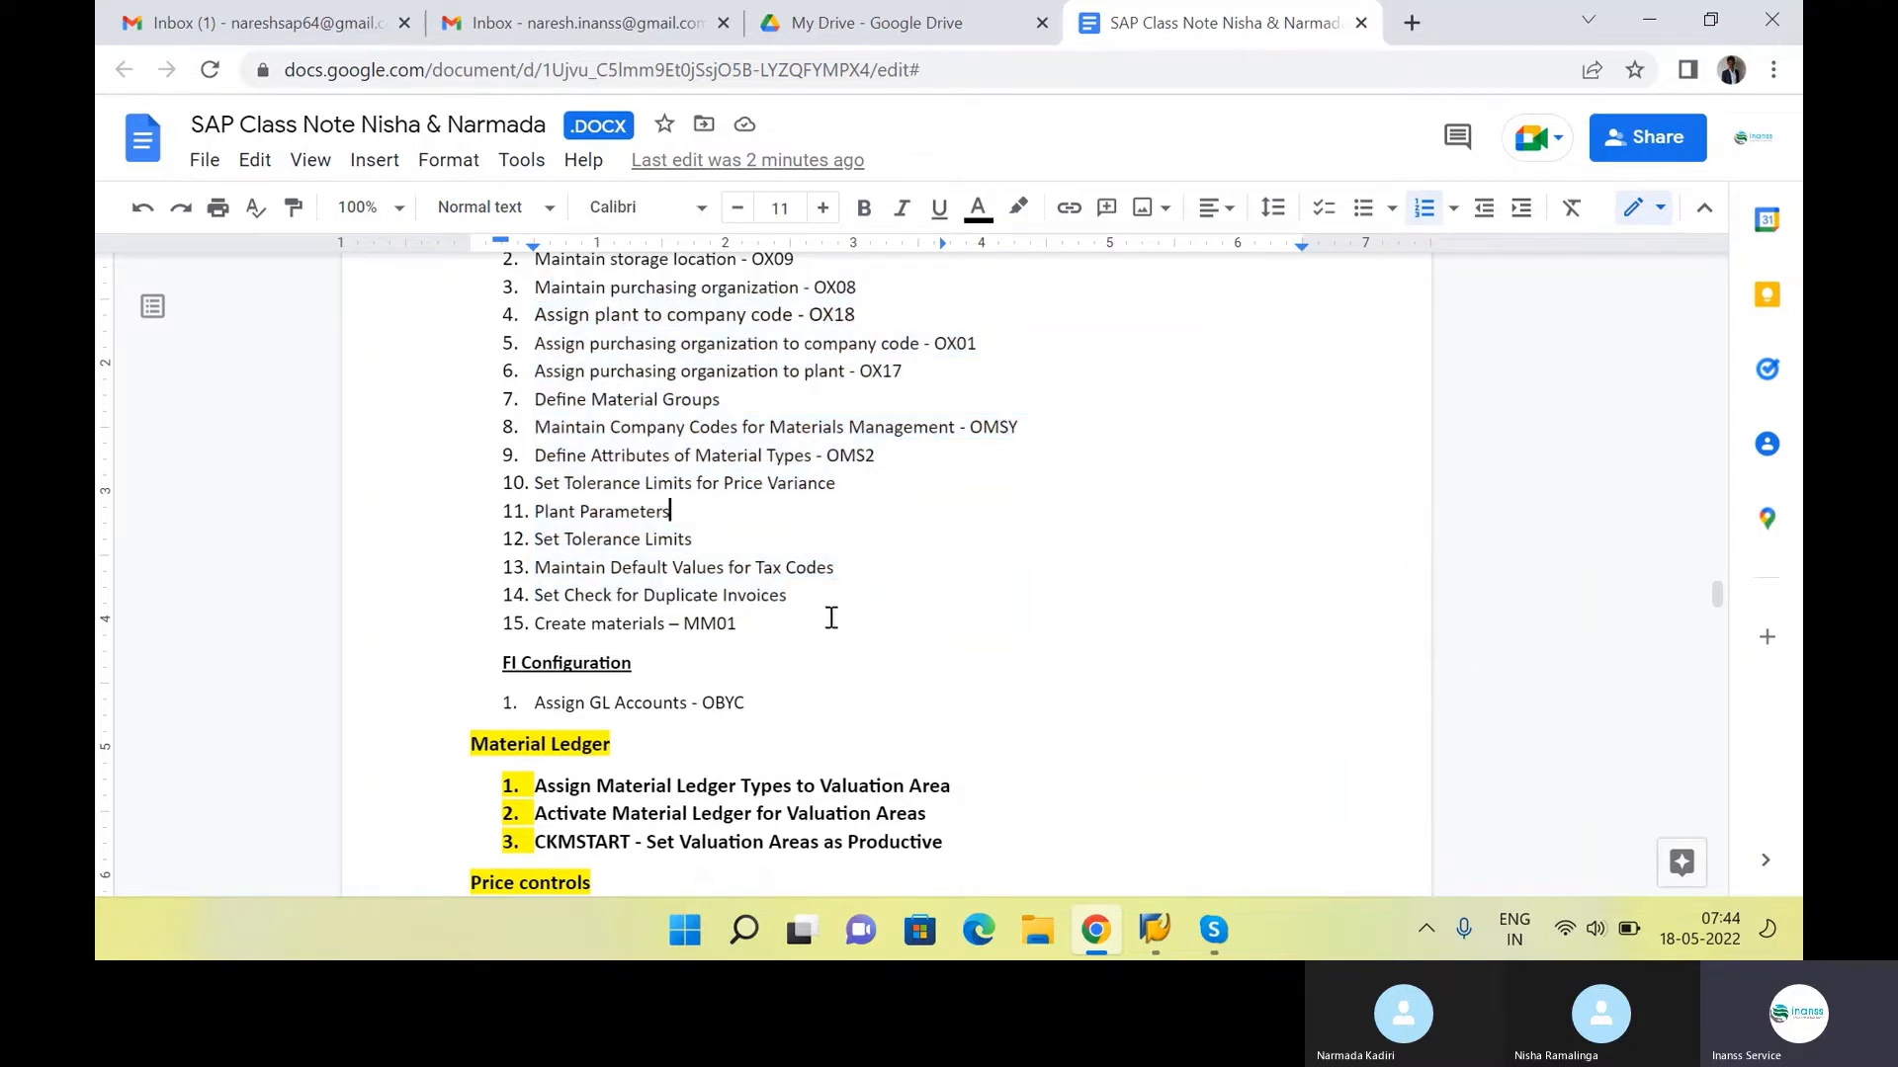
# Review the FI Configuration section and prefix the Material Ledger heading with "CO -"
pyautogui.scroll(-1, 830, 619)
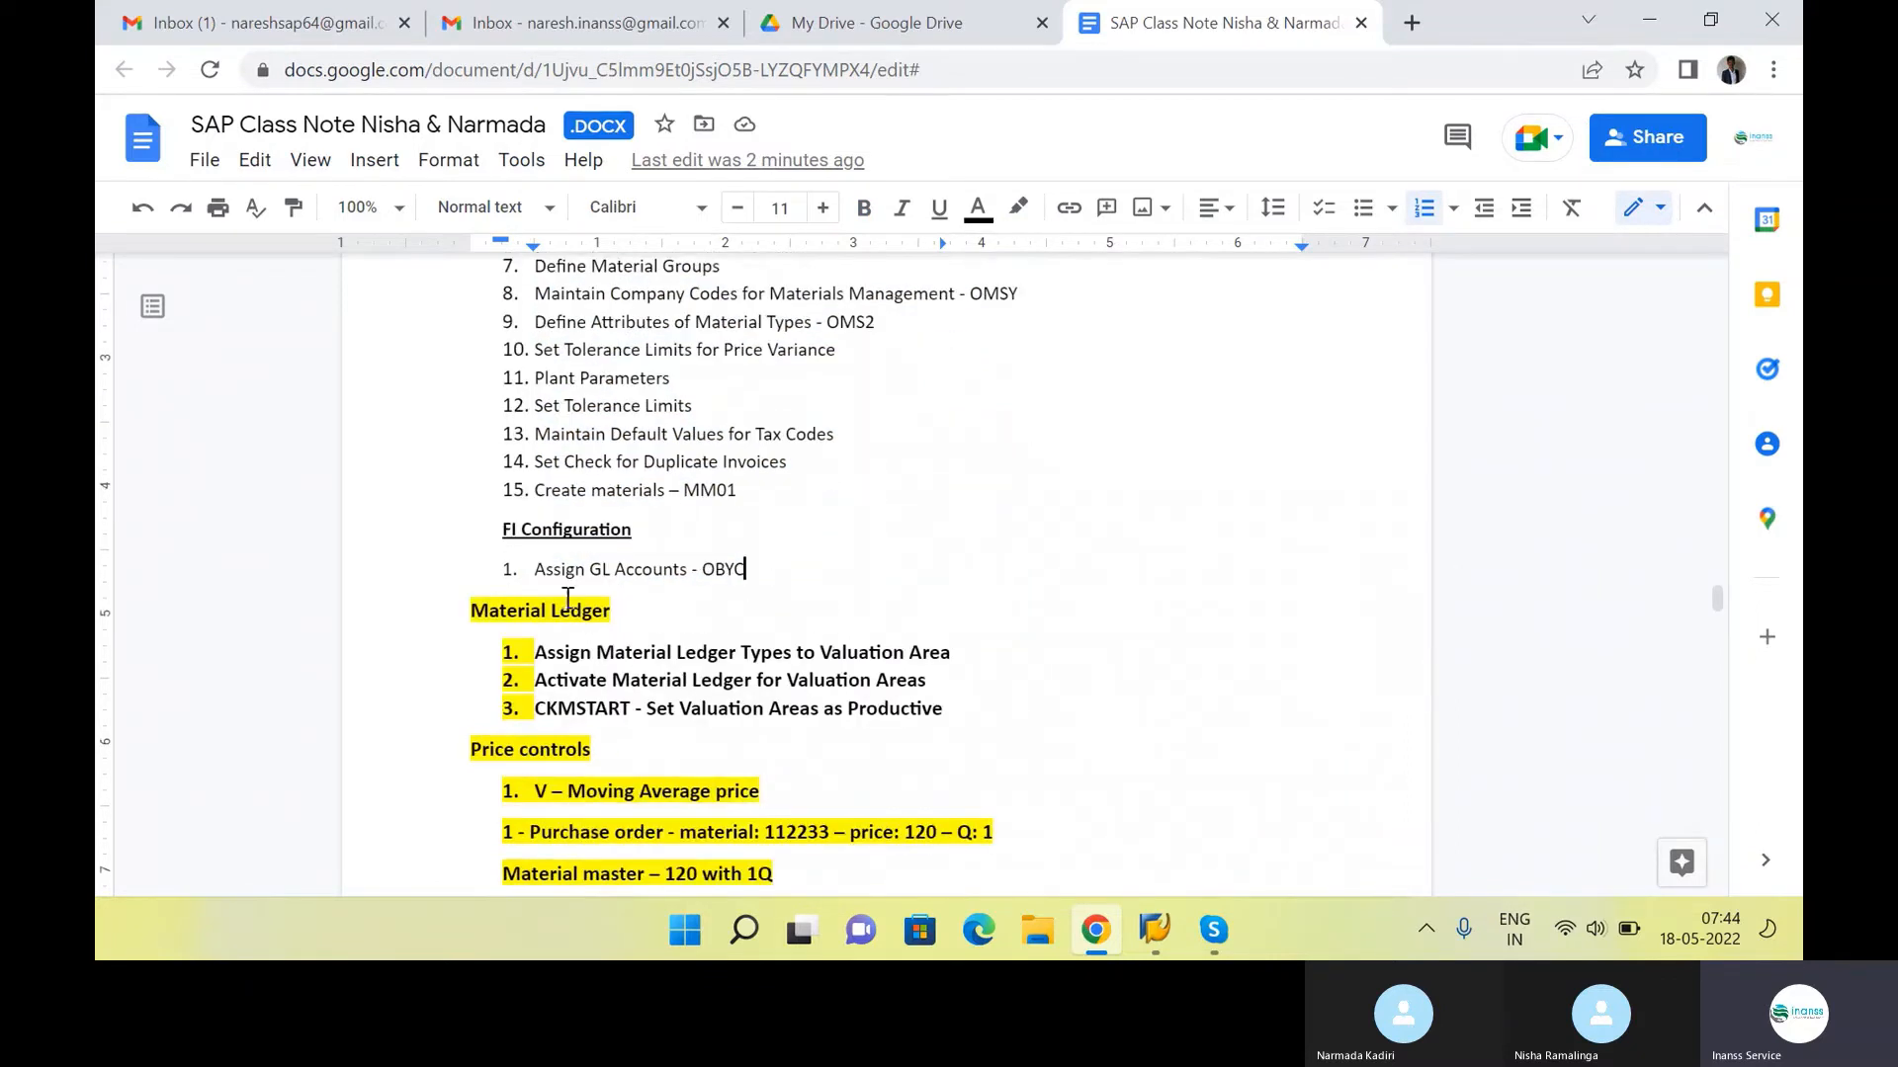
pyautogui.moveTo(744, 566); pyautogui.dragTo(500, 530)
pyautogui.click(772, 594)
pyautogui.click(469, 611)
pyautogui.write('CO -')
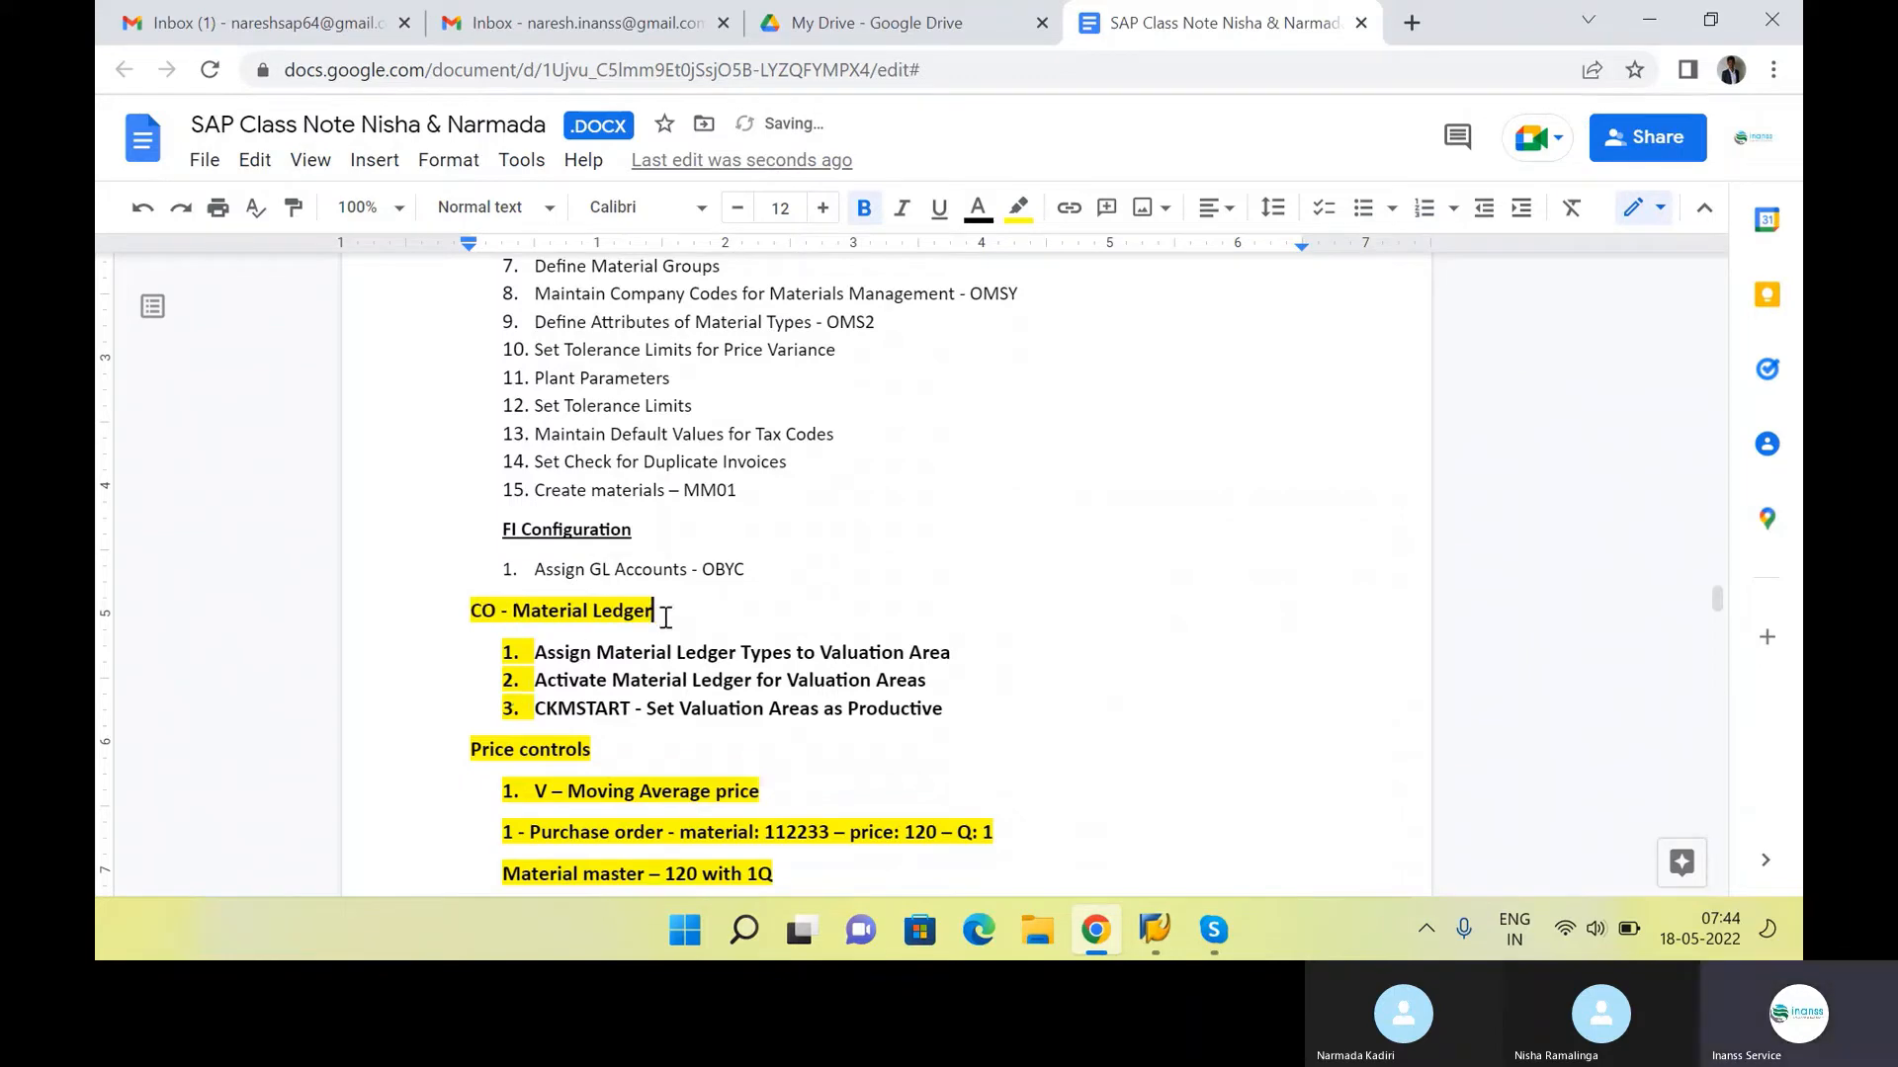
# Highlight the Assign GL Accounts - OBYC item under FI Configuration in the notes
pyautogui.click(702, 550)
pyautogui.moveTo(755, 586); pyautogui.dragTo(539, 574)
pyautogui.click(784, 591)
# Switch back to SAP and open central G/L account maintenance with transaction code FS00
pyautogui.hotkey('alt', 'Tab')
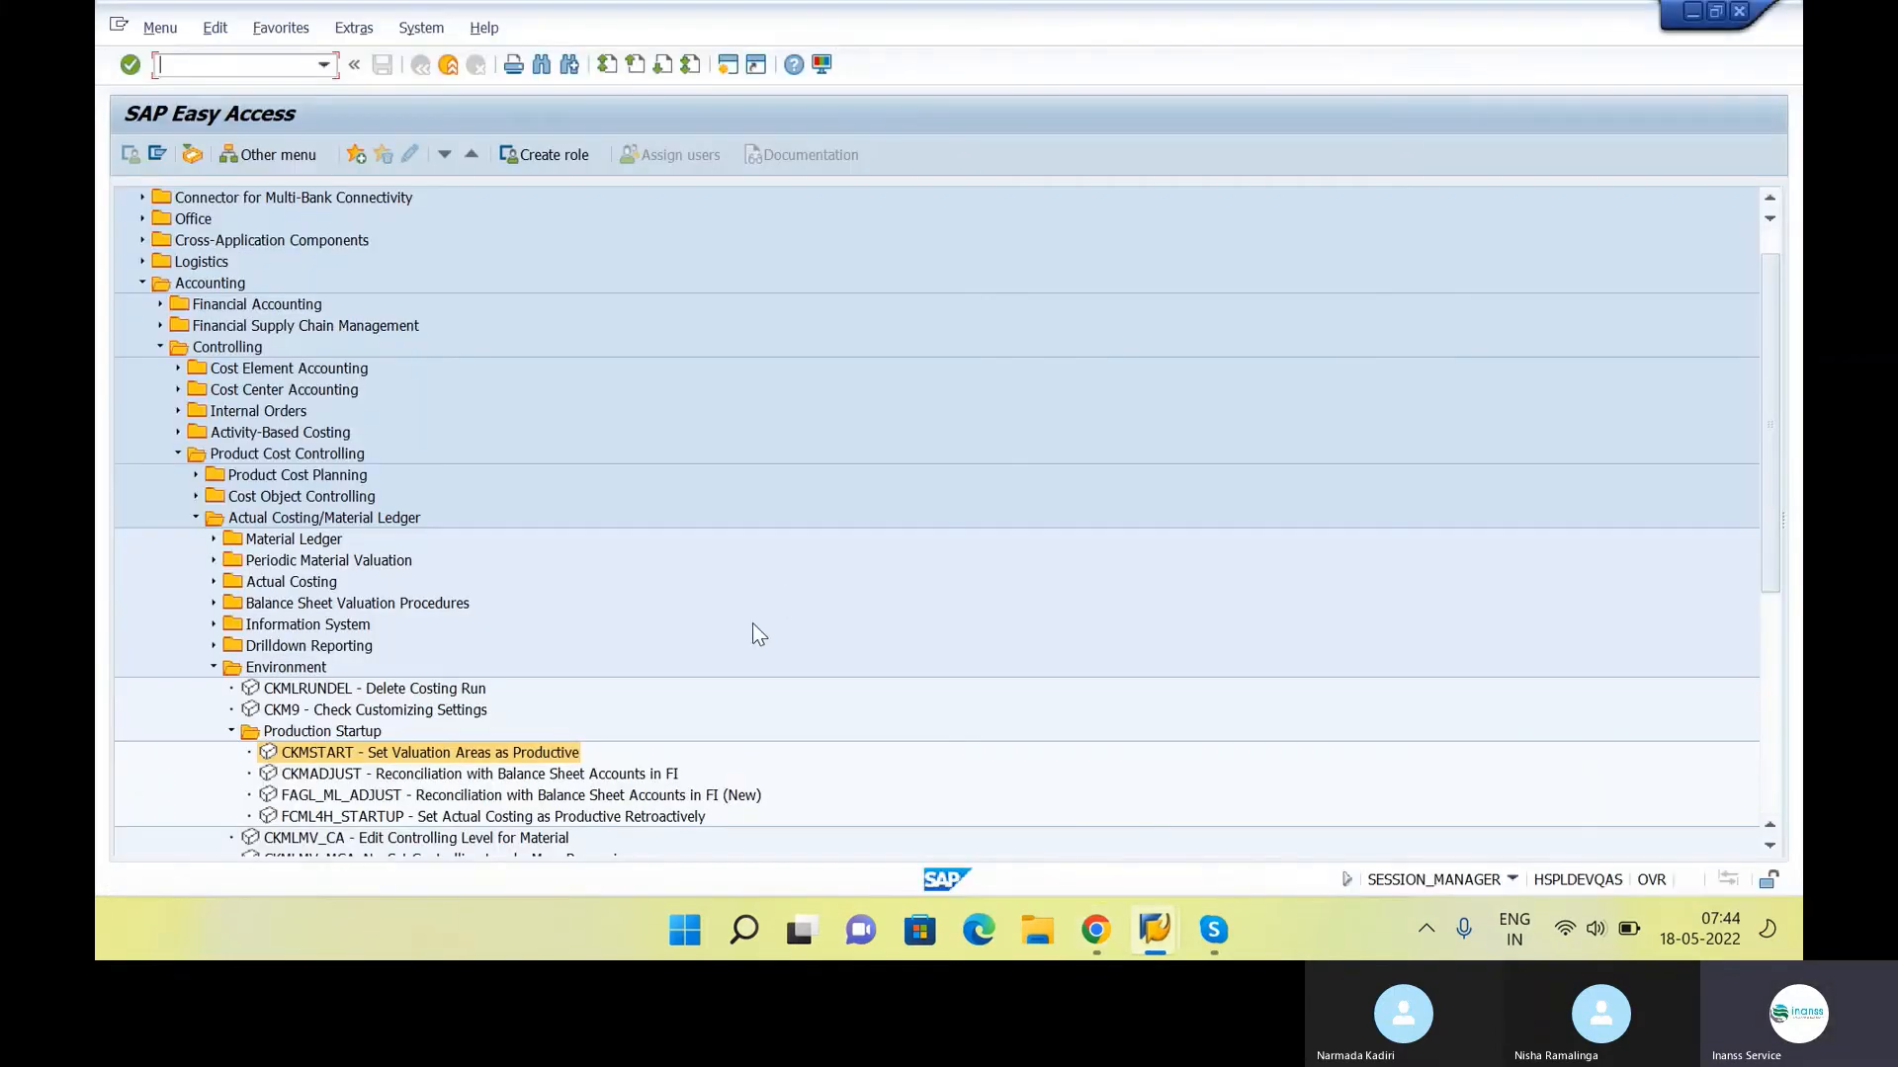
pyautogui.hotkey('alt', 'Tab')
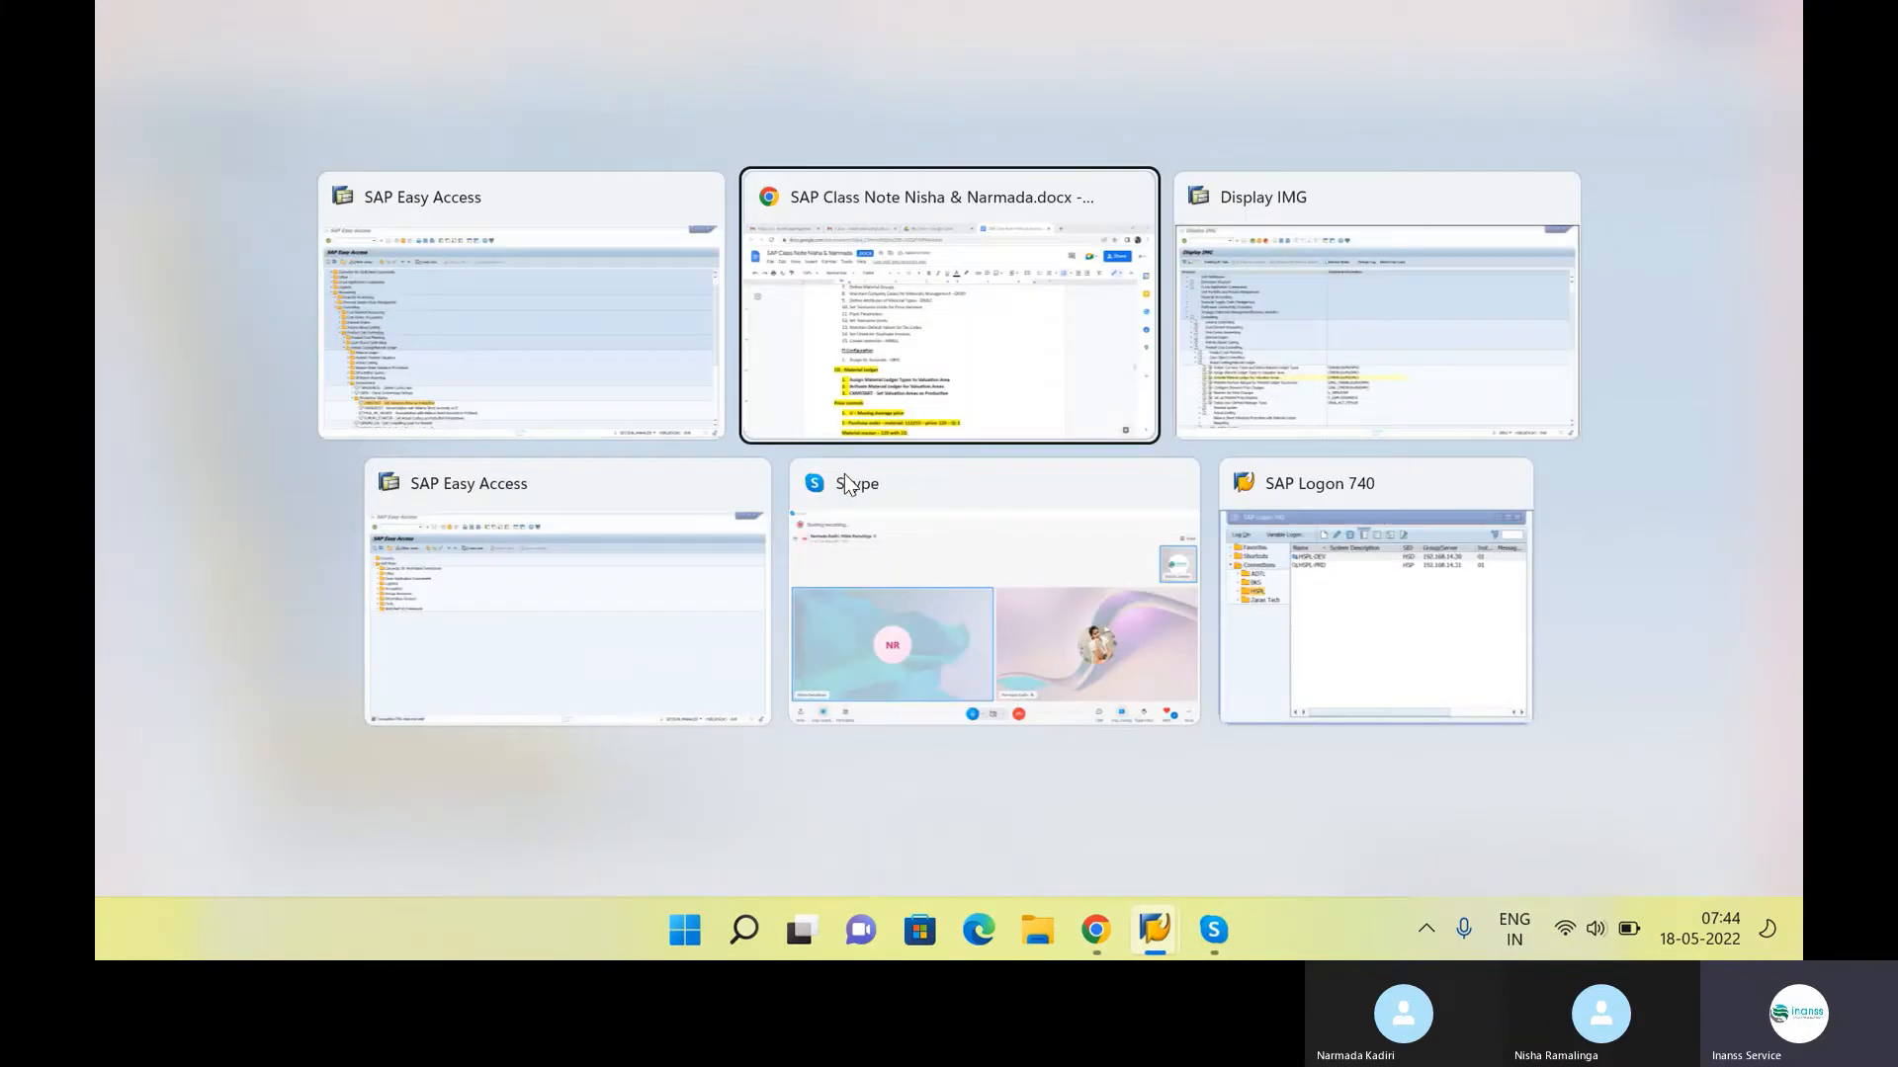
pyautogui.hotkey('alt', 'Tab')
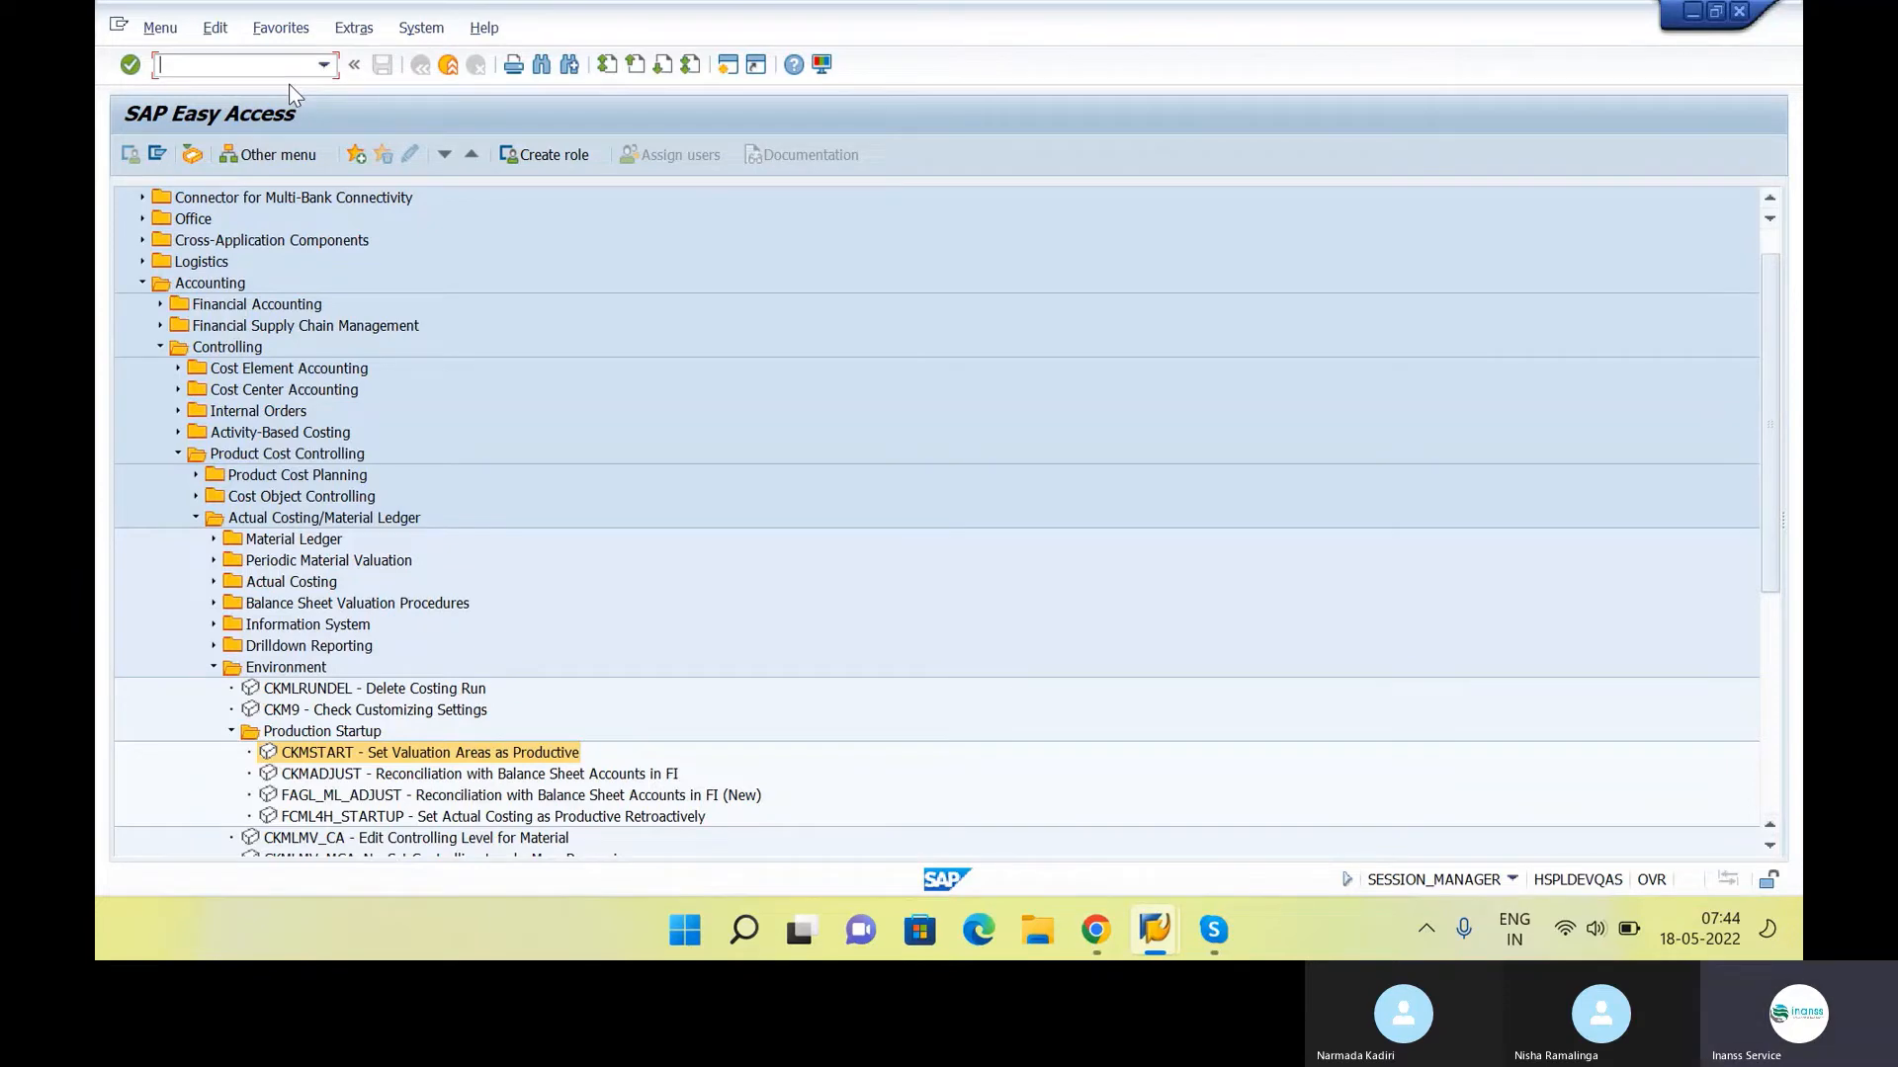
pyautogui.write('fs00')
pyautogui.press('Return')
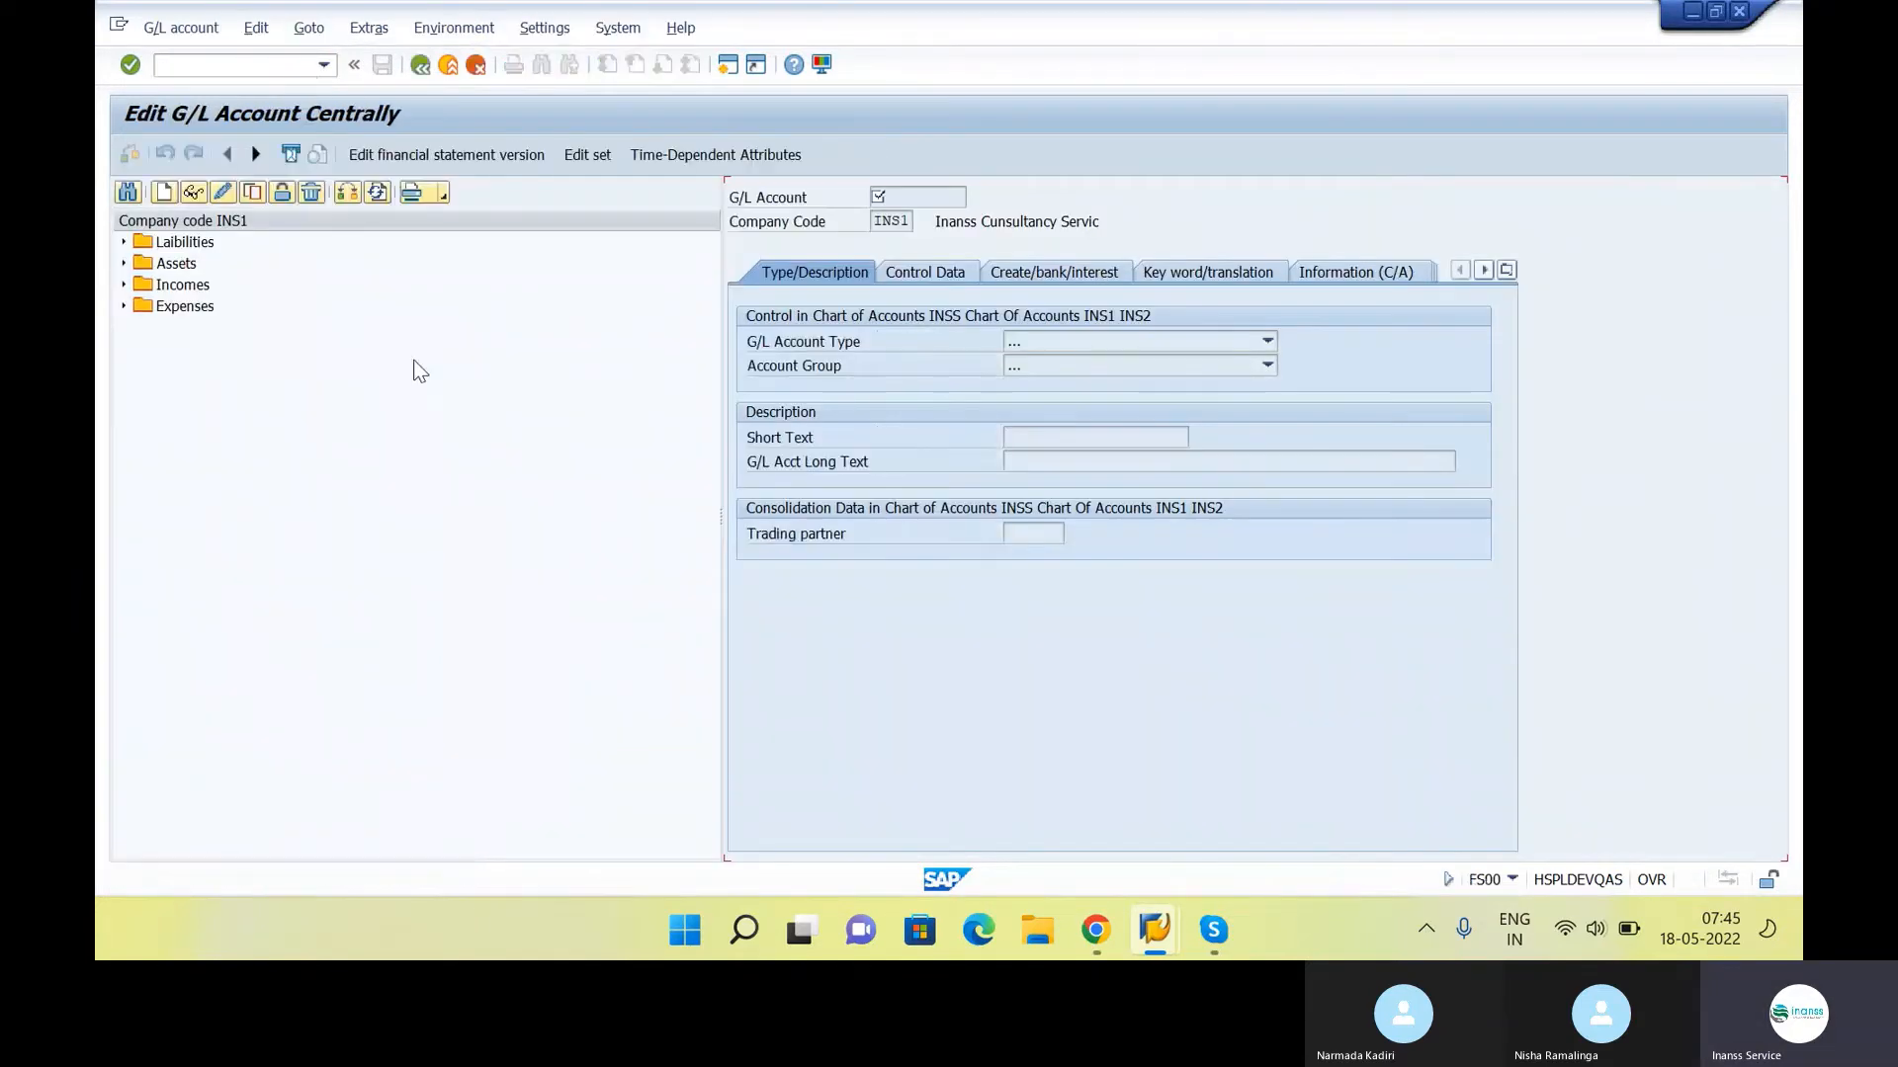
# Expand the Assets accounts, display Output CGST, and start creating G/L account 200060 in company code INS1
pyautogui.click(124, 263)
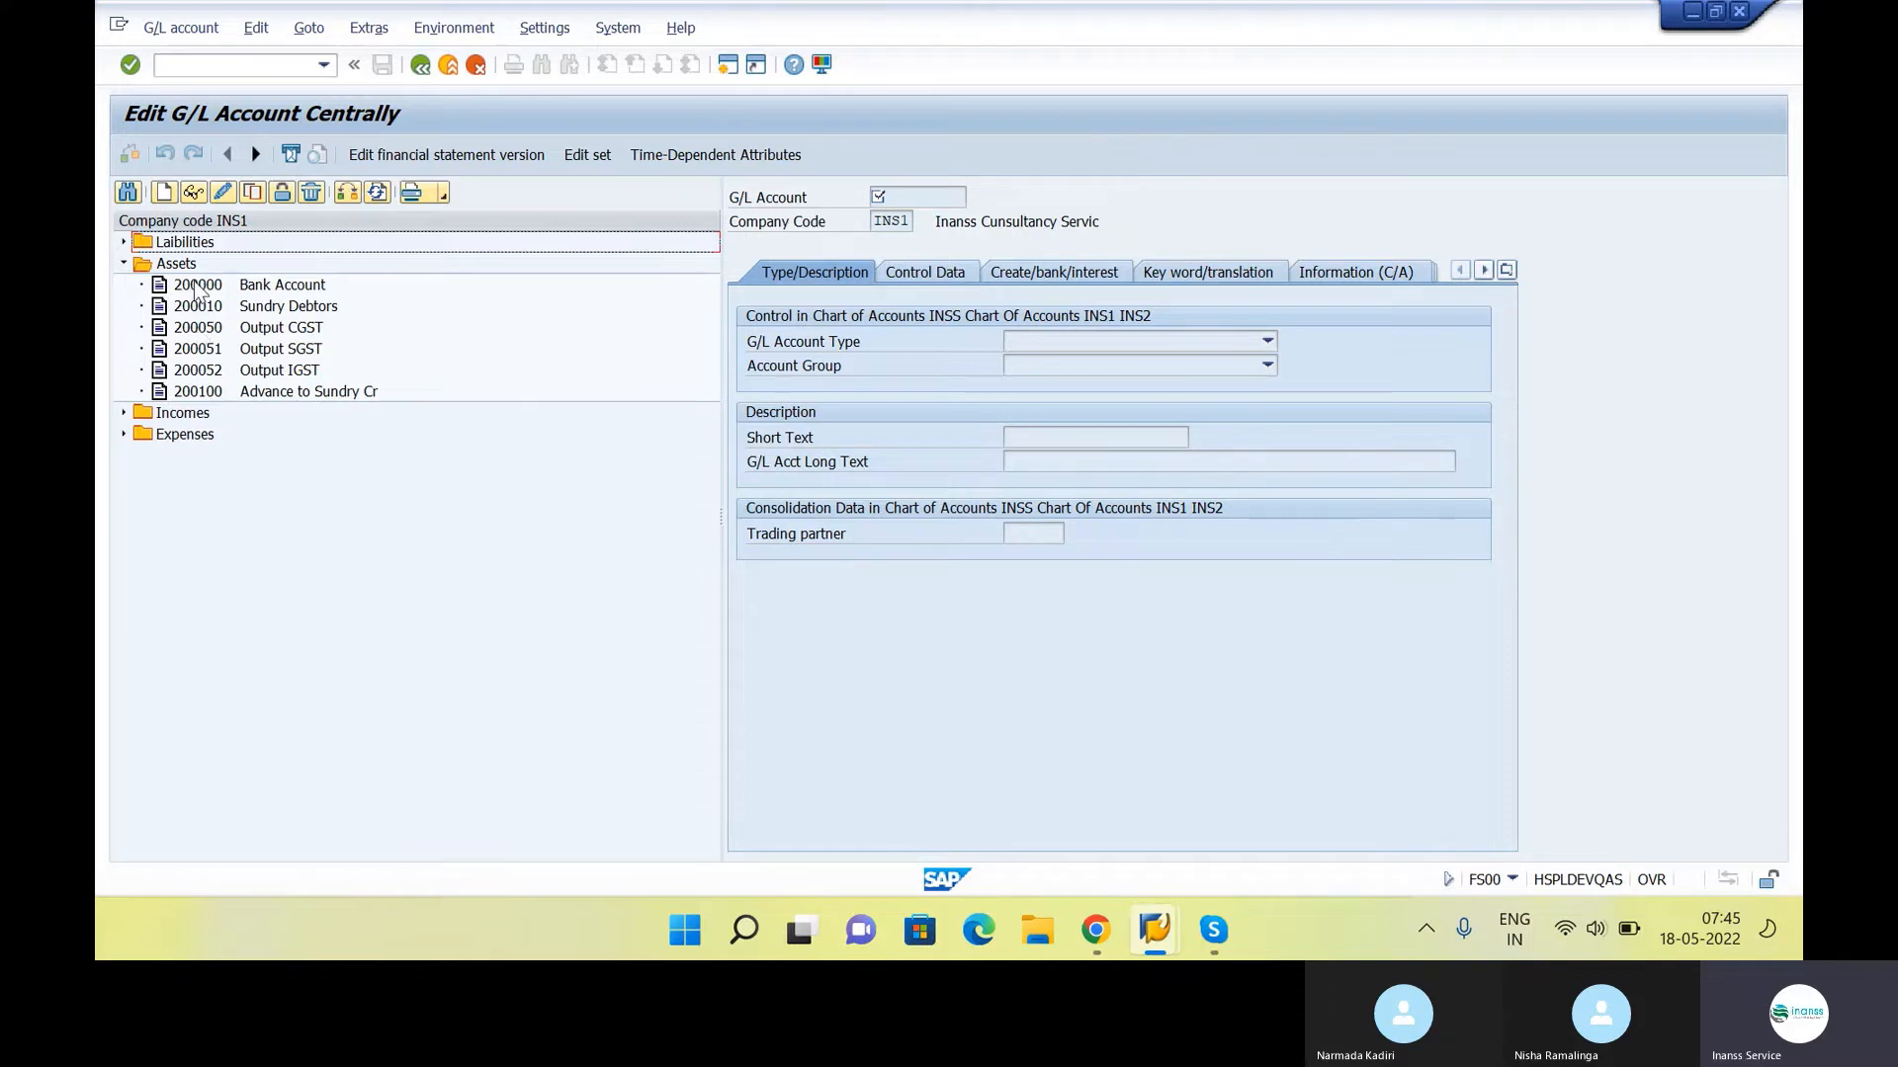
pyautogui.doubleClick(203, 327)
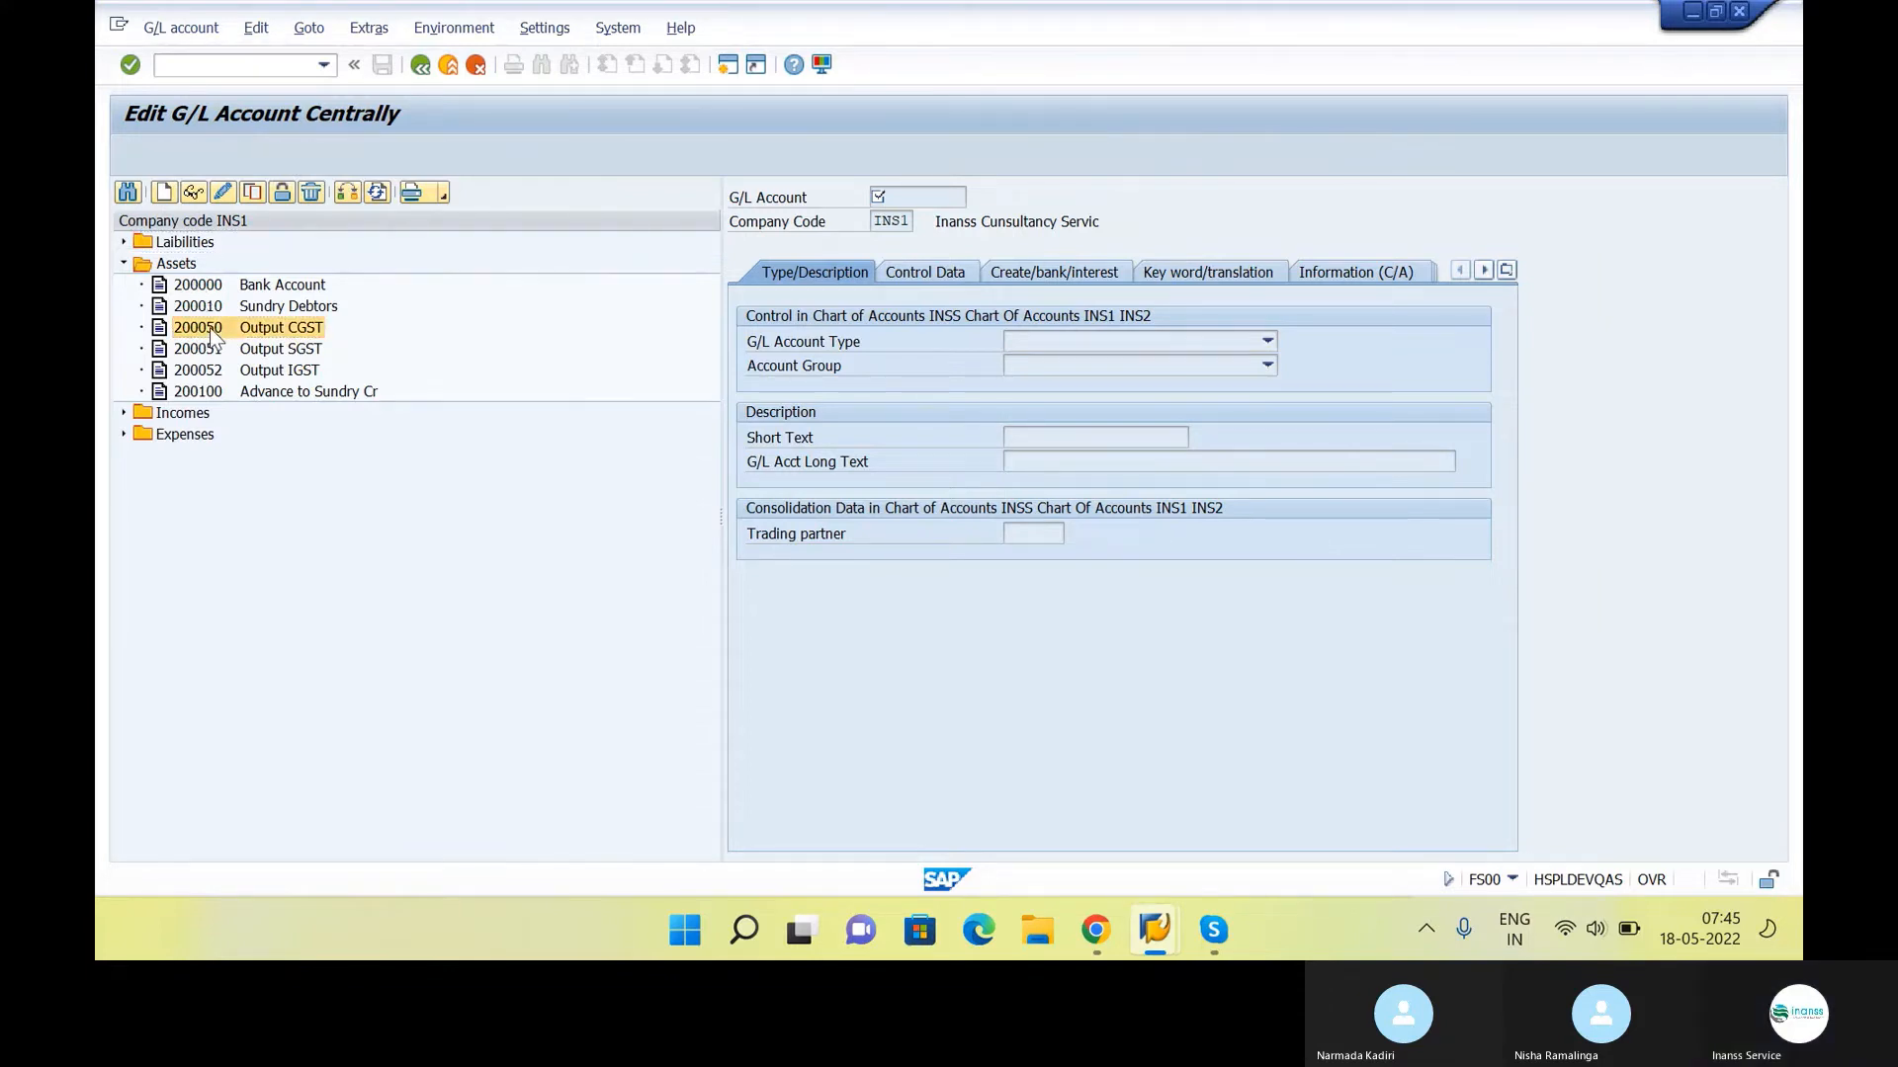
pyautogui.click(164, 191)
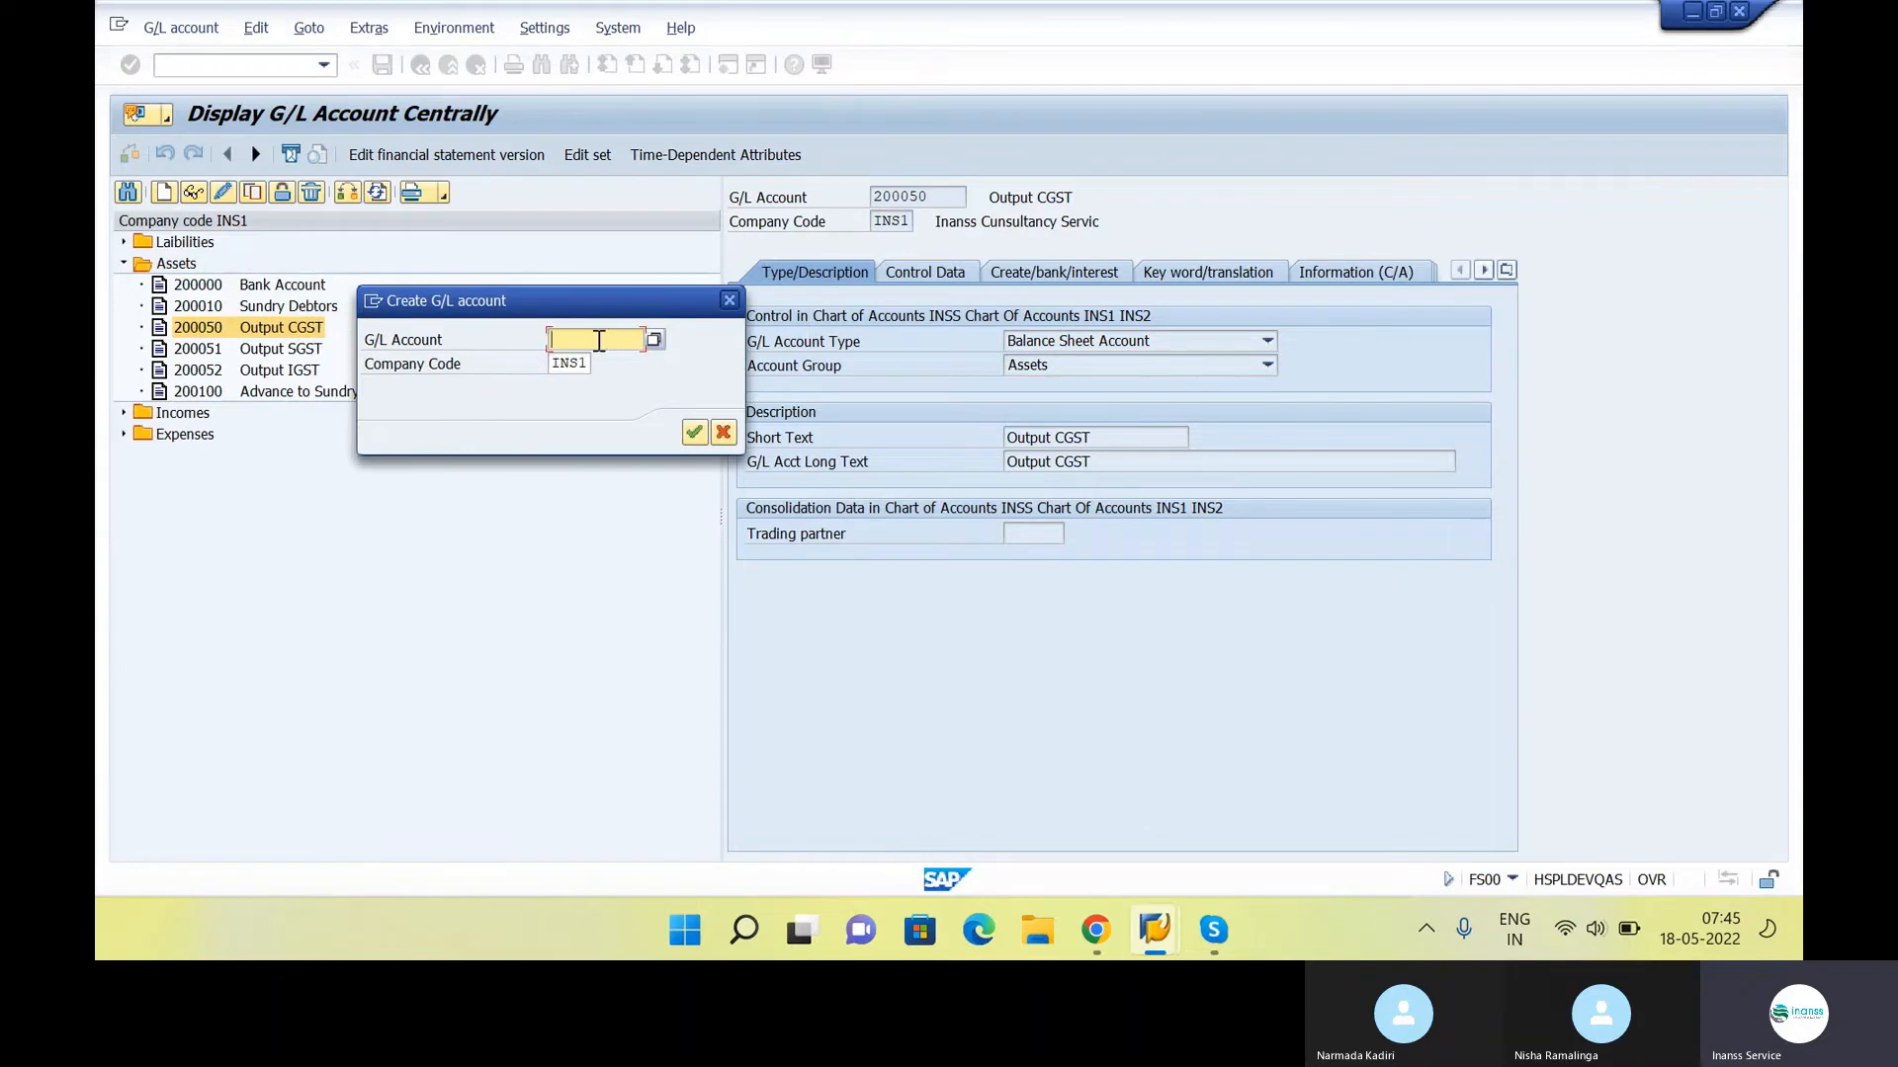
pyautogui.write('2000')
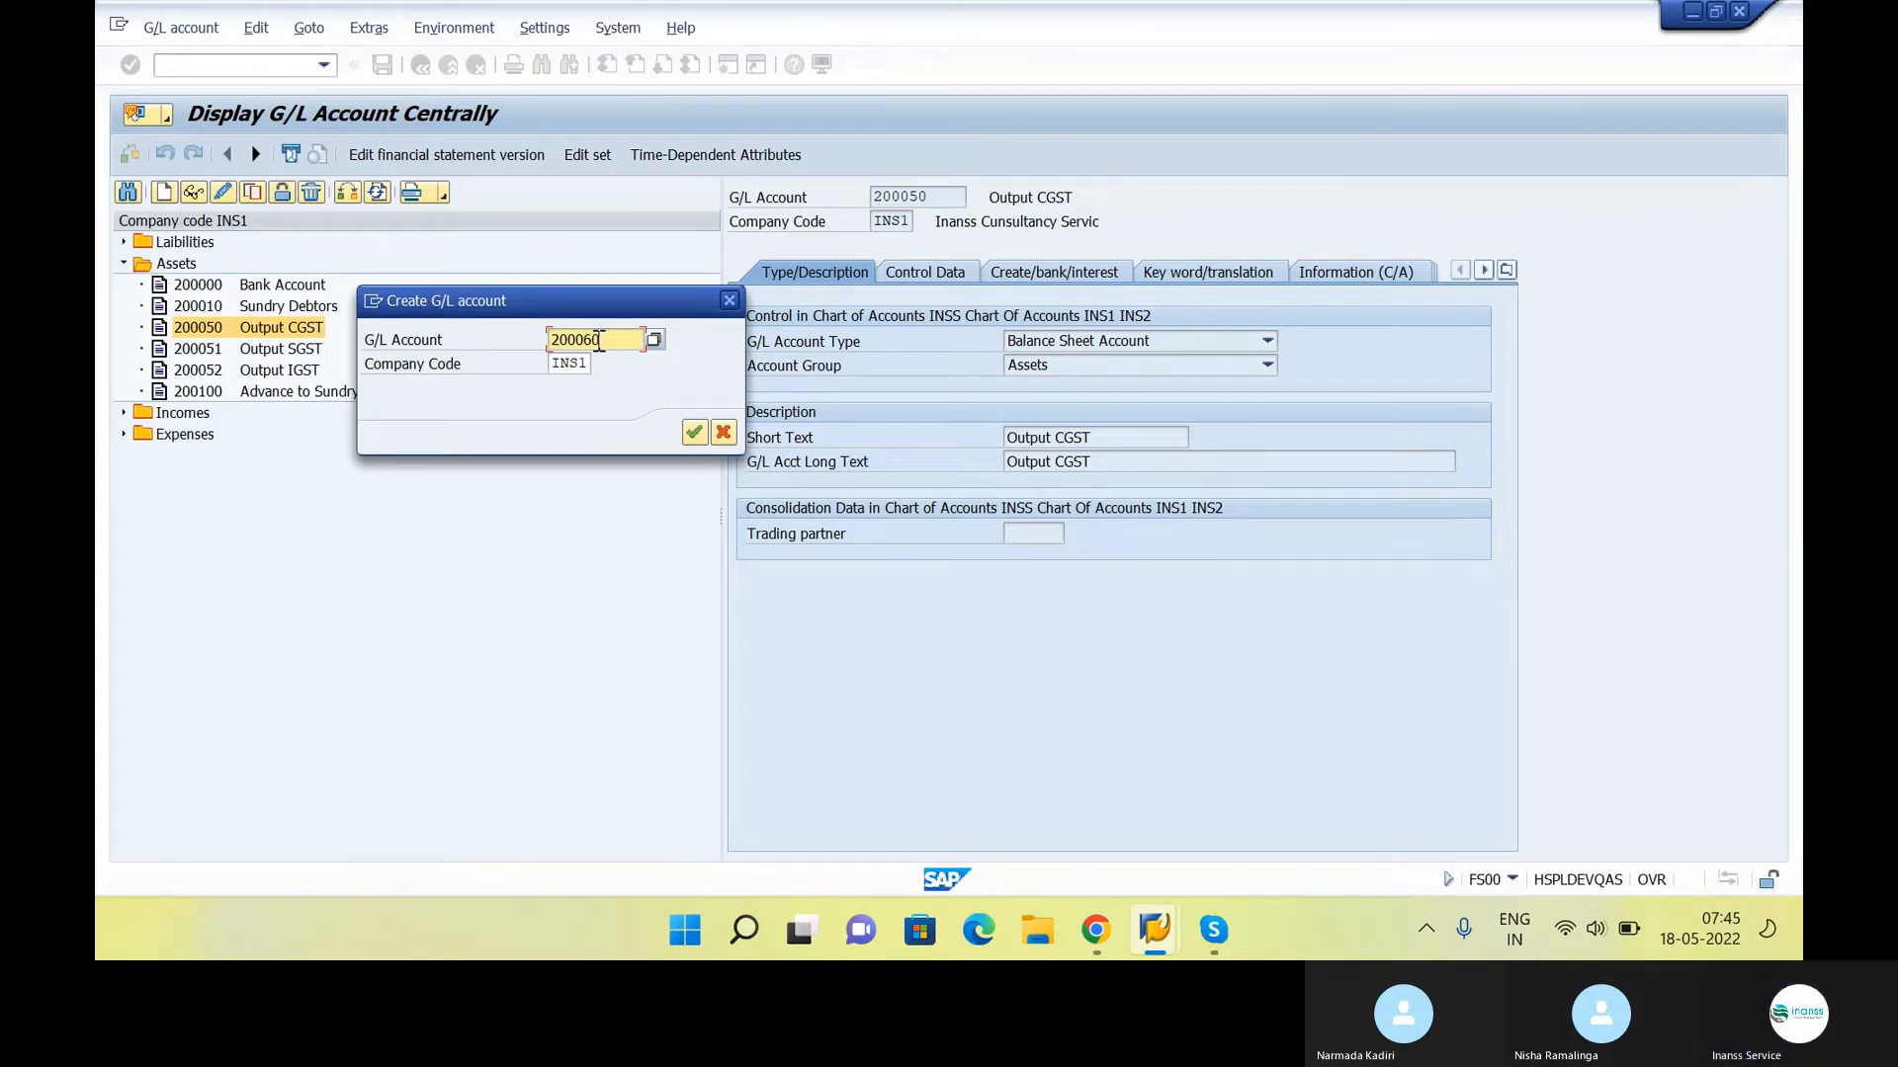
pyautogui.write('60')
pyautogui.press('Return')
# Set the new account's type to Balance Sheet Account and its account group to Assets
pyautogui.click(1129, 341)
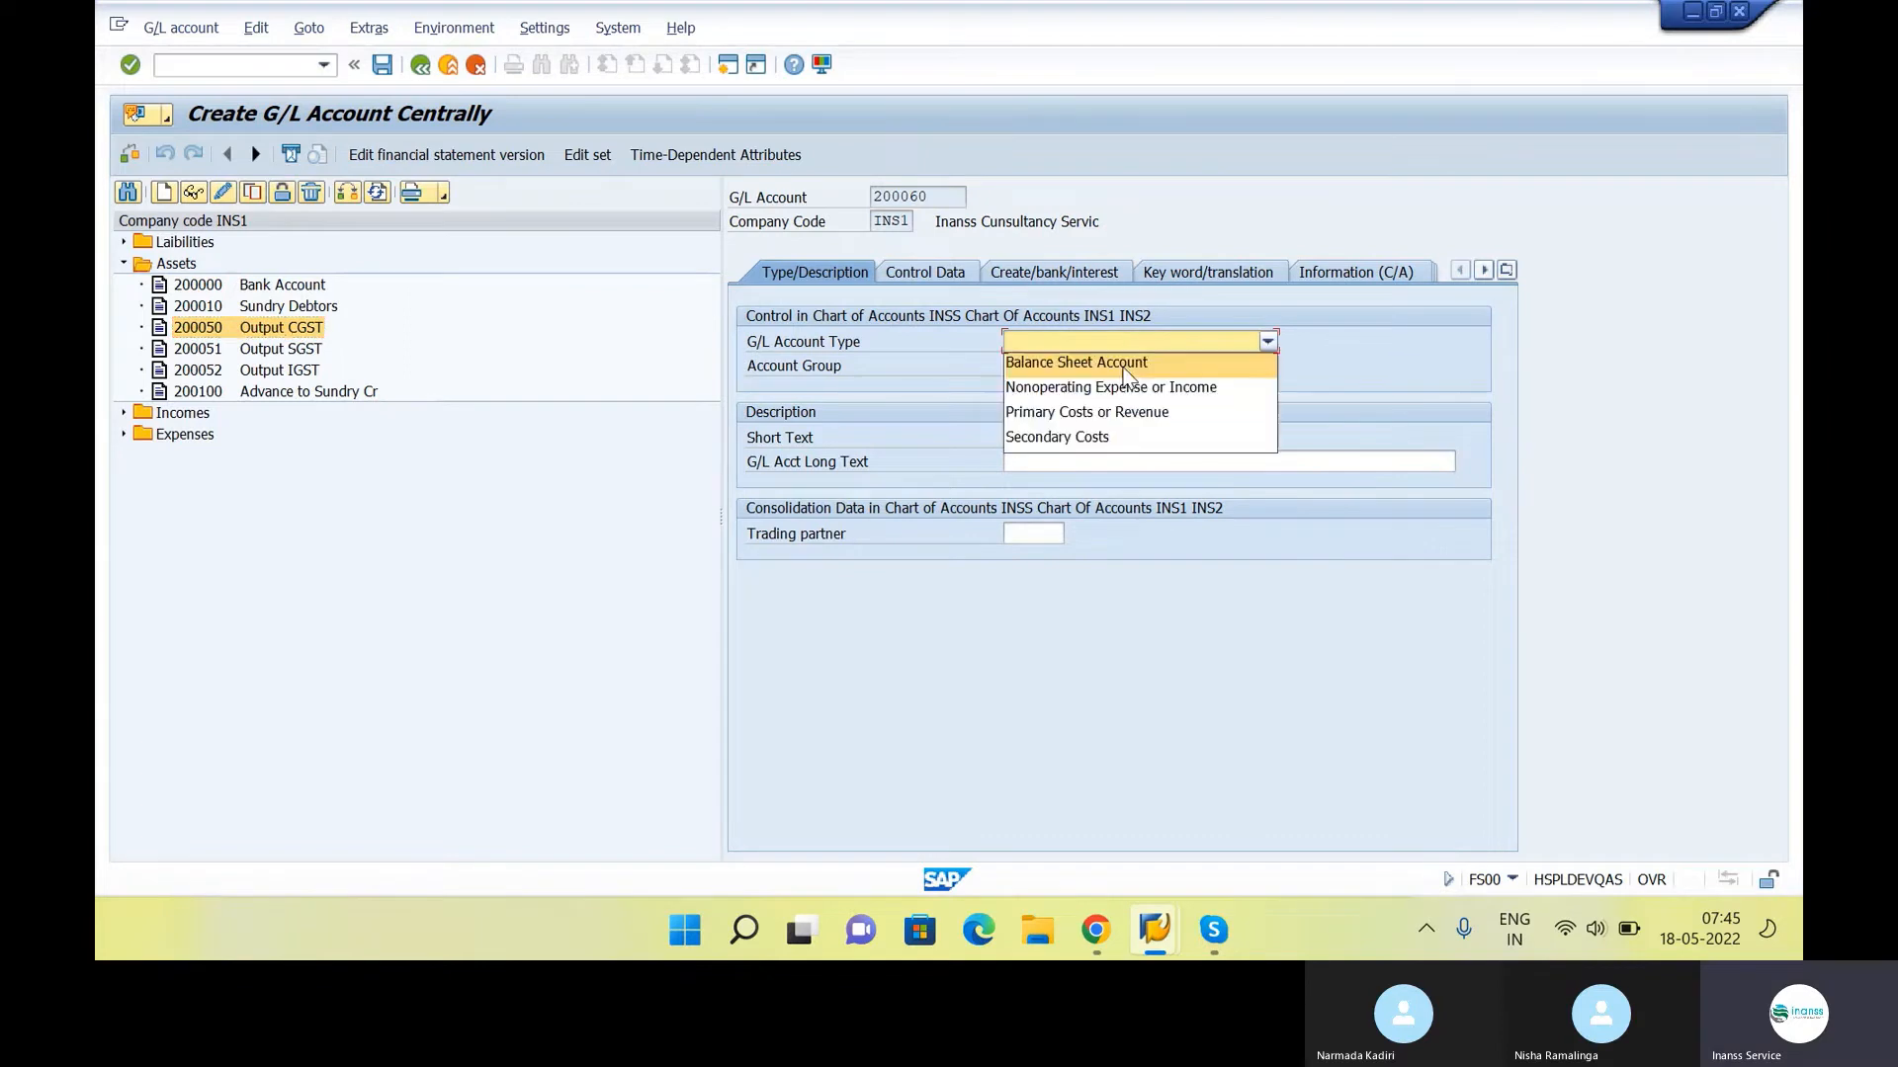
pyautogui.click(1127, 362)
pyautogui.click(1128, 366)
pyautogui.click(1123, 385)
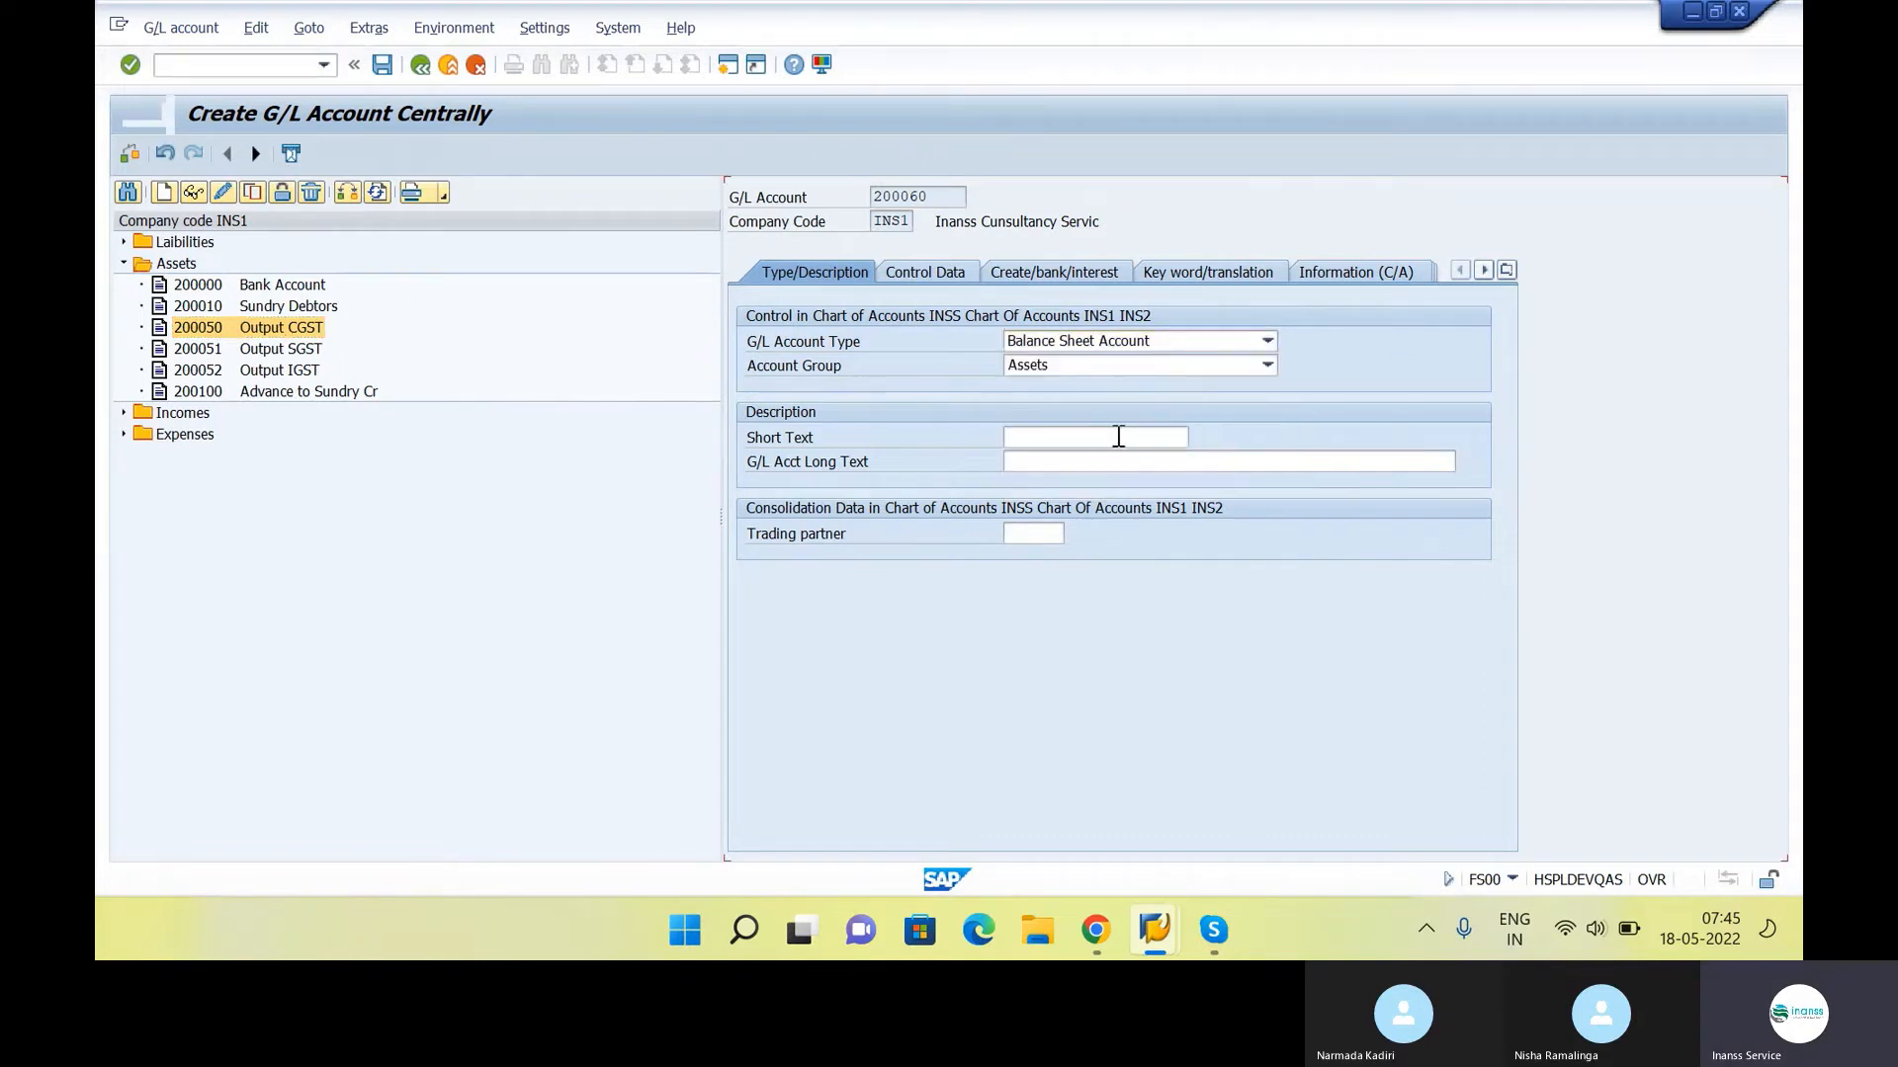
# Enter "Raw Material" as the short text and fill the G/L account long text with the same description
pyautogui.click(1118, 436)
pyautogui.press('capslock')
pyautogui.write('Ra')
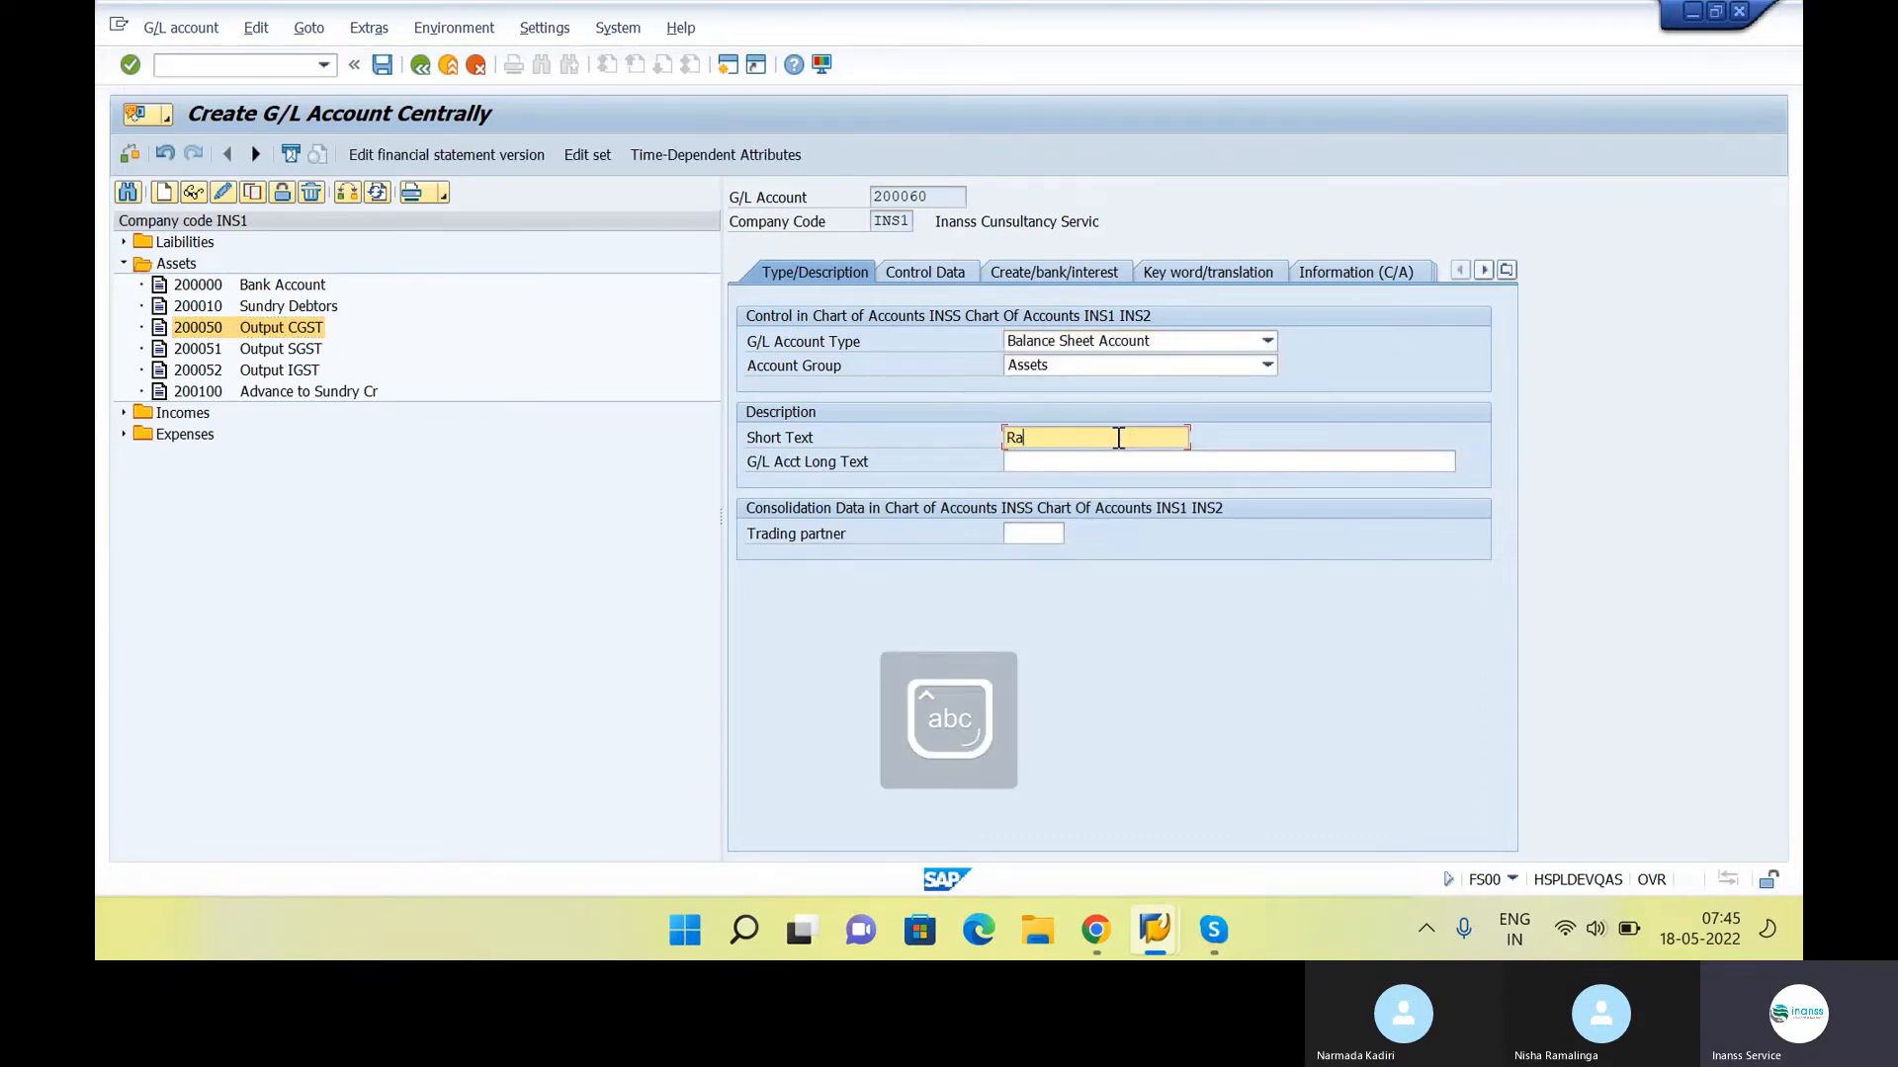
pyautogui.write('w Ma')
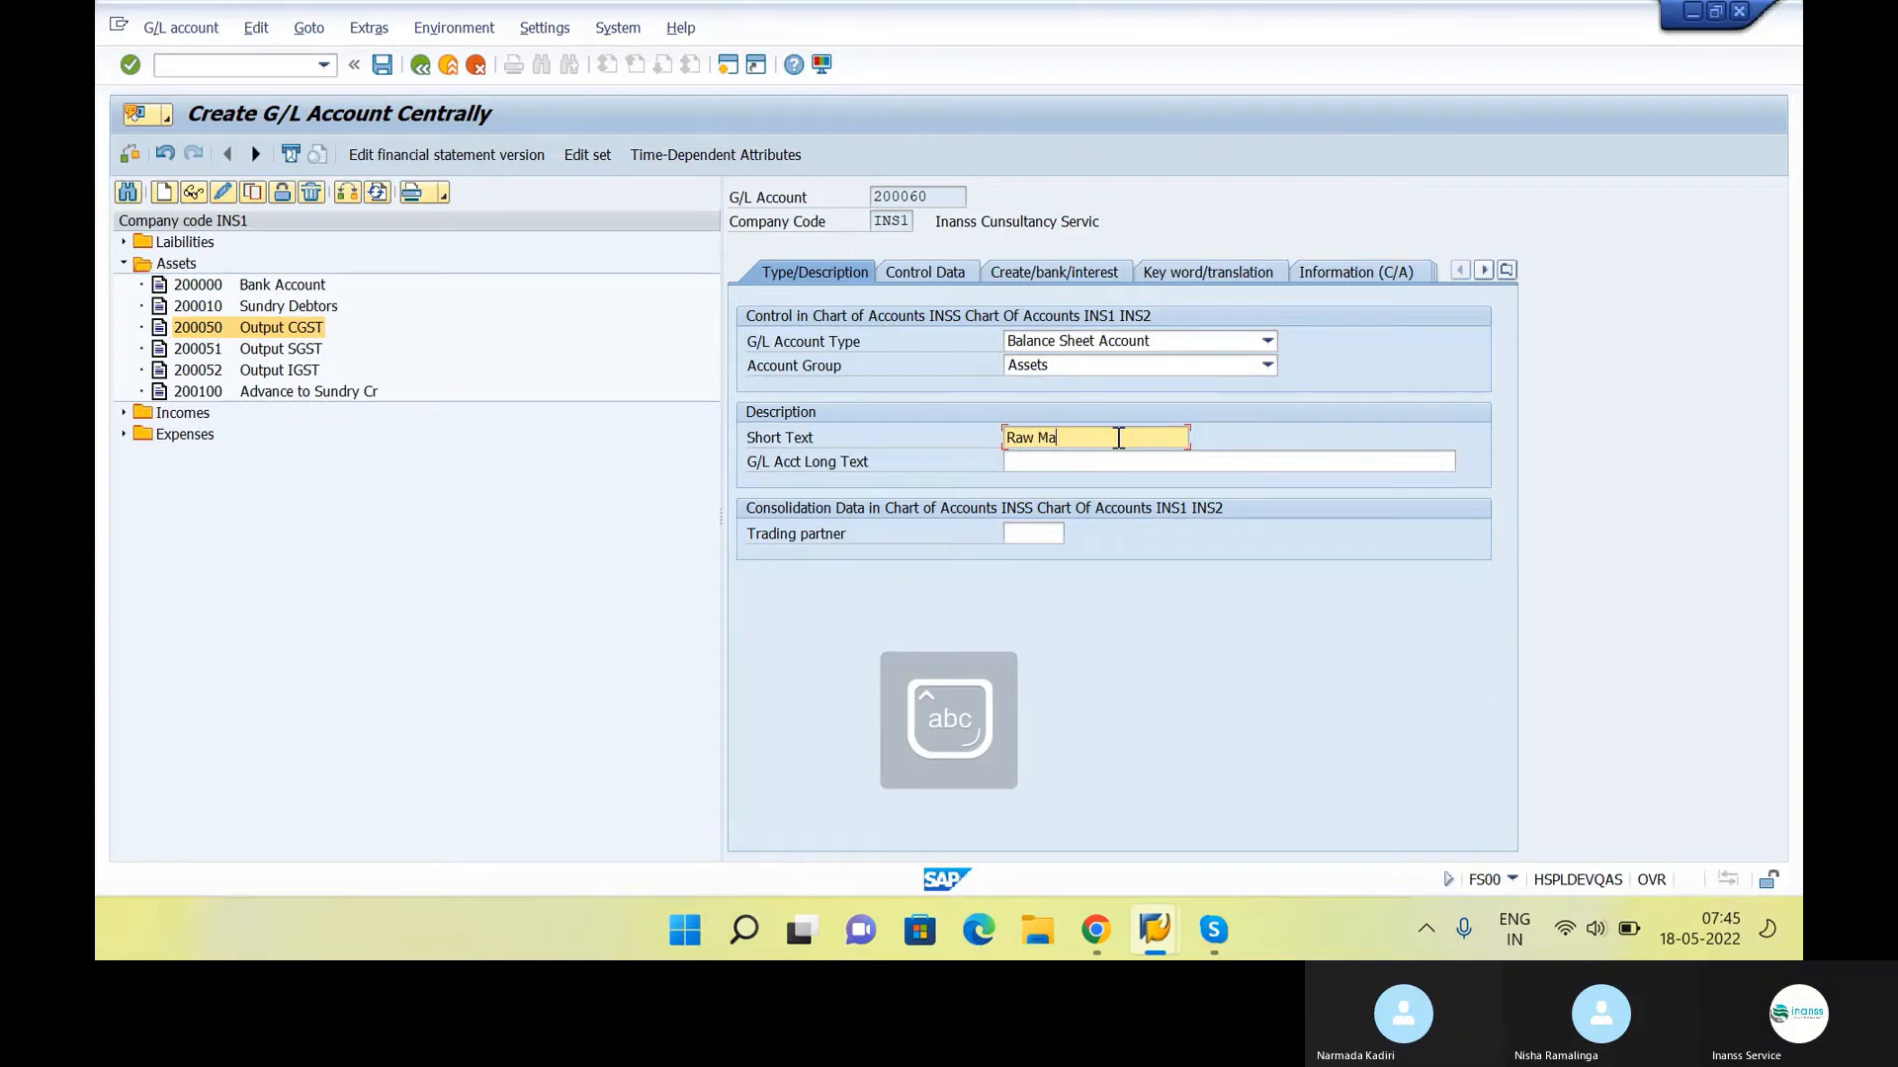
pyautogui.write('terial')
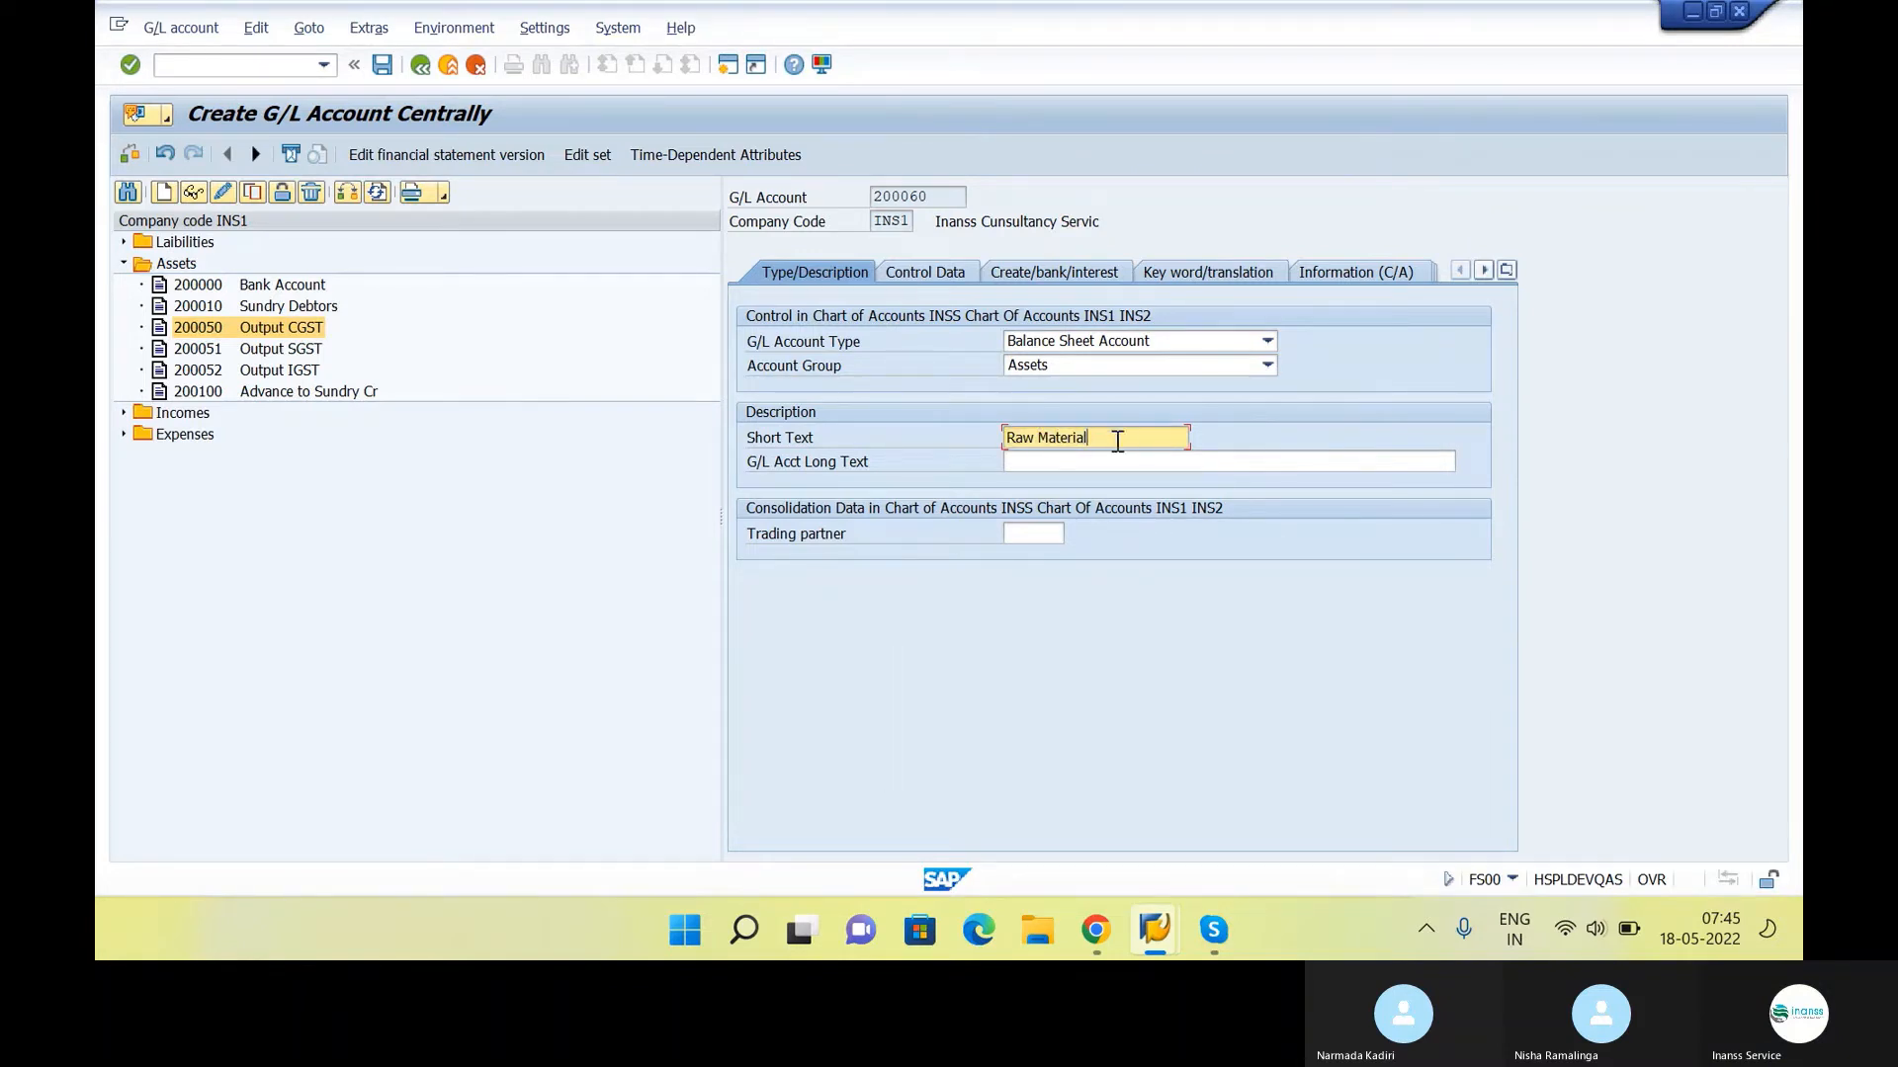
pyautogui.click(1122, 461)
pyautogui.press('Return')
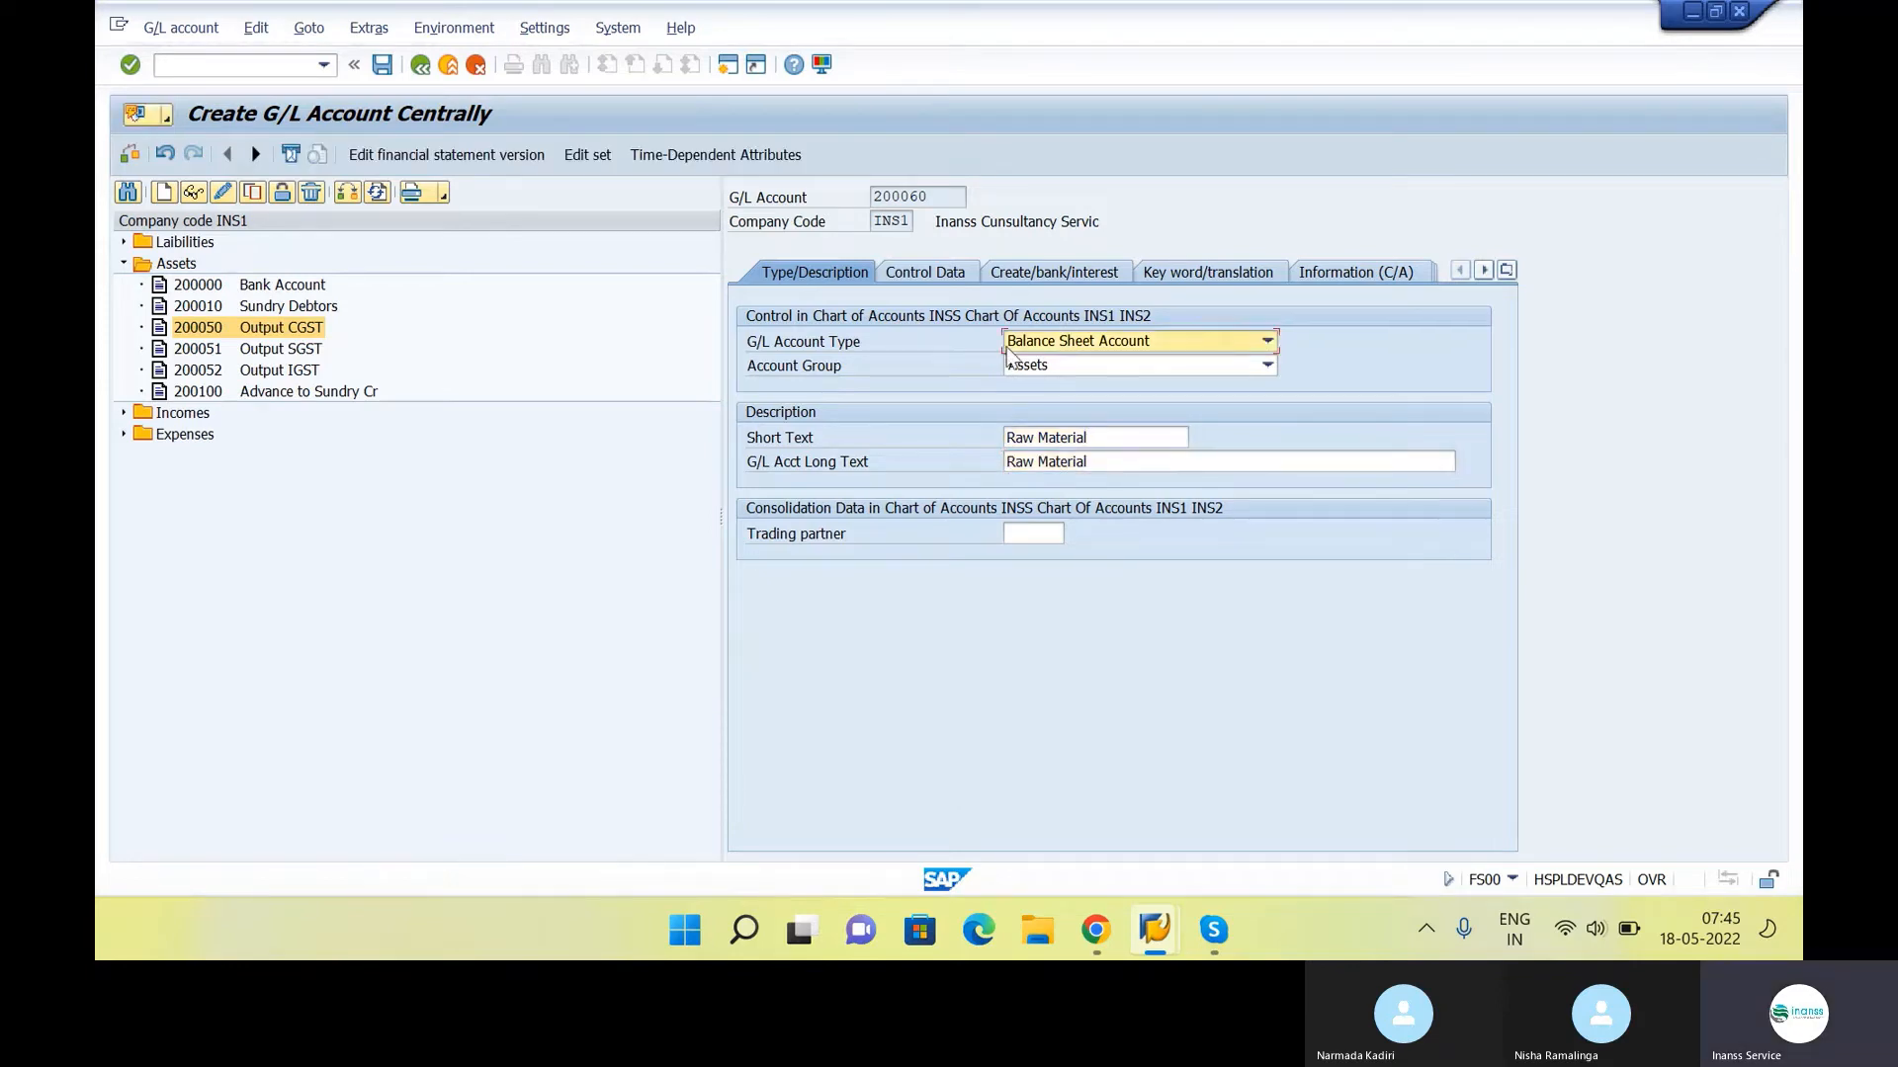
# Set the sort key to 001 in the control data of G/L account 200060
pyautogui.click(971, 274)
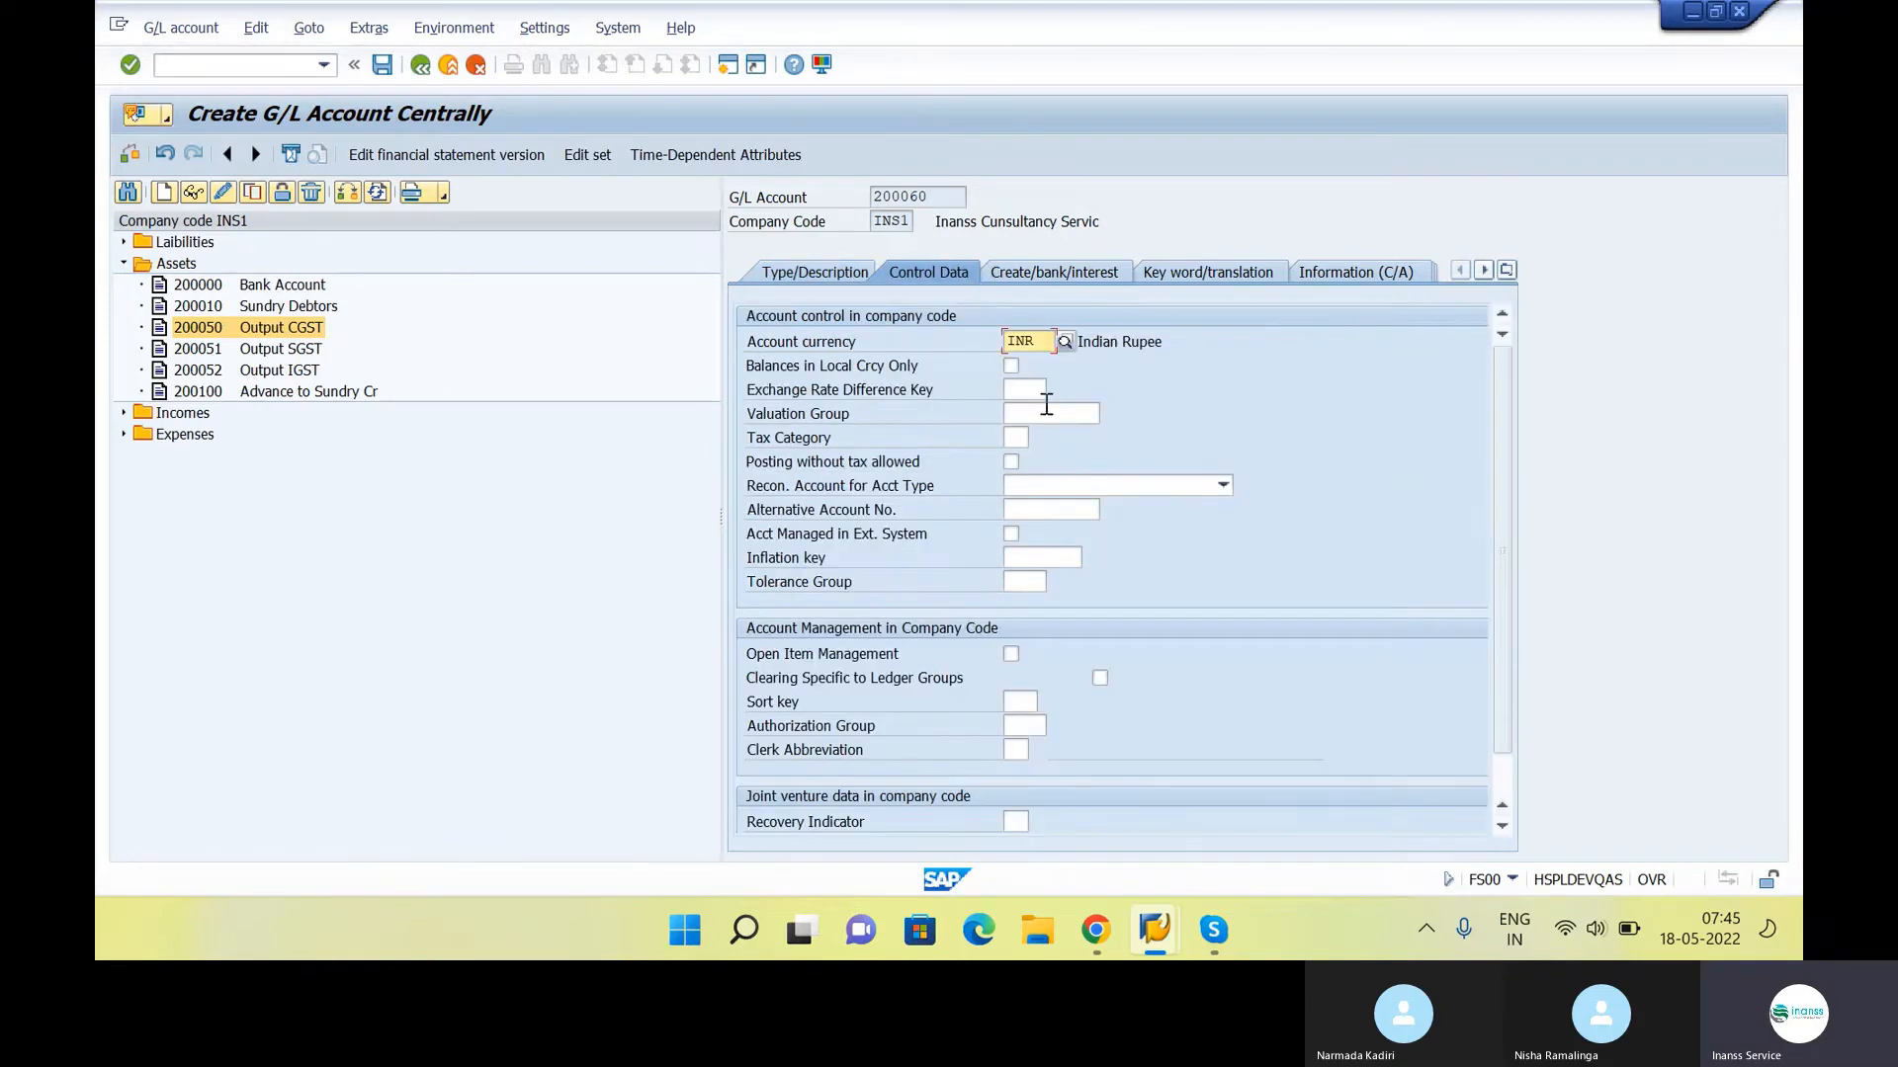
pyautogui.click(1028, 701)
pyautogui.write('001')
pyautogui.press('Return')
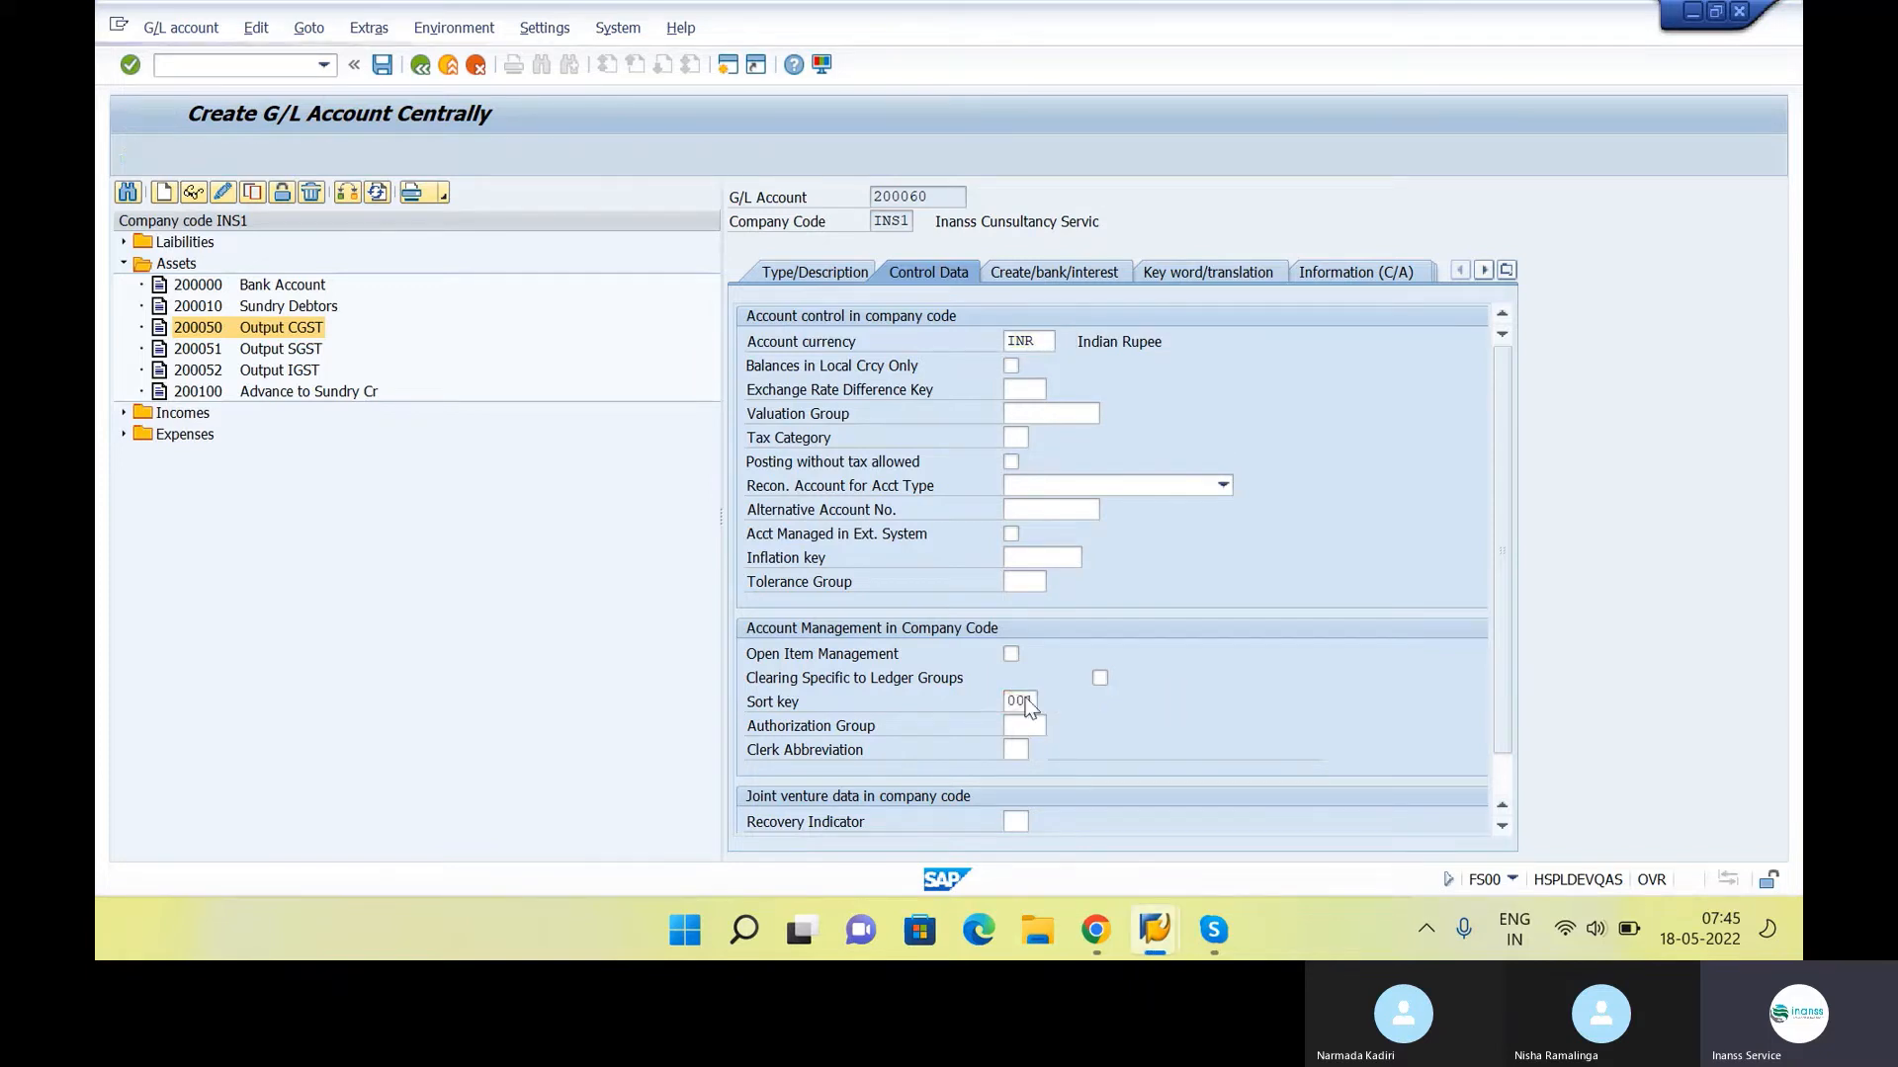
# Assign field status group G006 (Material accounts) to G/L account 200060
pyautogui.click(1029, 270)
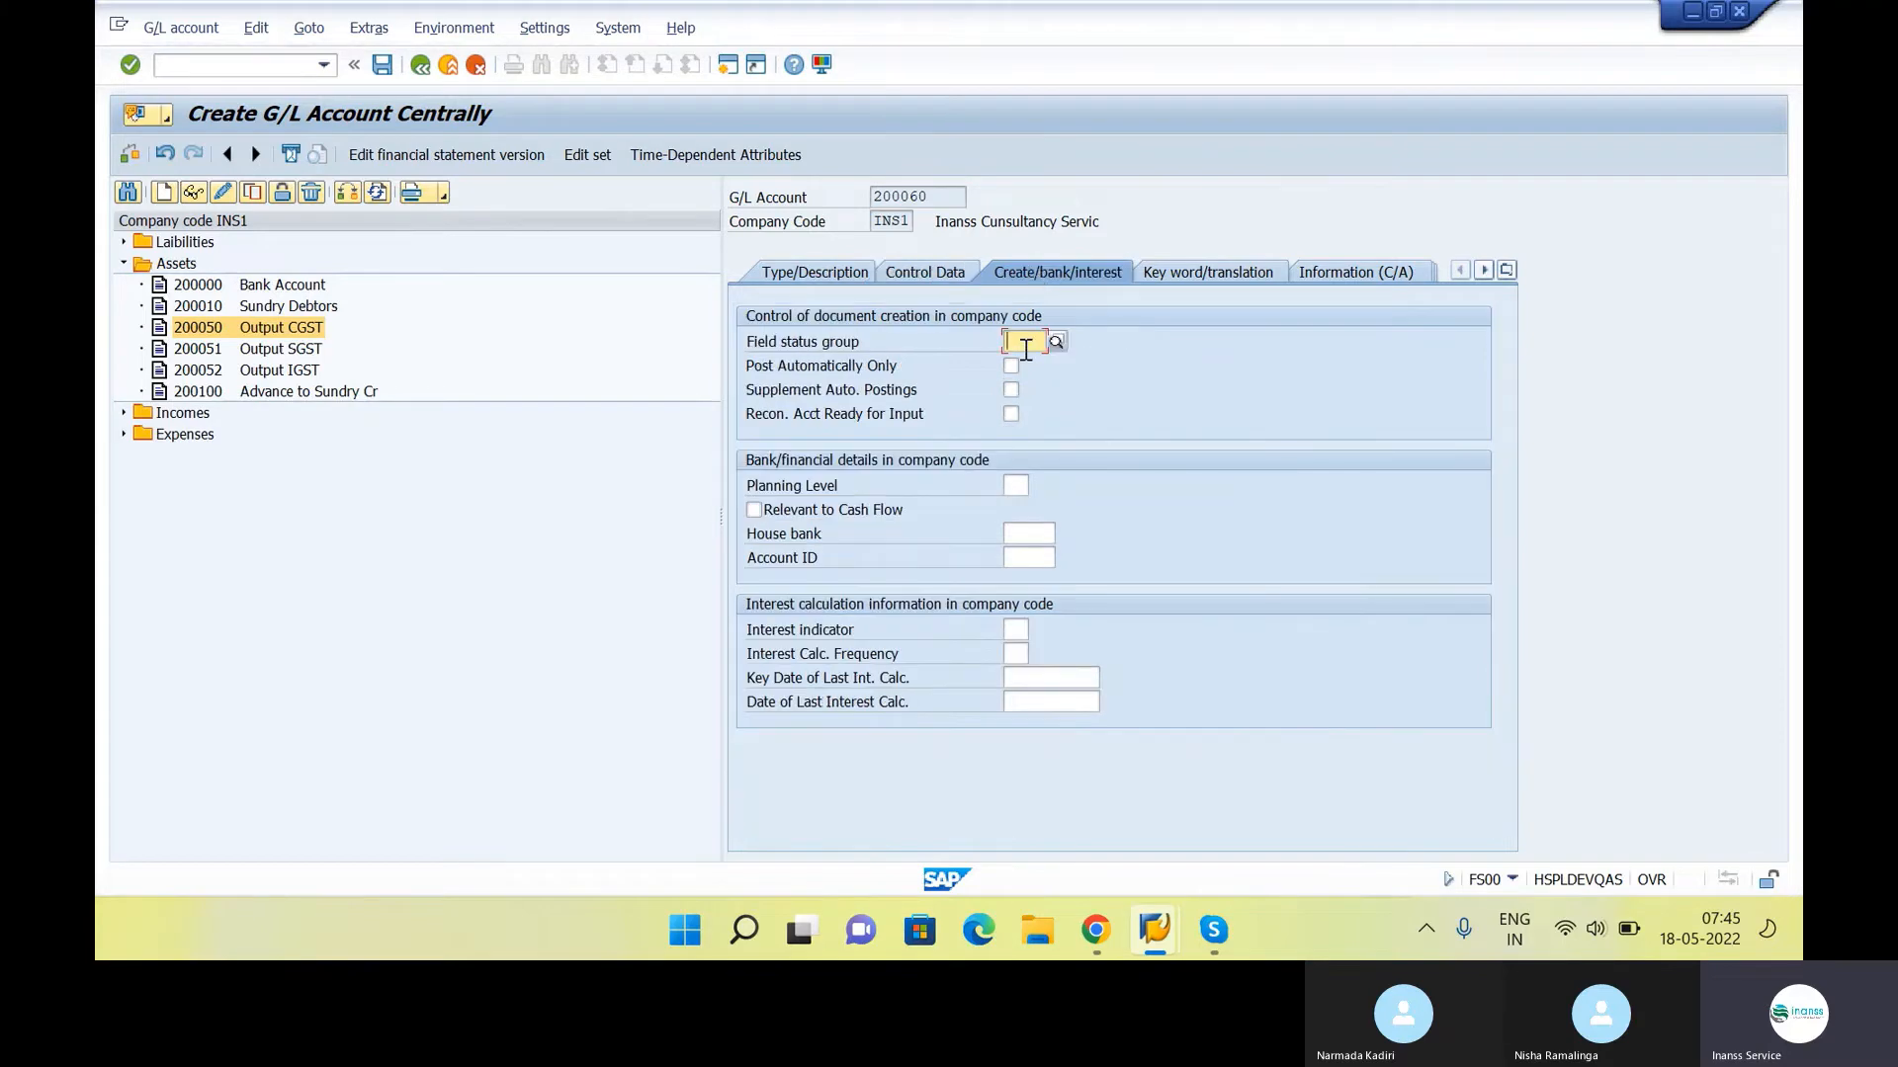
pyautogui.click(1056, 345)
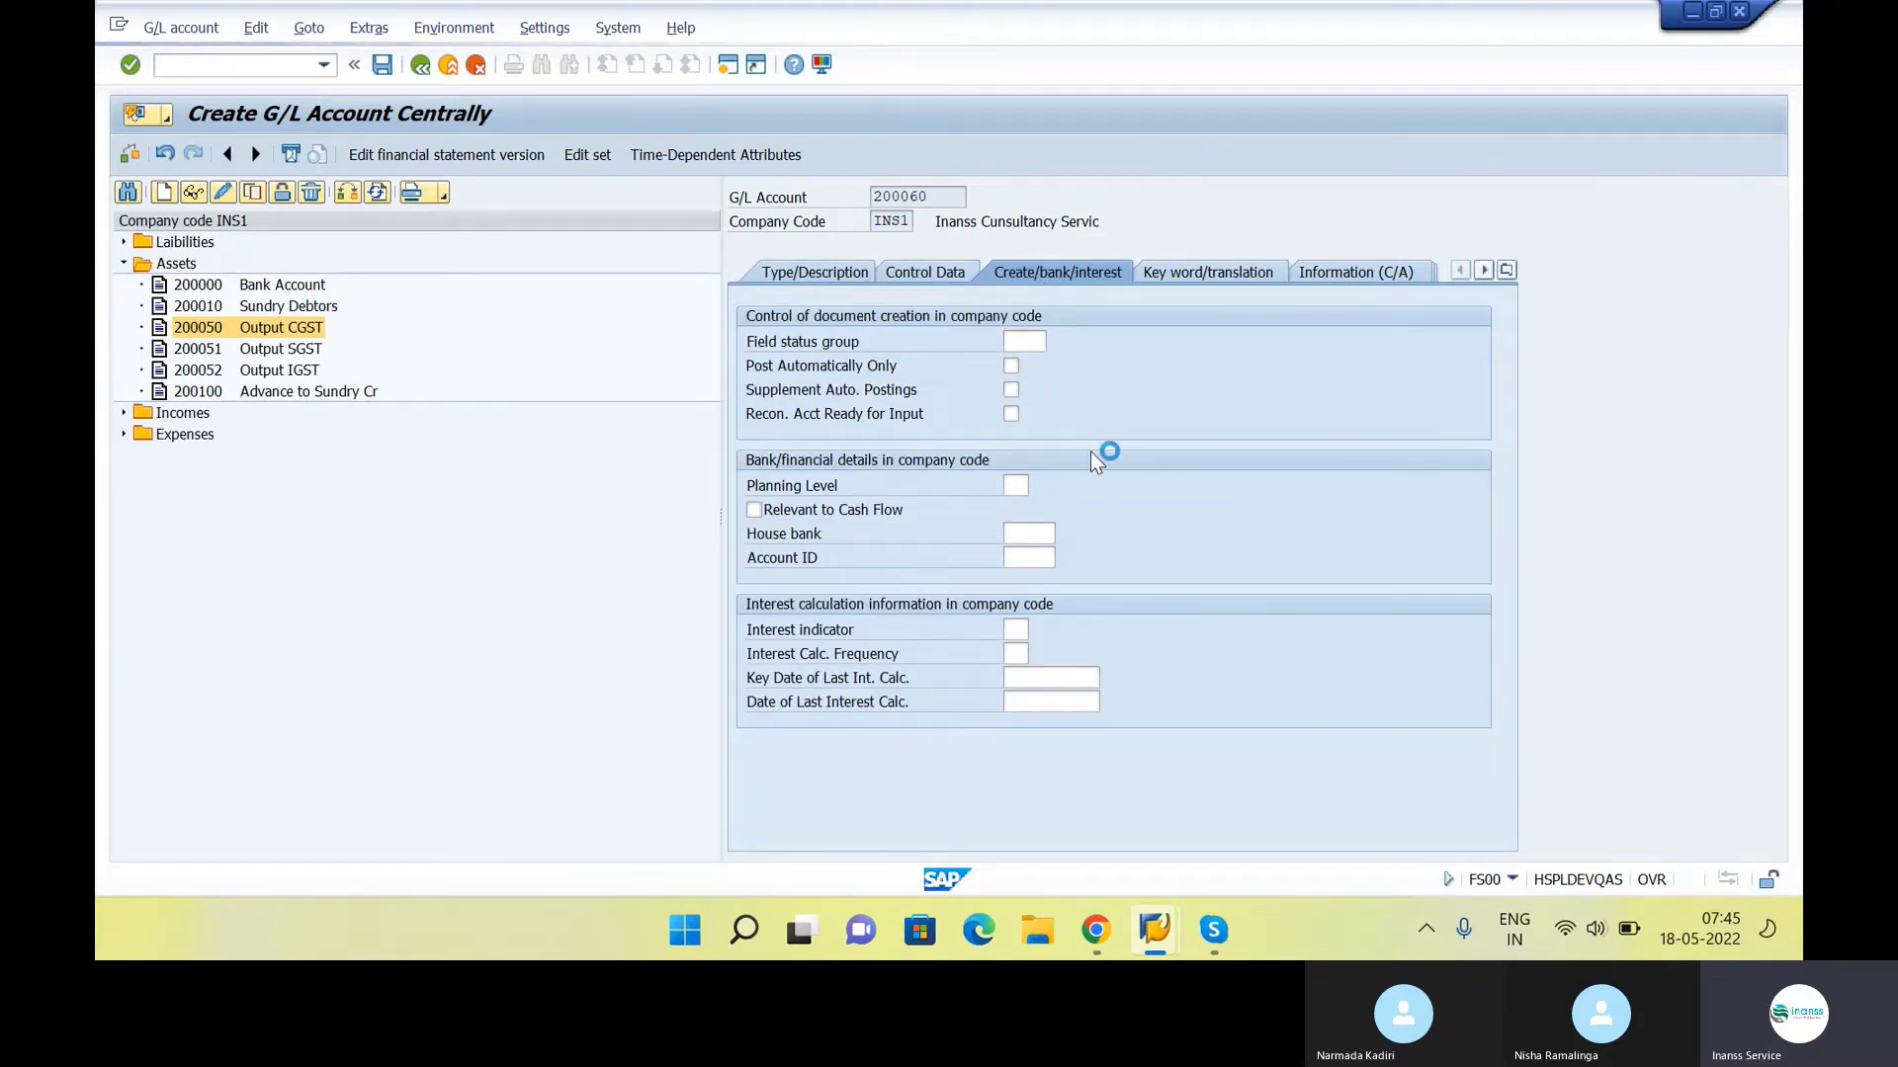
pyautogui.click(1152, 385)
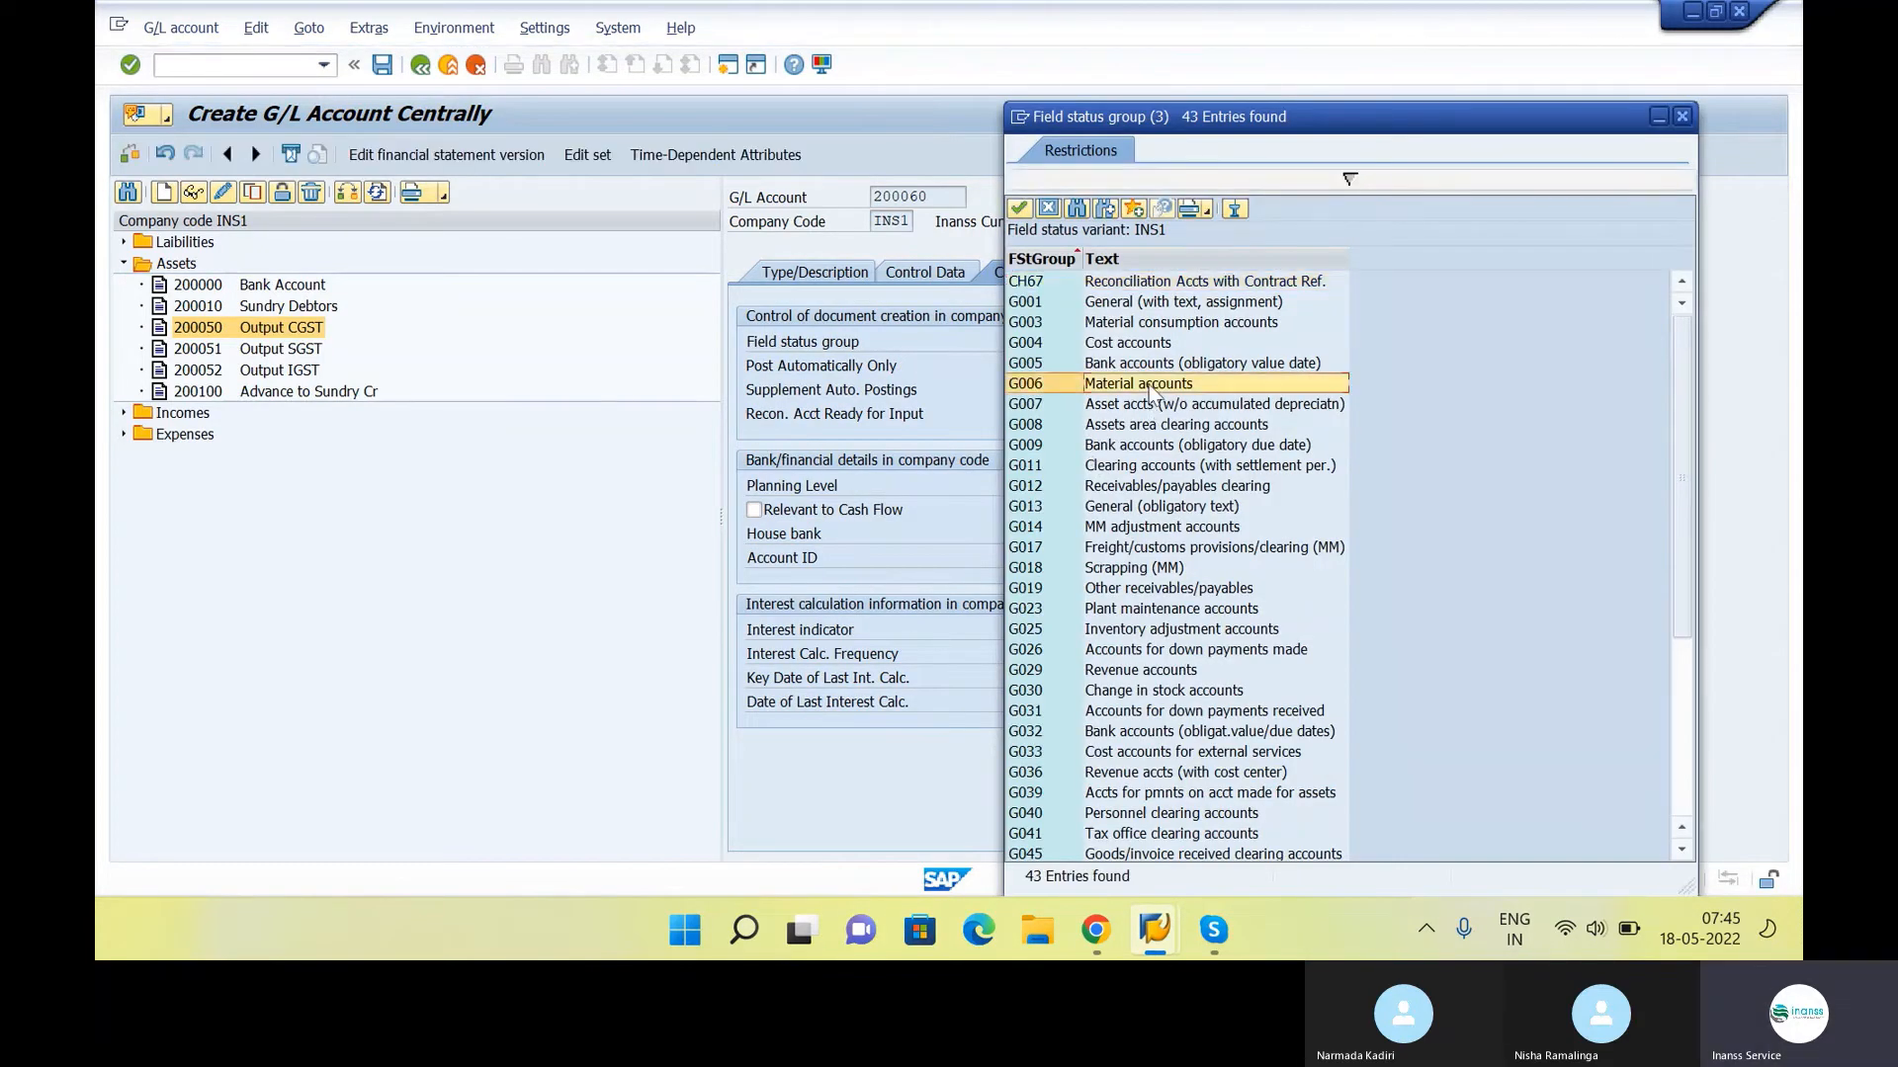
pyautogui.doubleClick(1148, 383)
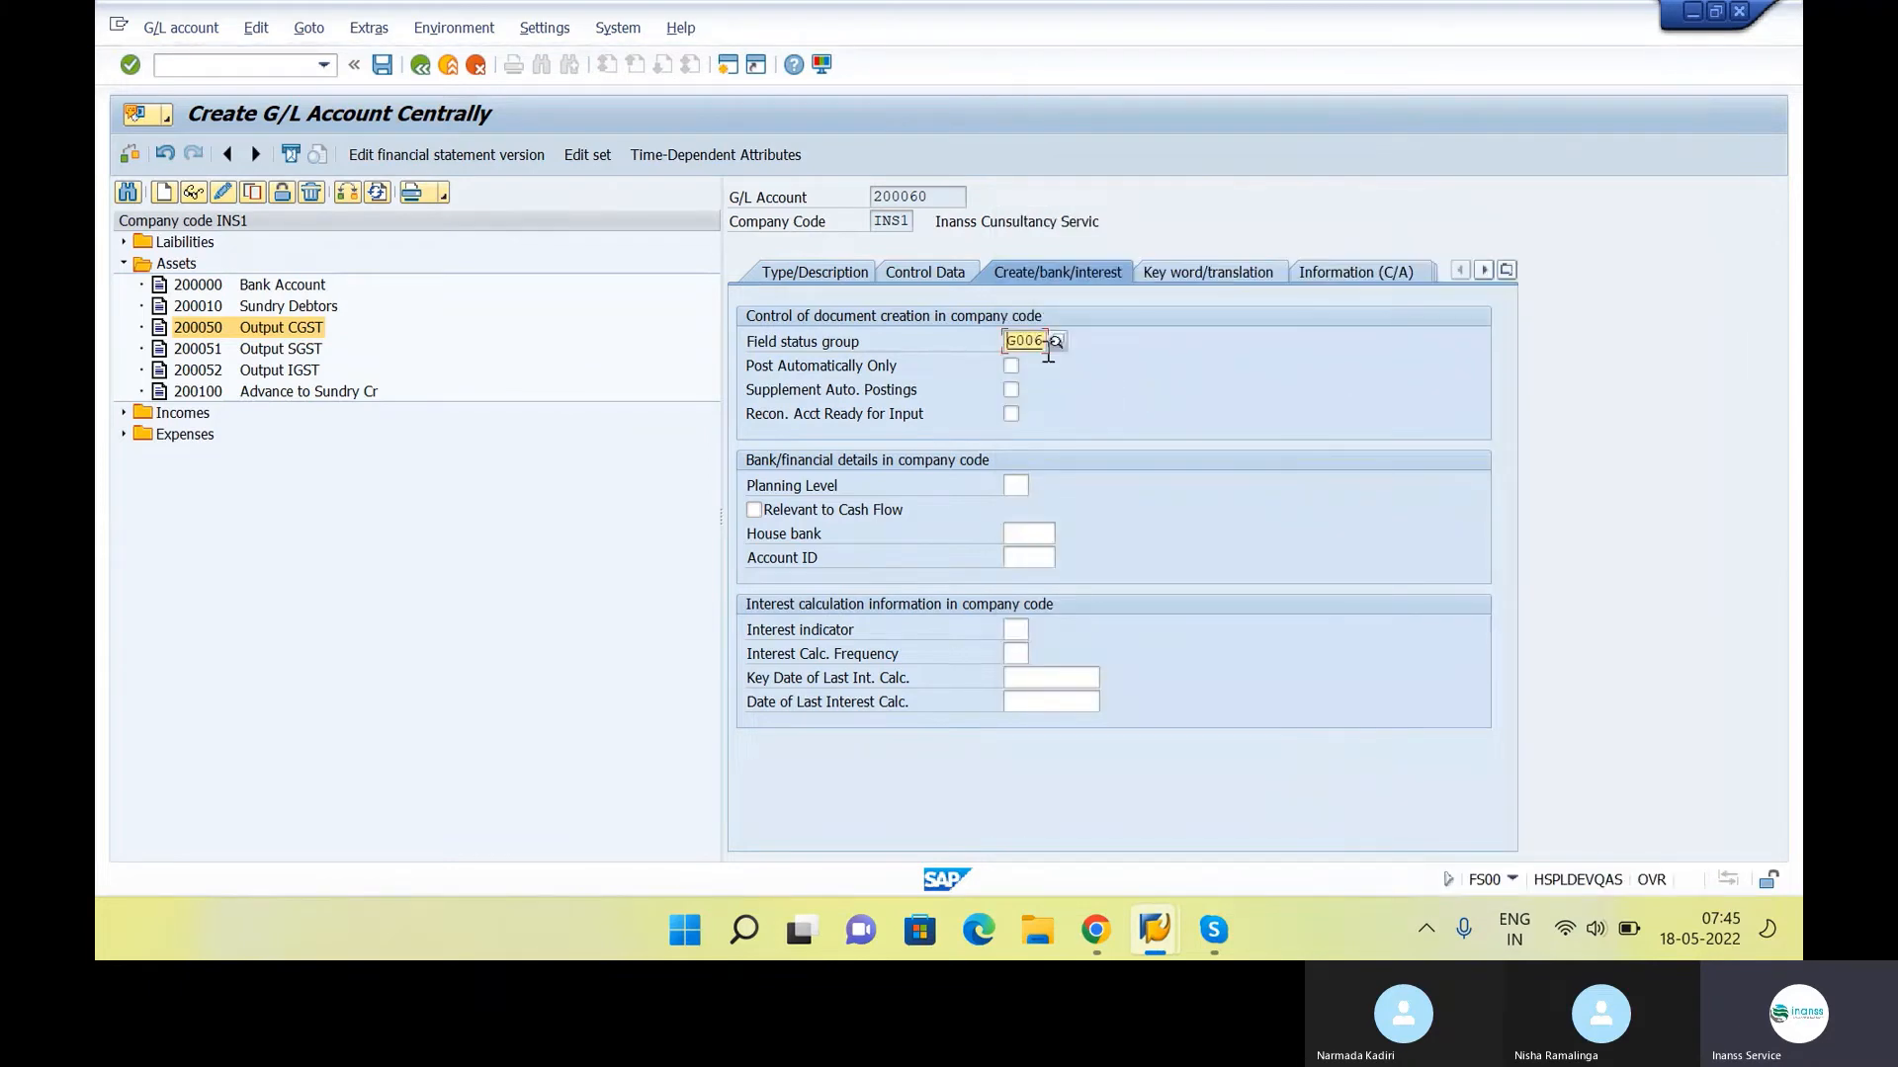
pyautogui.press('Return')
# Enable Post Automatically Only for G/L account 200060 and save it despite the warning
pyautogui.click(953, 196)
pyautogui.moveTo(953, 196); pyautogui.dragTo(870, 196)
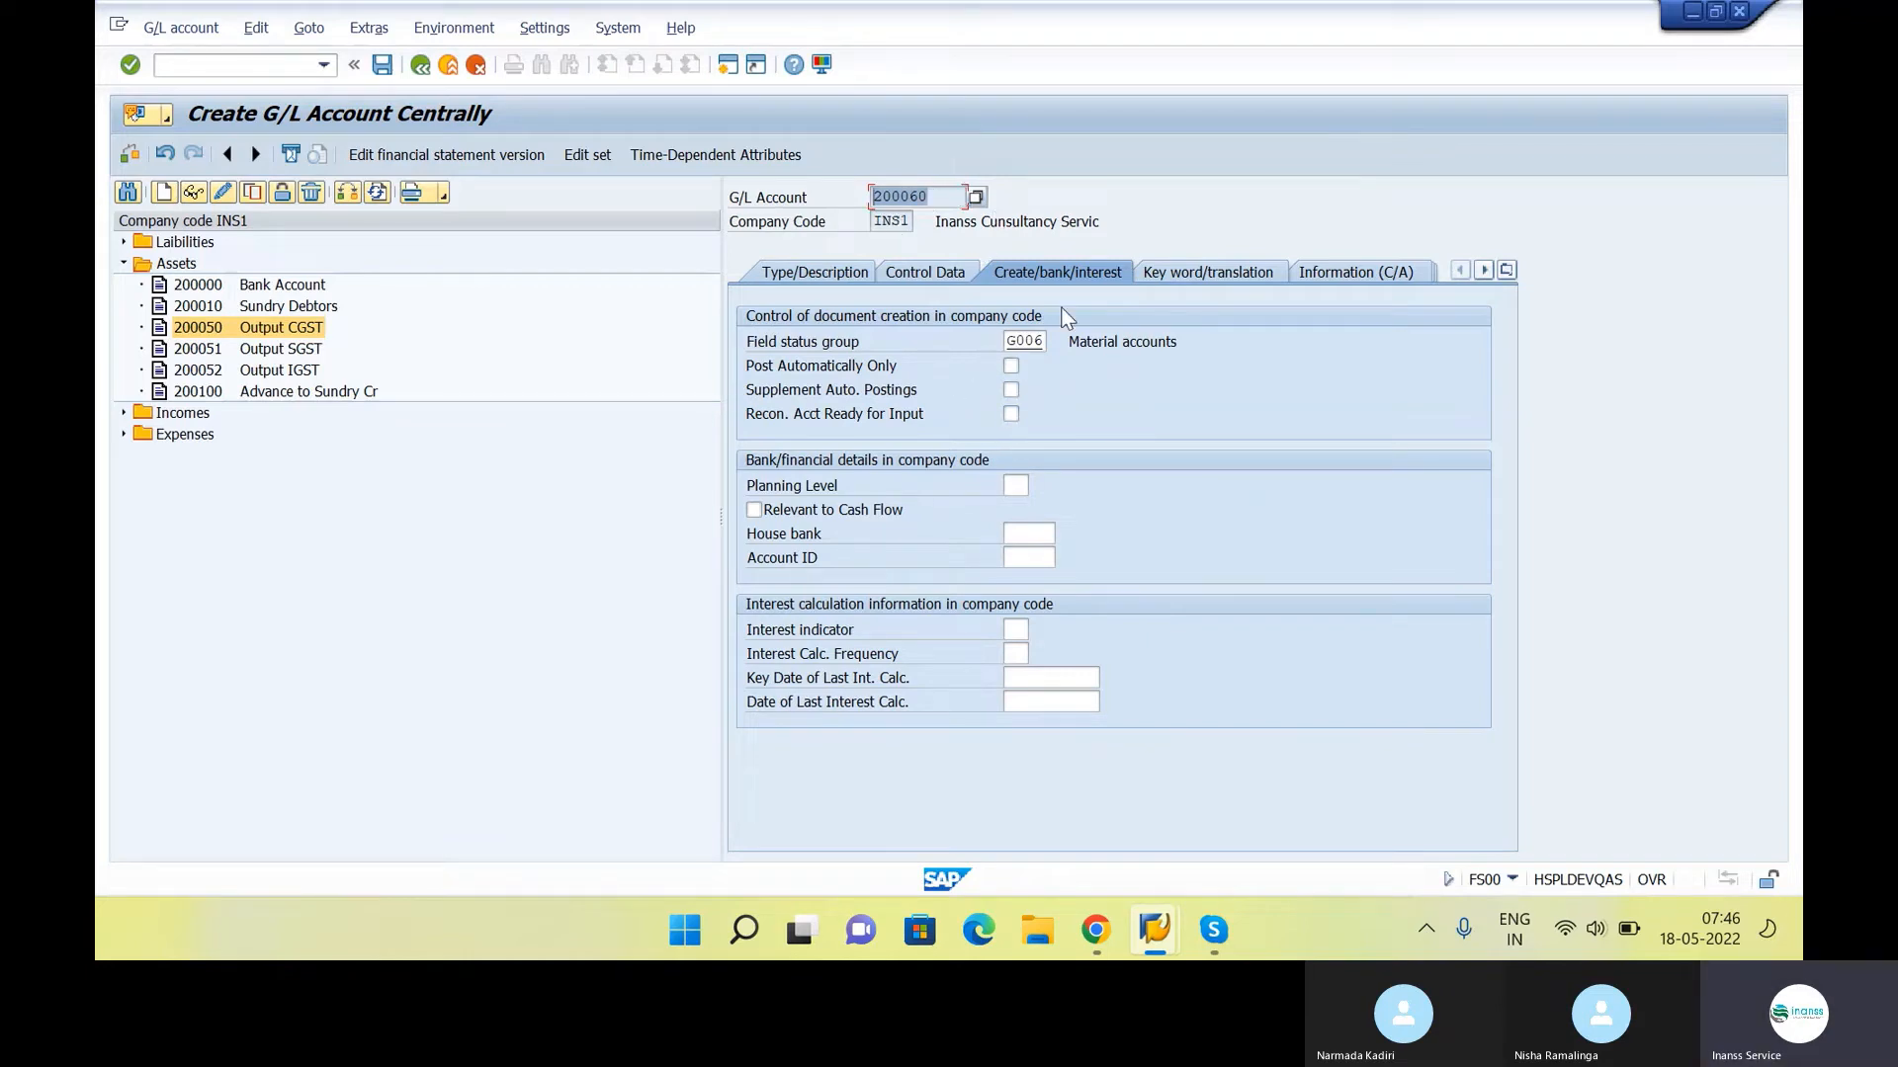
pyautogui.click(1010, 365)
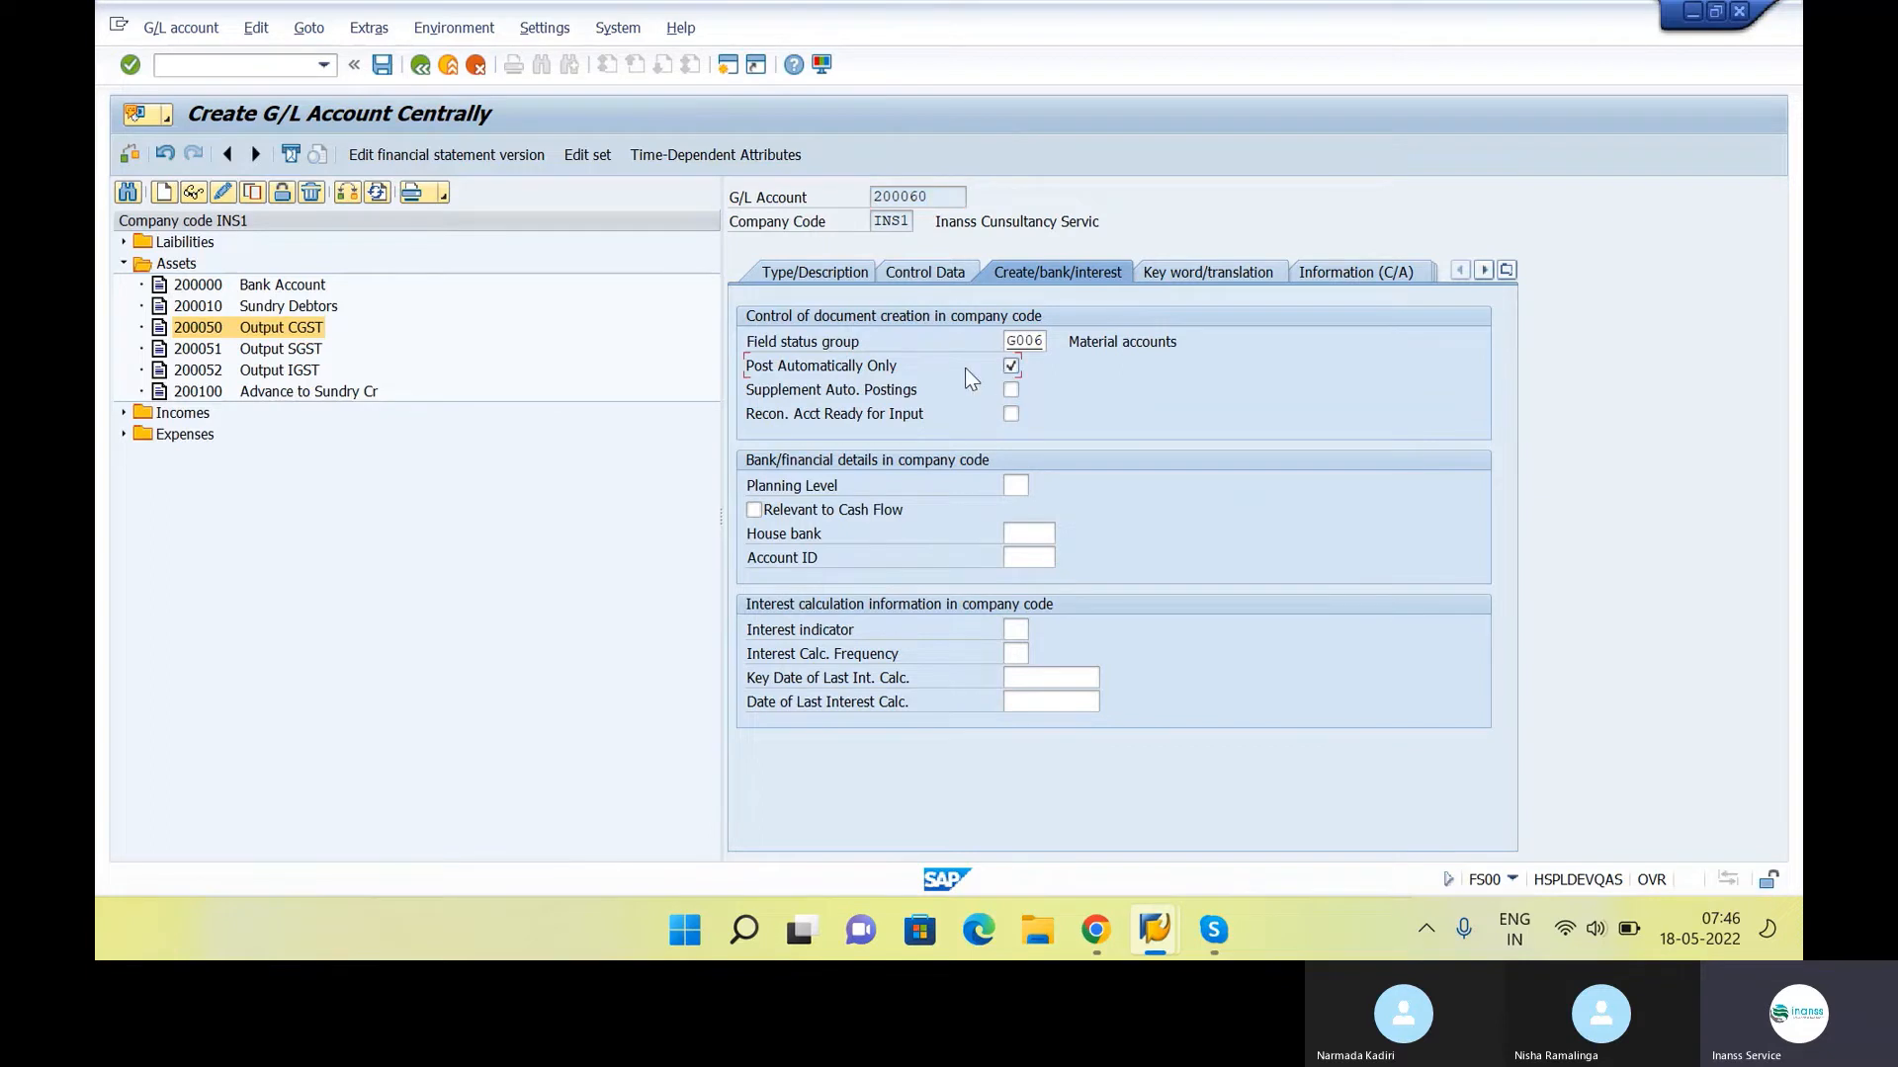
pyautogui.click(381, 65)
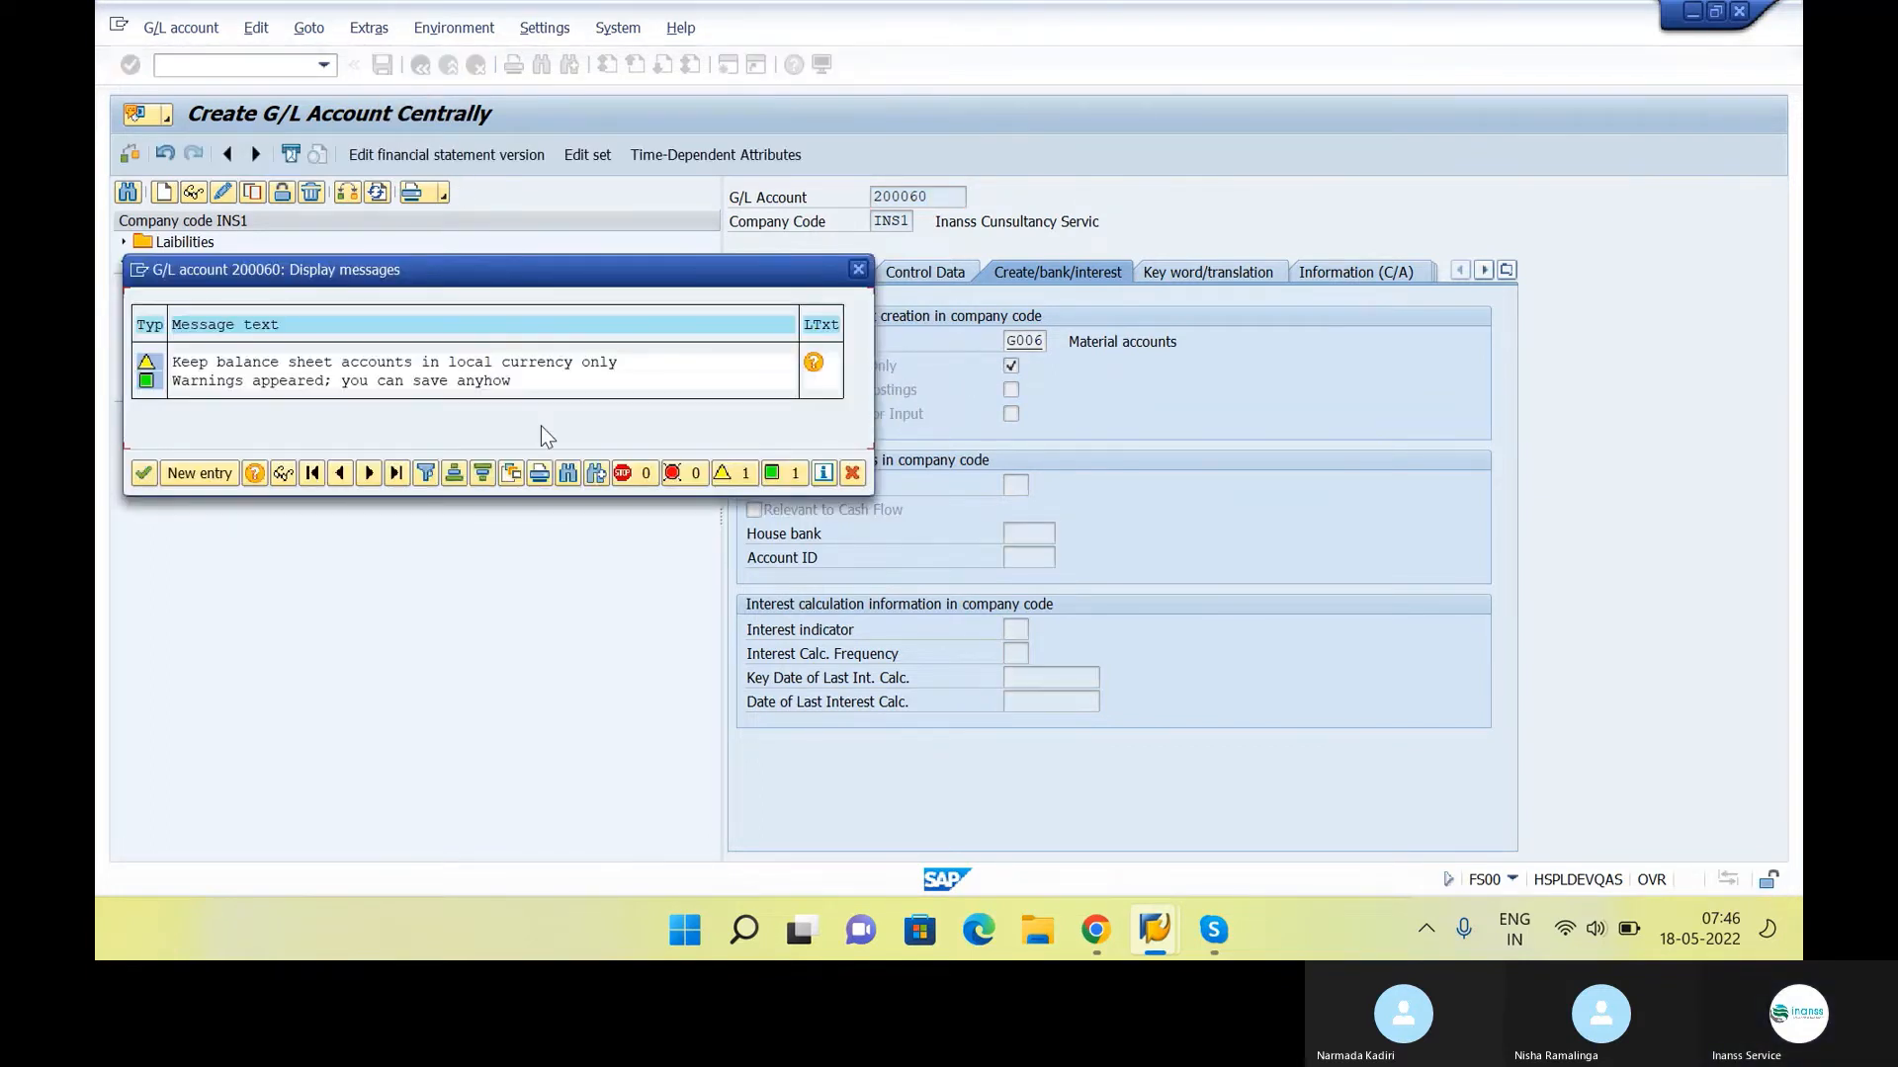
pyautogui.click(138, 476)
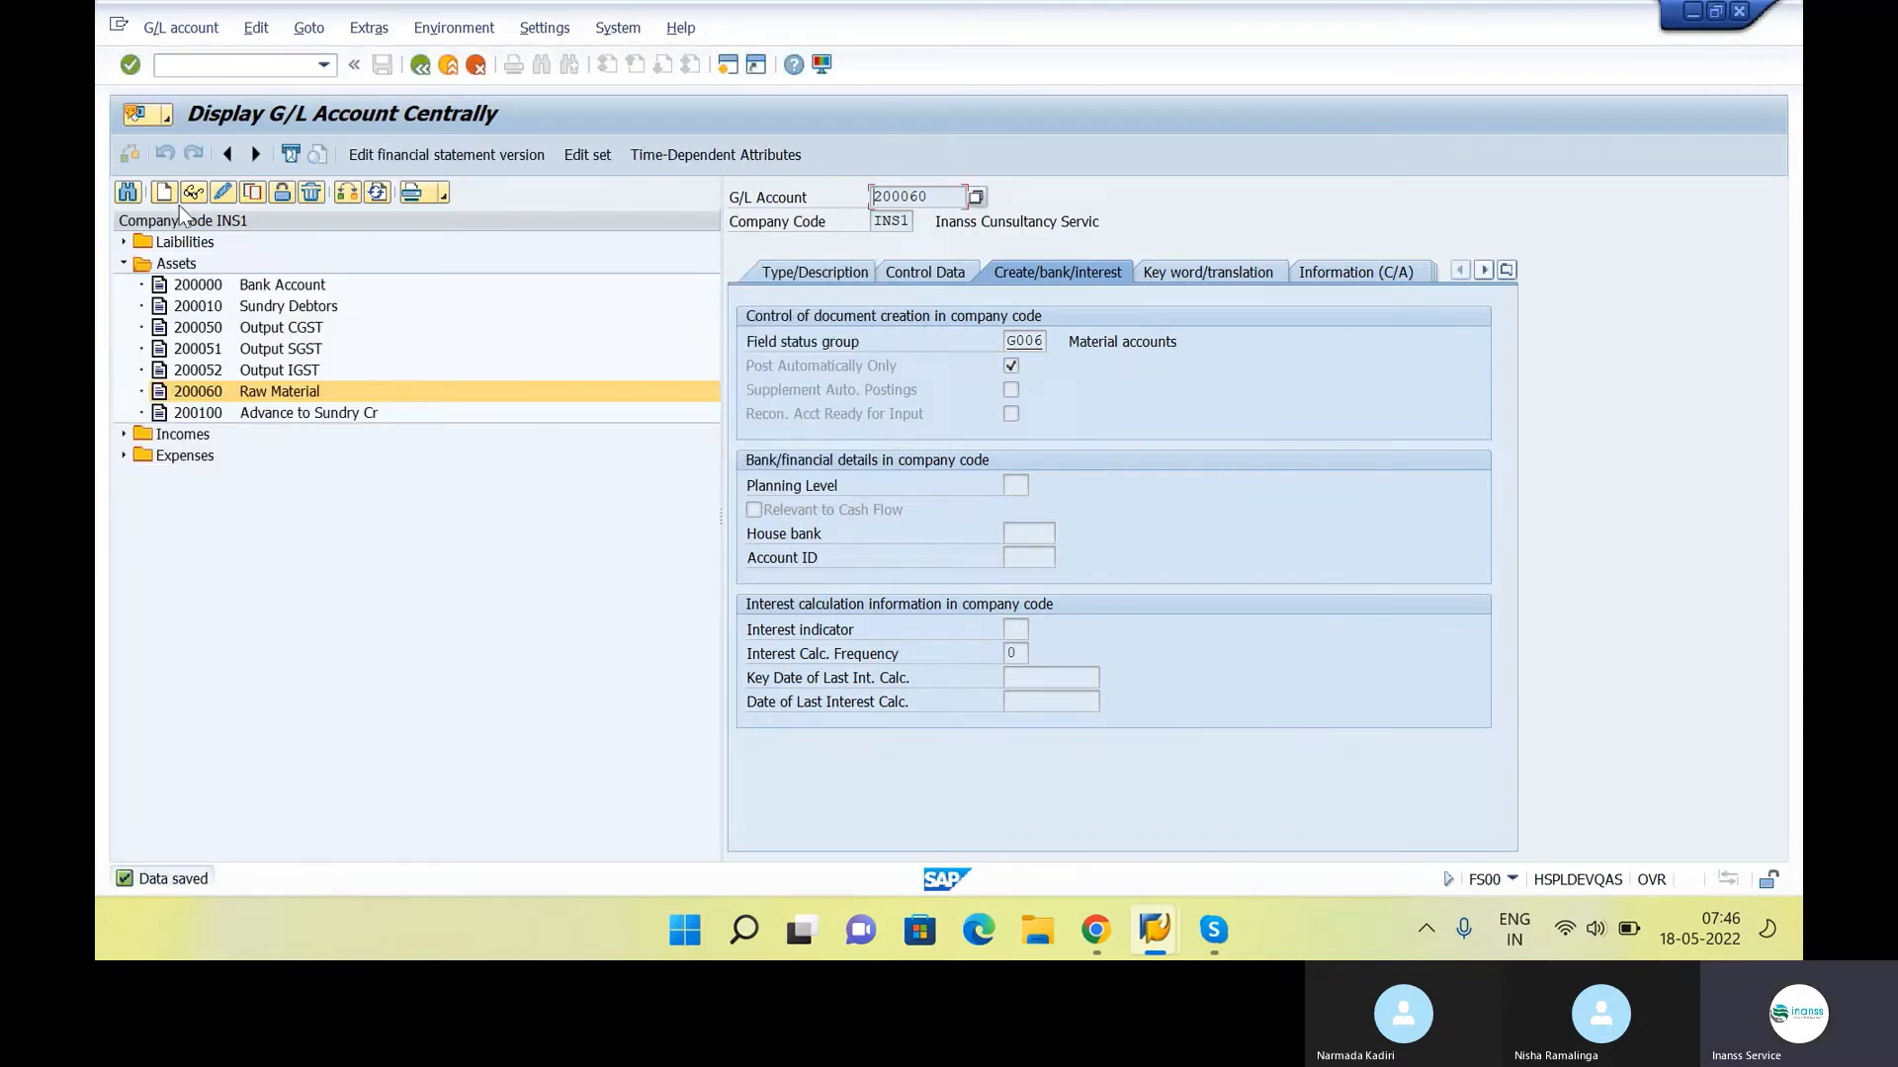
# Expand the liability accounts, then switch to the class notes in Google Docs and review the material and GR/IR goods receipt entries
pyautogui.click(125, 243)
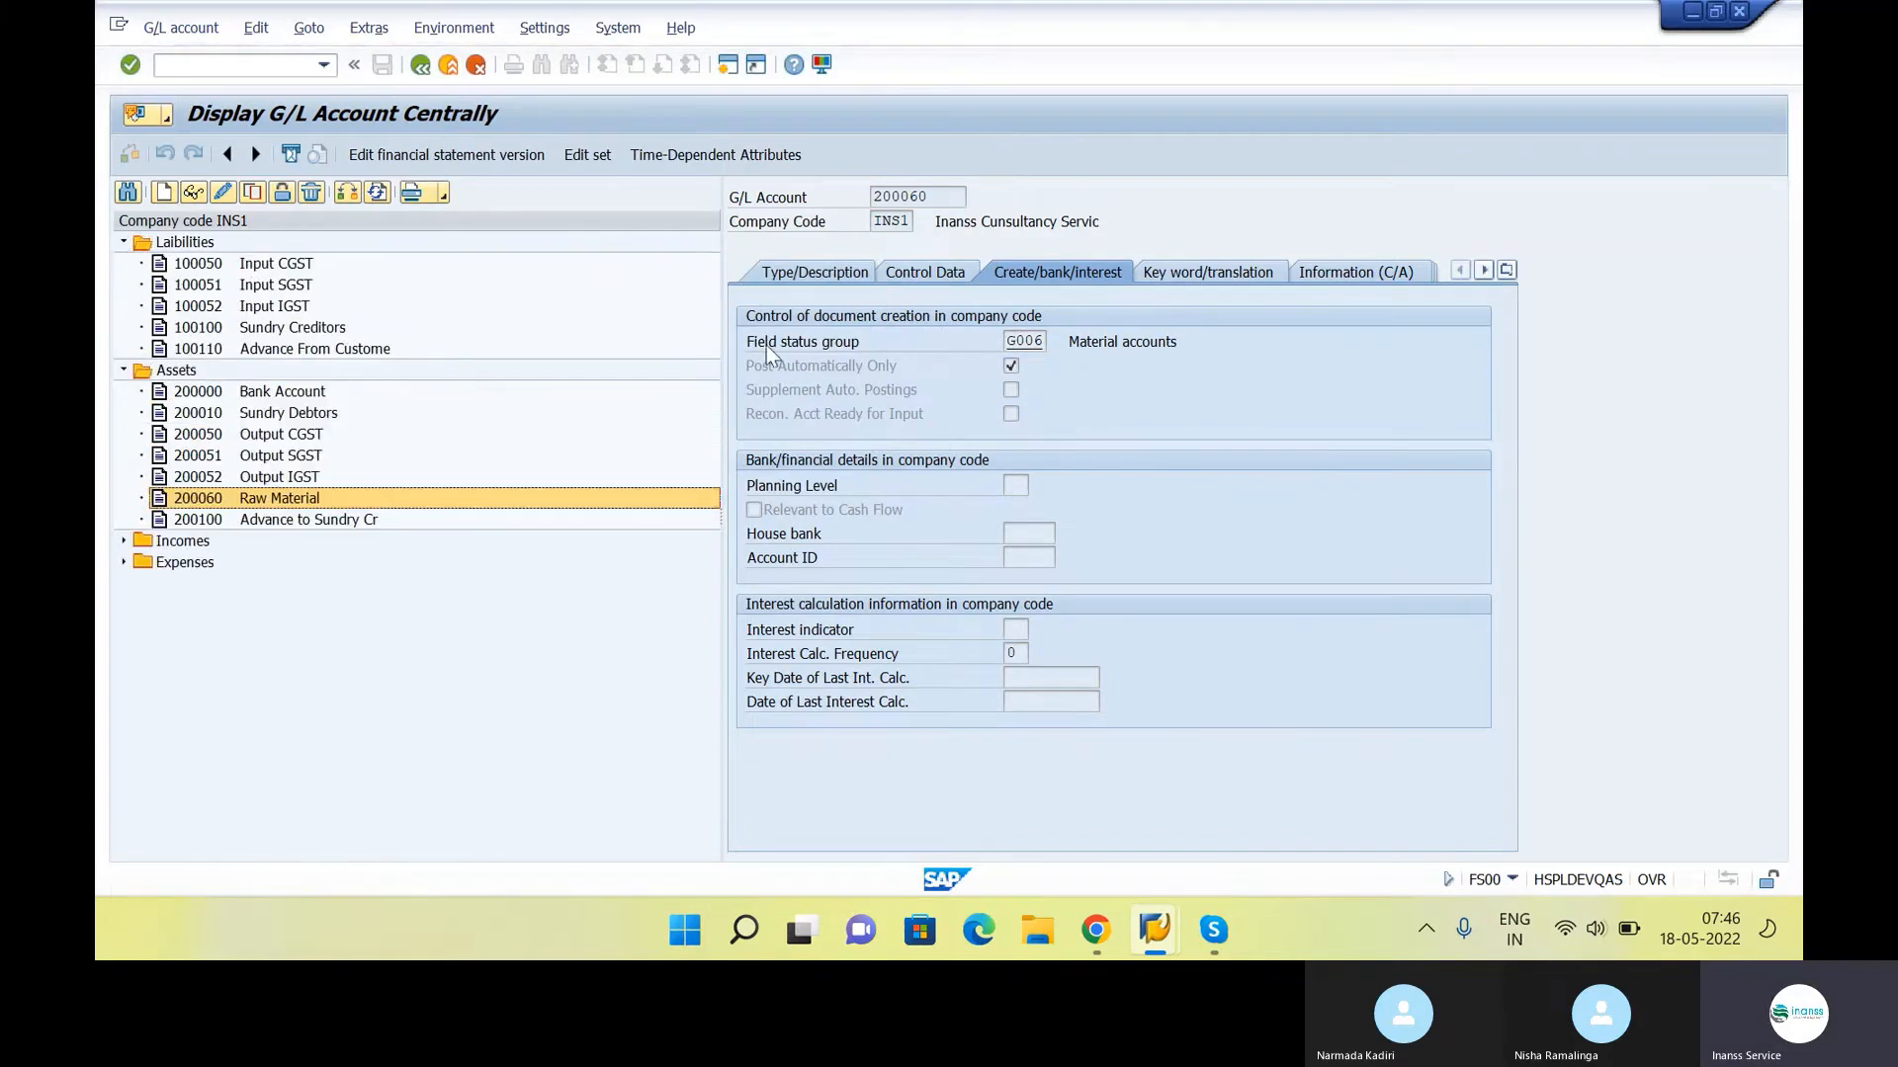
pyautogui.click(1097, 931)
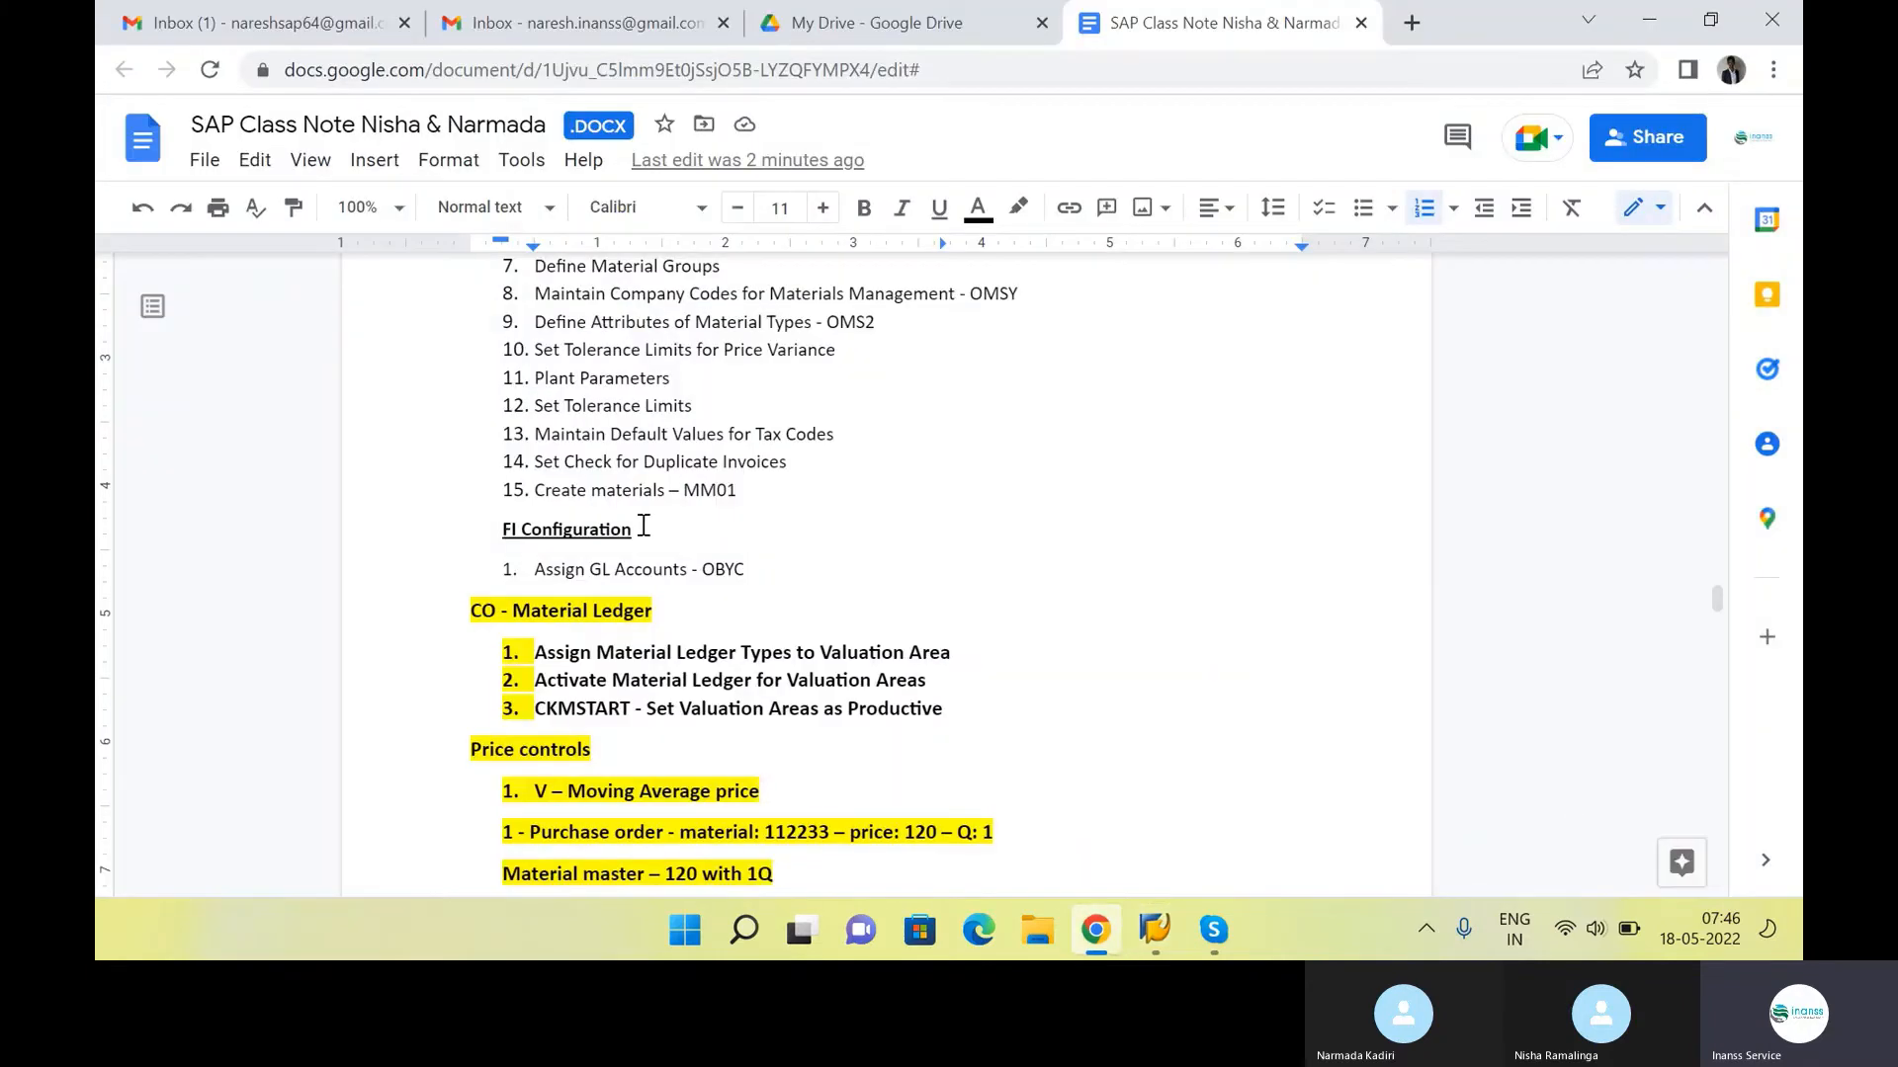
pyautogui.scroll(7, 823, 476)
pyautogui.scroll(5, 823, 476)
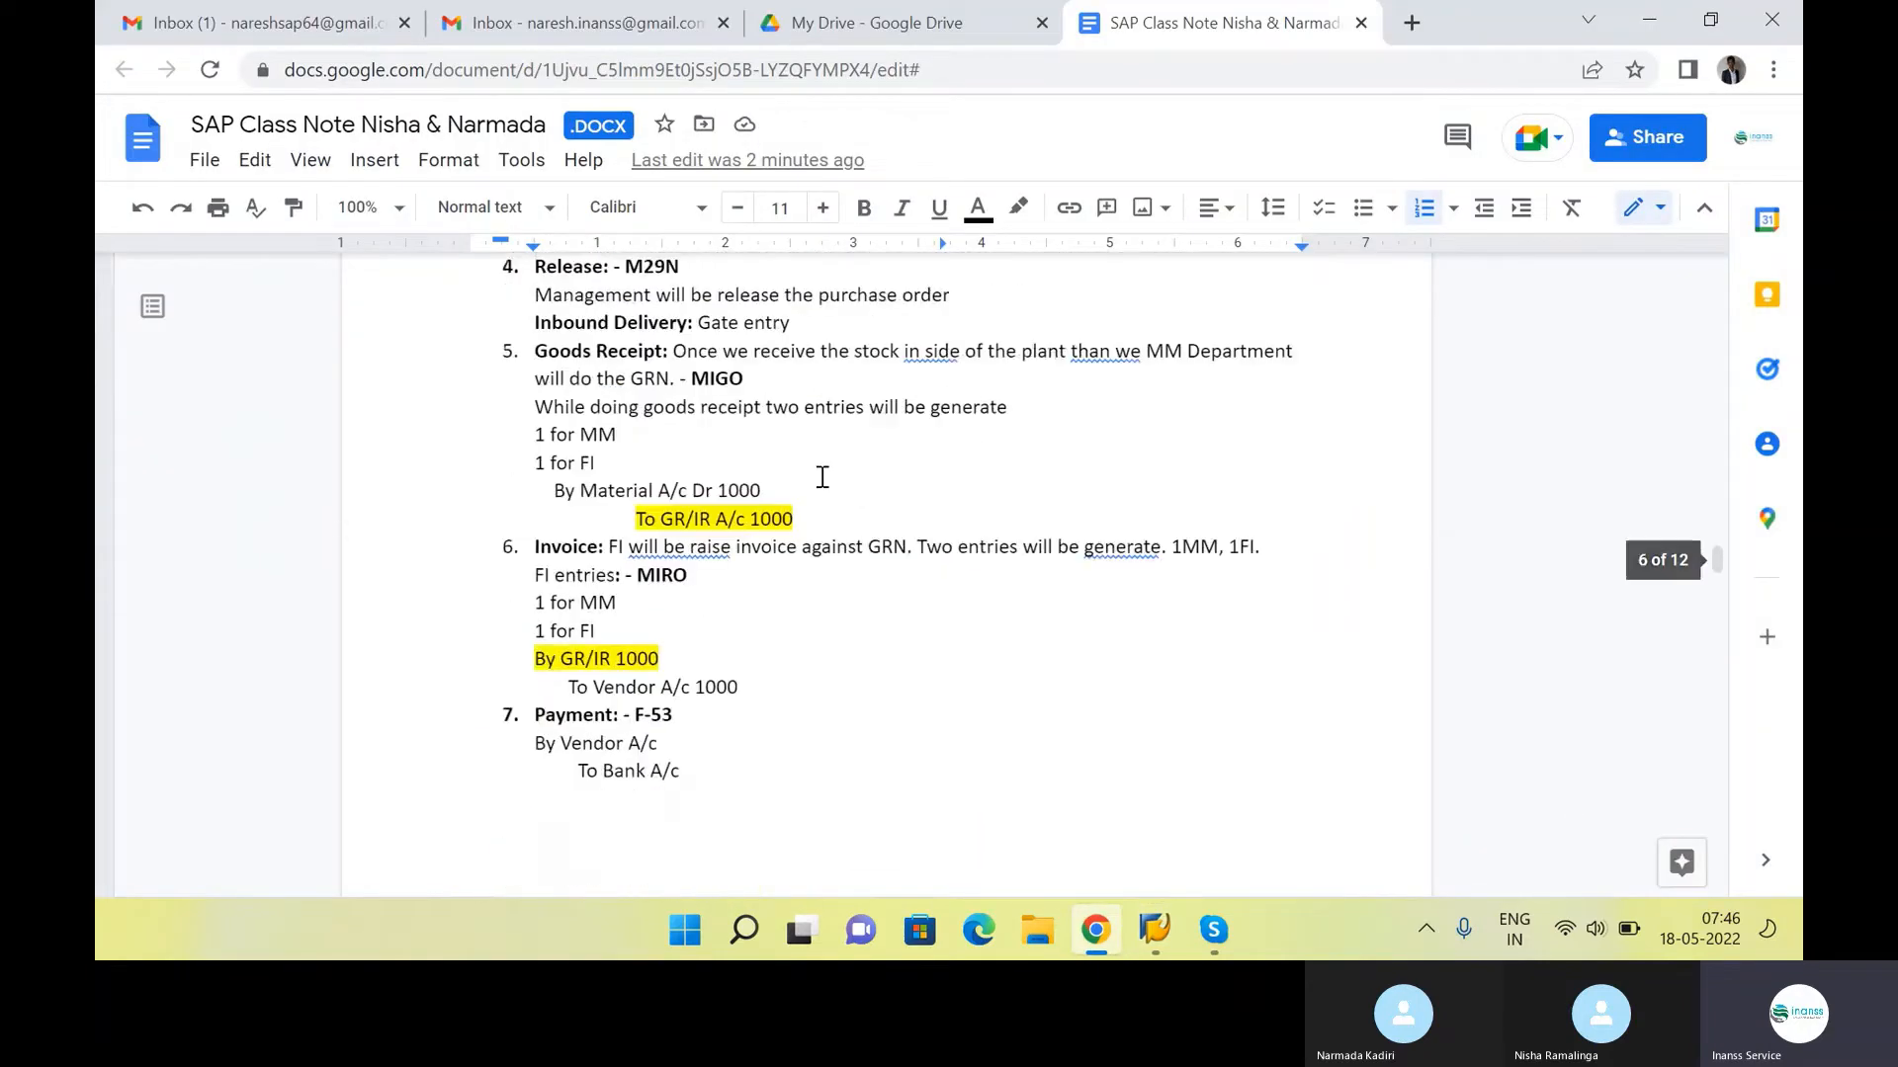
pyautogui.click(817, 516)
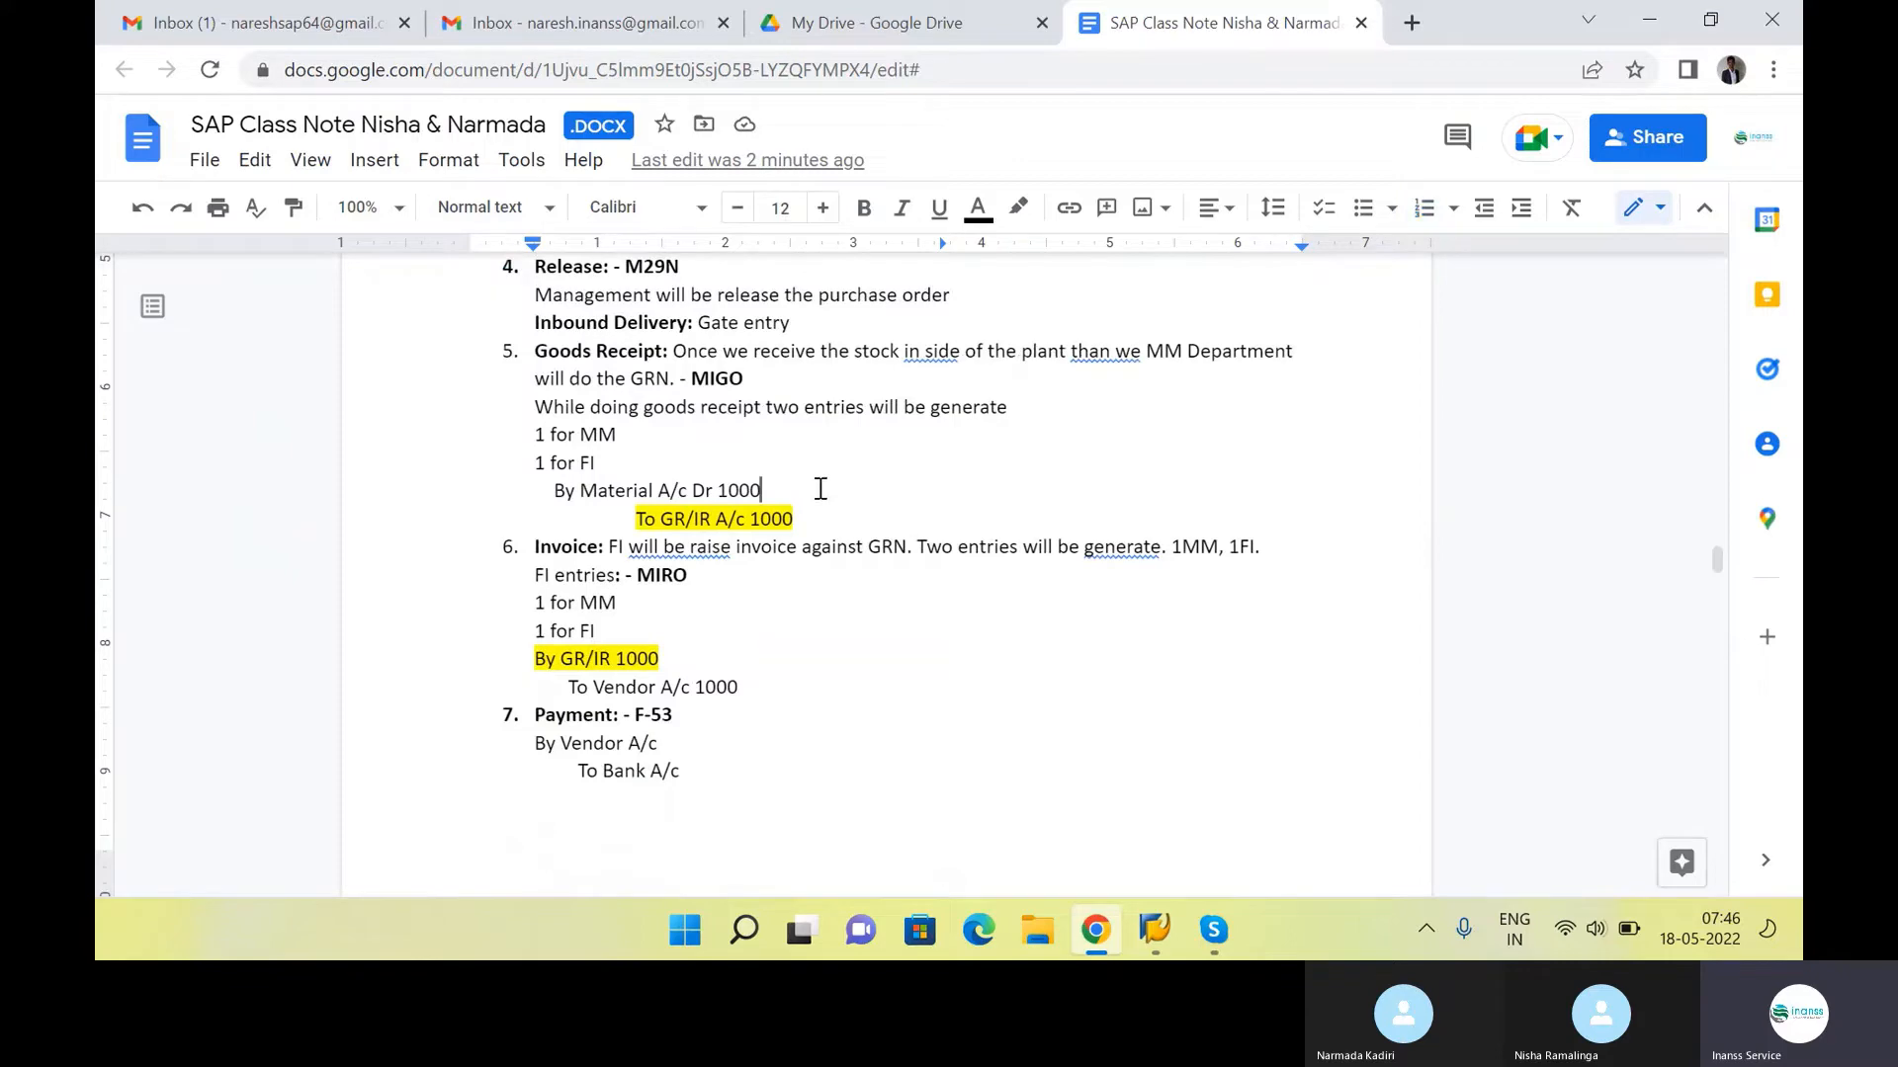
pyautogui.moveTo(820, 491); pyautogui.dragTo(524, 505)
pyautogui.click(839, 518)
pyautogui.moveTo(838, 518); pyautogui.dragTo(607, 520)
# Switch back to SAP and start creating G/L account 100060 in company code INS1
pyautogui.hotkey('alt', 'Tab')
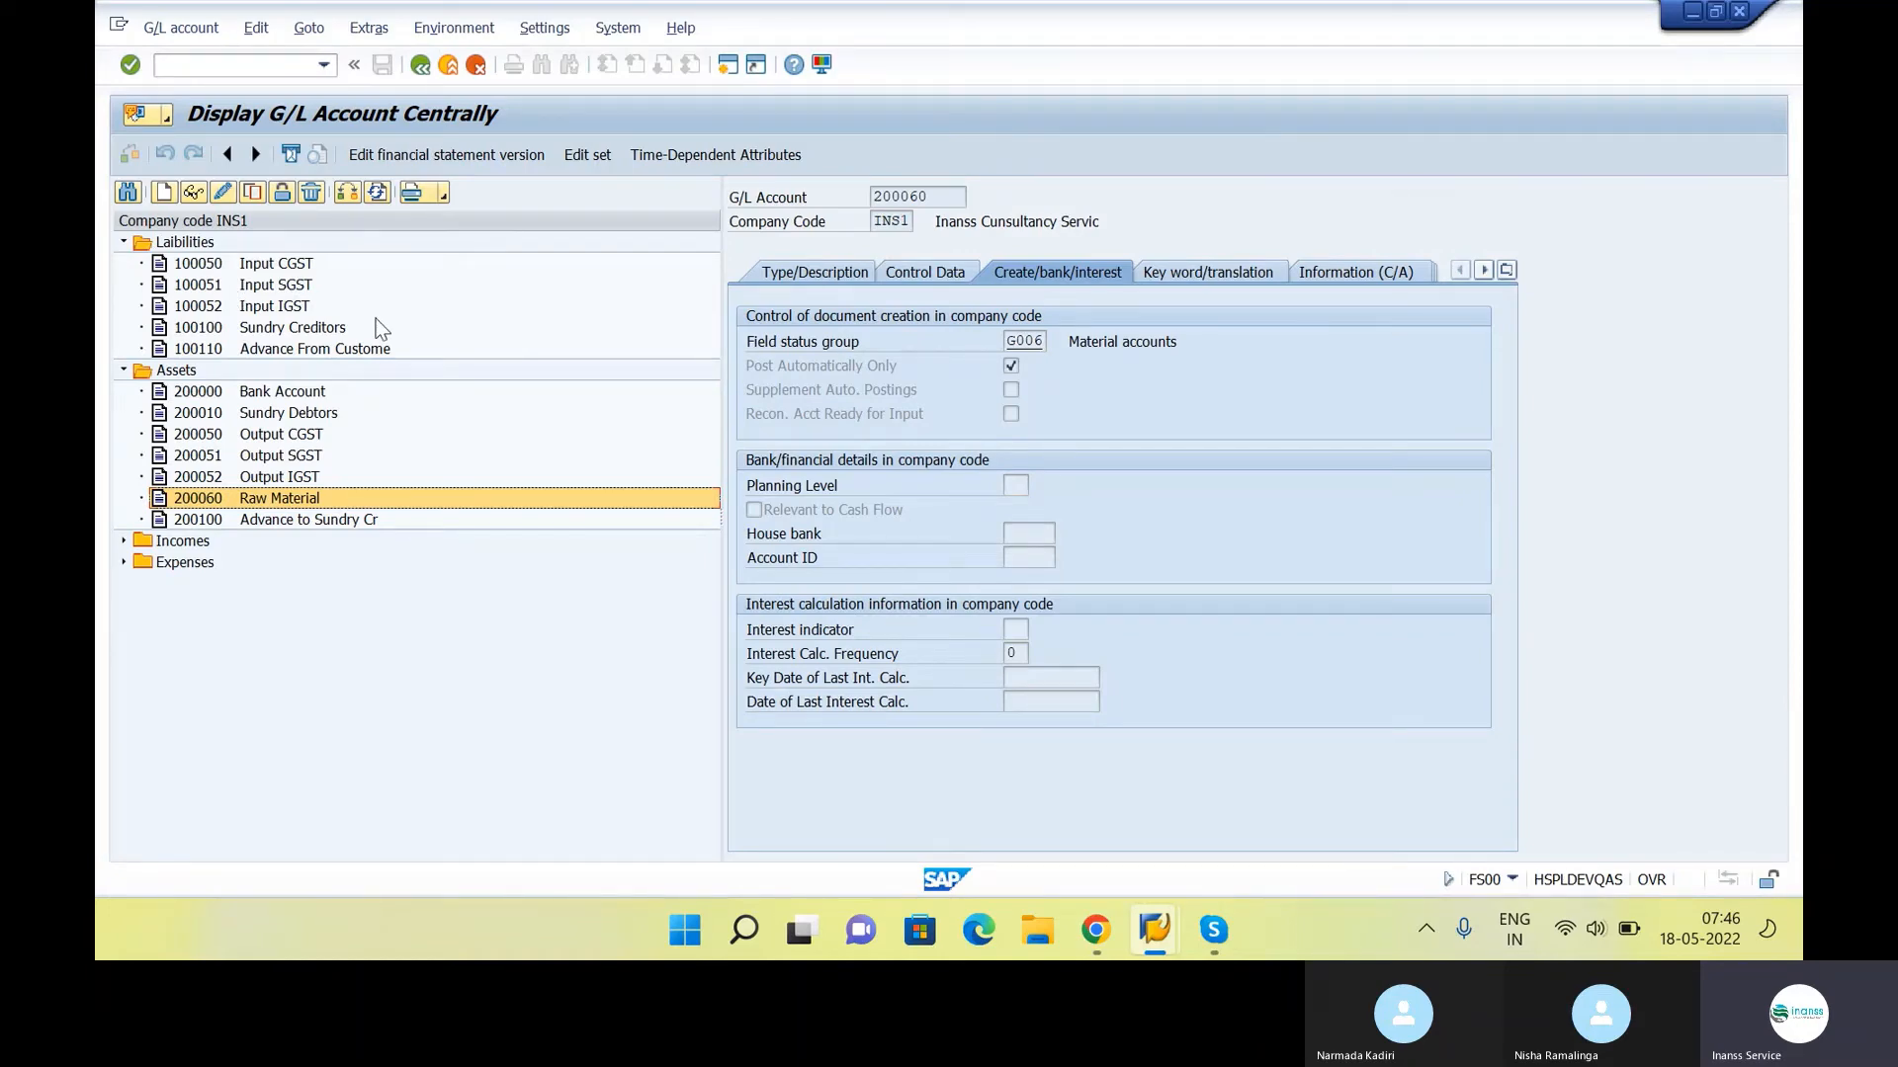
pyautogui.click(165, 193)
pyautogui.moveTo(399, 314); pyautogui.dragTo(663, 307)
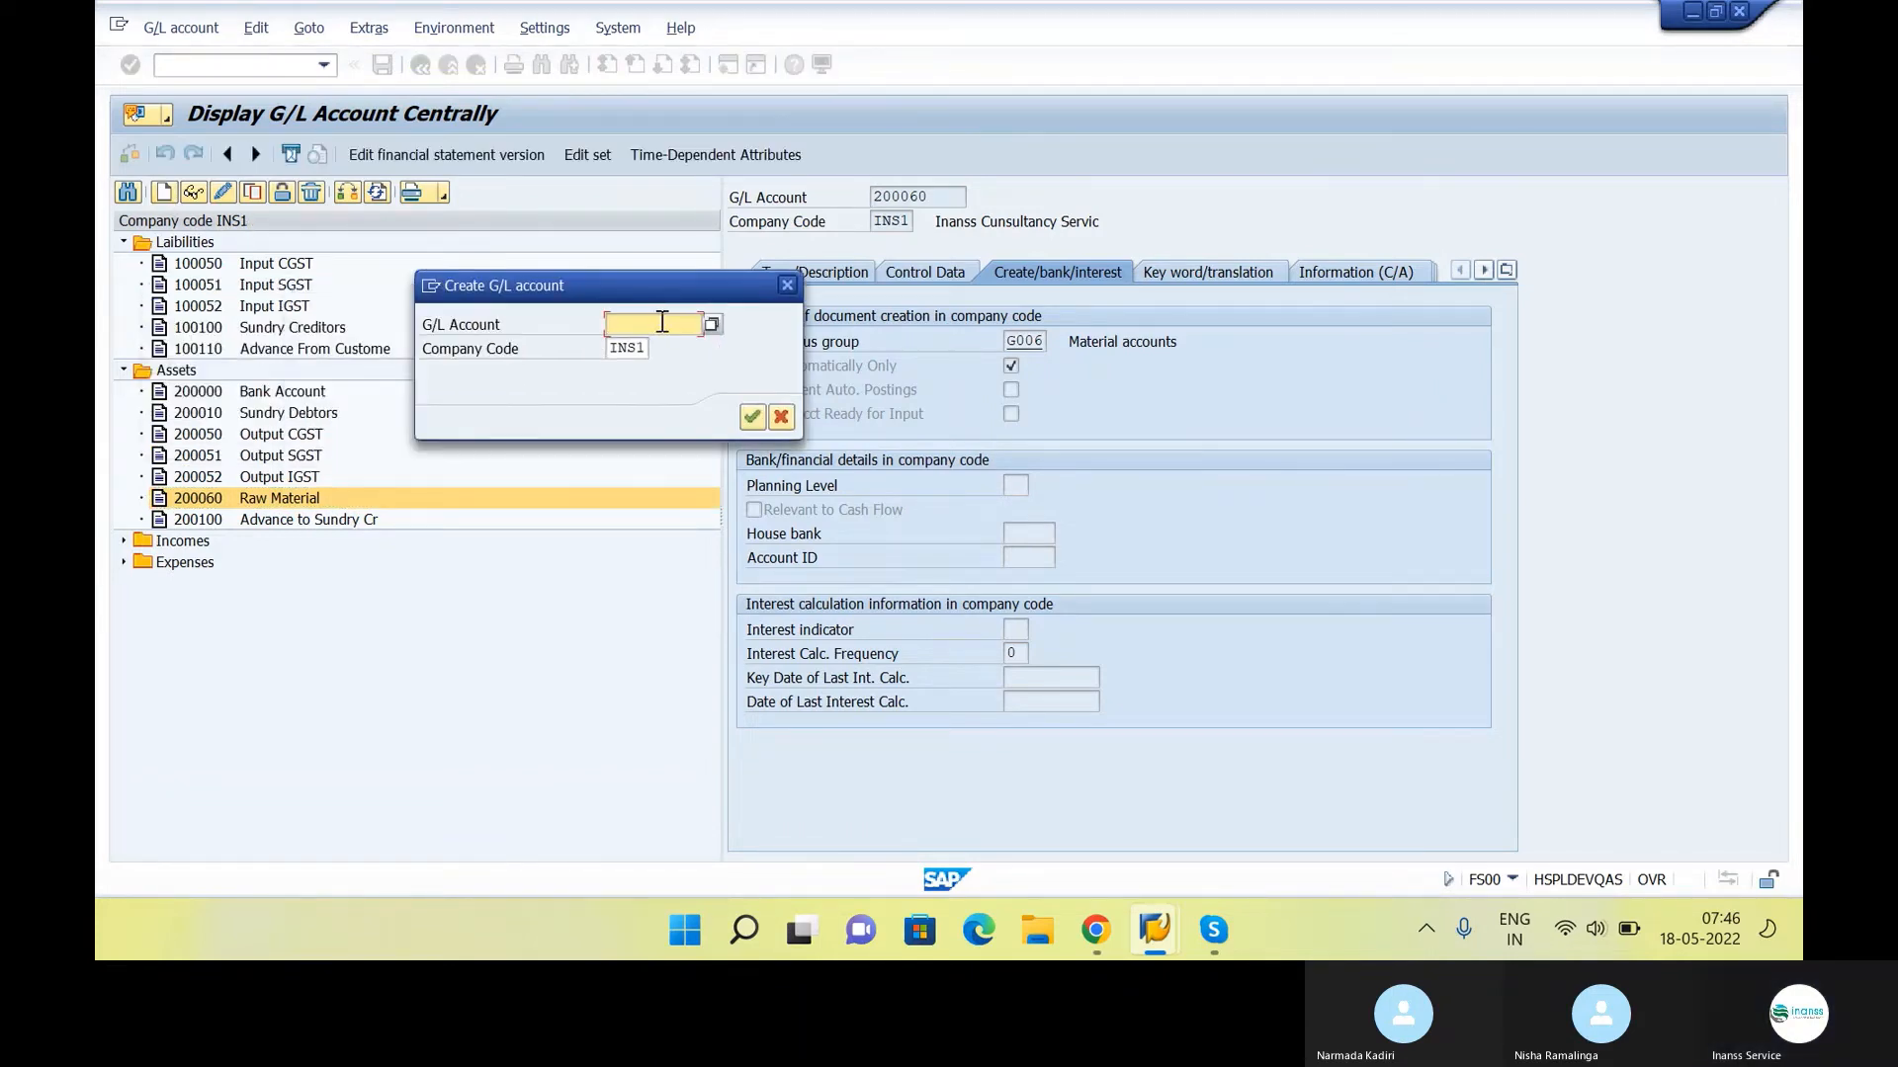
pyautogui.write('100060')
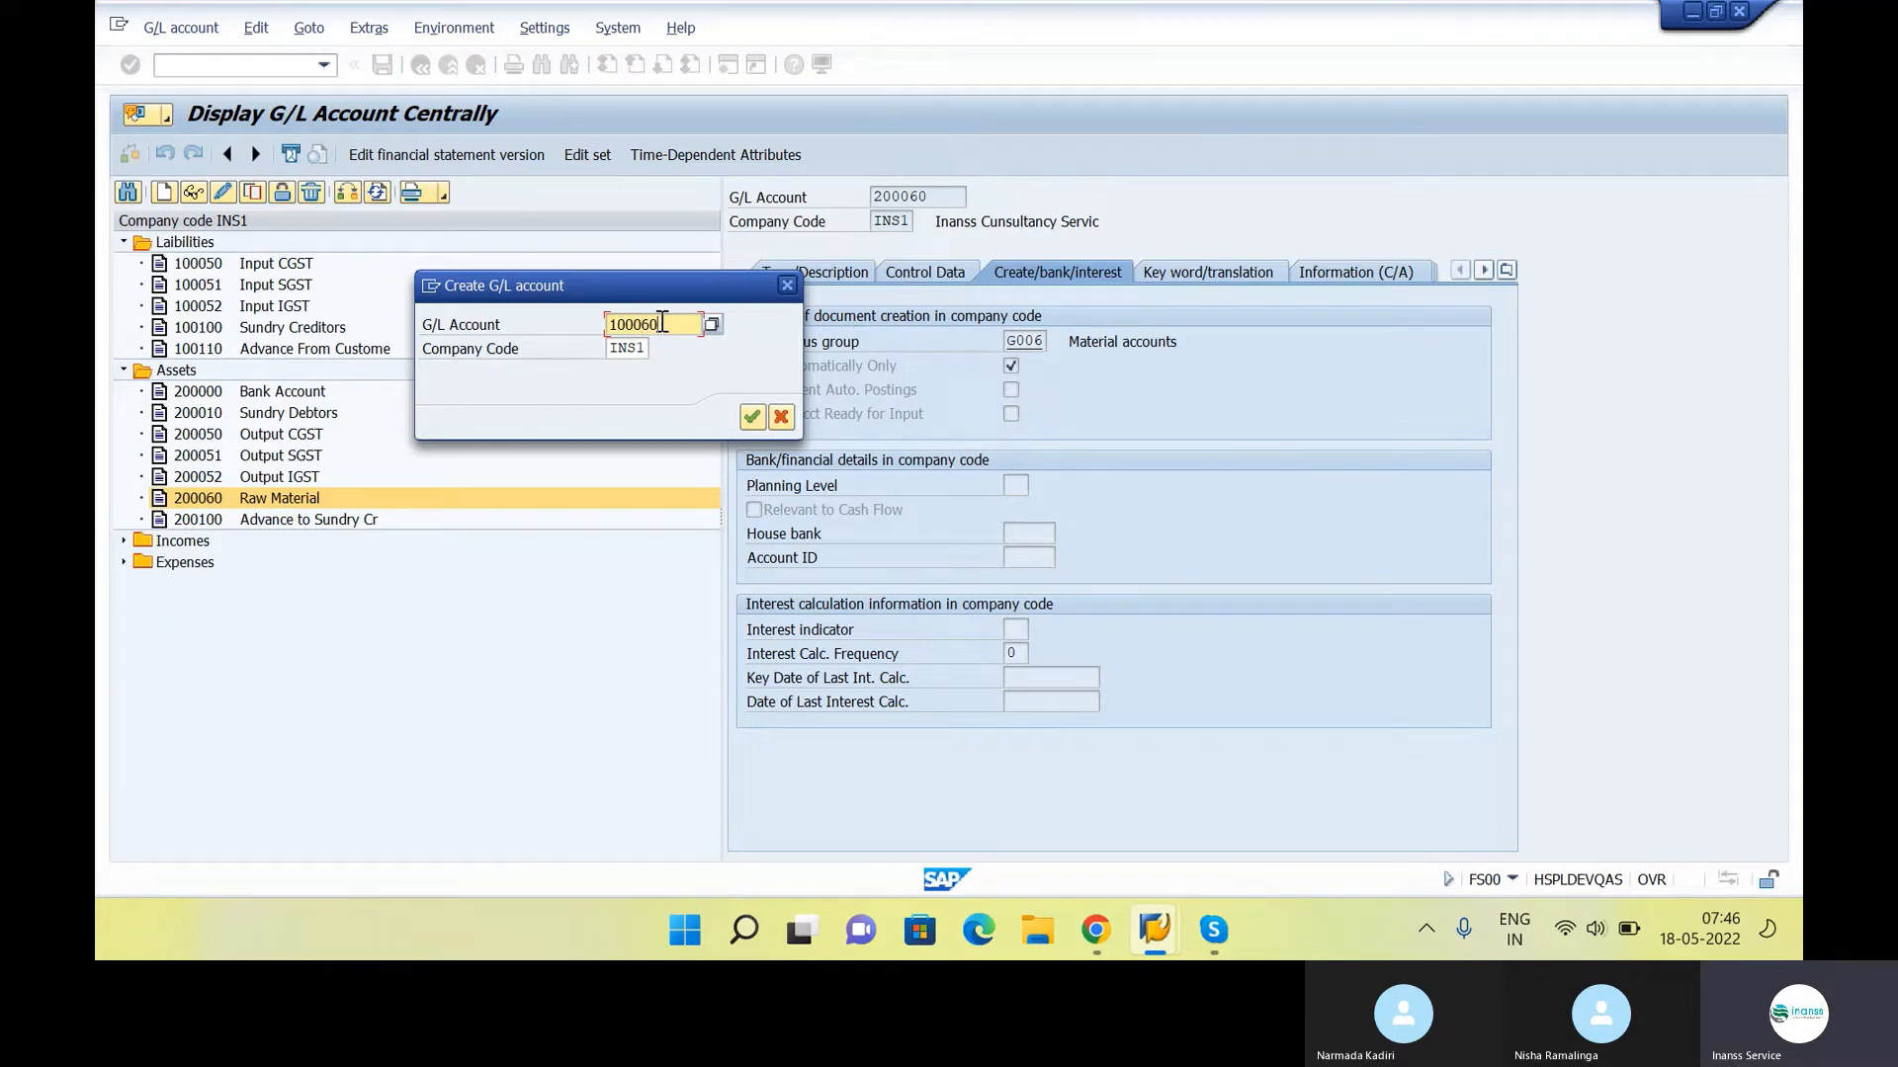
pyautogui.press('Return')
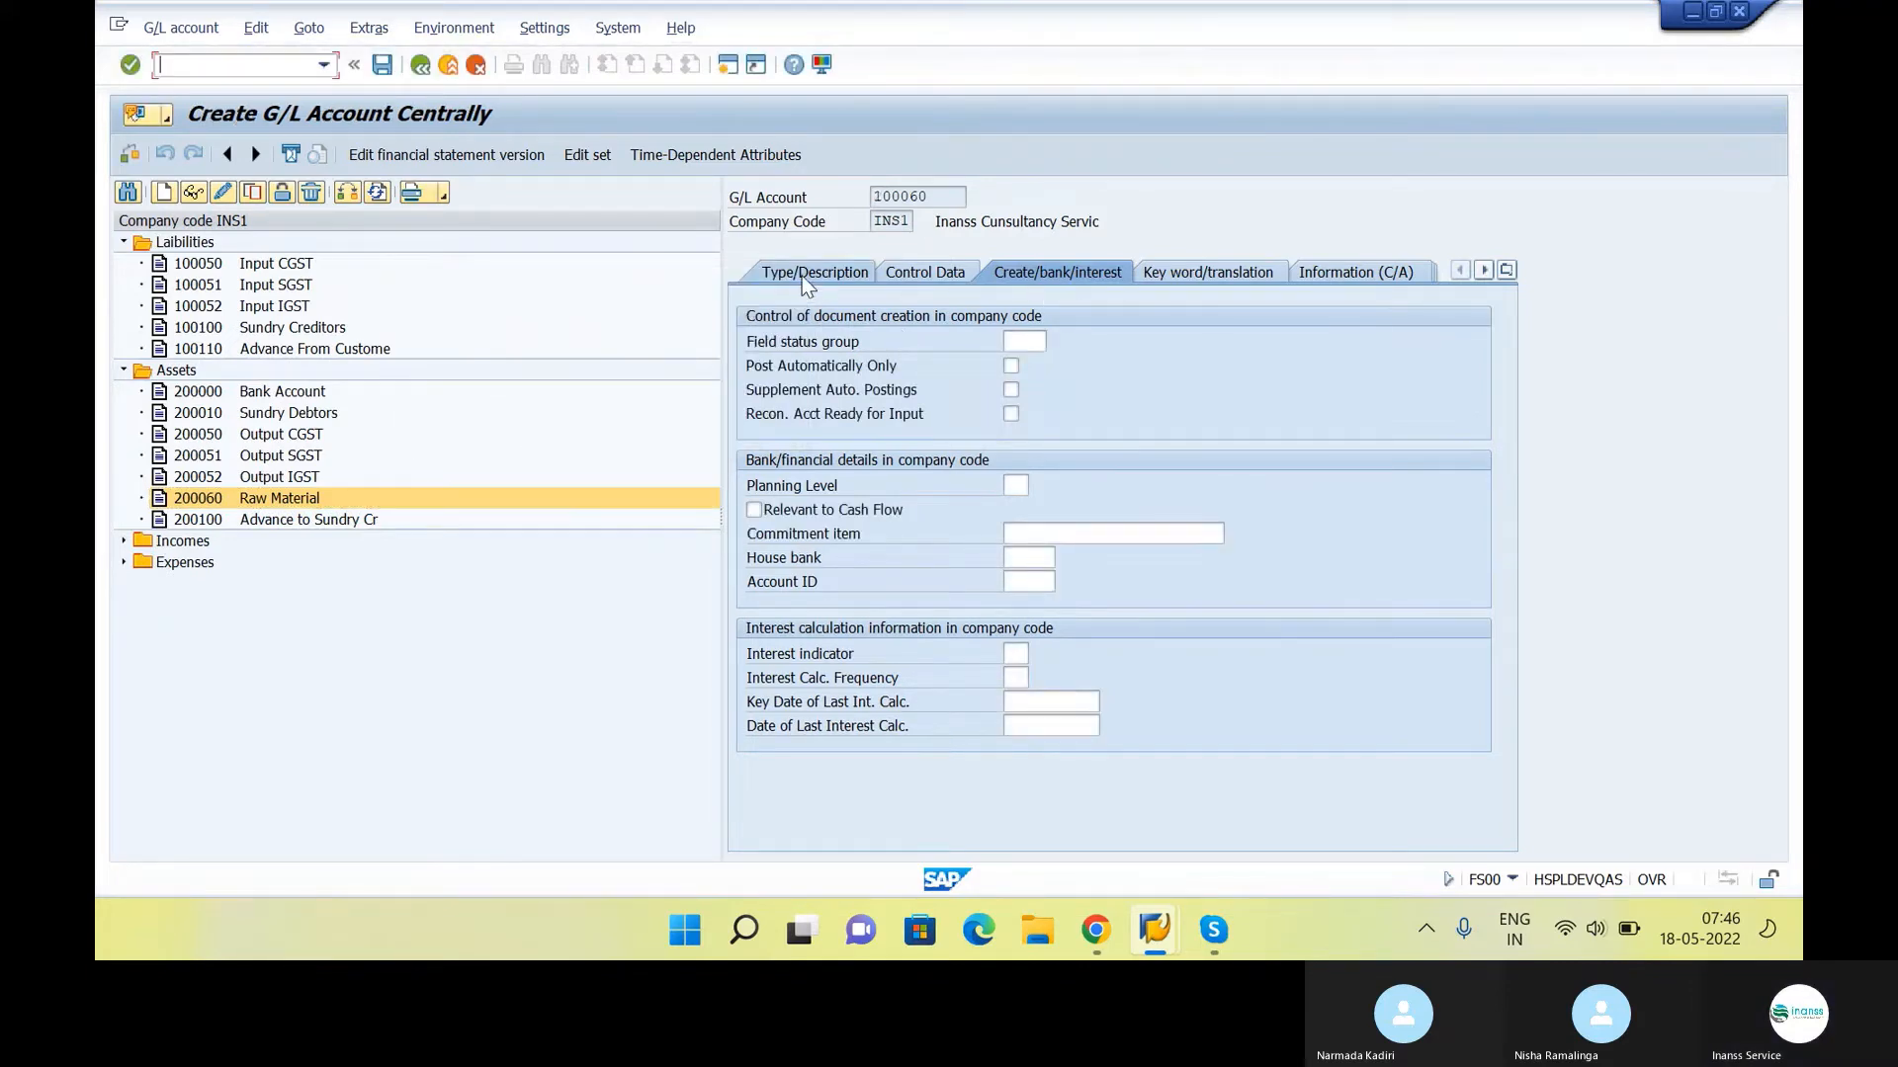
# Set the type of account 100060 to Balance Sheet Account and its account group to Laibilities
pyautogui.click(803, 277)
pyautogui.click(1029, 344)
pyautogui.click(1036, 363)
pyautogui.click(1038, 366)
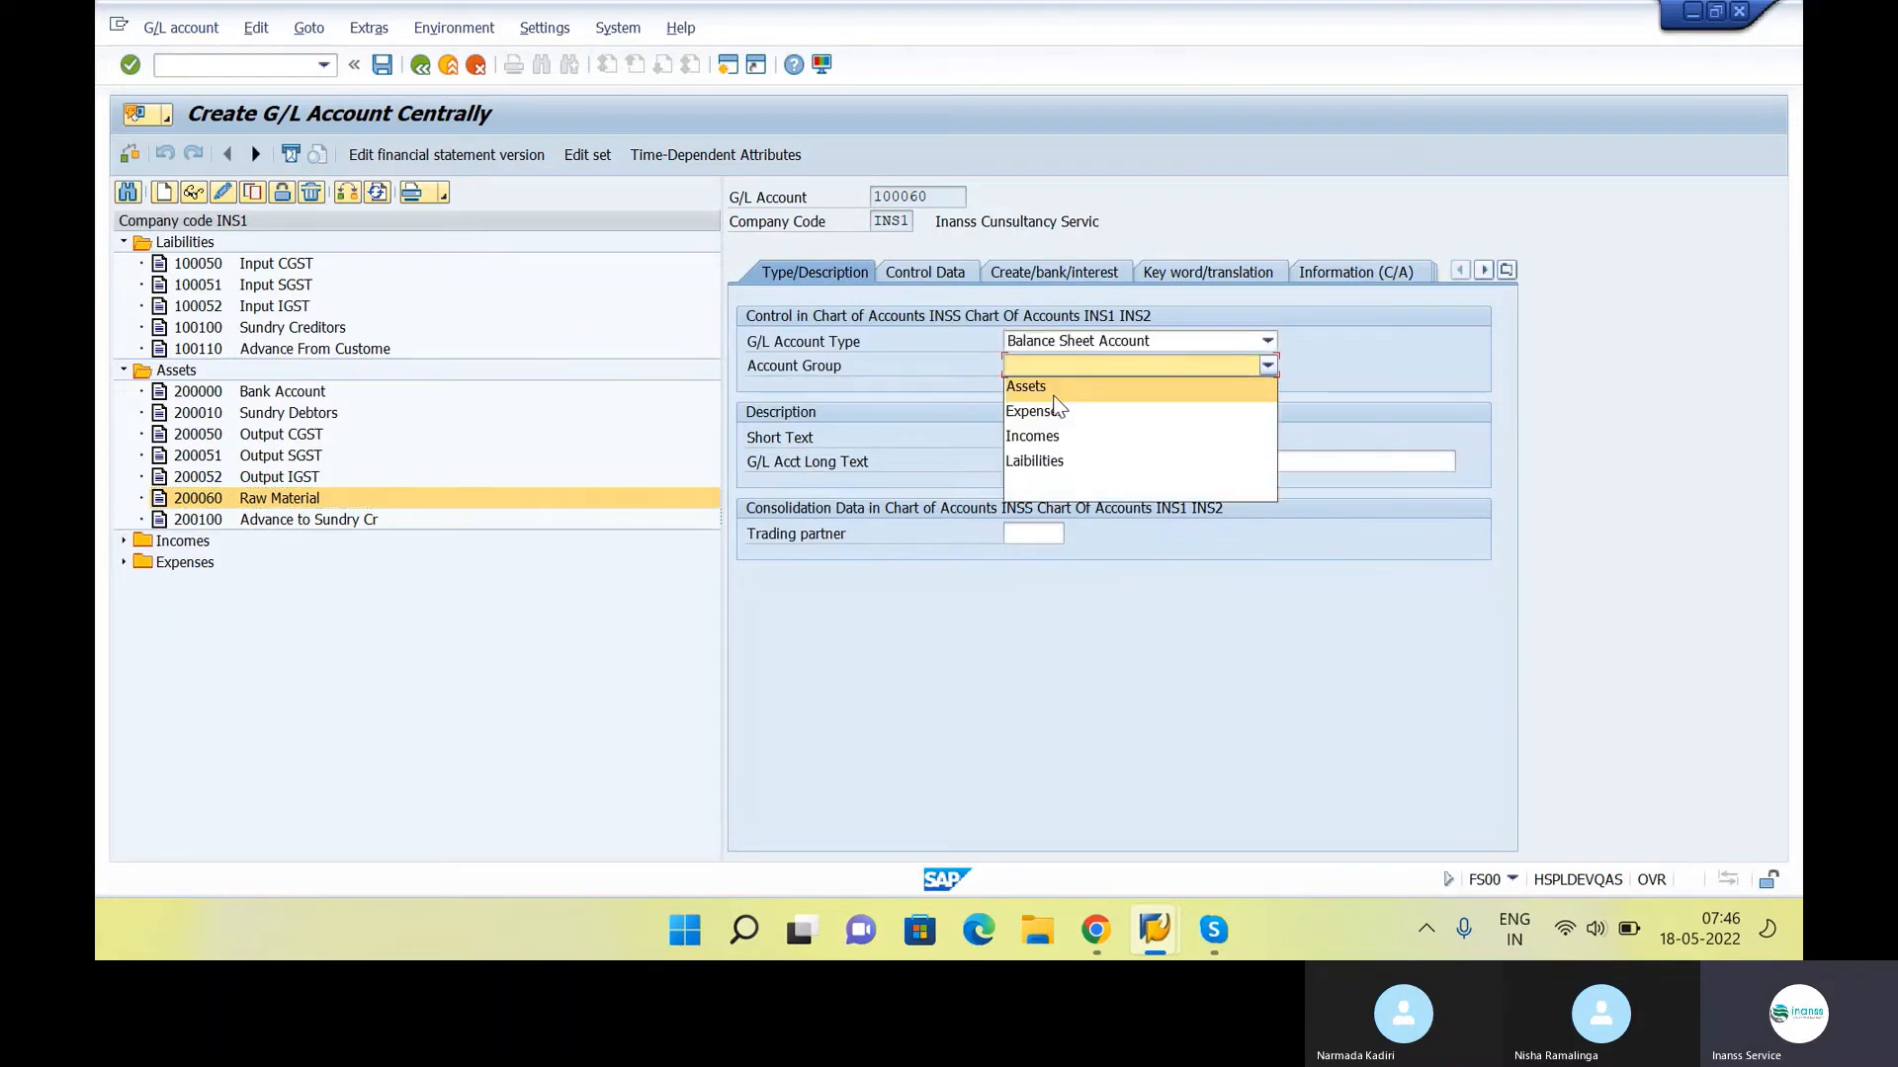
pyautogui.click(1063, 460)
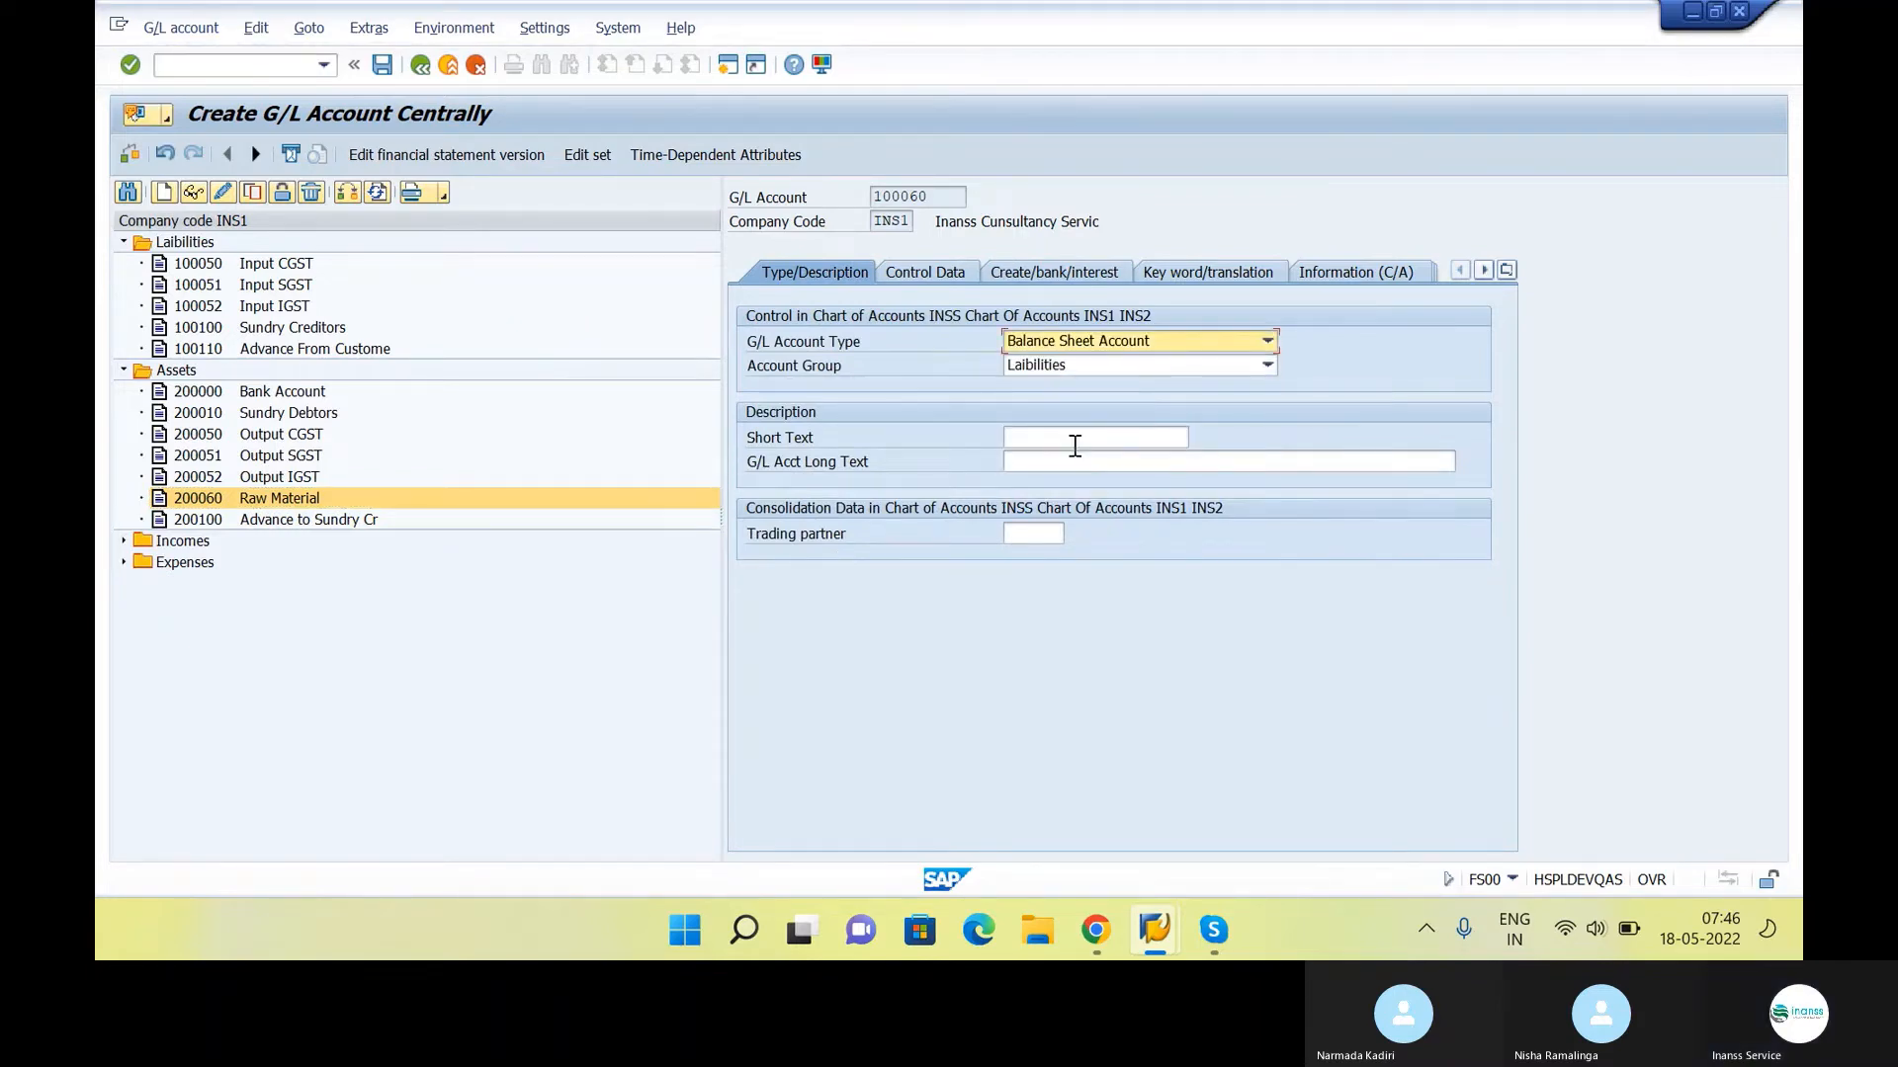
# Enter "GR/IR Clearing Accou" as the short text and "GR/IR Clearing Account" as the G/L account long text
pyautogui.click(1074, 446)
pyautogui.press('capslock')
pyautogui.write('GR')
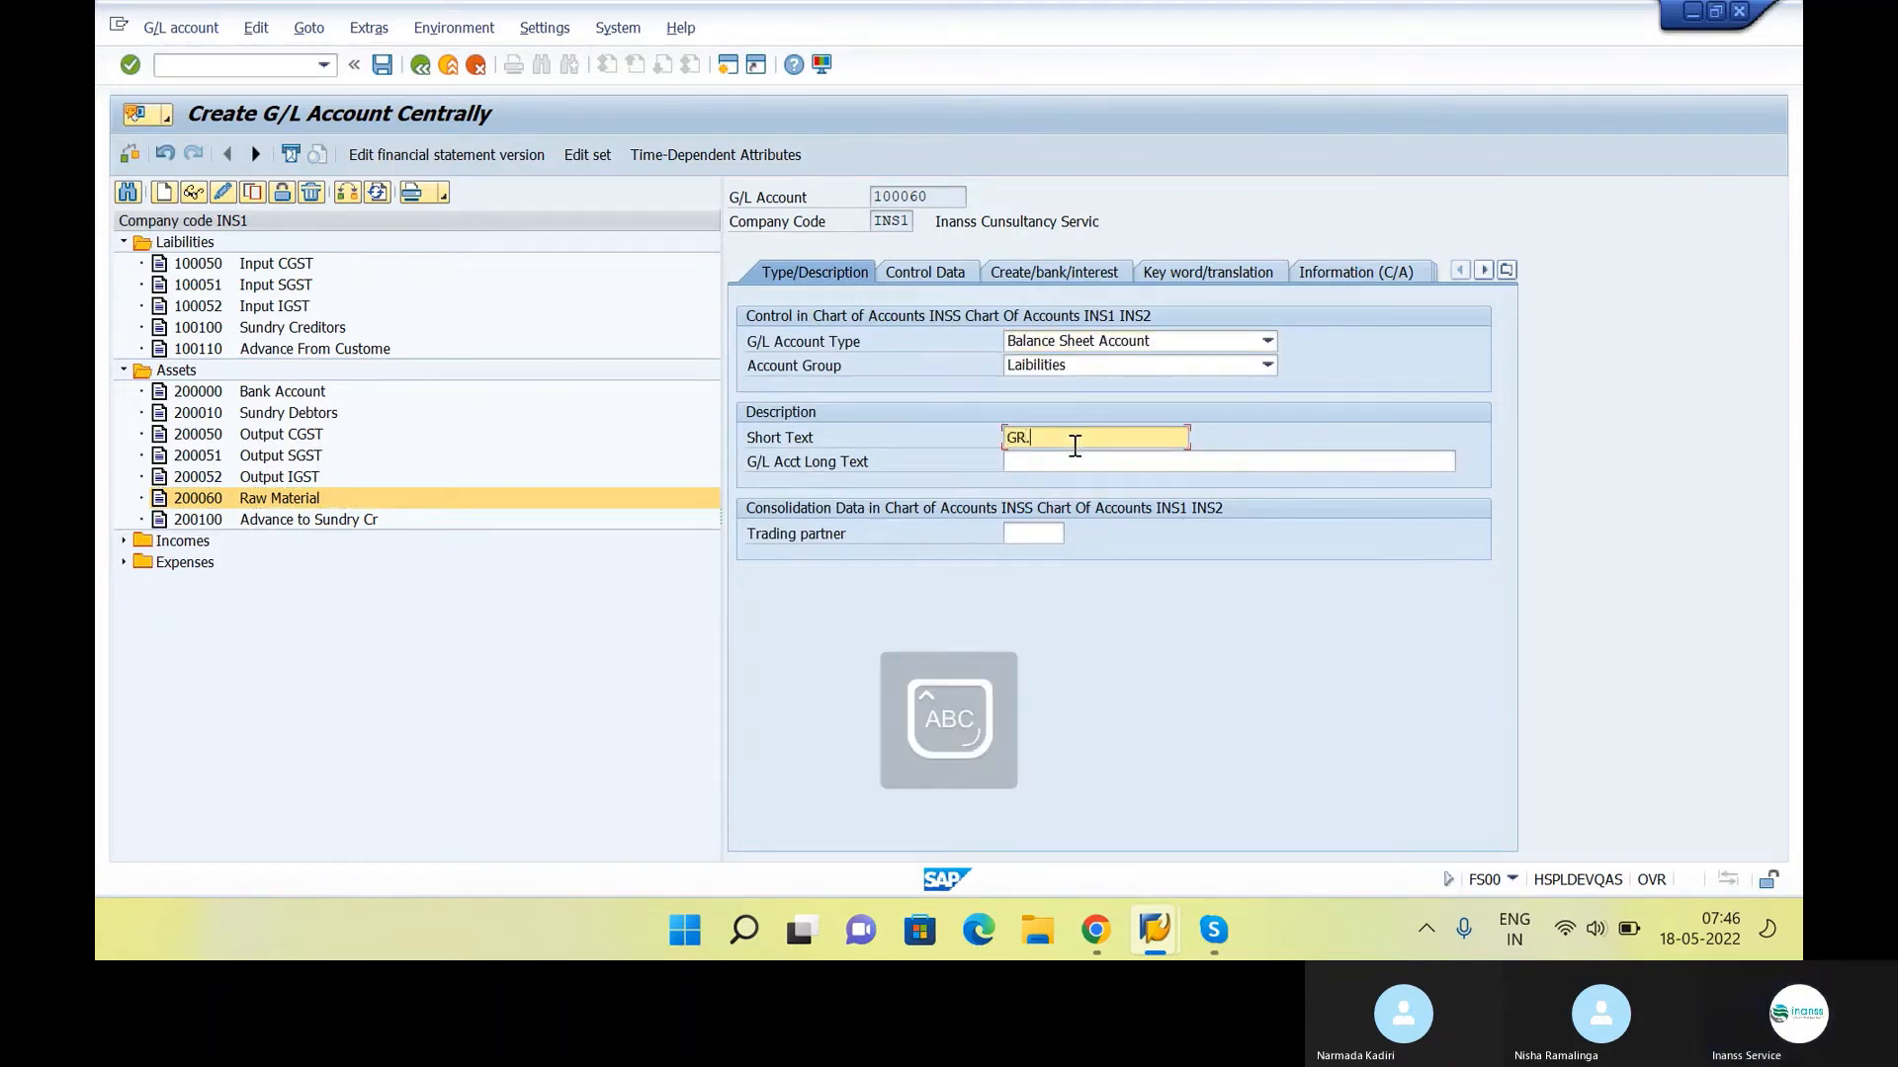
pyautogui.write('/IR C')
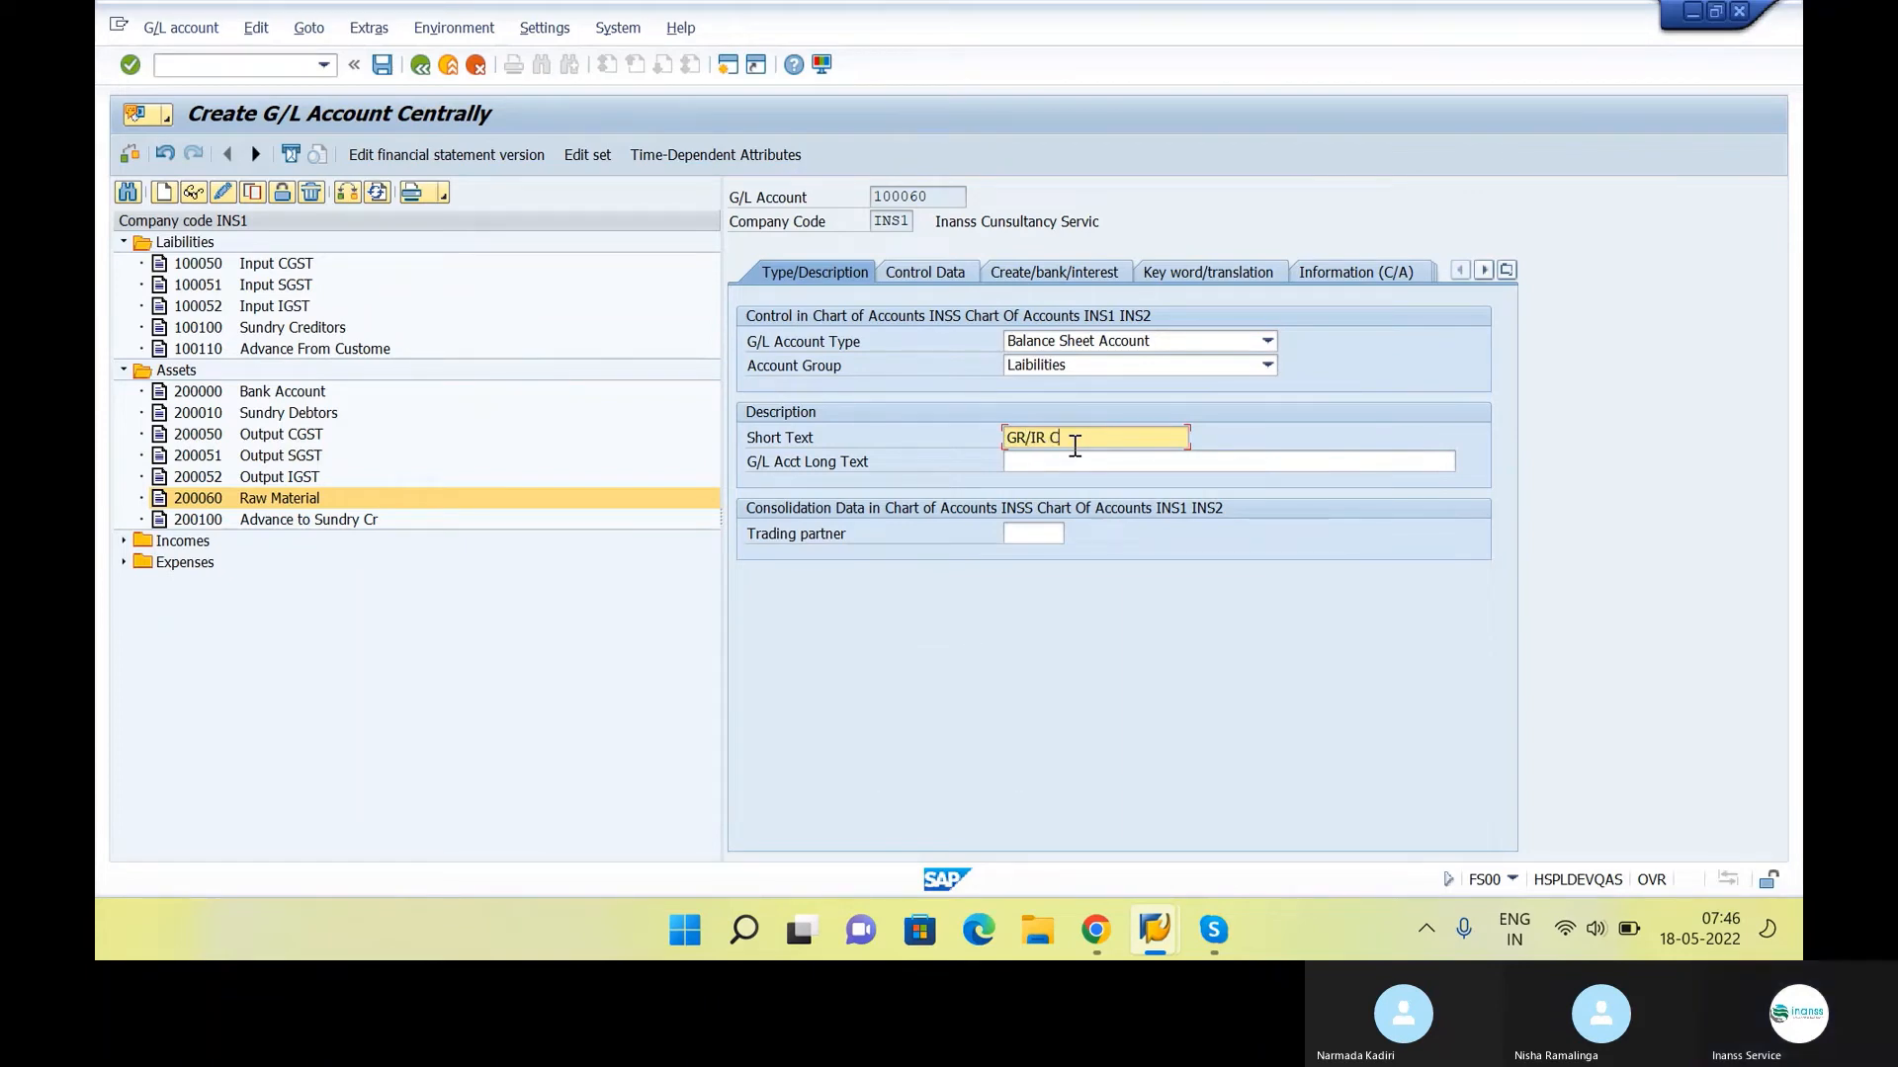
pyautogui.press('capslock')
pyautogui.write('le')
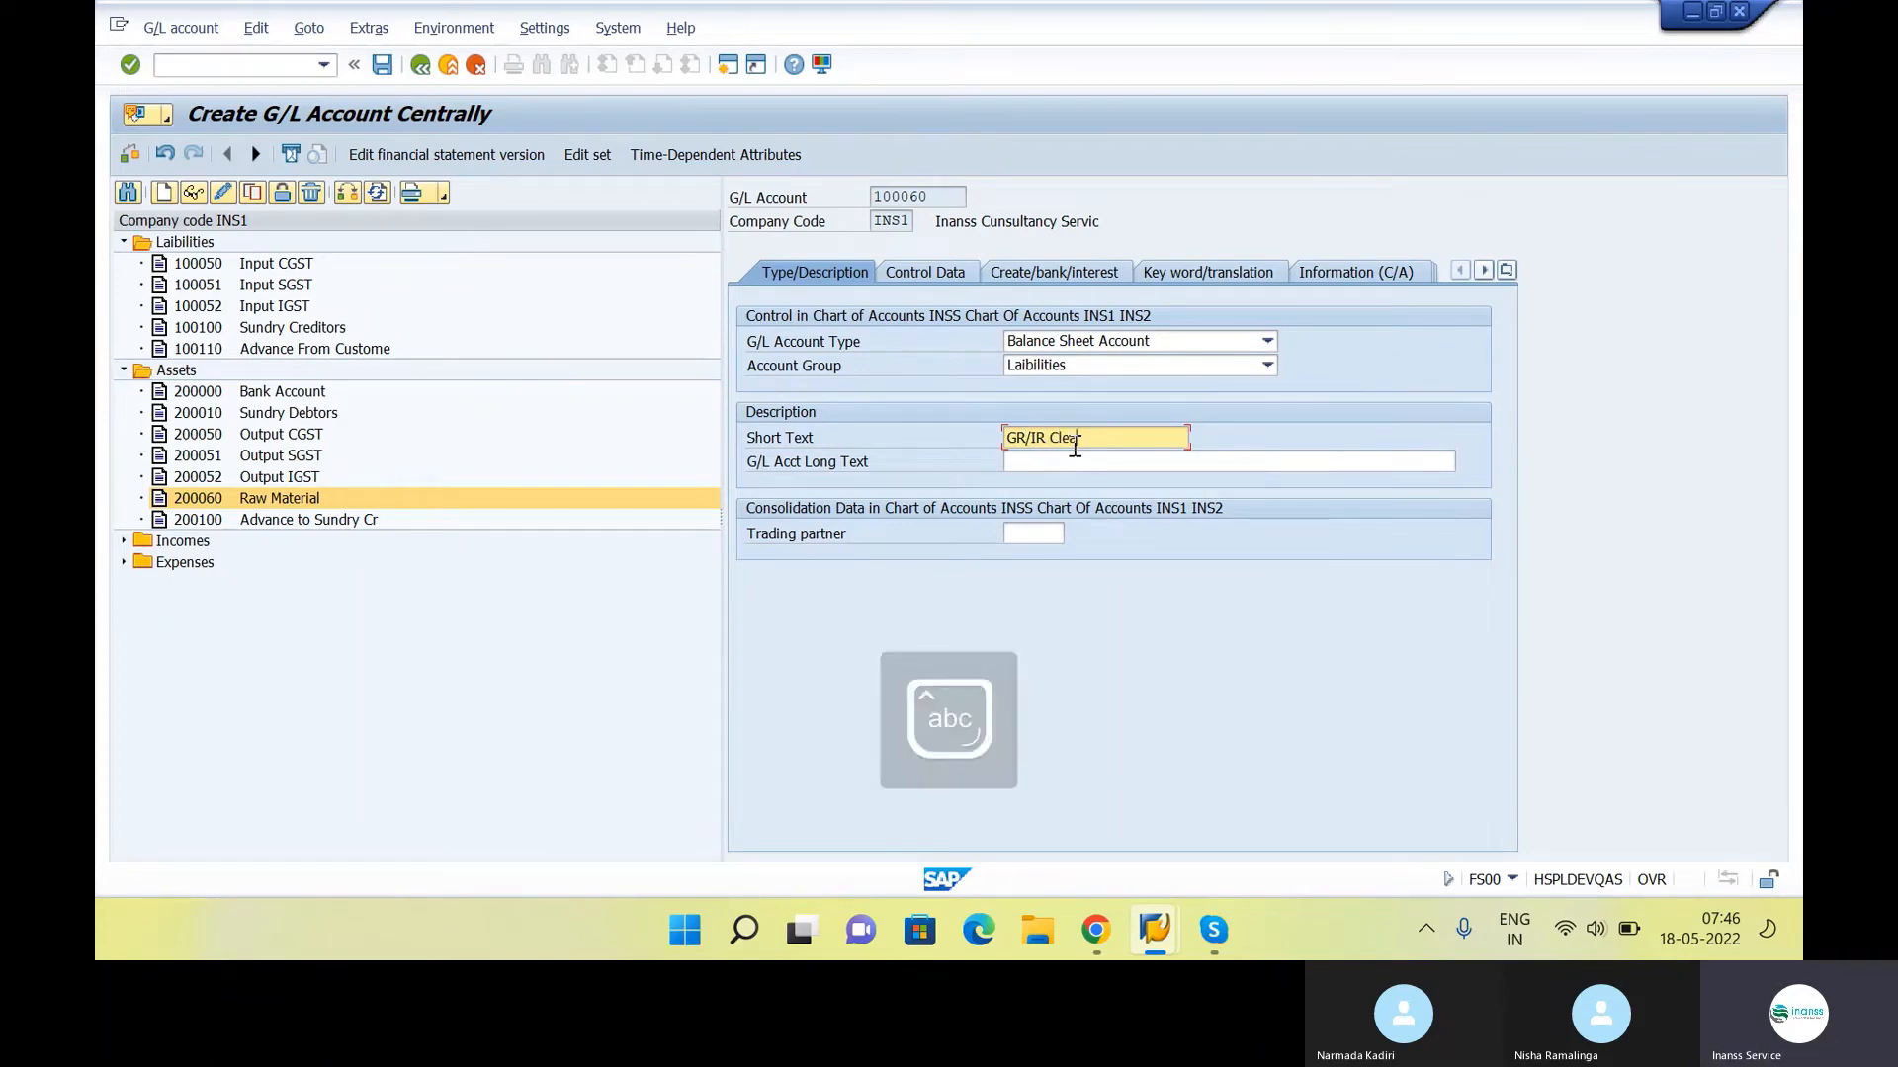
pyautogui.write('aring Accou')
pyautogui.click(1144, 472)
pyautogui.write('GR/IR Clearing Accou')
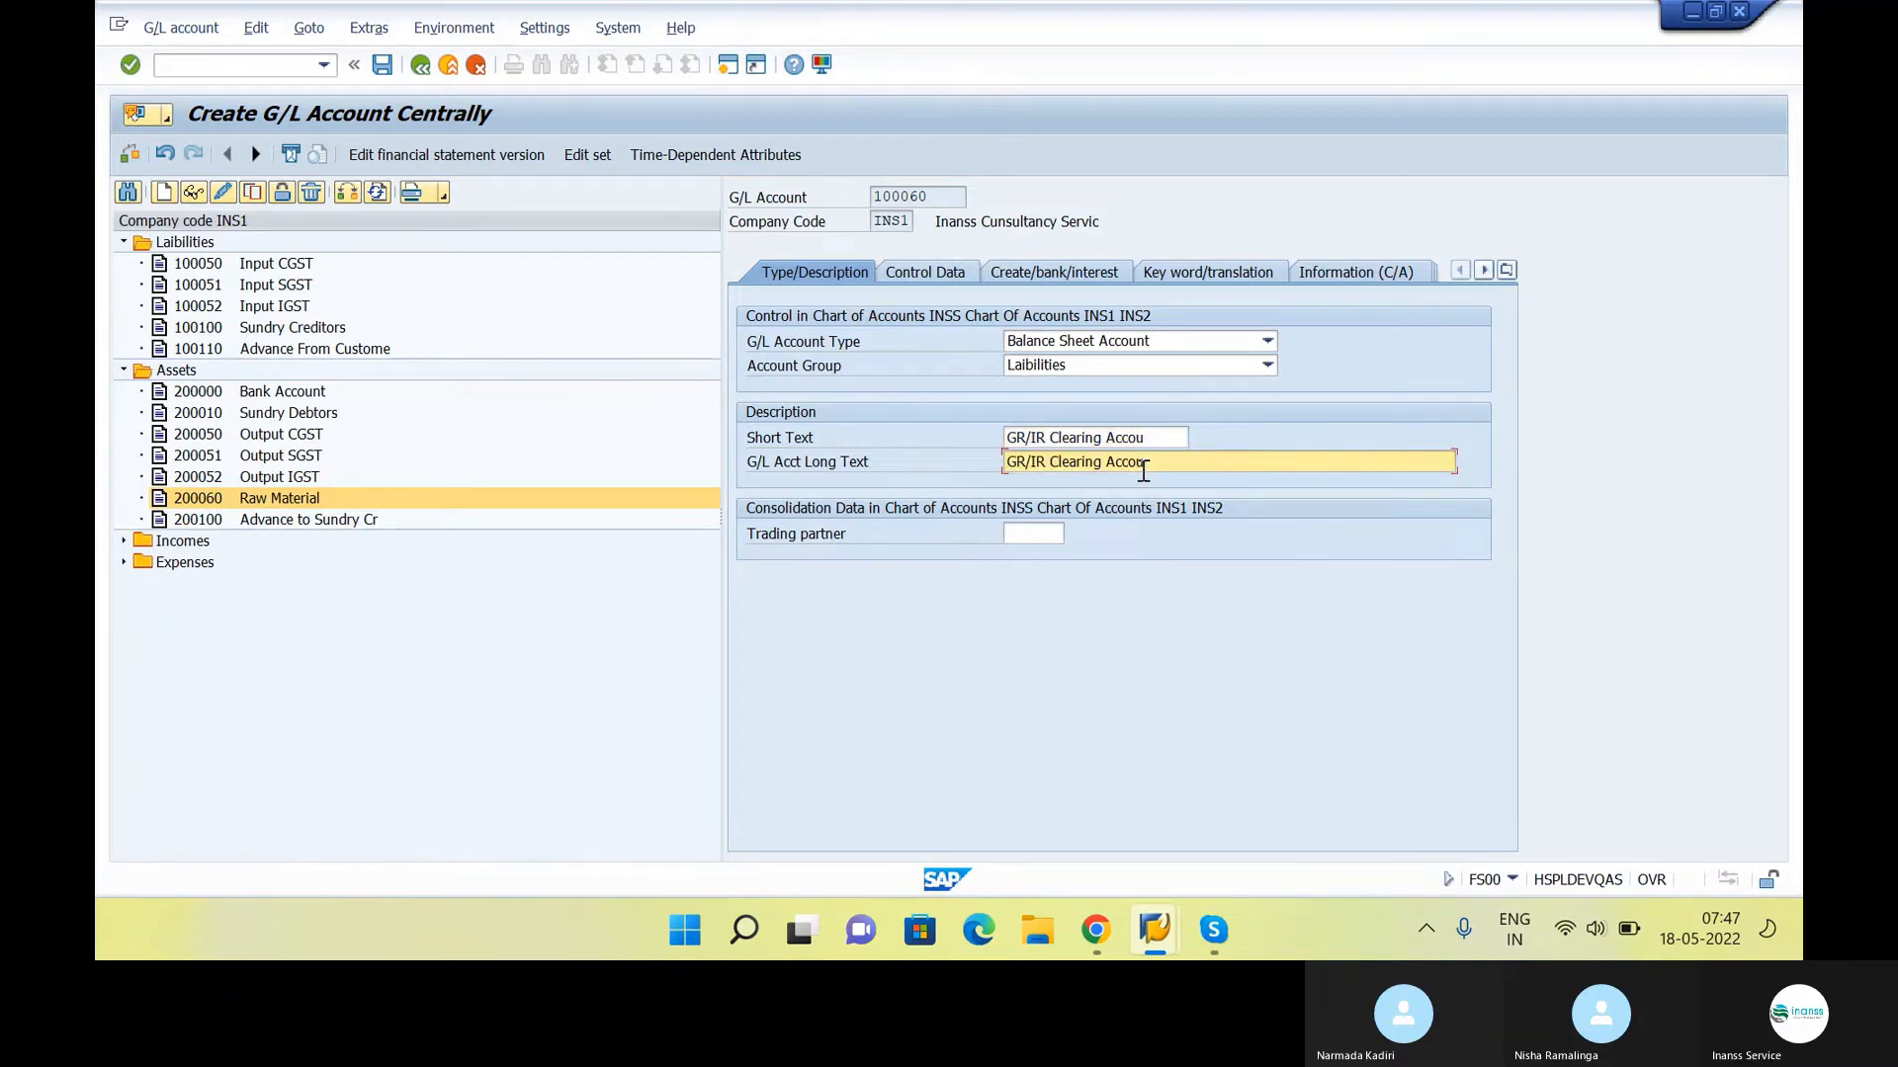
pyautogui.write('nt')
pyautogui.press('Return')
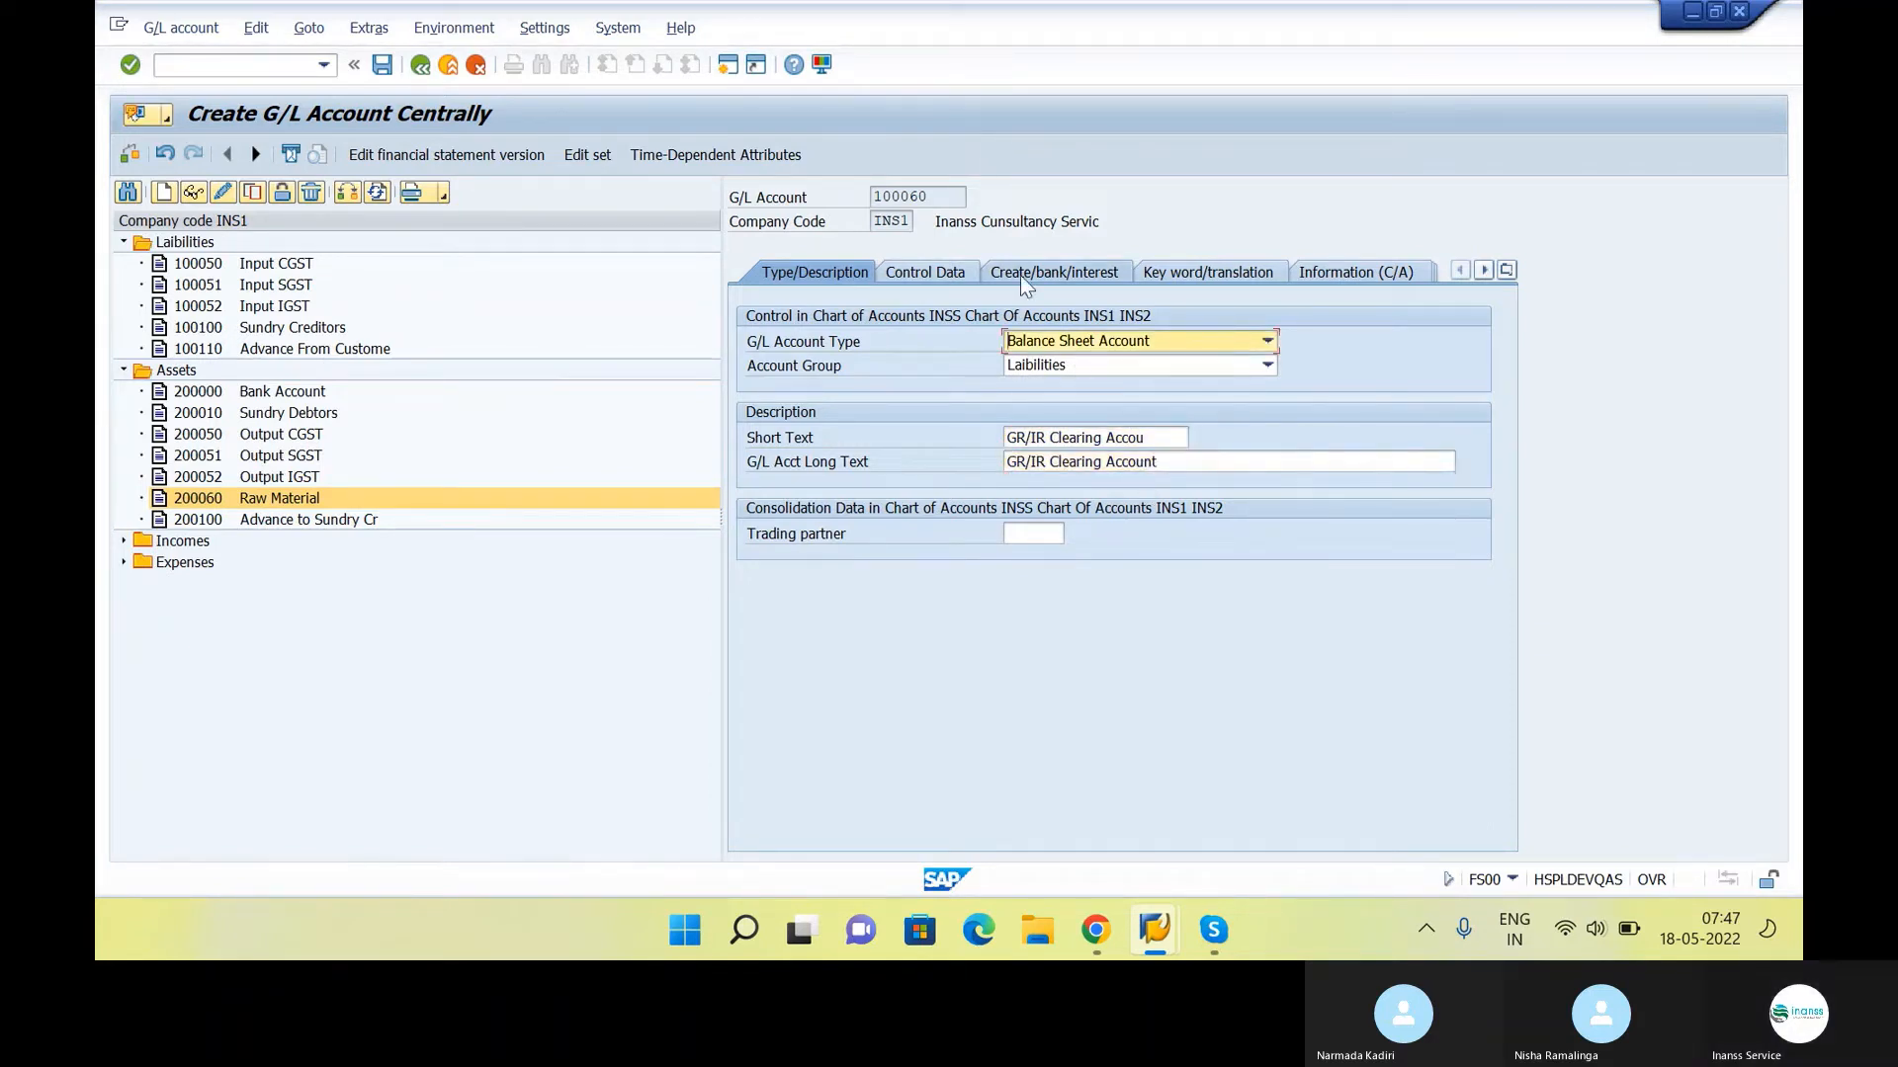
# In the control data of account 100060, set sort key 001 and tax category *, and allow posting without tax
pyautogui.click(958, 277)
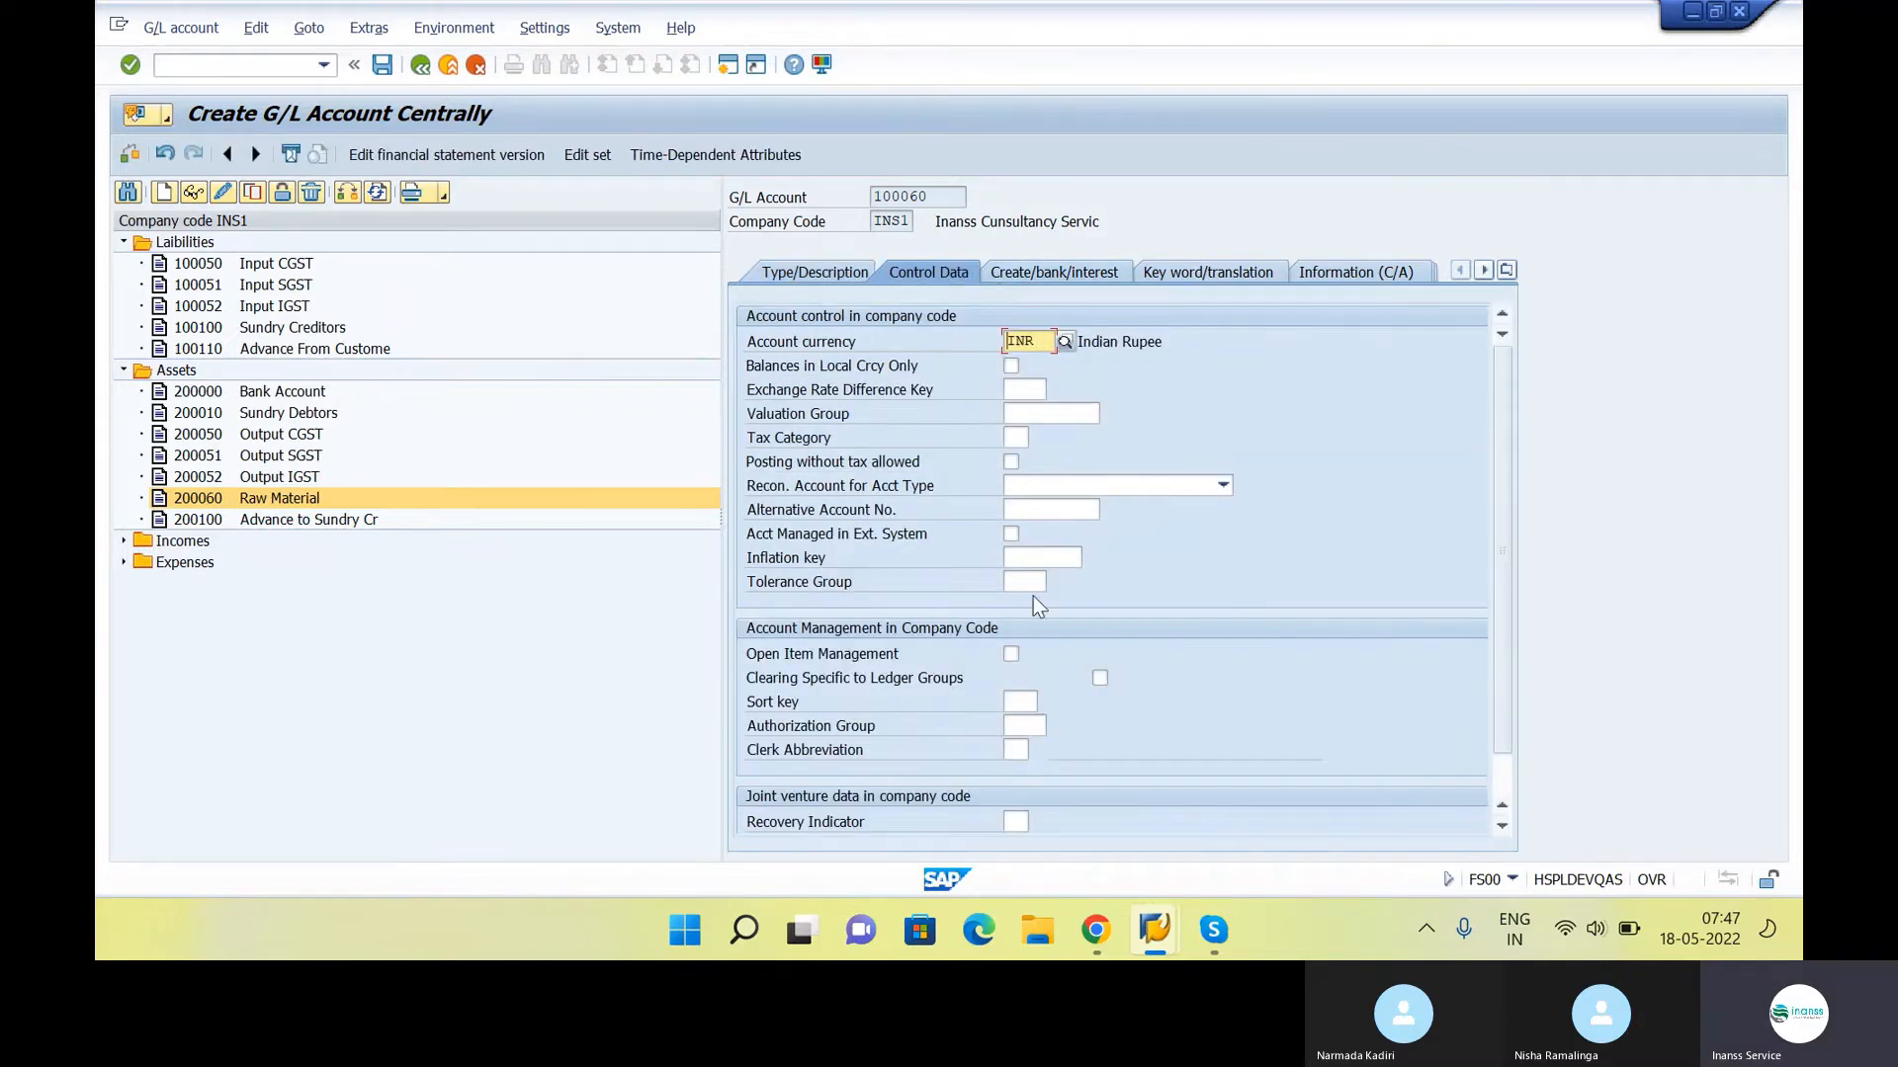
pyautogui.click(1028, 702)
pyautogui.write('001')
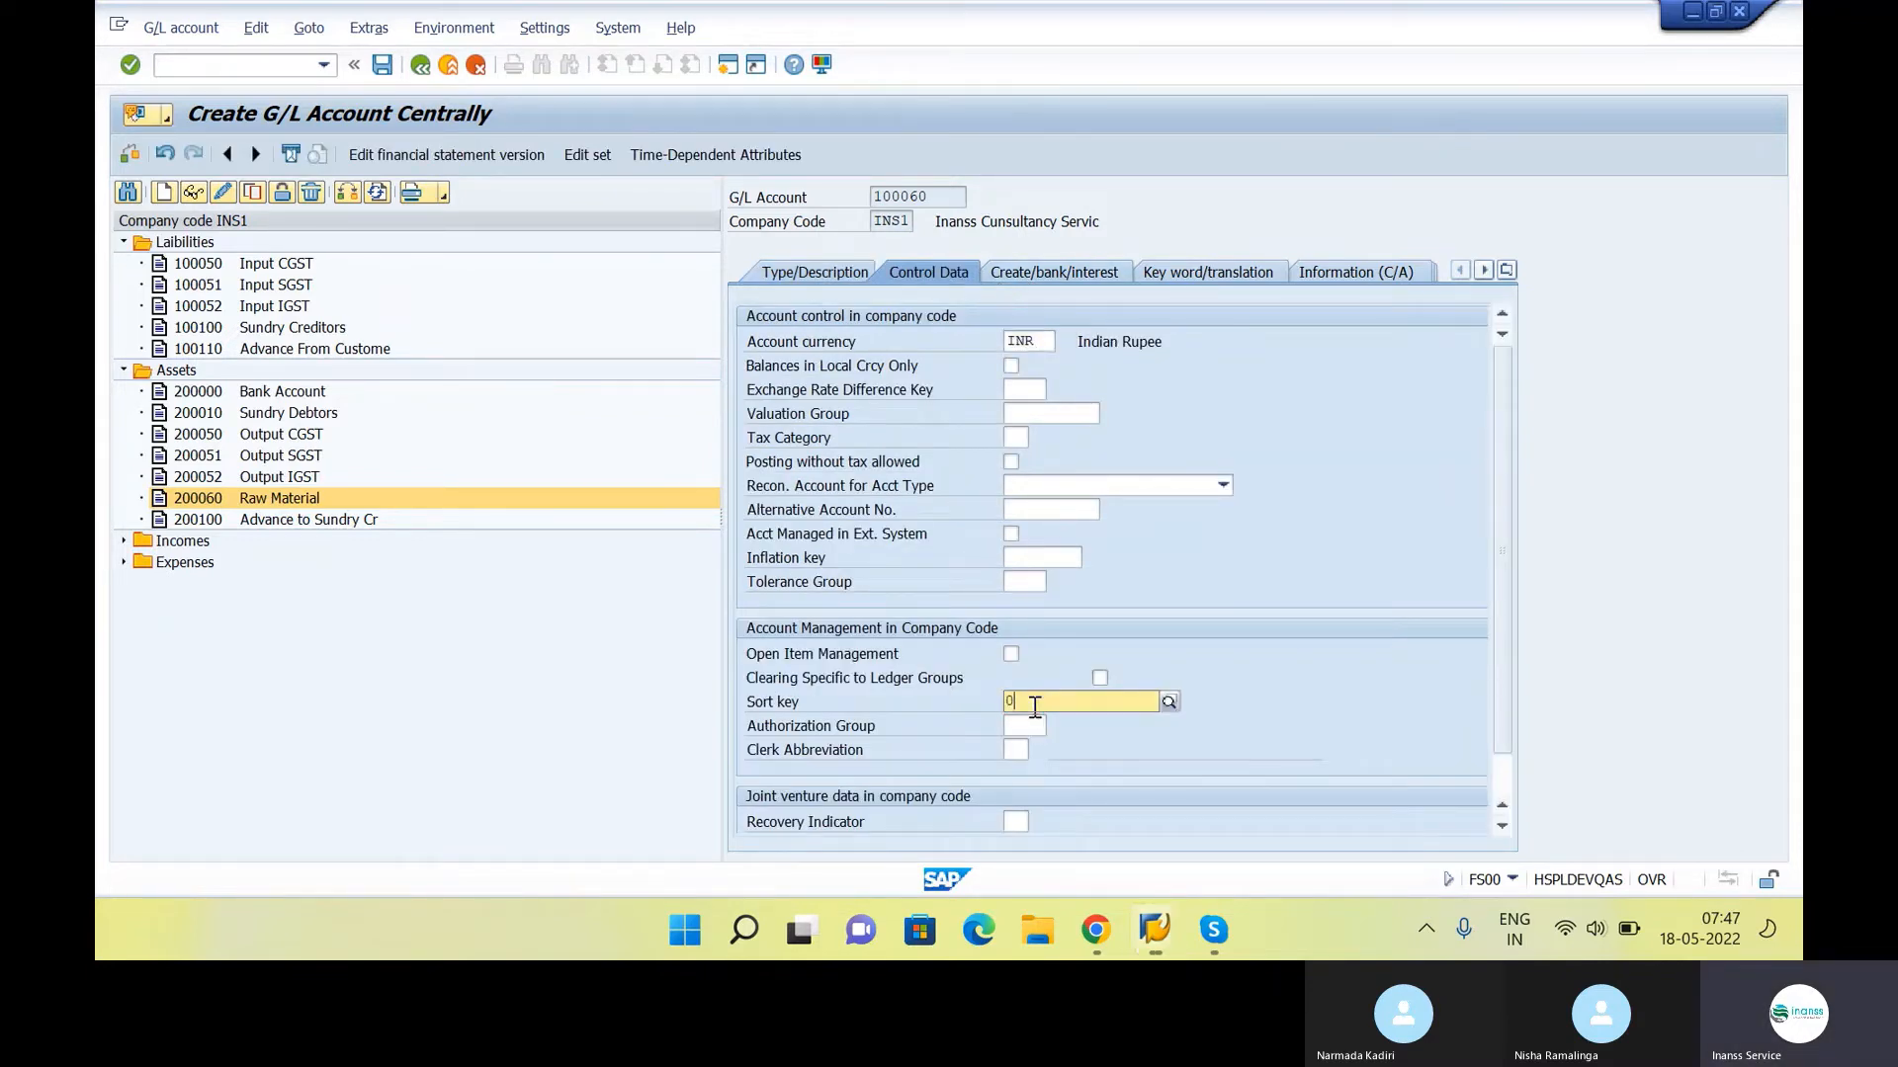
pyautogui.press('Return')
pyautogui.click(1018, 437)
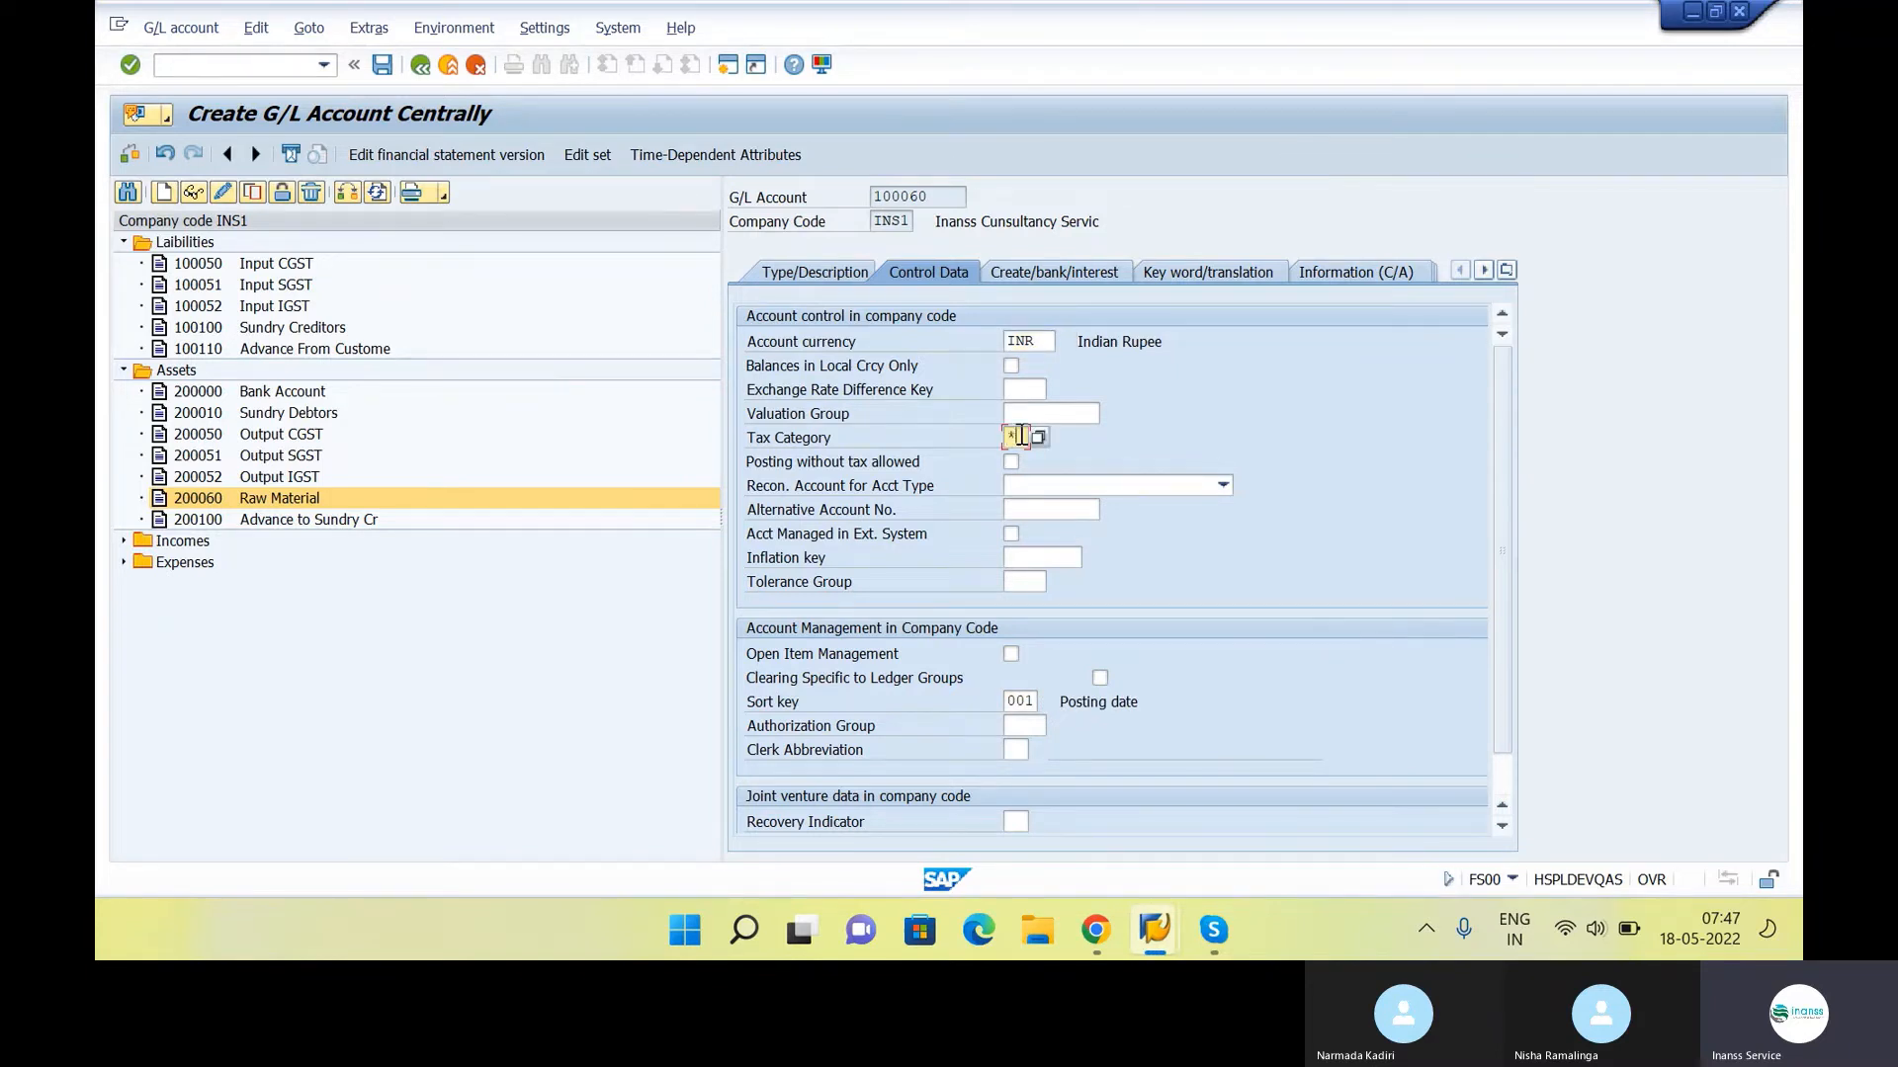
pyautogui.write('*')
pyautogui.click(1011, 462)
pyautogui.press('Return')
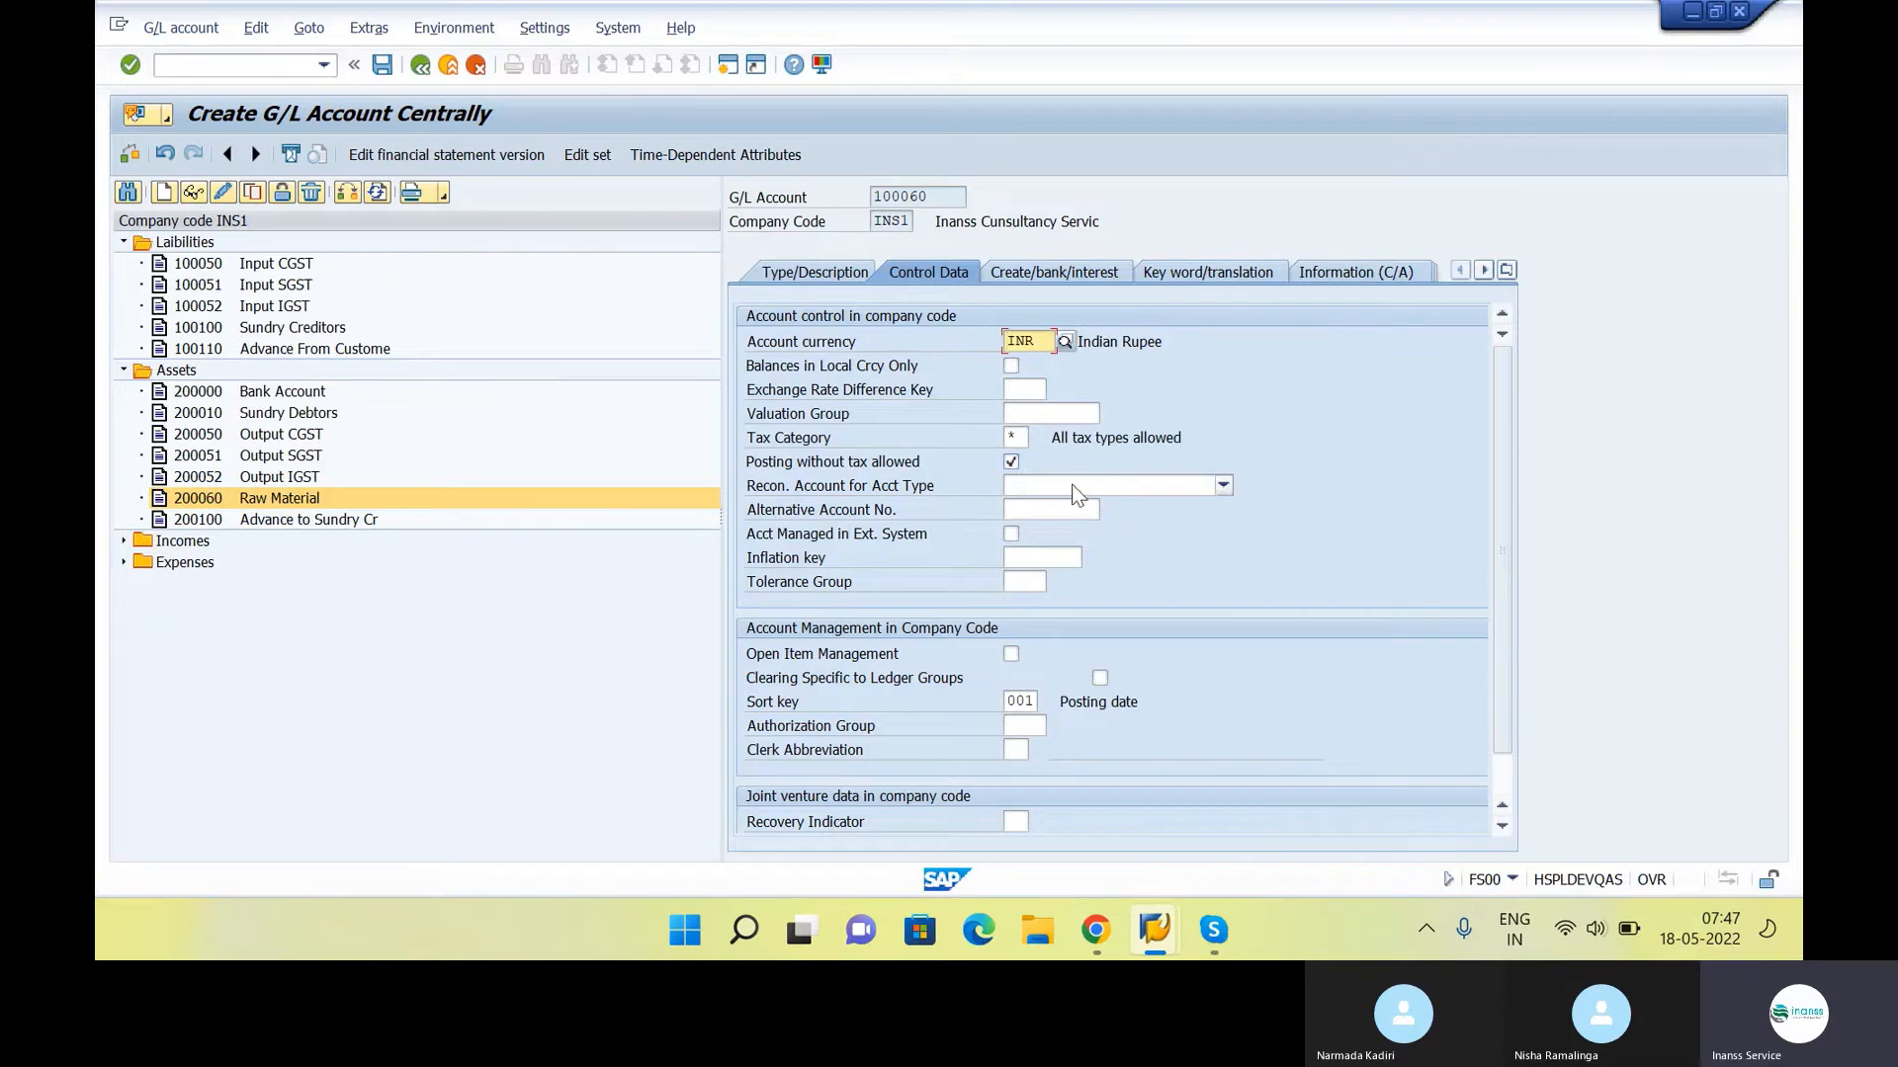
# Assign field status group G001 (General with text, assignment) to account 100060 and save it despite the warning
pyautogui.click(1016, 276)
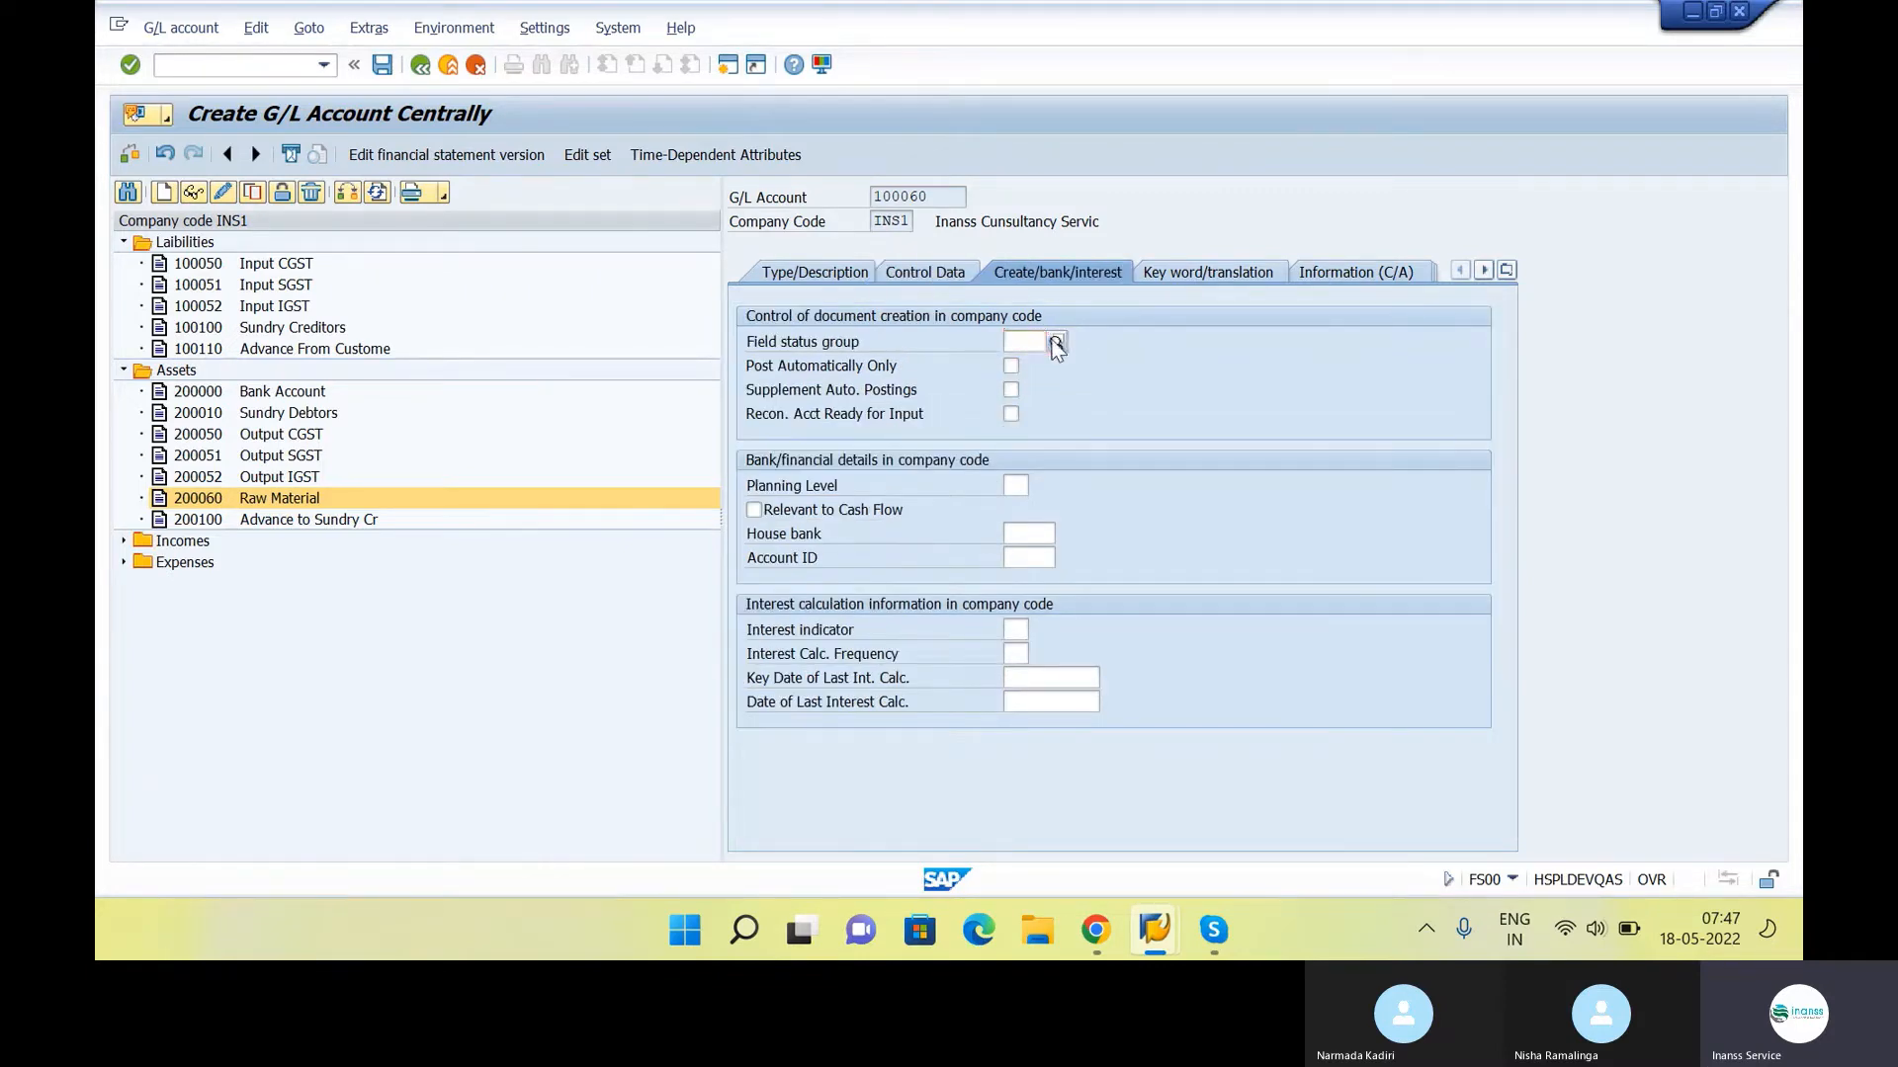
pyautogui.click(1056, 342)
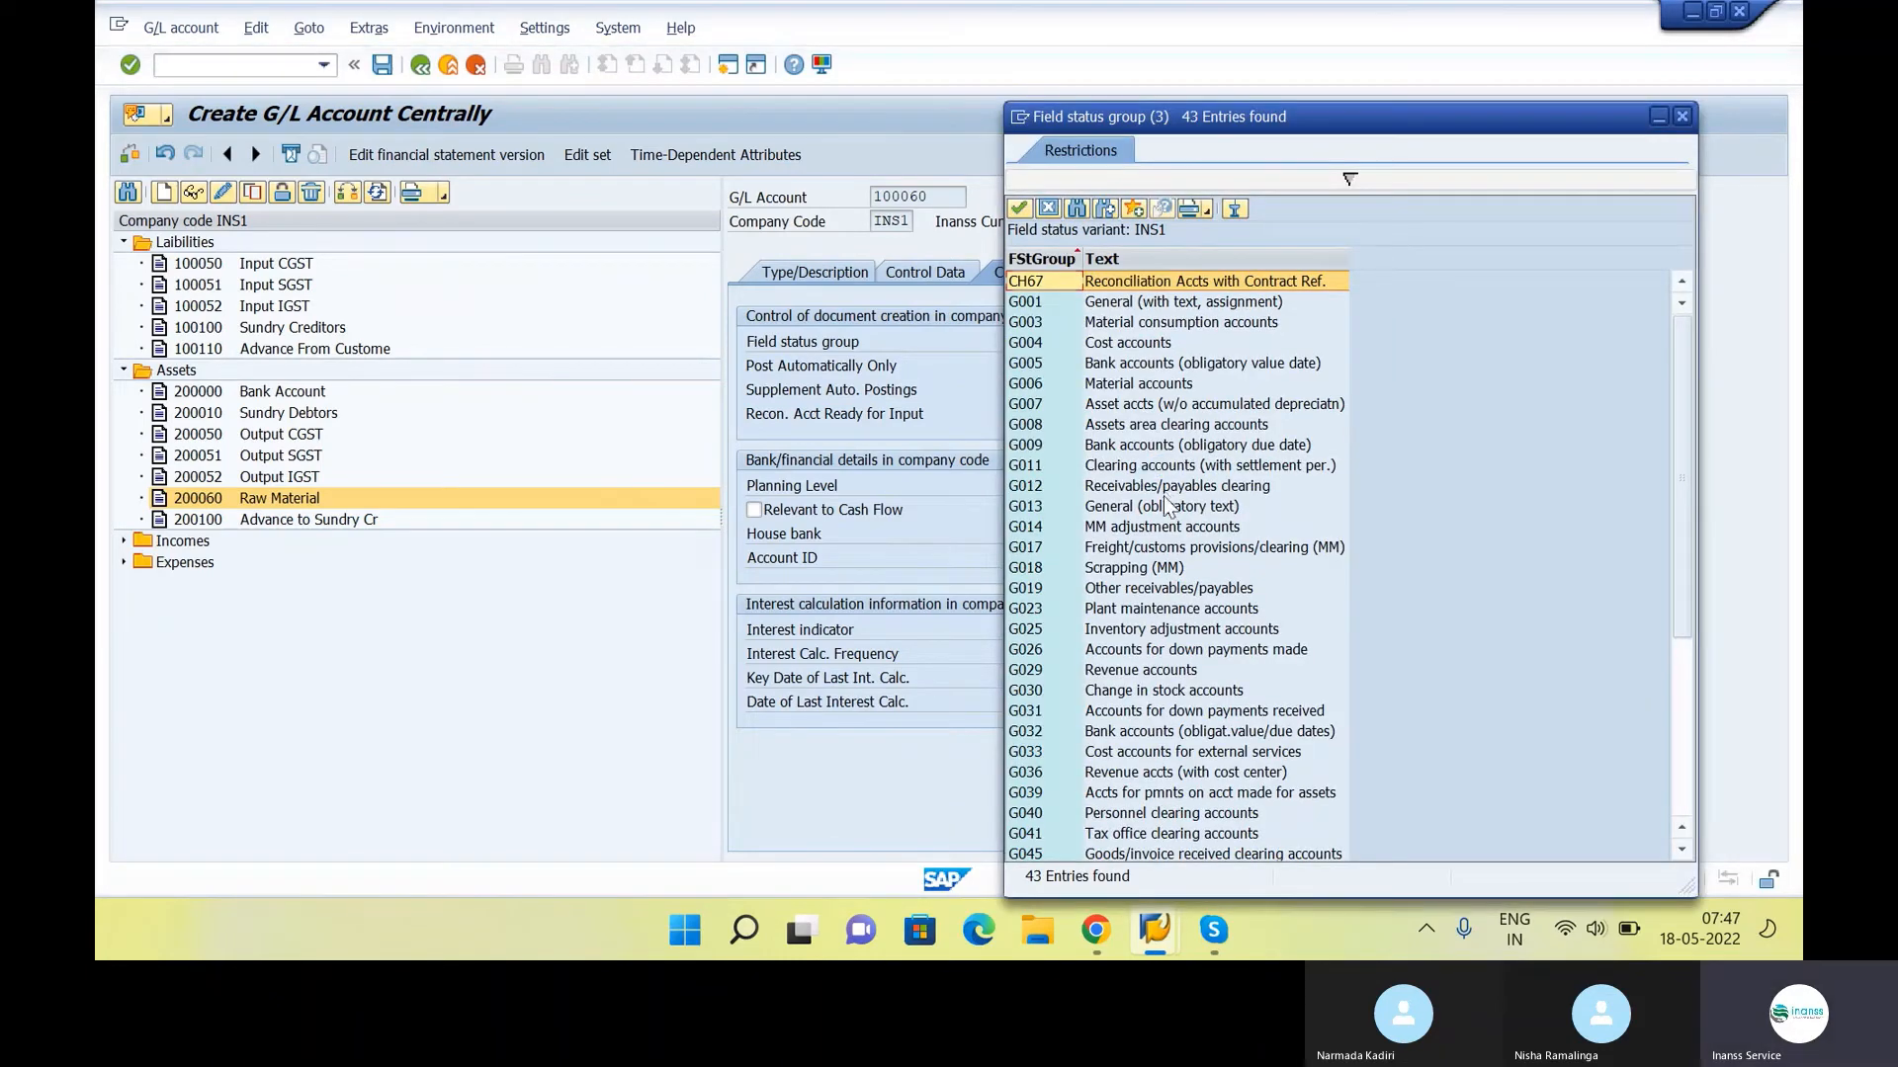
pyautogui.scroll(-5, 1169, 509)
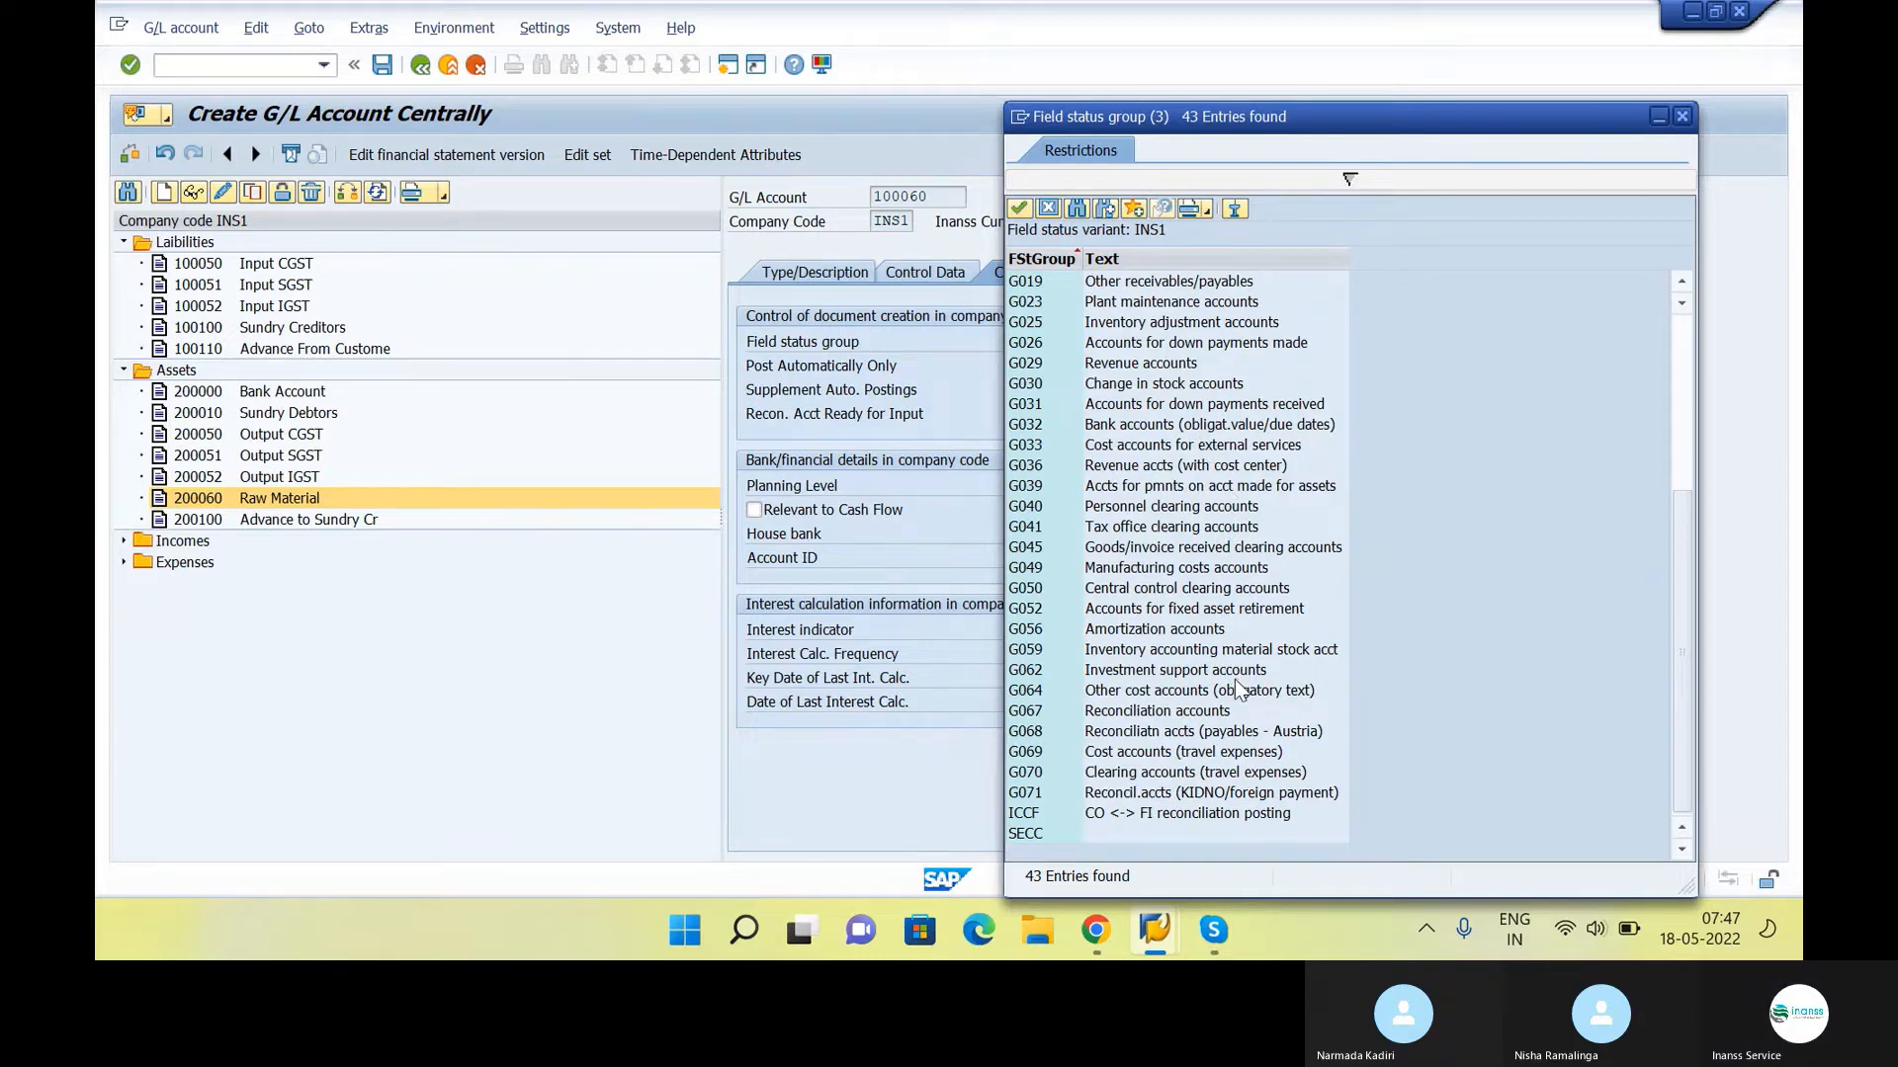
pyautogui.scroll(5, 1167, 546)
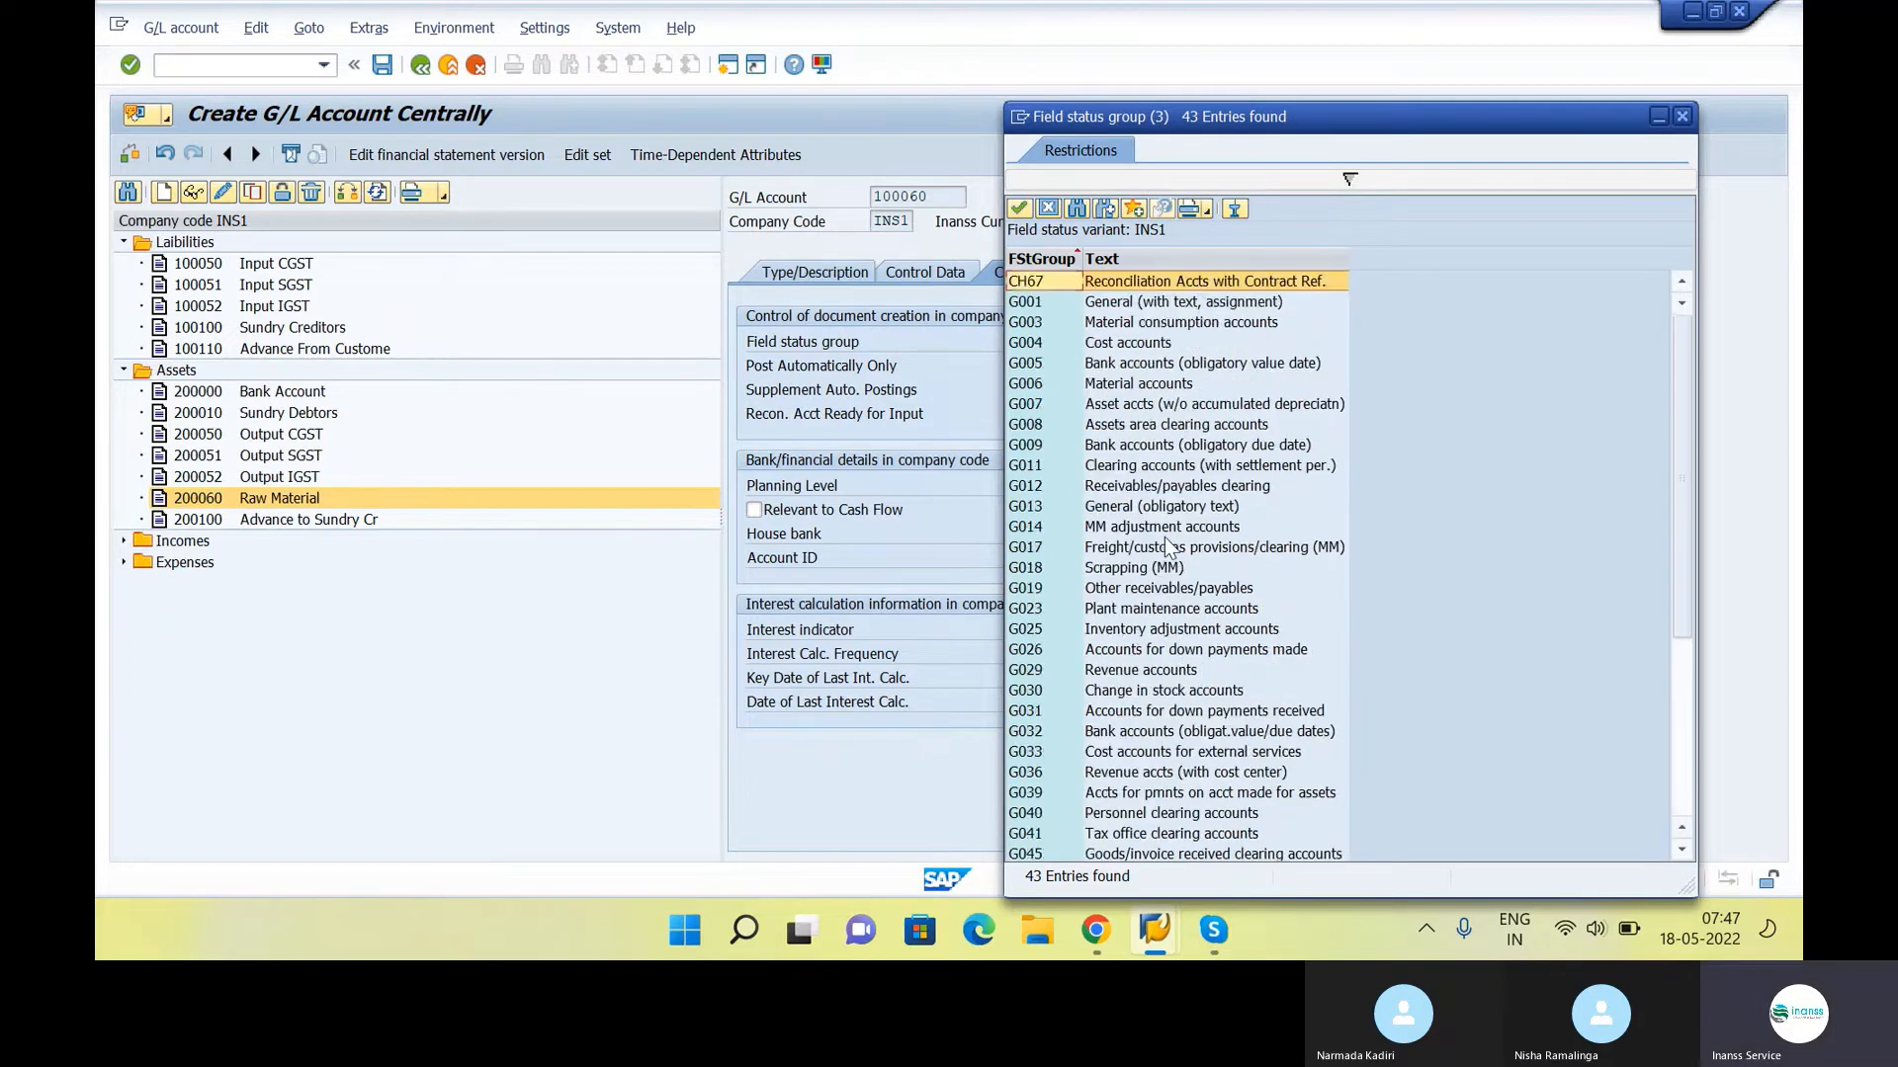
pyautogui.click(1186, 283)
pyautogui.doubleClick(1186, 302)
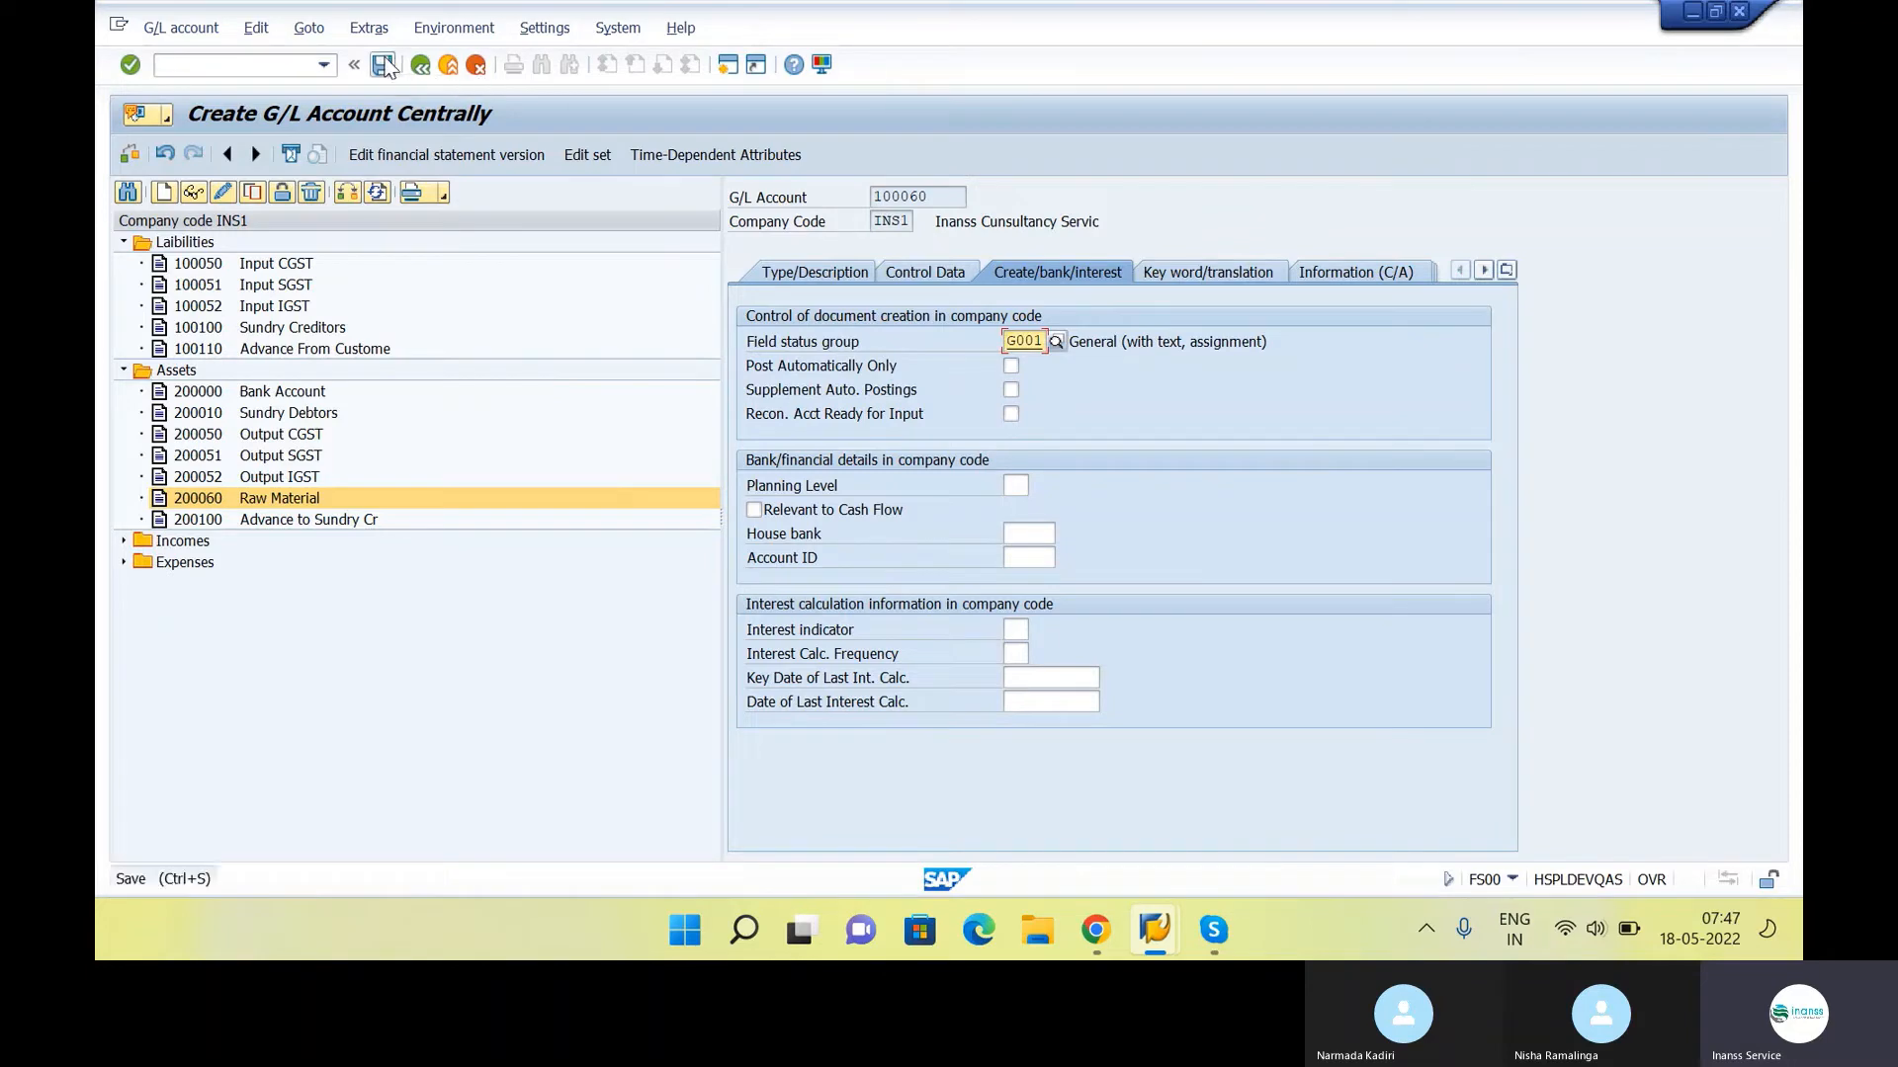
pyautogui.click(383, 65)
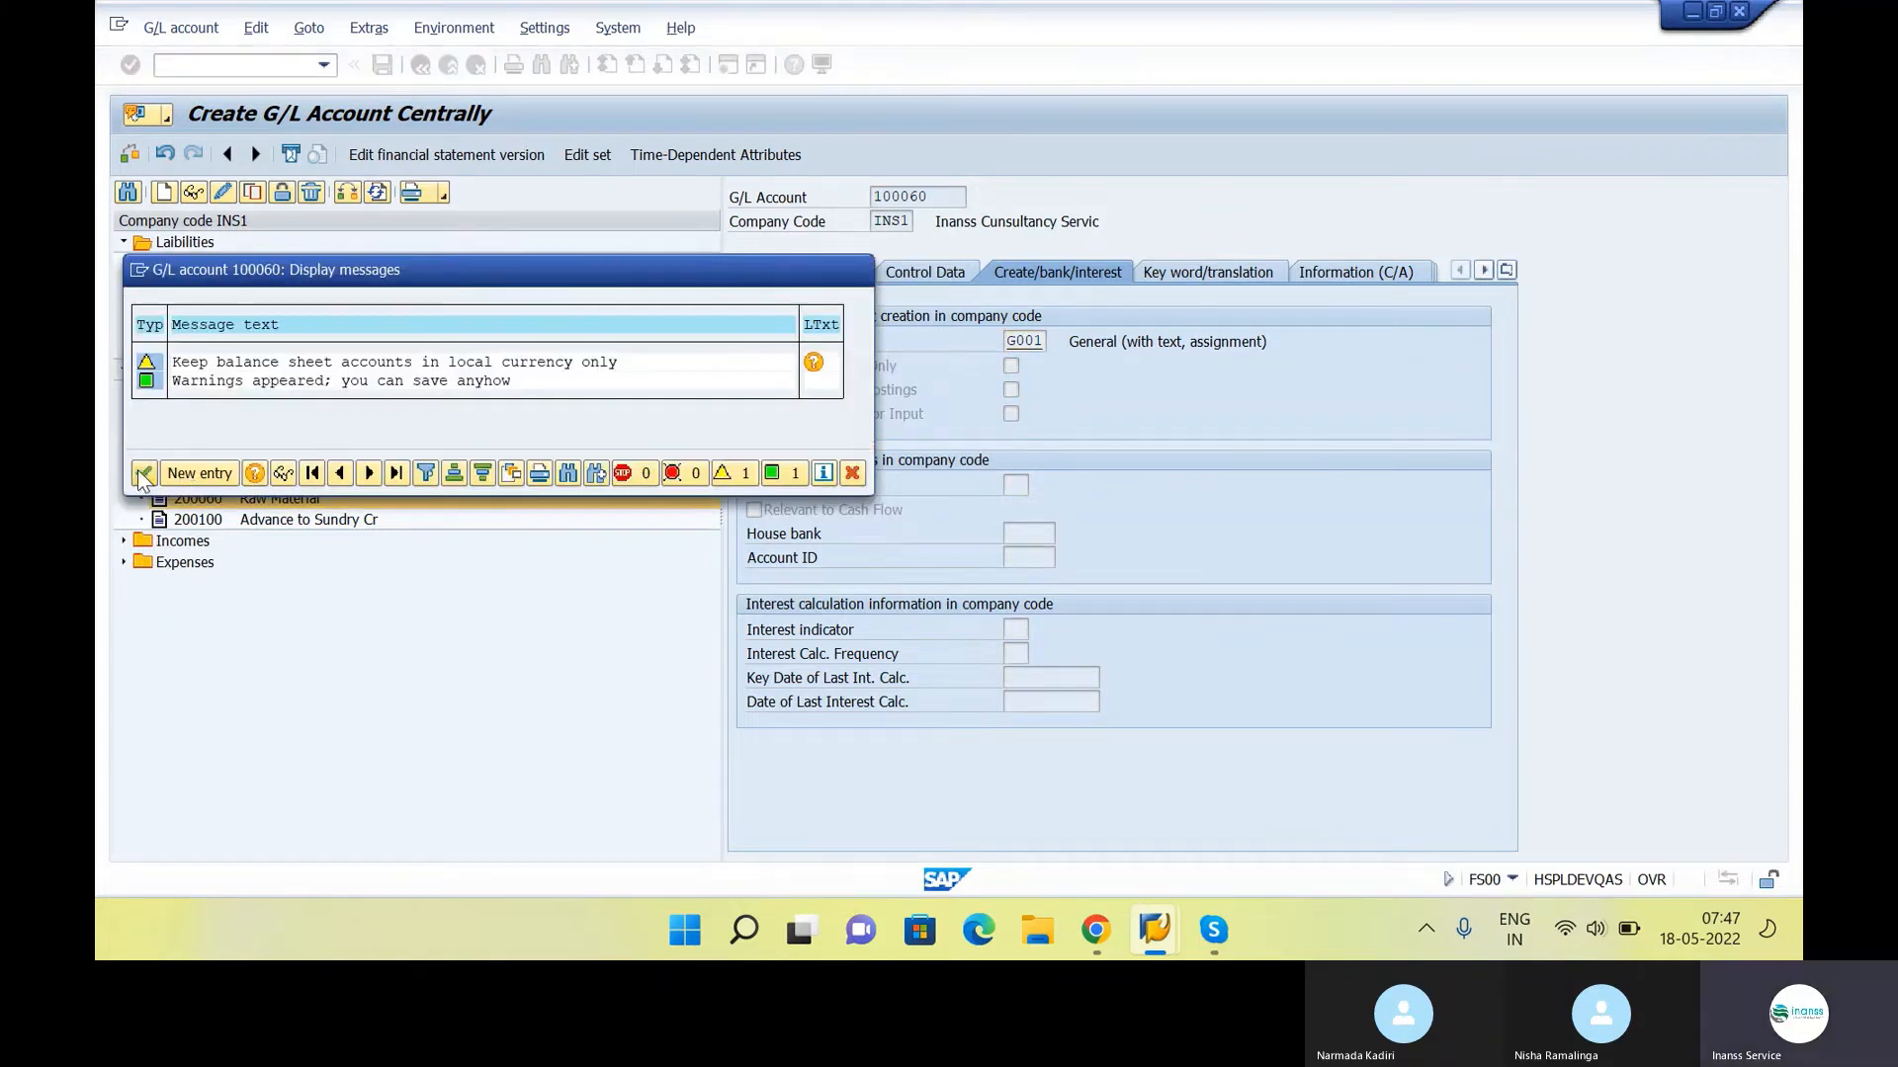
pyautogui.click(143, 475)
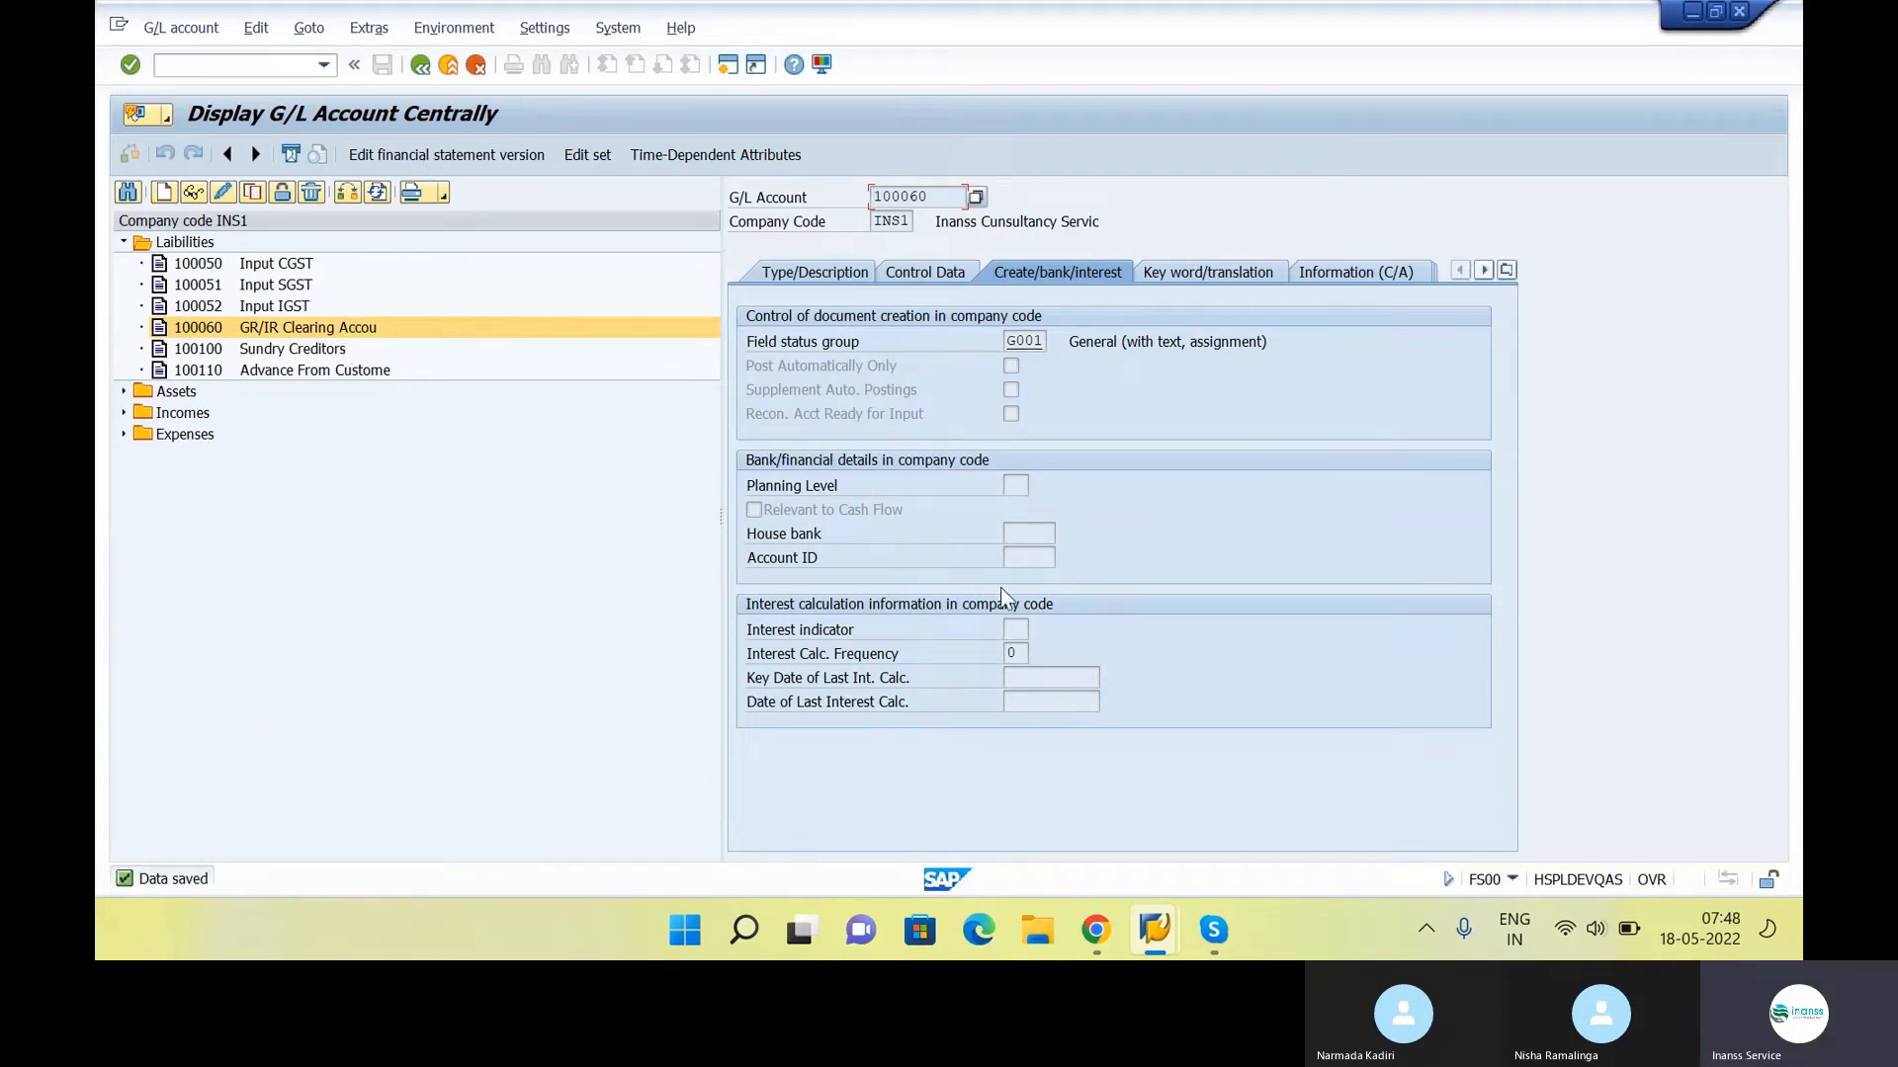
# Switch to the SAP Easy Access session and enter the transaction code OBYC
pyautogui.click(1155, 929)
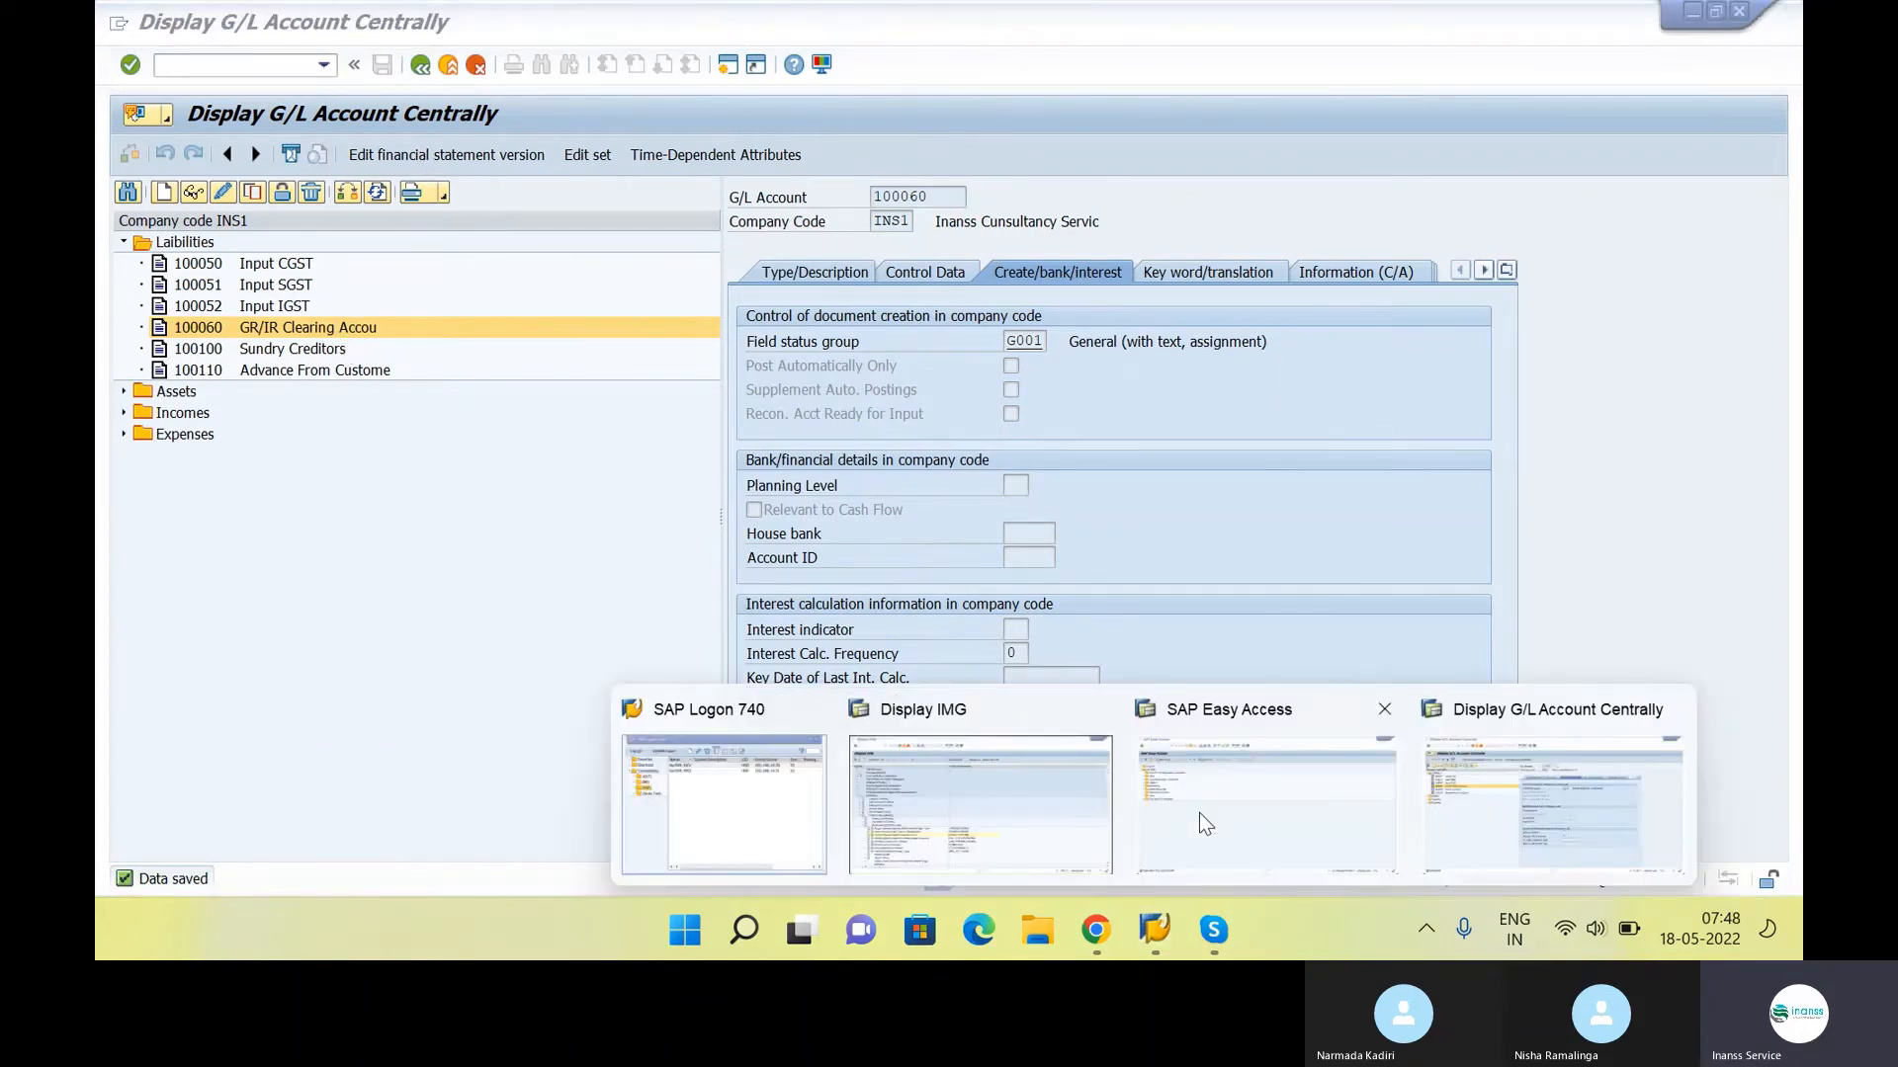
pyautogui.click(1200, 815)
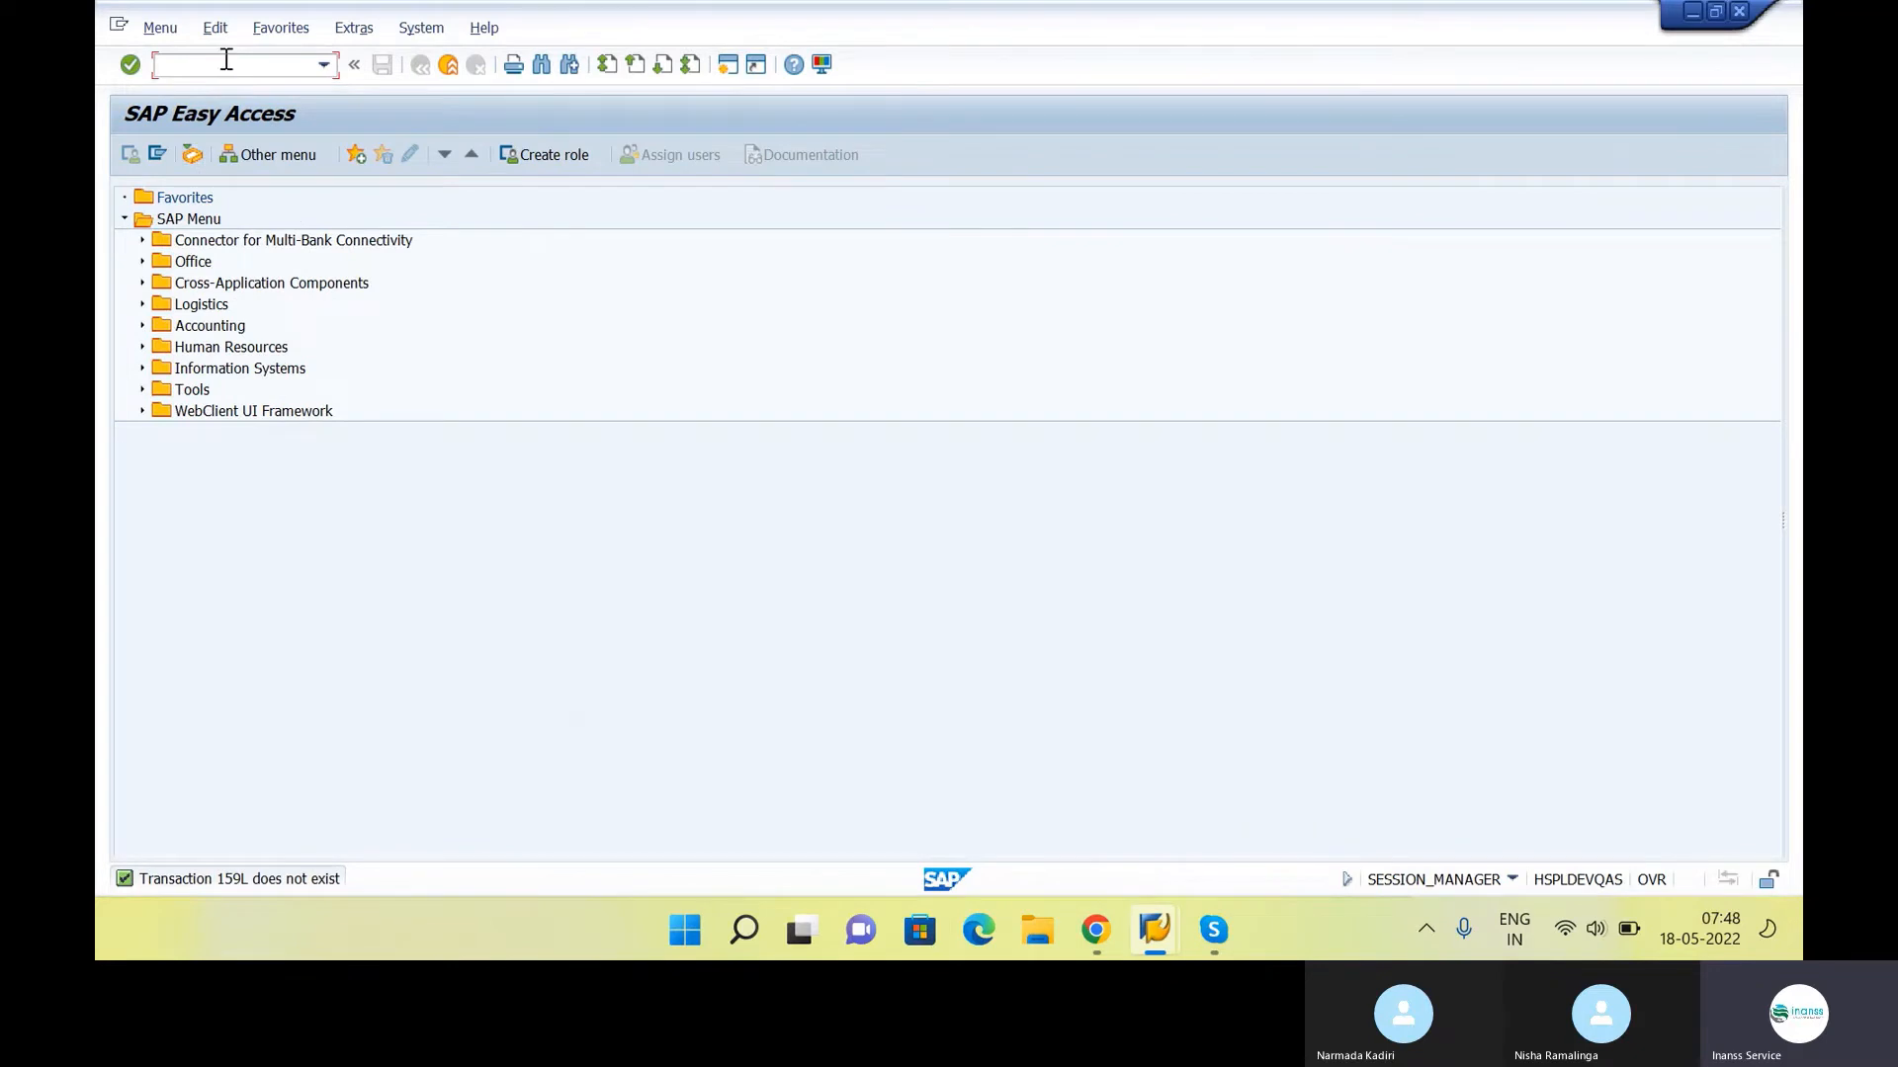
pyautogui.press('capslock')
pyautogui.write('OBYC')
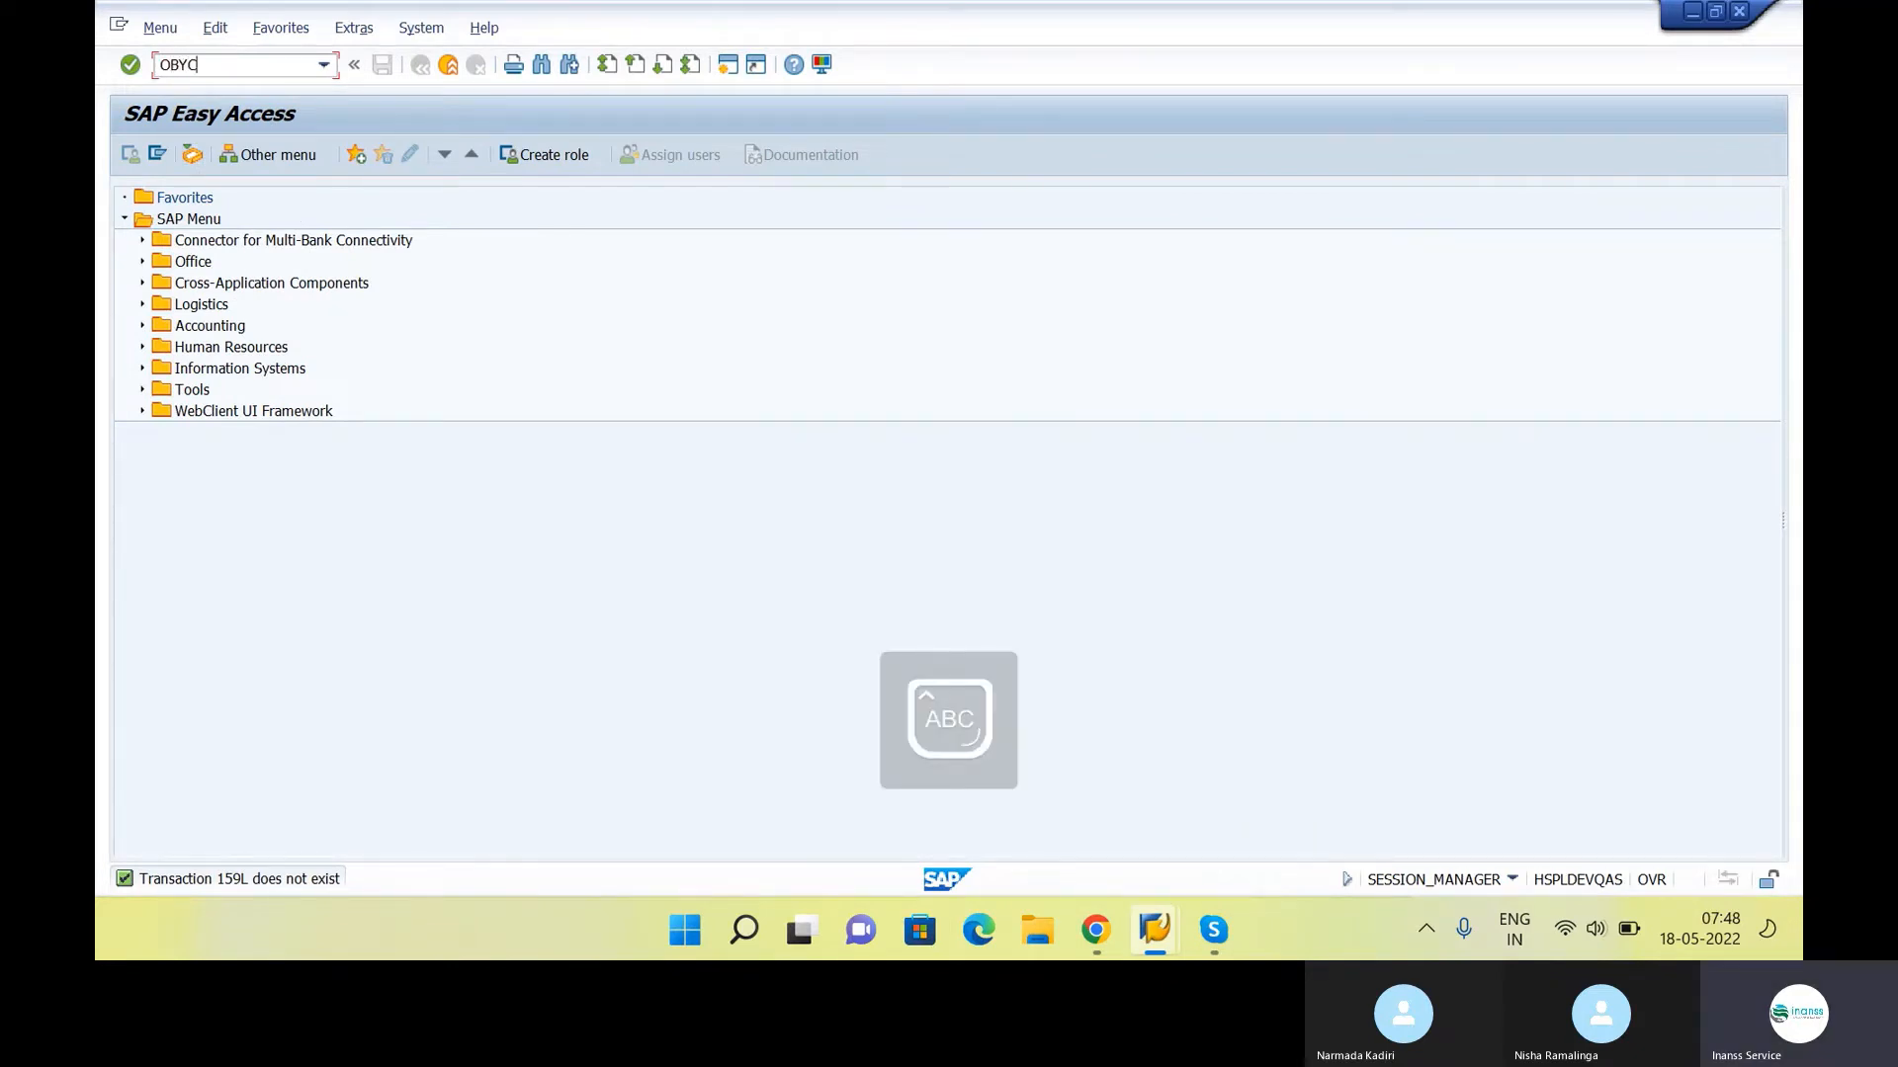
# Switch to the class notes in Google Docs and check the Assign GL Accounts entry under FI Configuration
pyautogui.hotkey('alt', 'Tab')
pyautogui.hotkey('alt', 'Tab')
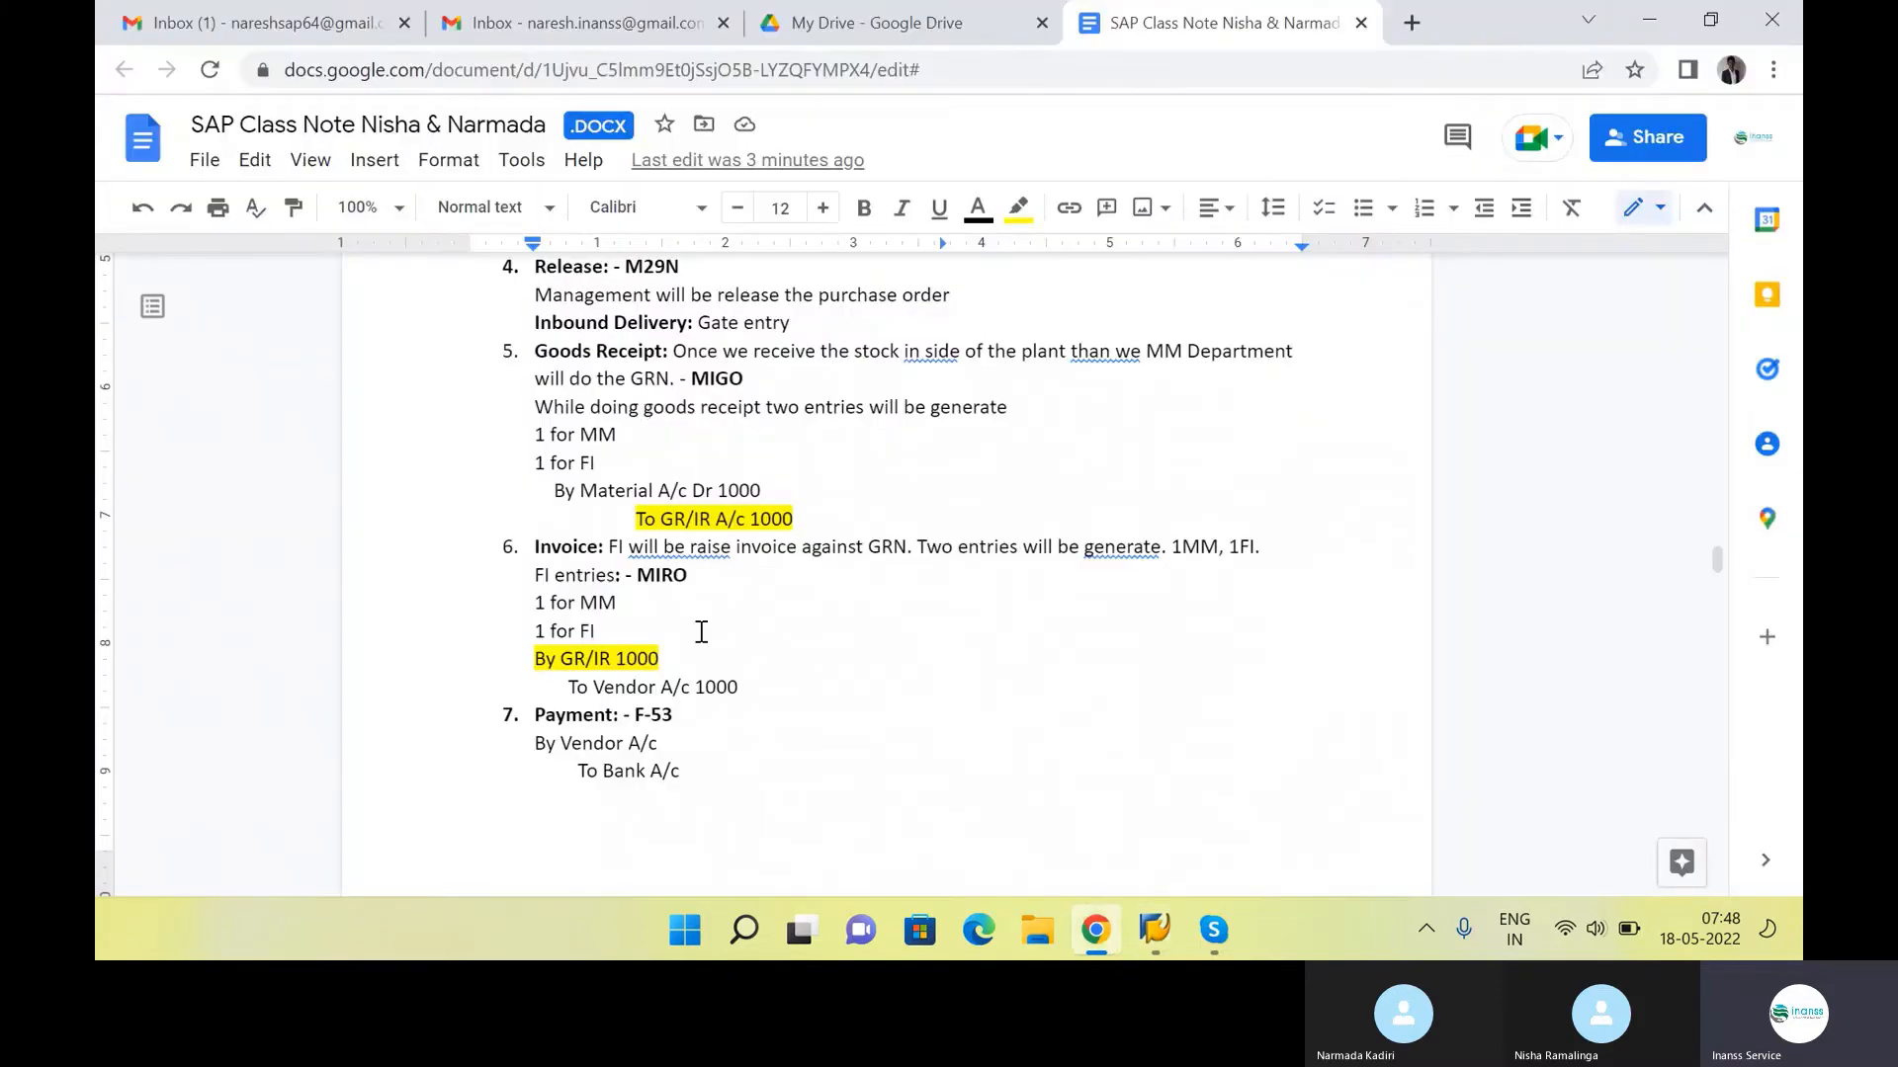
pyautogui.scroll(-5, 700, 634)
pyautogui.scroll(-8, 700, 634)
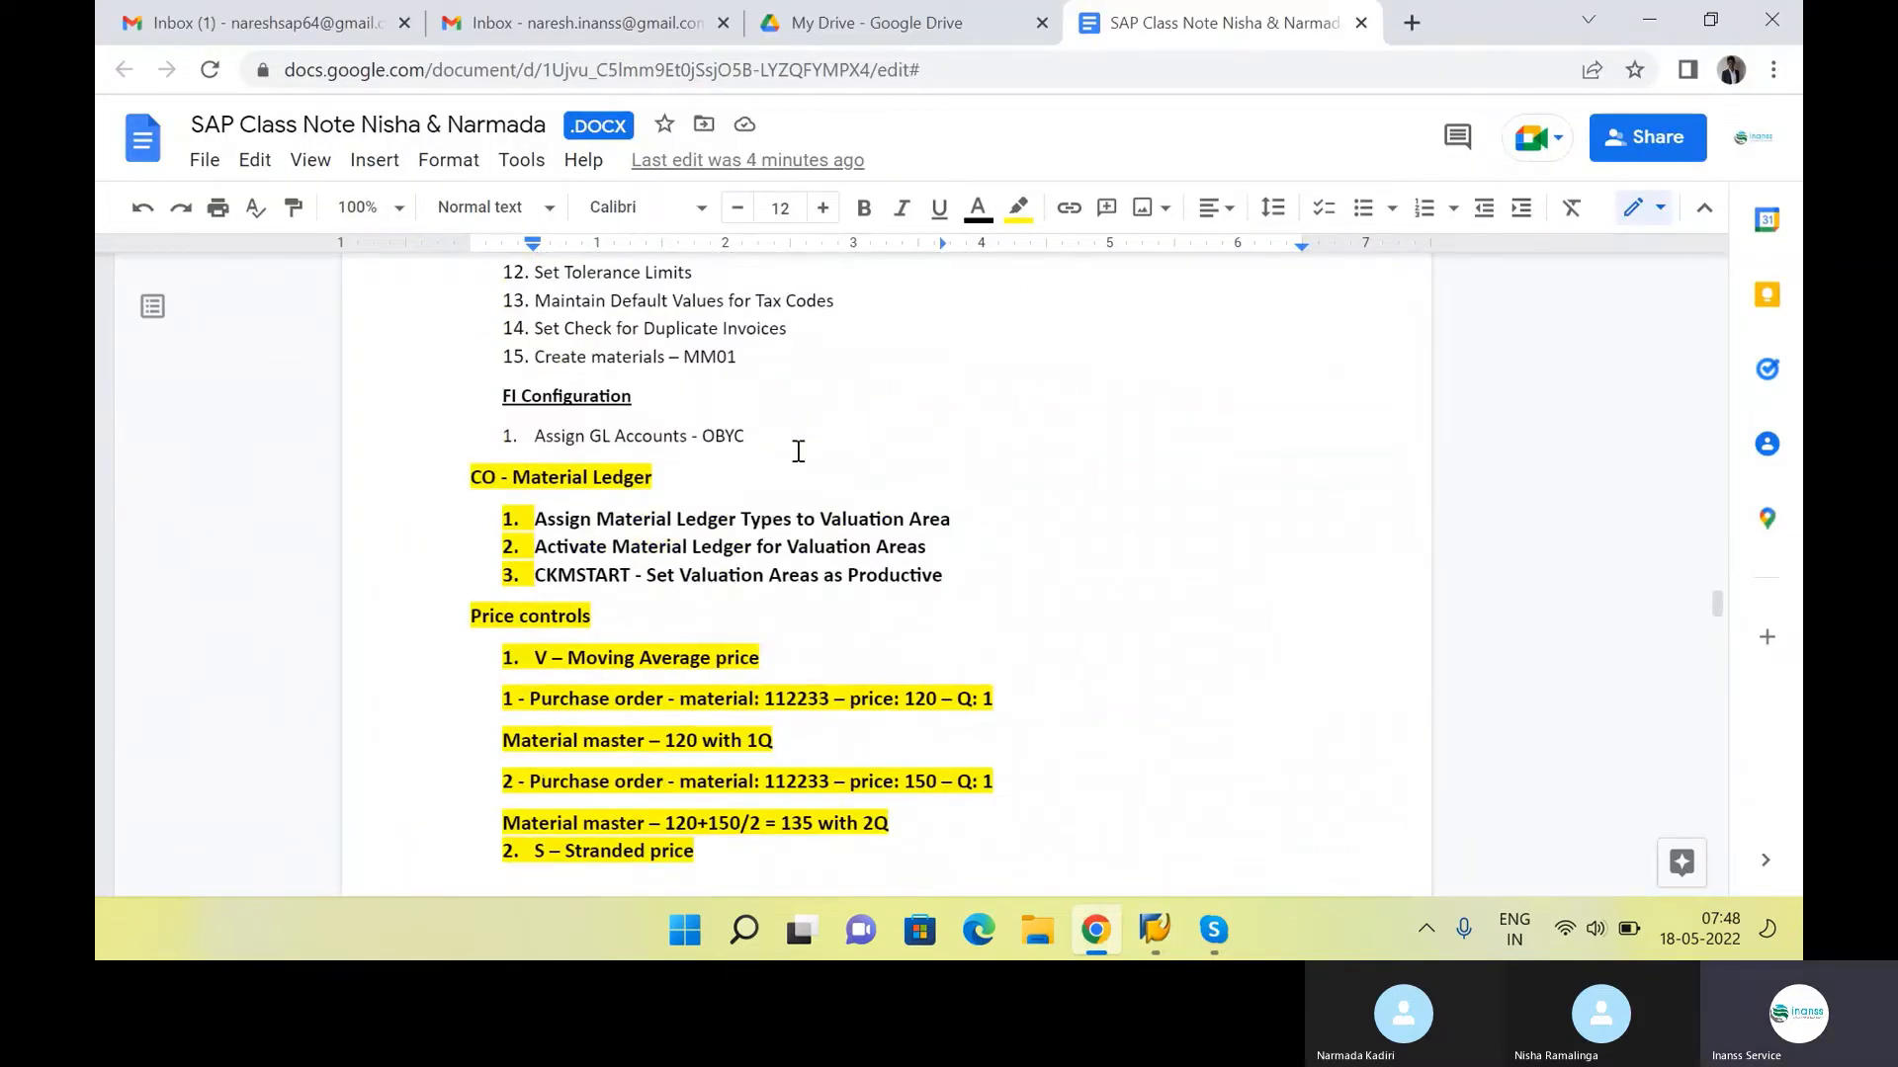
pyautogui.click(797, 438)
pyautogui.hotkey('alt', 'Tab')
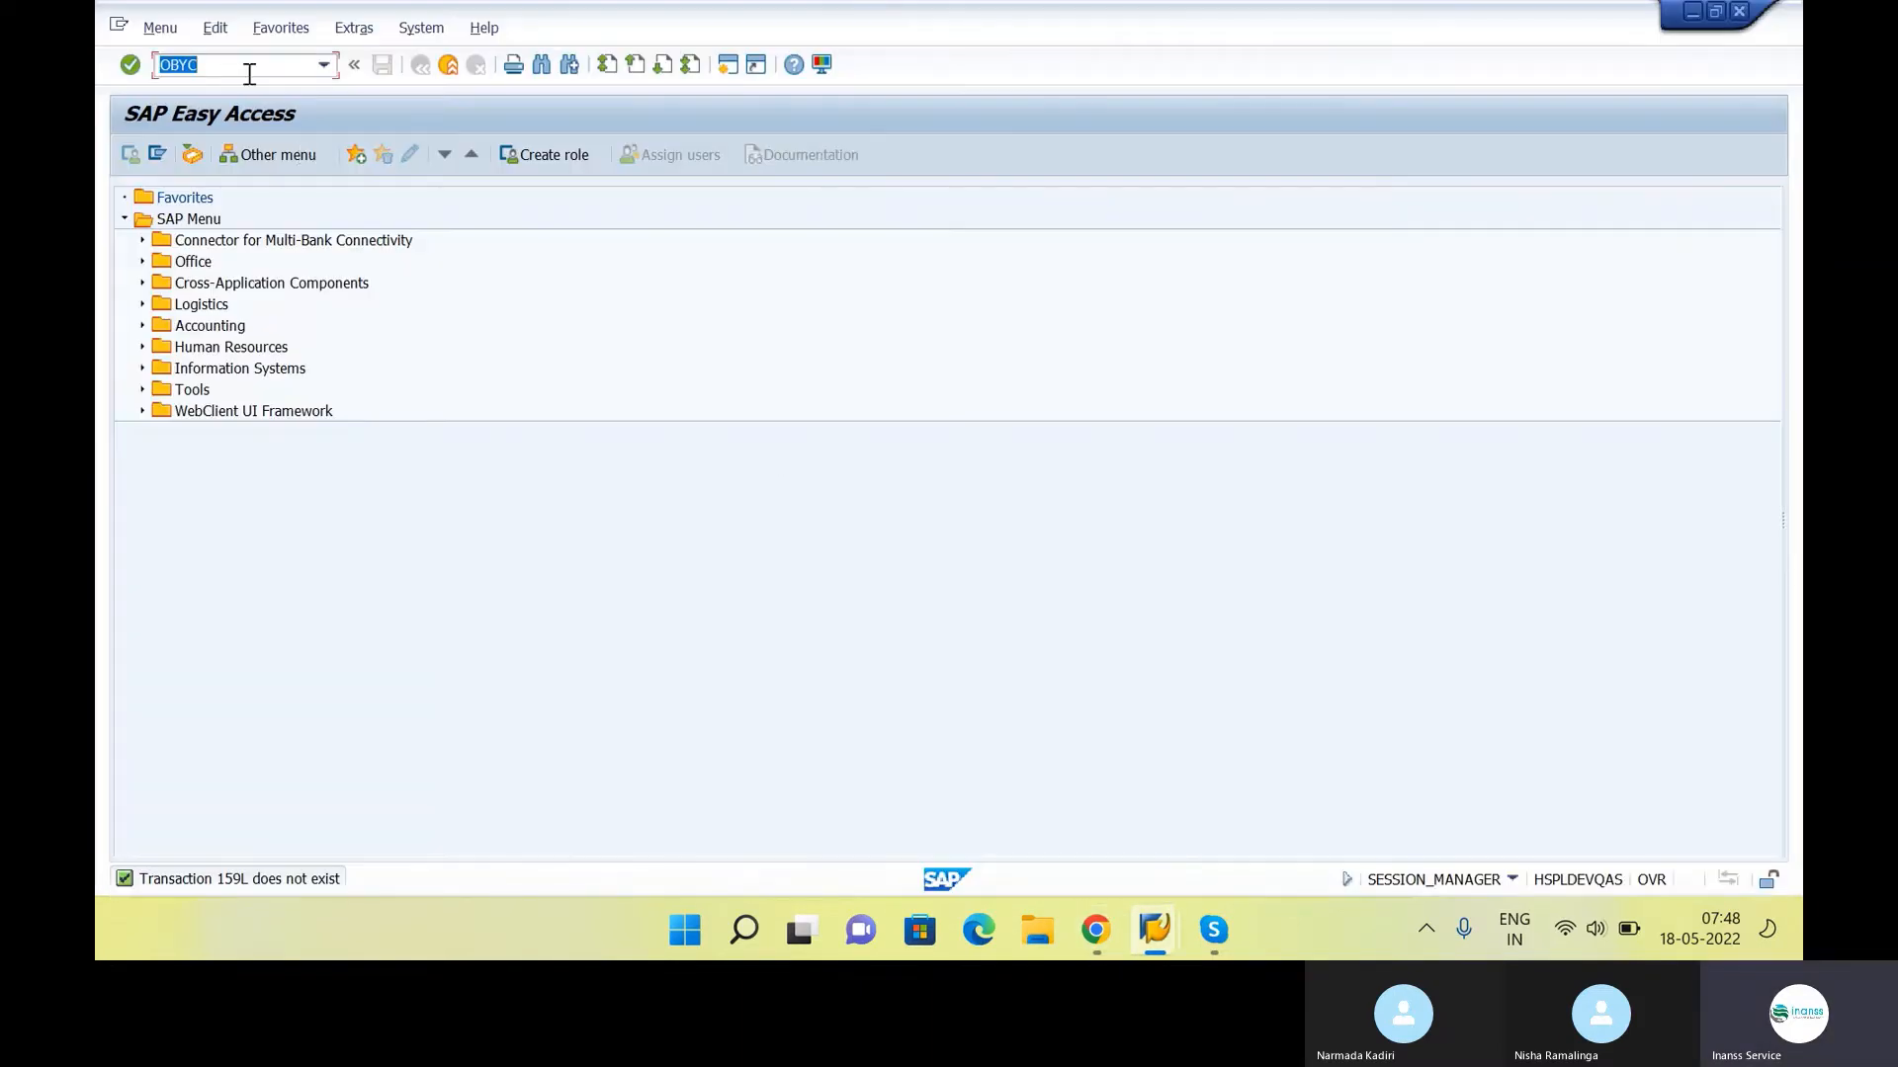
# Return to SAP Easy Access and run transaction OBYC
pyautogui.click(249, 67)
pyautogui.write('OBYC')
pyautogui.press('Return')
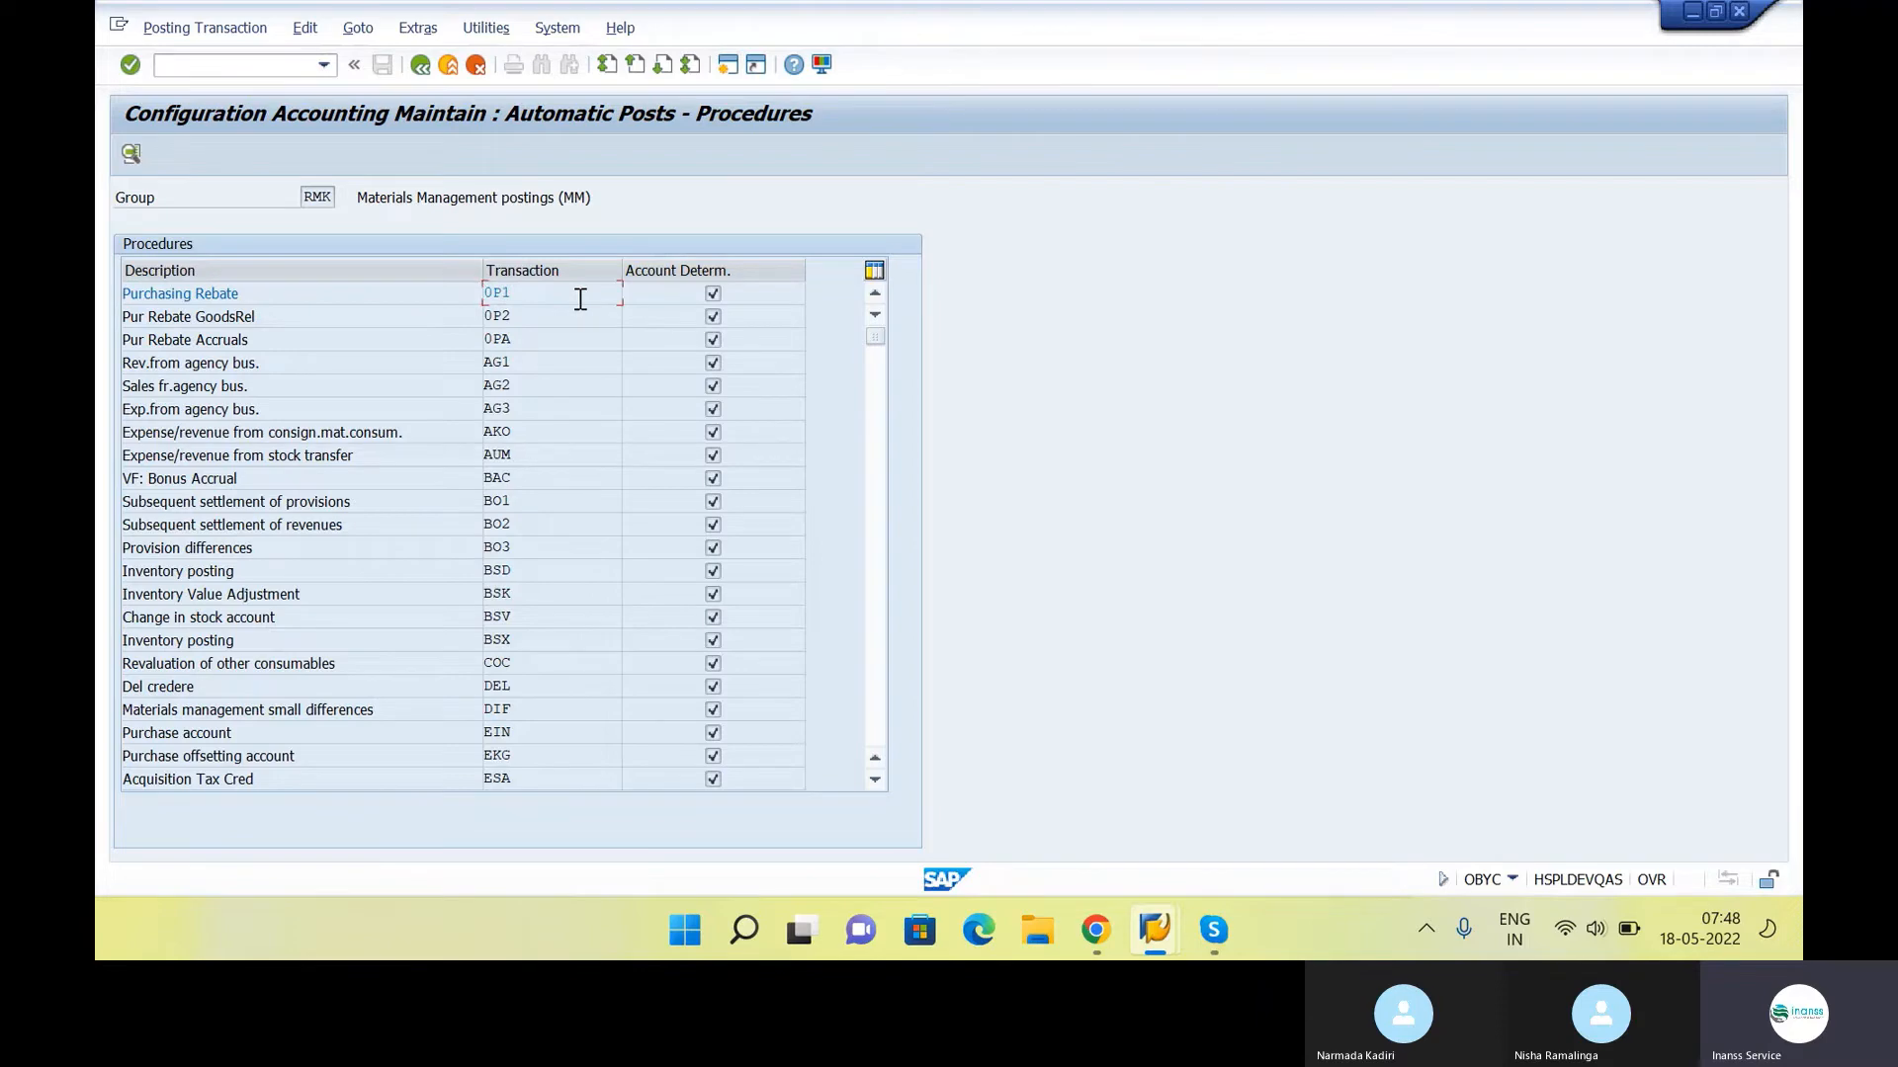
# Look through the automatic posting procedures and select the Inventory posting procedure BSX
pyautogui.scroll(-3, 620, 459)
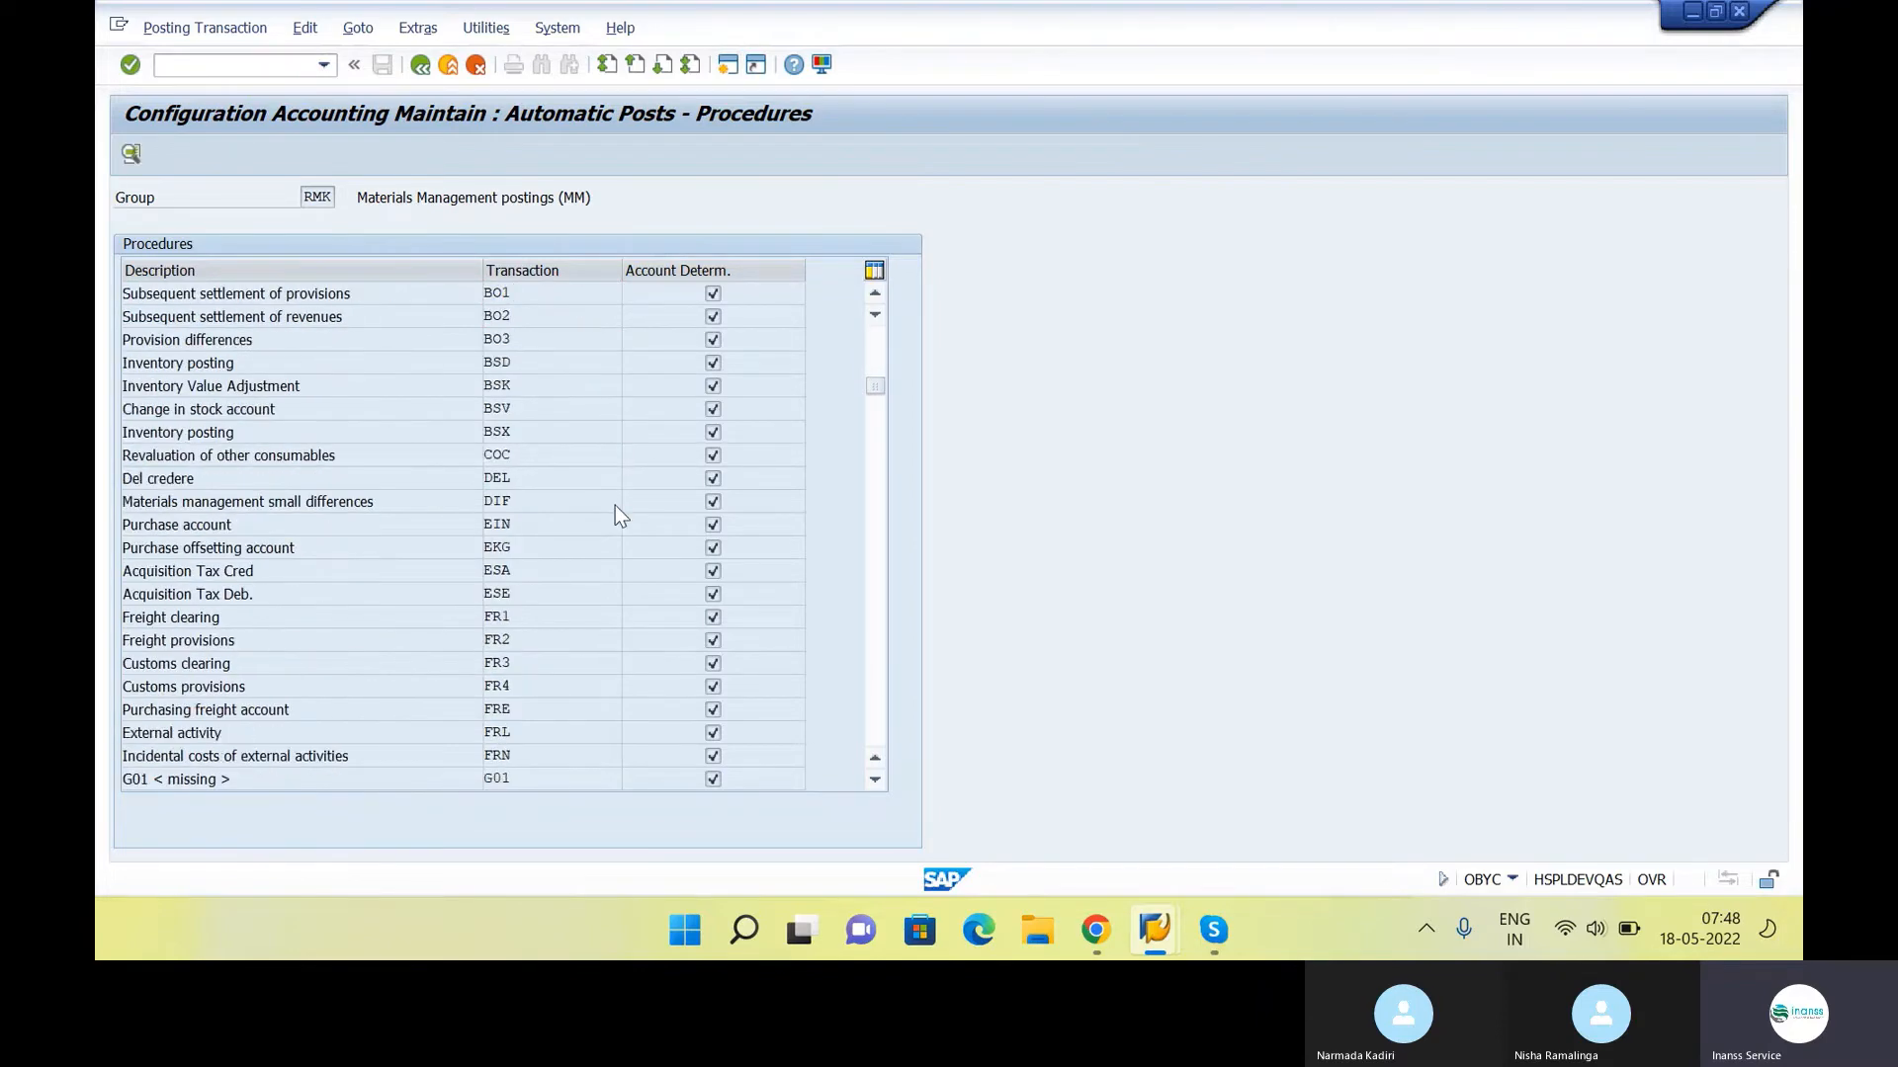
pyautogui.scroll(-5, 621, 515)
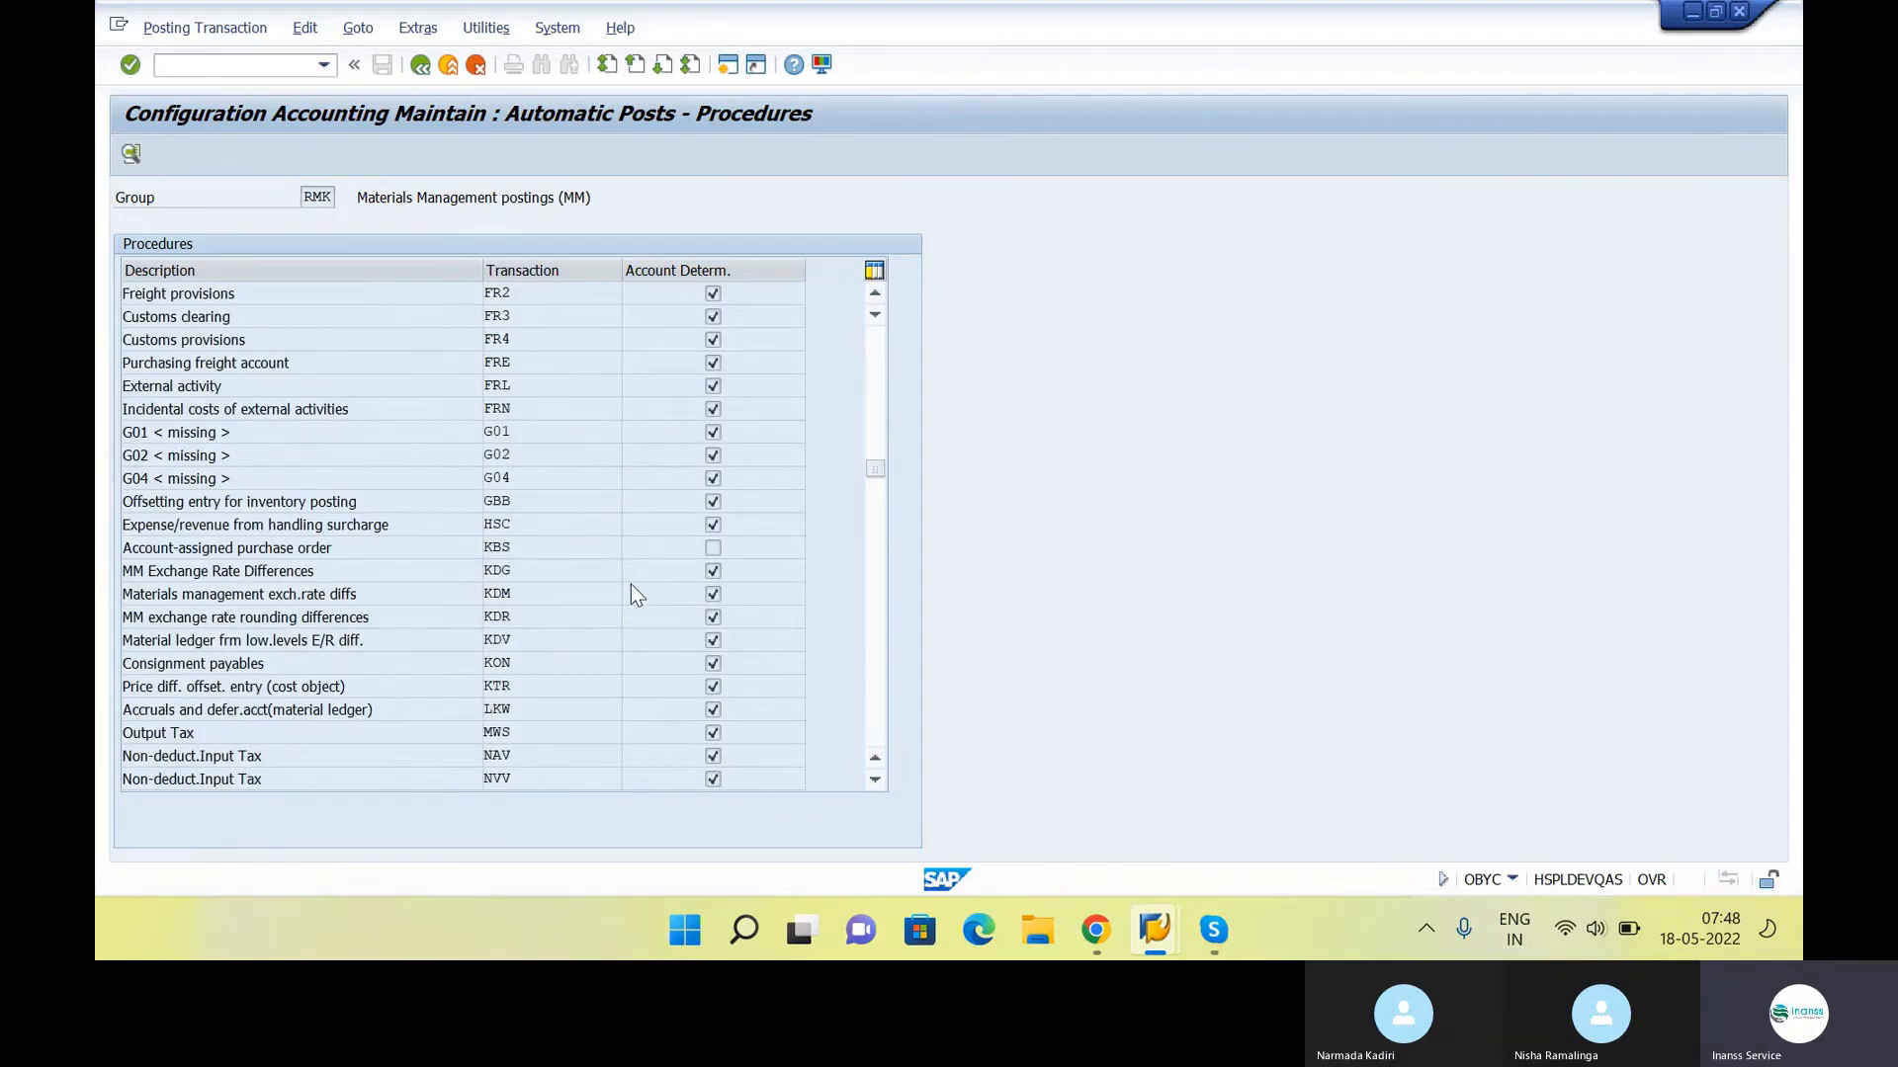
pyautogui.scroll(-3, 631, 585)
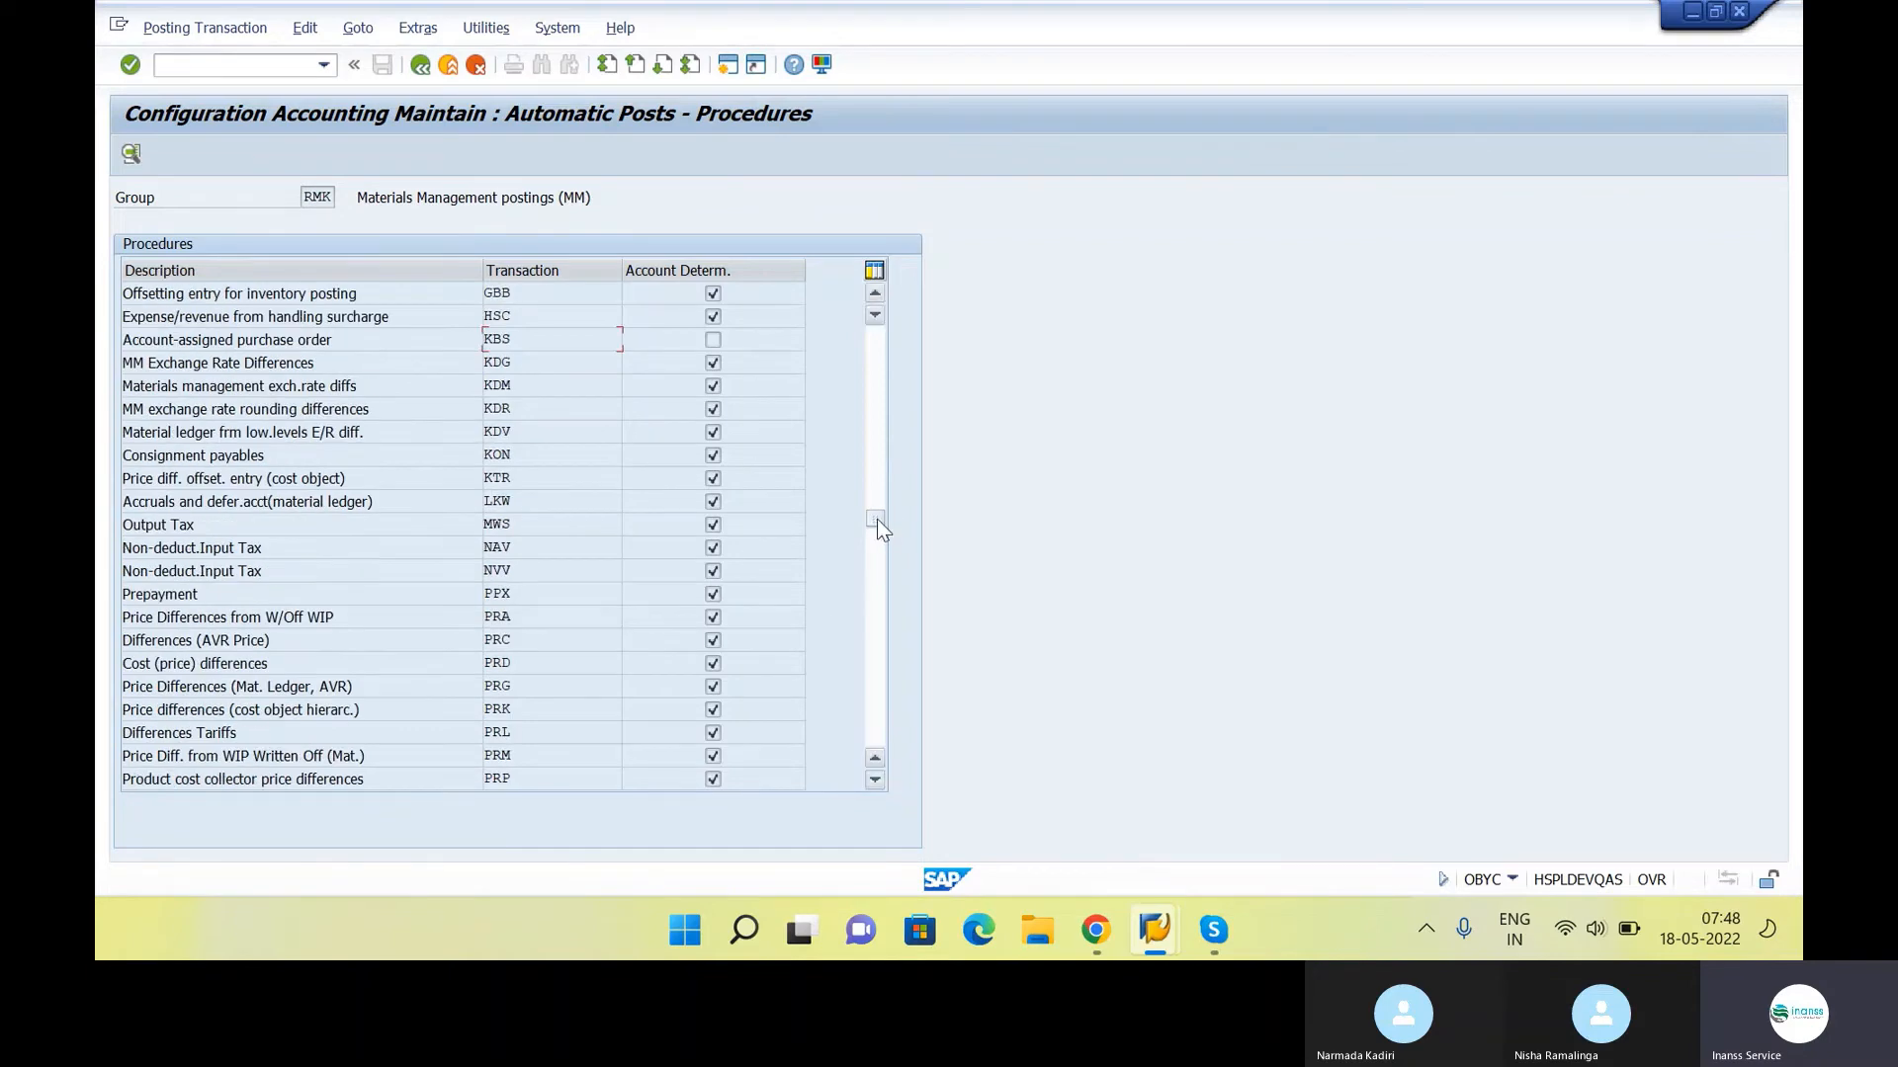
pyautogui.moveTo(876, 519); pyautogui.dragTo(868, 300)
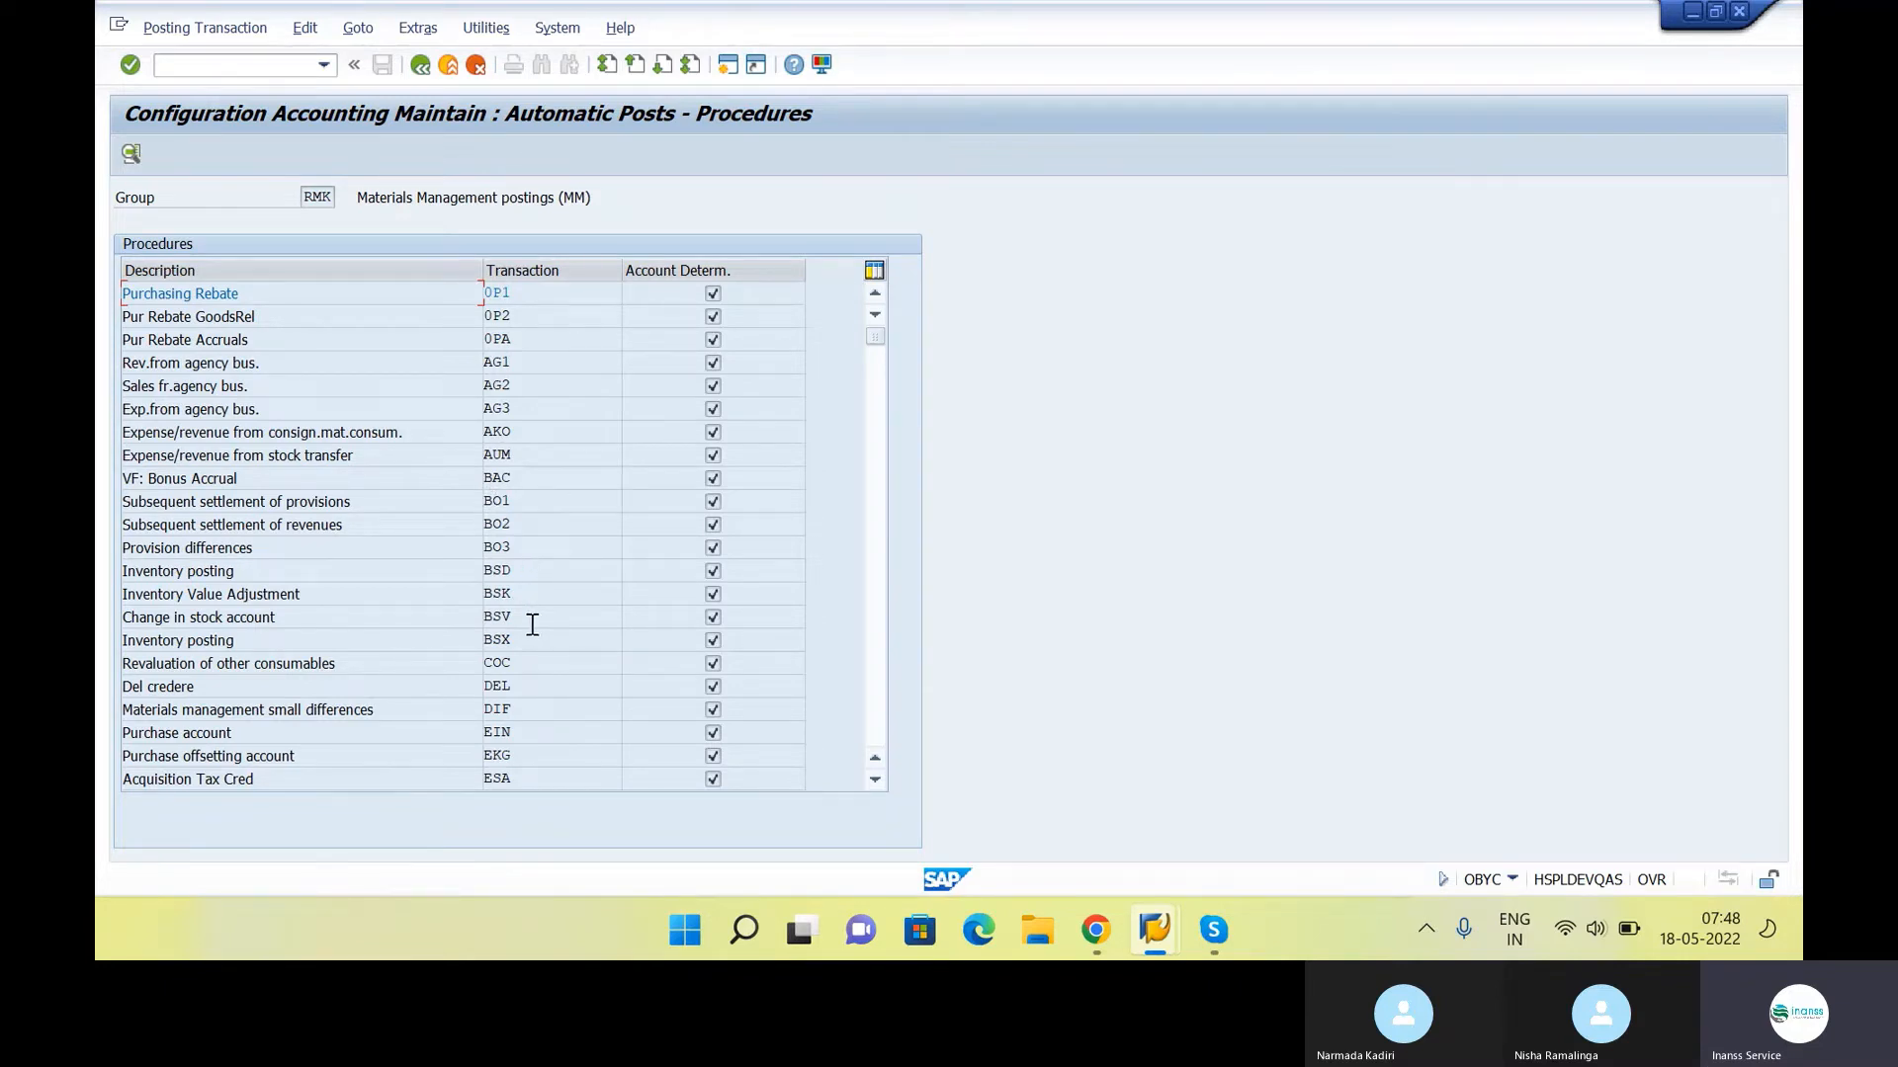
pyautogui.click(365, 639)
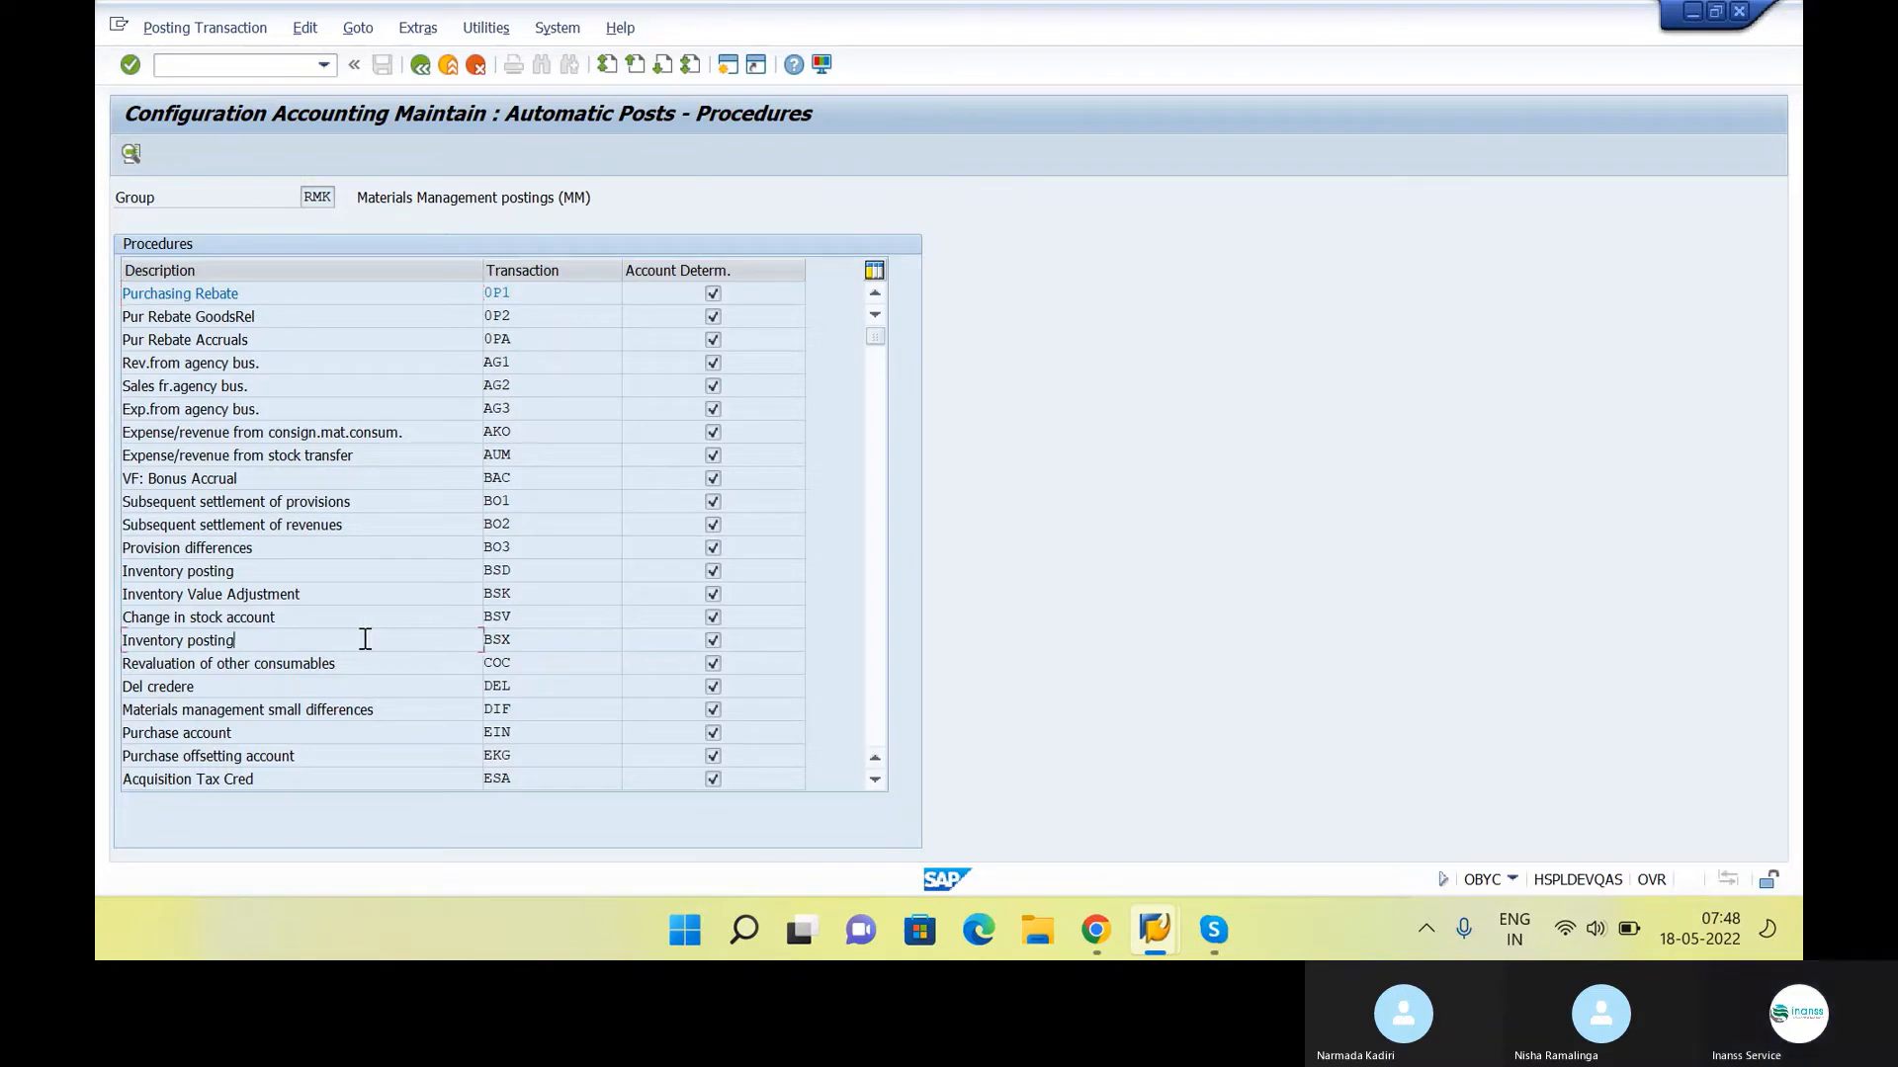
pyautogui.doubleClick(519, 640)
# In the Google Docs class notes, append "- BSX" to the "By Material A/c Dr 1000" line of the goods receipt entry
pyautogui.hotkey('alt', 'Tab')
pyautogui.scroll(-10, 777, 451)
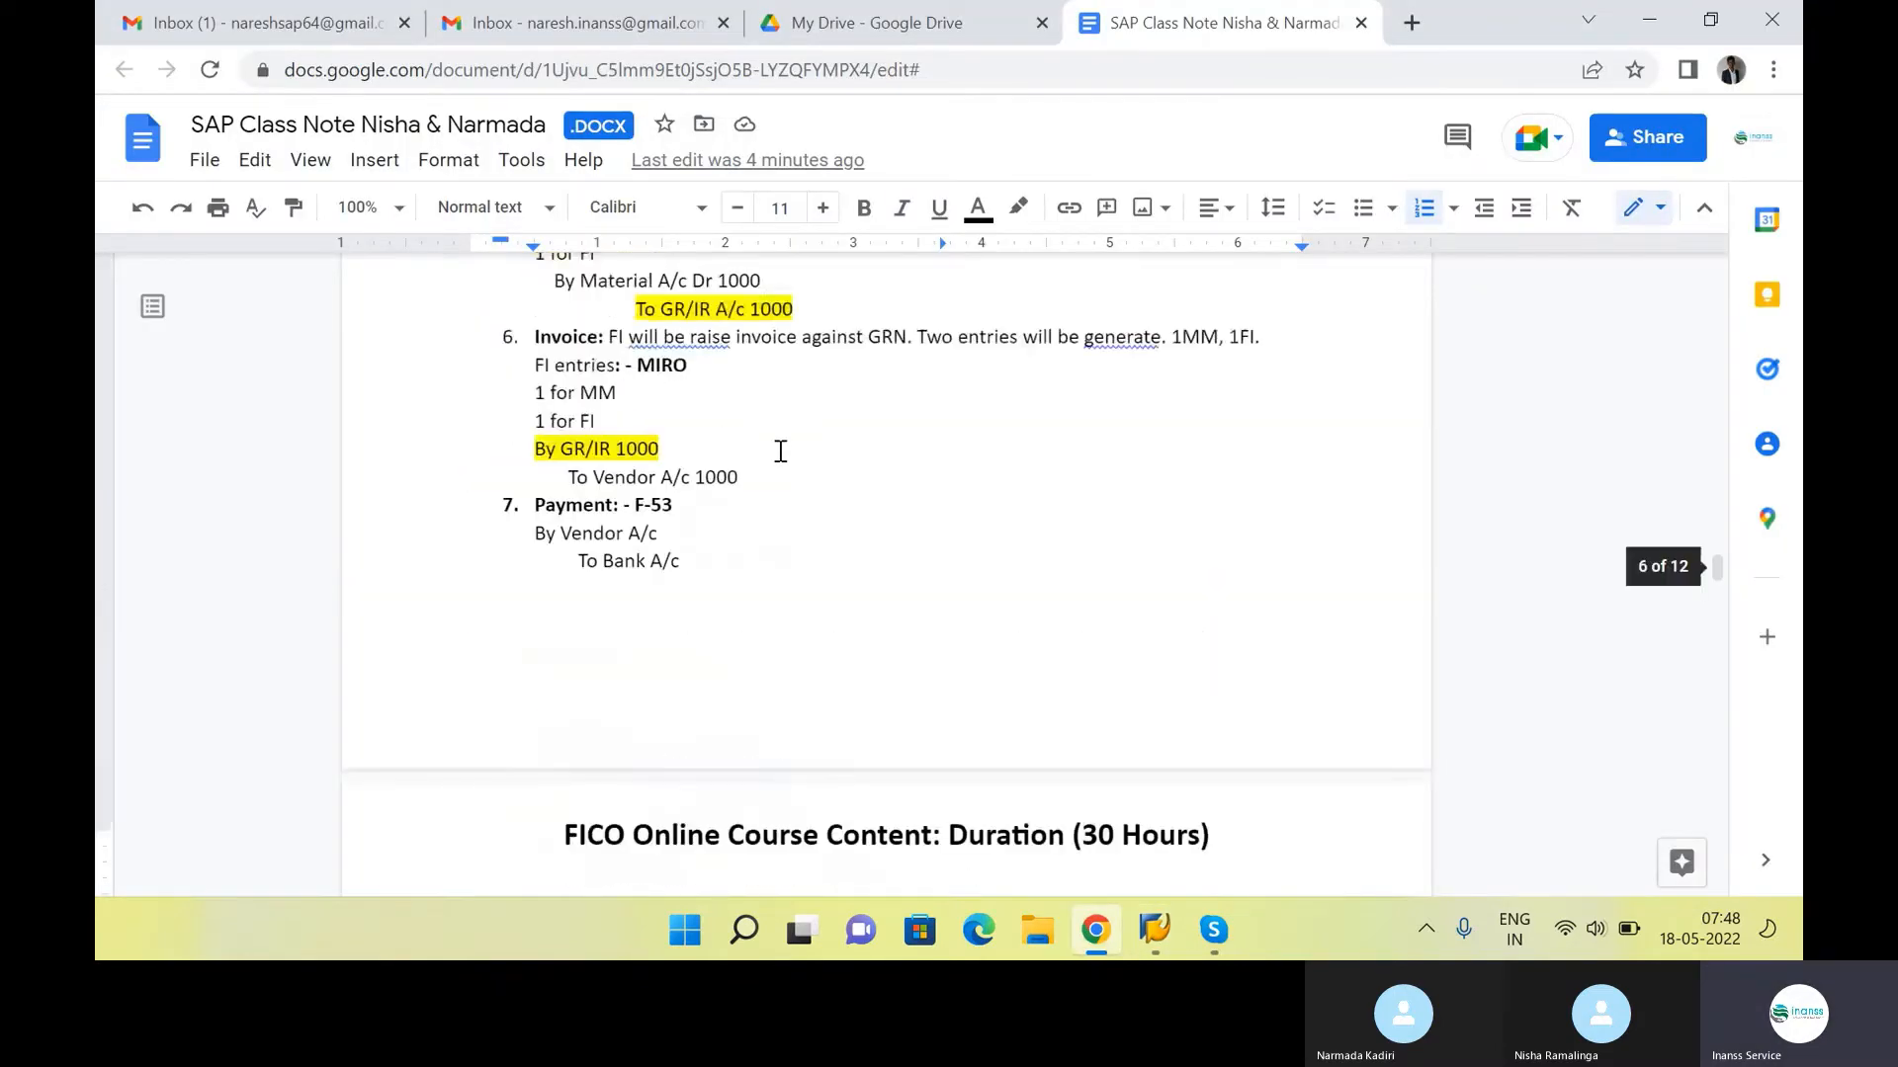
pyautogui.scroll(1, 776, 454)
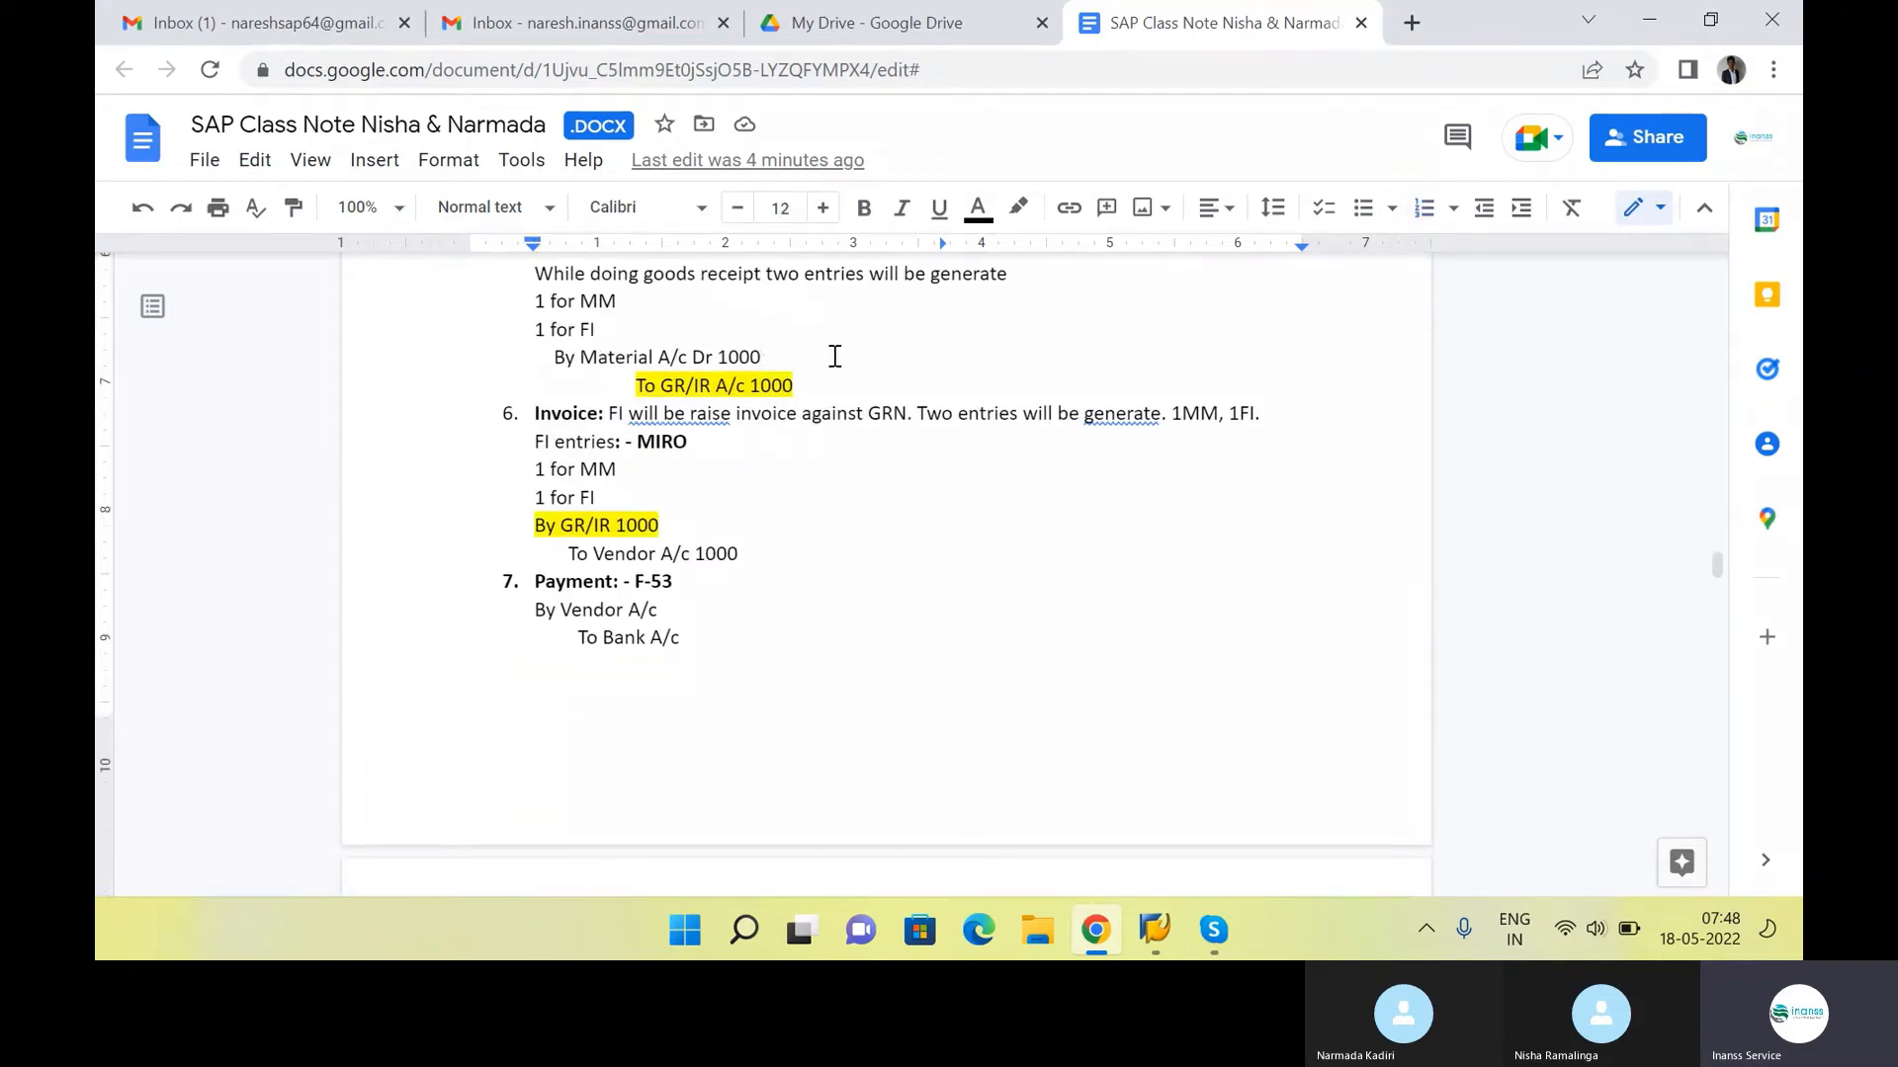
pyautogui.click(834, 356)
pyautogui.write('- ')
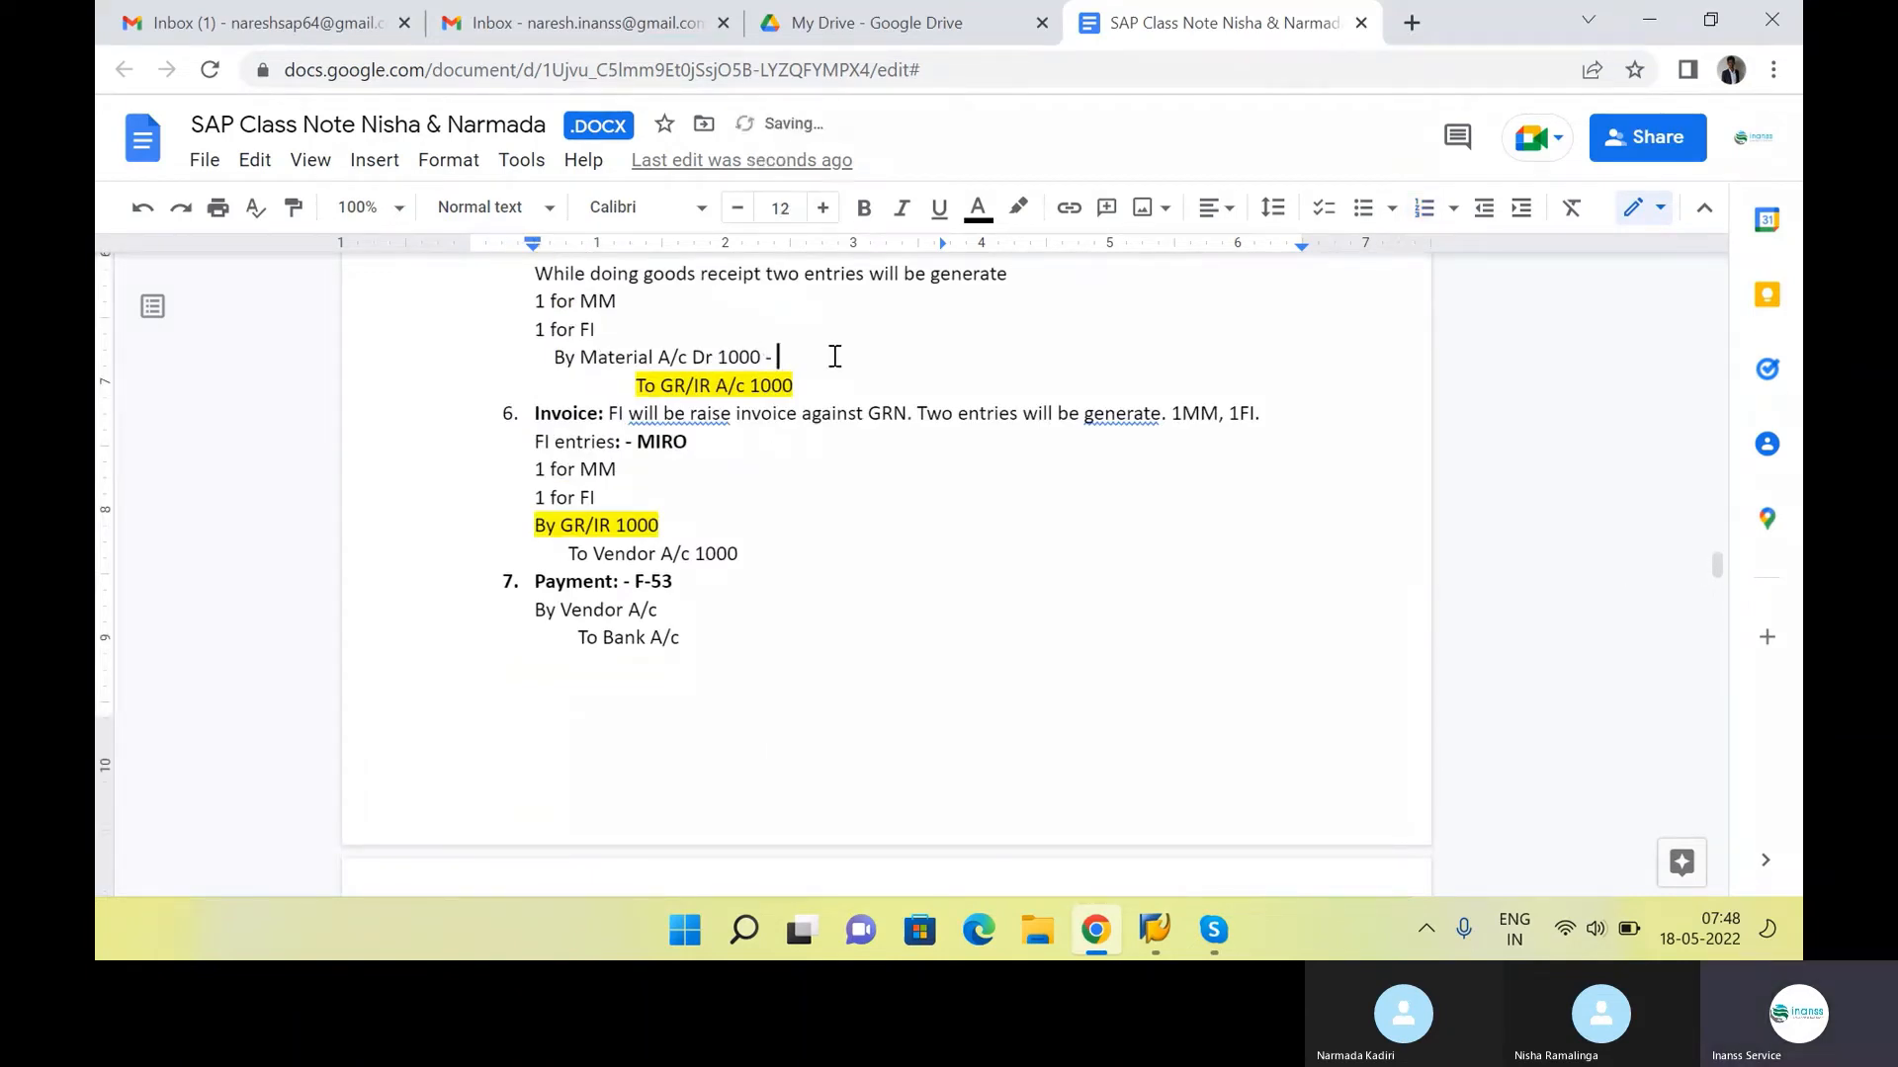
pyautogui.write(' BSX')
# Append "- WRX" to the "To GR/IR A/c 1000" line of the goods receipt entry and return to SAP
pyautogui.click(847, 385)
pyautogui.write('- ')
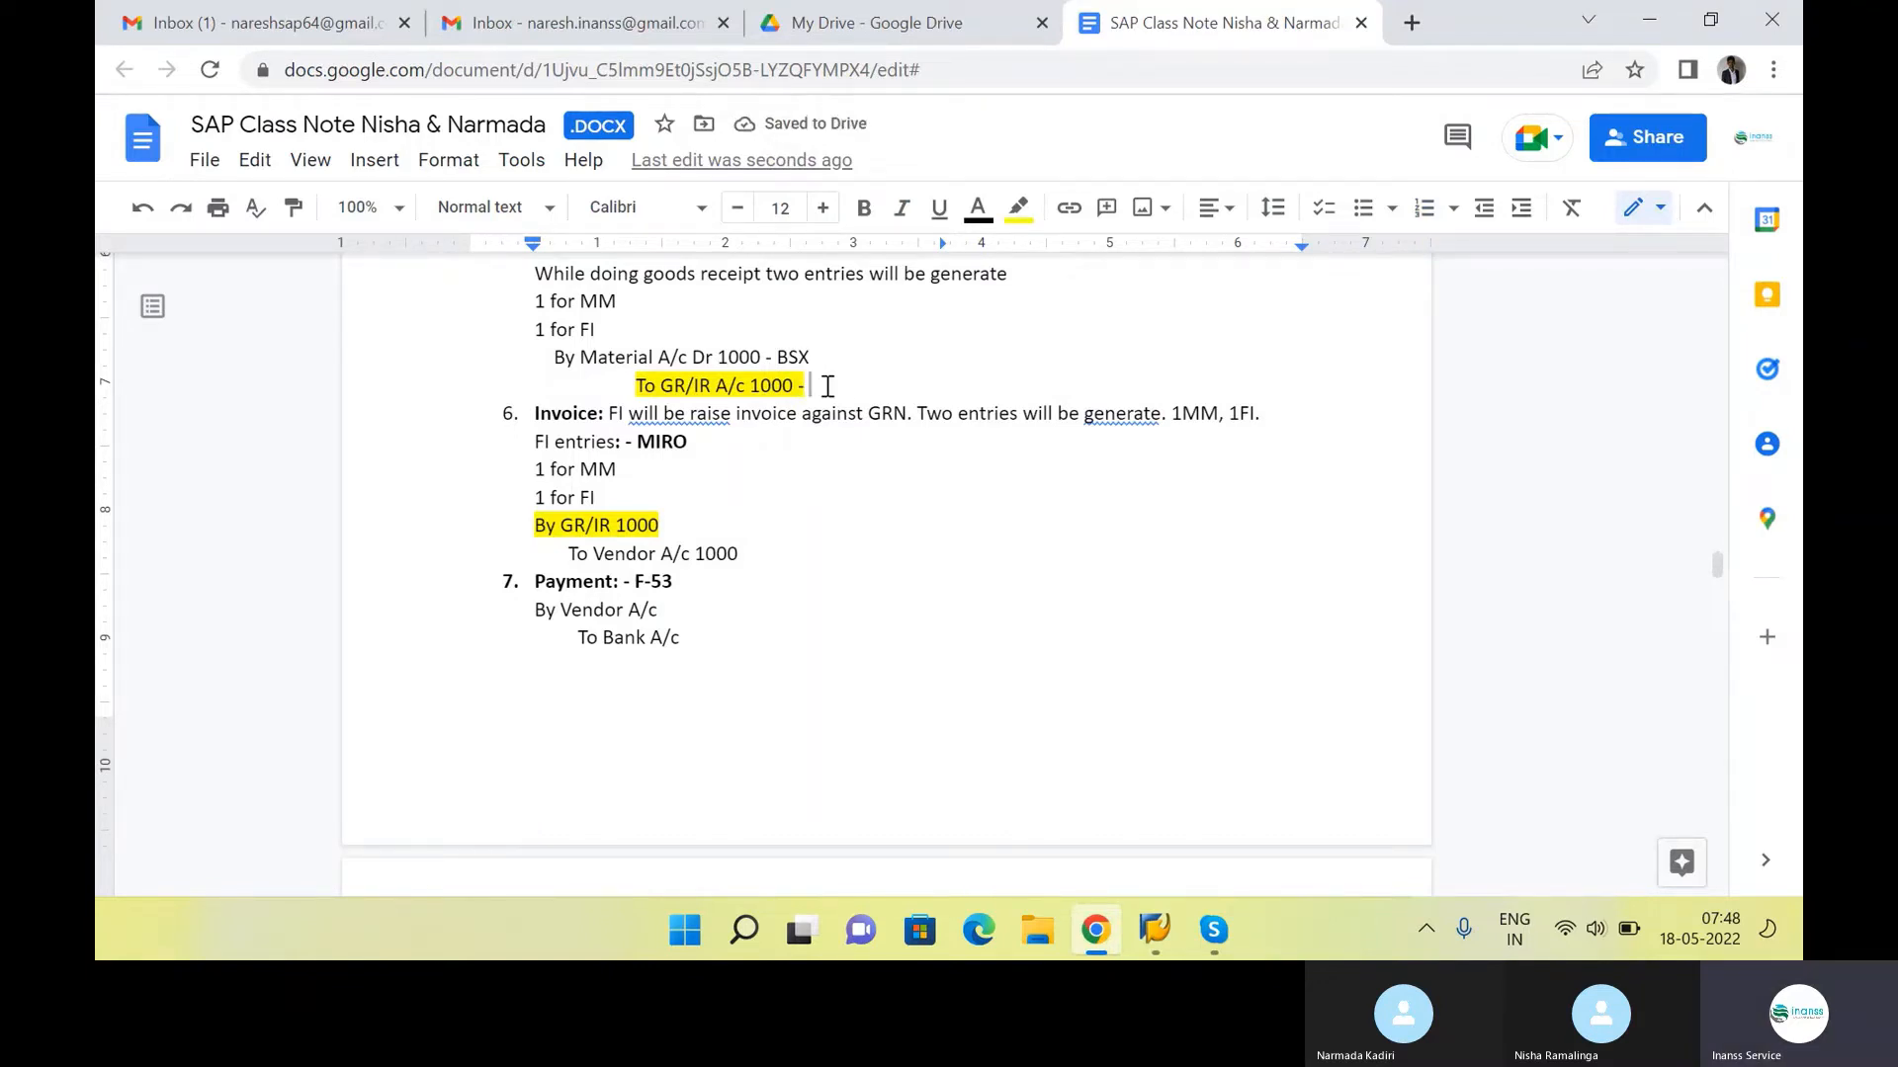
pyautogui.write('WRX')
pyautogui.hotkey('alt', 'Tab')
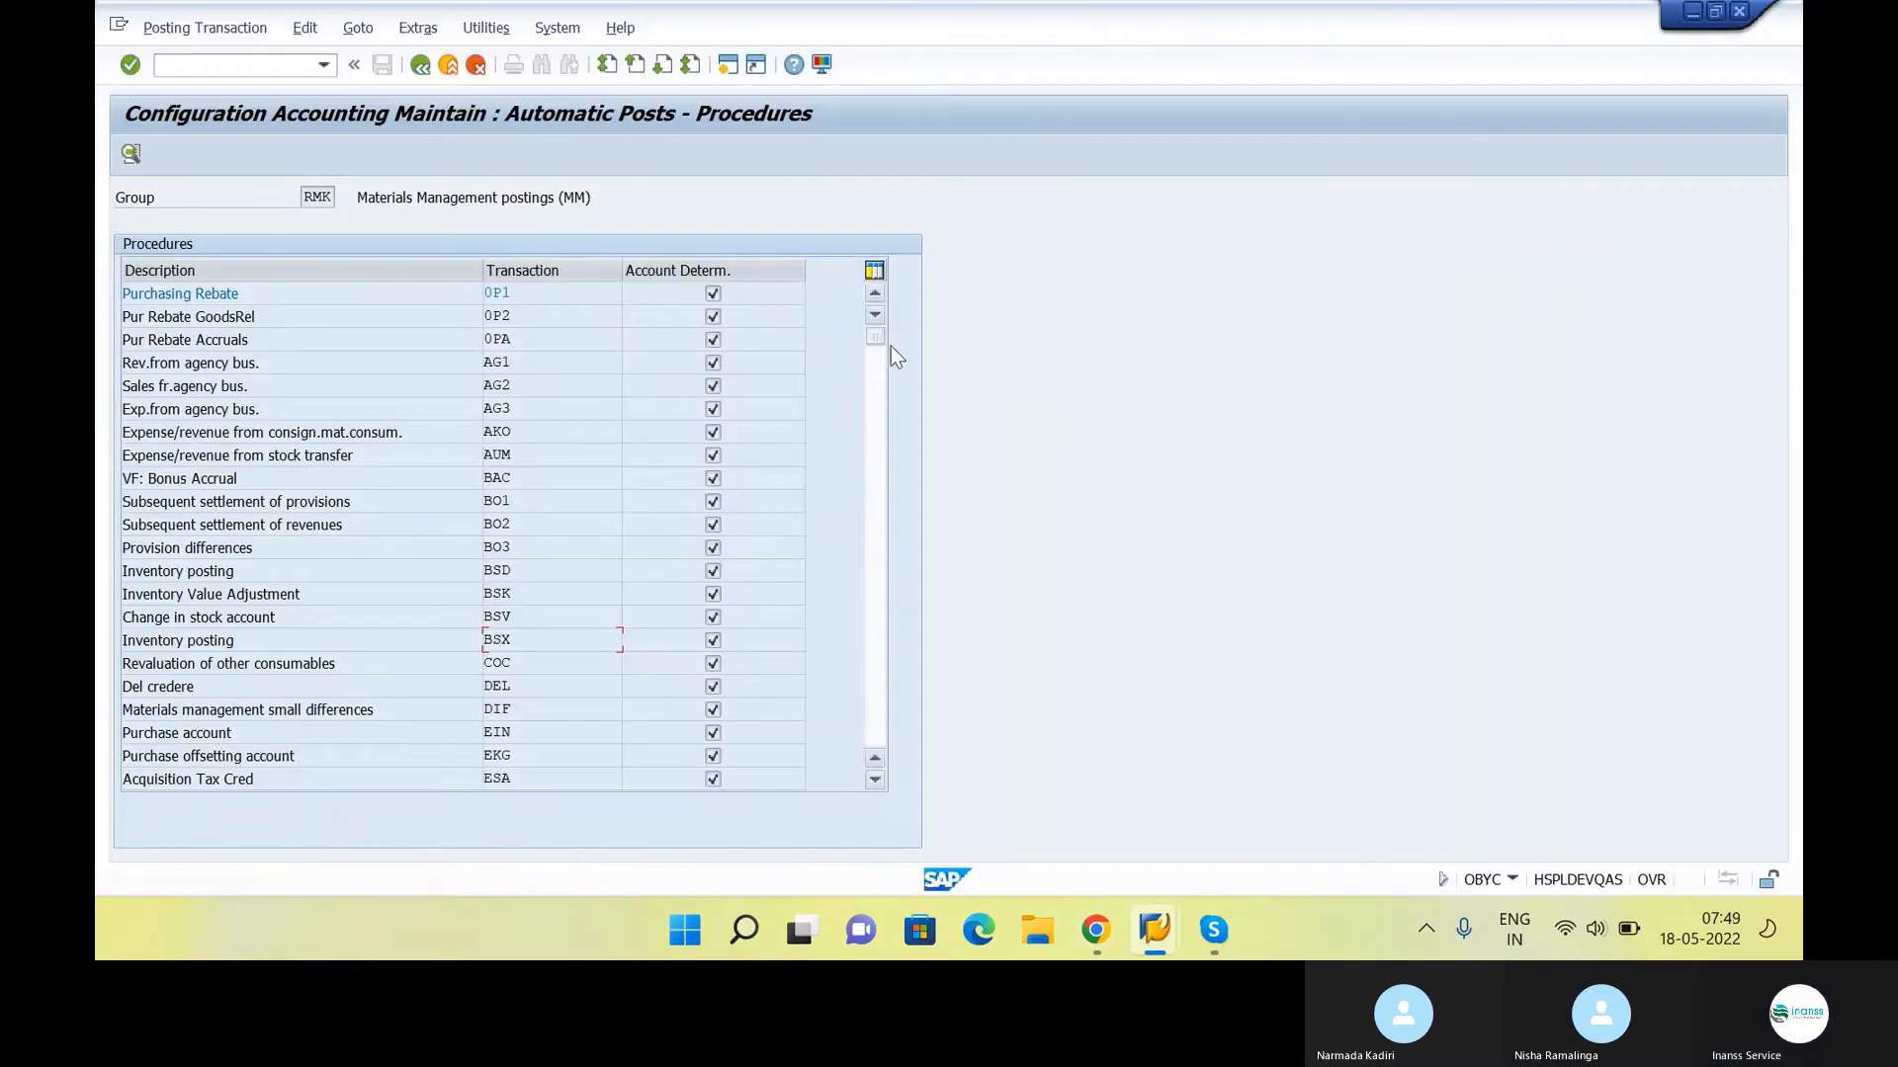
# Open the GR/IR clearing account procedure WRX for chart of accounts INSS
pyautogui.moveTo(878, 336); pyautogui.dragTo(796, 733)
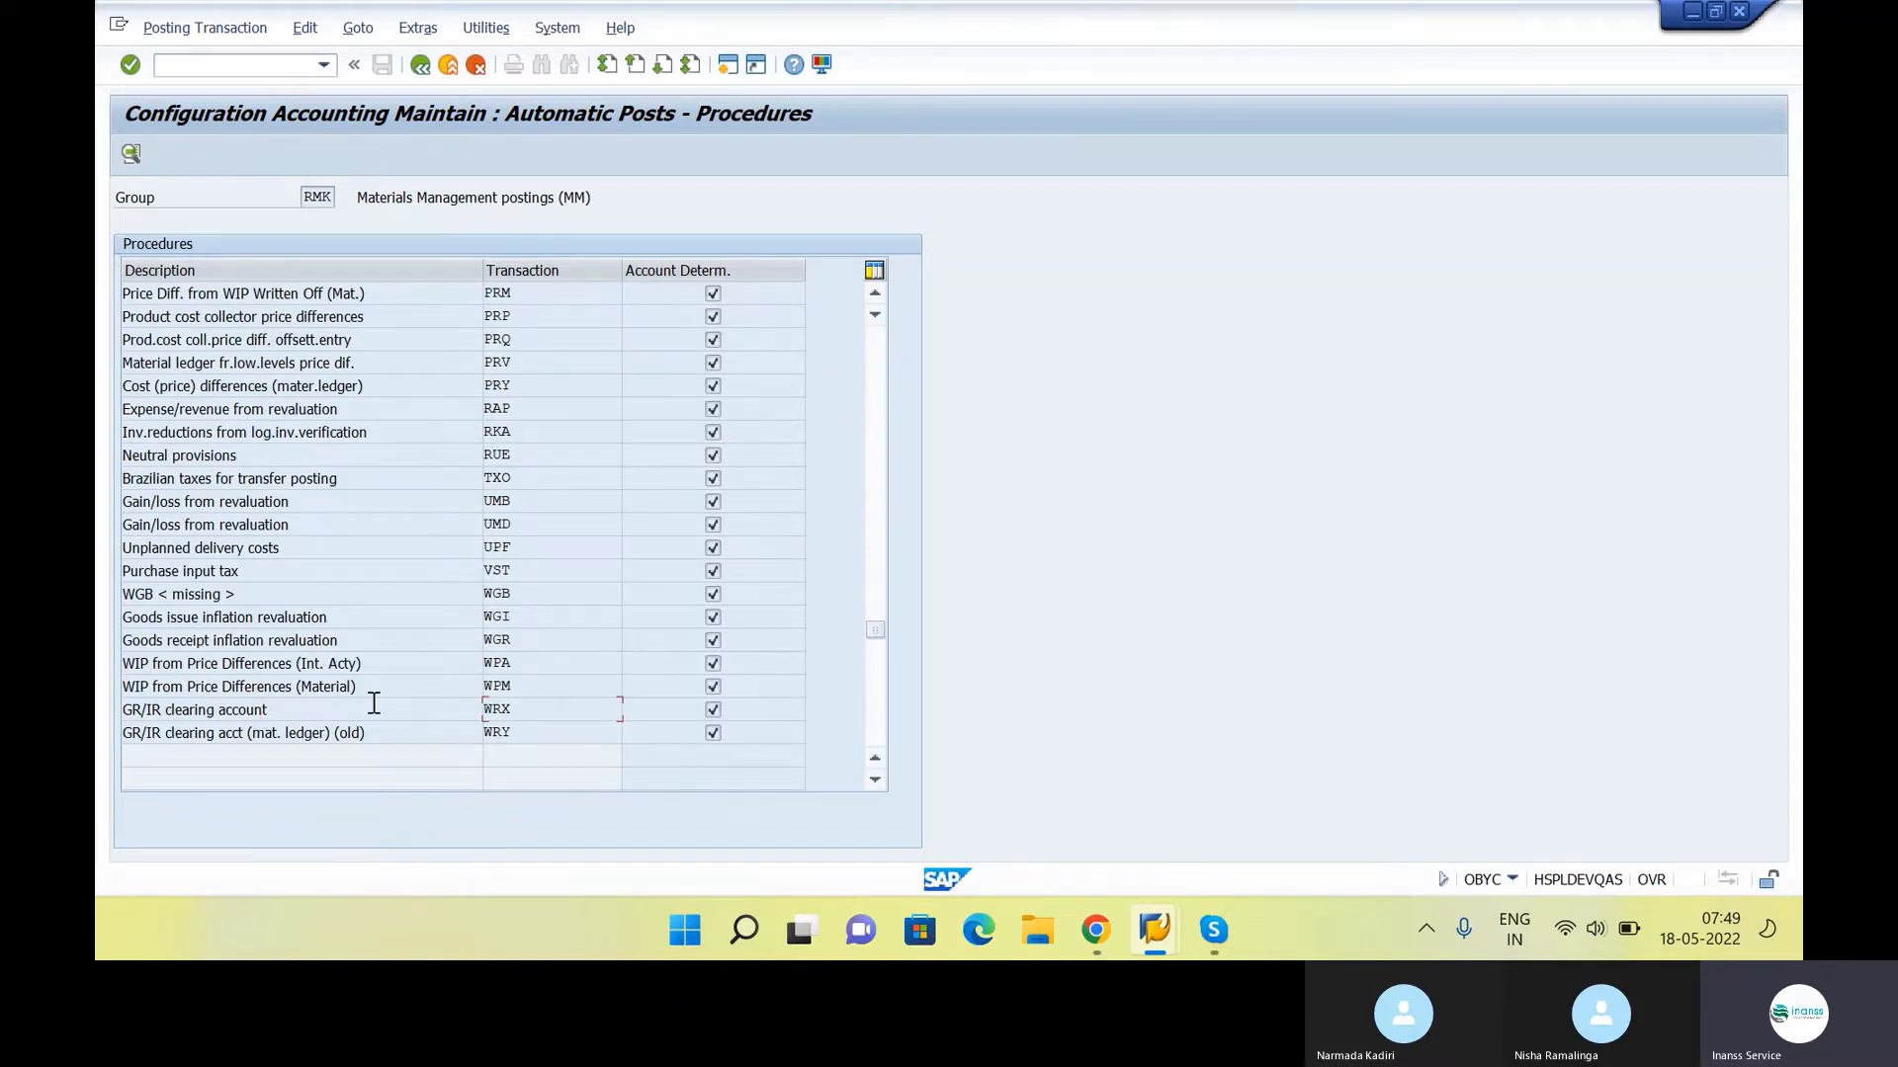
pyautogui.moveTo(351, 713); pyautogui.dragTo(100, 751)
pyautogui.doubleClick(563, 708)
pyautogui.moveTo(540, 419); pyautogui.dragTo(971, 415)
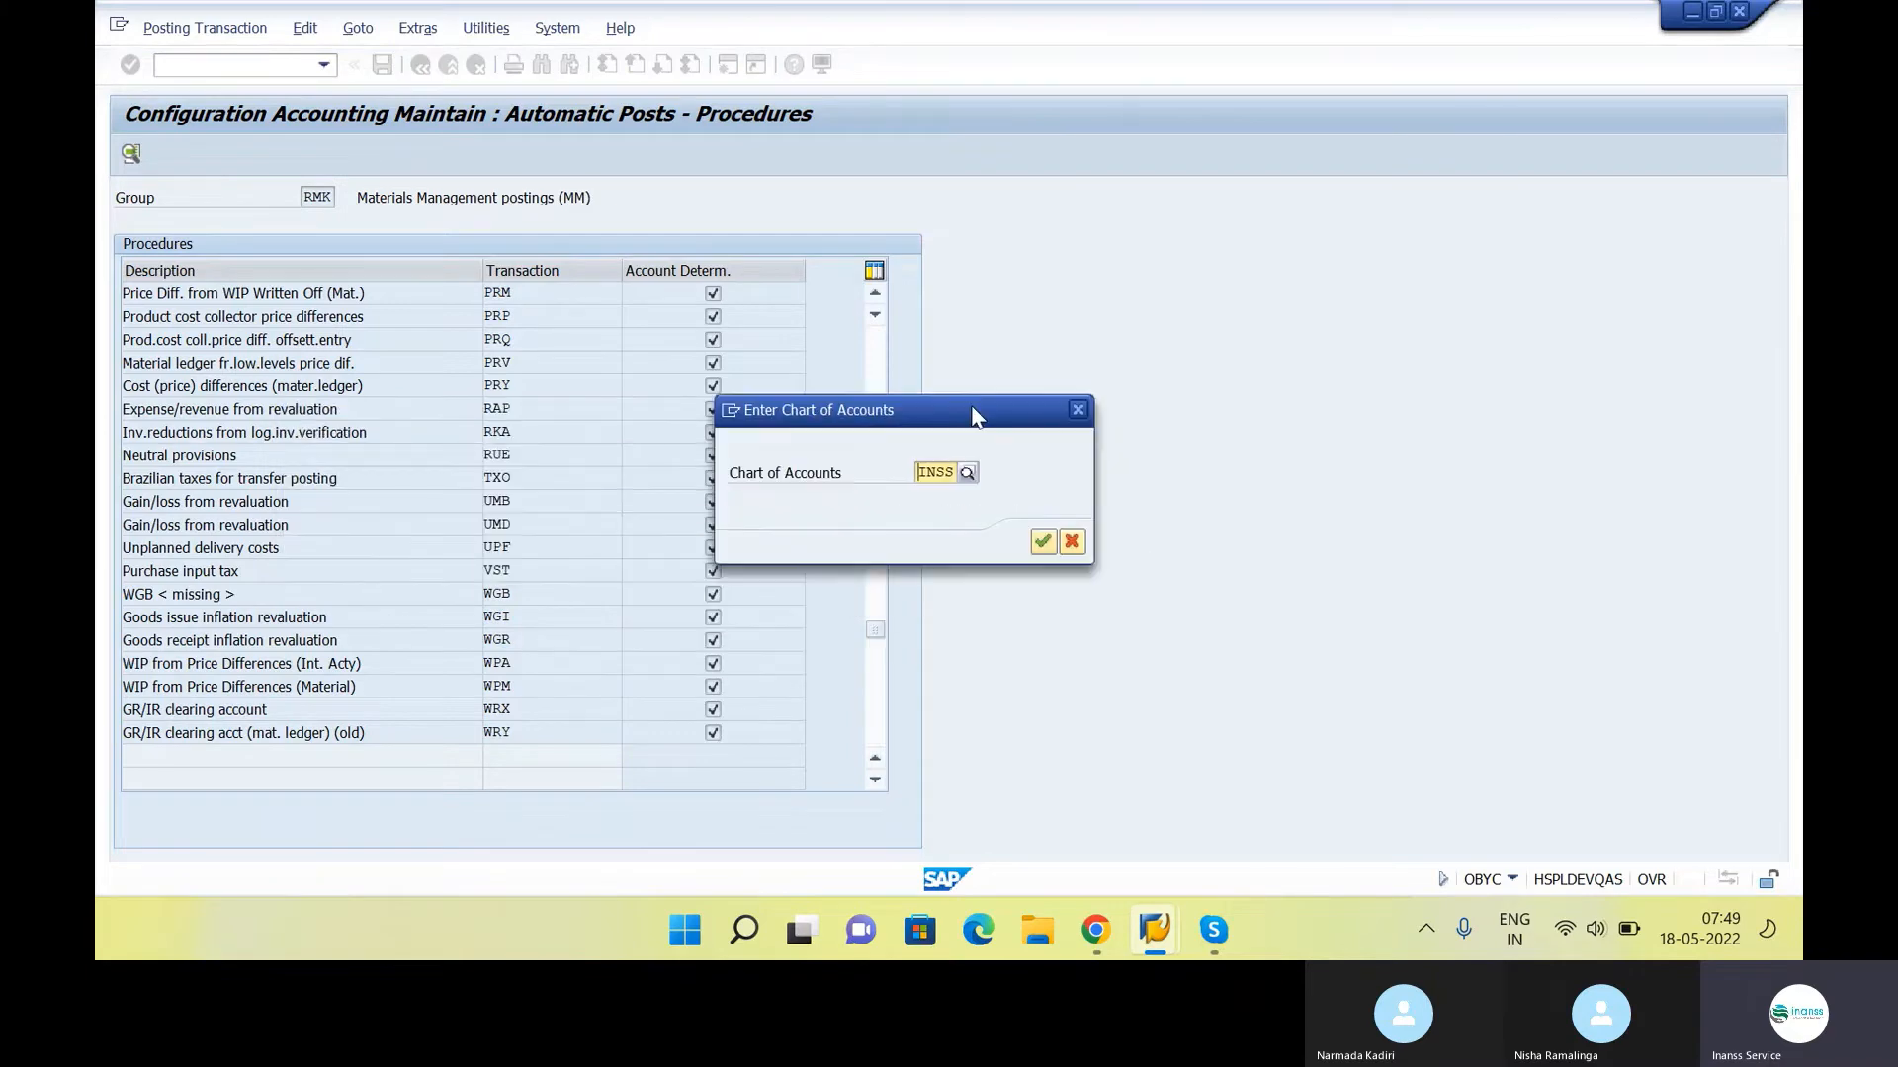
pyautogui.click(1042, 540)
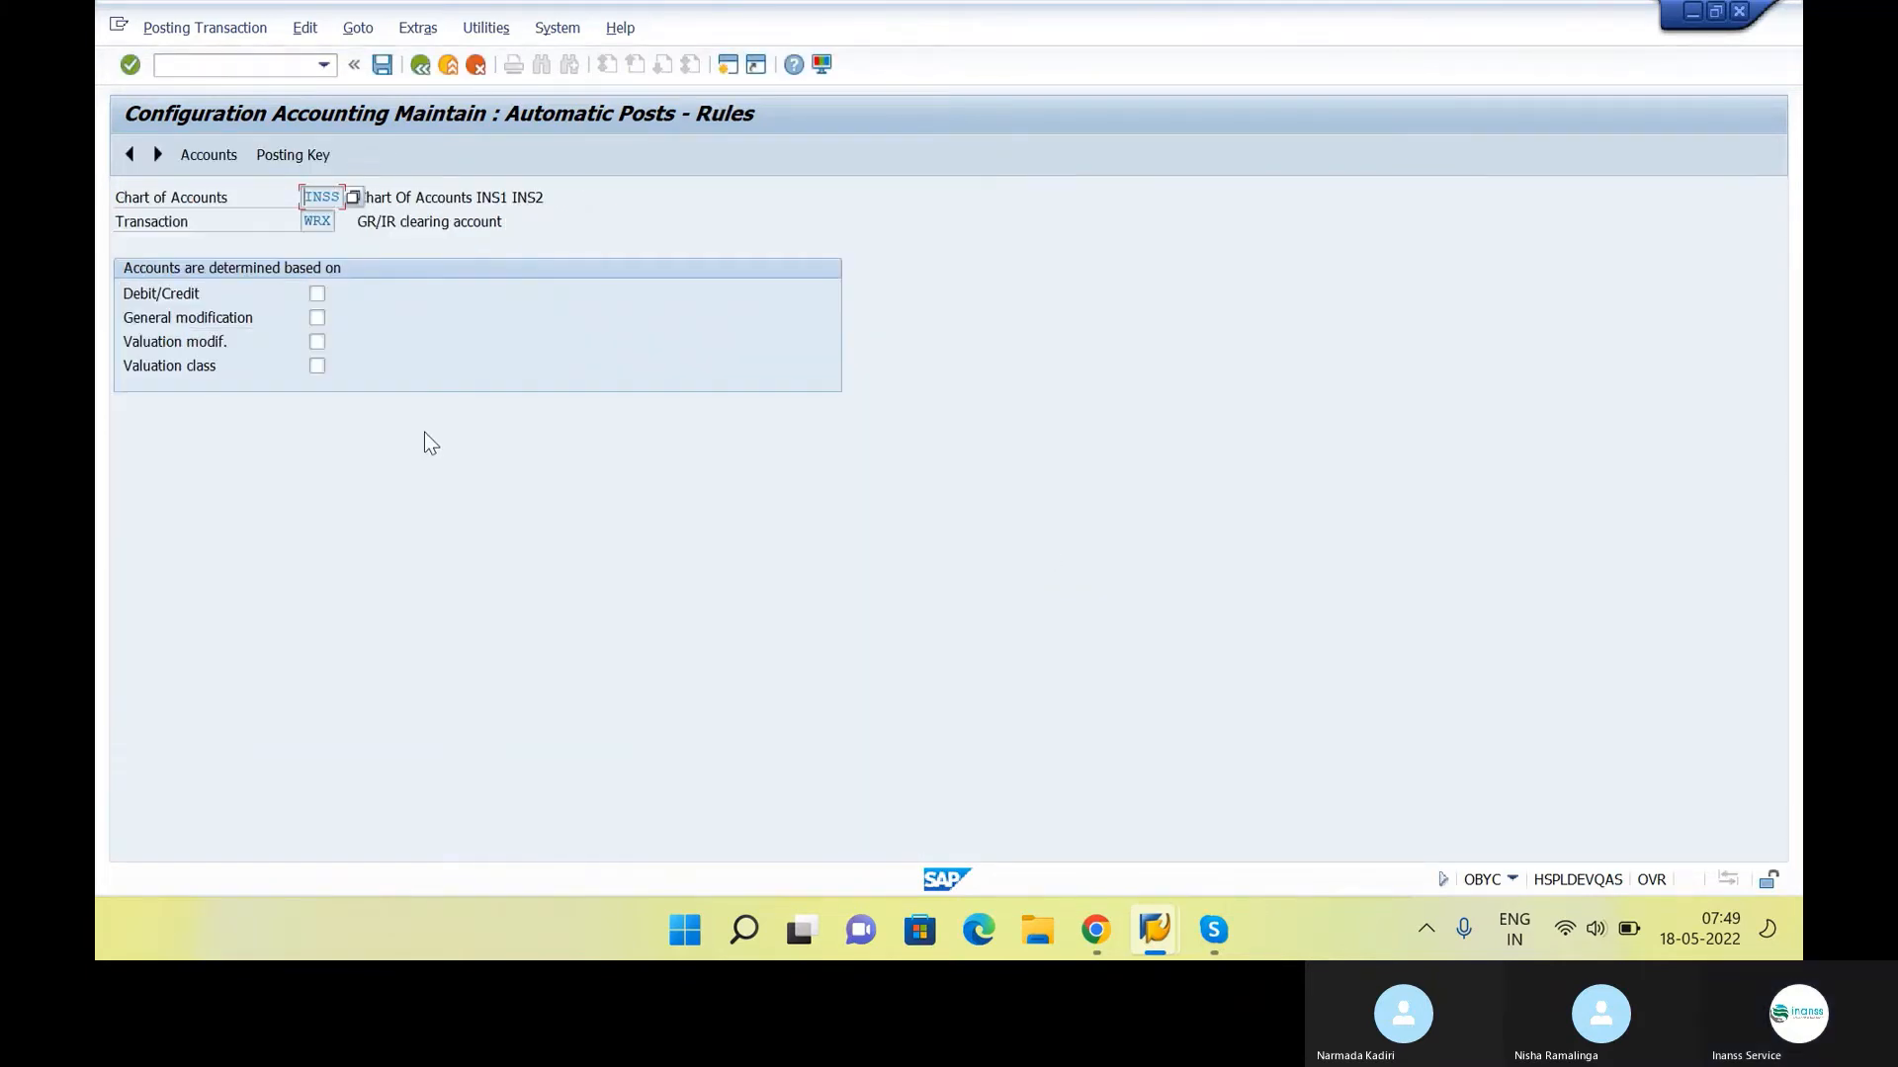
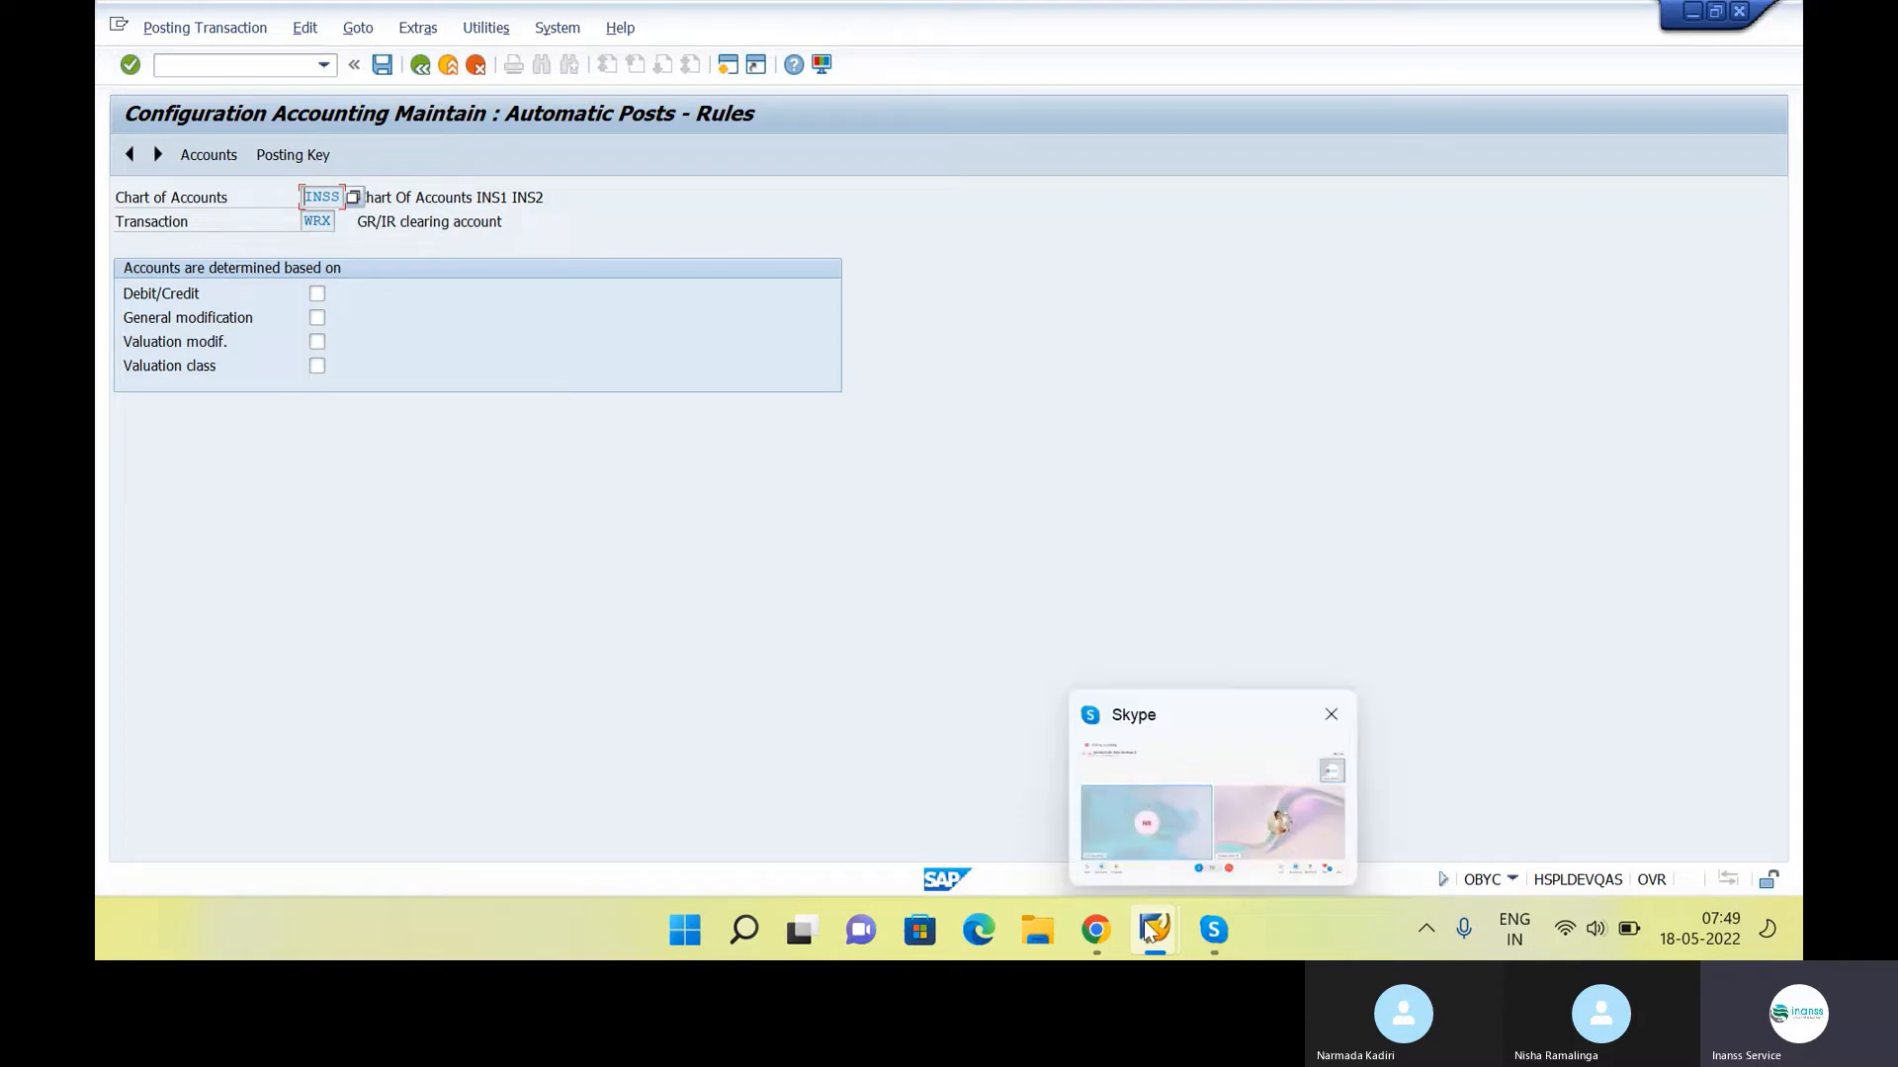
# Check the invoice entry with GR/IR and Vendor A/c in the Google Docs class notes and return to SAP
pyautogui.moveTo(1155, 947)
pyautogui.moveTo(1095, 924)
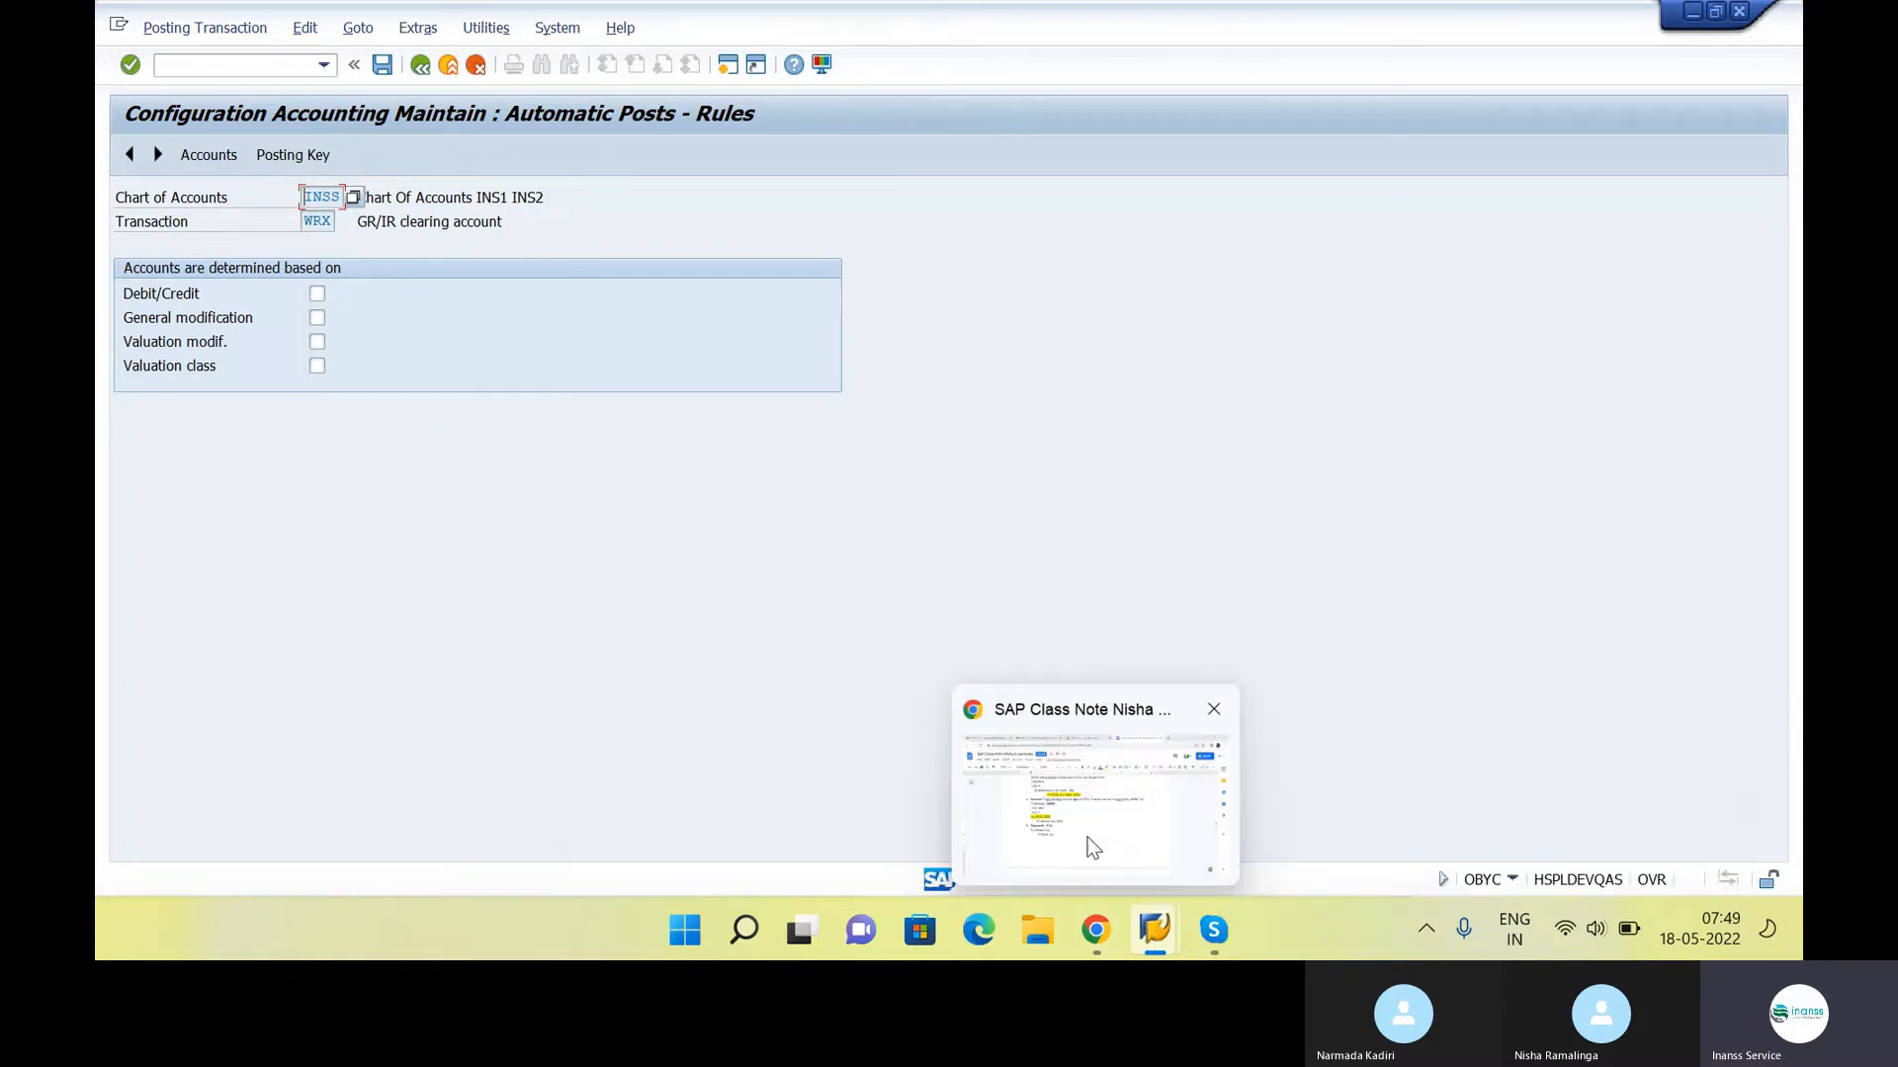
pyautogui.click(1086, 846)
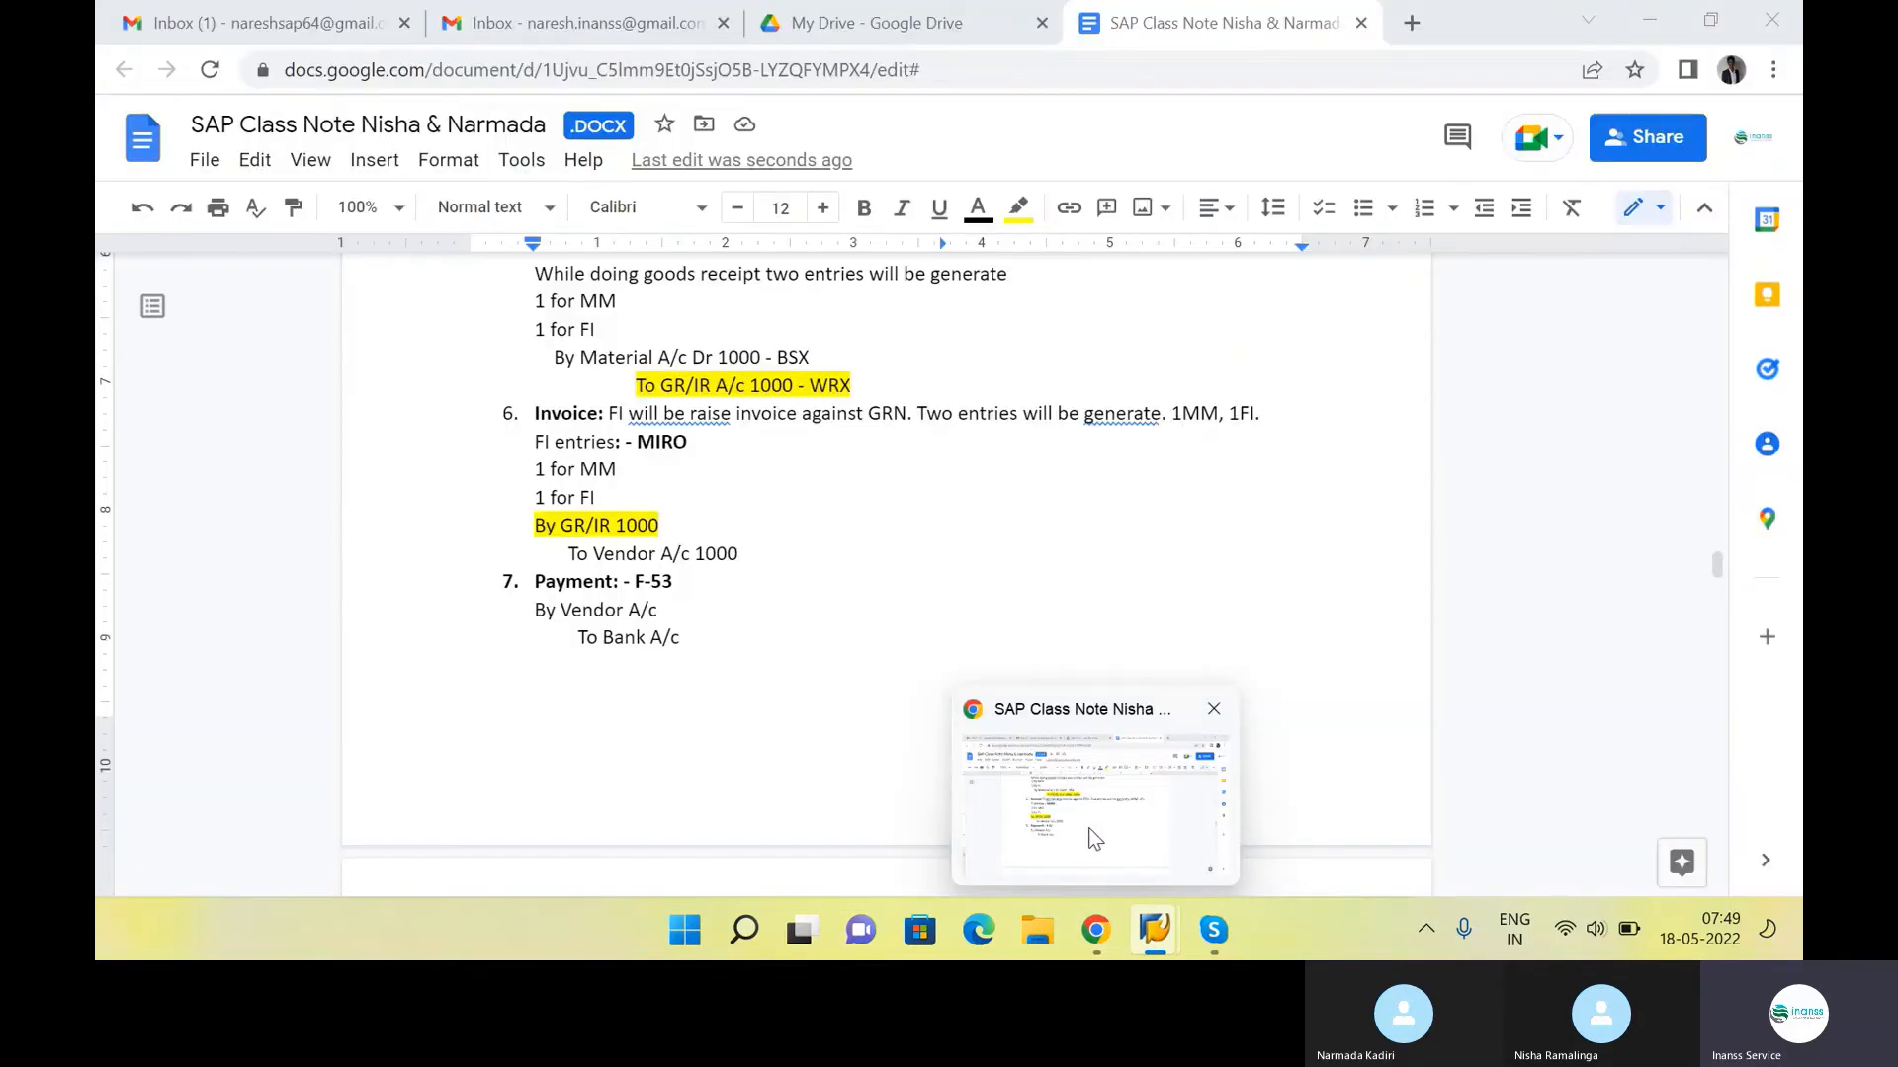
pyautogui.click(767, 553)
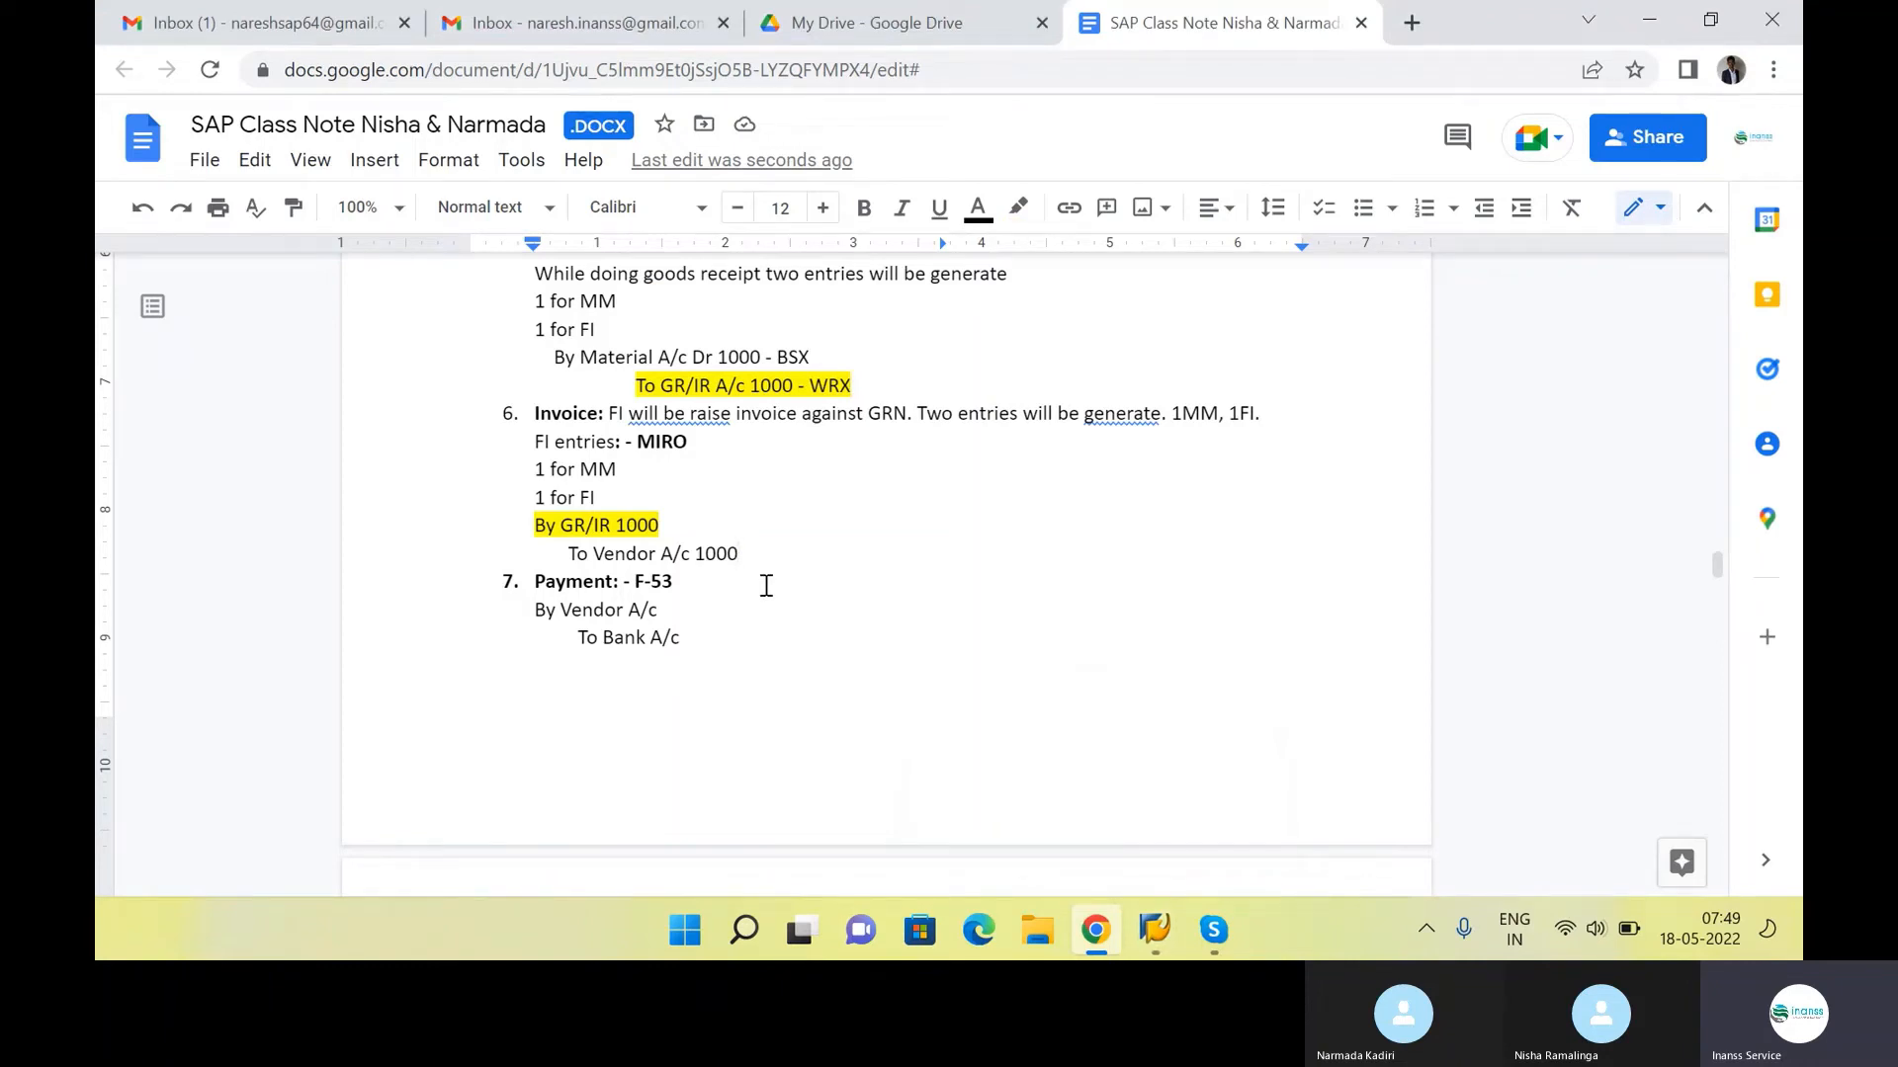
pyautogui.hotkey('alt', 'Tab')
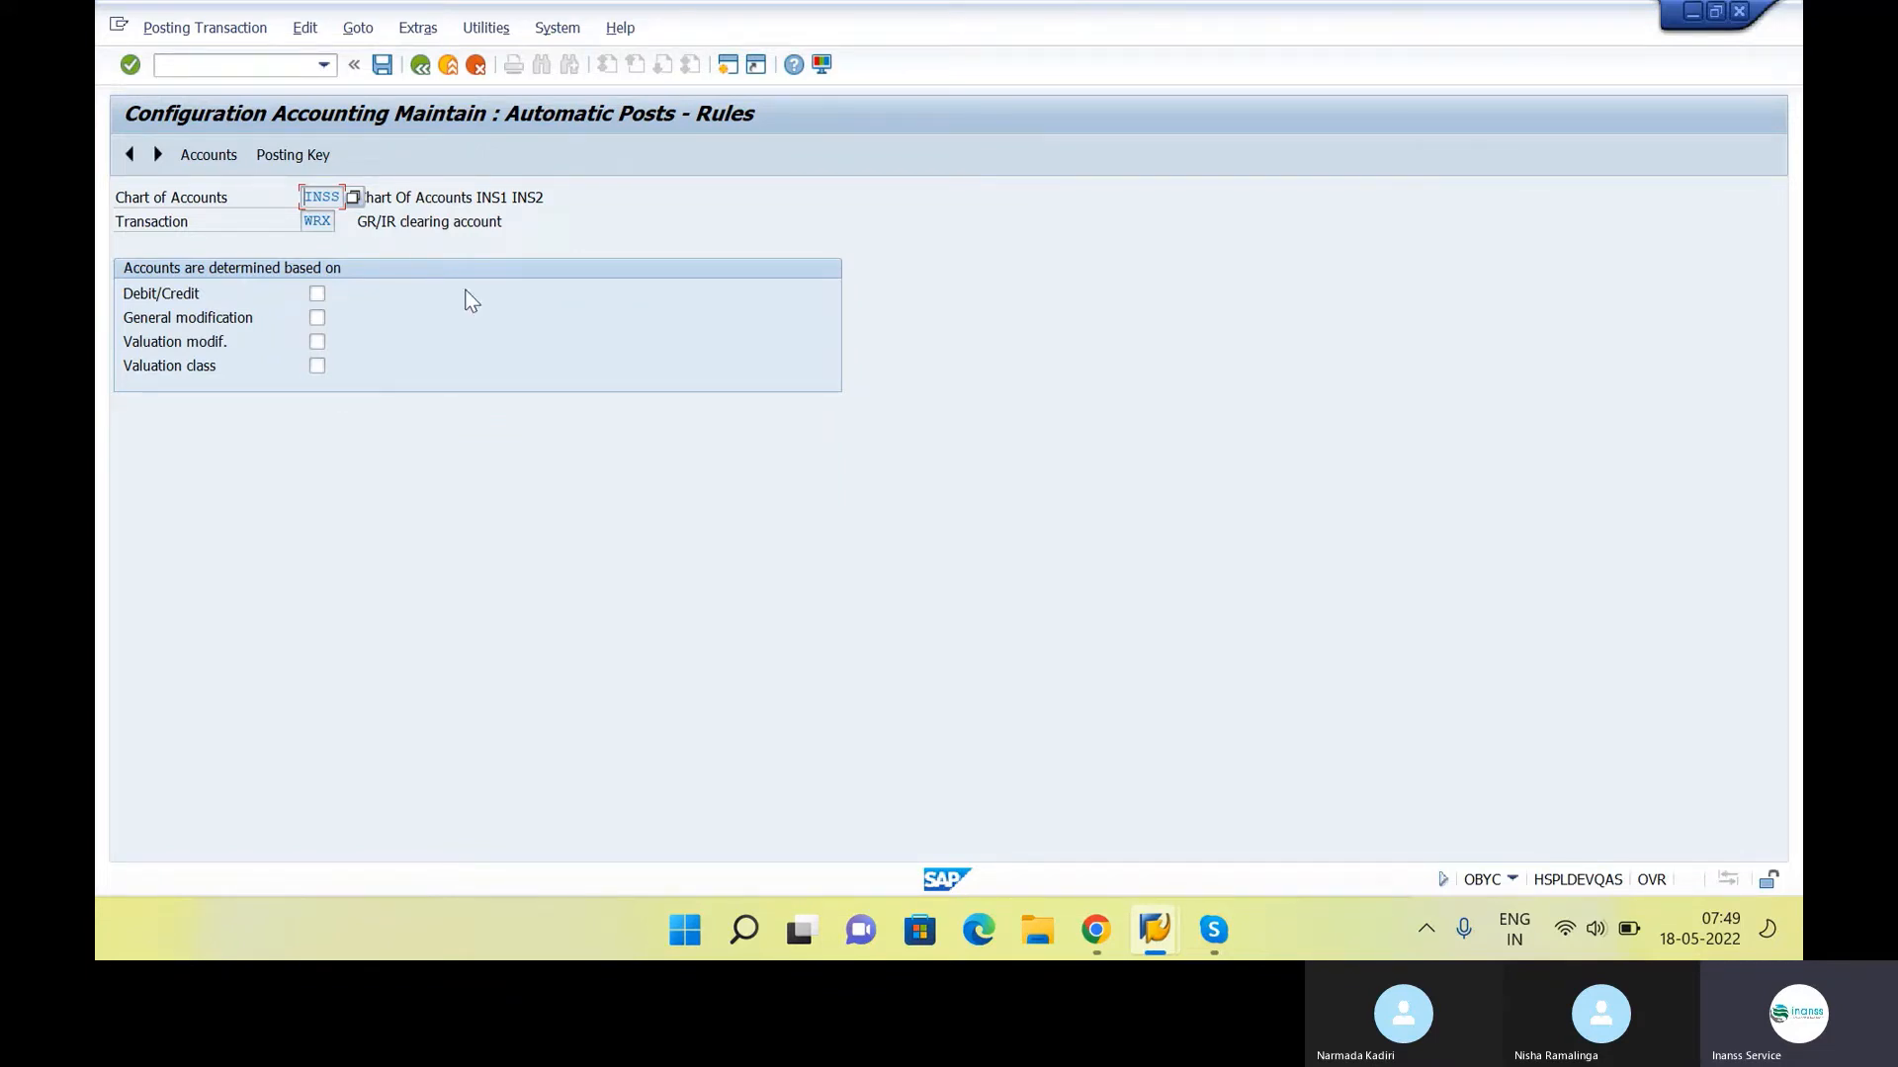
# Save the rules of the GR/IR clearing procedure WRX and its posting keys
pyautogui.click(299, 171)
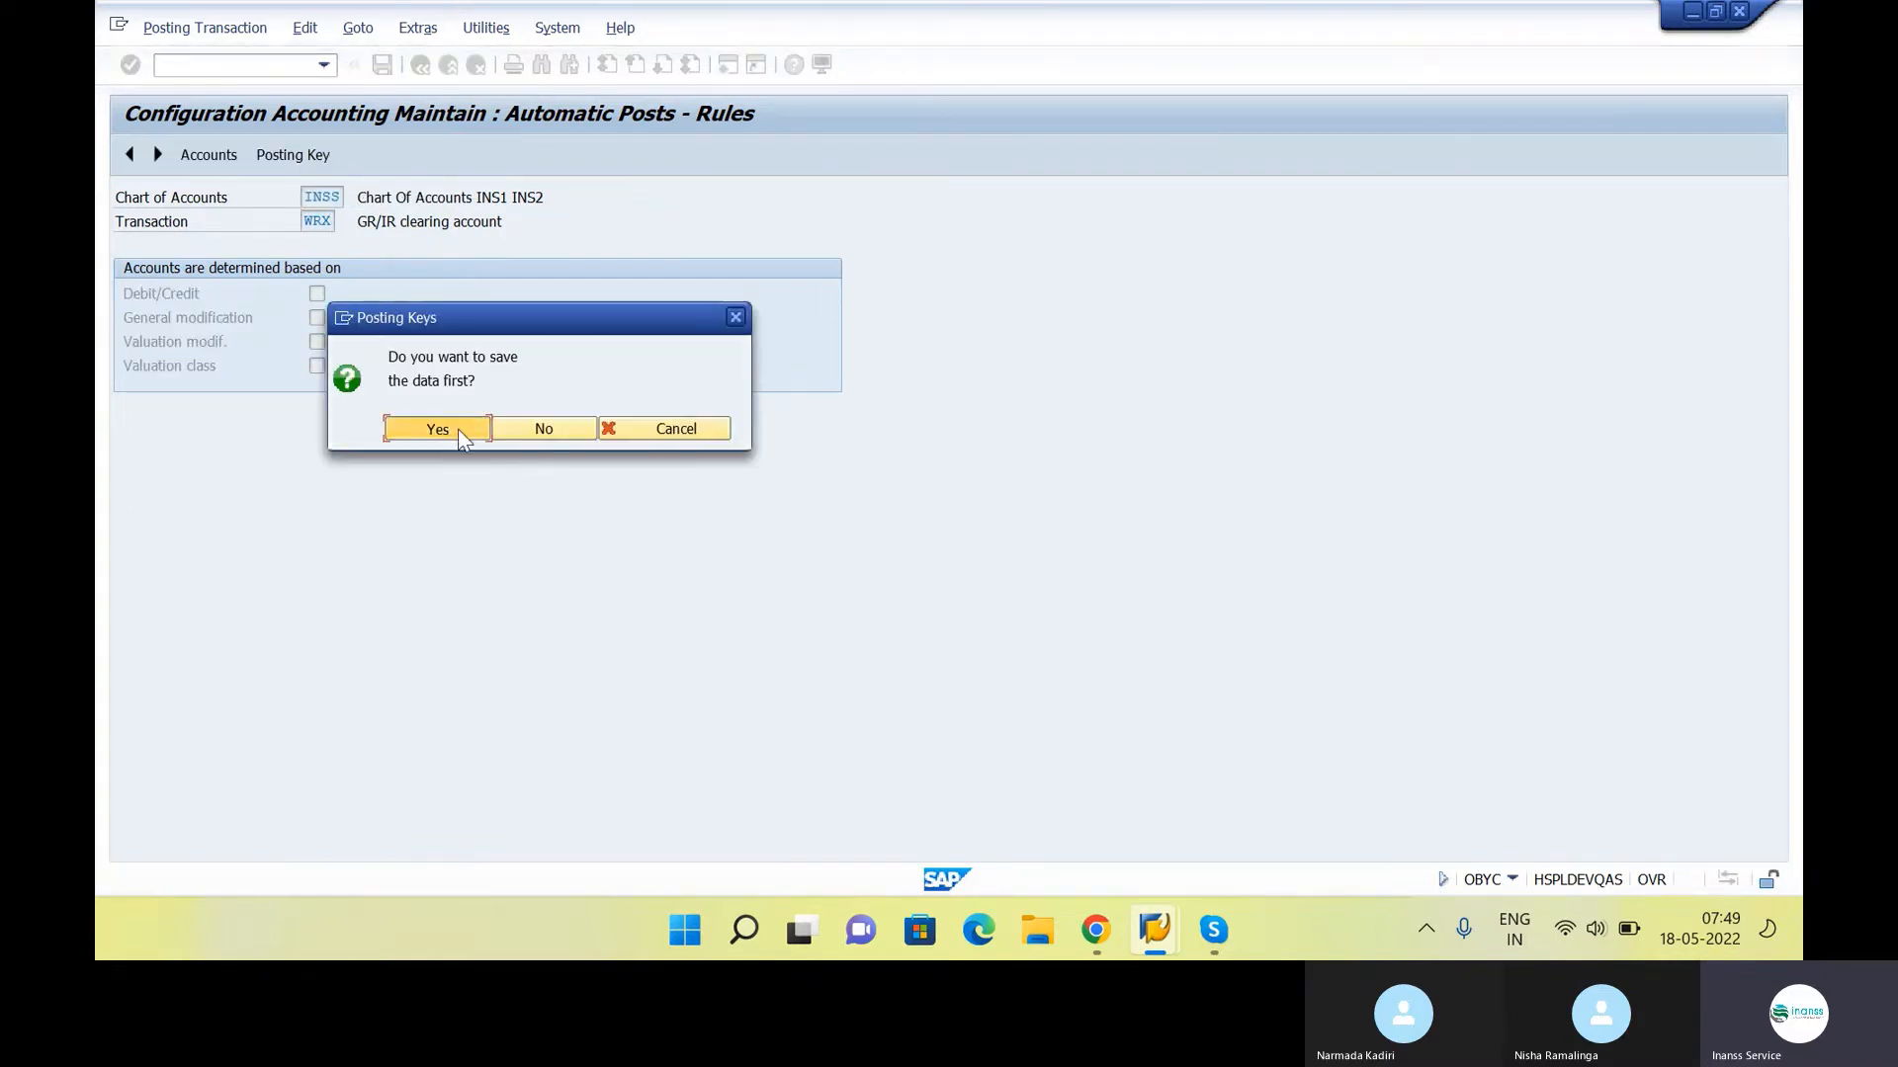
pyautogui.click(459, 429)
pyautogui.click(272, 158)
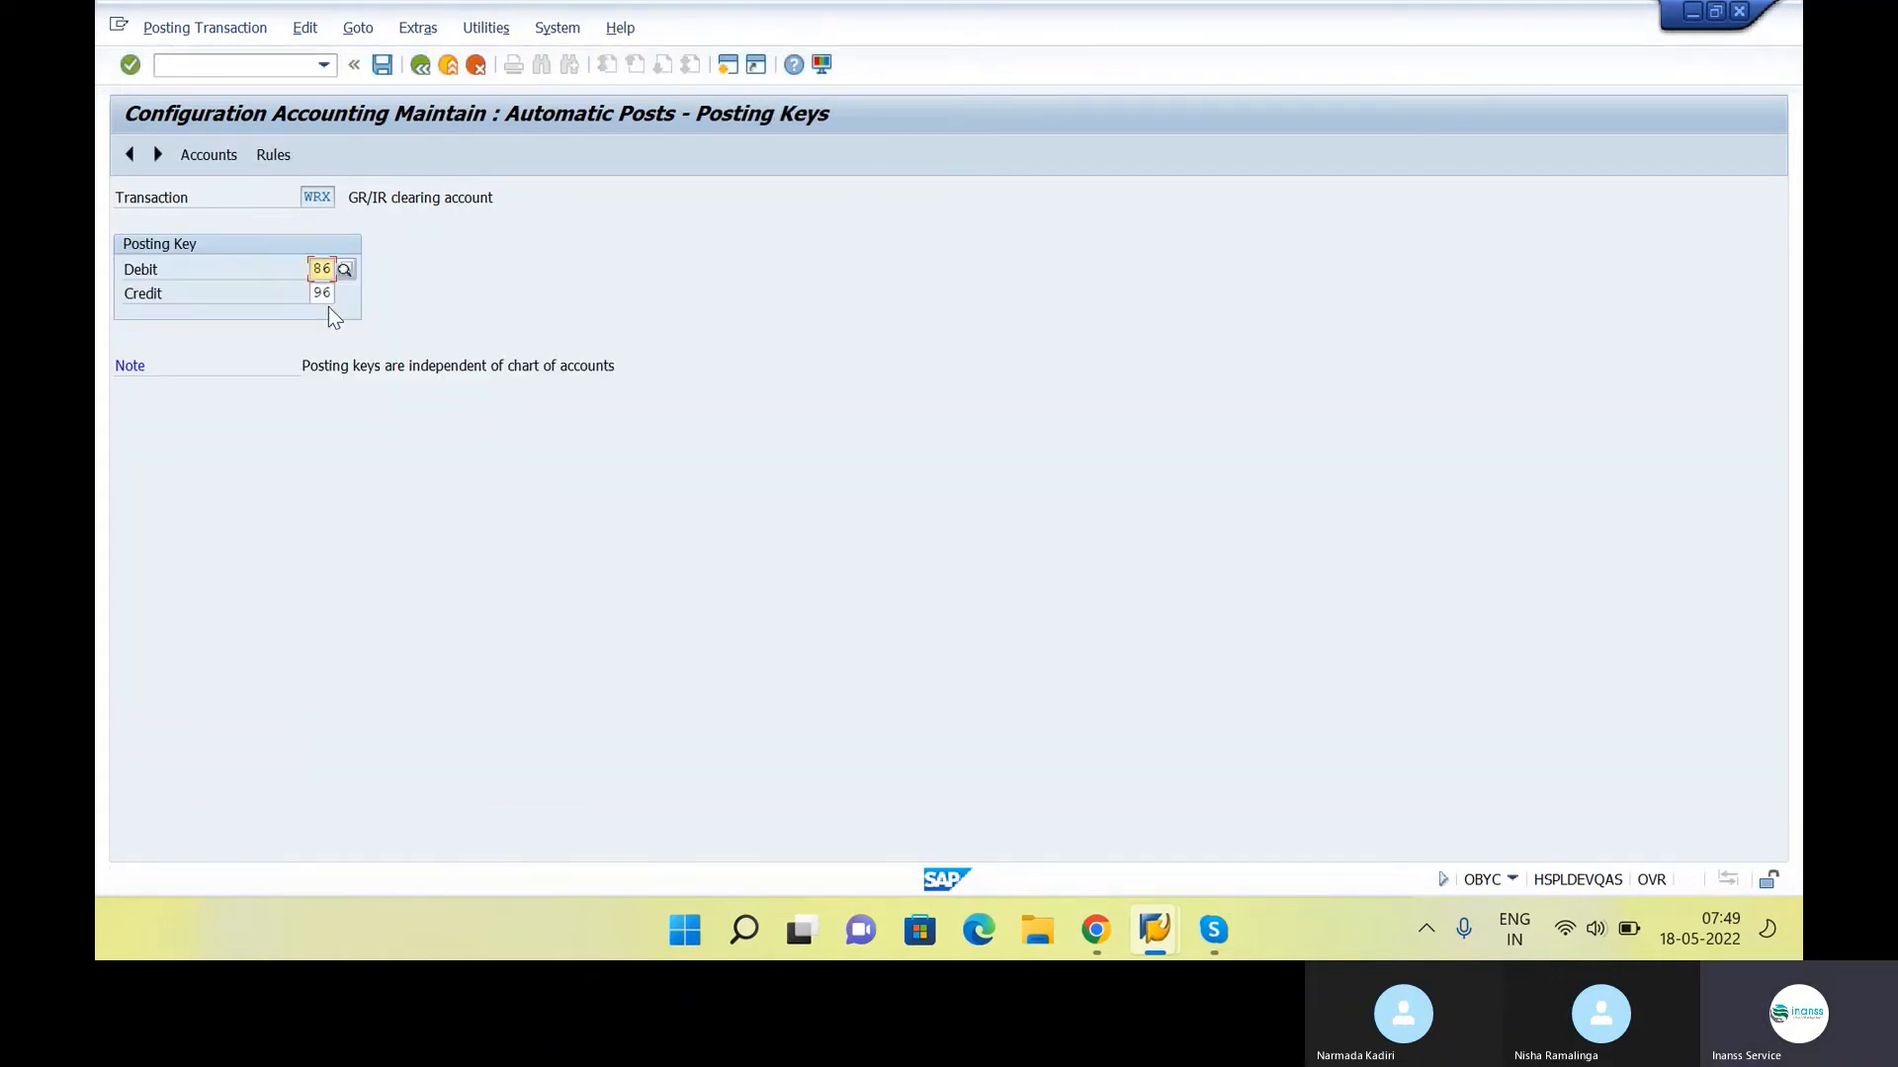
pyautogui.click(382, 65)
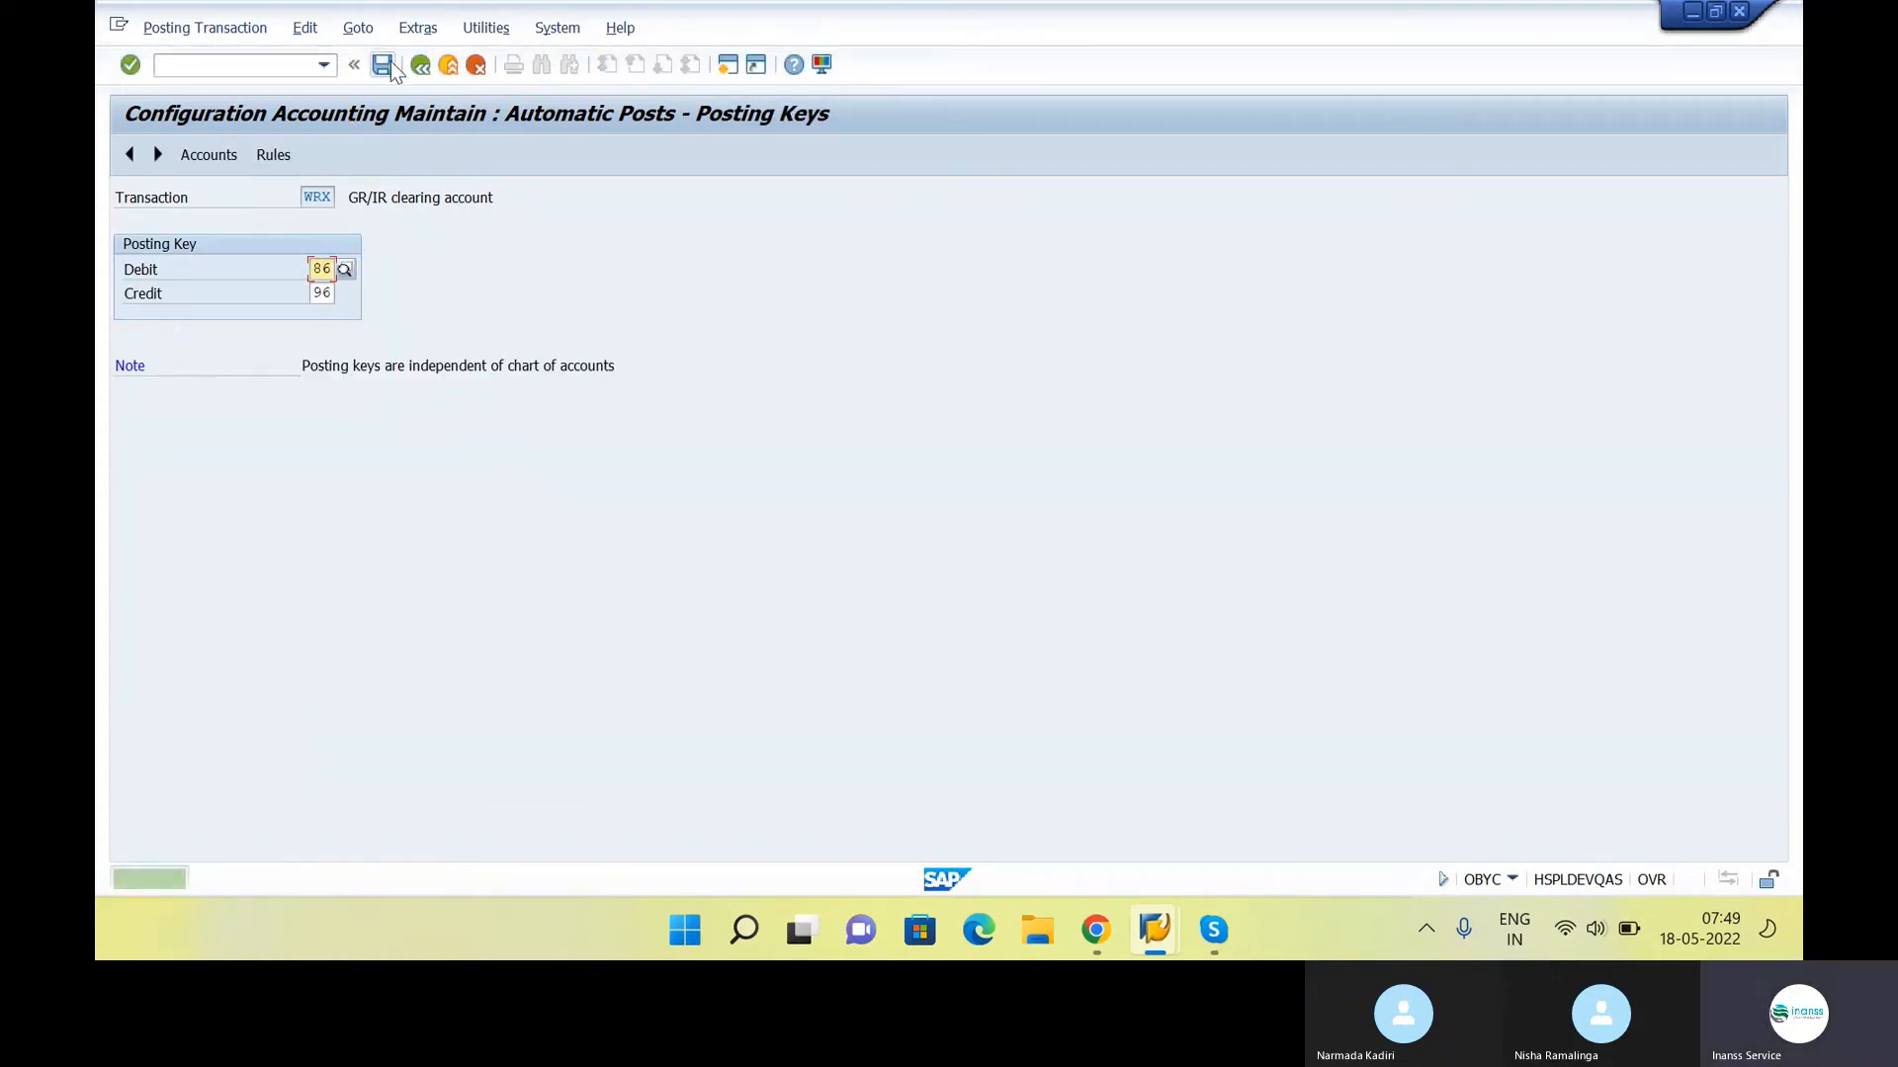
# Assign the GR/IR clearing G/L account 100060 to procedure WRX, save it and return to the procedures list
pyautogui.click(233, 158)
pyautogui.hotkey('alt', 'Tab')
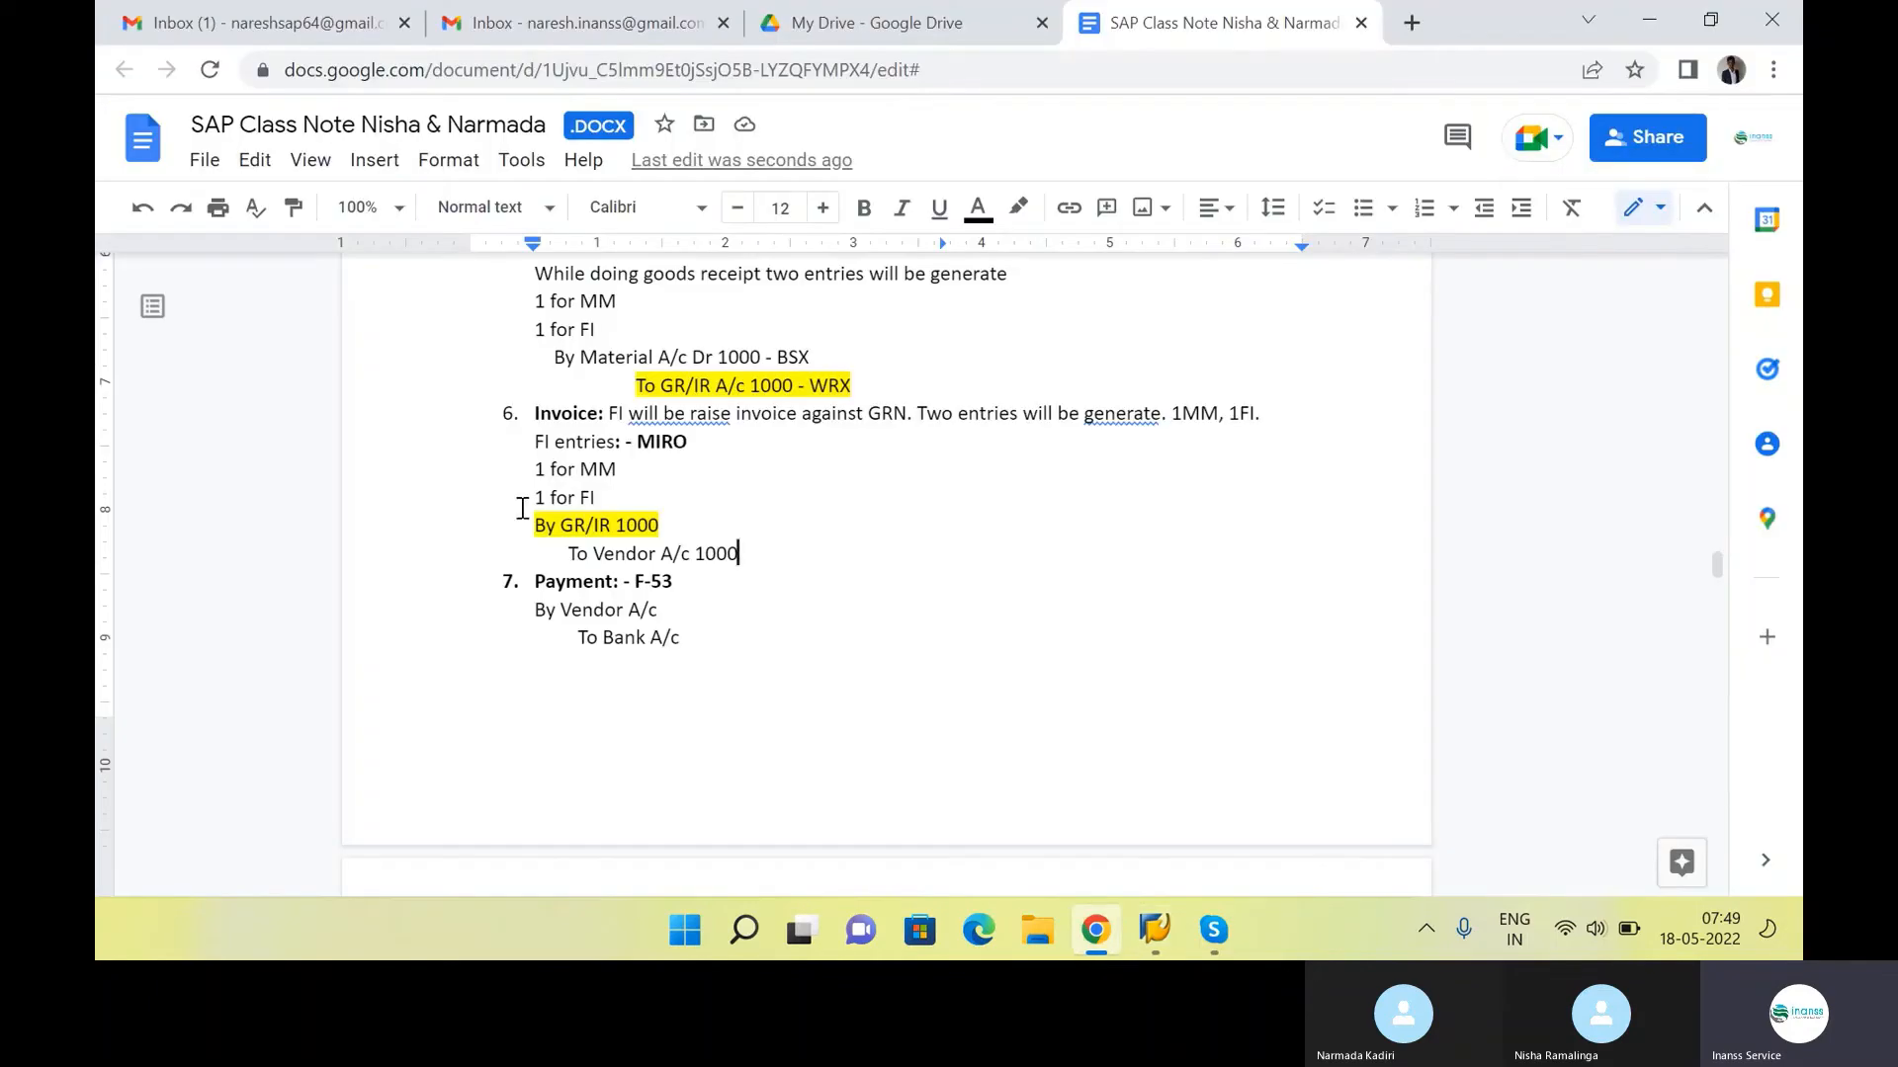
pyautogui.hotkey('alt', 'Tab')
pyautogui.hotkey('alt', 'Tab')
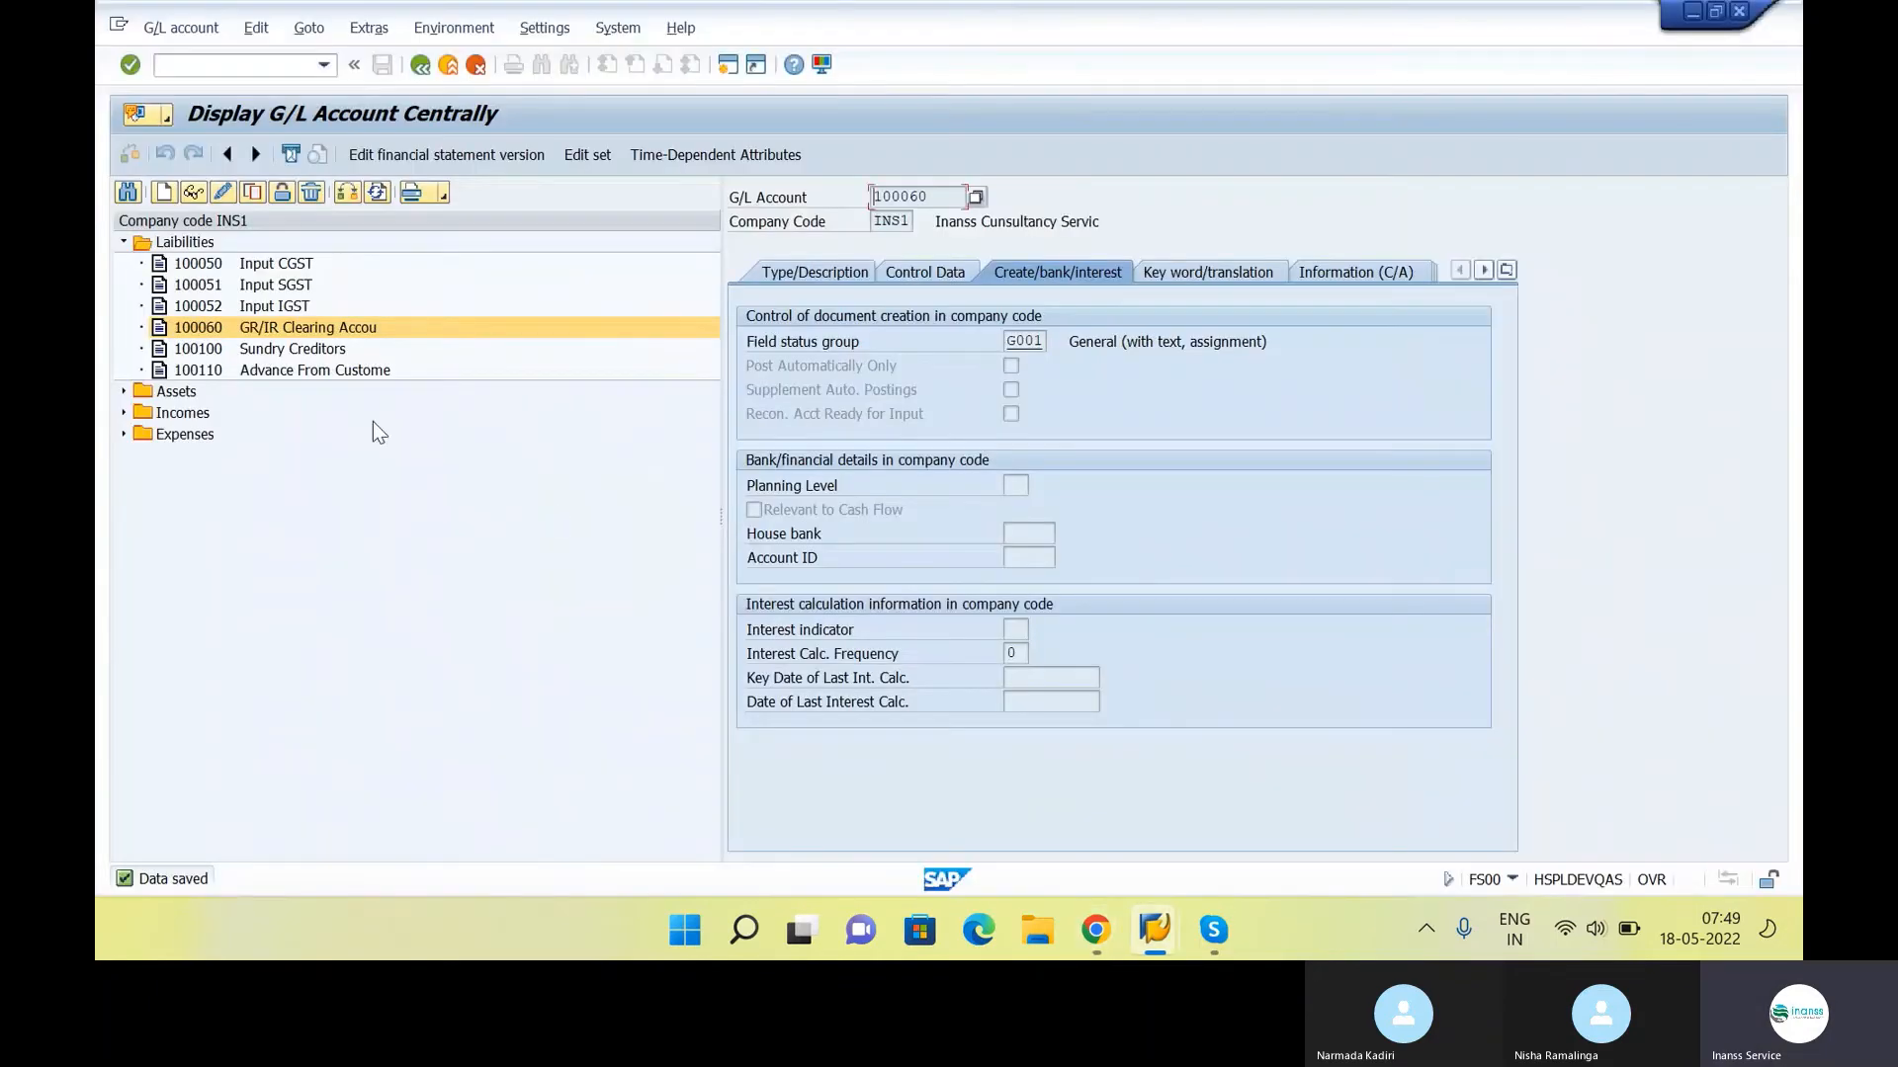
pyautogui.click(950, 194)
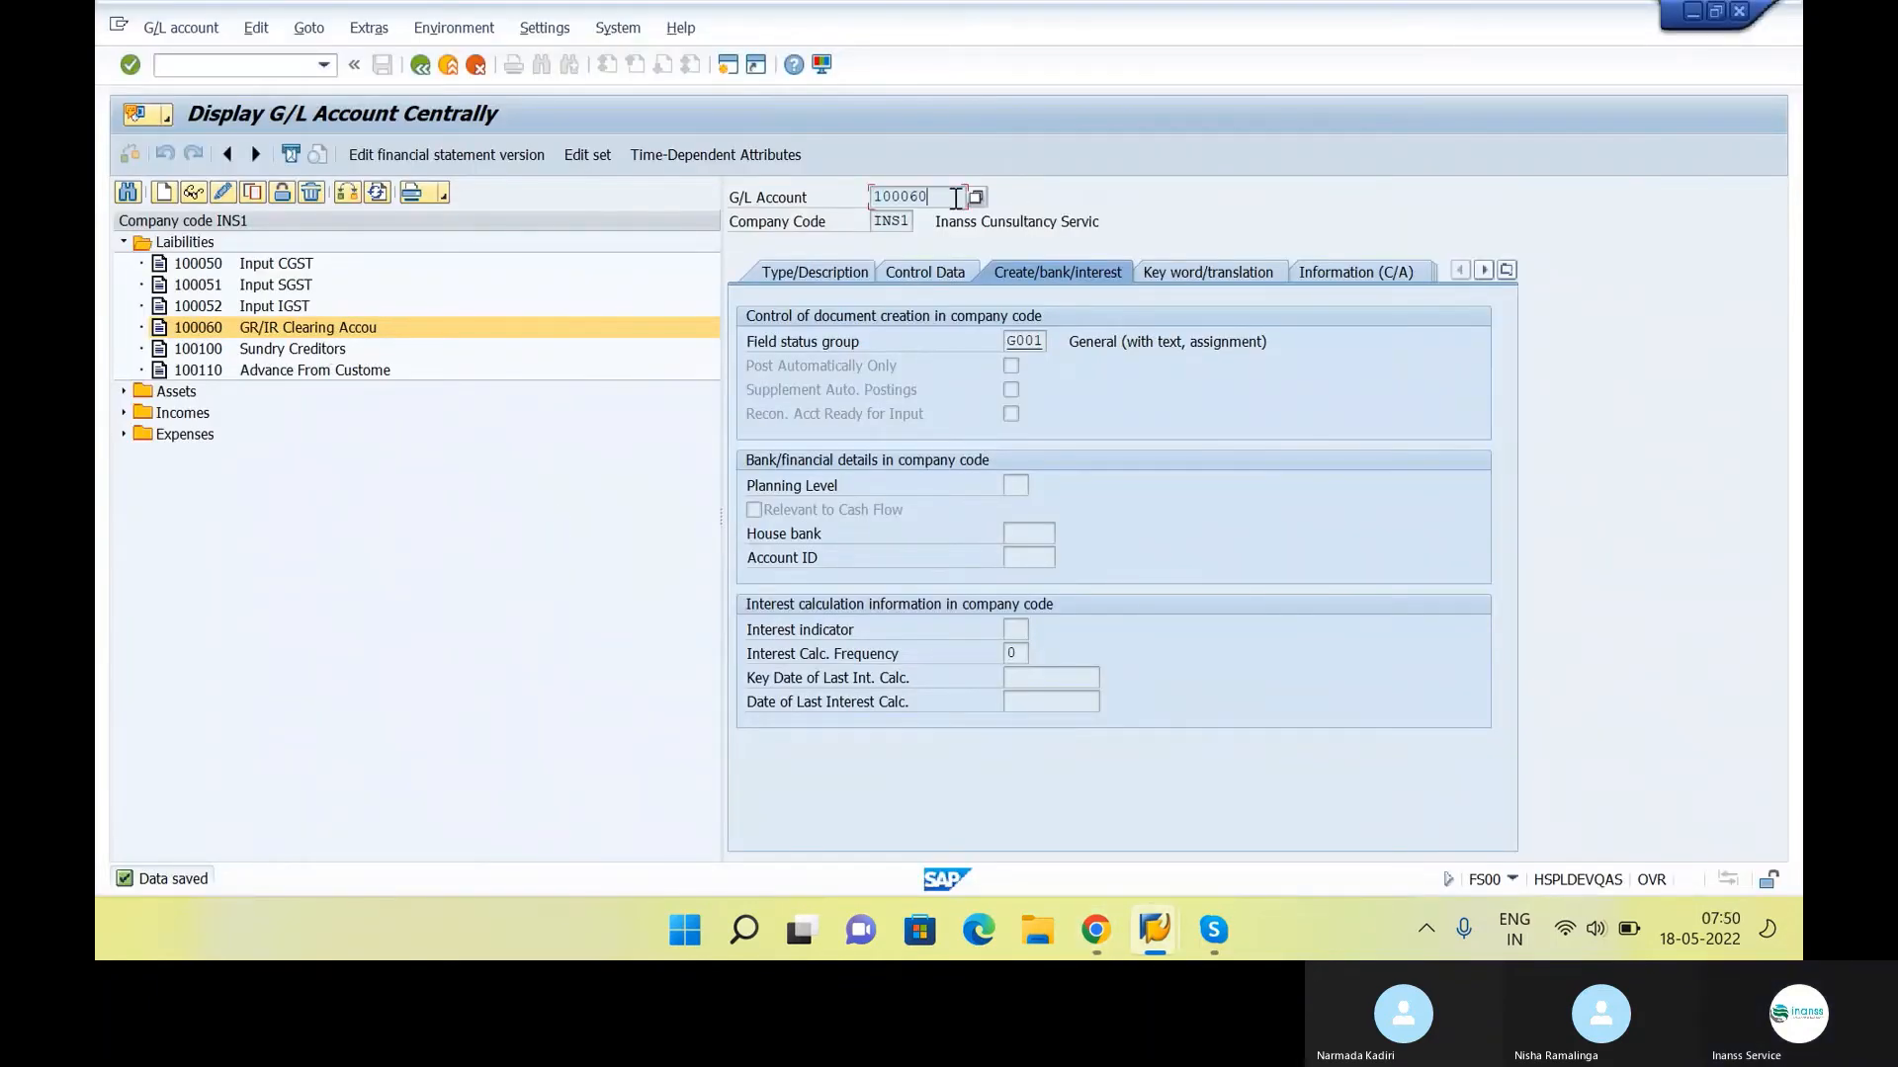
pyautogui.hotkey('alt', 'Tab')
pyautogui.hotkey('alt', 'Tab')
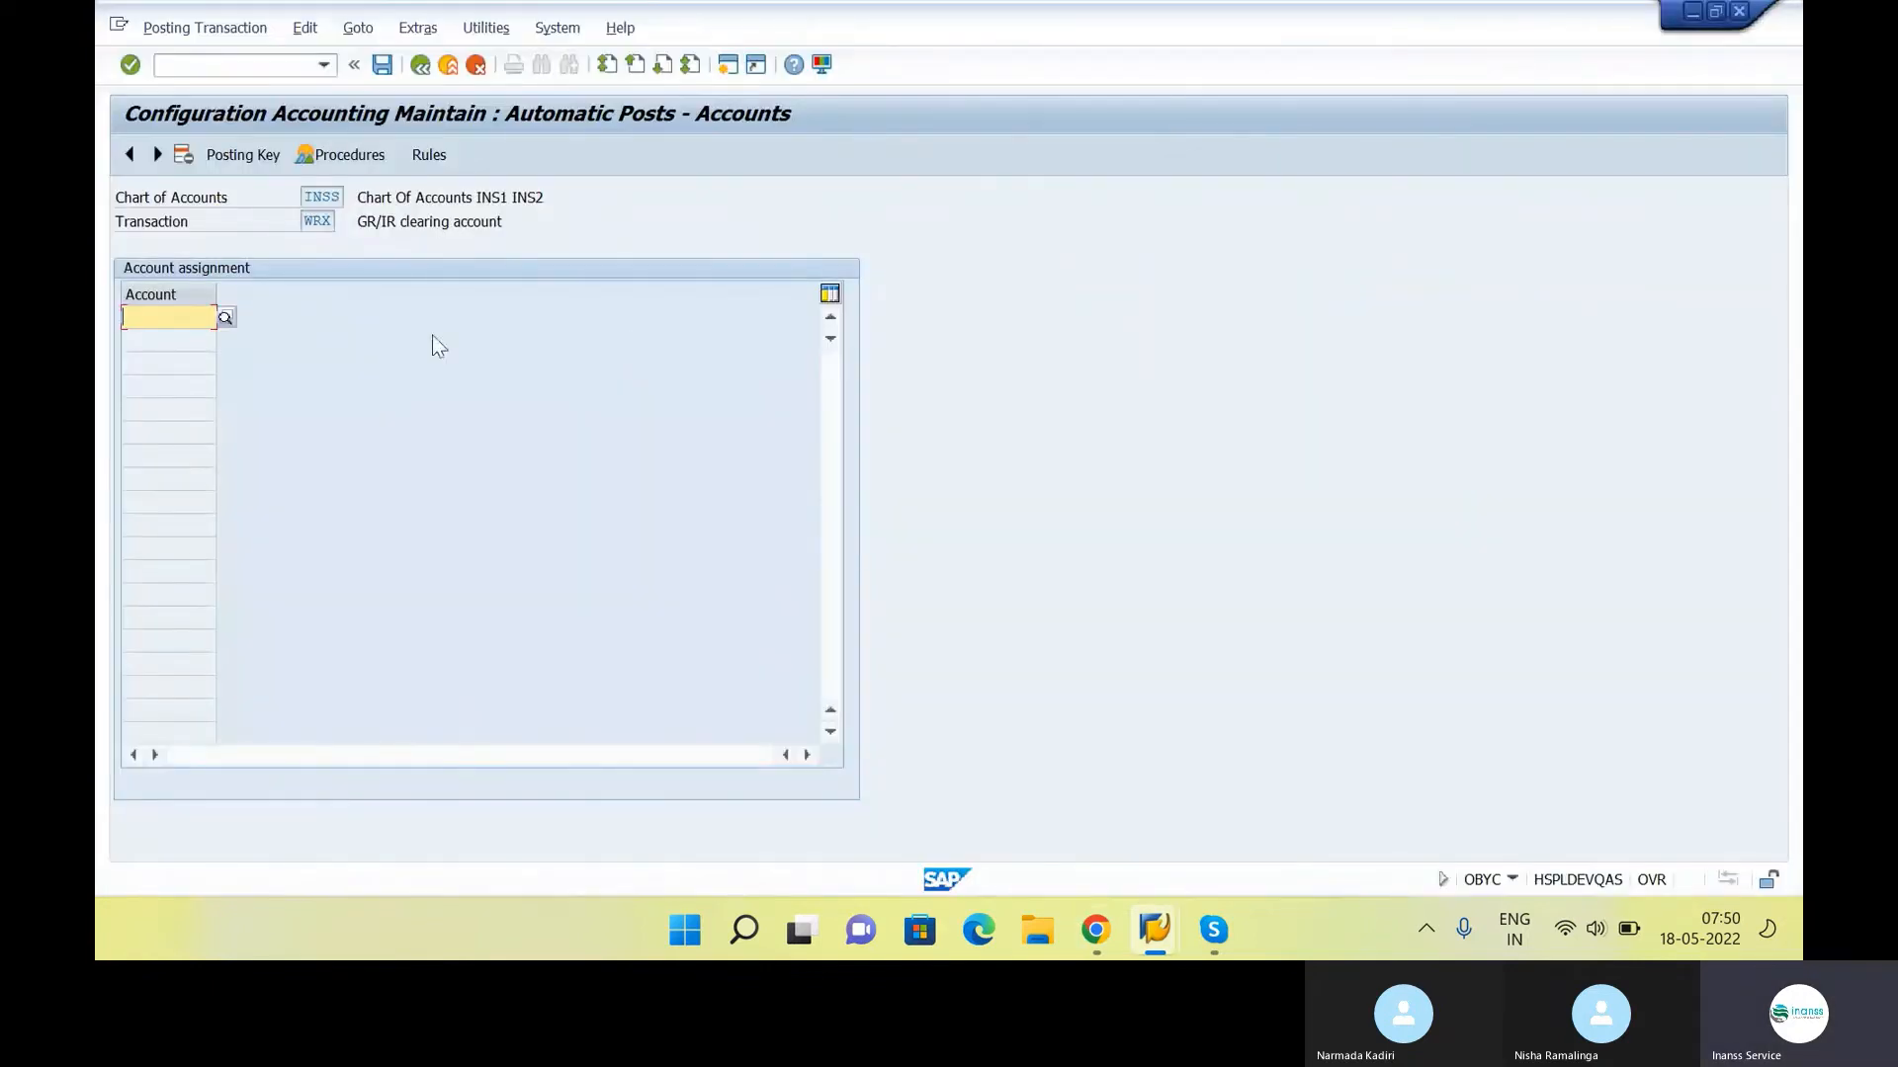
pyautogui.write('100060')
pyautogui.click(381, 67)
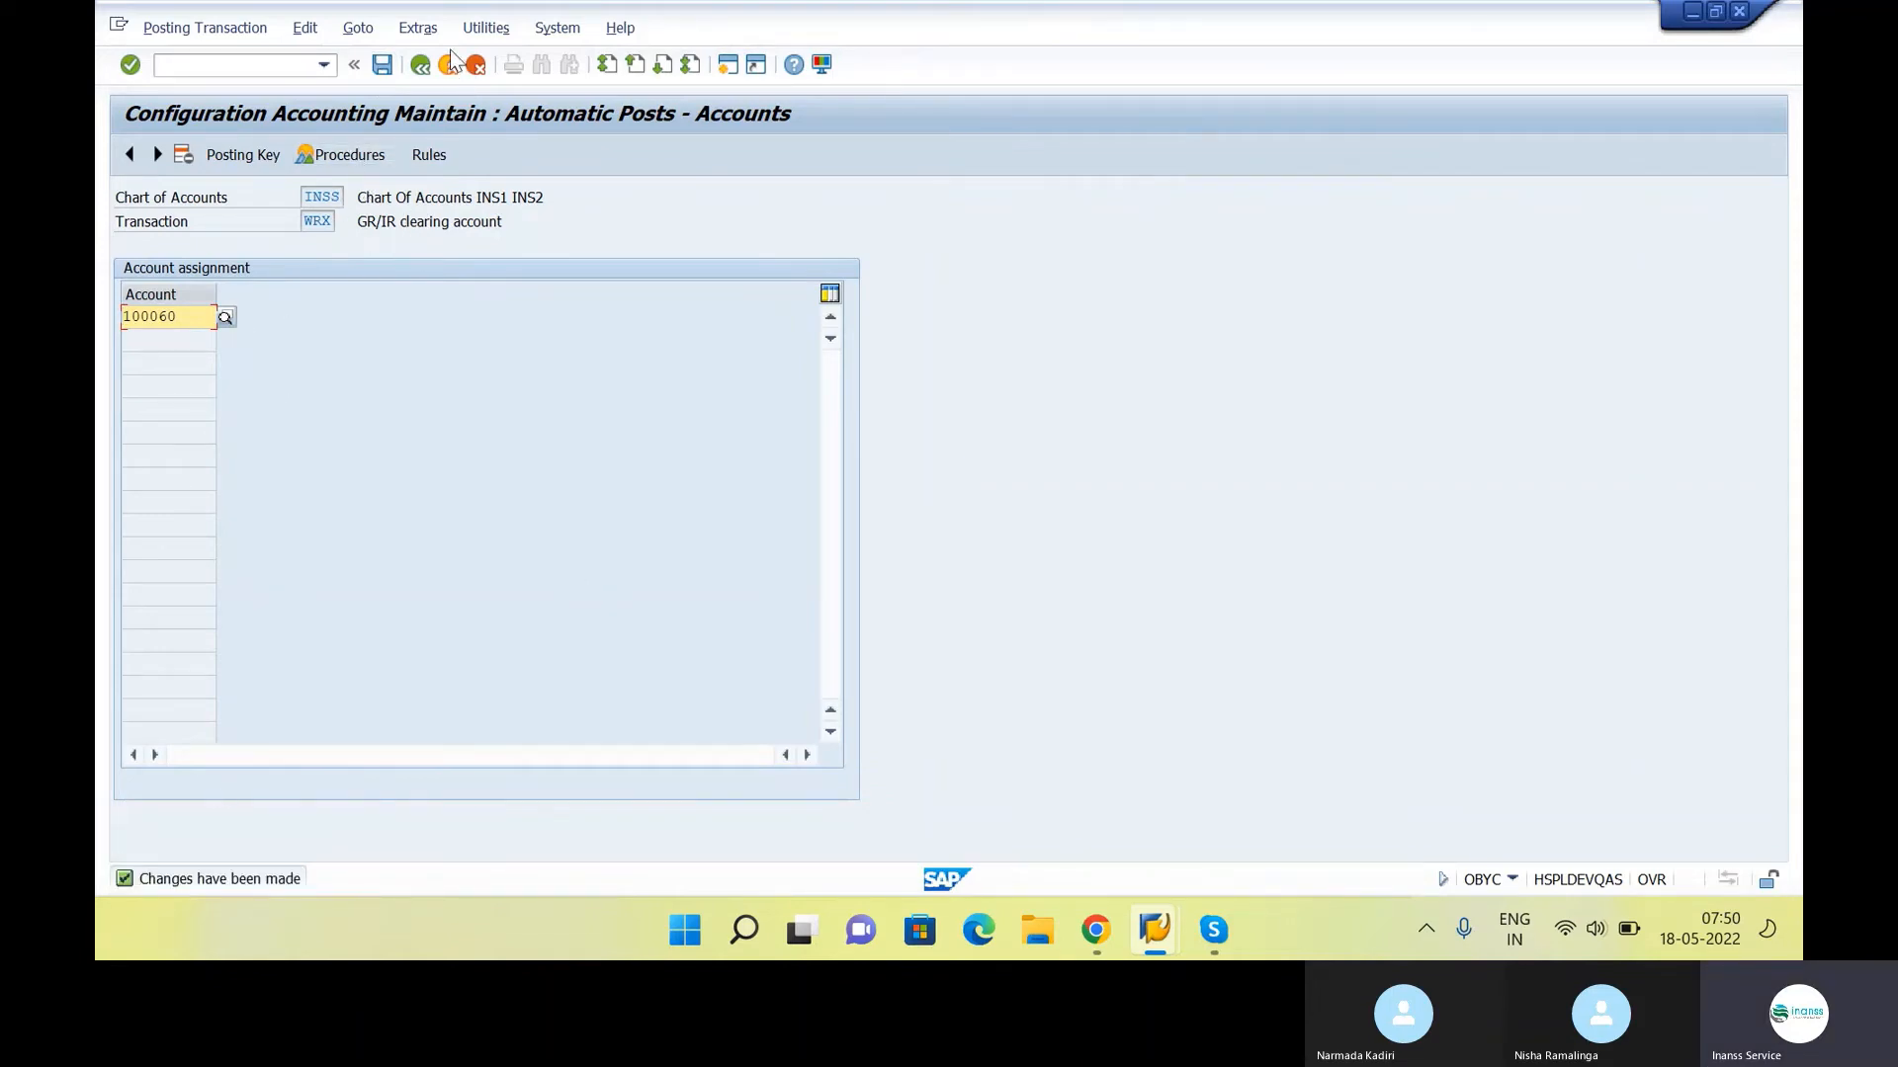
pyautogui.click(420, 65)
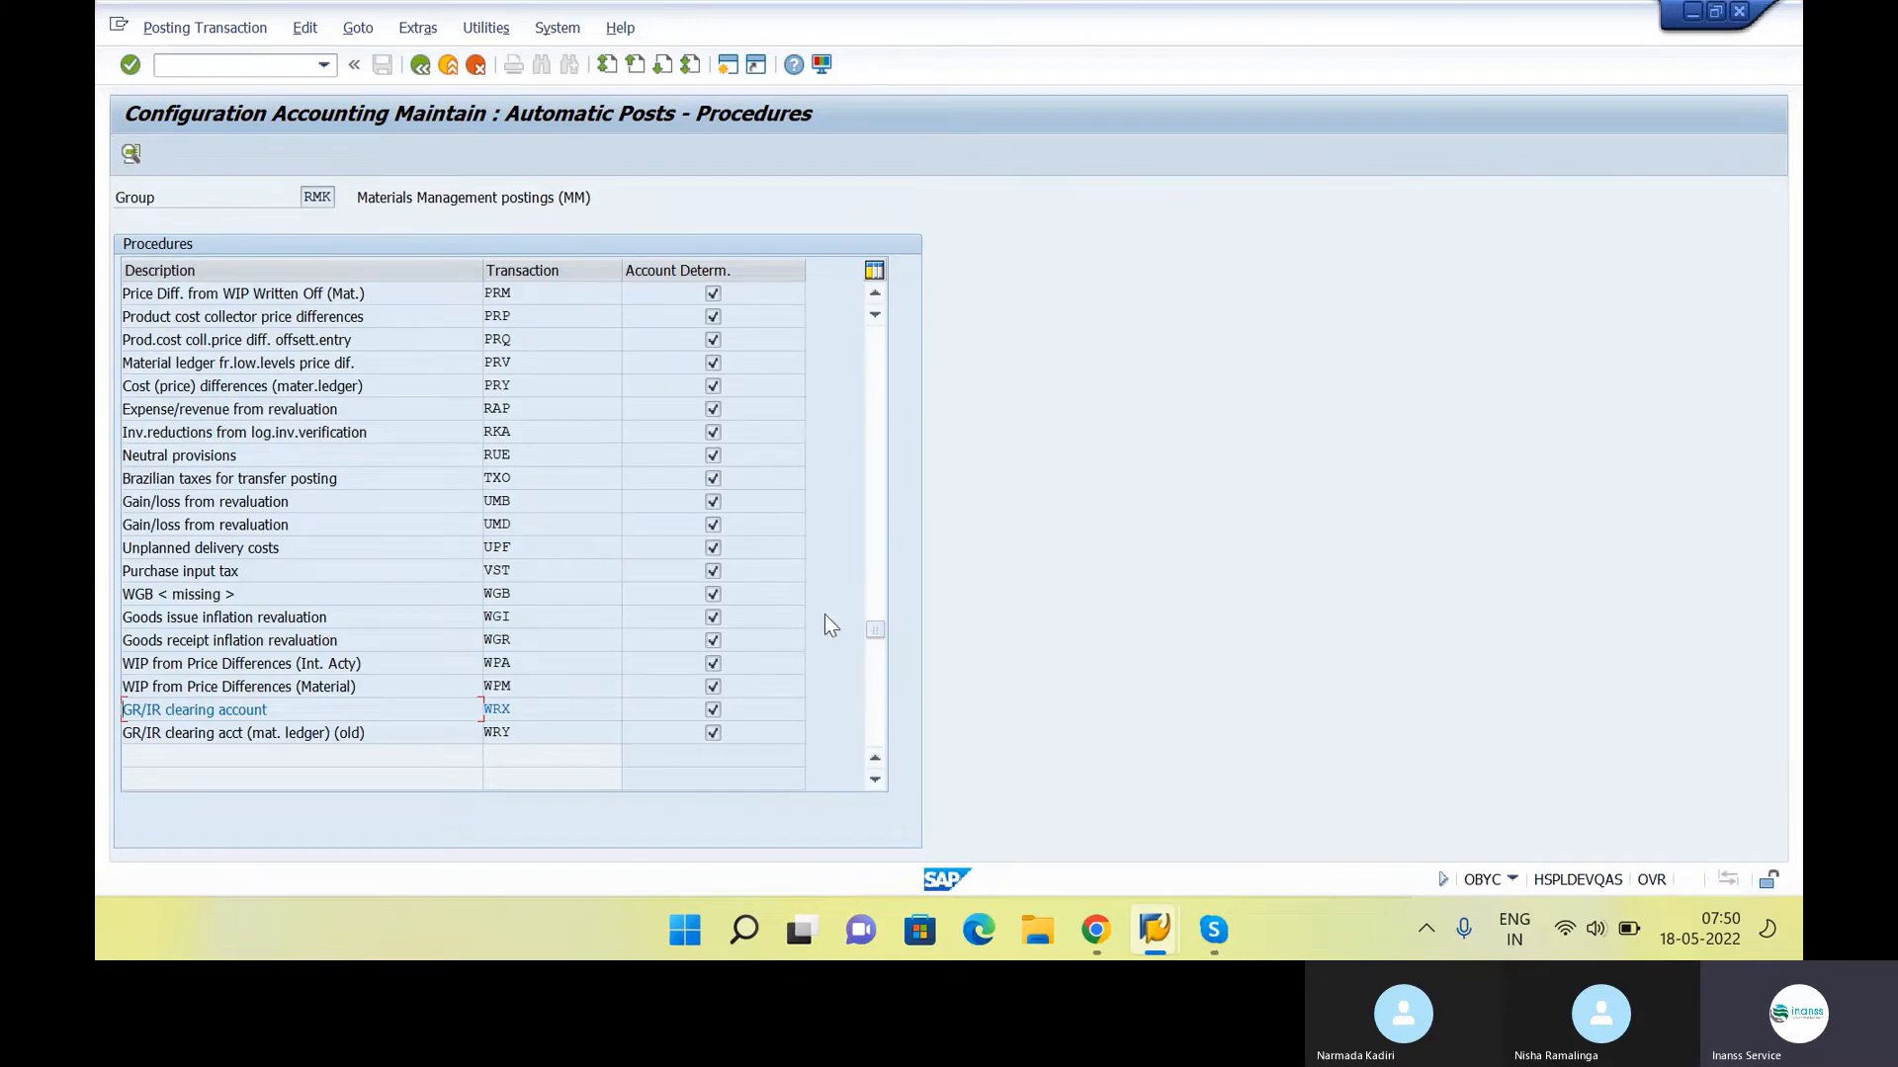
# Open the Inventory posting procedure BSX and save its rules and posting keys
pyautogui.scroll(5, 828, 480)
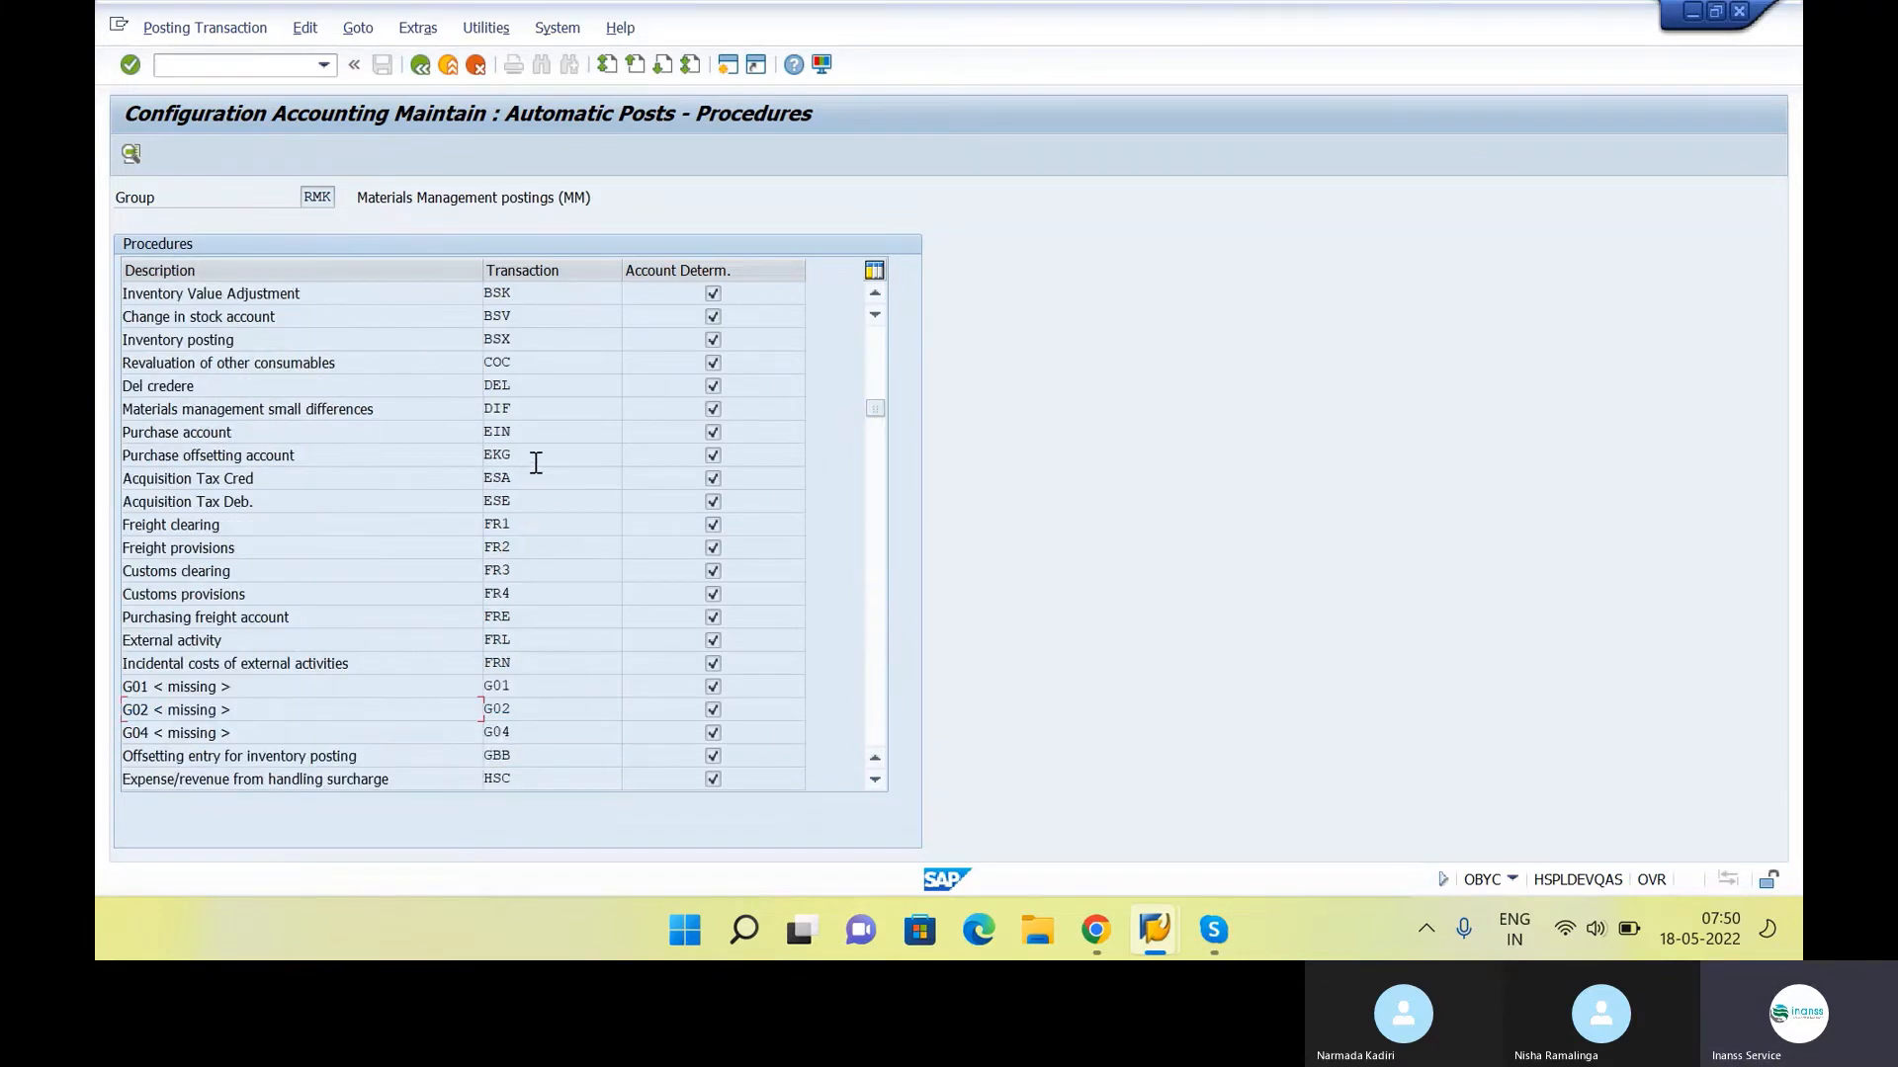
pyautogui.doubleClick(536, 340)
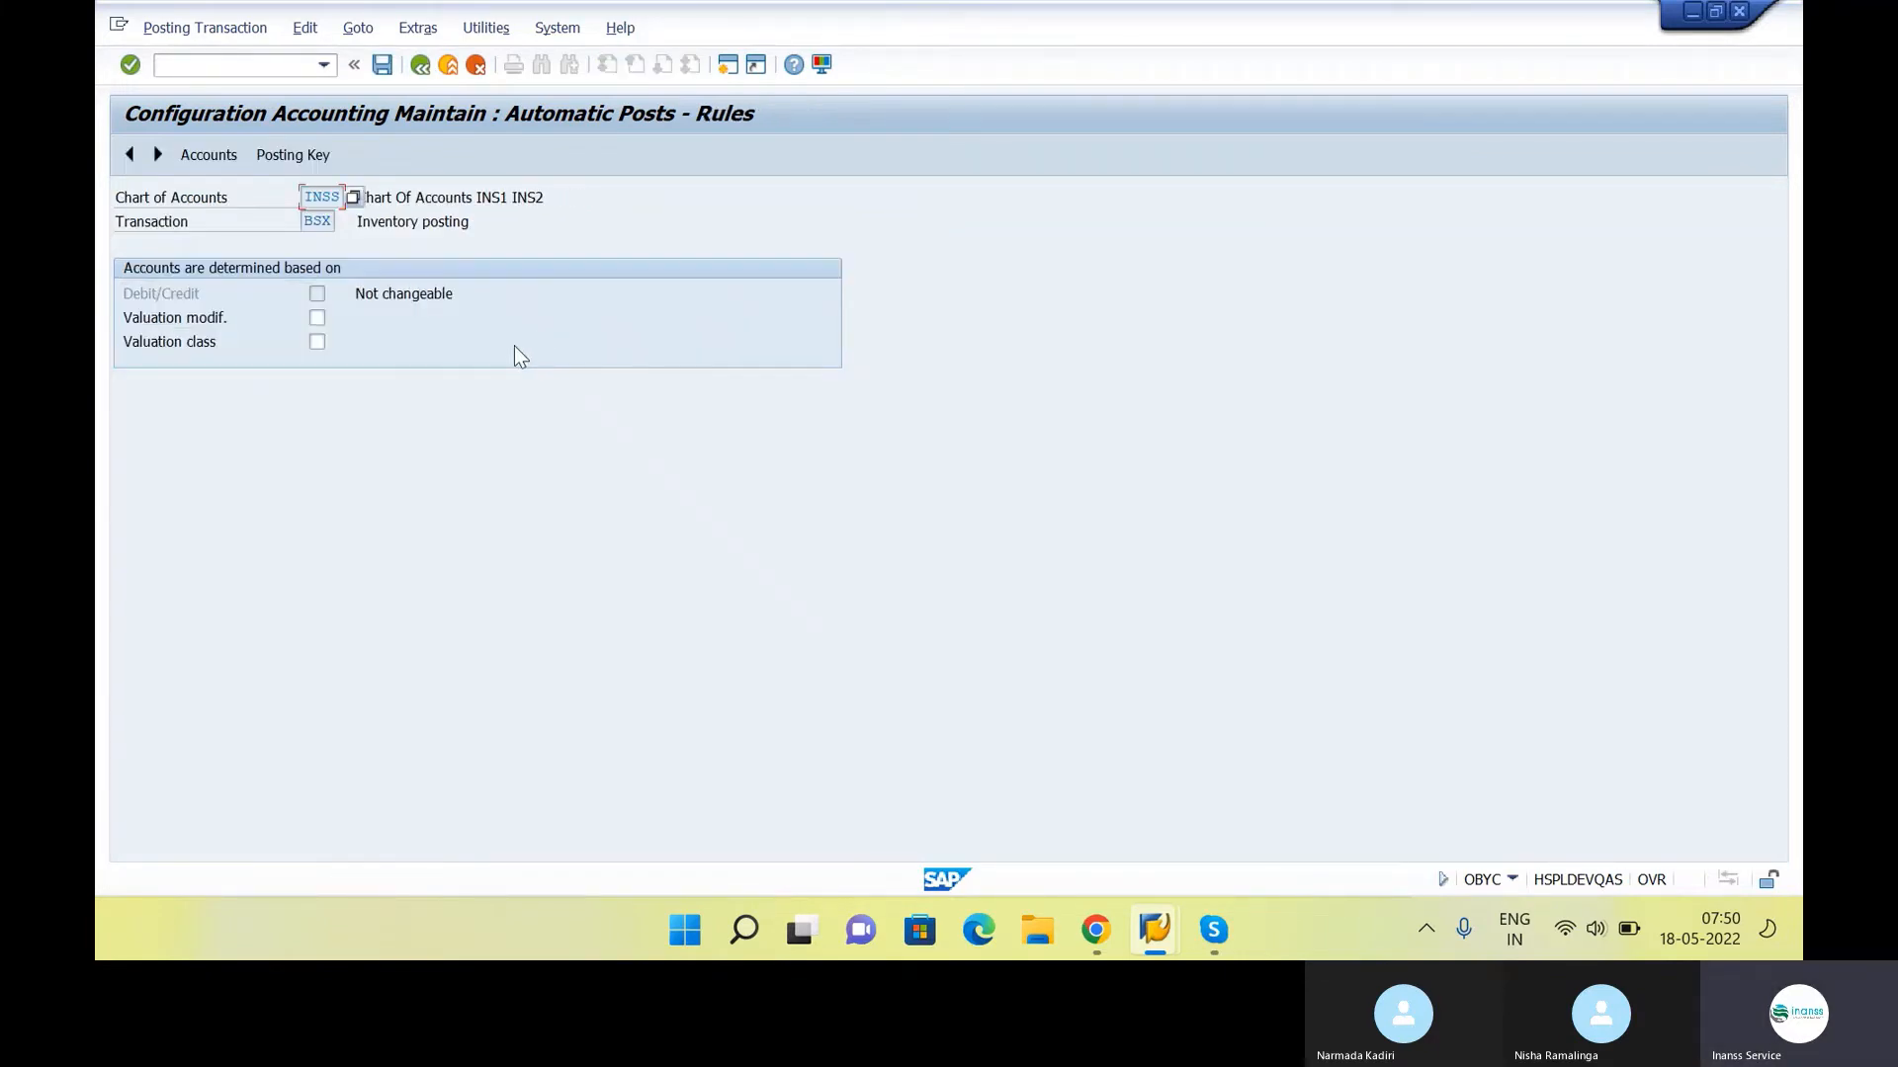
pyautogui.click(312, 156)
pyautogui.click(475, 428)
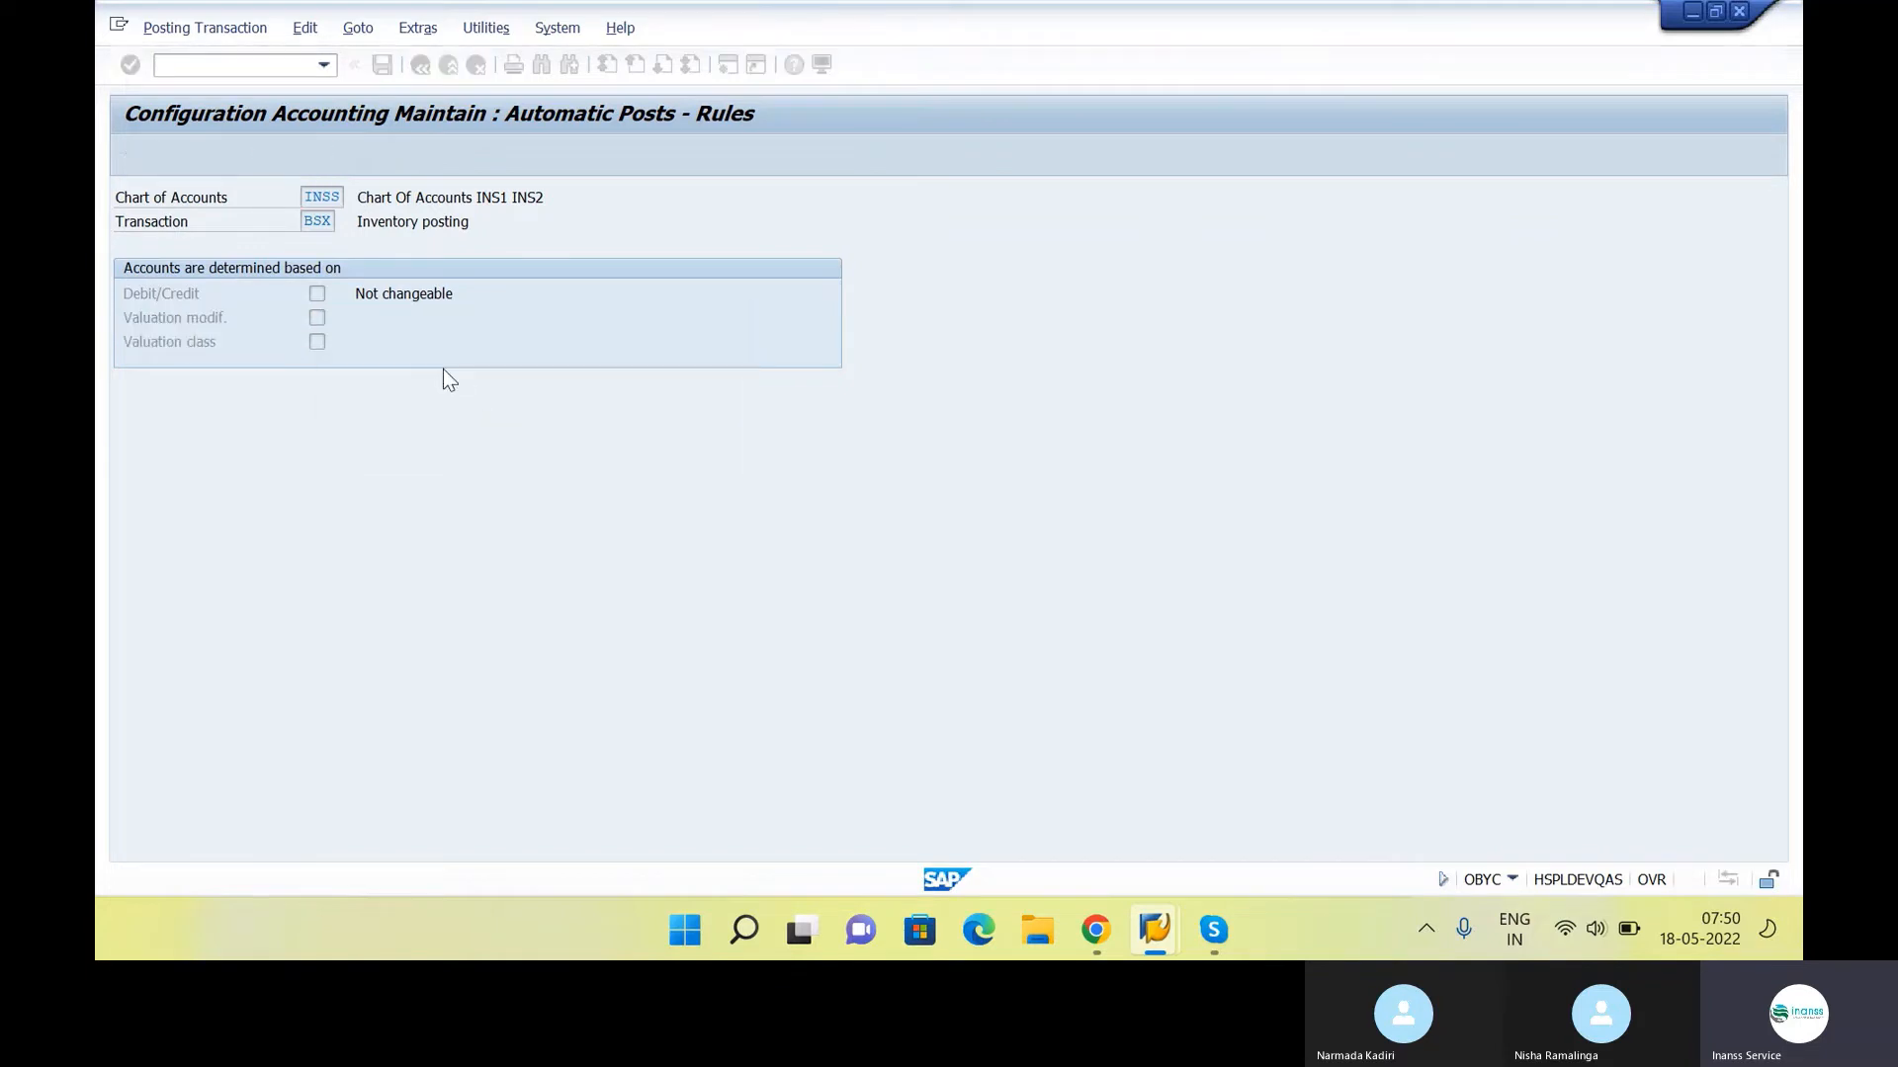
pyautogui.click(251, 159)
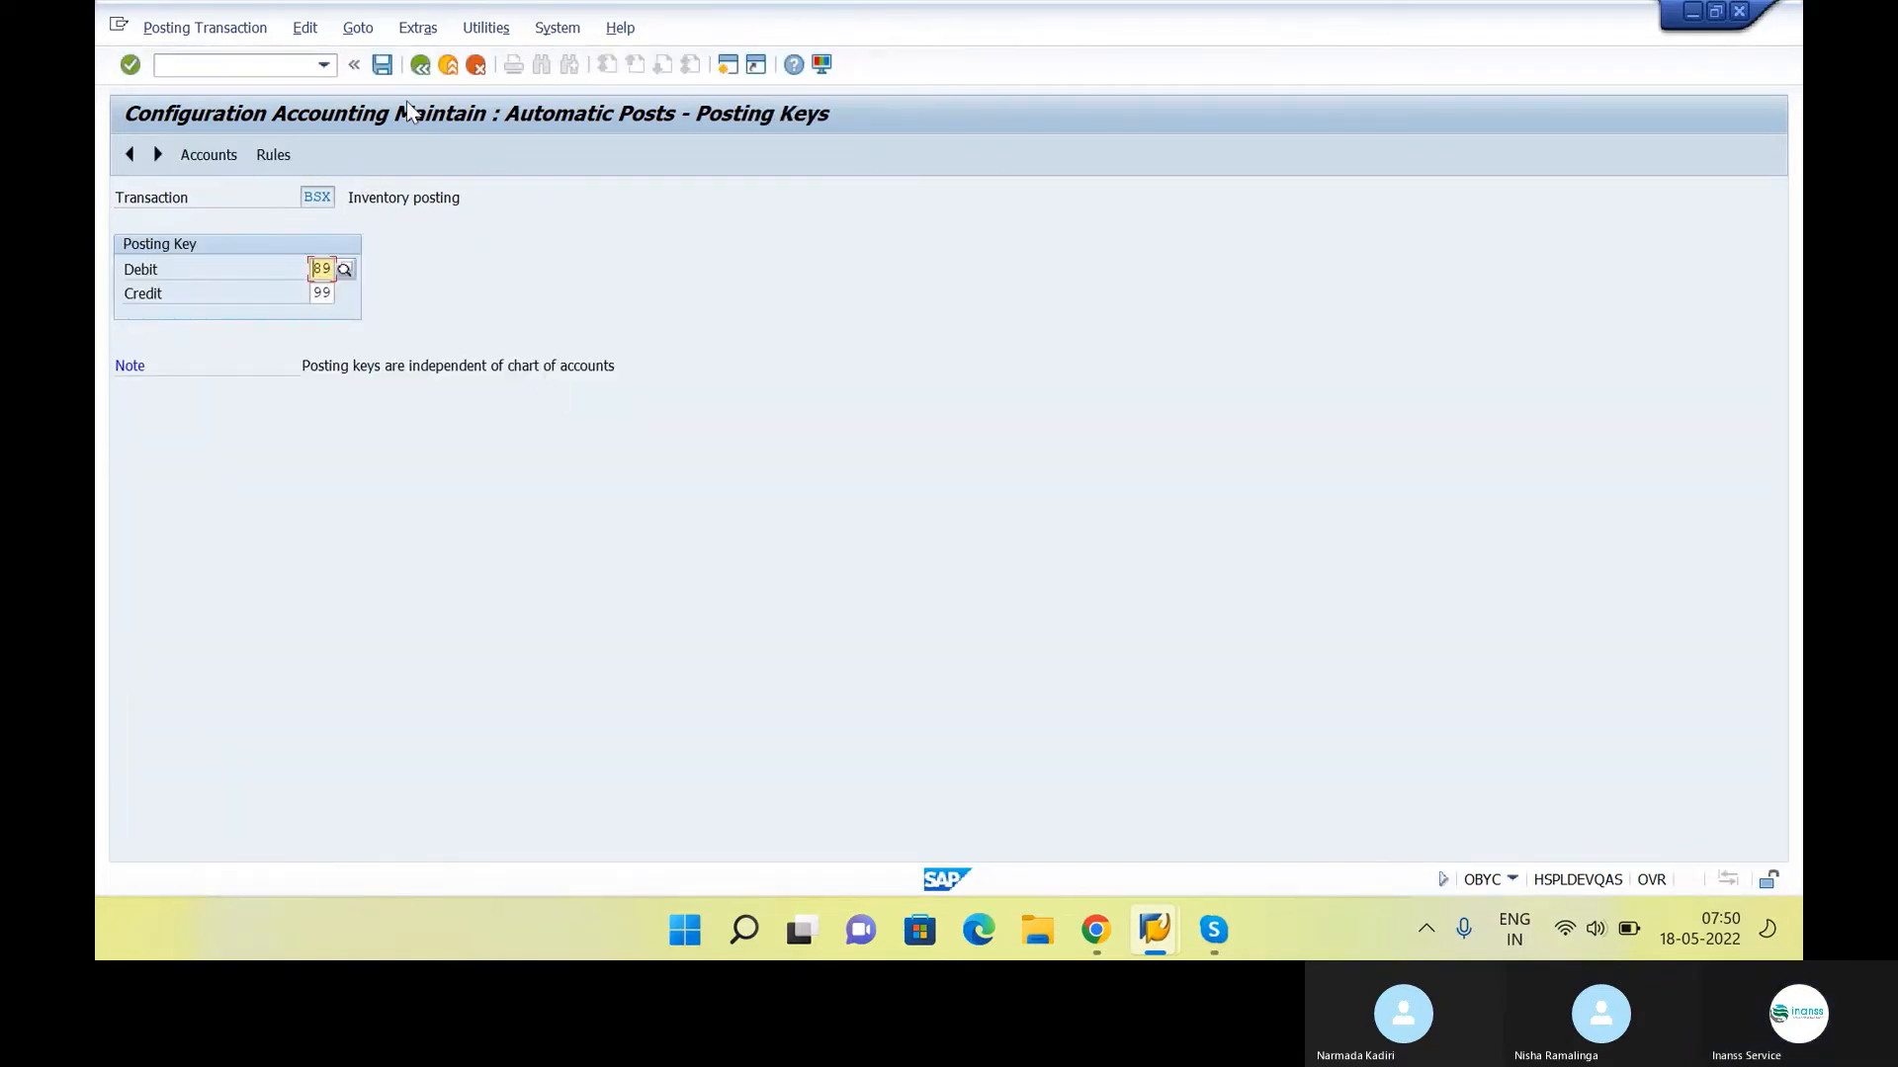
pyautogui.click(382, 65)
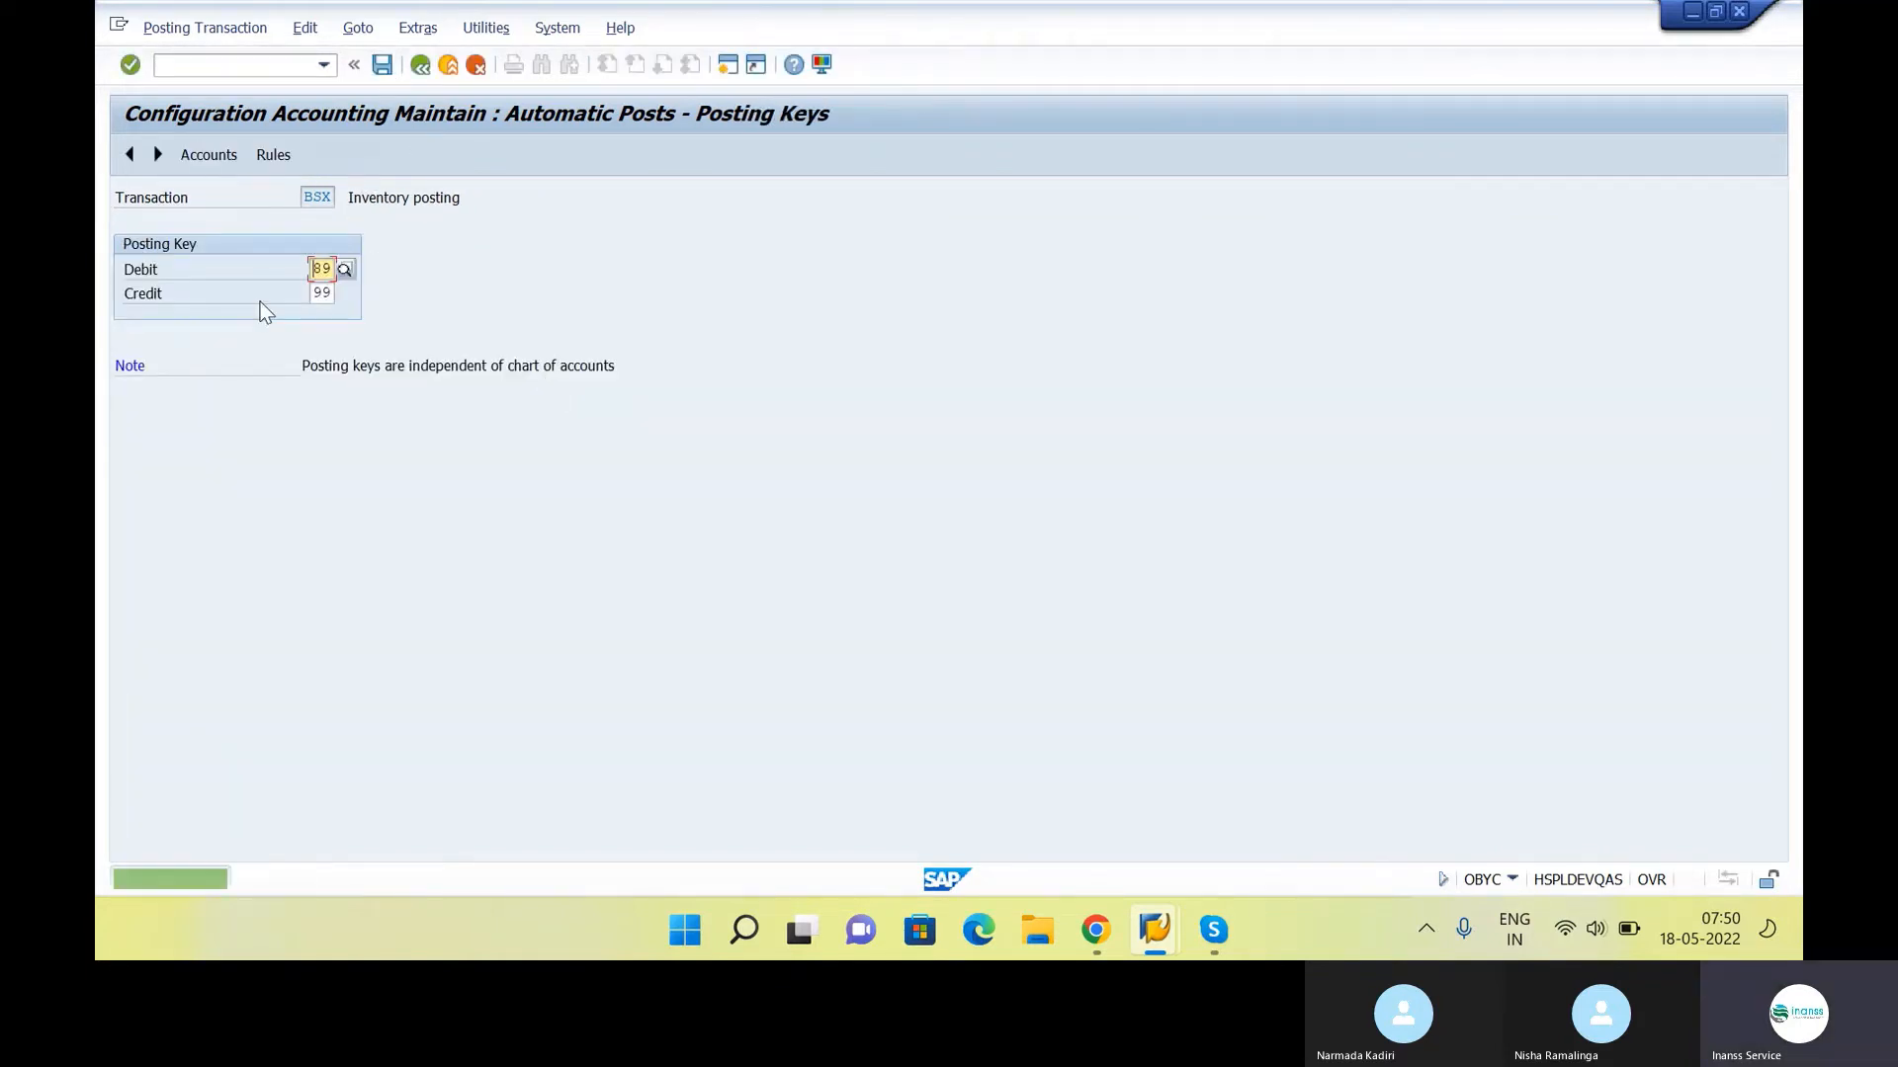
# Assign the Raw Material G/L account 200060 to procedure BSX, save it and exit the configuration
pyautogui.click(422, 64)
pyautogui.doubleClick(382, 339)
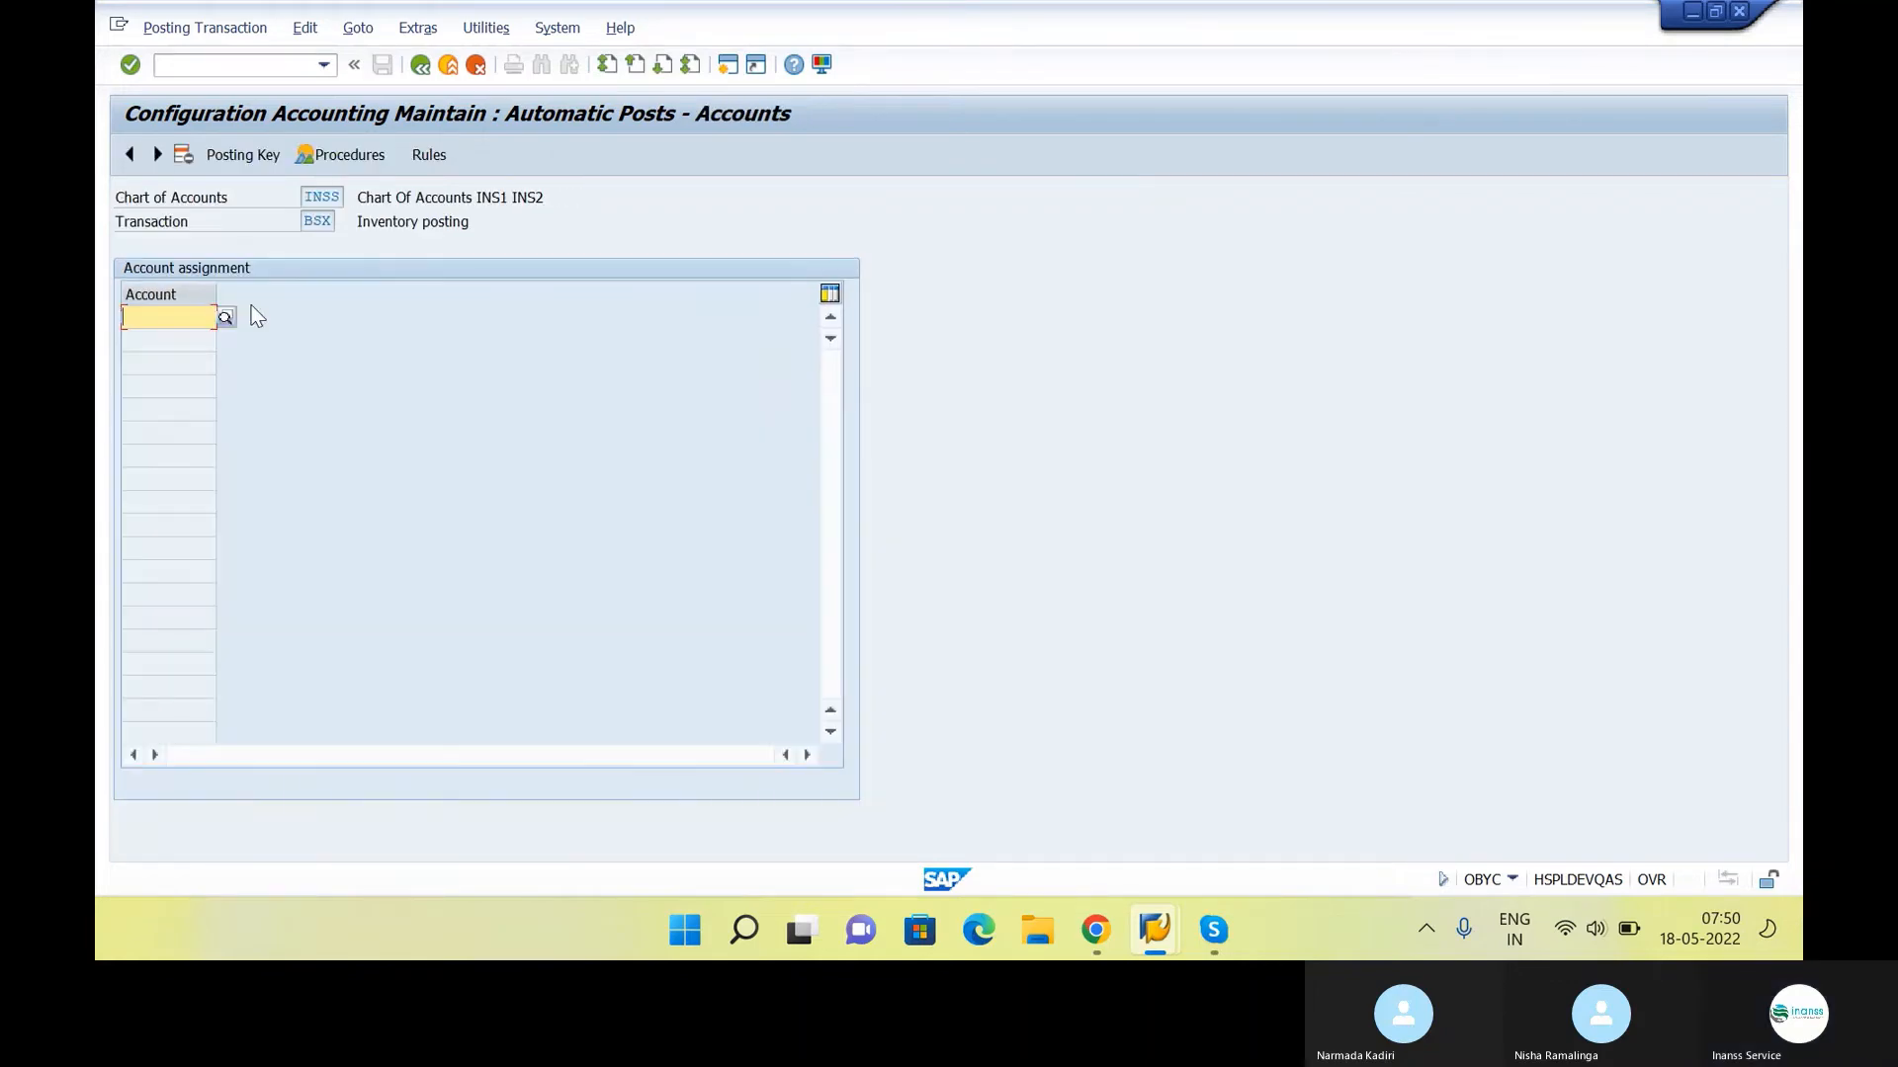
pyautogui.hotkey('alt', 'Tab')
pyautogui.hotkey('alt', 'Tab')
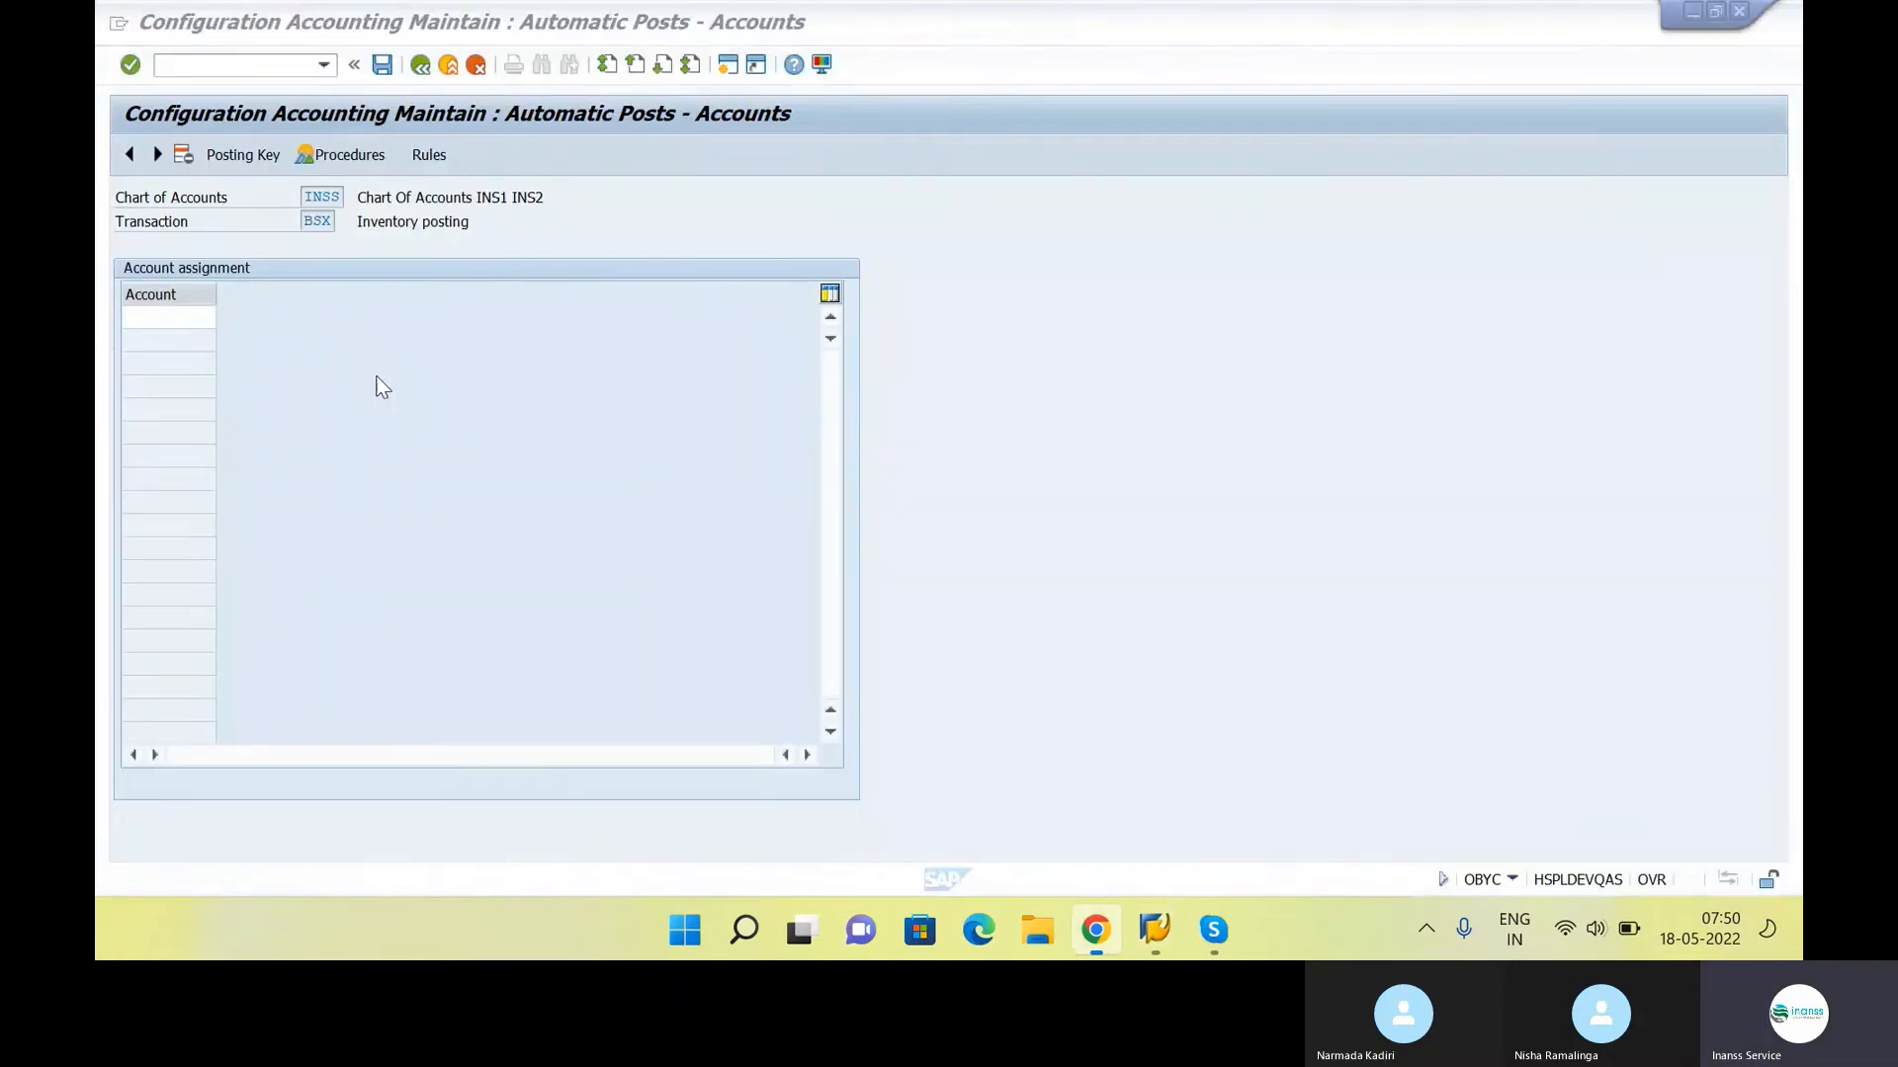
pyautogui.click(225, 317)
pyautogui.press('F4')
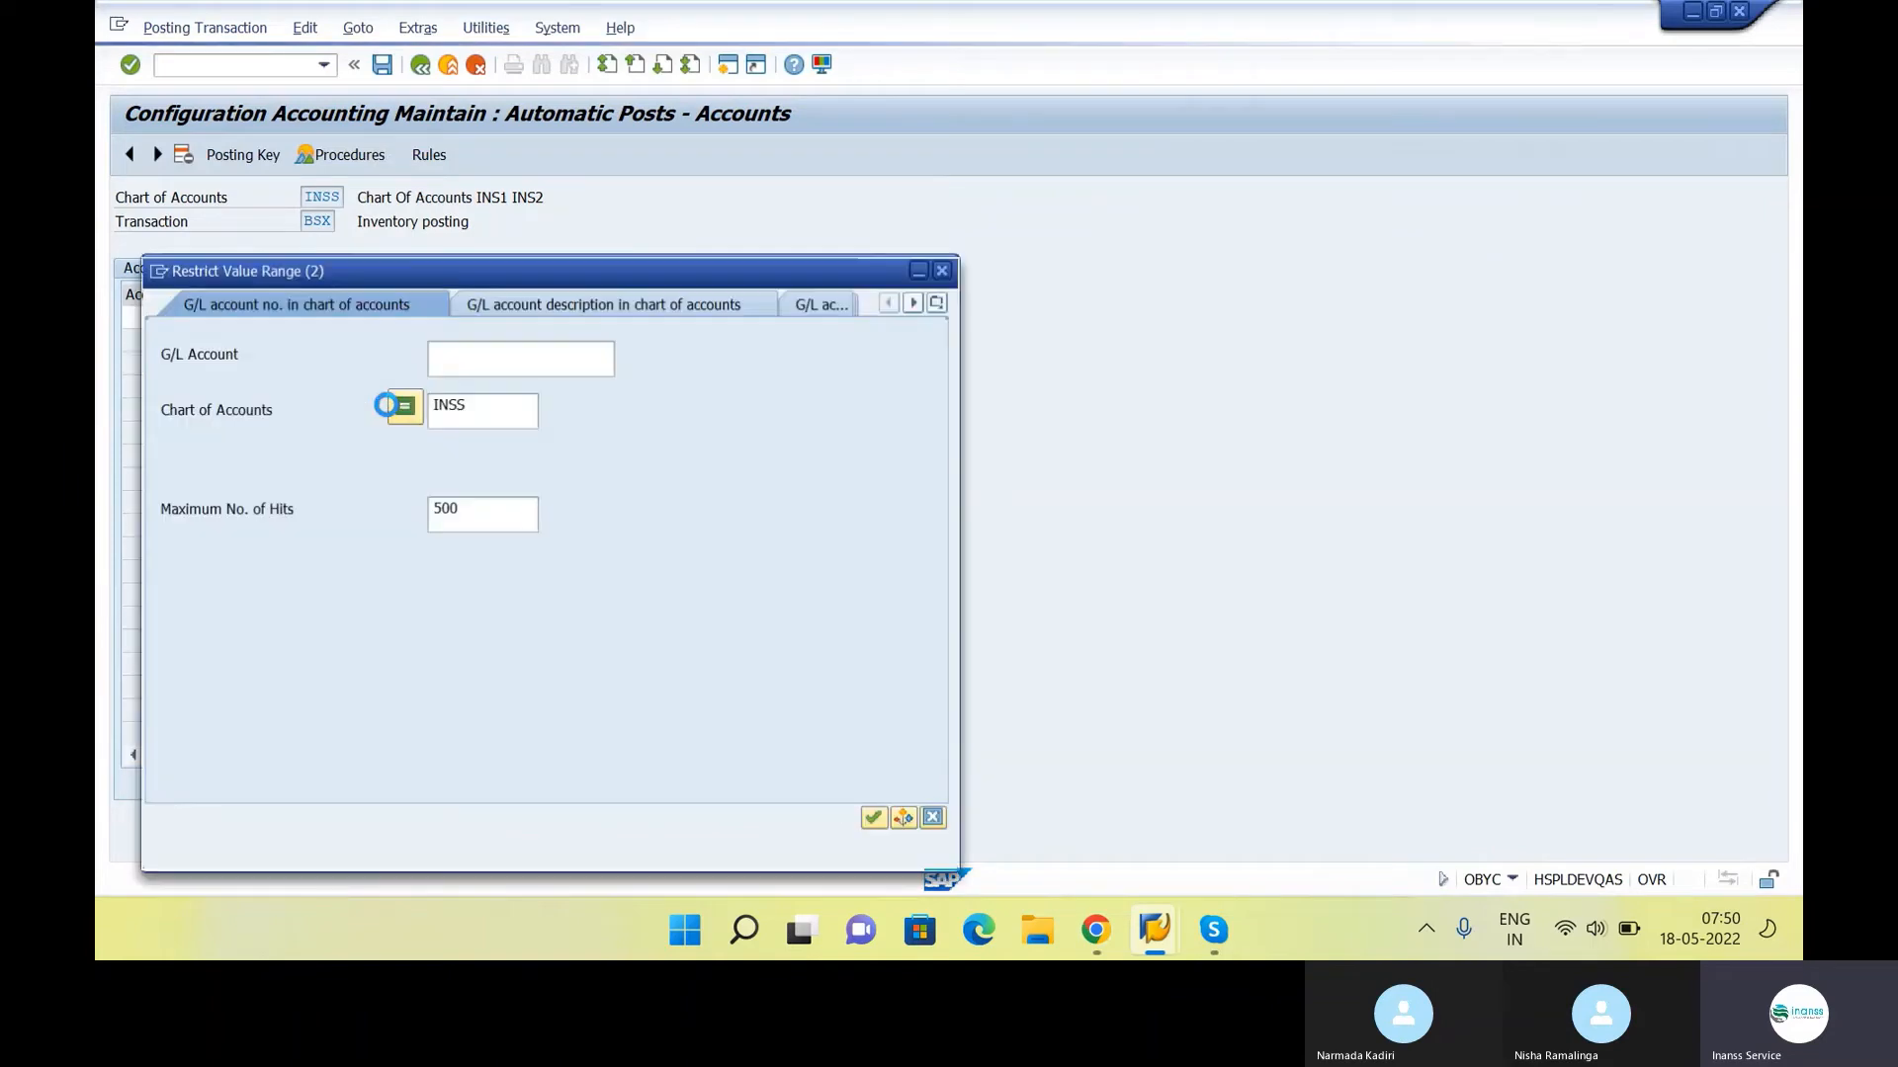
pyautogui.press('Return')
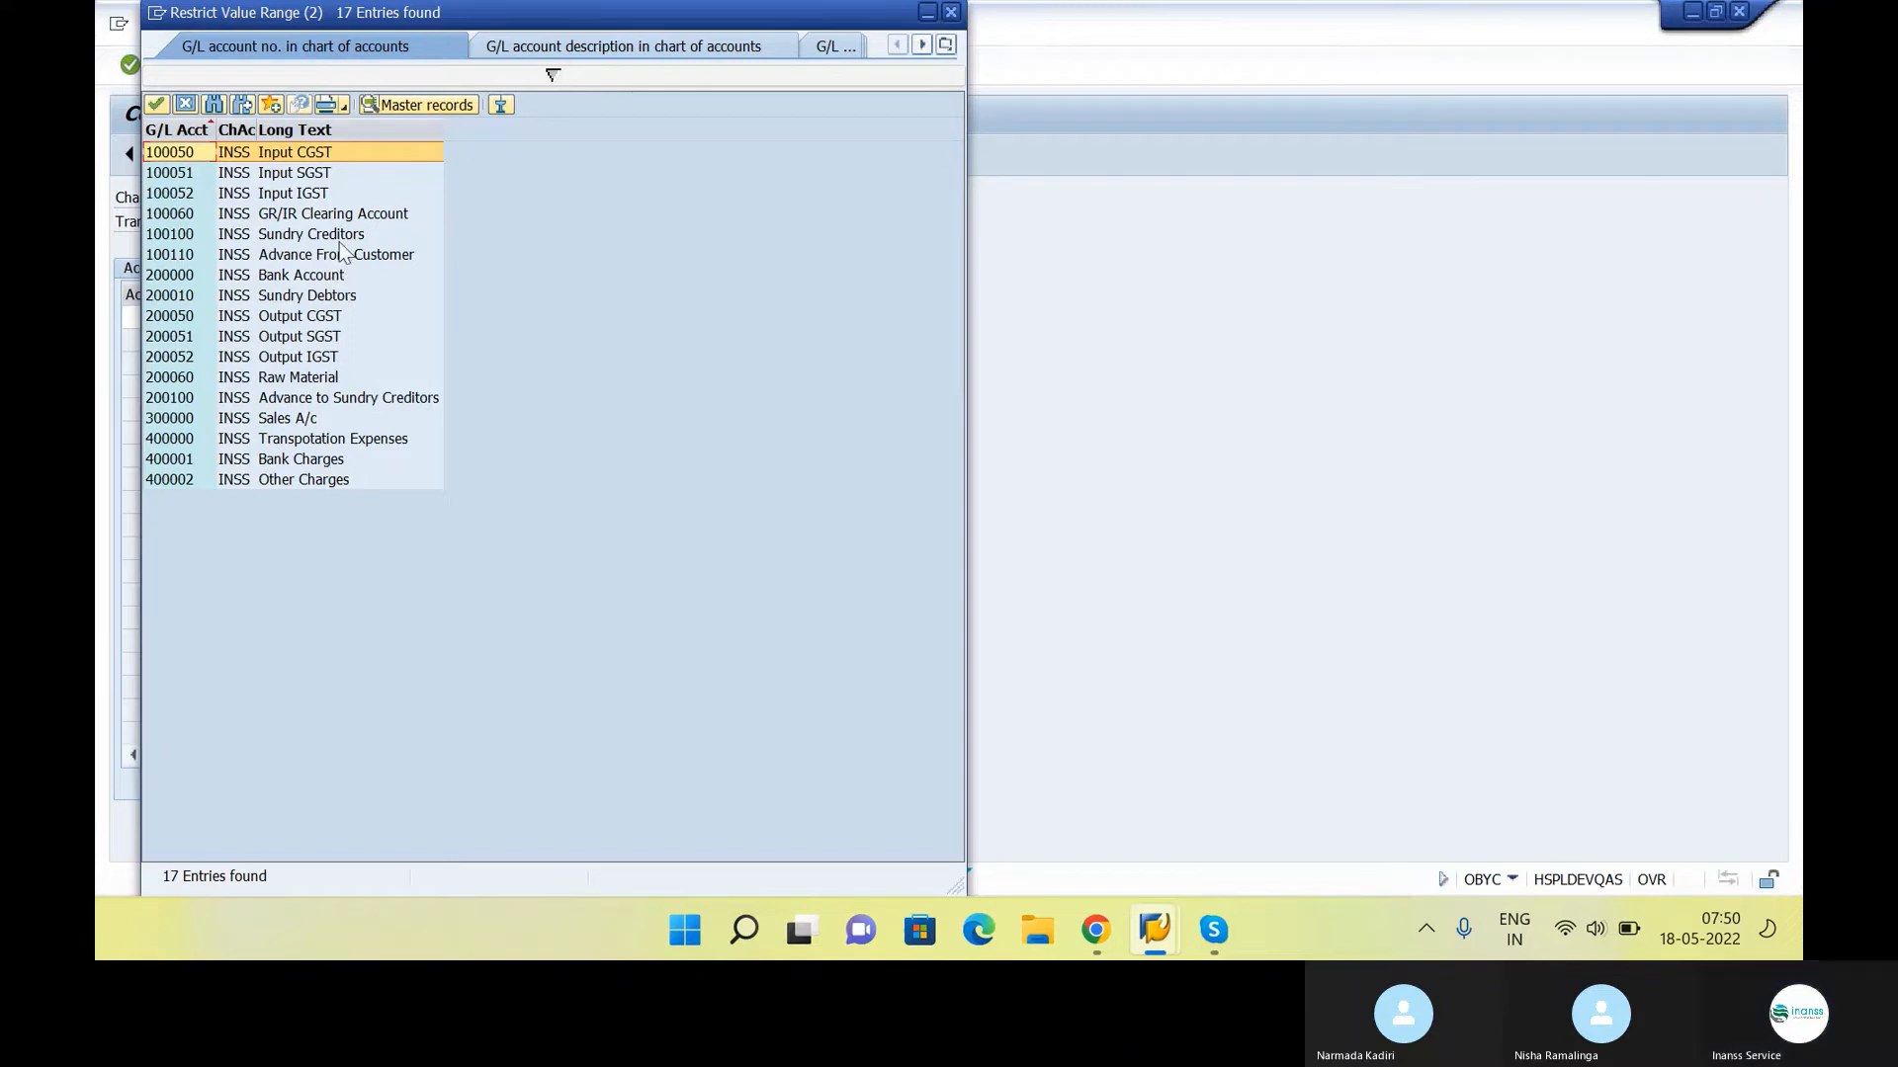
pyautogui.click(329, 377)
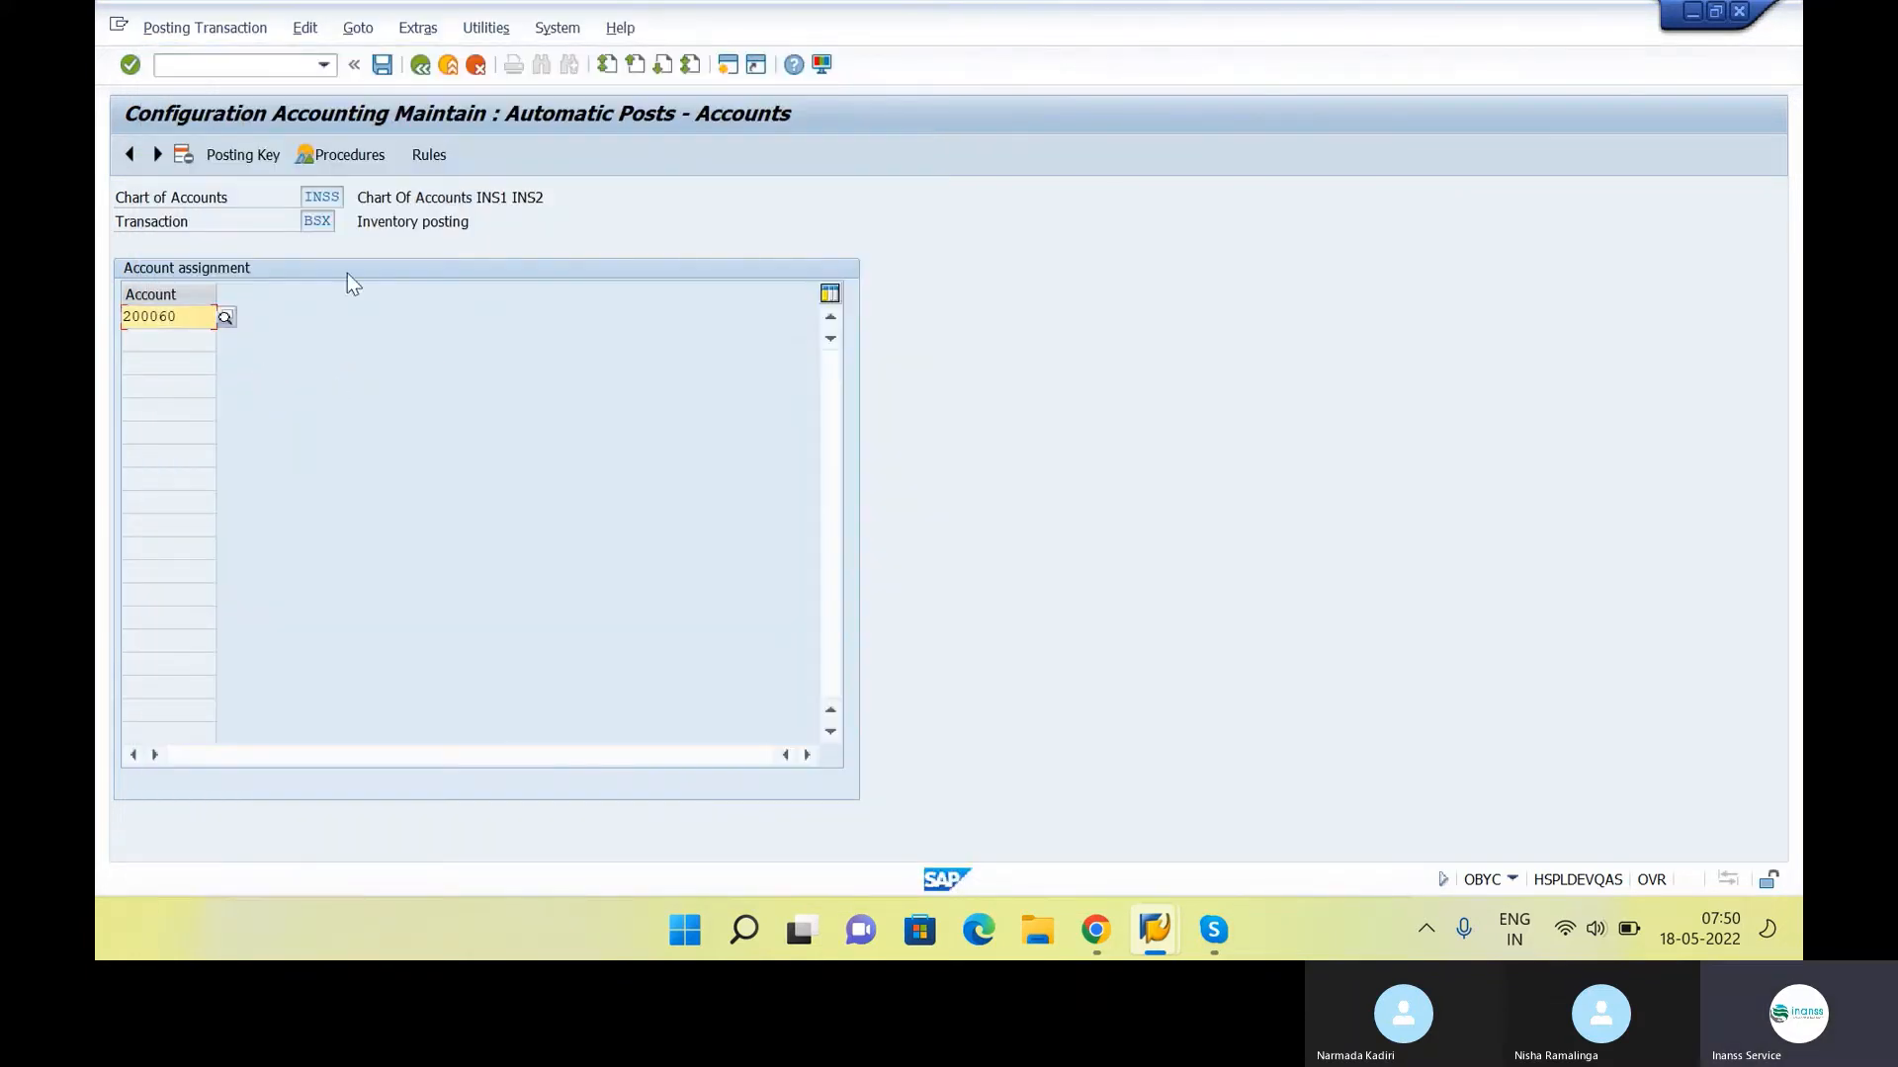
pyautogui.click(381, 65)
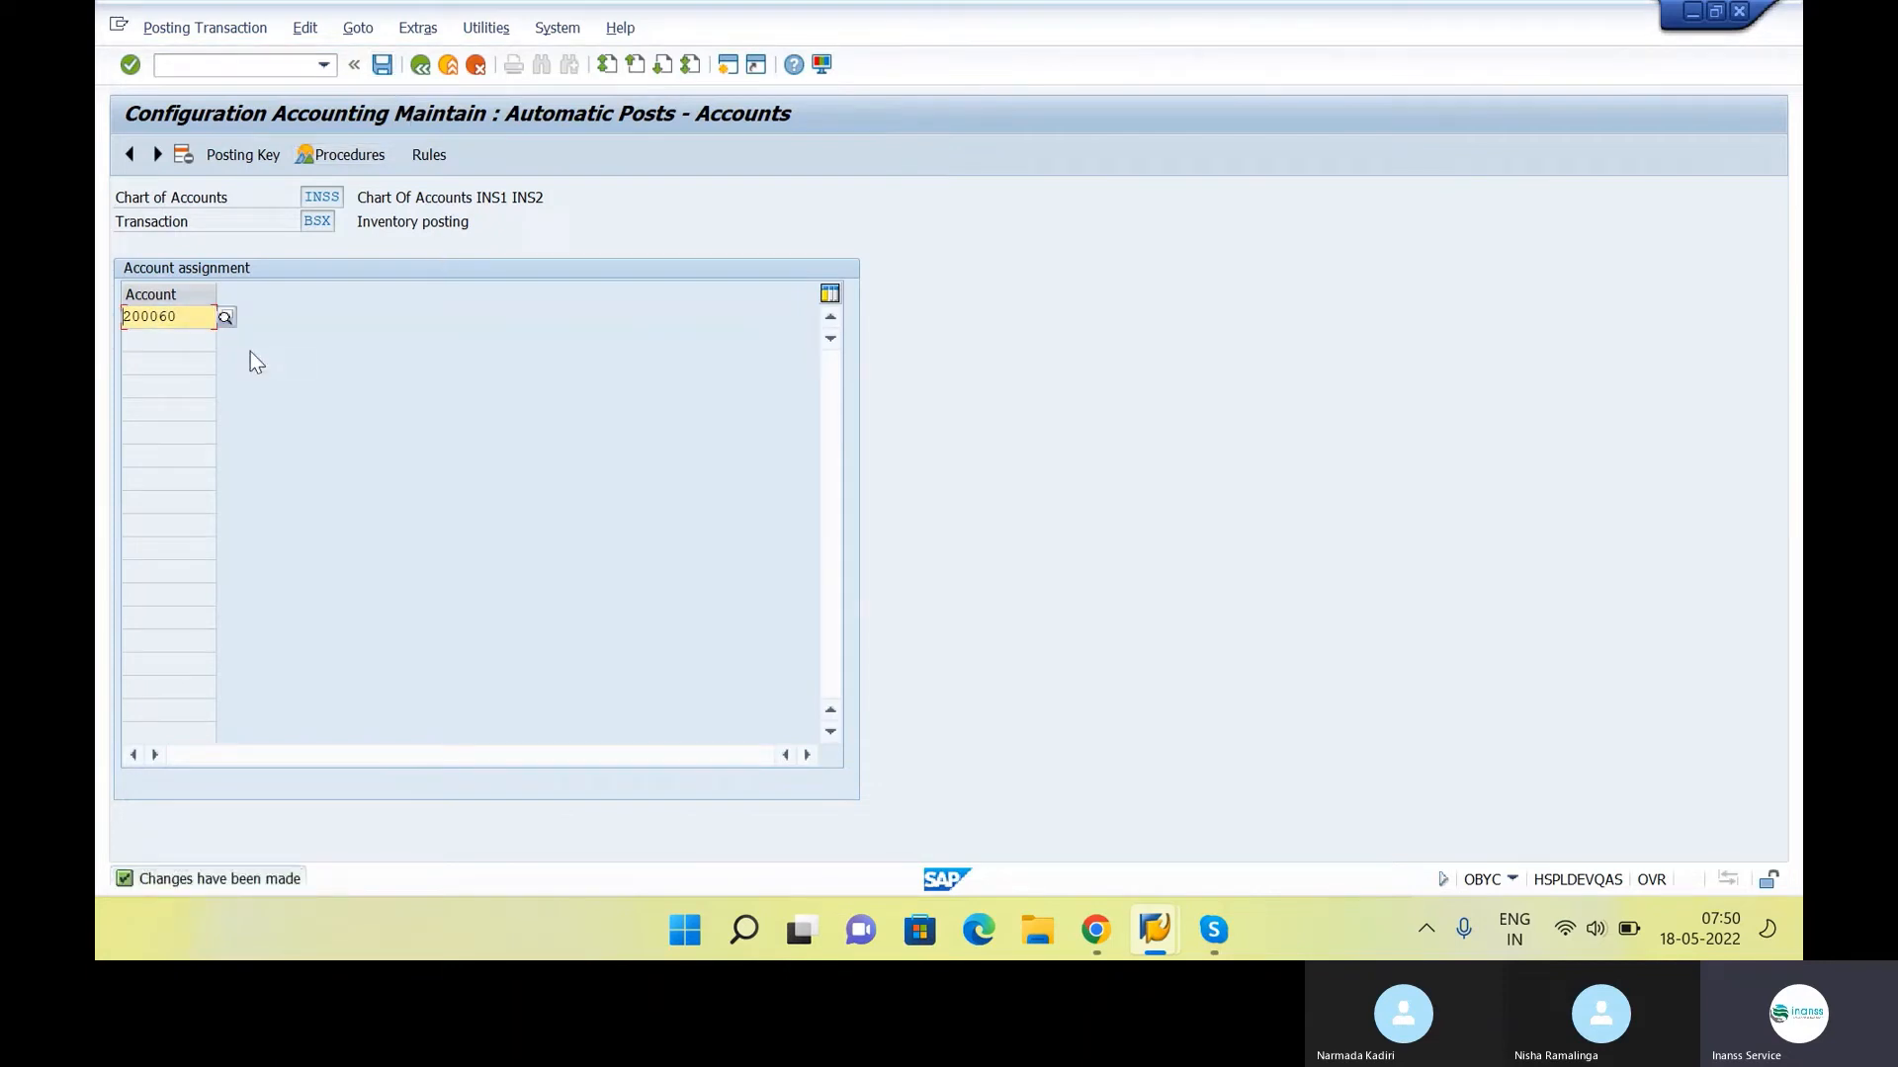
pyautogui.click(450, 69)
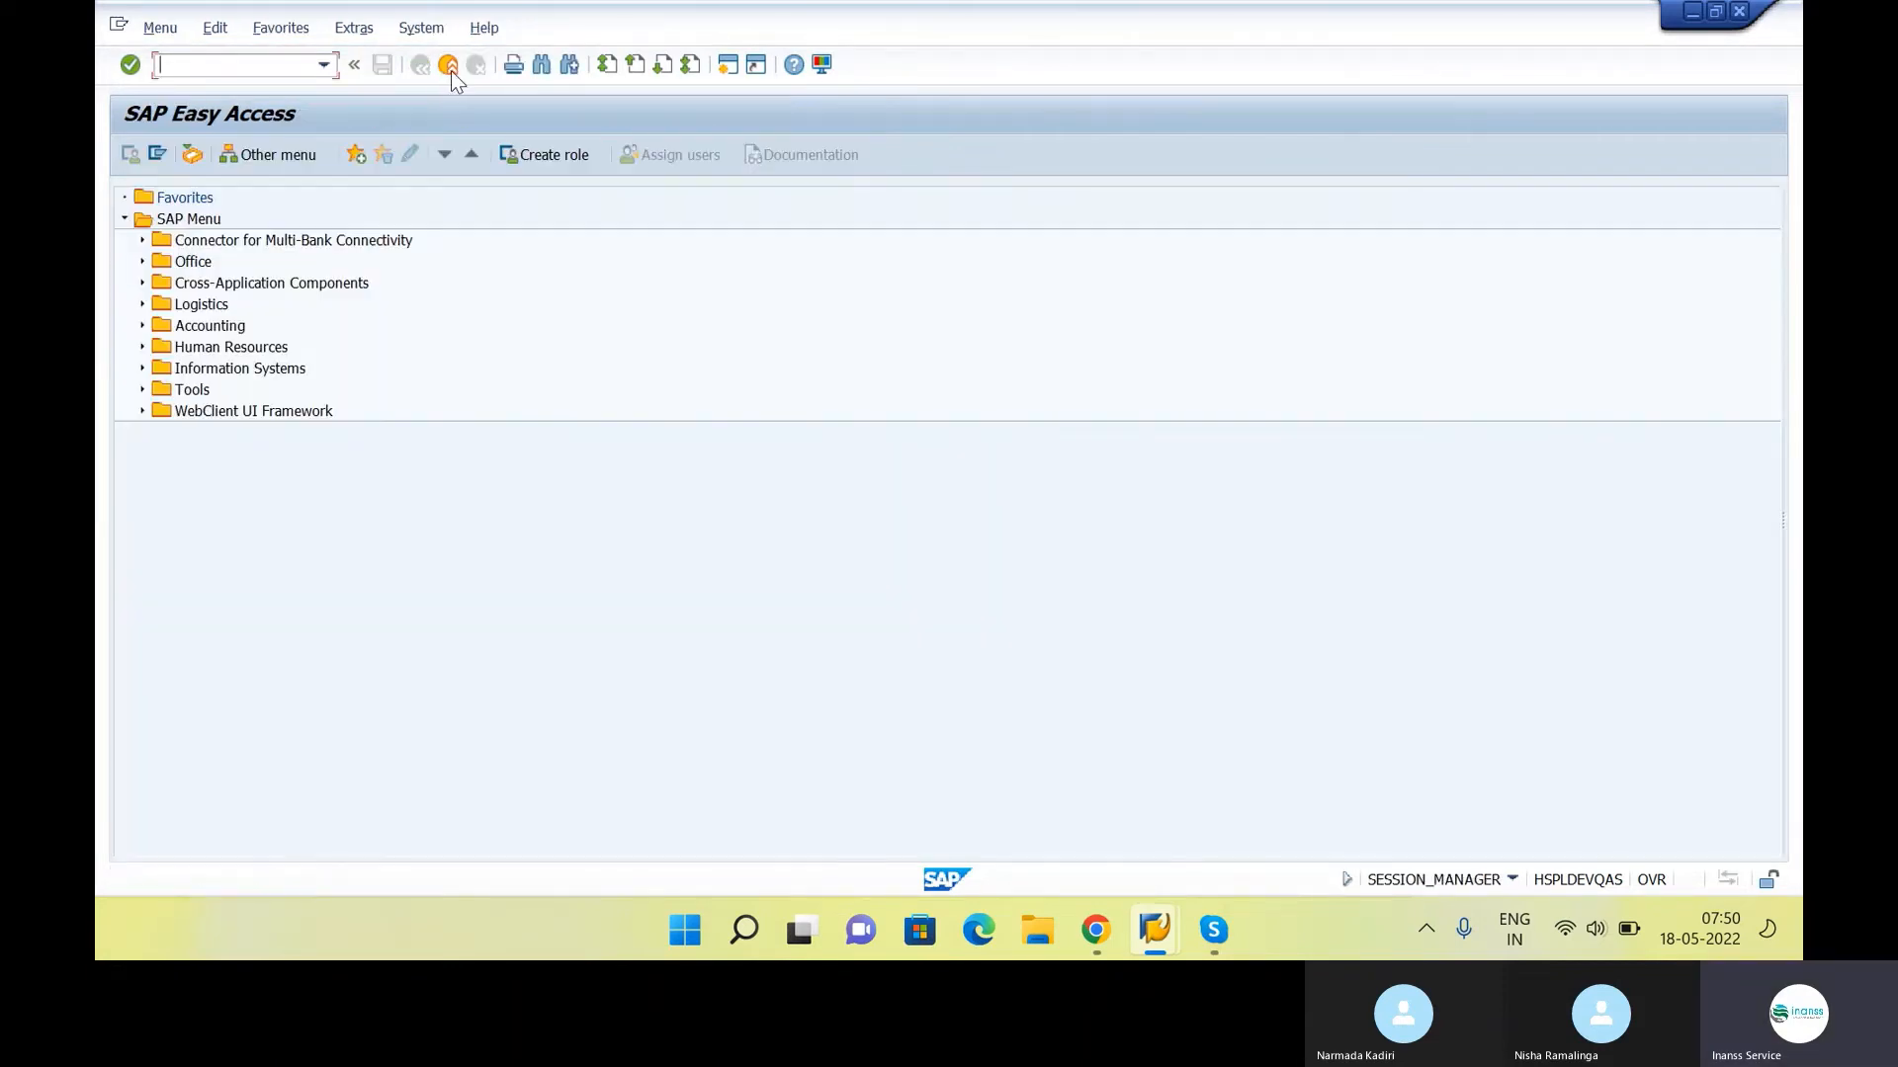
# Review the materials management, FI configuration and CO - Material Ledger steps in the Google Docs class notes
pyautogui.hotkey('alt', 'Tab')
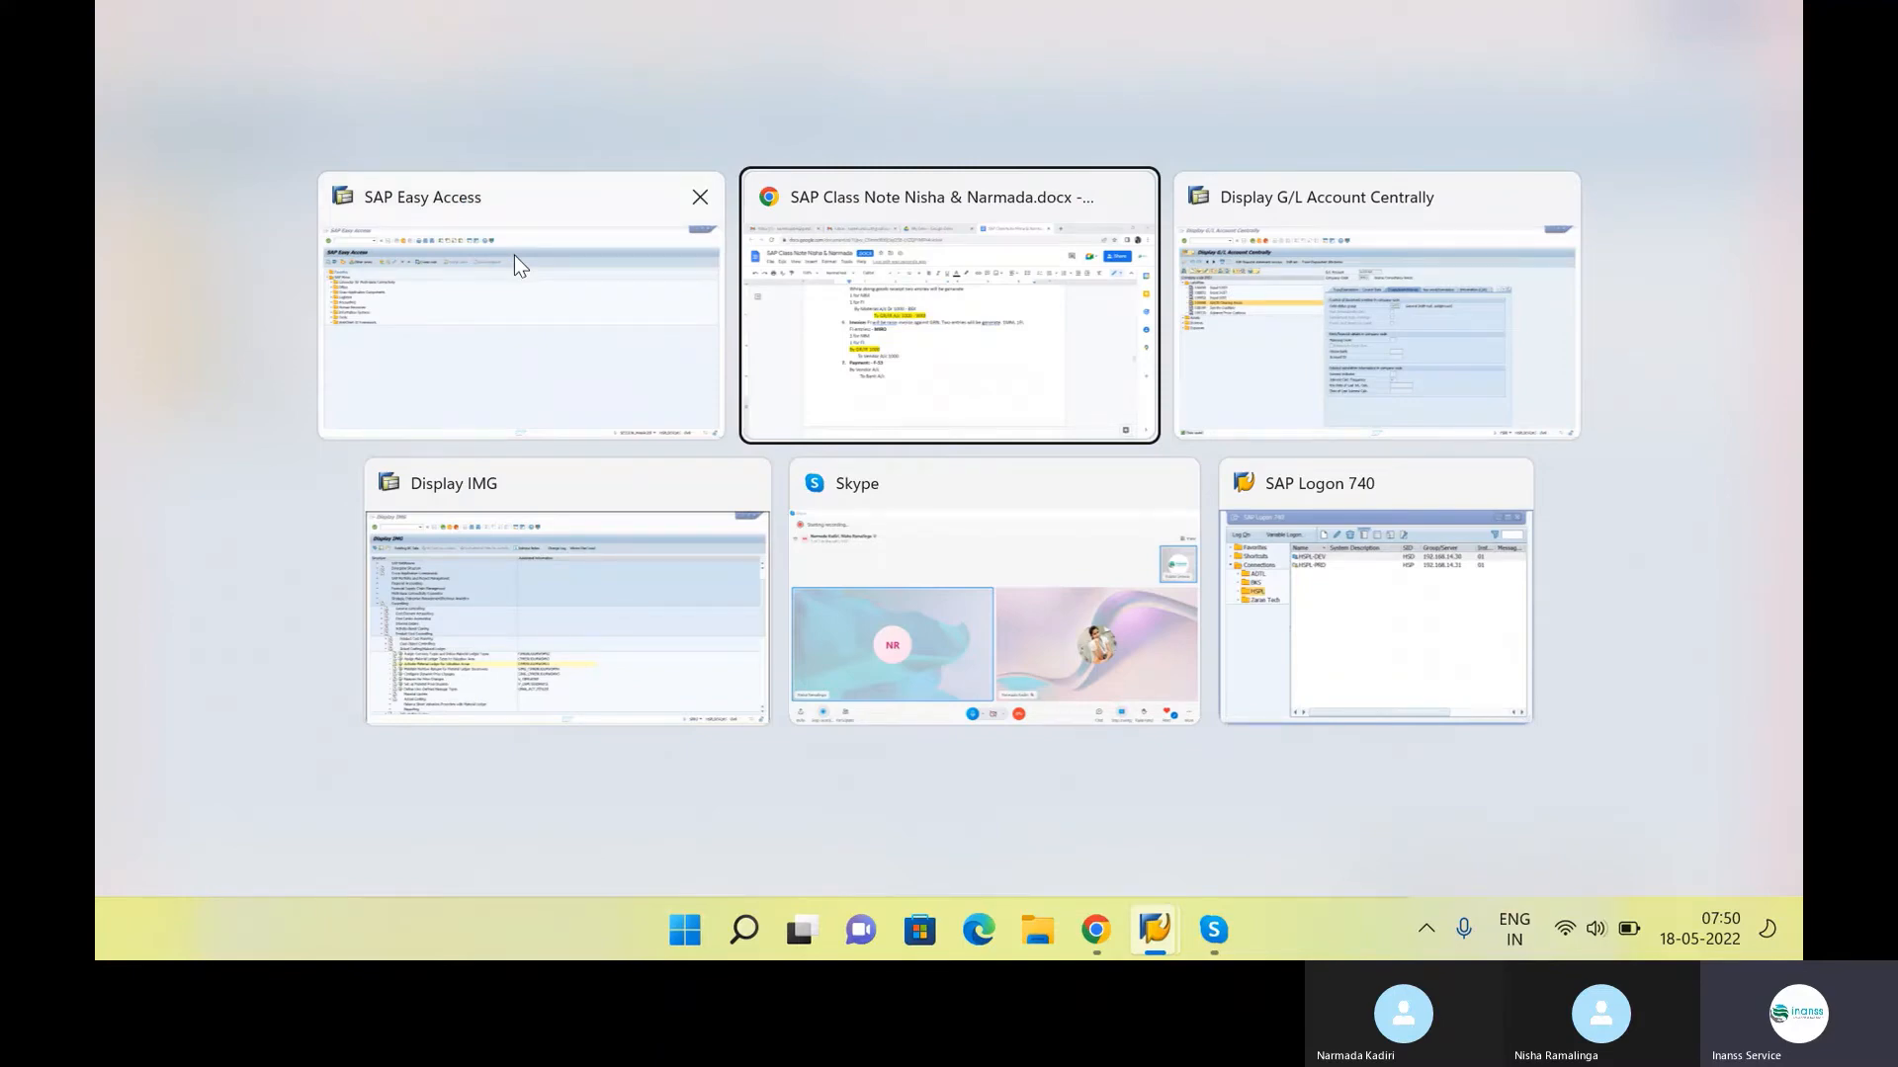
pyautogui.scroll(-10, 712, 512)
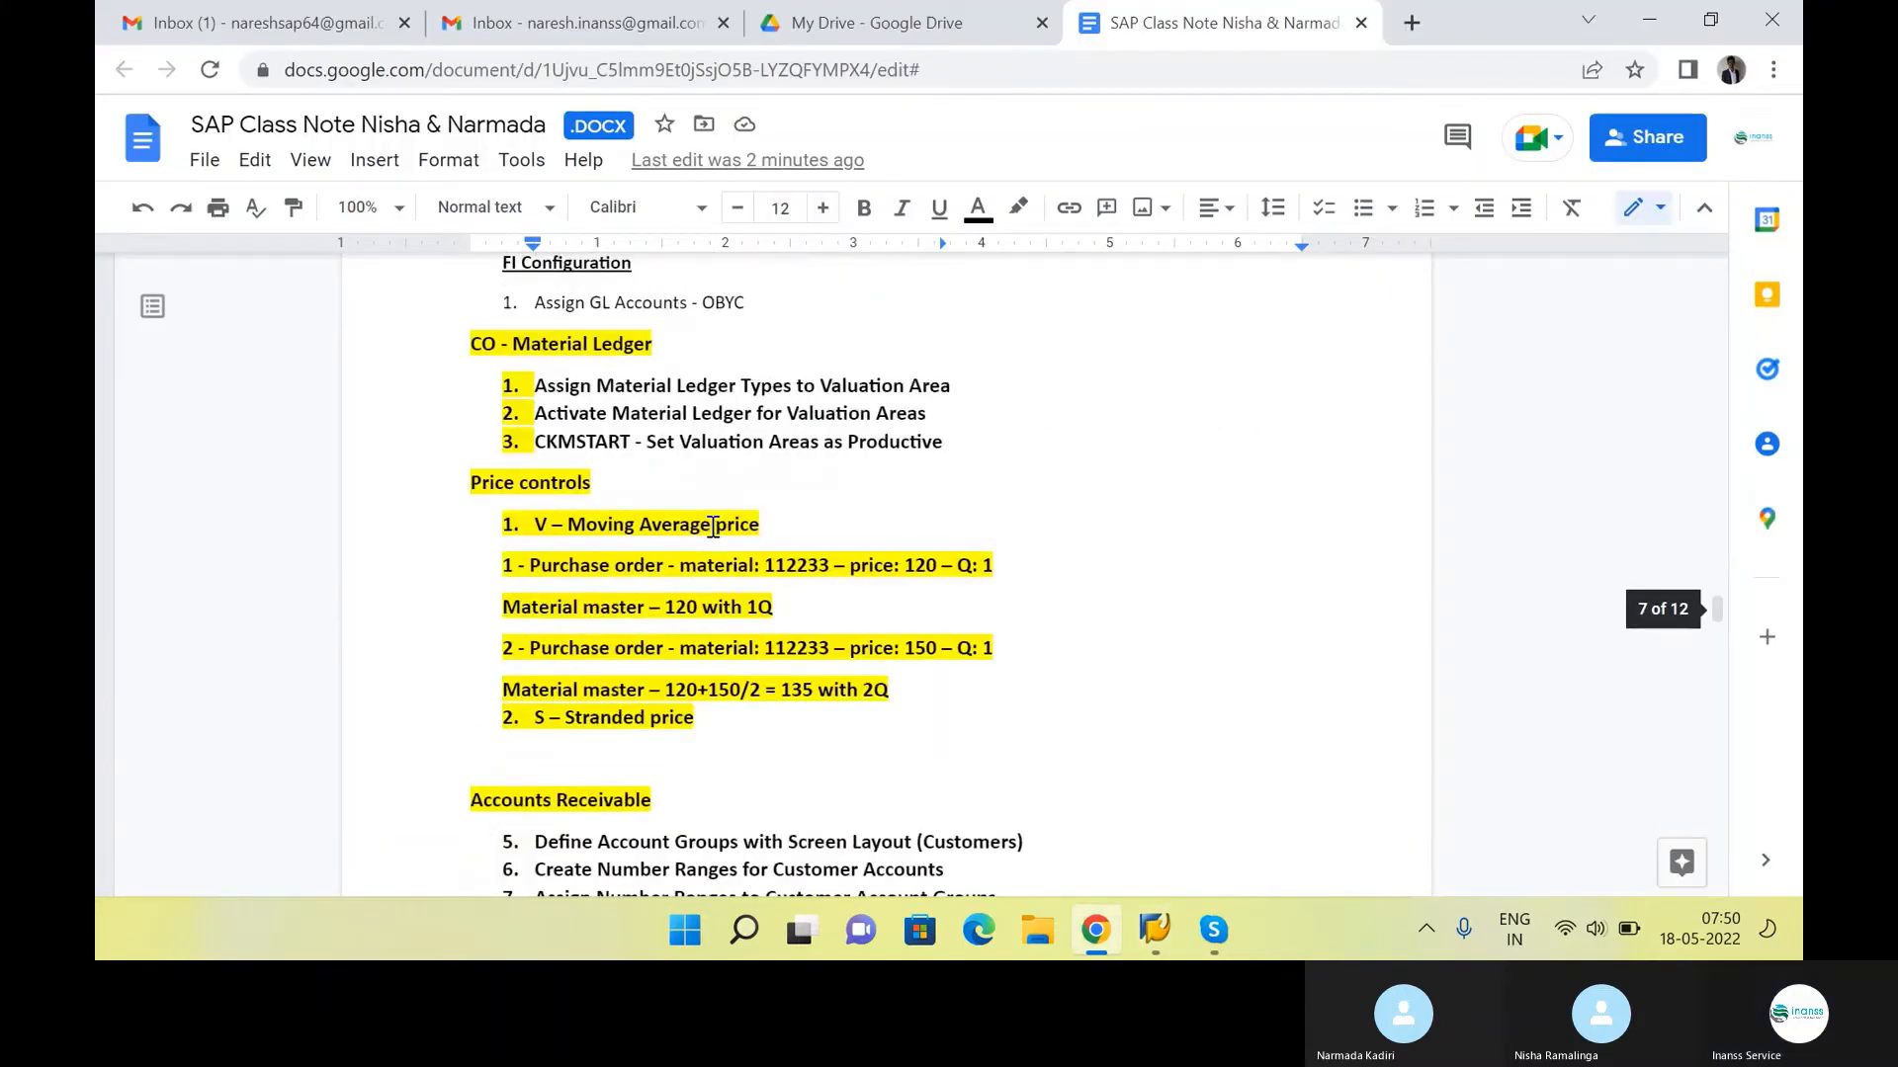
pyautogui.scroll(3, 714, 527)
pyautogui.moveTo(474, 611); pyautogui.dragTo(852, 682)
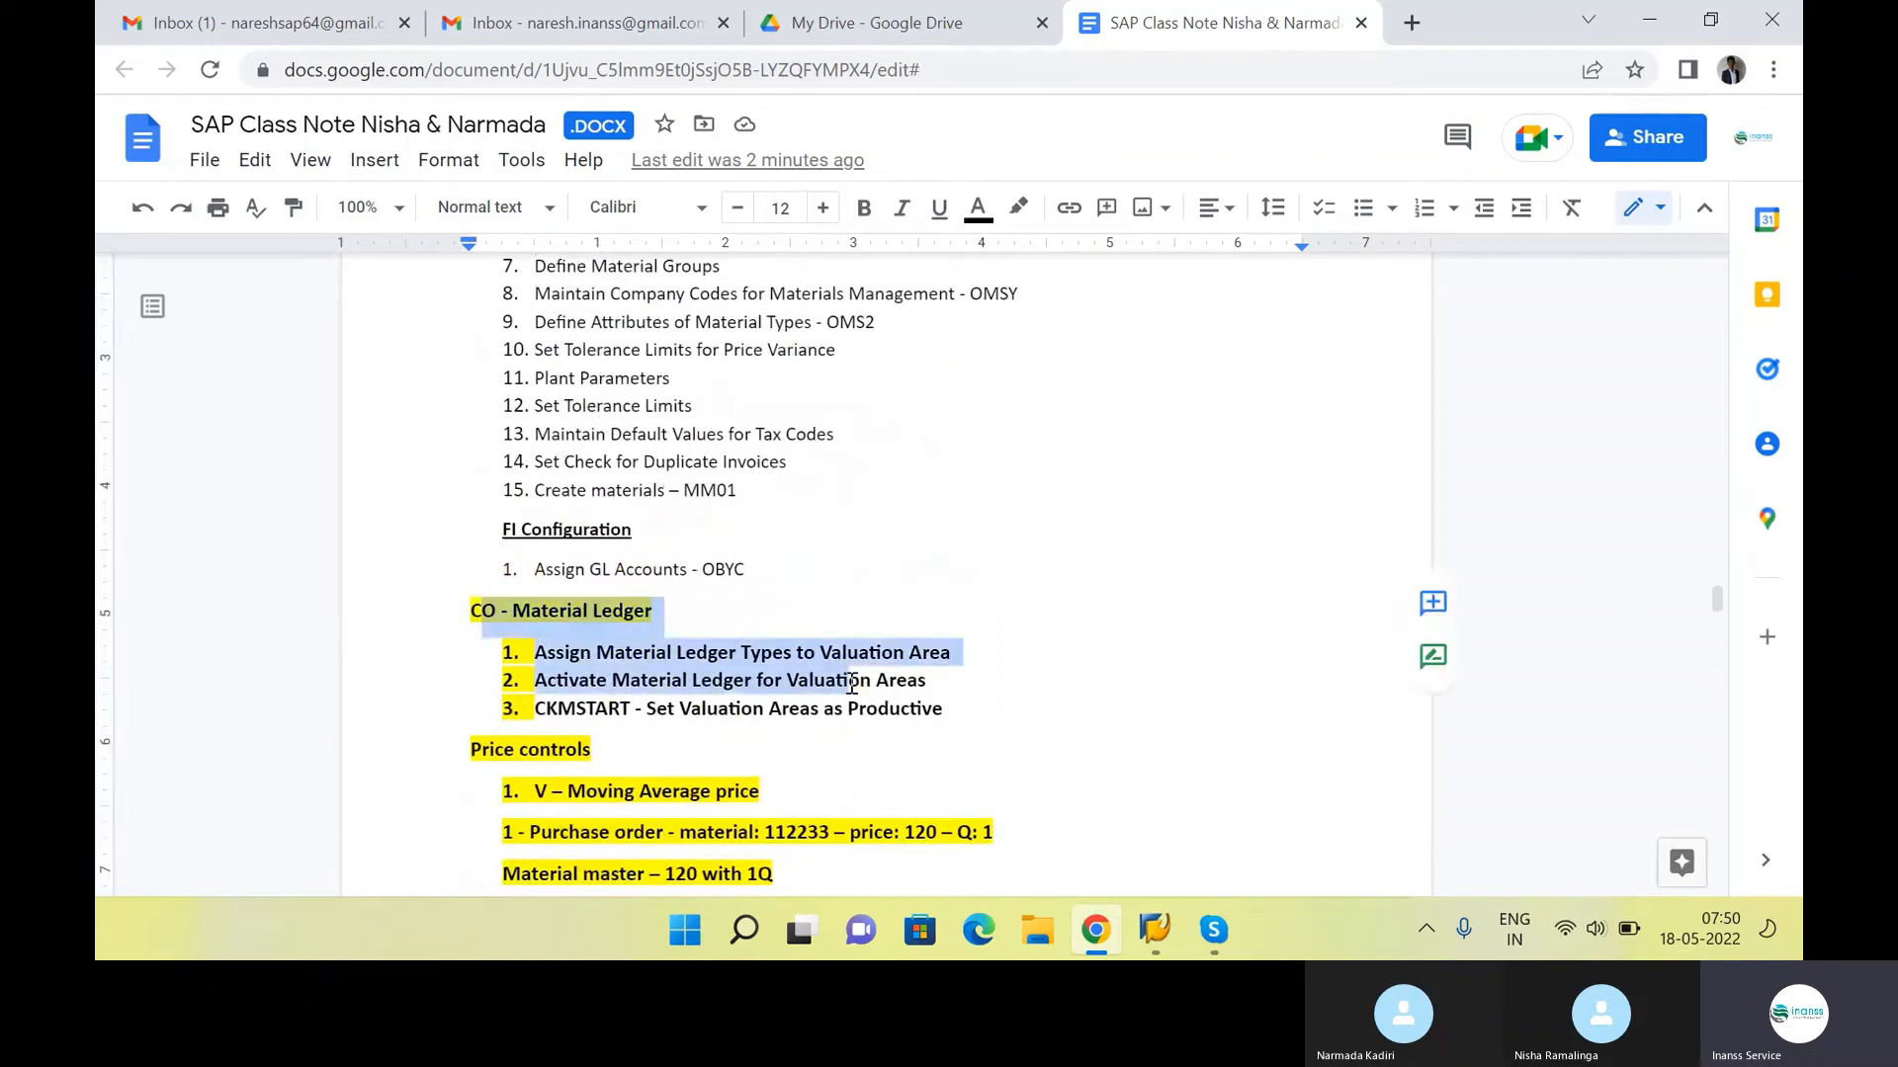
pyautogui.moveTo(537, 569); pyautogui.dragTo(992, 711)
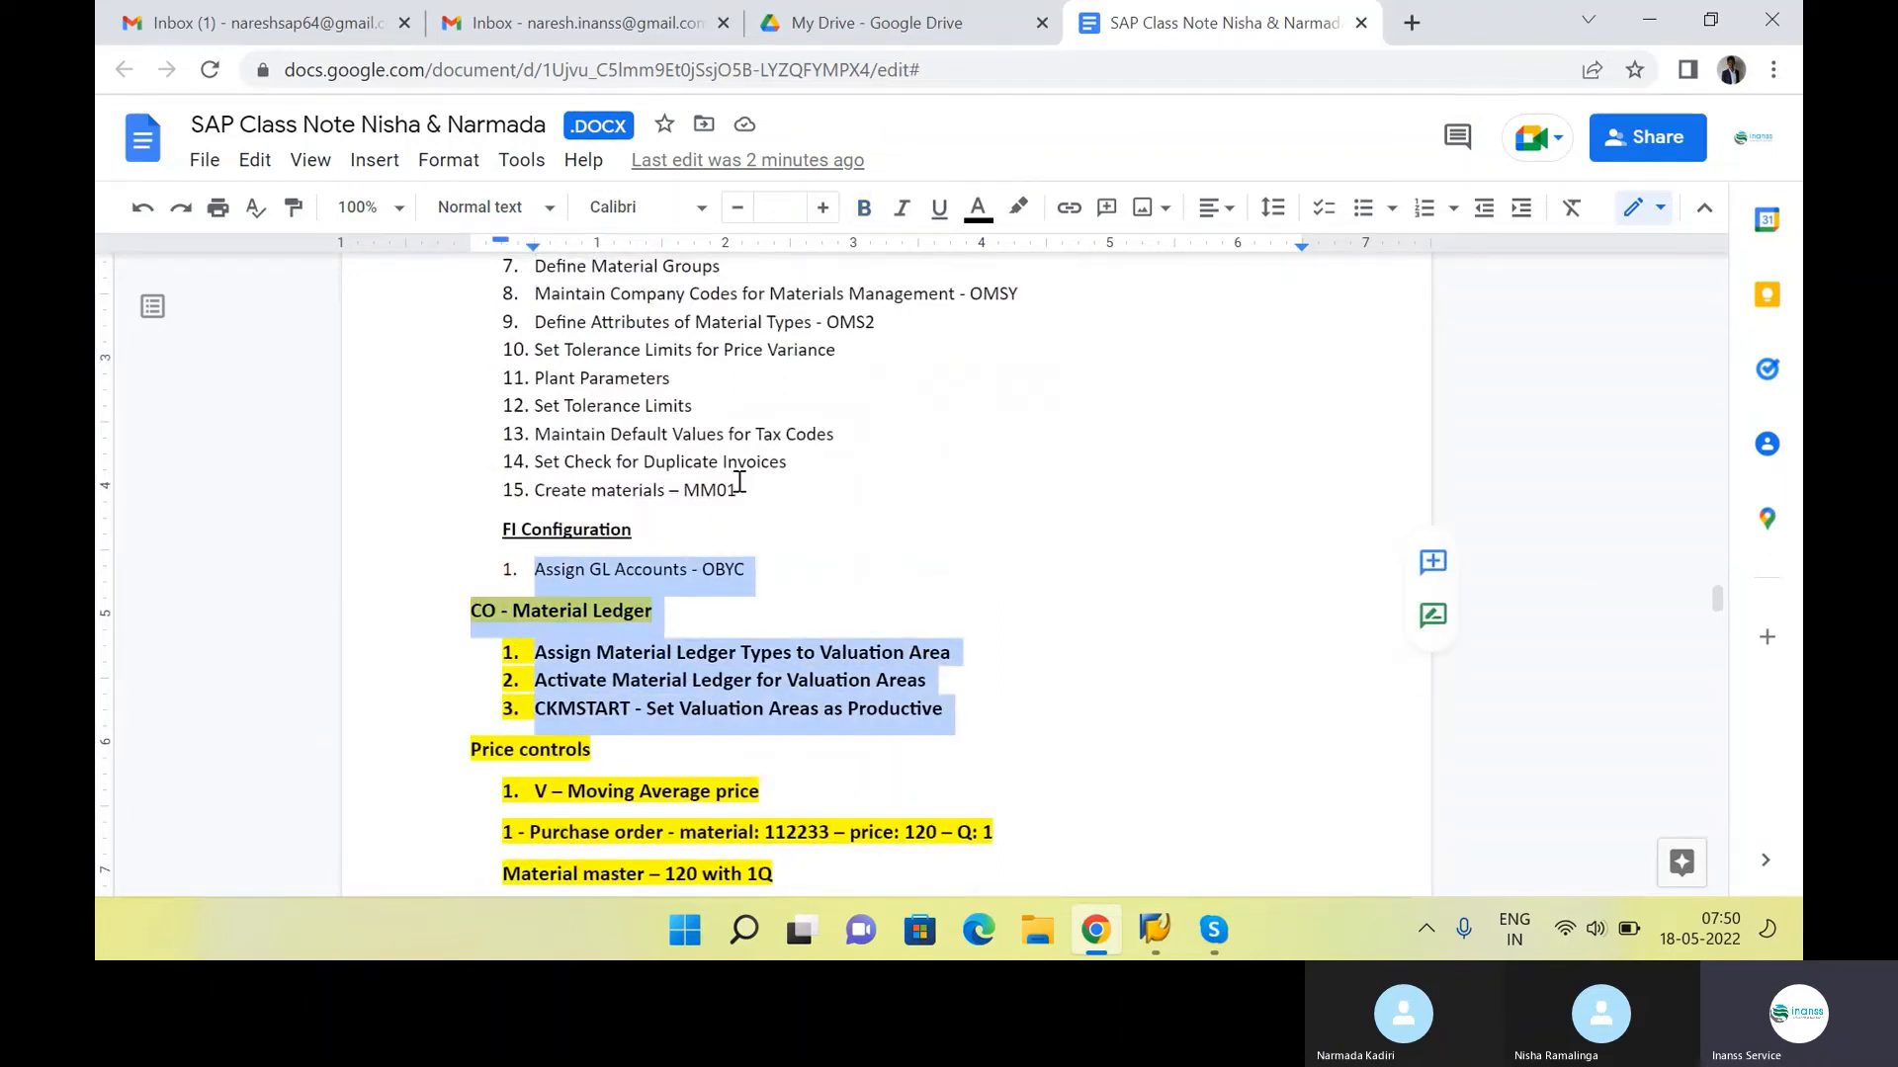
pyautogui.moveTo(737, 485); pyautogui.dragTo(506, 698)
pyautogui.scroll(-7, 678, 684)
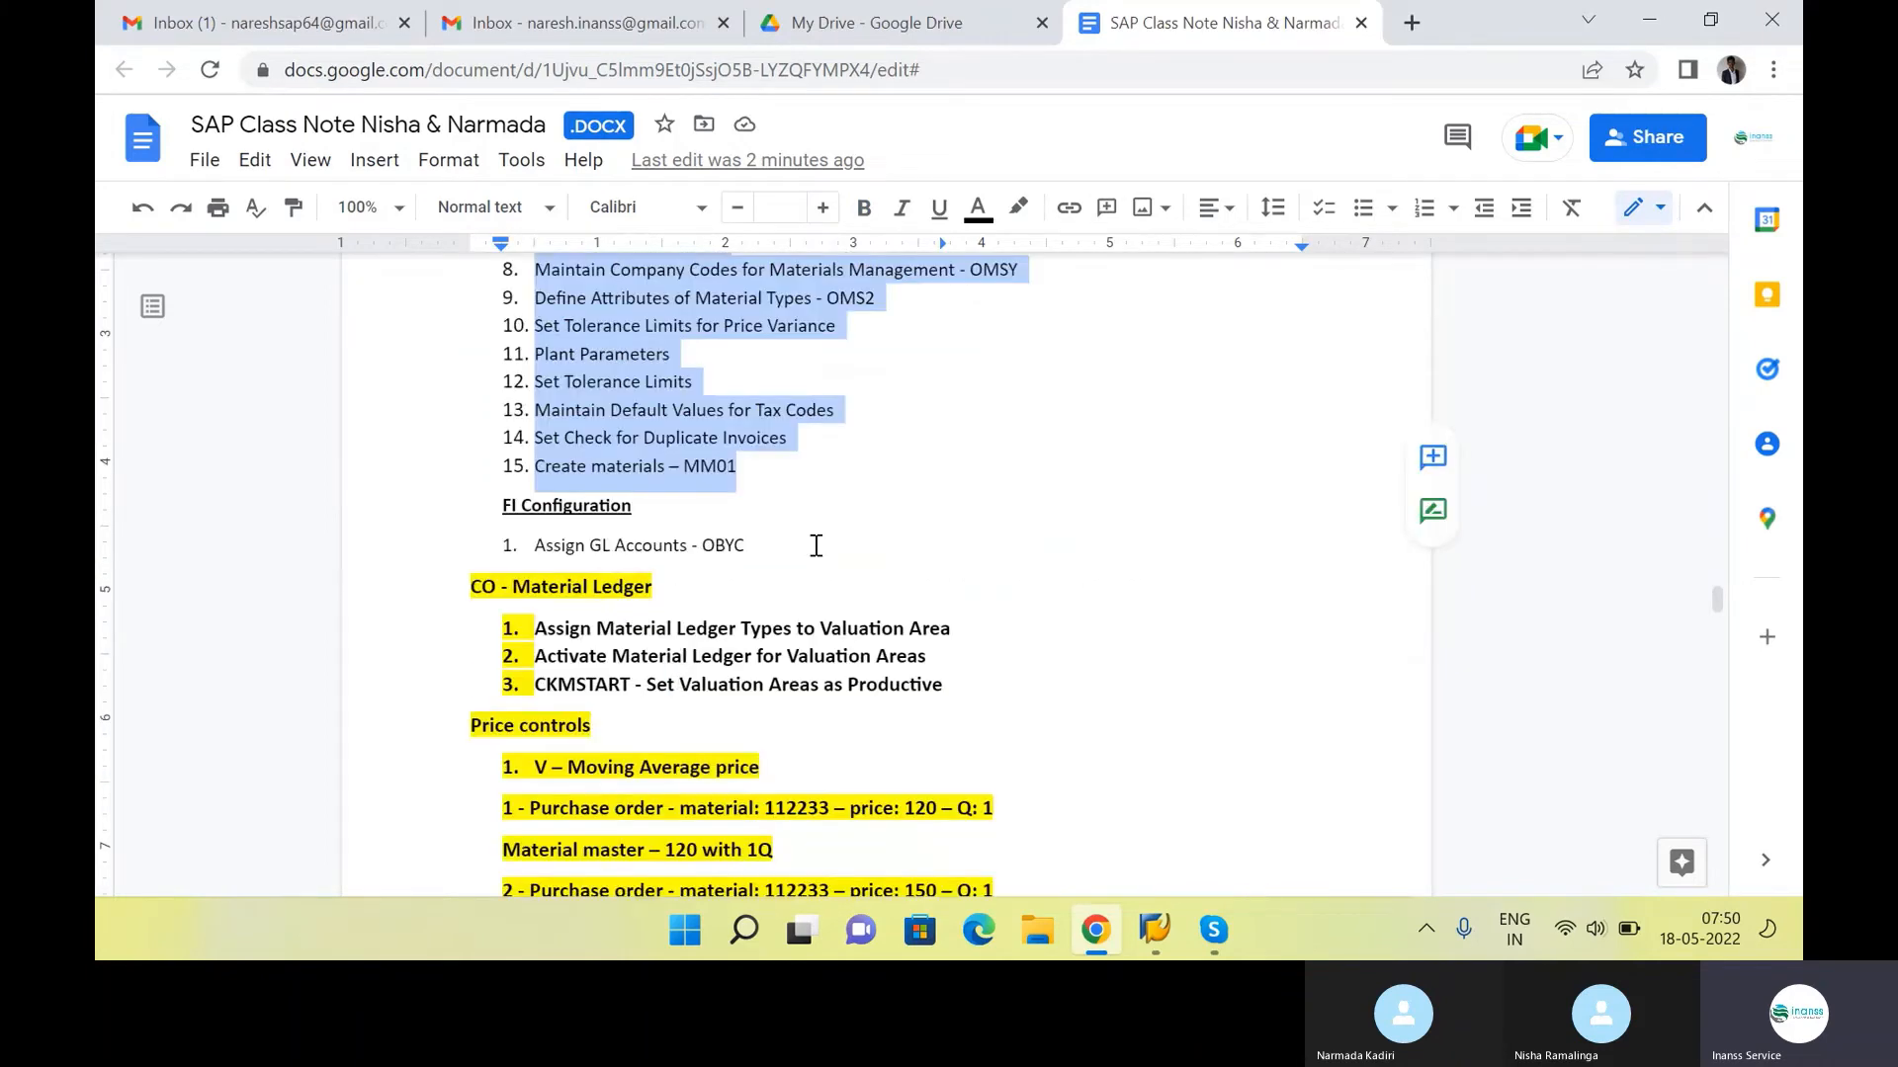
pyautogui.click(808, 509)
pyautogui.scroll(-6, 767, 470)
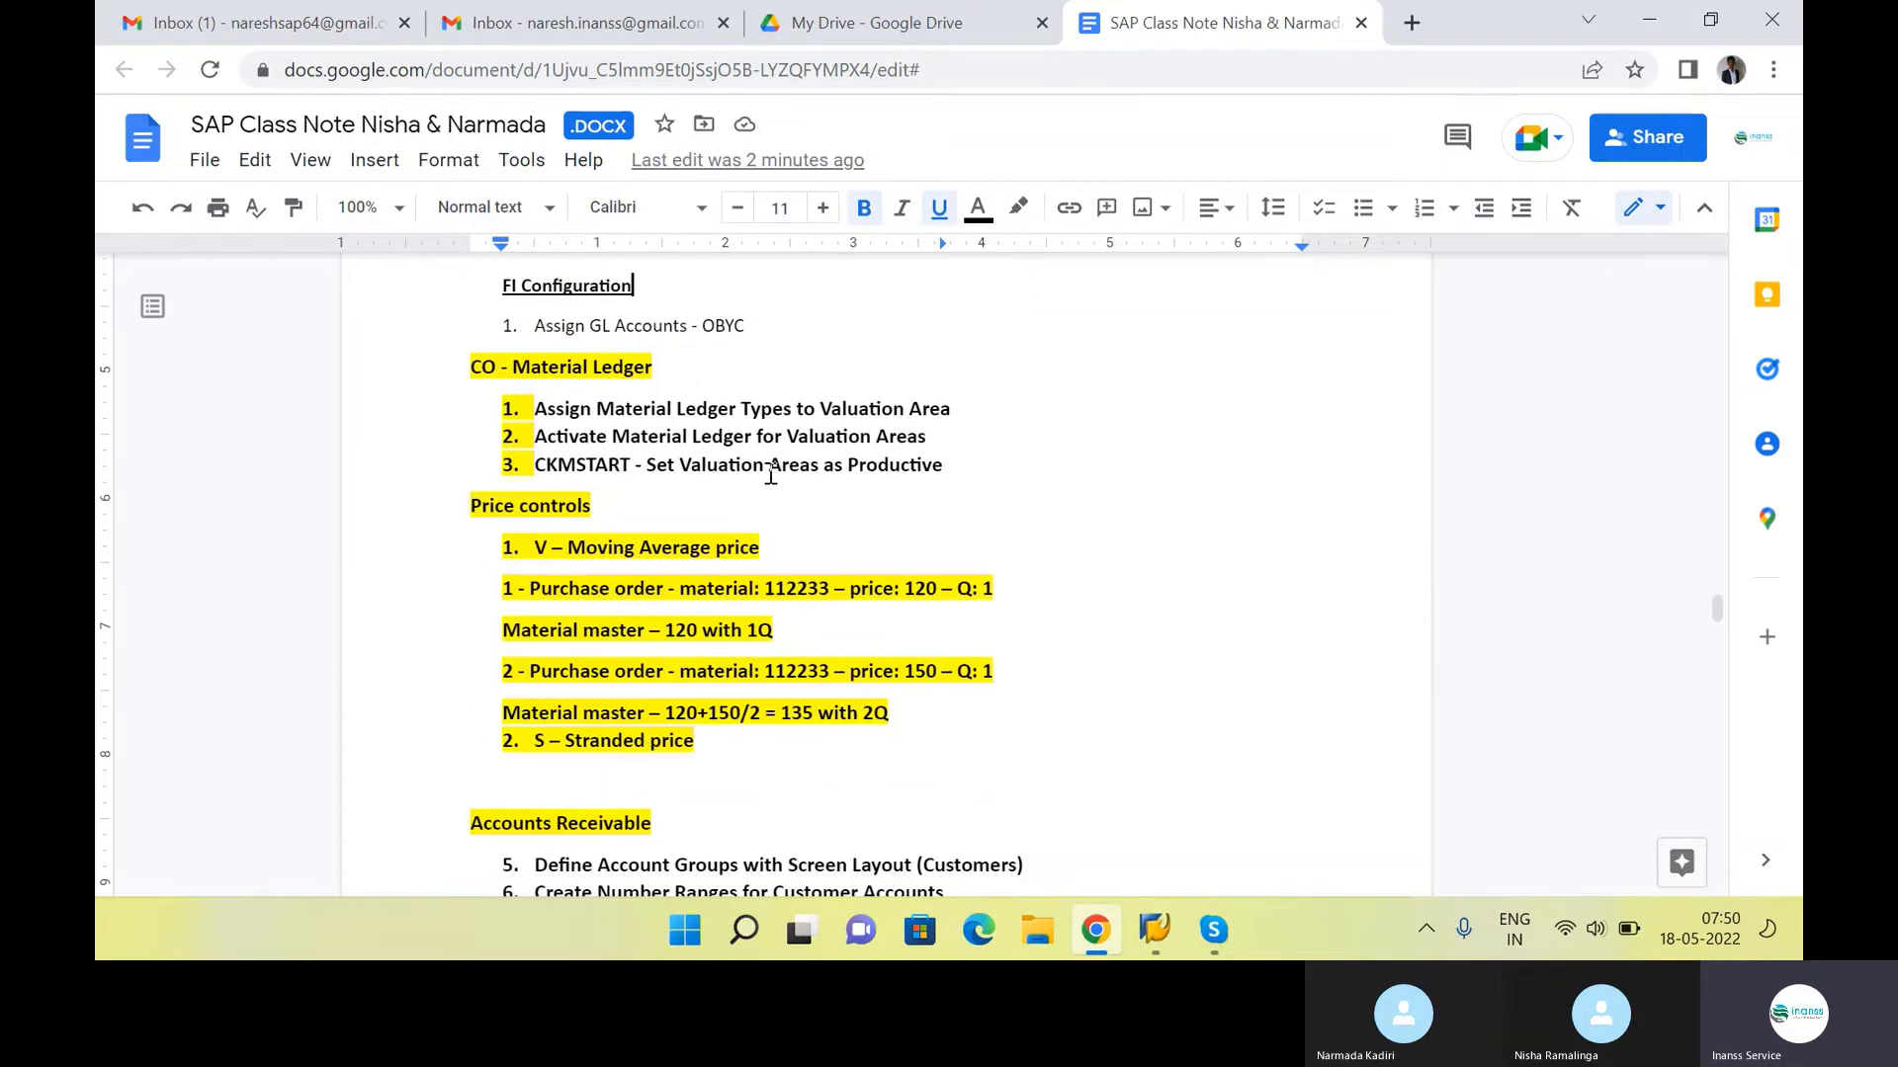
pyautogui.scroll(6, 753, 475)
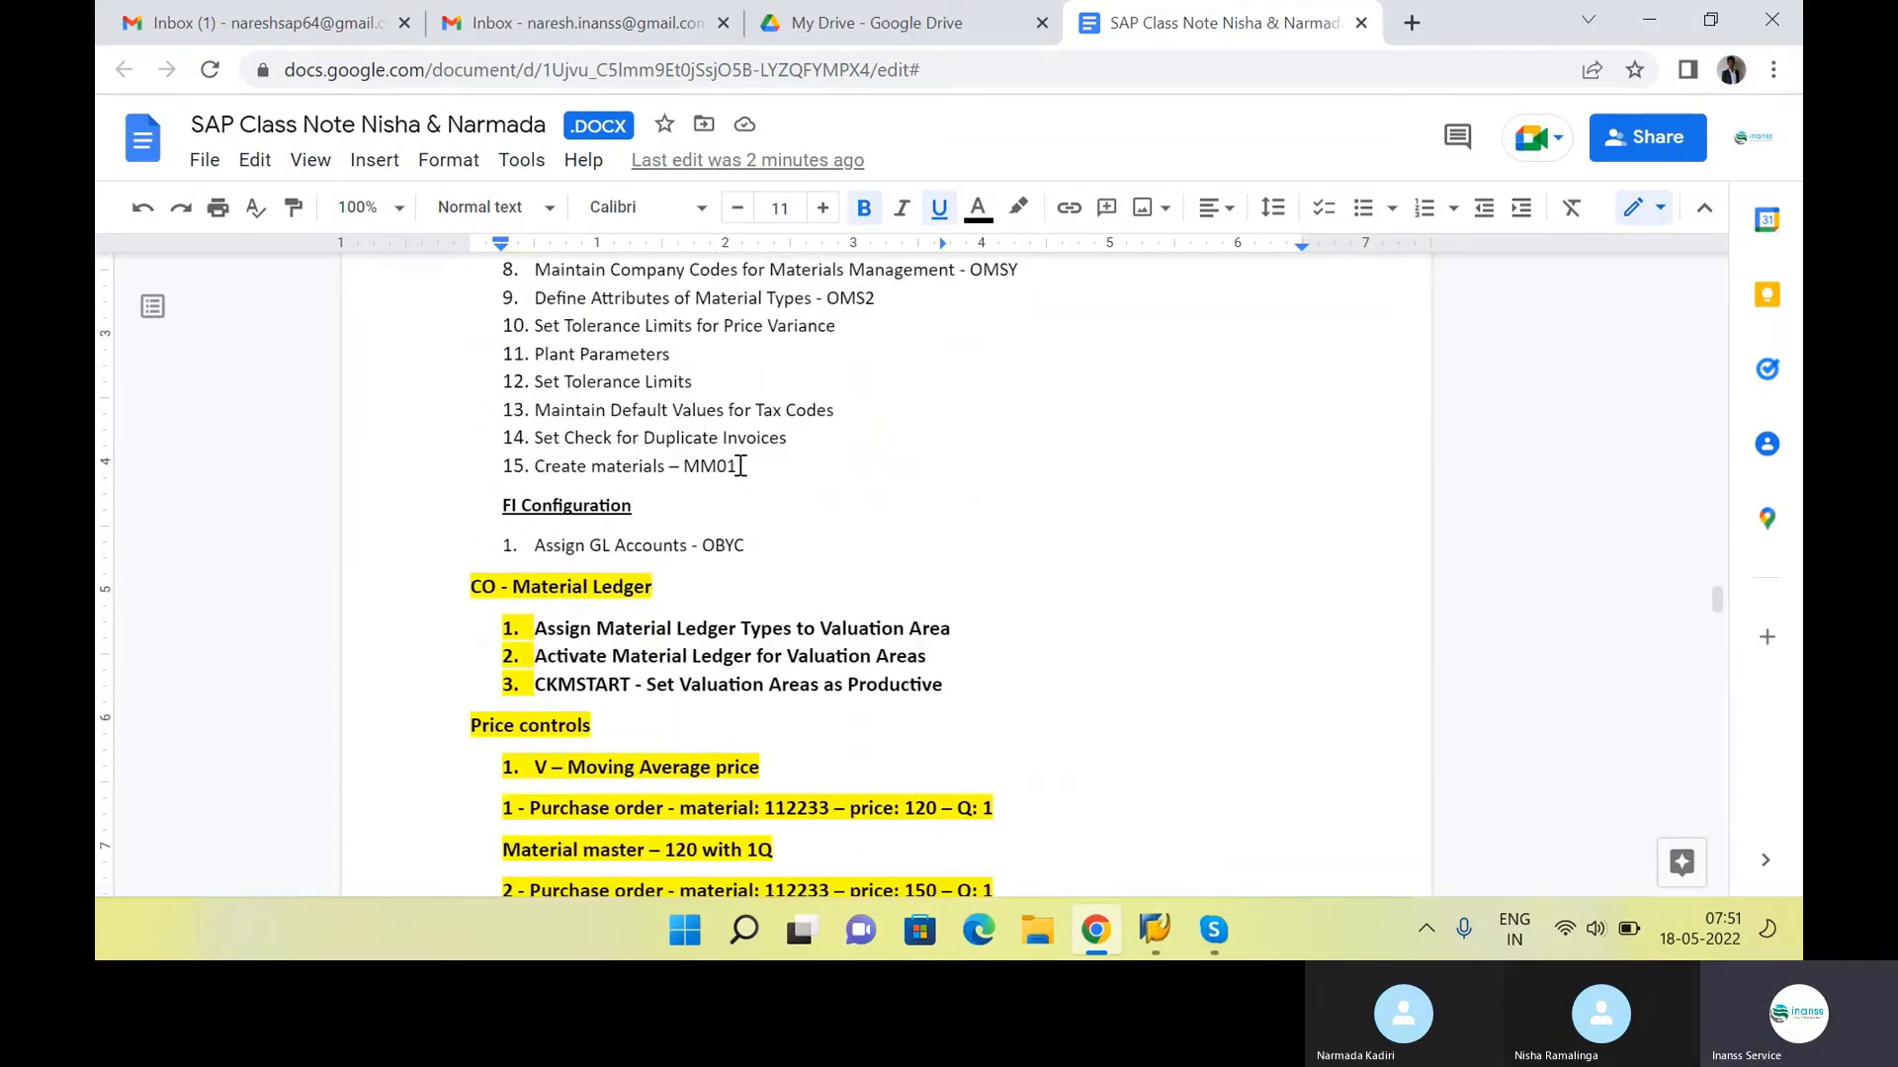
# Remove item 15, "Create materials – MM01", from the numbered list above FI Configuration
pyautogui.moveTo(741, 468); pyautogui.dragTo(454, 486)
pyautogui.hotkey('ctrl', 'c')
pyautogui.press('BackSpace')
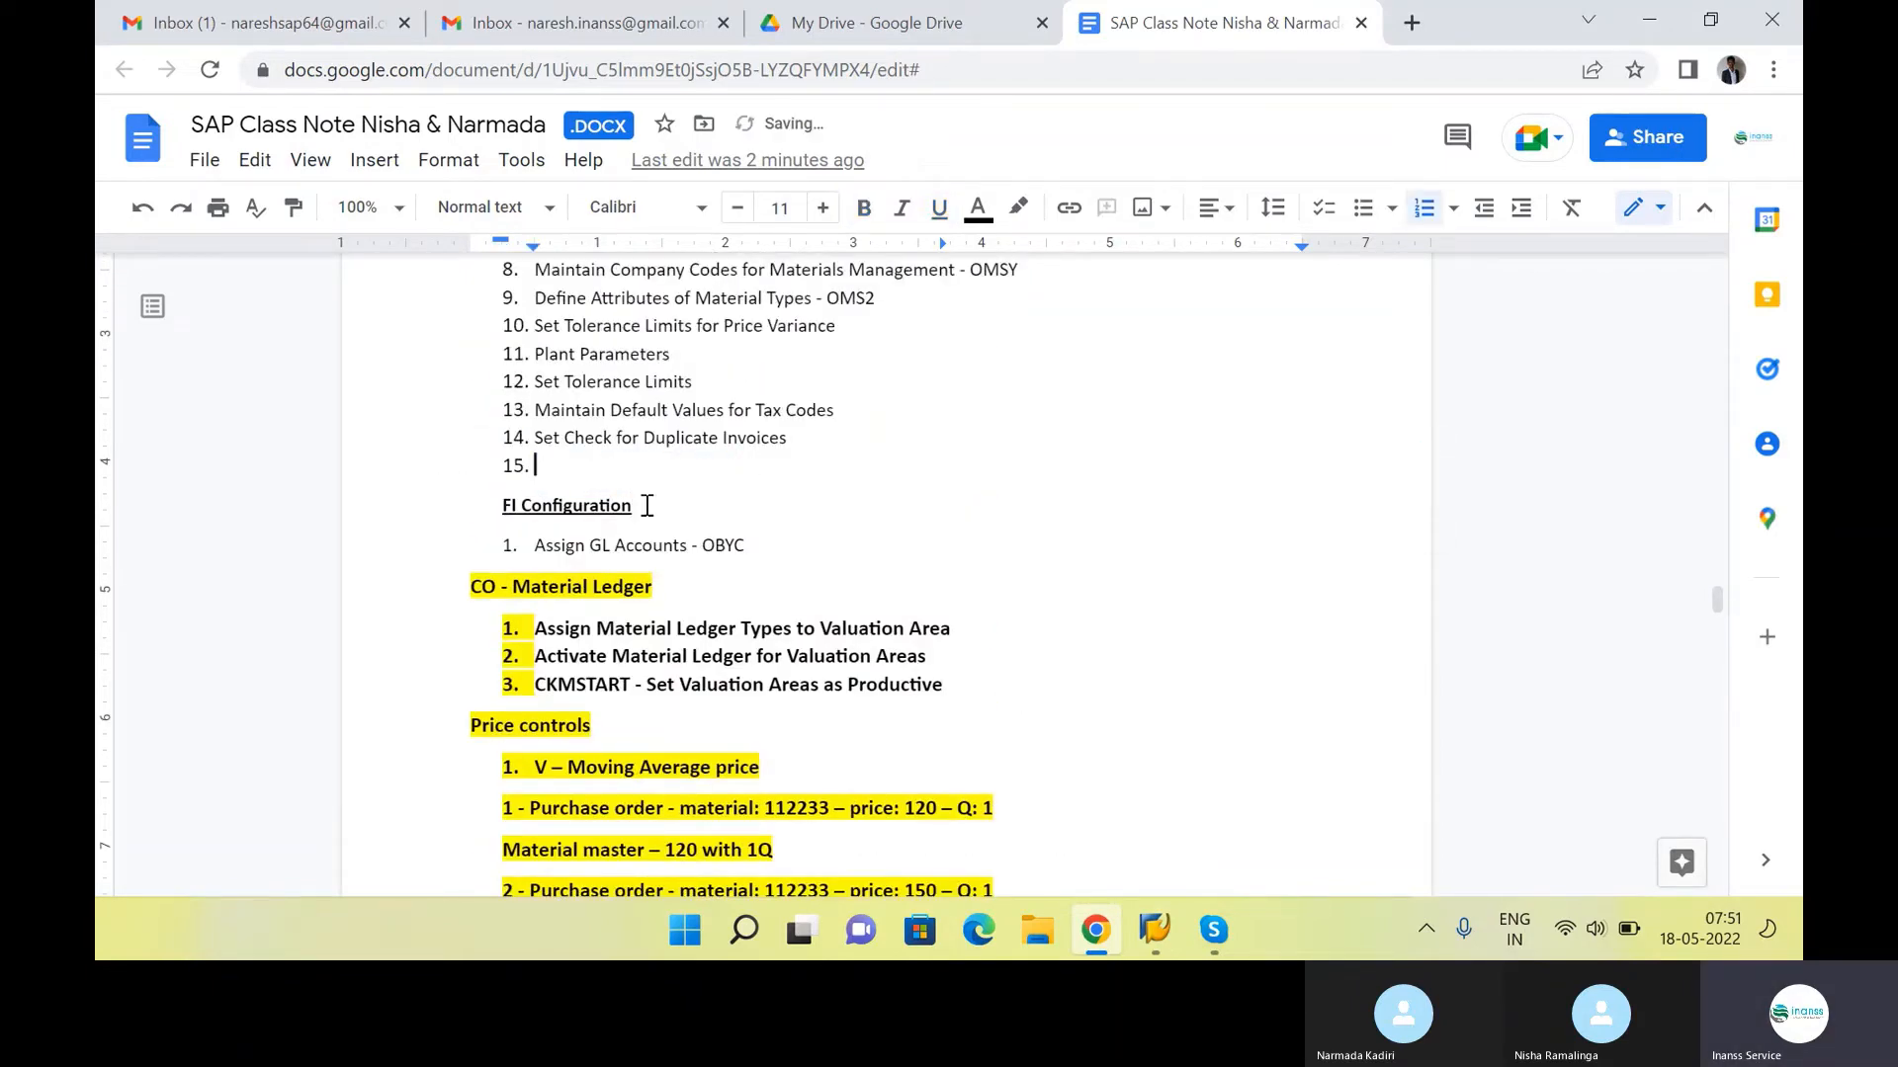
pyautogui.press('BackSpace')
# Insert "Create materials – MM01" as the first item of the numbered purchasing process list, ahead of Material Requirement
pyautogui.scroll(-10, 662, 479)
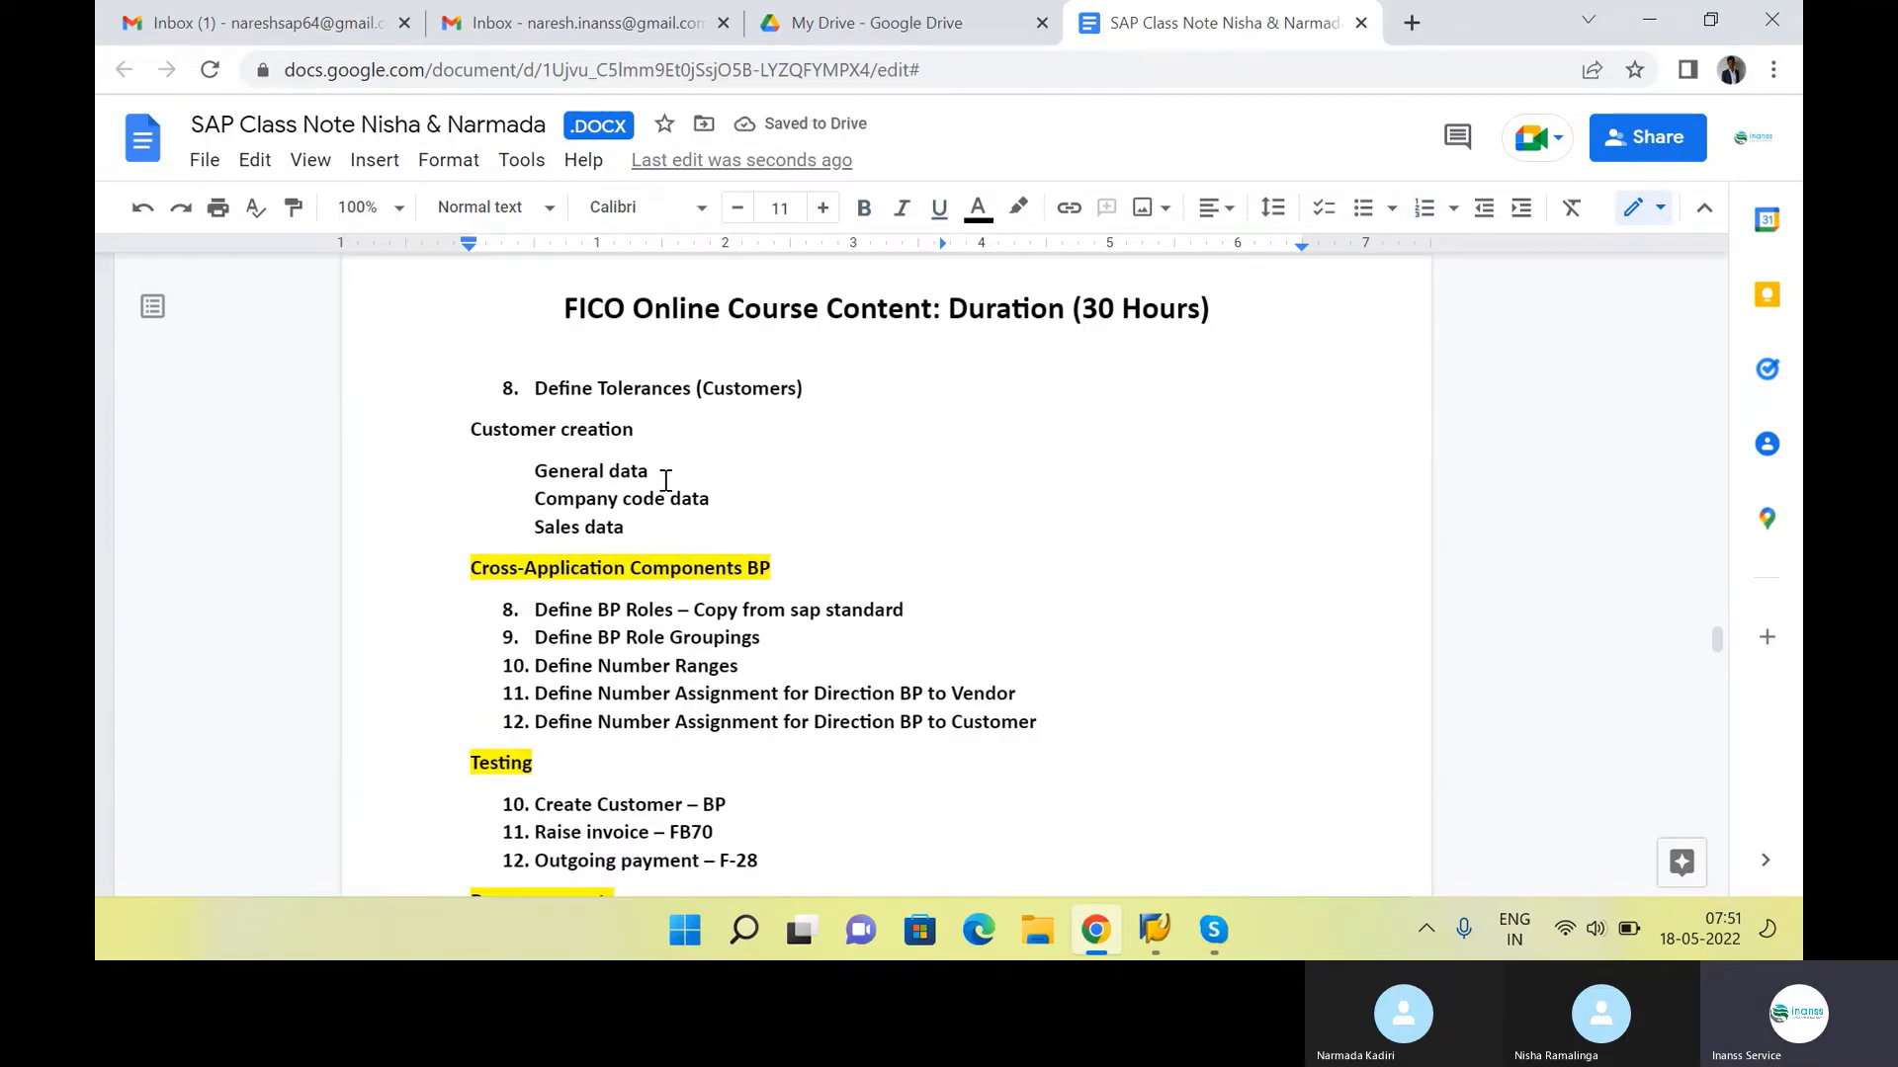
pyautogui.scroll(-5, 885, 526)
pyautogui.scroll(15, 889, 528)
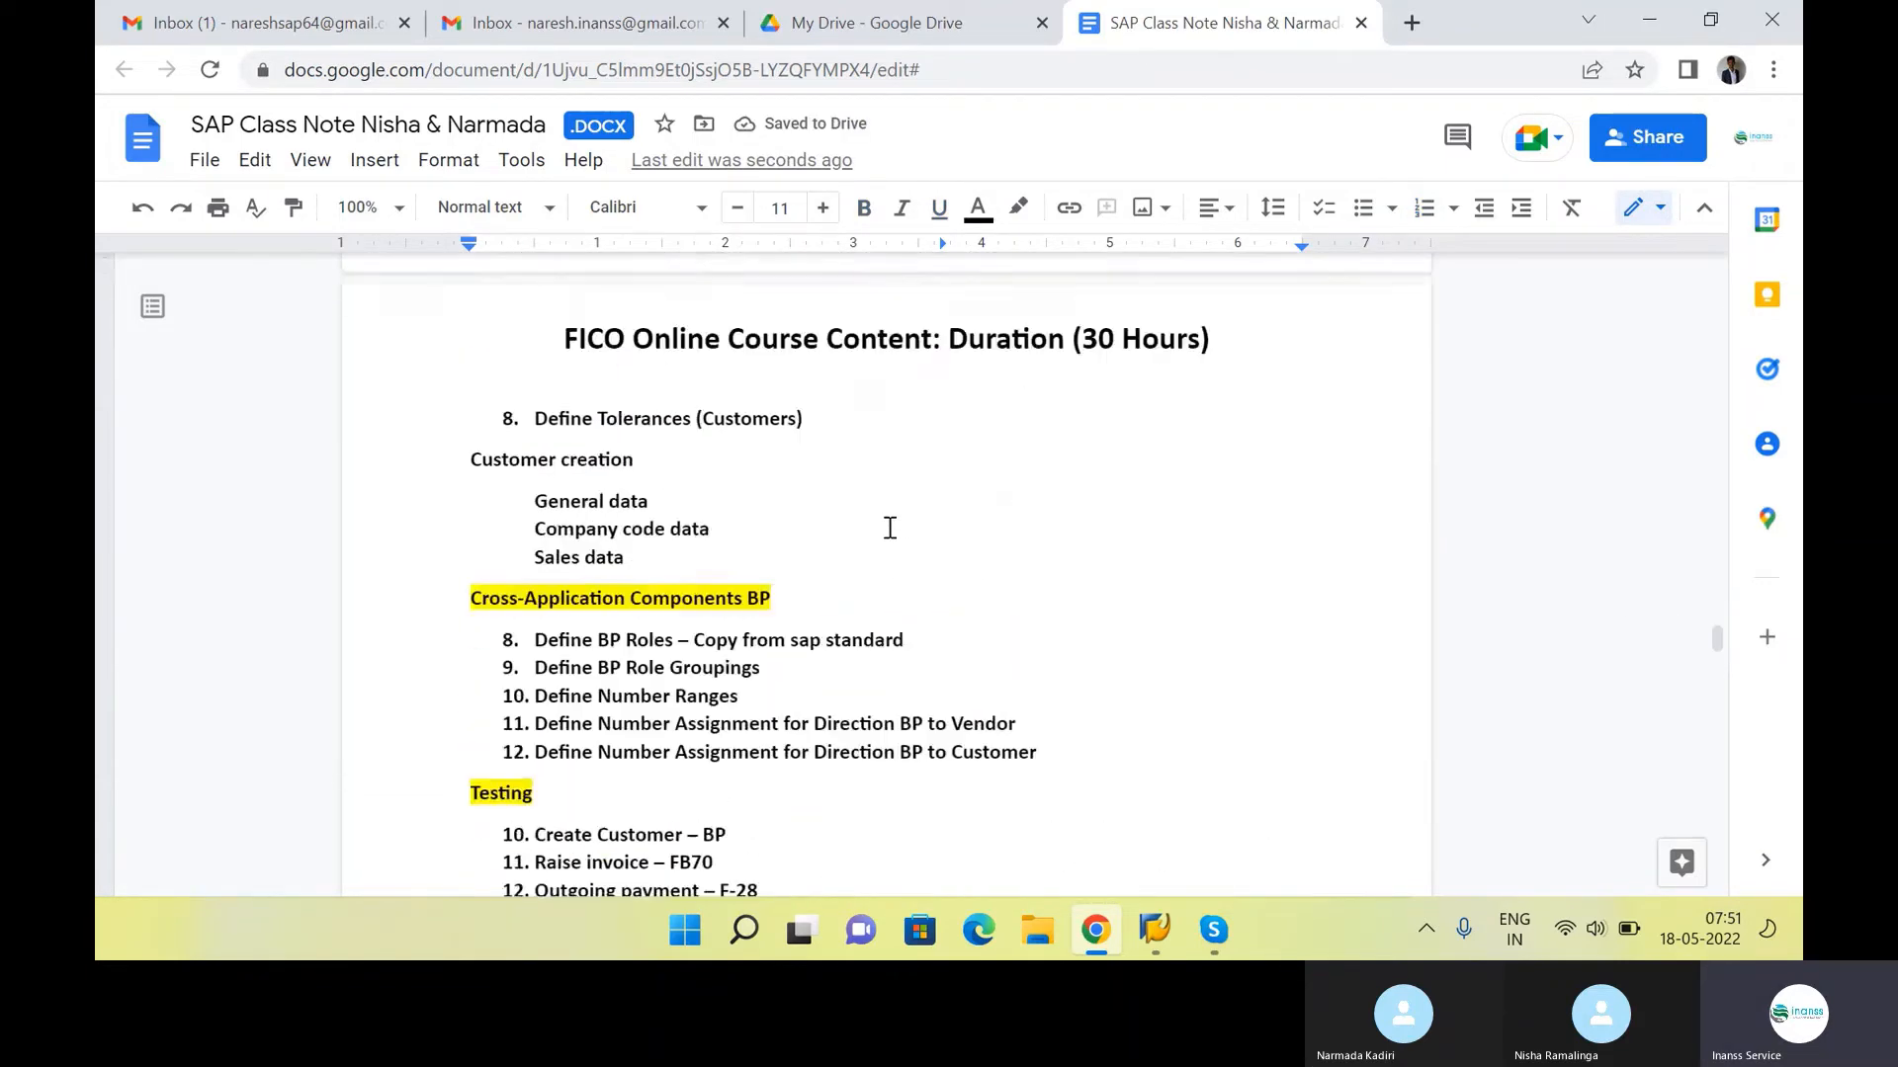
pyautogui.scroll(3, 890, 528)
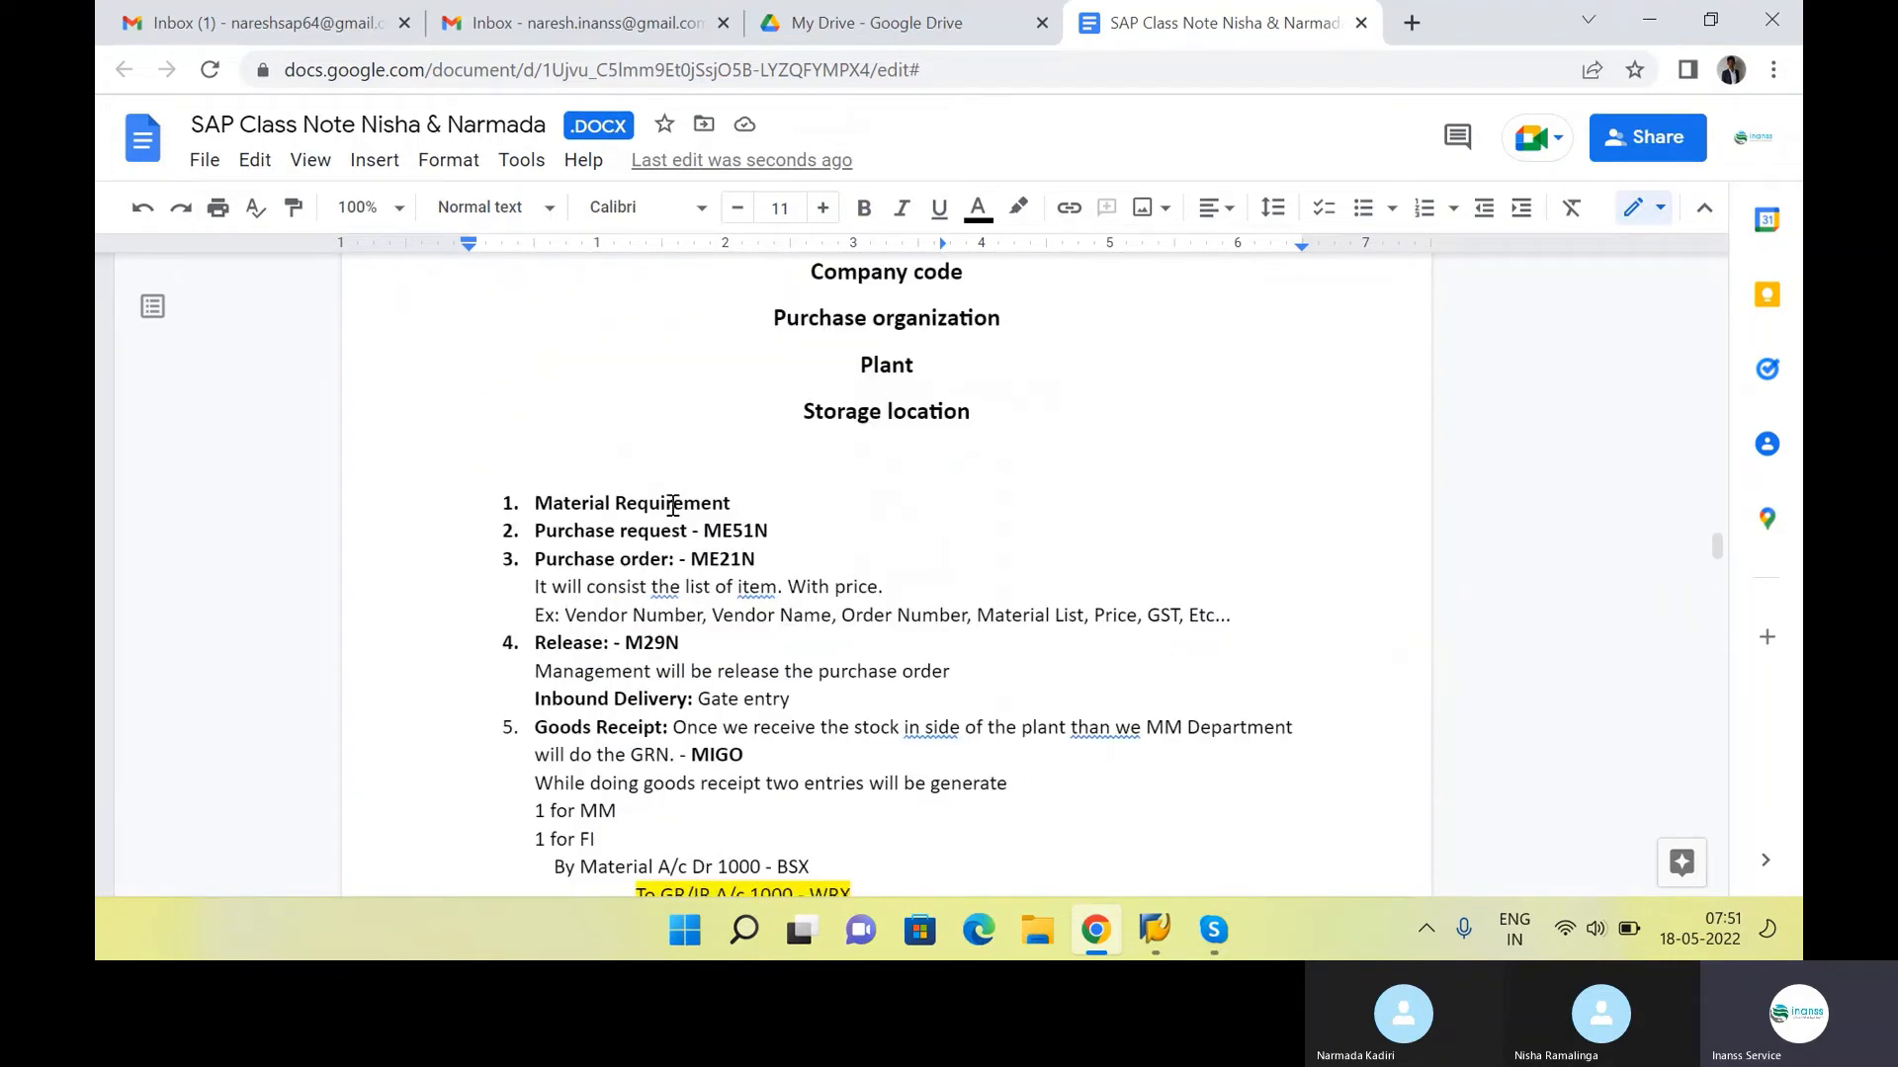
pyautogui.click(539, 506)
pyautogui.hotkey('ctrl', 'v')
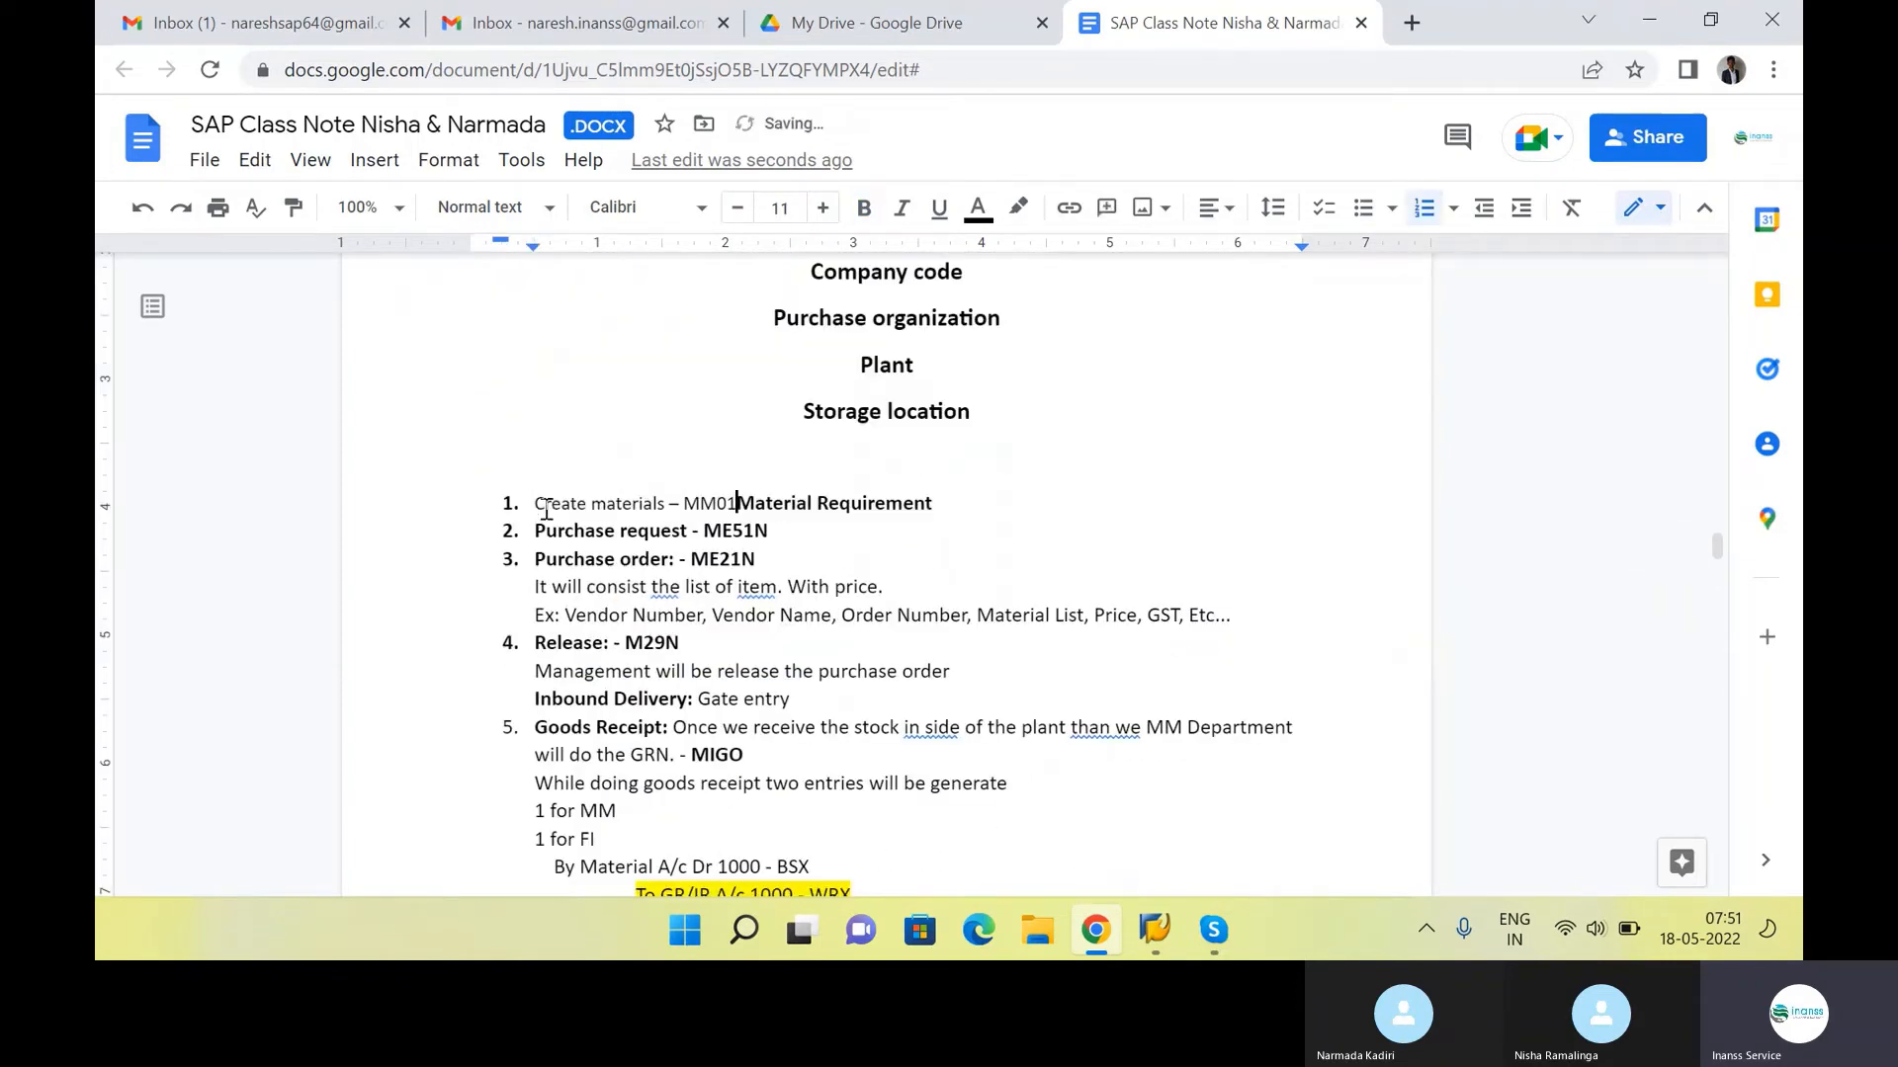
pyautogui.press('Return')
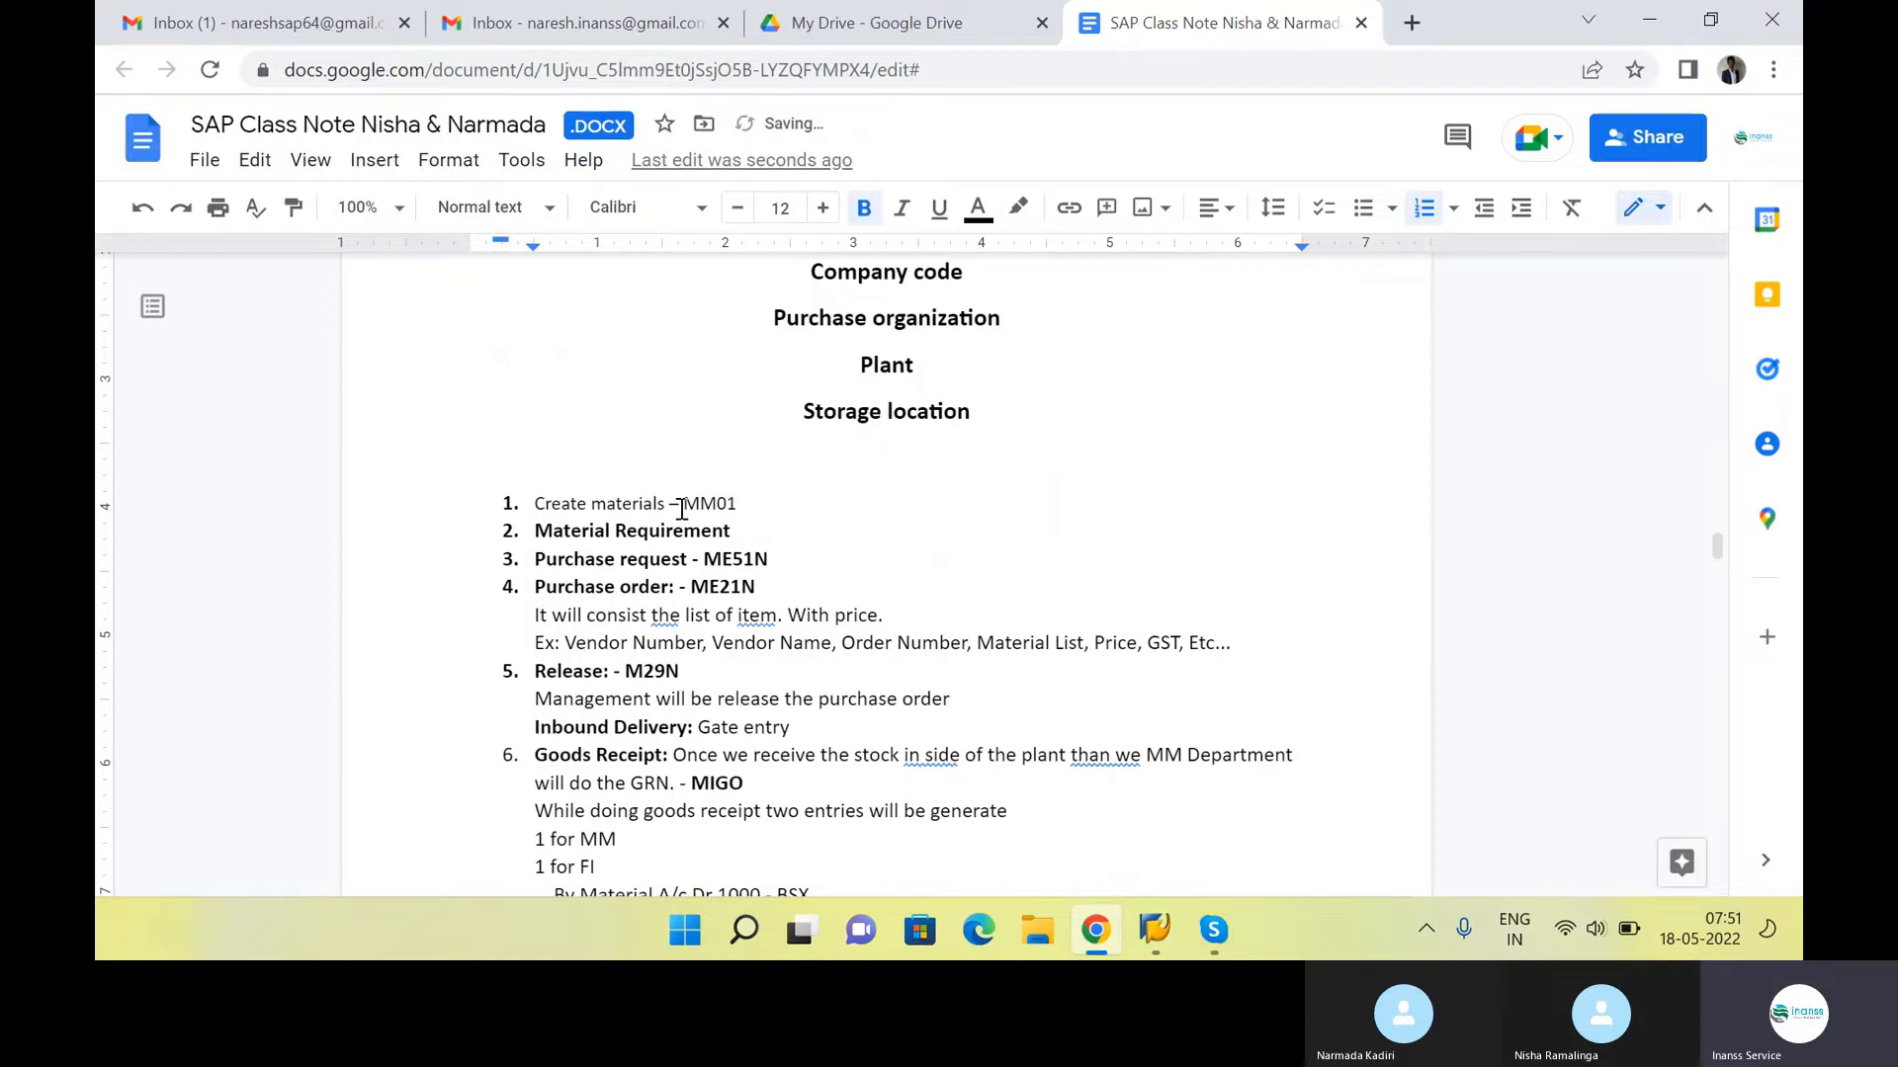
# Extend the "Create materials" item in the class notes with the transaction codes /MM02/MM03
pyautogui.click(813, 500)
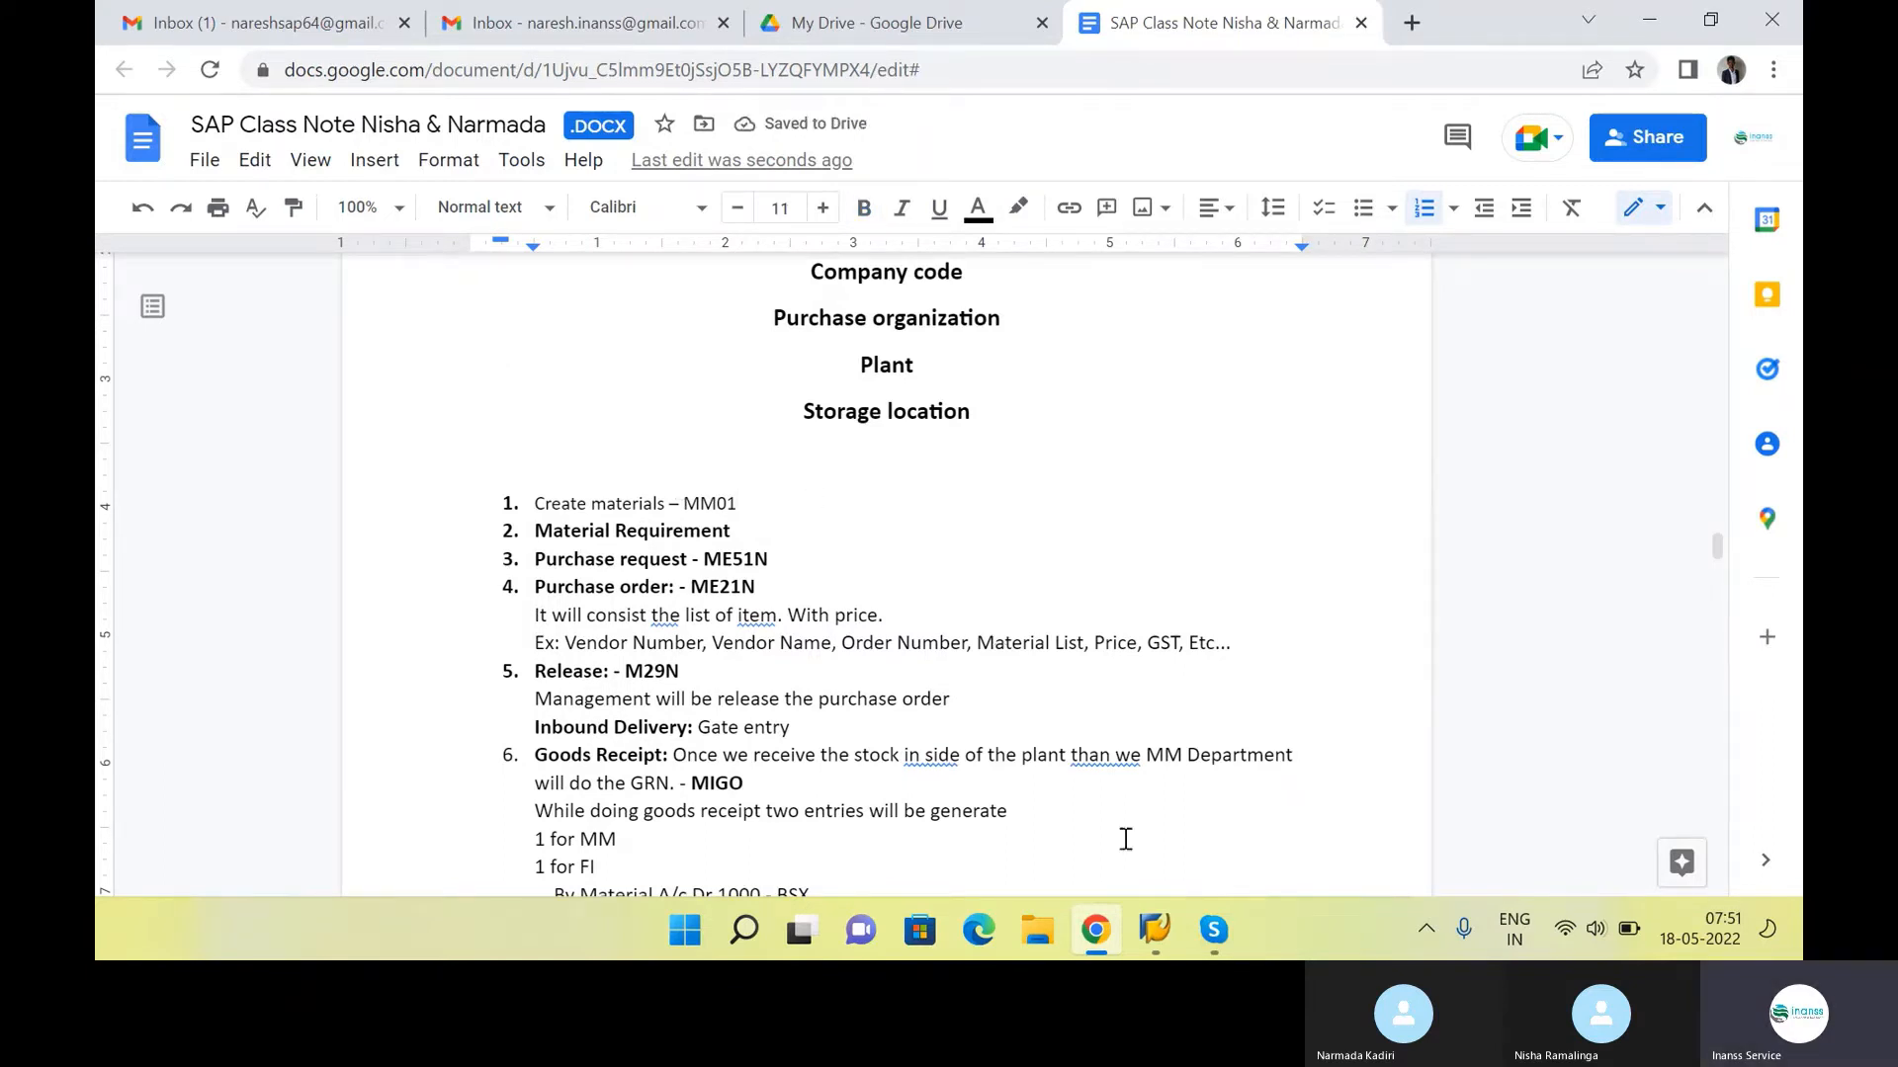
pyautogui.moveTo(1154, 929)
pyautogui.click(1317, 791)
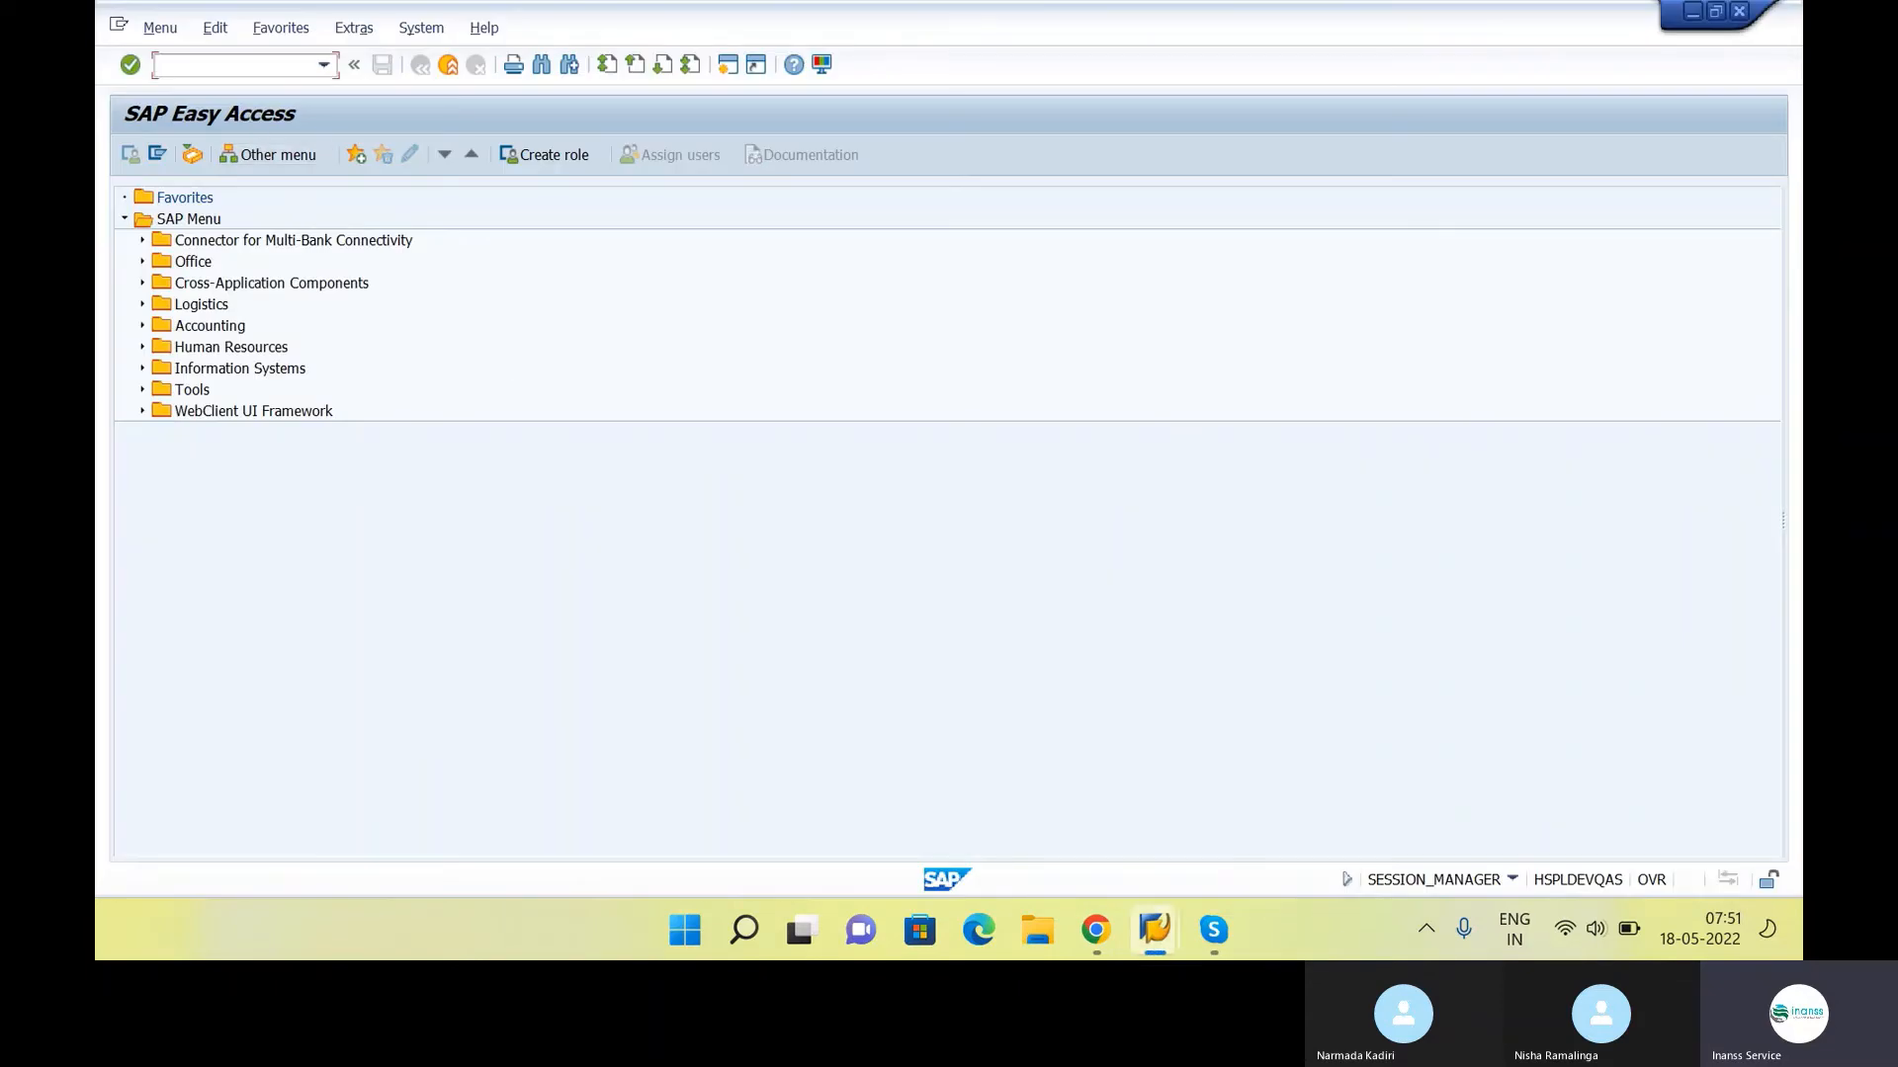
pyautogui.write('MM0')
pyautogui.hotkey('alt', 'Tab')
pyautogui.write('/M')
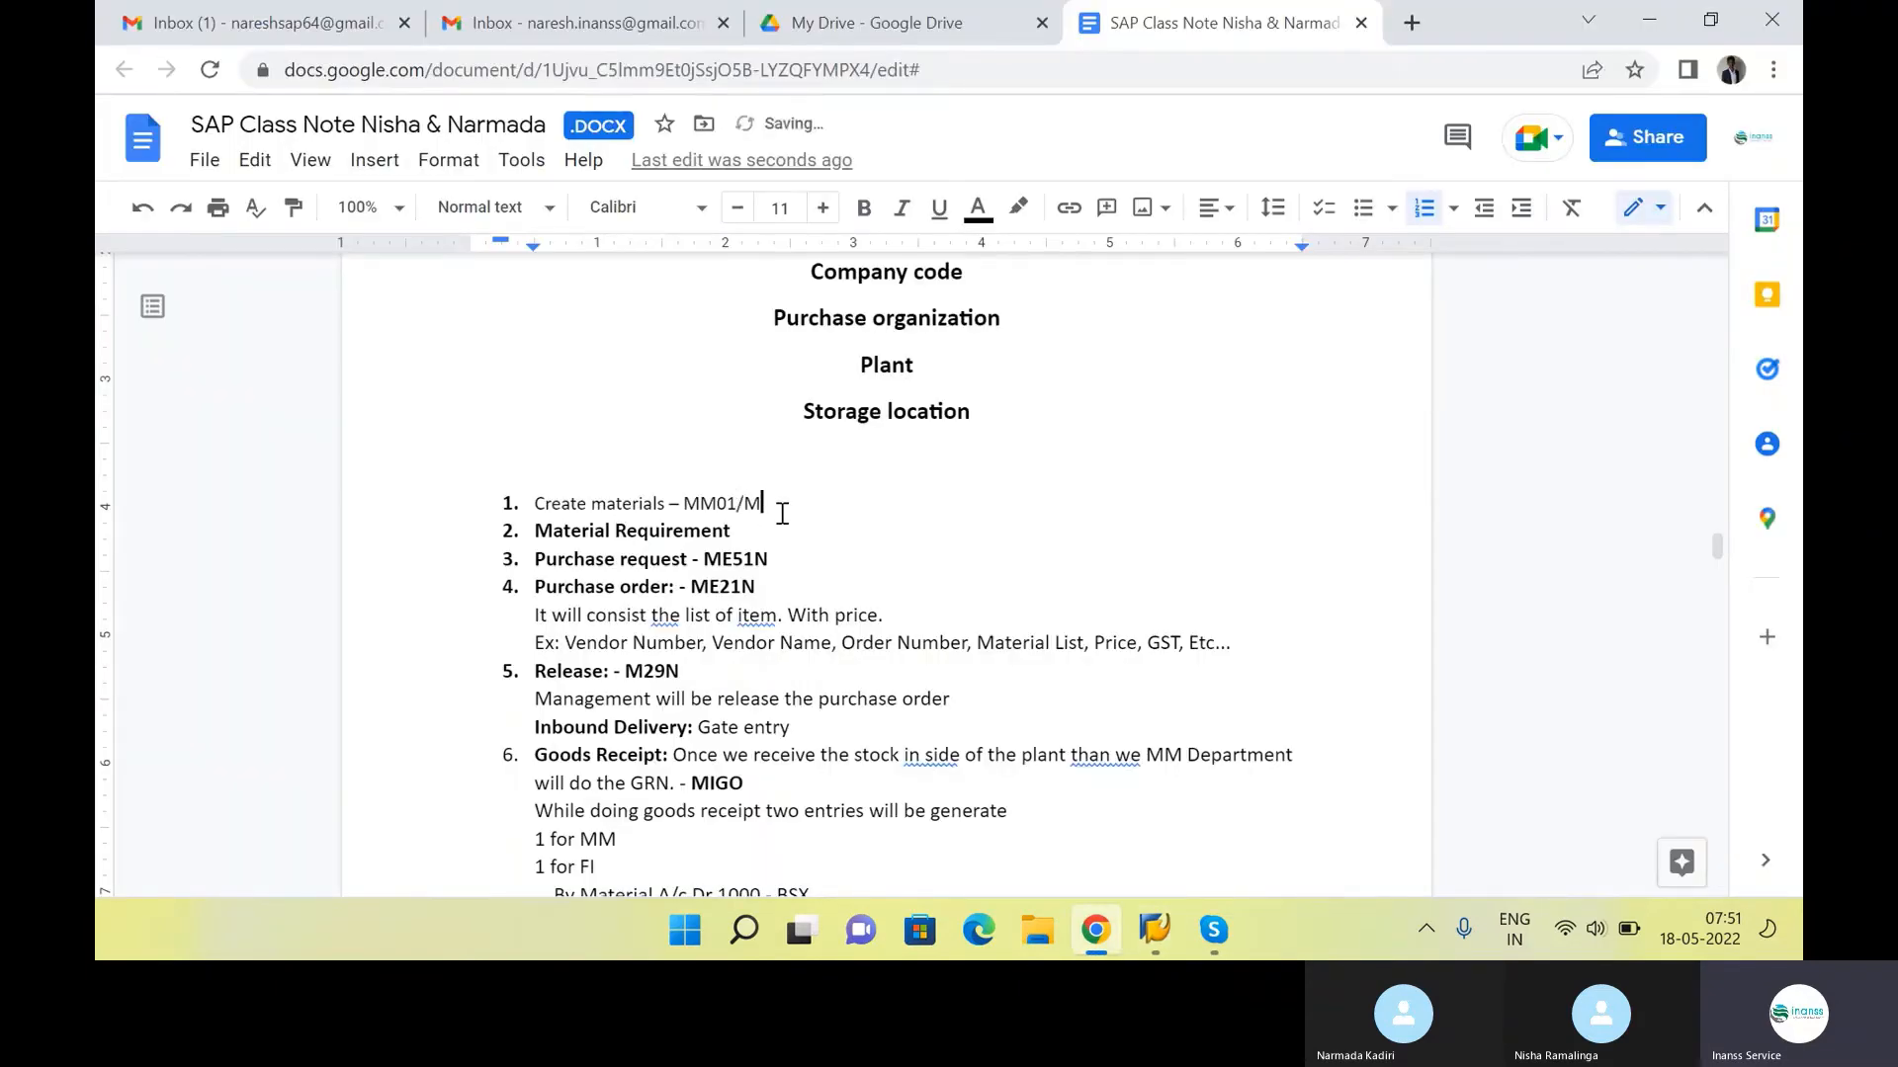
pyautogui.write('M02/MM03')
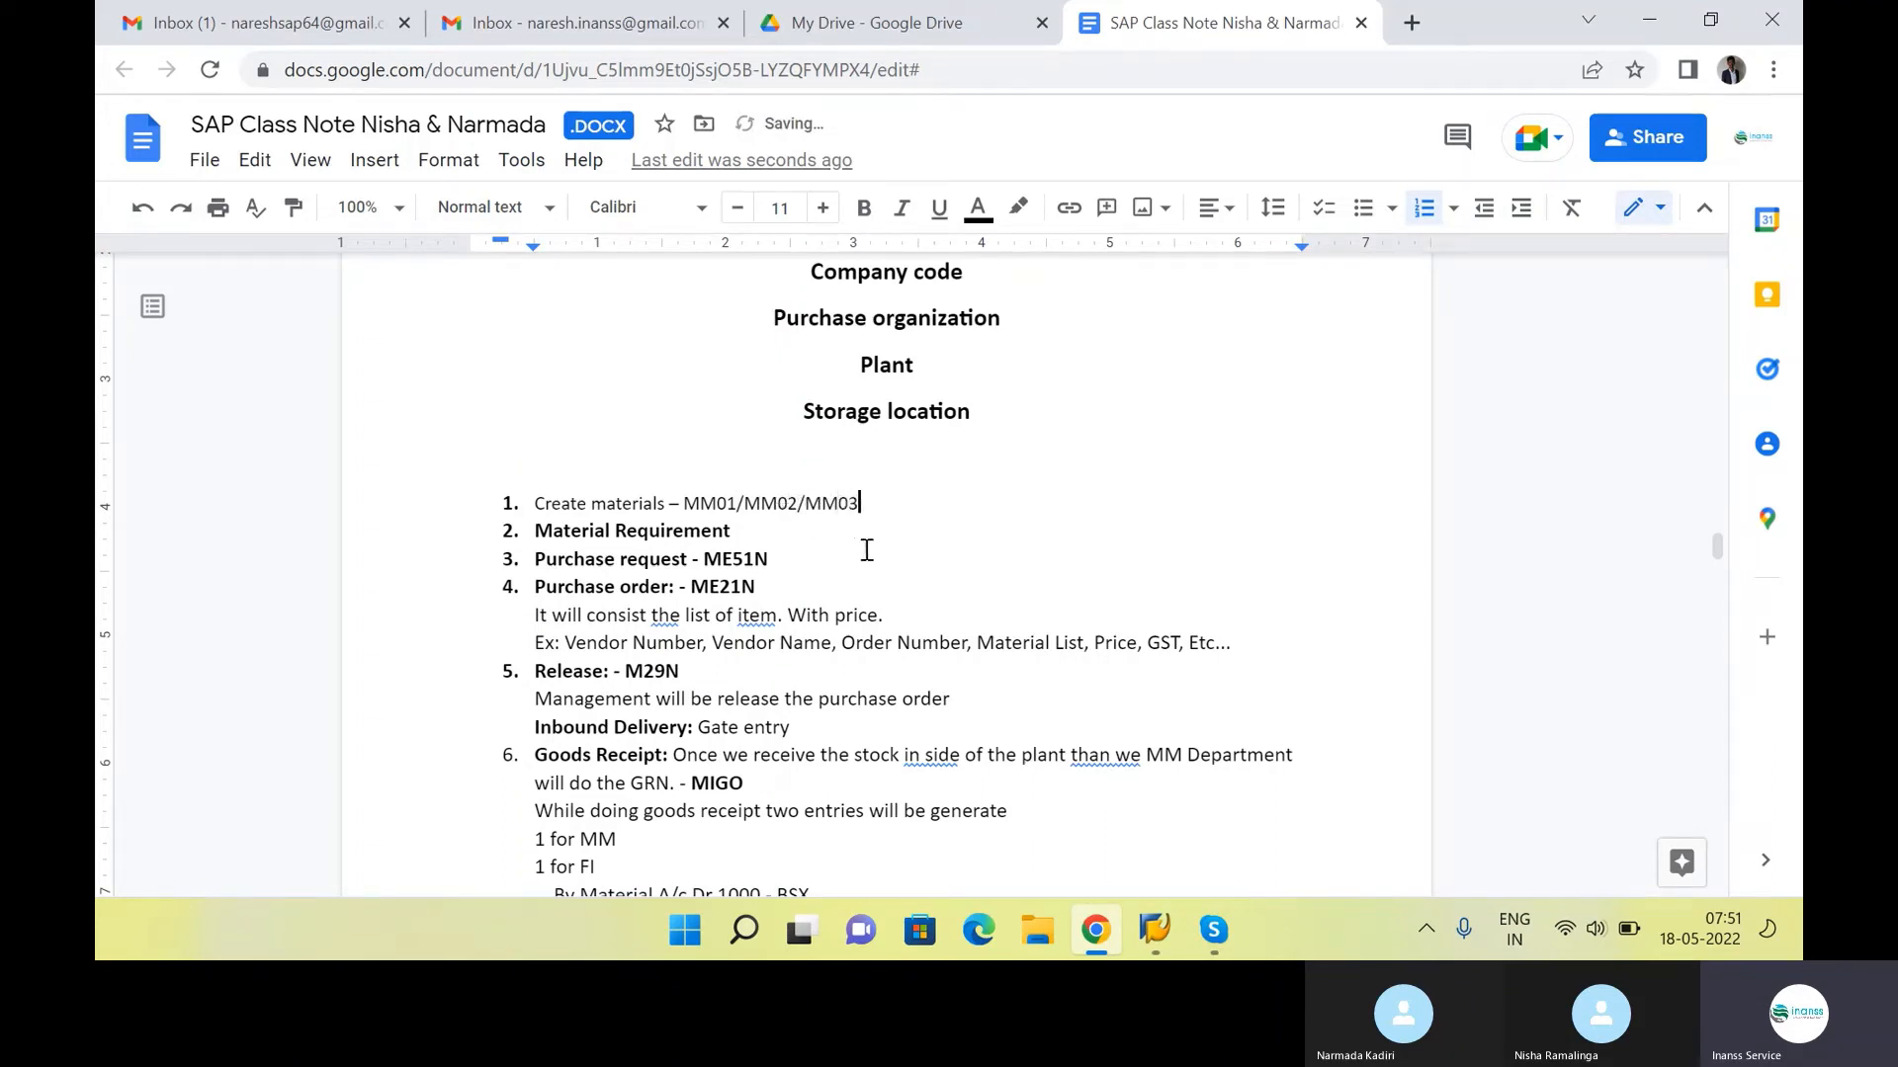
# Switch to SAP and start creating a material in MM01 with industry sector Mechanical engineering and material type Raw materials
pyautogui.hotkey('alt', 'Tab')
pyautogui.click(239, 65)
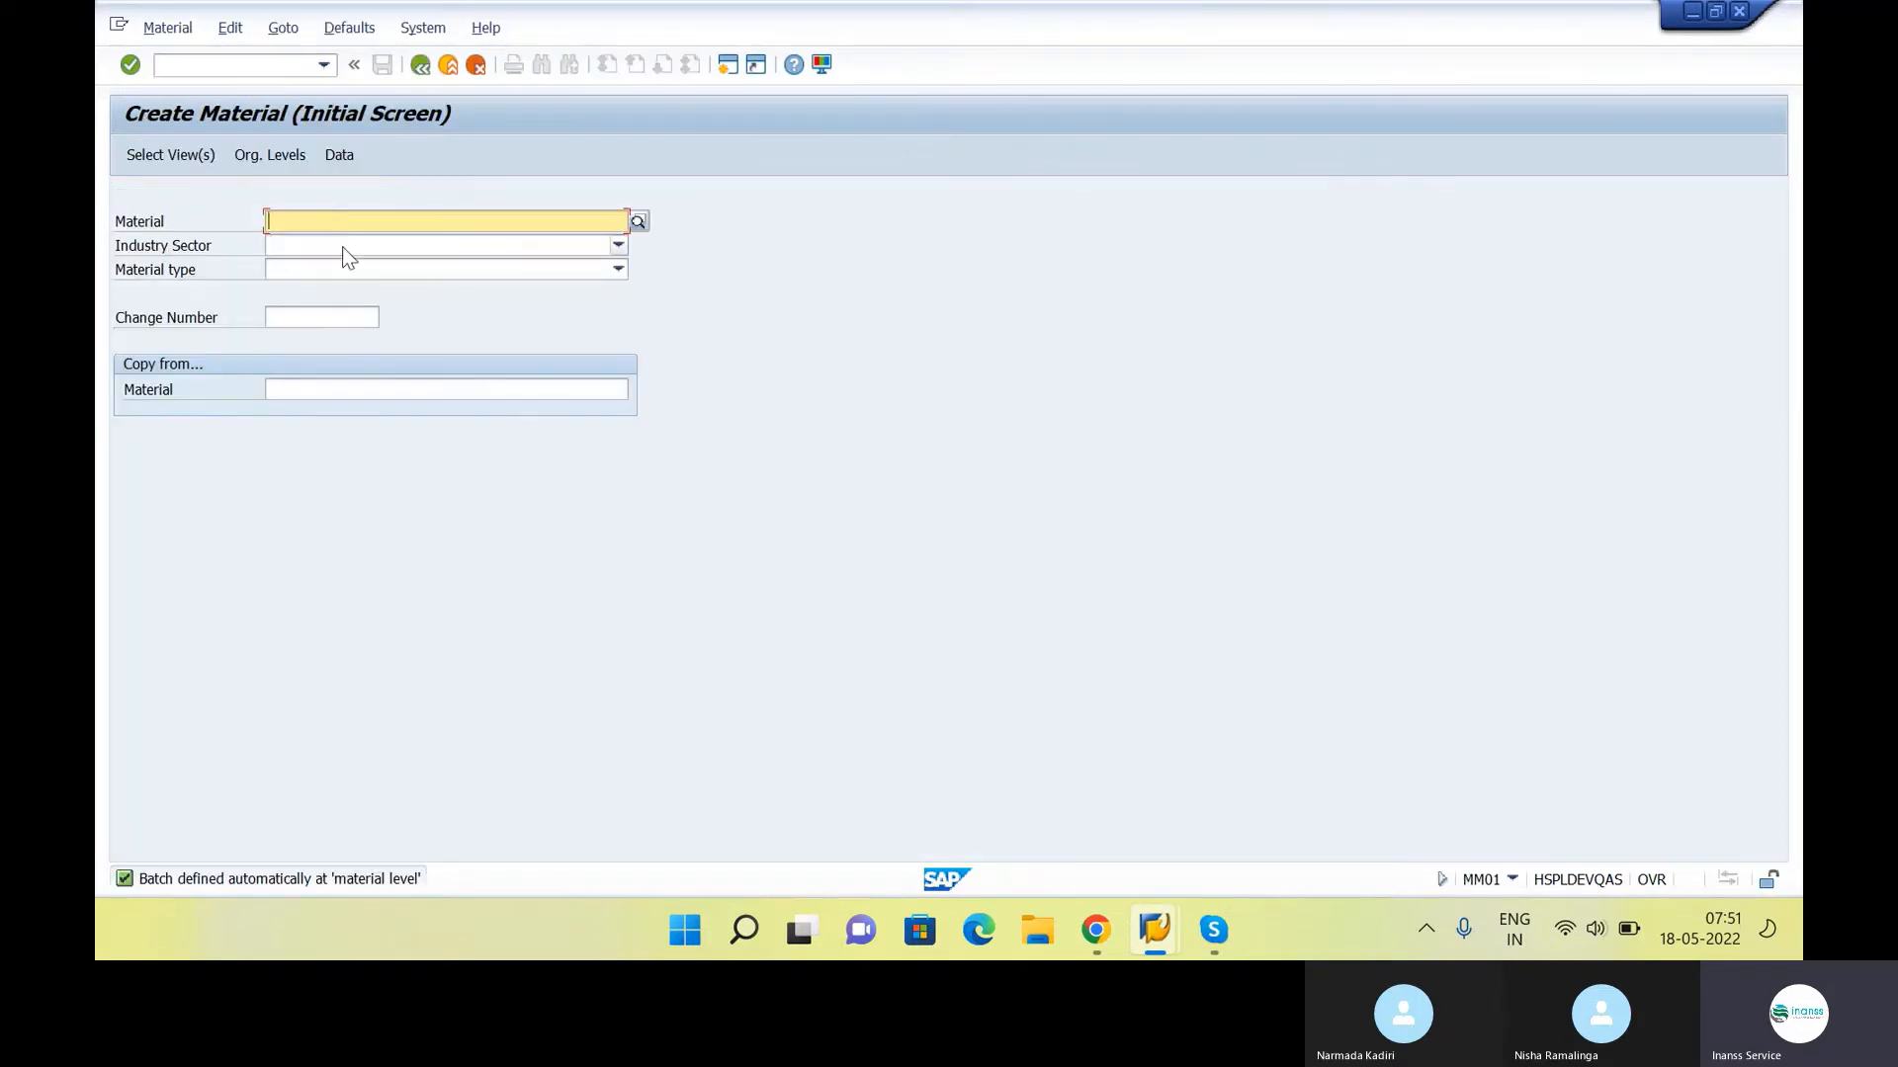
pyautogui.click(343, 247)
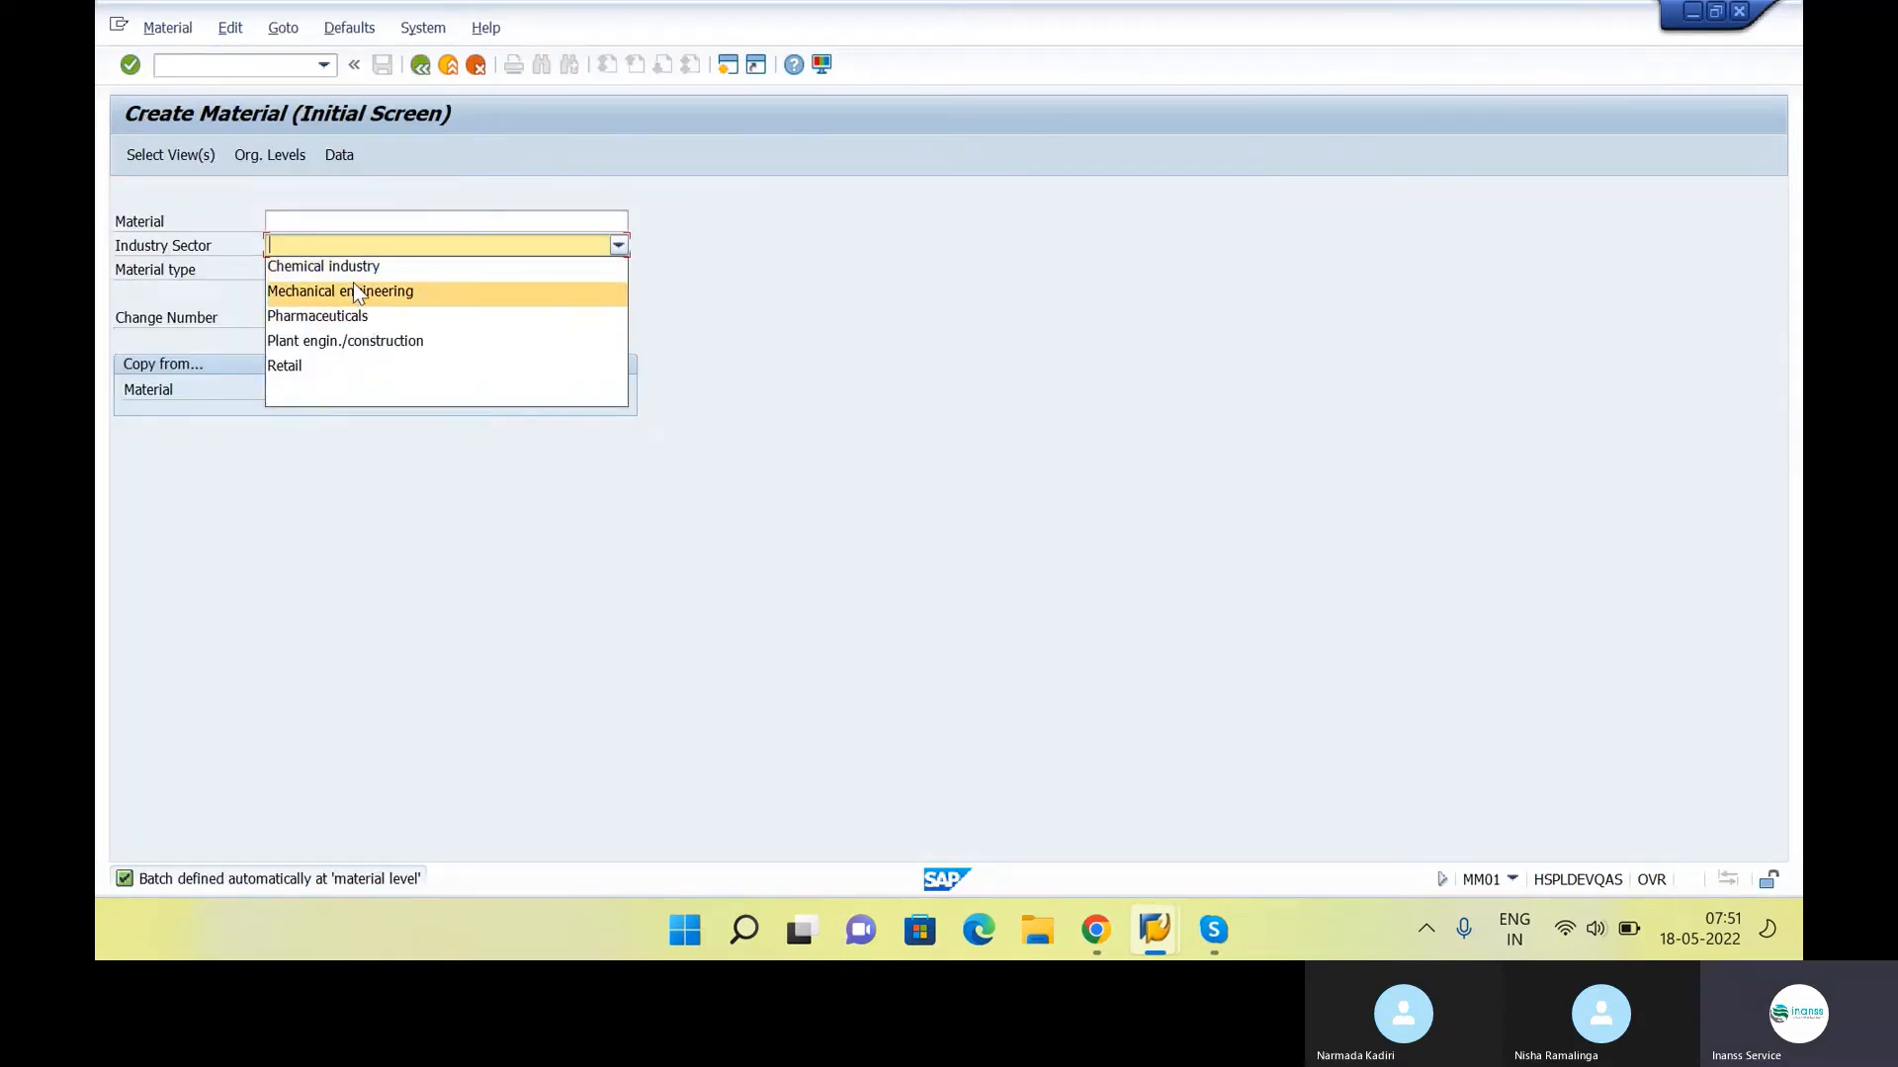
pyautogui.click(359, 297)
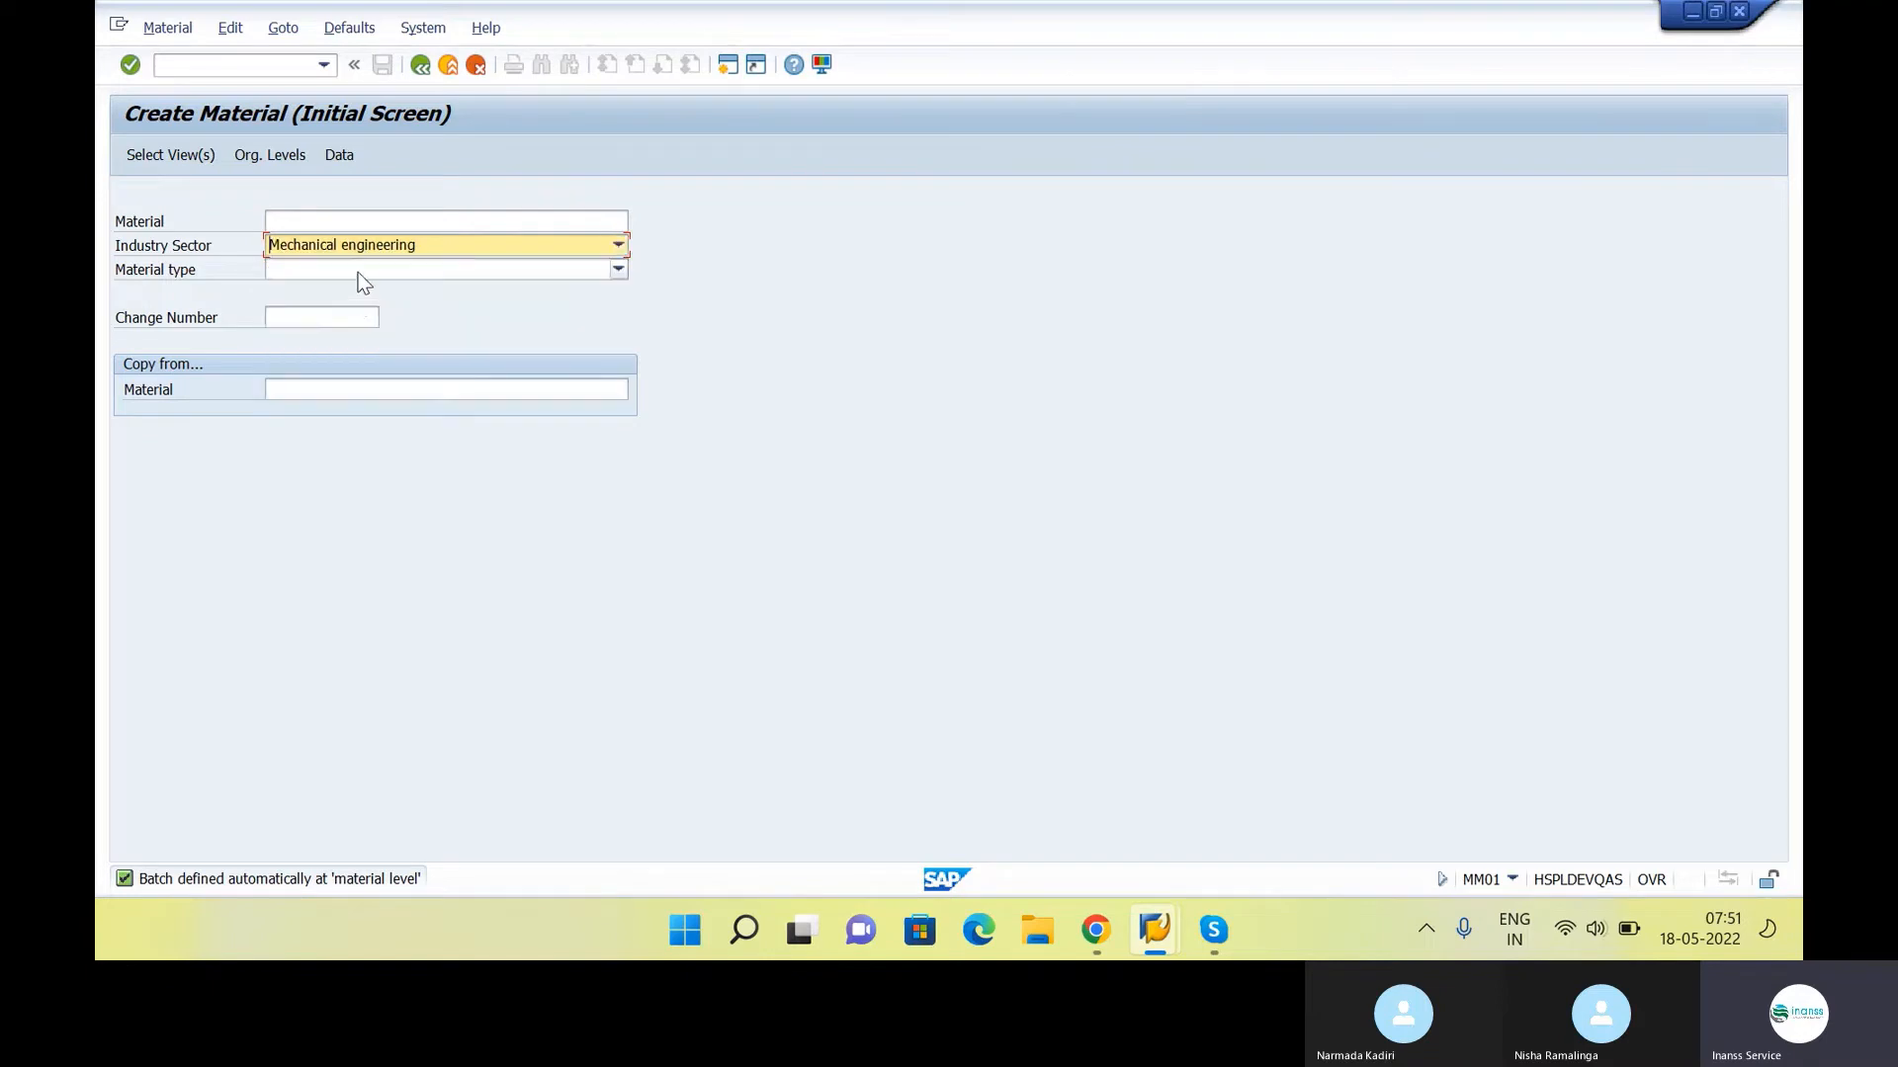
pyautogui.click(358, 271)
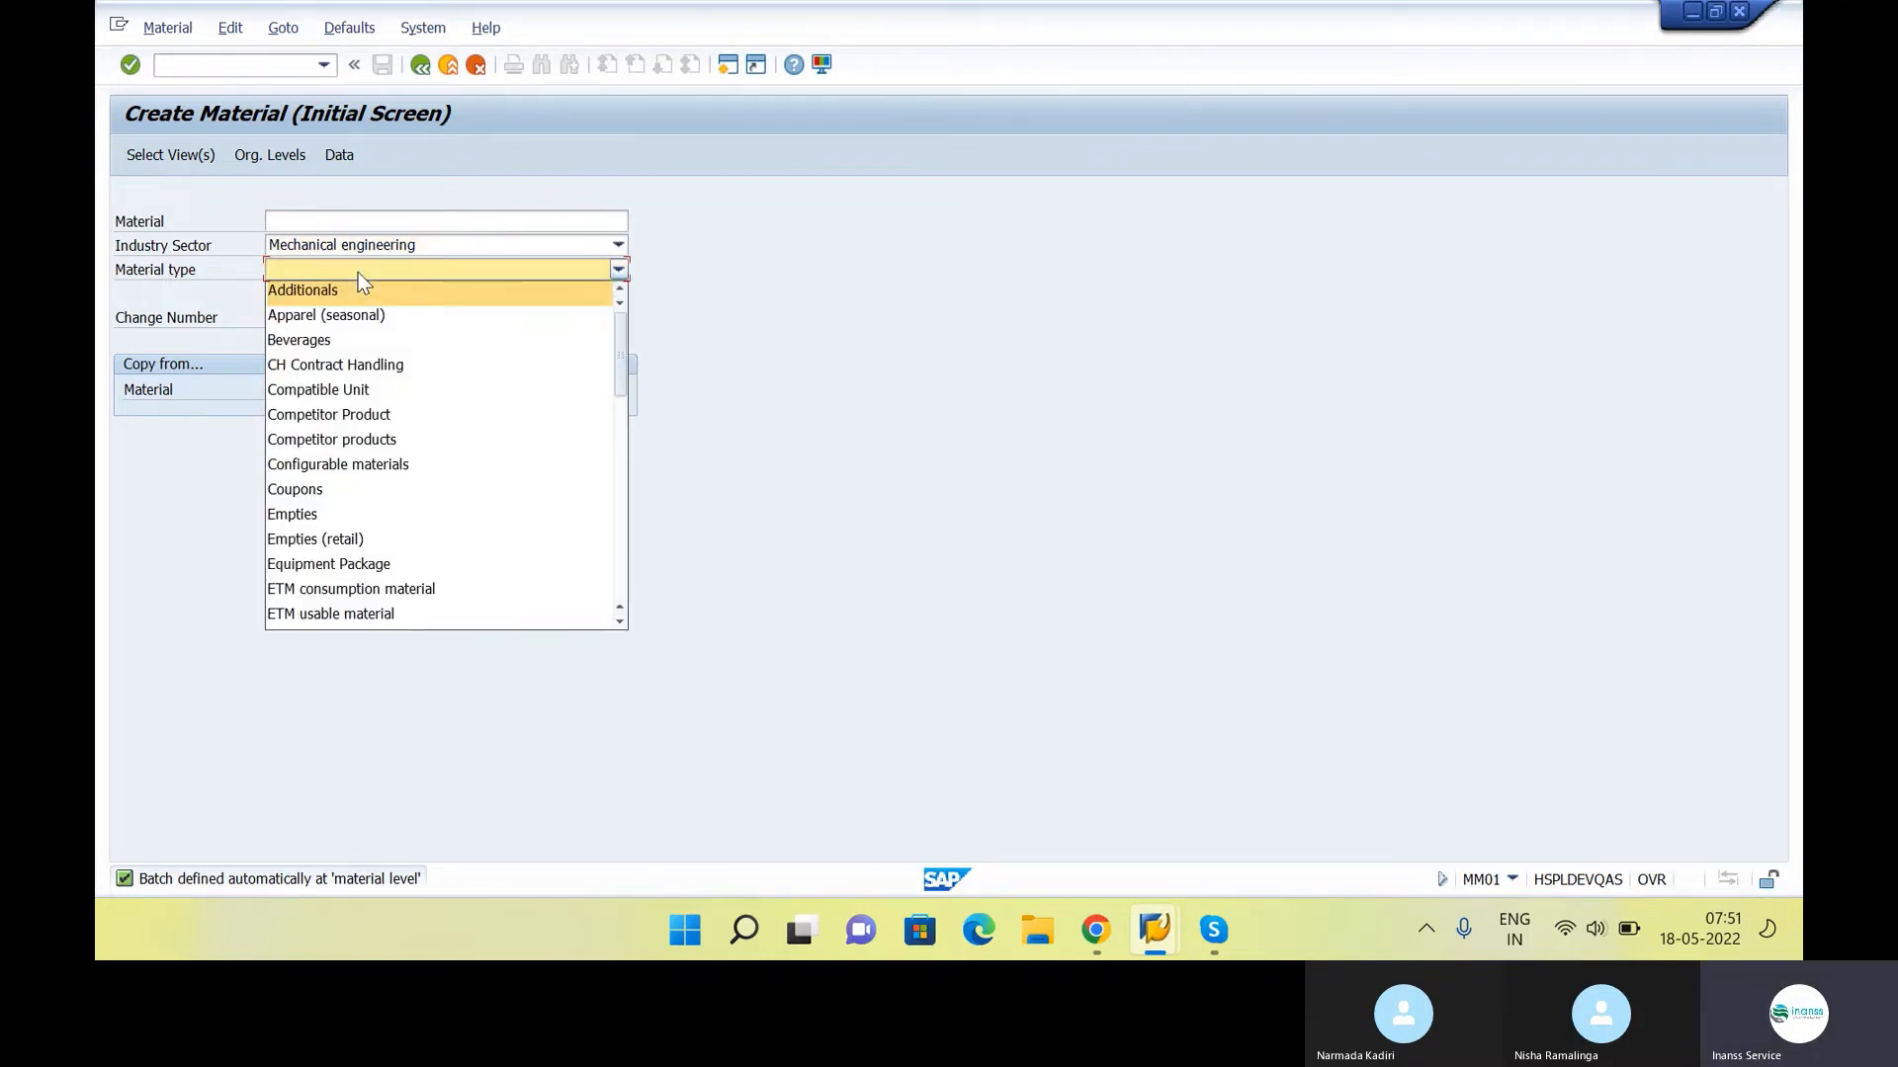
pyautogui.press('r')
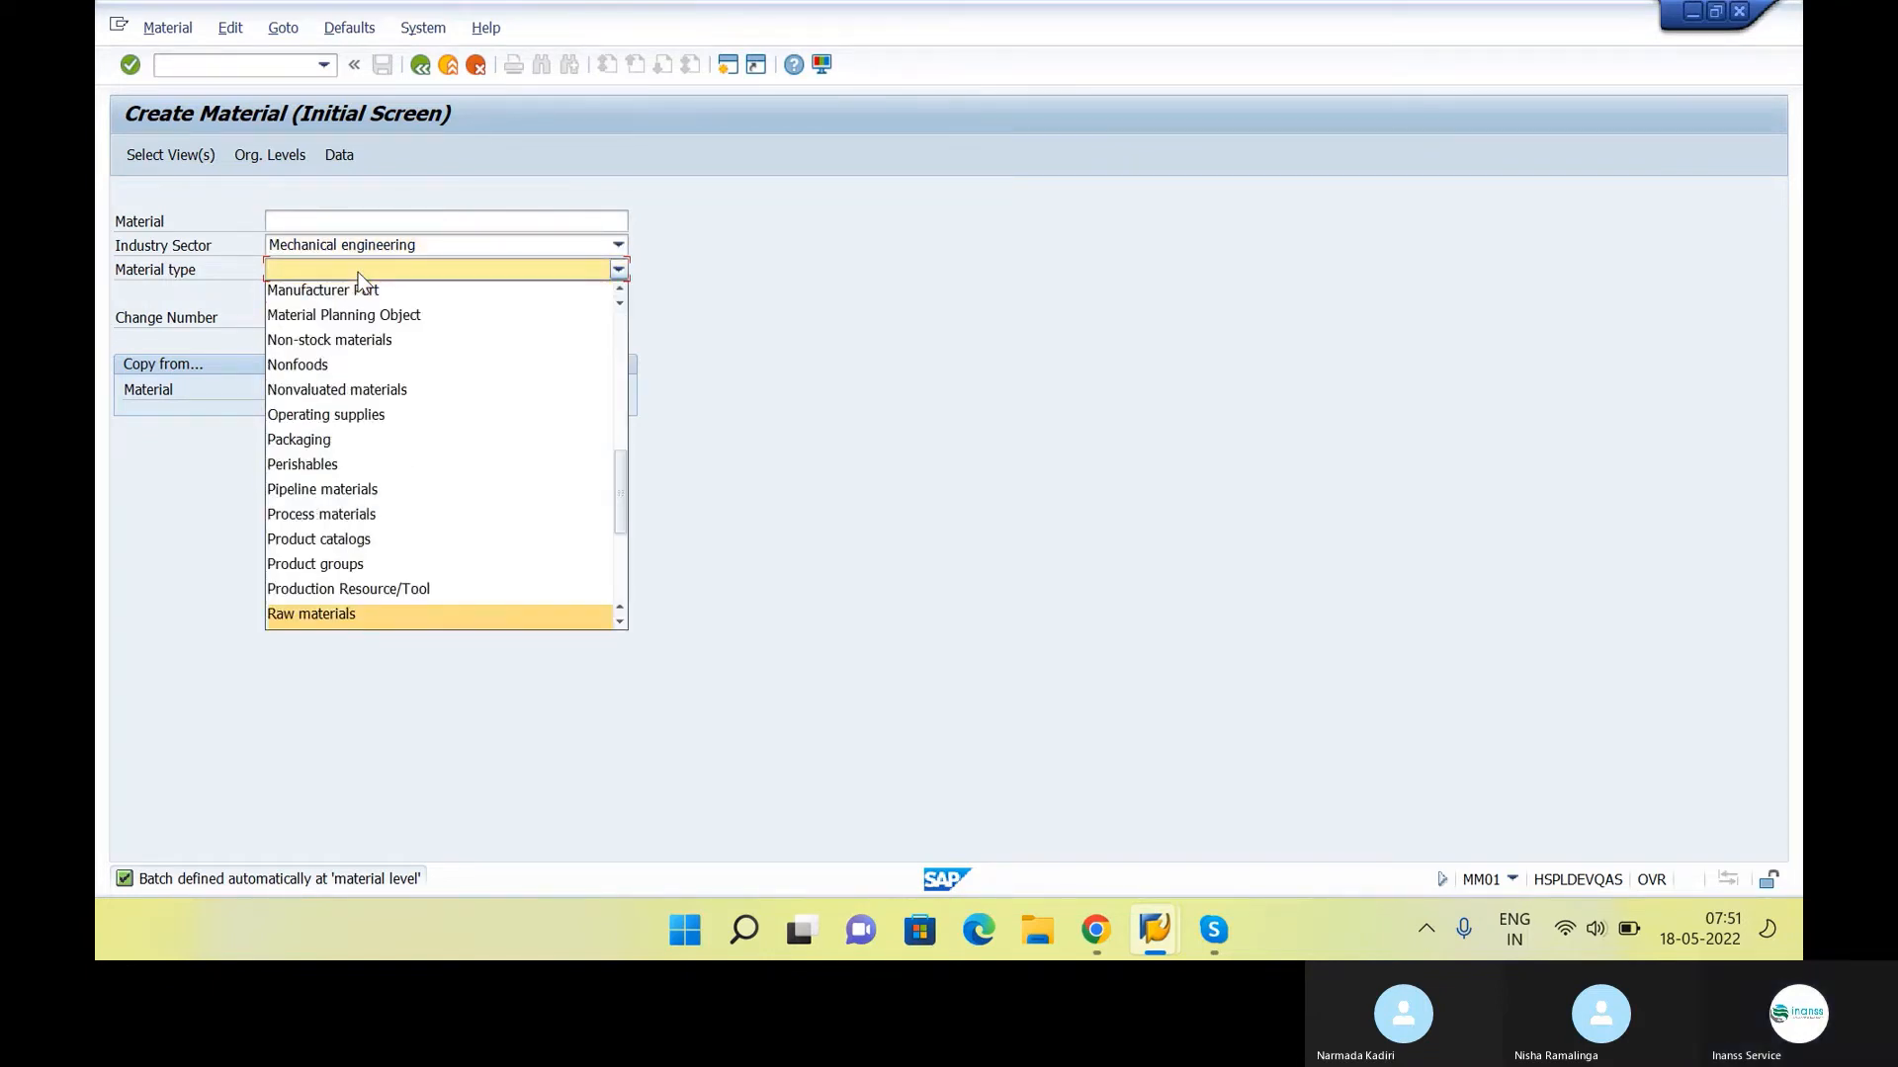
pyautogui.click(359, 613)
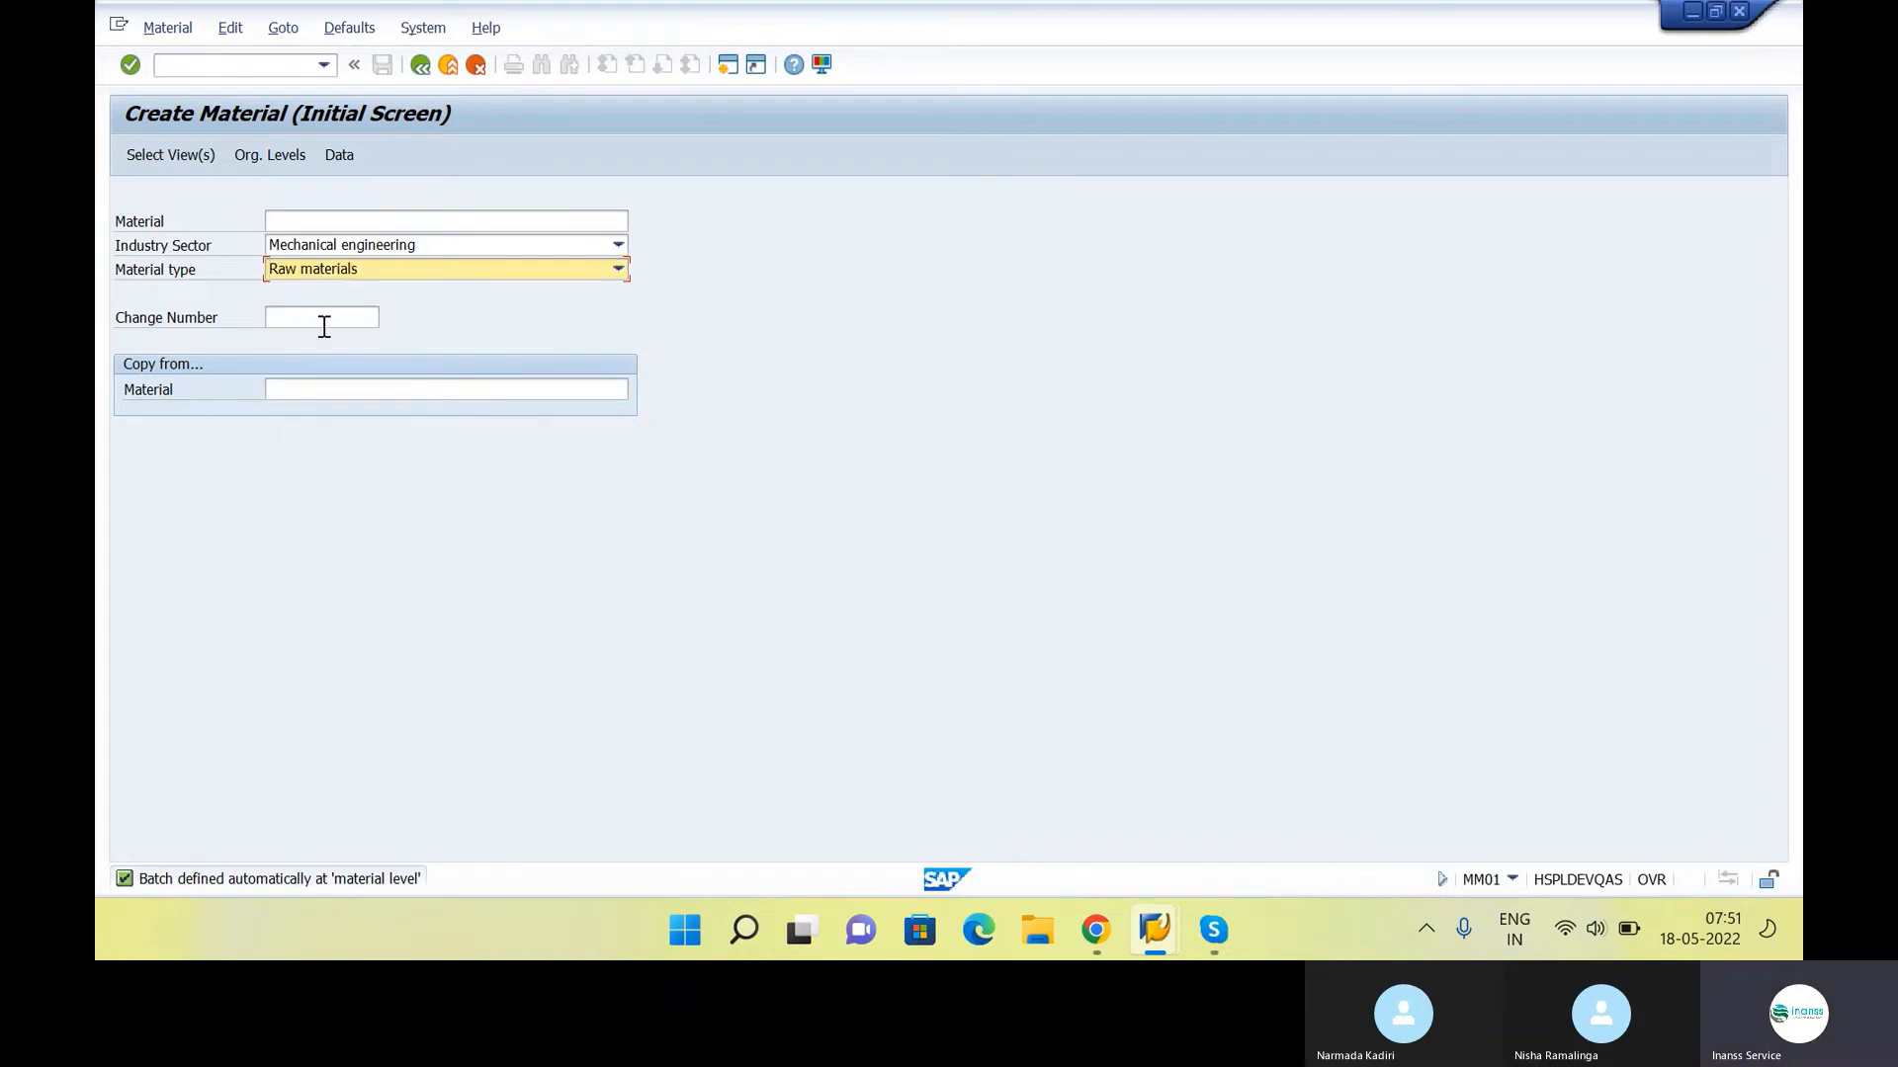
pyautogui.click(368, 220)
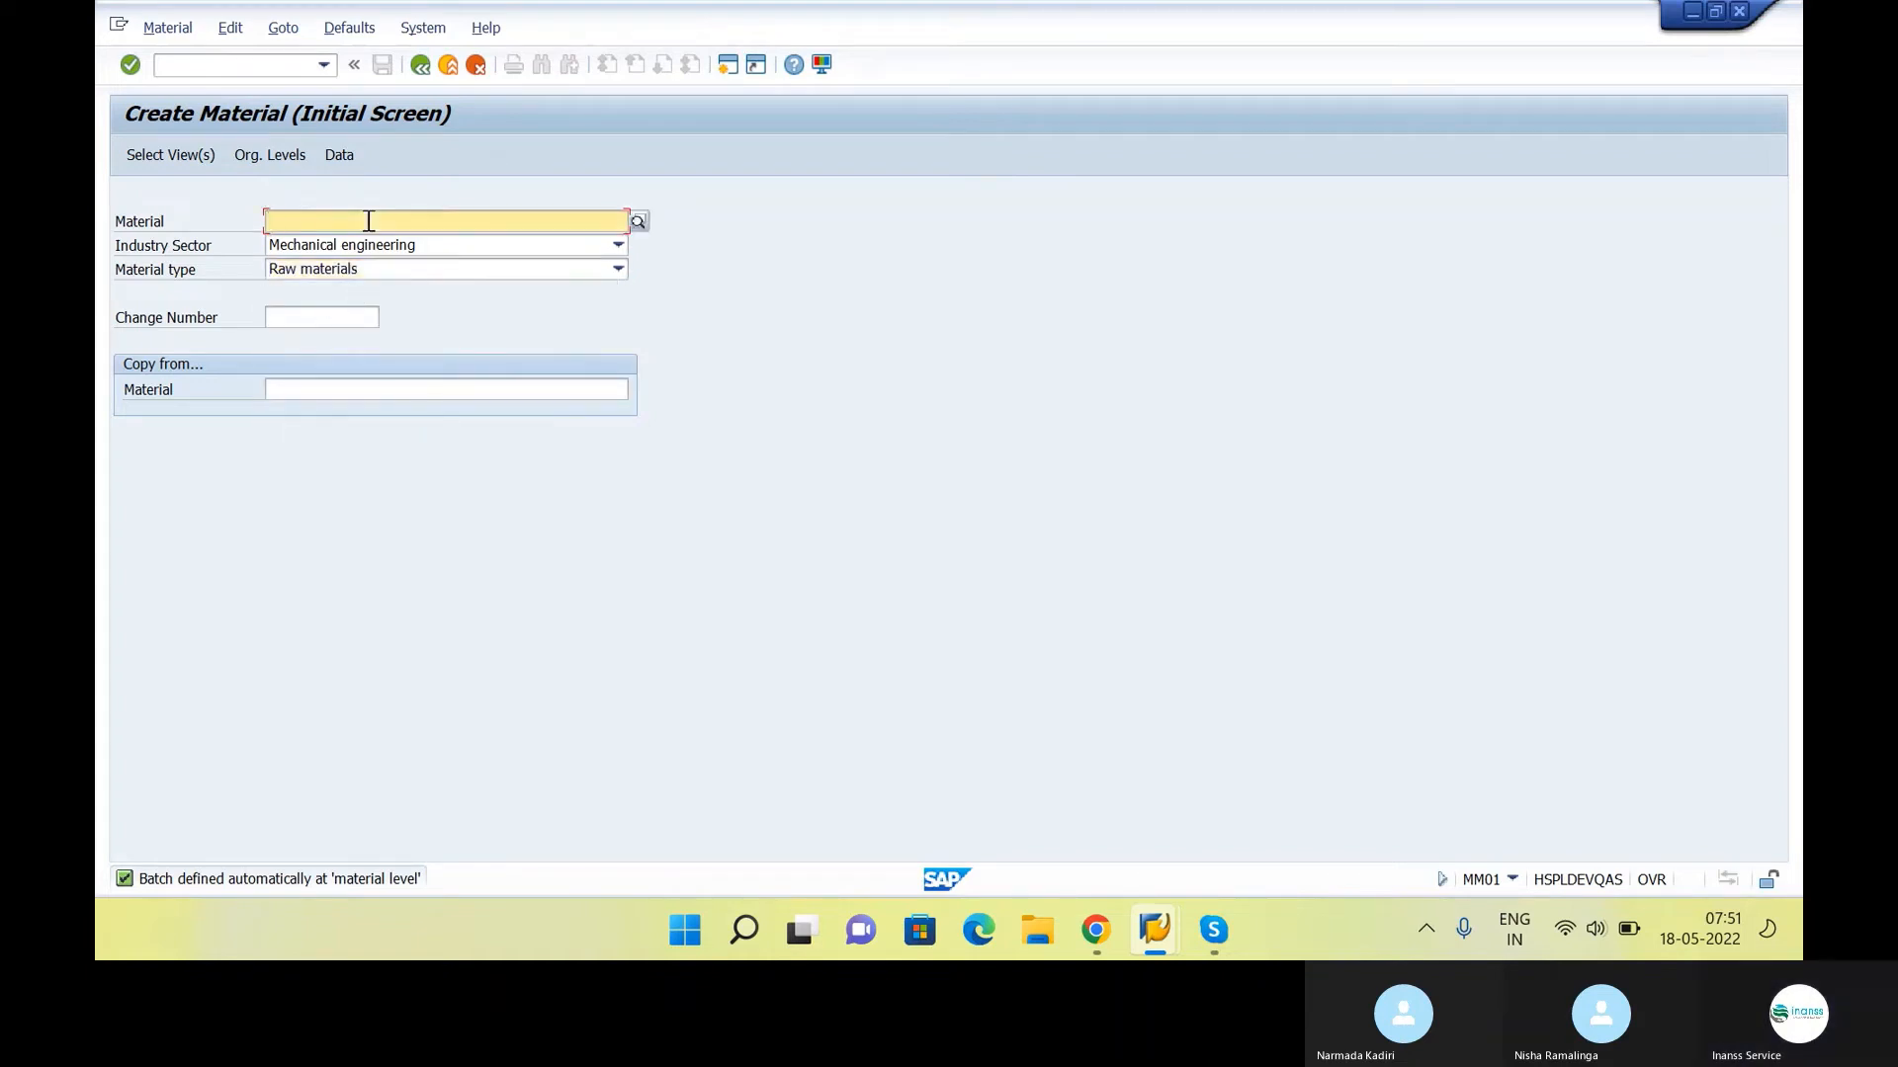
pyautogui.press('Return')
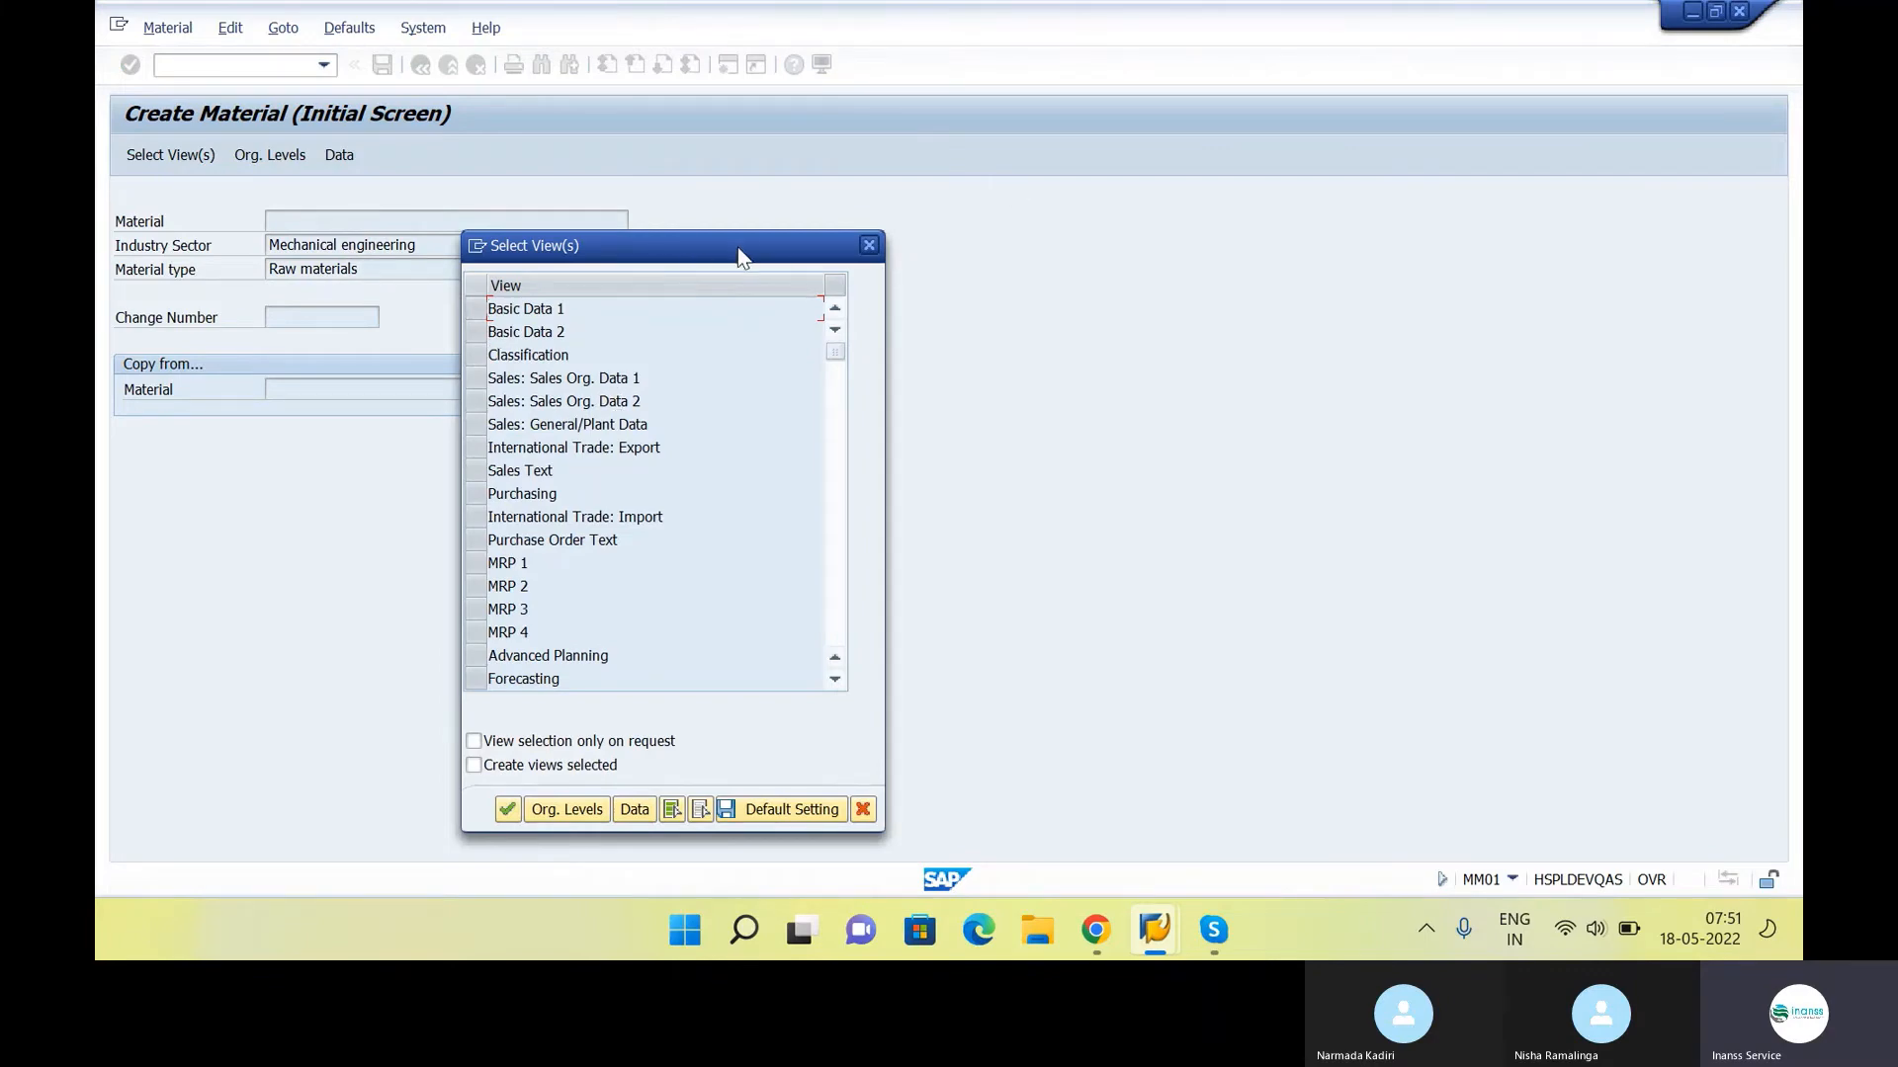
# Select the Basic Data 1, Basic Data 2, Purchasing and Forecasting views for the new material
pyautogui.moveTo(737, 246); pyautogui.dragTo(1124, 139)
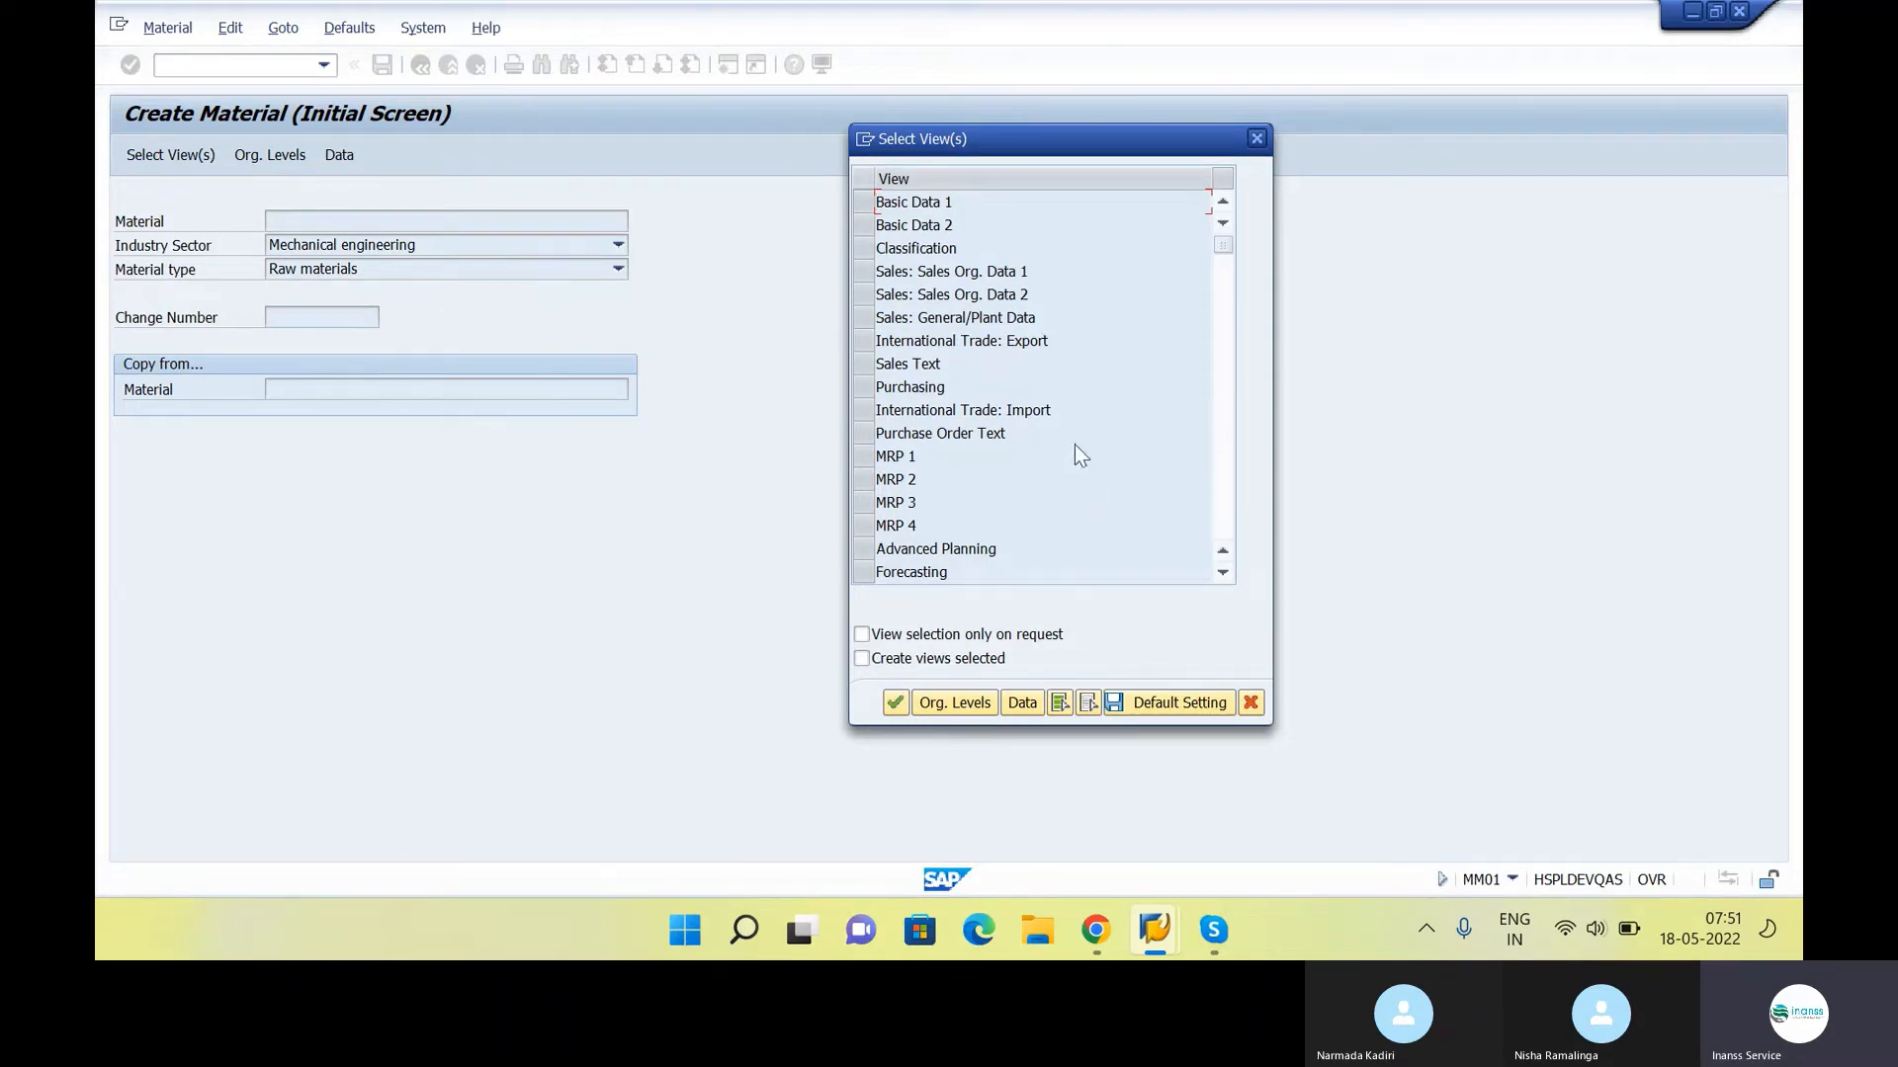
pyautogui.click(863, 204)
pyautogui.click(863, 226)
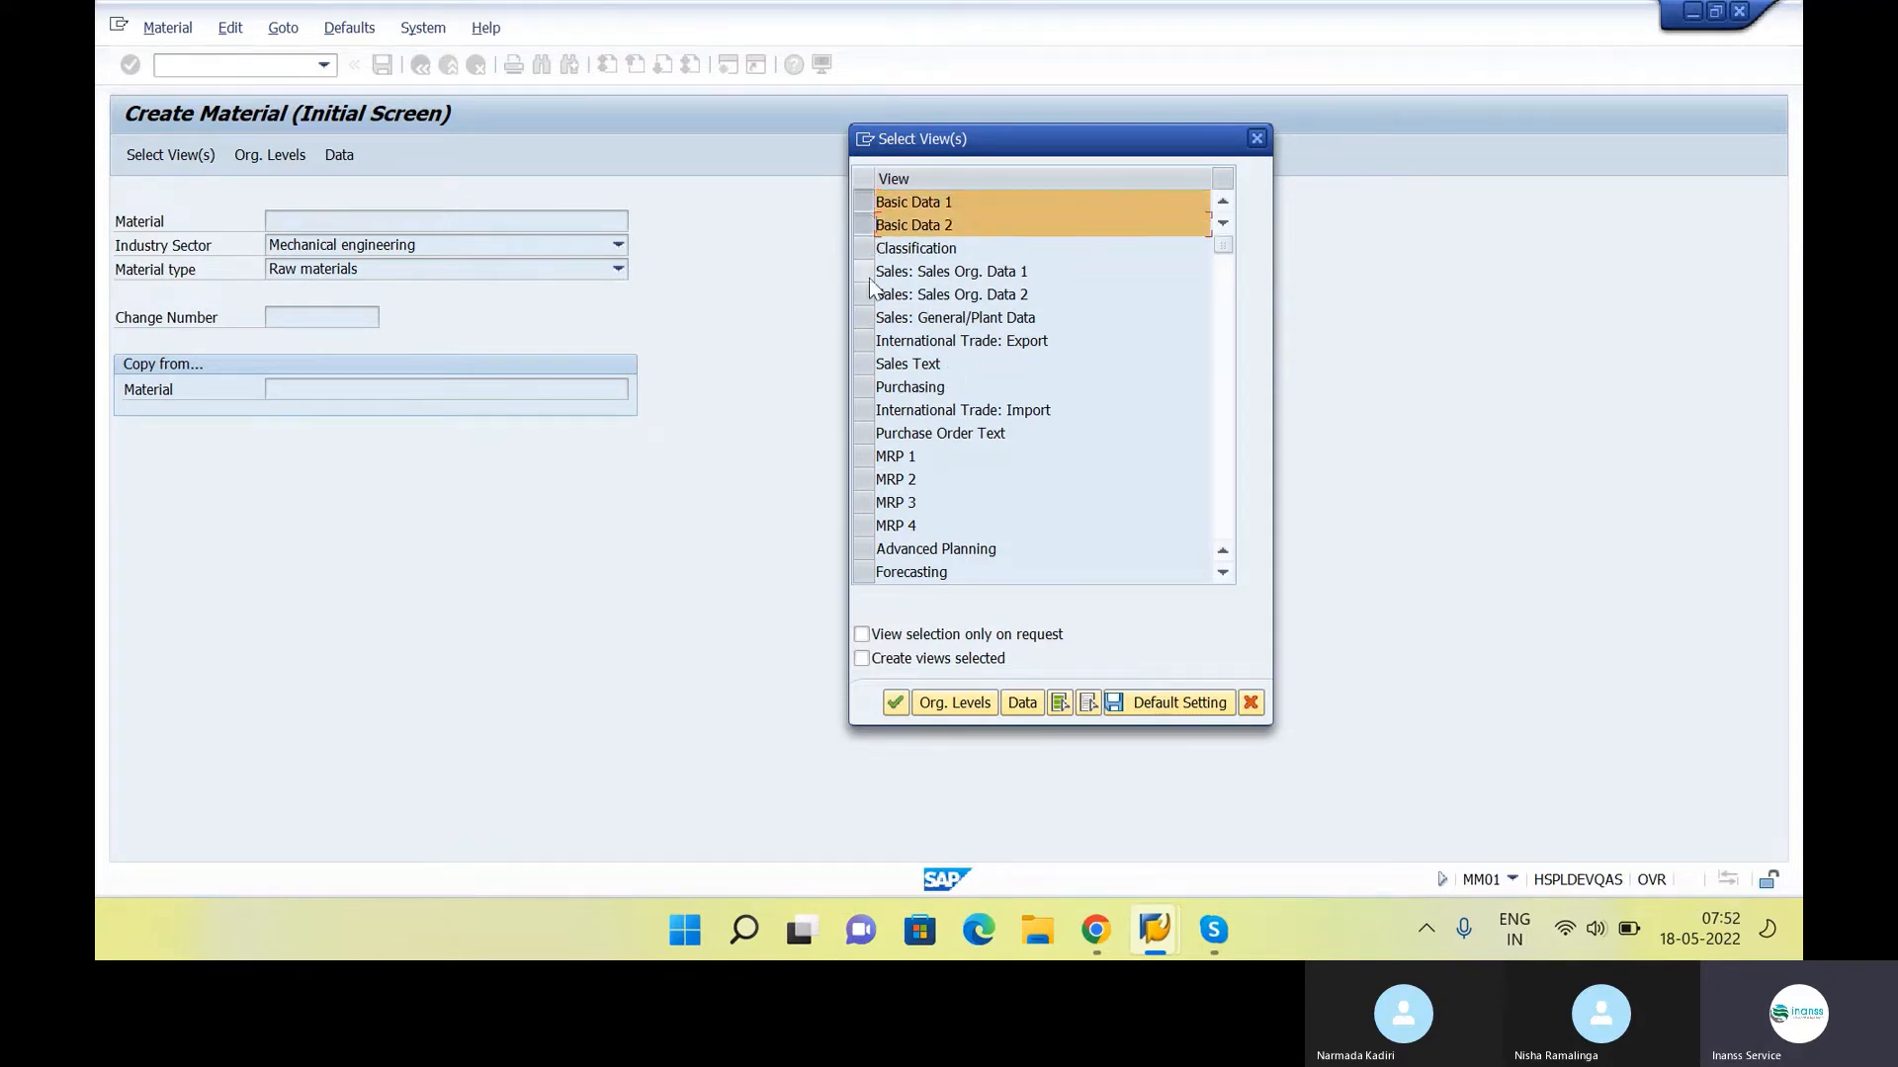
pyautogui.click(863, 388)
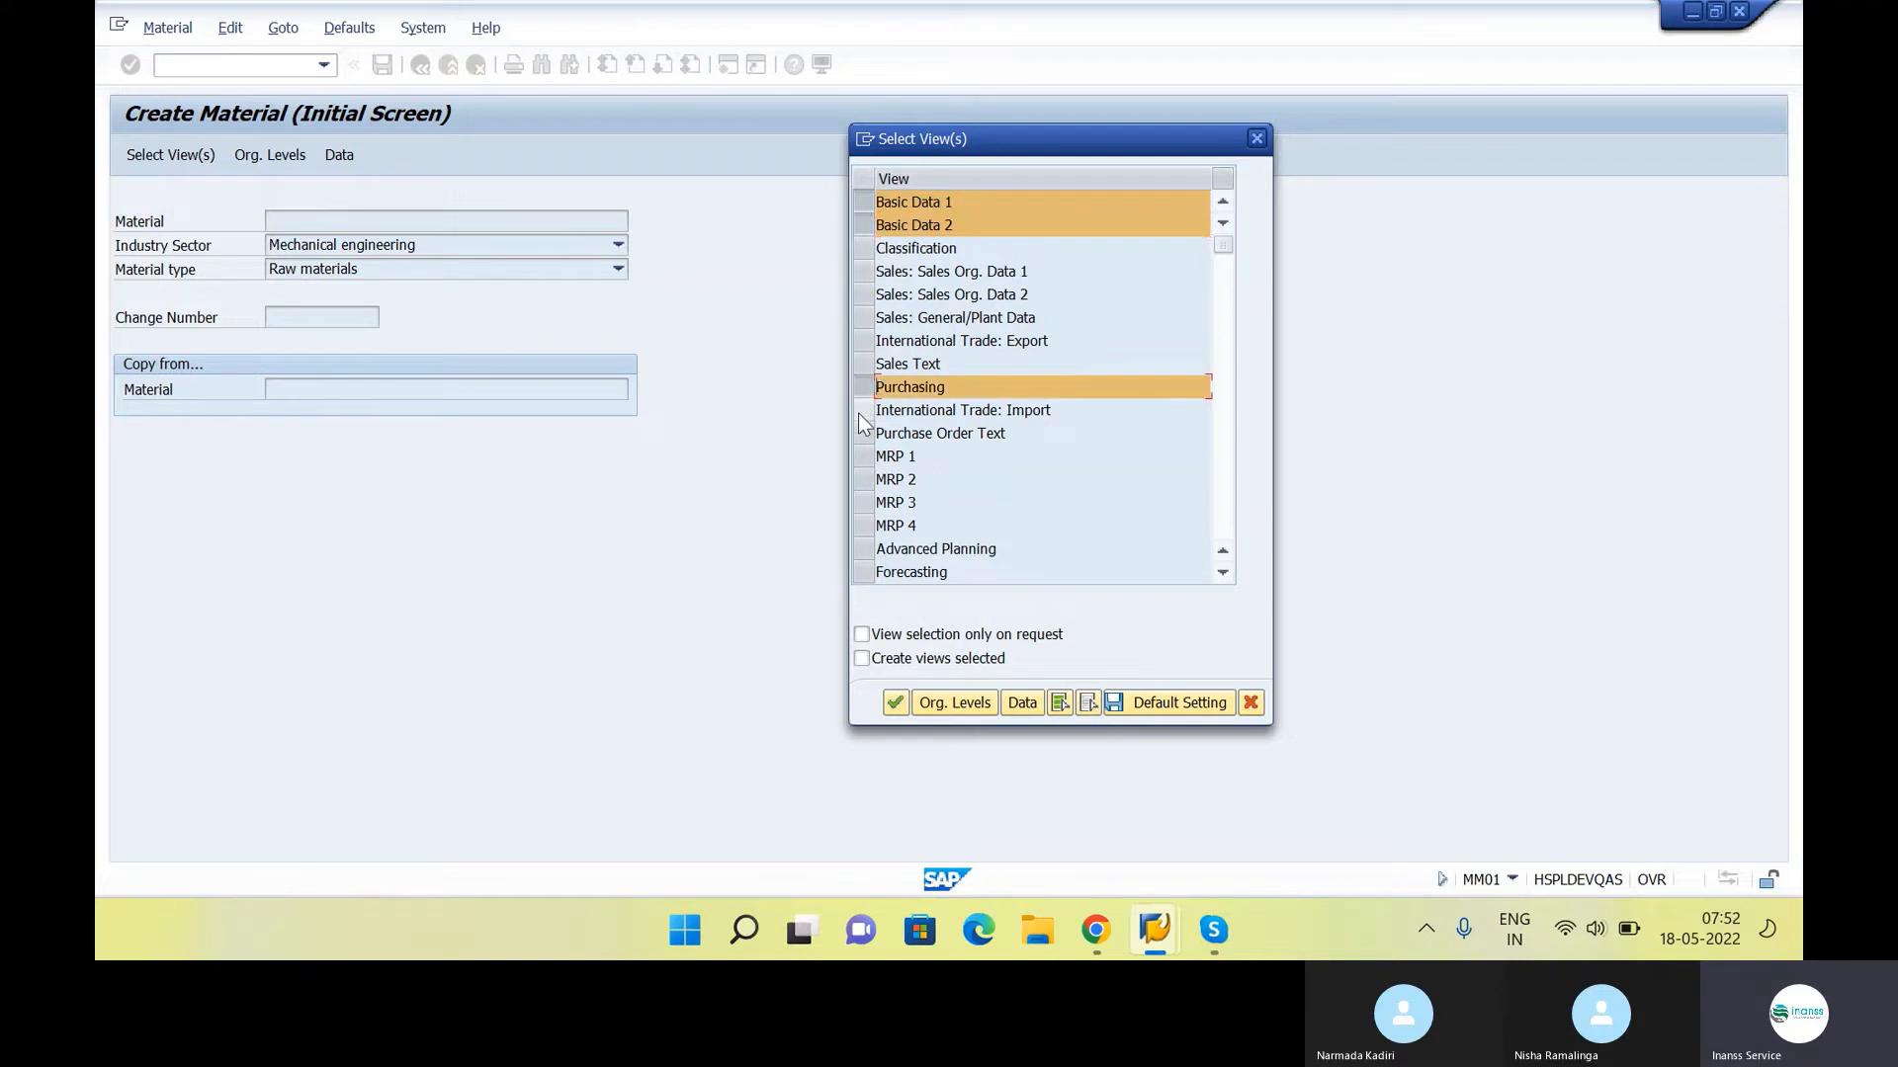
pyautogui.click(864, 572)
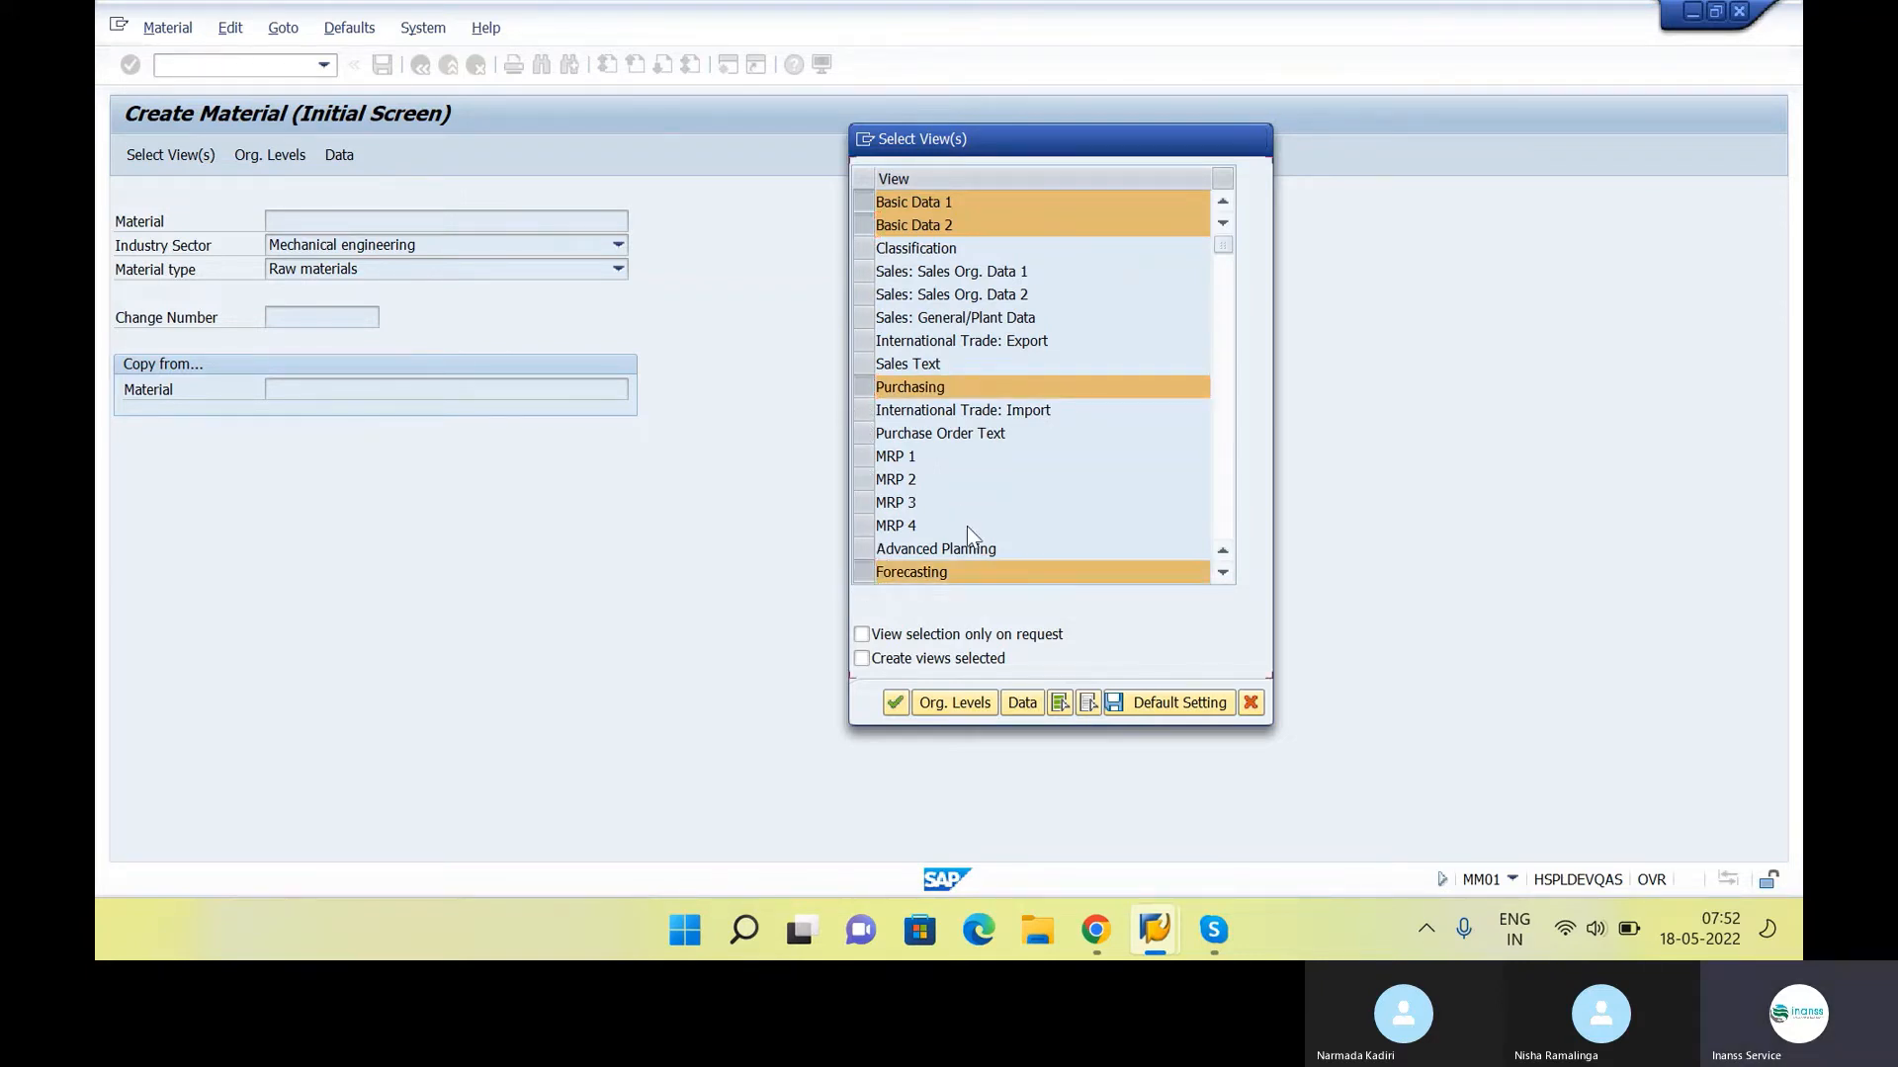
# Add the General Plant Data / Storage 1 and 2 and Accounting 1 and 2 views, and confirm the view selection
pyautogui.scroll(-1, 966, 526)
pyautogui.scroll(1, 969, 529)
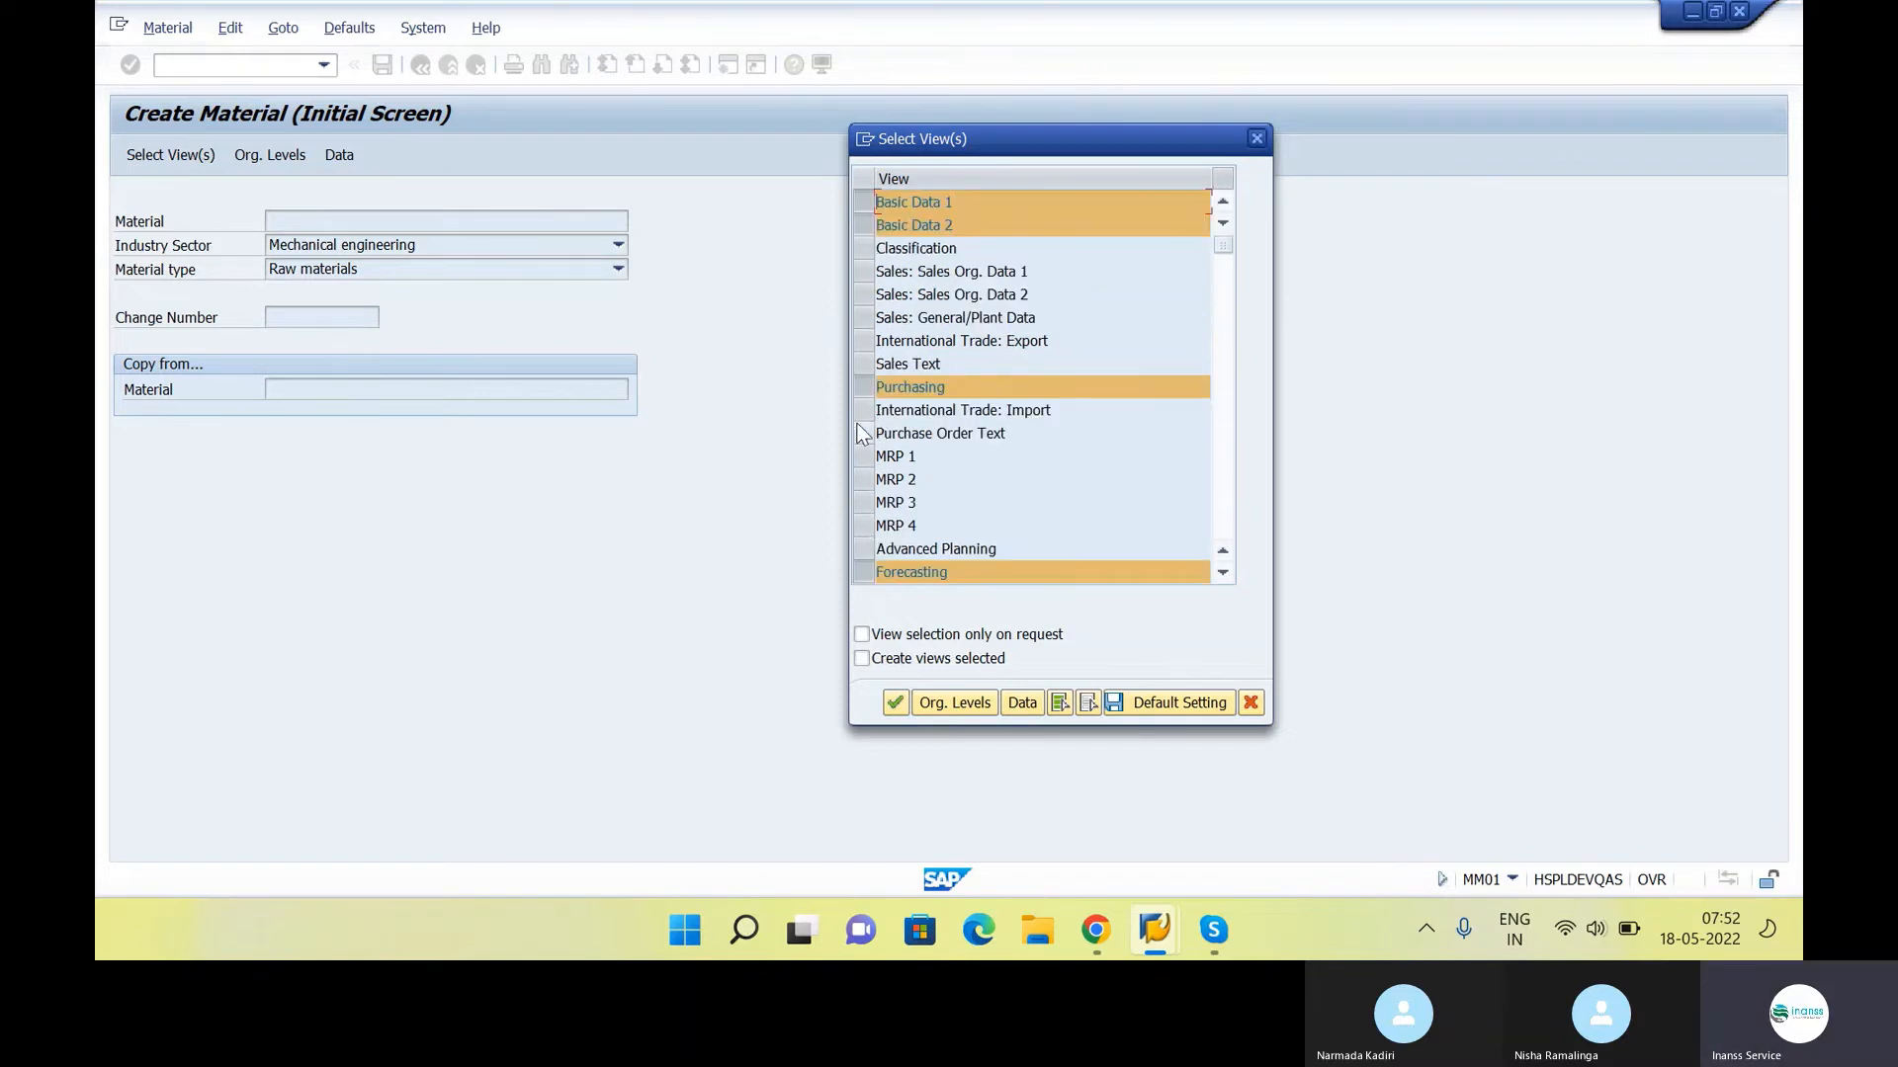
pyautogui.scroll(-1, 904, 489)
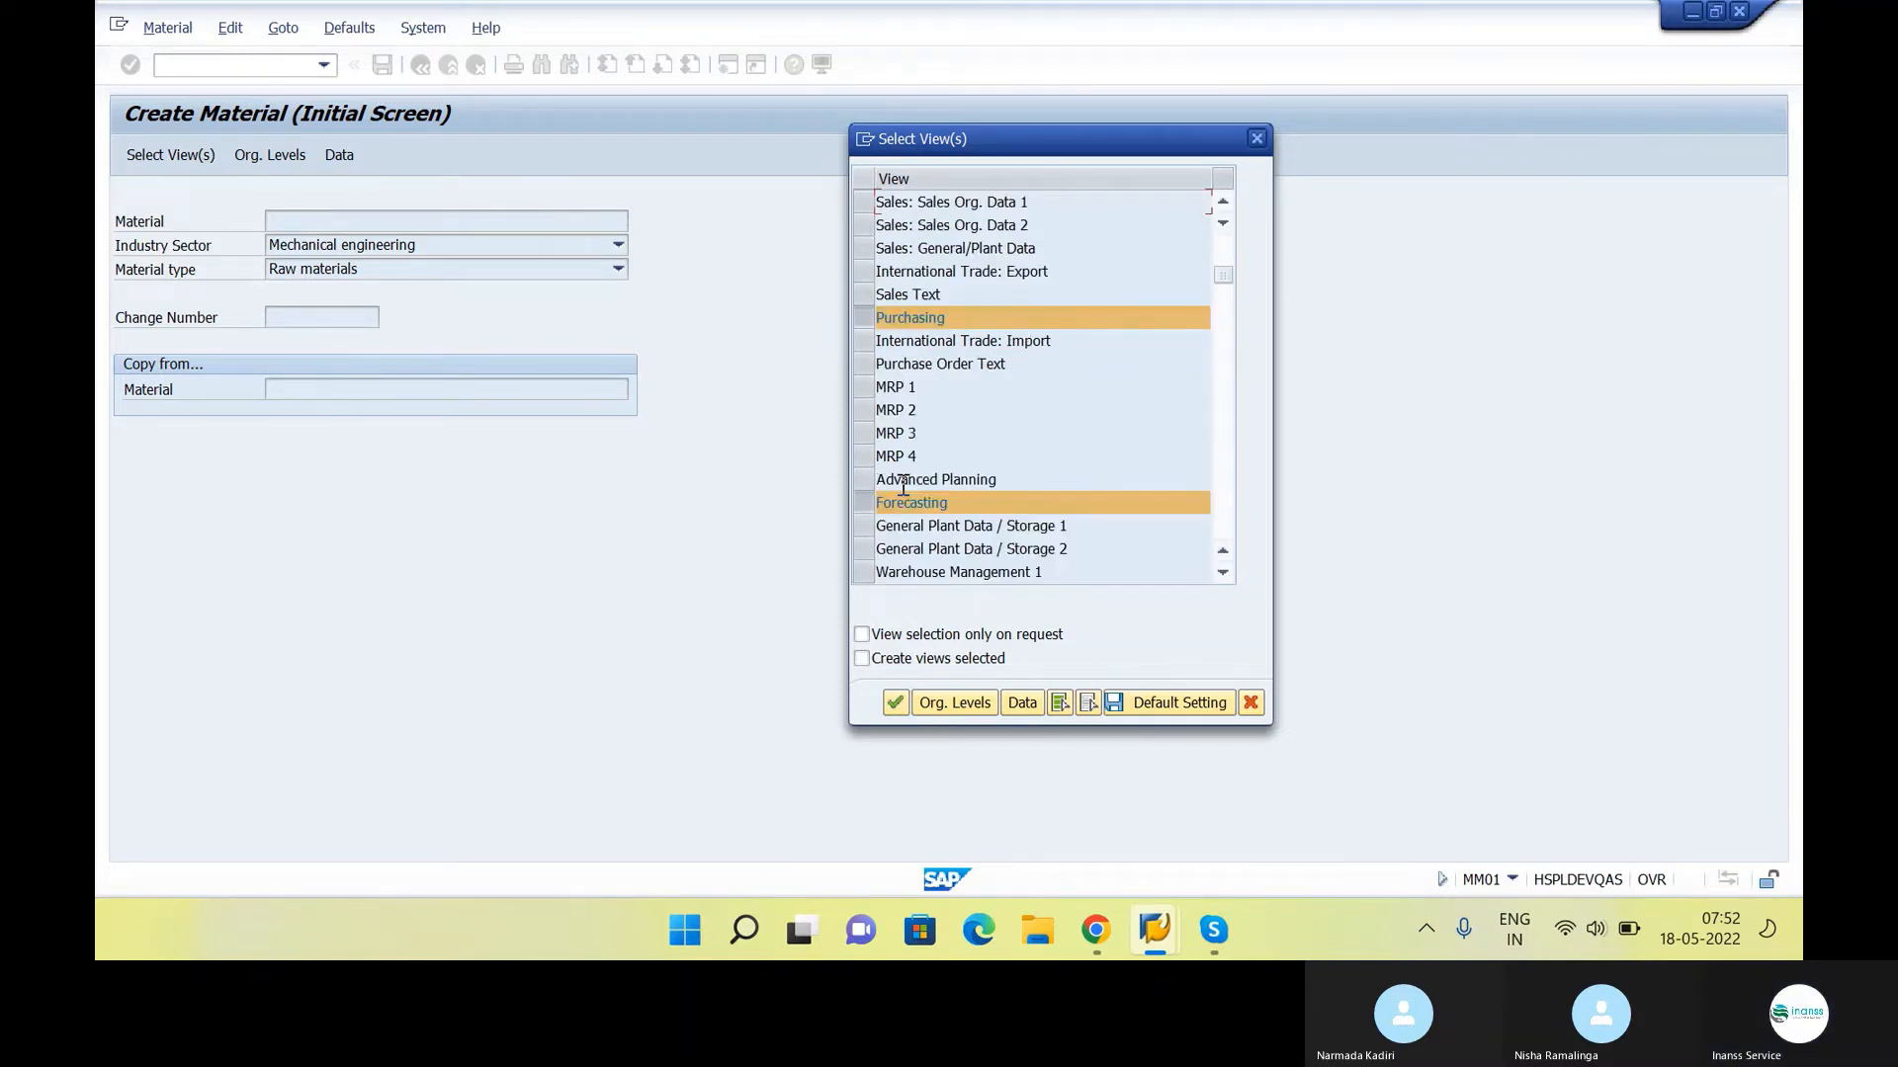
pyautogui.click(865, 529)
pyautogui.click(866, 550)
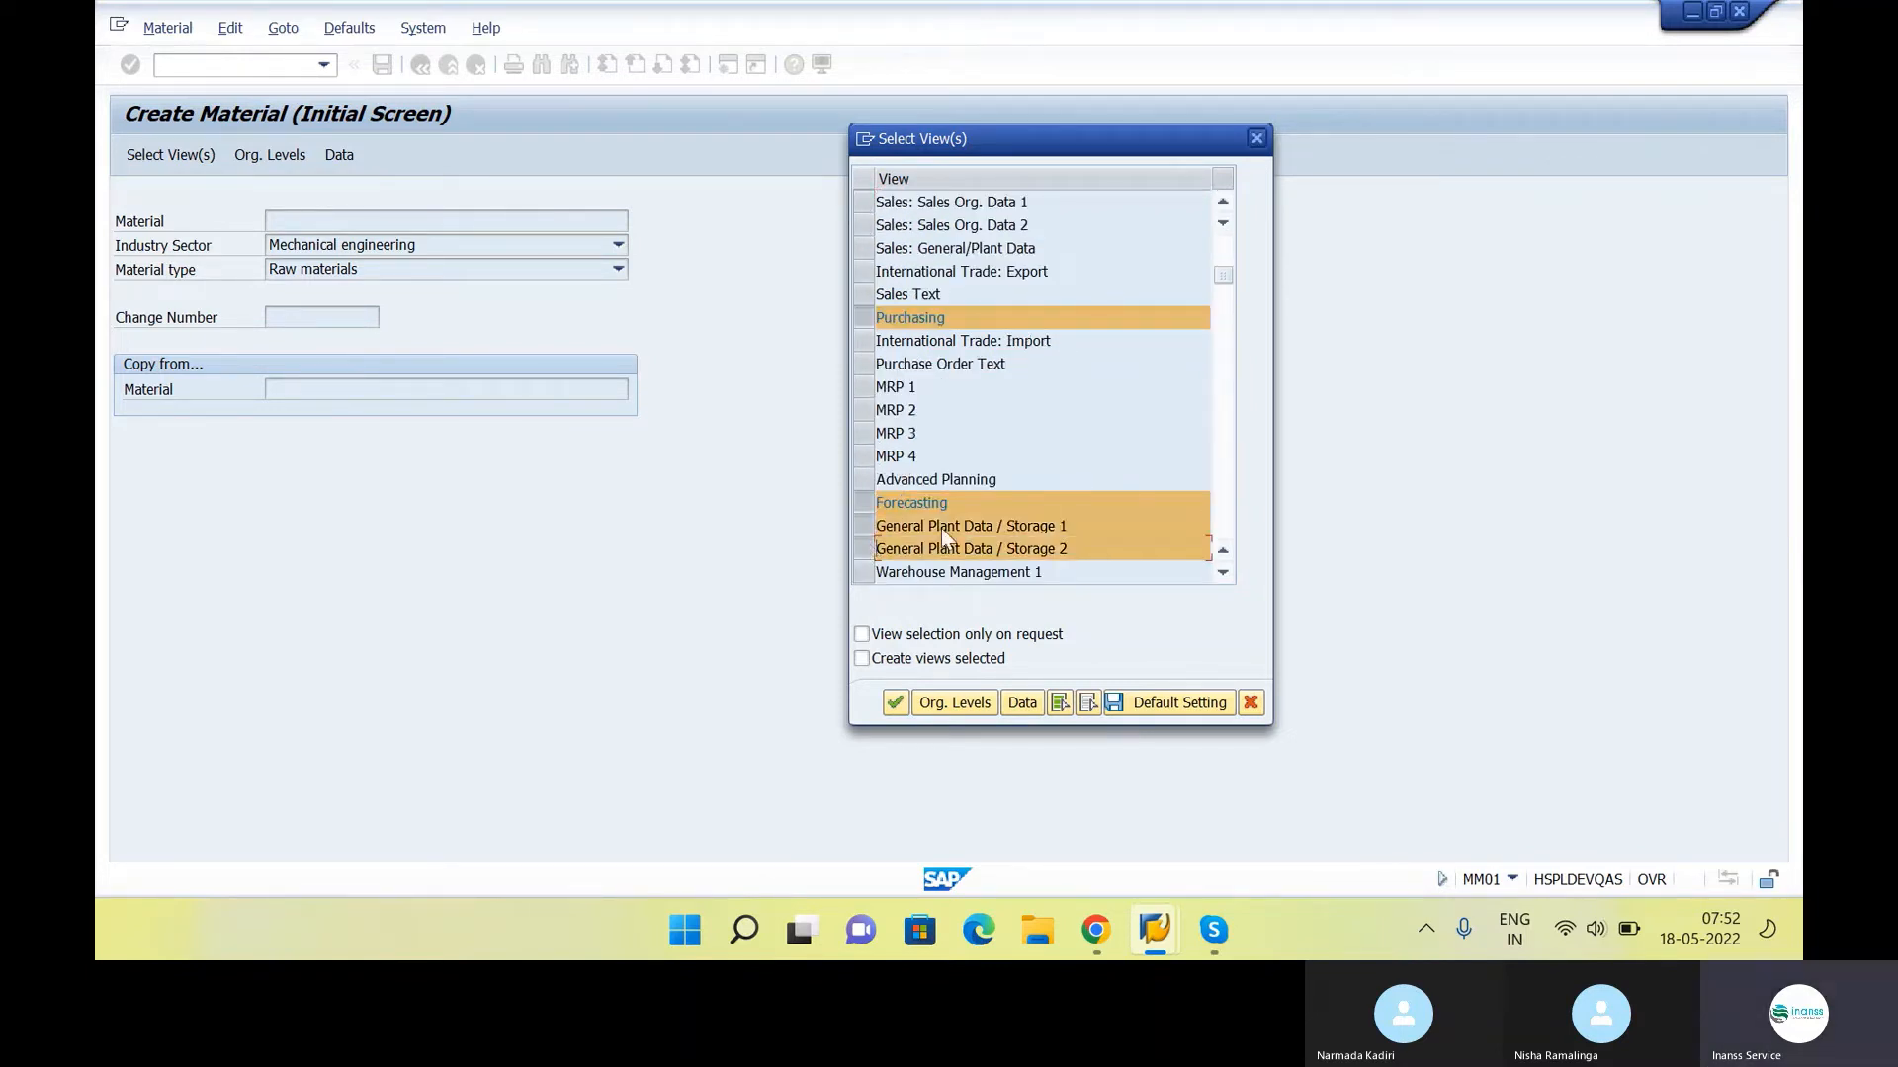
pyautogui.scroll(-2, 942, 528)
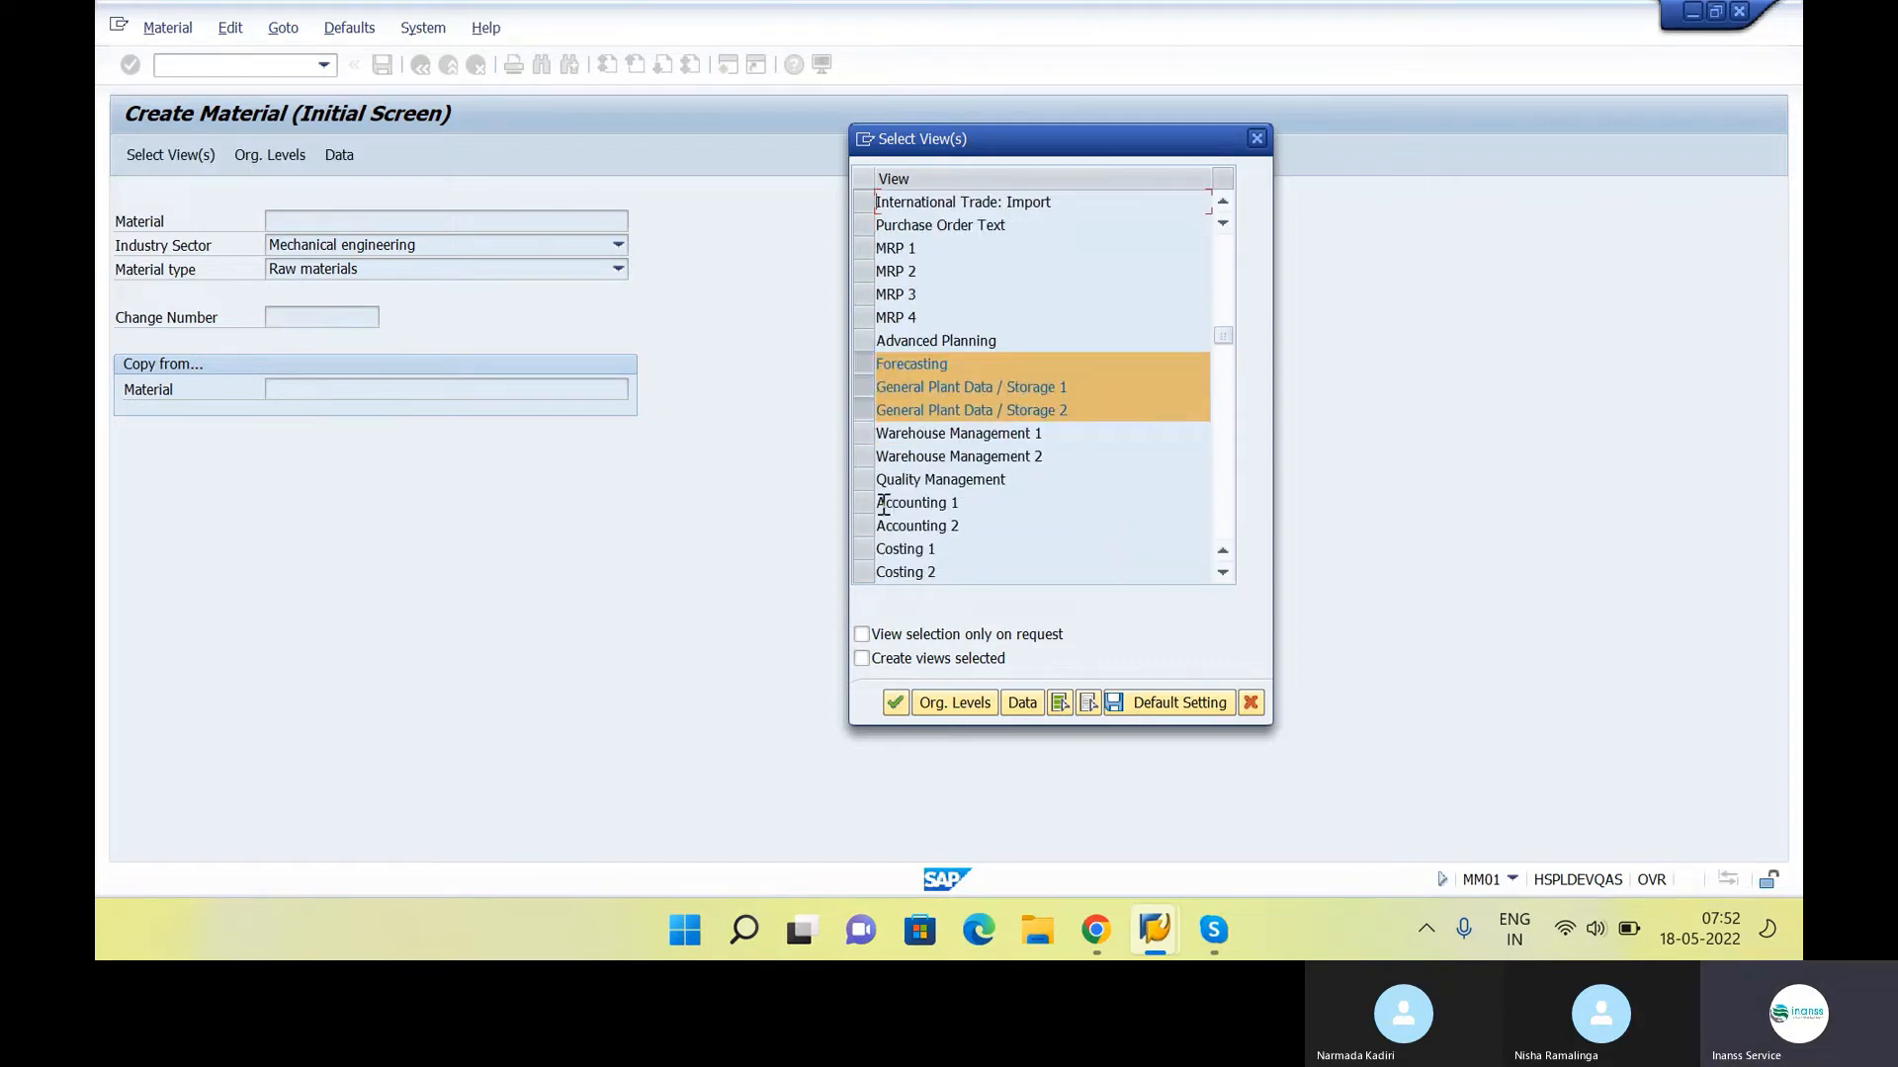
pyautogui.click(866, 503)
pyautogui.click(867, 527)
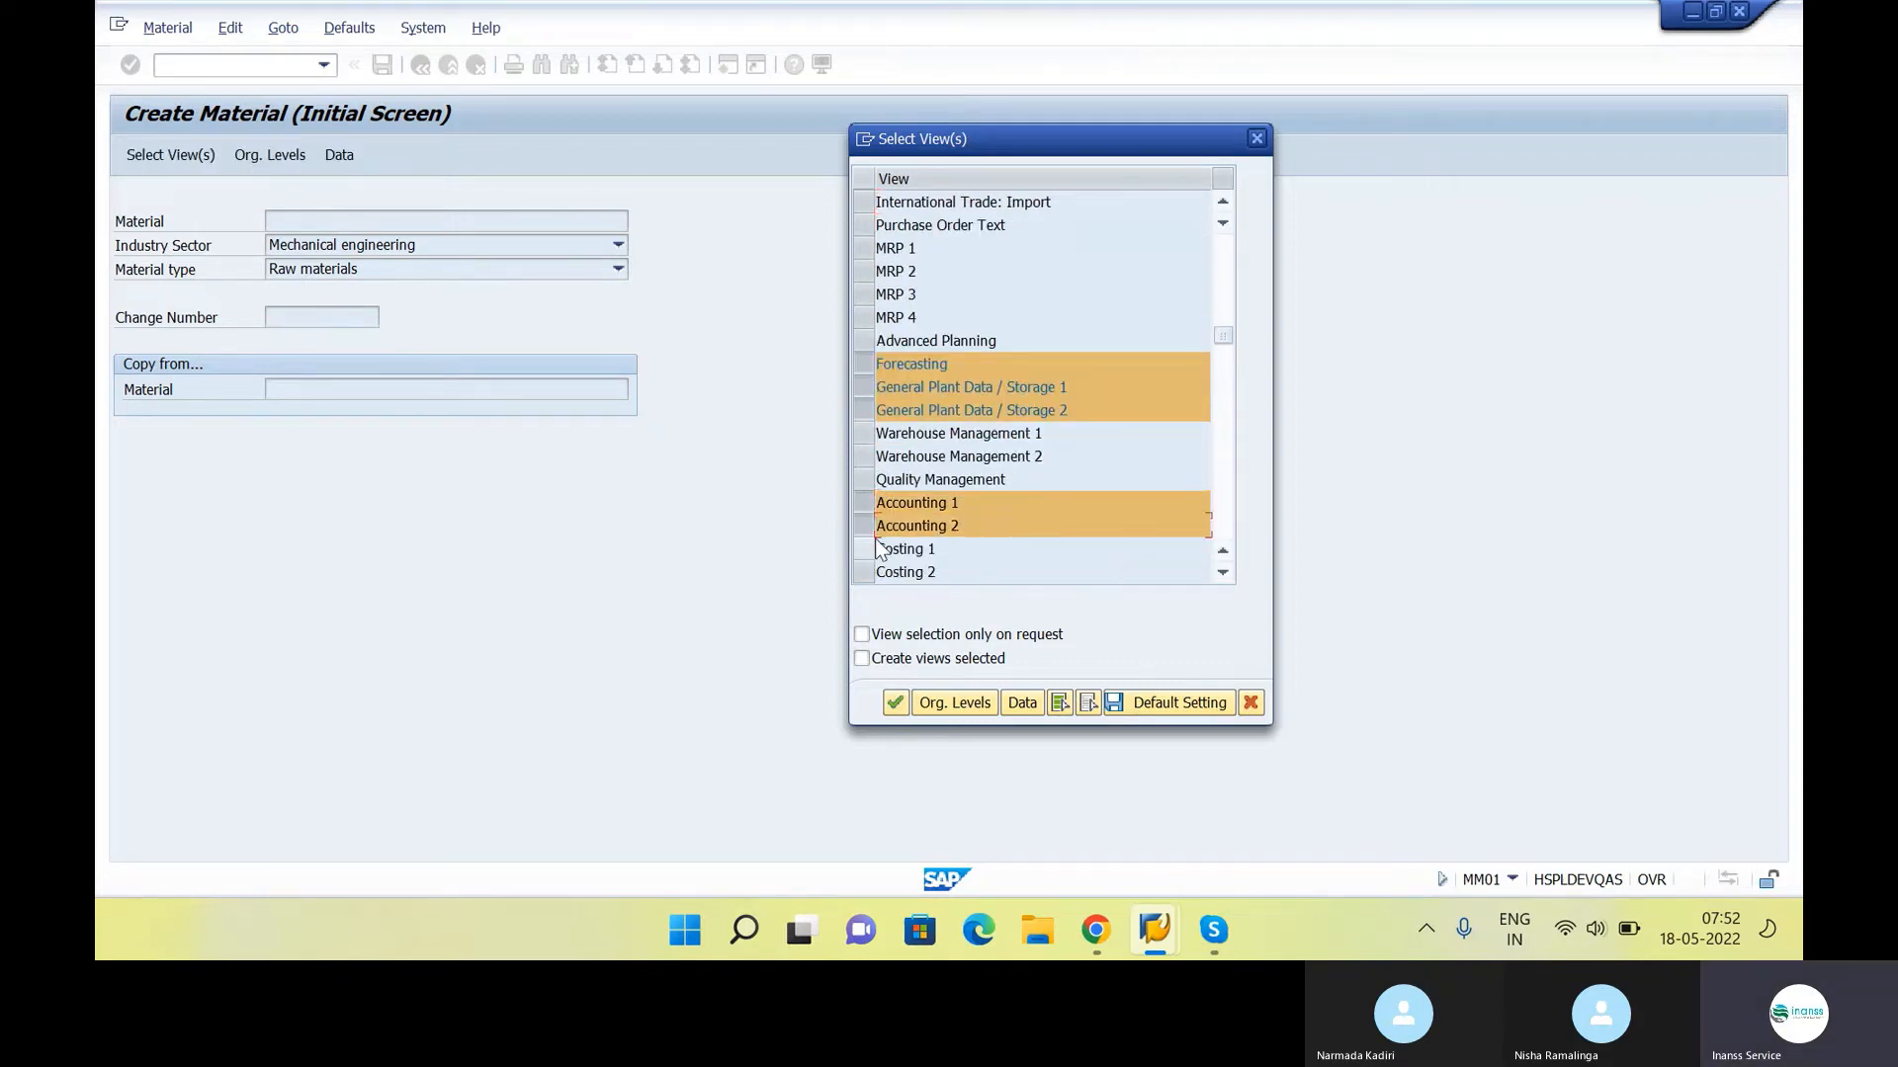
pyautogui.click(889, 703)
# Set the material's organizational levels to plant INS1 and storage location RM01, RM Store, and confirm them
pyautogui.moveTo(635, 236); pyautogui.dragTo(1164, 199)
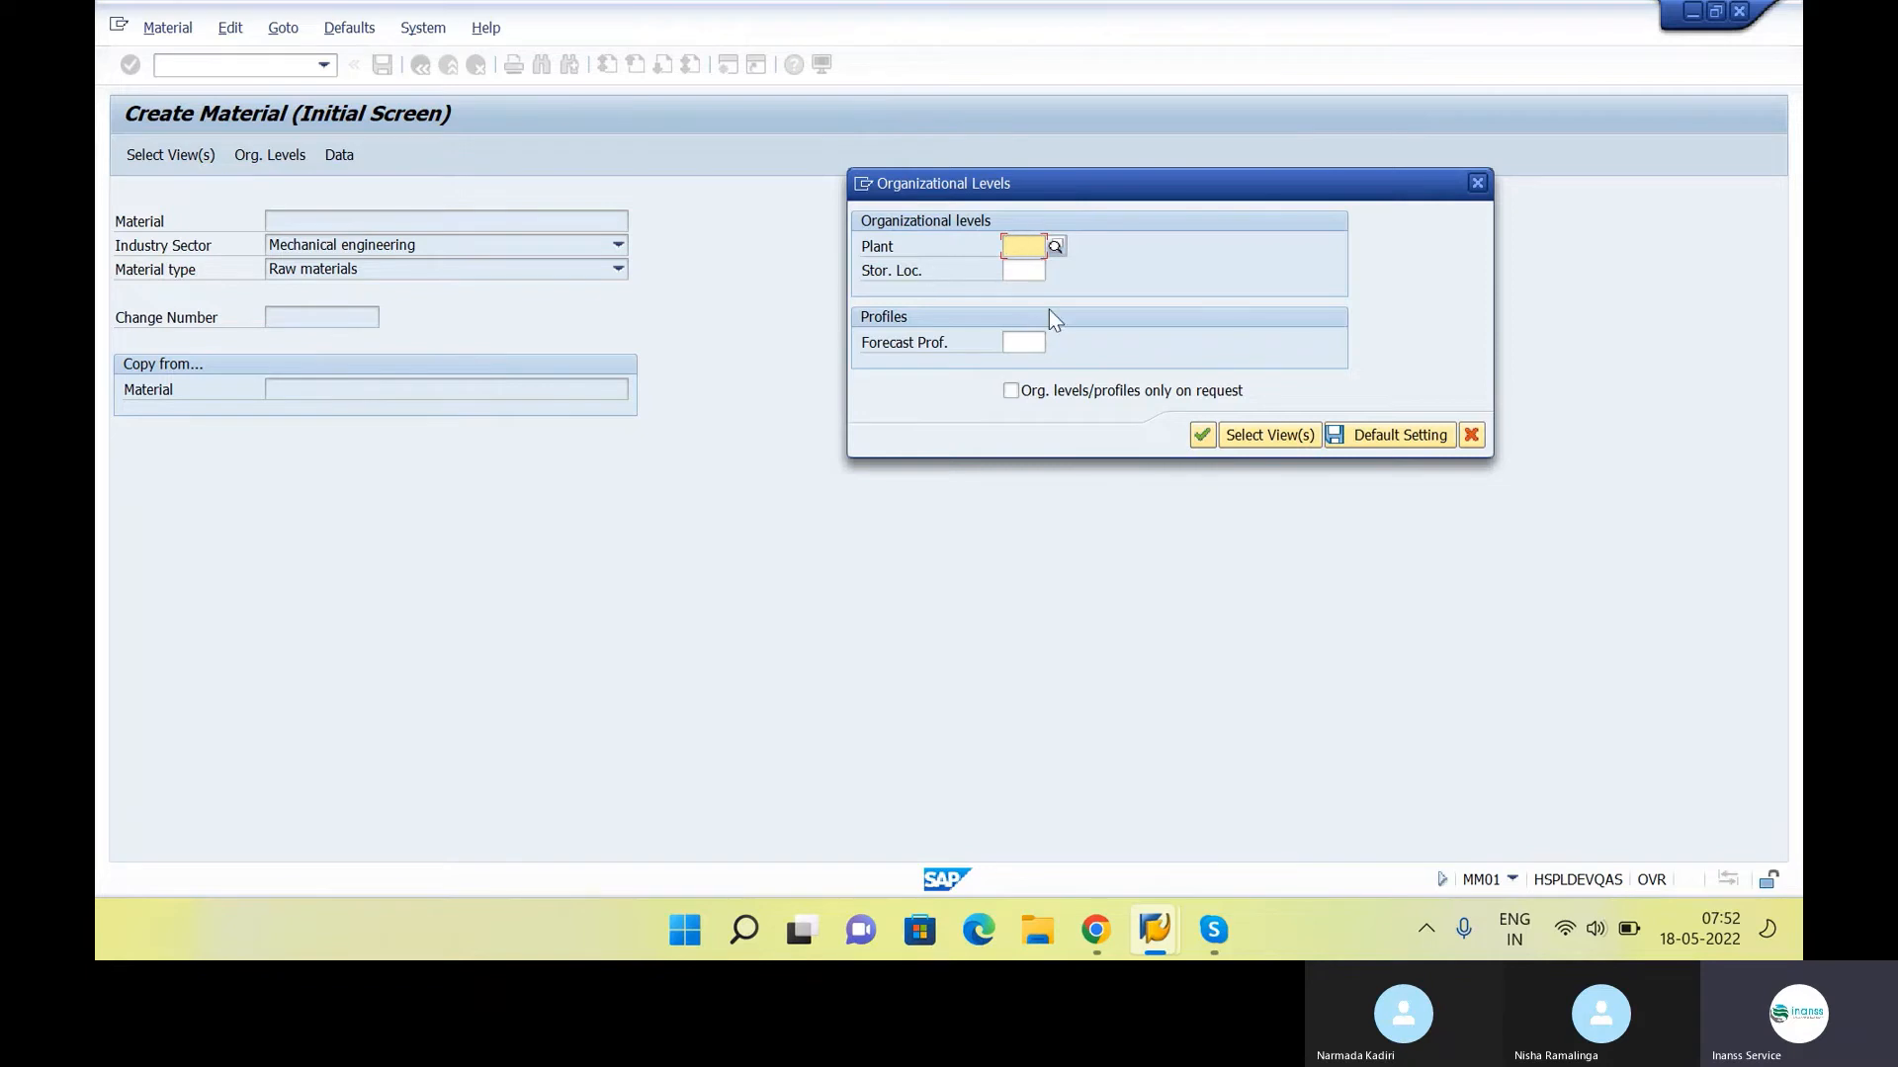
pyautogui.write('INS1')
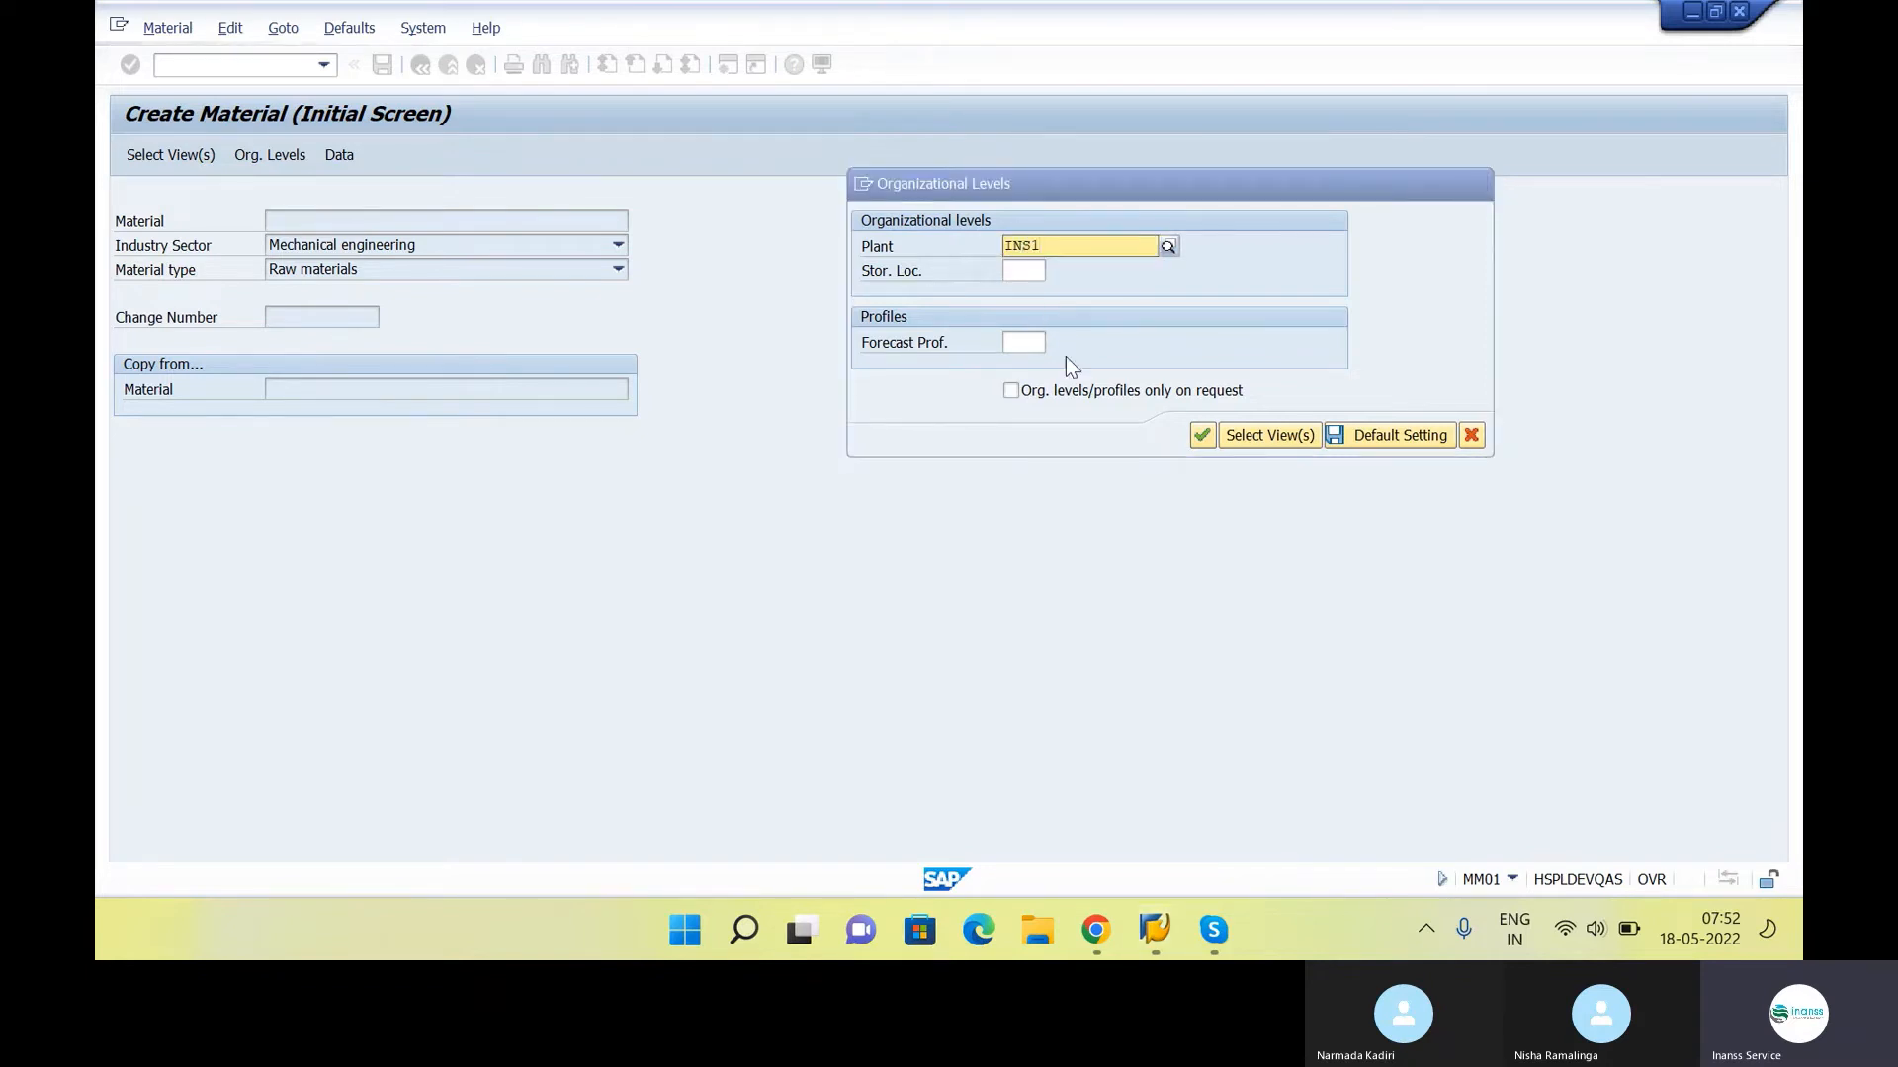
pyautogui.click(1075, 293)
pyautogui.press('Tab')
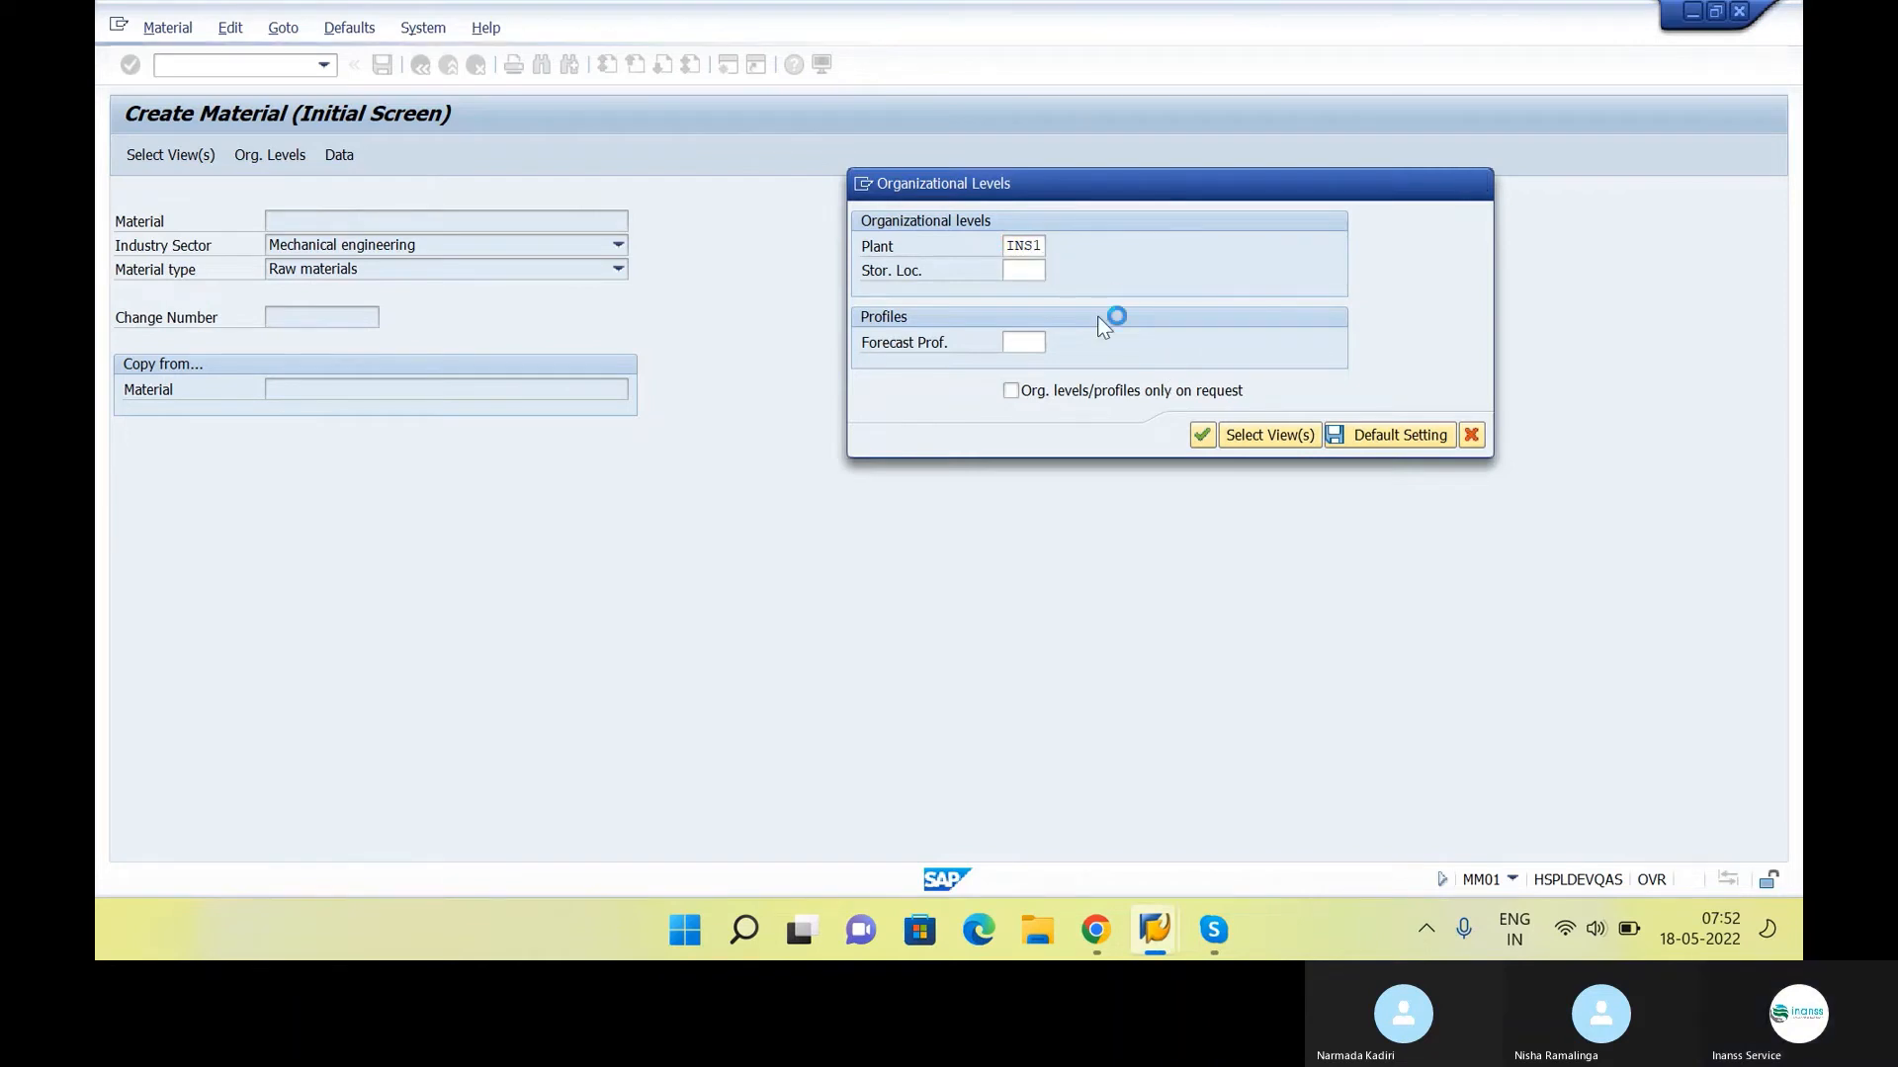
pyautogui.press('F4')
pyautogui.click(327, 603)
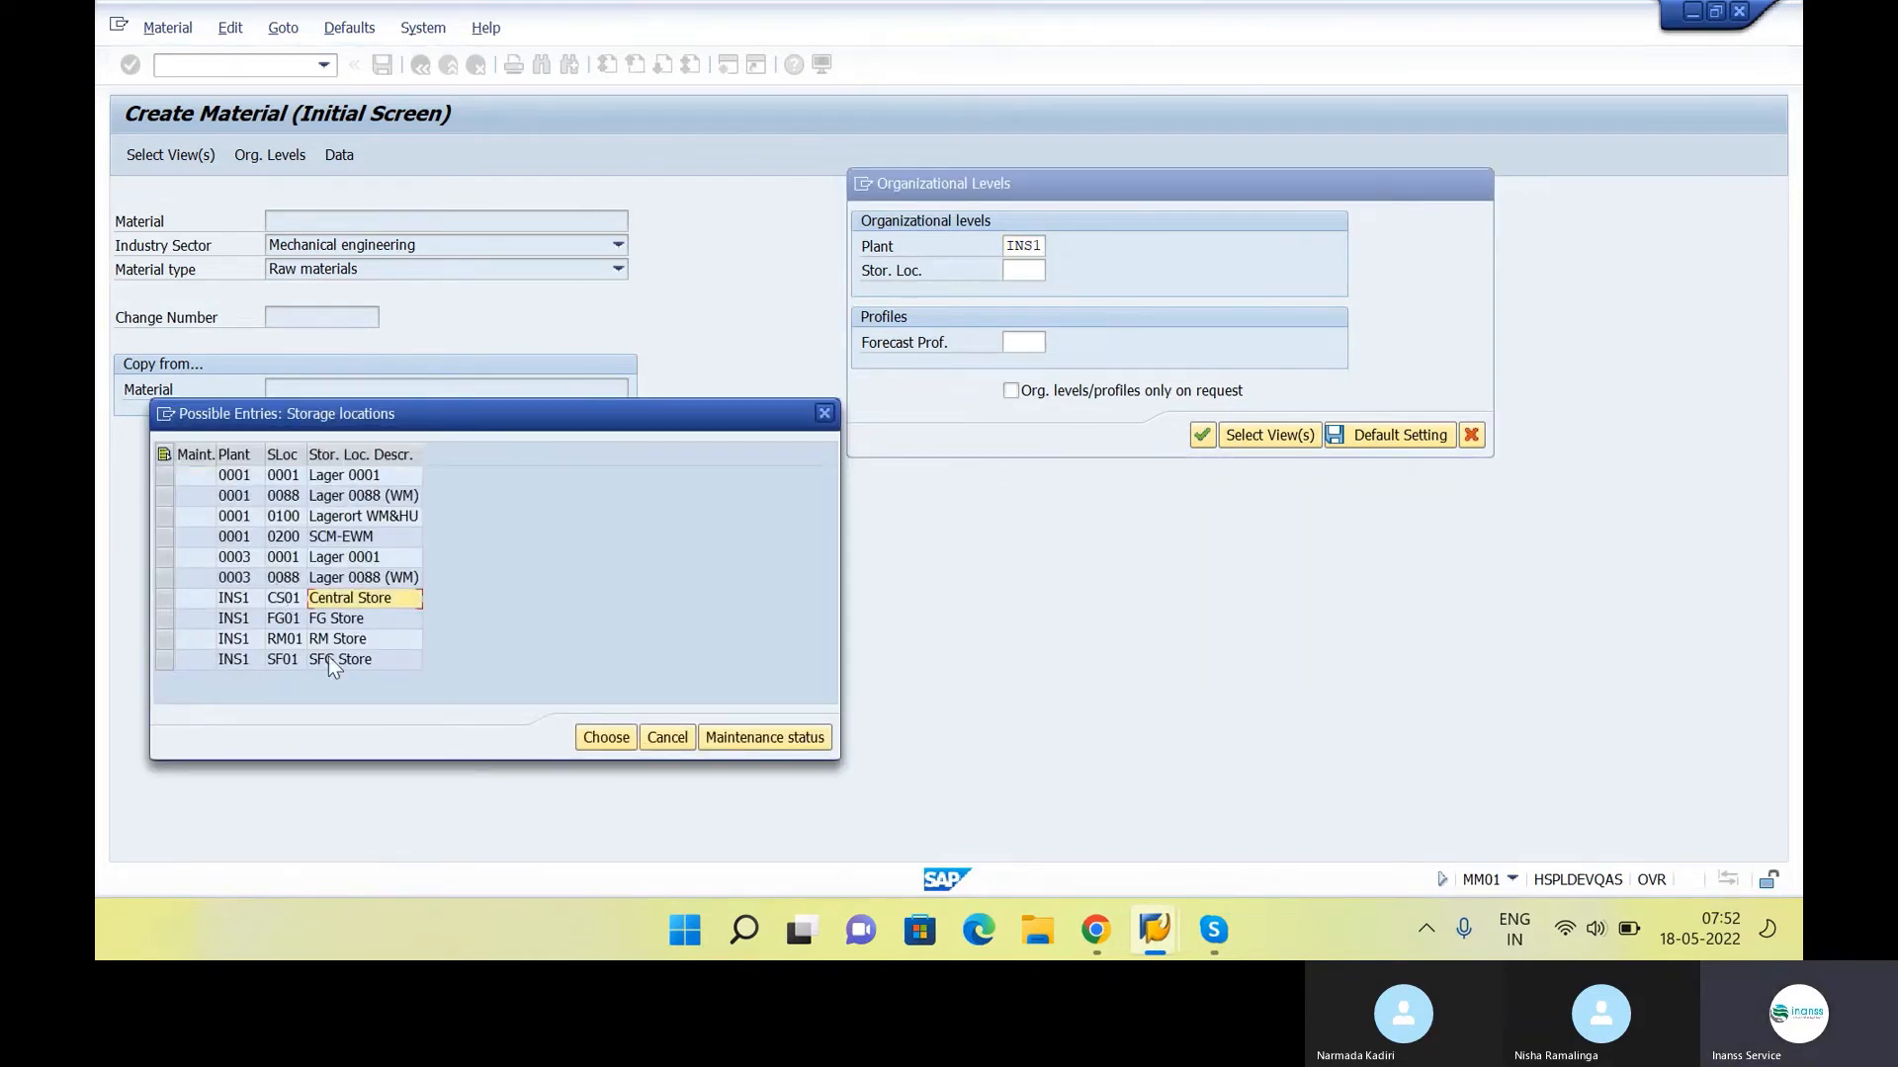
pyautogui.doubleClick(336, 640)
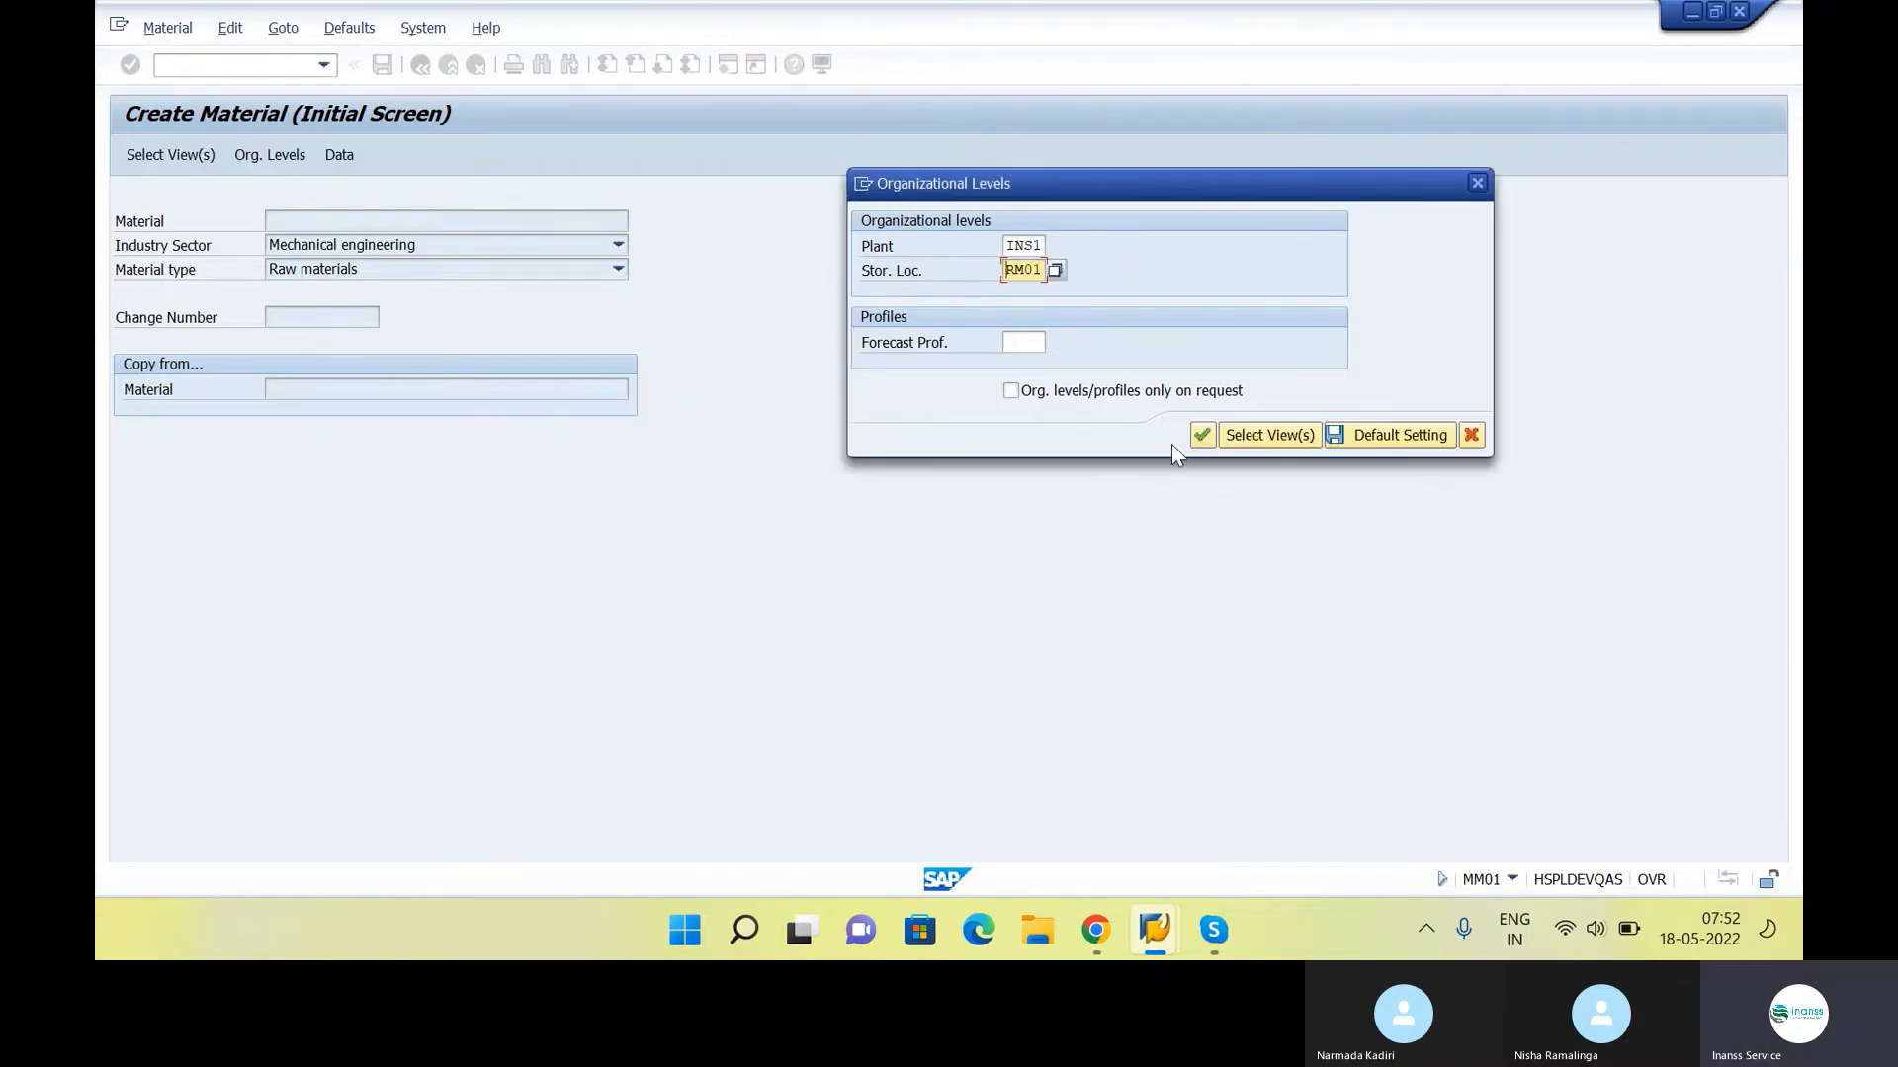
pyautogui.click(1200, 435)
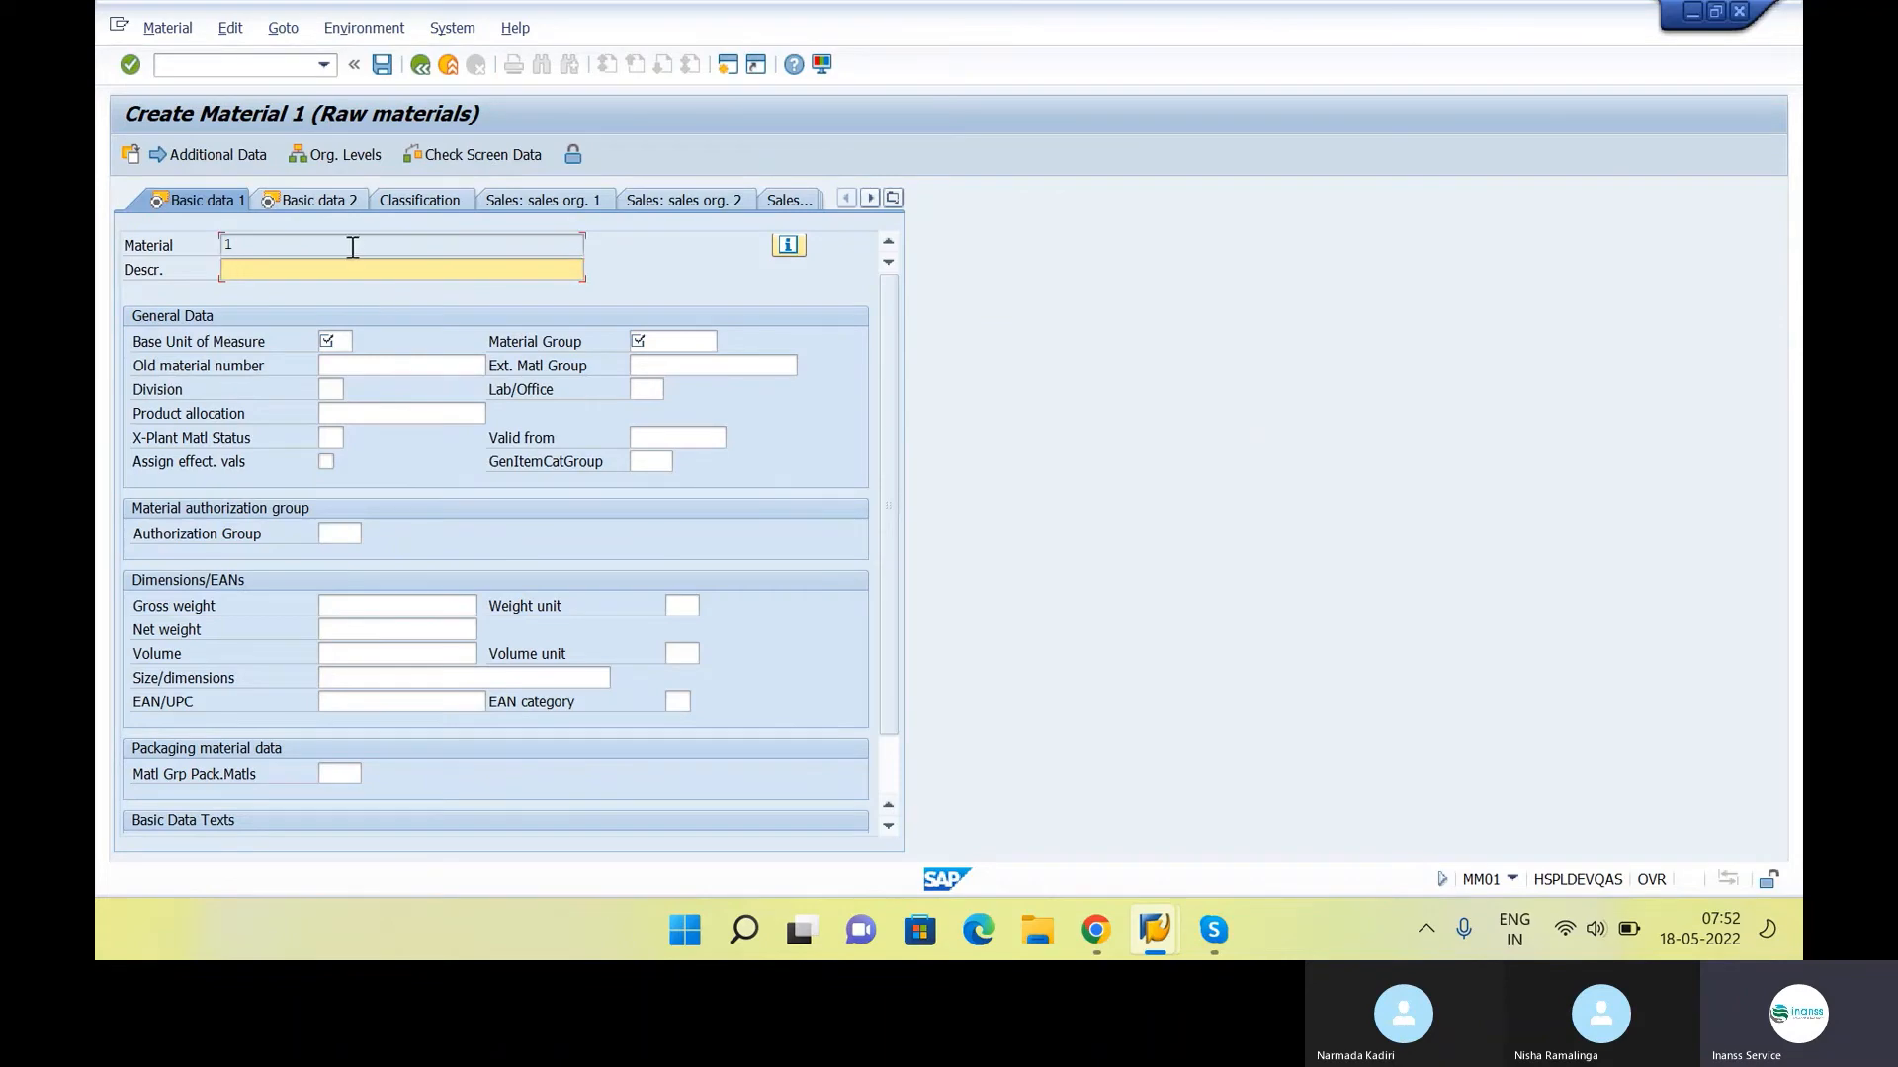
# Enter "Raw Material" as the description of material 1 in the Basic data 1 view
pyautogui.doubleClick(223, 244)
pyautogui.click(271, 250)
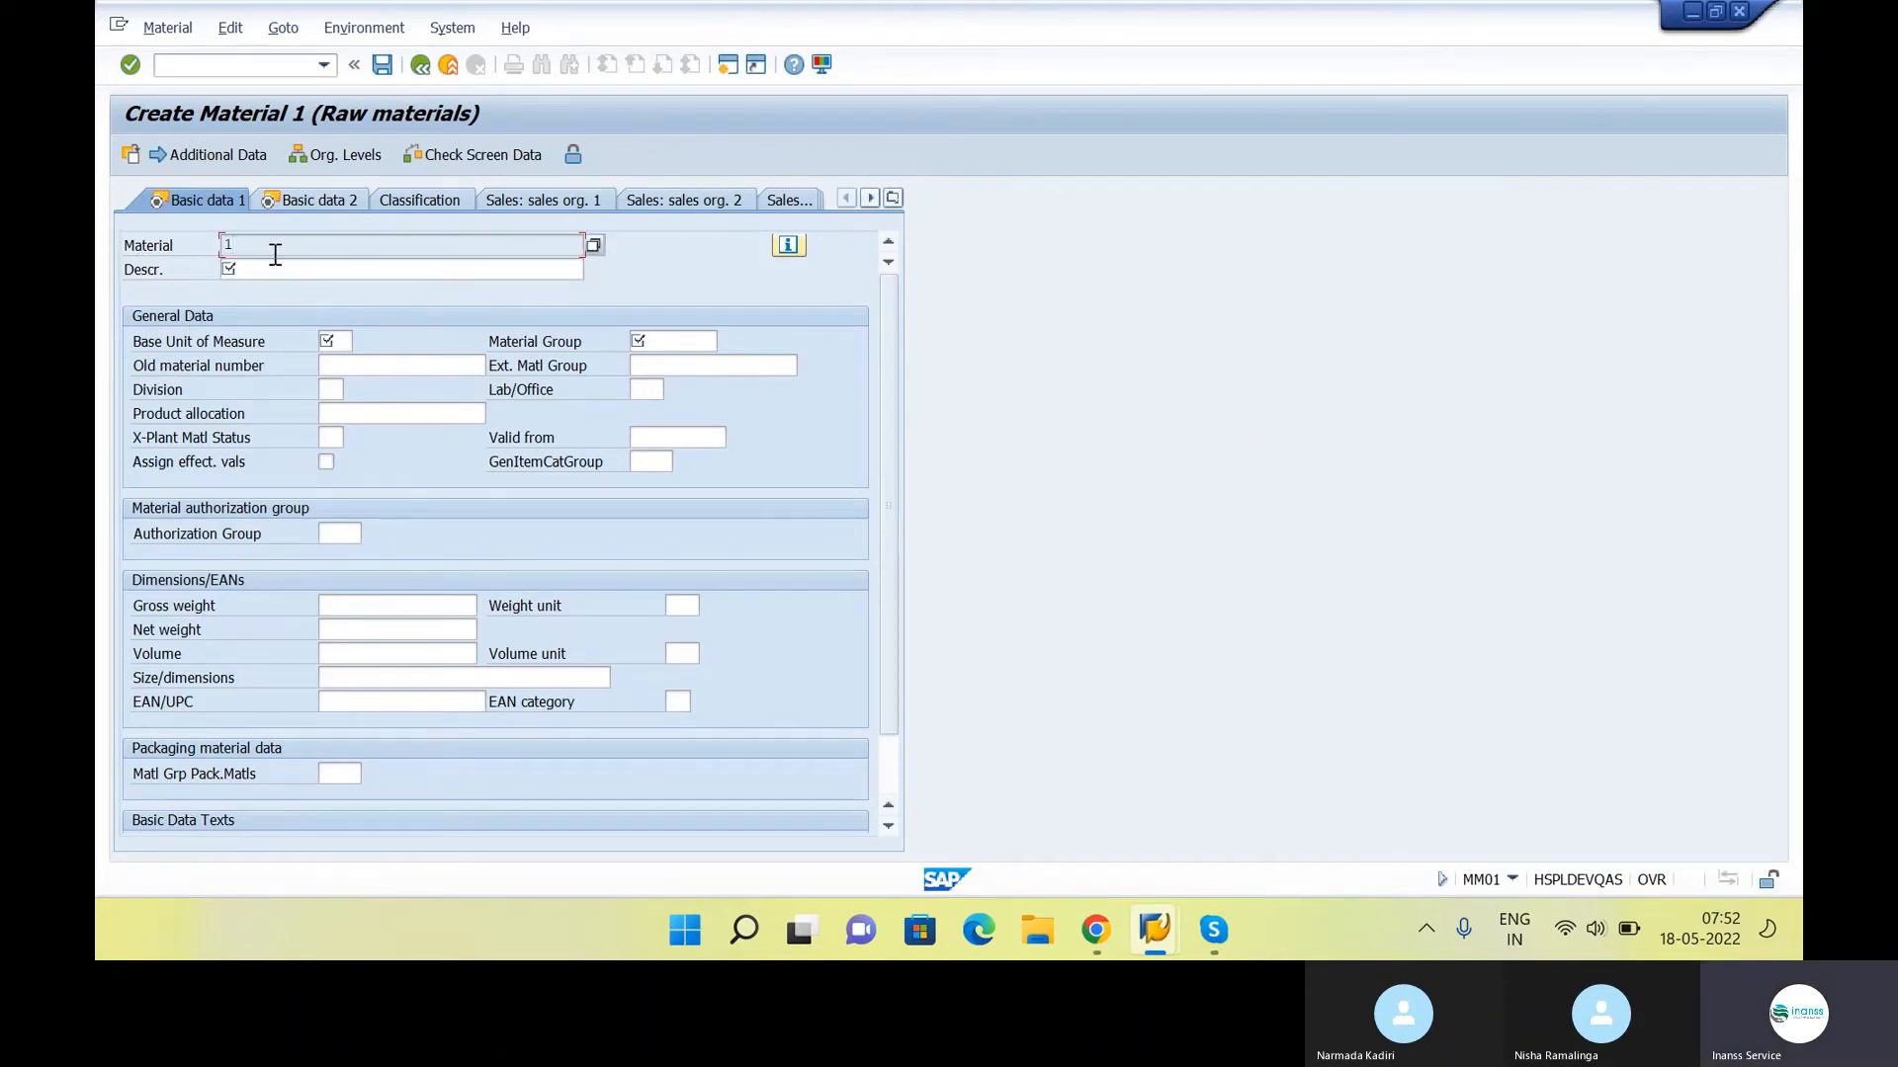
pyautogui.click(279, 267)
pyautogui.write('R')
pyautogui.press('capslock')
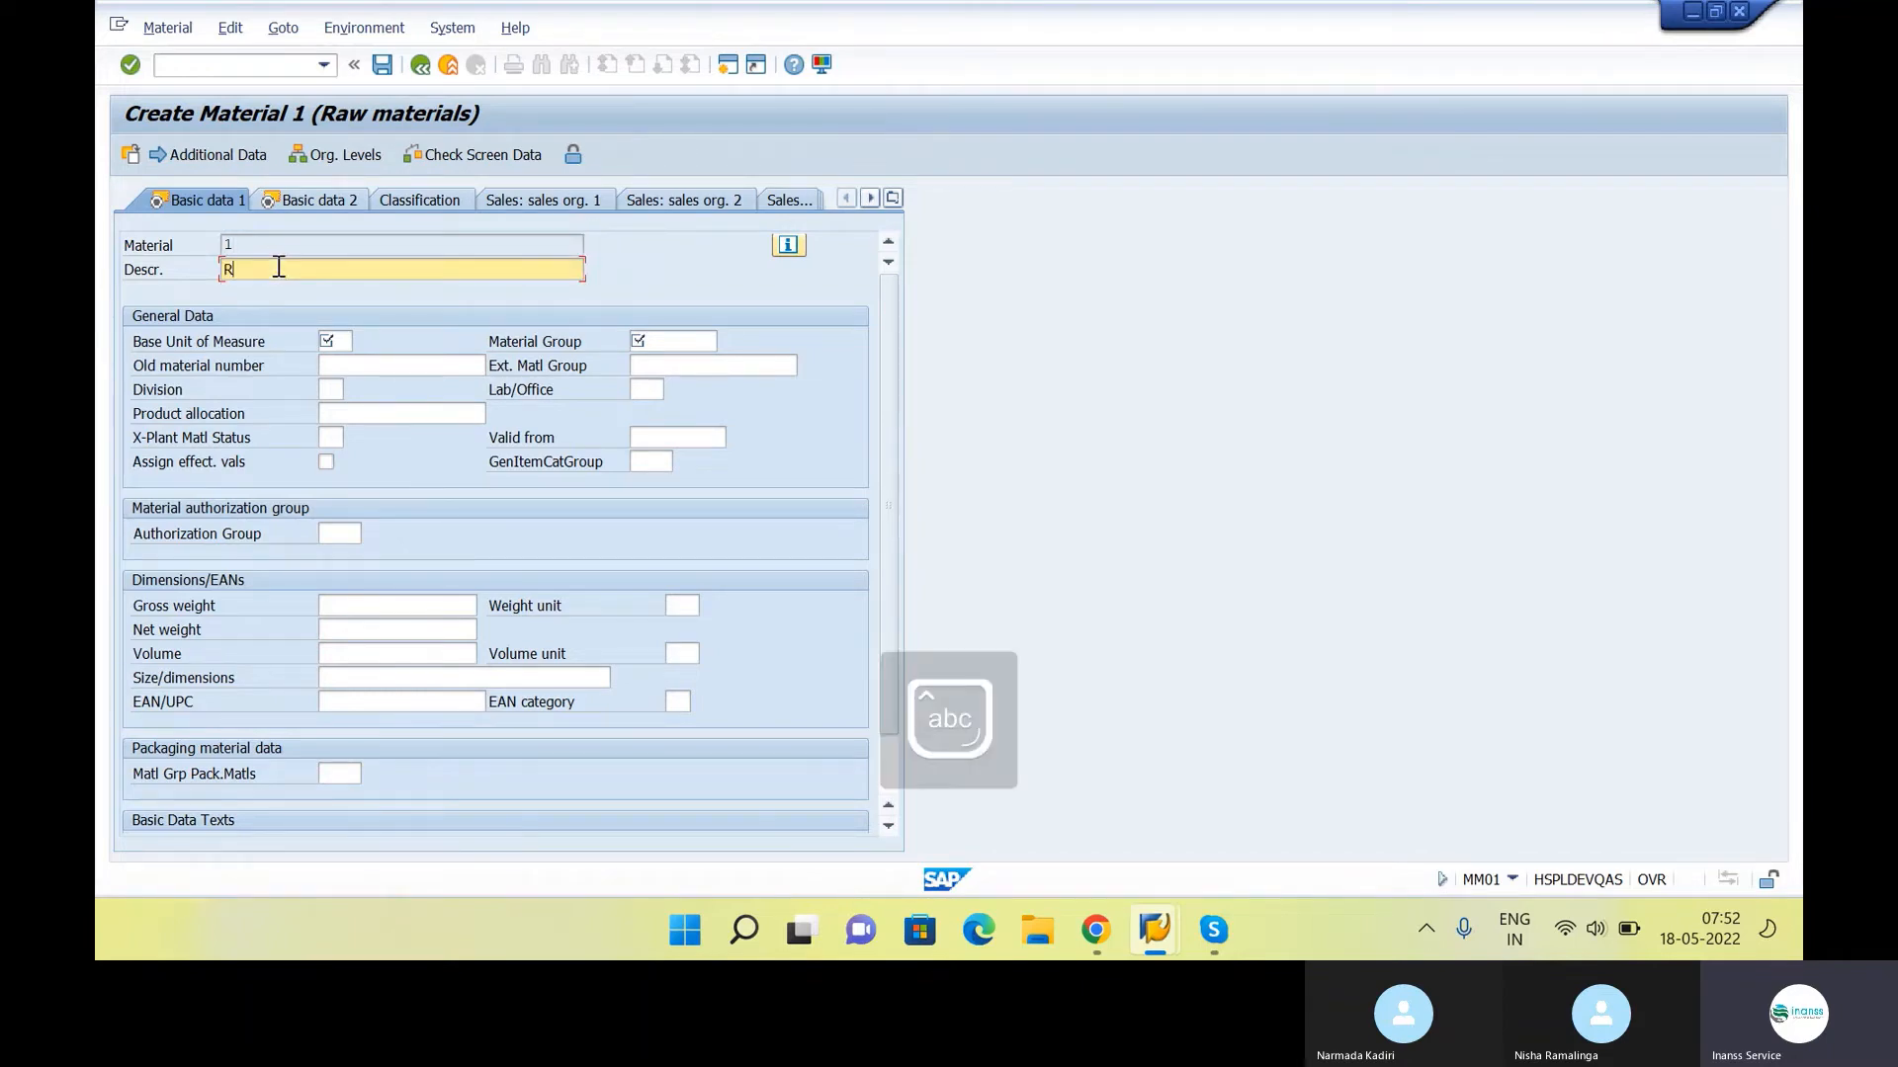
pyautogui.write('q')
pyautogui.press('BackSpace')
pyautogui.write('a')
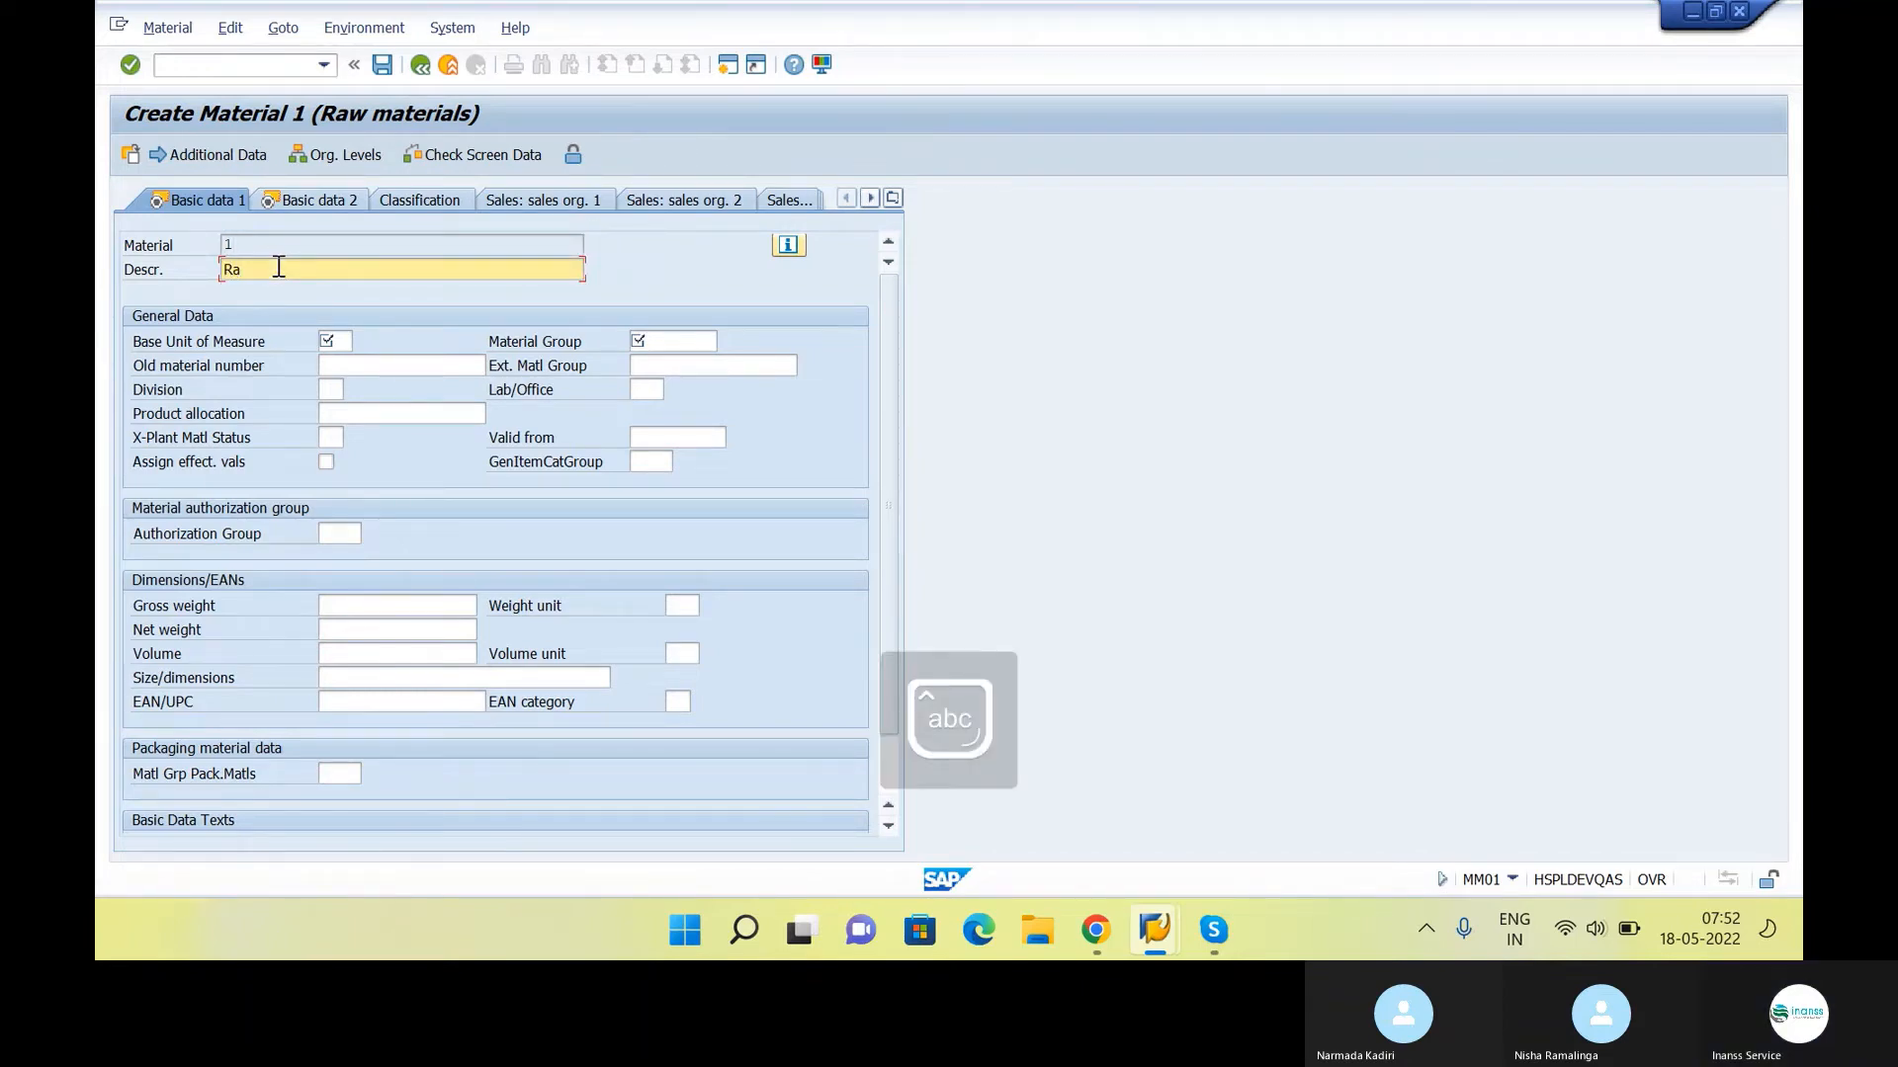
pyautogui.write('w Material')
# Set the base unit of measure to ea and the material group to 01, Material group 1
pyautogui.click(352, 341)
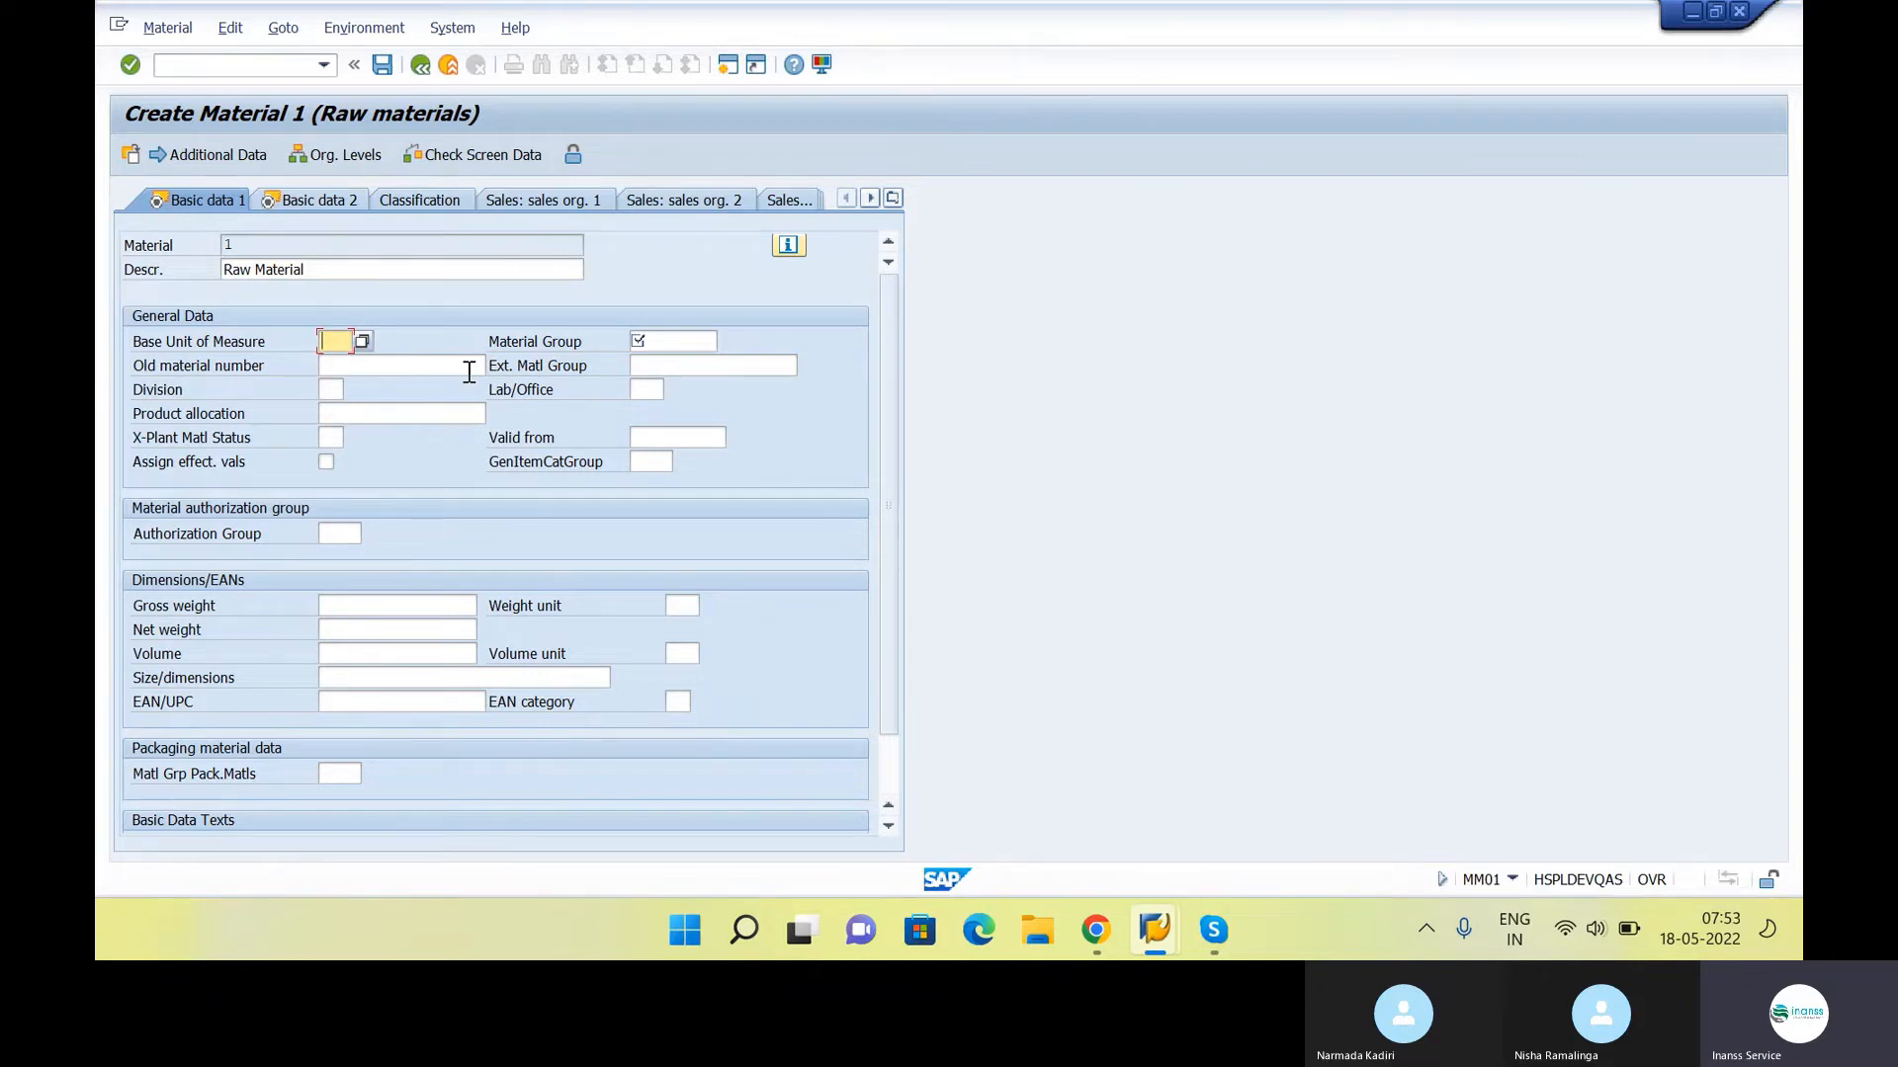
pyautogui.write('ea')
pyautogui.press('Tab')
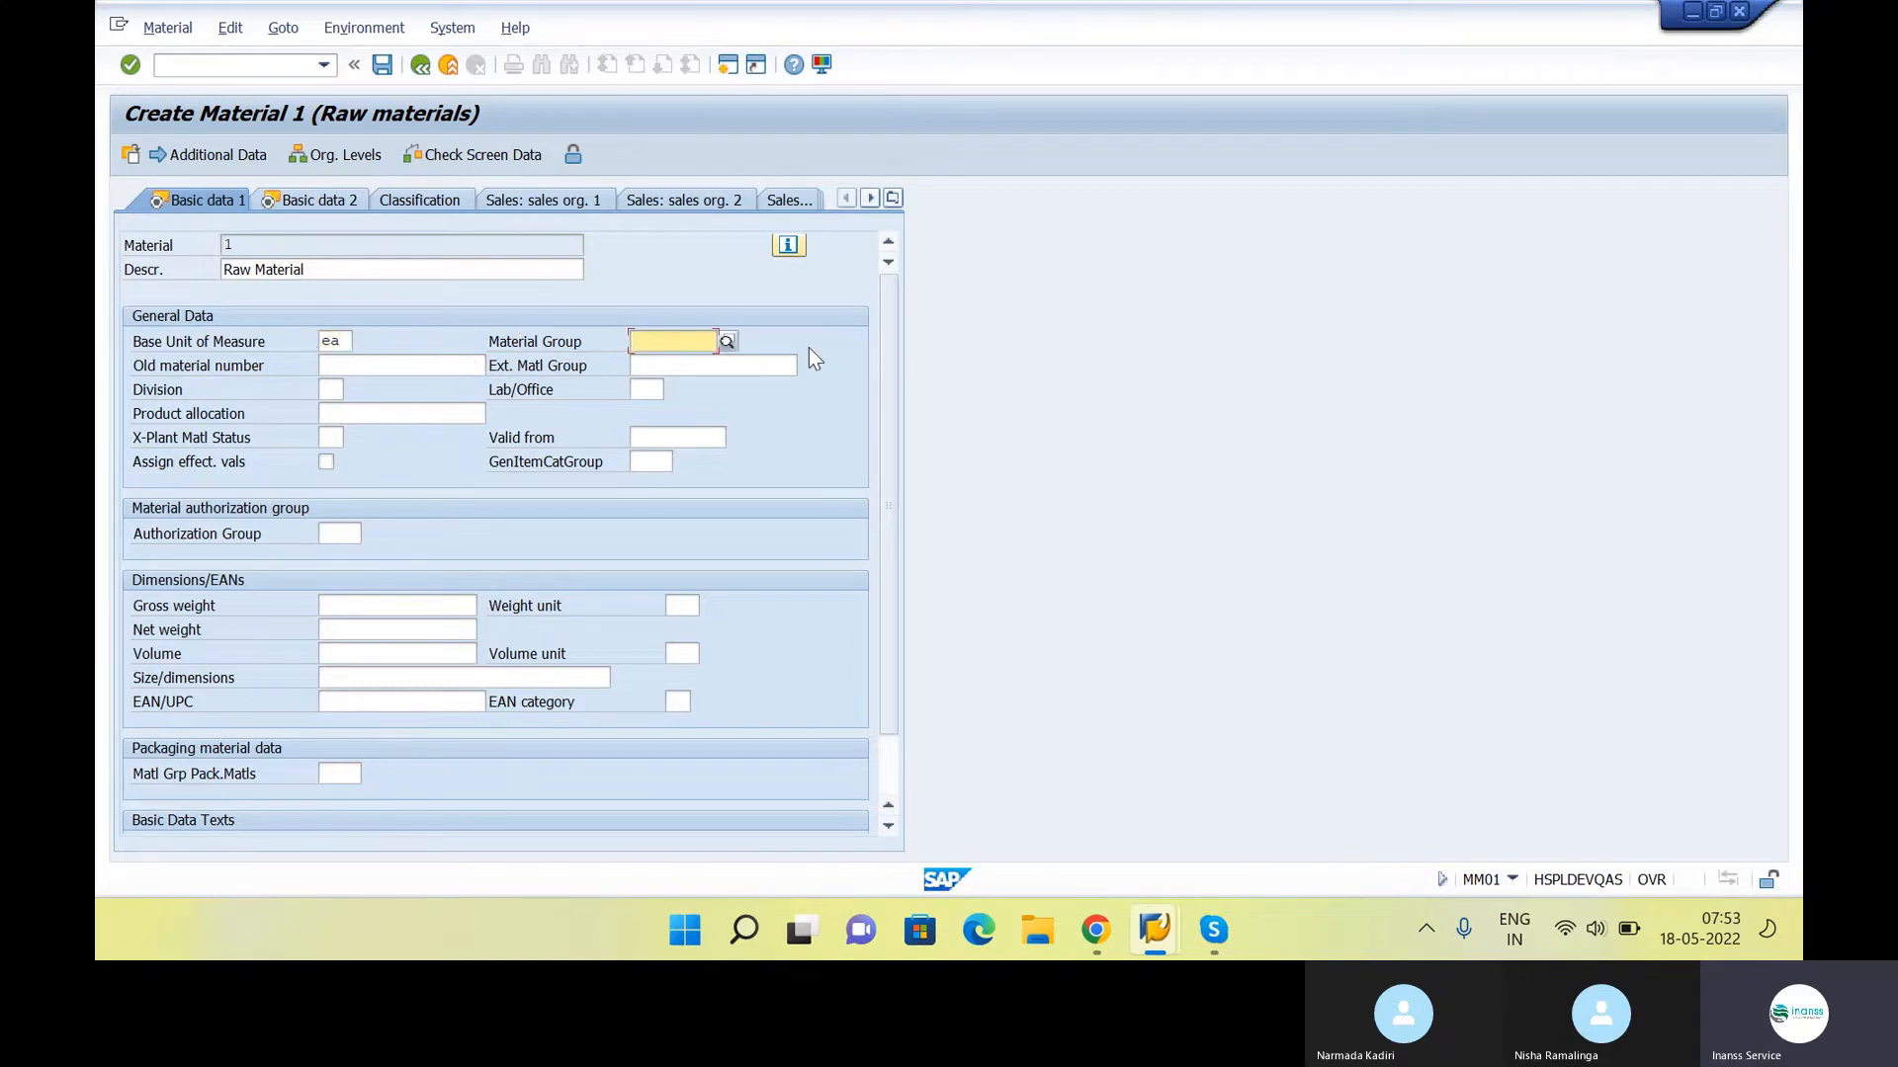
pyautogui.click(726, 343)
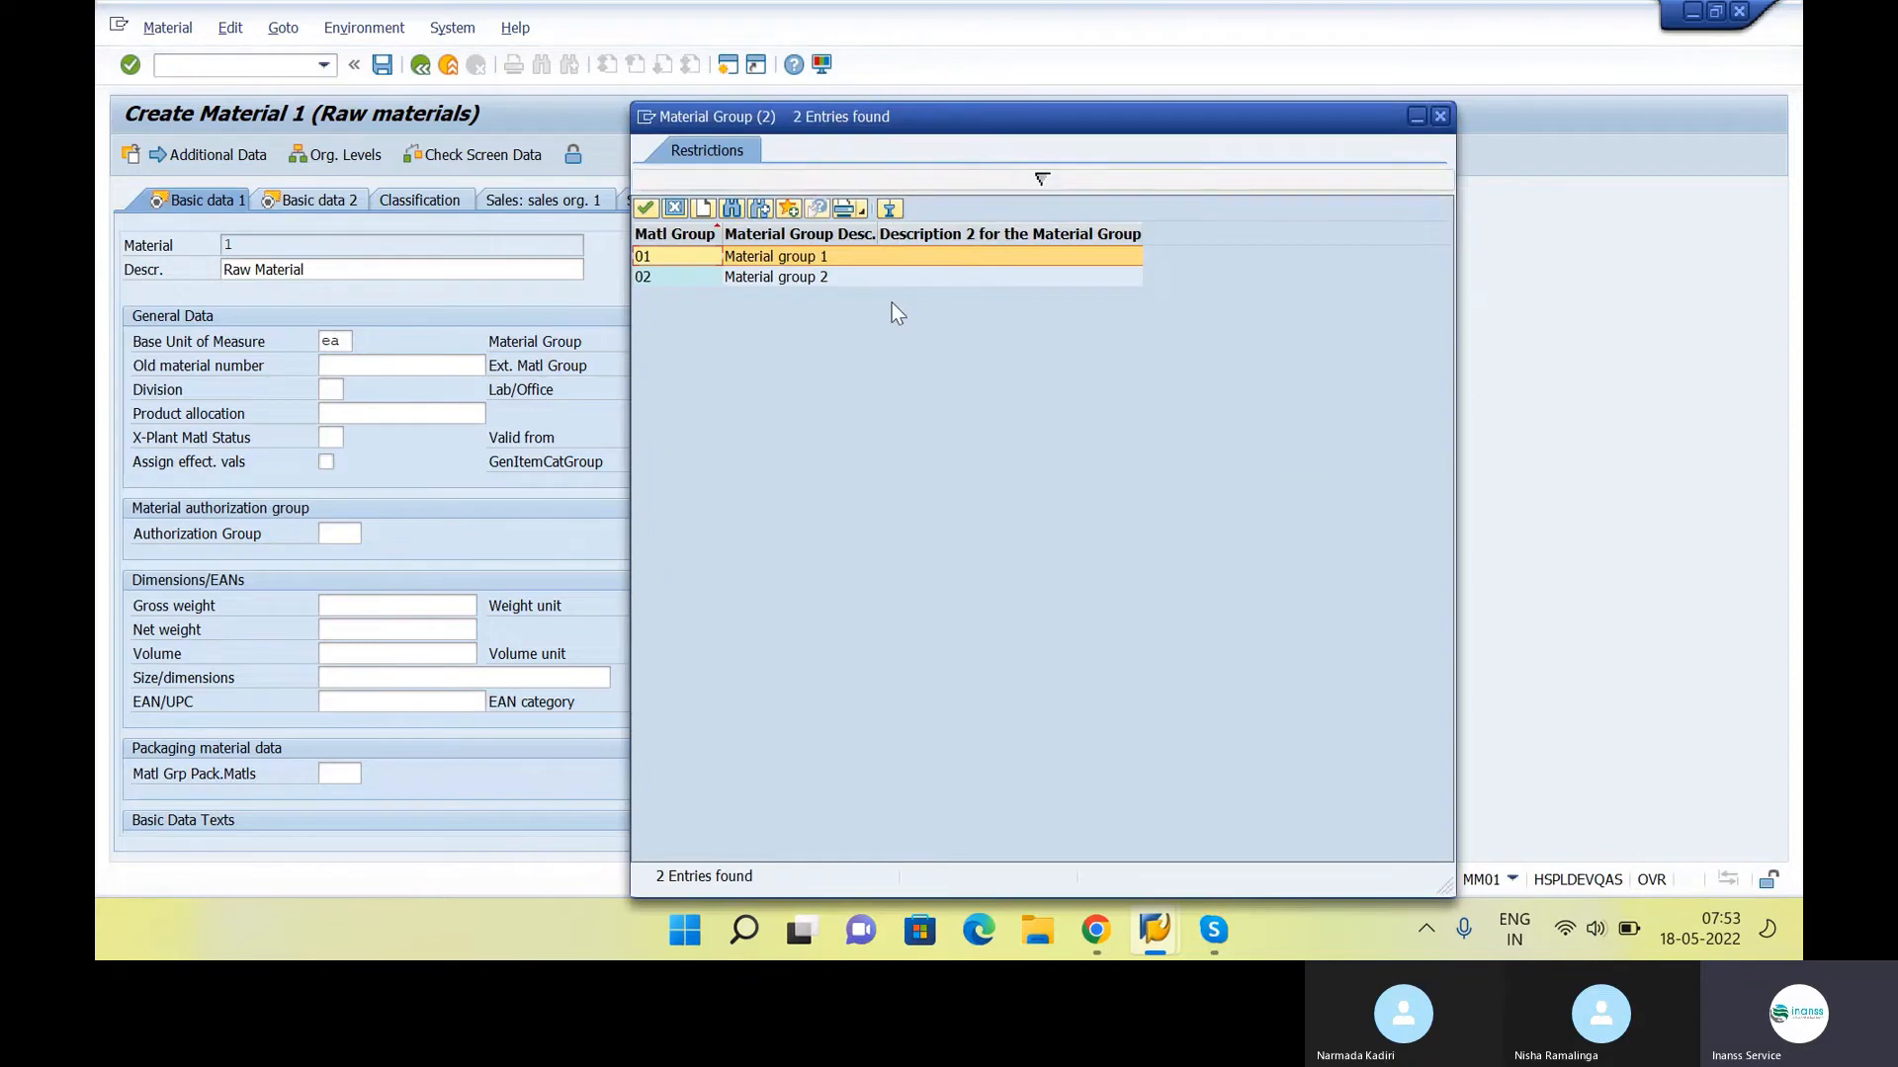
pyautogui.doubleClick(815, 255)
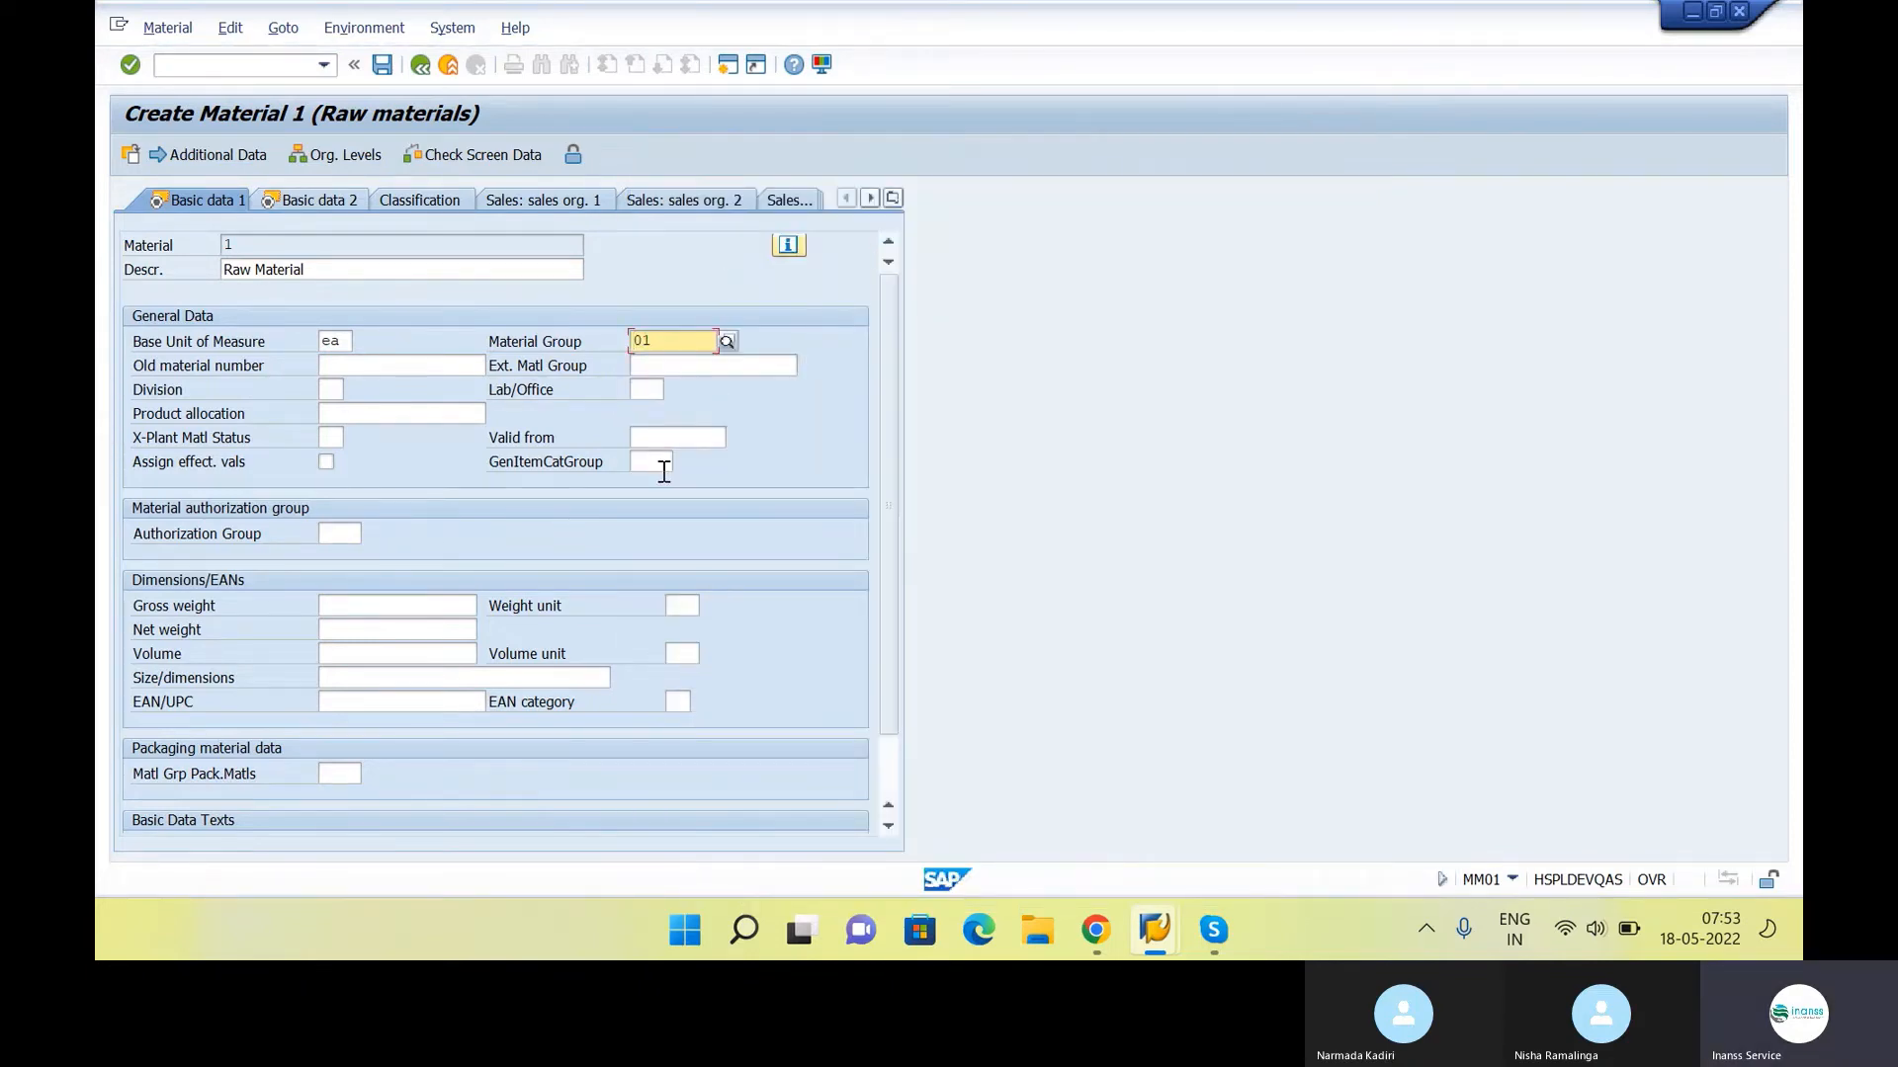
# Check the Basic data 1 entries and the list of available views, and confirm to continue to Basic data 2
pyautogui.scroll(-1, 593, 572)
pyautogui.scroll(1, 591, 571)
pyautogui.click(893, 198)
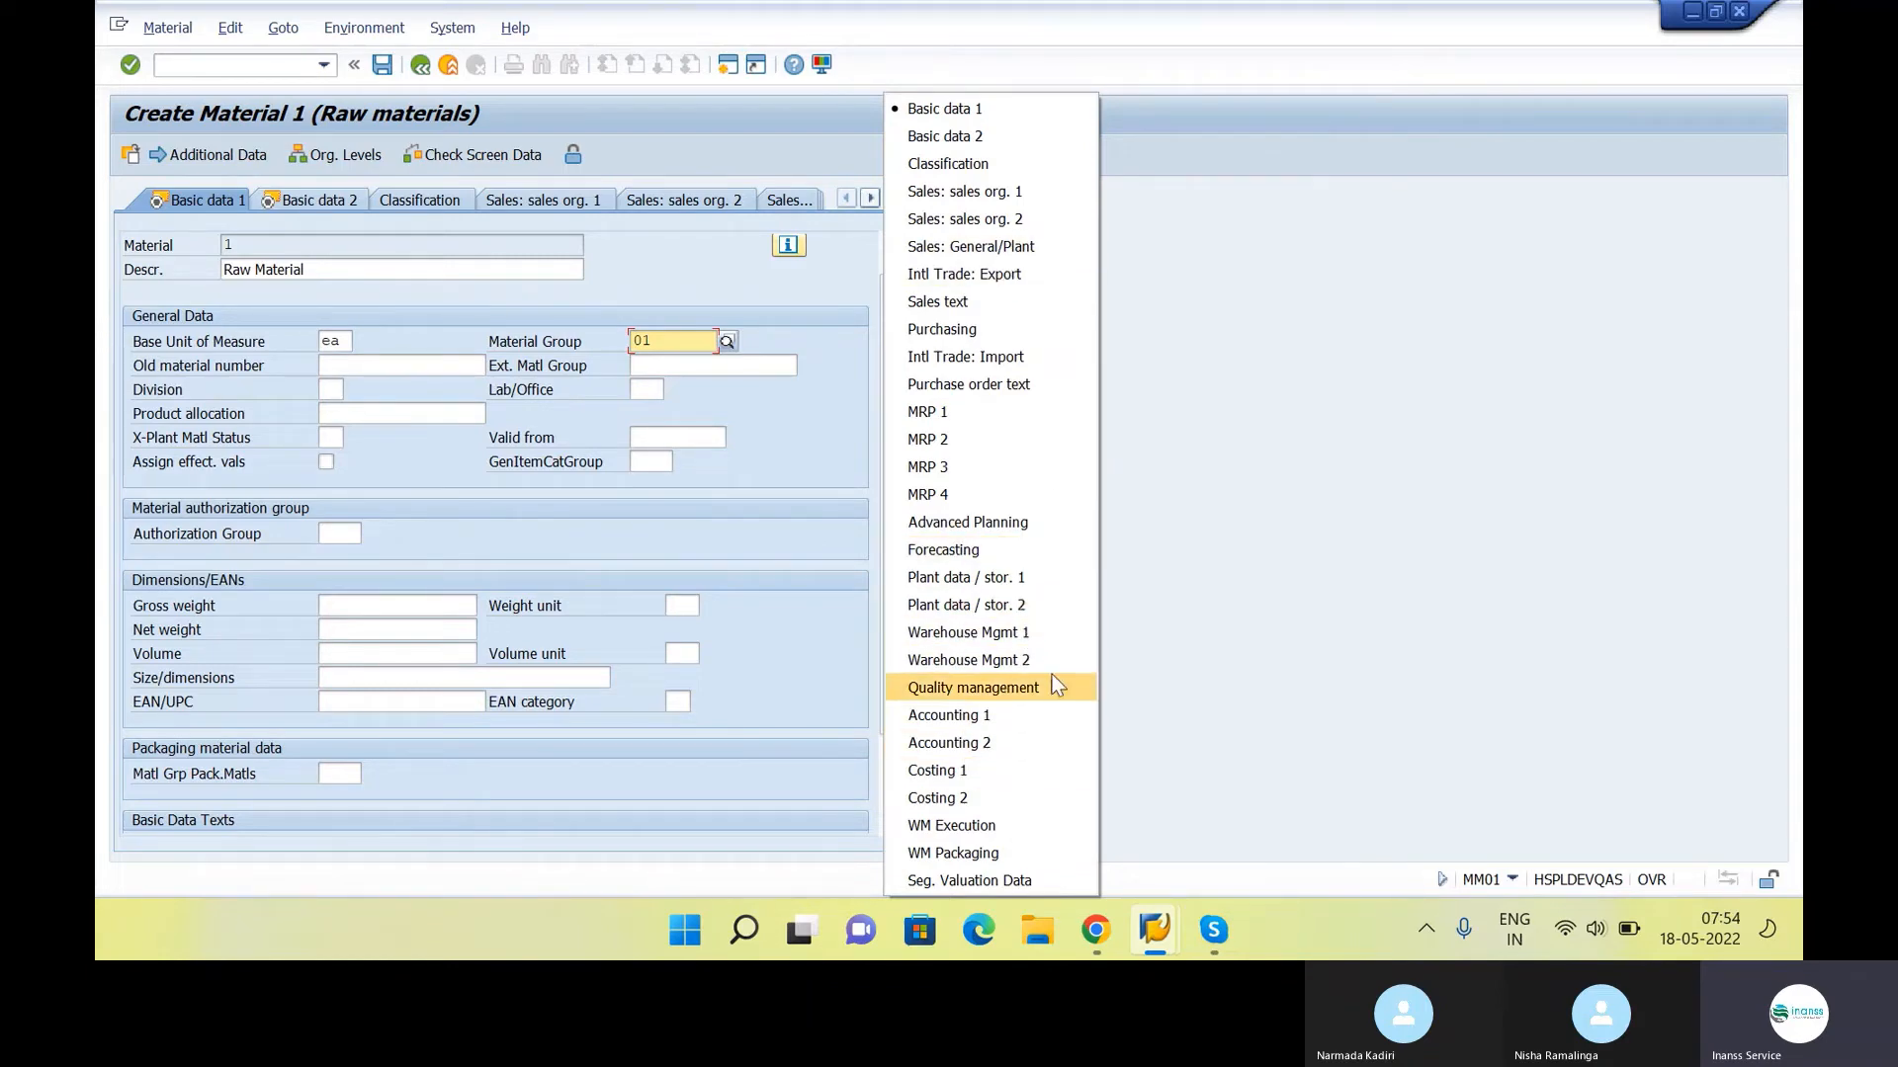
pyautogui.click(1253, 366)
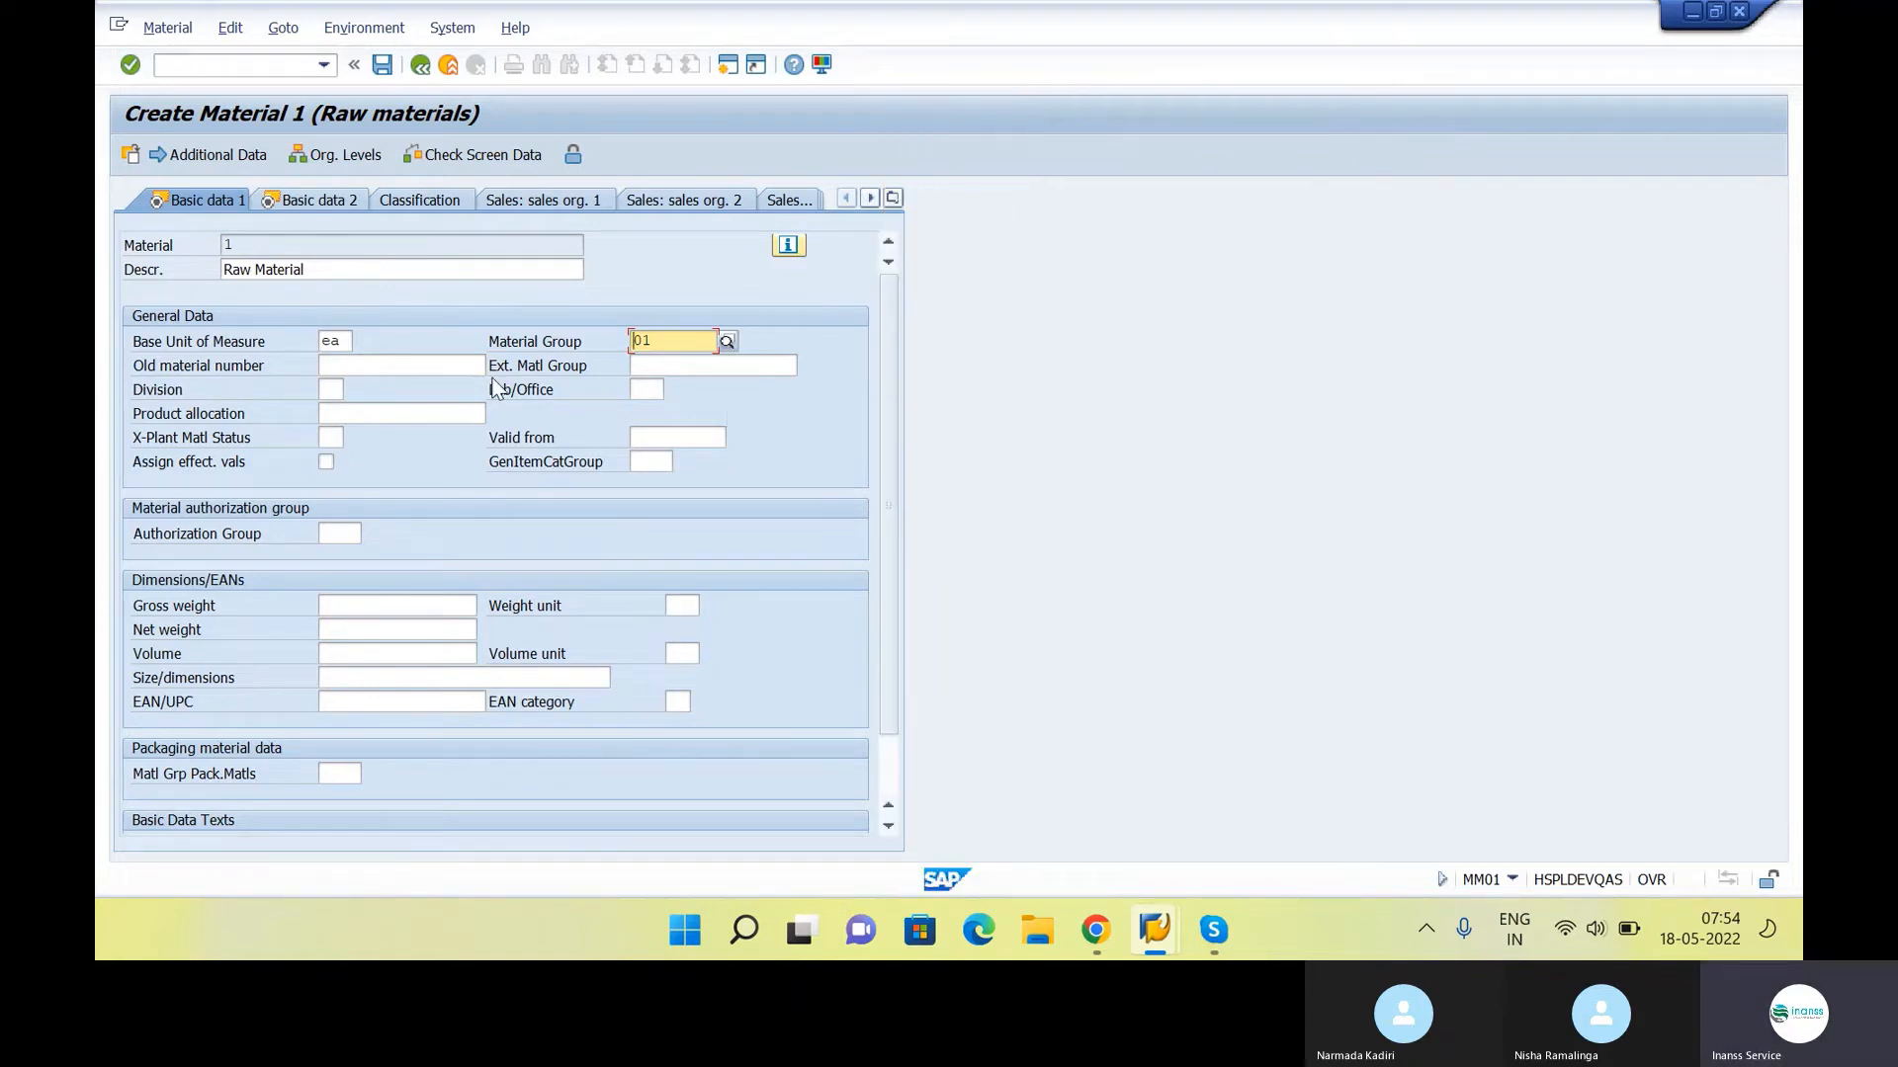
pyautogui.click(345, 341)
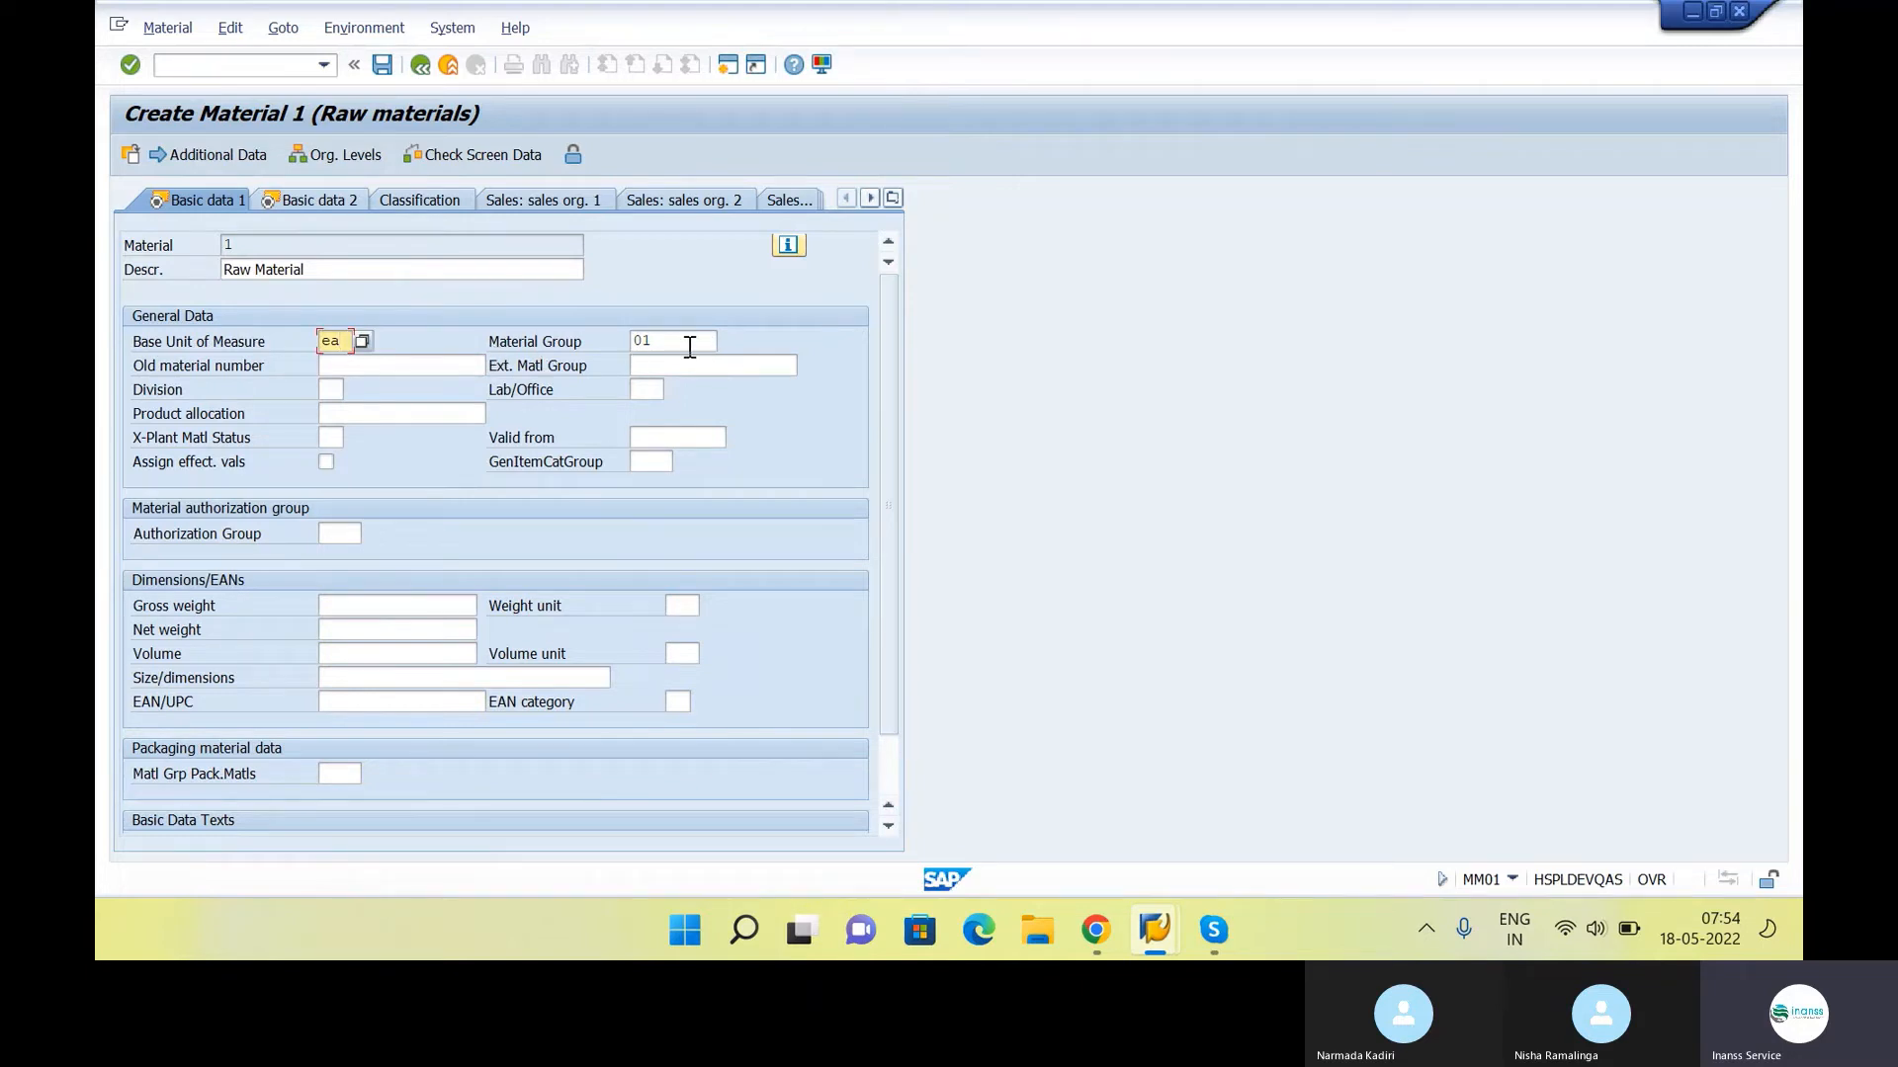
pyautogui.press('Return')
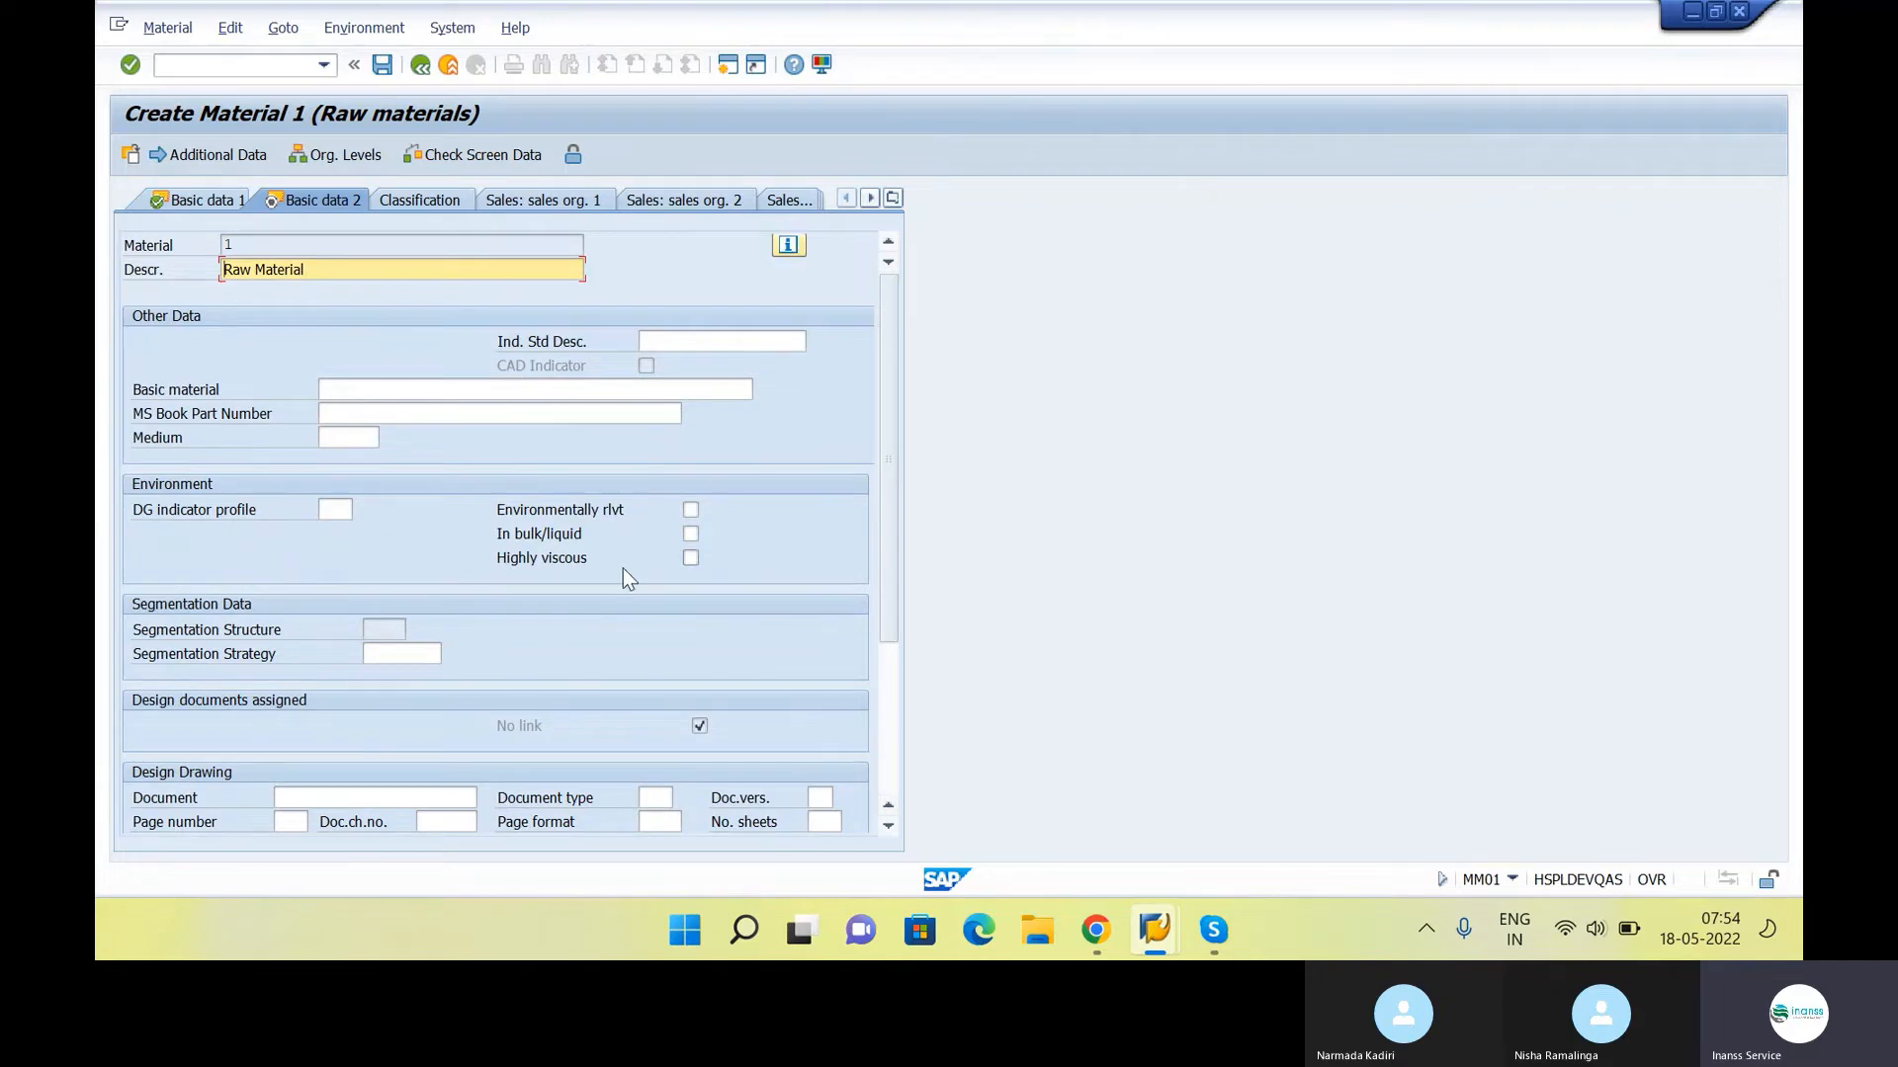
# Look through the fields of the Basic data 2 view and the Purchasing view without filling them
pyautogui.scroll(-5, 623, 567)
pyautogui.scroll(5, 623, 567)
pyautogui.click(892, 199)
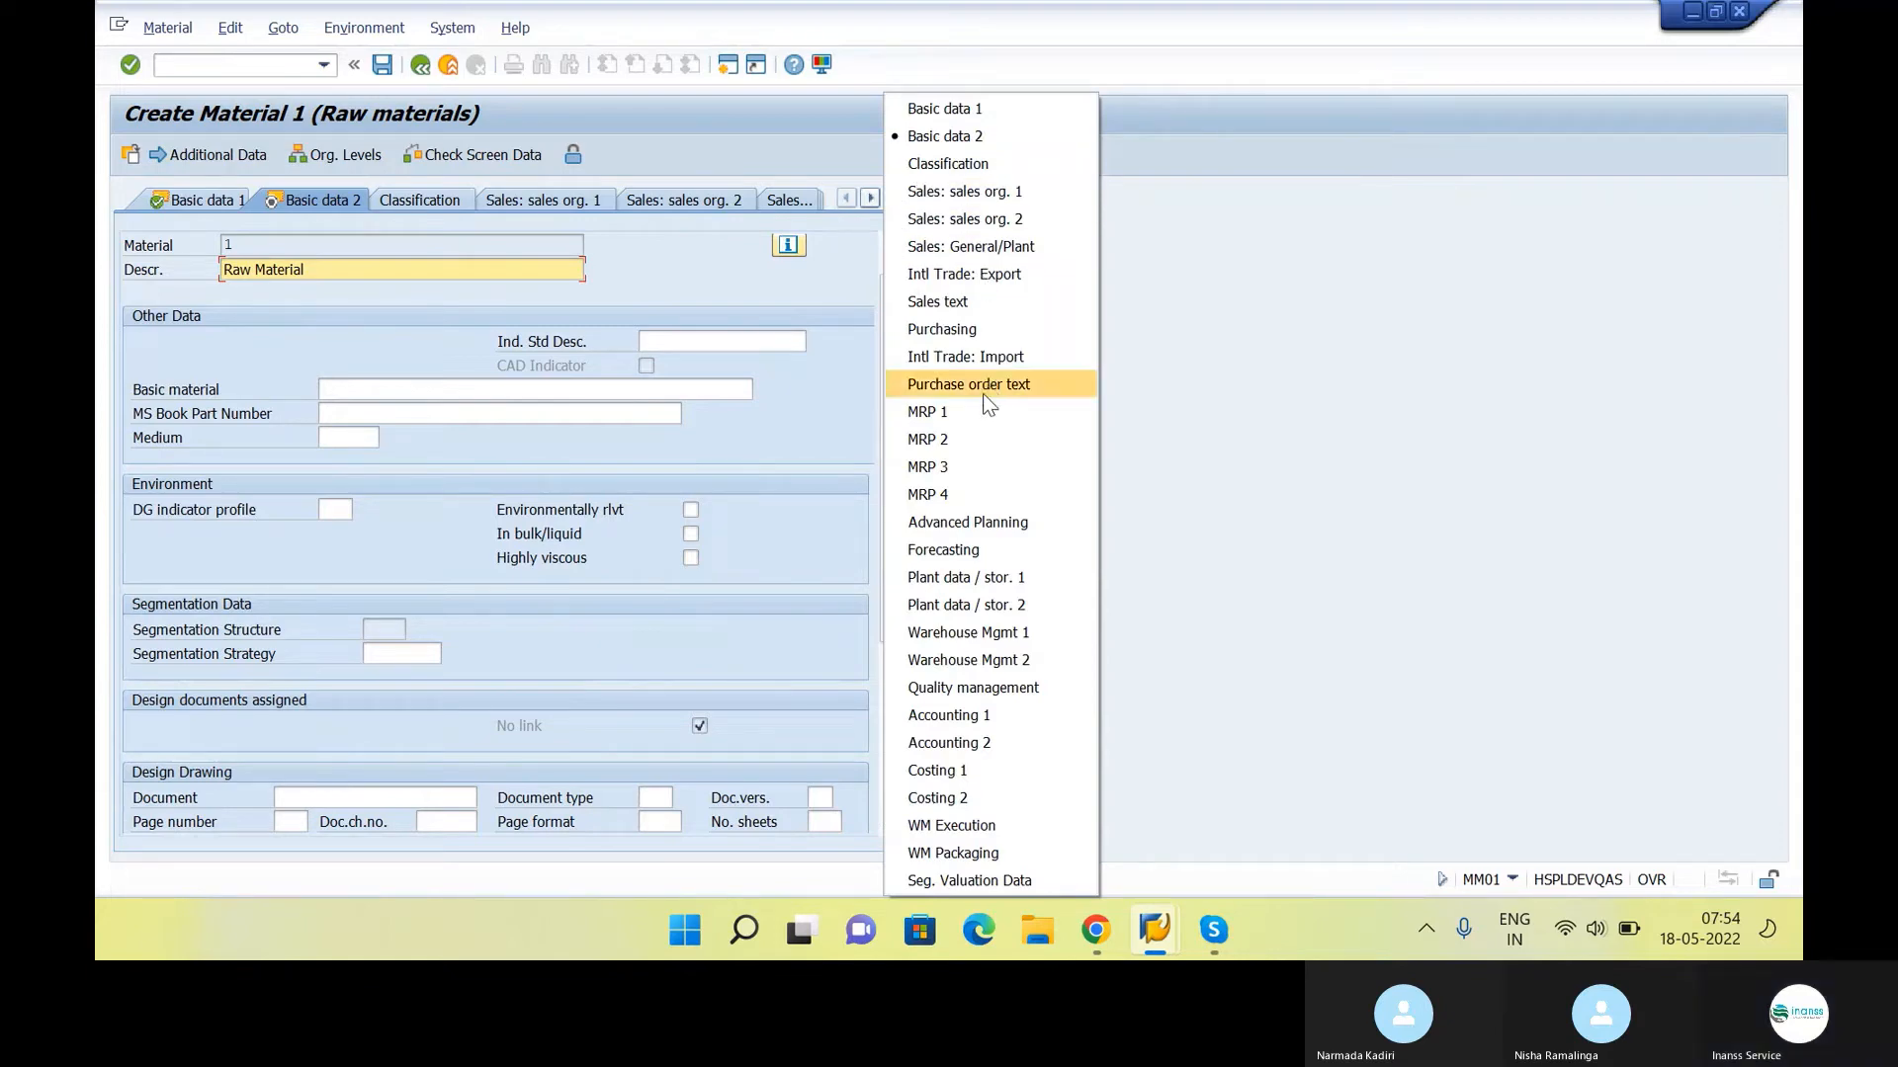
pyautogui.click(989, 335)
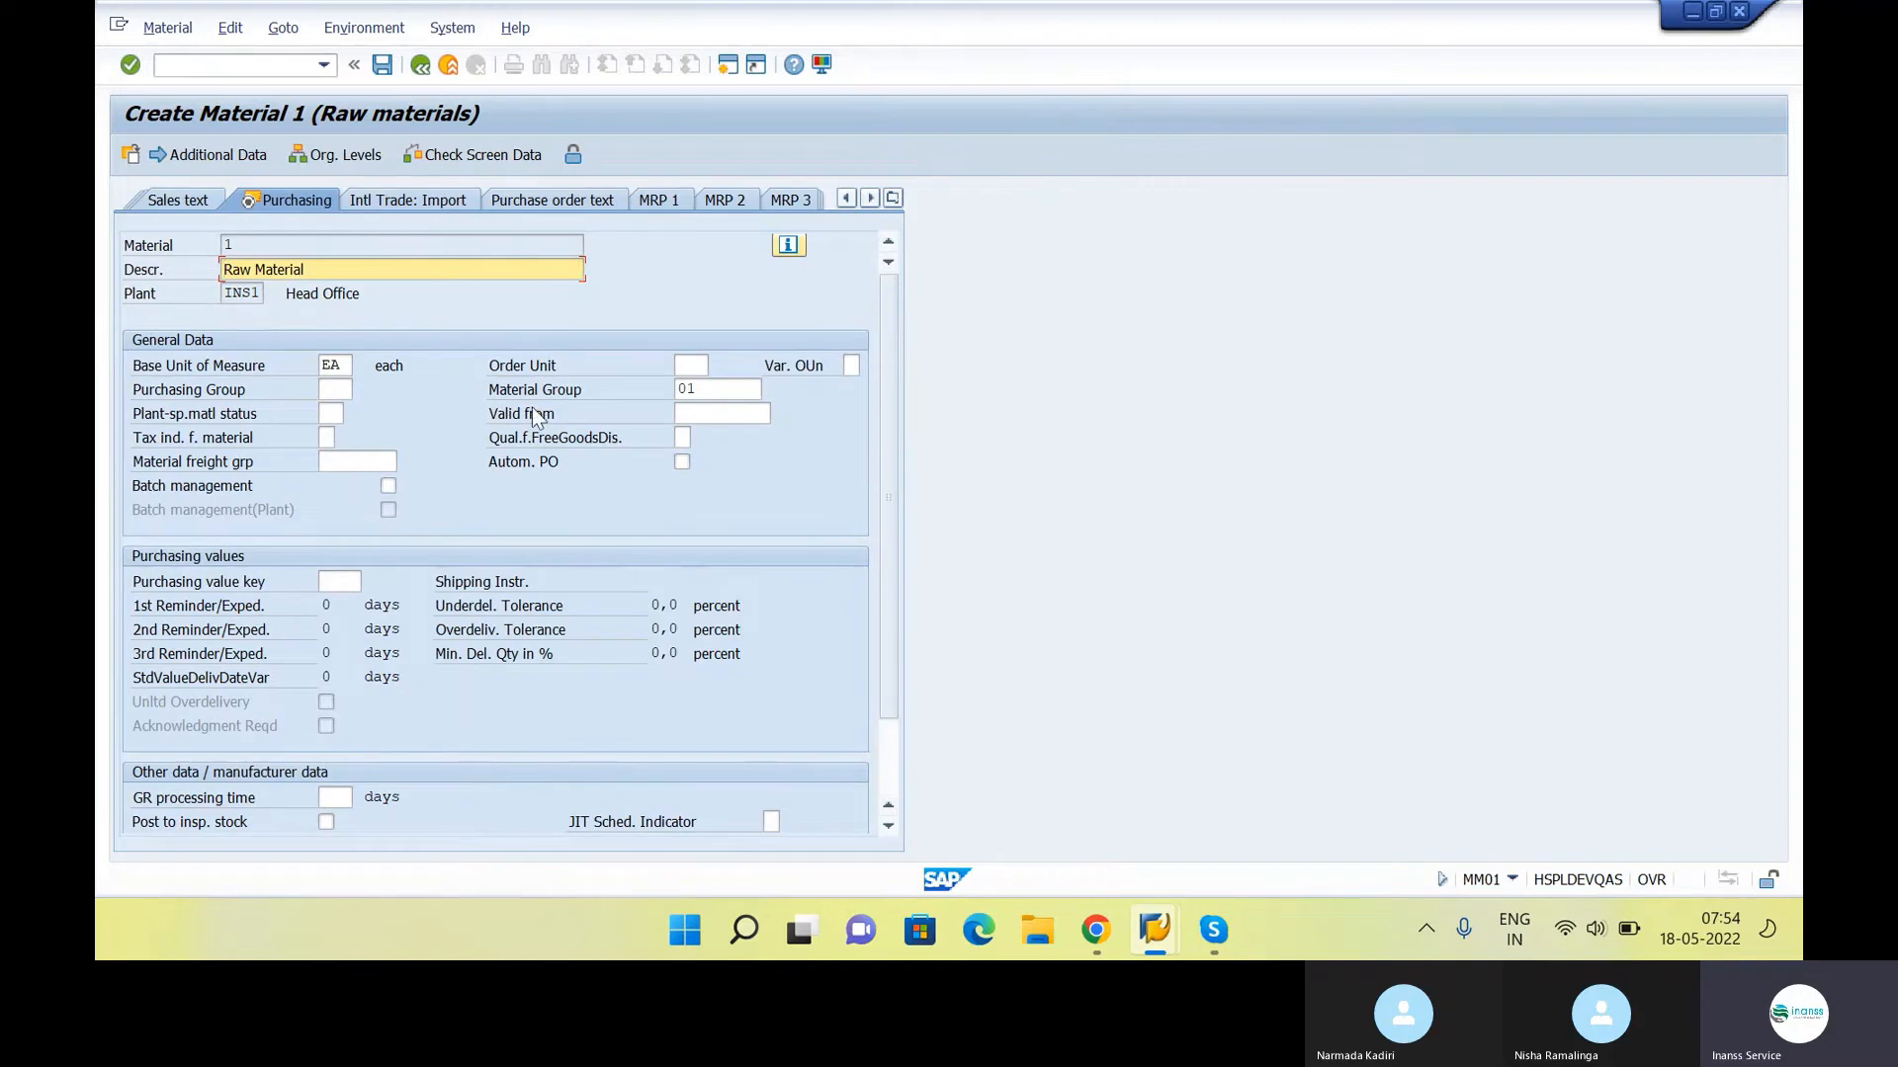
pyautogui.scroll(-1, 532, 421)
pyautogui.scroll(1, 531, 421)
# Look through the Plant data / stor. 1 view and open the Plant data / stor. 2 view
pyautogui.click(893, 197)
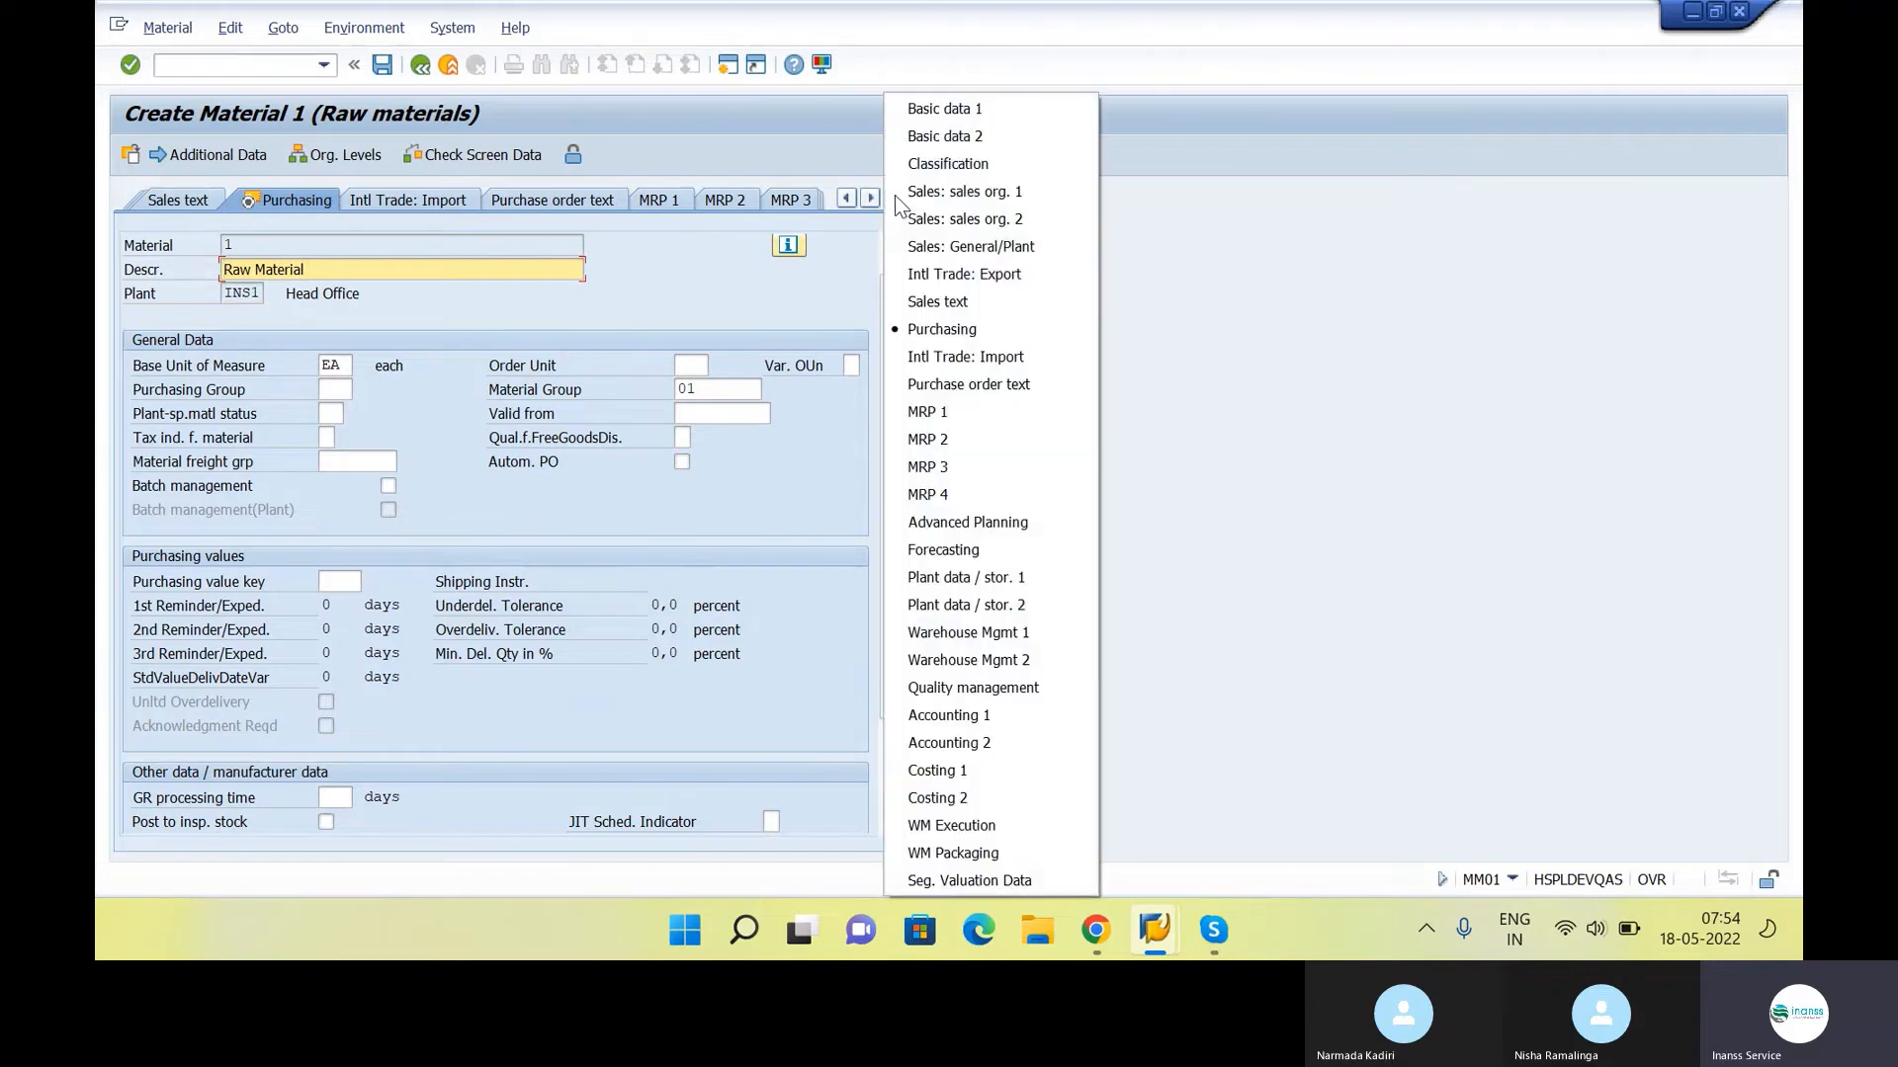
pyautogui.click(1014, 582)
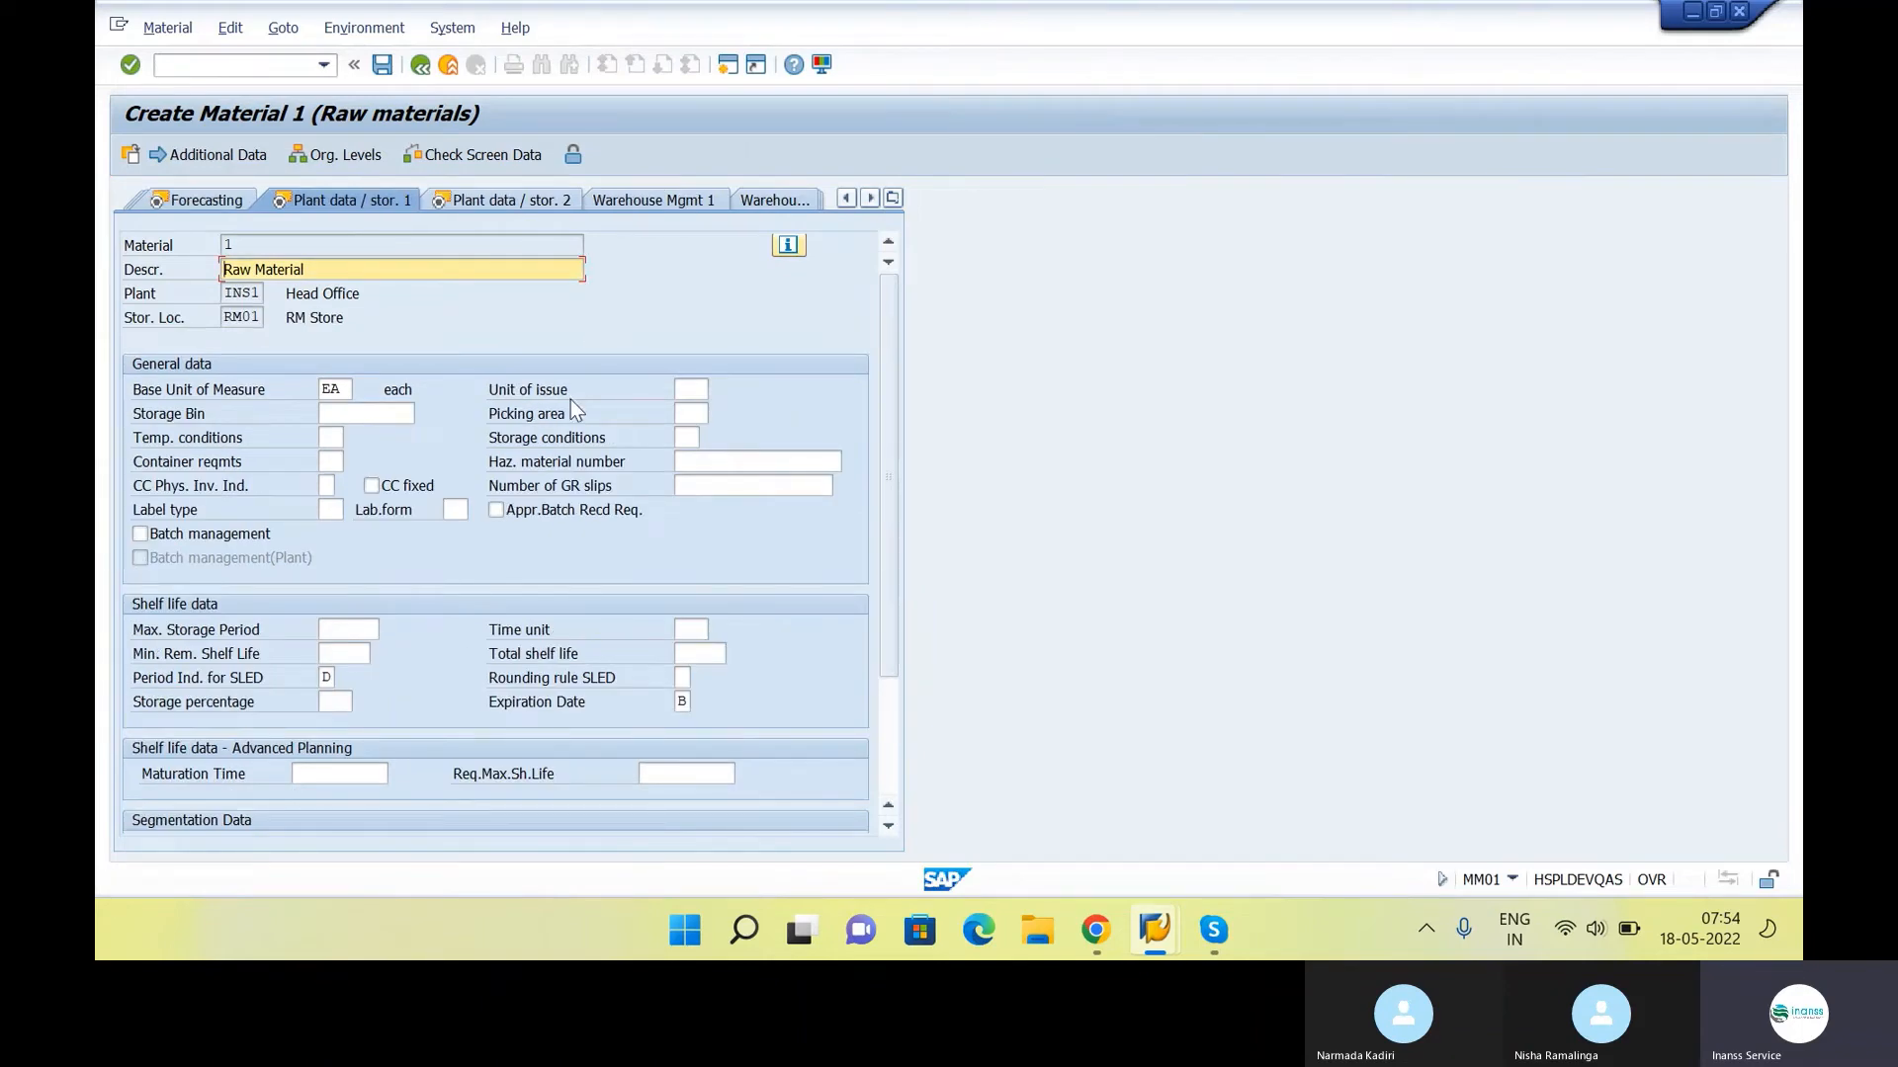
pyautogui.scroll(-3, 571, 399)
pyautogui.scroll(1, 566, 447)
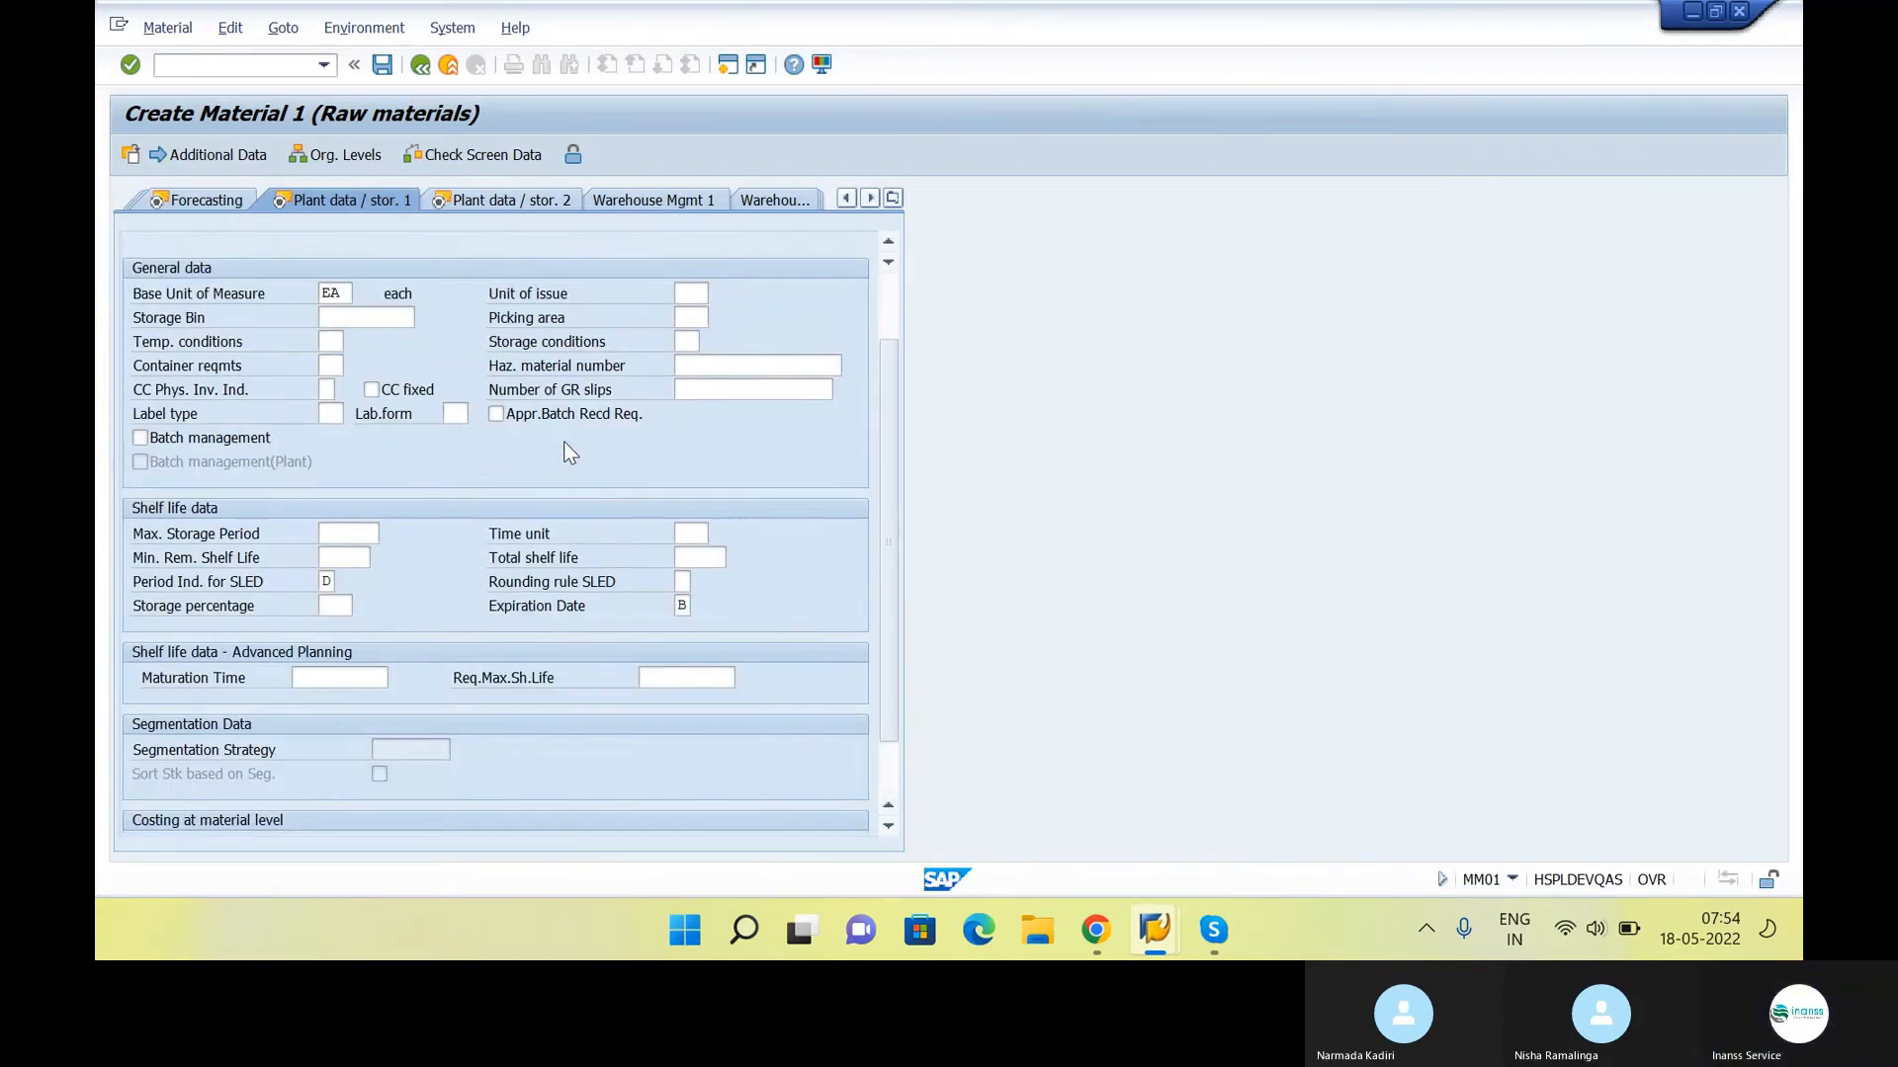
pyautogui.scroll(2, 599, 386)
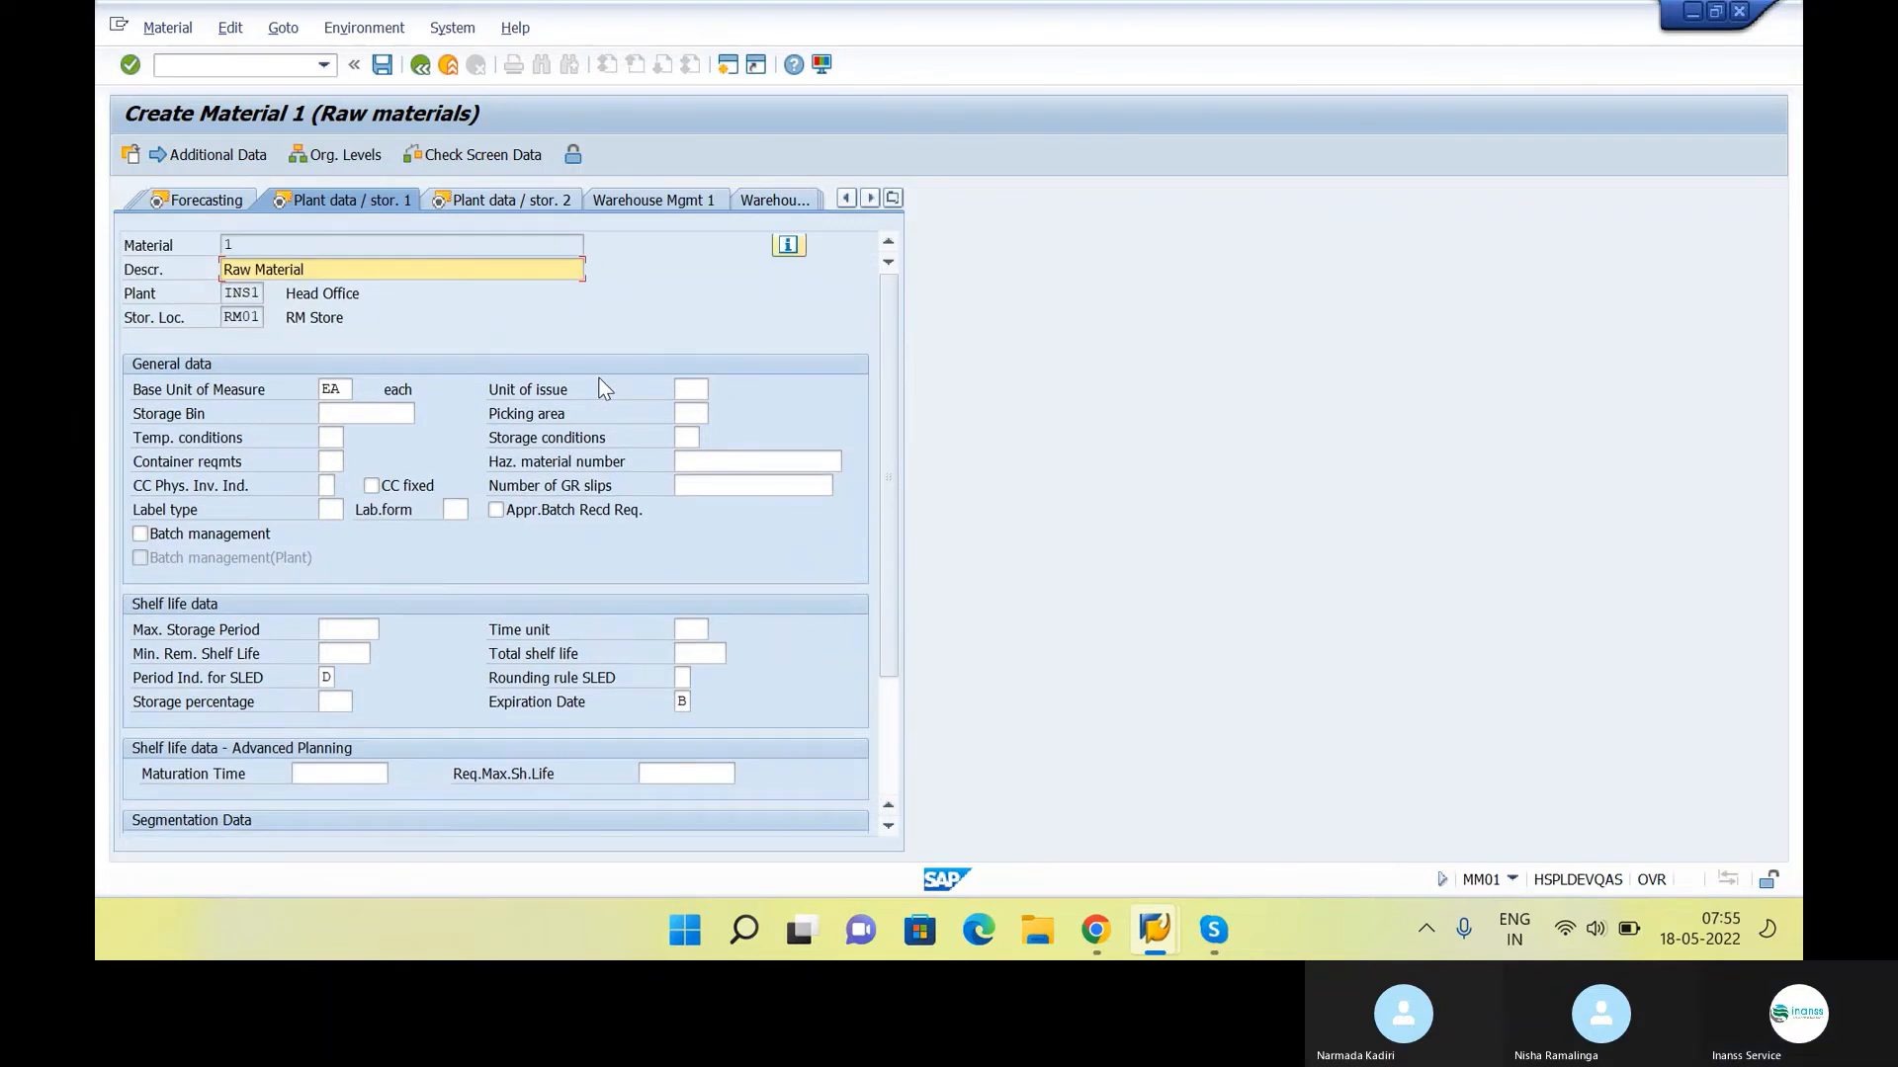
pyautogui.click(504, 199)
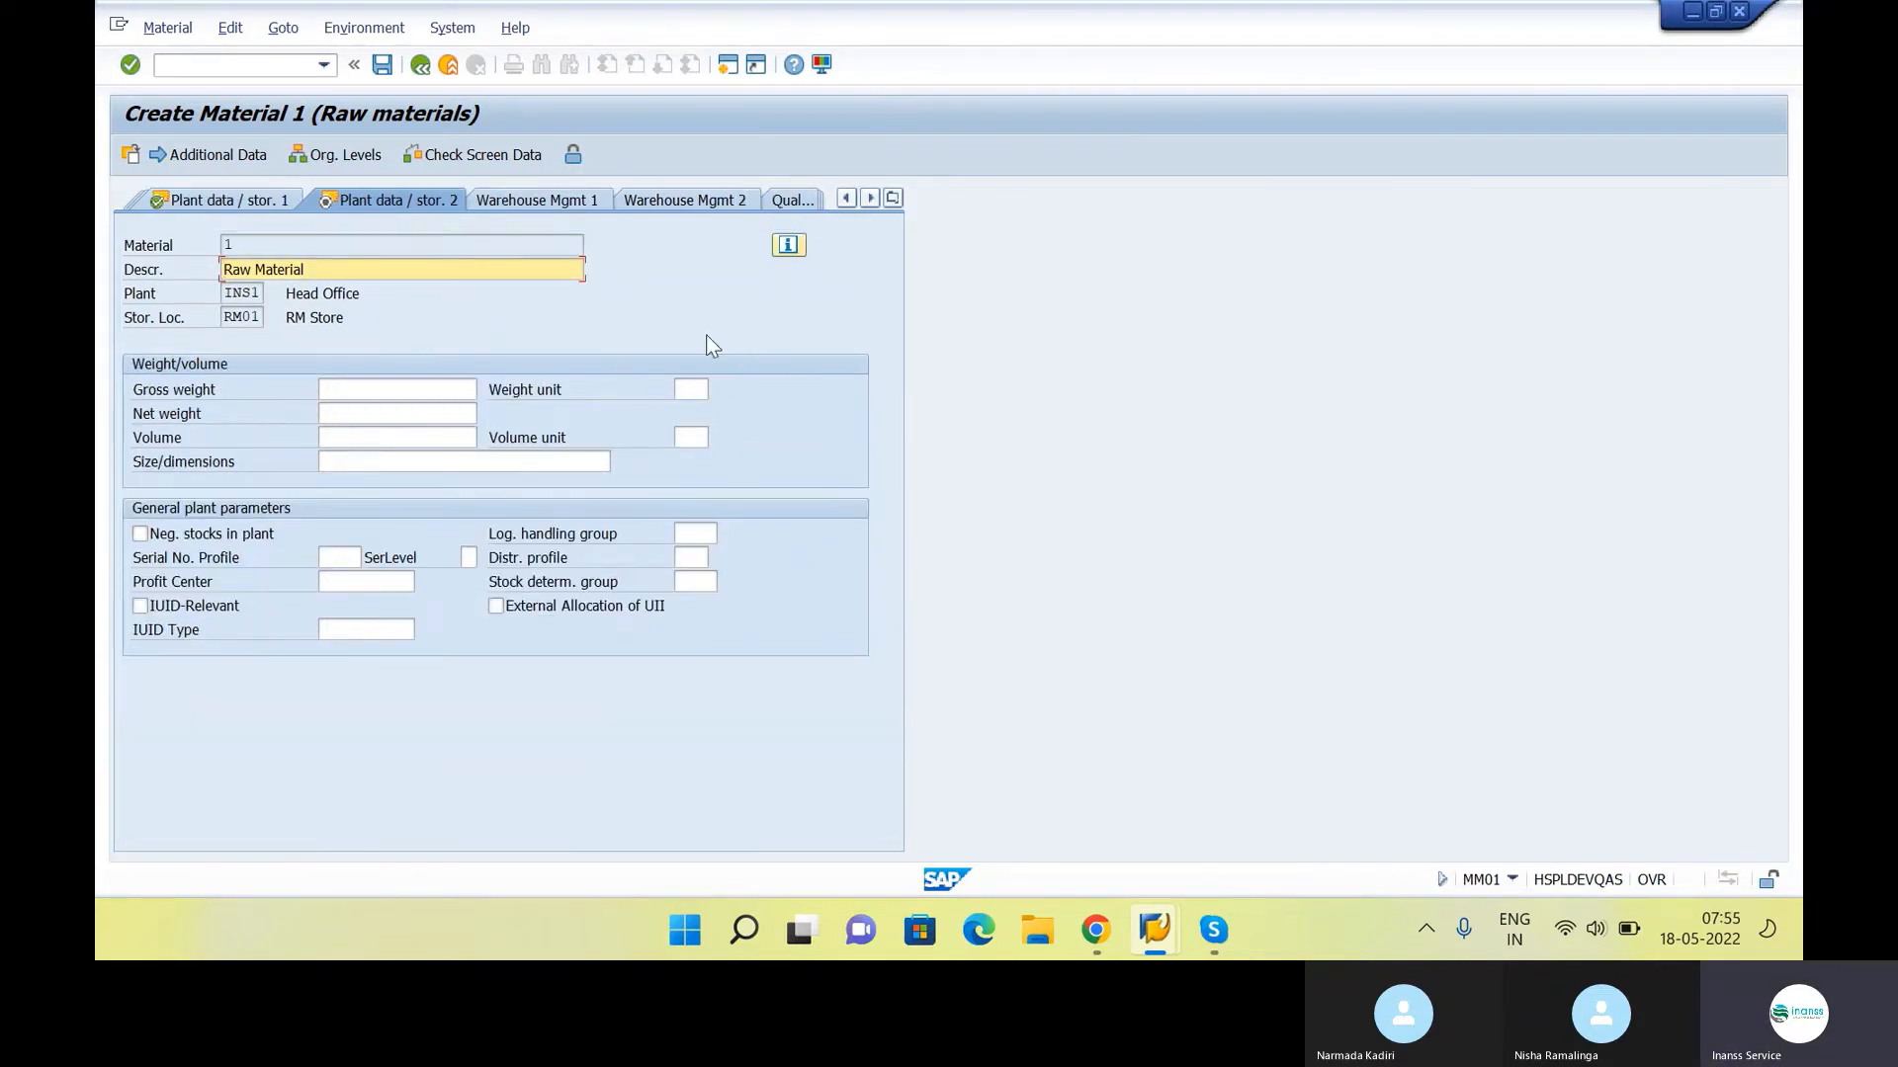
# In the Accounting 1 view, set the valuation class to 3000, Raw materials 1, and confirm the entry
pyautogui.click(895, 199)
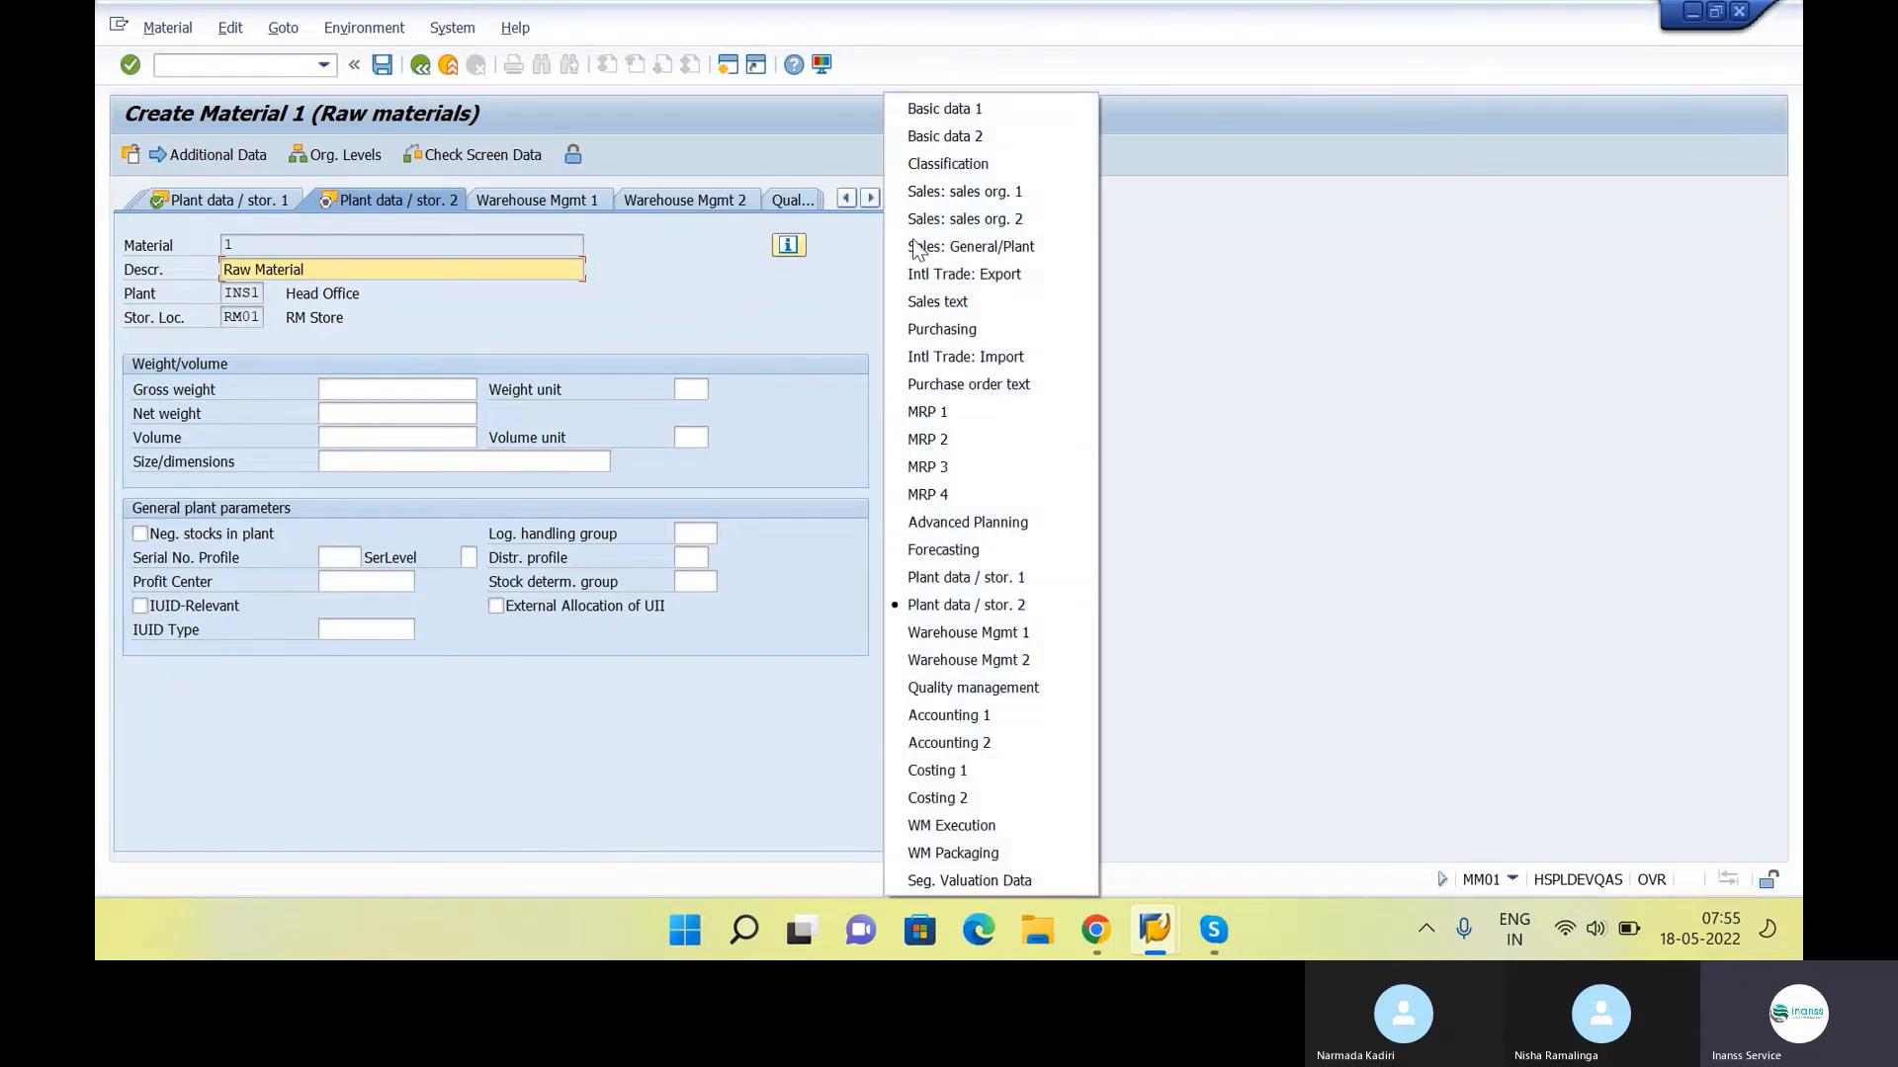
pyautogui.click(992, 714)
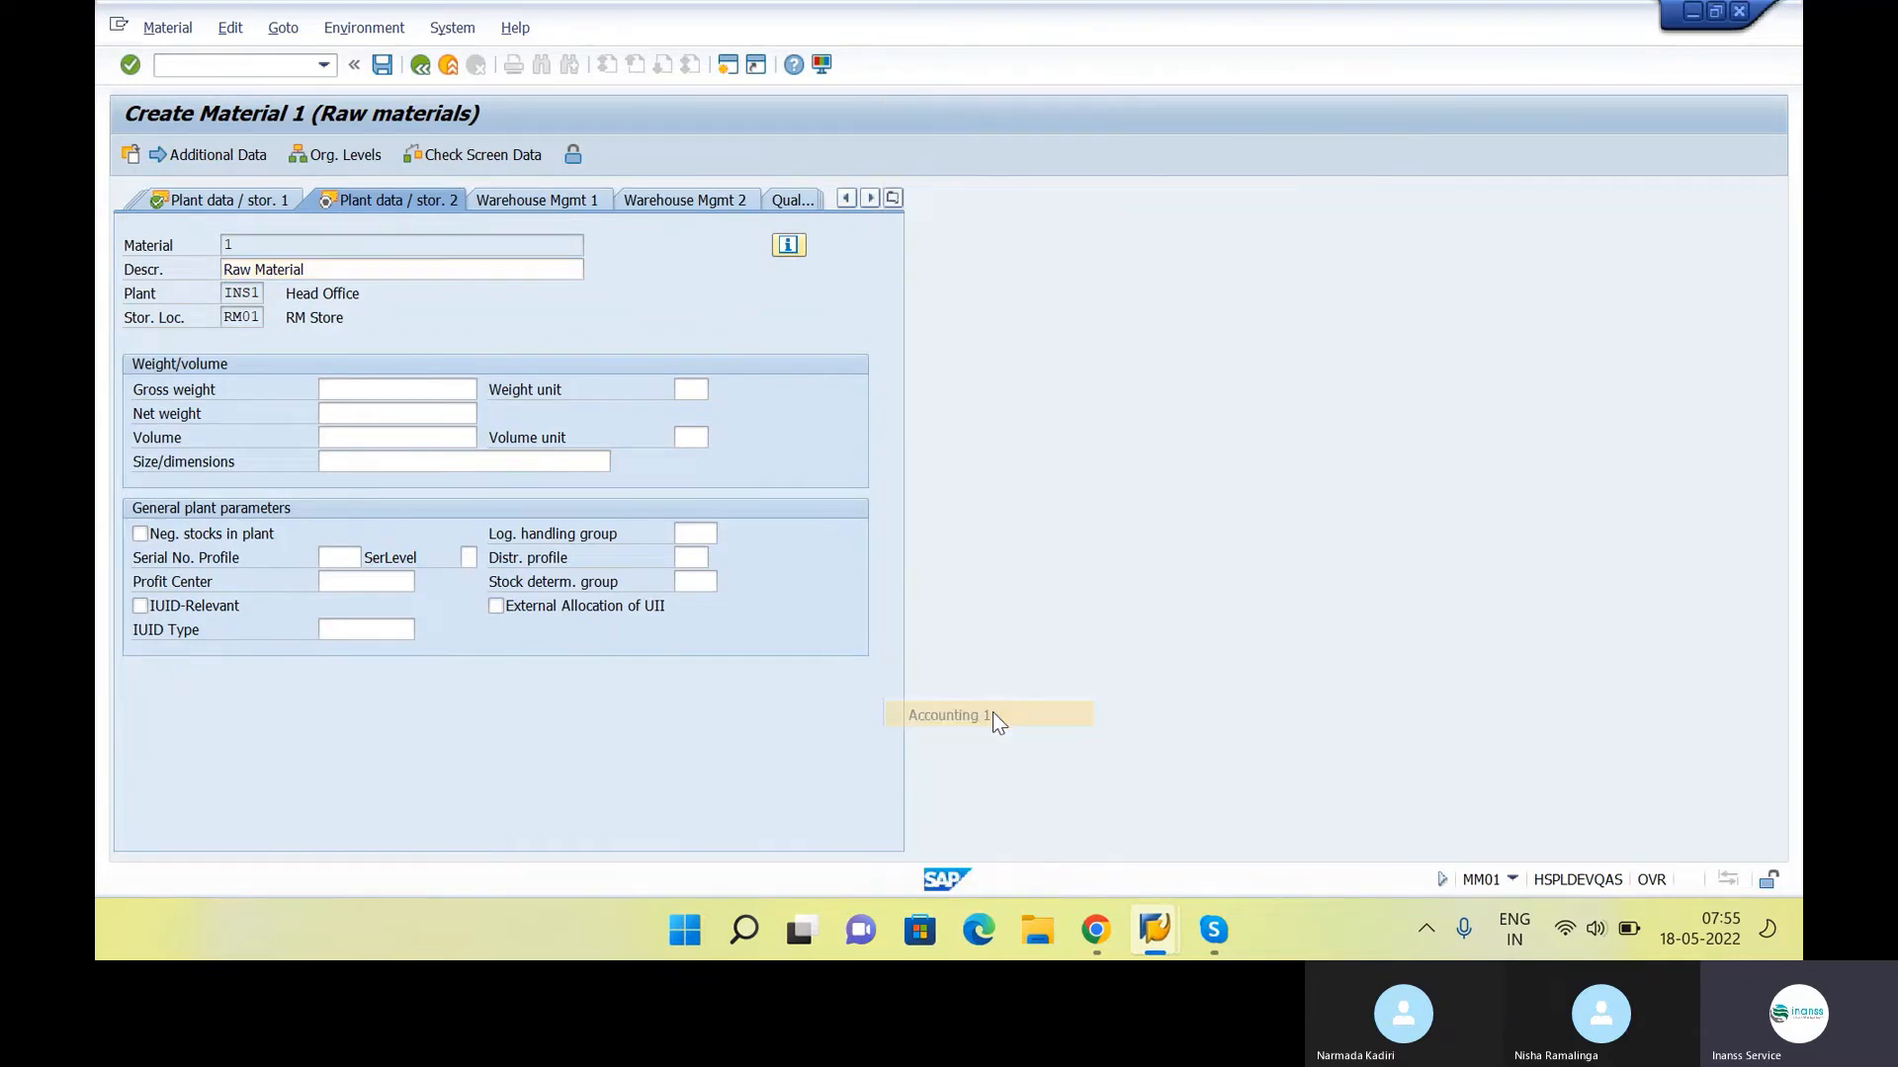
pyautogui.click(324, 461)
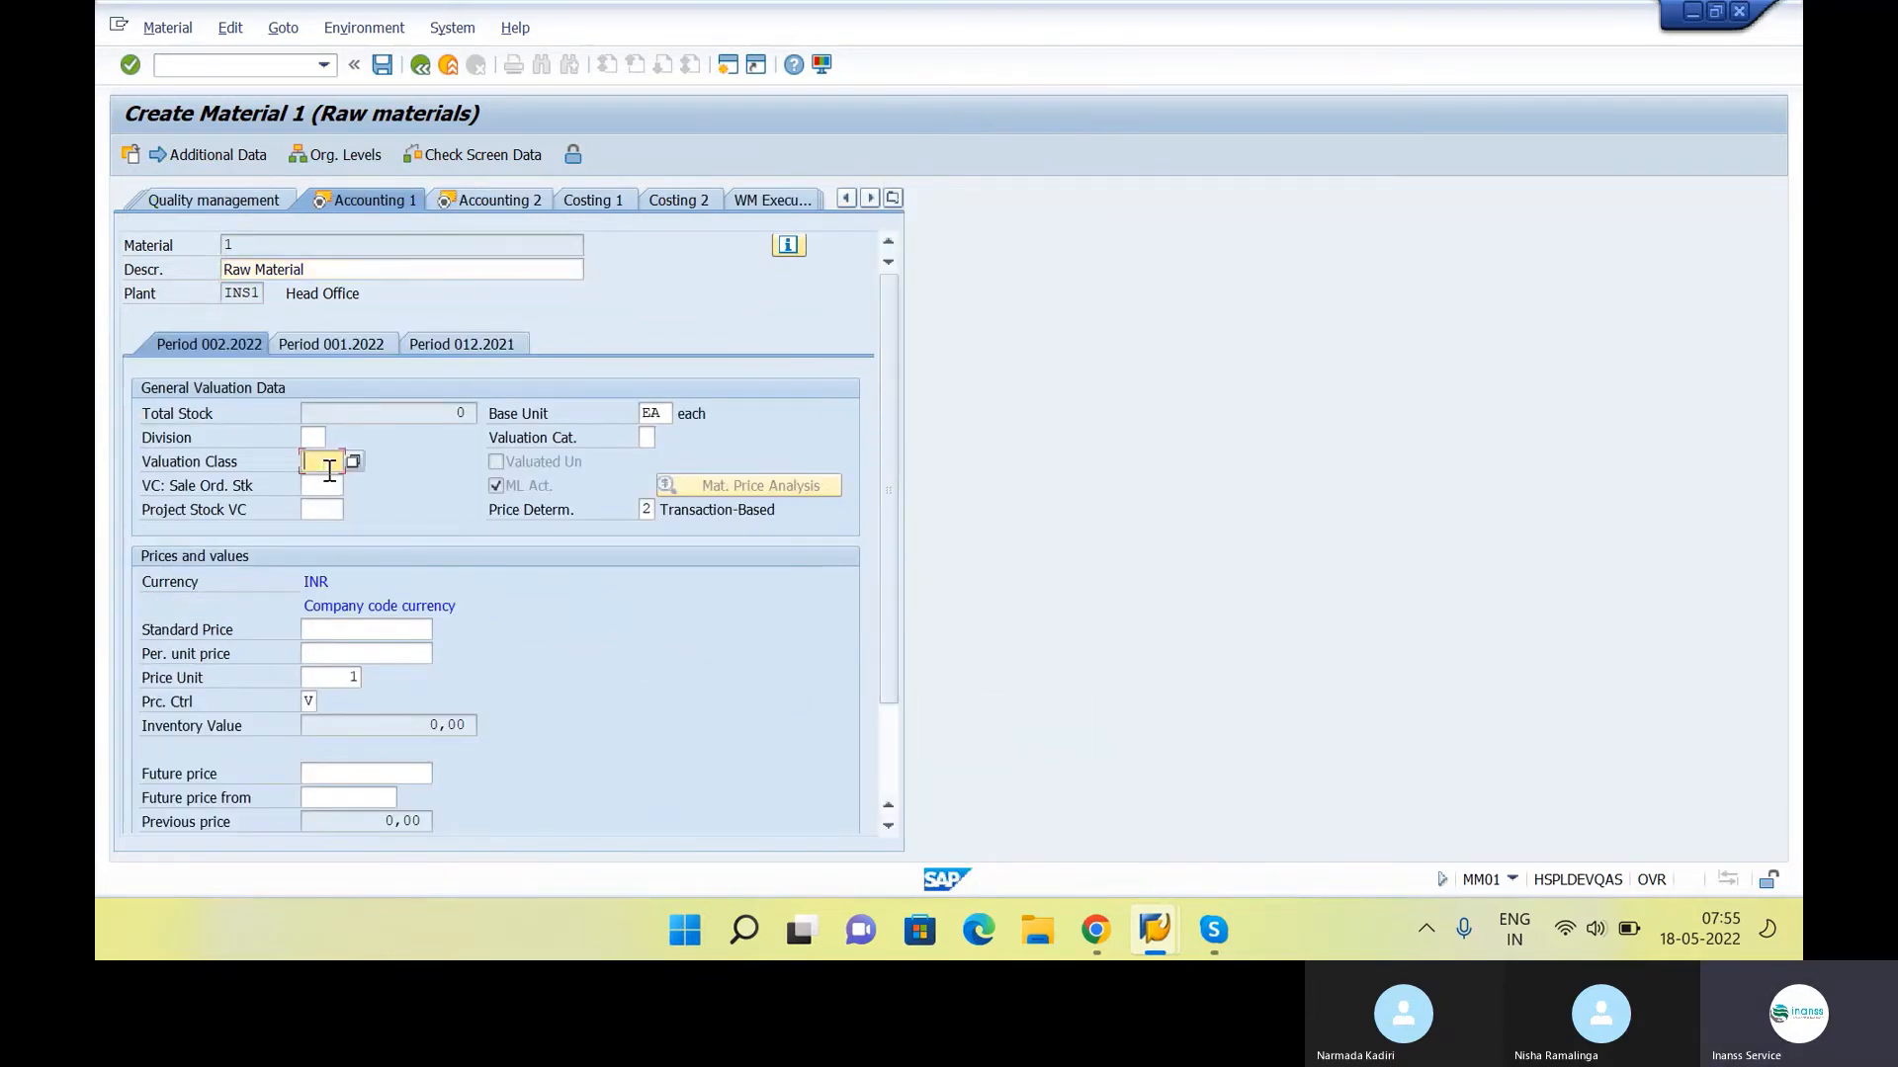
pyautogui.click(526, 484)
pyautogui.click(340, 460)
pyautogui.click(353, 461)
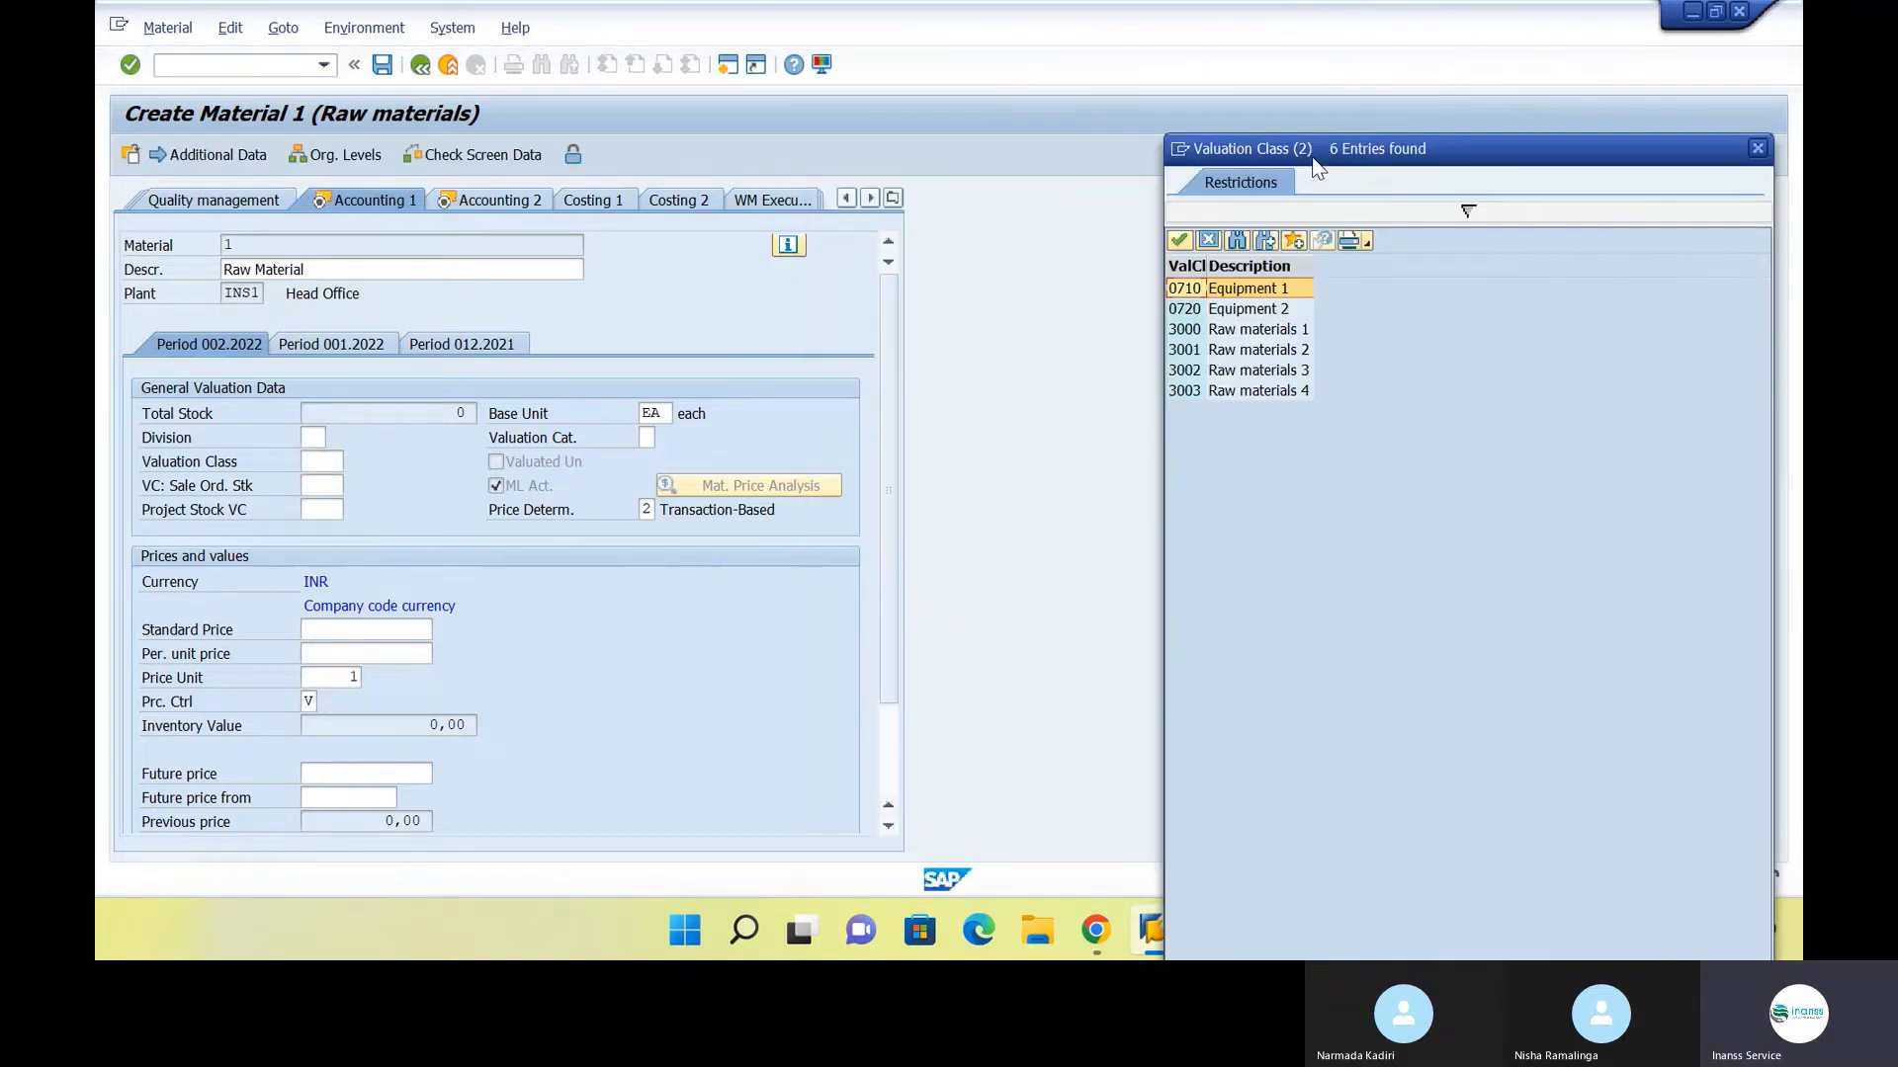
pyautogui.click(1270, 332)
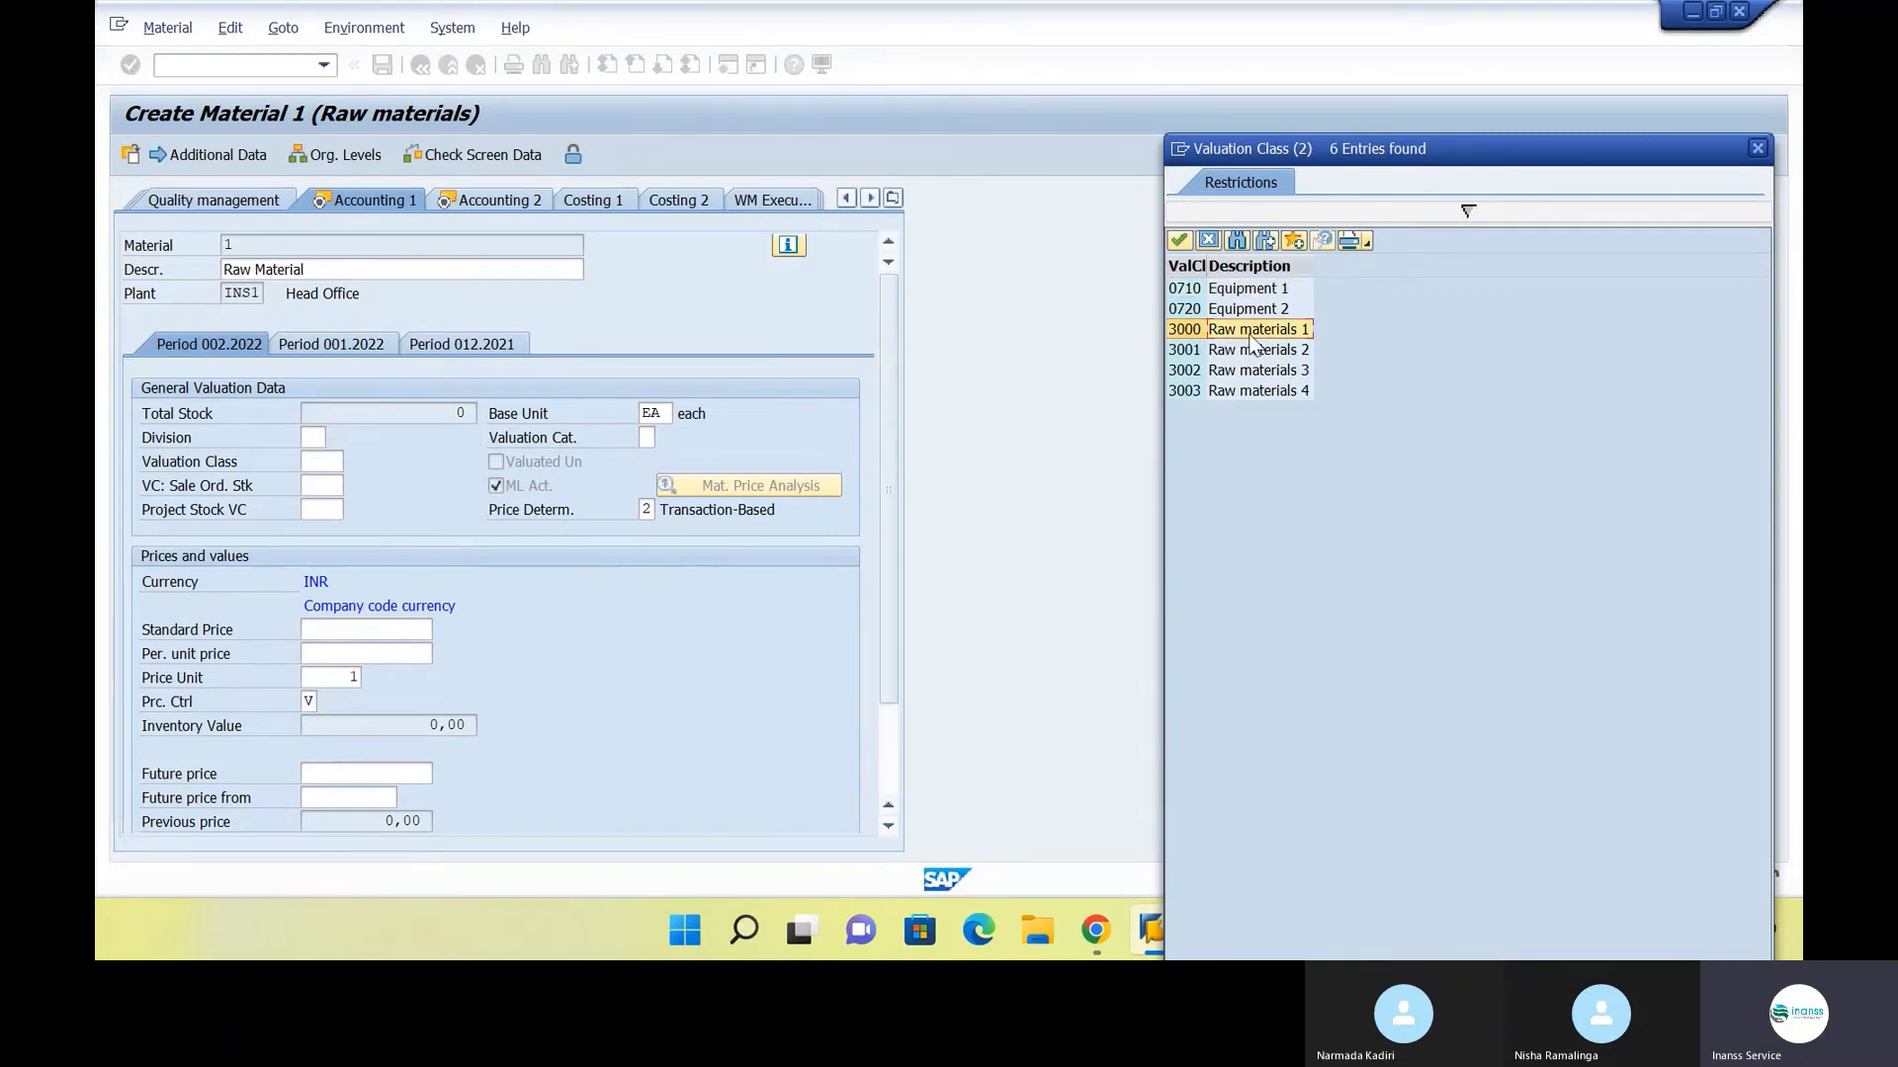
pyautogui.doubleClick(1249, 336)
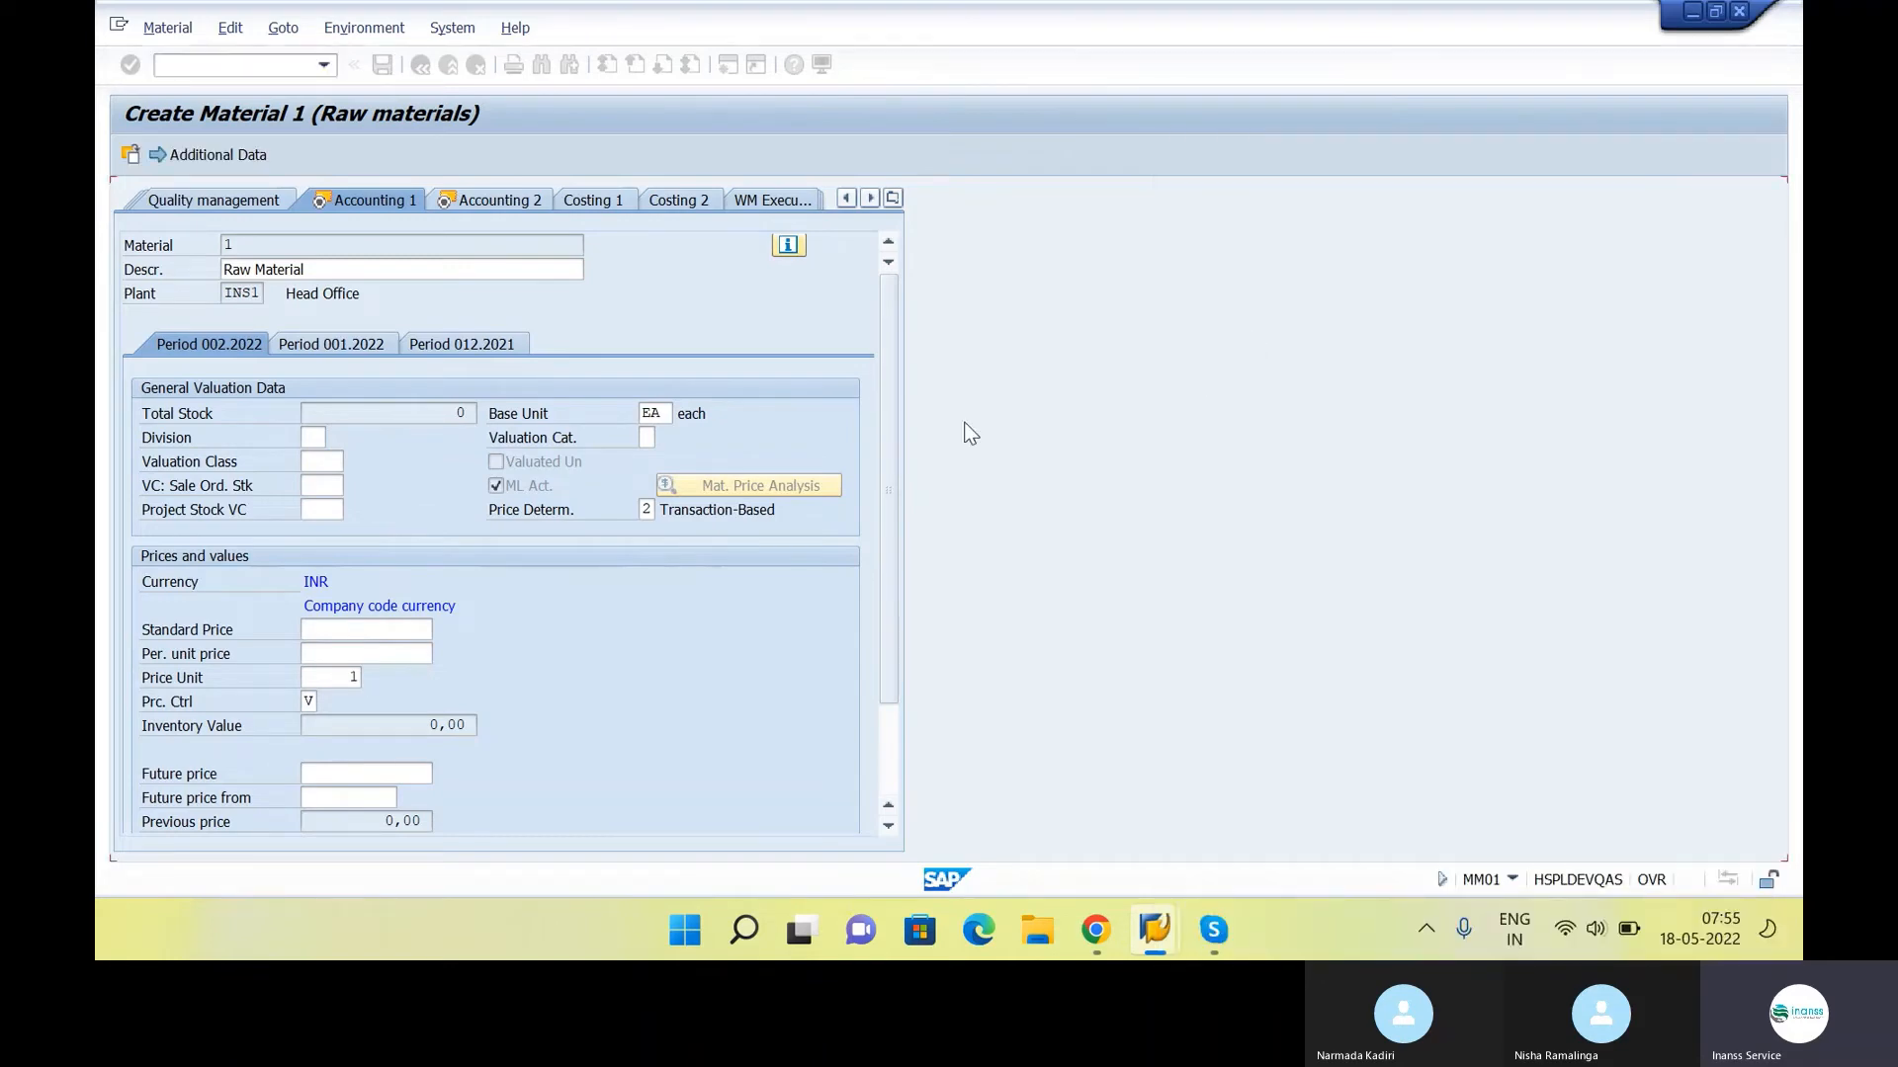
pyautogui.click(557, 489)
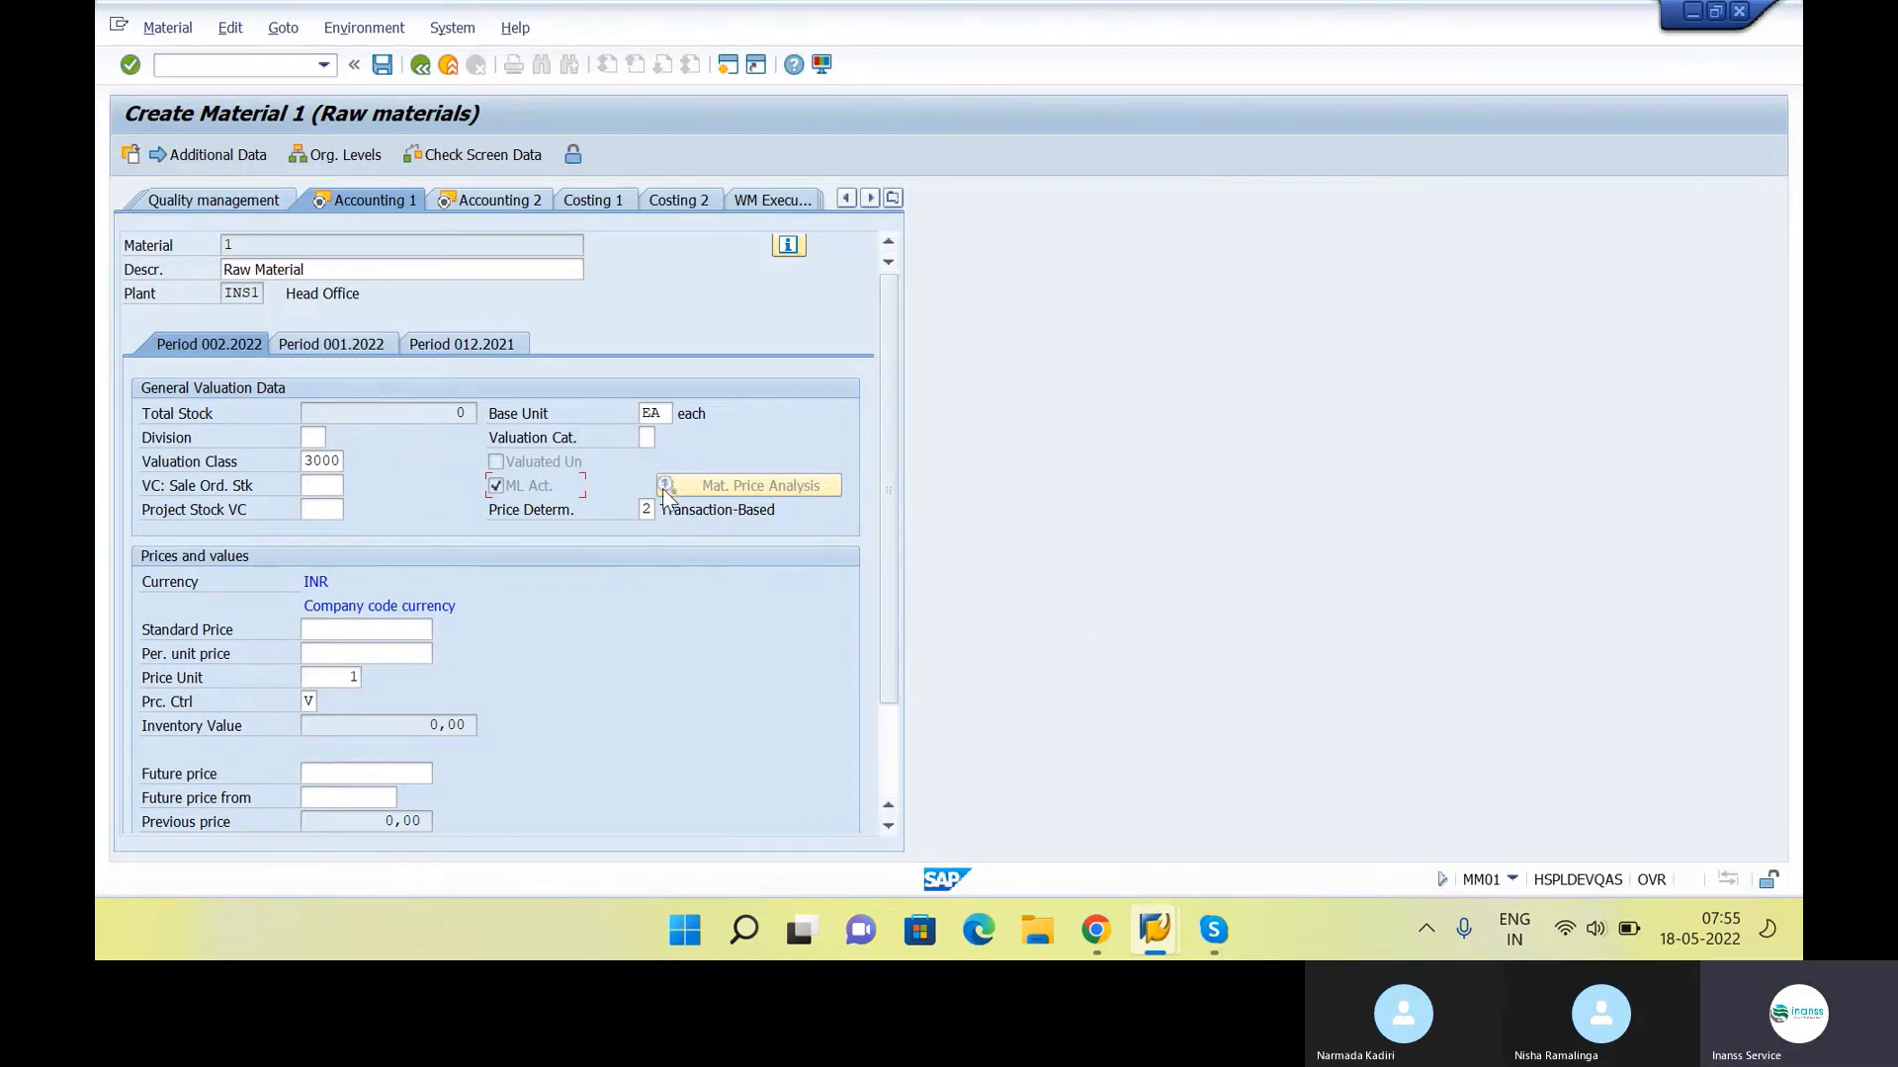
pyautogui.press('Return')
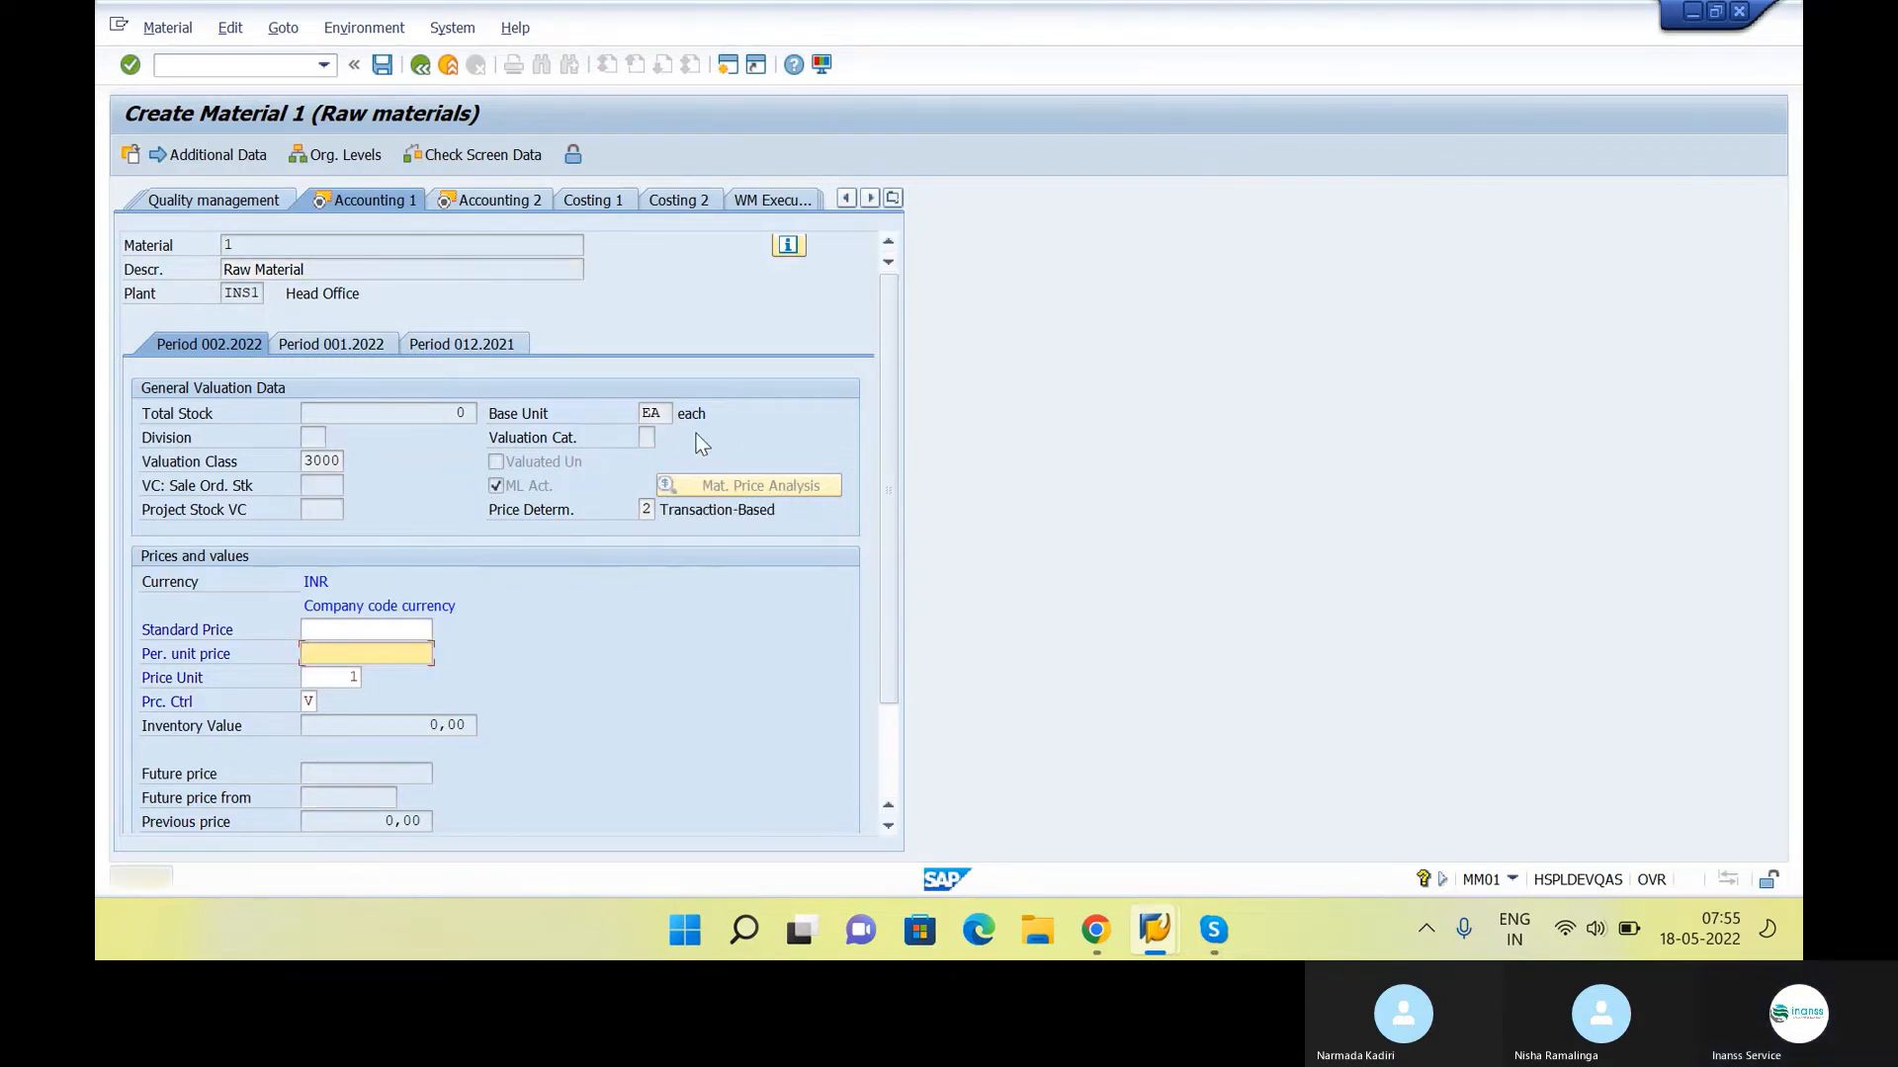
# Compare the price control options and choose V, Moving average price/periodic unit price
pyautogui.click(308, 702)
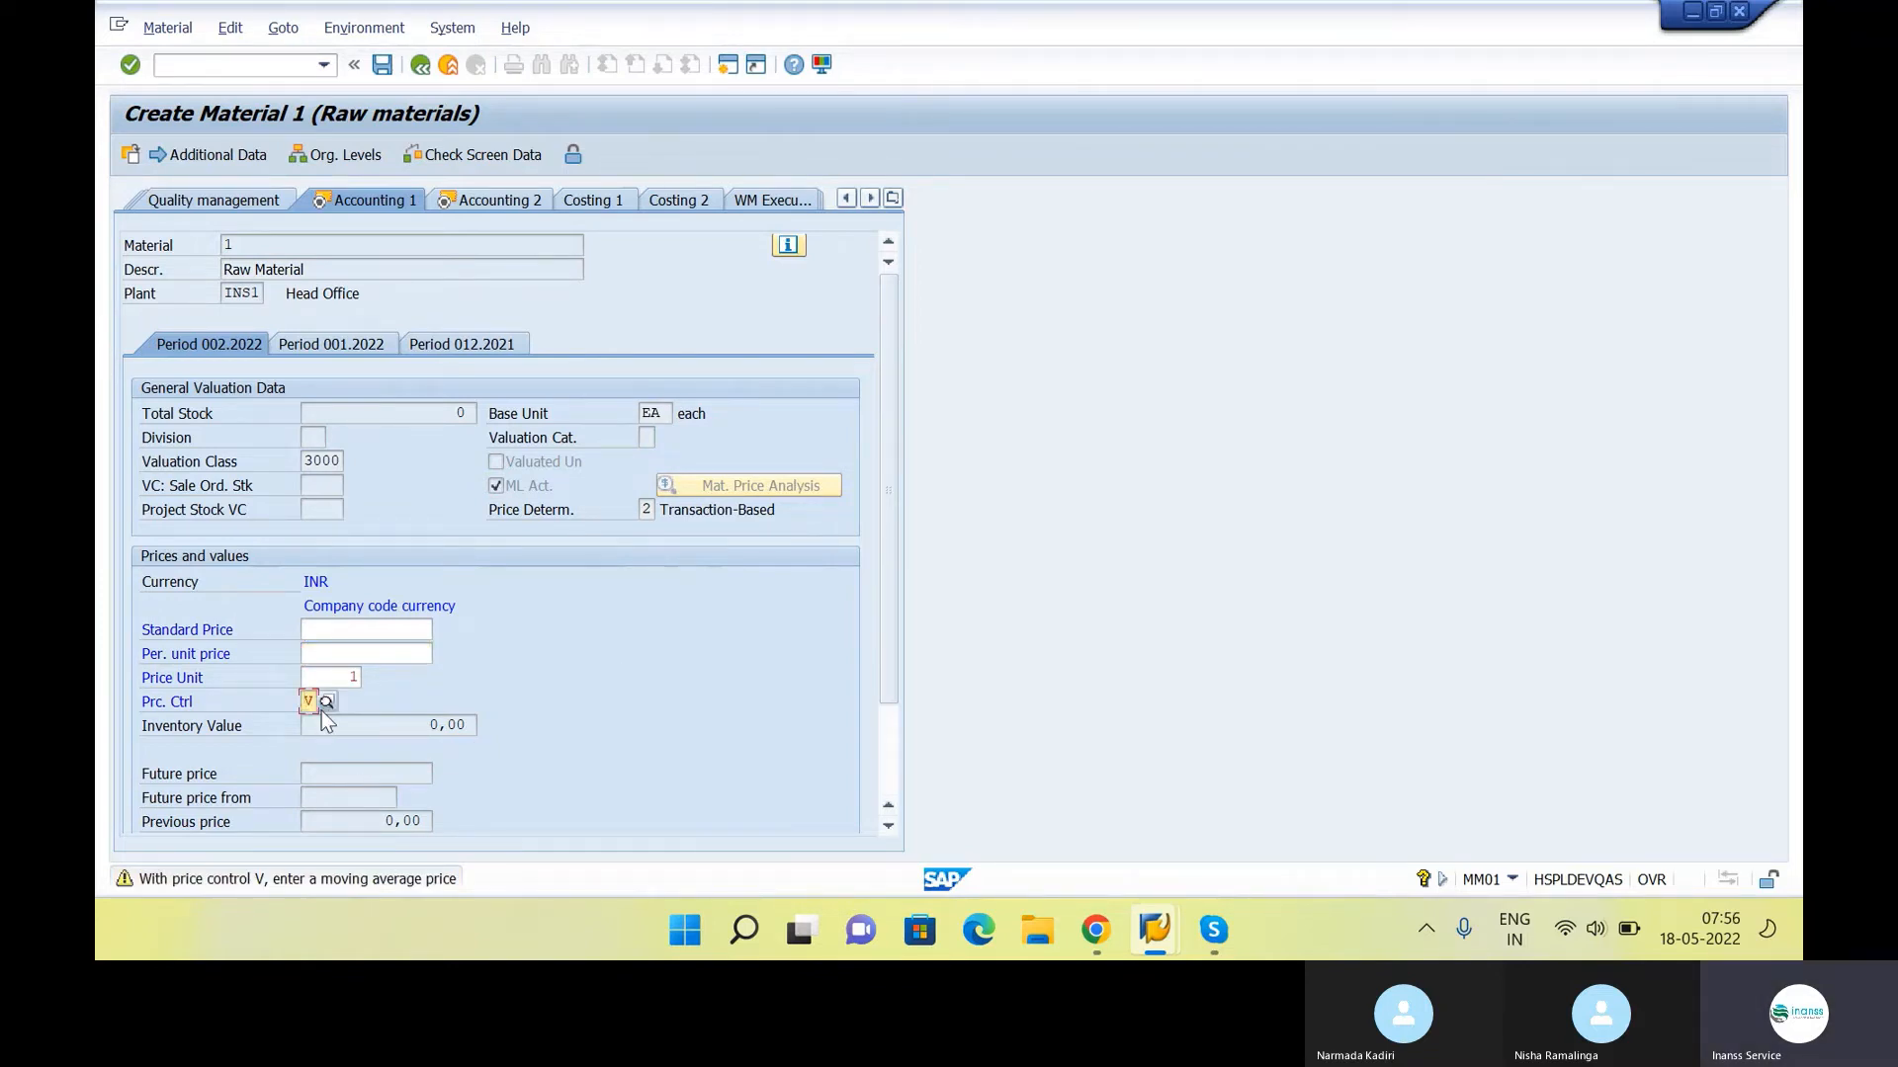
pyautogui.click(324, 708)
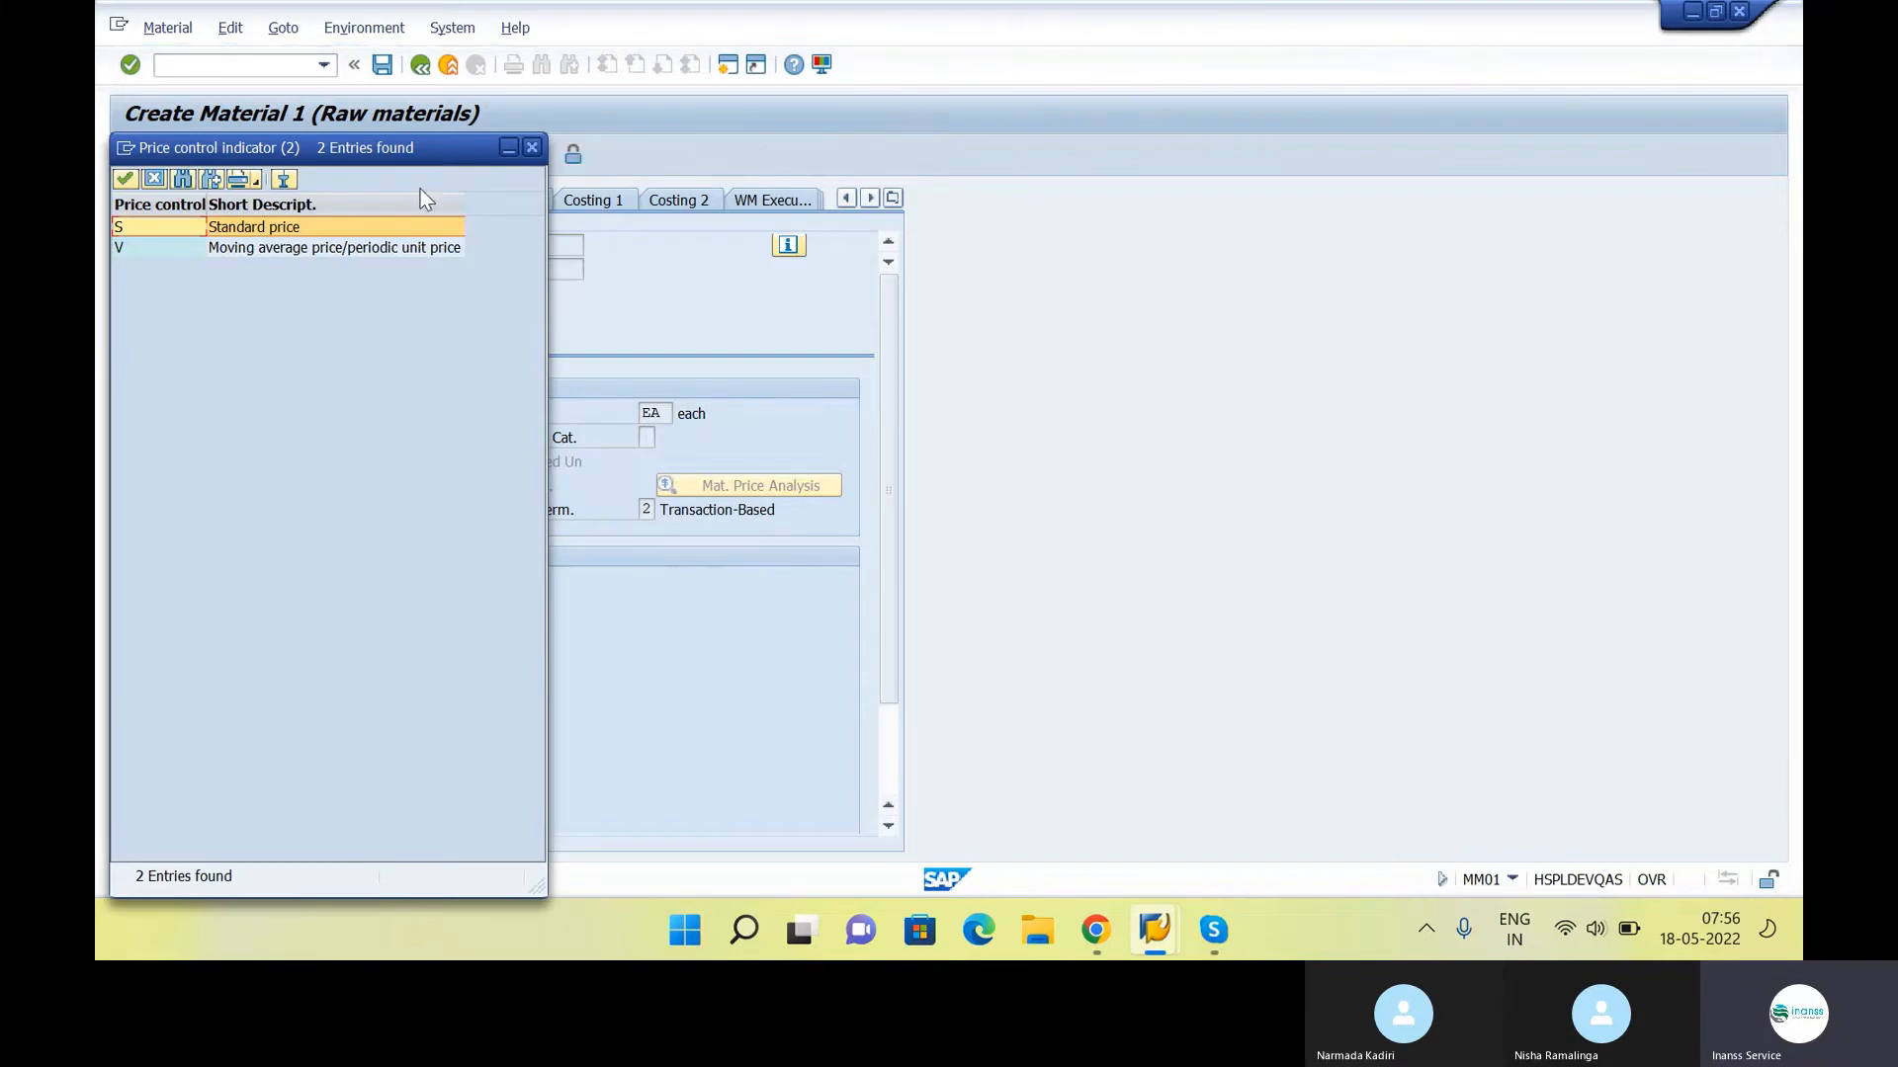
pyautogui.moveTo(427, 161); pyautogui.dragTo(1442, 157)
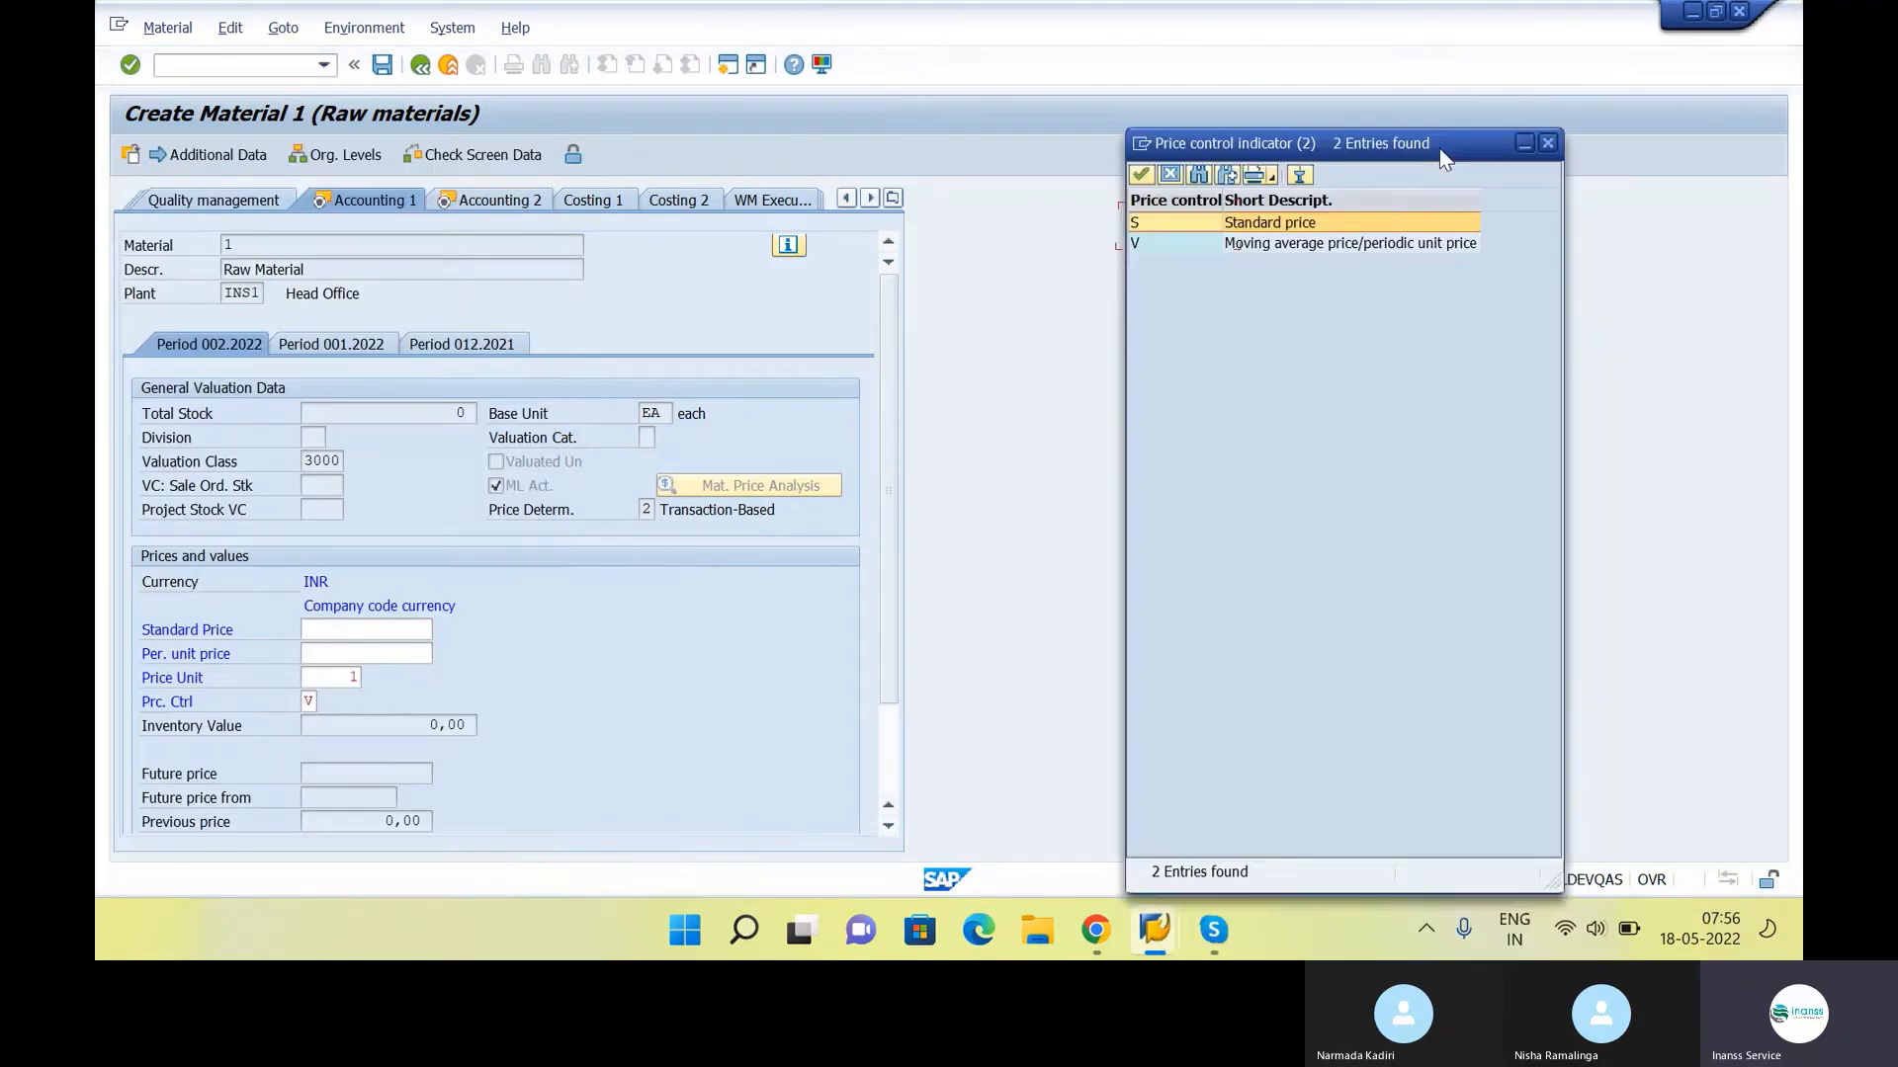
pyautogui.click(1432, 246)
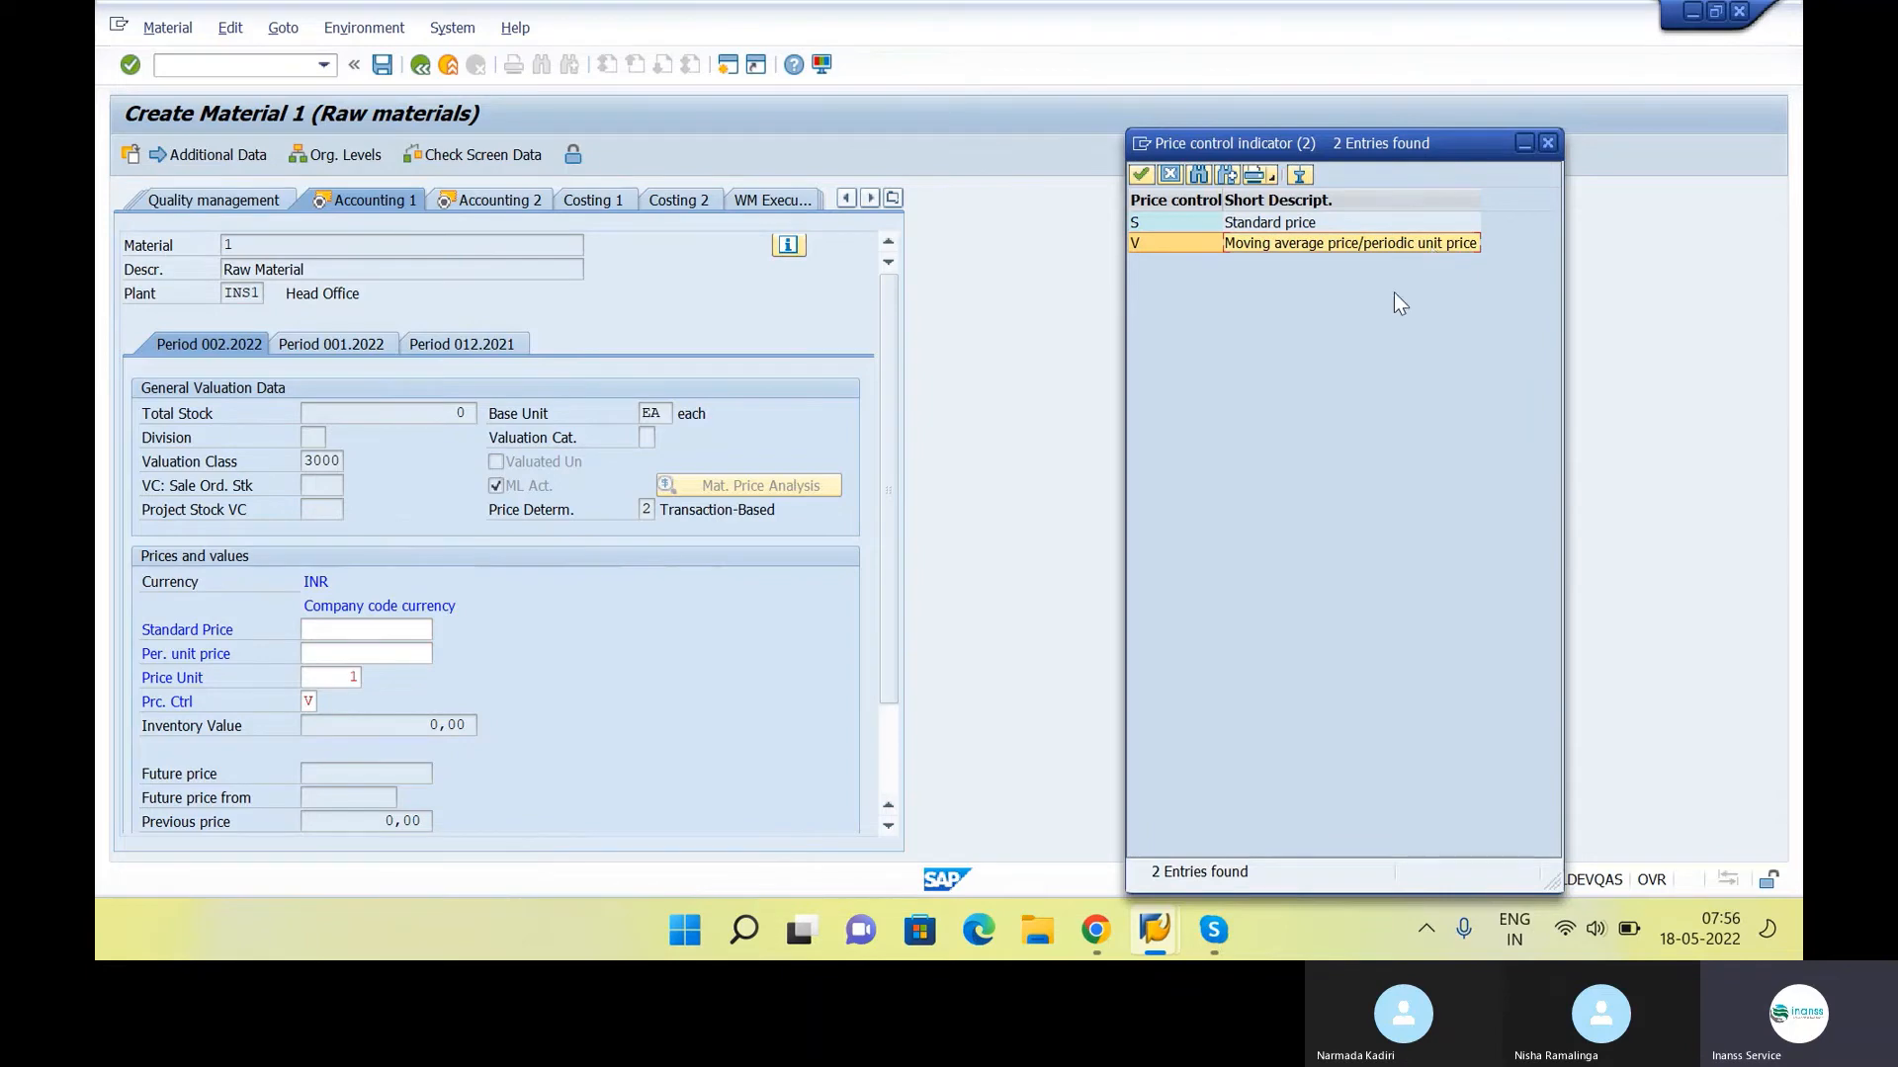
pyautogui.click(1335, 199)
pyautogui.click(1270, 243)
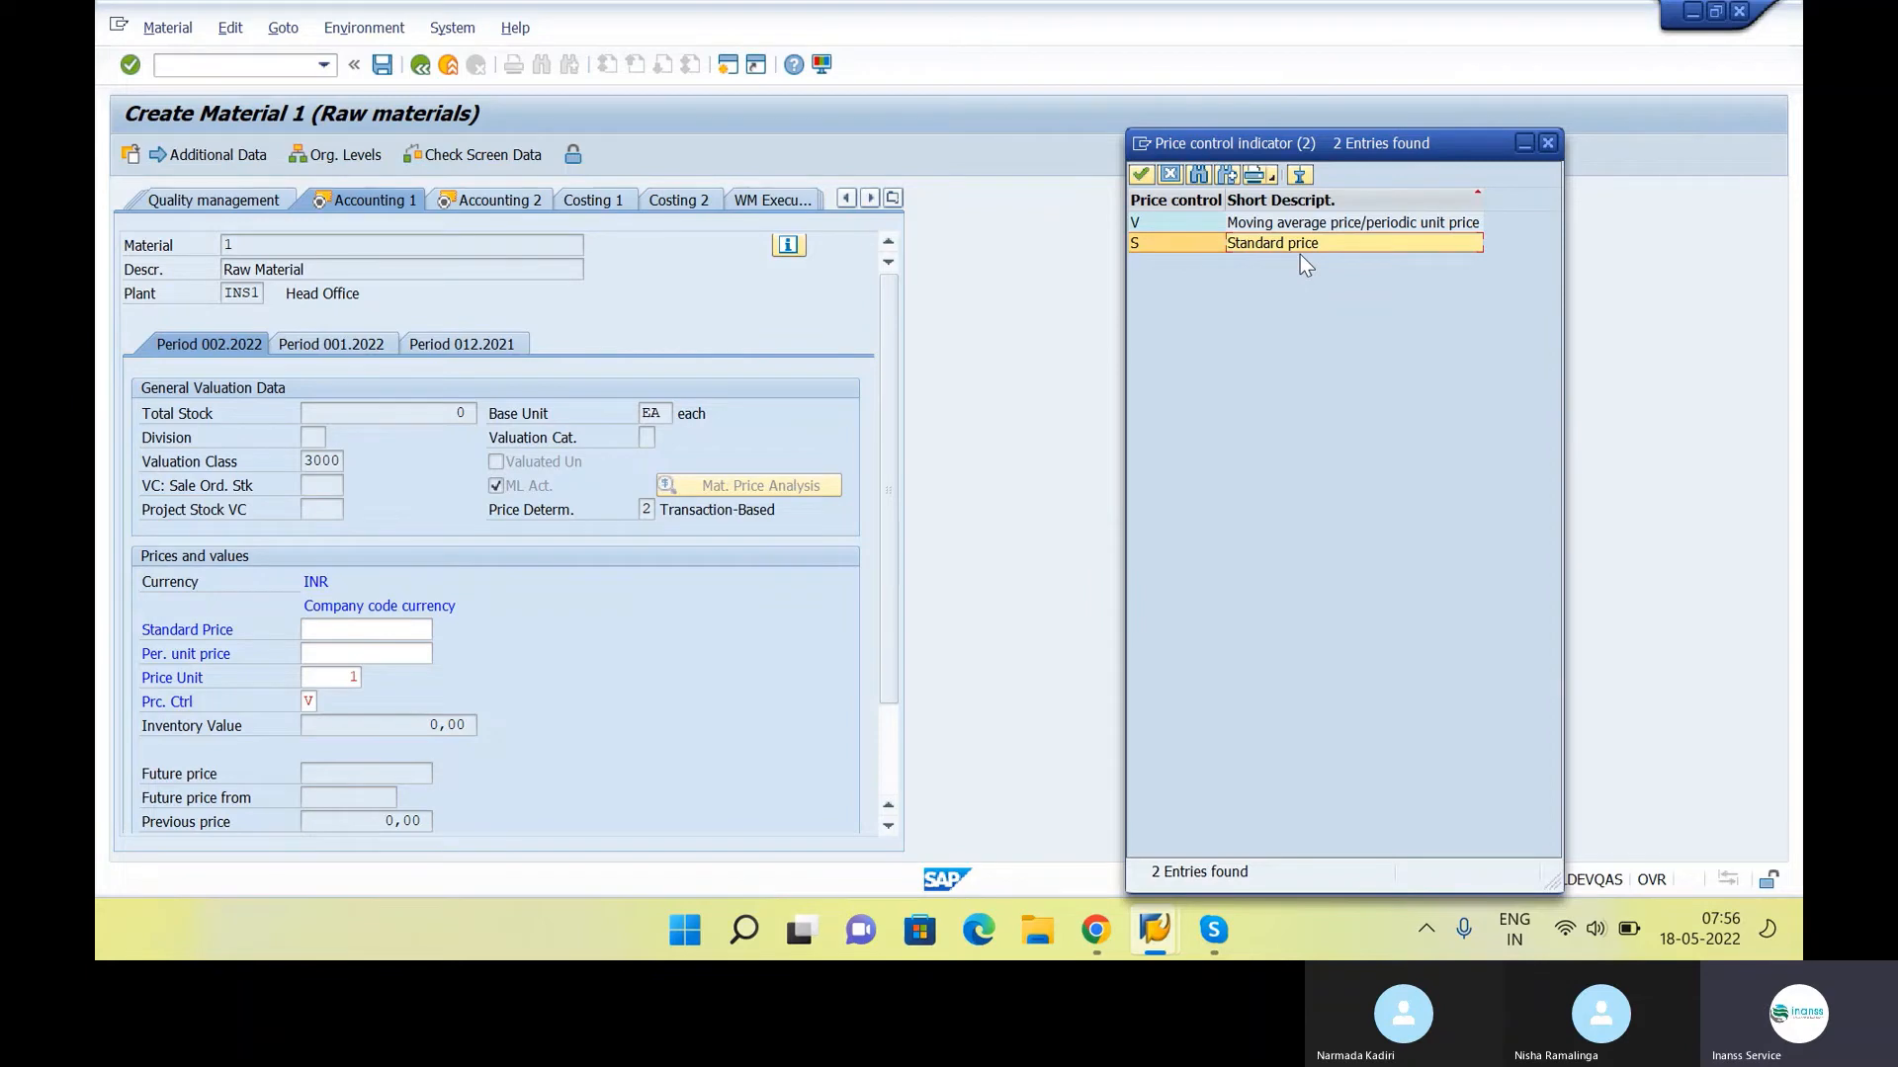
pyautogui.click(1327, 225)
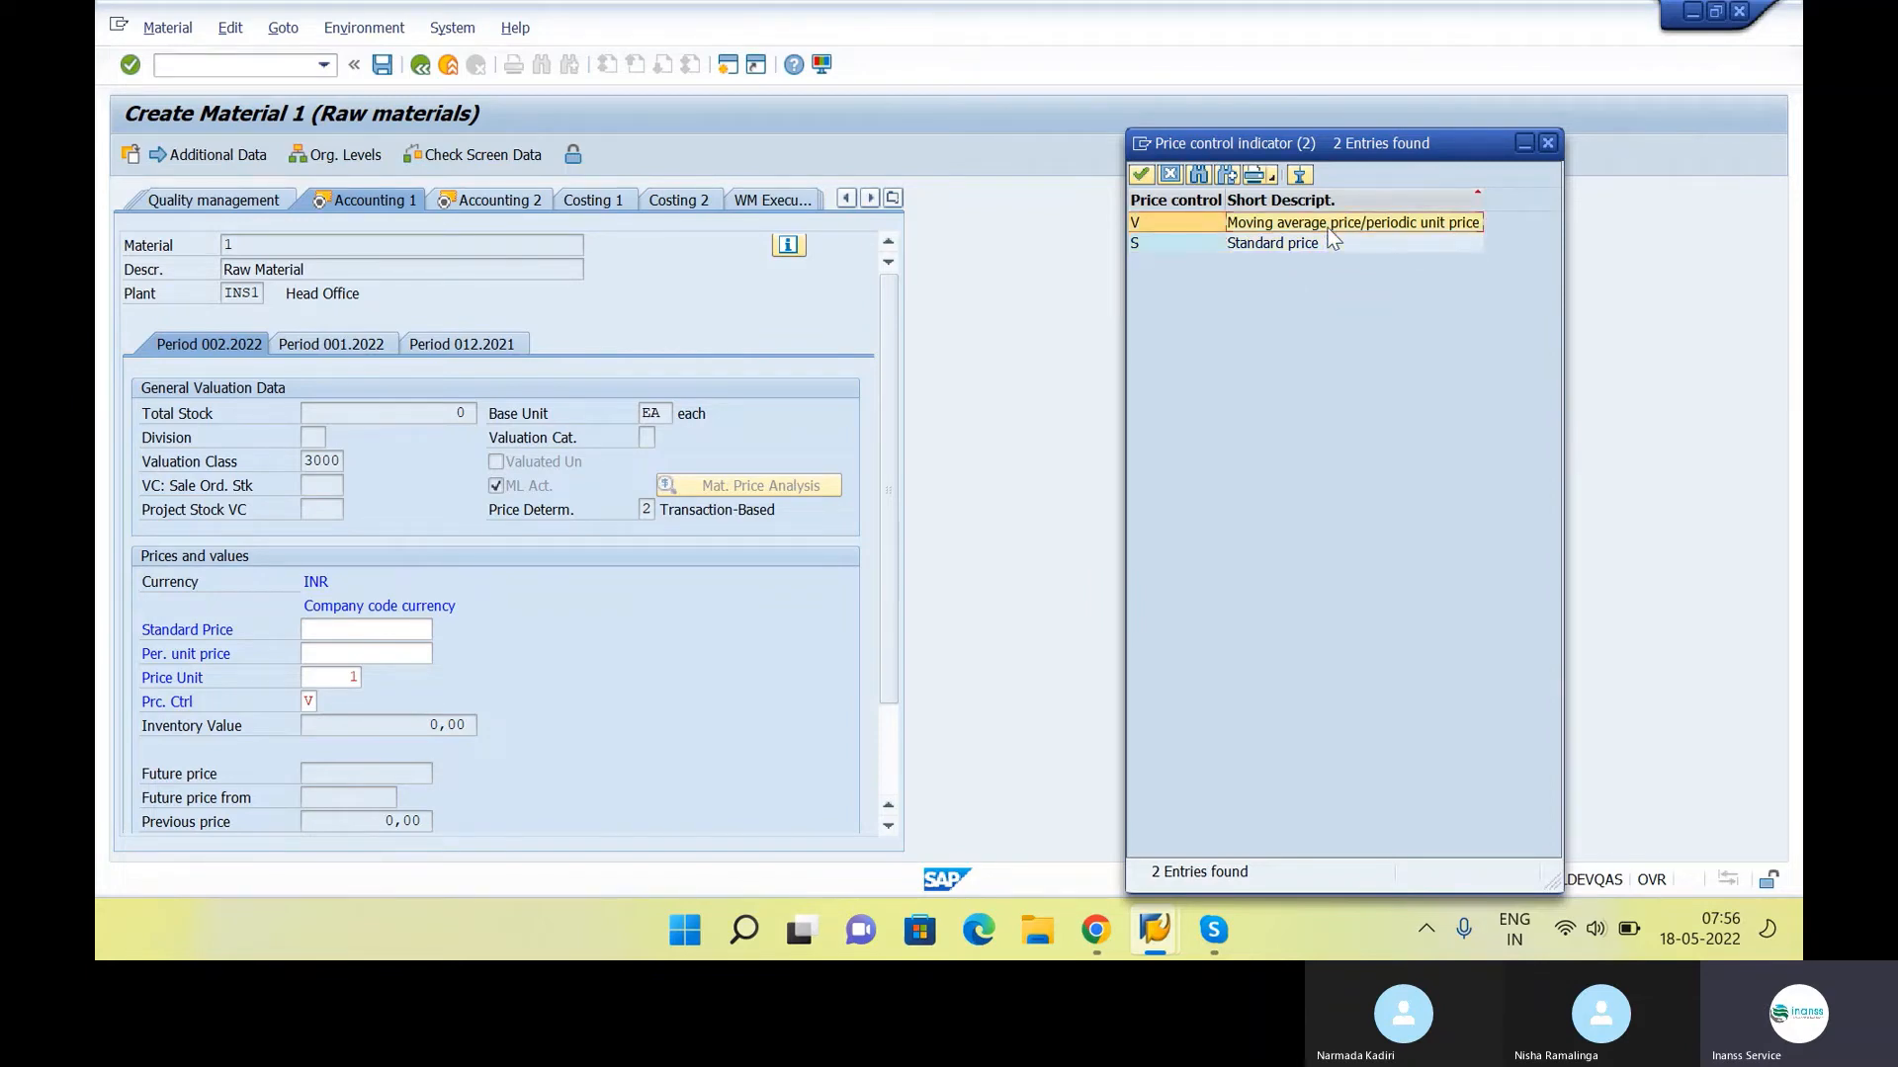
pyautogui.doubleClick(1378, 223)
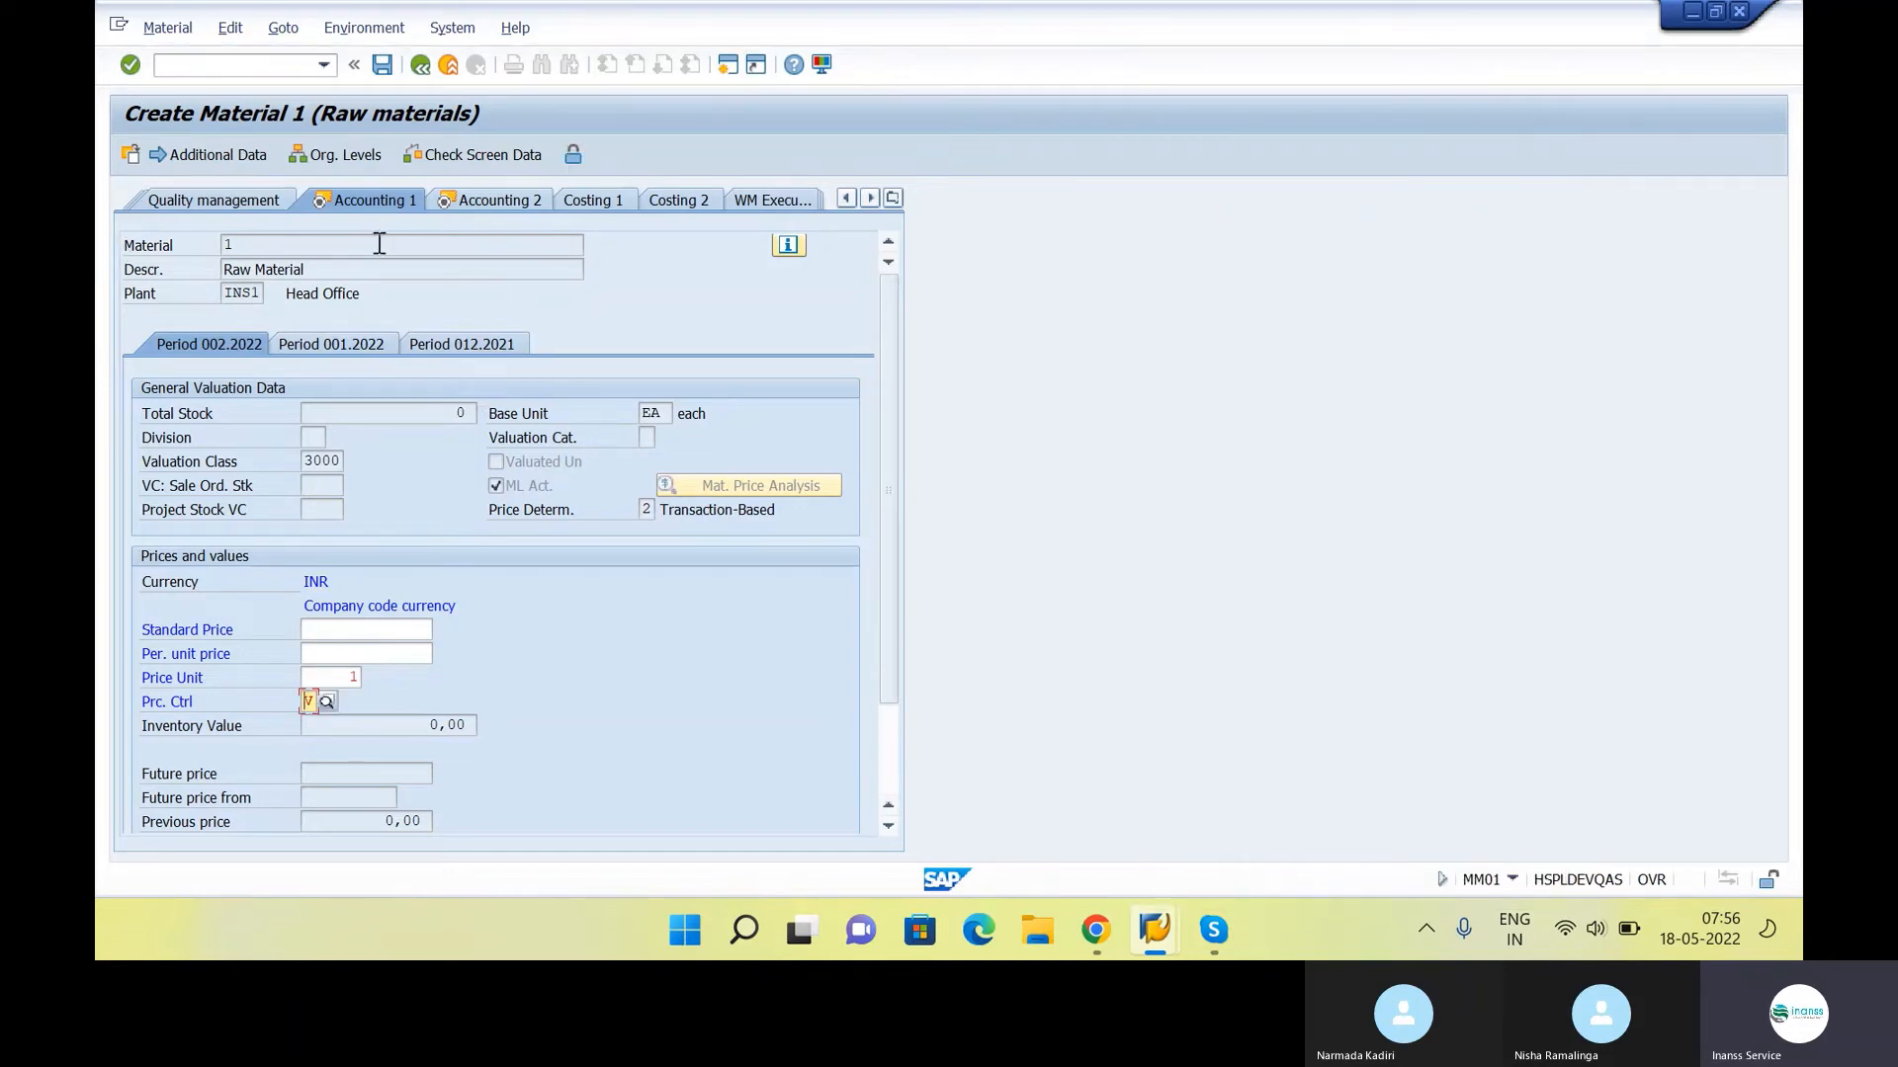
pyautogui.click(342, 658)
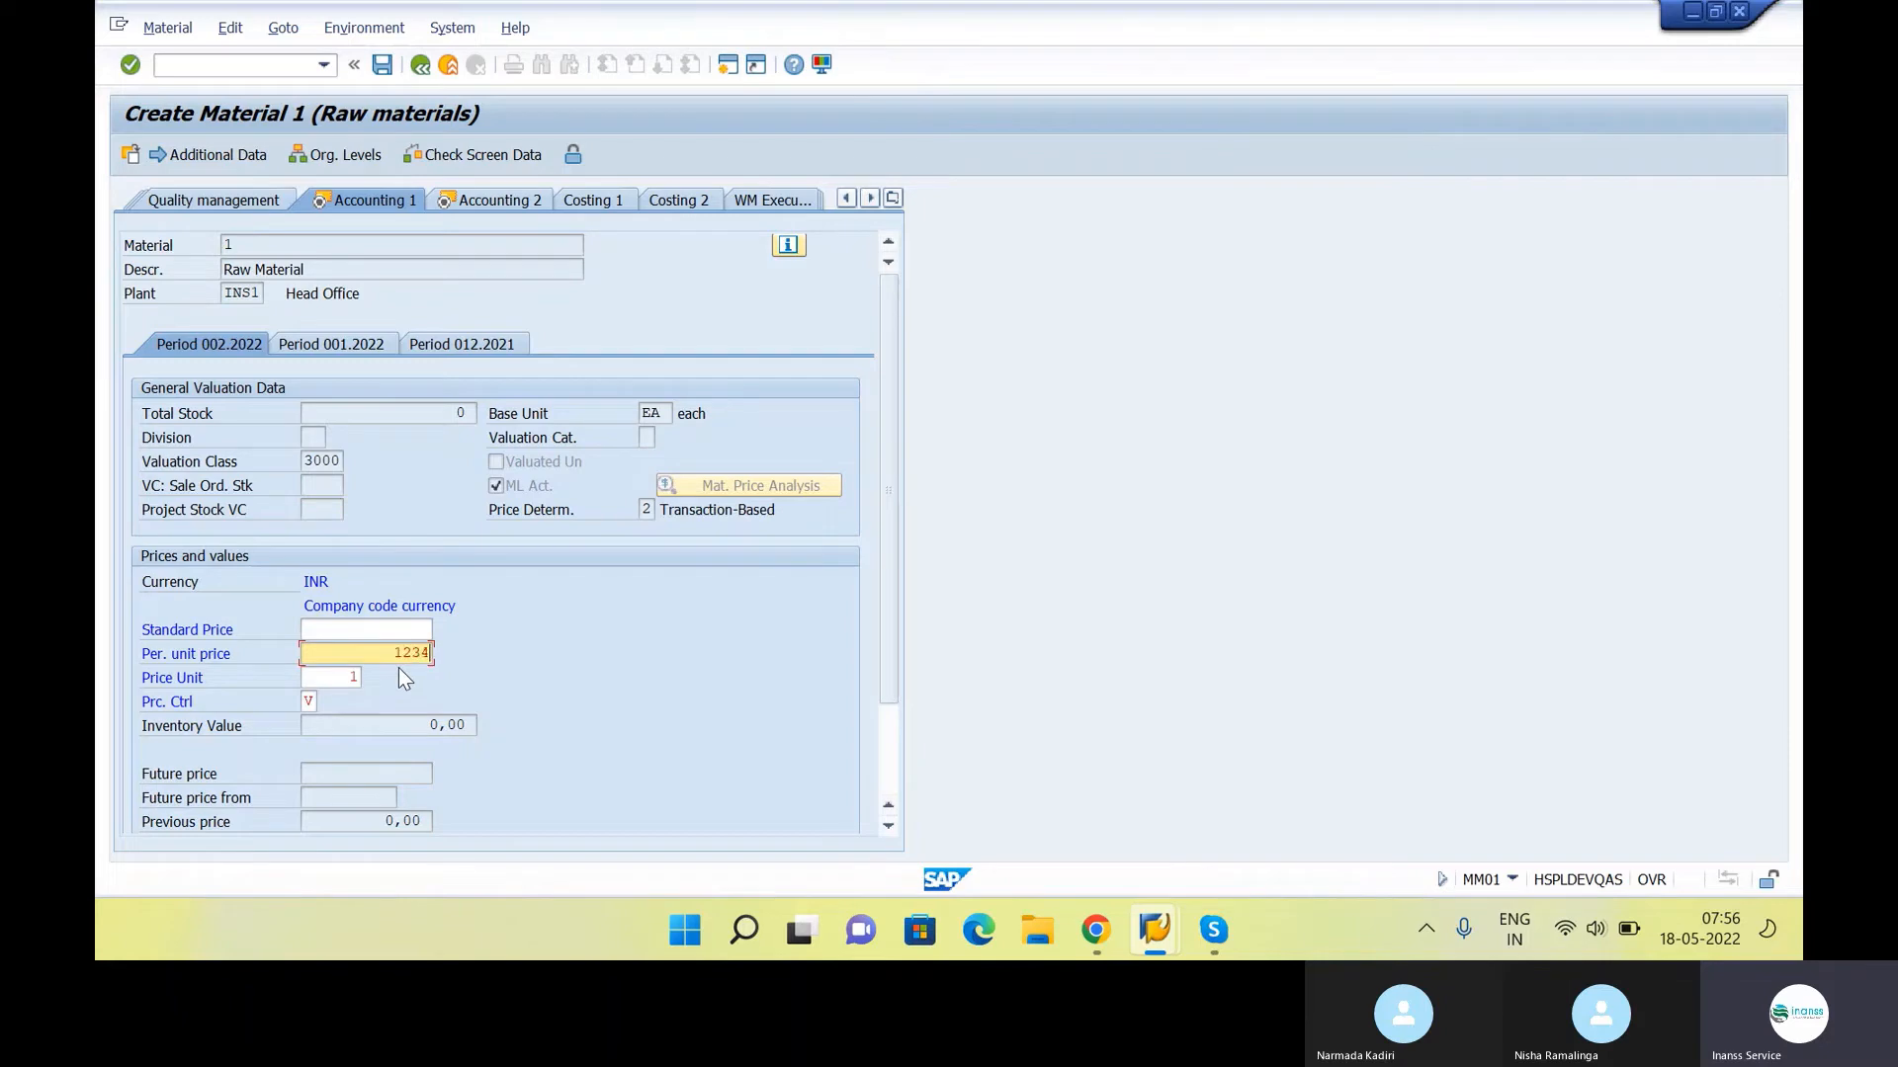
pyautogui.press('BackSpace')
pyautogui.moveTo(328, 273); pyautogui.dragTo(237, 285)
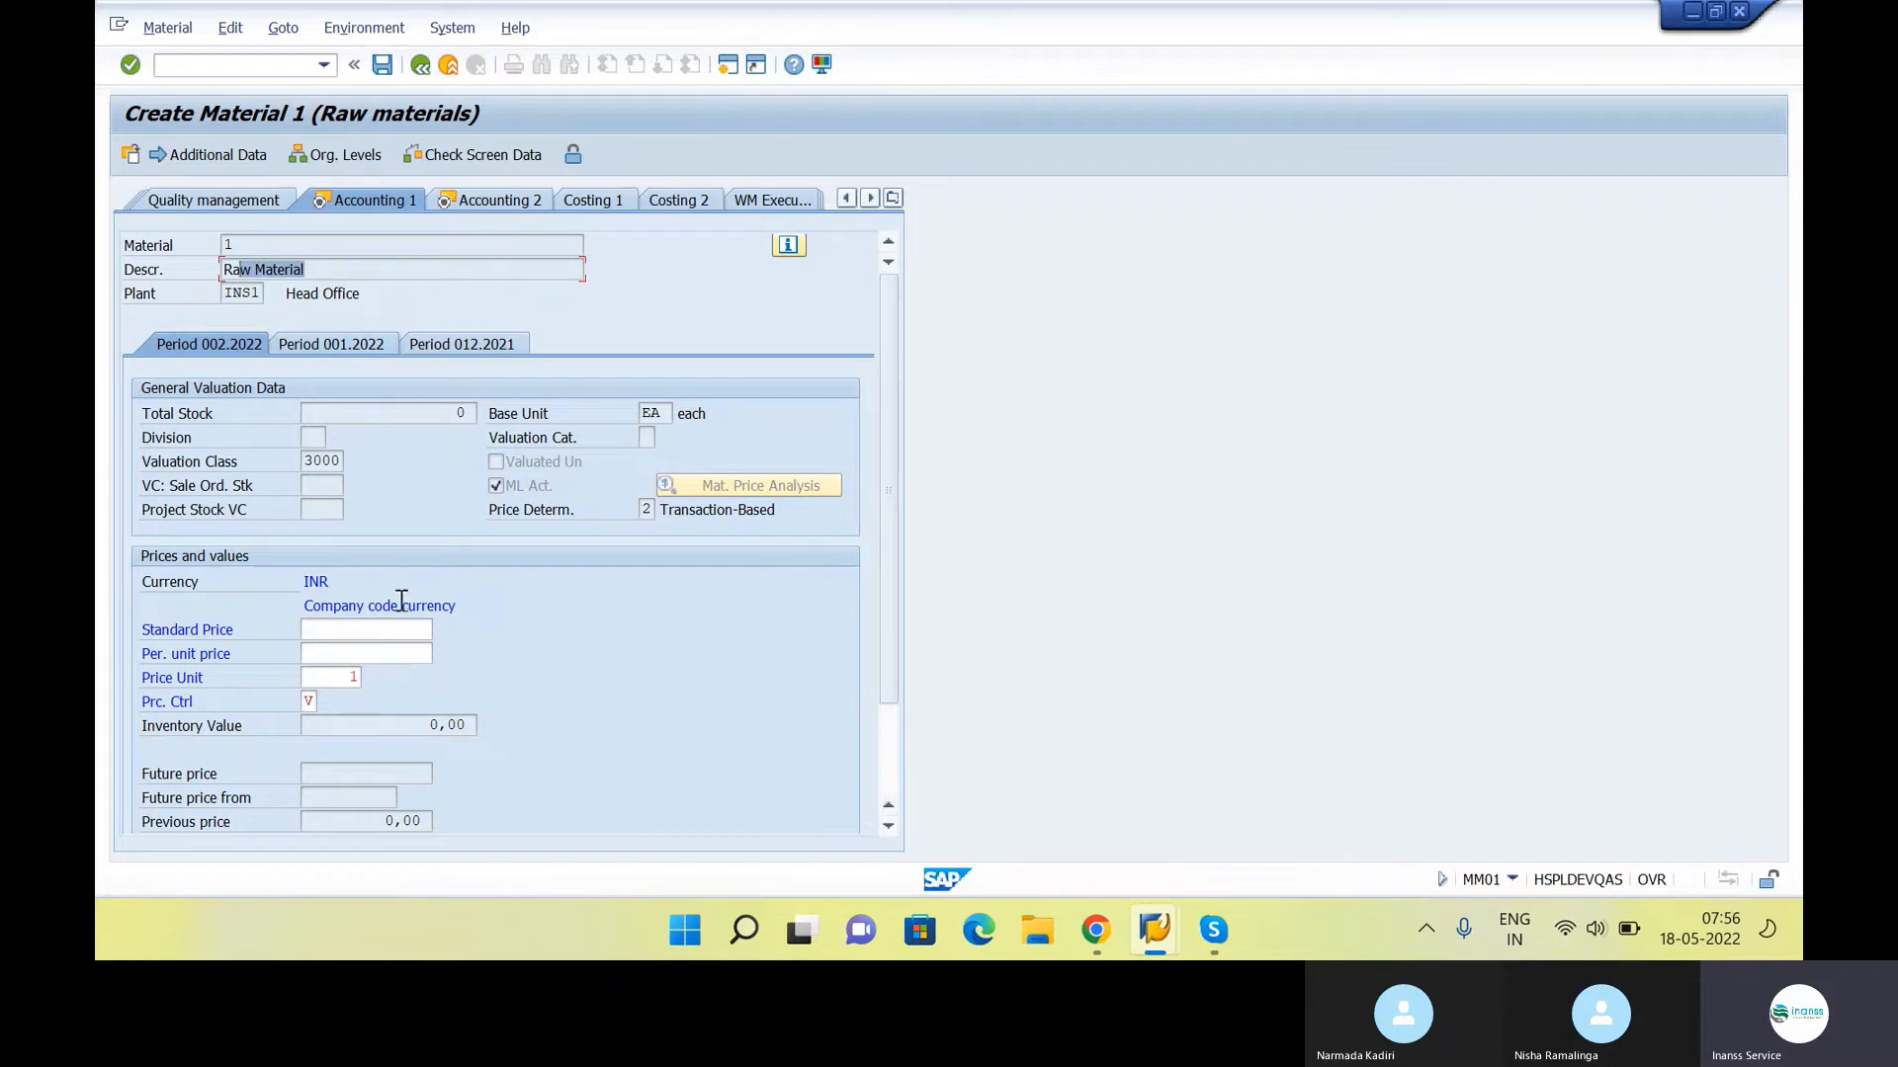
# Leave the standard and periodic unit prices empty and save the new raw material
pyautogui.click(413, 654)
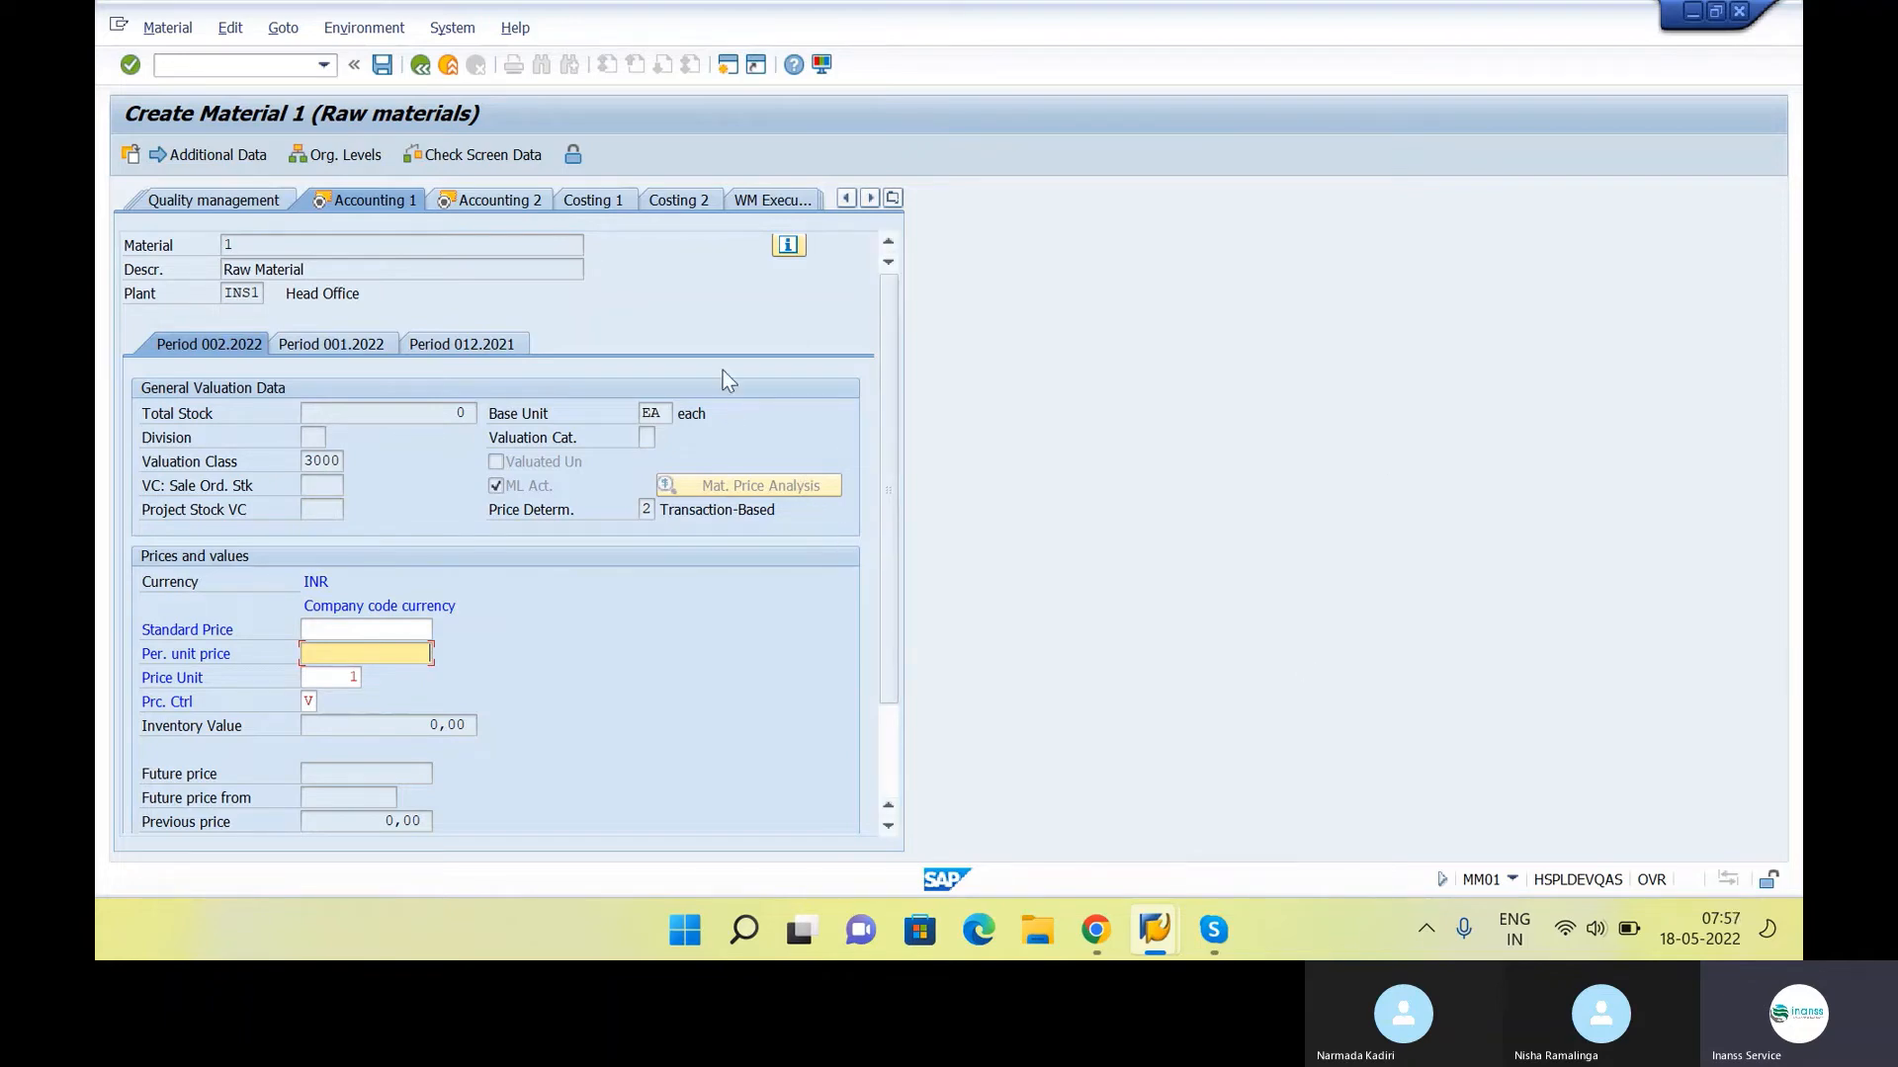
pyautogui.press('Return')
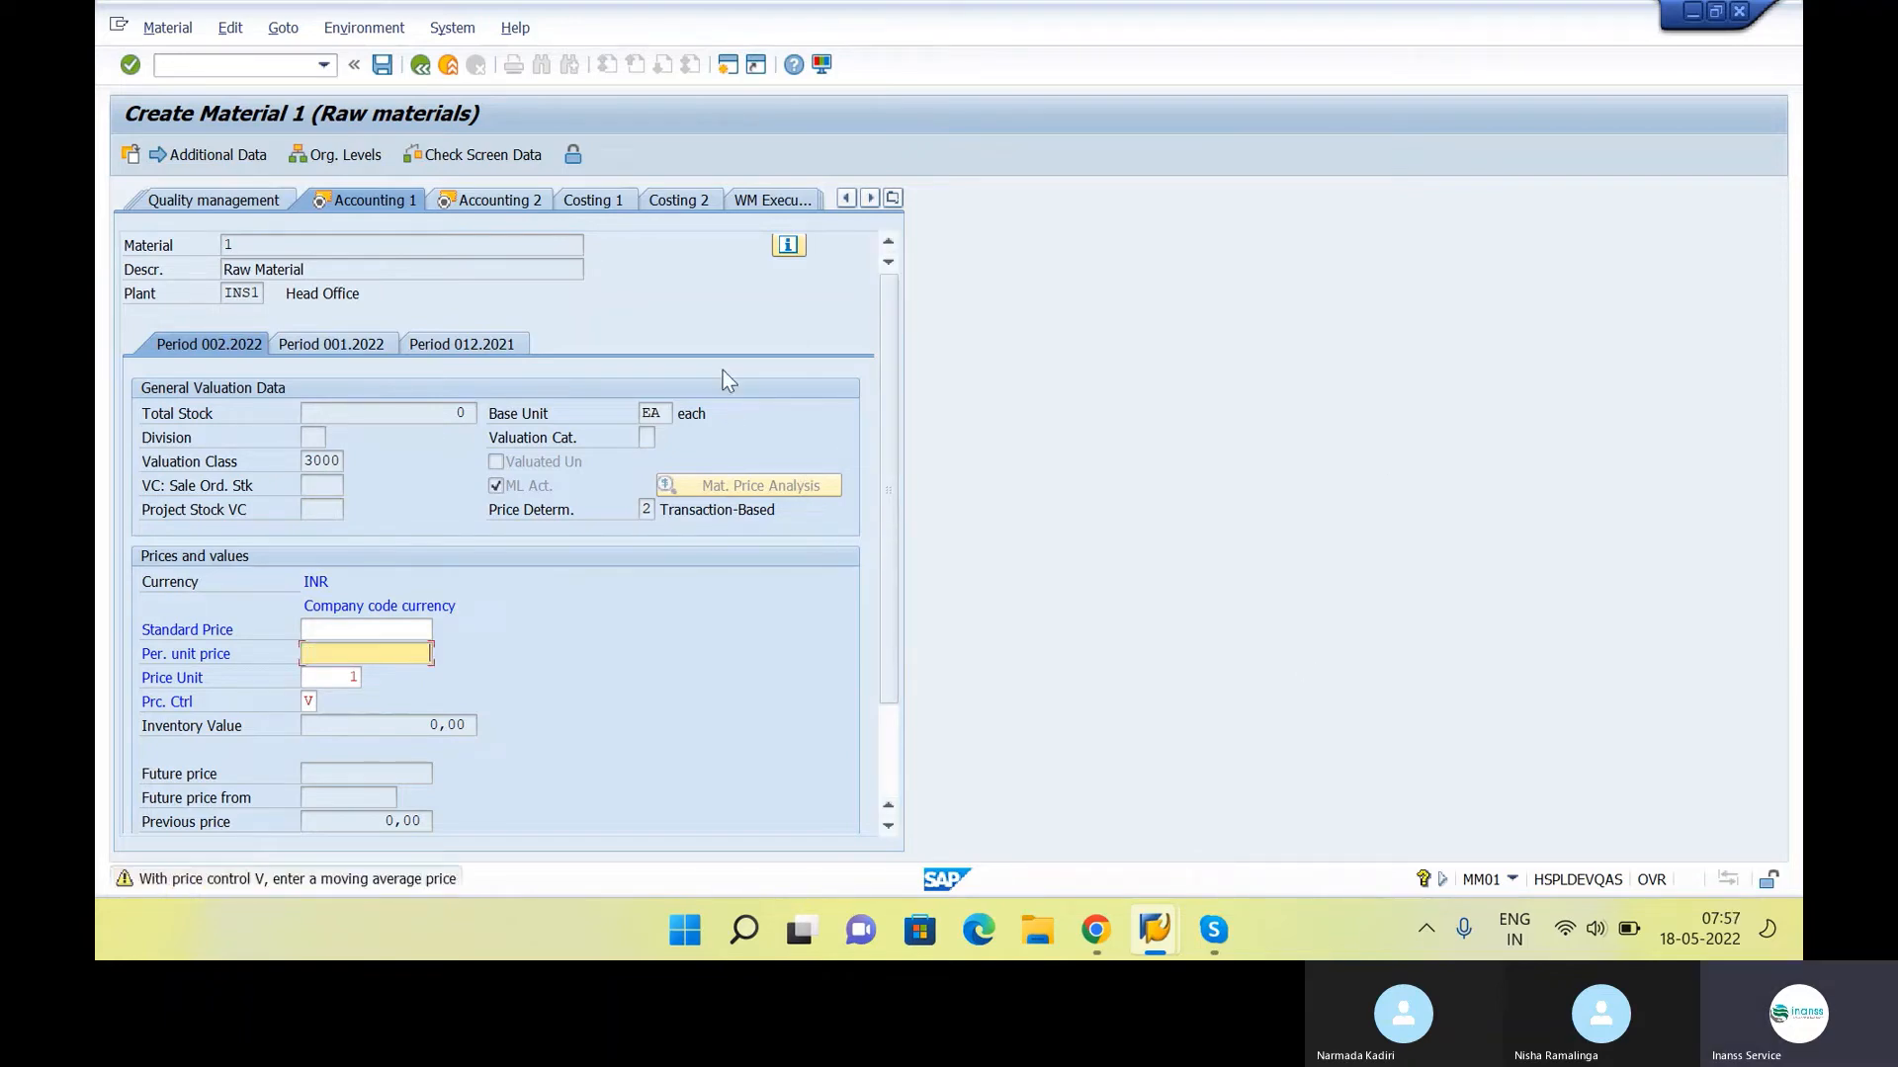
pyautogui.press('Return')
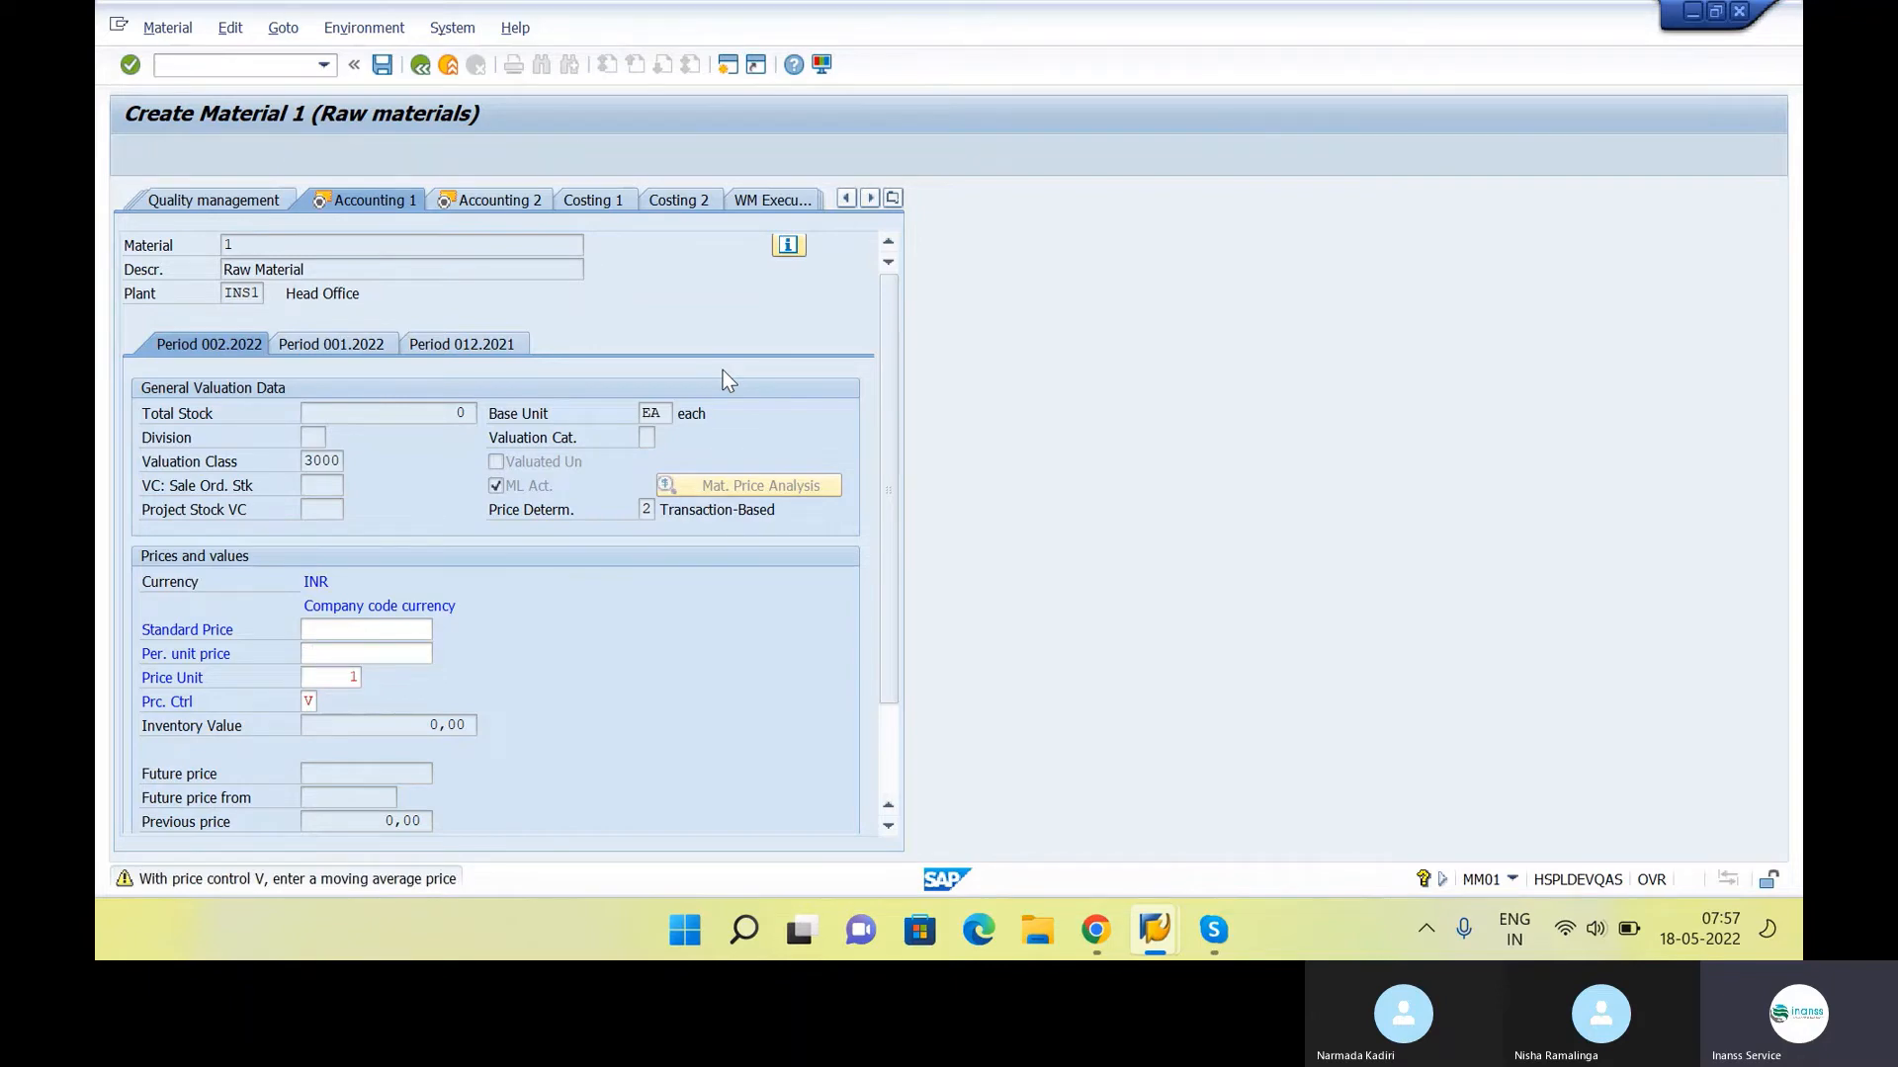
pyautogui.click(381, 65)
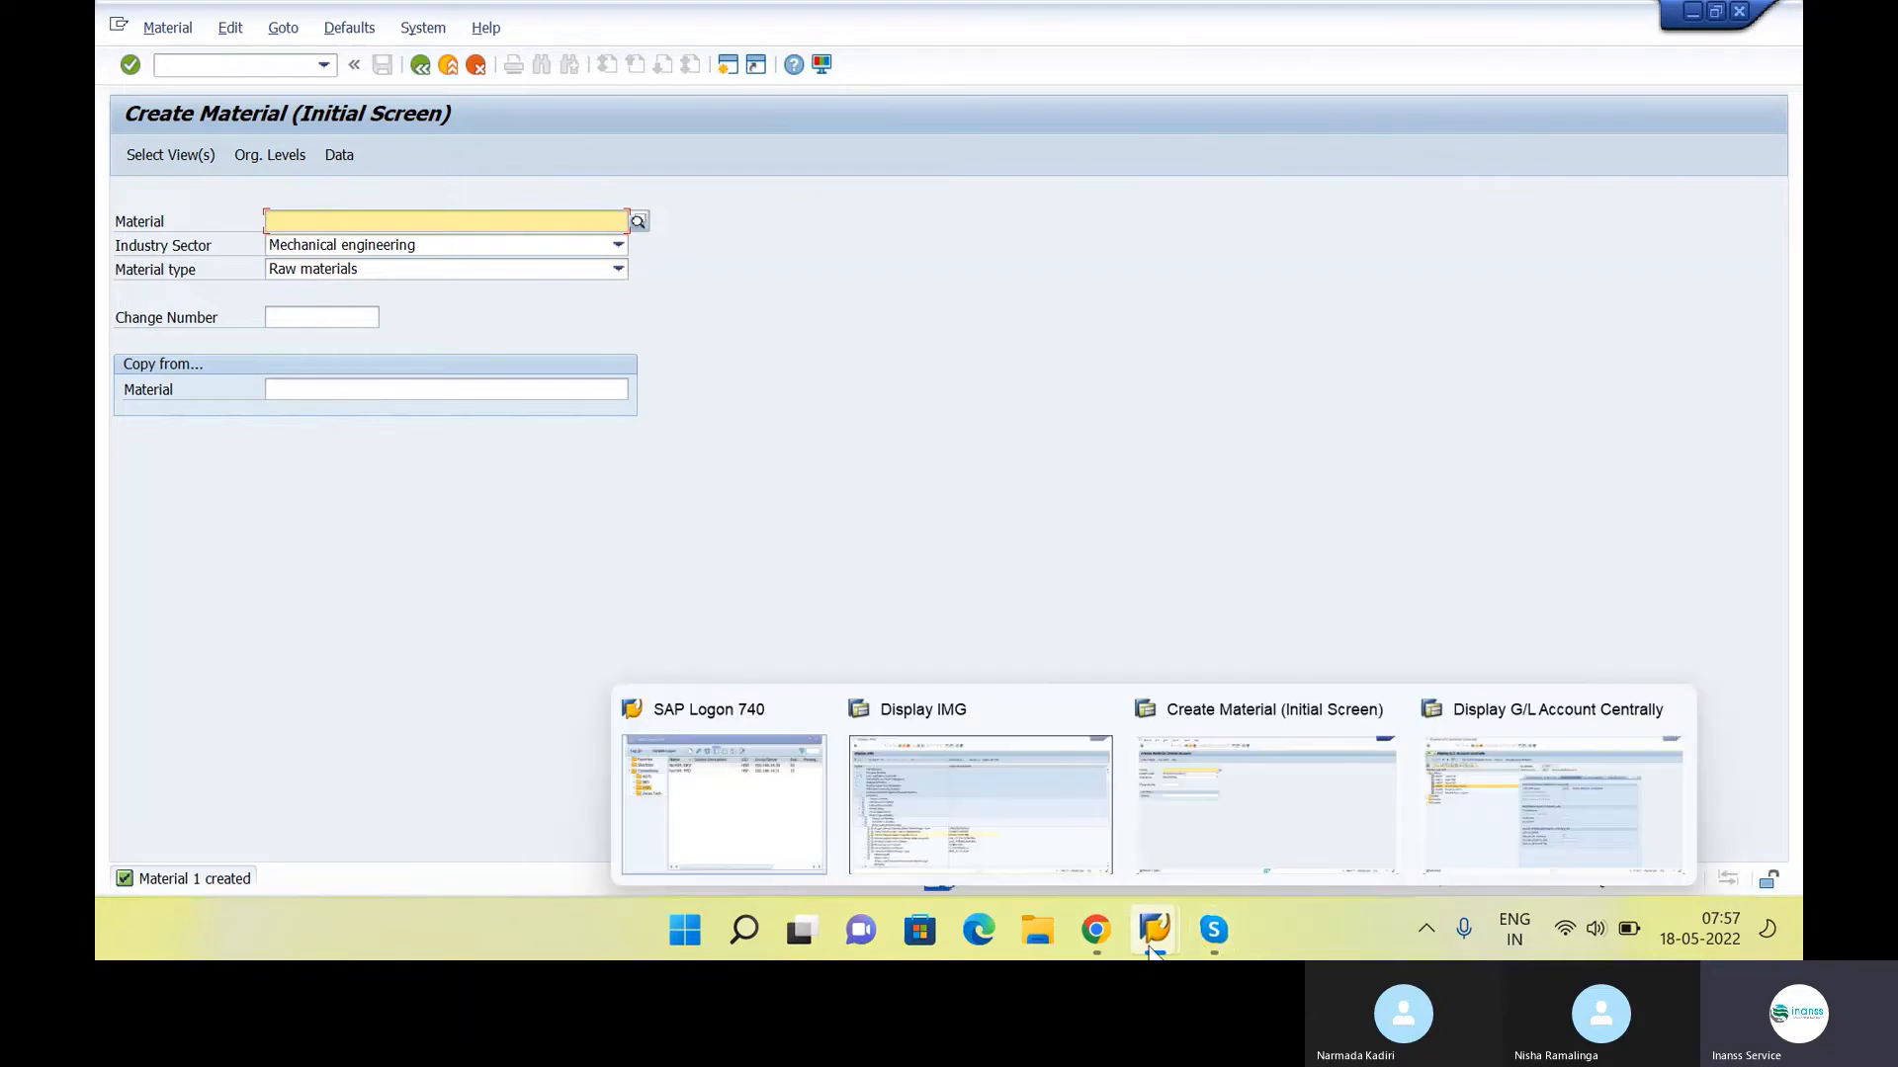
# Switch to the class notes in Google Docs and review the Material Requirement and Purchase request - ME51N entries
pyautogui.click(1098, 929)
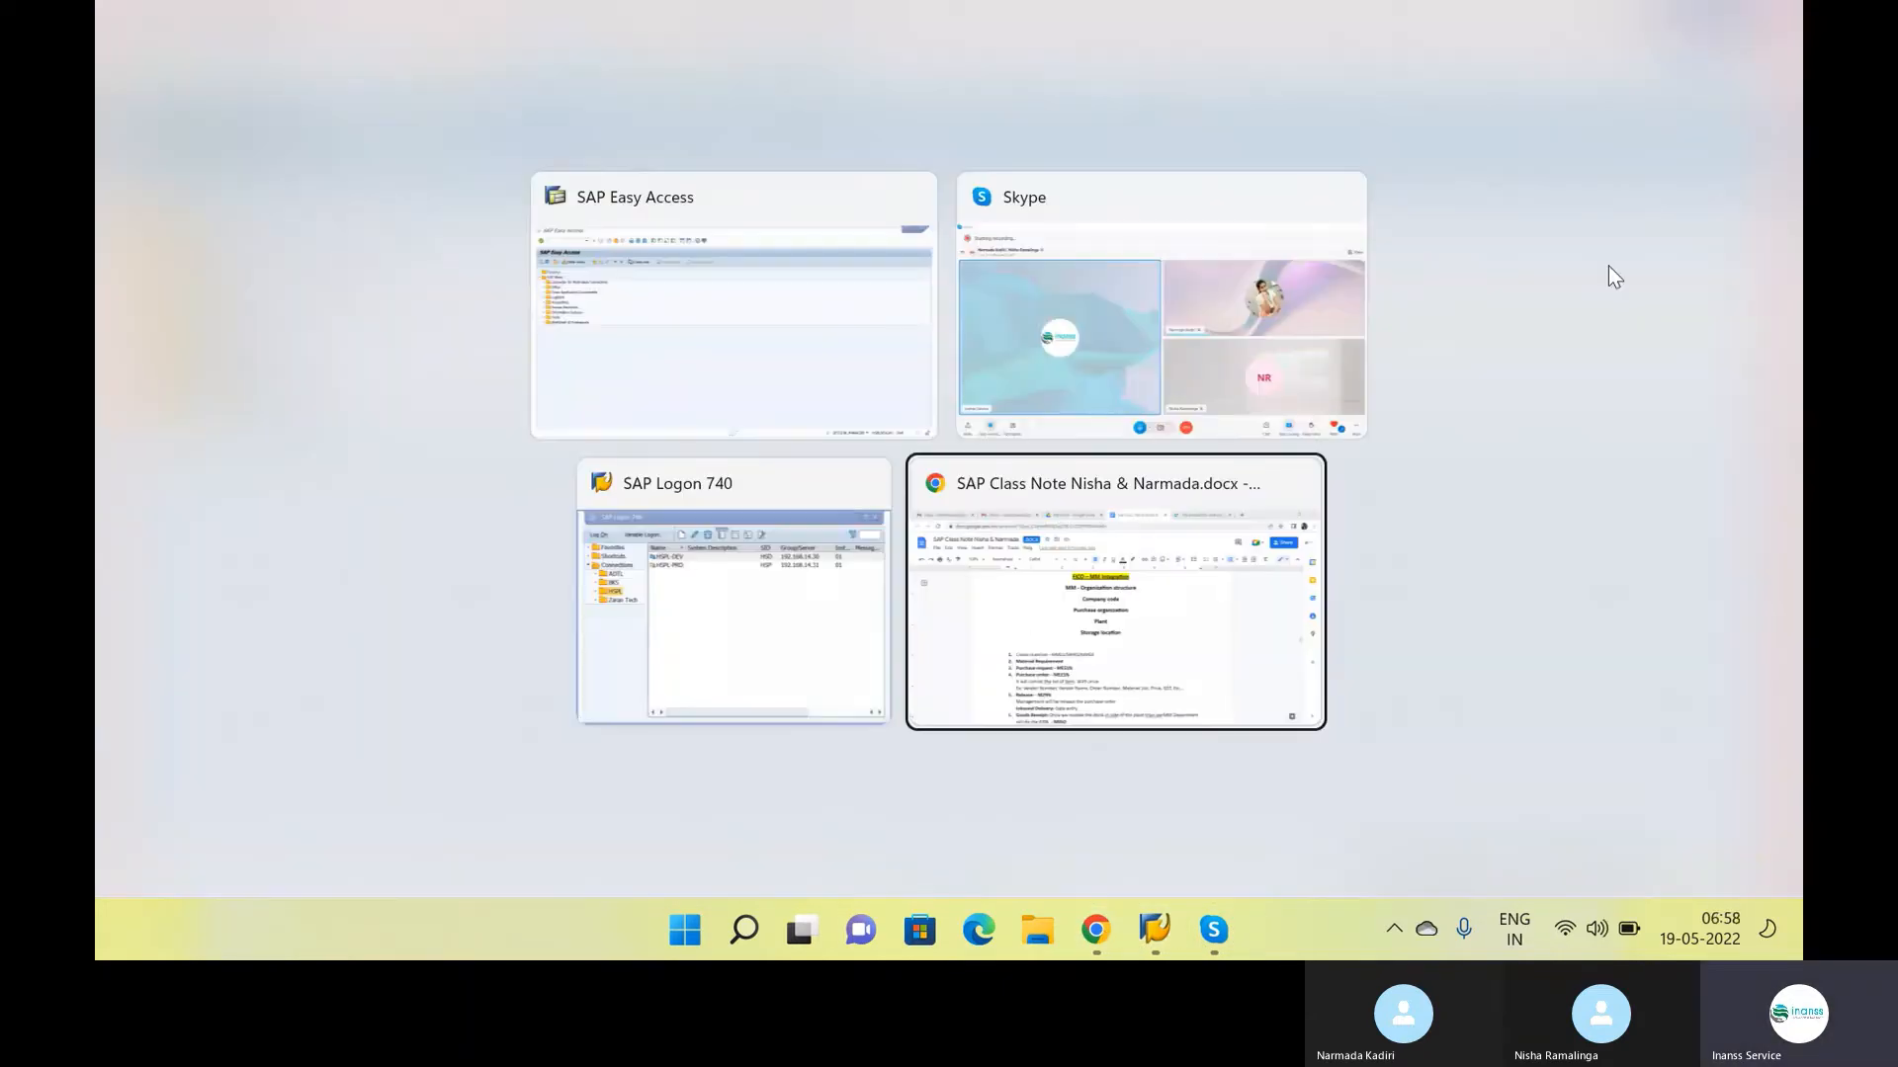
pyautogui.hotkey('alt', 'Tab')
pyautogui.click(878, 471)
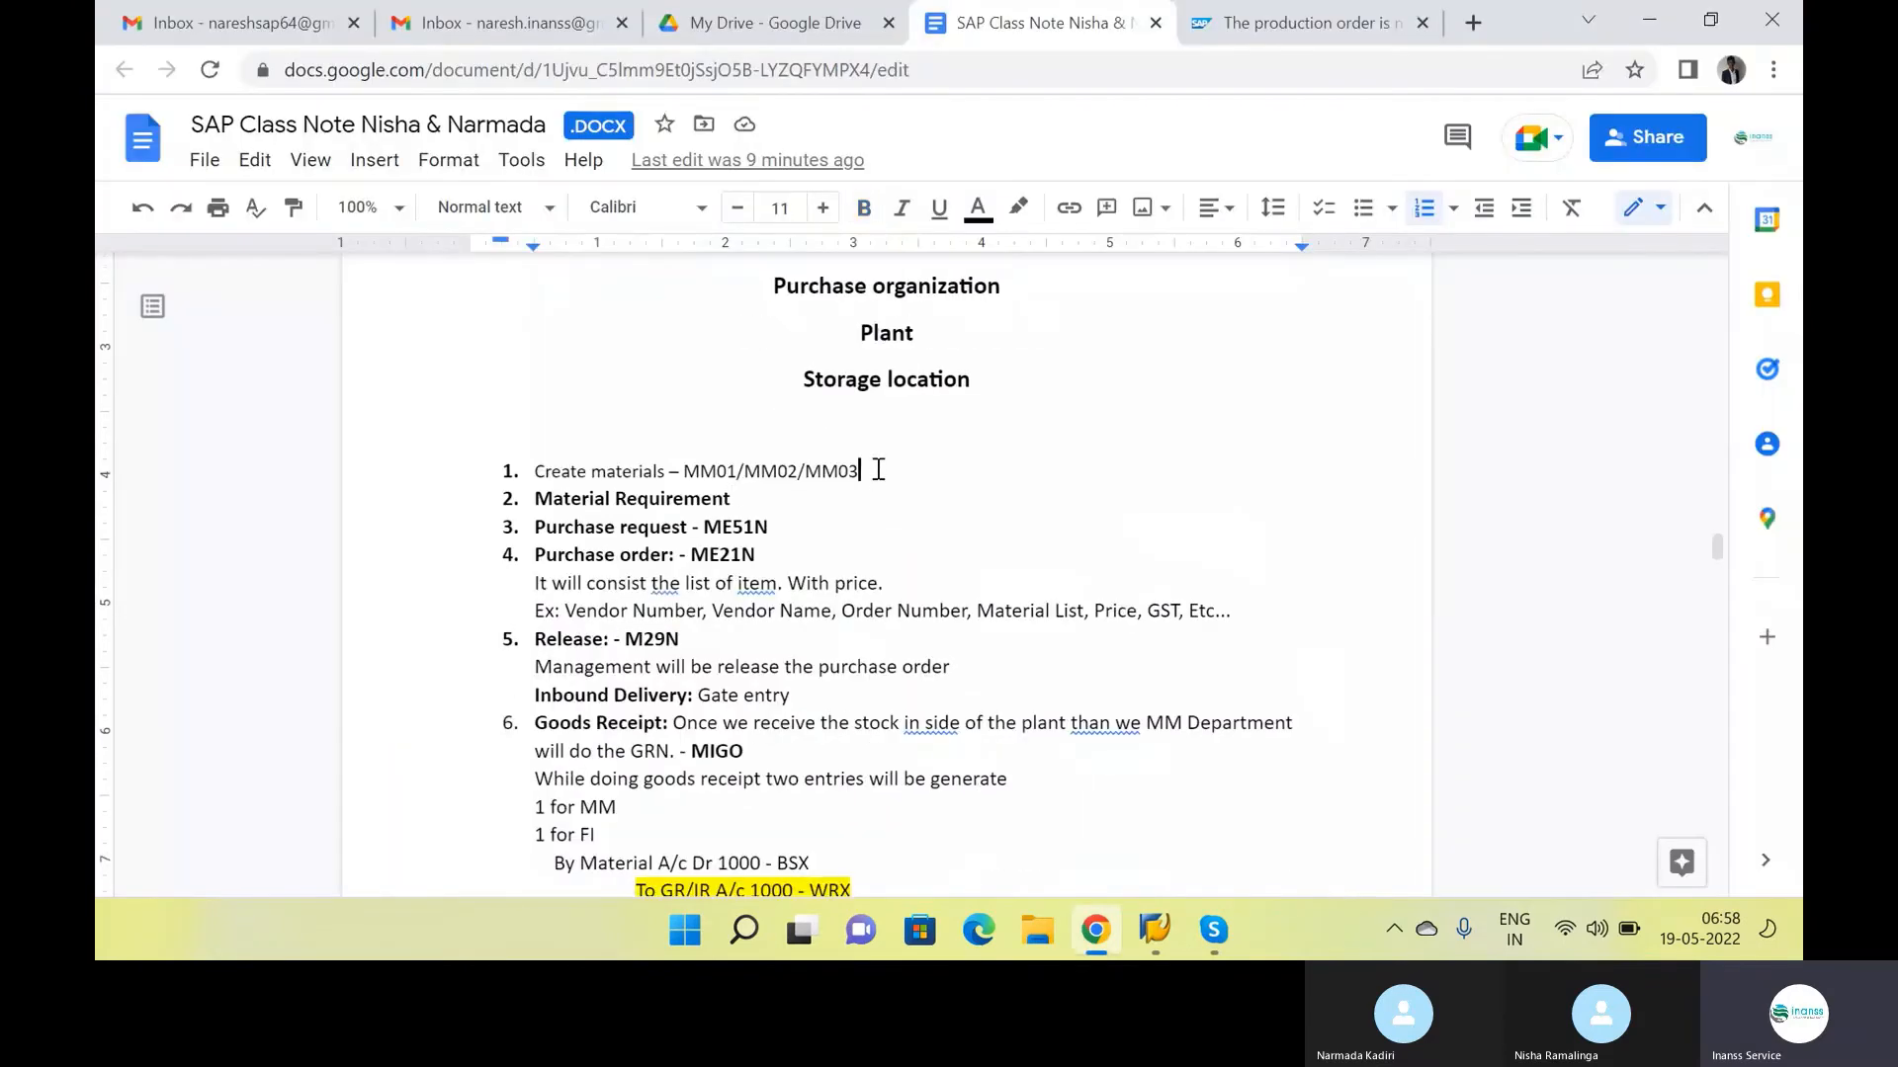
pyautogui.click(746, 502)
pyautogui.moveTo(746, 501); pyautogui.dragTo(600, 500)
pyautogui.click(768, 527)
pyautogui.click(755, 499)
pyautogui.click(834, 546)
pyautogui.click(832, 540)
# Switch back to SAP Easy Access and start transaction ME51N to create a purchase requisition
pyautogui.hotkey('alt', 'Tab')
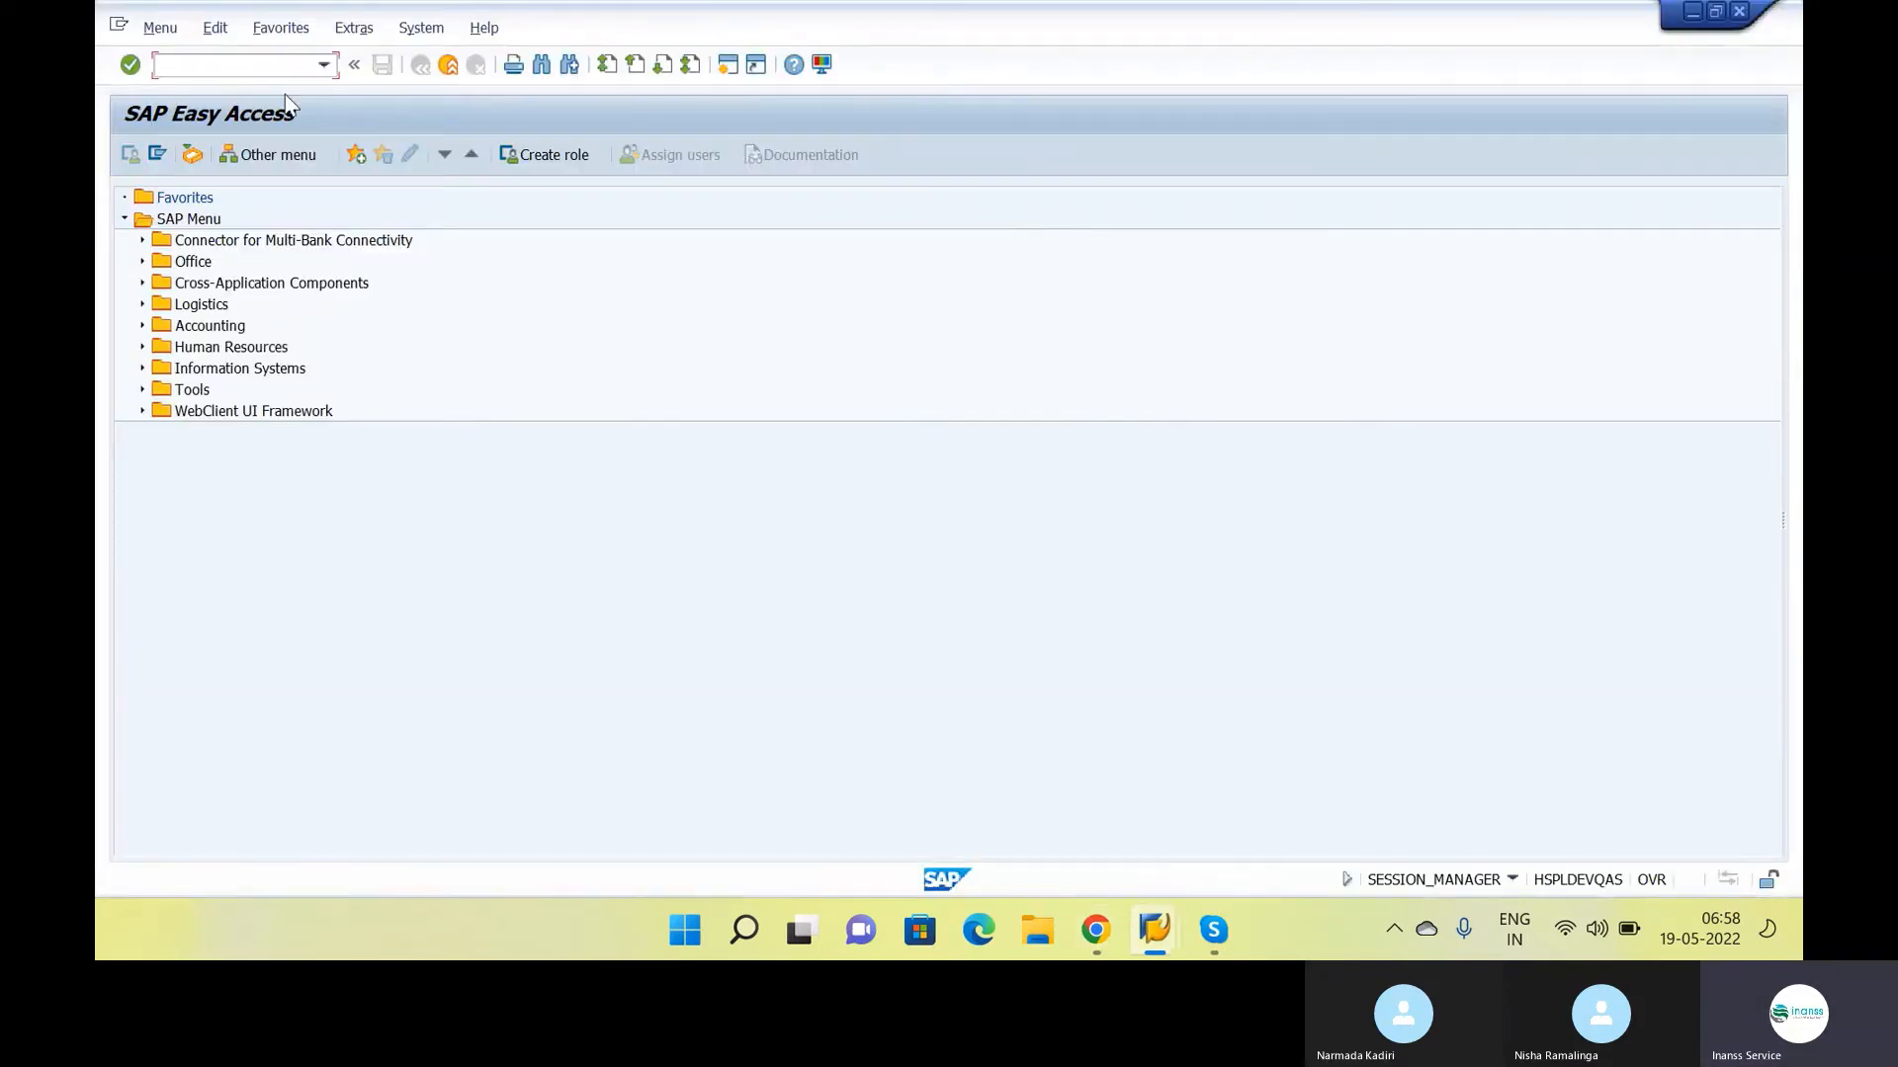
pyautogui.write('me51n')
pyautogui.press('Return')
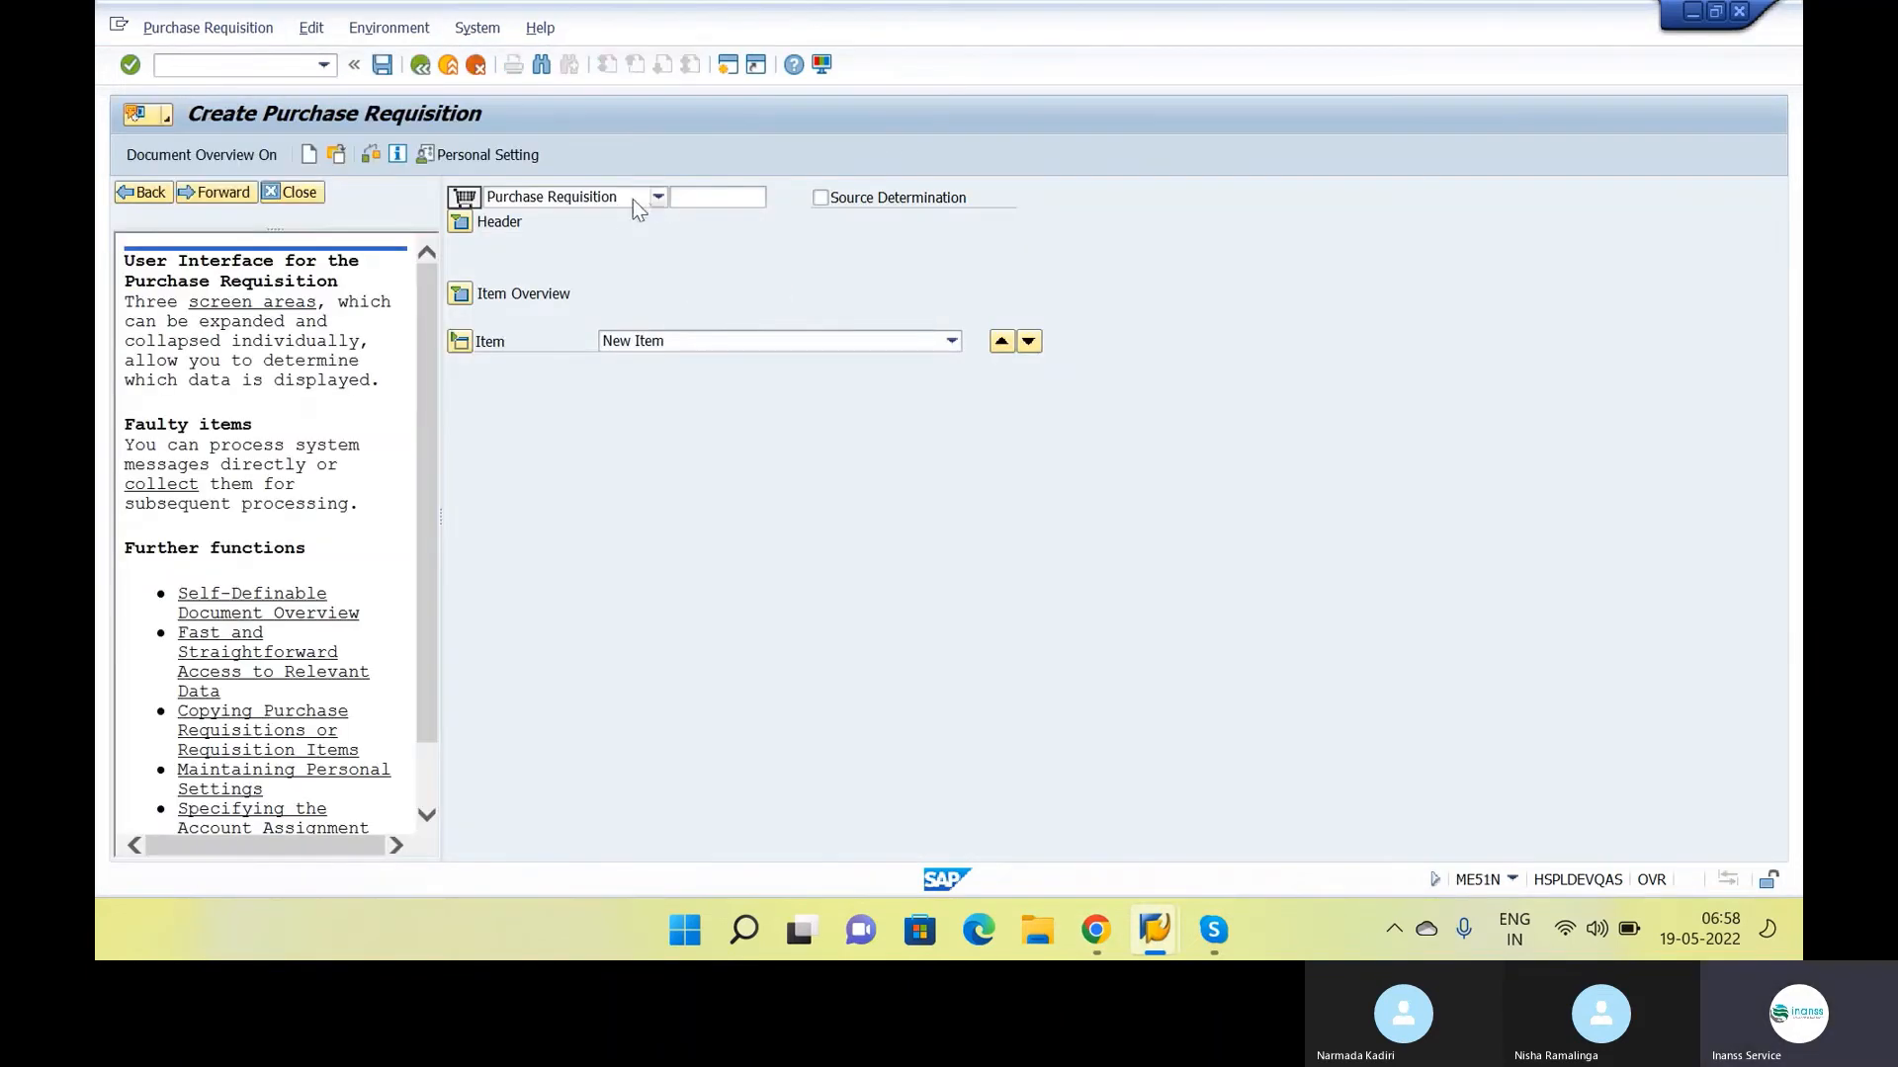
# In the SAP GUI options under Visualization 1, enable showing keys within dropdown lists and apply the setting
pyautogui.click(821, 71)
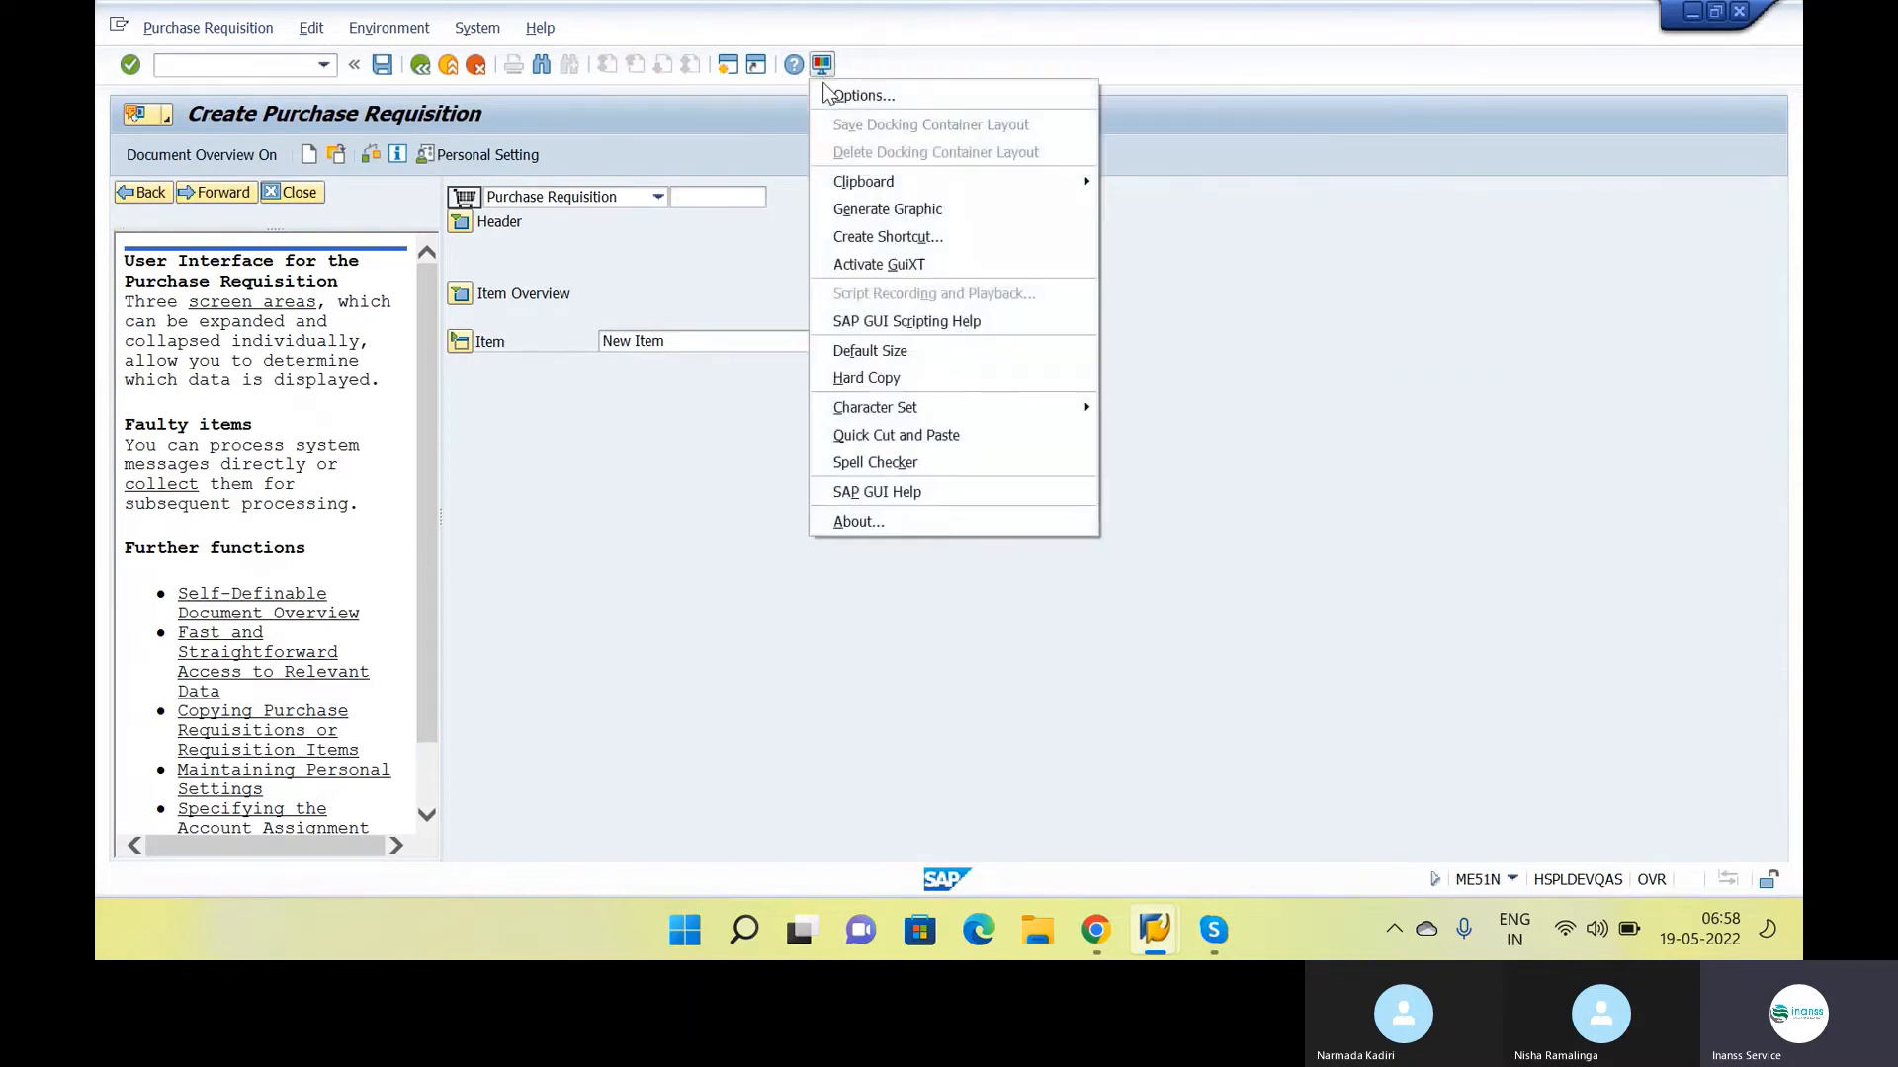
pyautogui.click(904, 99)
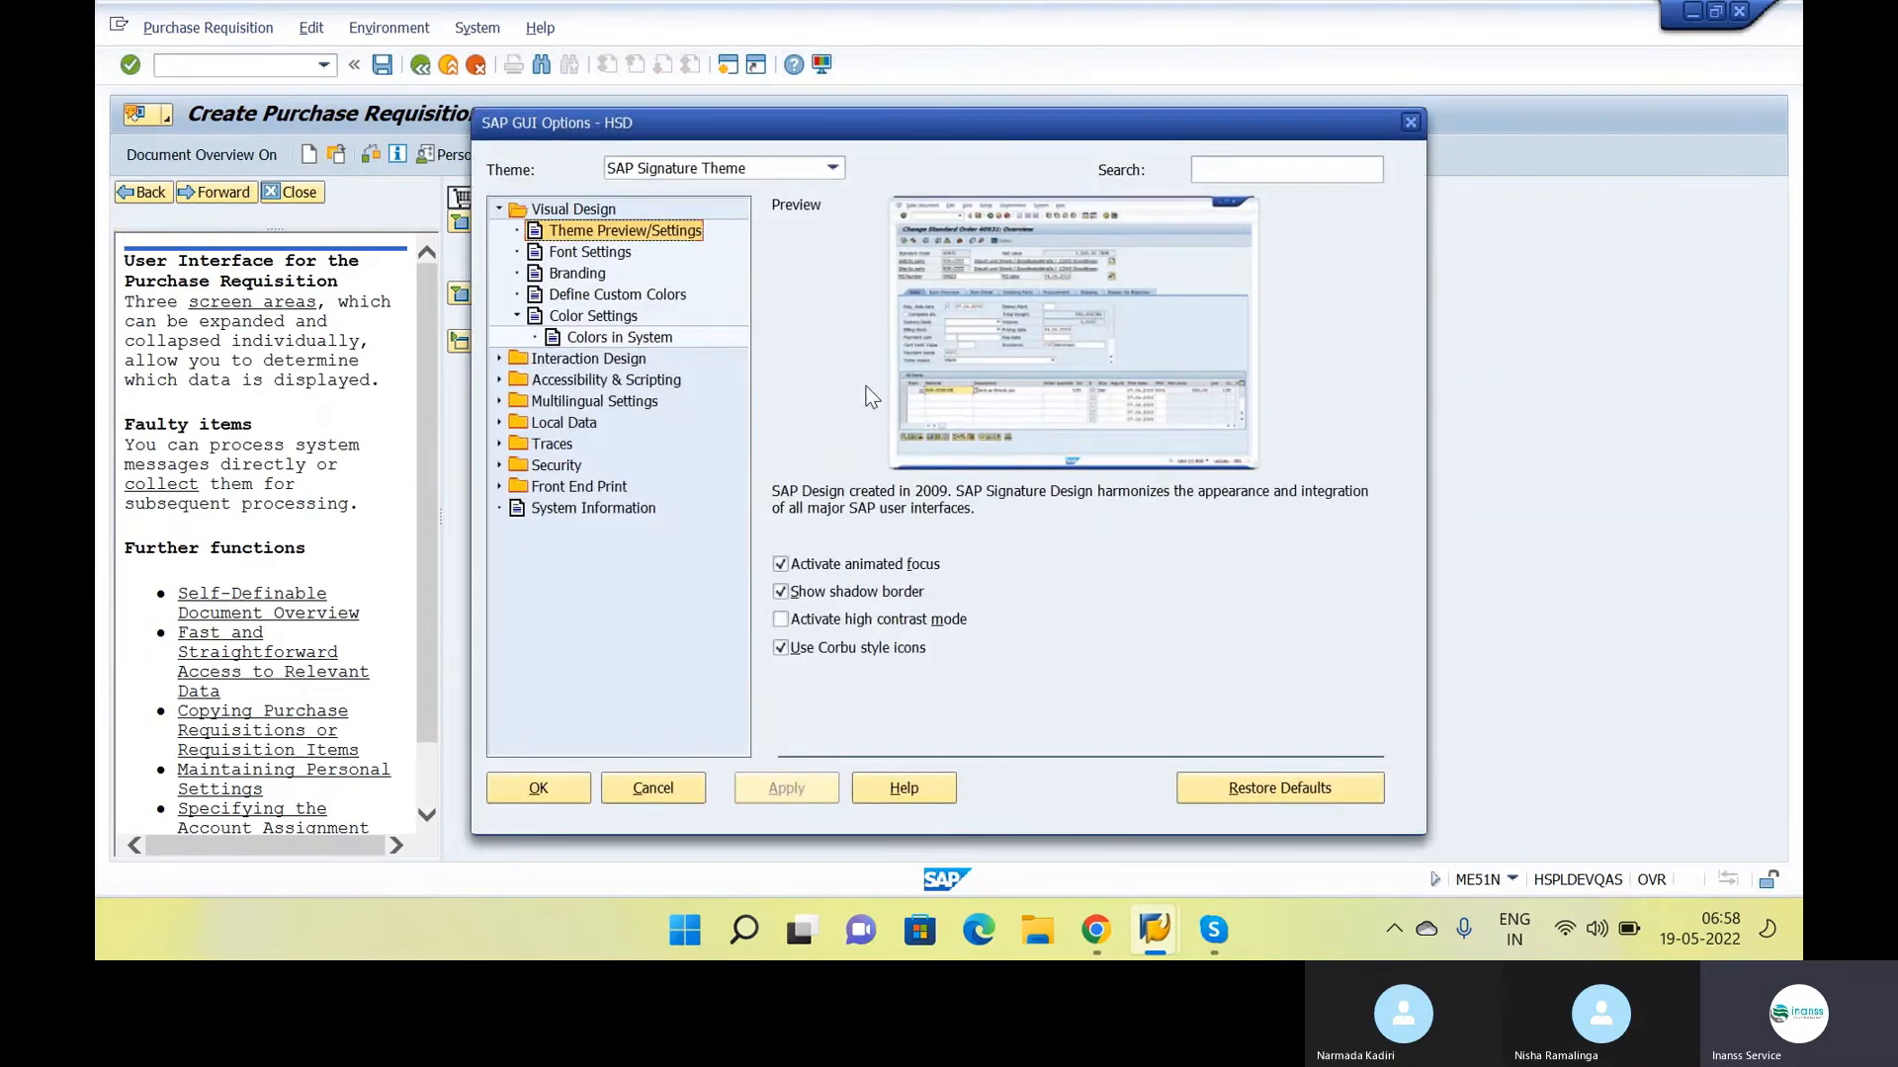
pyautogui.click(499, 359)
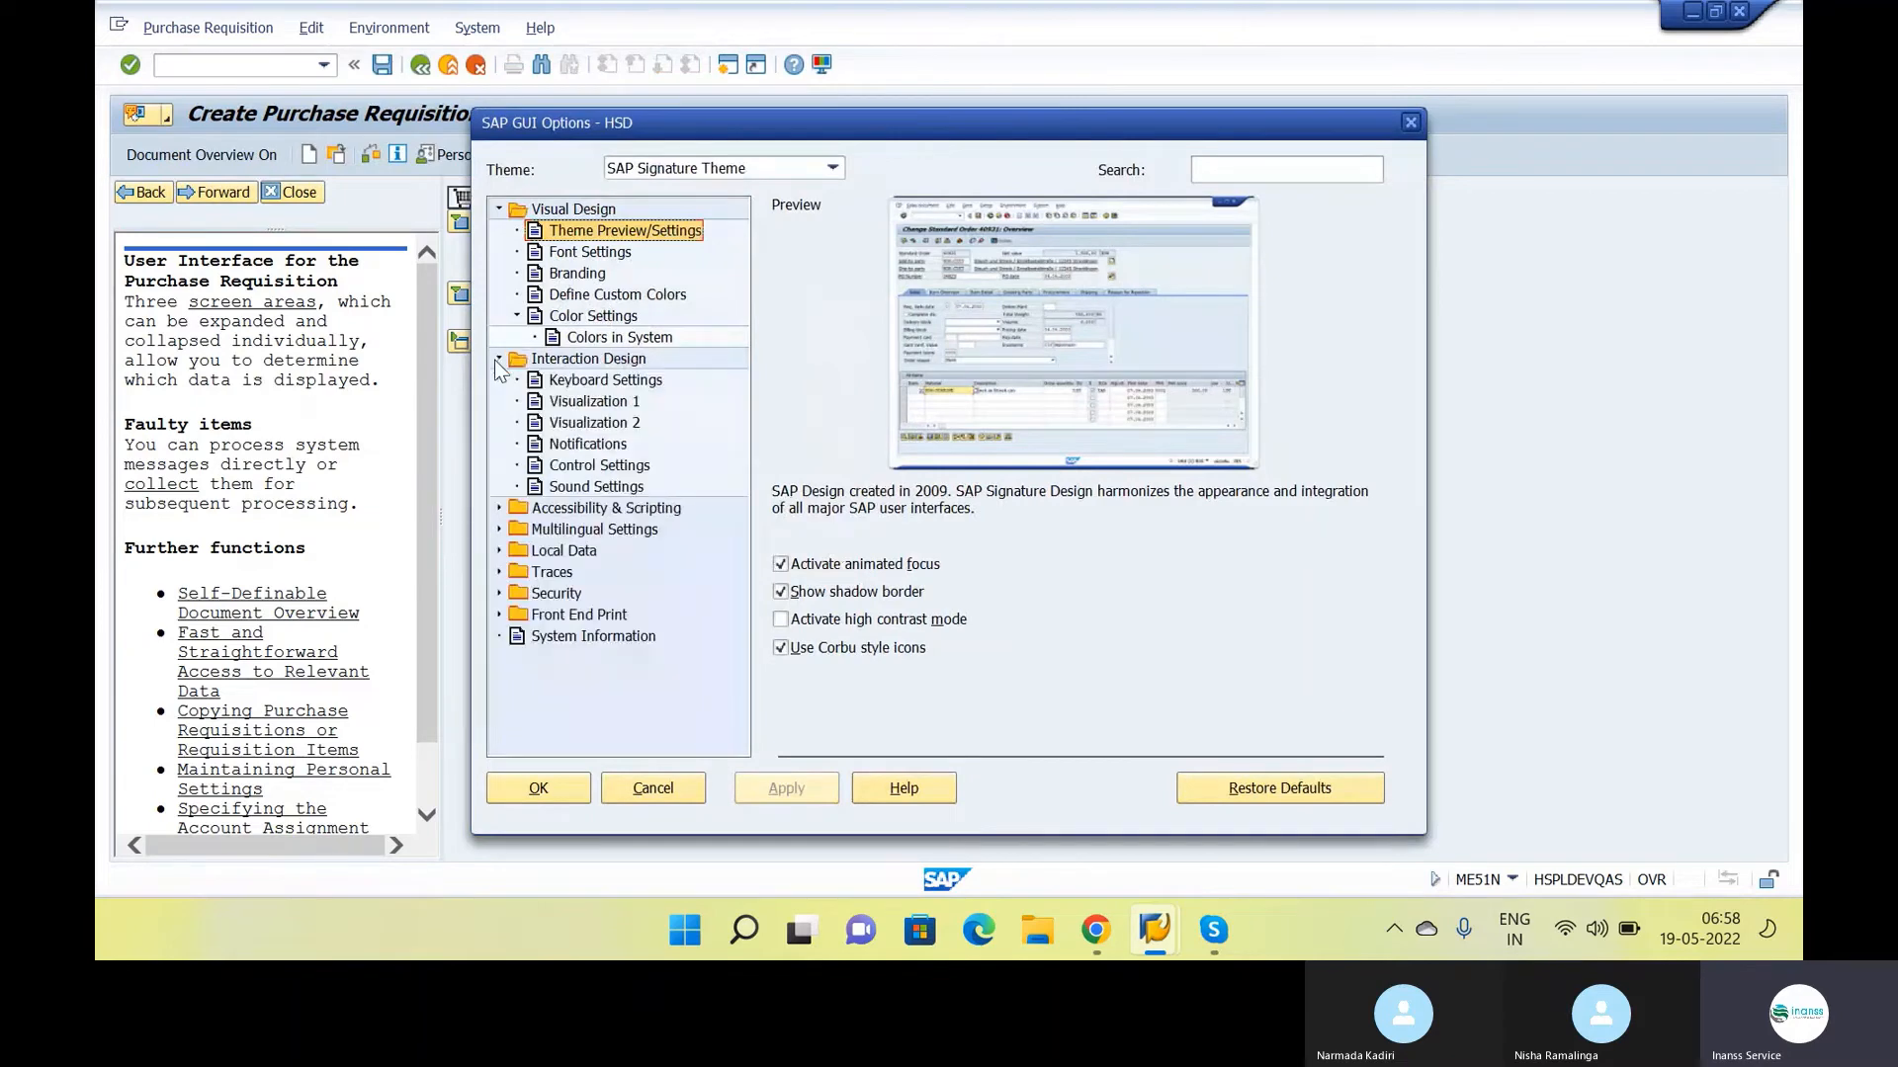
pyautogui.click(595, 402)
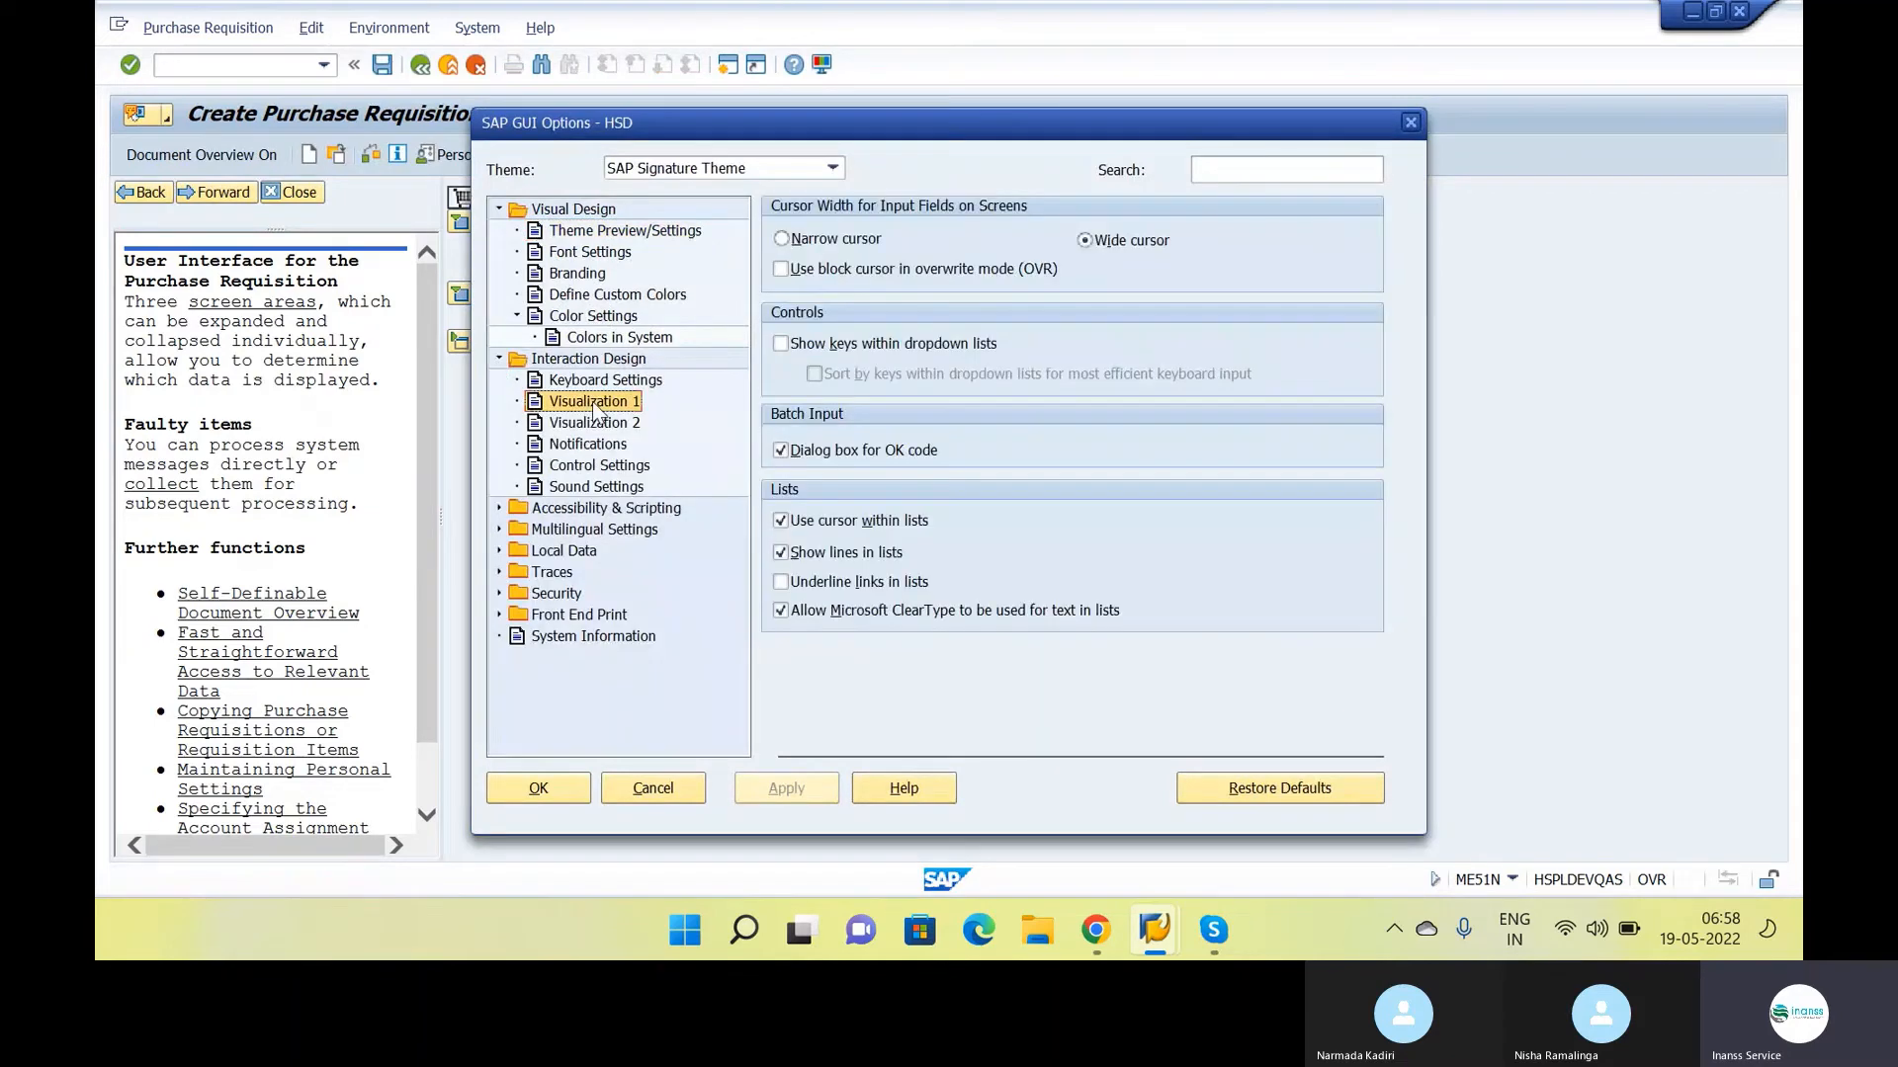
pyautogui.click(856, 346)
pyautogui.click(787, 791)
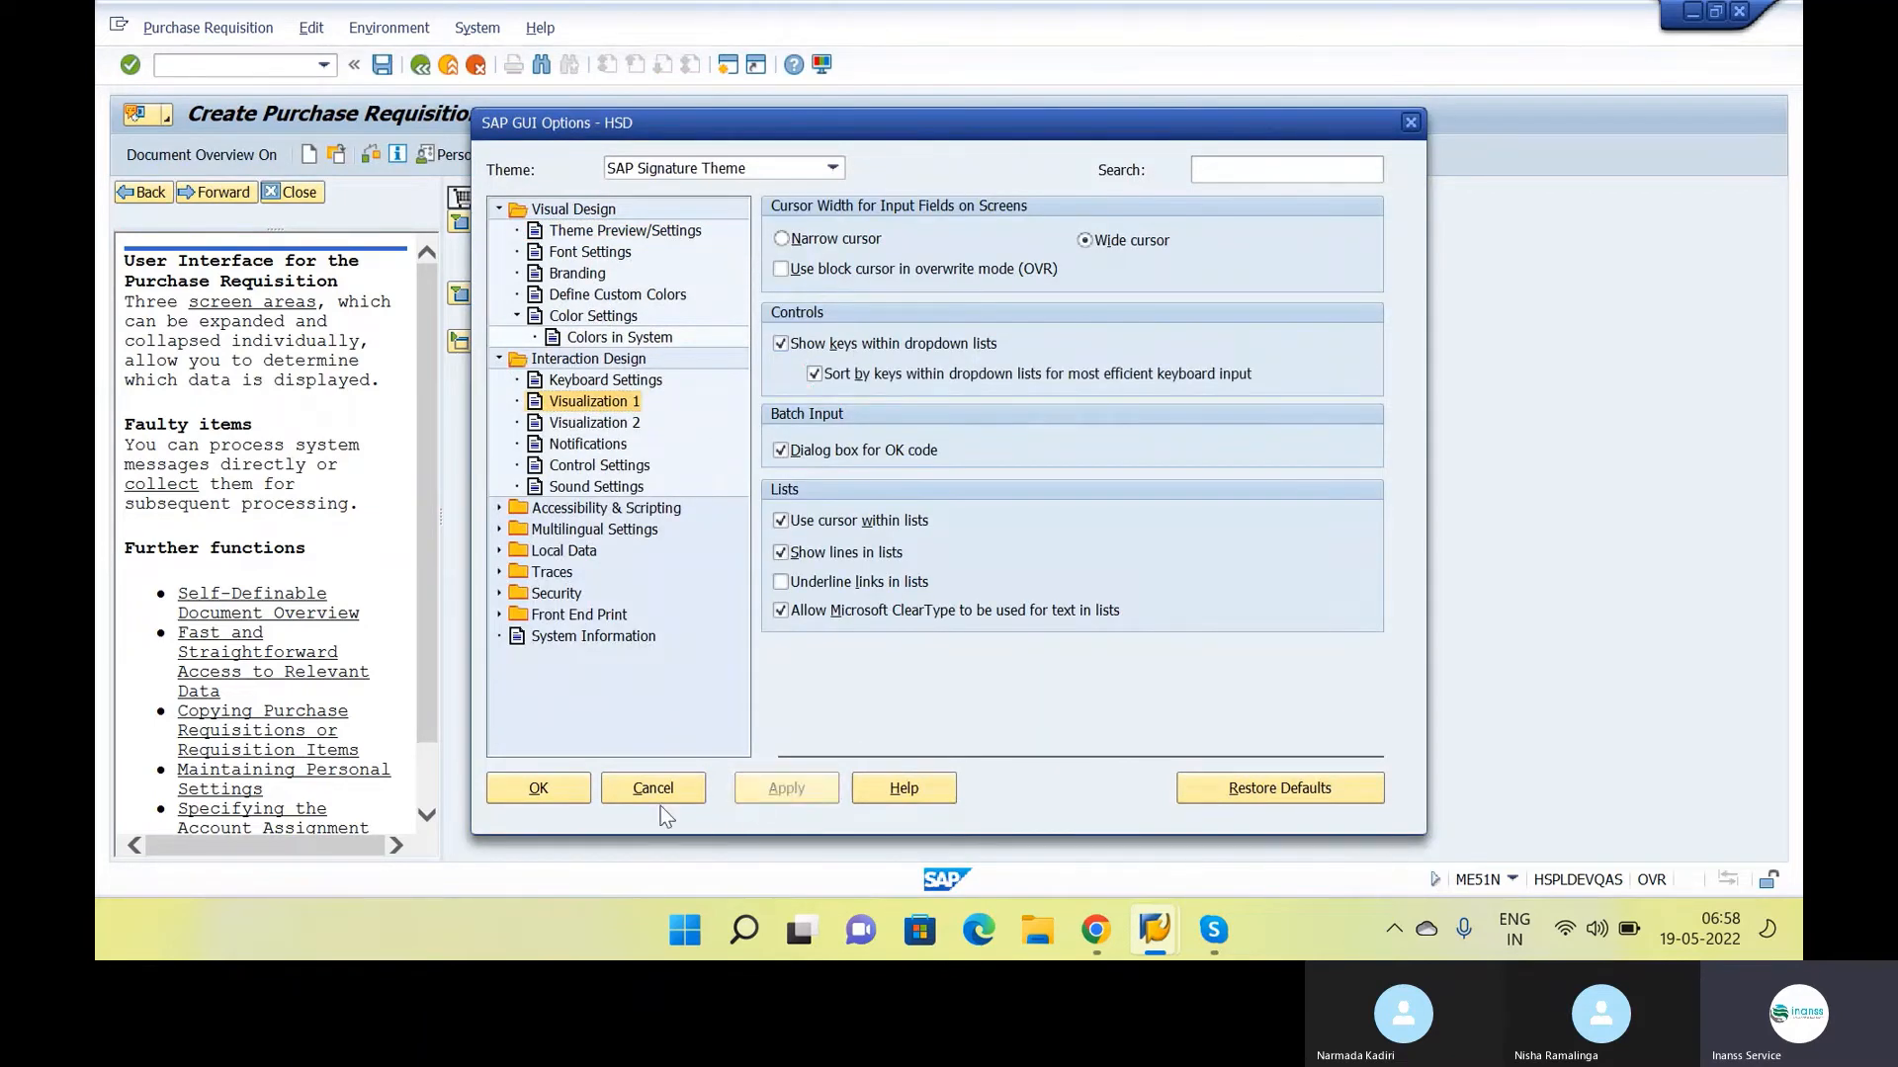
pyautogui.click(516, 788)
# Choose document type NB Purchase Requisition and expand the item overview
pyautogui.click(654, 197)
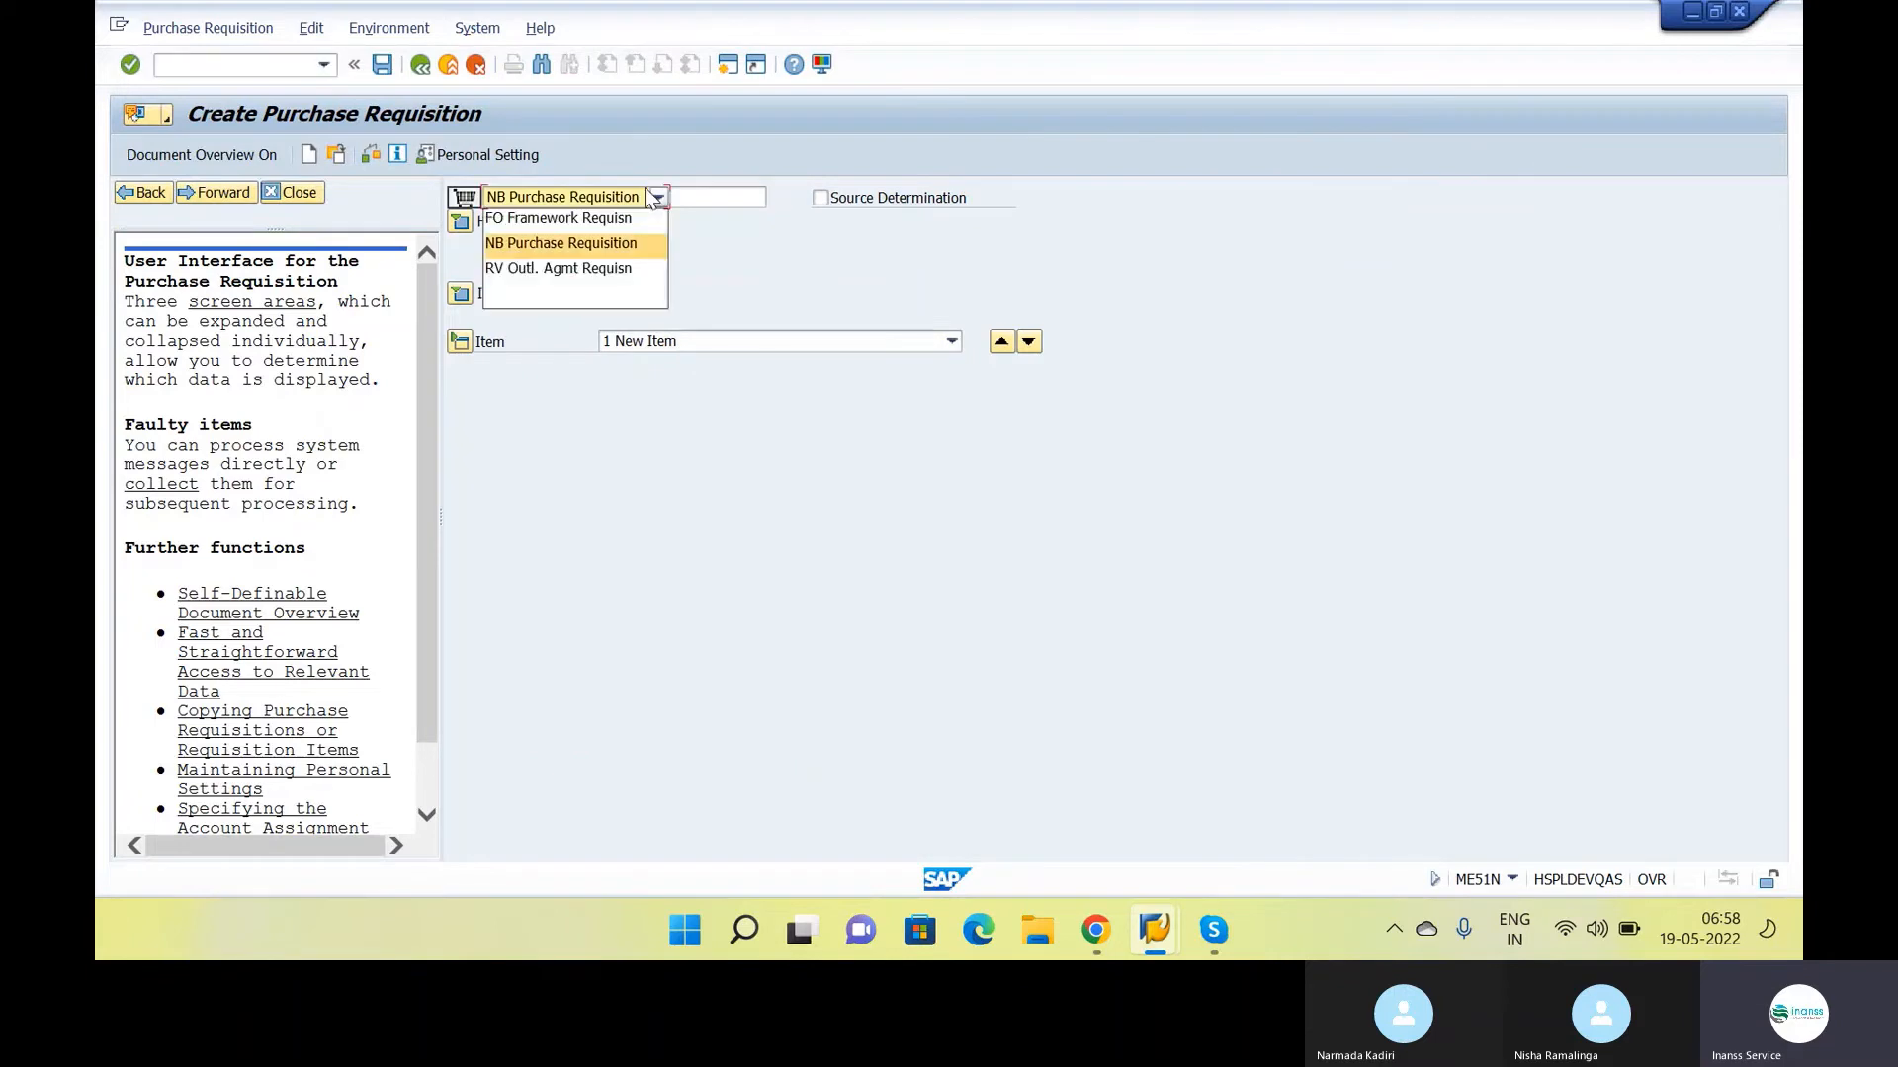
pyautogui.click(601, 241)
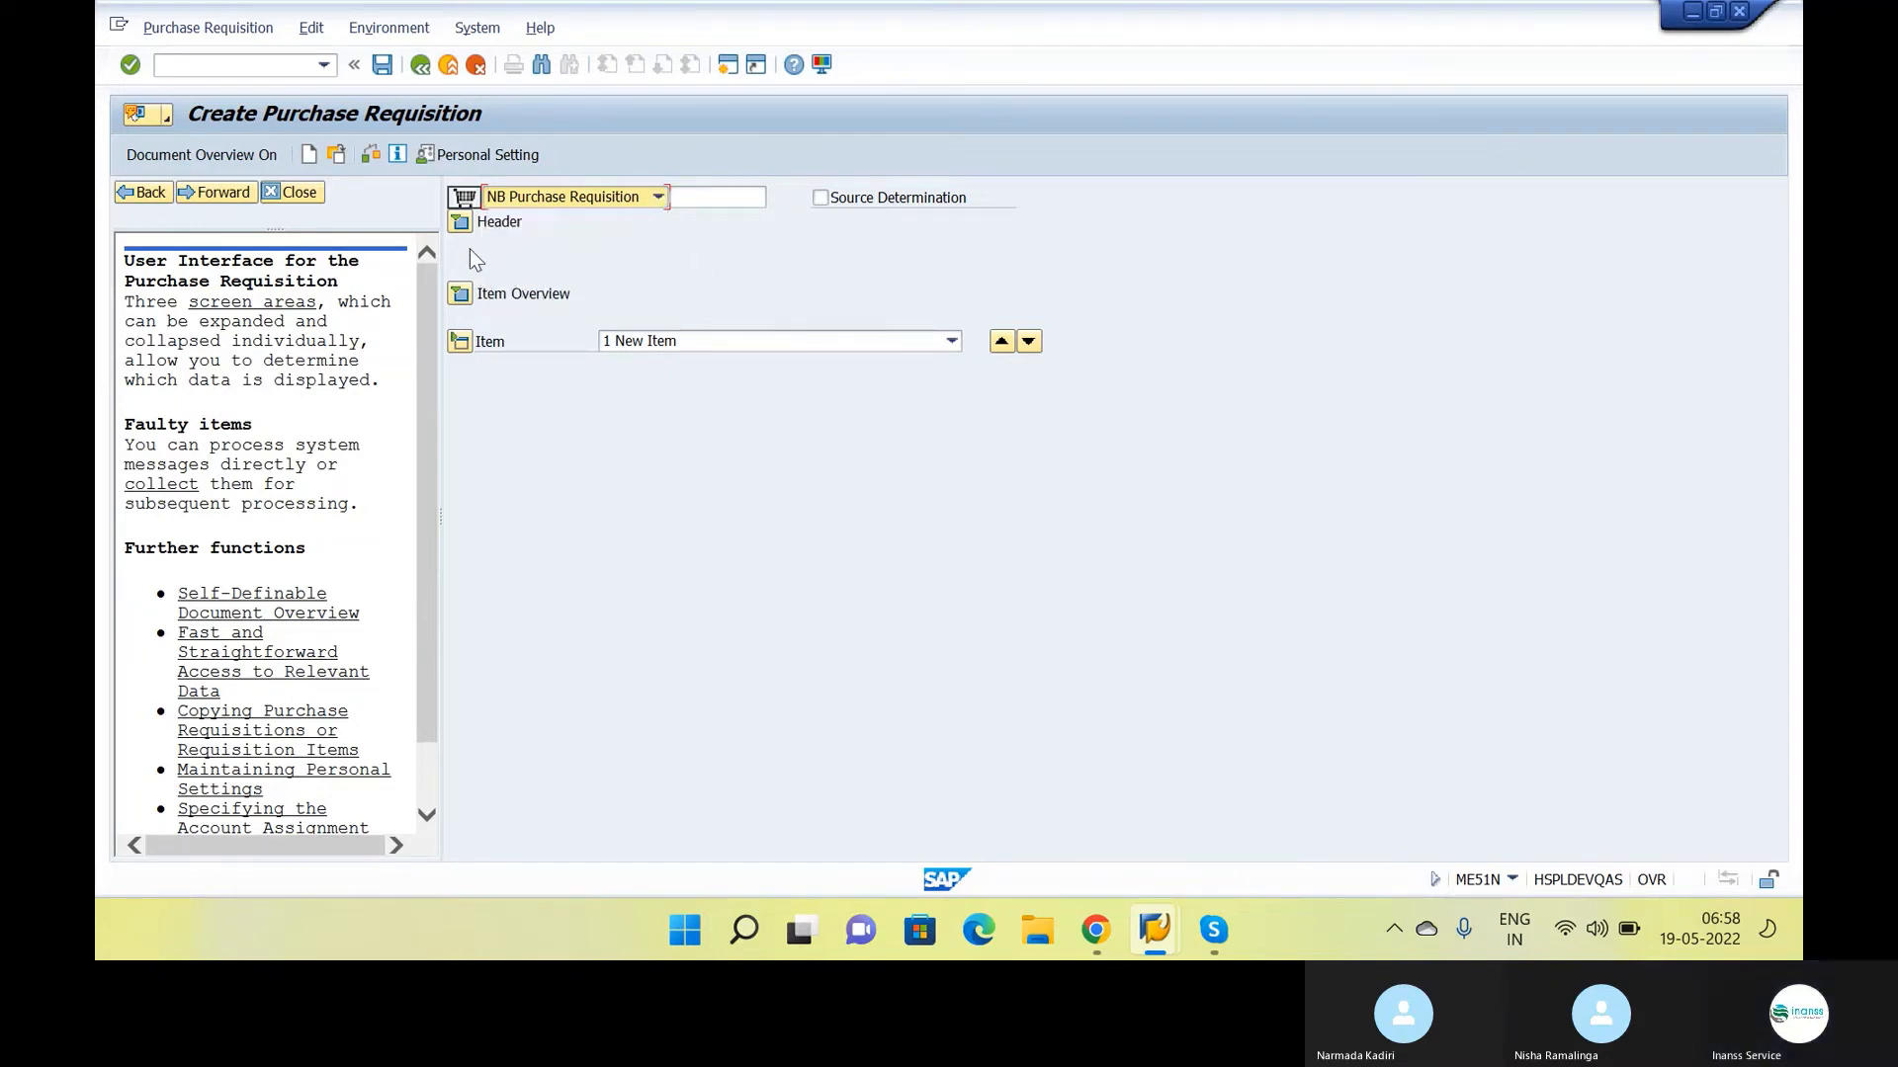
pyautogui.click(459, 294)
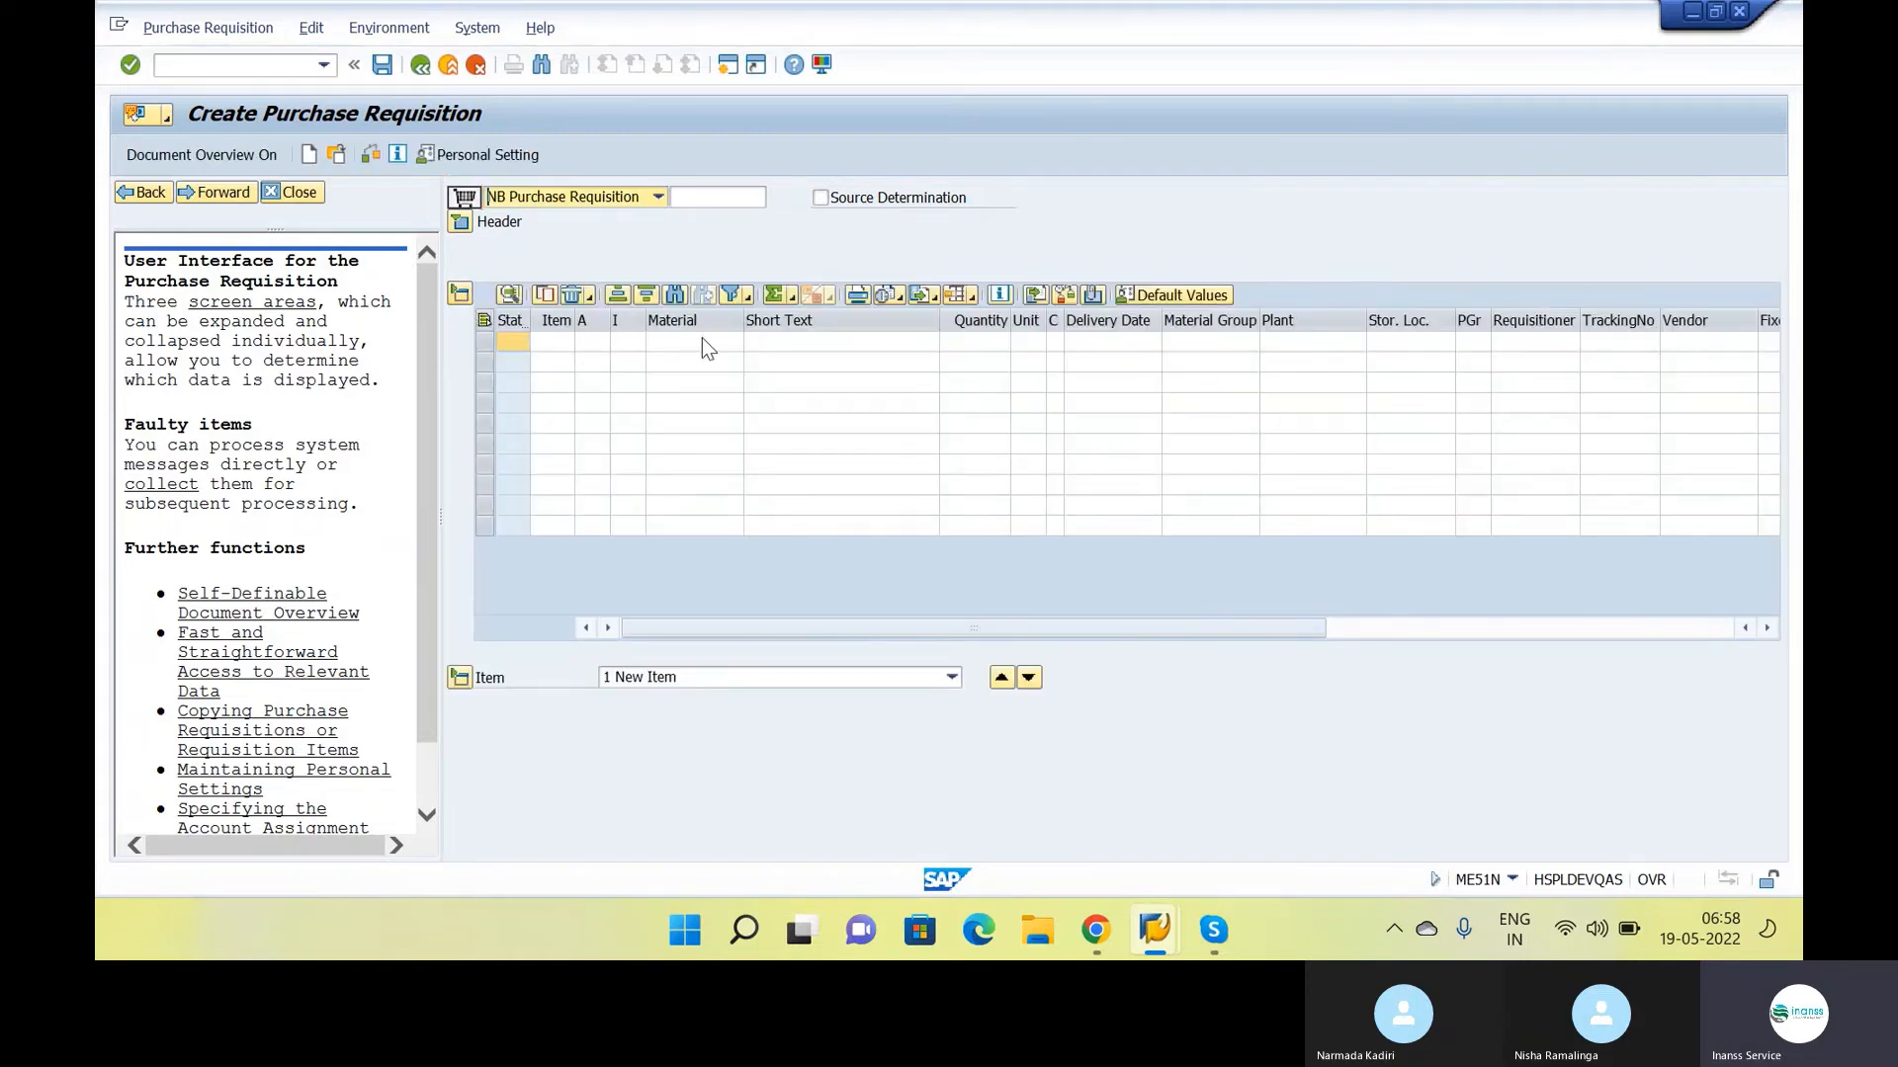
# Pick material 1, RAW MATERIAL, for the first requisition item and set its quantity to 10
pyautogui.click(703, 344)
pyautogui.press('F4')
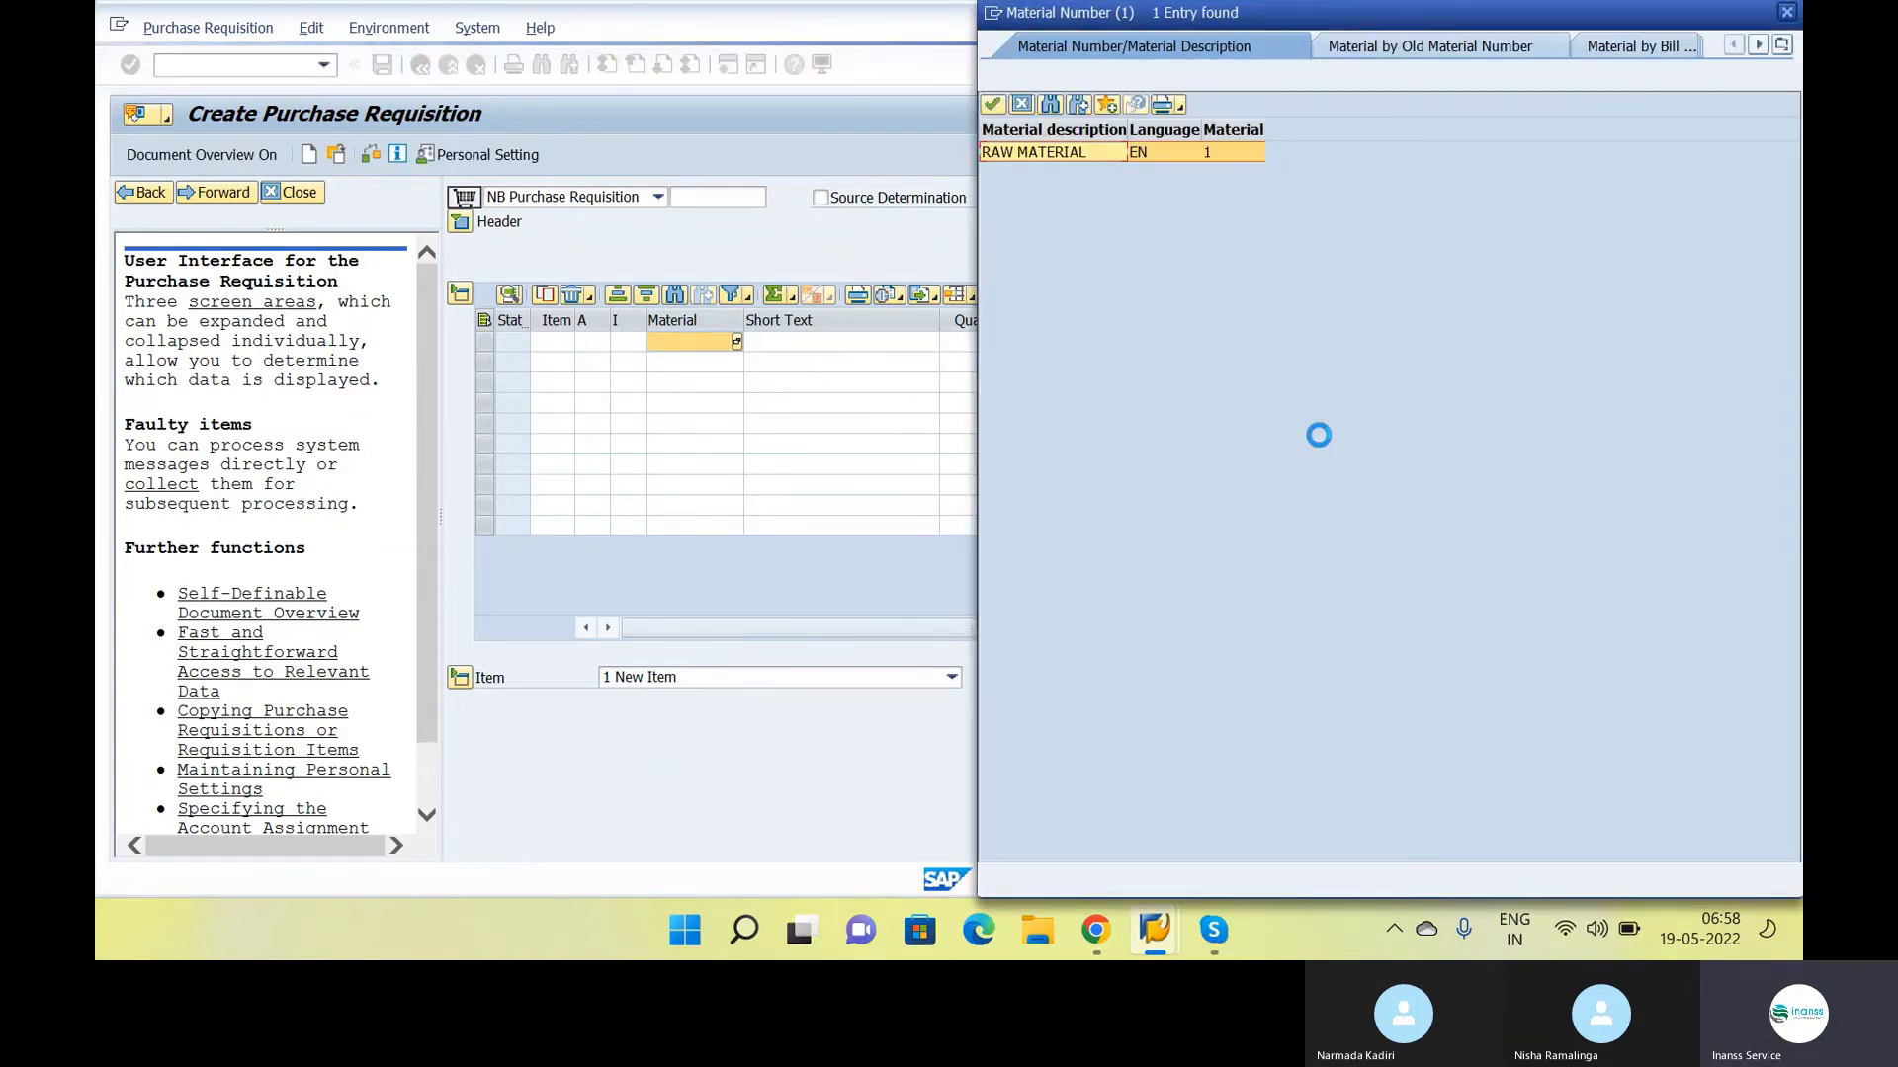
pyautogui.doubleClick(1222, 156)
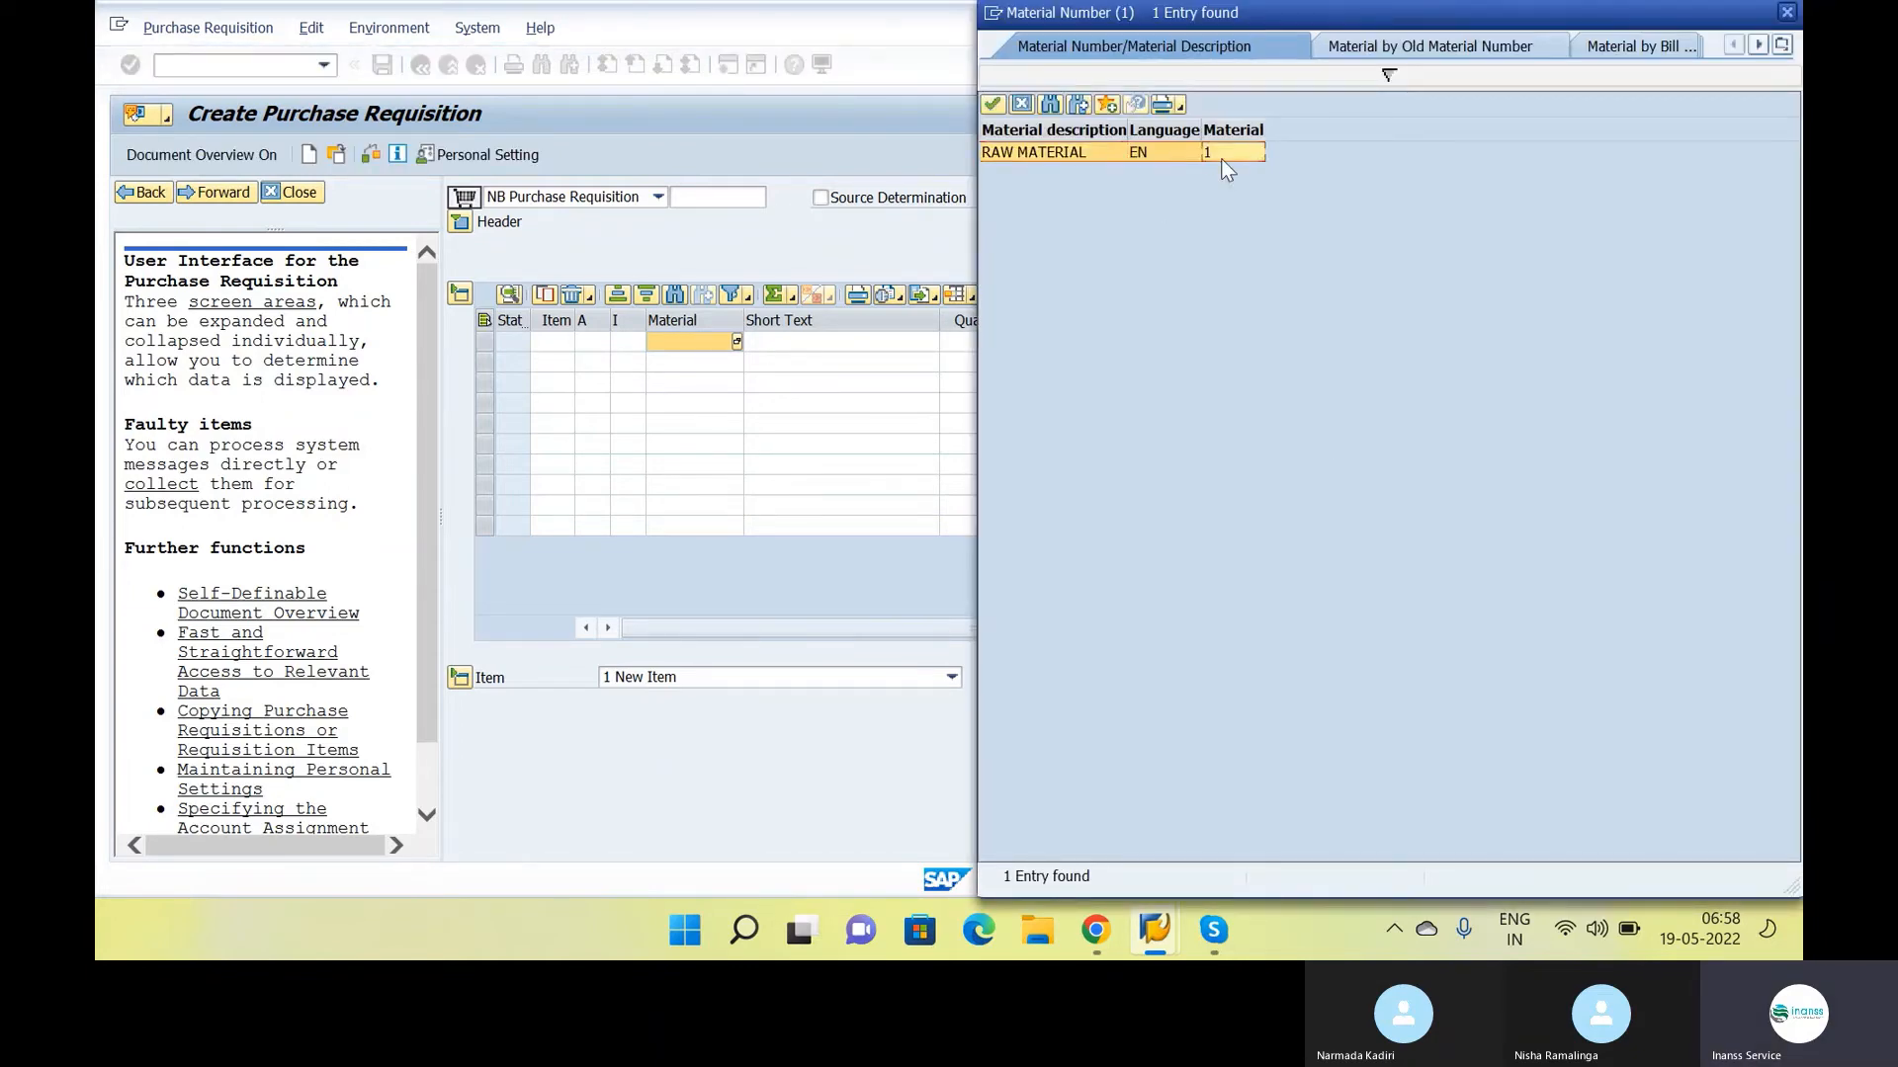
pyautogui.click(957, 346)
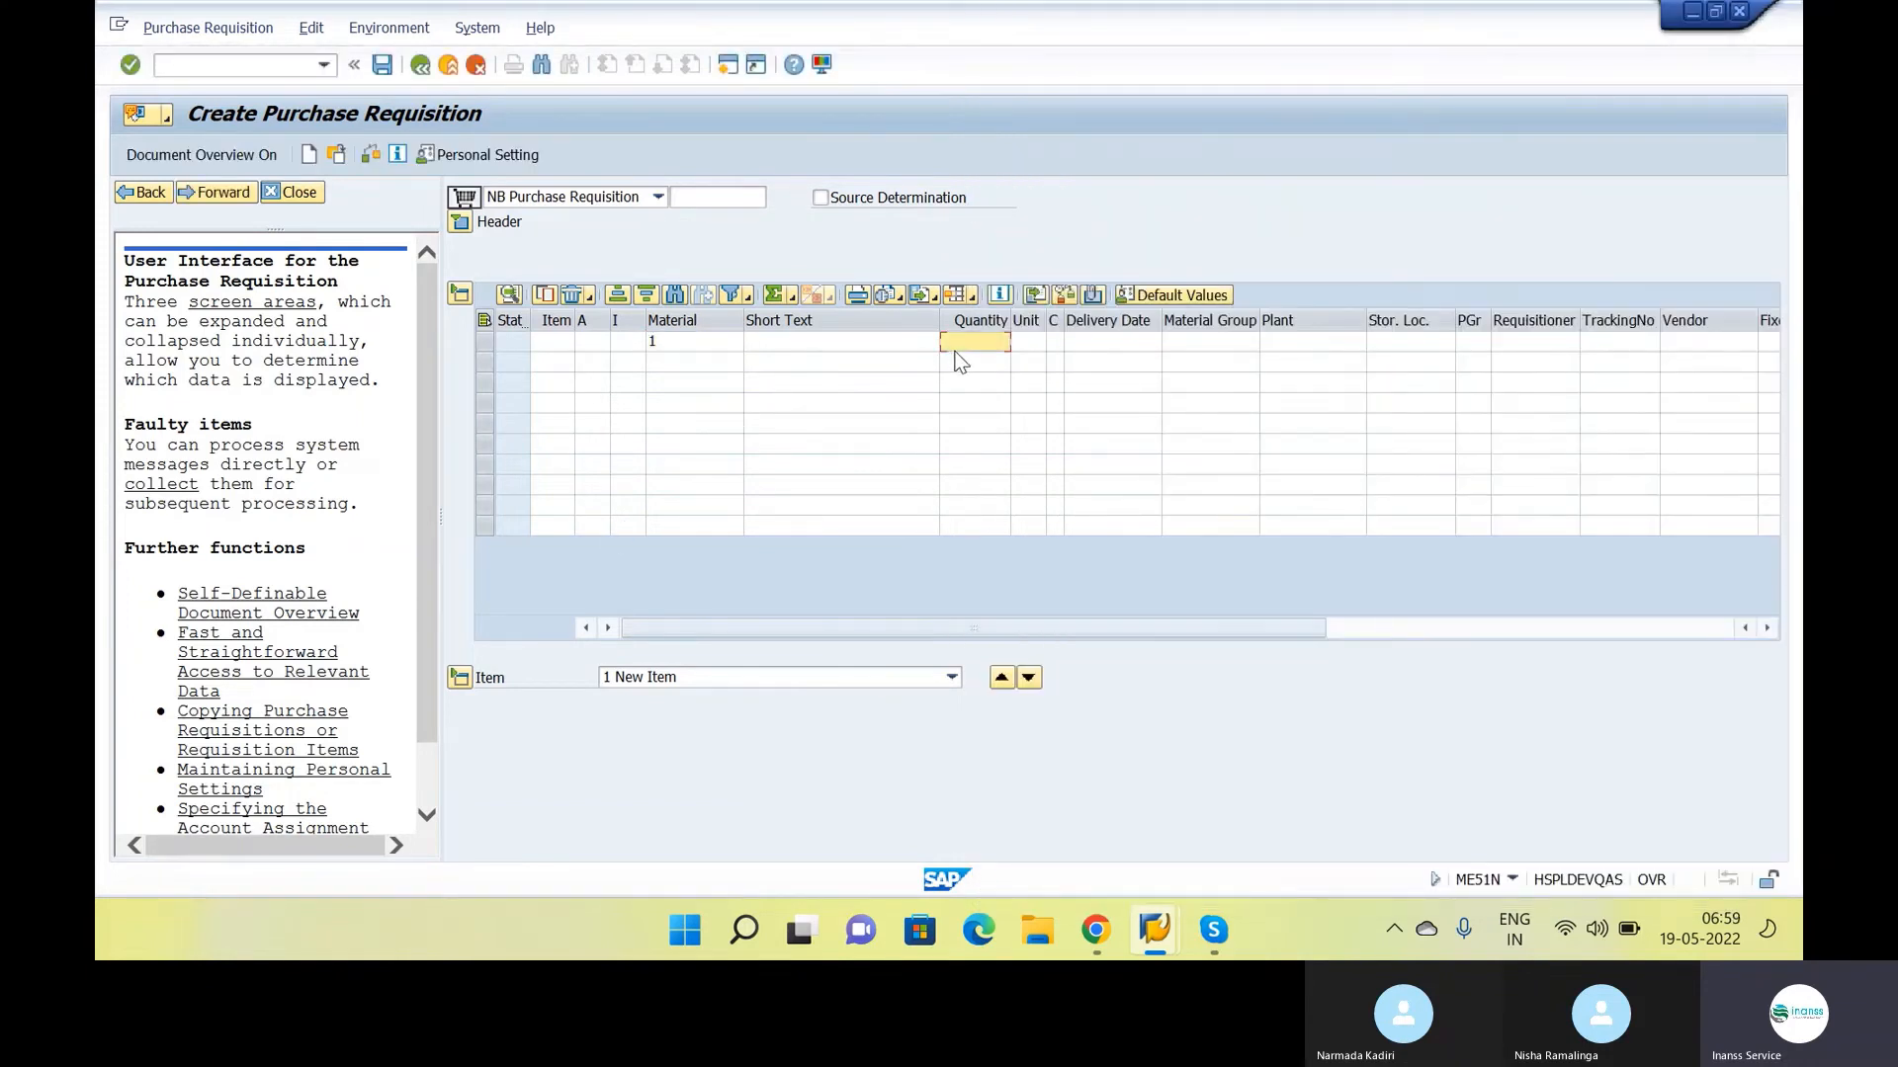
pyautogui.write('10')
# Enter plant ins1 and storage location rm for the requisition item and confirm the line
pyautogui.press('Tab')
pyautogui.press('Tab')
pyautogui.press('Tab')
pyautogui.press('Tab')
pyautogui.press('Tab')
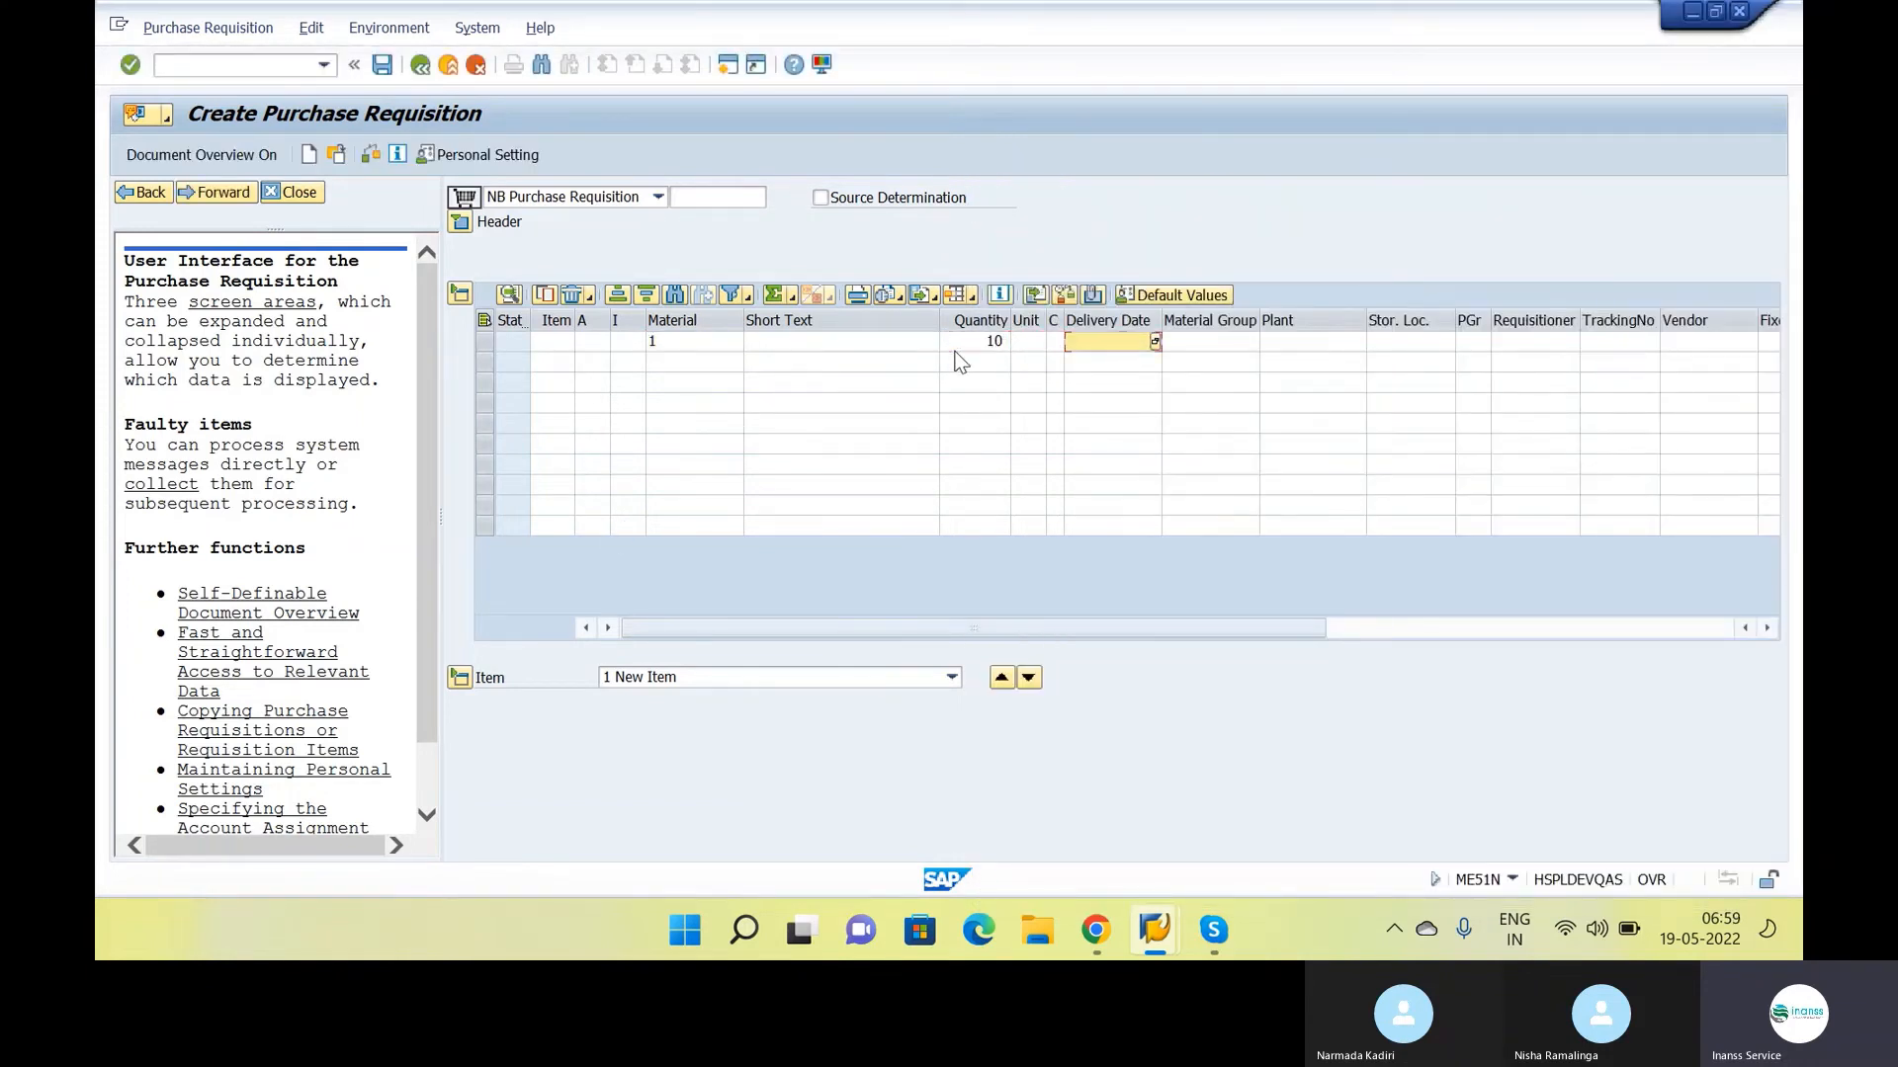
pyautogui.write('ins1')
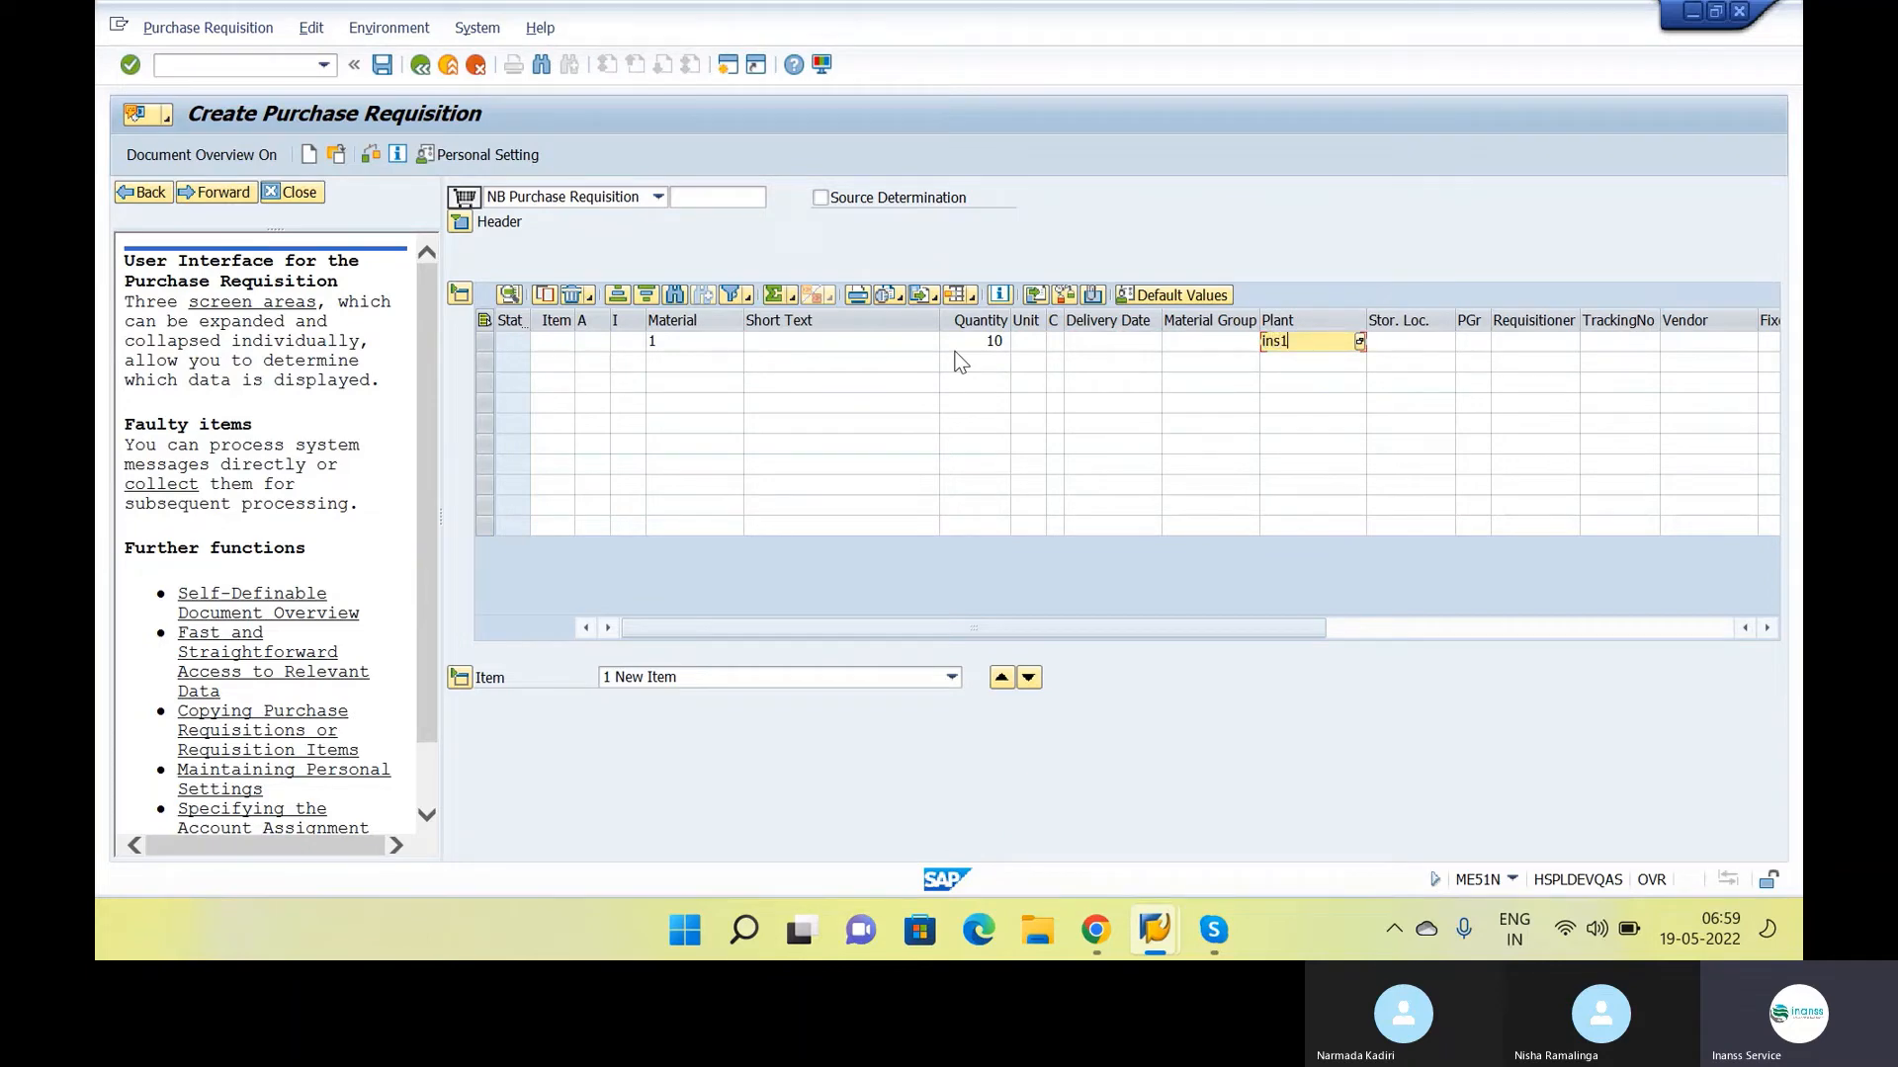
pyautogui.press('Tab')
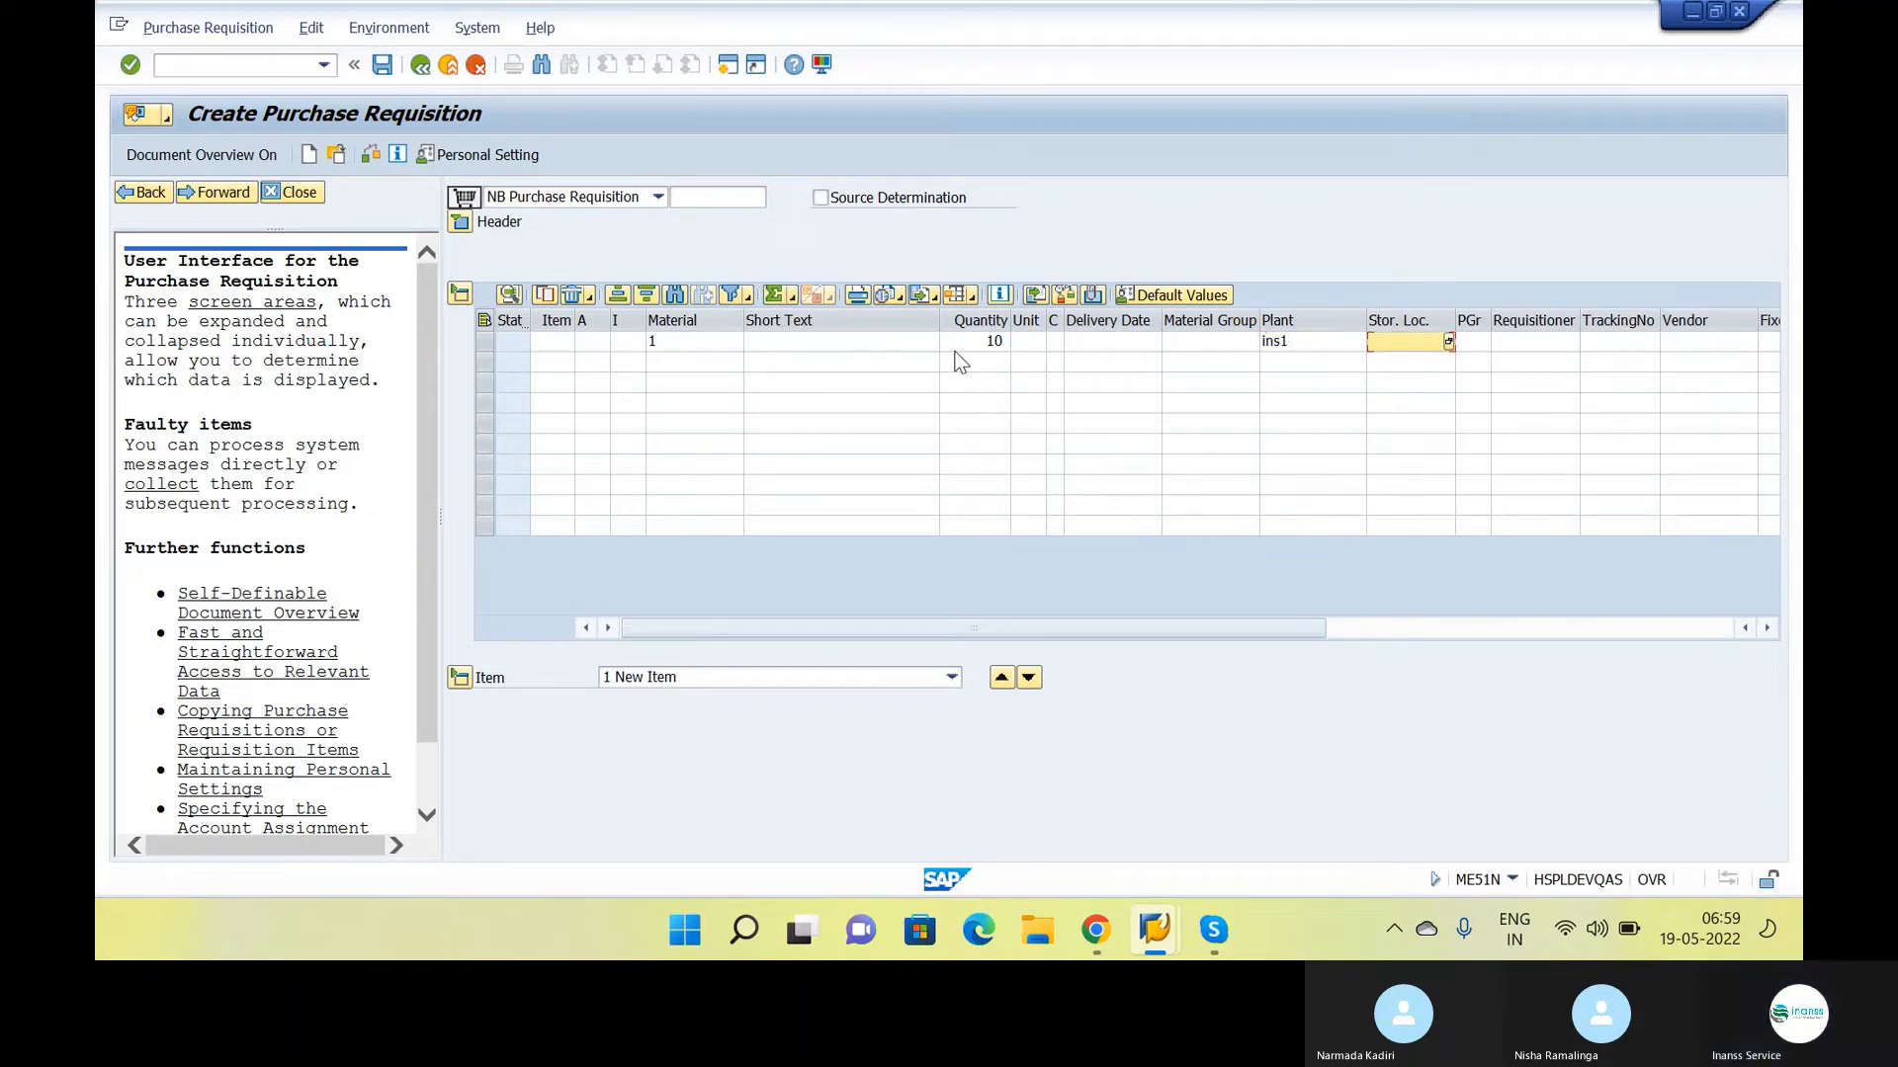
pyautogui.write('rm01')
pyautogui.press('Return')
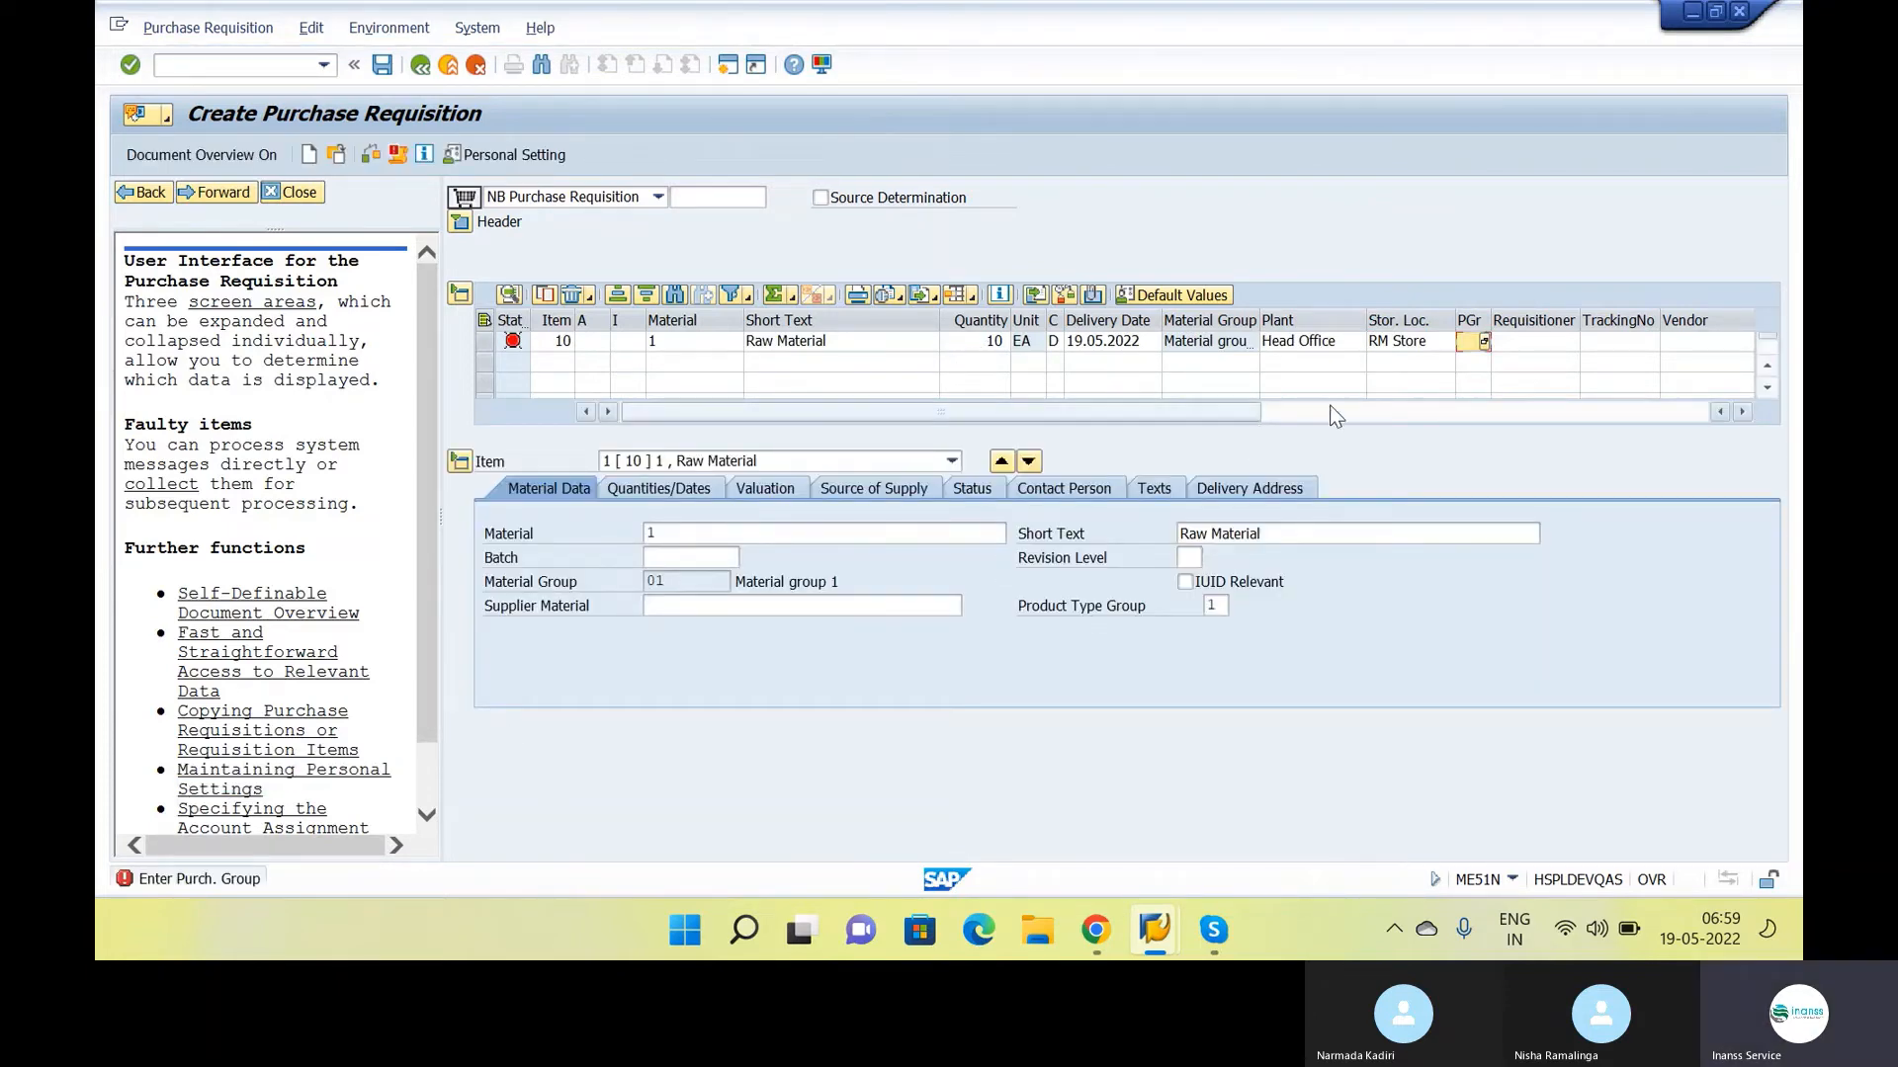
# Assign purchasing group 001 to the requisition item and confirm the entry
pyautogui.click(1483, 342)
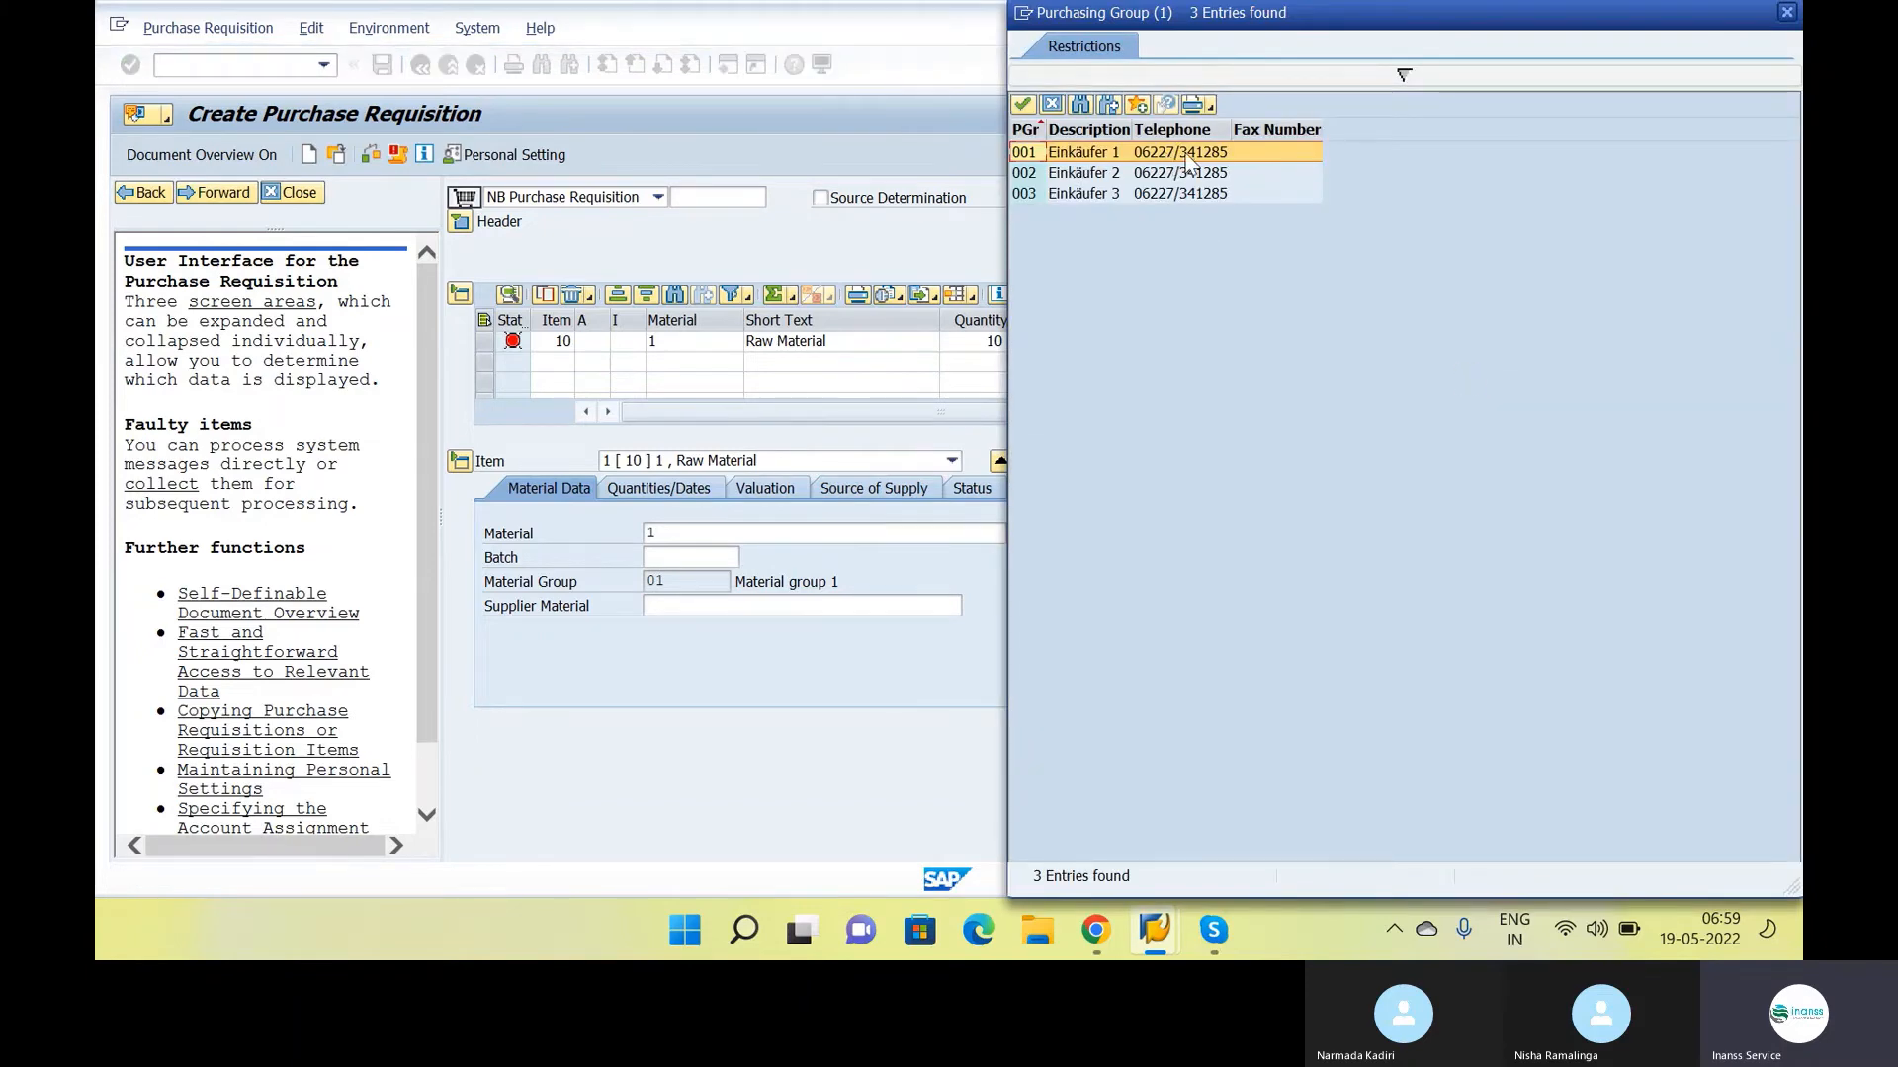
pyautogui.click(1191, 156)
pyautogui.doubleClick(1191, 158)
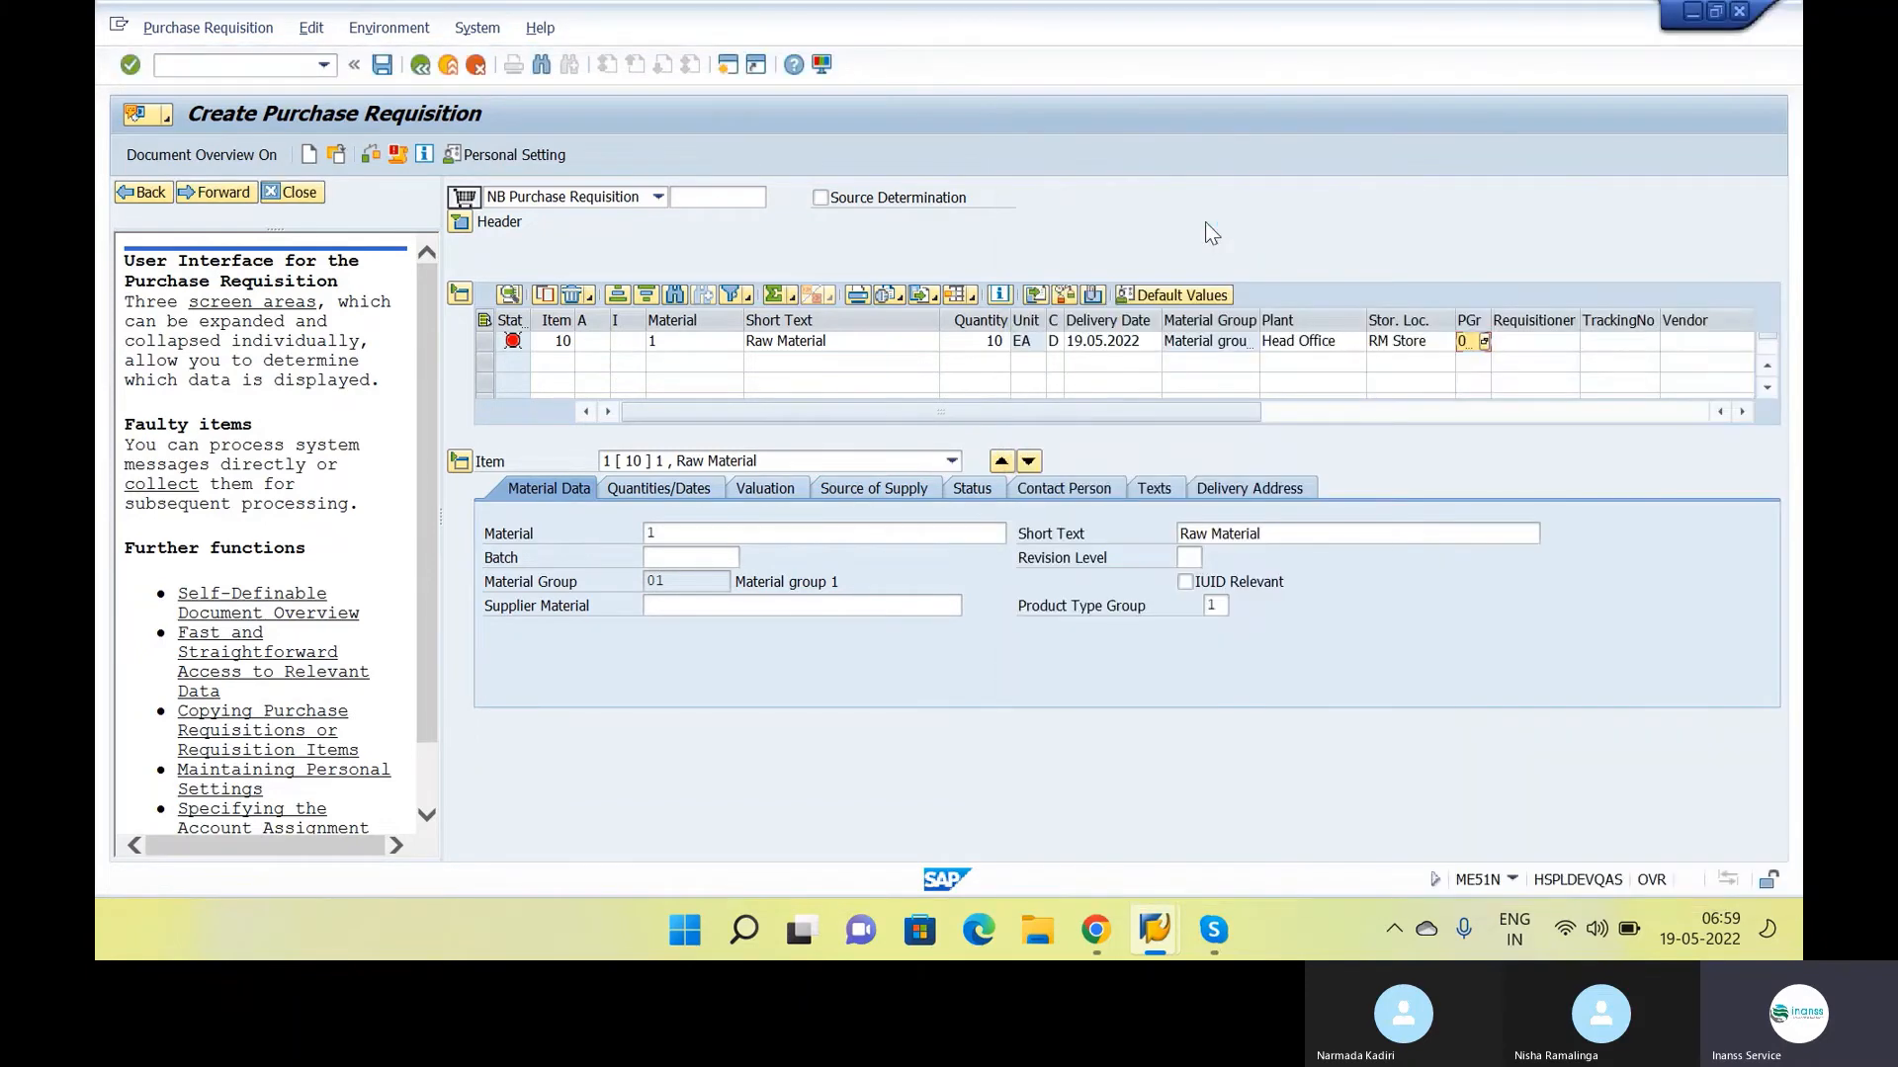
pyautogui.press('Return')
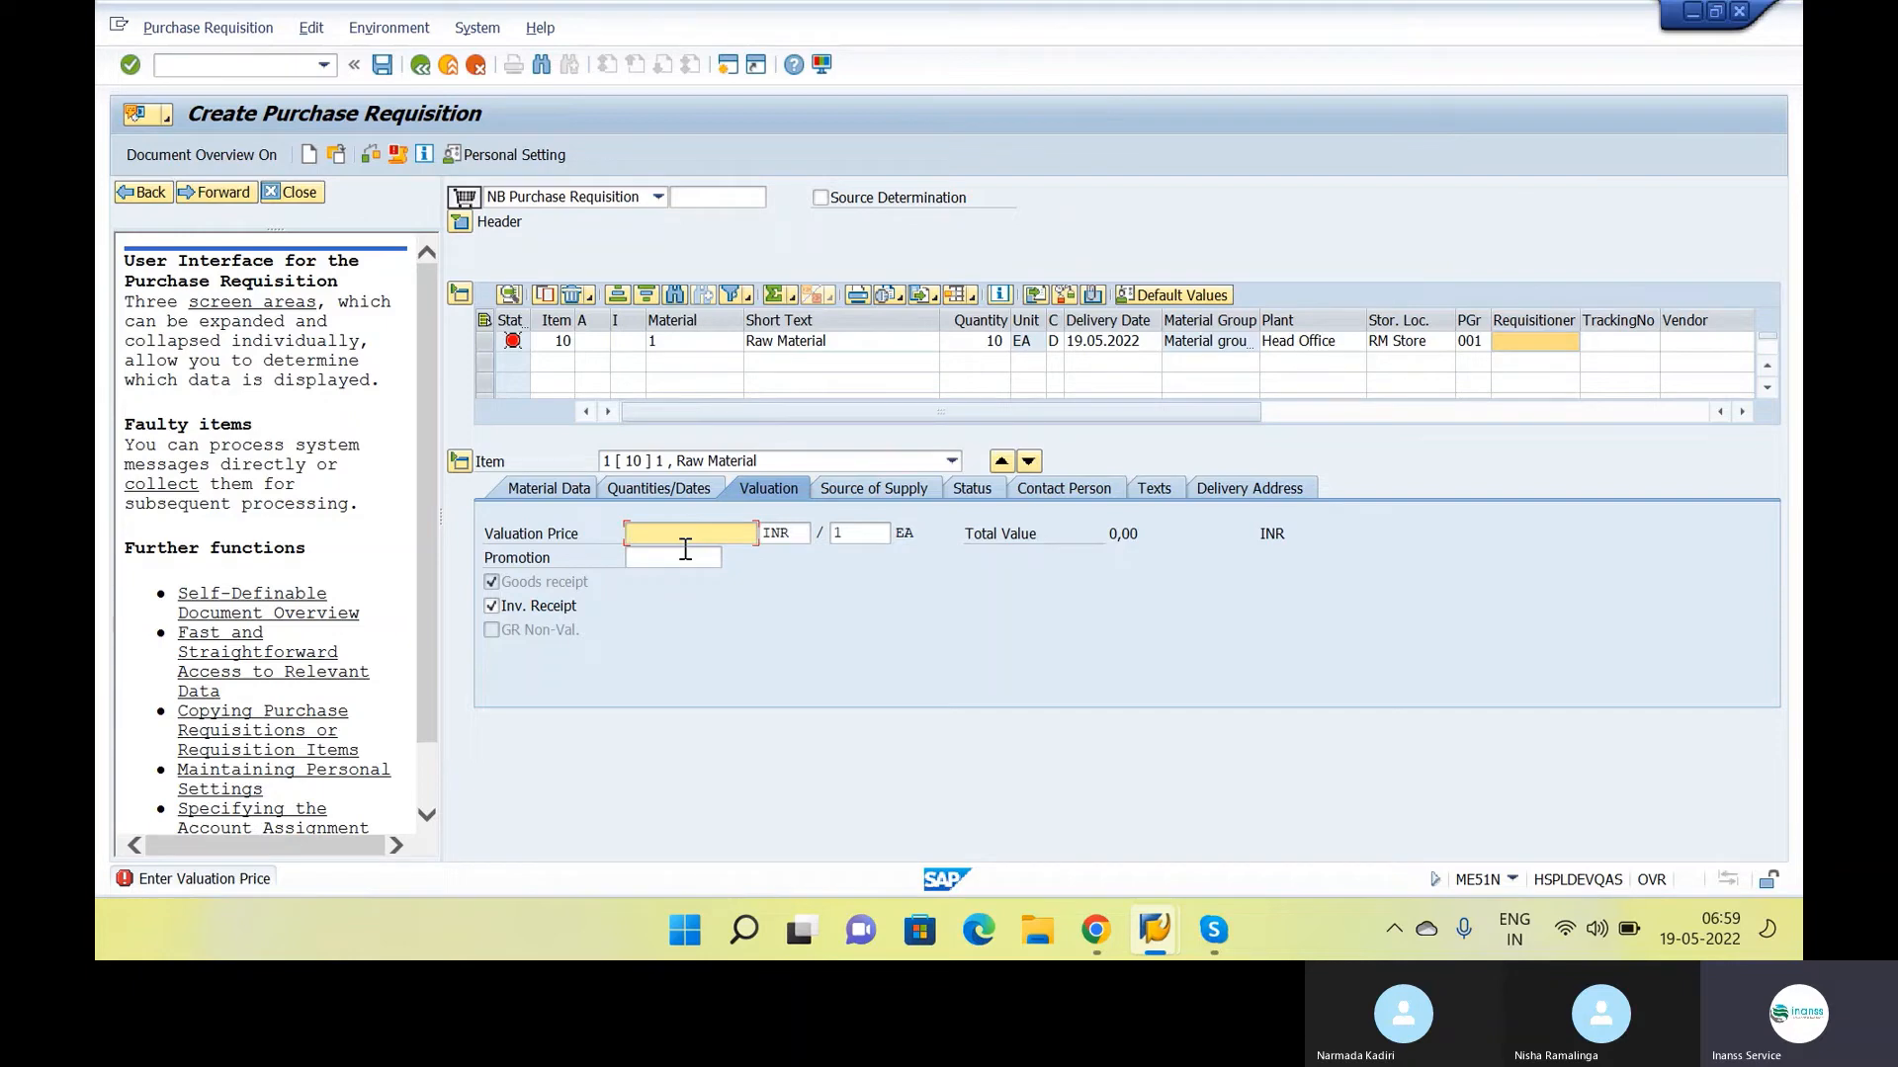
# Set the item's valuation price to 120 INR, then check and save the purchase requisition
pyautogui.write('120')
pyautogui.press('Return')
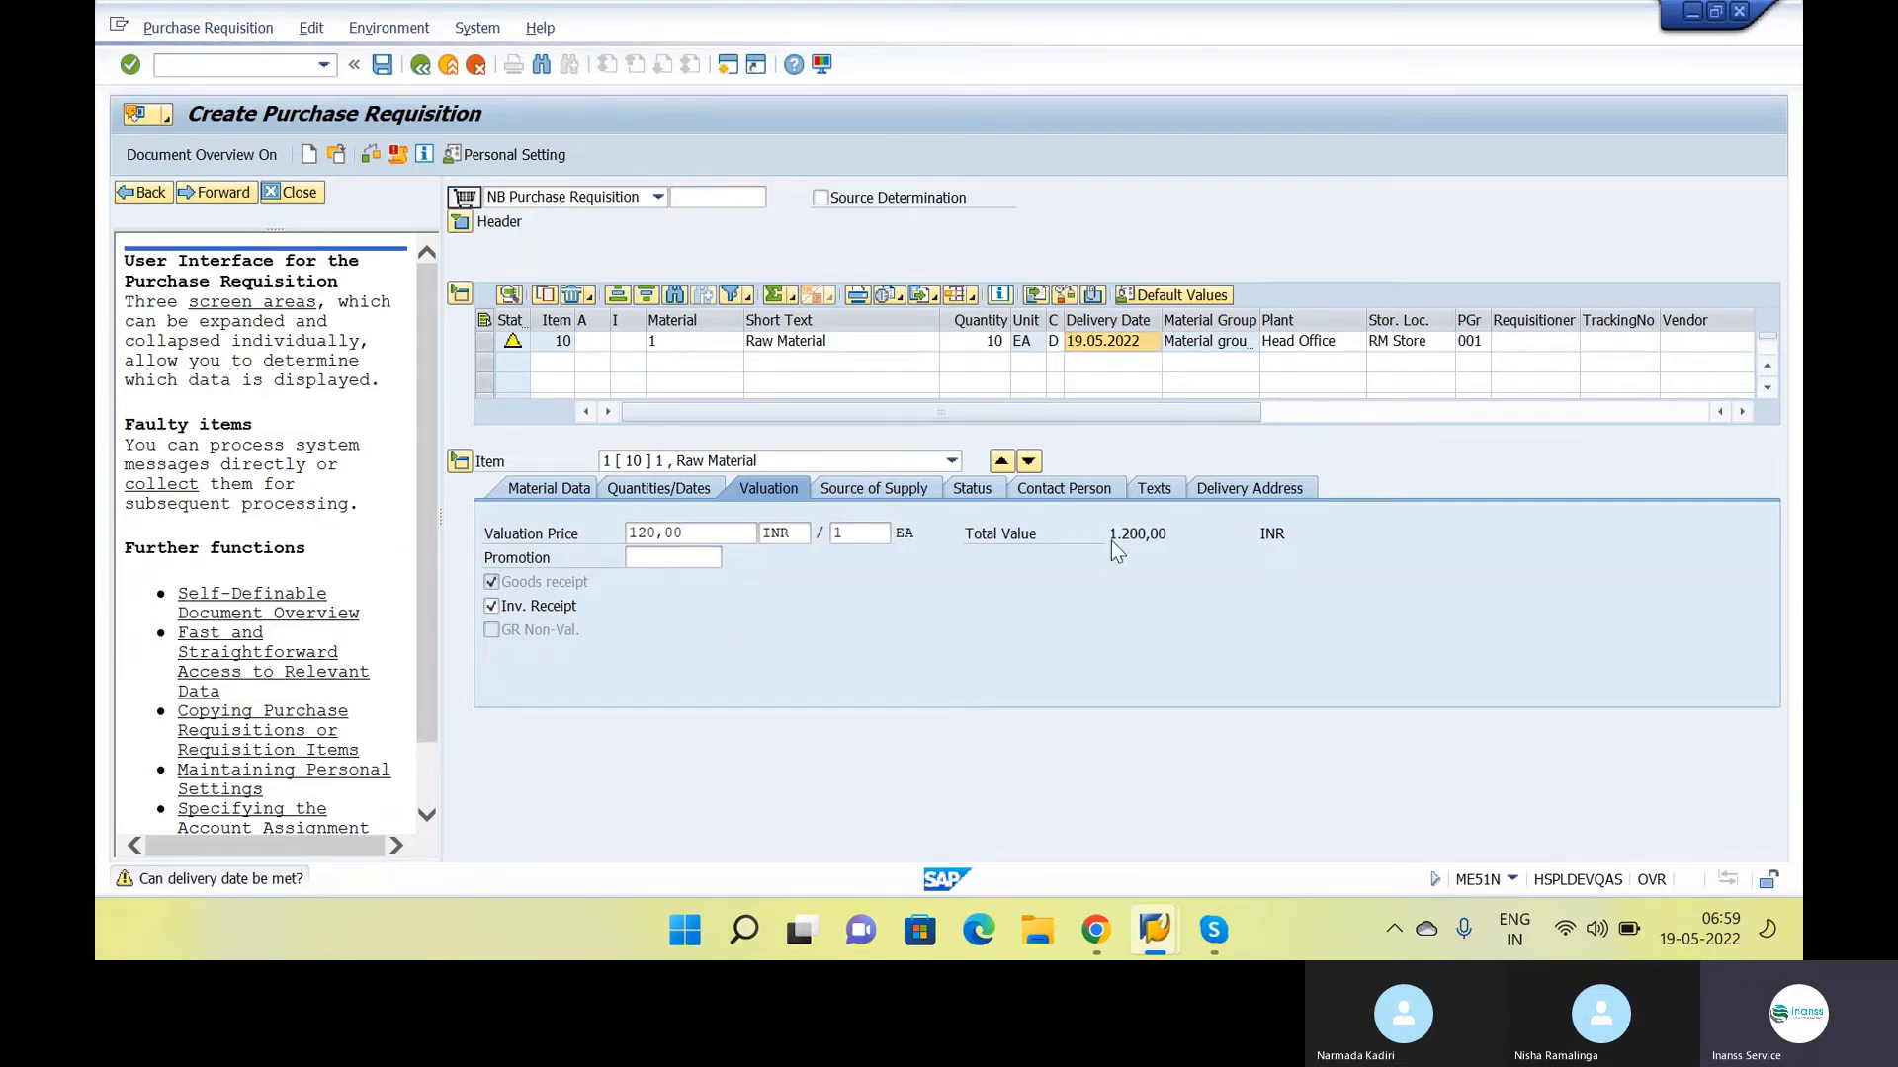
pyautogui.click(368, 156)
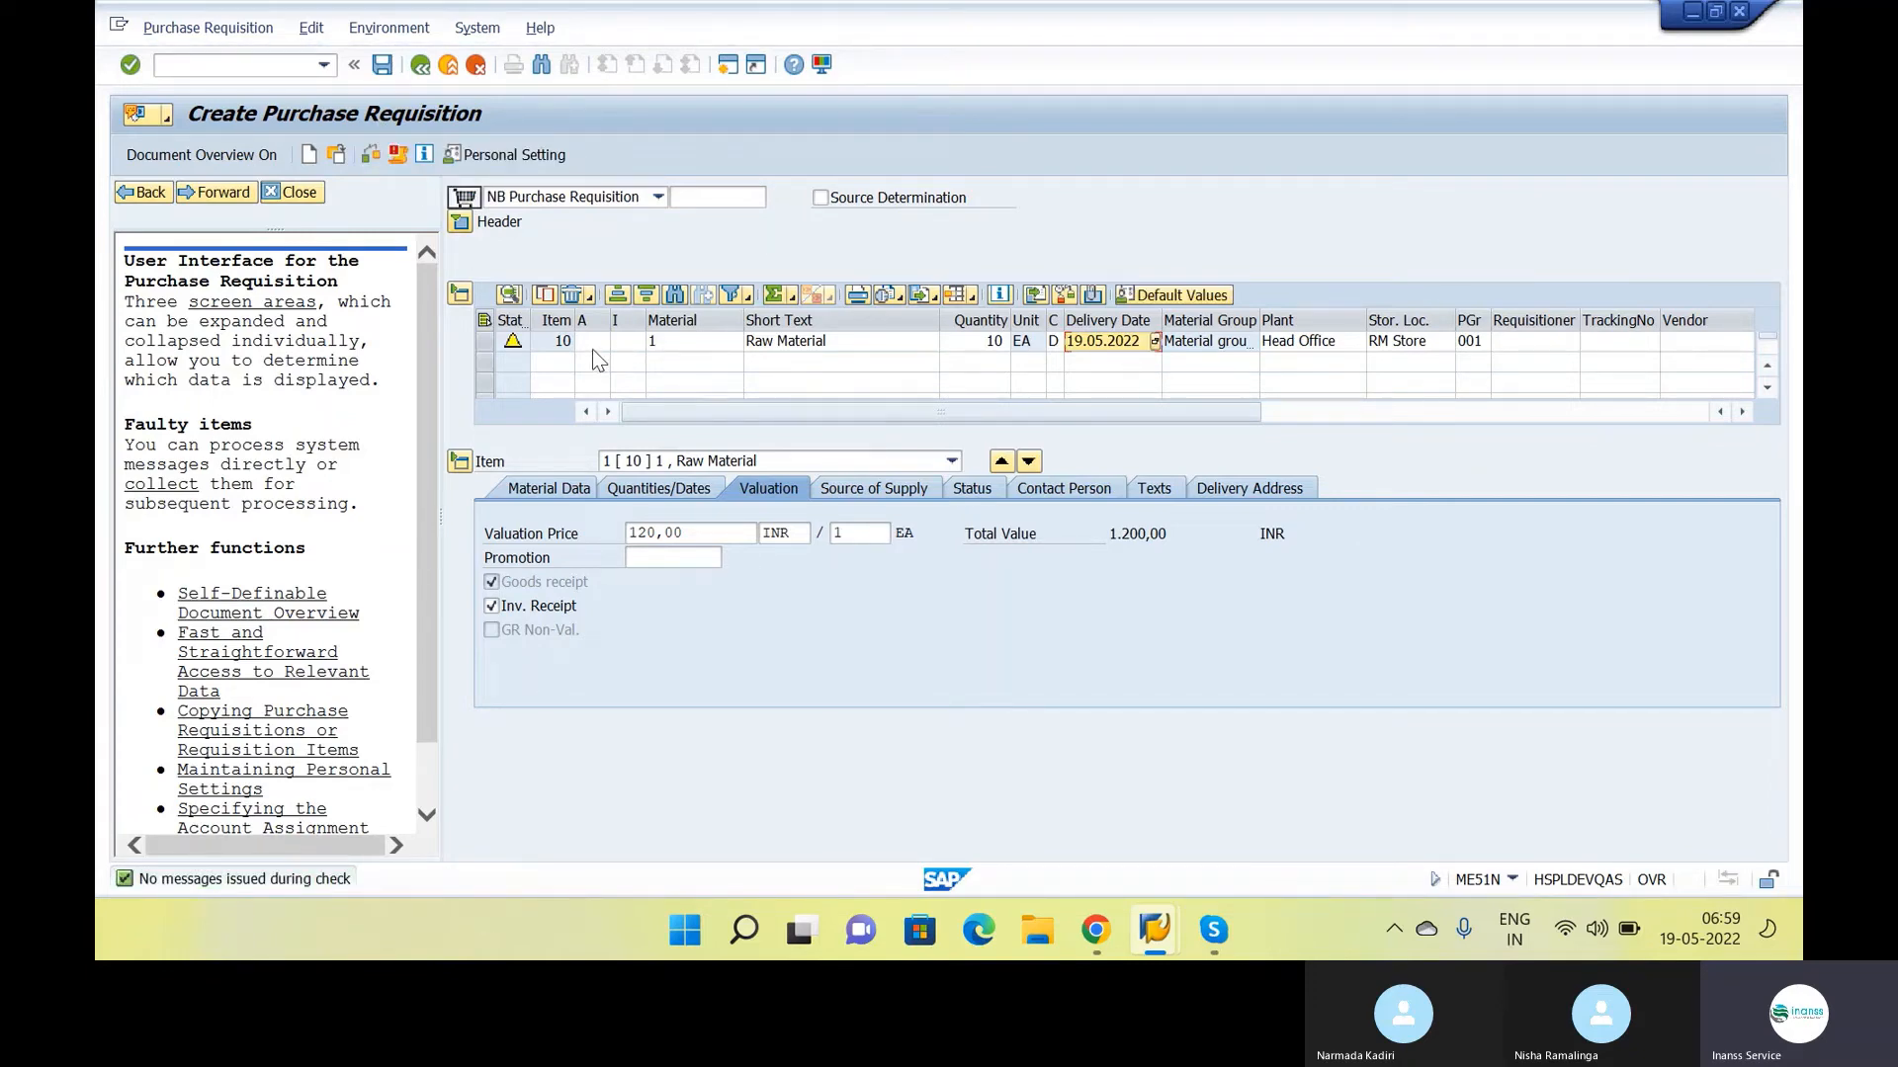
pyautogui.click(382, 67)
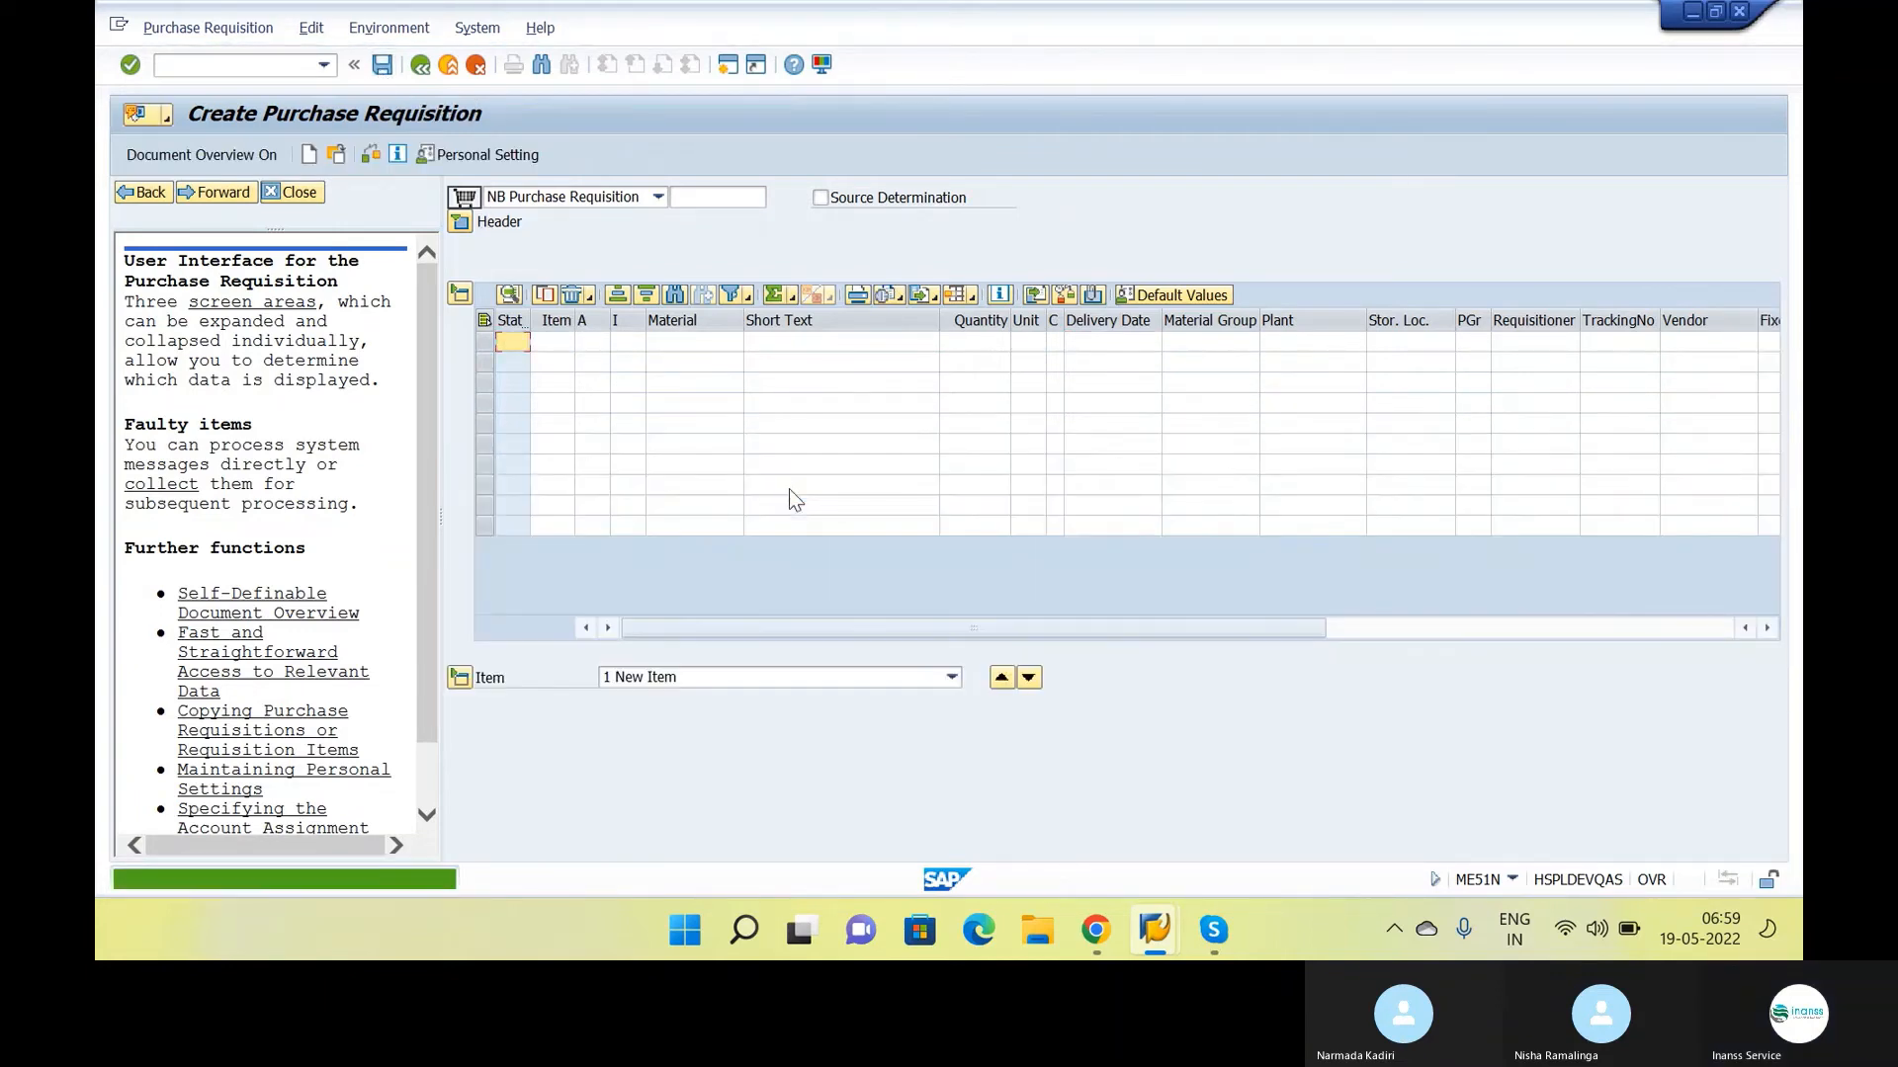
# Copy the new purchase requisition number from the message details and add it after a dash to the ME51N line in the Google Docs notes
pyautogui.doubleClick(407, 880)
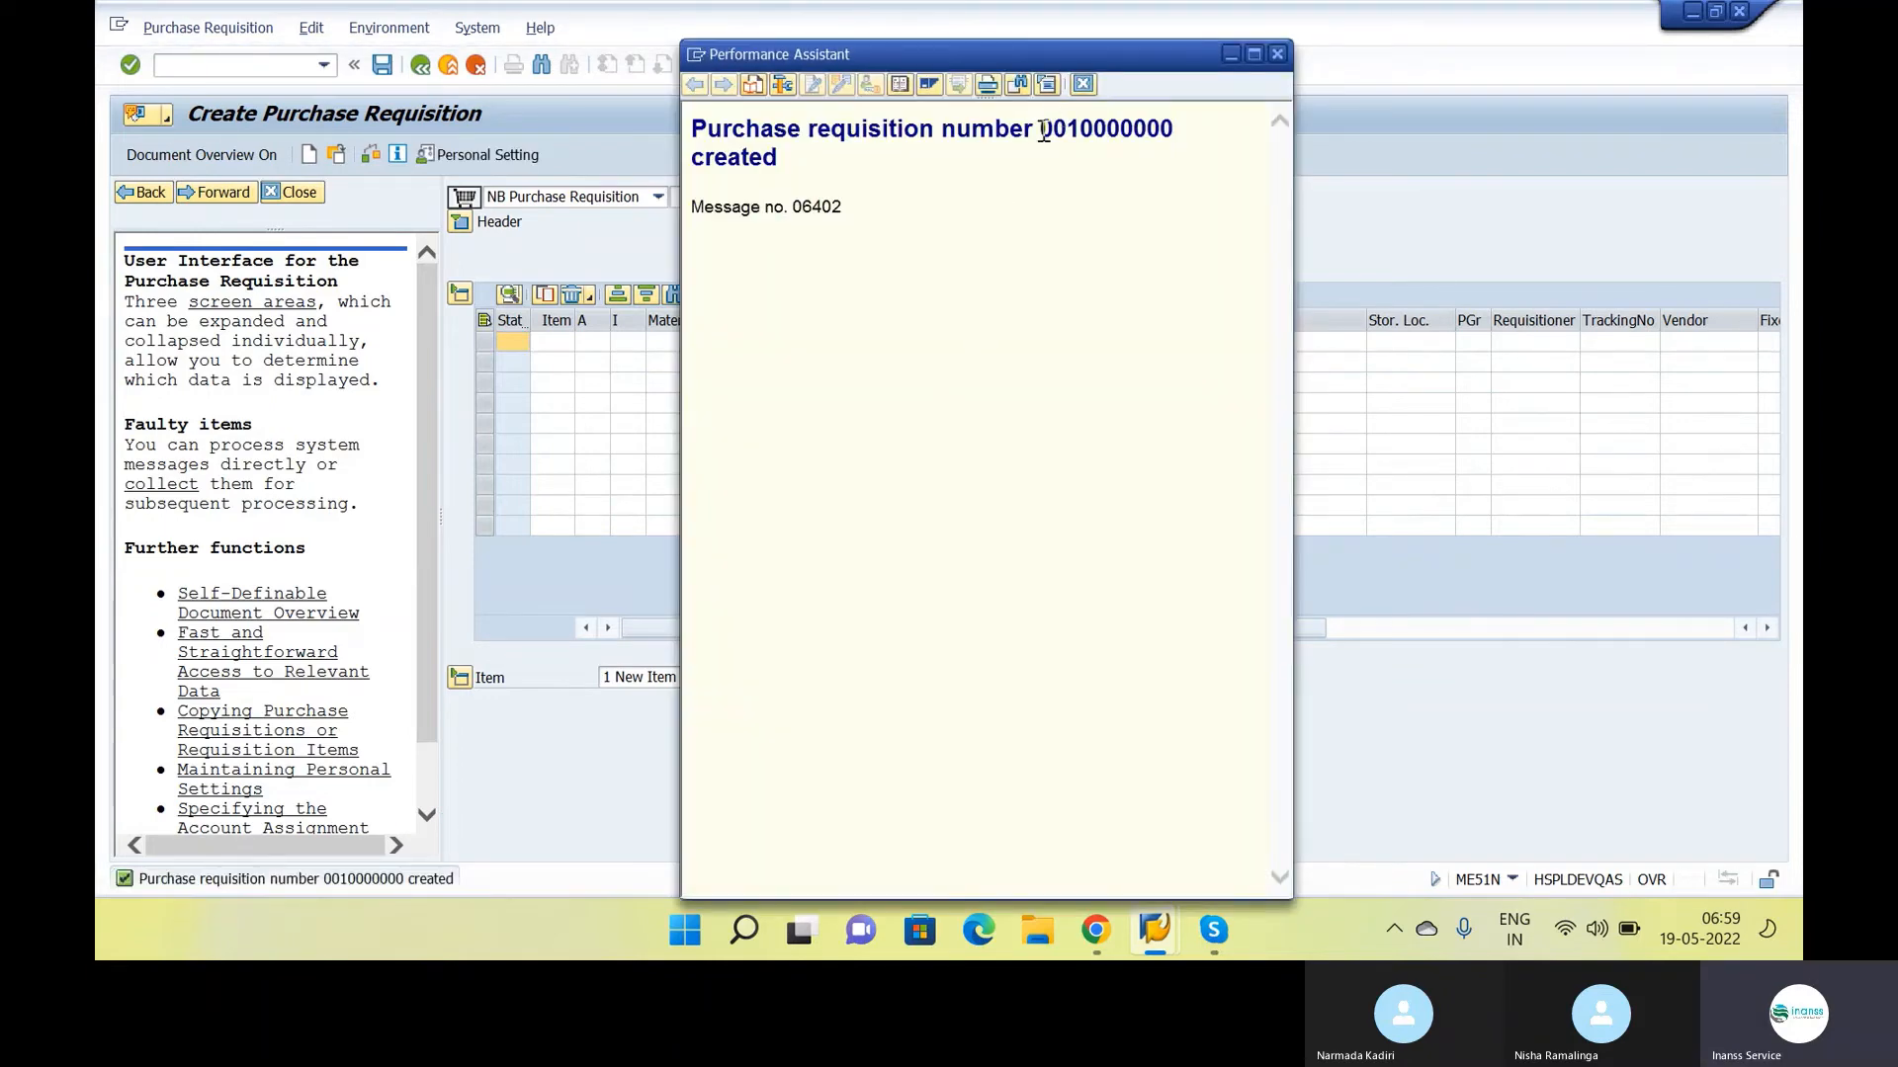
pyautogui.moveTo(1039, 129); pyautogui.dragTo(1175, 145)
pyautogui.hotkey('ctrl', 'c')
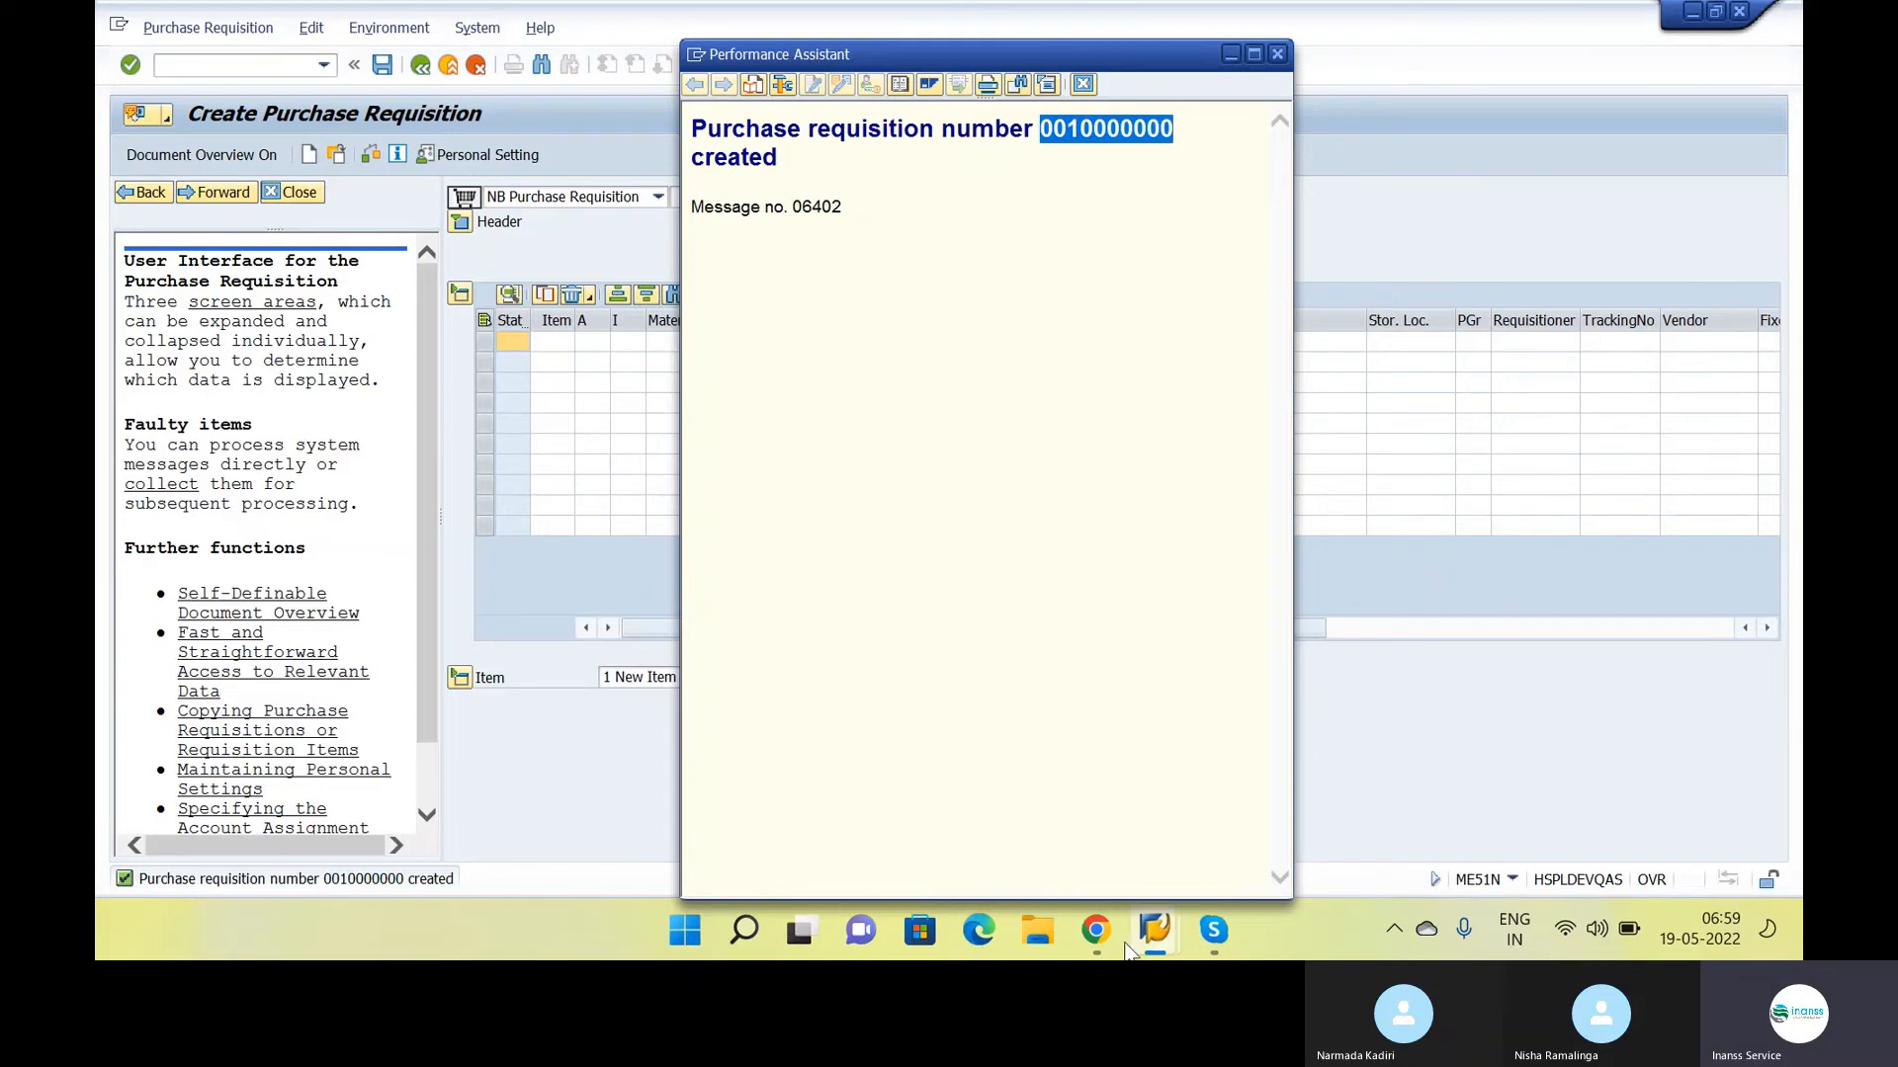
pyautogui.hotkey('alt', 'Tab')
pyautogui.press('Tab')
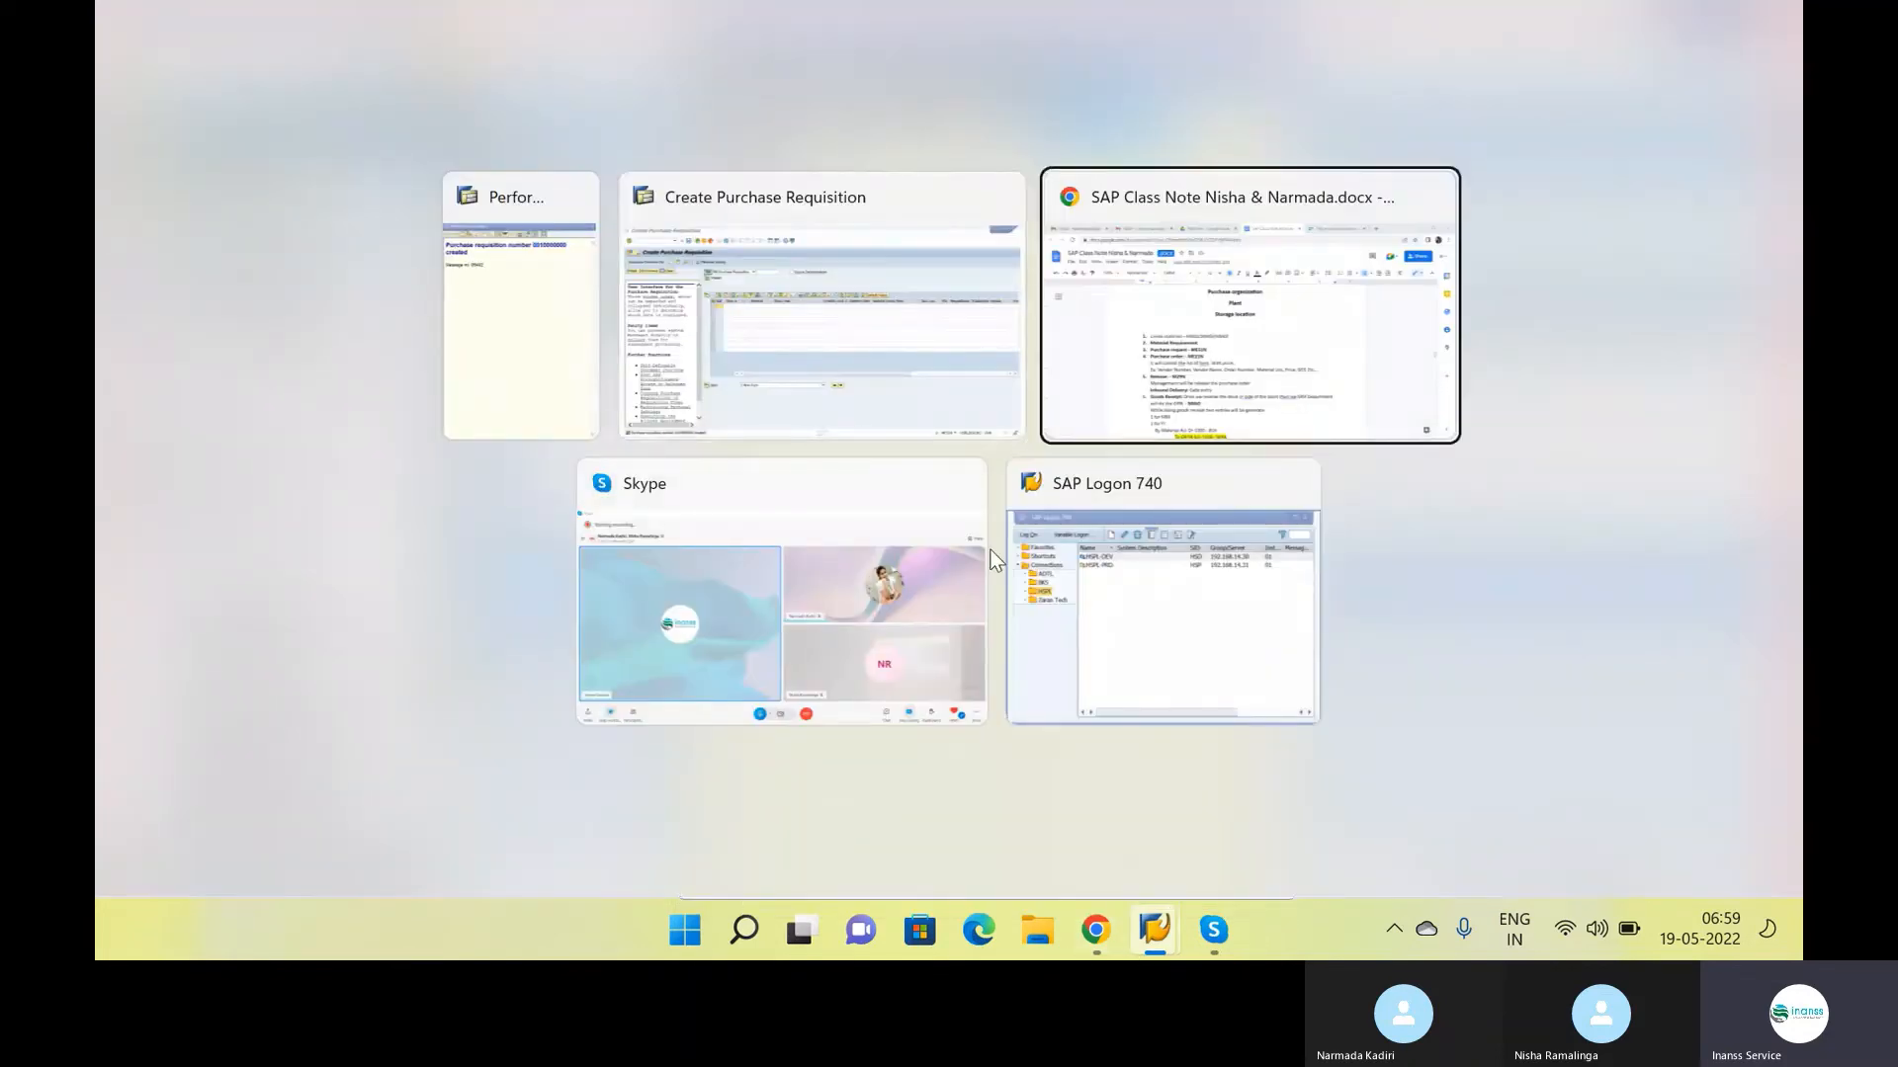
pyautogui.write('-')
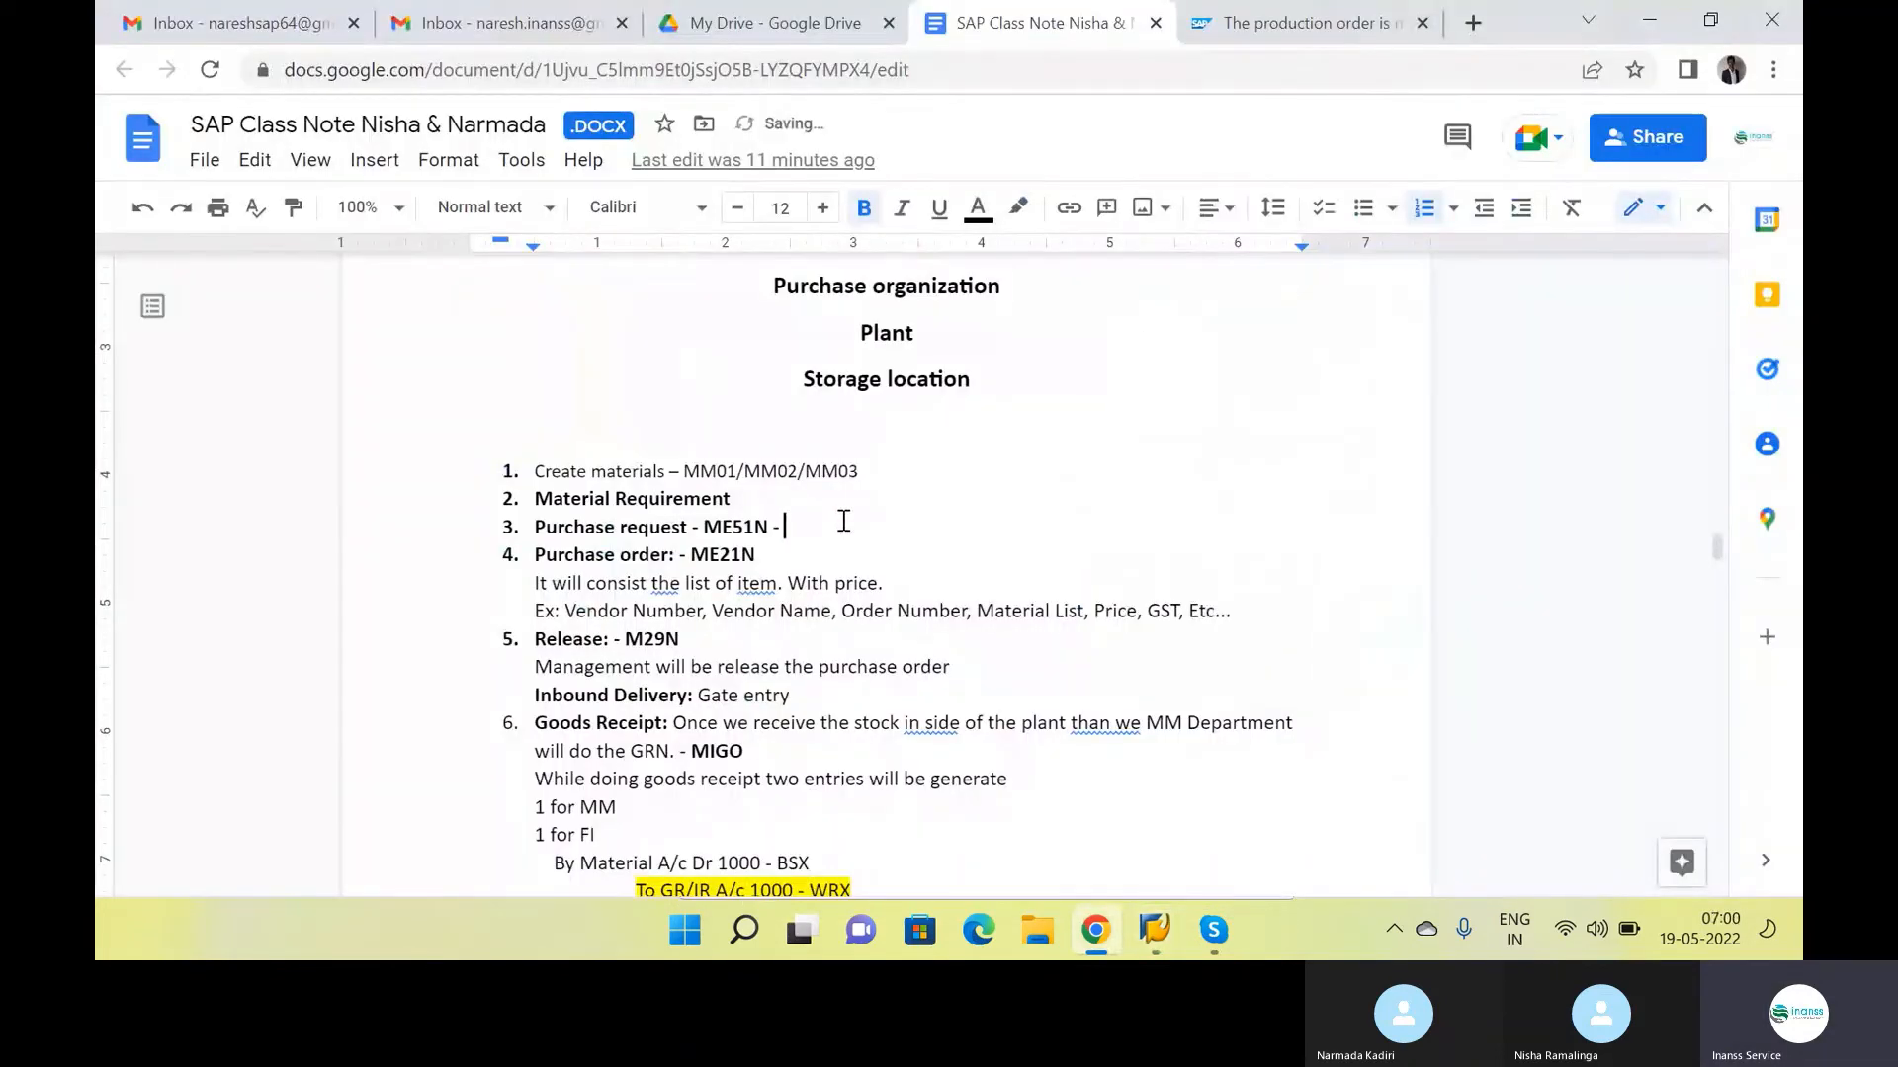
pyautogui.hotkey('ctrl', 'v')
pyautogui.press('Return')
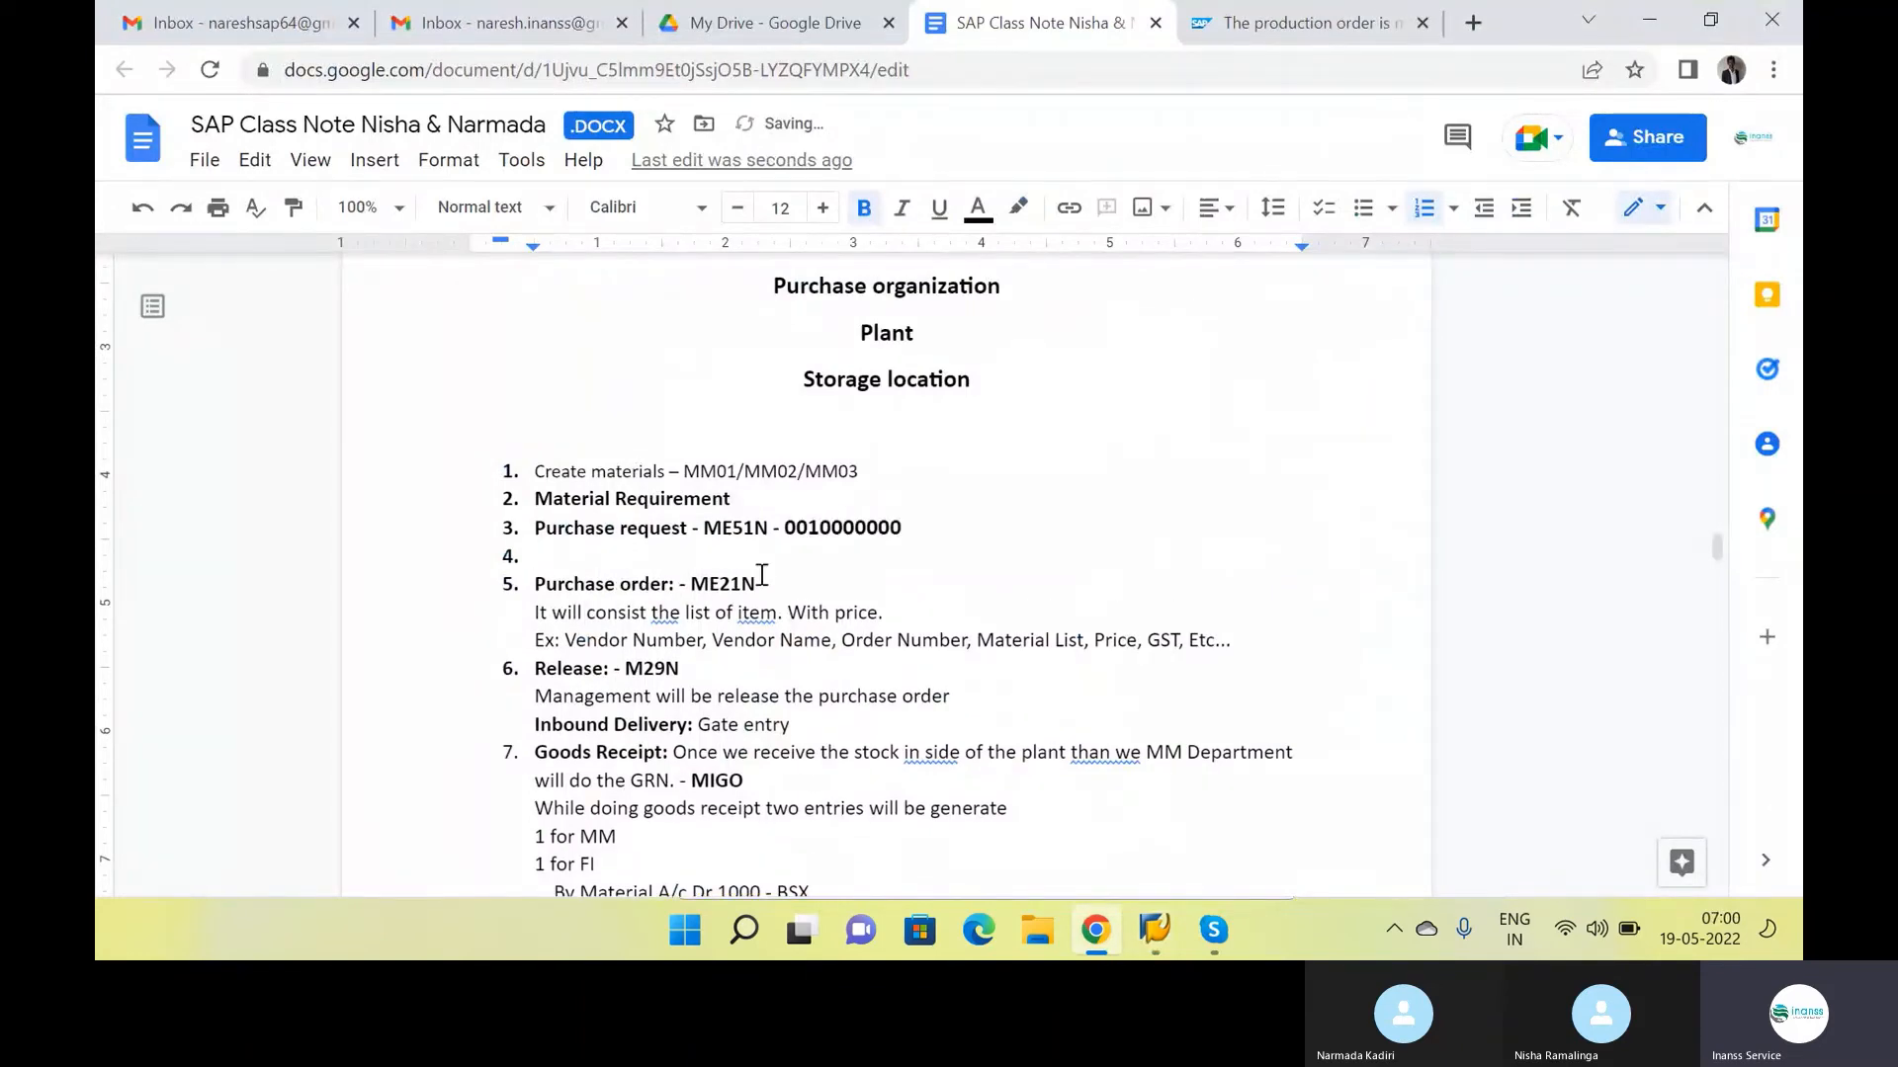
pyautogui.press('BackSpace')
pyautogui.press('BackSpace')
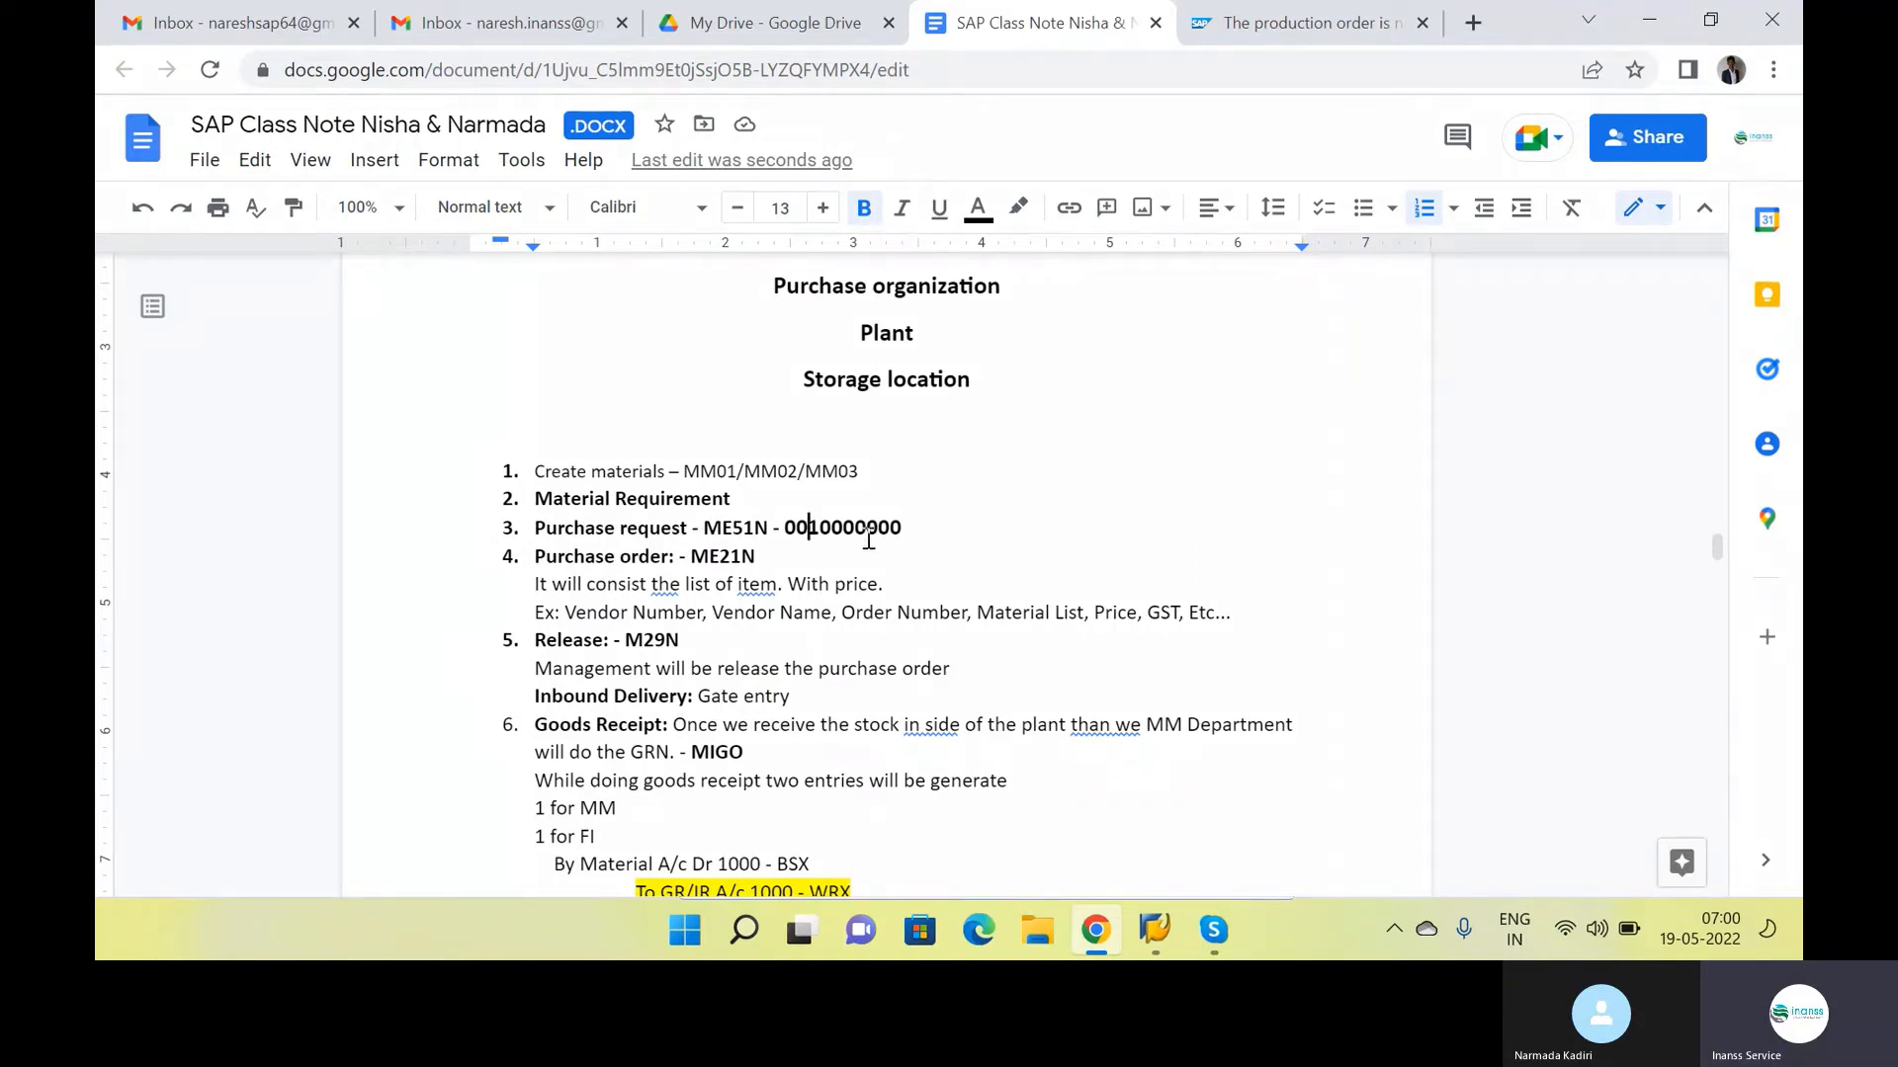
# Remove the leading zeros from the requisition number on the ME51N line of the notes
pyautogui.press('BackSpace')
pyautogui.press('BackSpace')
pyautogui.click(895, 521)
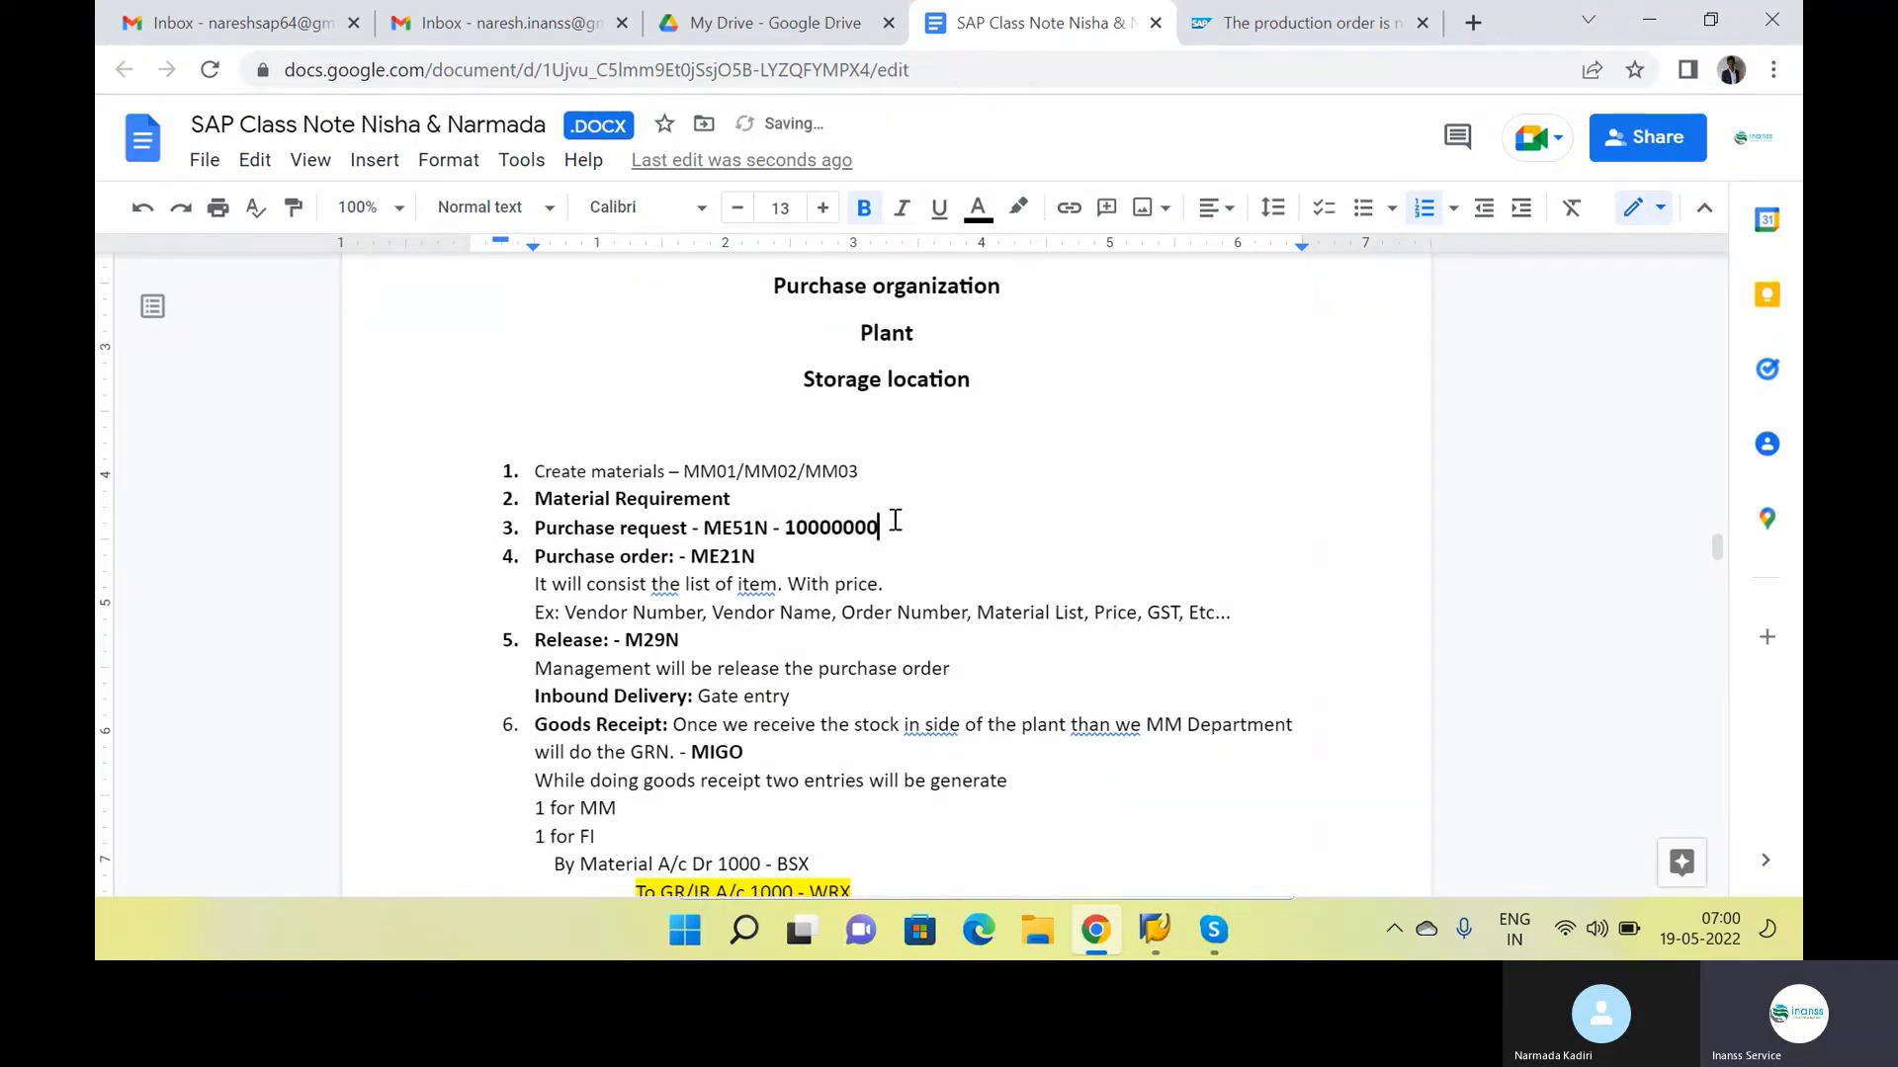
pyautogui.click(866, 561)
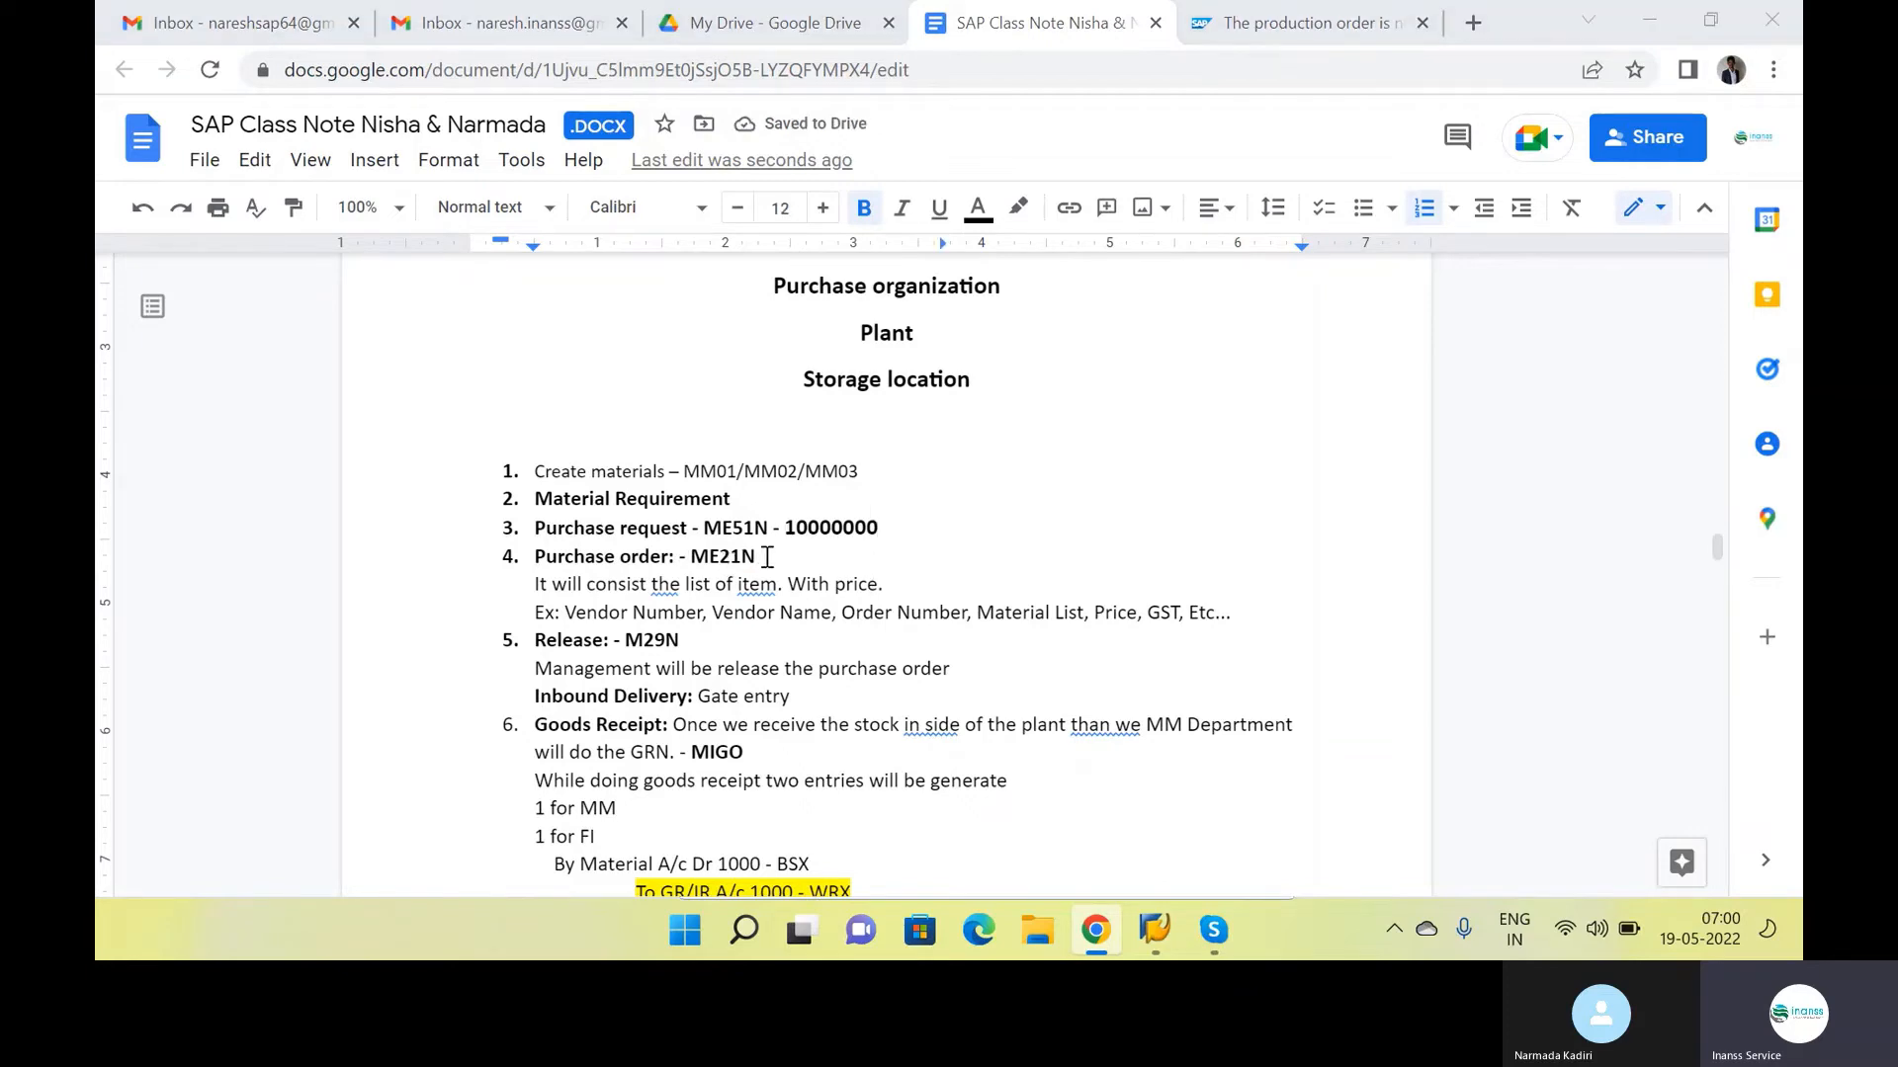
# Switch back to SAP and close the message details for the created purchase requisition
pyautogui.hotkey('alt', 'Tab')
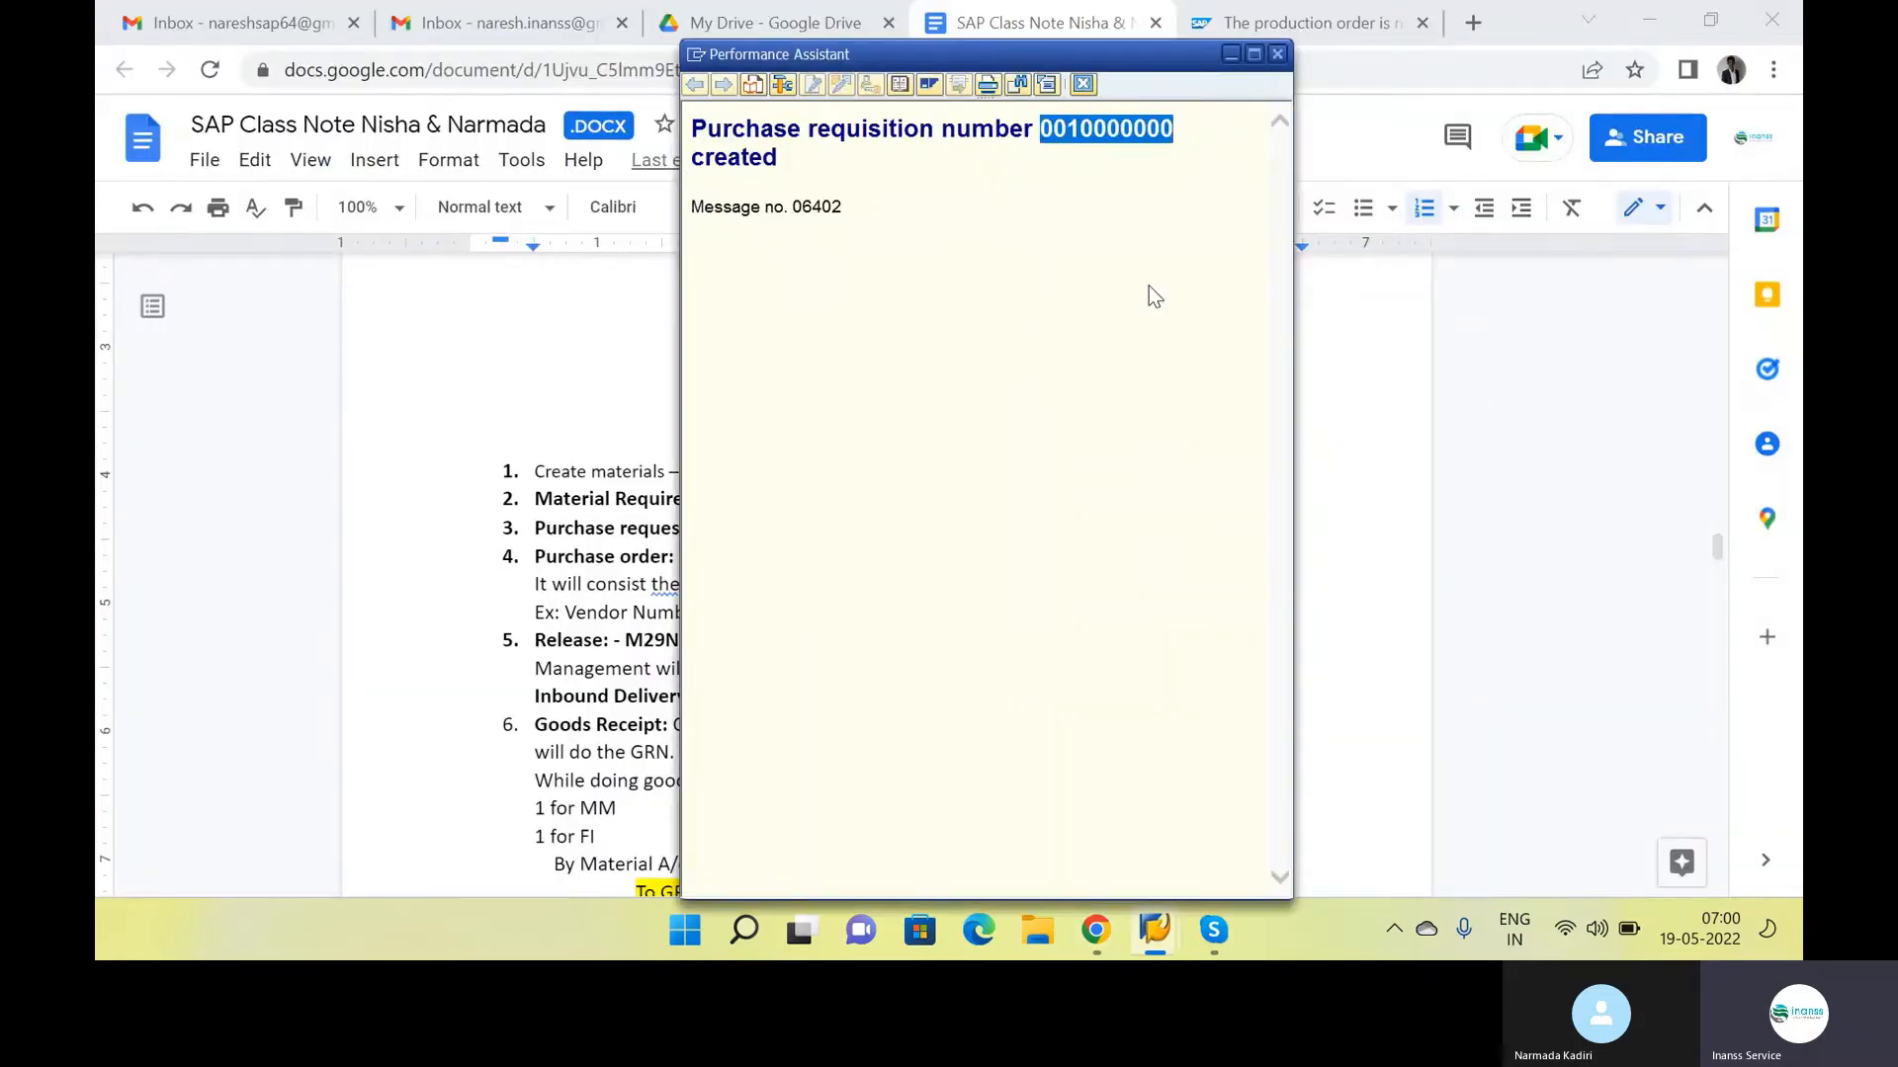
pyautogui.press('Escape')
pyautogui.hotkey('alt', 'Tab')
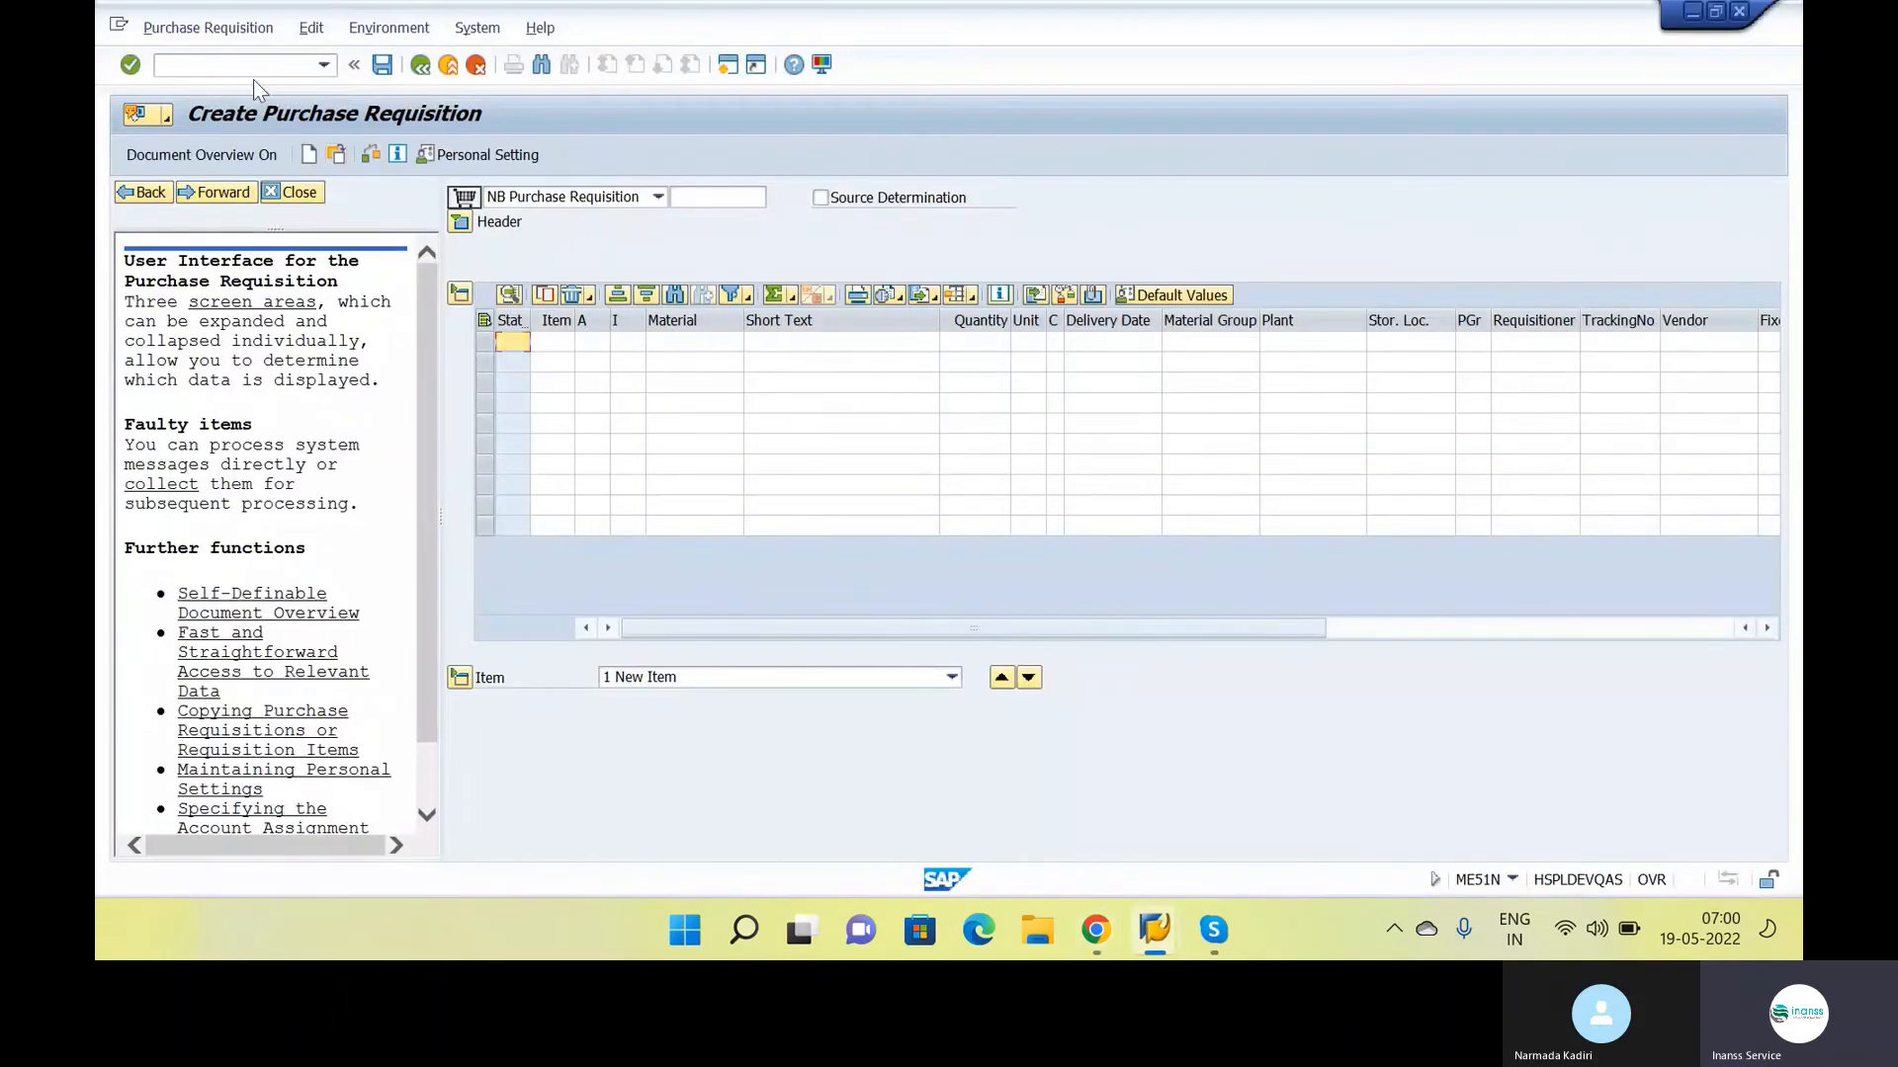
pyautogui.click(253, 77)
pyautogui.write('/n')
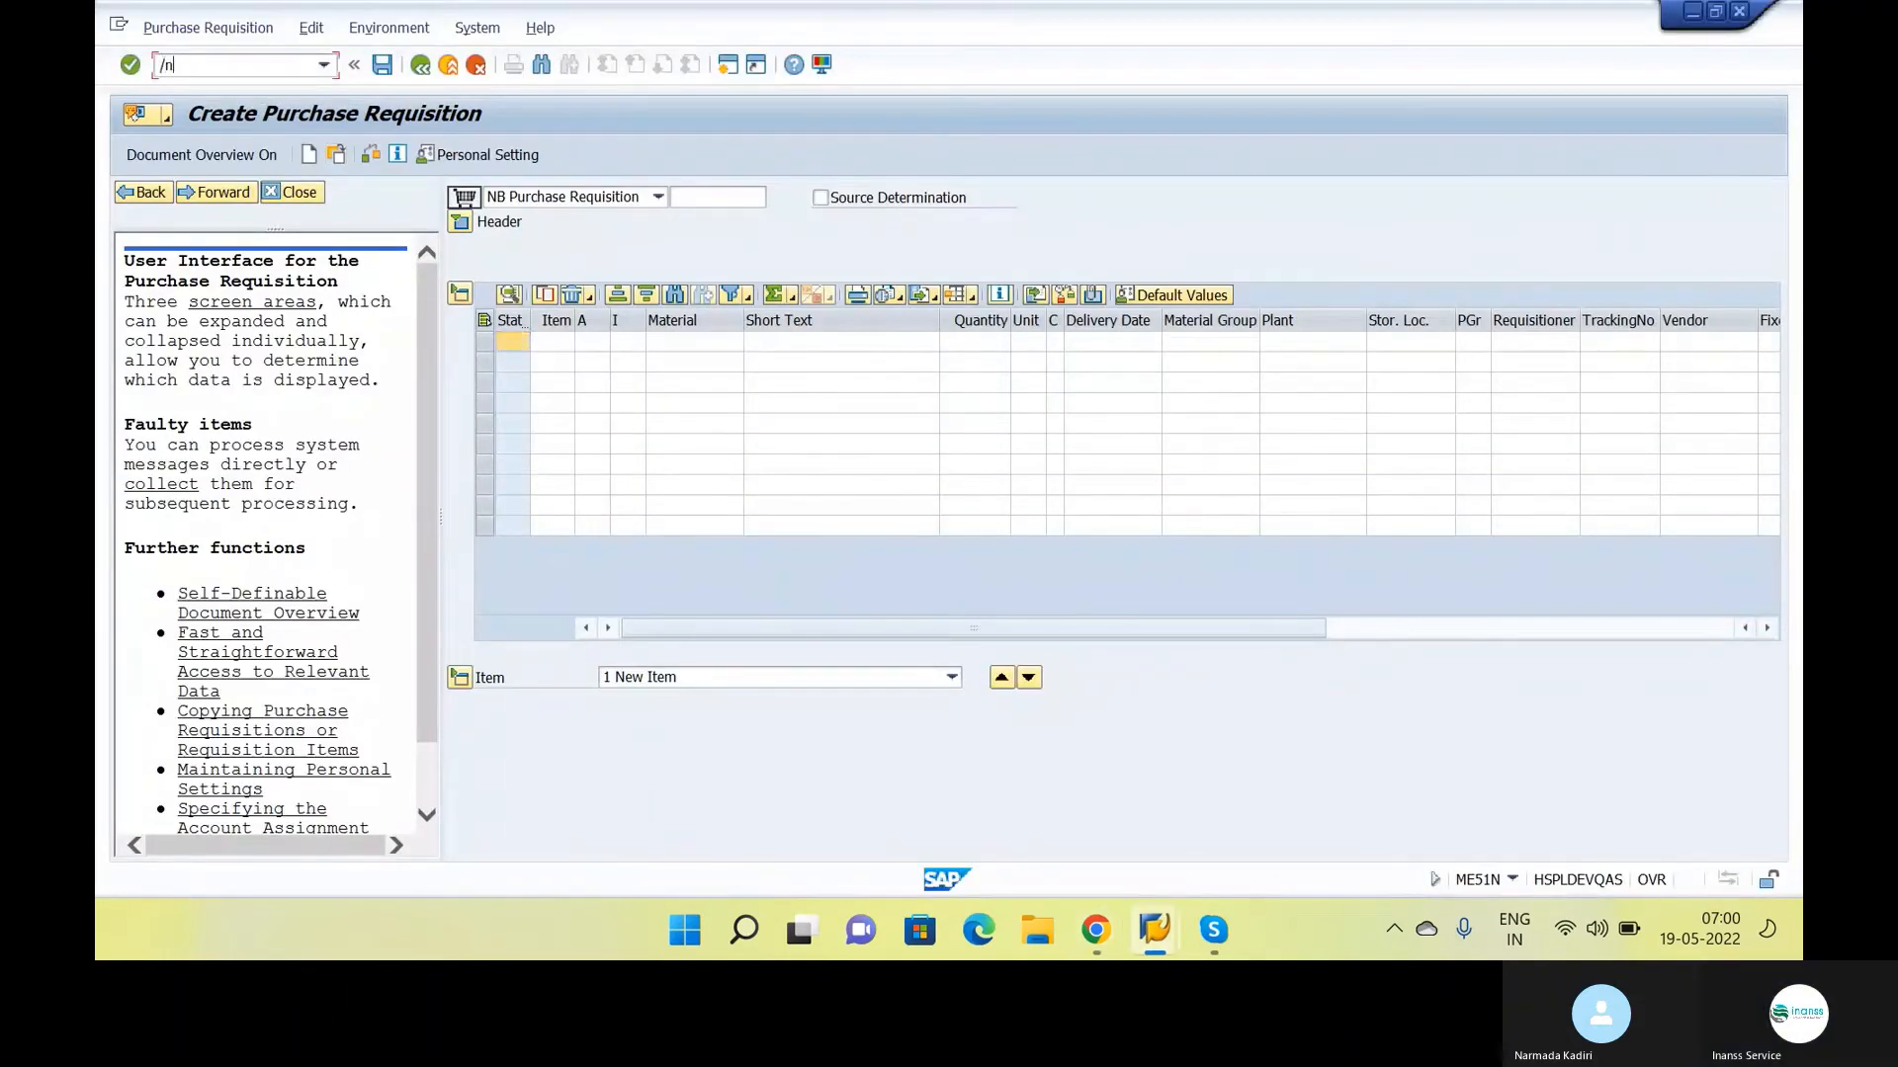
pyautogui.write('me2n')
pyautogui.press('Return')
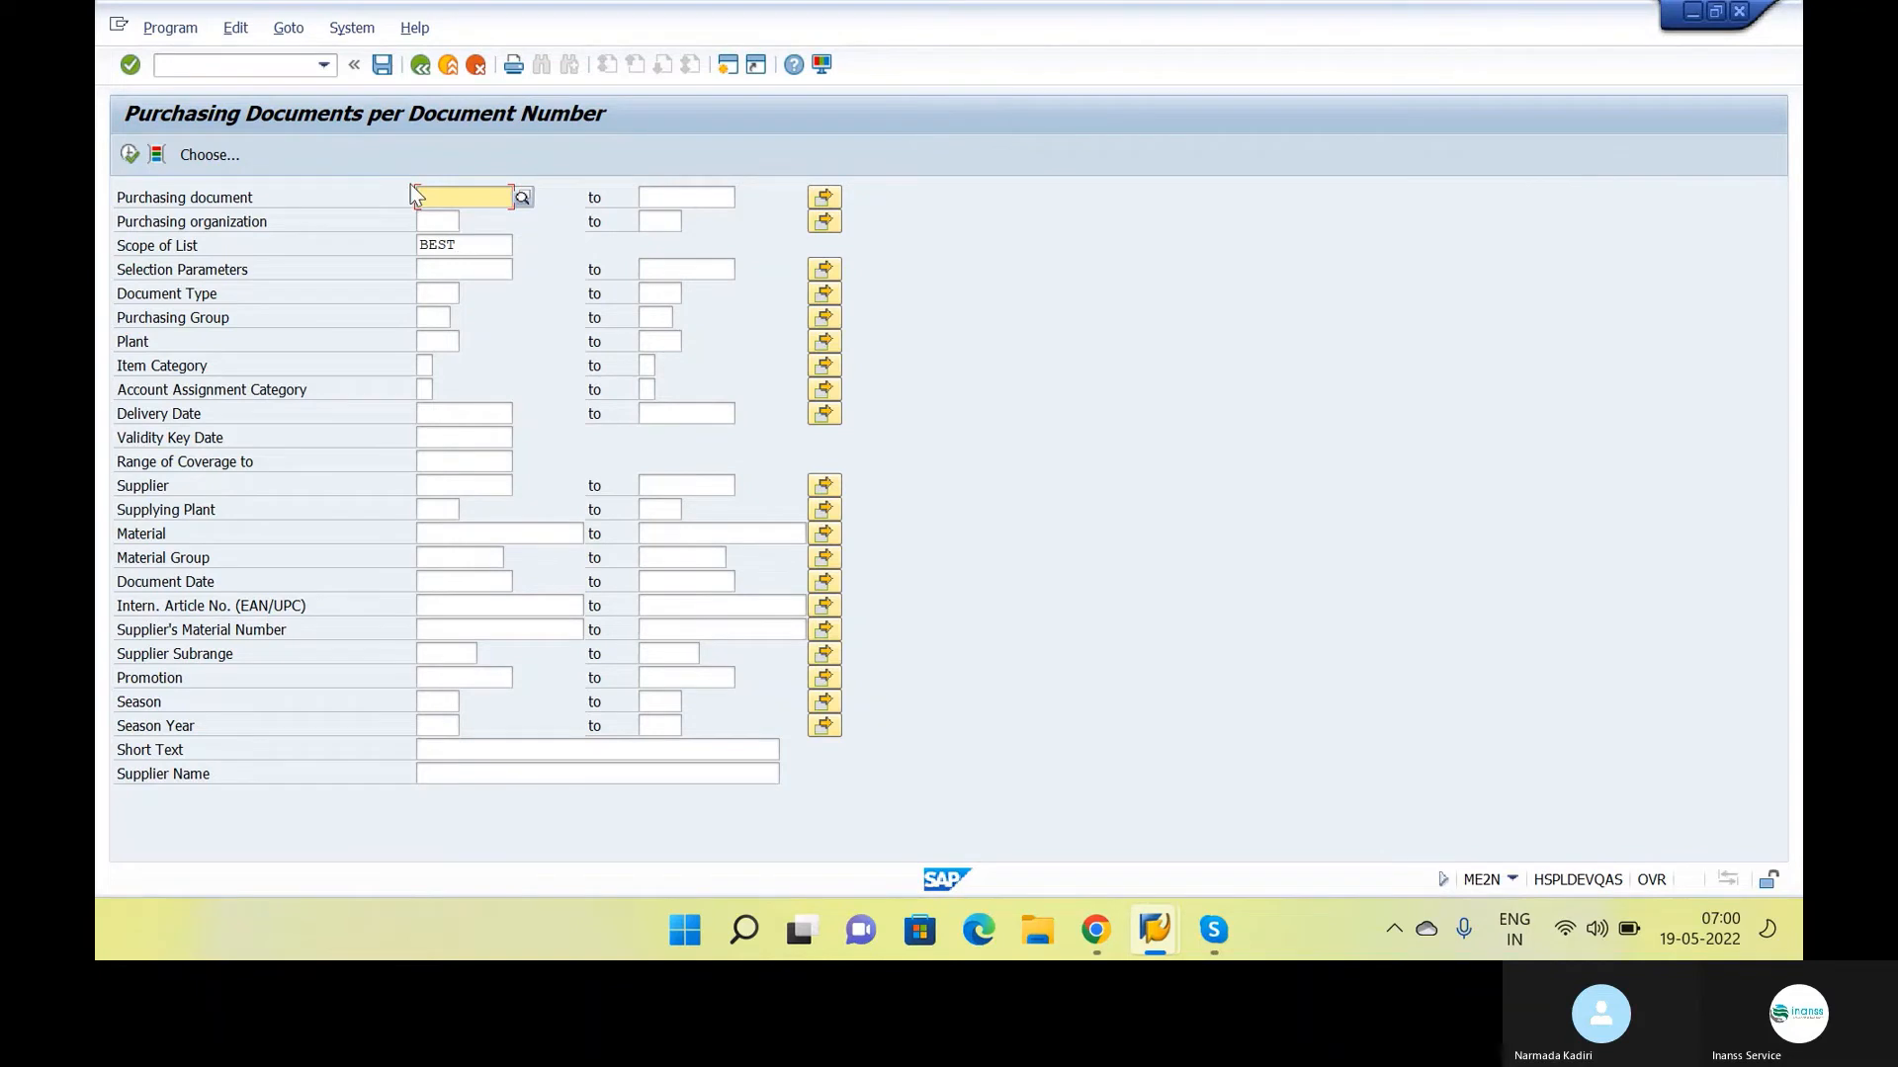
pyautogui.click(274, 61)
pyautogui.write('.')
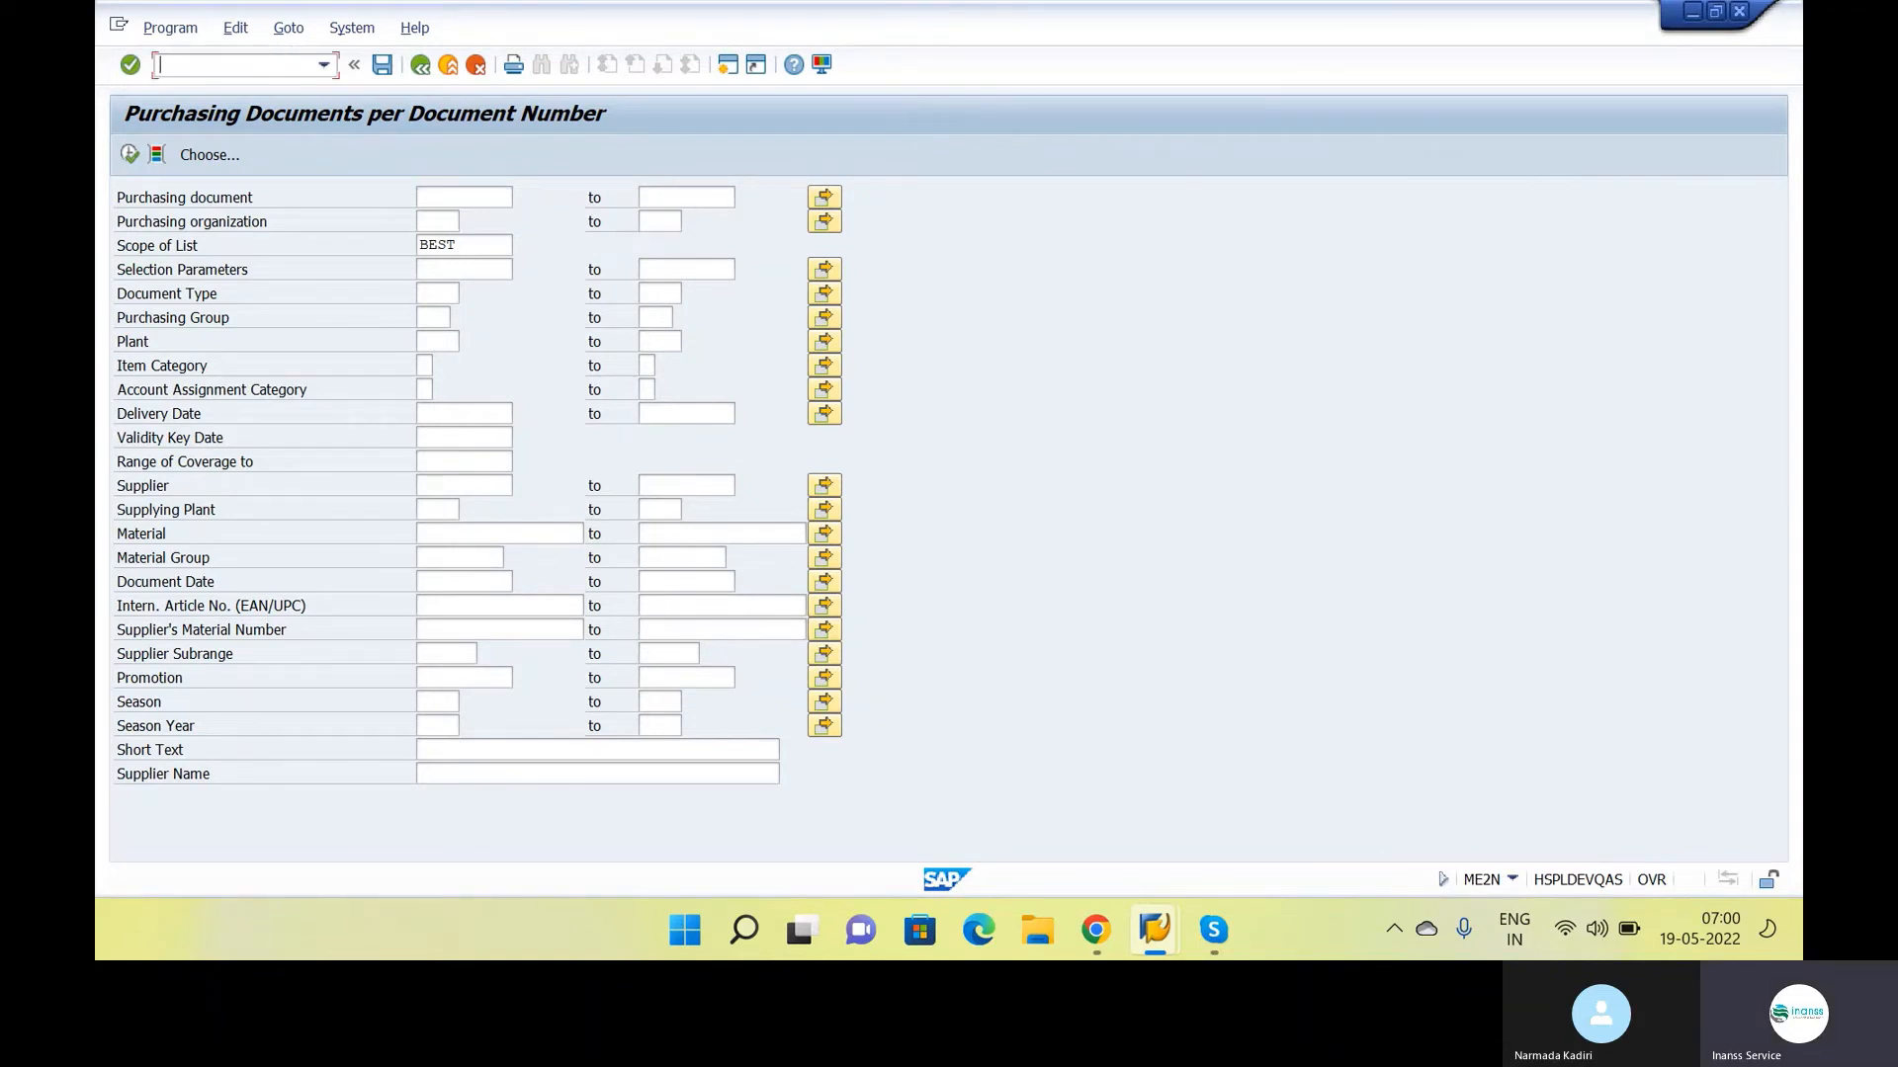
pyautogui.write('nme2k')
pyautogui.press('Return')
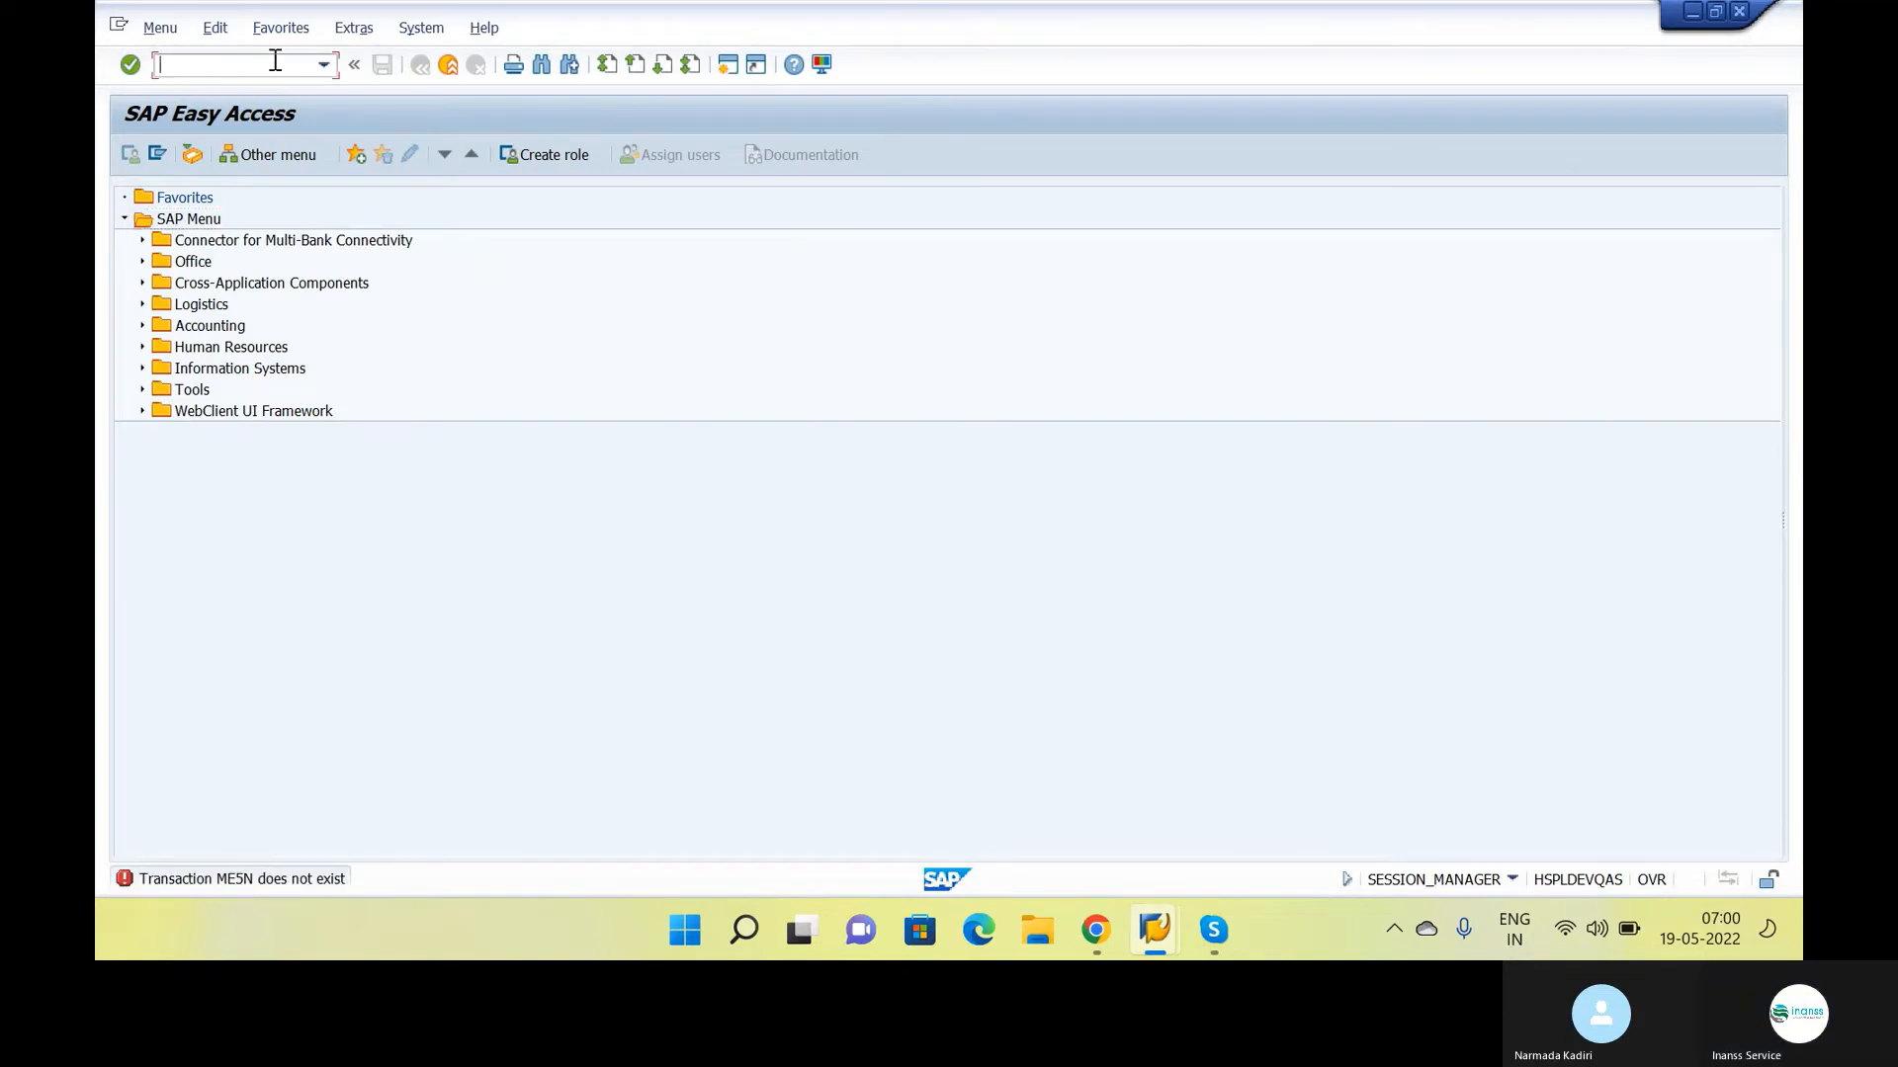
pyautogui.write('me')
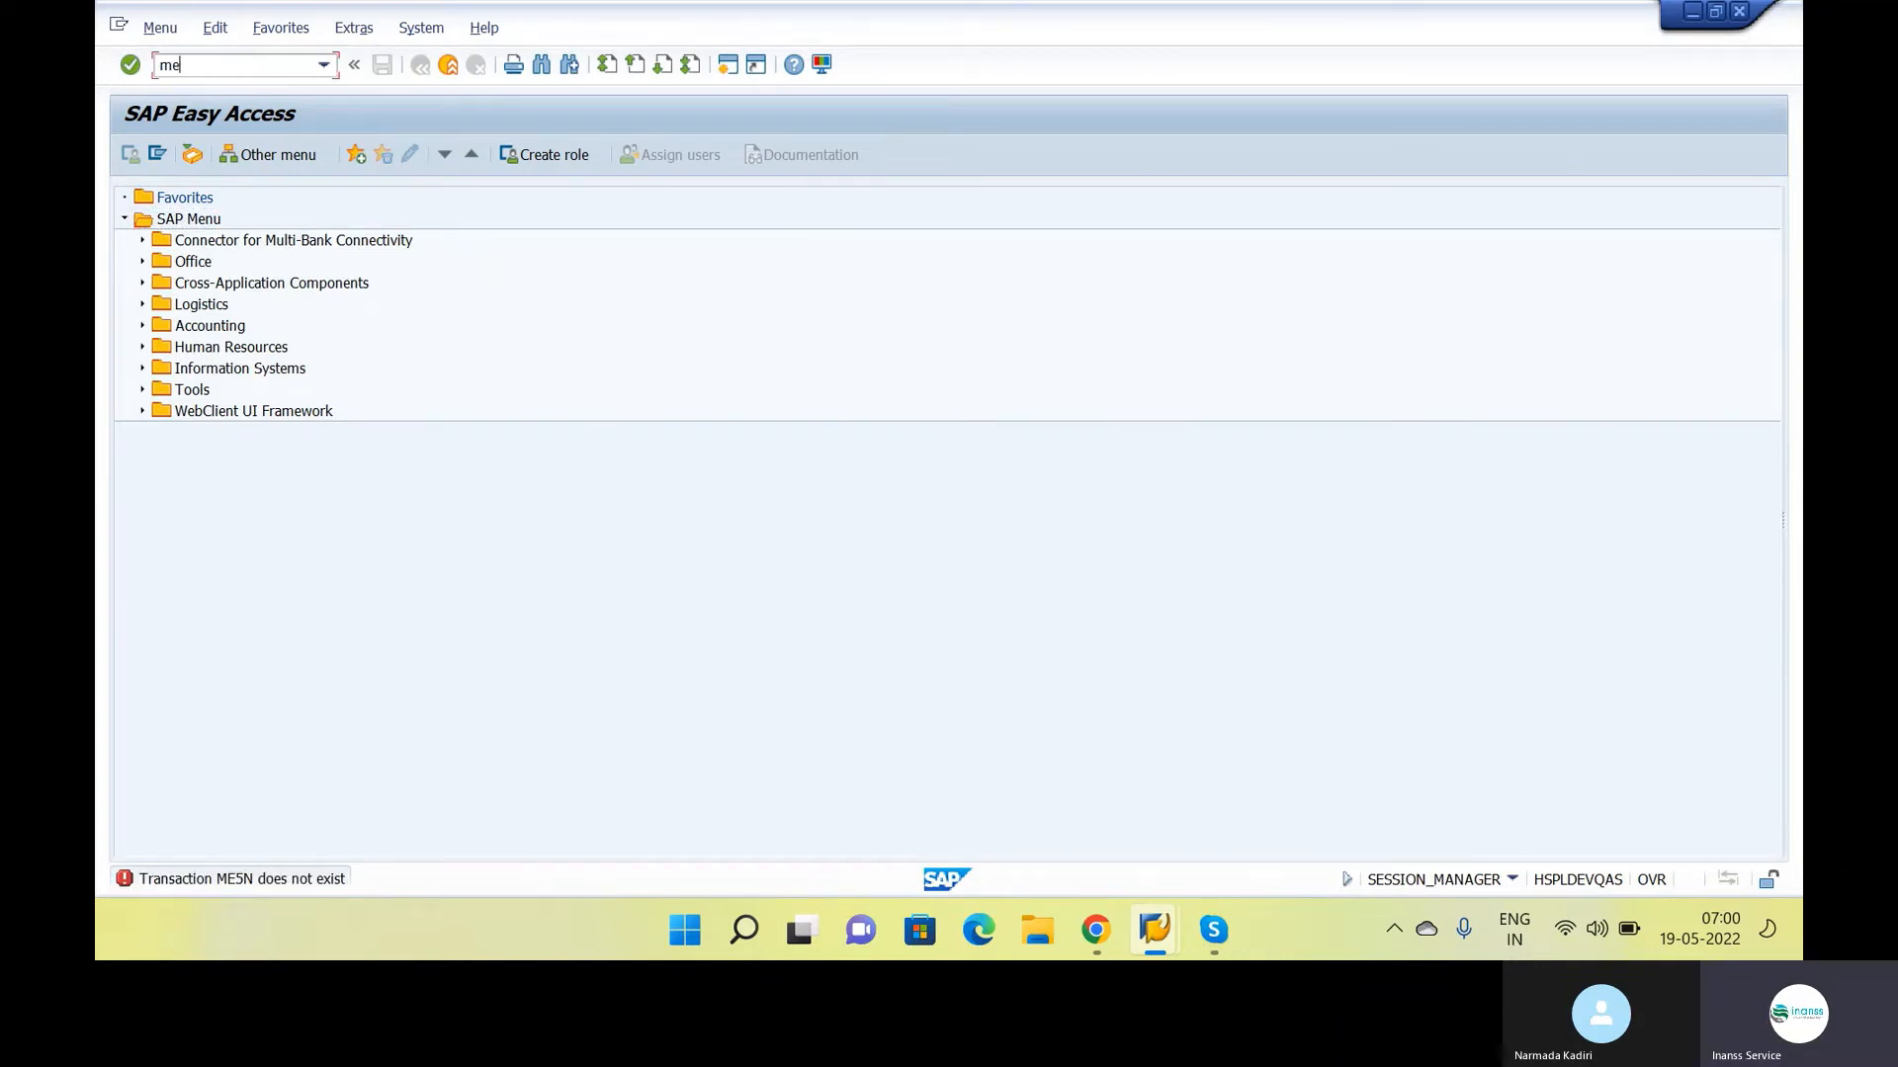
pyautogui.write('2a')
pyautogui.press('Return')
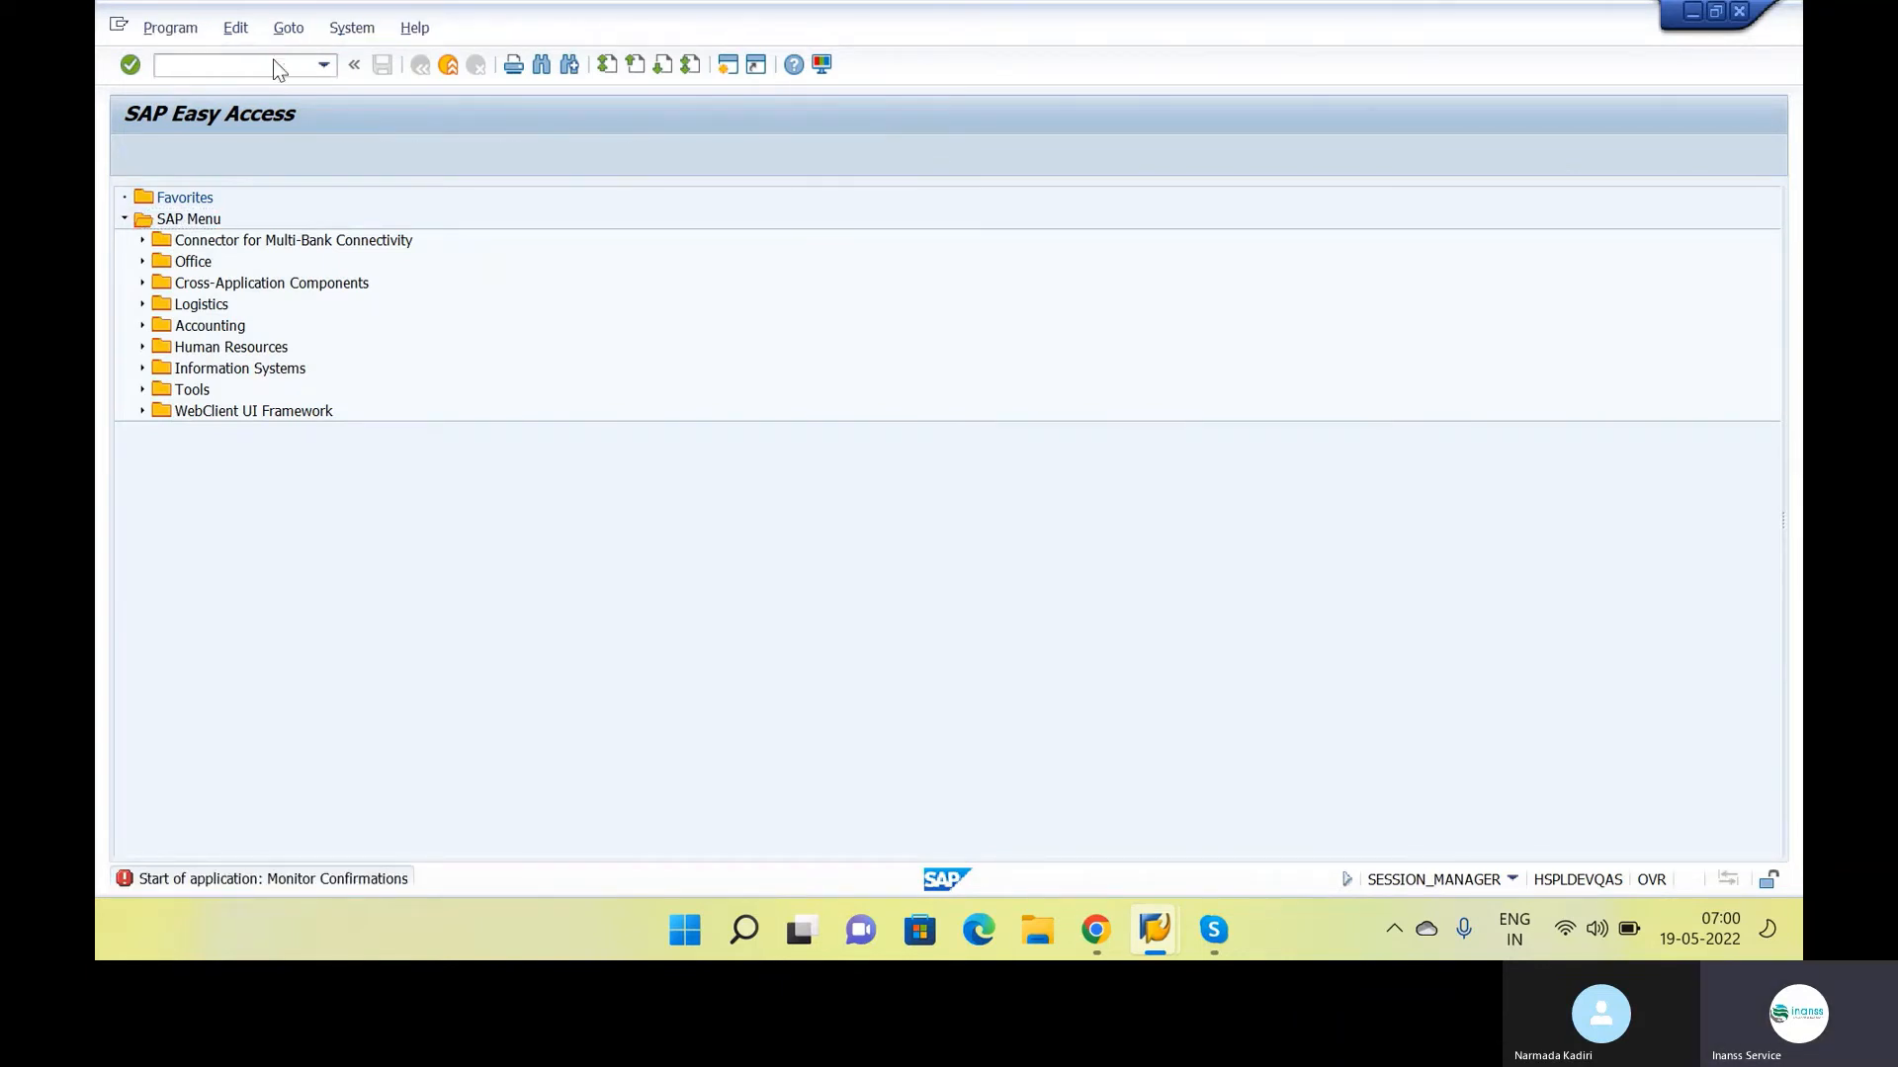
# Run transaction ME5A and list the purchase requisitions for plant INS1
pyautogui.click(281, 66)
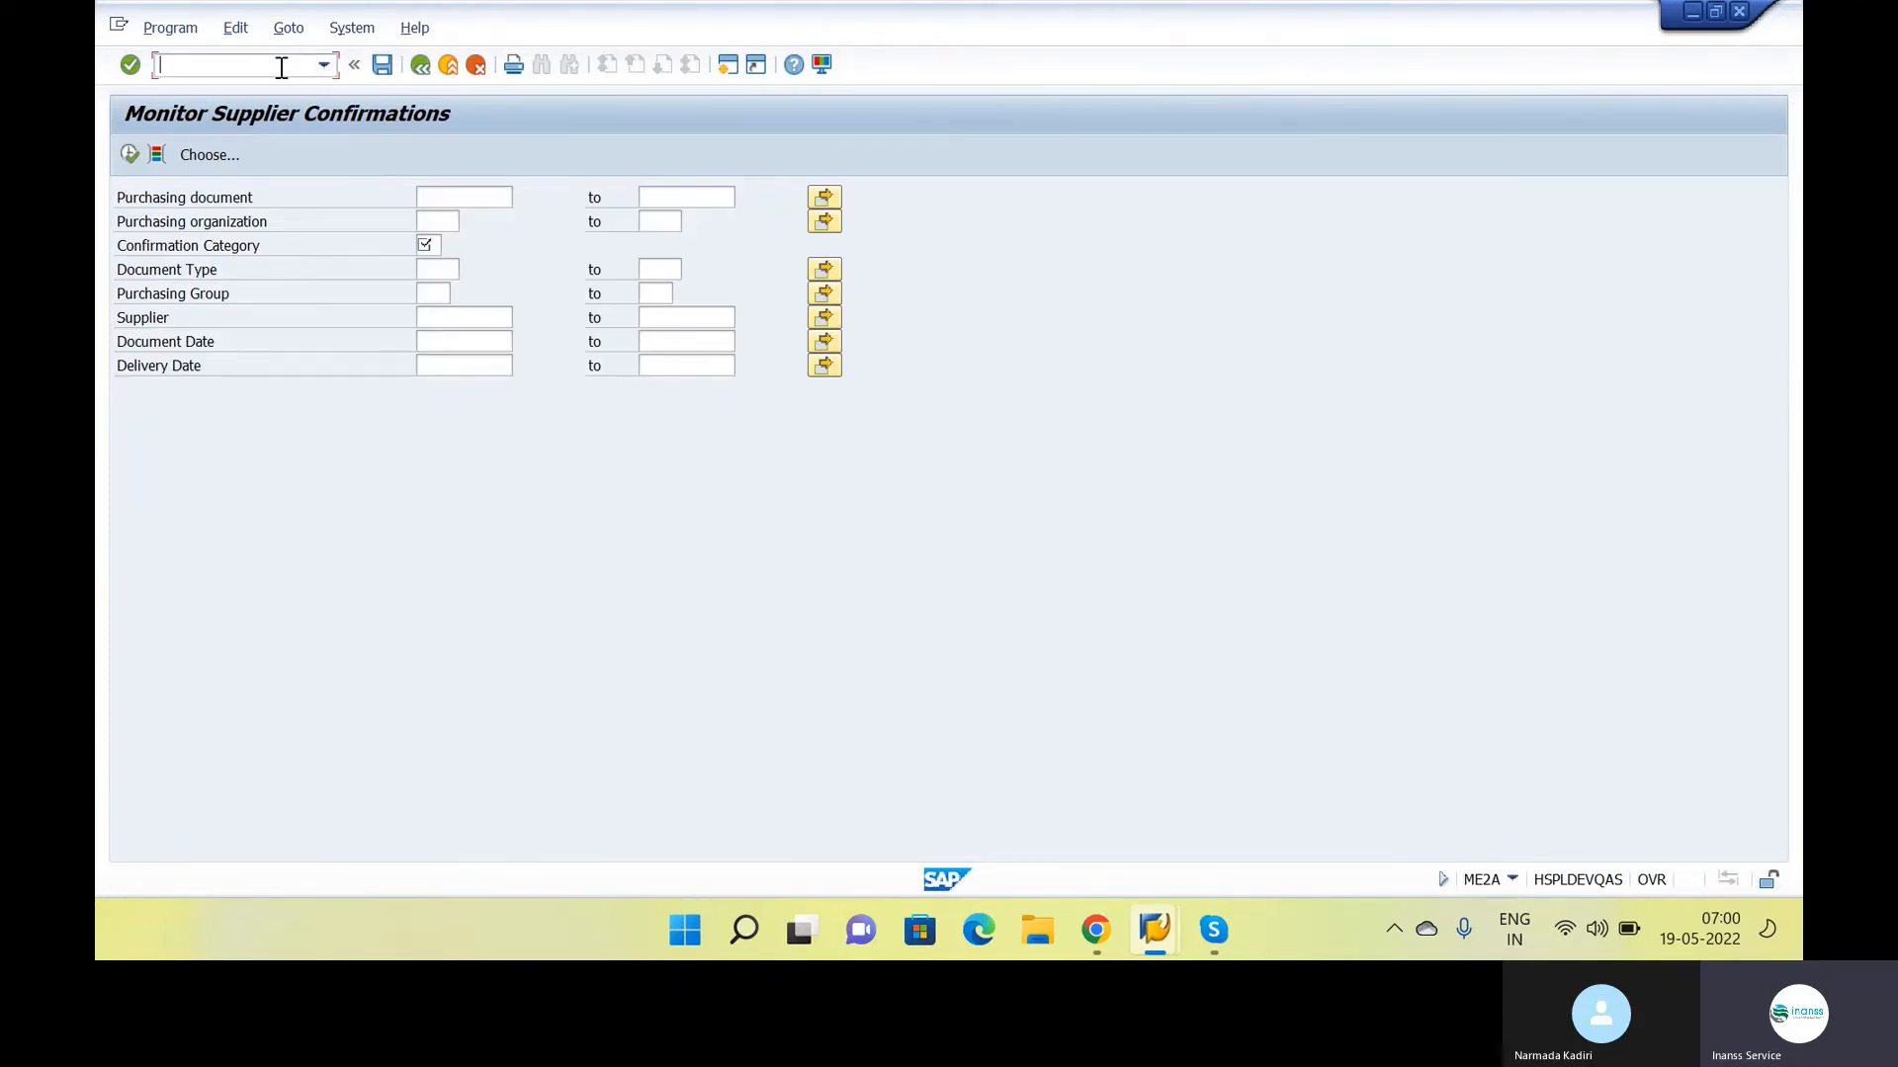
pyautogui.write('/nme5a')
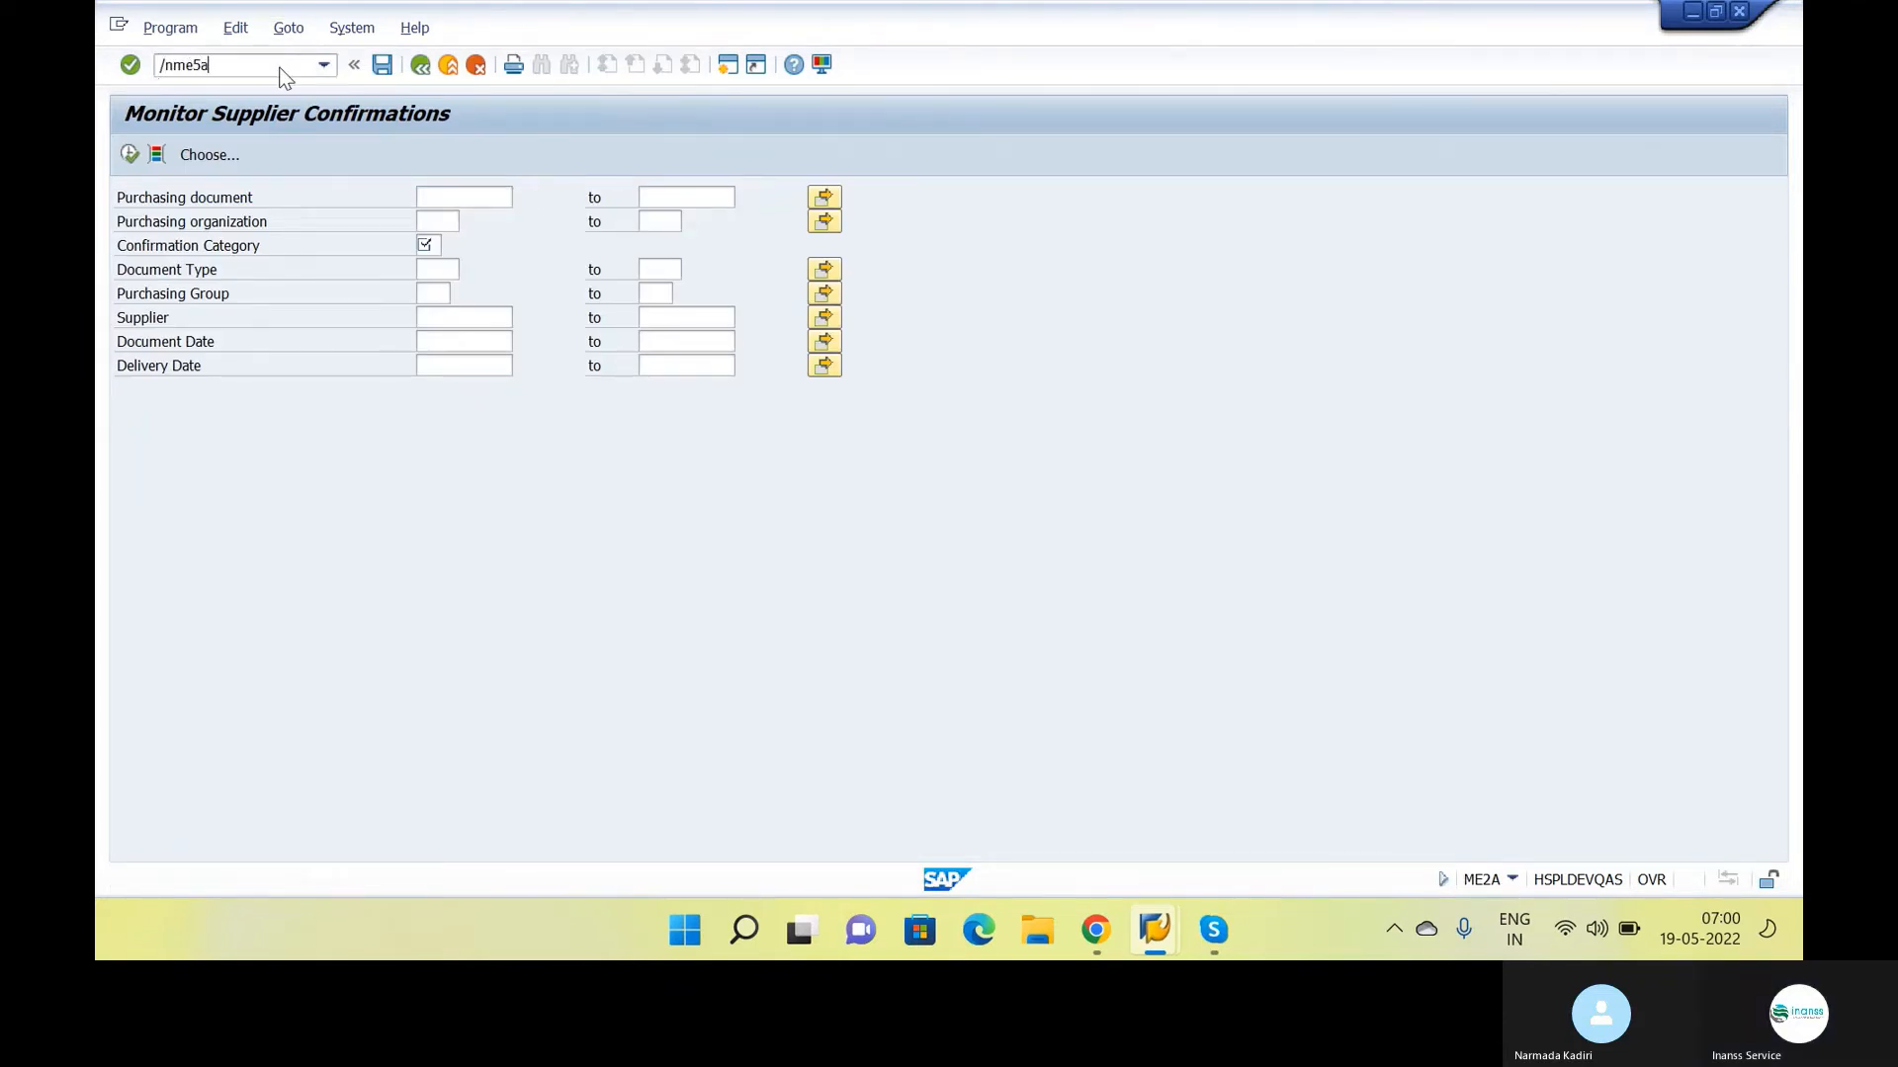
pyautogui.press('Return')
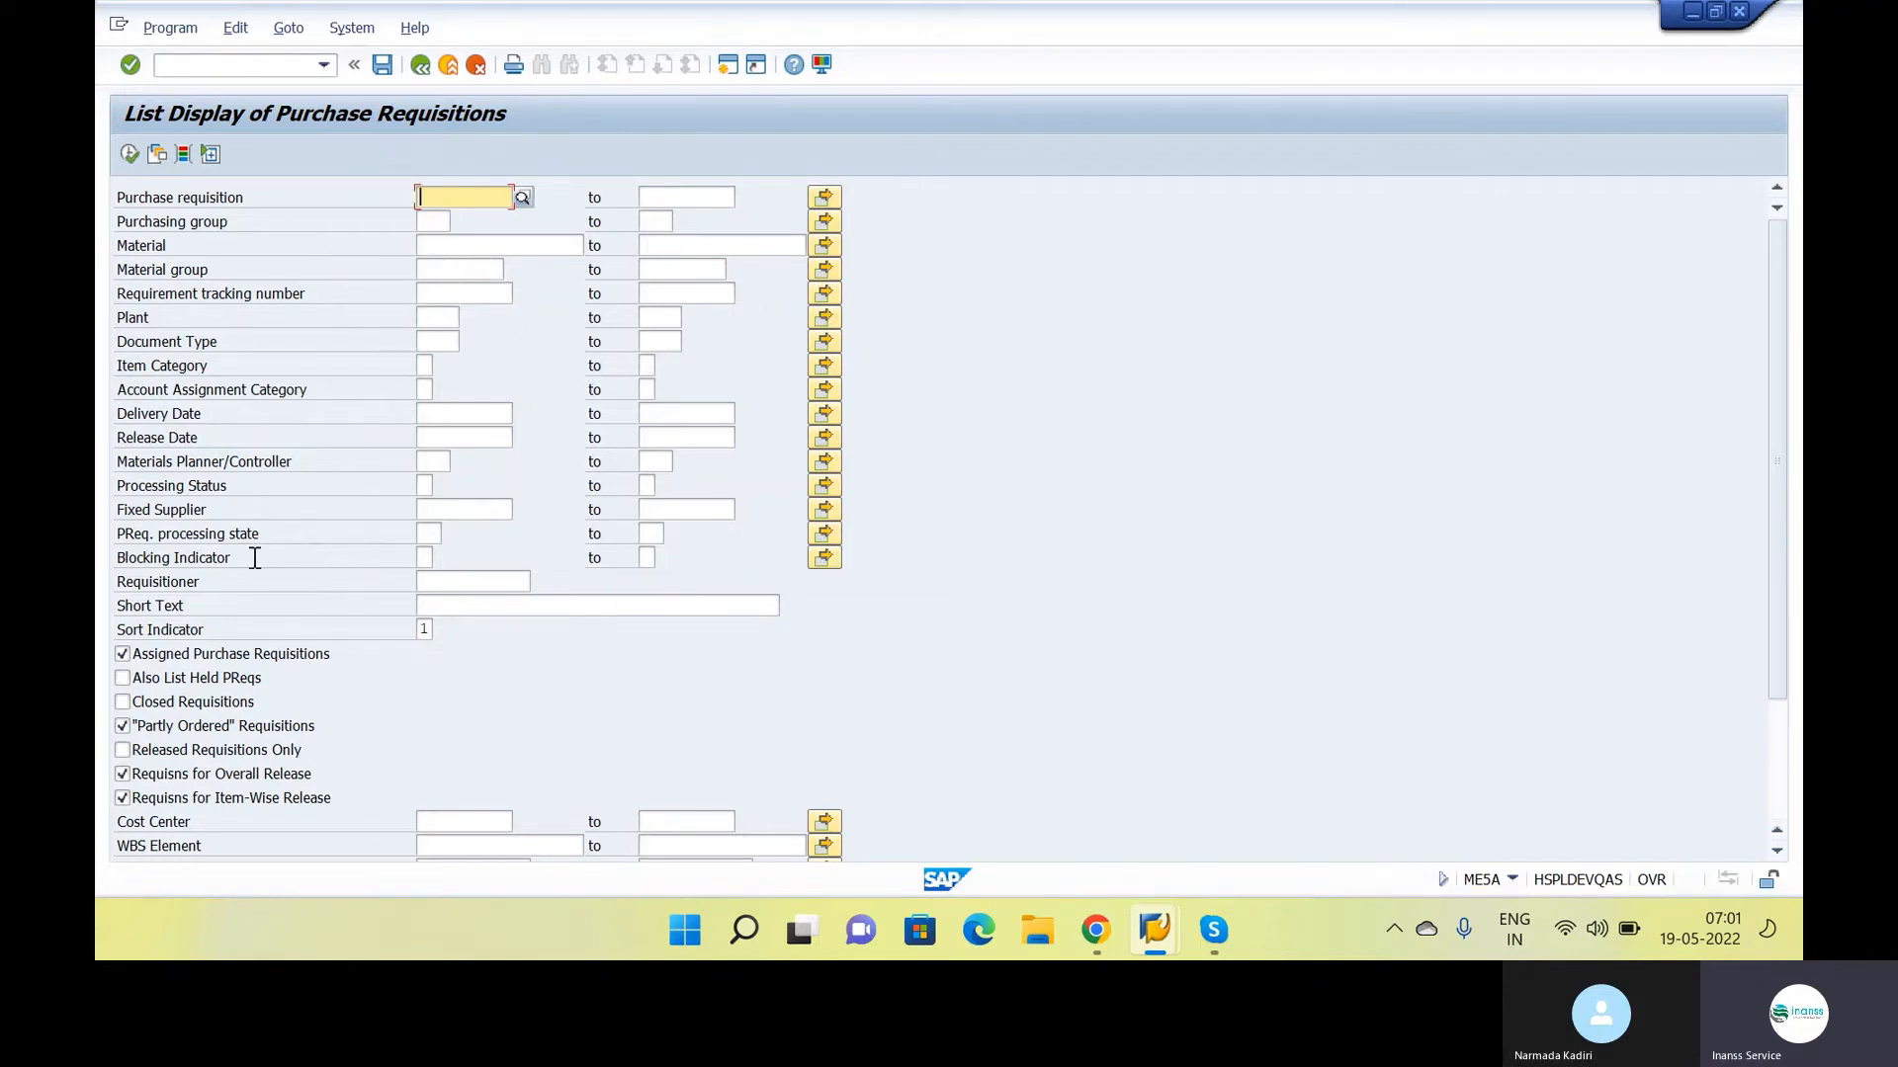
pyautogui.click(425, 366)
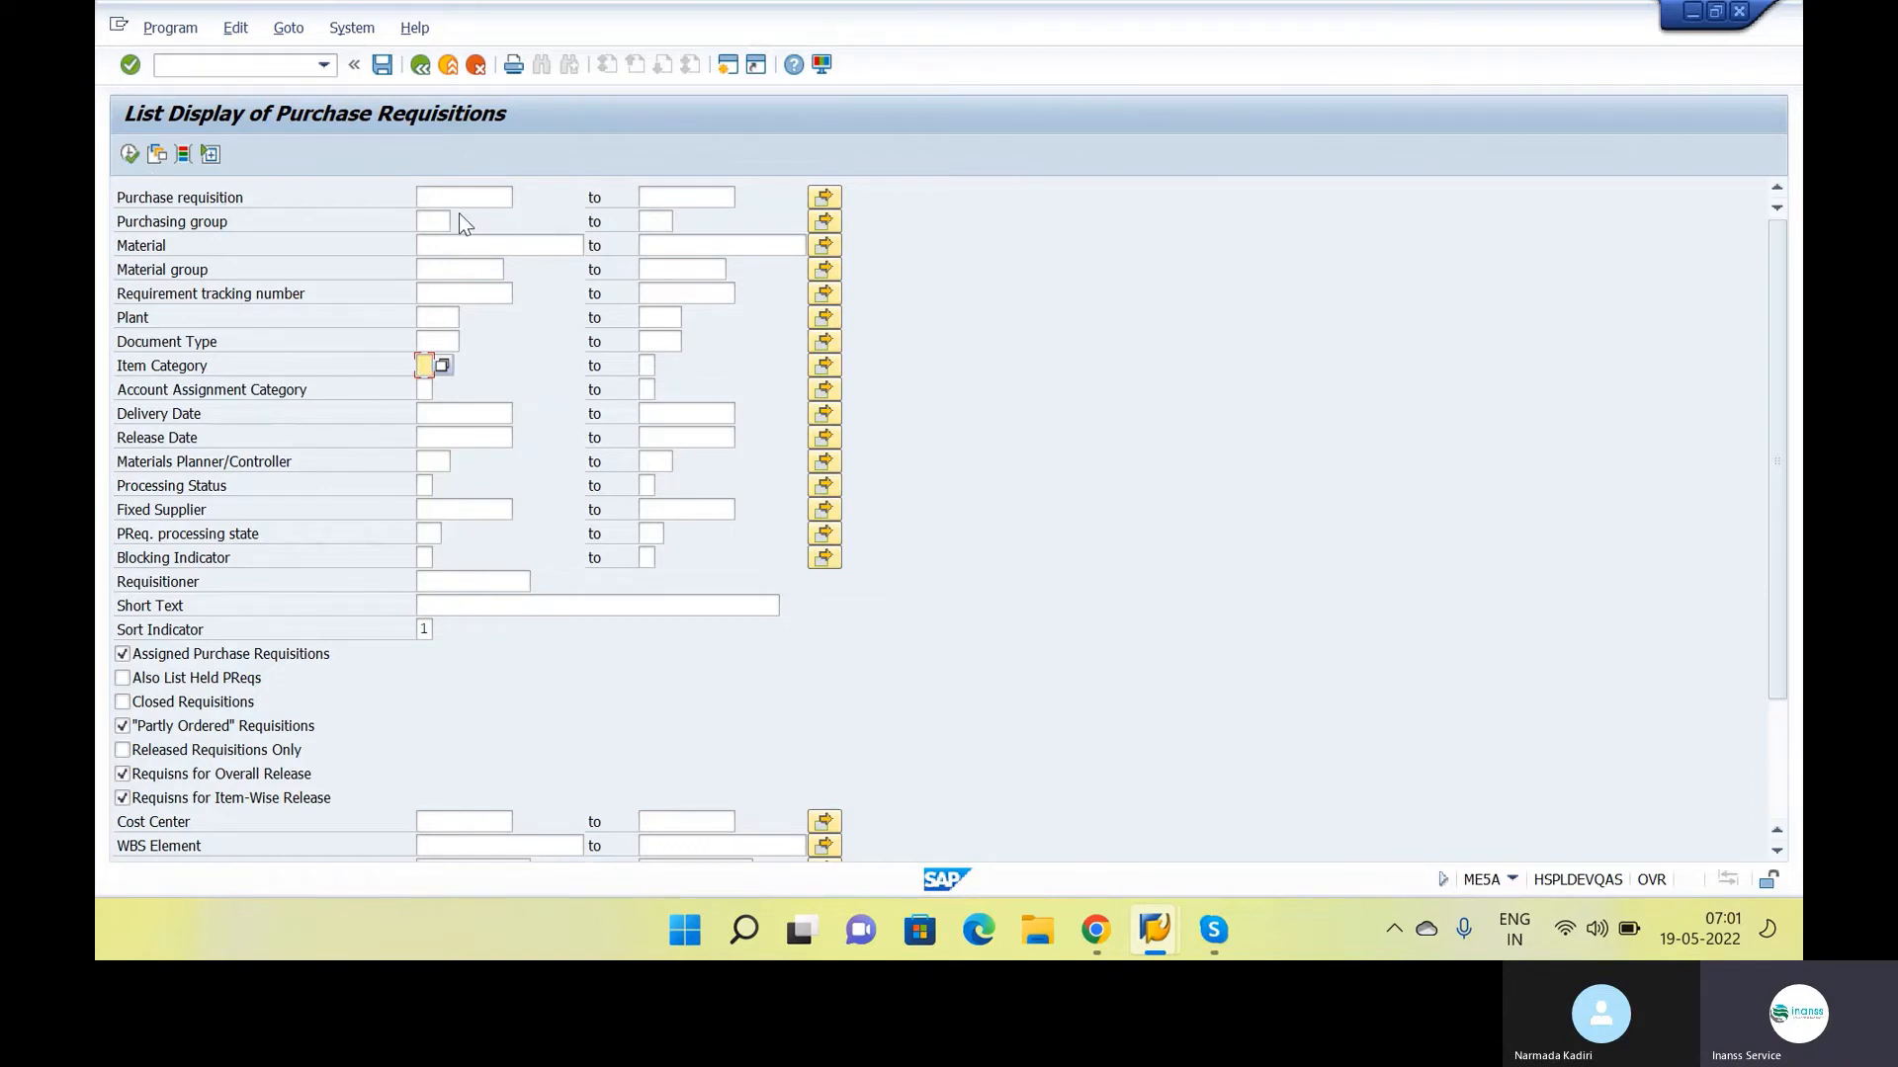
pyautogui.click(438, 320)
pyautogui.write('INS1')
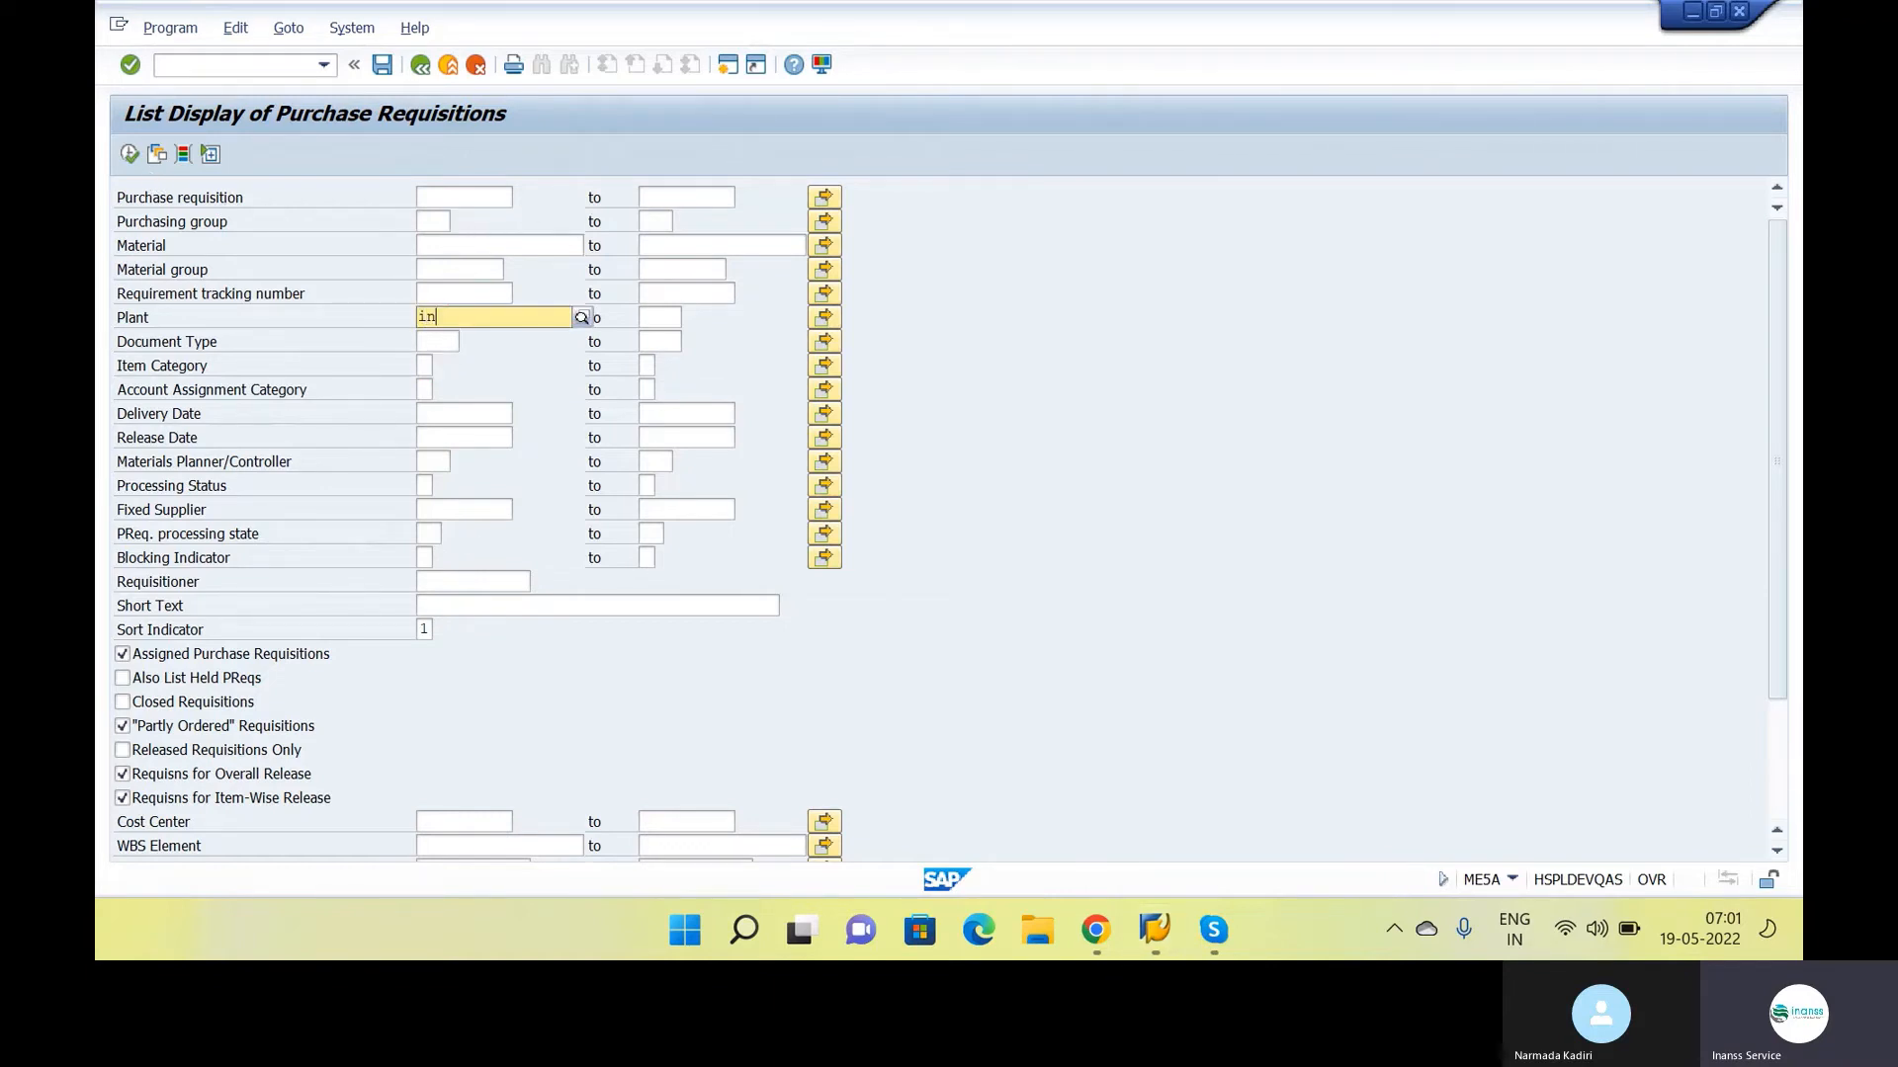
pyautogui.click(123, 148)
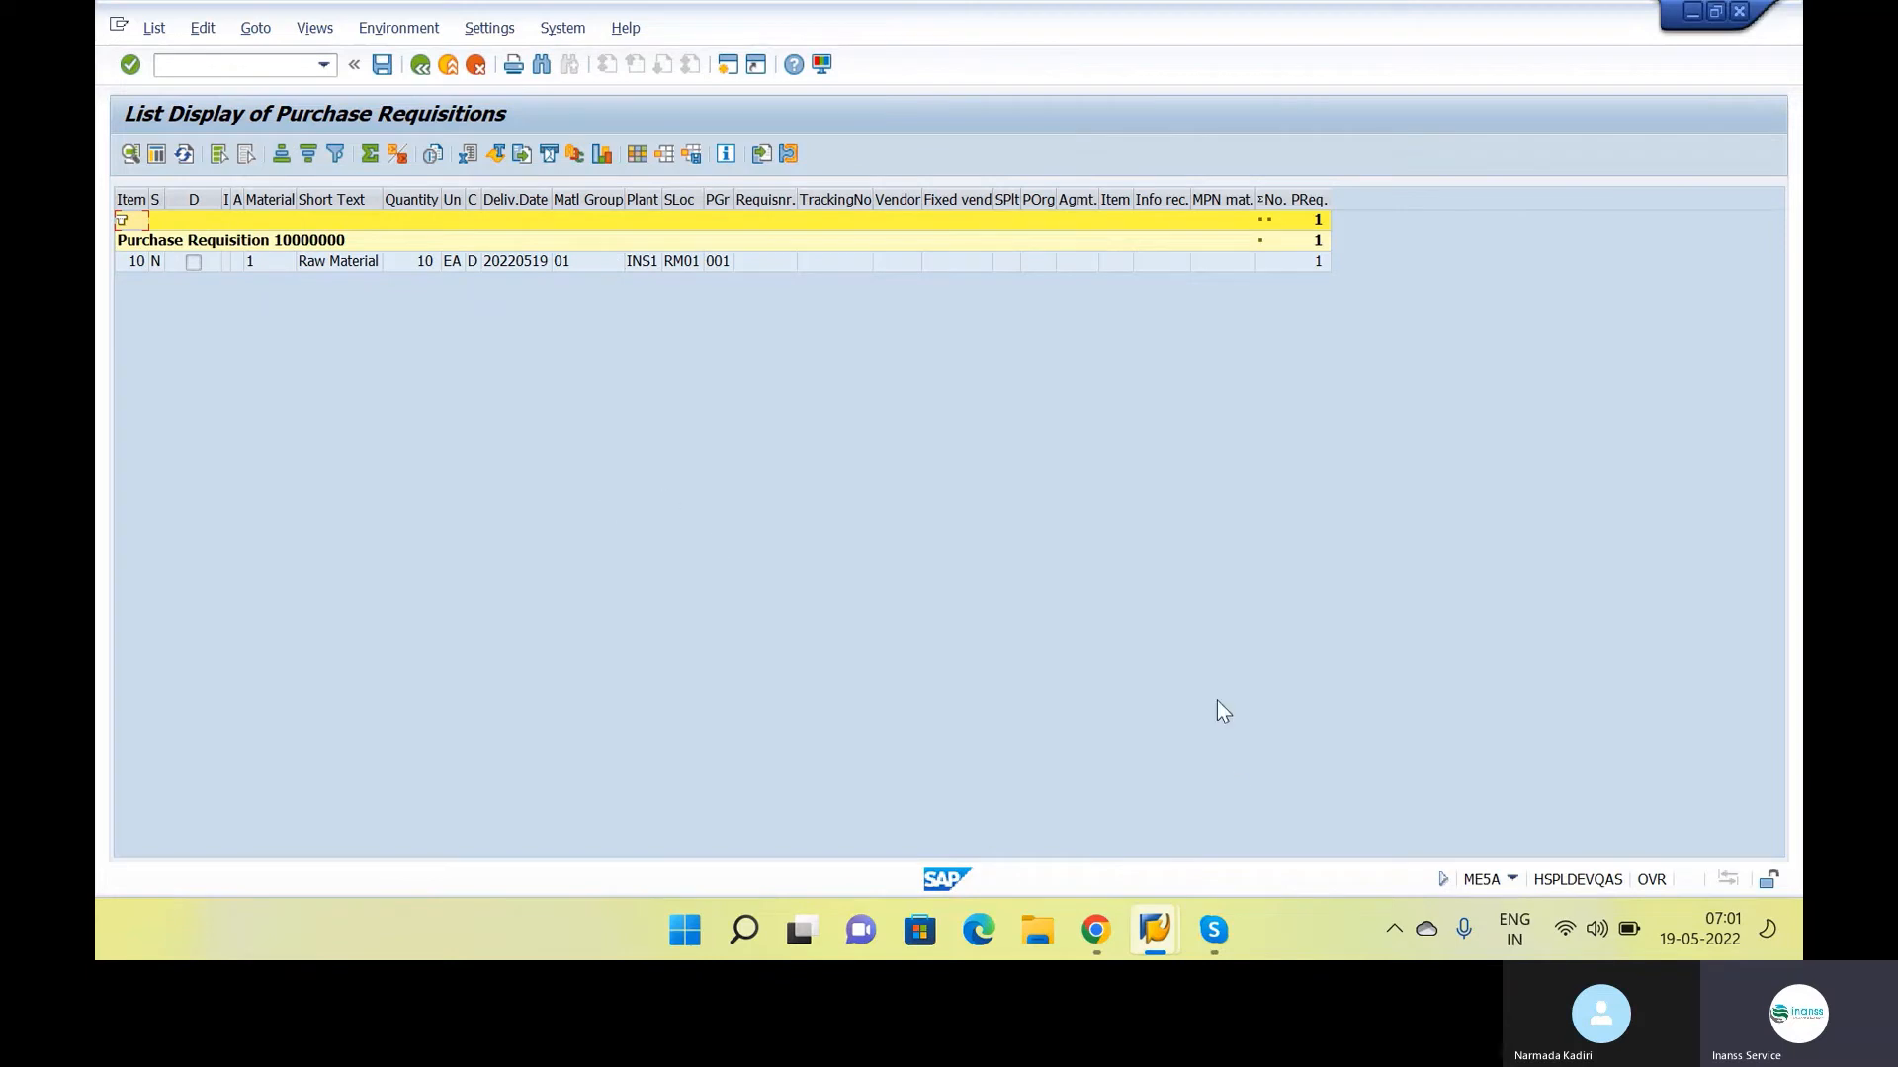
# Leave the requisition list and start a purchase order in ME21N with document type NB Standard PO
pyautogui.click(1154, 929)
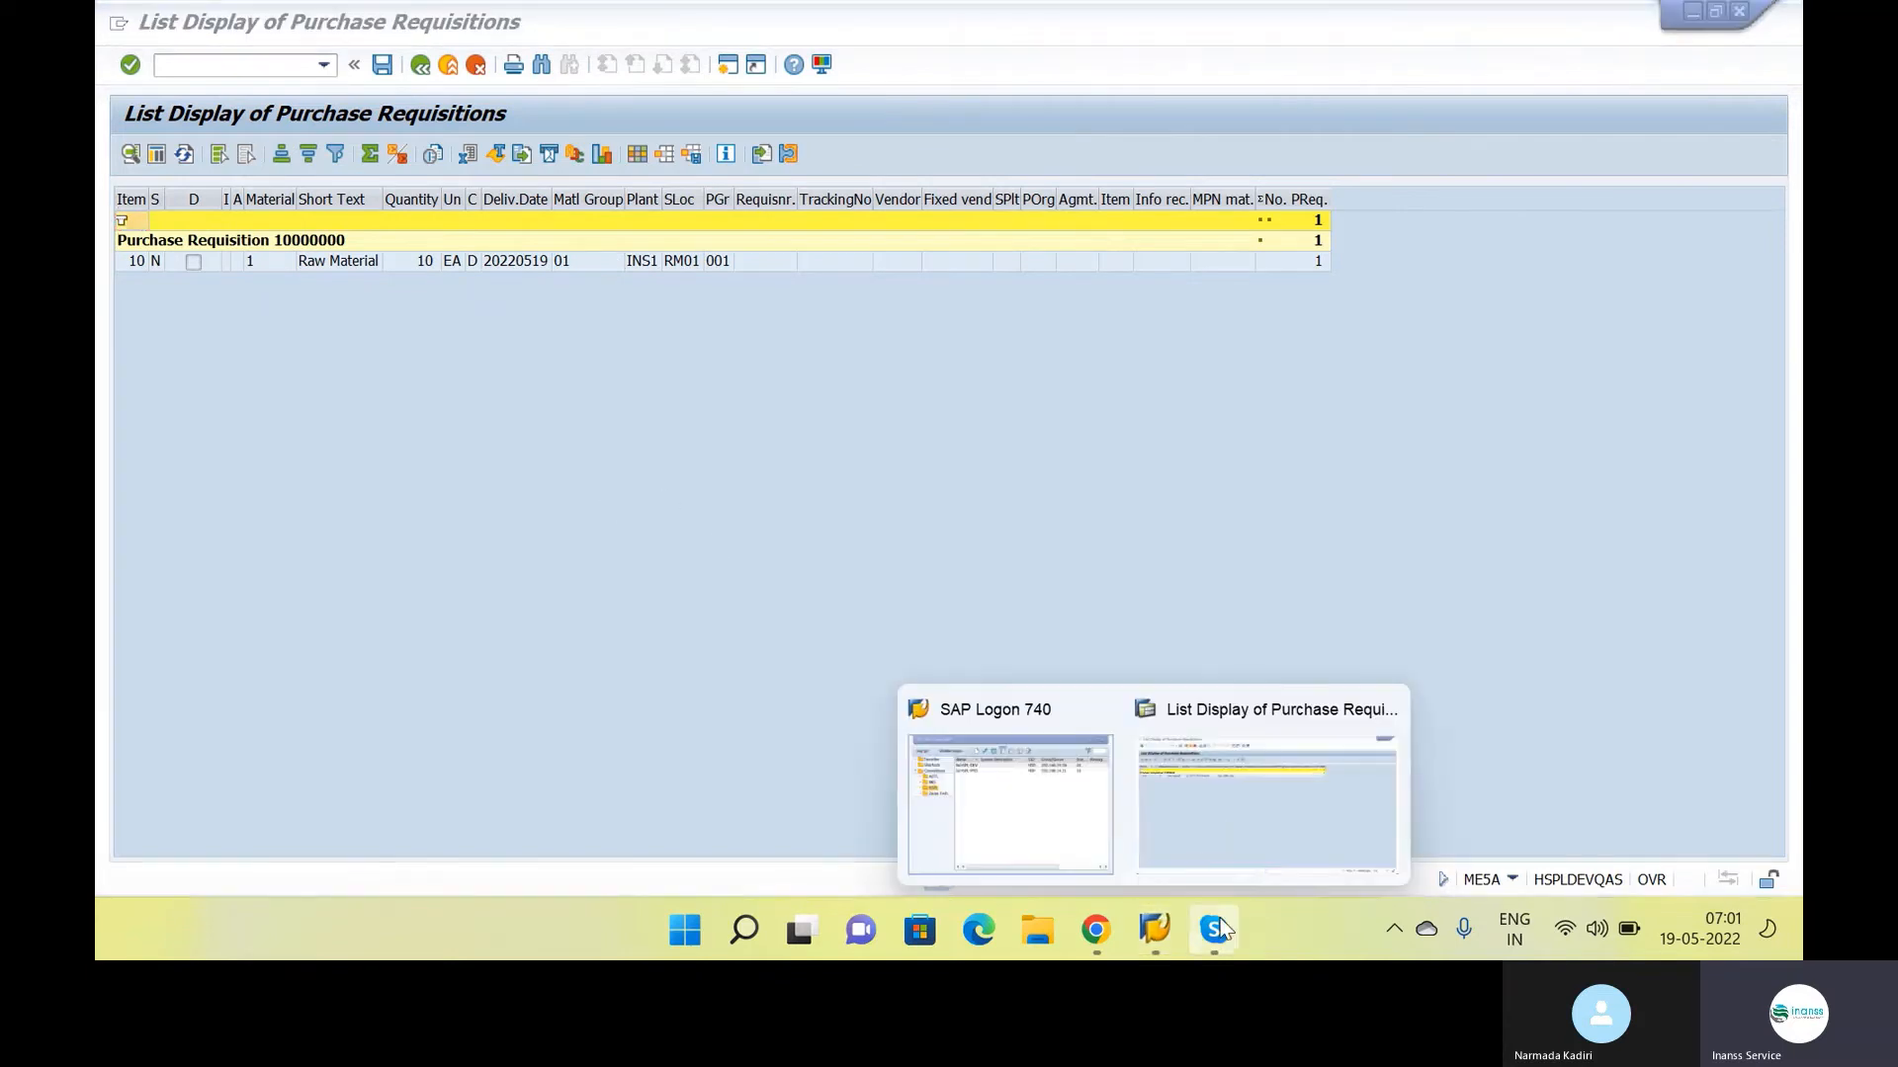
pyautogui.click(1218, 868)
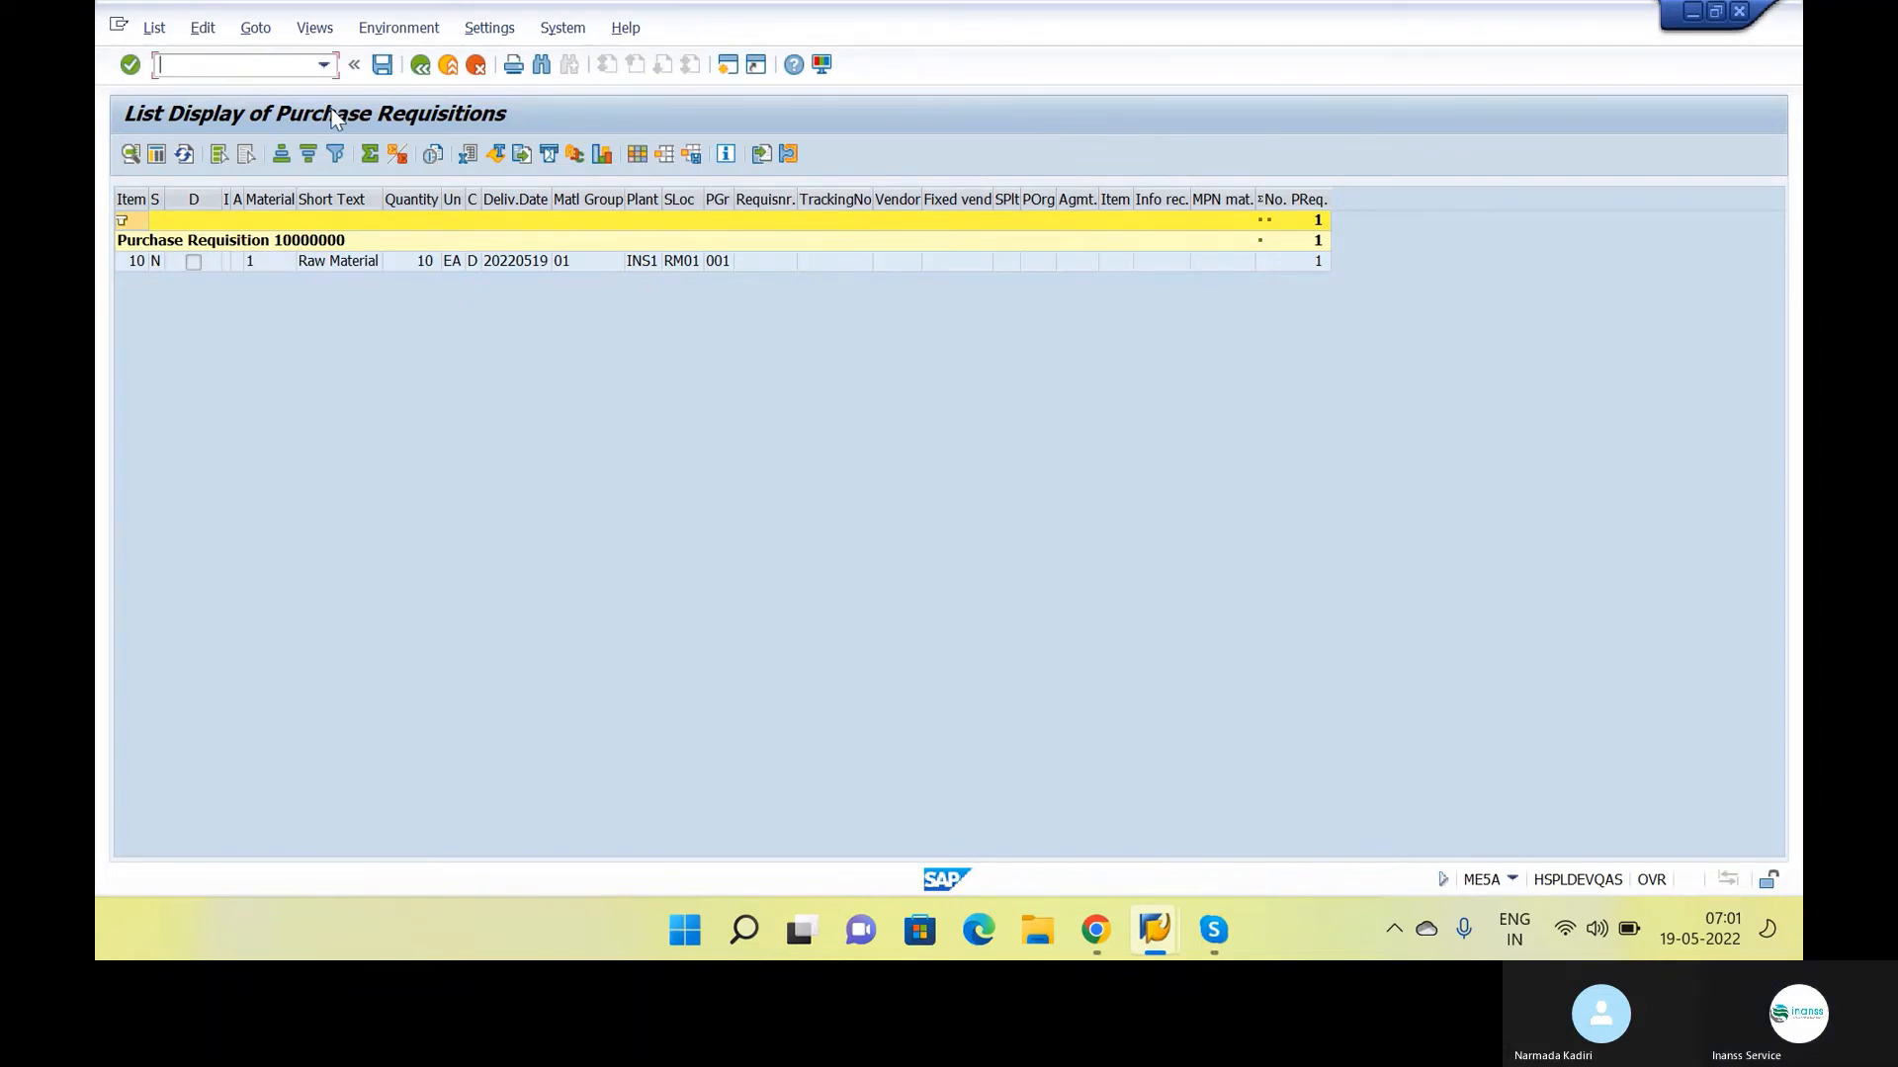
pyautogui.hotkey('shift', 'F3')
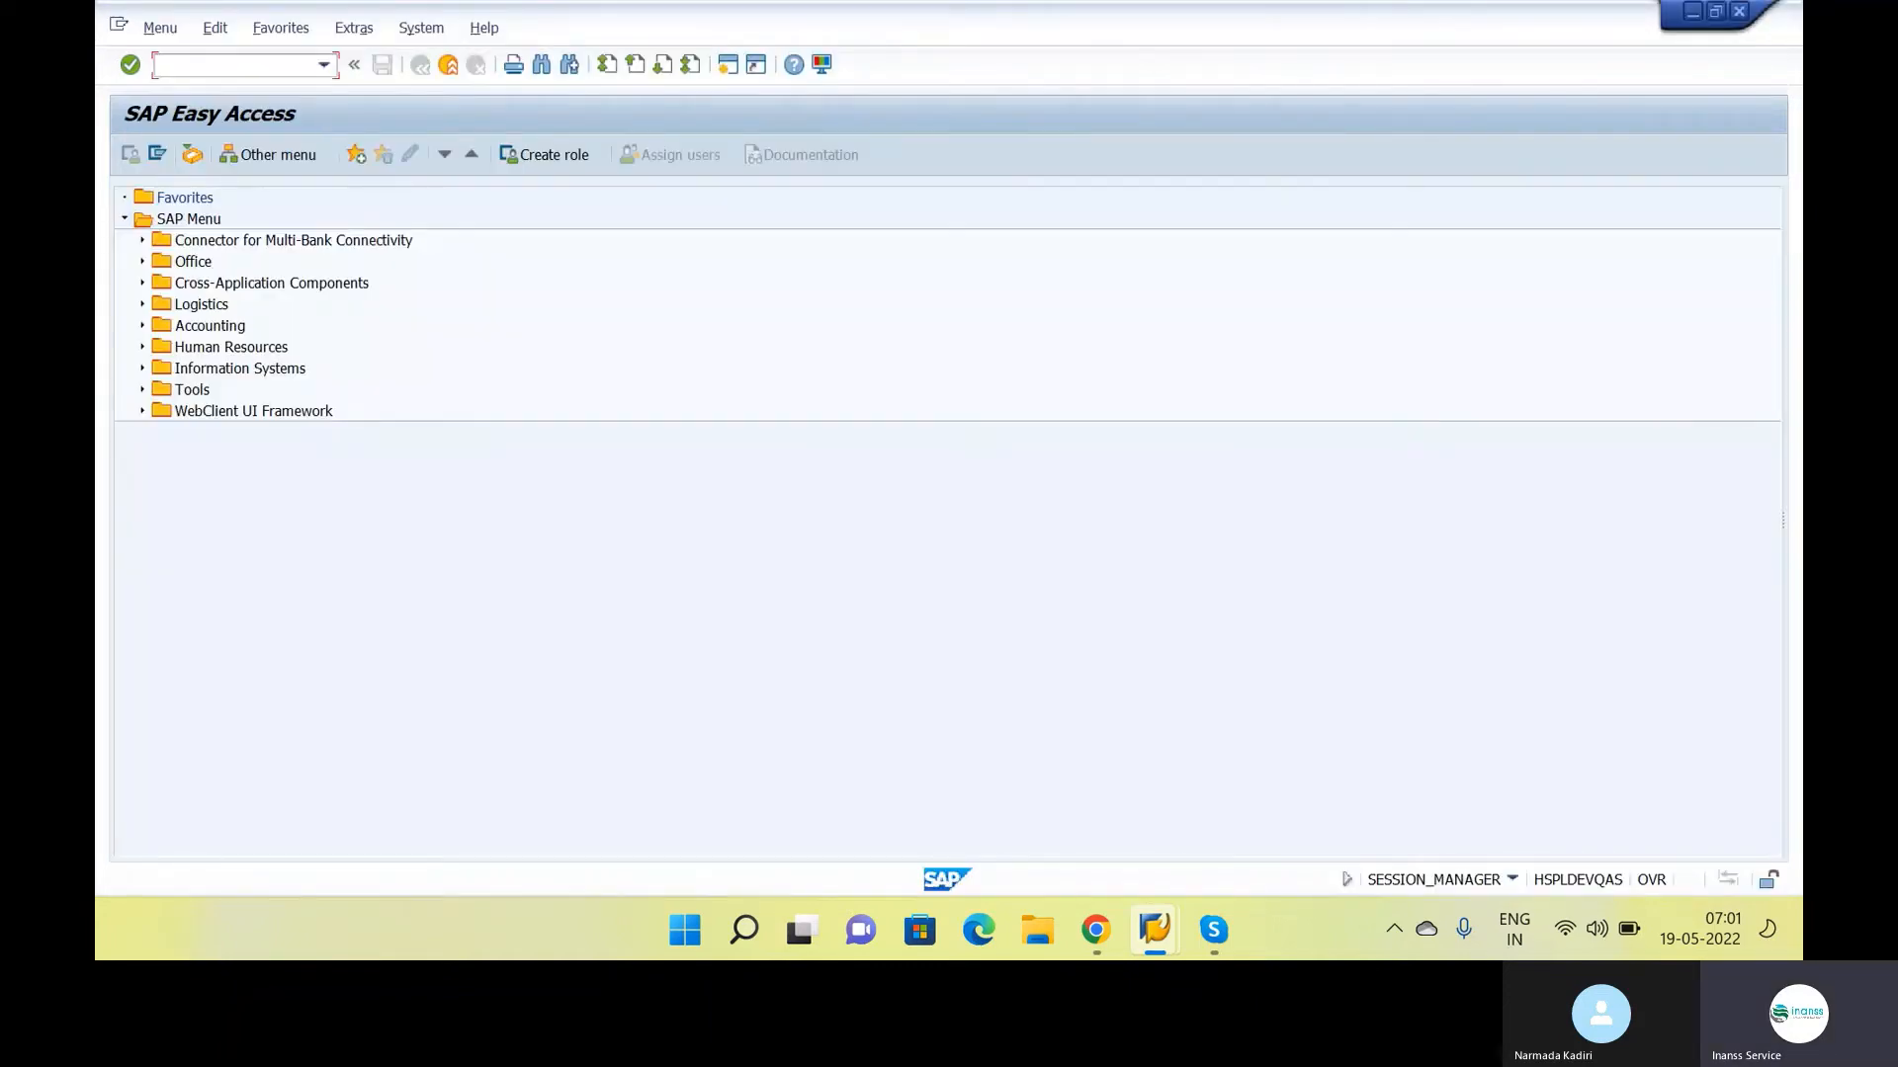
pyautogui.write('me21n')
pyautogui.press('Return')
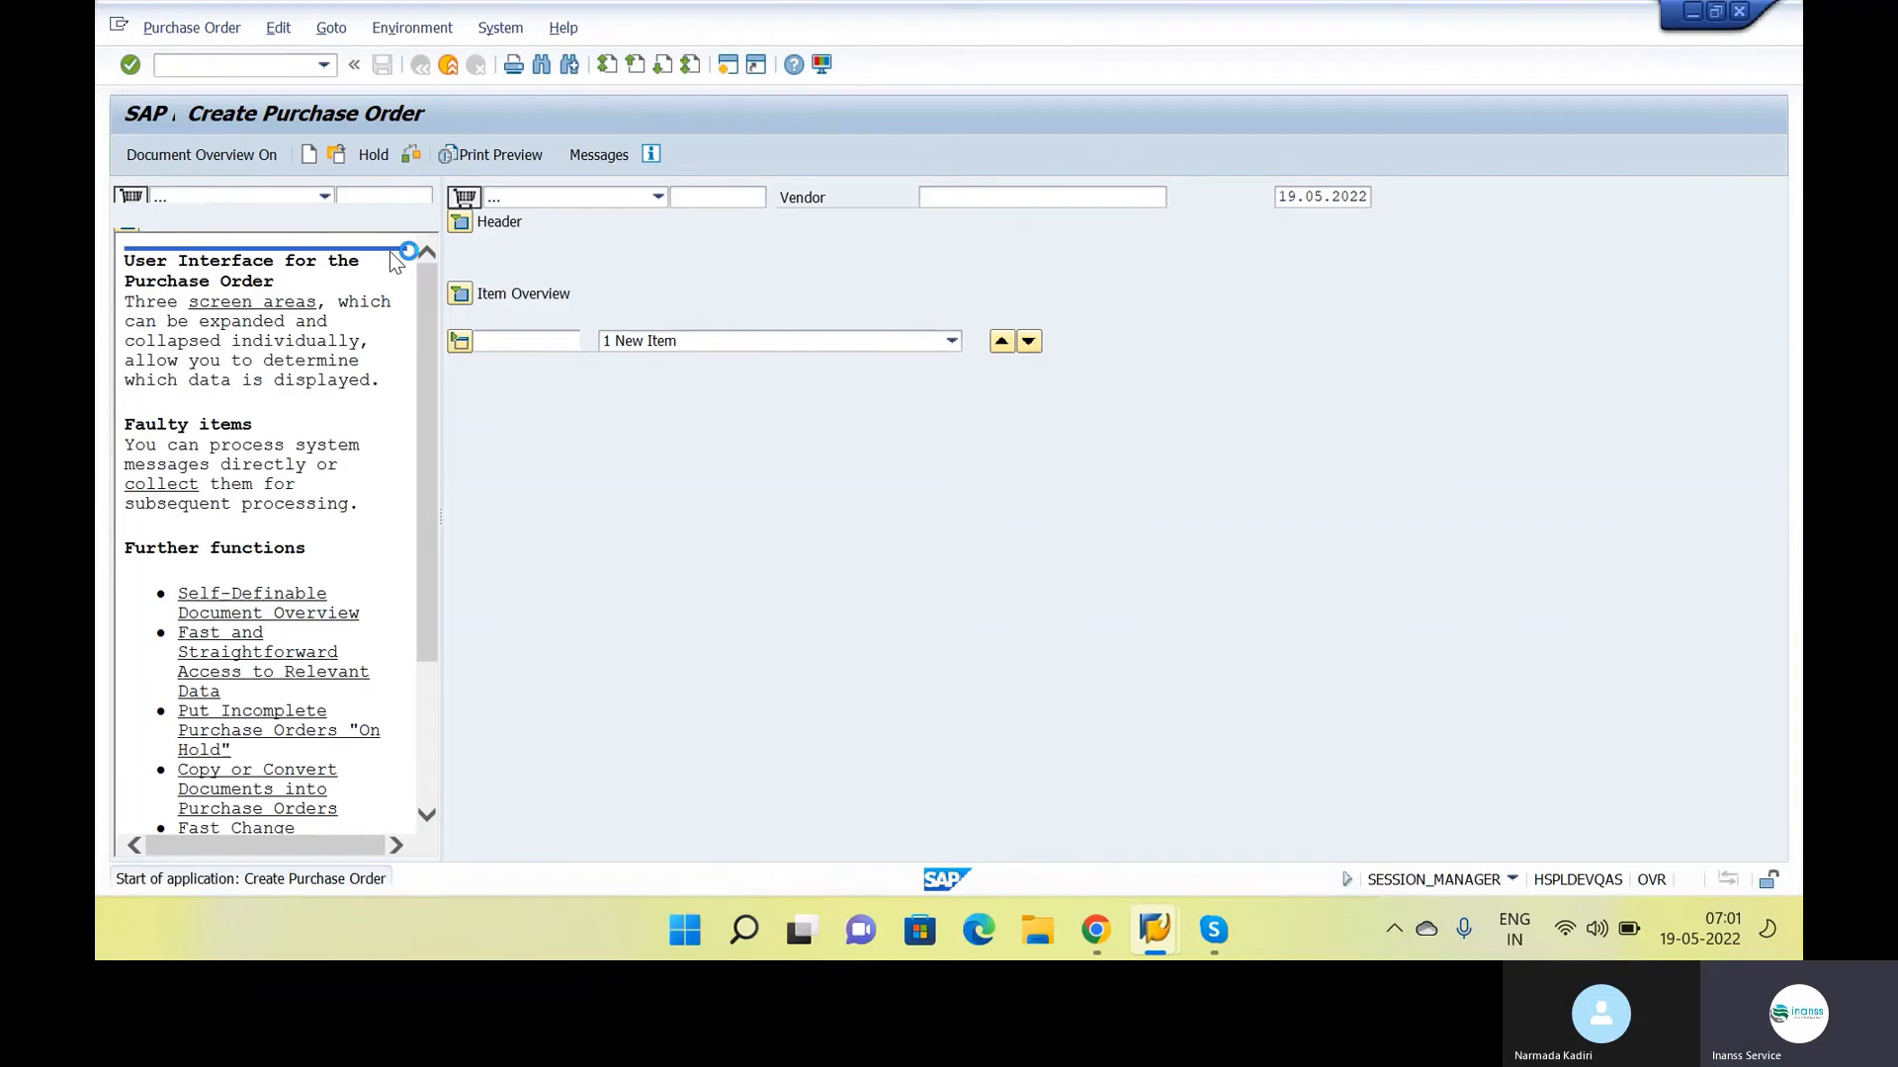
pyautogui.click(658, 195)
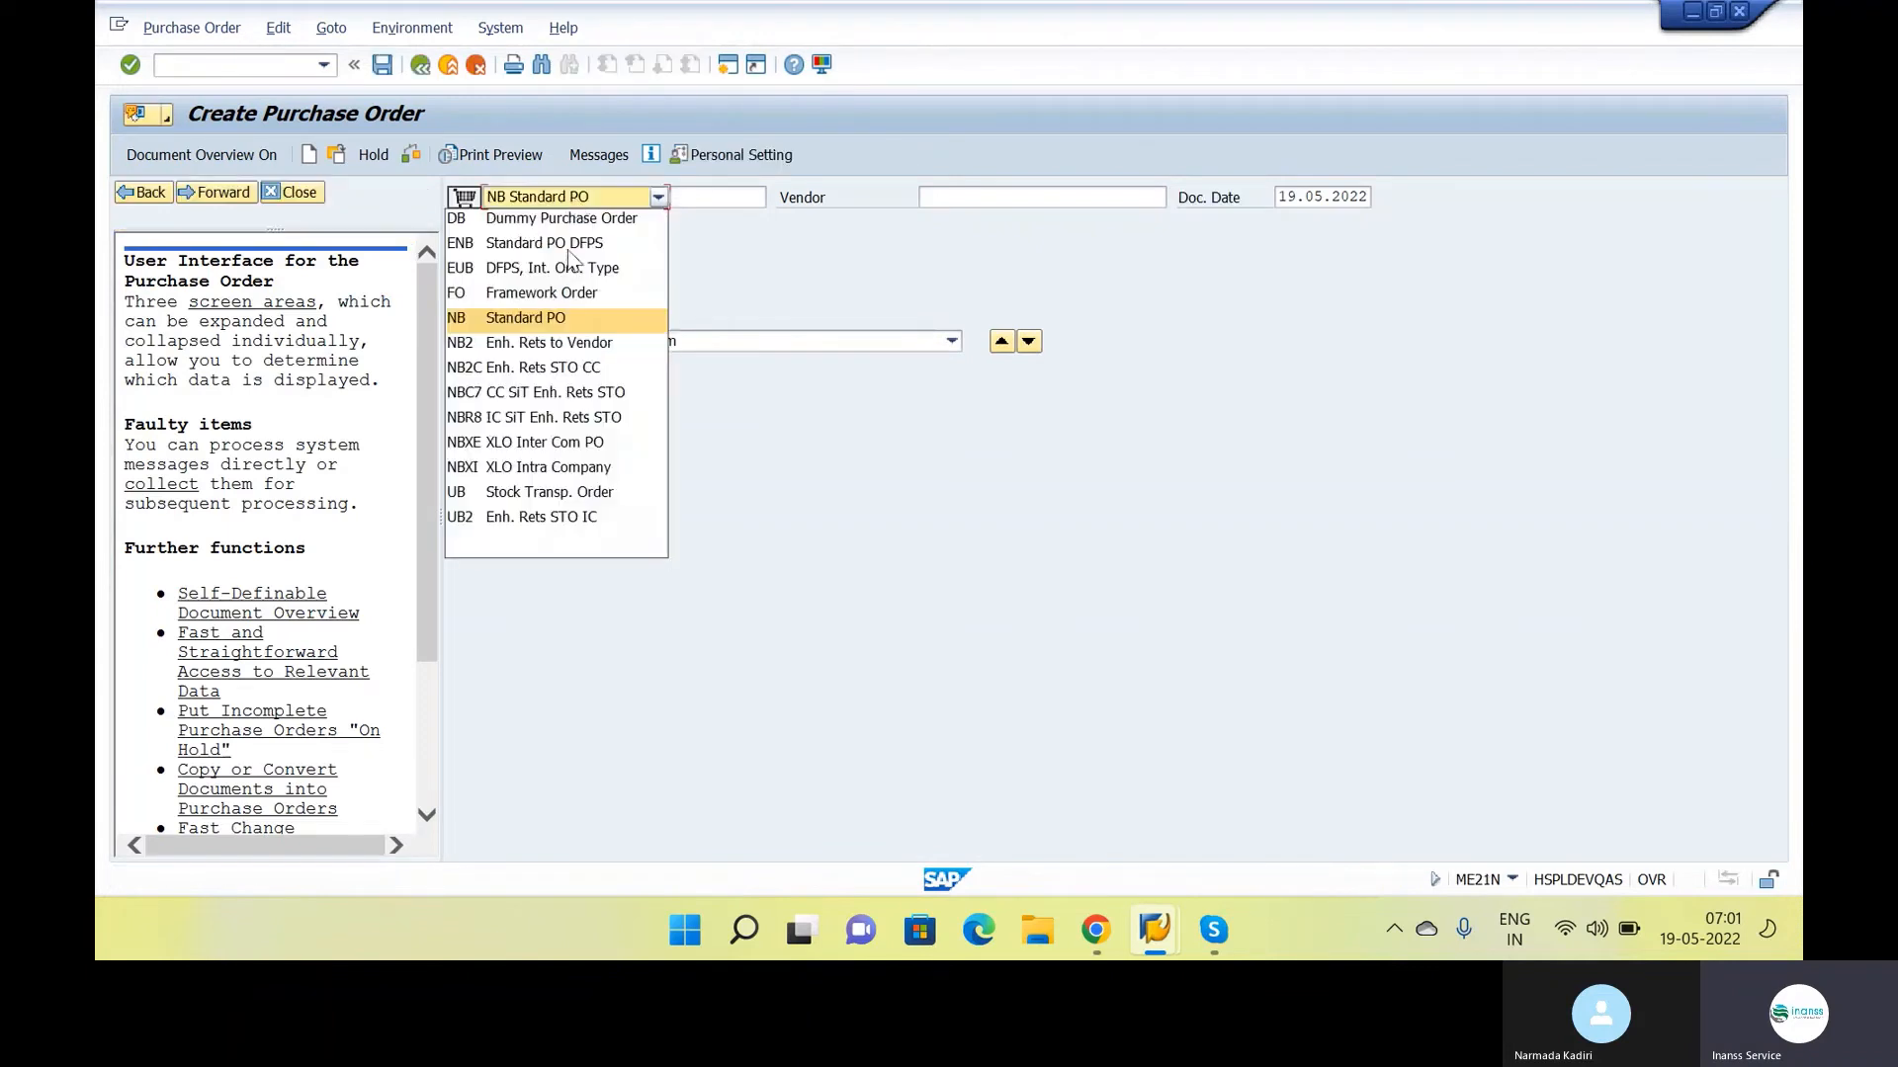
pyautogui.click(526, 327)
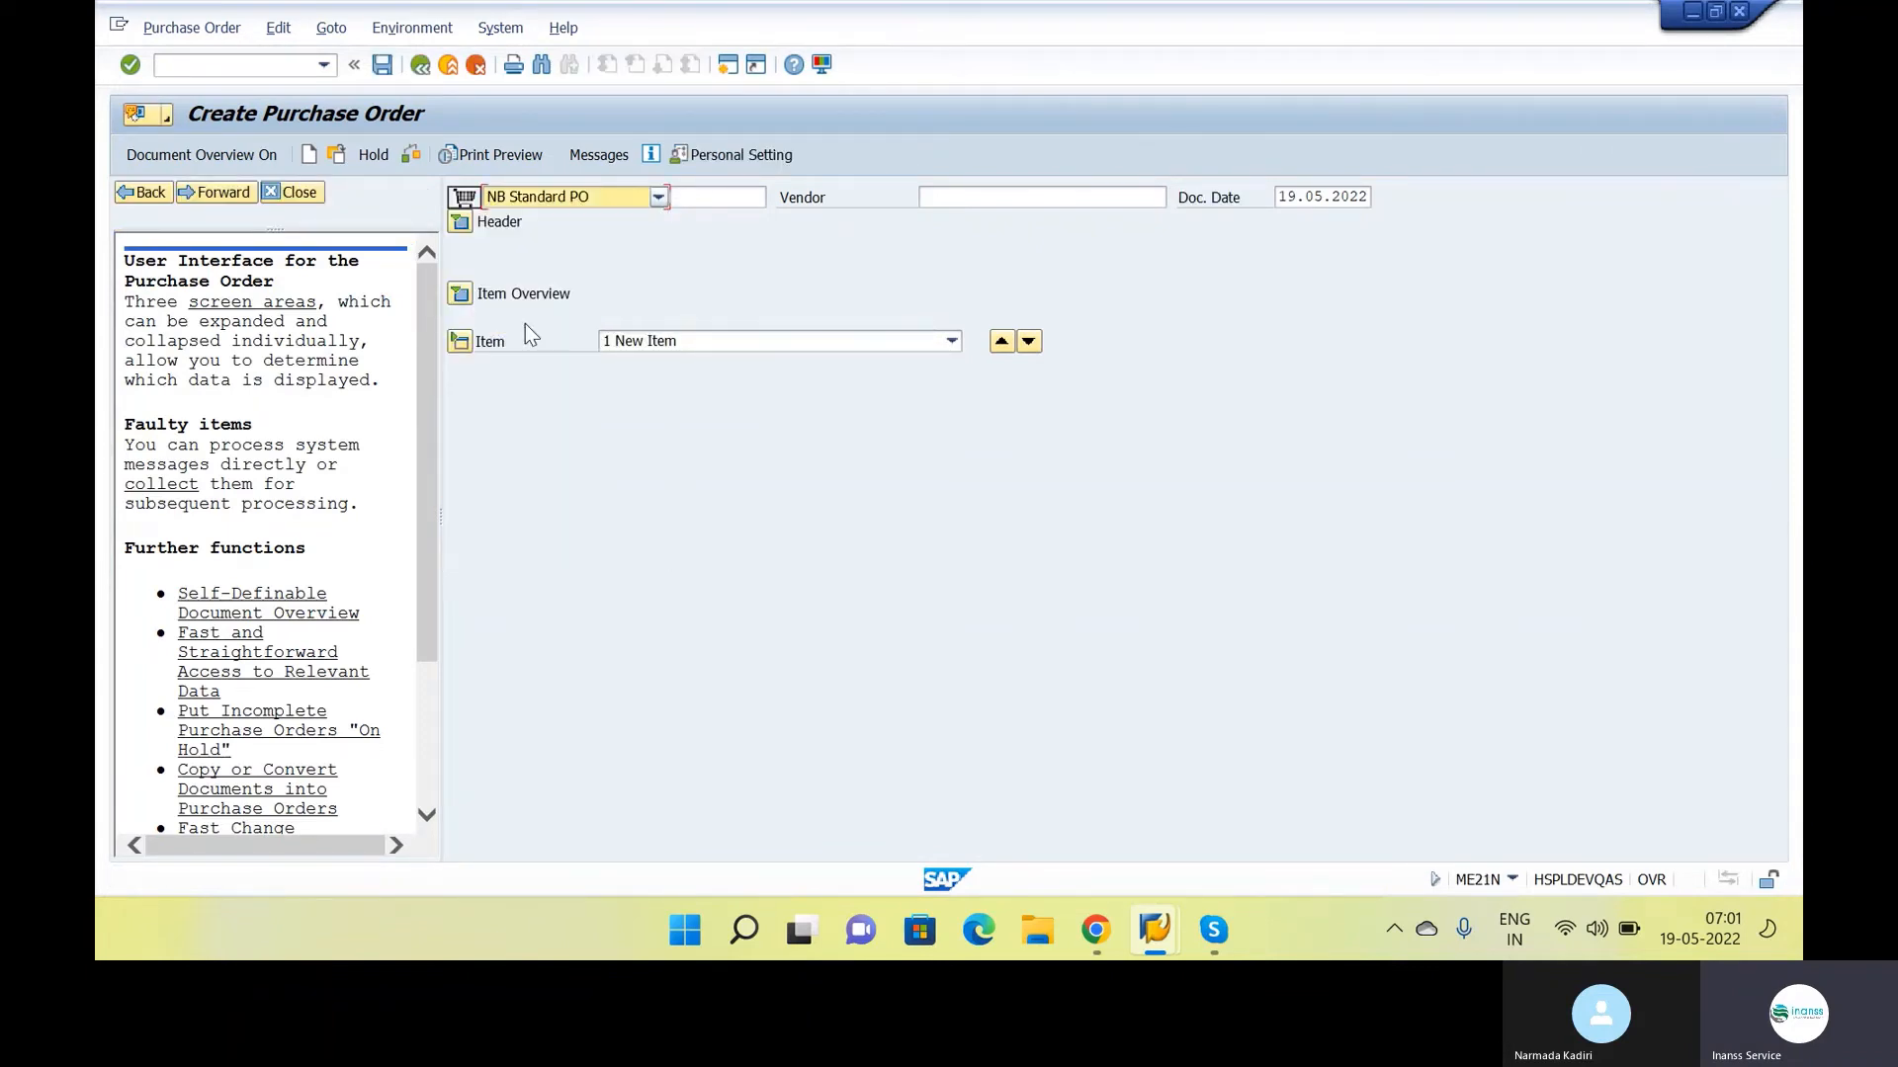
pyautogui.click(461, 295)
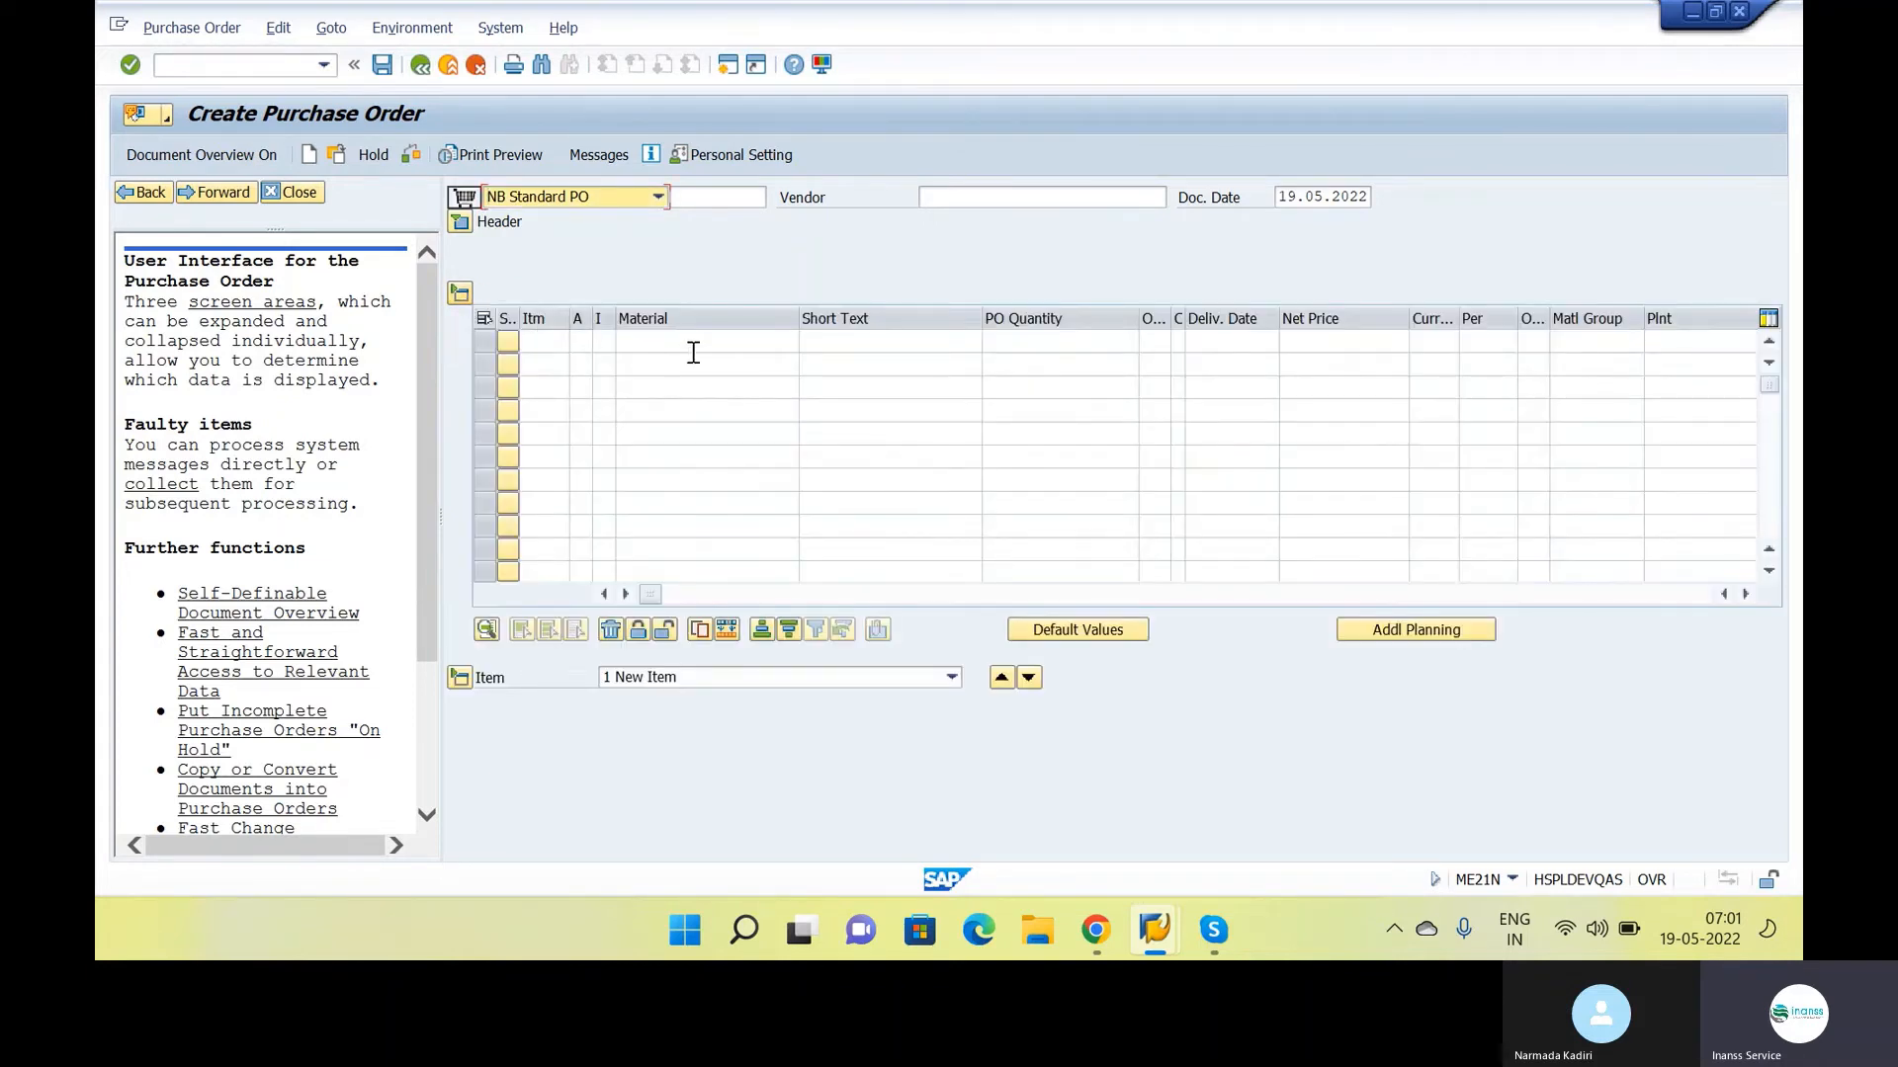
pyautogui.click(461, 294)
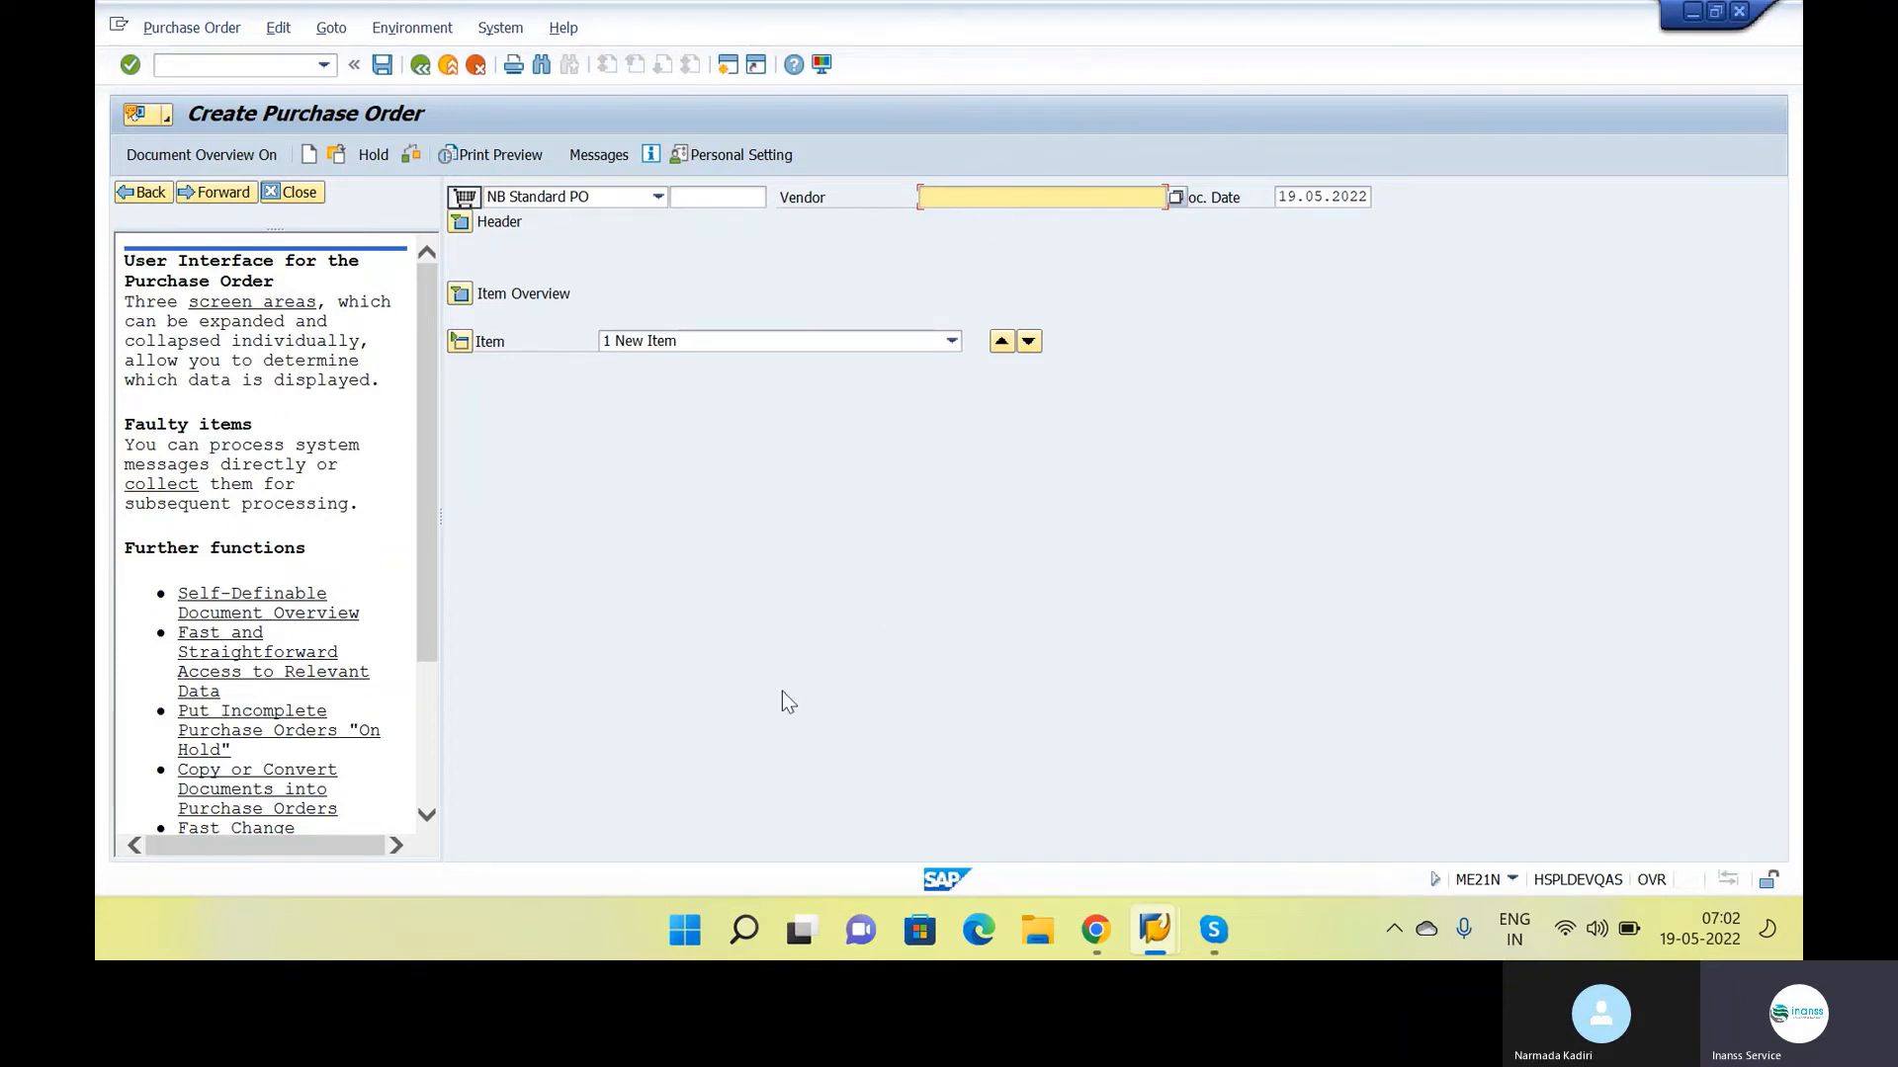
pyautogui.click(1155, 929)
pyautogui.click(1326, 827)
# Open an additional SAP session, run transaction BP there and start creating an organization
pyautogui.click(736, 72)
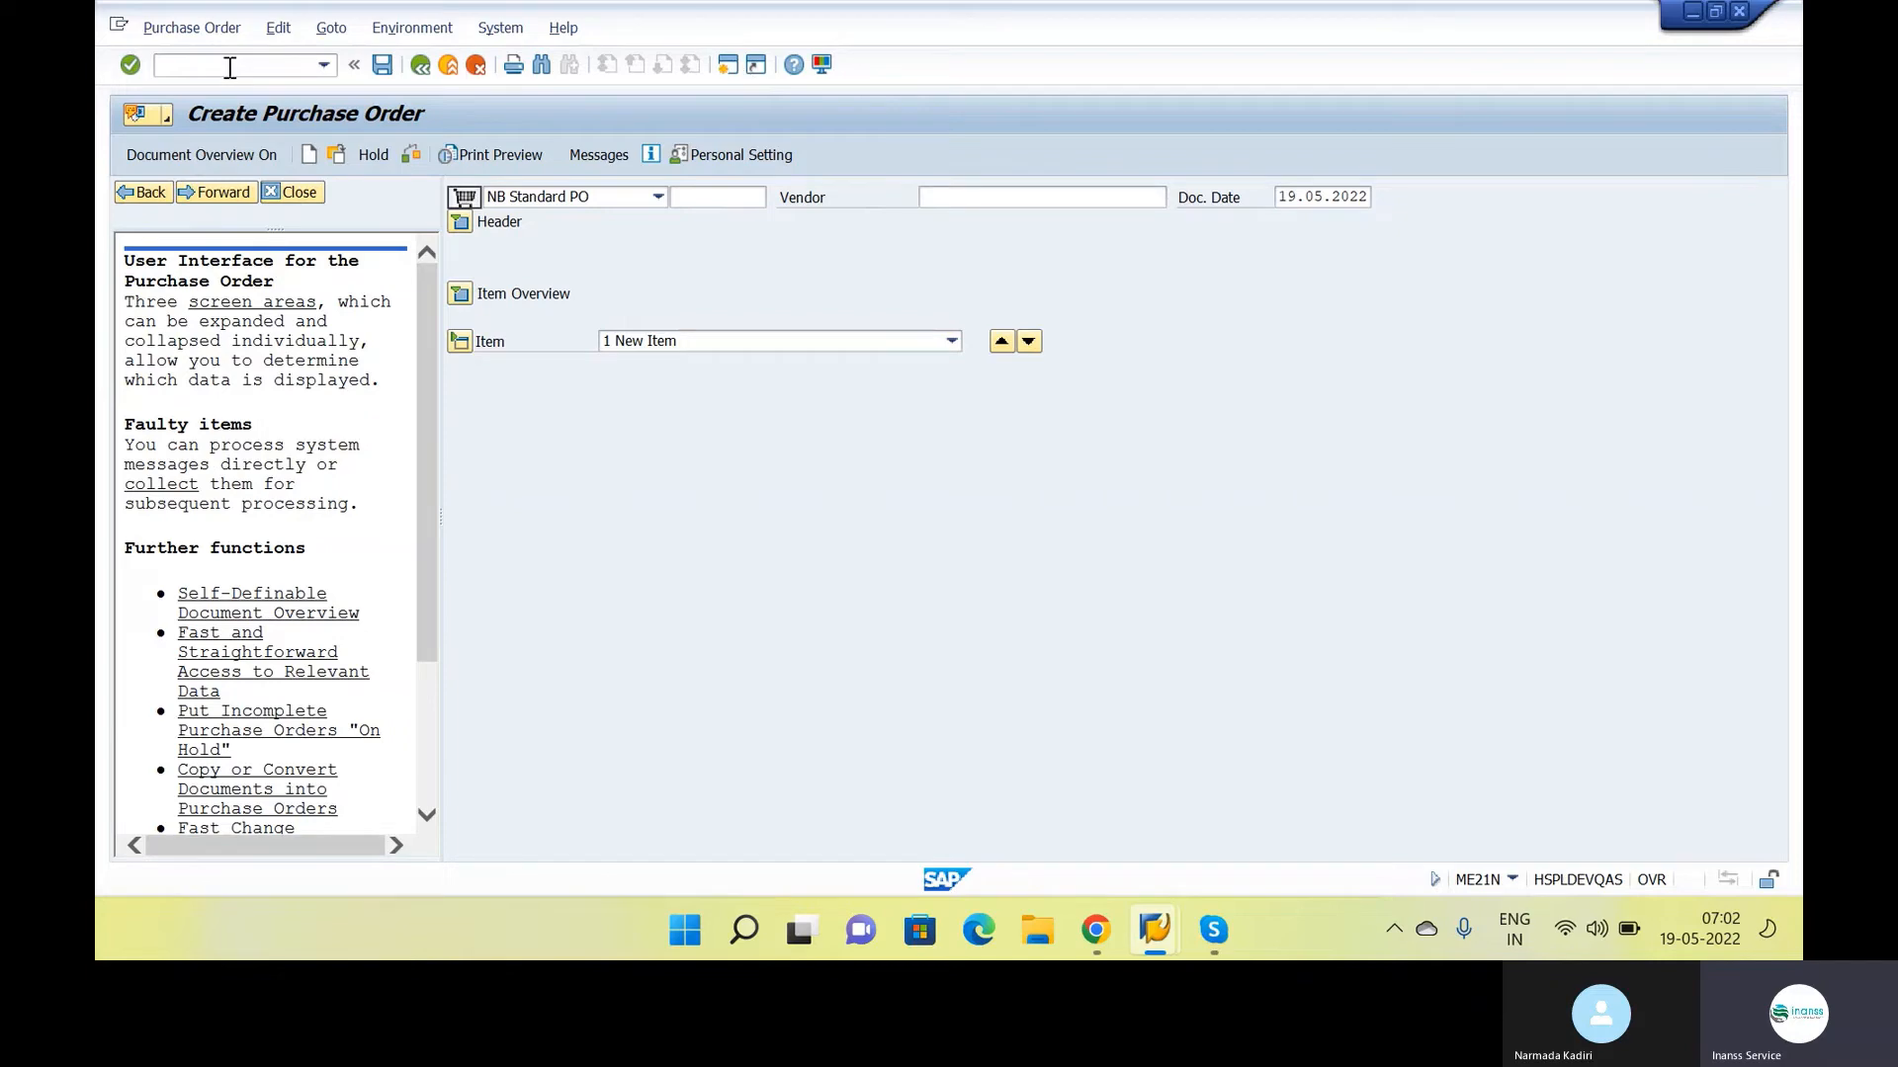
pyautogui.hotkey('alt', 'Tab')
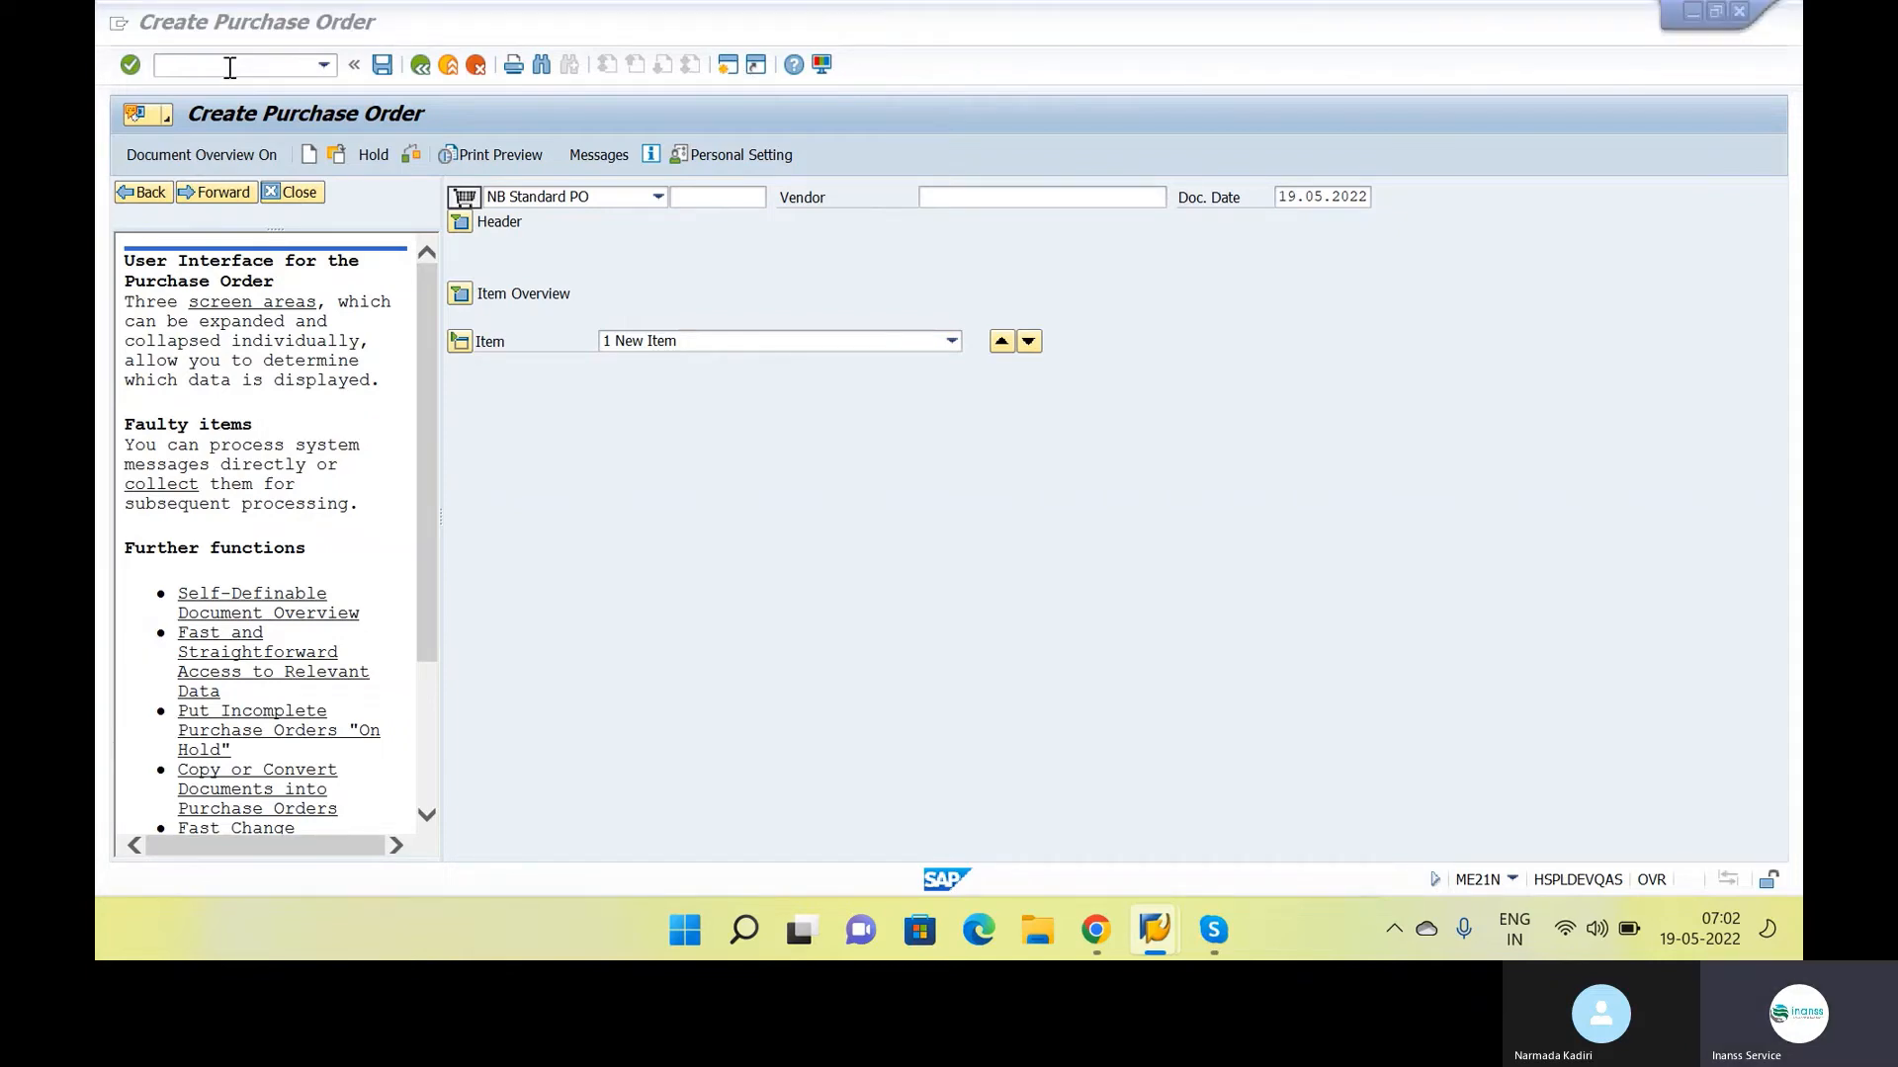
pyautogui.hotkey('alt', 'Tab')
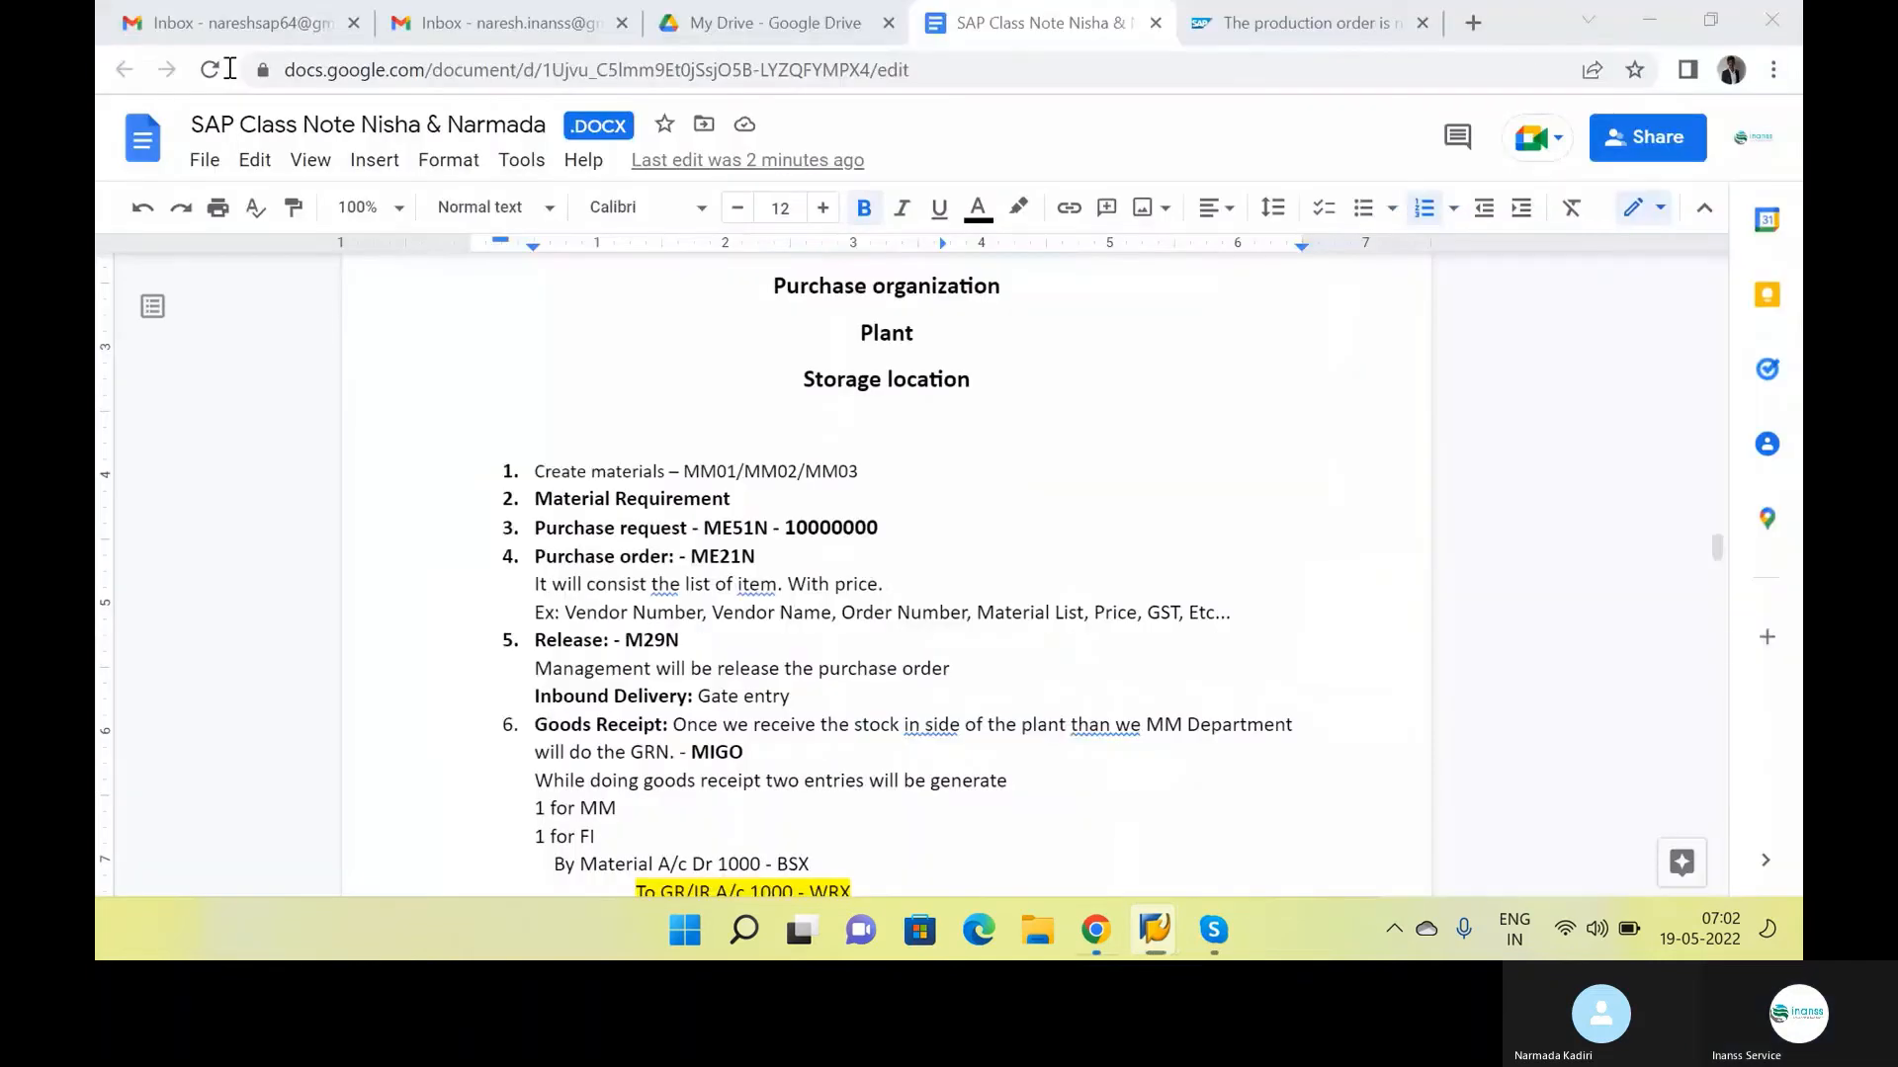
pyautogui.write('bp')
pyautogui.press('Return')
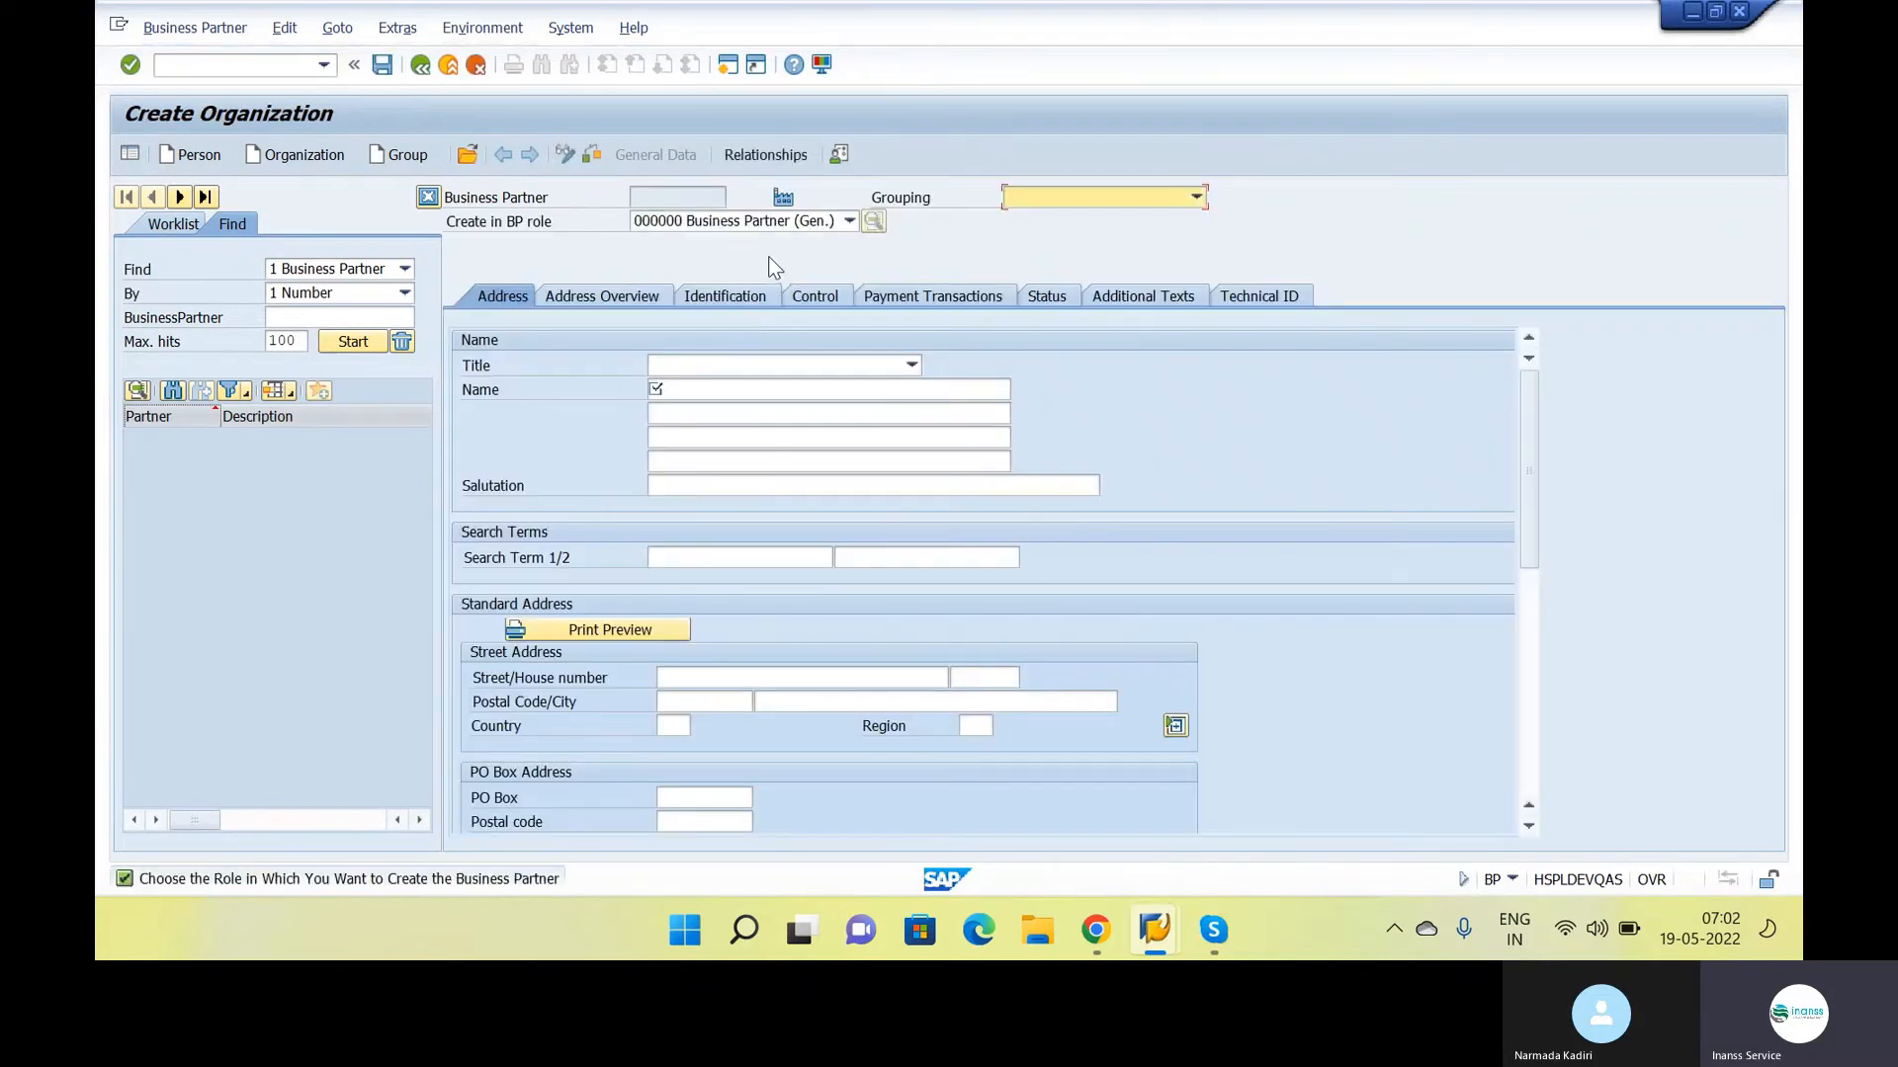
# Set the new partner's grouping to Z001 Domestric Vendor and its BP role to Z001 X Vendor Masters, confirming the role change
pyautogui.click(1087, 198)
pyautogui.moveTo(1197, 293); pyautogui.dragTo(1225, 554)
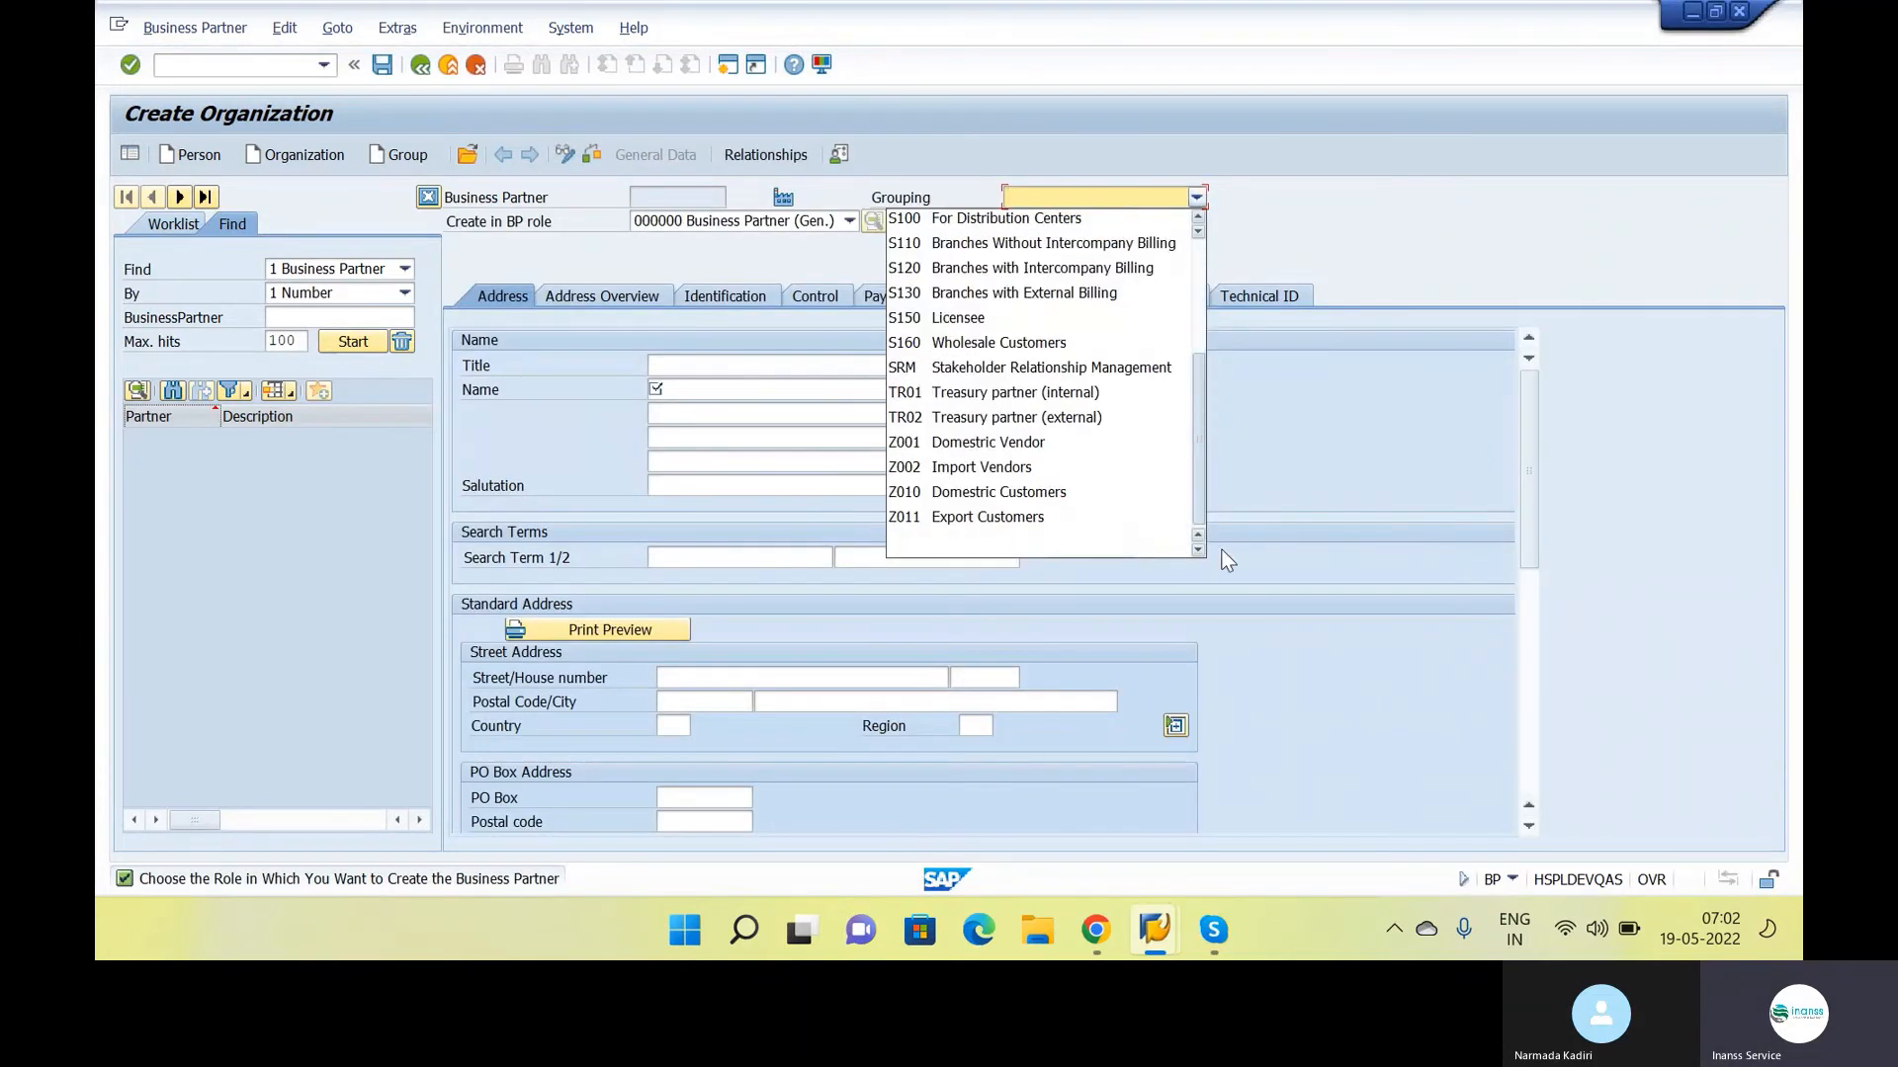
pyautogui.click(1065, 444)
pyautogui.click(798, 221)
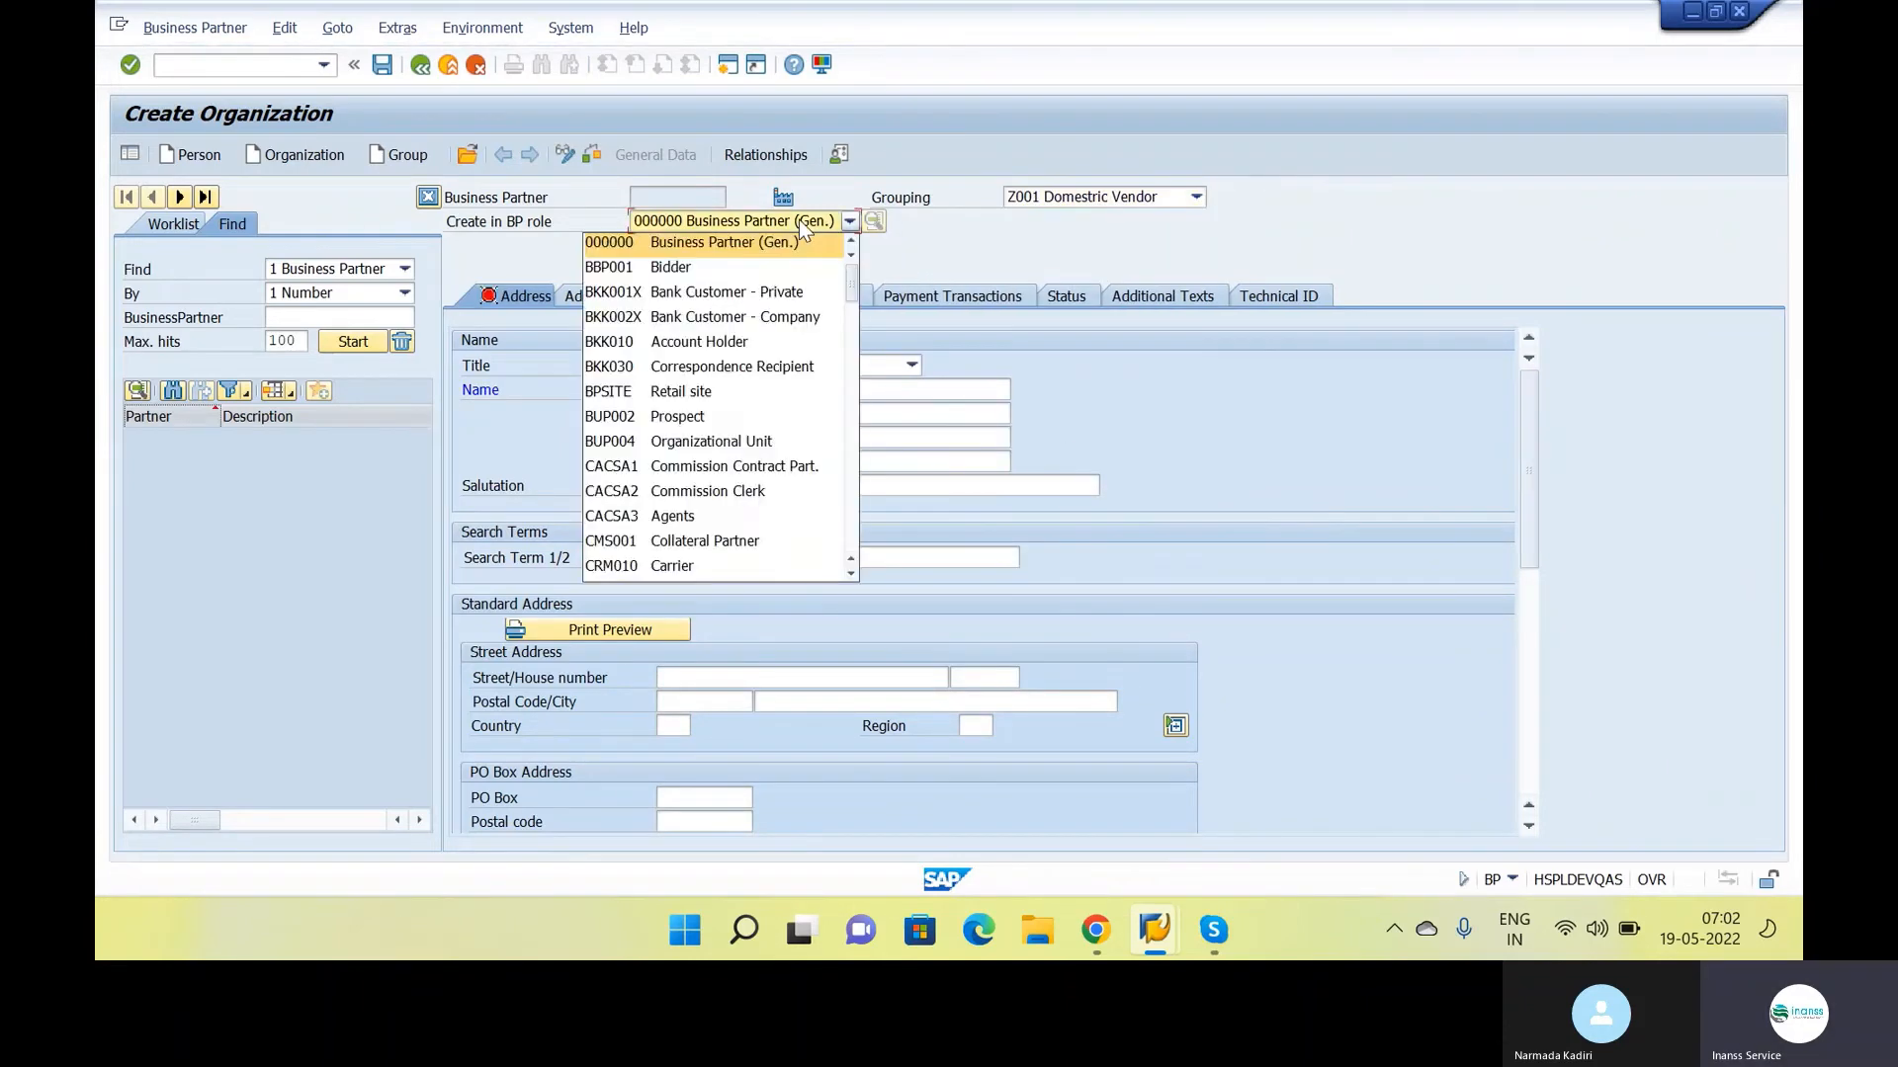
pyautogui.scroll(-4, 751, 363)
pyautogui.scroll(-20, 751, 363)
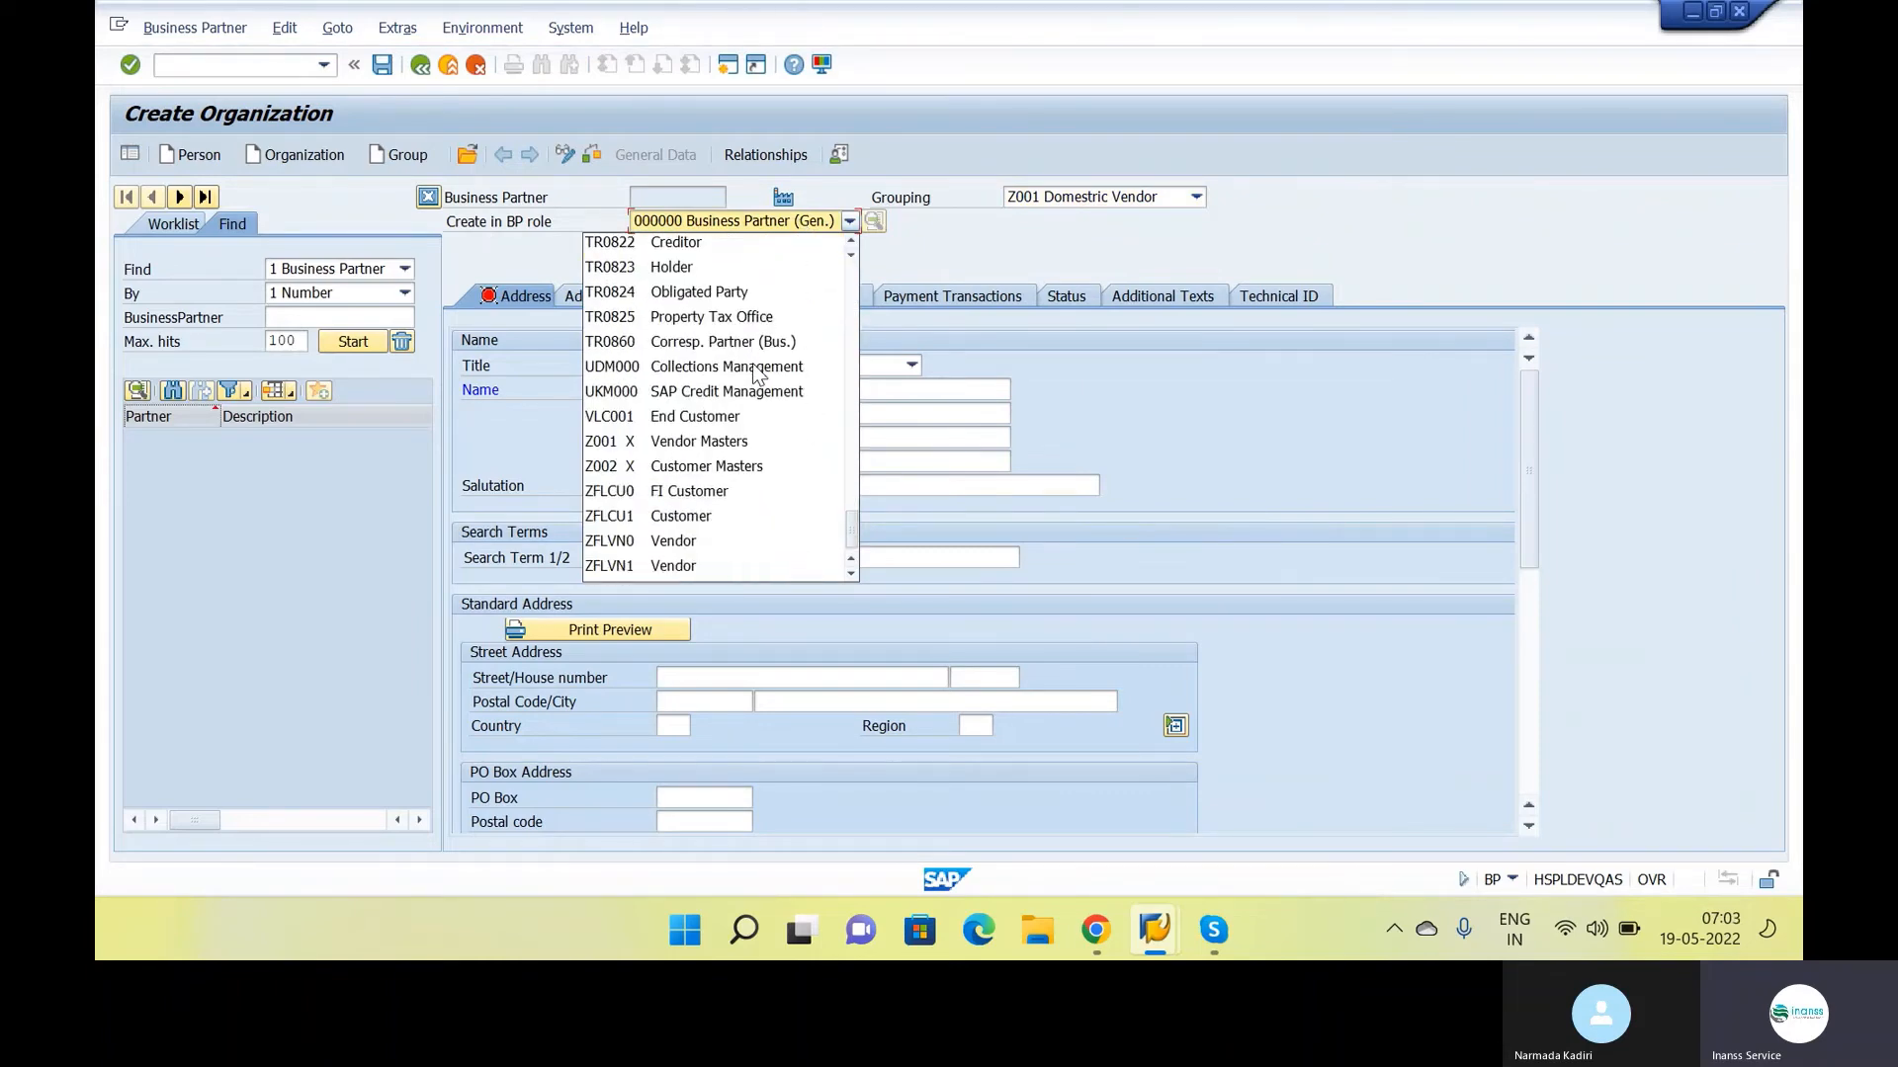
pyautogui.click(675, 441)
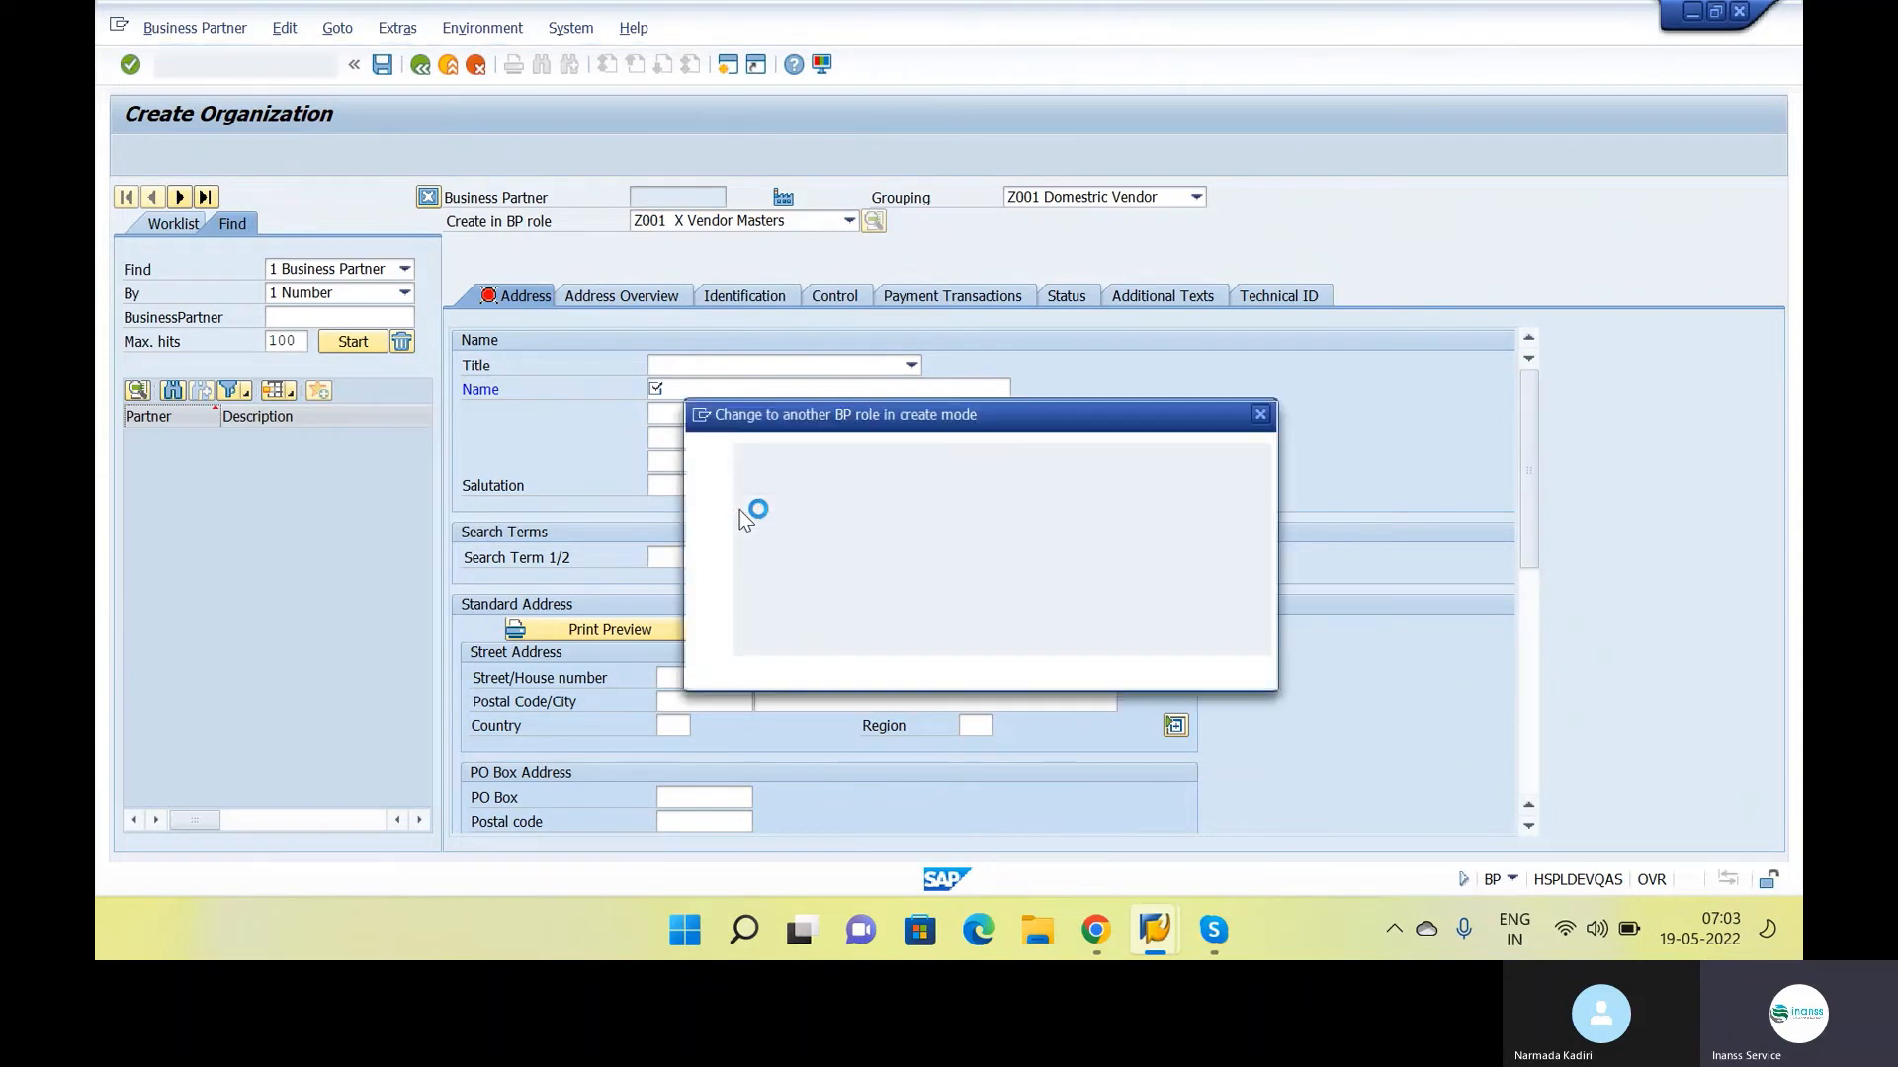
pyautogui.click(824, 671)
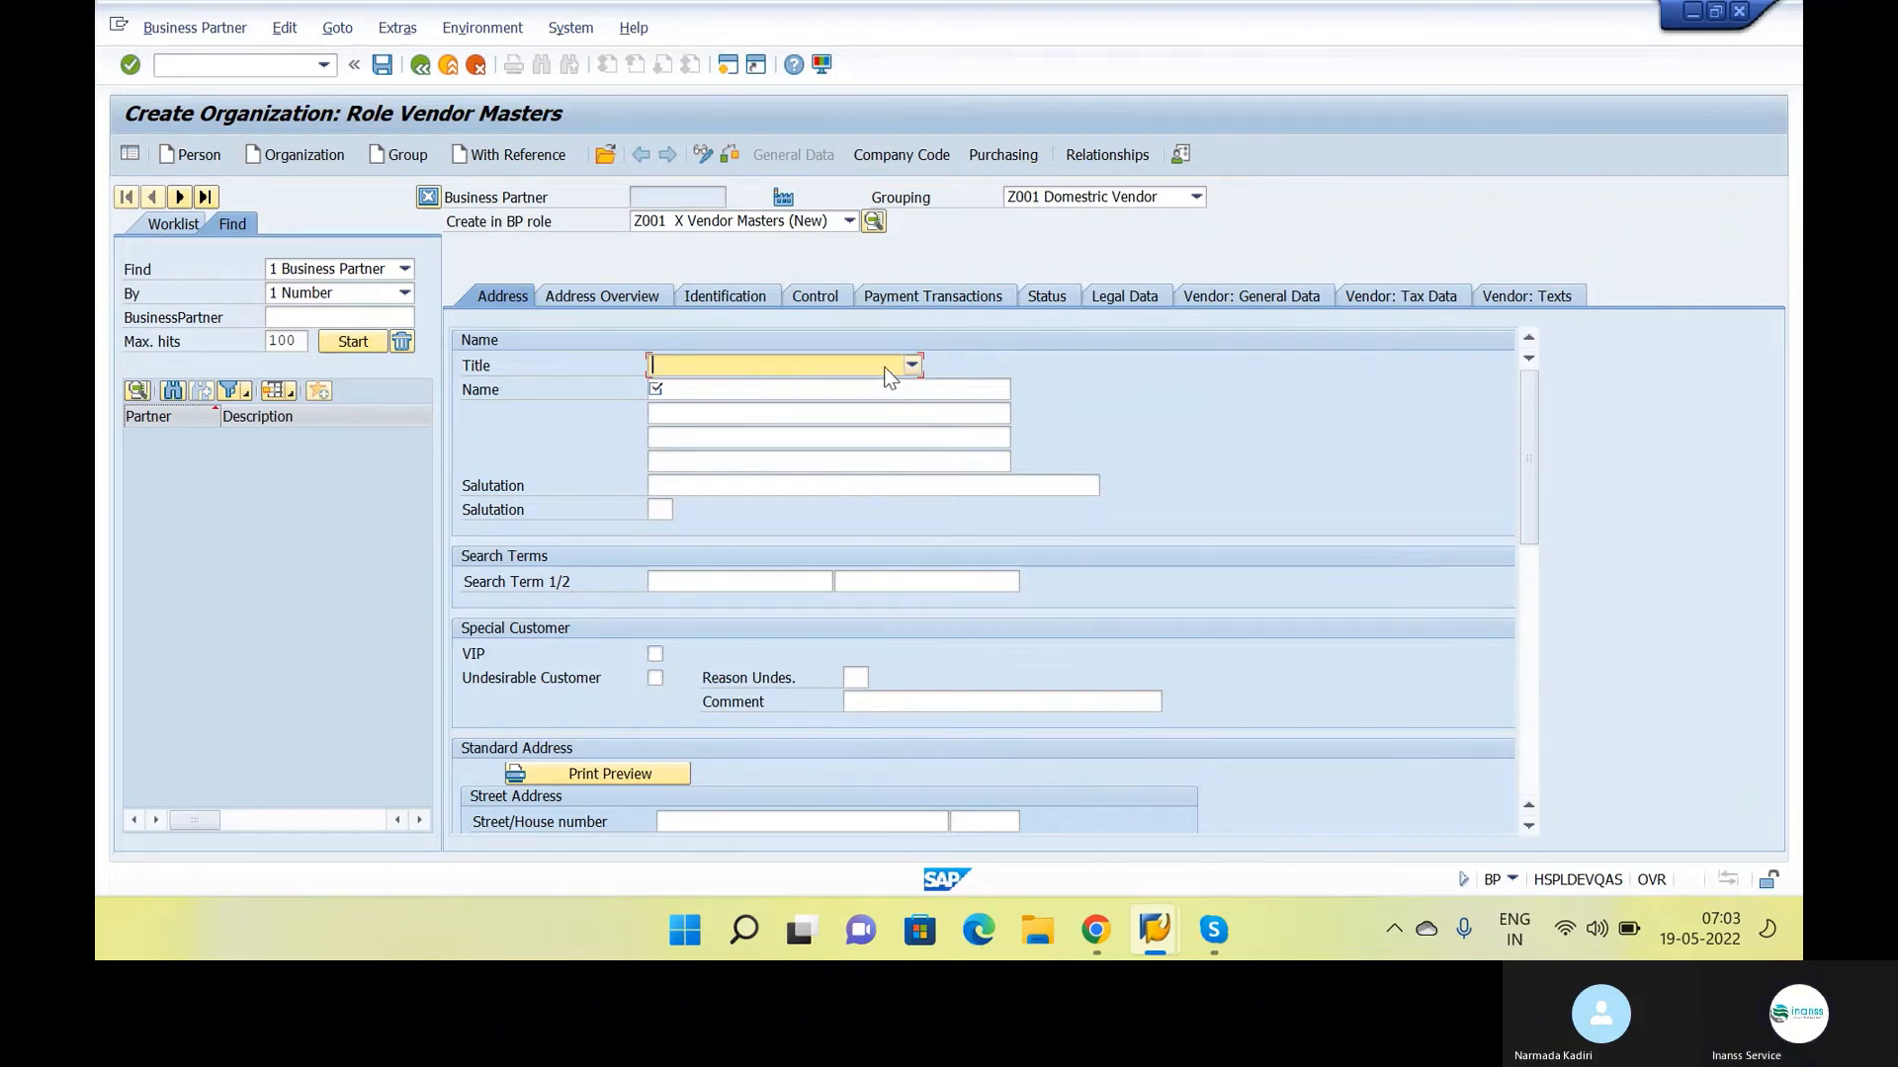
# Set the new vendor's title to 3000 Company and its name to IBM
pyautogui.click(912, 366)
pyautogui.click(804, 411)
pyautogui.click(790, 388)
pyautogui.press('capslock')
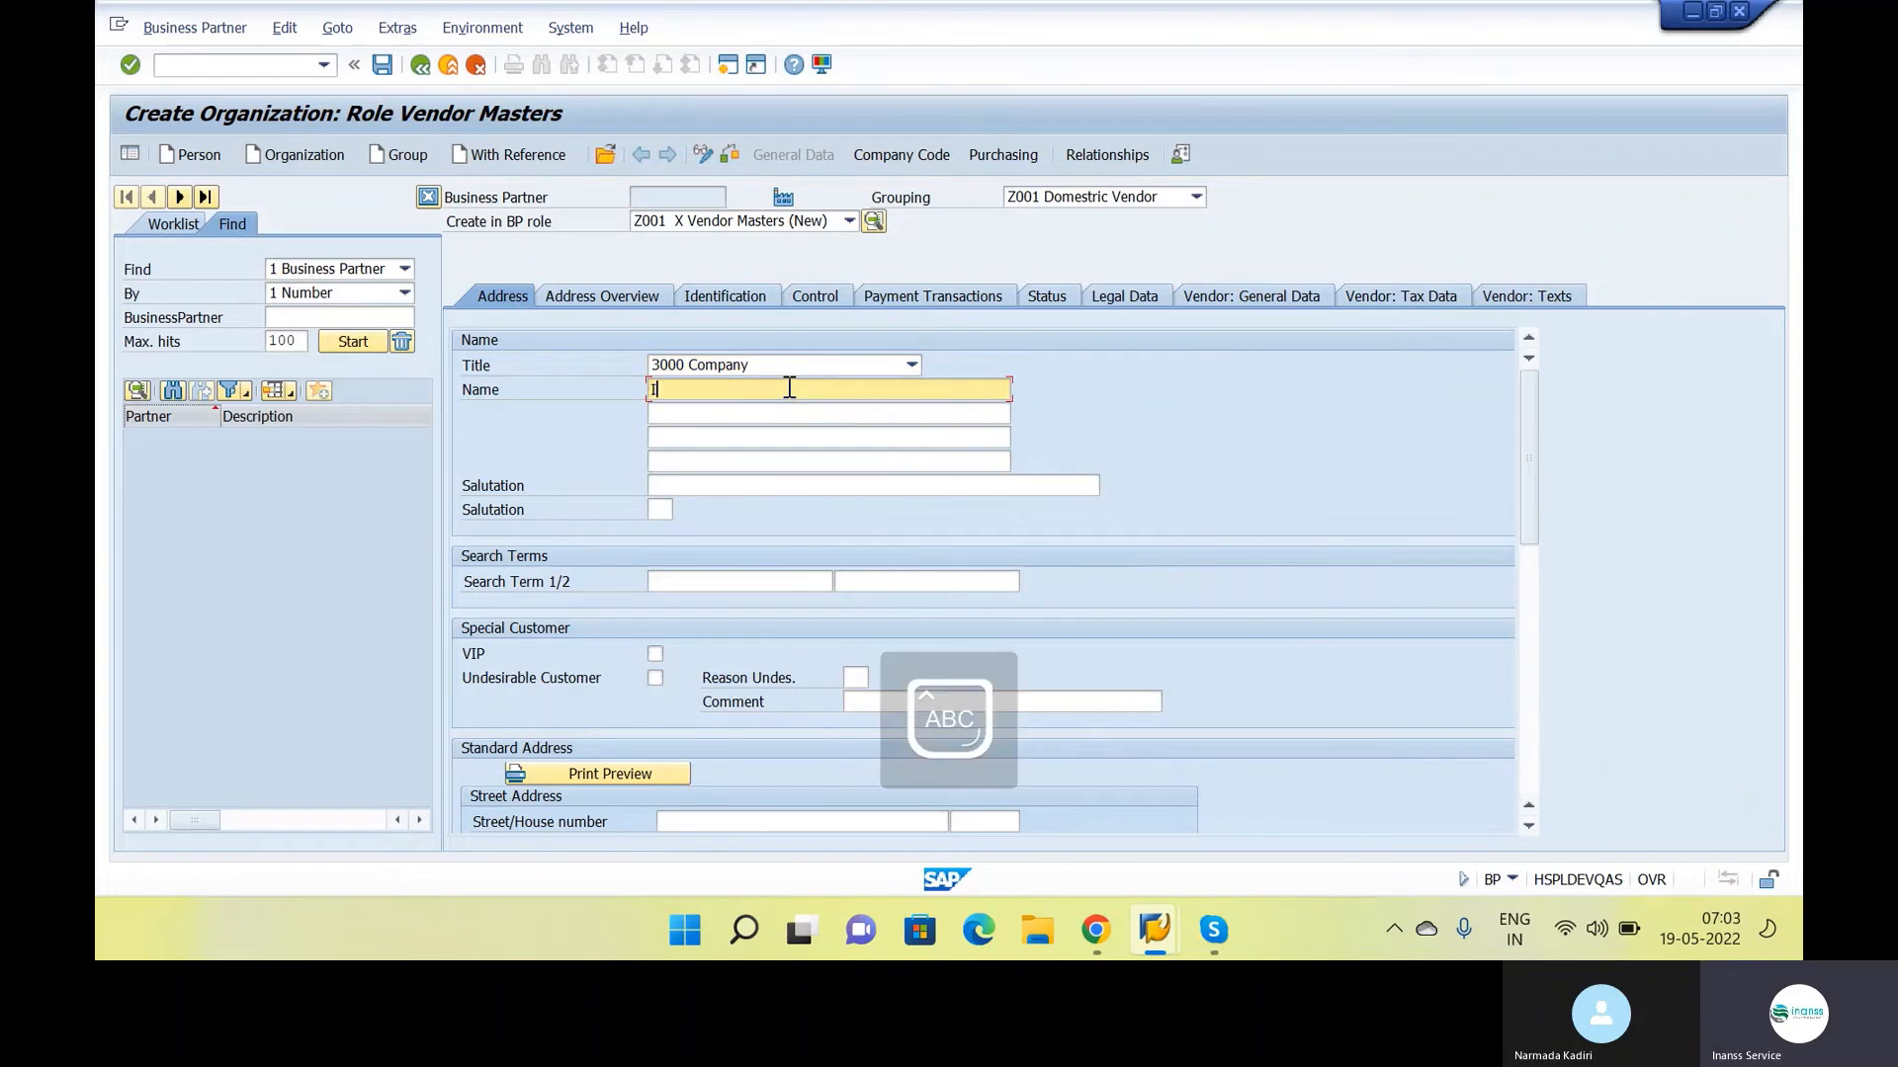
pyautogui.write('IBM')
# Set the vendor's standard address country to IN and the communication language to EN
pyautogui.scroll(-3, 827, 550)
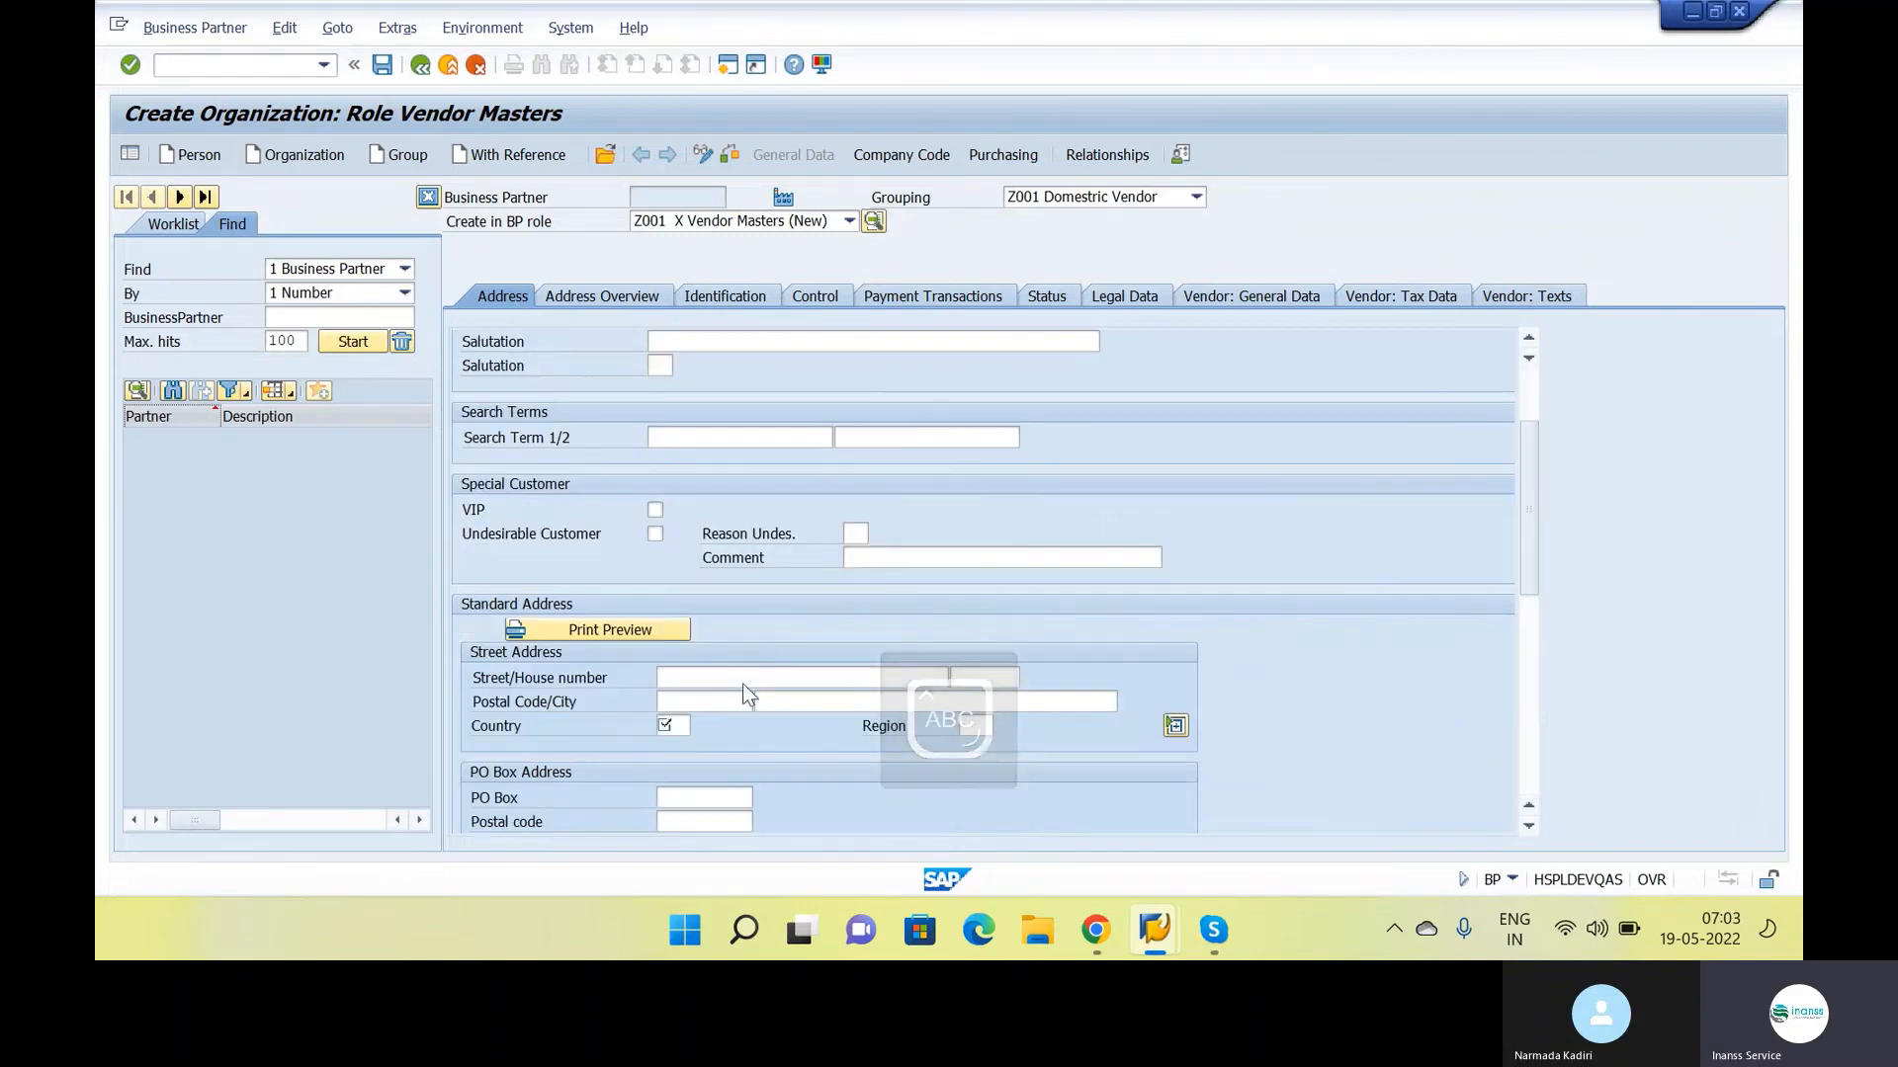
pyautogui.click(663, 727)
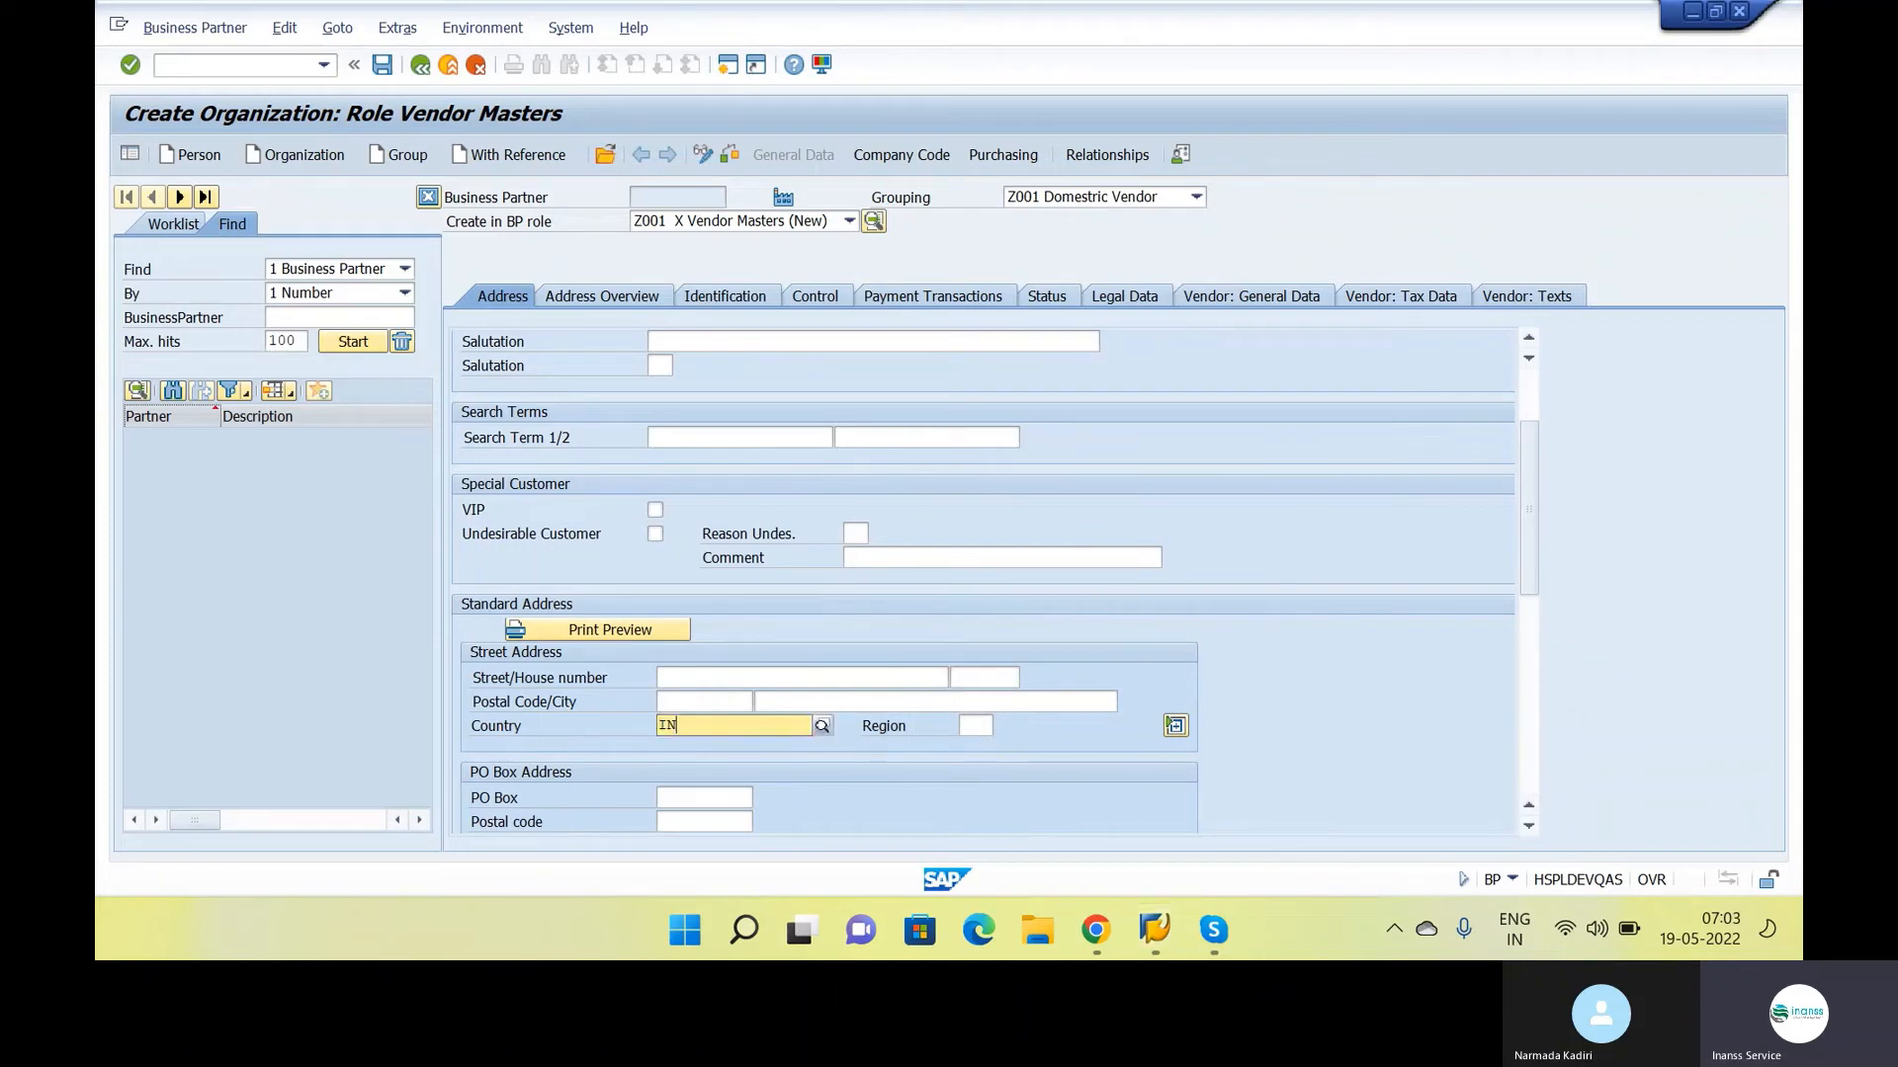
pyautogui.write('in')
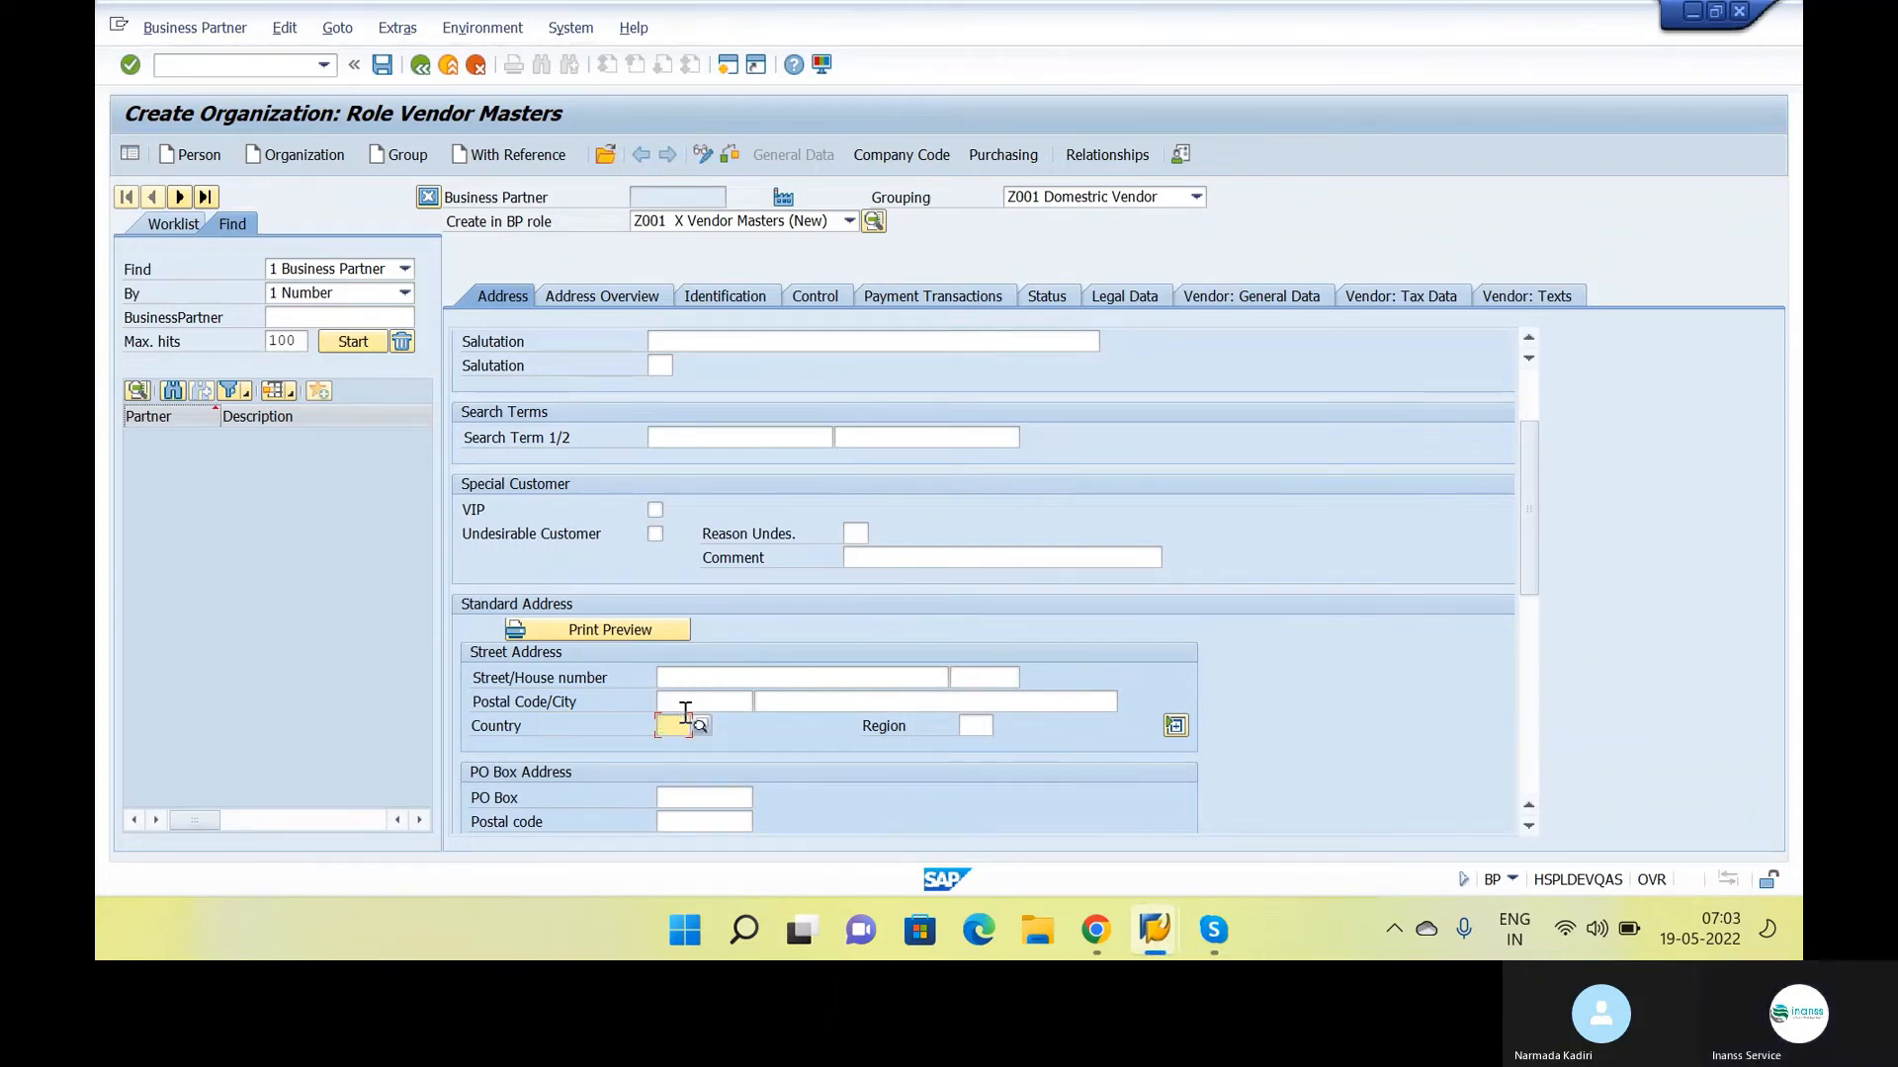
pyautogui.press('Return')
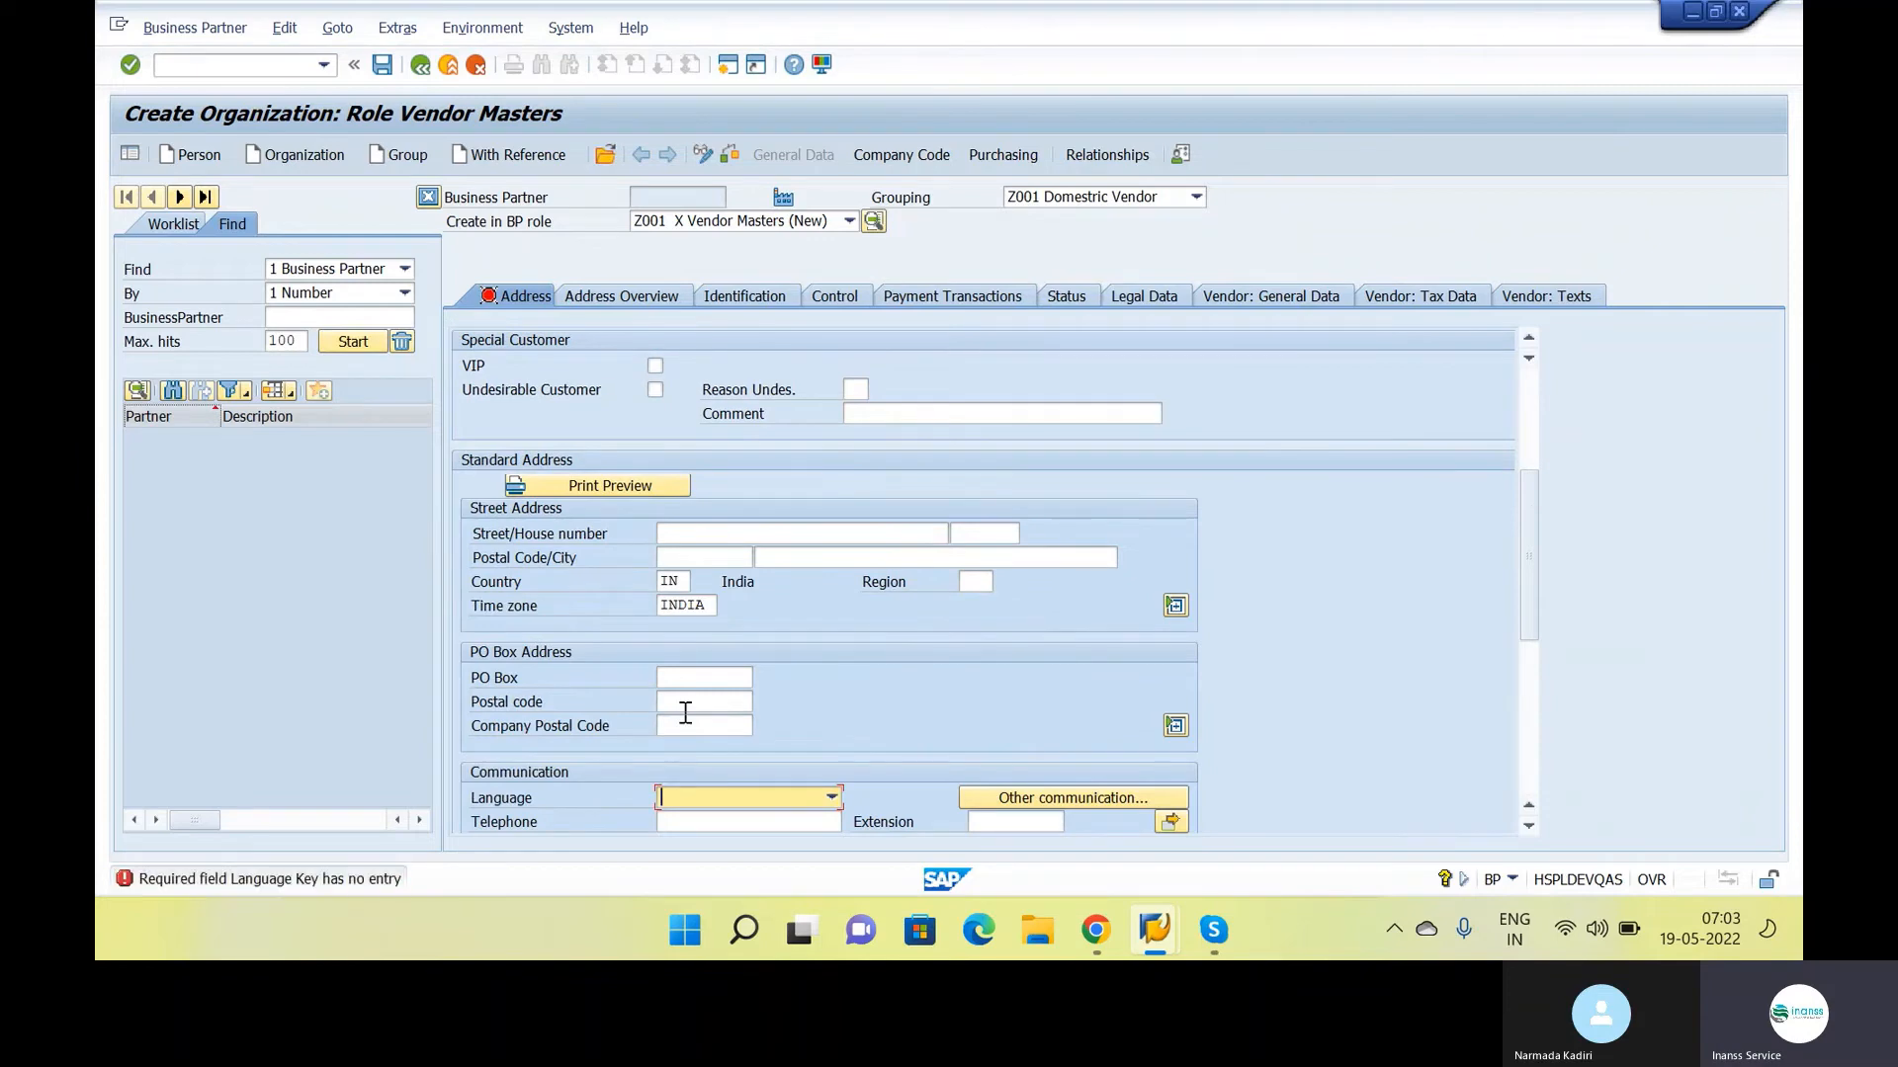
pyautogui.write('en')
pyautogui.press('Return')
# Extend the vendor to company code INS1 and assign reconciliation account 100100 Sundry Creditors
pyautogui.click(912, 158)
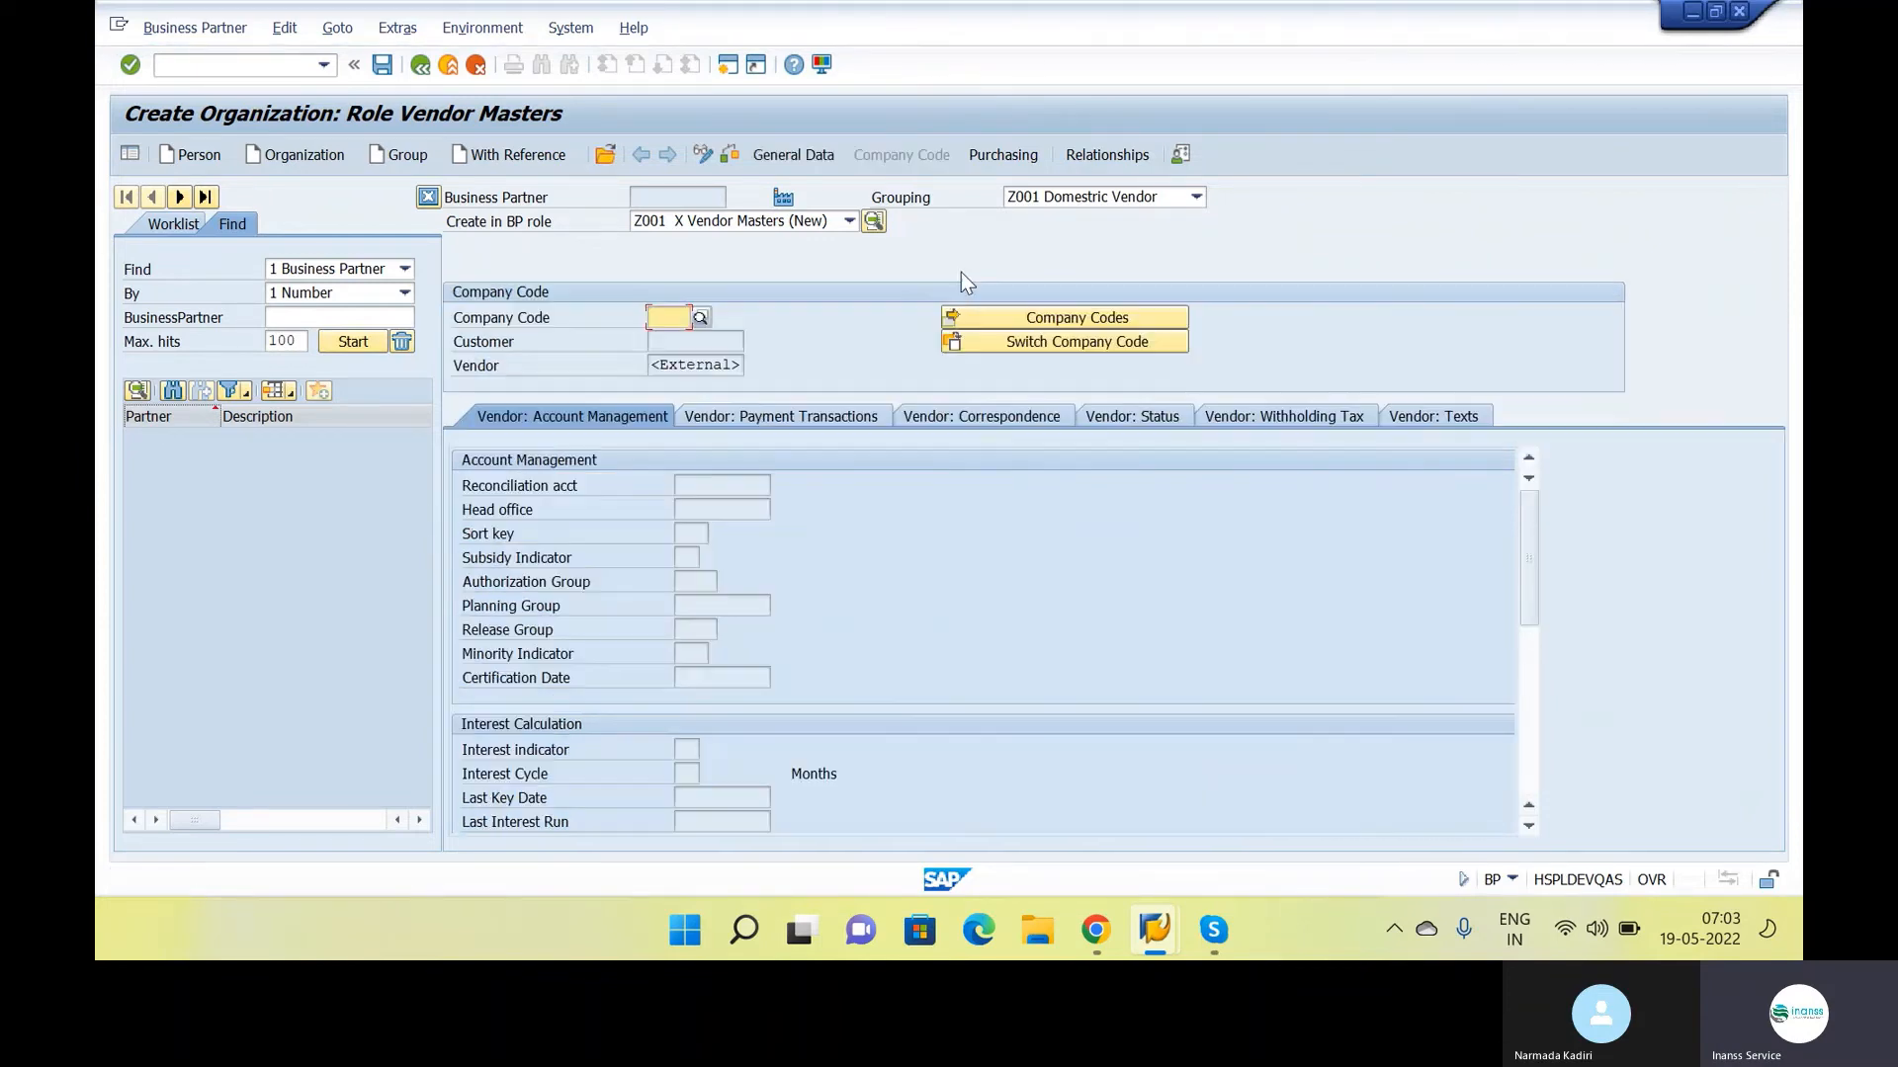
pyautogui.write('ins1')
pyautogui.press('Return')
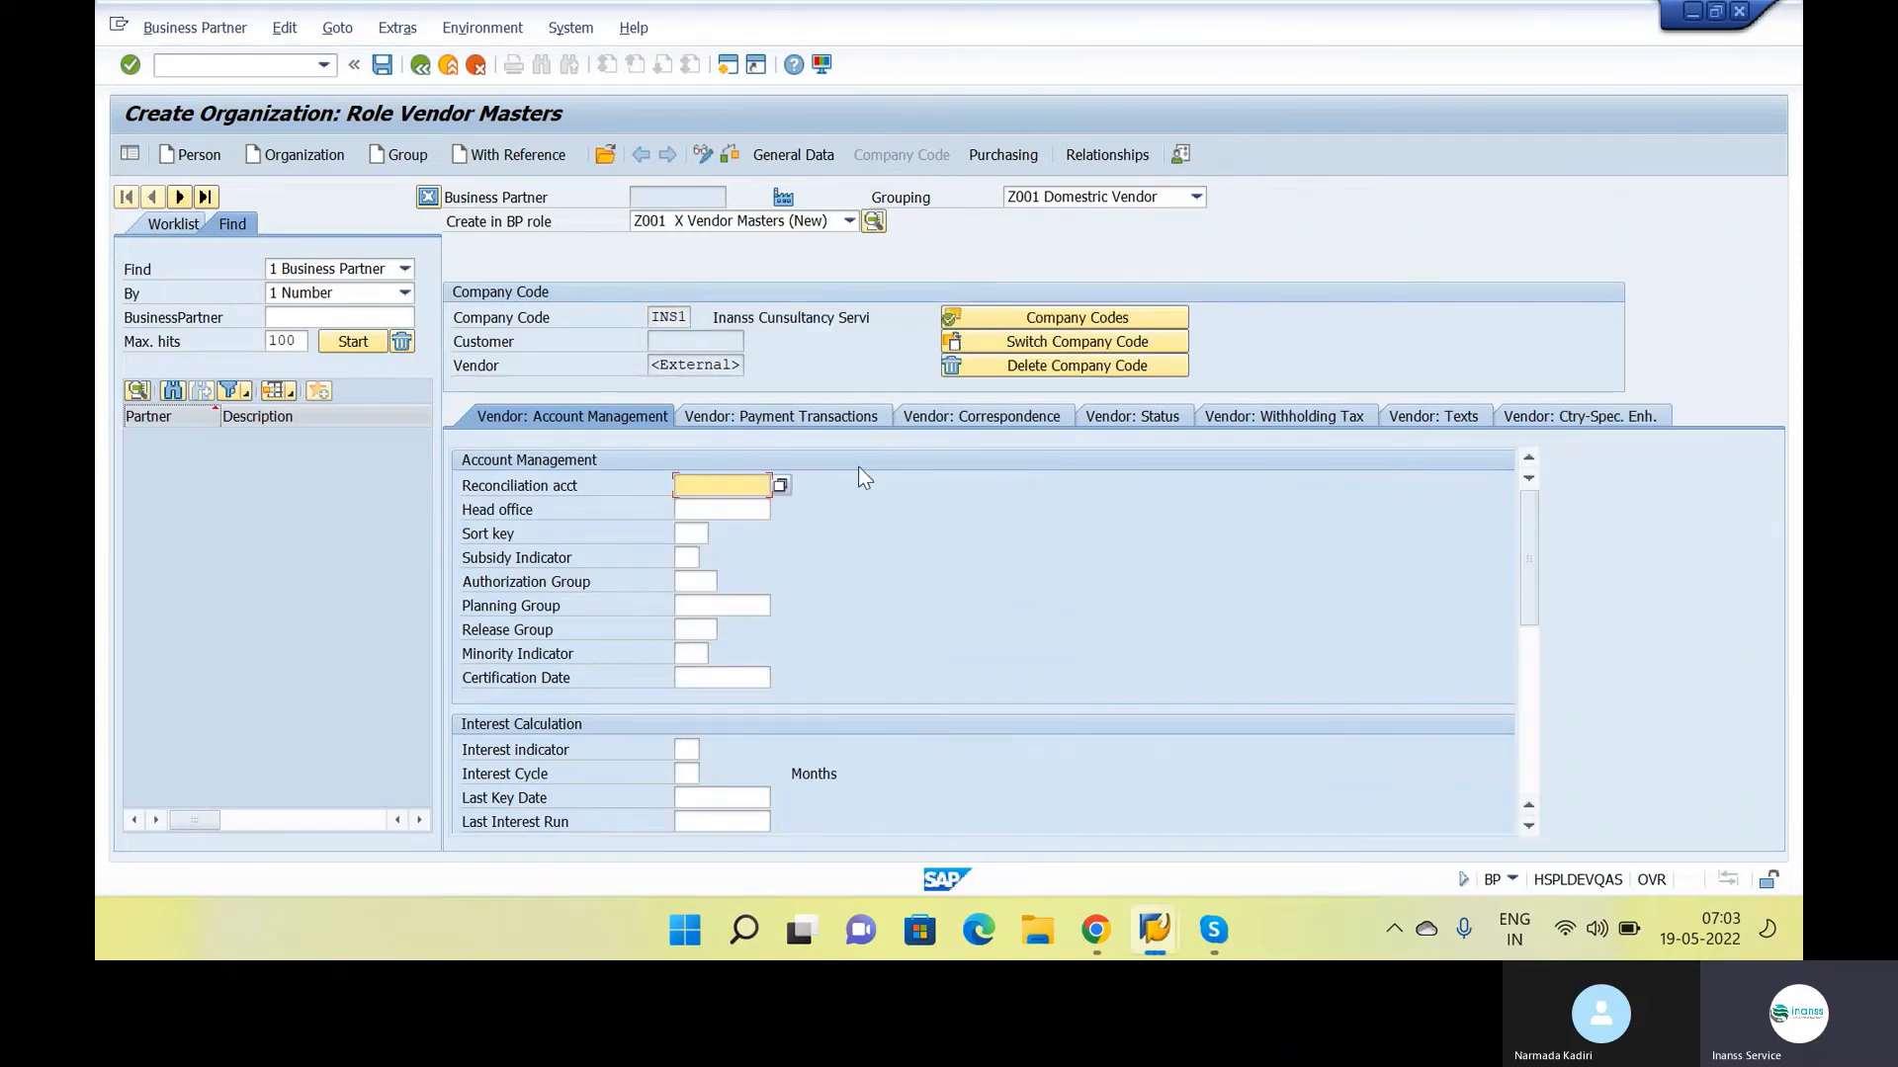
pyautogui.click(782, 485)
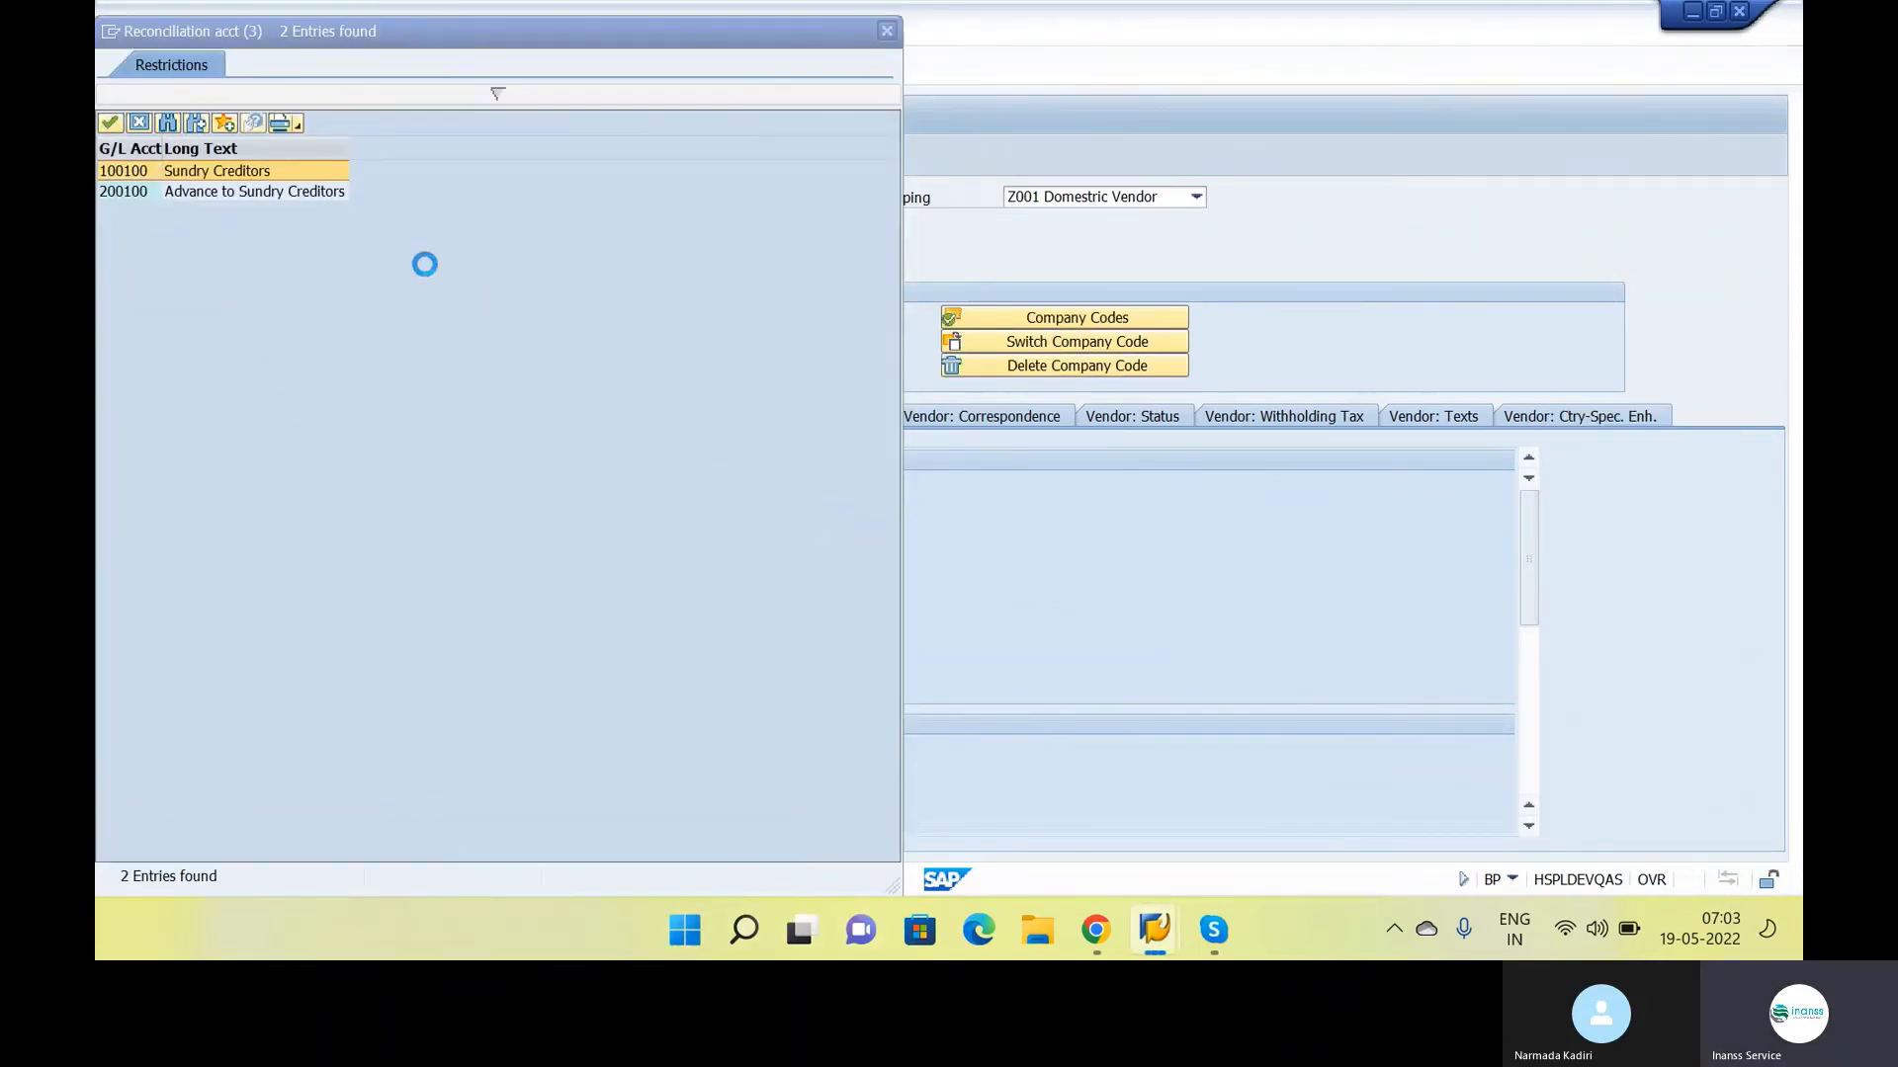
pyautogui.doubleClick(255, 168)
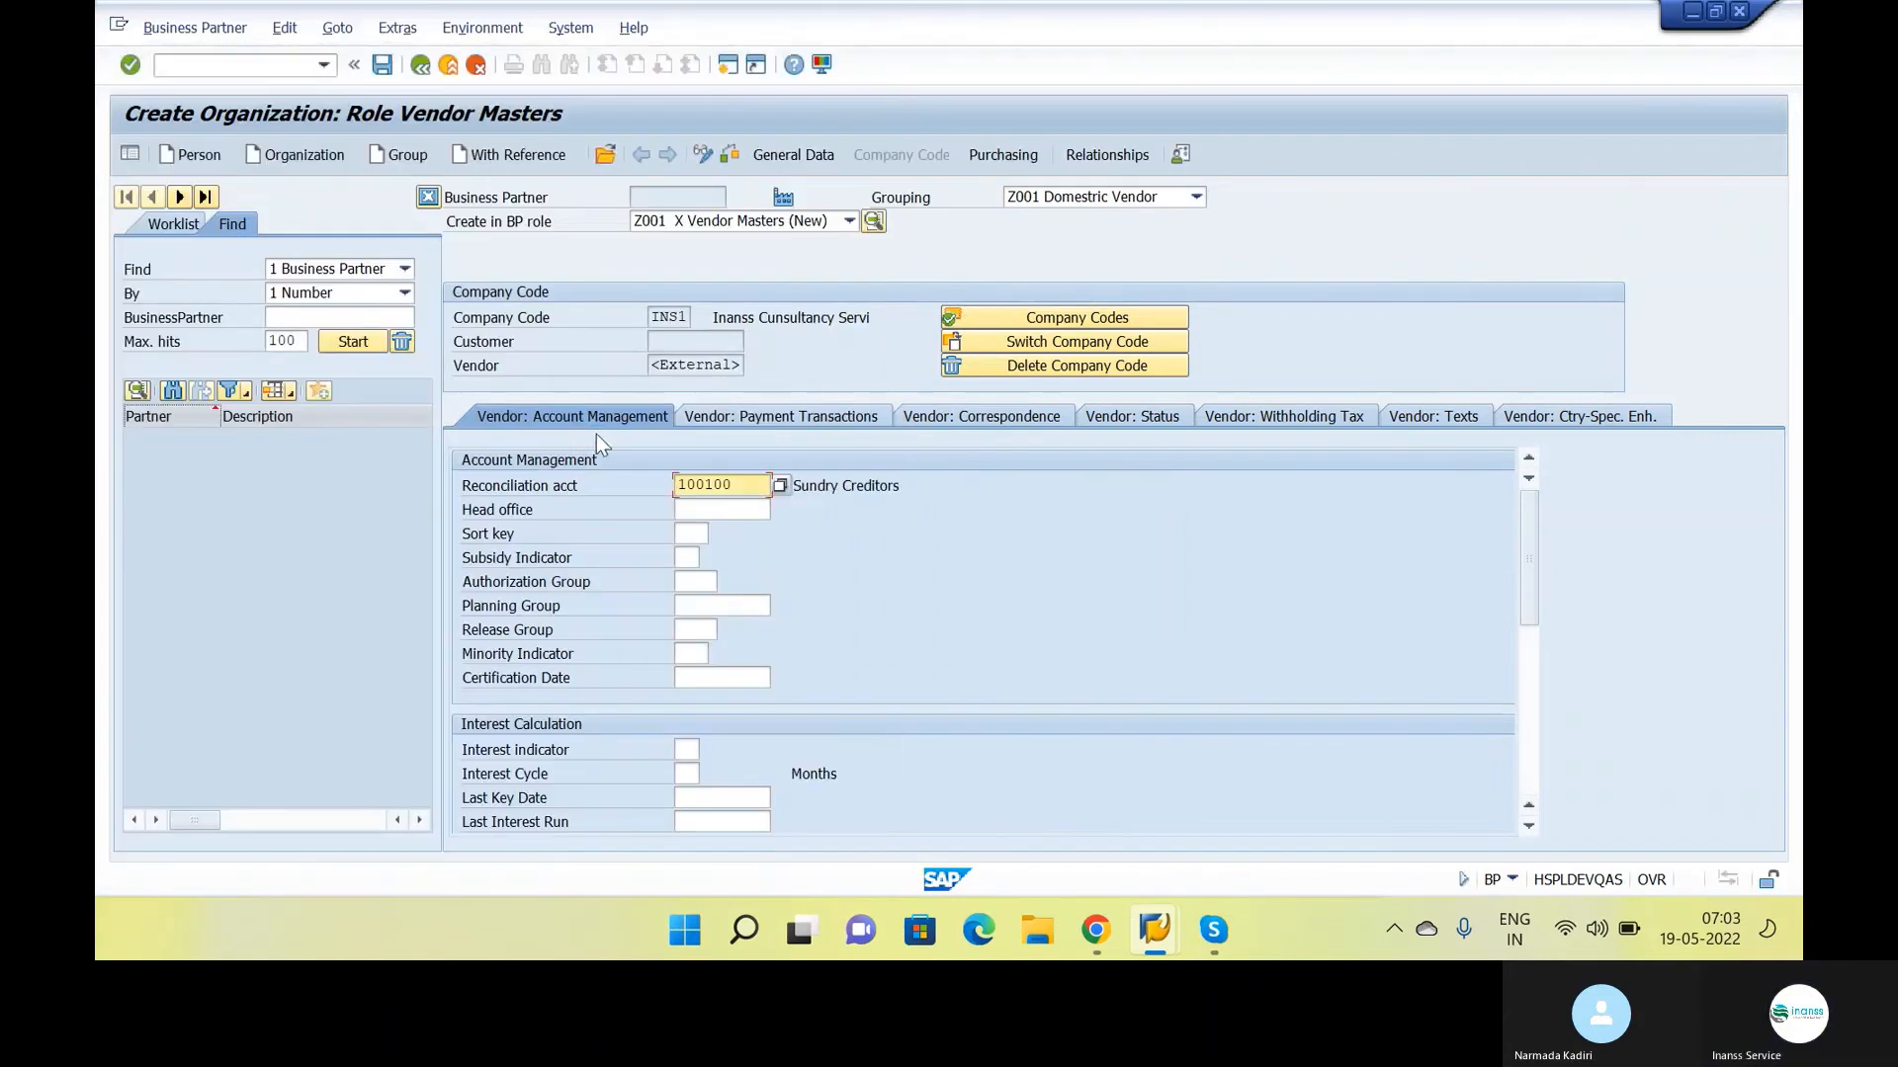
# Extend the vendor to purchasing organization INS1 and set the order currency to INR
pyautogui.click(1011, 158)
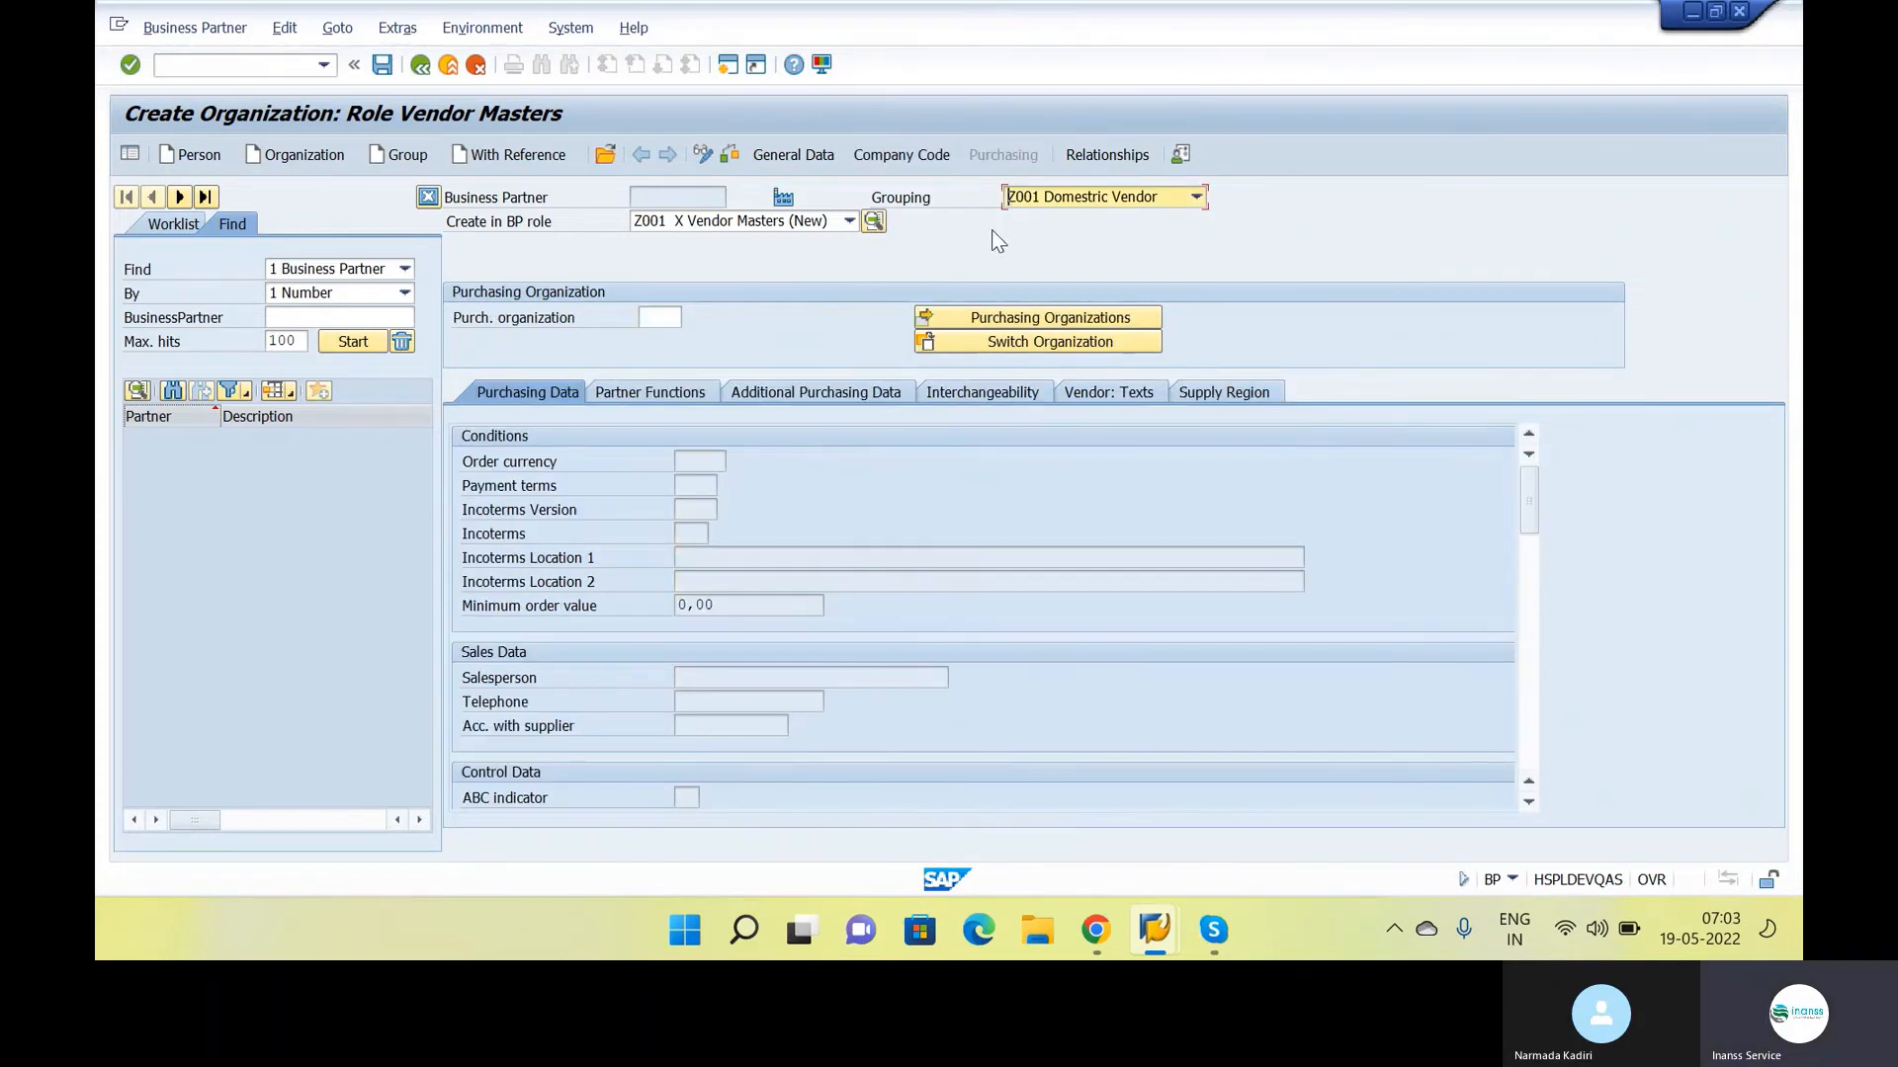
pyautogui.click(680, 318)
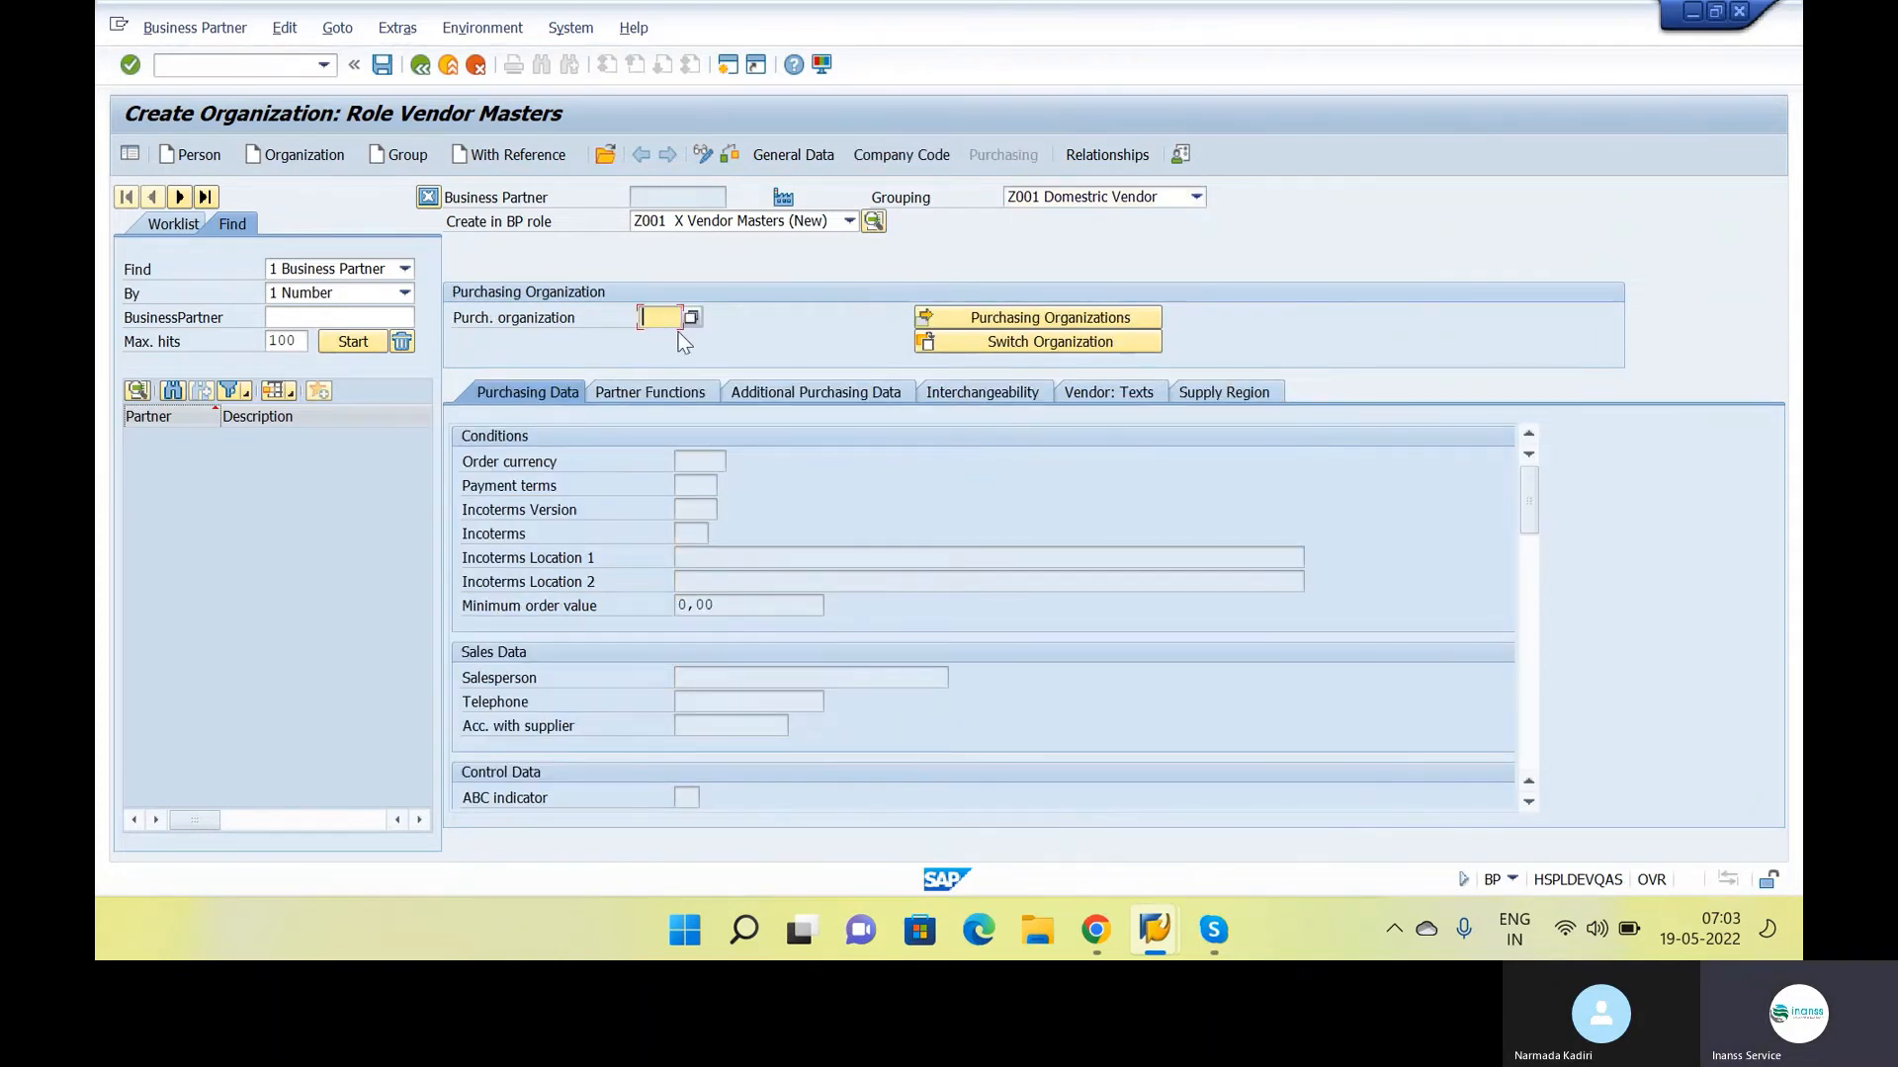
pyautogui.click(689, 319)
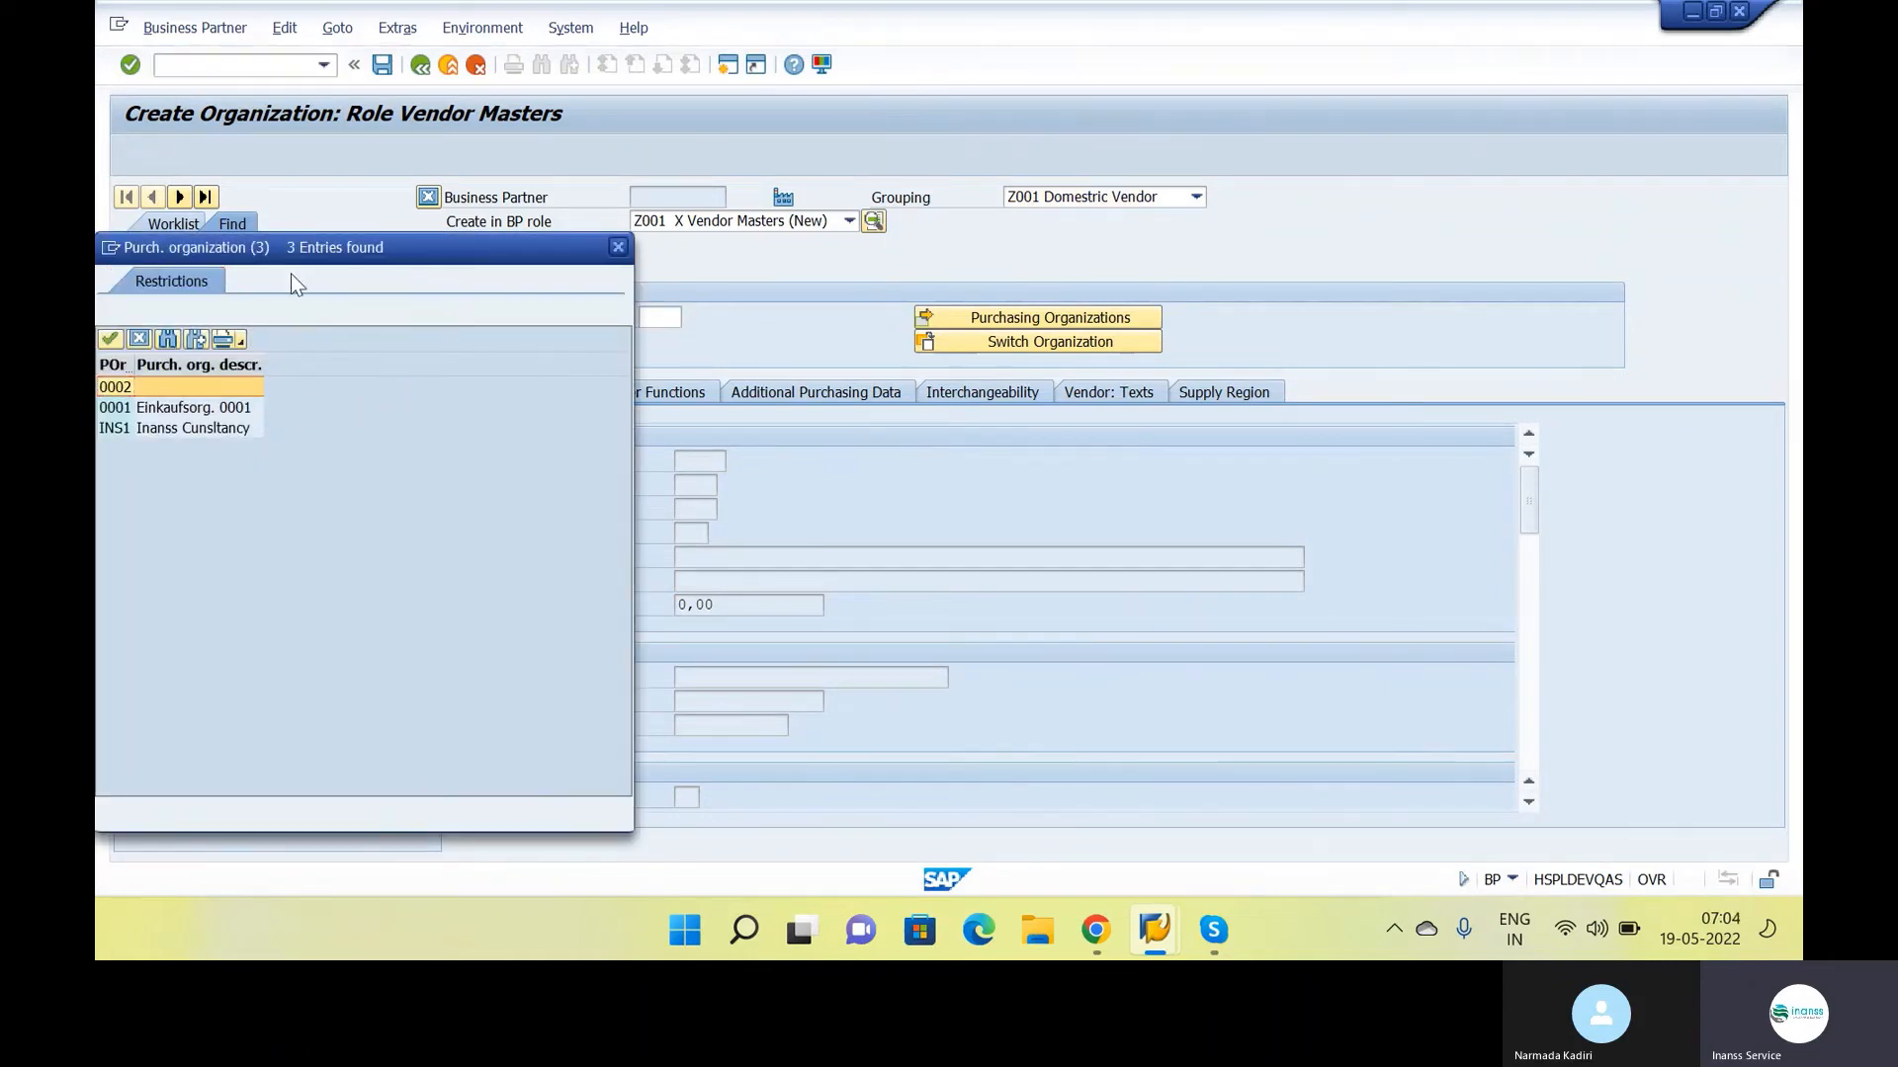
pyautogui.click(239, 427)
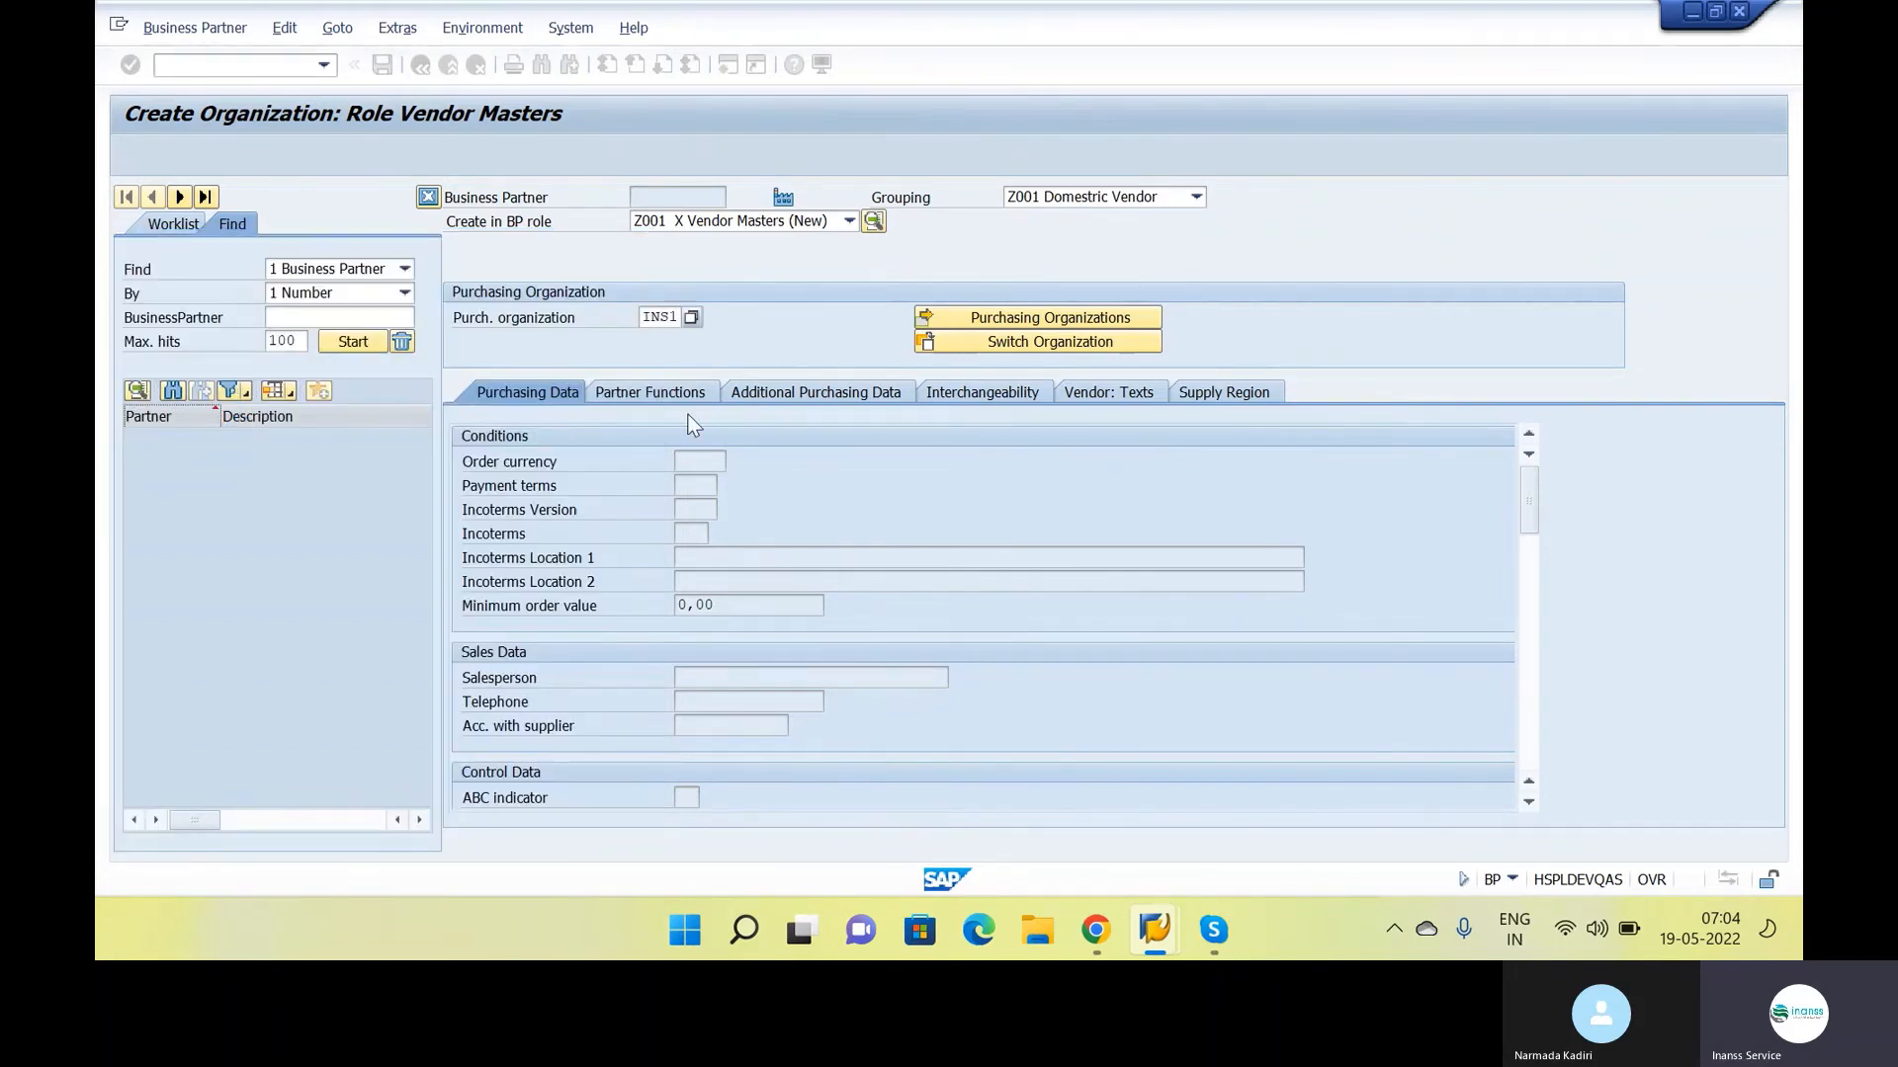
pyautogui.click(701, 483)
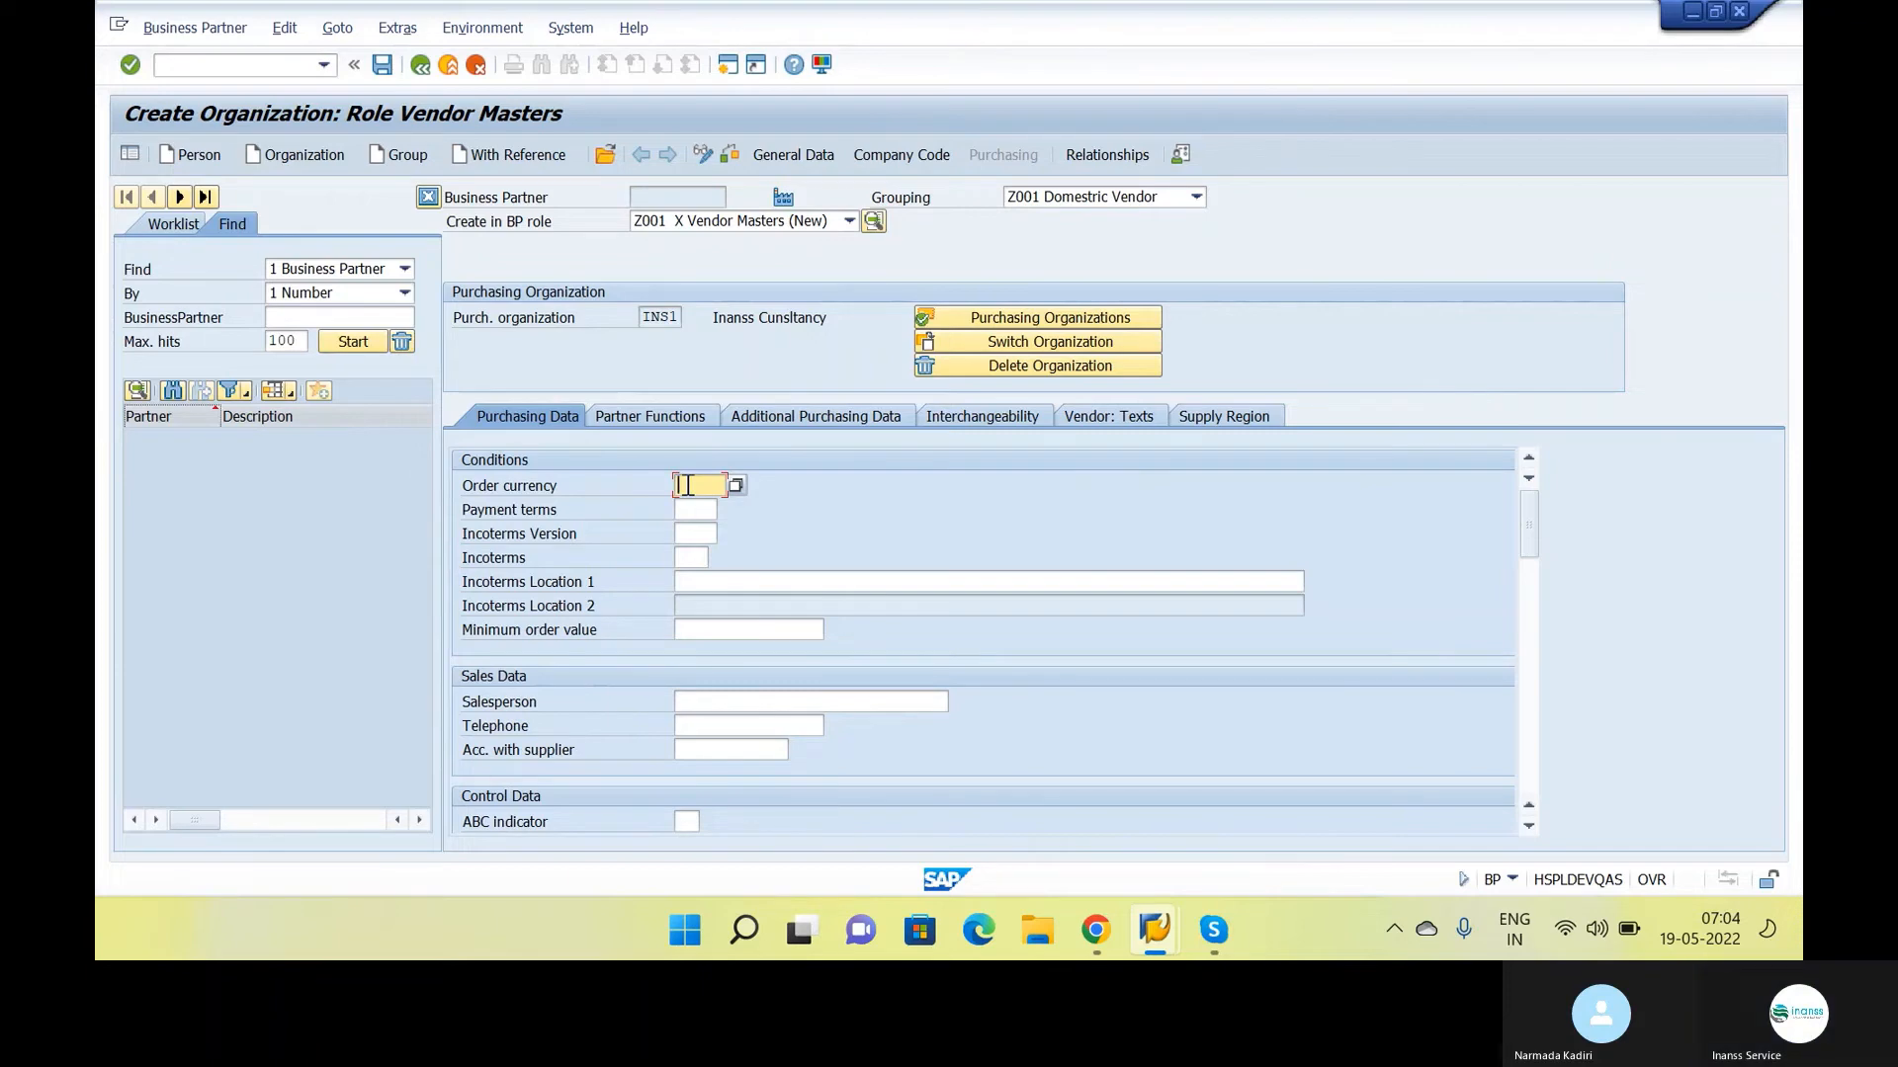
pyautogui.write('INR')
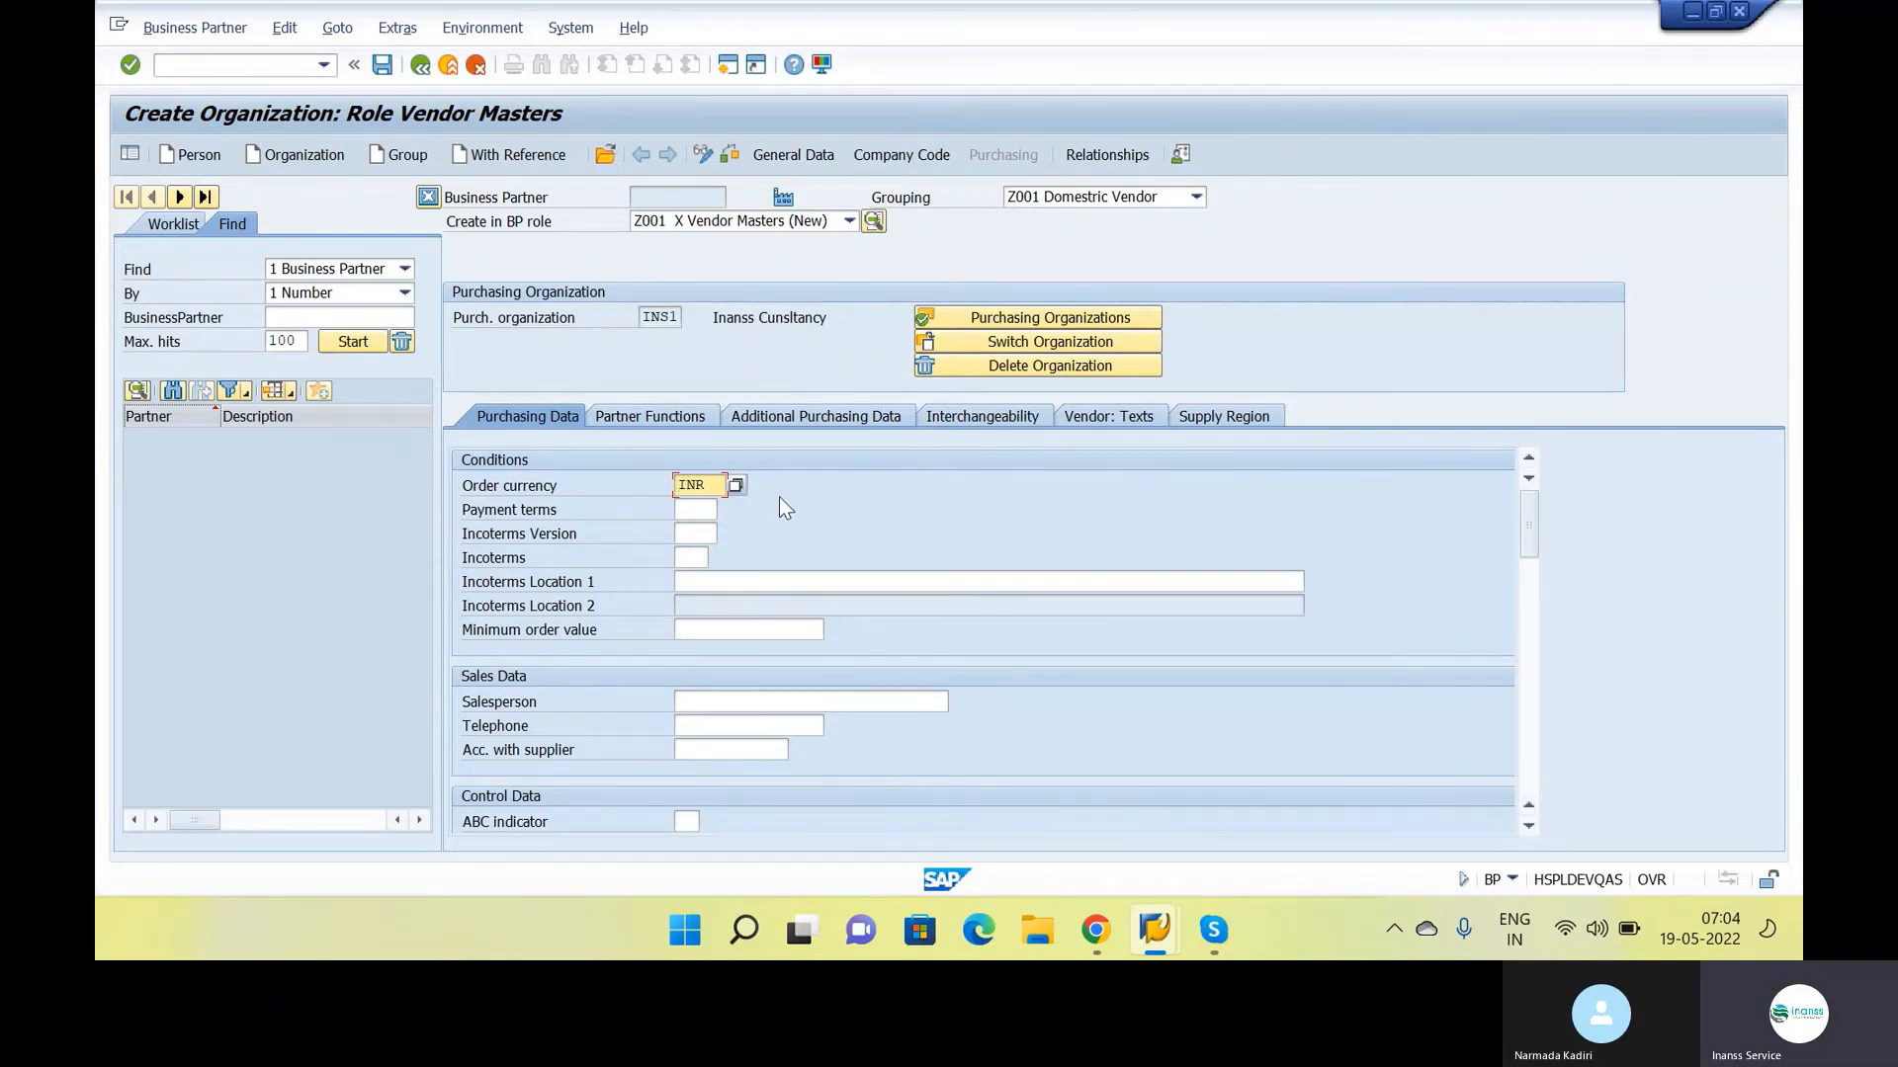
# Call up the field help for GR-Based Inv. Verif. in the vendor's purchasing control data
pyautogui.scroll(-3, 779, 496)
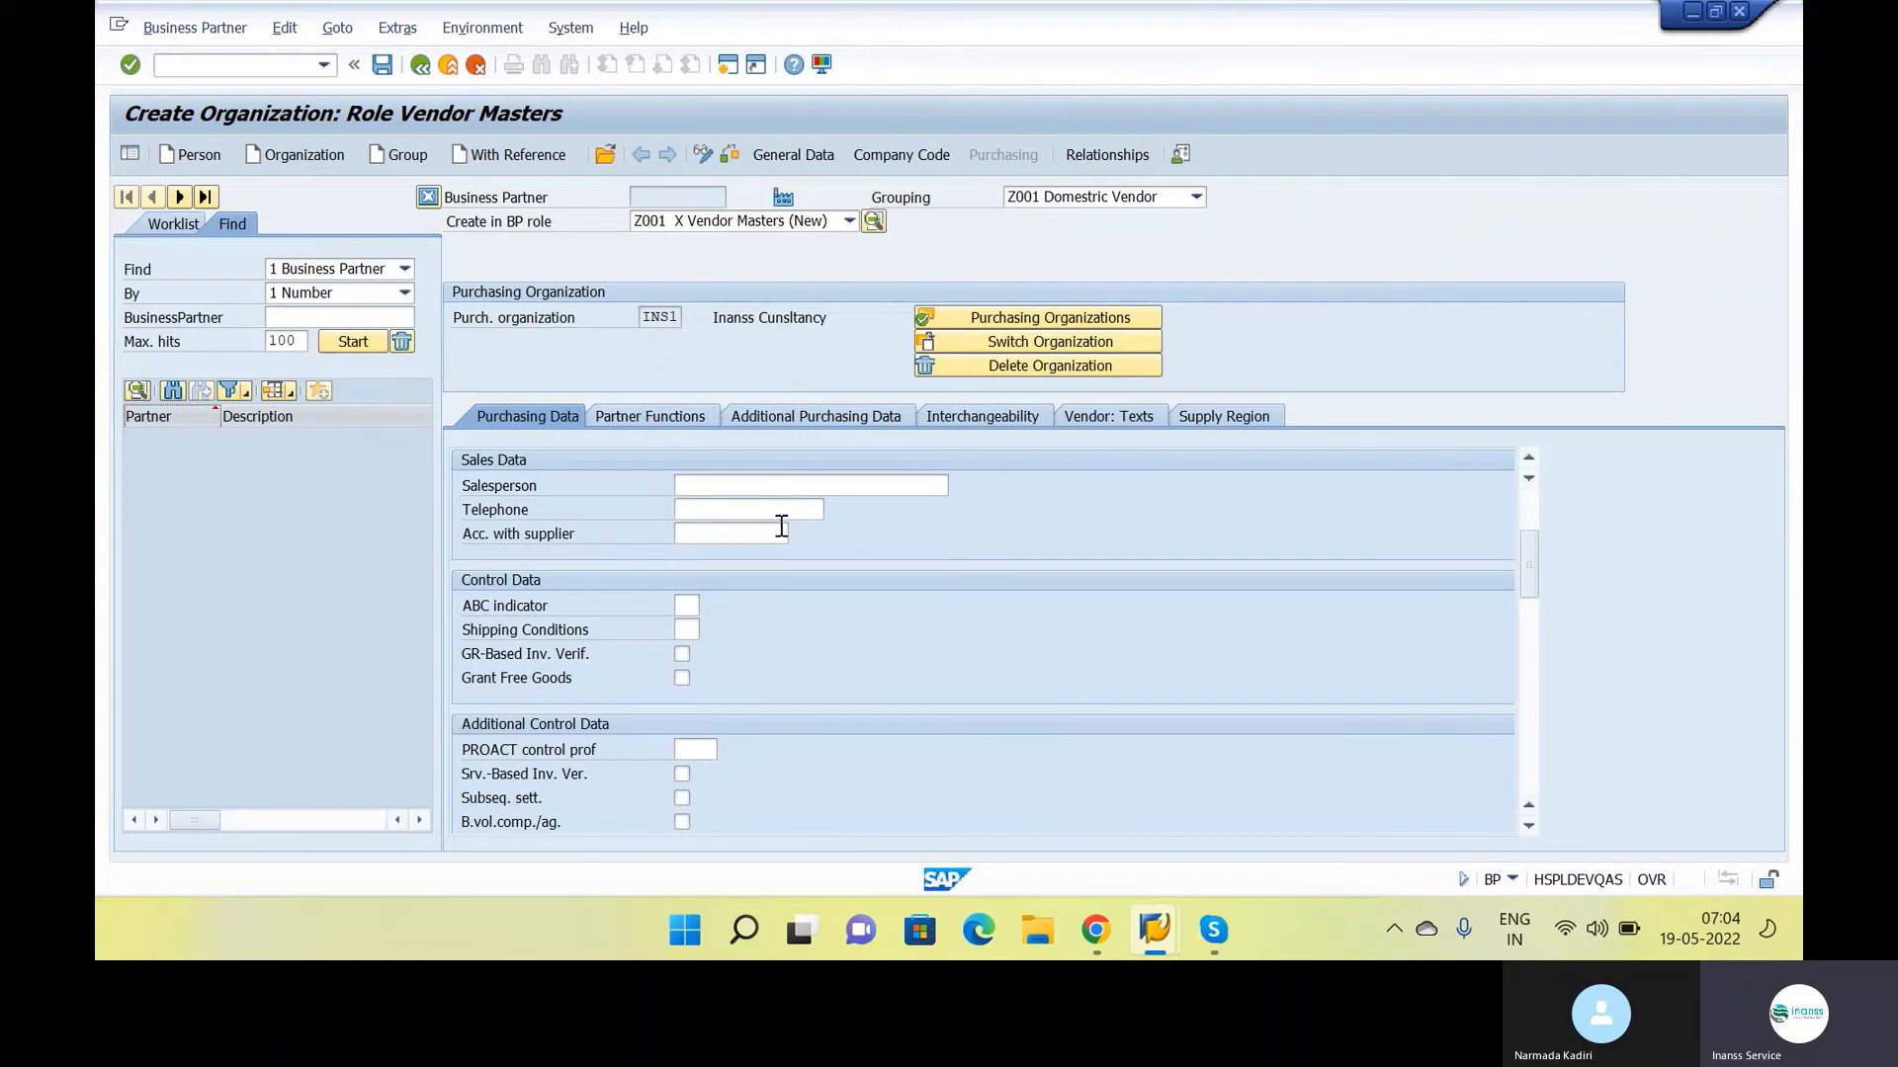
pyautogui.scroll(-1, 621, 718)
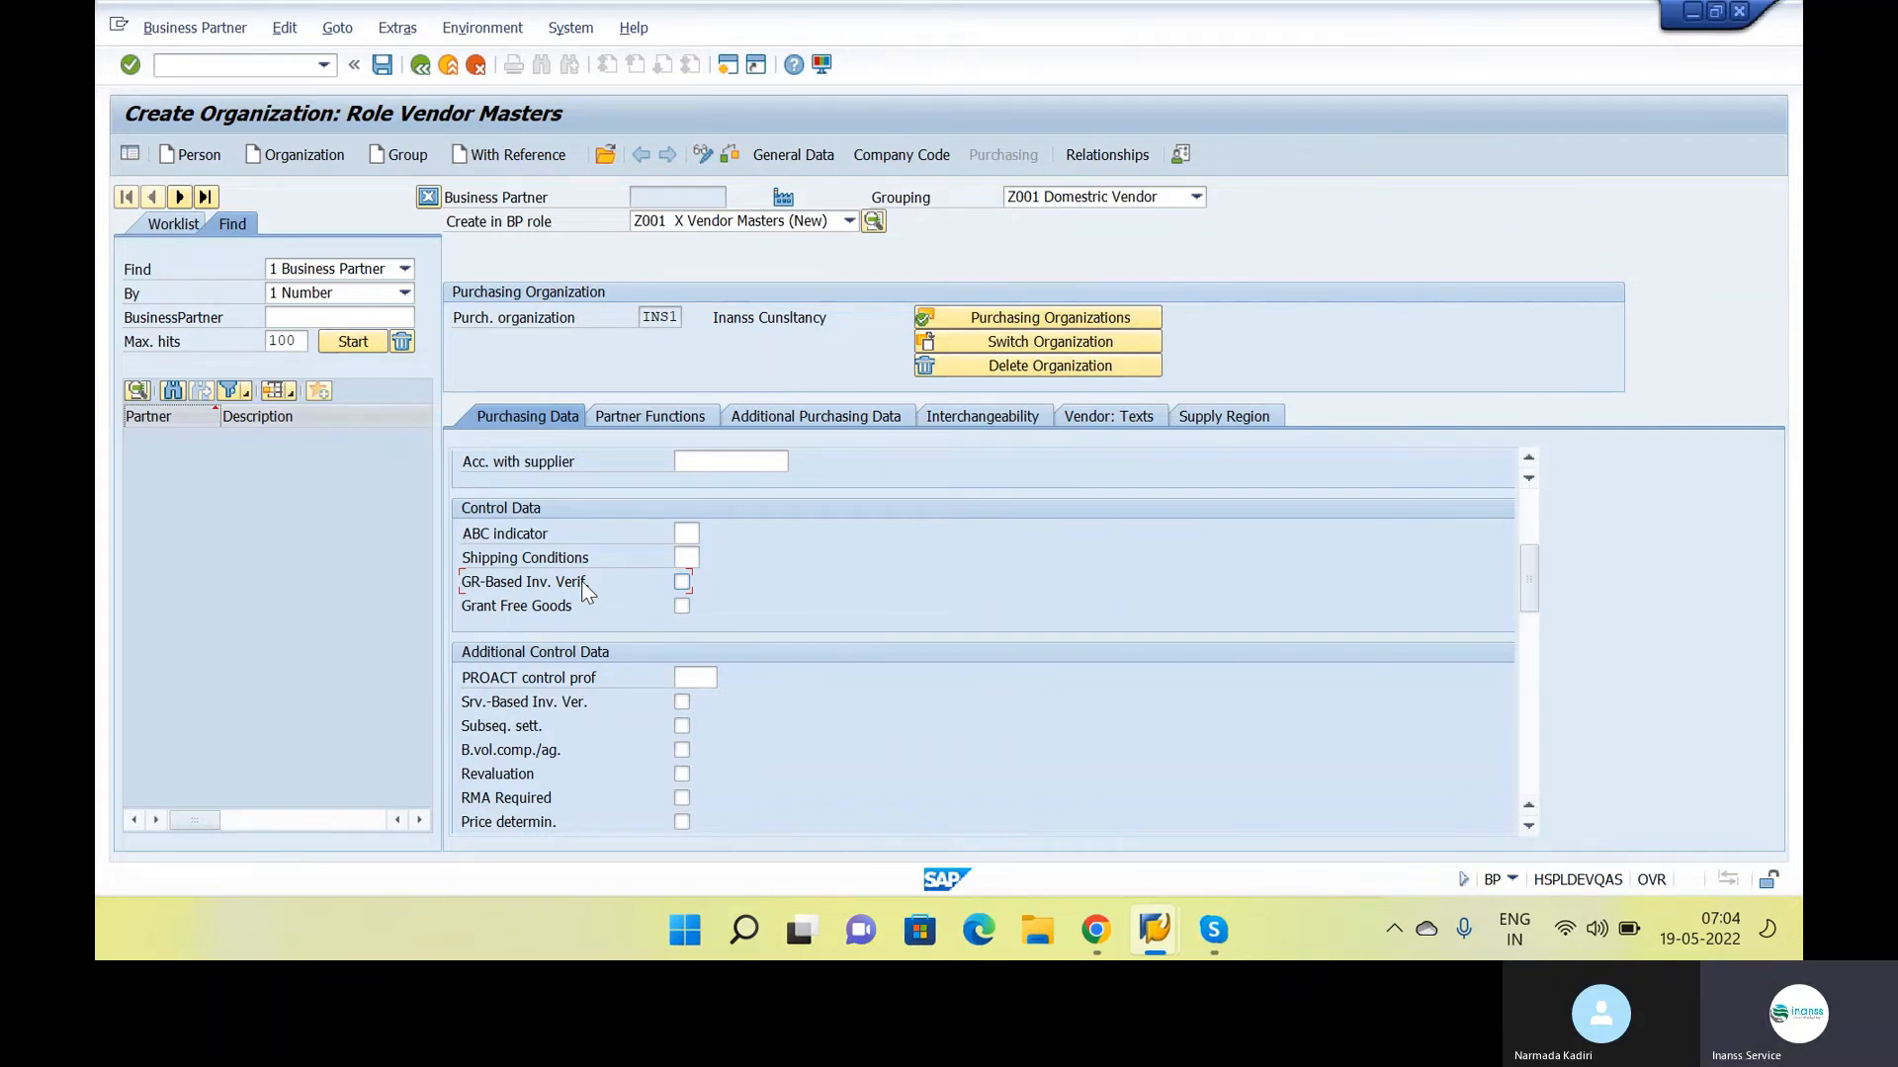
pyautogui.press('F1')
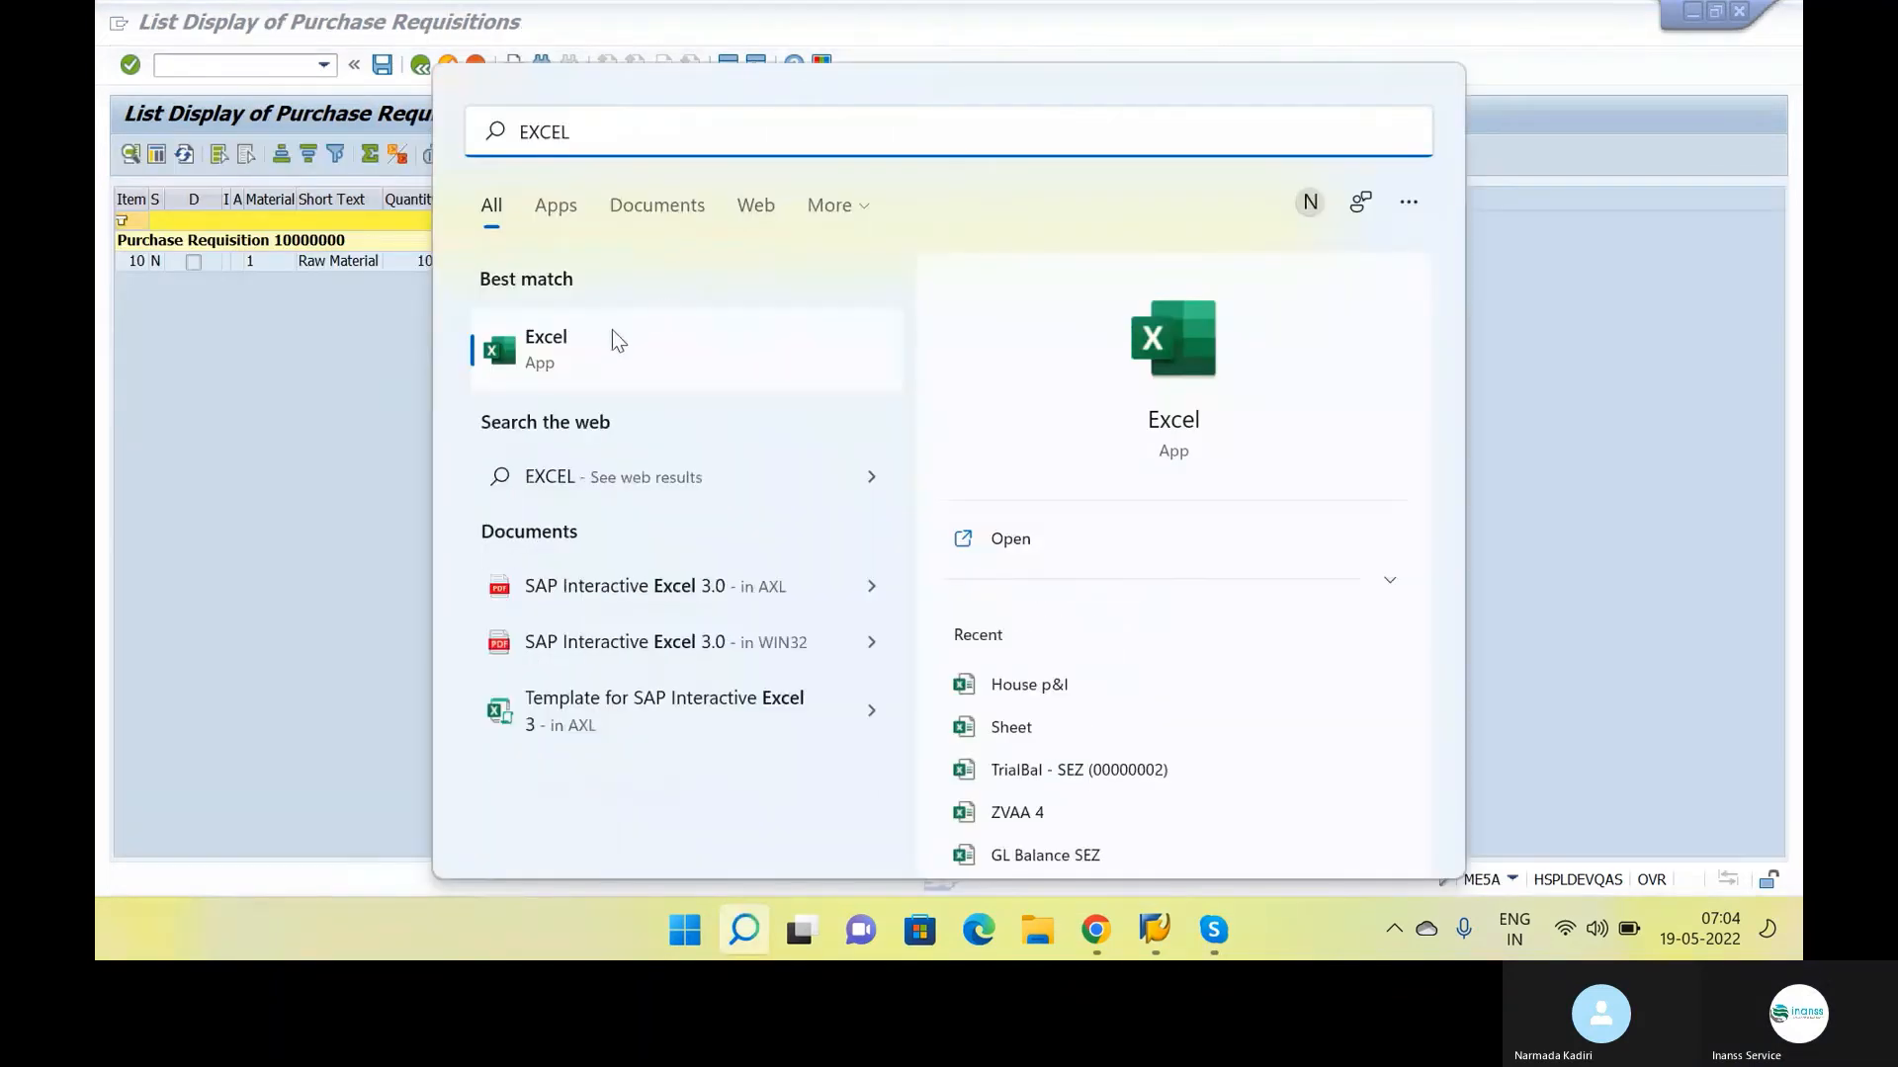
# Switch to Excel, create a blank workbook and enter the labels PO, GR and IN in cells B2 to B4
pyautogui.click(613, 329)
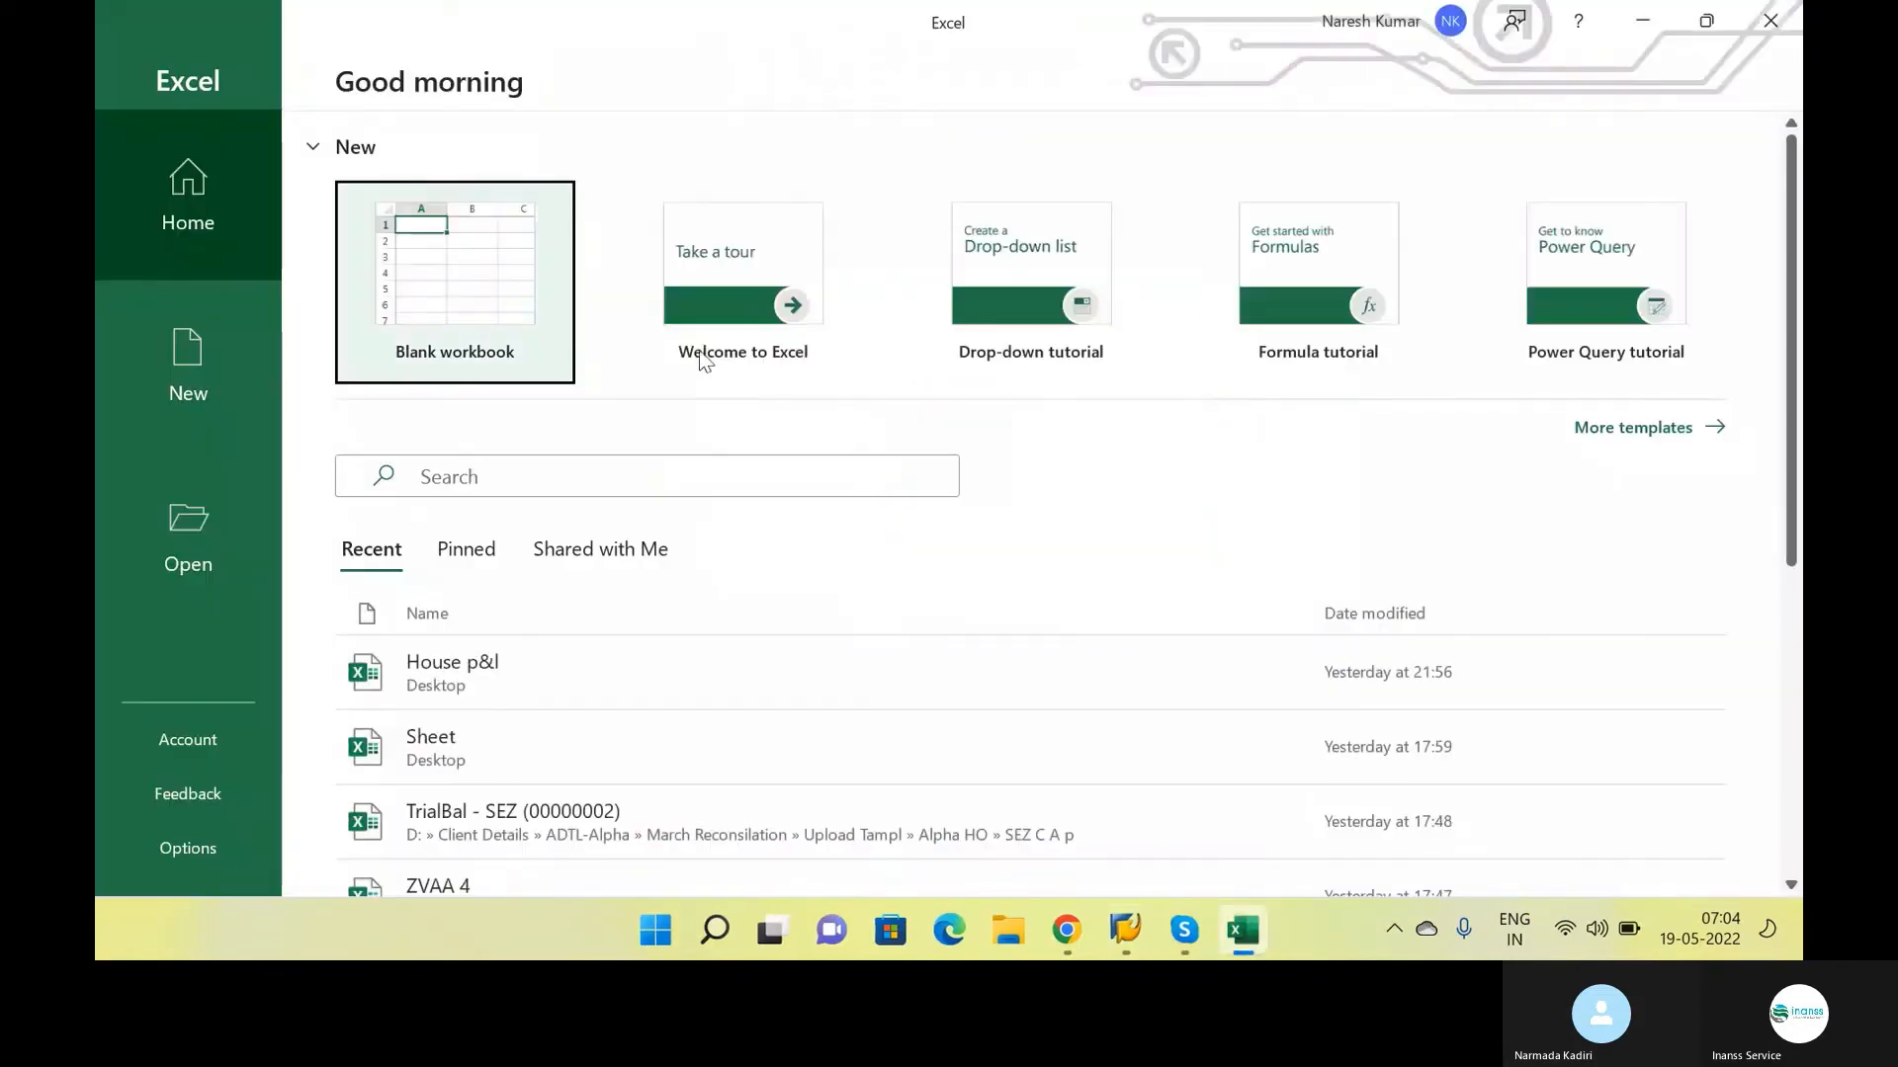
pyautogui.click(542, 298)
pyautogui.click(292, 354)
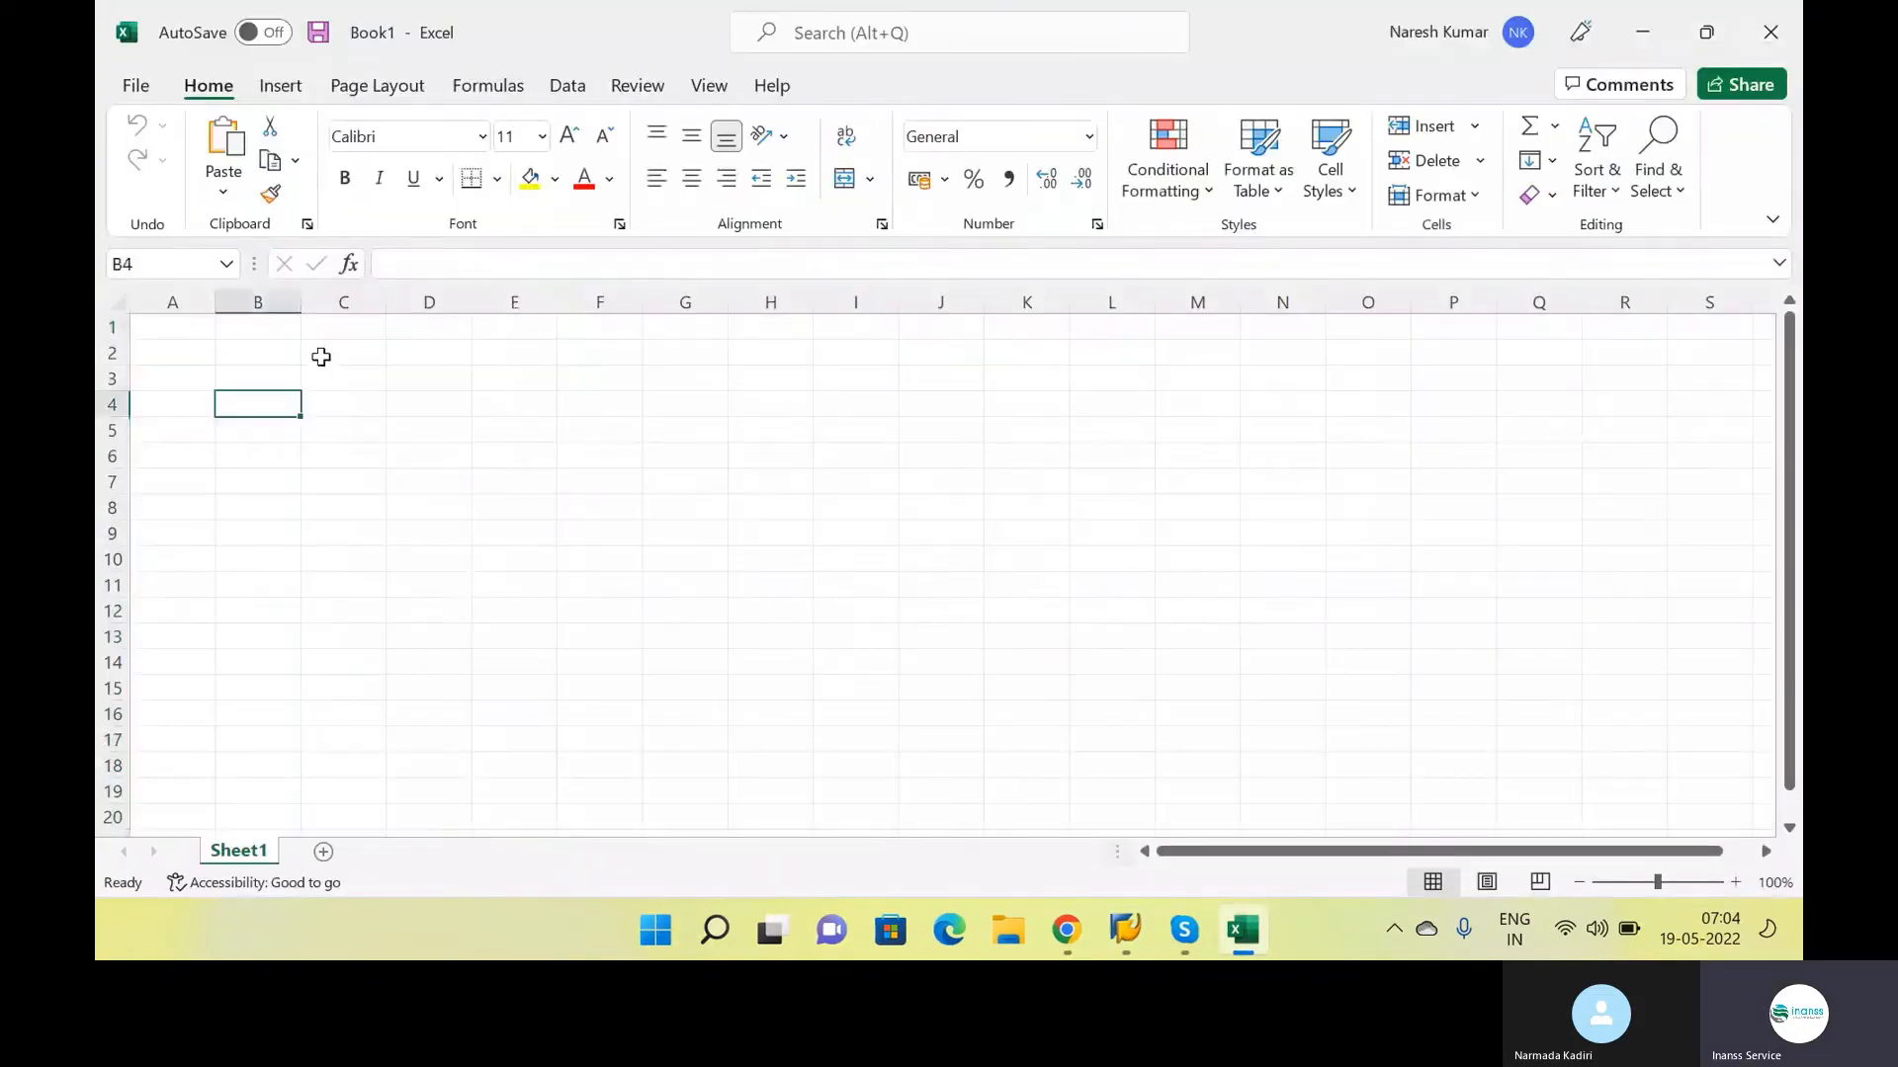
pyautogui.write('PO')
pyautogui.press('Return')
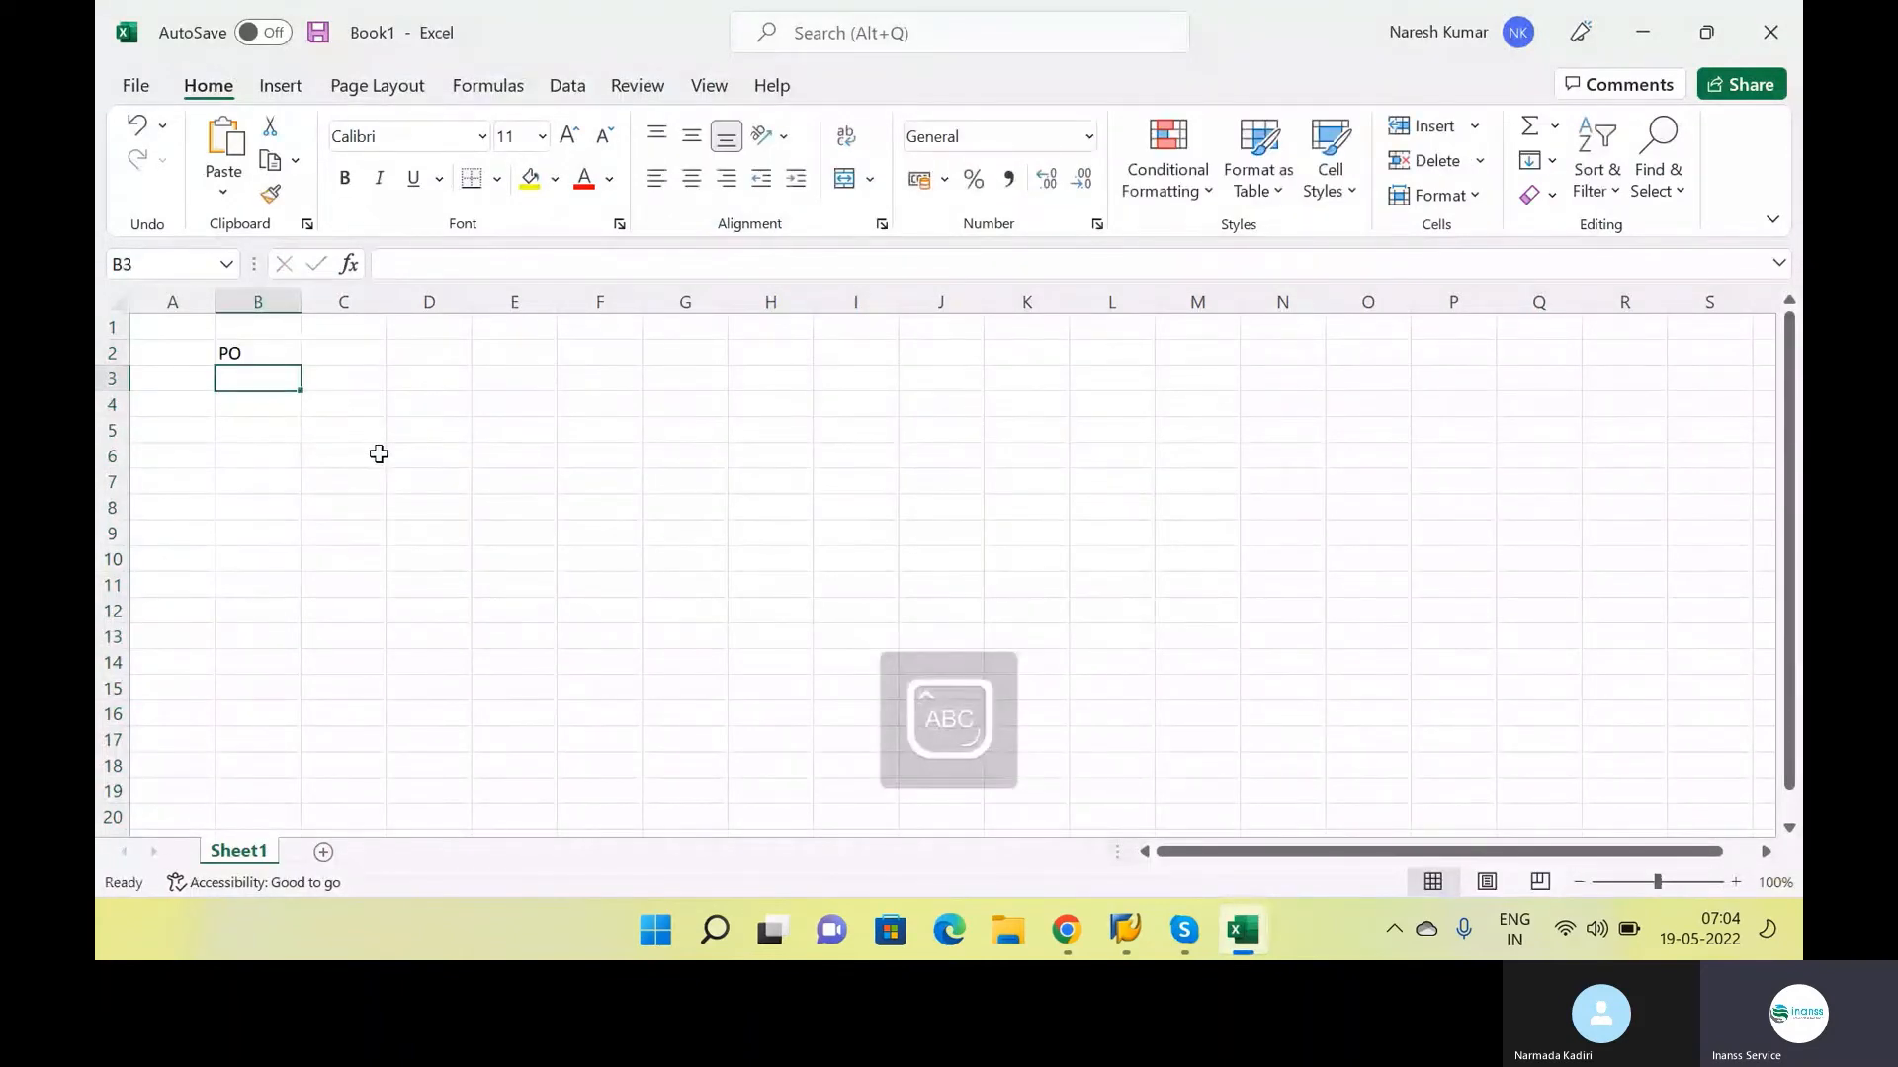
pyautogui.write('GR')
pyautogui.press('Return')
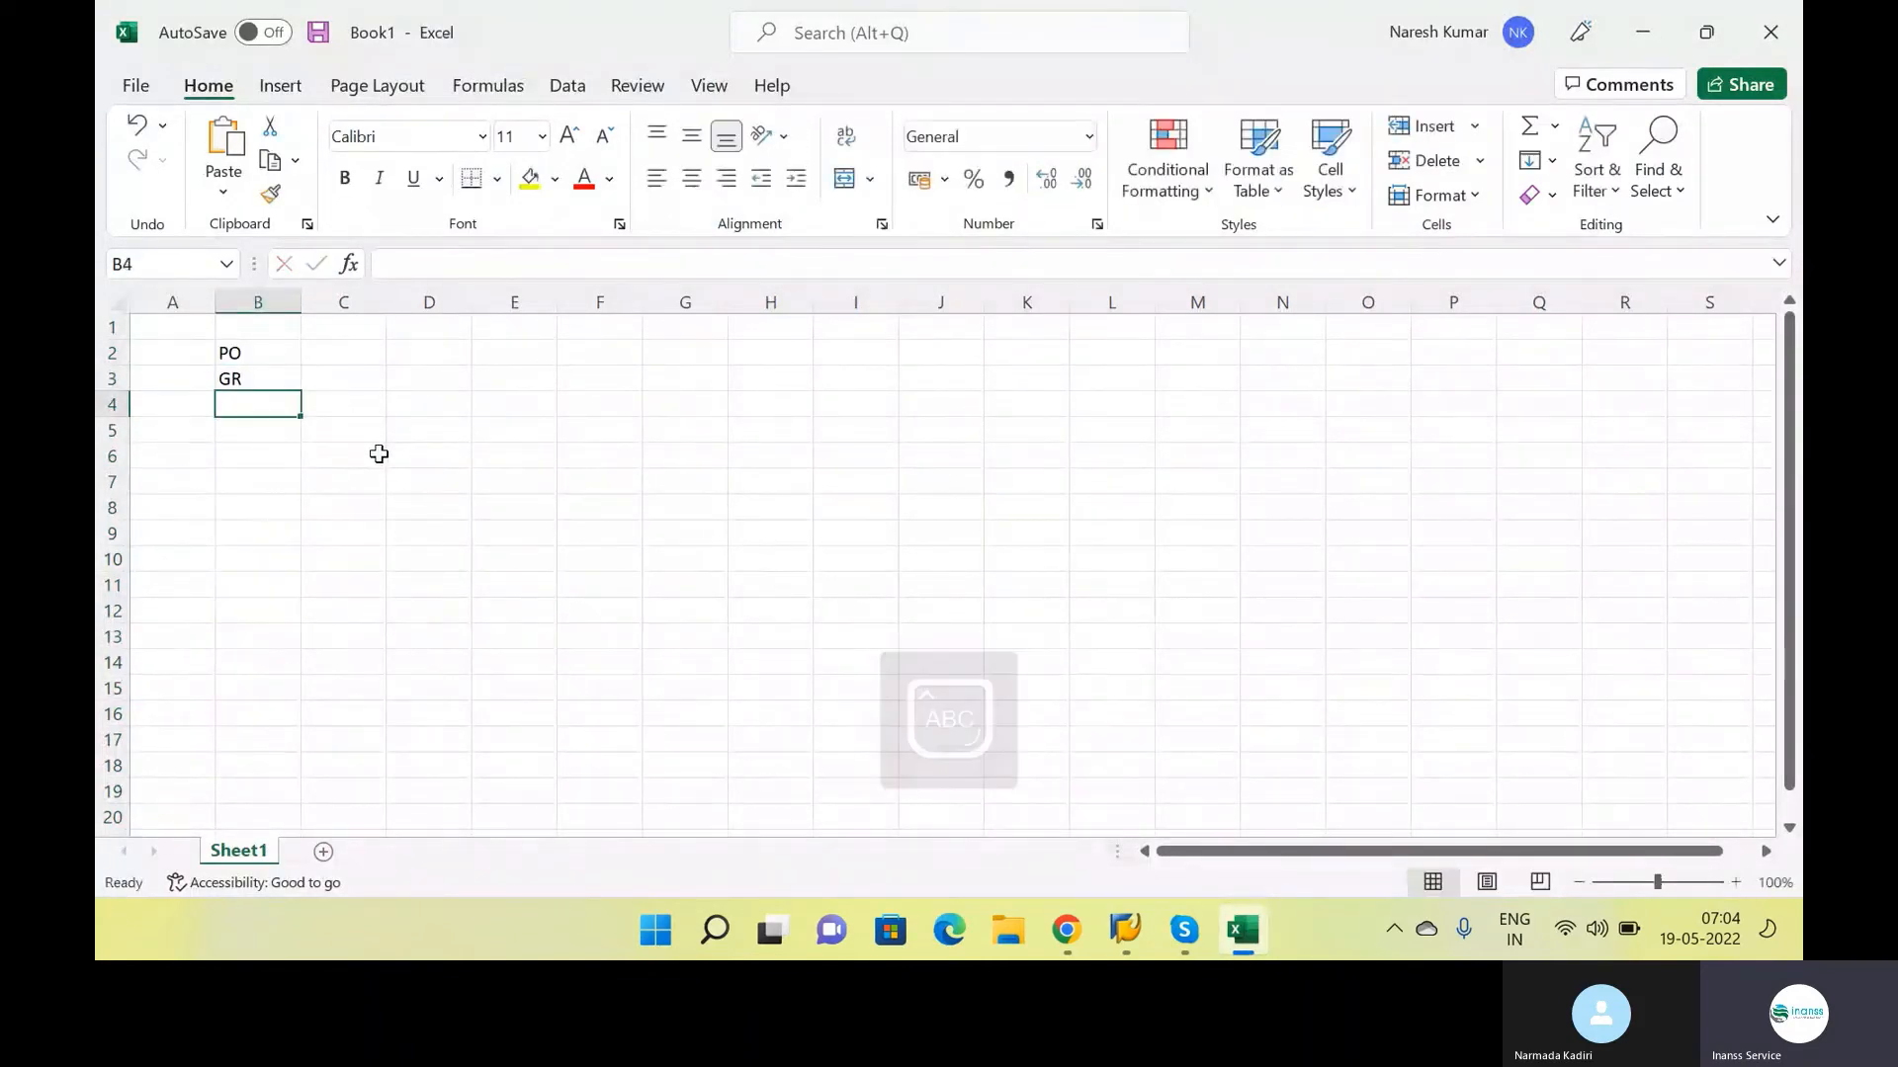
pyautogui.write('IN')
pyautogui.press('Return')
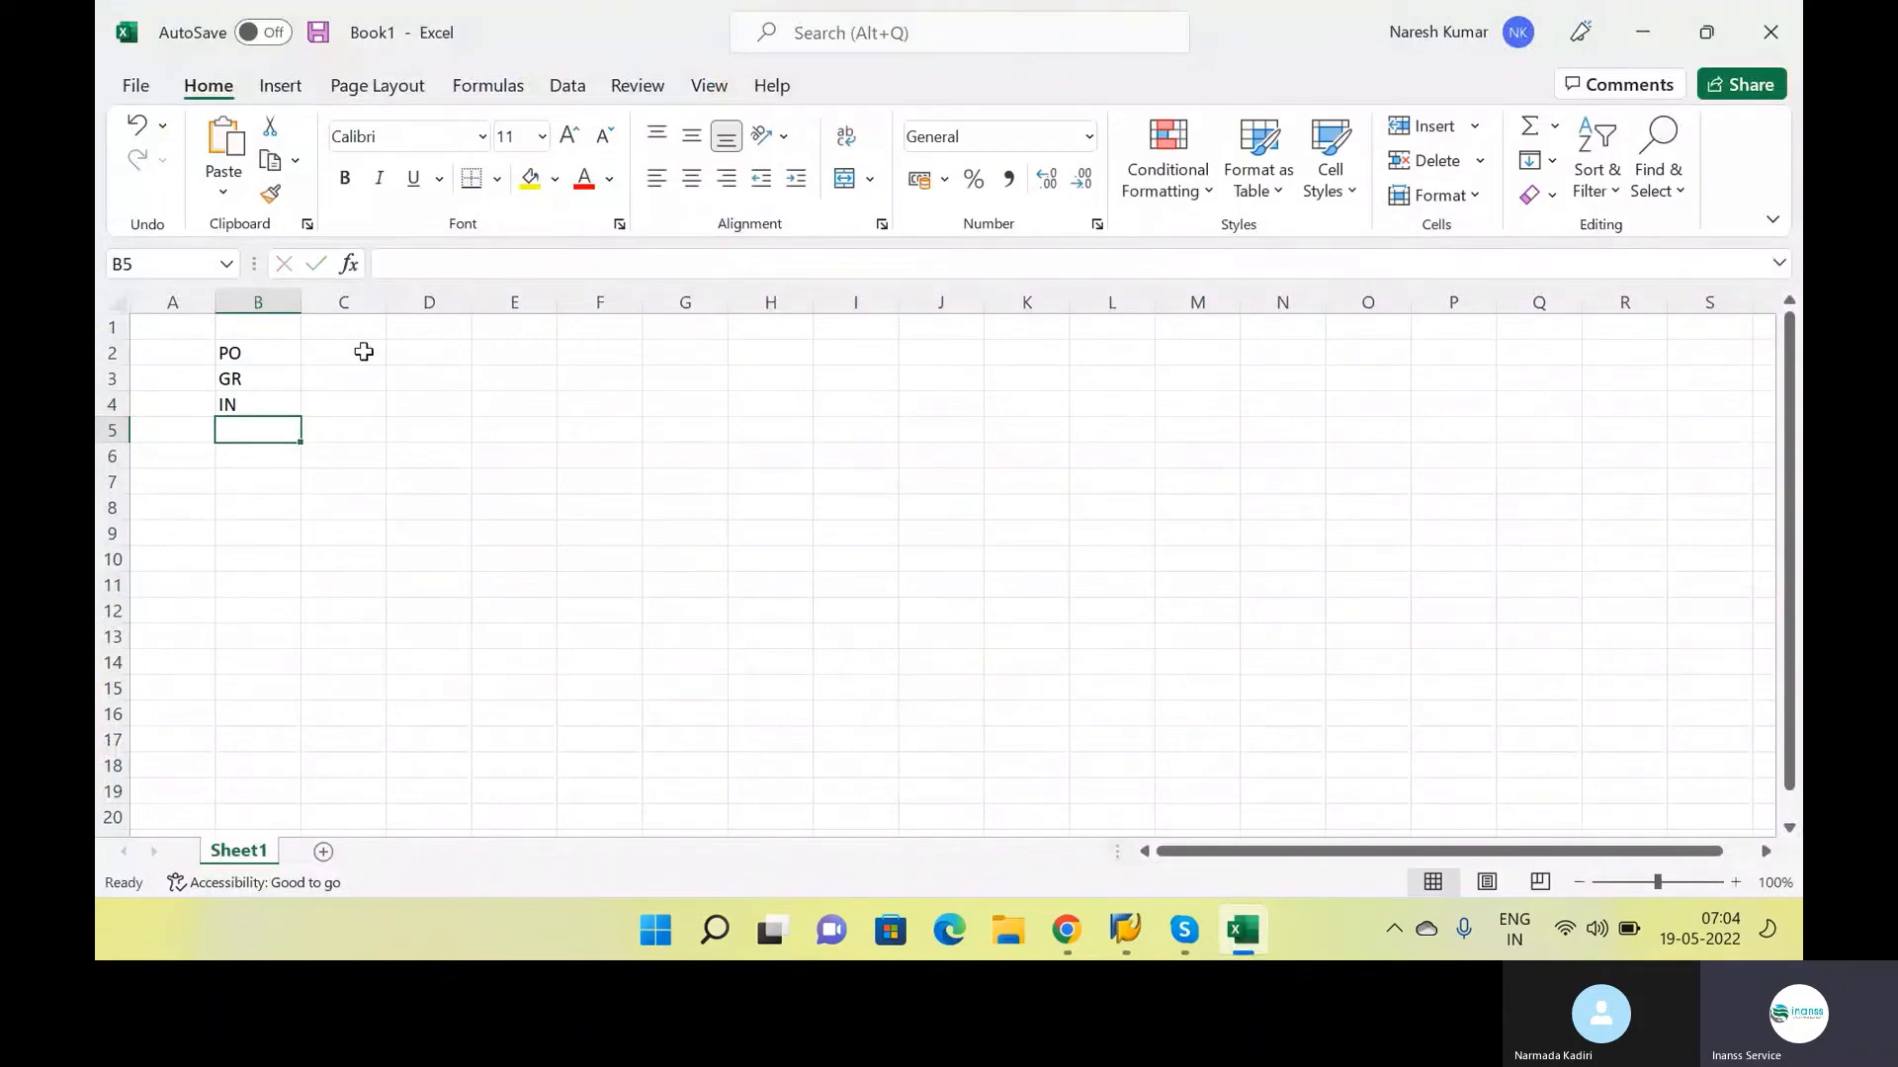
# Enter the quantities 1000 for PO and 100 for GR in cells C2 and C3
pyautogui.click(363, 352)
pyautogui.write('1000')
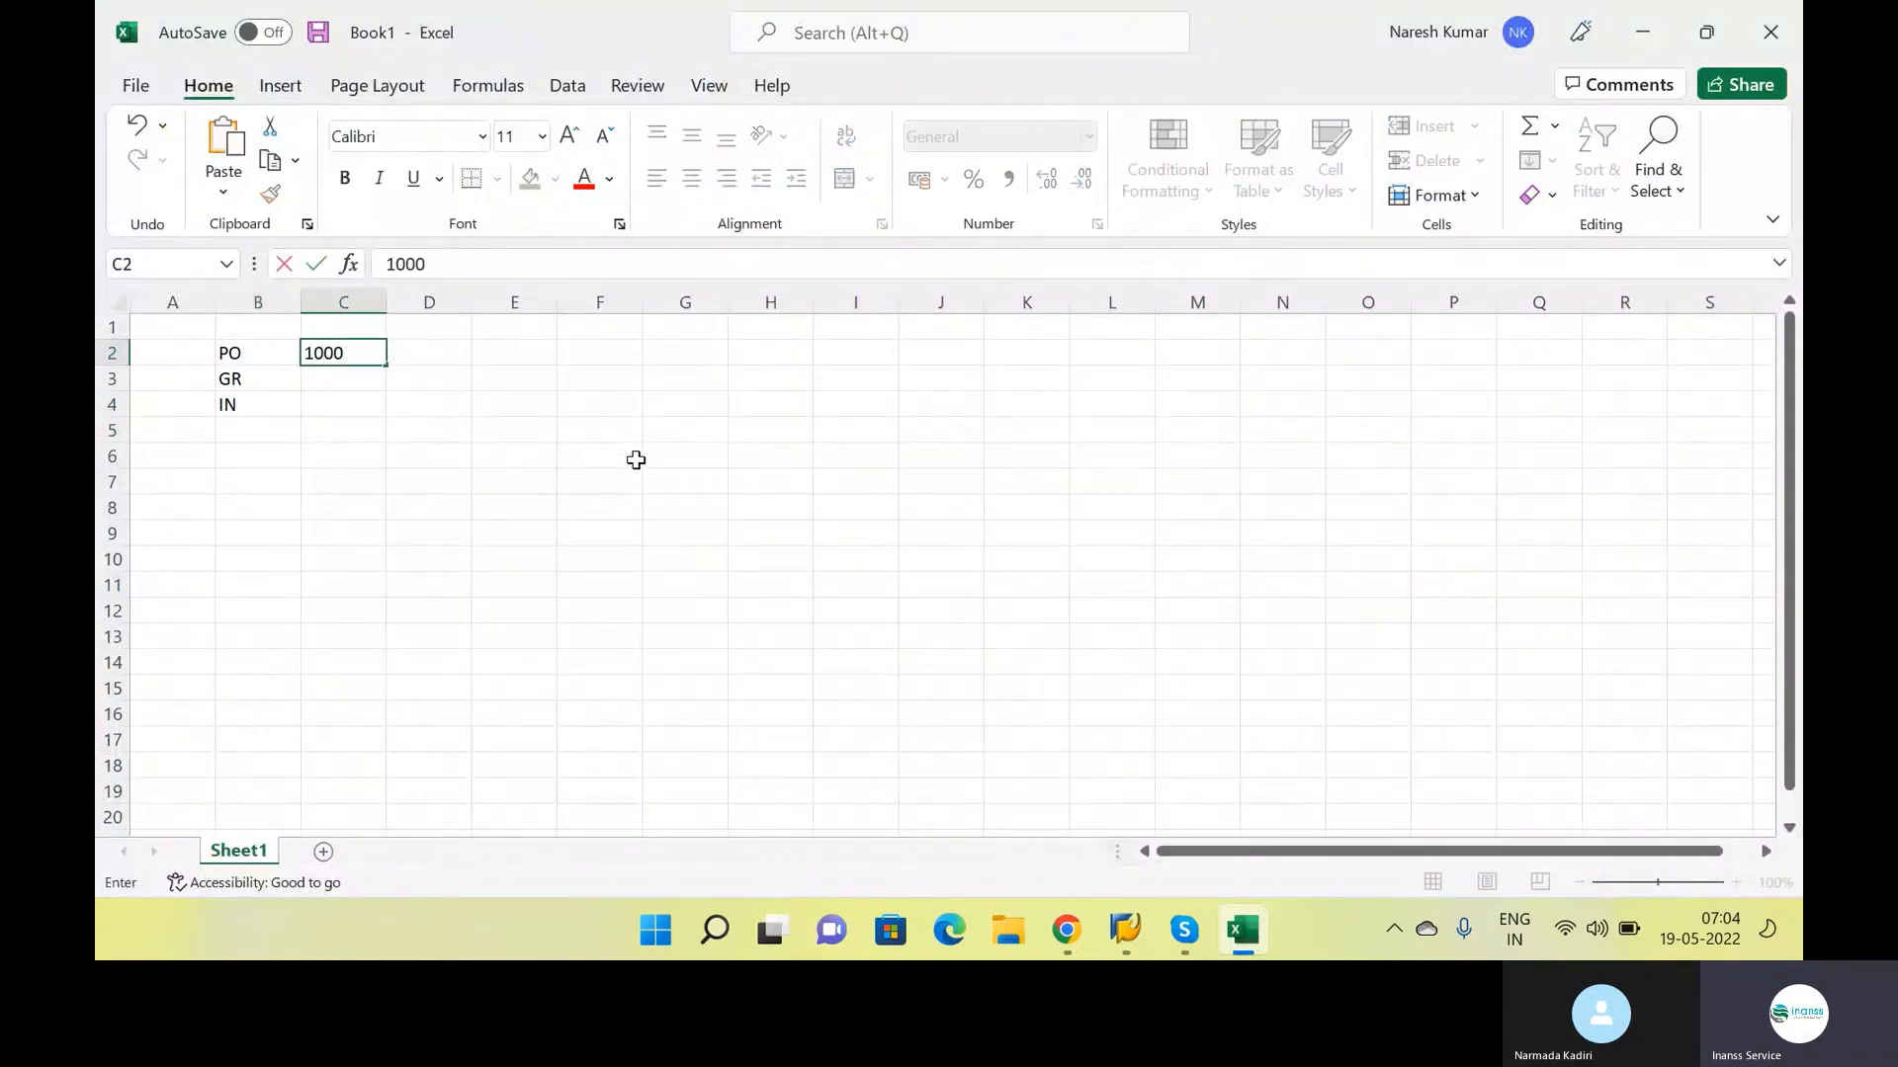
pyautogui.press('Return')
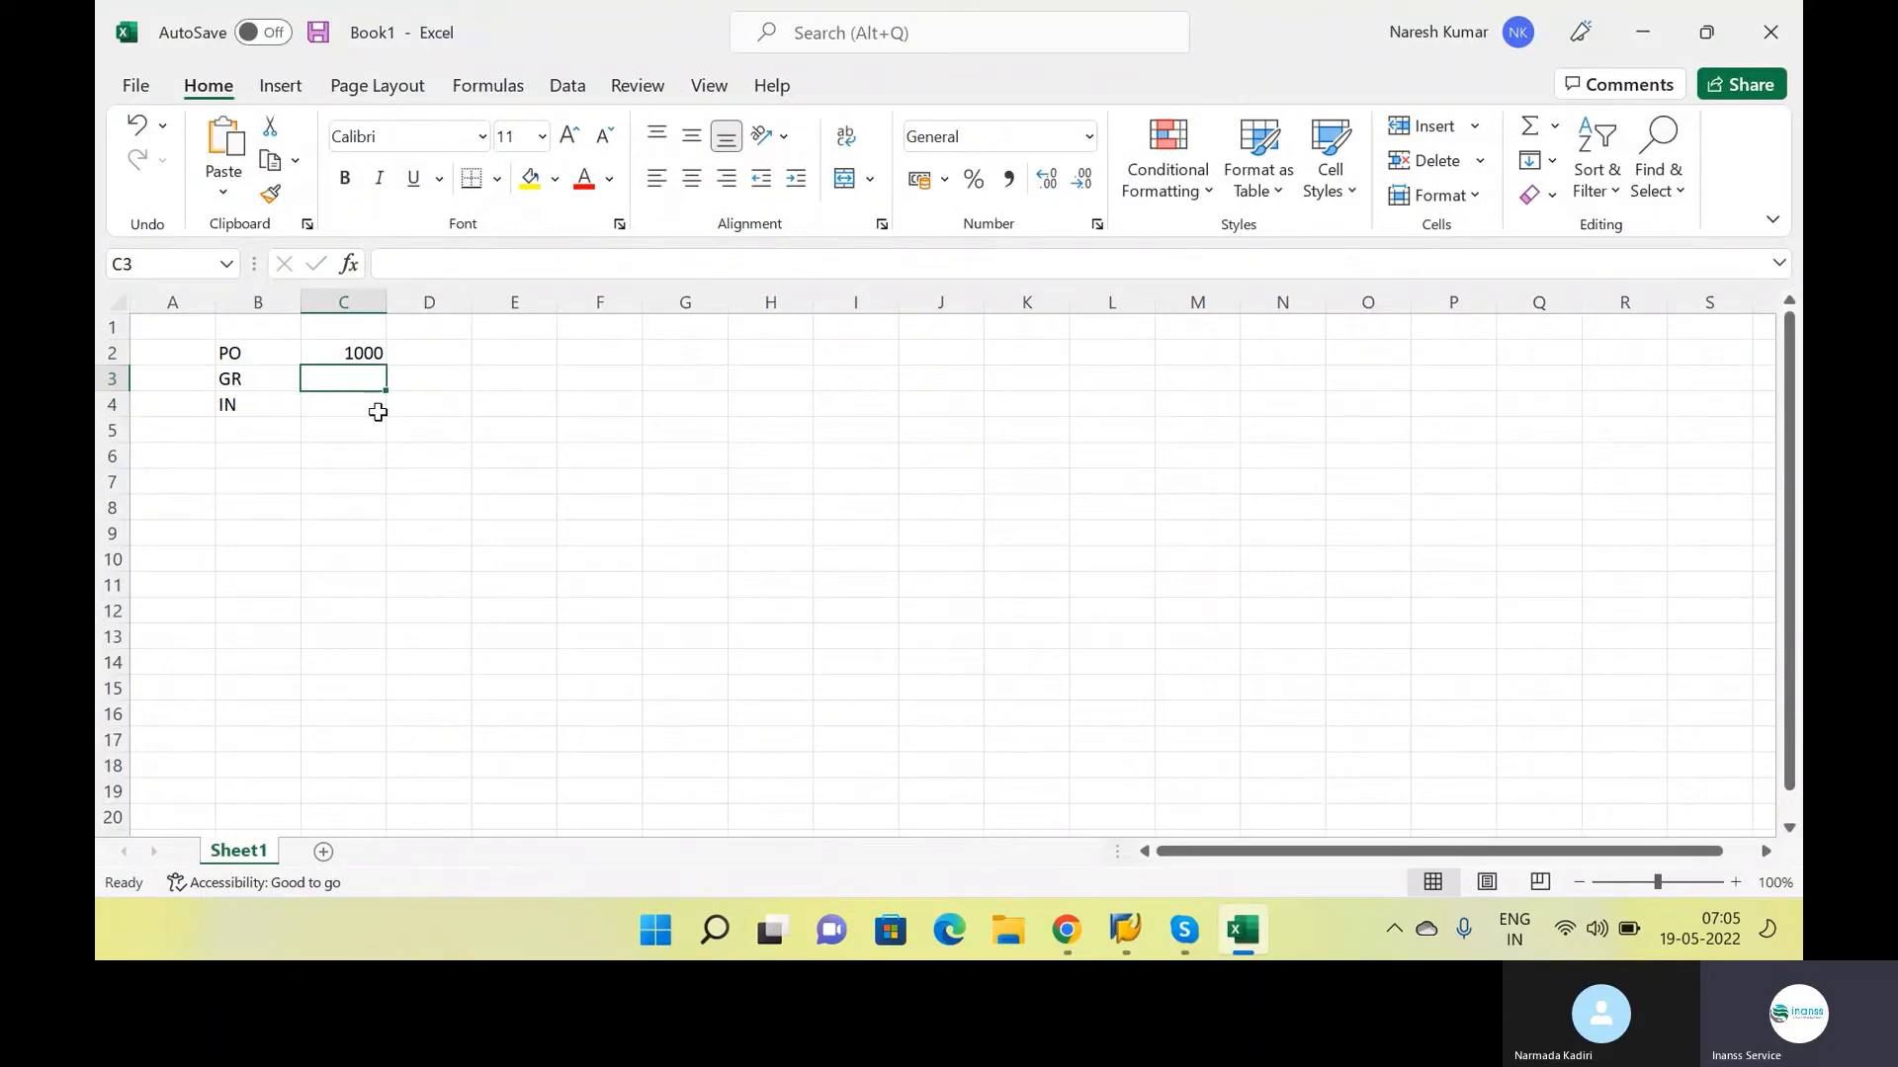
pyautogui.write('100')
pyautogui.press('Return')
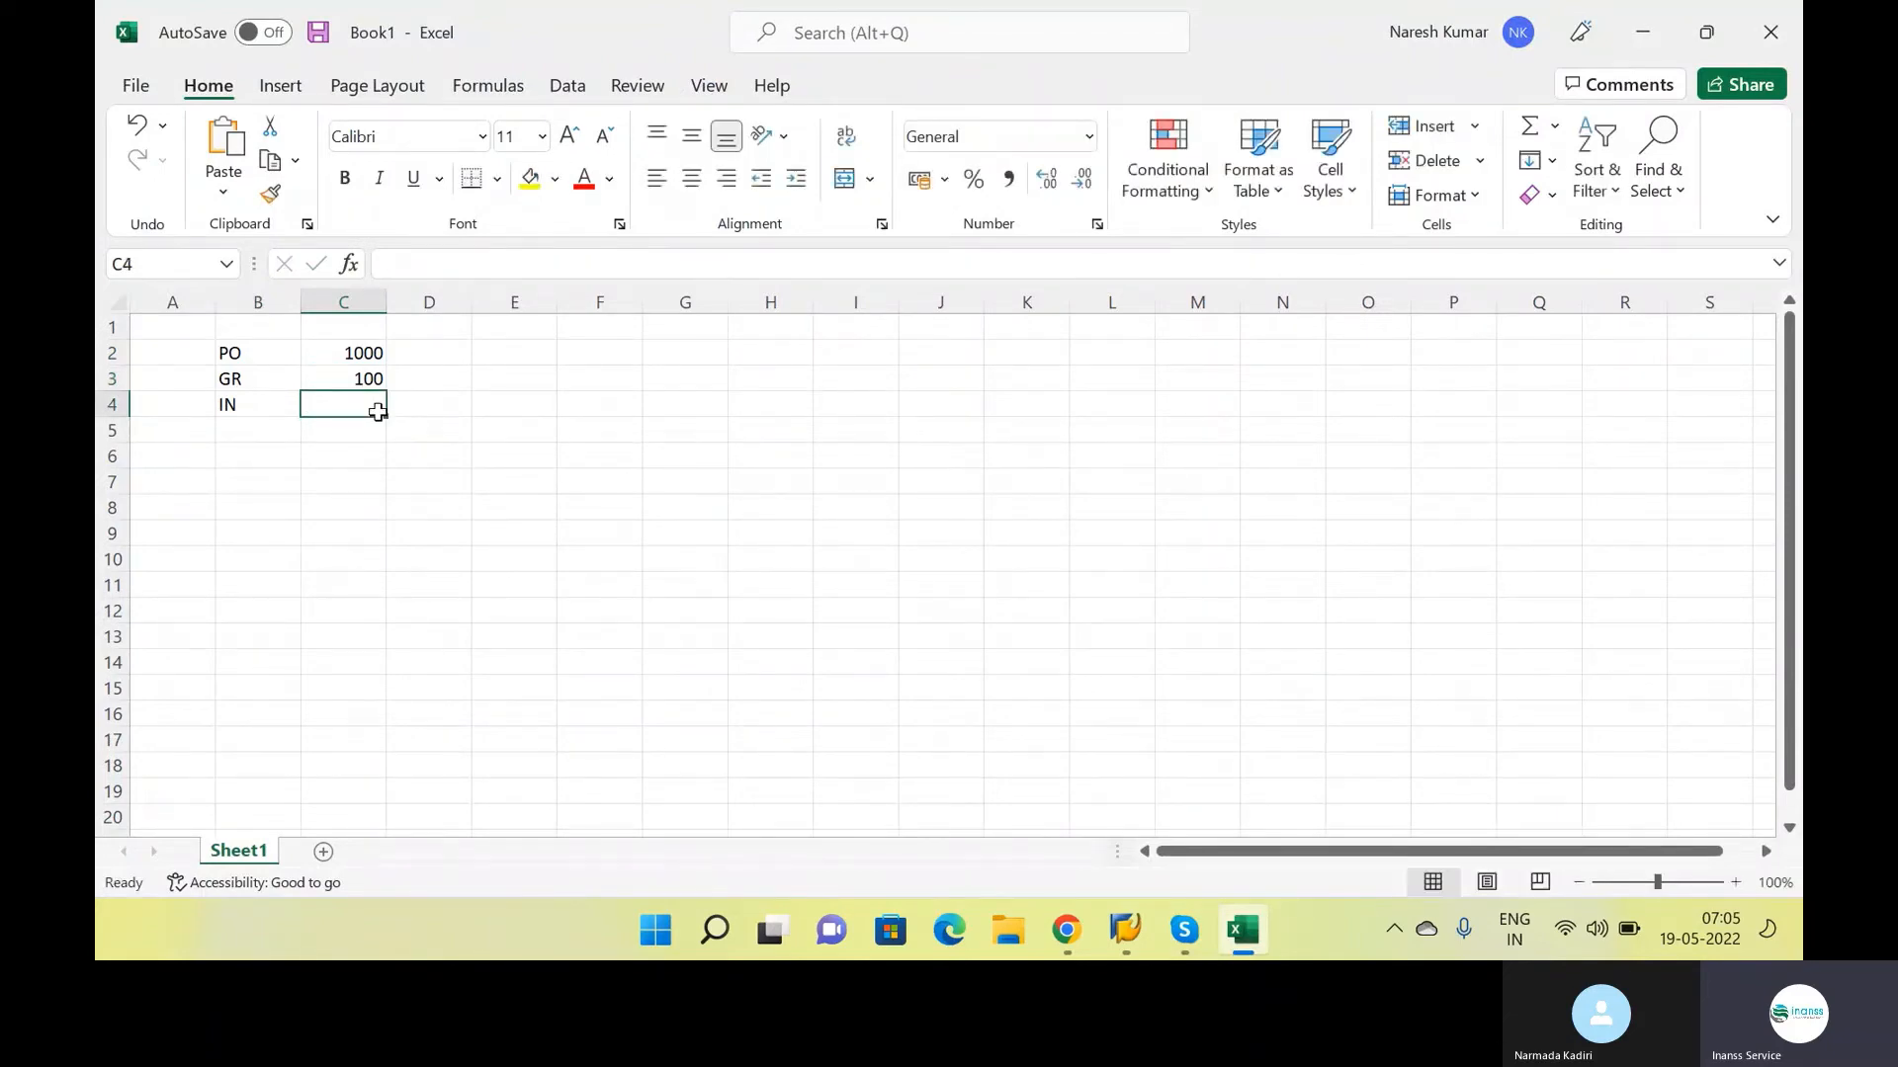
pyautogui.moveTo(246, 404); pyautogui.dragTo(336, 391)
pyautogui.click(267, 407)
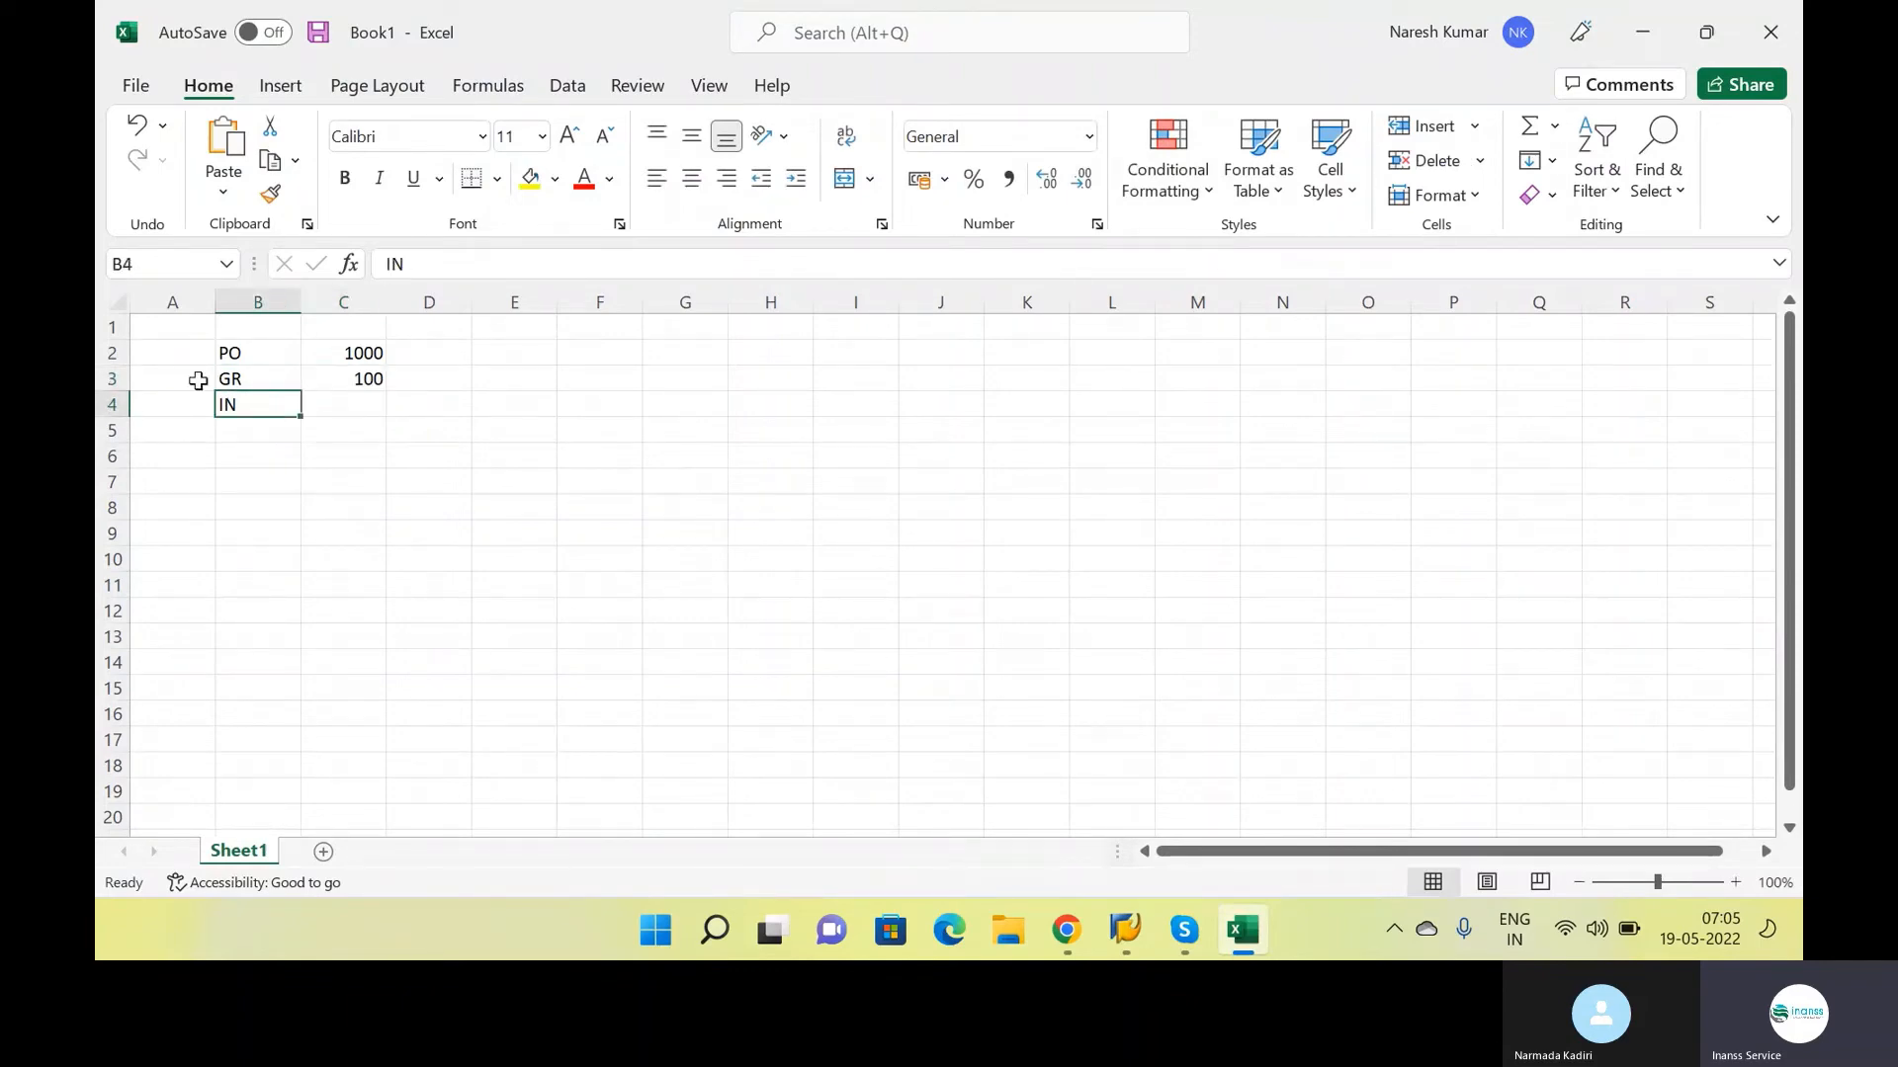
# Enter the amounts 100000 for PO, 10000 for GR and 10000 for IN in cells D2 to D4
pyautogui.moveTo(233, 354); pyautogui.dragTo(341, 358)
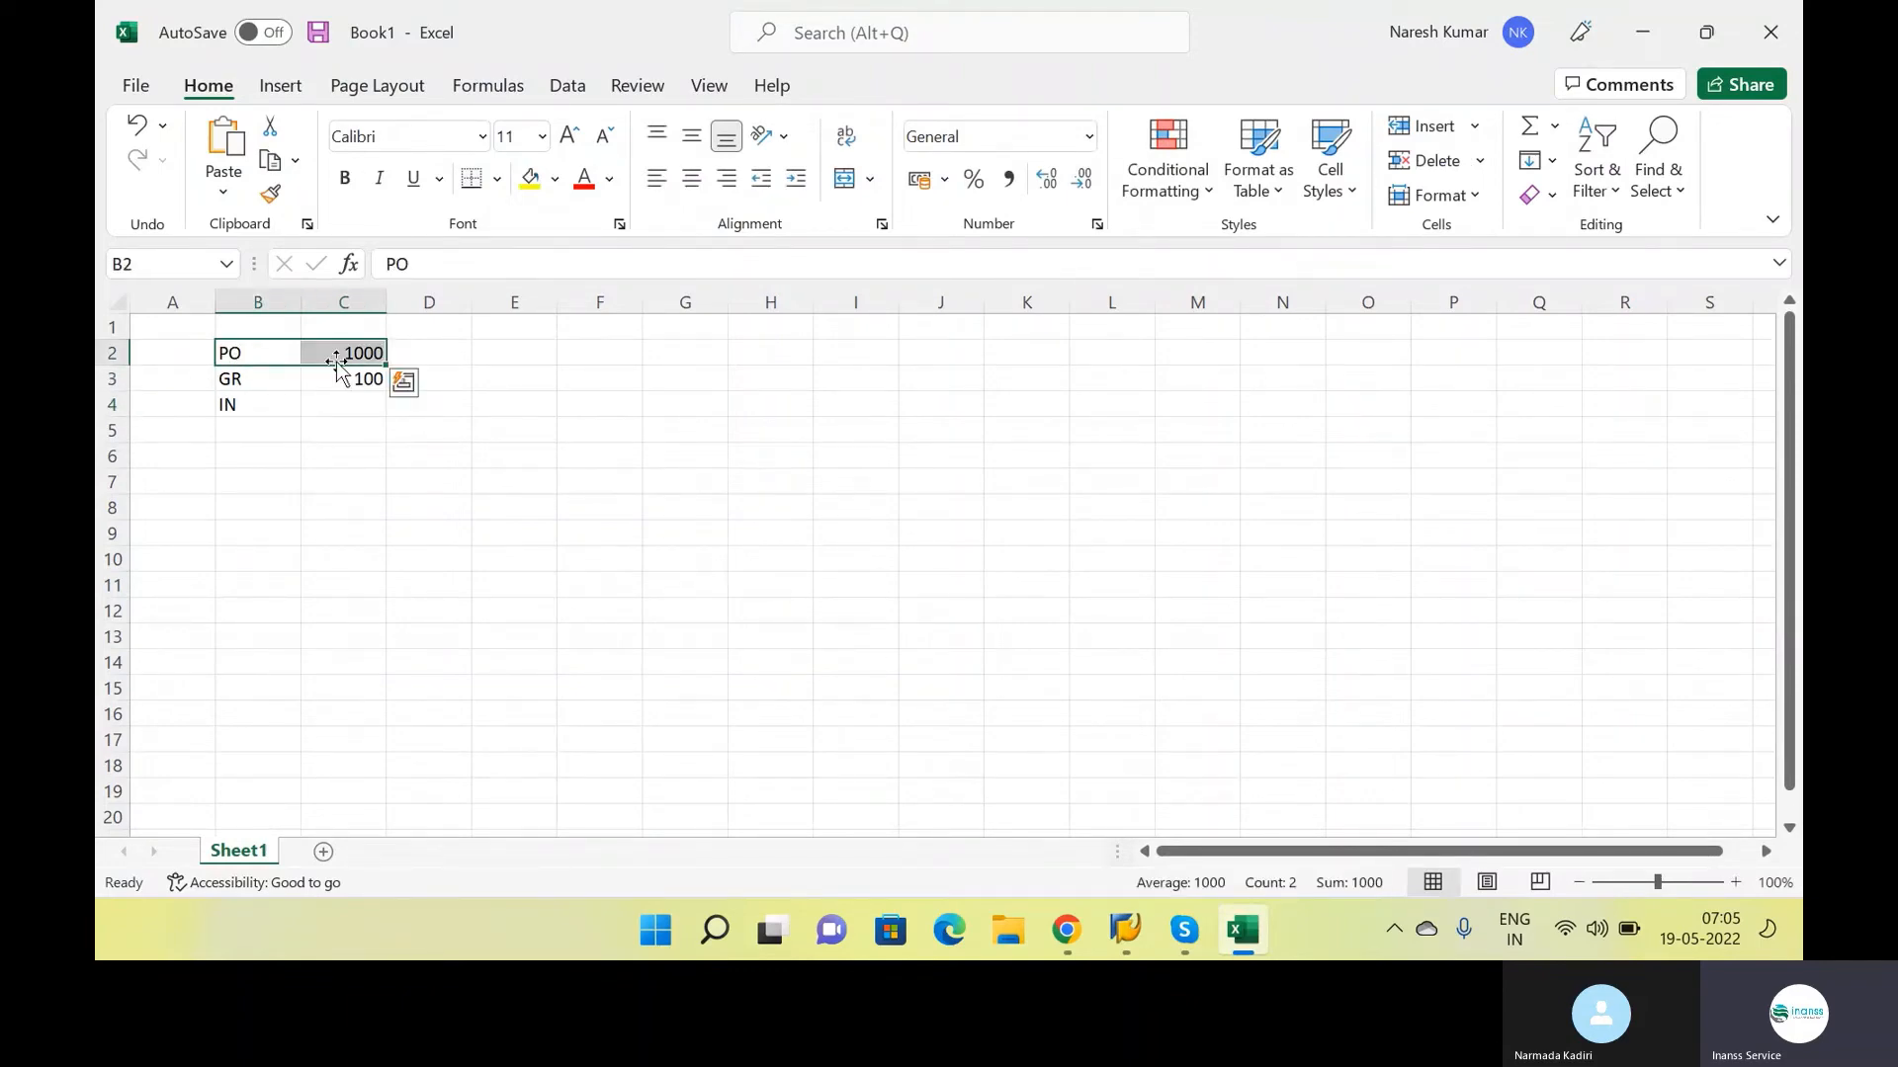
pyautogui.click(409, 355)
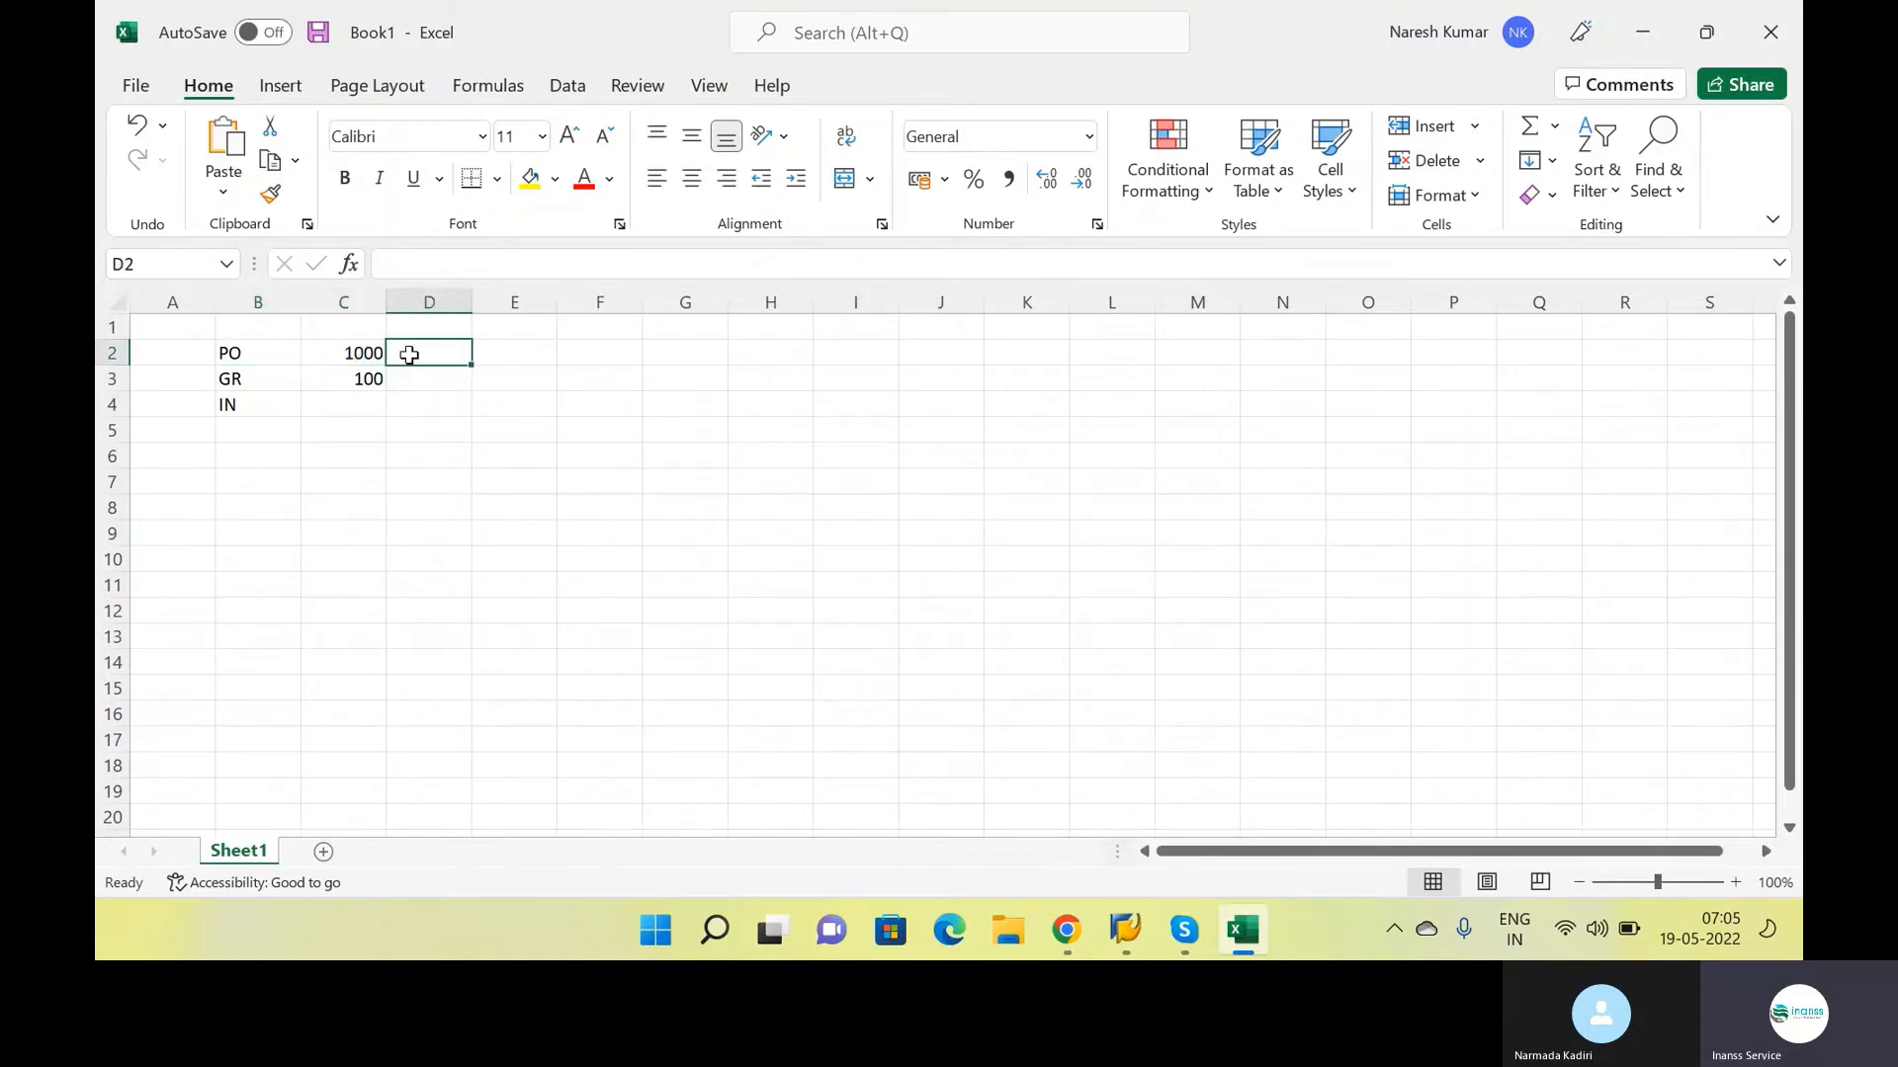
pyautogui.write('100000')
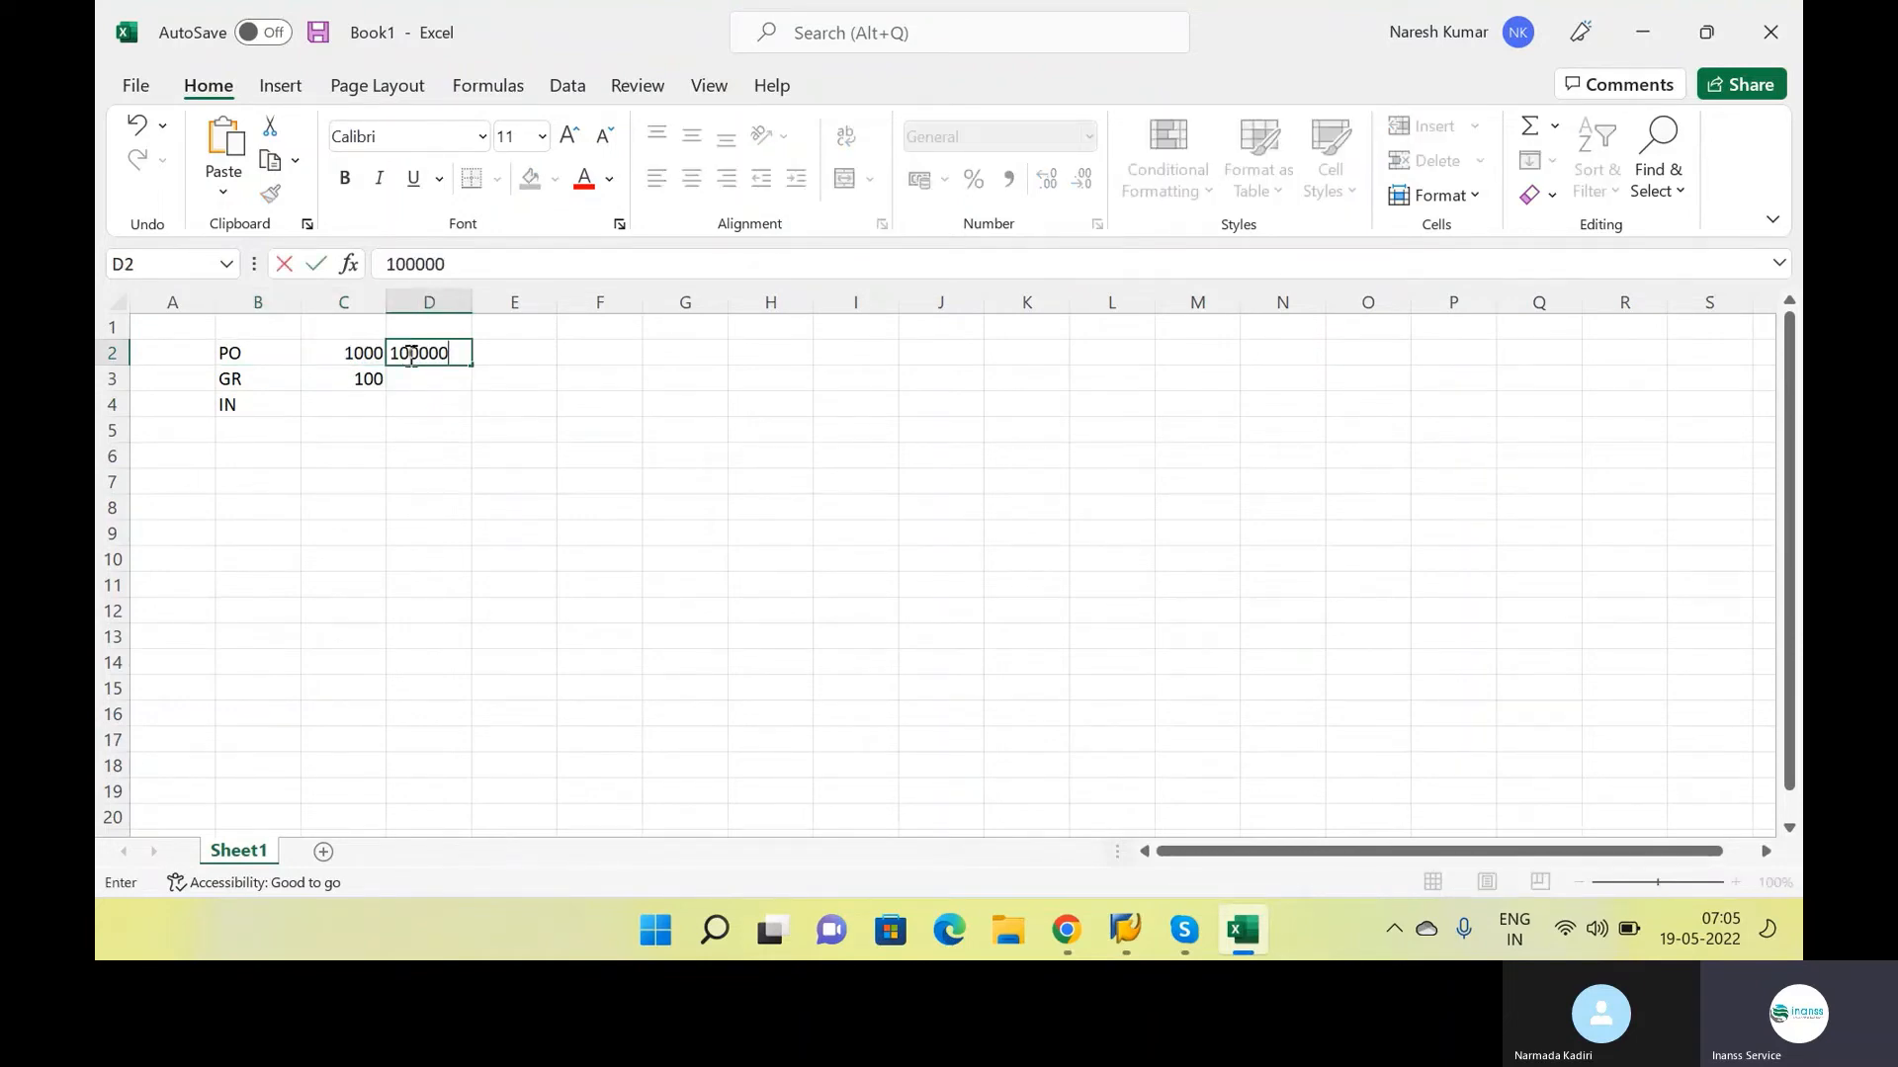
pyautogui.press('Return')
pyautogui.write('10000')
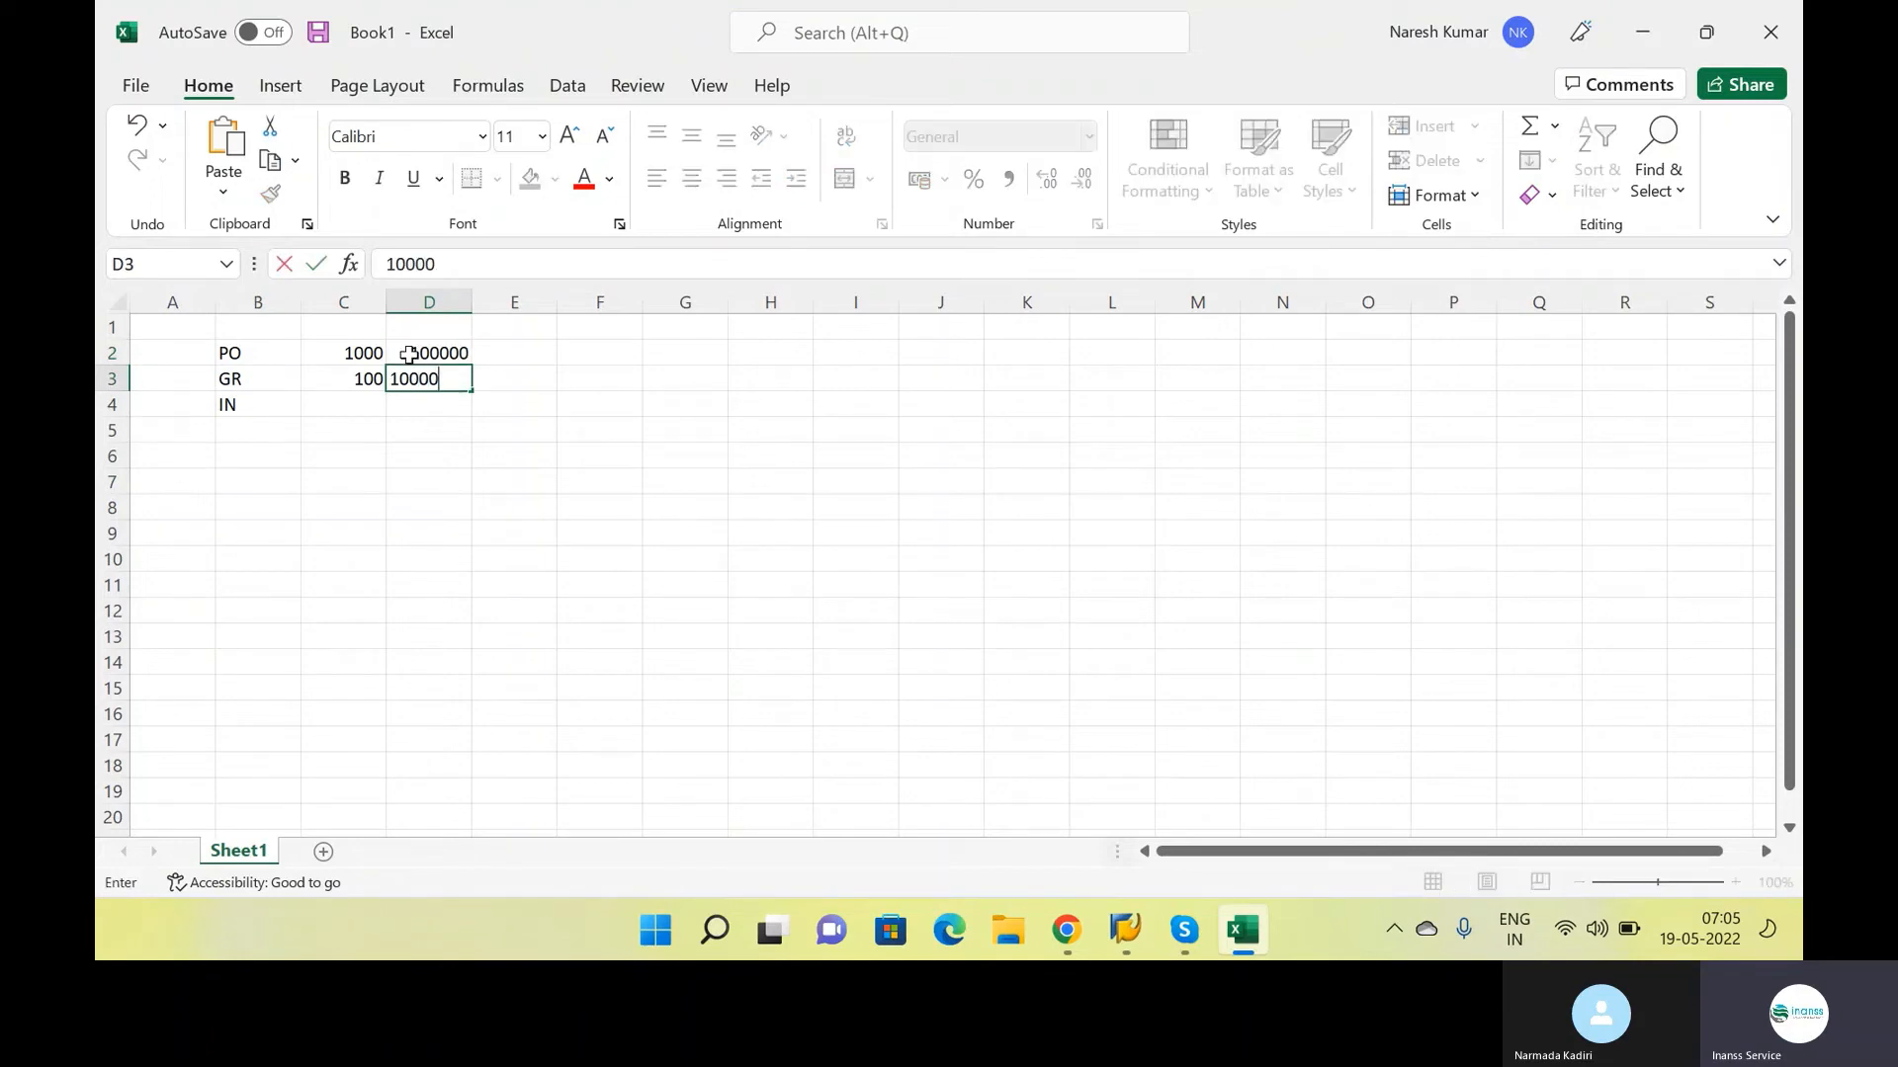
pyautogui.press('Return')
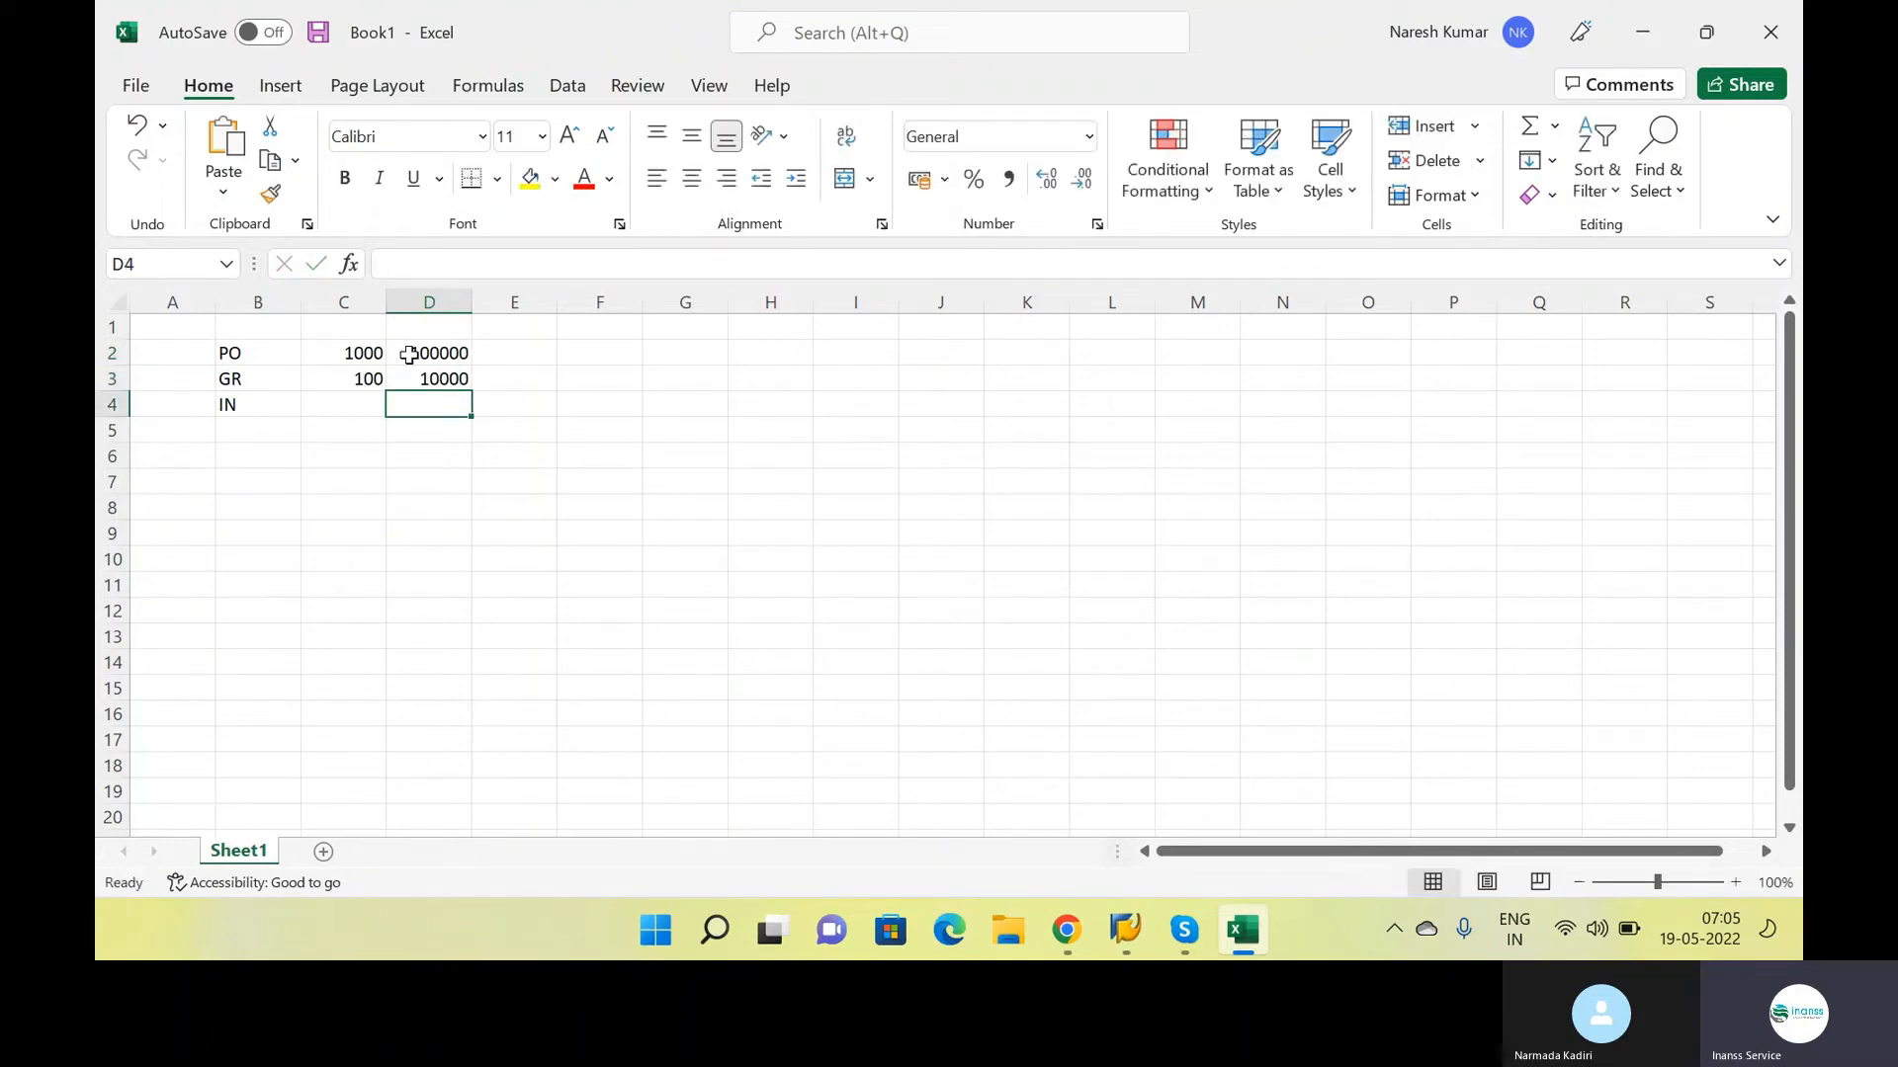
pyautogui.moveTo(341, 378); pyautogui.dragTo(397, 377)
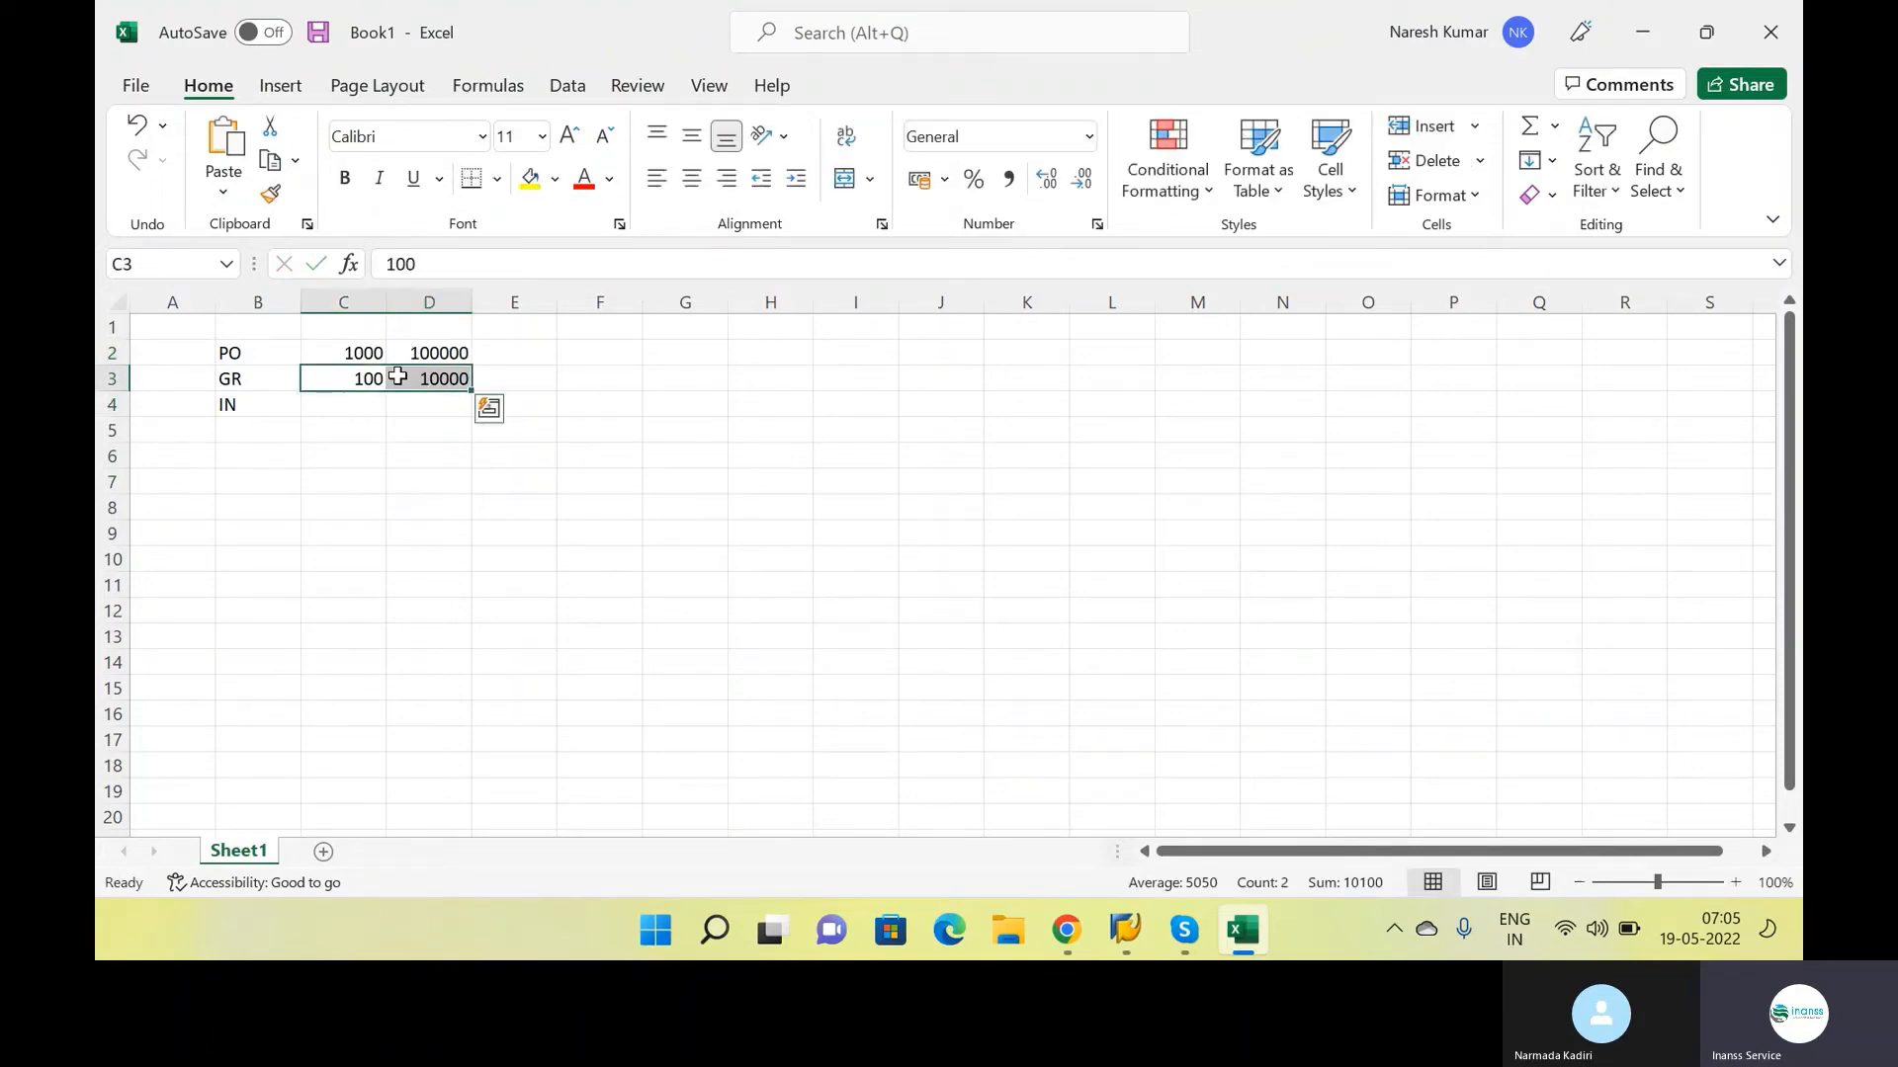
pyautogui.click(405, 413)
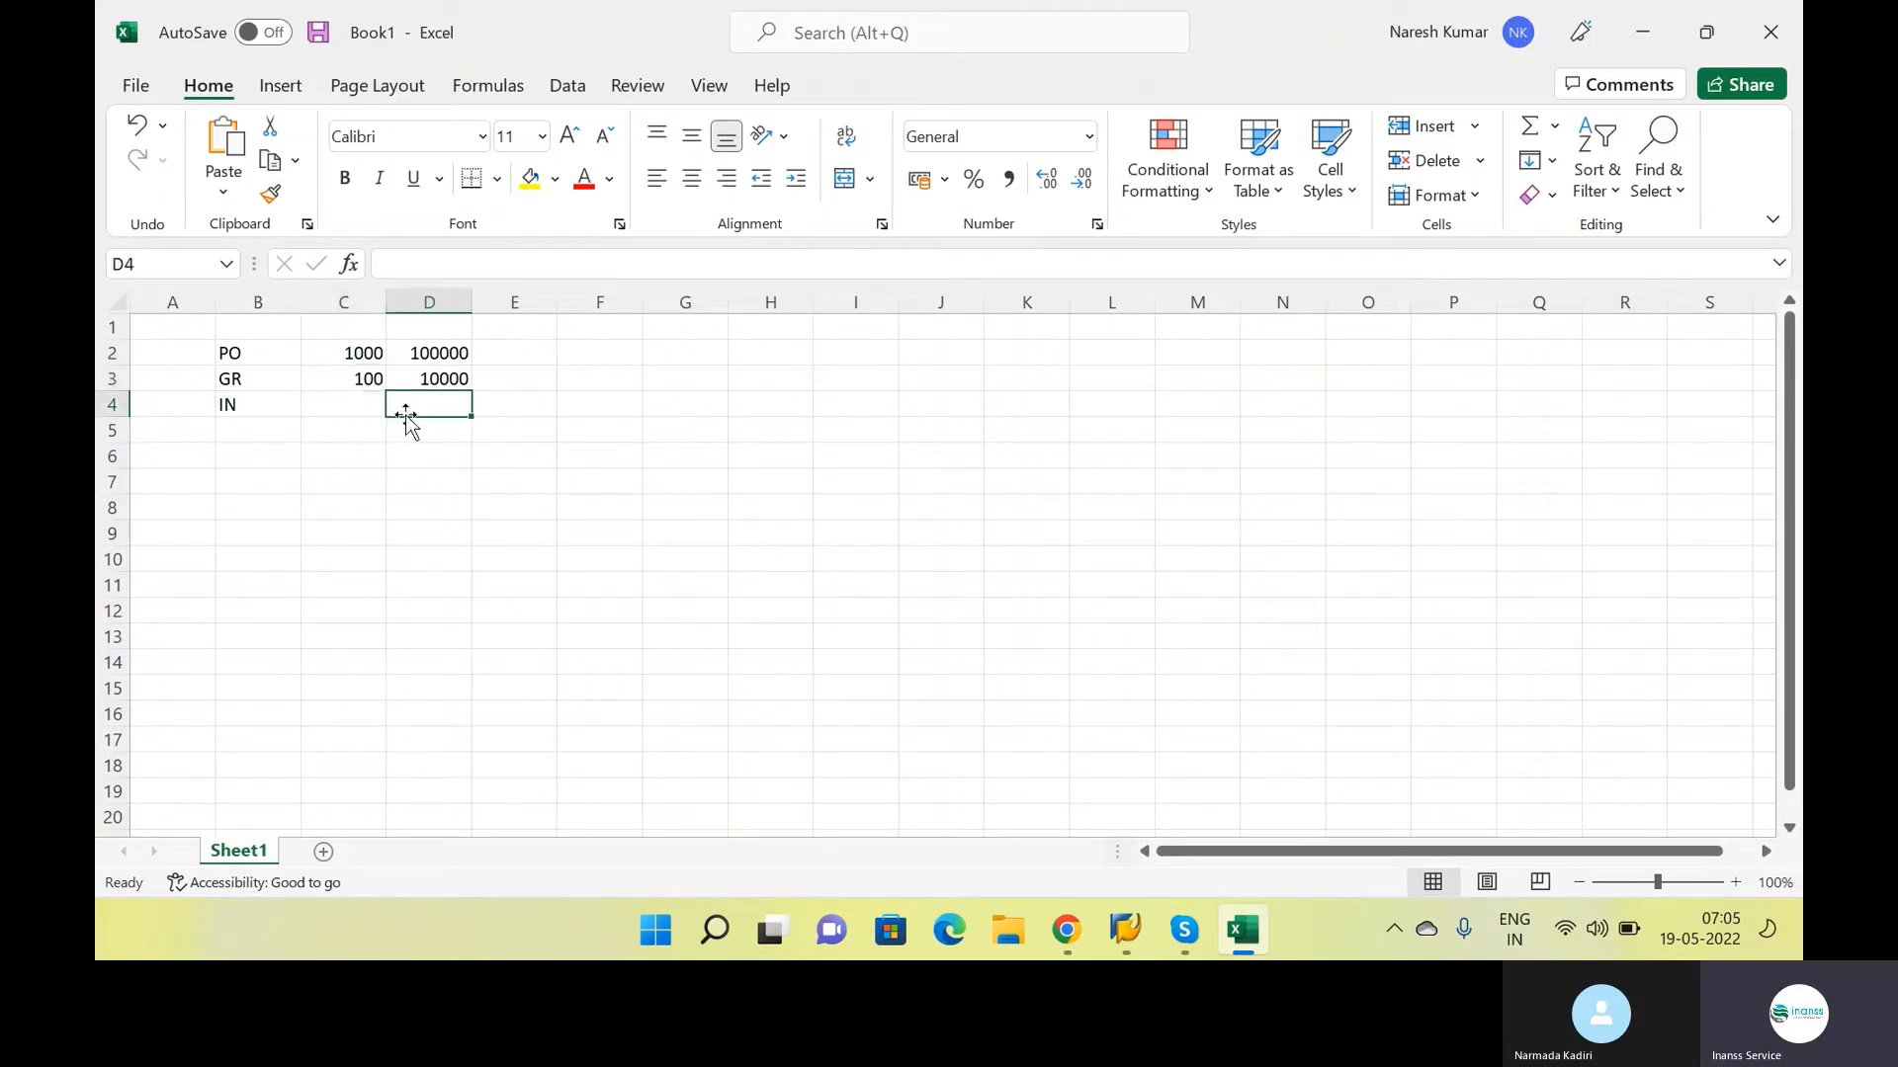
pyautogui.write('10000')
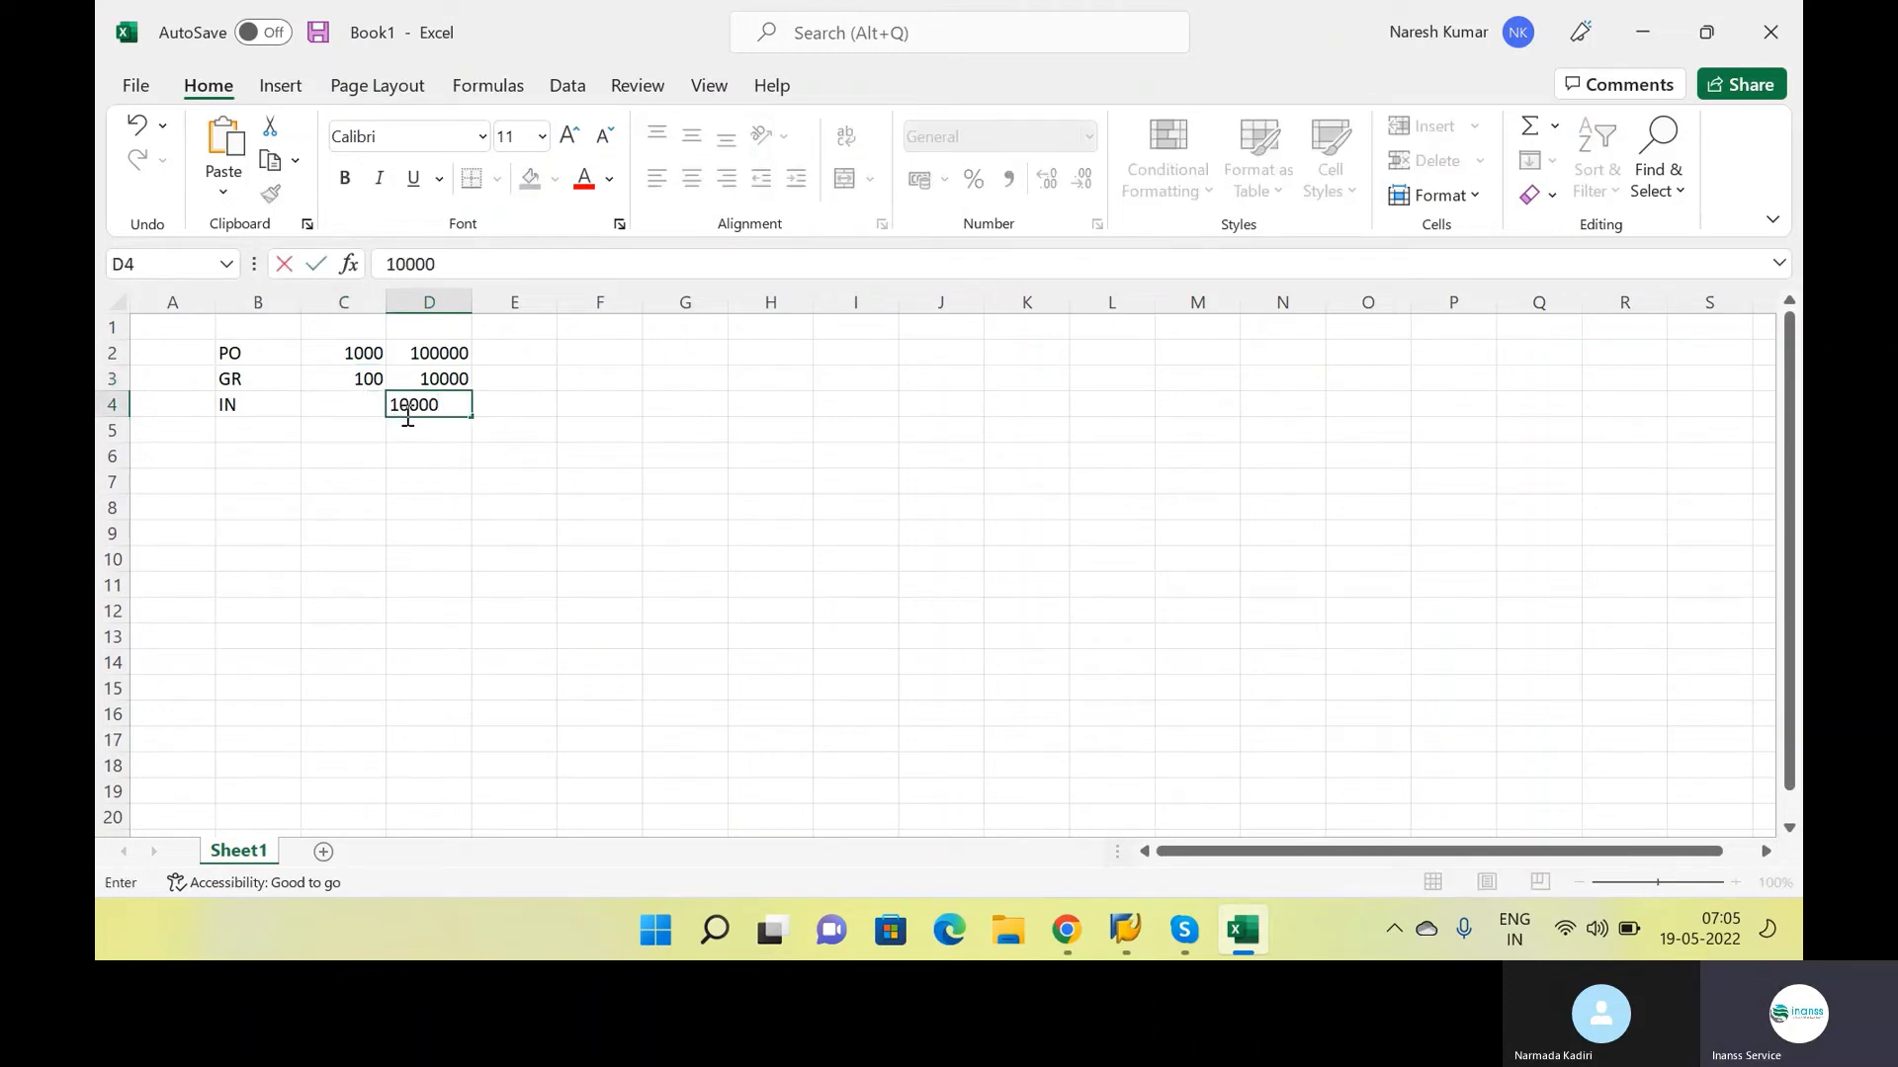
pyautogui.press('Return')
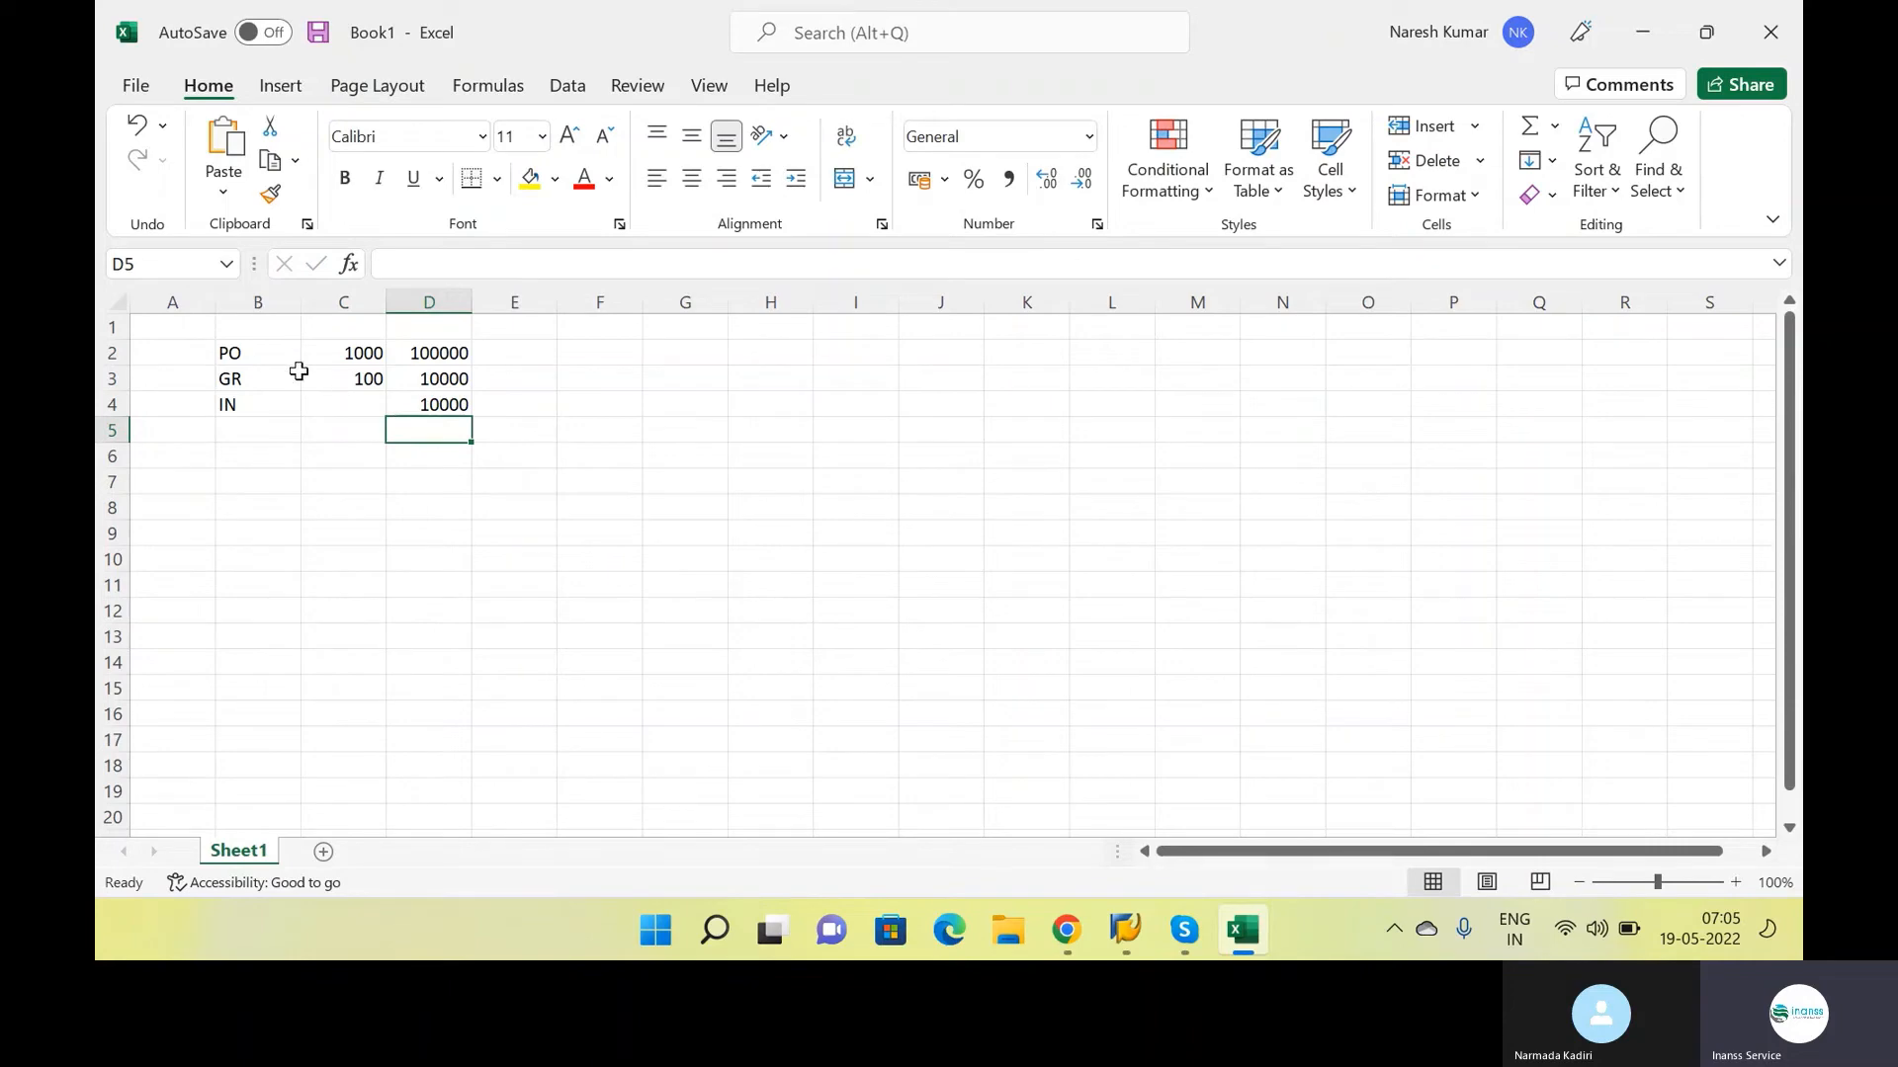
pyautogui.click(262, 351)
pyautogui.click(447, 354)
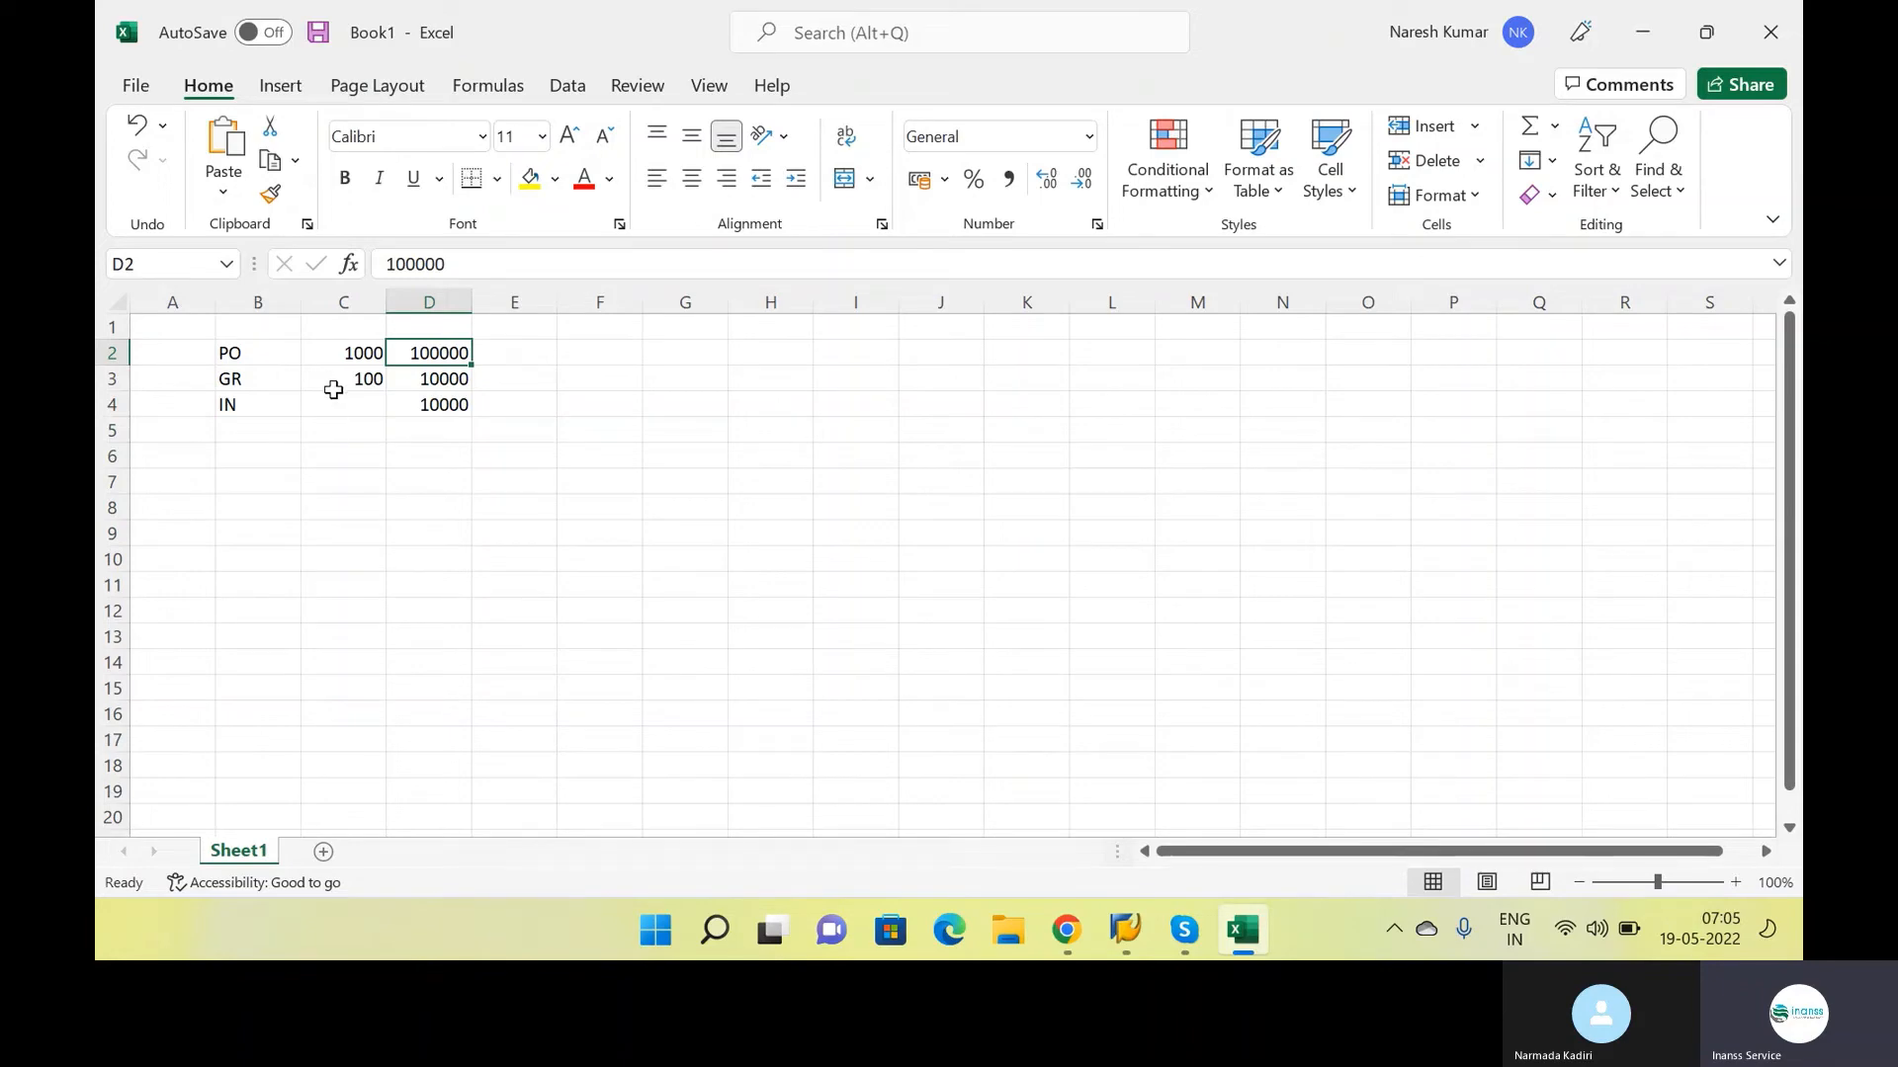
pyautogui.moveTo(286, 376); pyautogui.dragTo(430, 379)
pyautogui.moveTo(253, 404); pyautogui.dragTo(485, 420)
# Switch back to the SAP vendor record, choose Standard schema vendor as the supplier schema group, and save the business partner
pyautogui.hotkey('alt', 'Tab')
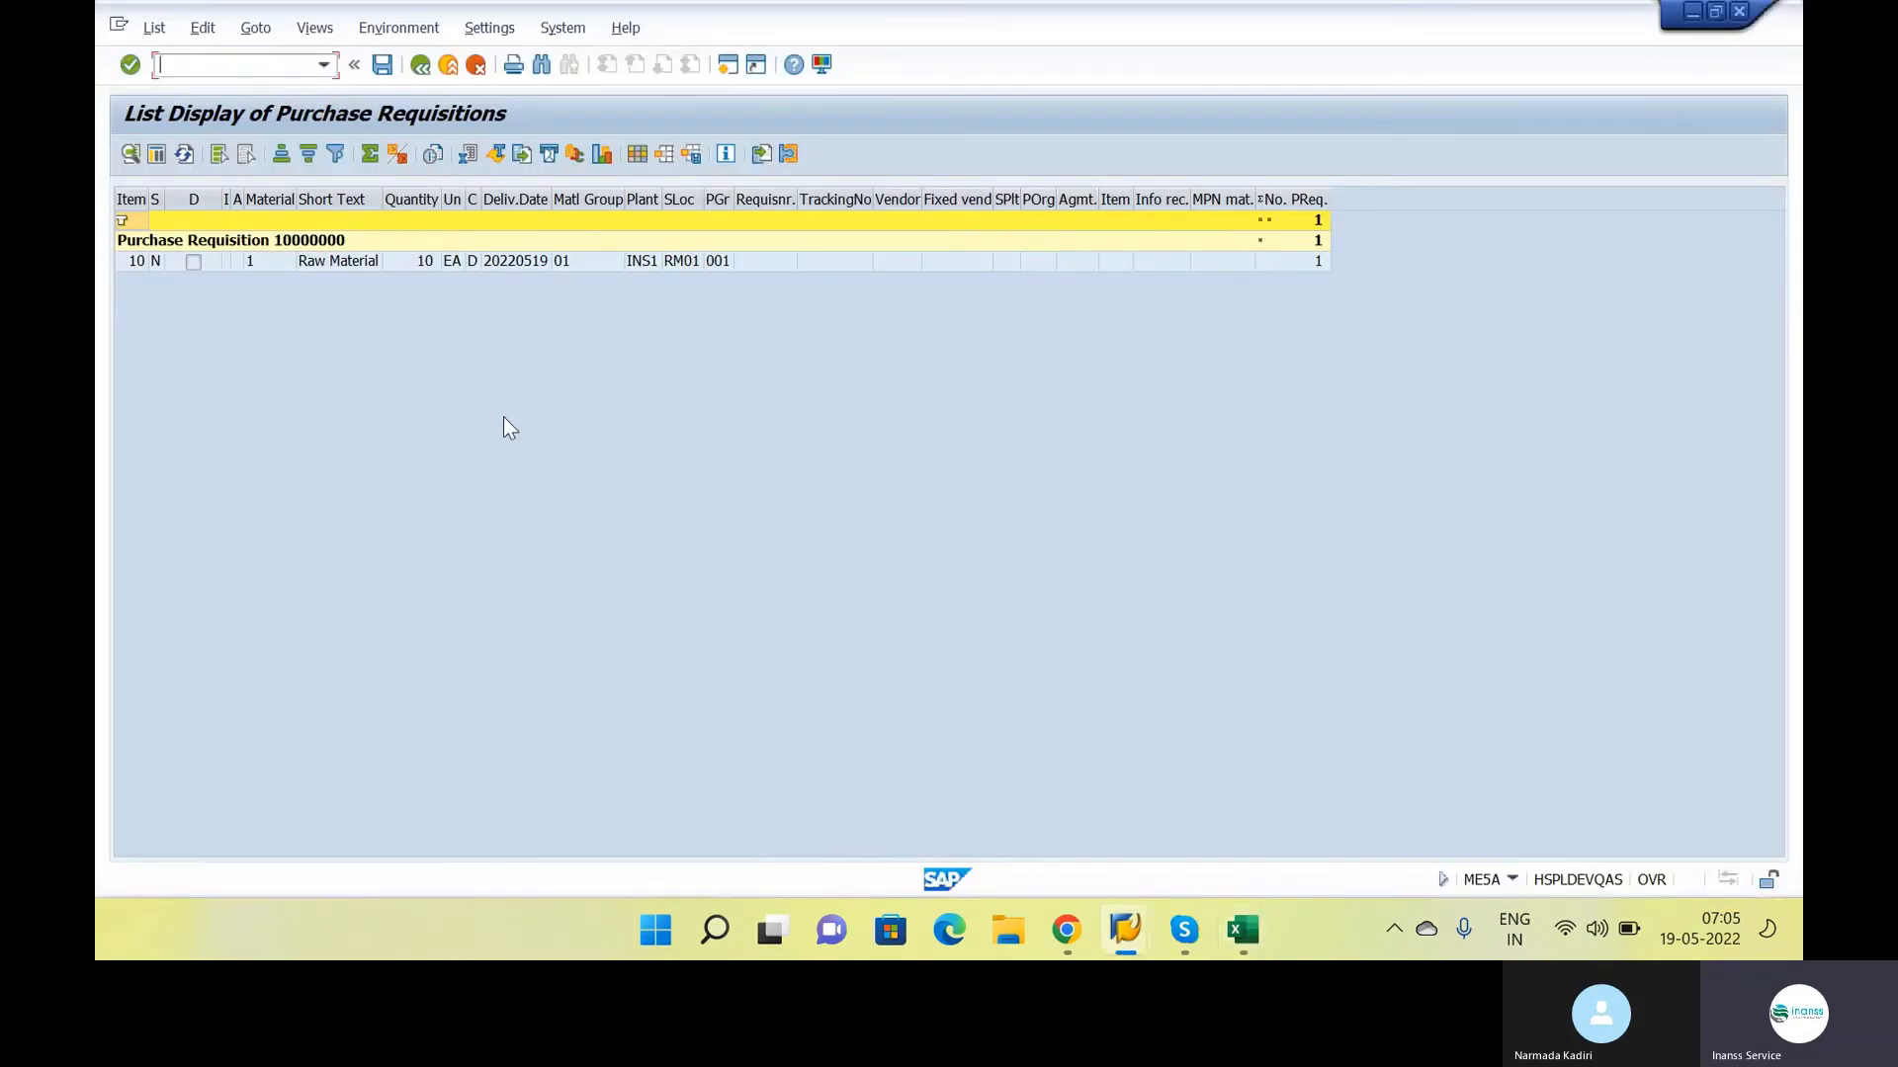
pyautogui.hotkey('alt', 'Tab')
pyautogui.hotkey('alt', 'Tab')
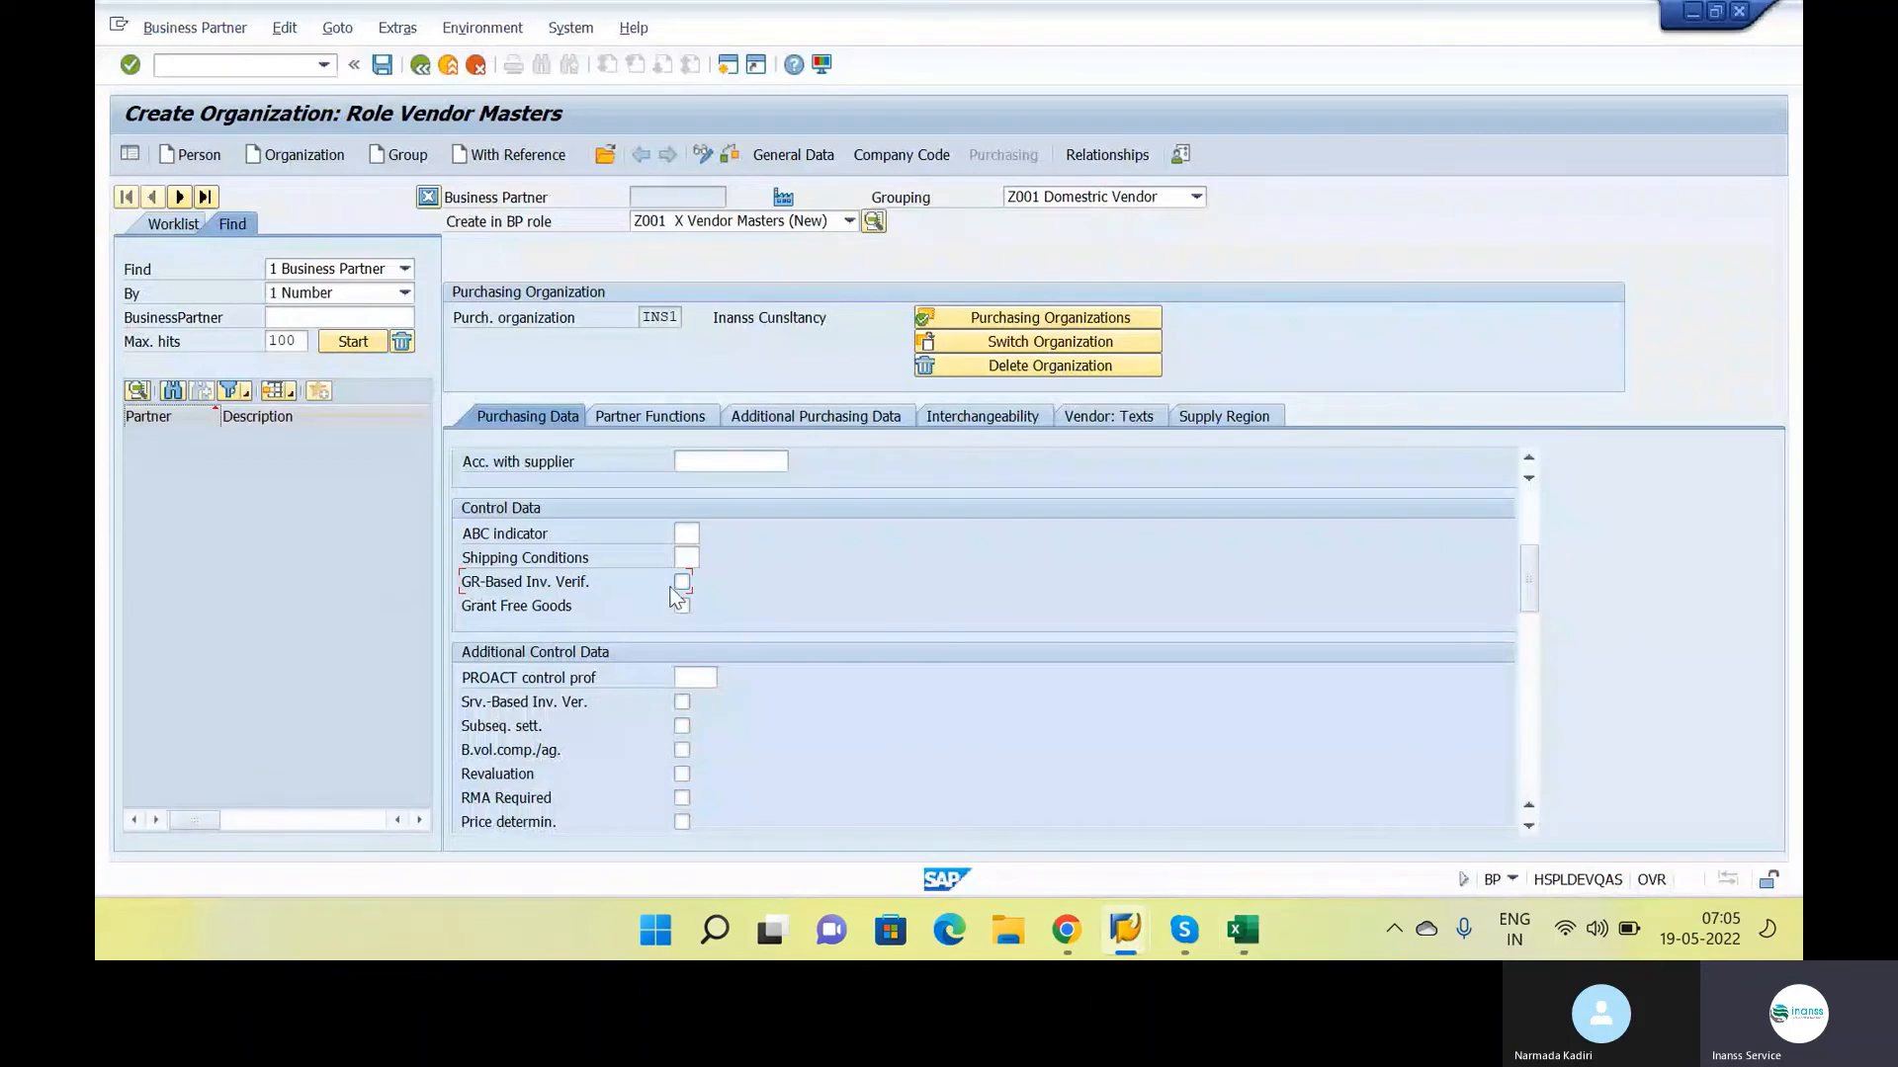
pyautogui.scroll(-8, 702, 605)
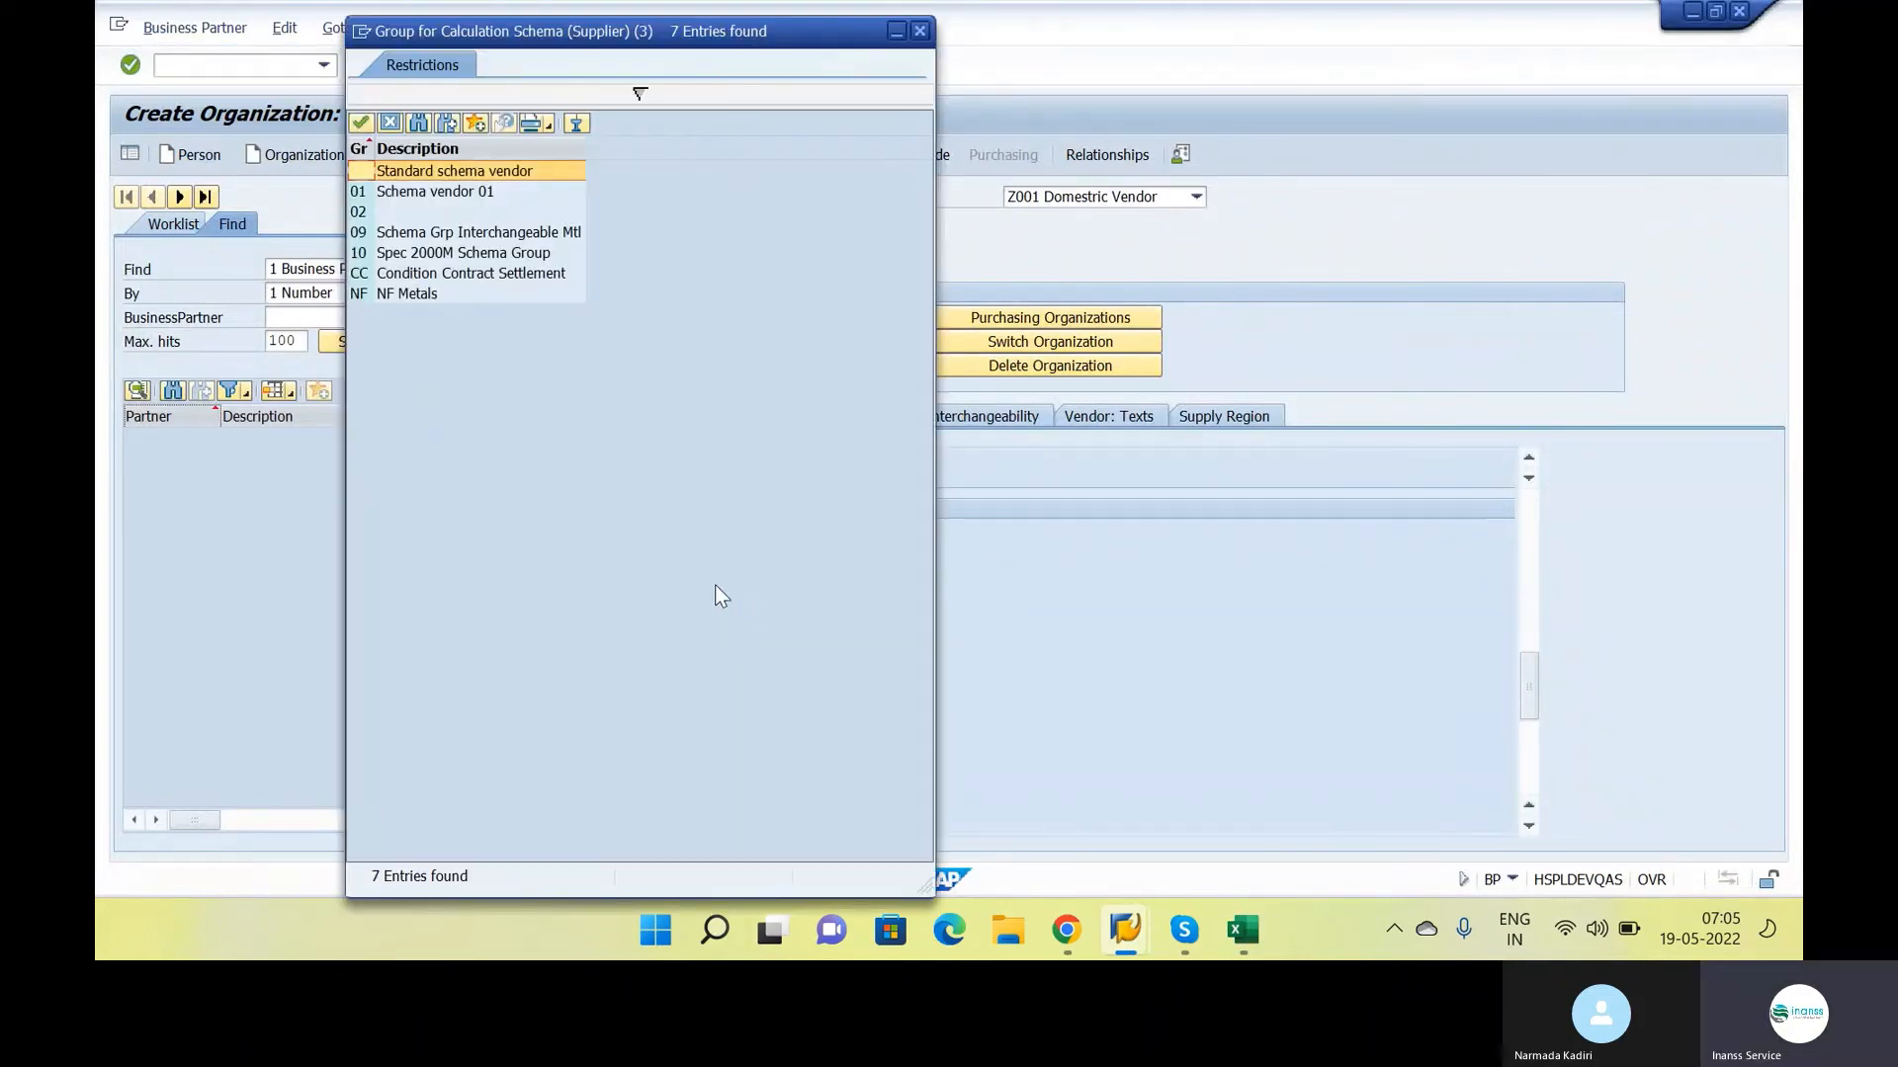
pyautogui.click(442, 172)
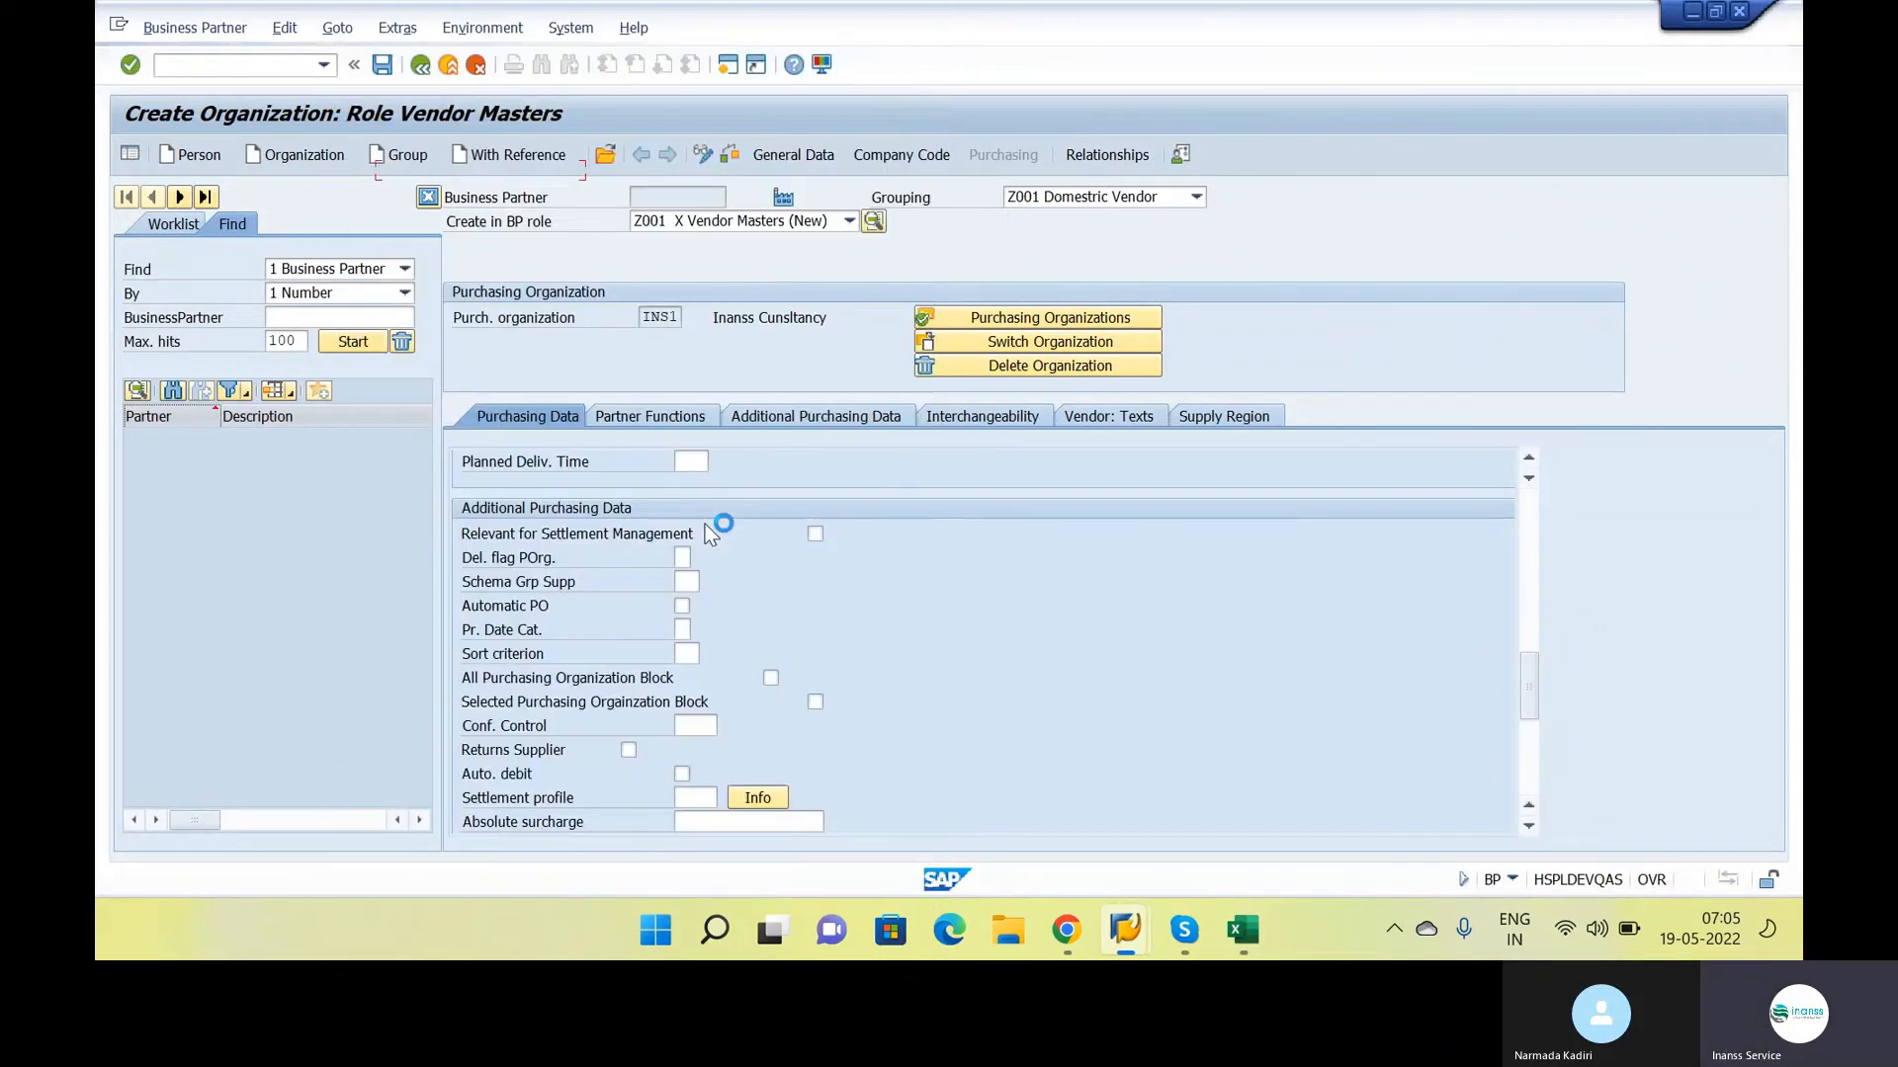
pyautogui.click(382, 66)
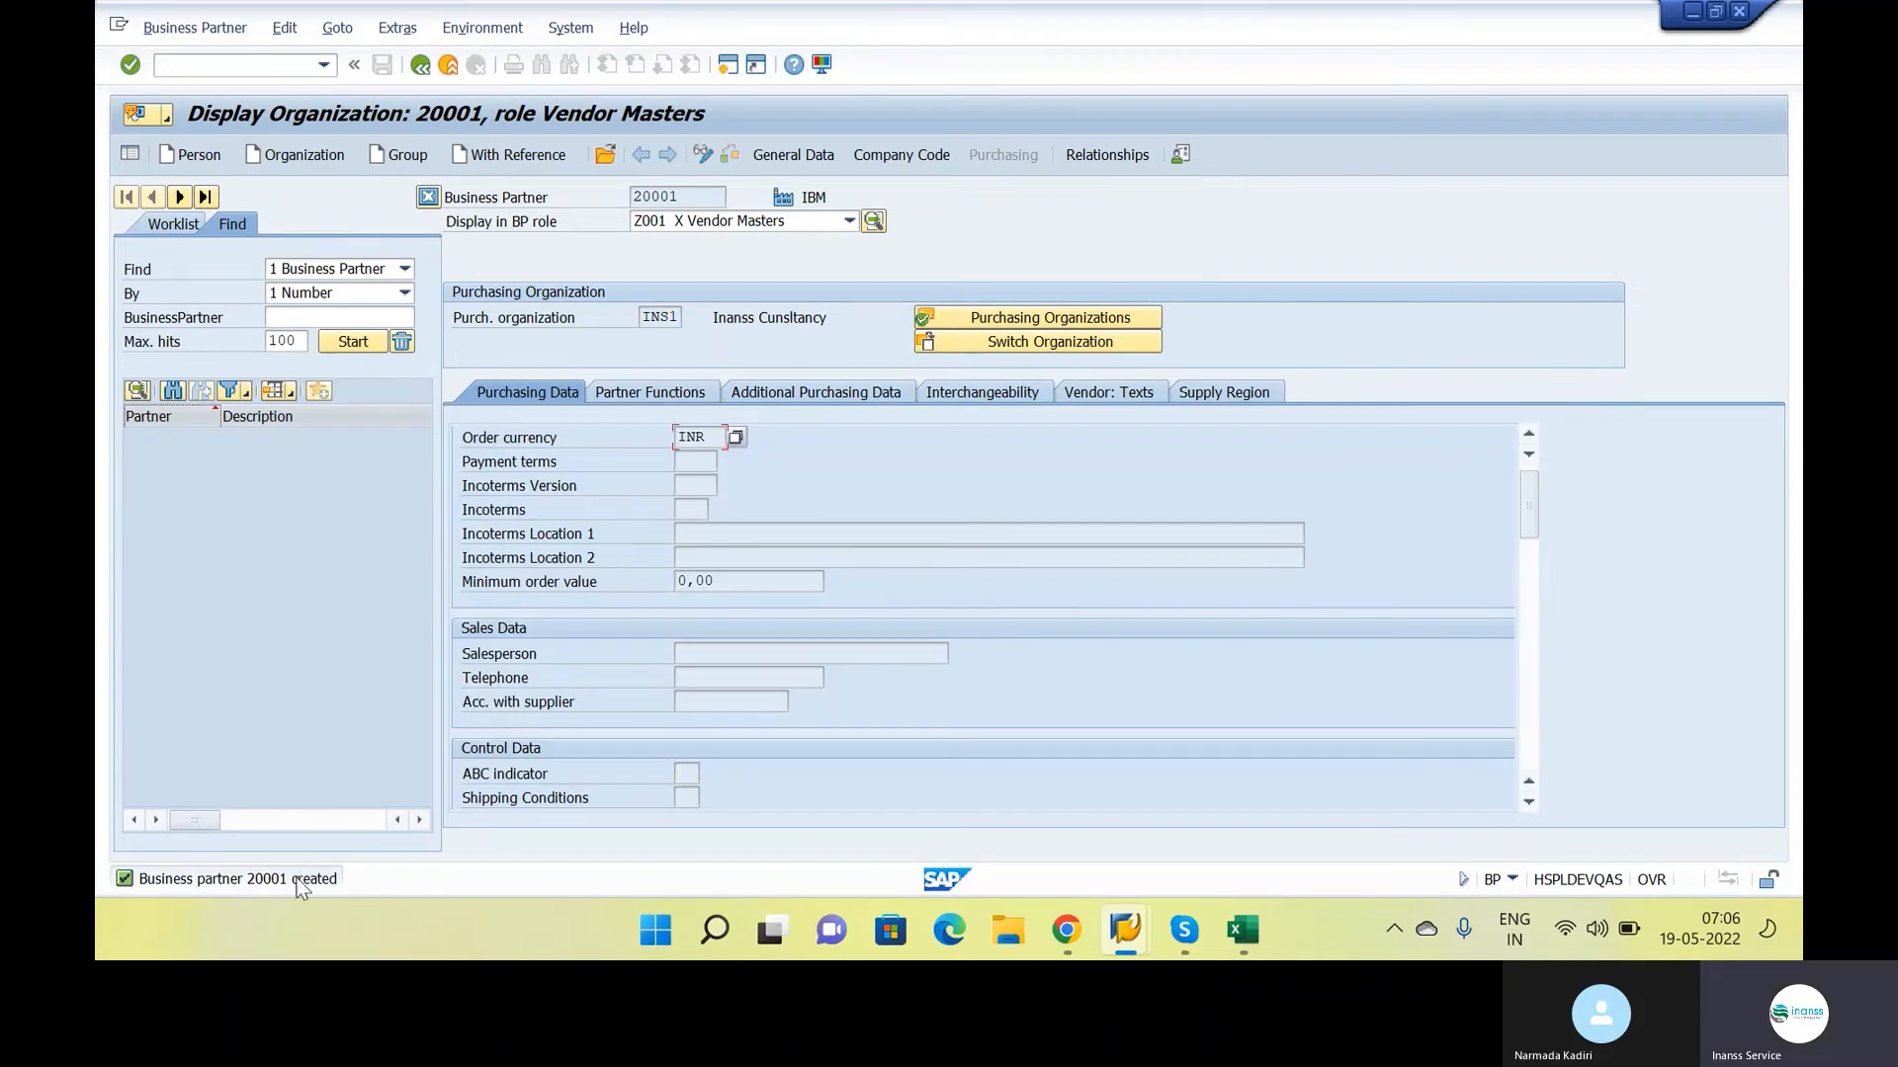
# Check the creation message of the business partner and the vendor number in its company code data
pyautogui.click(301, 879)
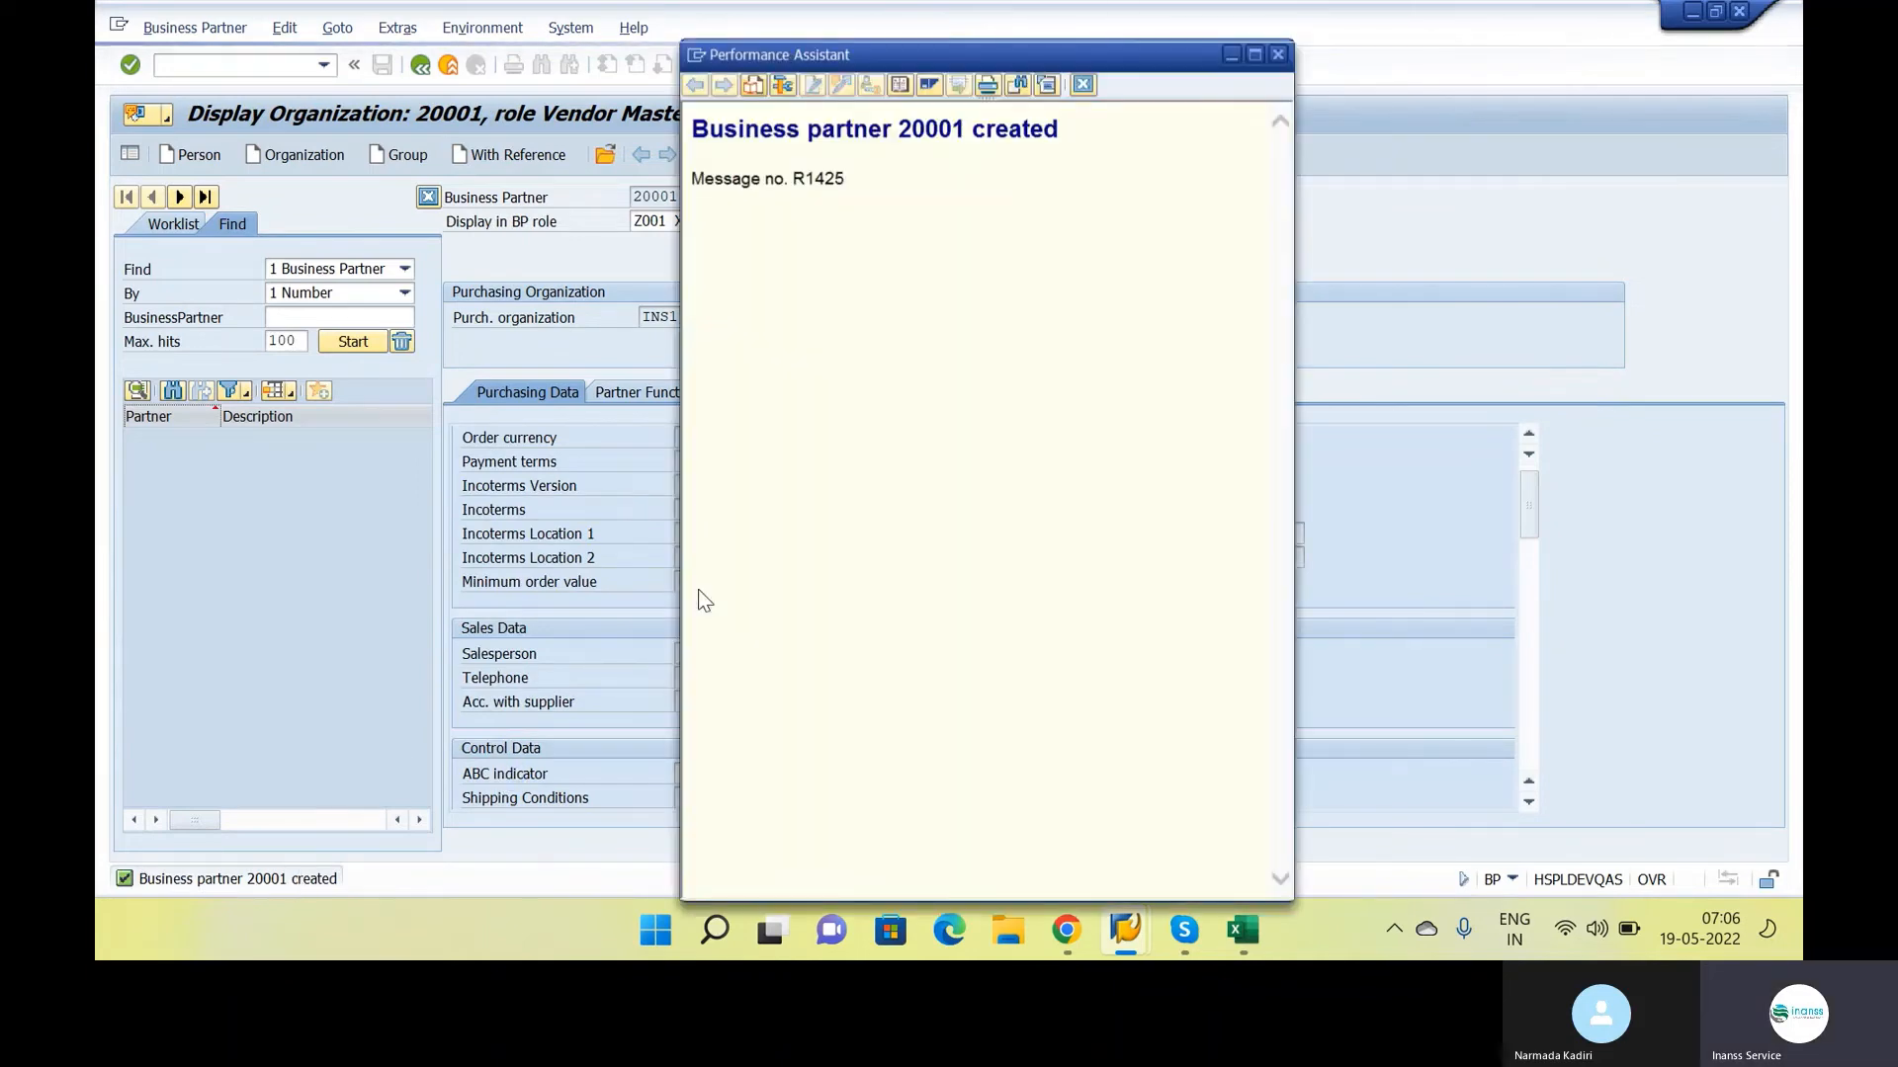
pyautogui.click(1083, 84)
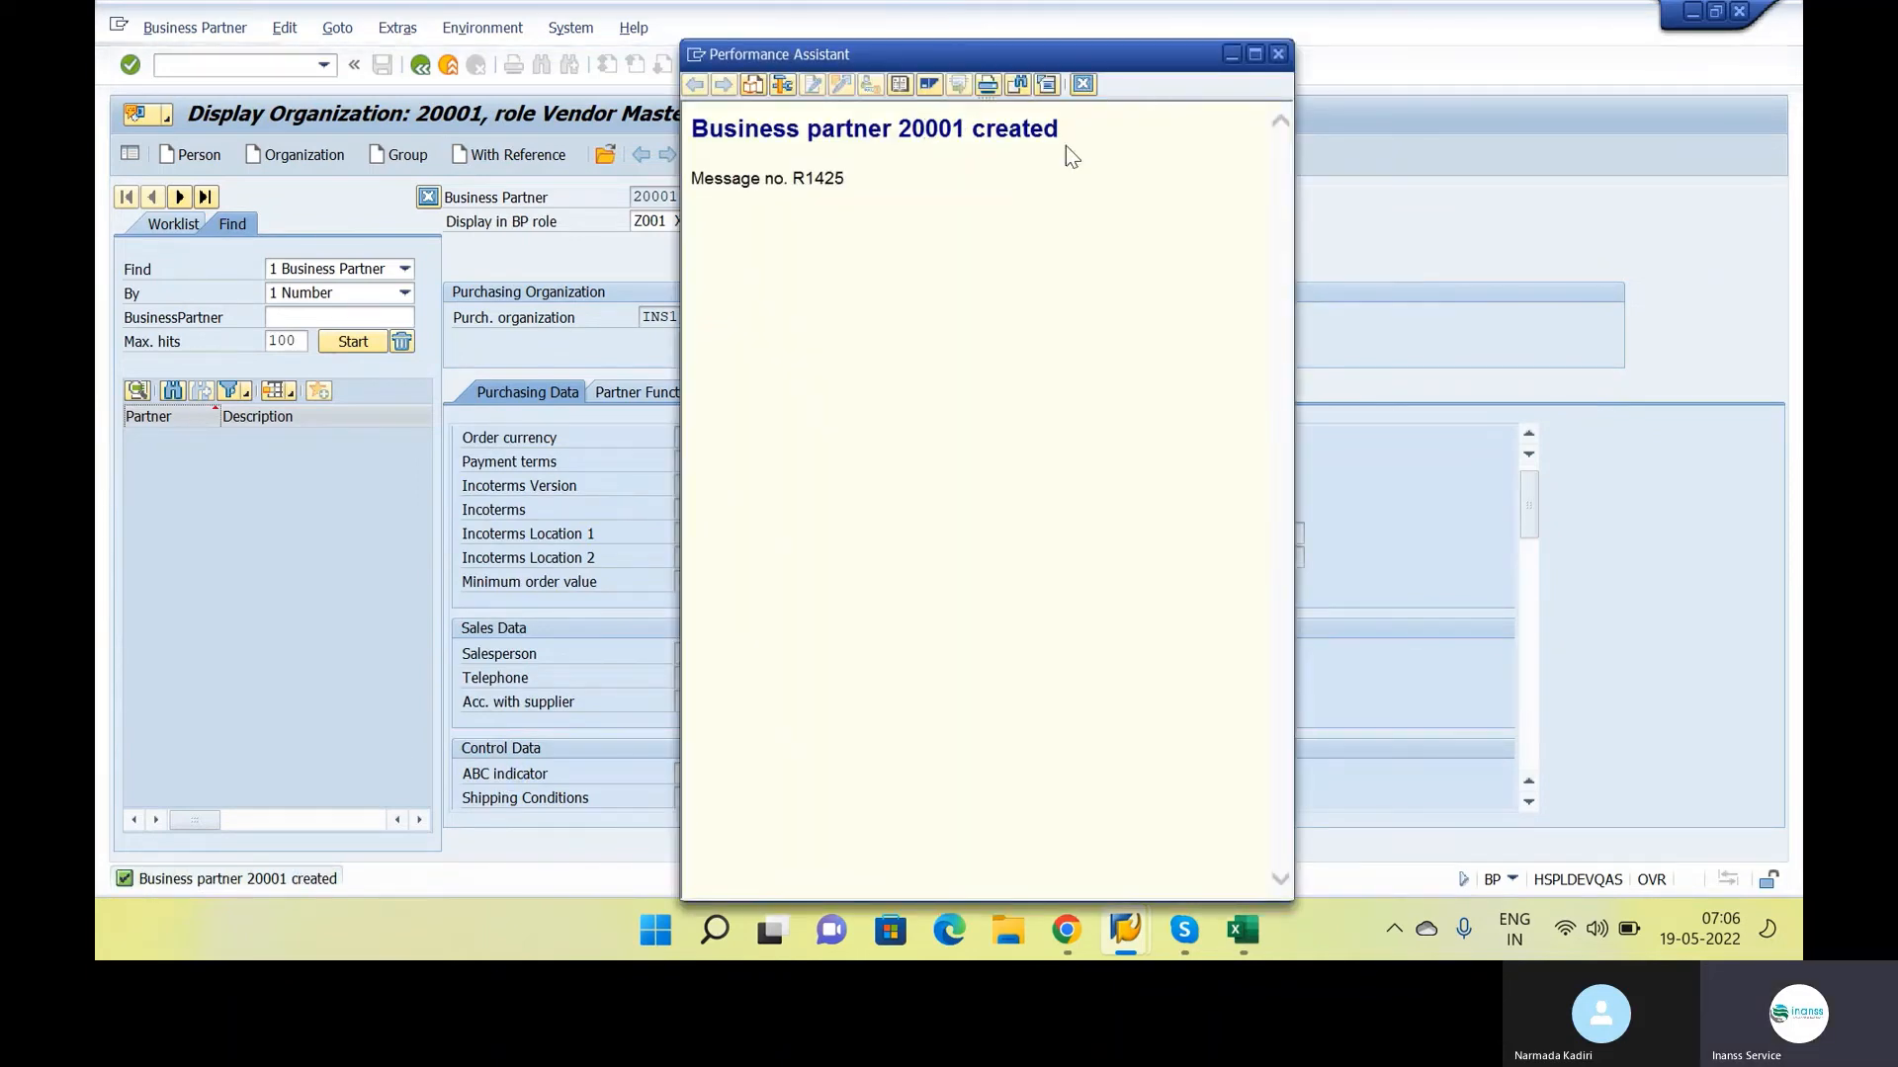
pyautogui.click(901, 156)
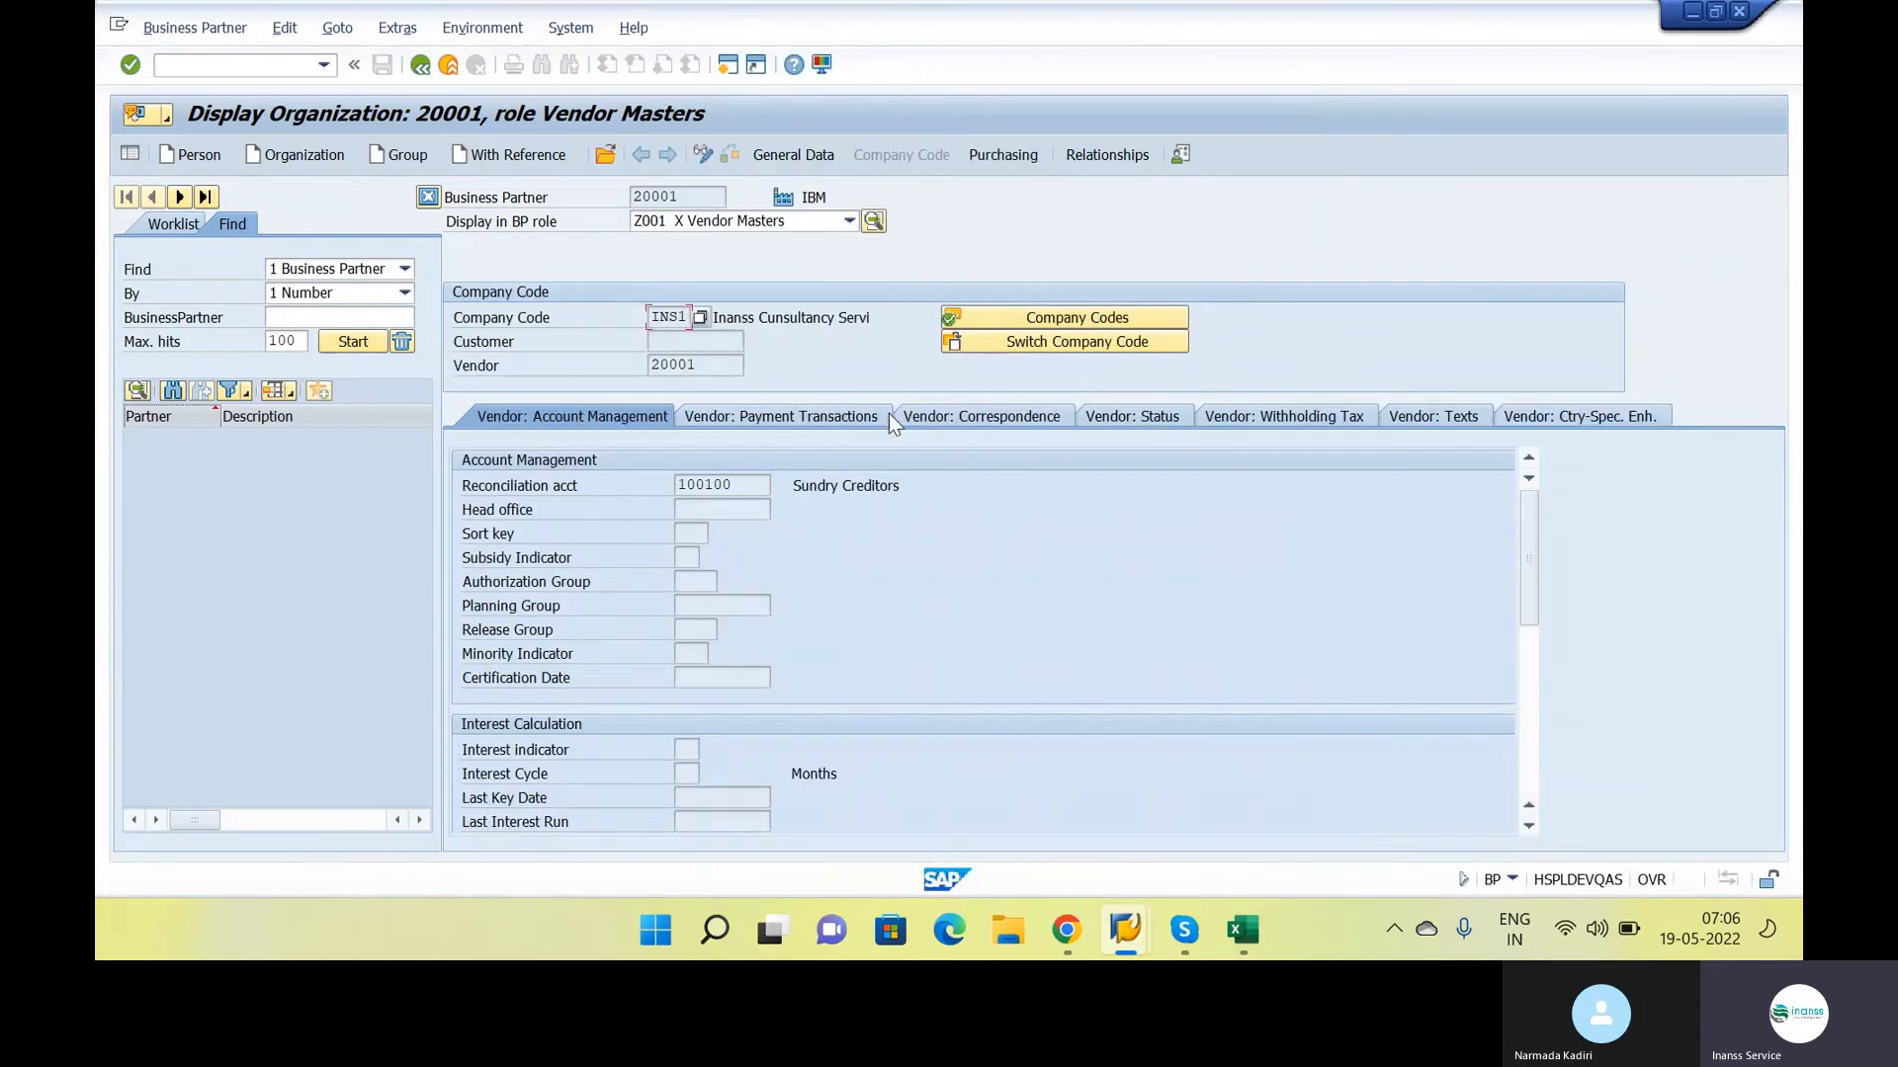
pyautogui.click(709, 362)
pyautogui.click(701, 197)
# Switch to the SAP window with the Create Purchase Order transaction
pyautogui.hotkey('alt', 'Tab')
pyautogui.hotkey('alt', 'Tab')
pyautogui.hotkey('alt', 'Tab')
pyautogui.hotkey('alt', 'Tab')
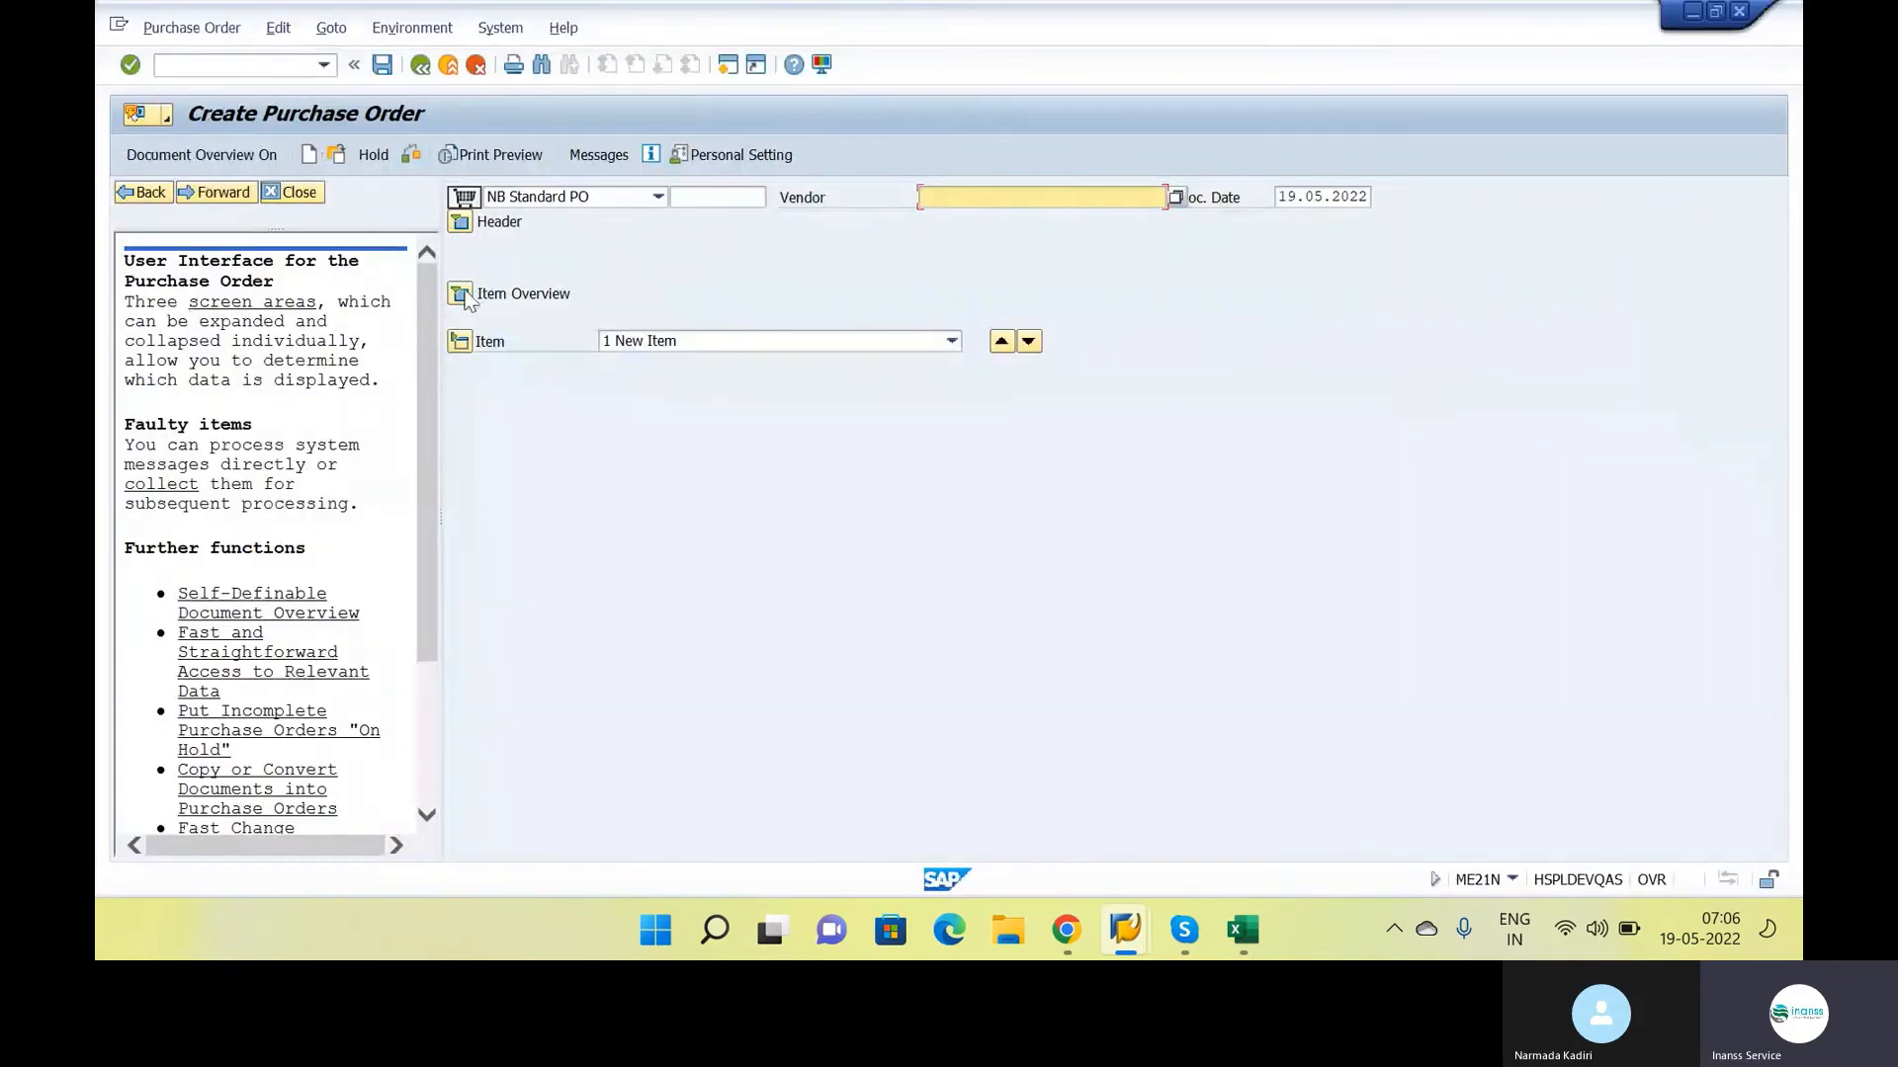
pyautogui.click(461, 295)
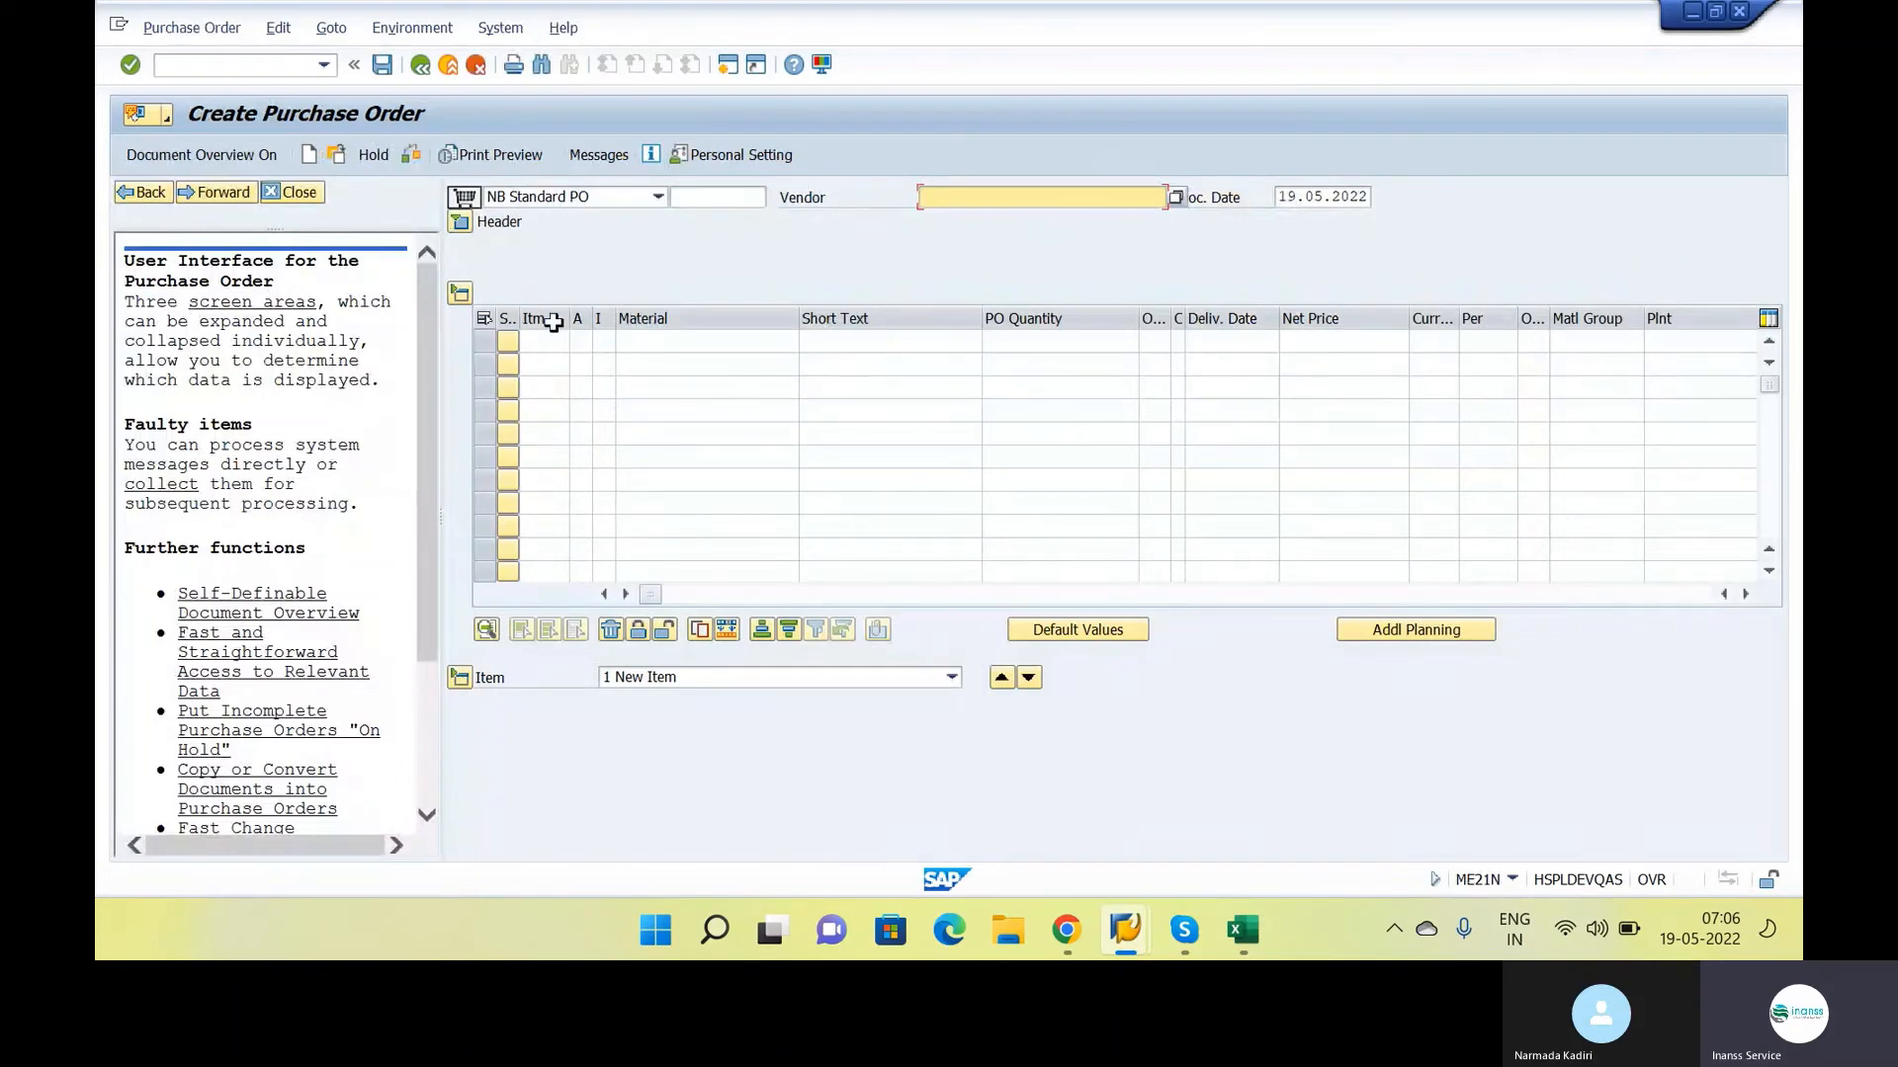
# Copy the purchase requisition number from the requisition list into the Purchase Req. column of the first order item and confirm it
pyautogui.click(640, 337)
pyautogui.press('Tab')
pyautogui.press('Tab')
pyautogui.press('Tab')
pyautogui.press('Tab')
pyautogui.press('Tab')
pyautogui.press('Tab')
pyautogui.press('Tab')
pyautogui.press('Tab')
pyautogui.press('Tab')
pyautogui.press('Tab')
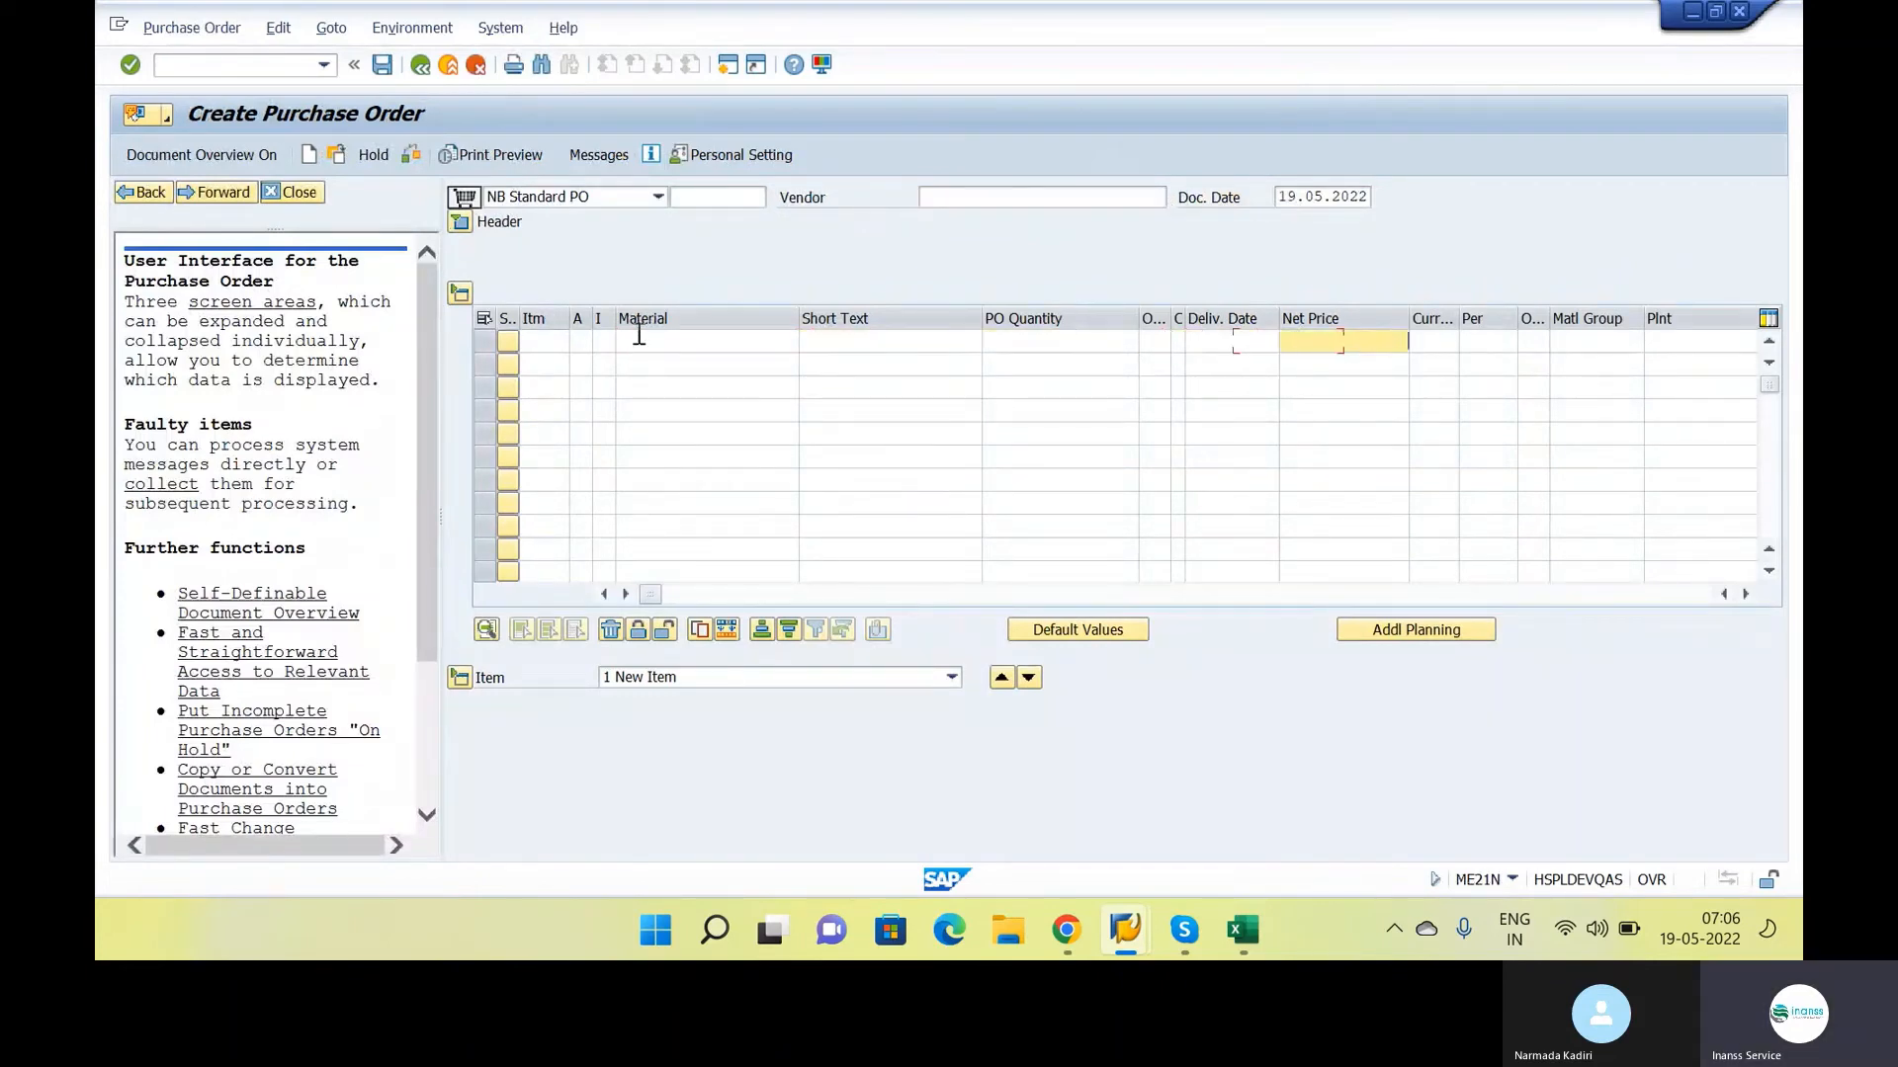
pyautogui.press('Tab')
pyautogui.press('Tab')
pyautogui.press('Tab')
pyautogui.press('Tab')
pyautogui.press('Tab')
pyautogui.press('Tab')
pyautogui.press('Tab')
pyautogui.press('Tab')
pyautogui.press('Tab')
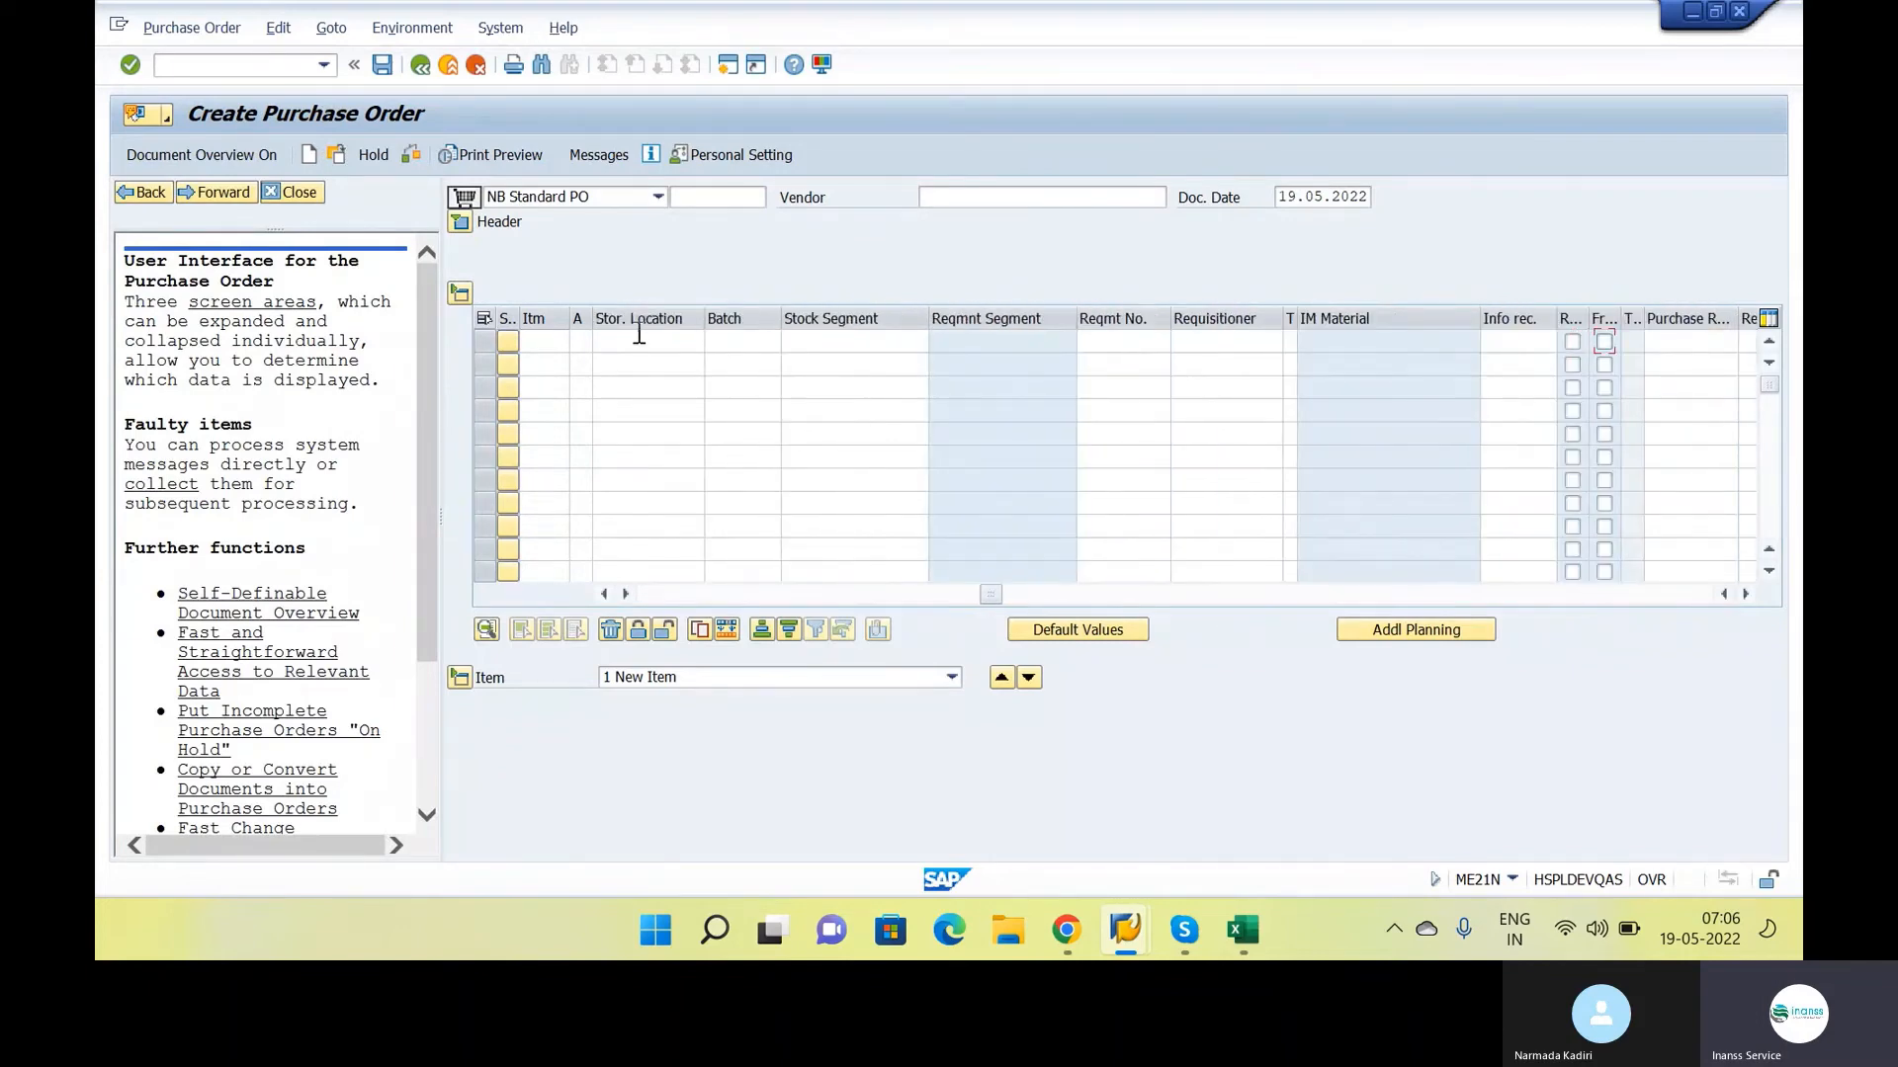
pyautogui.press('Tab')
pyautogui.press('Tab')
pyautogui.press('Tab')
pyautogui.press('Tab')
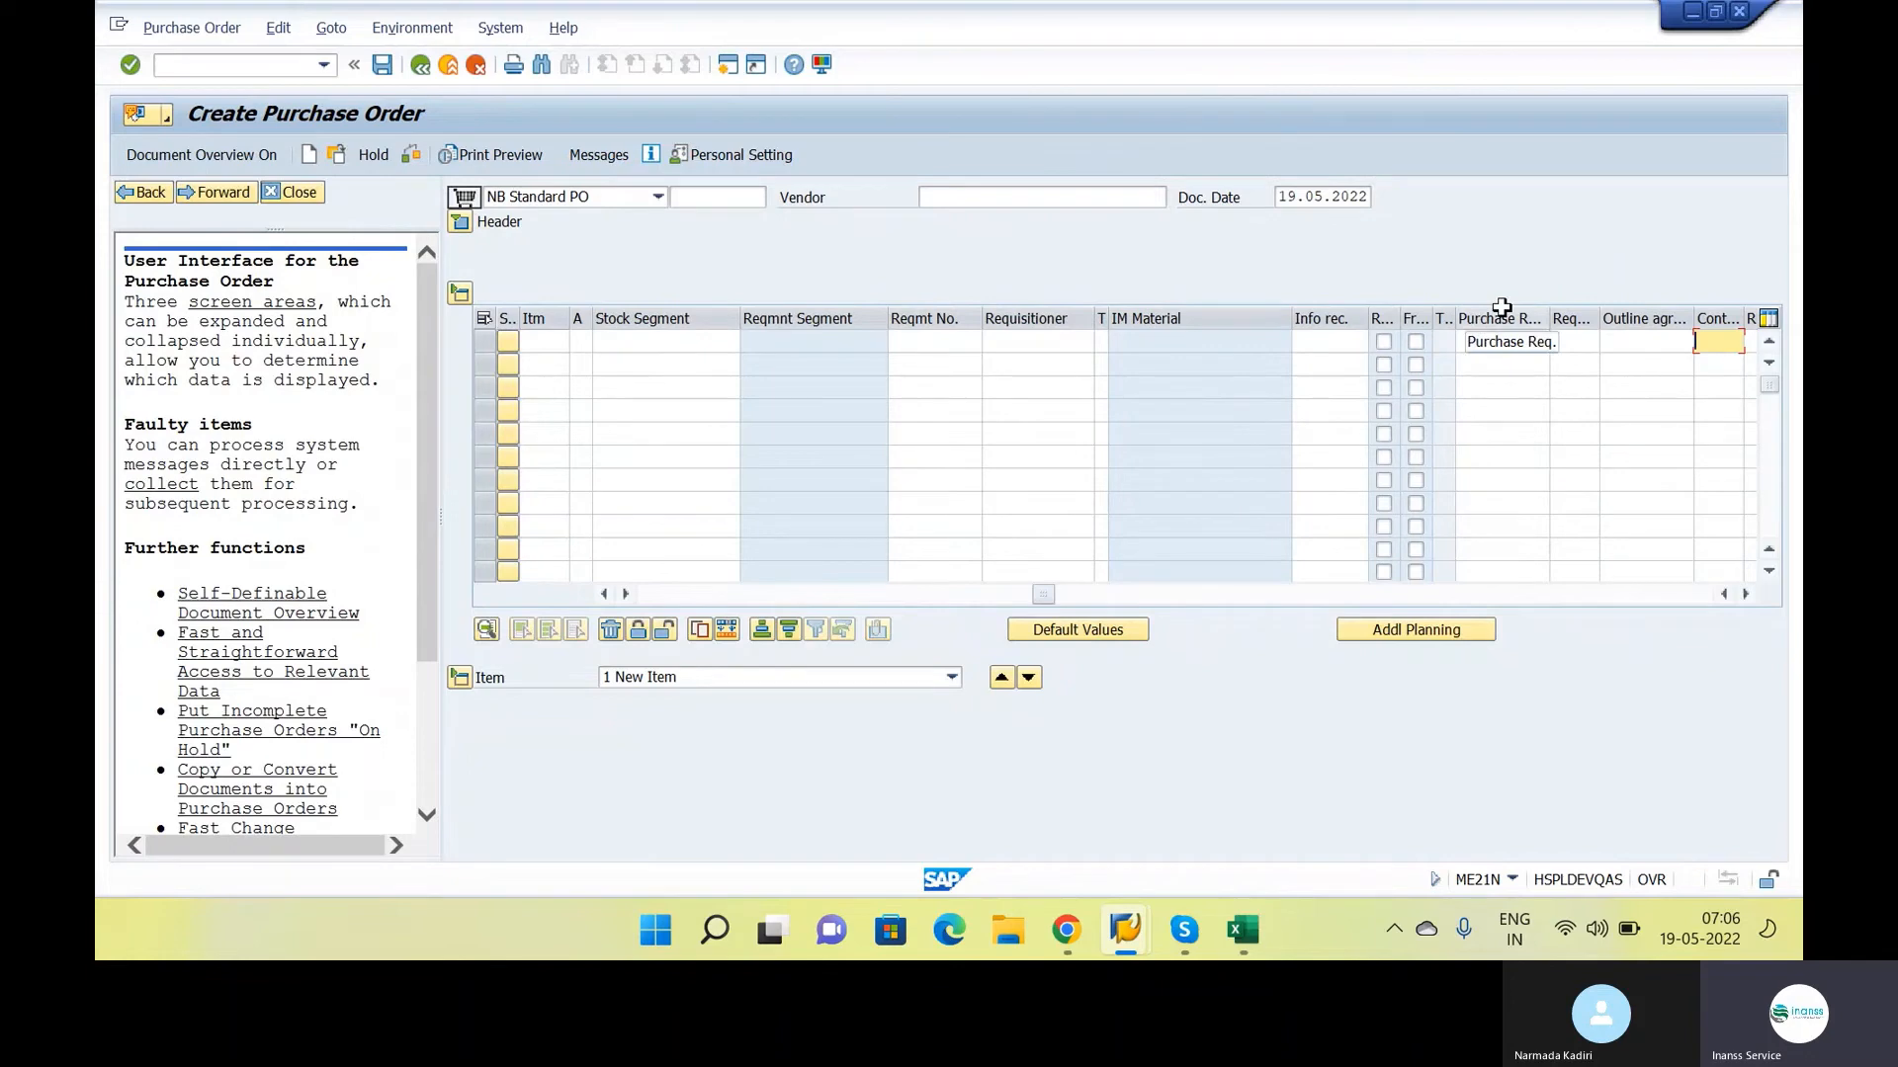
pyautogui.click(1504, 343)
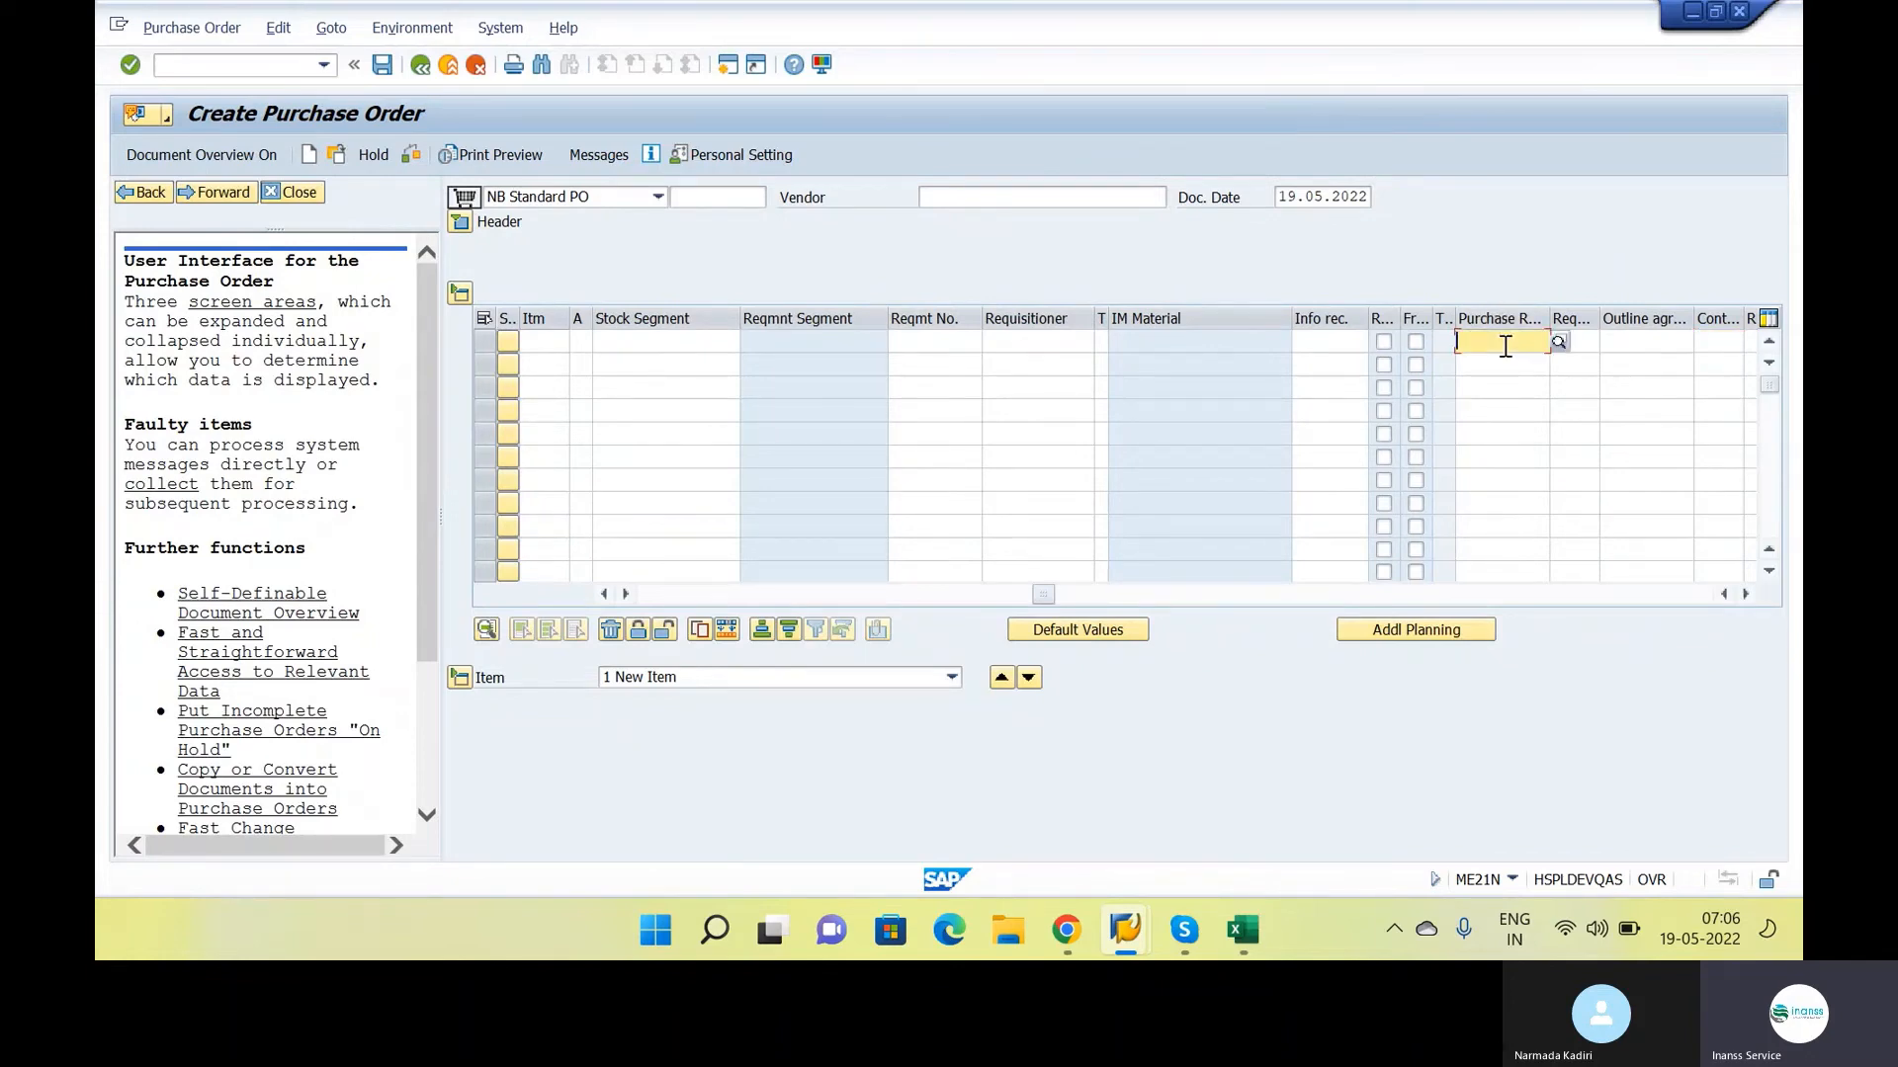
pyautogui.hotkey('alt', 'Tab')
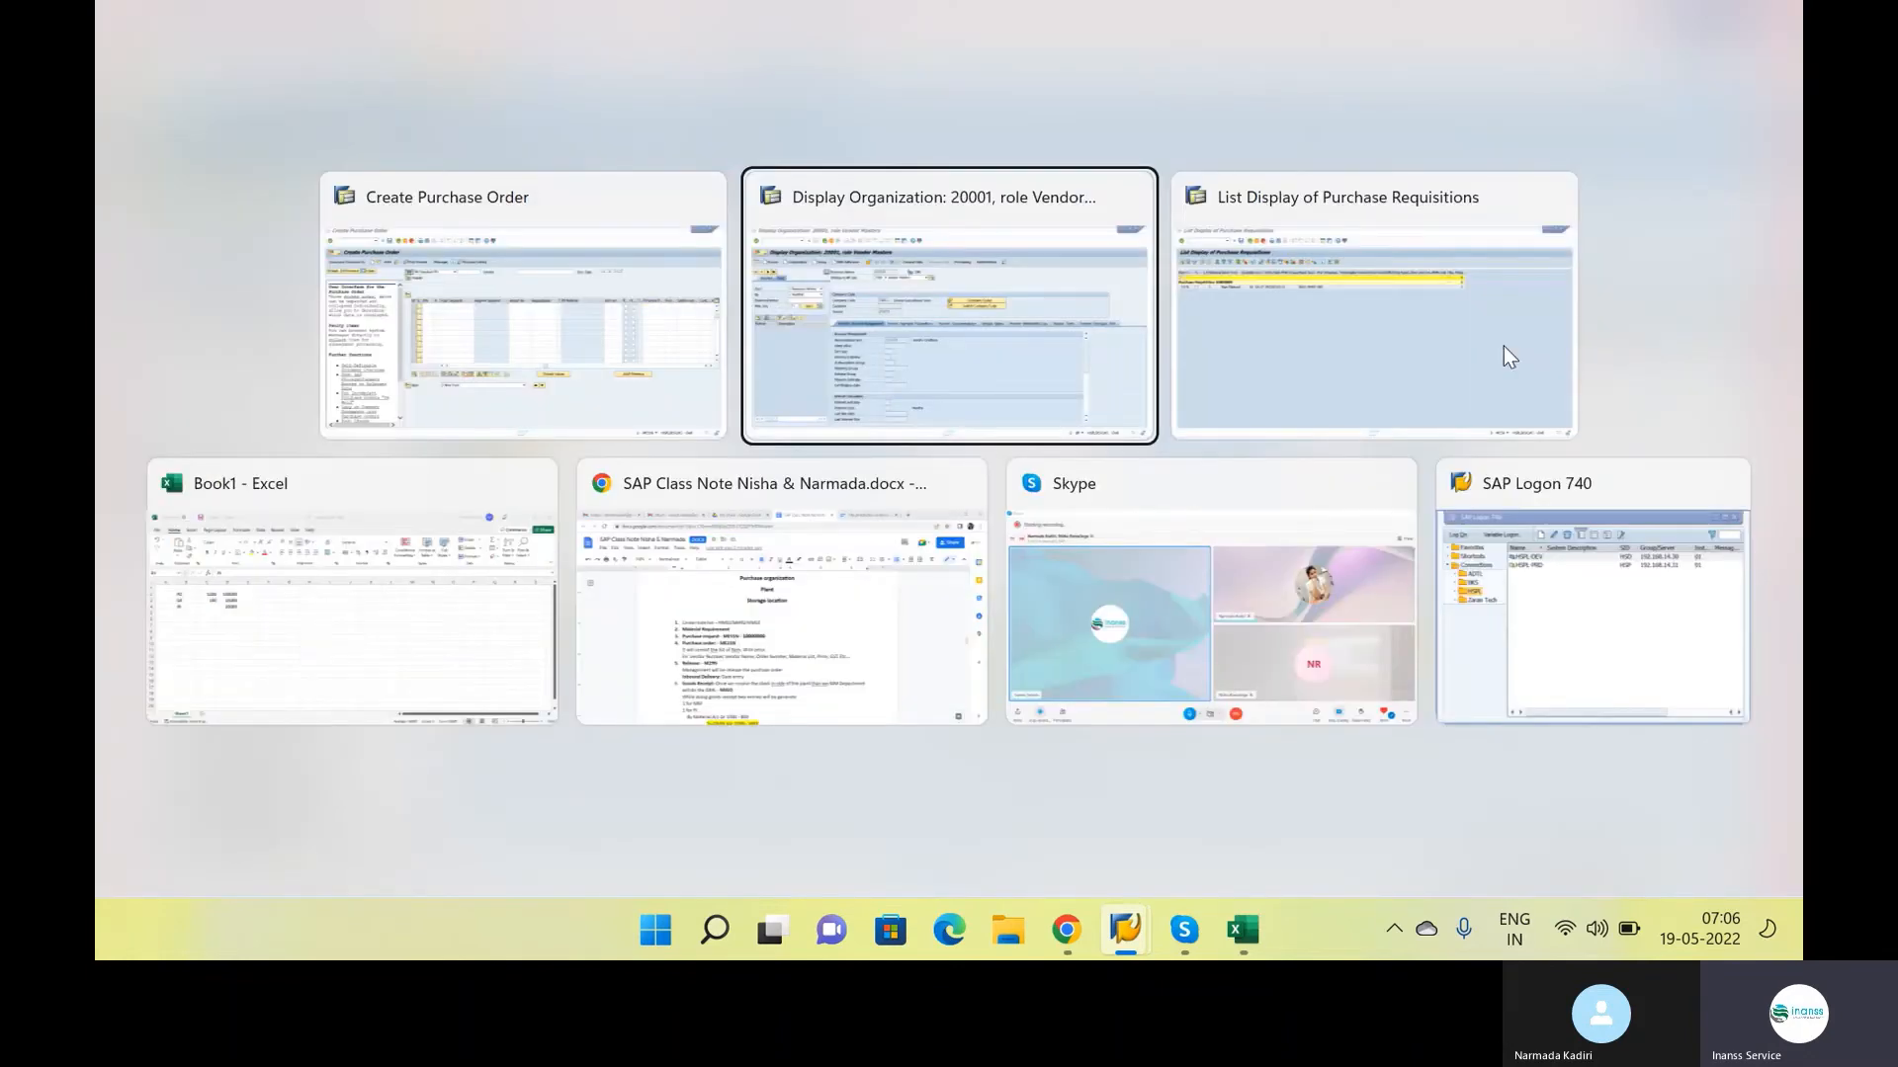
pyautogui.click(1503, 346)
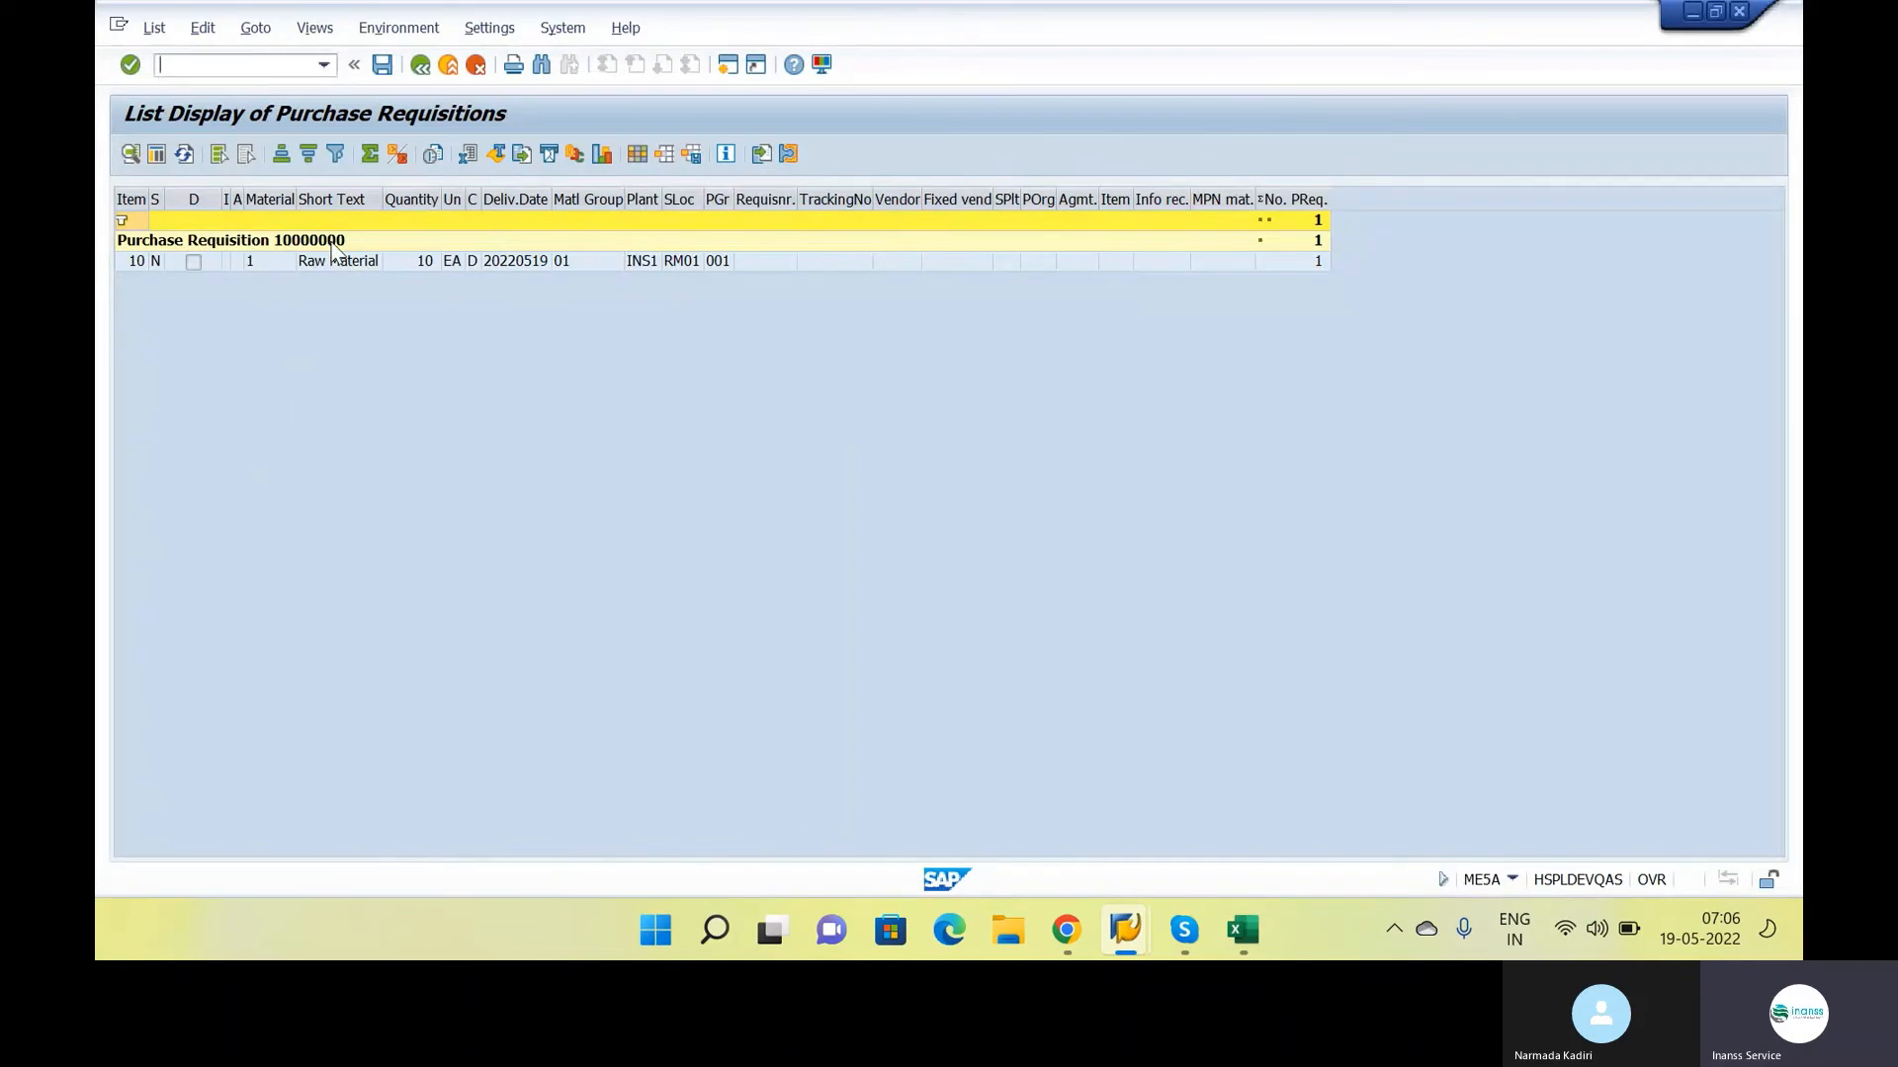
pyautogui.hotkey('alt', 'Tab')
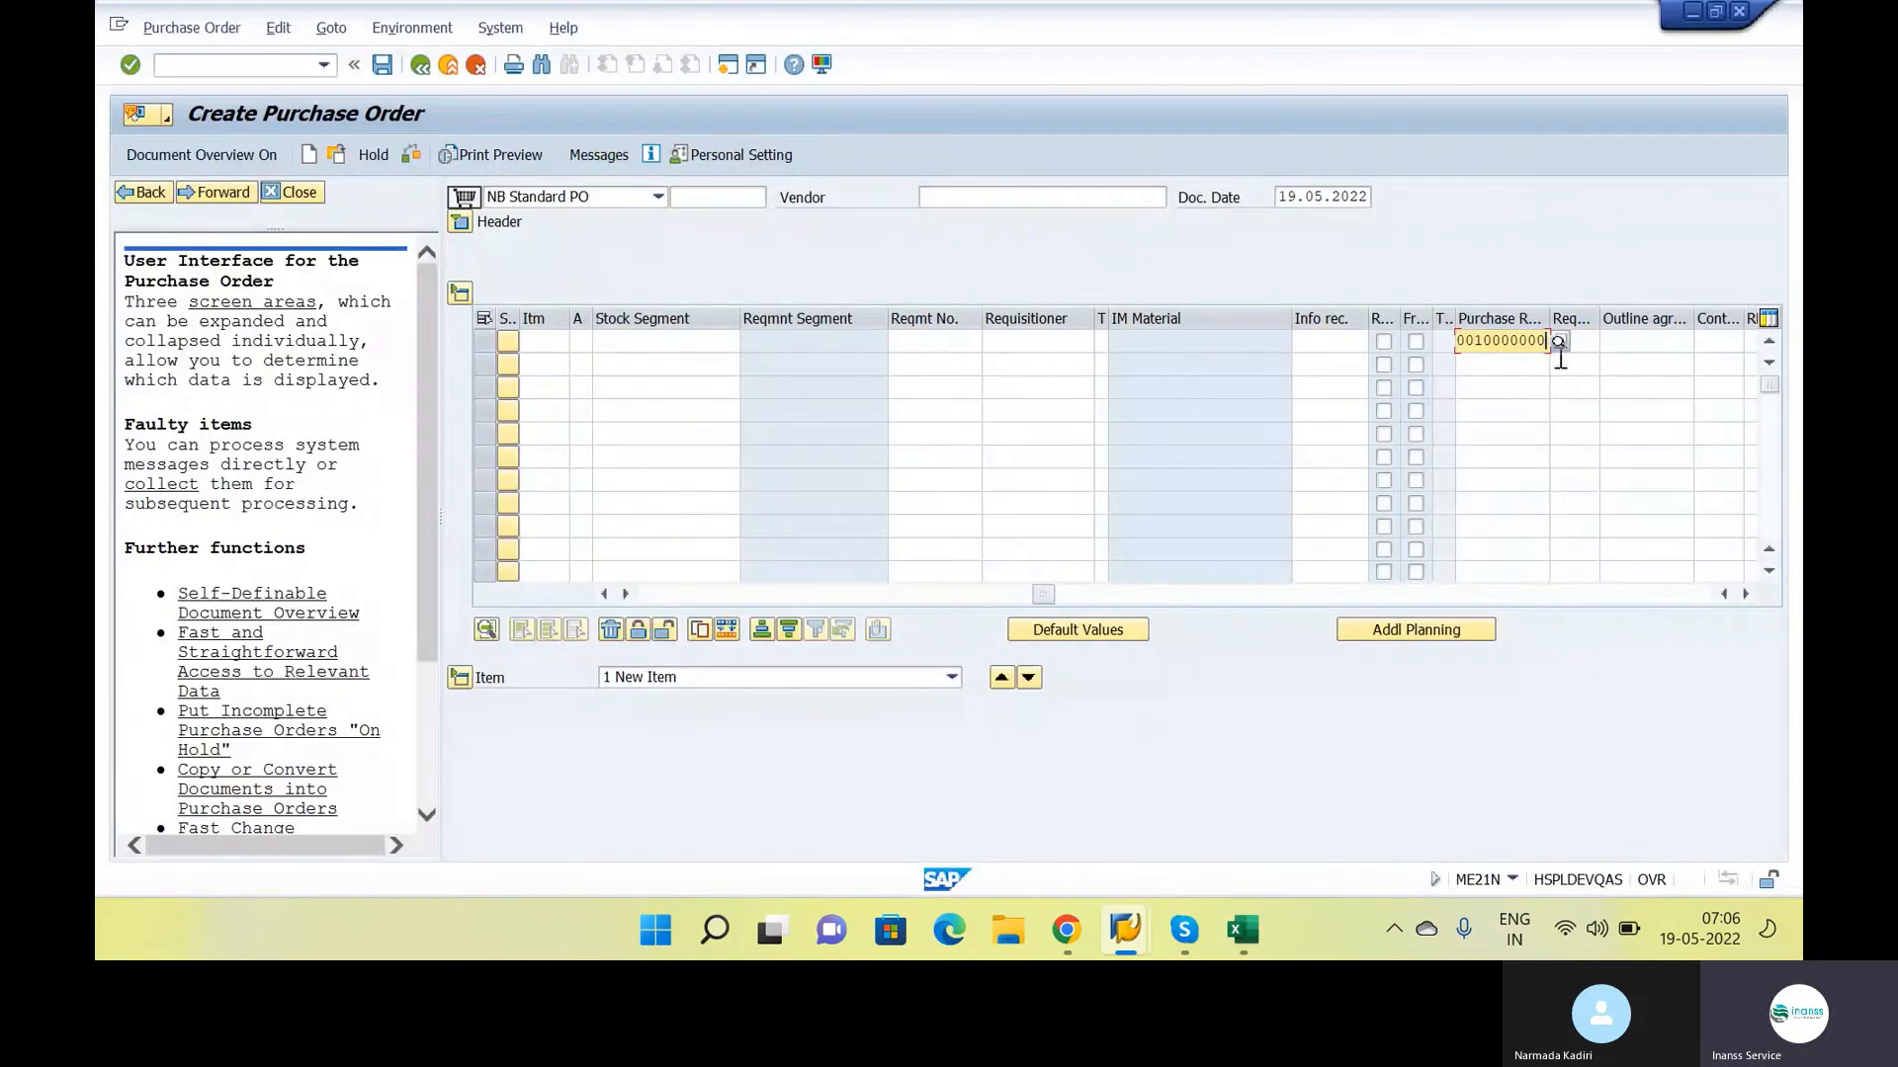
pyautogui.press('Return')
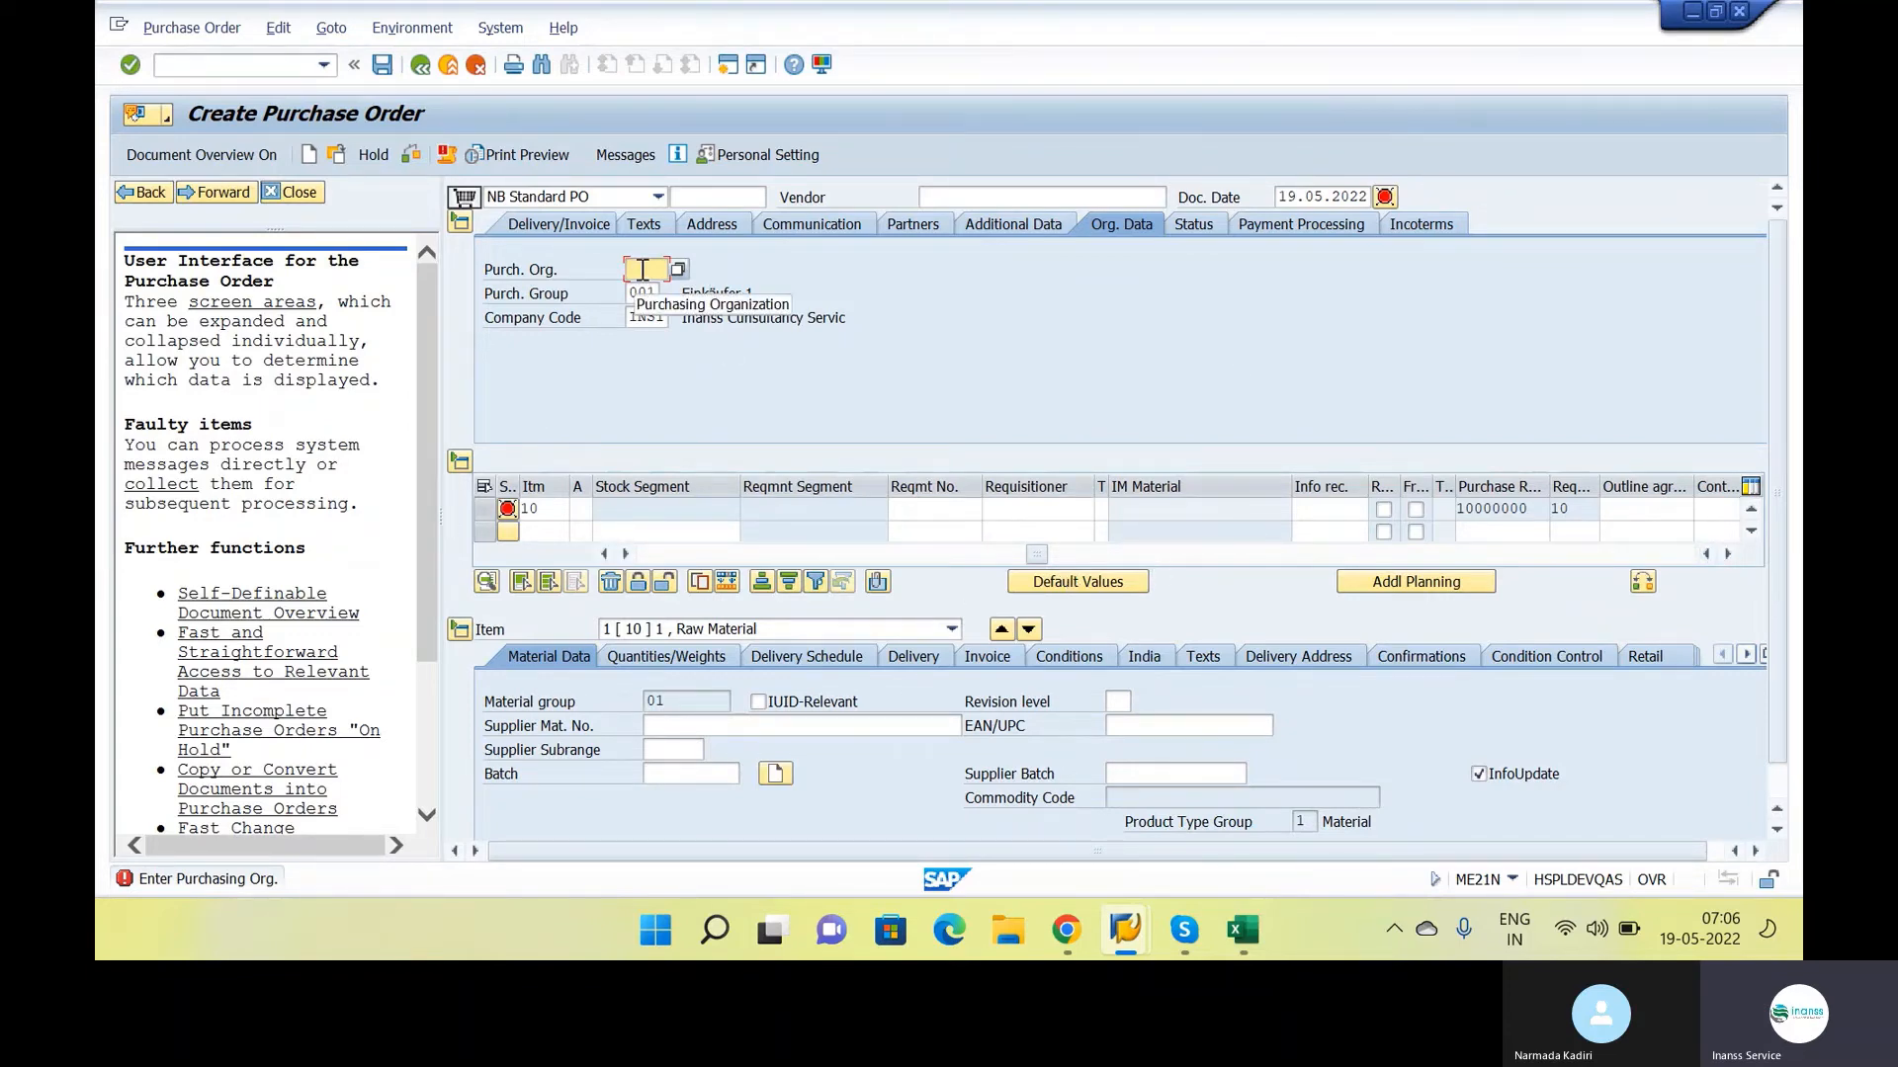
# Set the order's purchasing organization to INS1 and pick IBM as the vendor from the suppliers in country IN
pyautogui.write('INS1')
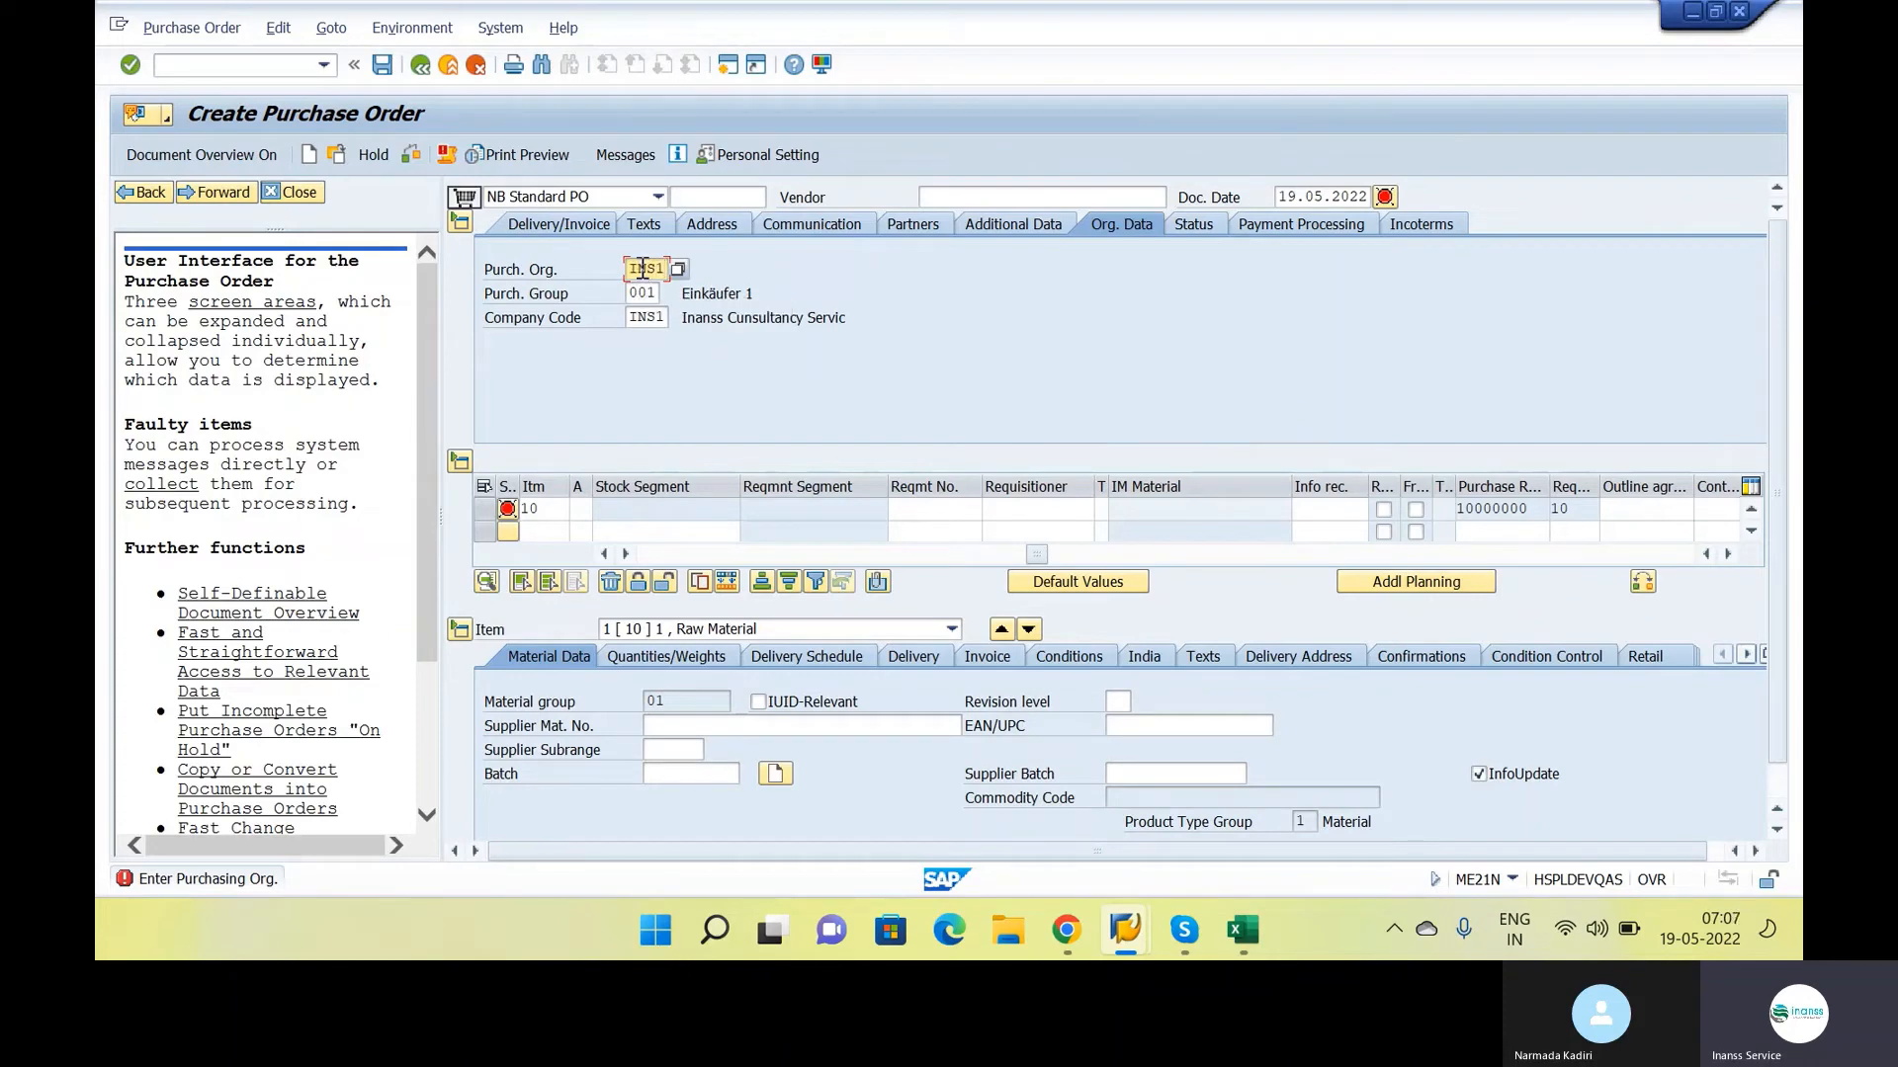
pyautogui.press('Return')
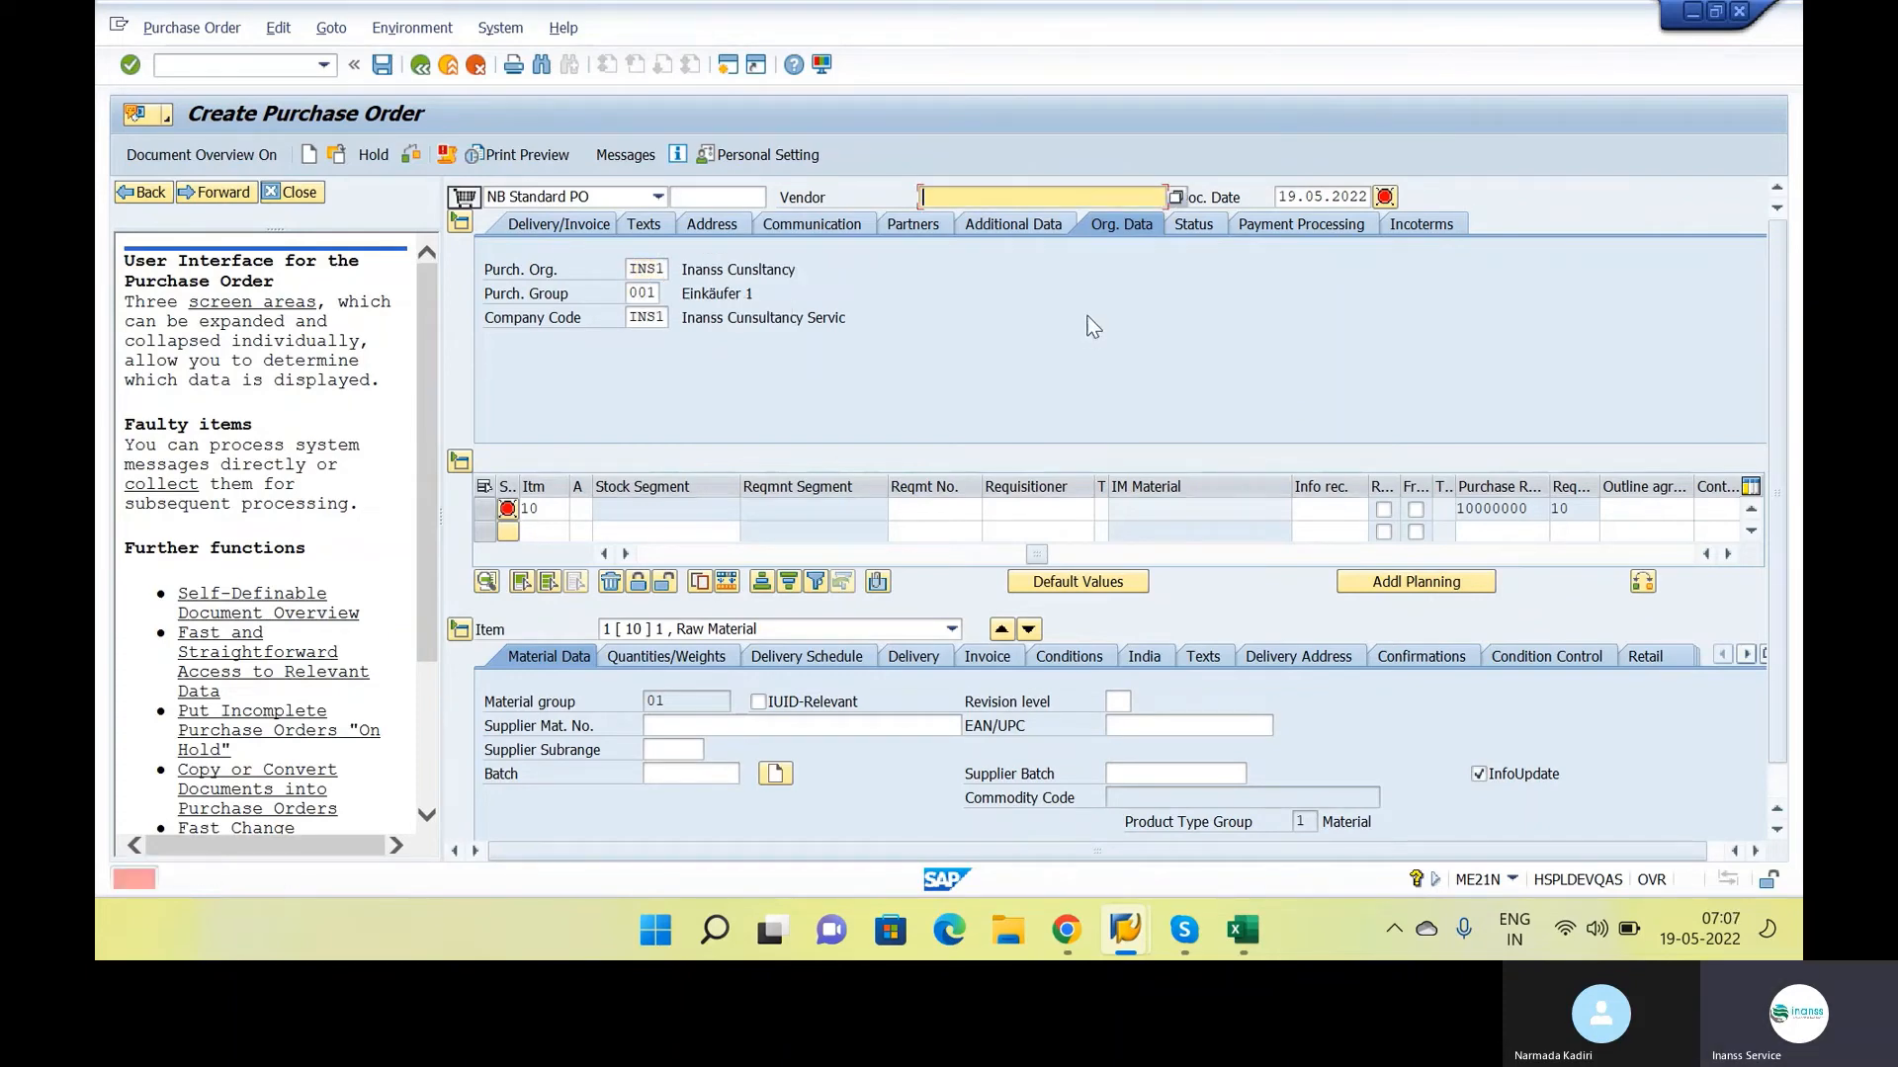
pyautogui.click(1175, 197)
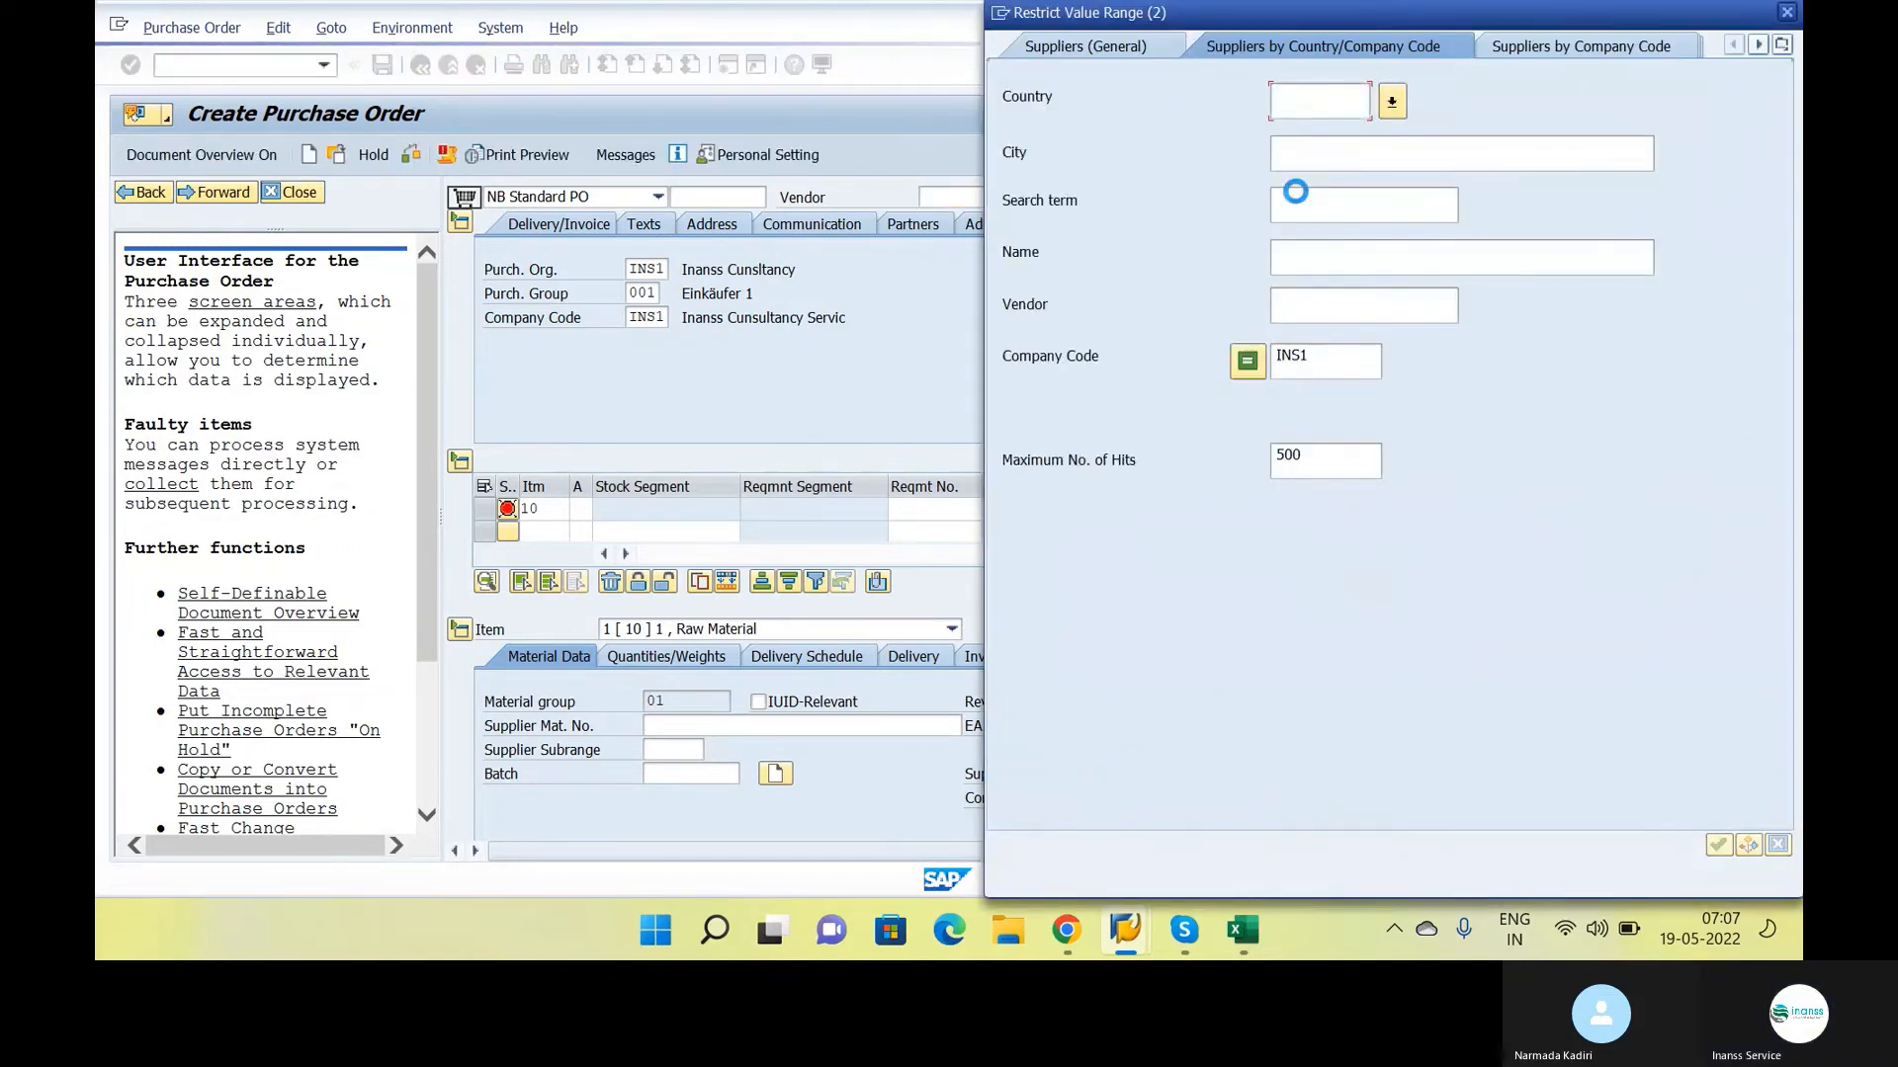
pyautogui.press('Return')
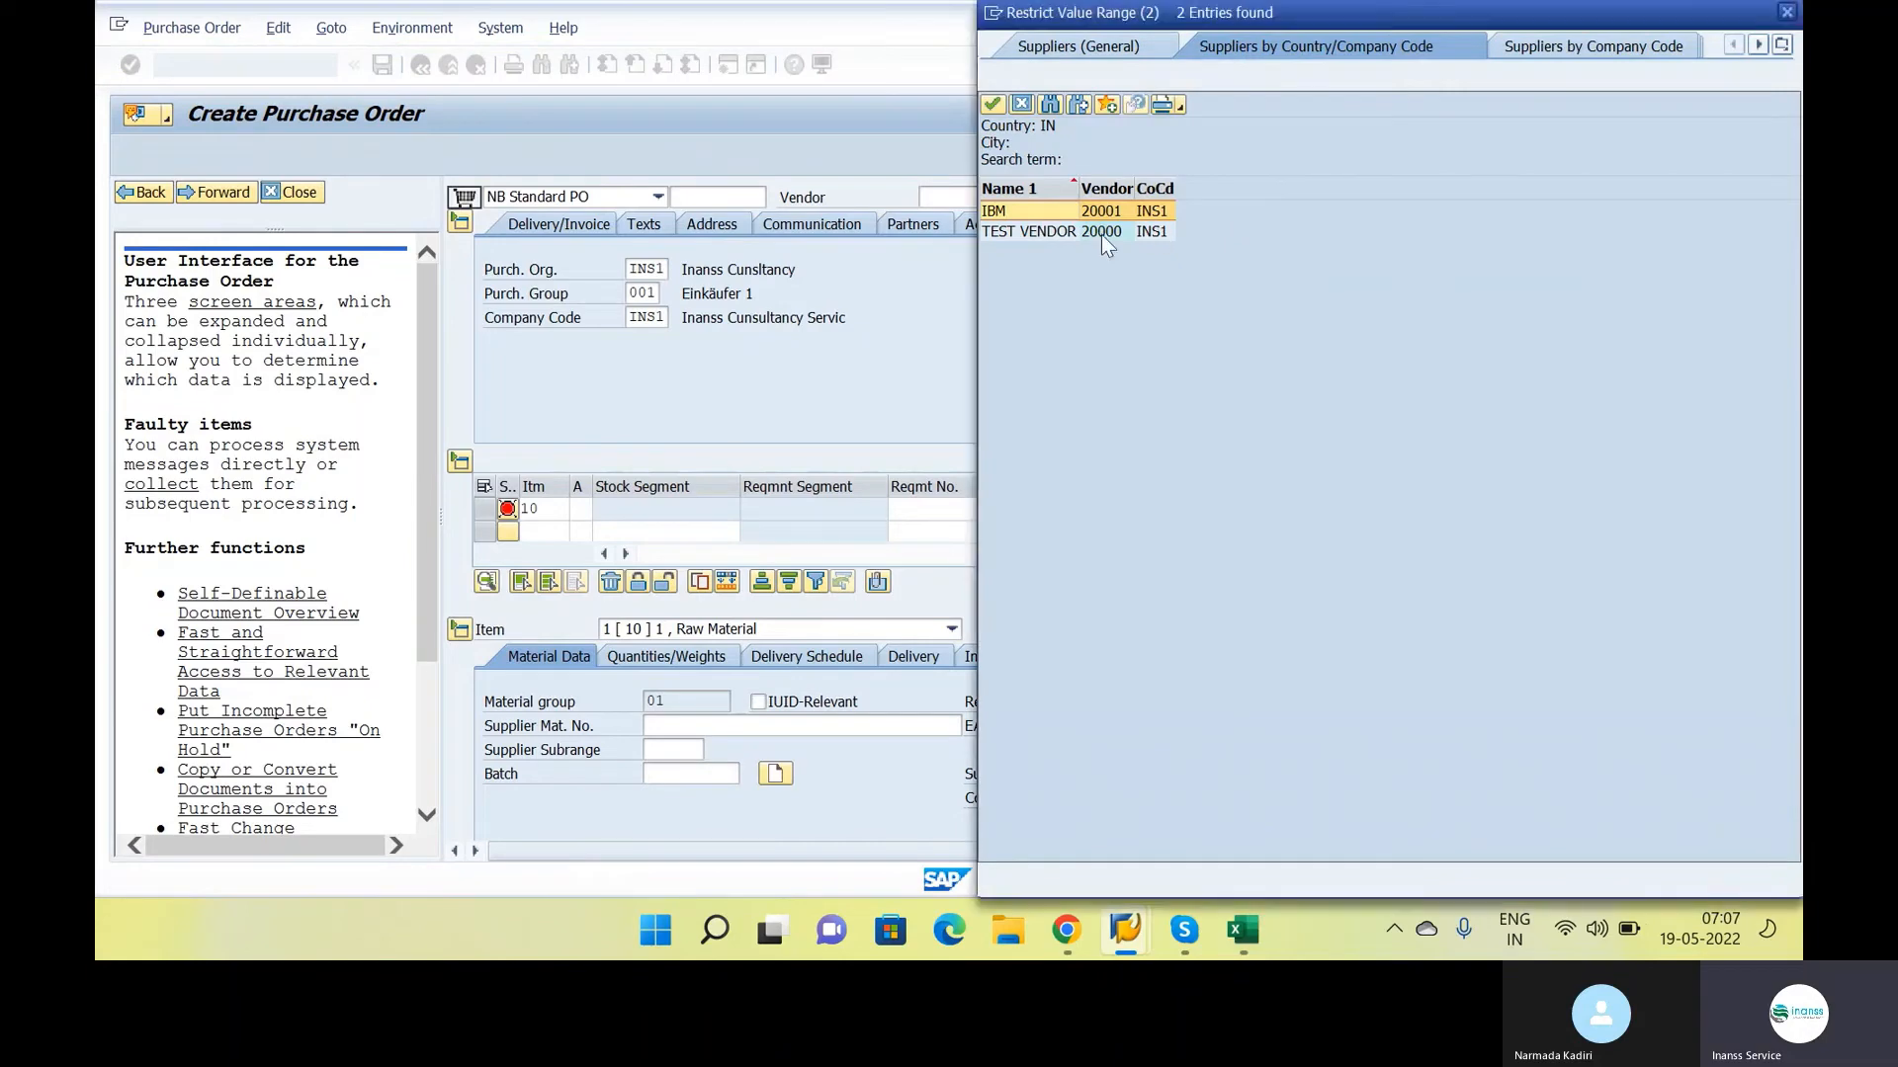
pyautogui.doubleClick(1105, 218)
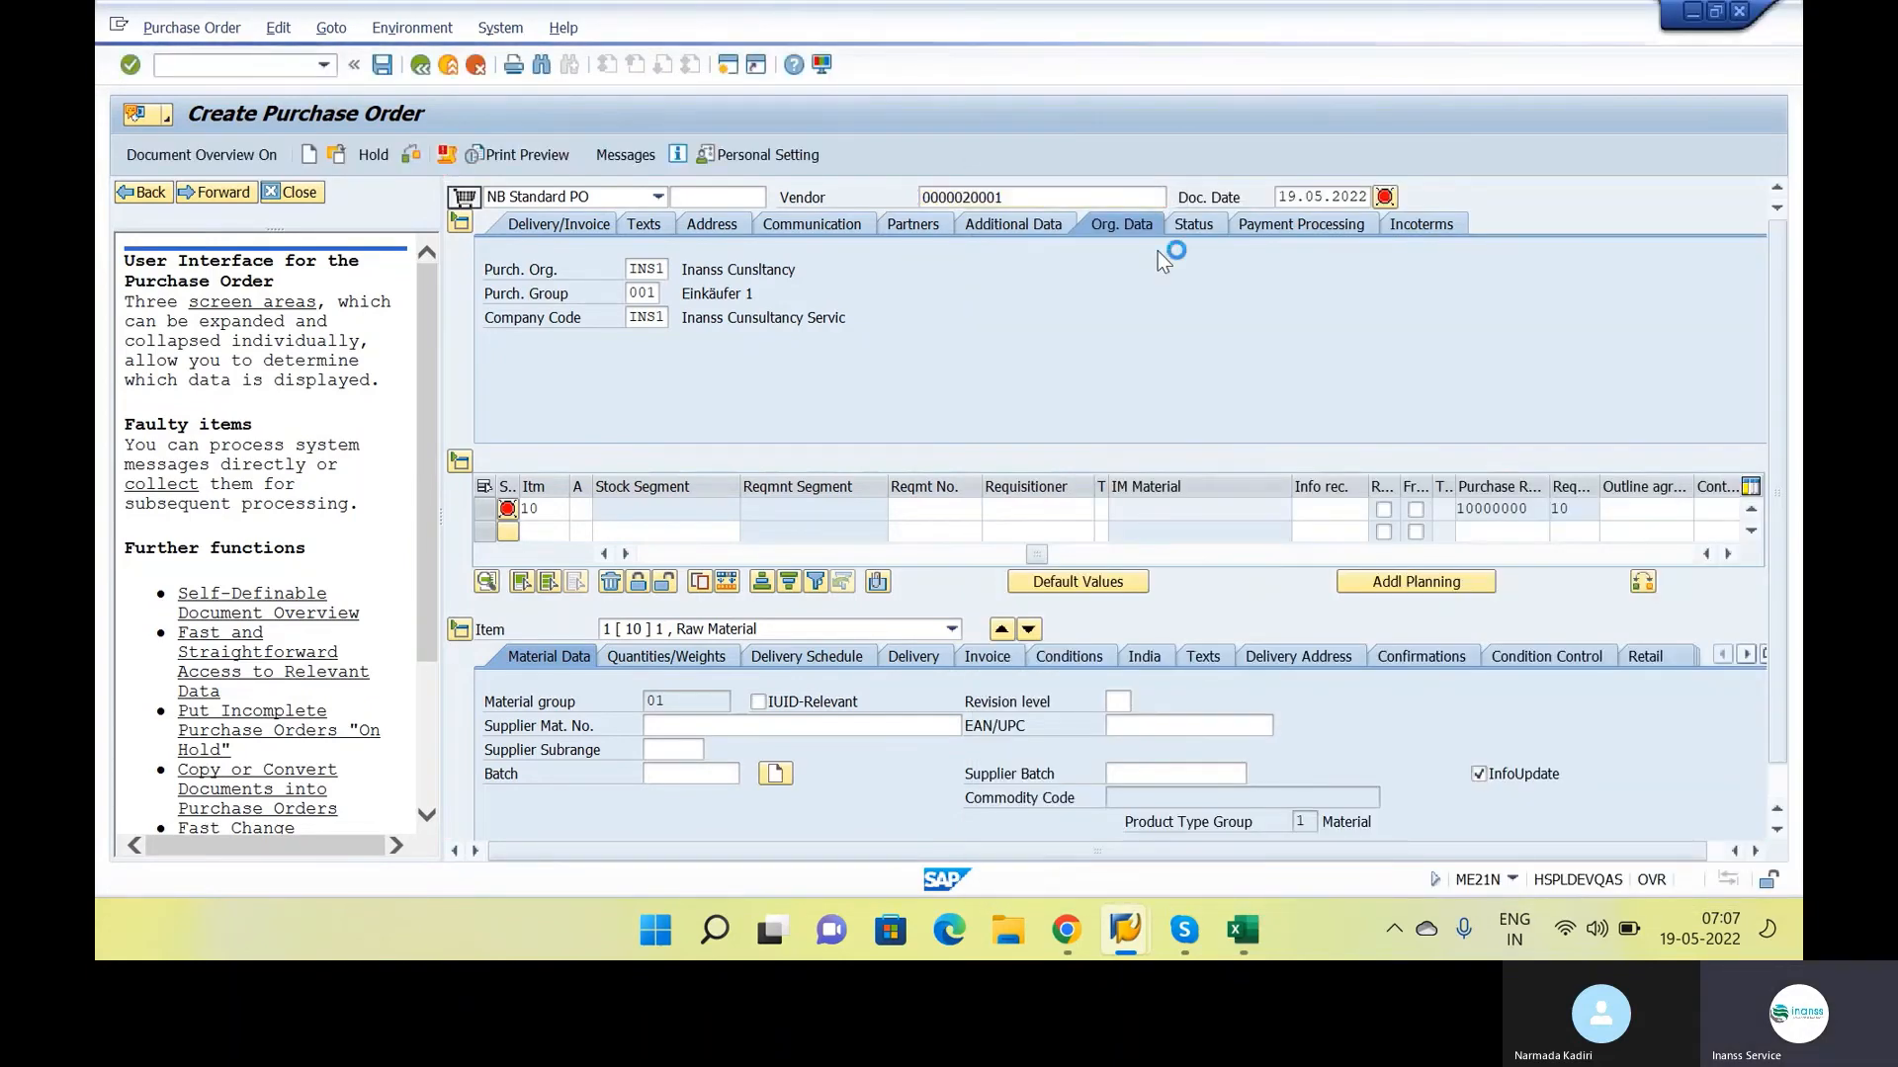
pyautogui.press('Return')
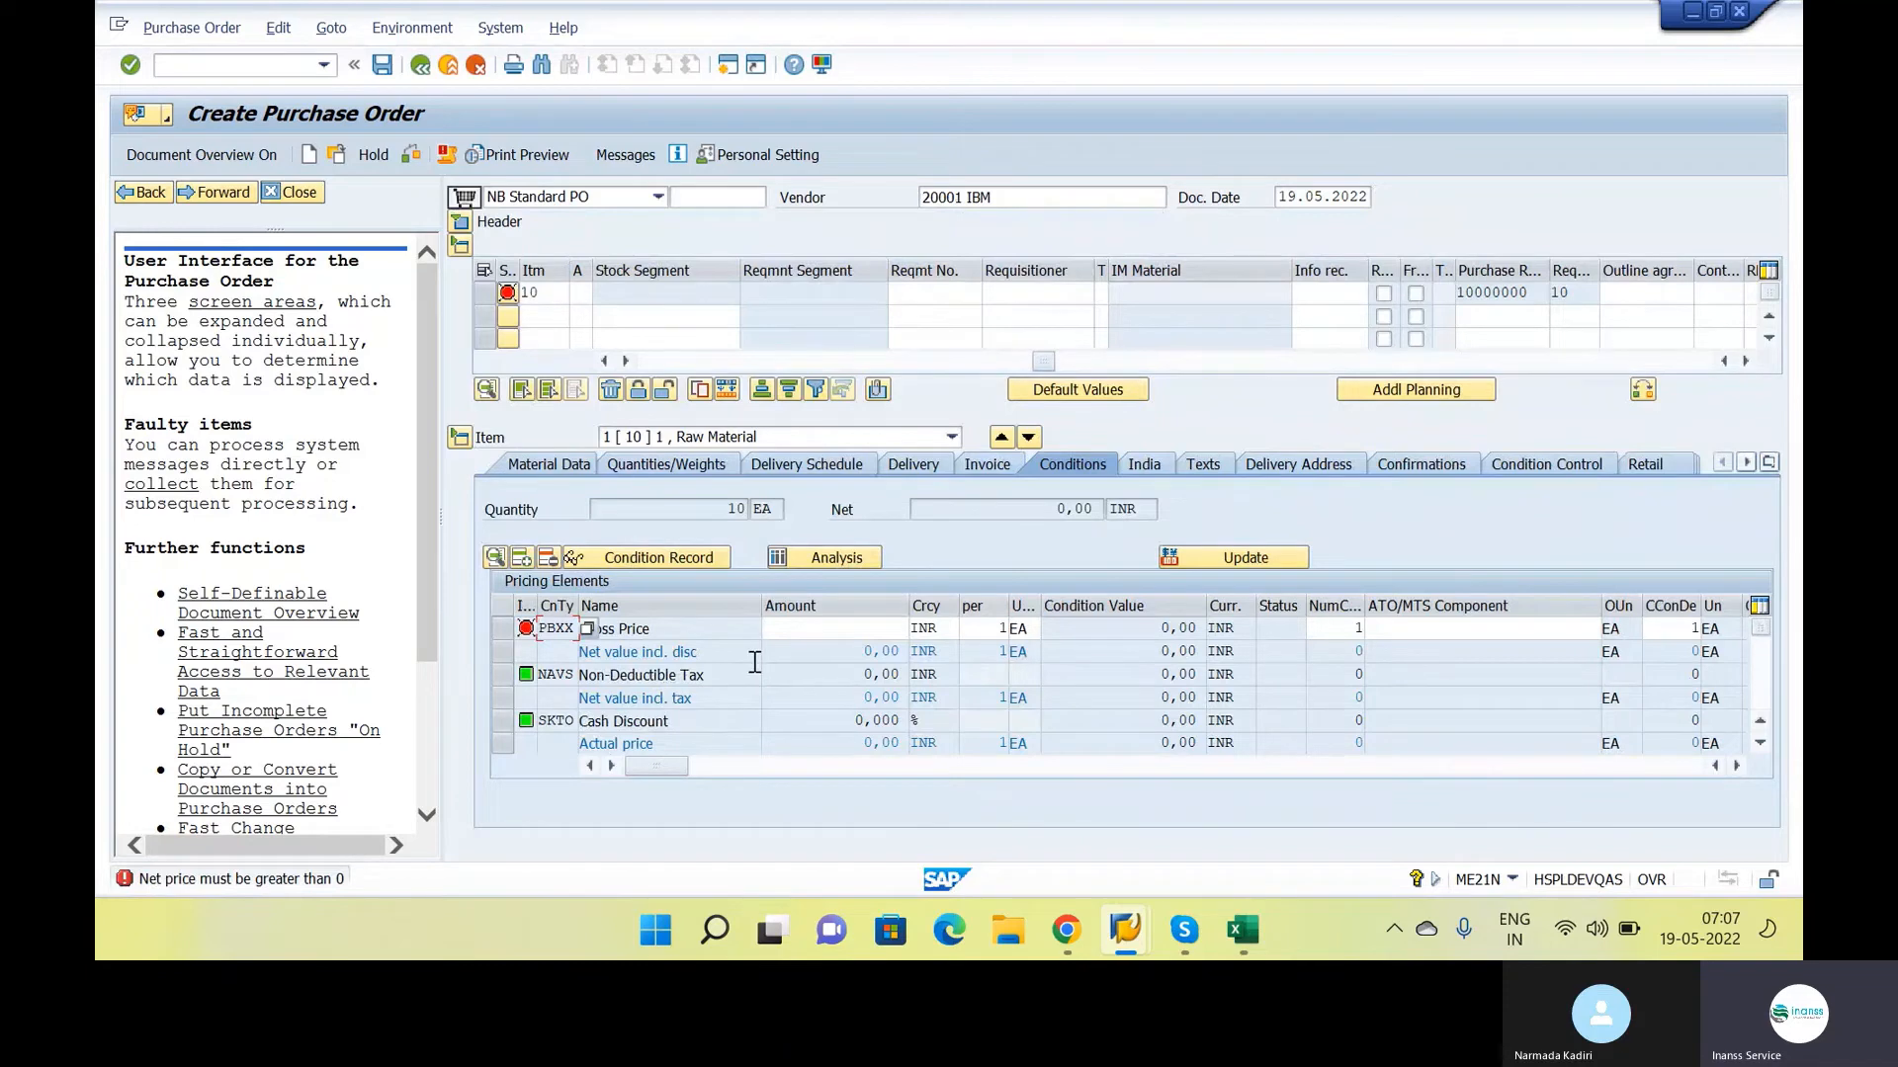
# Open the amount of the PBXX Gross Price condition of item 10 for entry
pyautogui.click(835, 629)
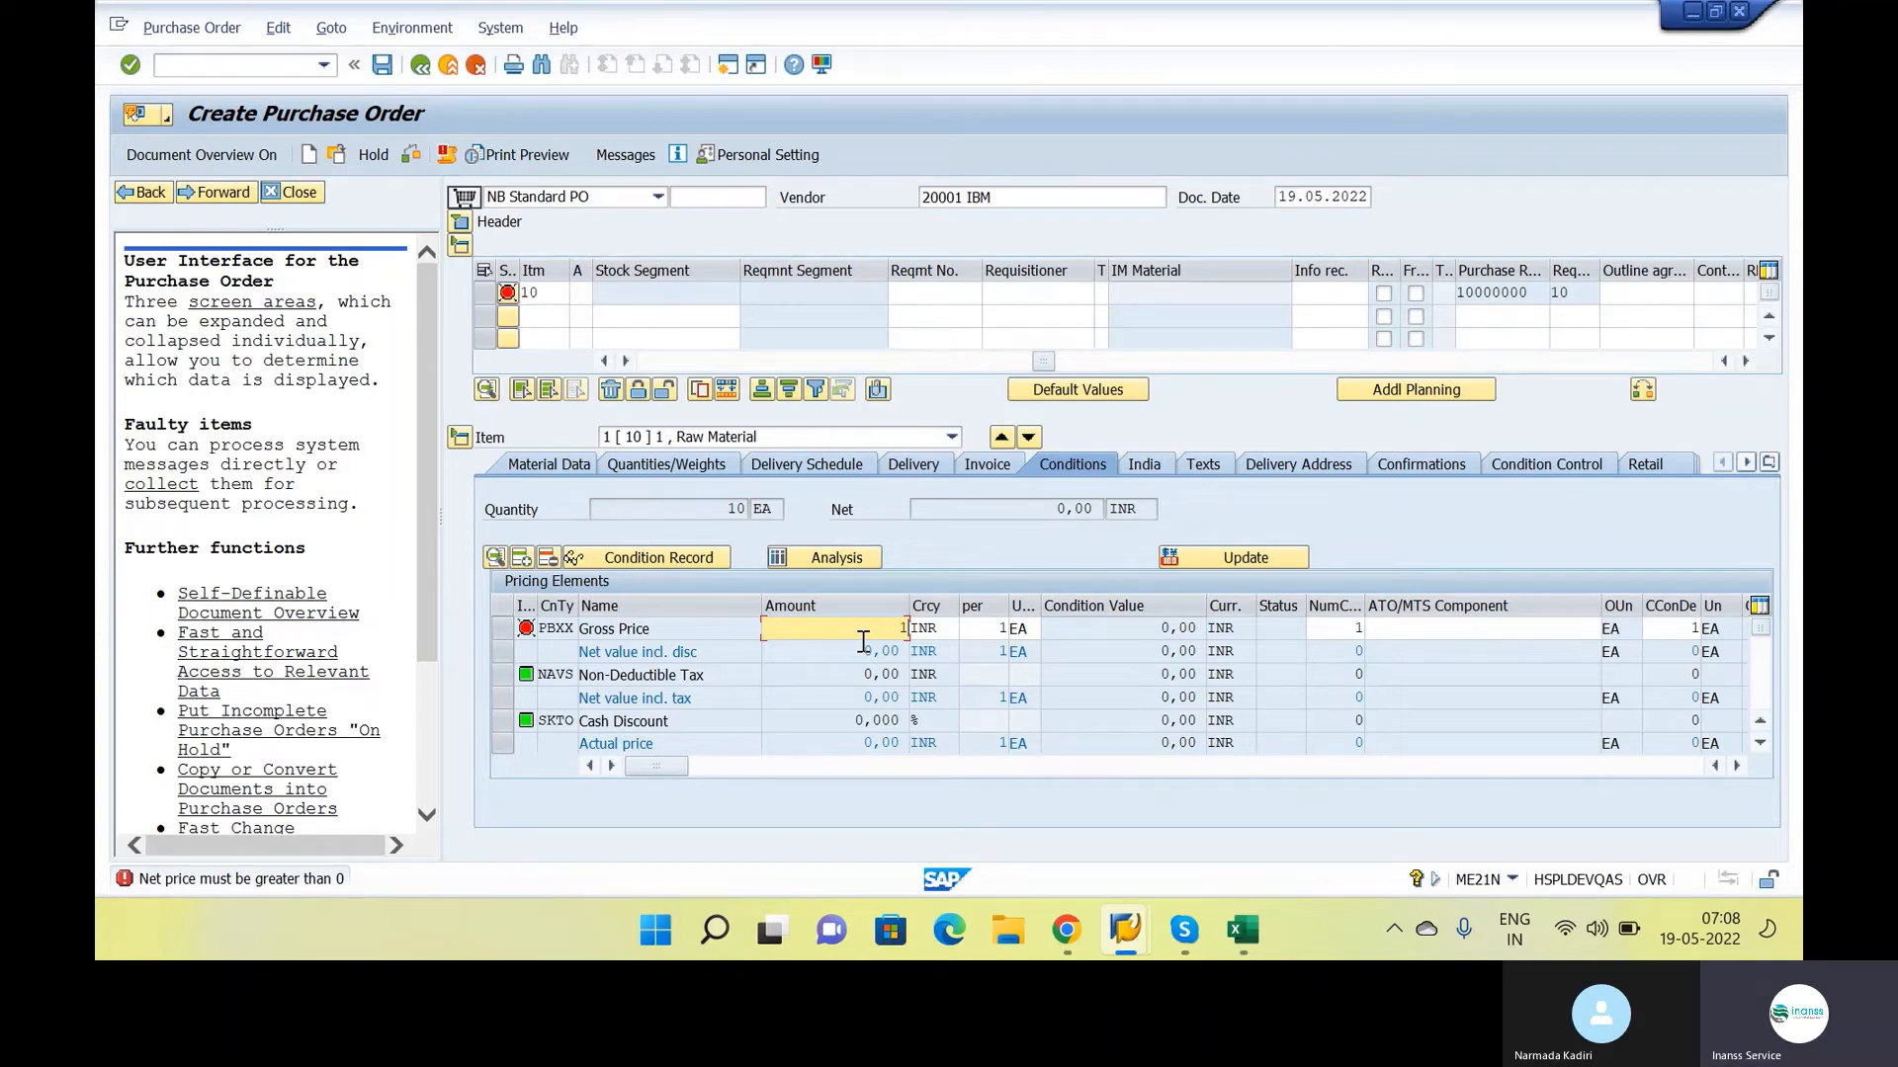
# Set the PBXX Gross Price amount of item 10 to 150 INR
pyautogui.write('50')
pyautogui.press('Return')
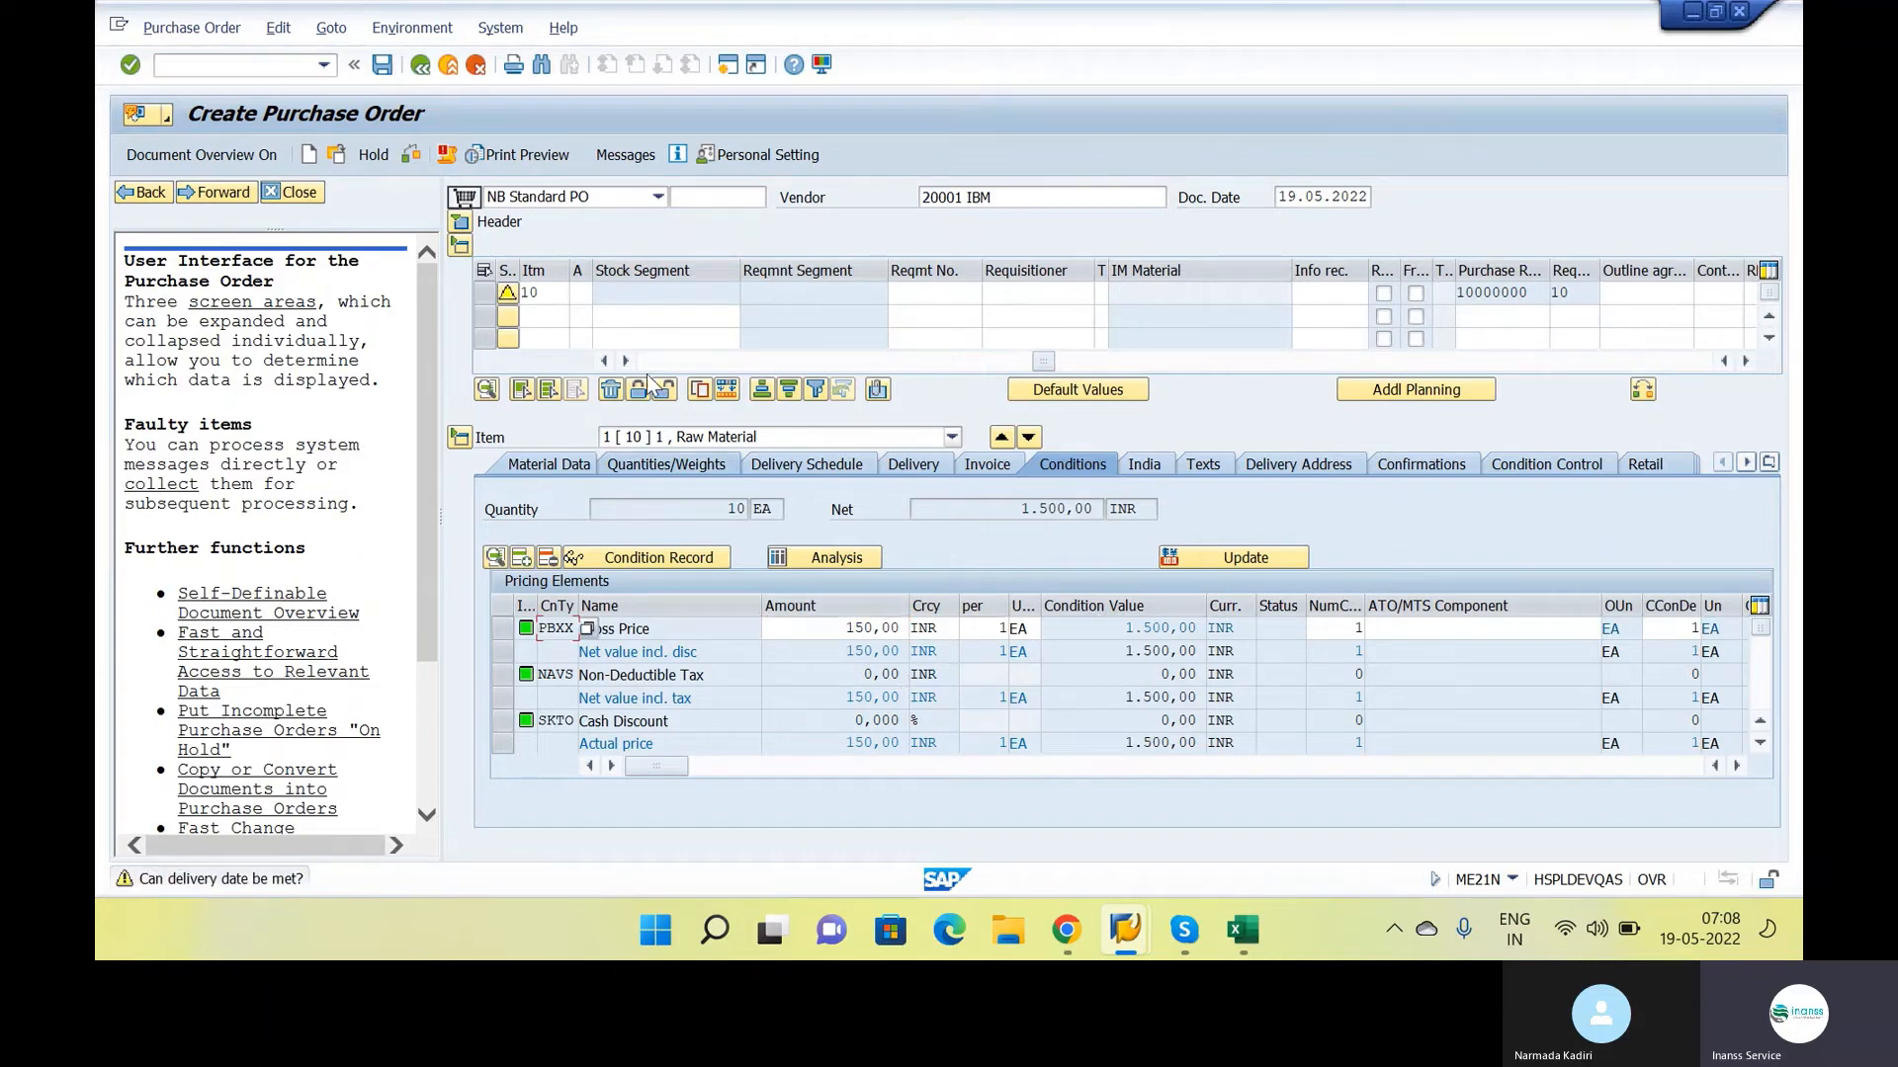
# Check the purchase order for messages and save it despite the warnings
pyautogui.click(411, 157)
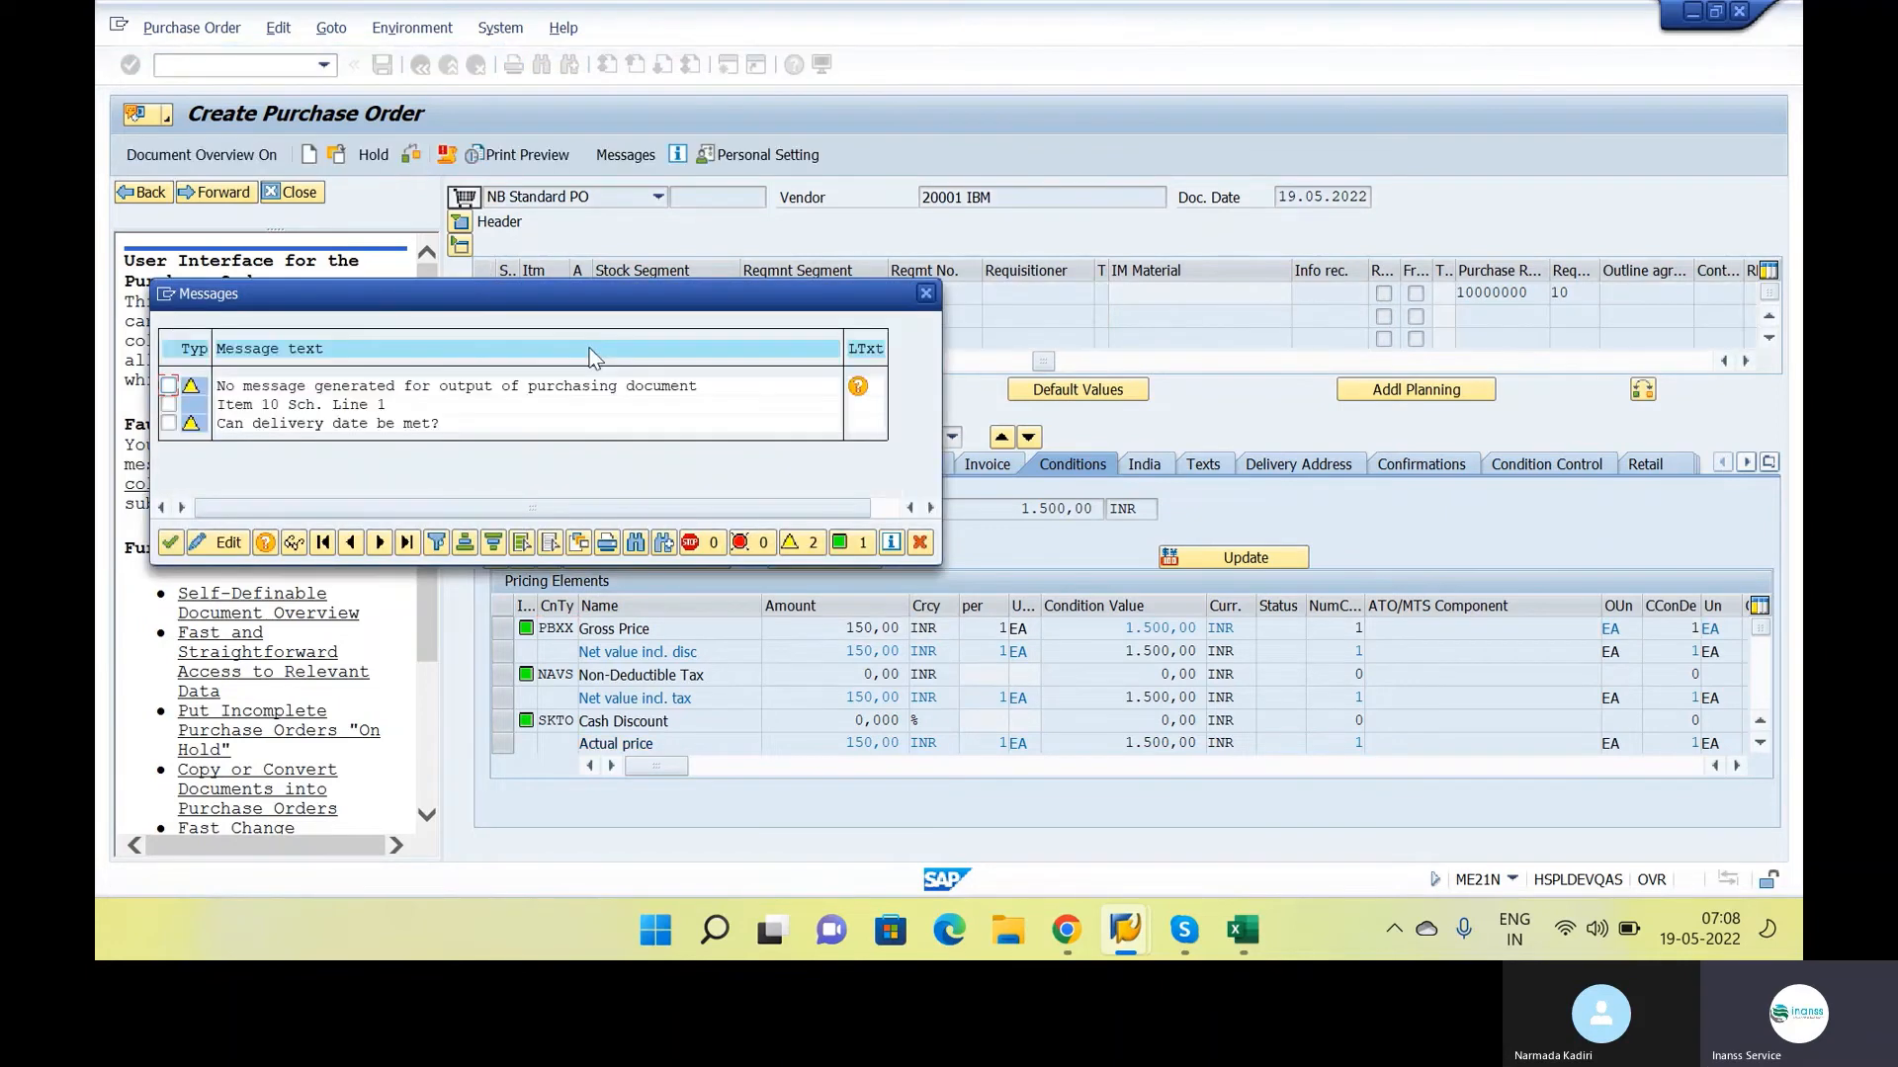
pyautogui.click(923, 294)
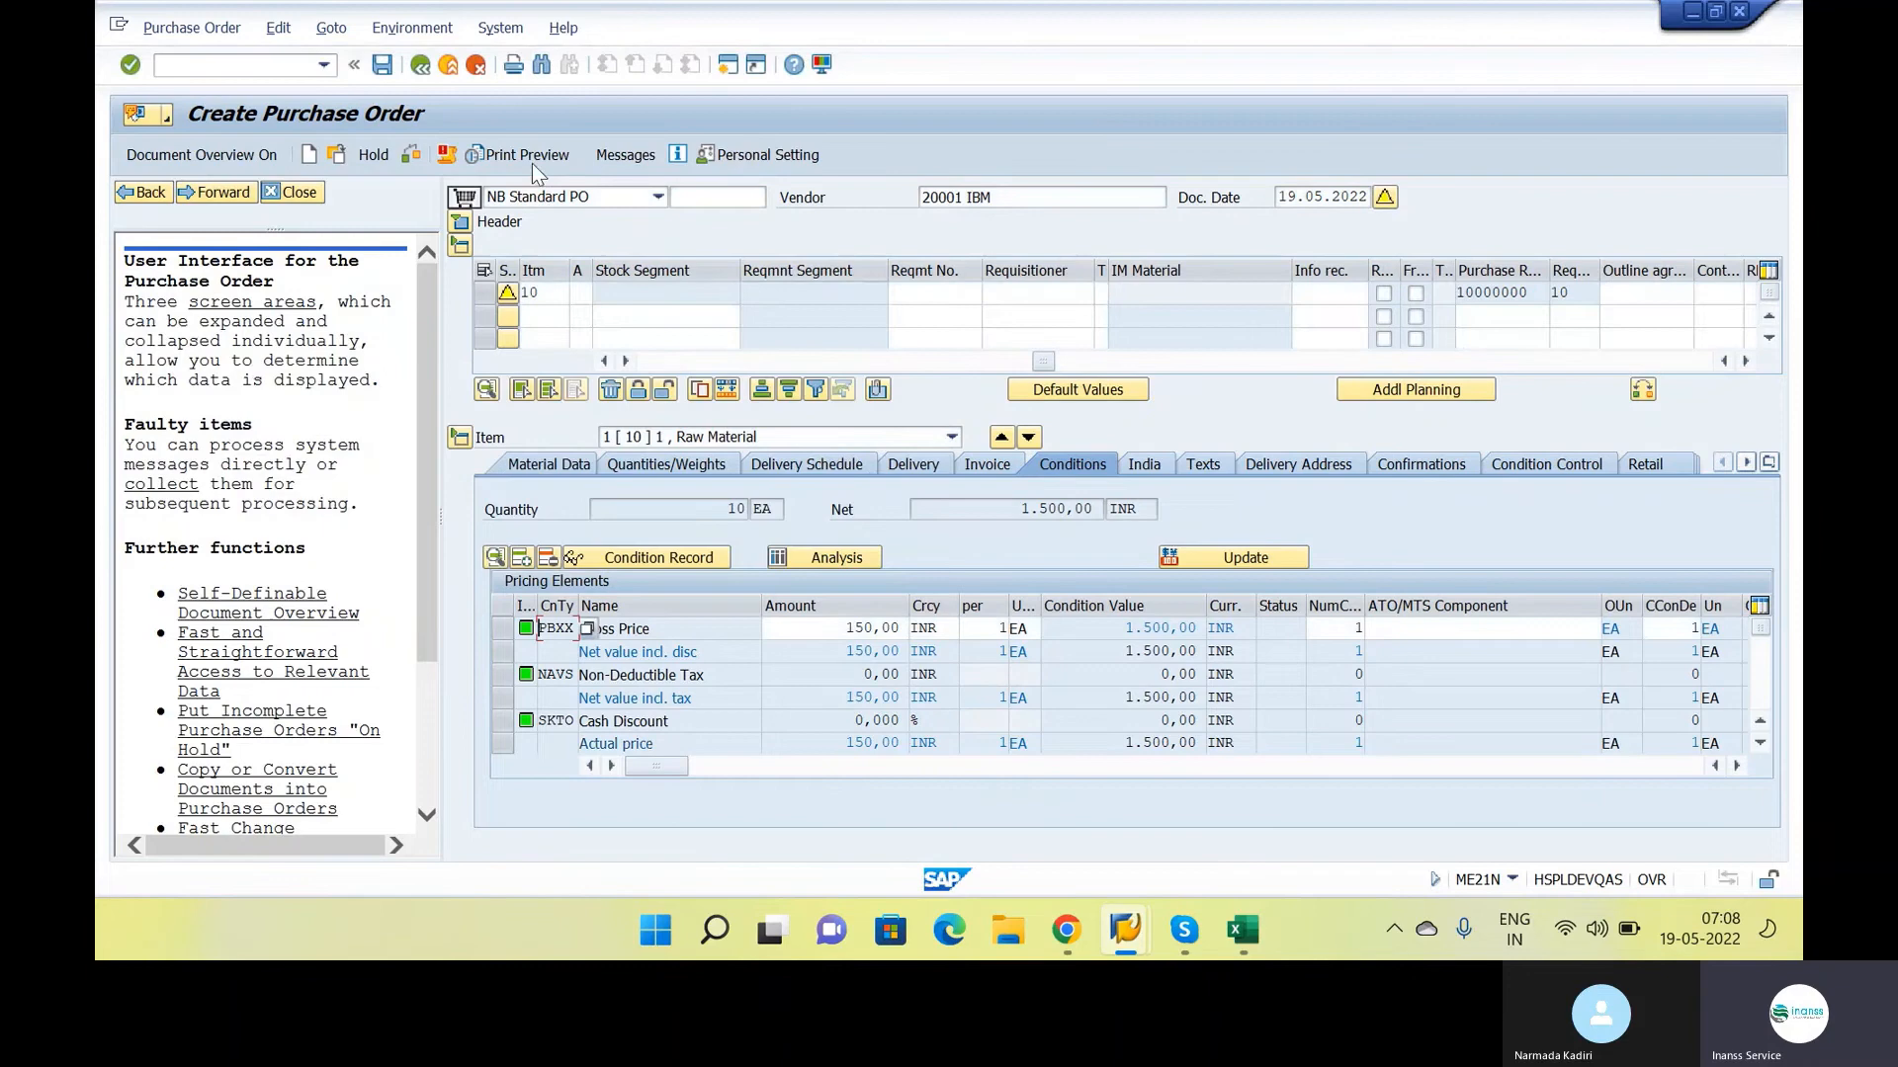
pyautogui.click(389, 71)
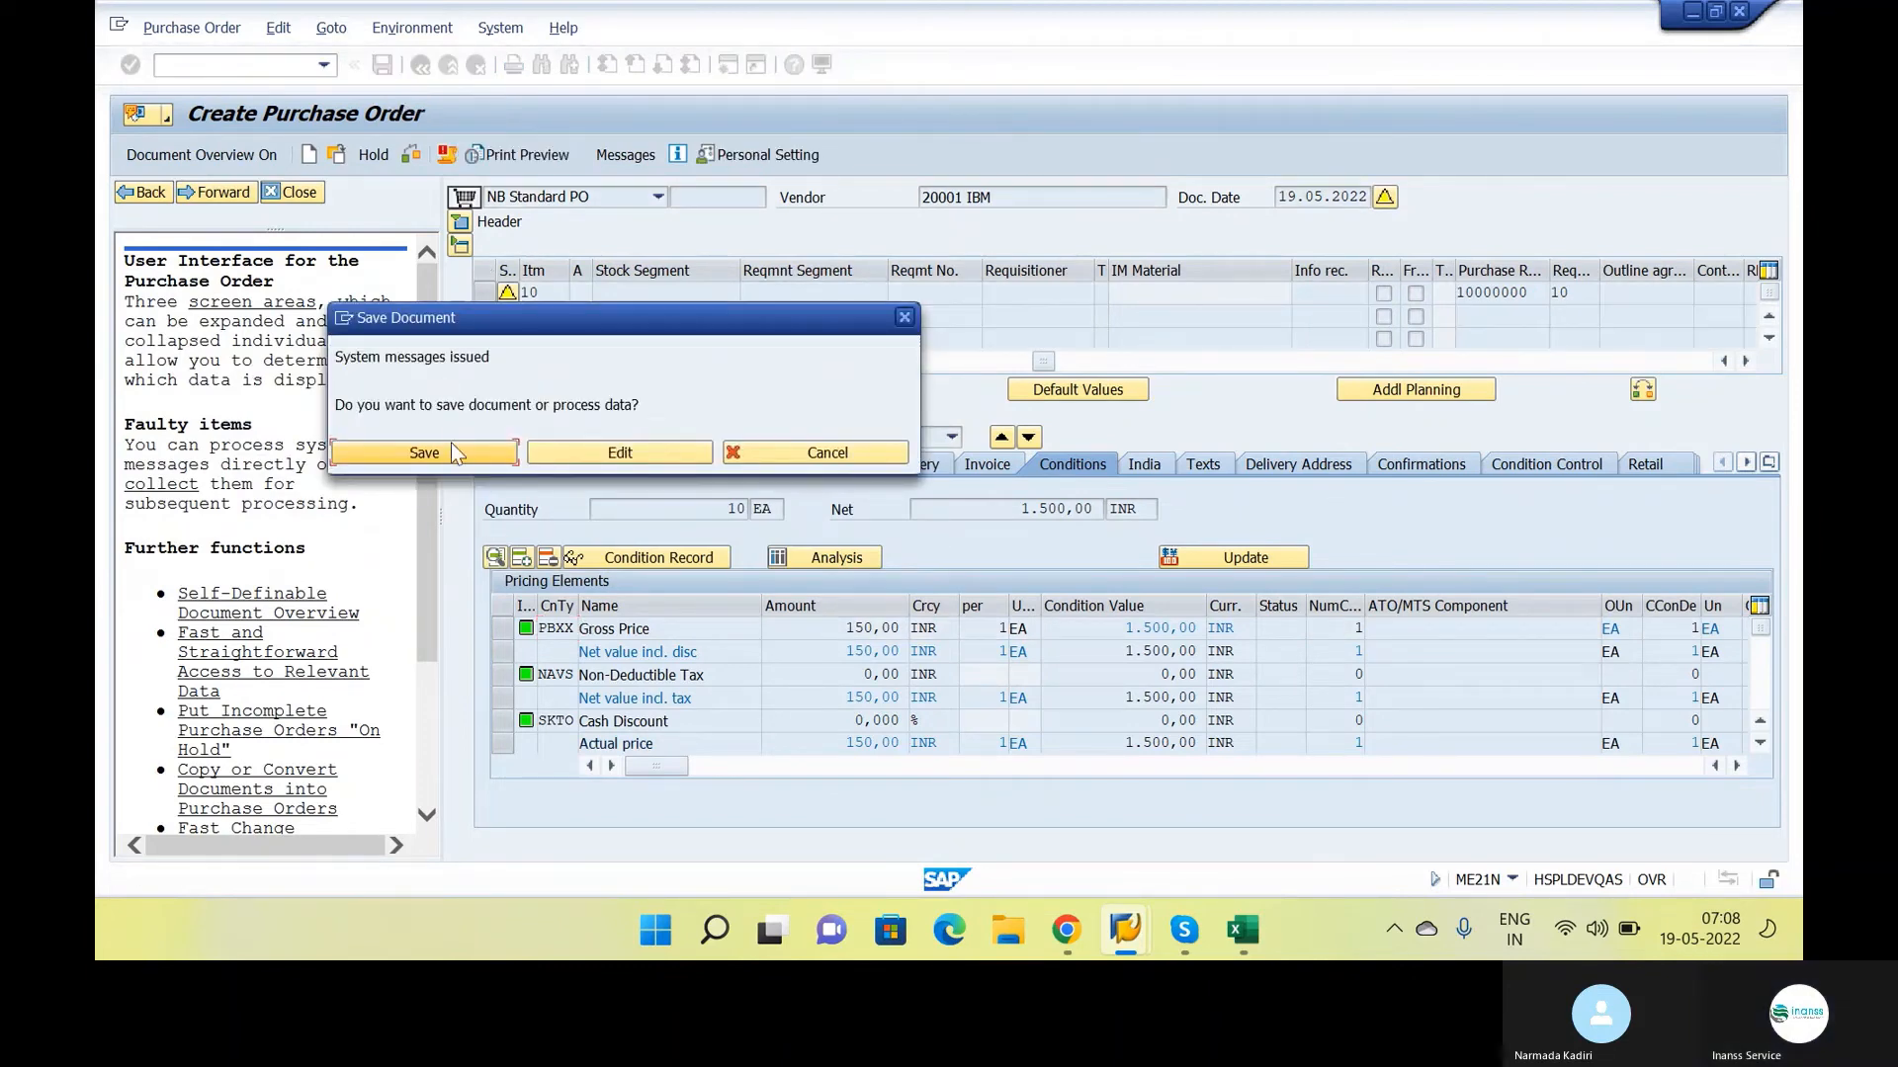
pyautogui.click(450, 452)
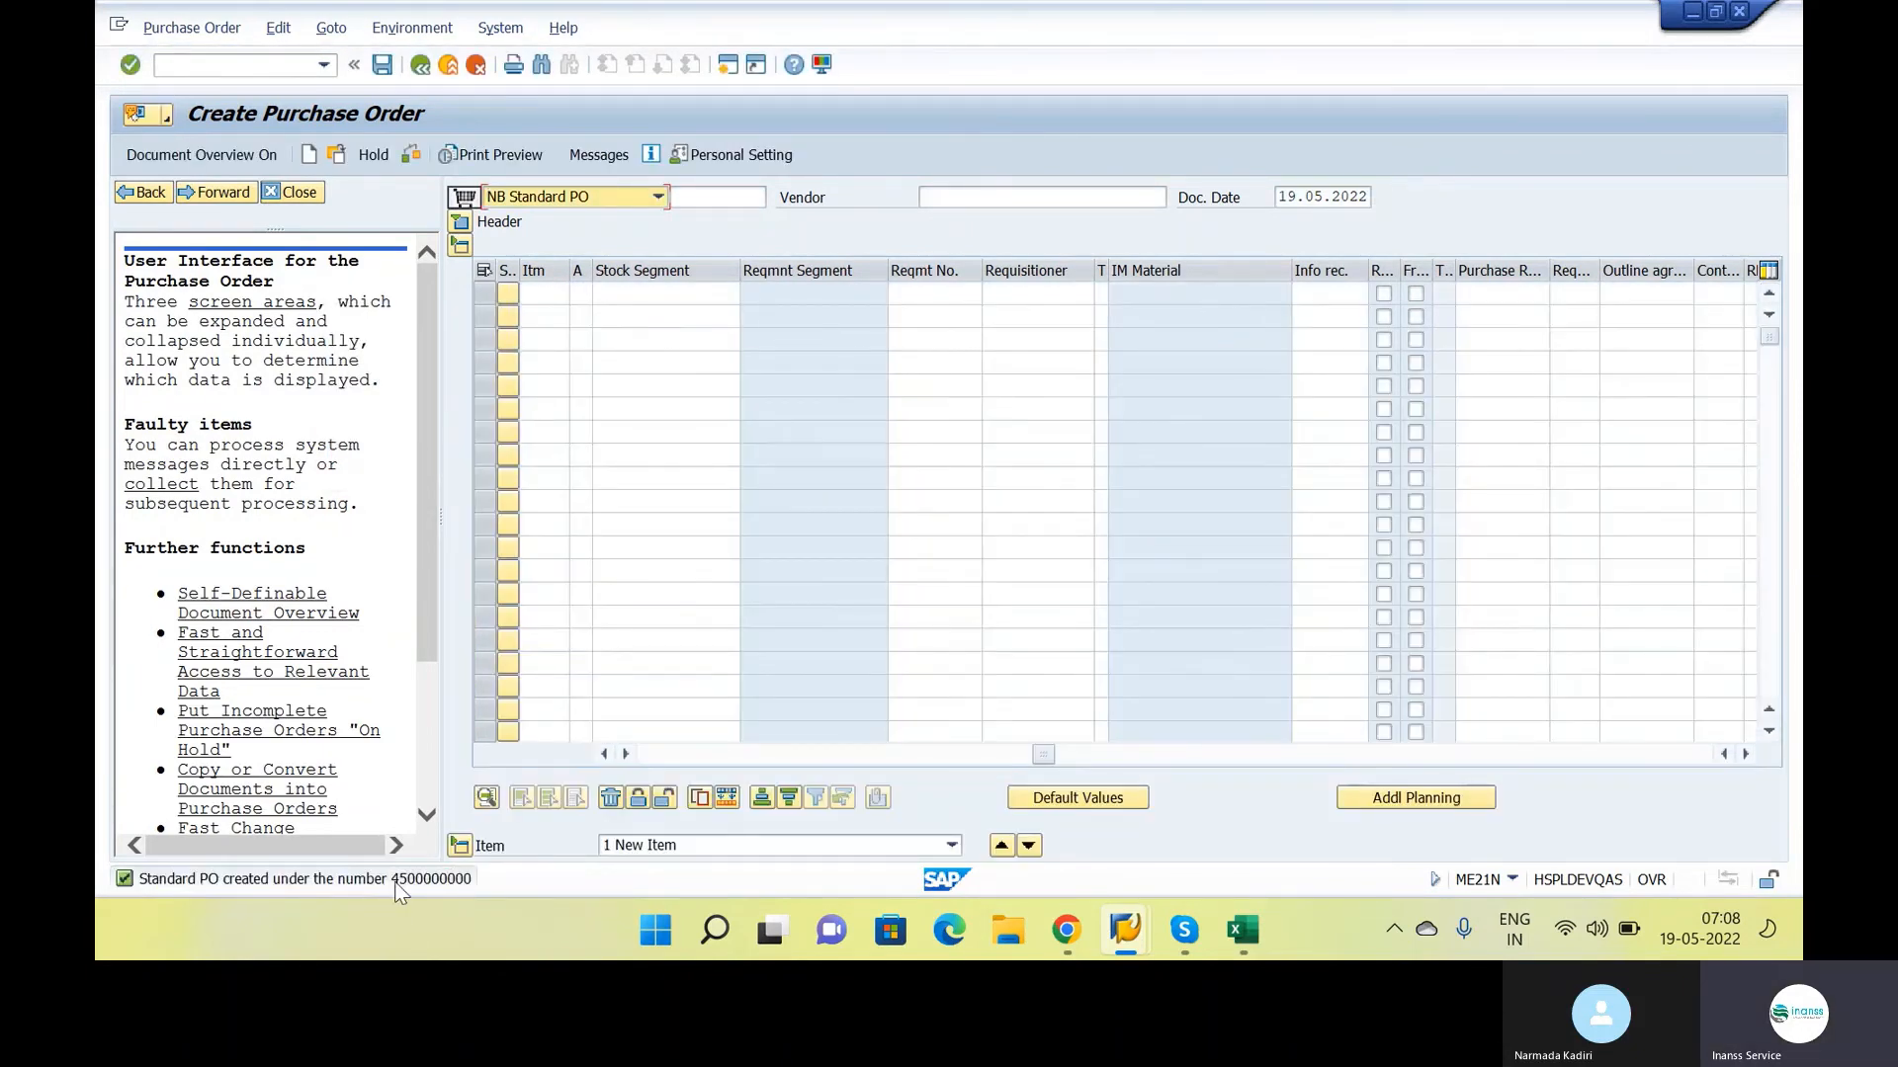
# Copy the new purchase order's number from its creation message into the Google Docs class notes, after ME21N on the Purchase order line
pyautogui.click(395, 879)
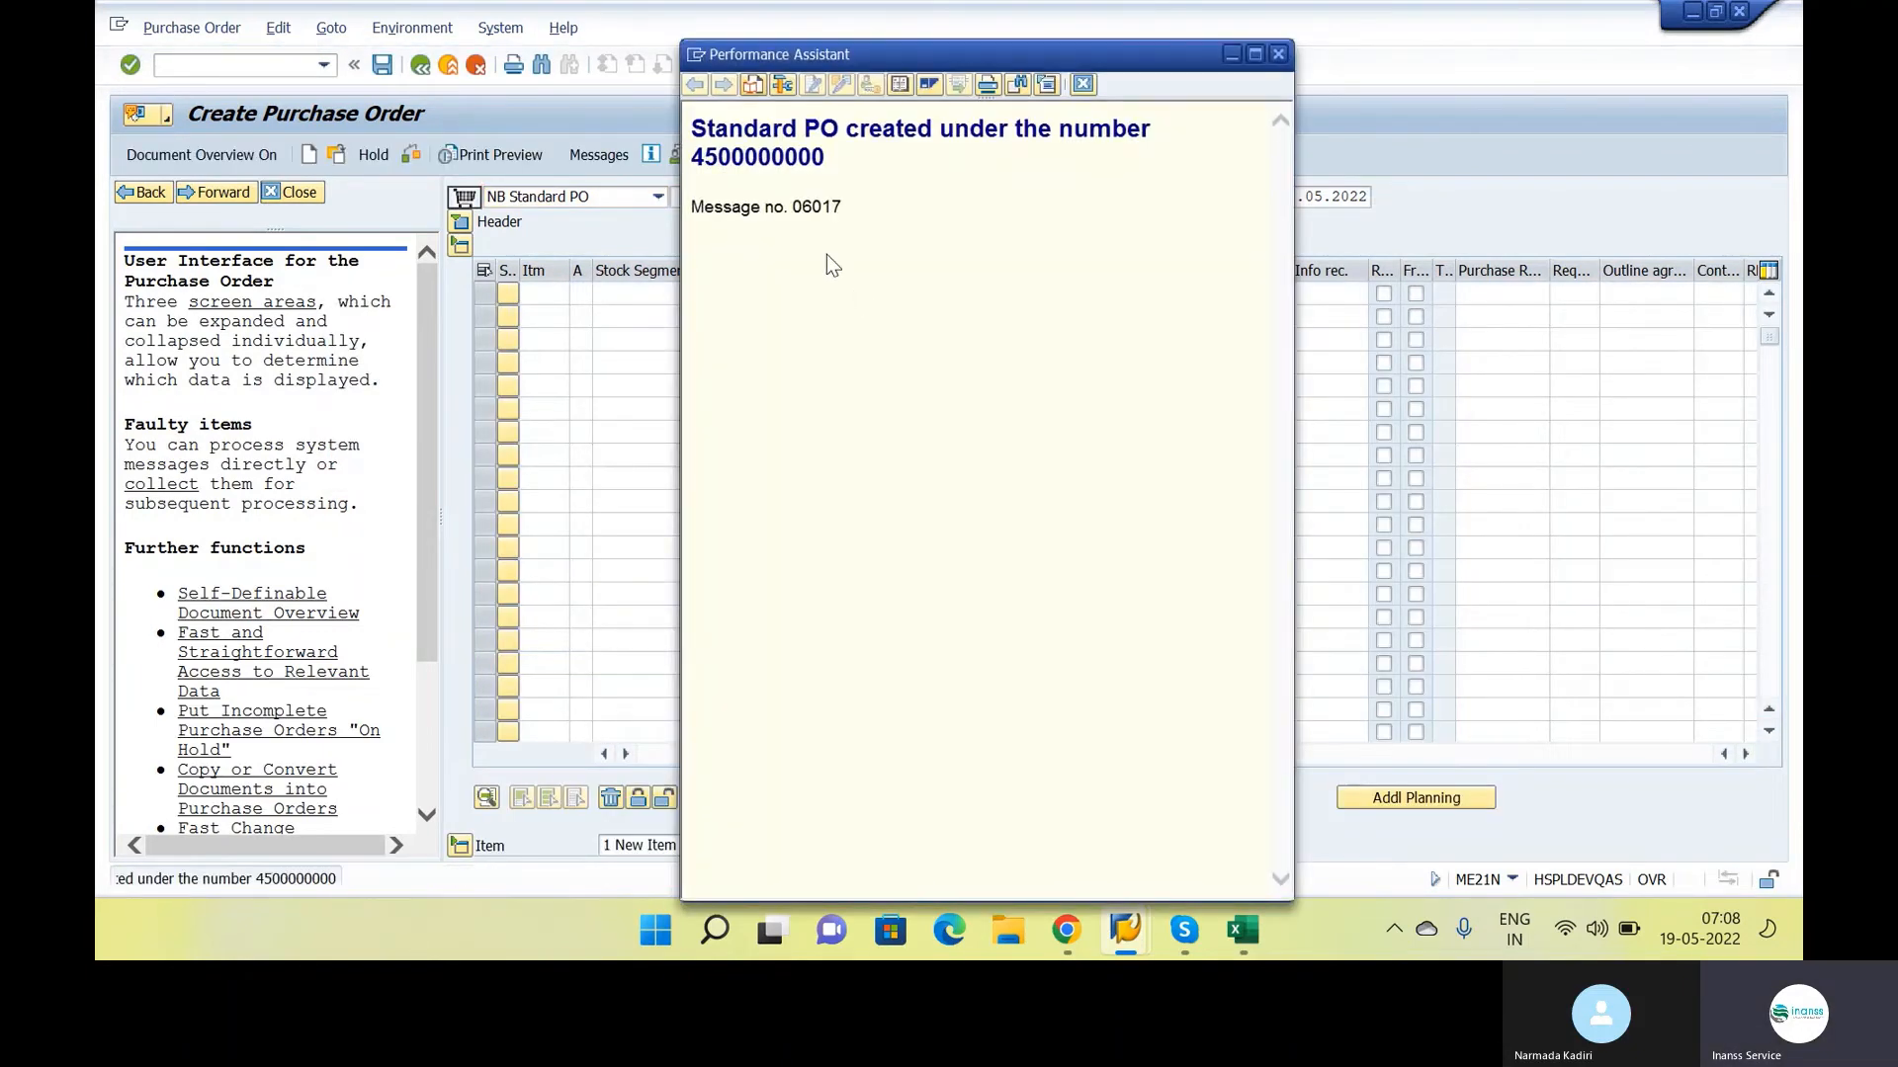
pyautogui.moveTo(824, 158); pyautogui.dragTo(700, 170)
pyautogui.hotkey('ctrl', 'c')
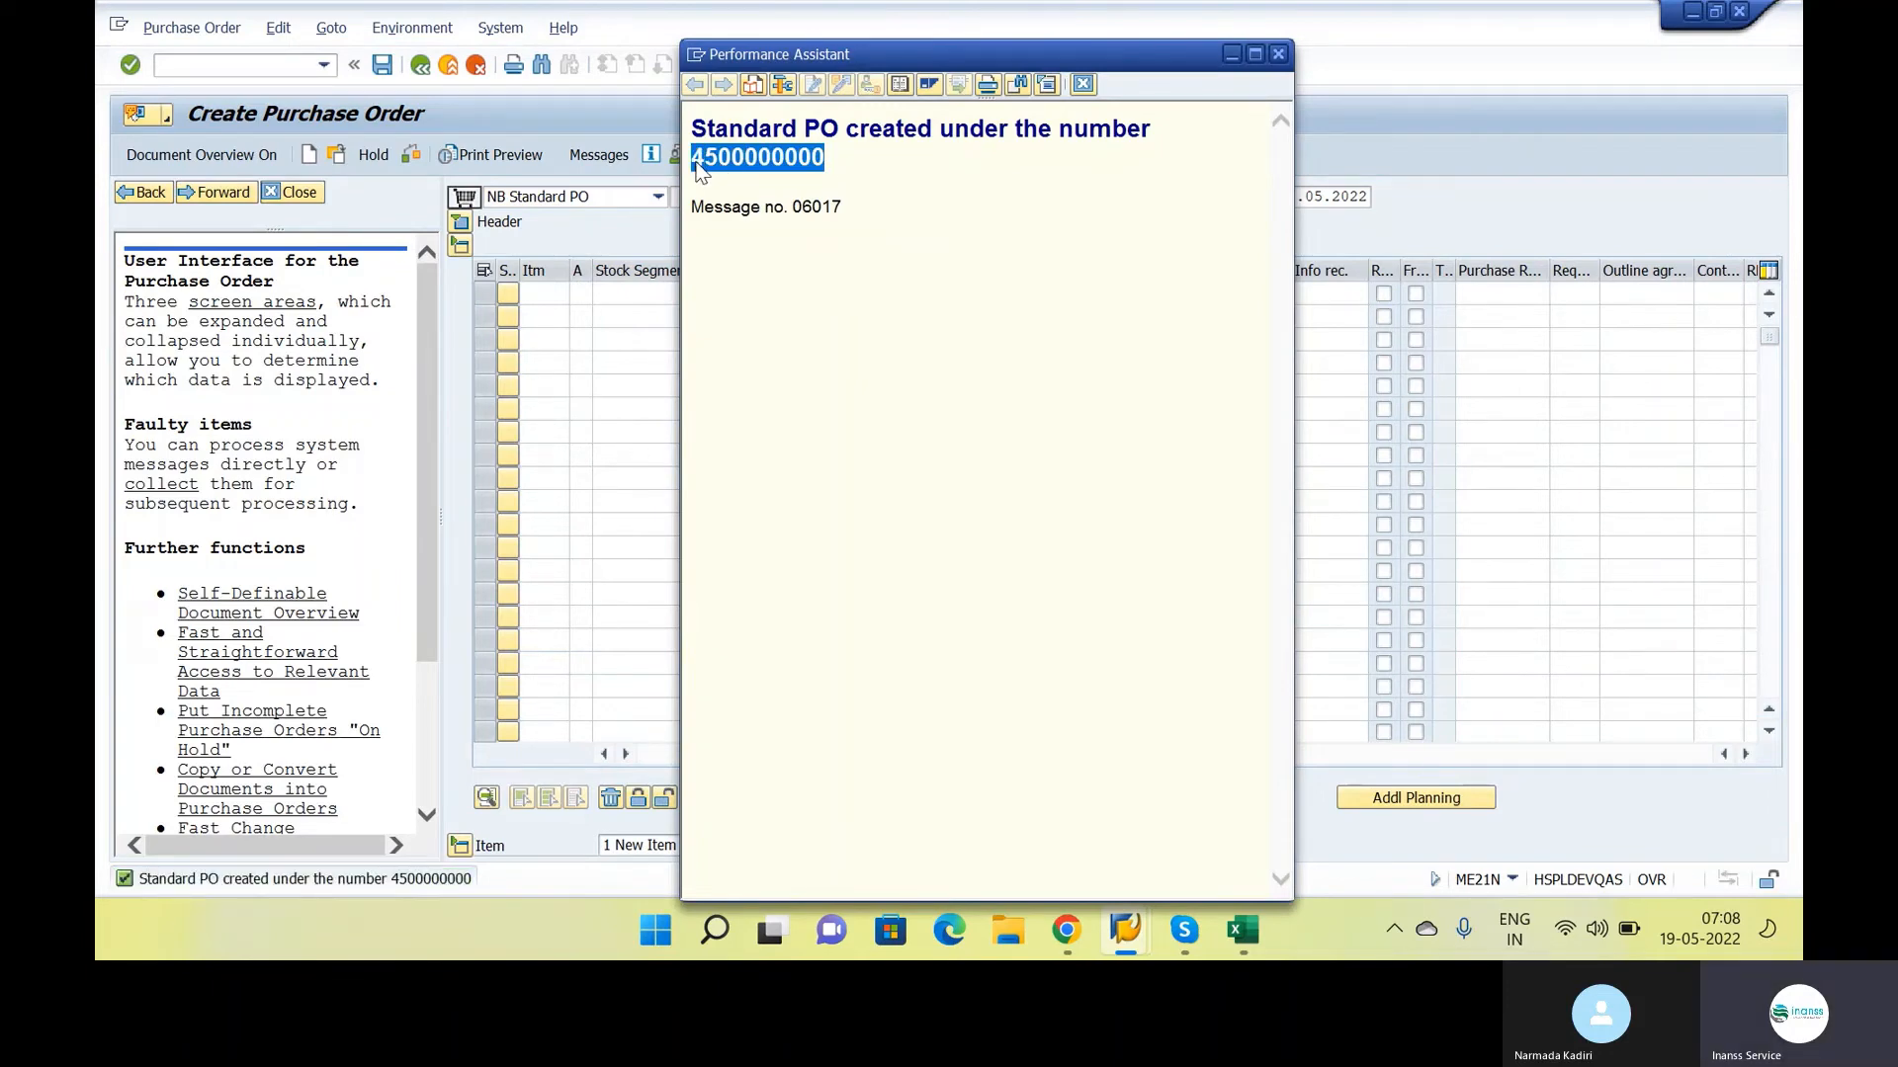
pyautogui.click(1242, 934)
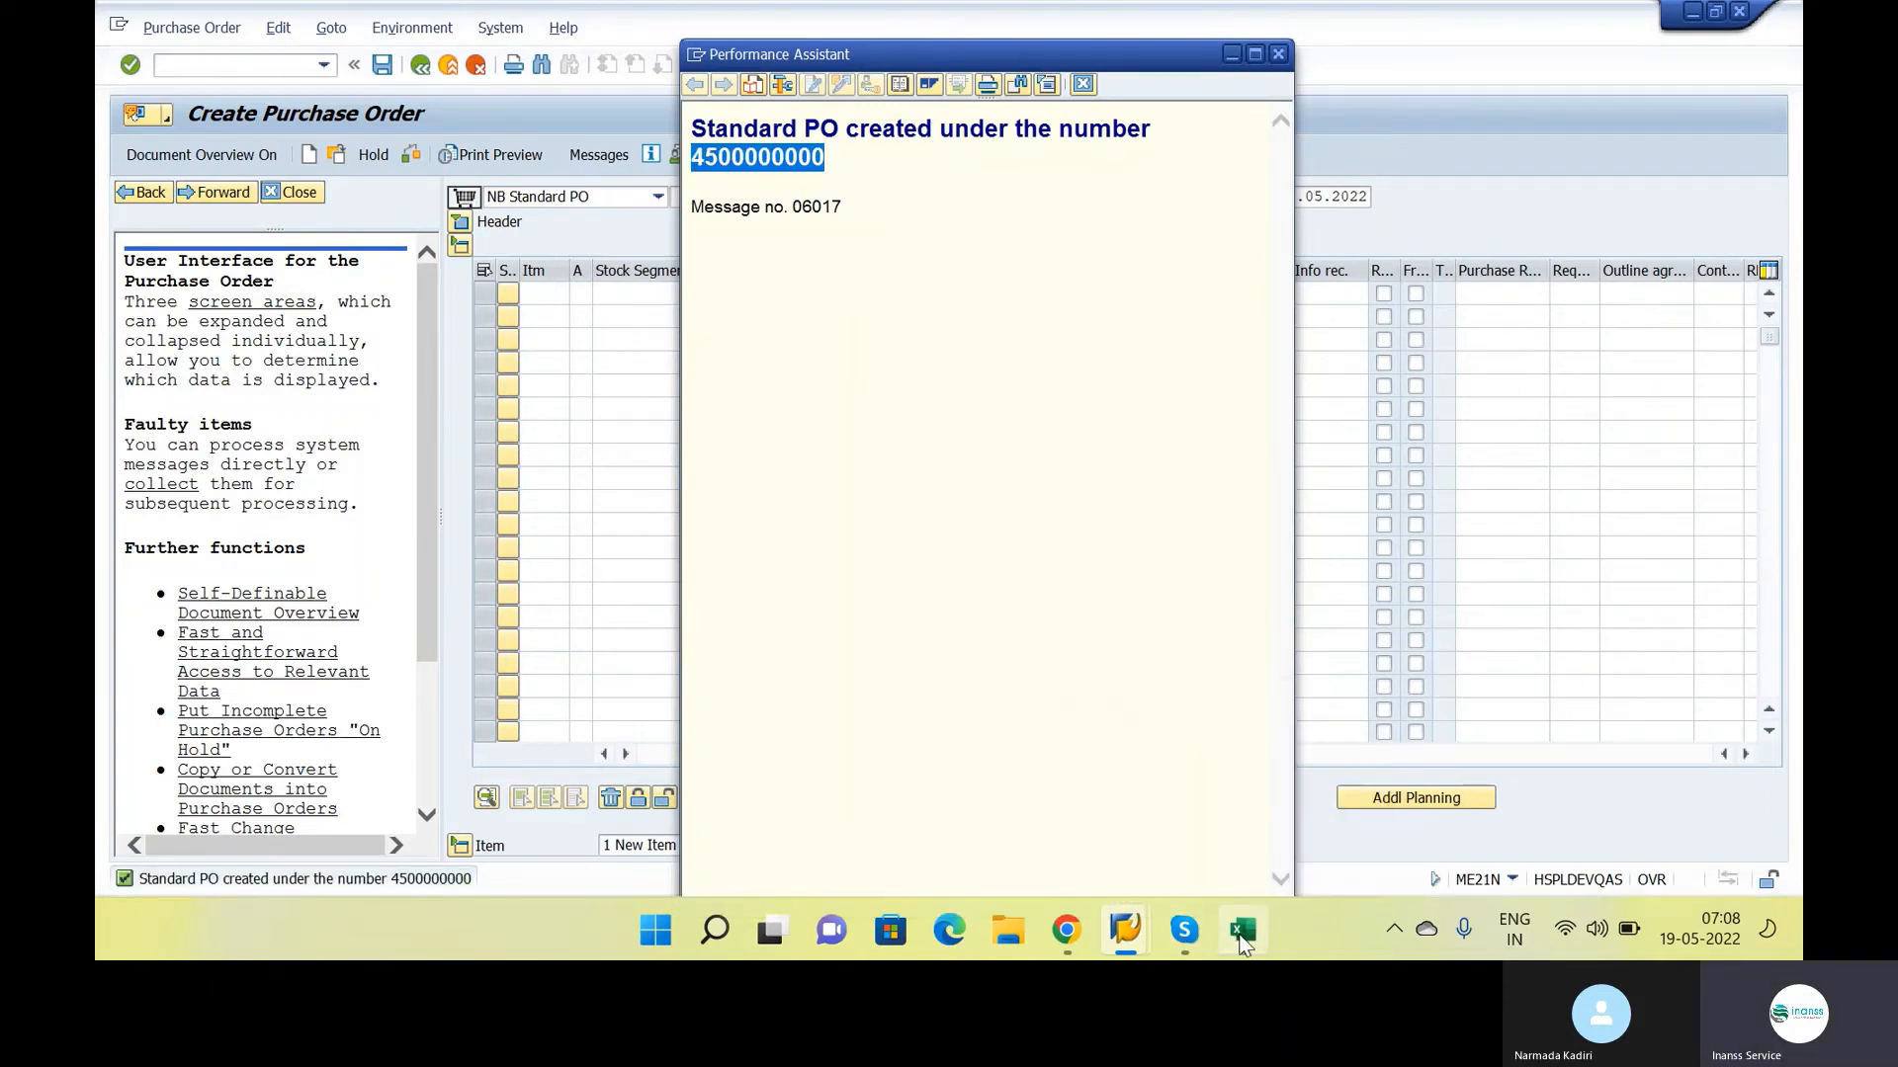
pyautogui.click(1066, 932)
pyautogui.write('- ME21N -')
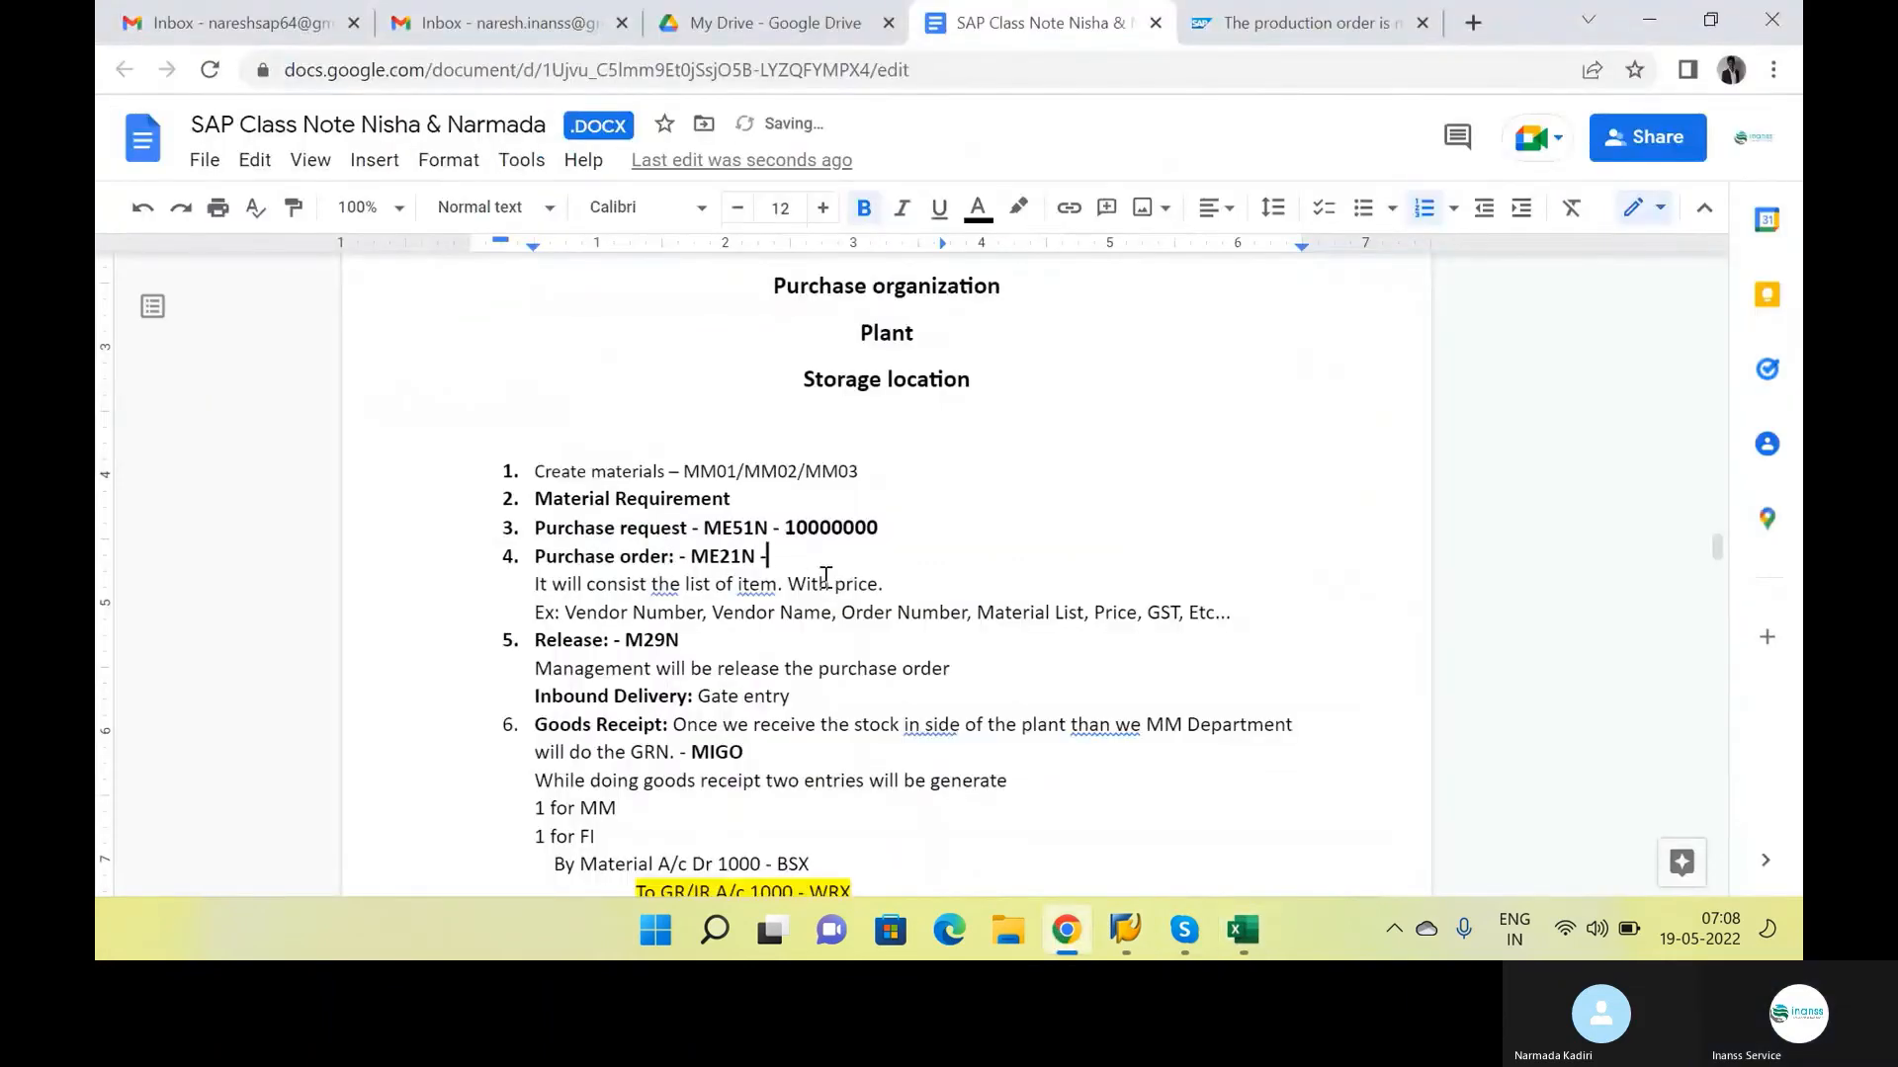
pyautogui.hotkey('ctrl', 'v')
pyautogui.press('Return')
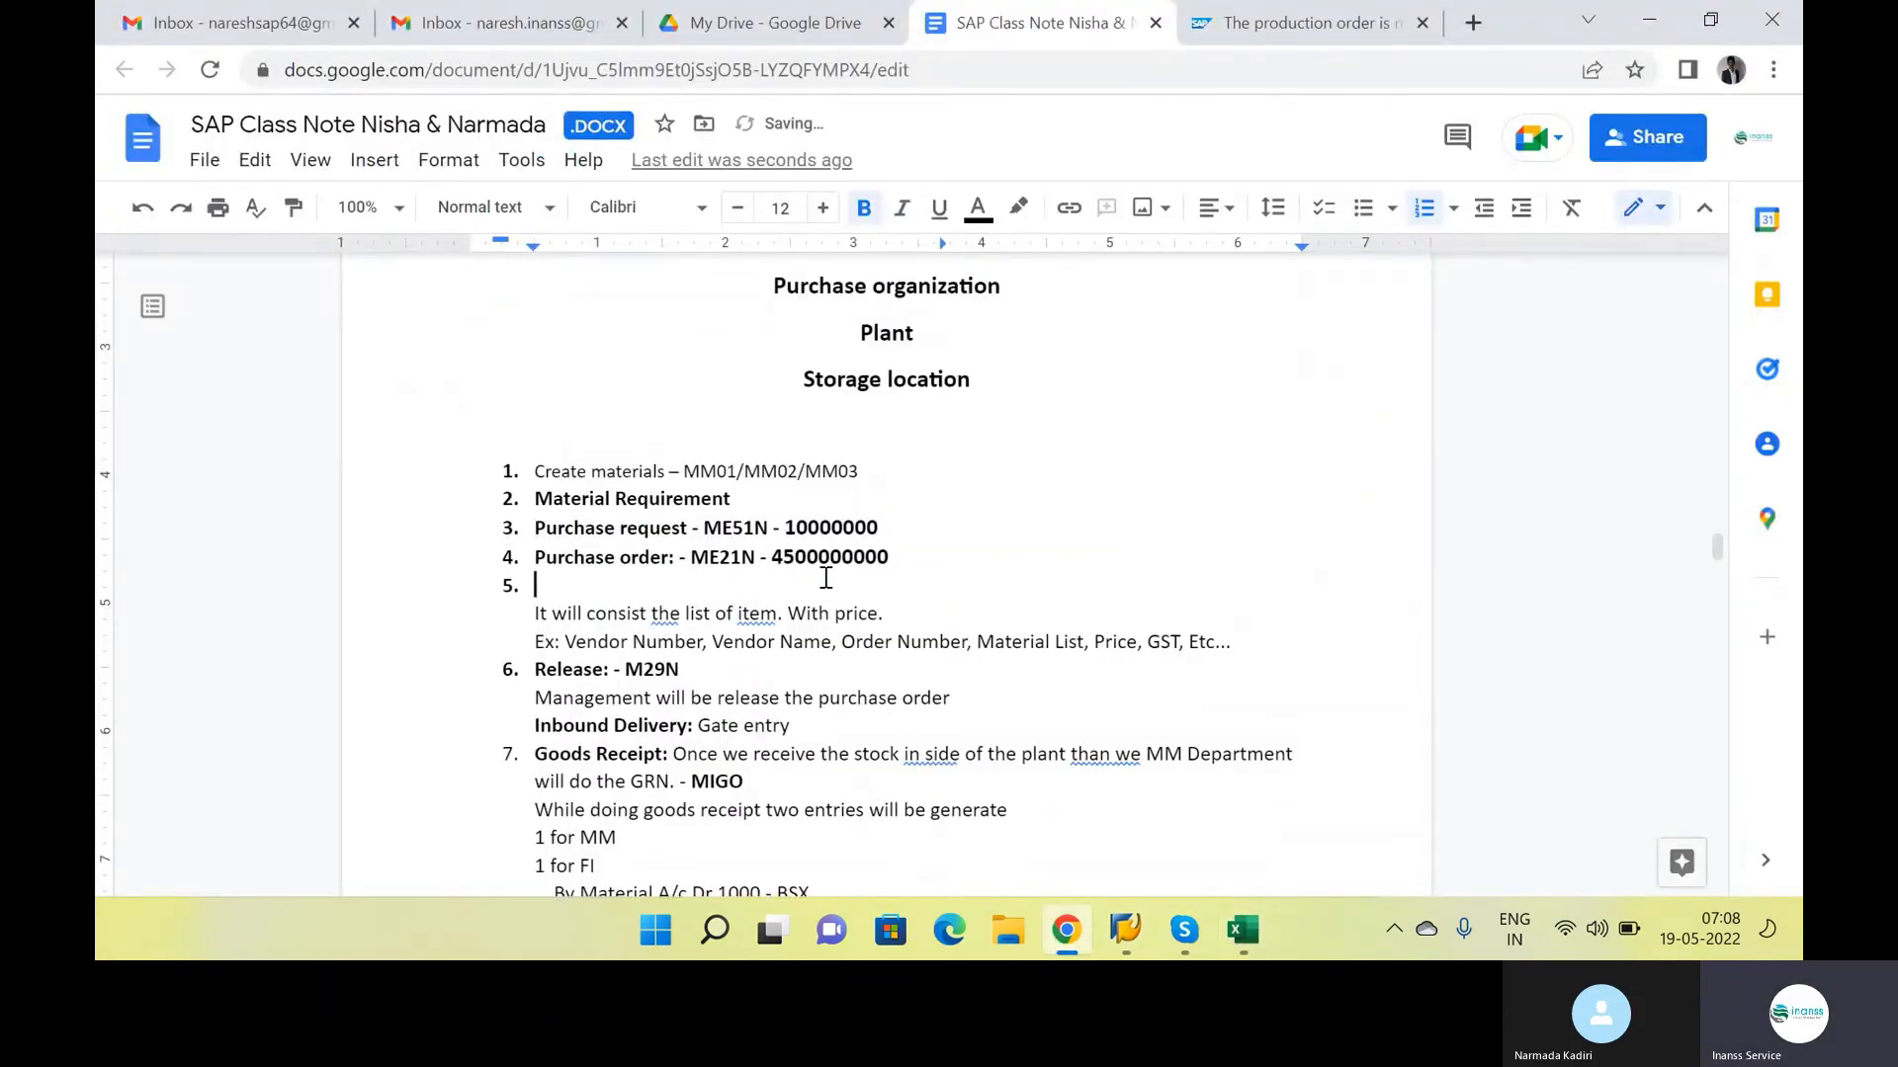
pyautogui.press('BackSpace')
pyautogui.press('BackSpace')
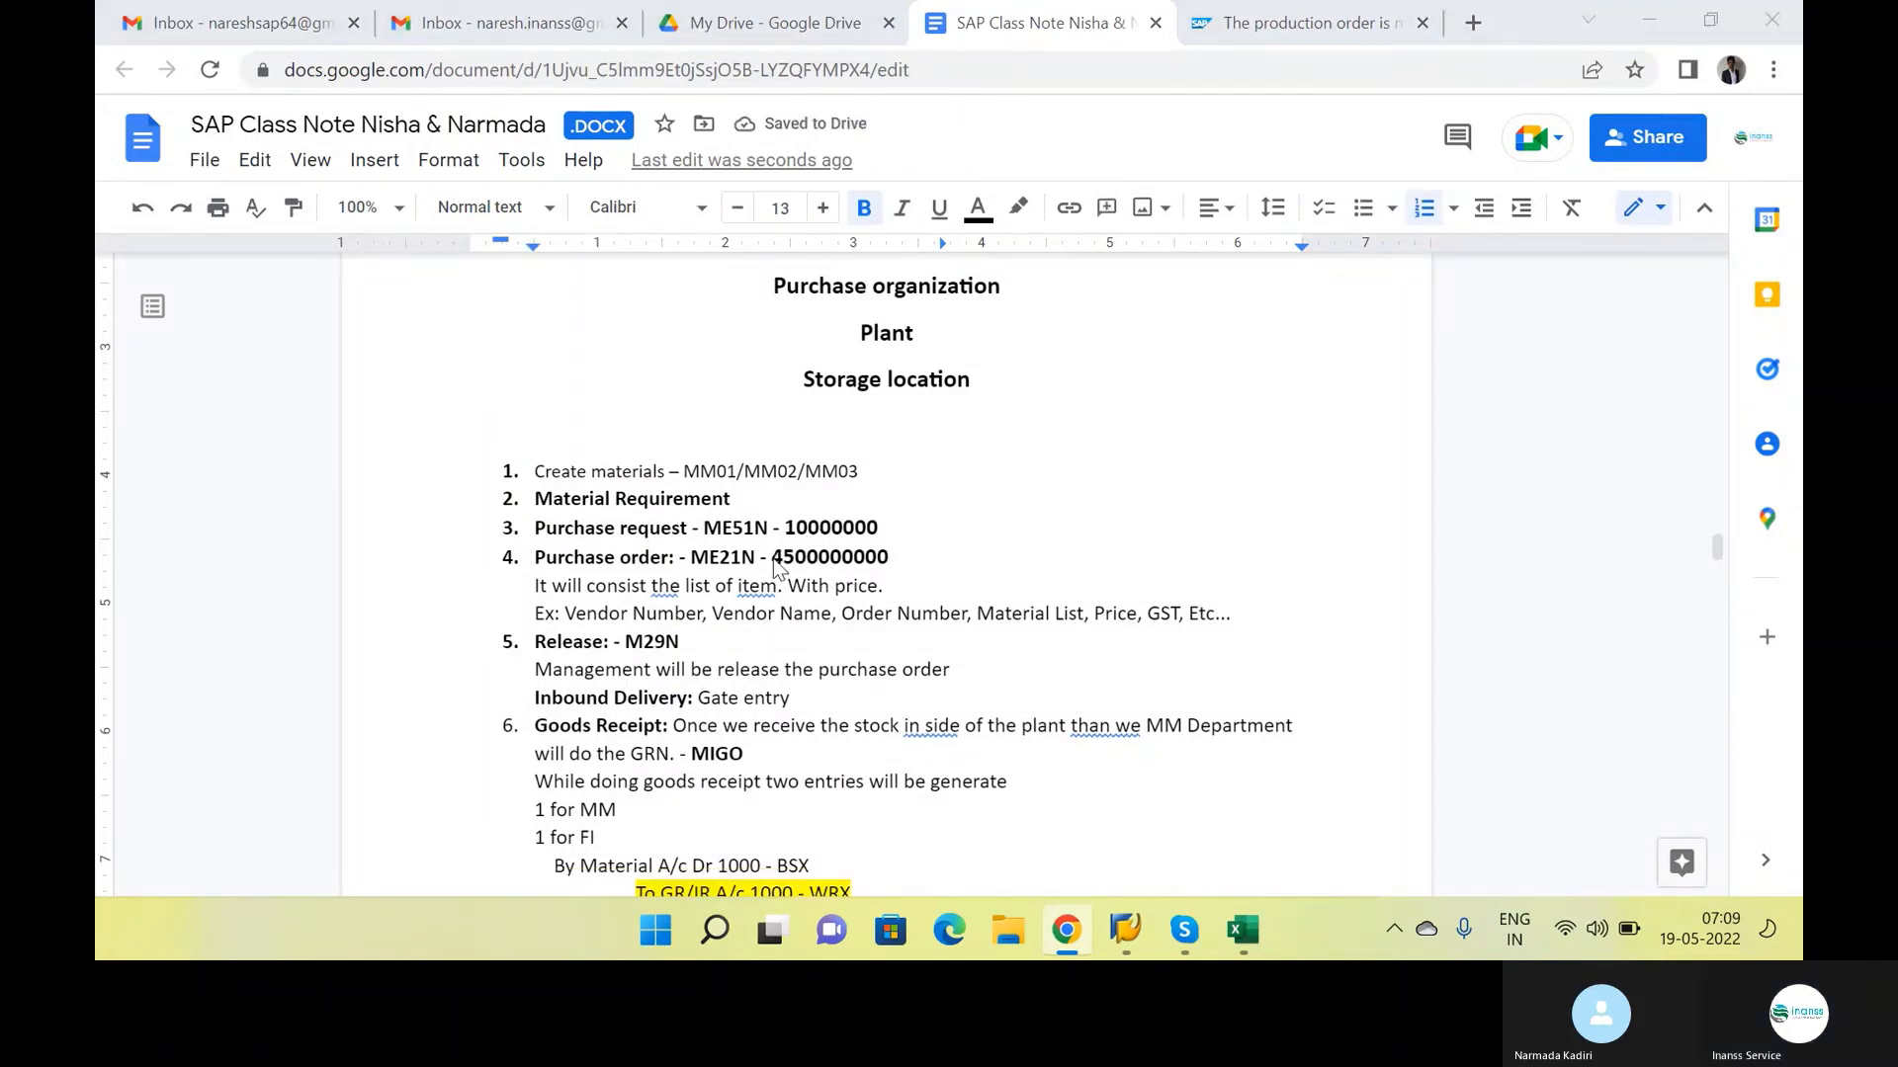
# Switch back to SAP, open the saved purchase order for display and close the help text
pyautogui.hotkey('alt', 'Tab')
pyautogui.hotkey('alt', 'Tab')
pyautogui.hotkey('alt', 'Tab')
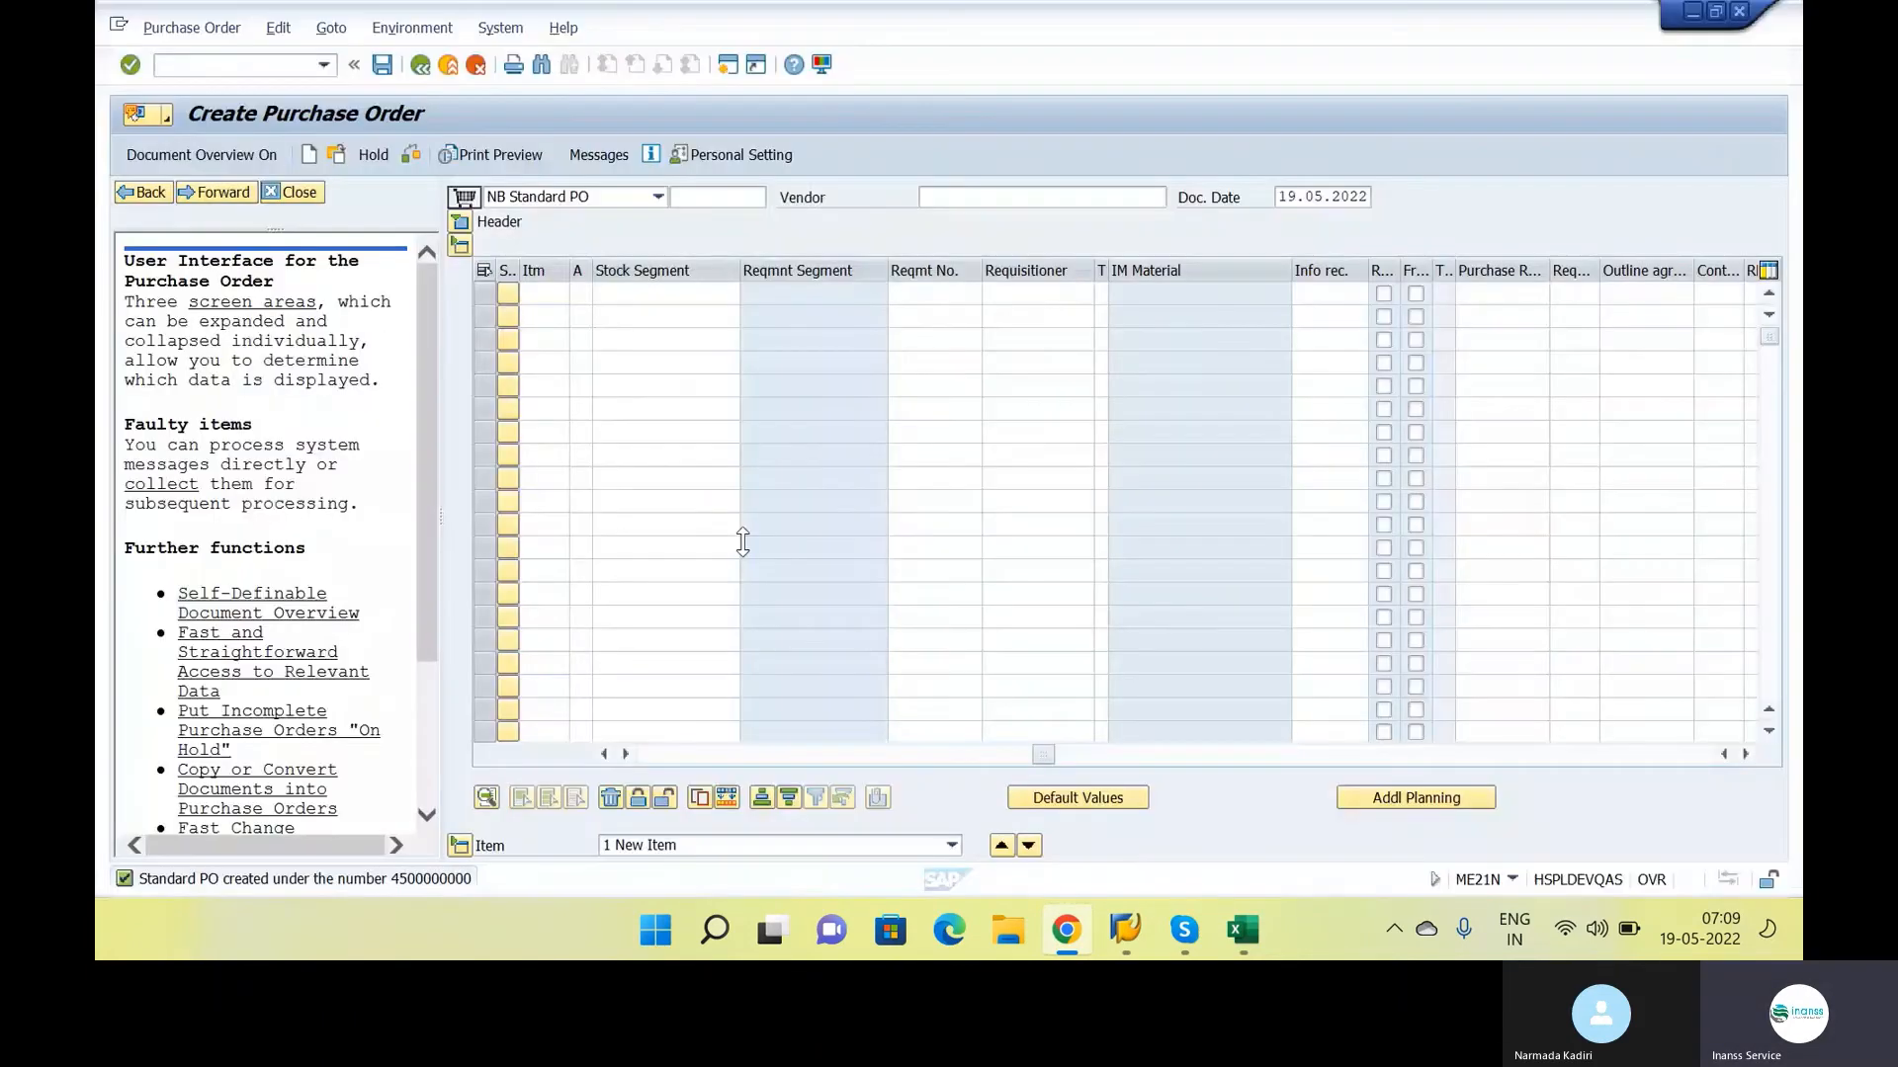
pyautogui.click(344, 158)
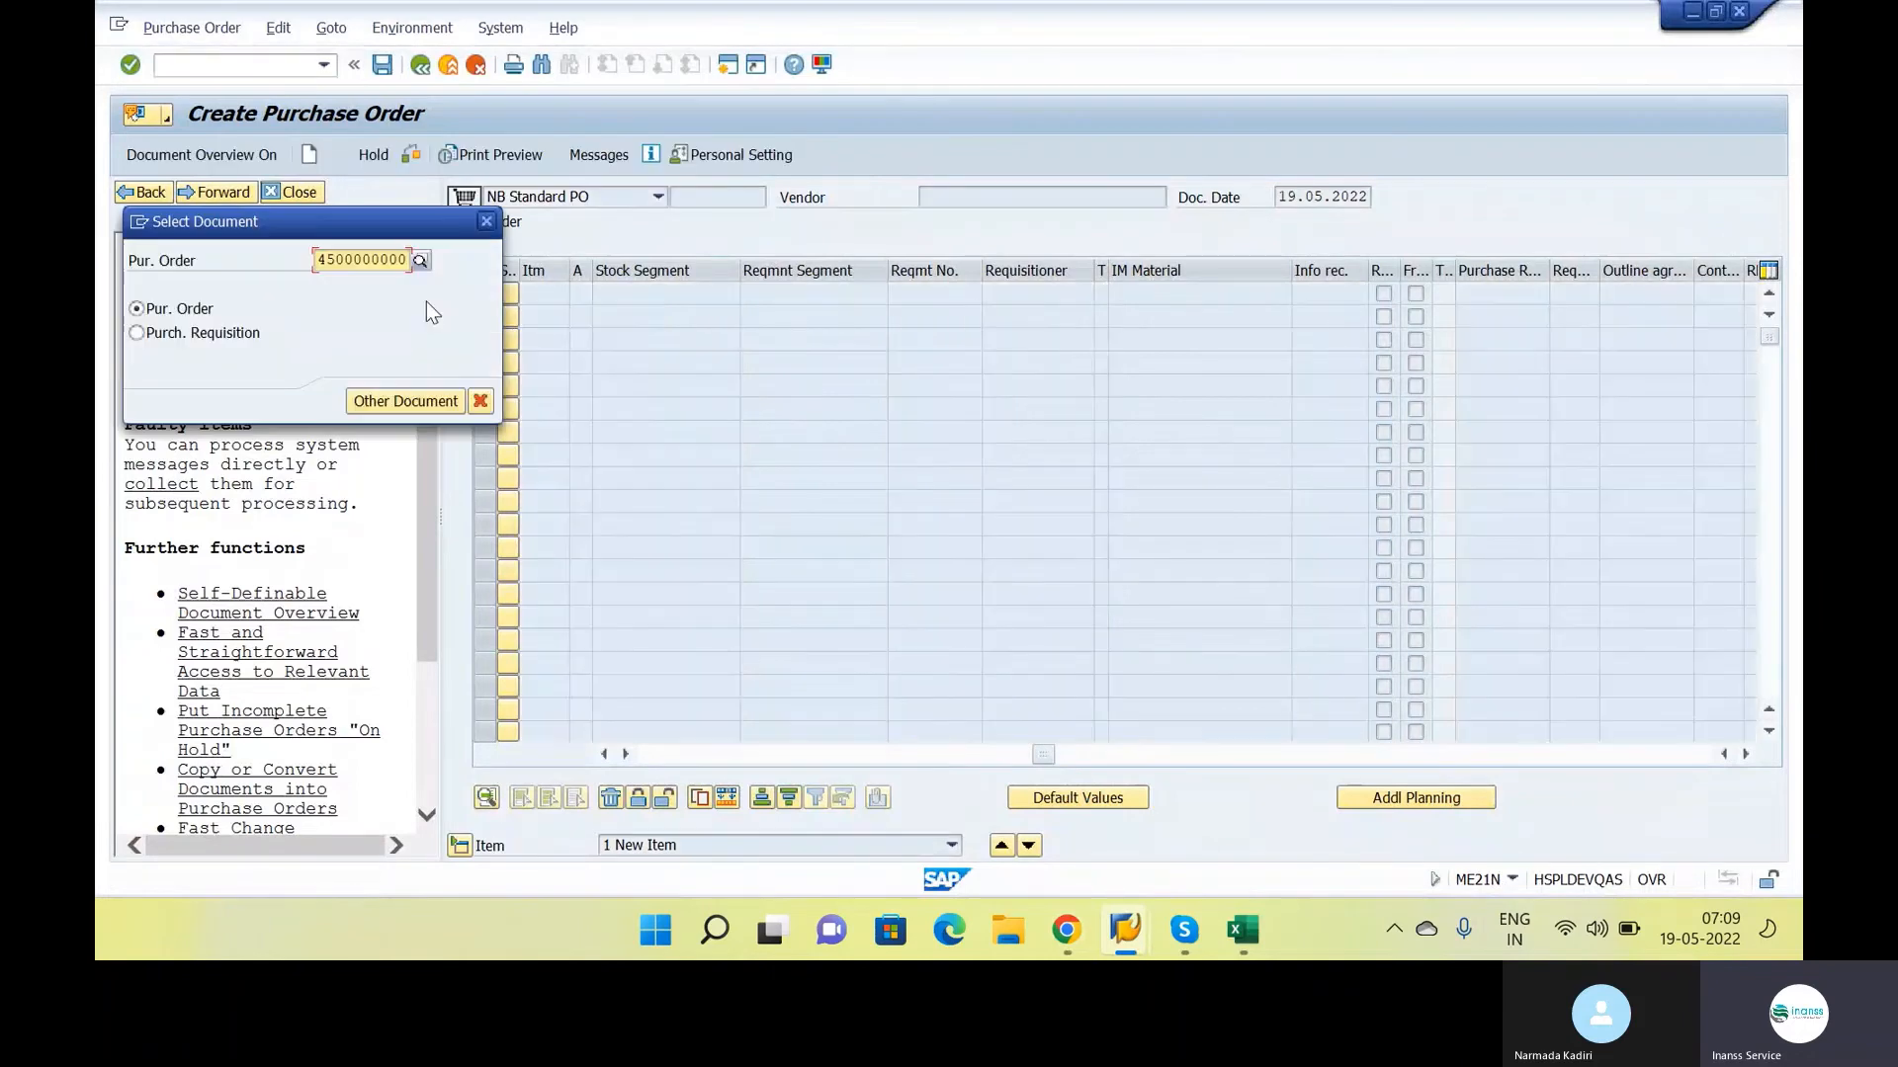
pyautogui.press('Return')
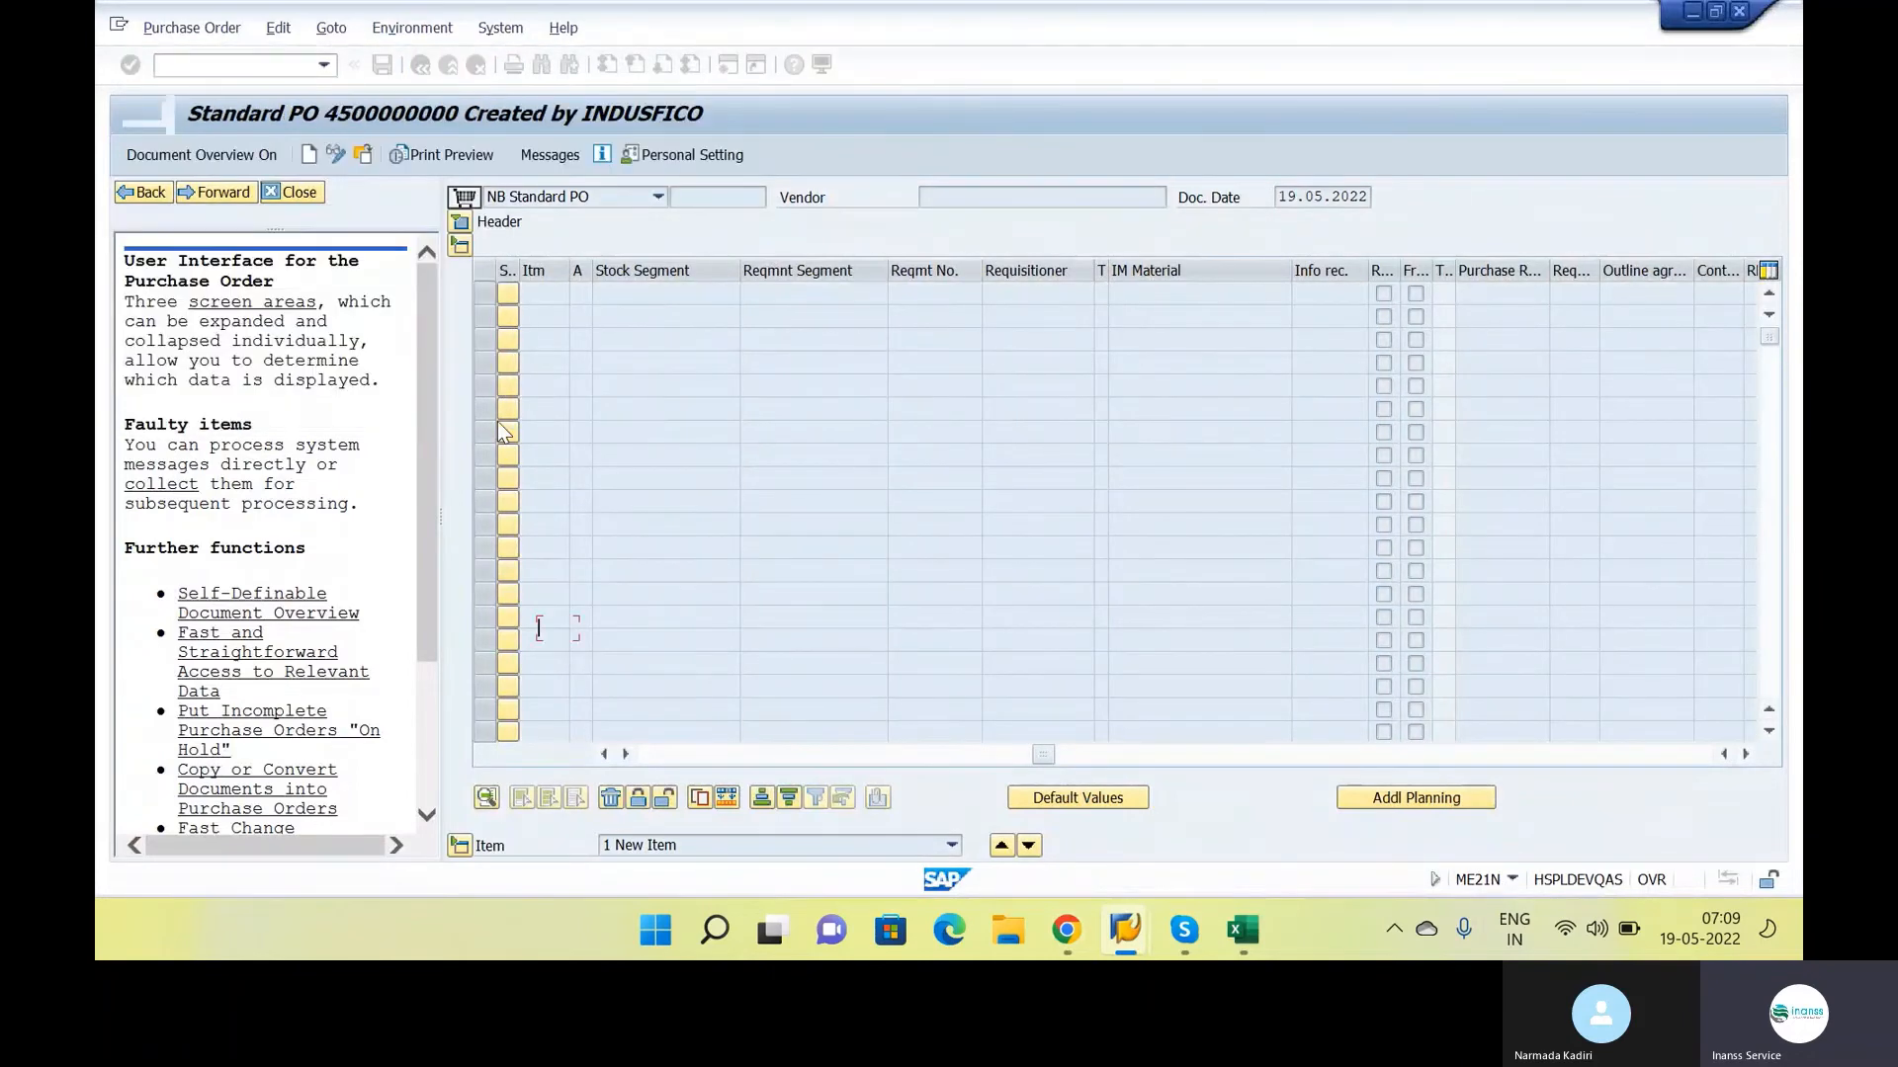
pyautogui.click(300, 192)
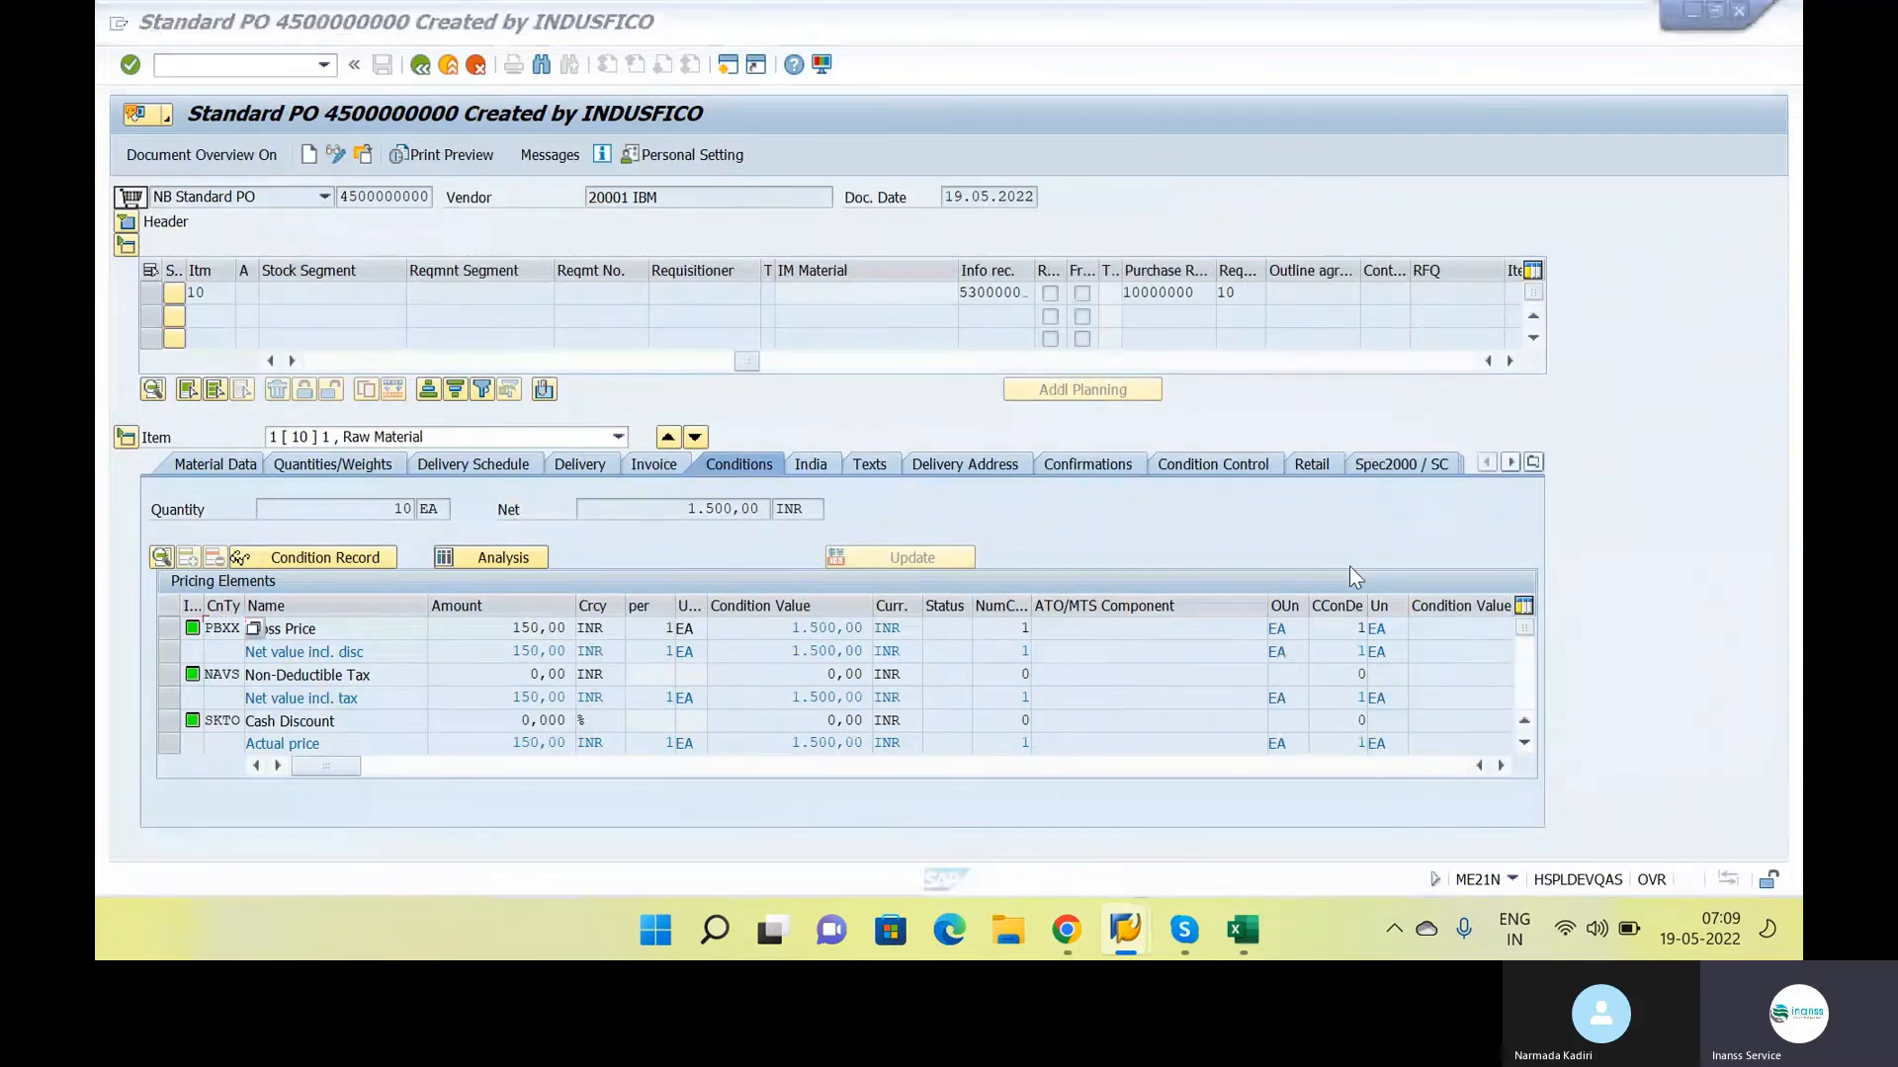
# Review the Release and Inbound Delivery entries in the class notes alongside the purchase order's header organizational data
pyautogui.hotkey('alt', 'Tab')
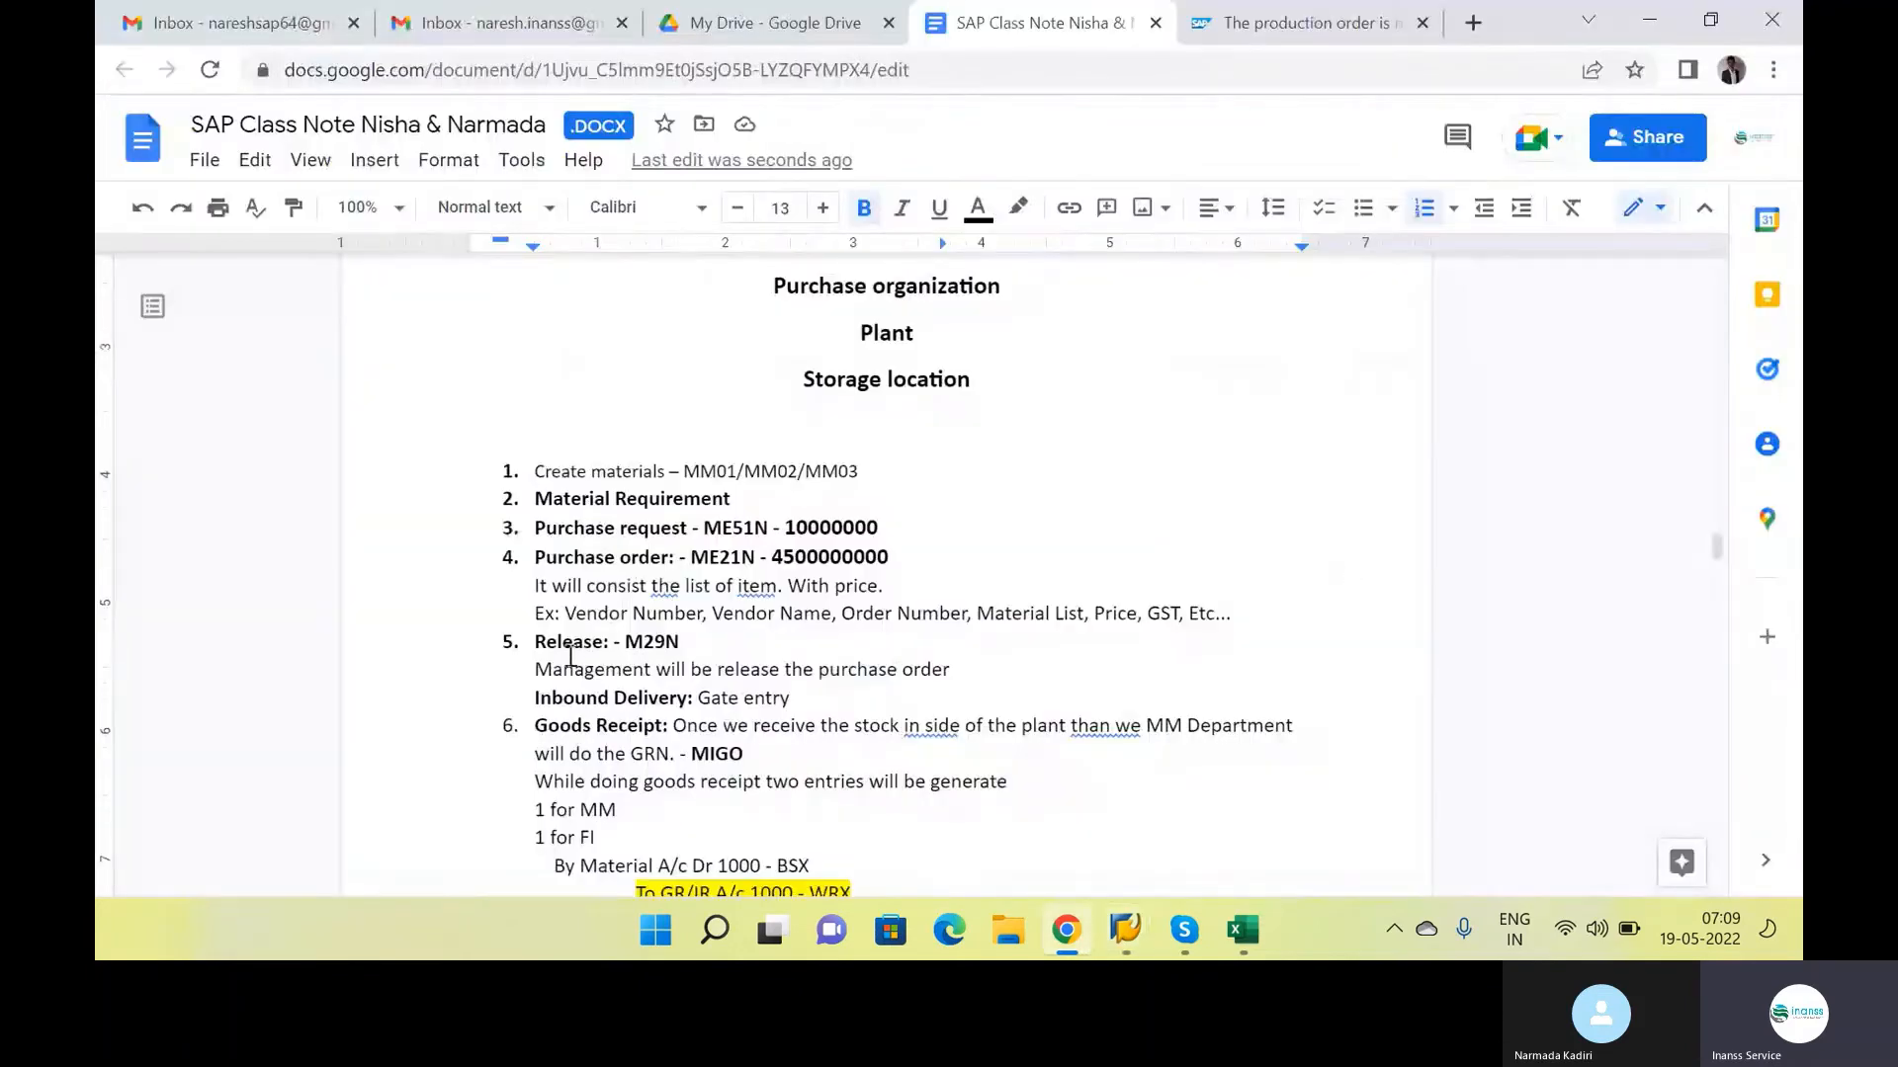
pyautogui.tripleClick(533, 704)
pyautogui.moveTo(537, 642); pyautogui.dragTo(802, 710)
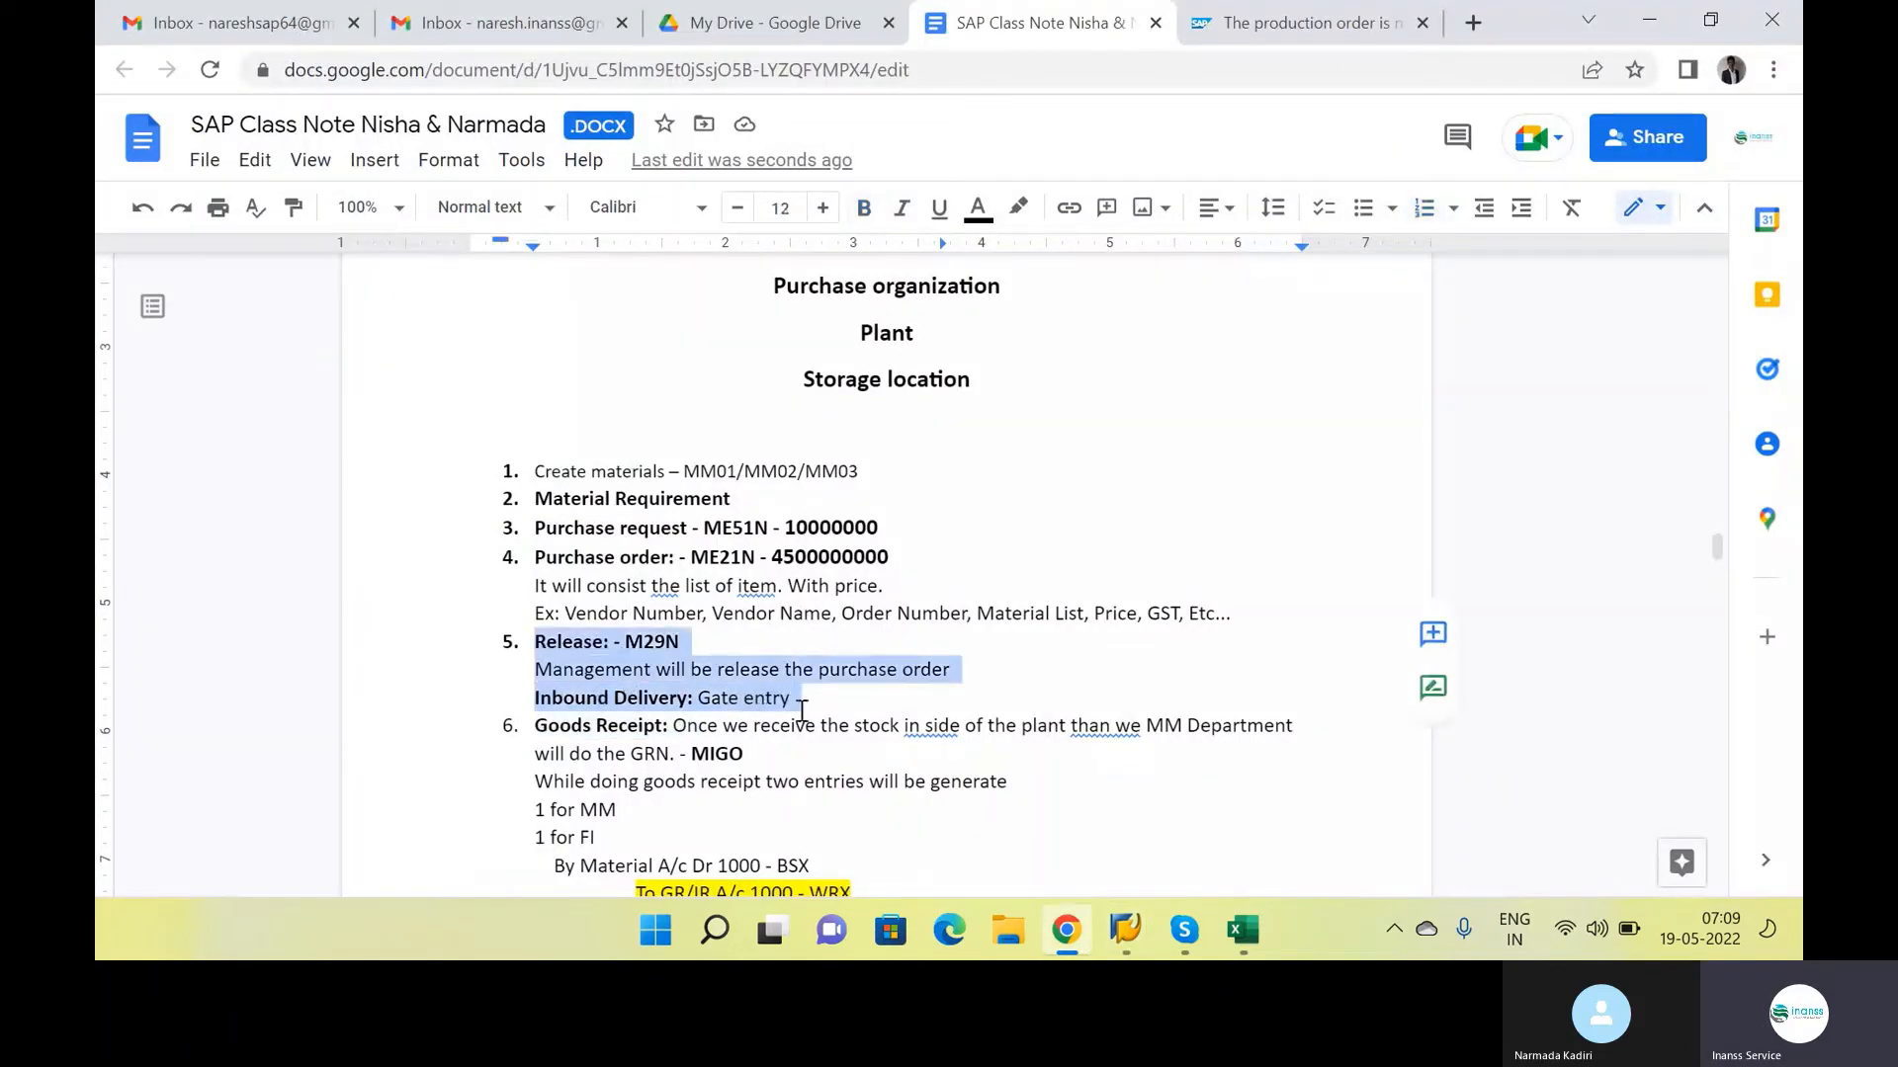
pyautogui.hotkey('alt', 'Tab')
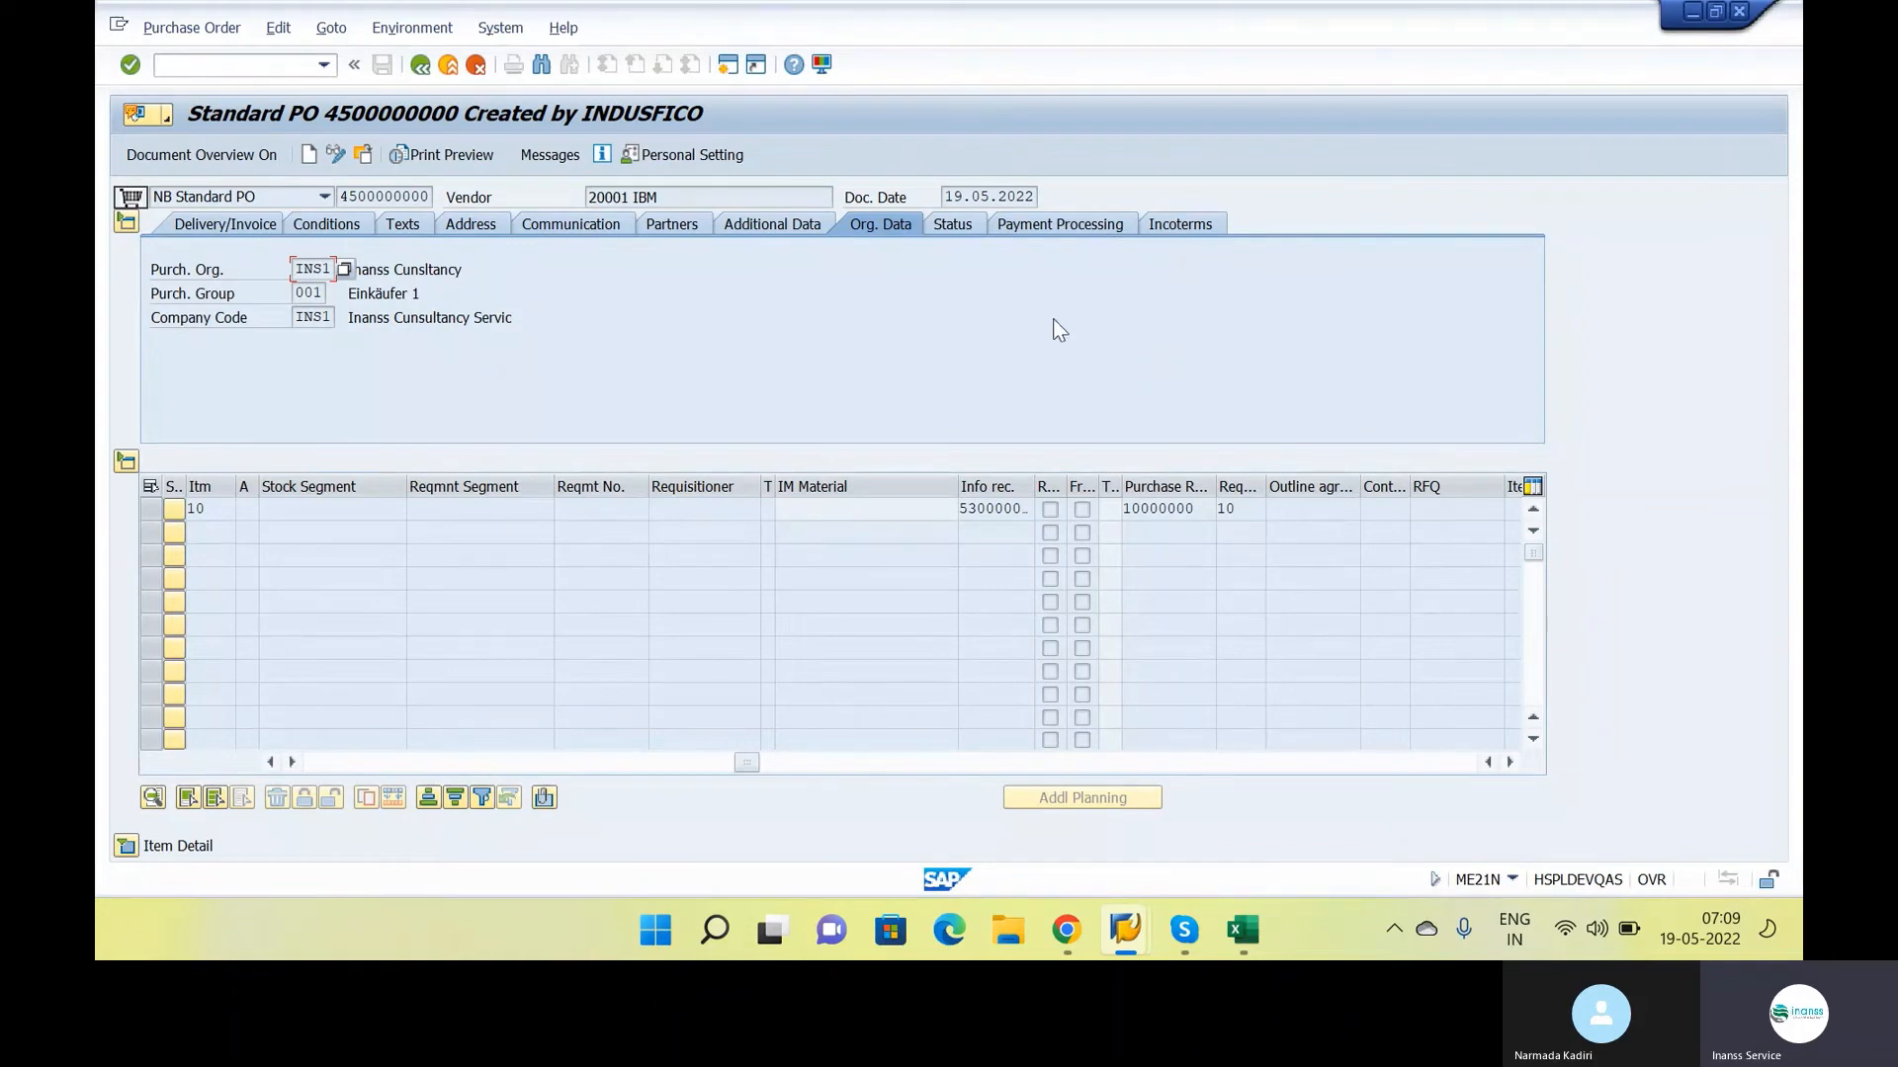
pyautogui.hotkey('alt', 'Tab')
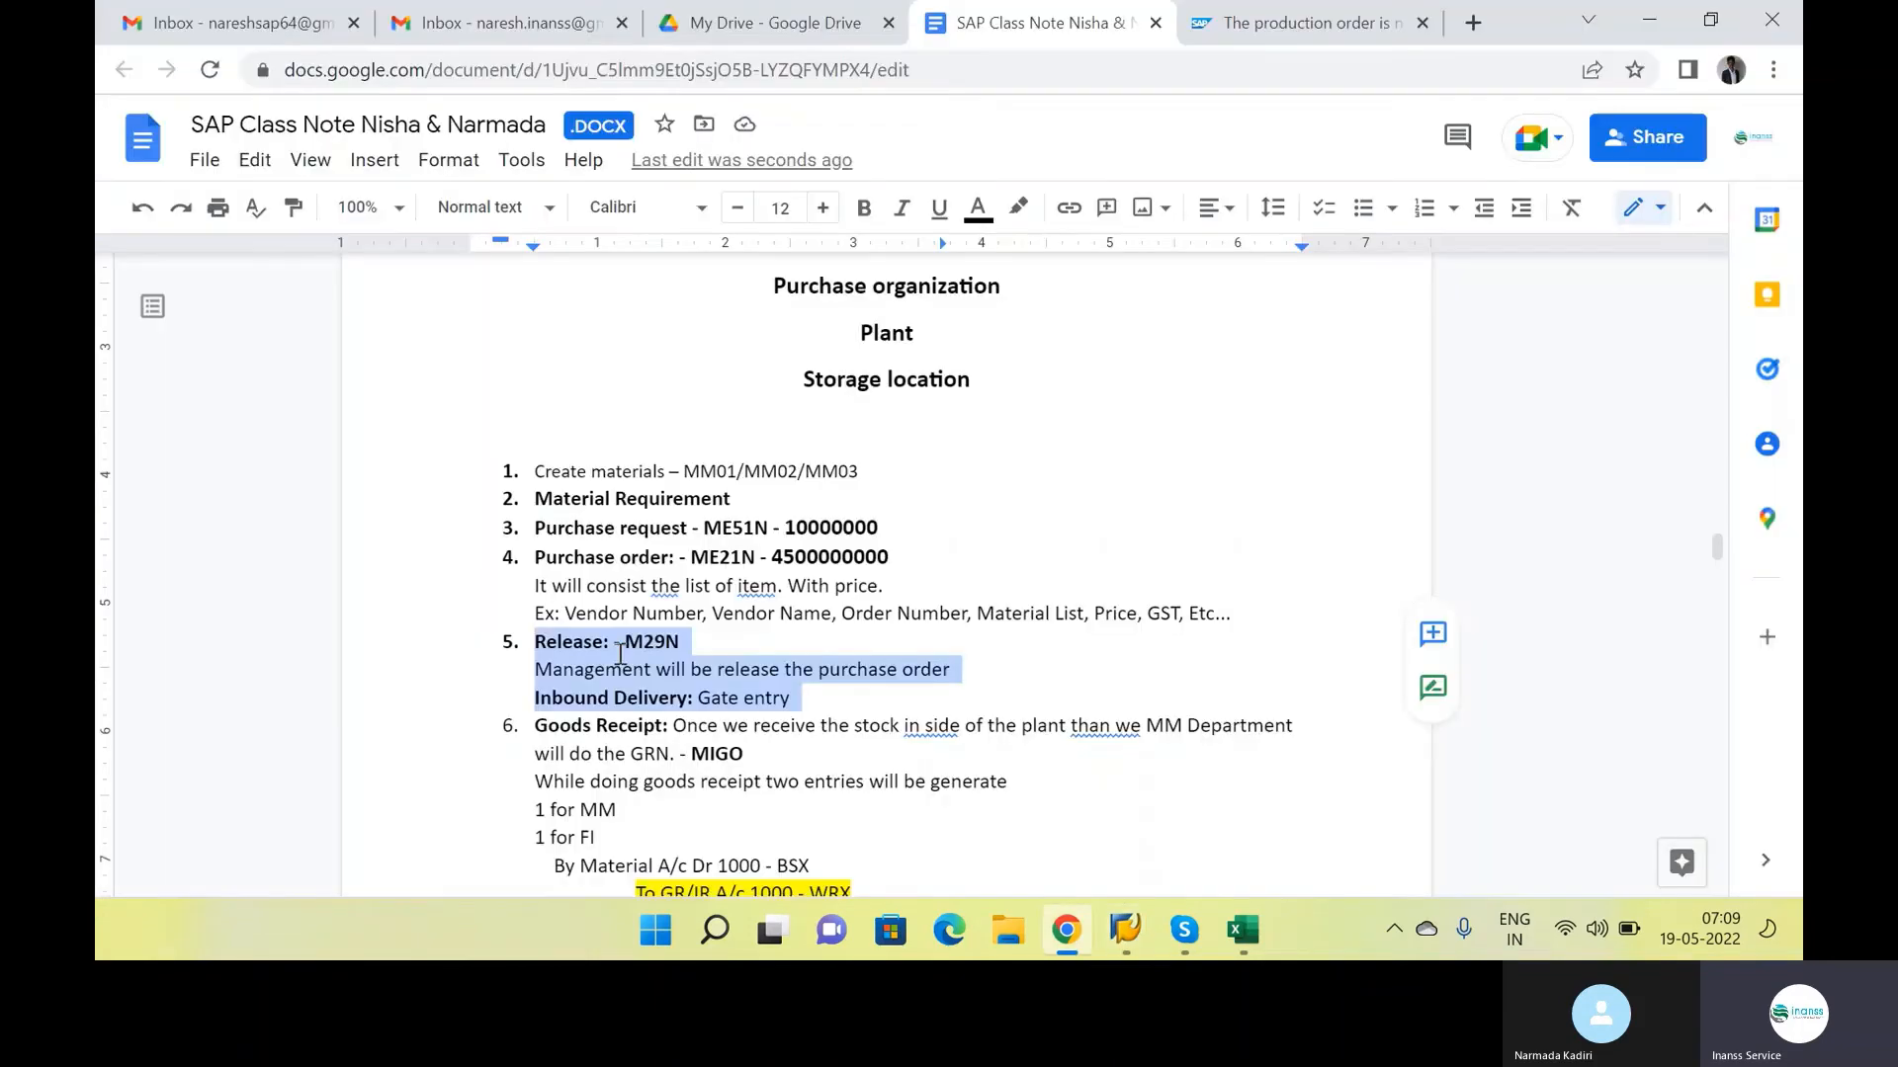
pyautogui.click(550, 643)
pyautogui.moveTo(549, 643); pyautogui.dragTo(791, 699)
pyautogui.click(687, 699)
# In the SAP purchase order, collapse the header, expand the item details and view the available confirmation control options for item 10
pyautogui.hotkey('alt', 'Tab')
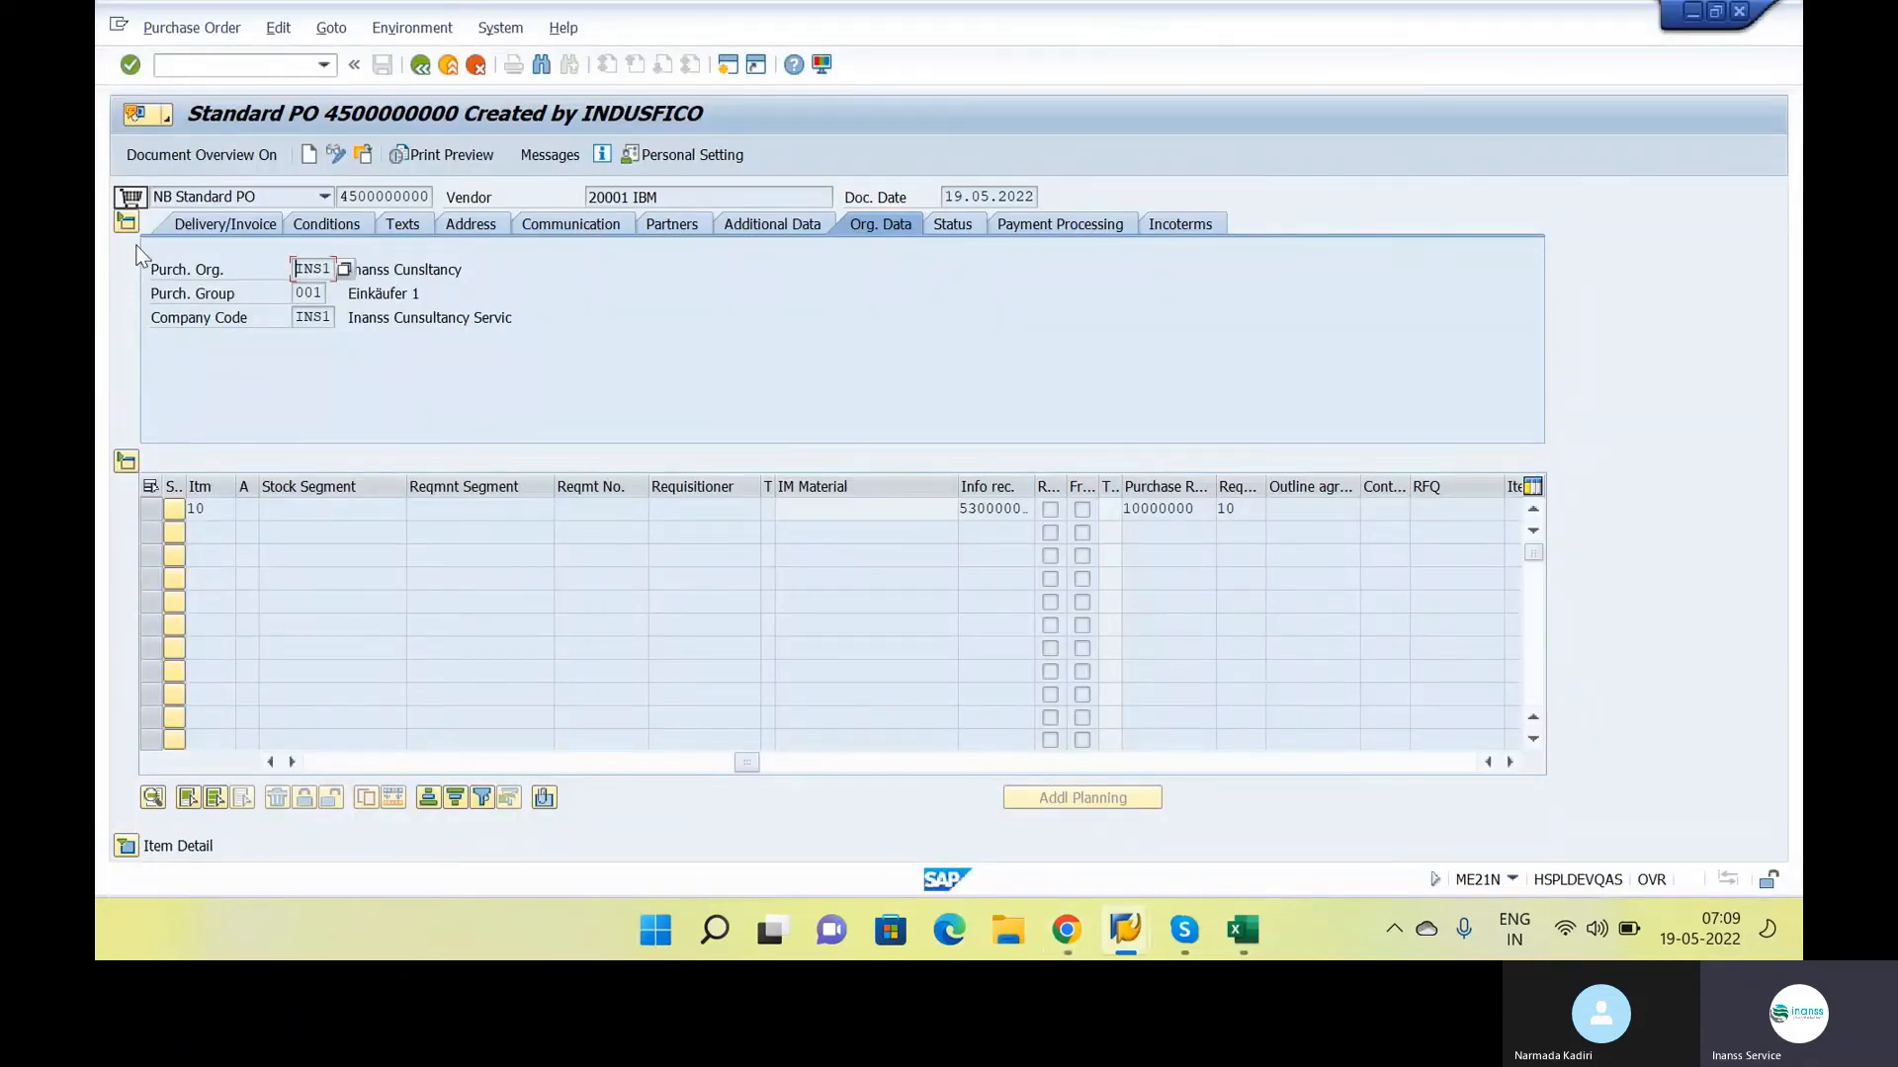
pyautogui.click(126, 222)
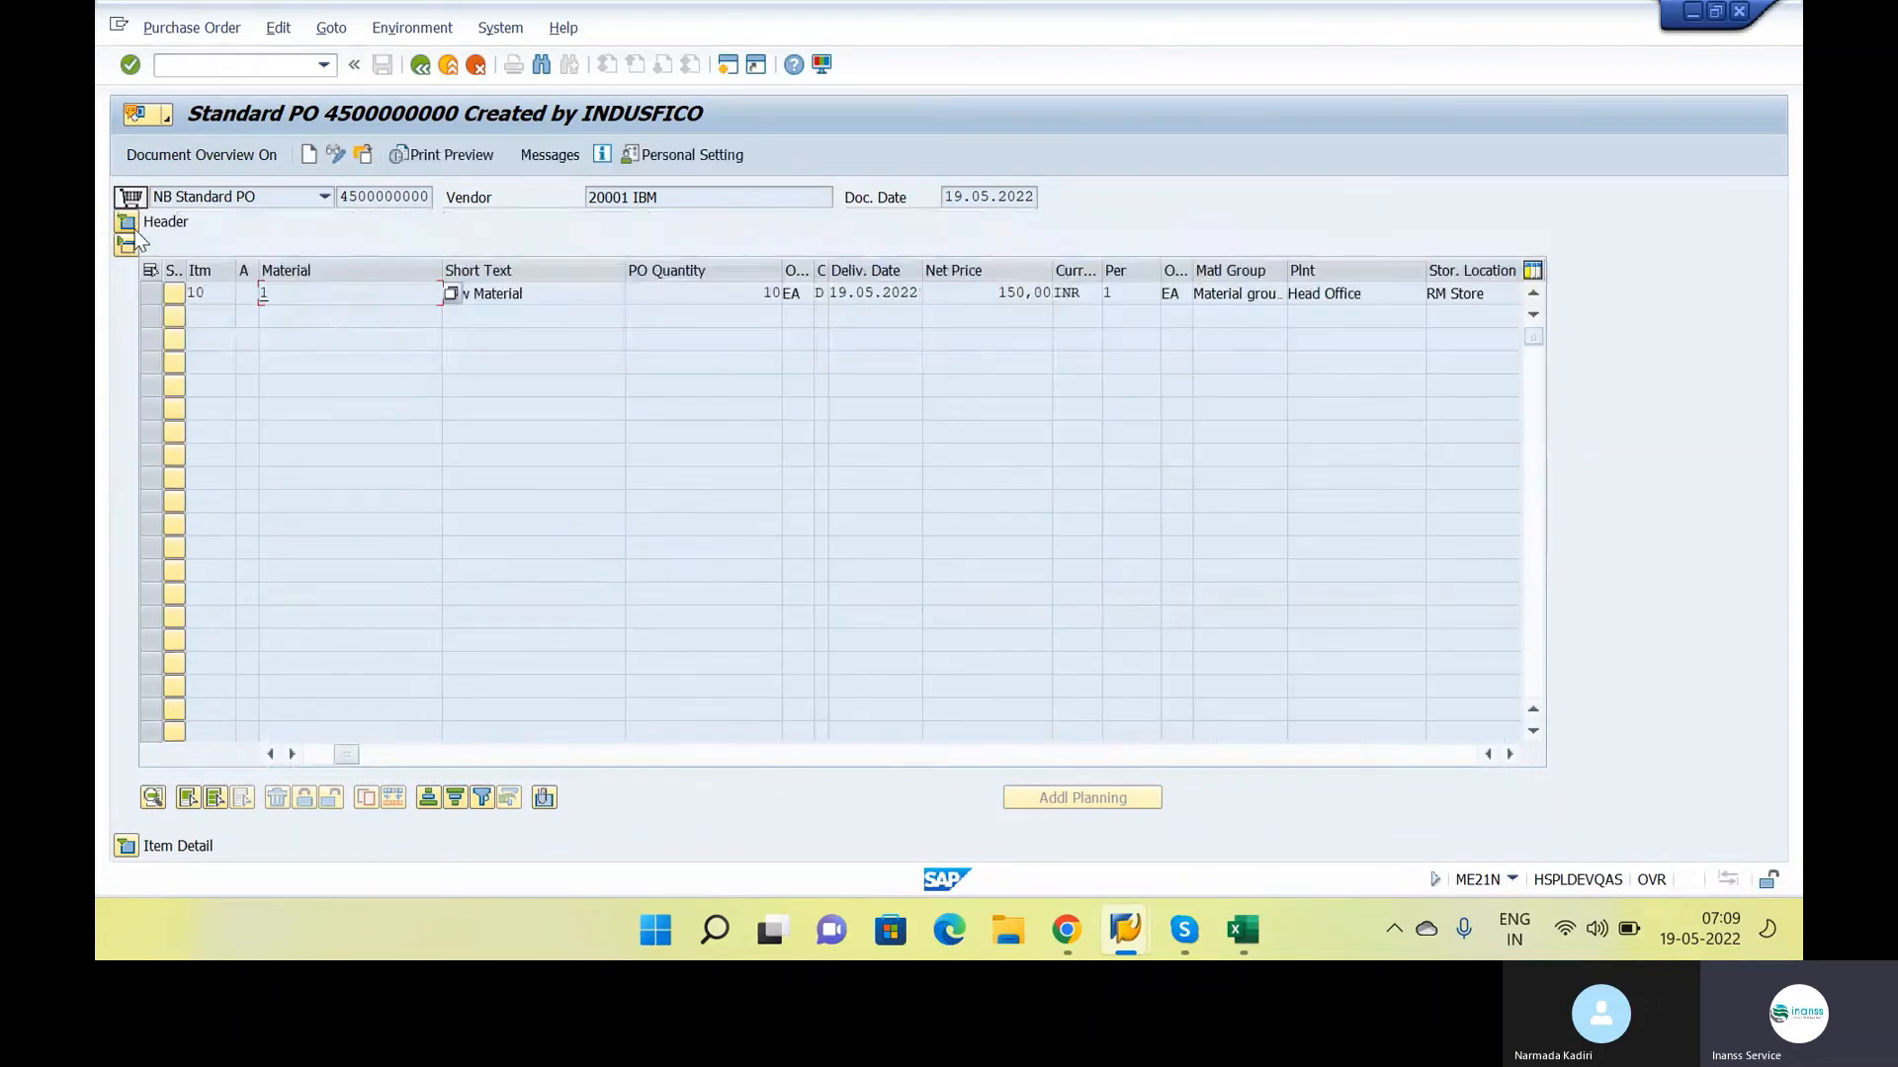
pyautogui.click(127, 847)
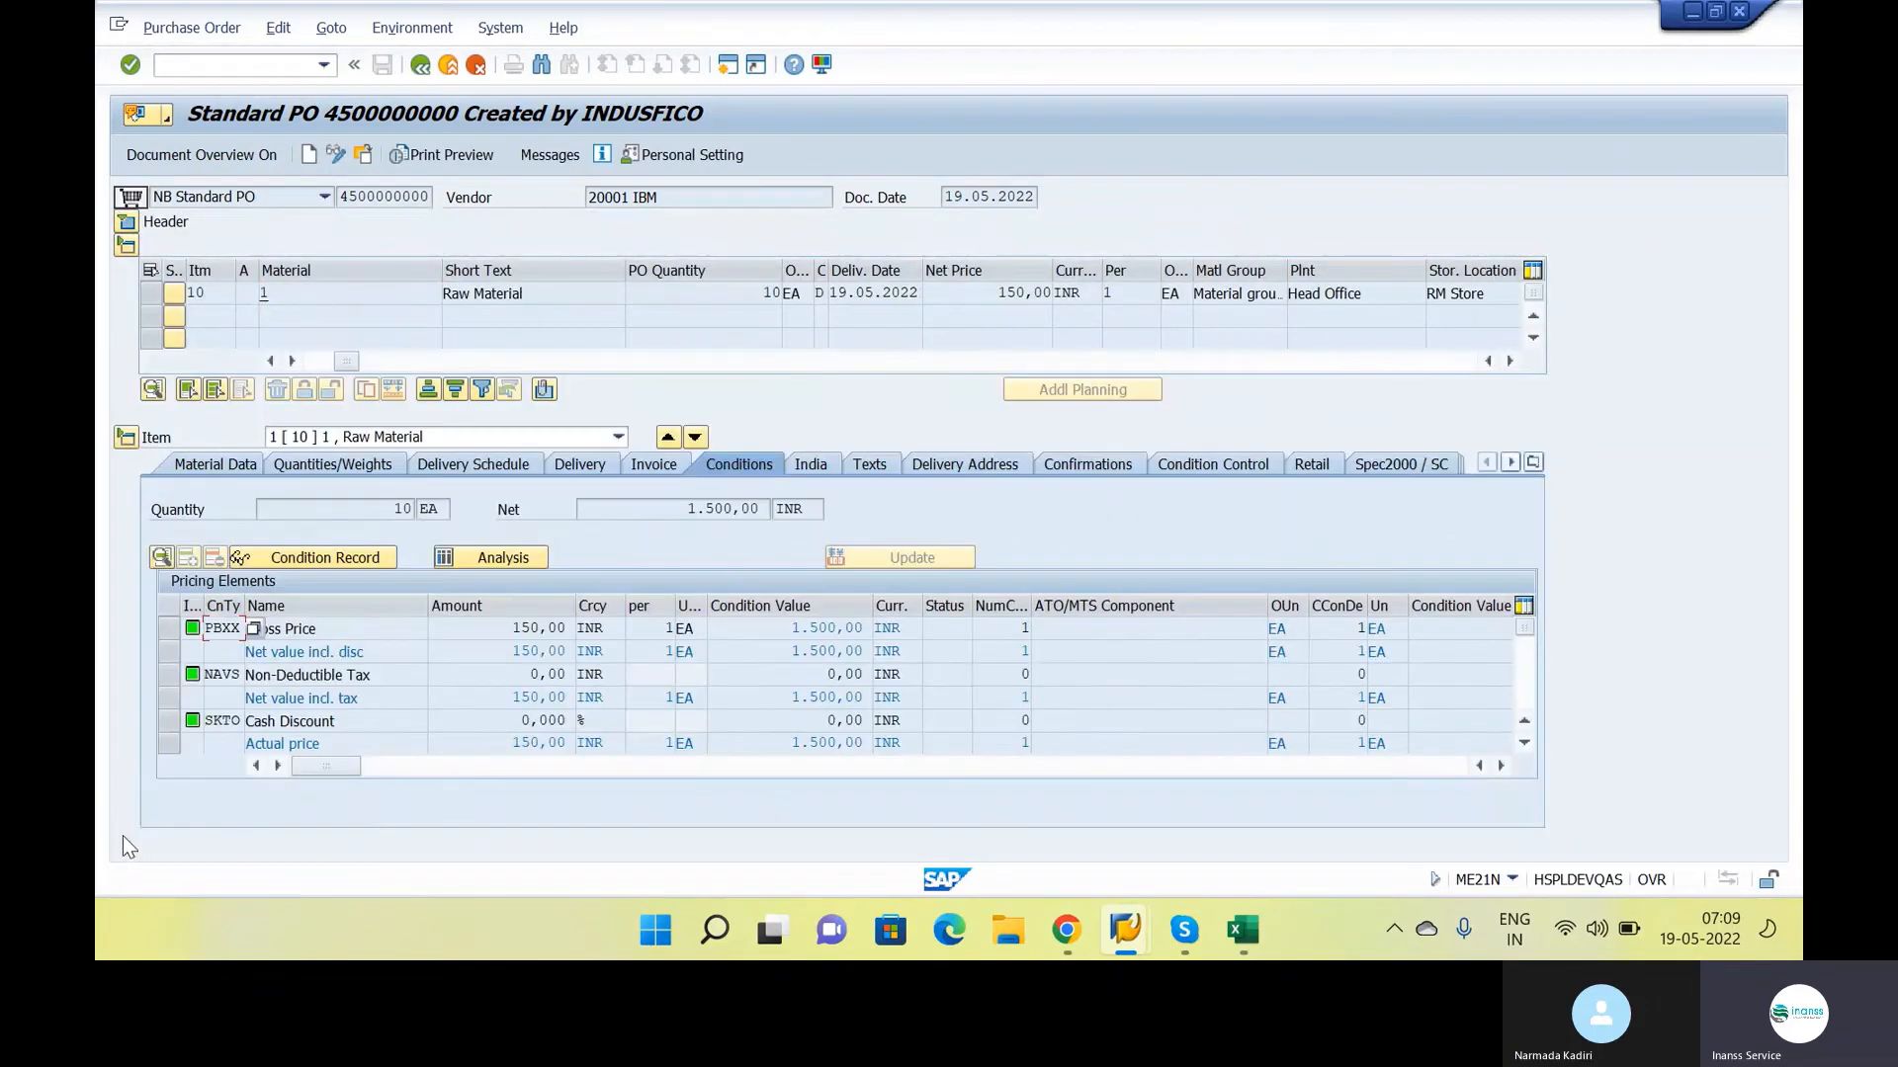
pyautogui.click(1065, 471)
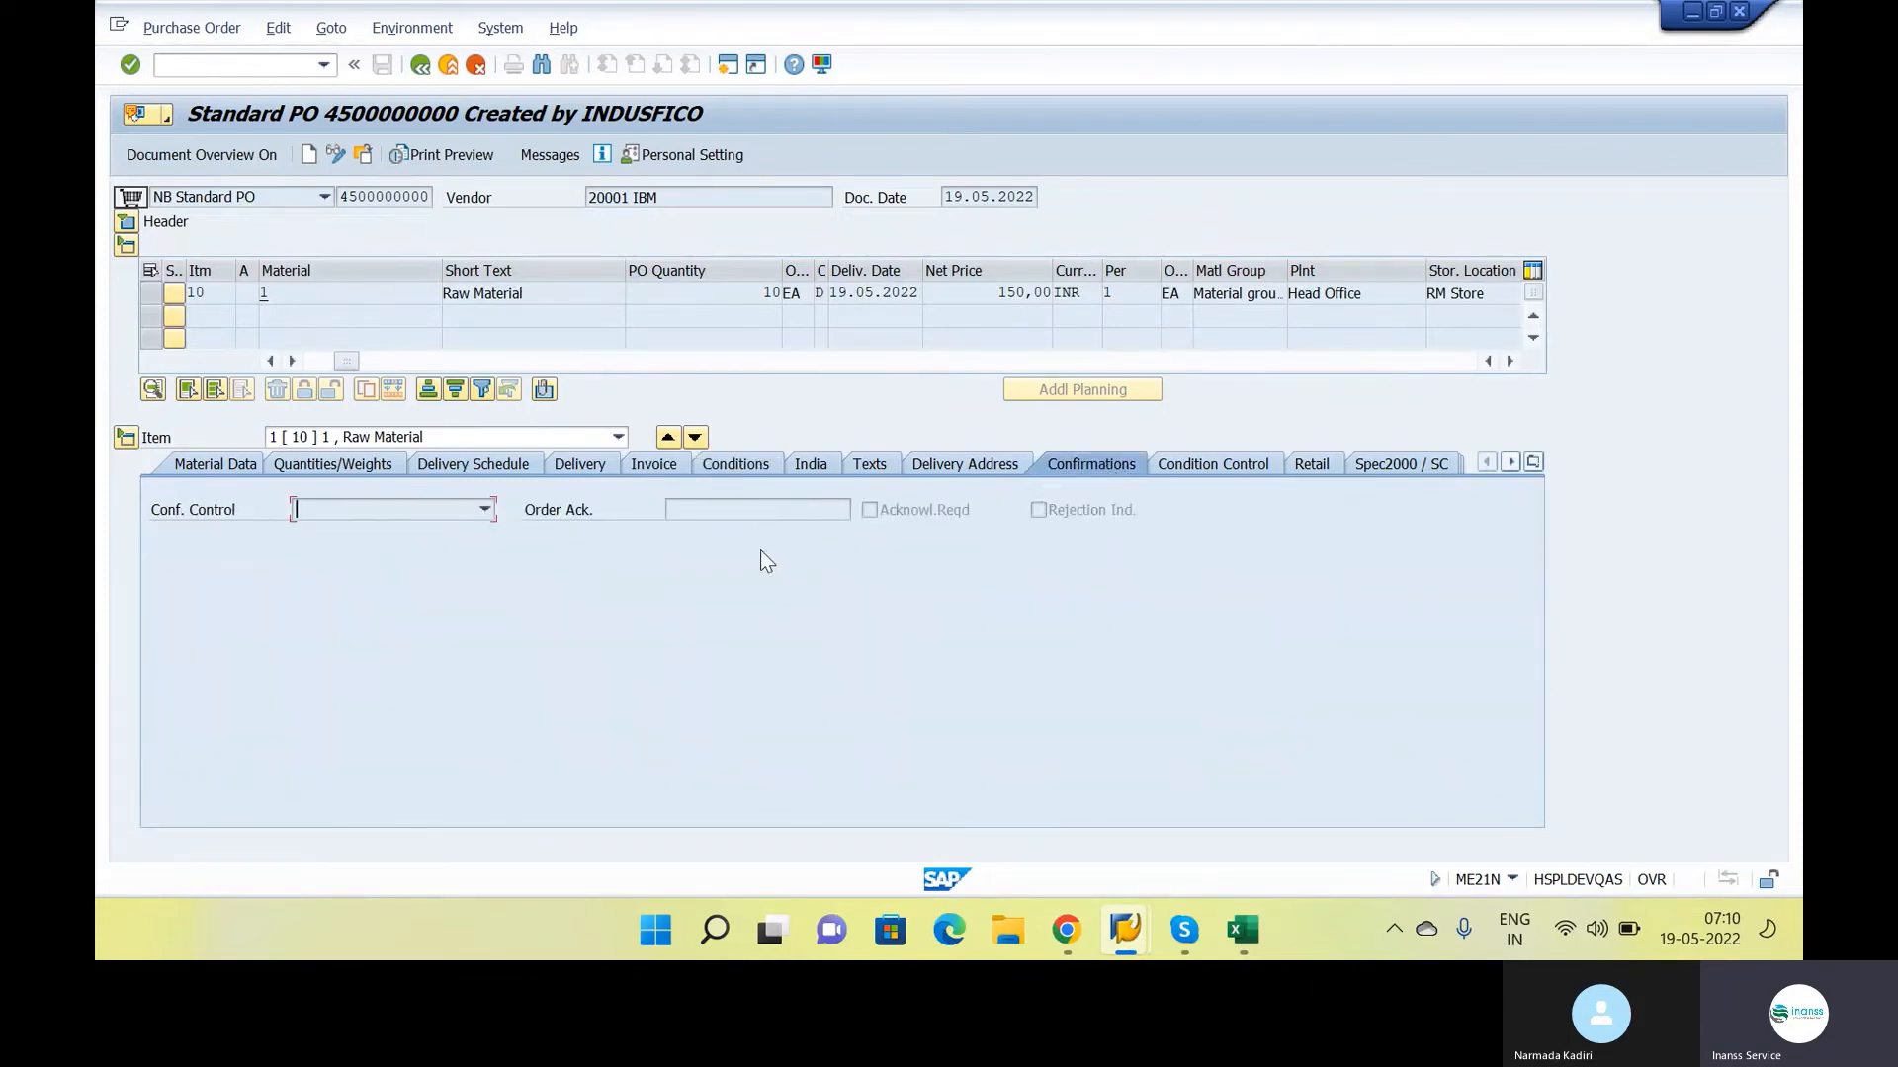
pyautogui.click(459, 507)
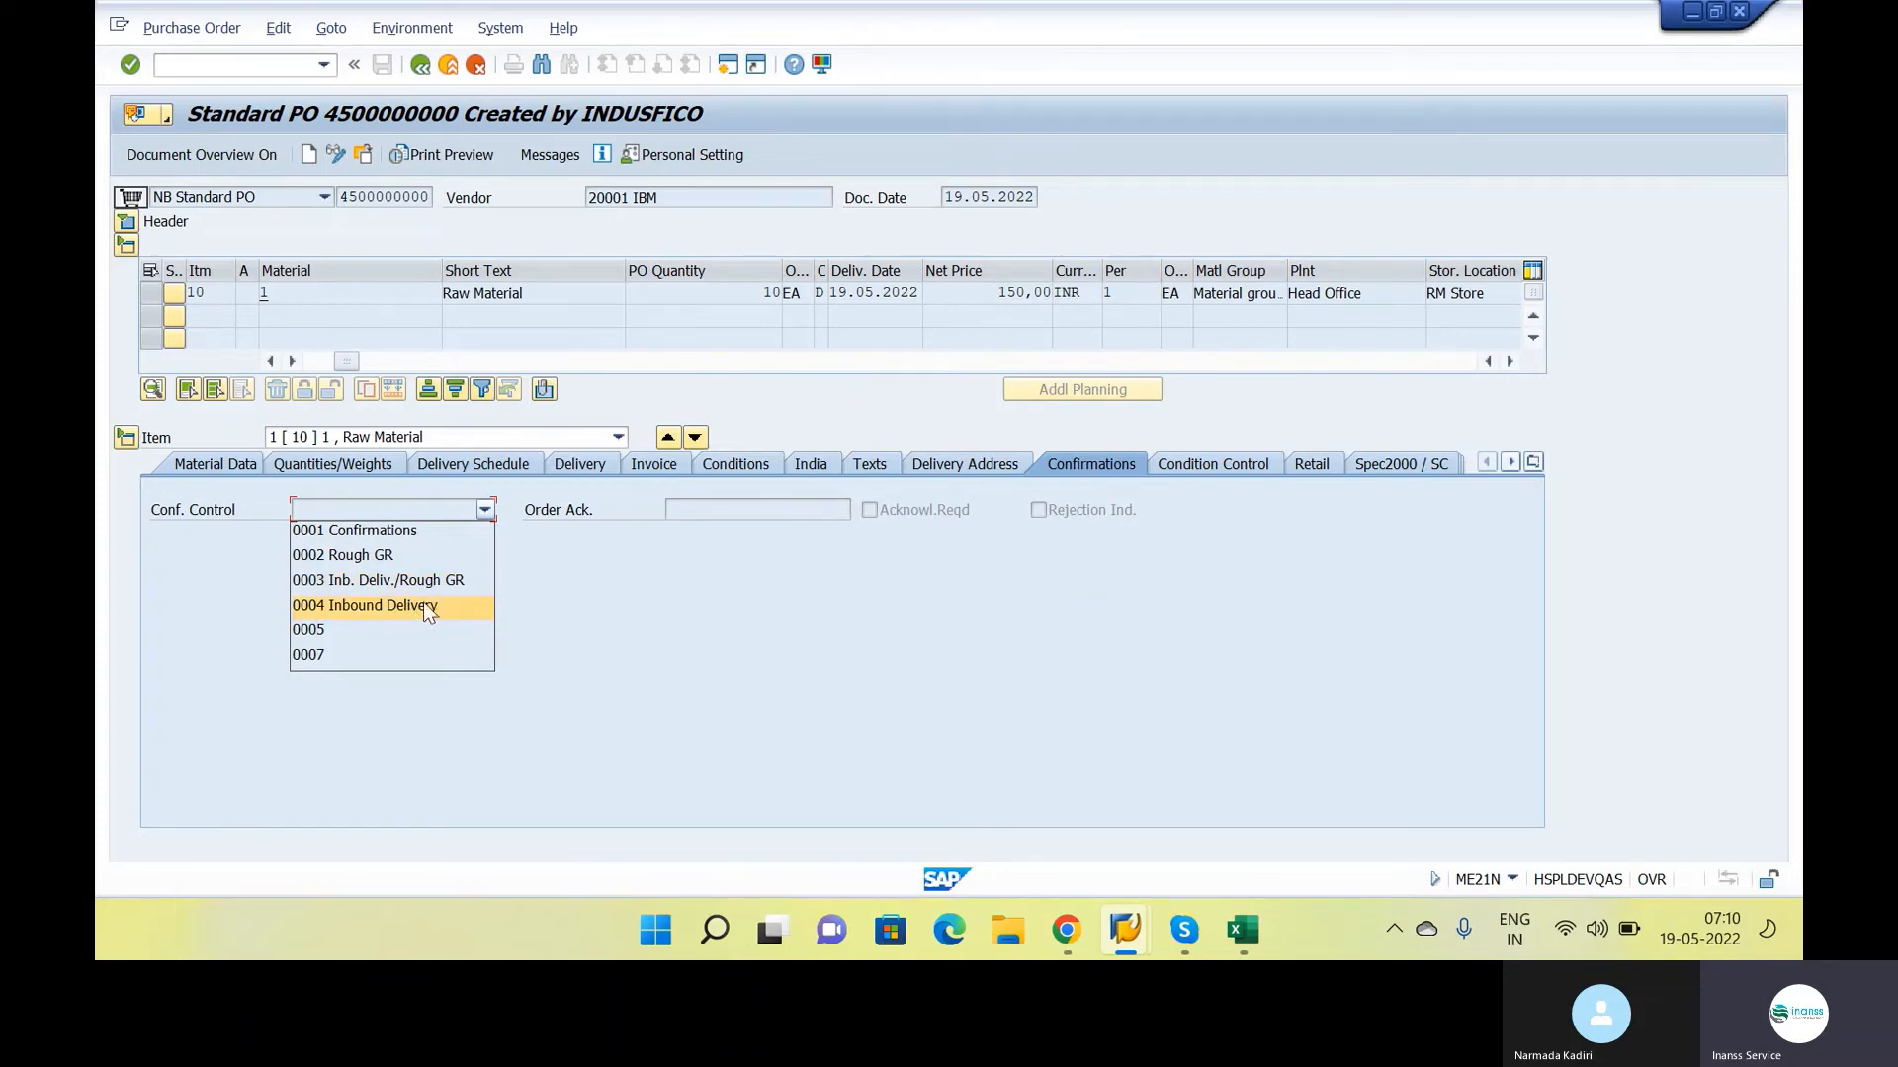
pyautogui.click(1059, 639)
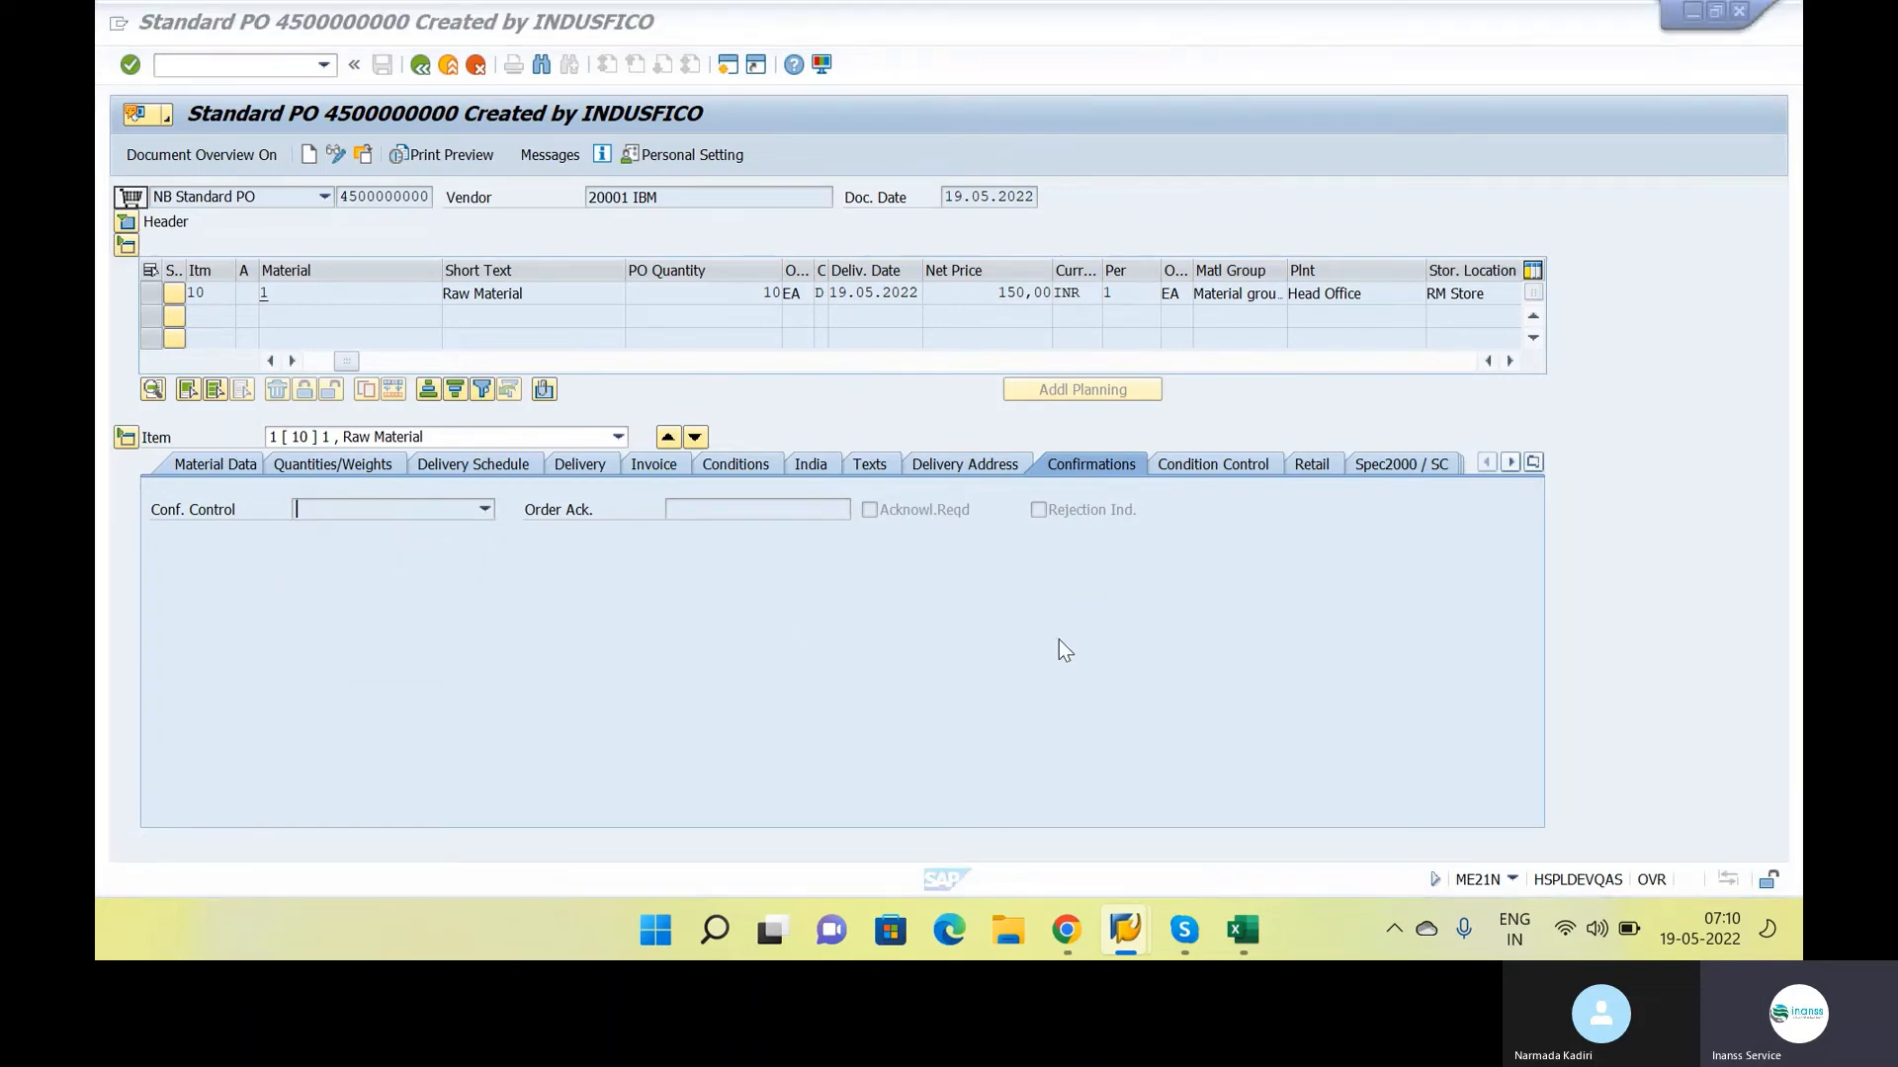
# Review the Inbound Delivery, Goods Receipt, Invoice and Payment stages in the class notes and return to the SAP purchase order
pyautogui.hotkey('alt', 'Tab')
pyautogui.moveTo(535, 726); pyautogui.dragTo(678, 726)
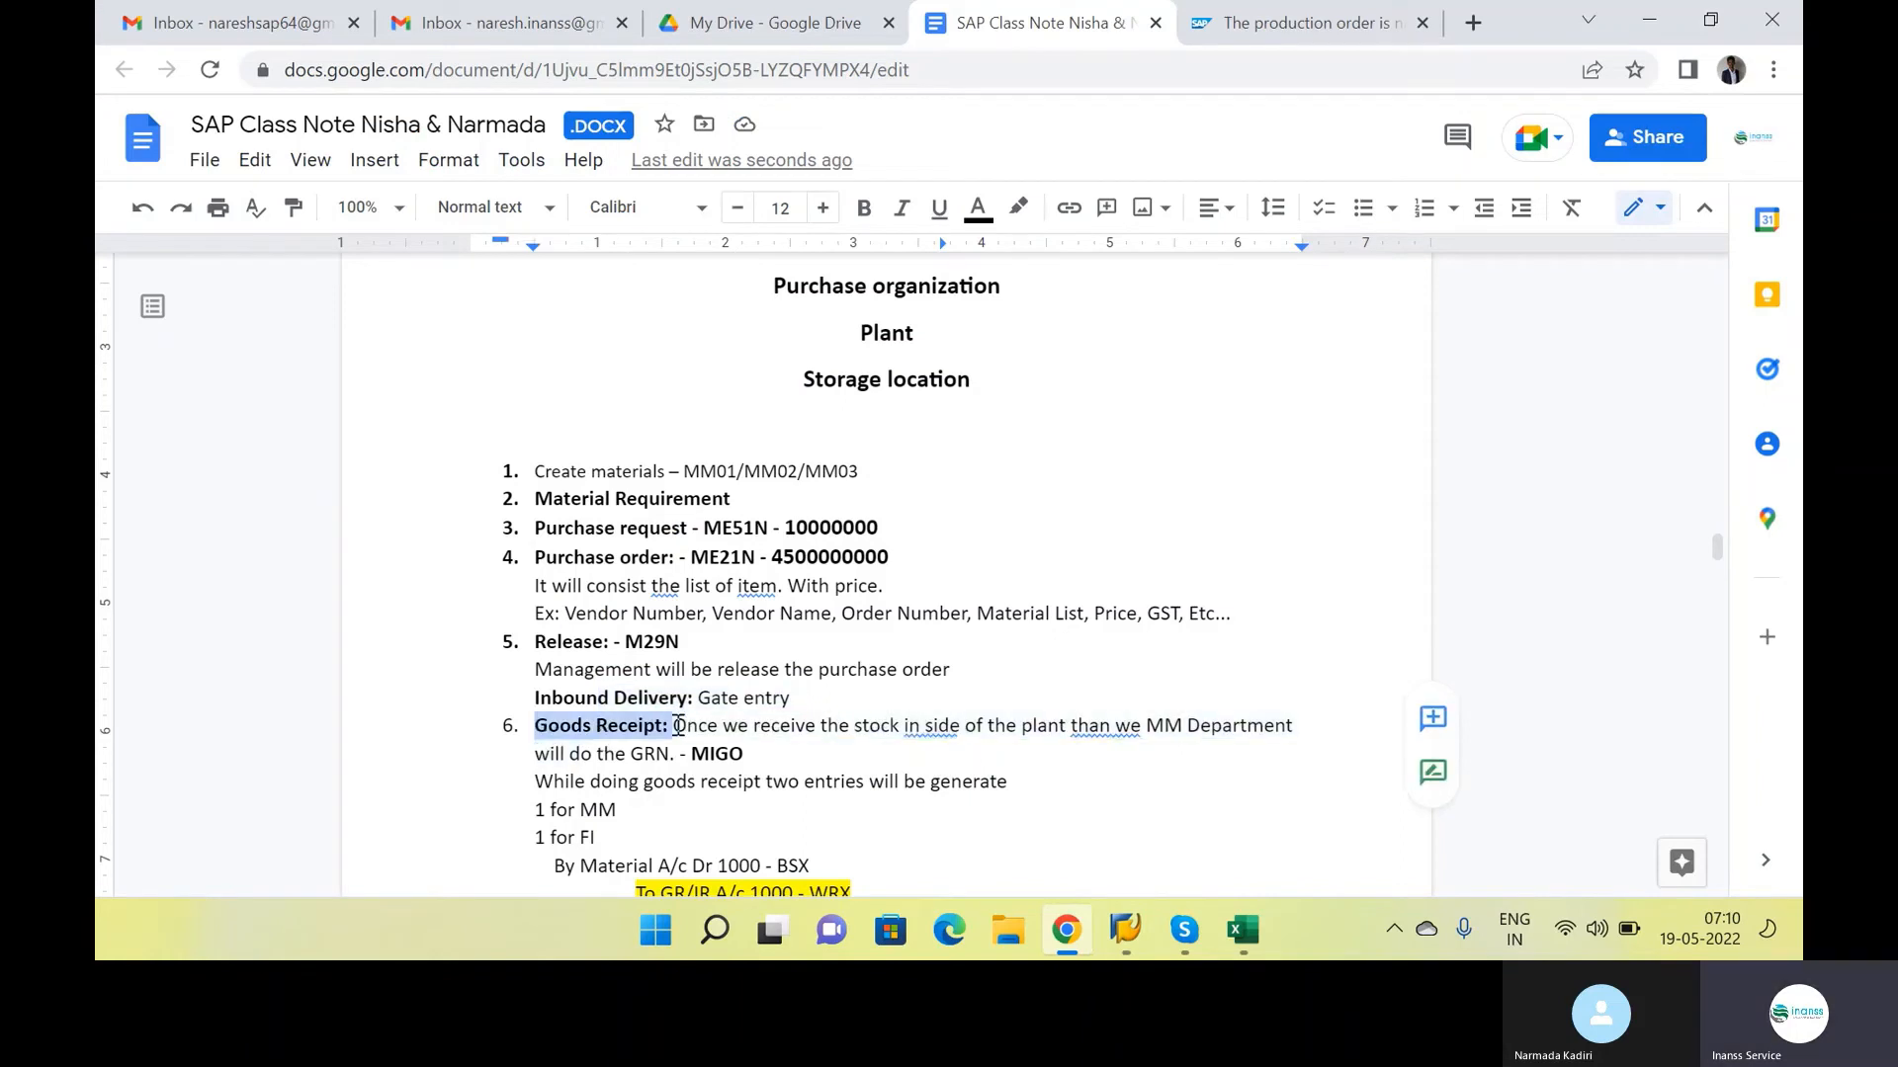
pyautogui.moveTo(830, 699); pyautogui.dragTo(553, 652)
pyautogui.click(793, 698)
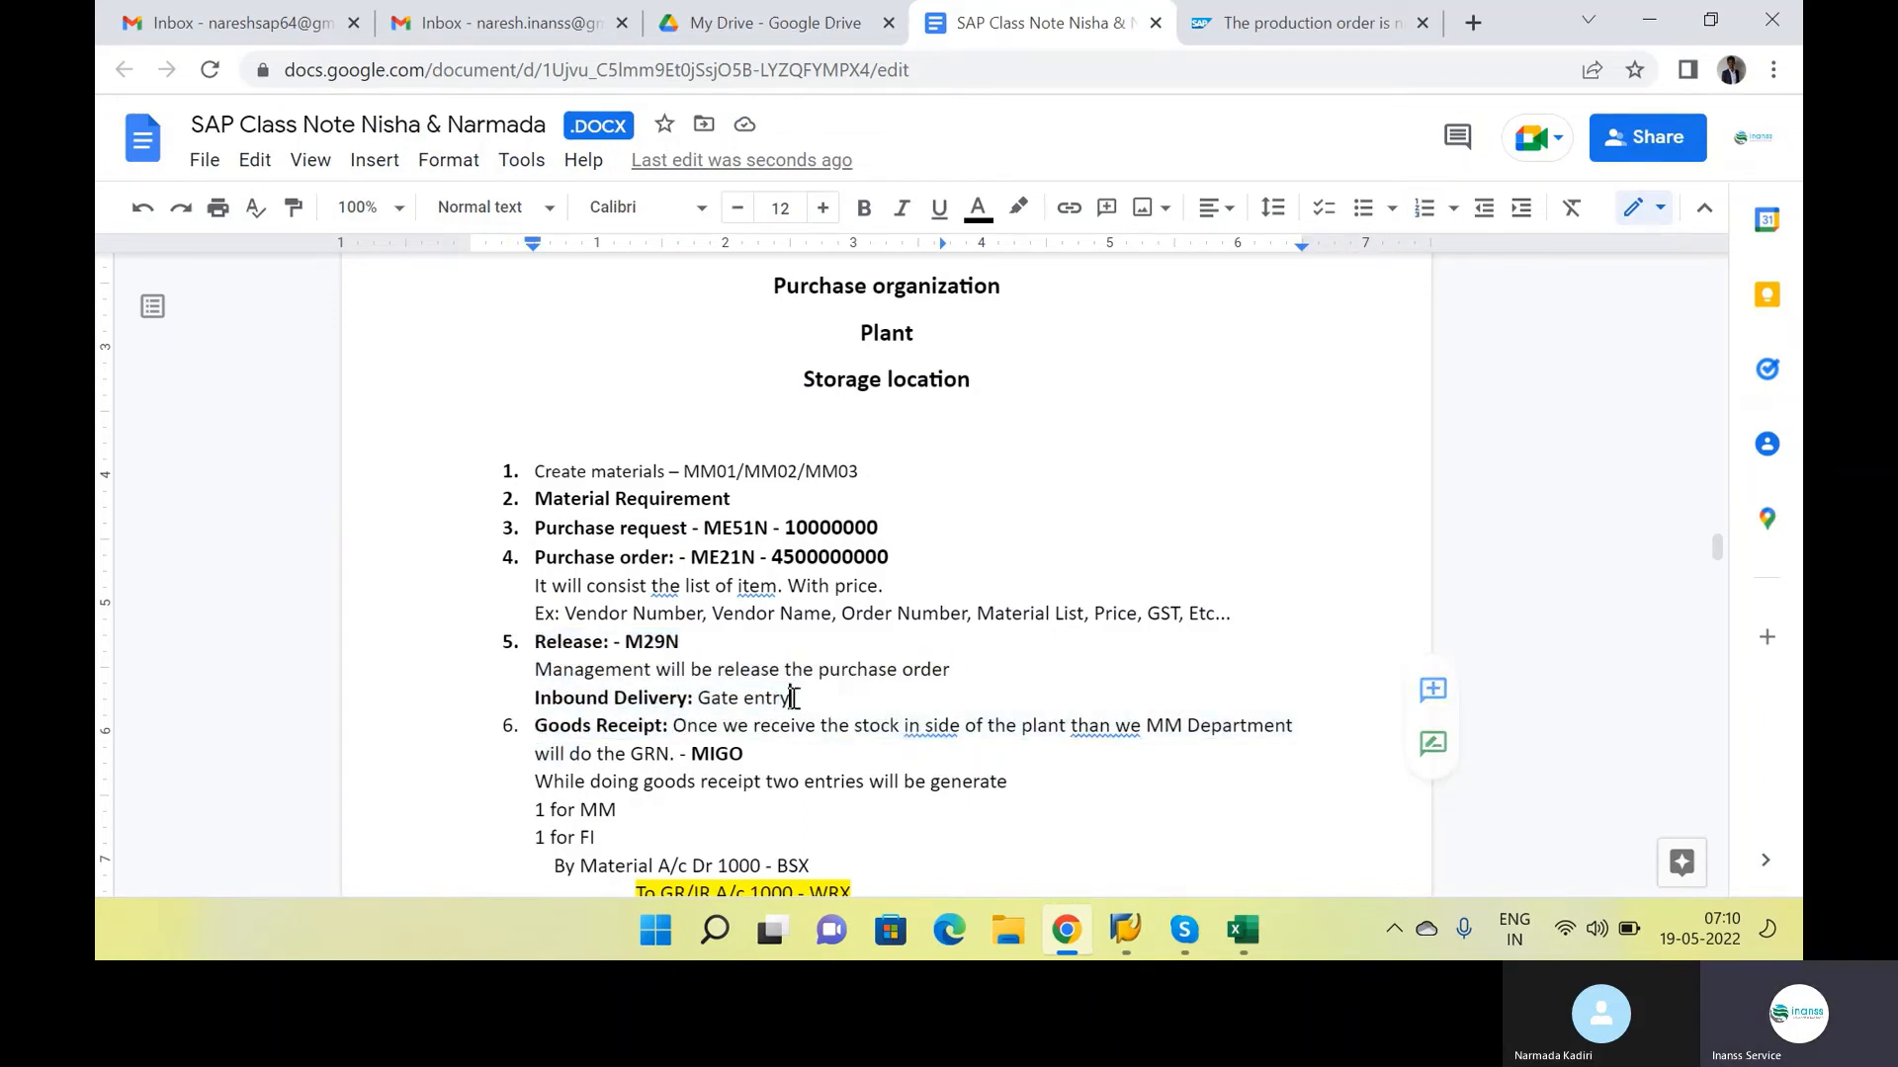
pyautogui.click(809, 759)
pyautogui.scroll(-1, 840, 692)
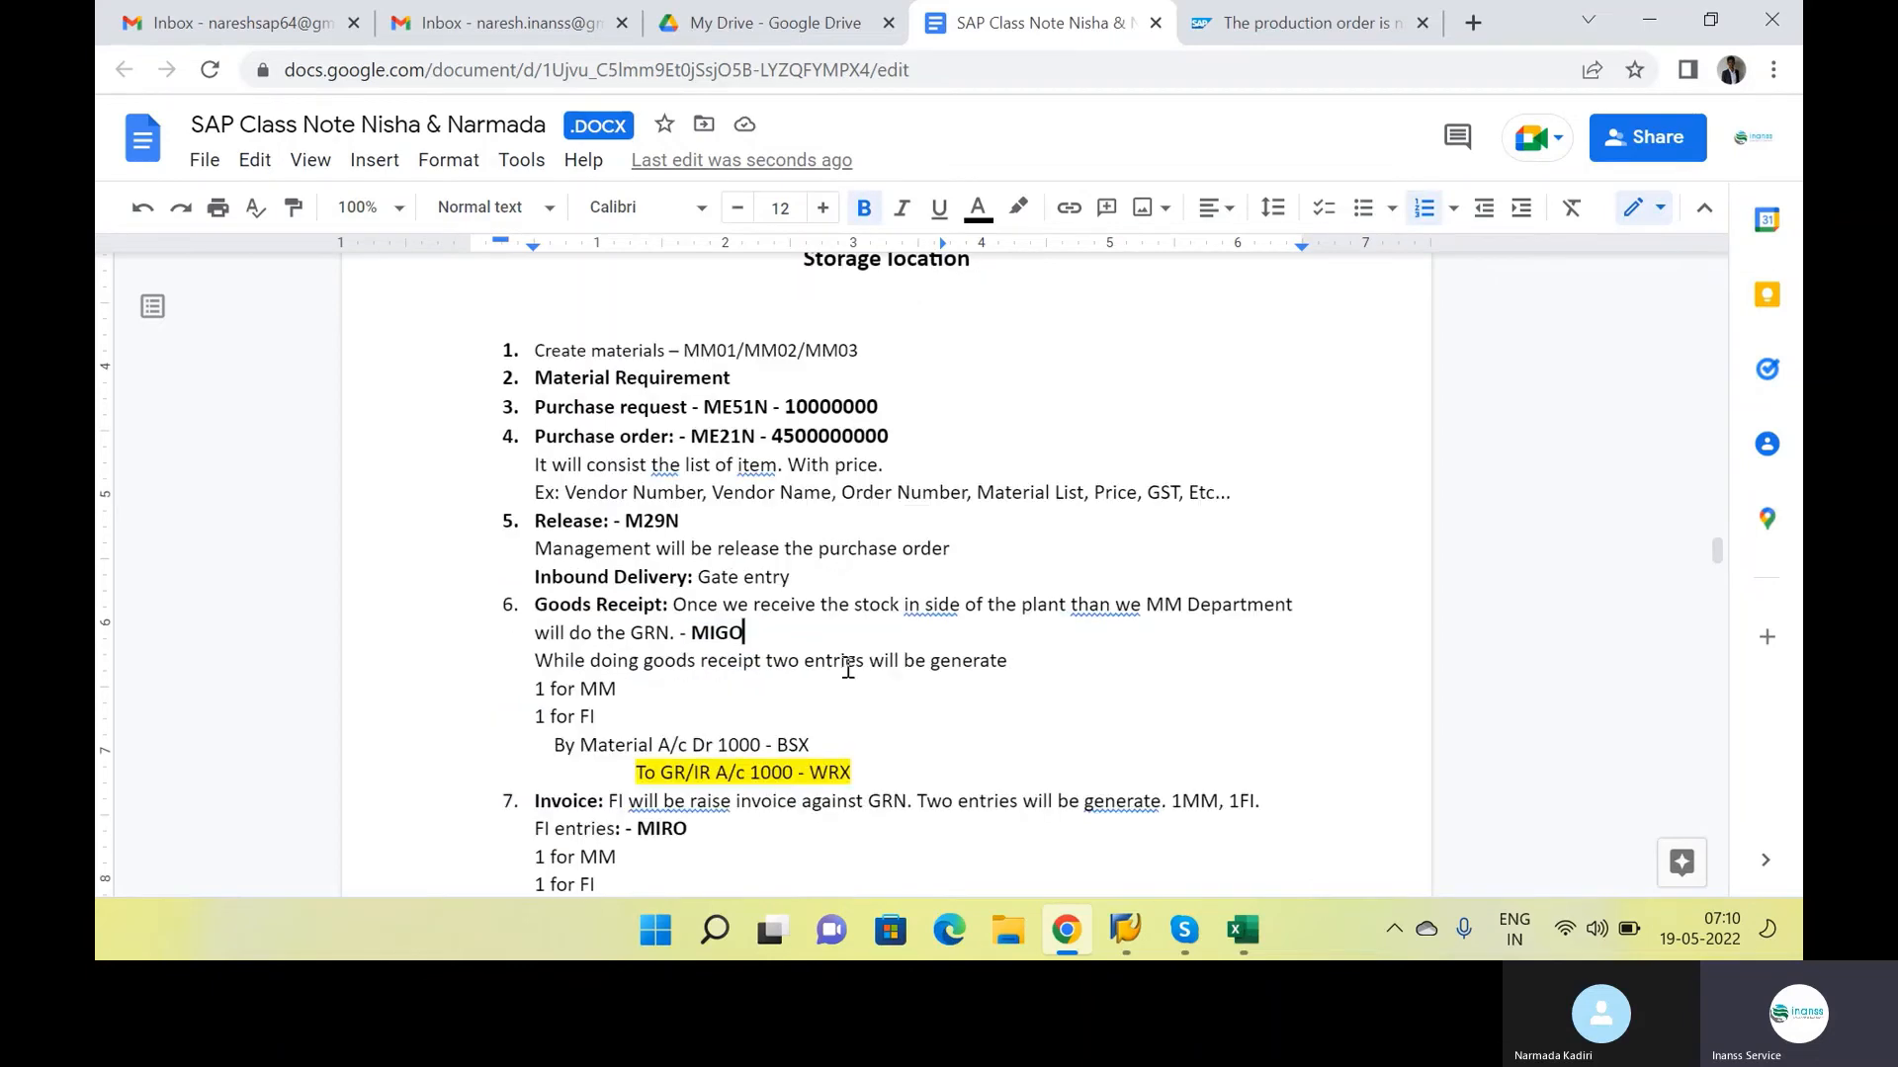
pyautogui.scroll(-1, 848, 668)
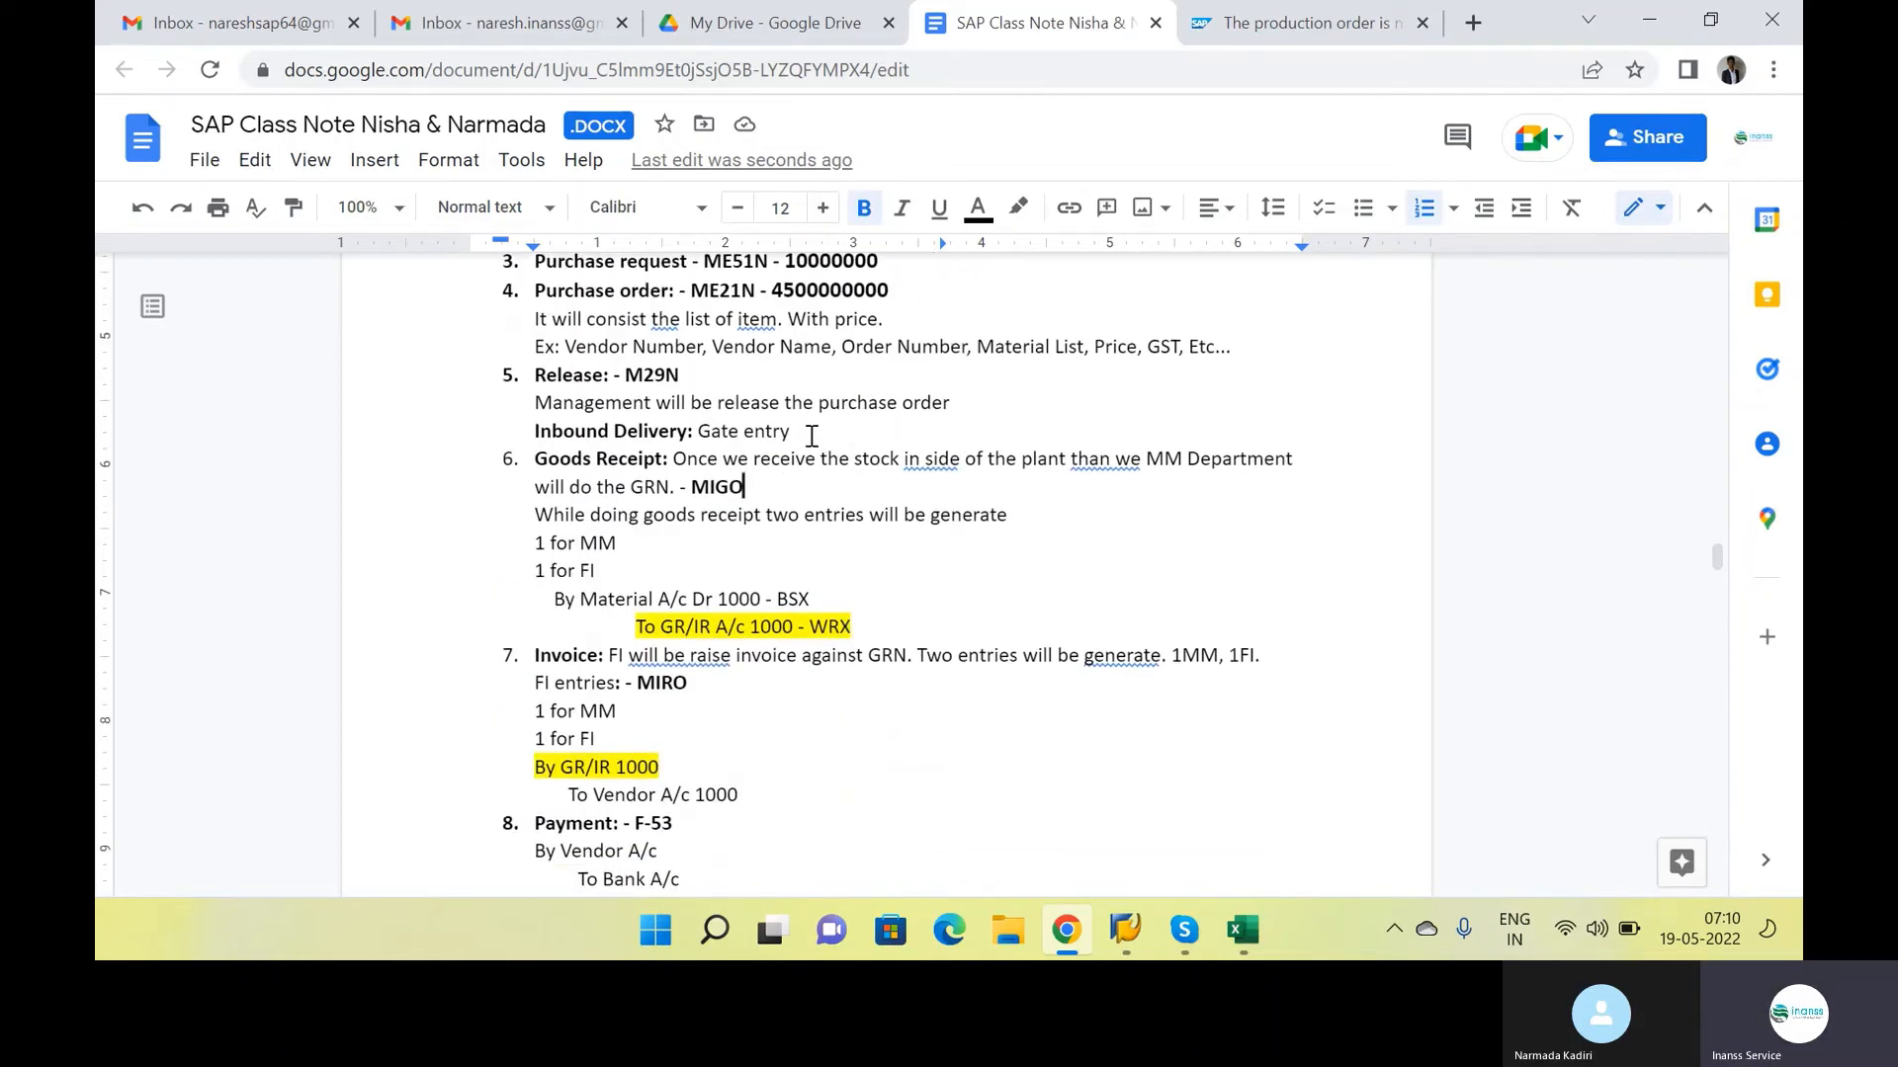
pyautogui.moveTo(791, 432); pyautogui.dragTo(617, 425)
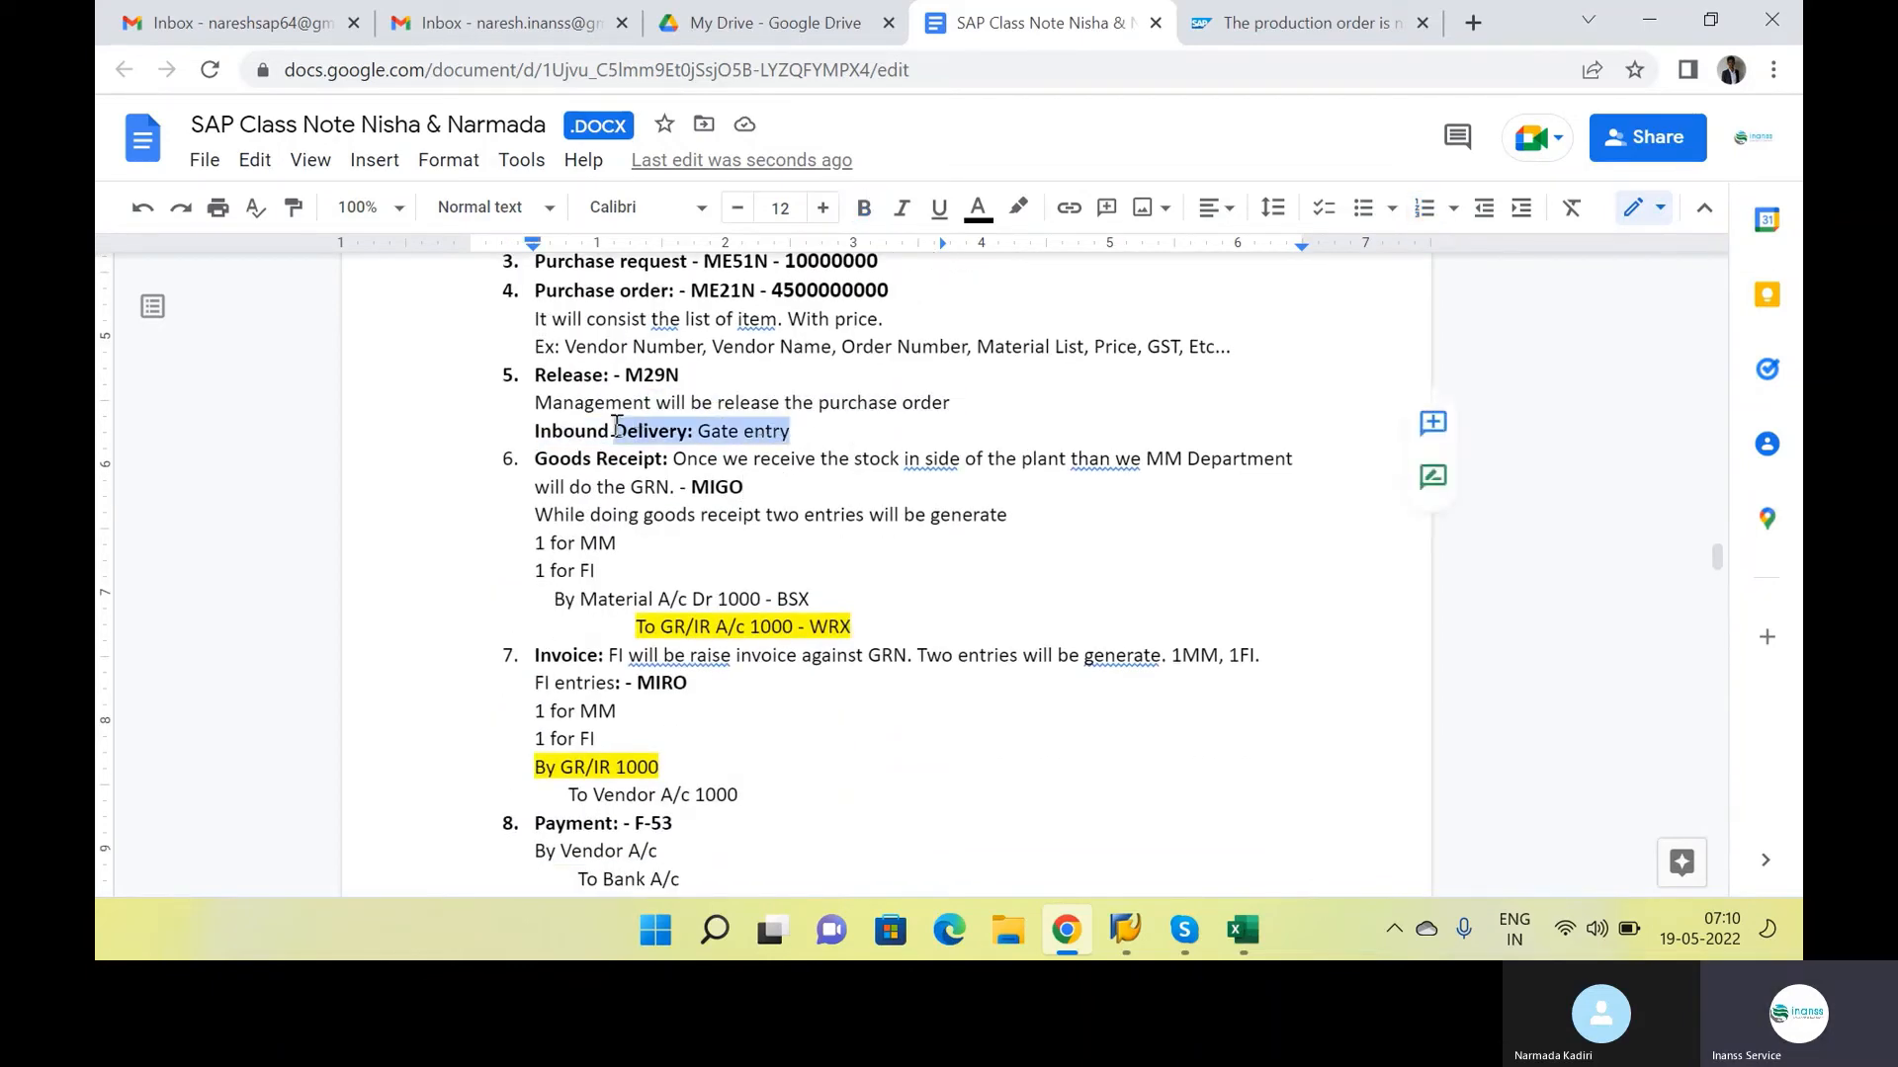
pyautogui.click(879, 491)
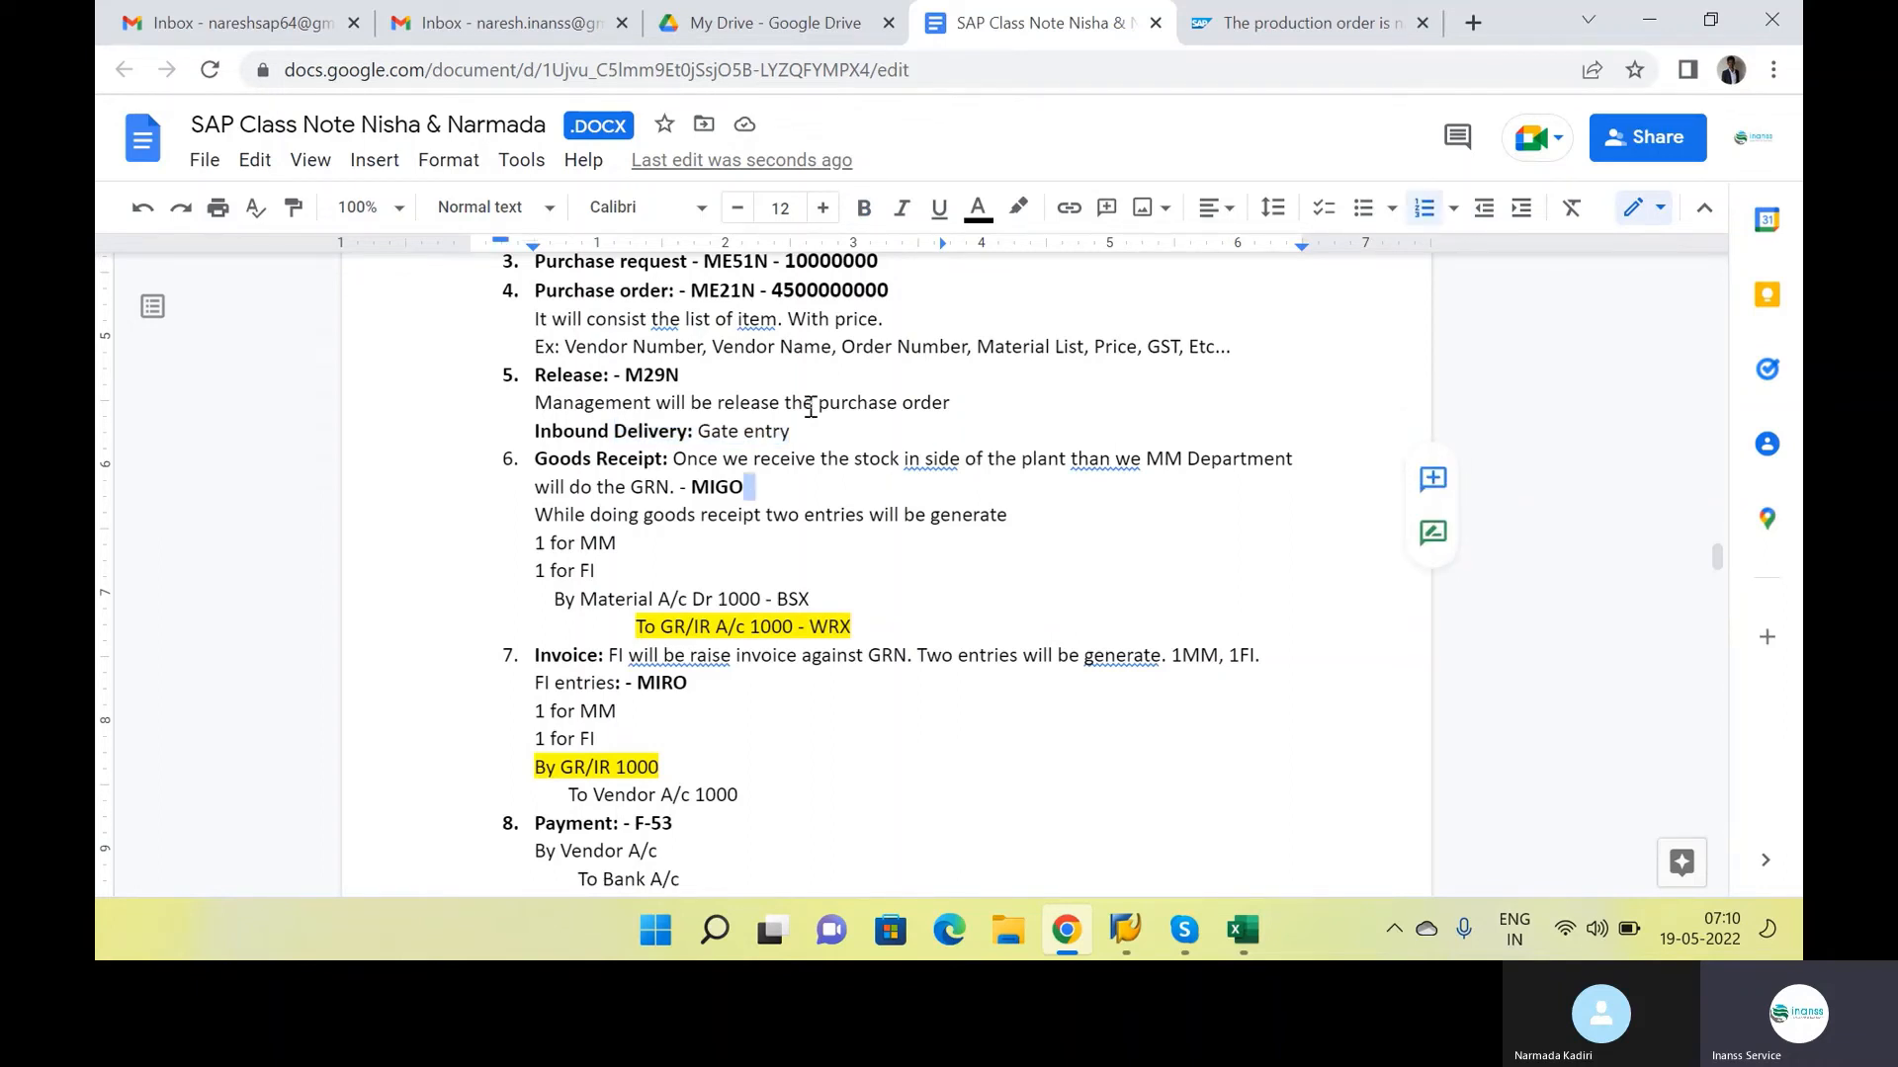
pyautogui.click(794, 476)
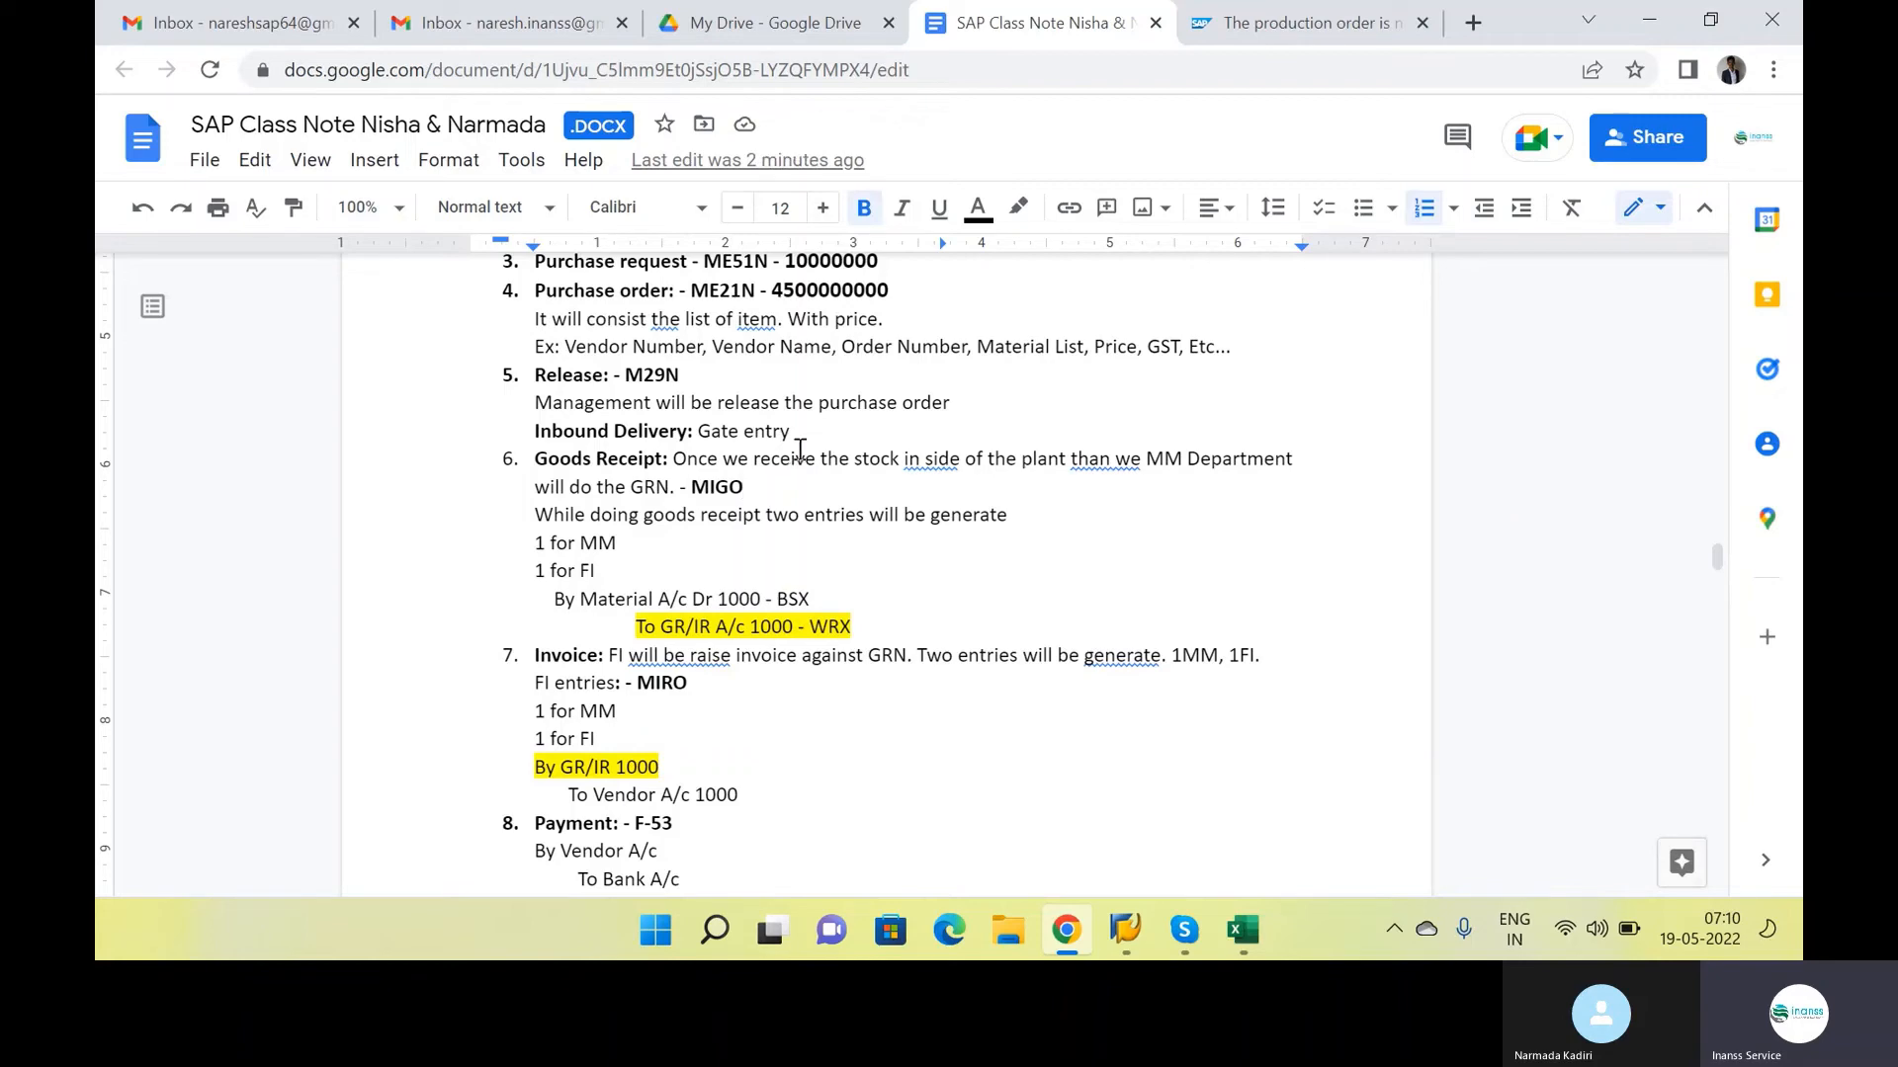
pyautogui.hotkey('alt', 'Tab')
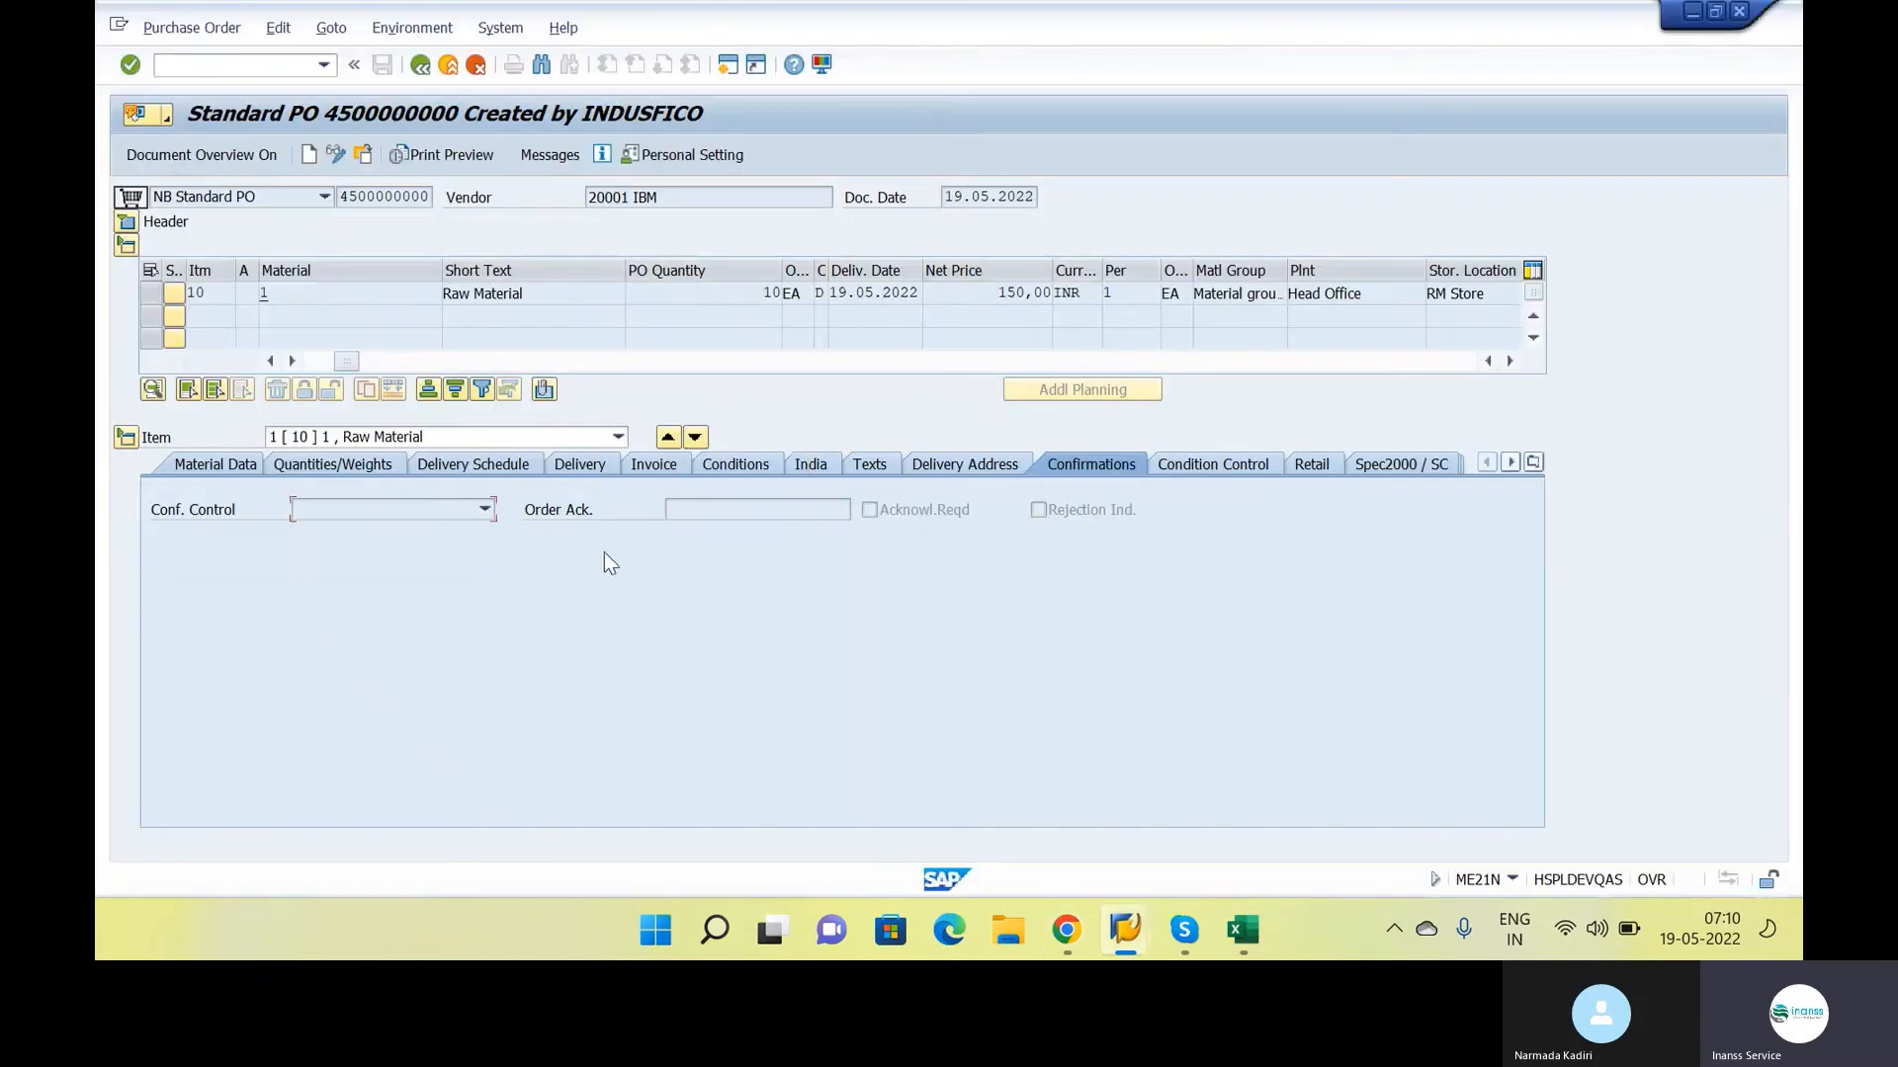
pyautogui.hotkey('alt', 'Tab')
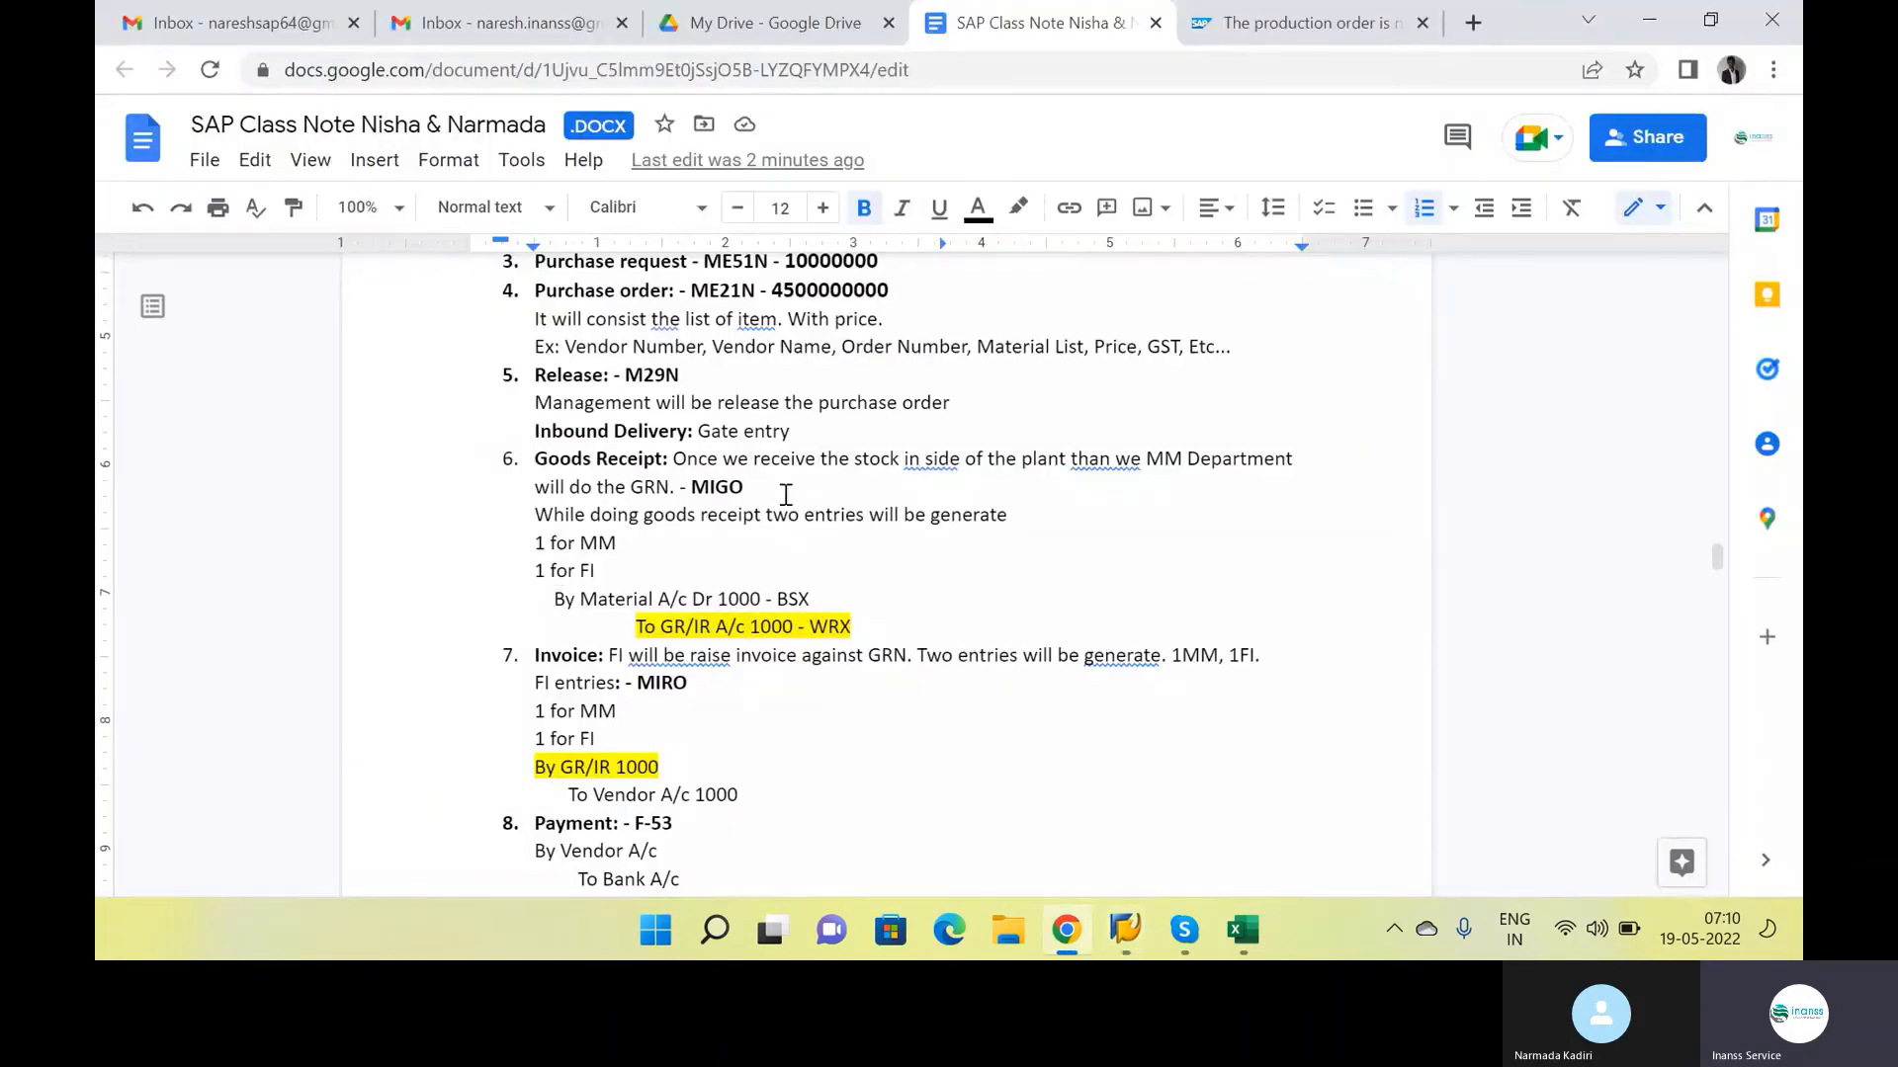
pyautogui.hotkey('alt', 'Tab')
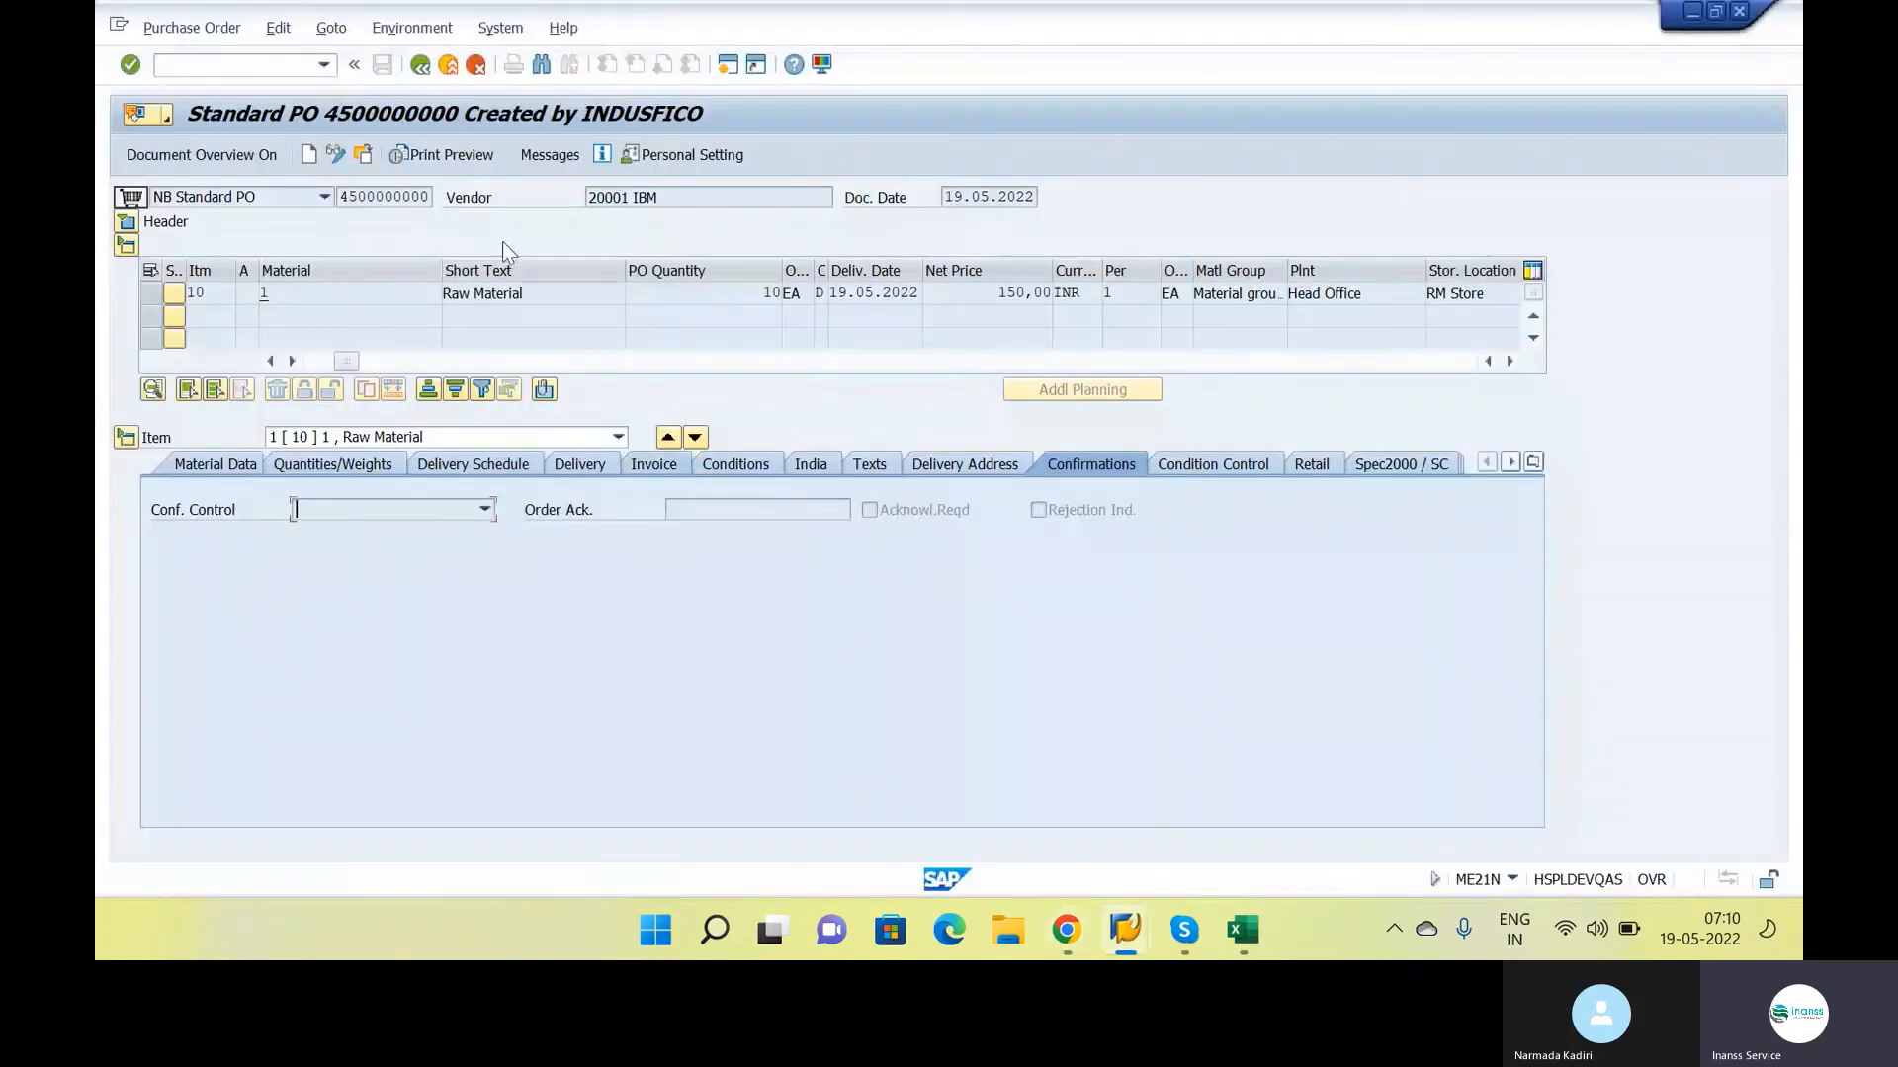
# Switch to the purchase requisition list session and start the goods receipt transaction with /NMIGO
pyautogui.click(1124, 927)
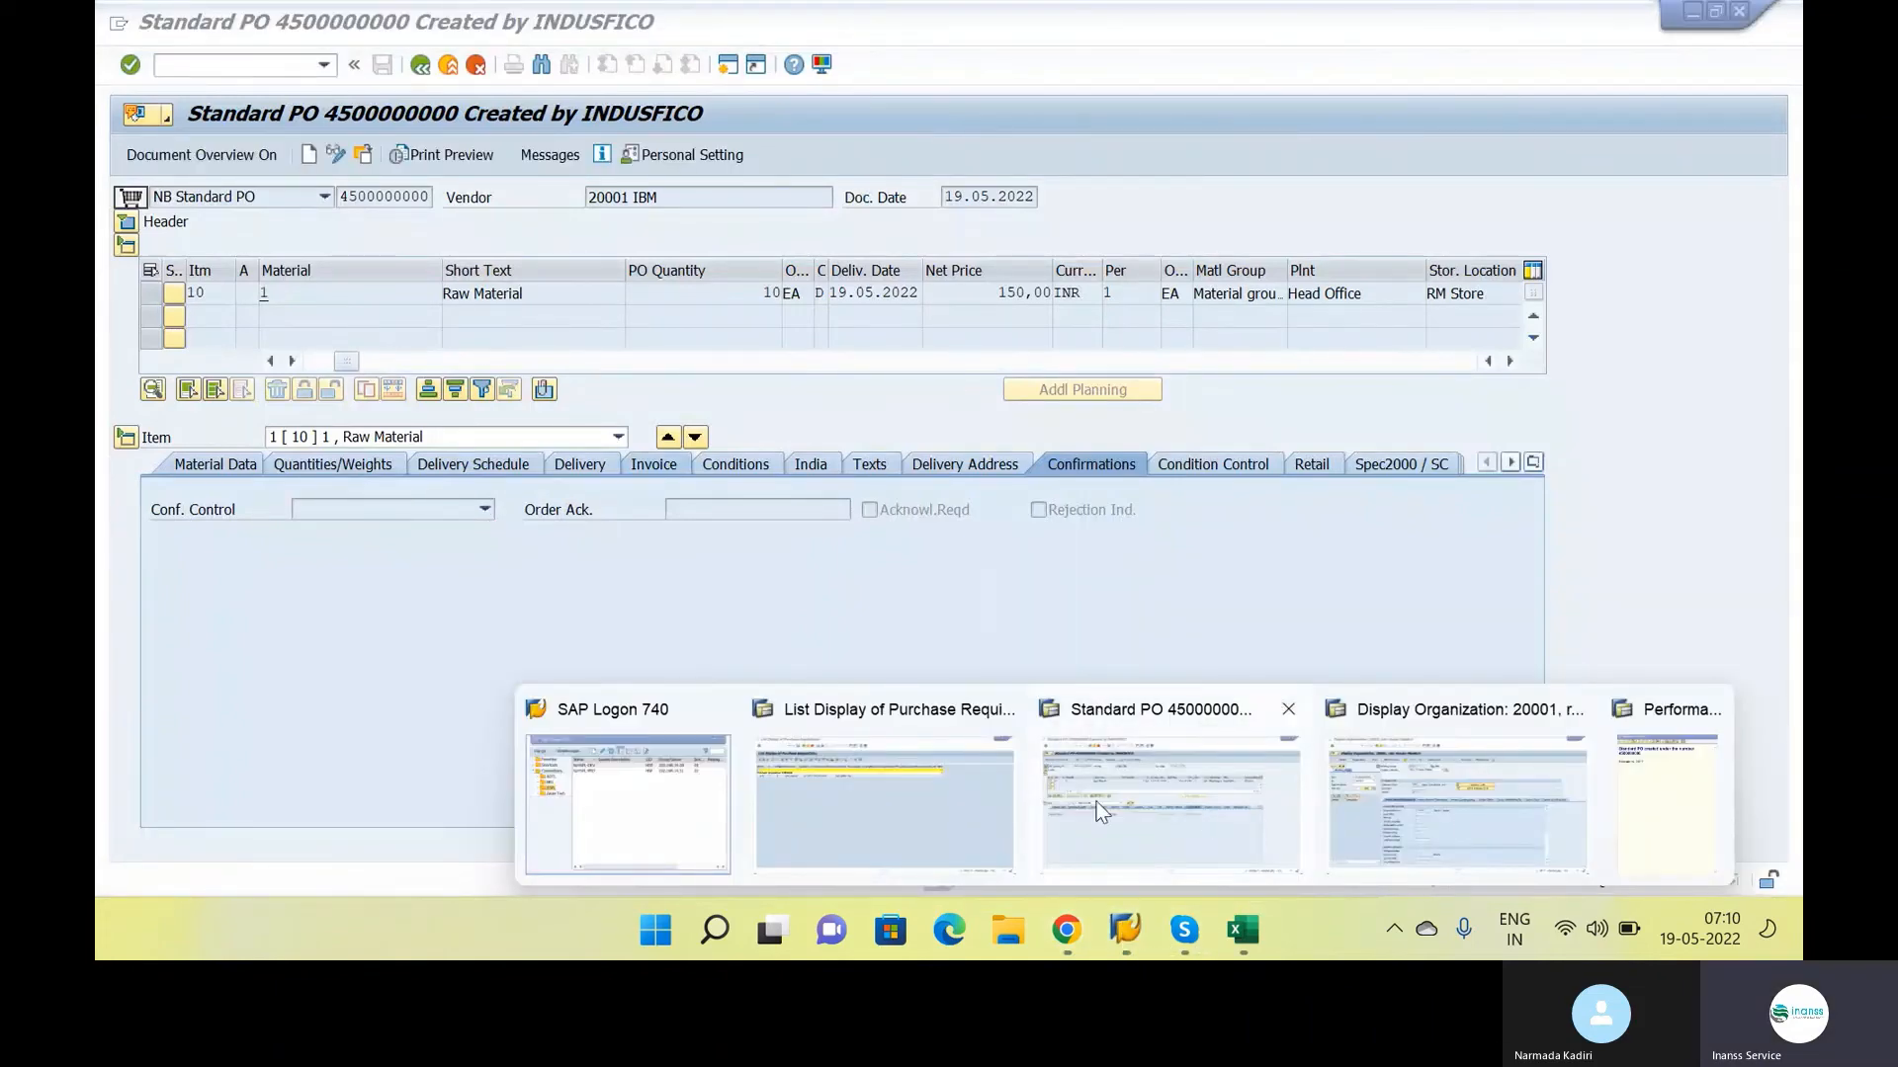
pyautogui.click(824, 791)
pyautogui.write('/')
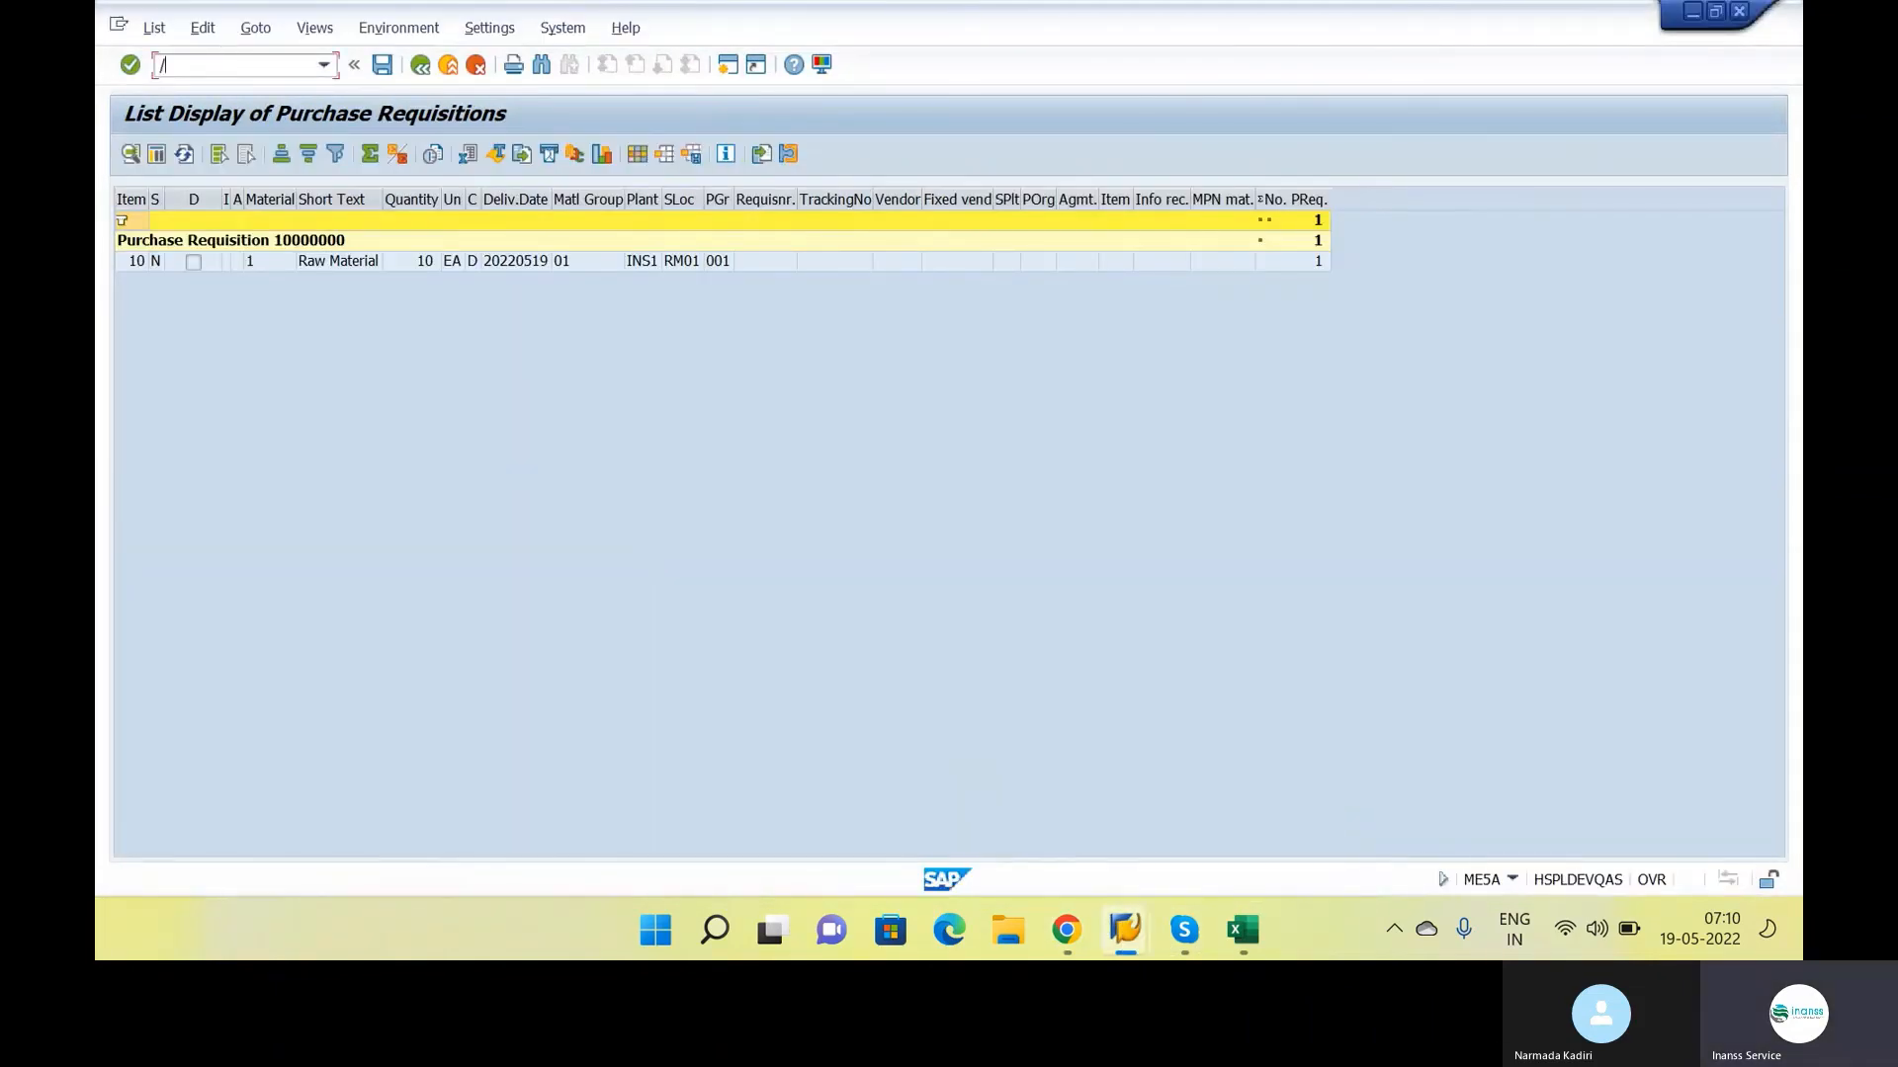
pyautogui.write('NMIGO')
pyautogui.moveTo(174, 65); pyautogui.dragTo(189, 68)
pyautogui.press('Return')
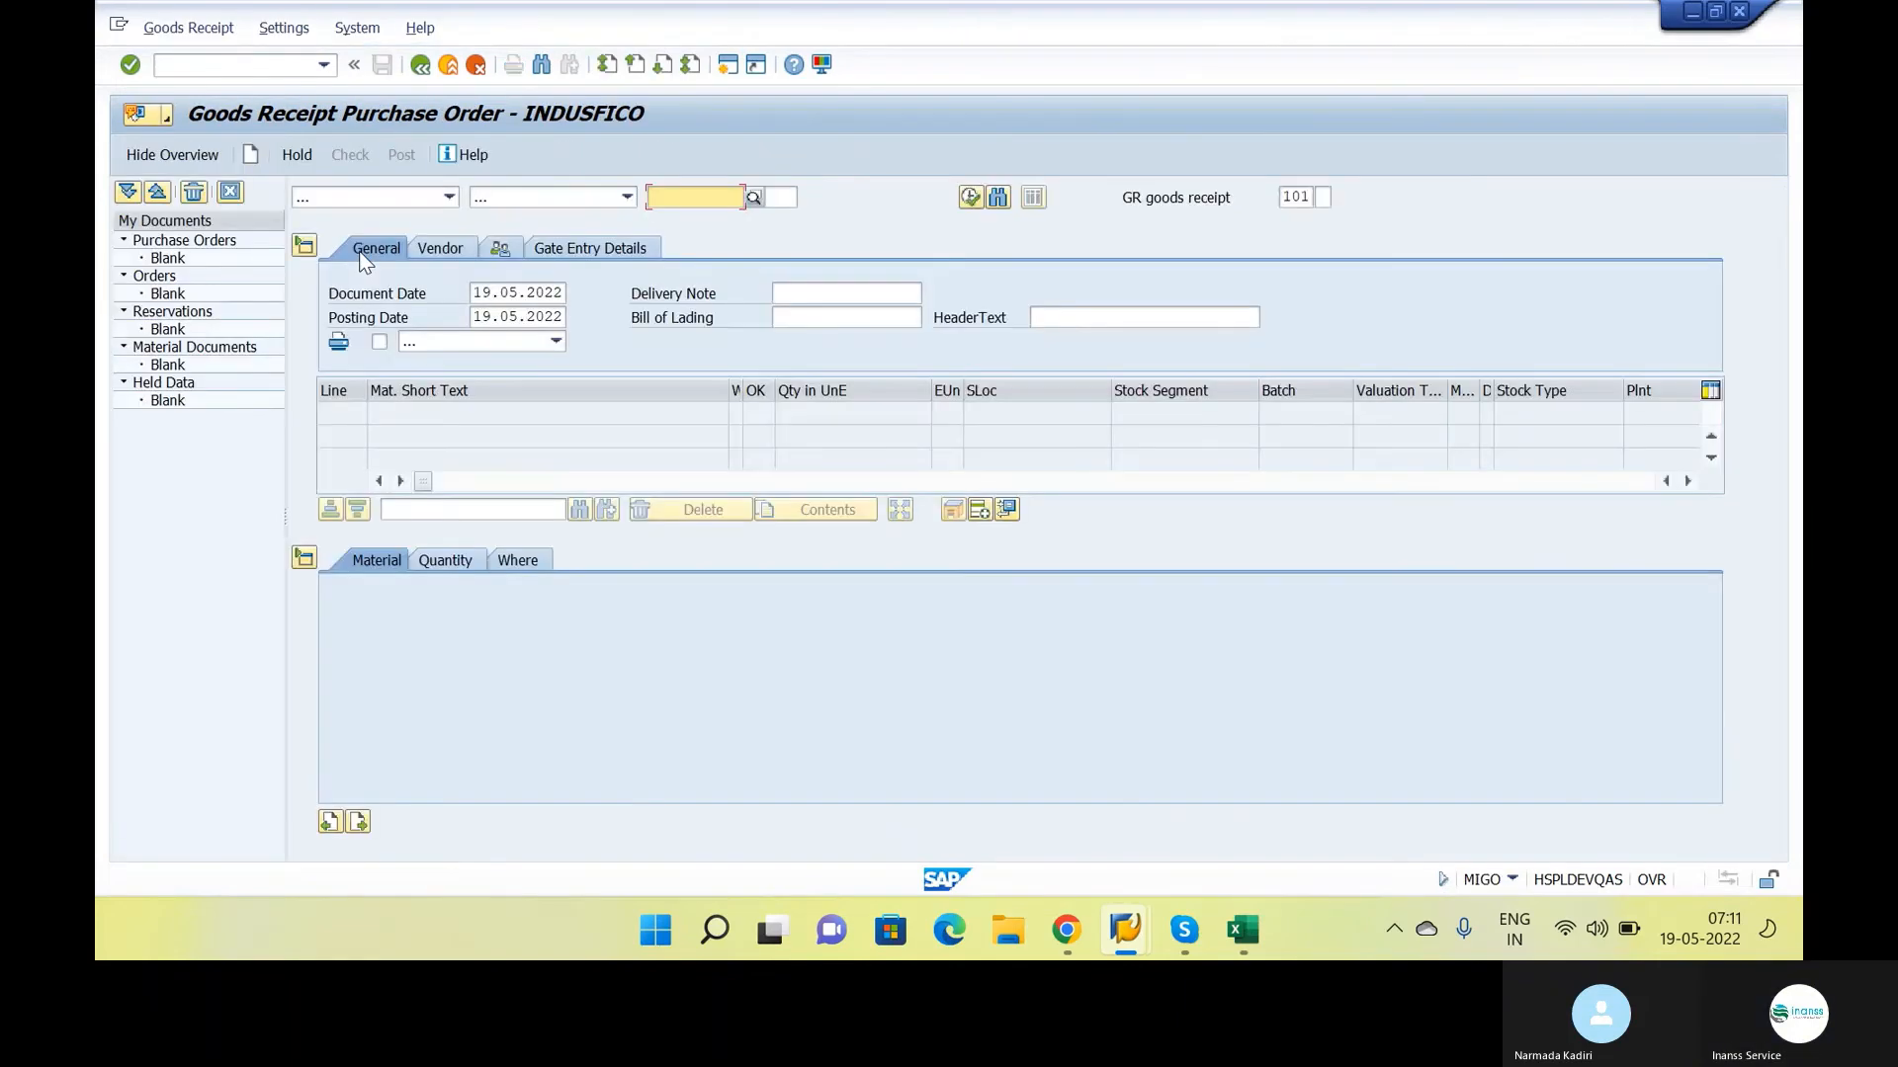
# Exit the goods receipt screen to SAP Easy Access and restart the transaction with /NMIGO
pyautogui.click(450, 199)
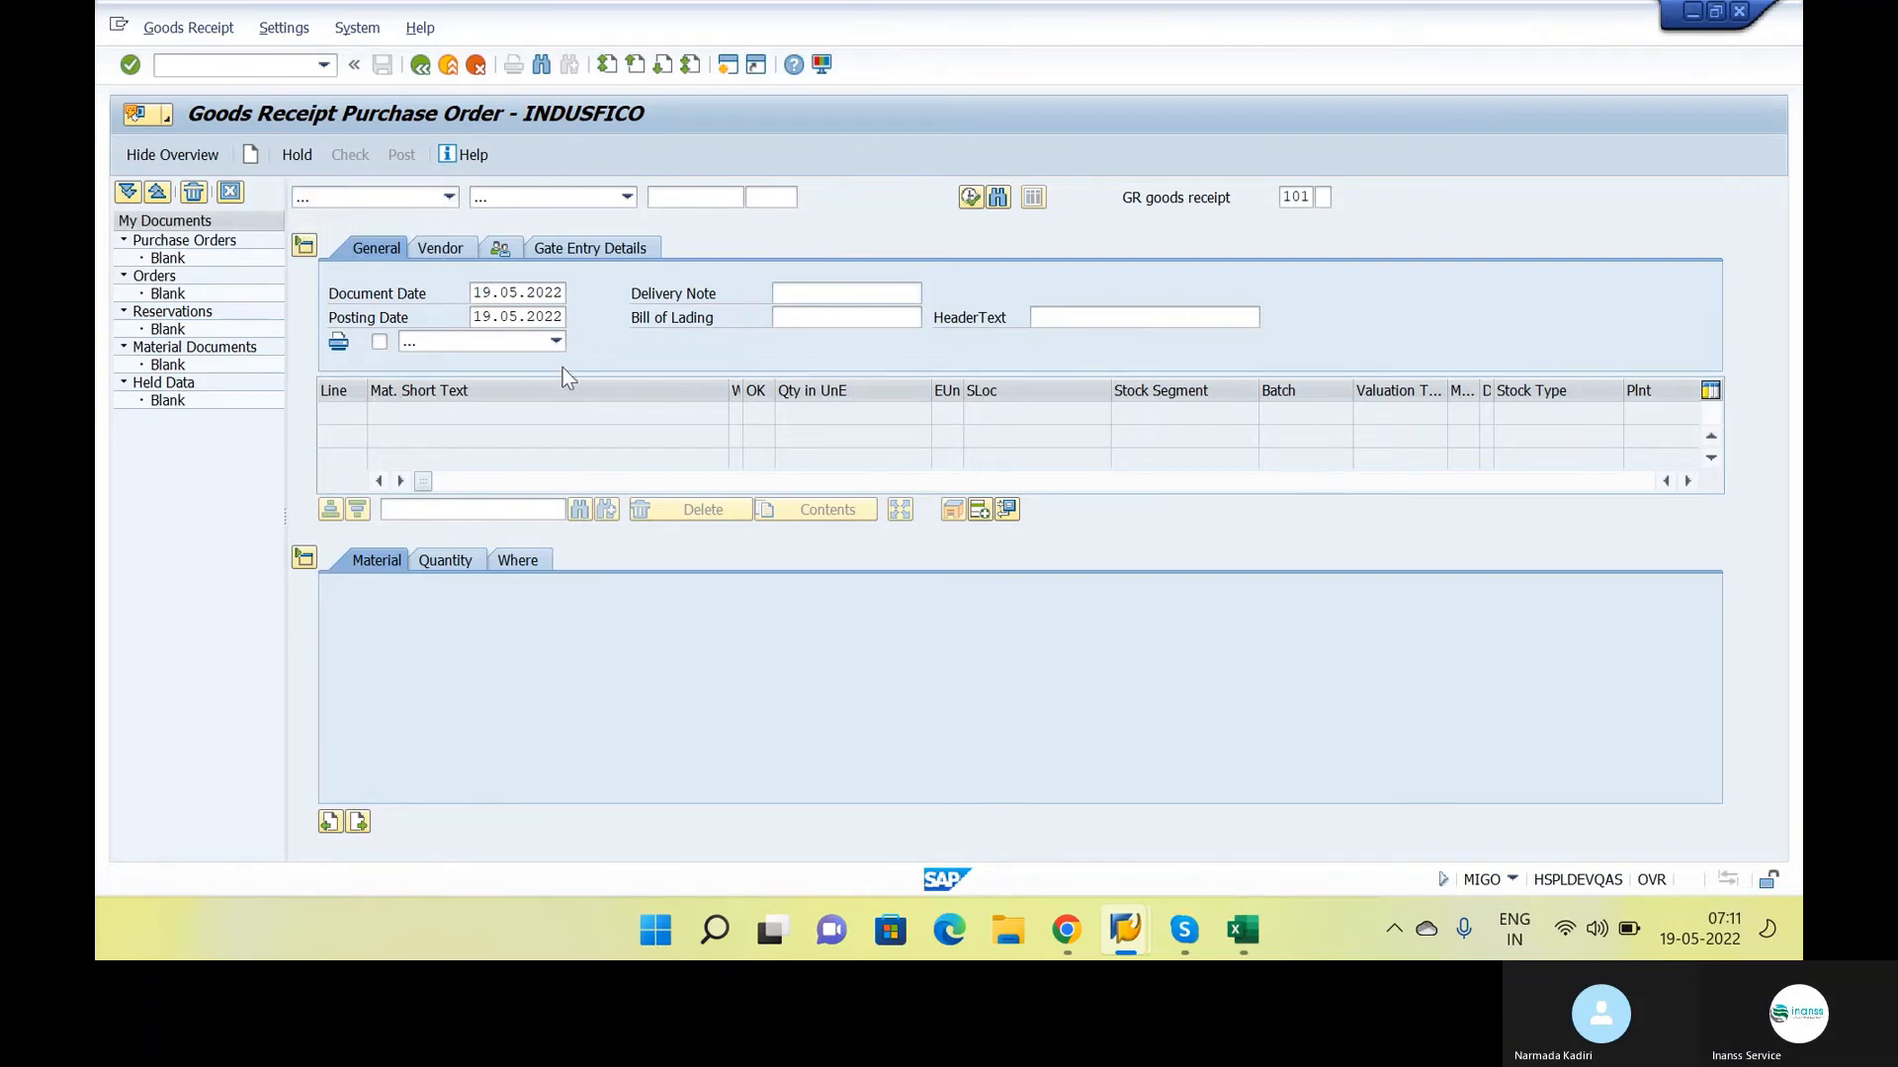
pyautogui.hotkey('alt', 'Tab')
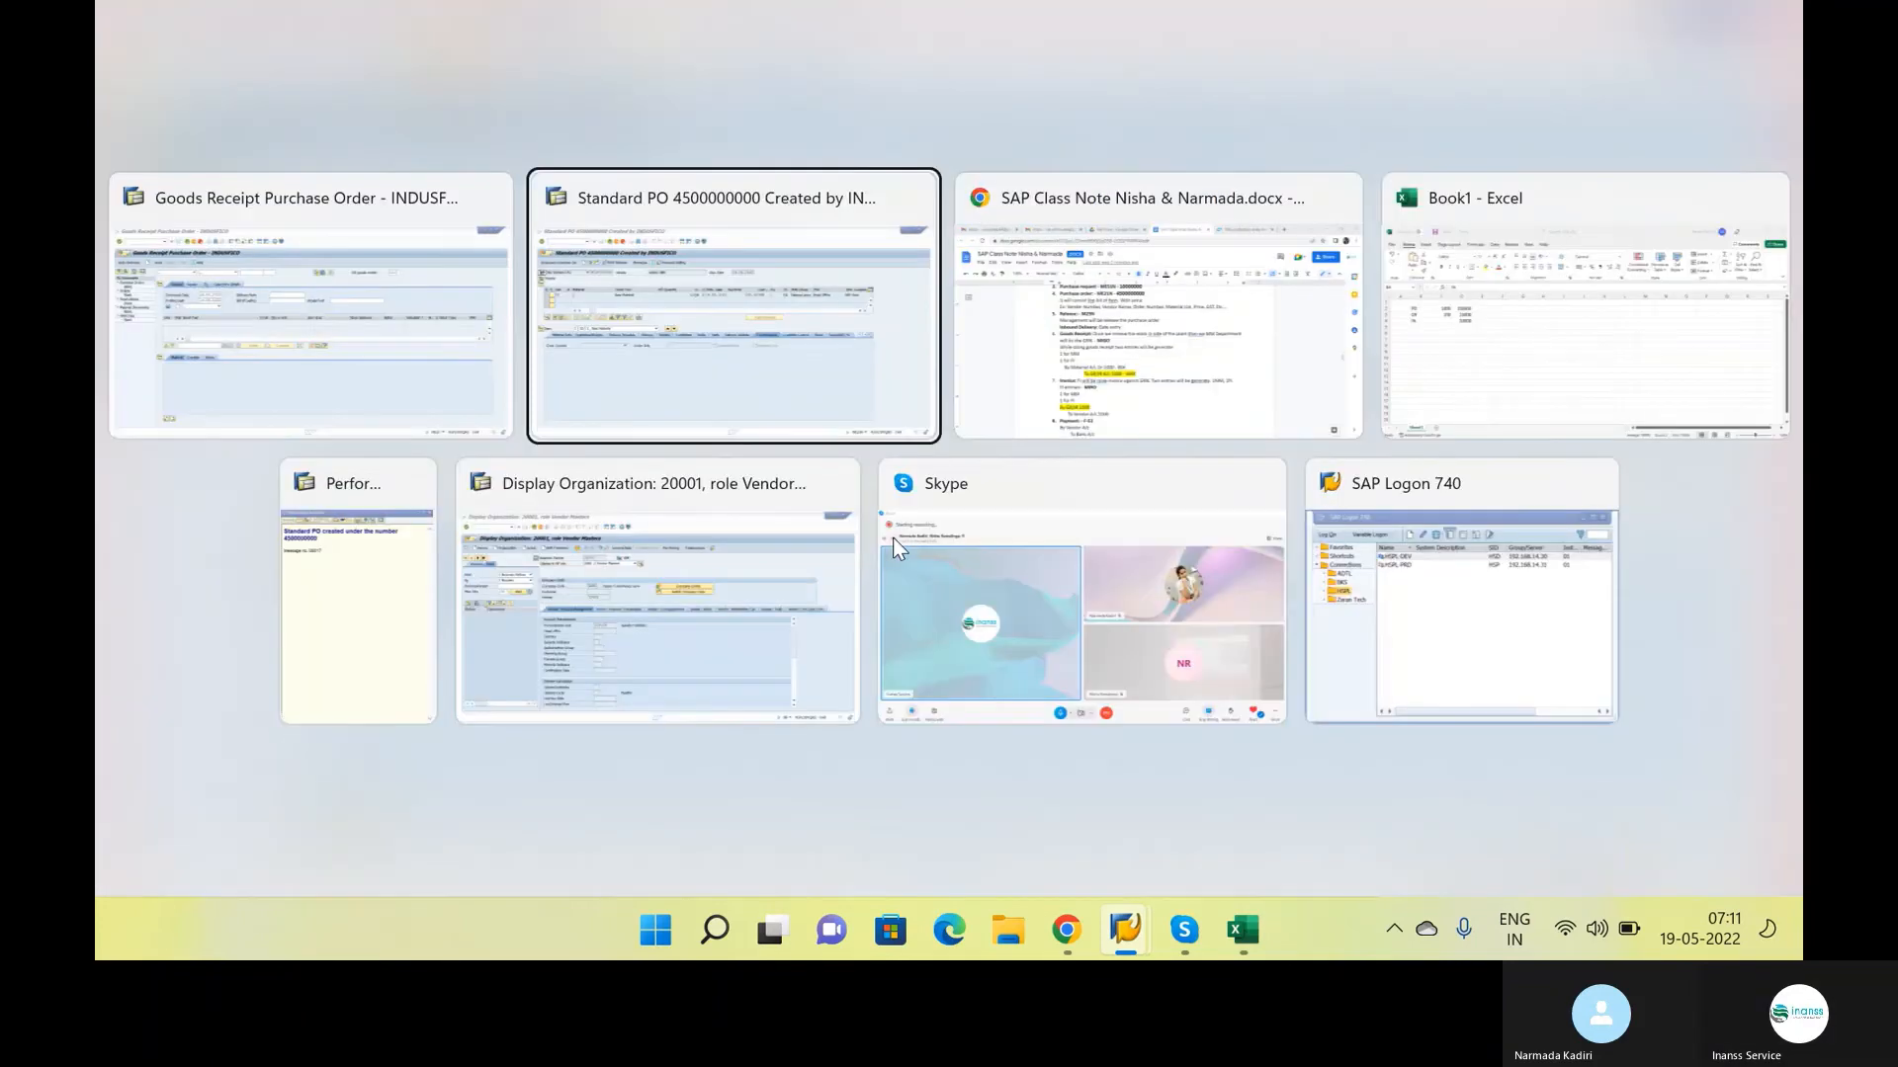
pyautogui.hotkey('alt', 'Tab')
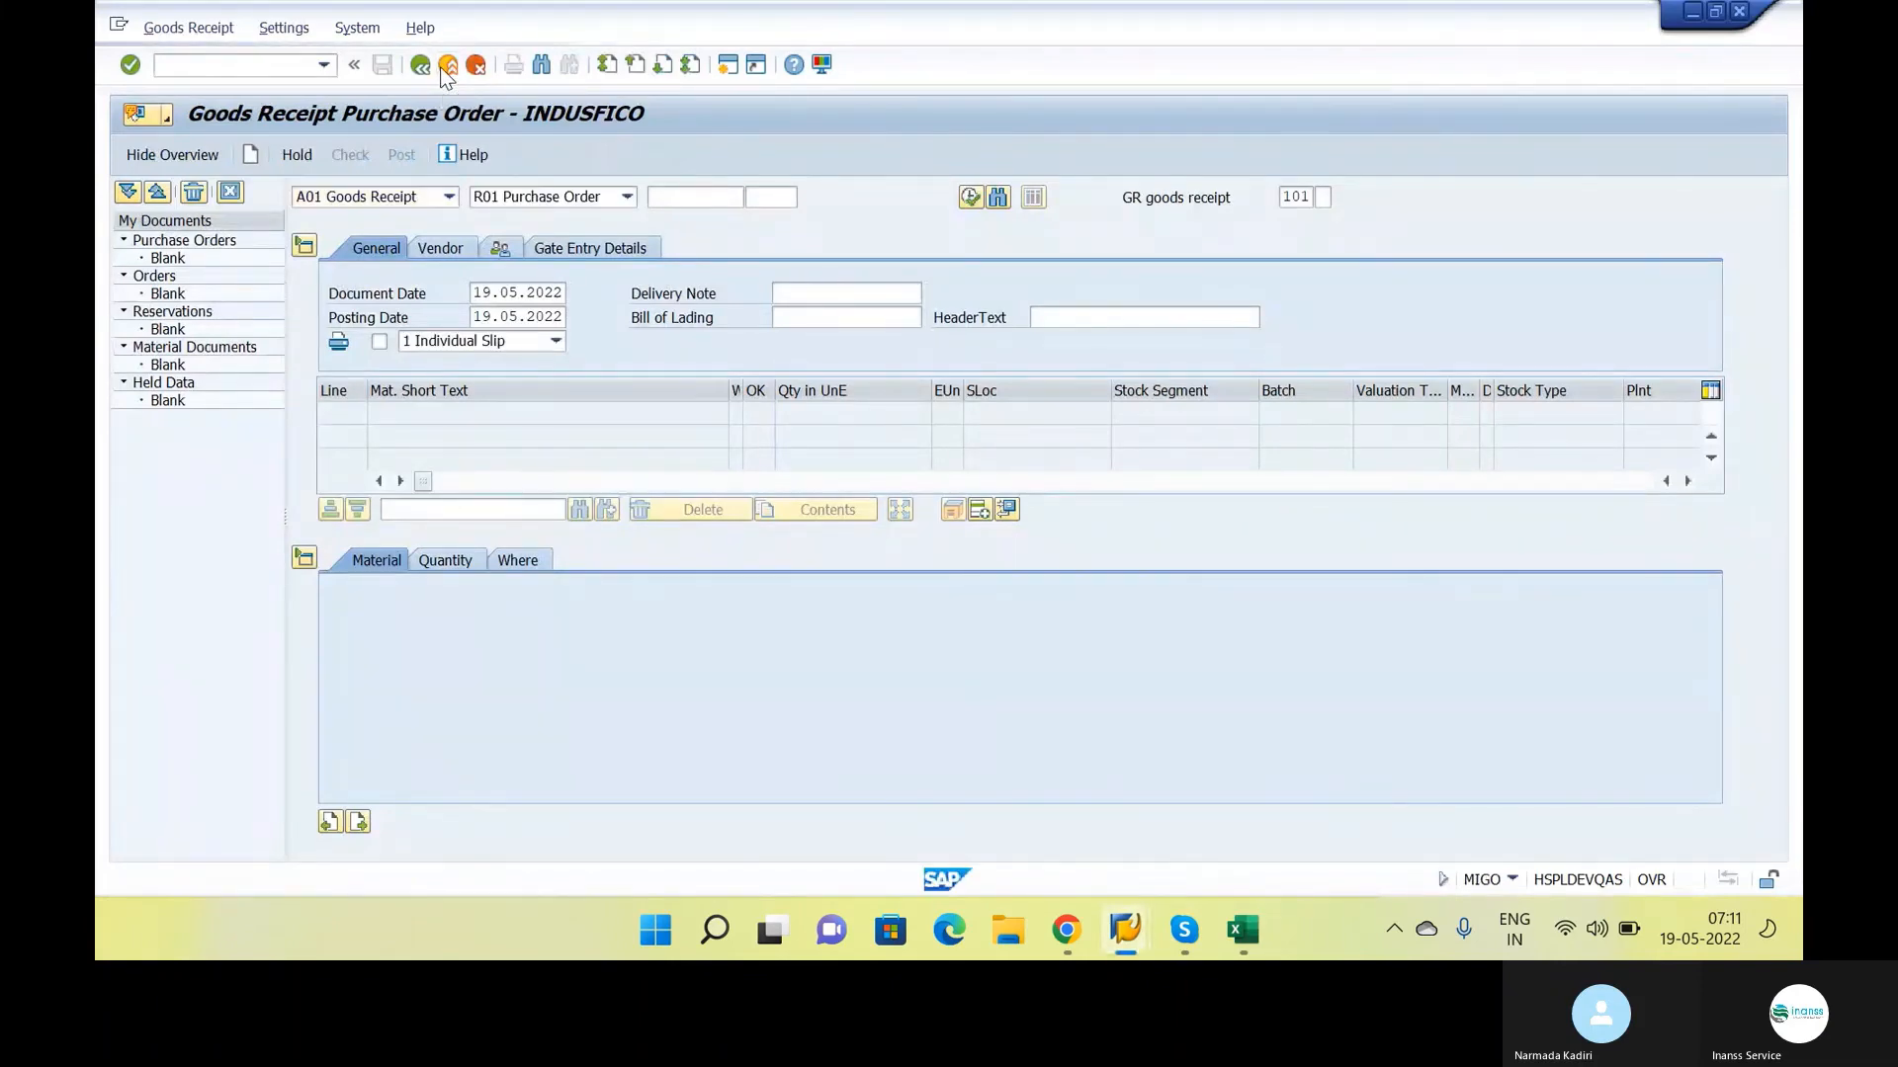
pyautogui.click(446, 67)
pyautogui.click(329, 69)
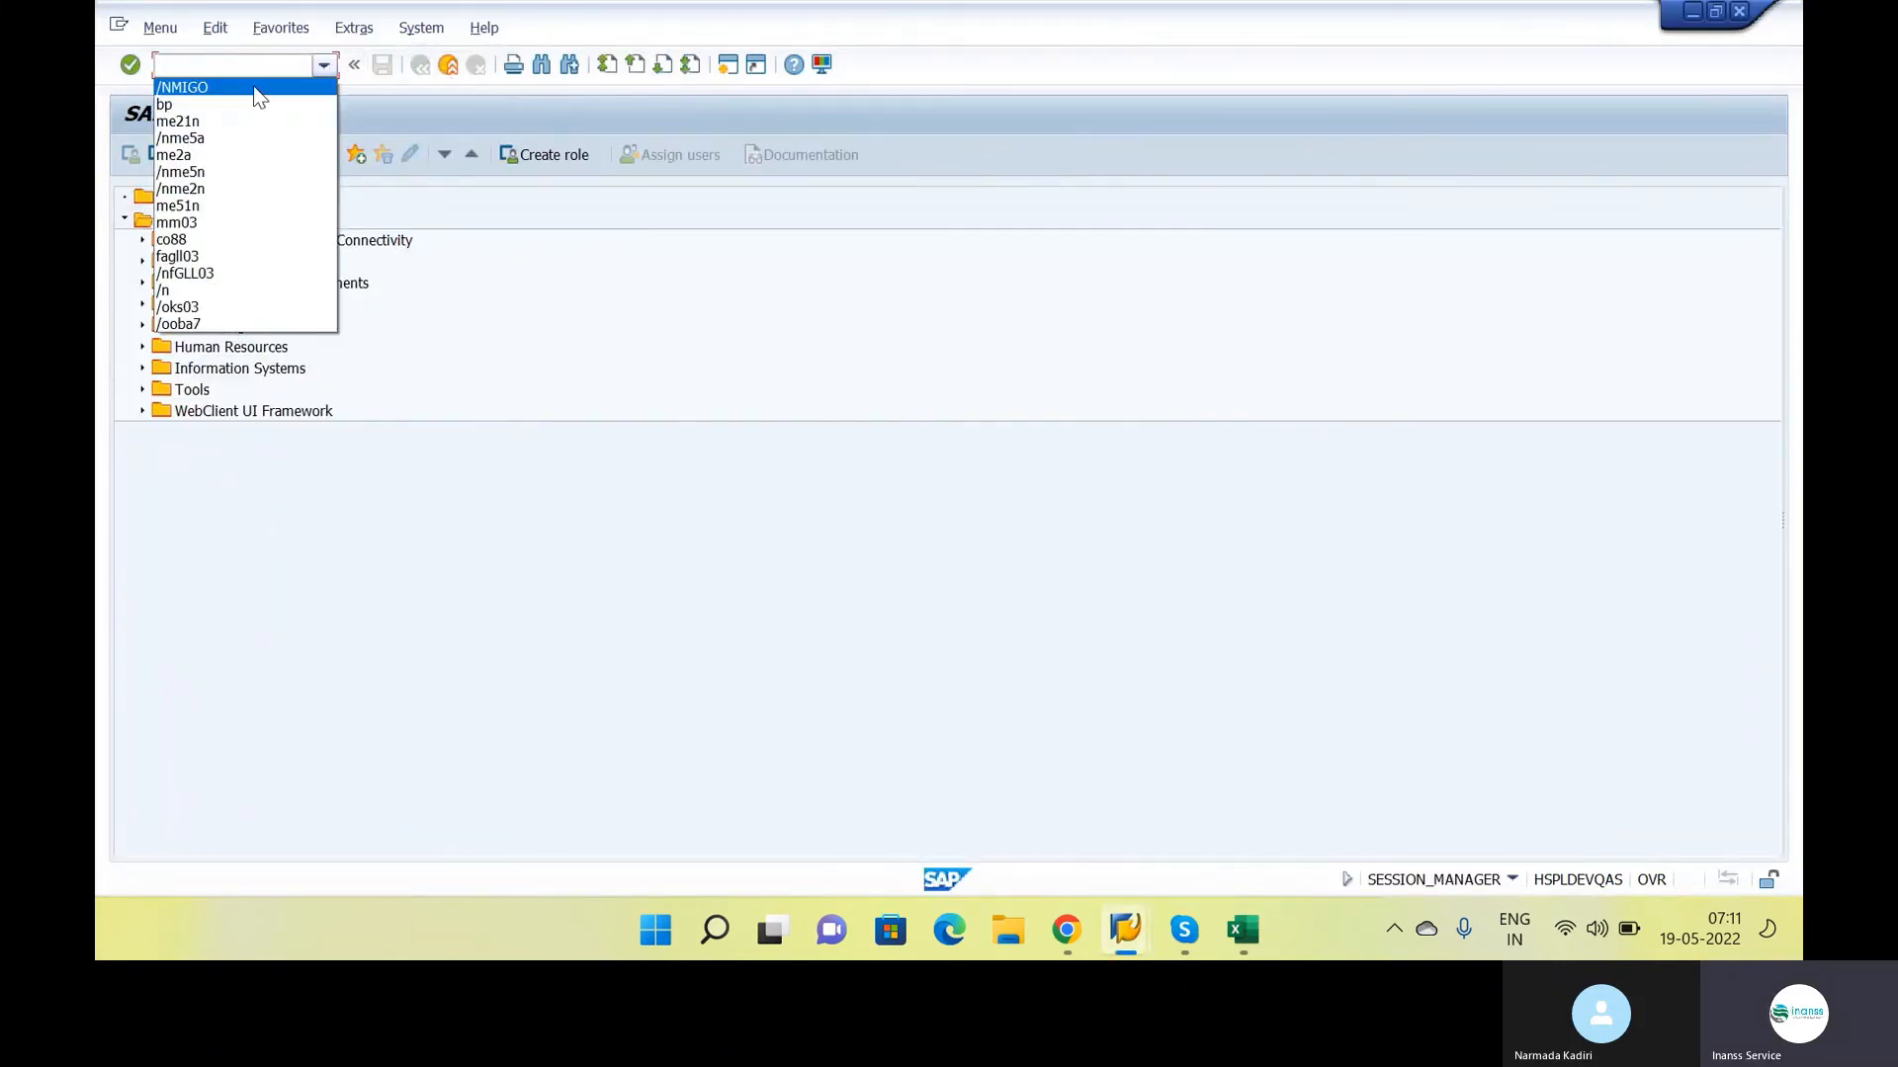
pyautogui.click(254, 87)
pyautogui.press('Return')
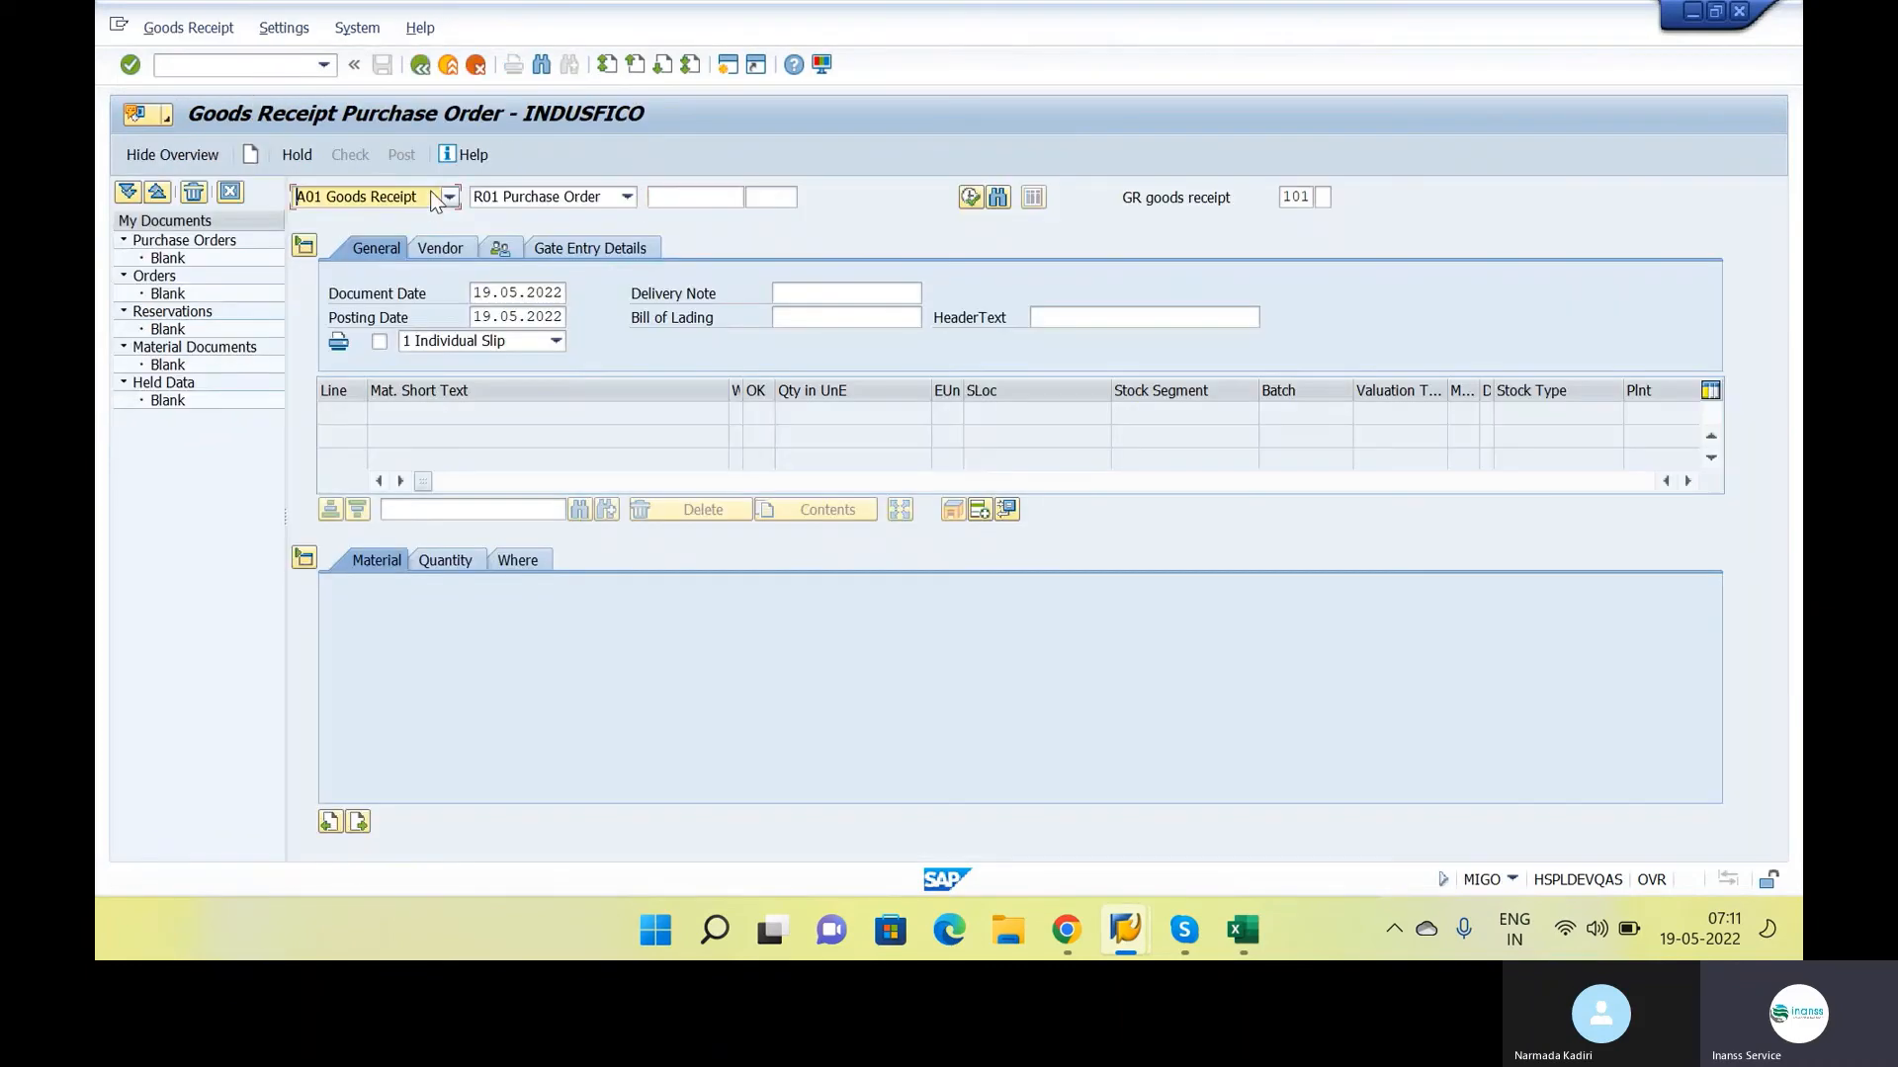
# Set the transaction to A01 Goods Receipt with R01 Purchase Order as the reference document
pyautogui.click(356, 197)
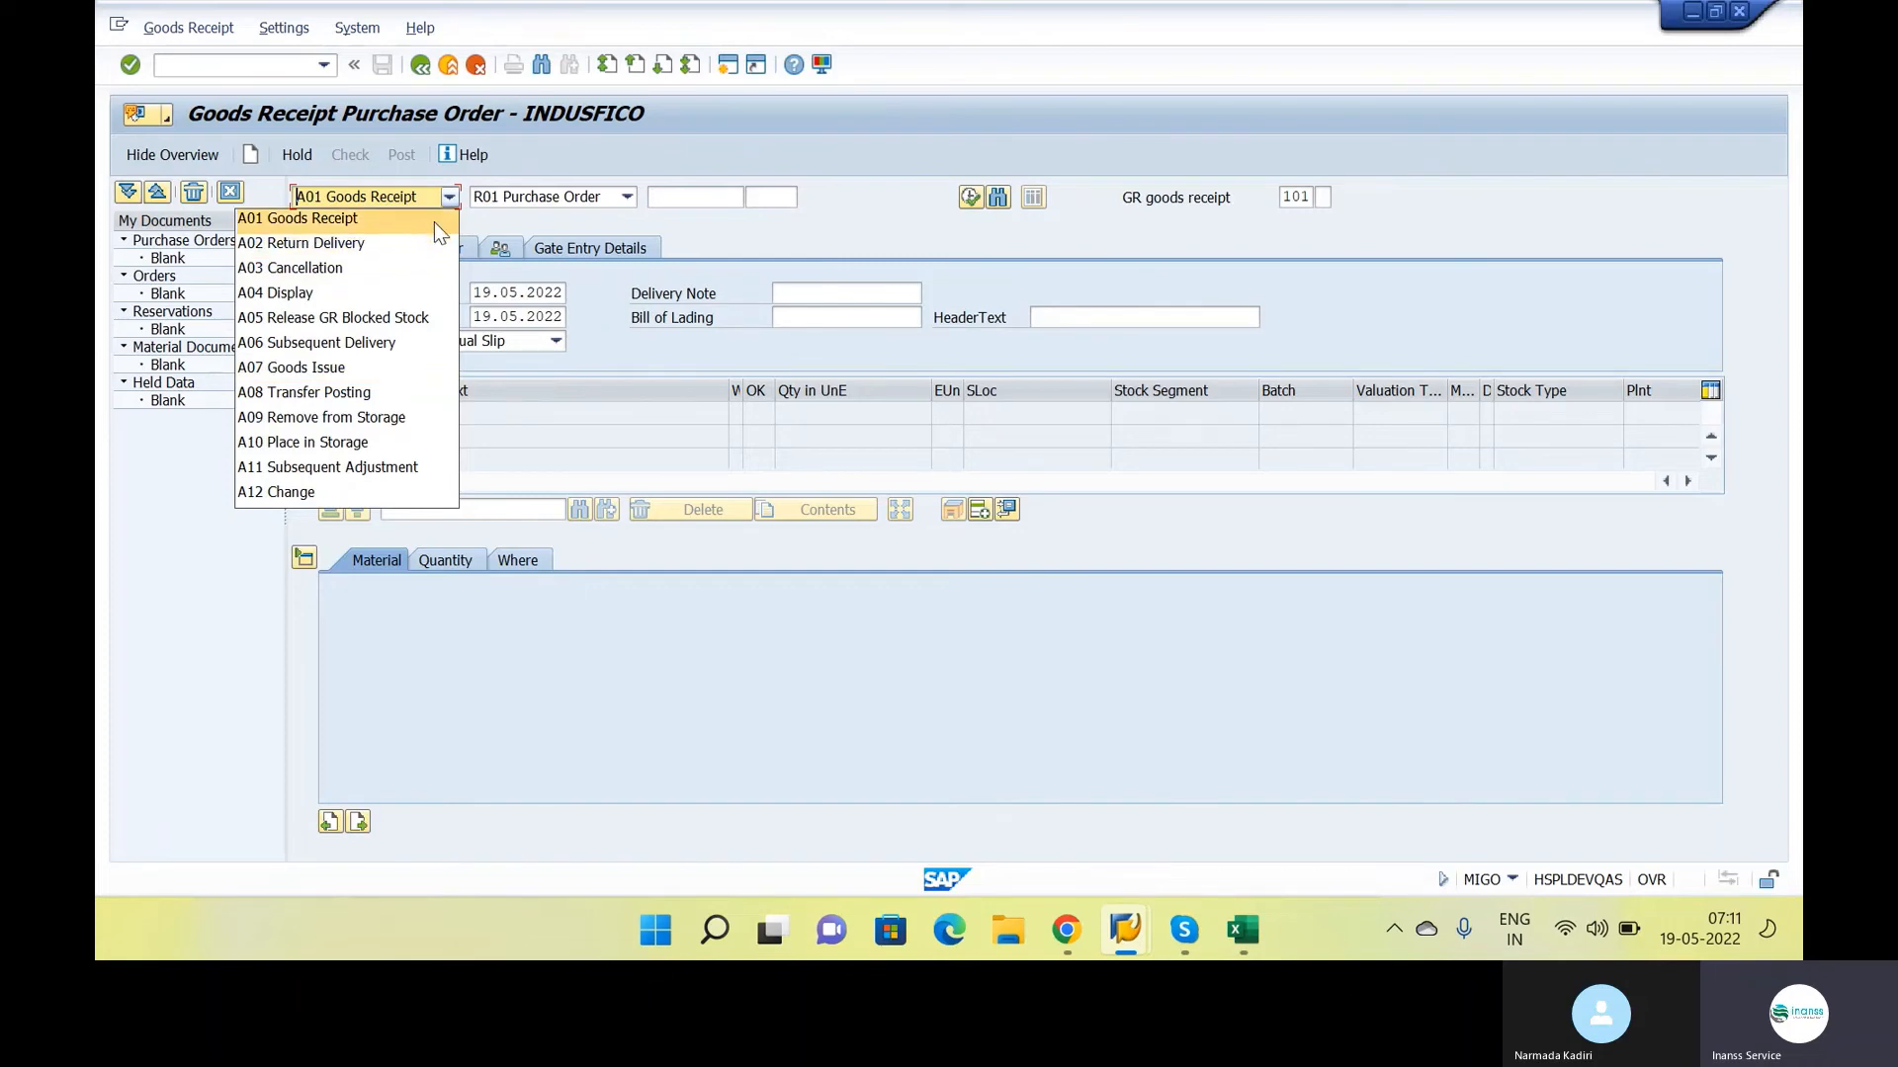
pyautogui.click(453, 198)
pyautogui.click(453, 197)
pyautogui.click(424, 229)
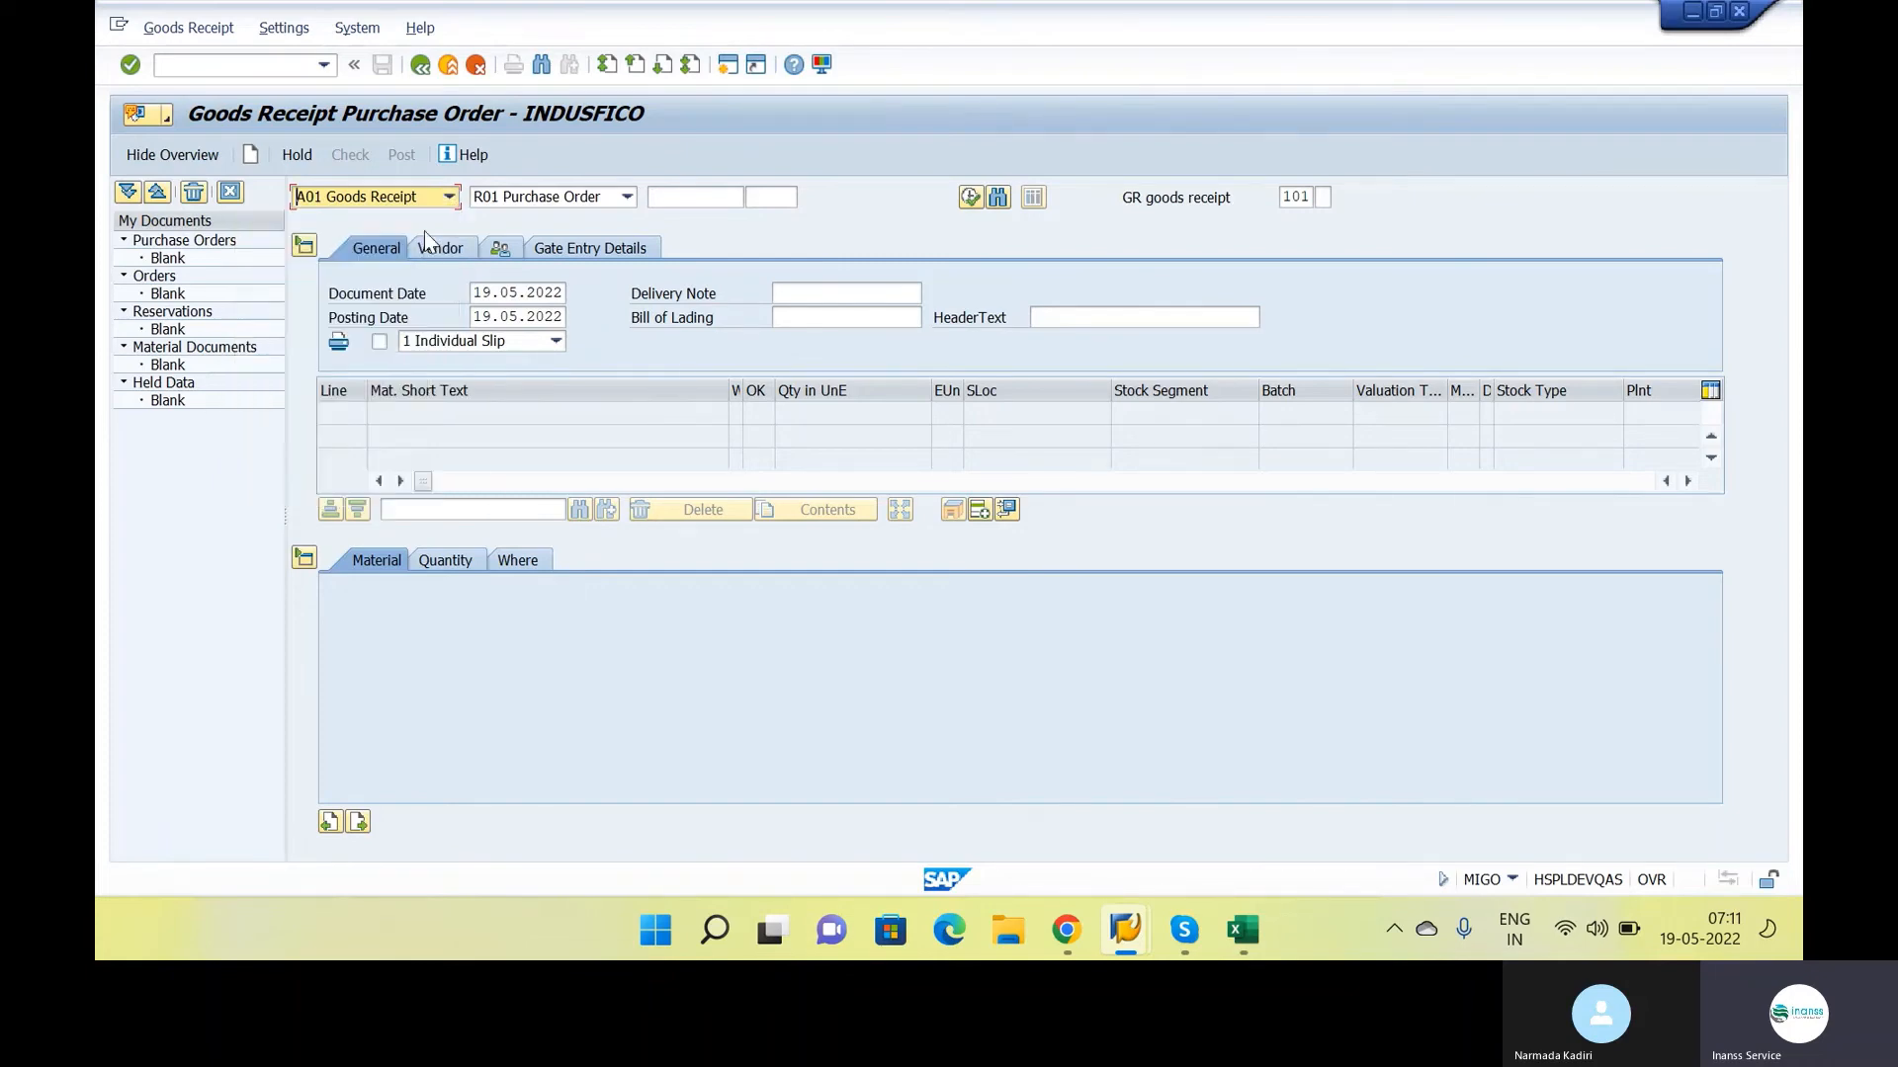
pyautogui.click(612, 198)
pyautogui.click(610, 220)
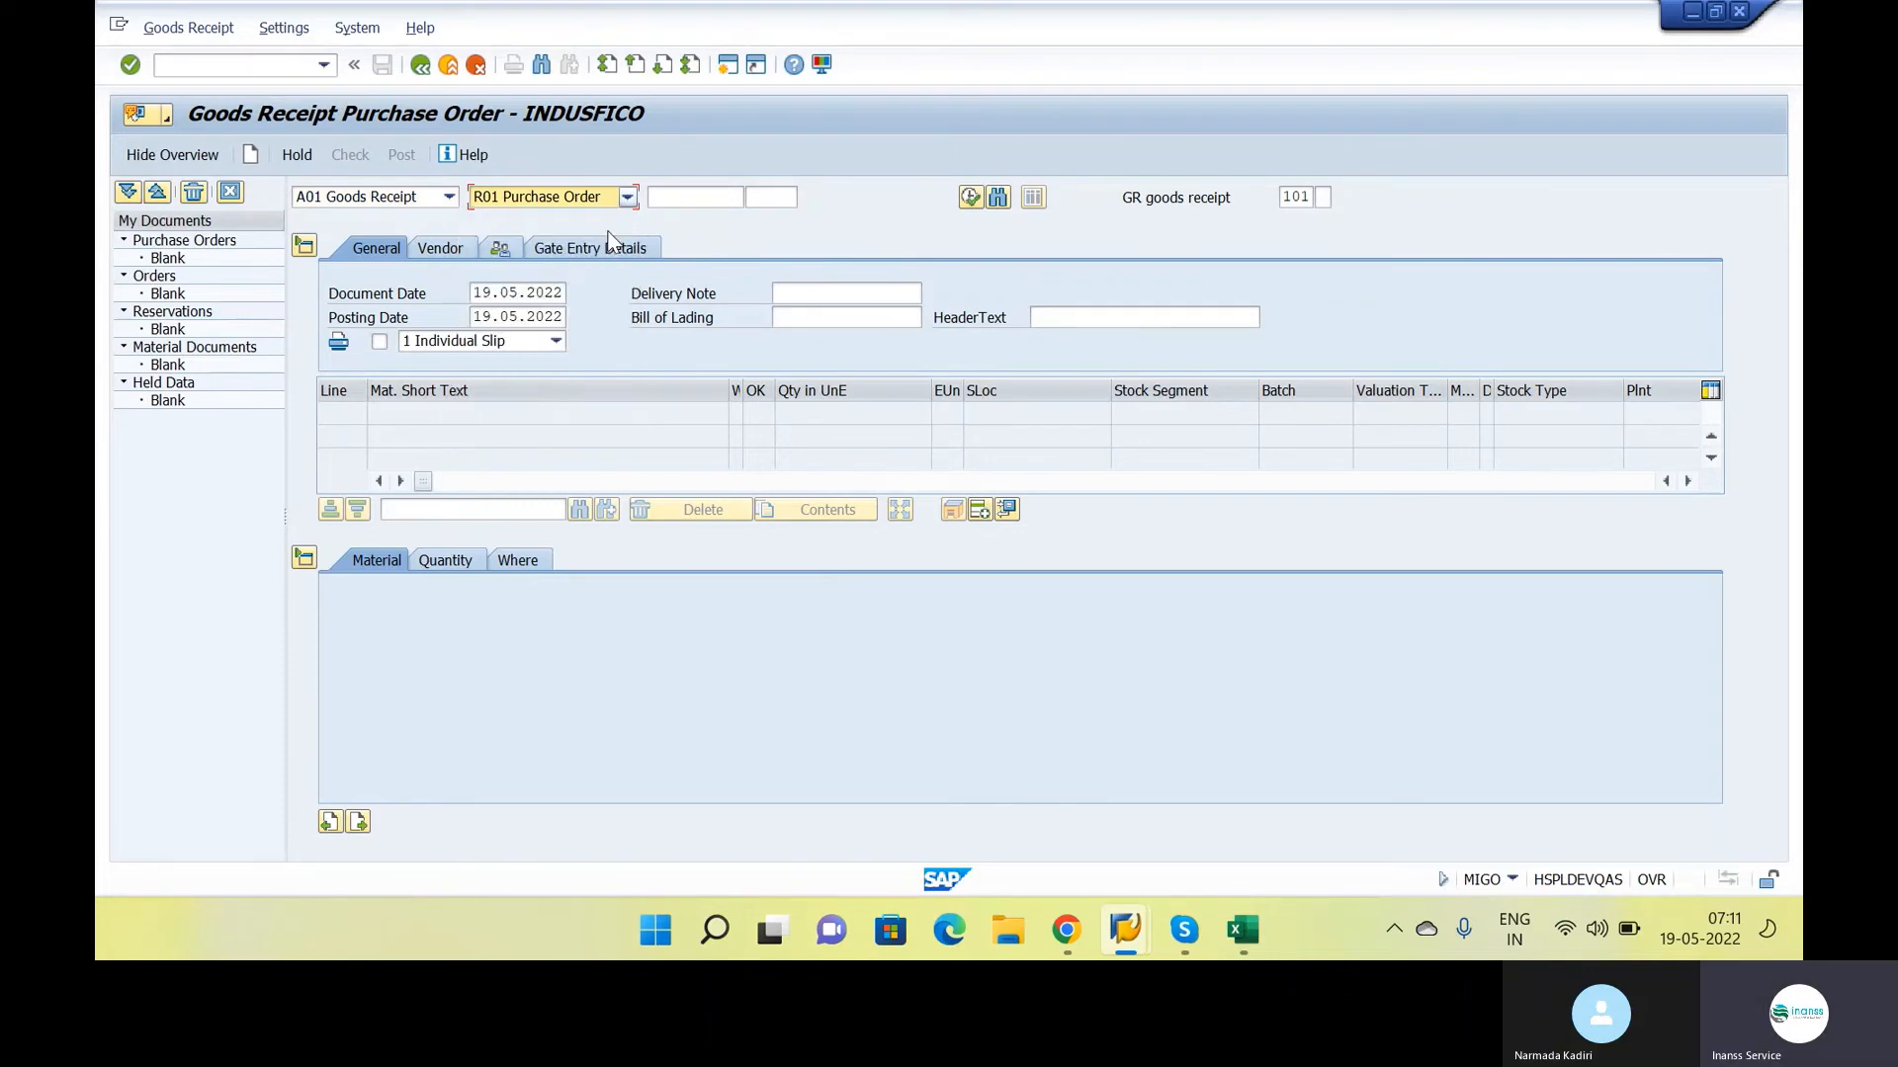
# Enter the purchase order number from the class notes as the goods receipt reference and submit it
pyautogui.click(672, 198)
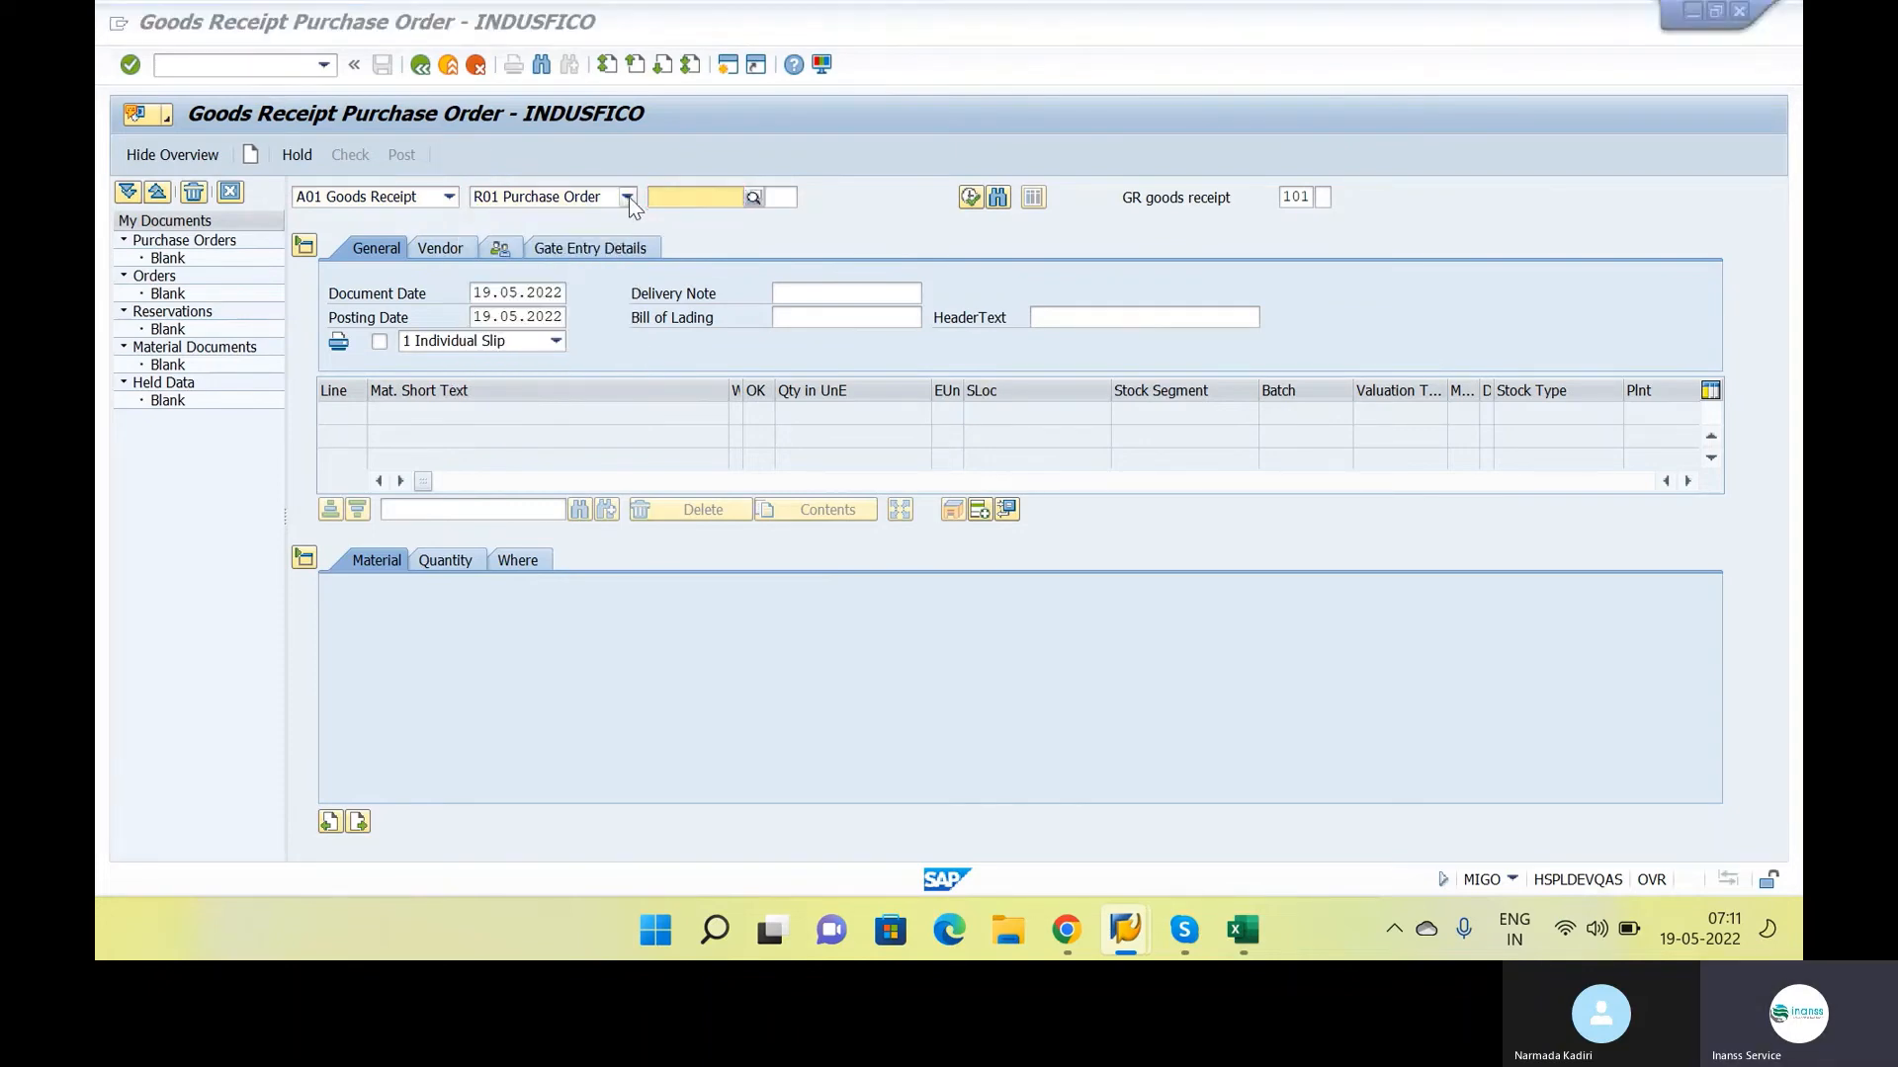
pyautogui.hotkey('alt', 'Tab')
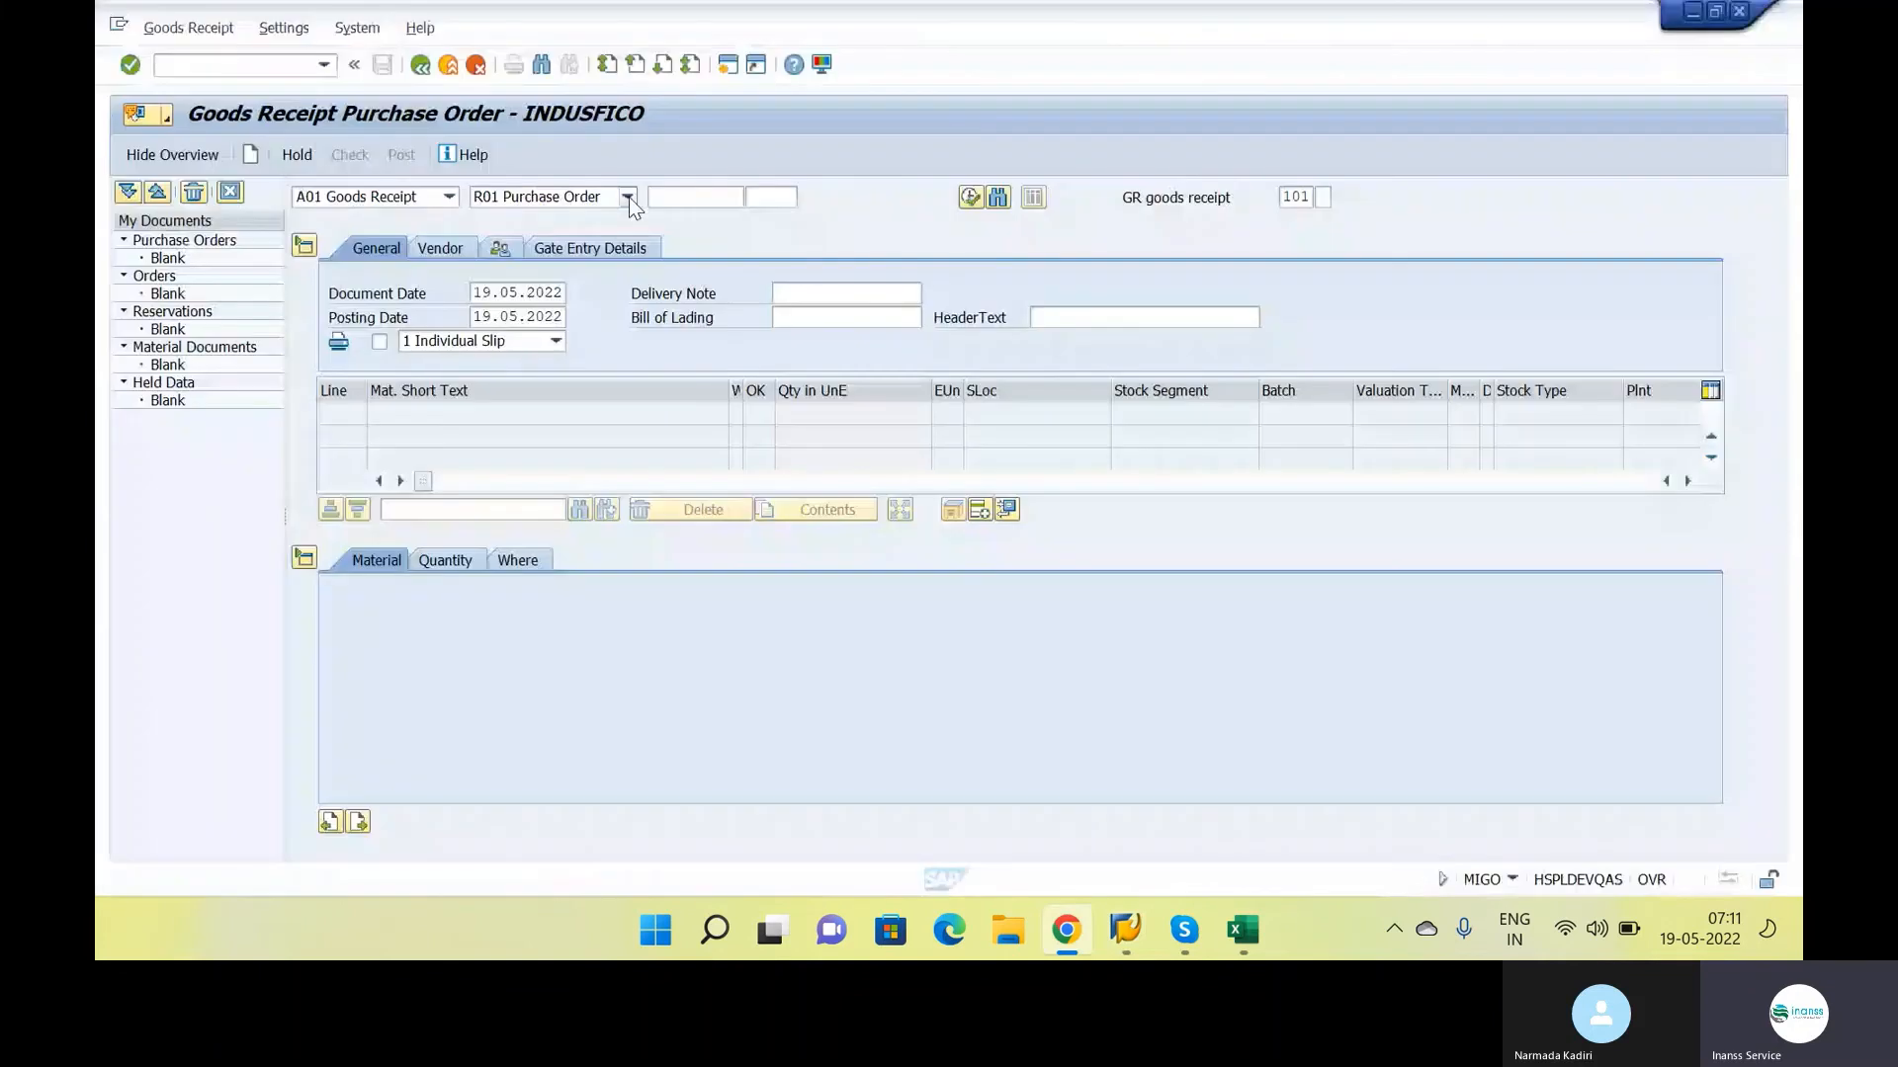
pyautogui.click(662, 196)
pyautogui.hotkey('ctrl', 'v')
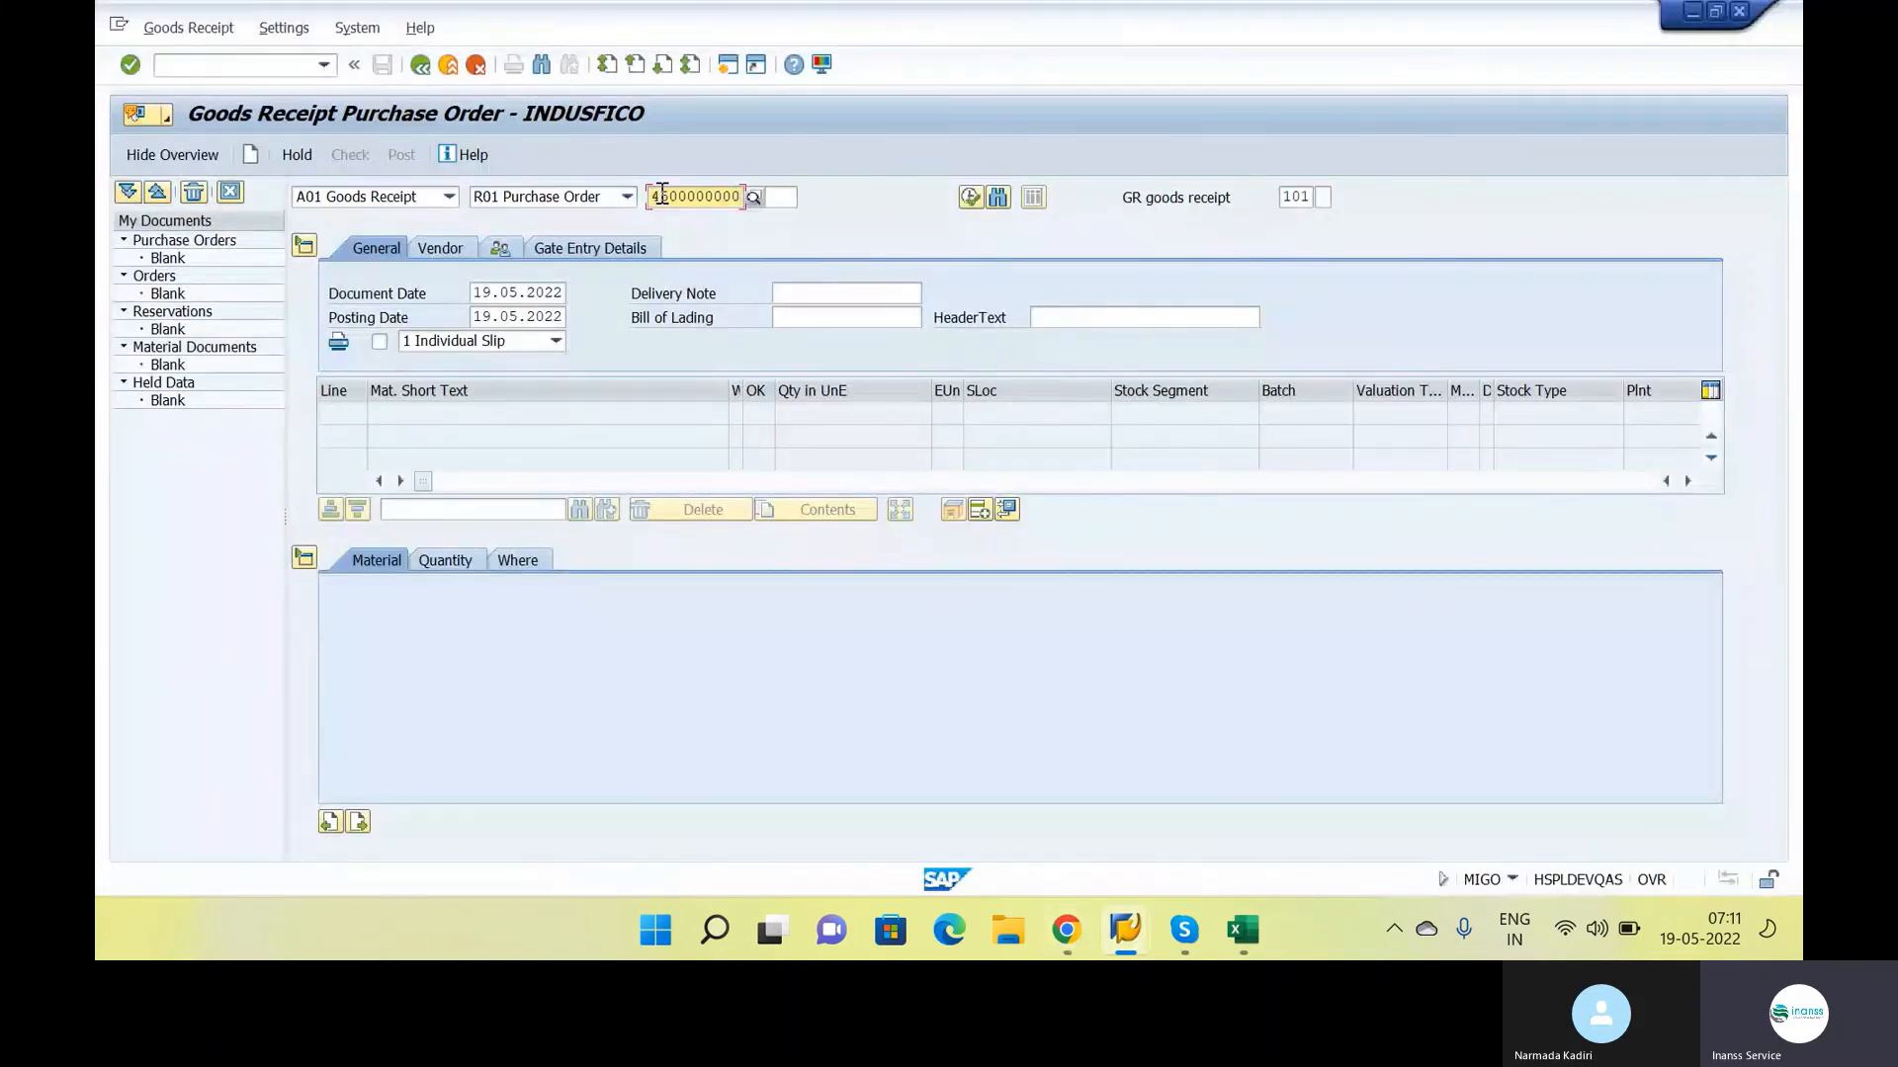
pyautogui.press('Return')
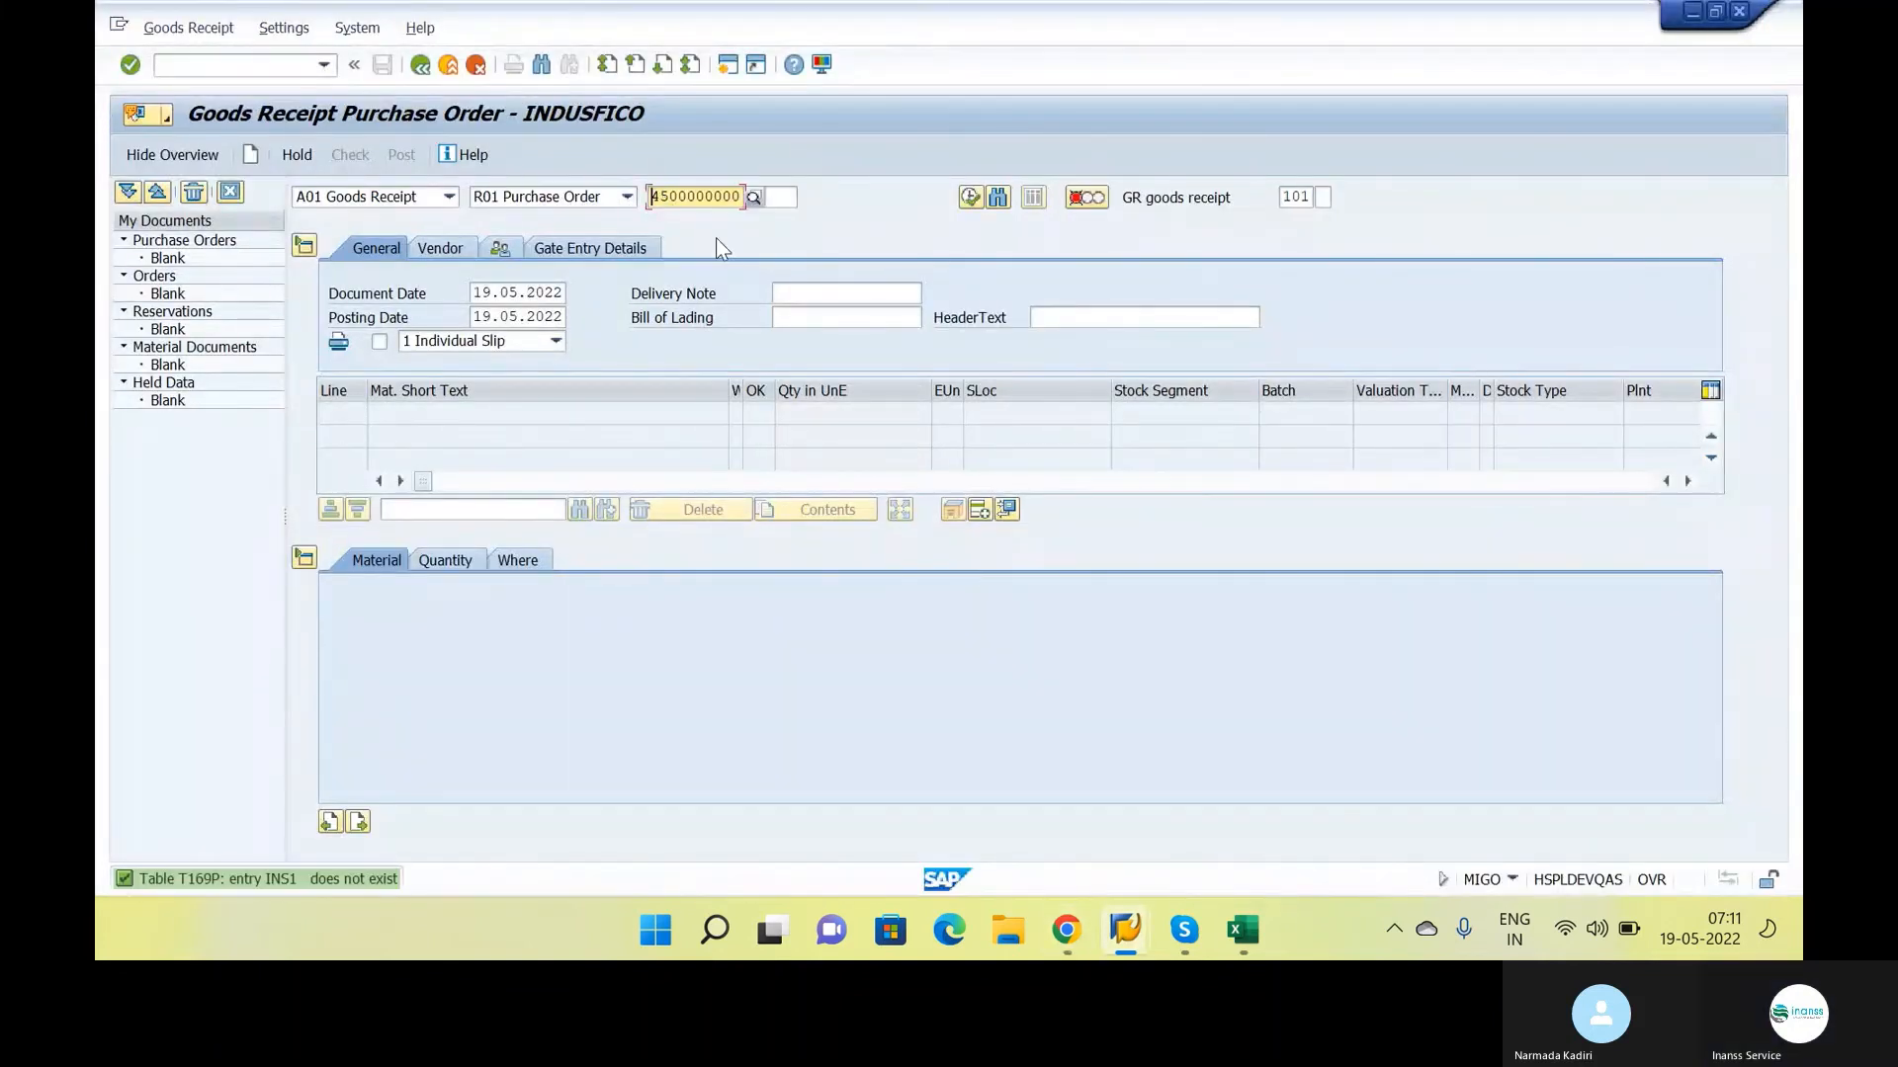
# Examine the goods receipt message's help text, highlight the table name T169P and close the help
pyautogui.doubleClick(317, 881)
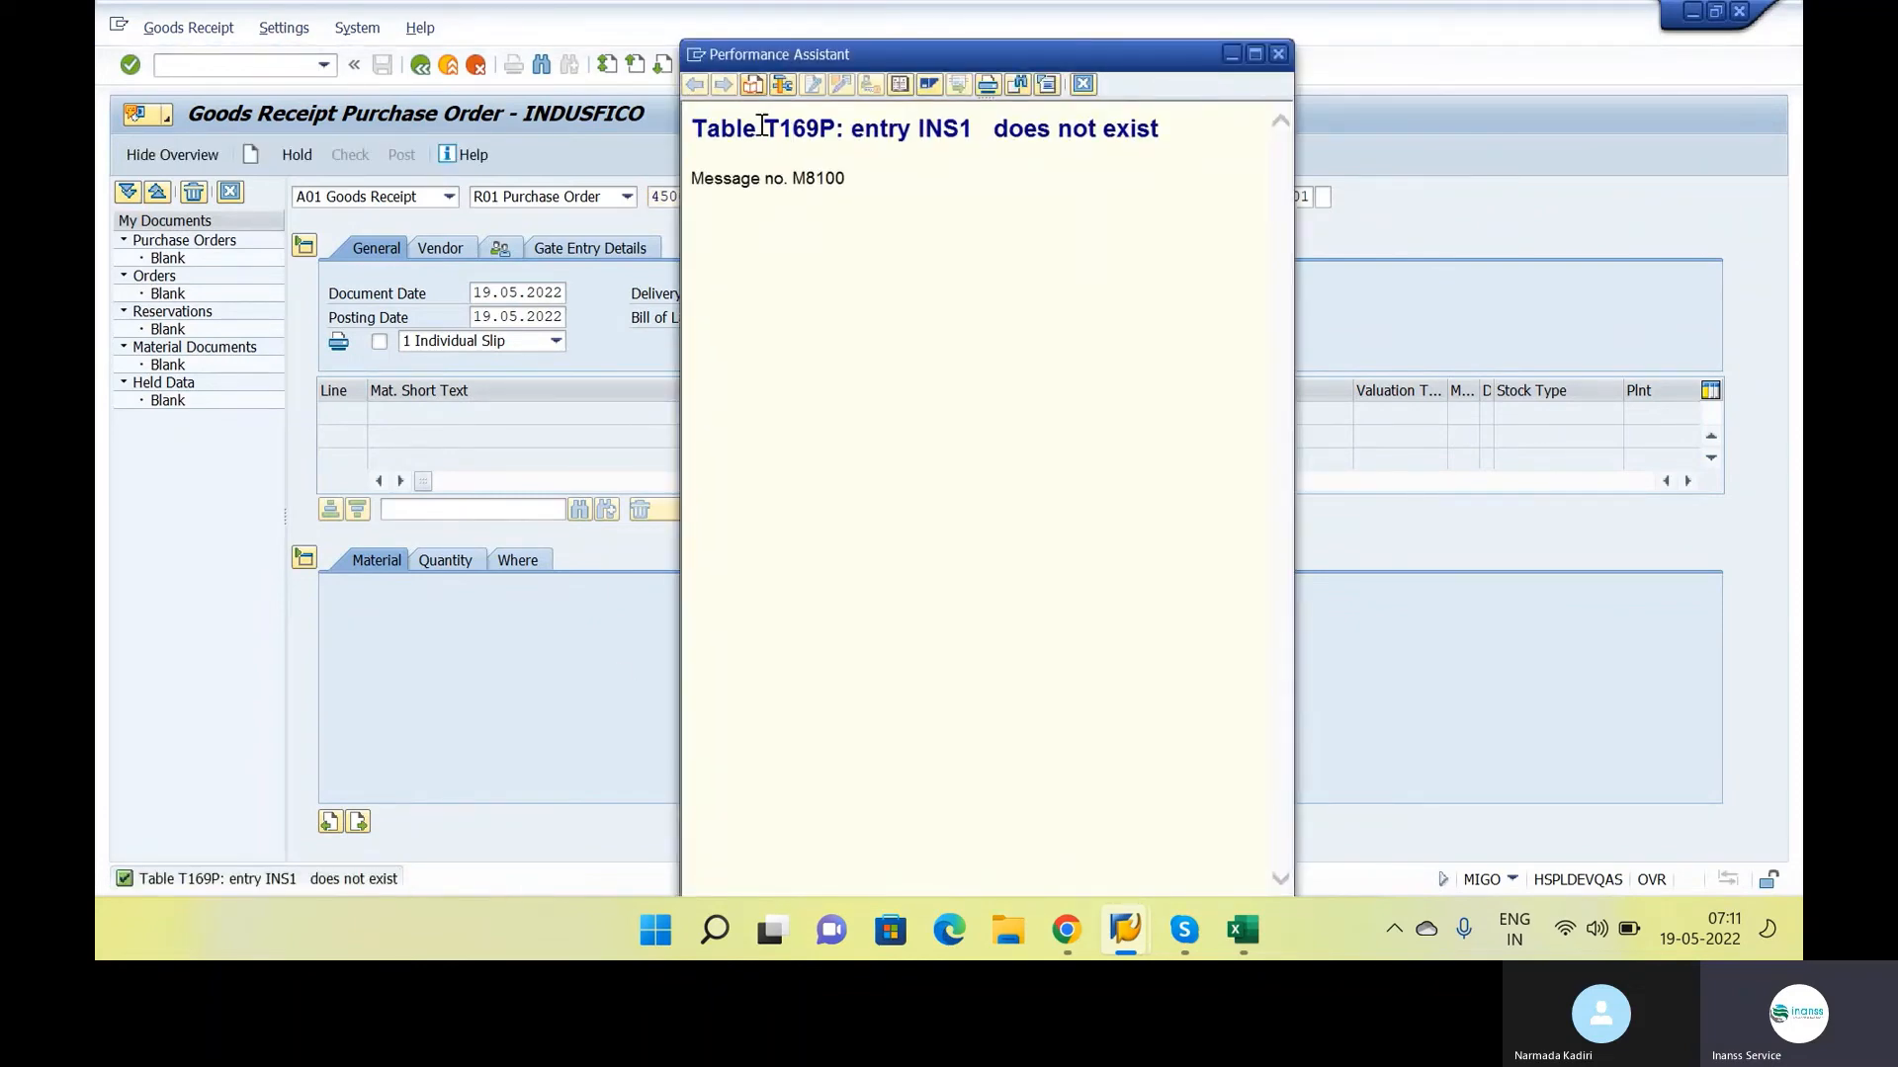
pyautogui.moveTo(762, 128); pyautogui.dragTo(833, 134)
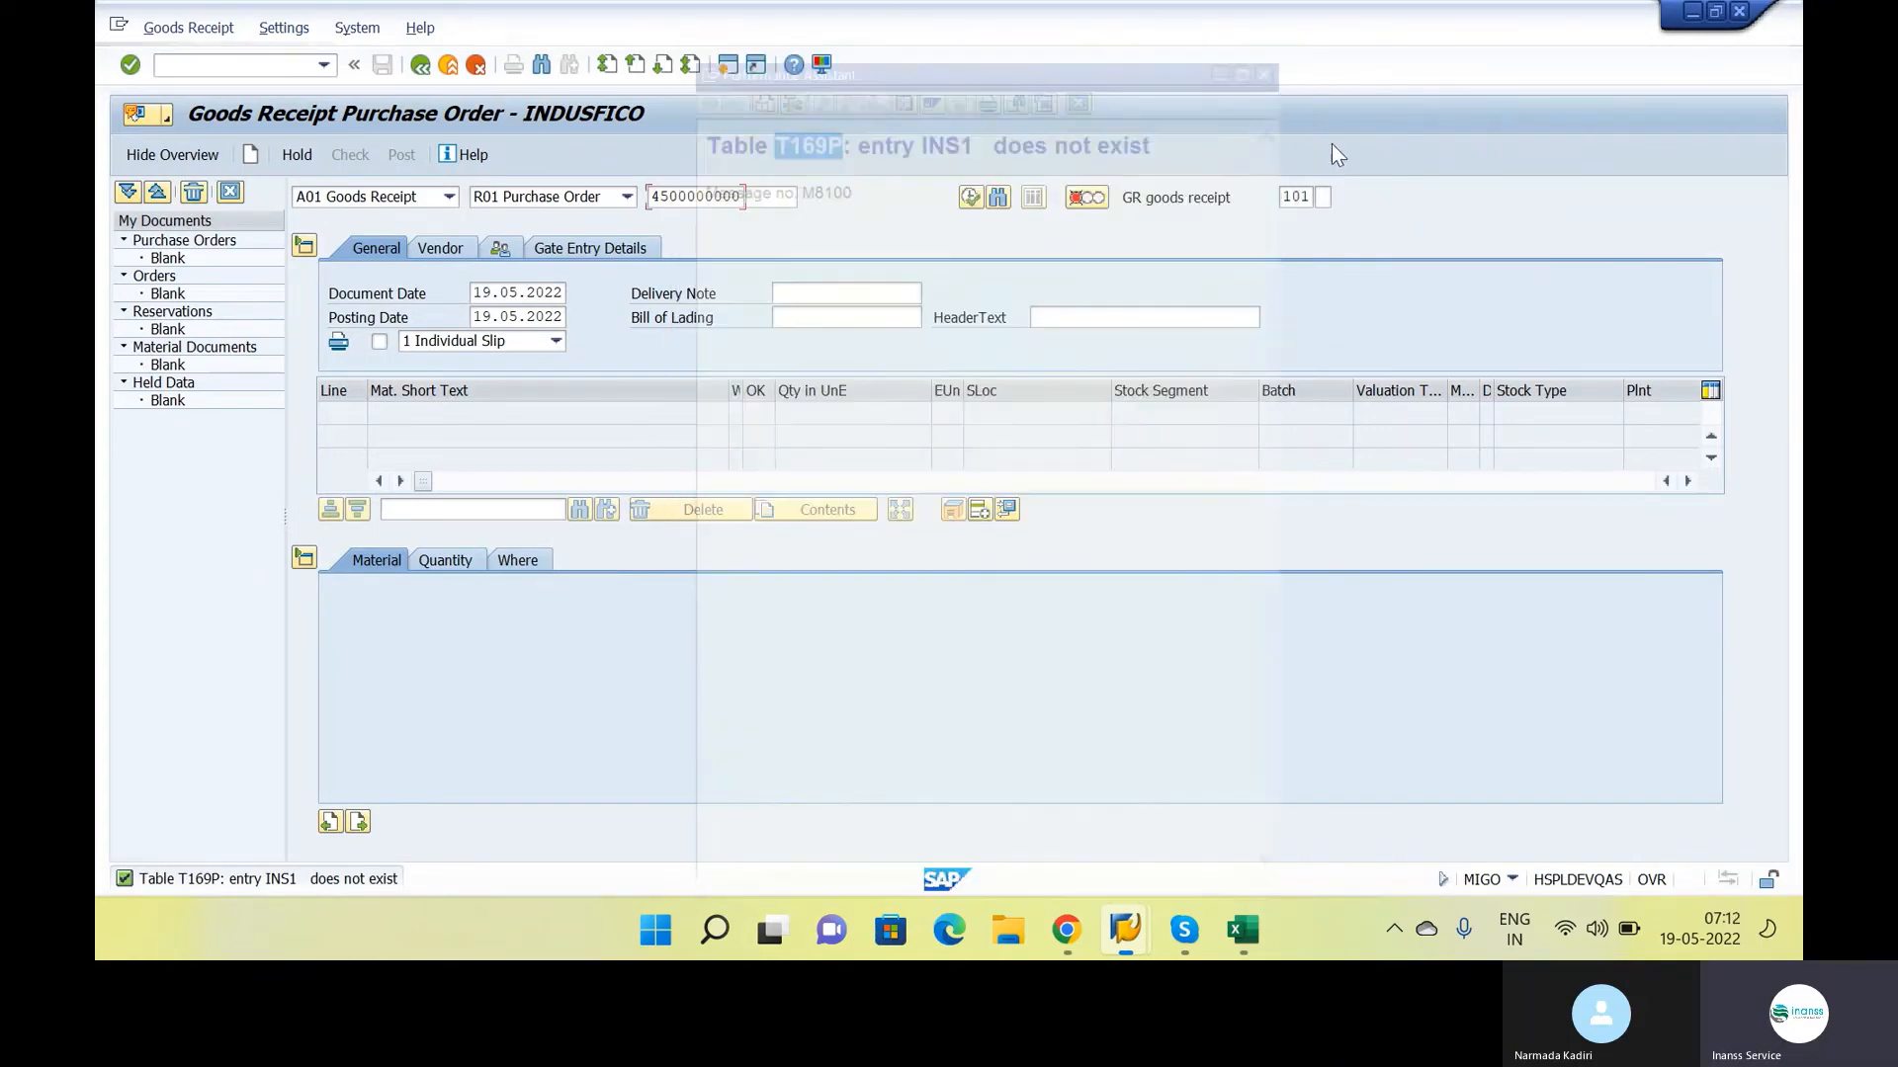
pyautogui.click(1083, 84)
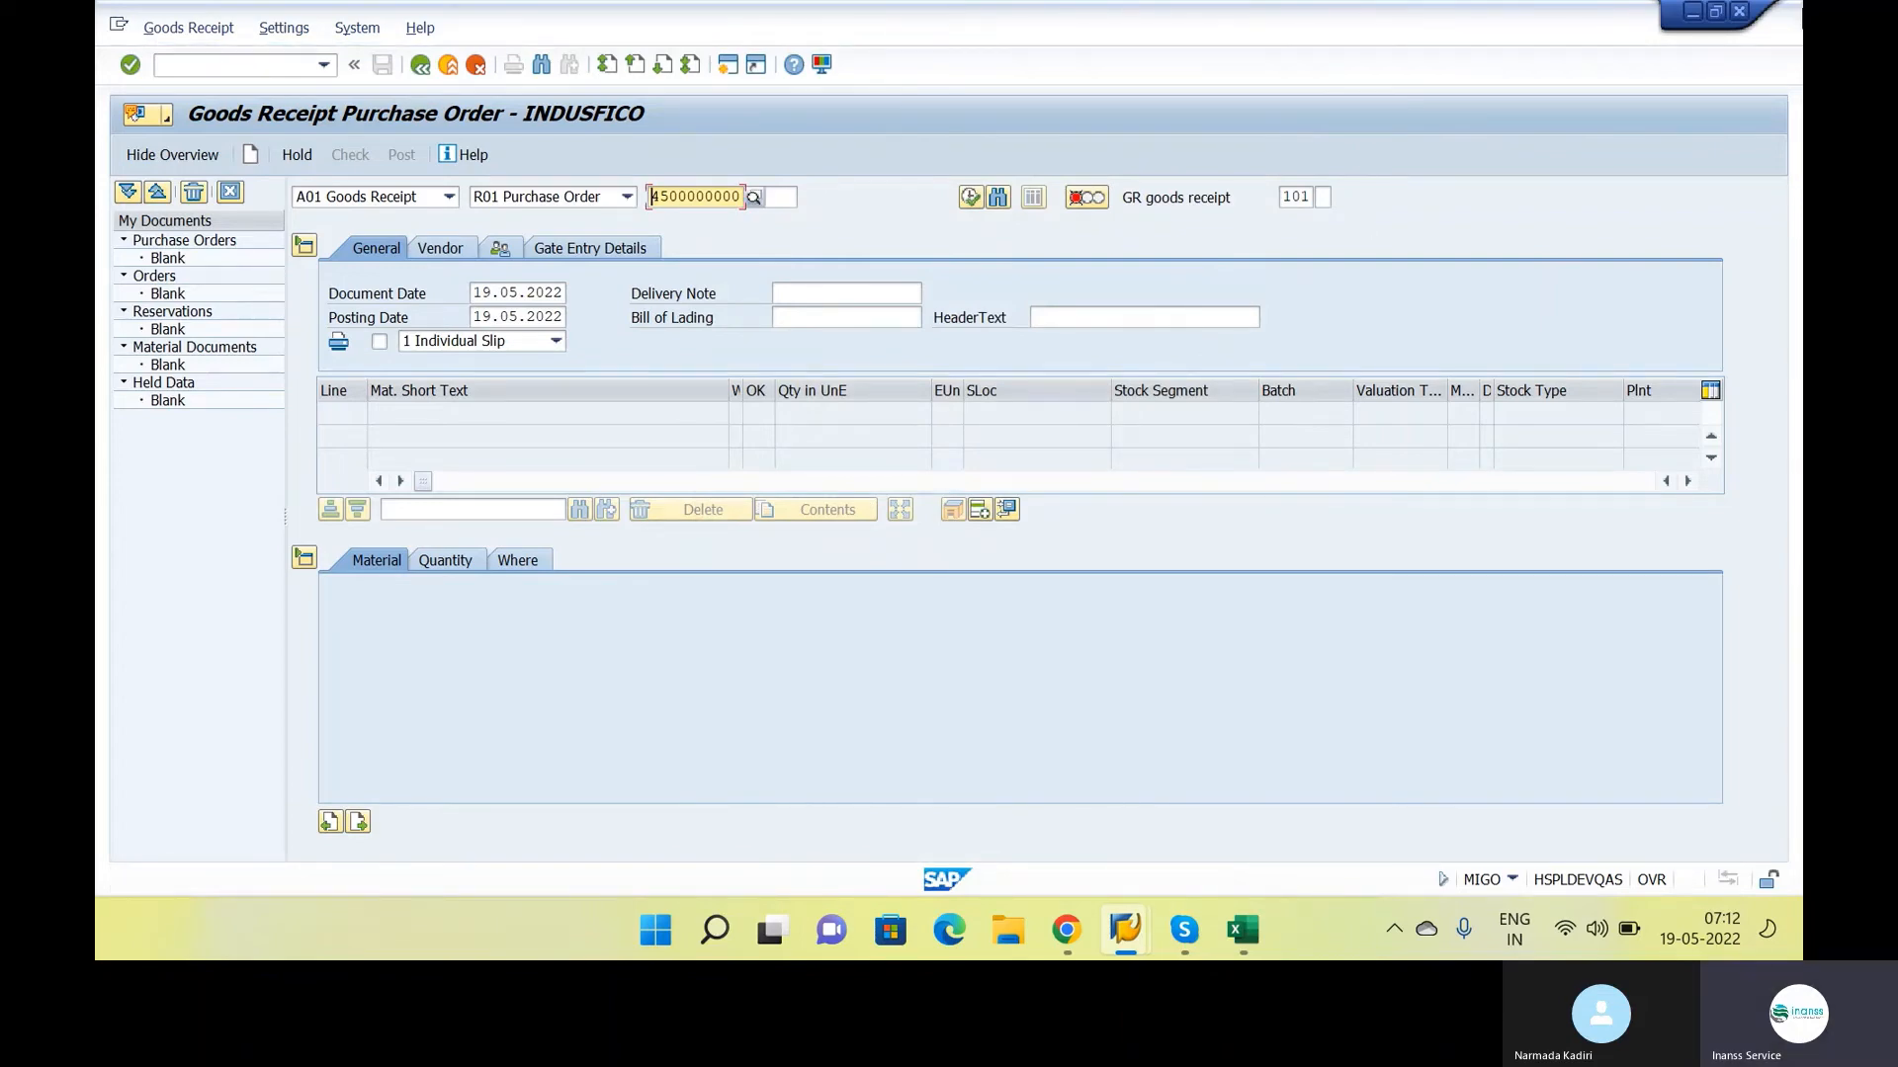
# Start SM30 in a new session with /OSM30 and open table T169P for maintenance
pyautogui.click(182, 66)
pyautogui.write('/OSM')
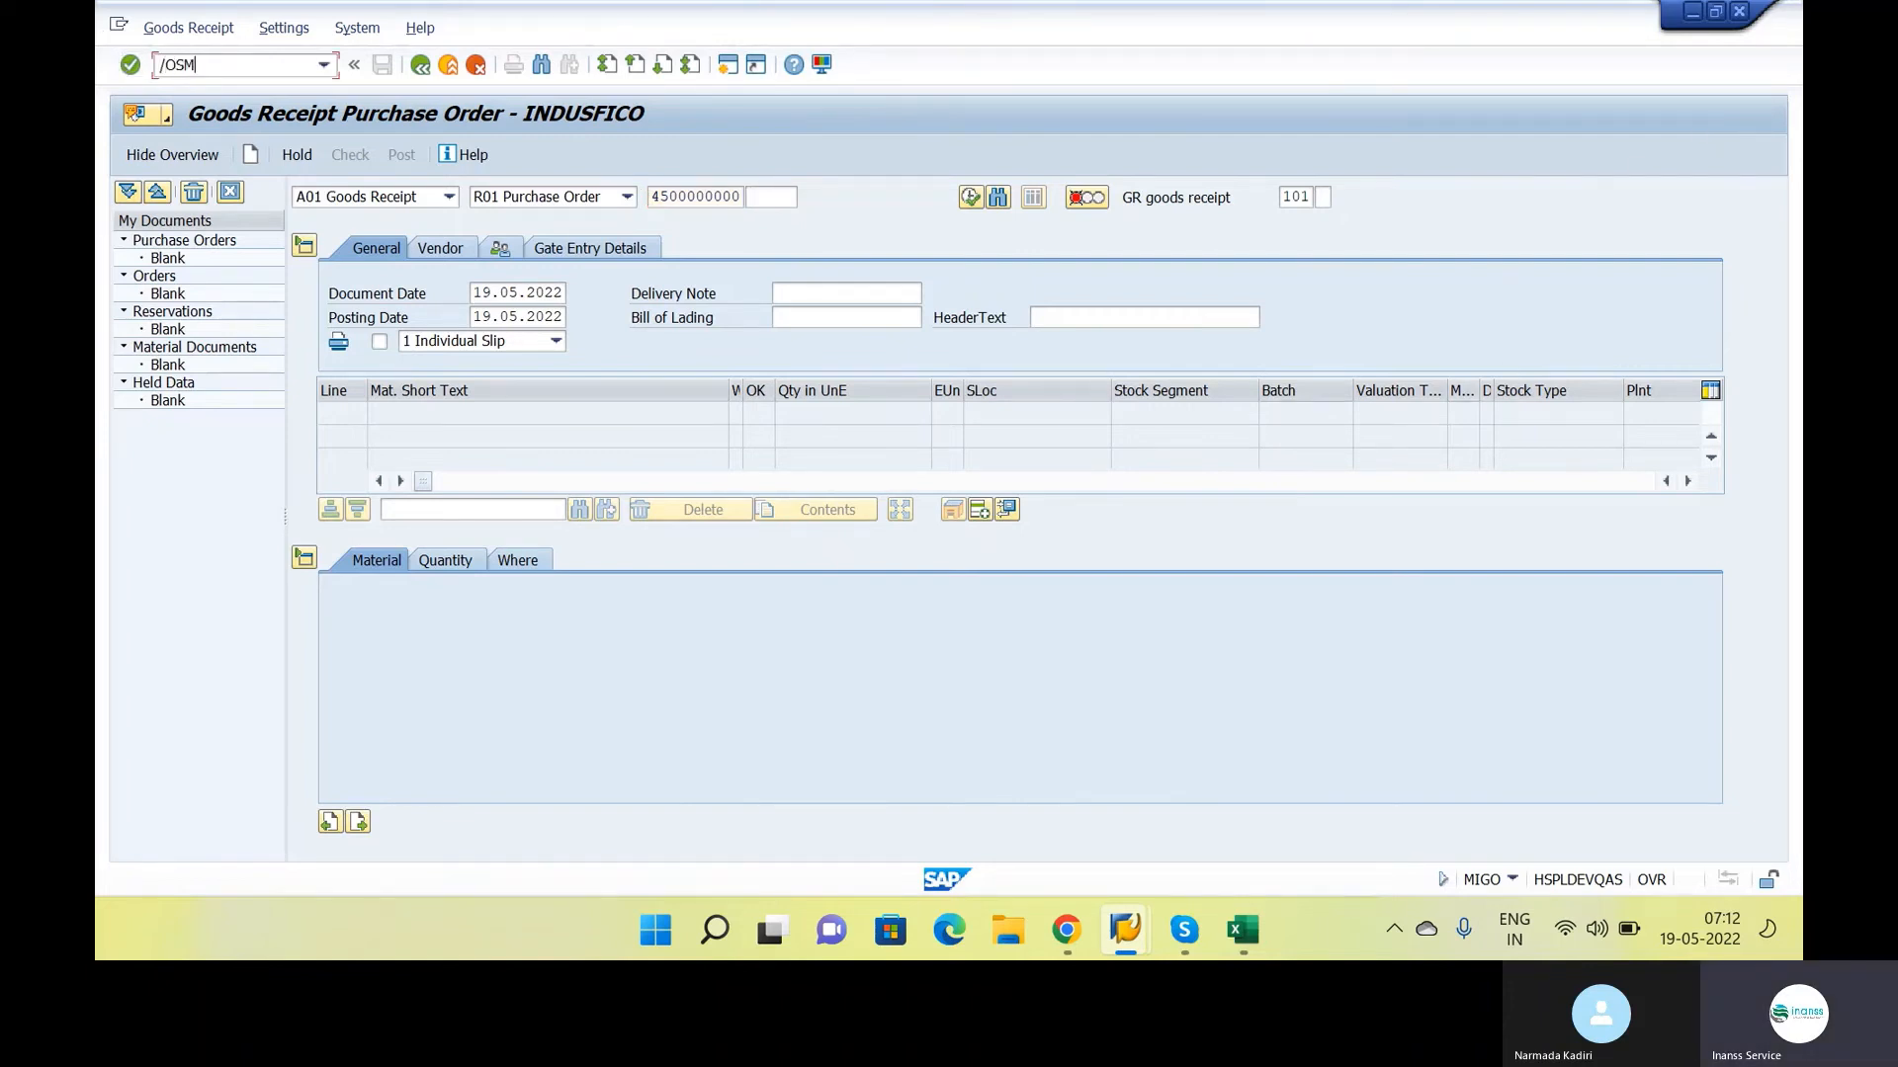
pyautogui.write('30')
pyautogui.press('Return')
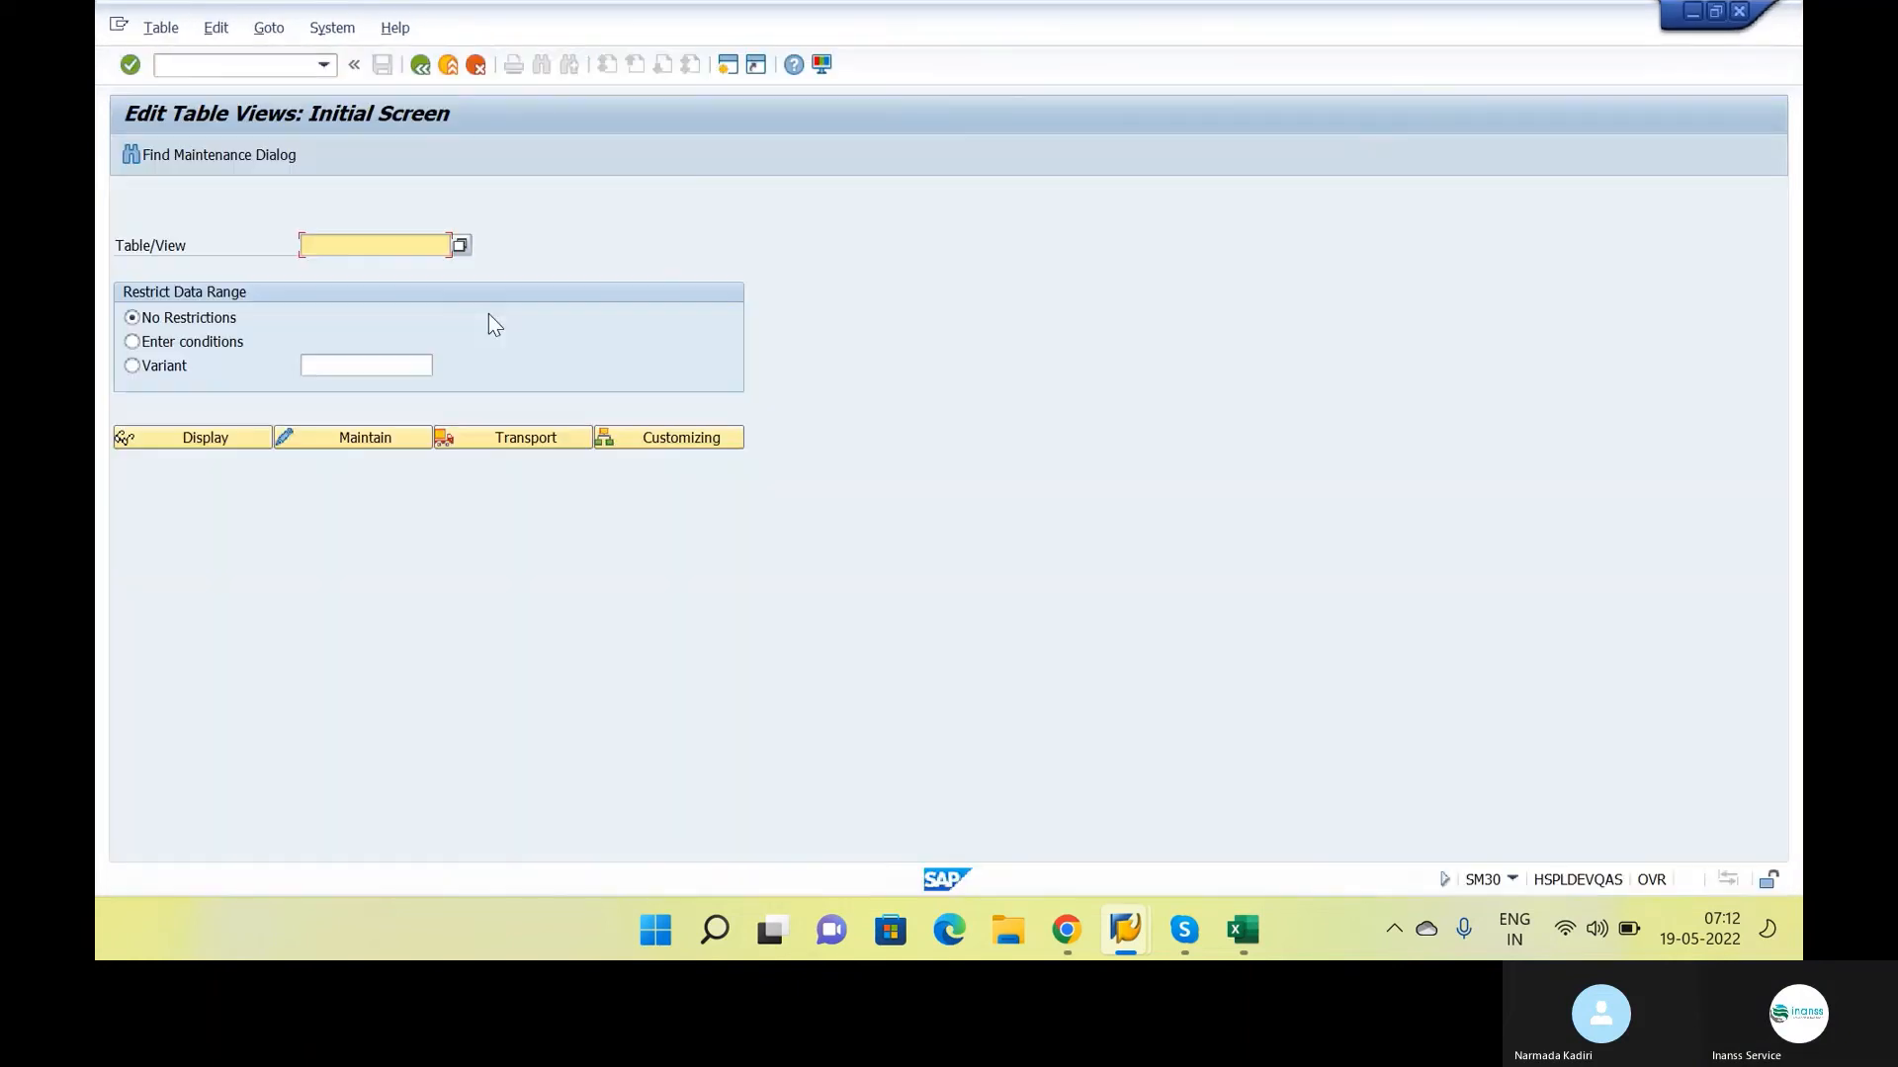
pyautogui.write('T169P')
pyautogui.click(354, 436)
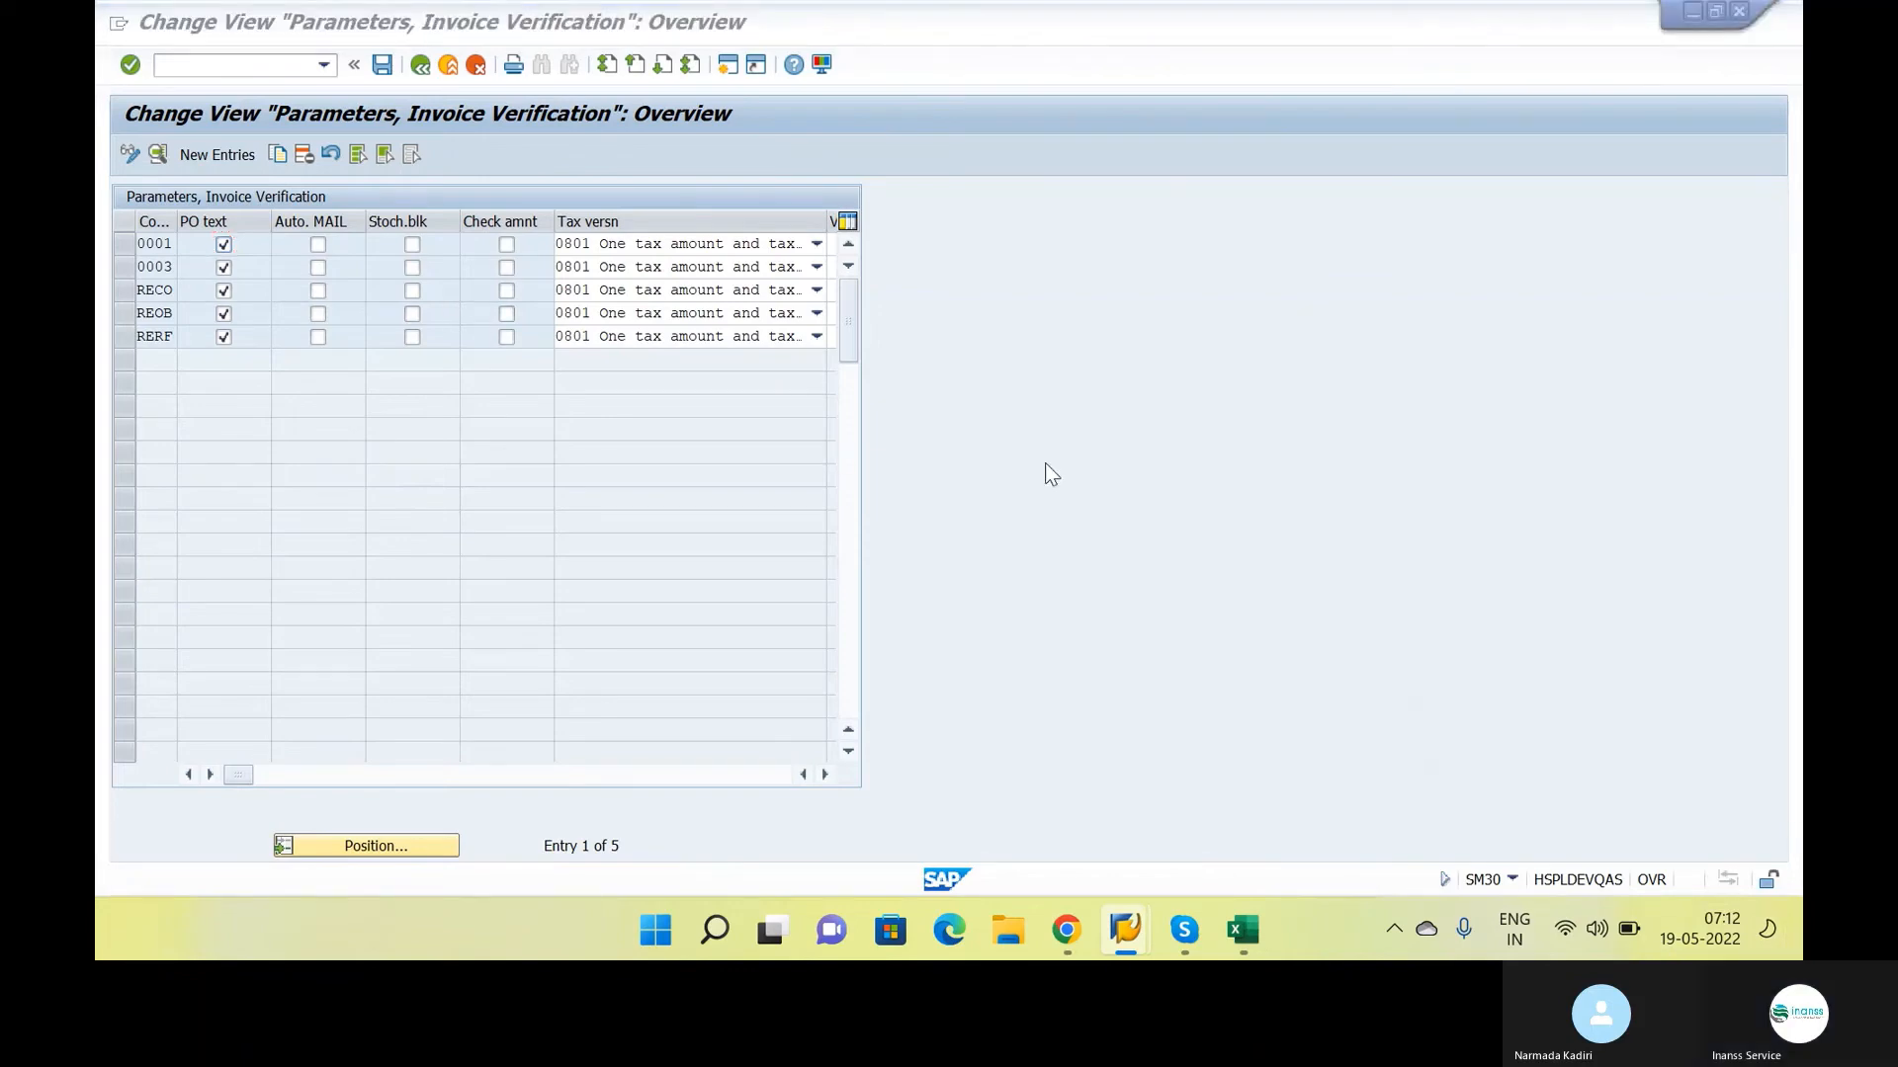
pyautogui.hotkey('alt', 'Tab')
pyautogui.hotkey('alt', 'Tab')
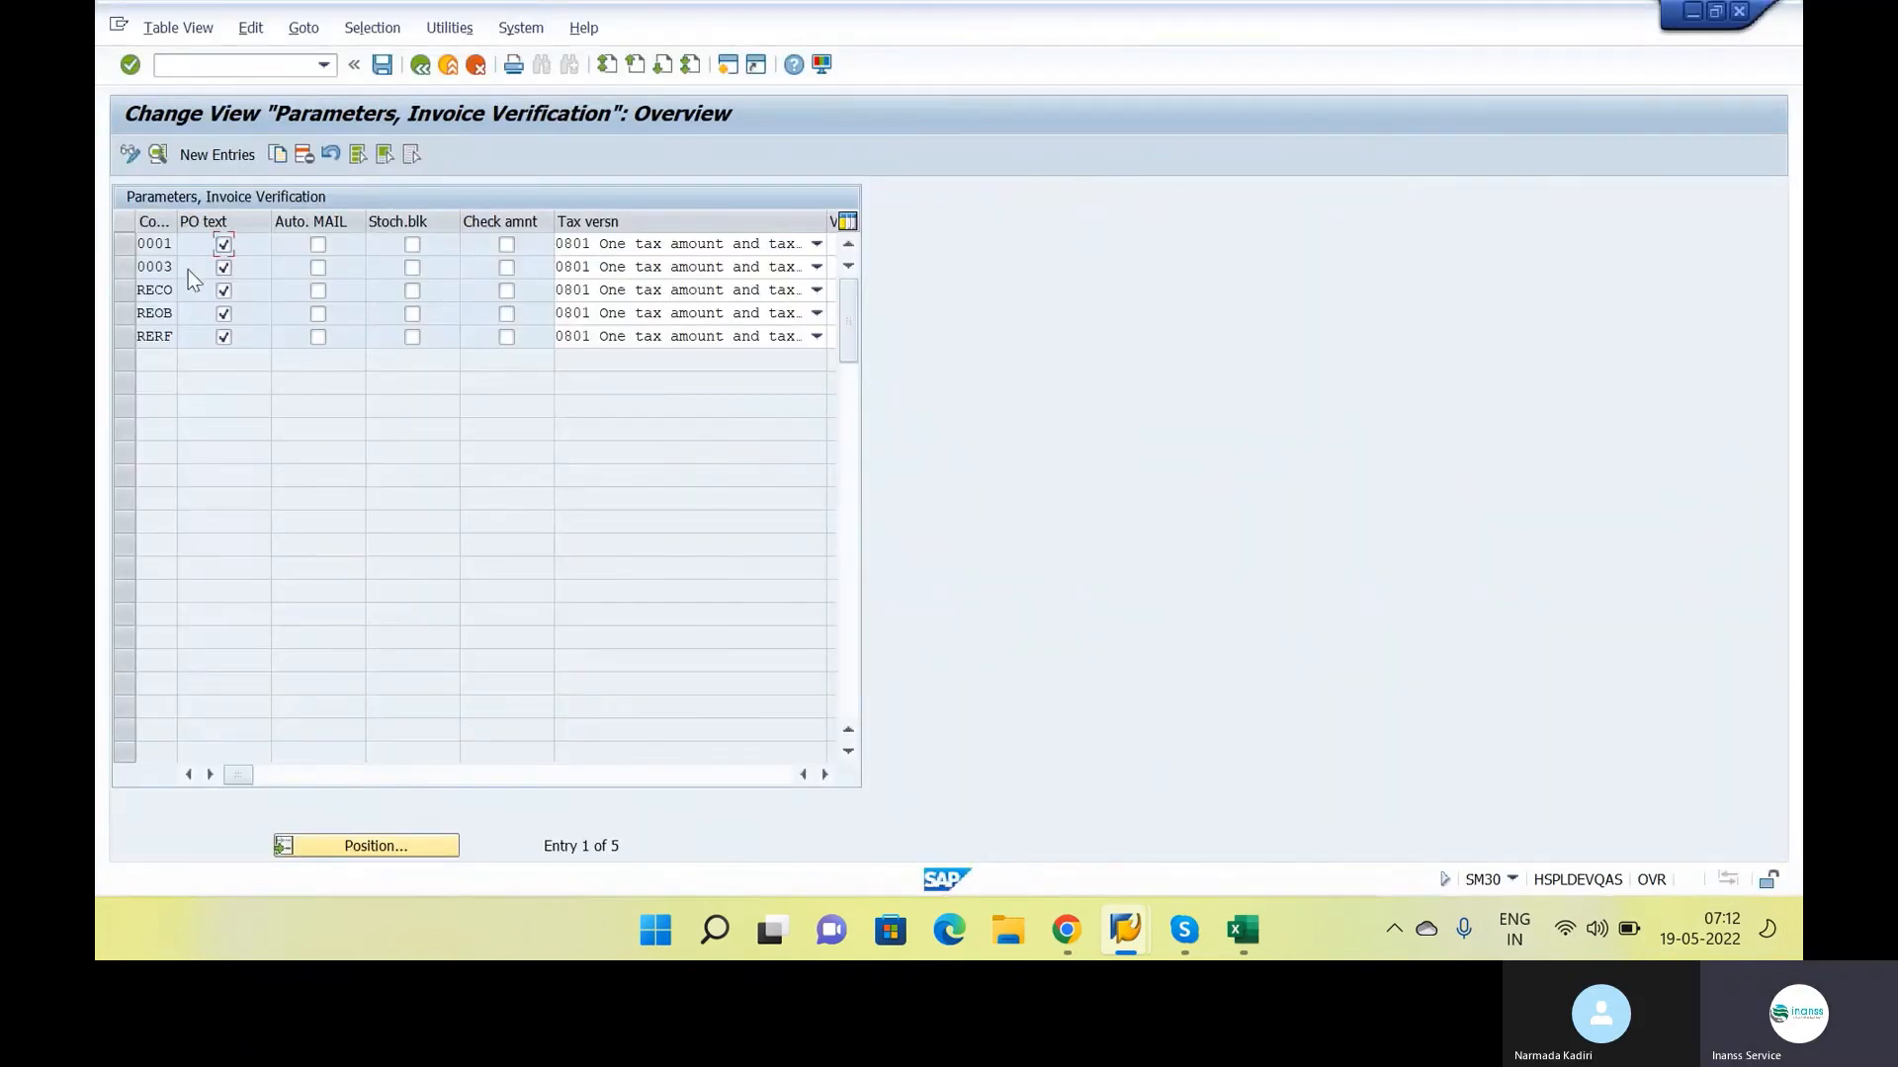
# Copy the invoice verification parameters of company code 0001 to a new entry for company code INS1
pyautogui.click(127, 239)
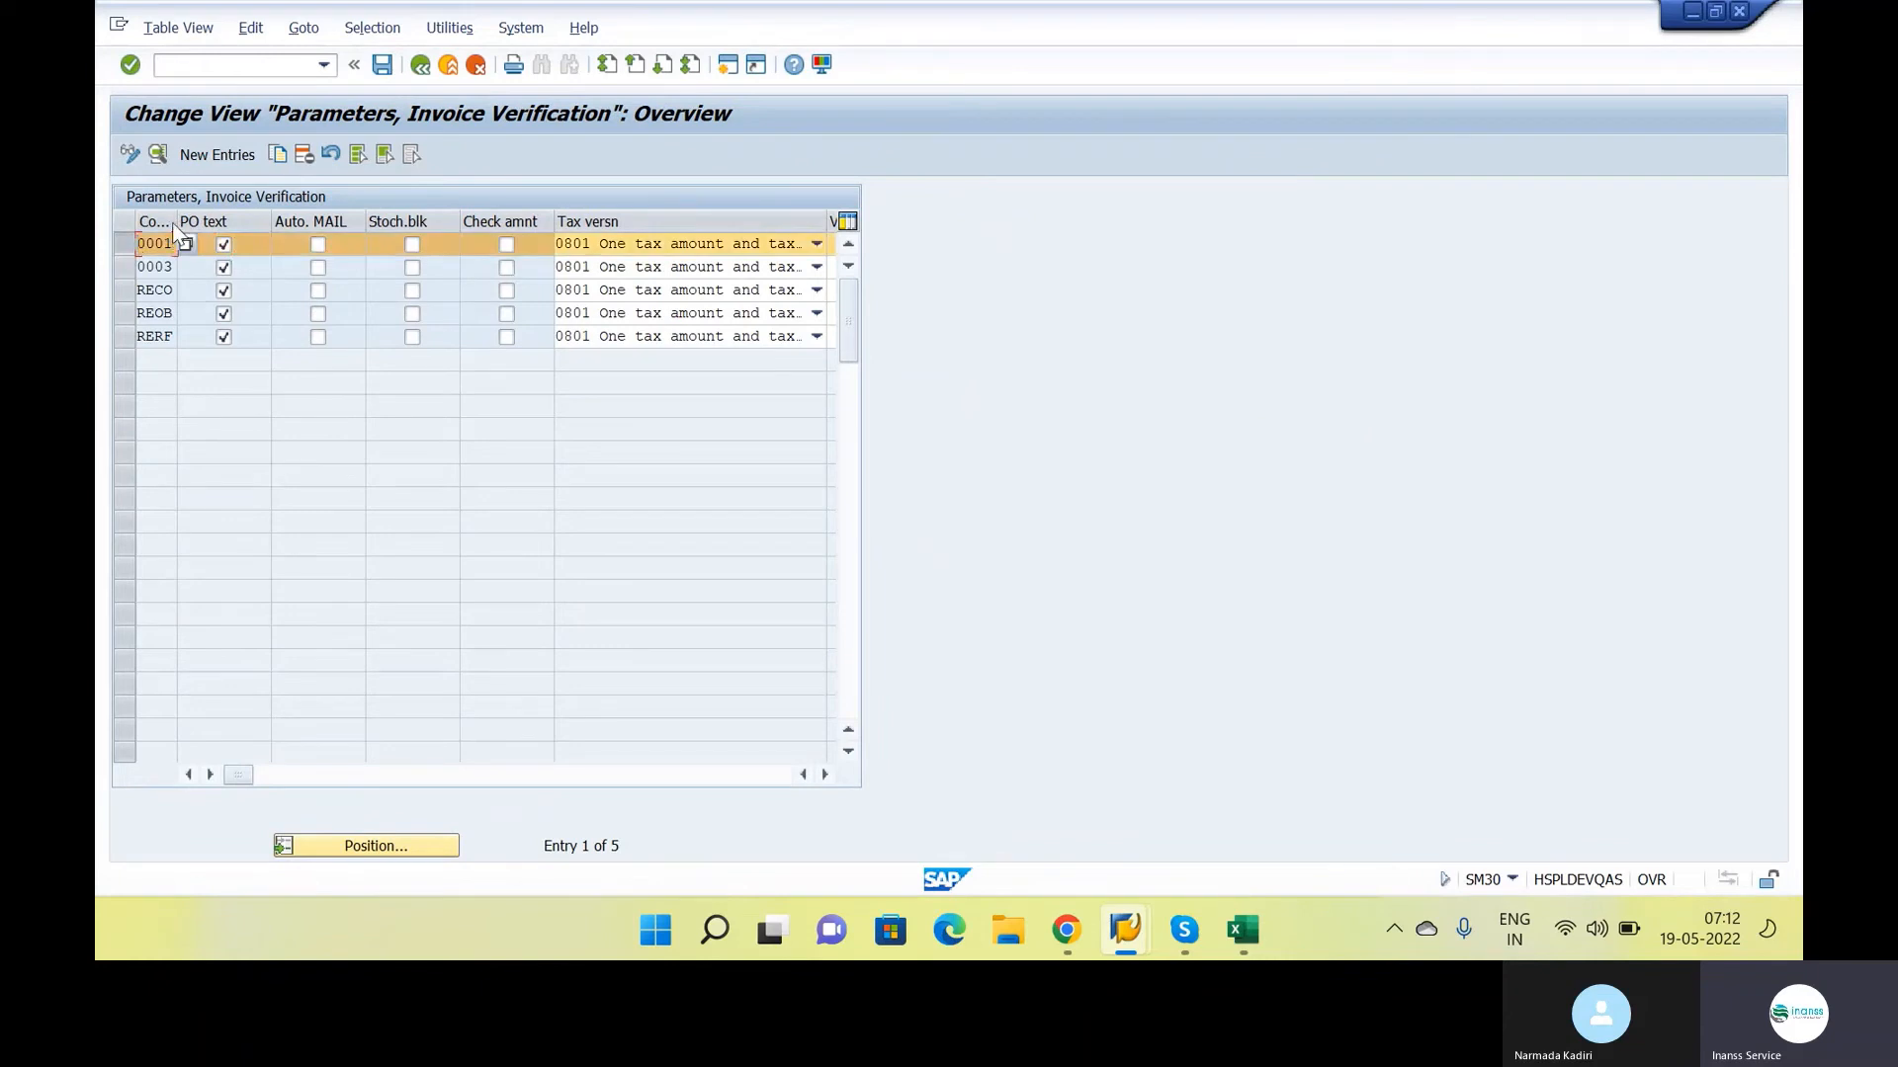
pyautogui.click(157, 154)
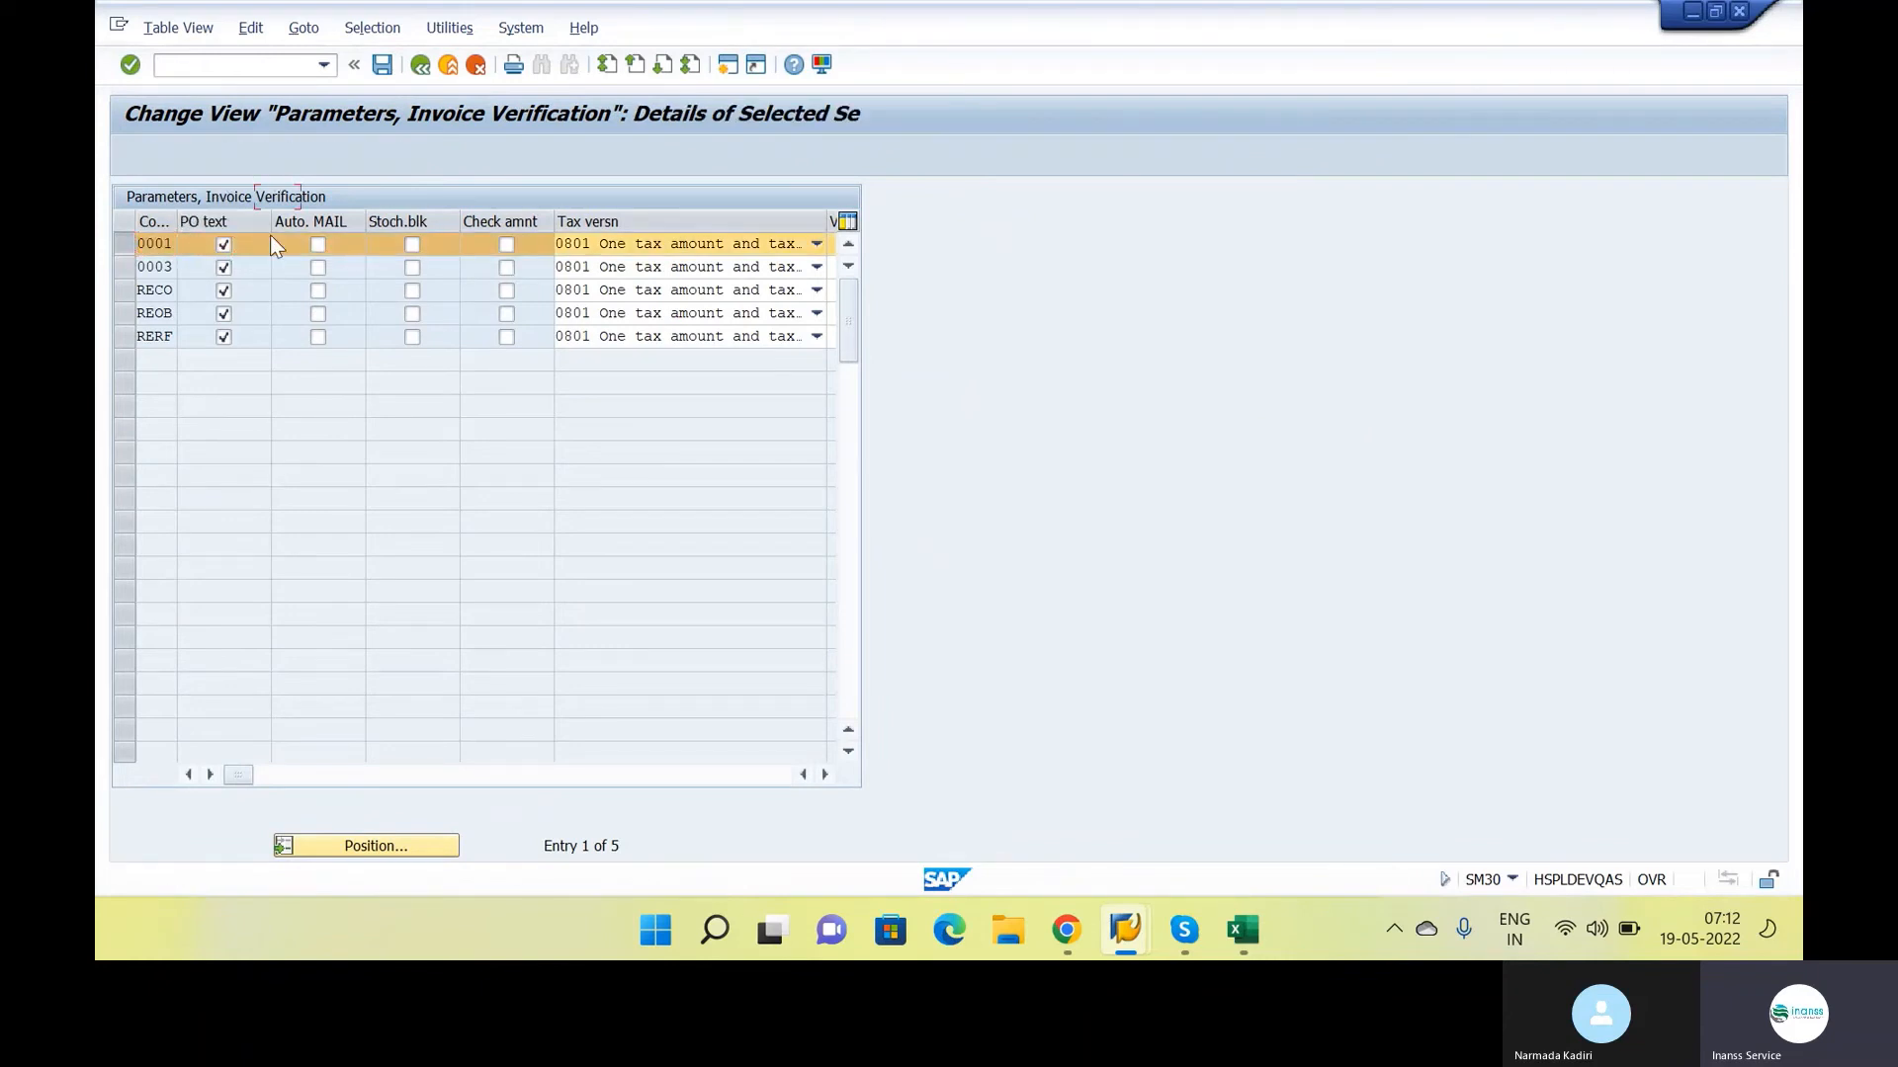
pyautogui.press('capslock')
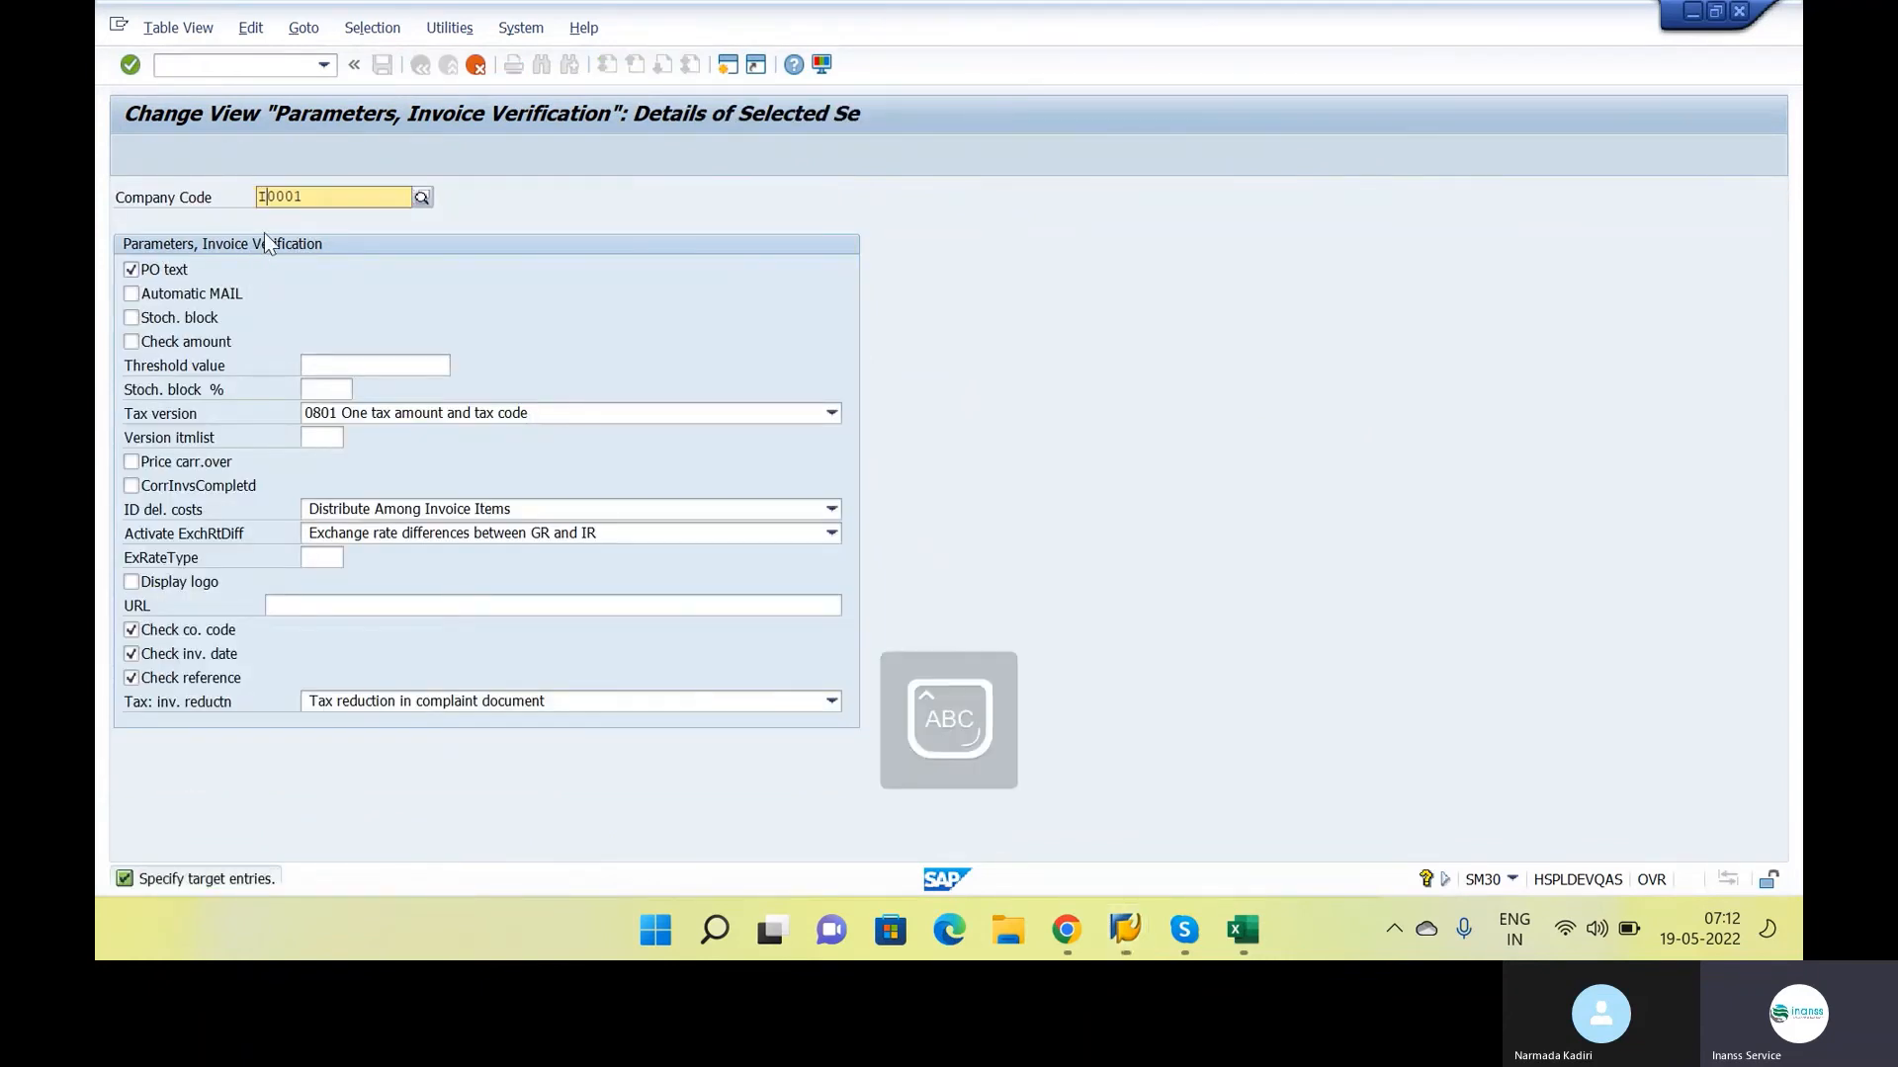
pyautogui.press('Return')
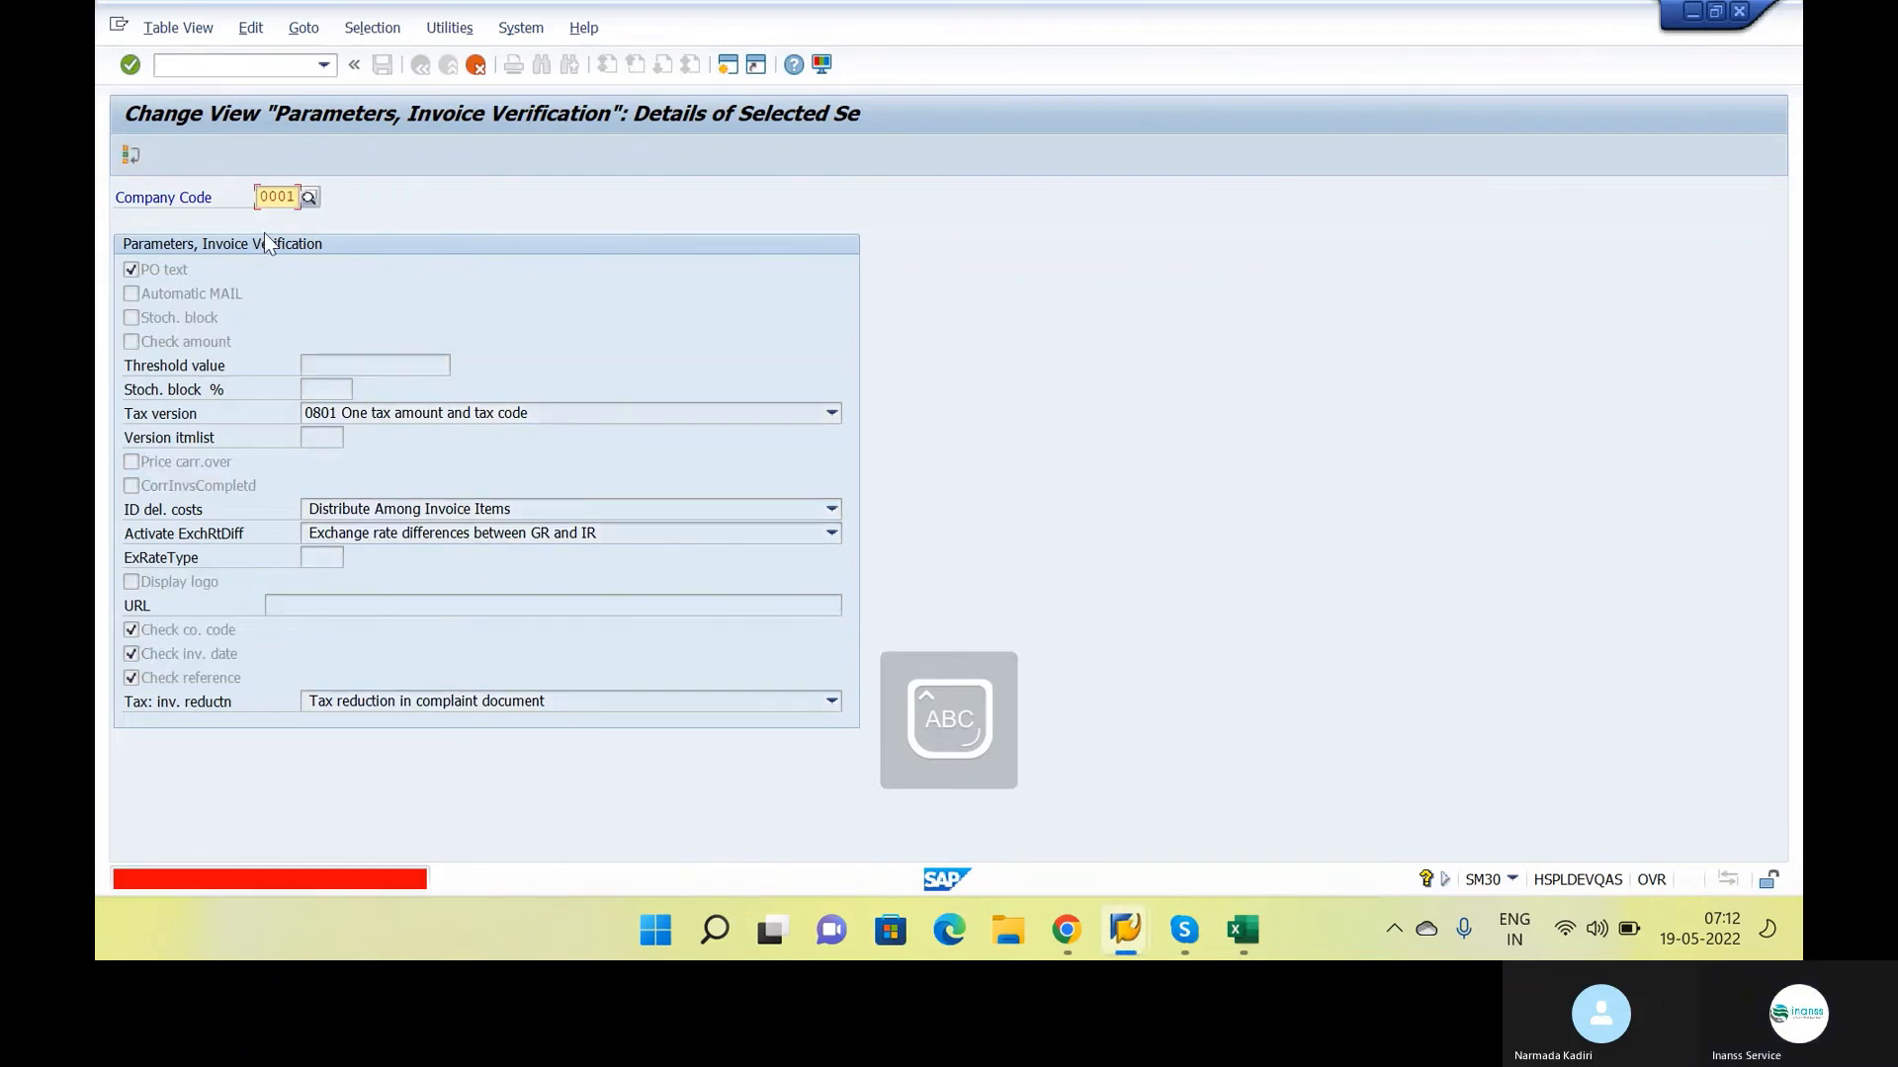
pyautogui.hotkey('ctrl', 'a')
pyautogui.write('I')
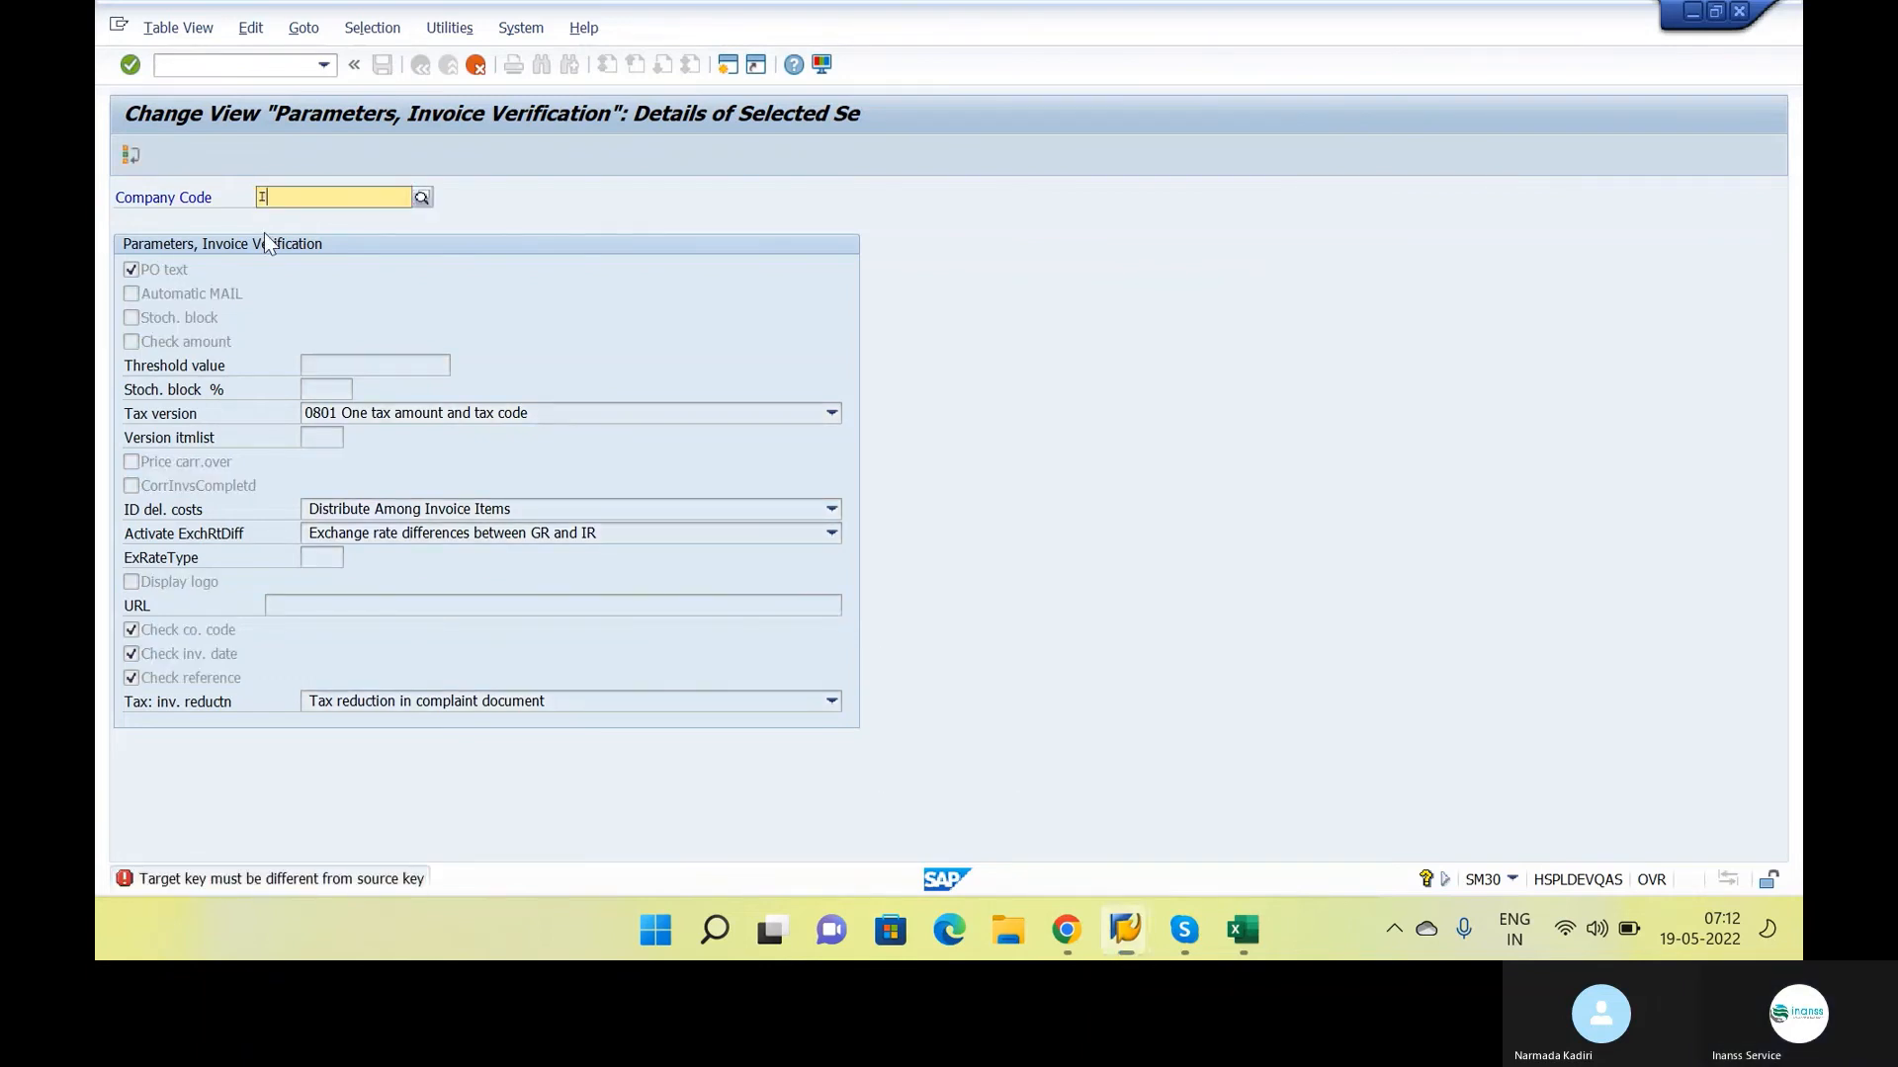
pyautogui.write('NS1')
pyautogui.press('Return')
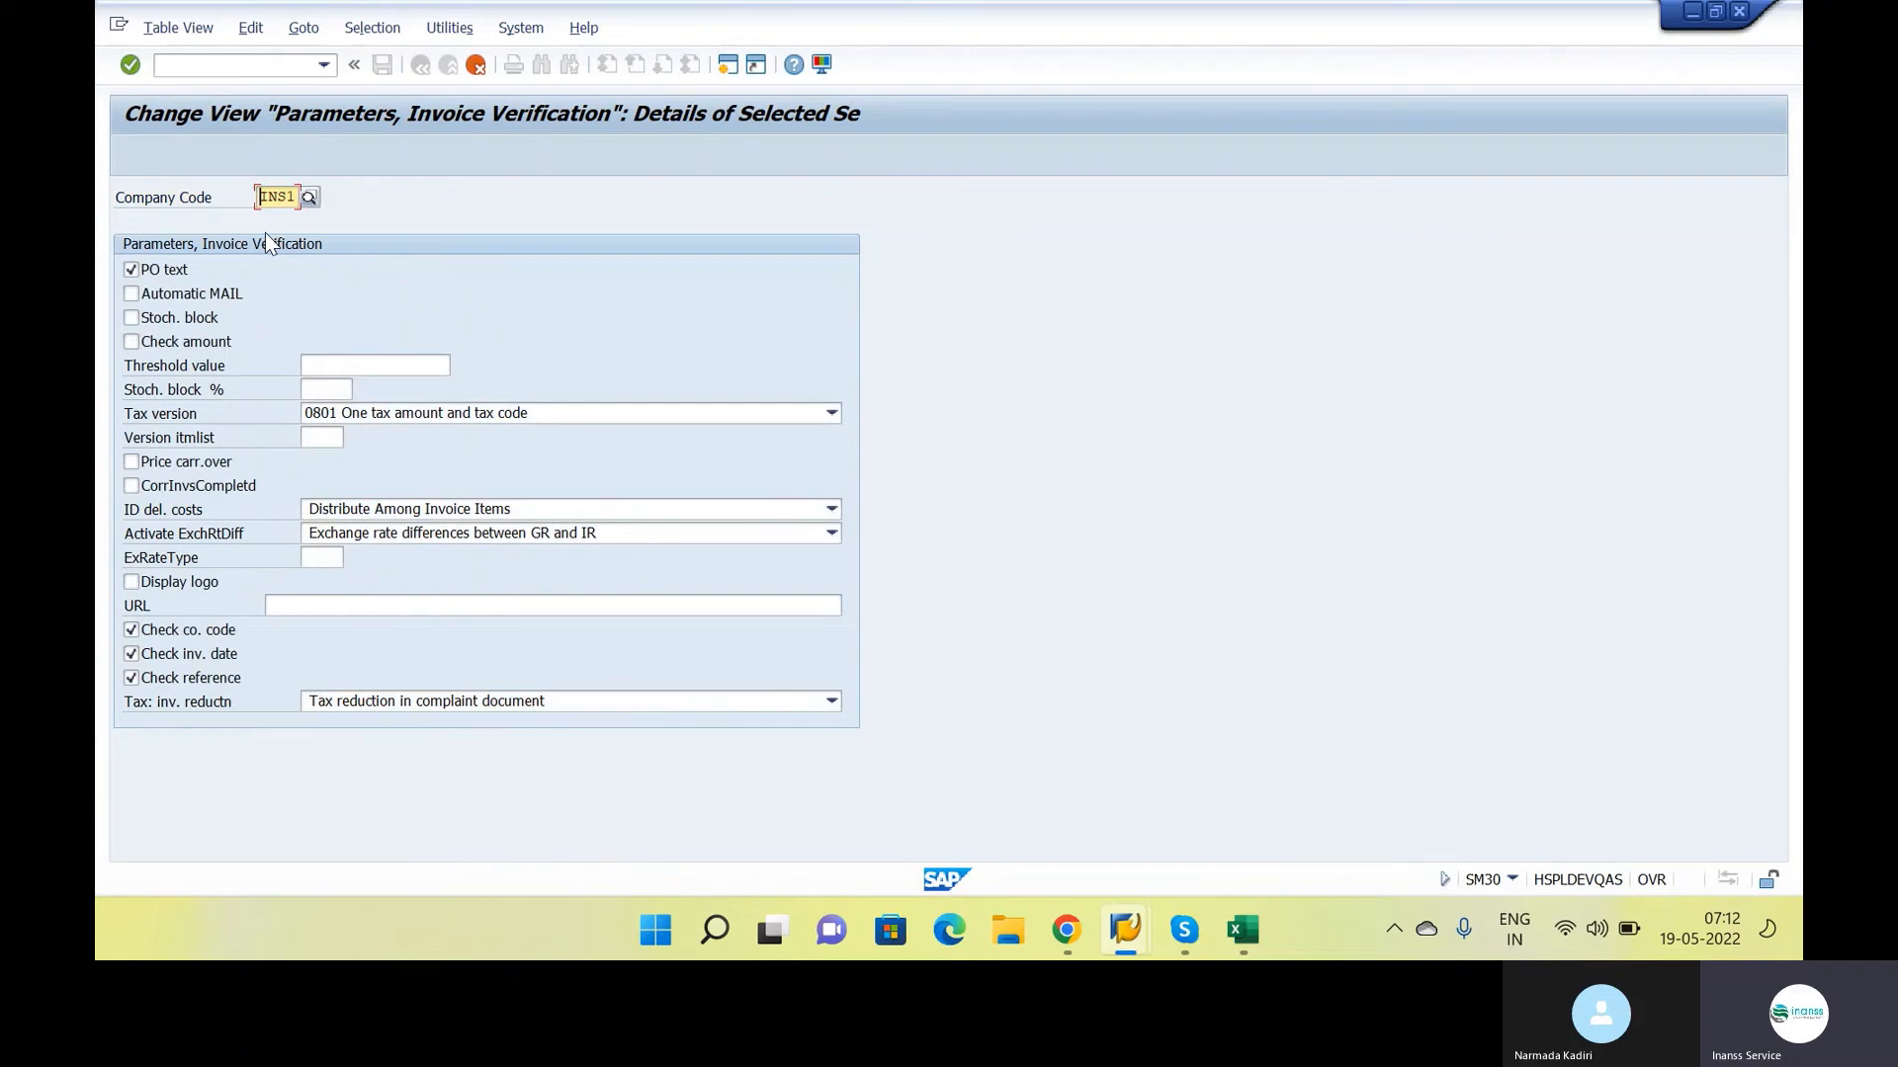
pyautogui.press('Return')
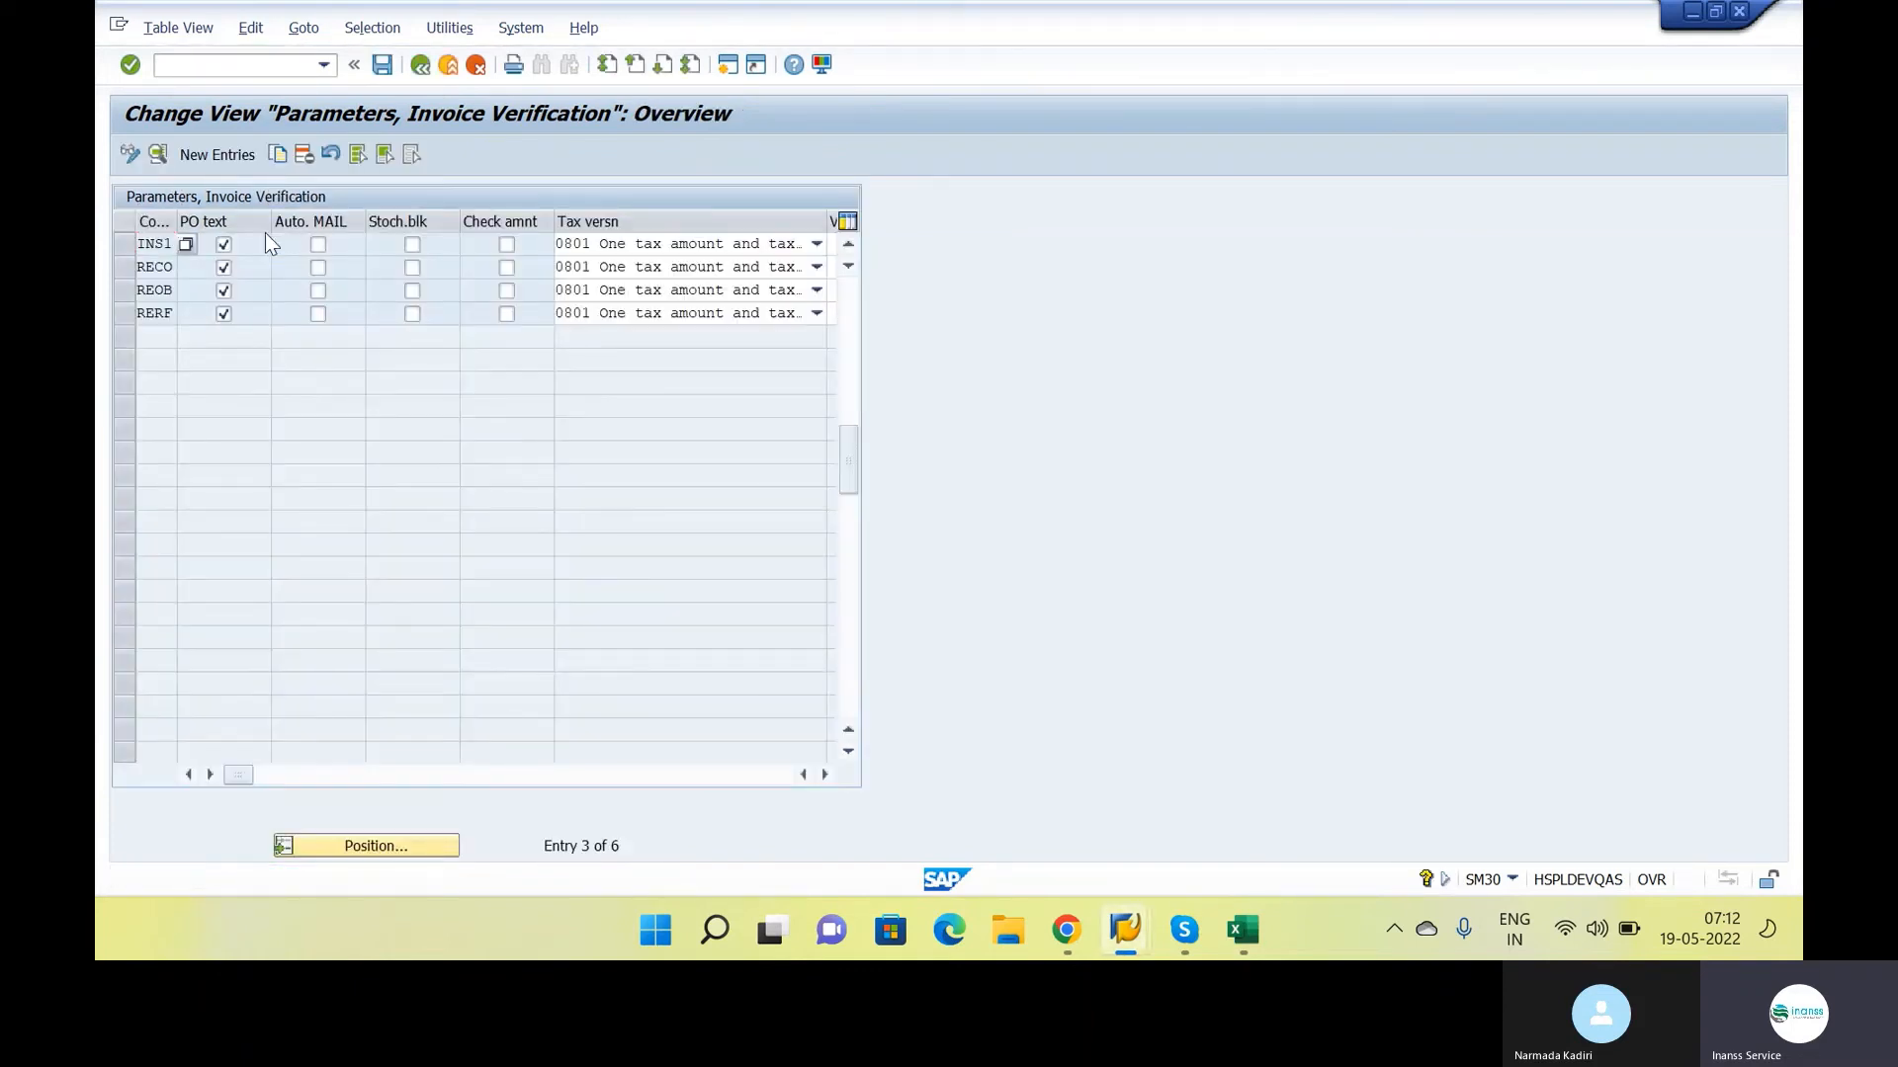
# Return to the goods receipt session, review the table and entry named in the message's help text, and close it
pyautogui.hotkey('alt', 'Tab')
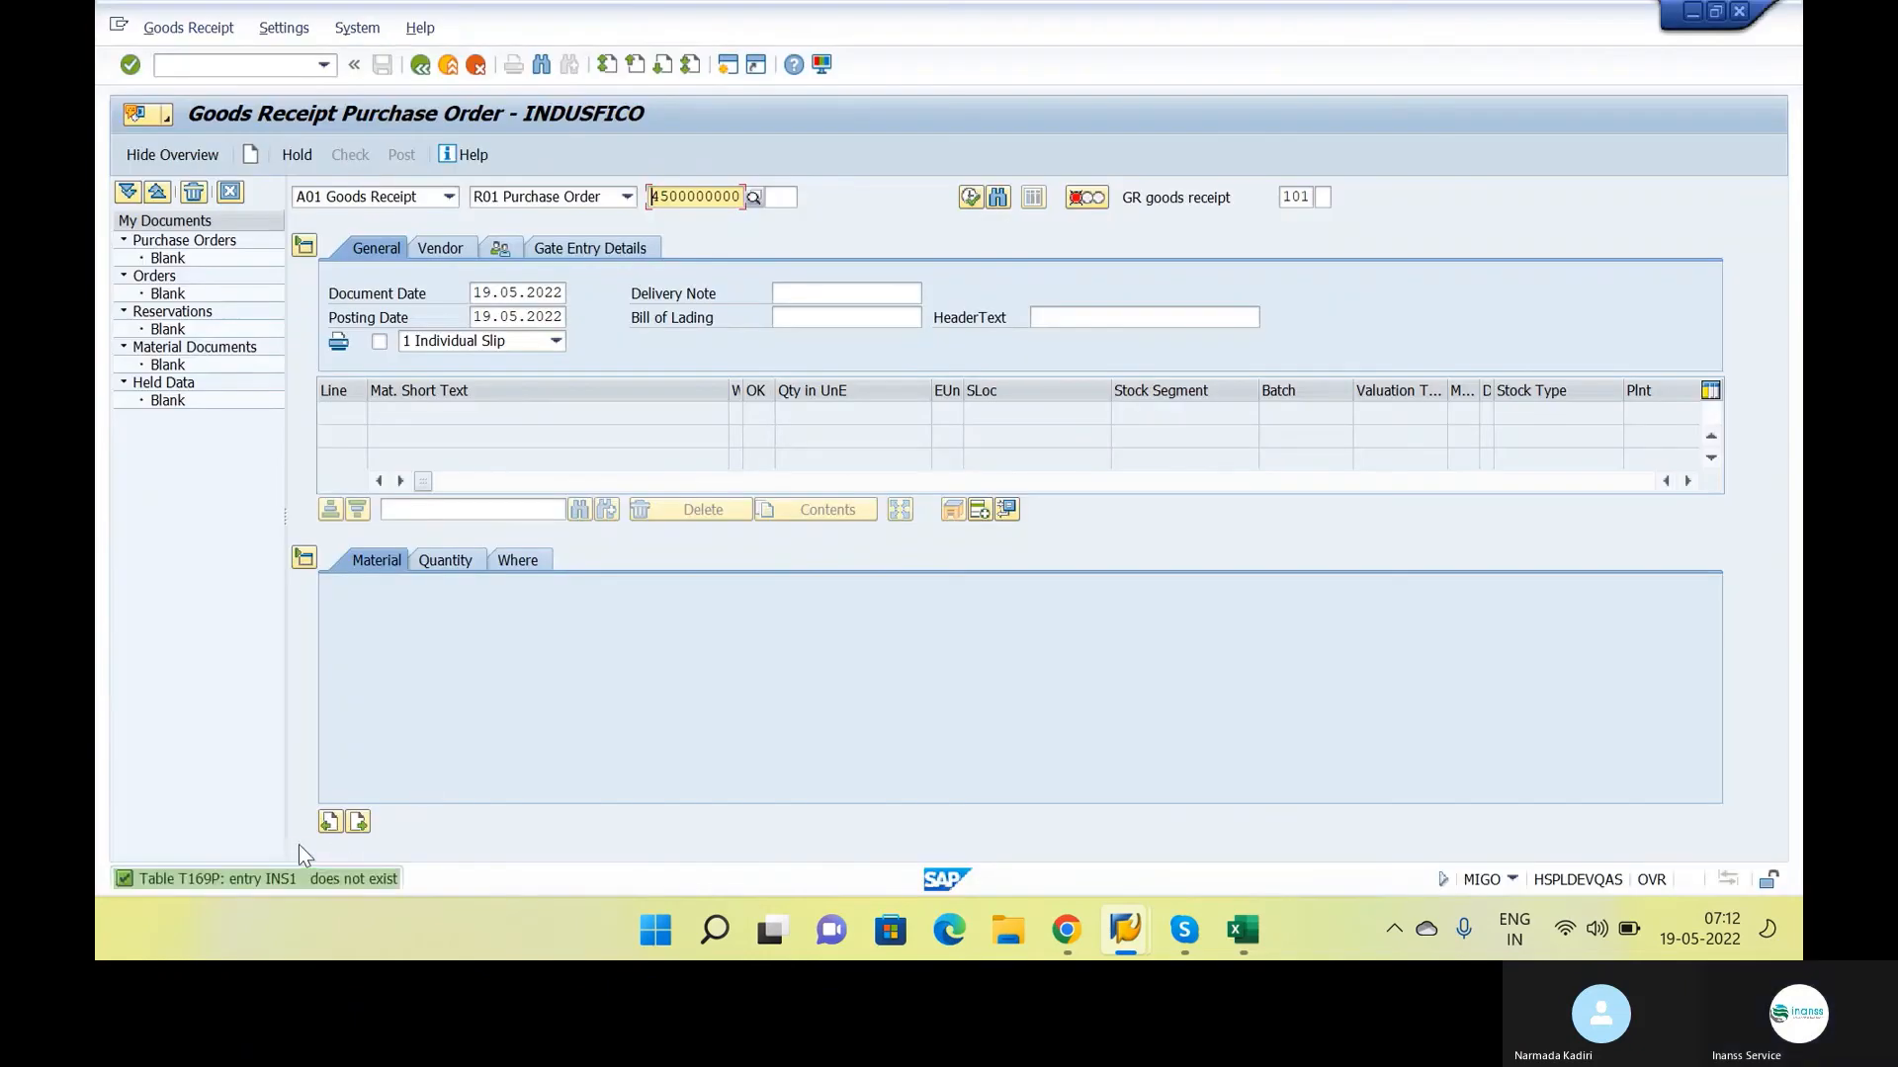
pyautogui.doubleClick(275, 877)
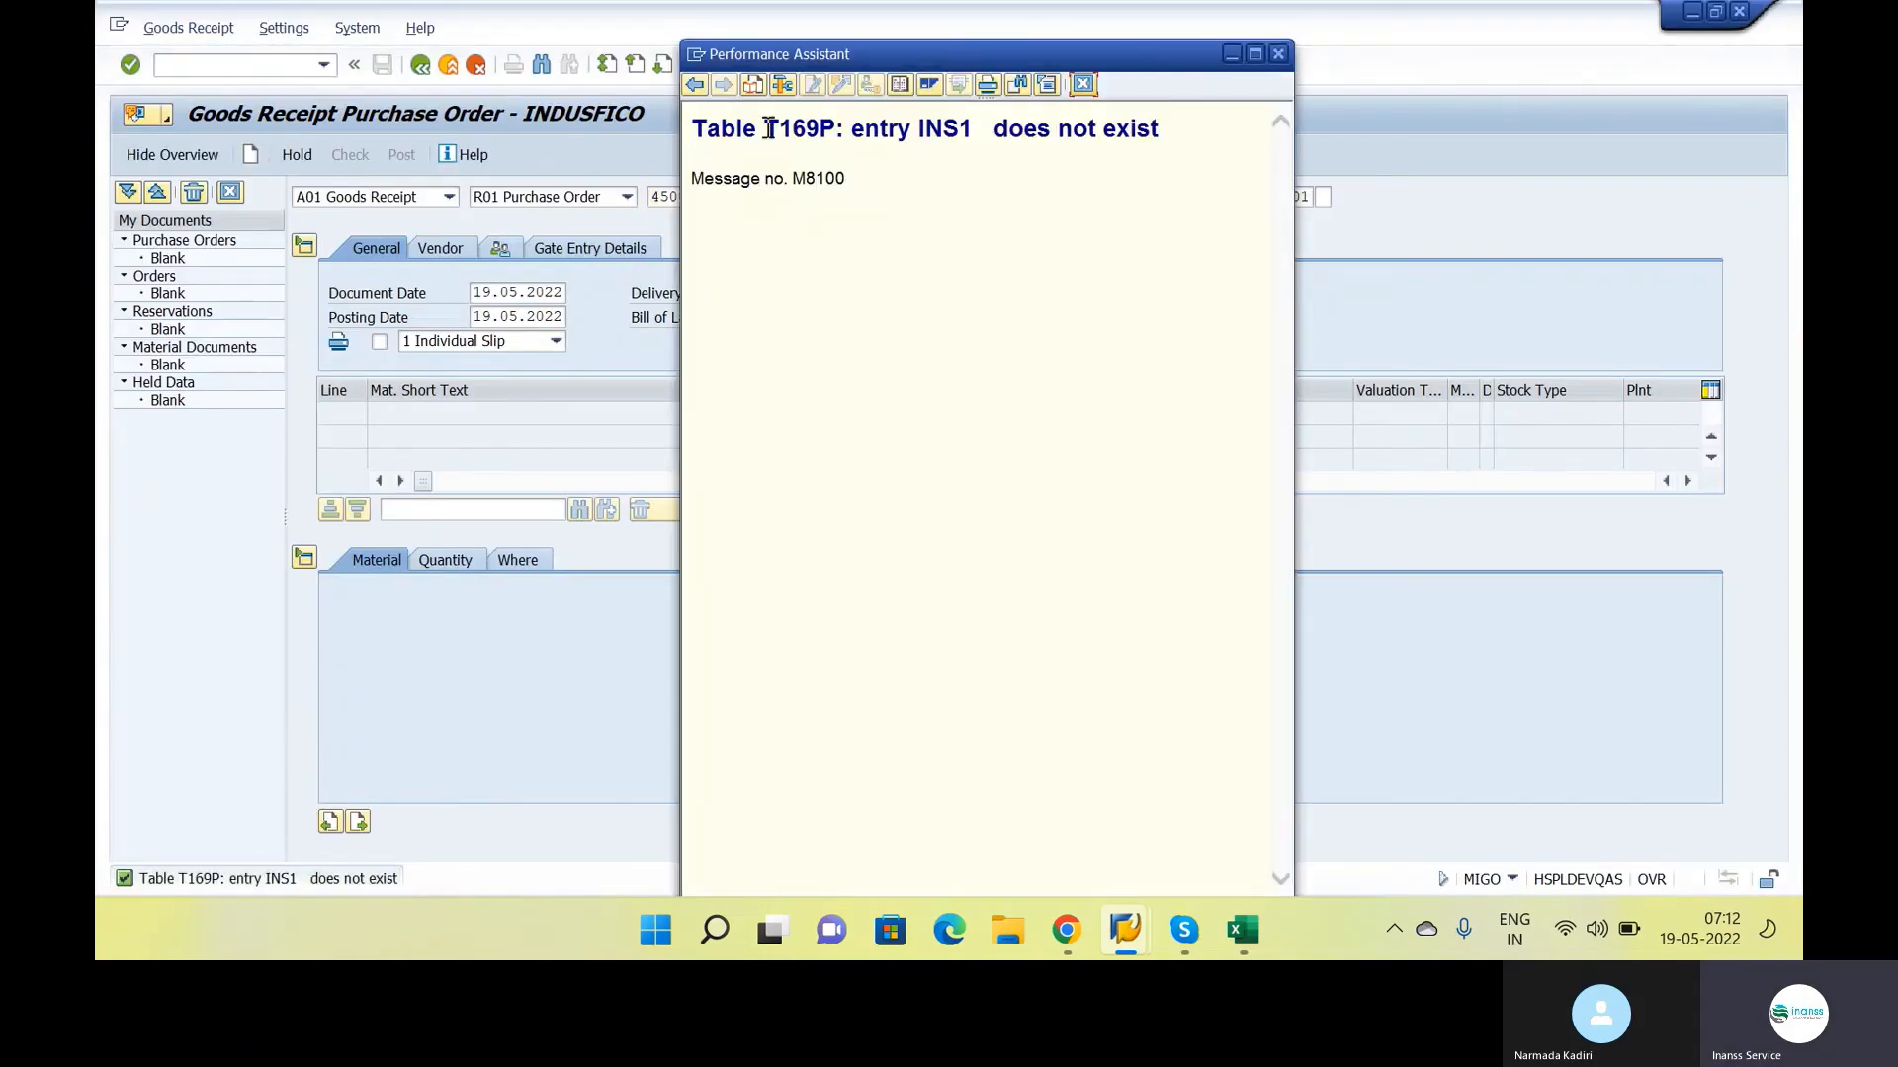
pyautogui.moveTo(765, 128); pyautogui.dragTo(833, 130)
pyautogui.click(833, 129)
pyautogui.moveTo(835, 130); pyautogui.dragTo(770, 138)
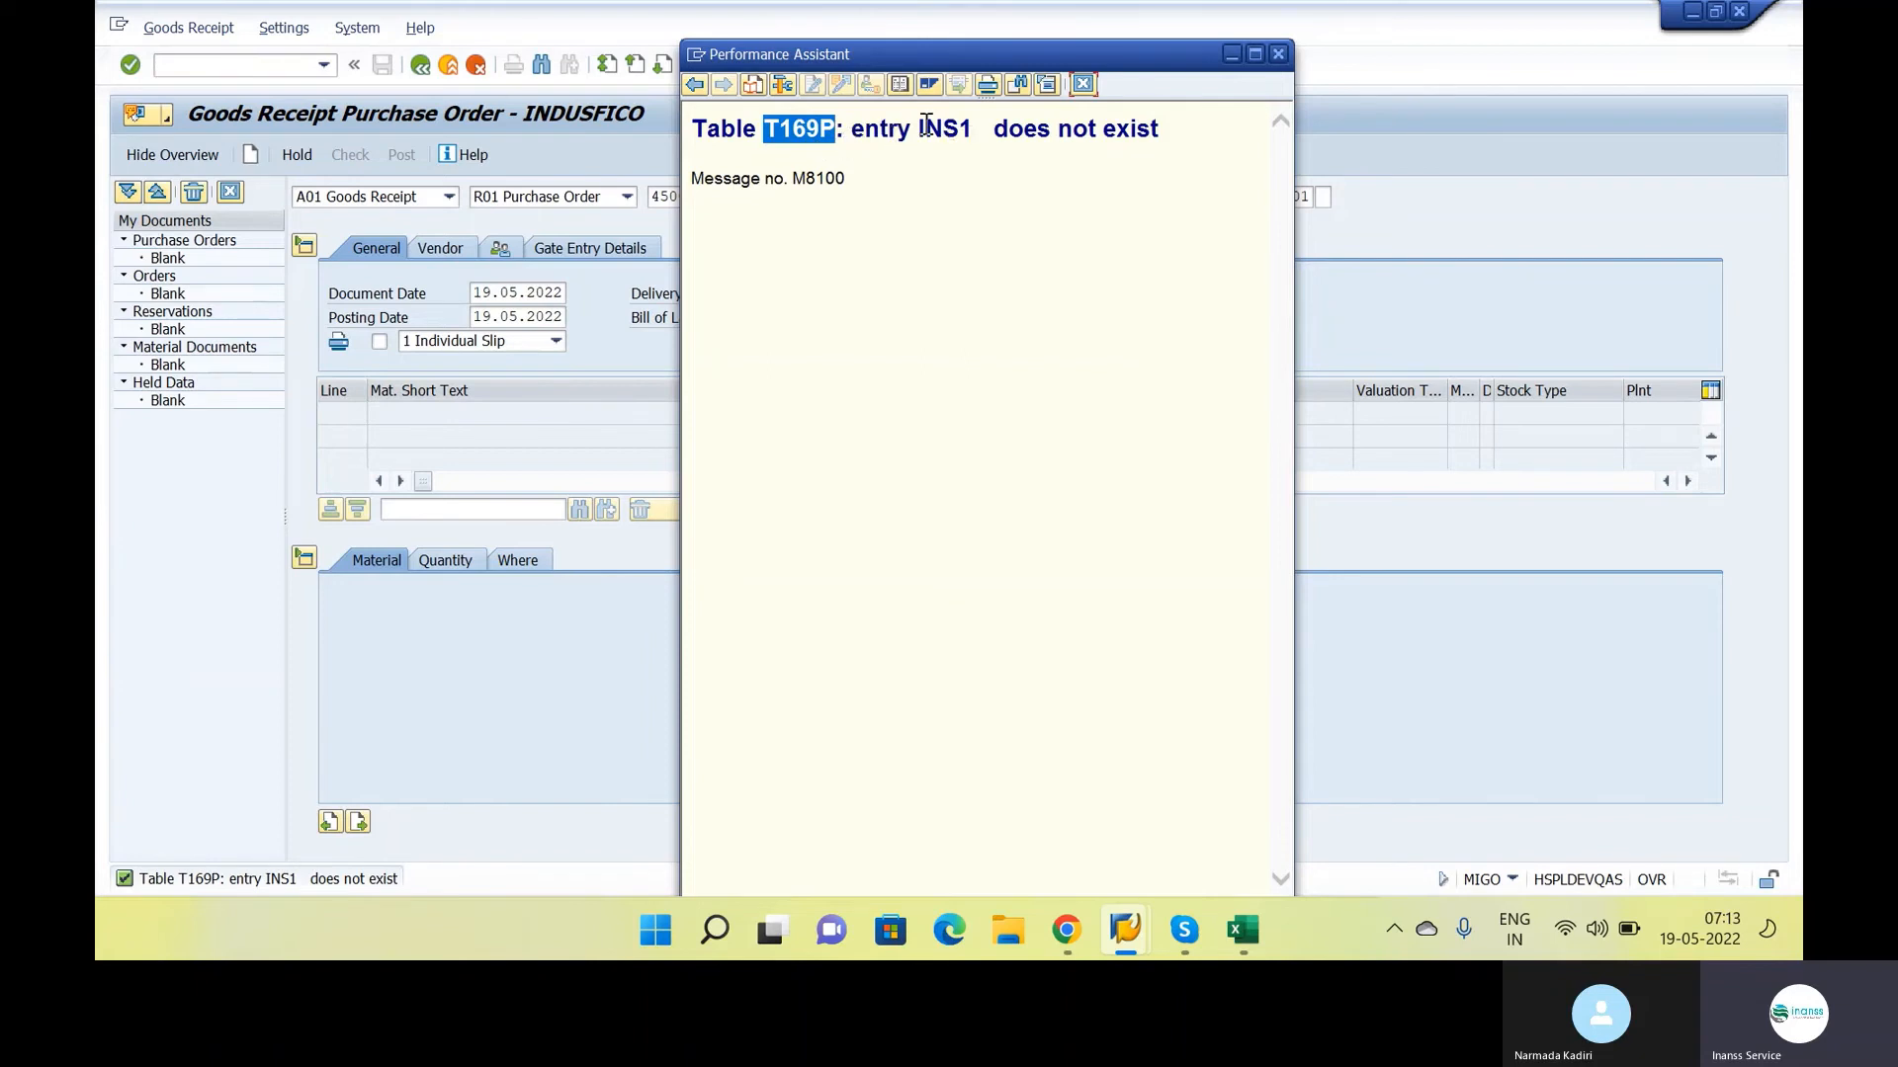
pyautogui.moveTo(925, 126); pyautogui.dragTo(970, 128)
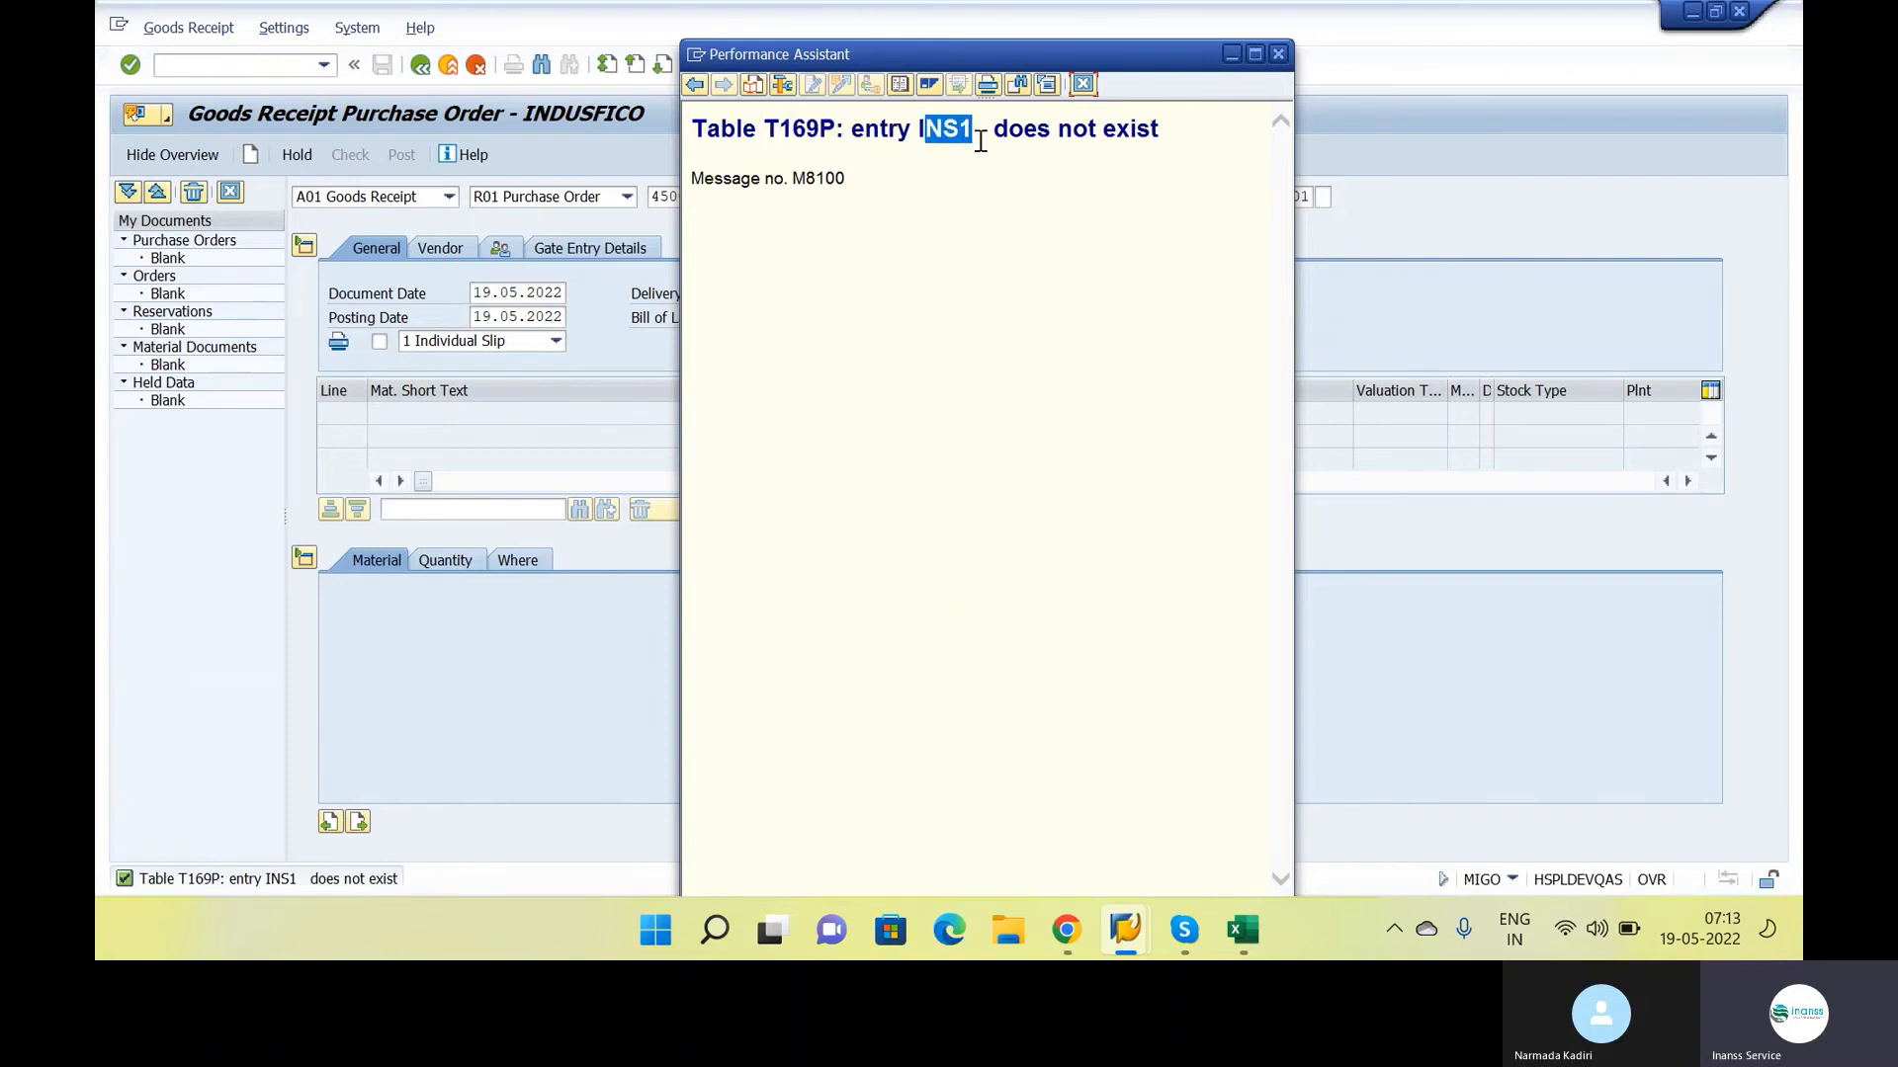
pyautogui.click(976, 132)
pyautogui.moveTo(978, 132); pyautogui.dragTo(926, 130)
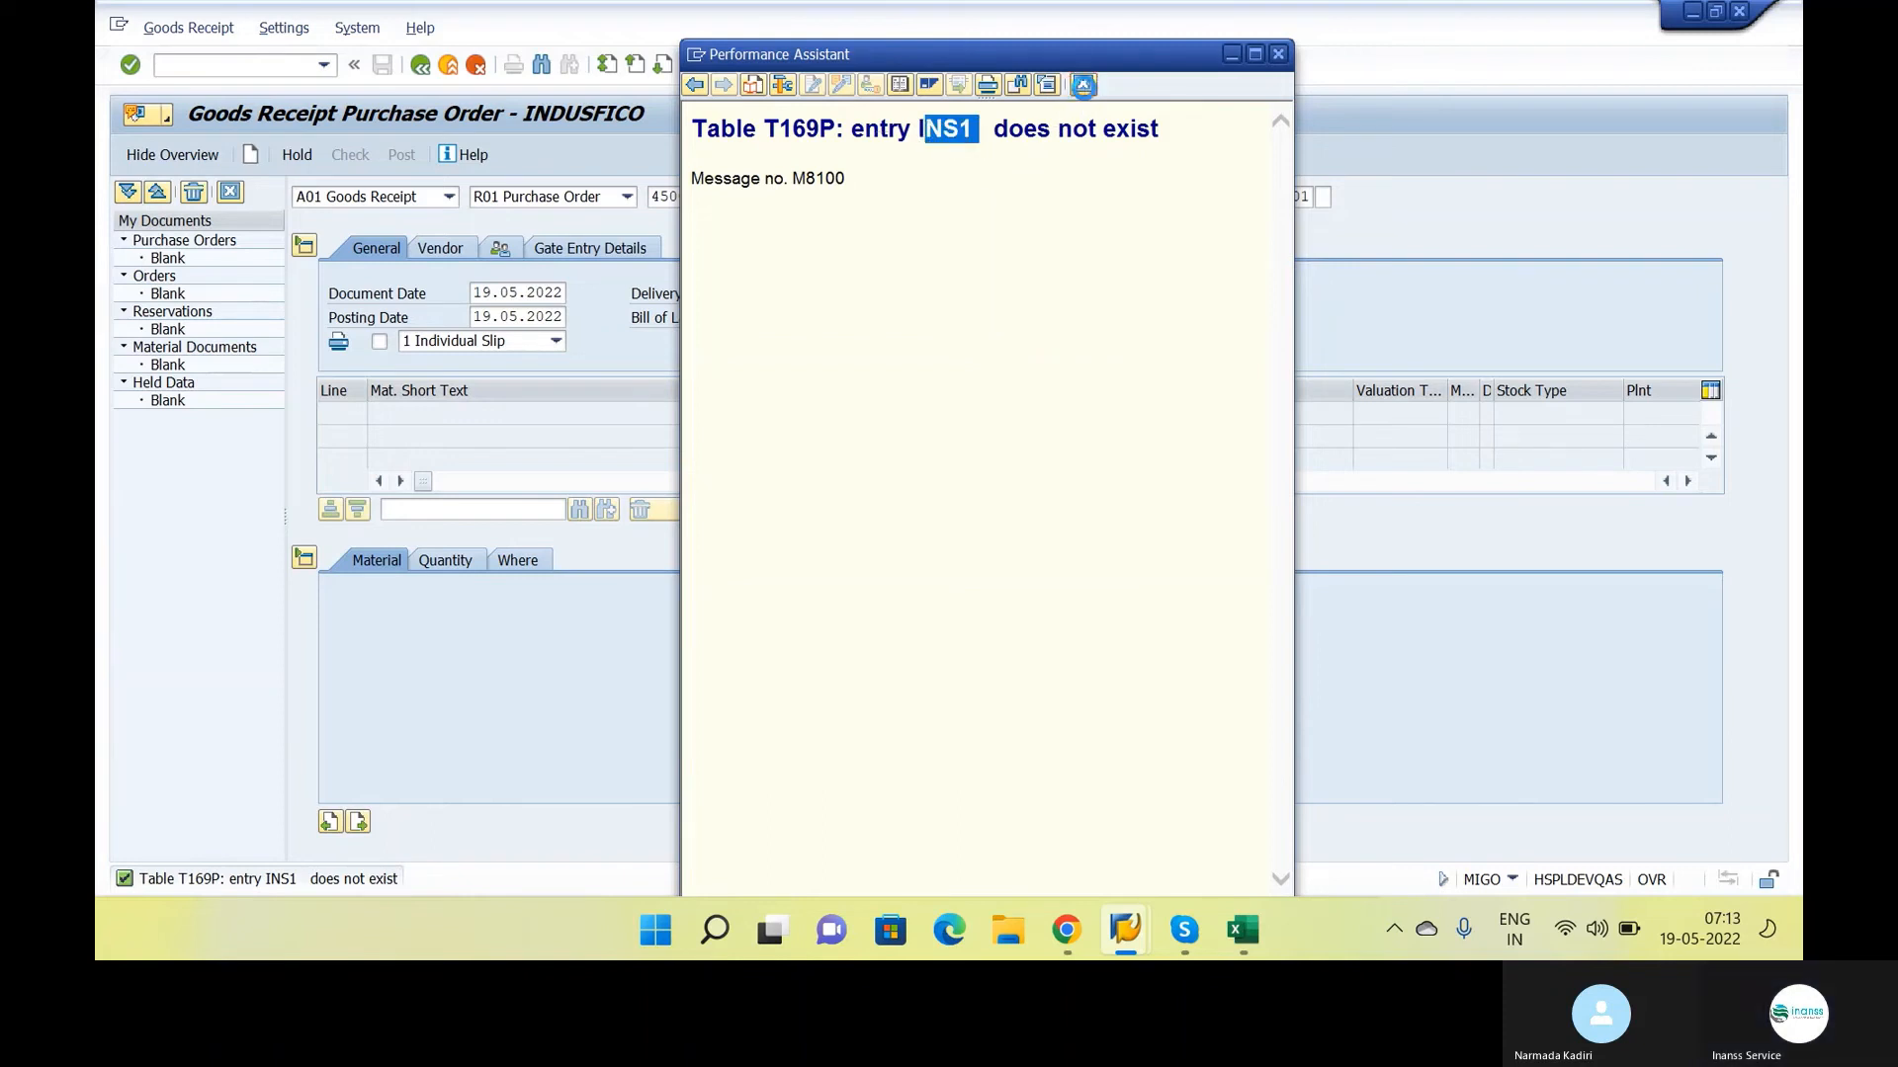
pyautogui.click(1083, 84)
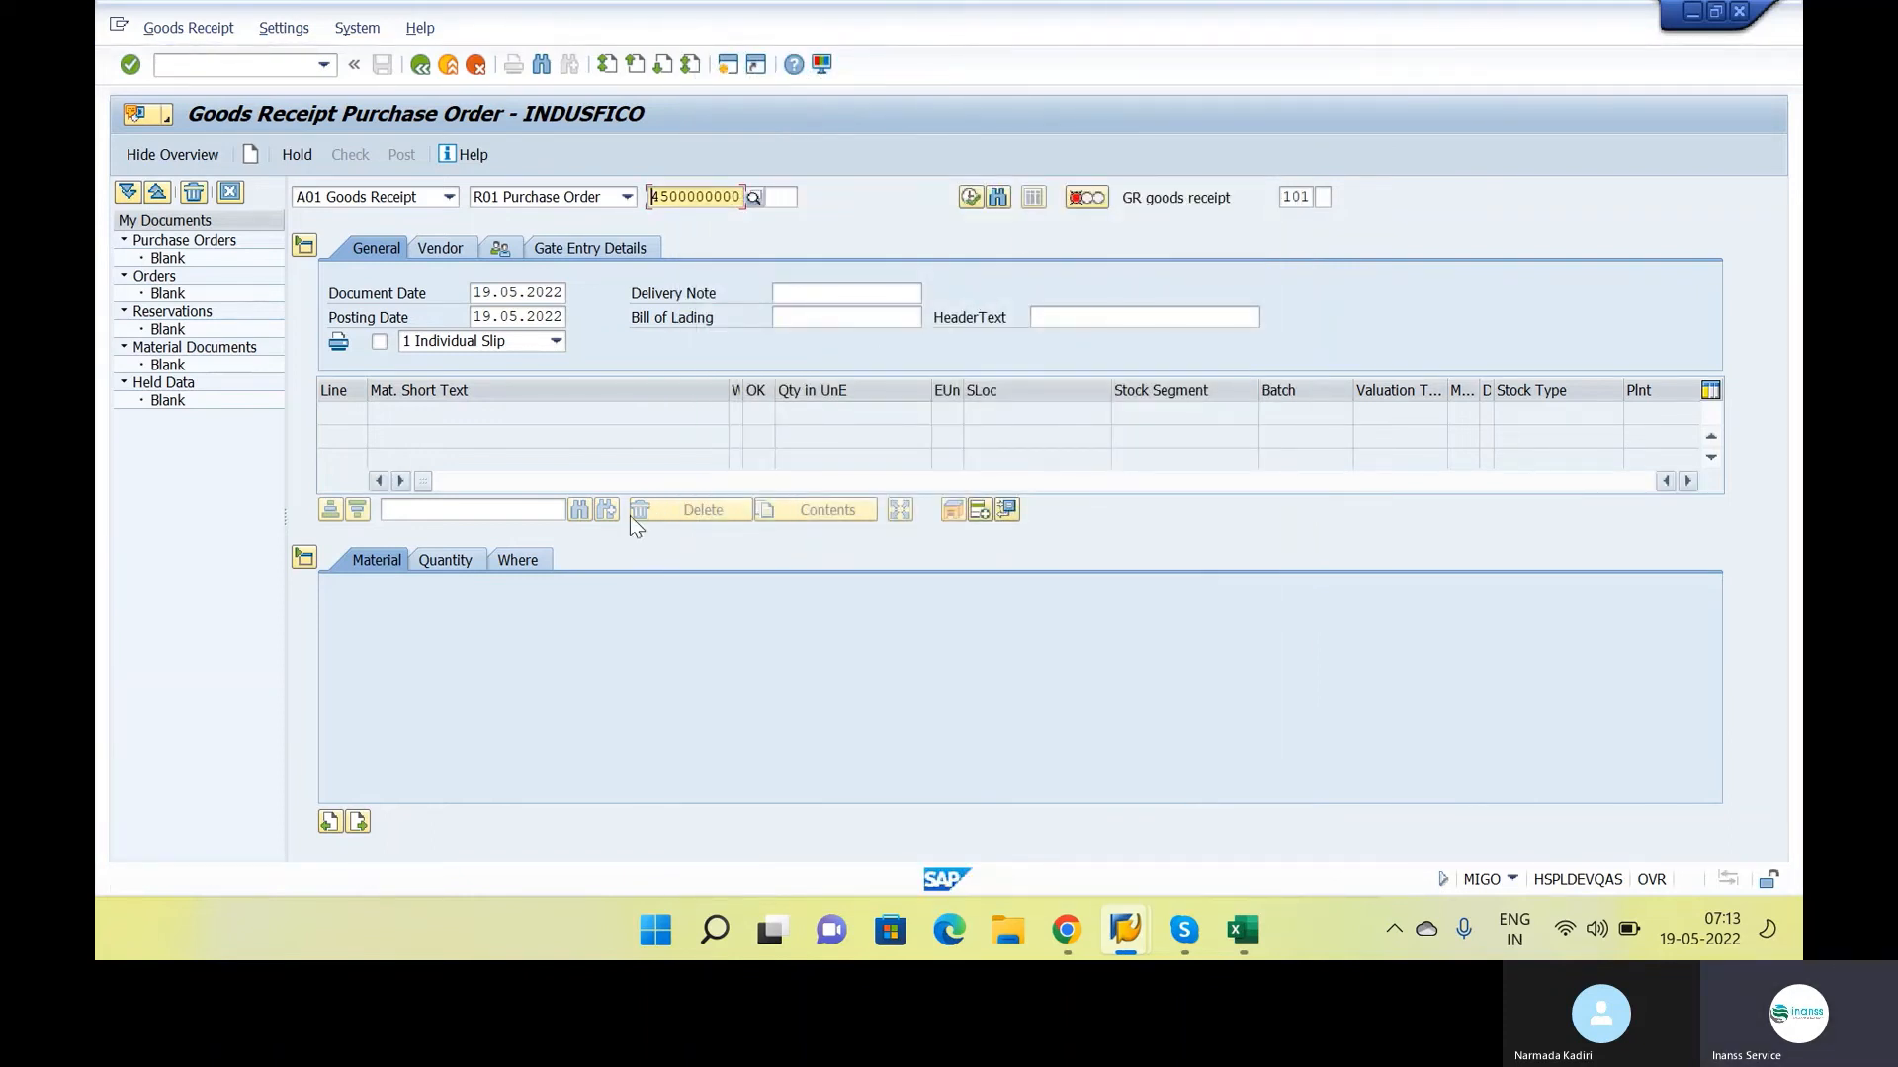
# Retry loading the purchase order for the goods receipt and highlight the table name T169P in the message's help text
pyautogui.press('Return')
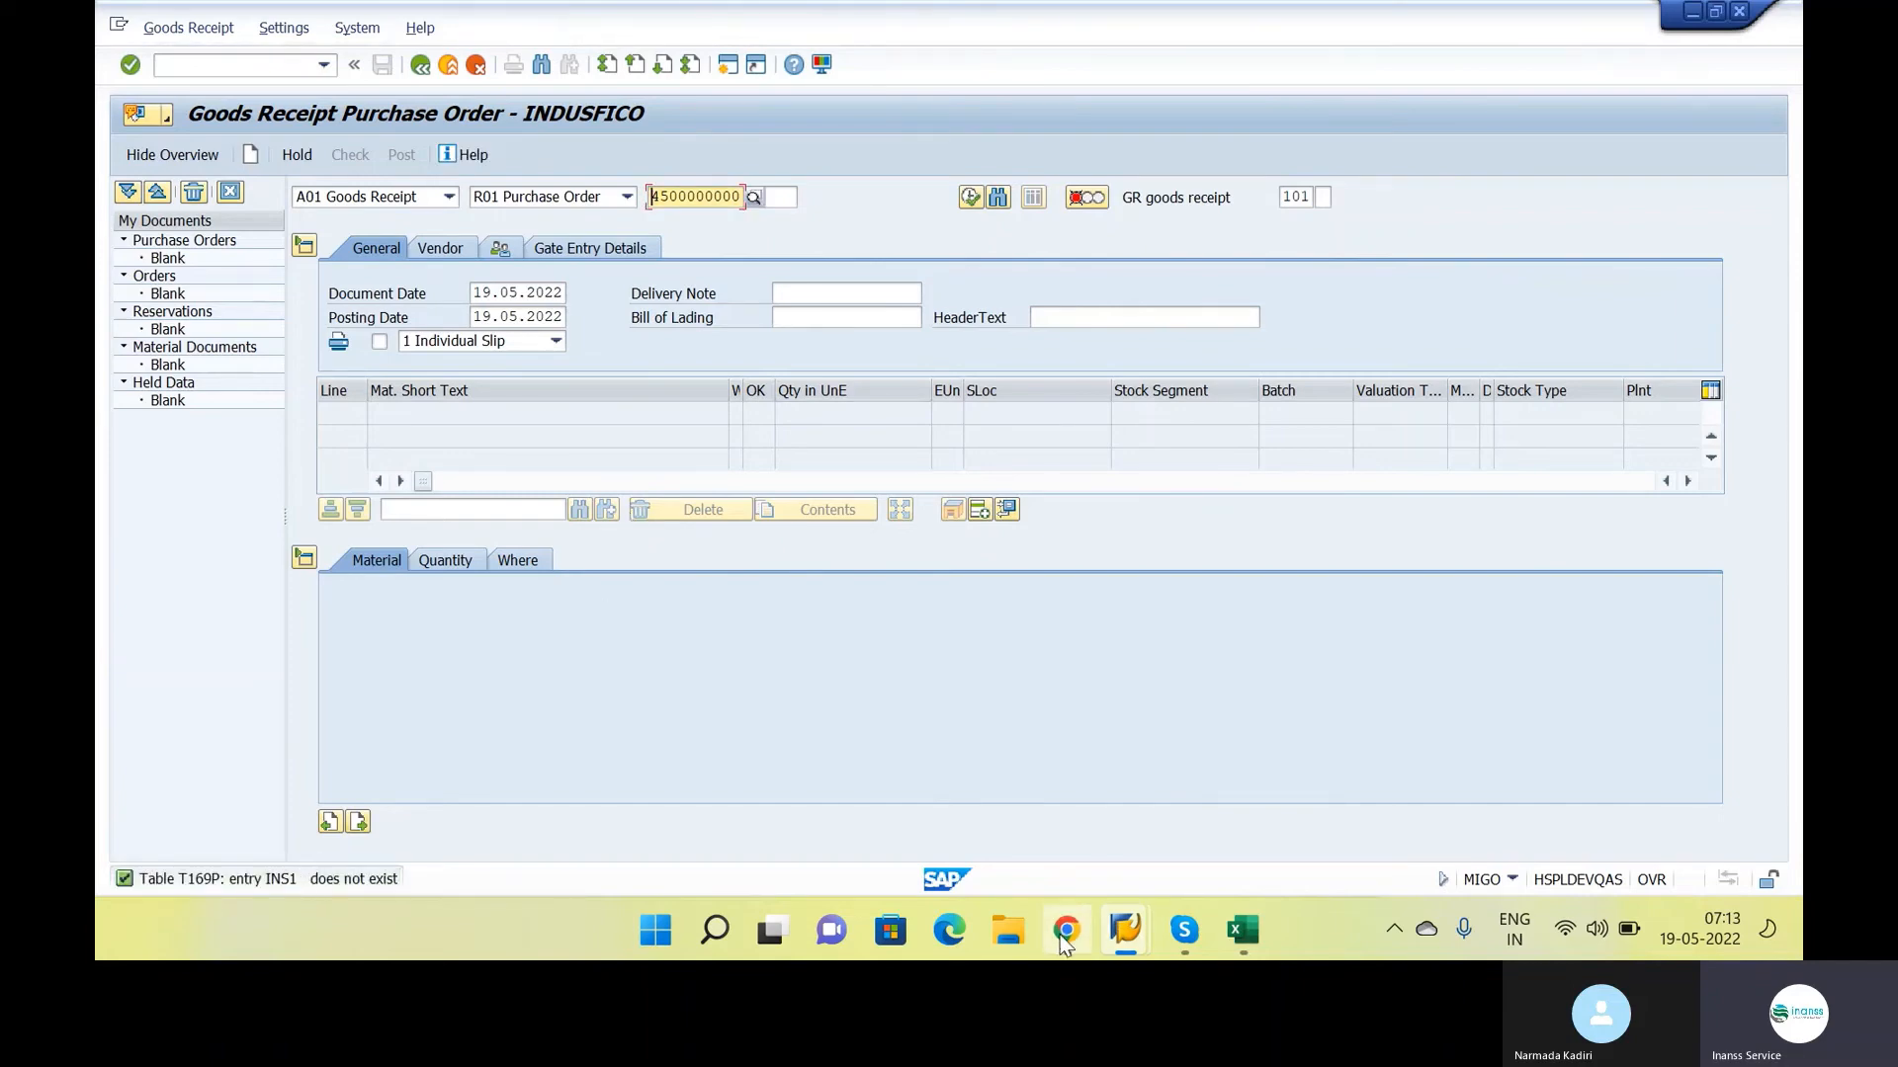
pyautogui.click(1063, 944)
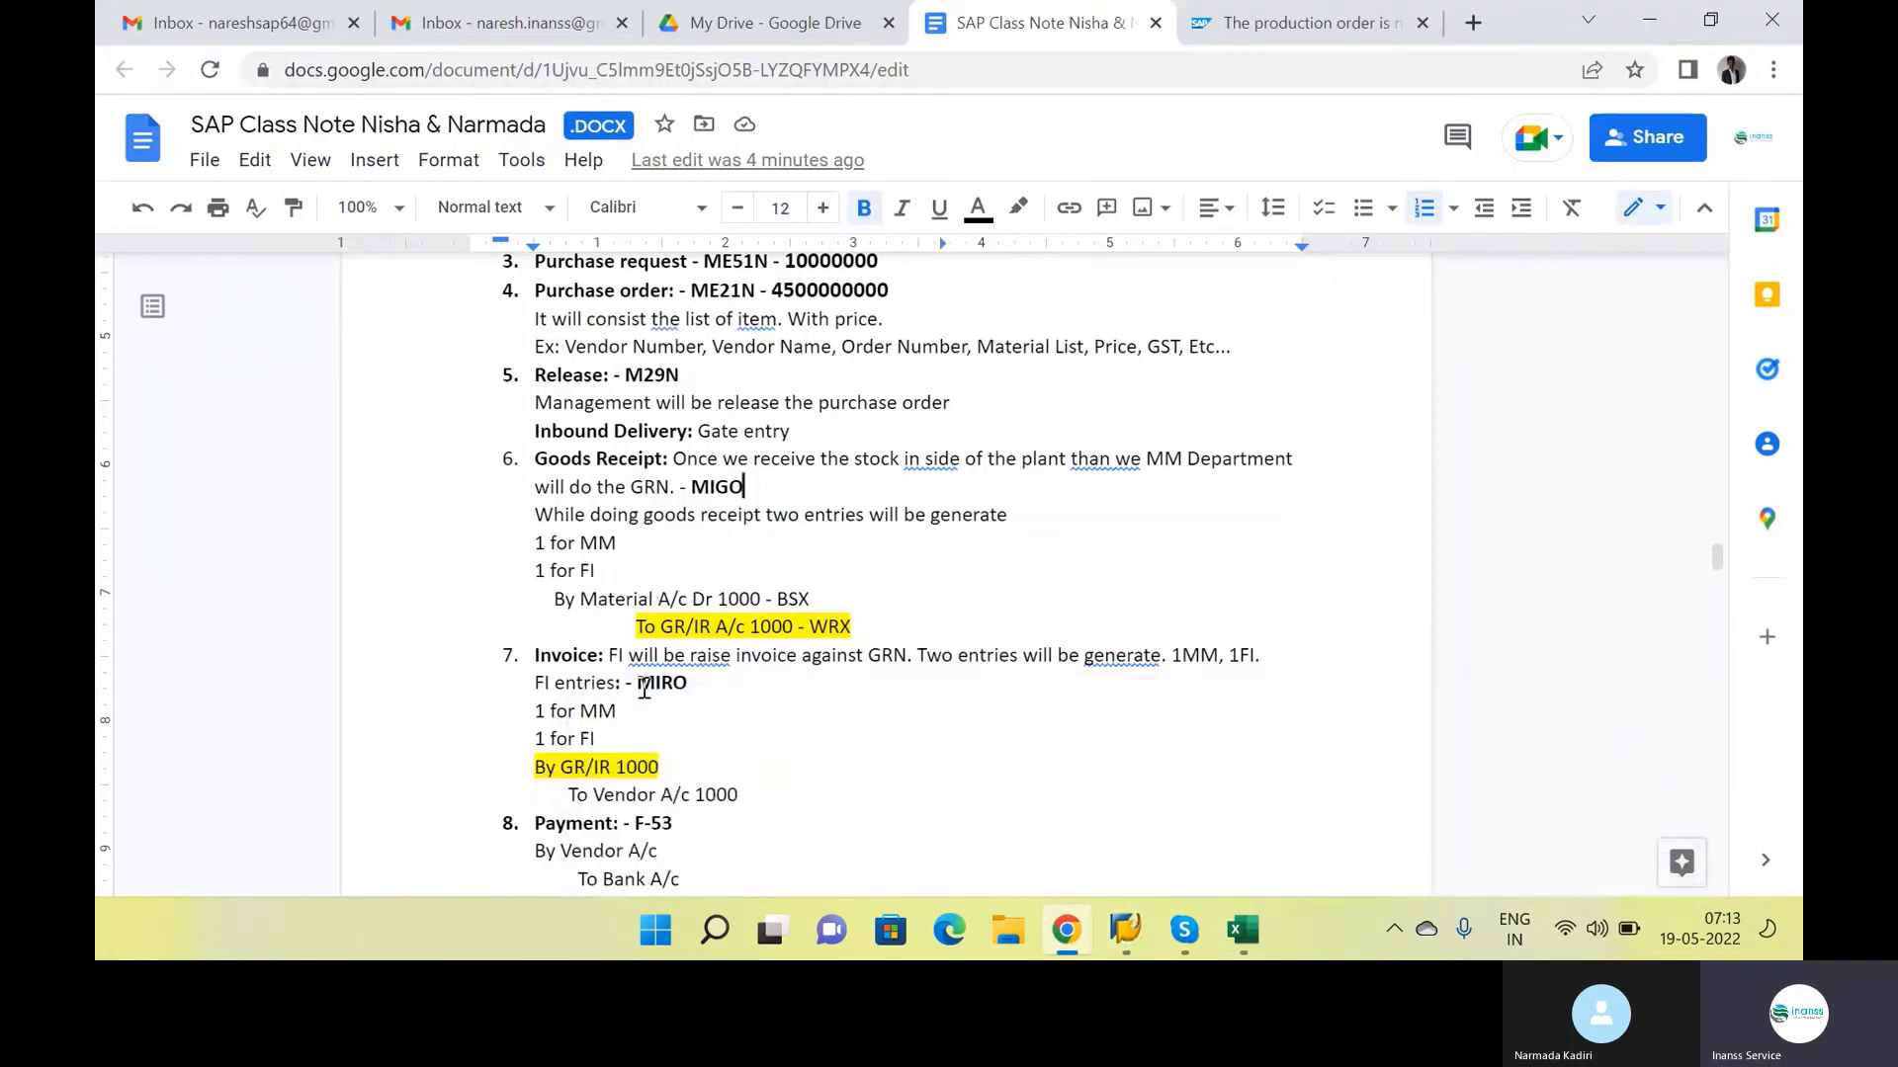
pyautogui.hotkey('alt', 'Tab')
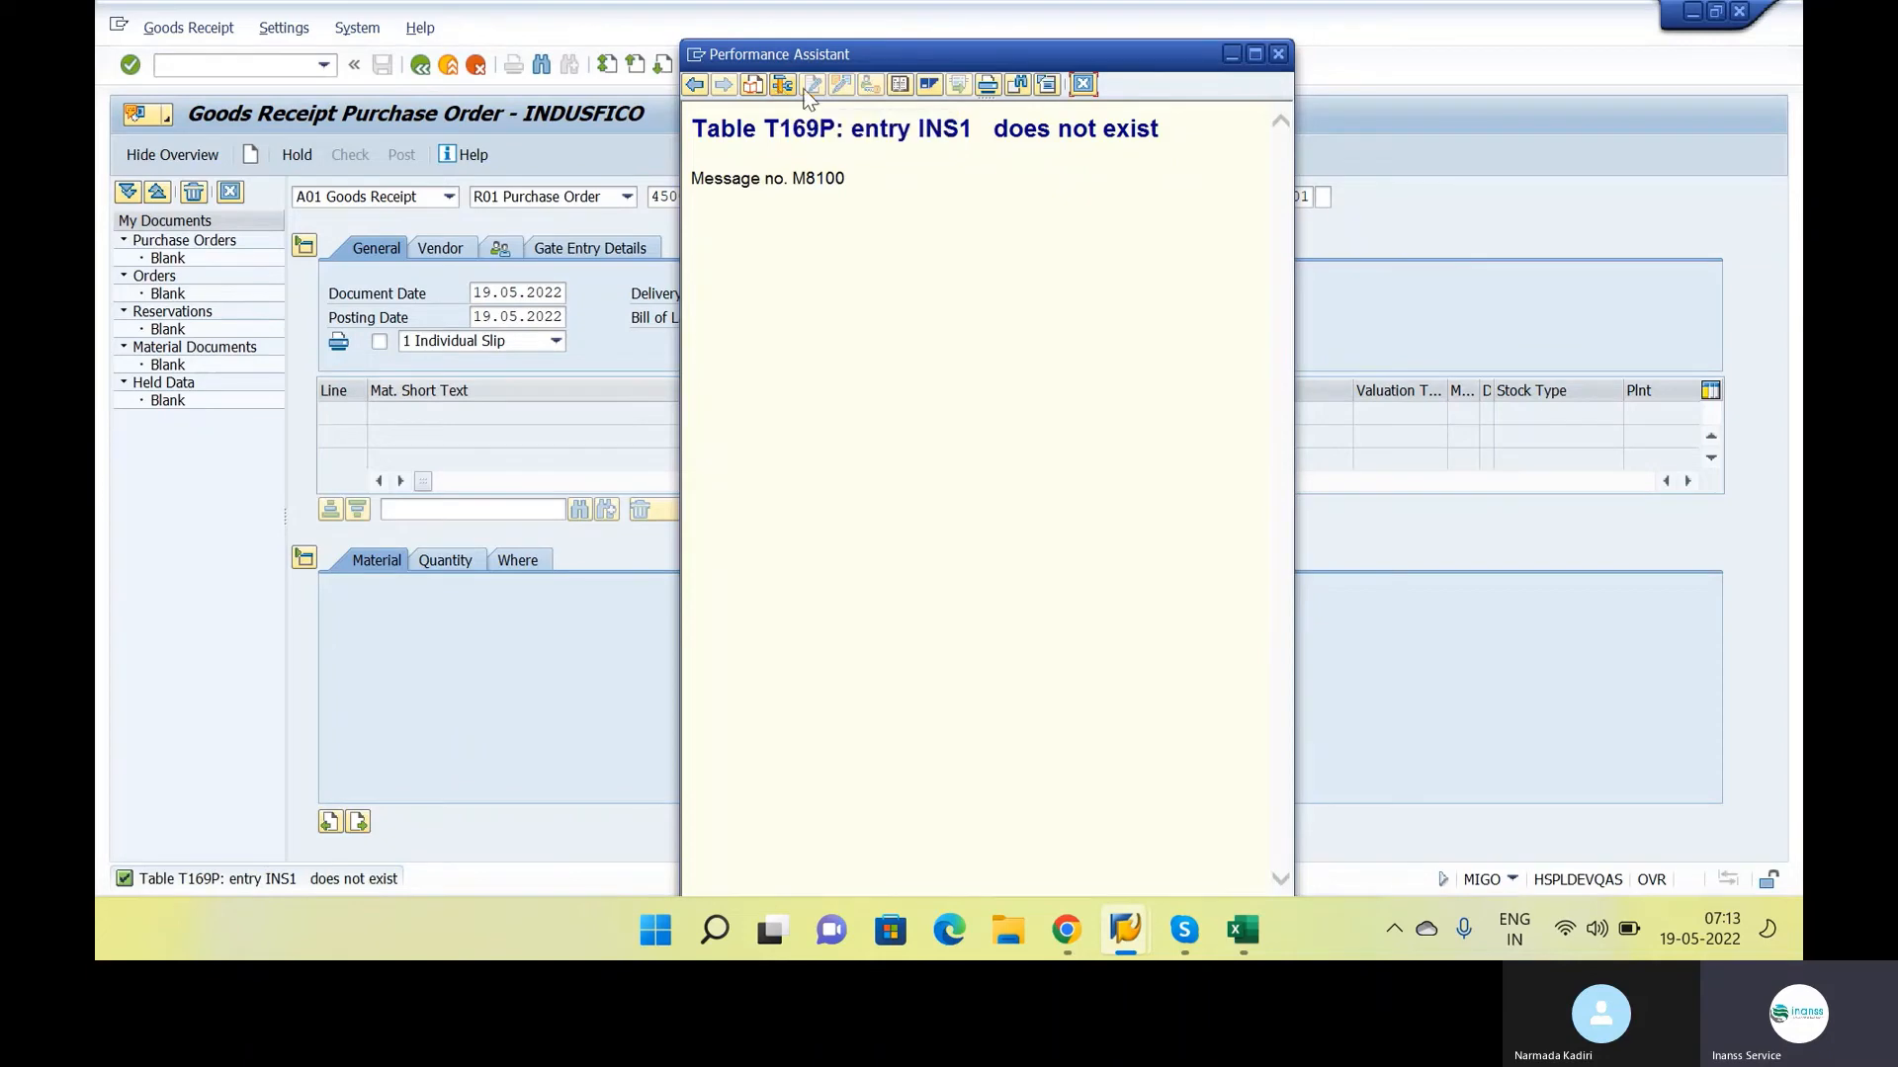
pyautogui.moveTo(768, 122); pyautogui.dragTo(838, 129)
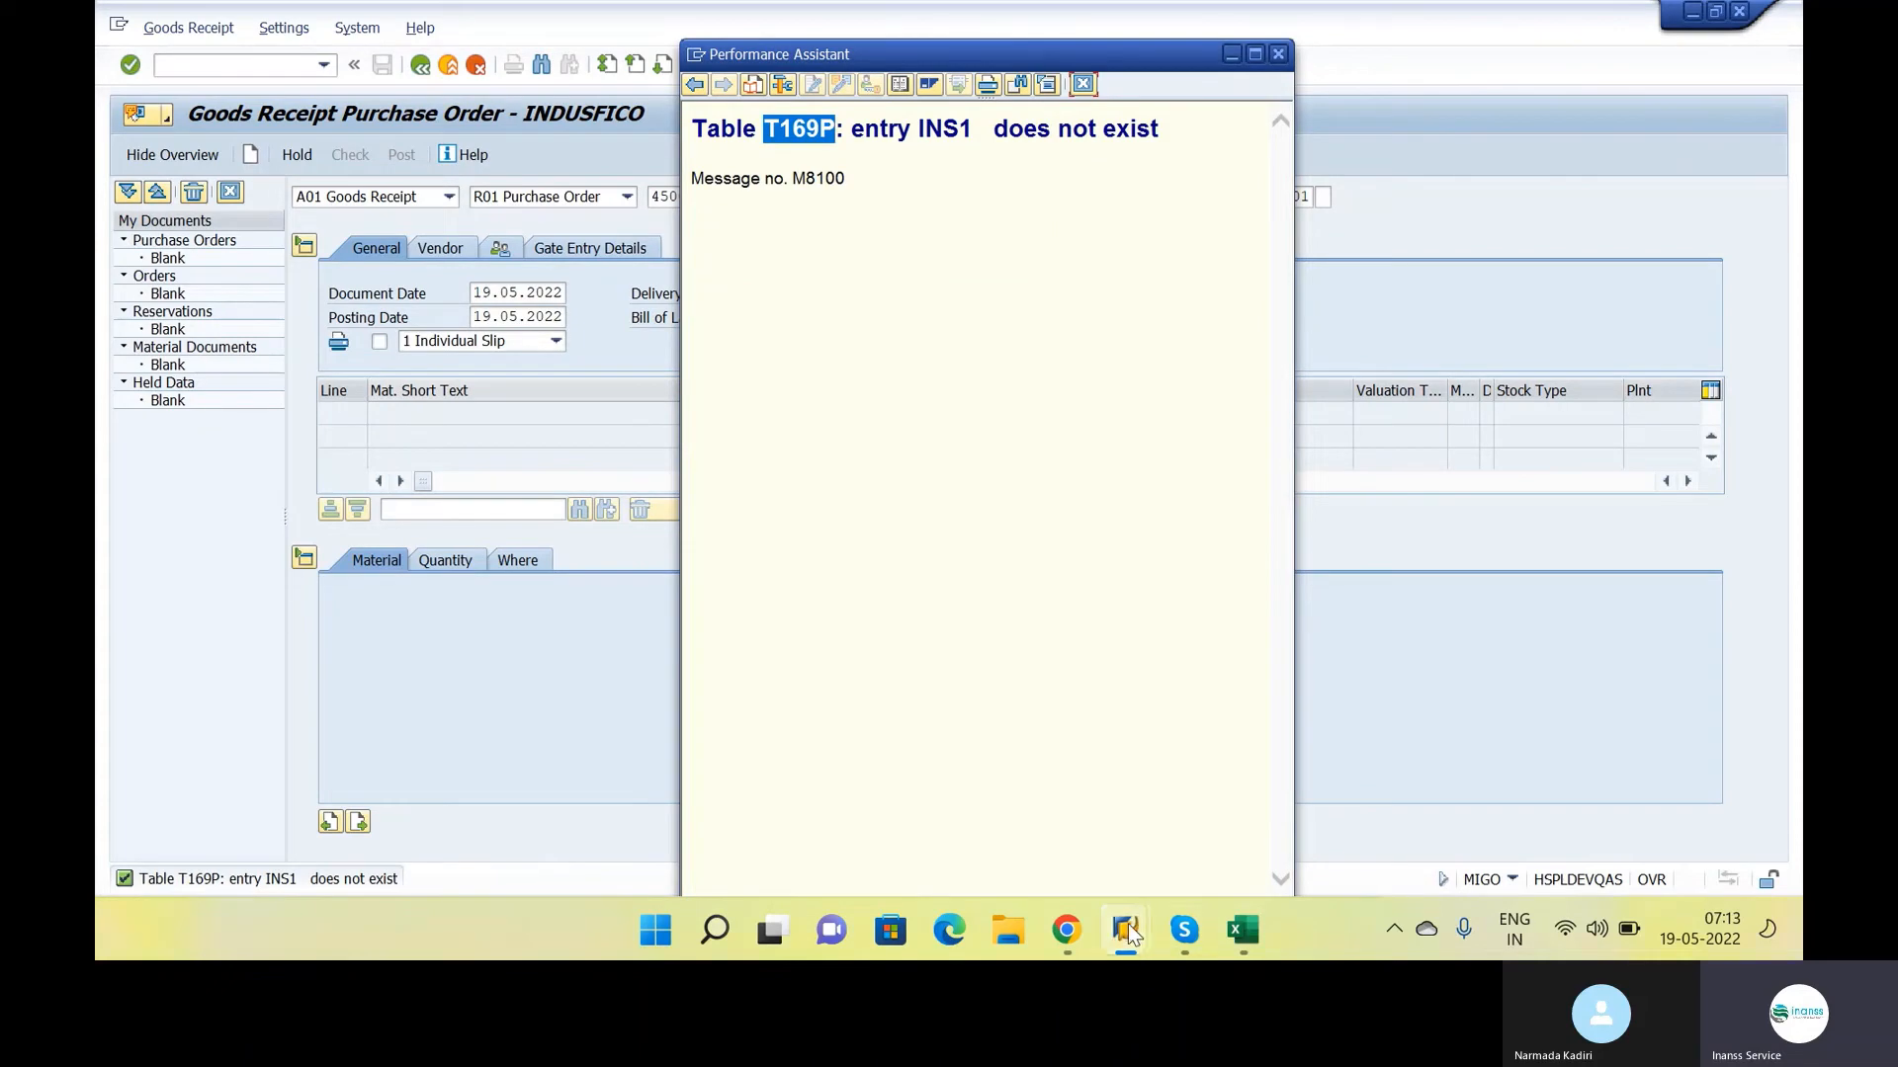
# Restart SM30 with /NSM30 in the table maintenance session, reopen table T169P to check the company code entries, and exit it
pyautogui.moveTo(1129, 927)
pyautogui.moveTo(1129, 812)
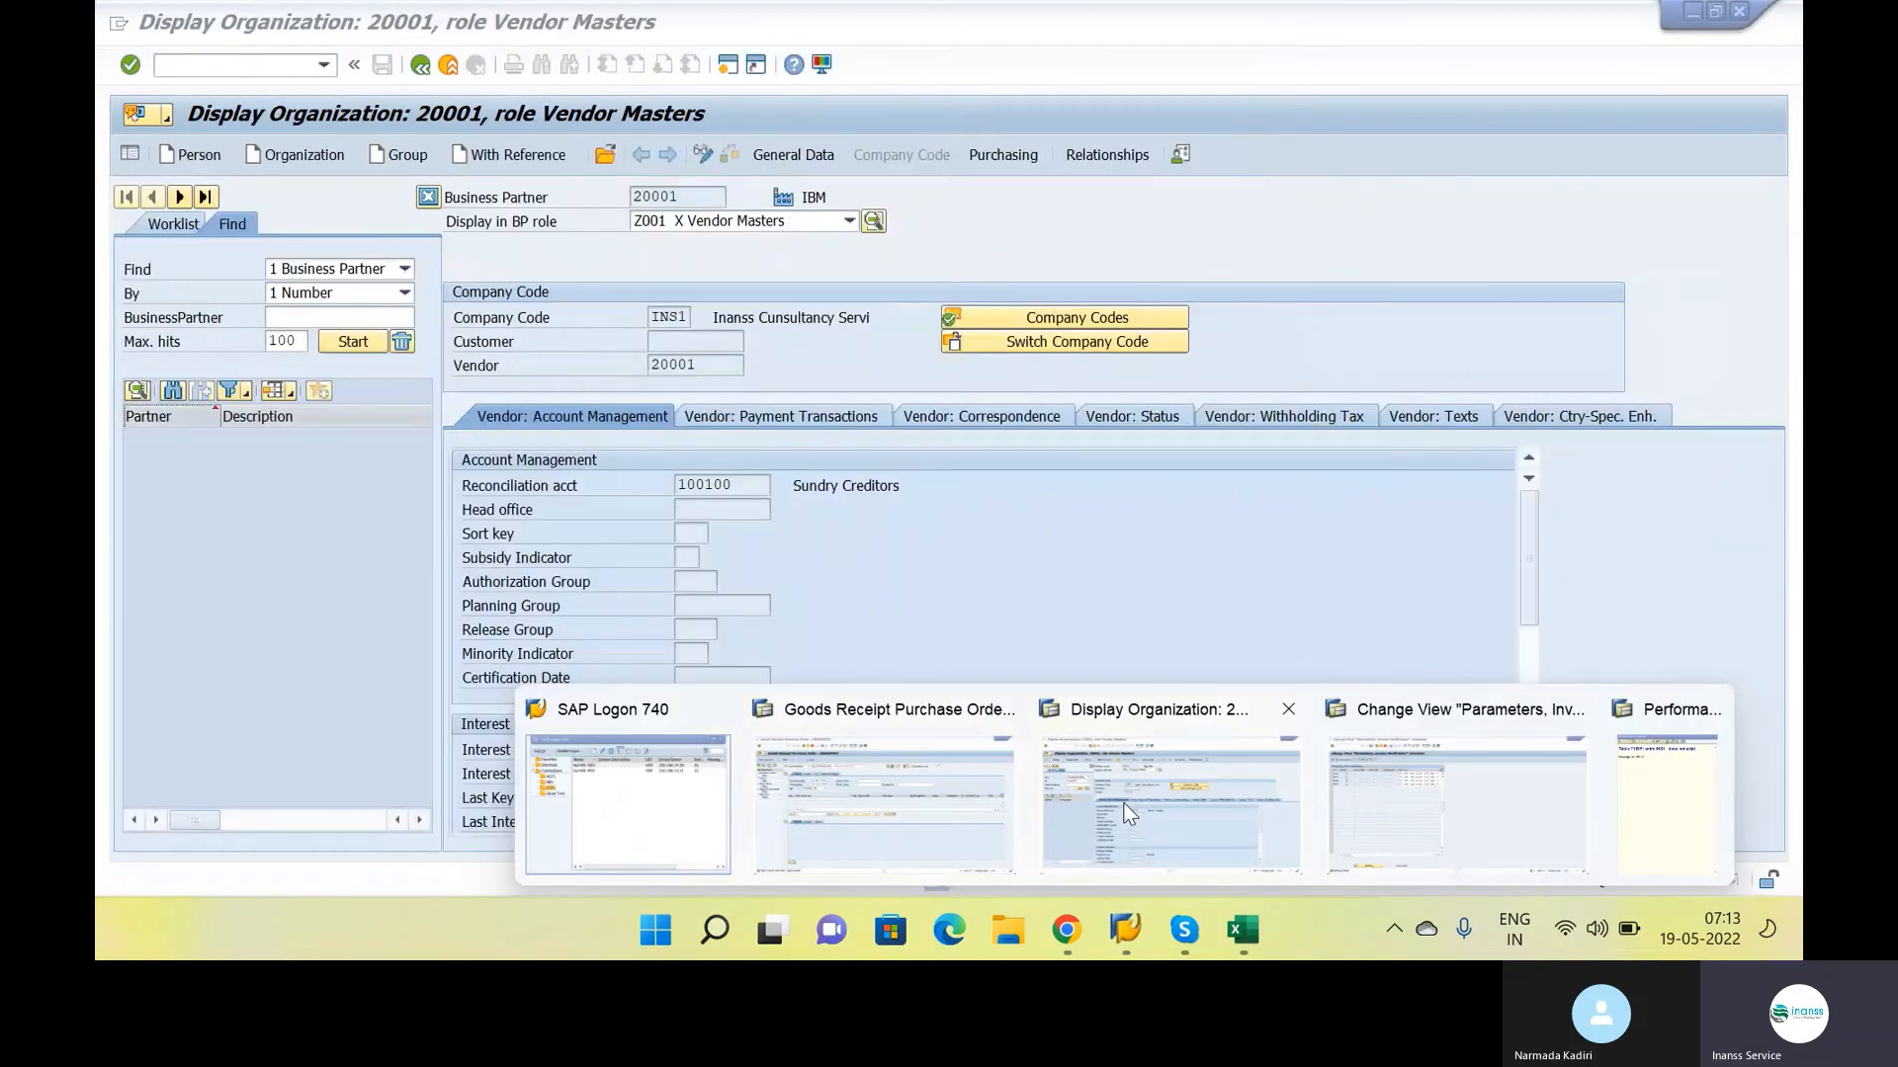
pyautogui.click(1378, 799)
pyautogui.write('/N')
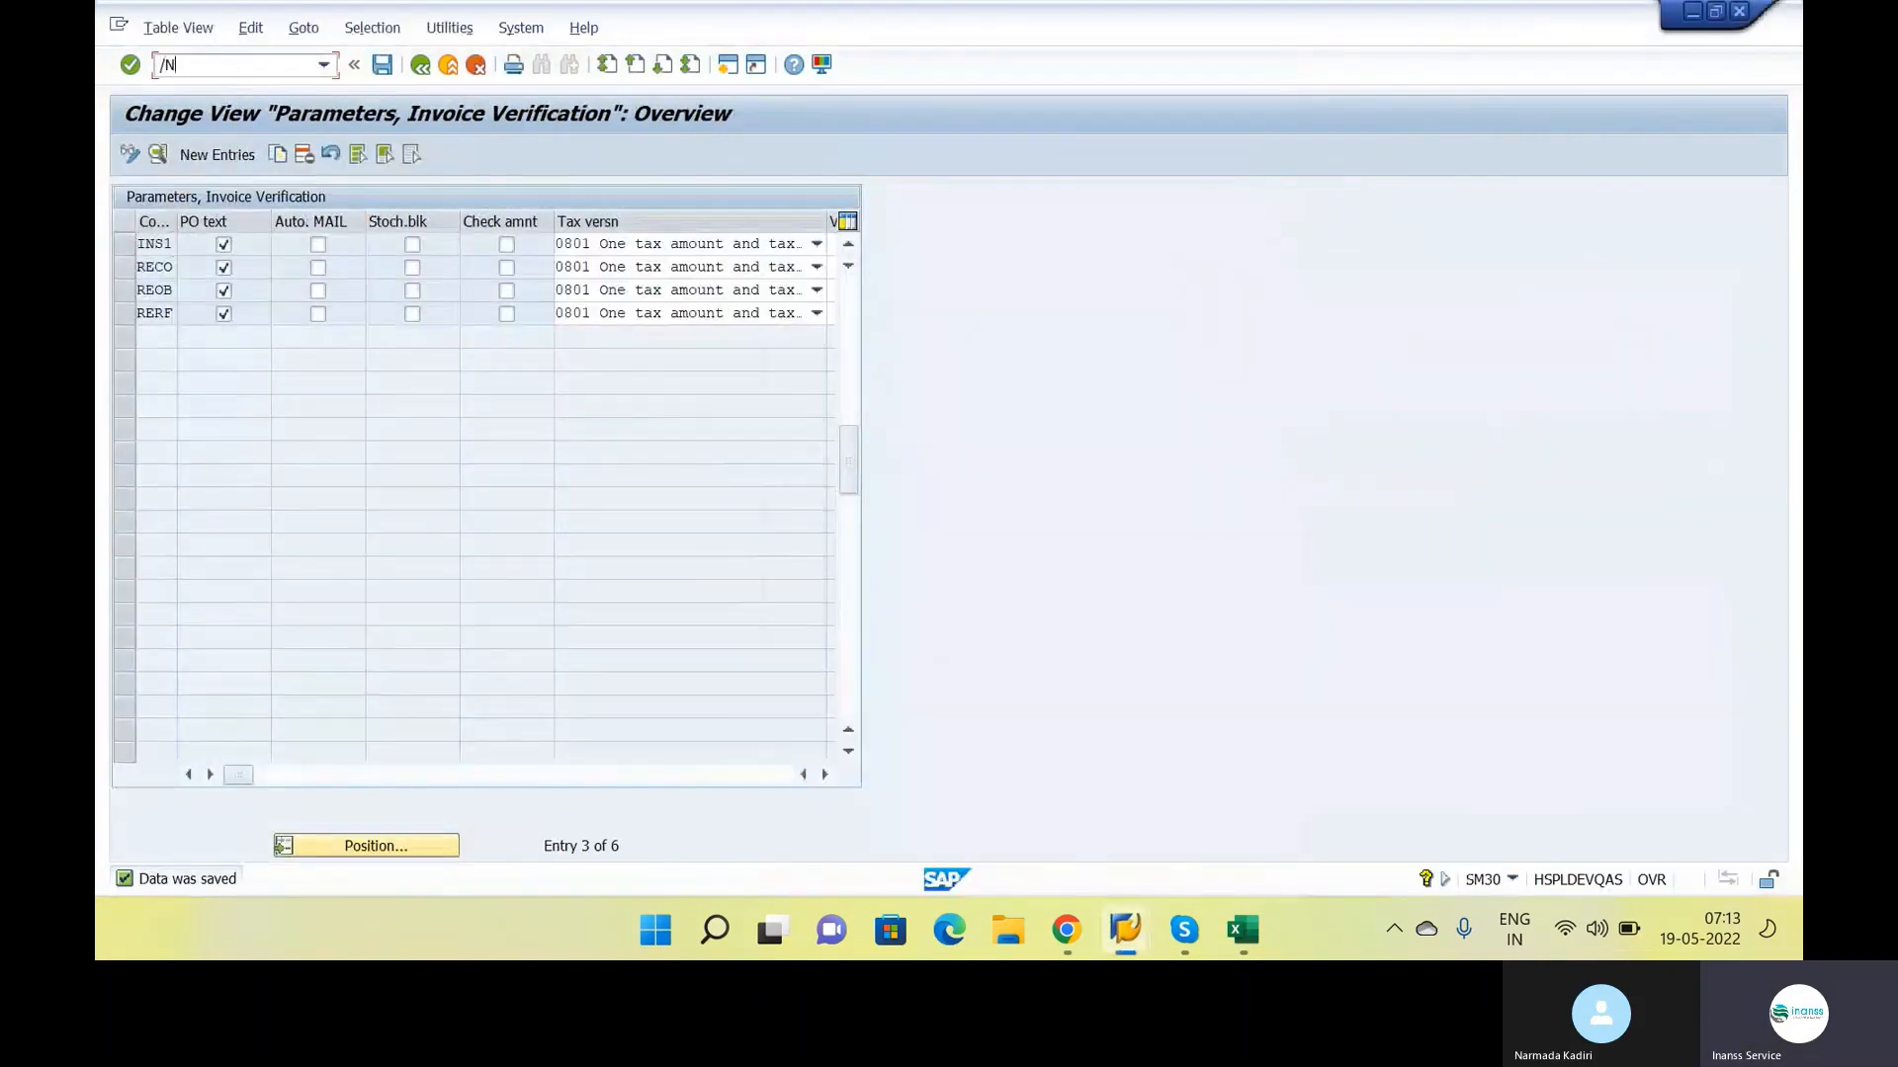
pyautogui.write('SM30')
pyautogui.press('Return')
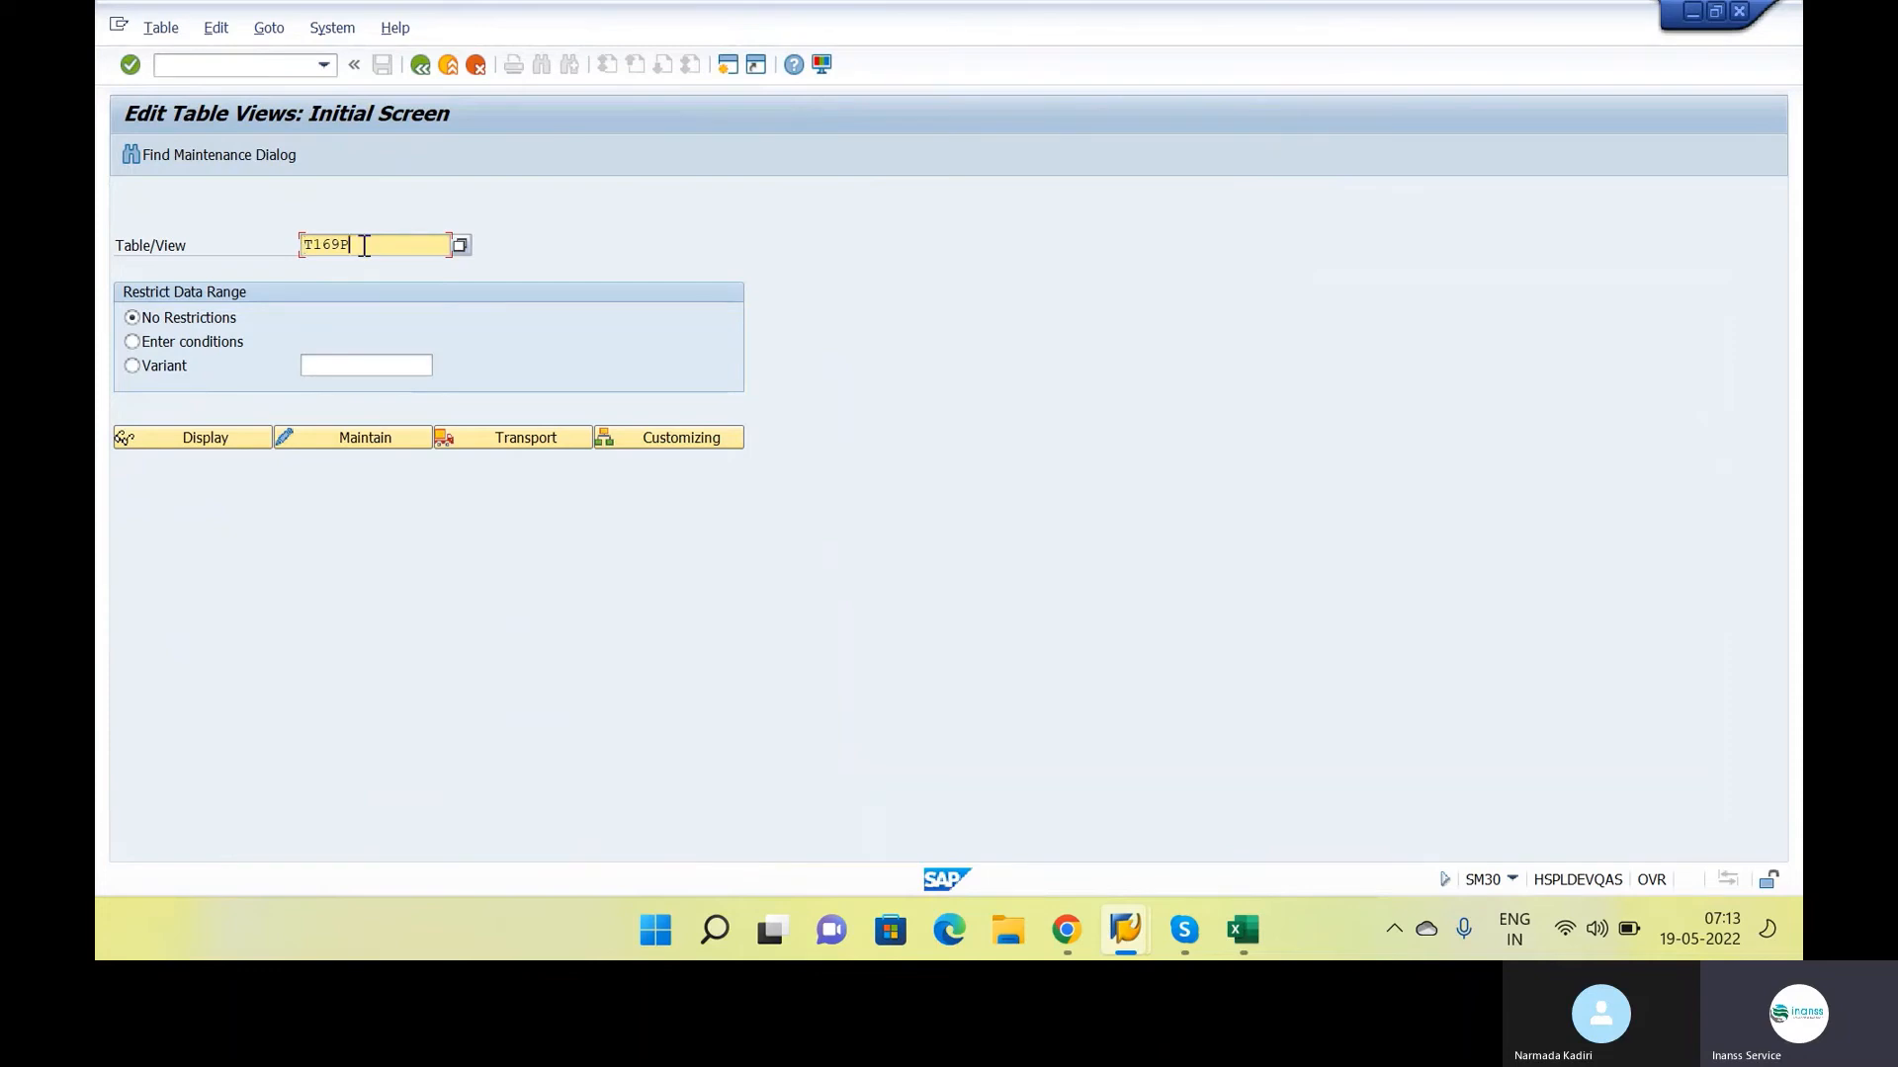
pyautogui.click(328, 448)
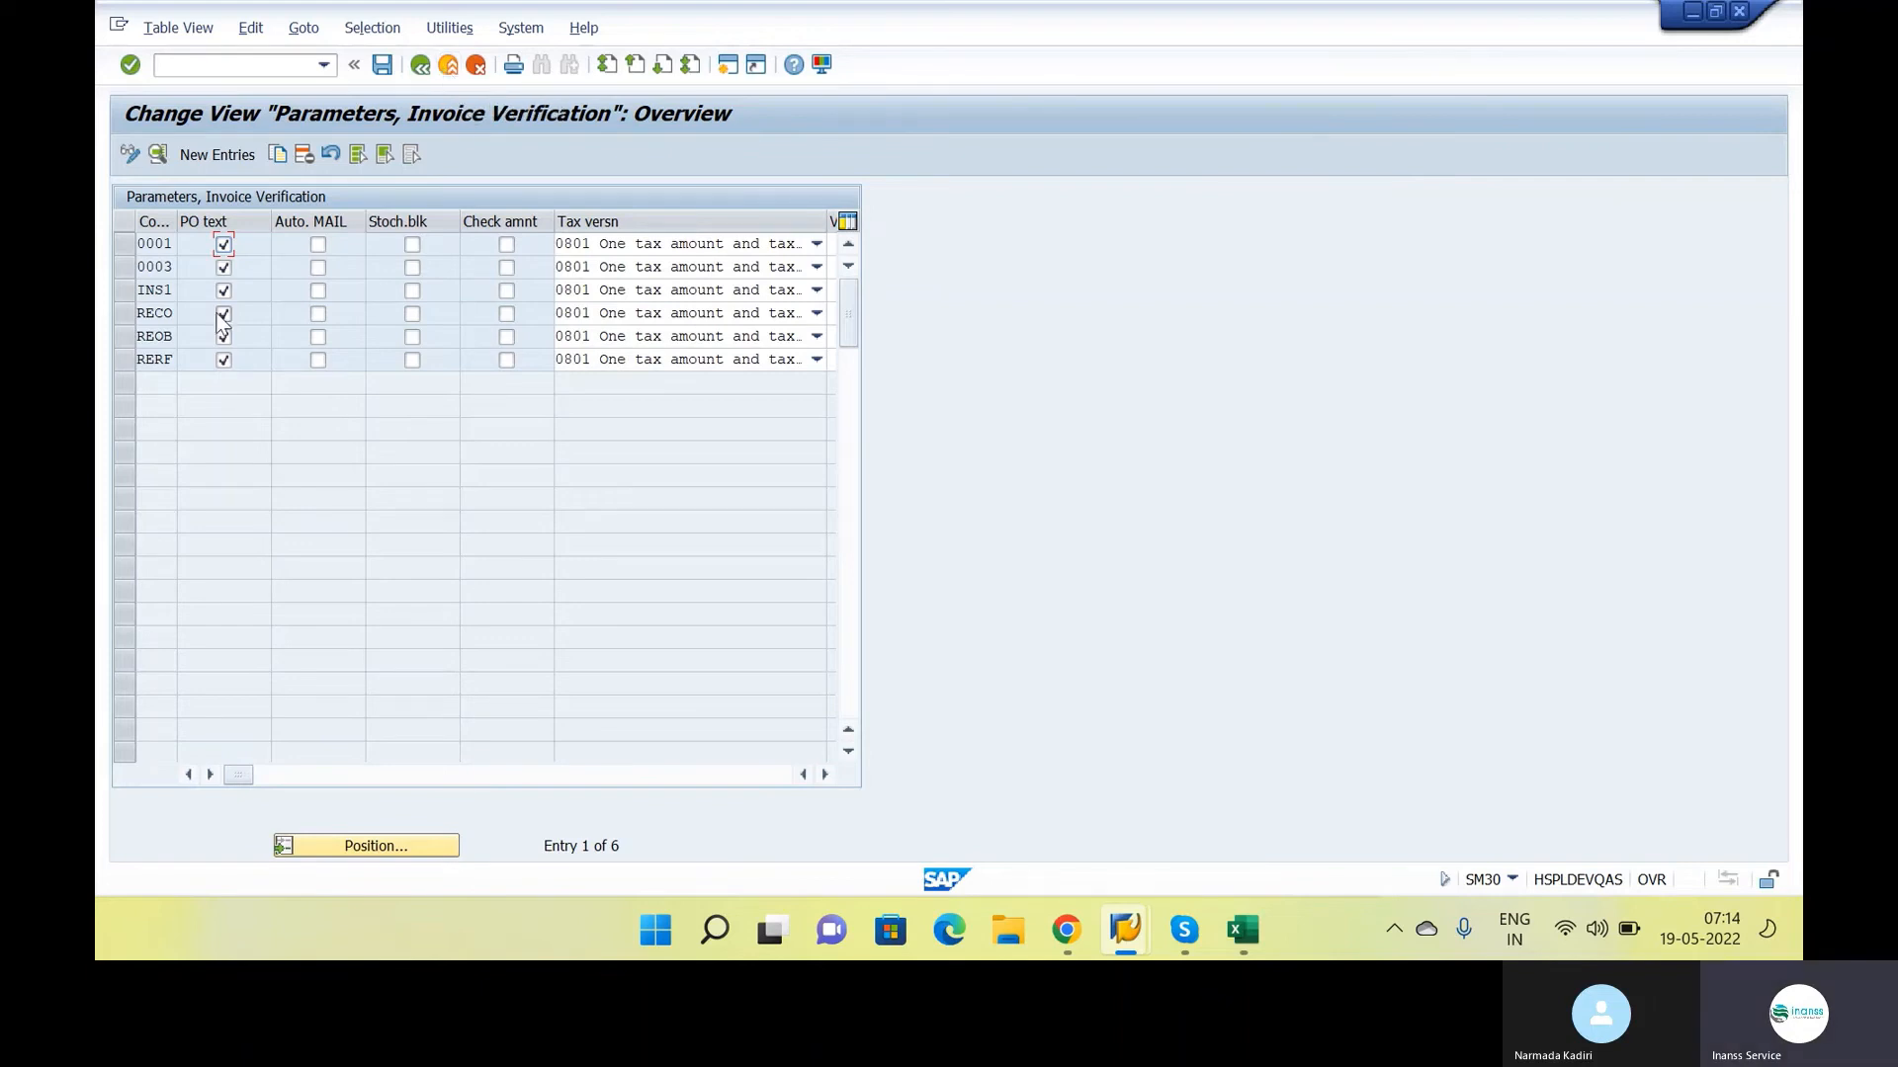
pyautogui.click(444, 65)
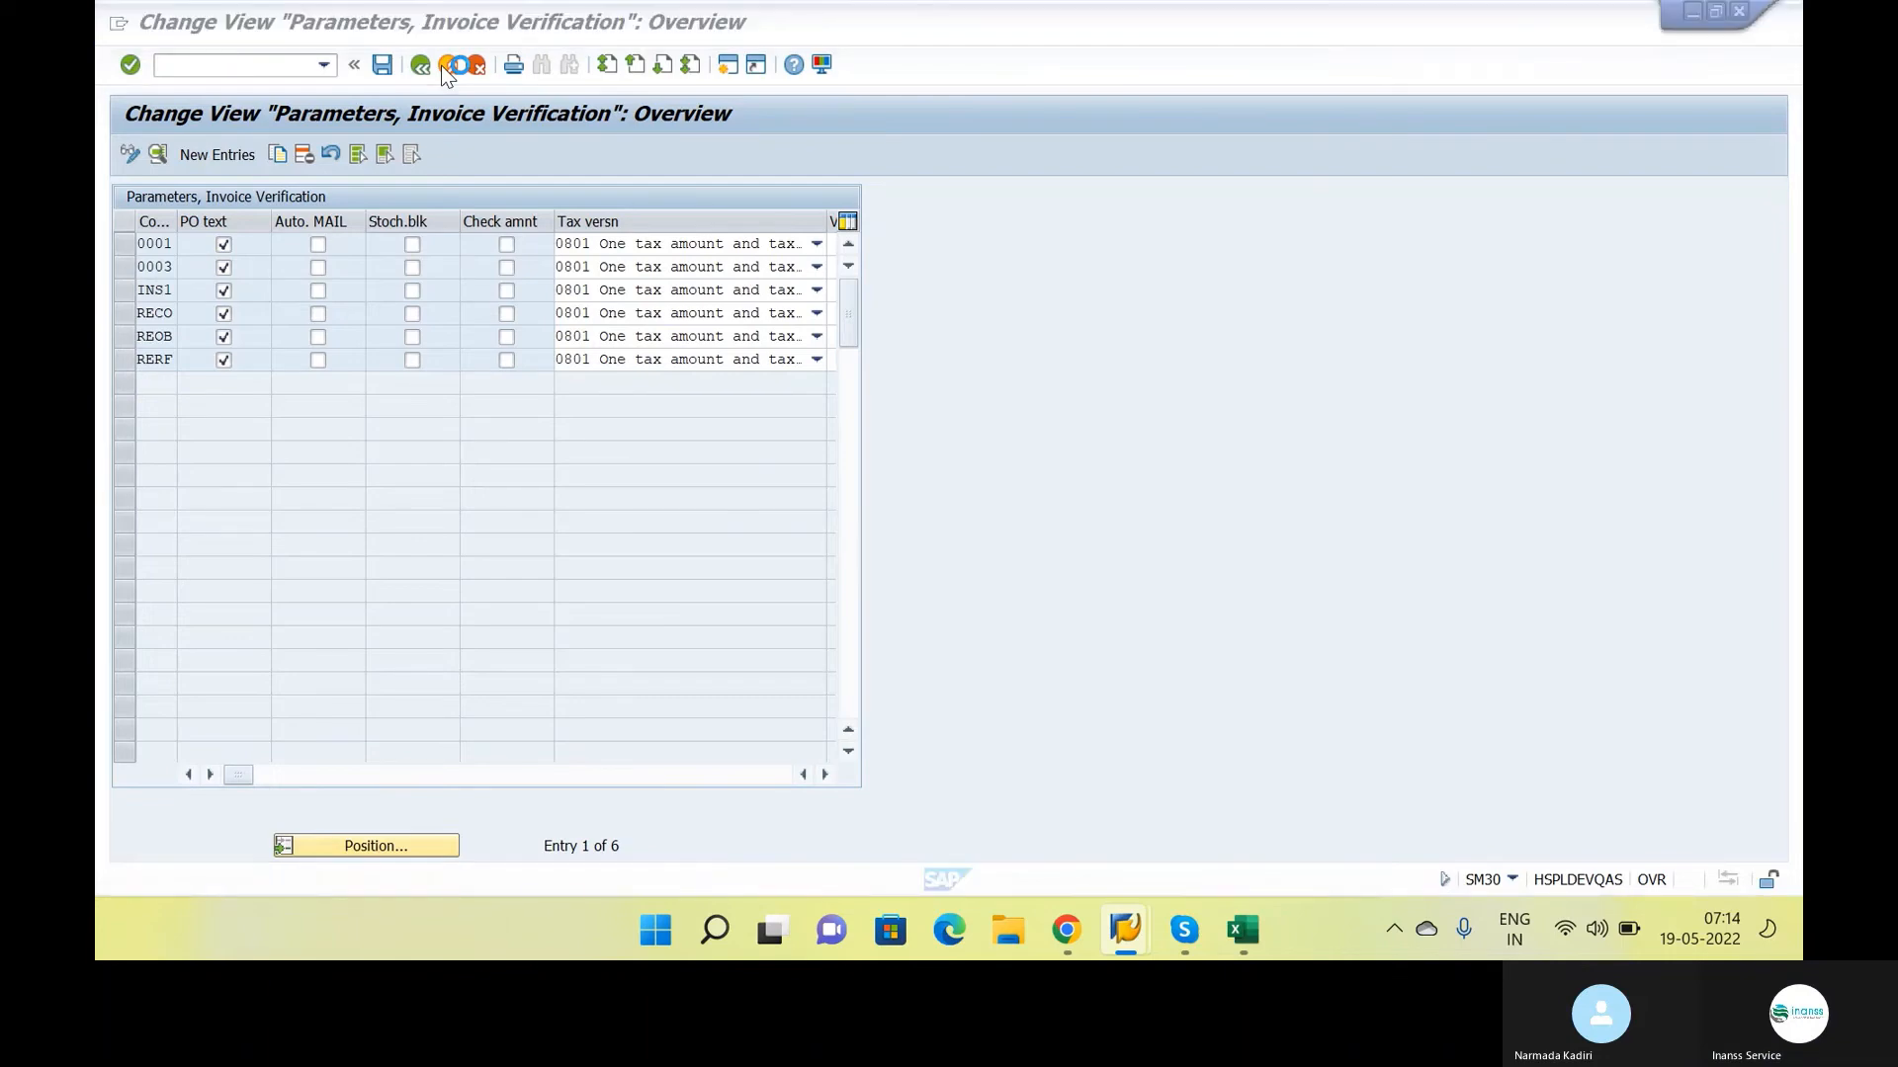
# Return to the goods receipt session, restart the transaction with /NMIGO and load the purchase order by its number
pyautogui.hotkey('alt', 'Tab')
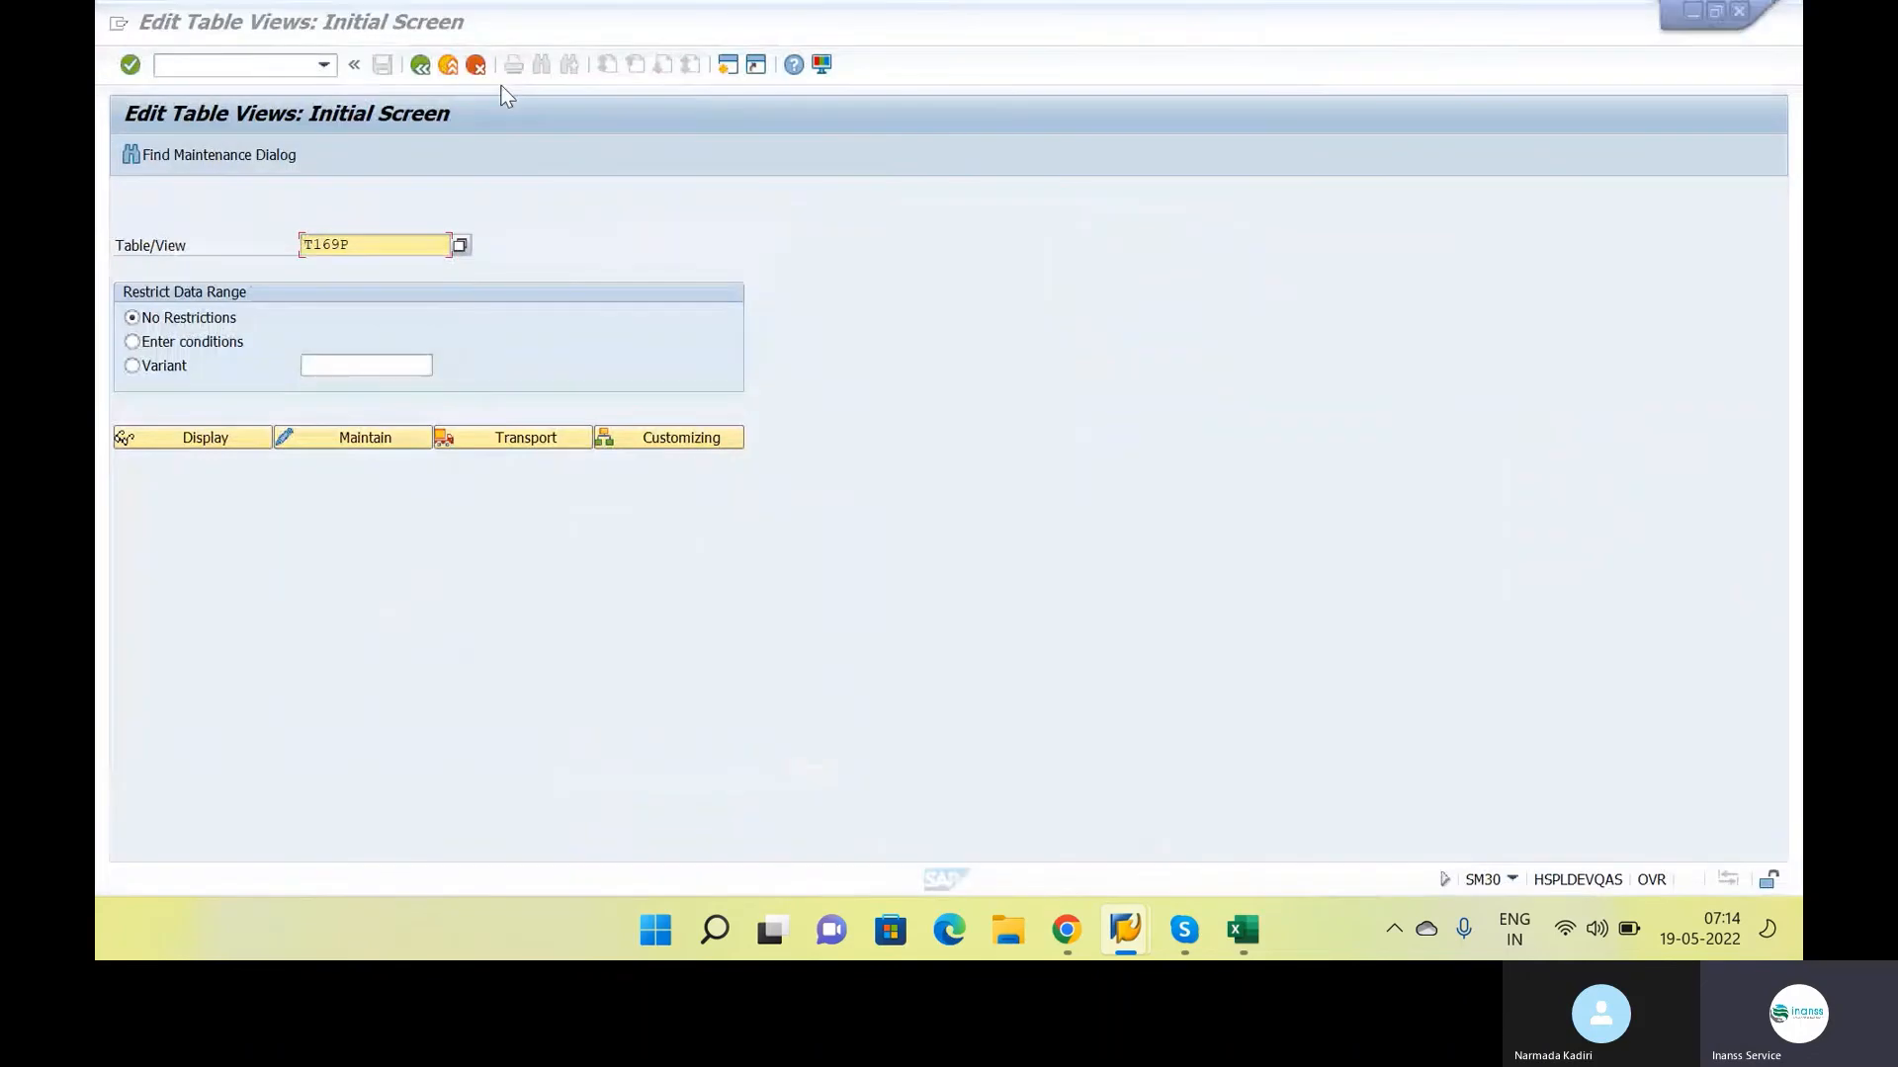
pyautogui.hotkey('alt', 'Tab')
pyautogui.click(224, 68)
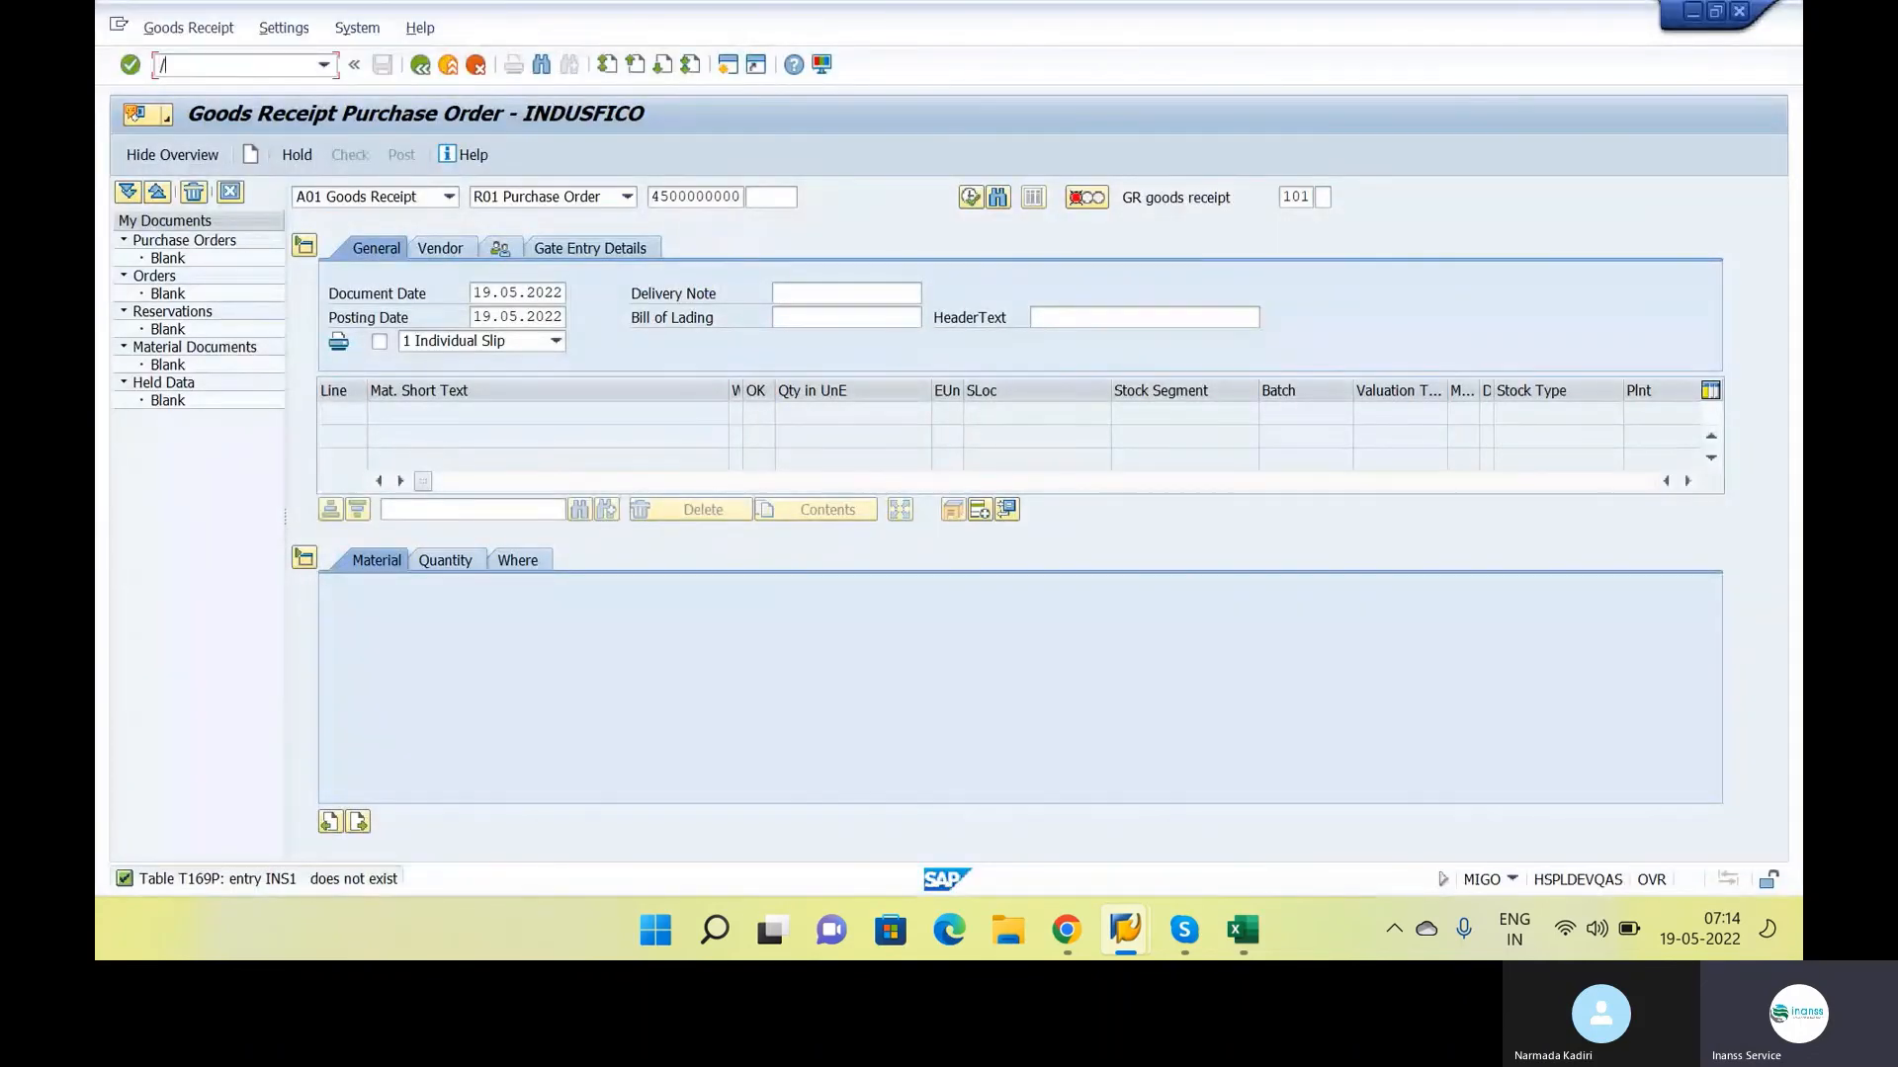
pyautogui.write('/NM')
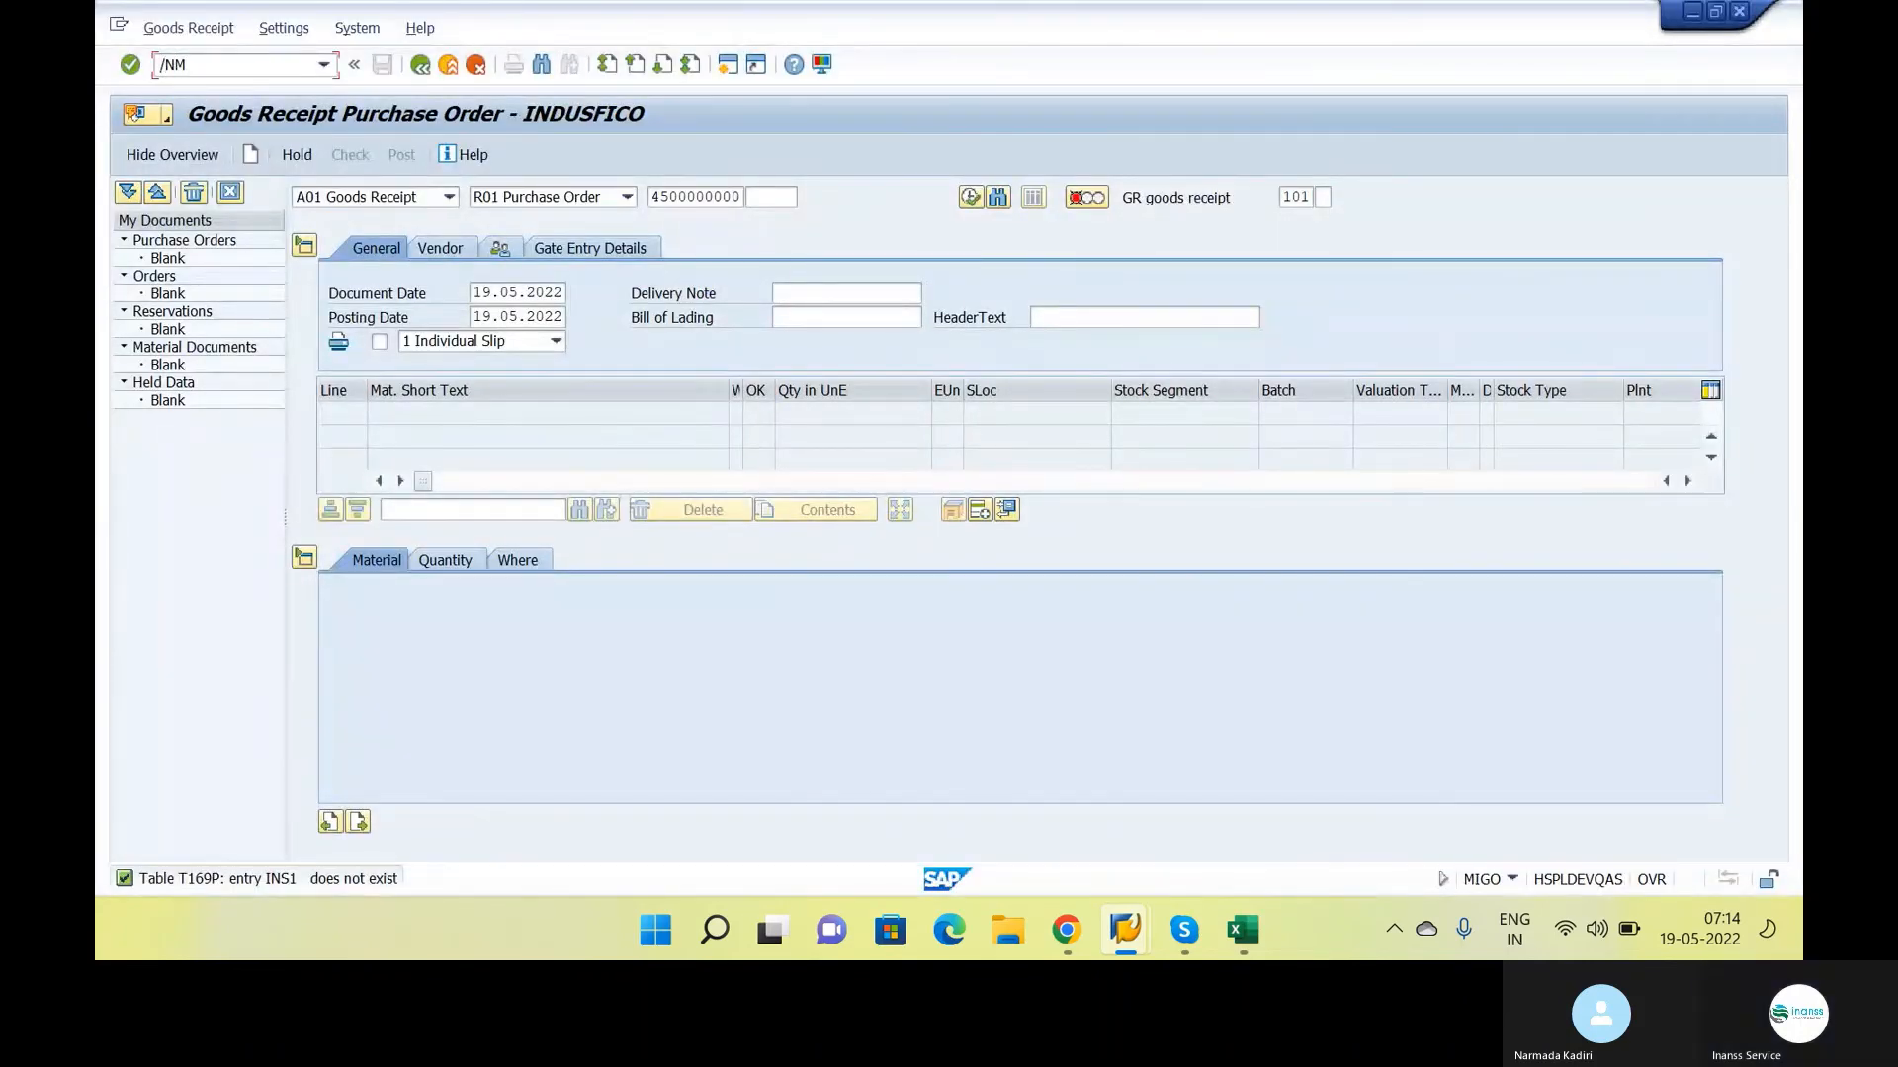
pyautogui.write('IGO')
pyautogui.press('Return')
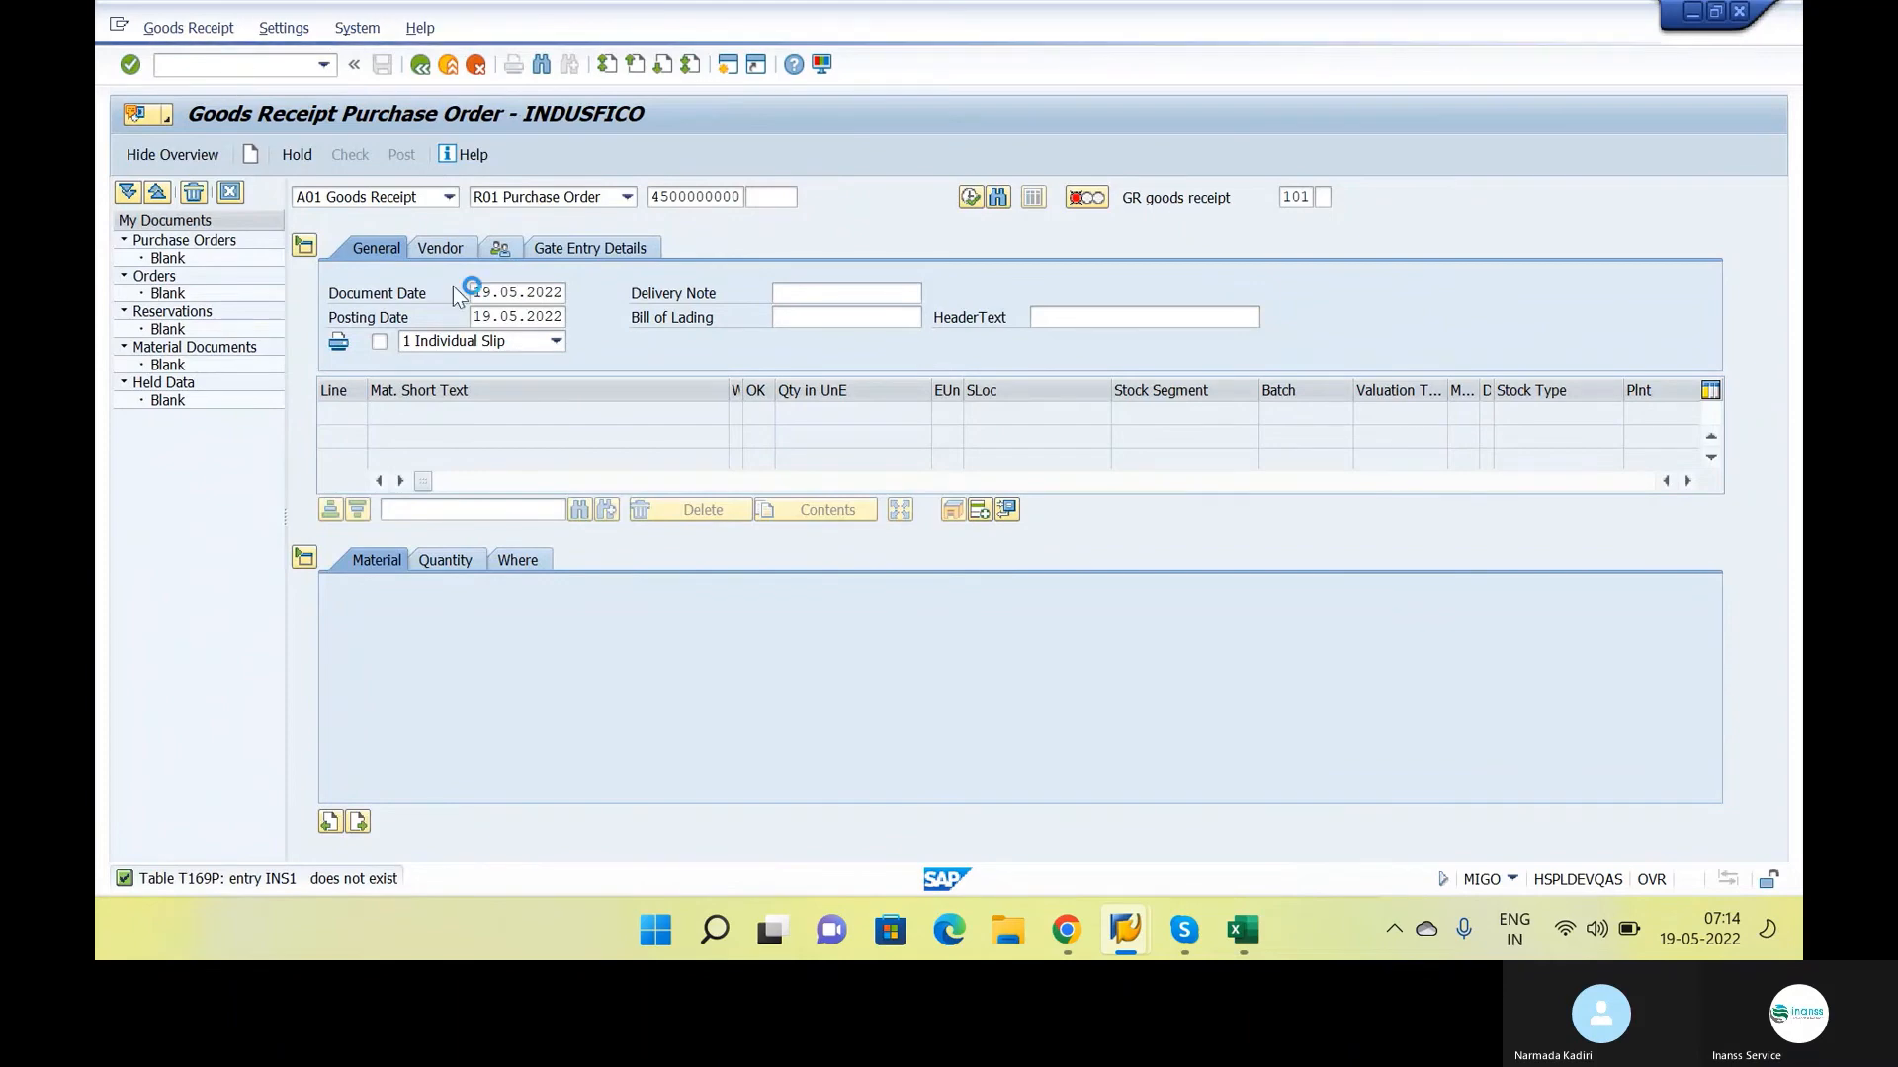
pyautogui.click(531, 293)
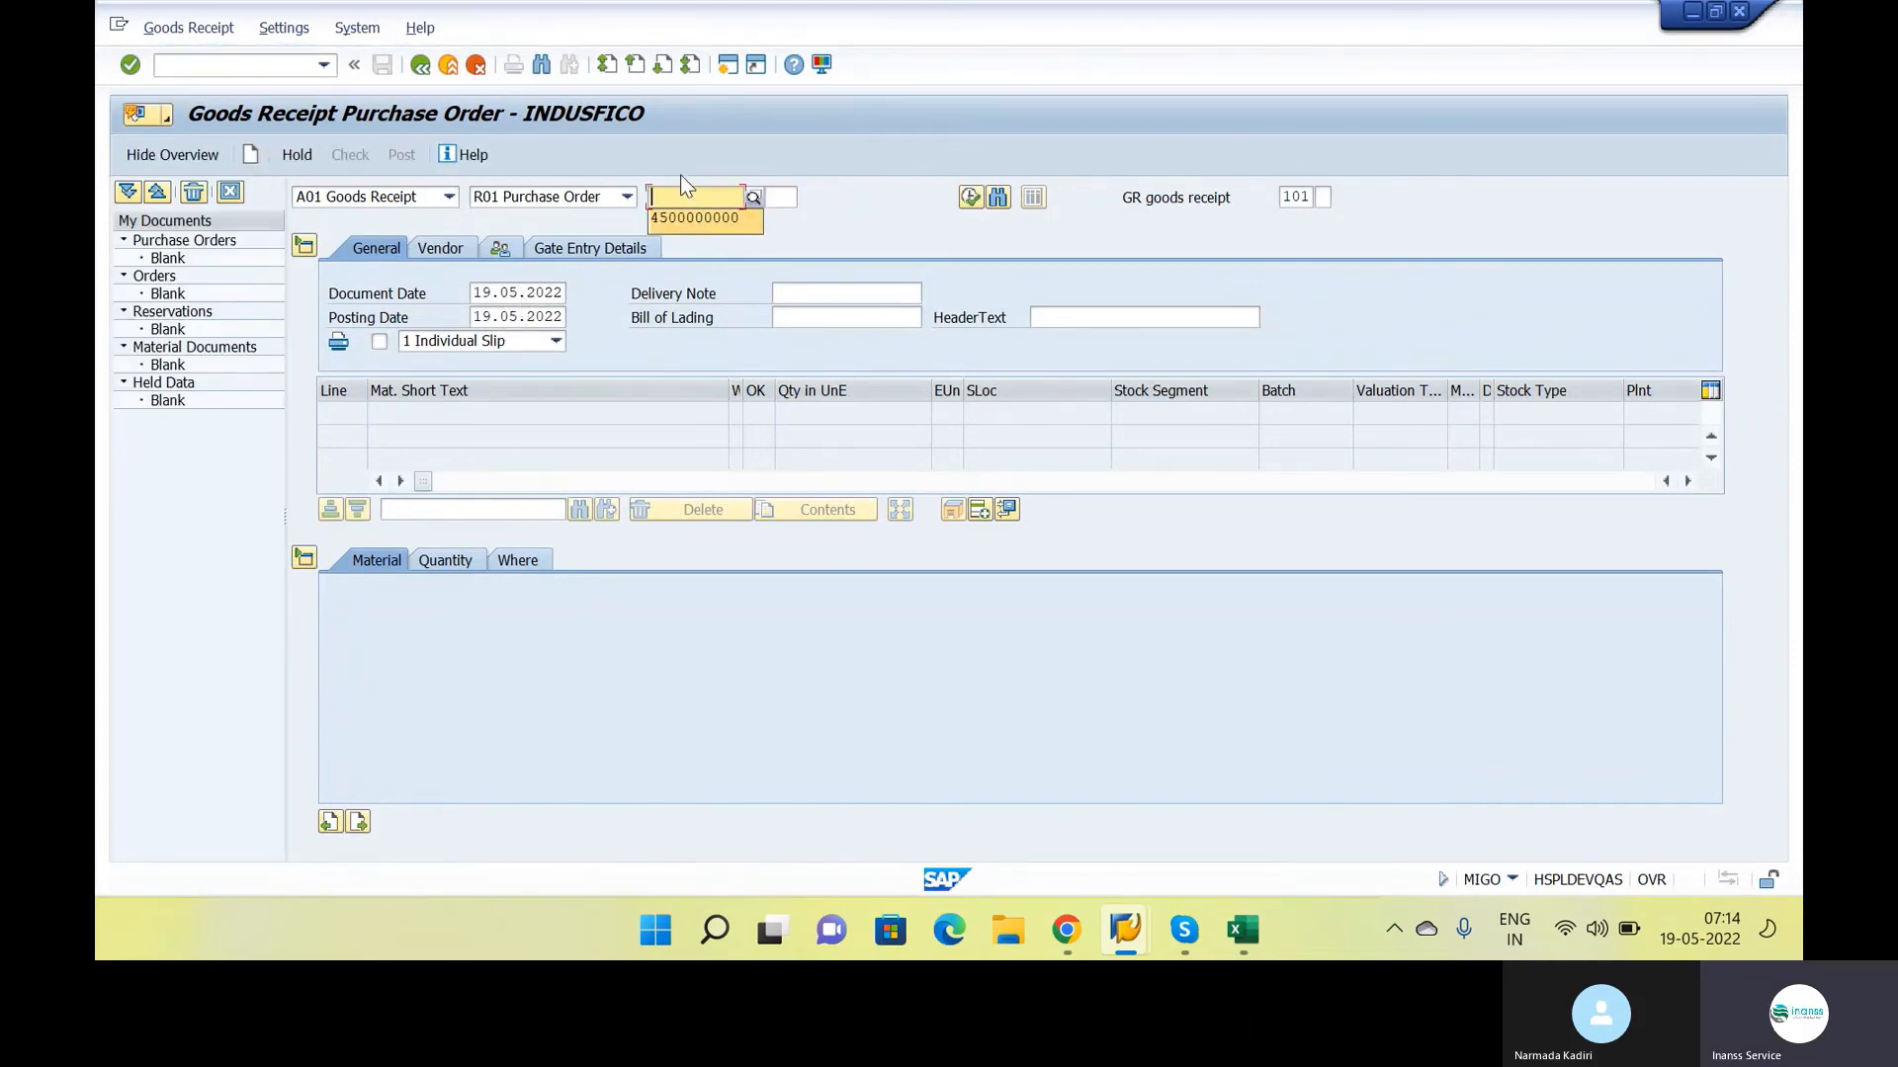
pyautogui.write('4500000000')
pyautogui.press('Return')
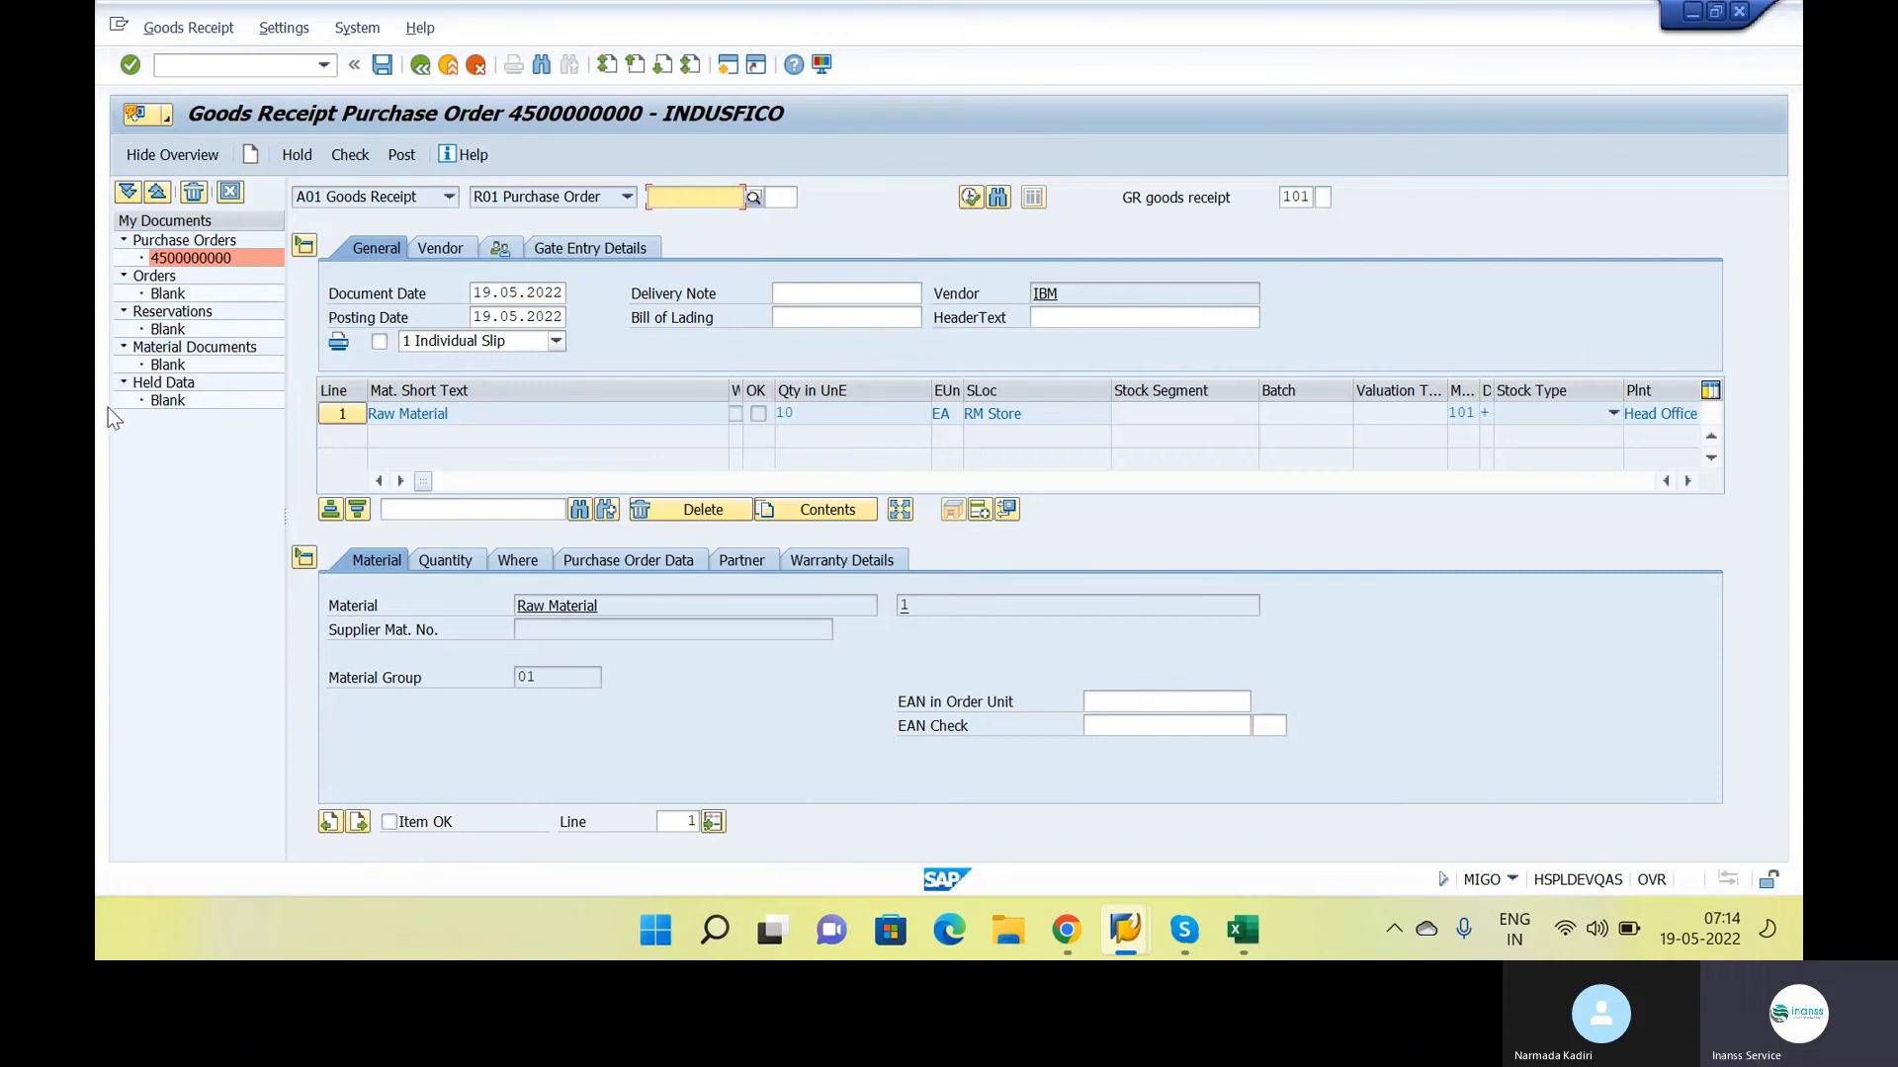
# Review the goods receipt's posting date and vendor, and the item's quantity, movement type and storage location
pyautogui.click(499, 316)
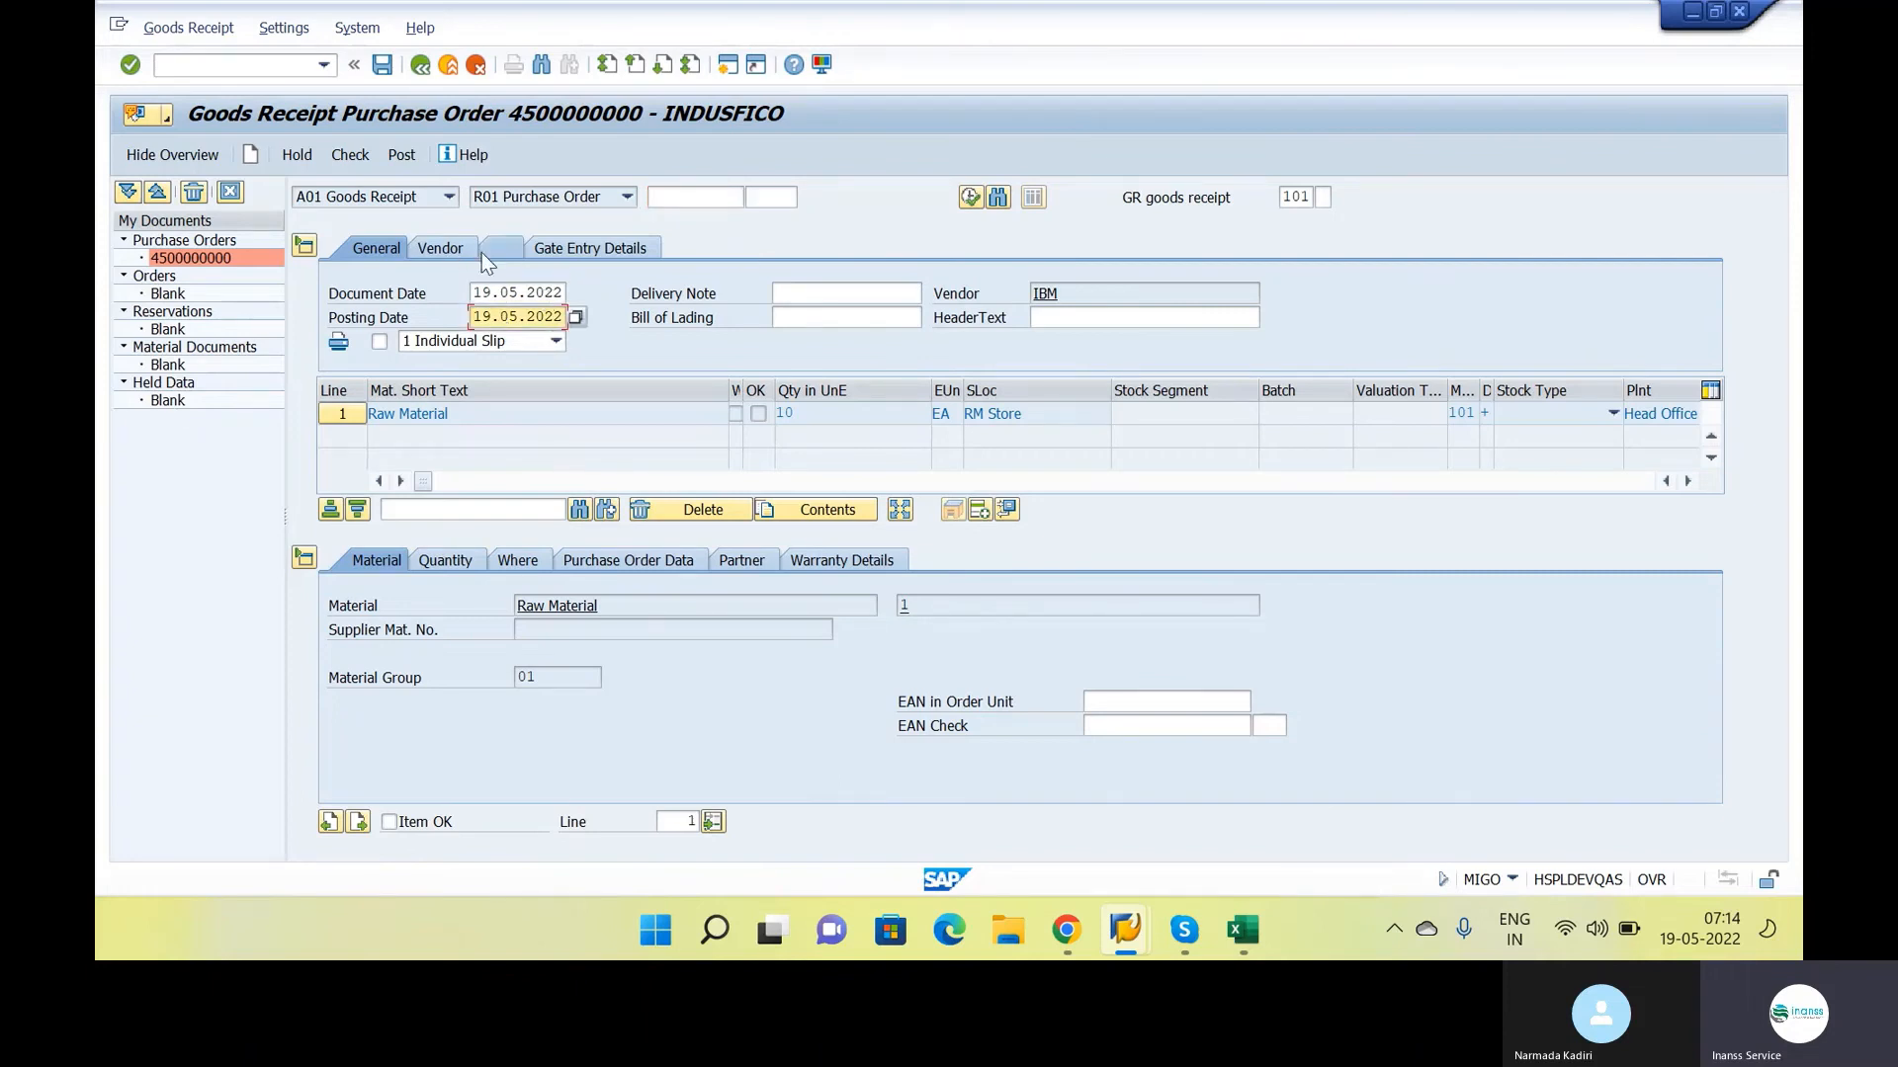
pyautogui.click(441, 249)
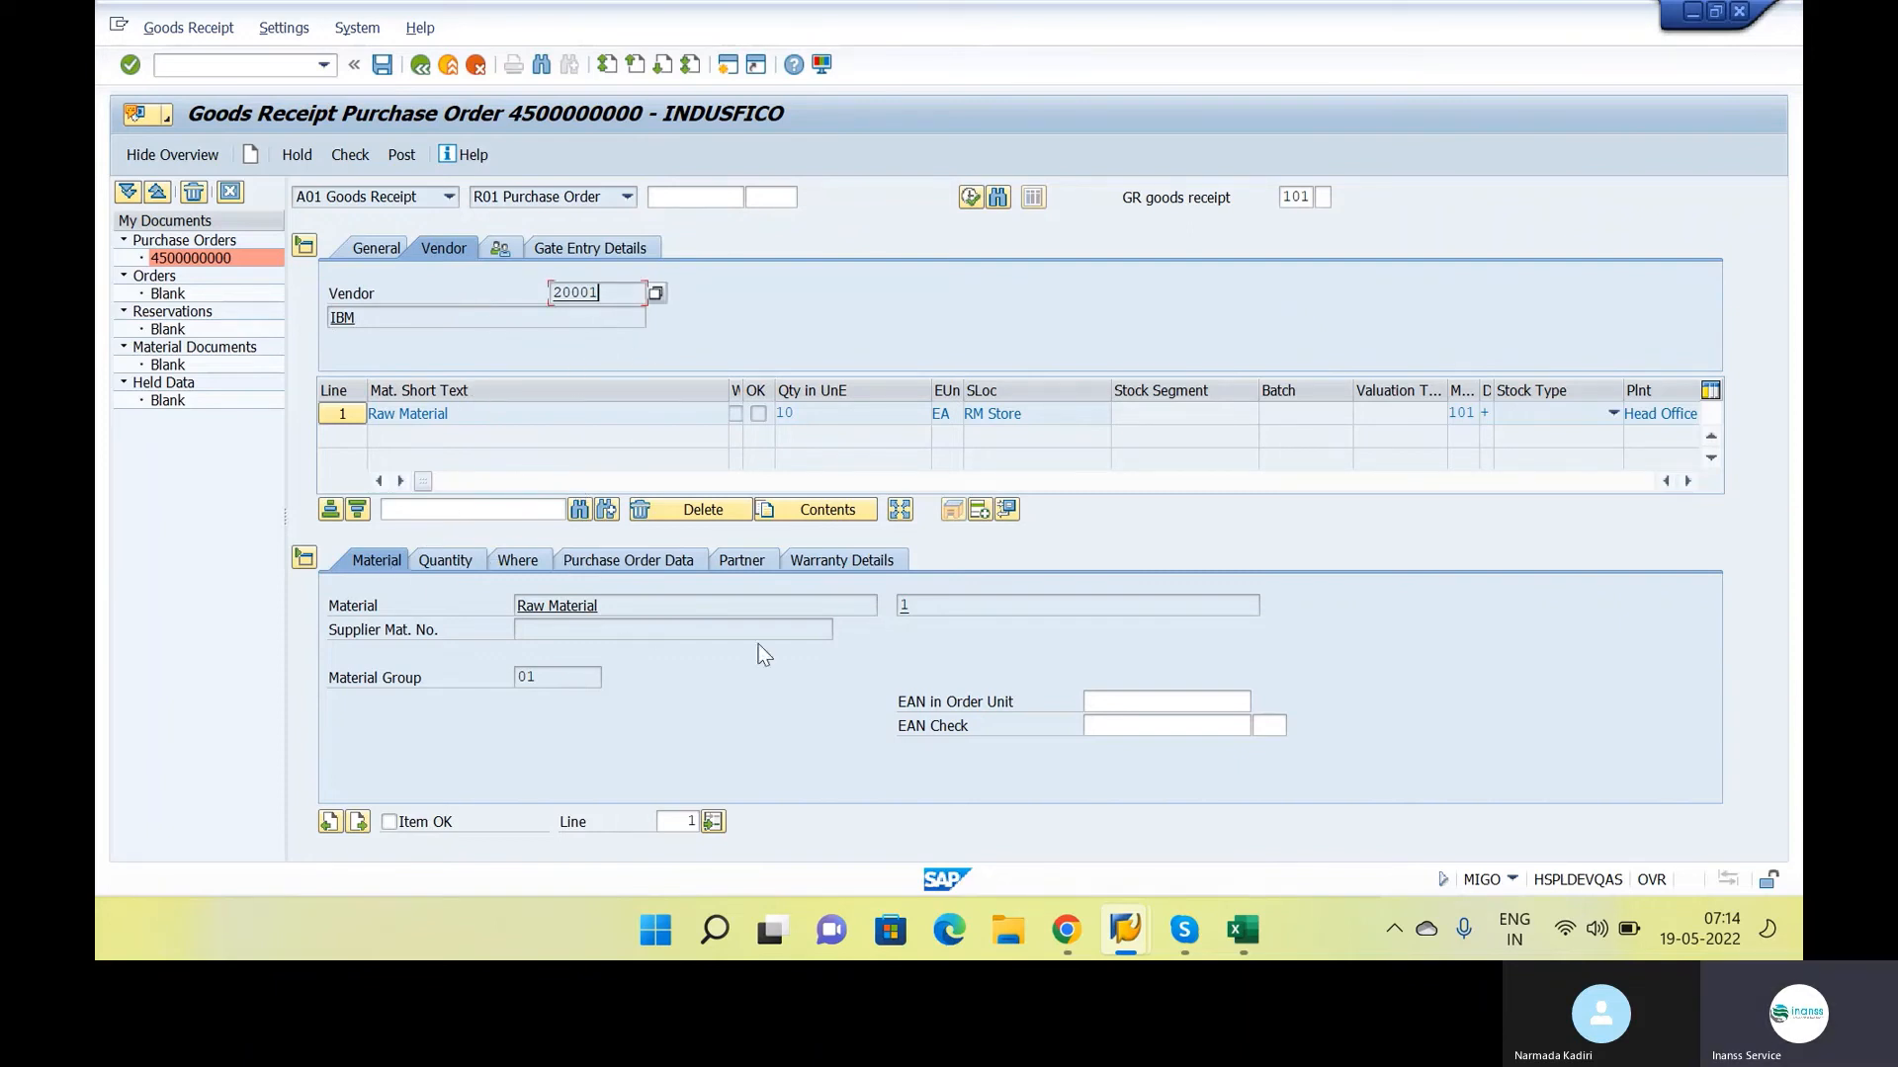
pyautogui.click(687, 629)
pyautogui.click(447, 561)
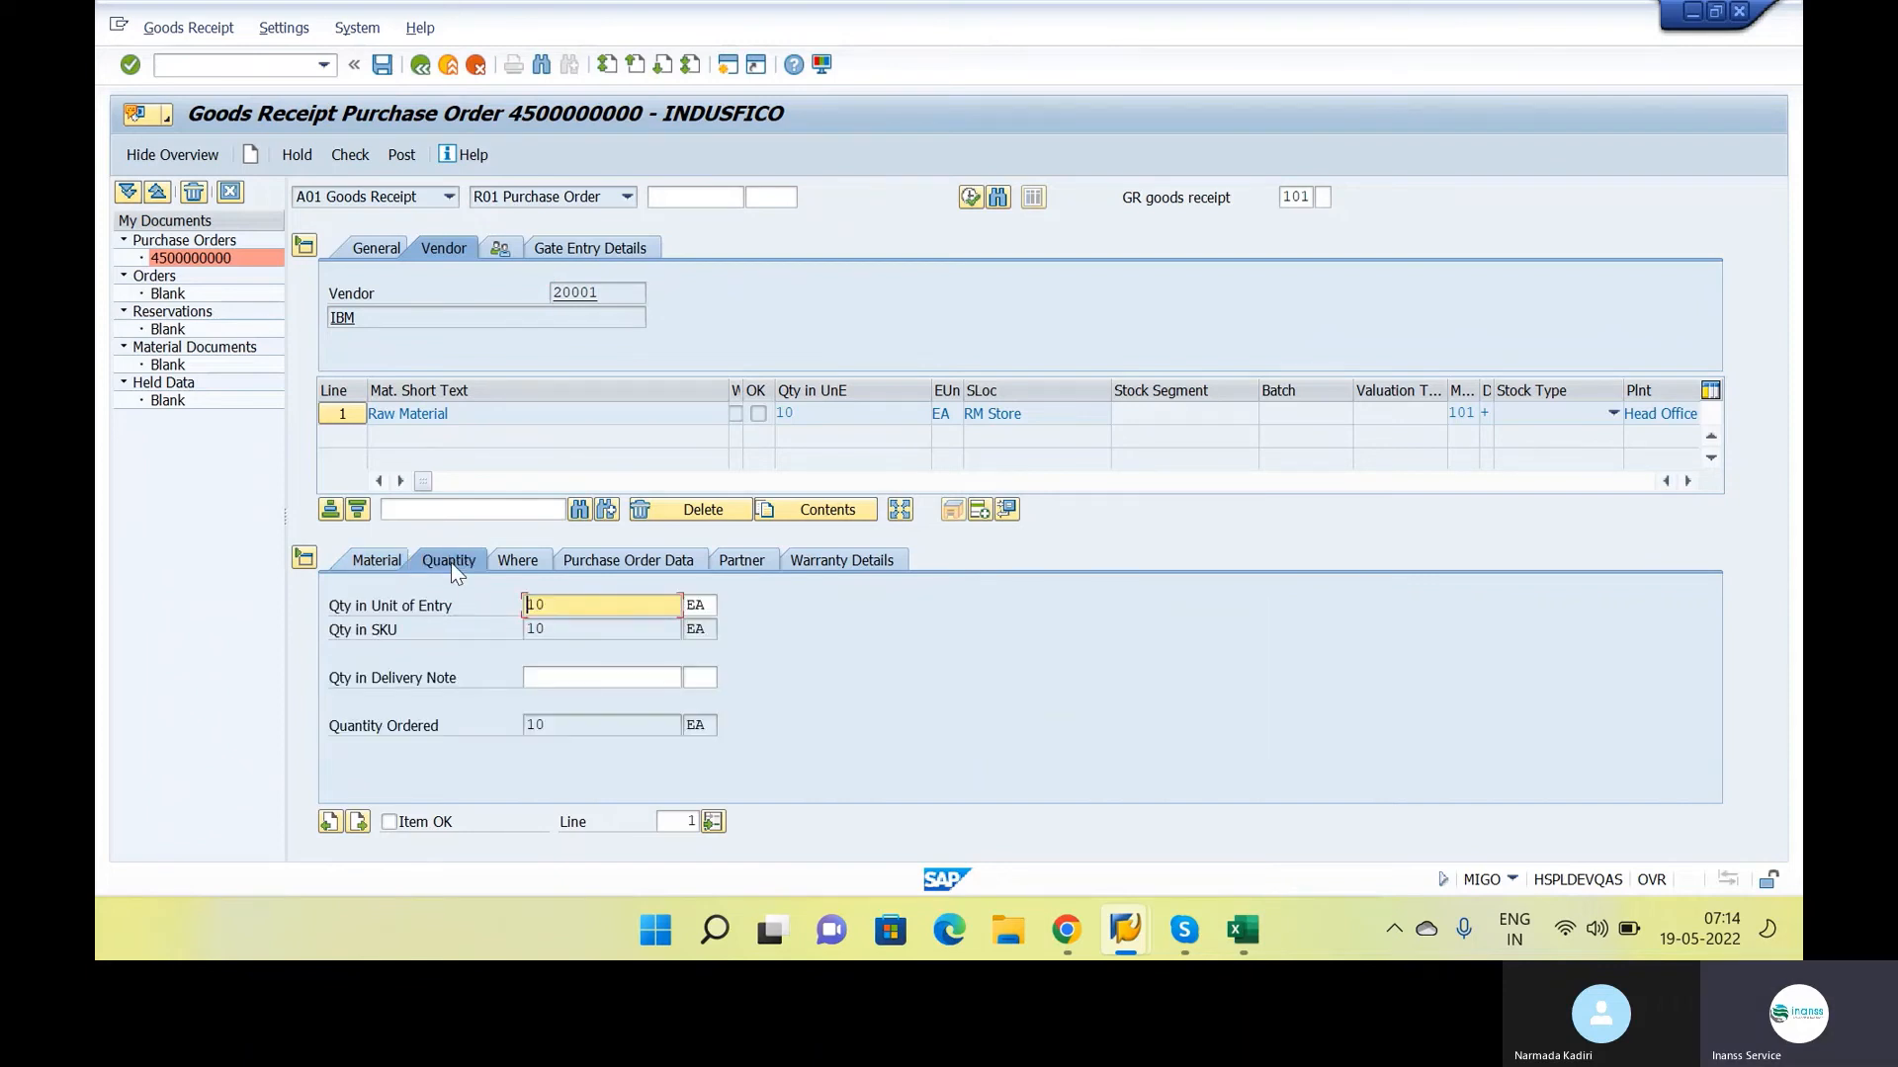
pyautogui.click(517, 560)
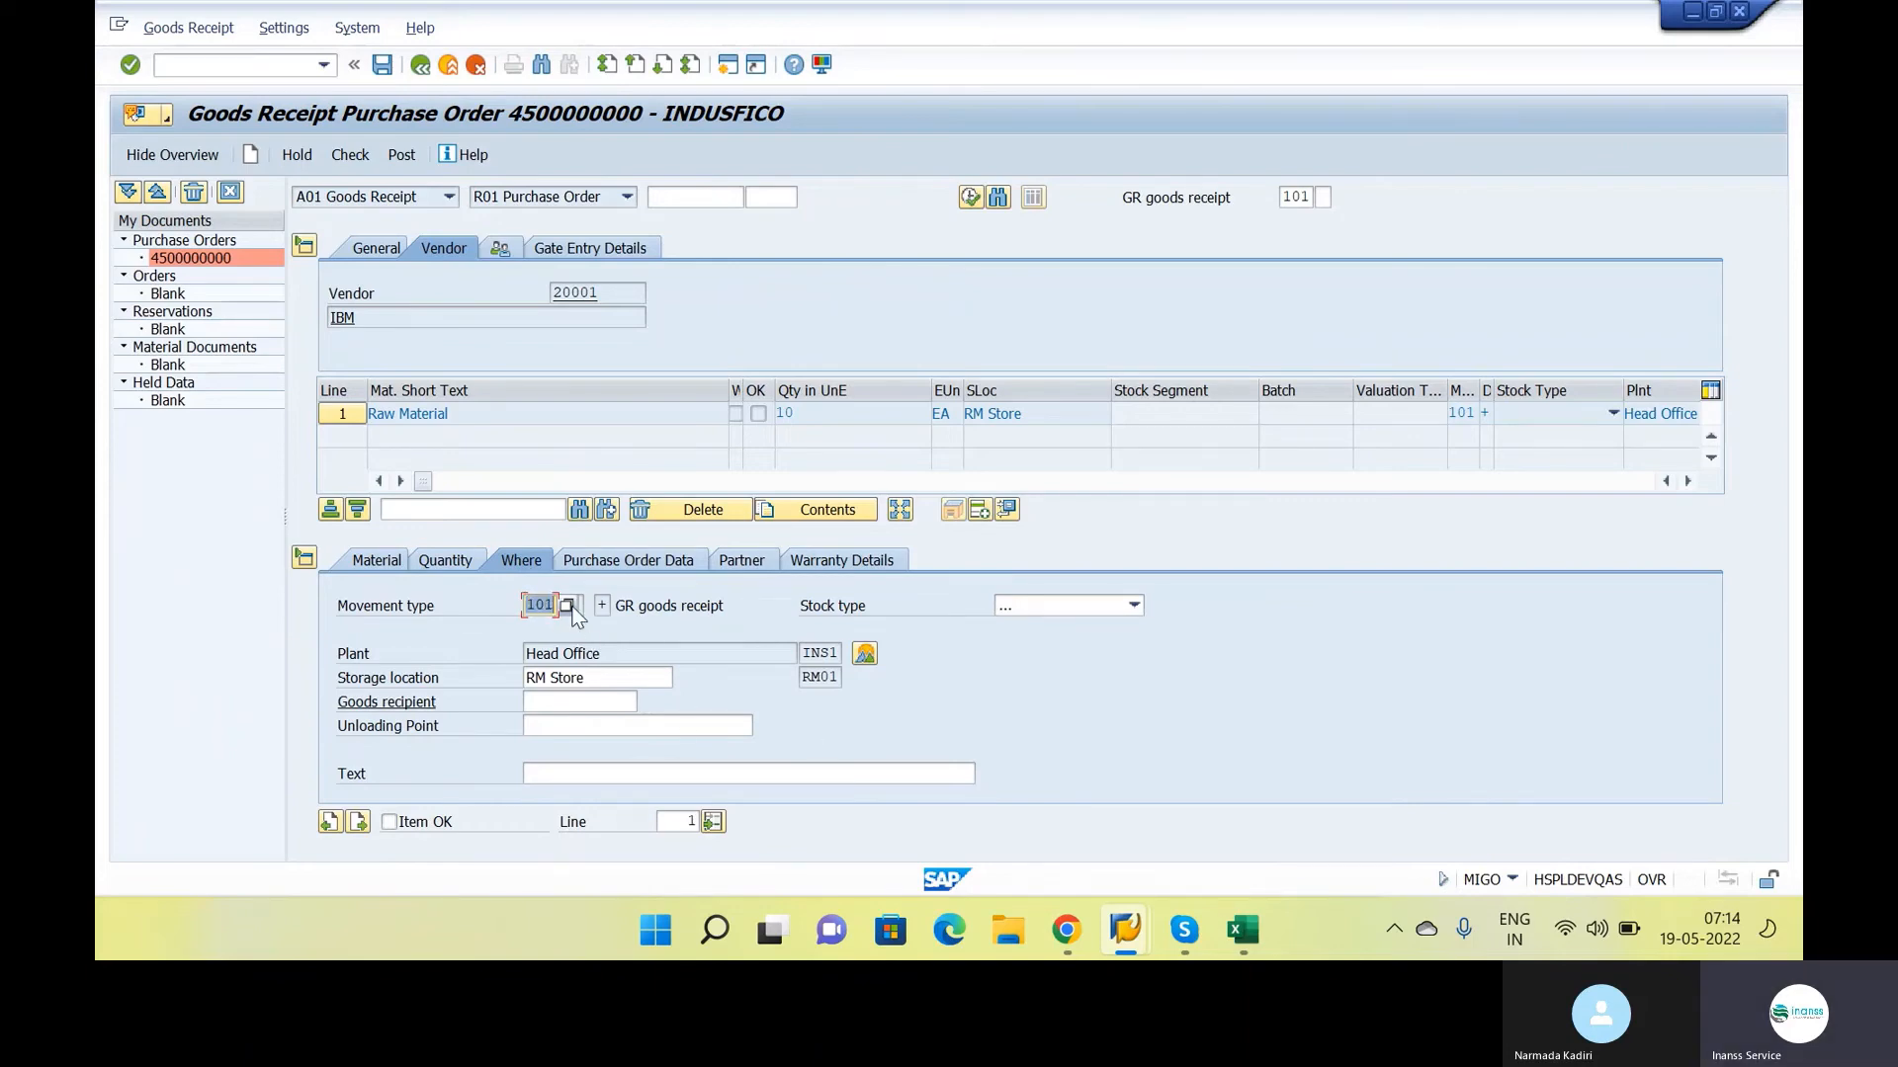
# Switch to the class notes in Google Docs and add the heading "Movement Type:" above the Accounts Receivable section
pyautogui.hotkey('alt', 'Tab')
pyautogui.hotkey('alt', 'Tab')
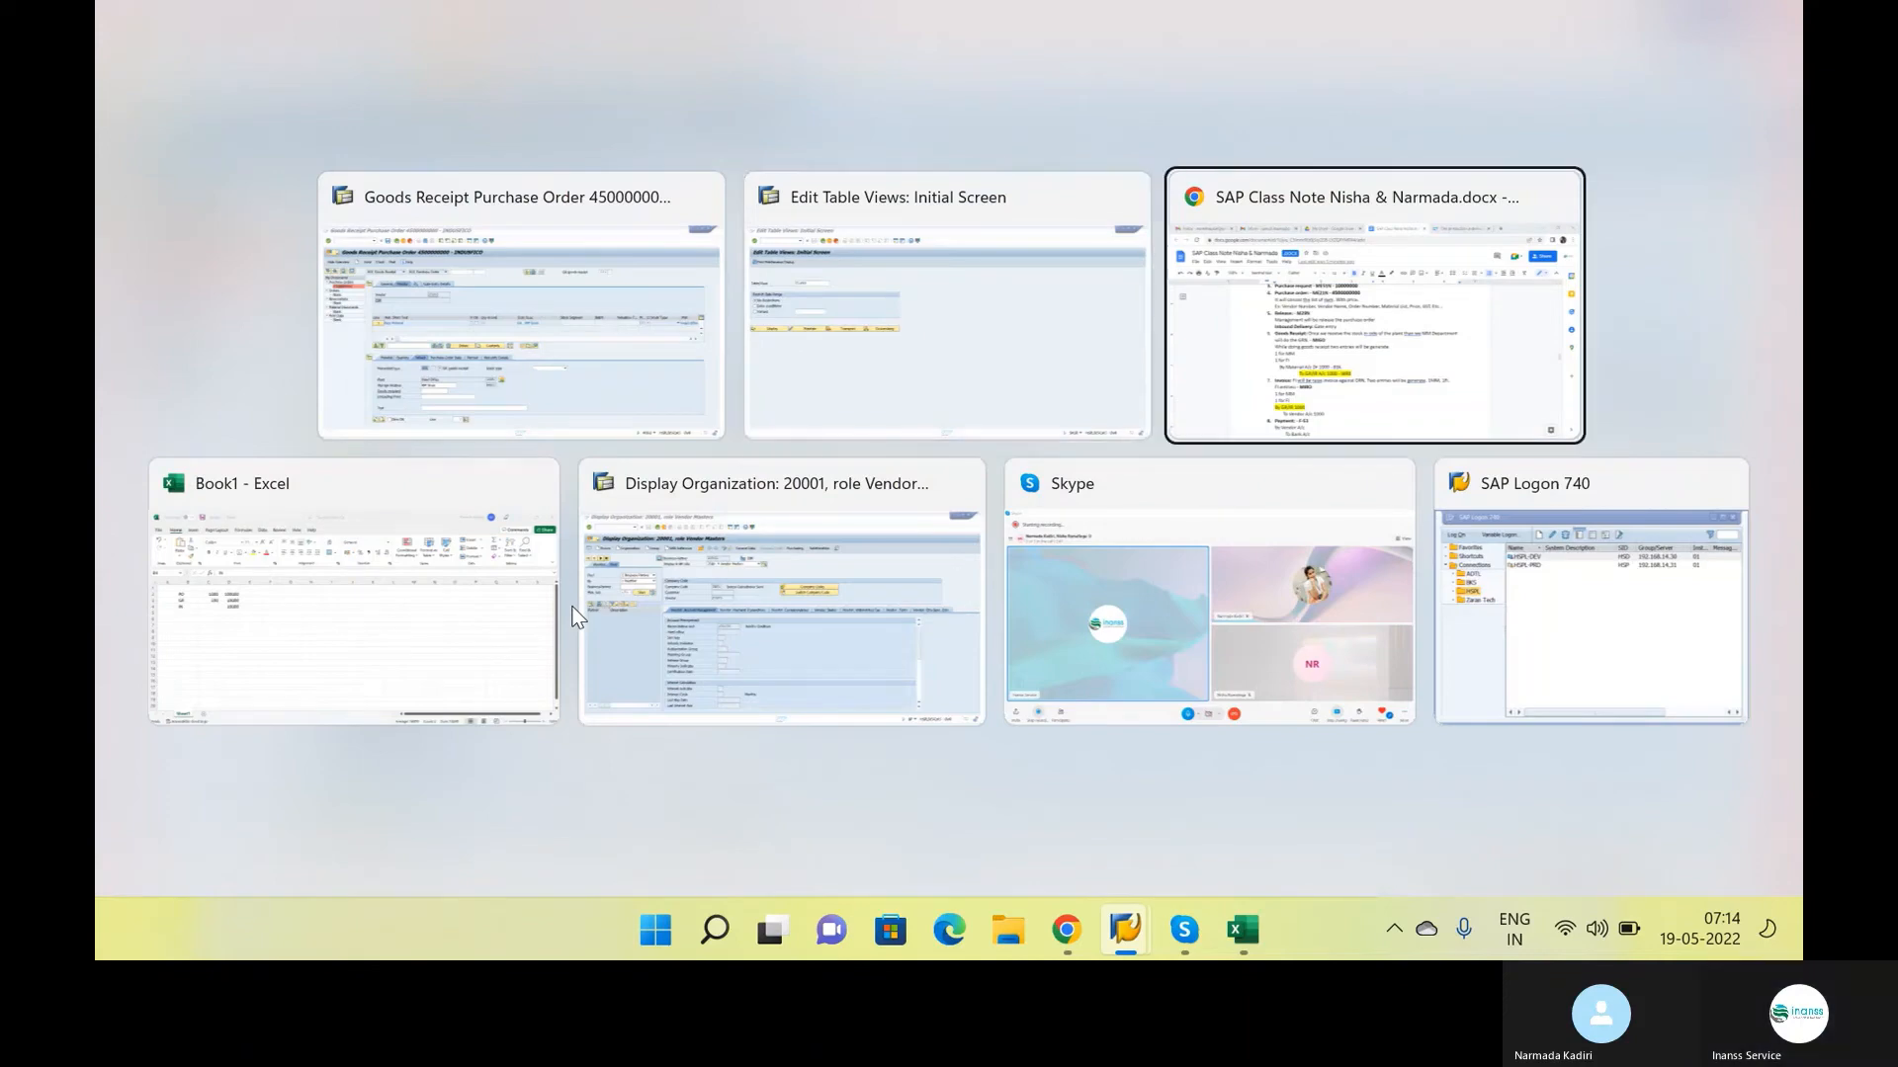
pyautogui.scroll(-12, 689, 641)
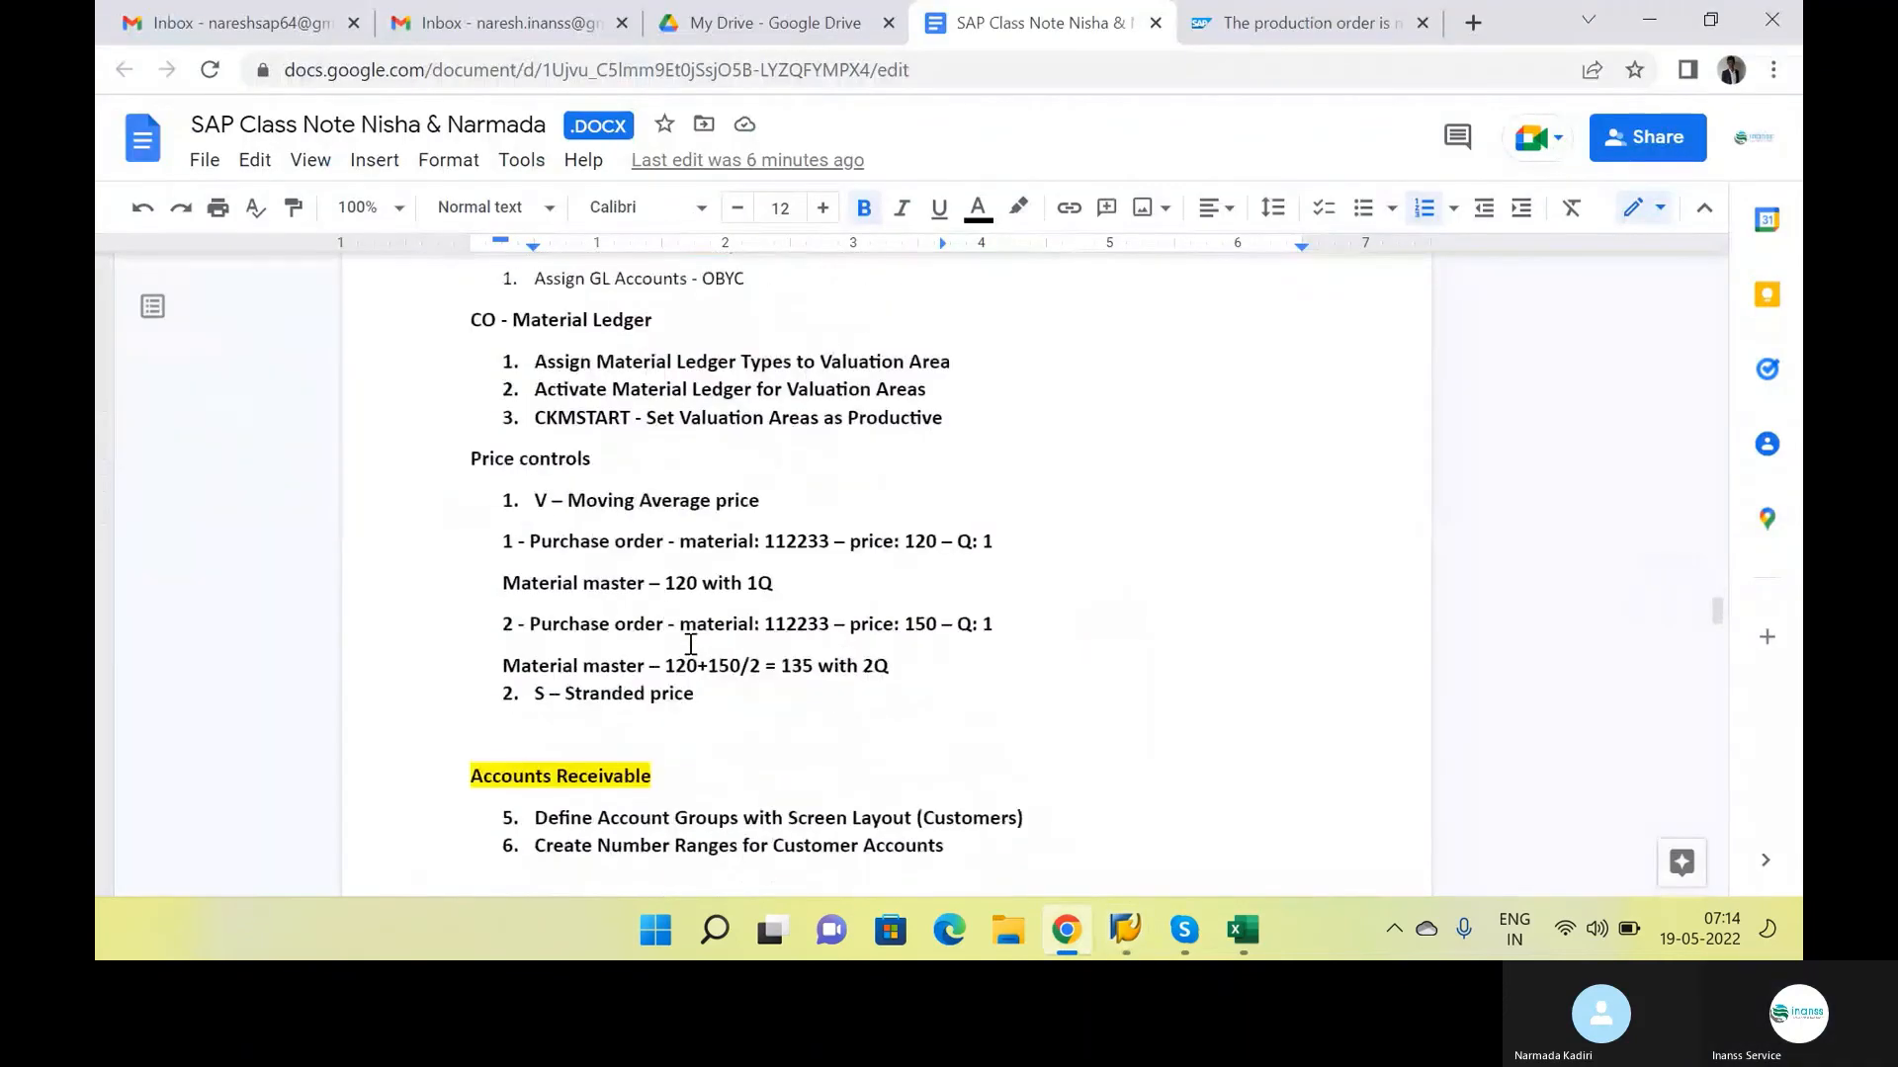
pyautogui.scroll(4, 670, 564)
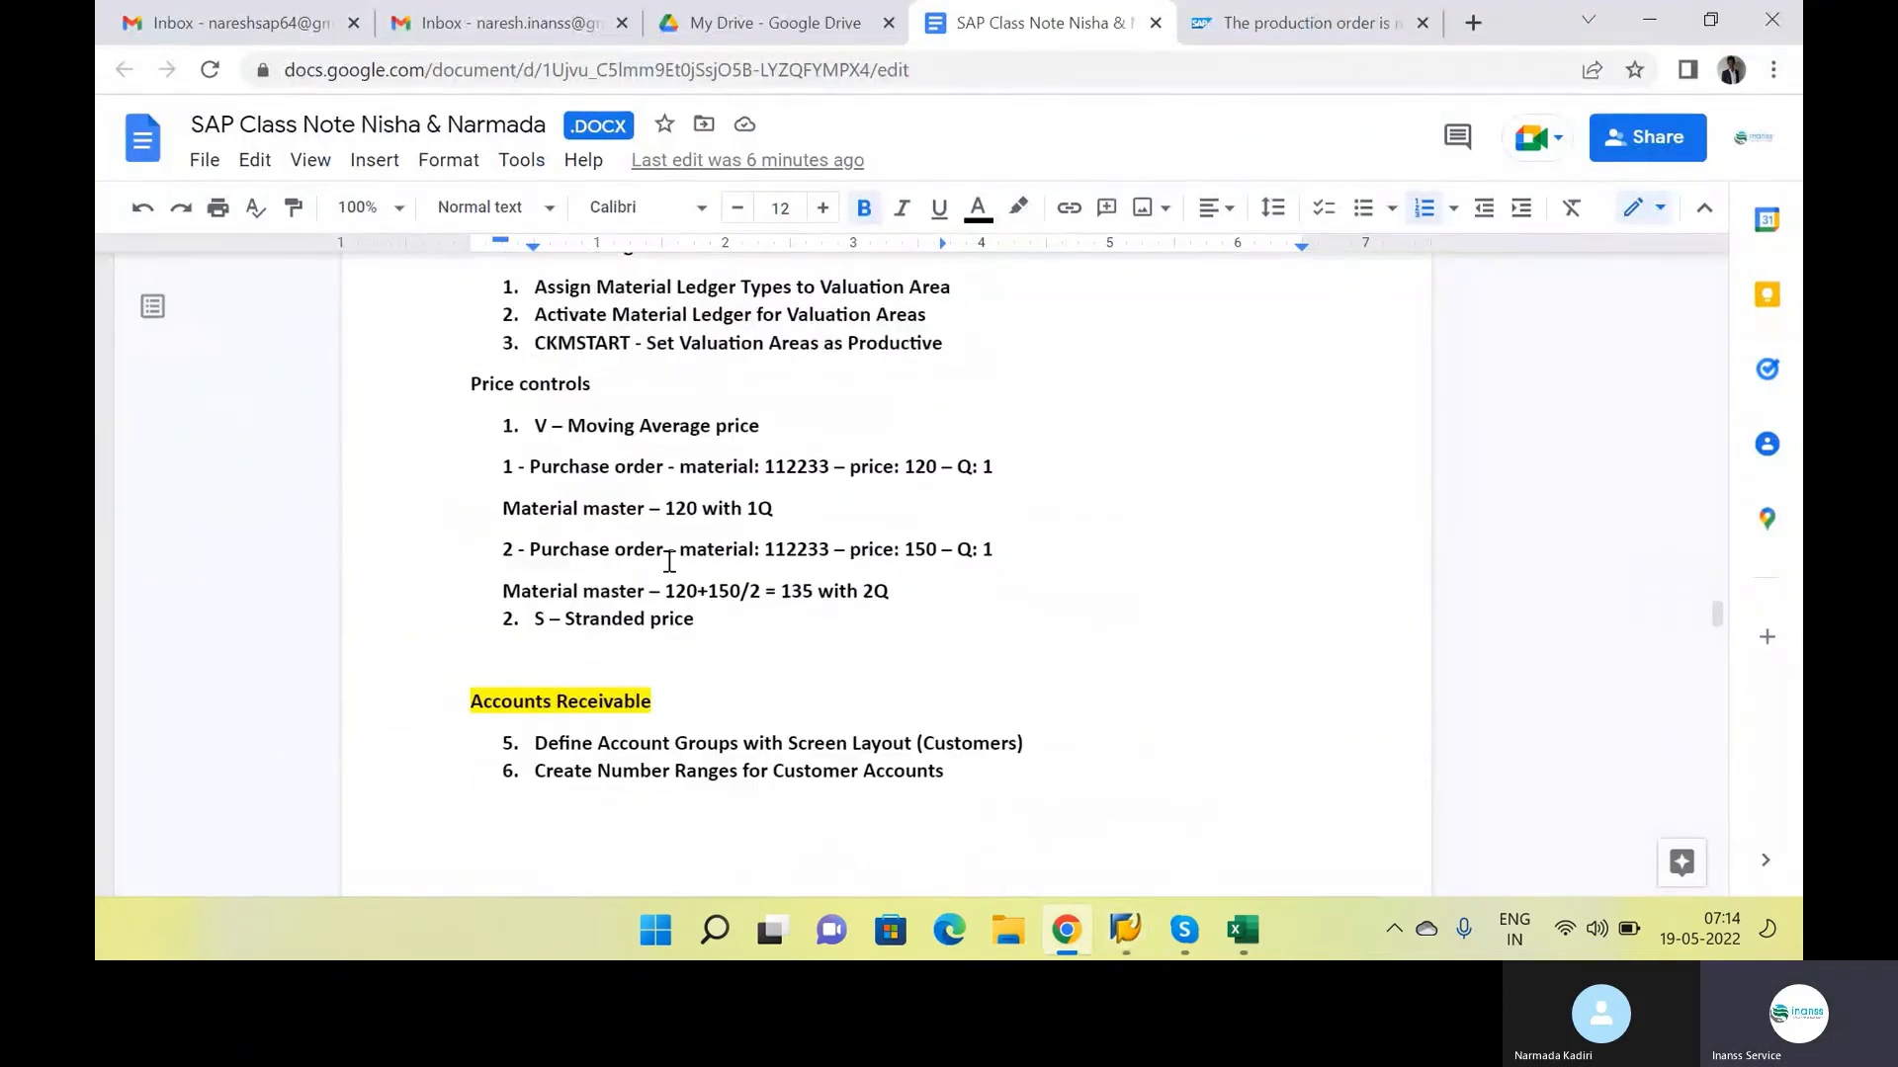
pyautogui.click(607, 733)
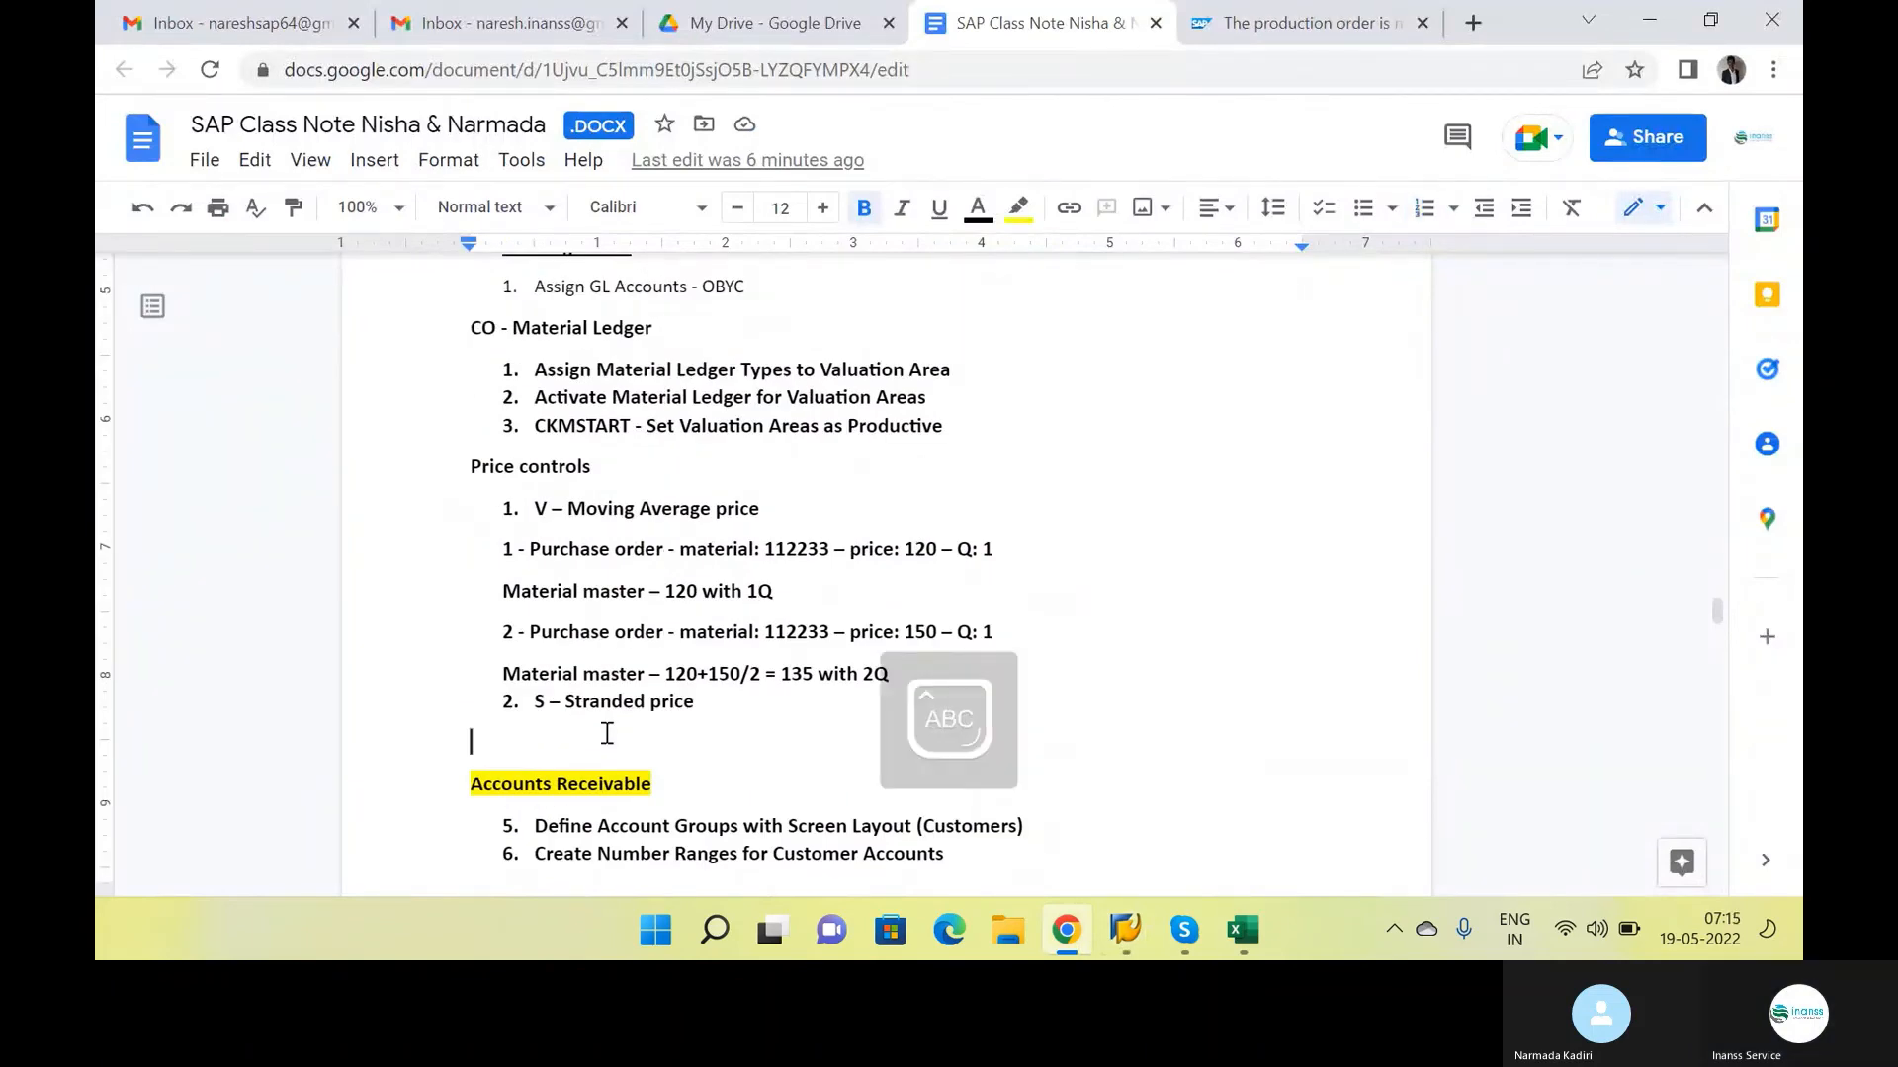
pyautogui.write('Moveme')
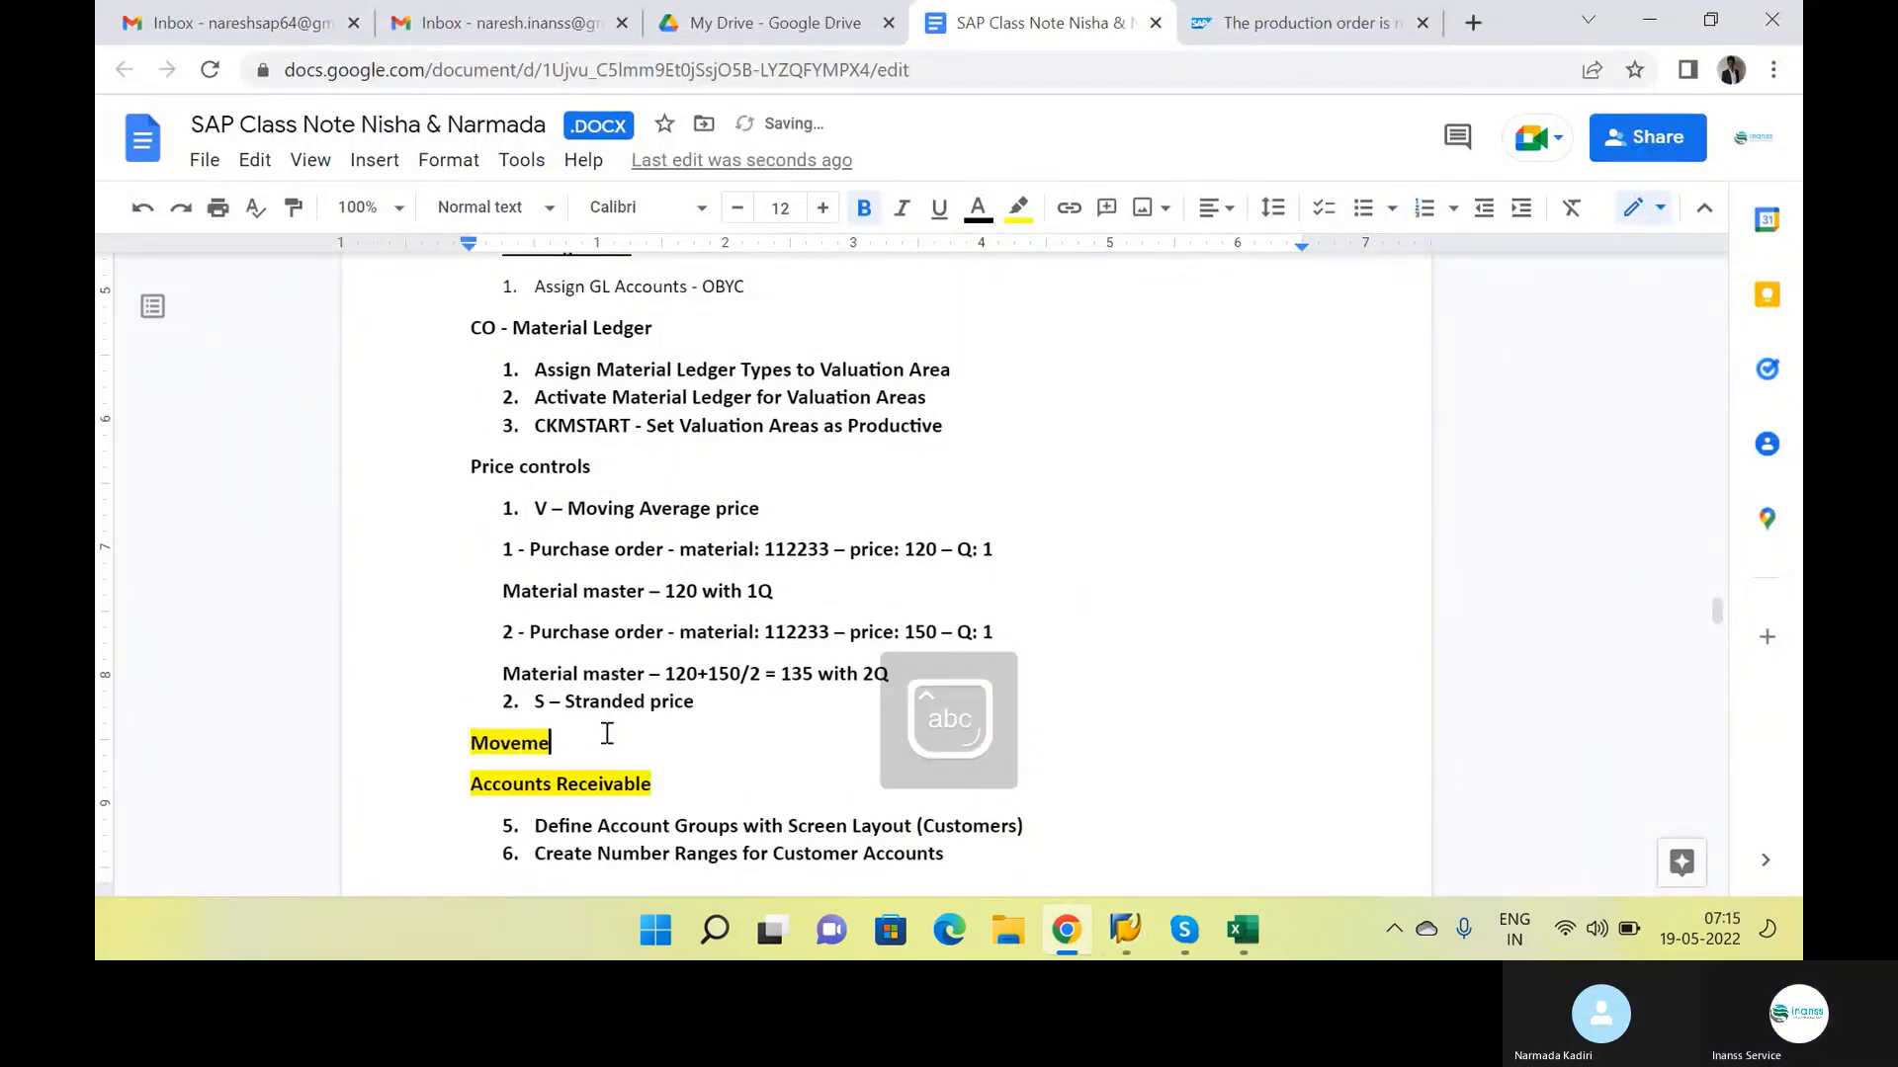
pyautogui.write('nt Type')
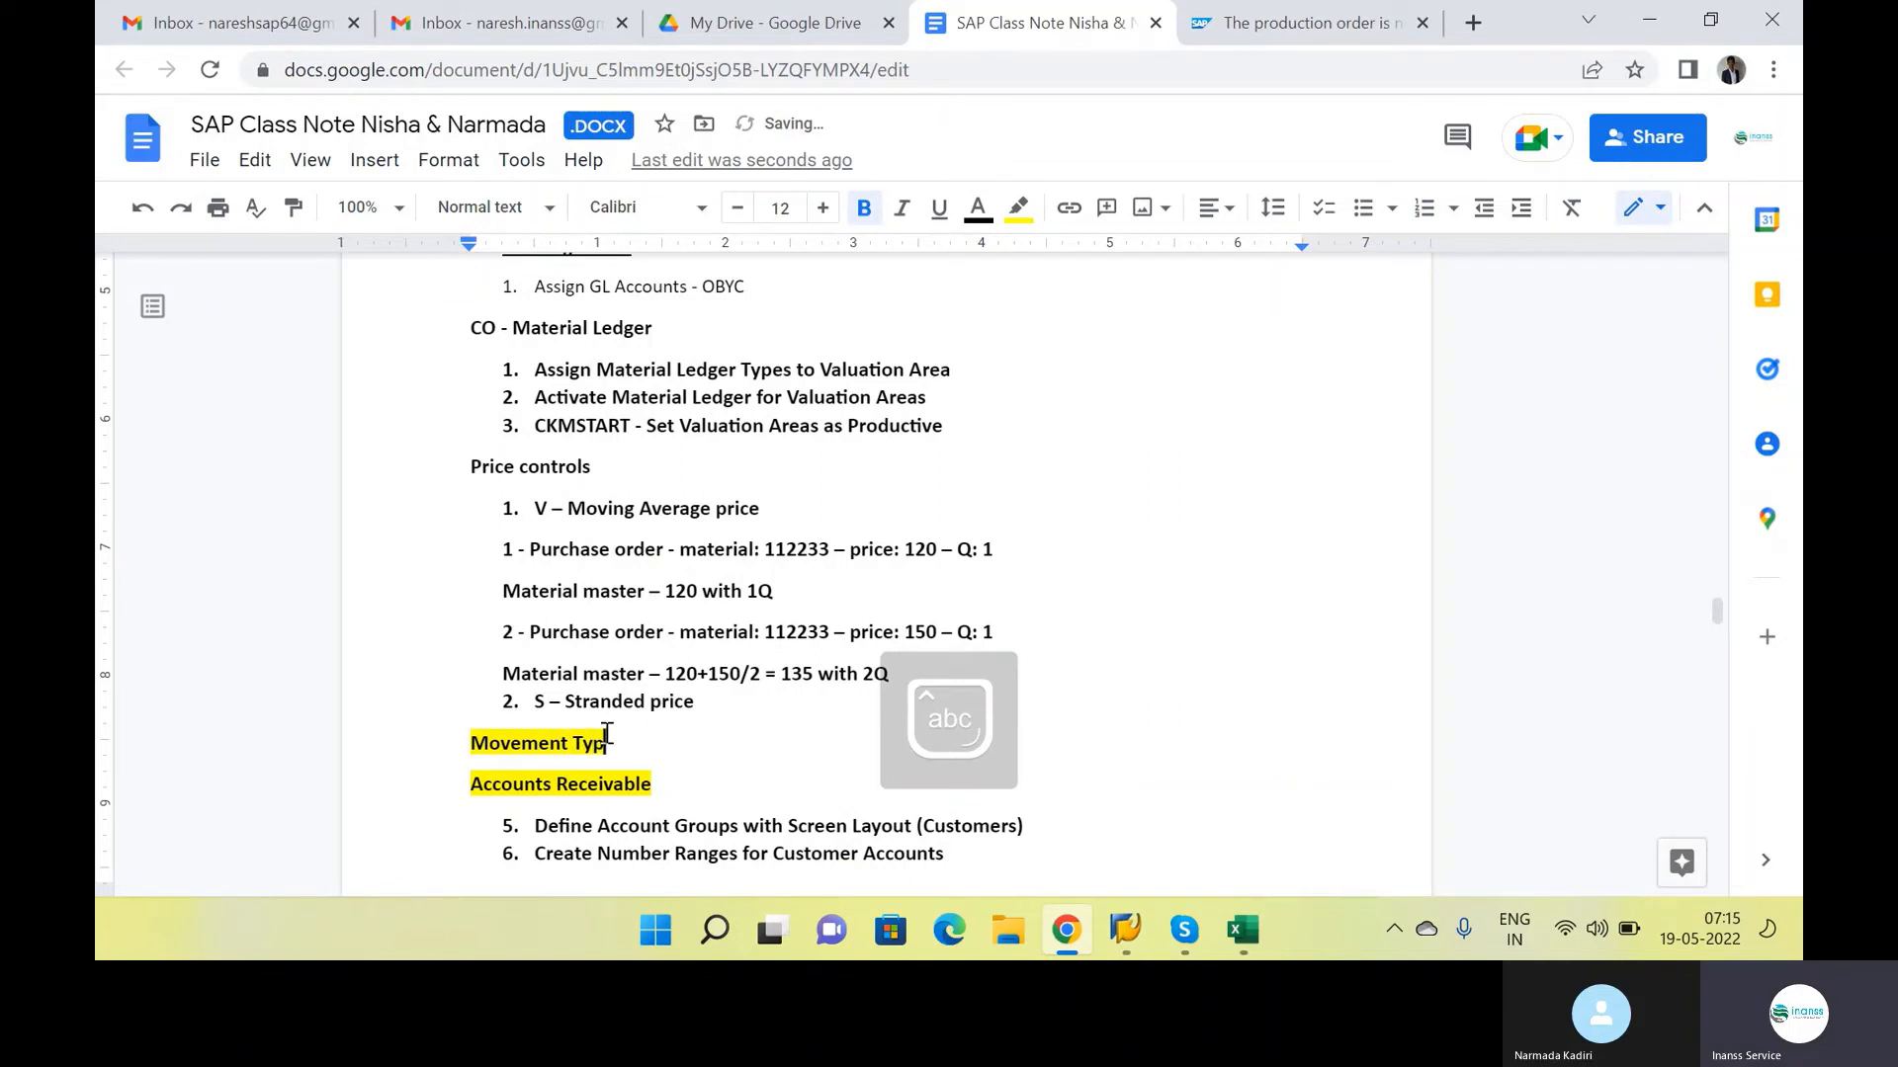
pyautogui.write(':')
pyautogui.press('Return')
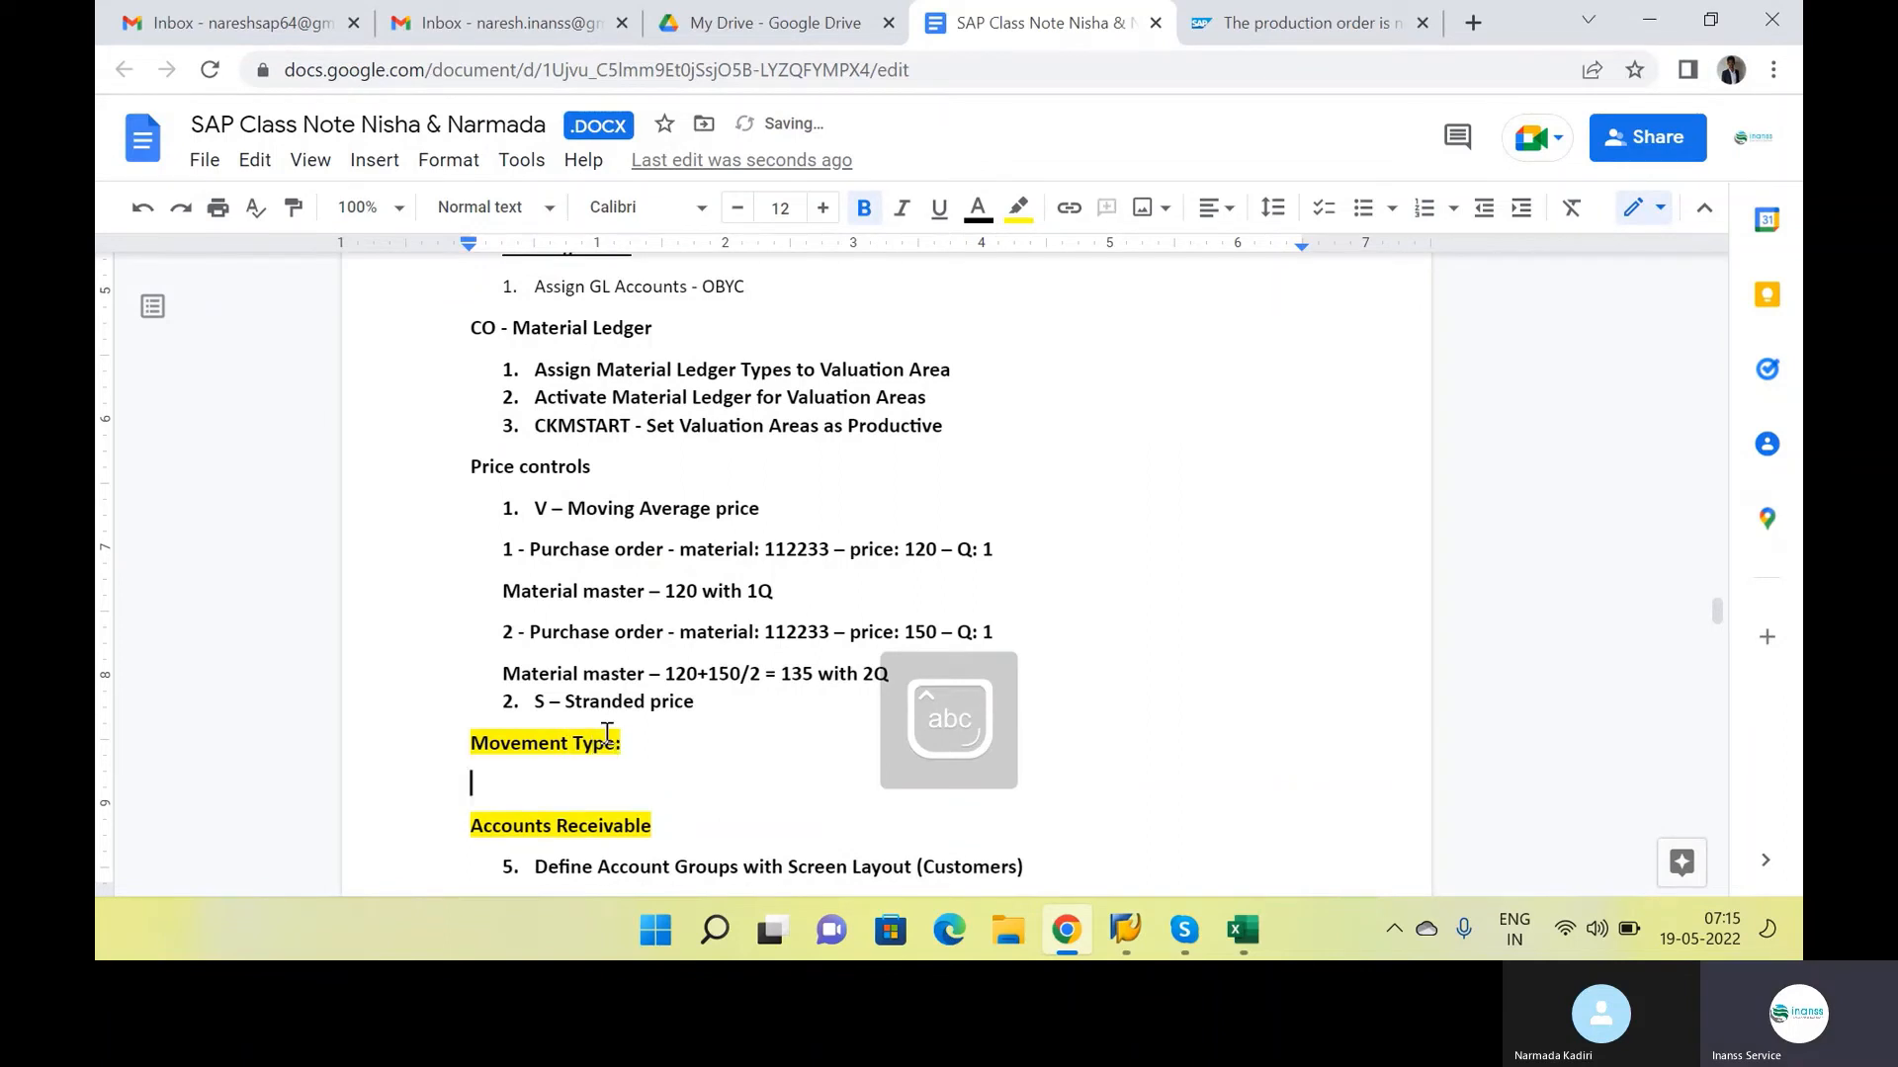
# Write the line "101 - Goods Receipt" under the Movement Type heading
pyautogui.write('01')
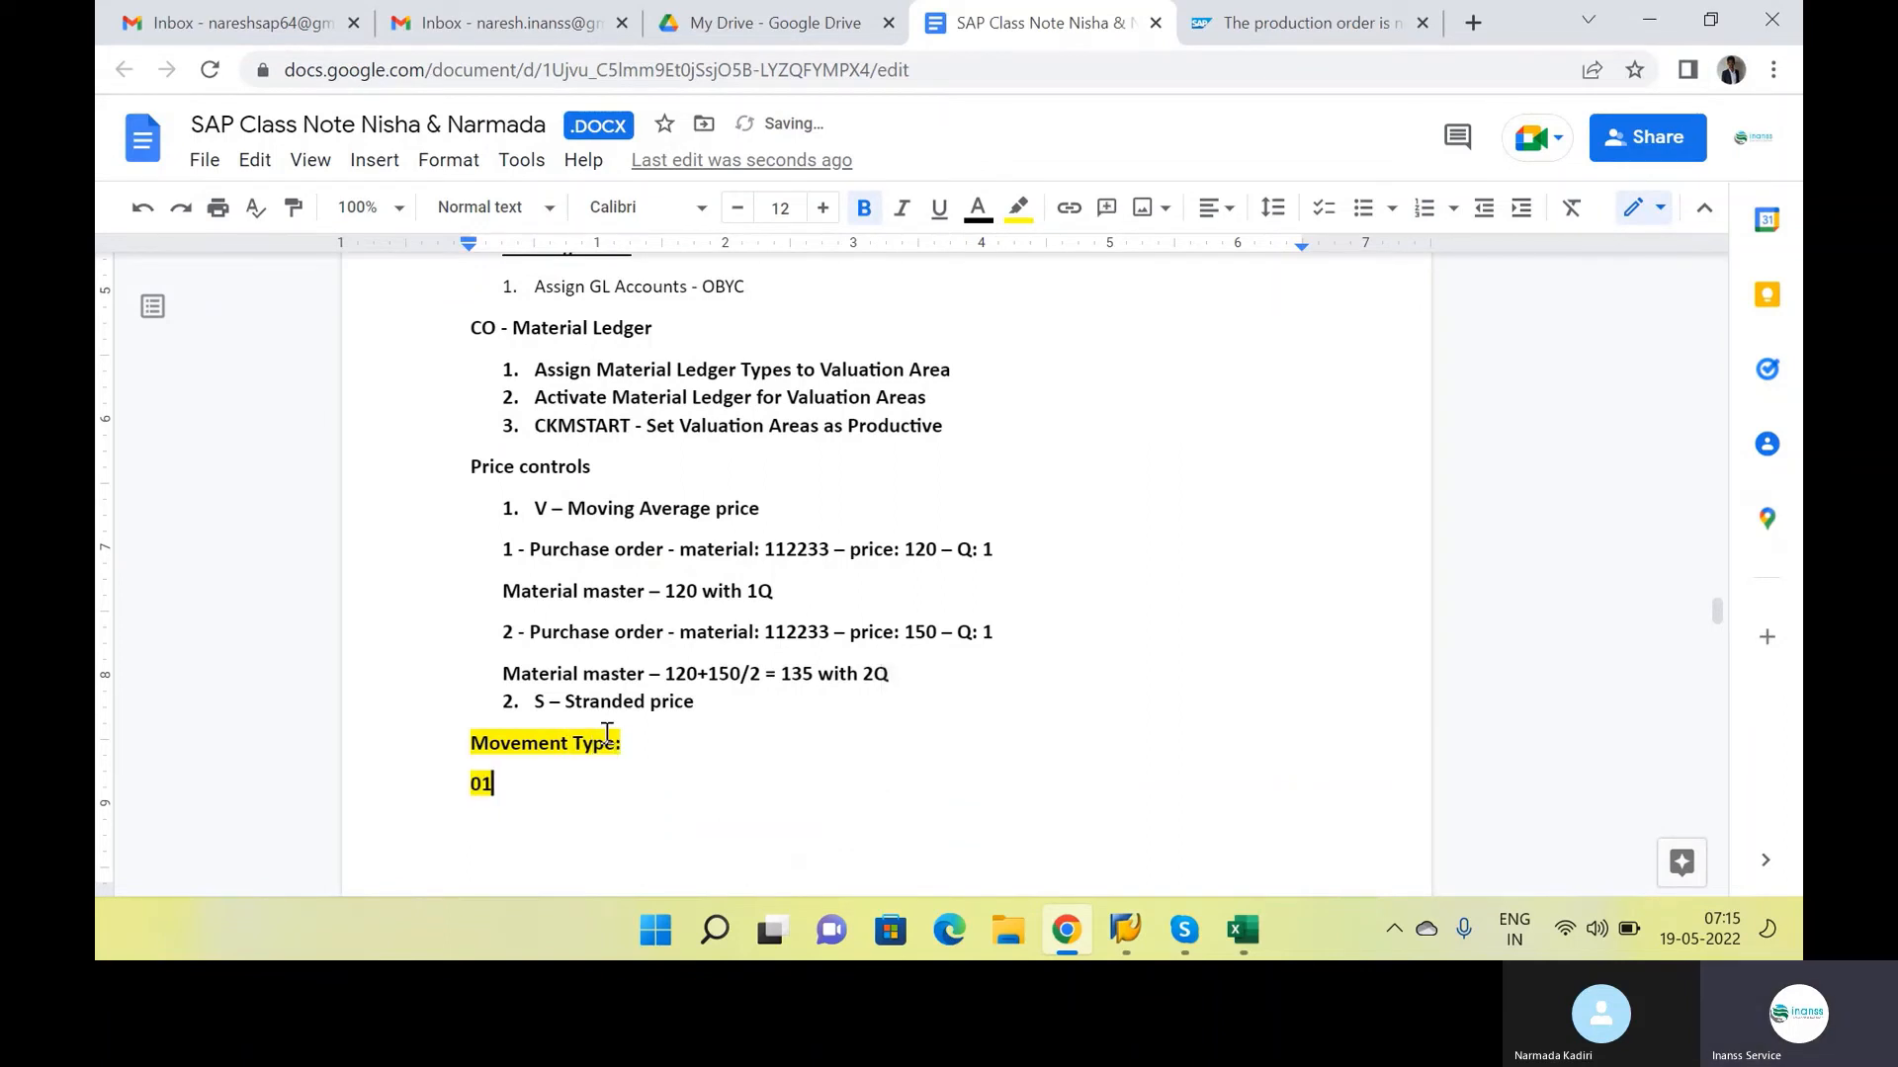
pyautogui.press('BackSpace')
pyautogui.press('BackSpace')
pyautogui.write('101')
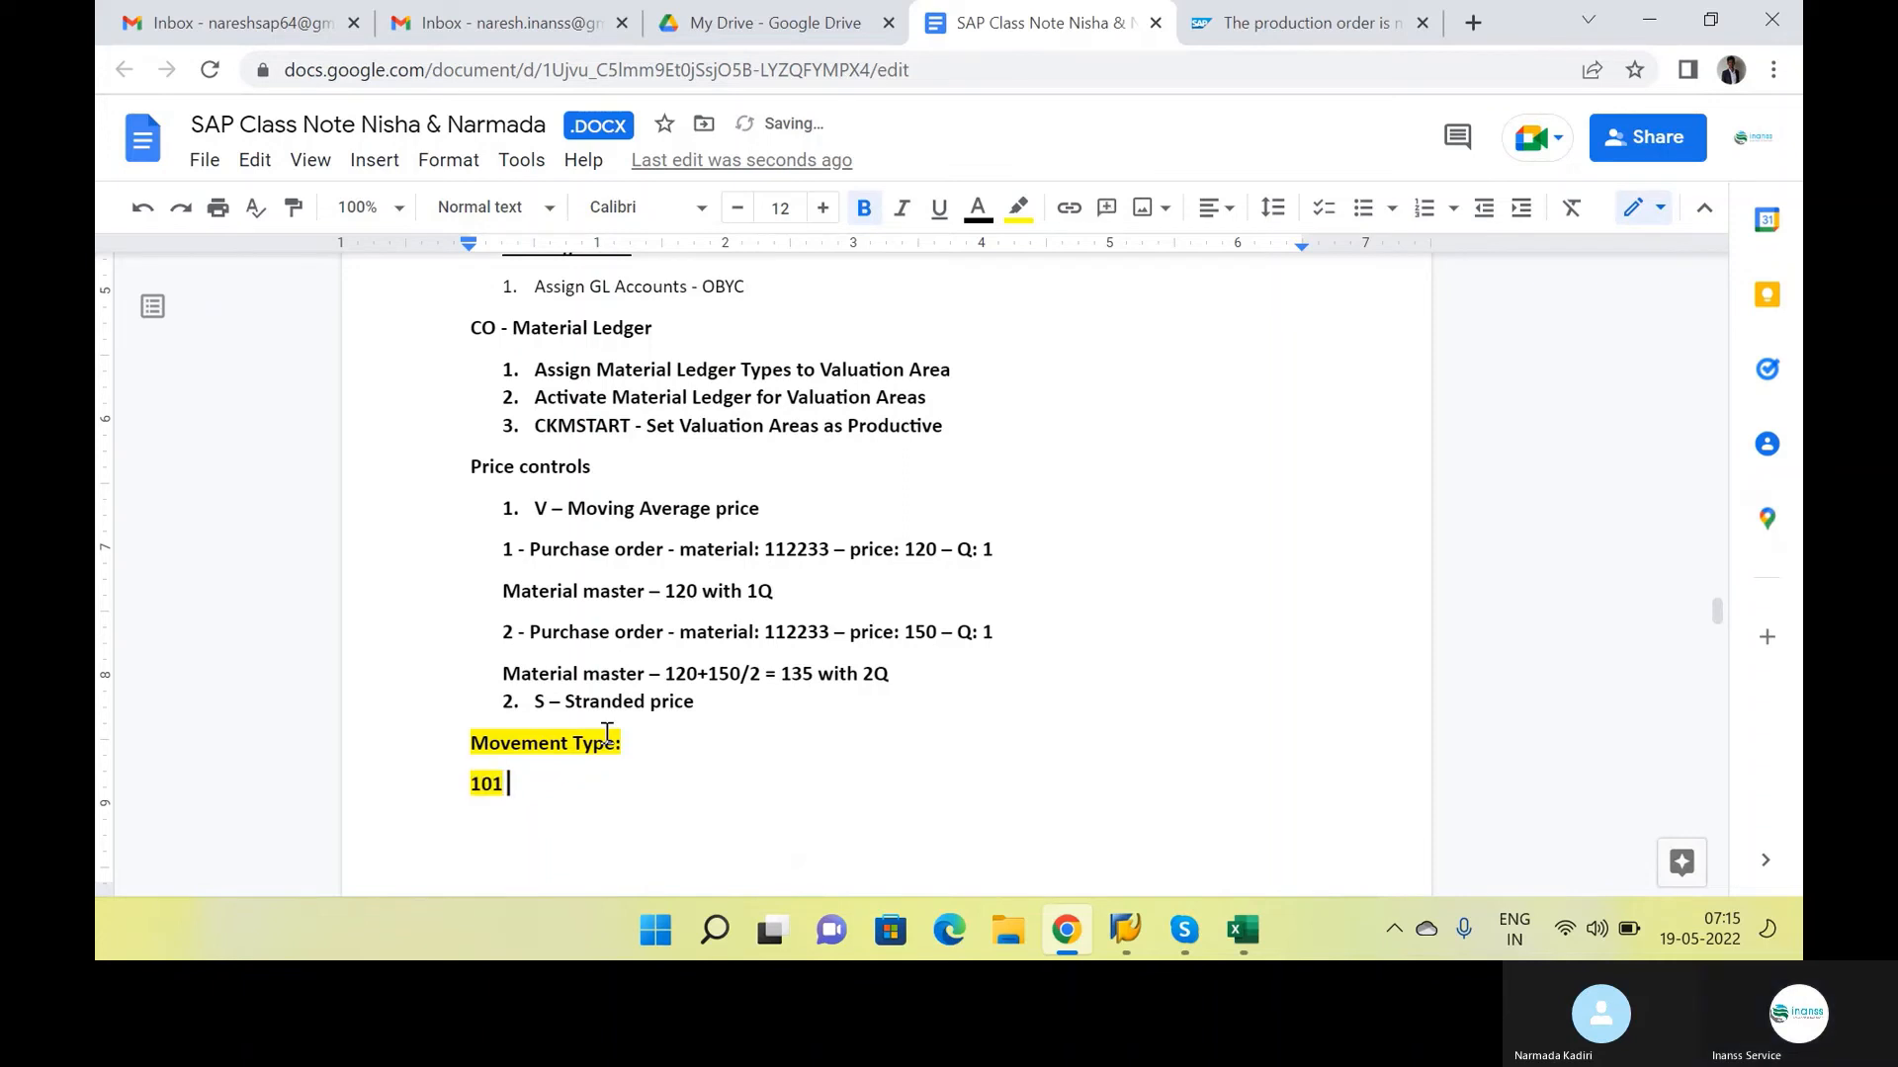
pyautogui.write(' - Goods')
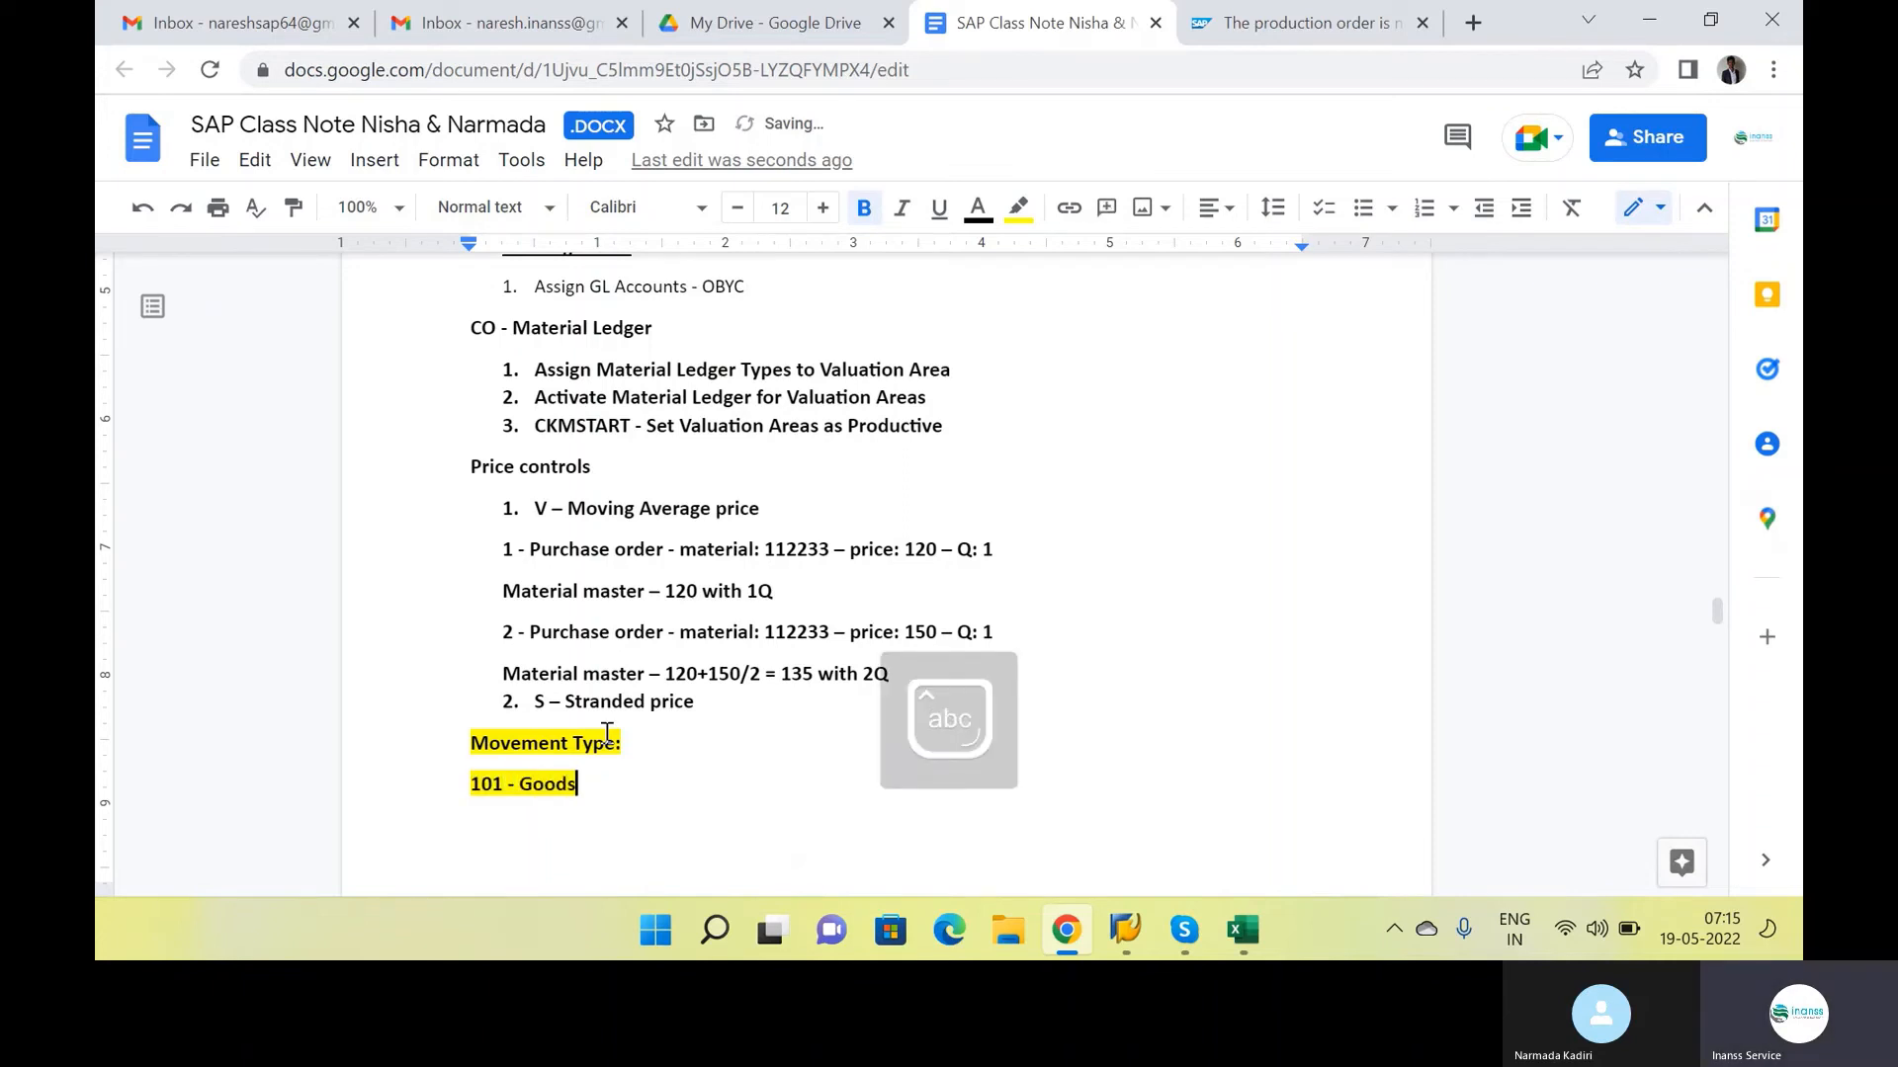
pyautogui.write(' Receip')
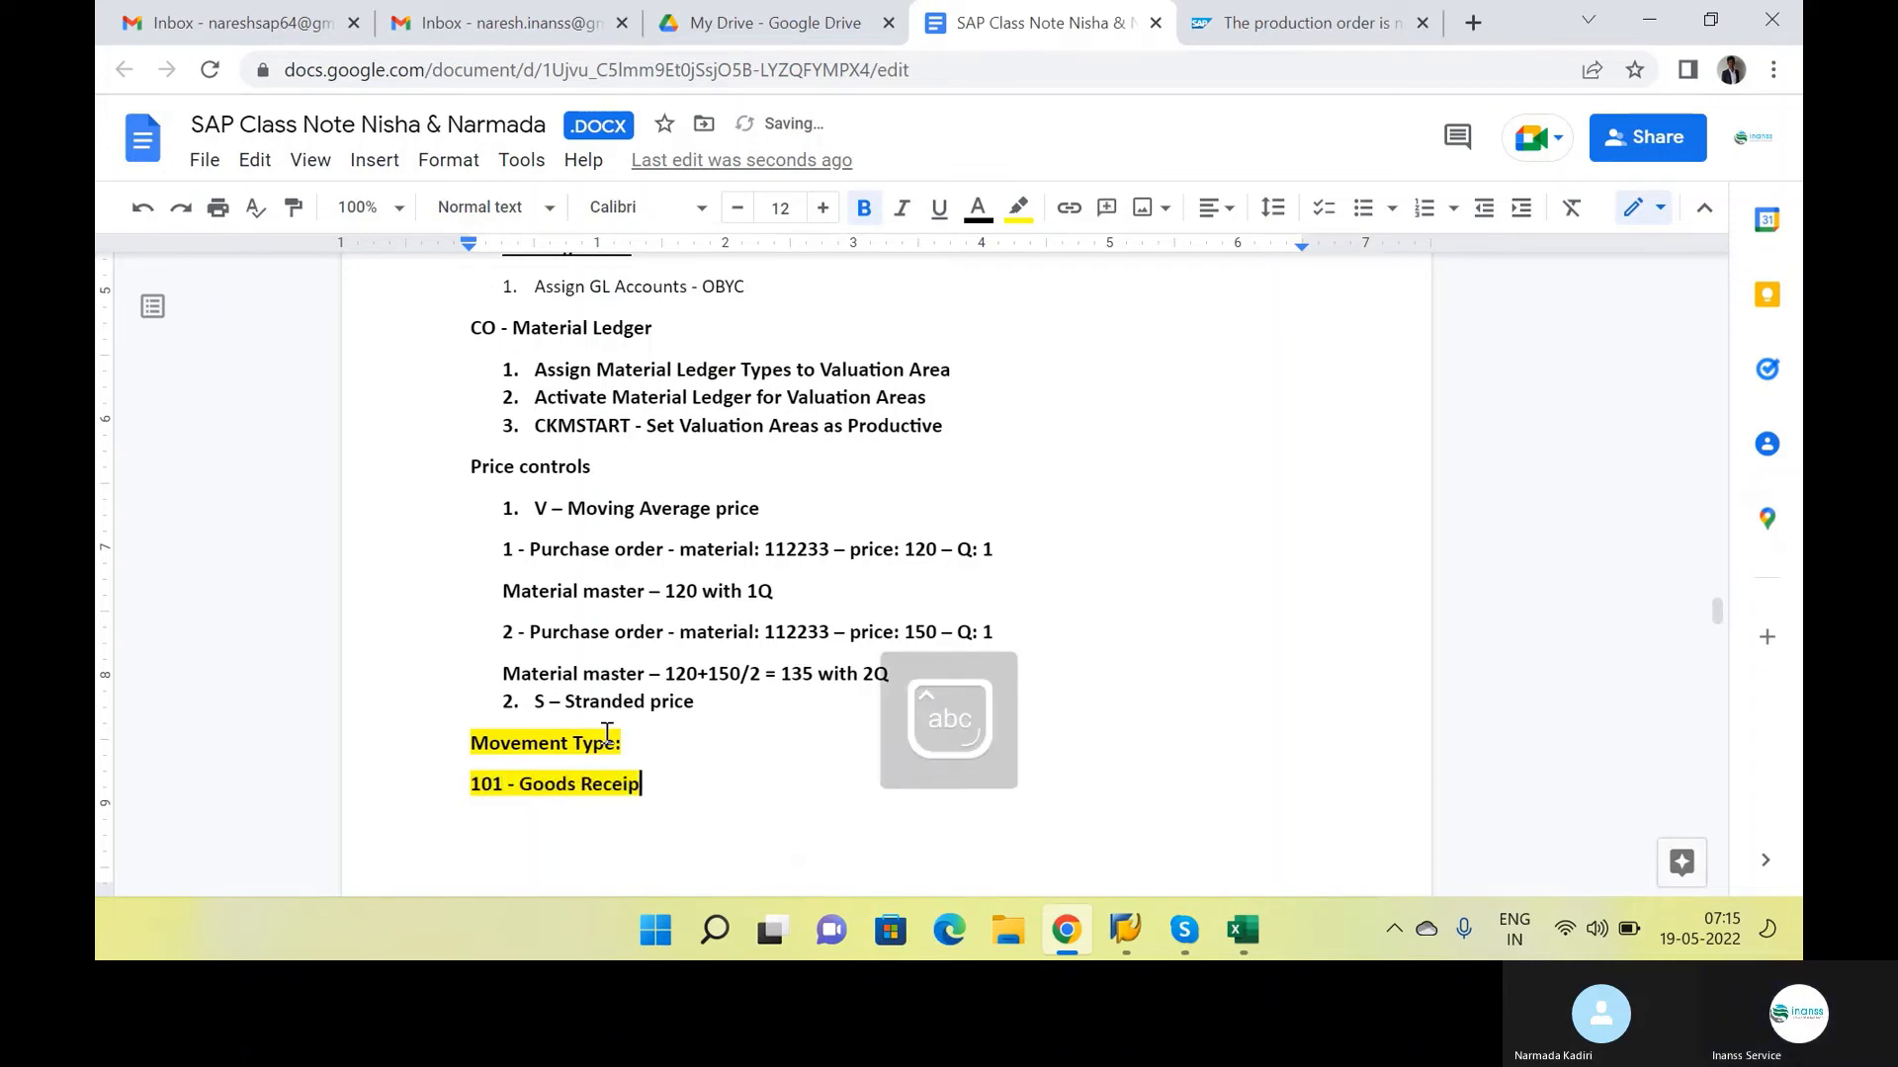
pyautogui.write('t')
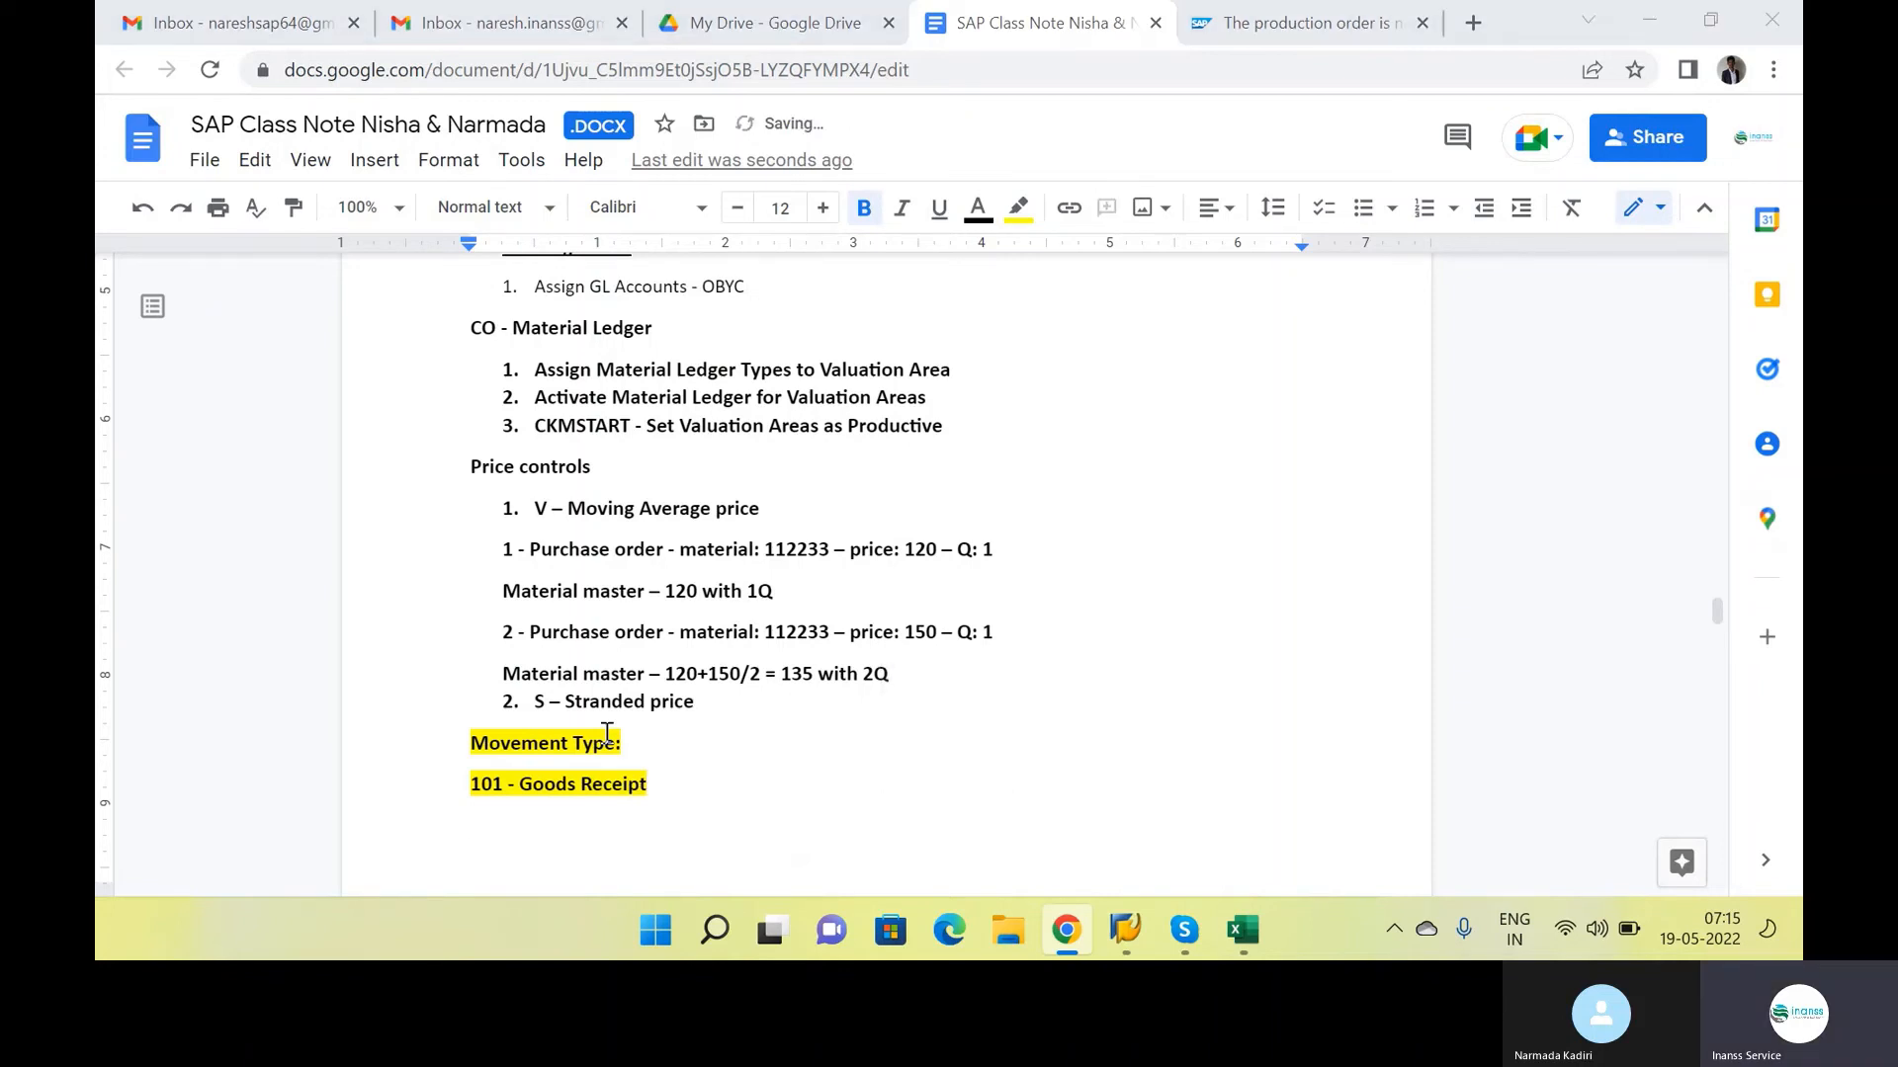
# Switch back to the SAP goods receipt and examine the item's list of available movement types, including goods receipt, consumption for order and receipt entries
pyautogui.hotkey('alt', 'Tab')
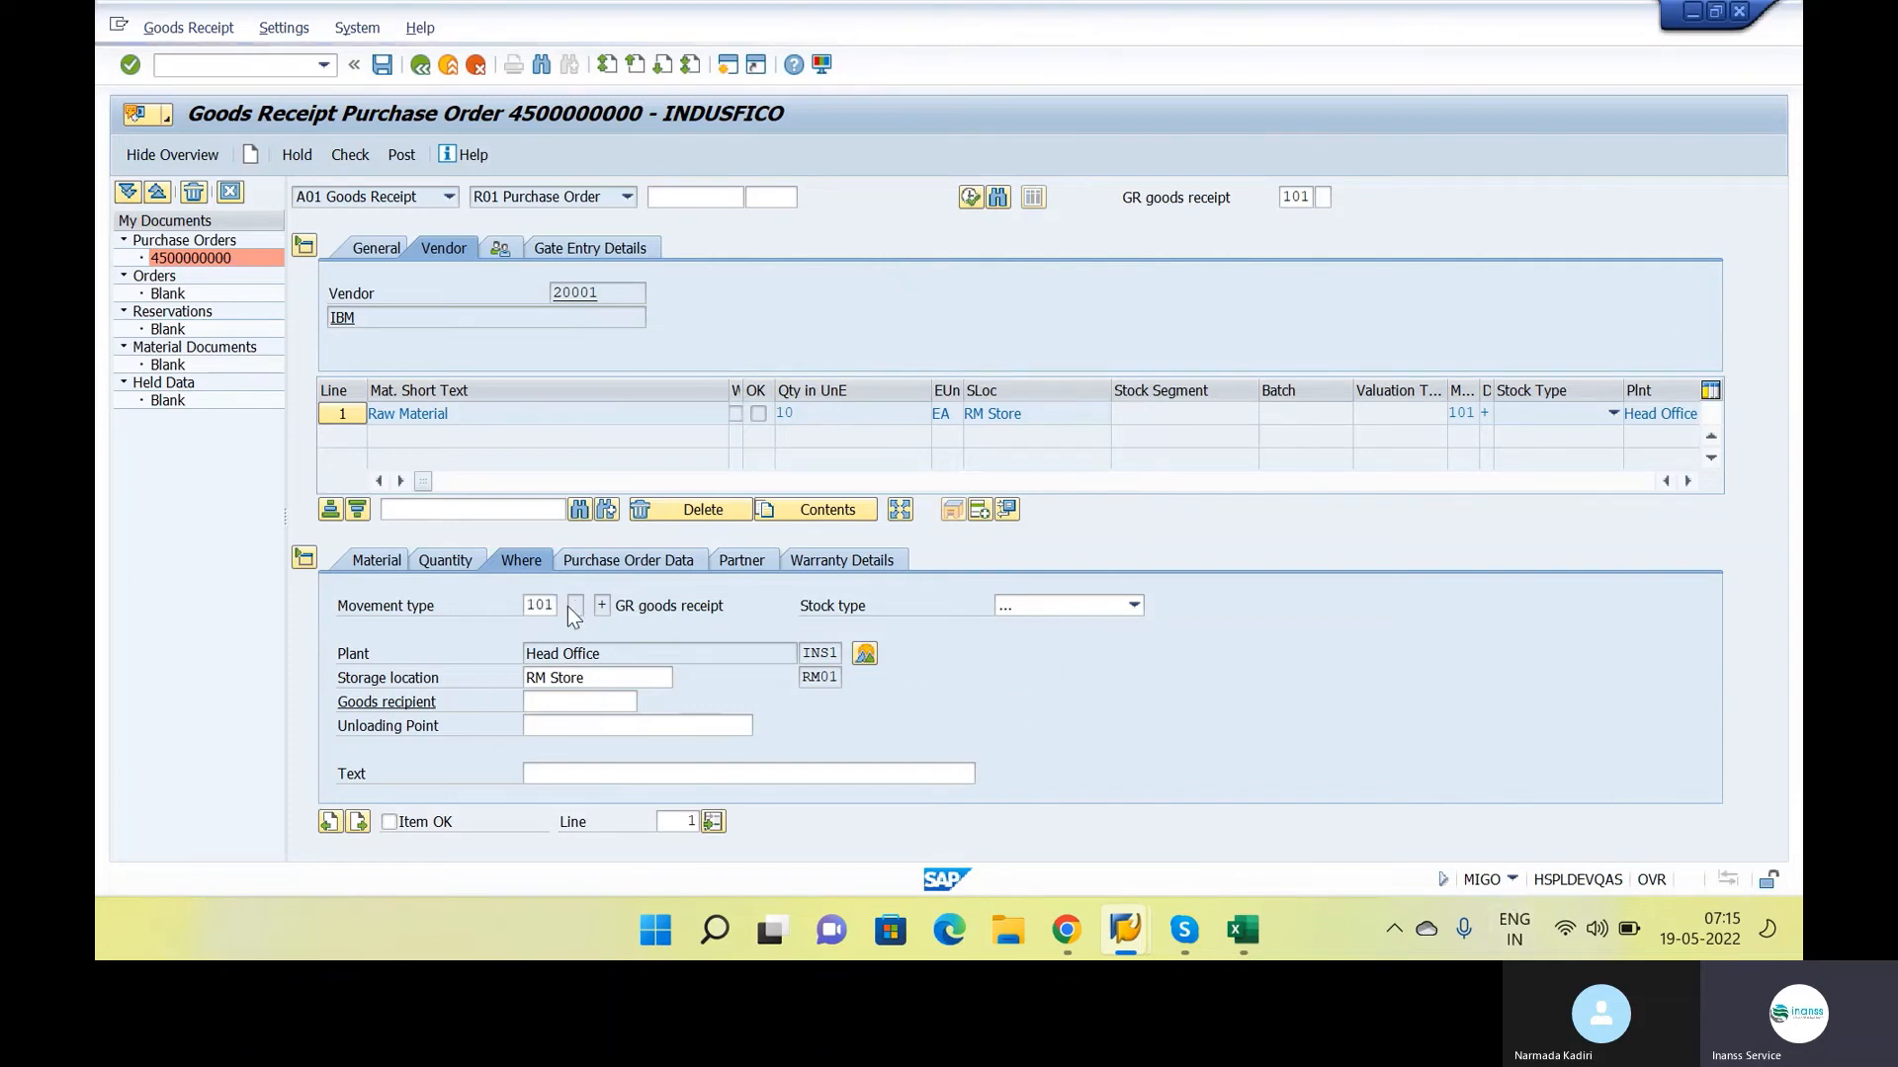
pyautogui.press('Return')
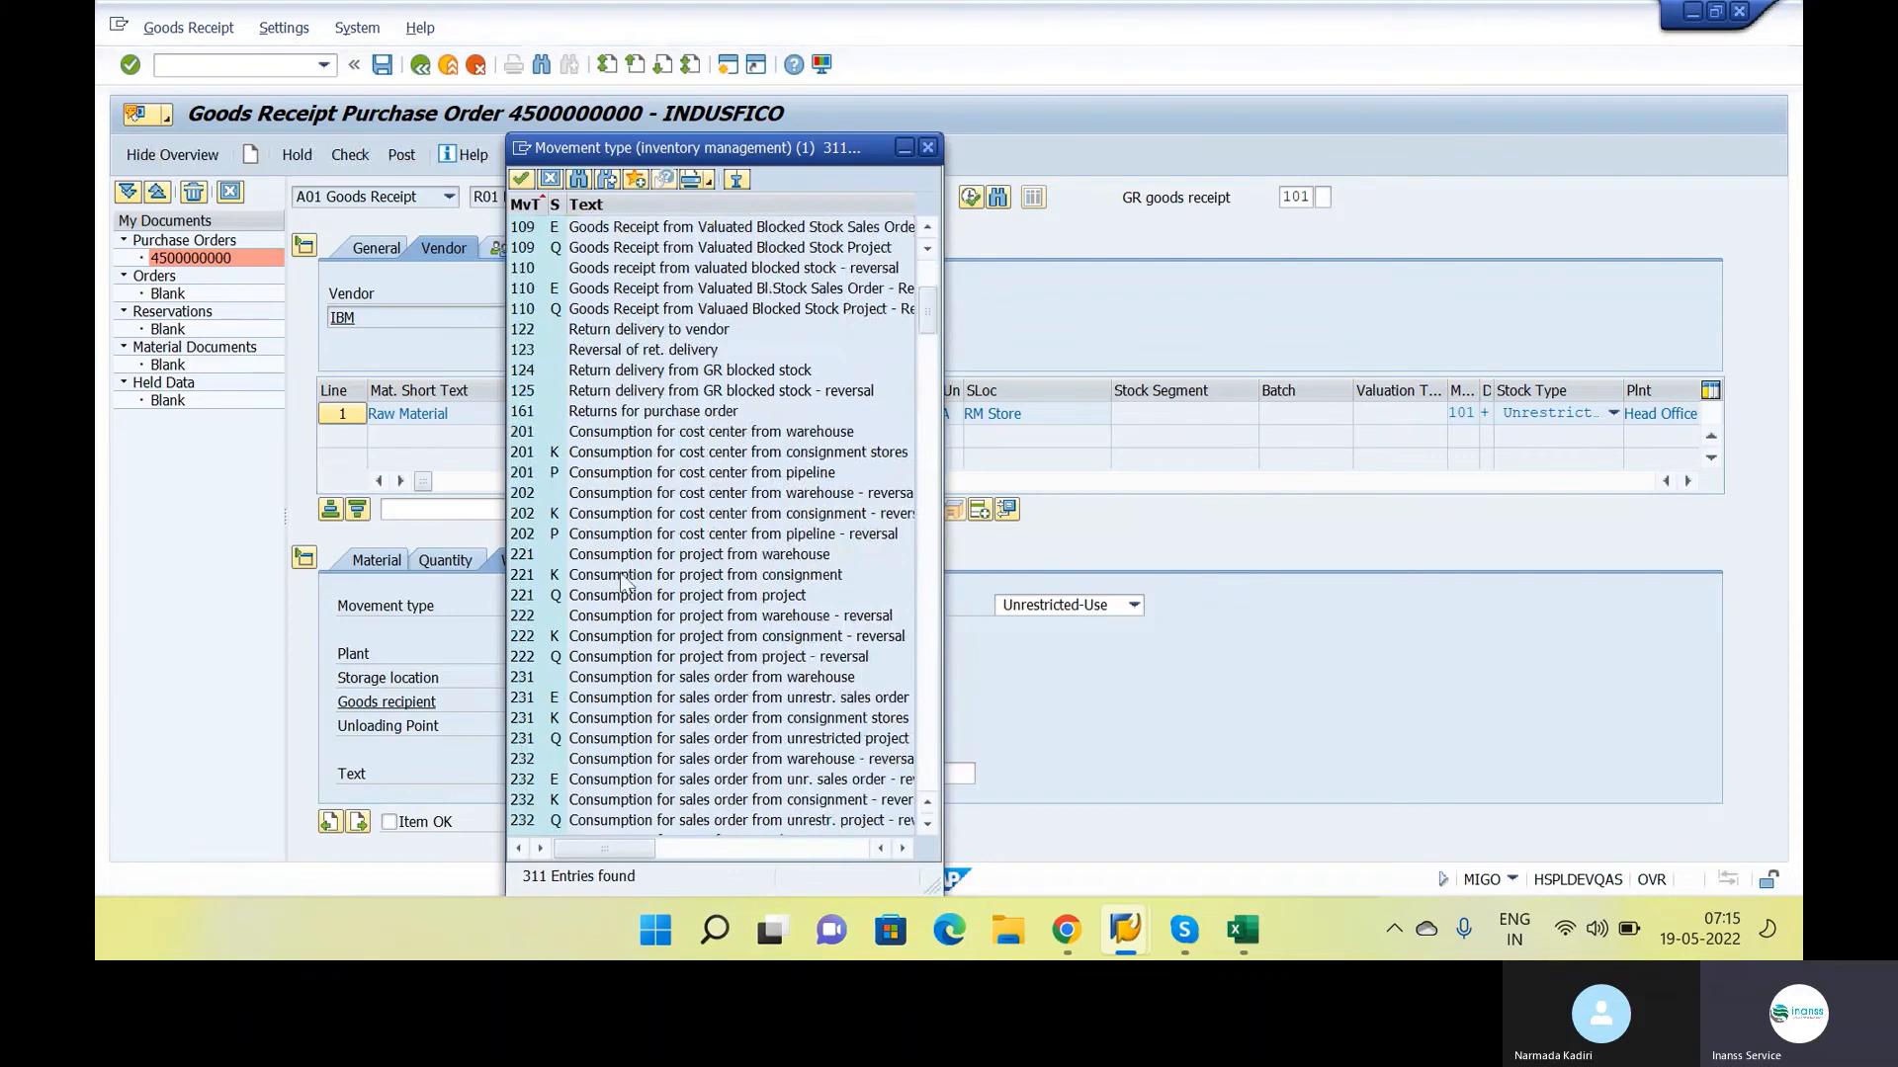
pyautogui.click(602, 578)
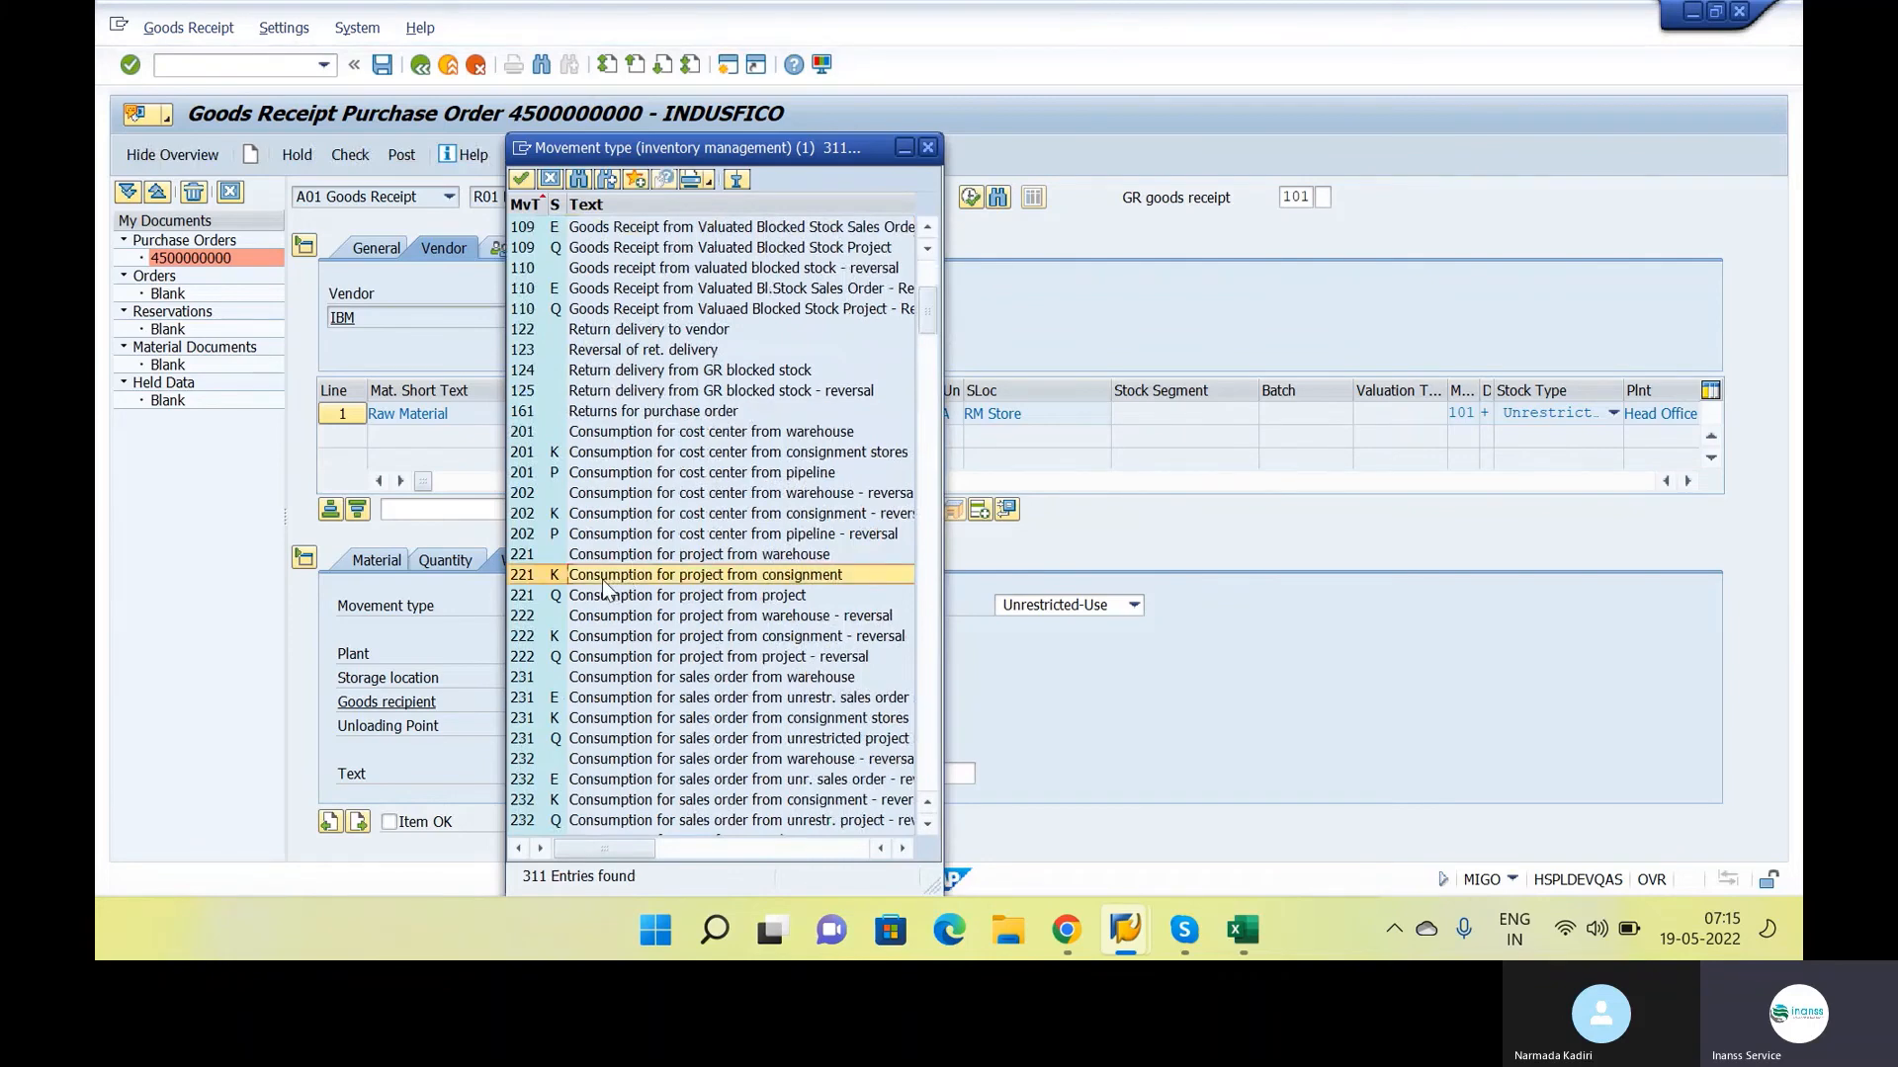
pyautogui.scroll(-4, 555, 791)
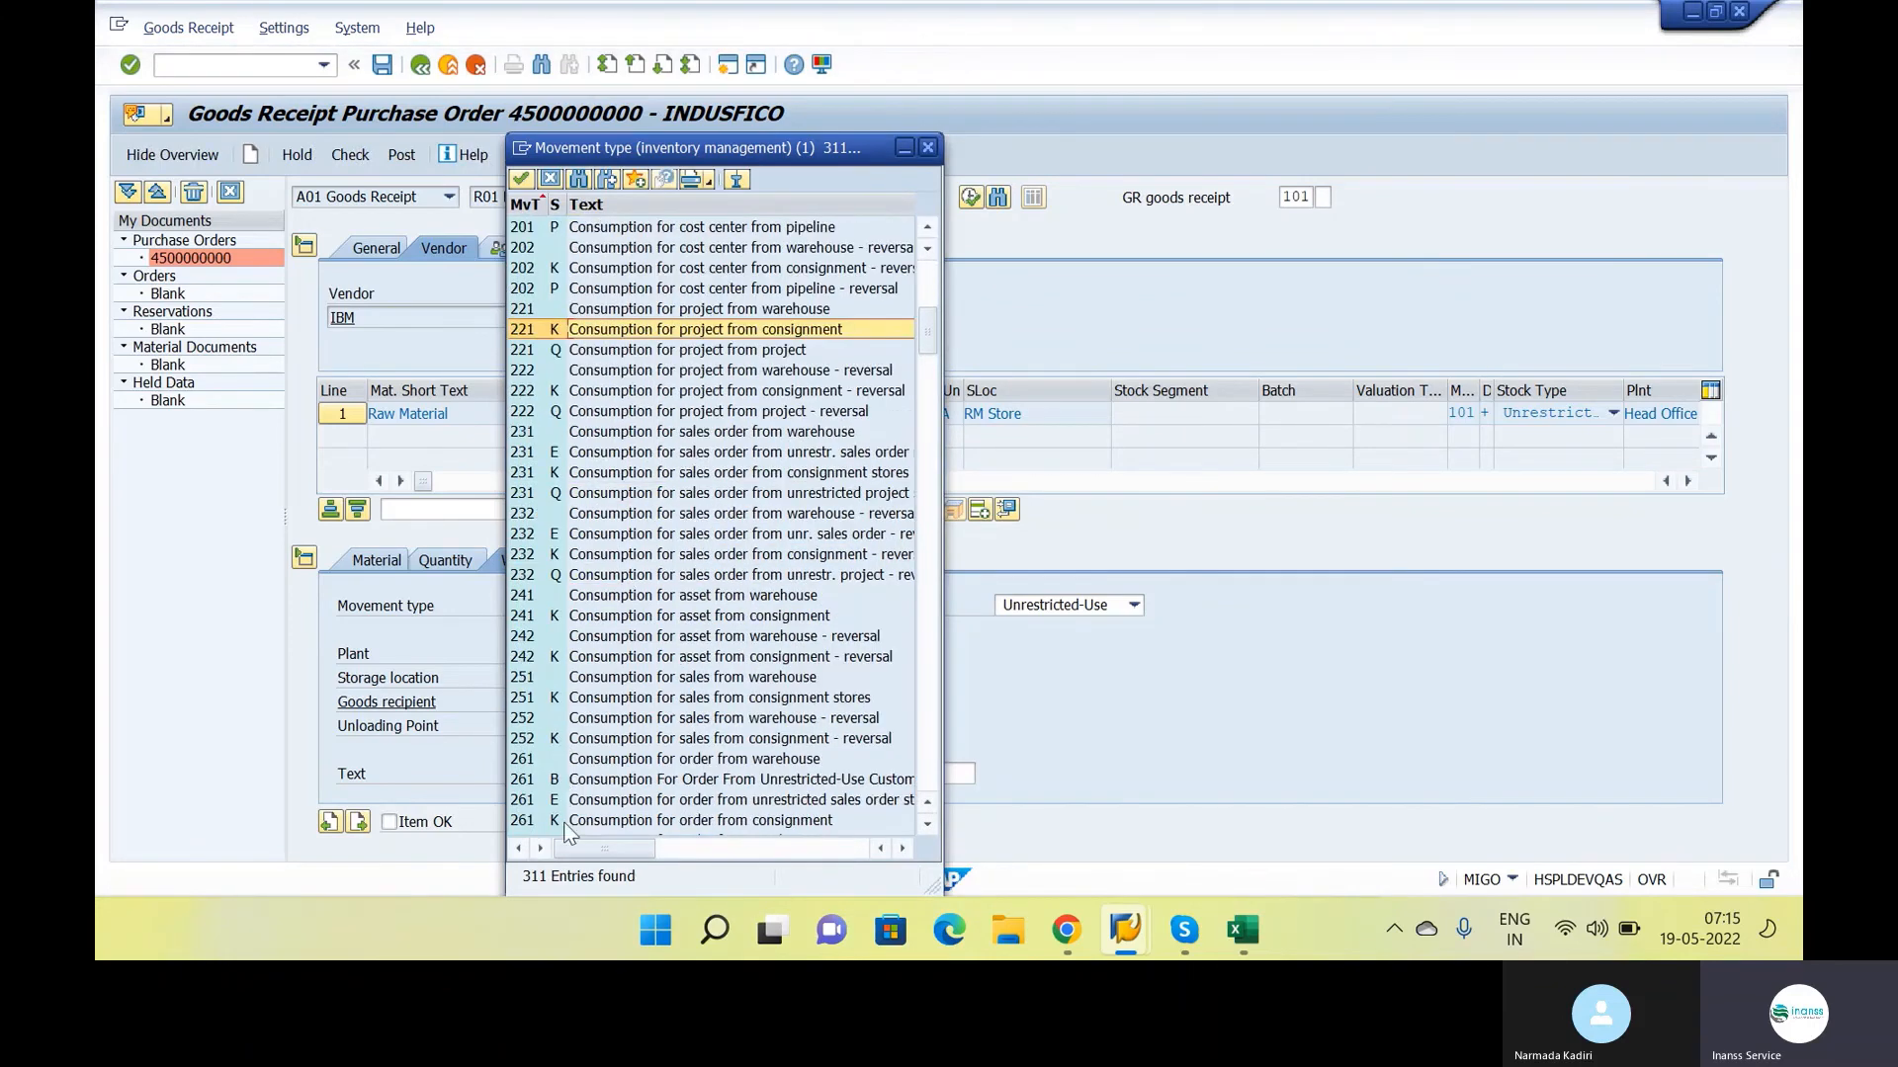
pyautogui.click(603, 781)
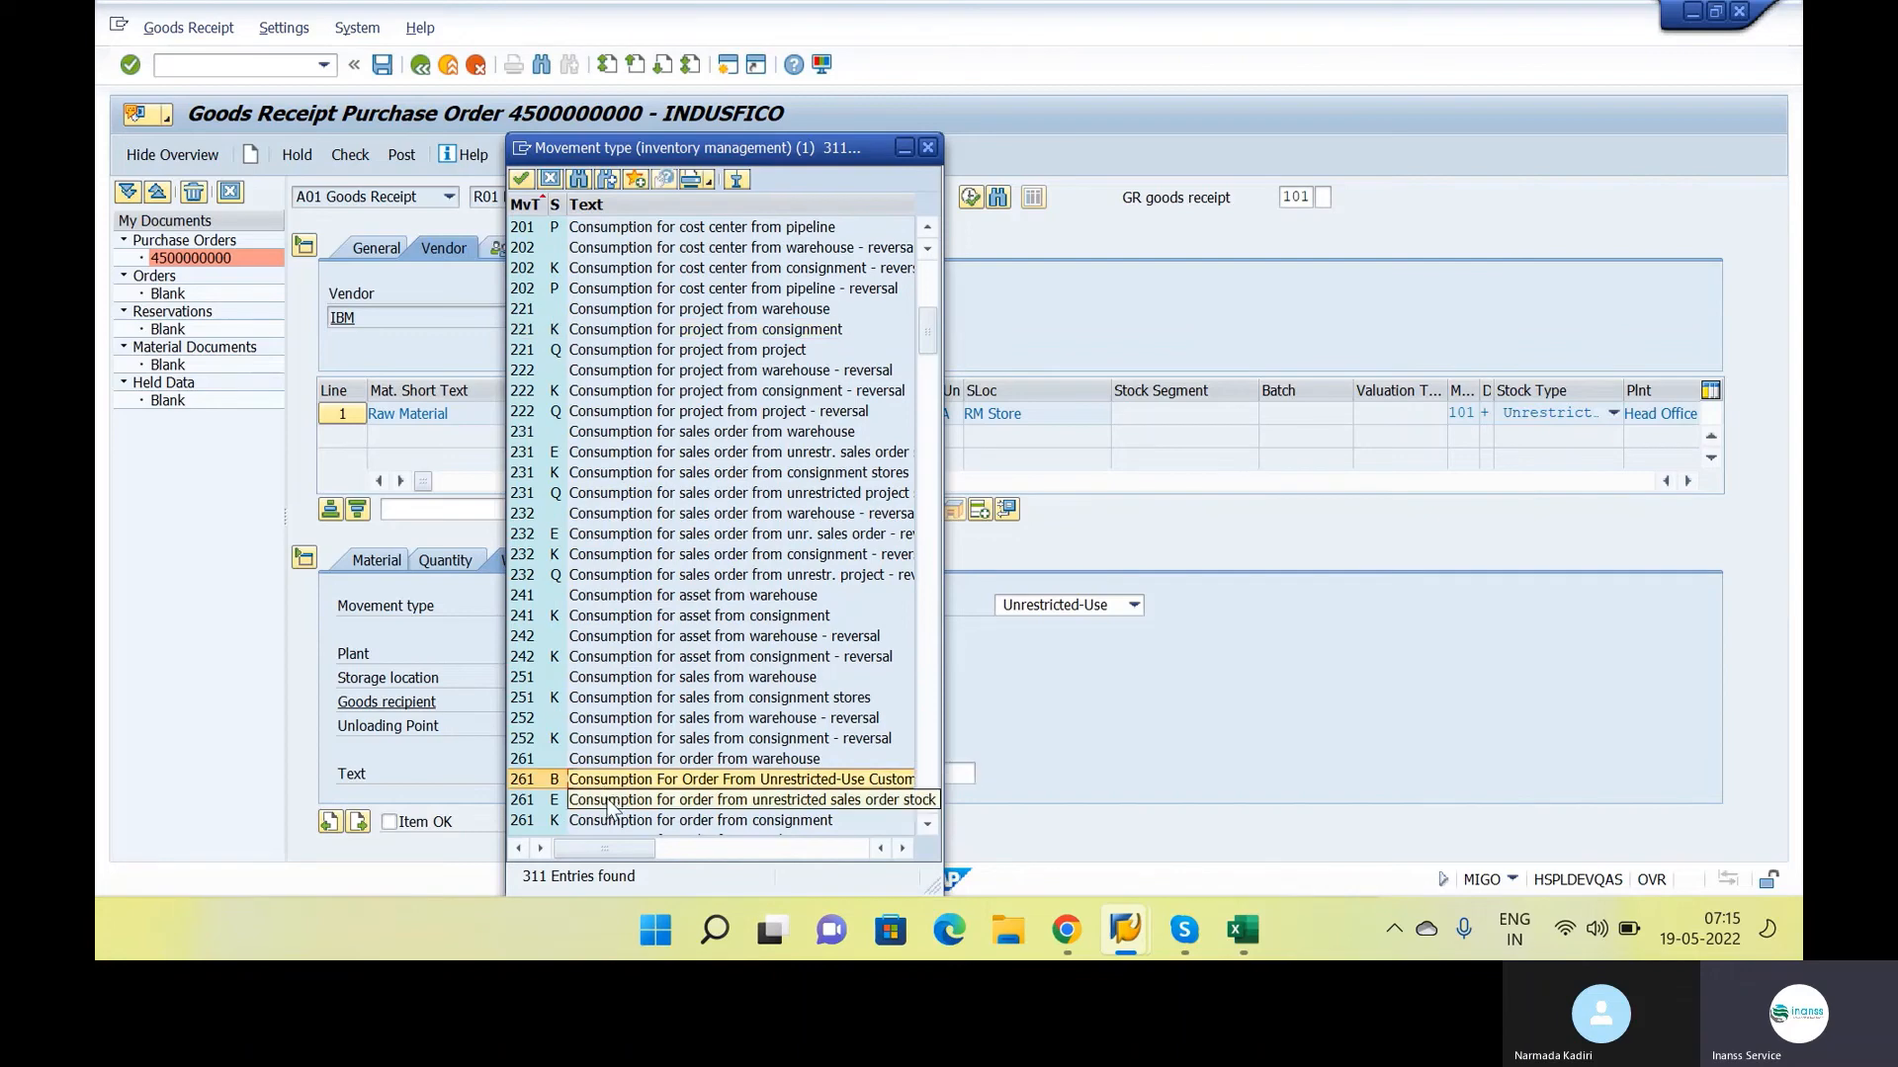
pyautogui.click(604, 761)
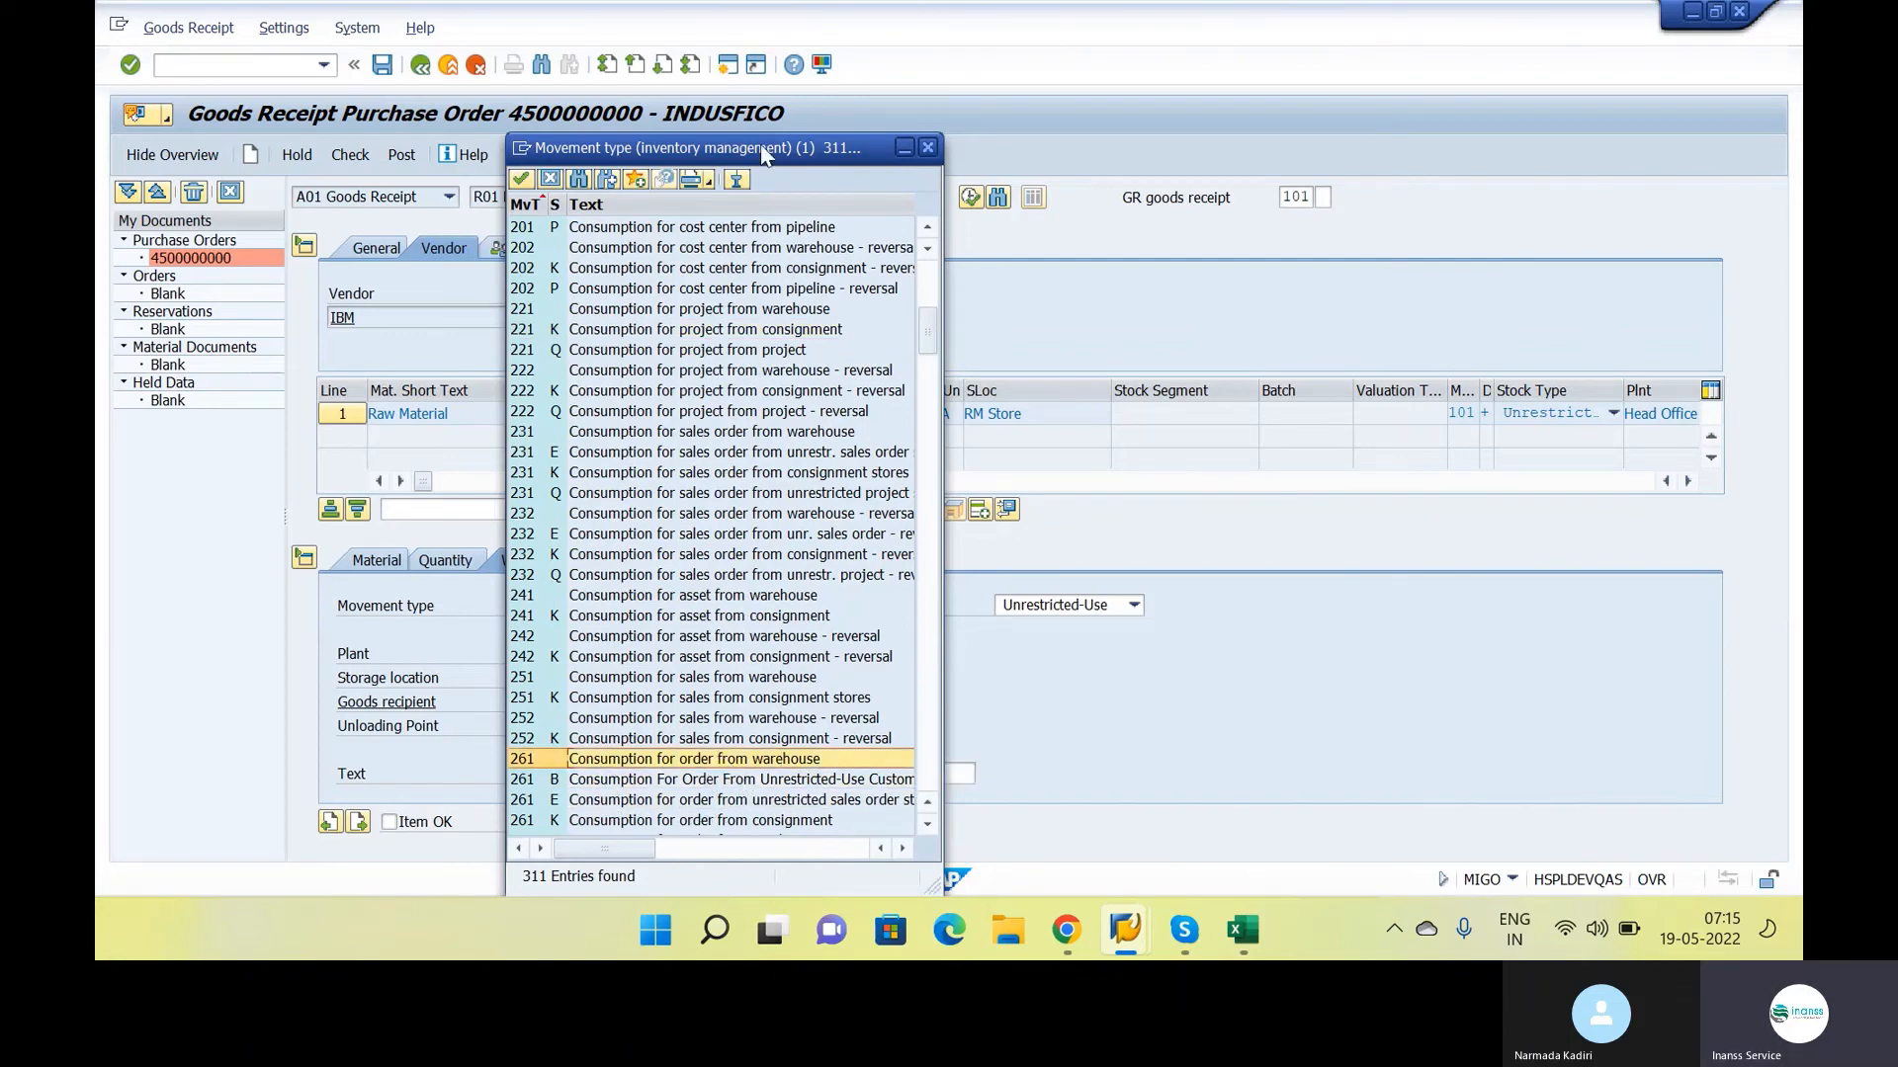
pyautogui.scroll(8, 654, 435)
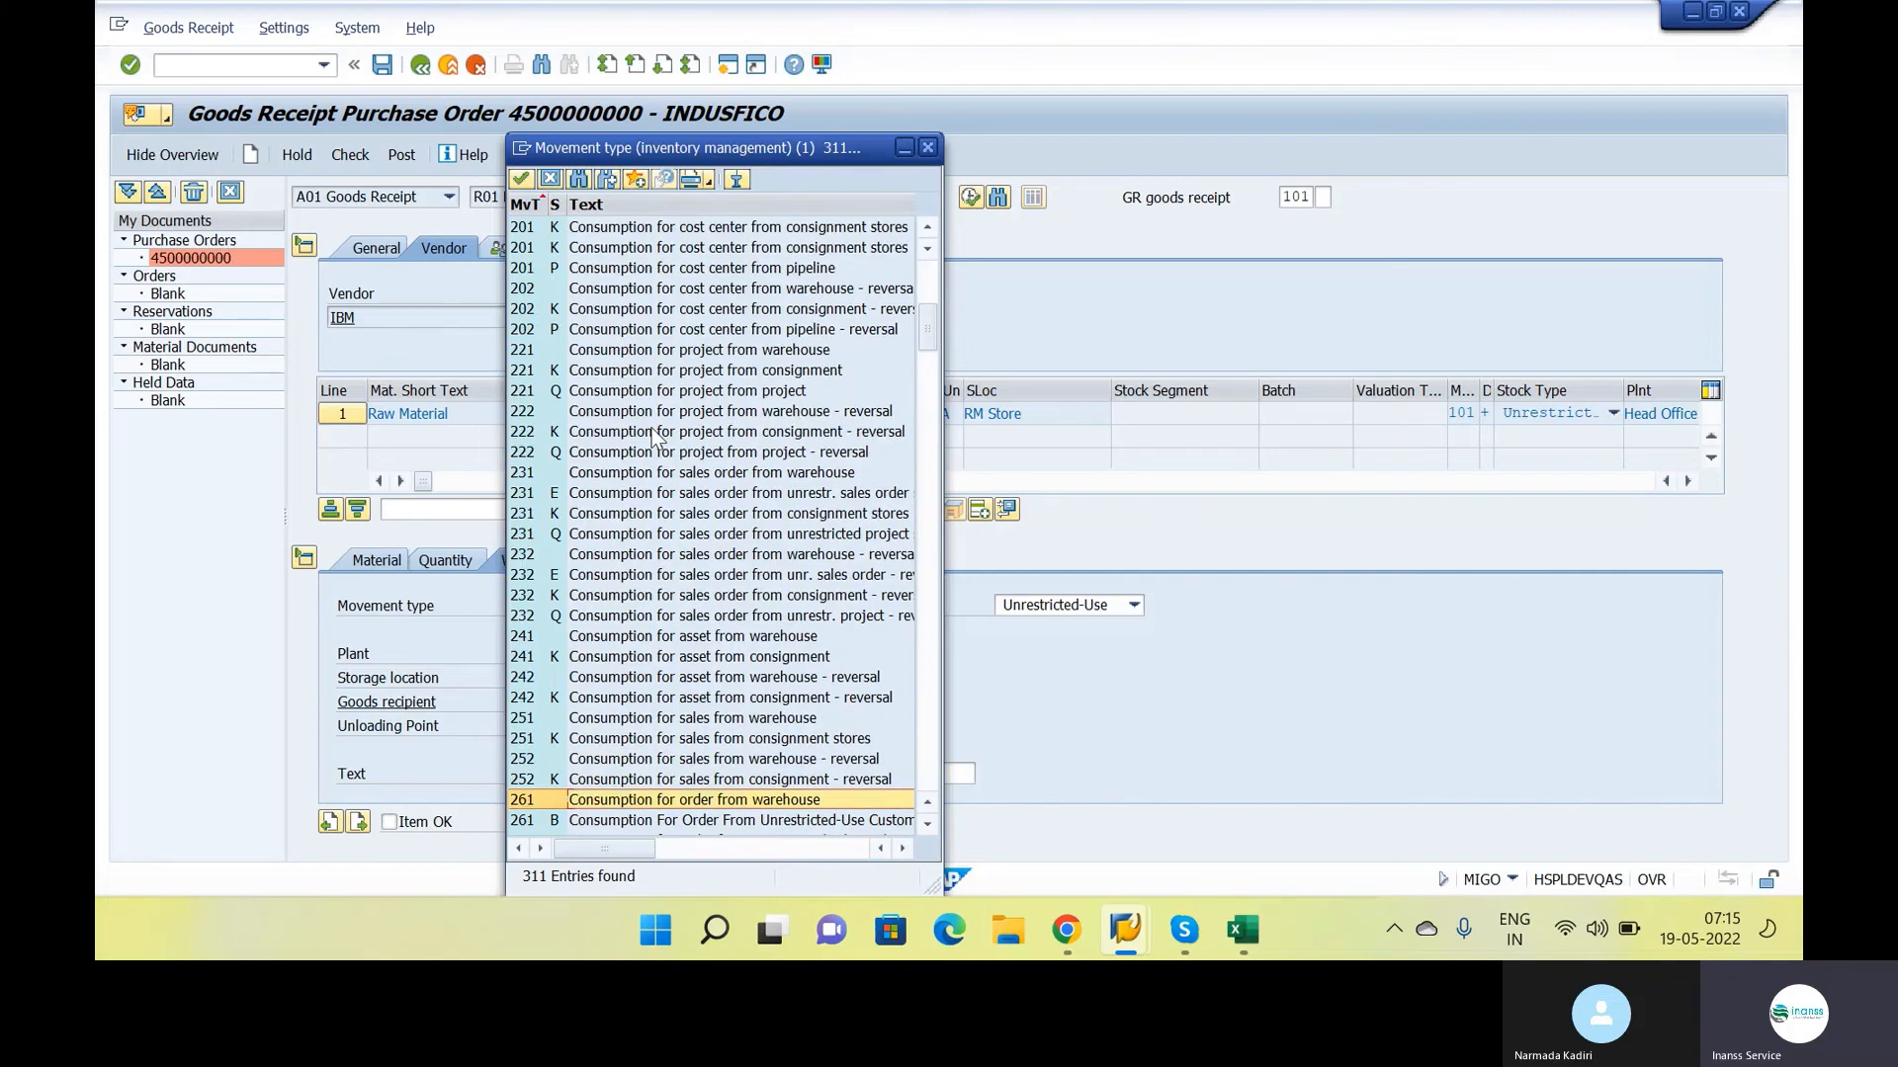
pyautogui.scroll(-5, 654, 435)
pyautogui.scroll(-20, 655, 435)
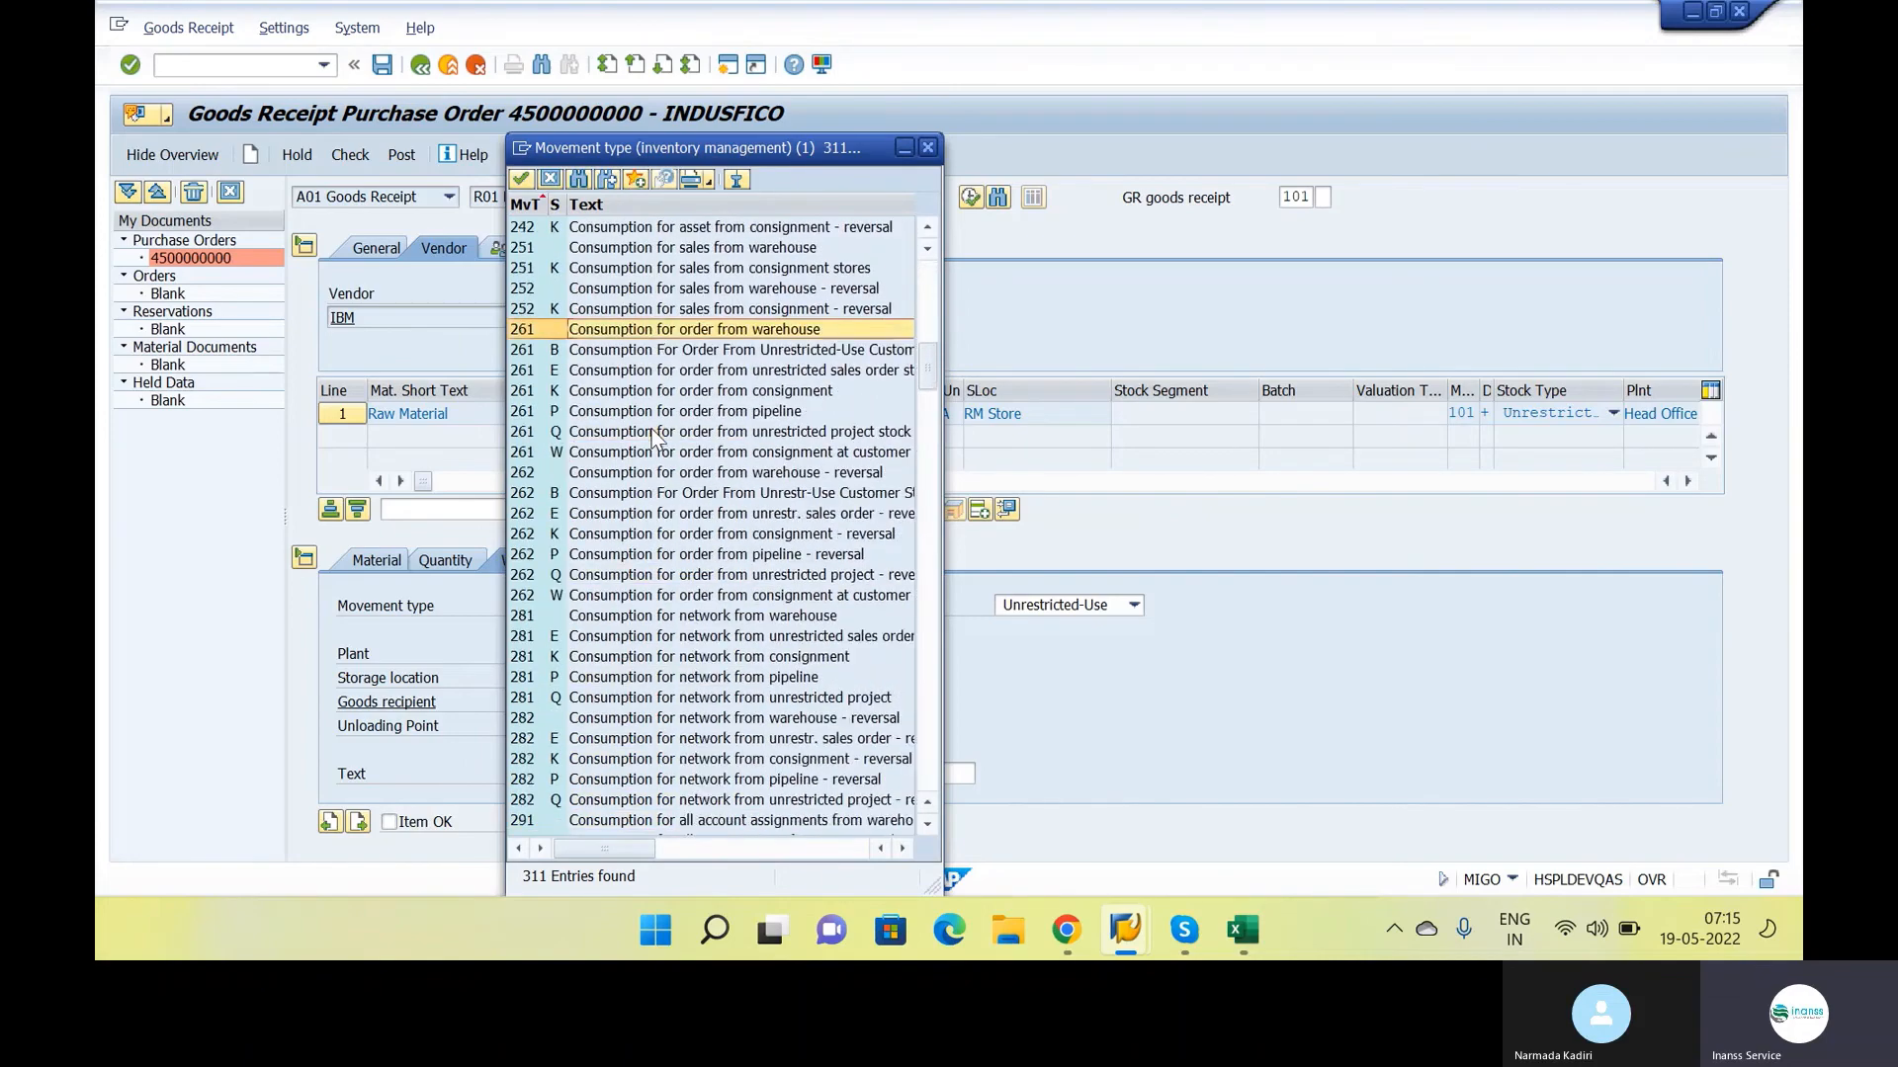
pyautogui.scroll(-12, 655, 435)
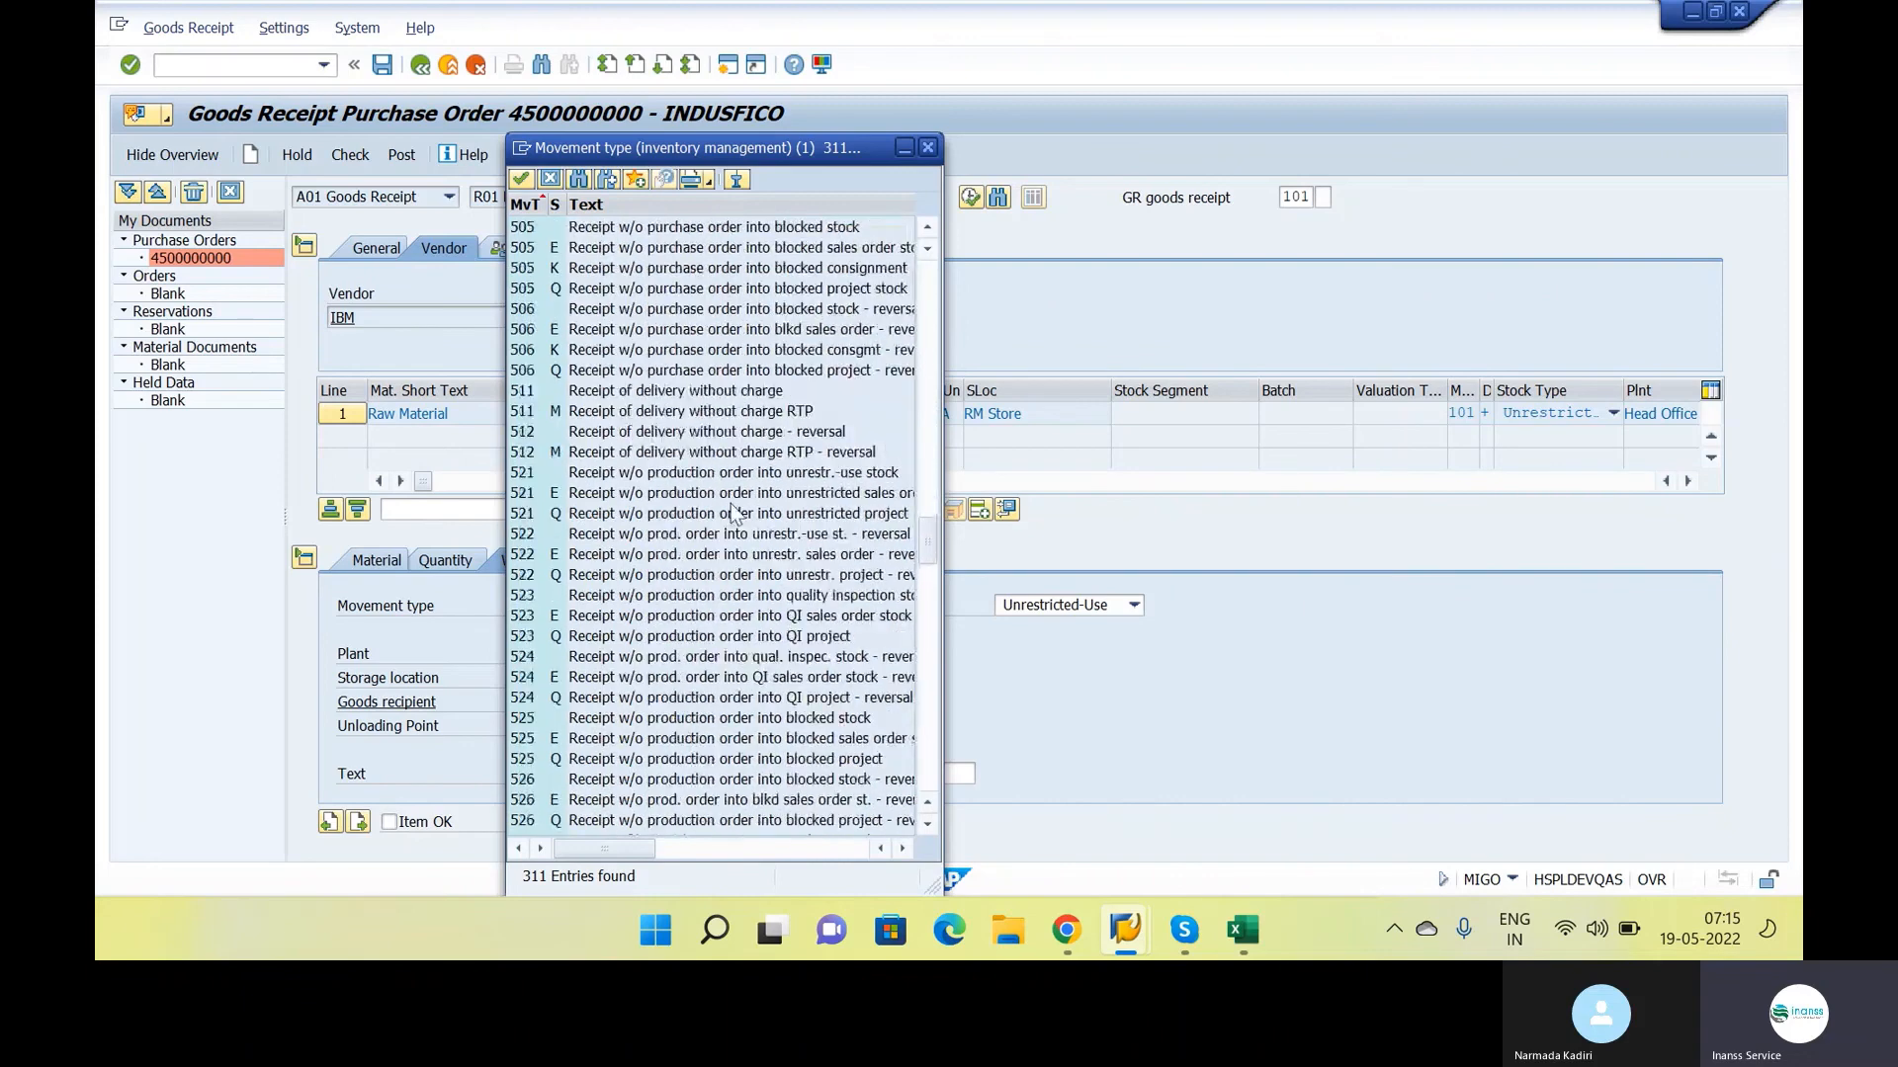
pyautogui.moveTo(919, 589); pyautogui.dragTo(916, 312)
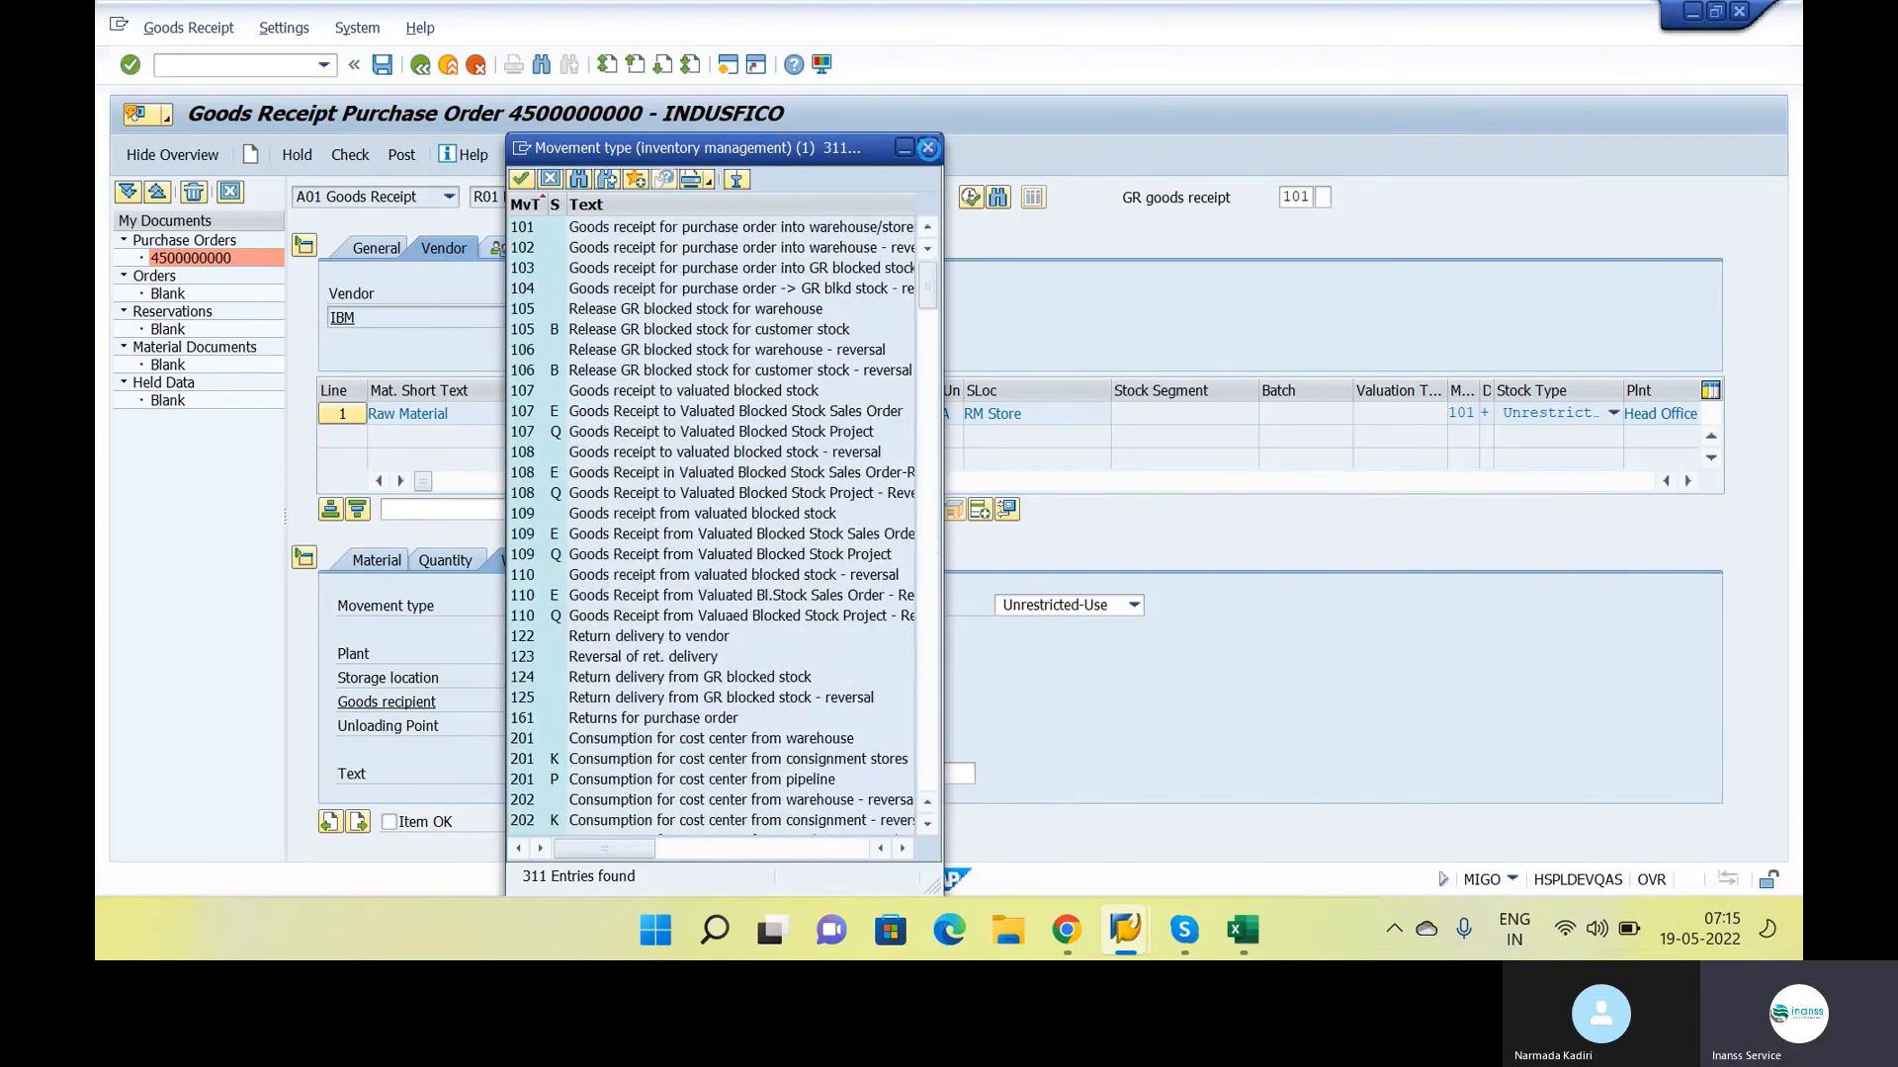
pyautogui.click(929, 150)
# Reopen the item's movement type list in the SAP goods receipt and return to the class notes in Google Docs
pyautogui.hotkey('alt', 'Tab')
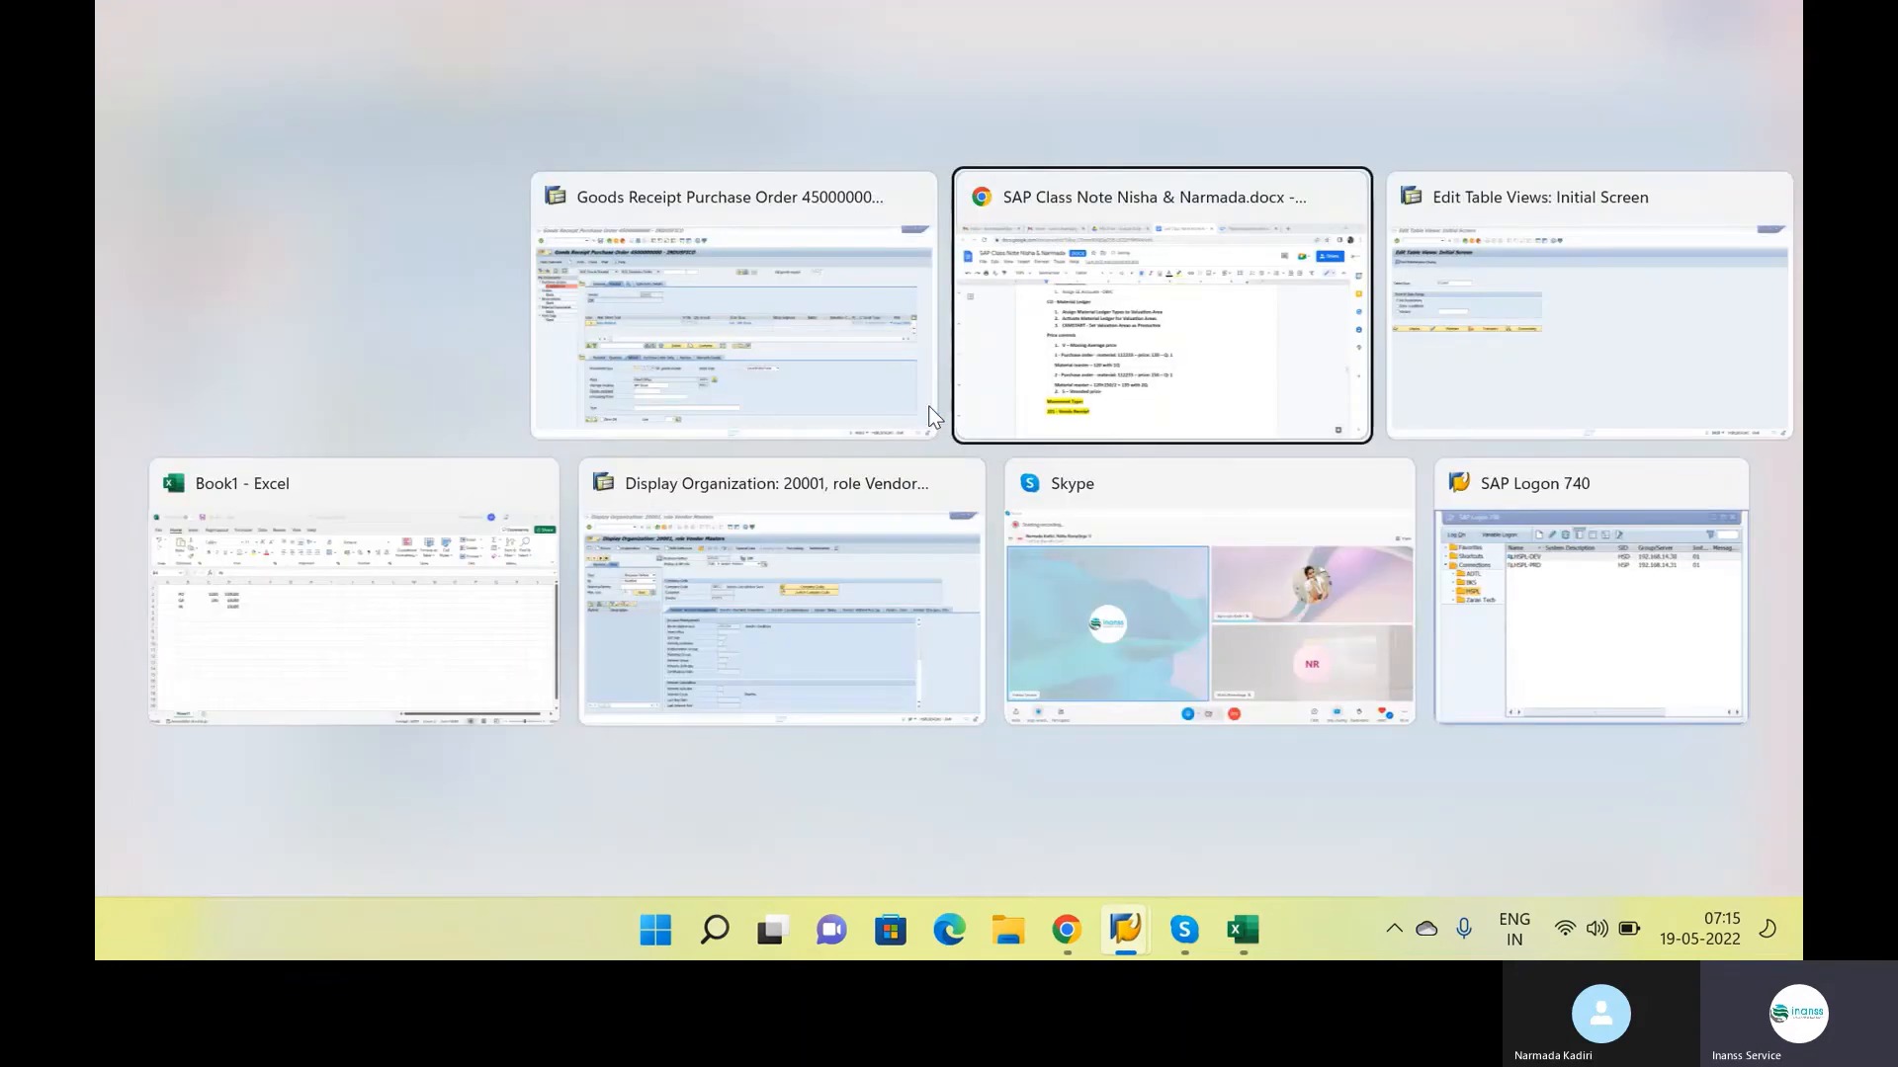
pyautogui.hotkey('alt', 'Tab')
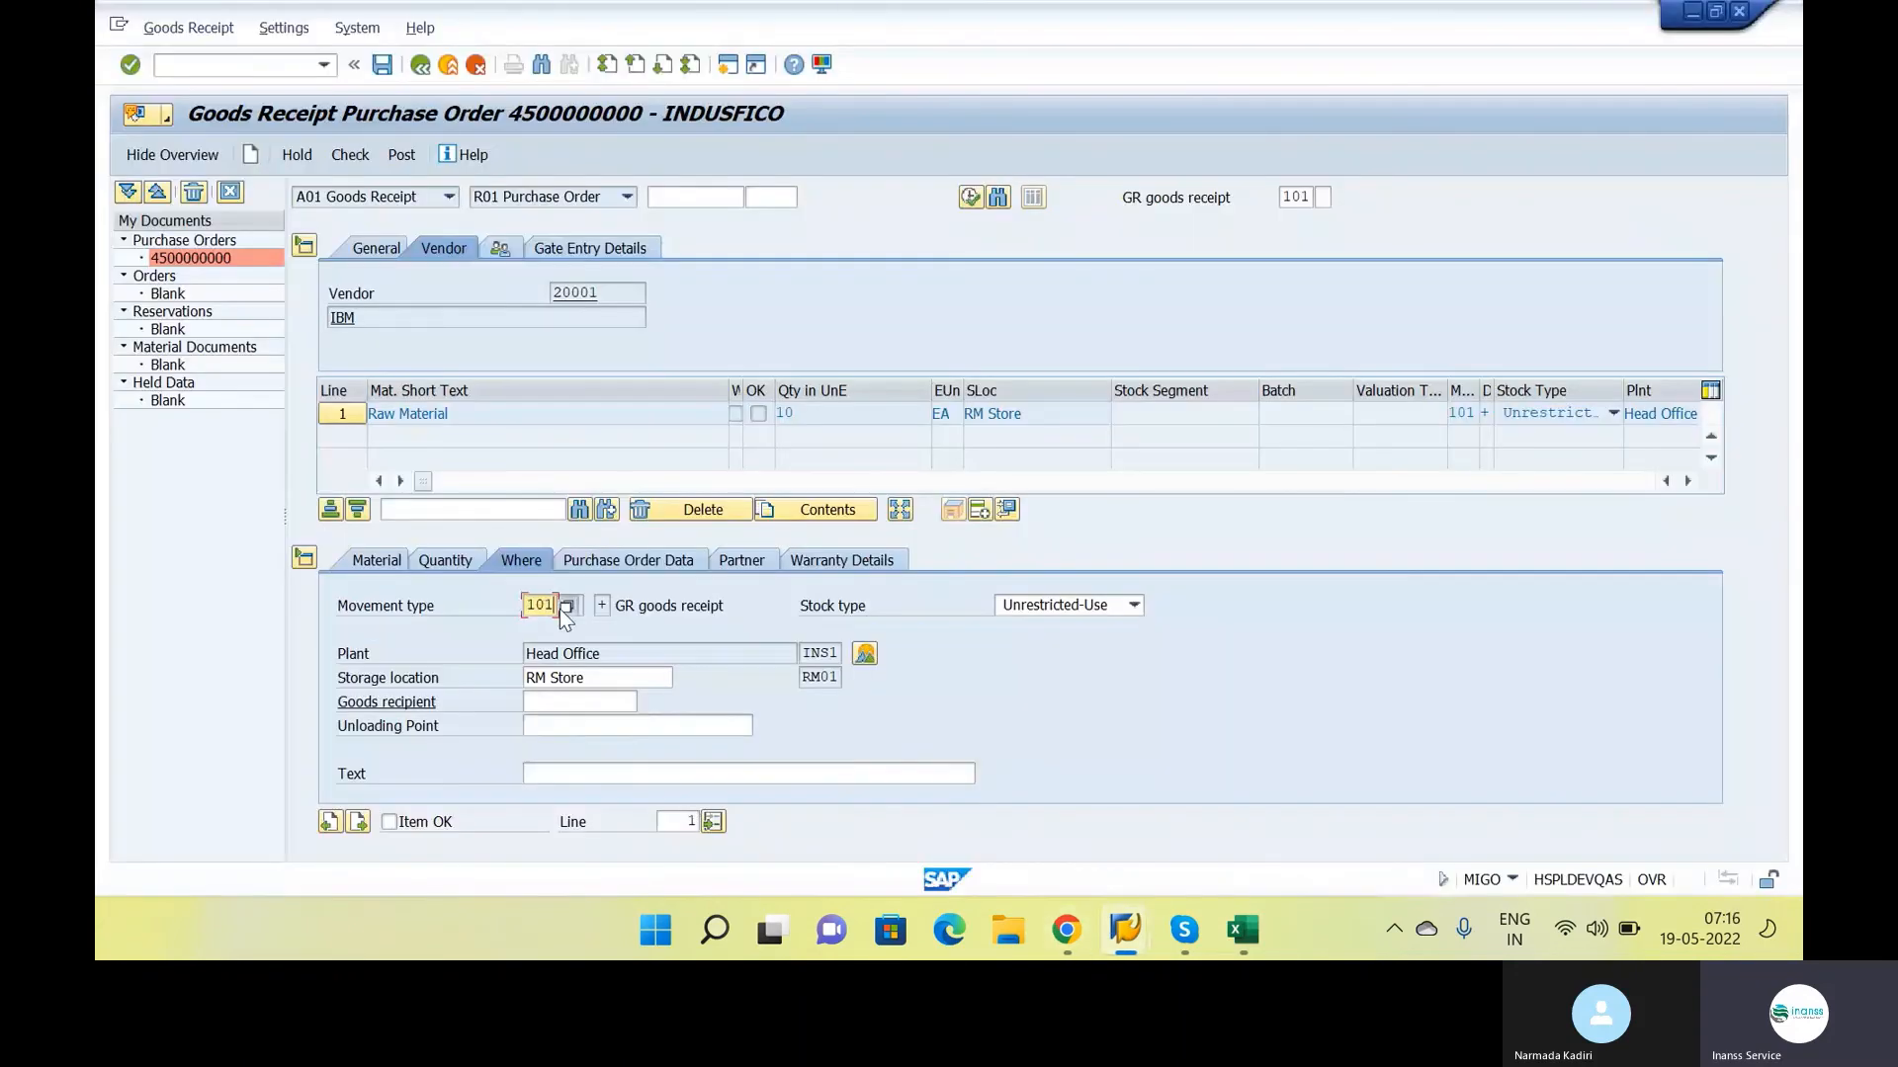
pyautogui.click(562, 608)
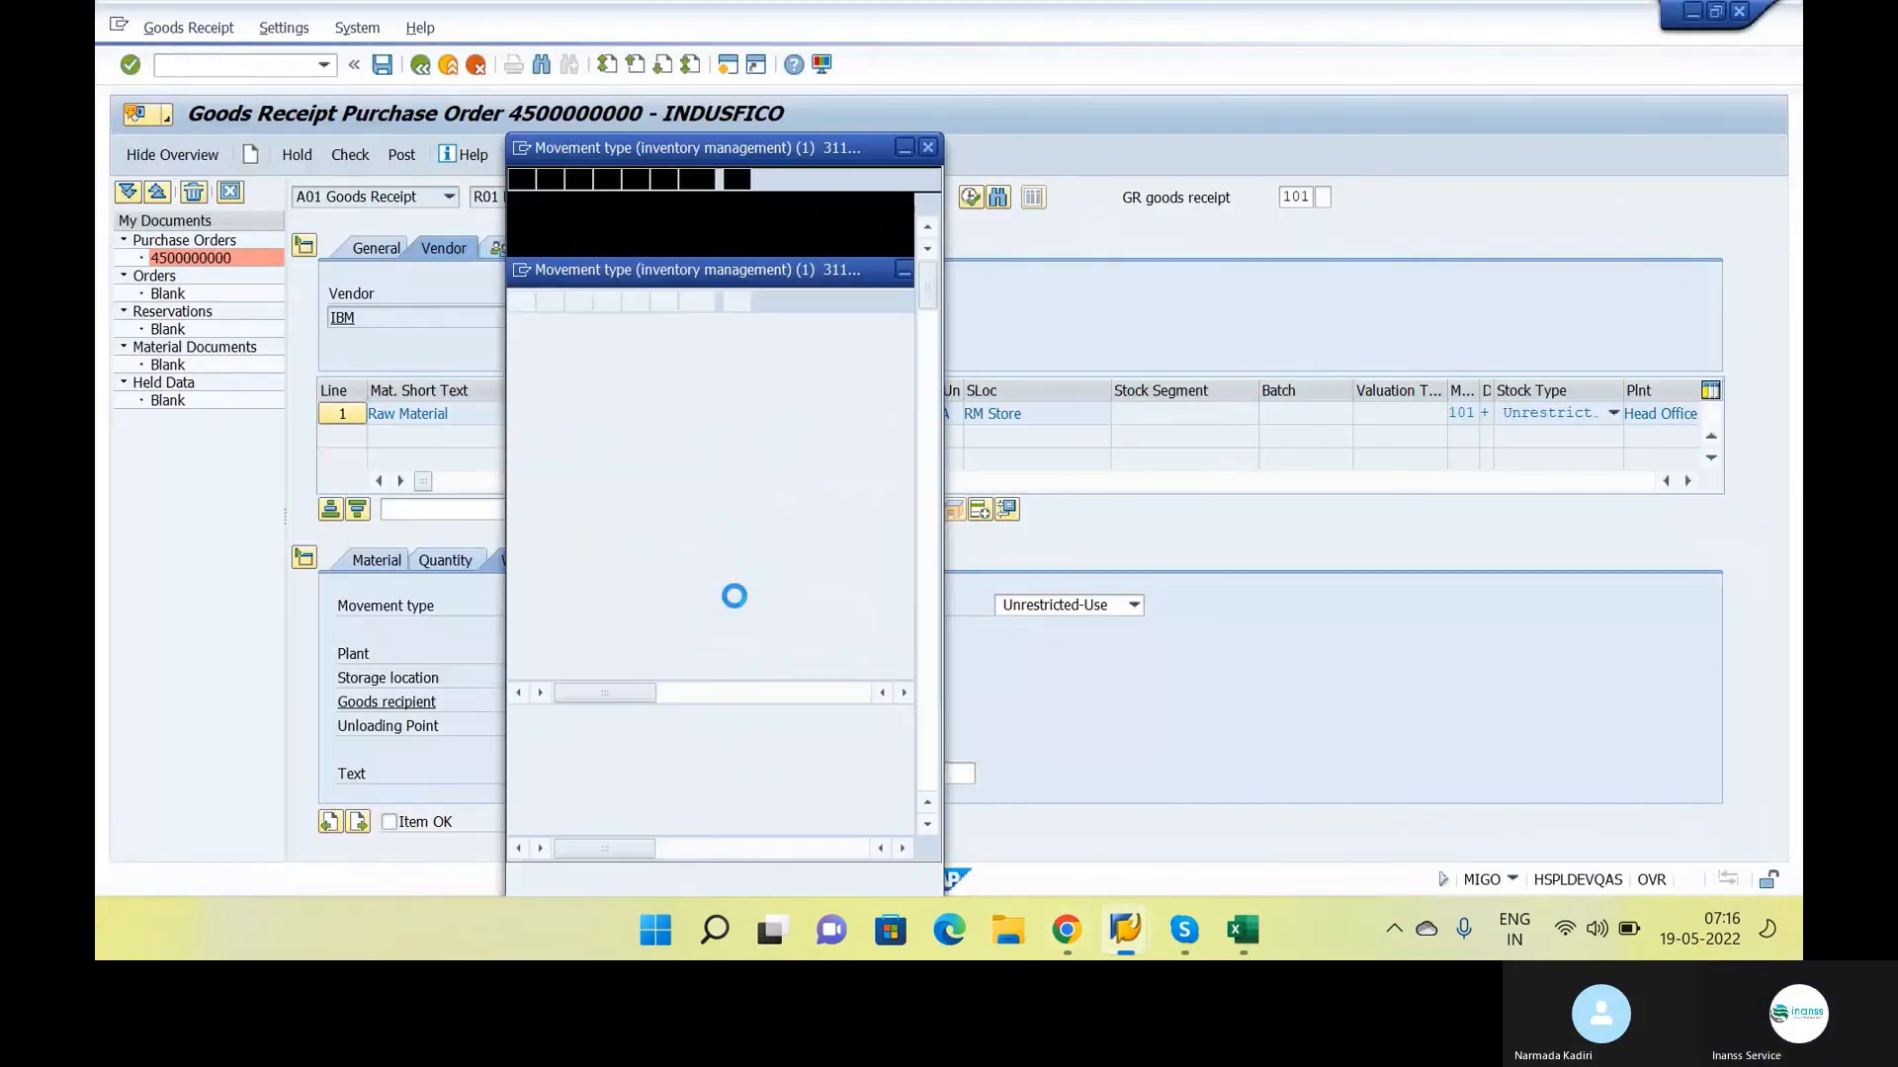
pyautogui.hotkey('alt', 'Tab')
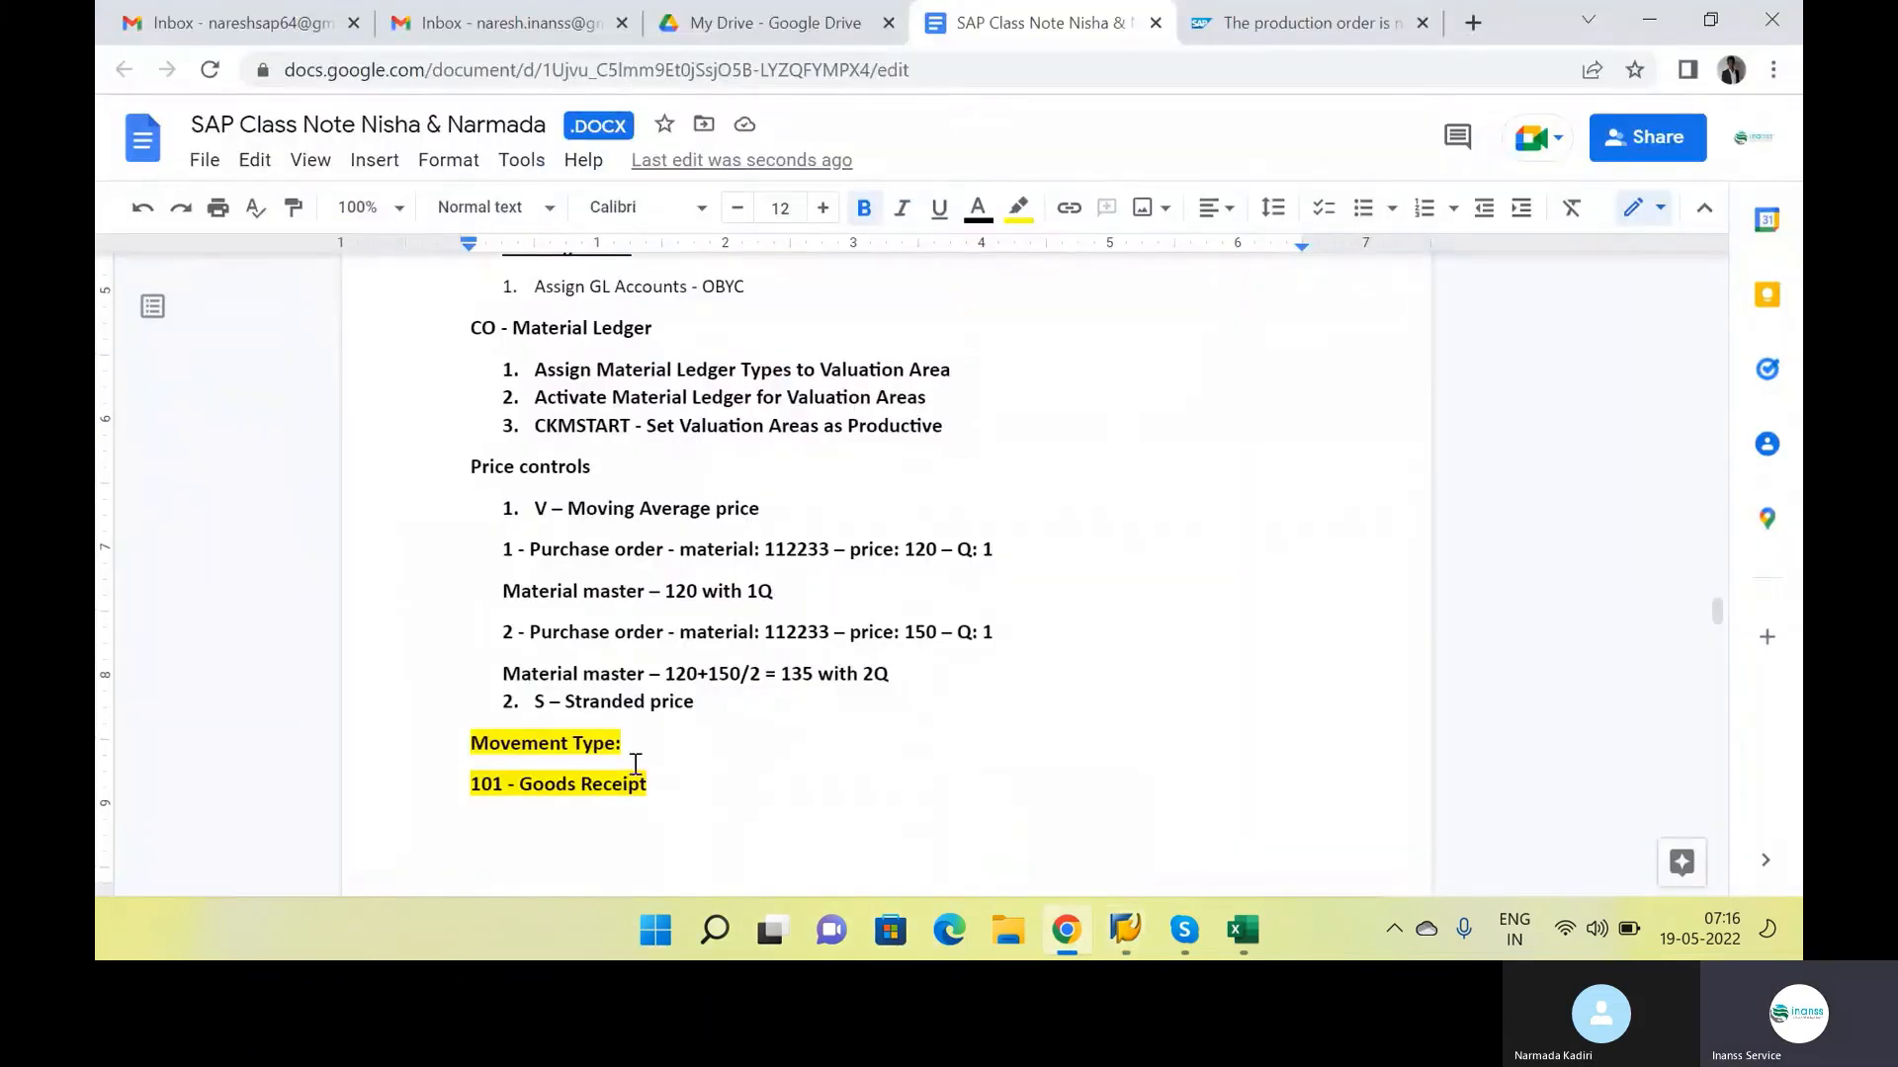
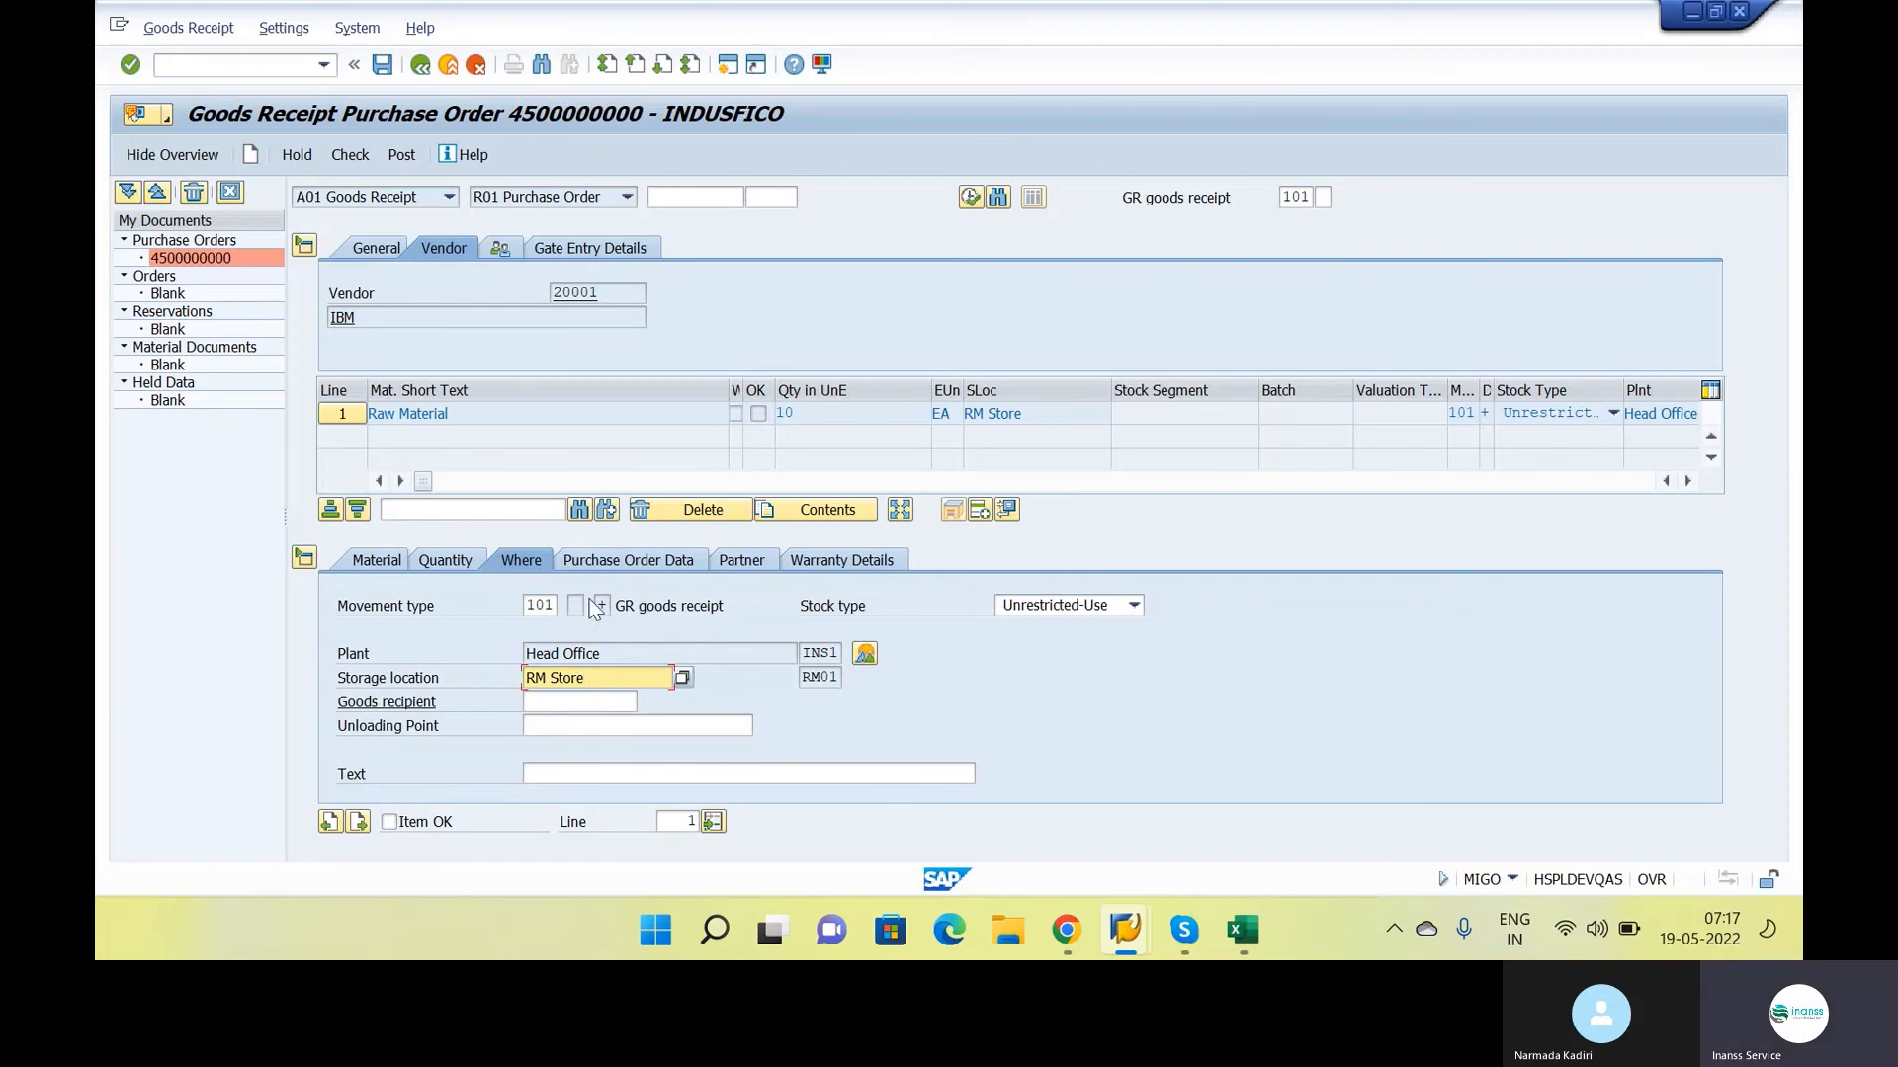
# Review the item's purchase order data, partner, warranty details and storage location information in the goods receipt
pyautogui.click(660, 568)
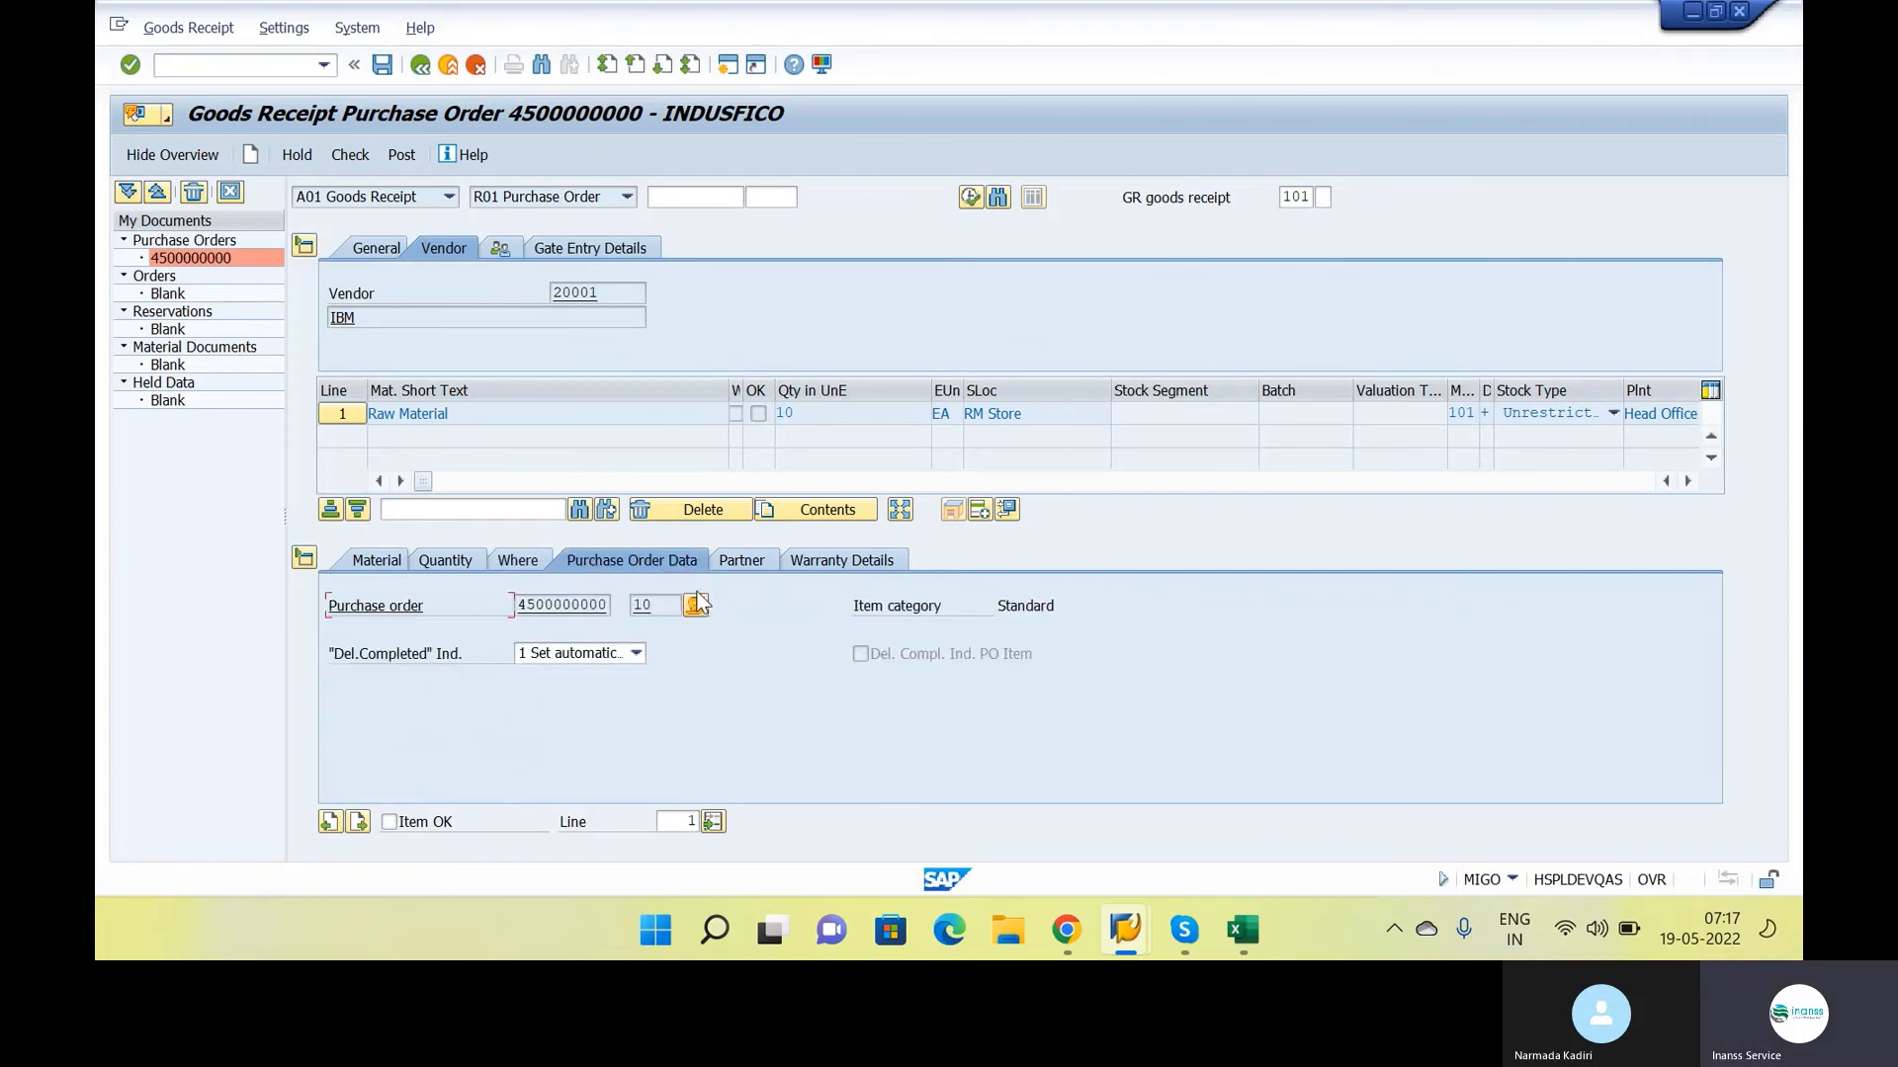
pyautogui.click(602, 605)
pyautogui.click(741, 561)
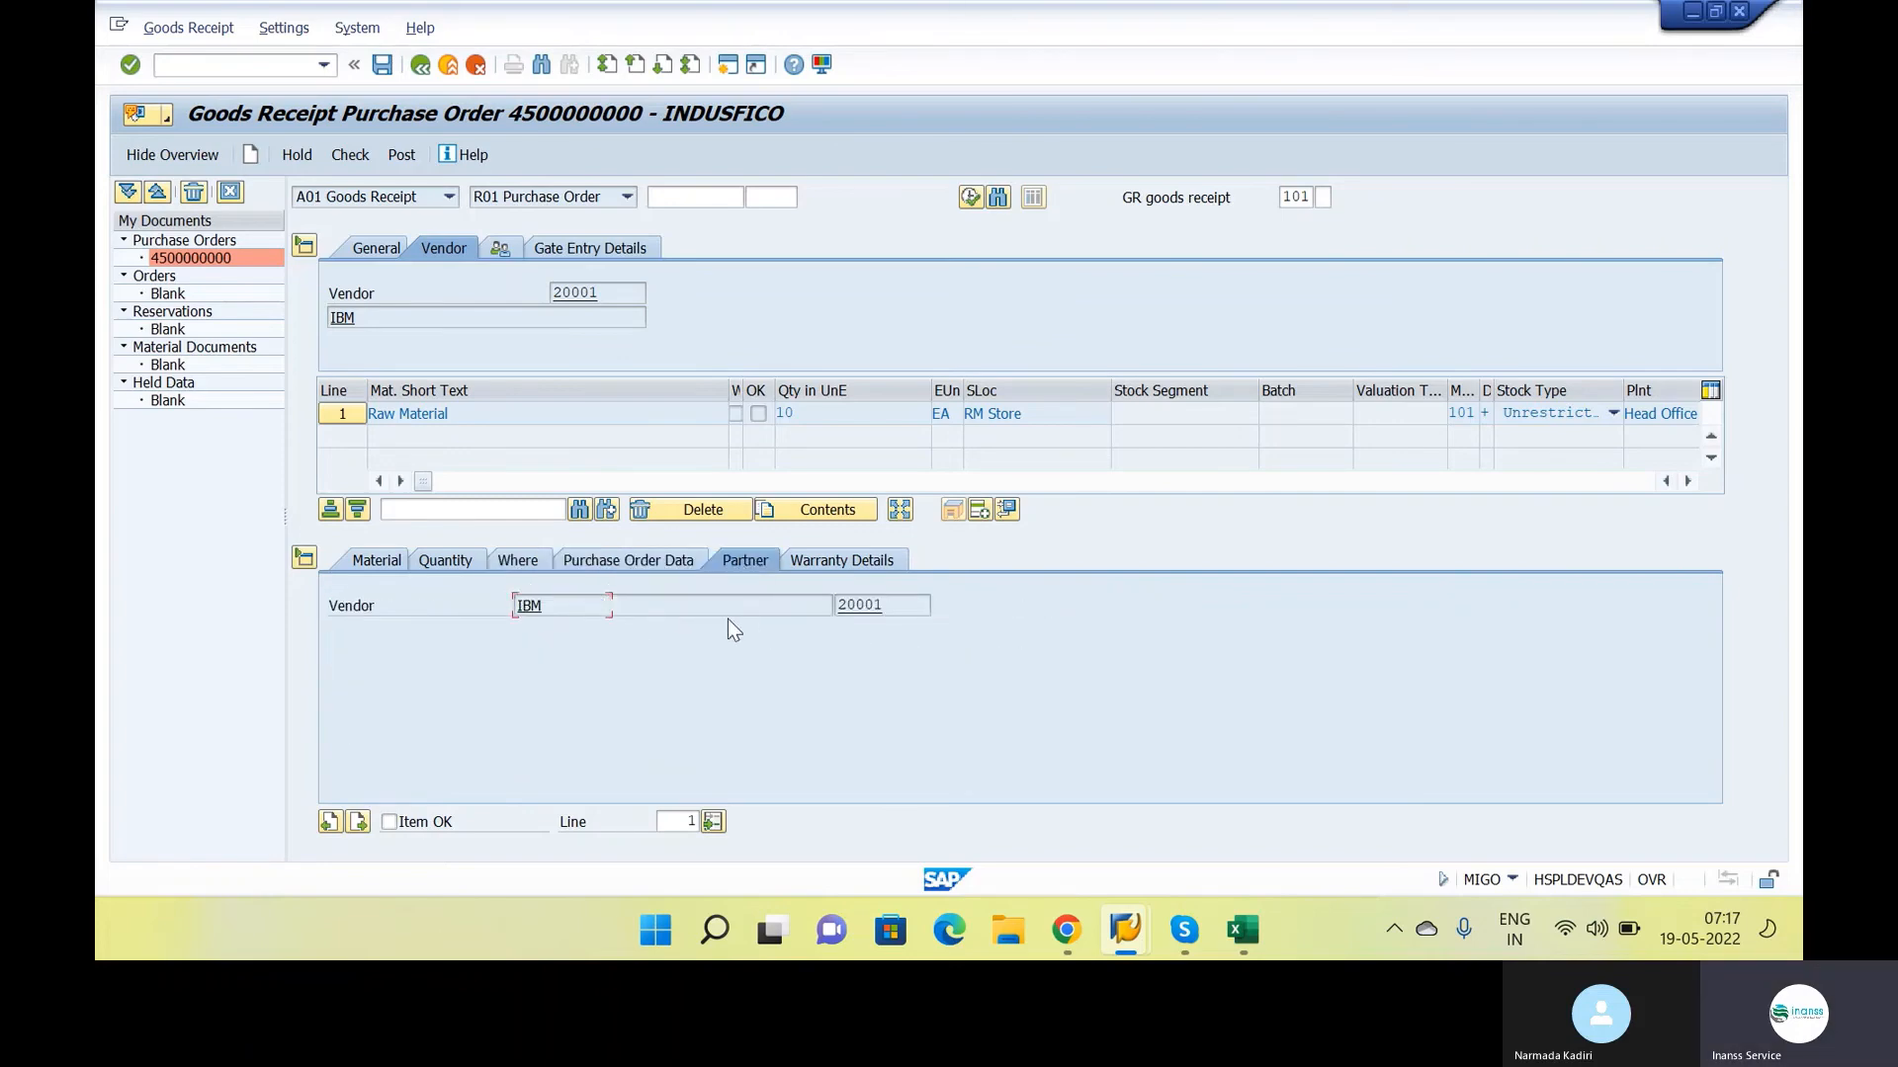
pyautogui.click(852, 561)
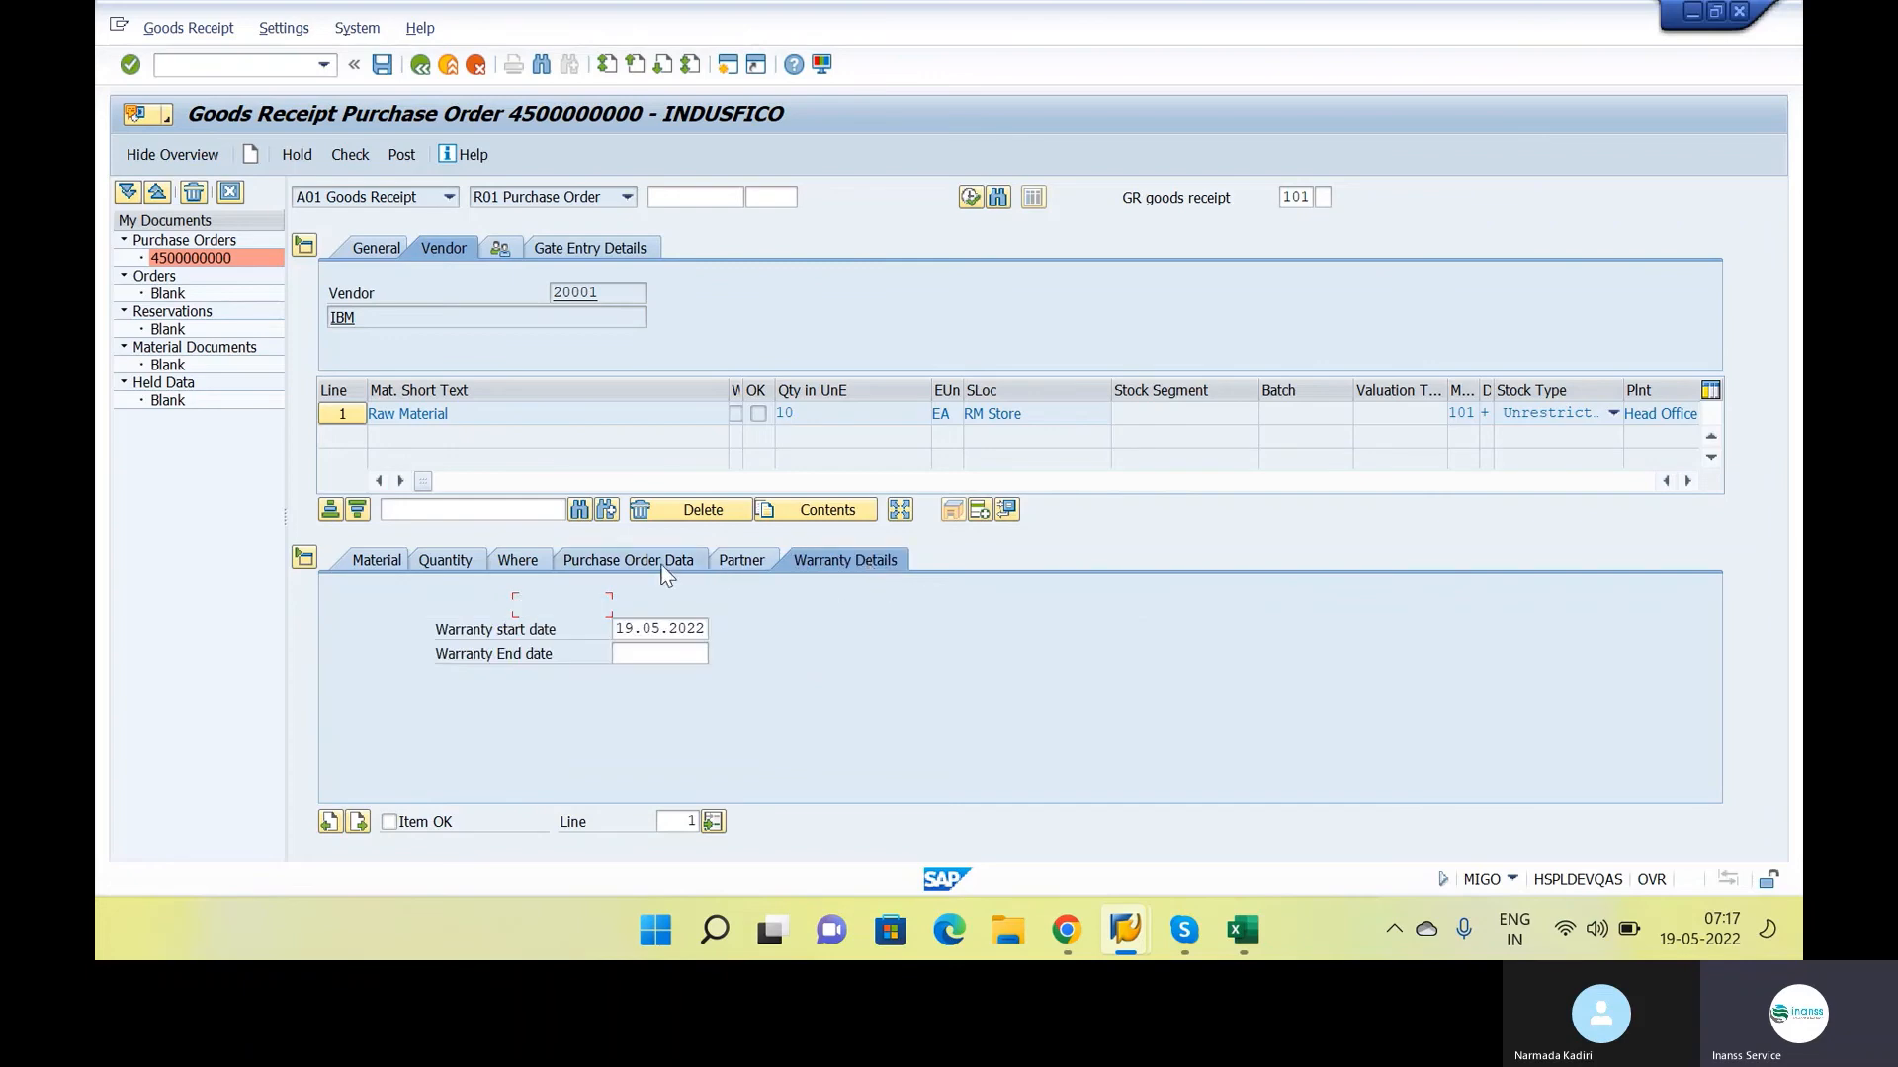
pyautogui.click(509, 560)
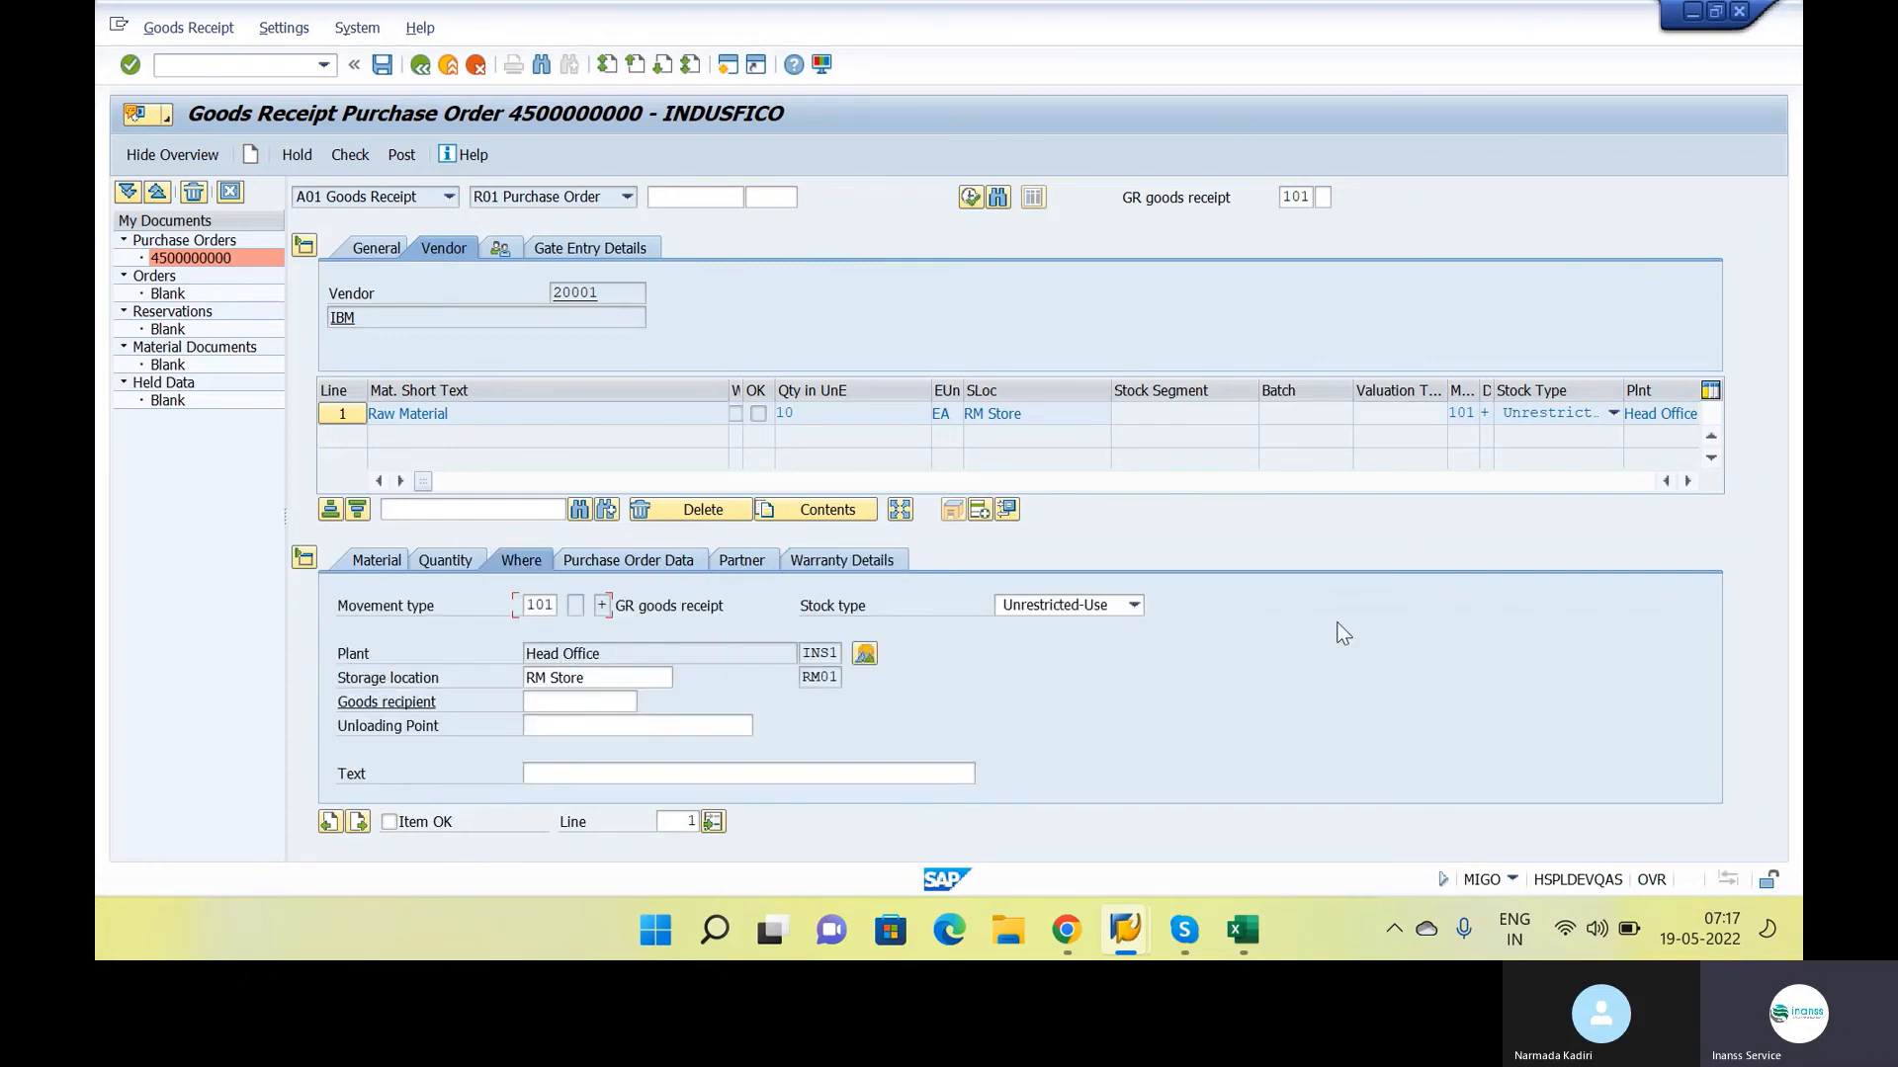
# Mark the Raw Material line as Item OK, check the goods receipt and dismiss the message log
pyautogui.click(417, 828)
pyautogui.click(350, 155)
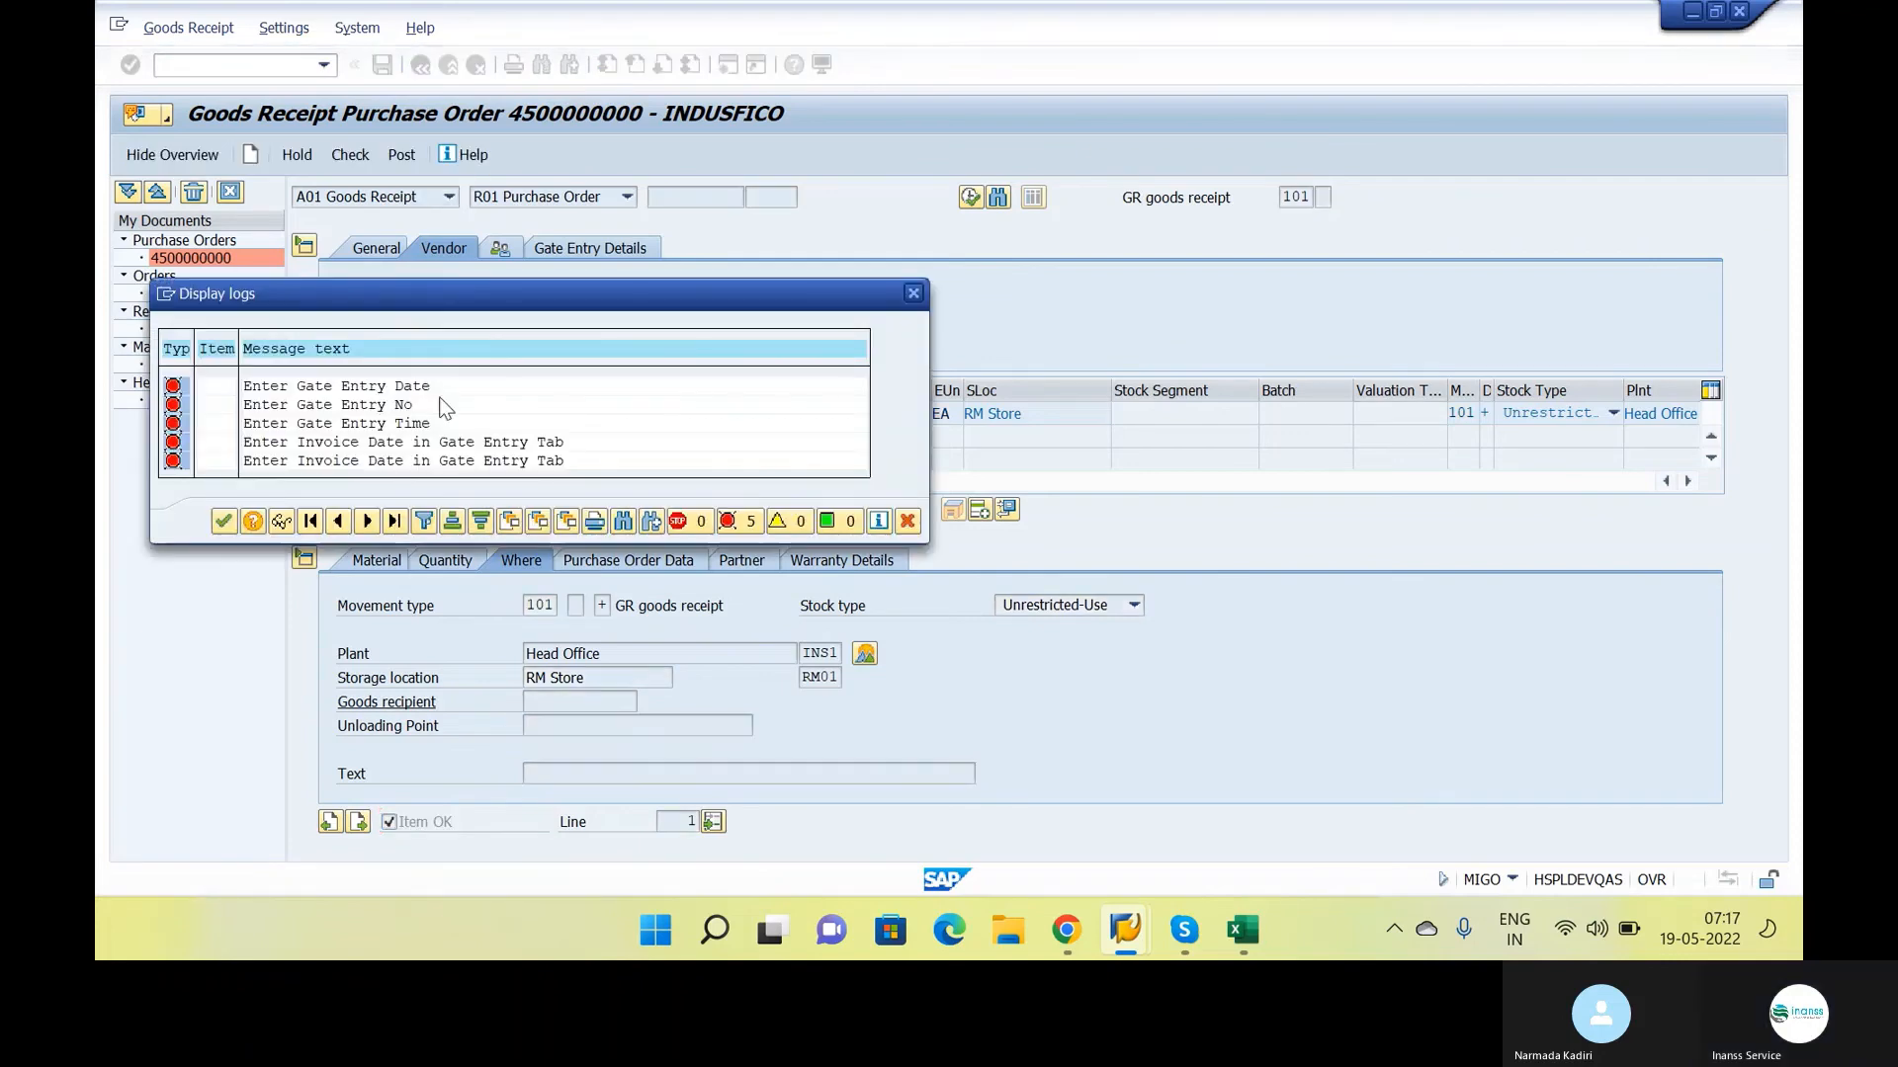
pyautogui.press('Return')
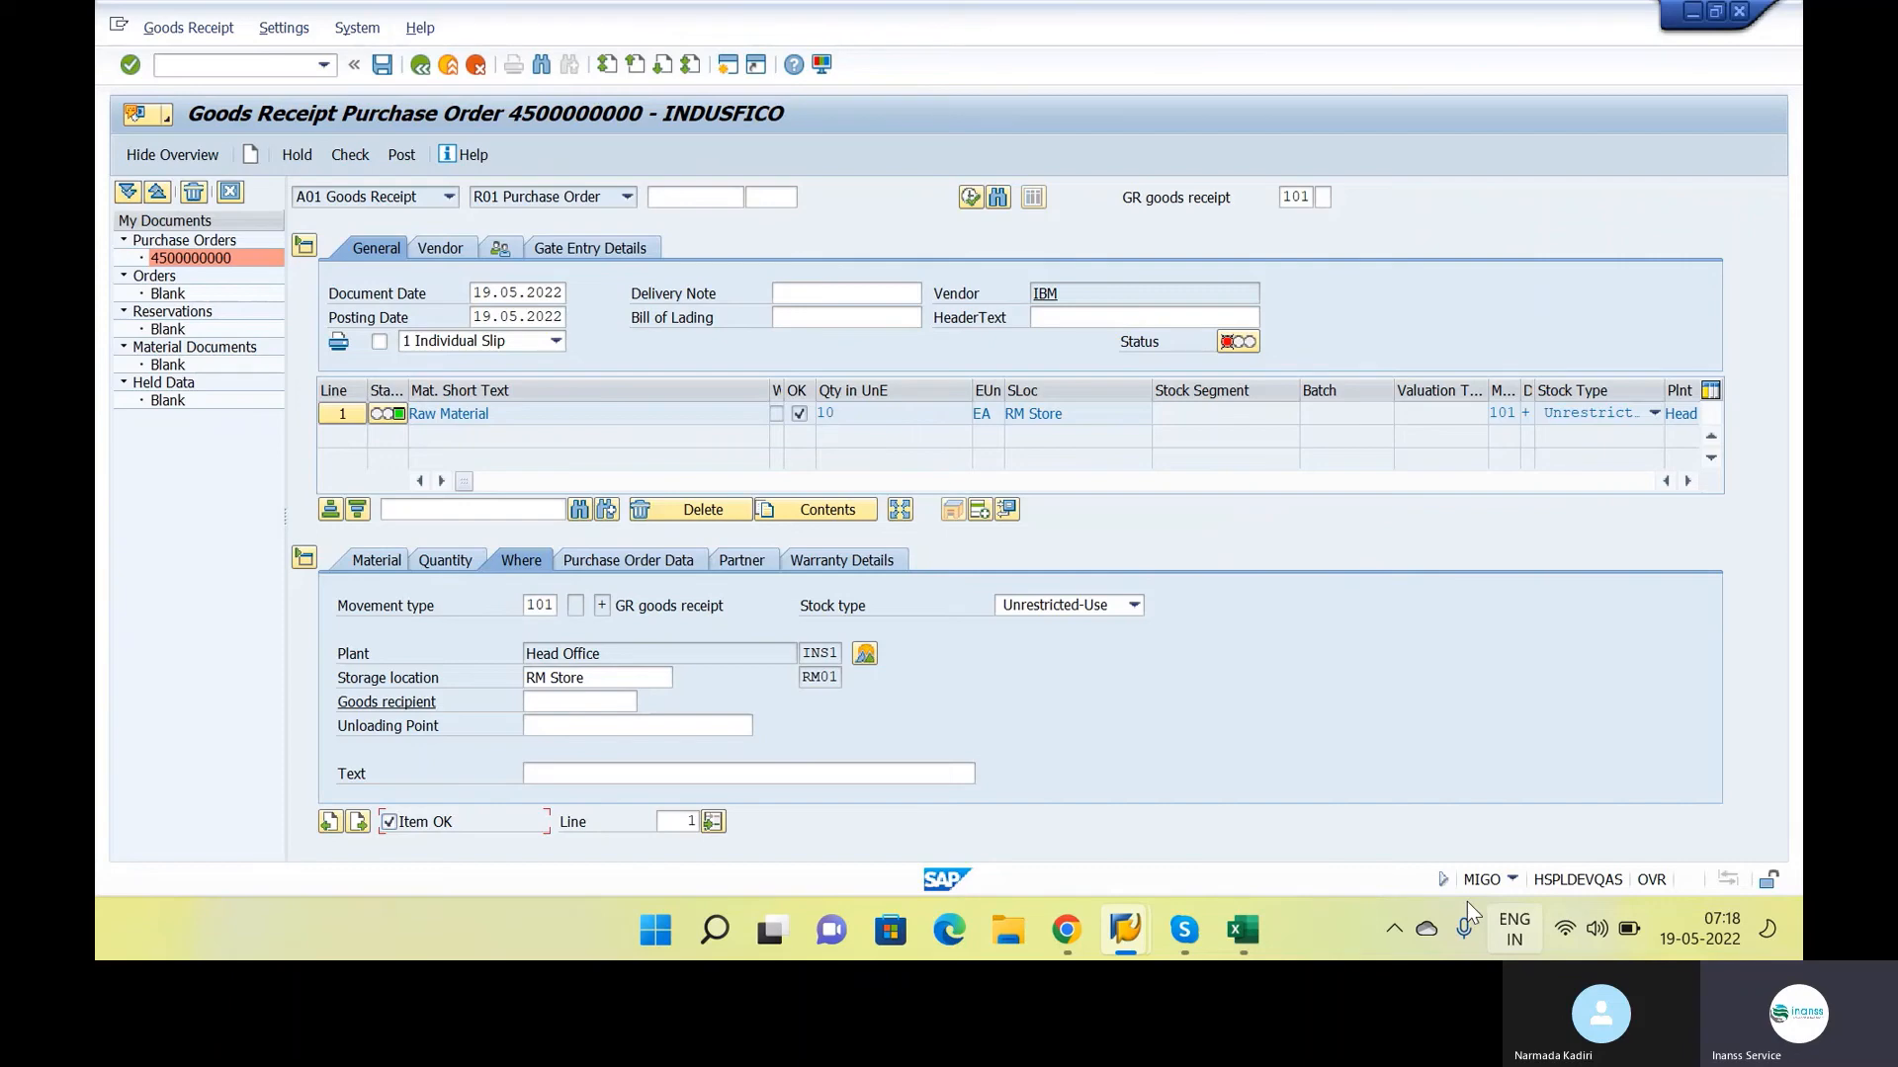
# In the gate entry details, enter "test" as the gate entry number, transport company name and driver
pyautogui.click(590, 248)
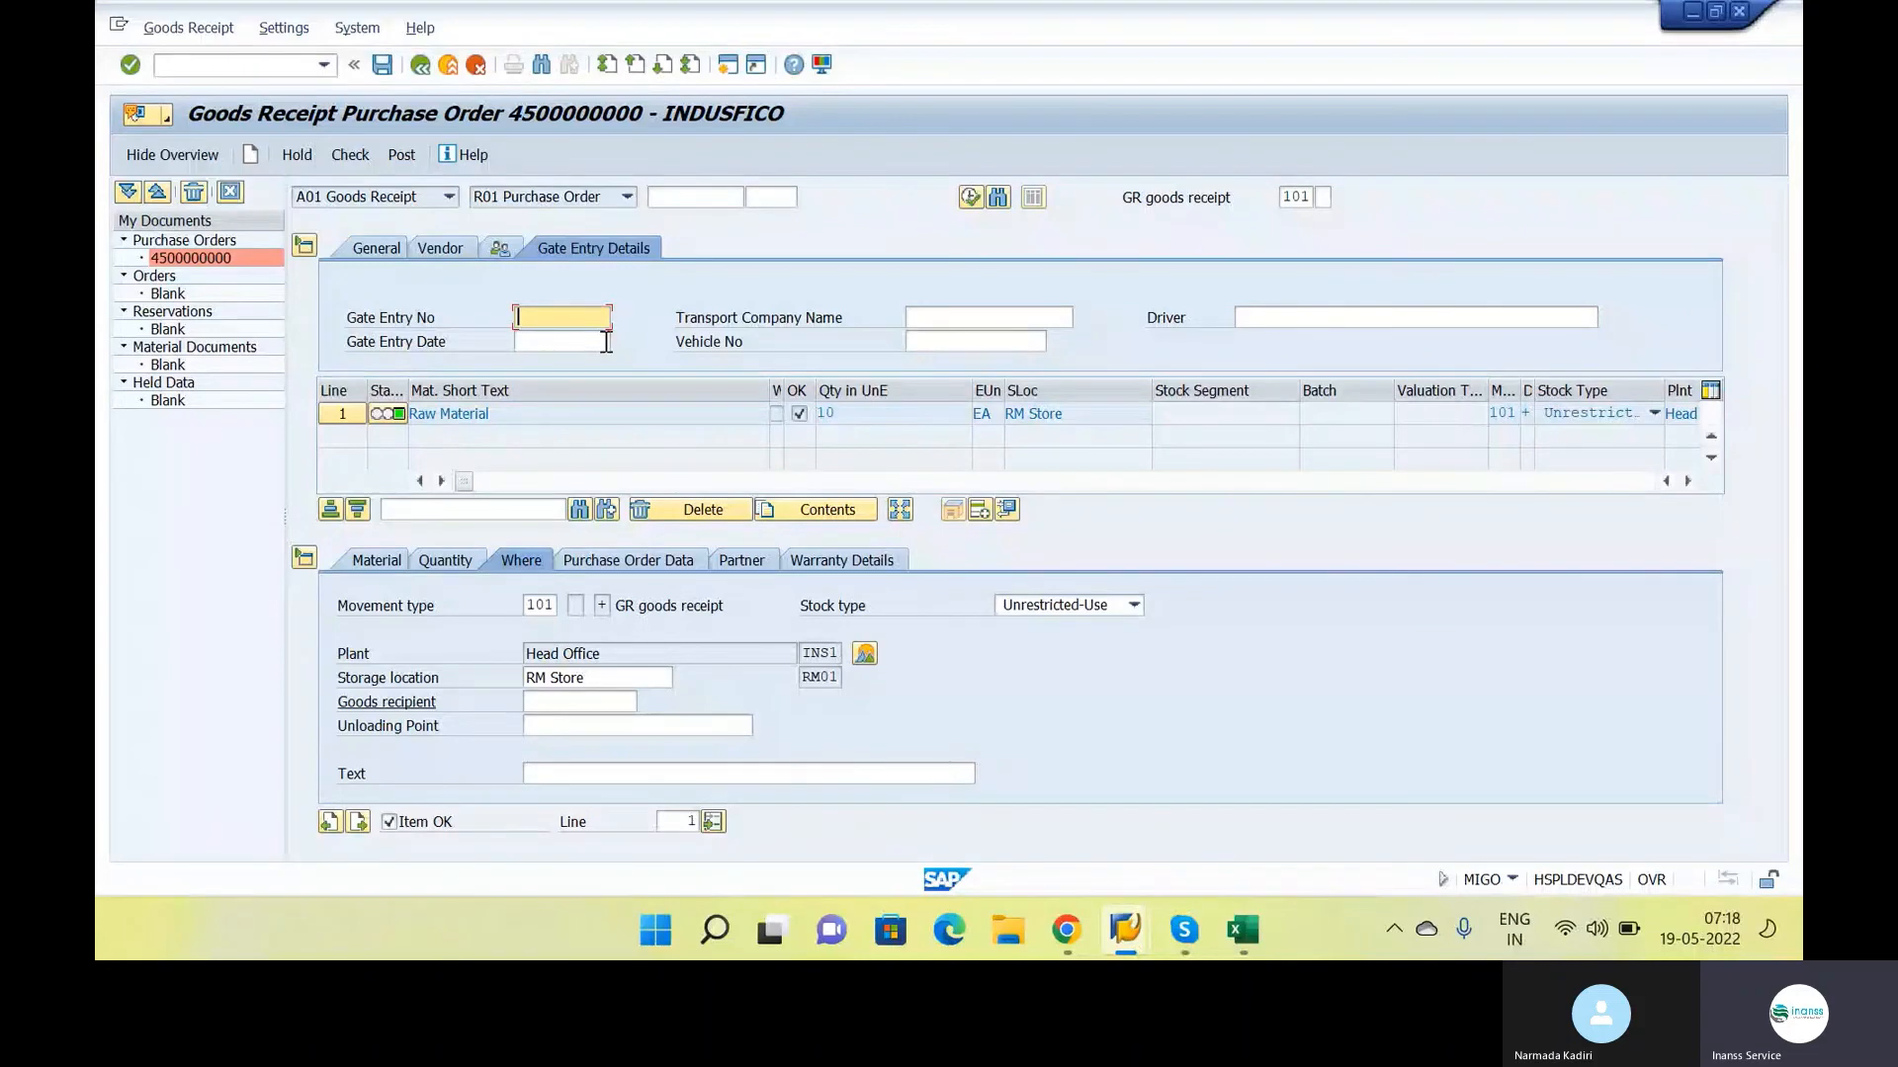
pyautogui.write('test')
pyautogui.press('Tab')
pyautogui.write('test')
pyautogui.press('Tab')
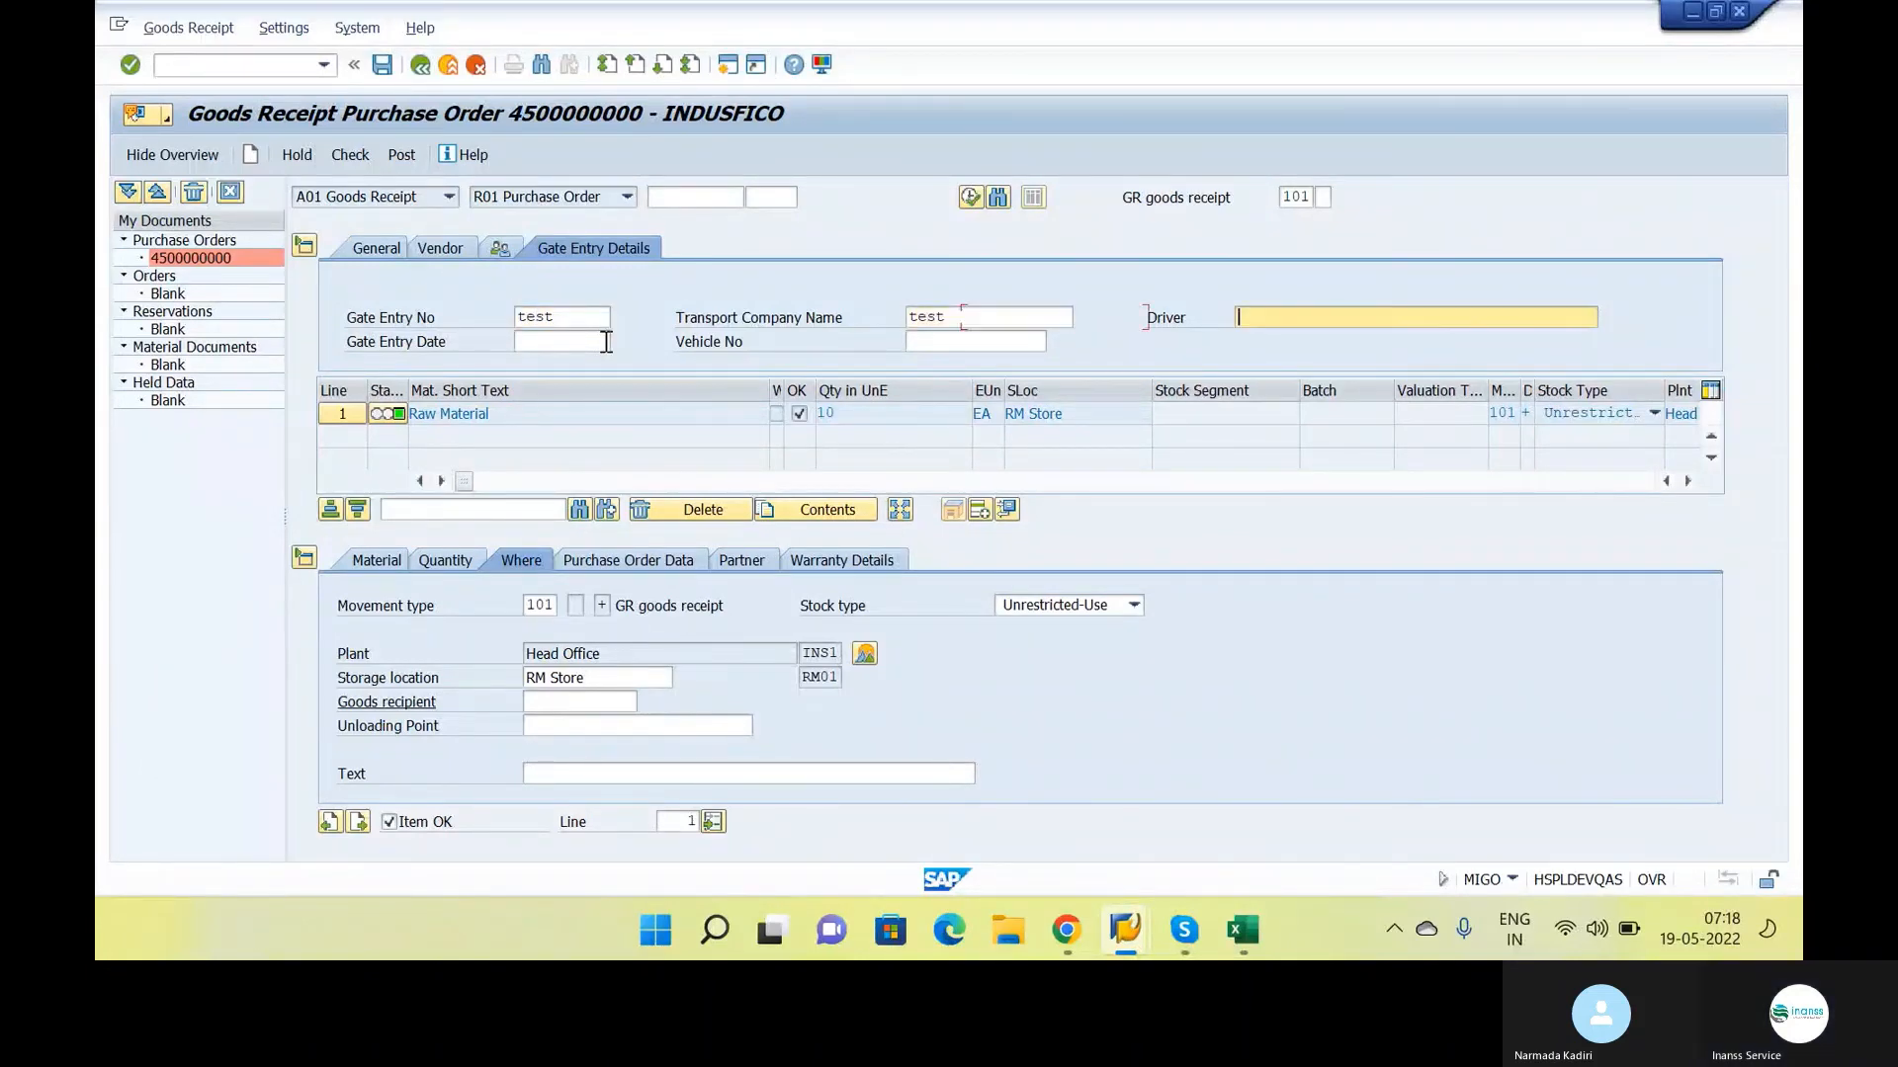
pyautogui.write('test')
pyautogui.press('Tab')
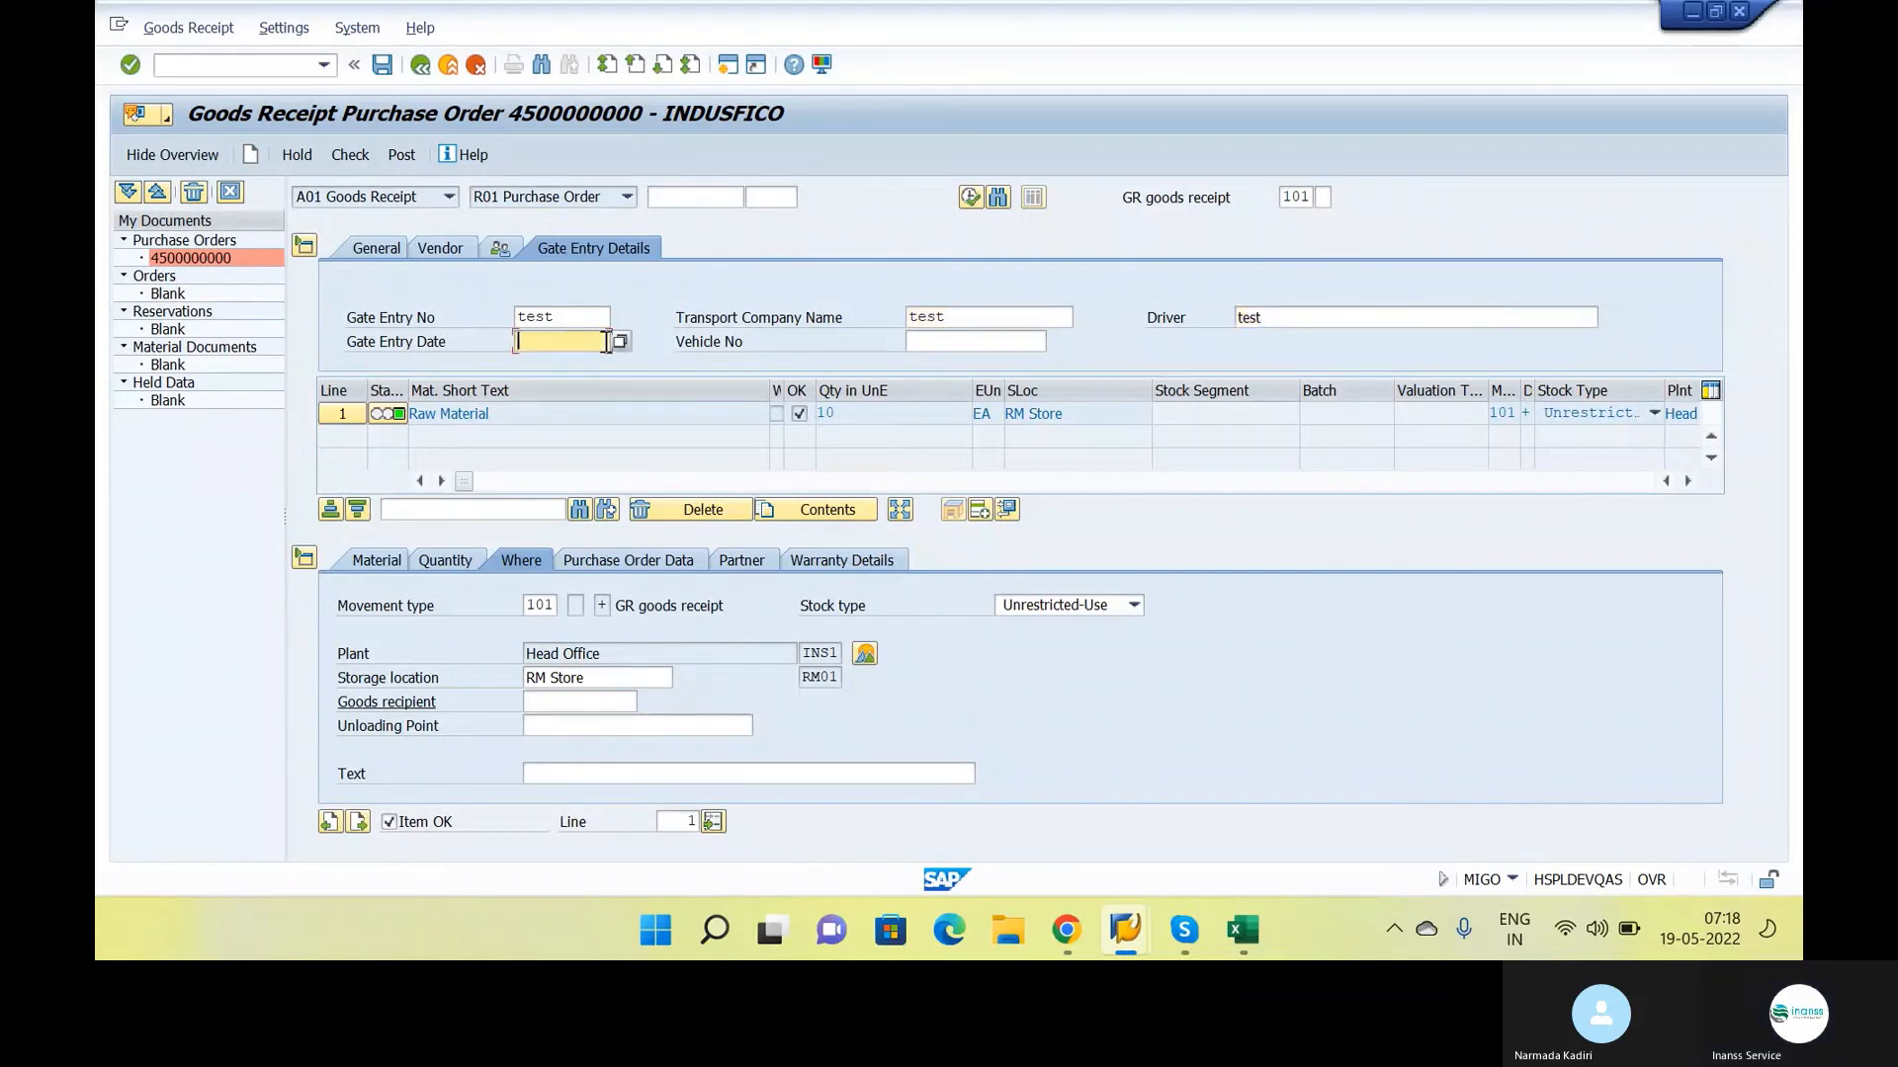
# Set the gate entry date to 19.05.2022 and the vehicle number to "test"
pyautogui.write('19.05.2022')
pyautogui.press('Tab')
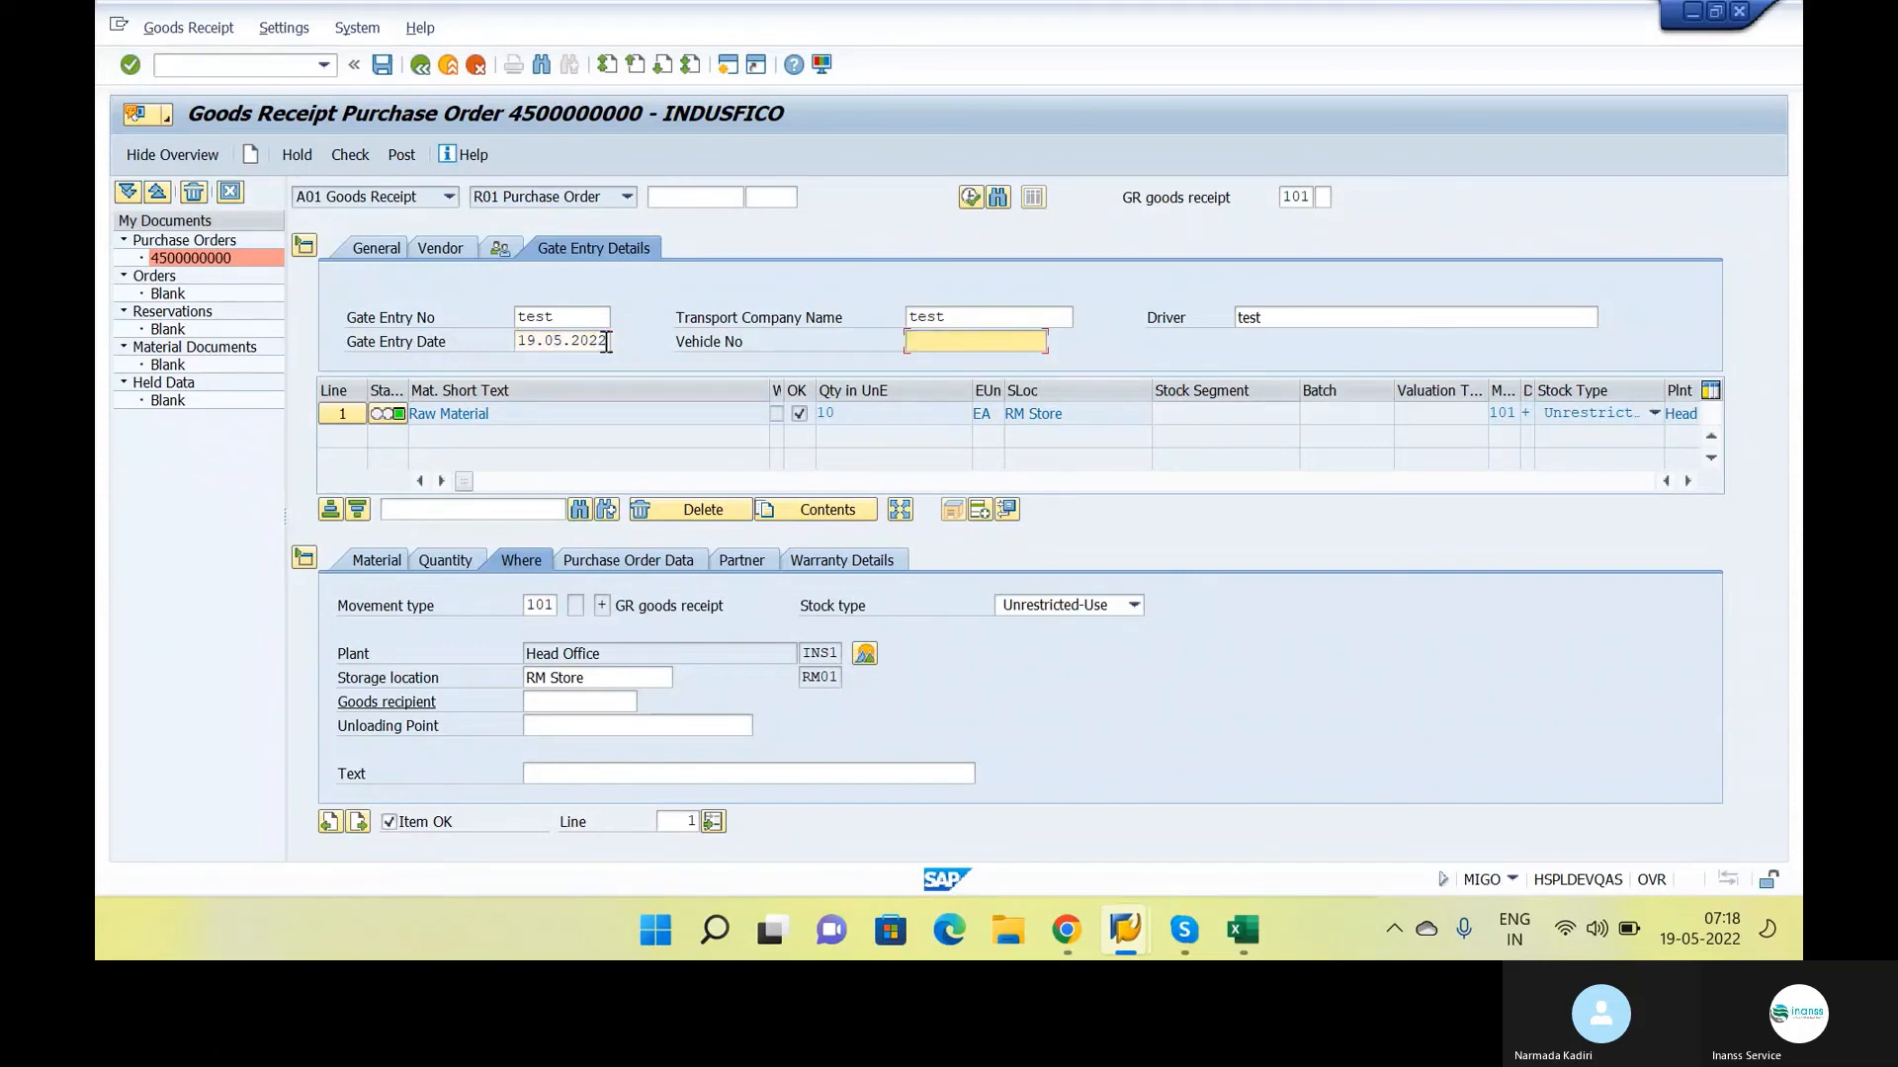
pyautogui.write('test')
pyautogui.press('Return')
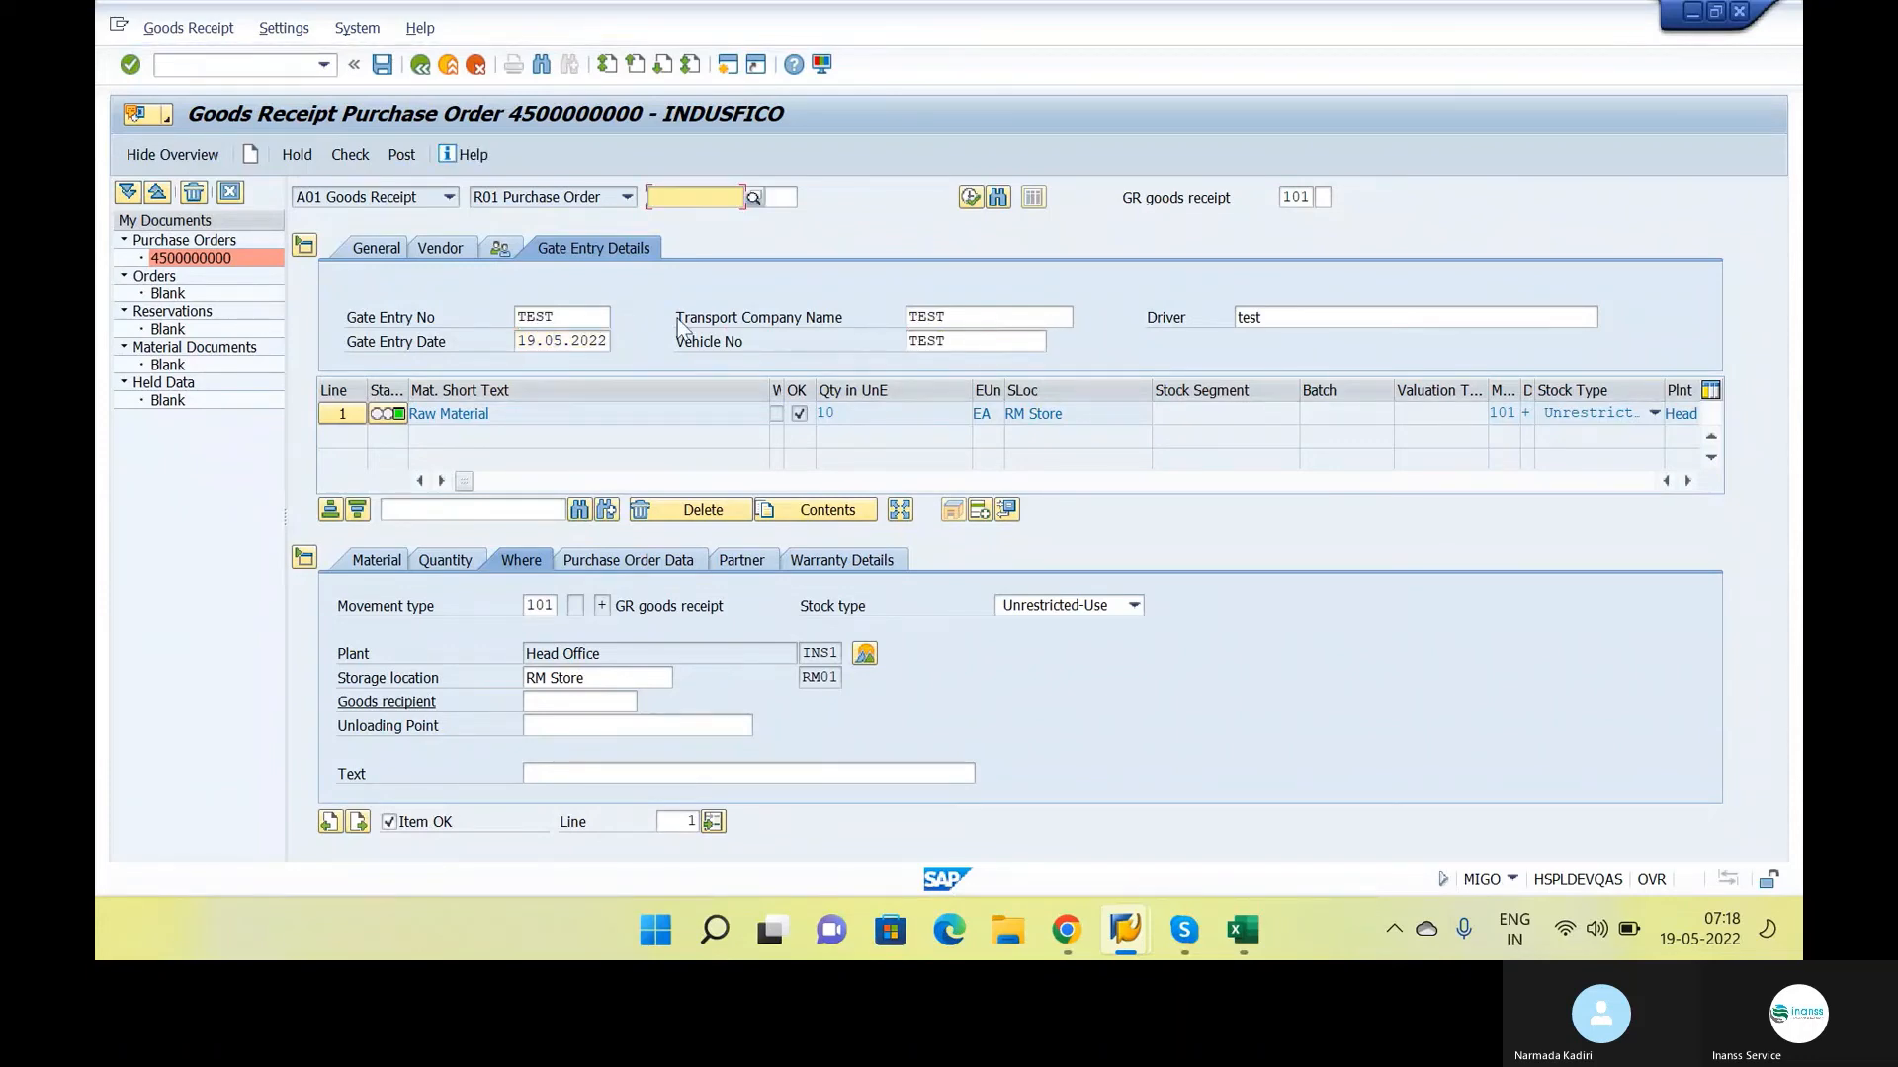
# Check the goods receipt, try to post it and examine the logged message
pyautogui.click(352, 156)
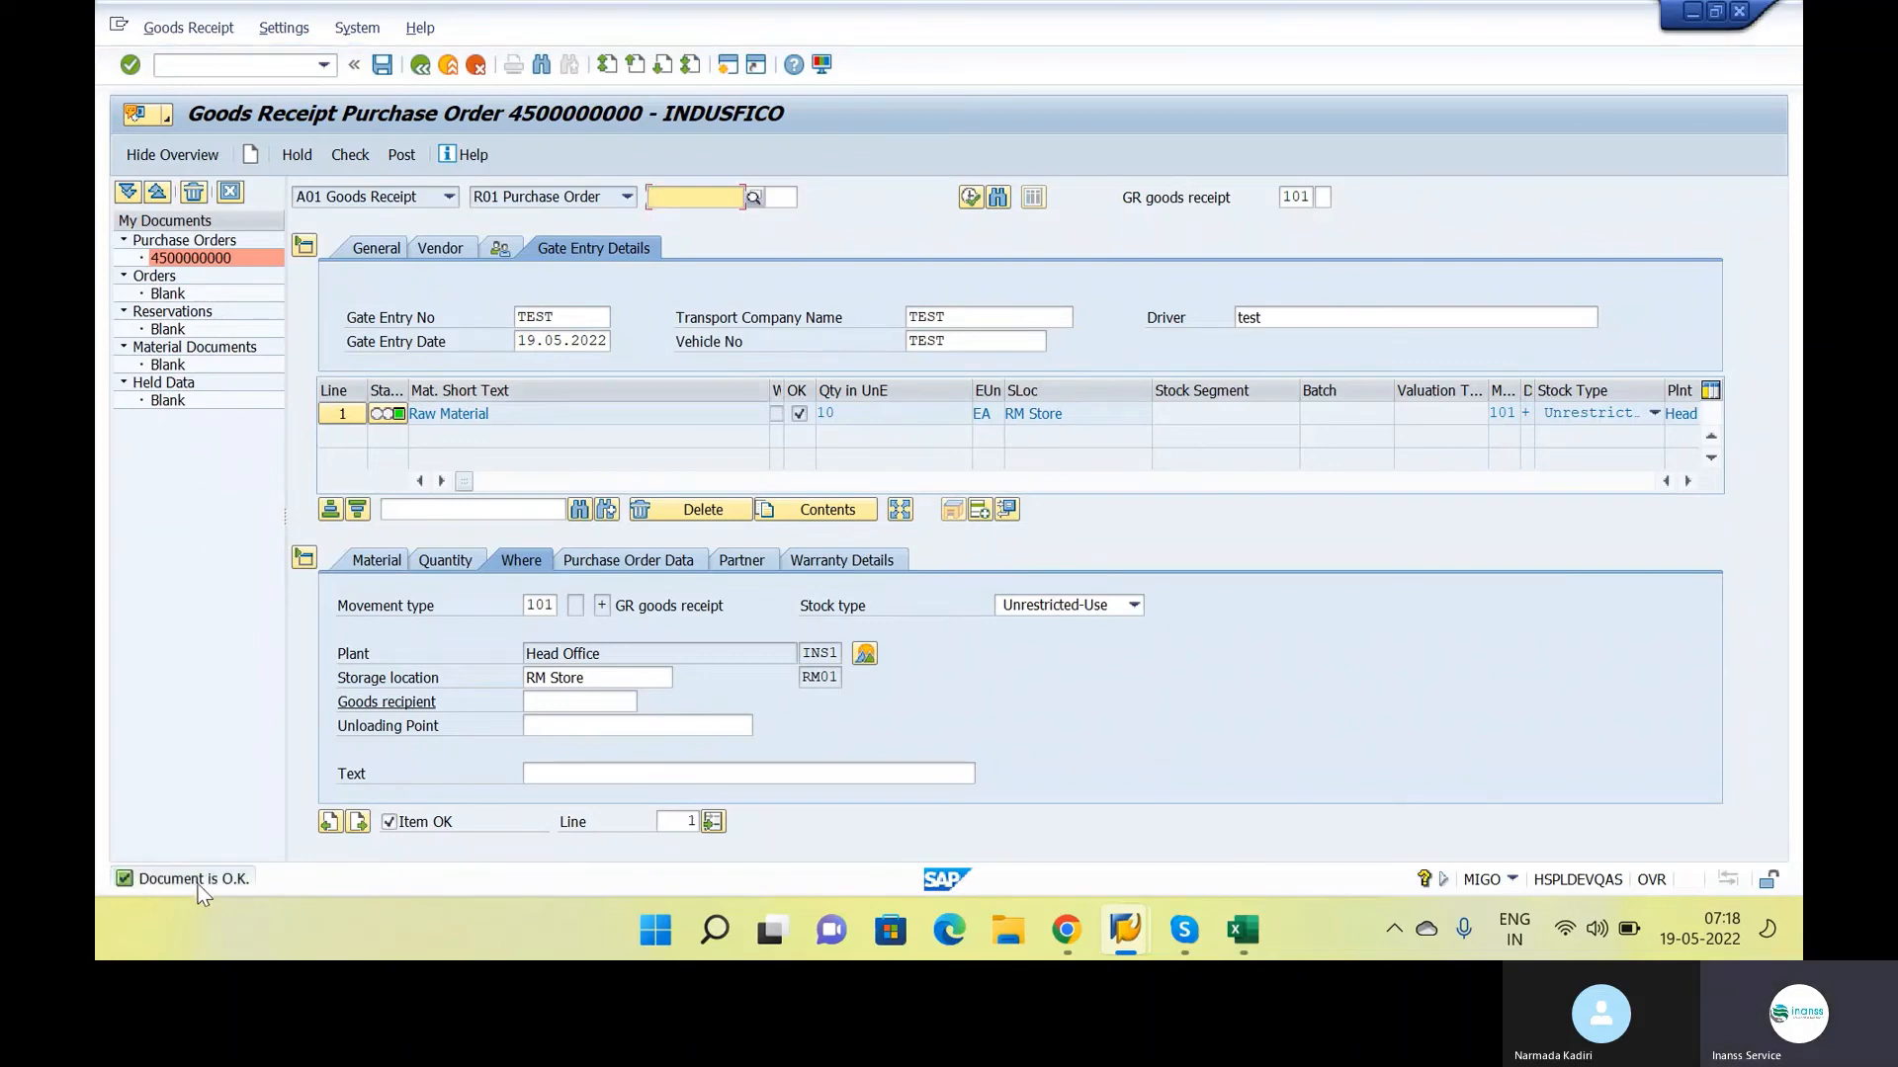
pyautogui.click(401, 156)
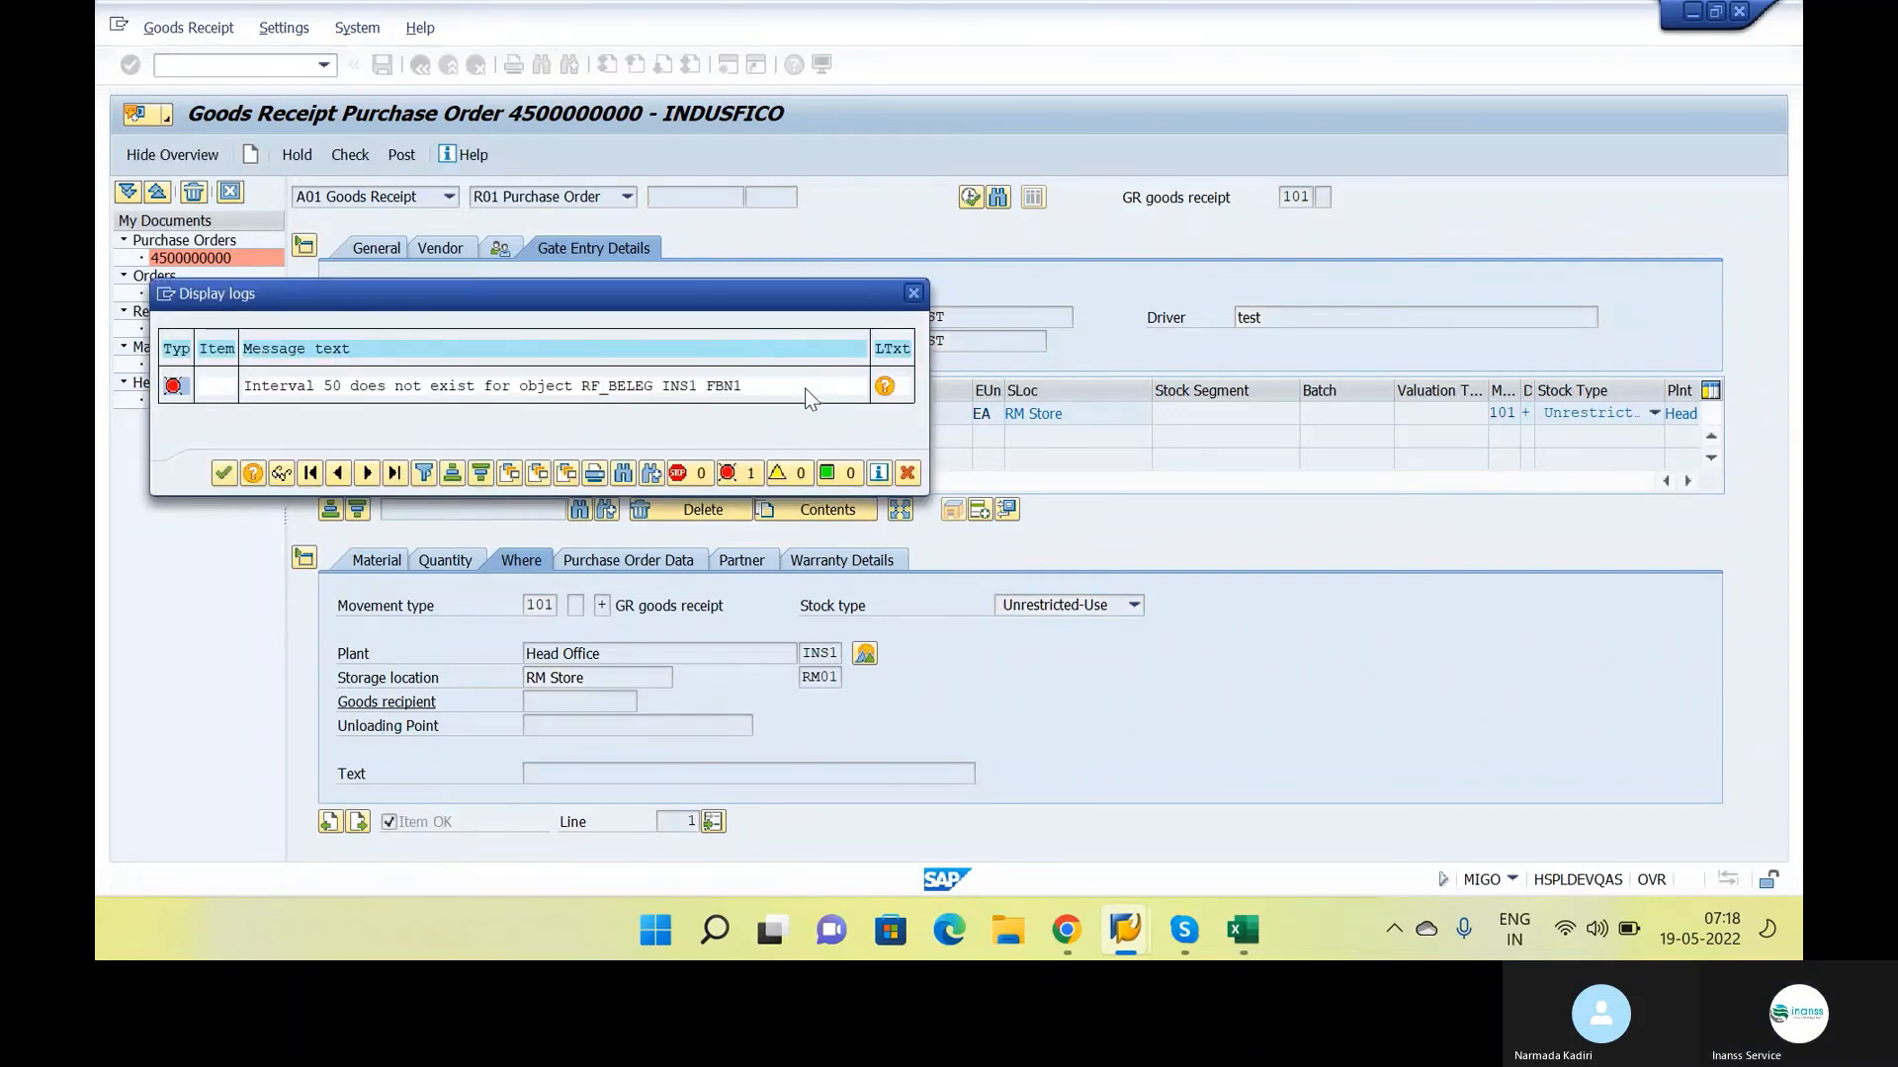
pyautogui.click(708, 391)
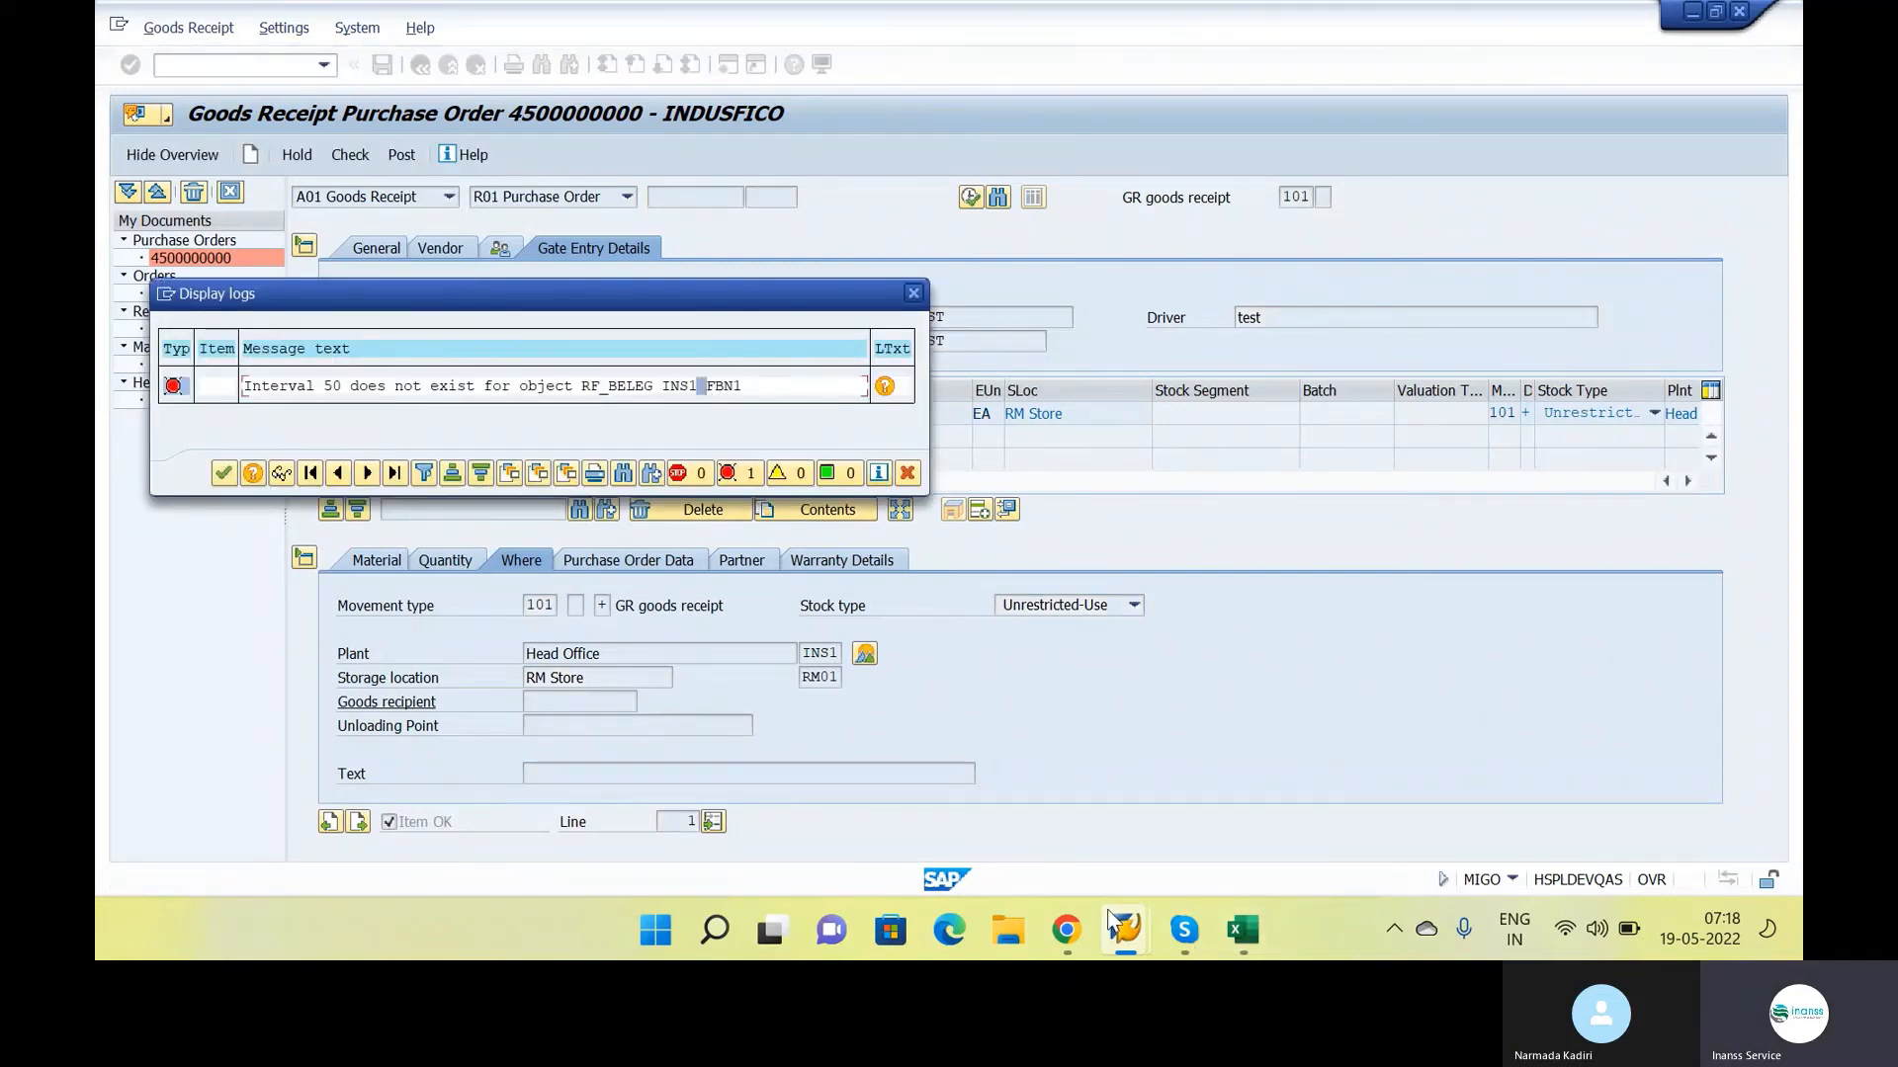
# In the Edit Table Views session, open transaction FBN1 and bring up the accounting document intervals of company code INS1 for editing
pyautogui.click(1111, 919)
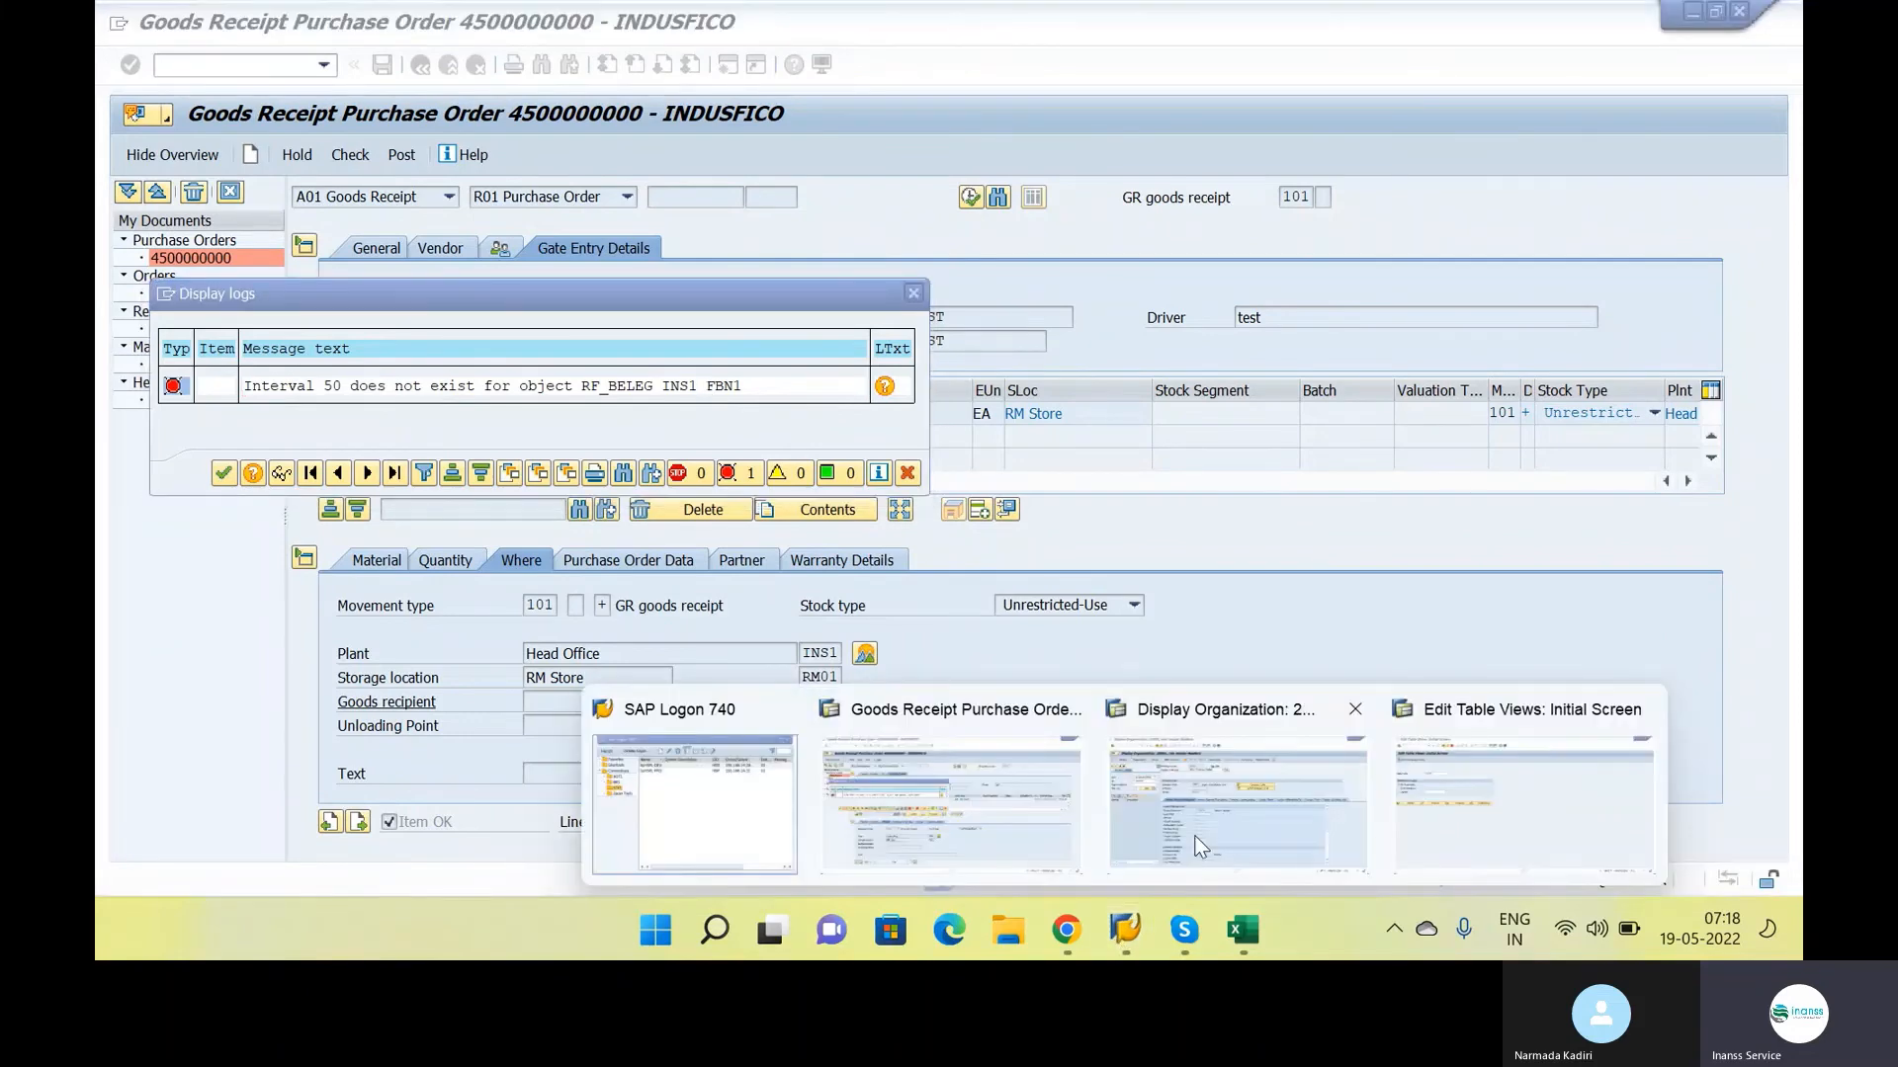
pyautogui.moveTo(1202, 835)
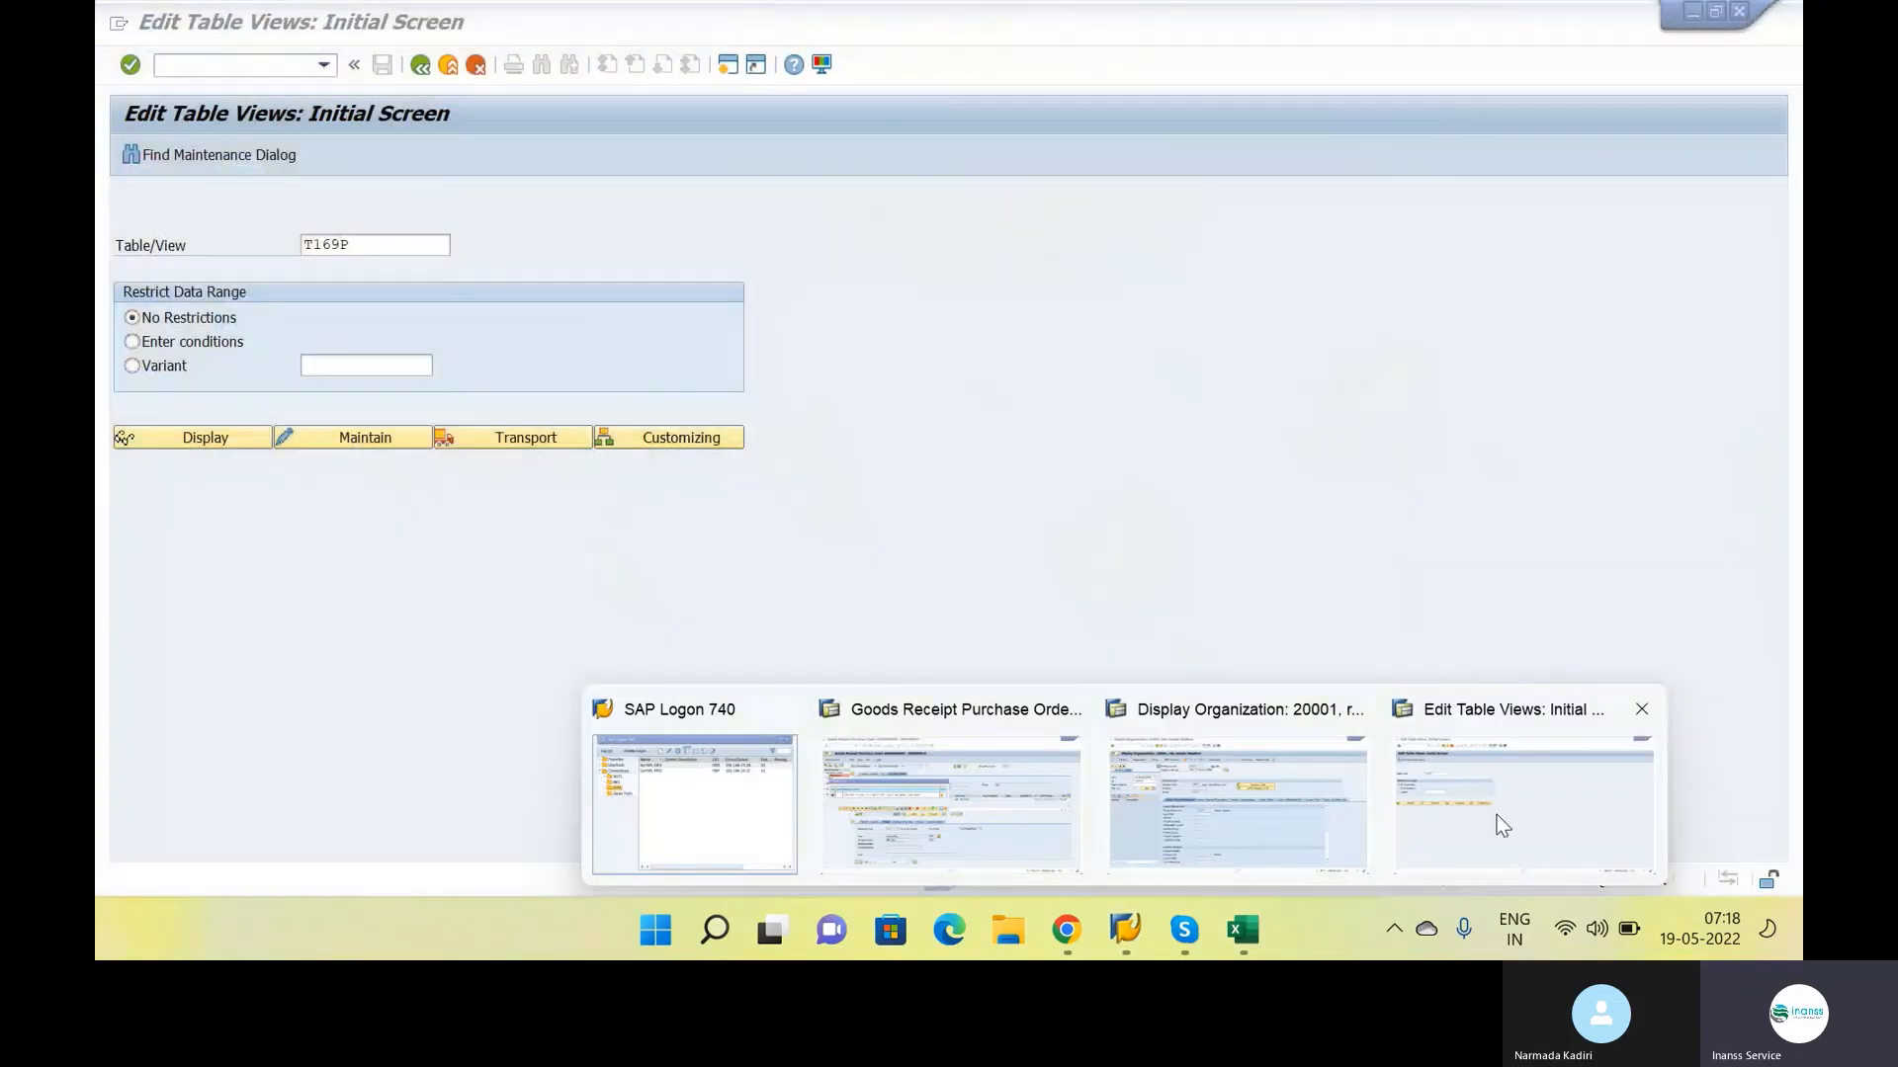
pyautogui.click(1496, 815)
pyautogui.write('fbn1')
pyautogui.press('Return')
pyautogui.write('ins1')
pyautogui.press('Tab')
pyautogui.press('Tab')
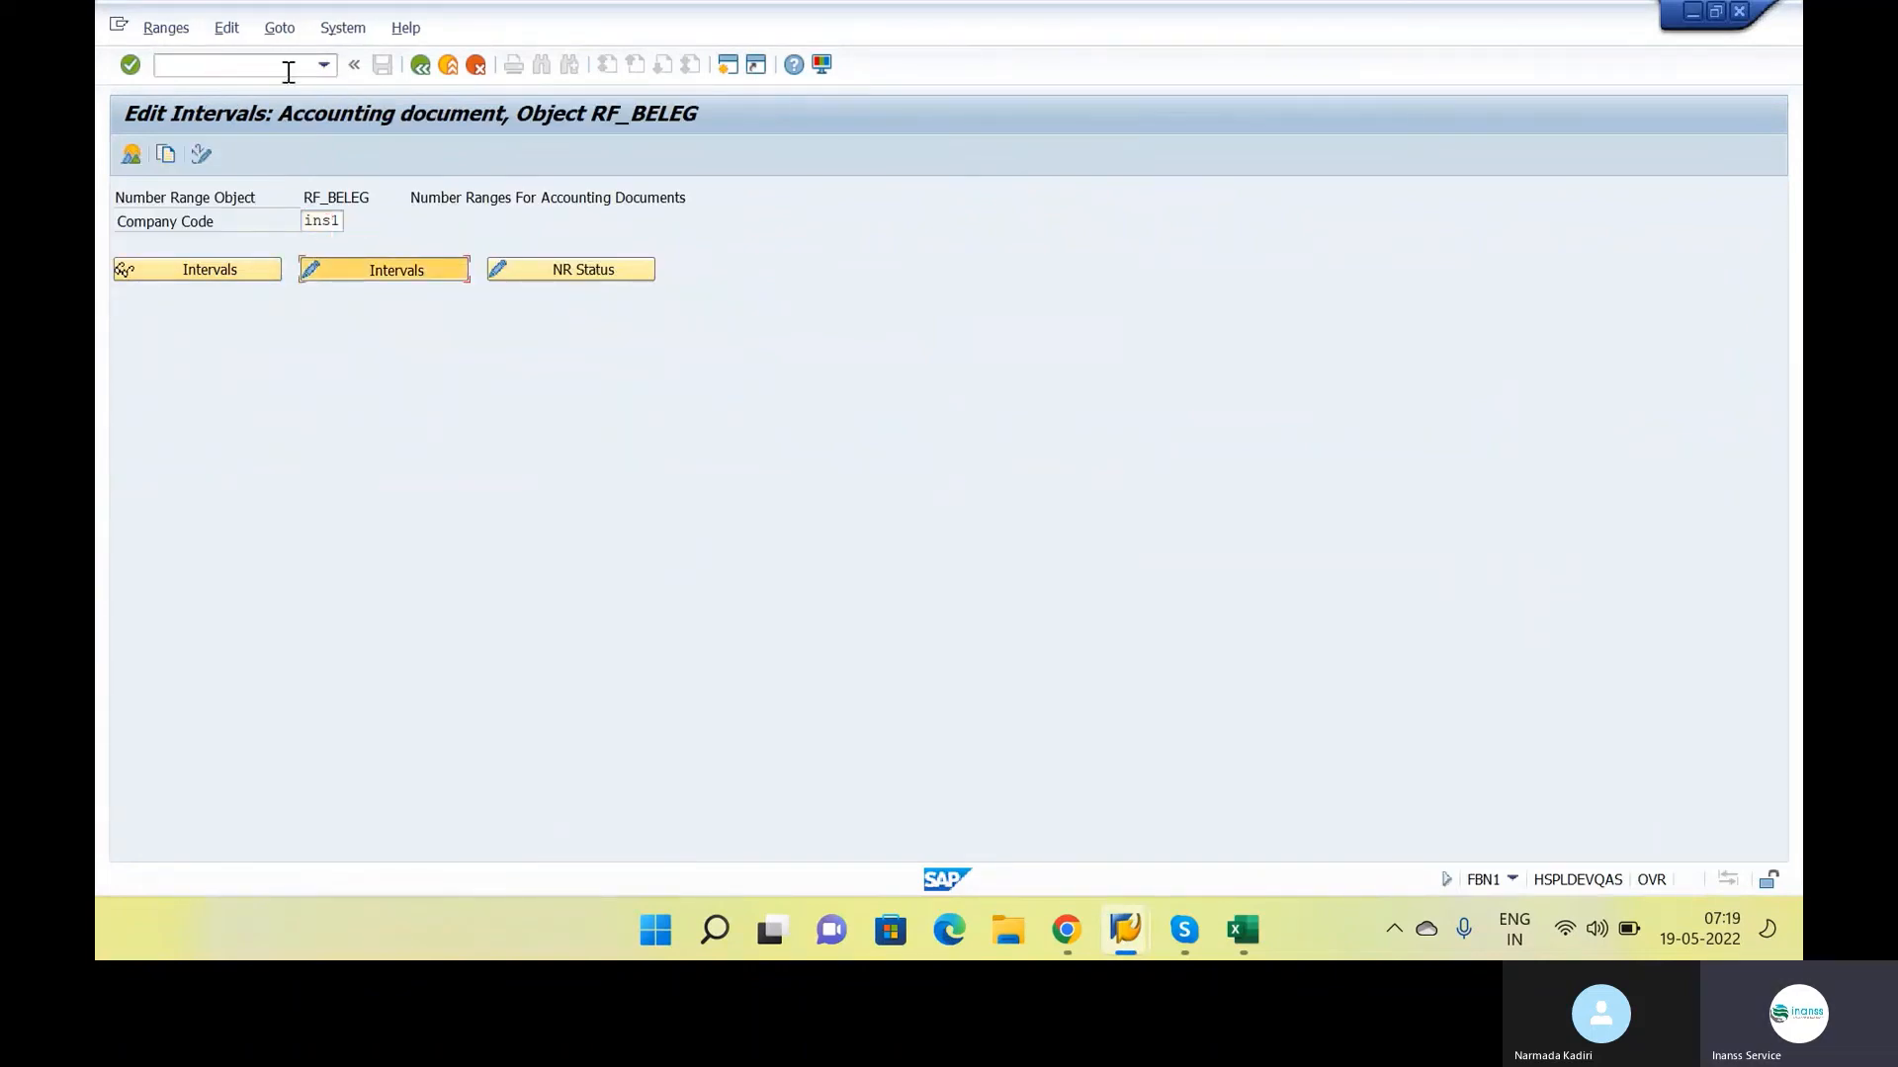
pyautogui.press('Return')
# Insert a new number range interval 50 for year 2022
pyautogui.click(193, 154)
pyautogui.write('50')
pyautogui.press('Tab')
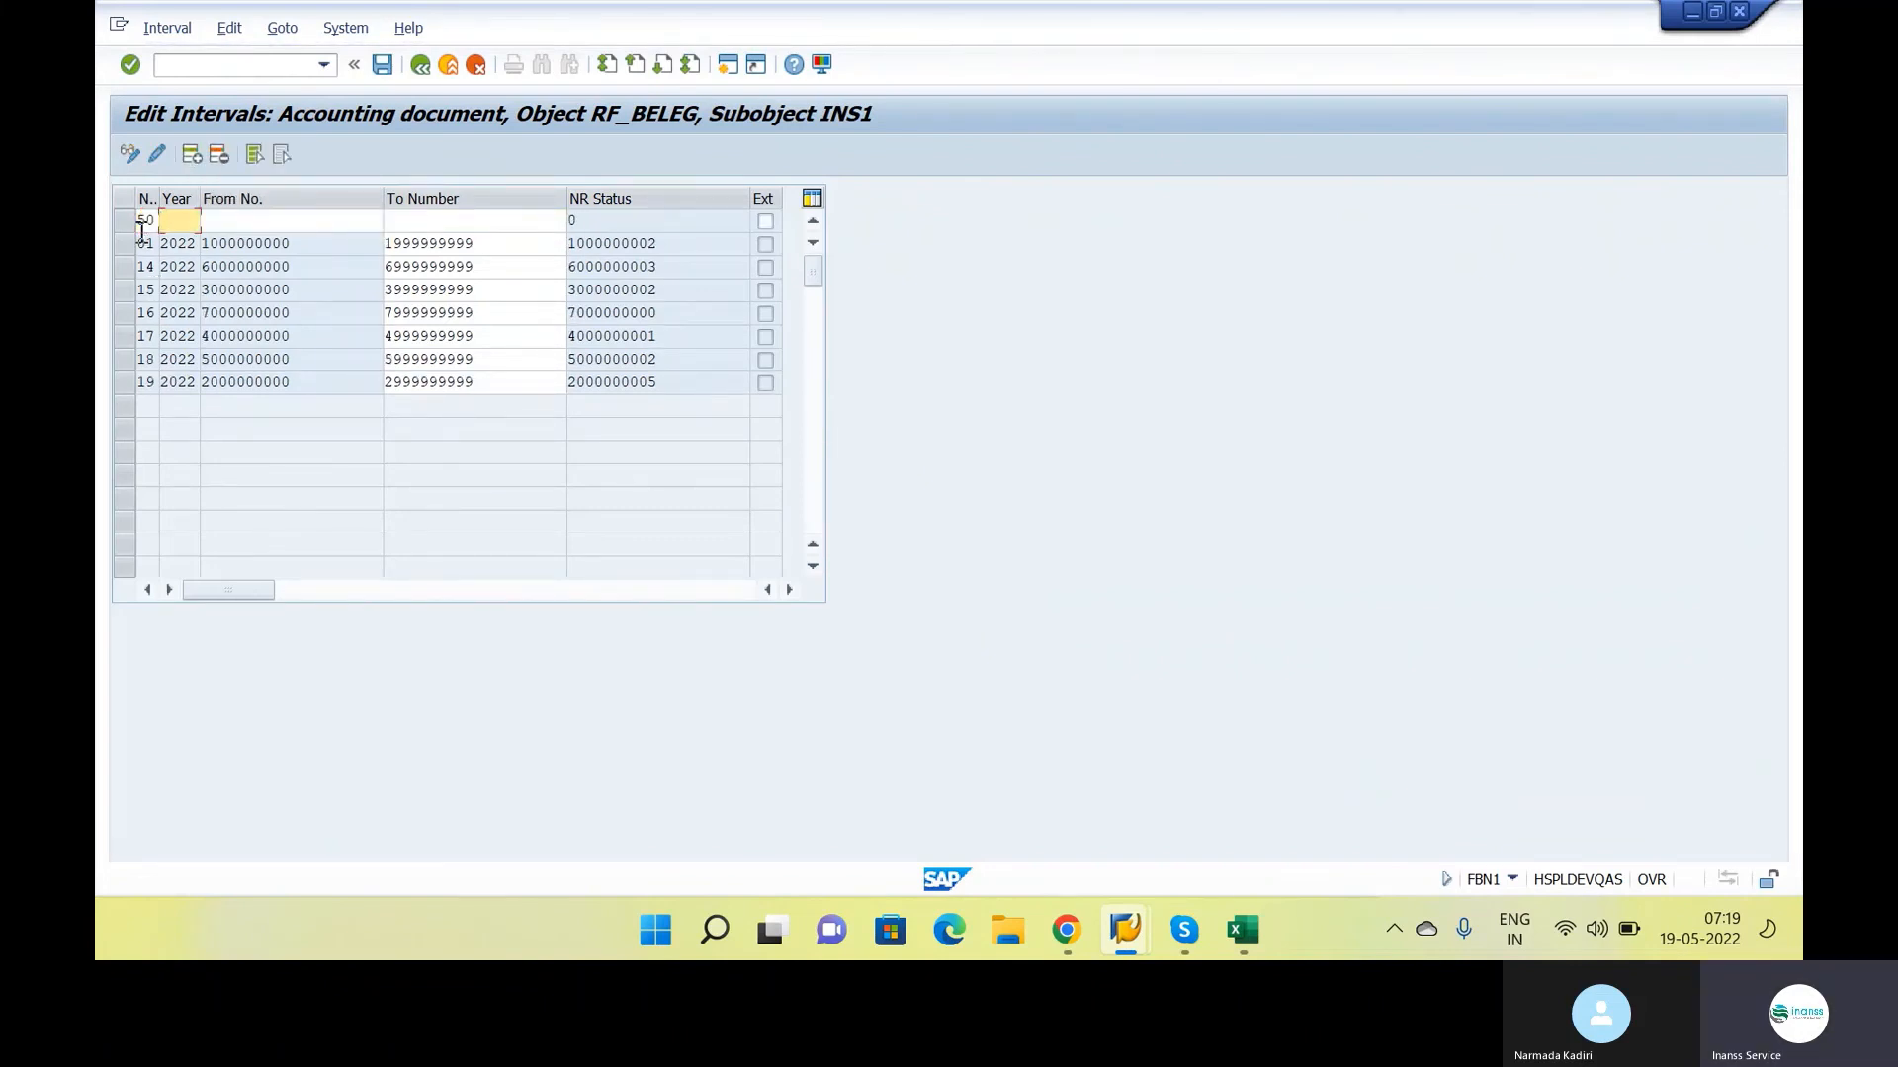
pyautogui.write('2022')
pyautogui.press('Tab')
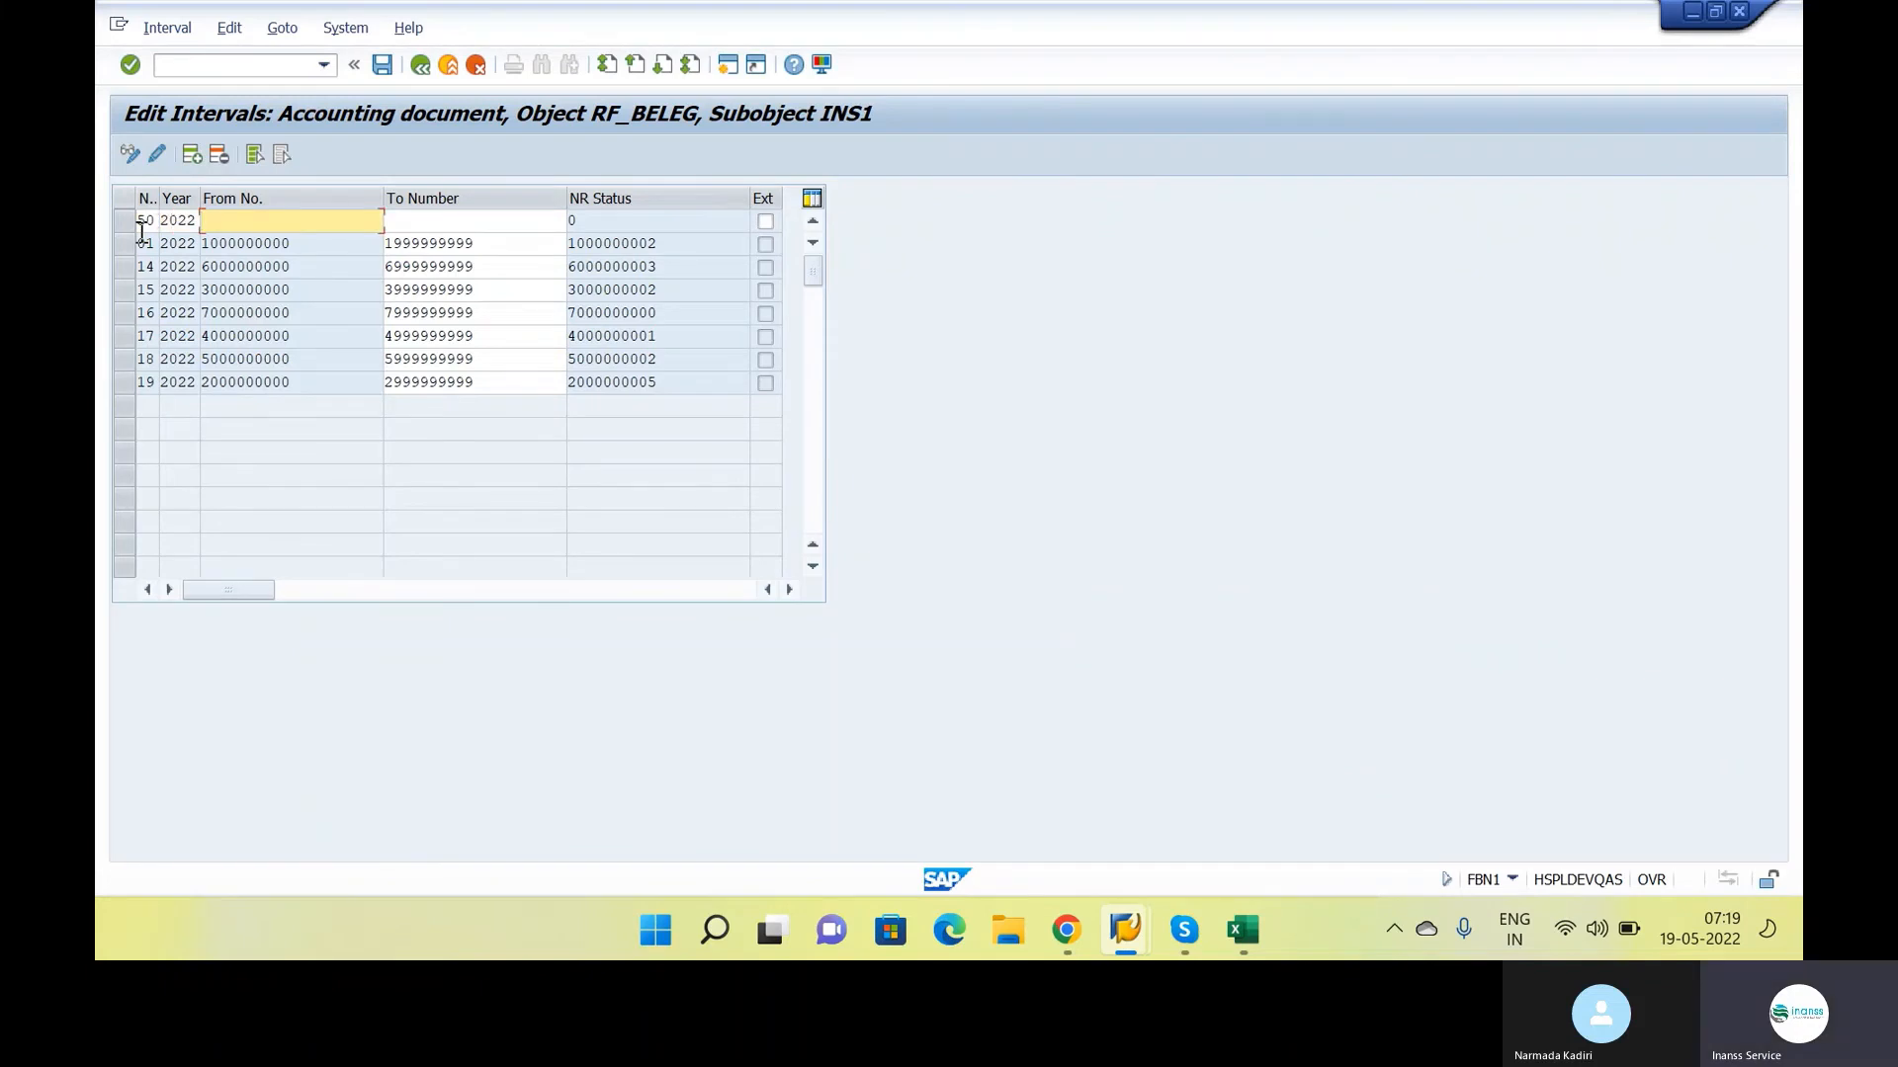
pyautogui.write('8000000000')
pyautogui.press('Tab')
pyautogui.write('89')
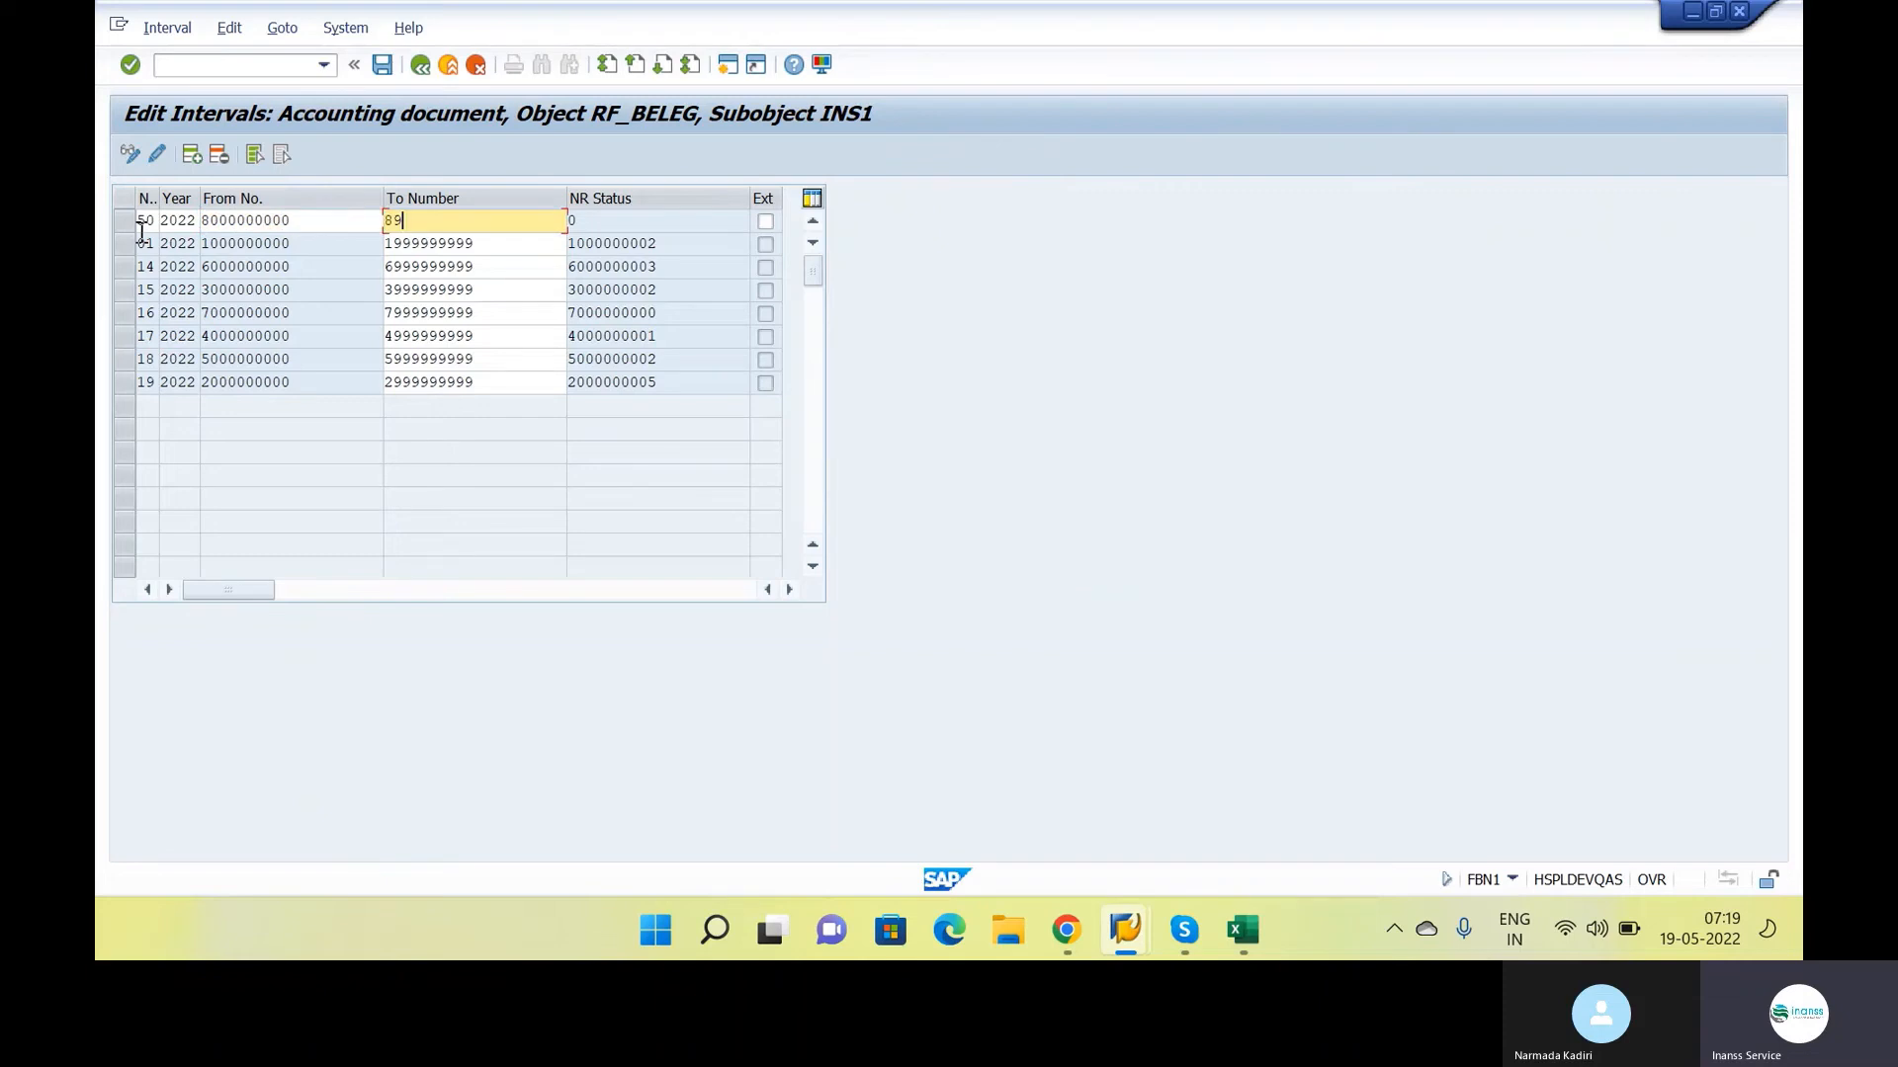
pyautogui.write('99999999')
pyautogui.press('Return')
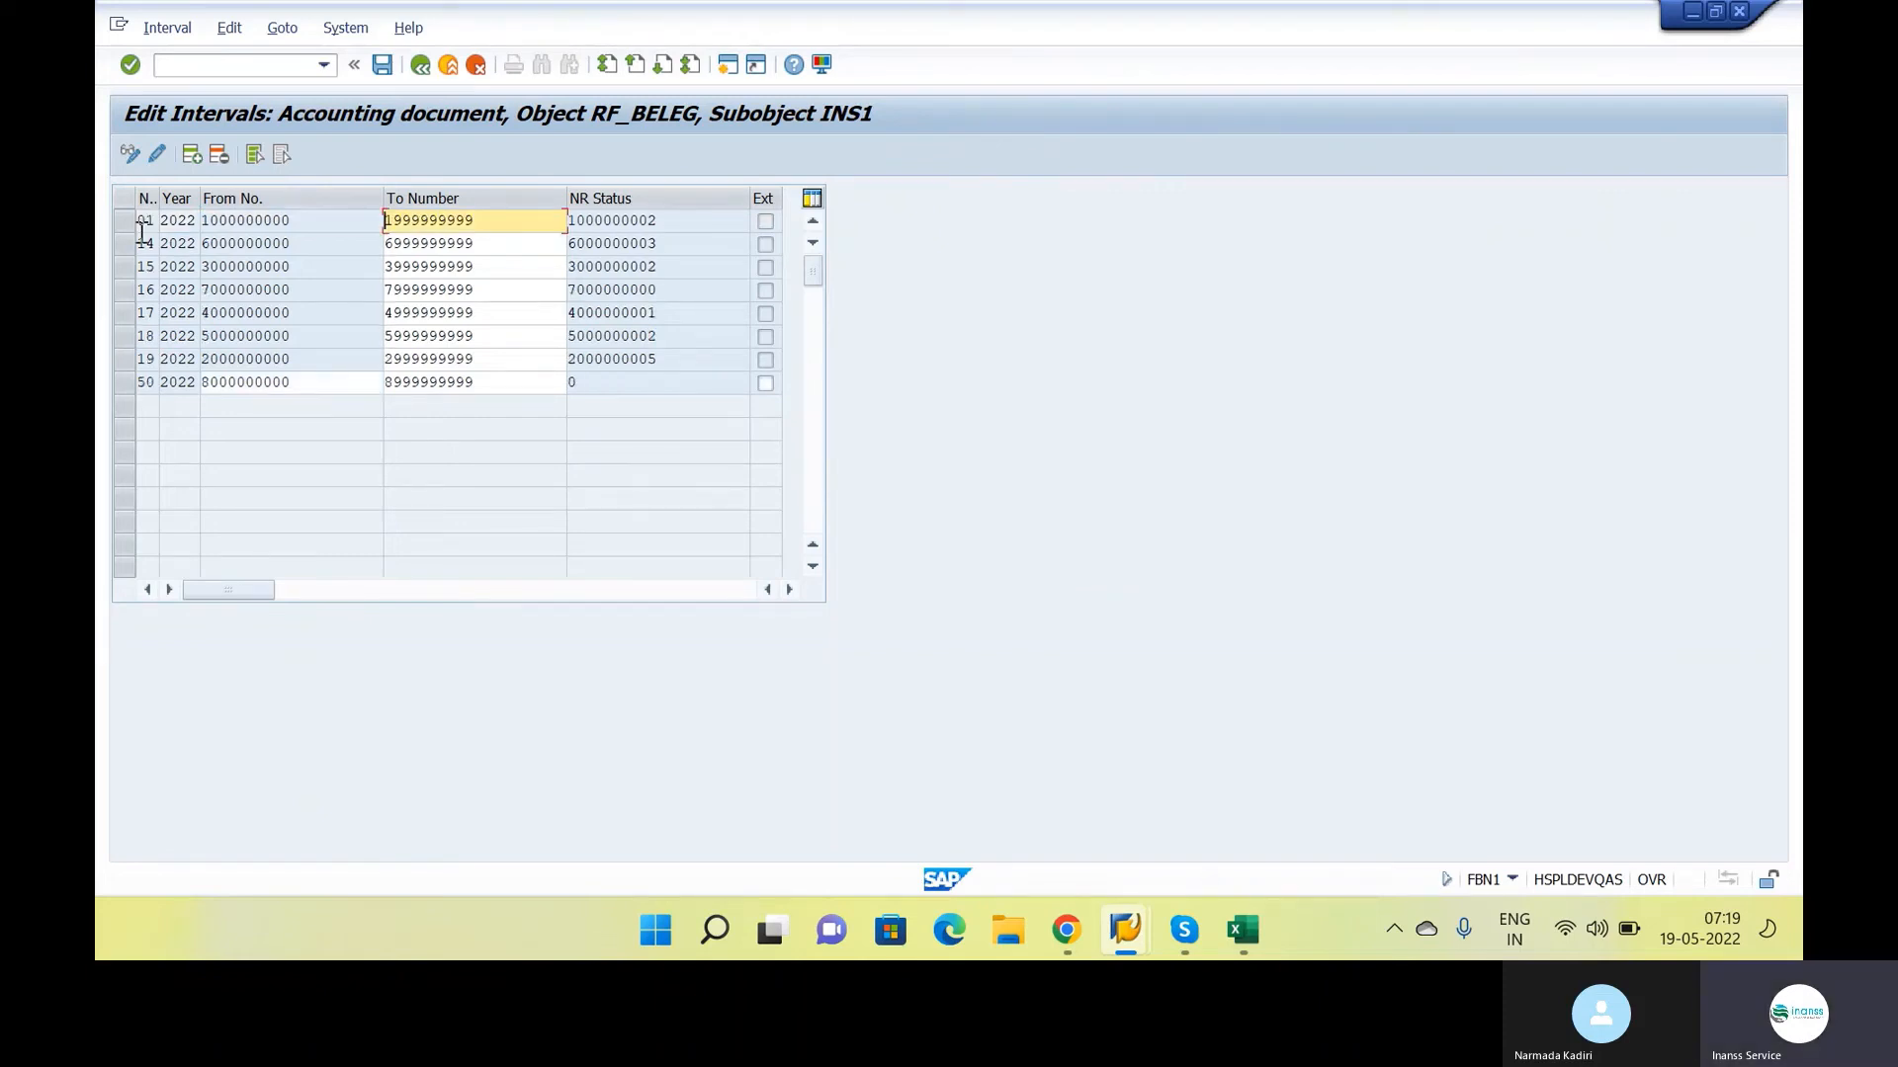
pyautogui.hotkey('ctrl', 's')
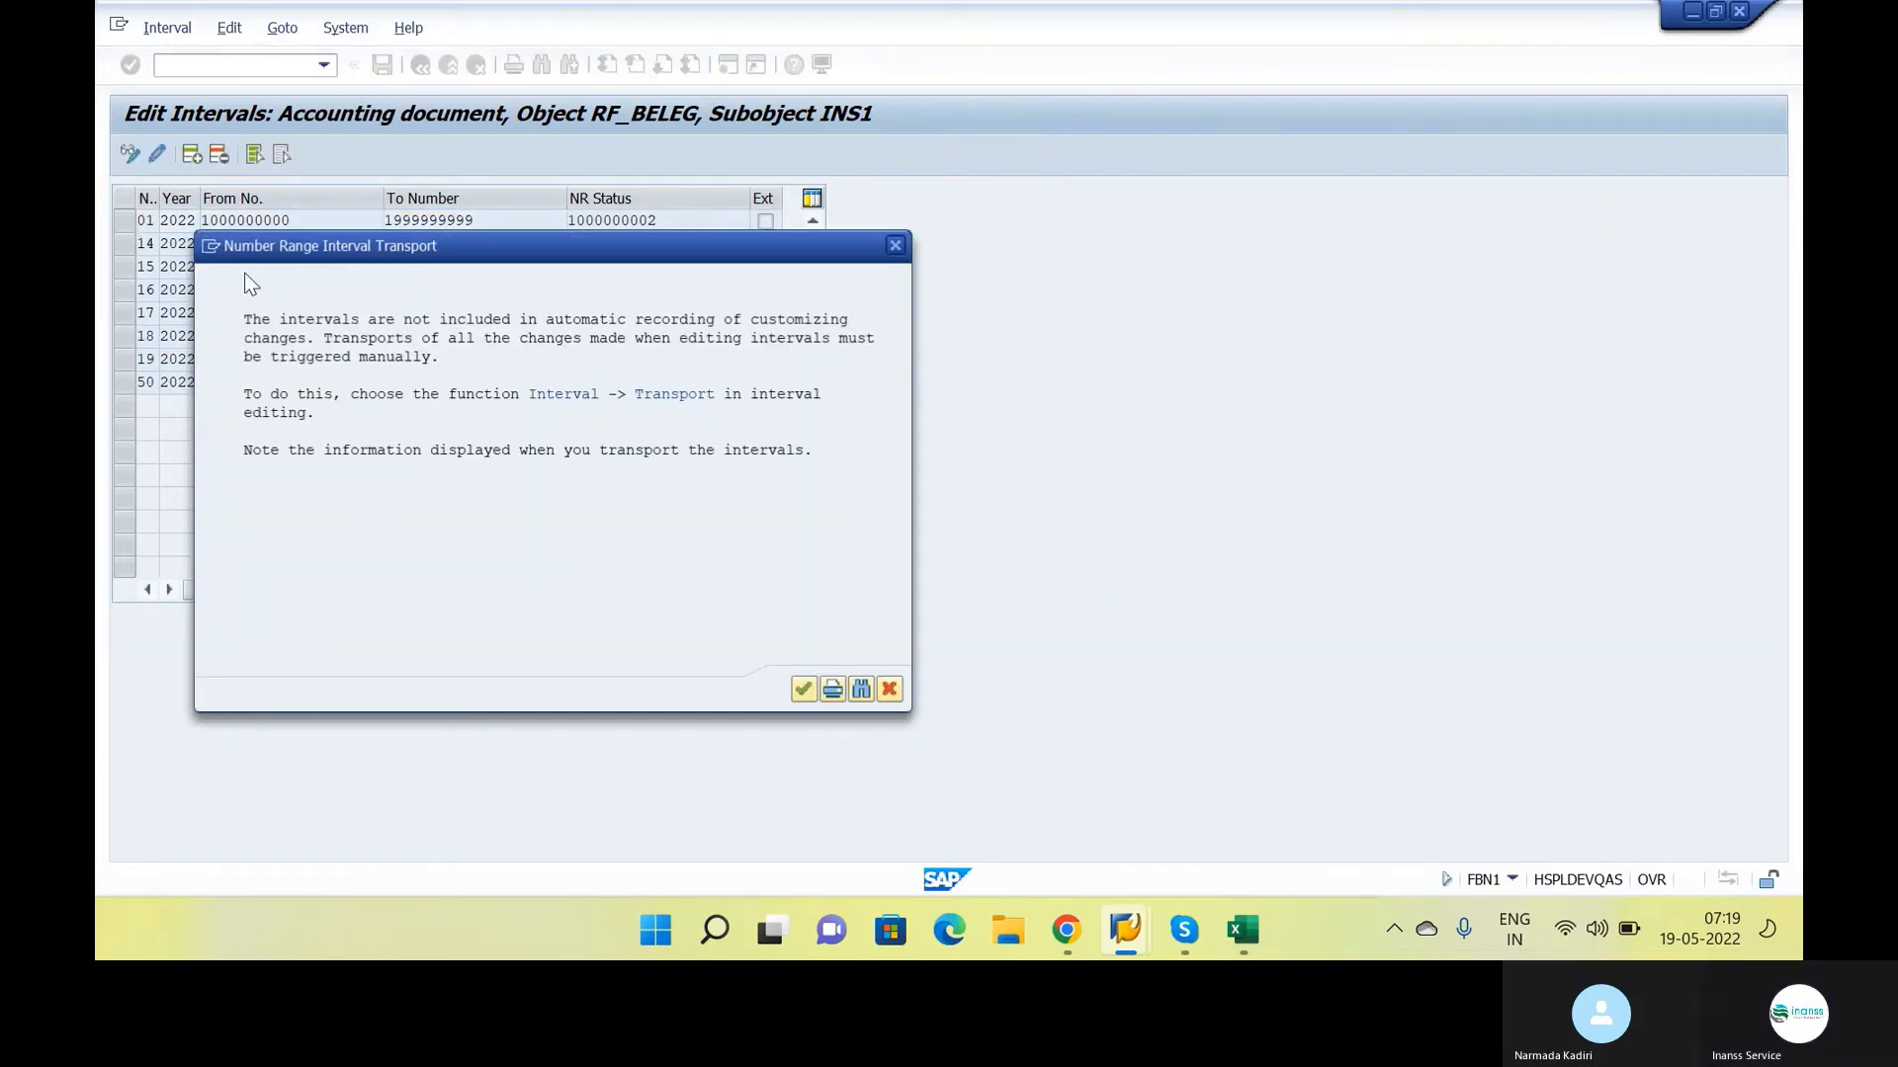
pyautogui.press('Return')
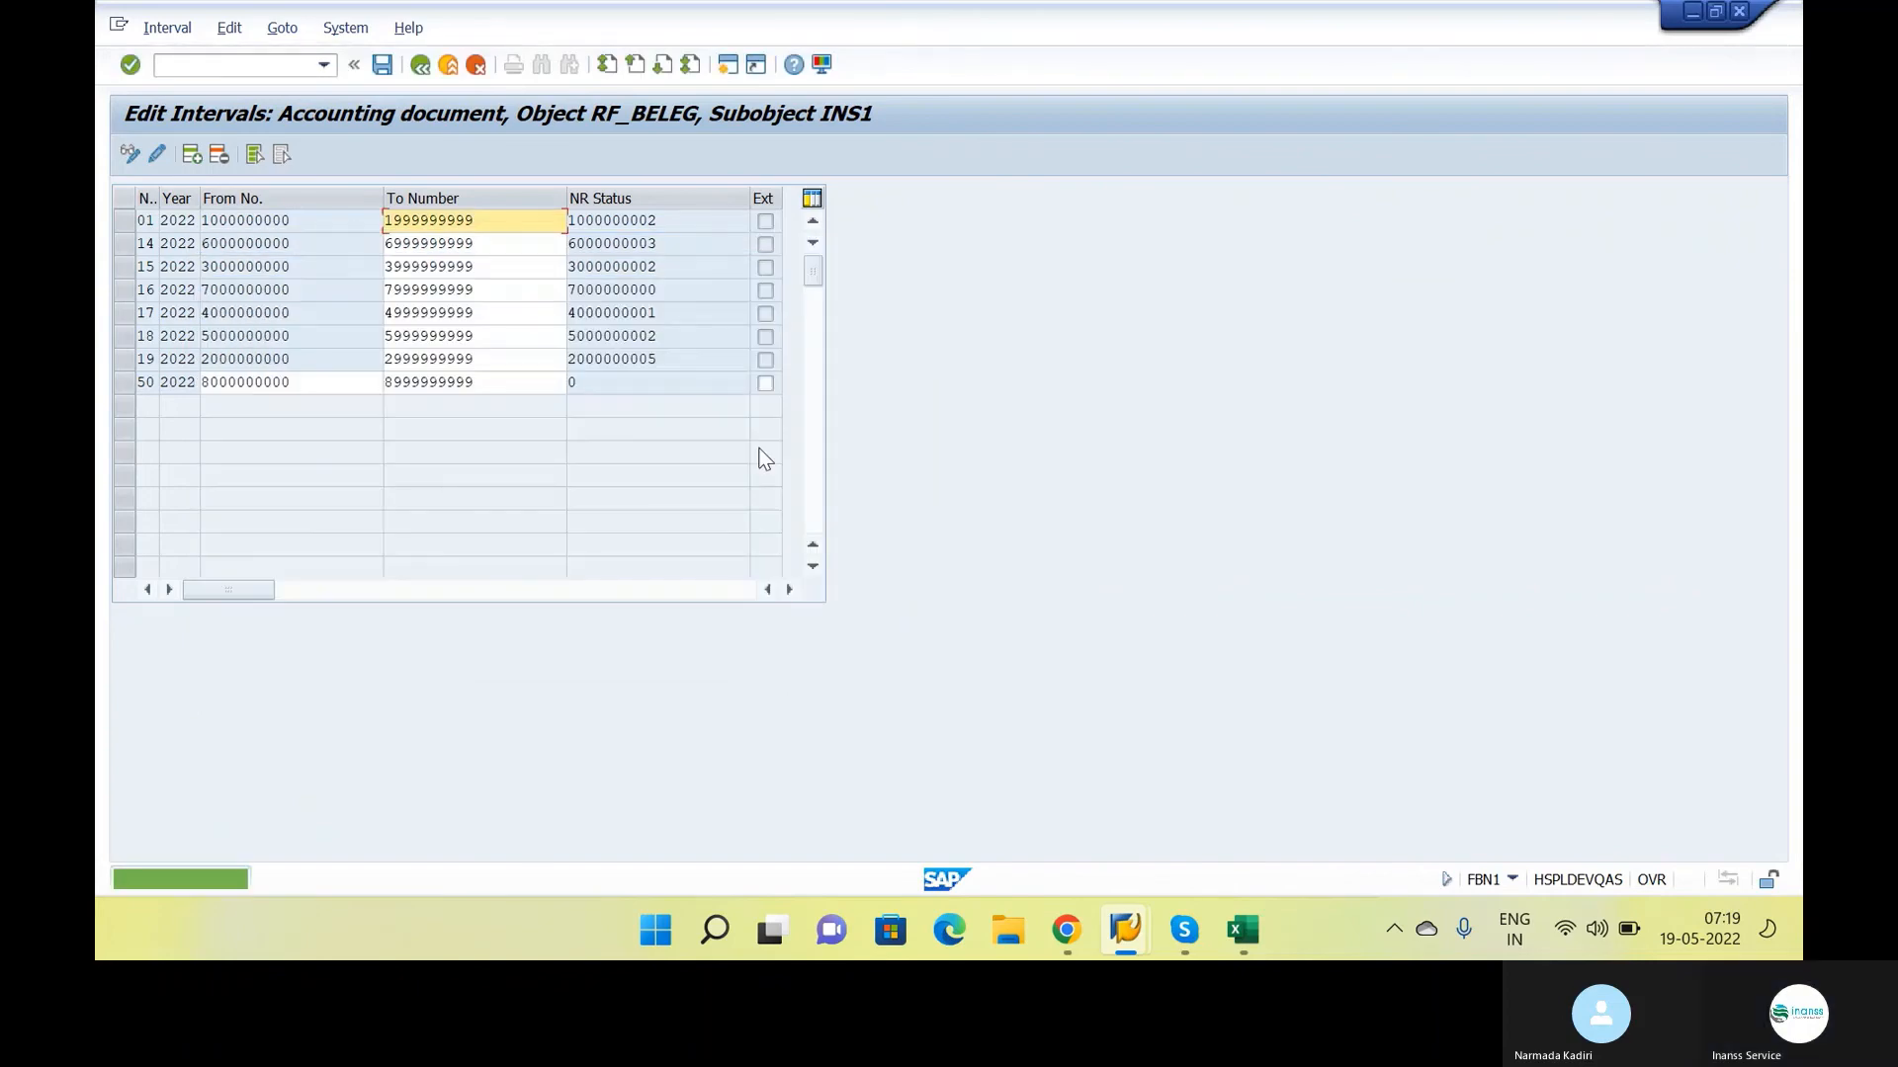
# Return to the goods receipt session, dismiss the message log and post the goods receipt
pyautogui.hotkey('alt', 'Tab')
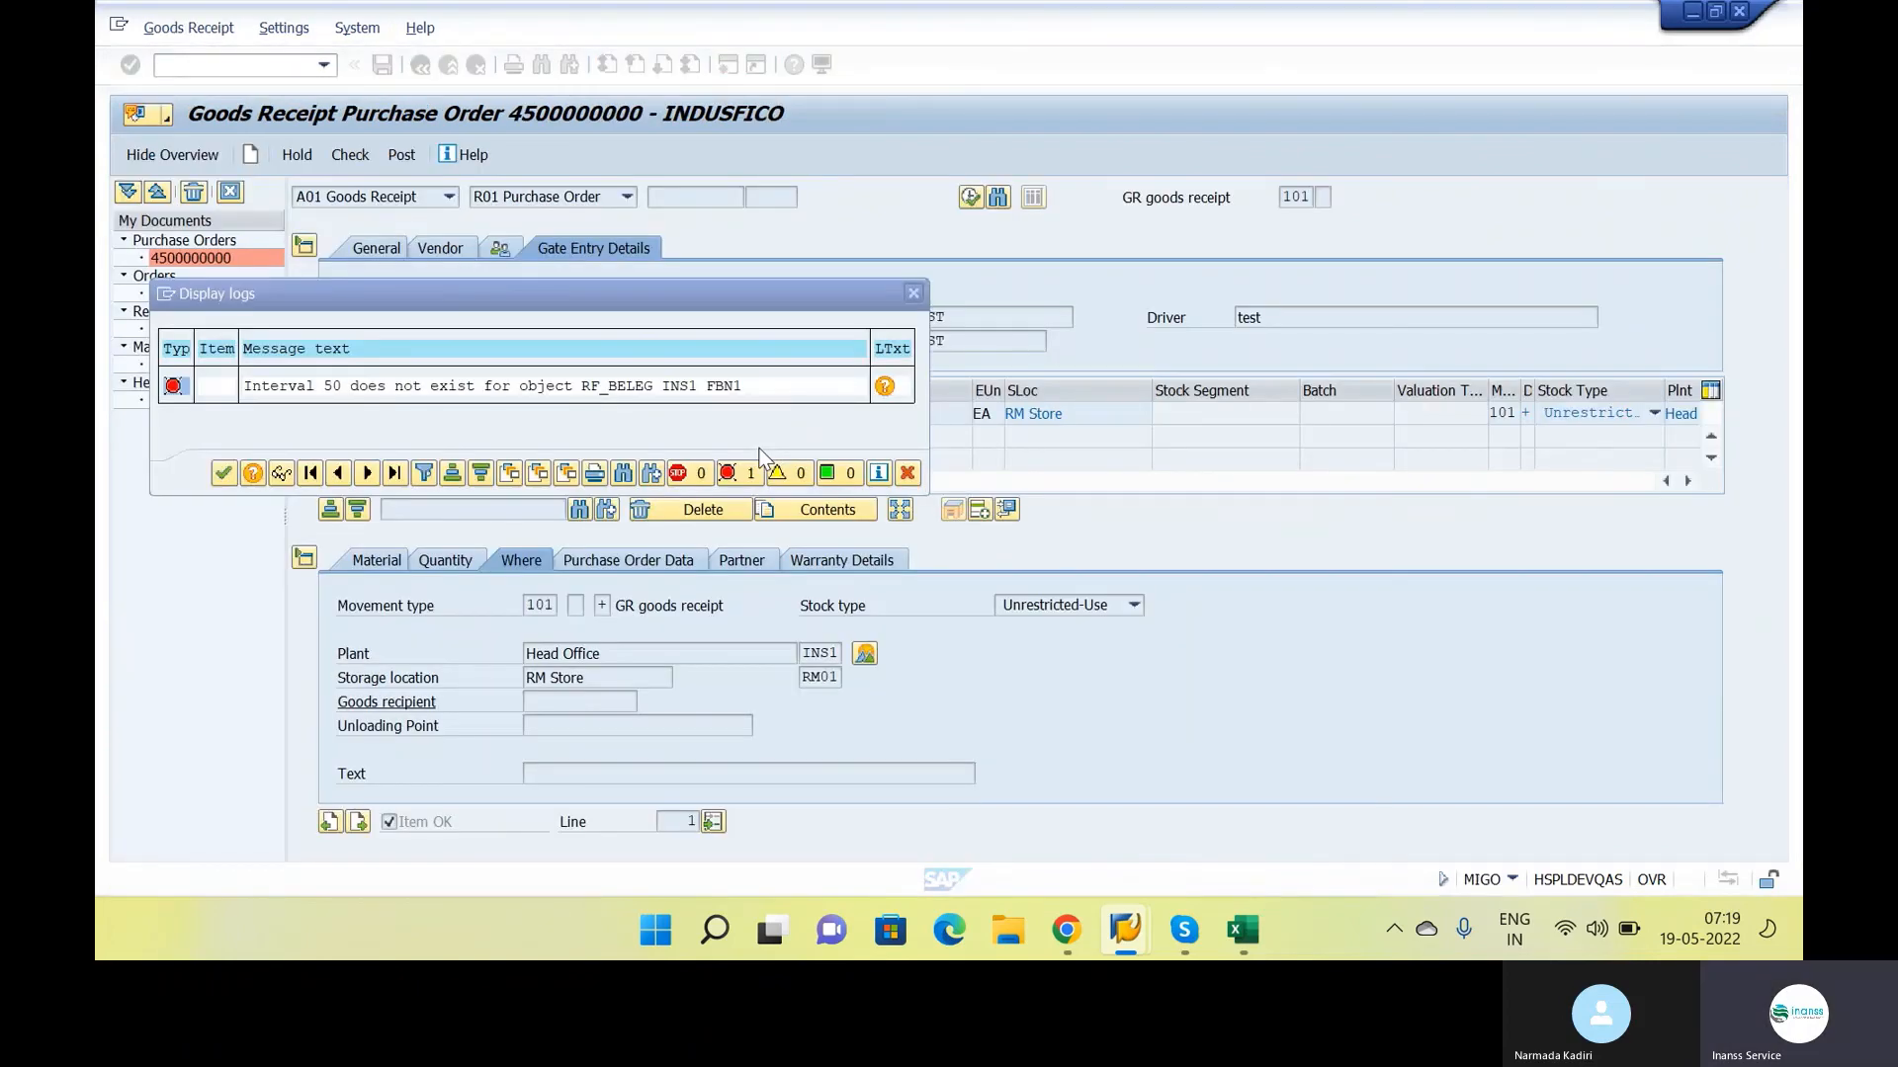
pyautogui.press('Return')
pyautogui.click(392, 156)
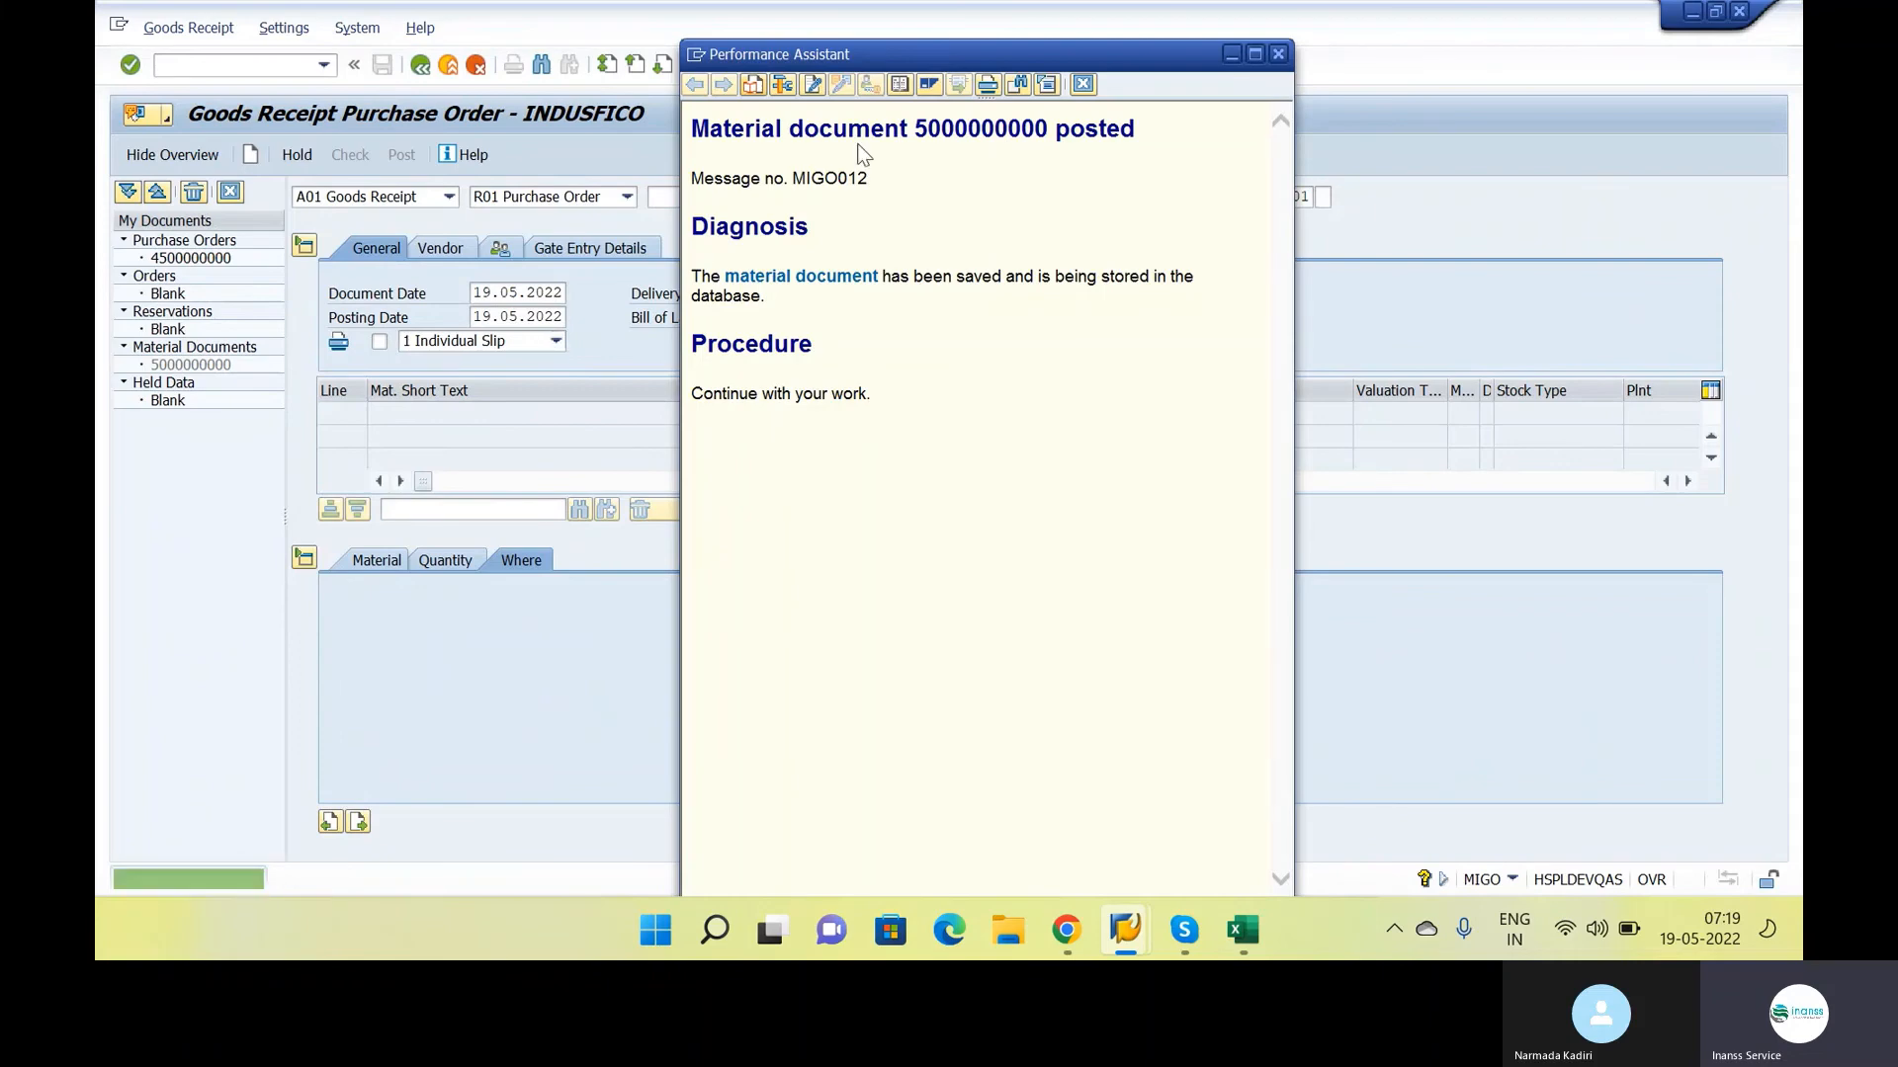
pyautogui.moveTo(915, 129); pyautogui.dragTo(1050, 149)
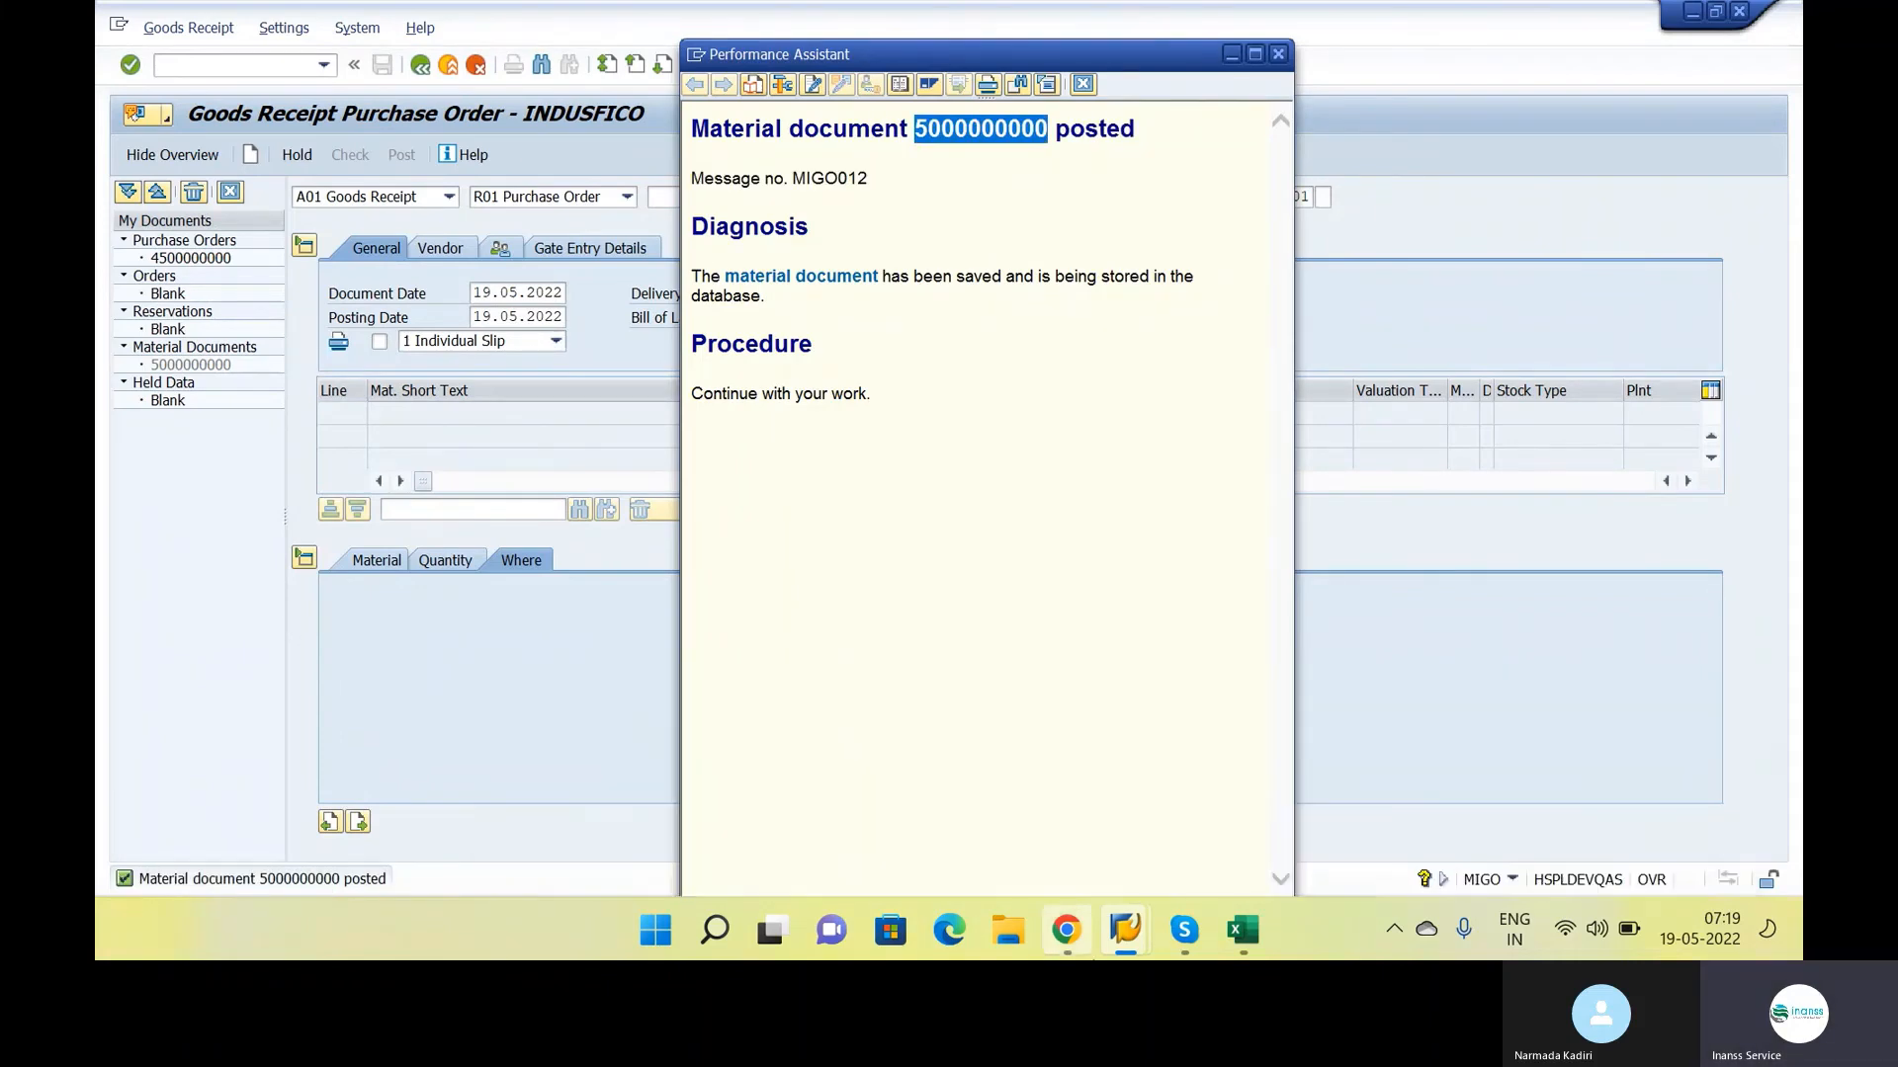
pyautogui.click(1088, 933)
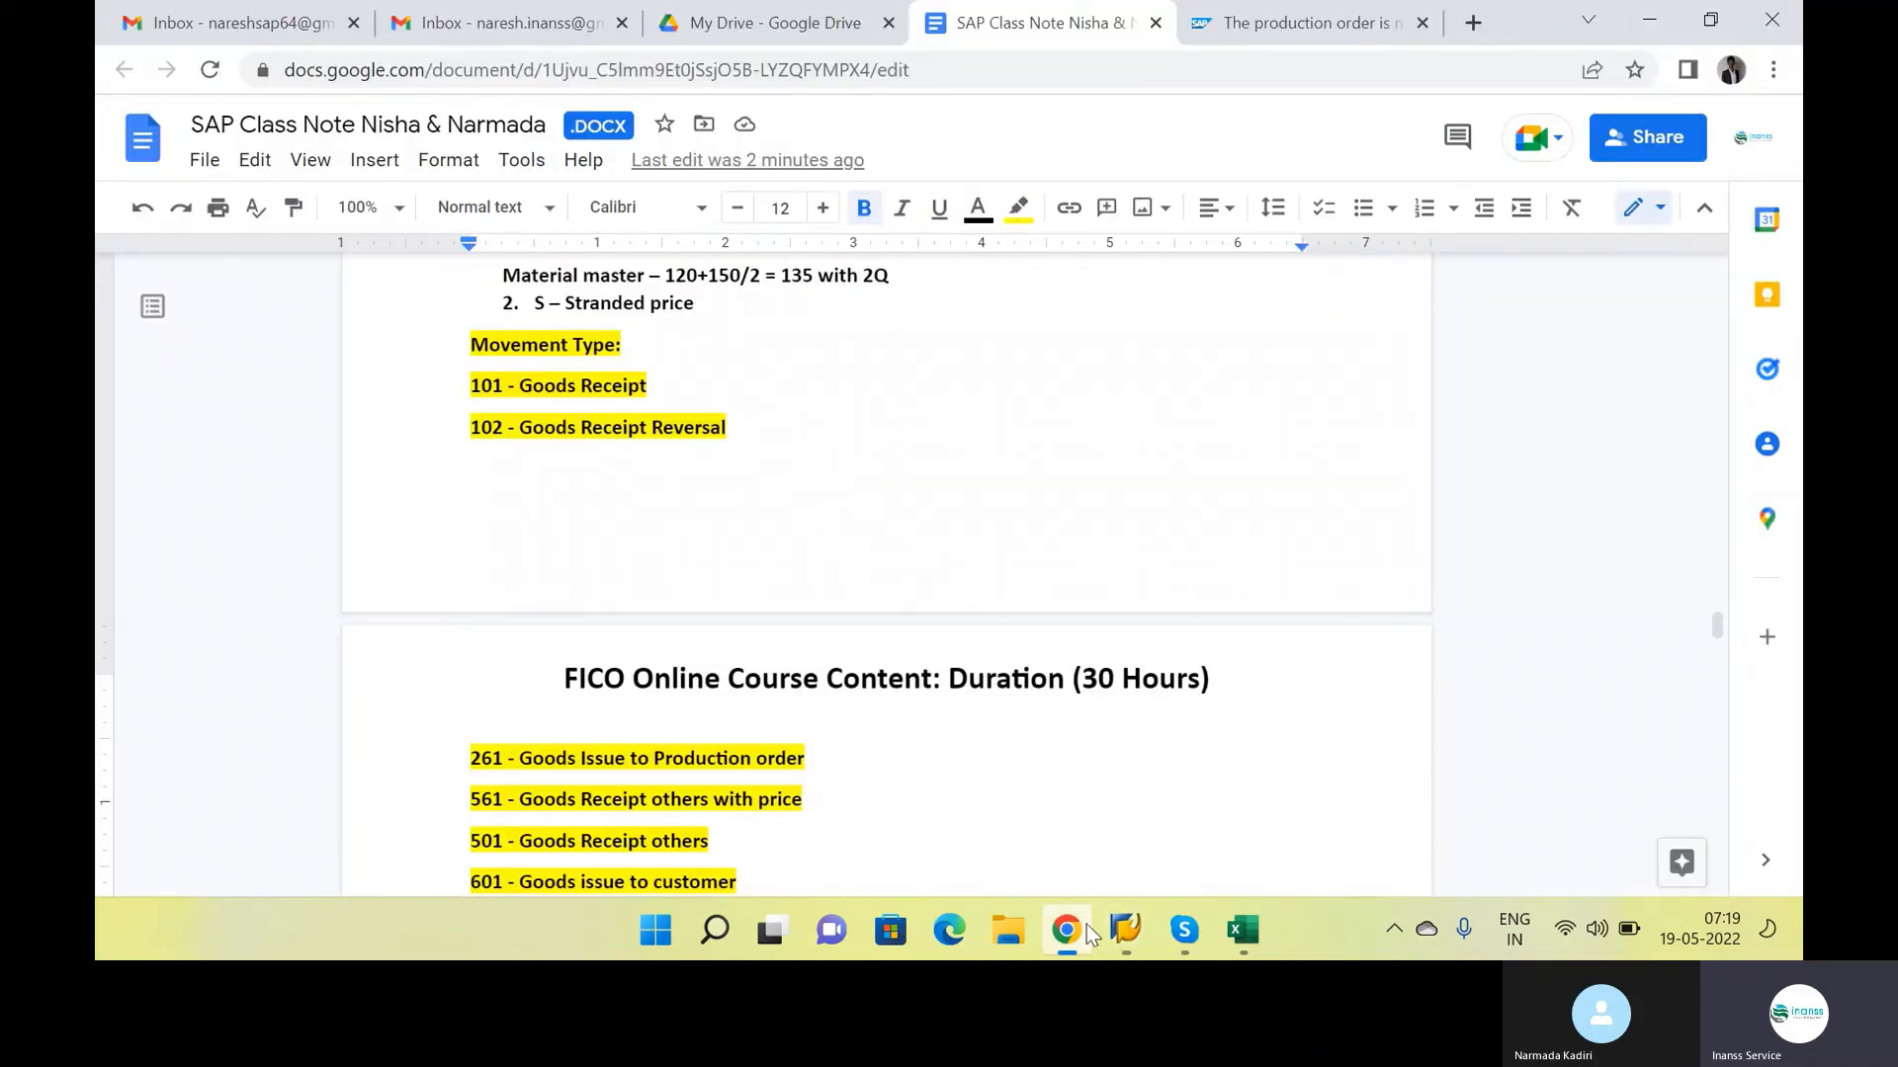
pyautogui.scroll(5, 766, 521)
pyautogui.scroll(8, 766, 521)
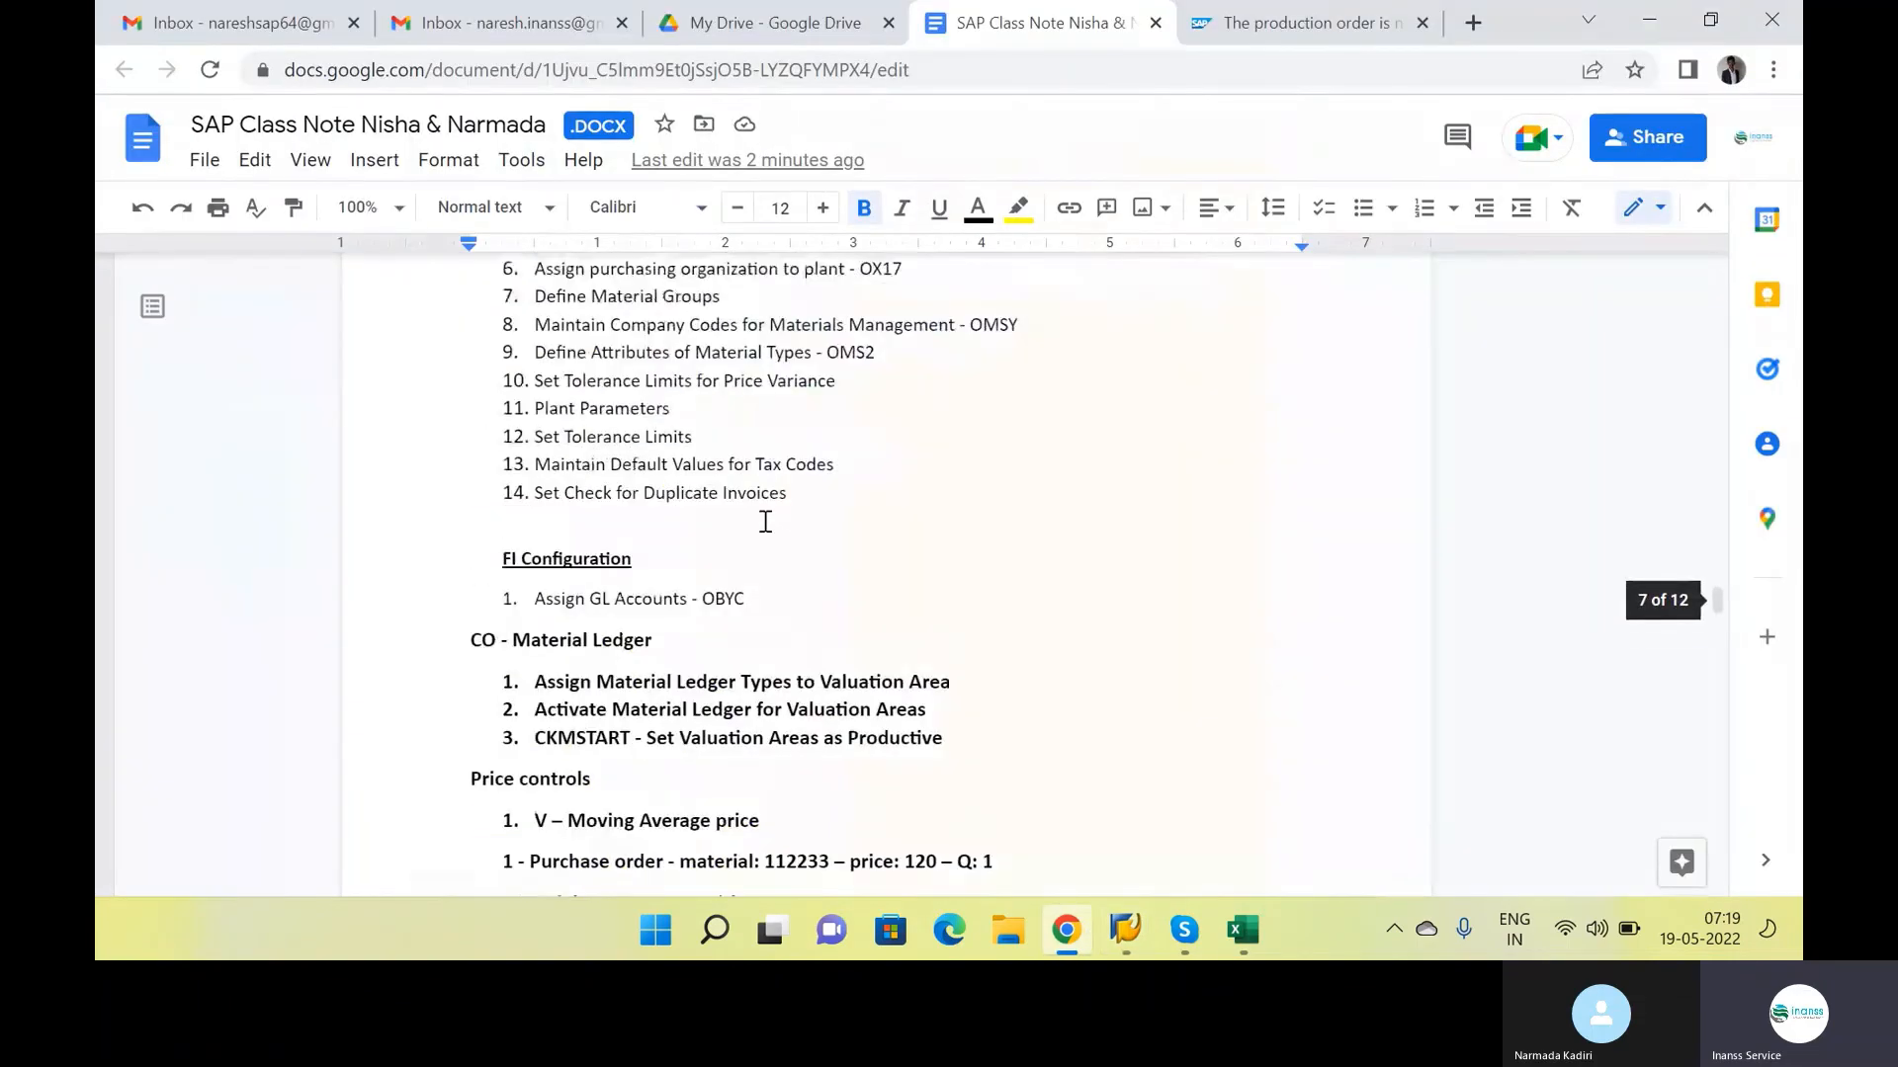
pyautogui.scroll(5, 841, 658)
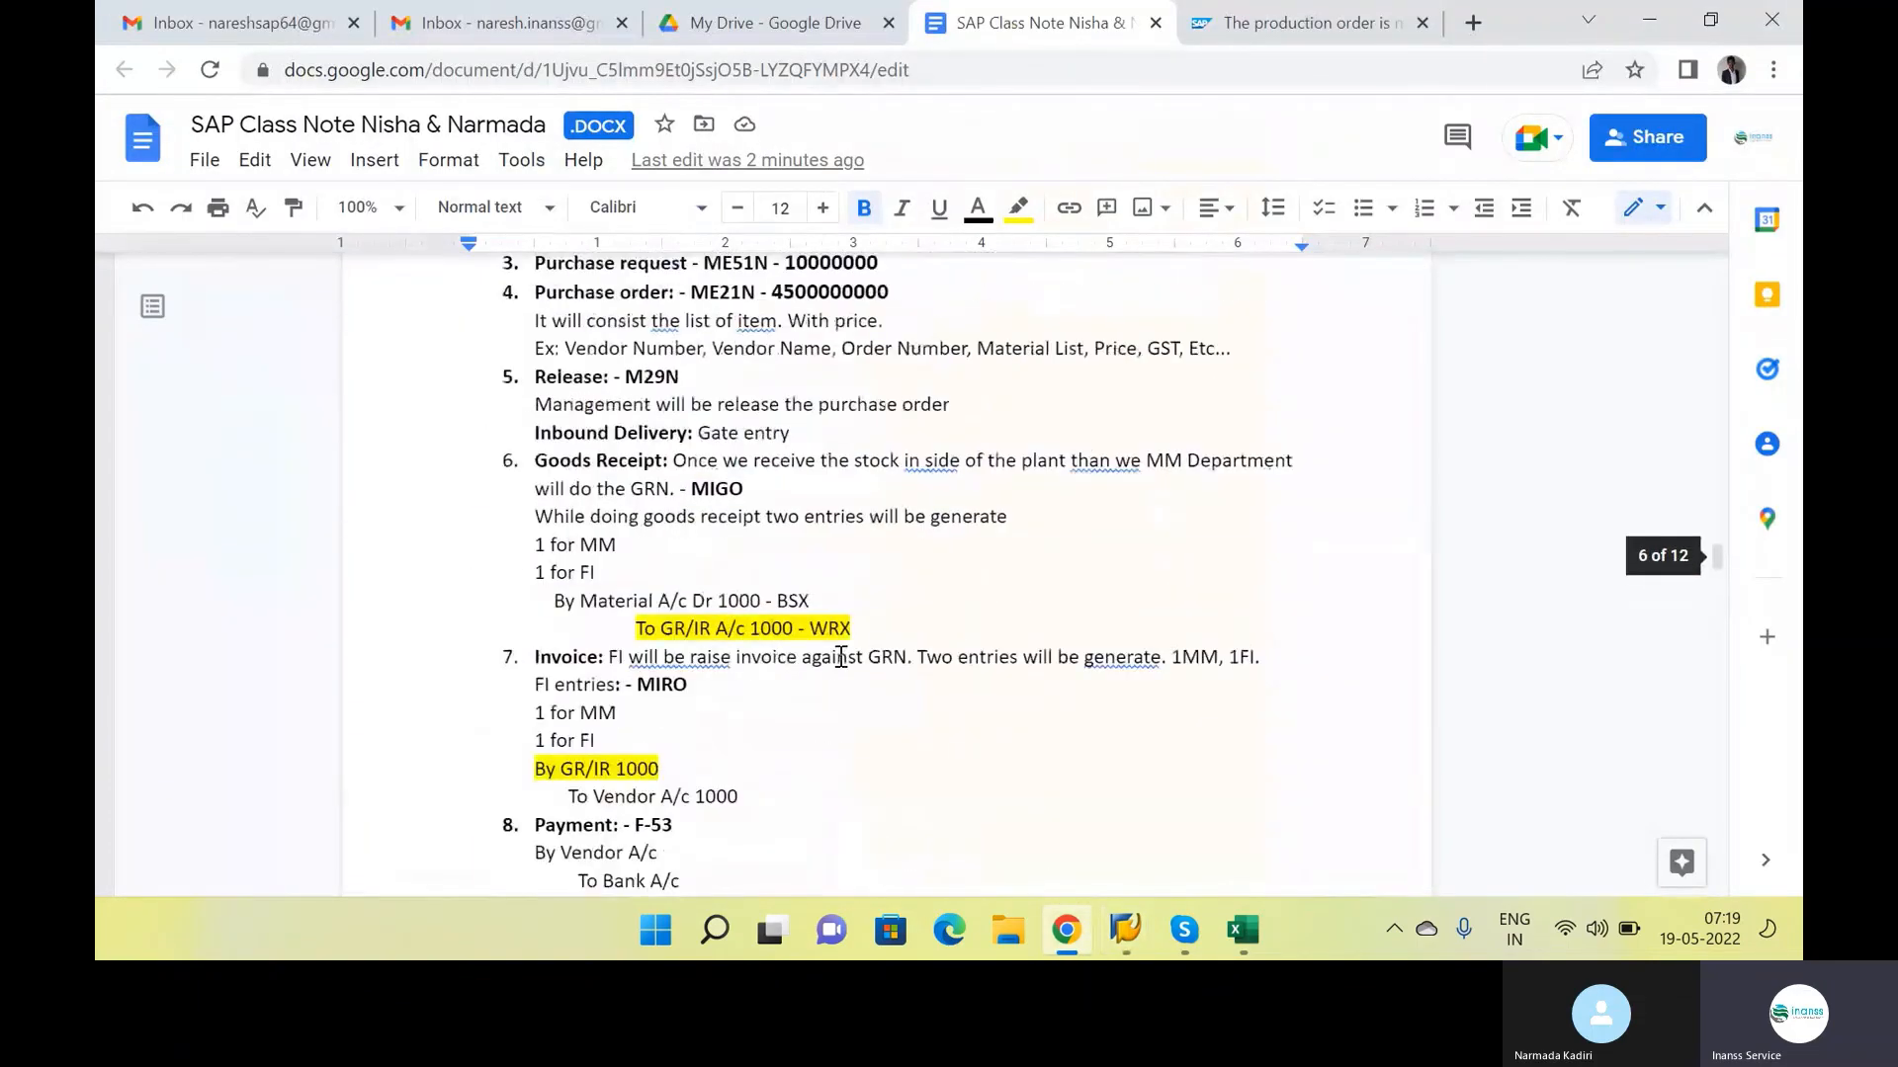
pyautogui.click(868, 491)
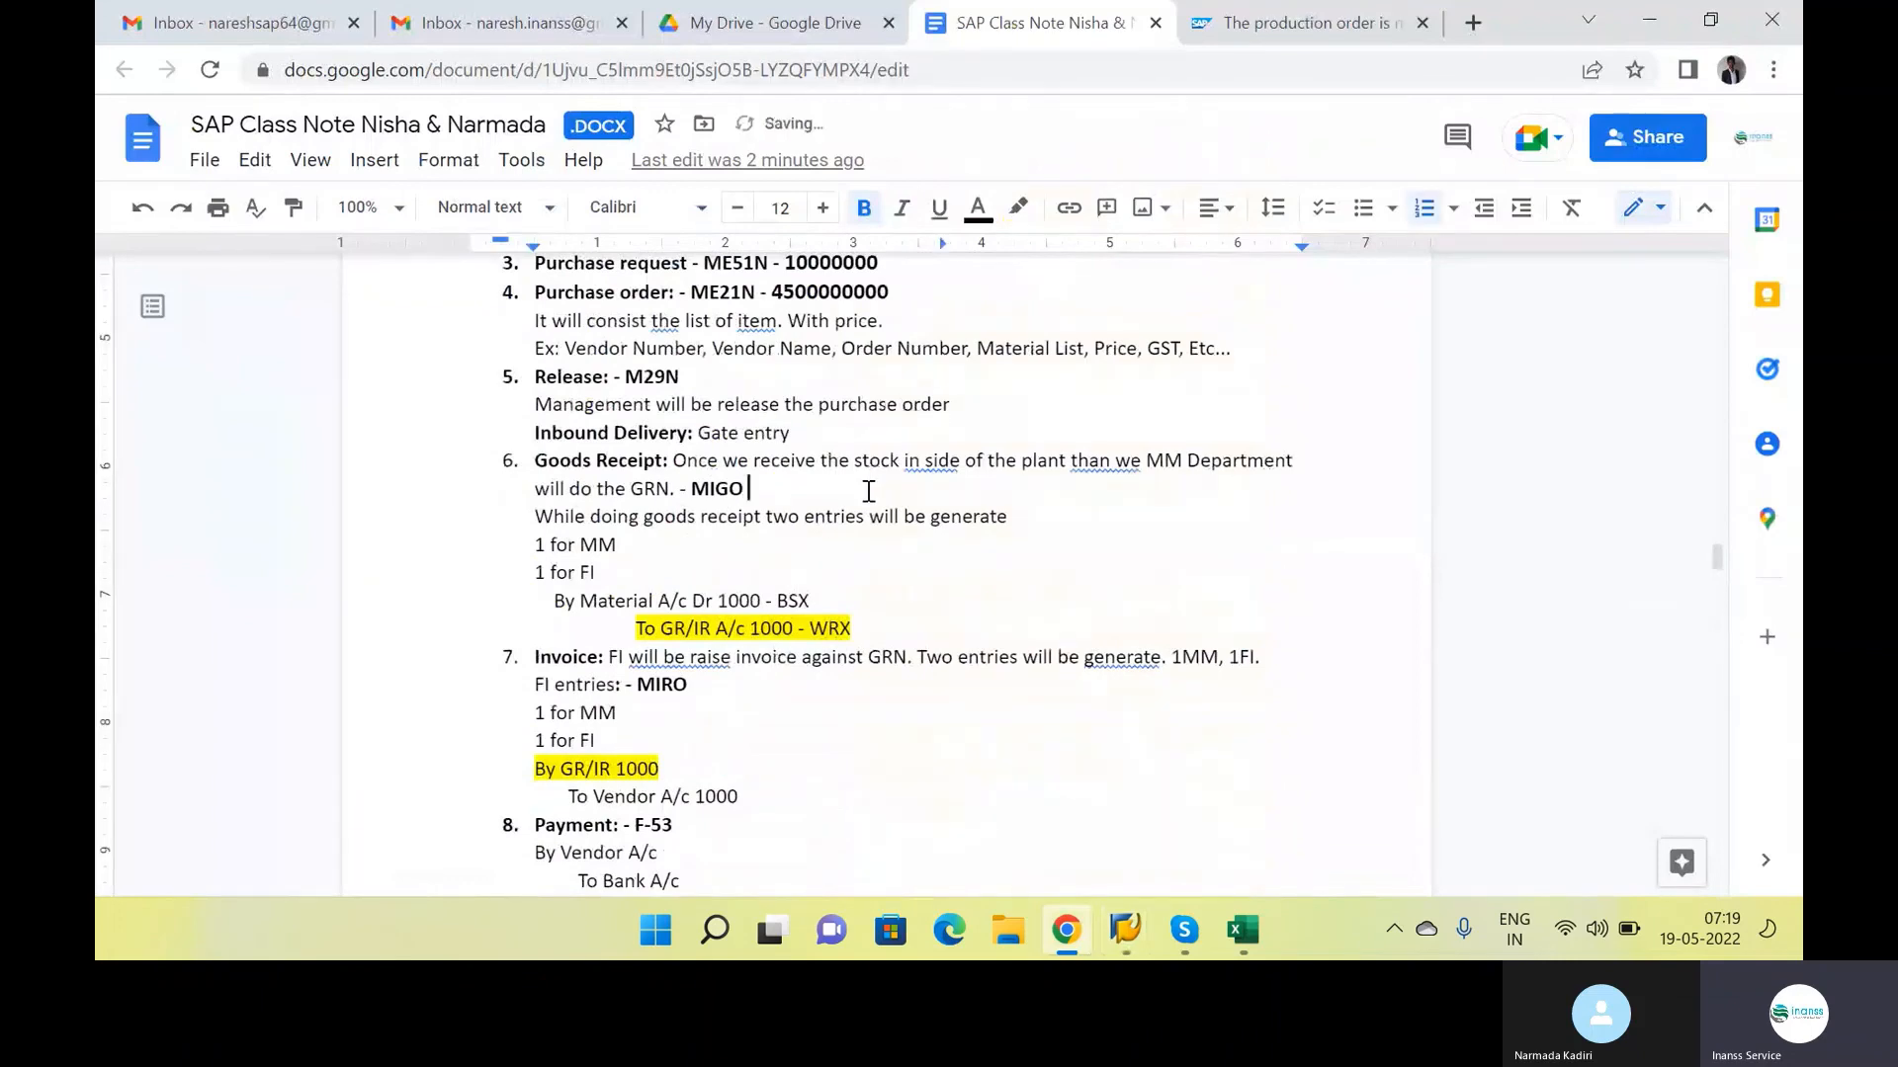
pyautogui.write('- 5000000000')
pyautogui.press('Return')
pyautogui.press('Return')
pyautogui.press('BackSpace')
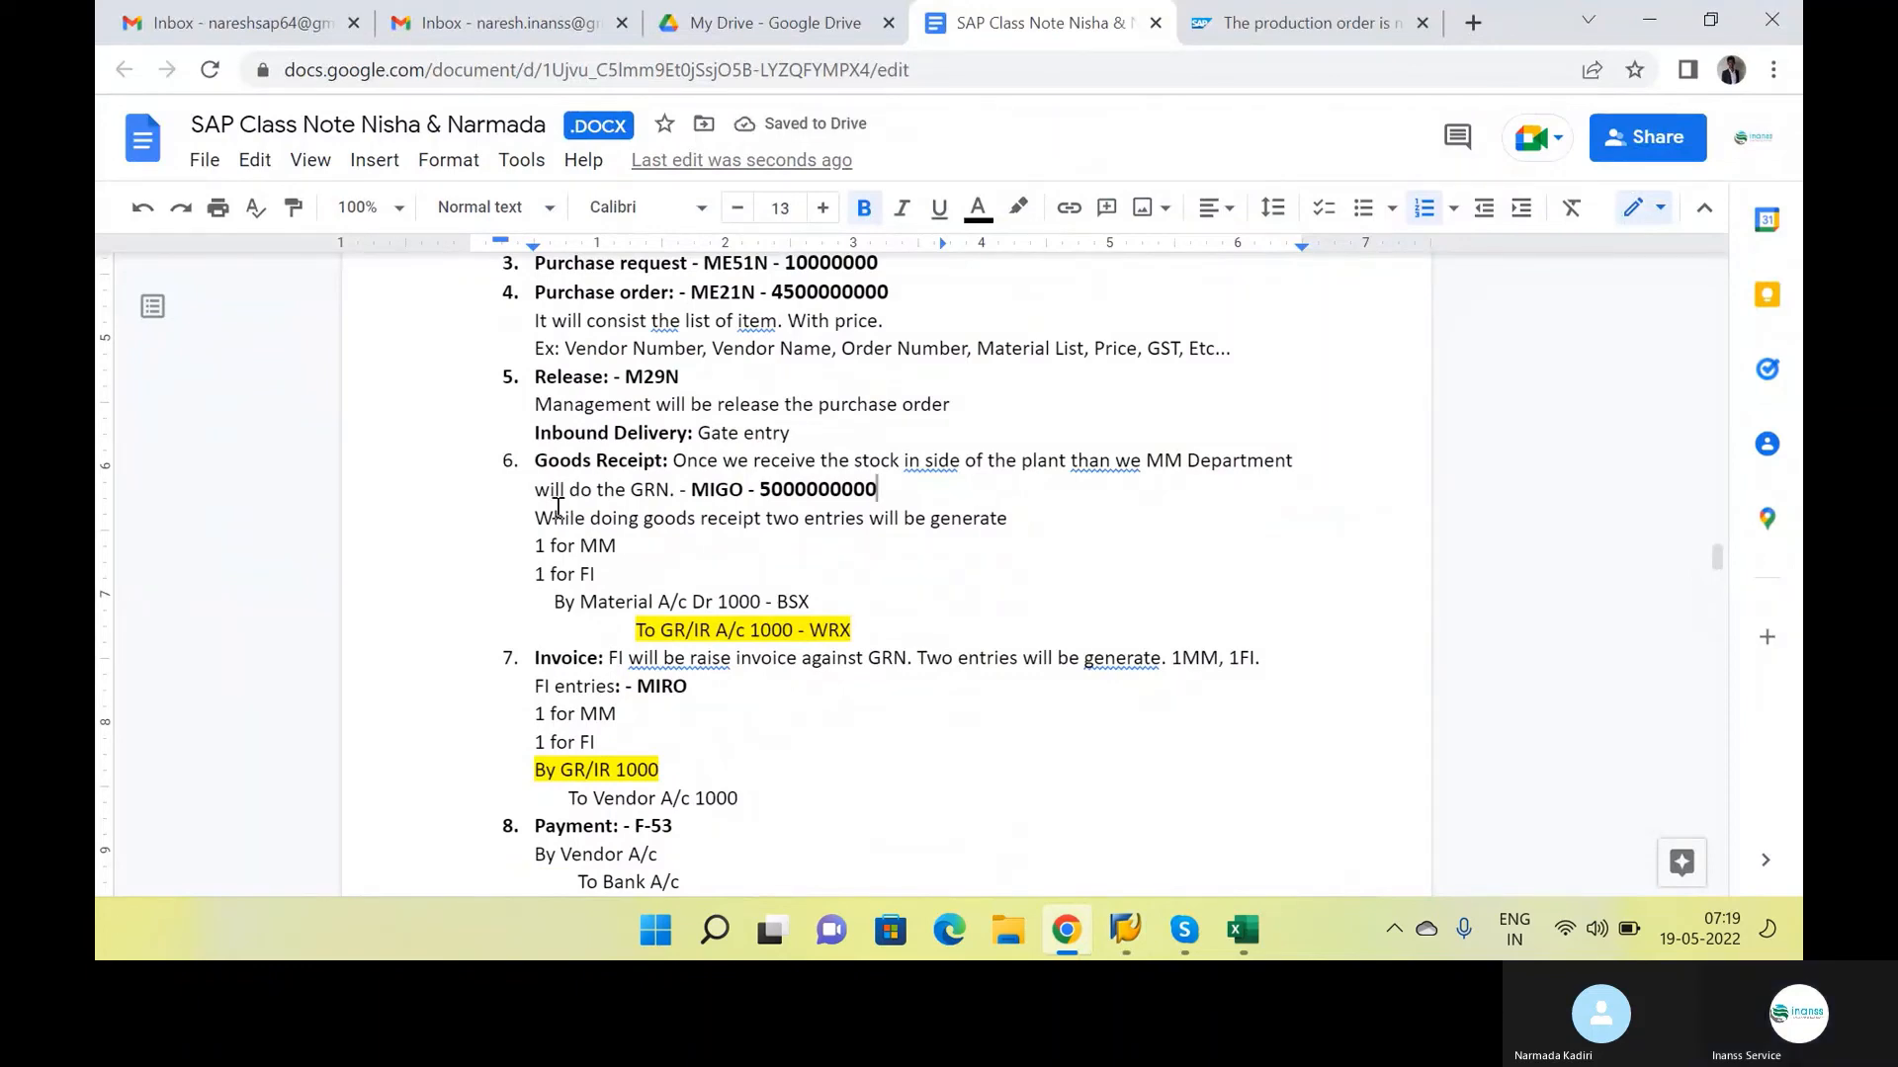
# Review the MM and FI entries and the material and GR/IR posting lines under Goods Receipt in the notes
pyautogui.click(556, 541)
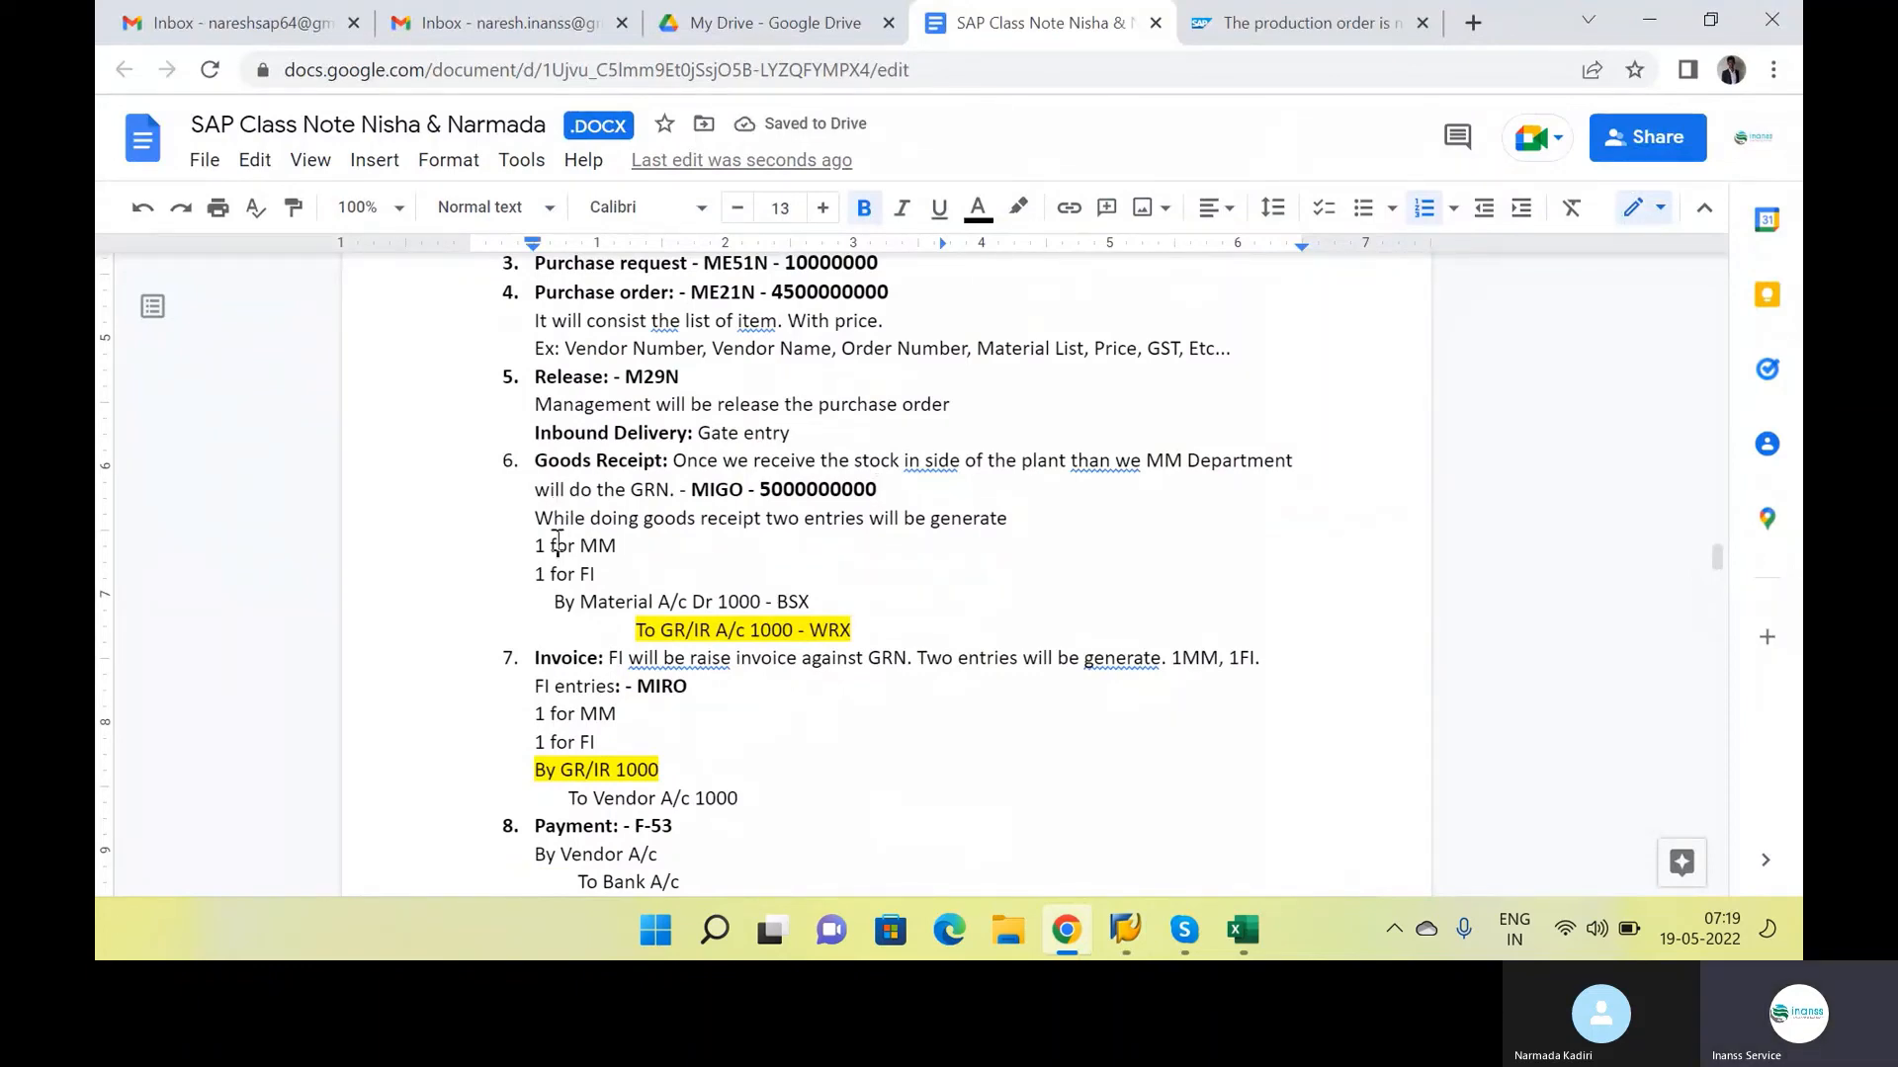
pyautogui.moveTo(557, 543); pyautogui.dragTo(644, 577)
pyautogui.click(621, 568)
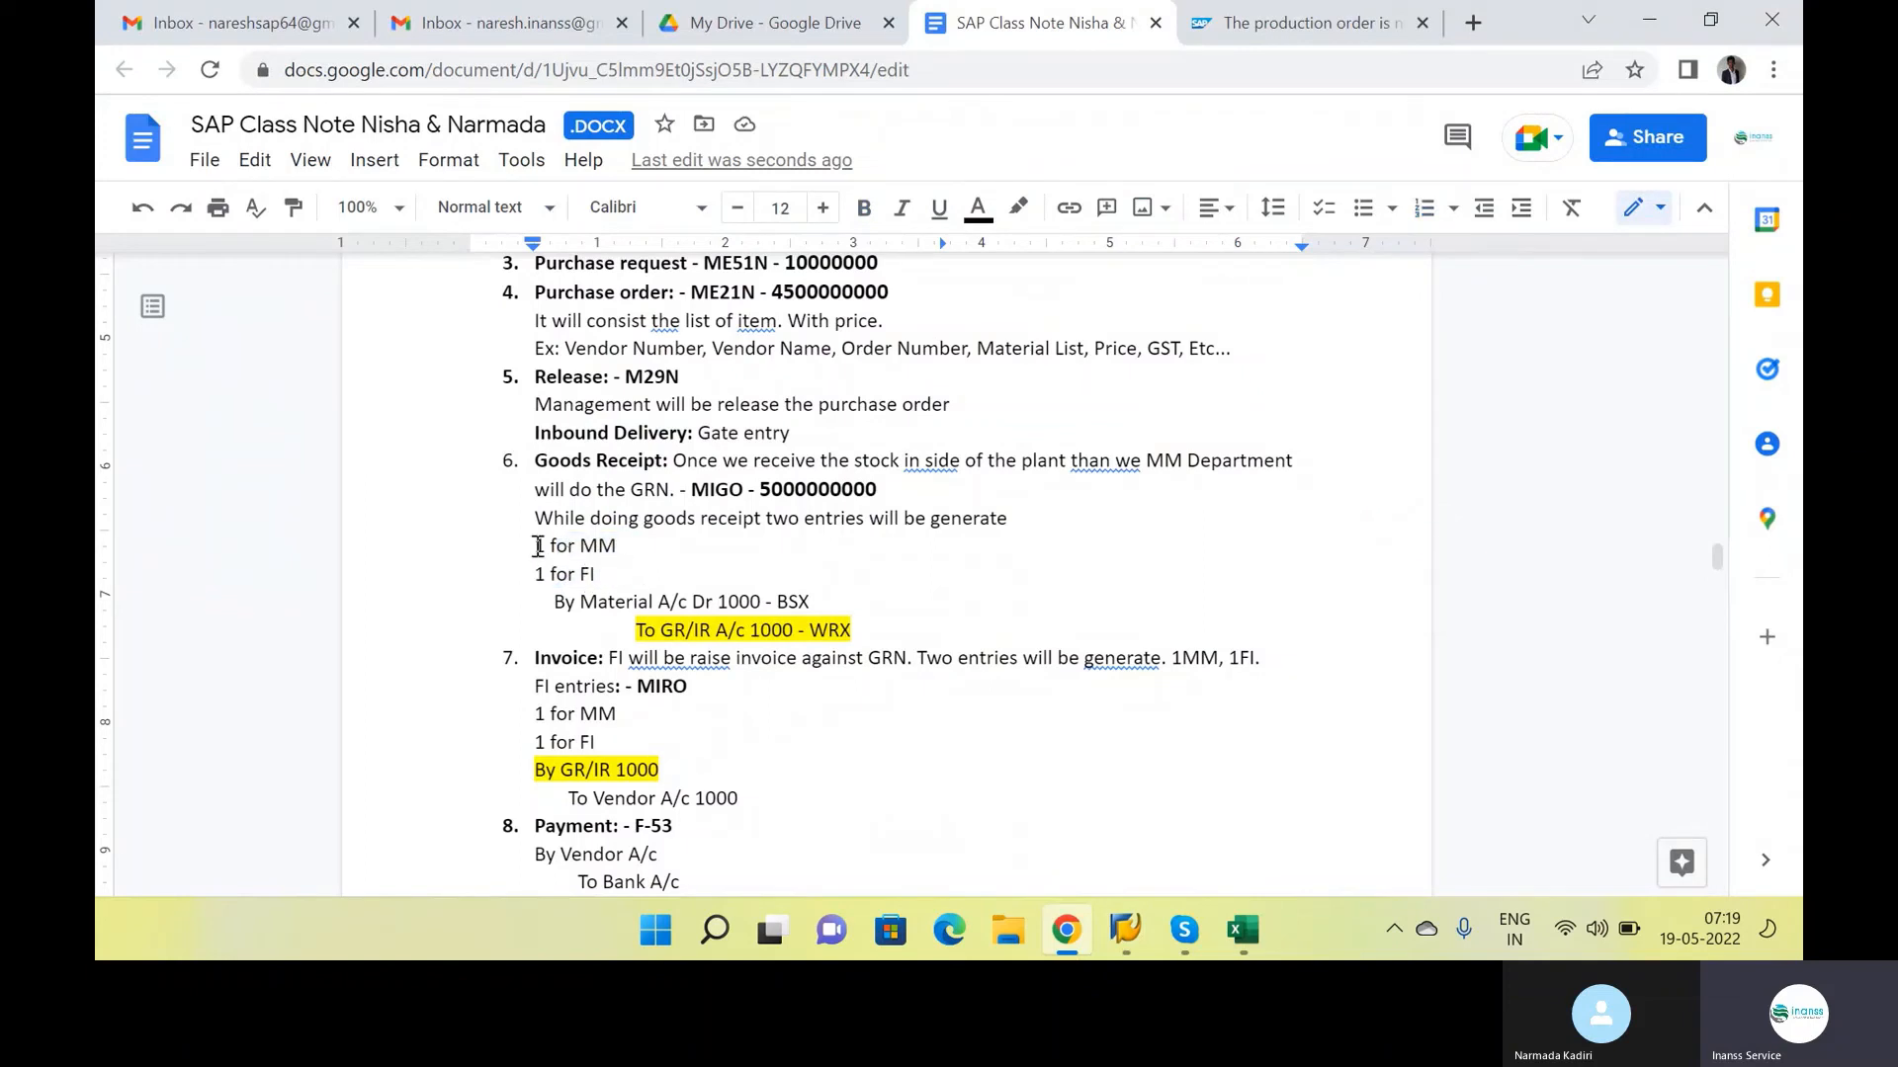
pyautogui.moveTo(537, 545); pyautogui.dragTo(528, 606)
pyautogui.click(858, 630)
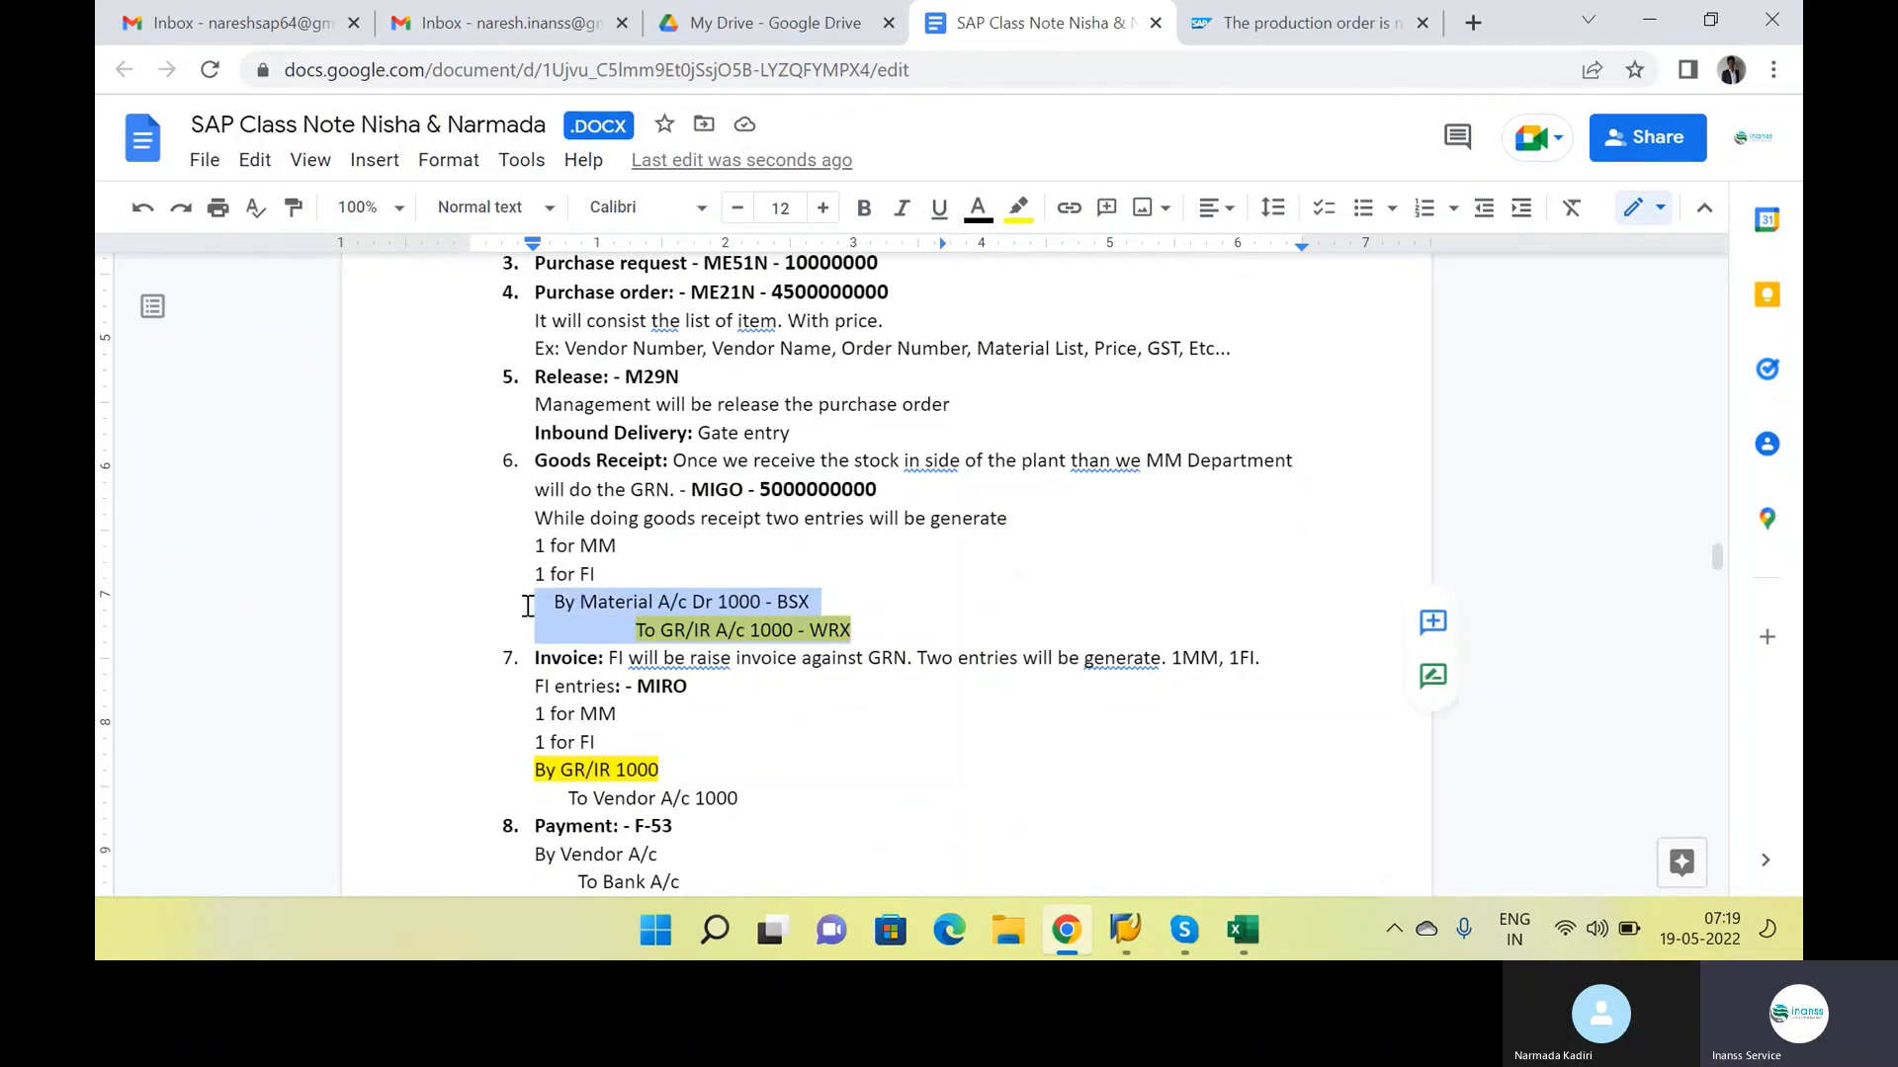
pyautogui.click(824, 630)
pyautogui.moveTo(824, 629); pyautogui.dragTo(505, 612)
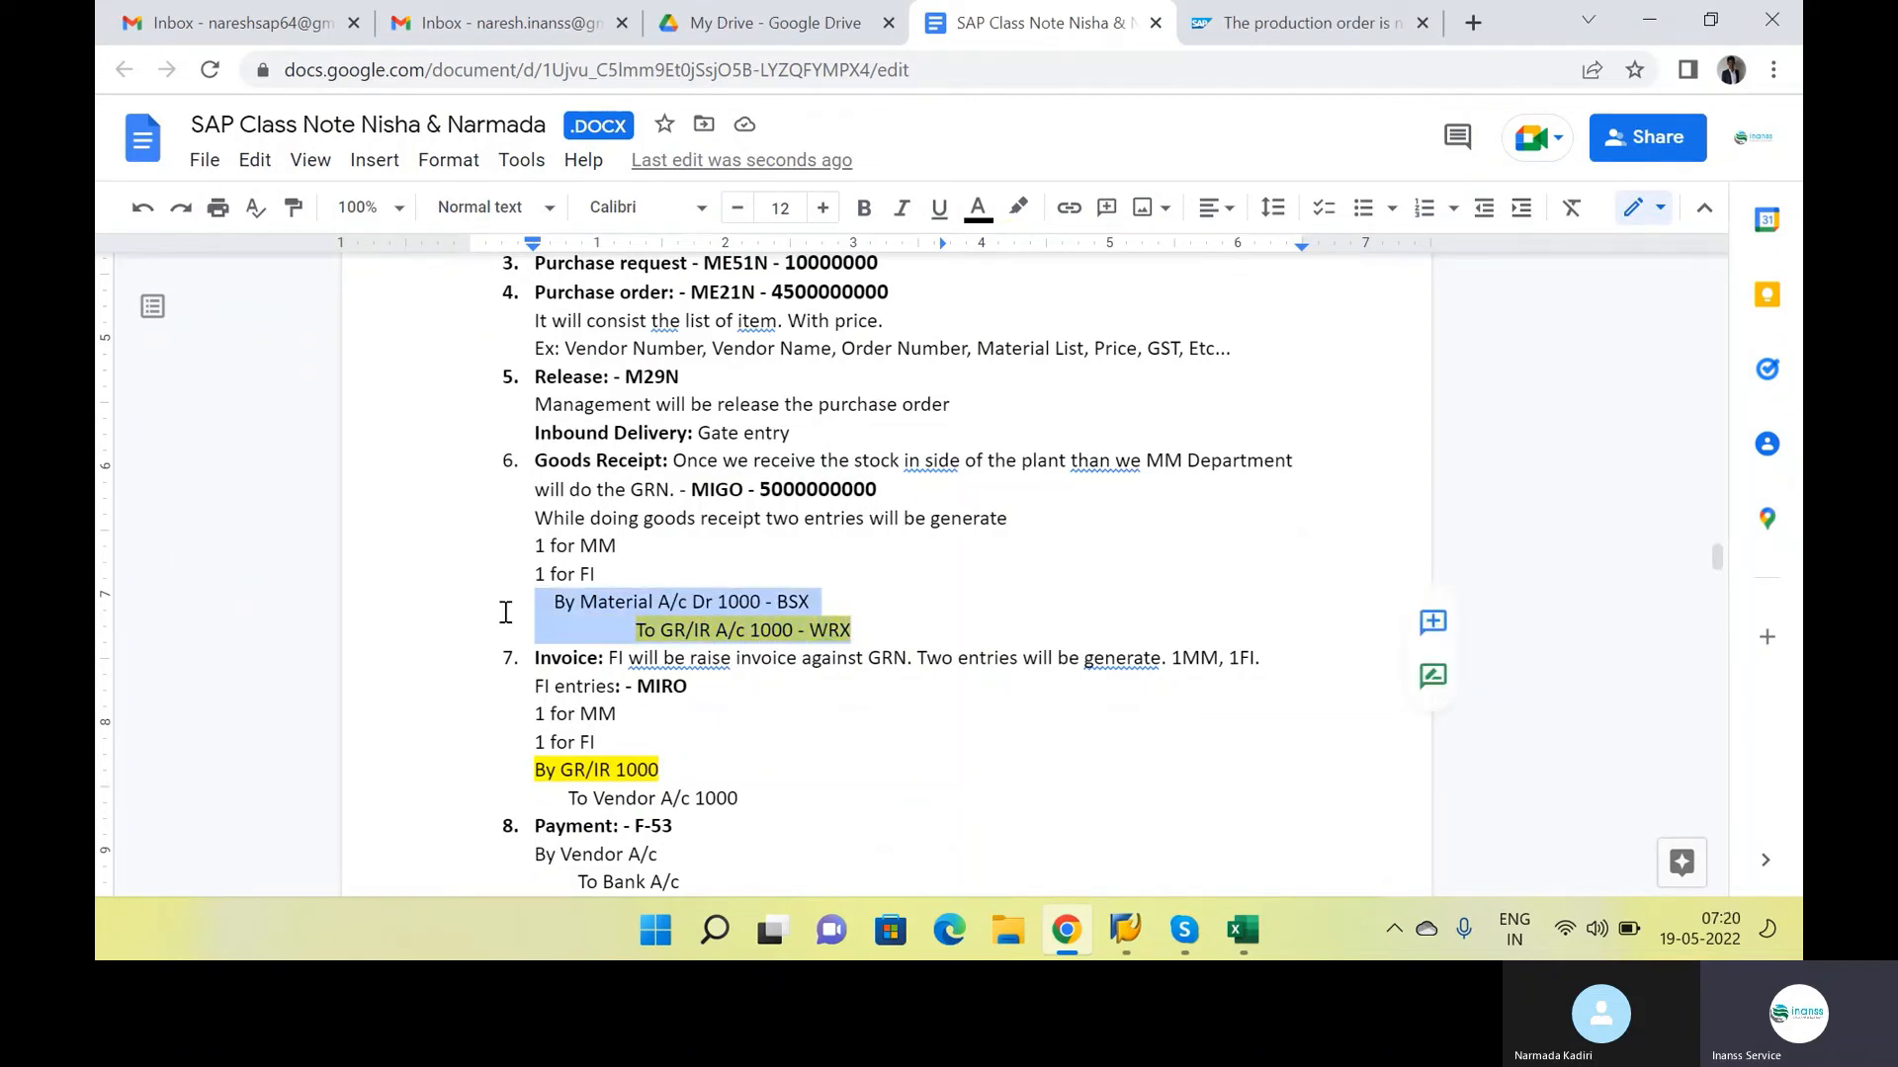
pyautogui.click(585, 624)
# Switch to the SAP goods receipt session, display the posted material document and check its item's quantity and material details
pyautogui.hotkey('alt', 'Tab')
pyautogui.doubleClick(980, 129)
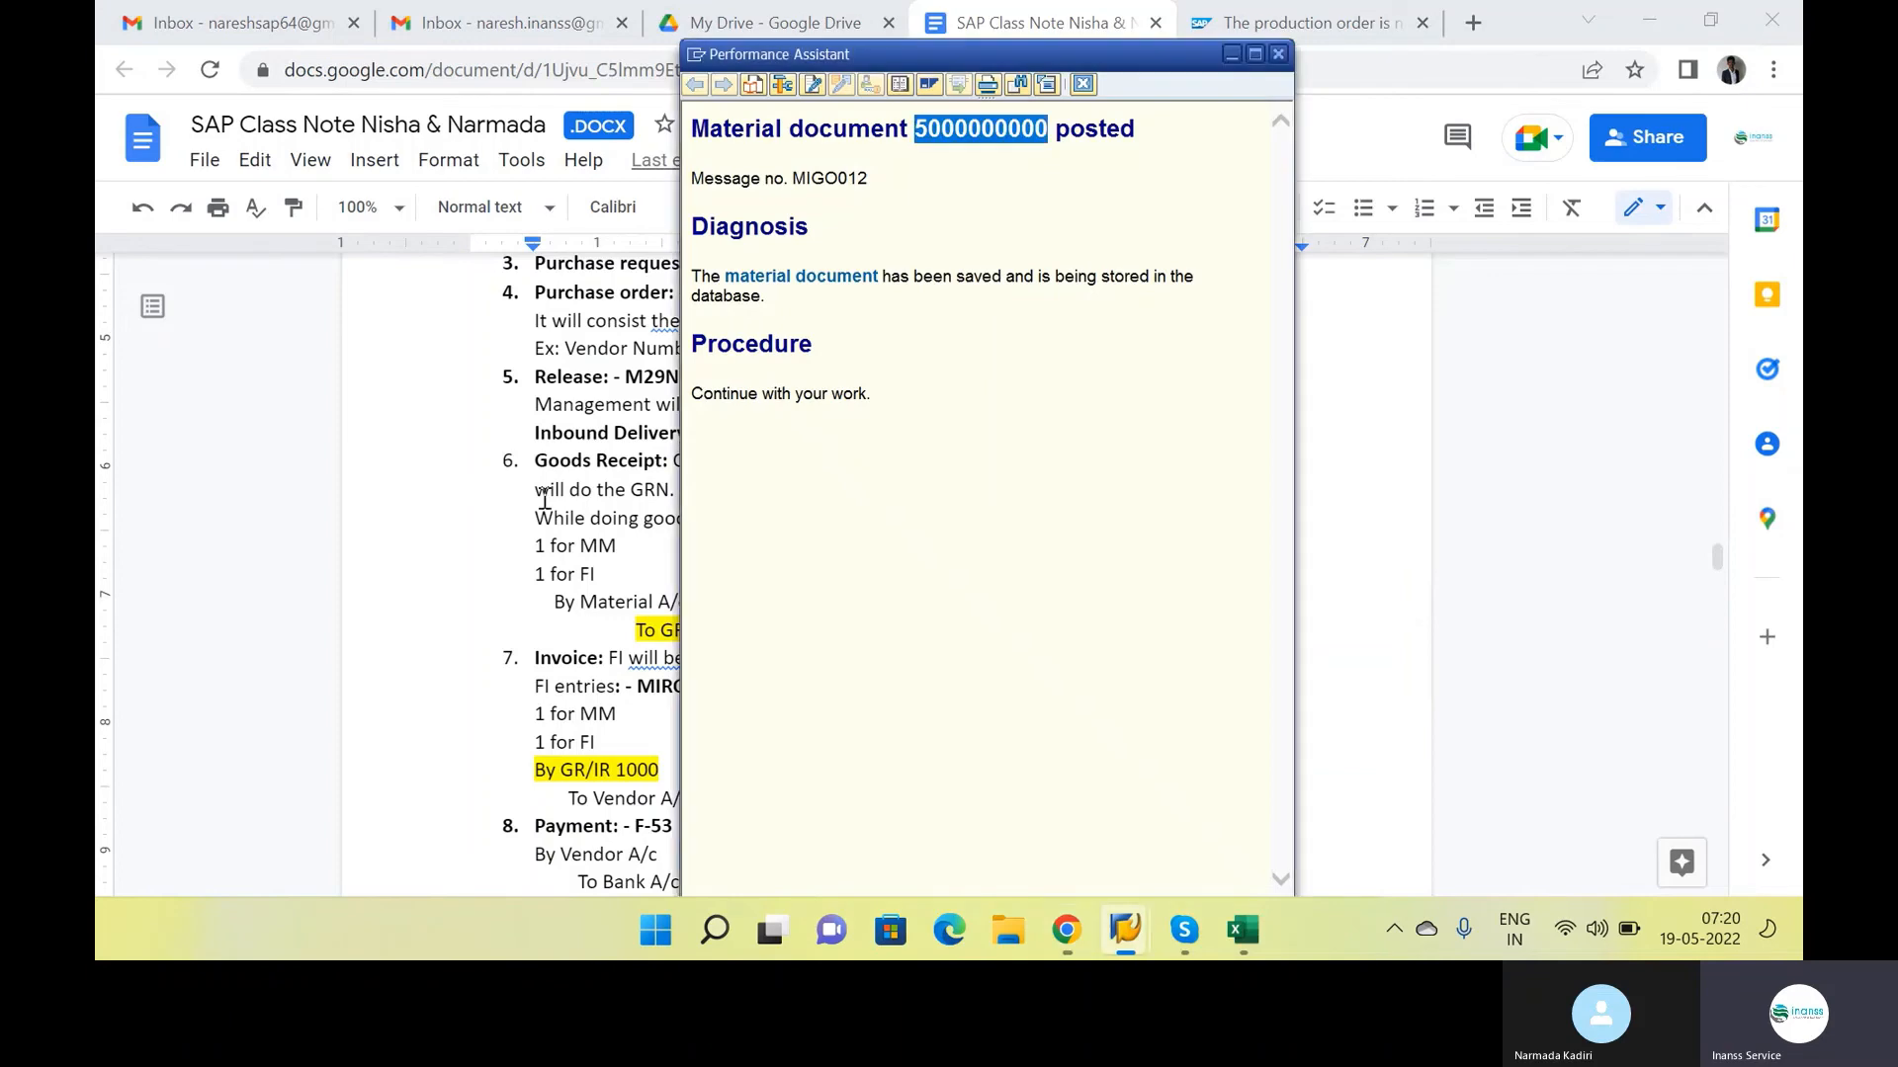
pyautogui.hotkey('alt', 'Tab')
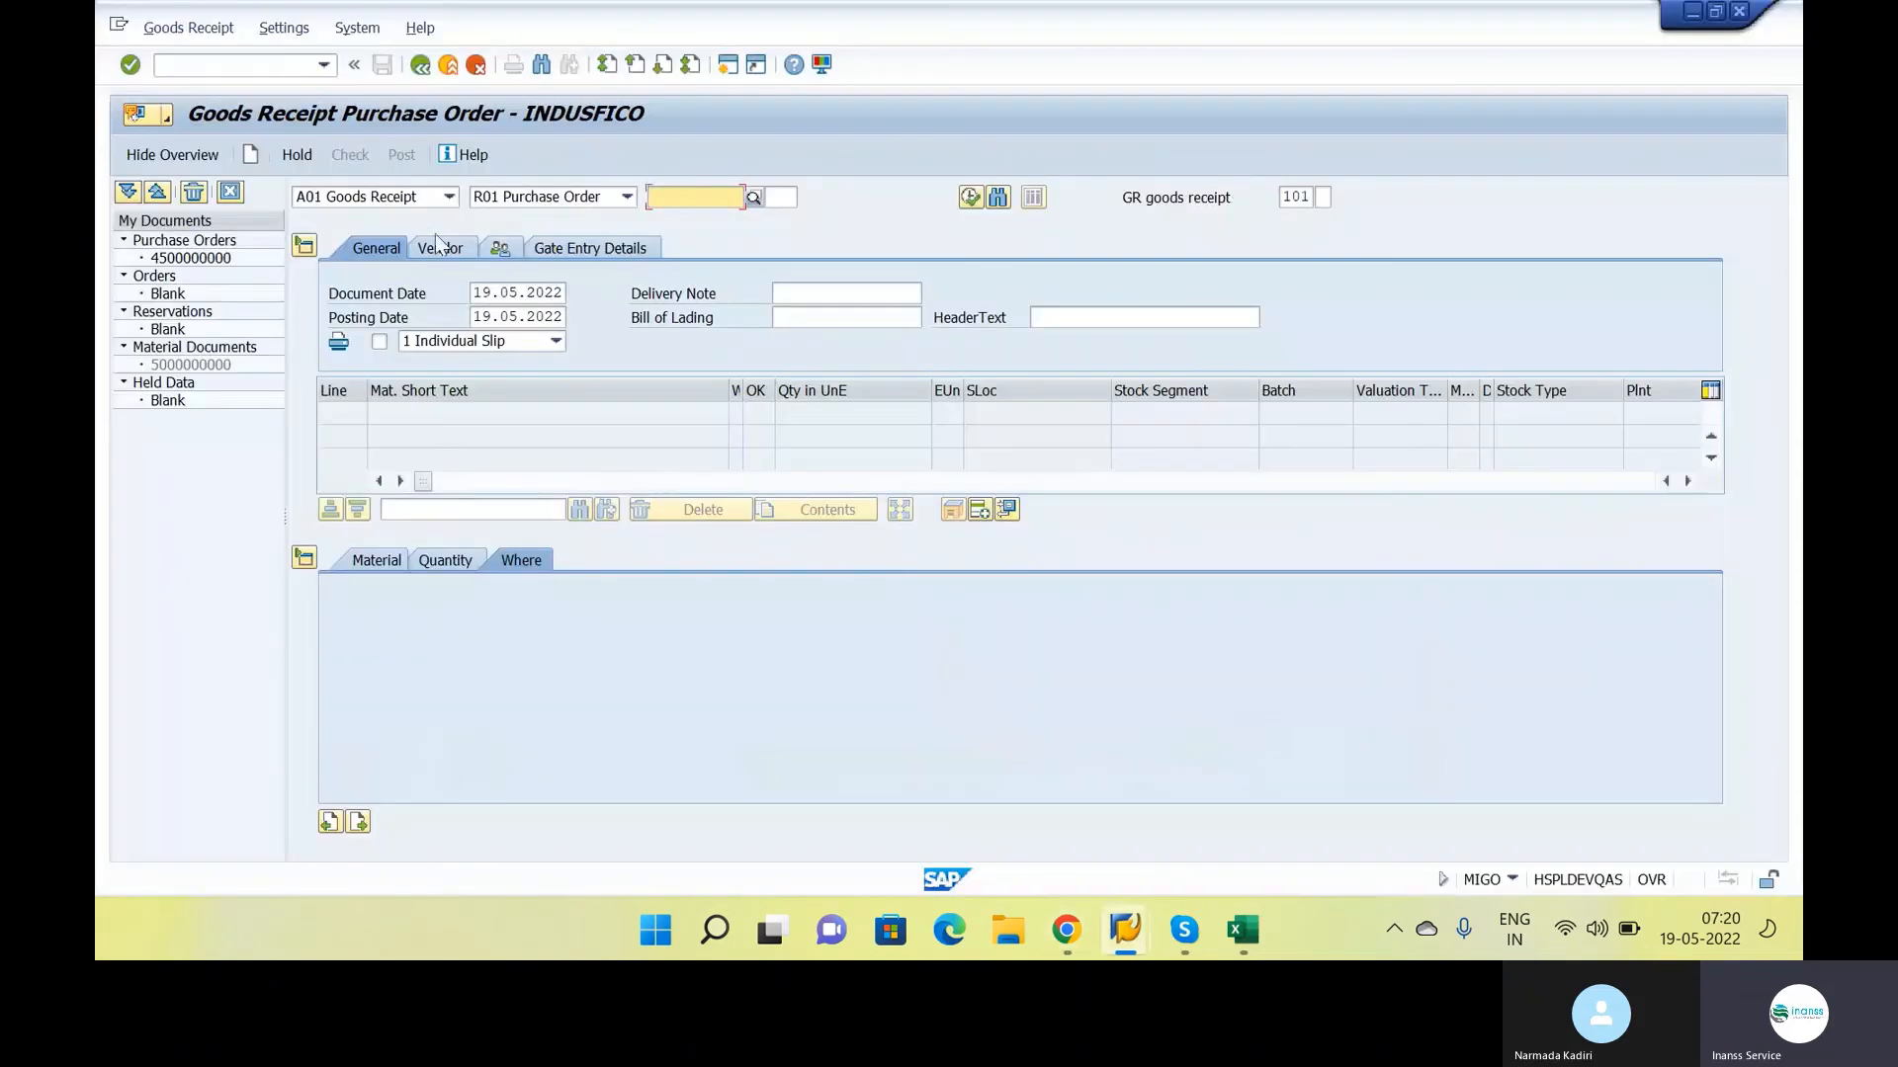
pyautogui.click(435, 197)
pyautogui.click(379, 287)
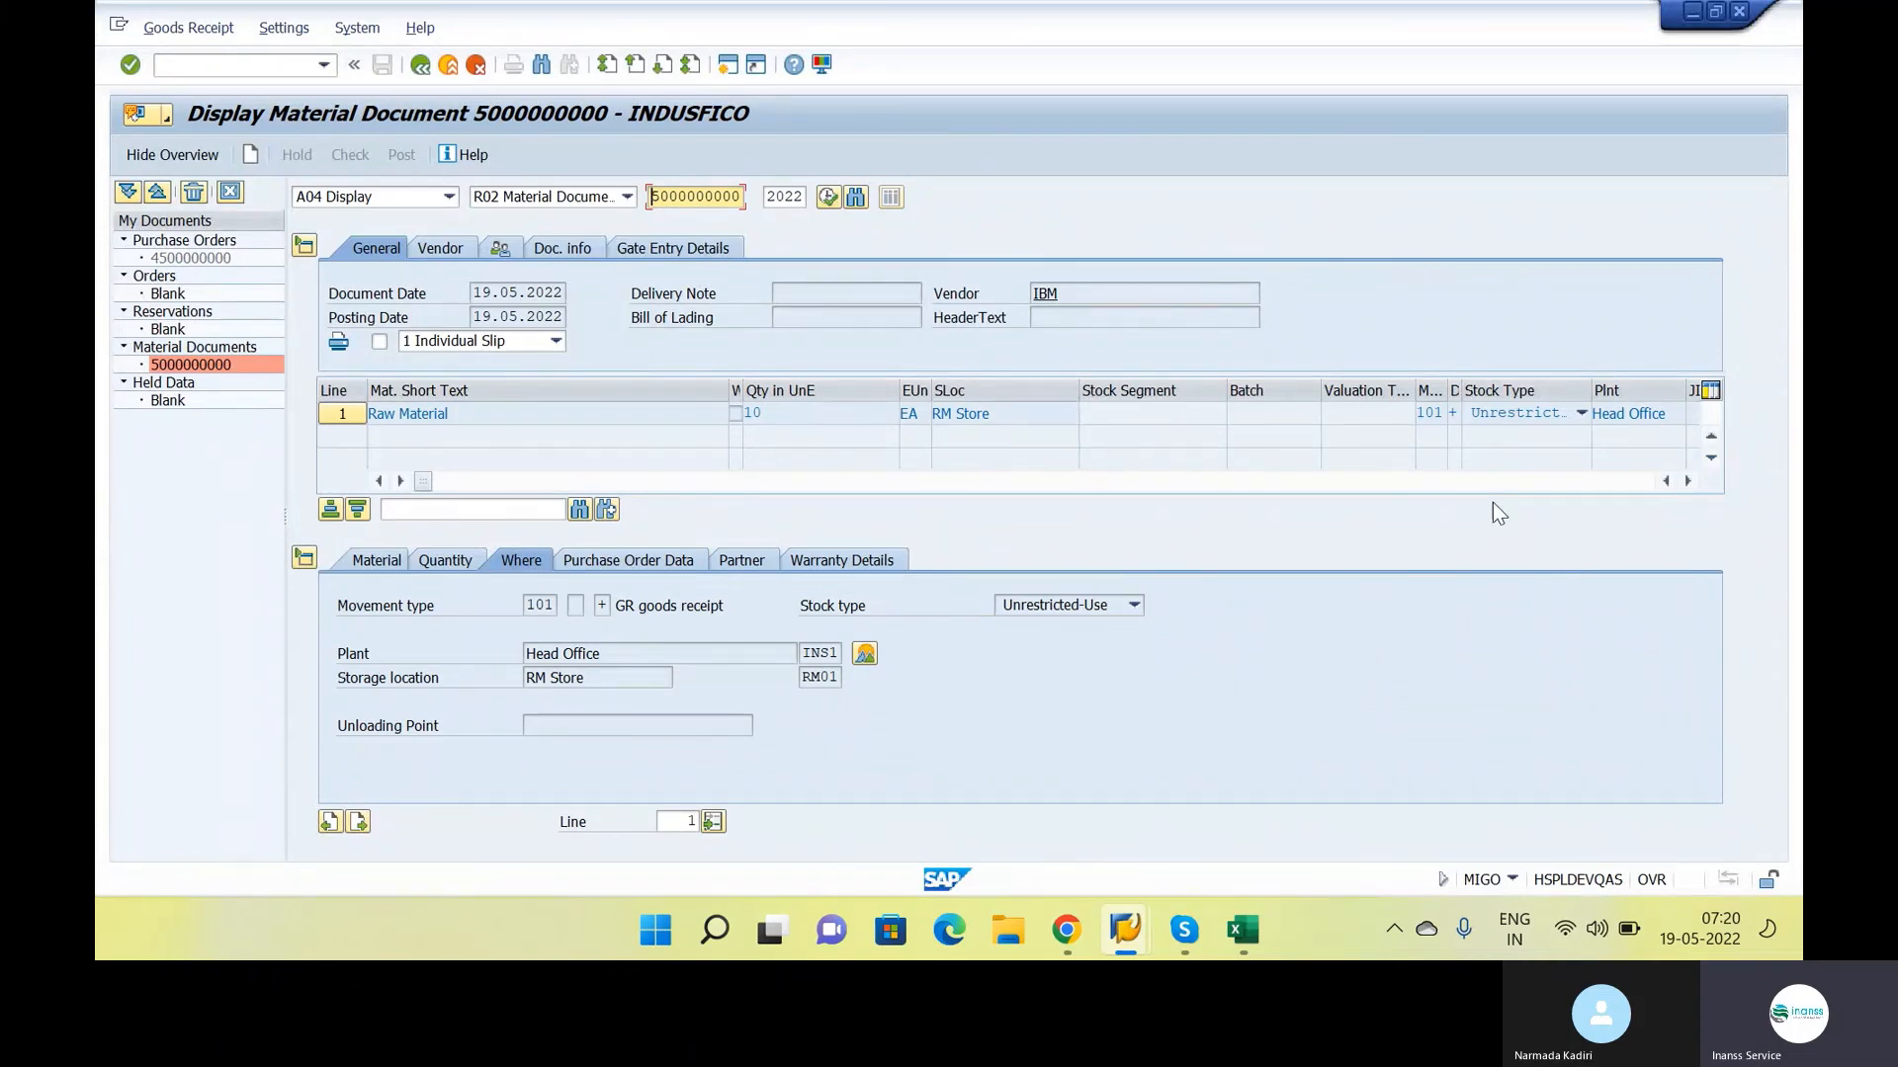
pyautogui.click(444, 569)
pyautogui.click(367, 561)
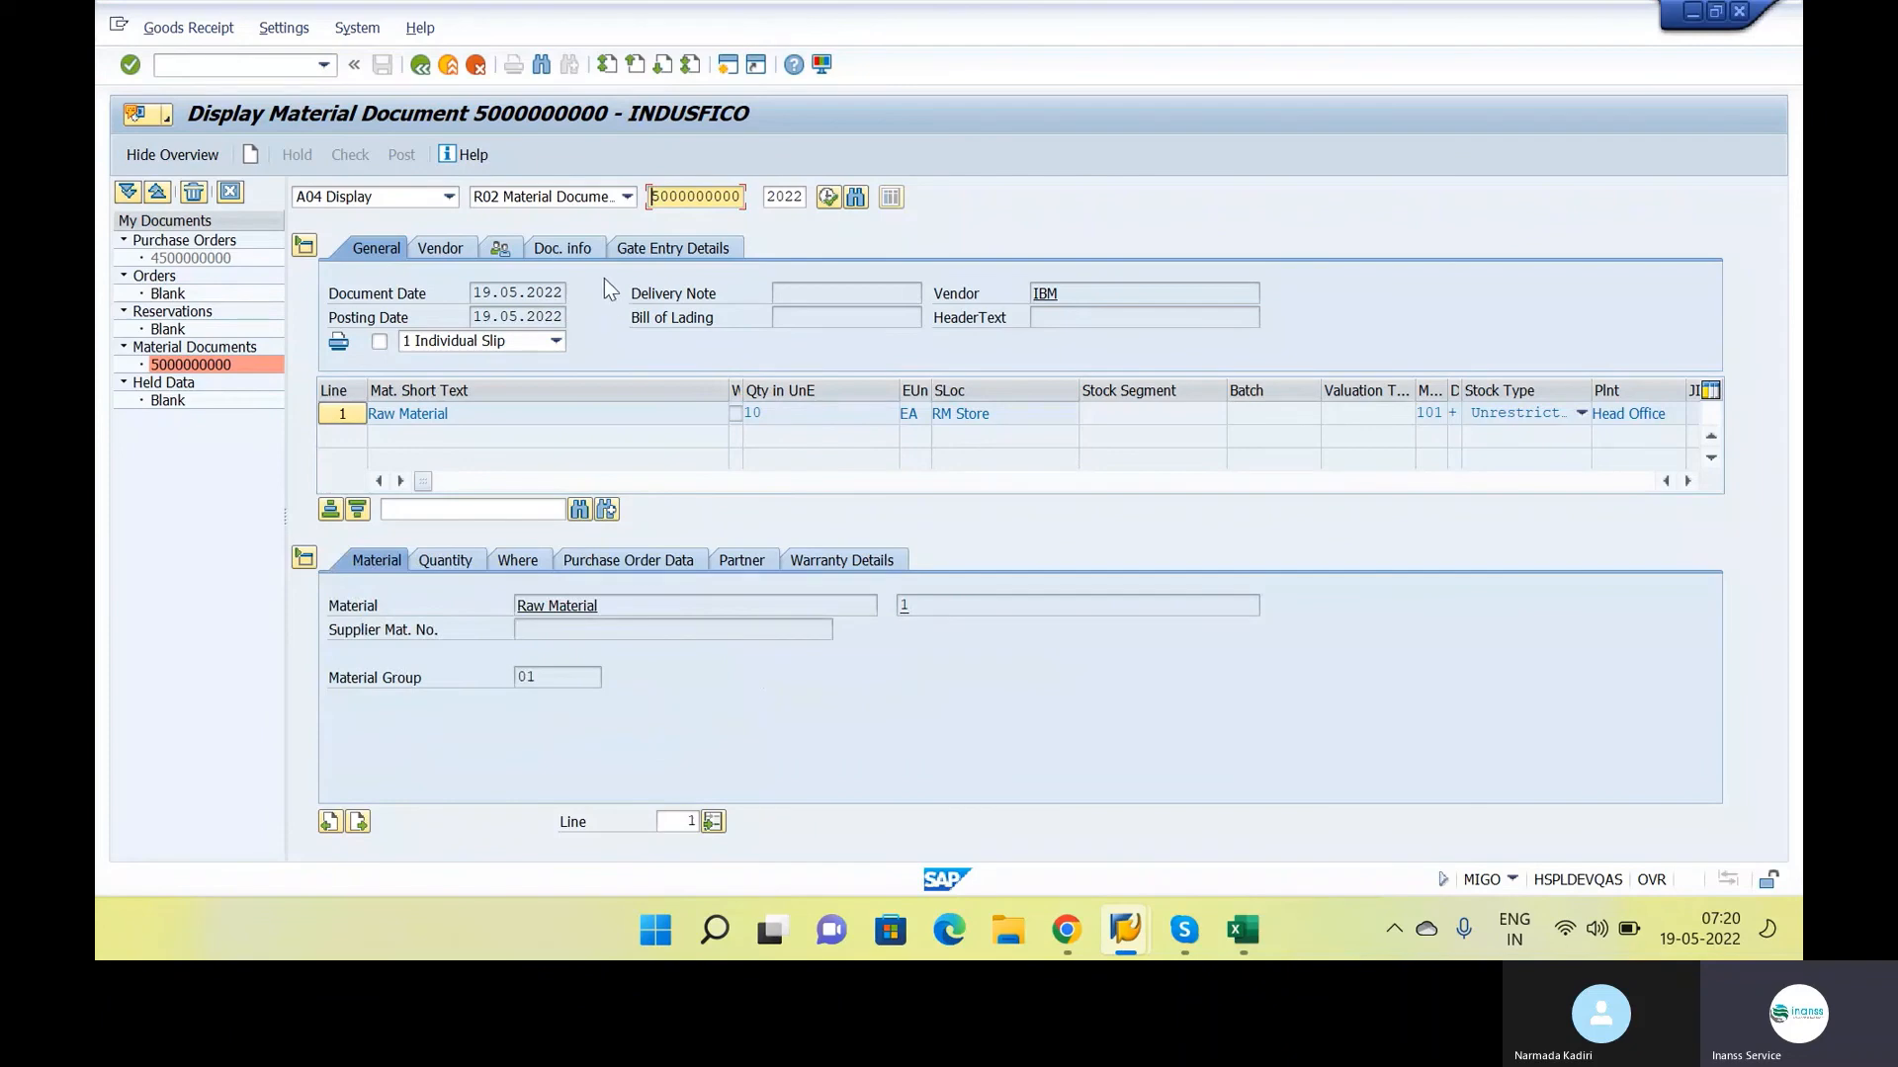
# Open the accounting document linked to the material document through its FI documents list
pyautogui.click(593, 253)
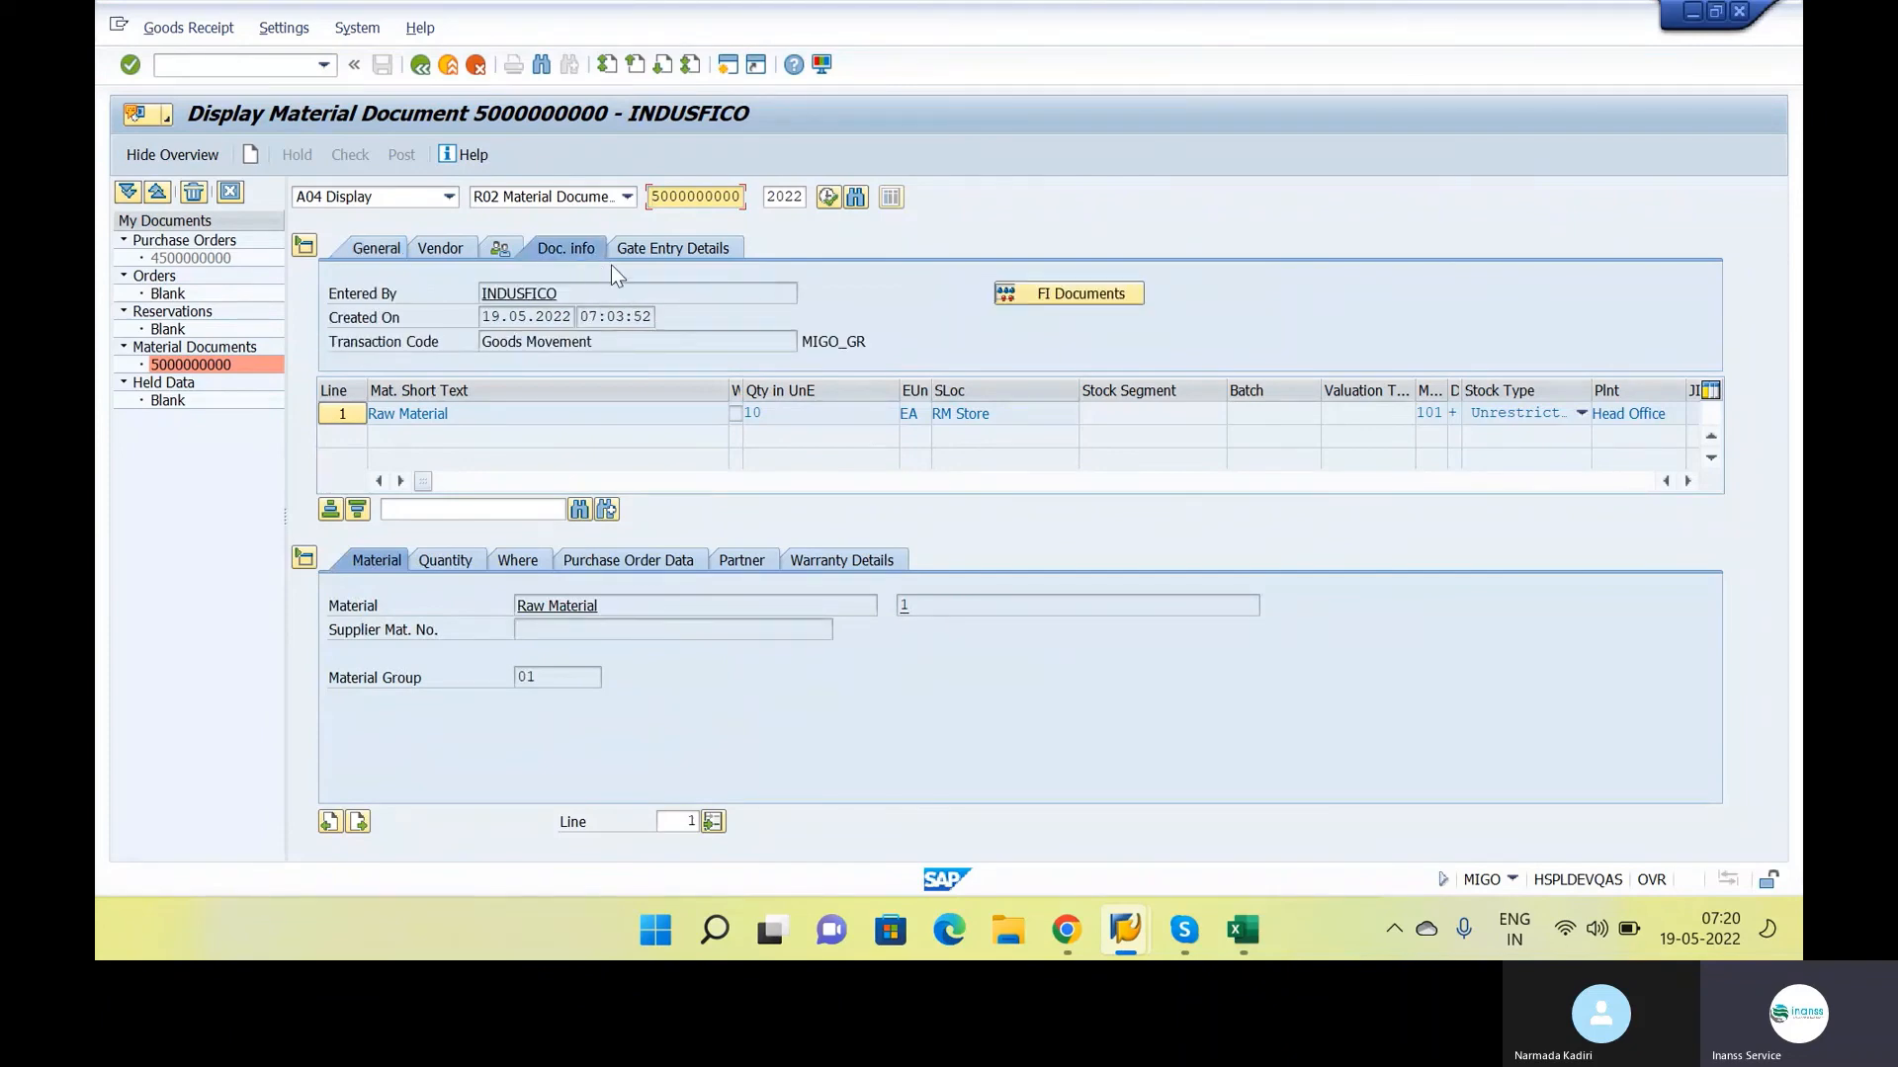
pyautogui.click(1052, 295)
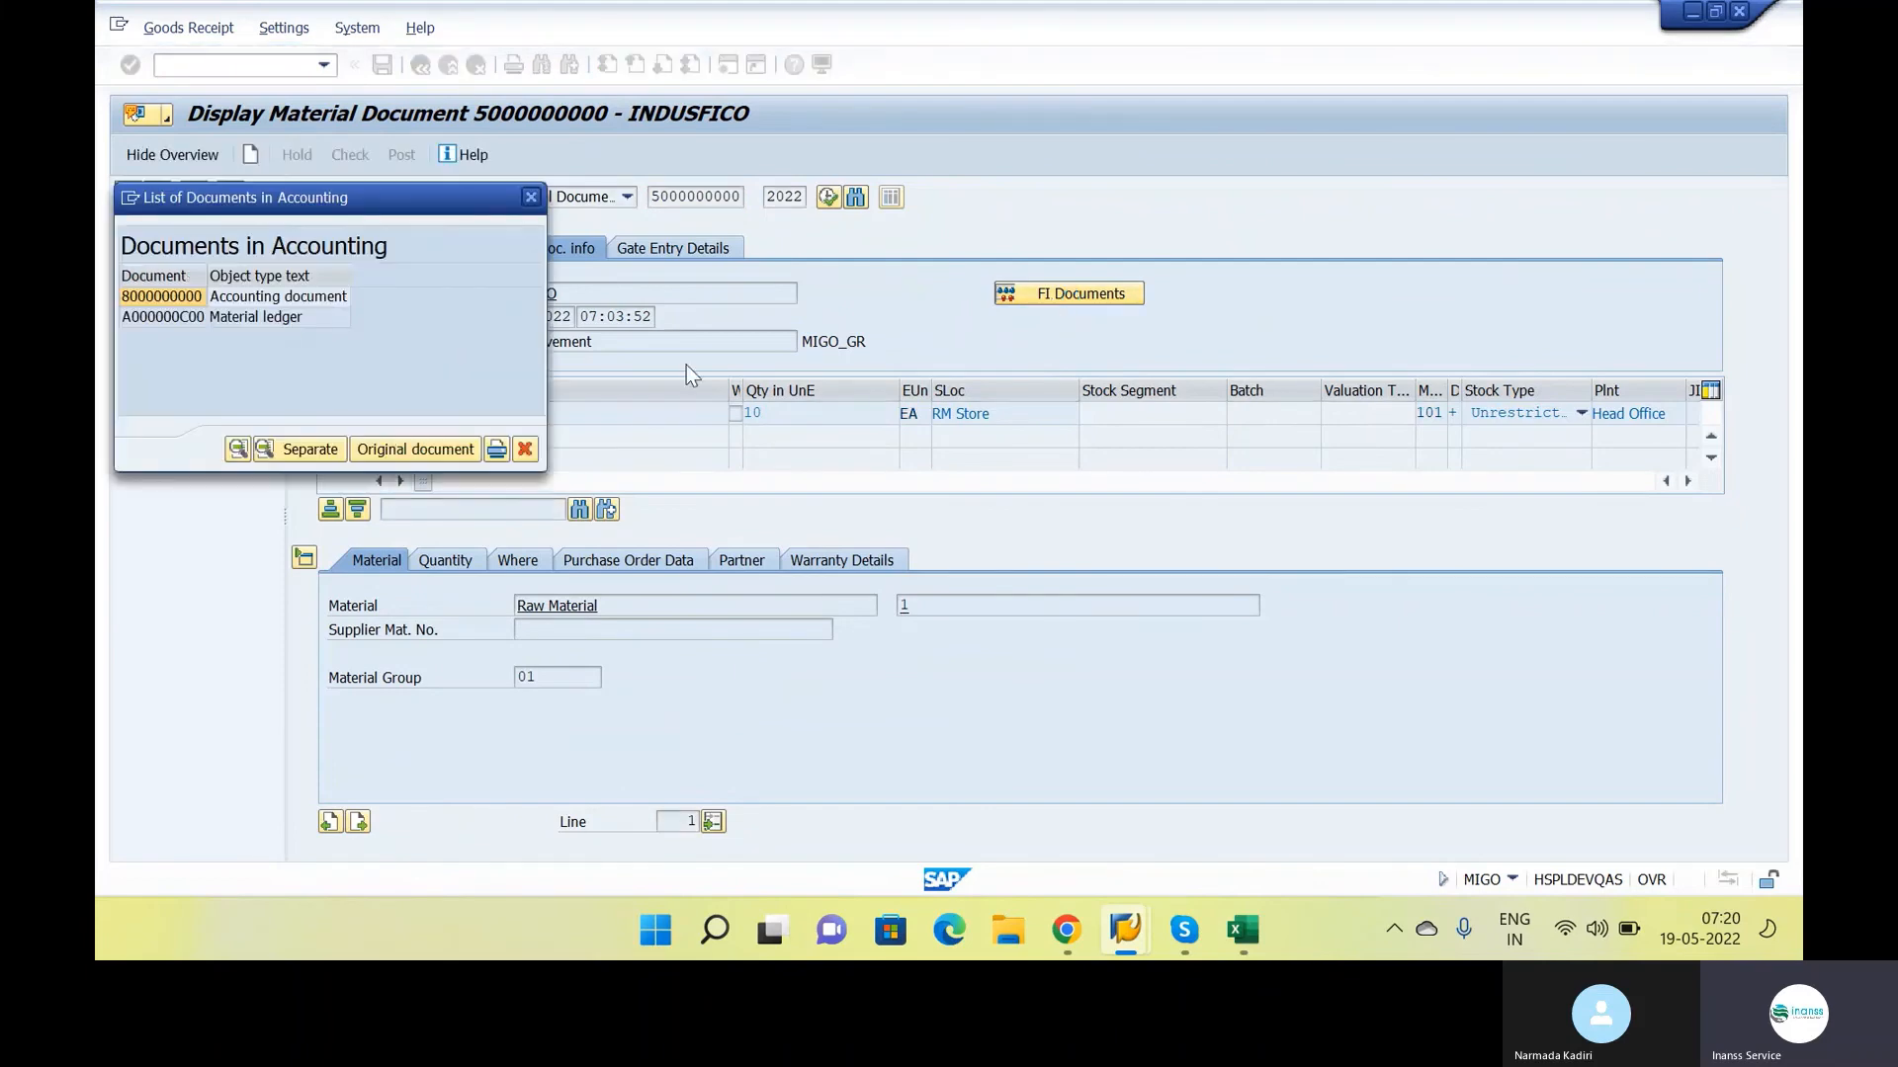
pyautogui.moveTo(319, 201); pyautogui.dragTo(1001, 212)
pyautogui.doubleClick(976, 312)
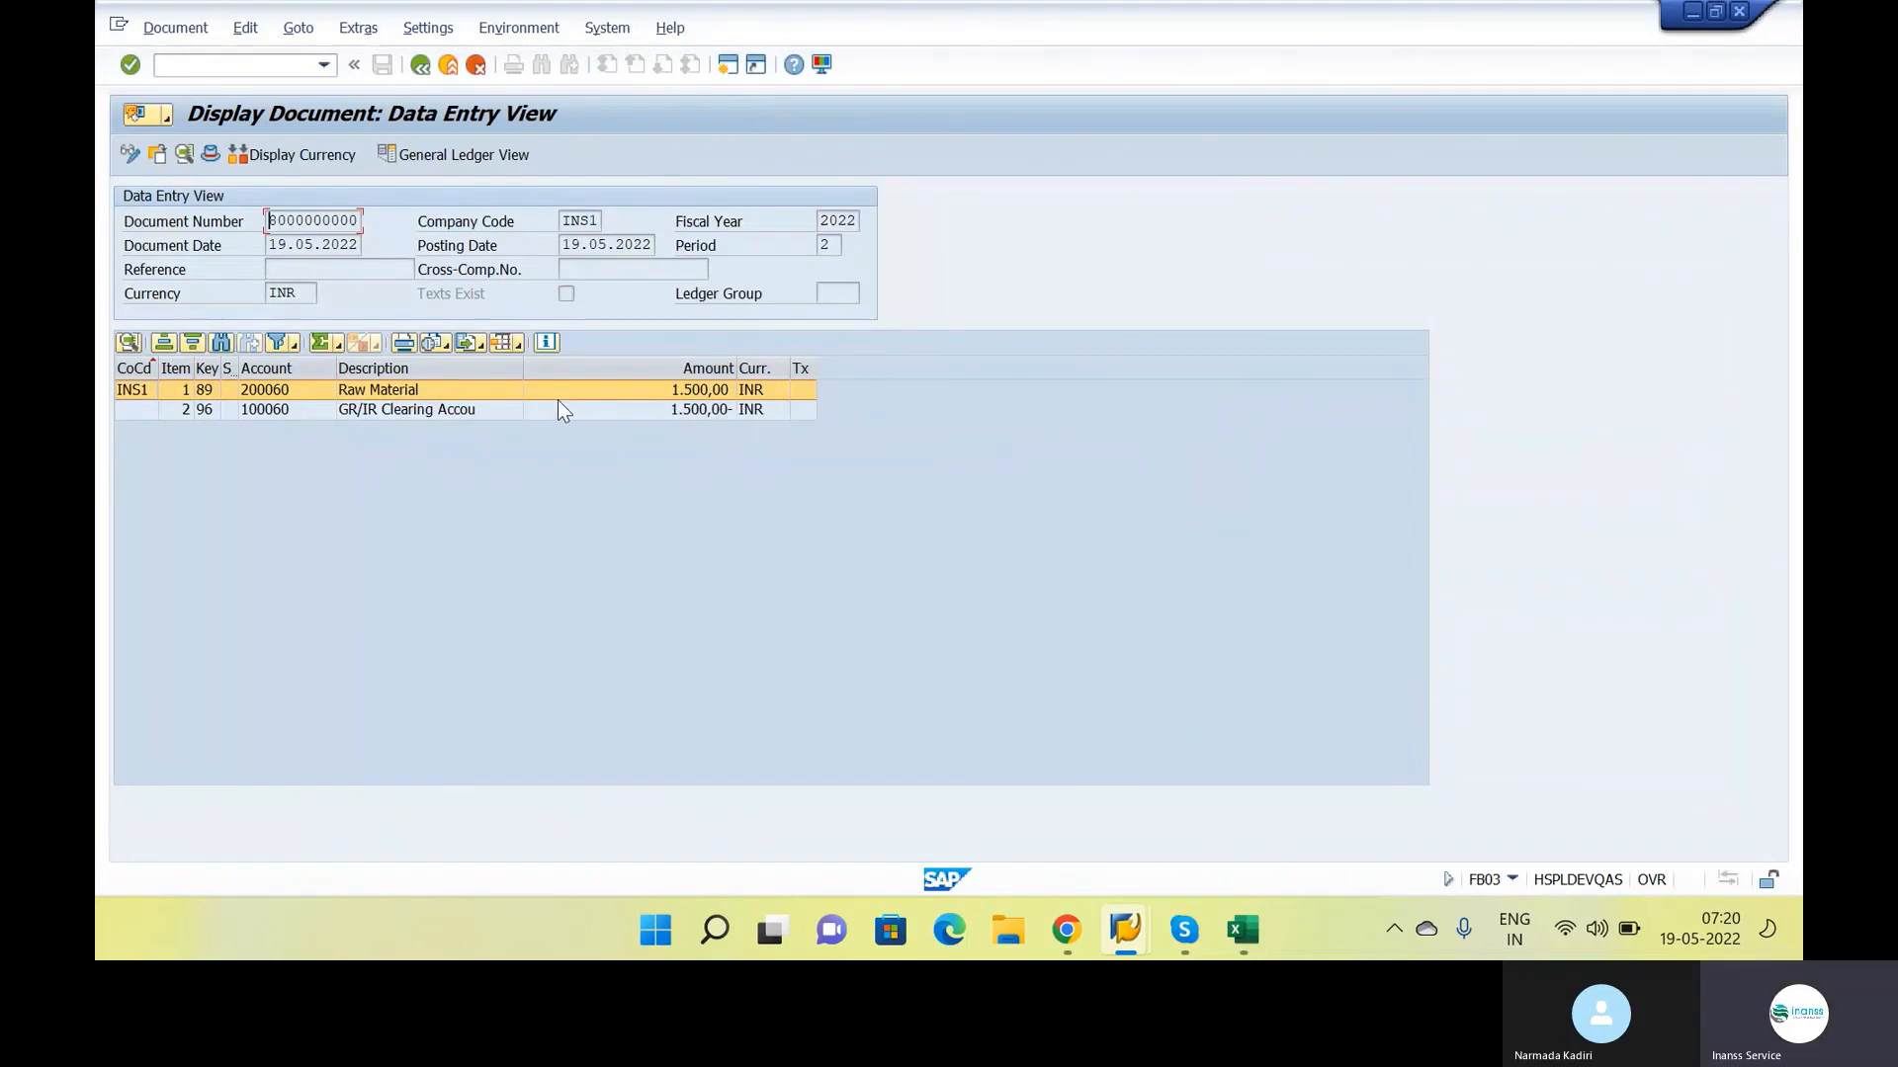
# Examine the accounts and amounts of the raw material and GR/IR clearing lines in the accounting document
pyautogui.click(485, 409)
pyautogui.click(477, 391)
pyautogui.click(687, 394)
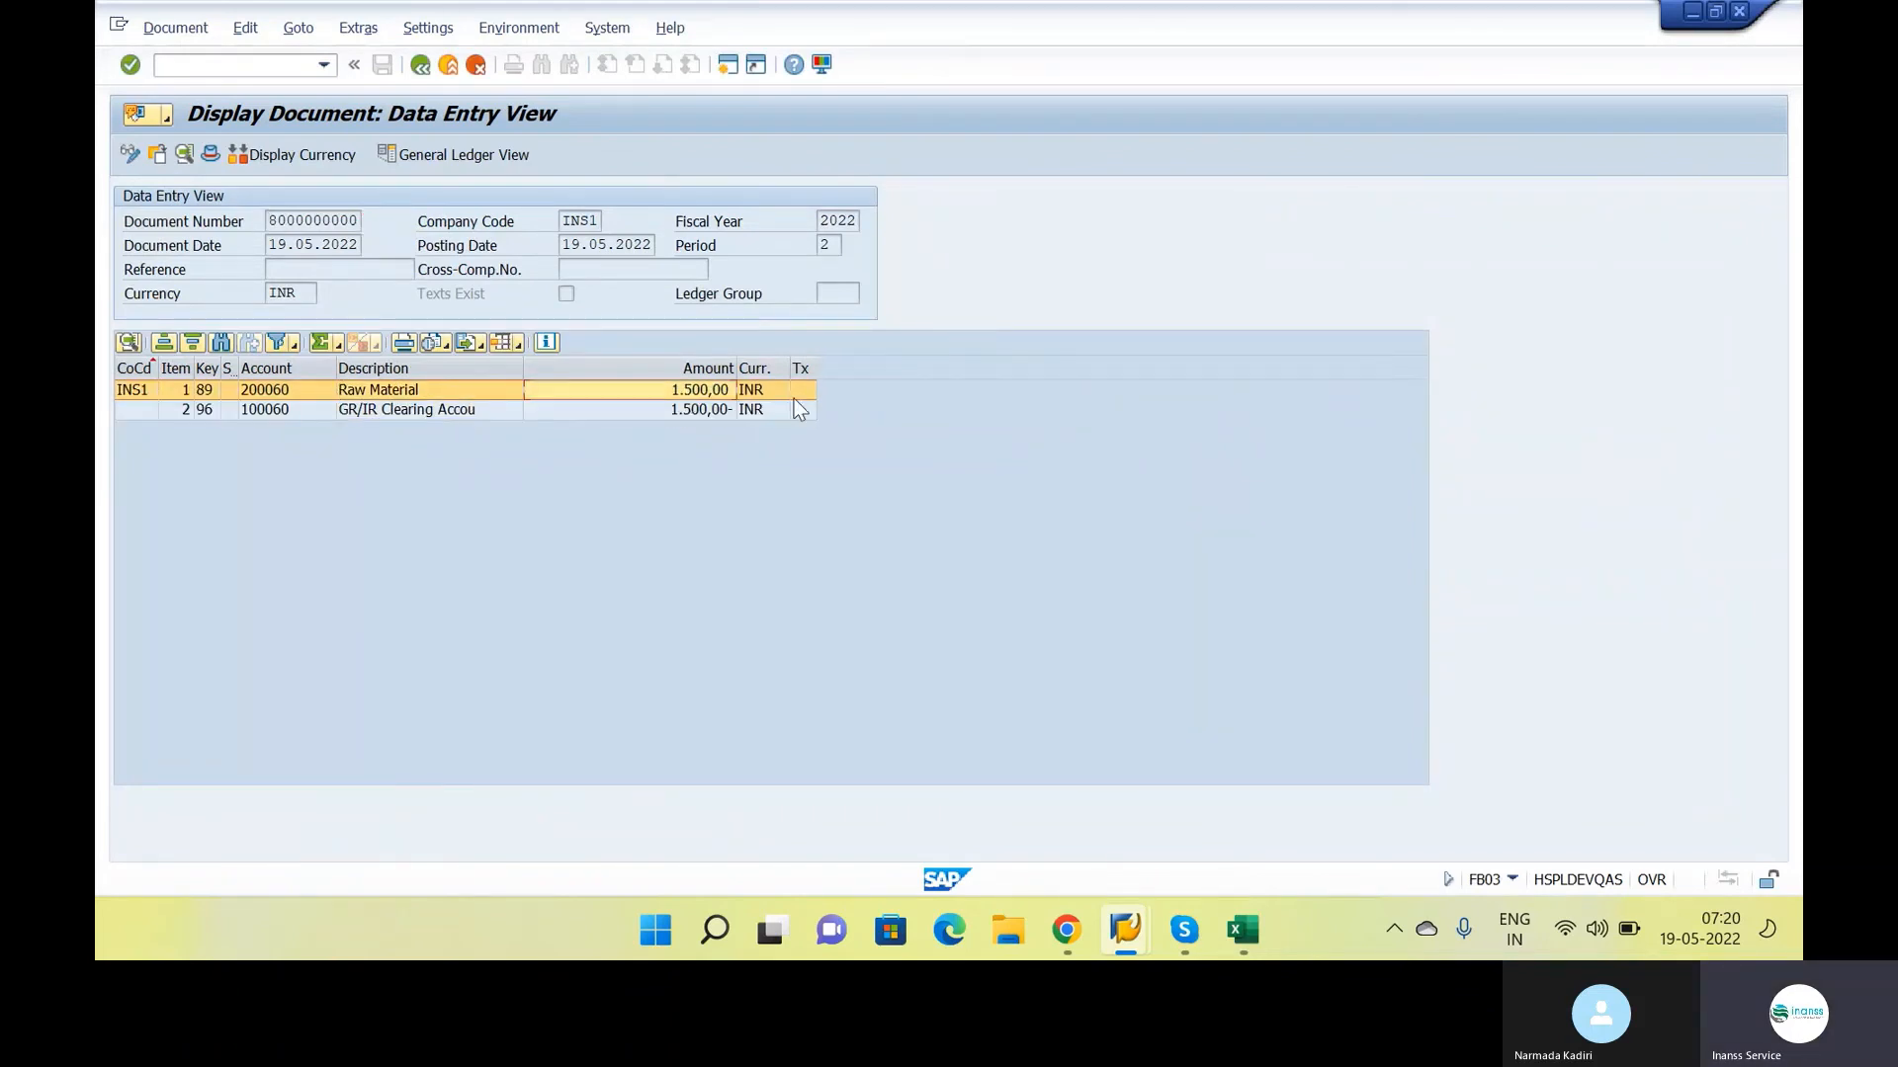
pyautogui.click(478, 408)
pyautogui.click(652, 410)
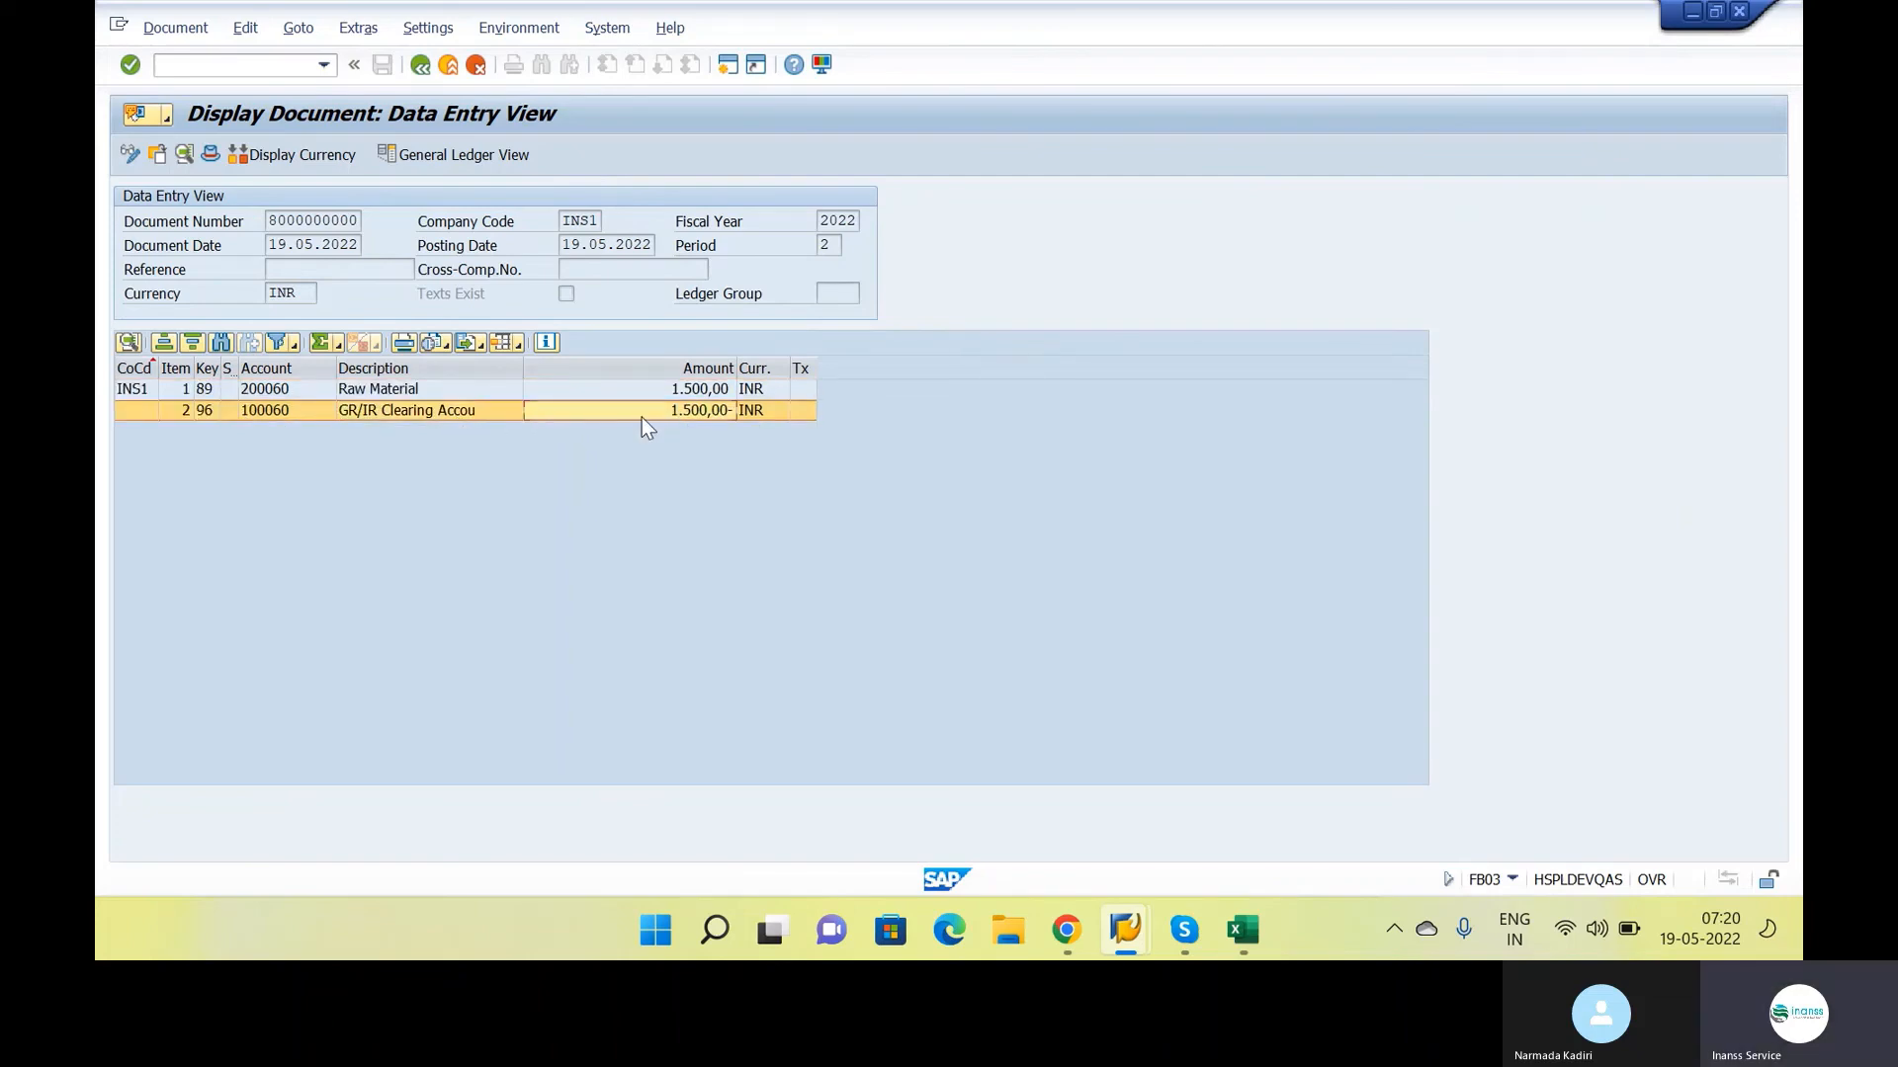
# Compare the entry with the BSX and WRX posting lines in the Google Docs notes and return to SAP's list of accounting documents
pyautogui.hotkey('alt', 'Tab')
pyautogui.moveTo(581, 603); pyautogui.dragTo(872, 625)
pyautogui.moveTo(635, 631); pyautogui.dragTo(890, 633)
pyautogui.hotkey('alt', 'Tab')
pyautogui.click(419, 65)
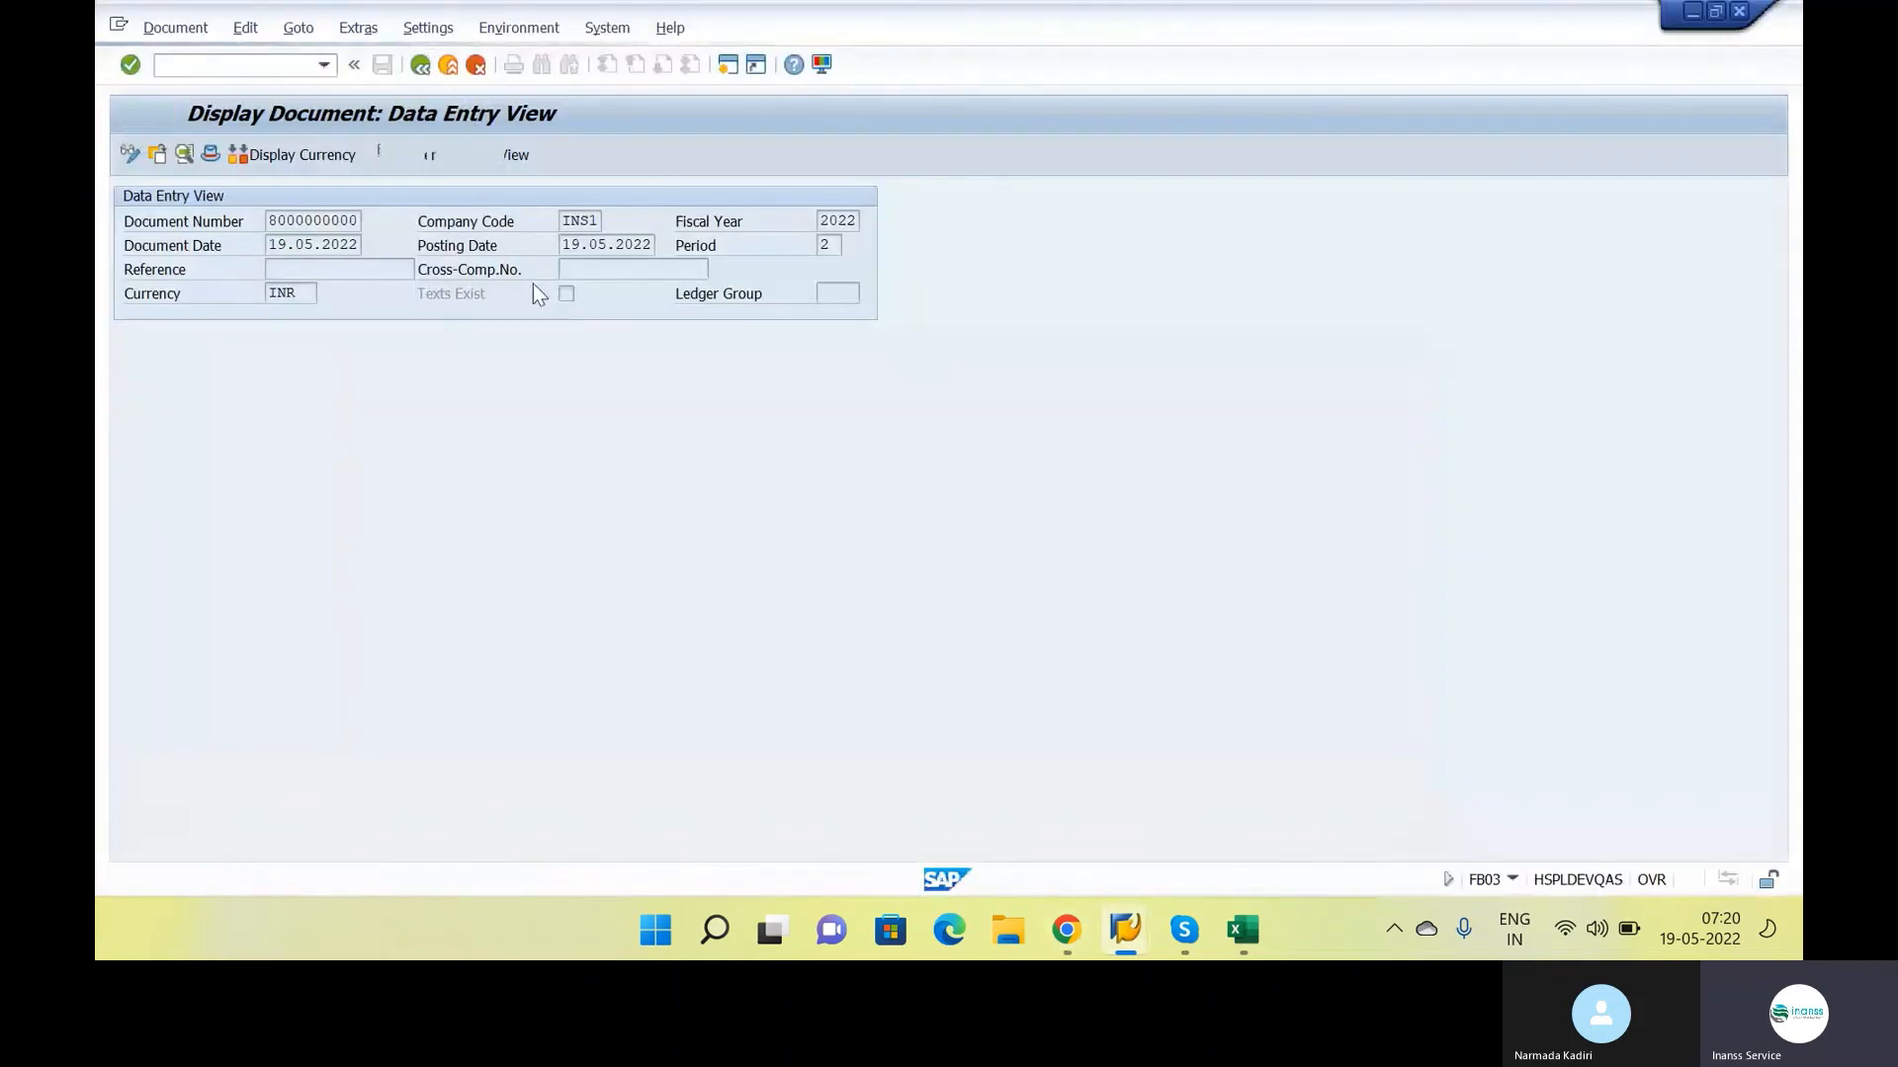
pyautogui.moveTo(503, 202); pyautogui.dragTo(763, 237)
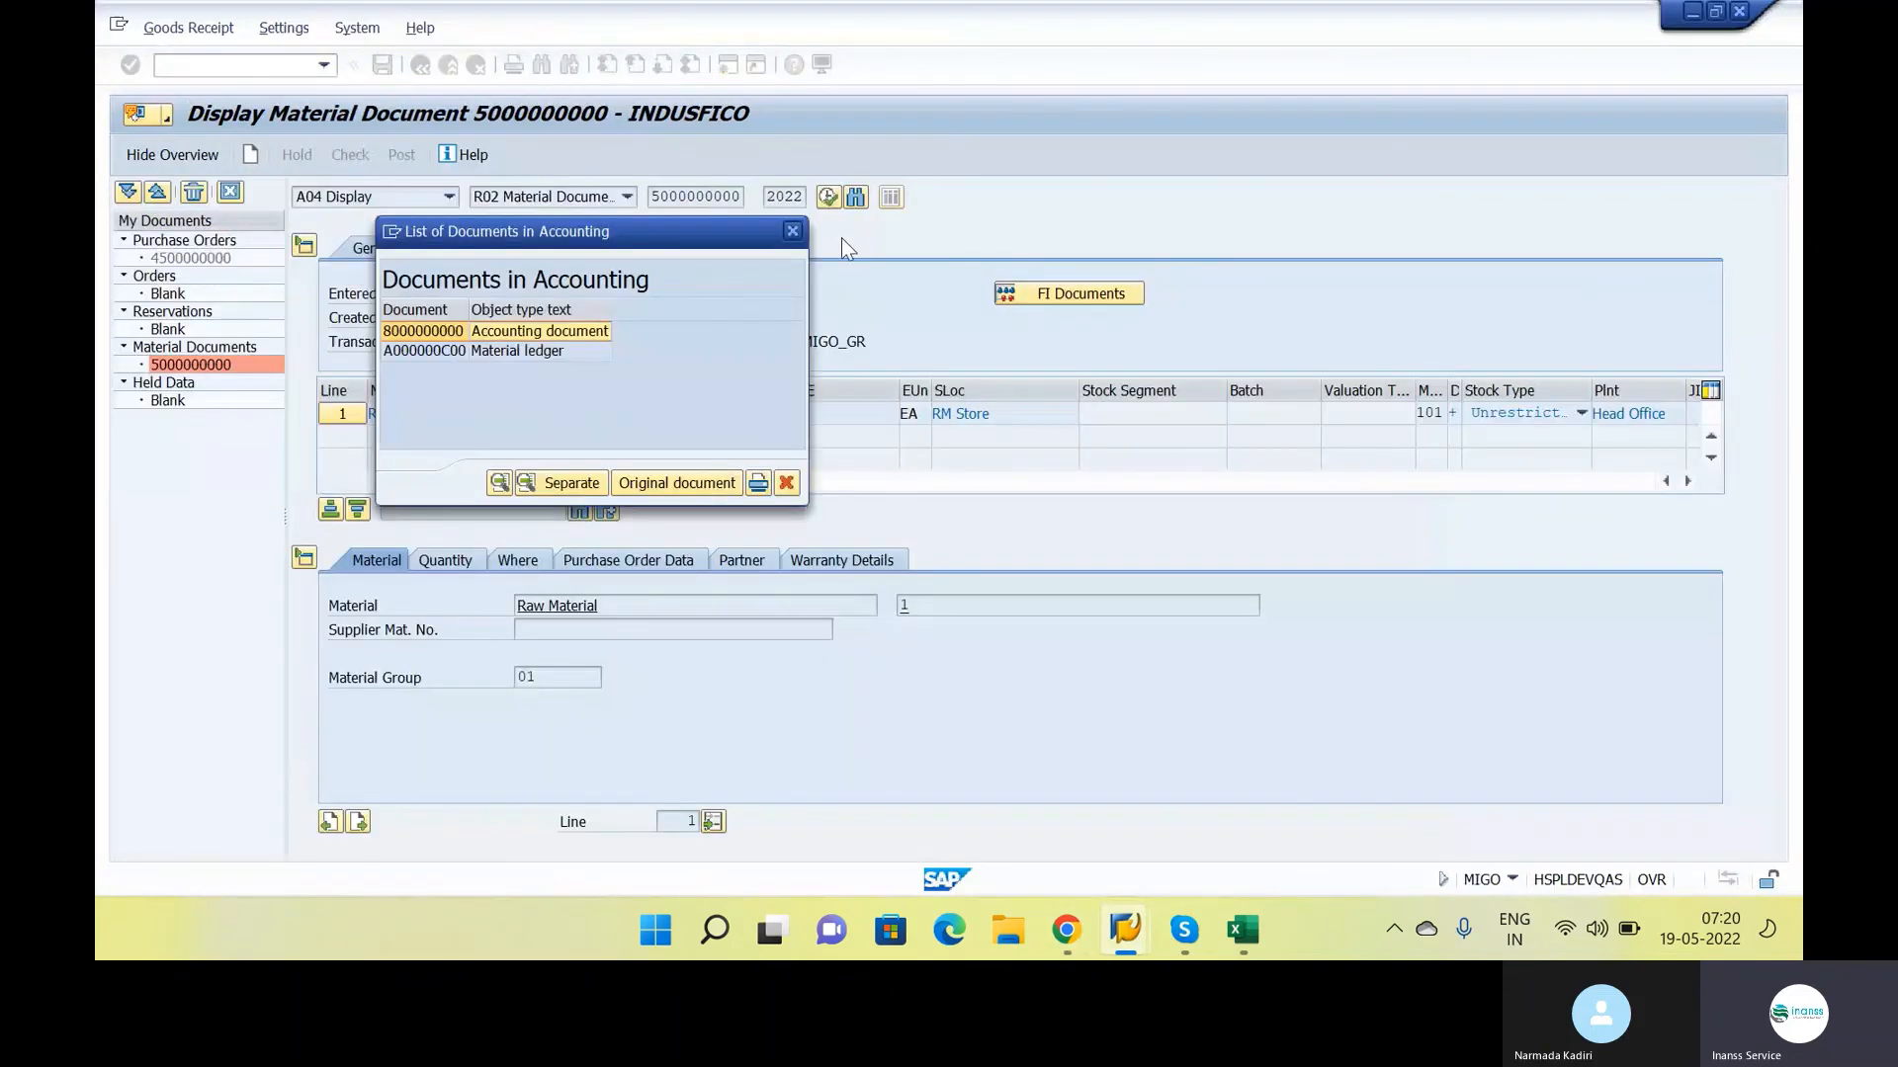
# Switch to the Google Docs notes and review the CO - Material Ledger steps and the Price controls section
pyautogui.hotkey('alt', 'Tab')
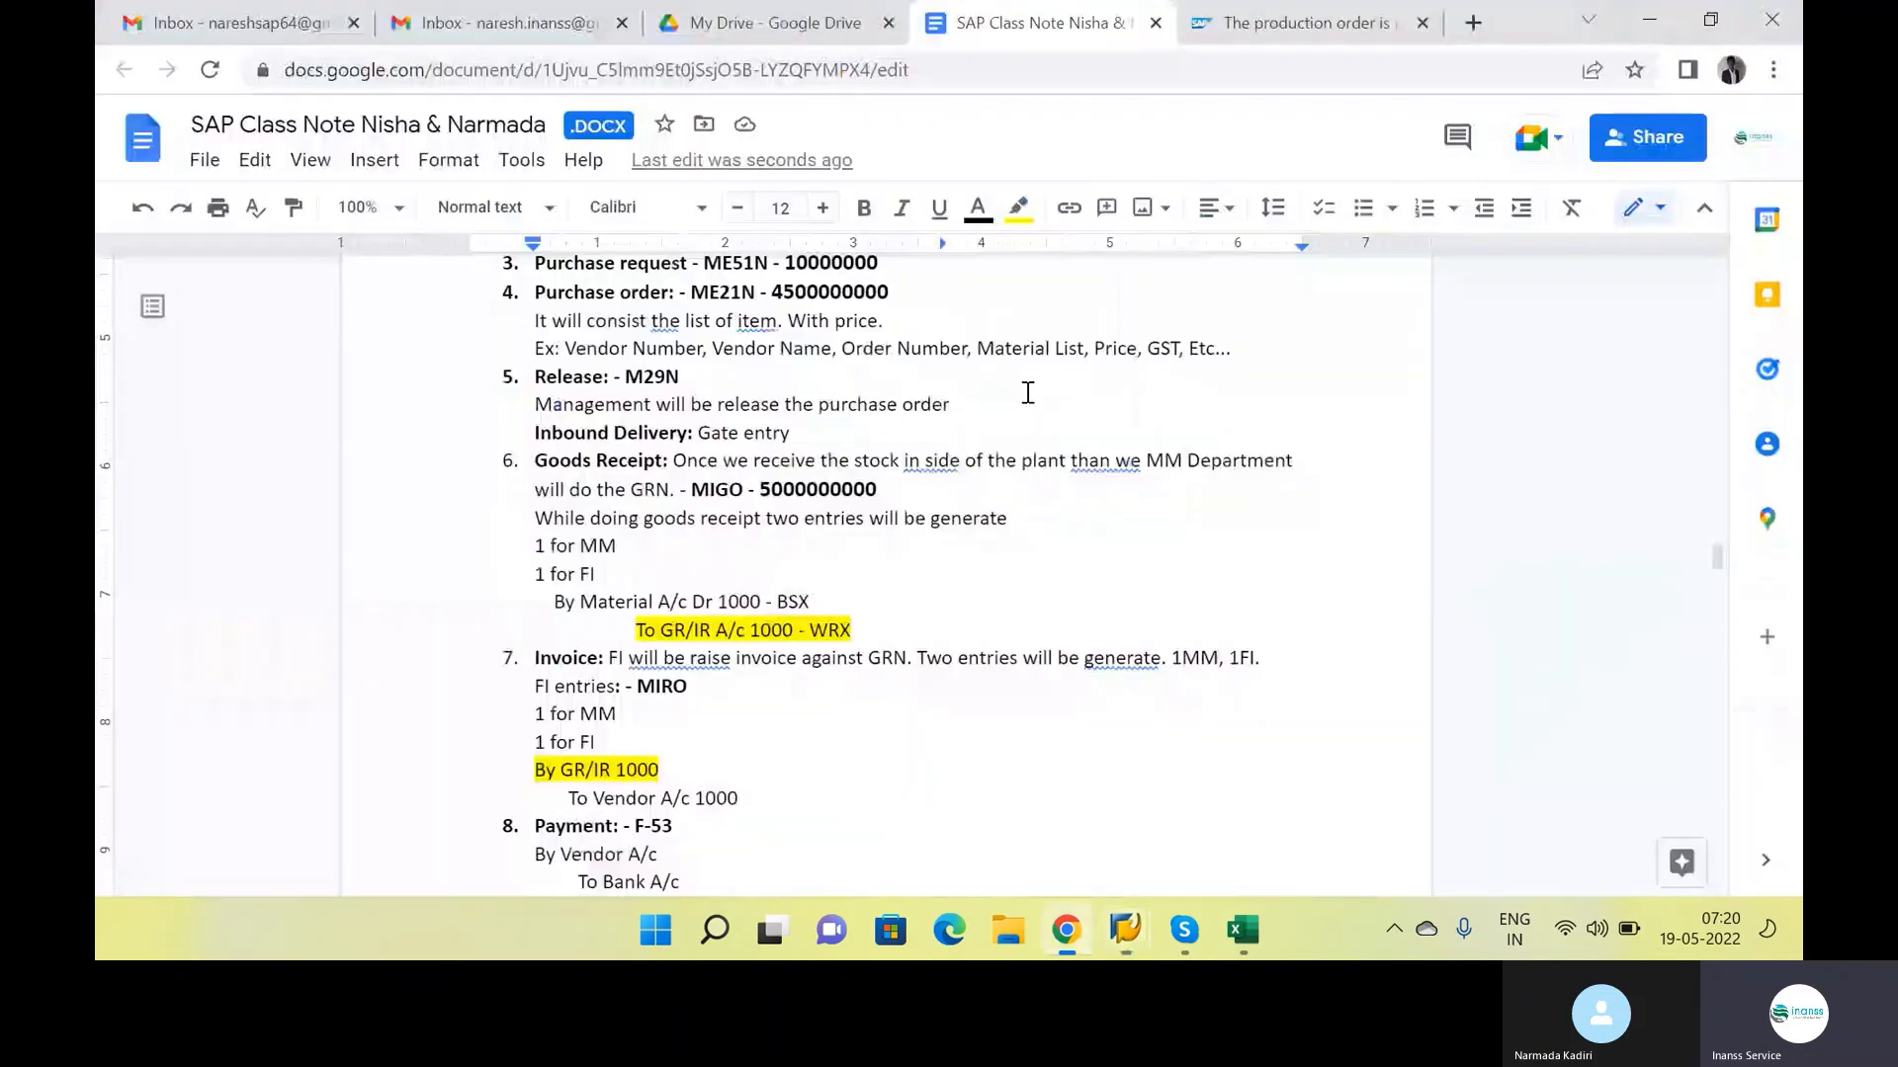
pyautogui.scroll(-15, 840, 588)
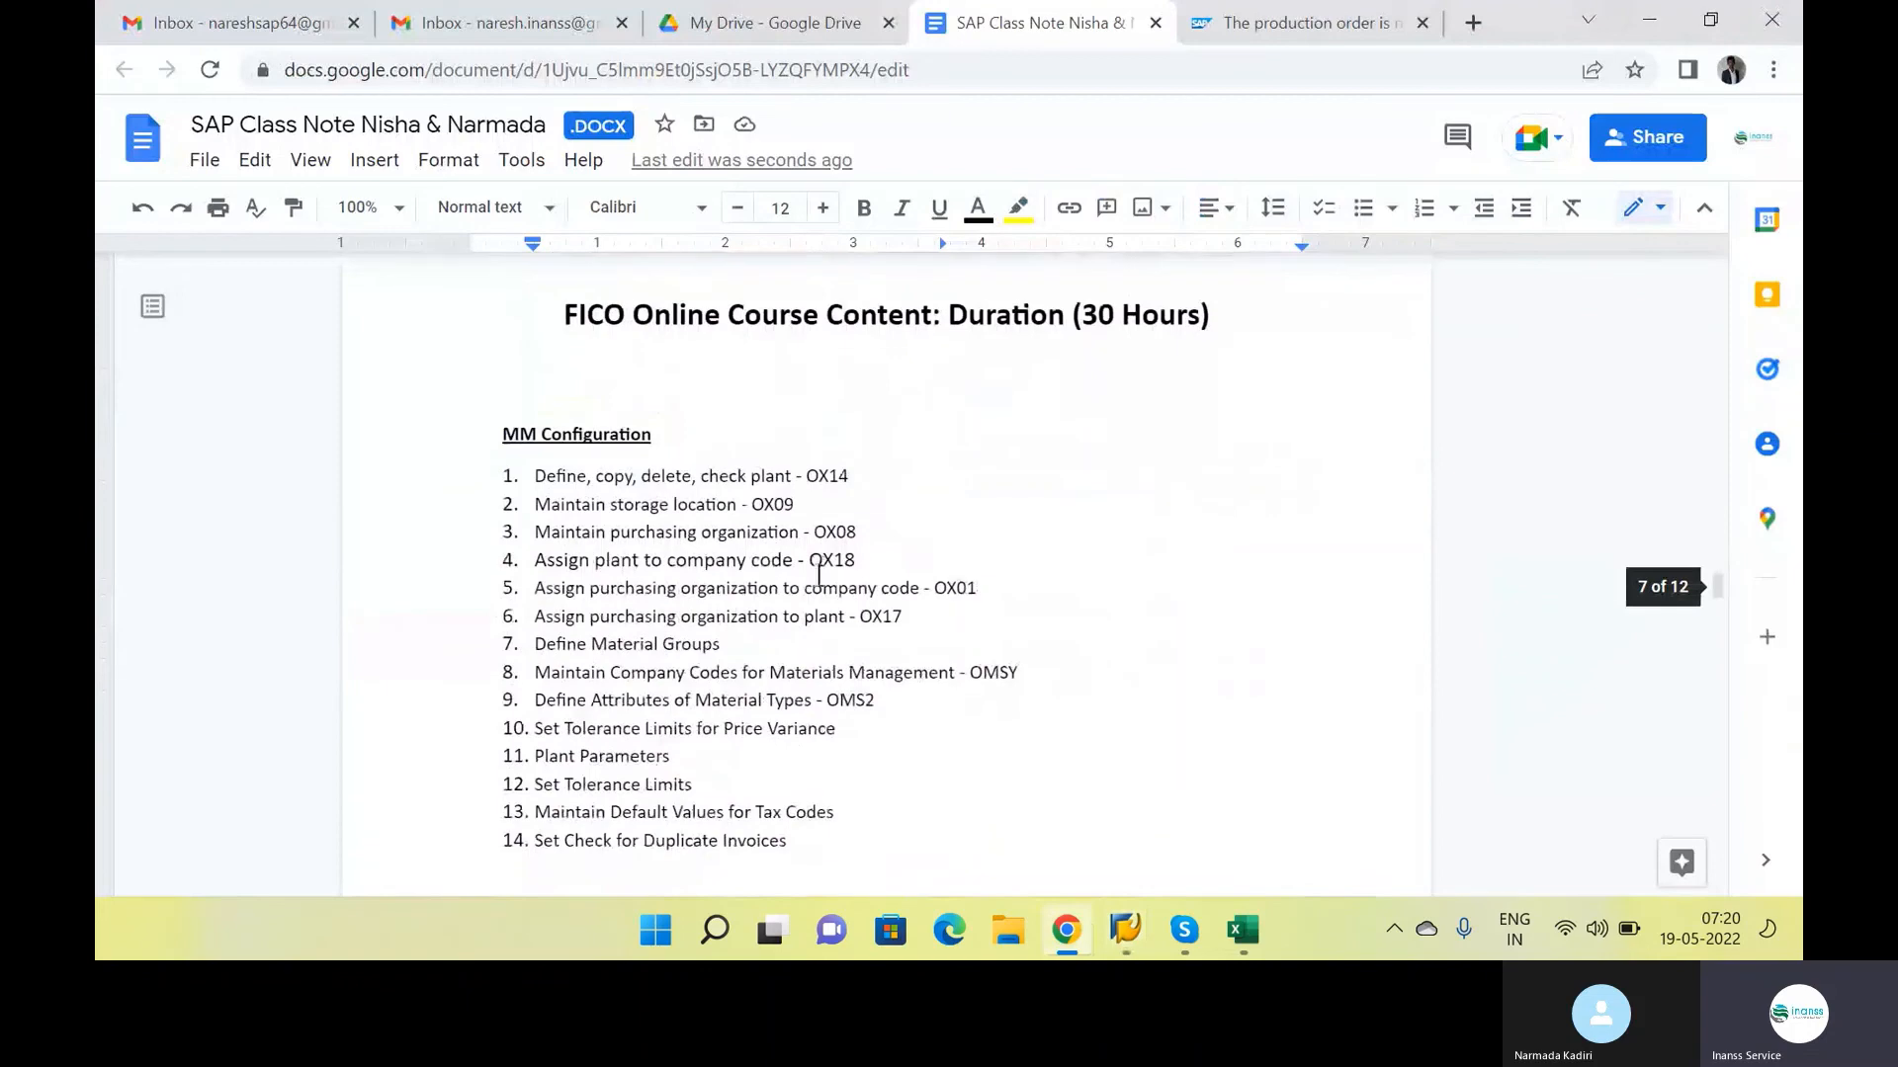
pyautogui.scroll(-3, 818, 576)
pyautogui.moveTo(973, 560); pyautogui.dragTo(481, 463)
pyautogui.click(511, 503)
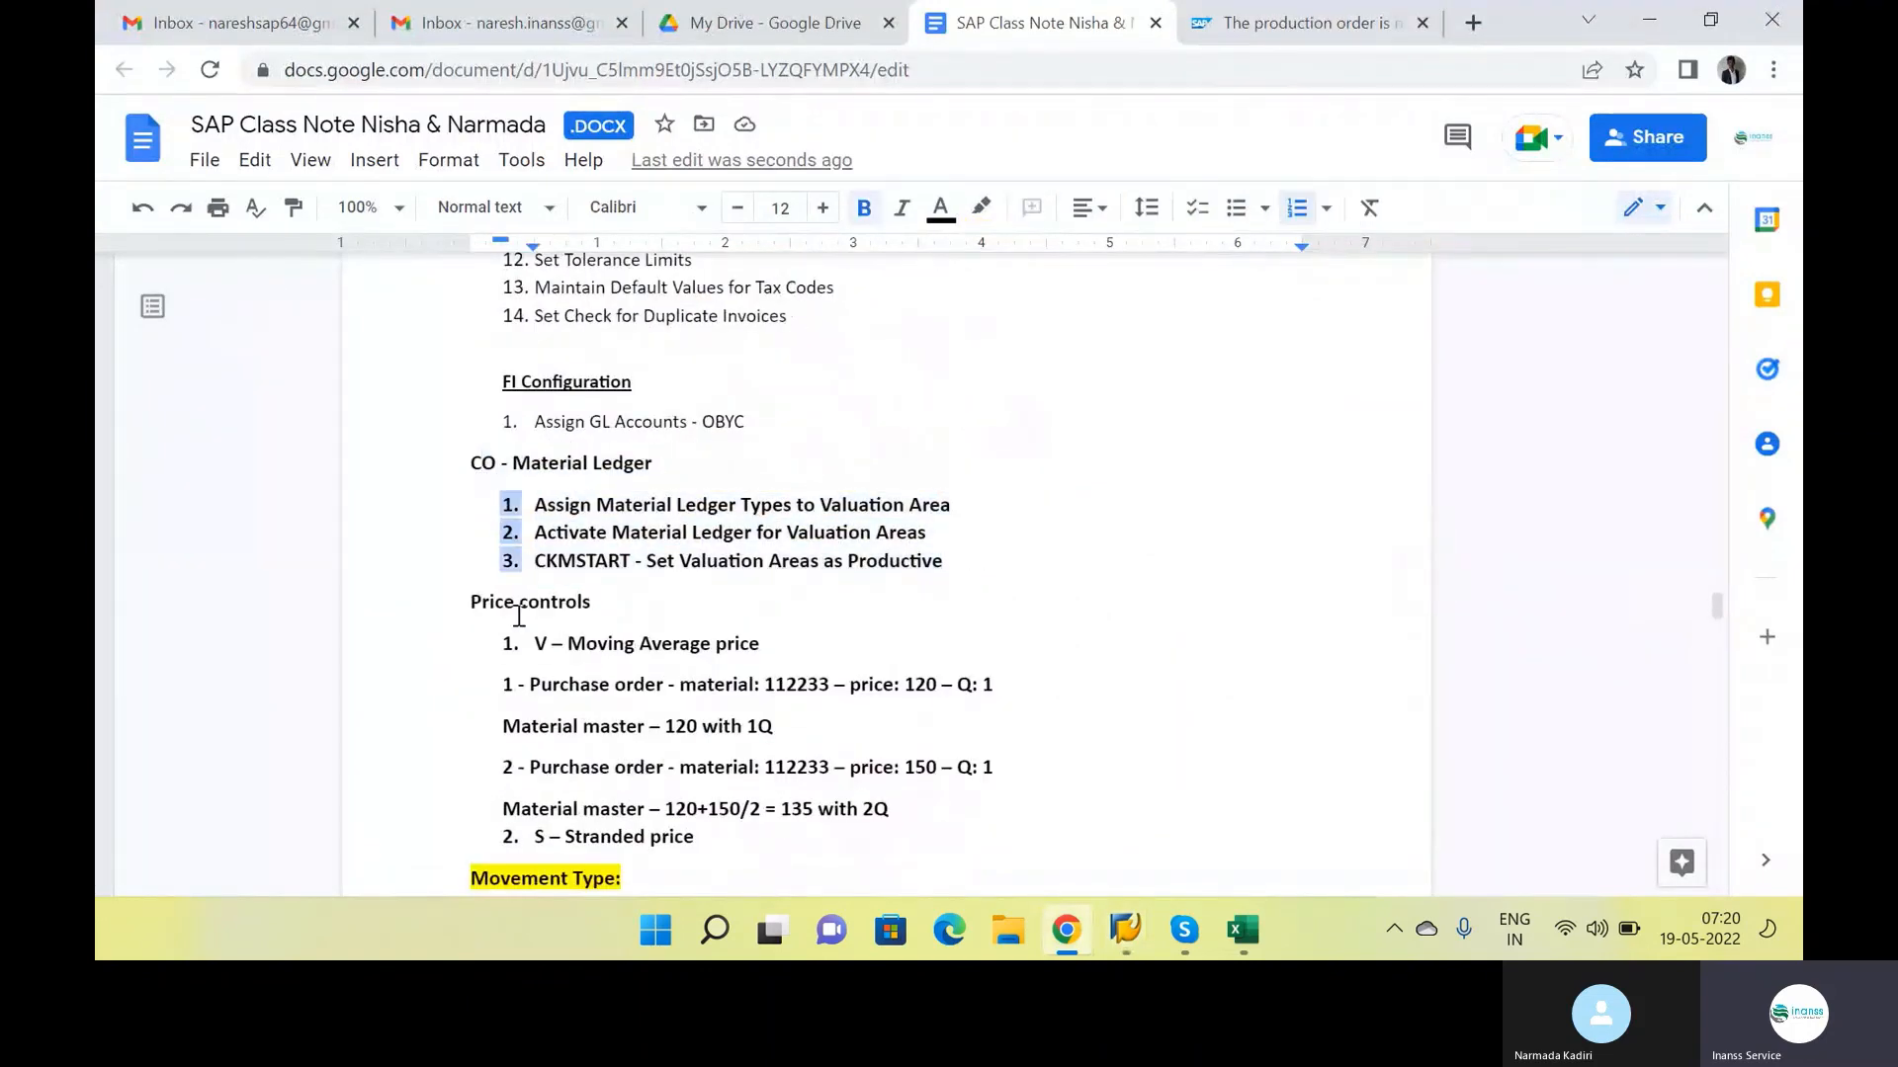
pyautogui.moveTo(471, 598); pyautogui.dragTo(824, 839)
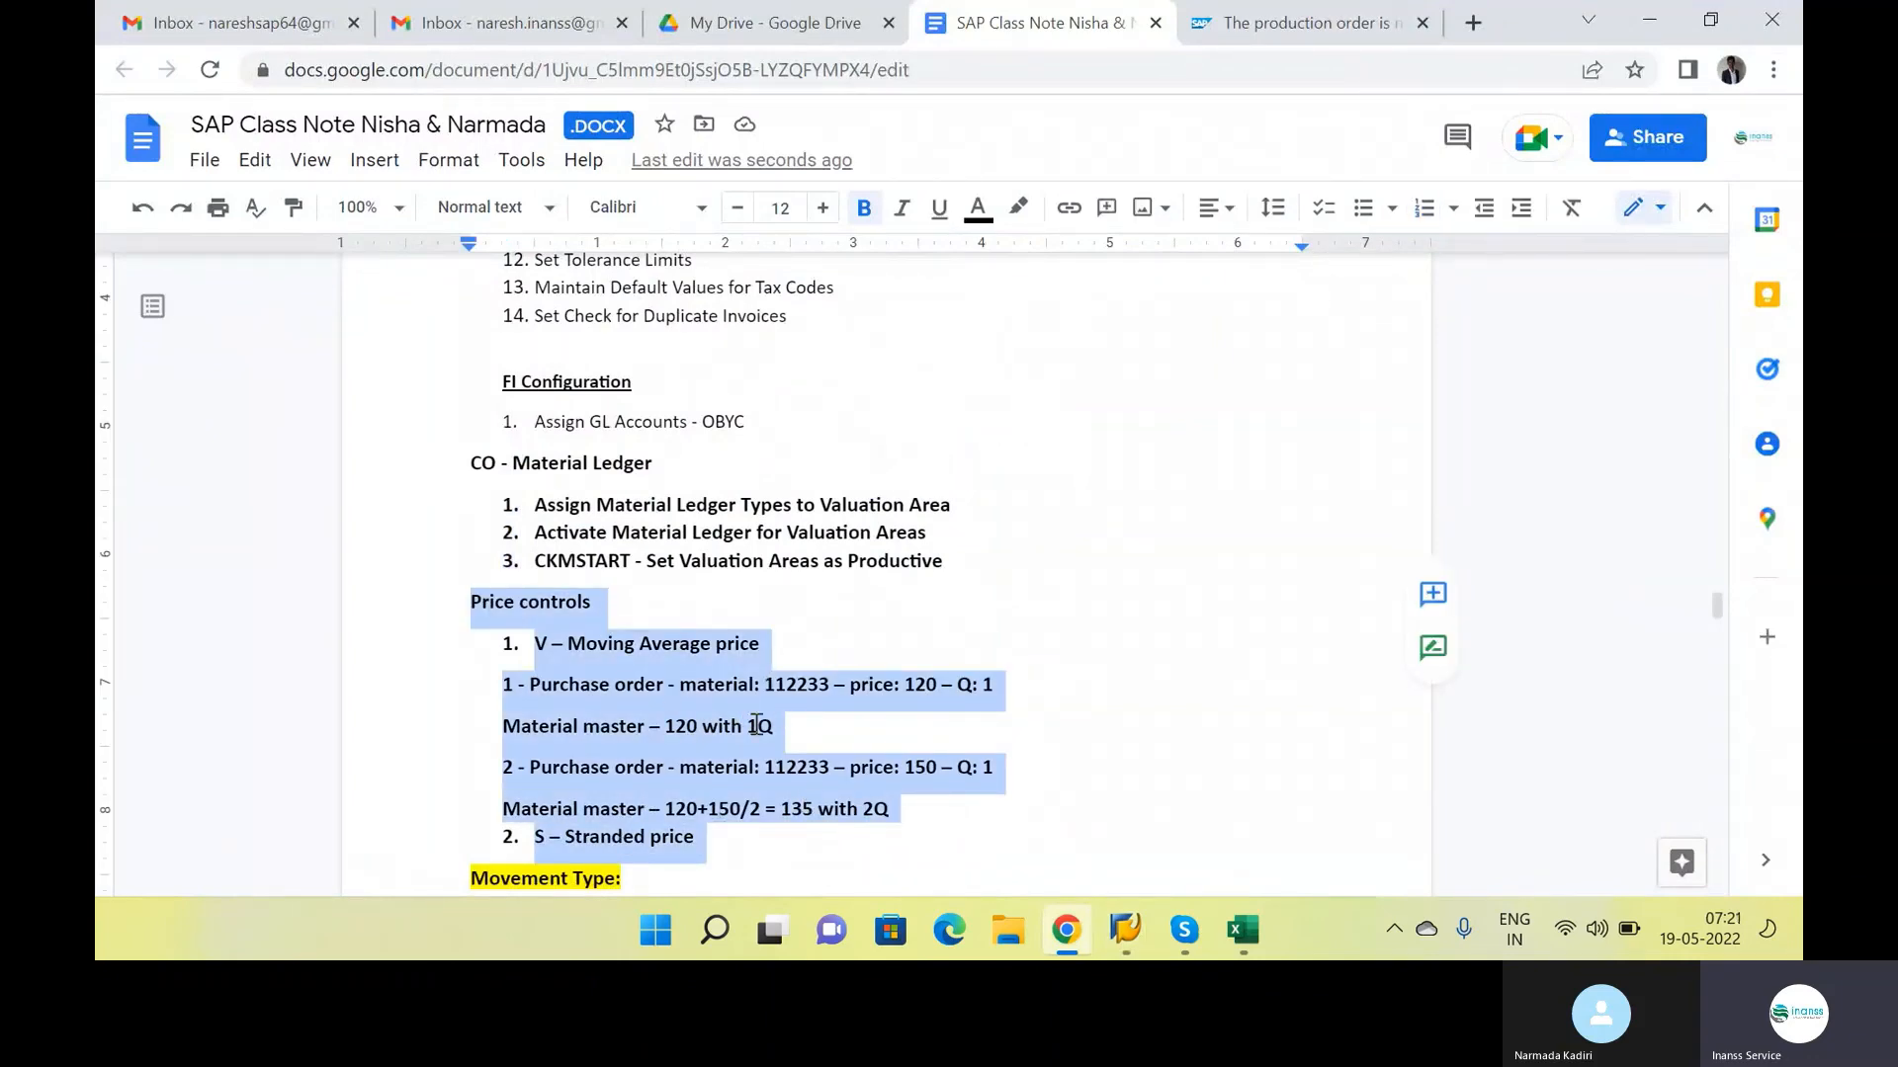
pyautogui.click(839, 724)
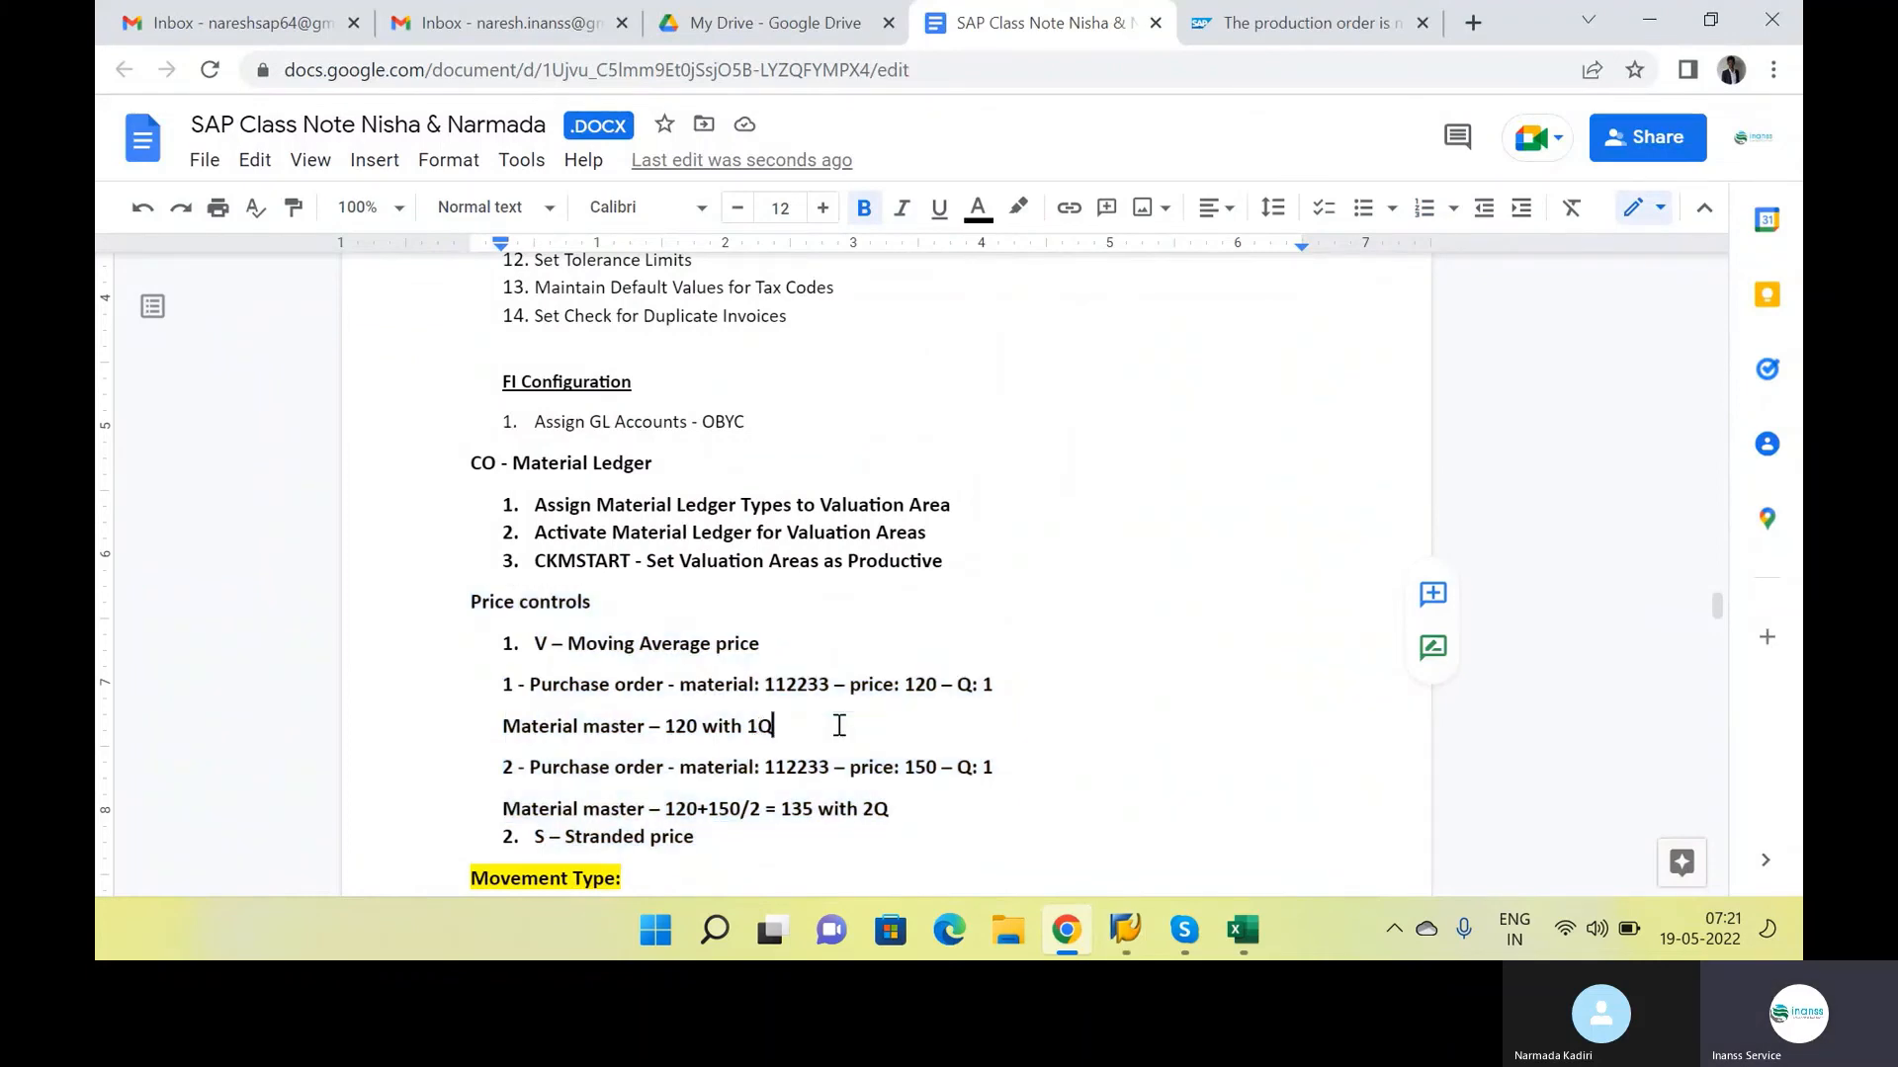
# Back in SAP, open the material ledger document, examine the raw material's value change and return to the list of accounting documents
pyautogui.hotkey('alt', 'Tab')
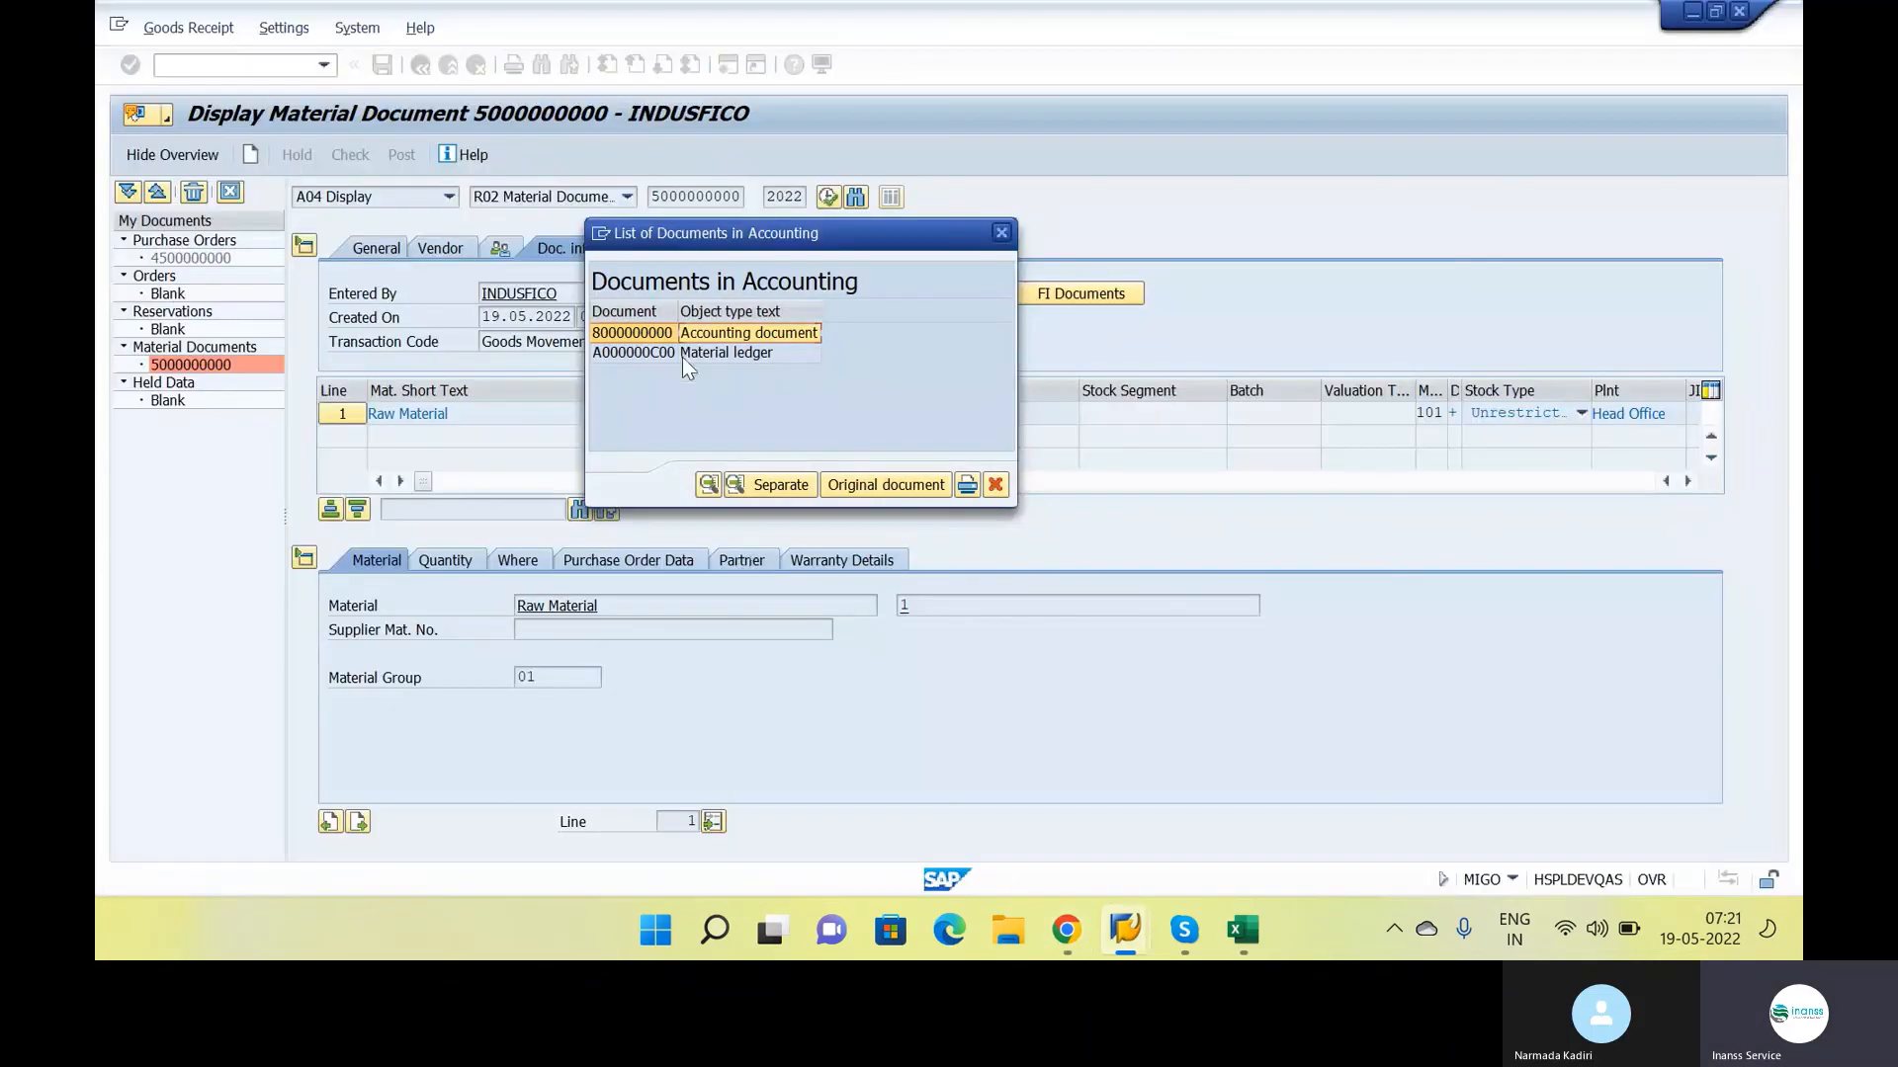
pyautogui.click(684, 356)
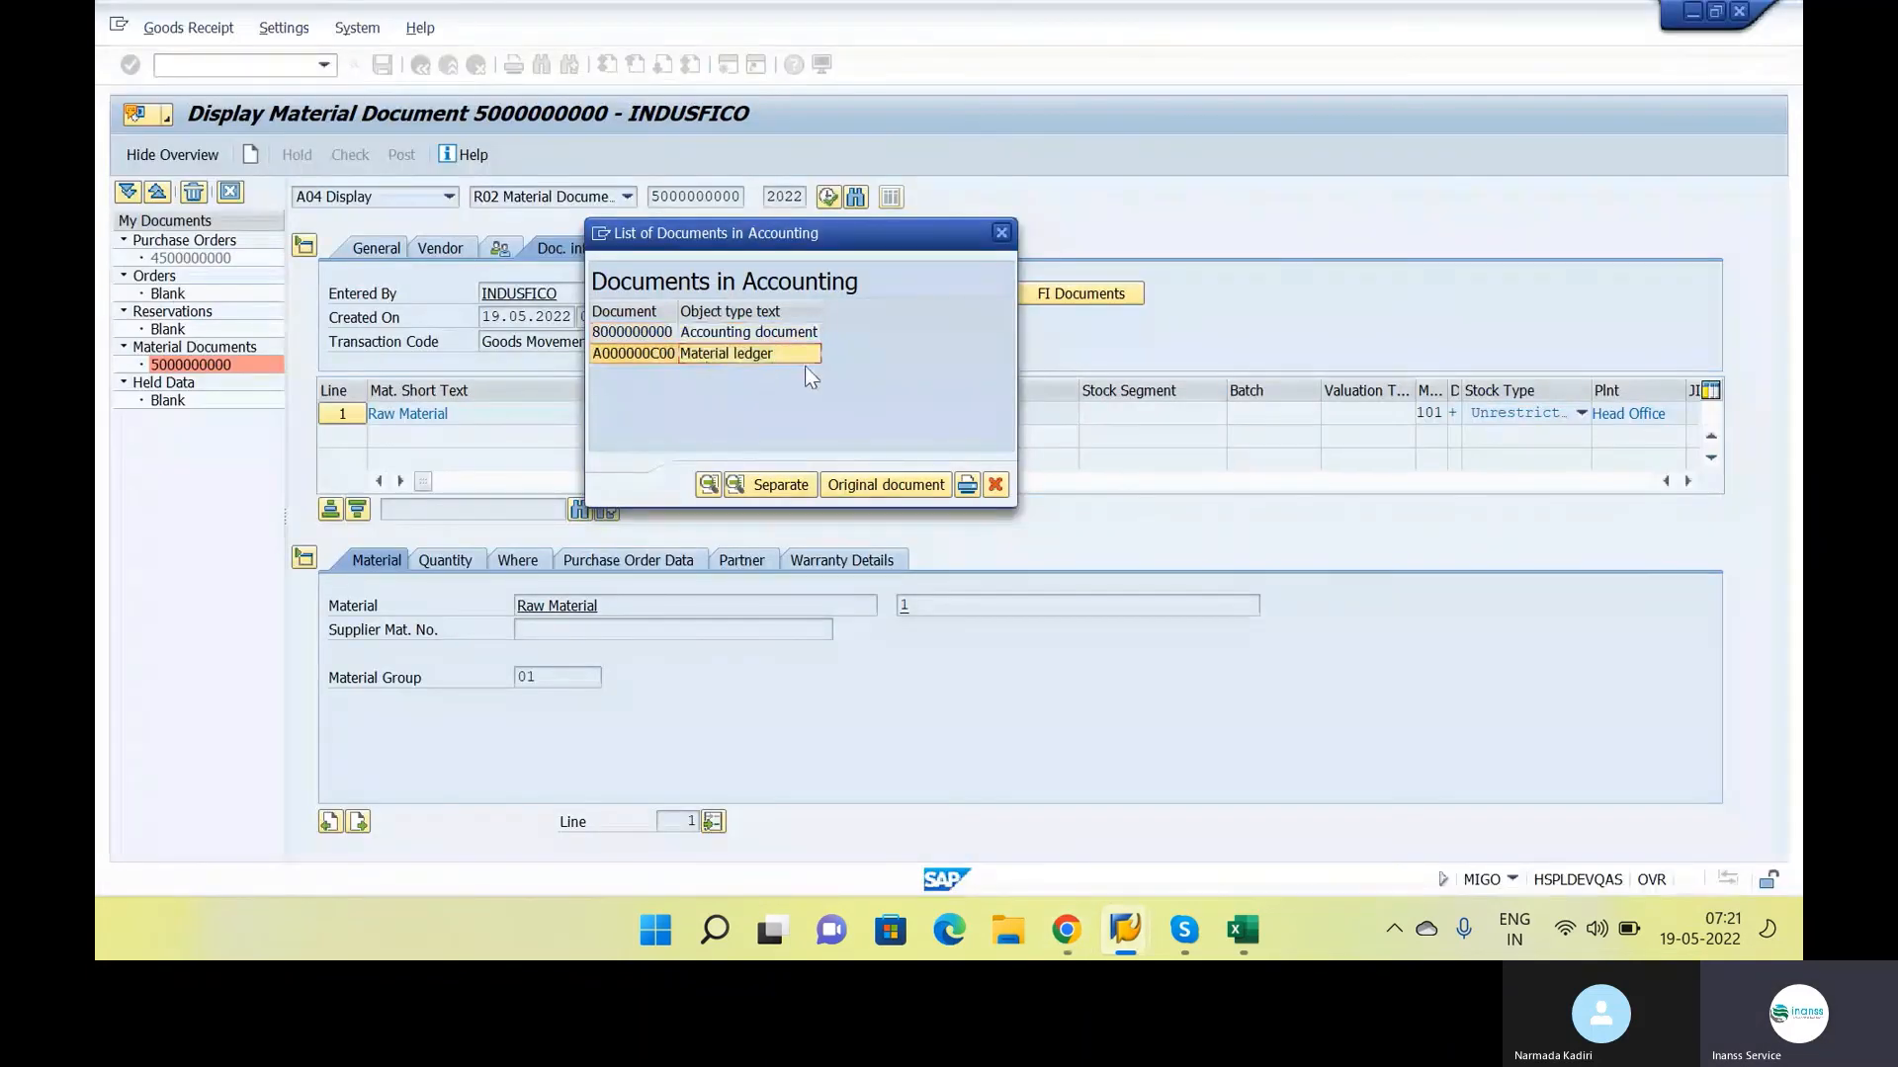
pyautogui.doubleClick(769, 353)
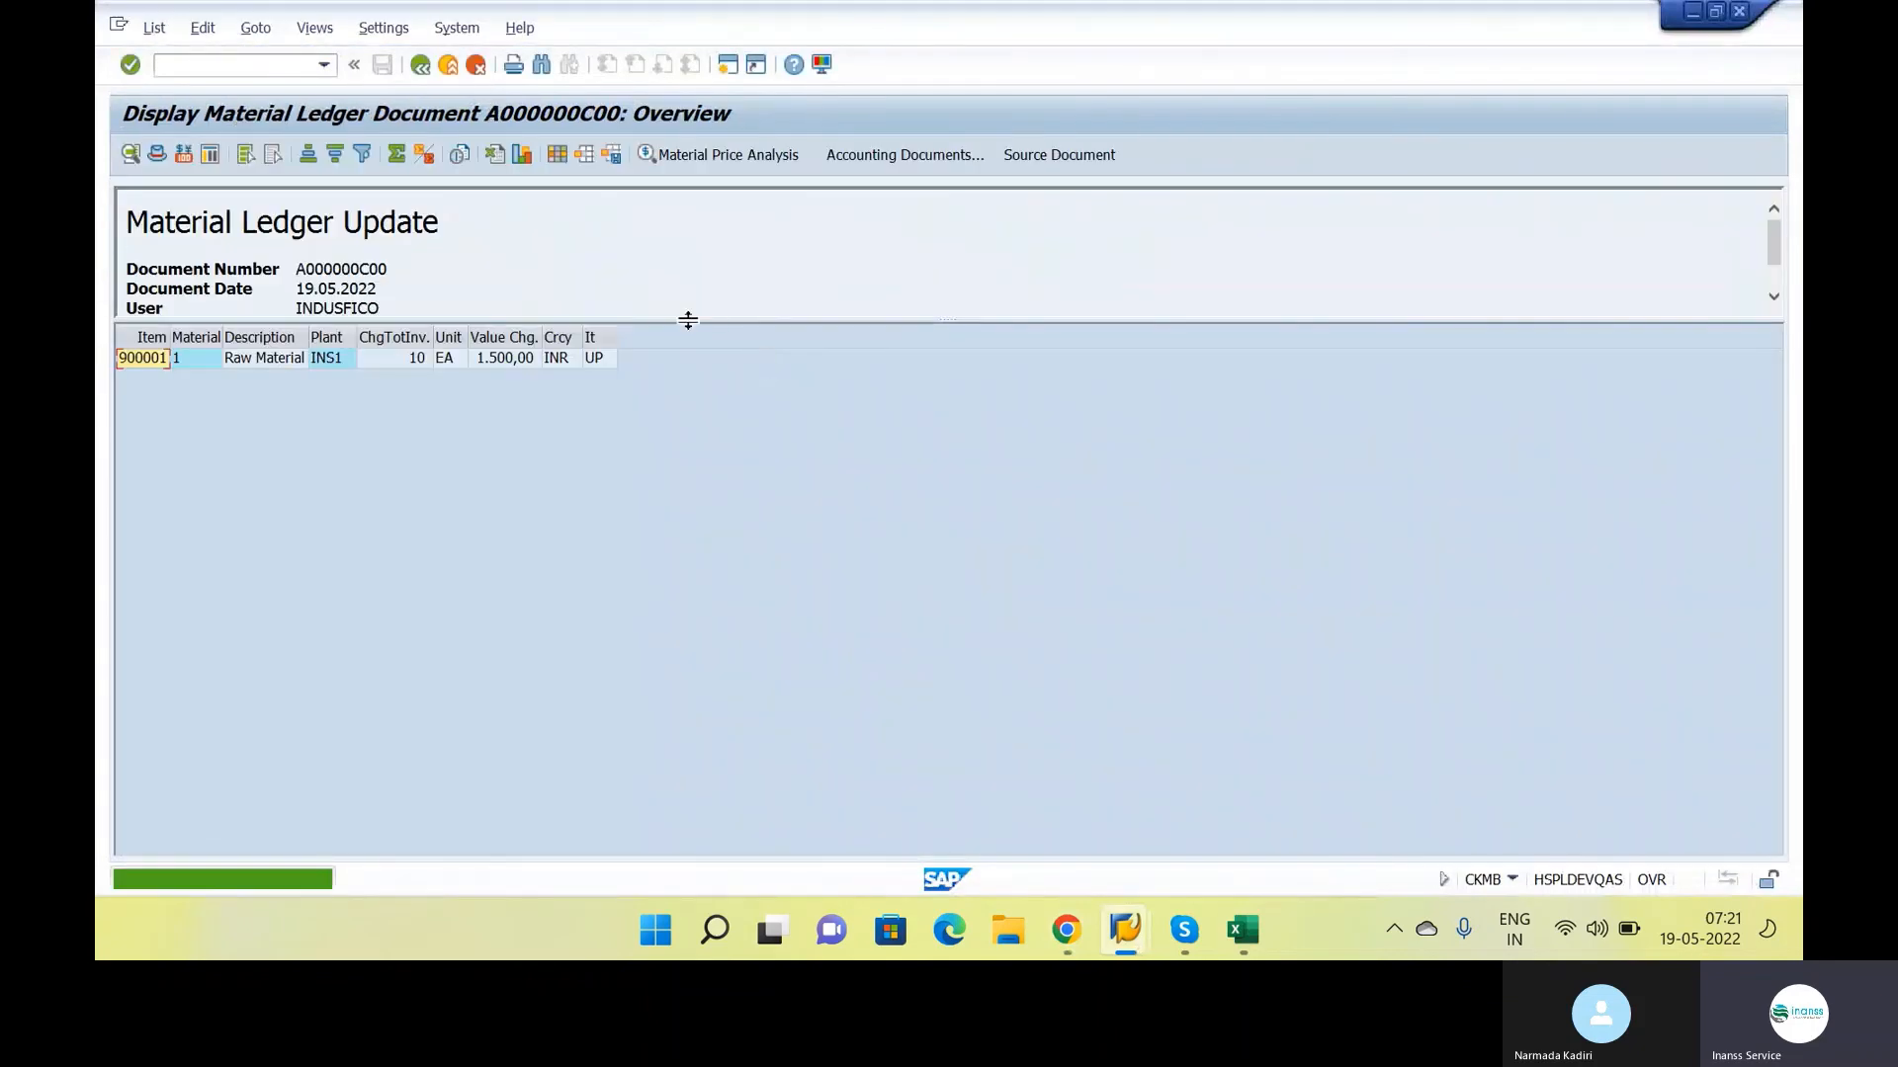
pyautogui.click(504, 360)
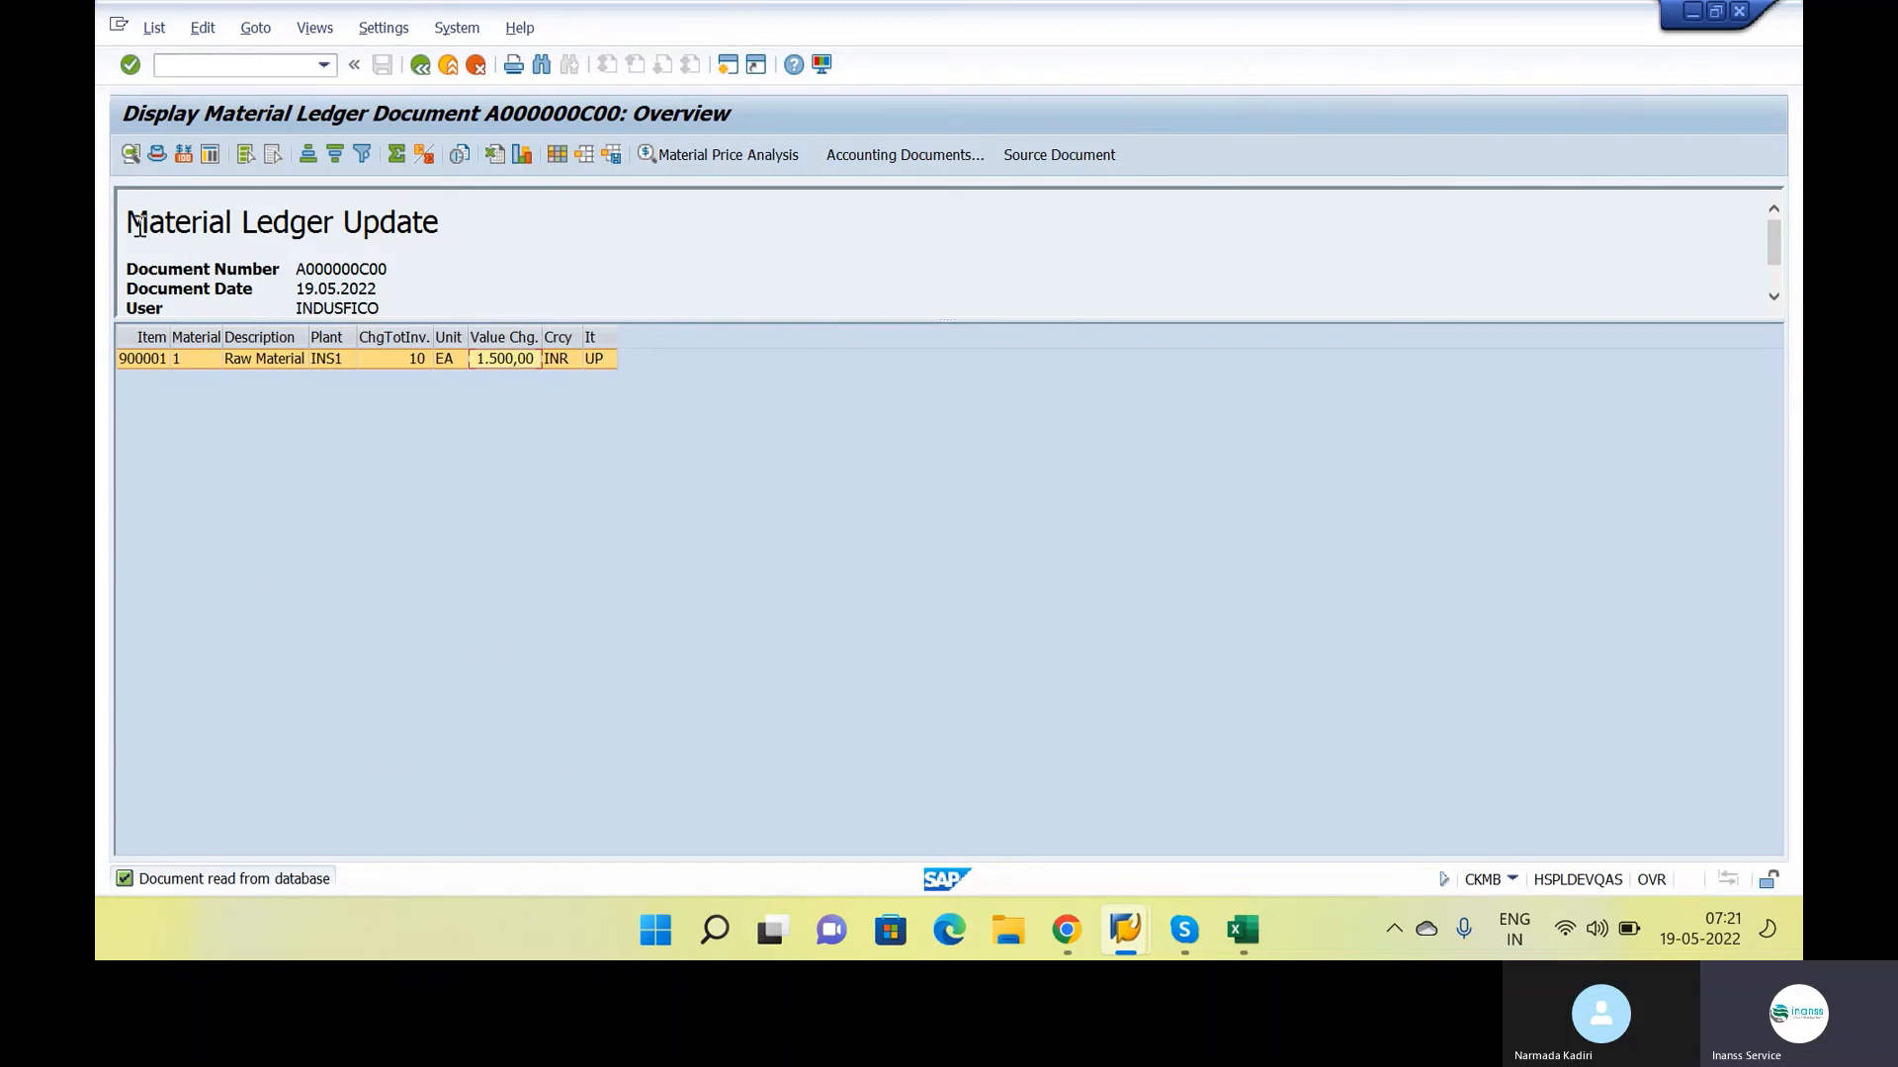
pyautogui.moveTo(129, 223); pyautogui.dragTo(477, 225)
pyautogui.click(478, 232)
pyautogui.click(414, 69)
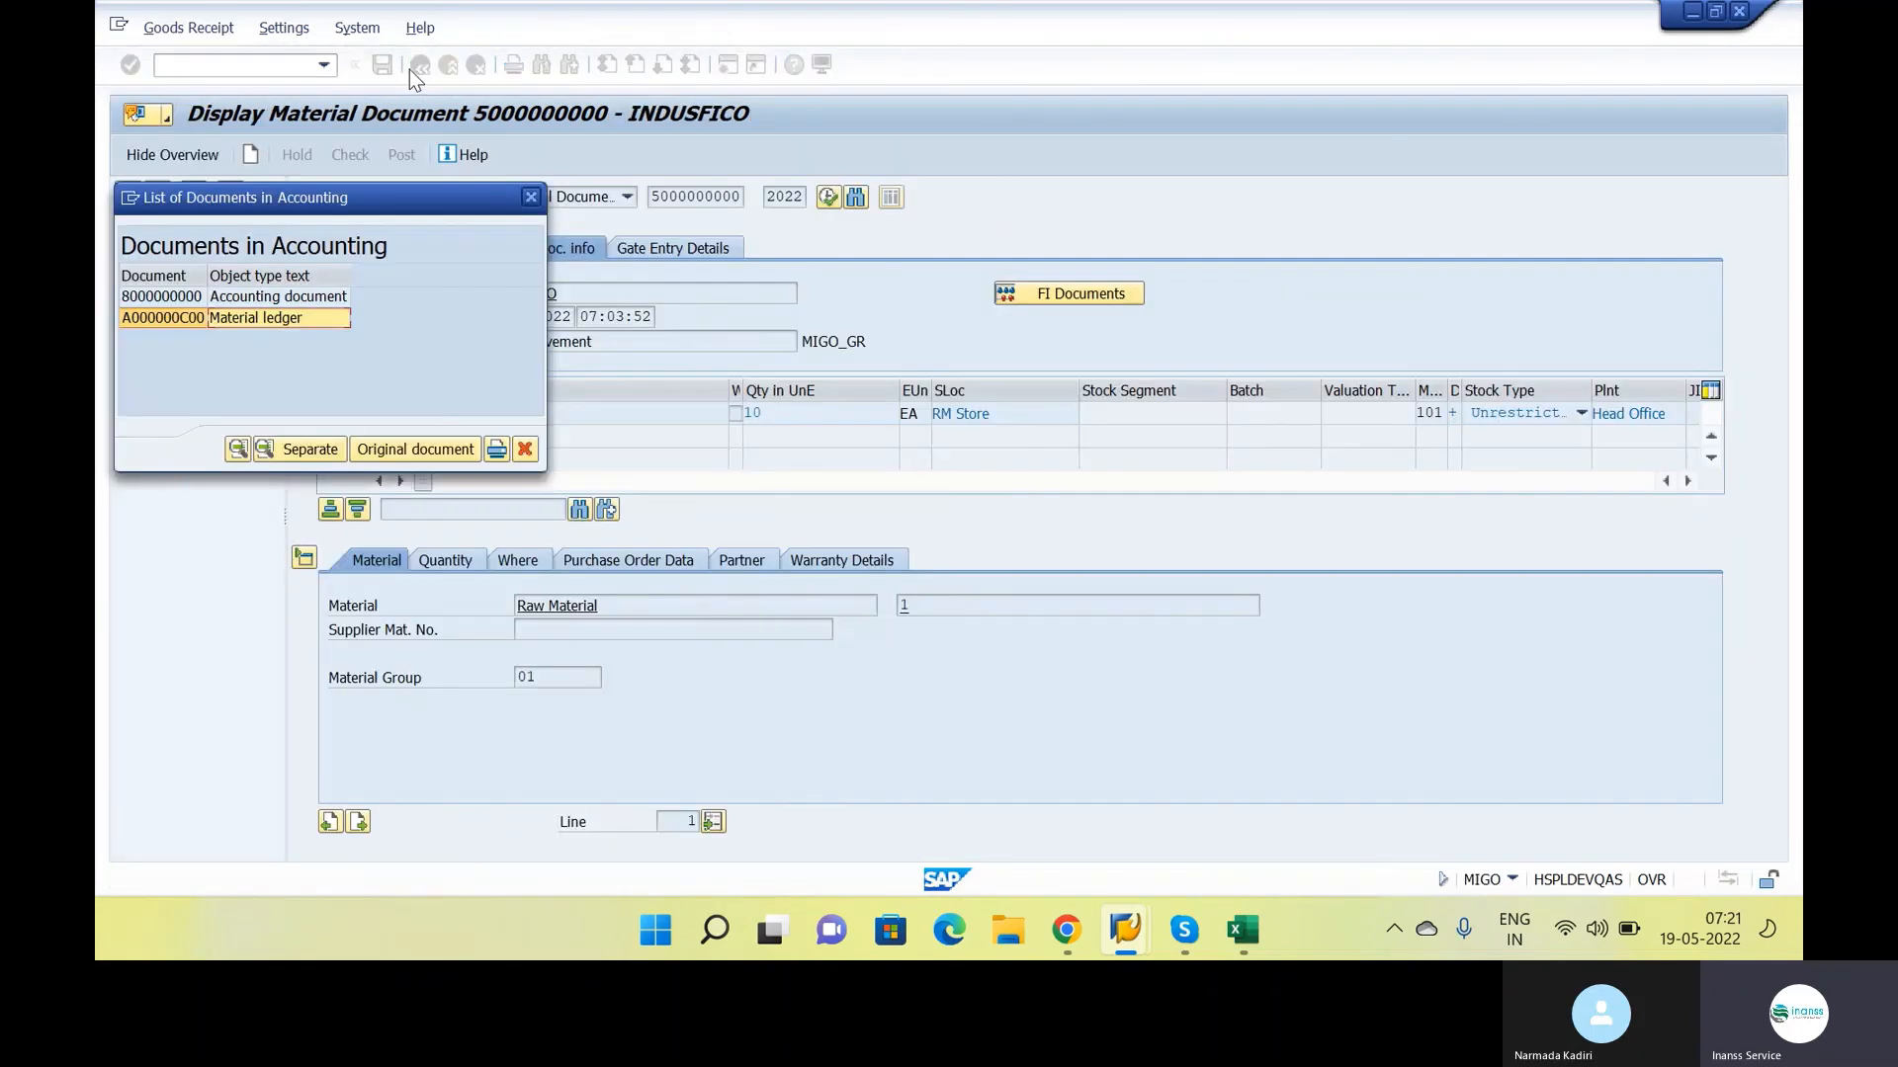
# Close the accounting documents list and review the Invoice item with its MIRO entries in the Google Docs notes
pyautogui.hotkey('alt', 'Tab')
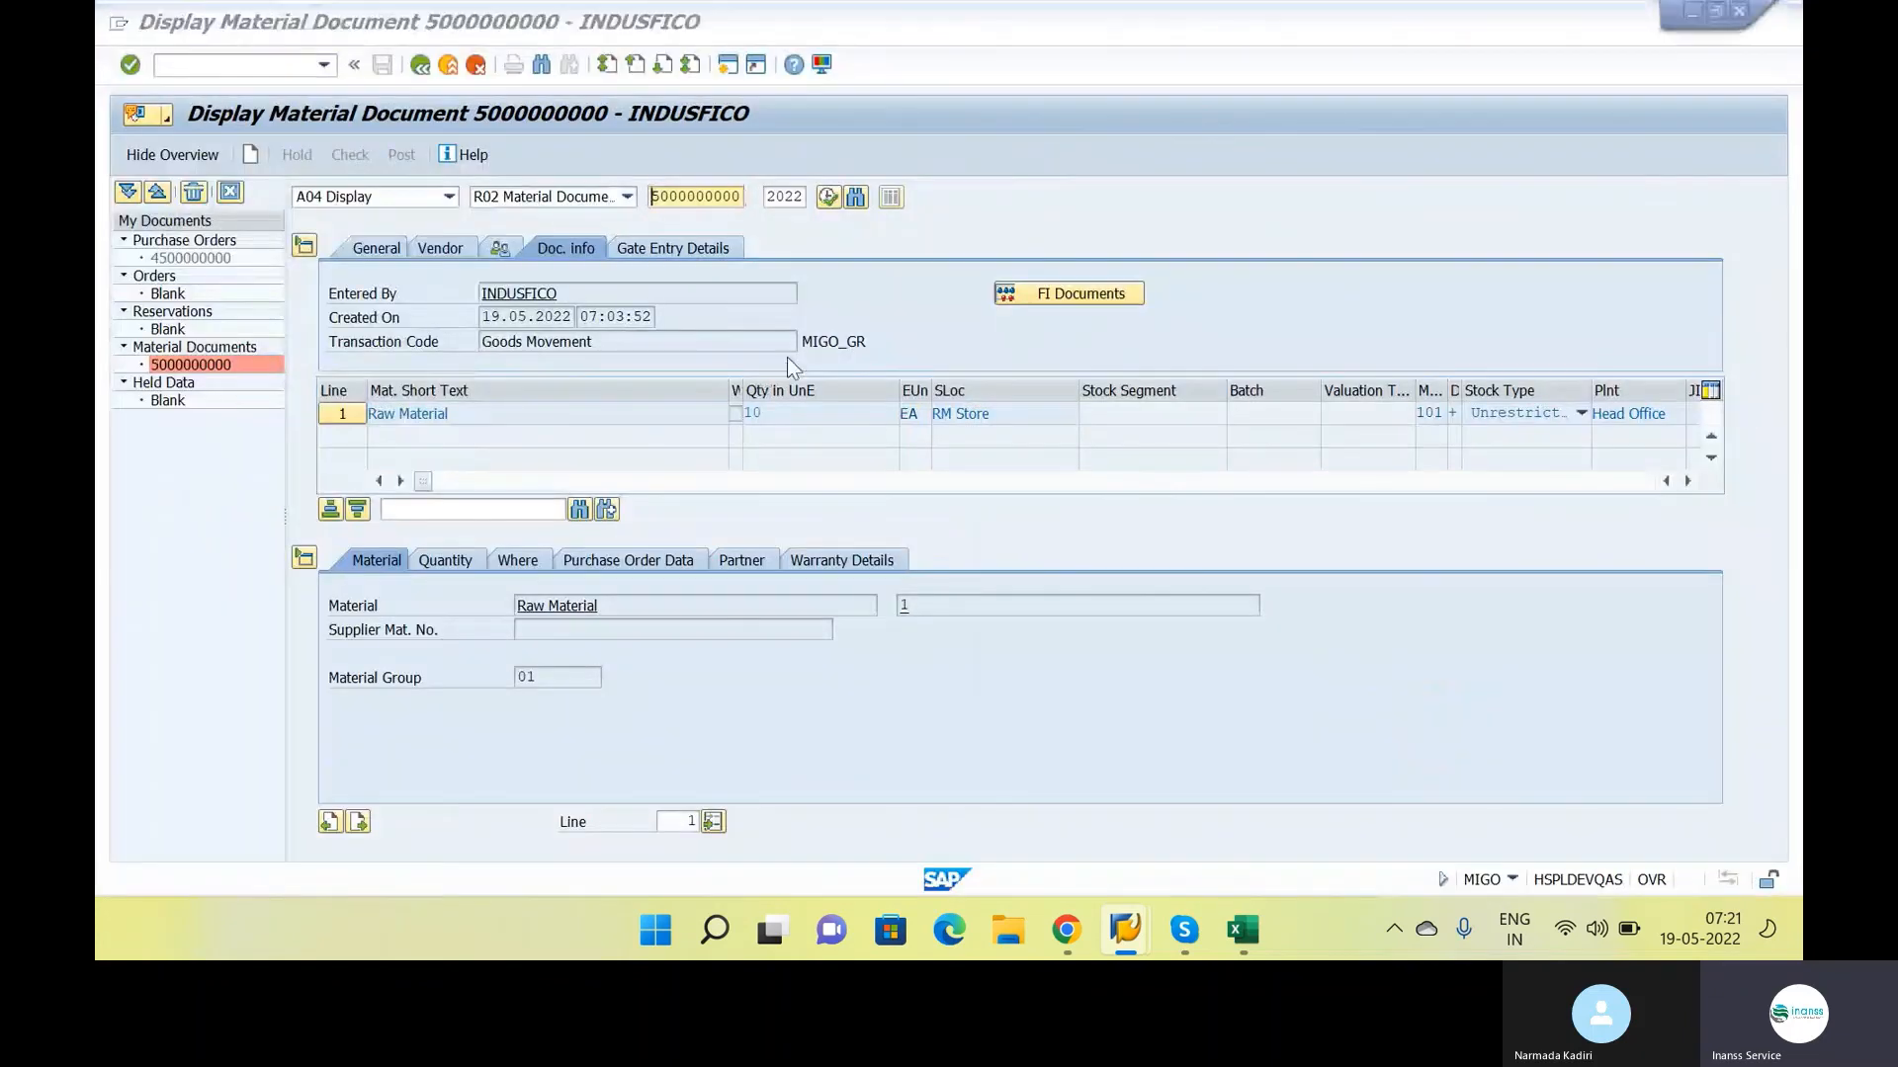
pyautogui.hotkey('alt', 'Tab')
pyautogui.hotkey('alt', 'Tab')
pyautogui.hotkey('alt', 'Tab')
pyautogui.hotkey('alt', 'Tab')
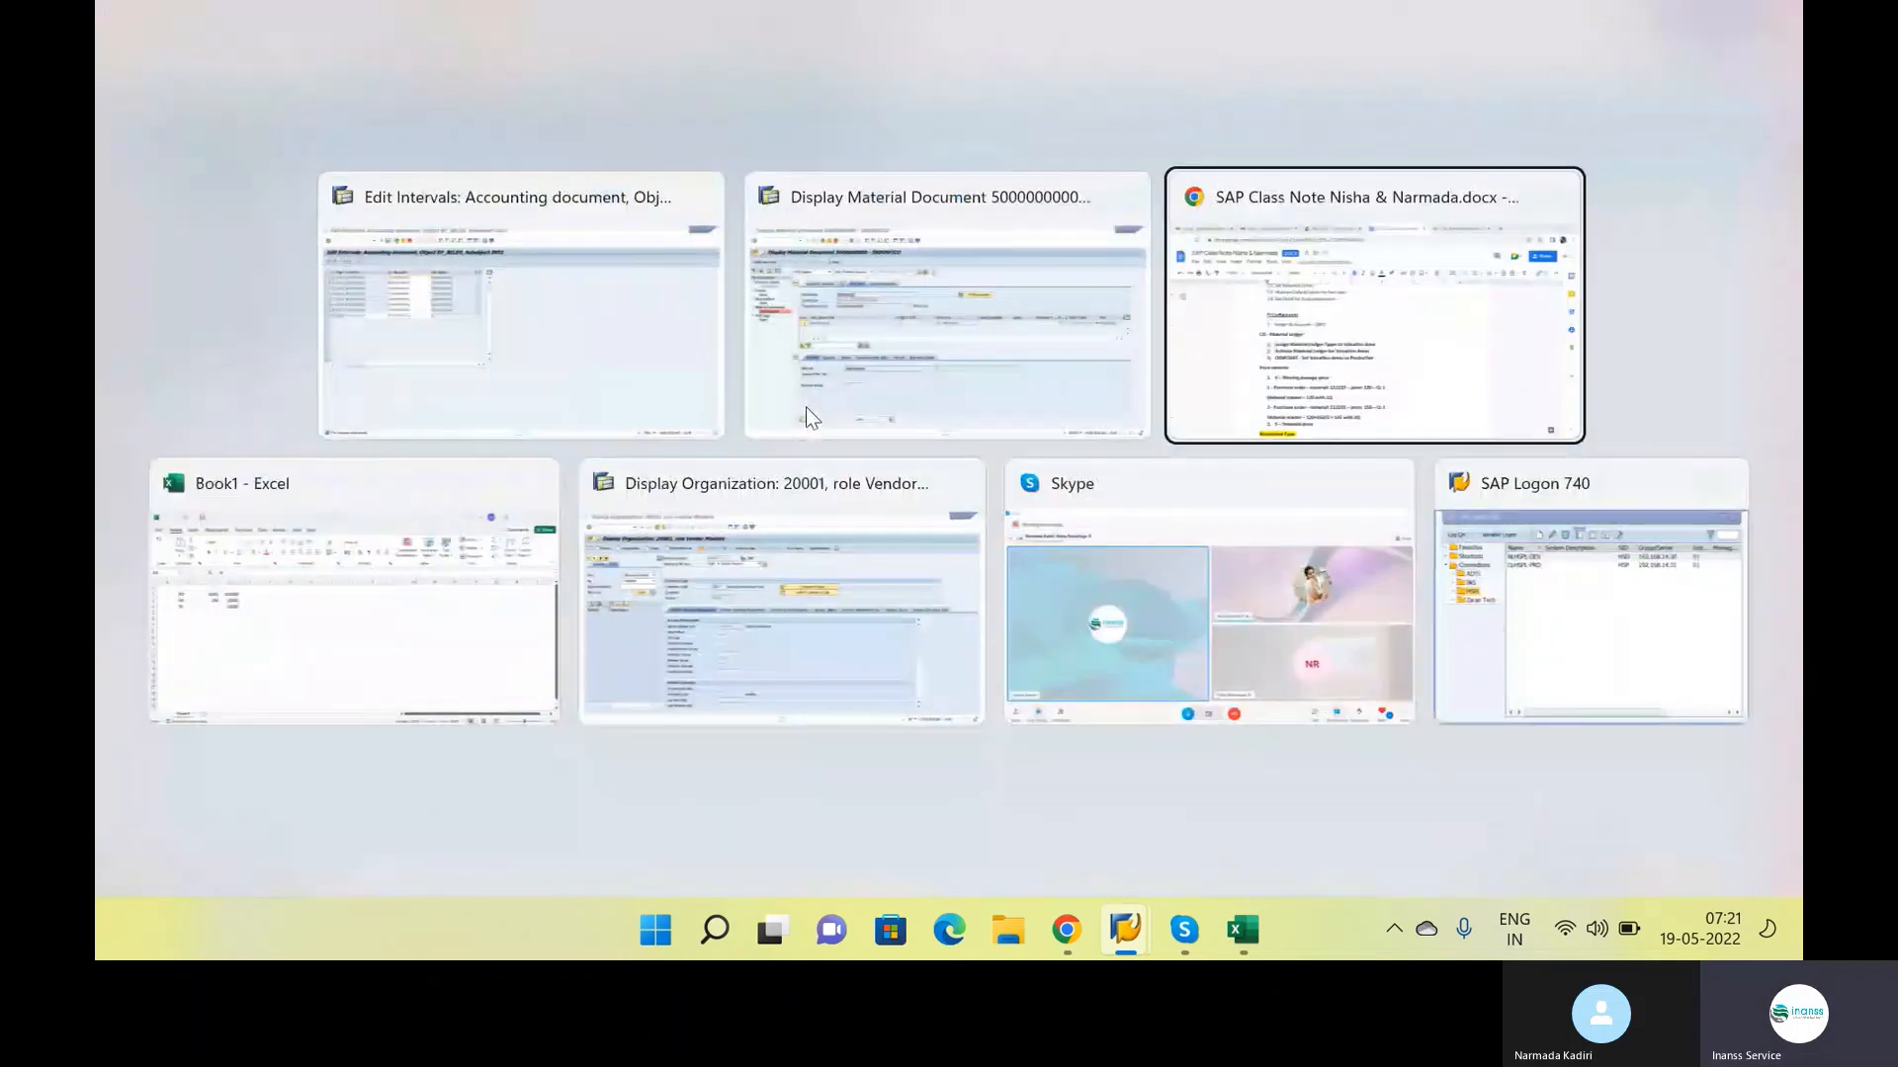
pyautogui.scroll(3, 822, 429)
pyautogui.scroll(-2, 703, 563)
pyautogui.scroll(3, 702, 563)
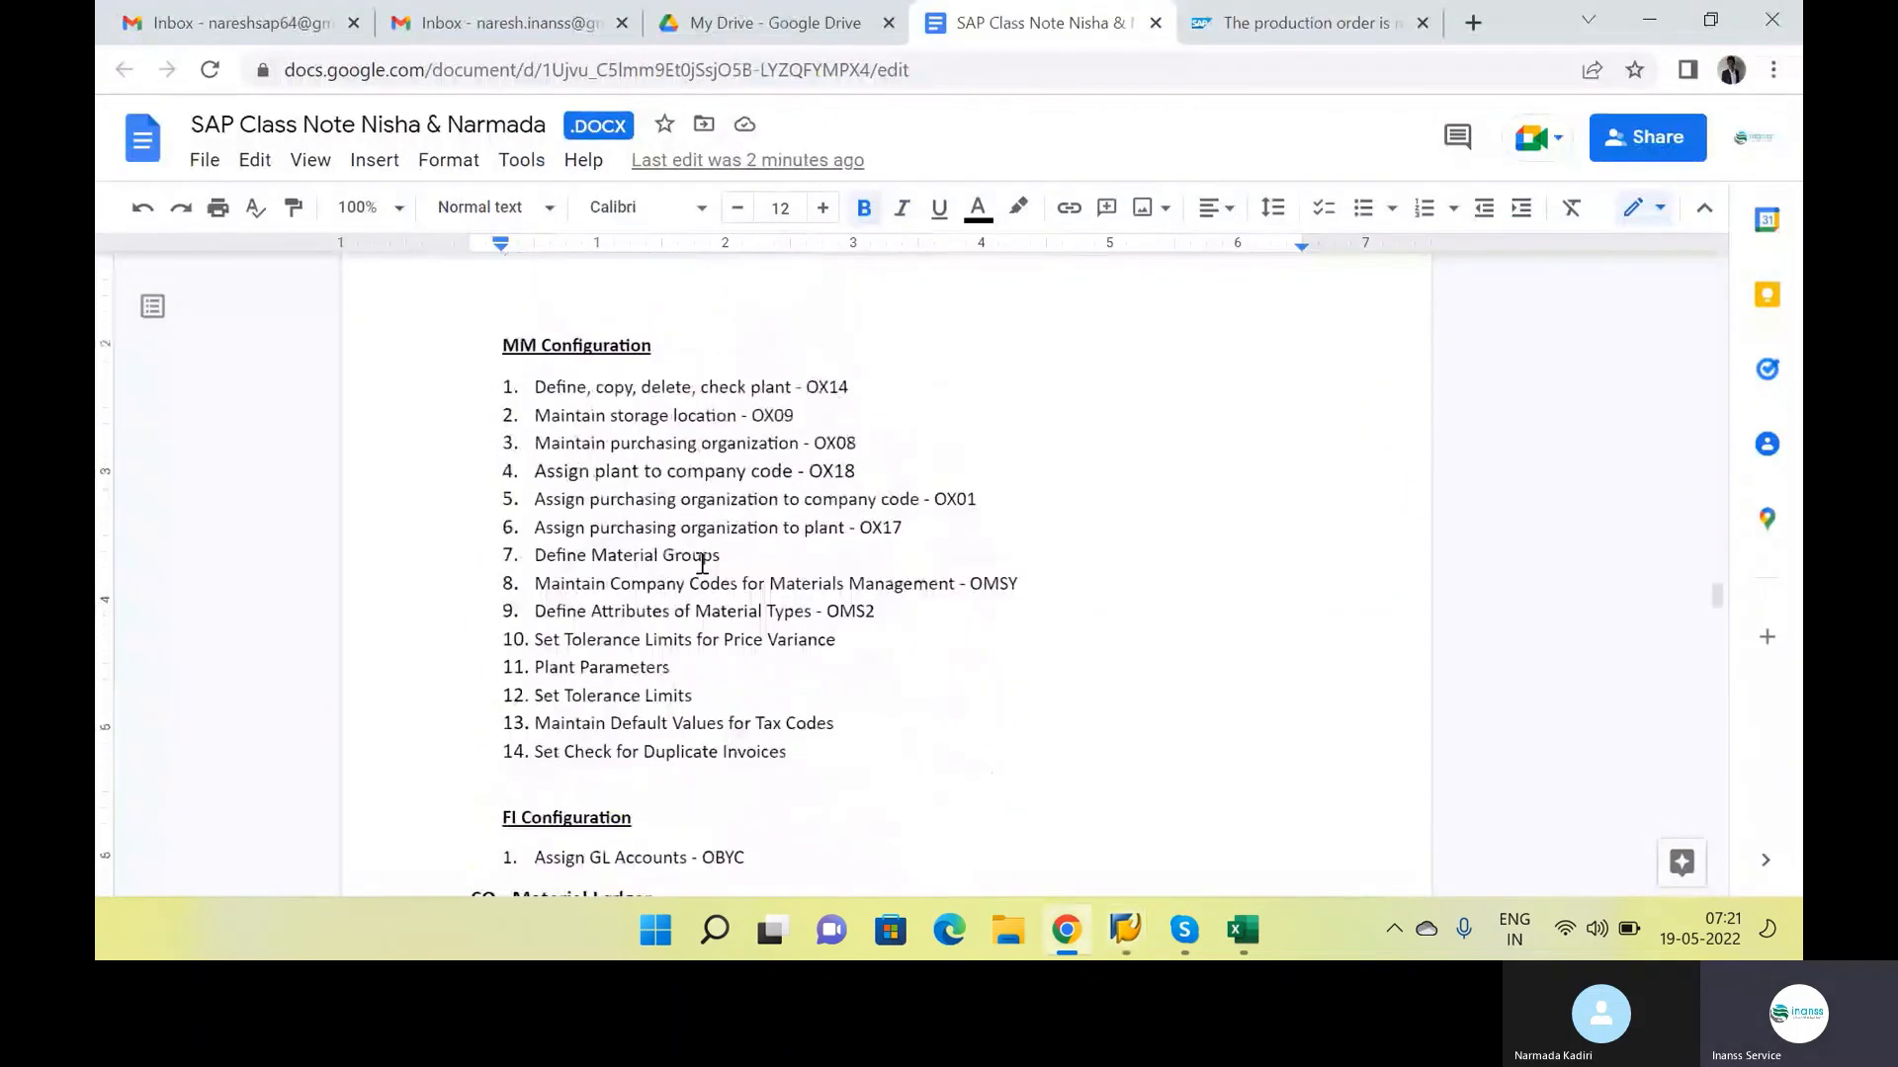
pyautogui.scroll(7, 702, 563)
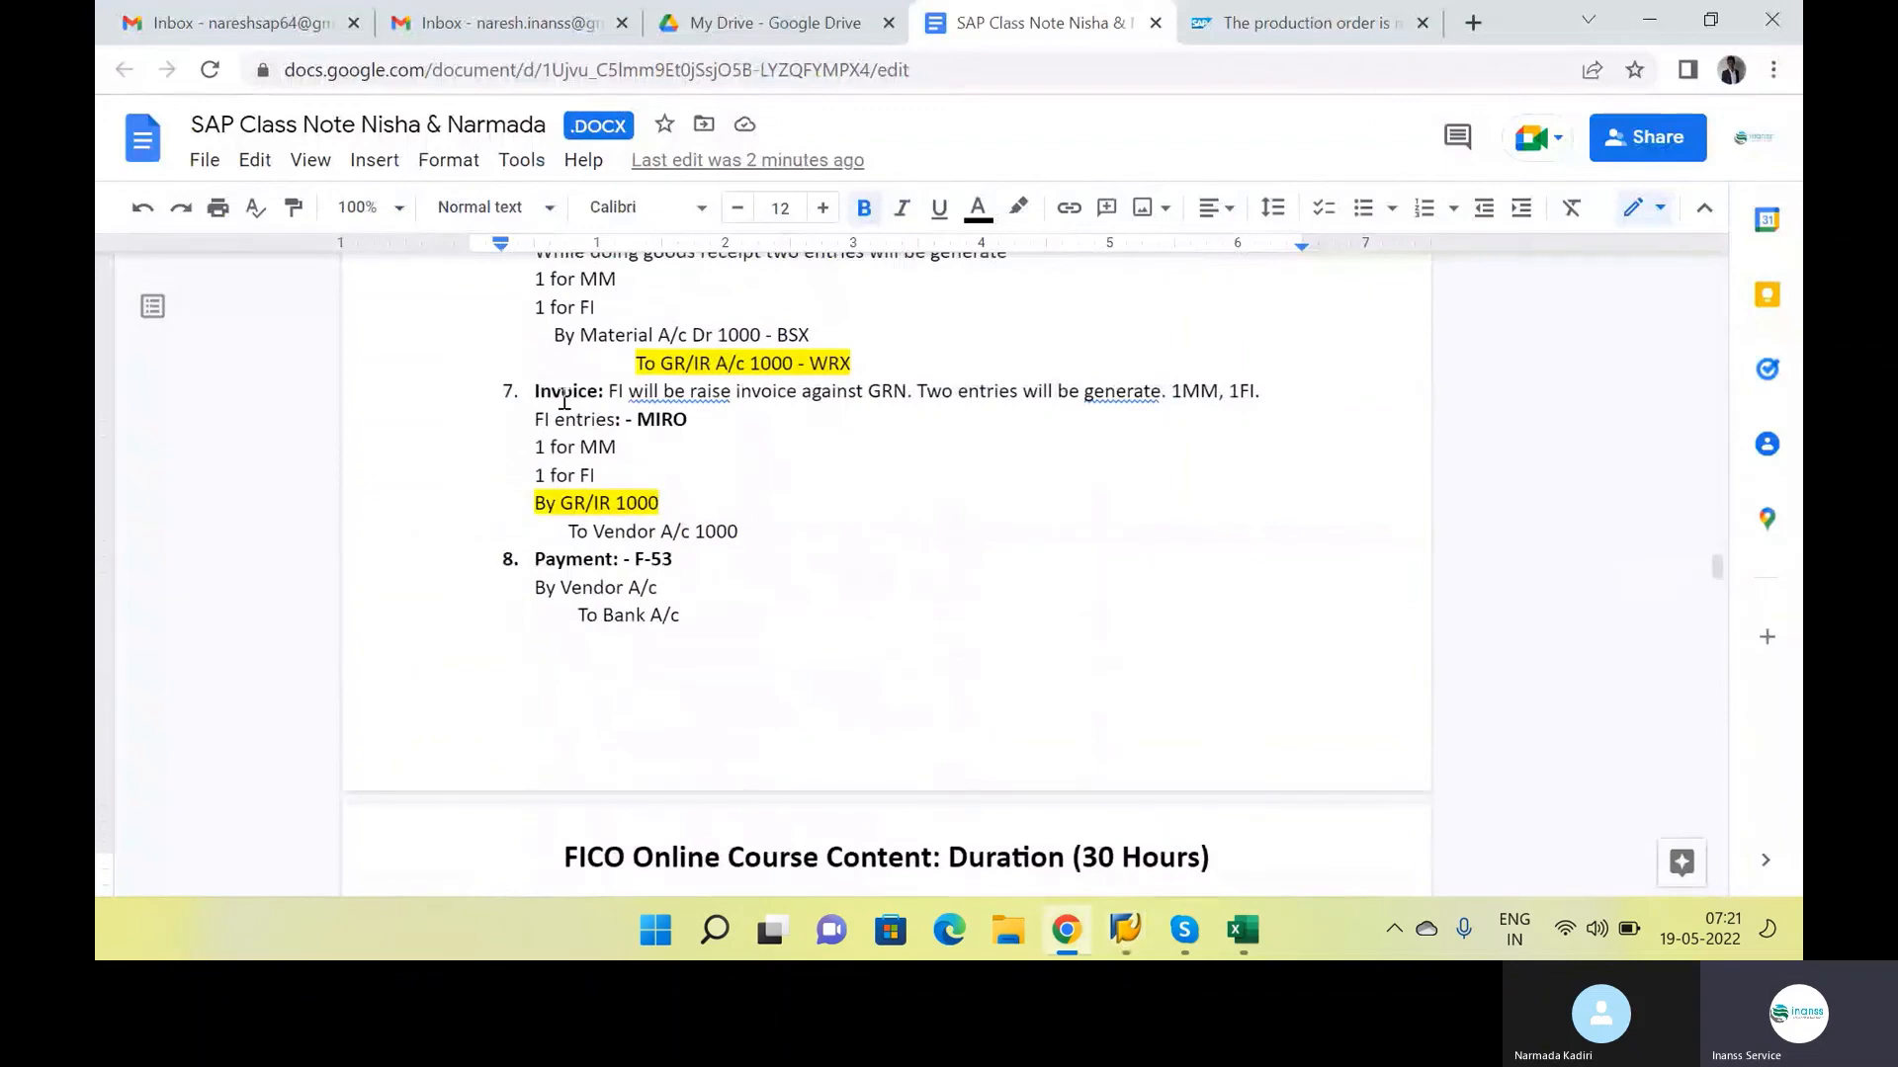
pyautogui.moveTo(534, 392); pyautogui.dragTo(756, 534)
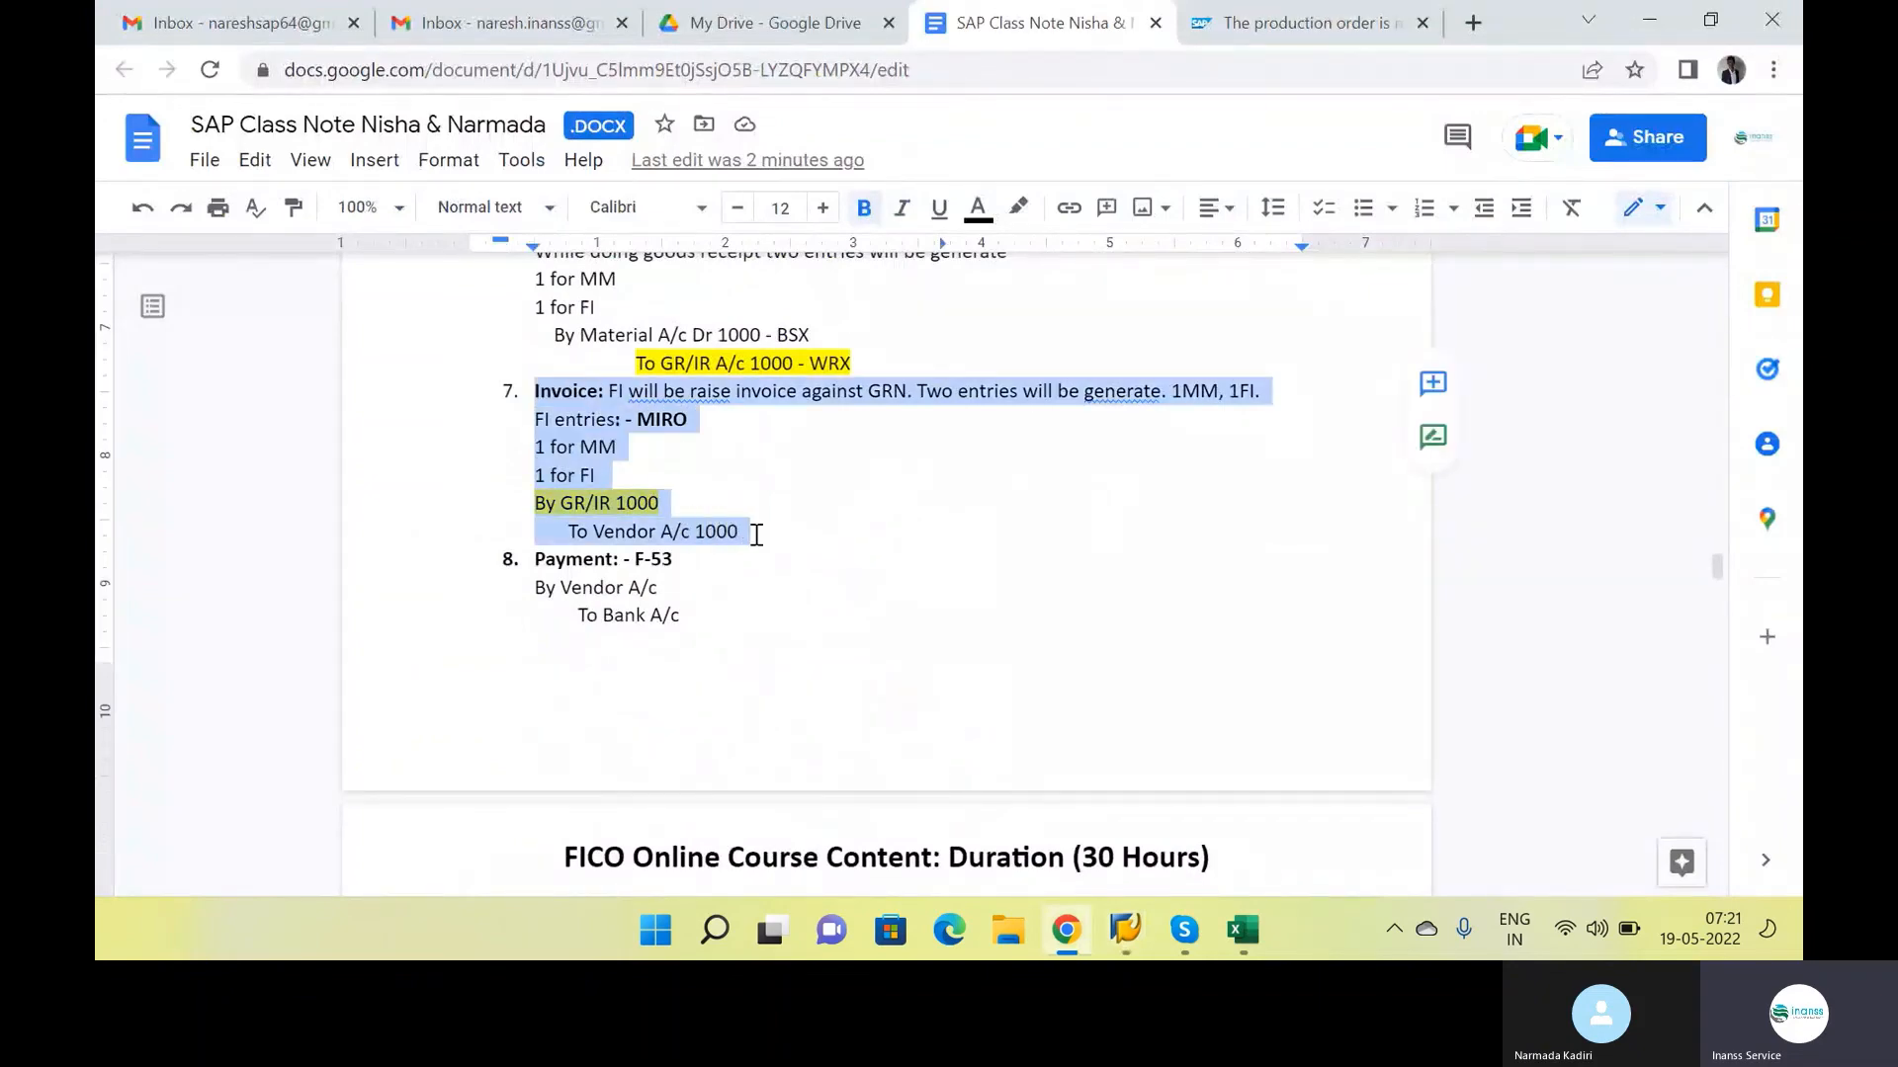
pyautogui.click(756, 534)
pyautogui.doubleClick(741, 410)
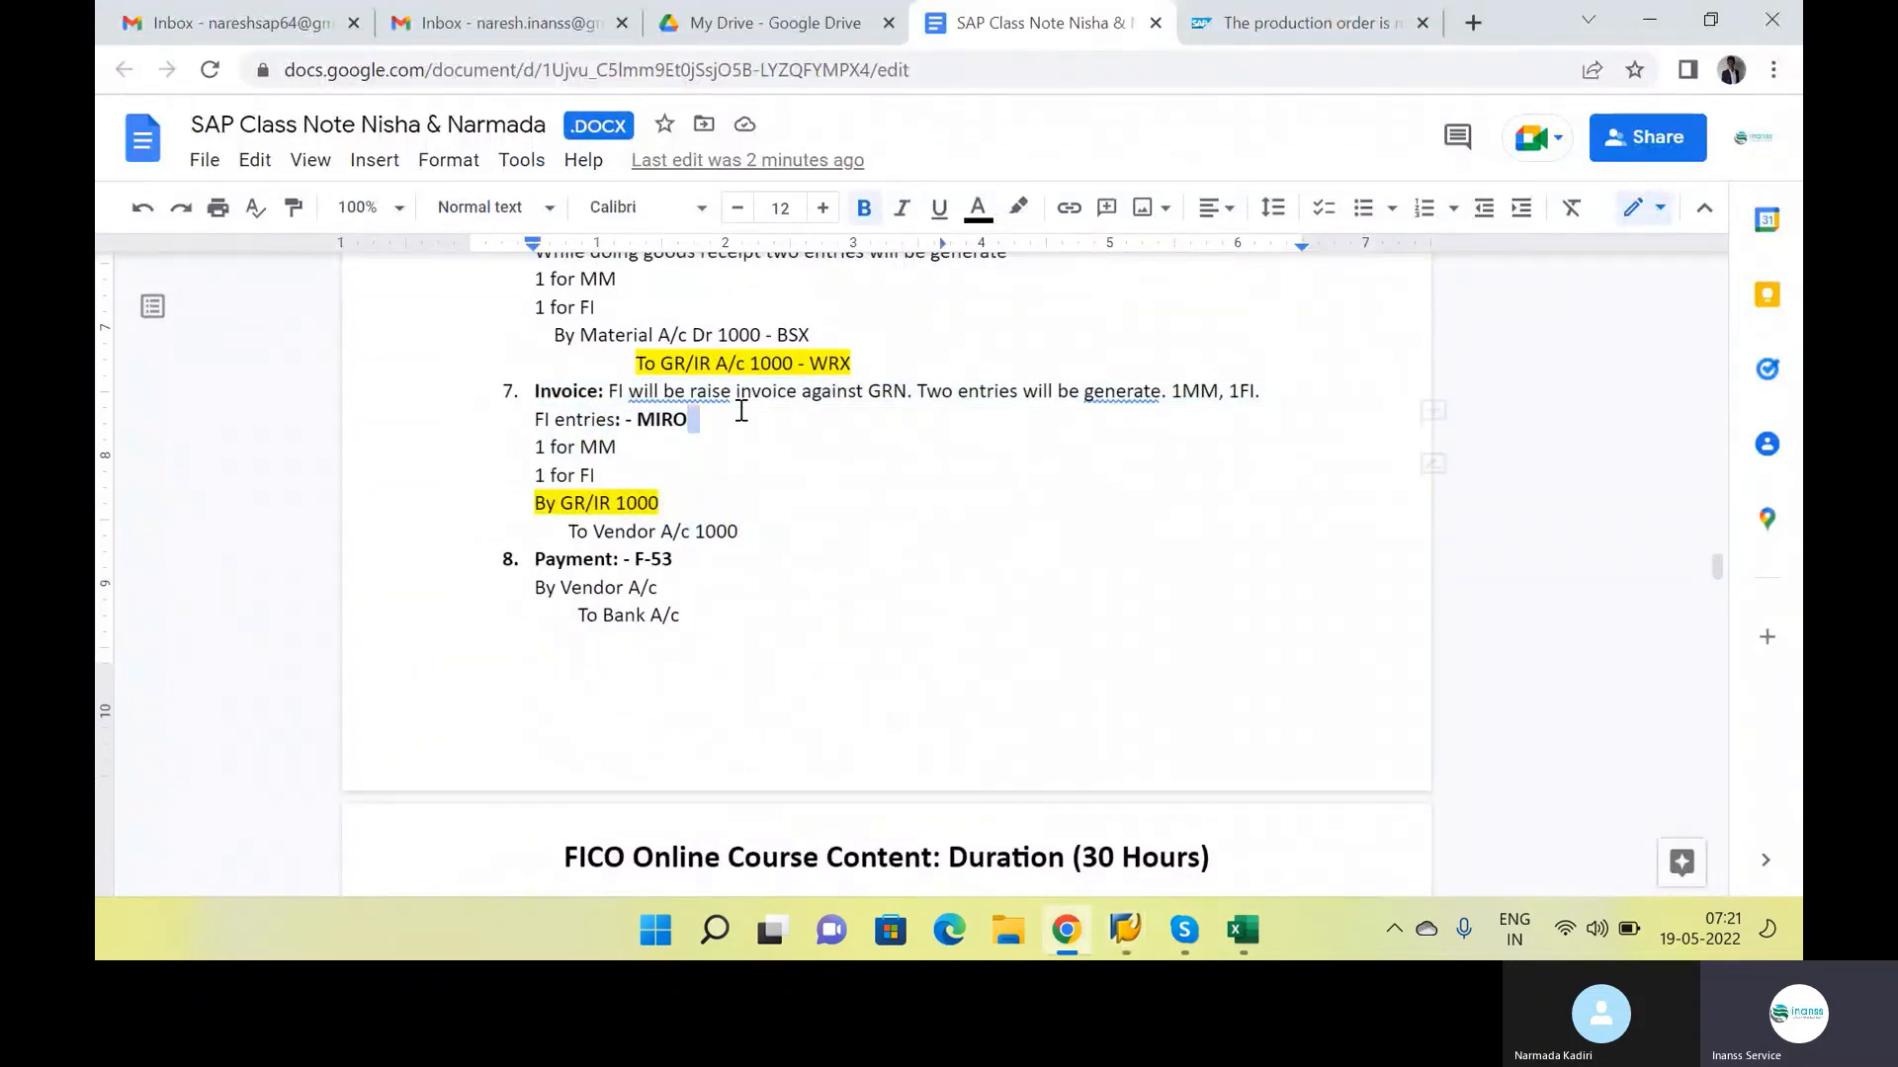
# Return to the SAP material document session and start transaction MIRO to enter an incoming invoice
pyautogui.hotkey('alt', 'Tab')
pyautogui.hotkey('alt', 'Tab')
pyautogui.hotkey('alt', 'Tab')
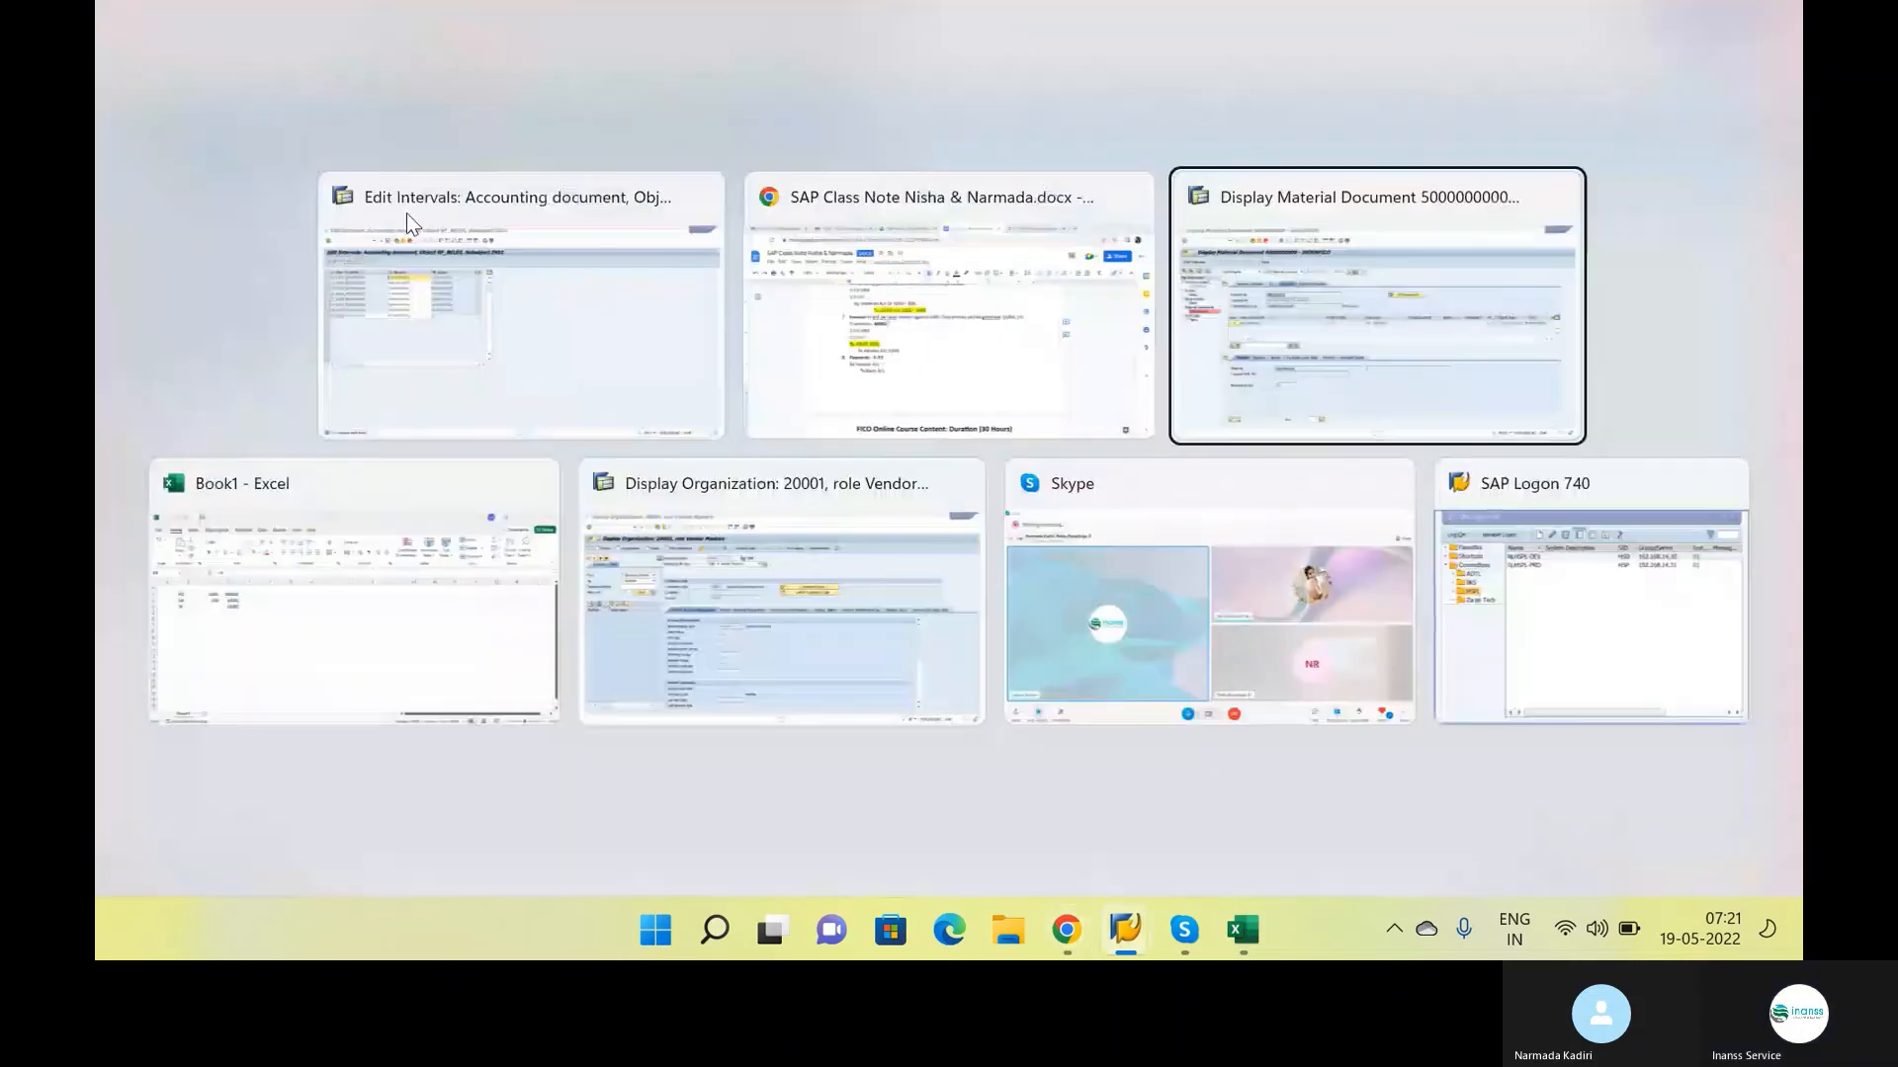
pyautogui.write('/nmiro')
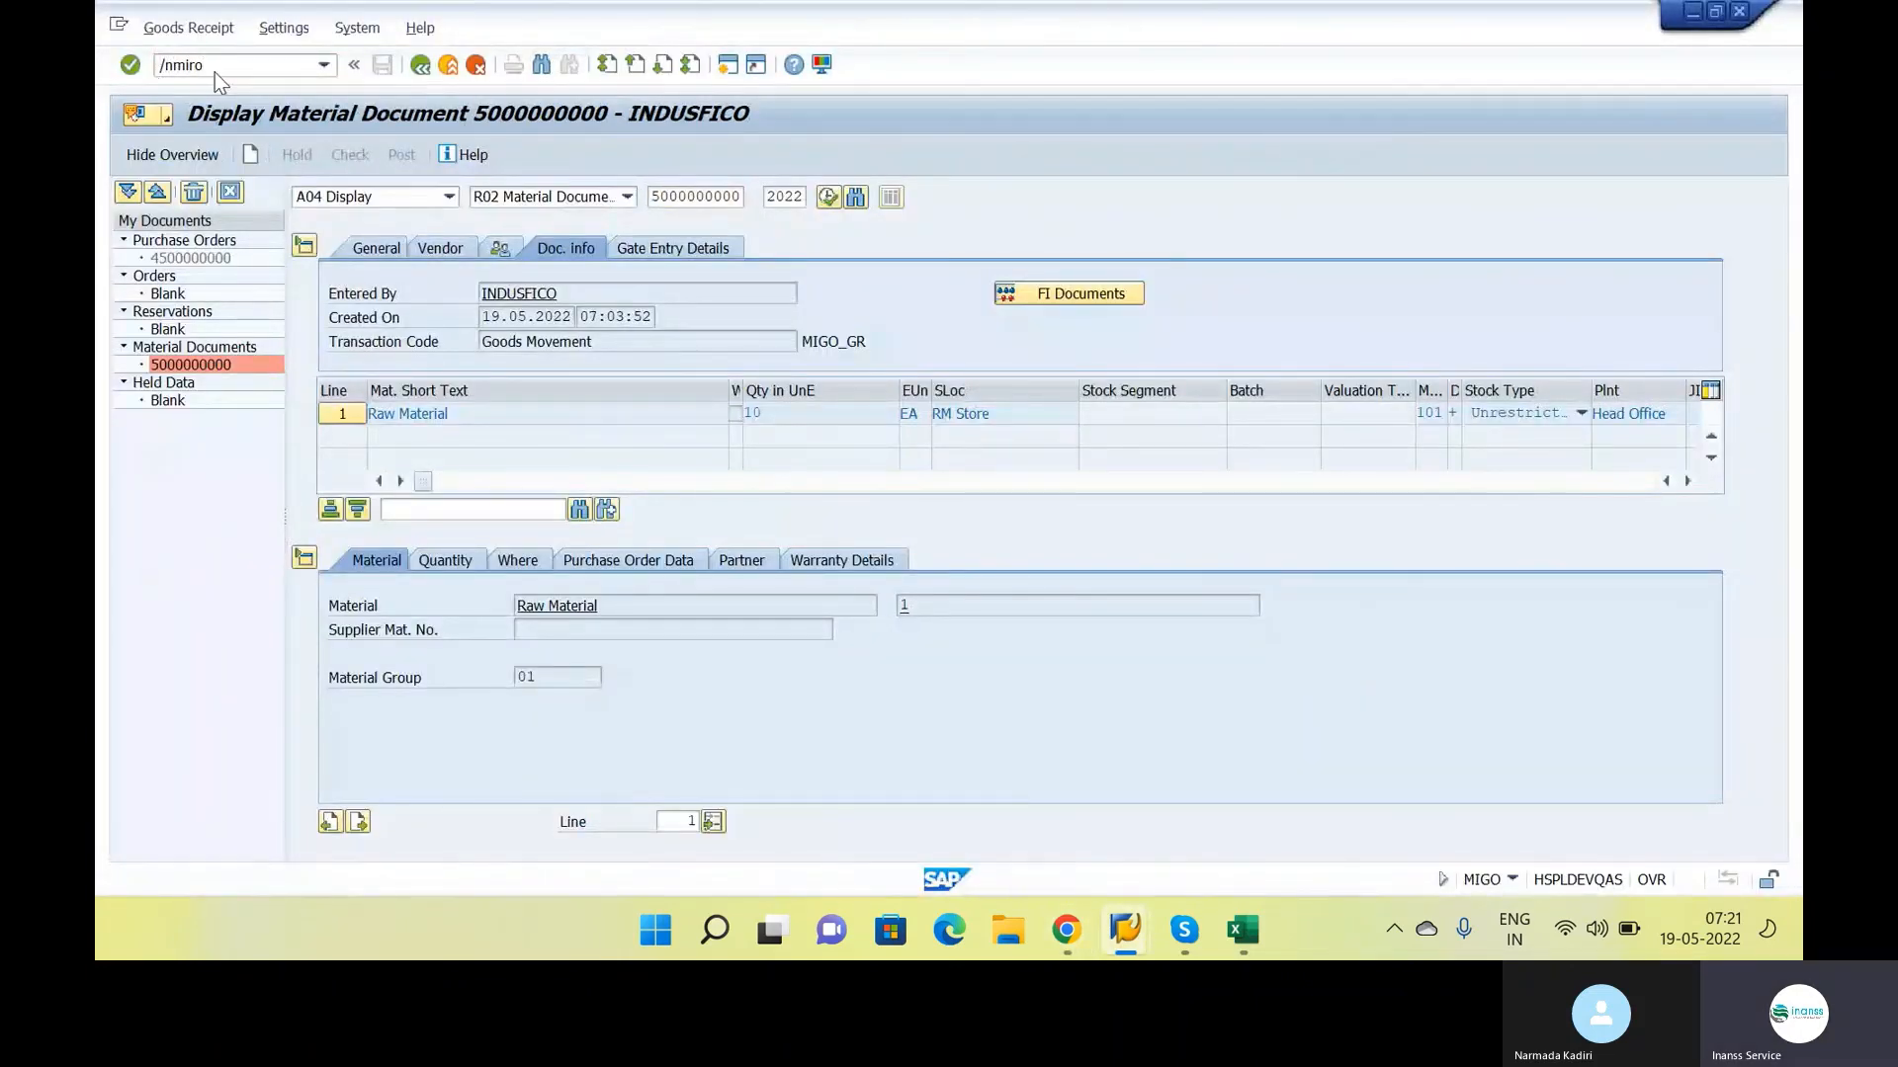
pyautogui.press('Return')
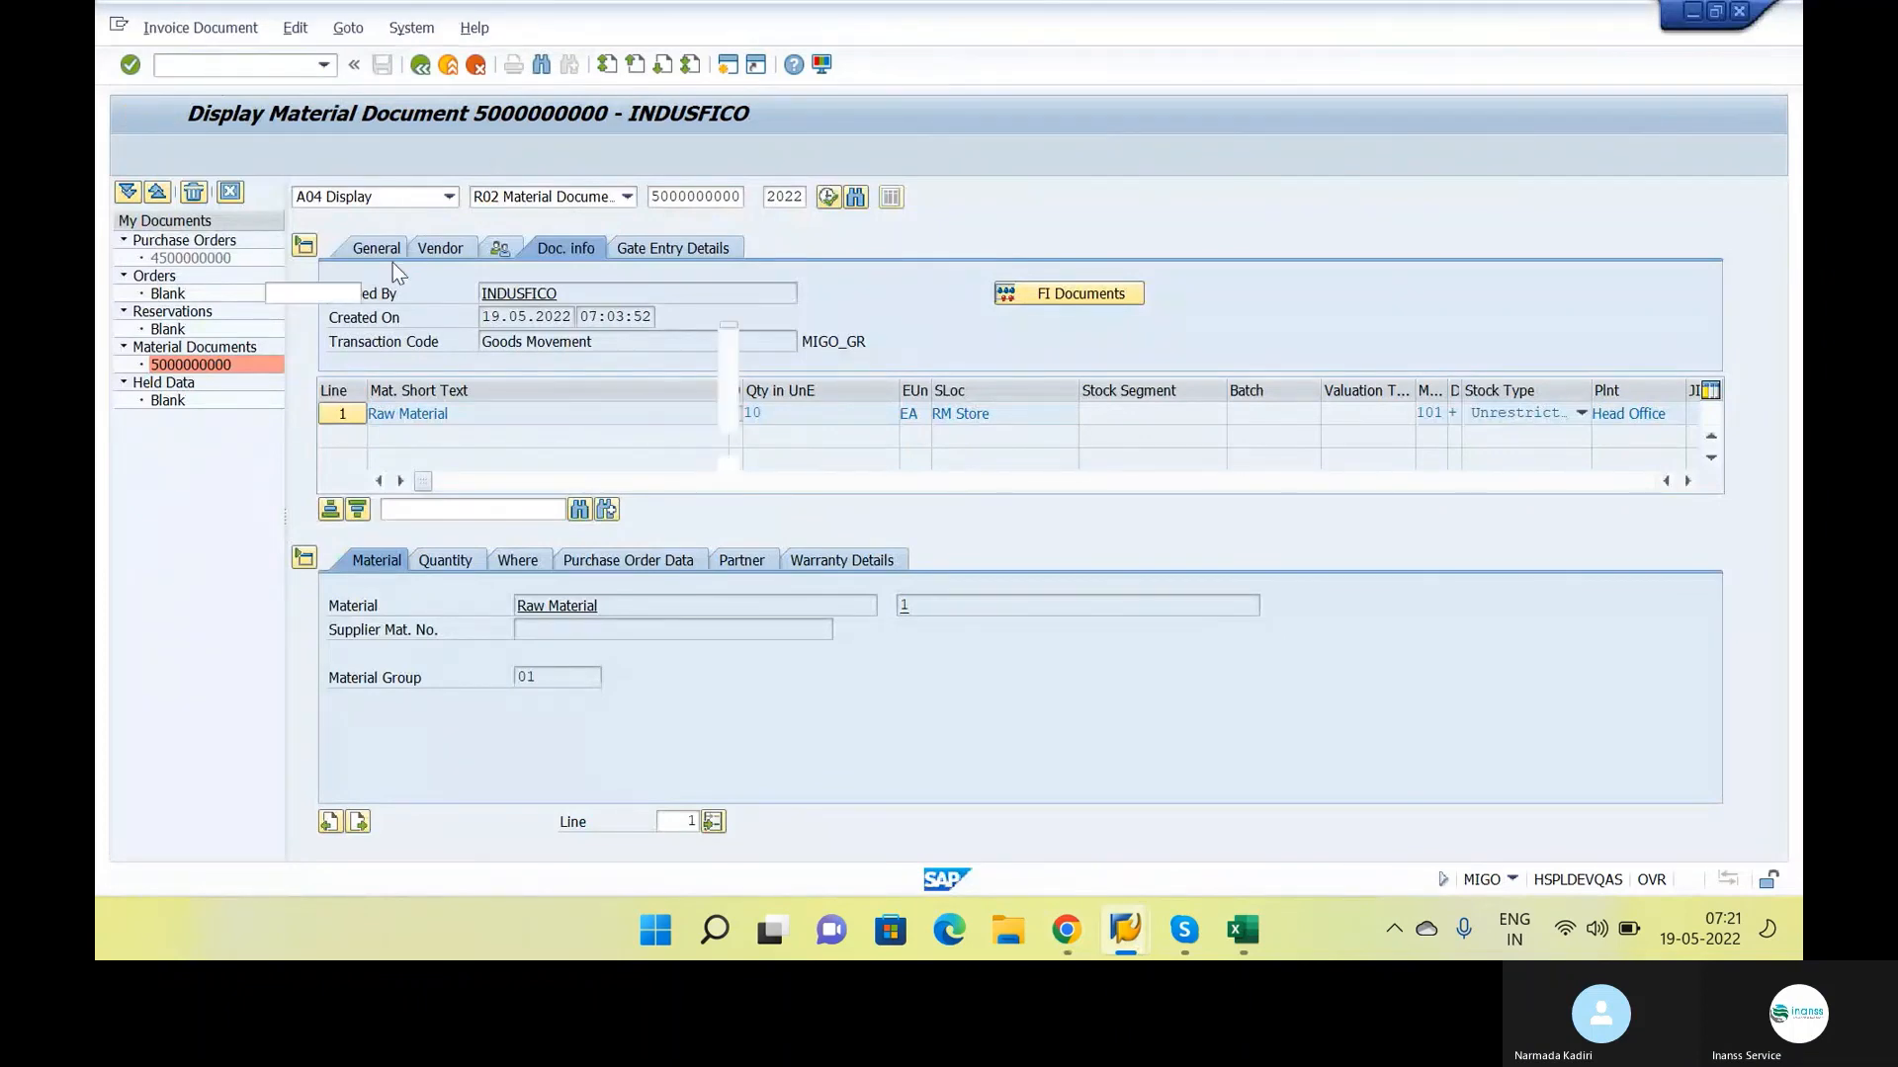
pyautogui.hotkey('alt', 'Tab')
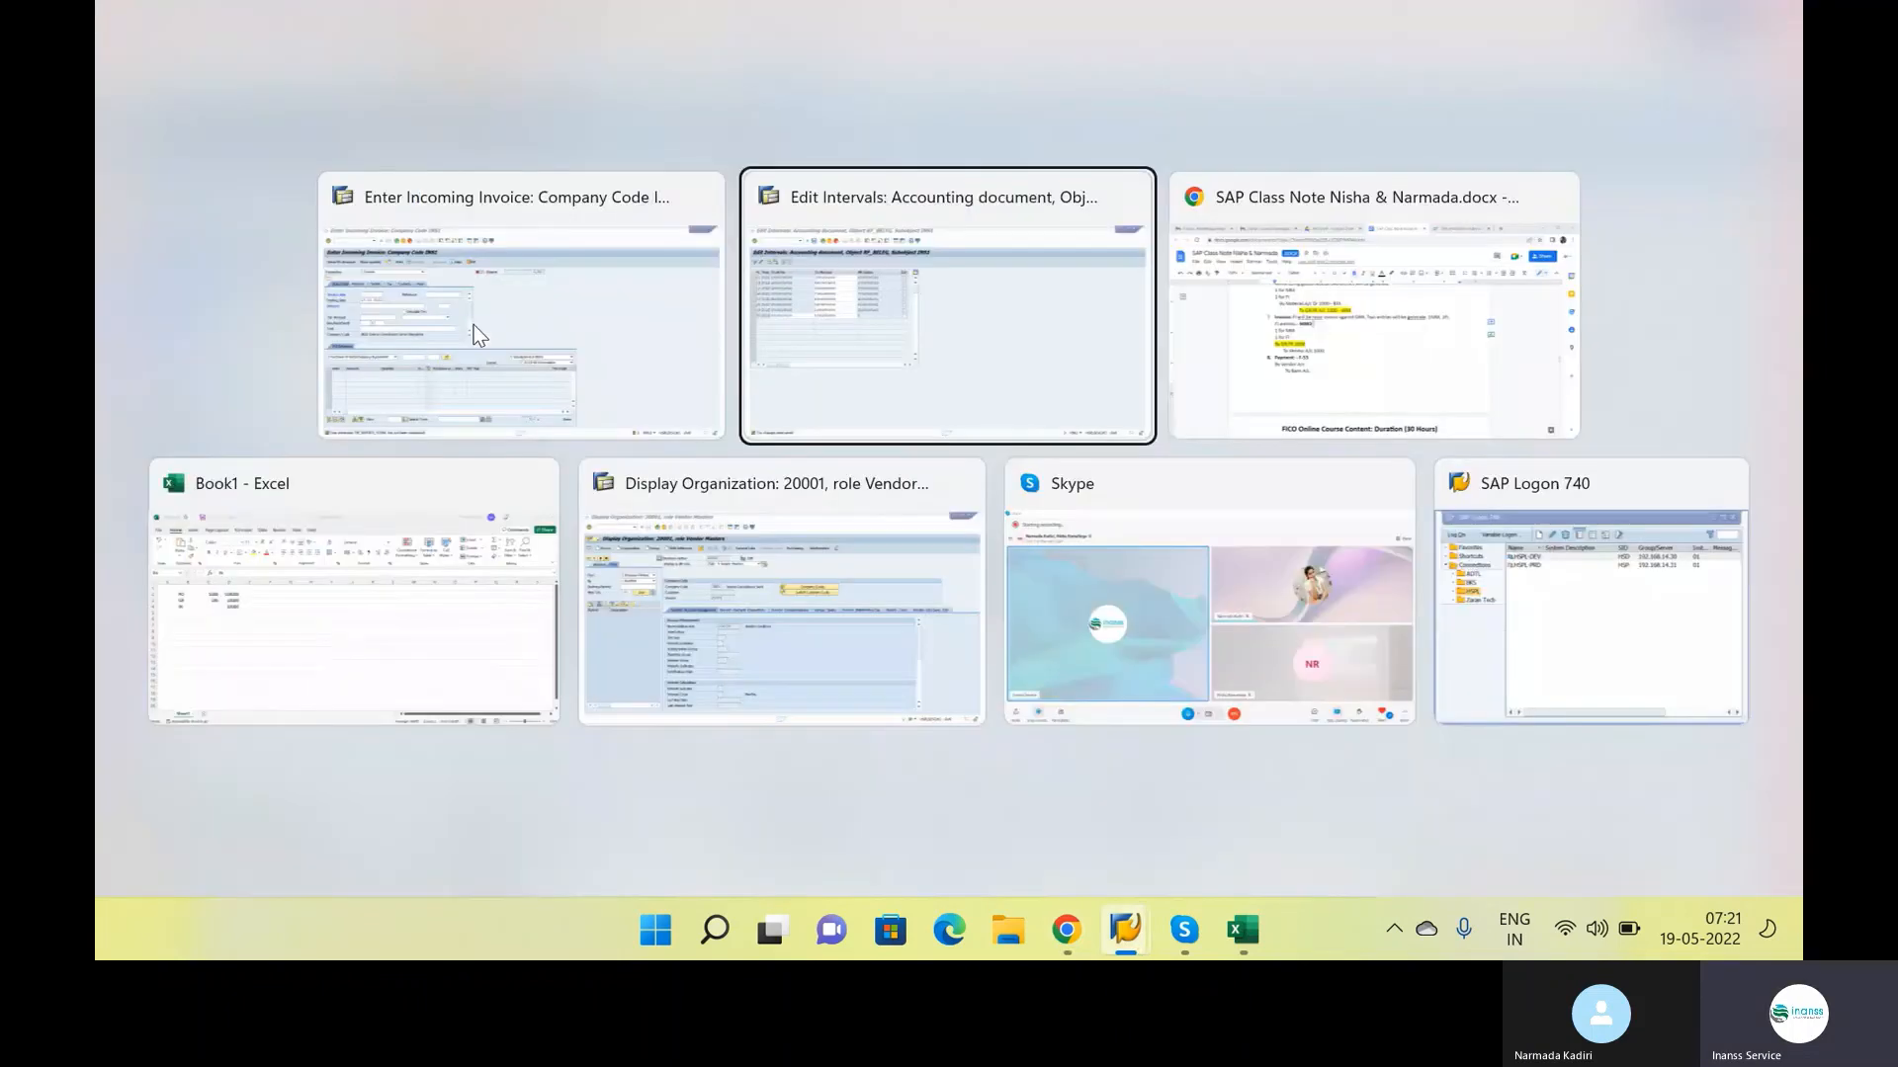
pyautogui.click(480, 334)
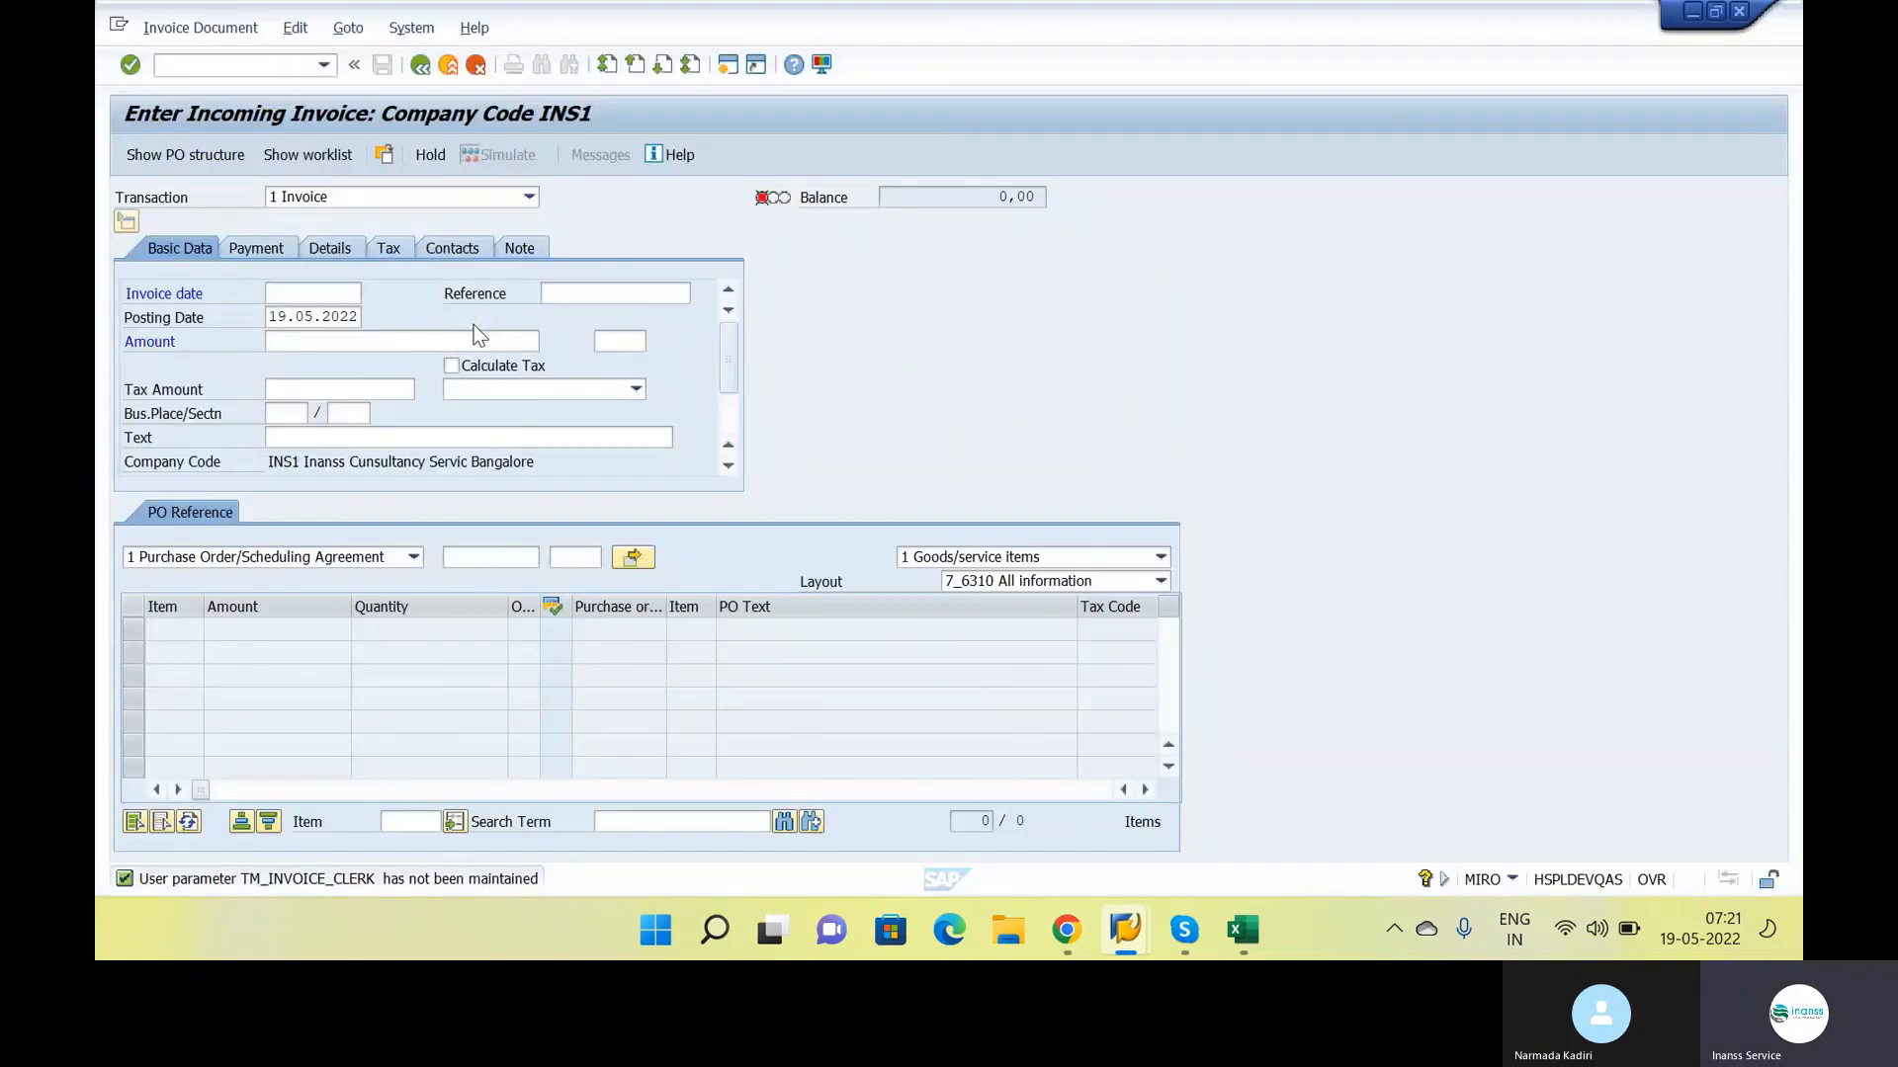
# Set the invoice date to 15.05.2022 and enter 1202 as the invoice reference
pyautogui.press('F10')
pyautogui.click(329, 292)
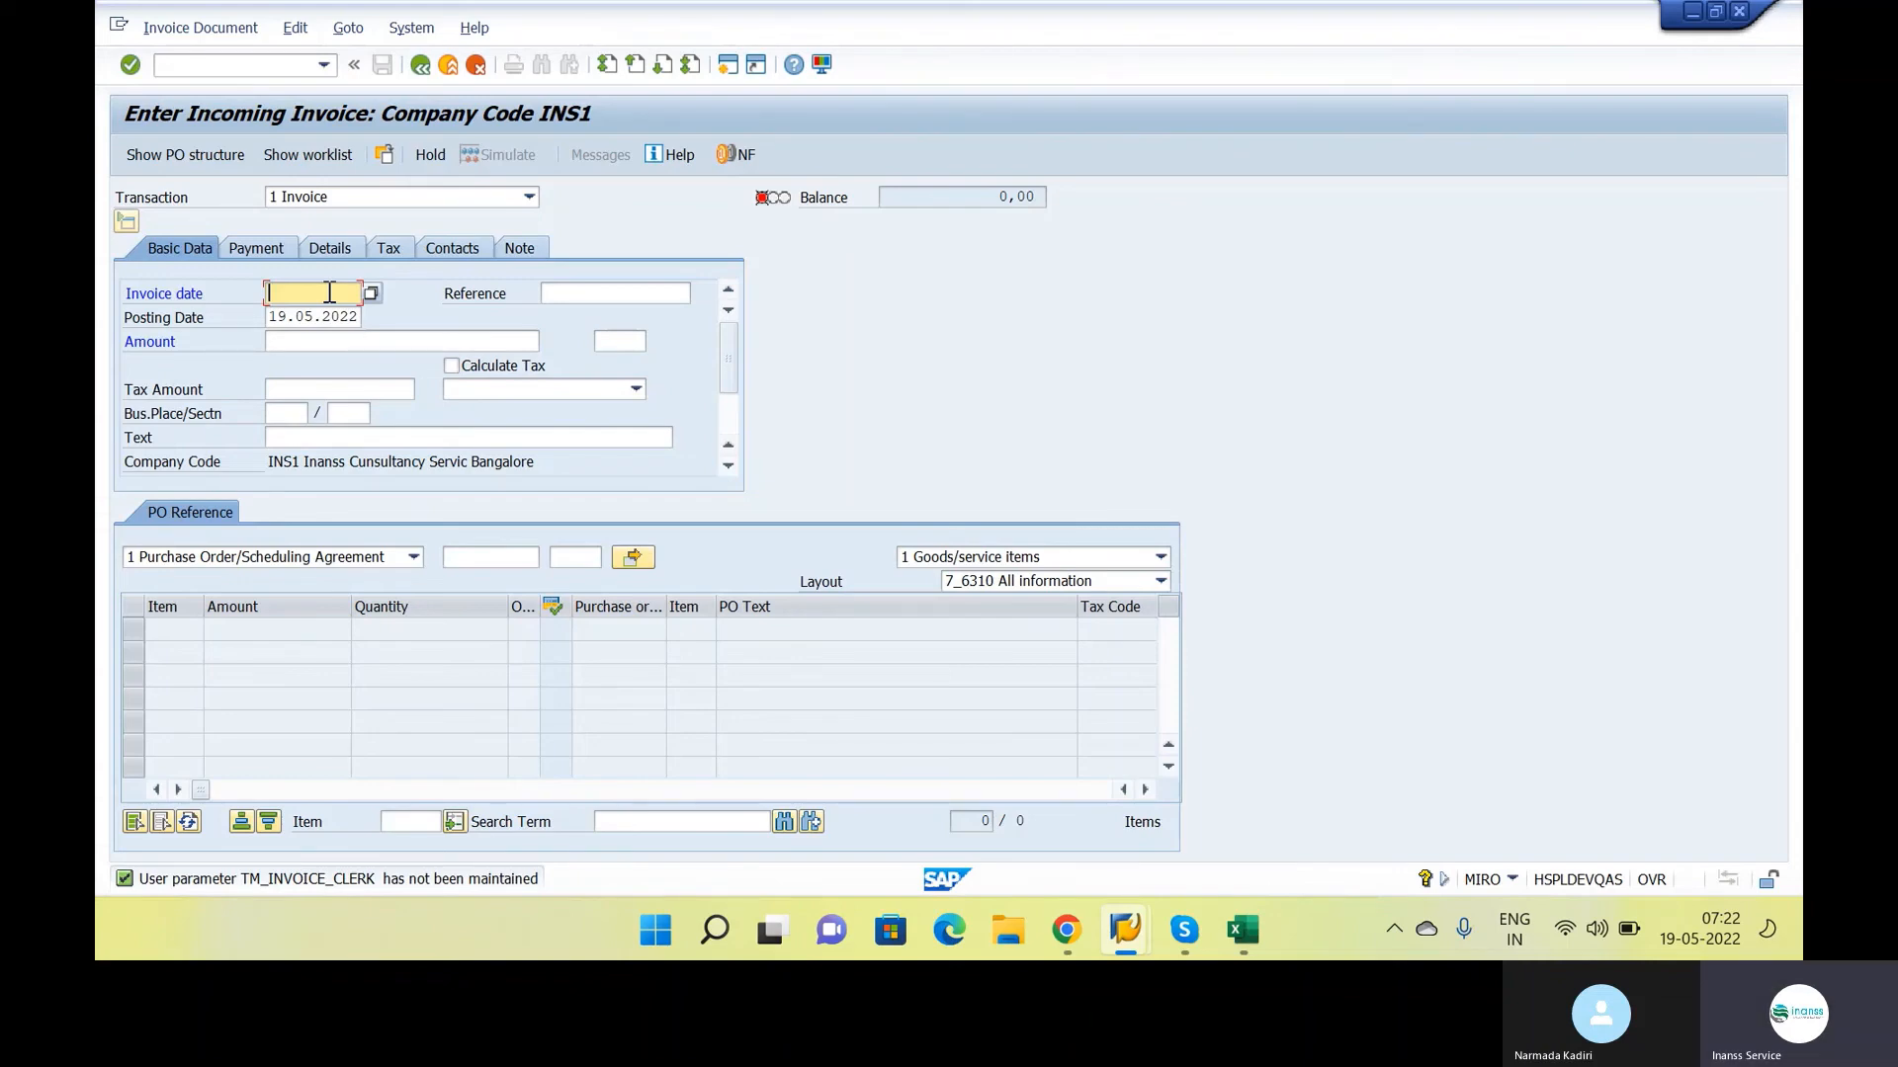
pyautogui.write('15.05.2022')
pyautogui.click(304, 322)
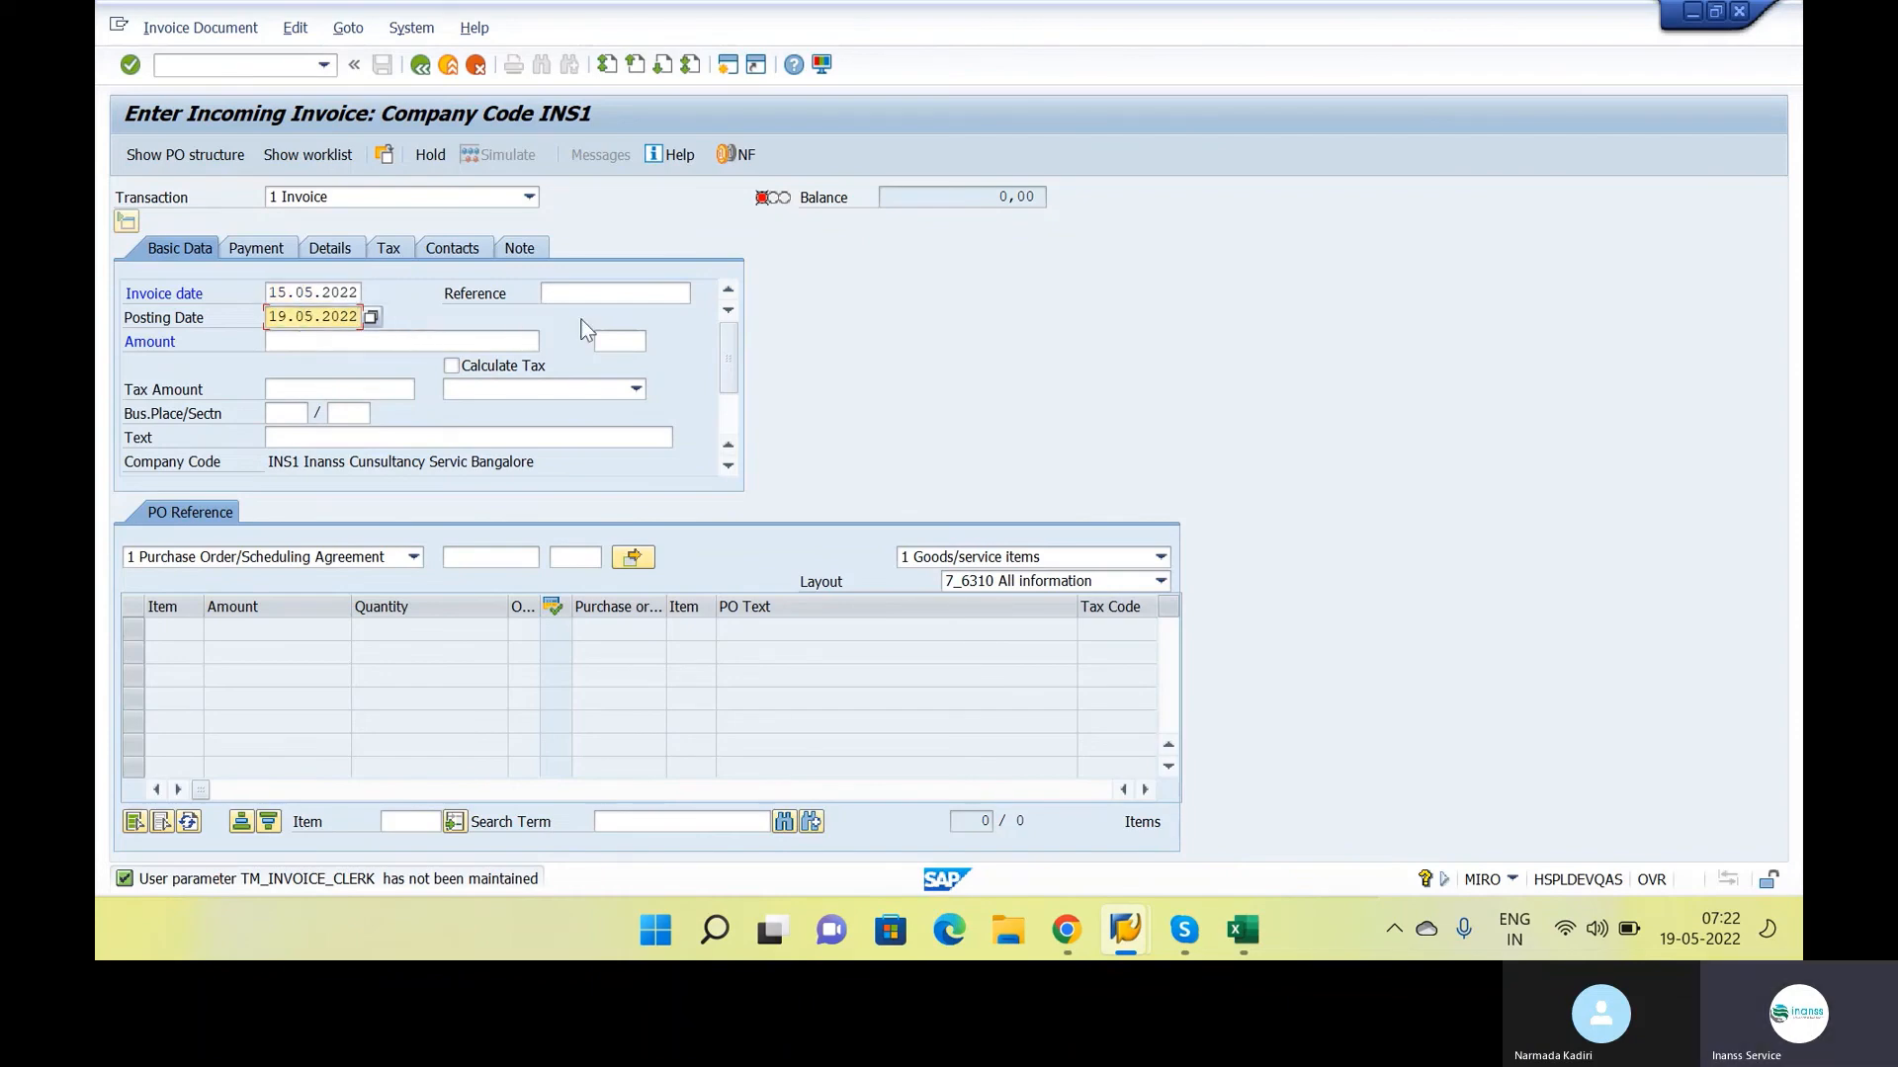
pyautogui.click(612, 297)
pyautogui.write('1202')
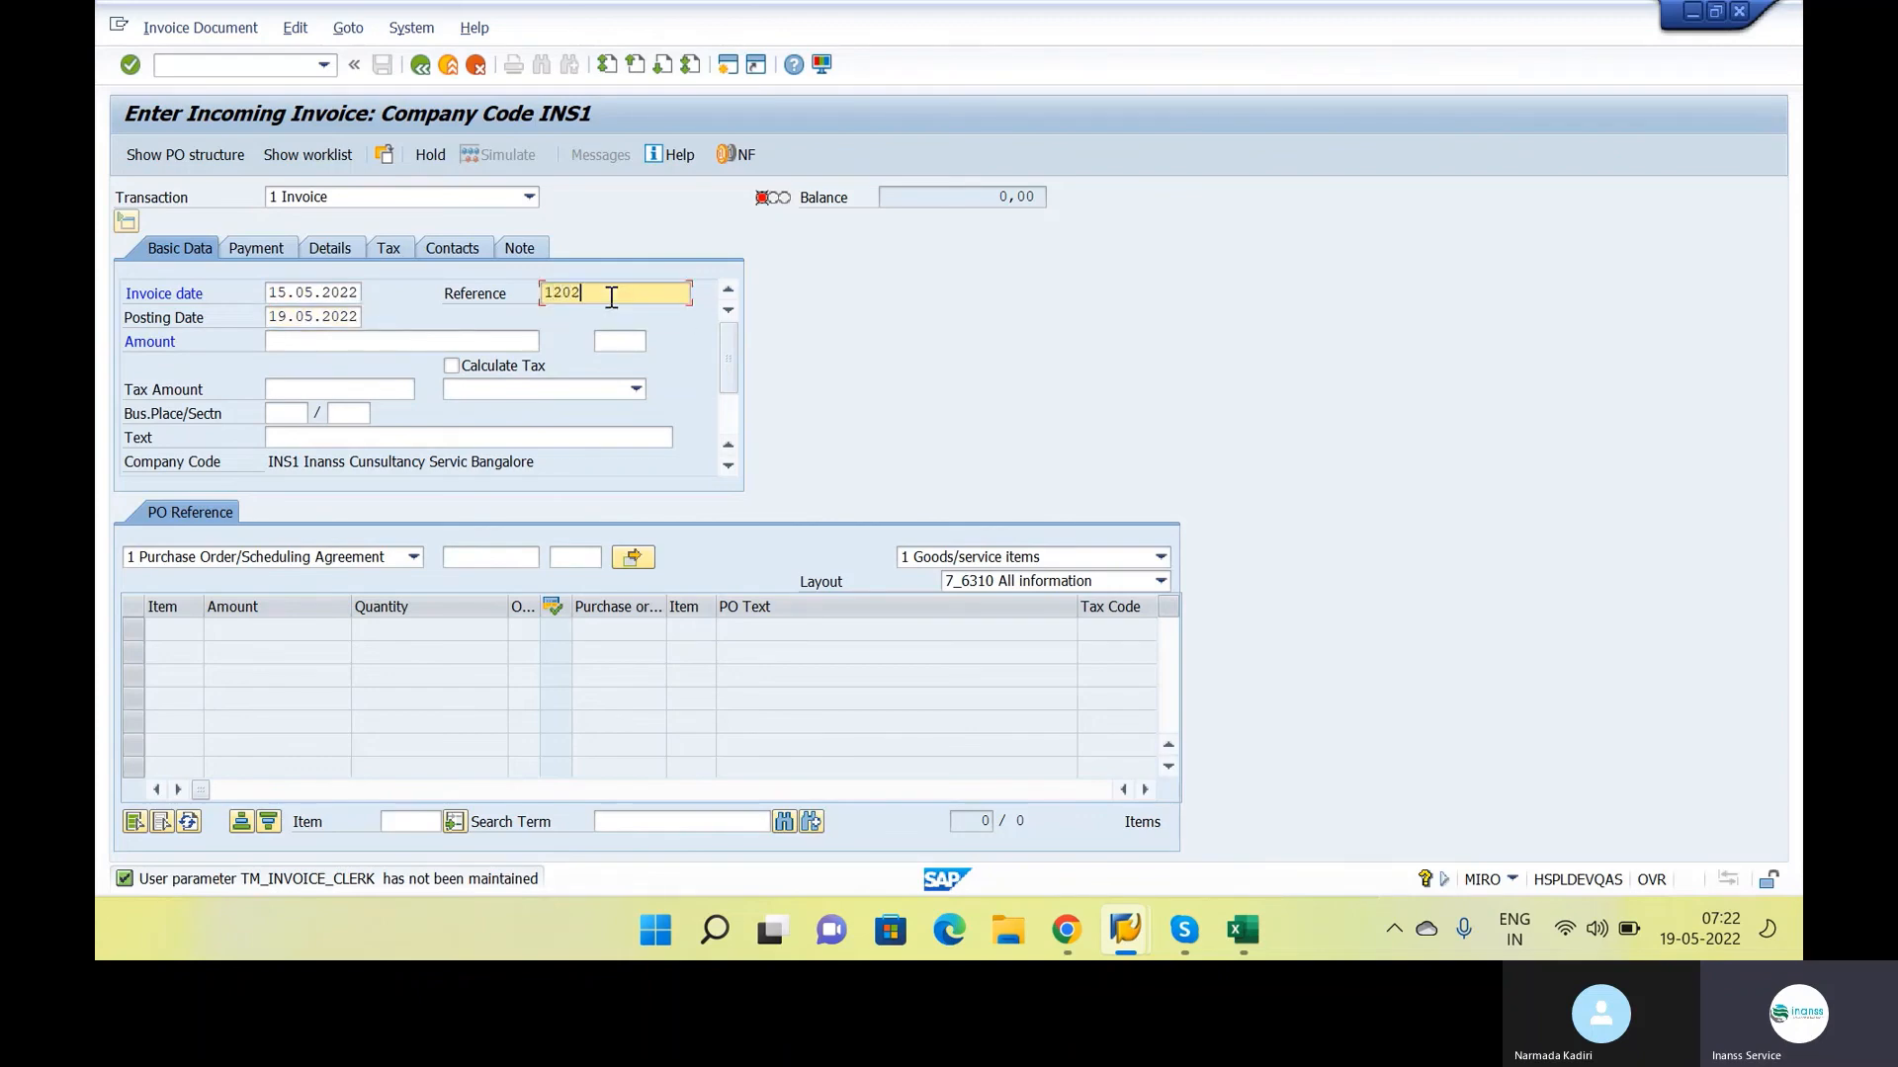
# Switch to the Google Docs class notes and copy the purchase order number from the Purchase order item
pyautogui.click(490, 558)
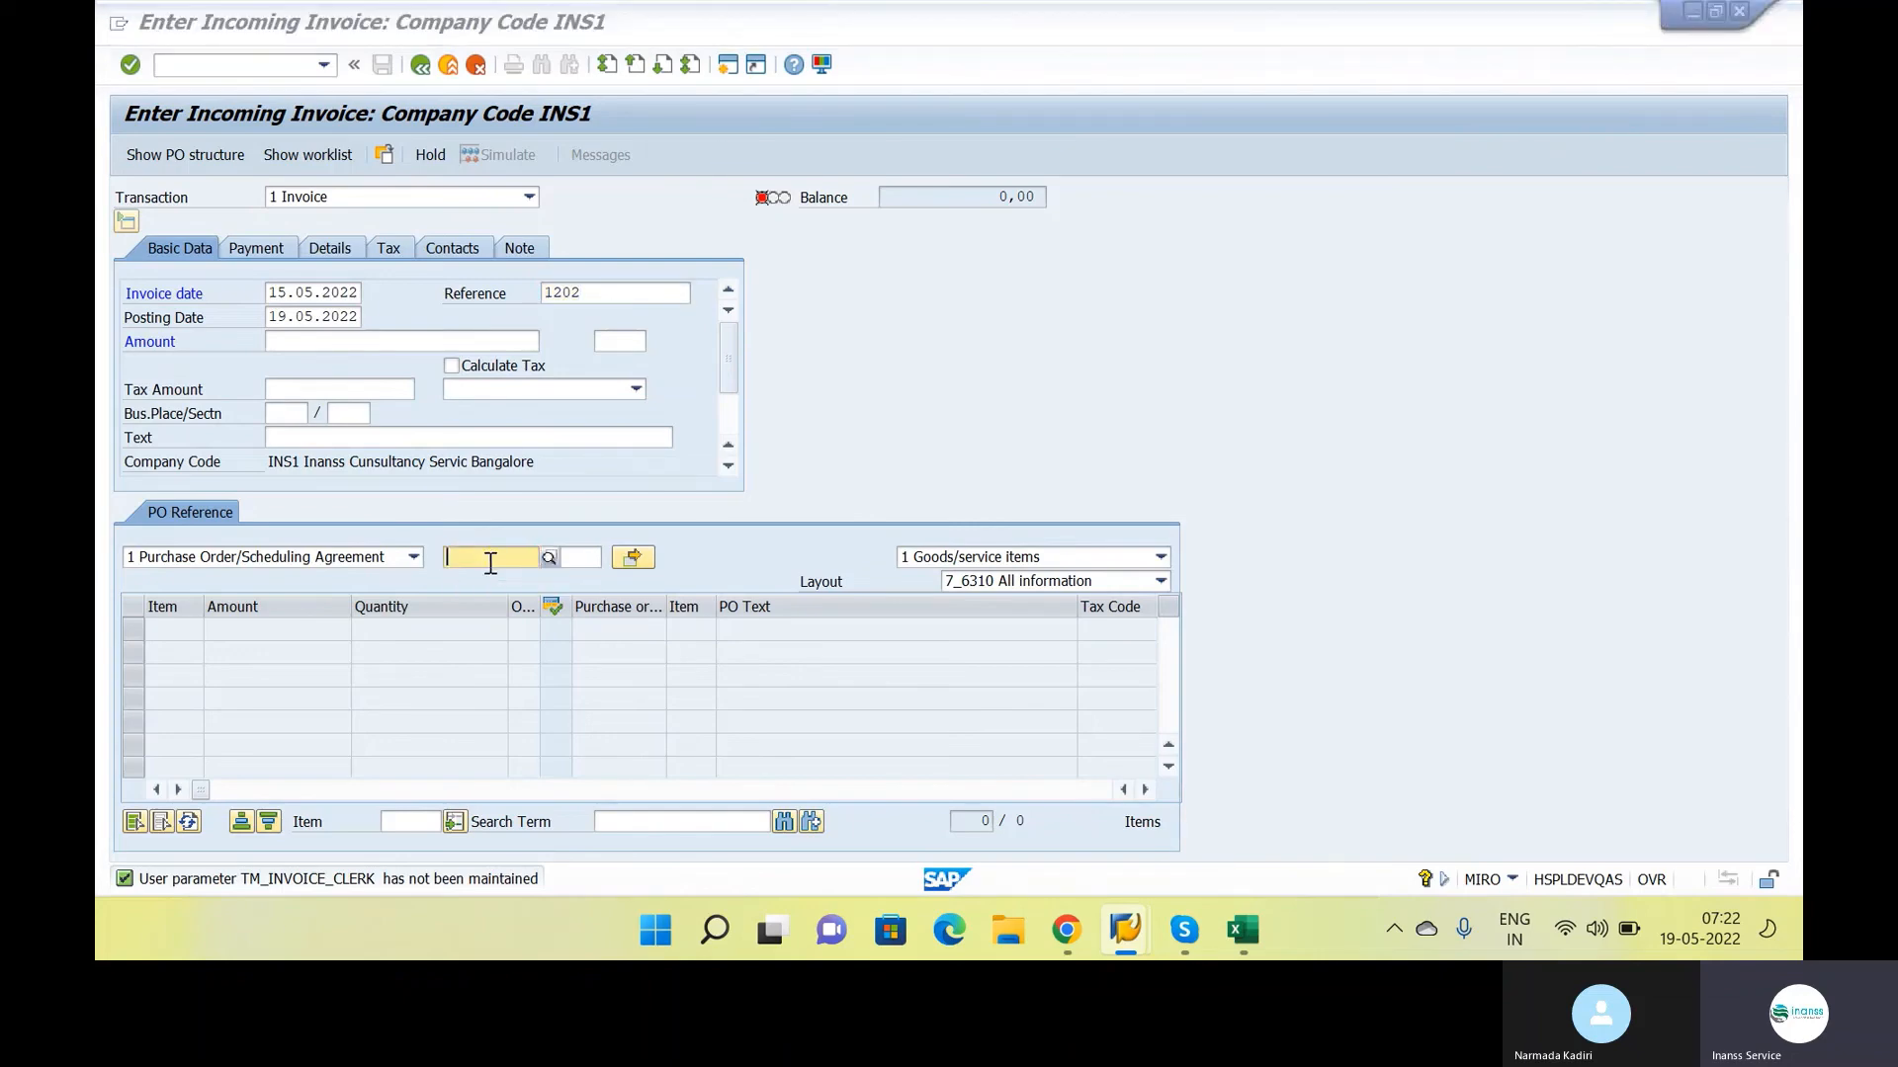
pyautogui.hotkey('alt', 'Tab')
pyautogui.hotkey('alt', 'Tab')
pyautogui.hotkey('alt', 'Tab')
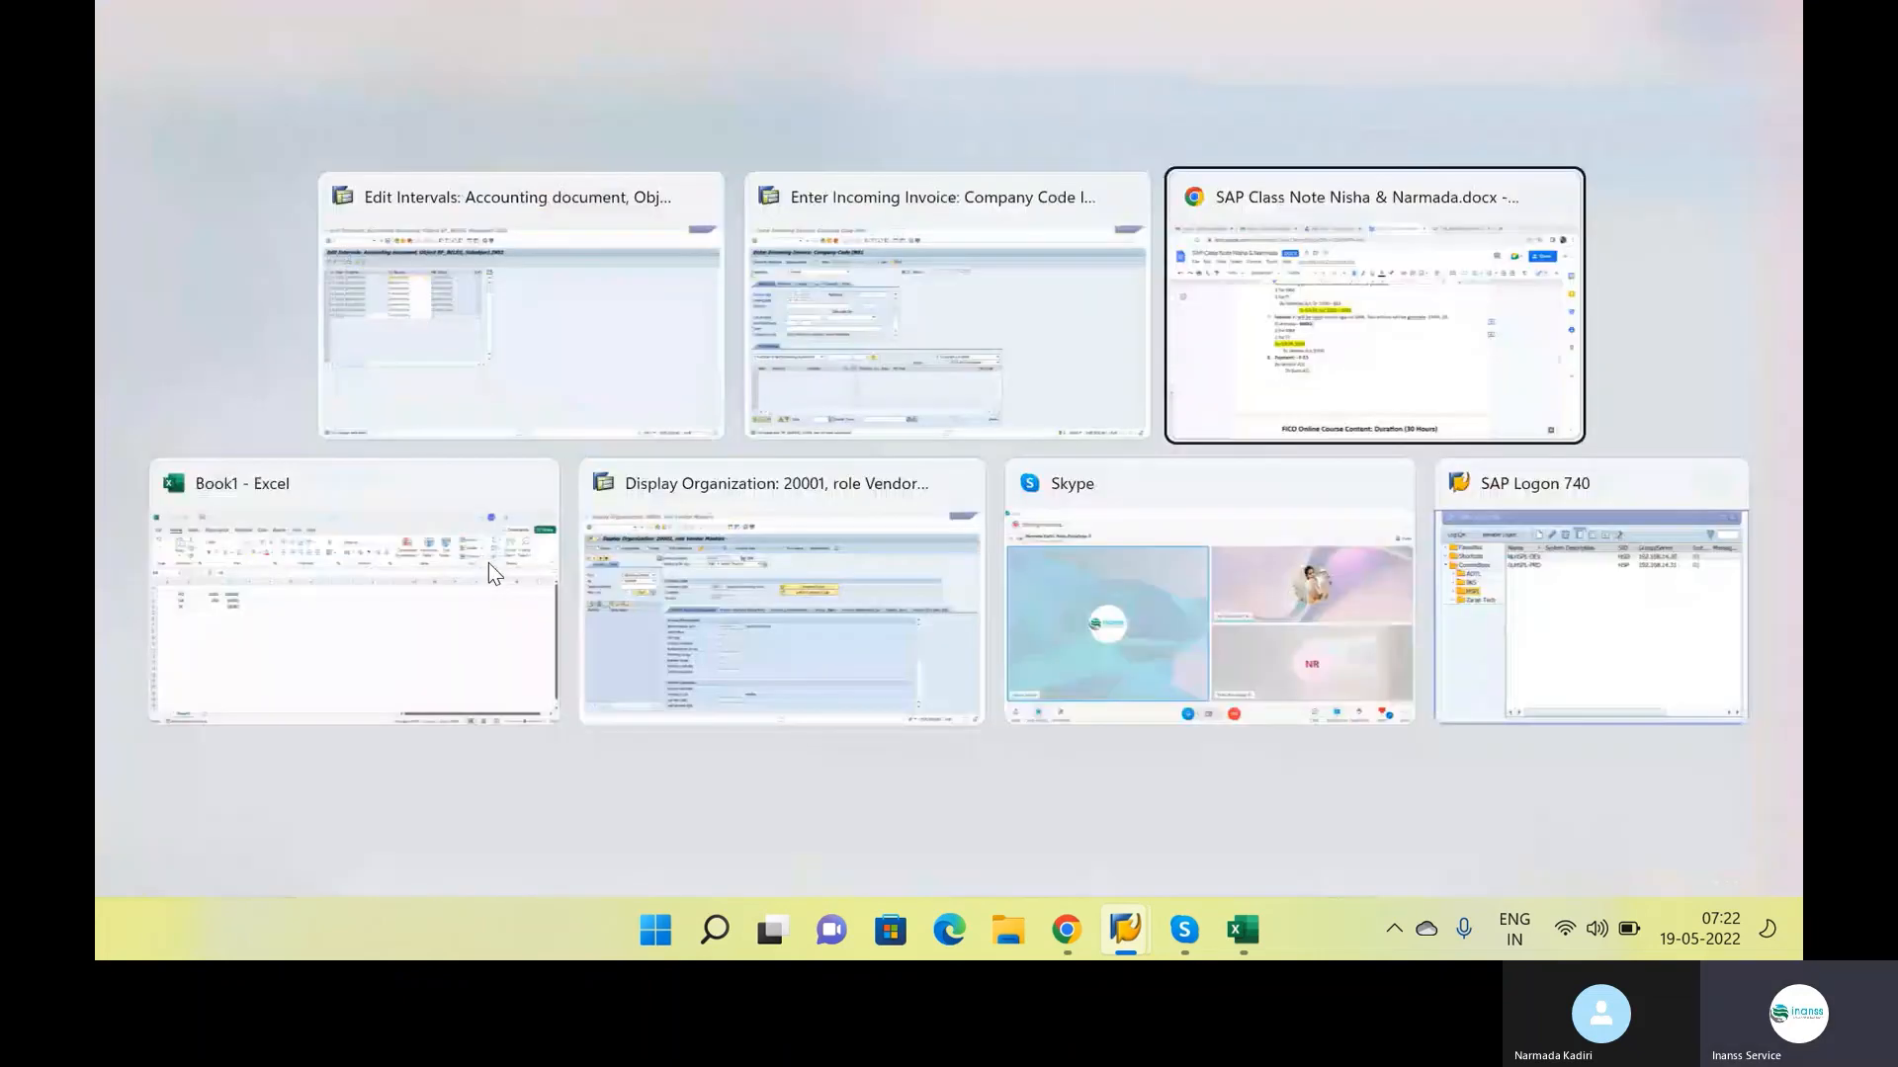
pyautogui.scroll(4, 684, 553)
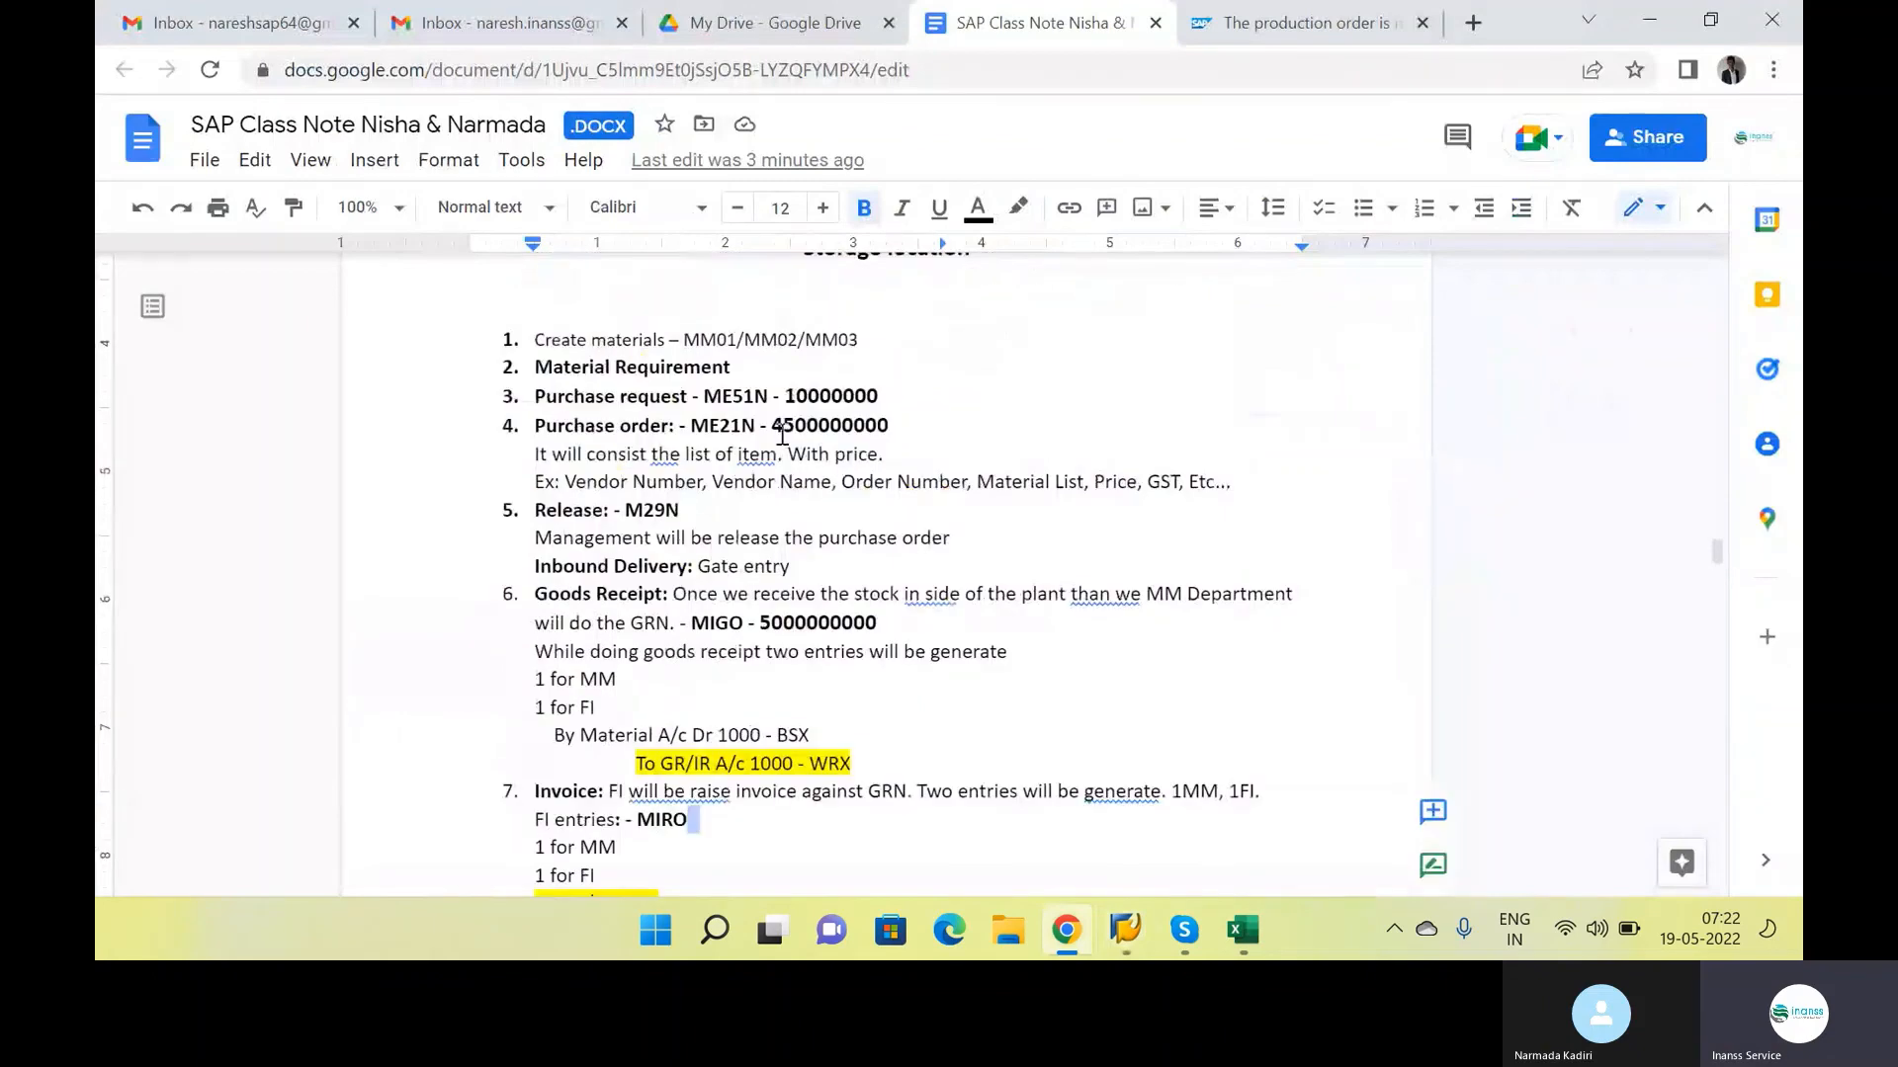
pyautogui.moveTo(784, 425)
pyautogui.mouseDown()
pyautogui.moveTo(830, 427)
pyautogui.moveTo(774, 431)
pyautogui.mouseUp()
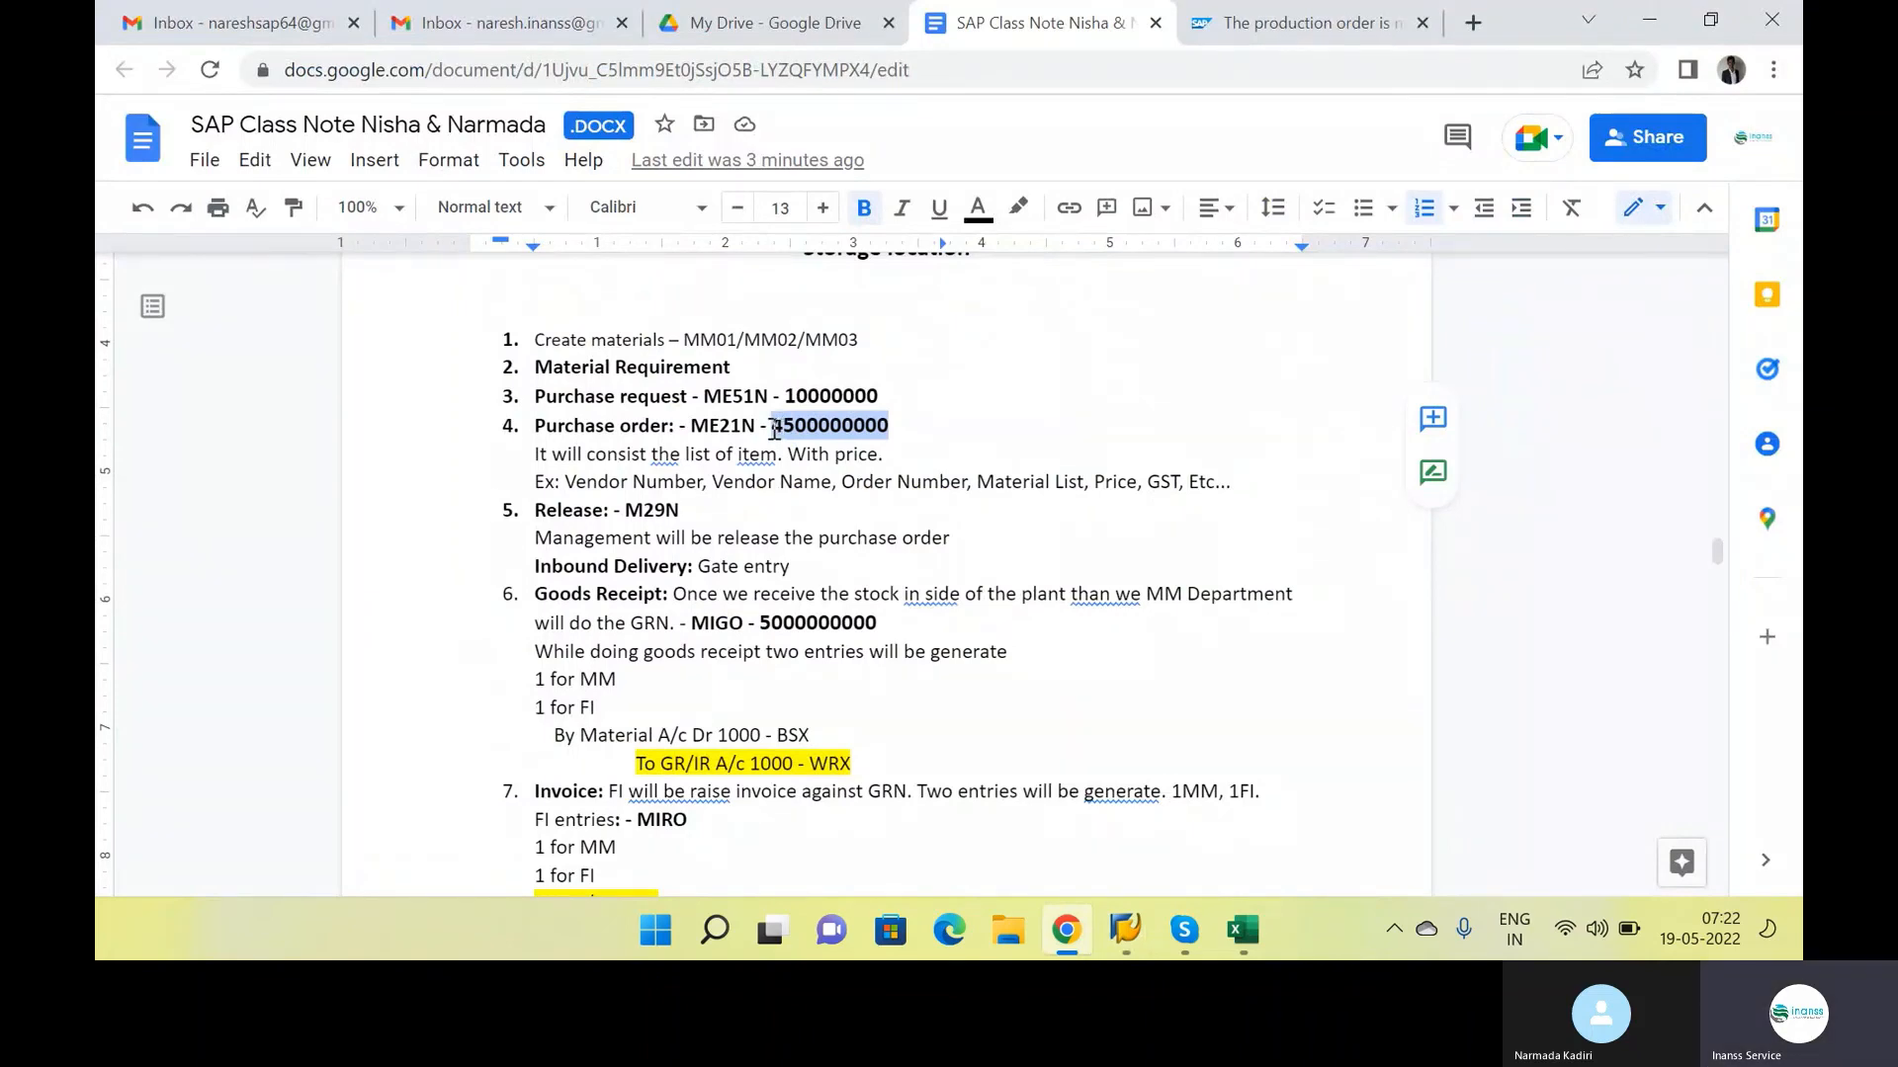
# Return to the SAP incoming invoice and enter the copied number as its Purchase Order/Scheduling Agreement reference
pyautogui.hotkey('alt', 'Tab')
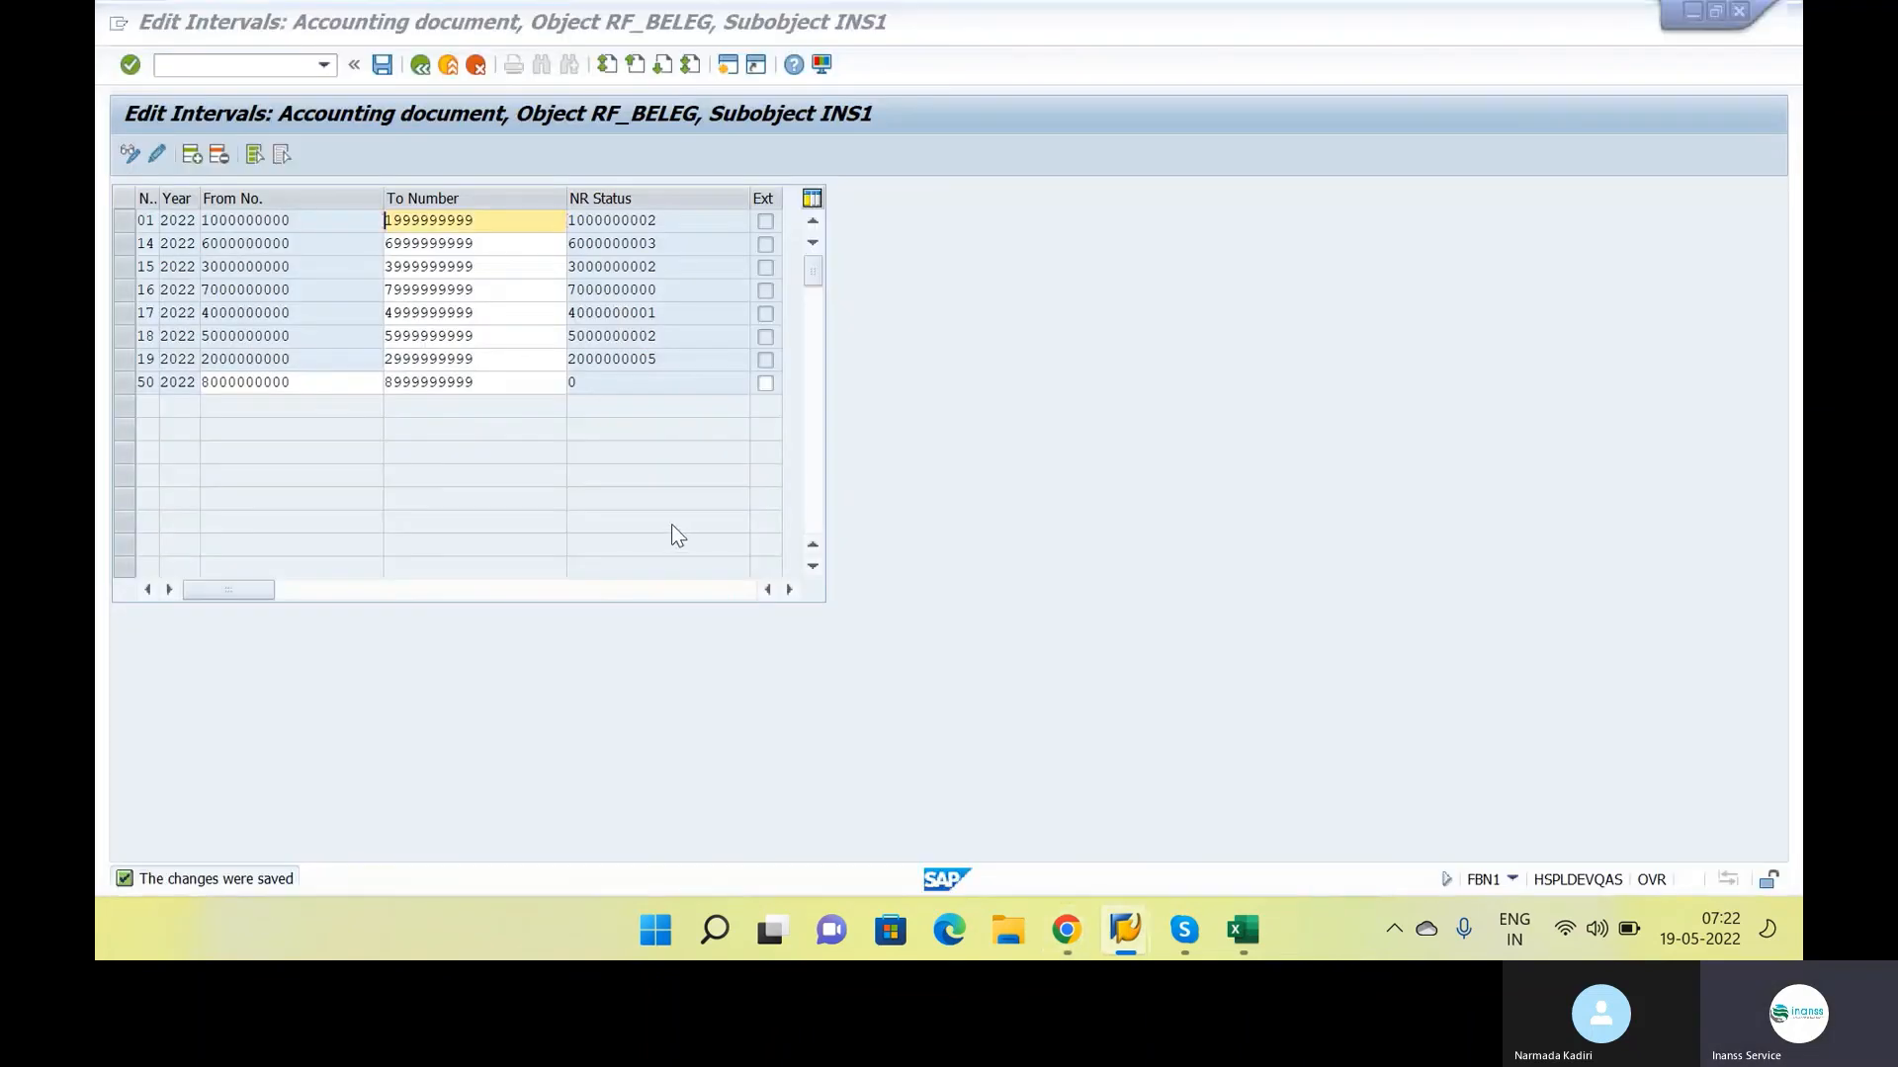
pyautogui.hotkey('alt', 'Tab')
pyautogui.press('Tab')
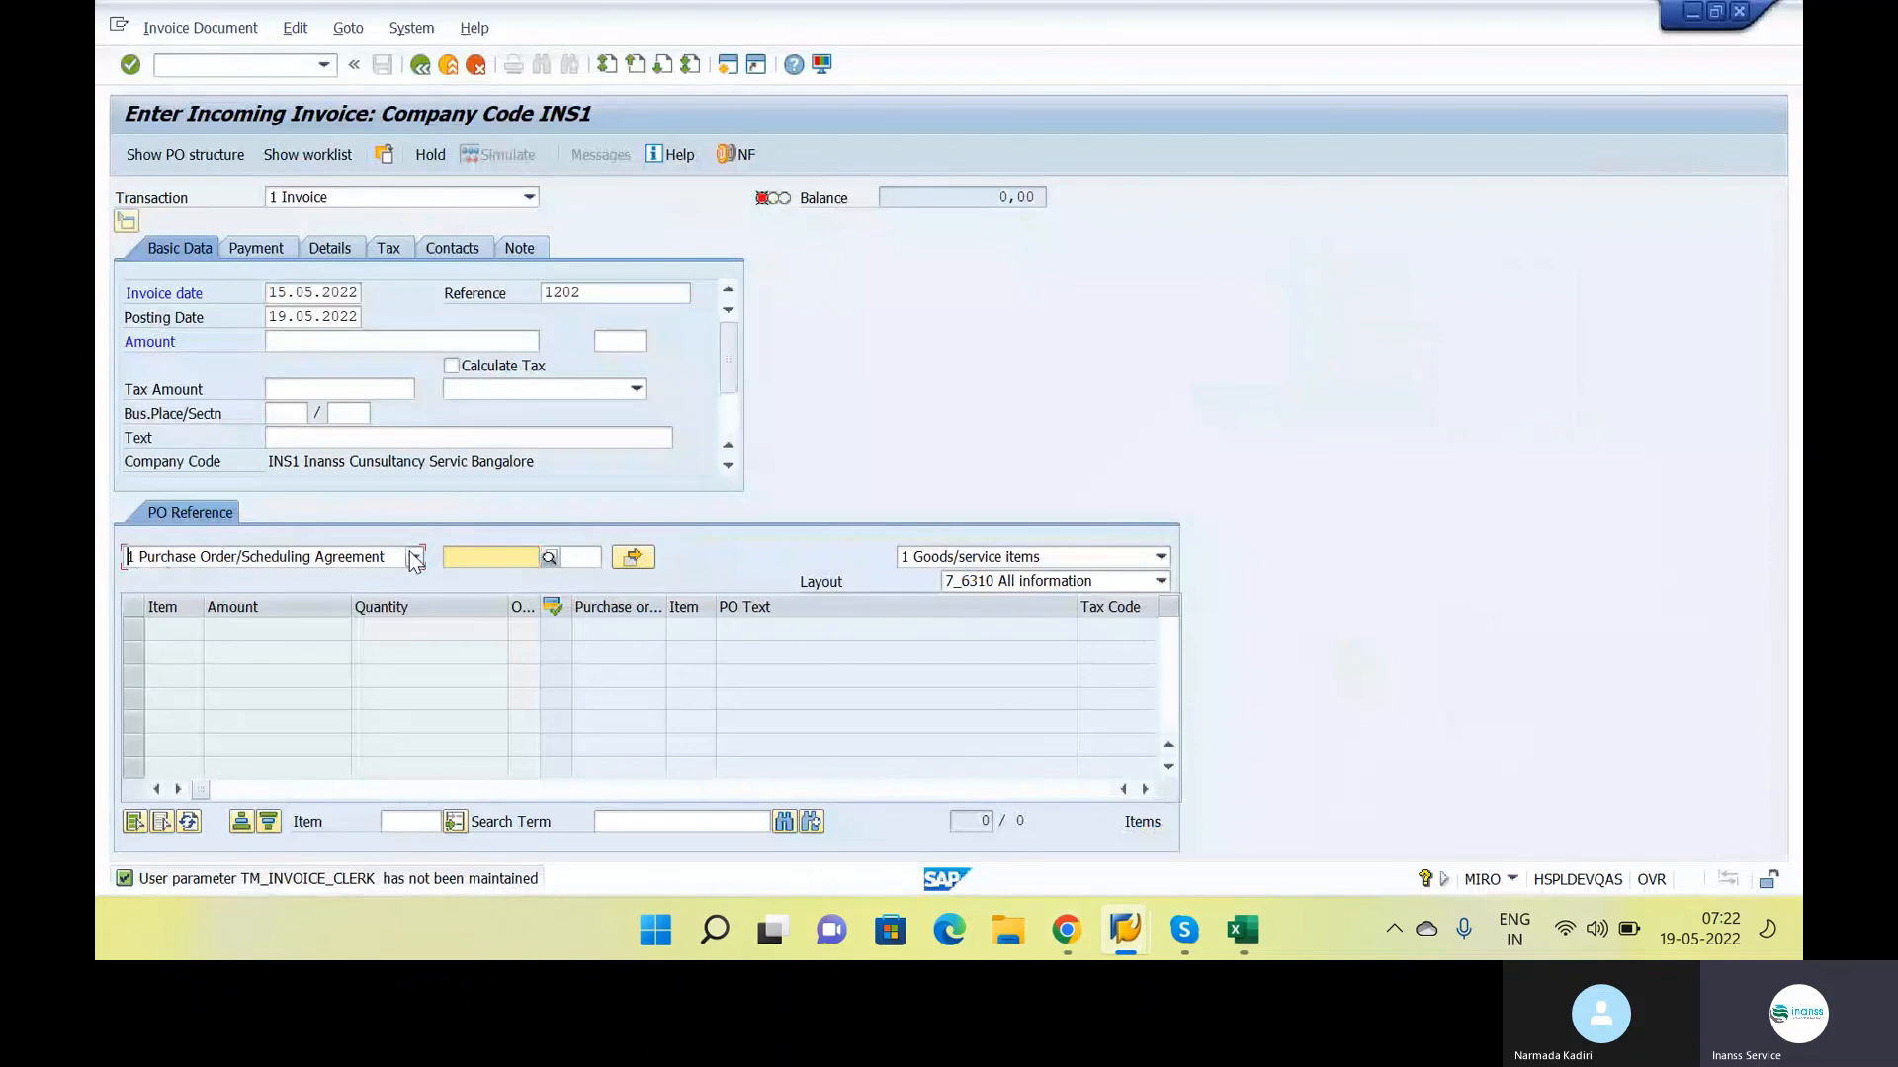
pyautogui.click(414, 557)
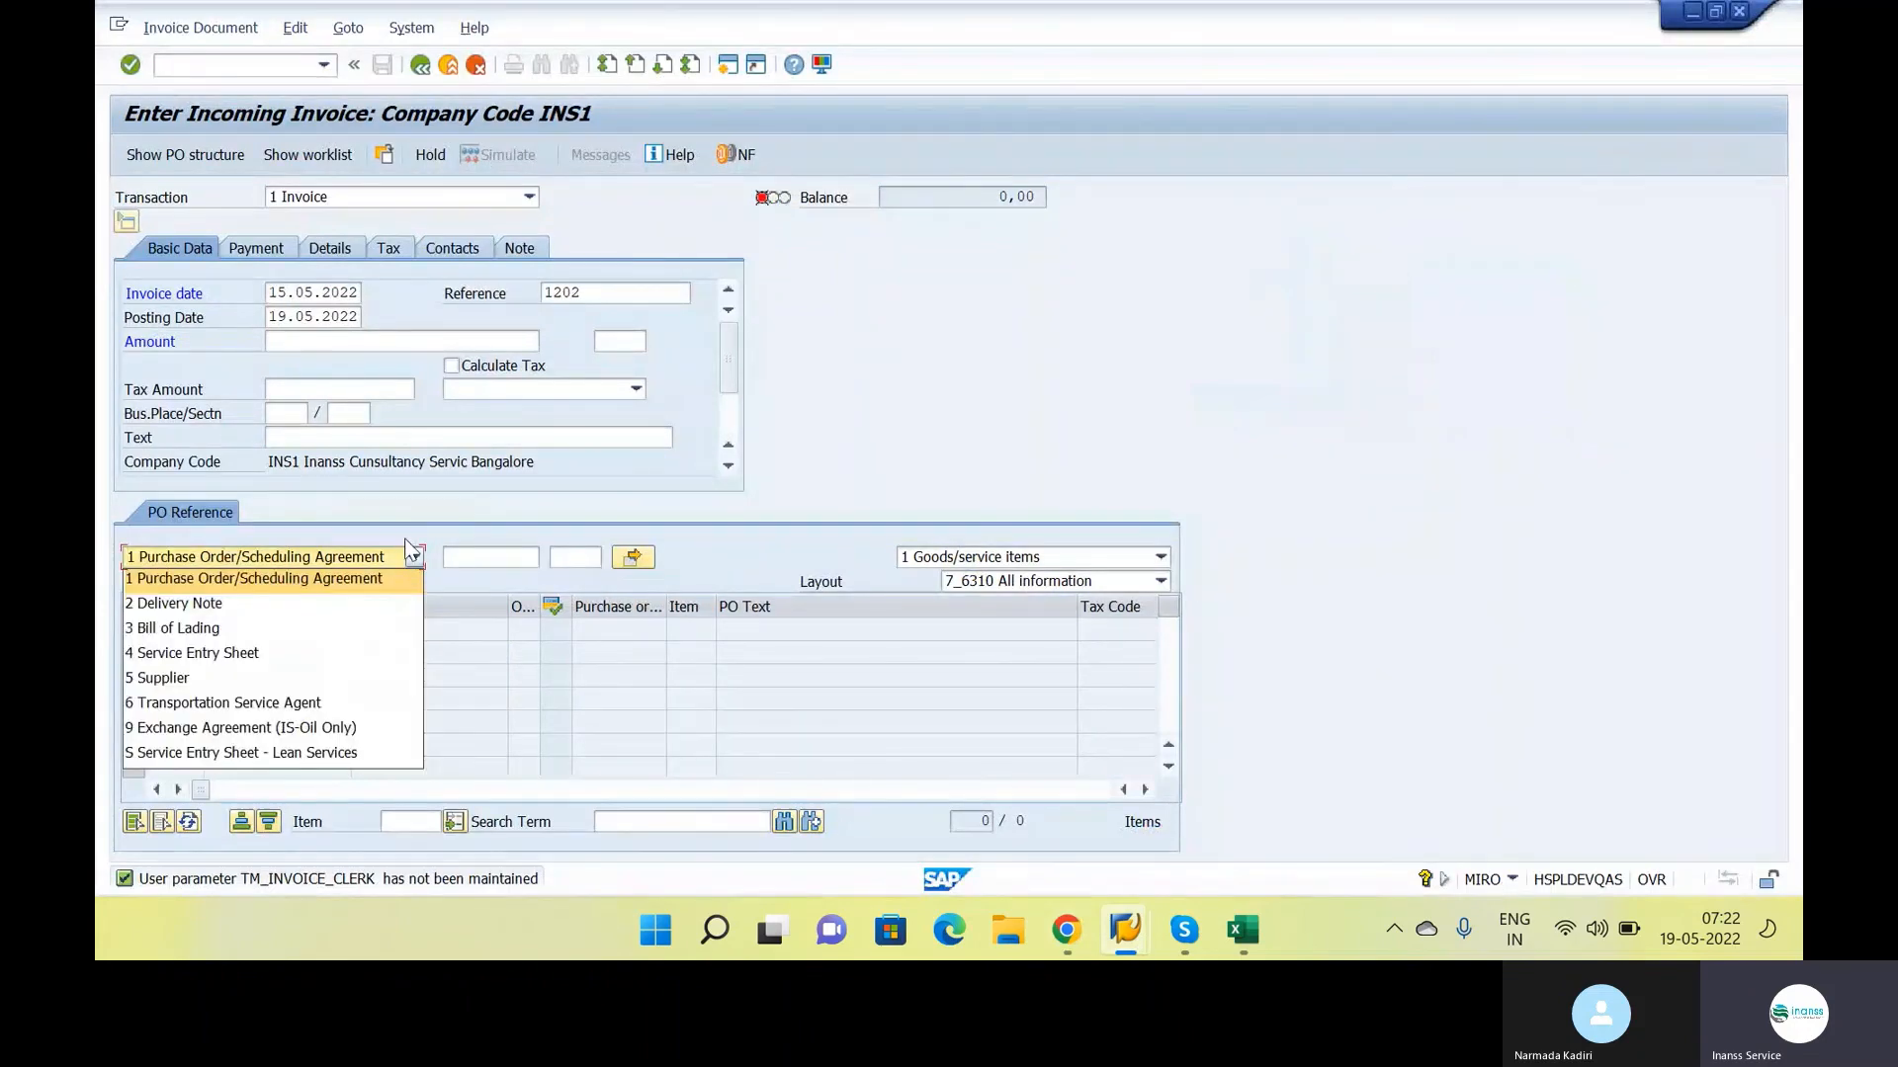
pyautogui.click(408, 549)
pyautogui.click(379, 555)
pyautogui.click(227, 579)
pyautogui.click(507, 559)
pyautogui.hotkey('ctrl', 'v')
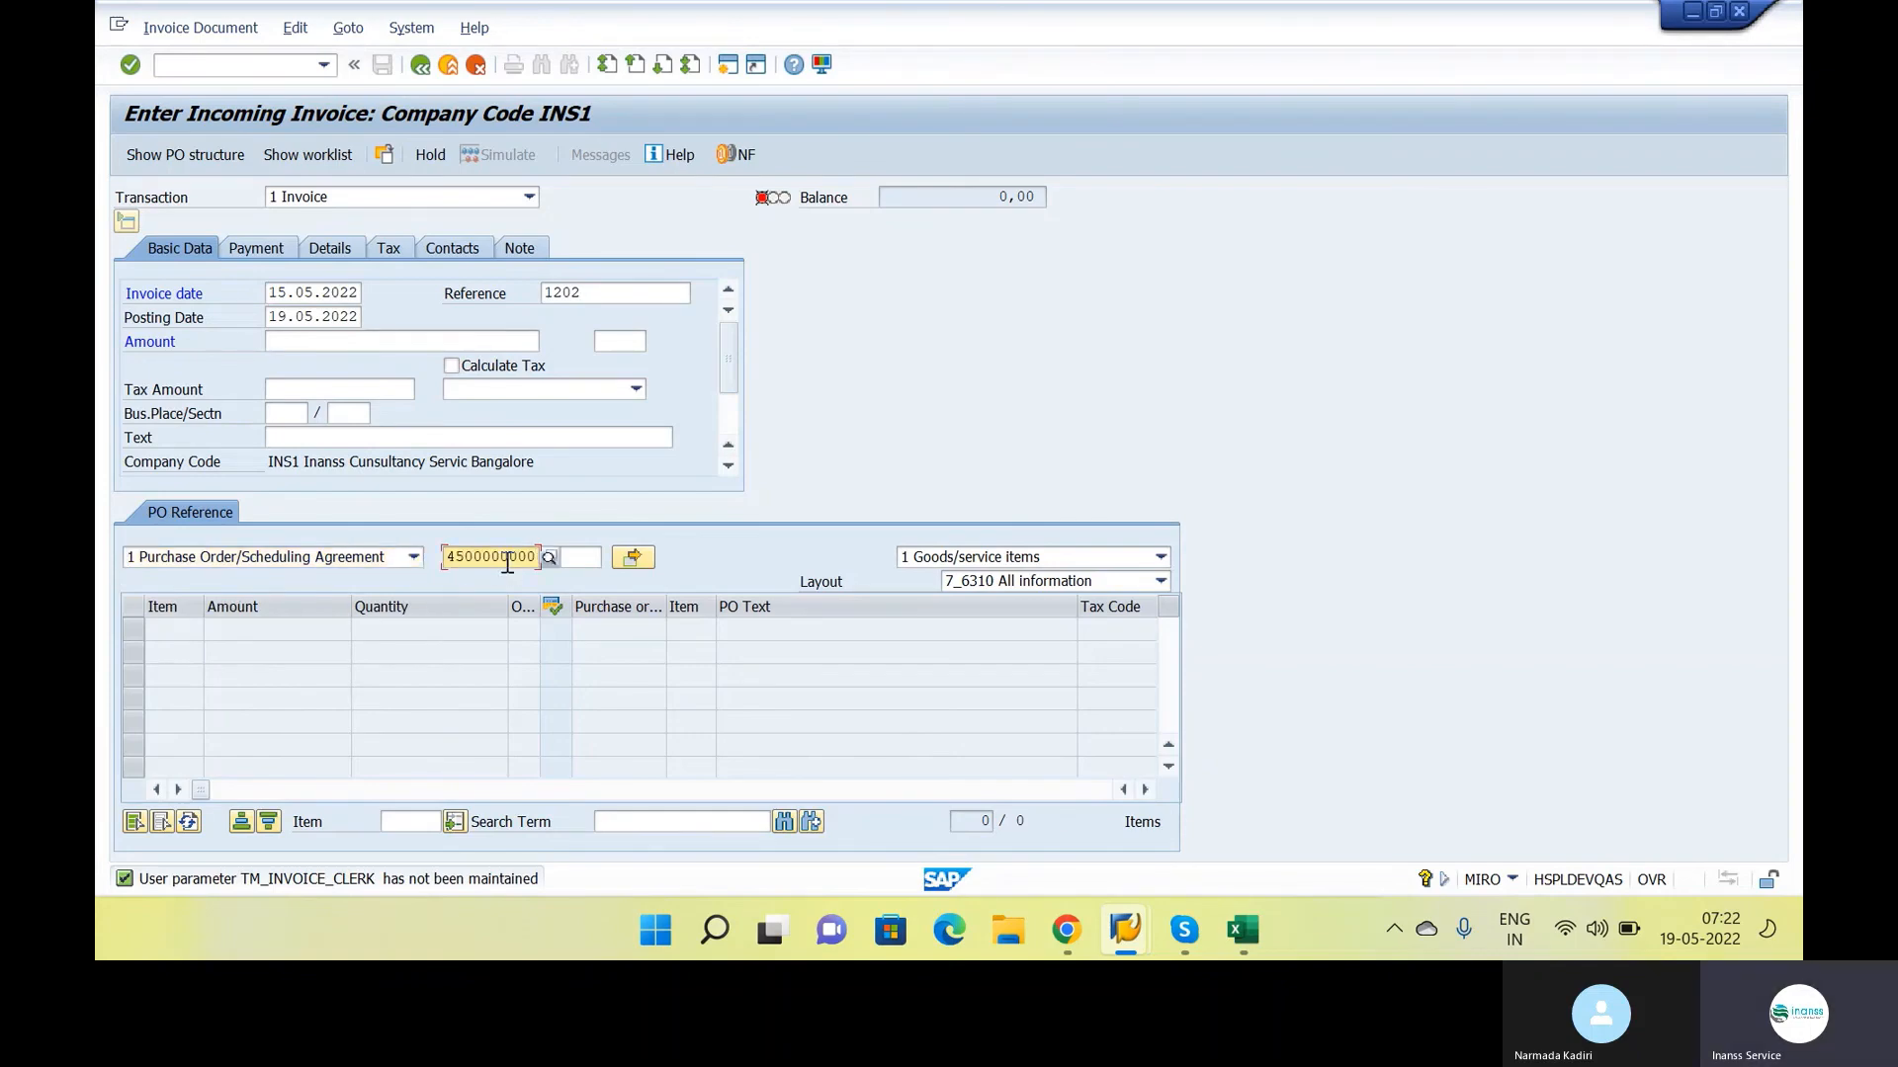
pyautogui.press('Return')
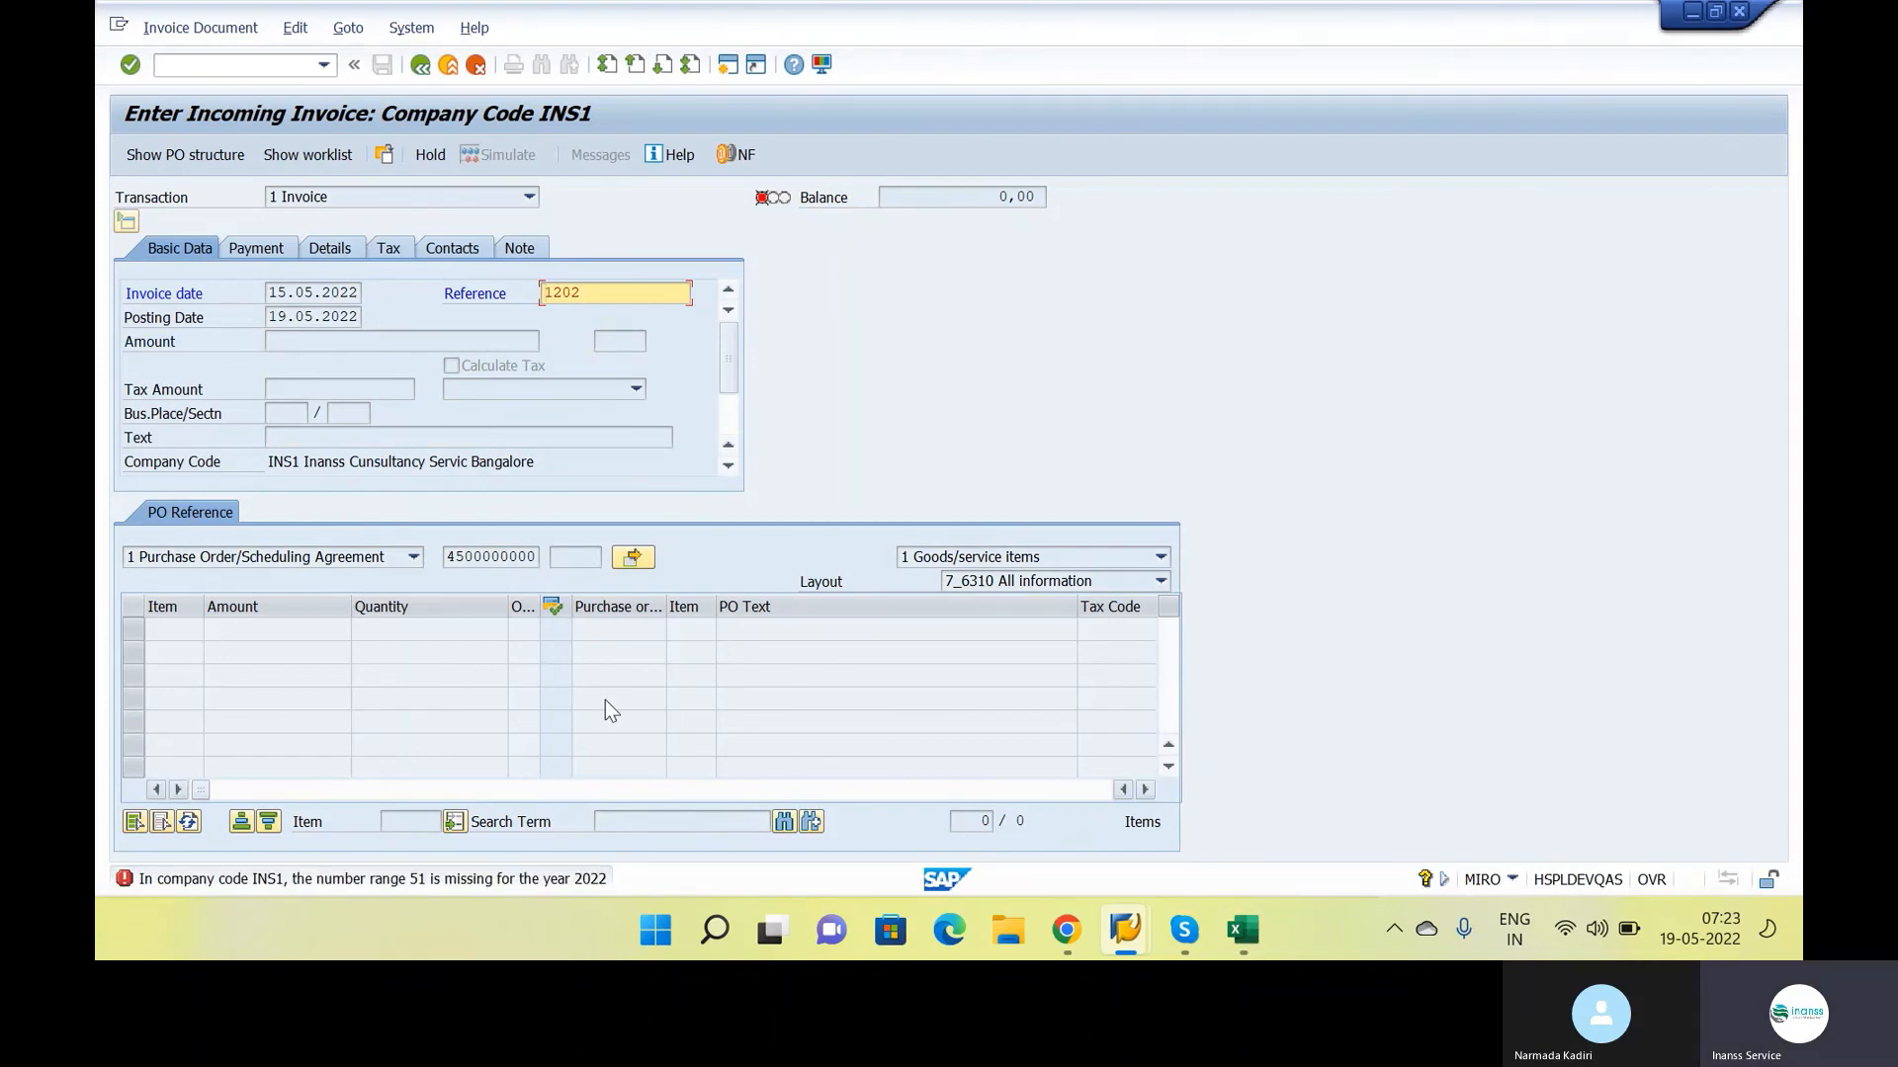
pyautogui.hotkey('alt', 'Tab')
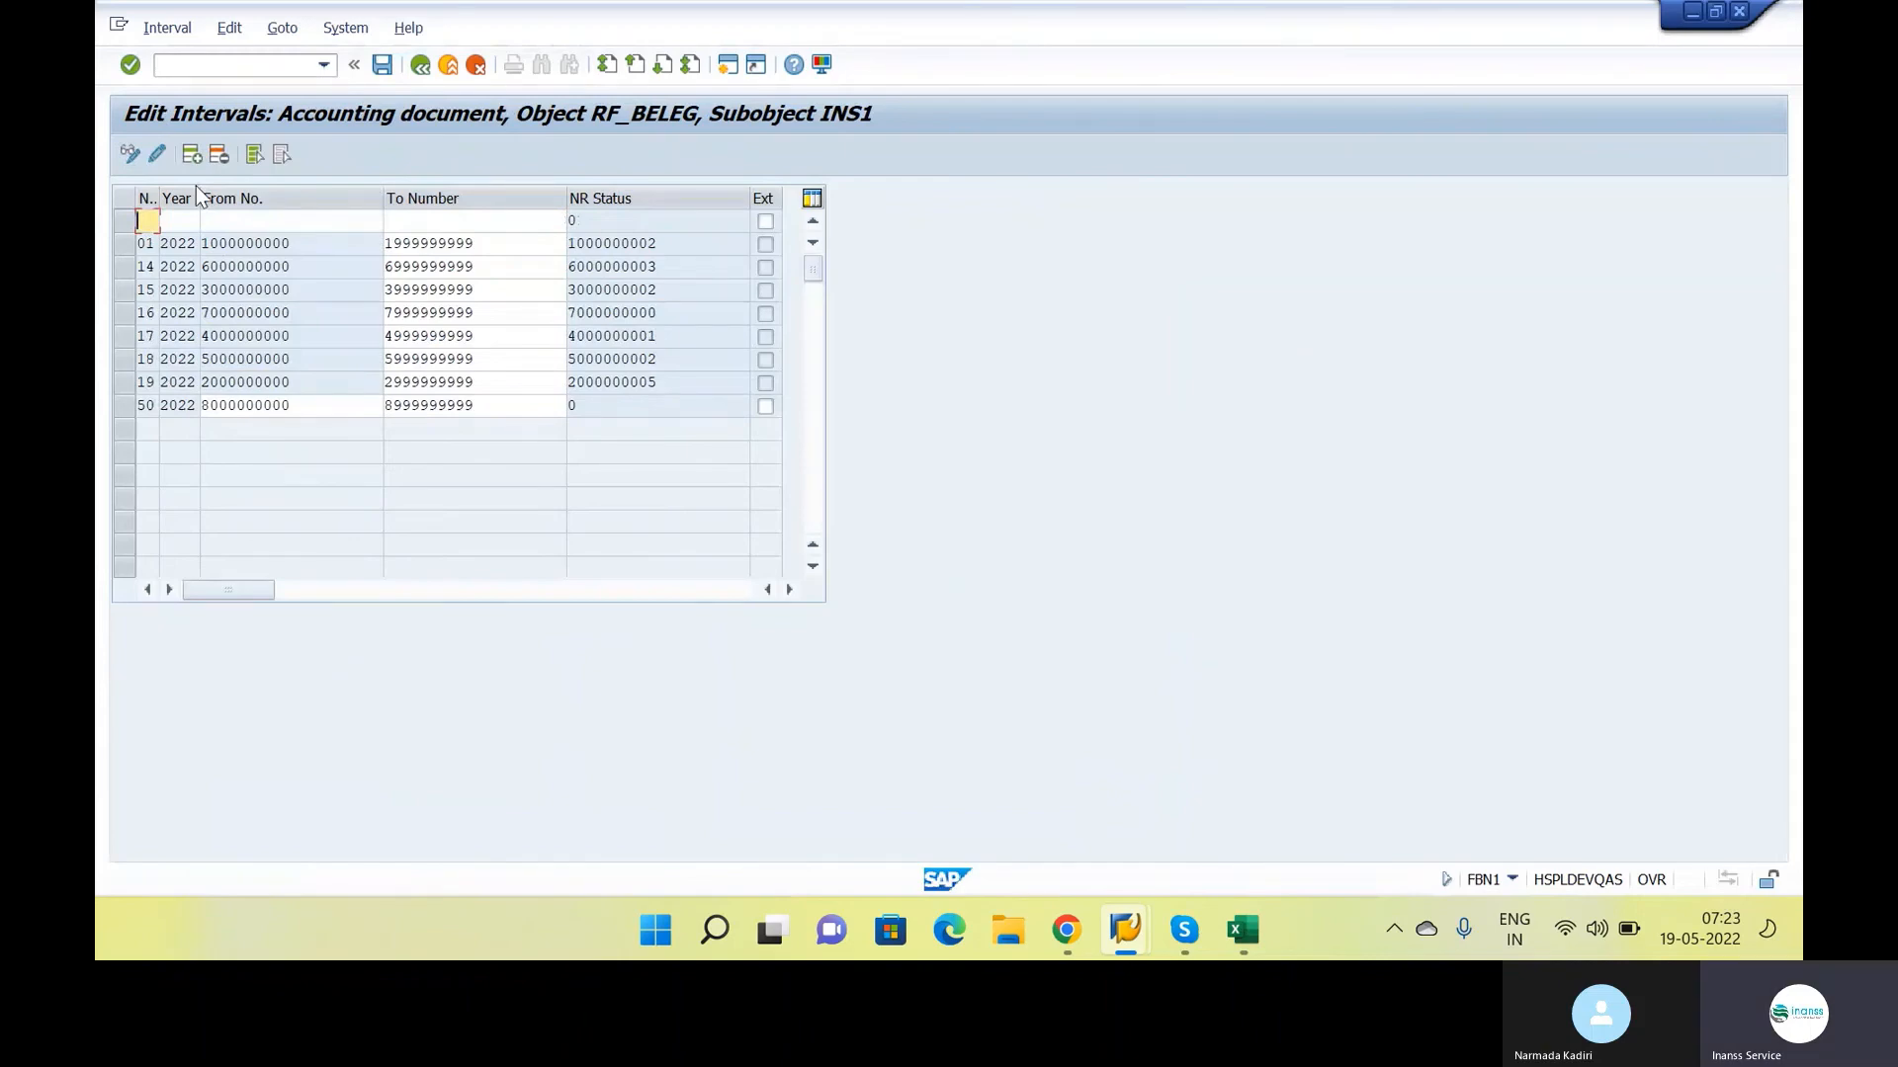
pyautogui.write('51')
pyautogui.press('Tab')
pyautogui.write('2022')
pyautogui.press('Tab')
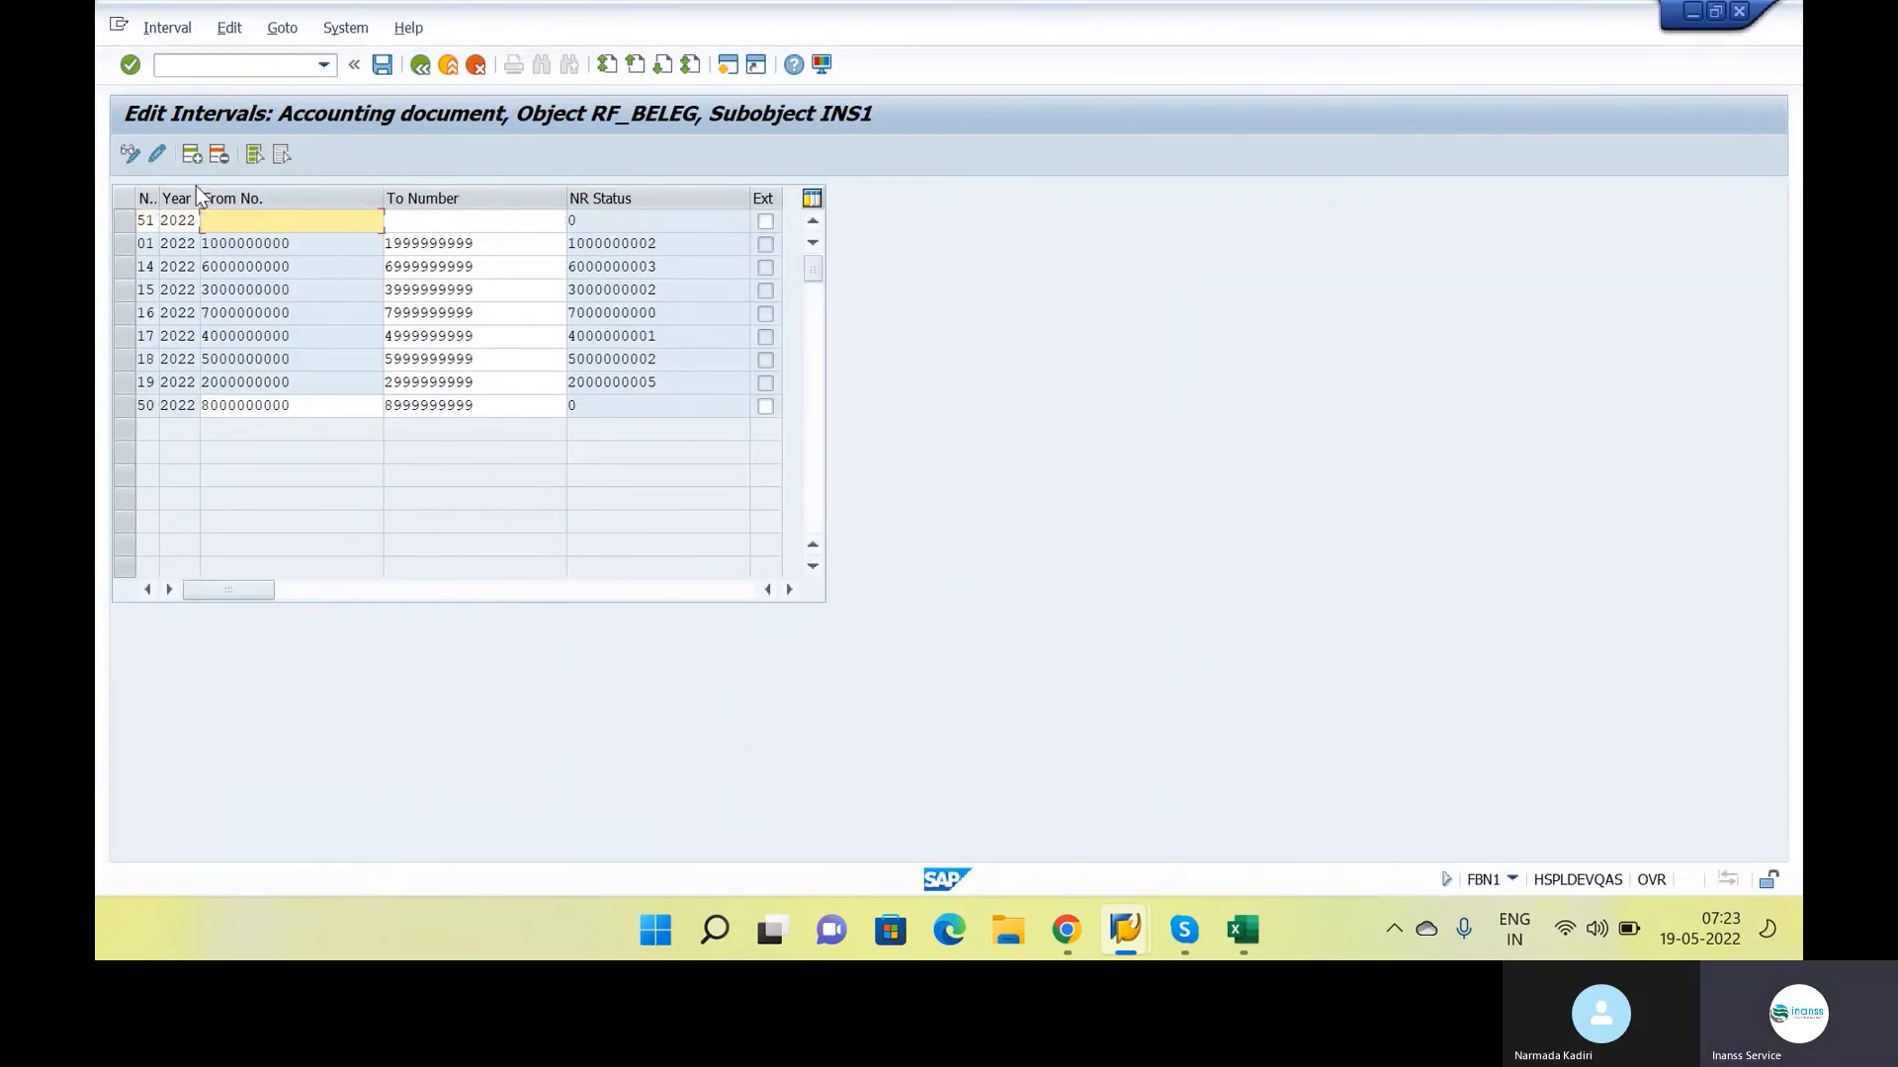
pyautogui.write('9000000000')
pyautogui.press('Tab')
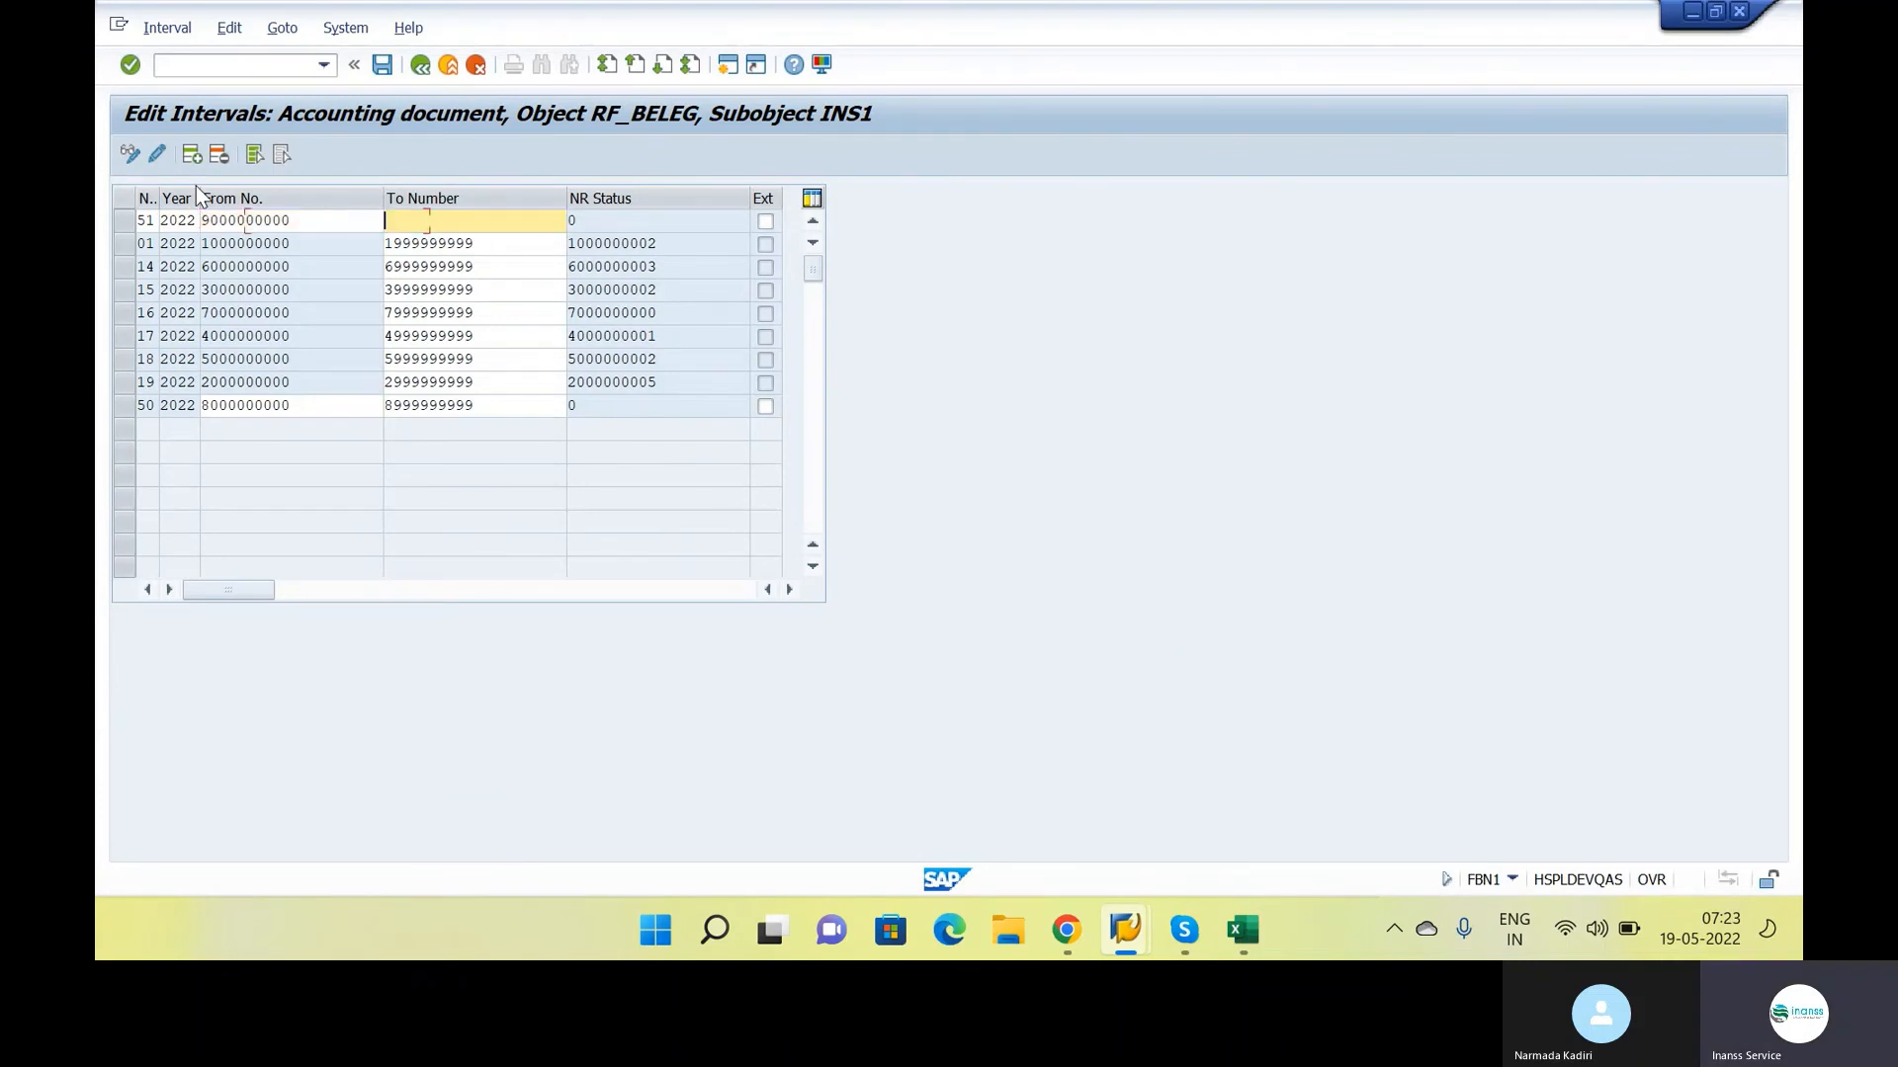
pyautogui.write('90')
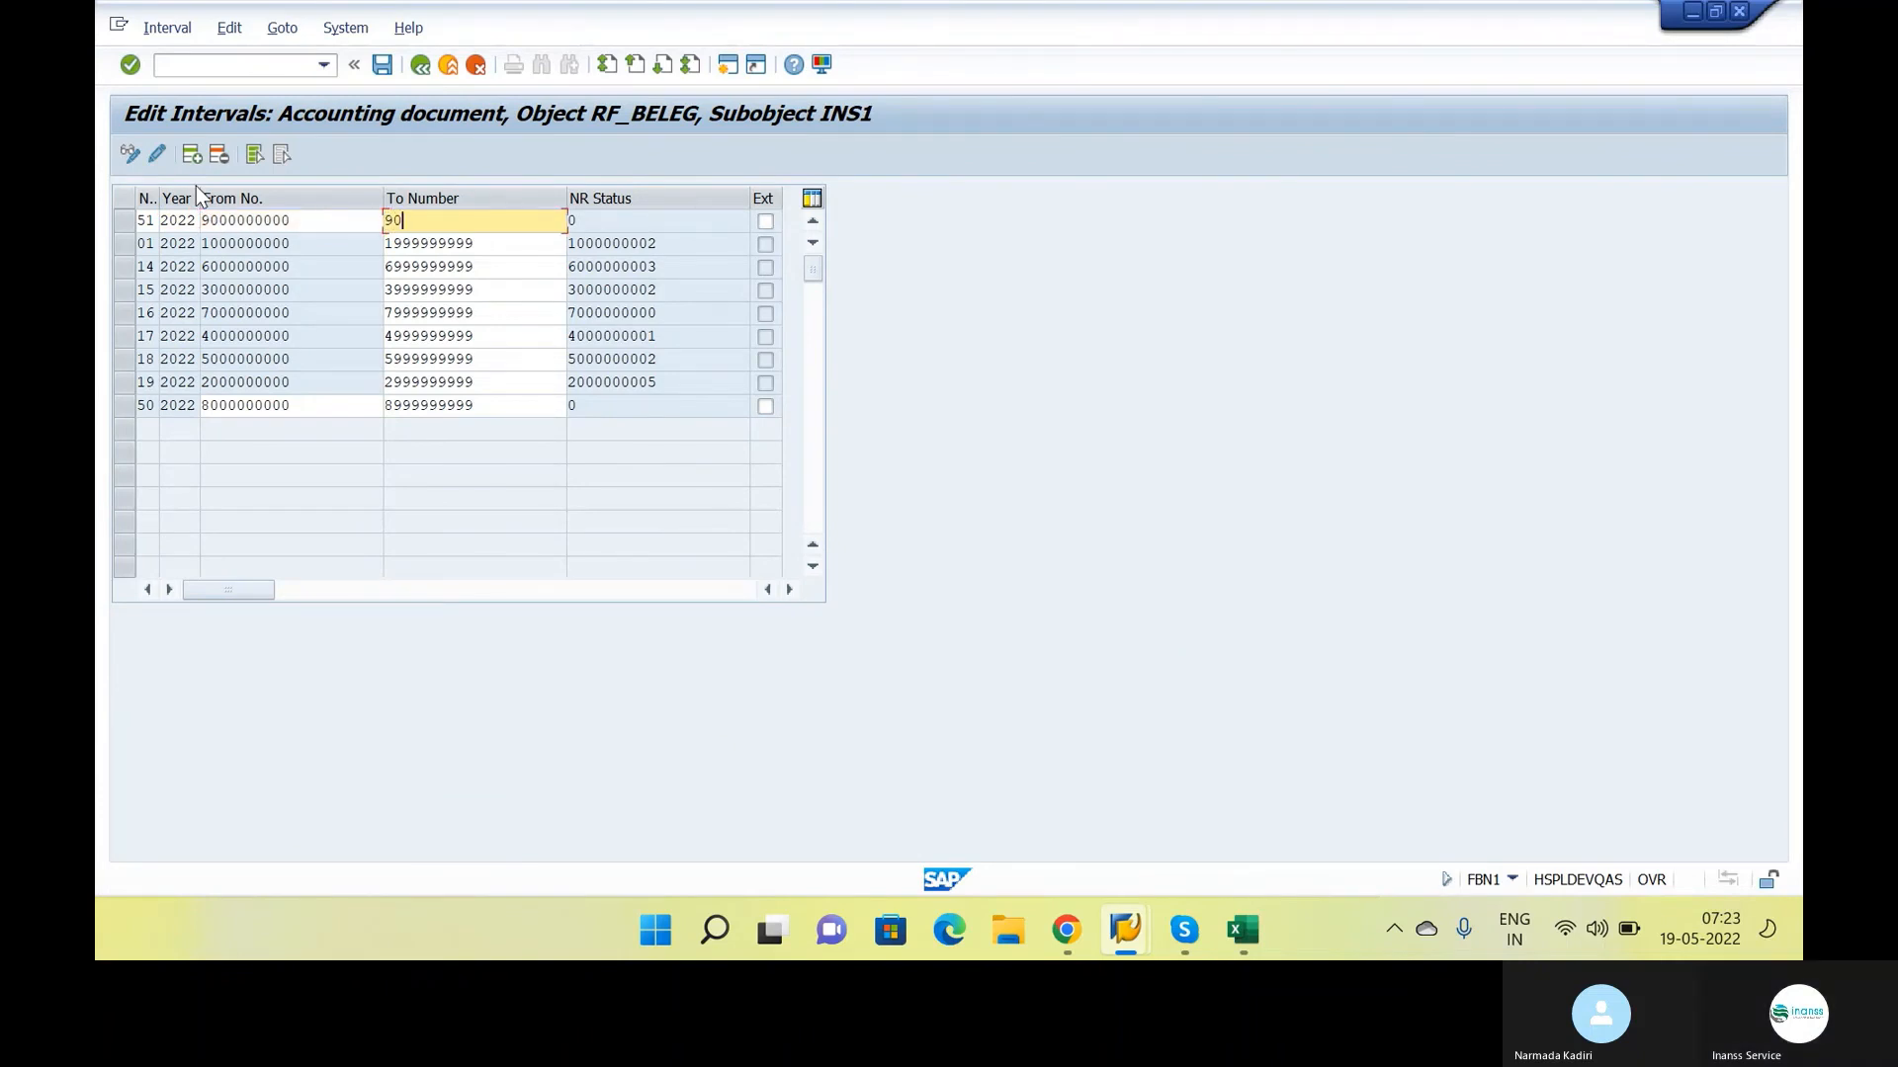
pyautogui.write('09999999')
pyautogui.press('Return')
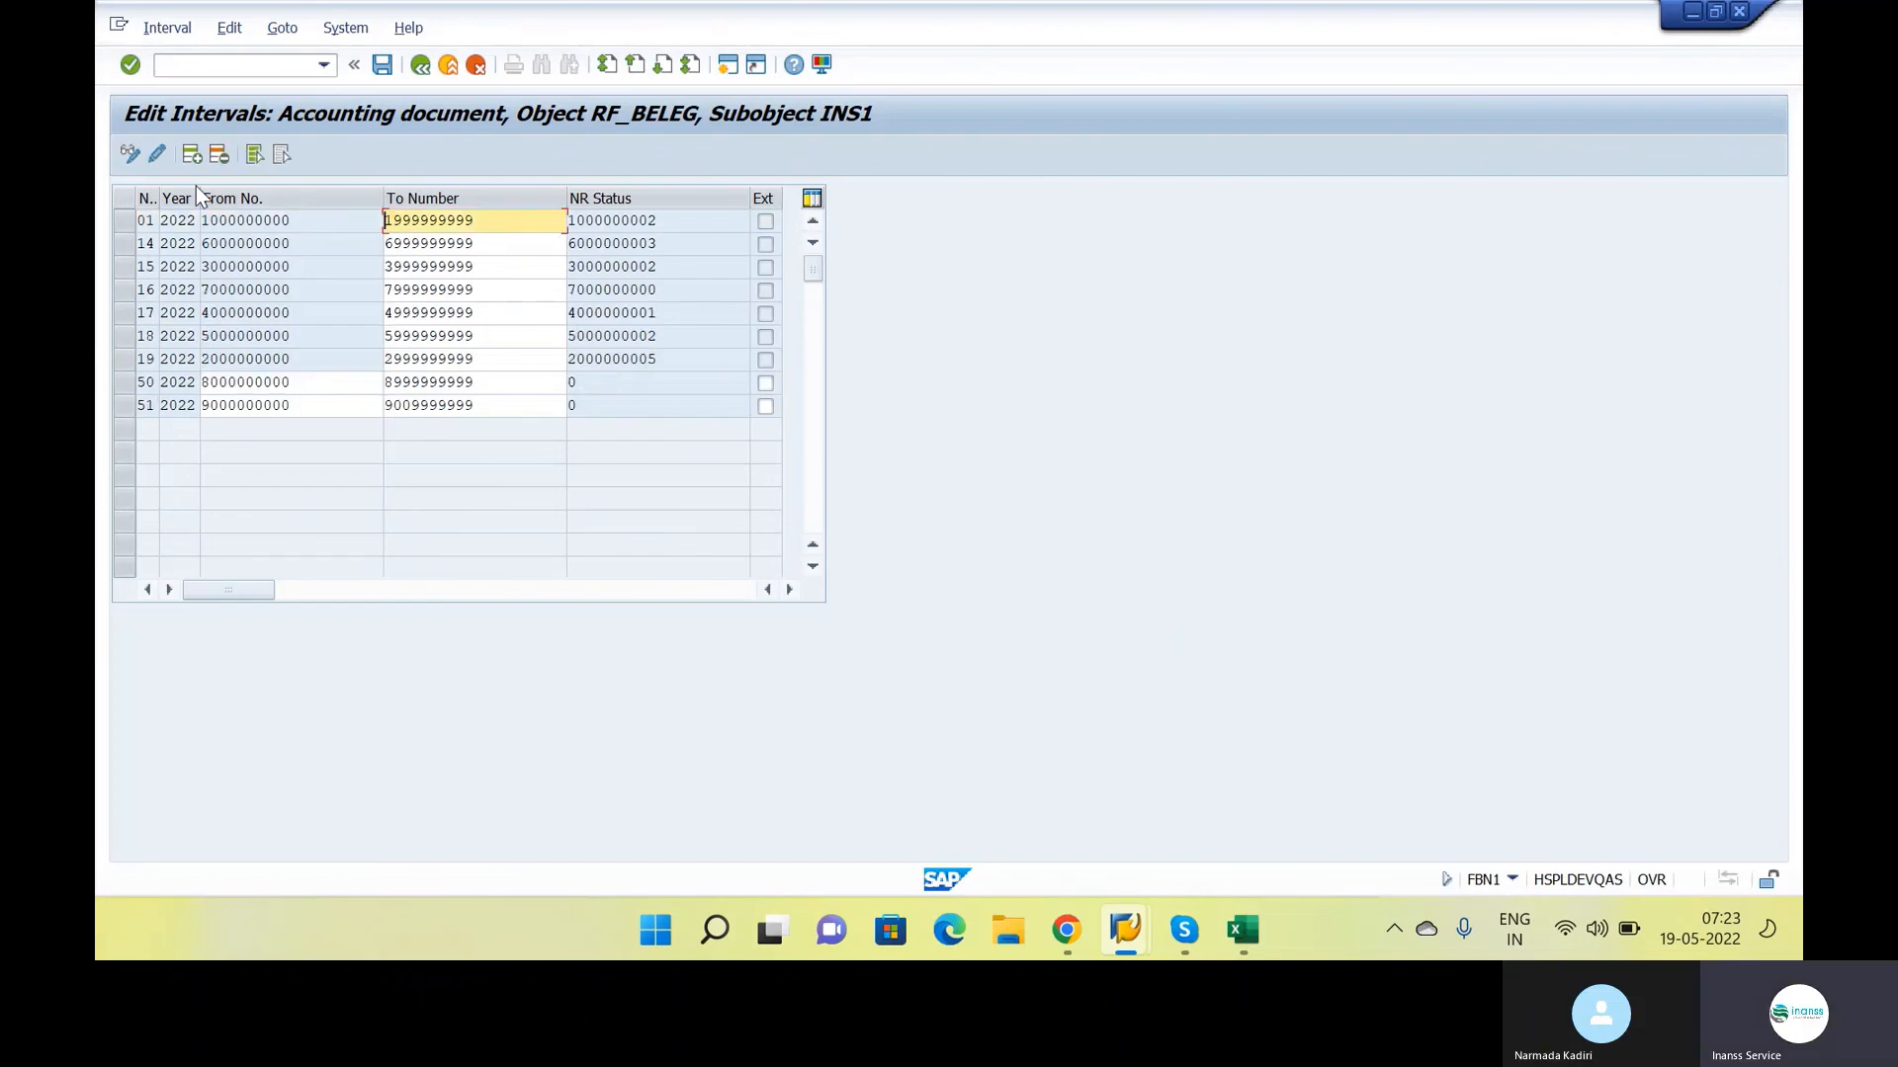
pyautogui.hotkey('ctrl', 's')
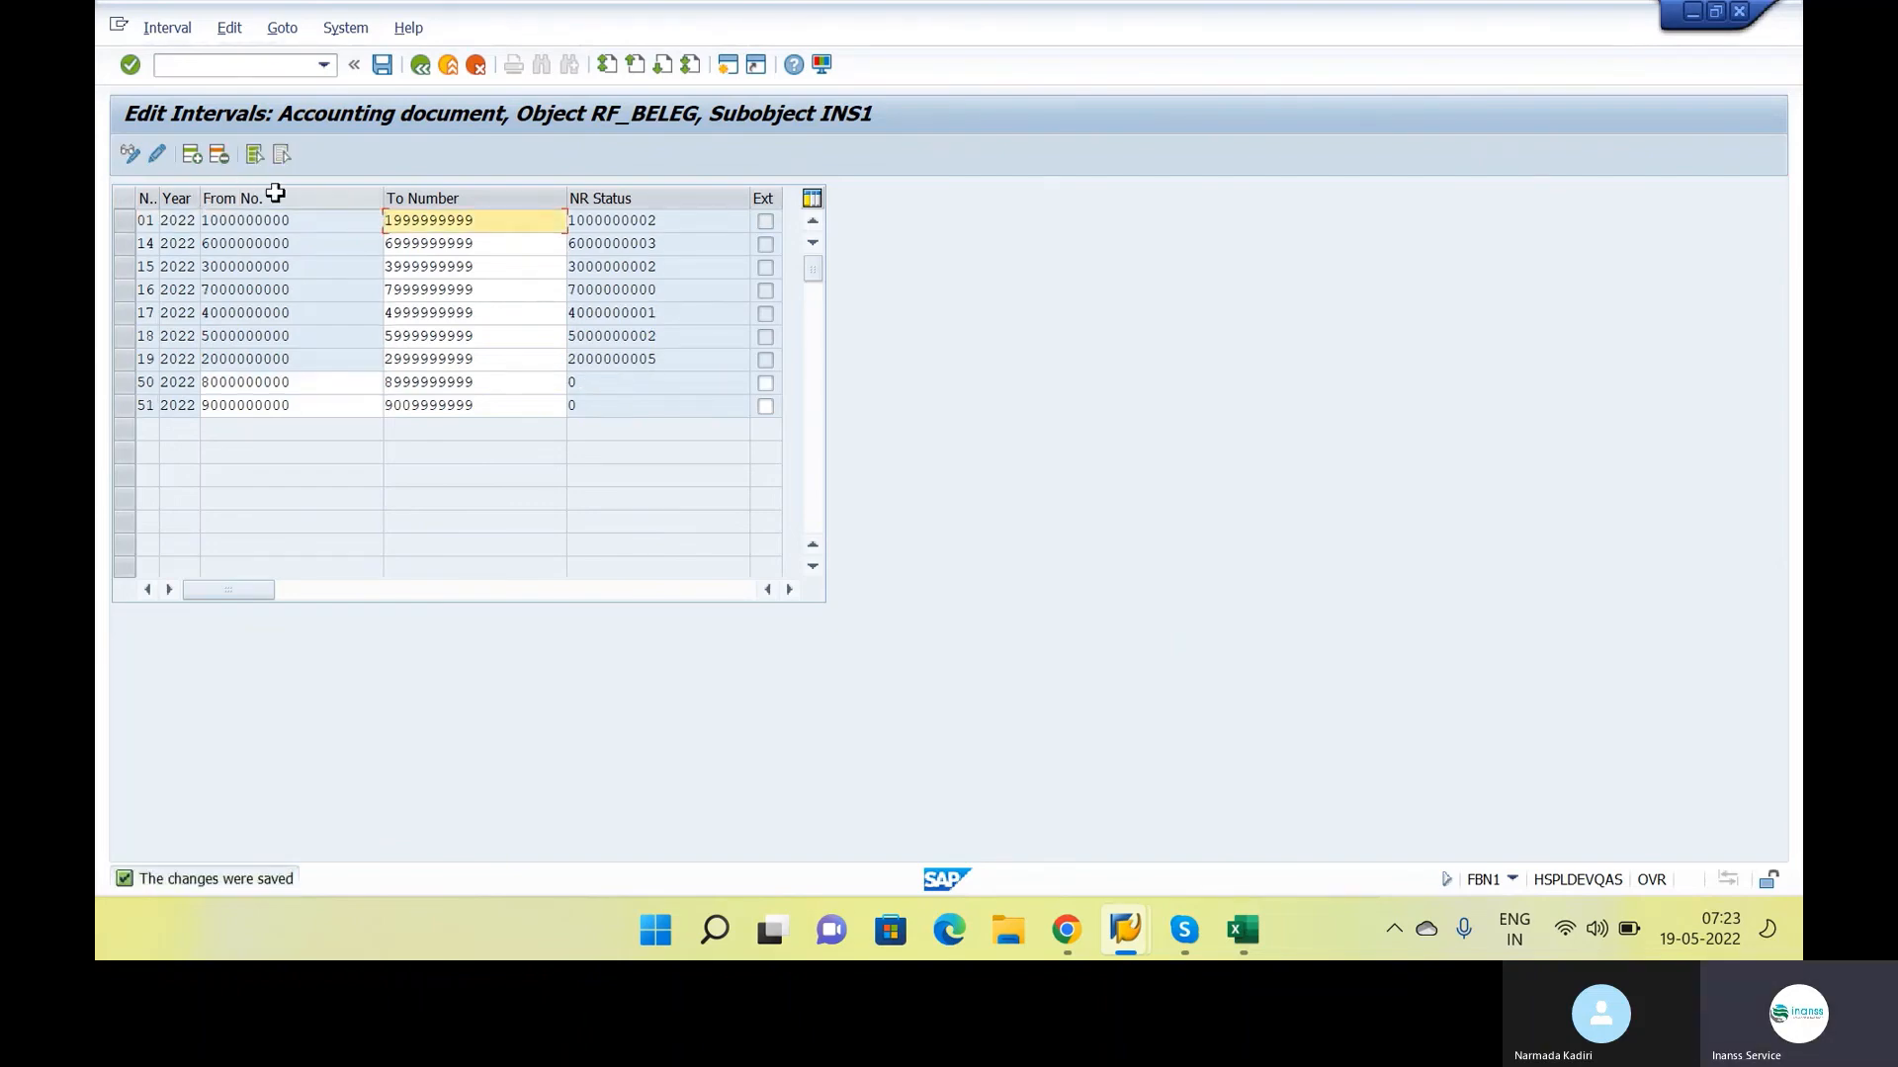
# Back in the incoming invoice, load the purchase order item and set its tax code to I2 (Input Tax CGST 6% & SGST 6%)
pyautogui.hotkey('alt', 'Tab')
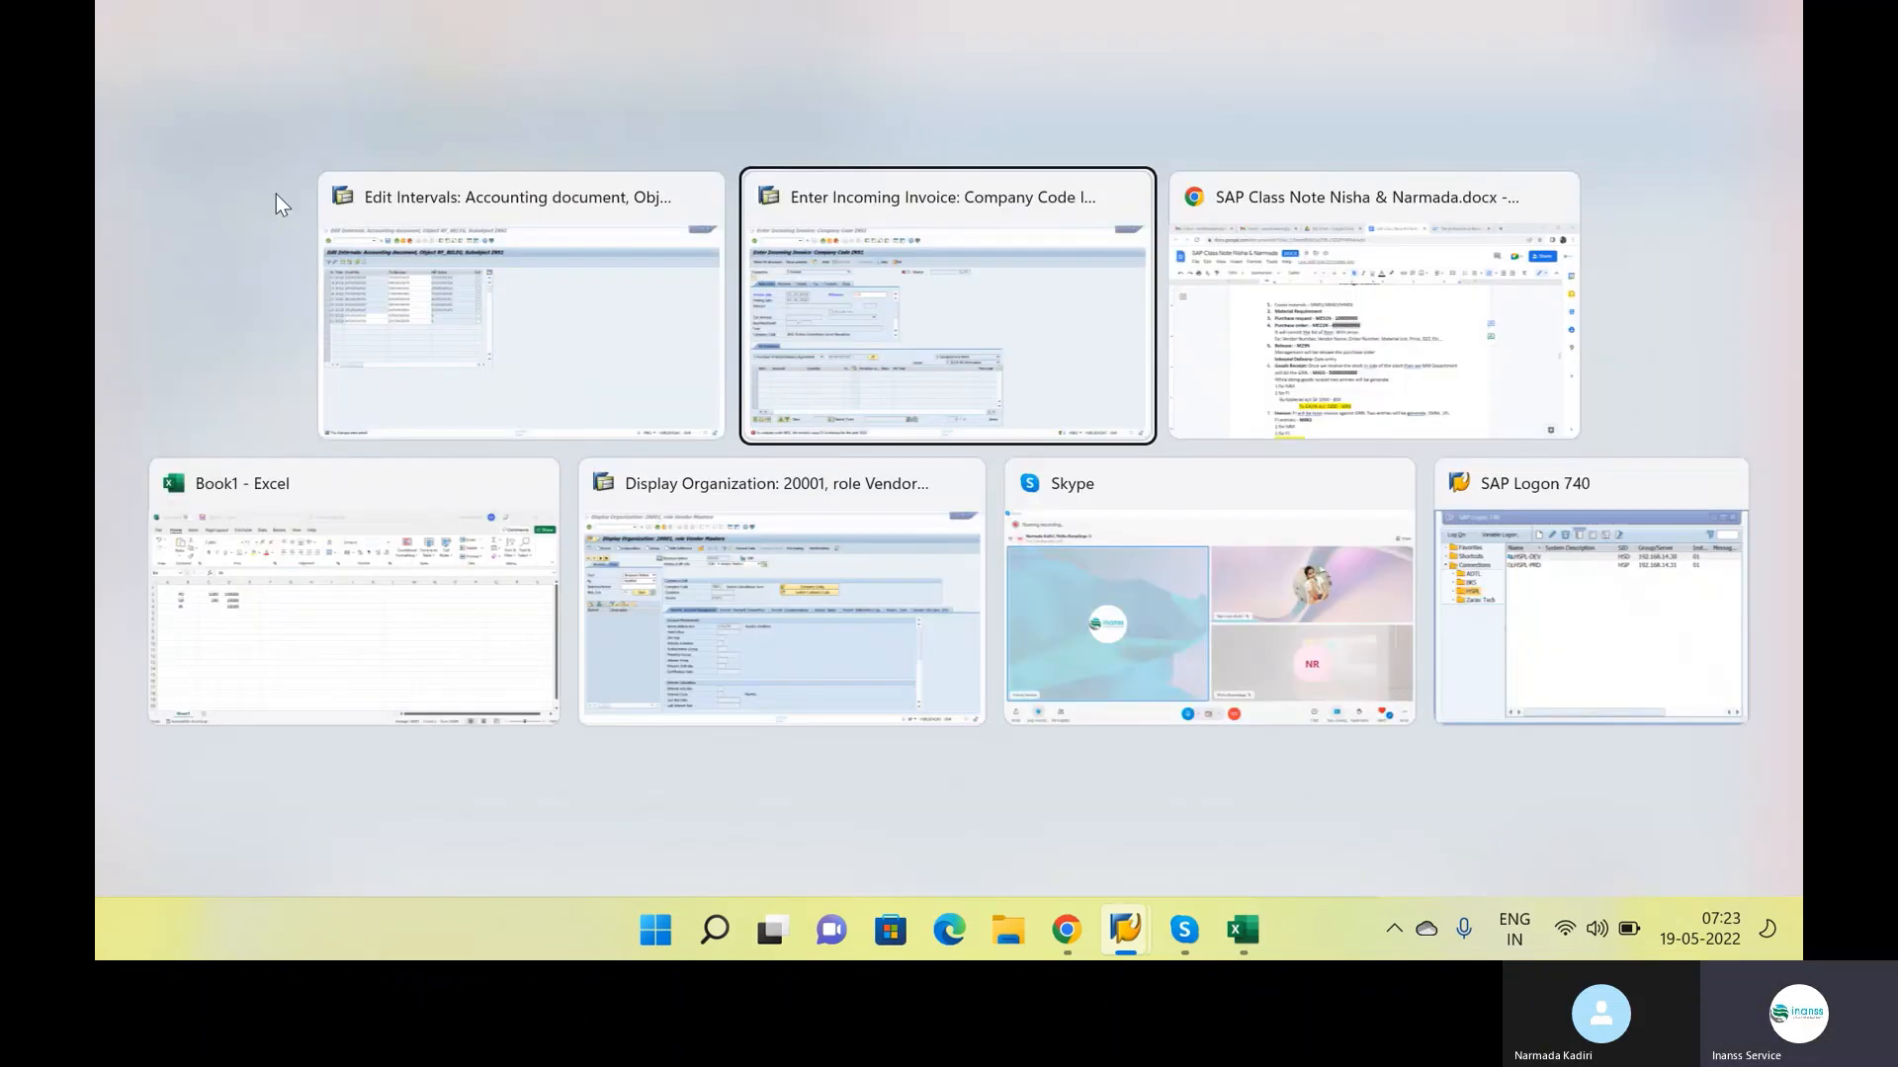
pyautogui.press('Return')
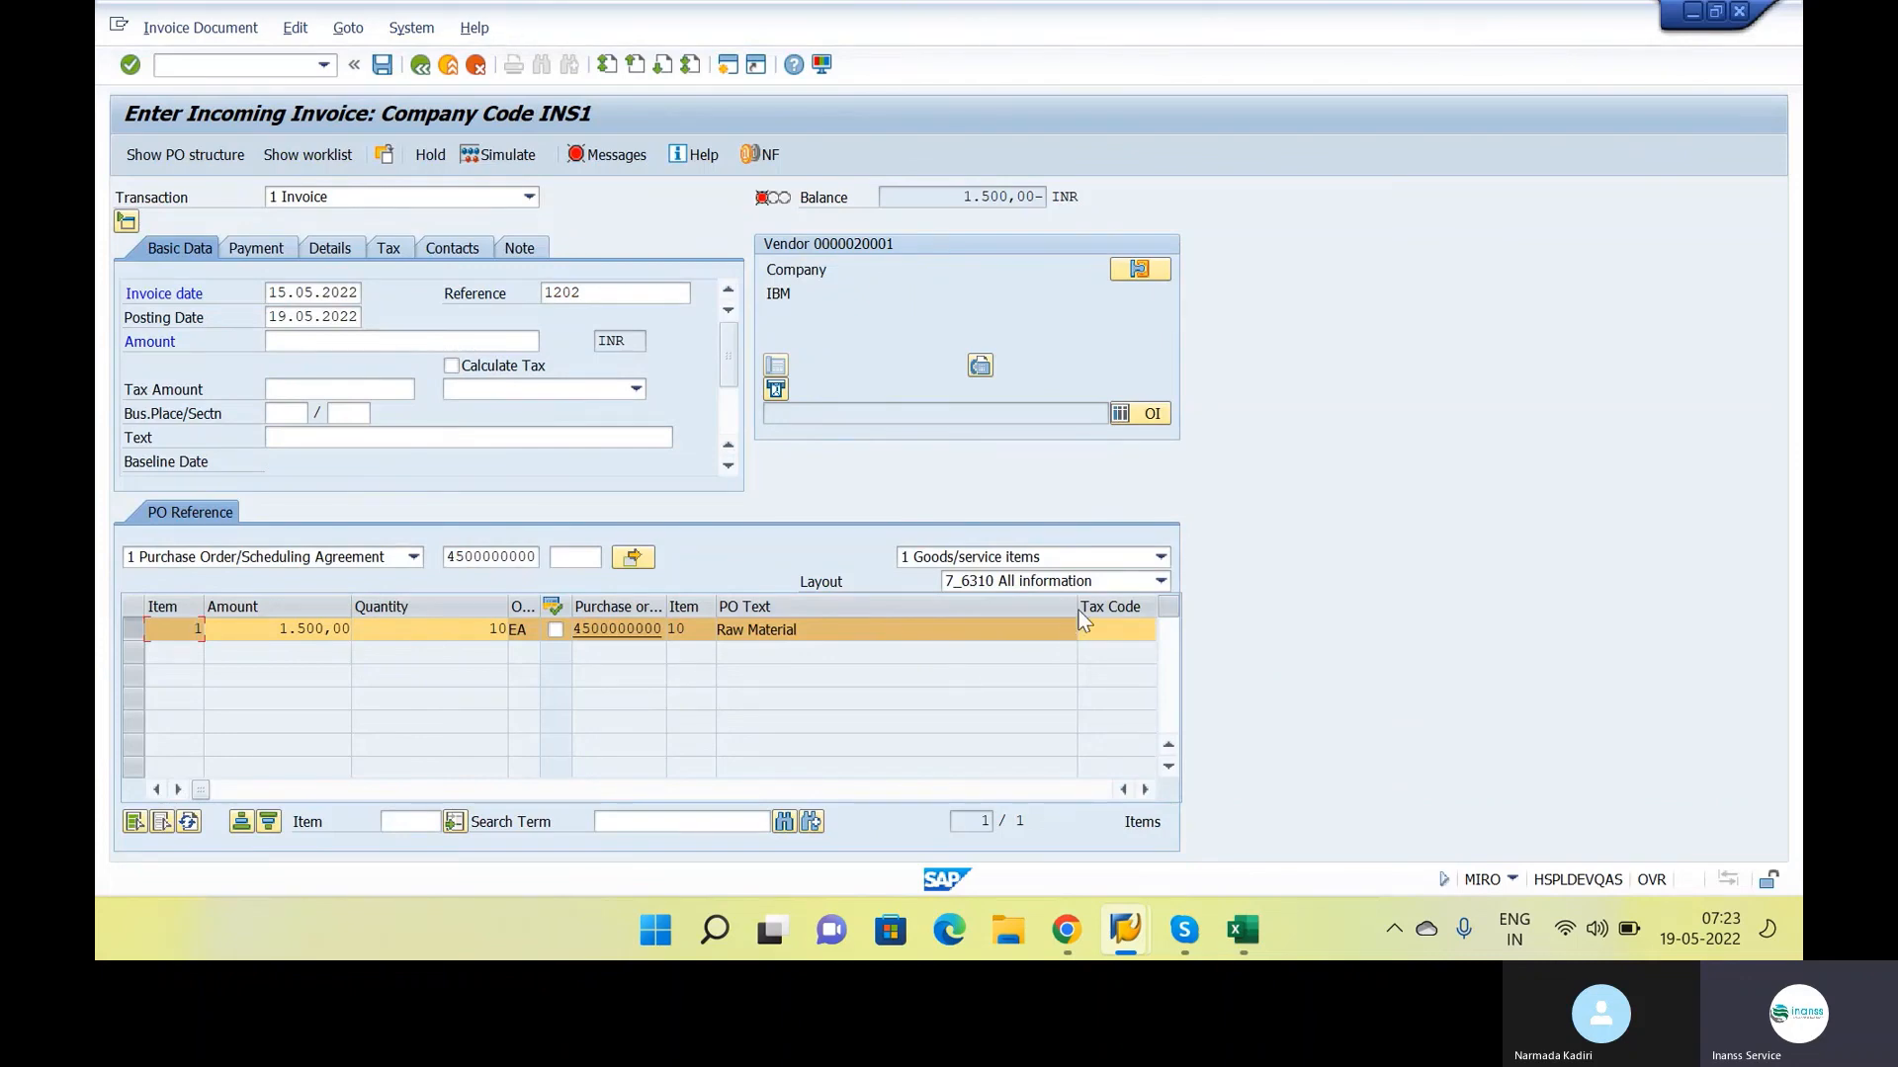
pyautogui.moveTo(1078, 609); pyautogui.dragTo(909, 610)
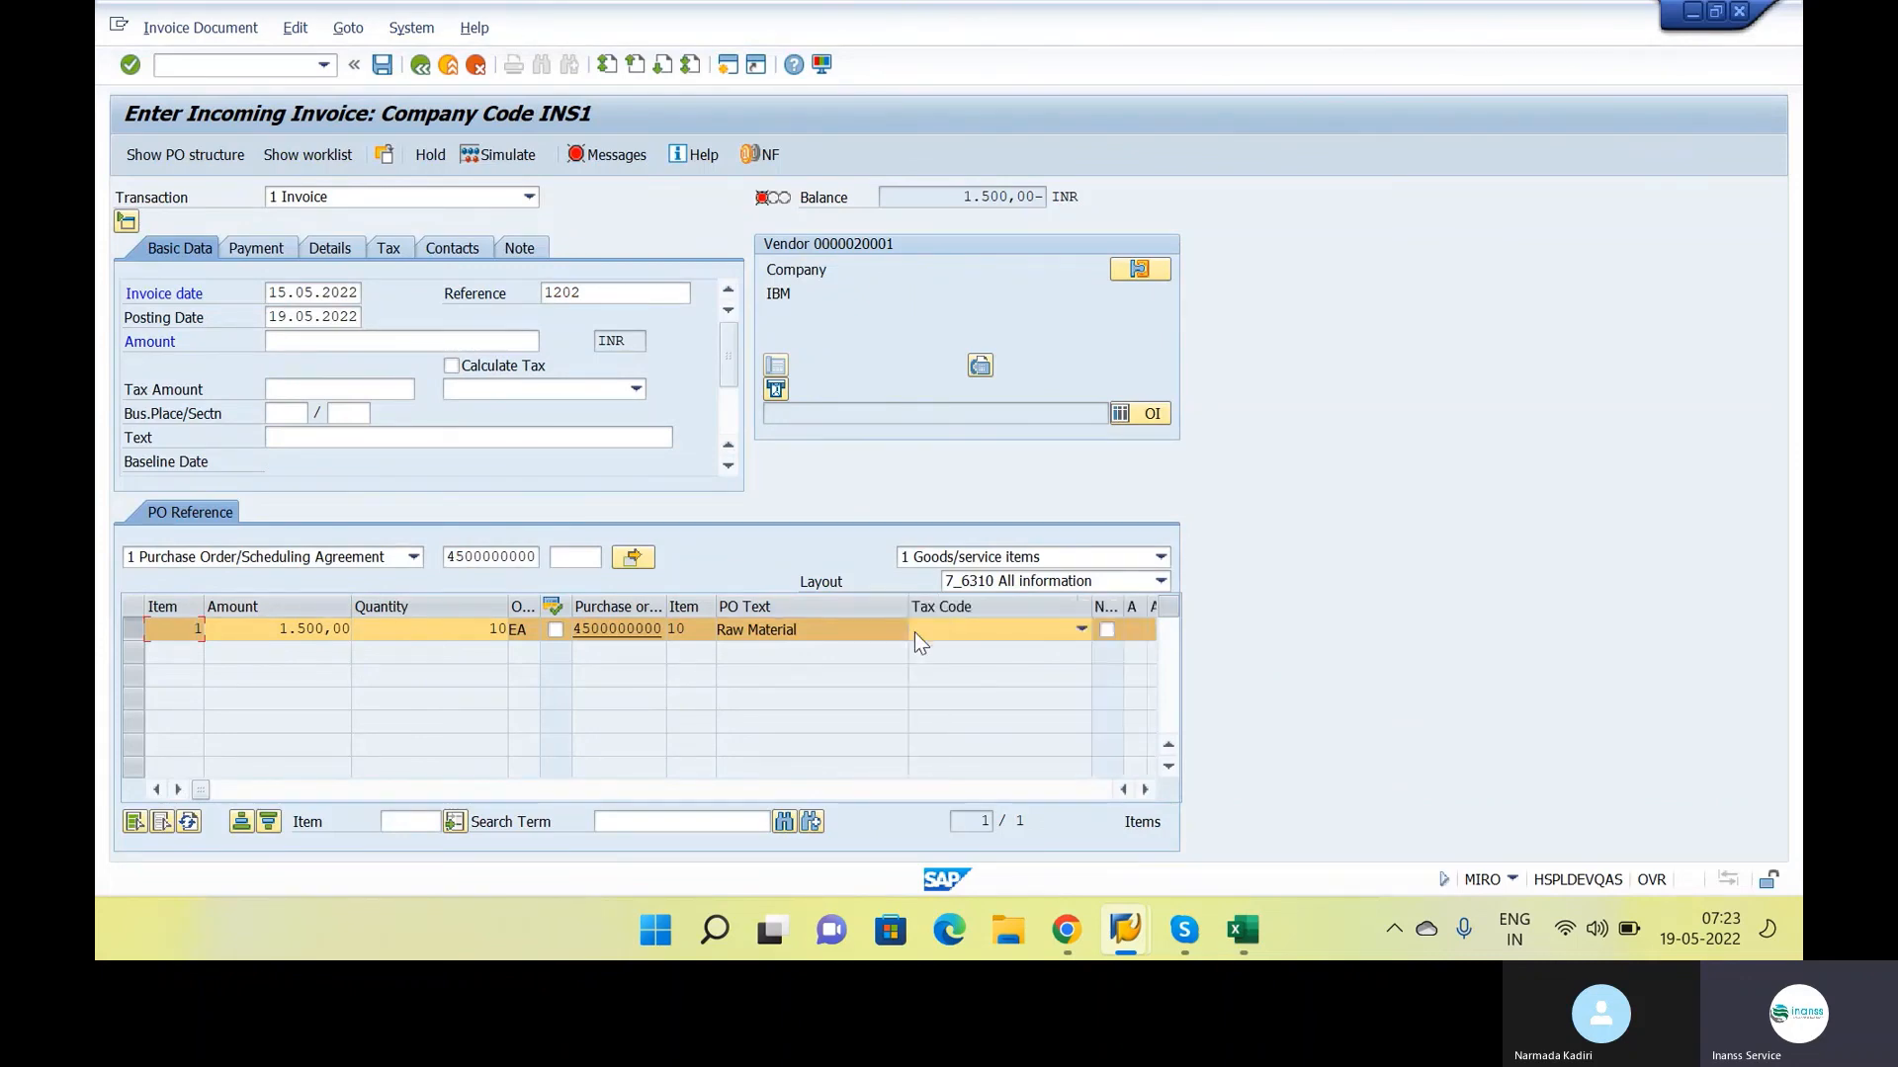
pyautogui.click(987, 631)
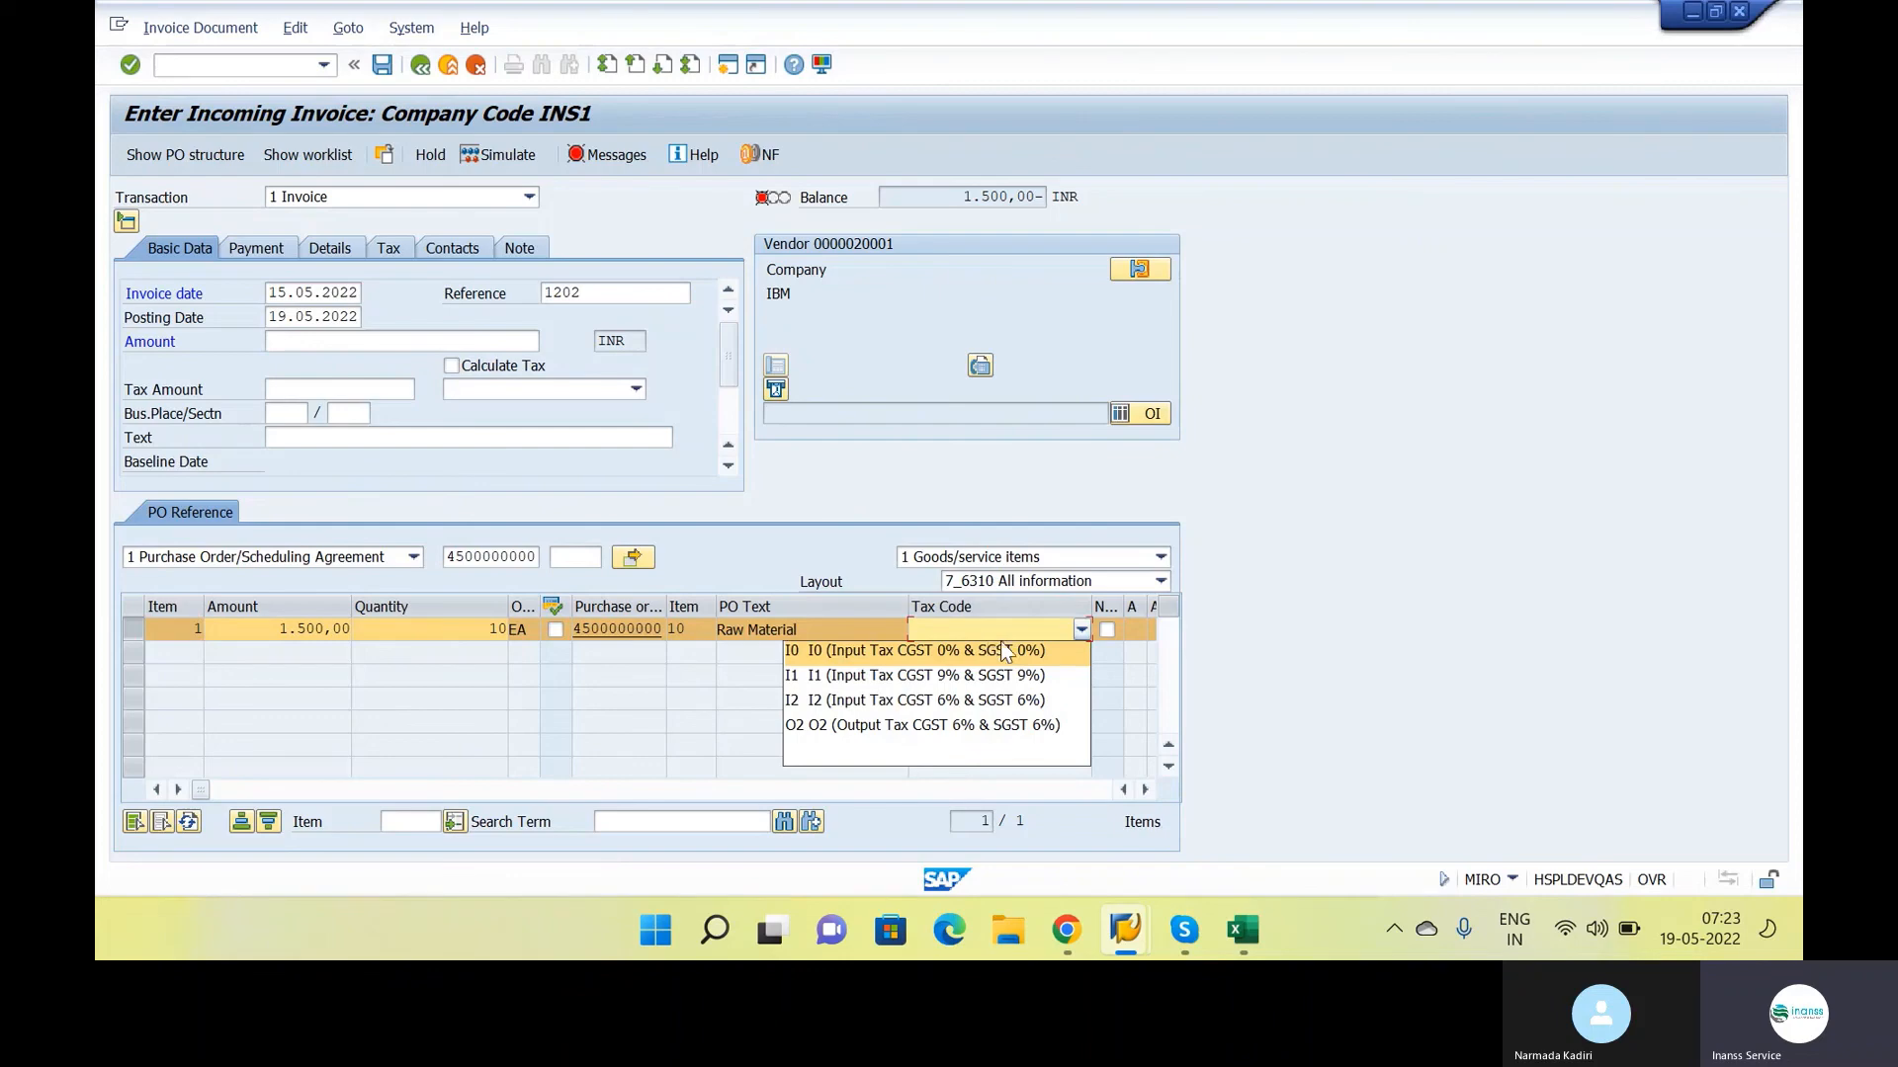
pyautogui.click(961, 702)
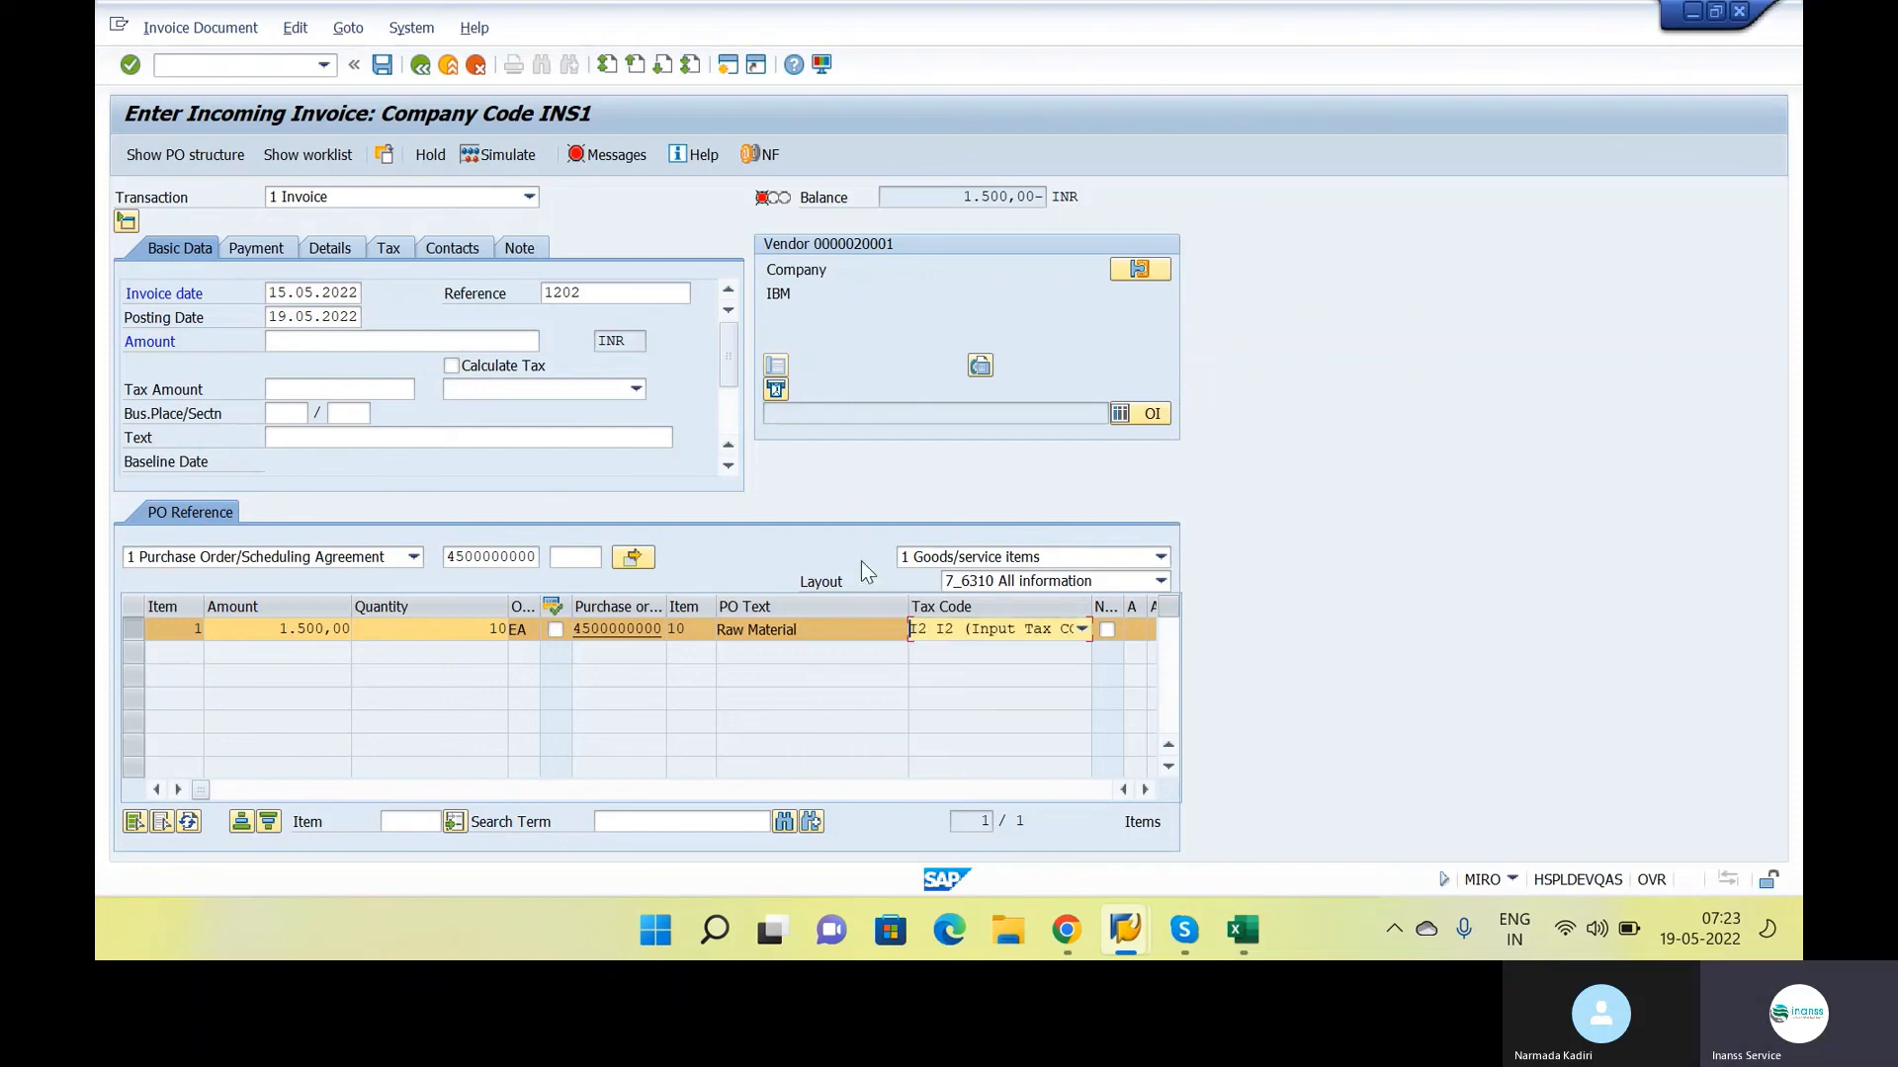
# Enable tax calculation for the invoice and set the payment terms to 0001, payable immediately due net
pyautogui.click(451, 366)
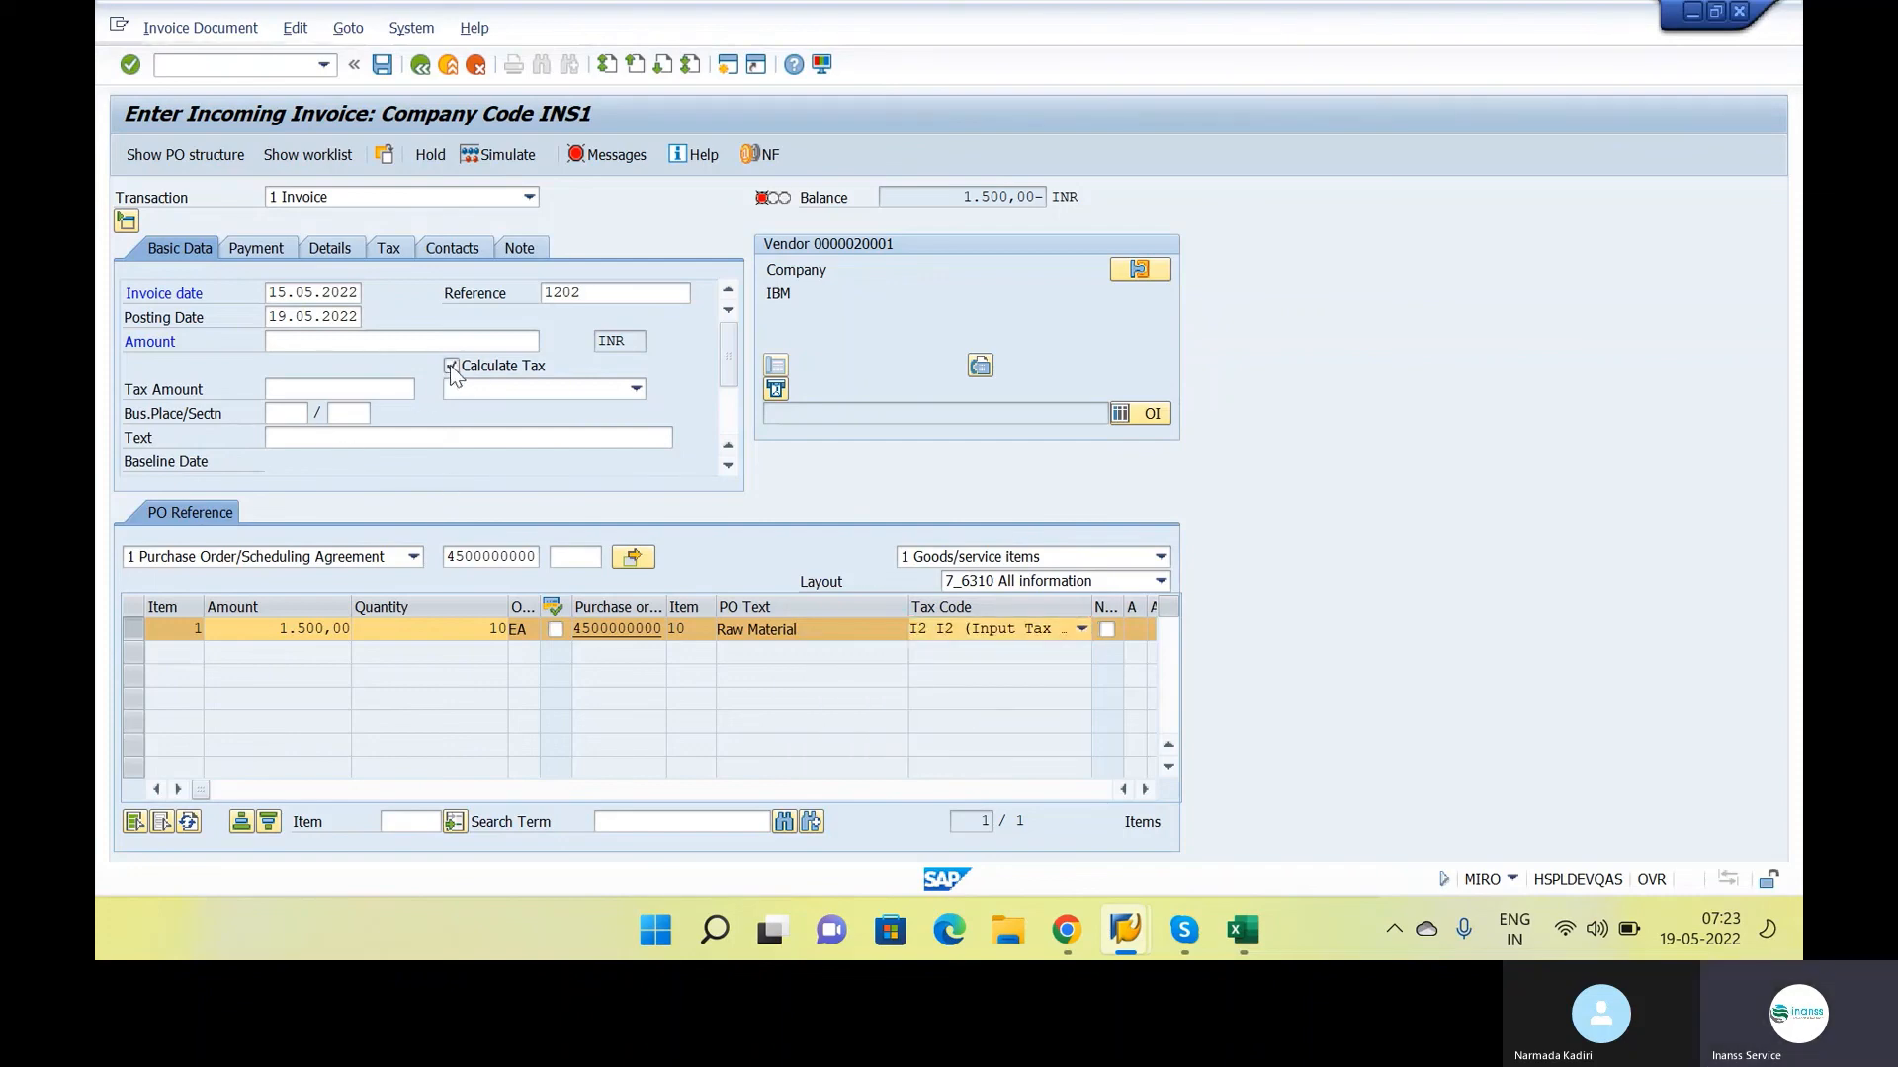
pyautogui.press('Return')
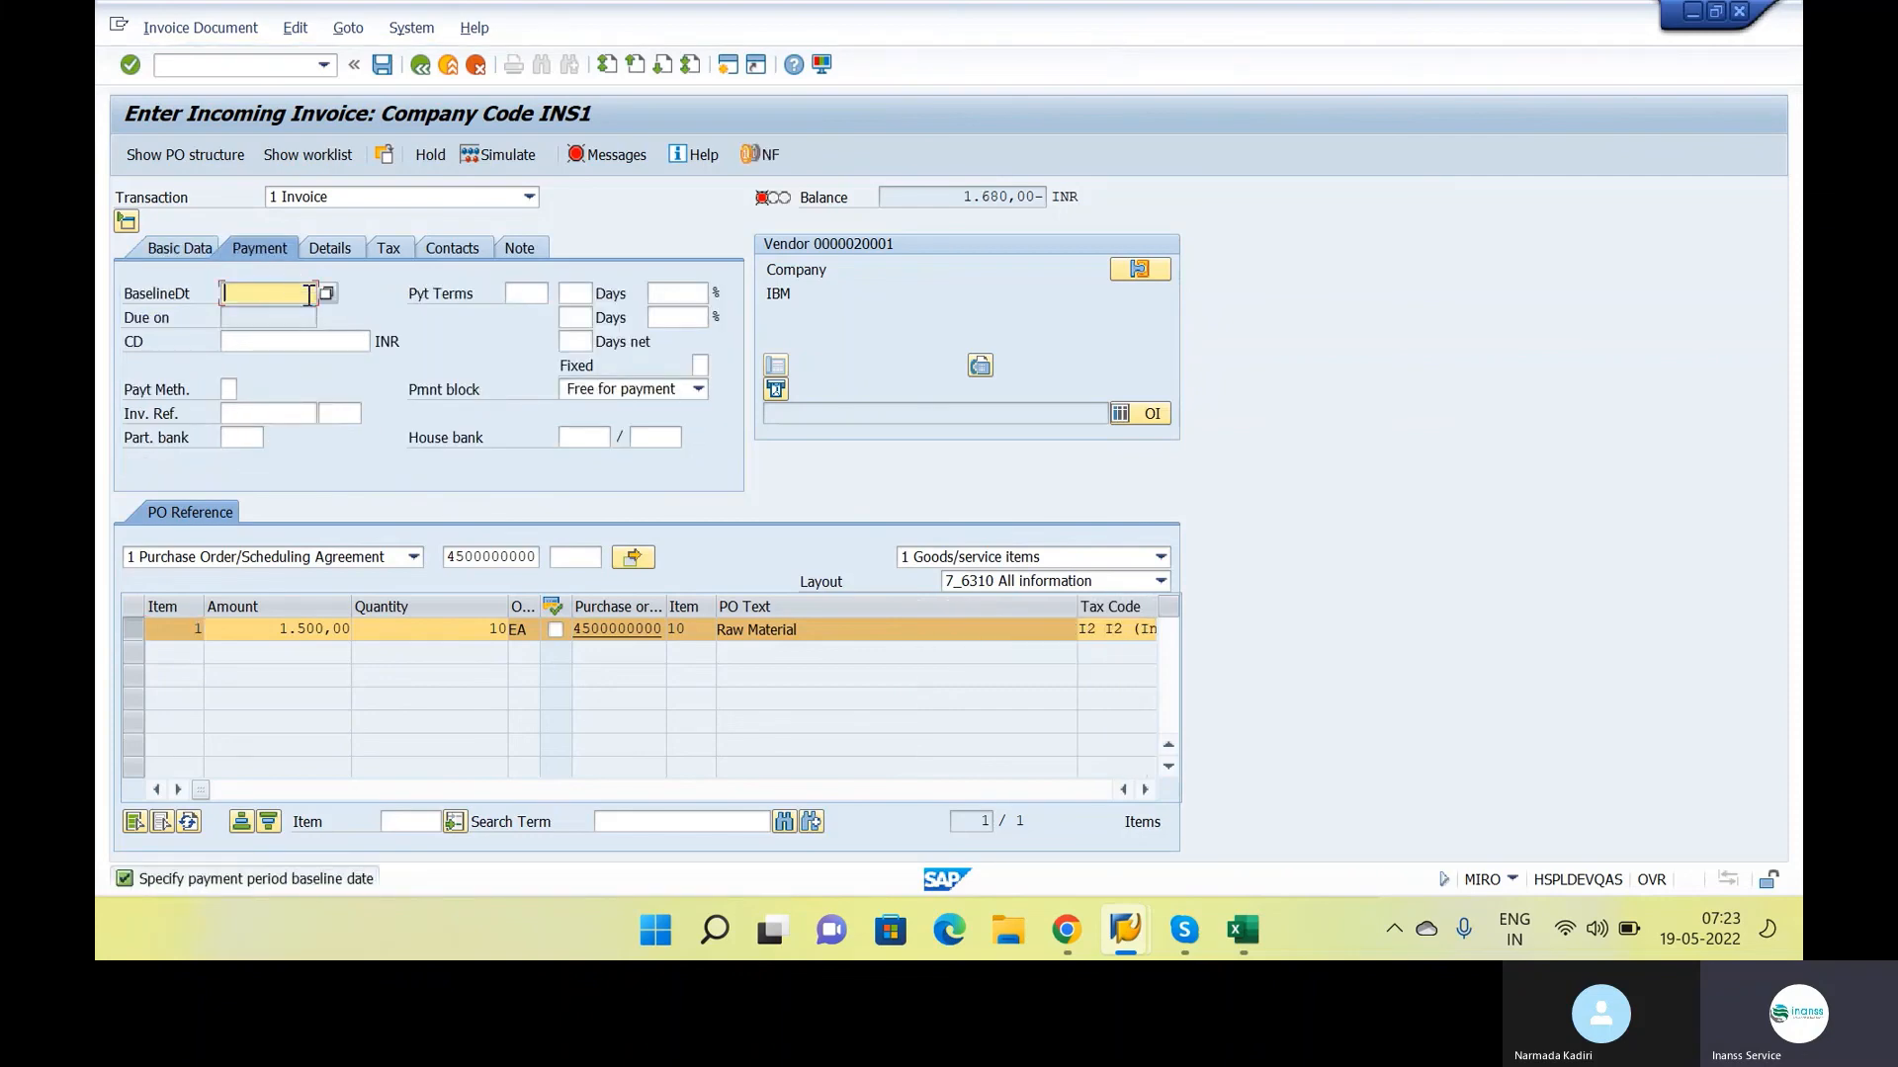
pyautogui.click(541, 294)
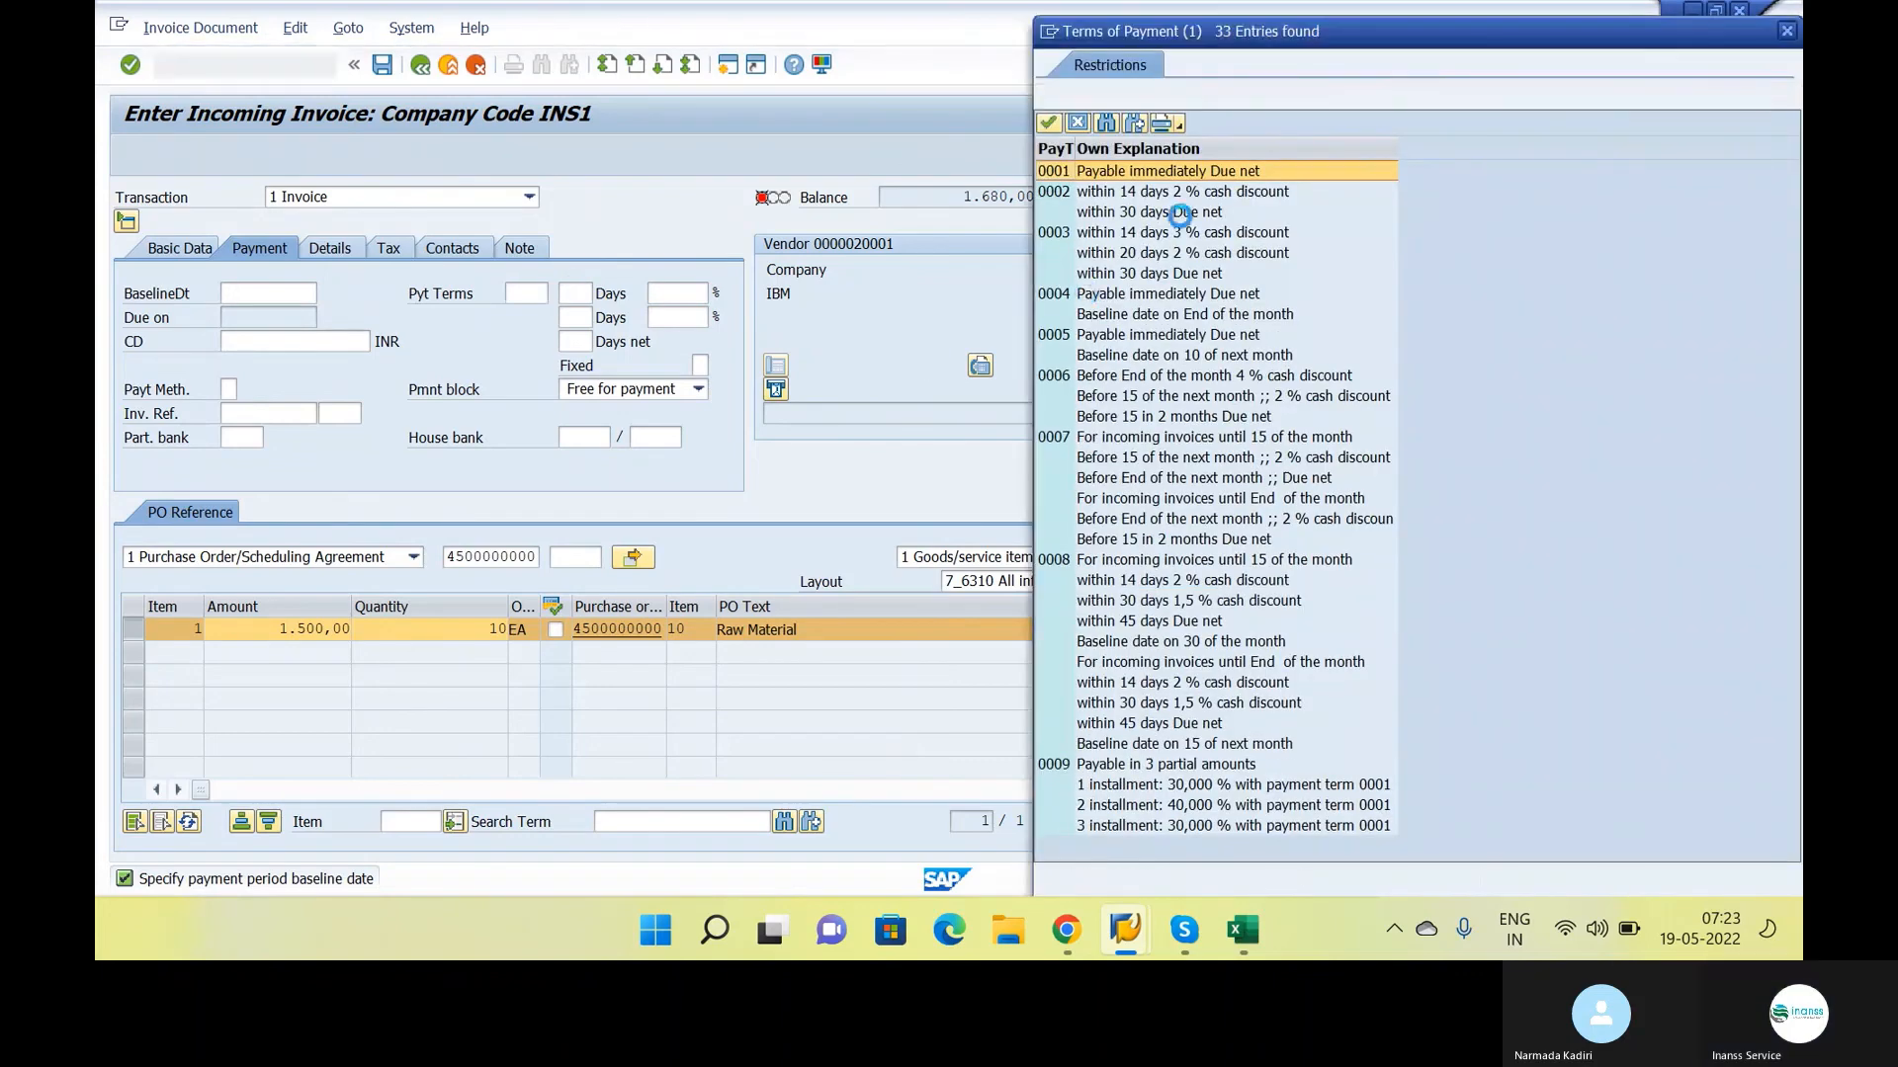
pyautogui.press('Return')
pyautogui.click(150, 251)
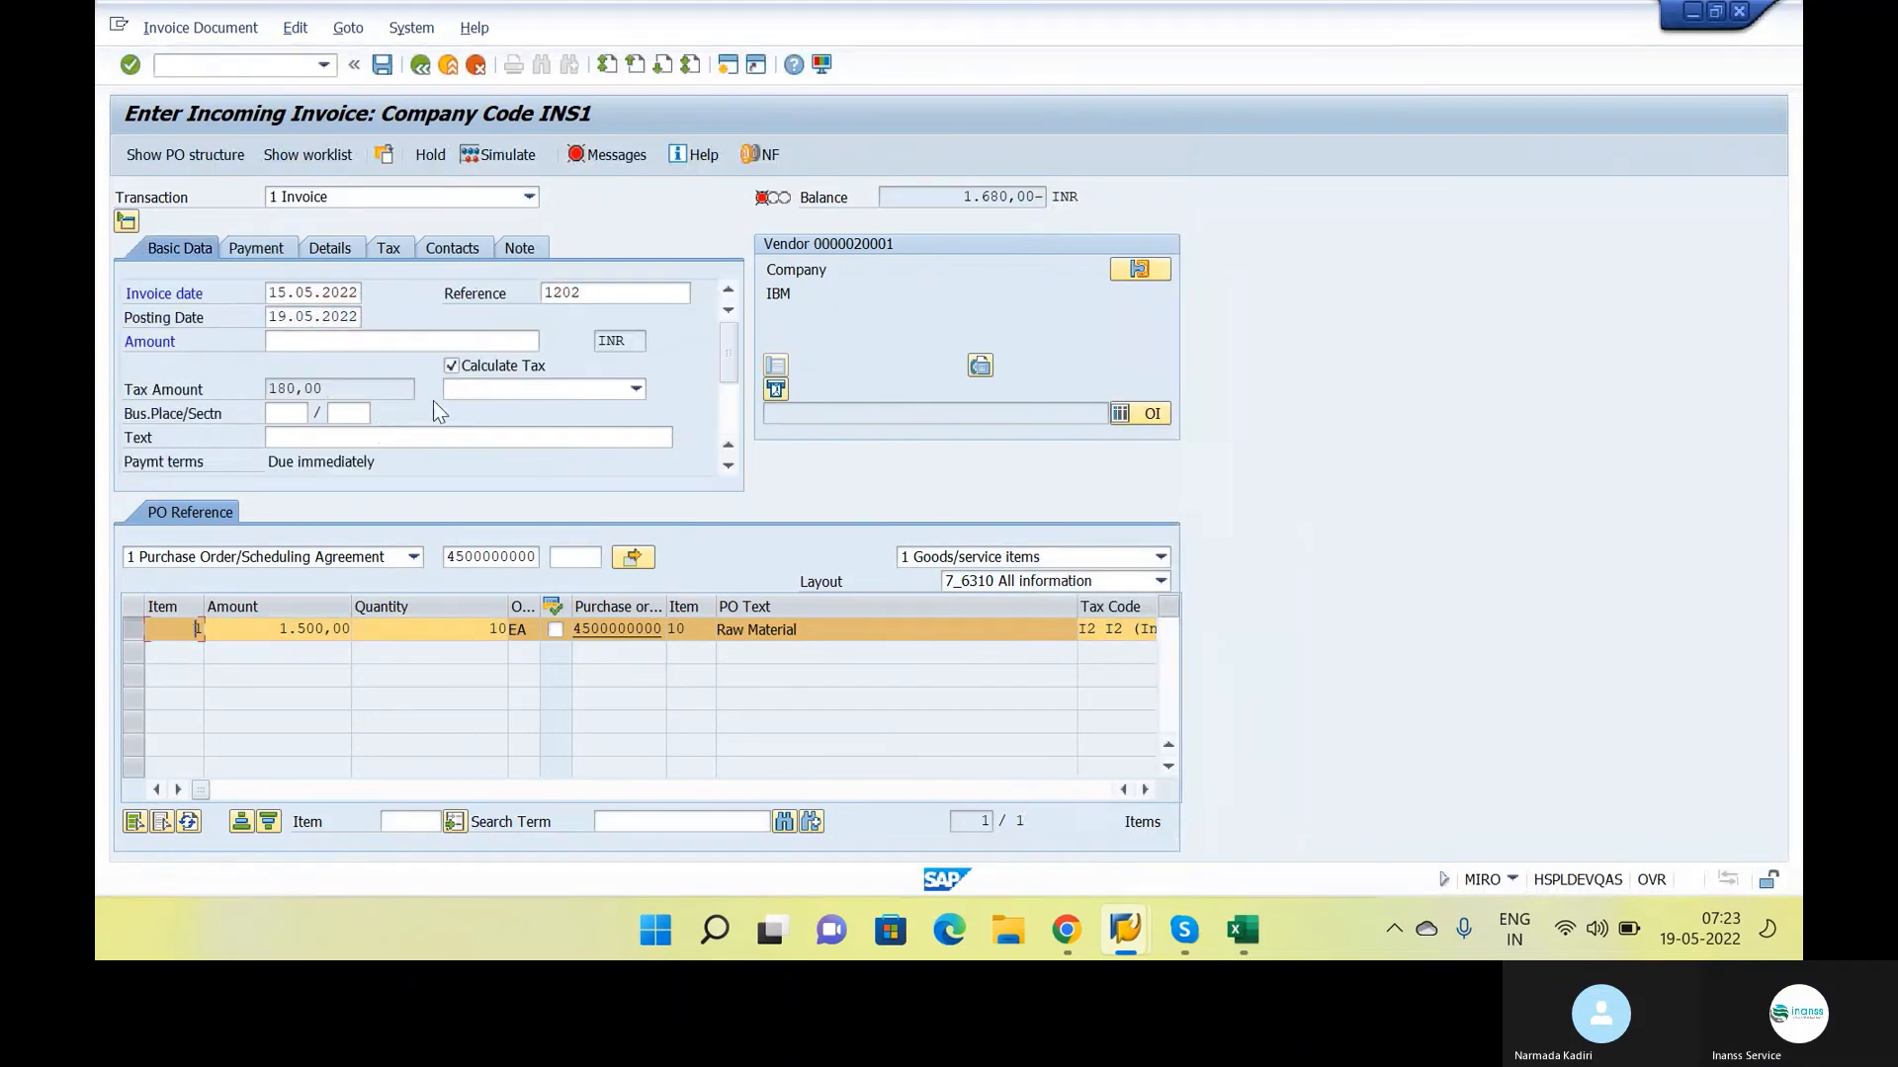
# Set the tax code in the invoice's basic data to I2 and widen the item's tax code display
pyautogui.click(498, 392)
pyautogui.click(508, 470)
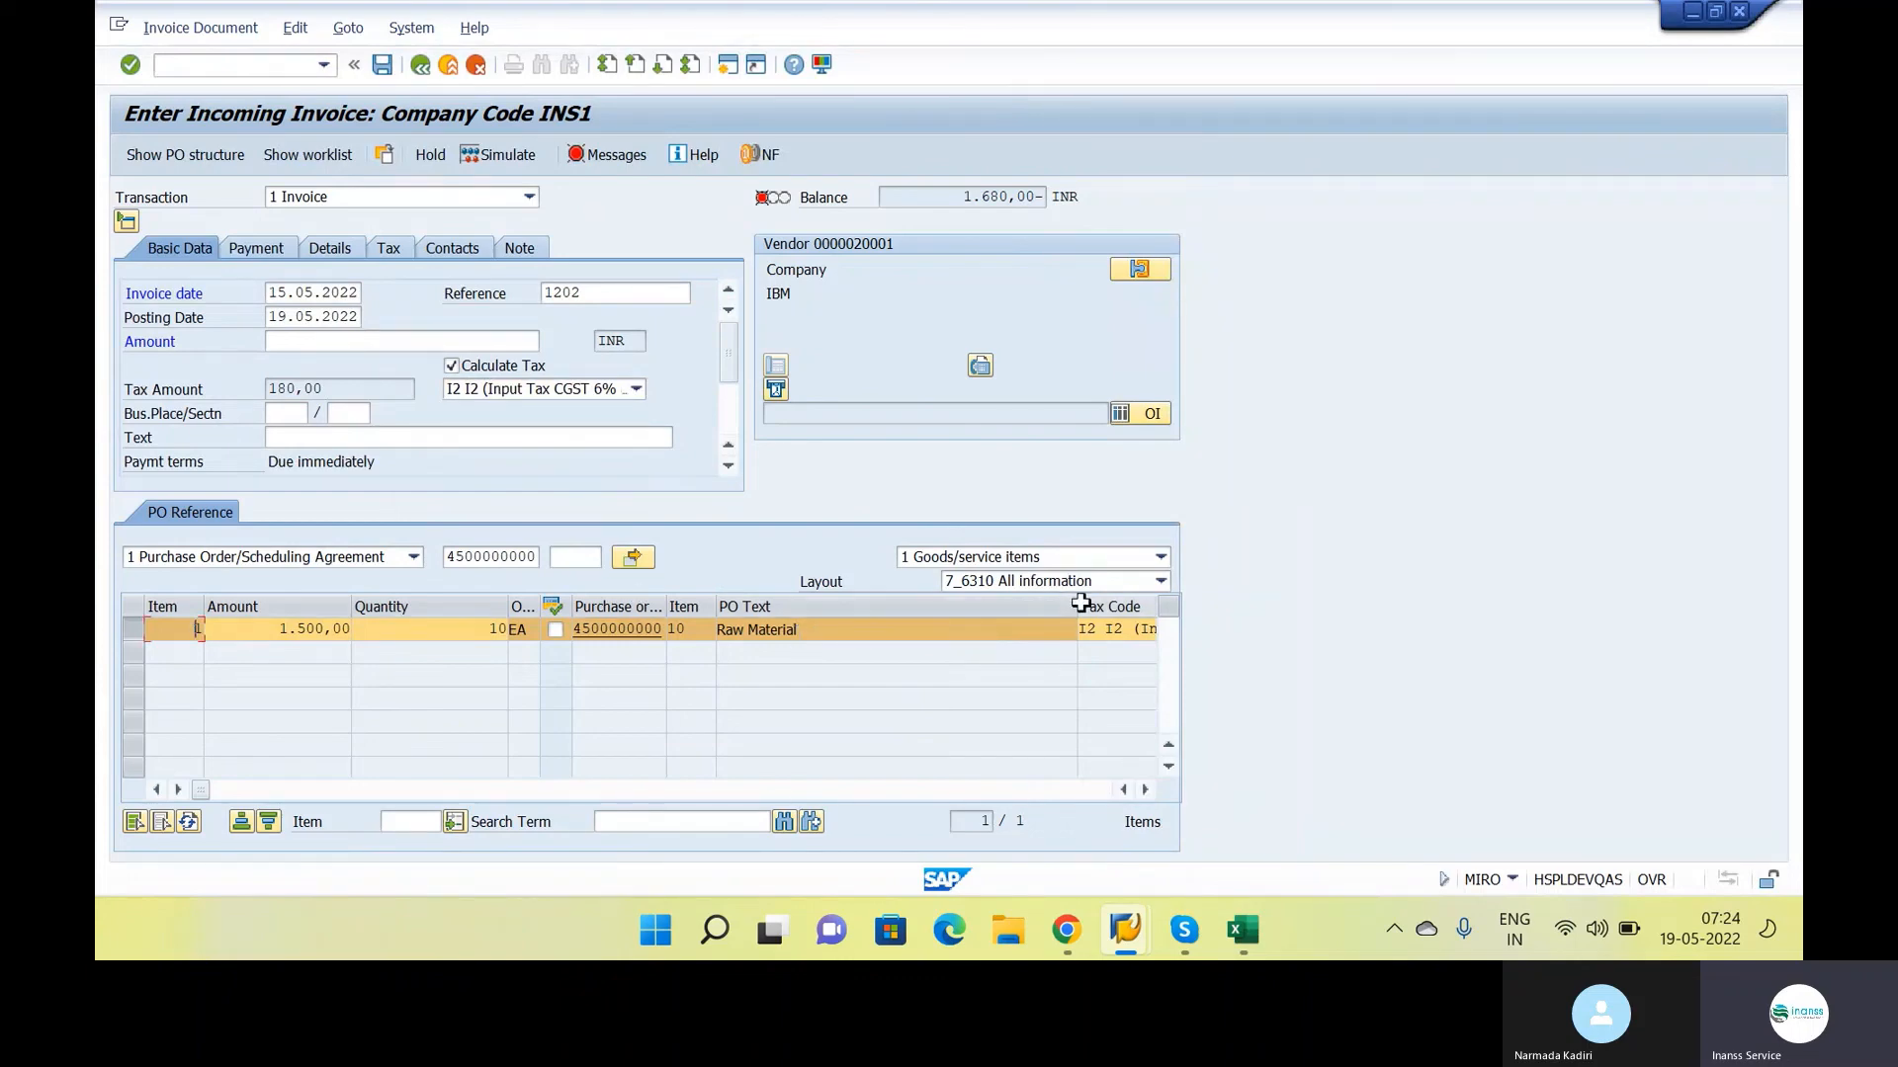
pyautogui.moveTo(1077, 606); pyautogui.dragTo(901, 620)
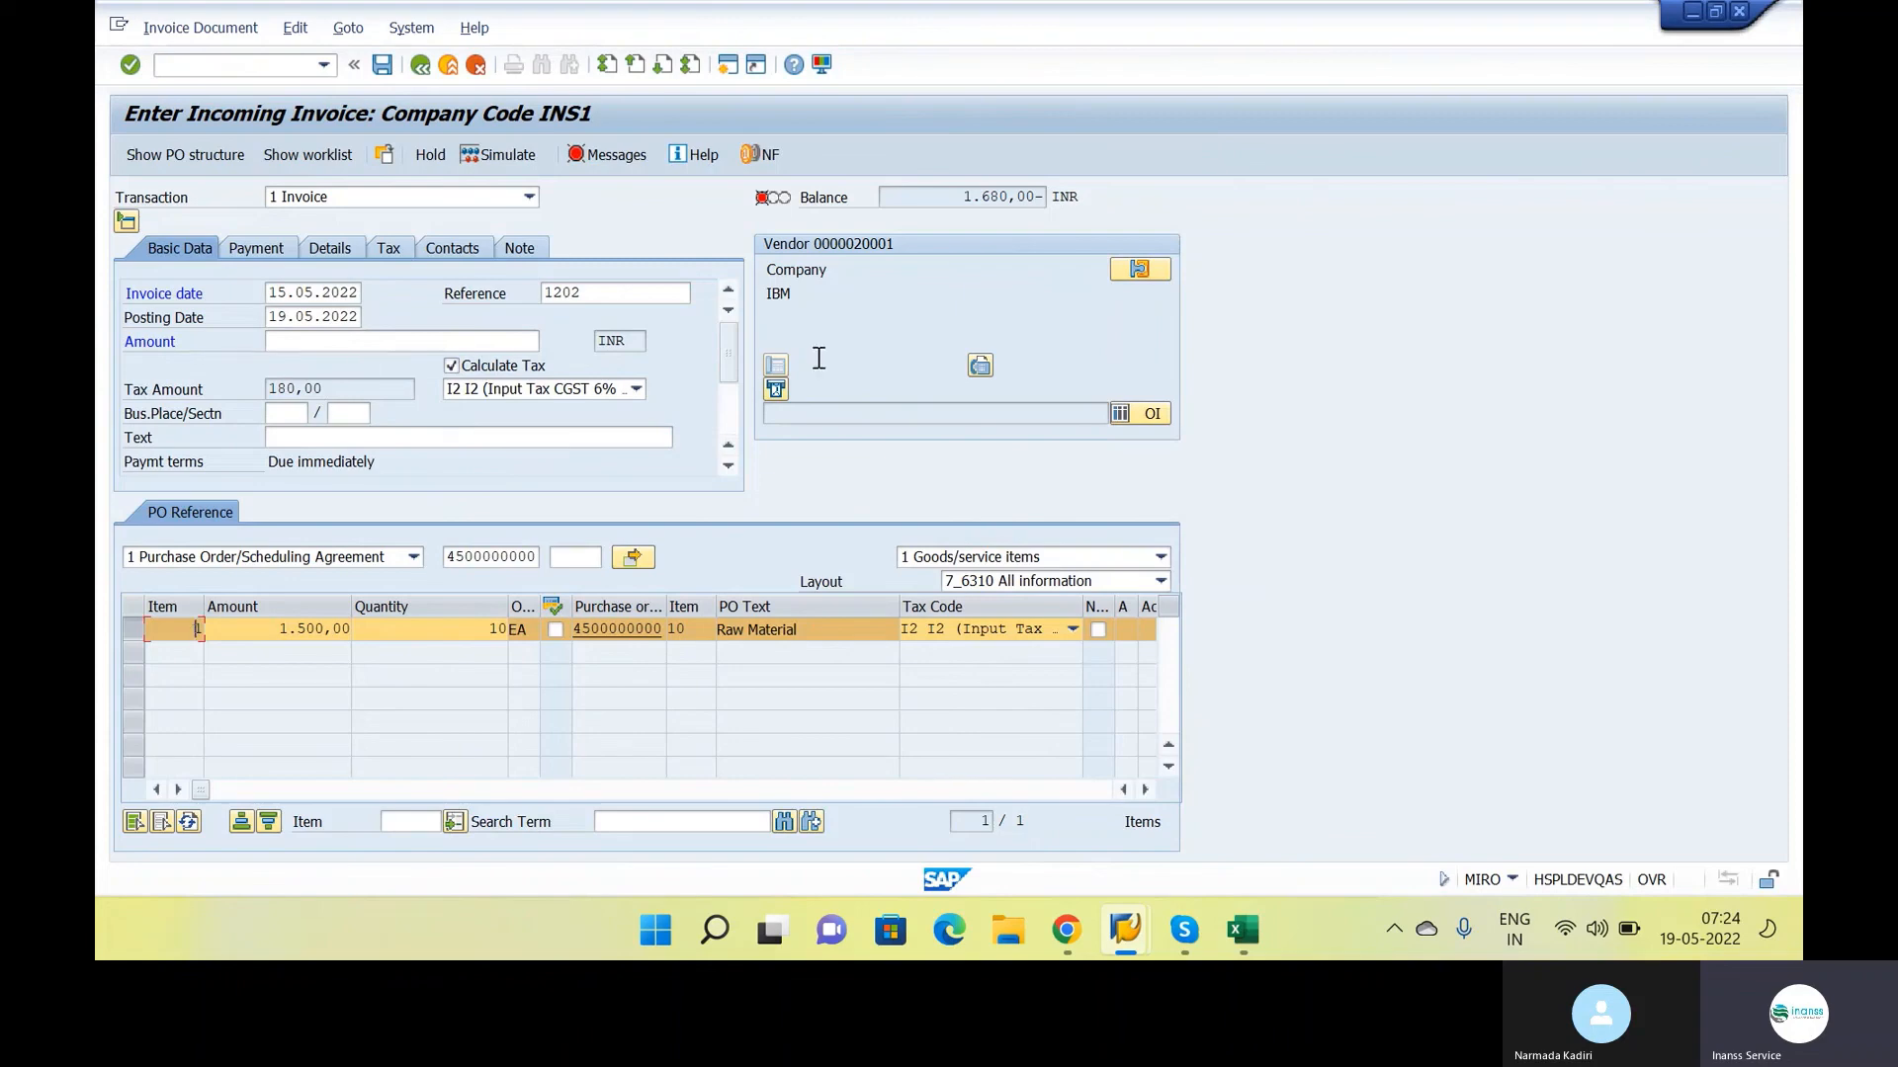
# Enter 1680 INR as the gross invoice amount in the basic data to clear the balance
pyautogui.doubleClick(953, 196)
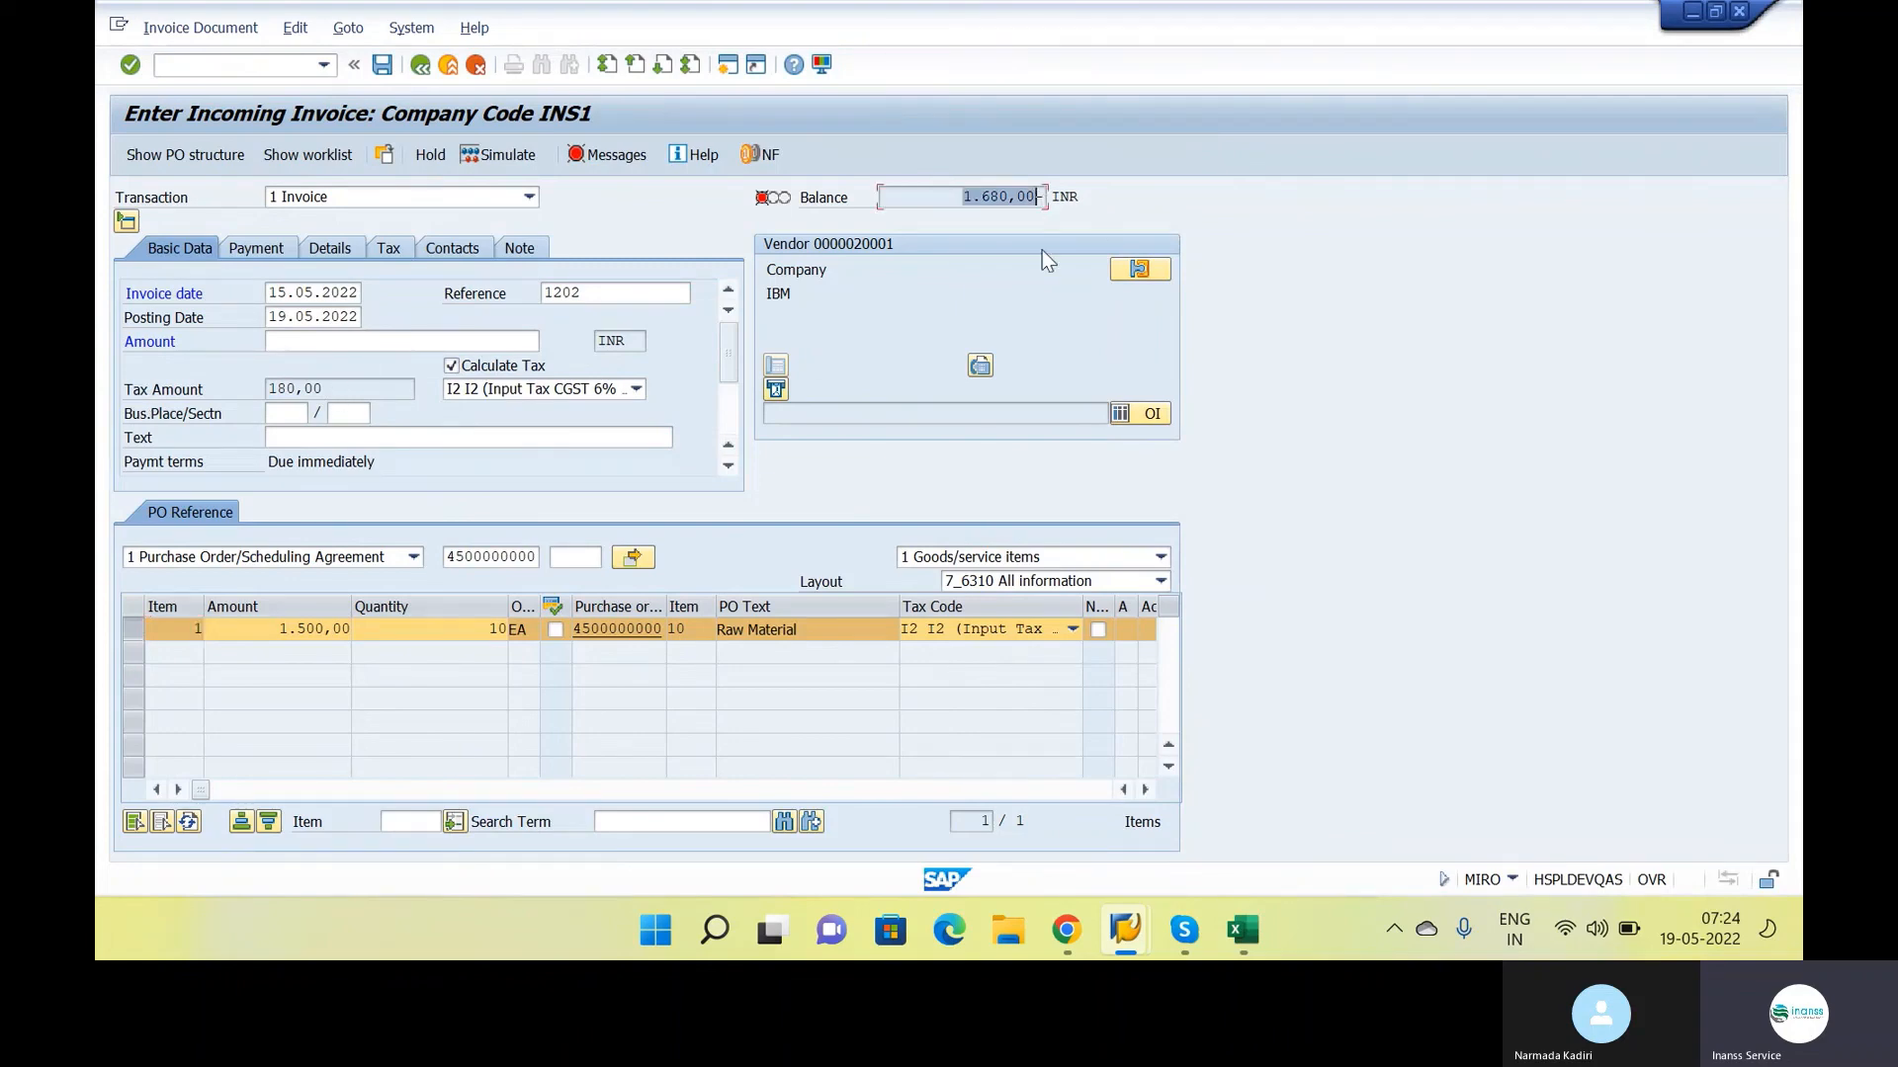
pyautogui.click(335, 343)
pyautogui.write('1.68')
pyautogui.write('0')
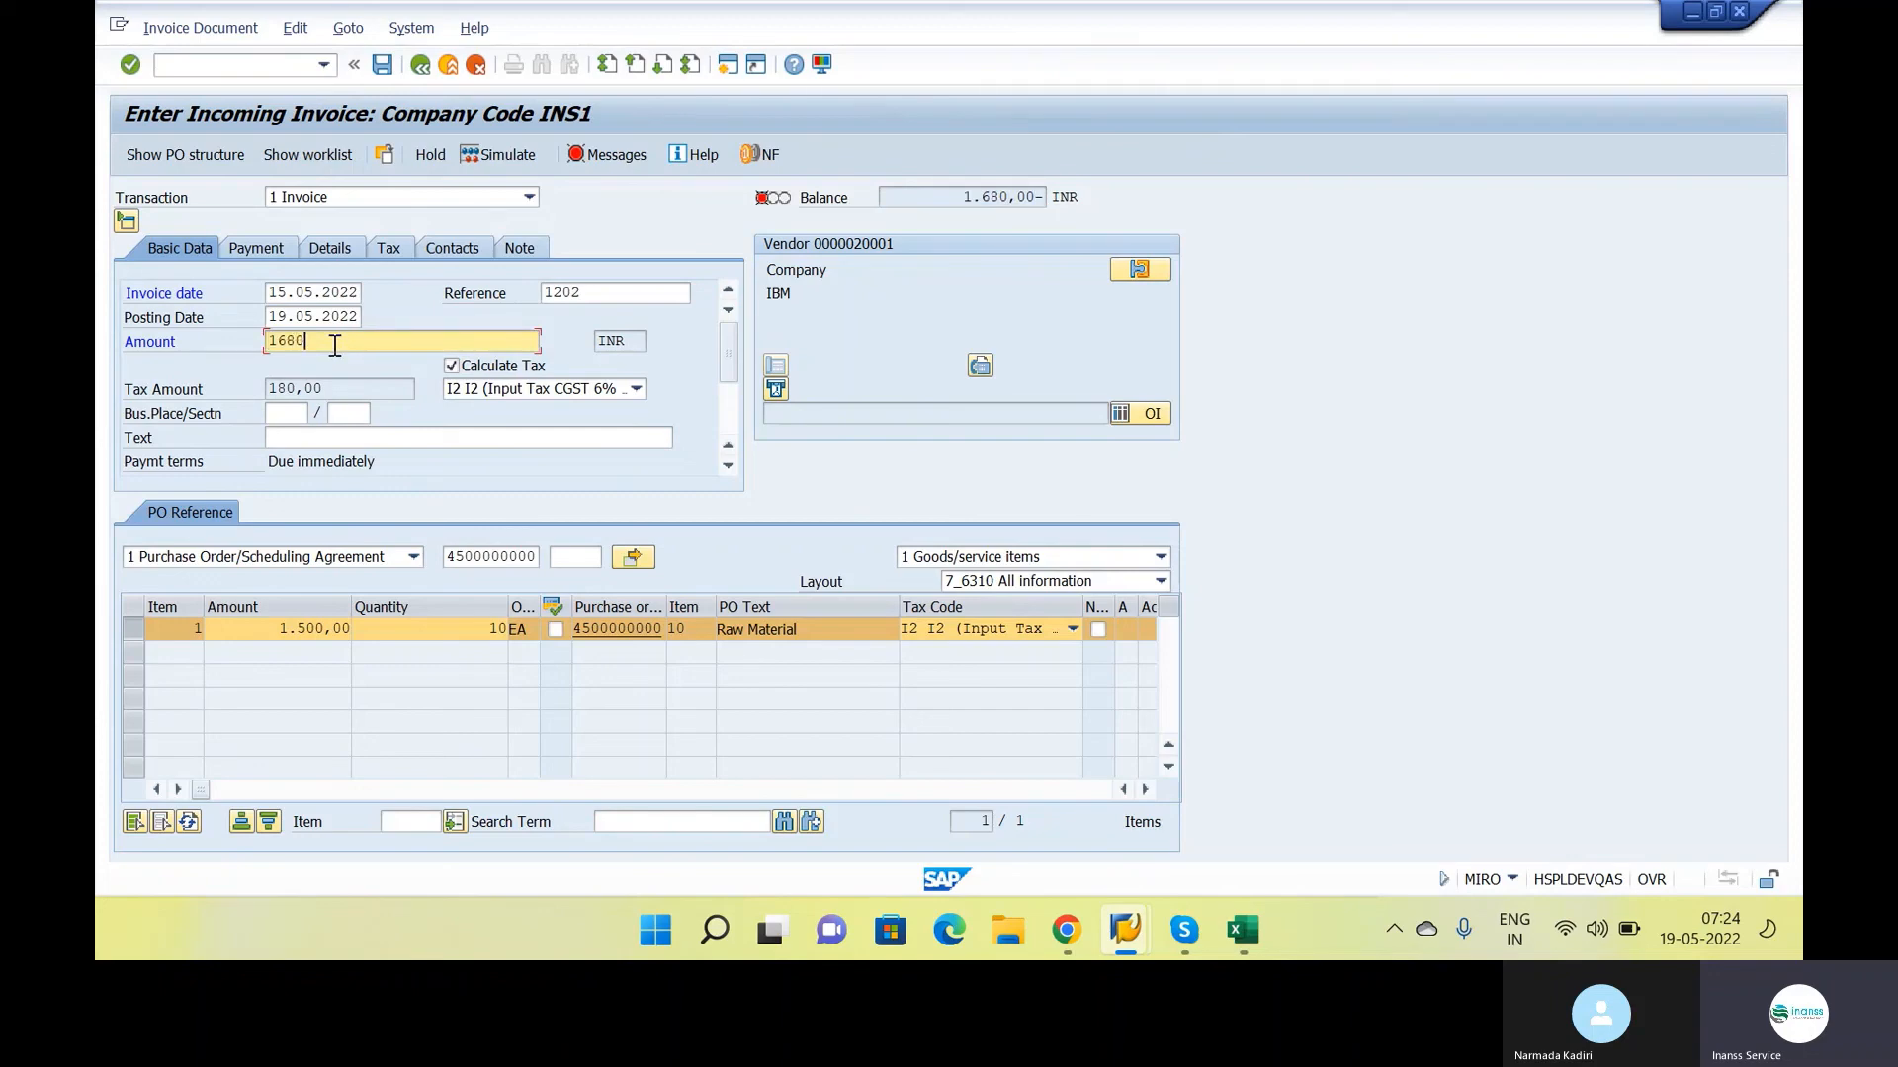
pyautogui.press('Return')
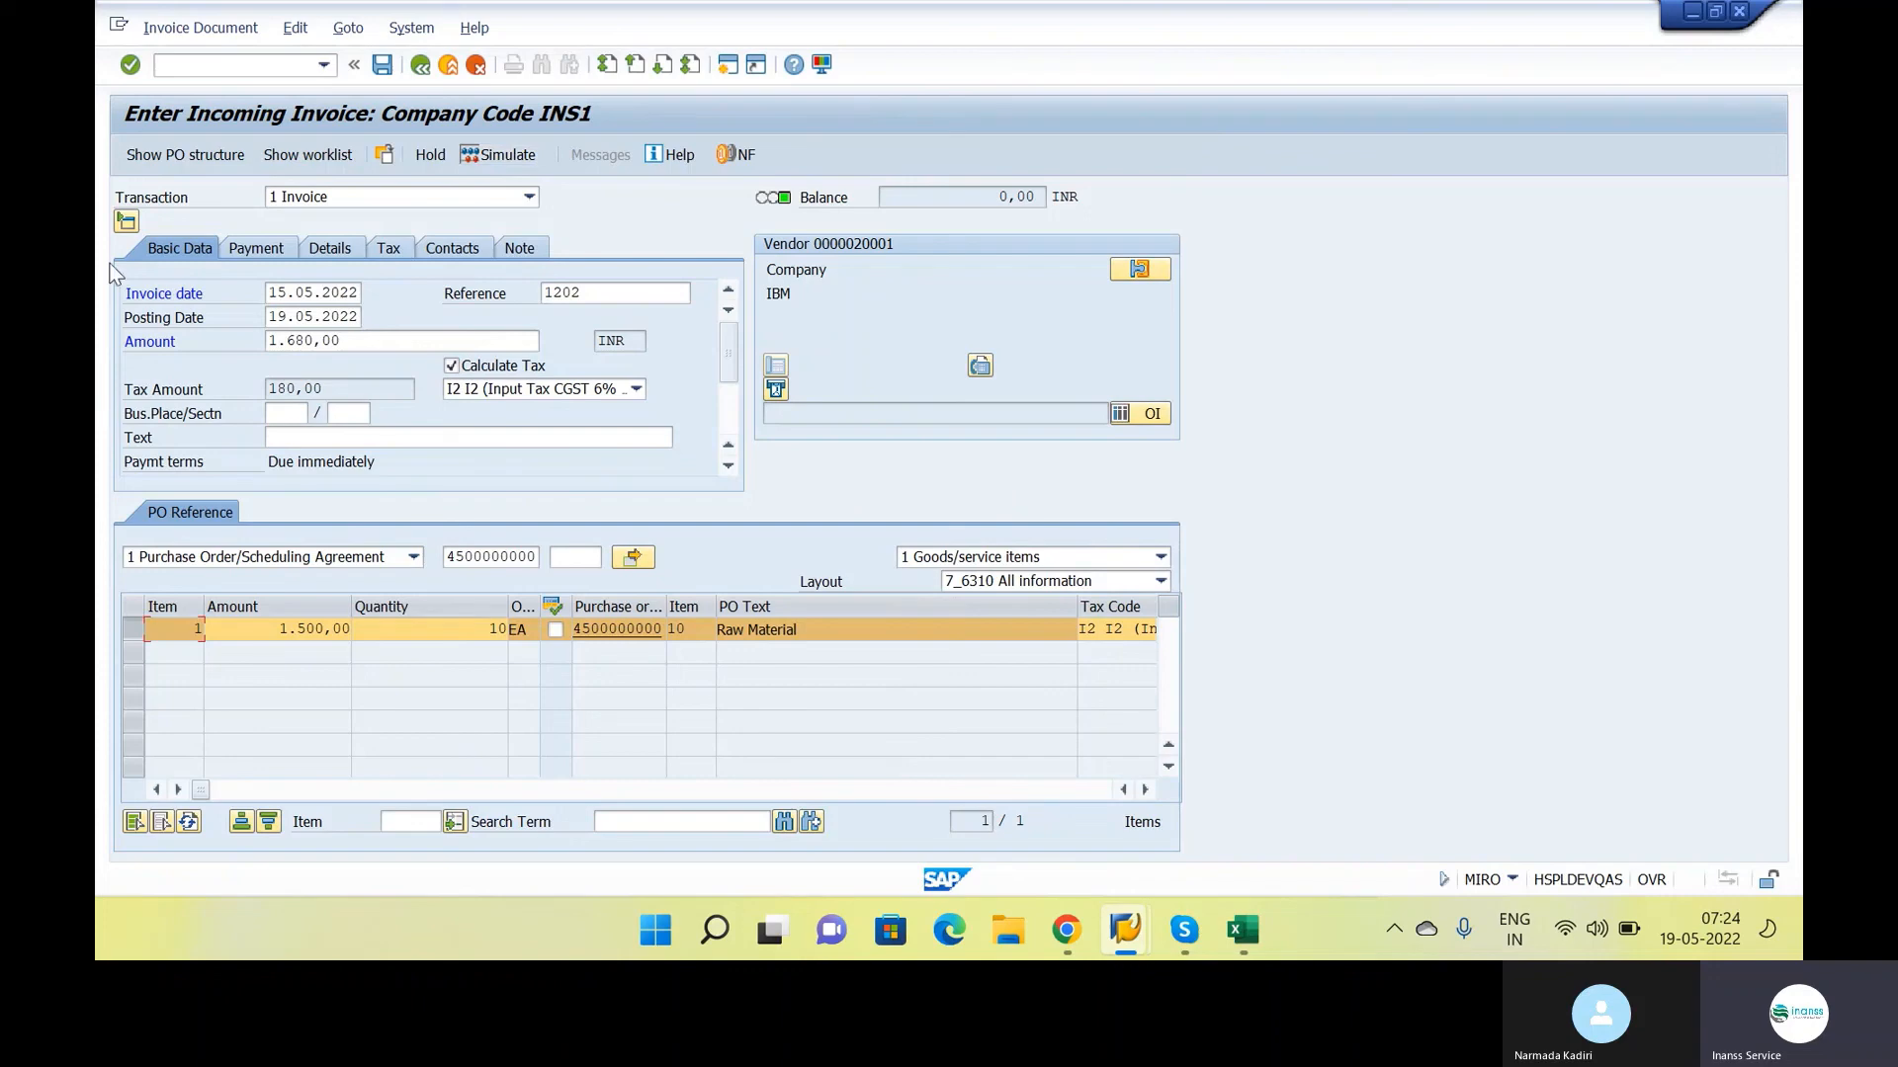
# Simulate the invoice posting, examine the verification log and copy the table name T169V from the error message
pyautogui.click(481, 158)
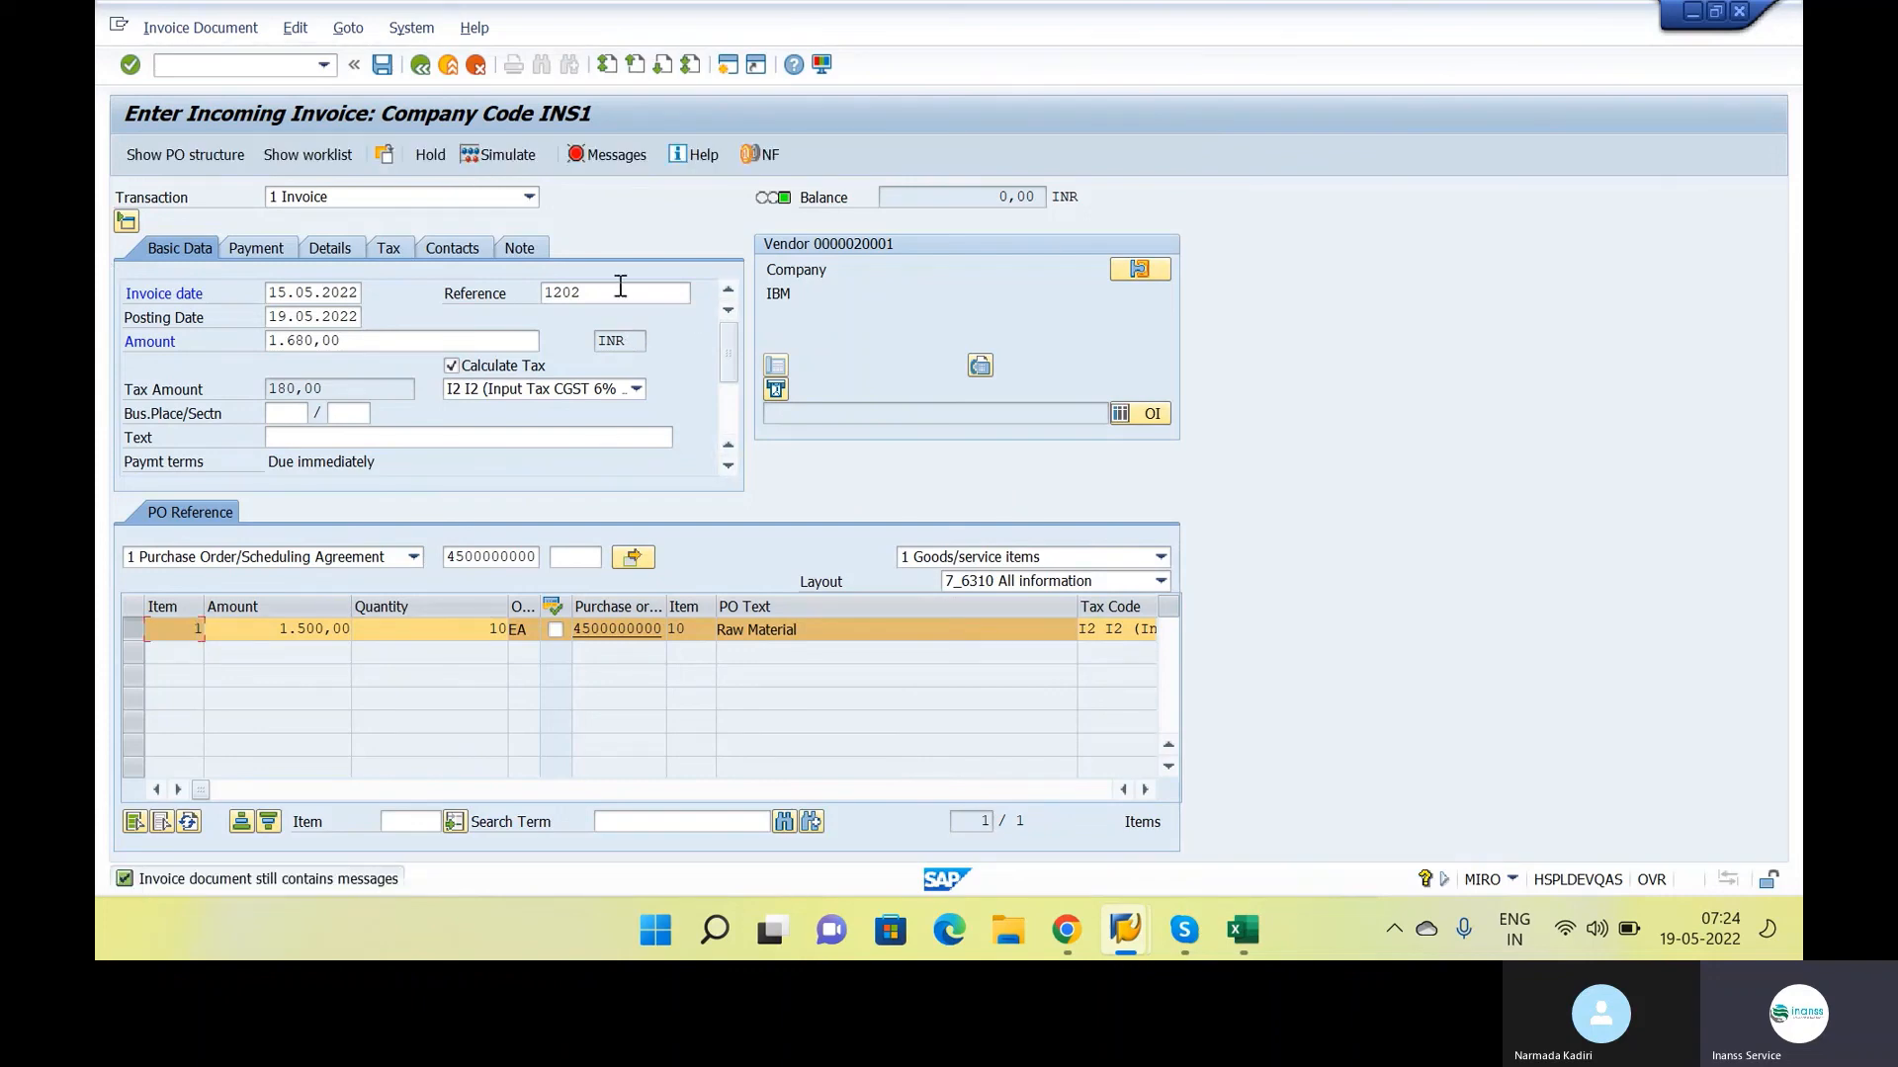
pyautogui.click(617, 156)
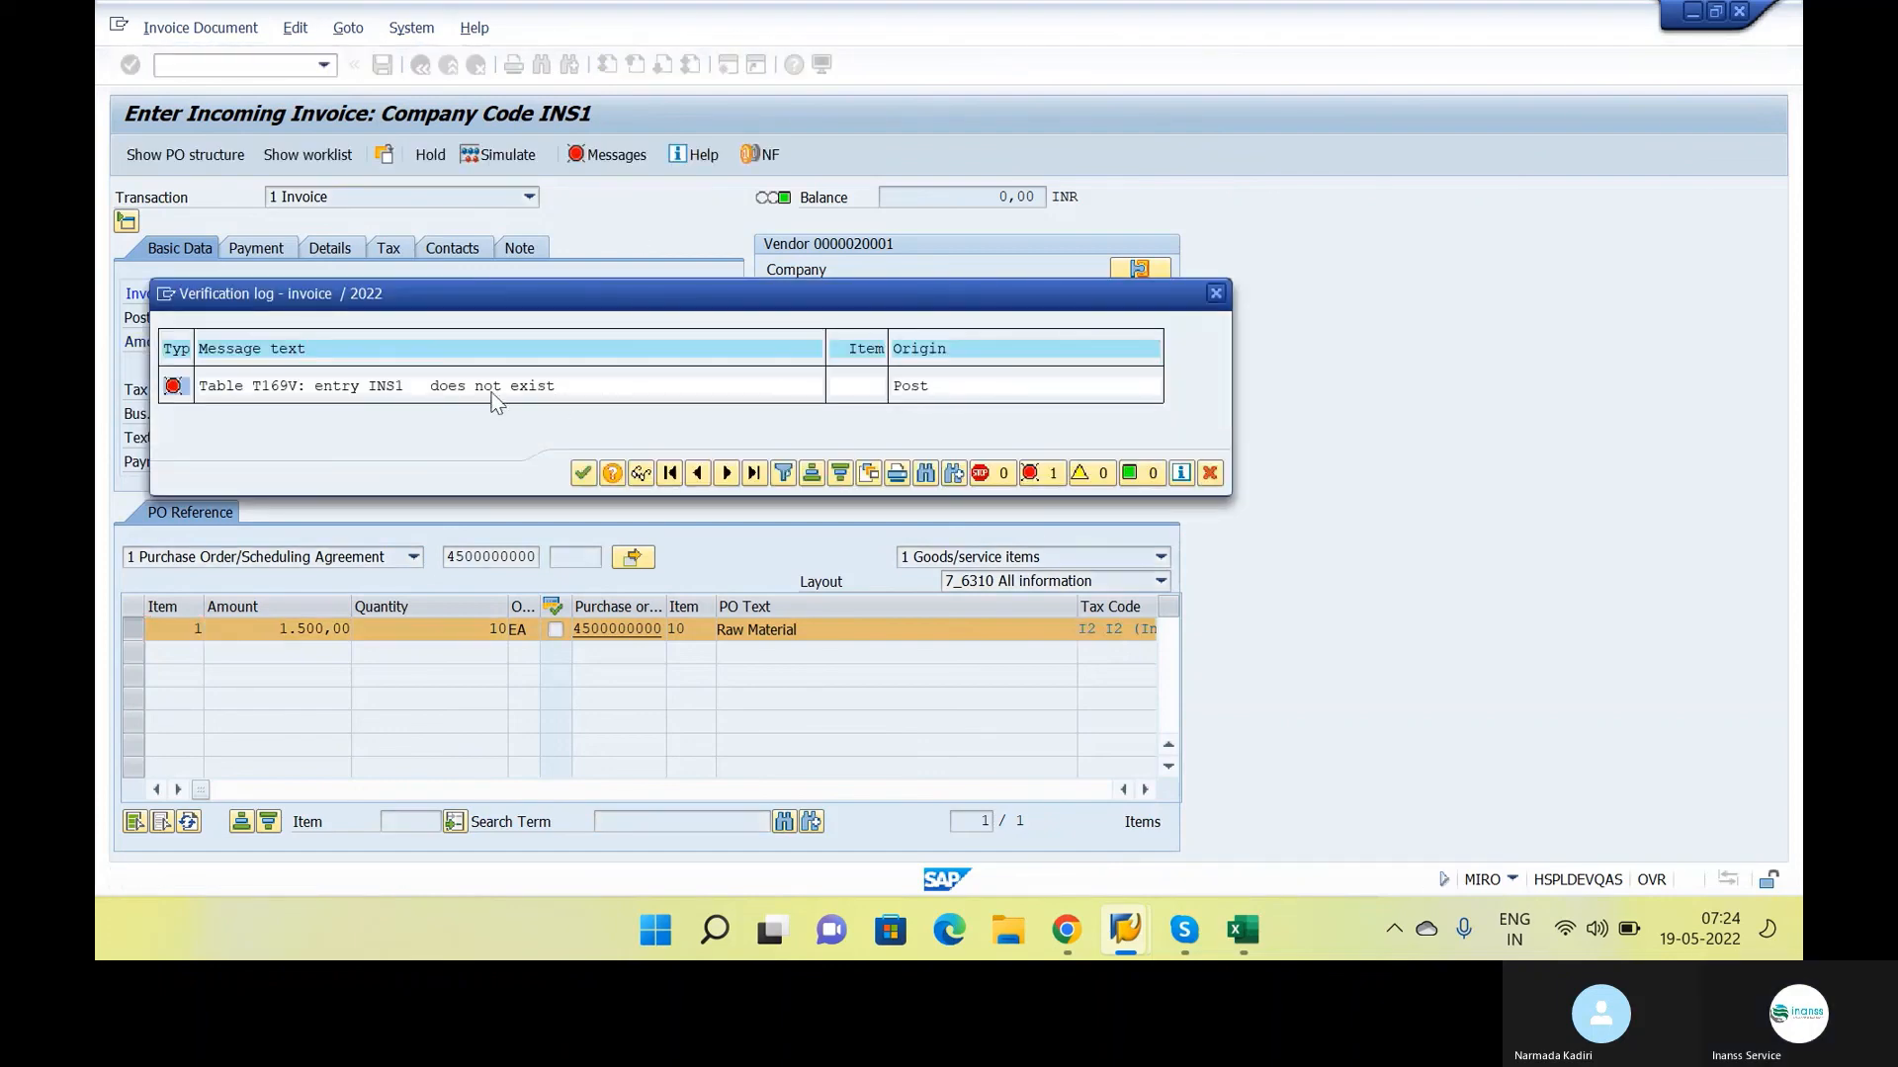
pyautogui.click(287, 387)
pyautogui.hotkey('ctrl', 'y')
pyautogui.moveTo(247, 384); pyautogui.dragTo(298, 399)
pyautogui.hotkey('ctrl', 'c')
pyautogui.moveTo(1124, 947)
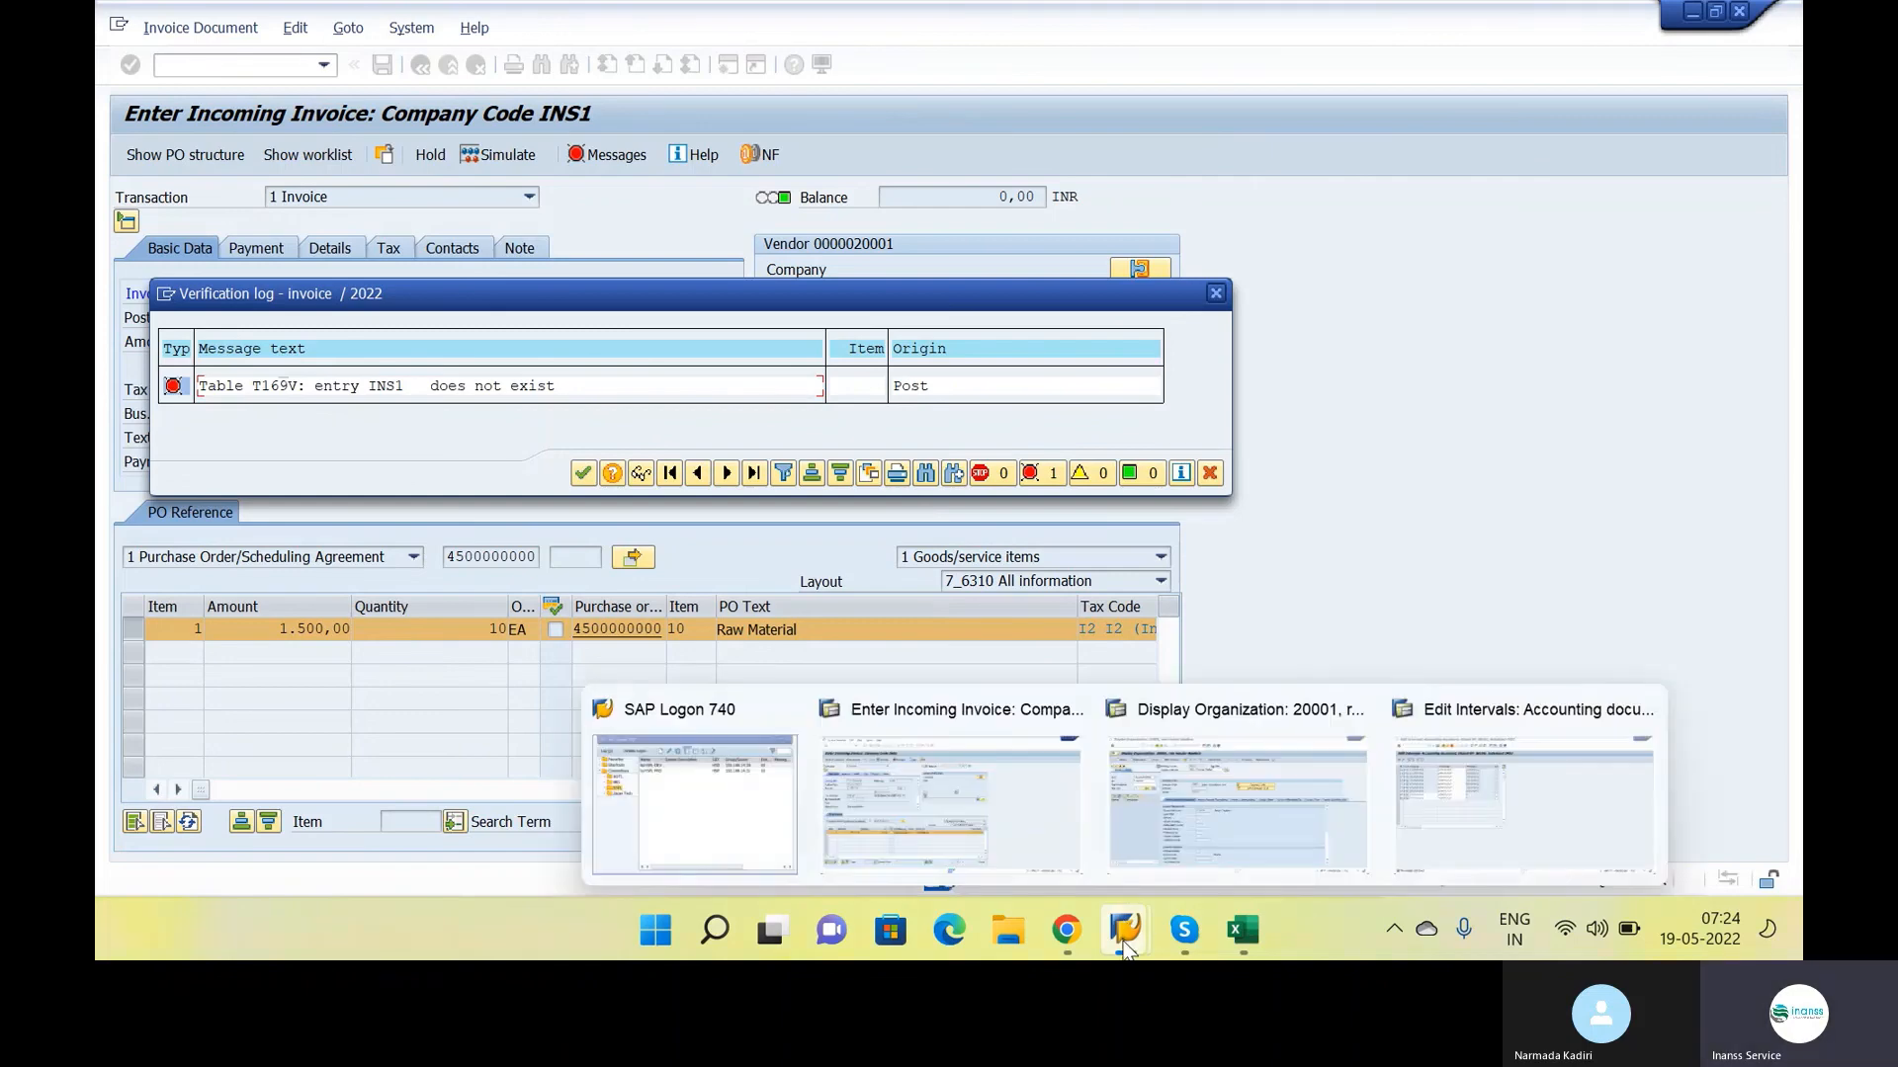
# In the number range session, start transaction SM30 and open table T169V for maintenance
pyautogui.click(1415, 799)
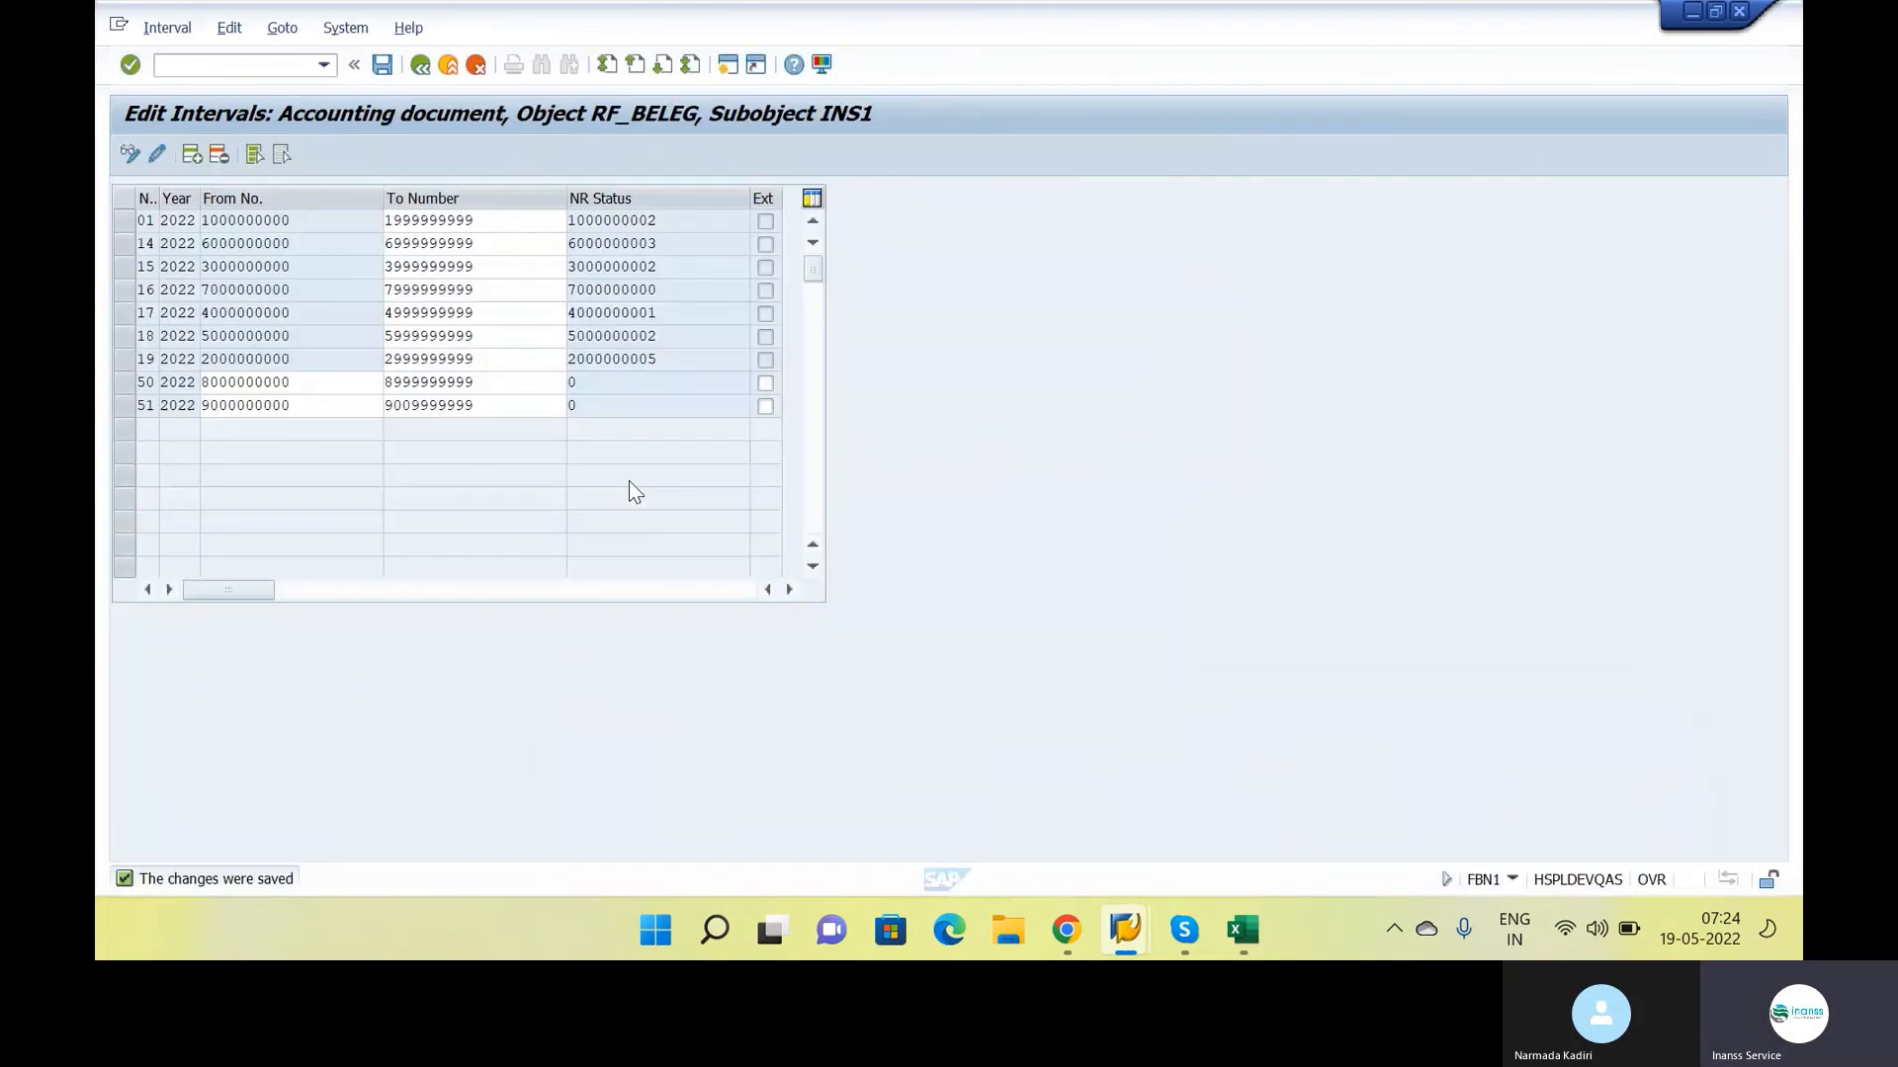
pyautogui.click(261, 71)
pyautogui.write('/nfb50')
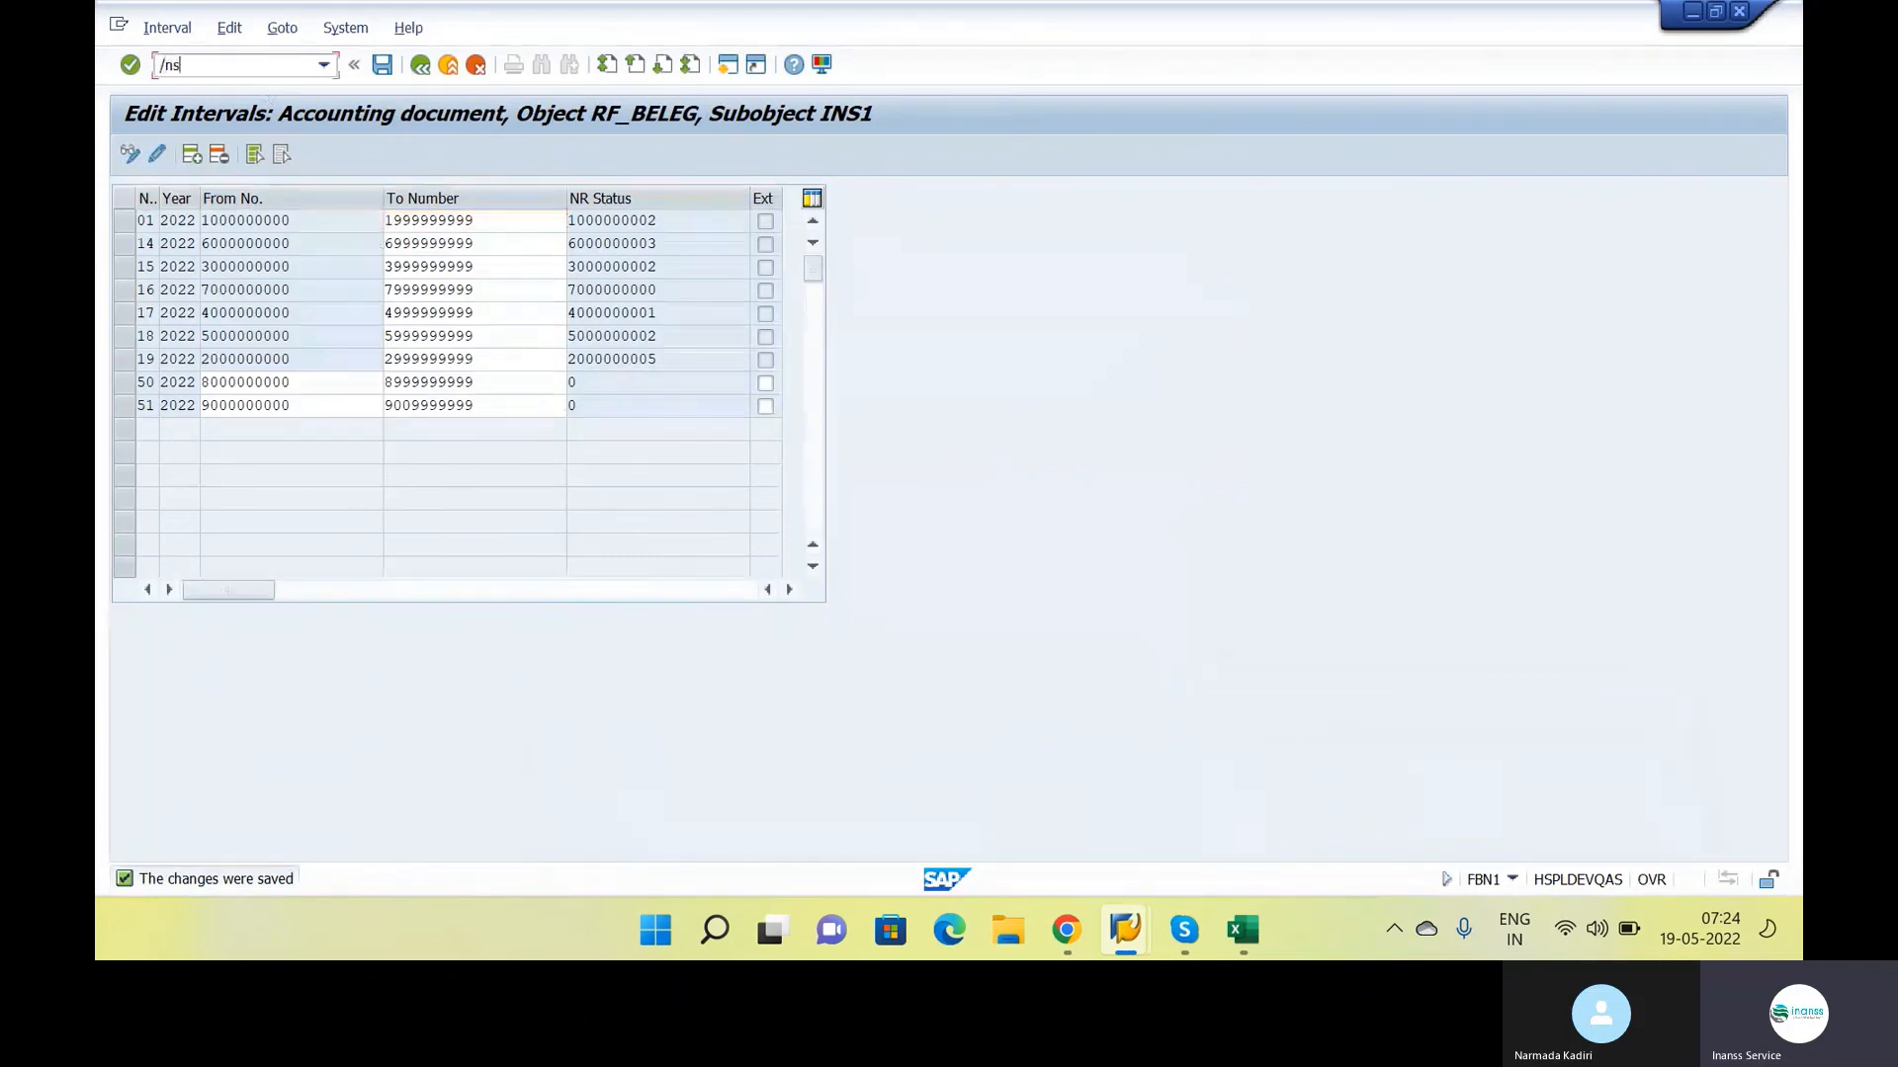
pyautogui.press('Return')
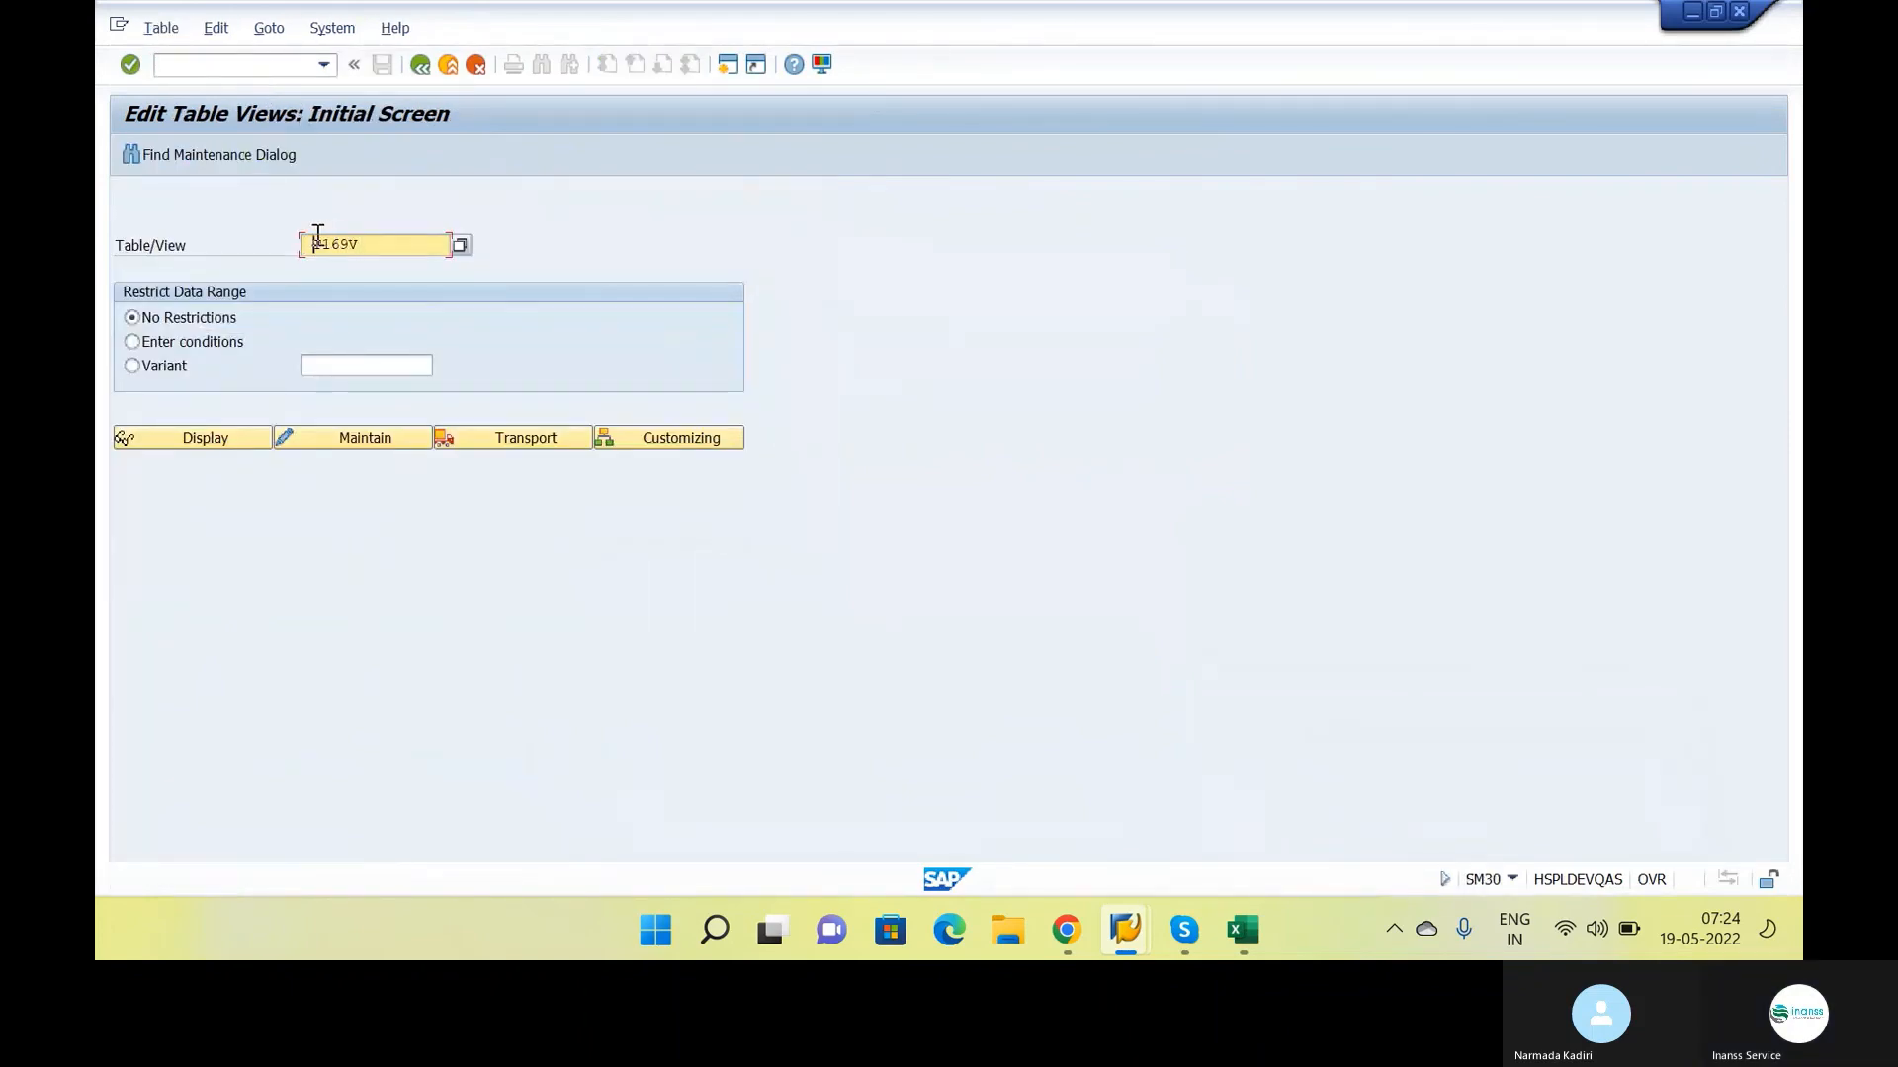
pyautogui.press('Tab')
pyautogui.click(338, 440)
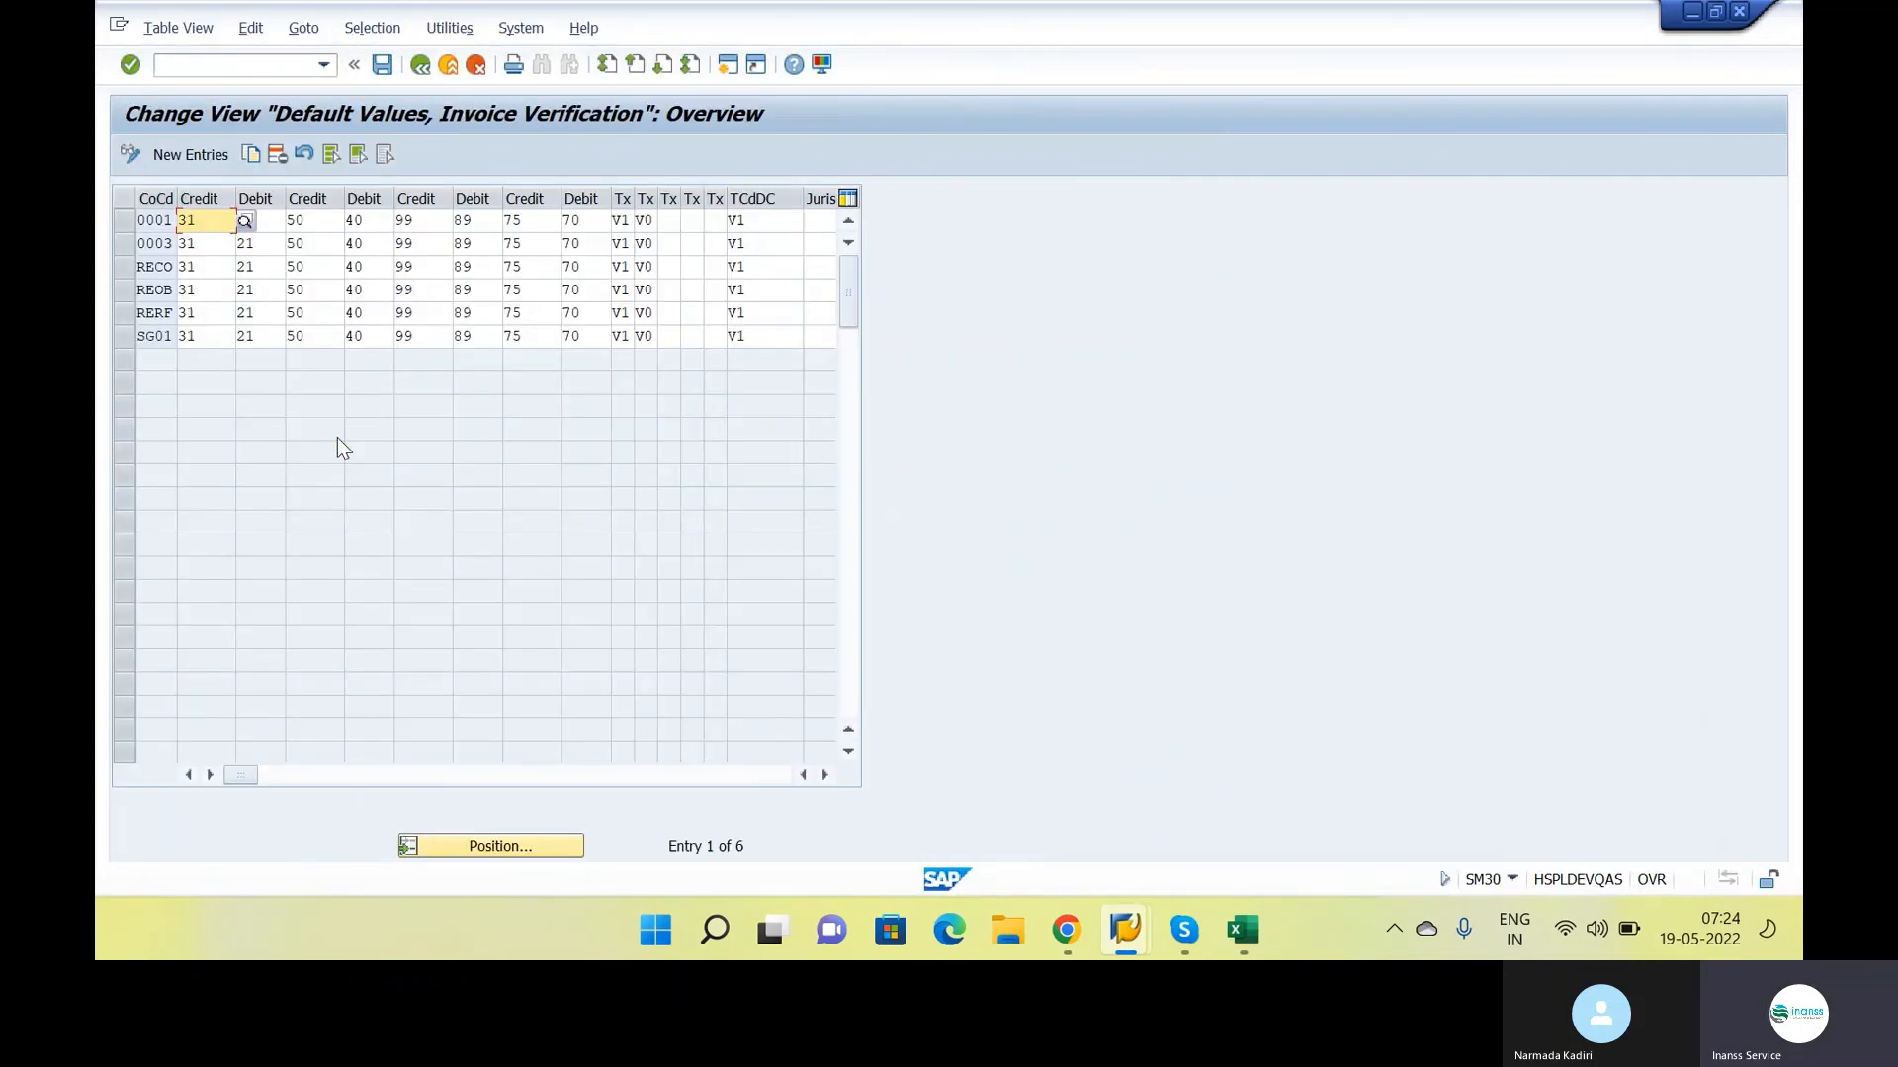
# Copy the default values entry of company code 0001 to company code INS1
pyautogui.click(123, 220)
pyautogui.click(250, 154)
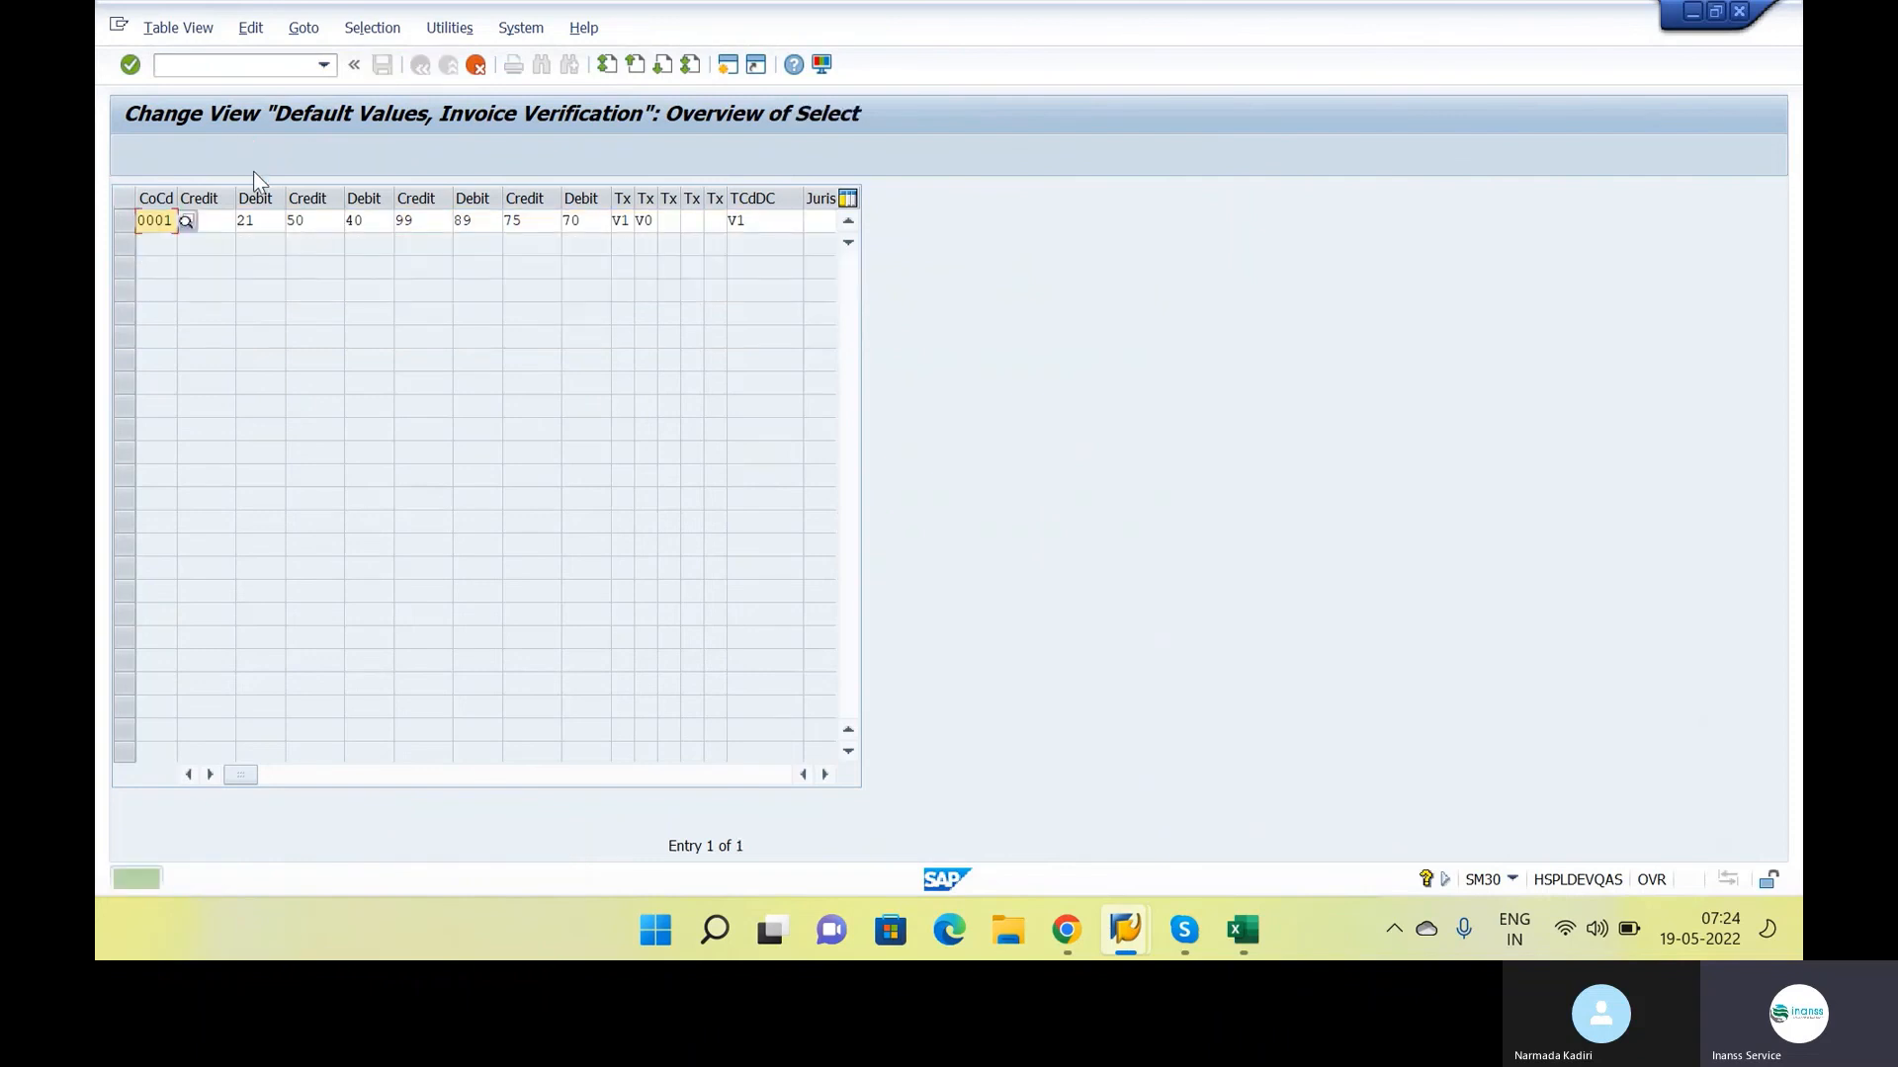
pyautogui.press('capslock')
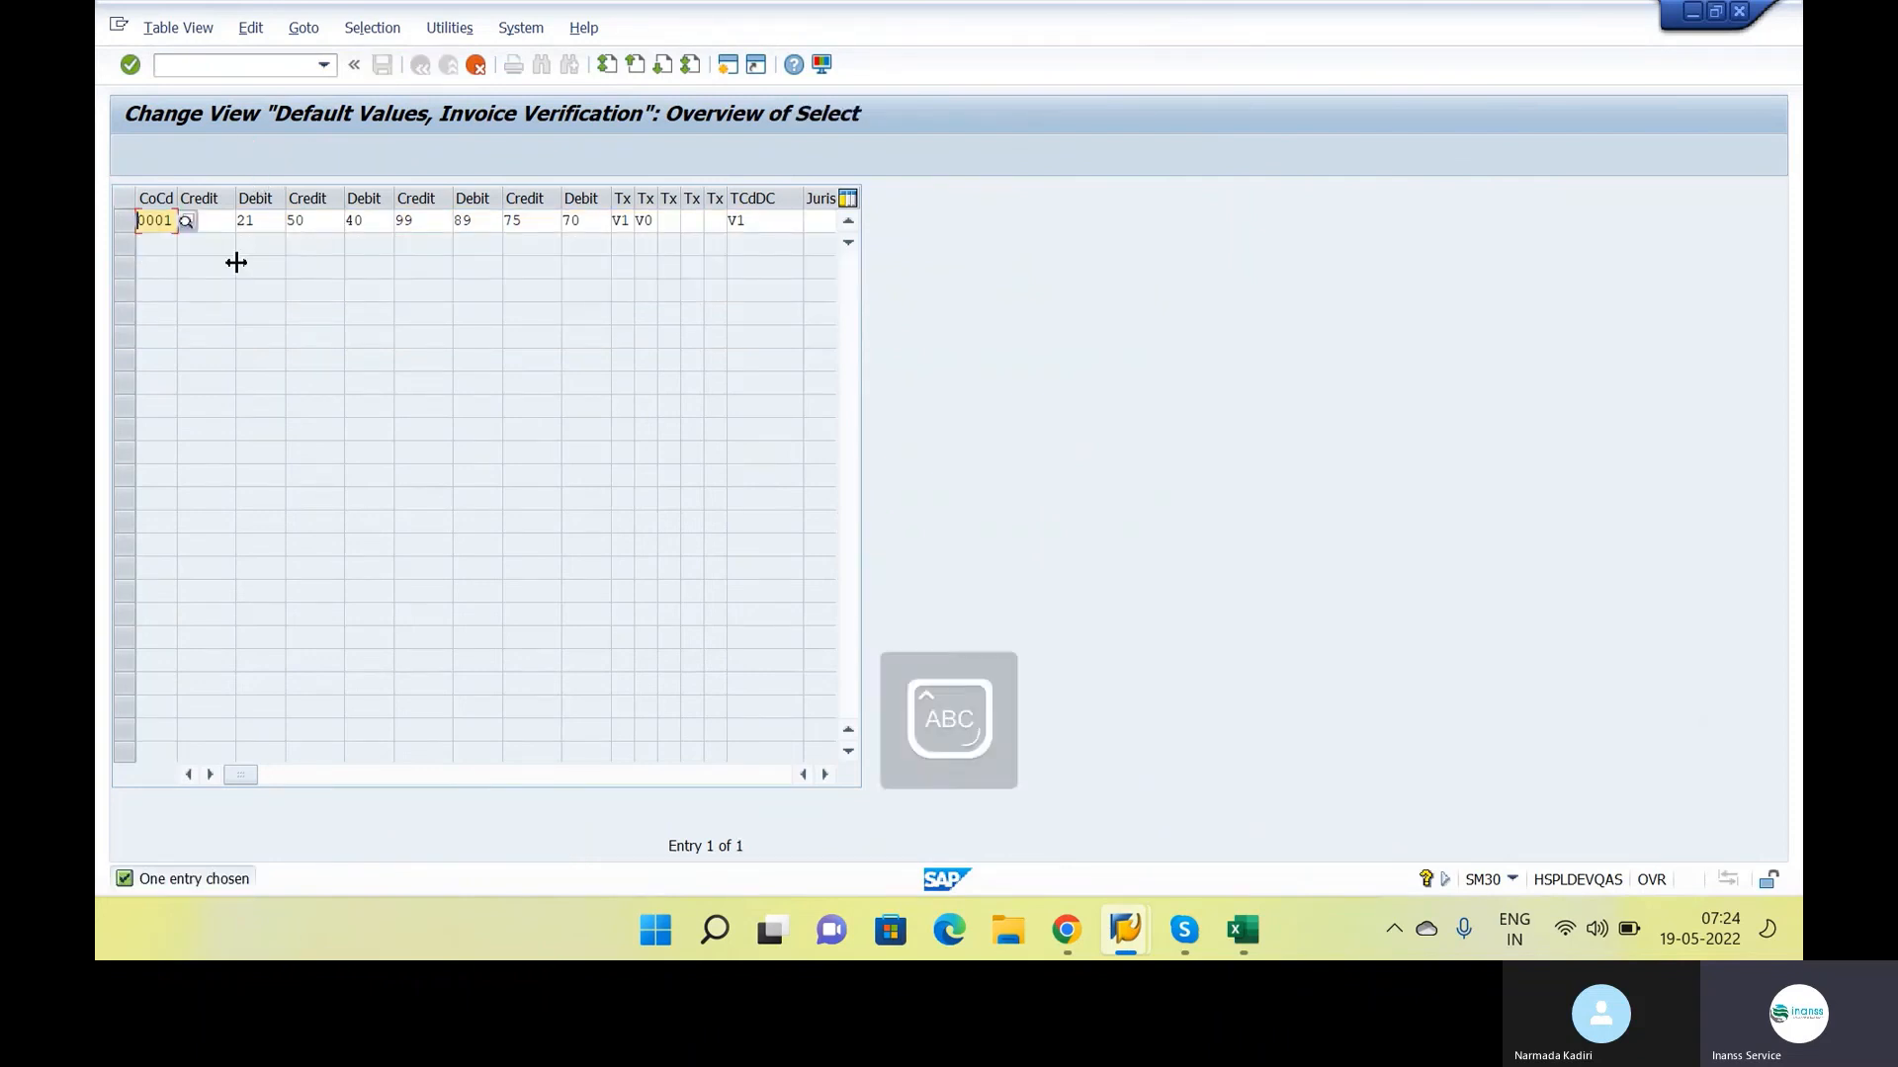
pyautogui.write('INSS')
pyautogui.press('Return')
pyautogui.doubleClick(155, 218)
pyautogui.press('BackSpace')
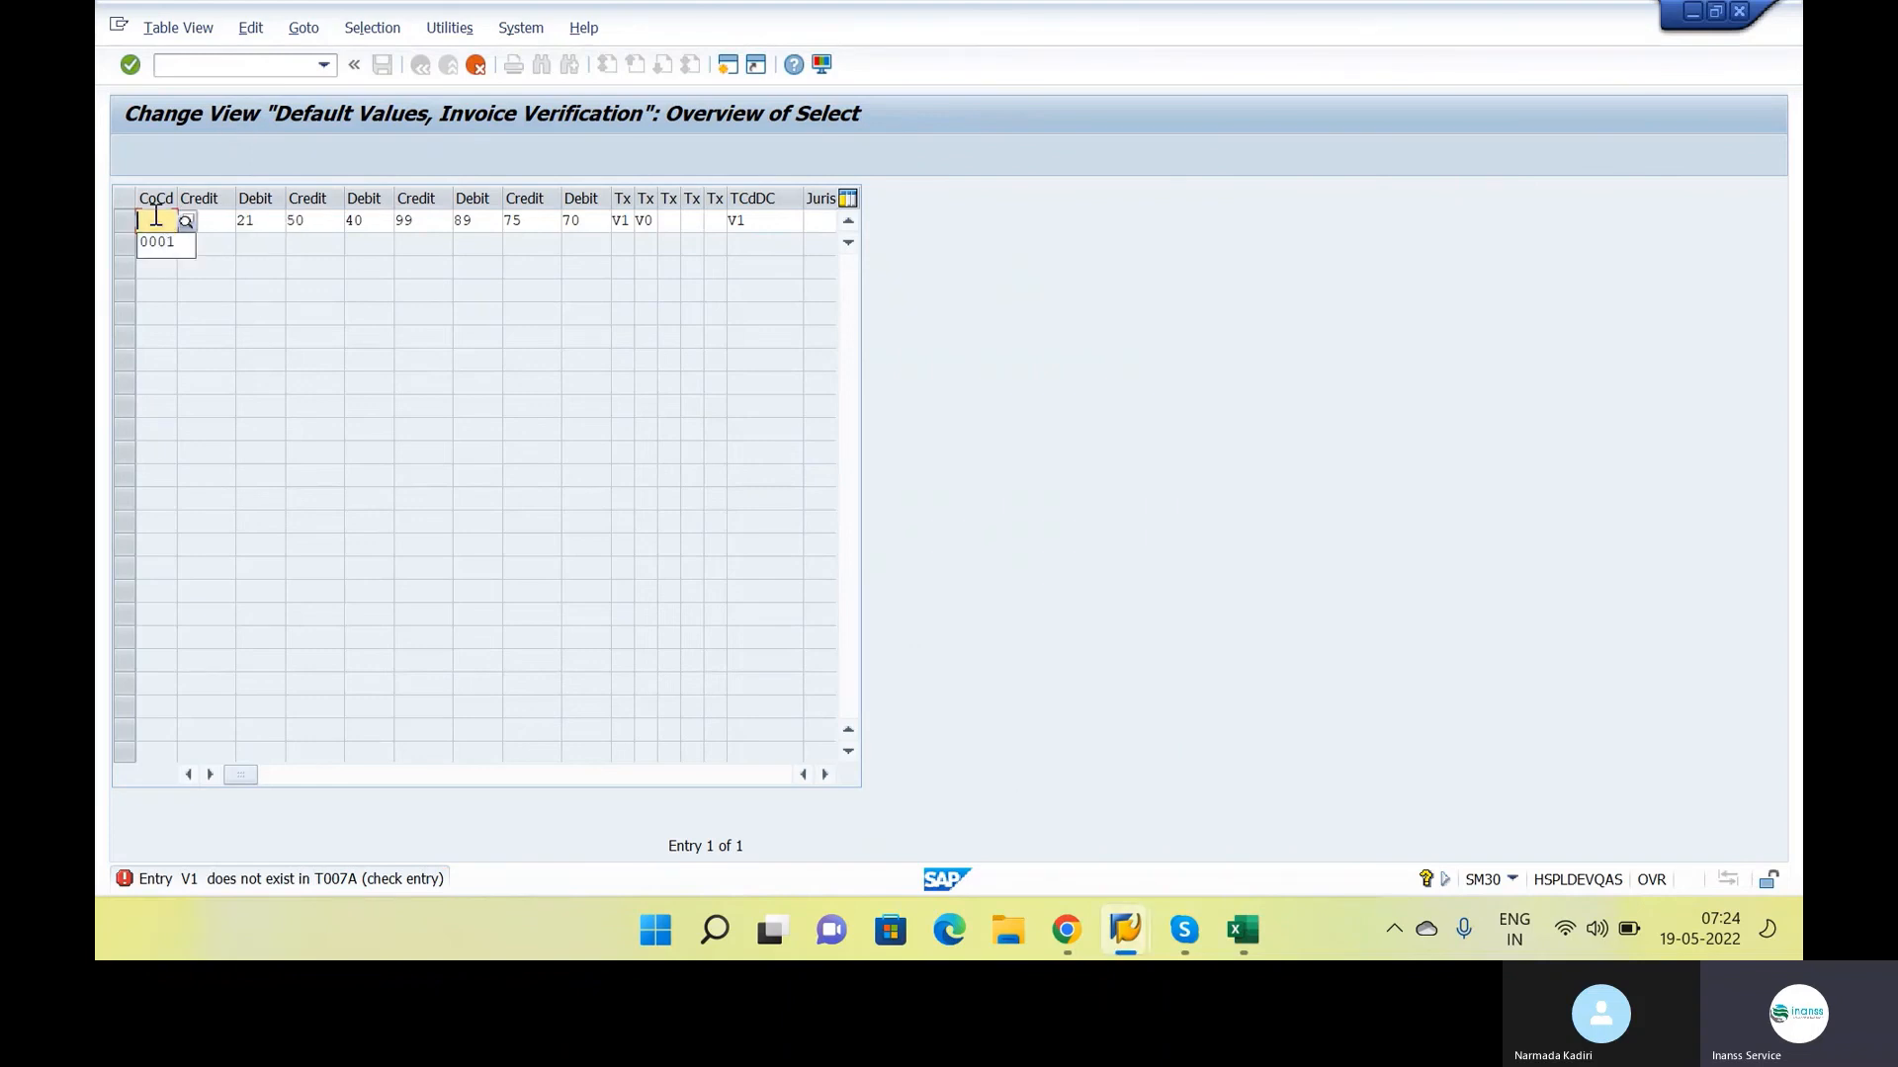
pyautogui.write('INS1')
pyautogui.press('Return')
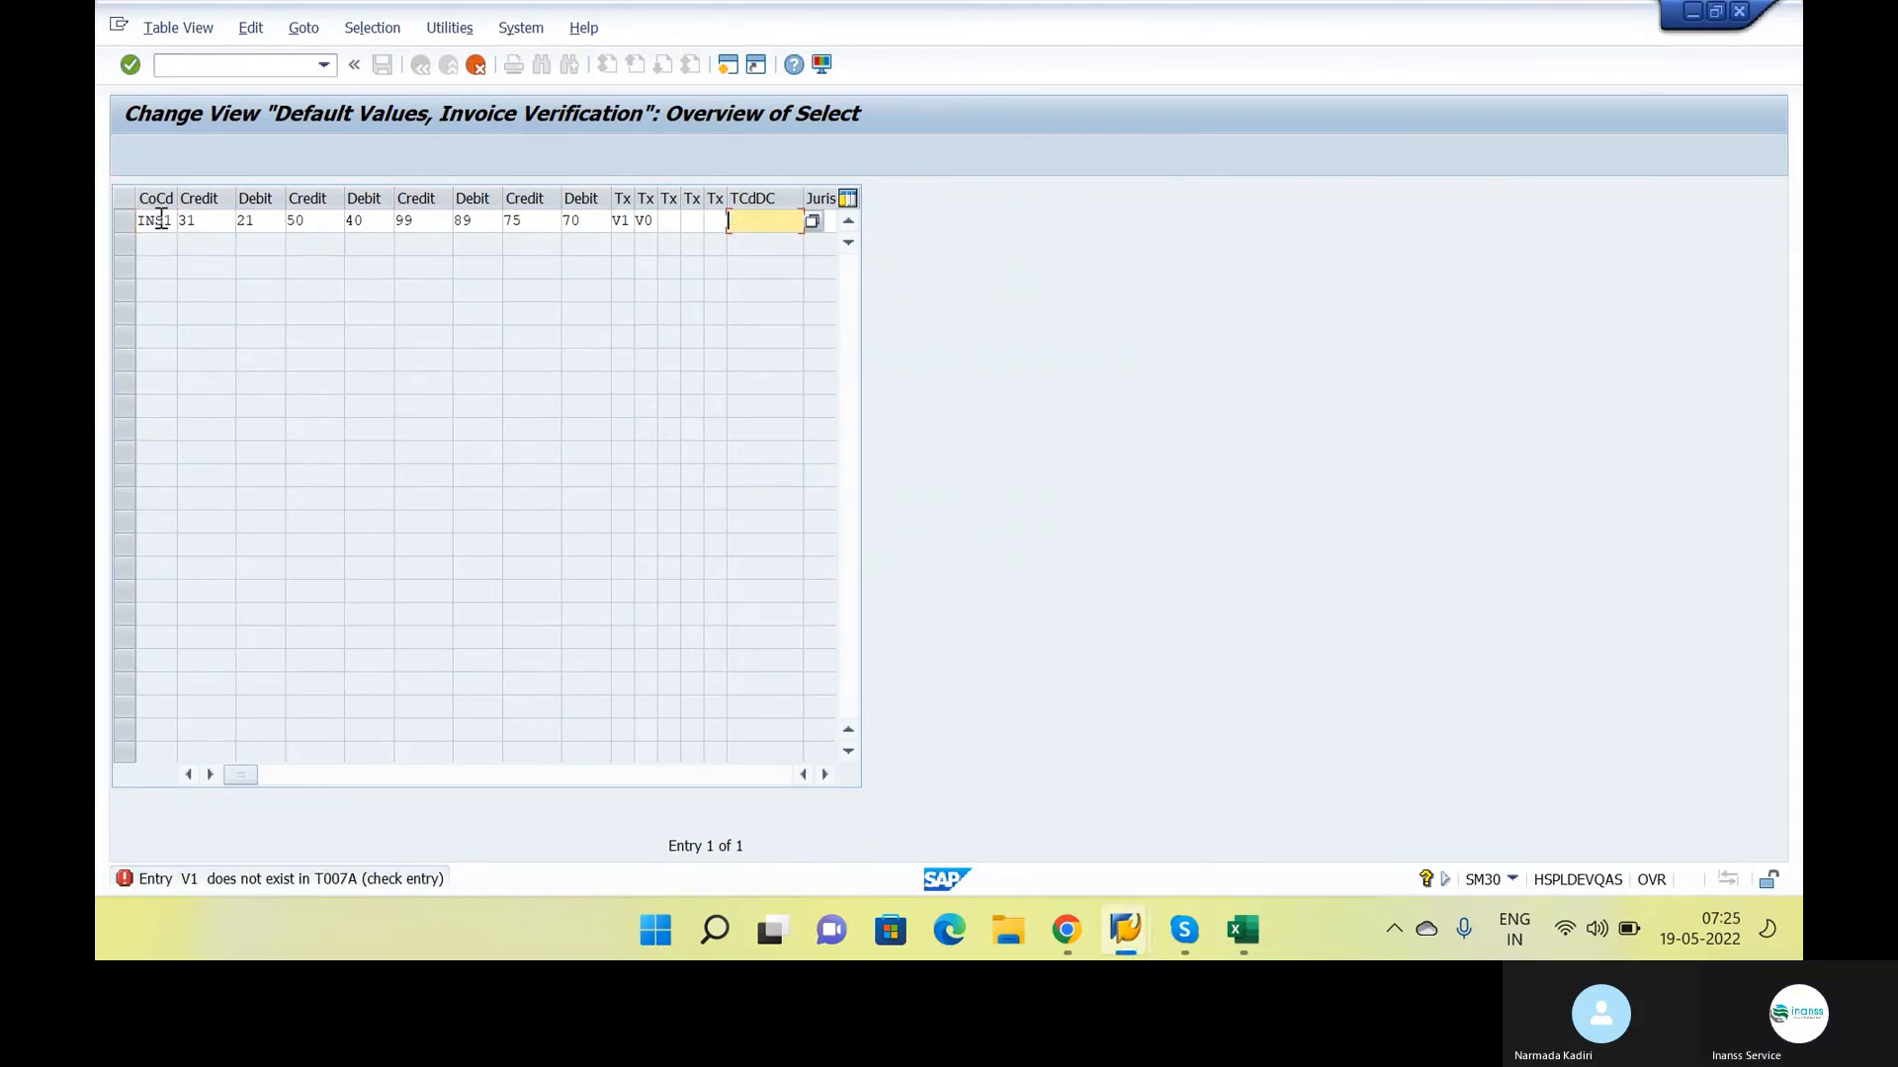
# Clear the V1 and V0 tax codes from the new INS1 entry and confirm the copy
pyautogui.press('Return')
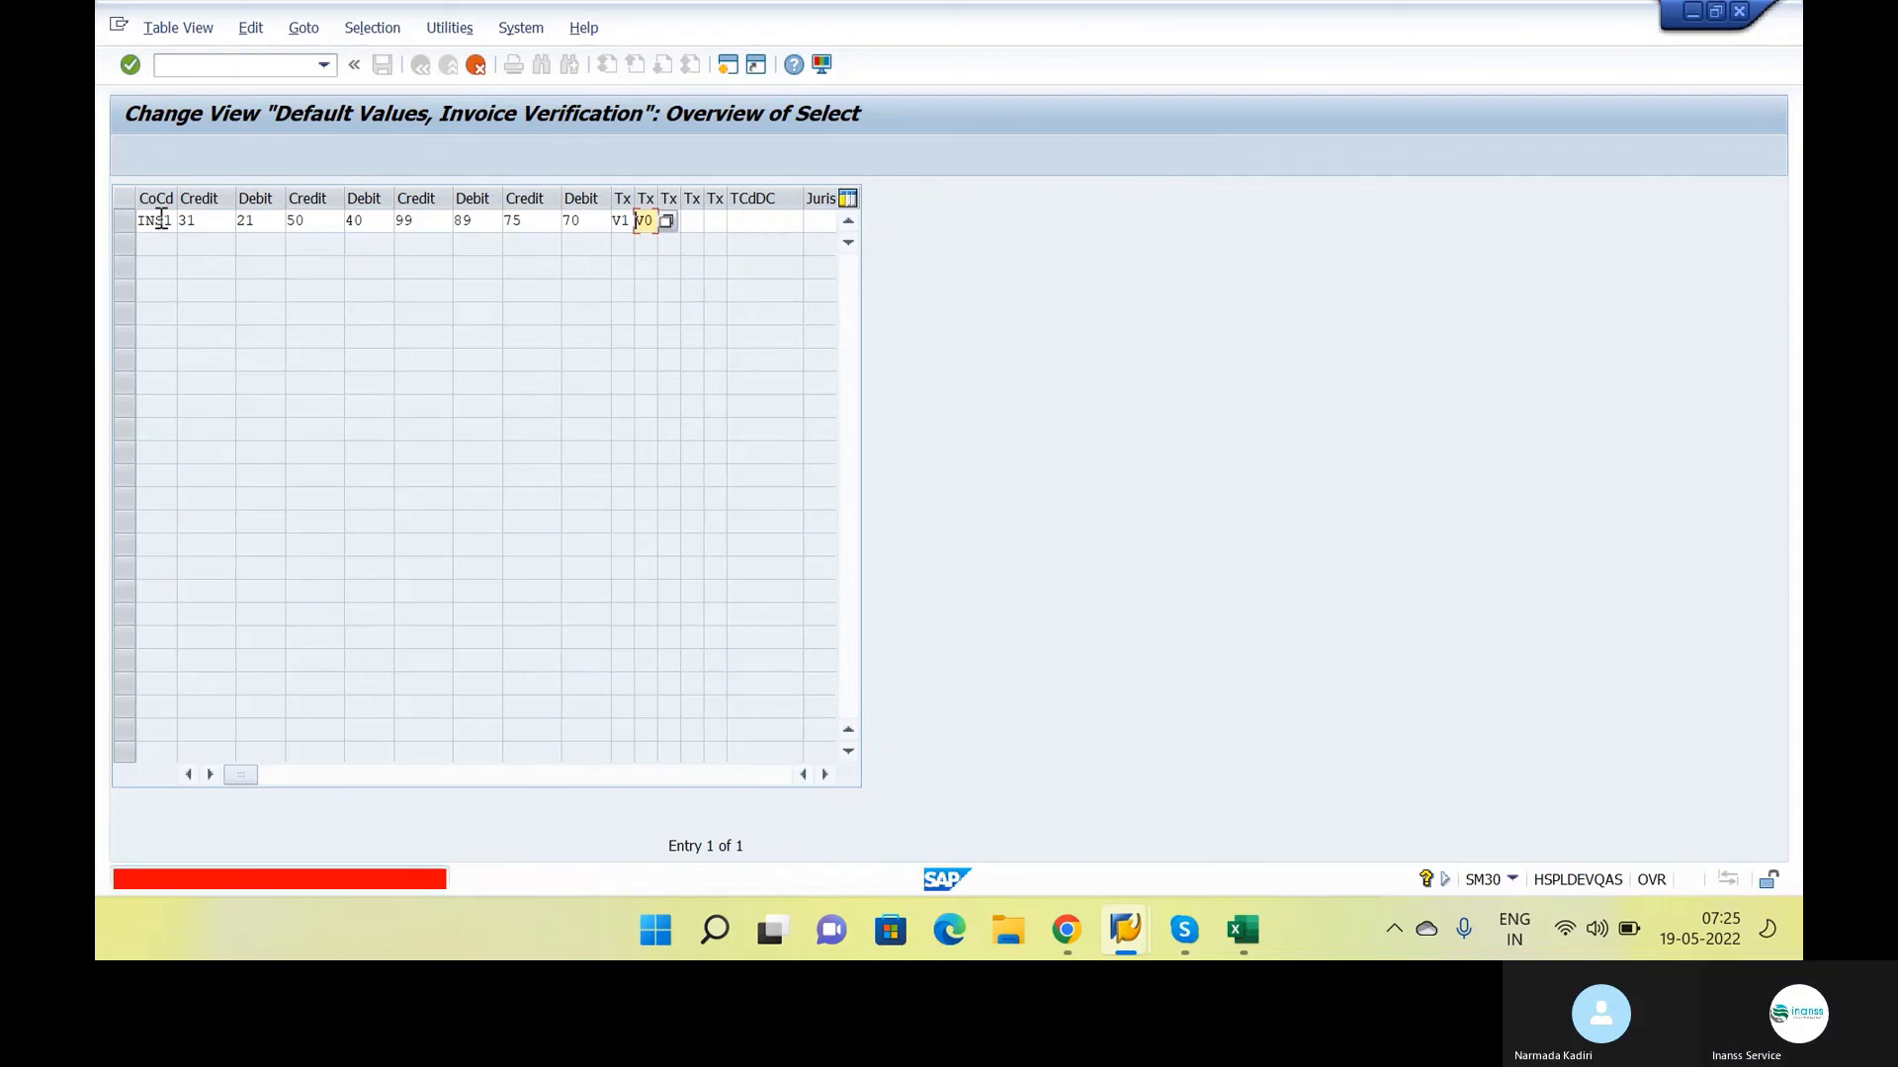
pyautogui.press('Delete')
pyautogui.press('Delete')
pyautogui.hotkey('shift', 'Tab')
pyautogui.press('Delete')
pyautogui.press('Delete')
pyautogui.press('Return')
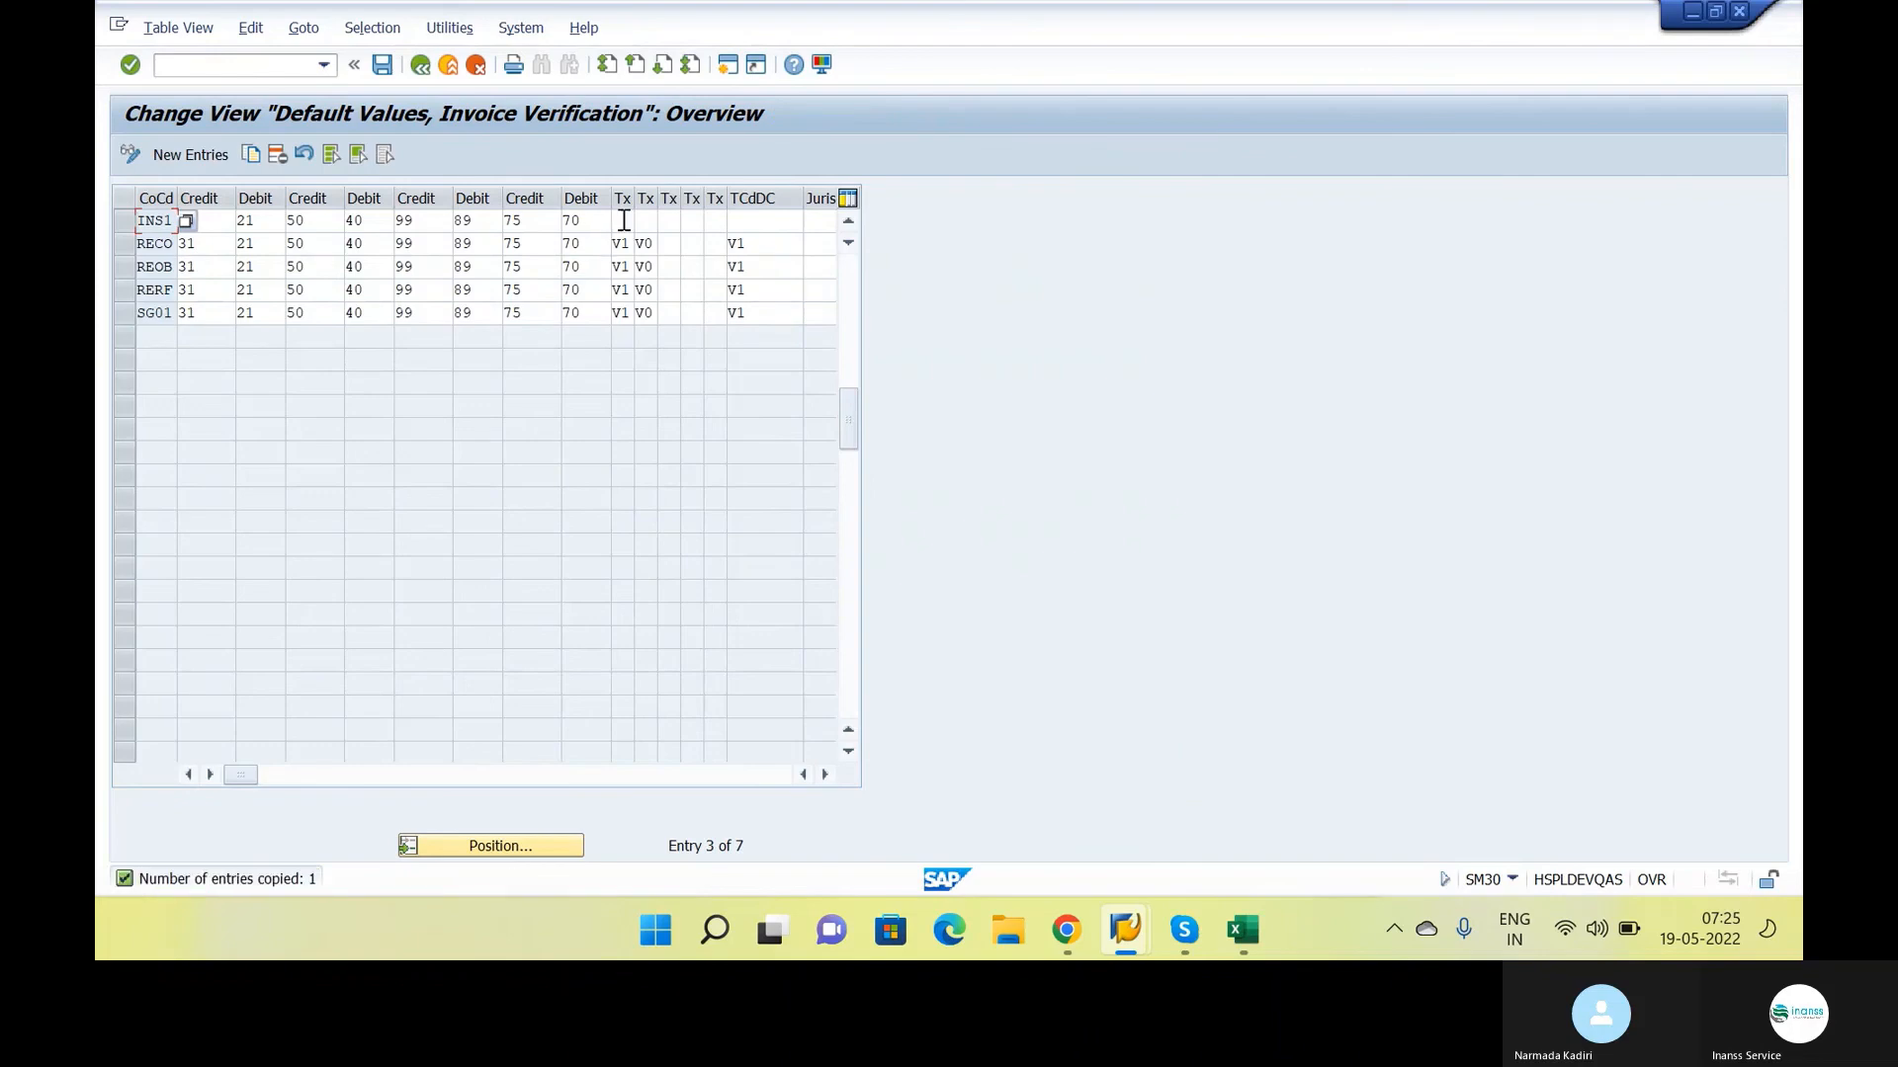
# Try to set the INS1 entry's tax codes to I0 from procedure ZTAXIN and A0, with I0 for delivery costs
pyautogui.click(623, 219)
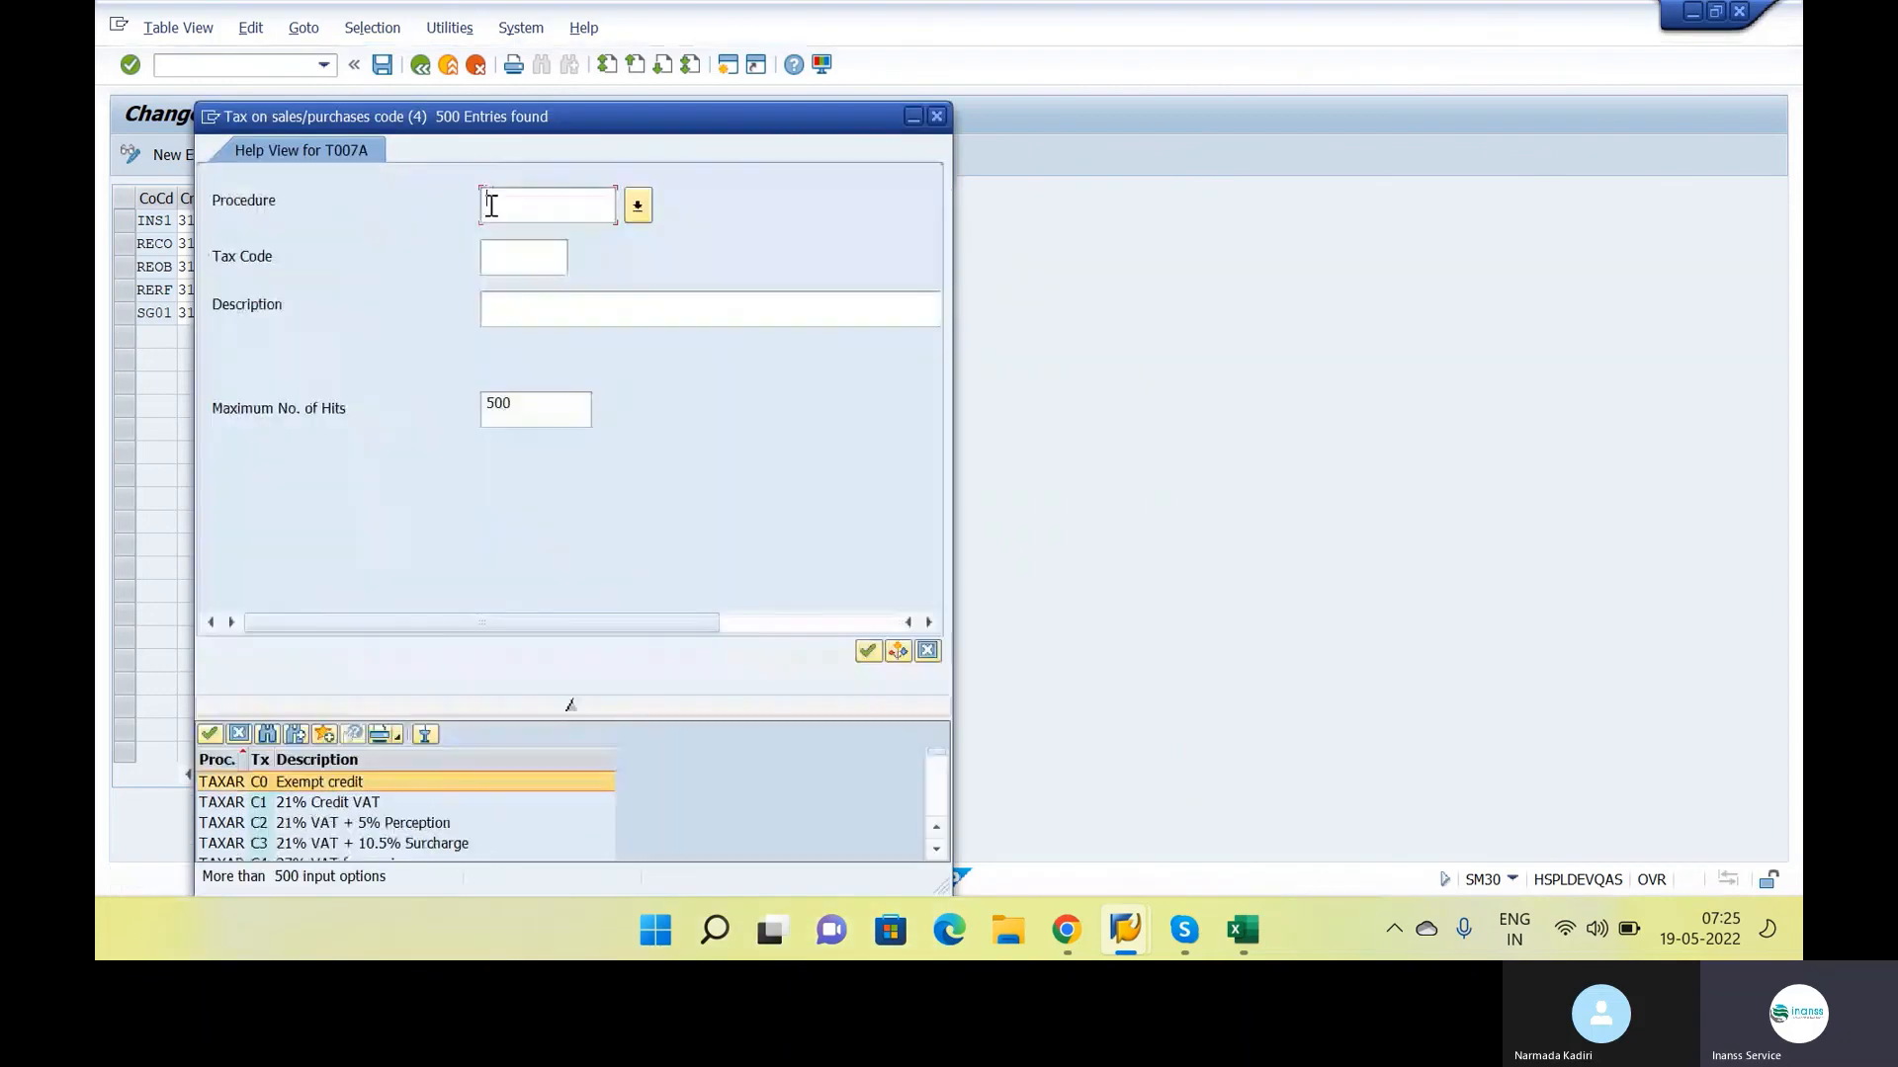
pyautogui.write('ZTAXIN')
pyautogui.press('Return')
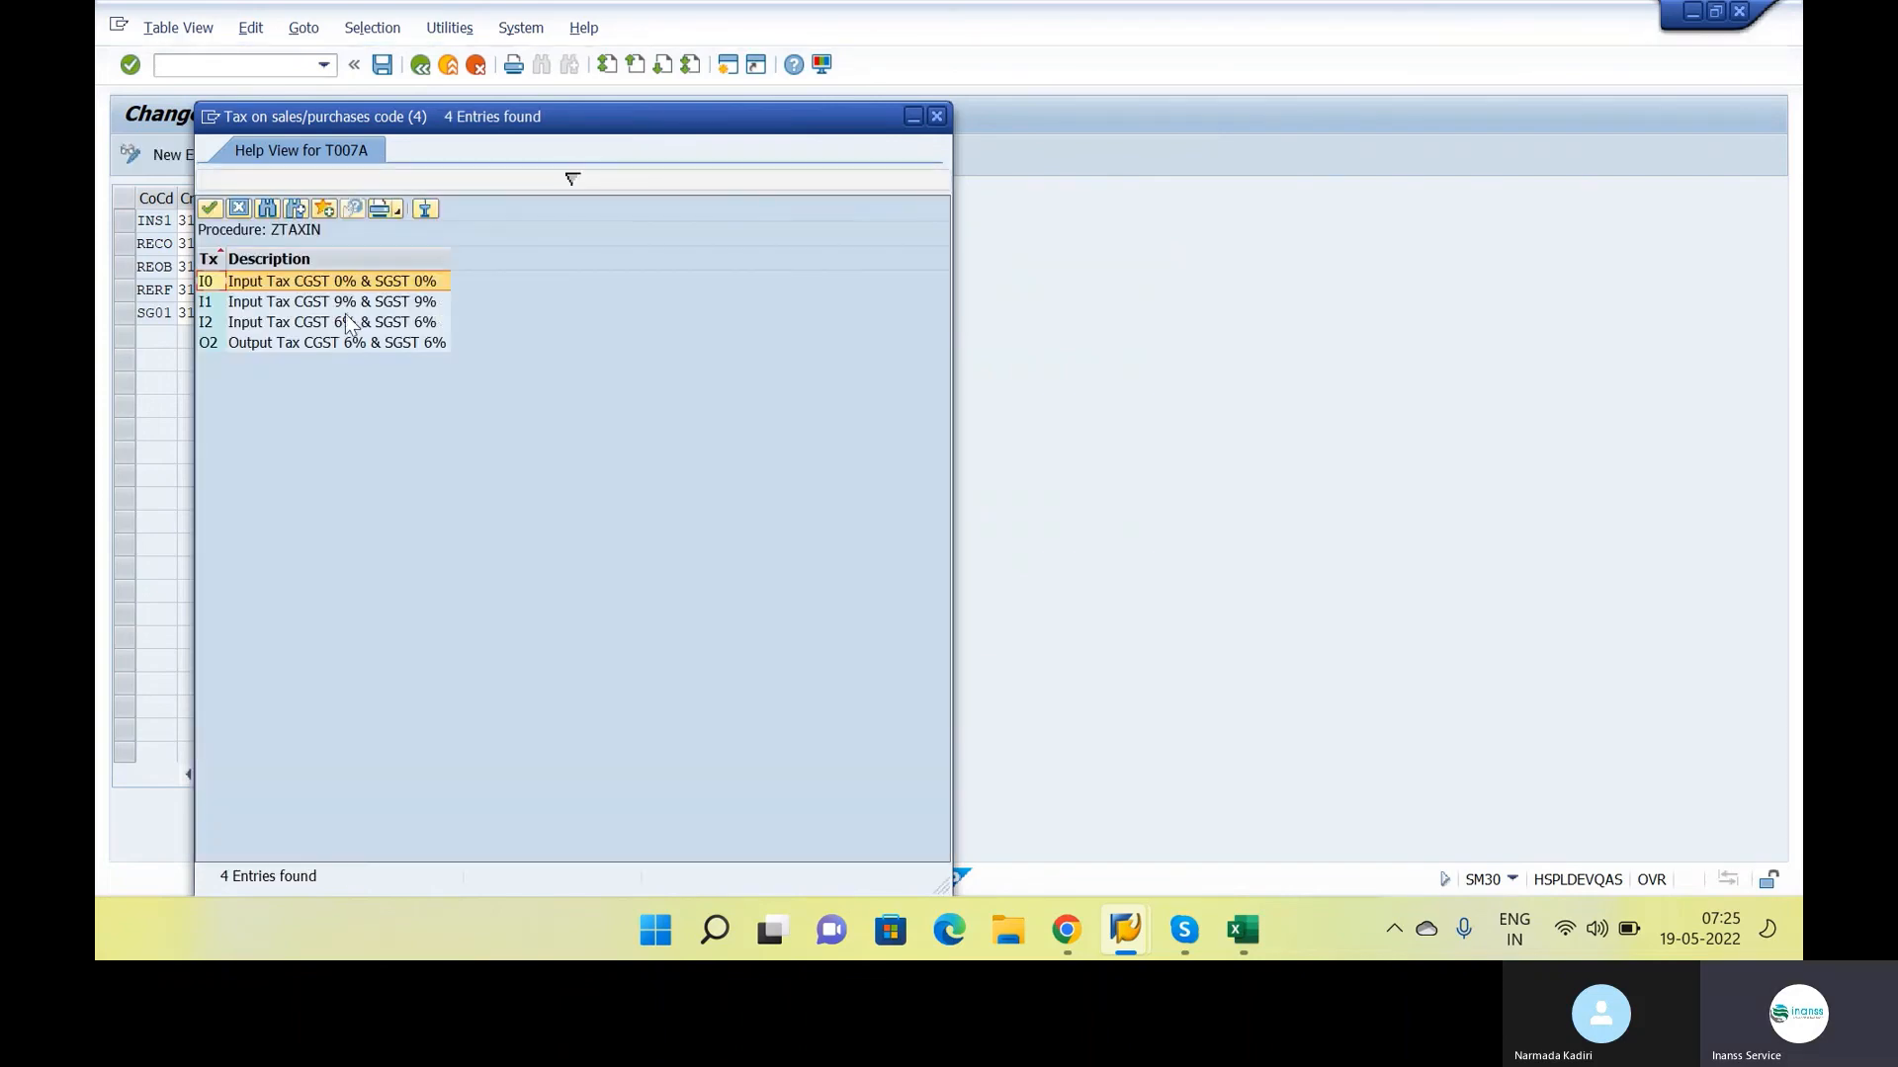
pyautogui.click(323, 287)
pyautogui.doubleClick(322, 284)
pyautogui.click(644, 220)
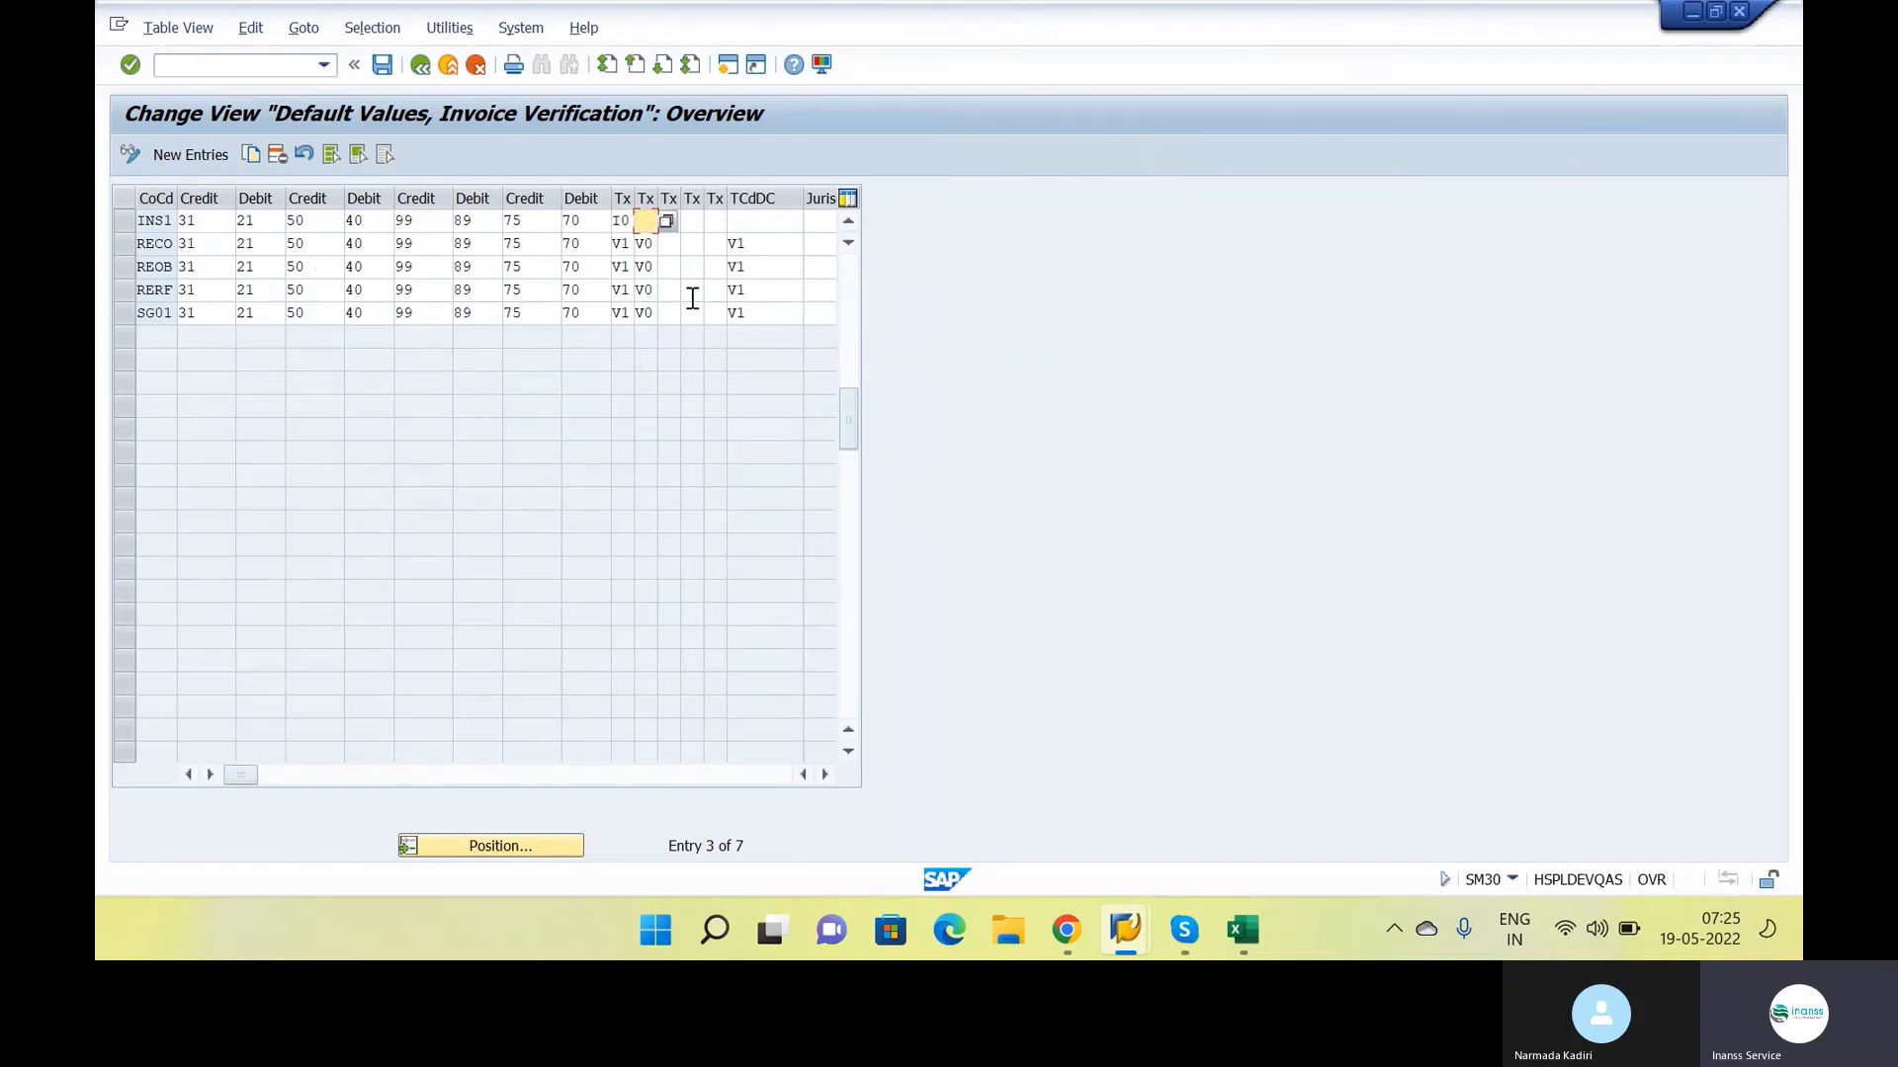
pyautogui.write('A0')
pyautogui.press('Tab')
pyautogui.press('Tab')
pyautogui.press('Tab')
pyautogui.press('Tab')
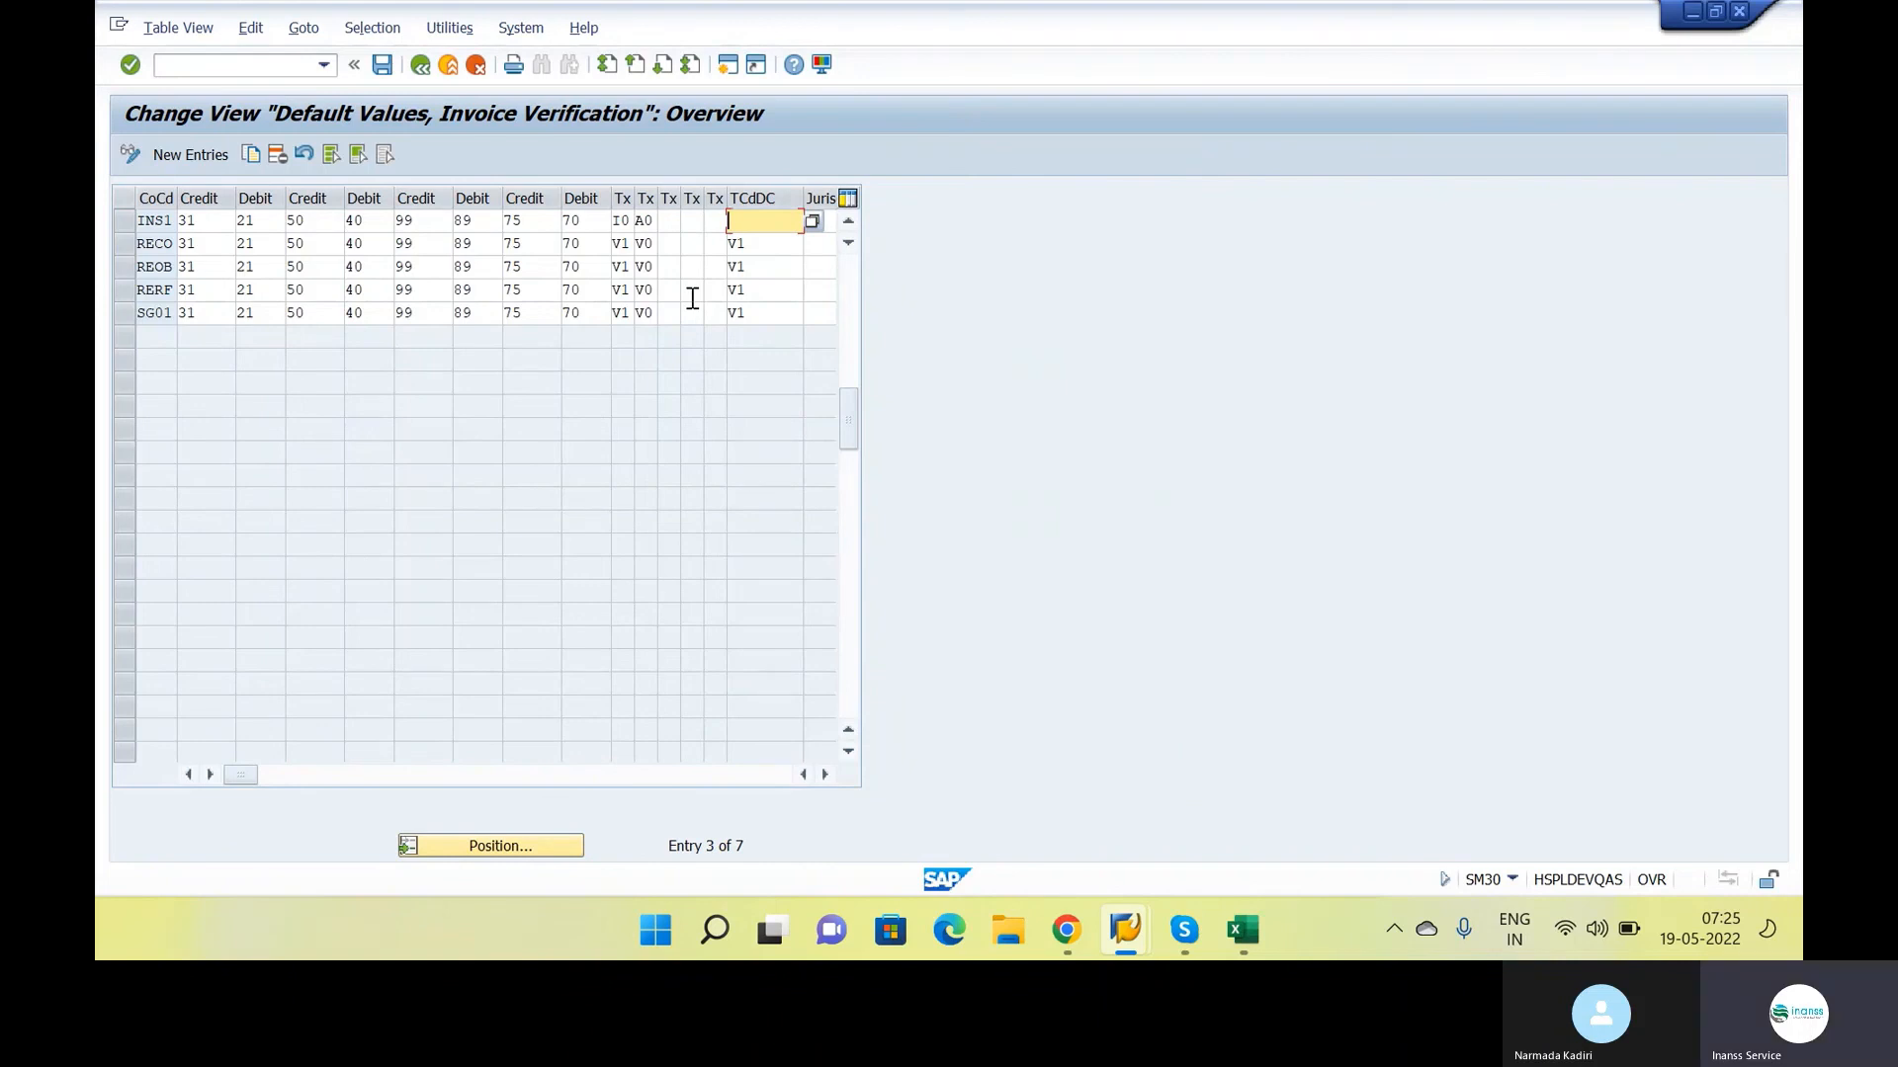
pyautogui.write('I0')
pyautogui.press('Return')
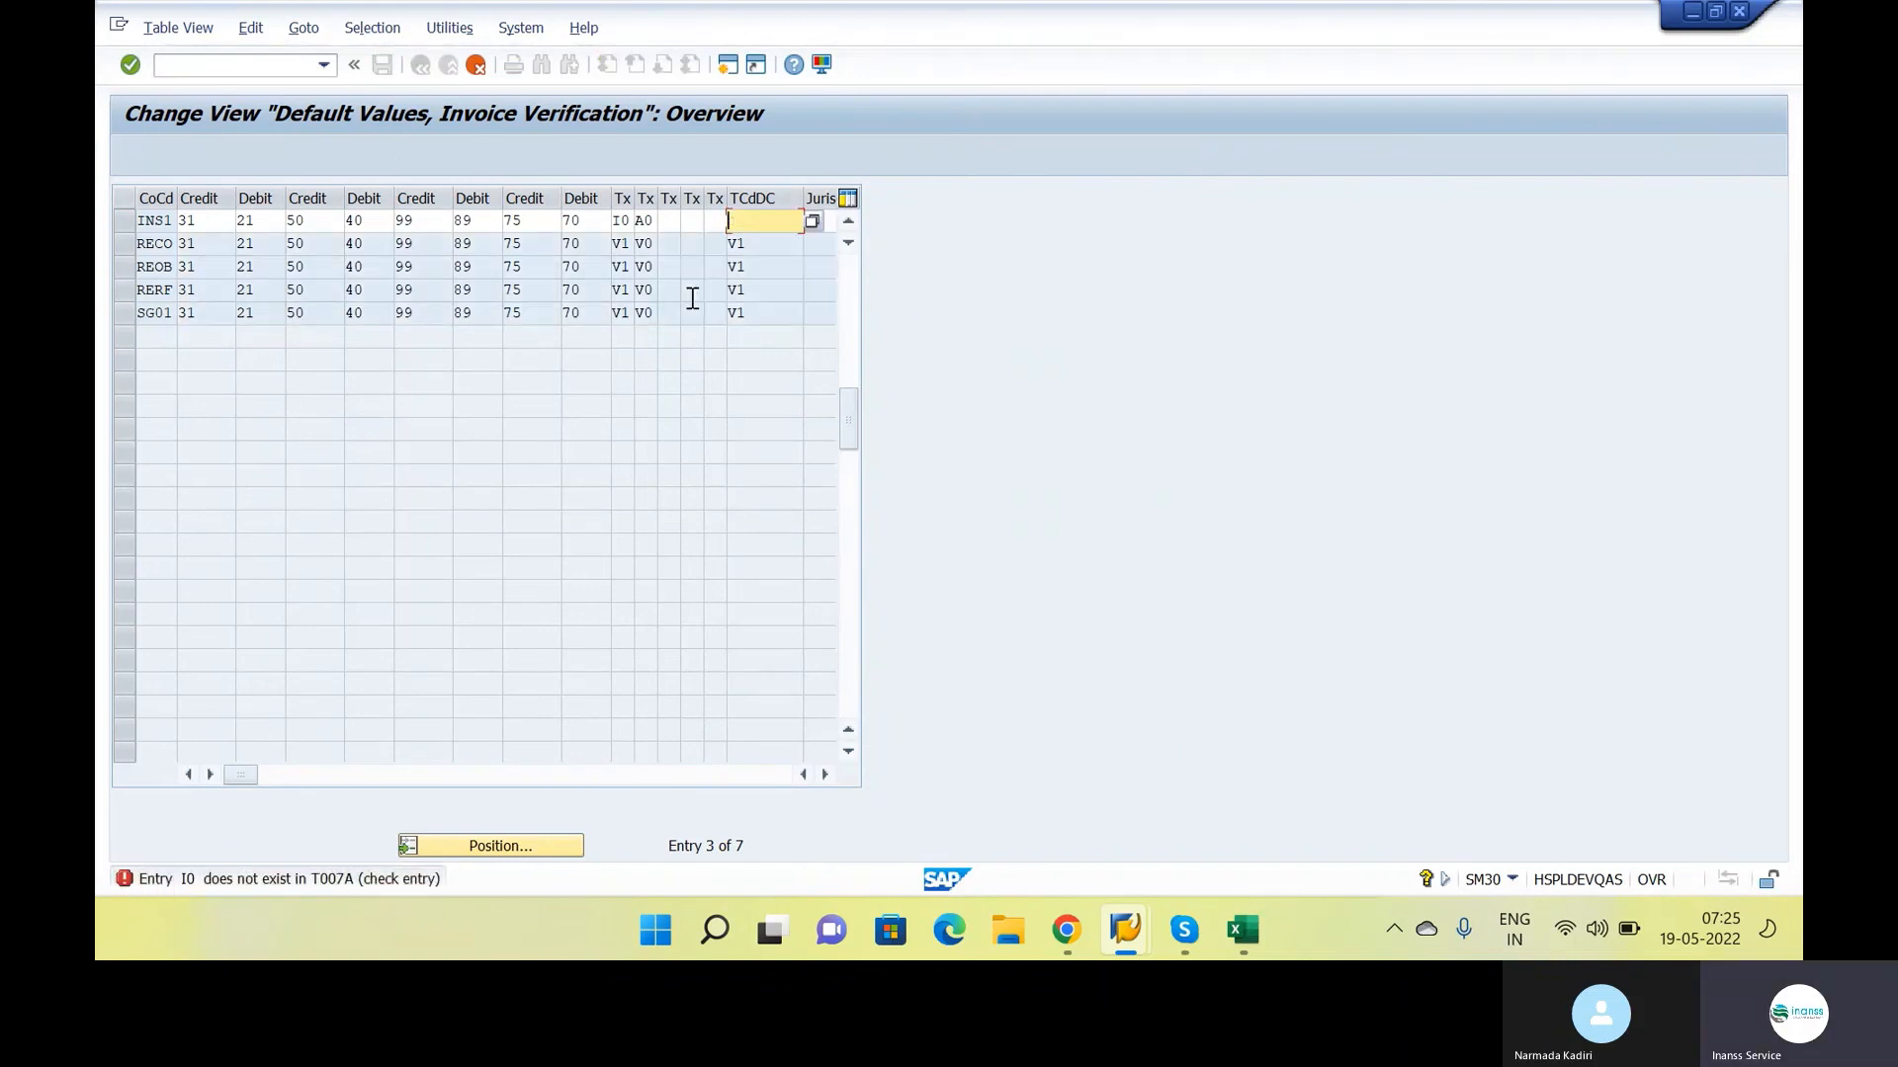
# Remove all tax codes from the INS1 entry, save the invoice verification default values and leave the table view
pyautogui.press('Delete')
pyautogui.press('Delete')
pyautogui.press('Return')
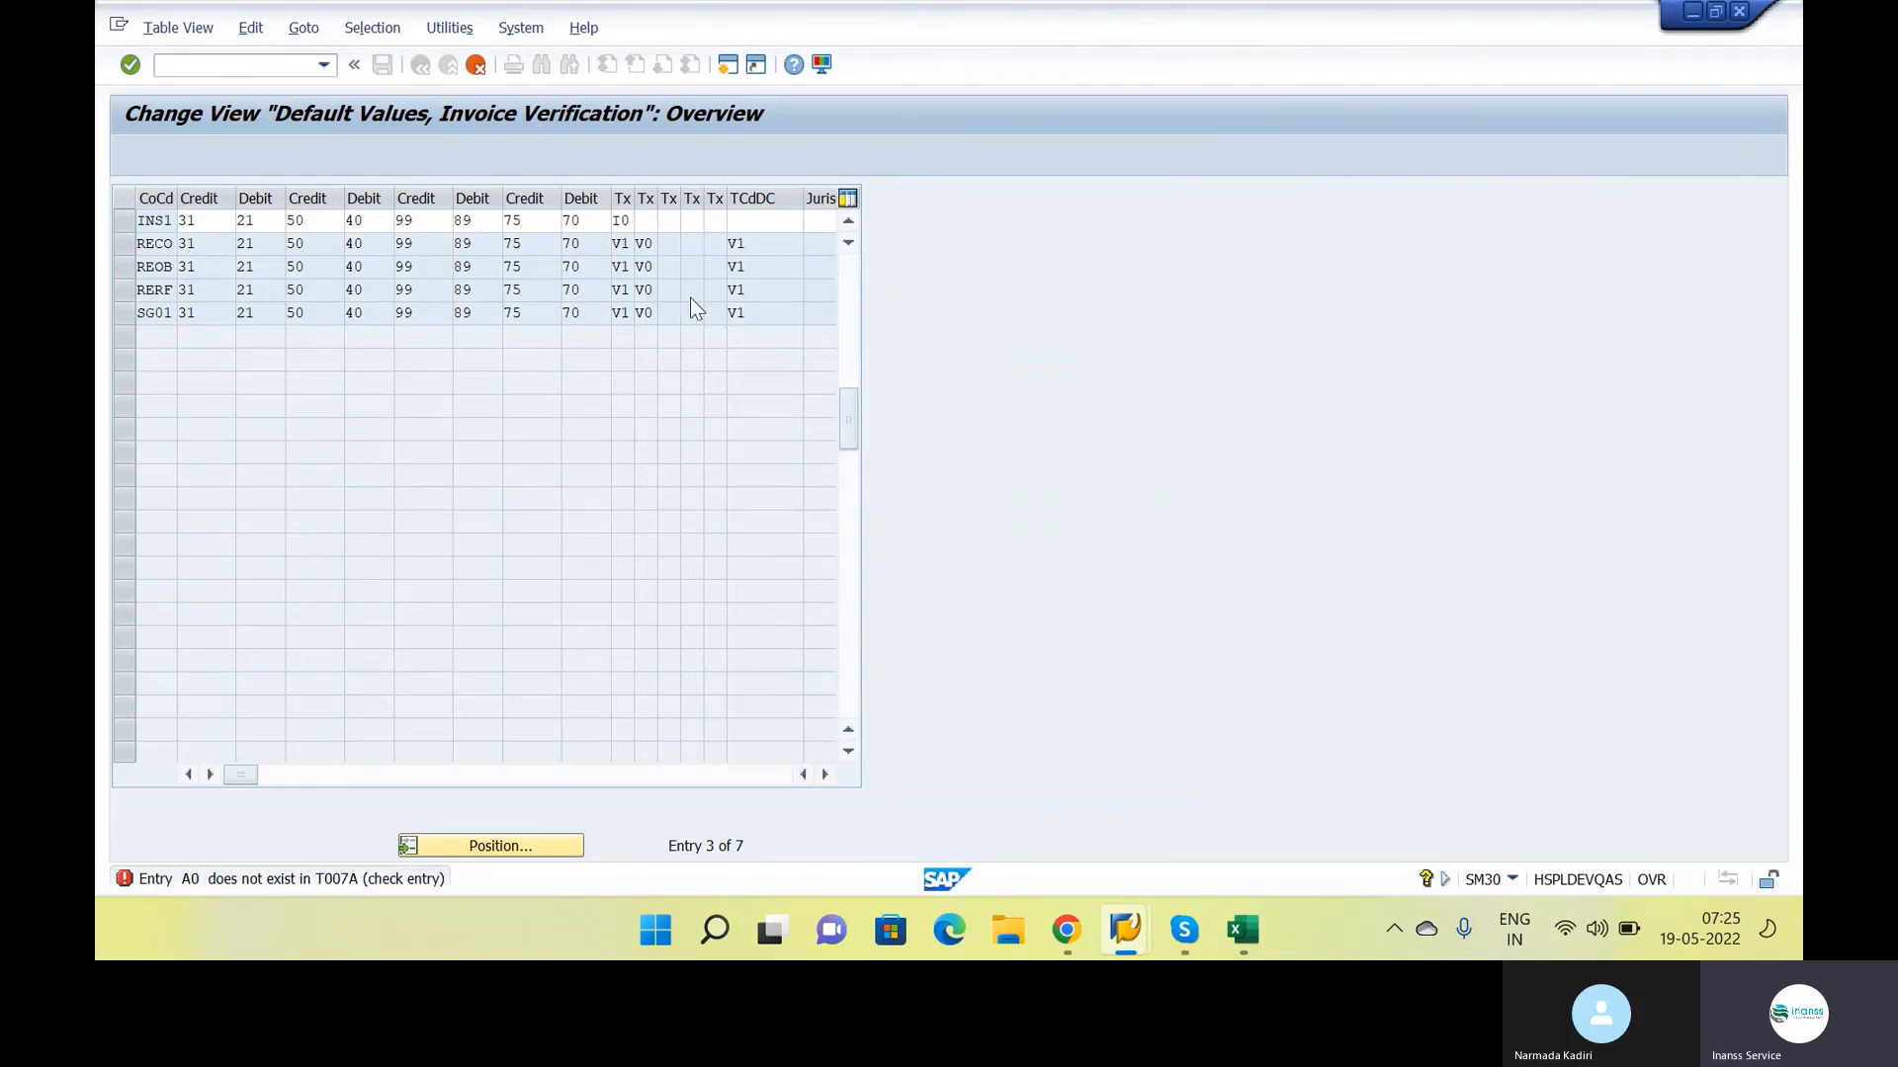
pyautogui.press('Delete')
pyautogui.press('Delete')
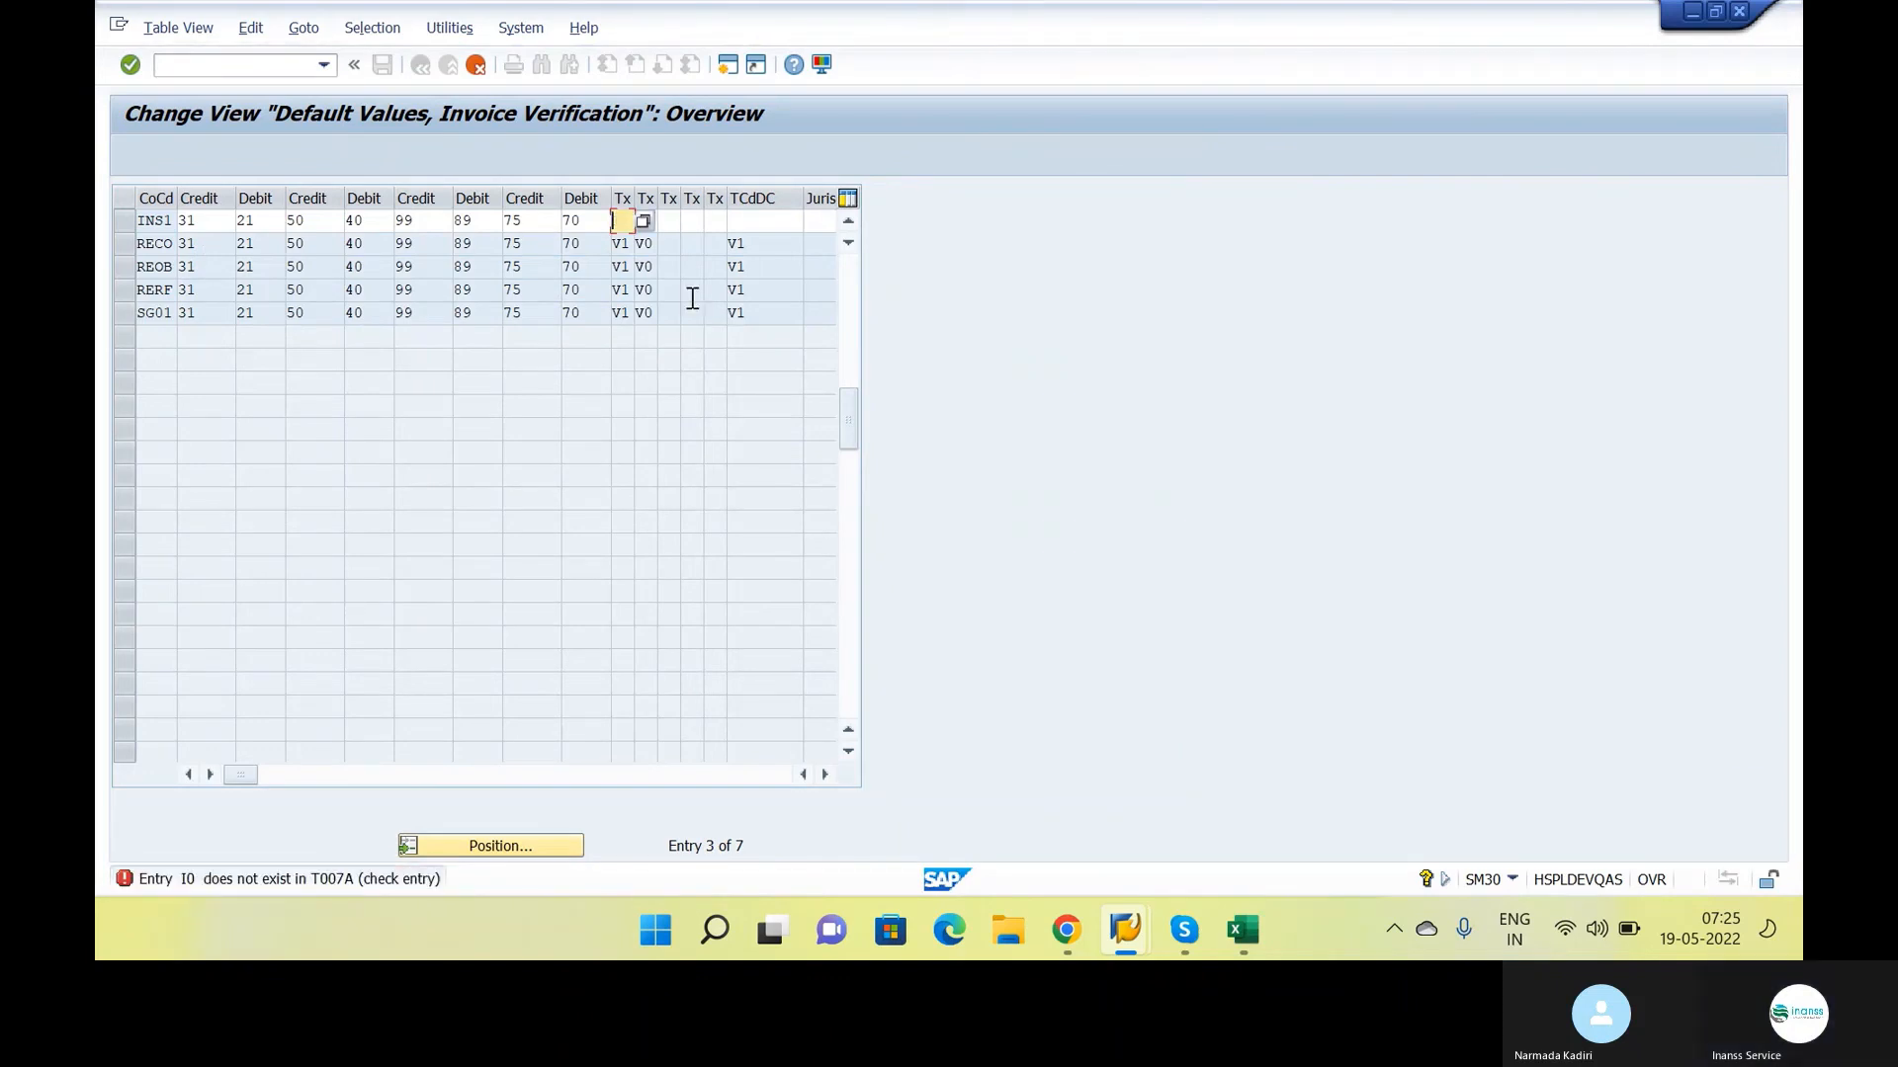
pyautogui.press('Return')
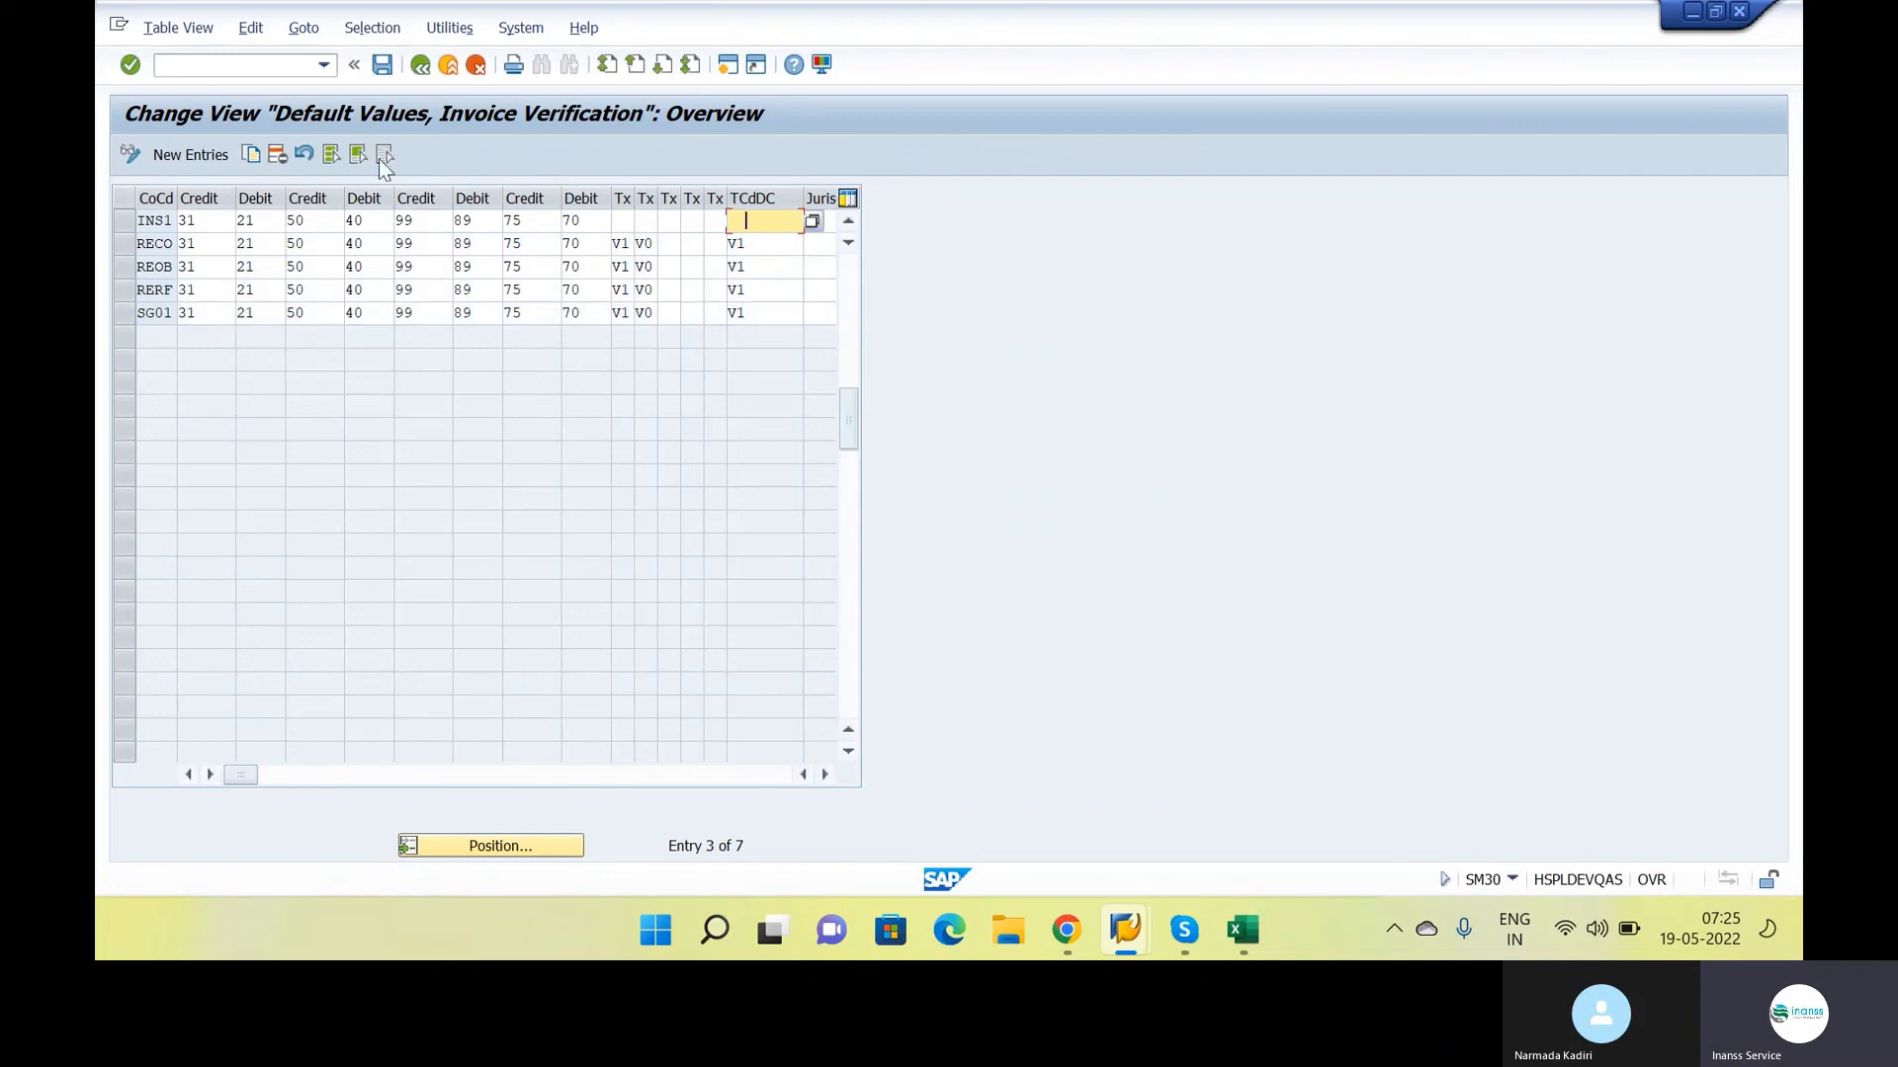
pyautogui.click(382, 64)
pyautogui.click(420, 65)
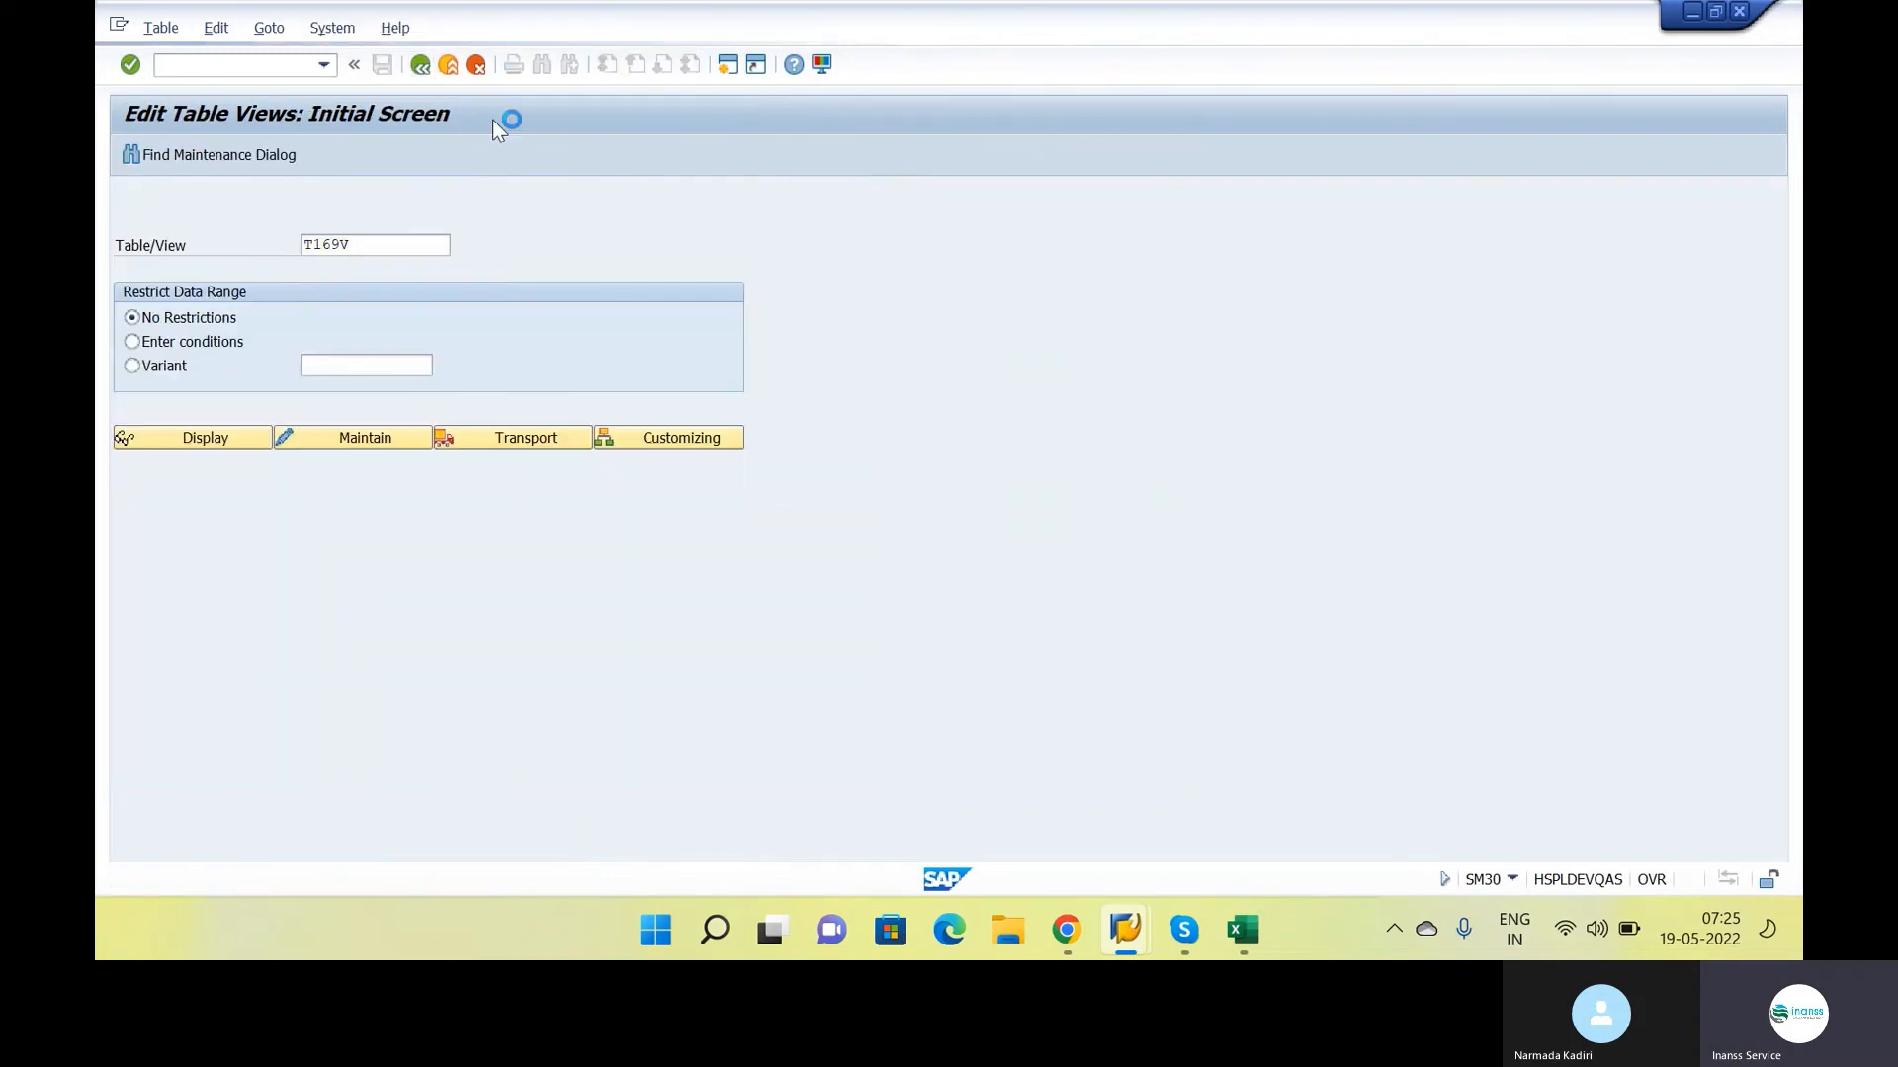
# Return to the incoming invoice session, simulate the posting again and check its messages
pyautogui.hotkey('alt', 'Tab')
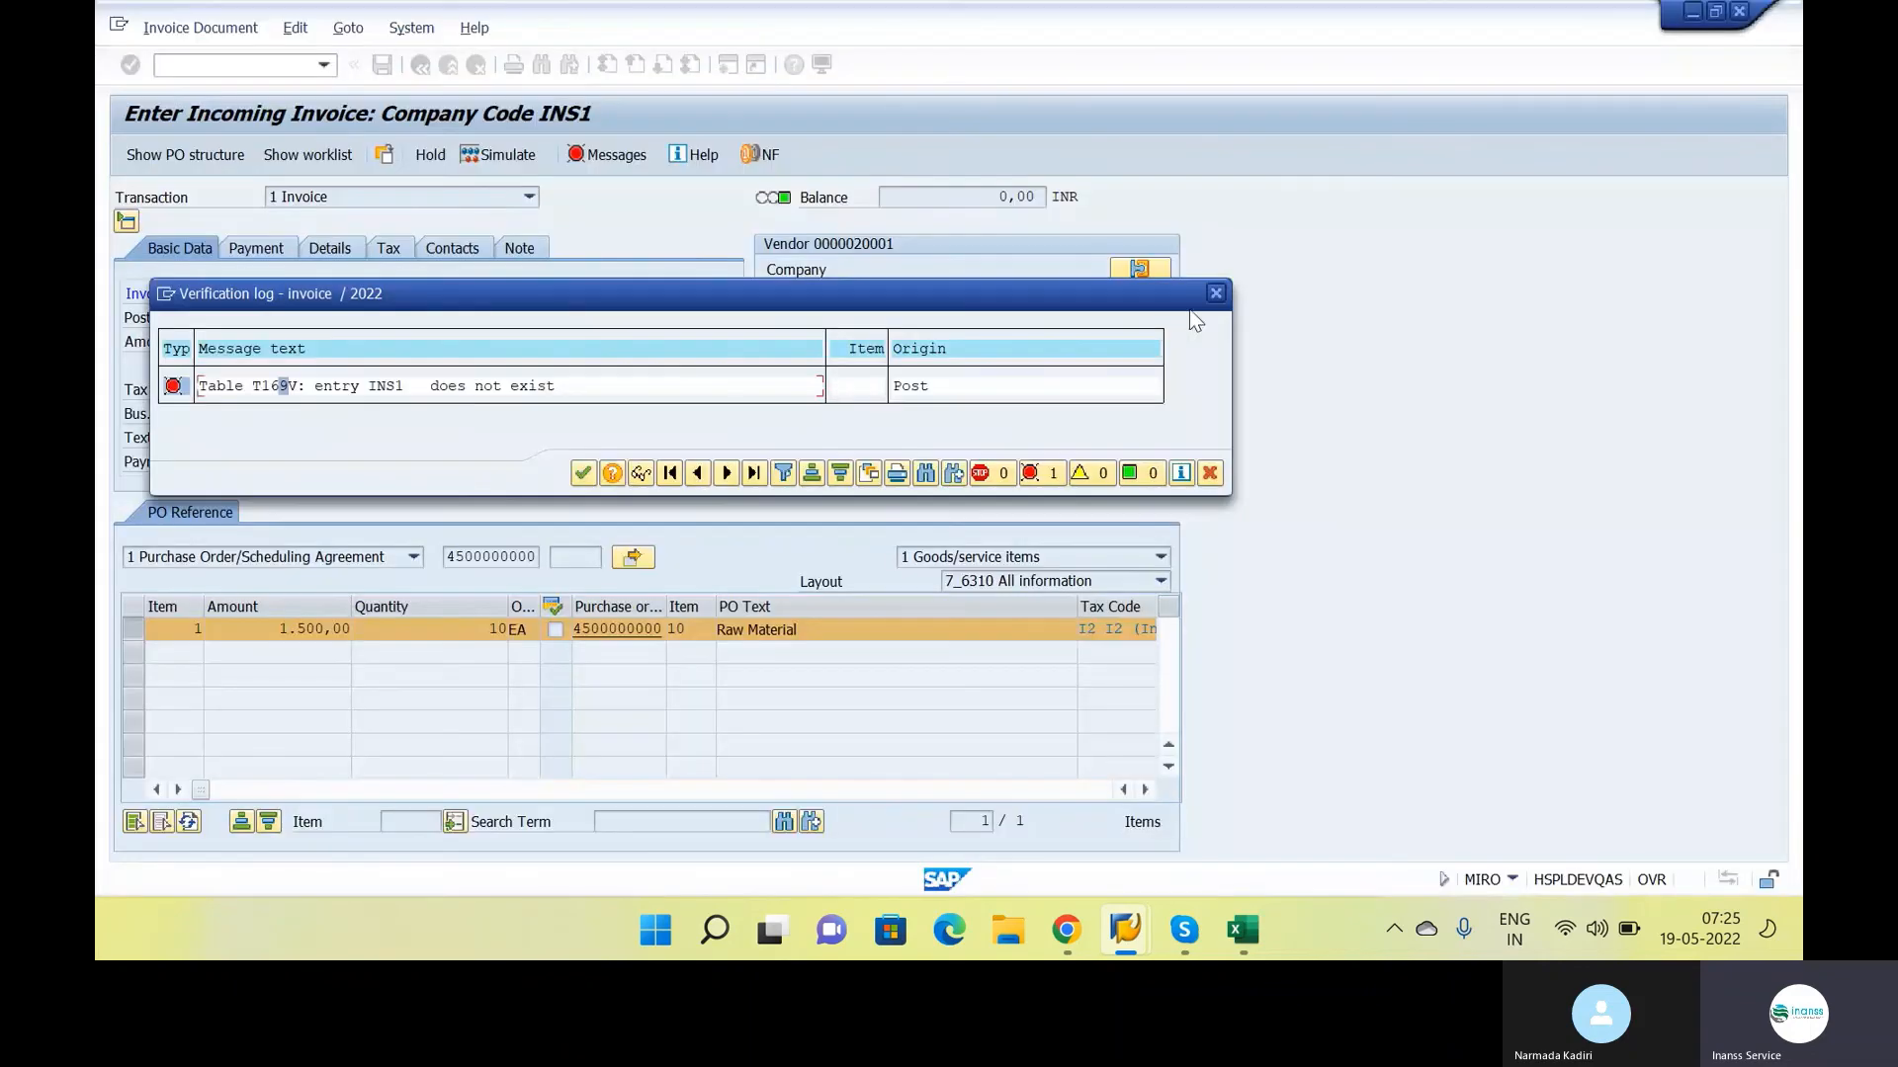
pyautogui.click(1220, 294)
pyautogui.click(499, 155)
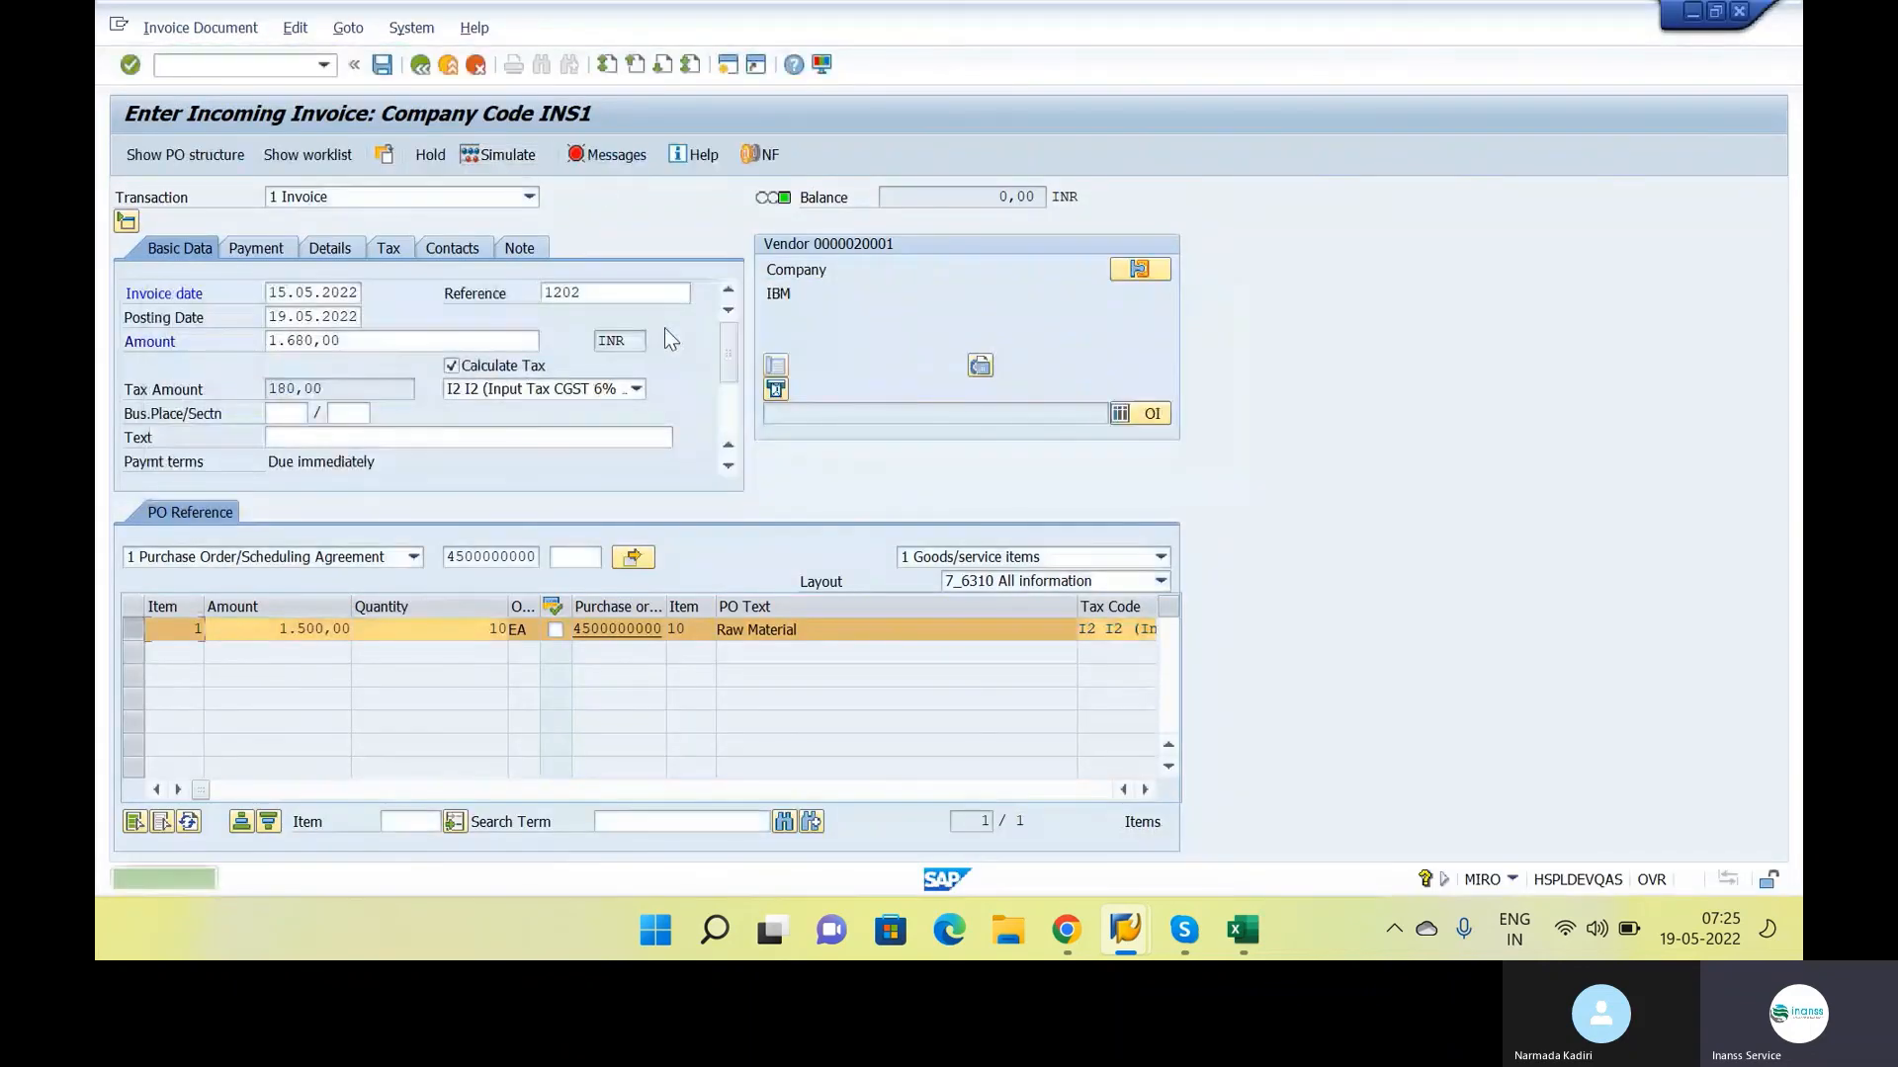
pyautogui.click(606, 155)
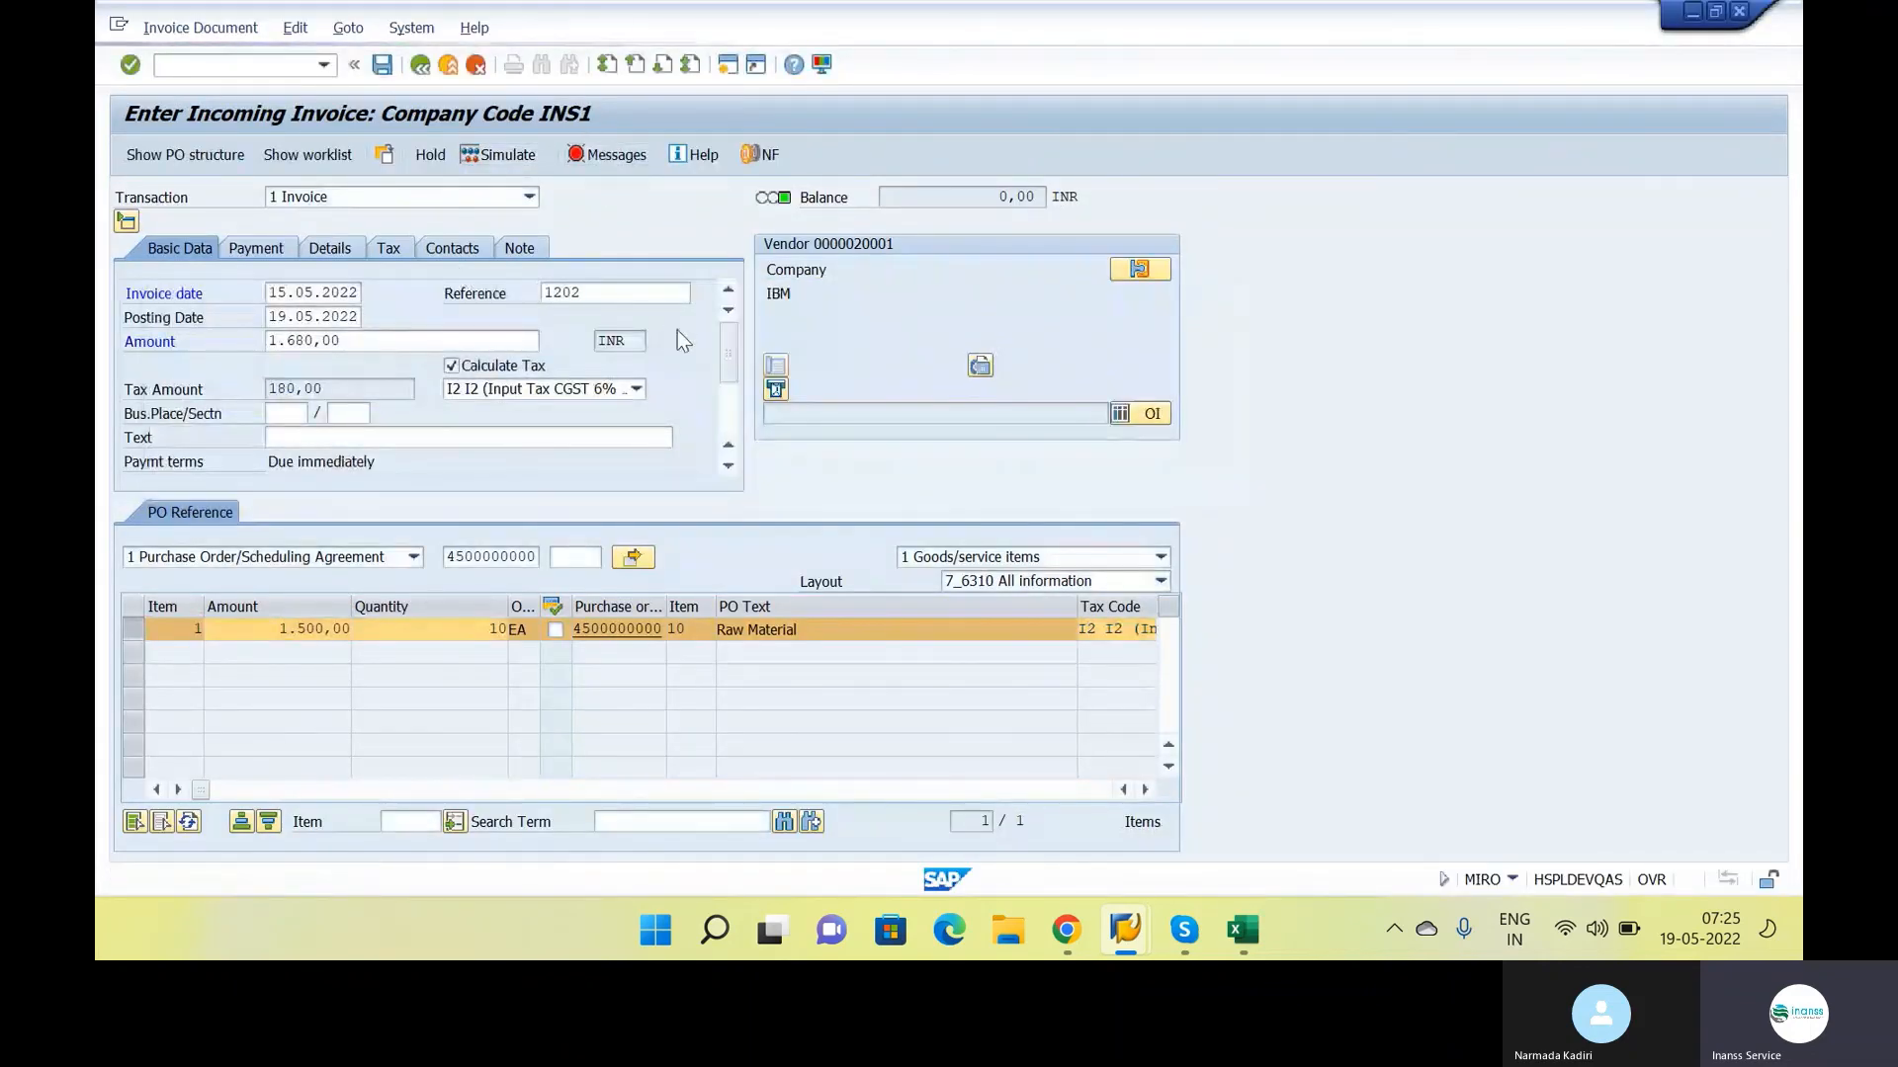
pyautogui.click(1217, 294)
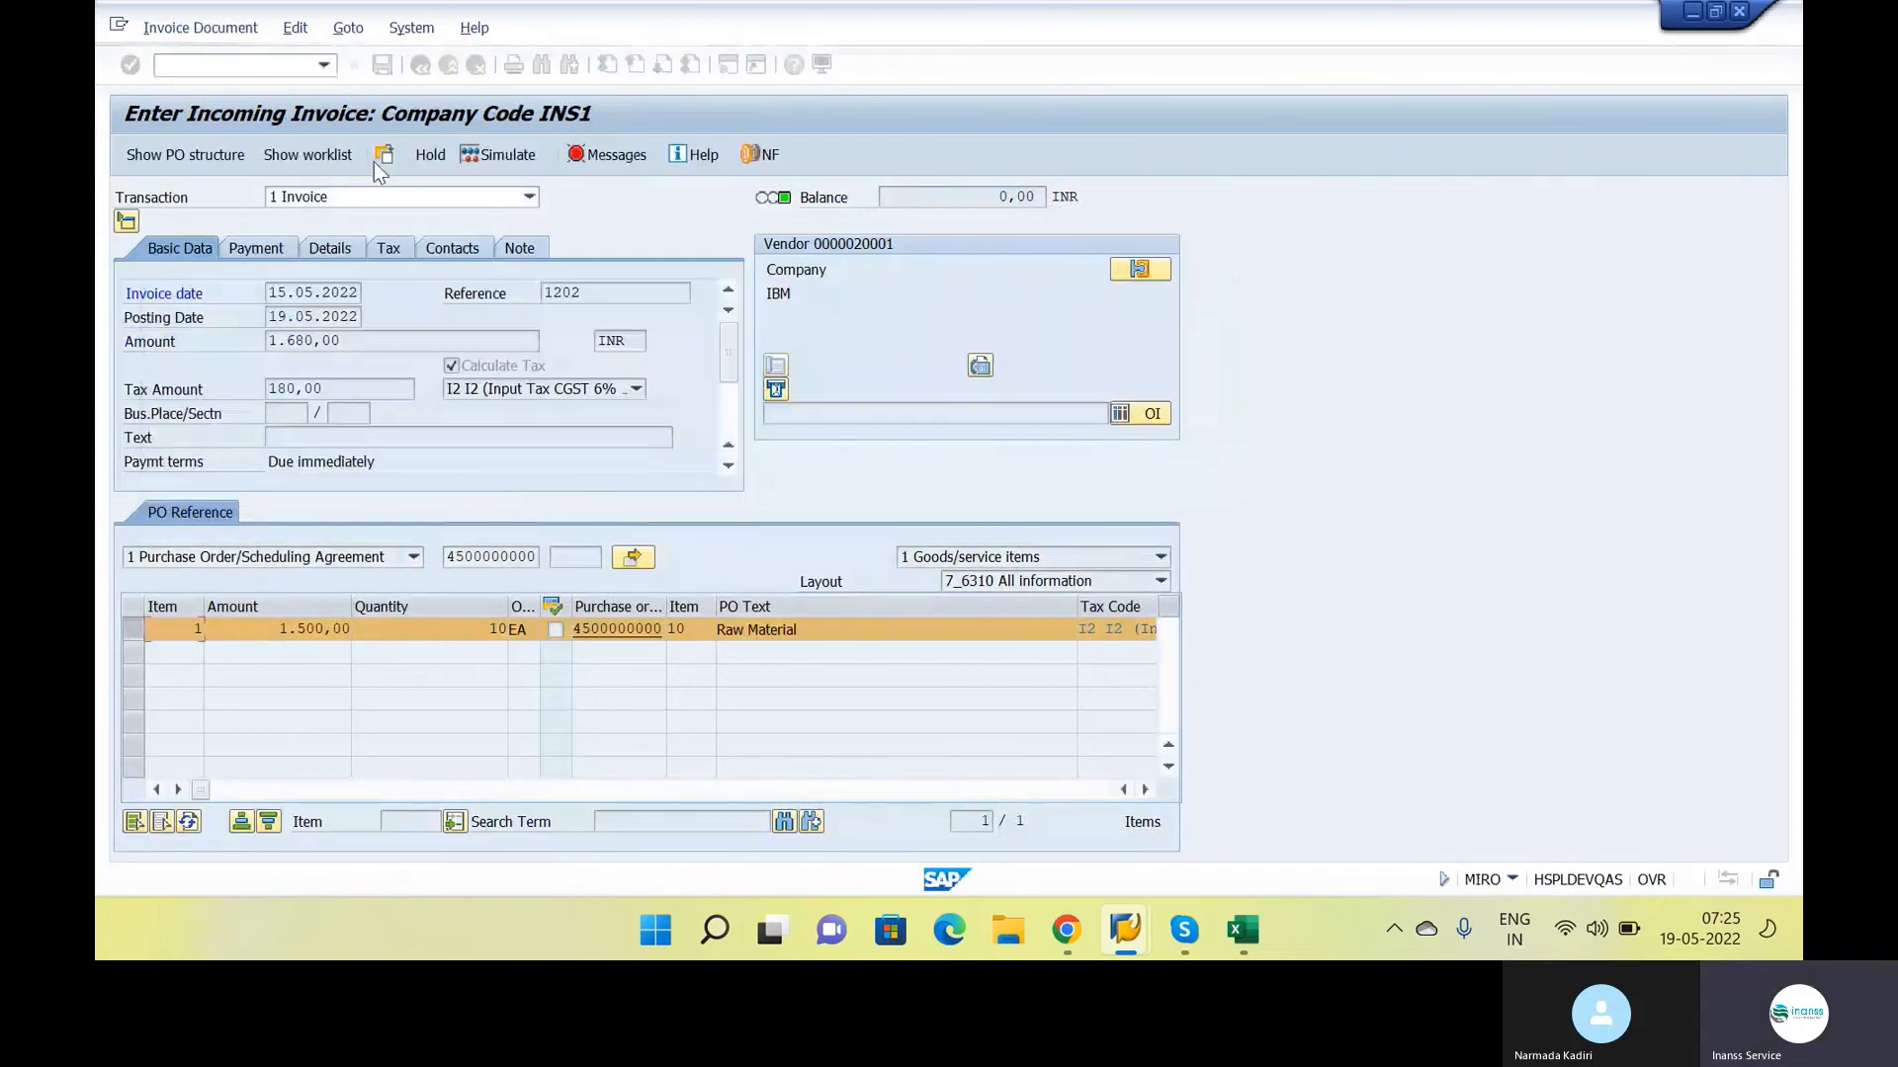
# Restart transaction MIRO and enter invoice date 15.05.2022, reference 1202 and amount 1680
pyautogui.write('/NMI')
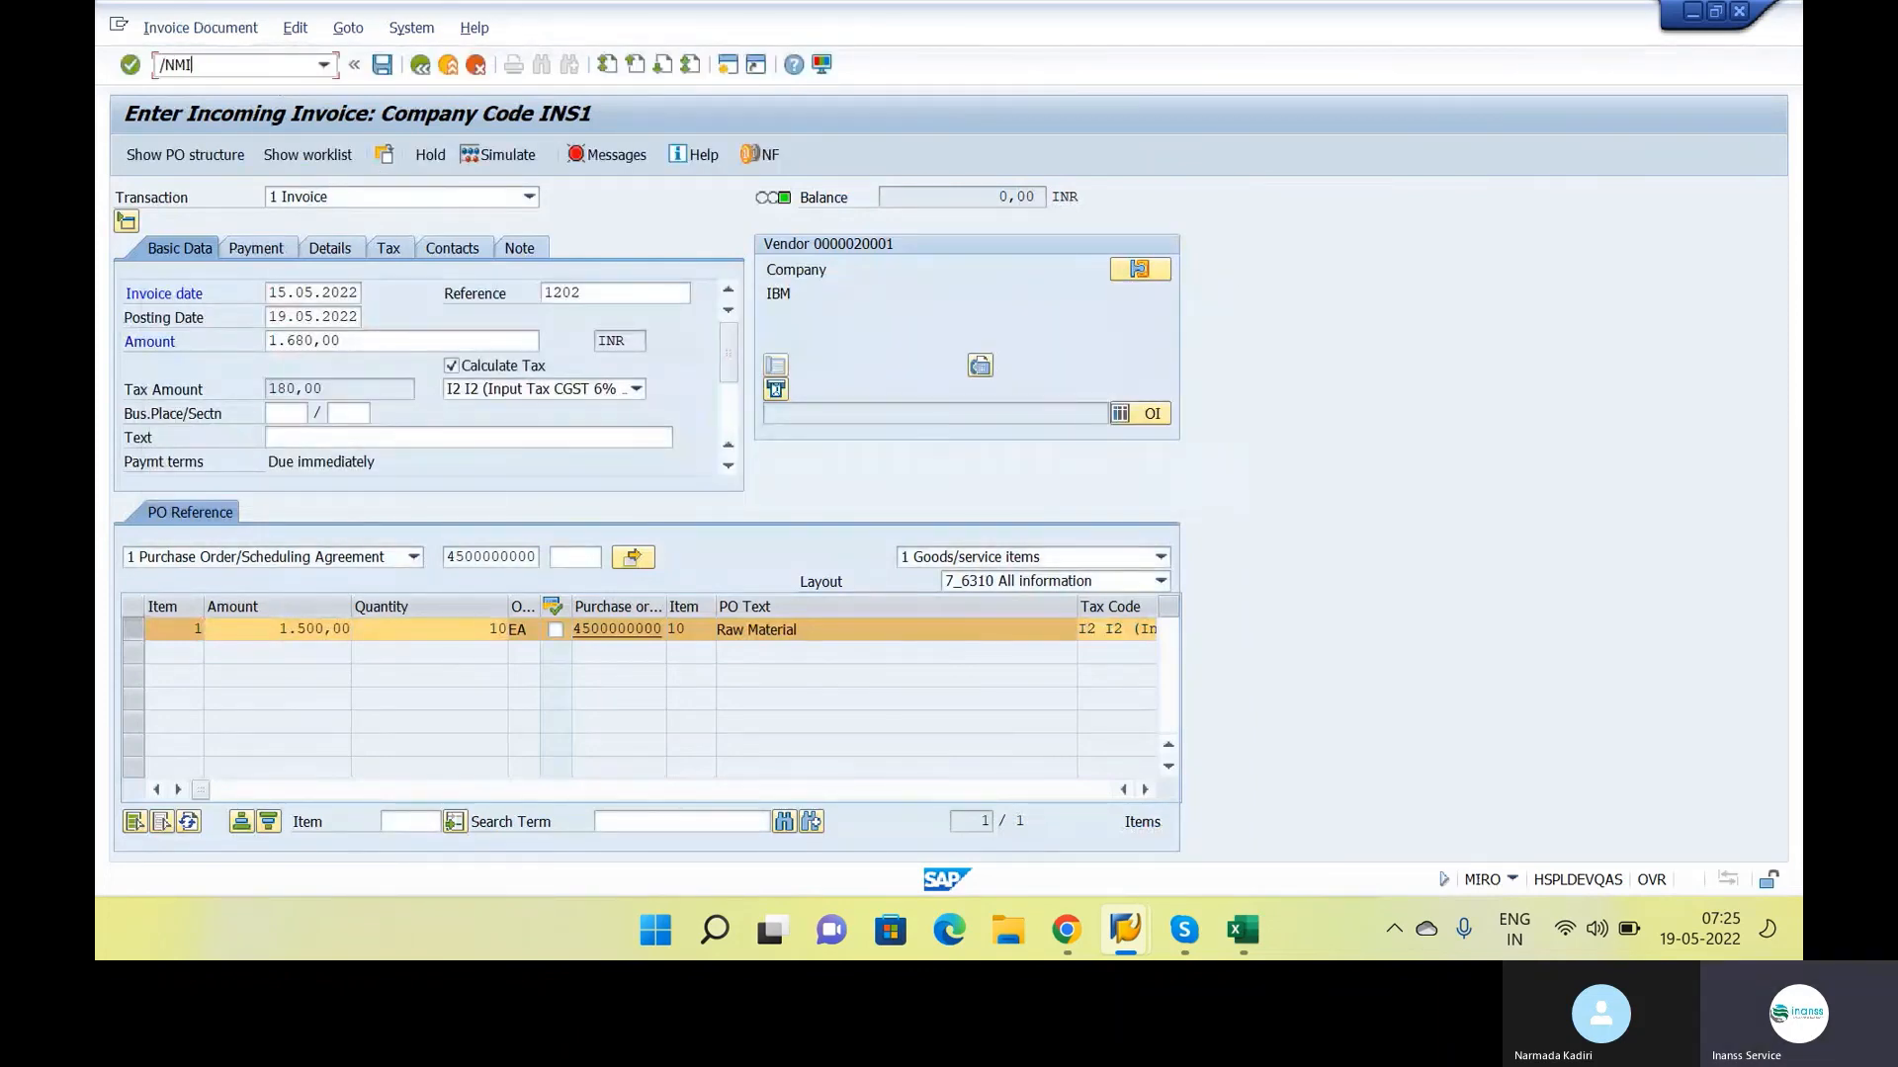
pyautogui.write('RO')
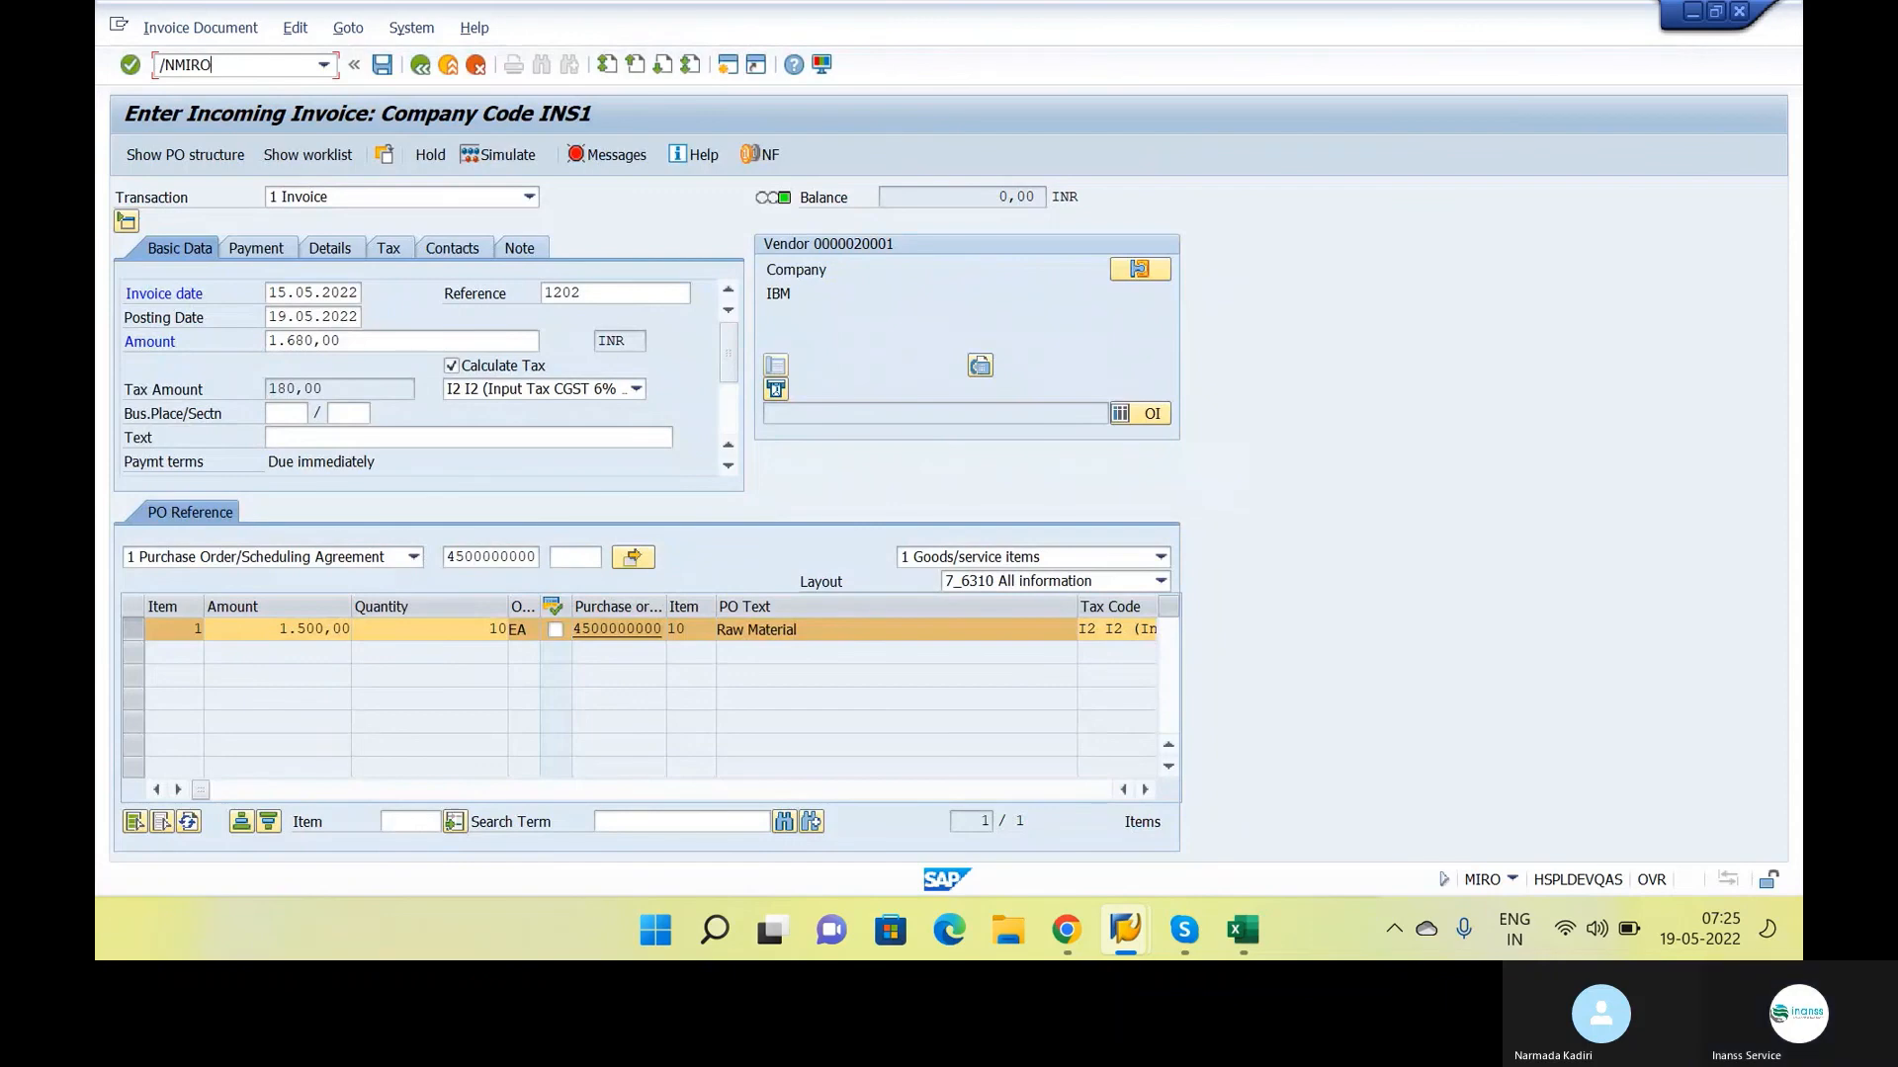
pyautogui.press('Return')
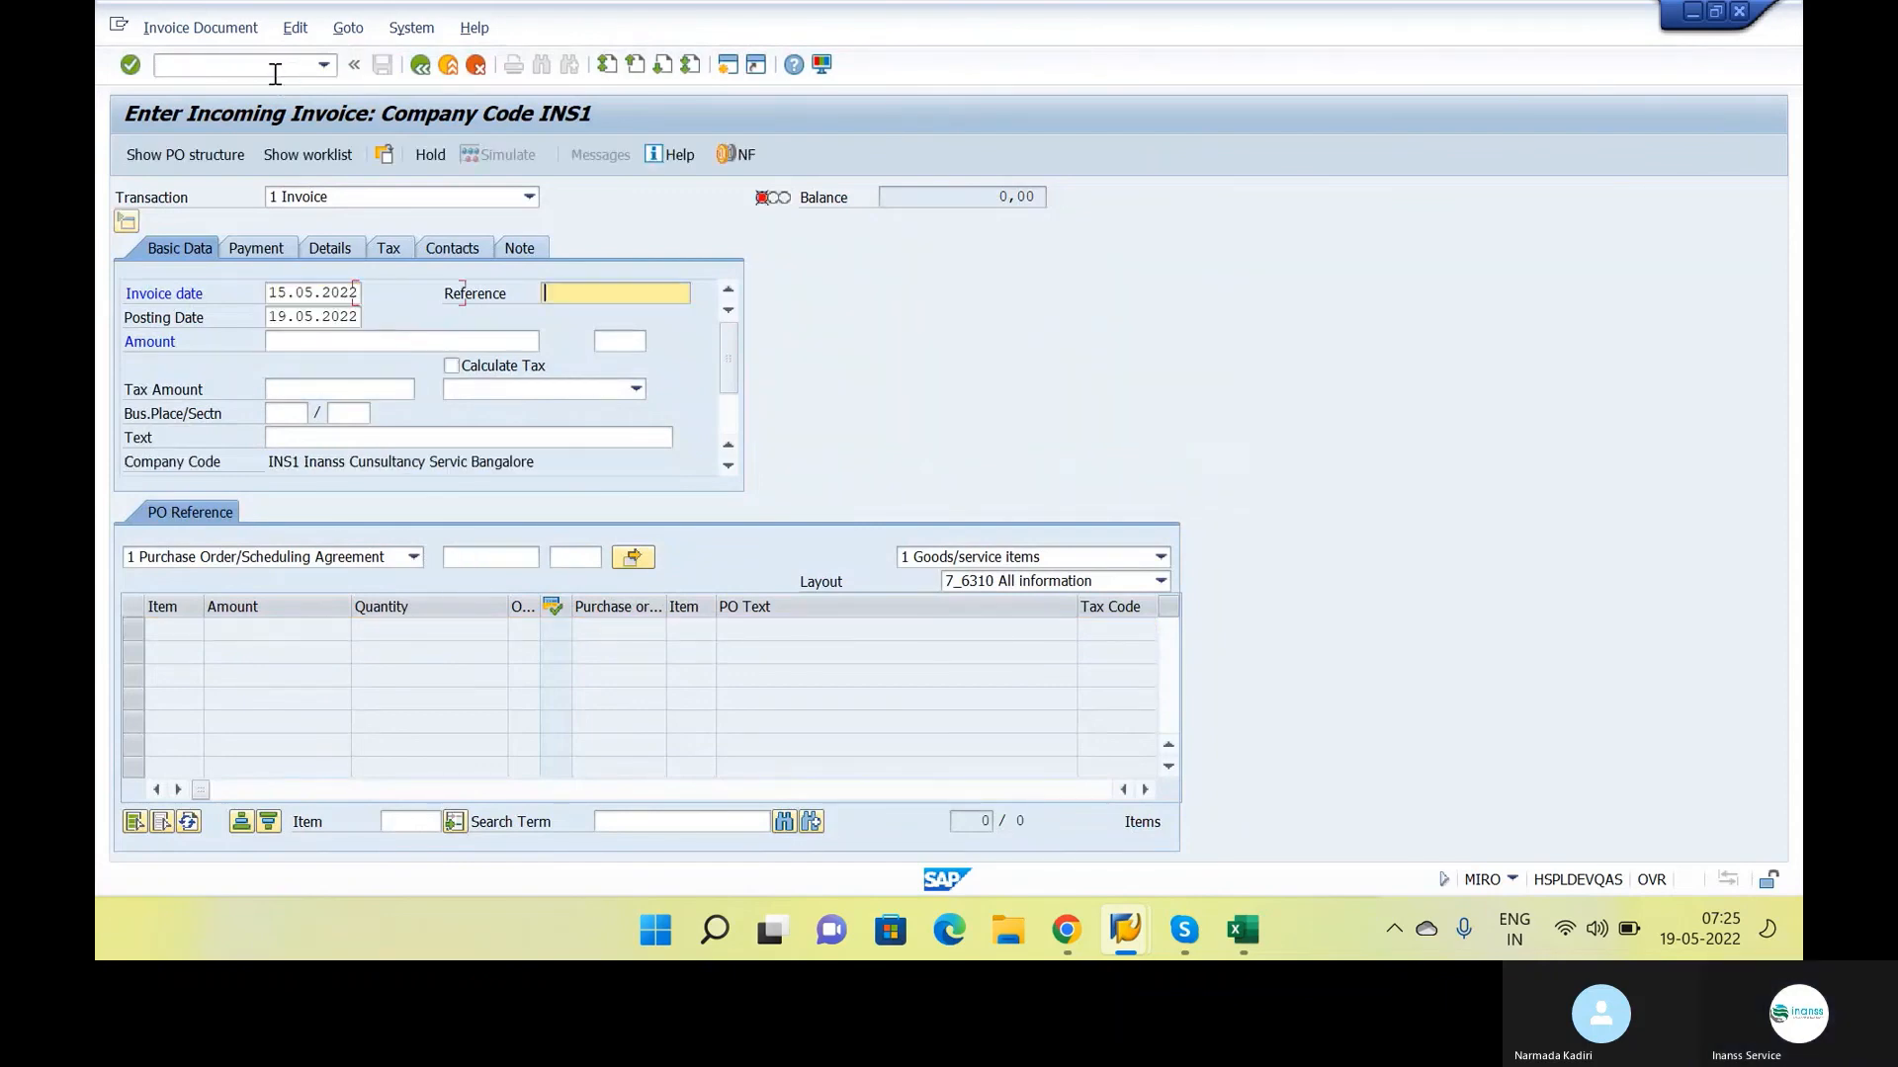
pyautogui.write('1202')
pyautogui.press('Tab')
# Turn on automatic tax calculation for the invoice and set its tax code to I2
pyautogui.press('Tab')
pyautogui.write('1680')
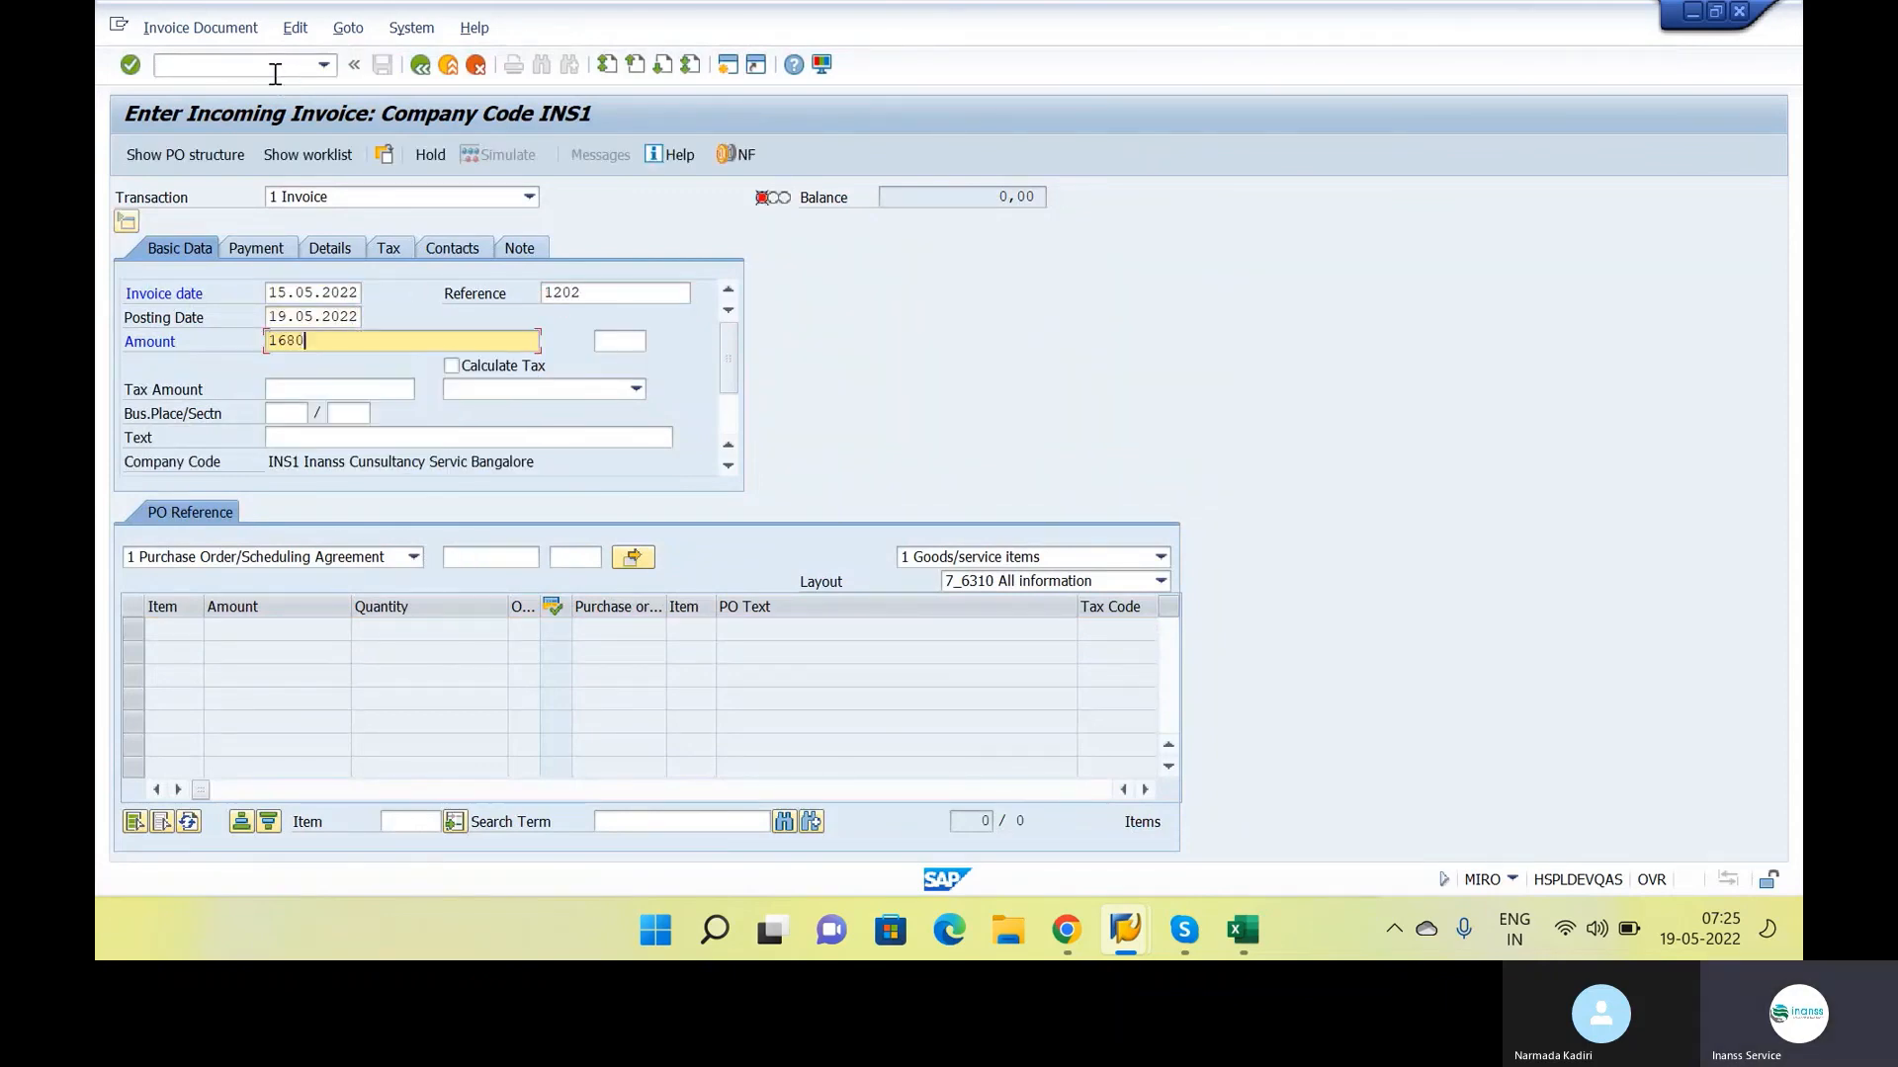
pyautogui.press('Tab')
pyautogui.press('Tab')
pyautogui.press('space')
pyautogui.press('Return')
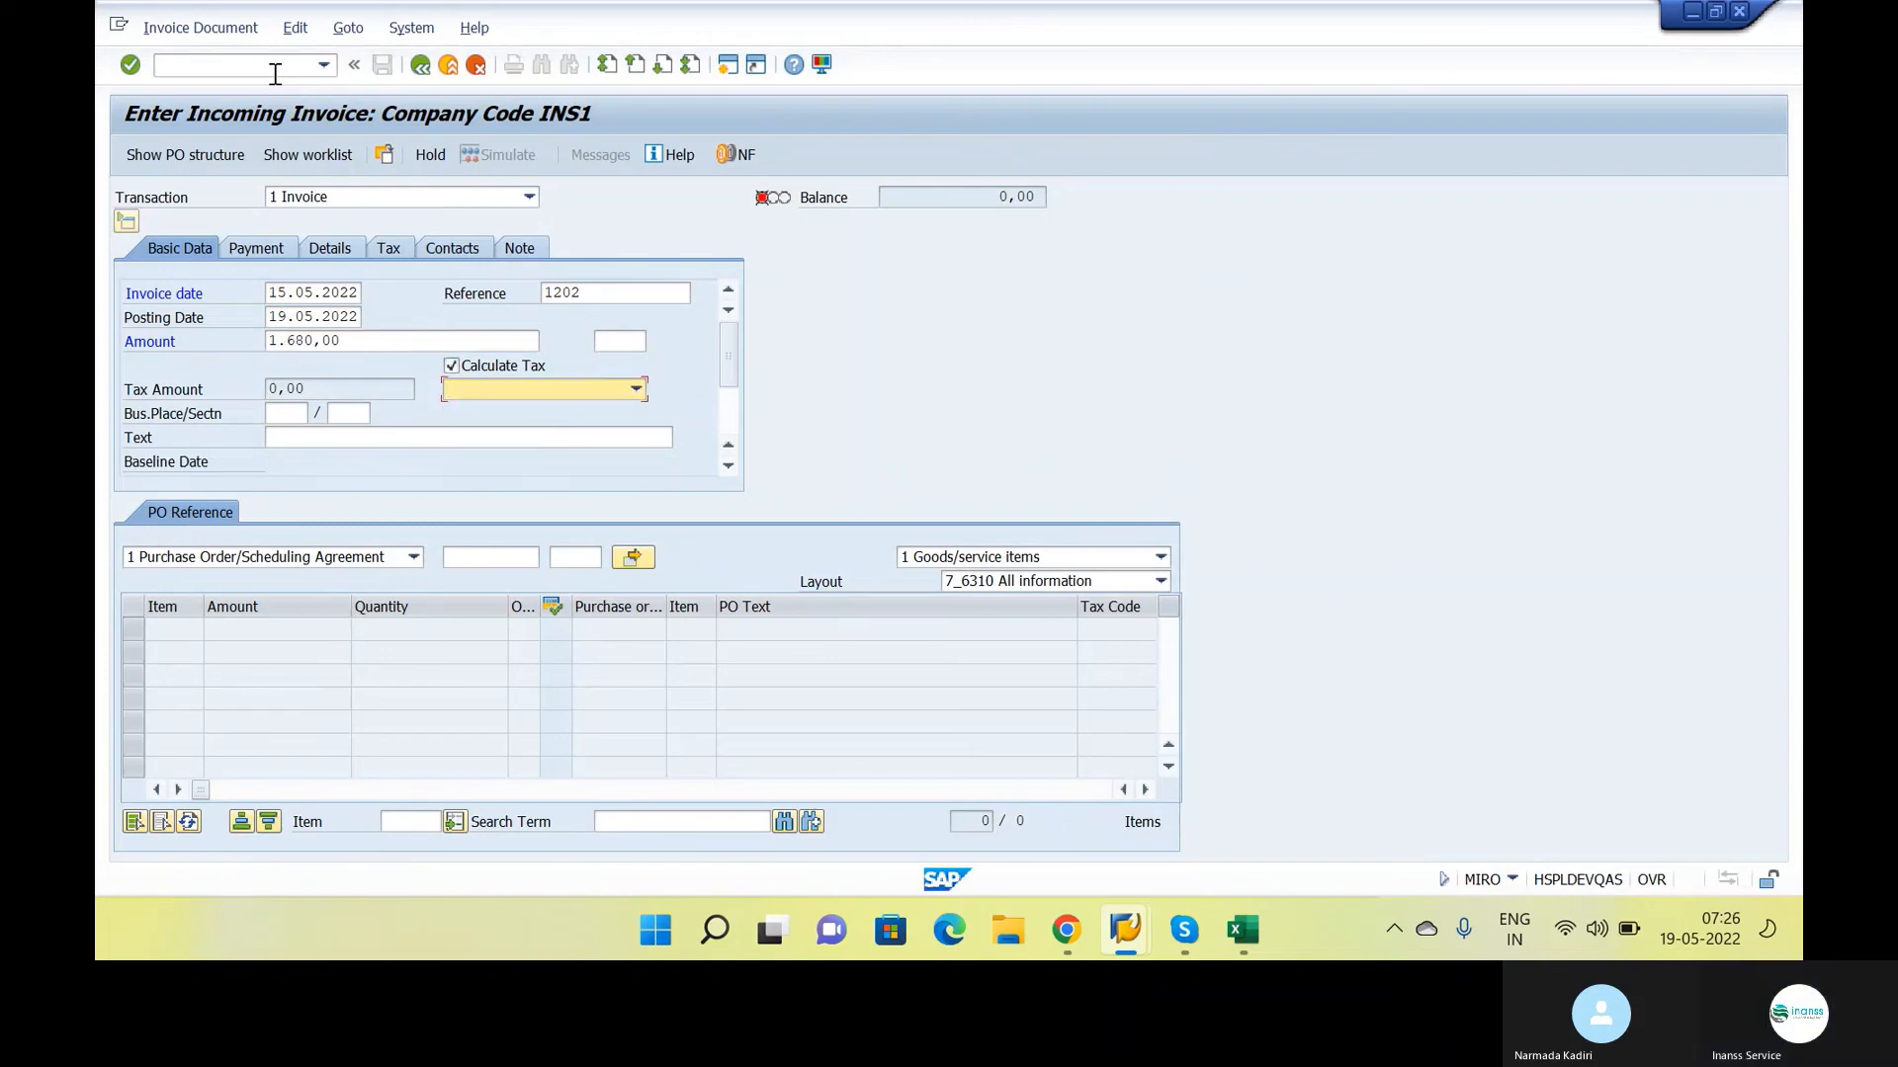
pyautogui.write('i2')
pyautogui.press('Return')
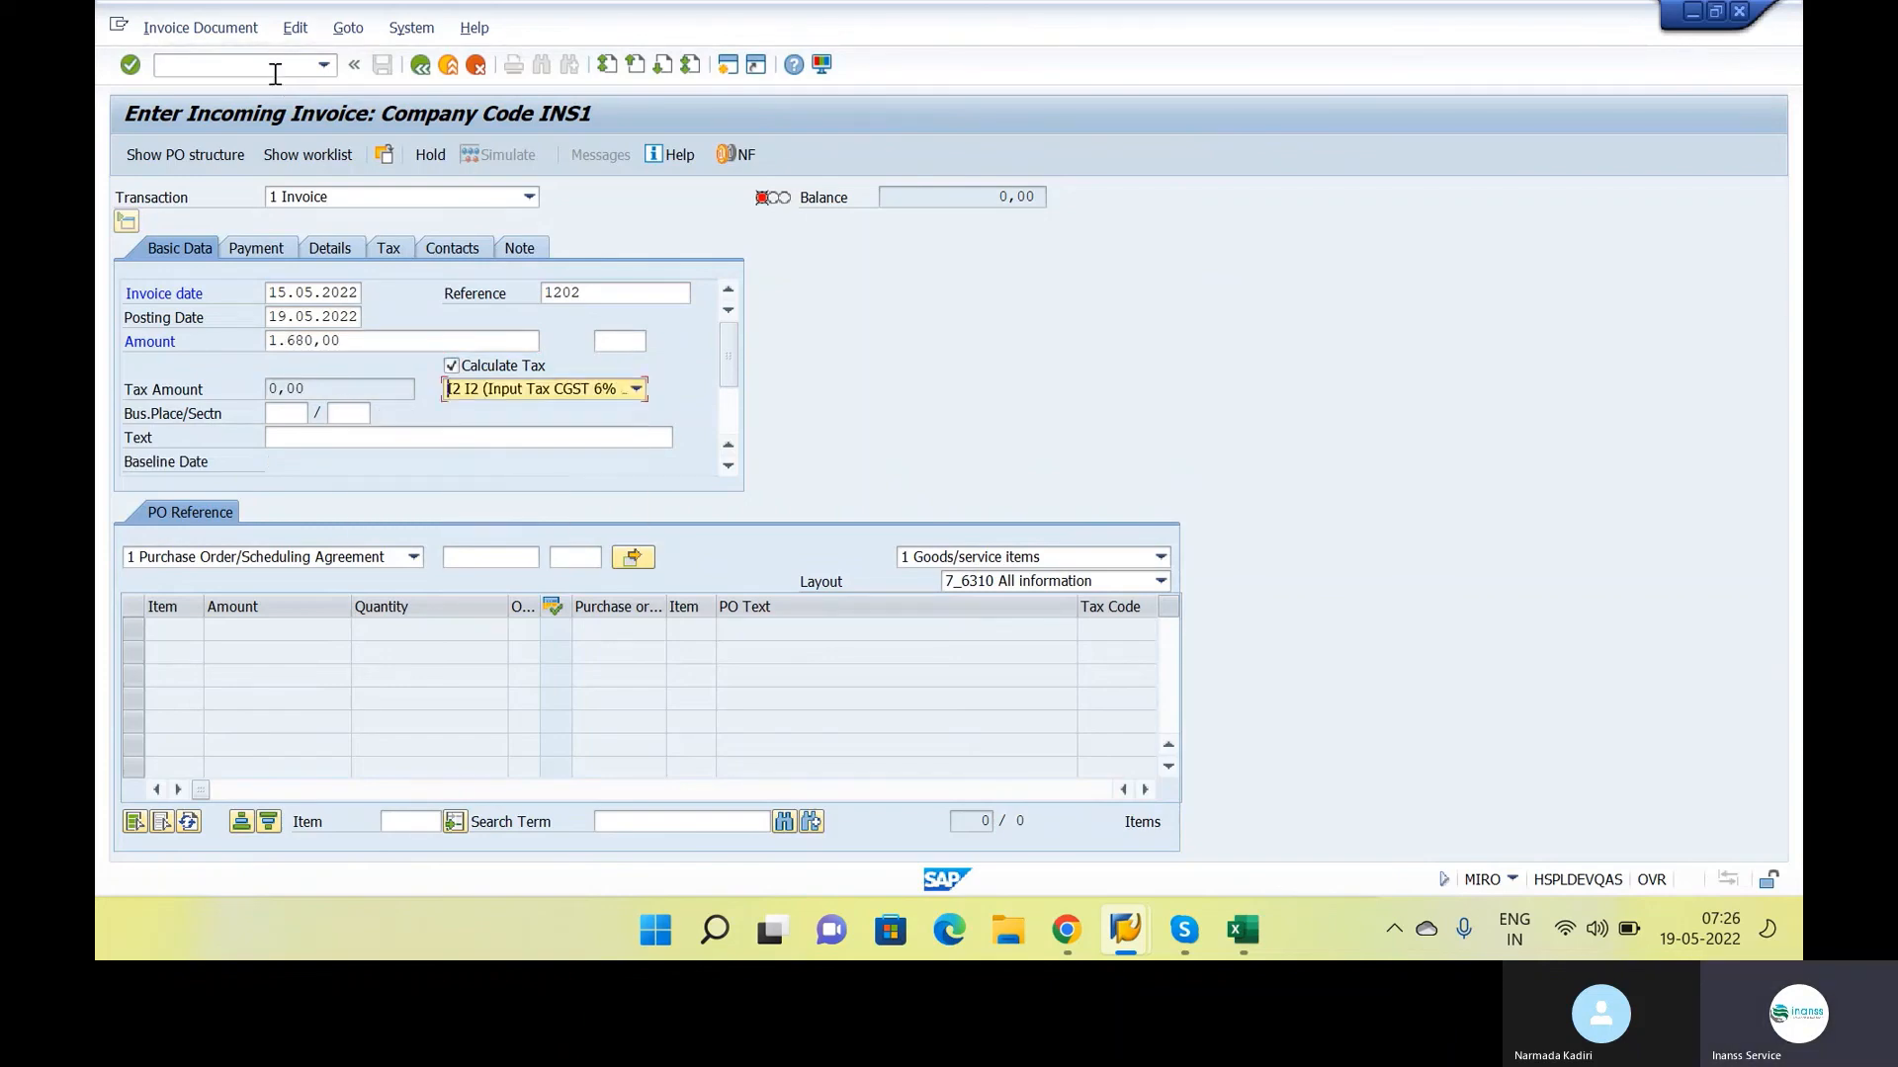
# Assign the previously used purchase order number to the invoice and load its item
pyautogui.click(480, 555)
pyautogui.press('Down')
pyautogui.press('Return')
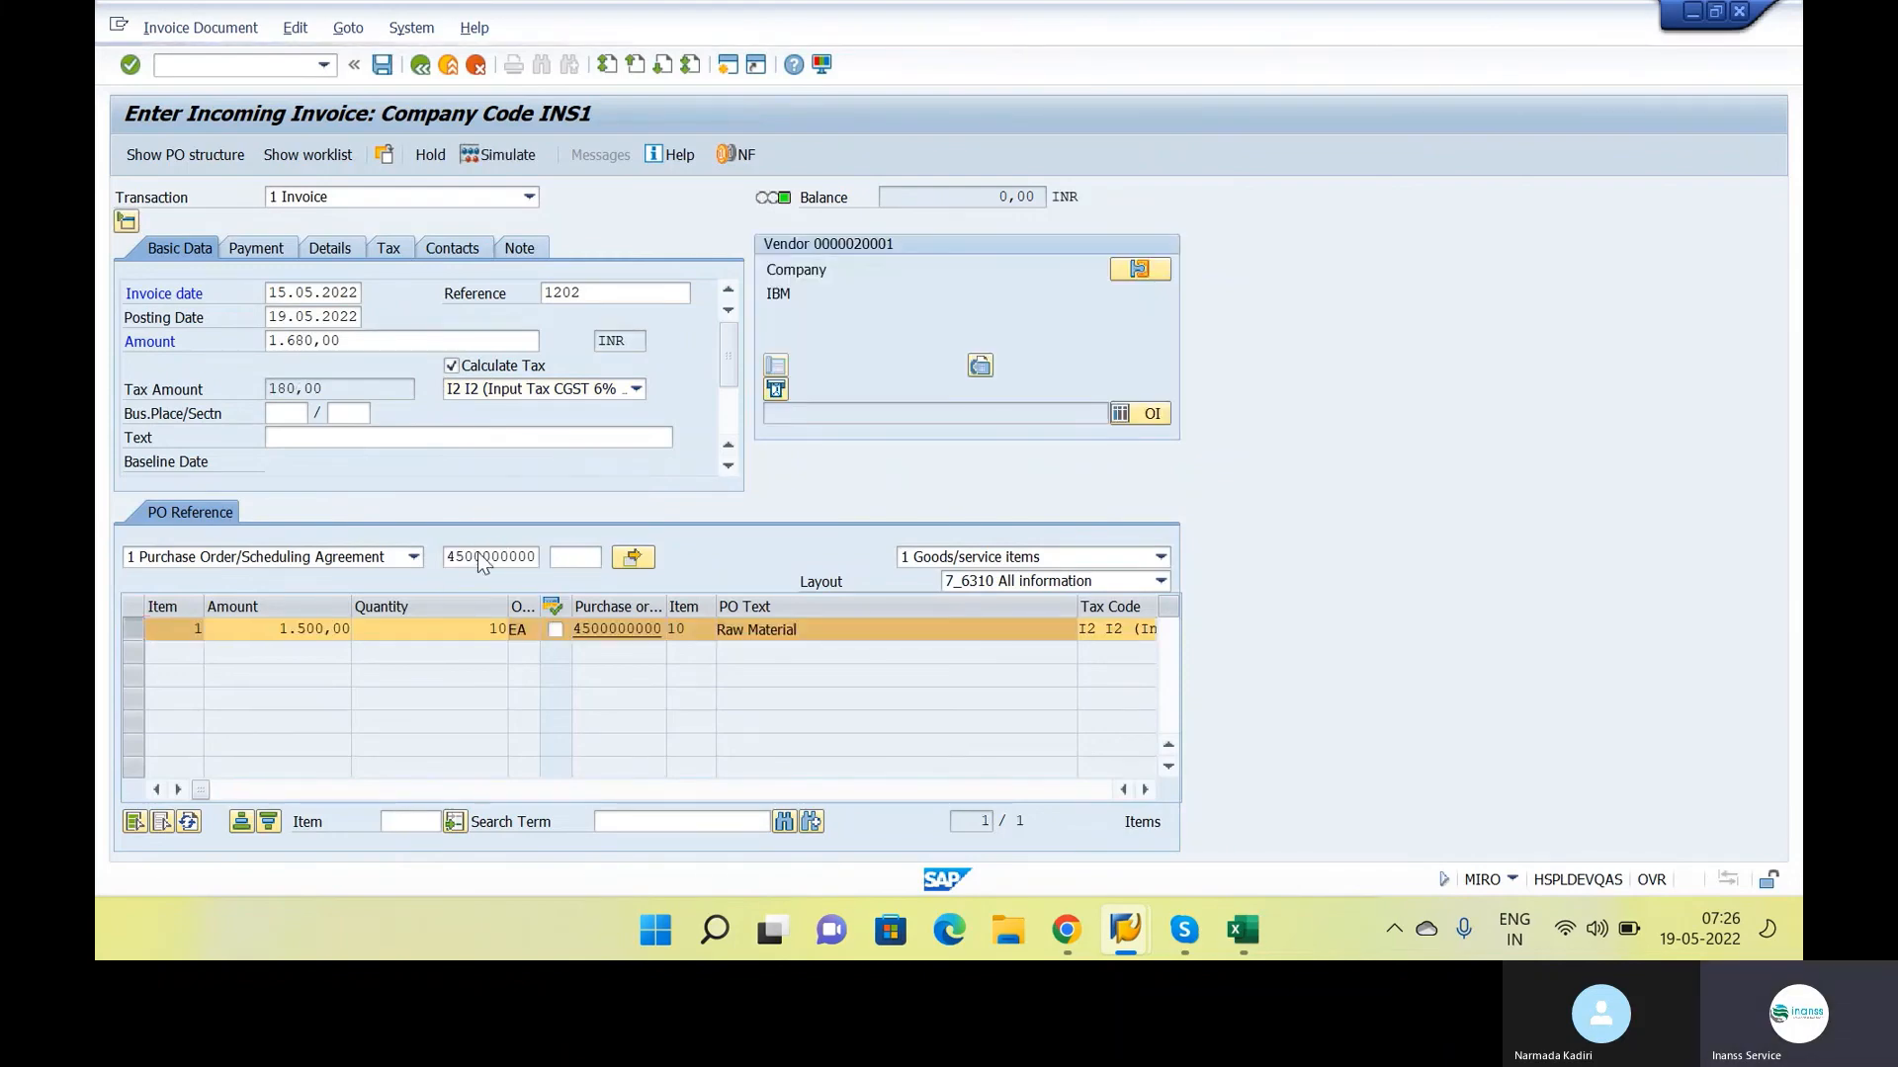
# Set the payment baseline date to 19.05.2022 and simulate the invoice document
pyautogui.click(531, 294)
pyautogui.click(525, 314)
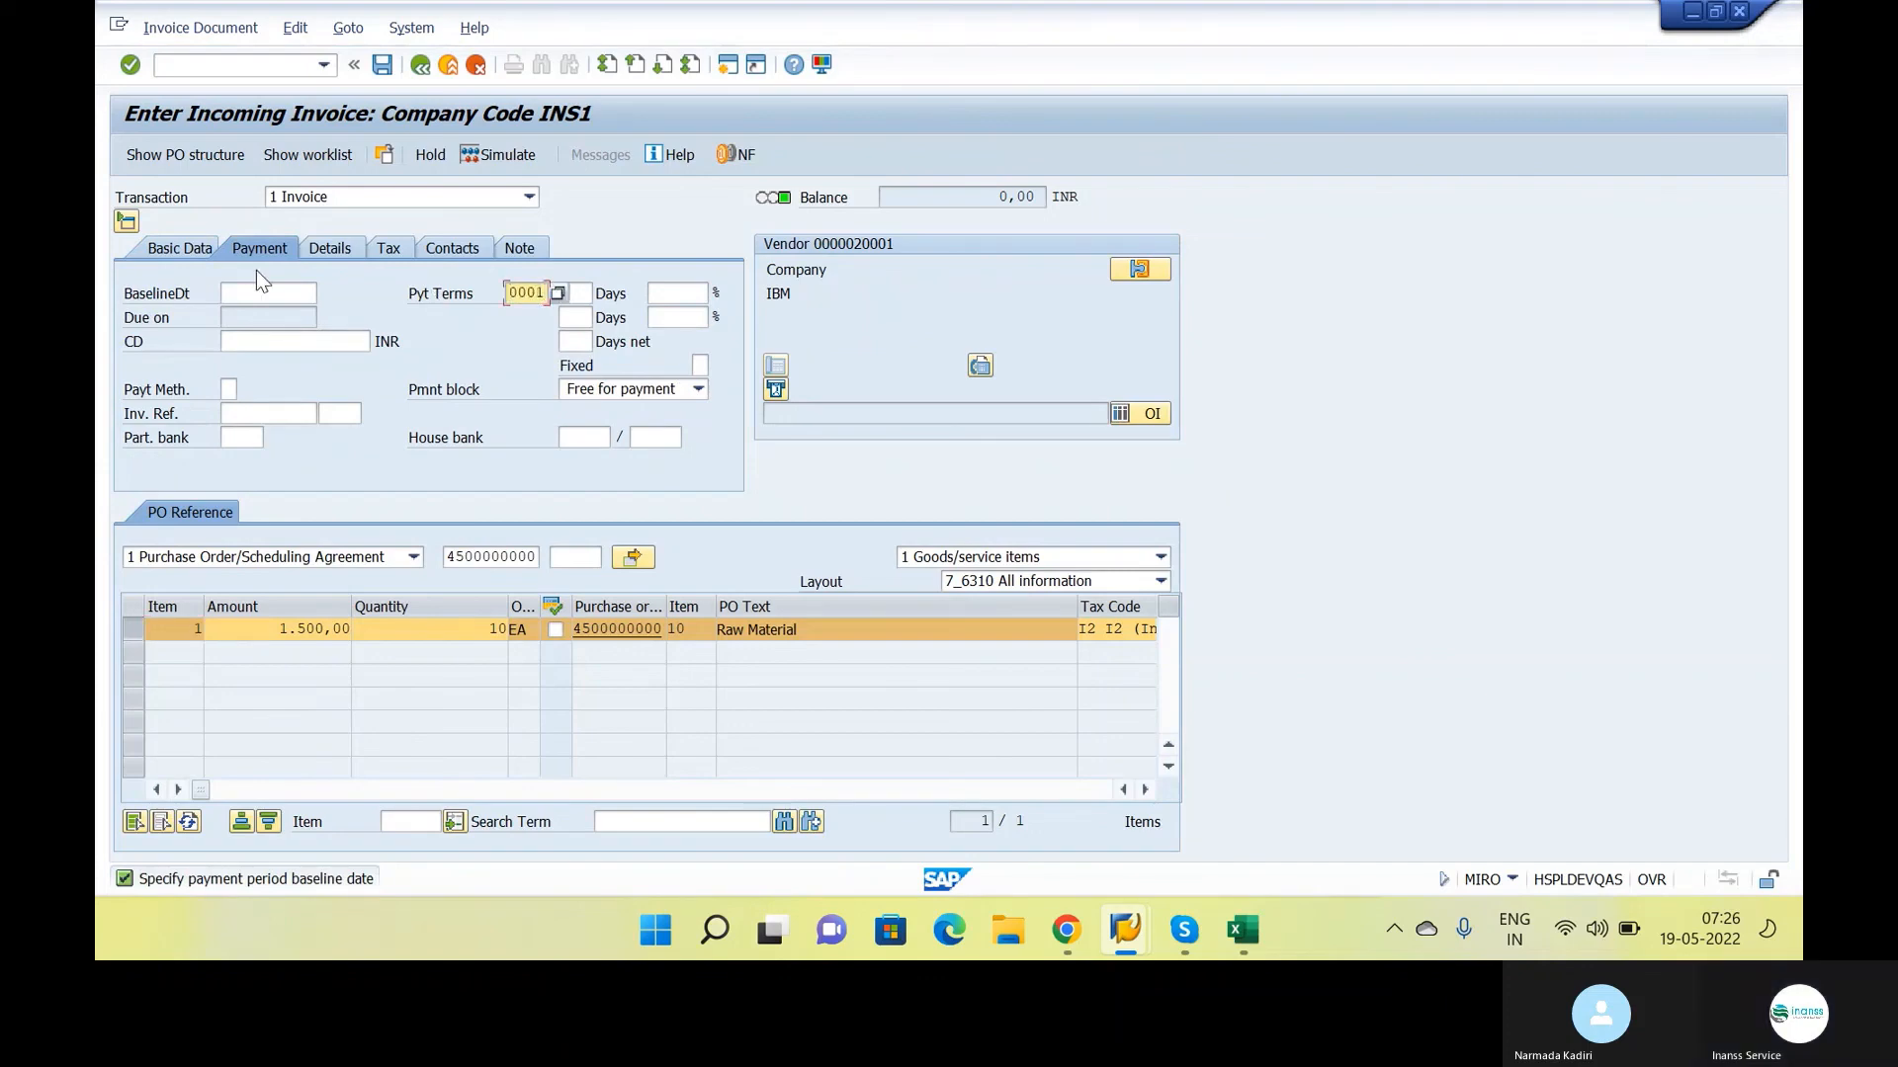
pyautogui.click(504, 155)
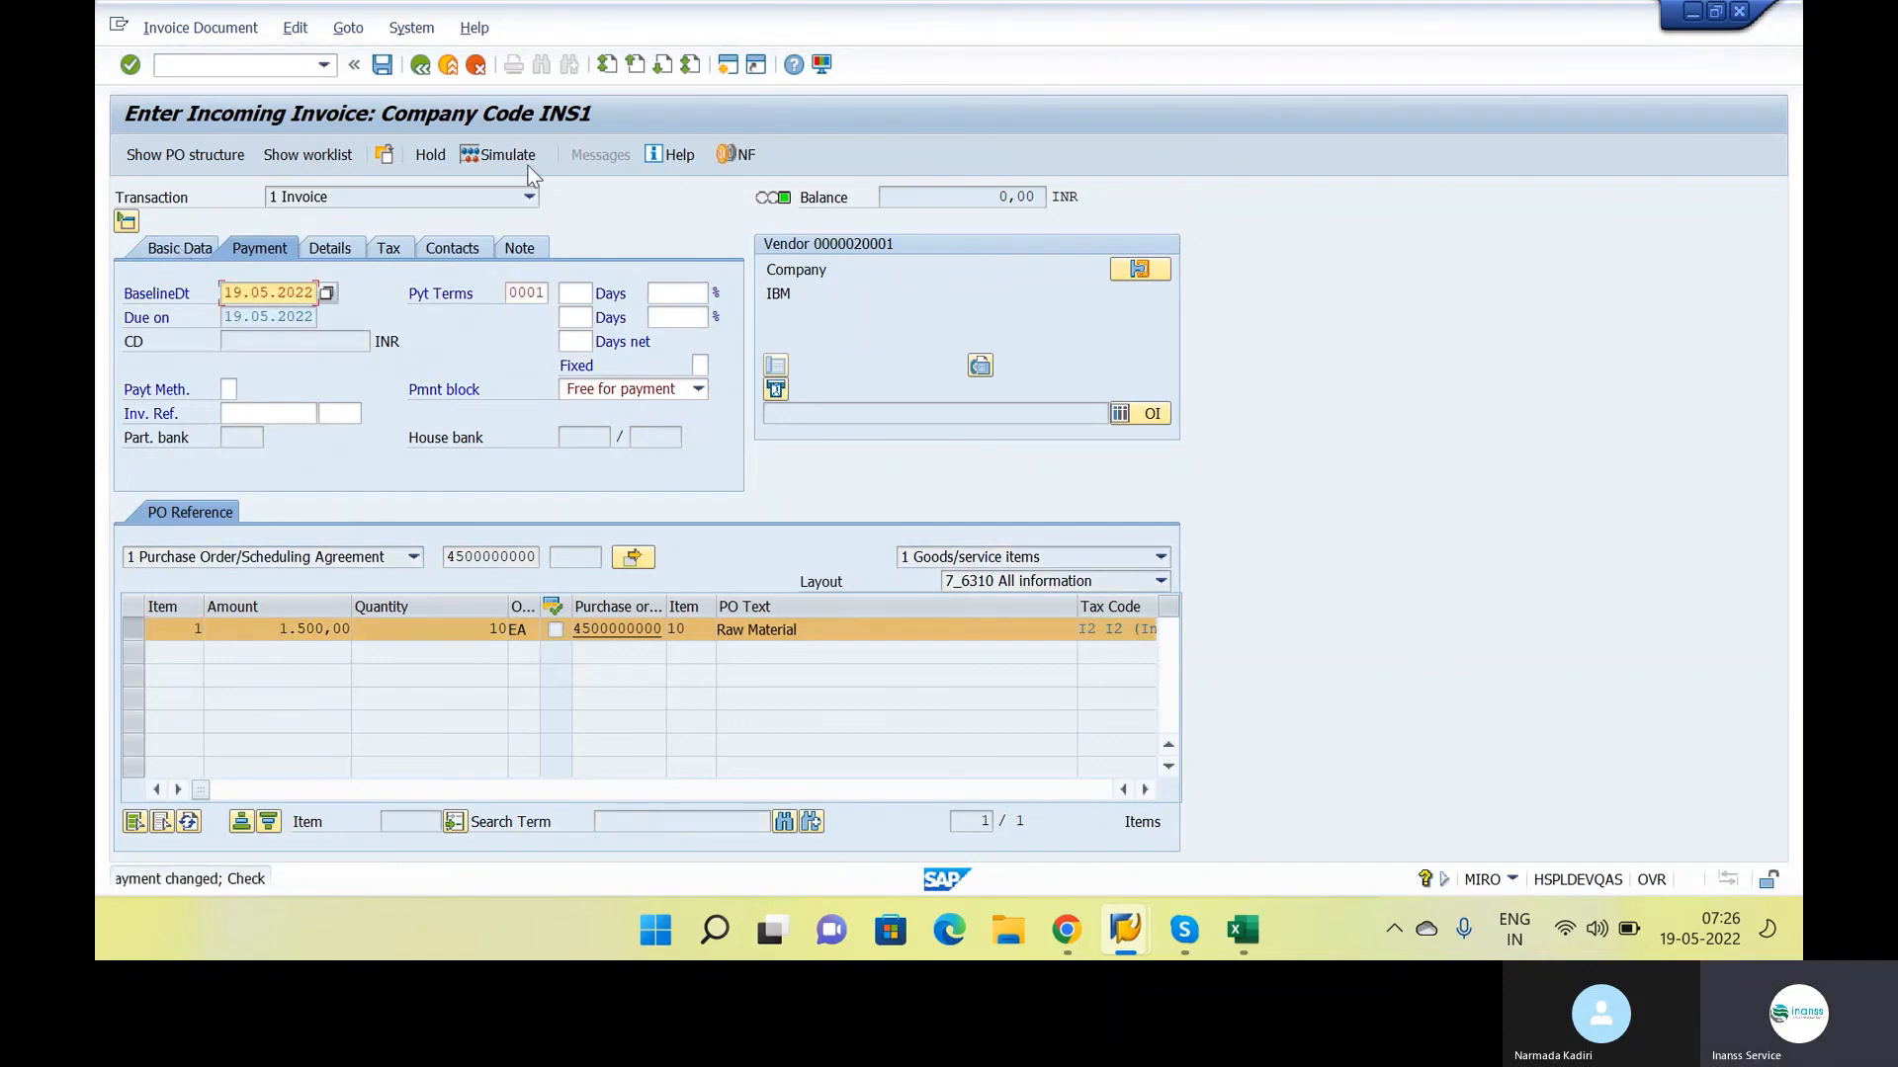
pyautogui.click(522, 160)
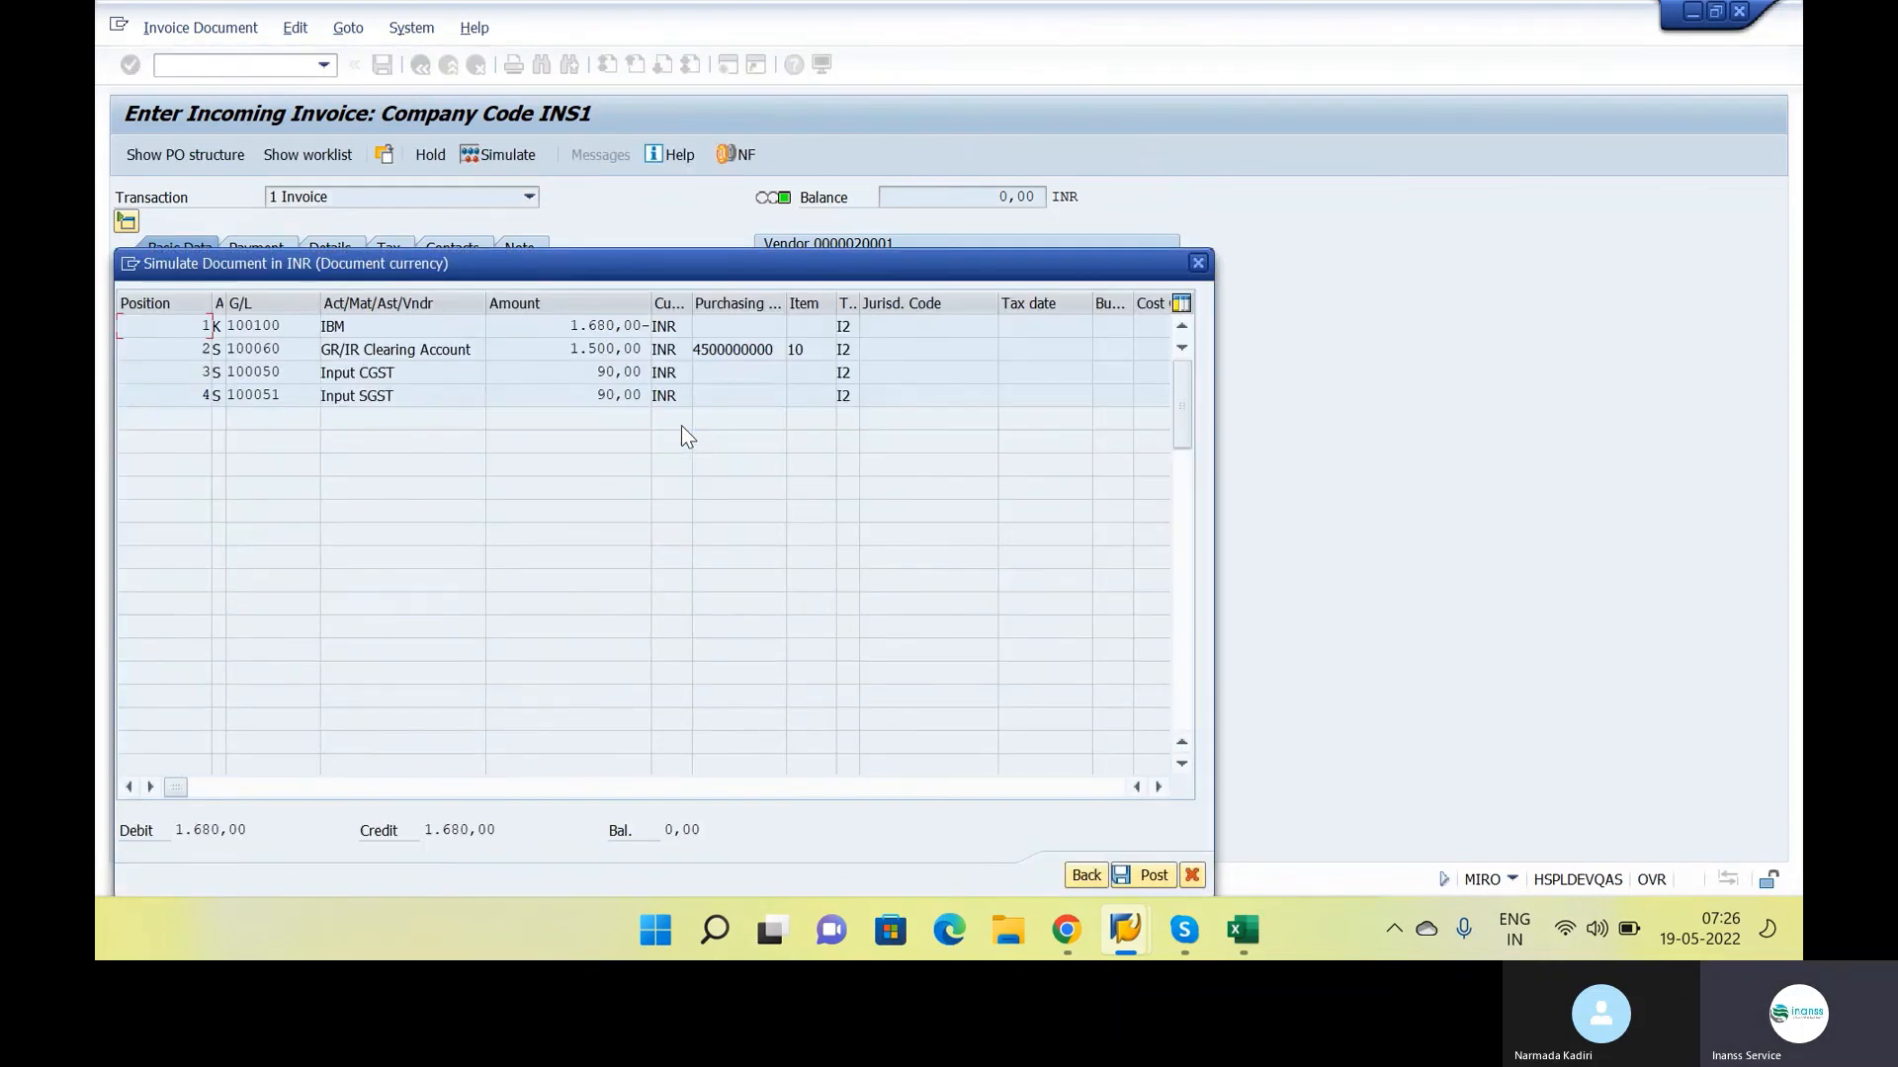
# Examine the simulated vendor, GR/IR clearing and input tax line amounts, and post the invoice
pyautogui.moveTo(596, 274); pyautogui.dragTo(1000, 148)
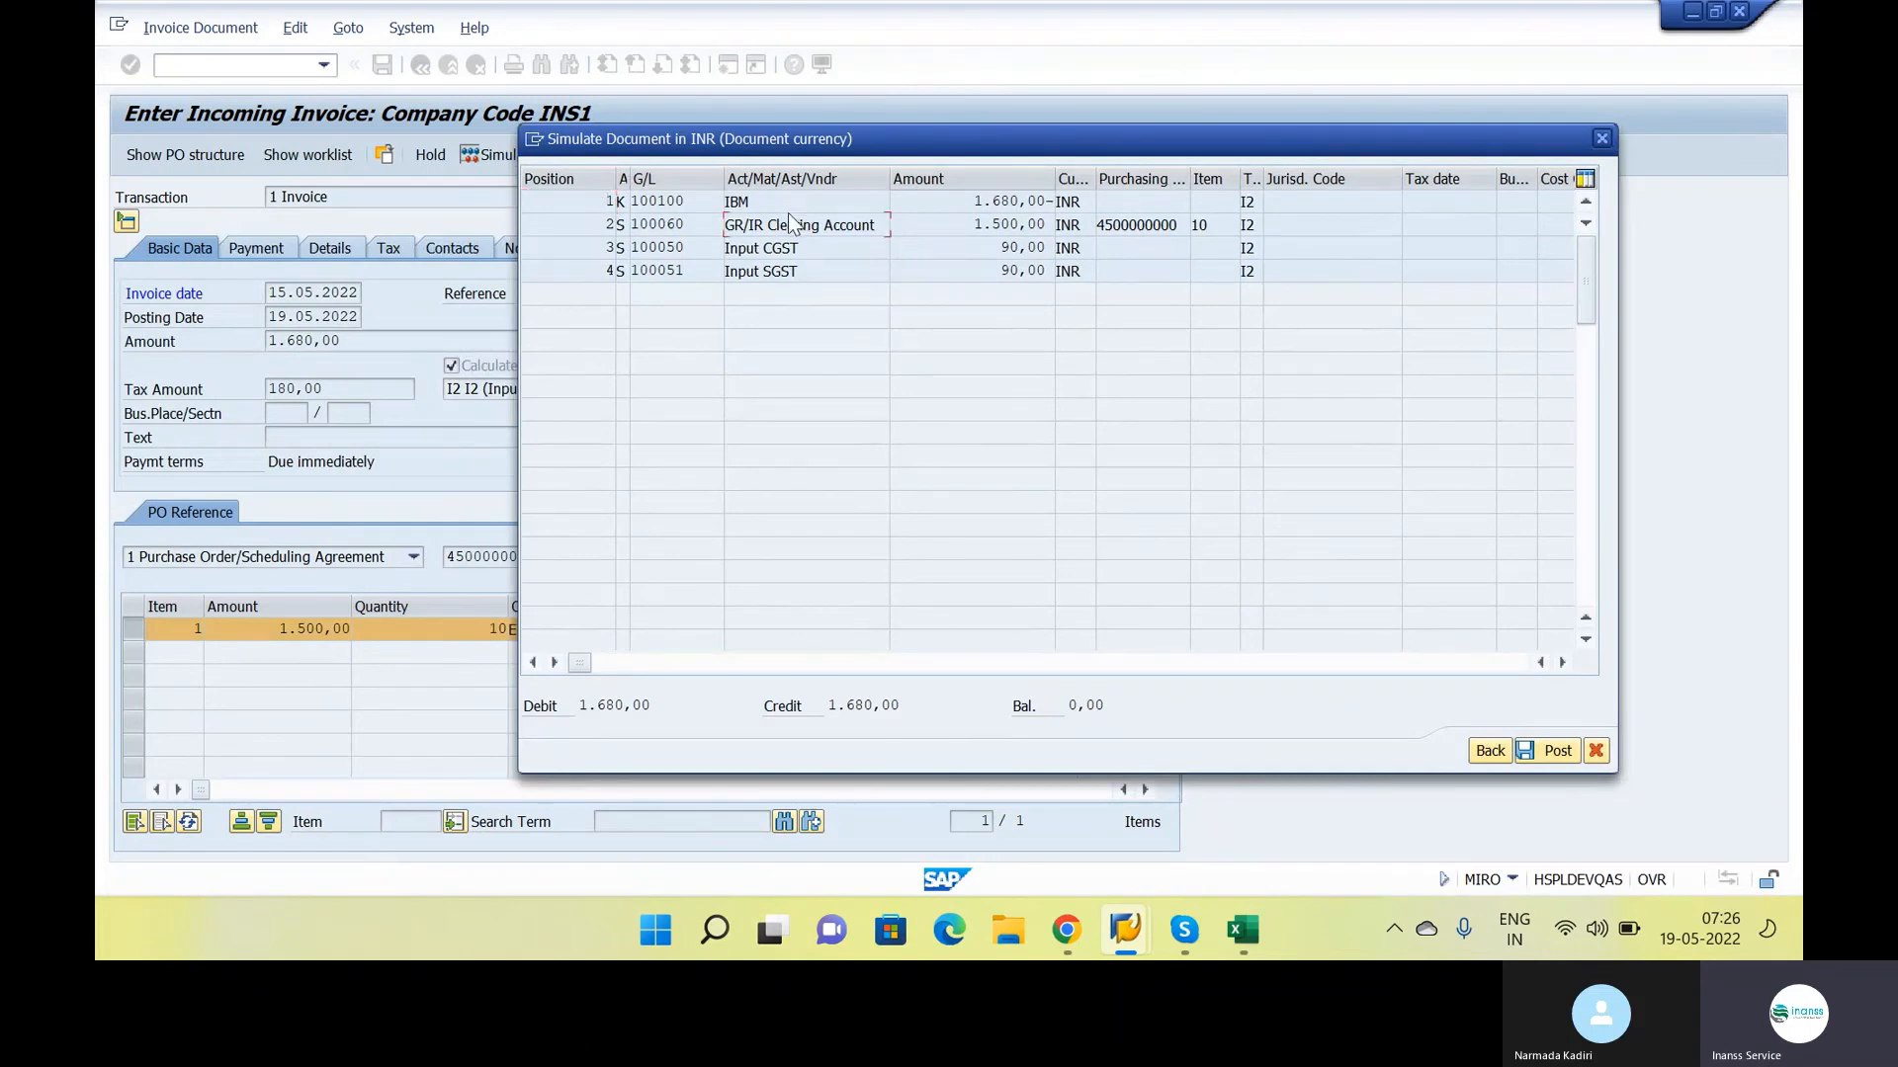
pyautogui.moveTo(963, 207); pyautogui.dragTo(1053, 234)
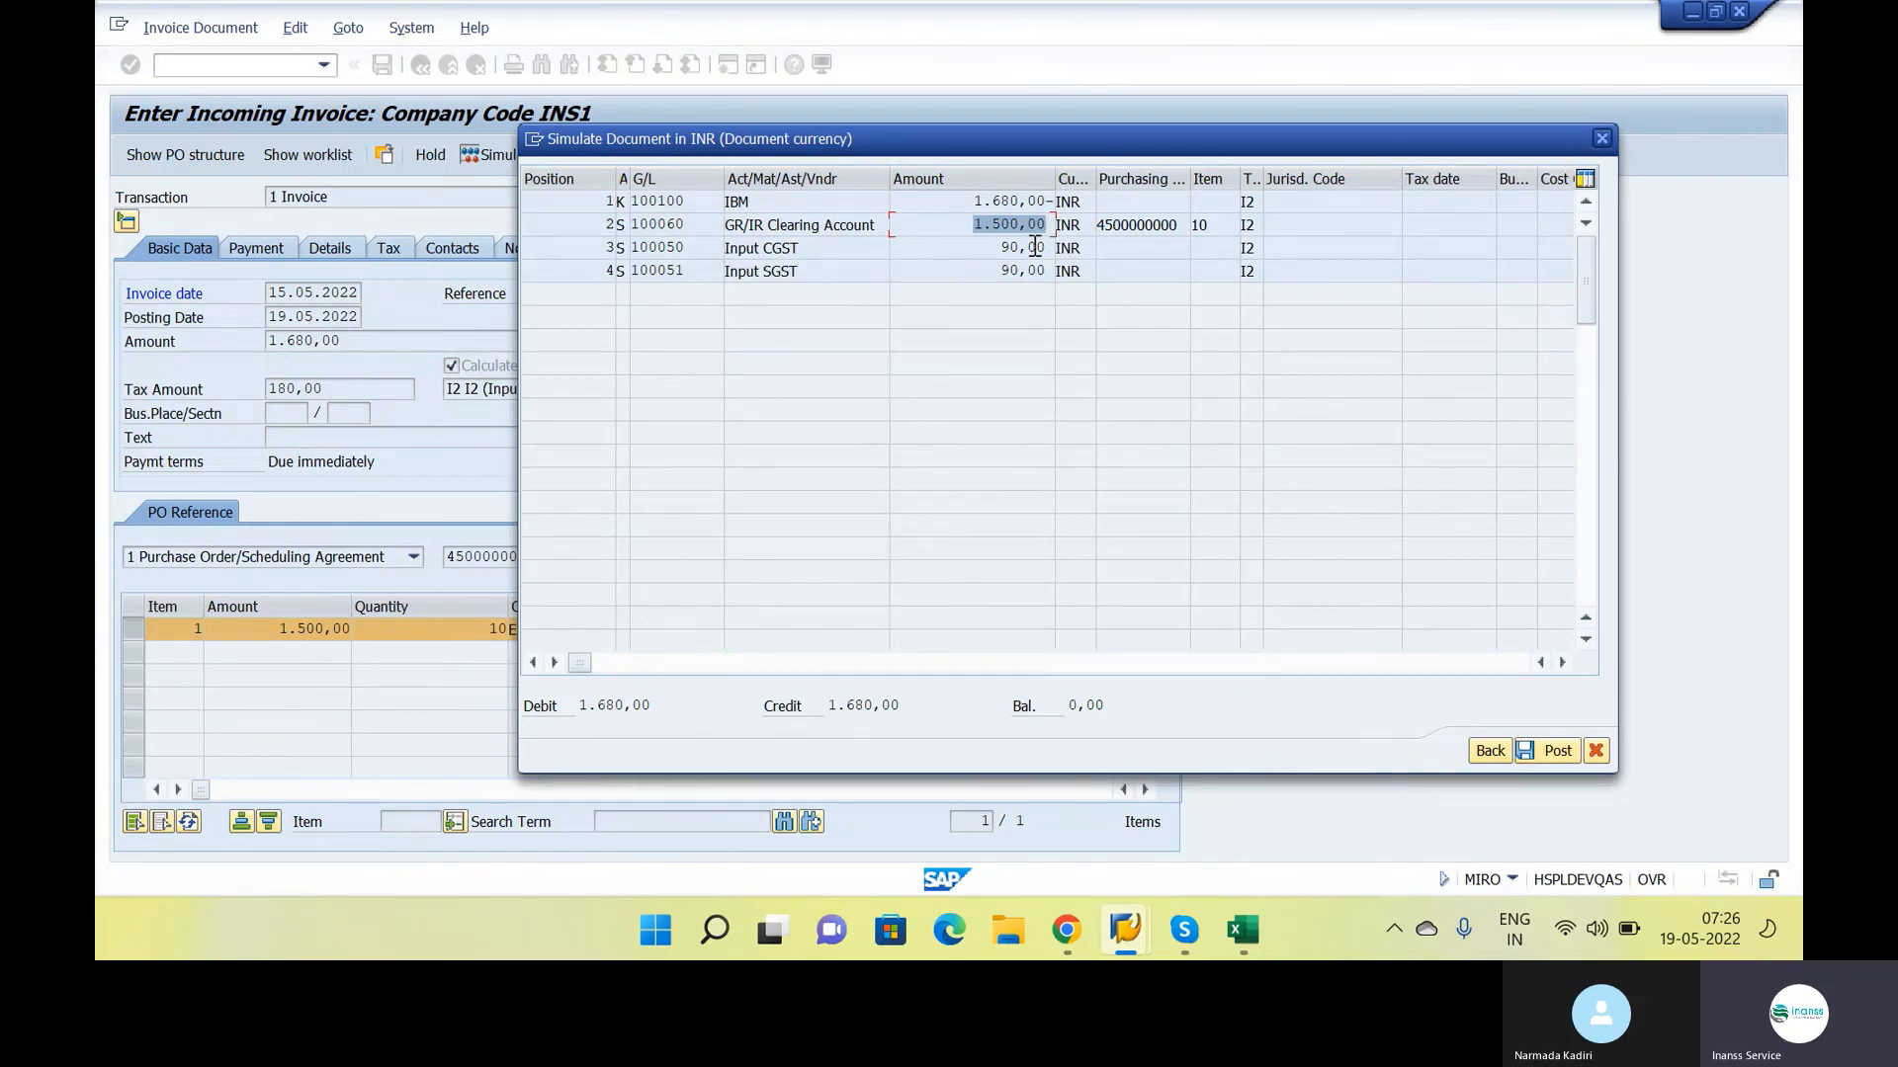
pyautogui.click(988, 257)
pyautogui.click(986, 264)
pyautogui.click(980, 248)
pyautogui.click(961, 235)
pyautogui.click(1550, 754)
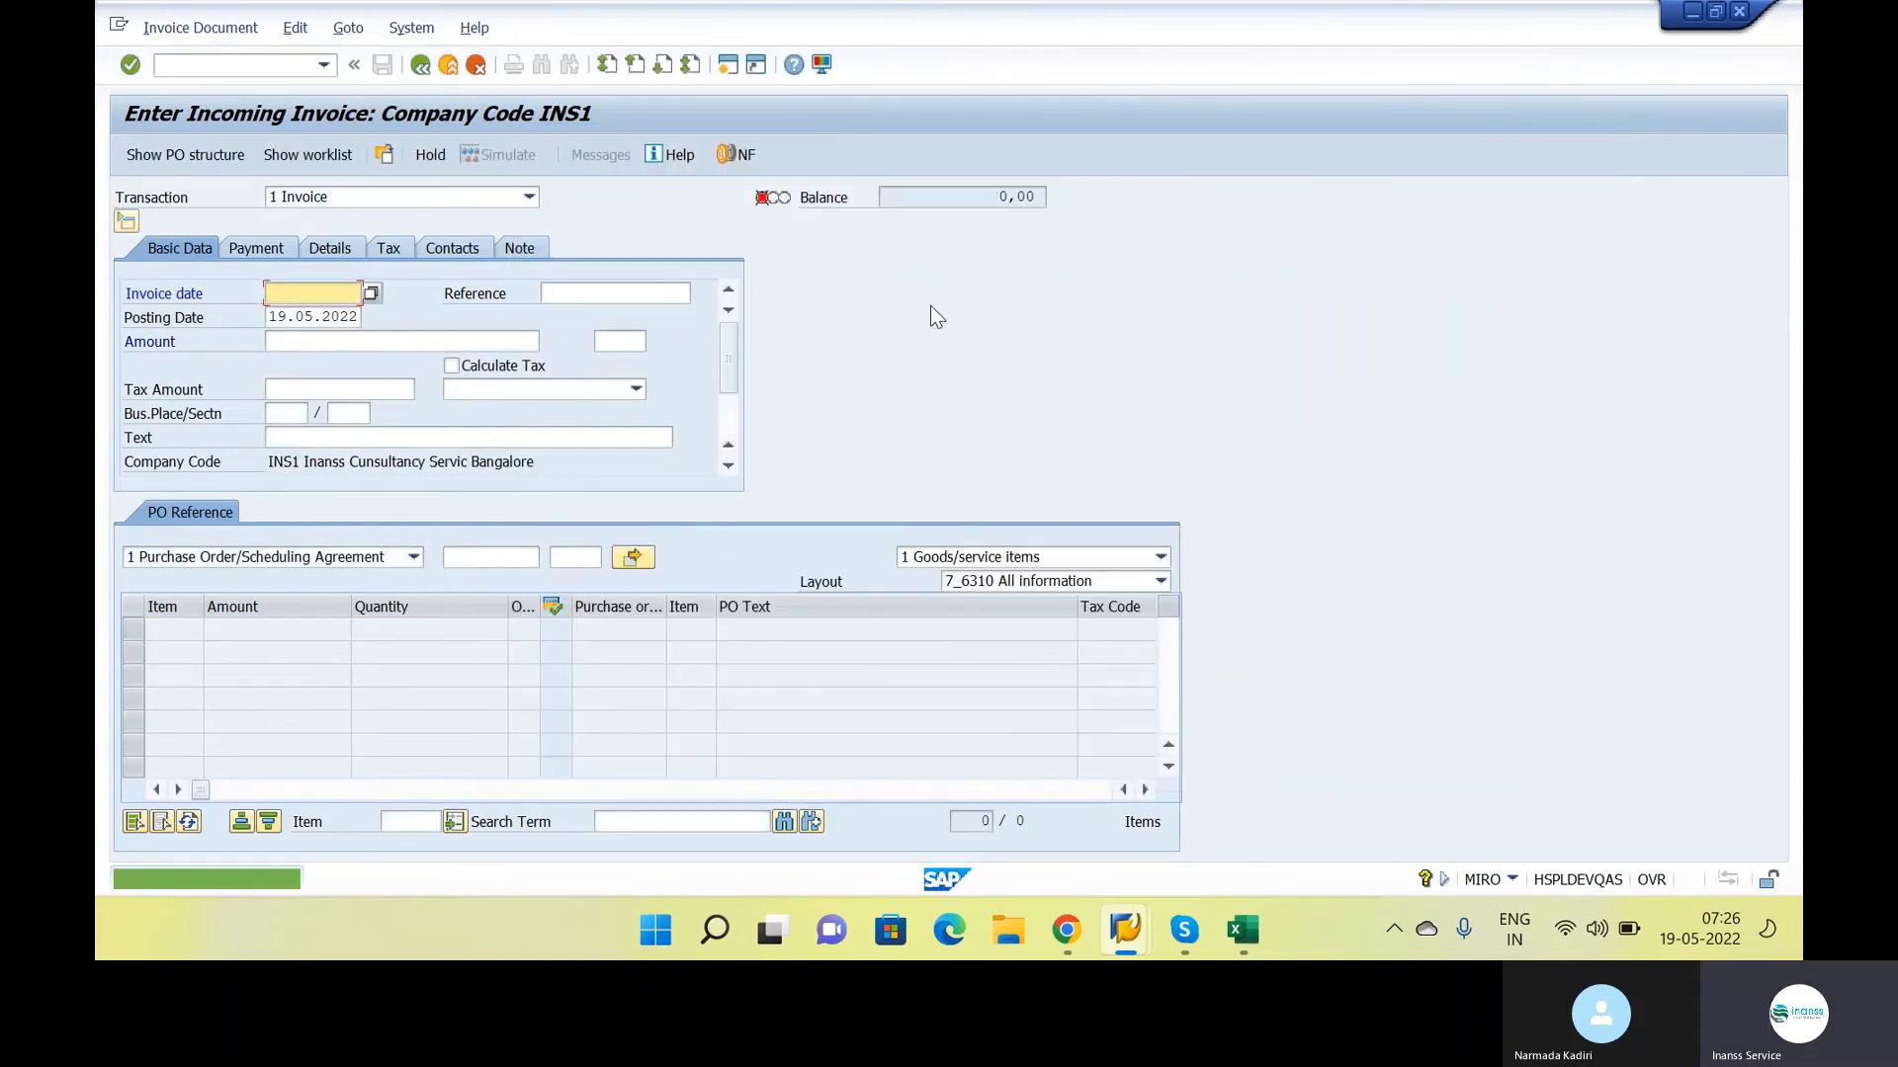
# Display the posted invoice and record its document number after MIRO in the Google Docs class notes
pyautogui.click(198, 28)
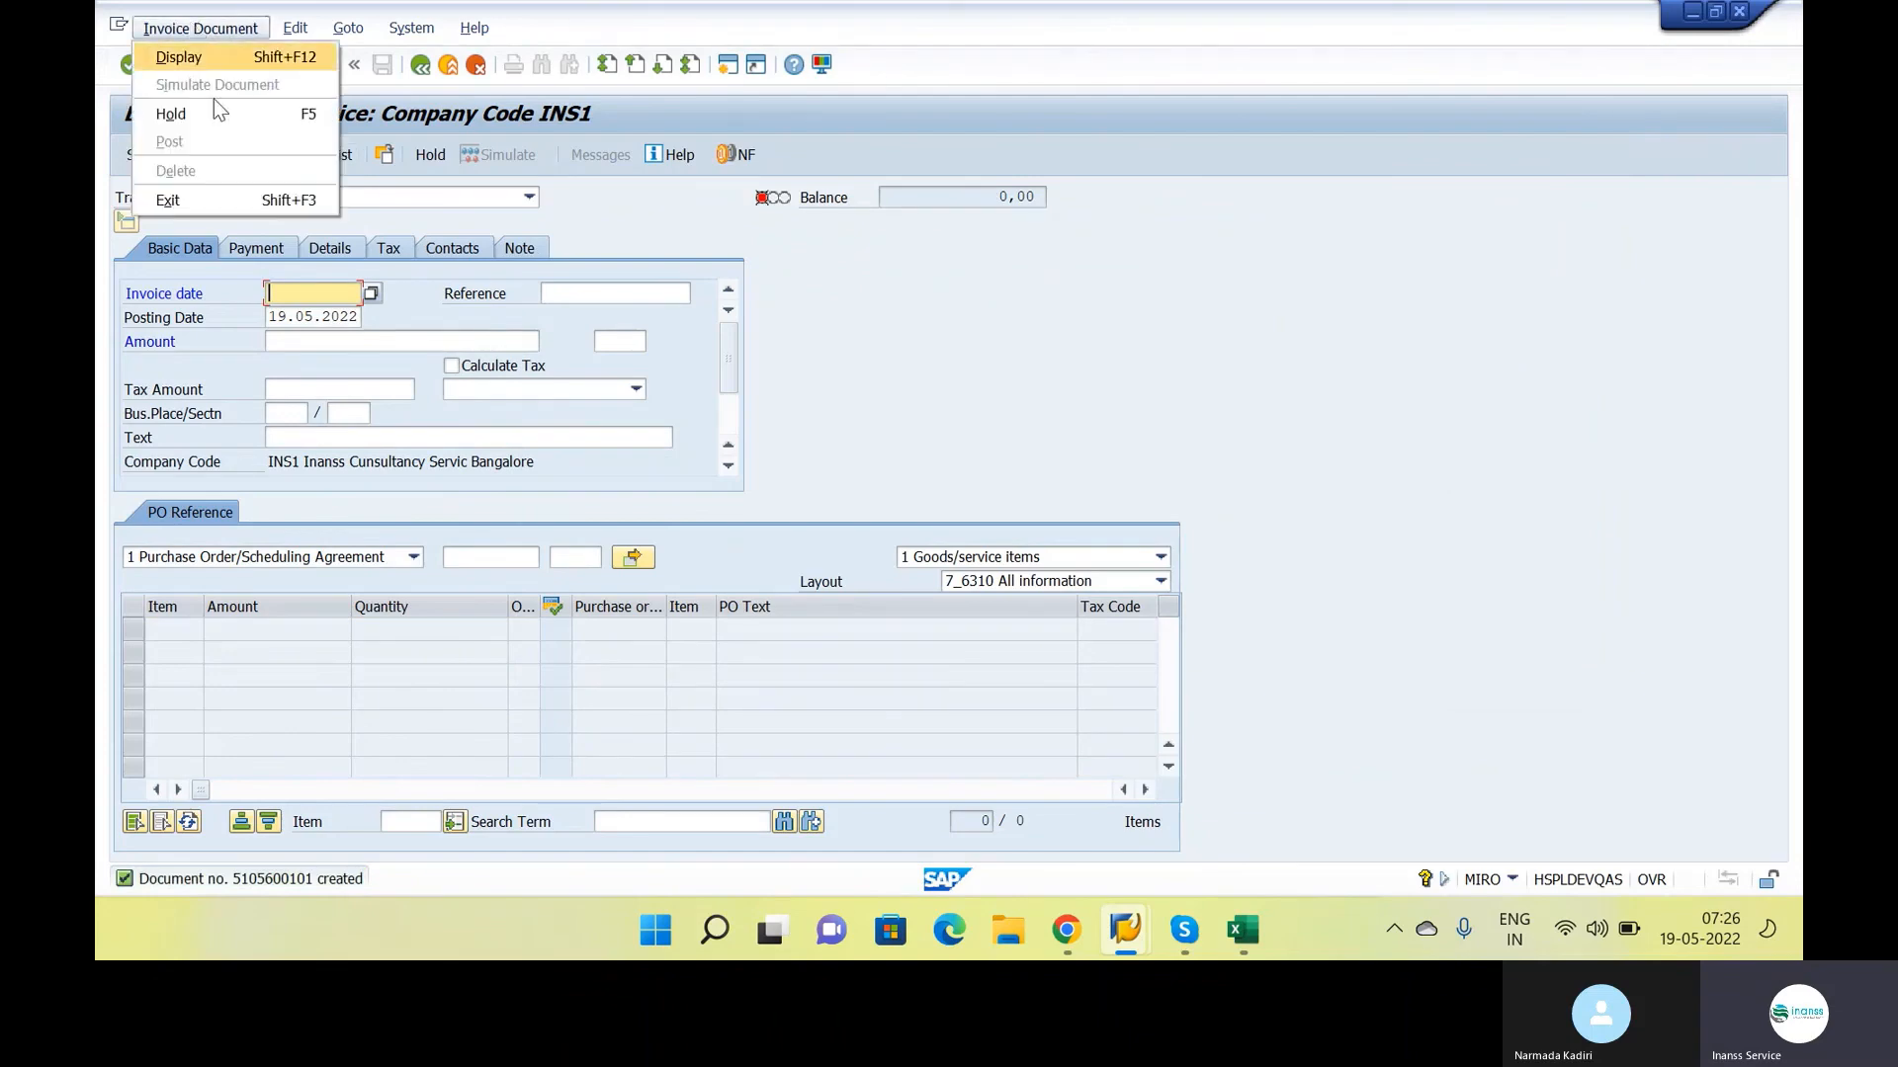
pyautogui.click(199, 59)
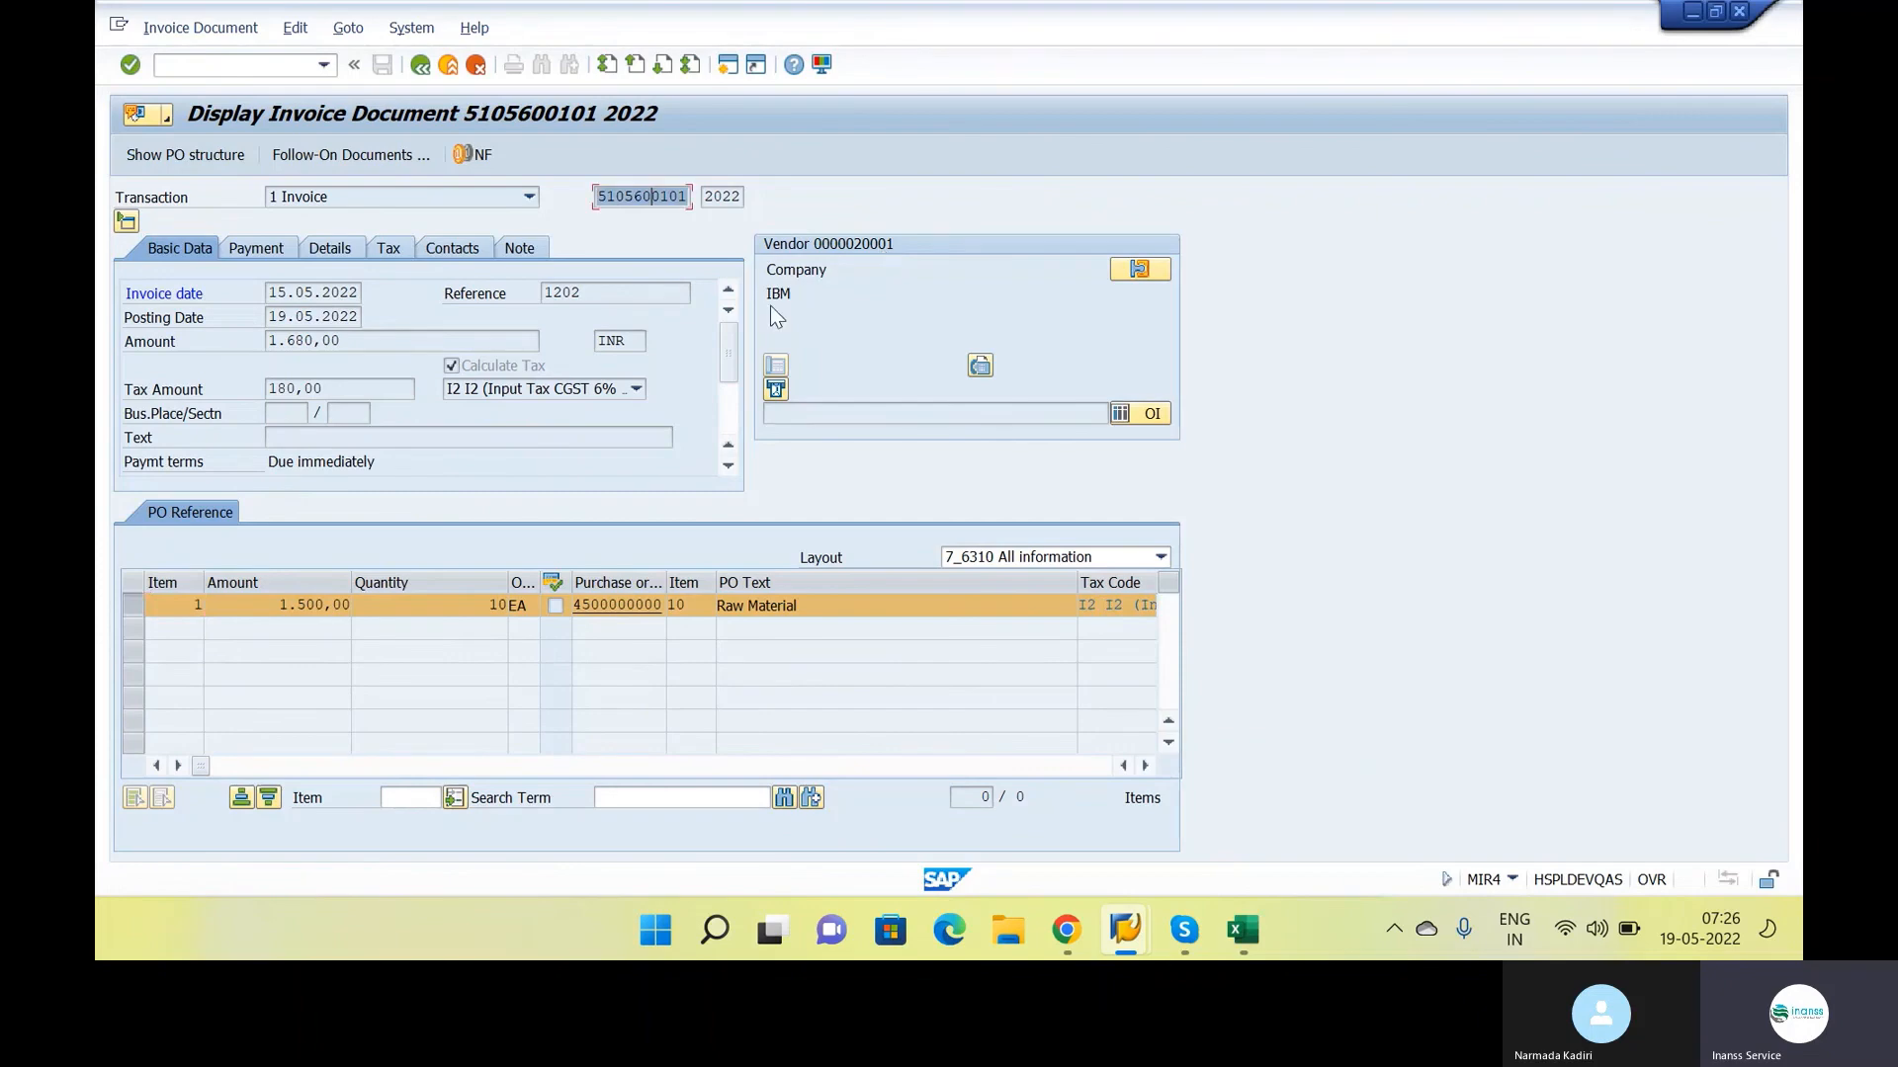
pyautogui.hotkey('alt', 'Tab')
pyautogui.hotkey('alt', 'Tab')
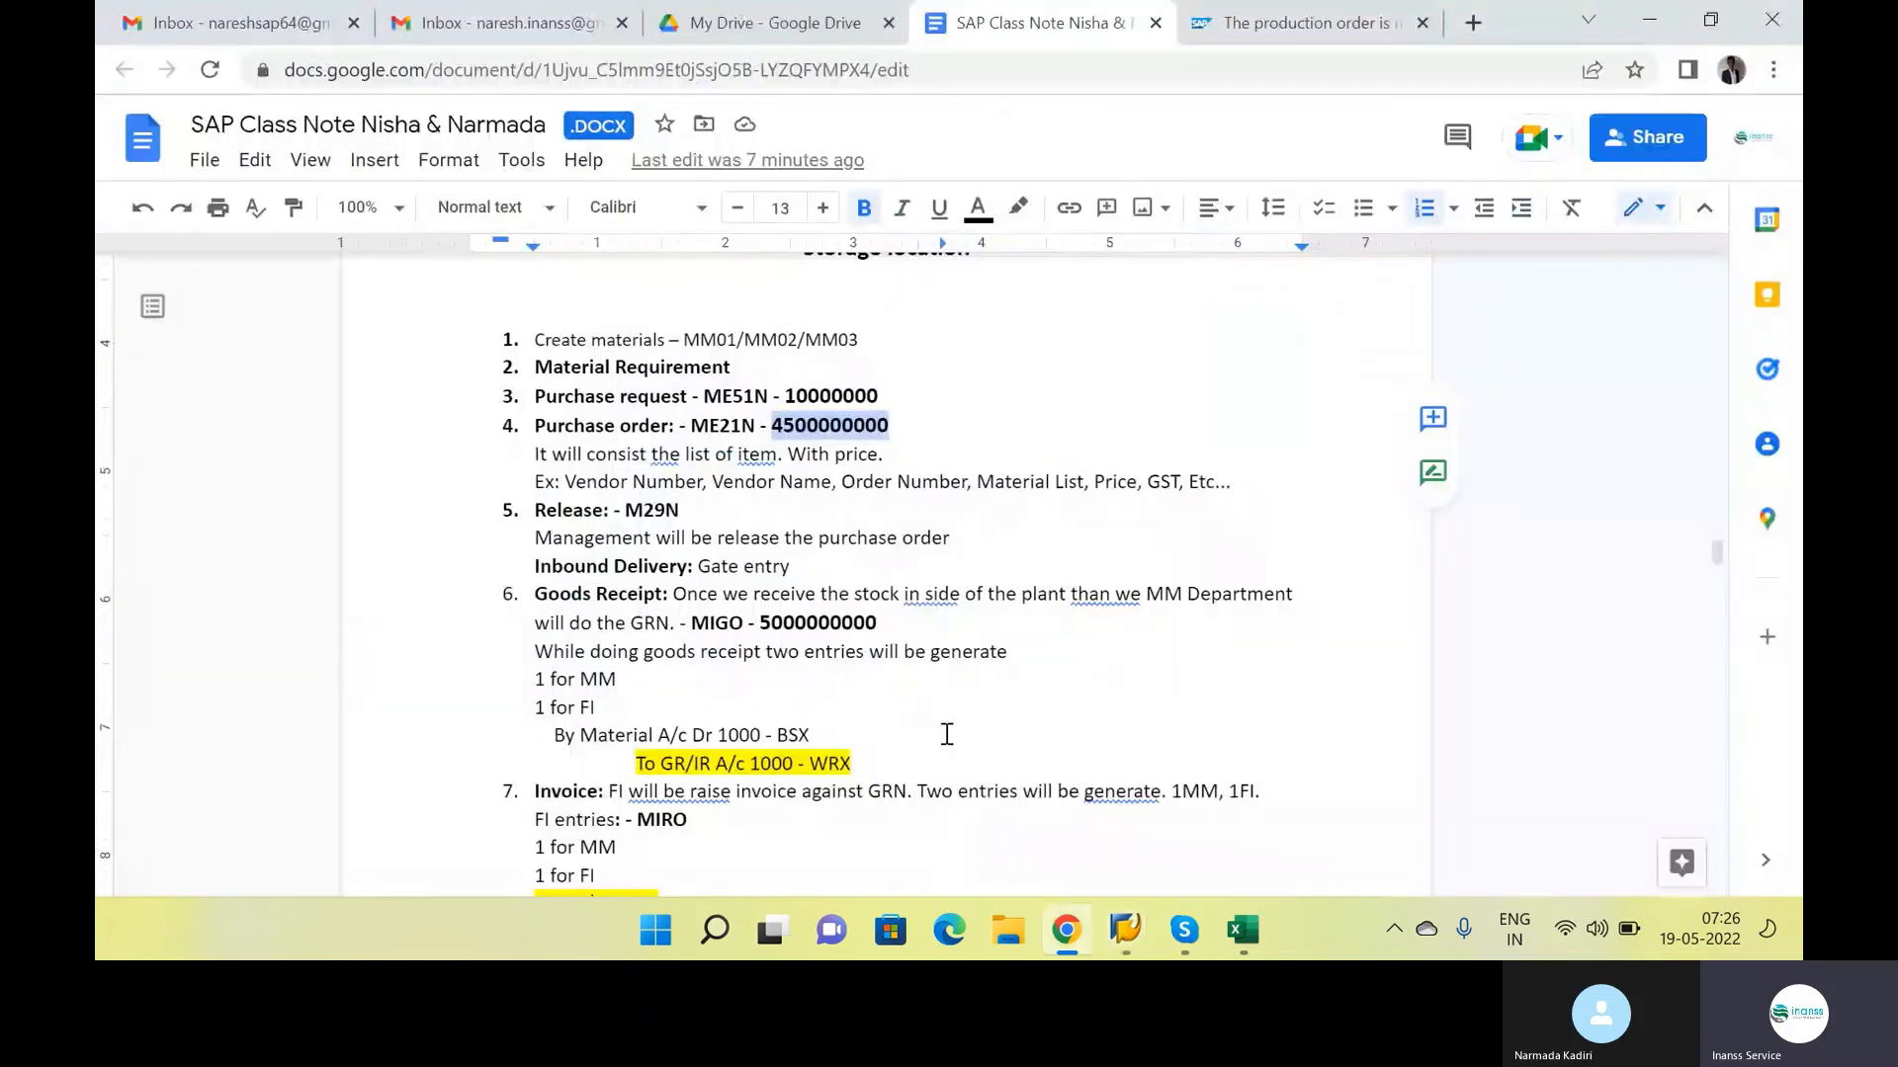
pyautogui.scroll(-3, 832, 610)
pyautogui.click(811, 540)
pyautogui.write('- MIRO -')
pyautogui.hotkey('ctrl', 'v')
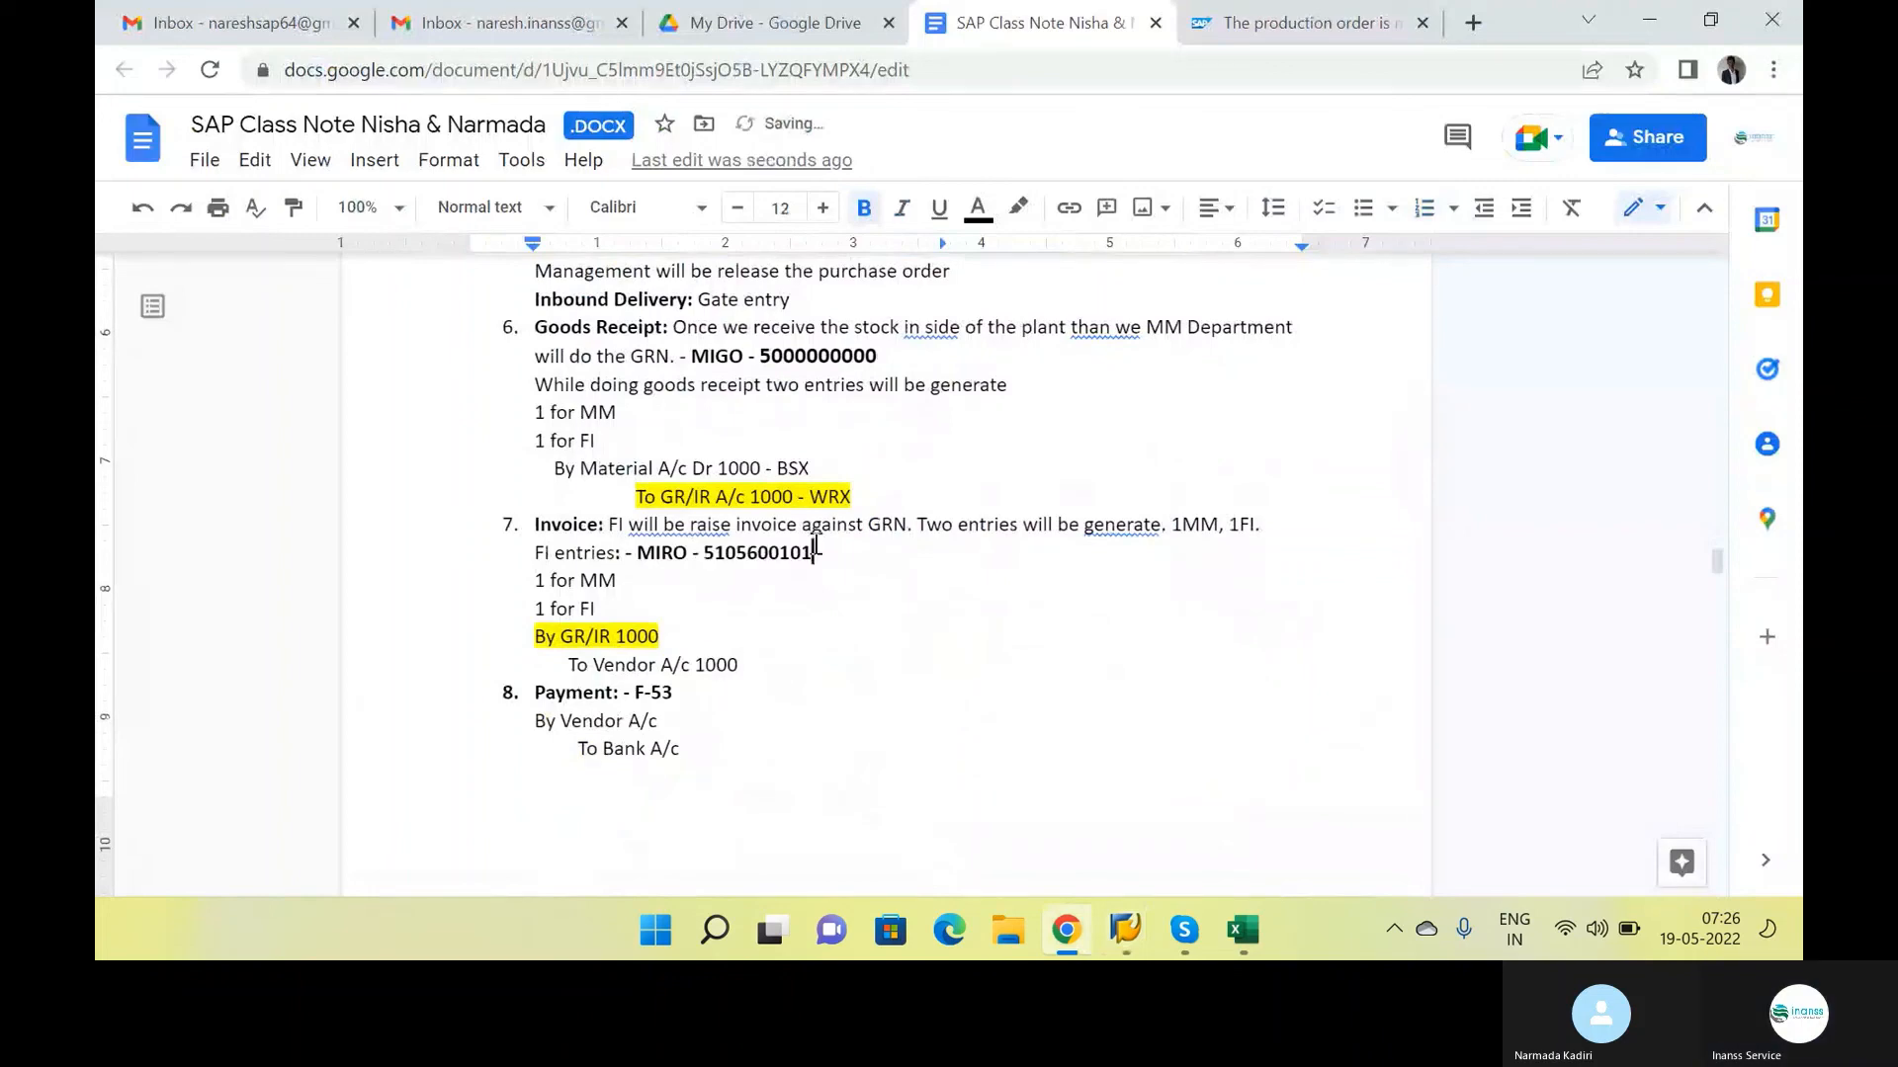
# Open the invoice's follow-on accounting document in SAP and compare its line items with the invoice and payment entries in the class notes
pyautogui.hotkey('alt', 'Tab')
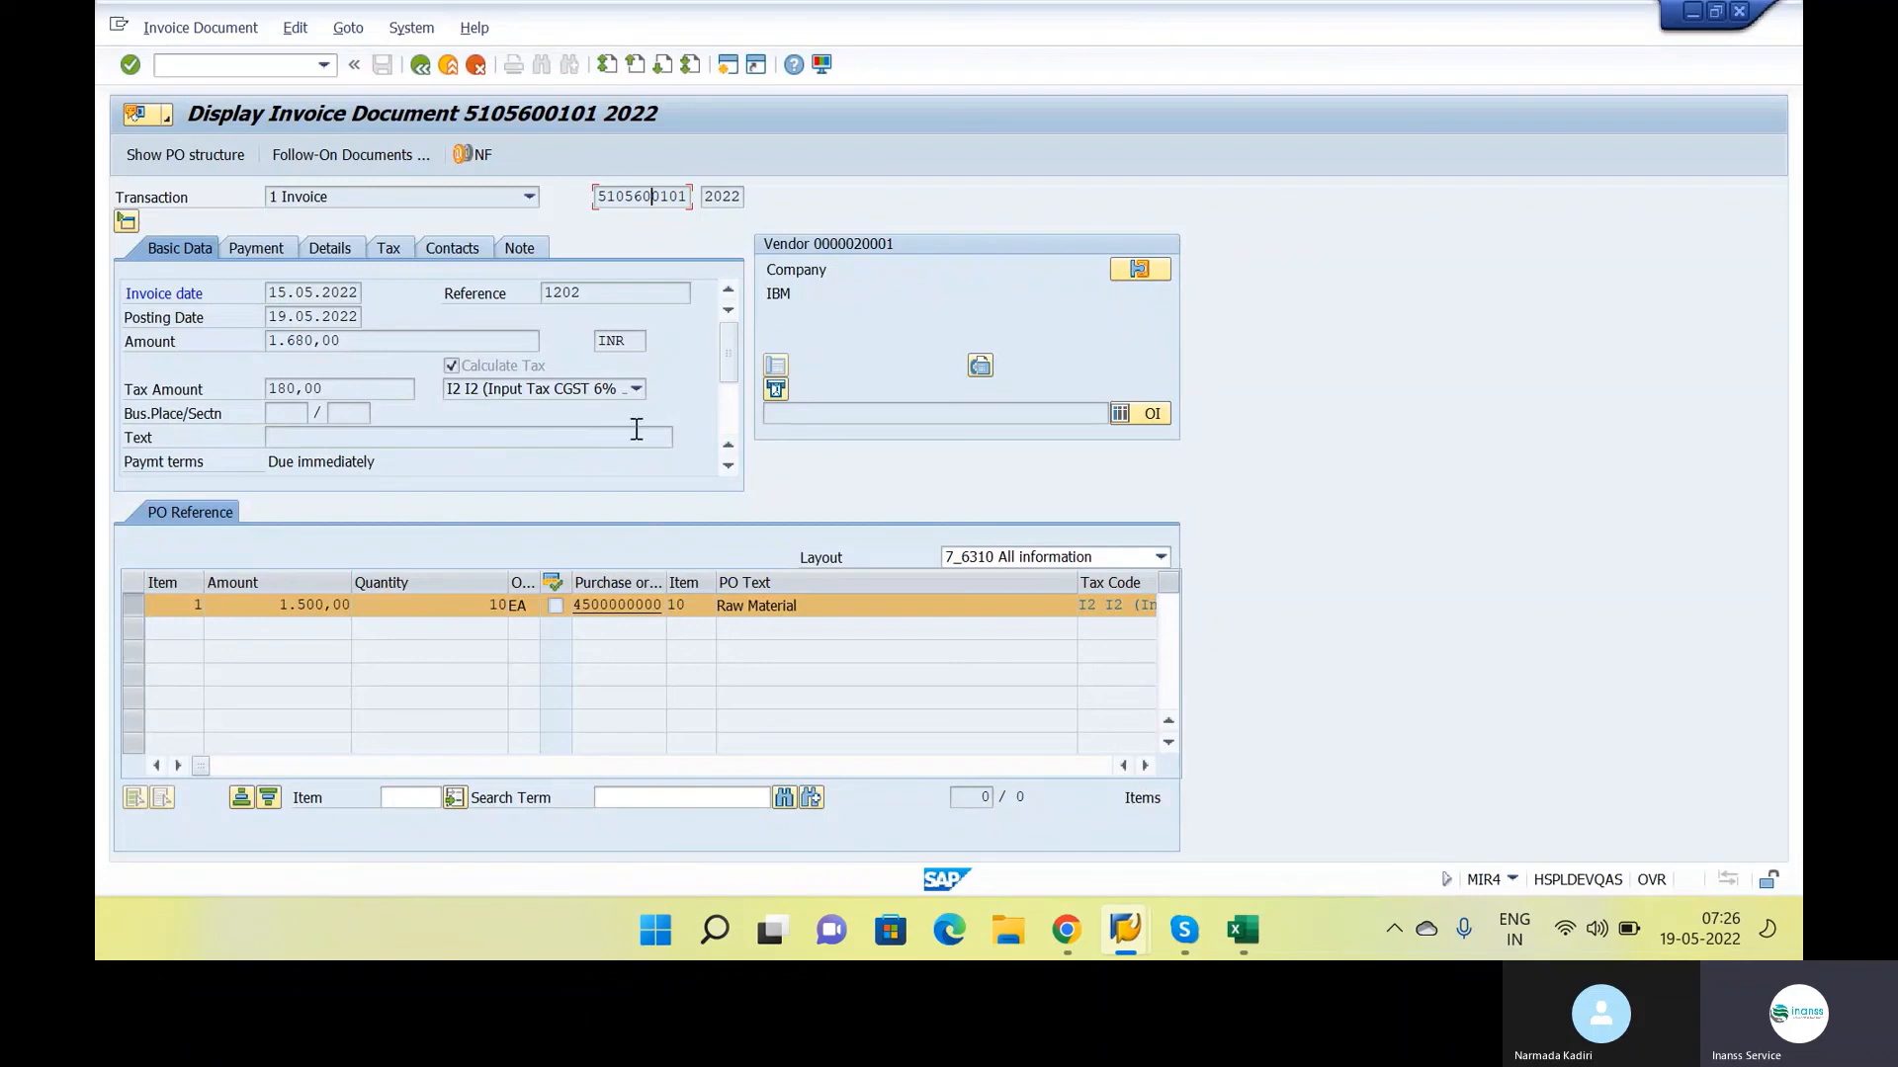
pyautogui.click(374, 158)
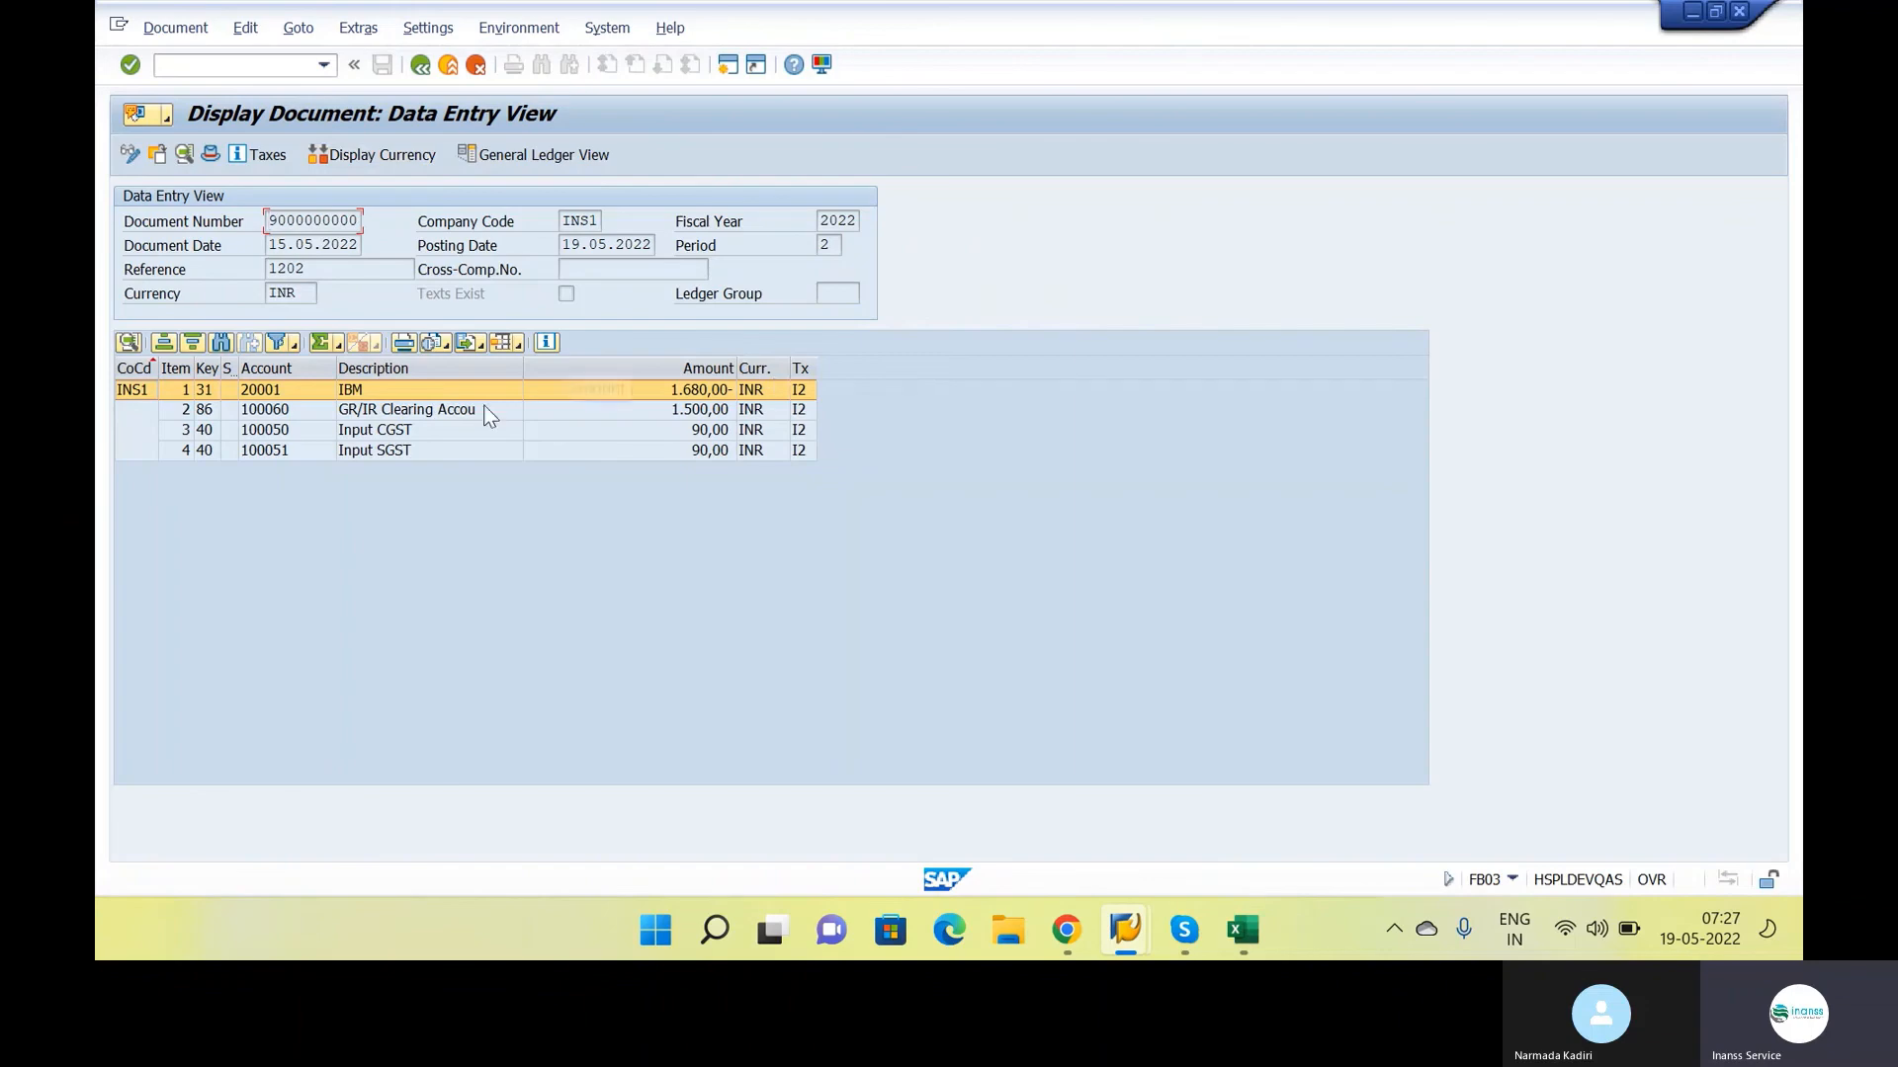
pyautogui.doubleClick(691, 405)
pyautogui.hotkey('alt', 'Tab')
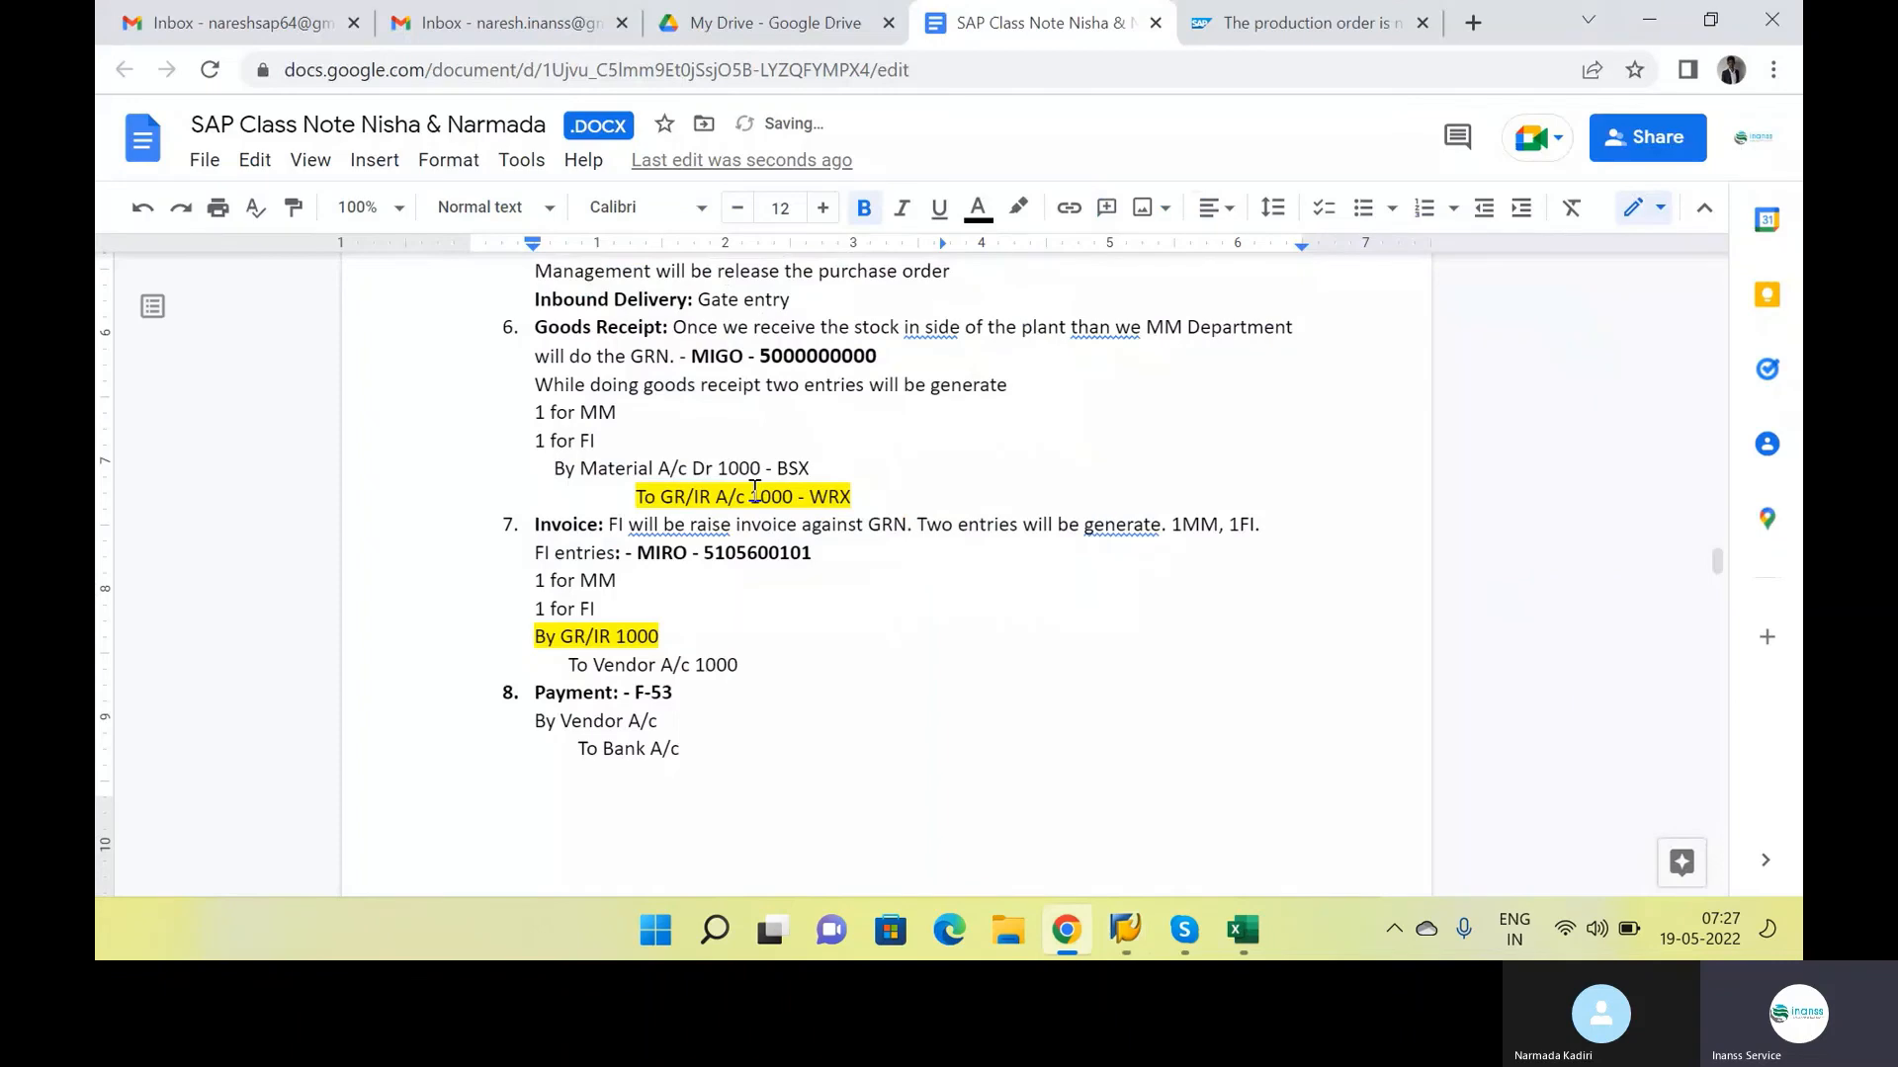
pyautogui.moveTo(741, 665); pyautogui.dragTo(535, 638)
pyautogui.click(682, 639)
pyautogui.scroll(-2, 797, 673)
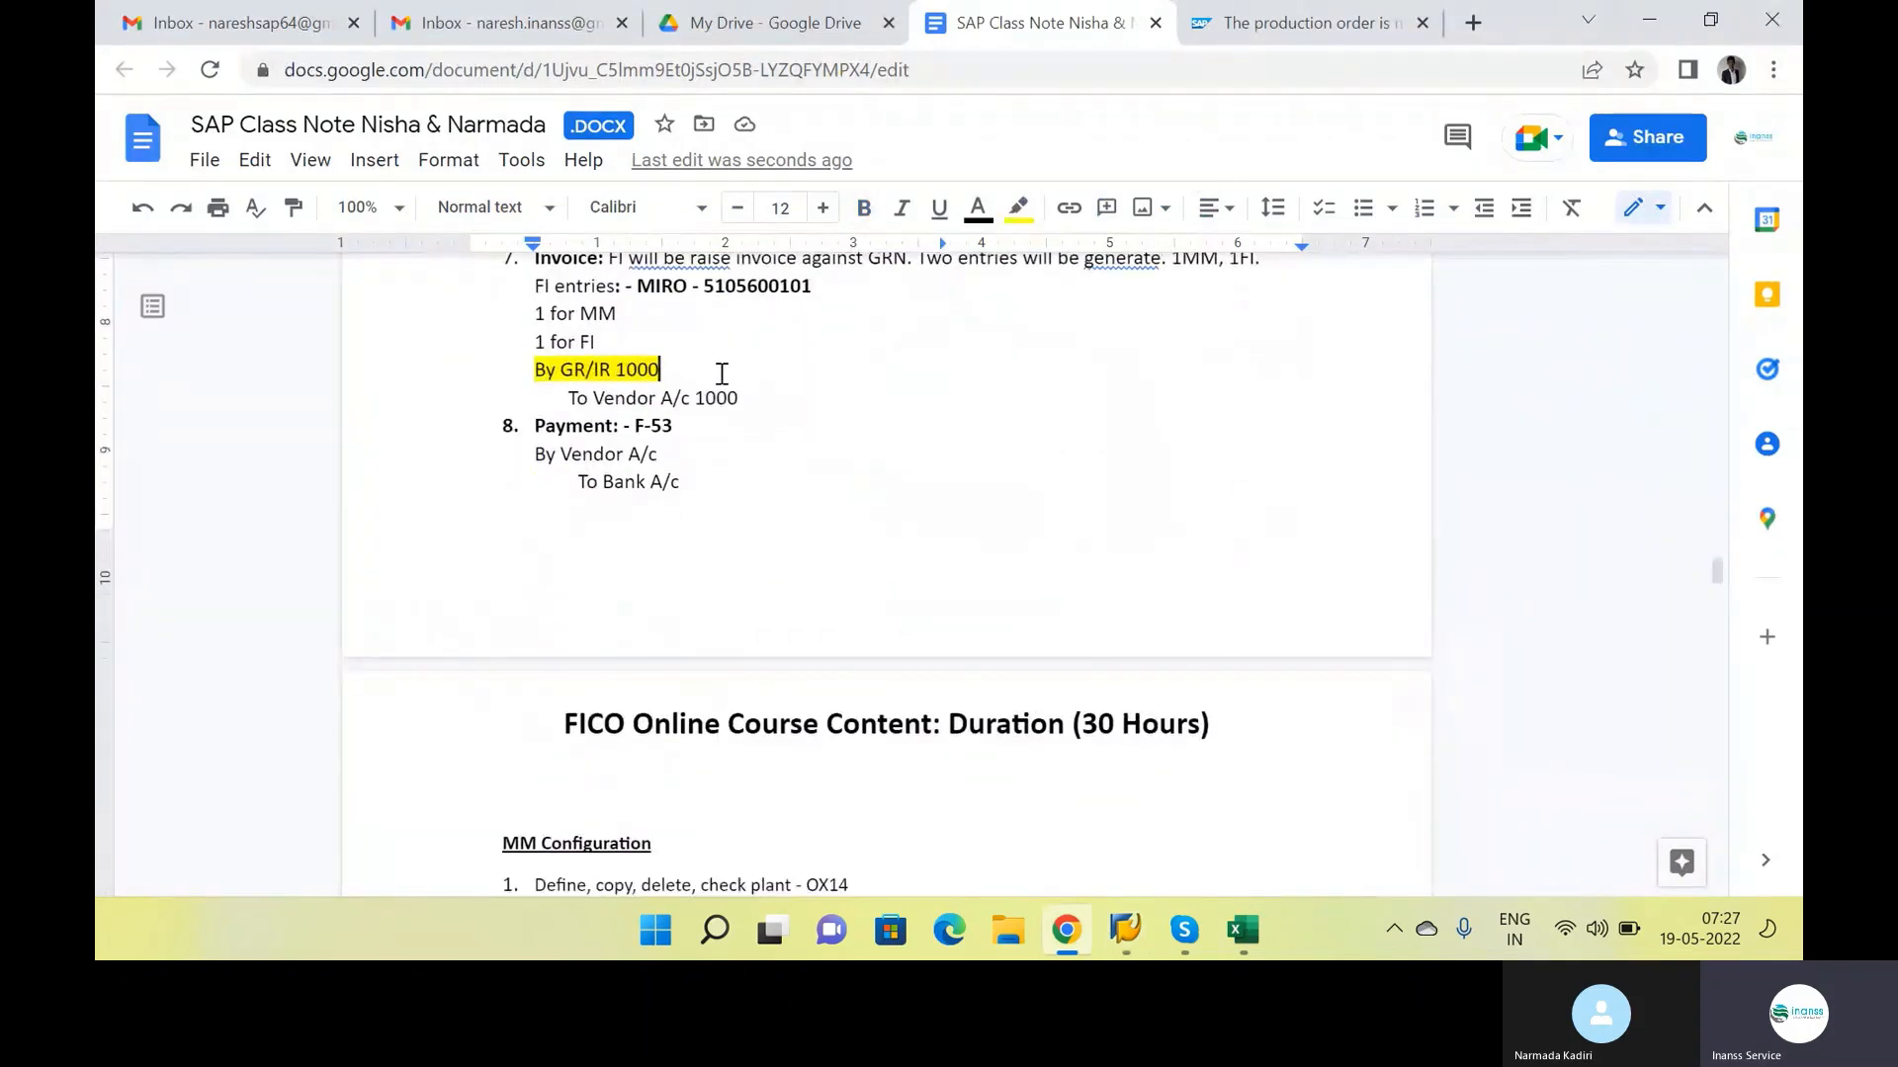
pyautogui.hotkey('alt', 'Tab')
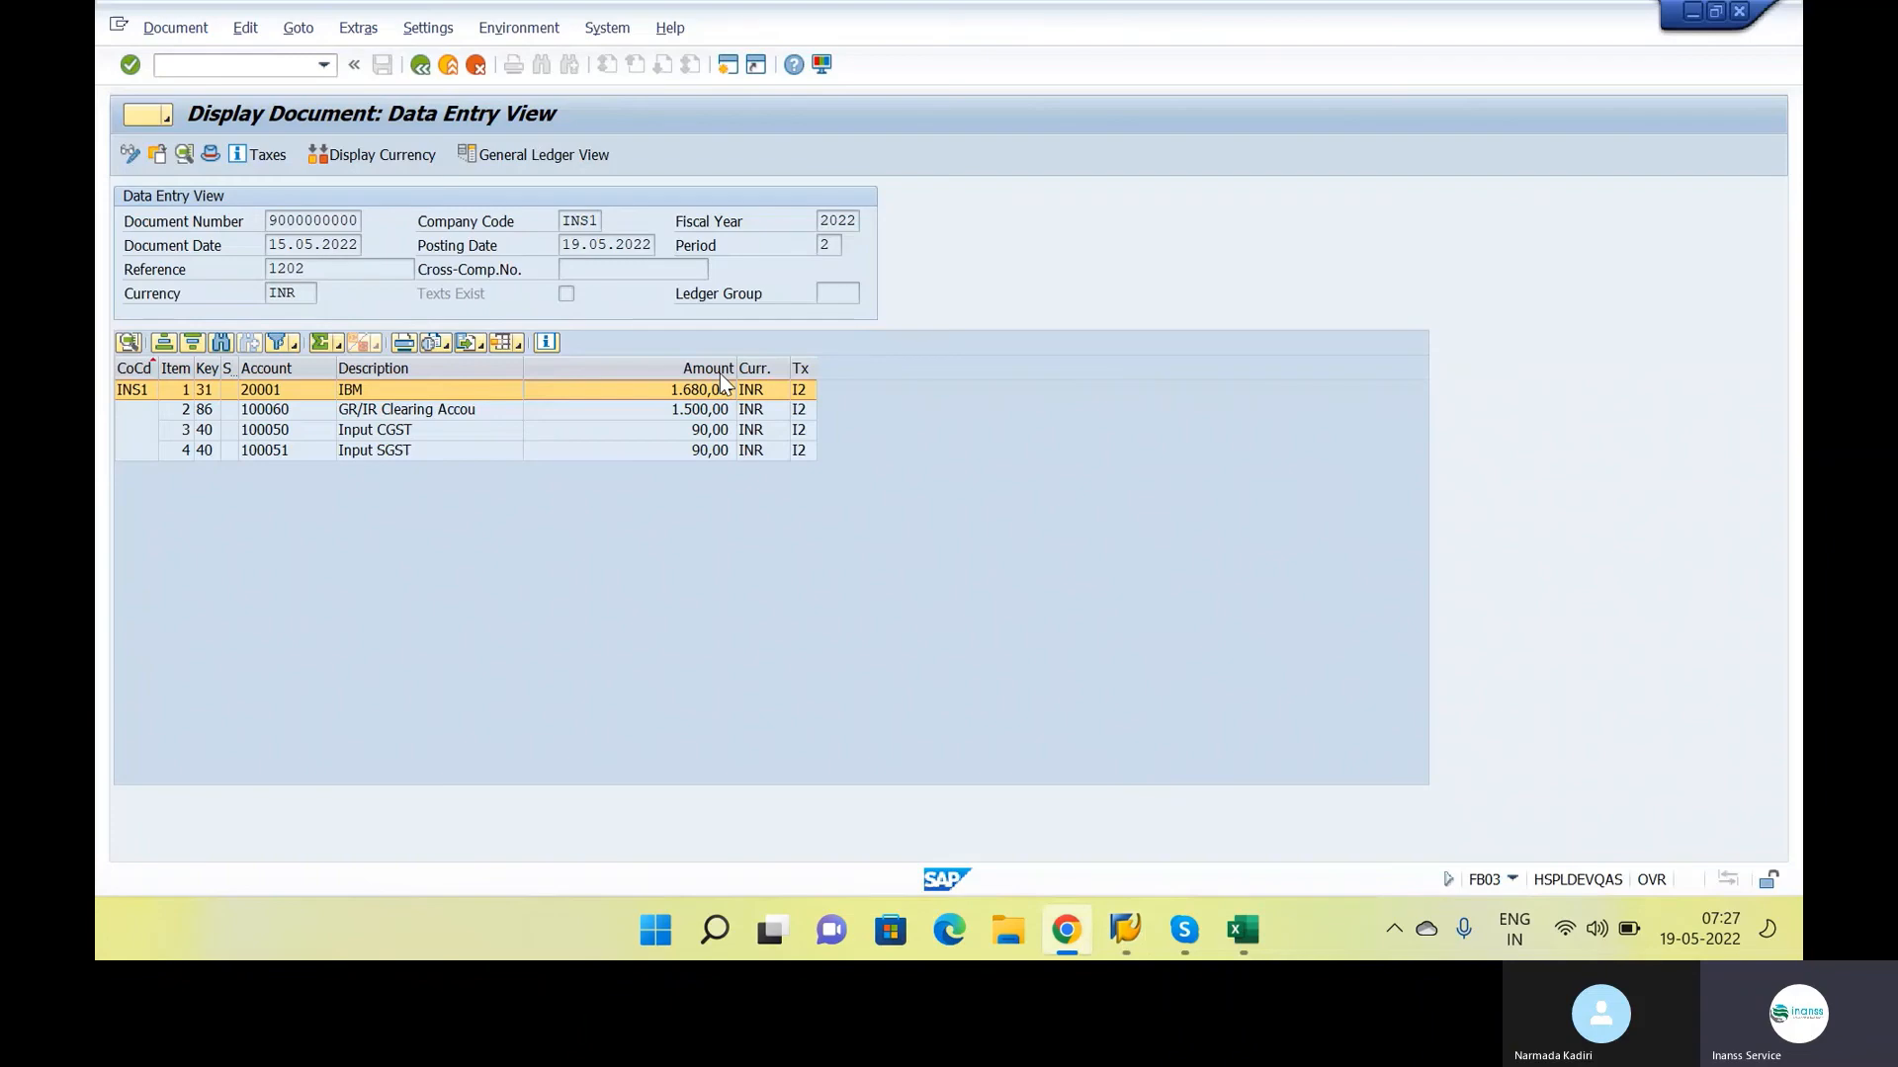
pyautogui.hotkey('alt', 'Tab')
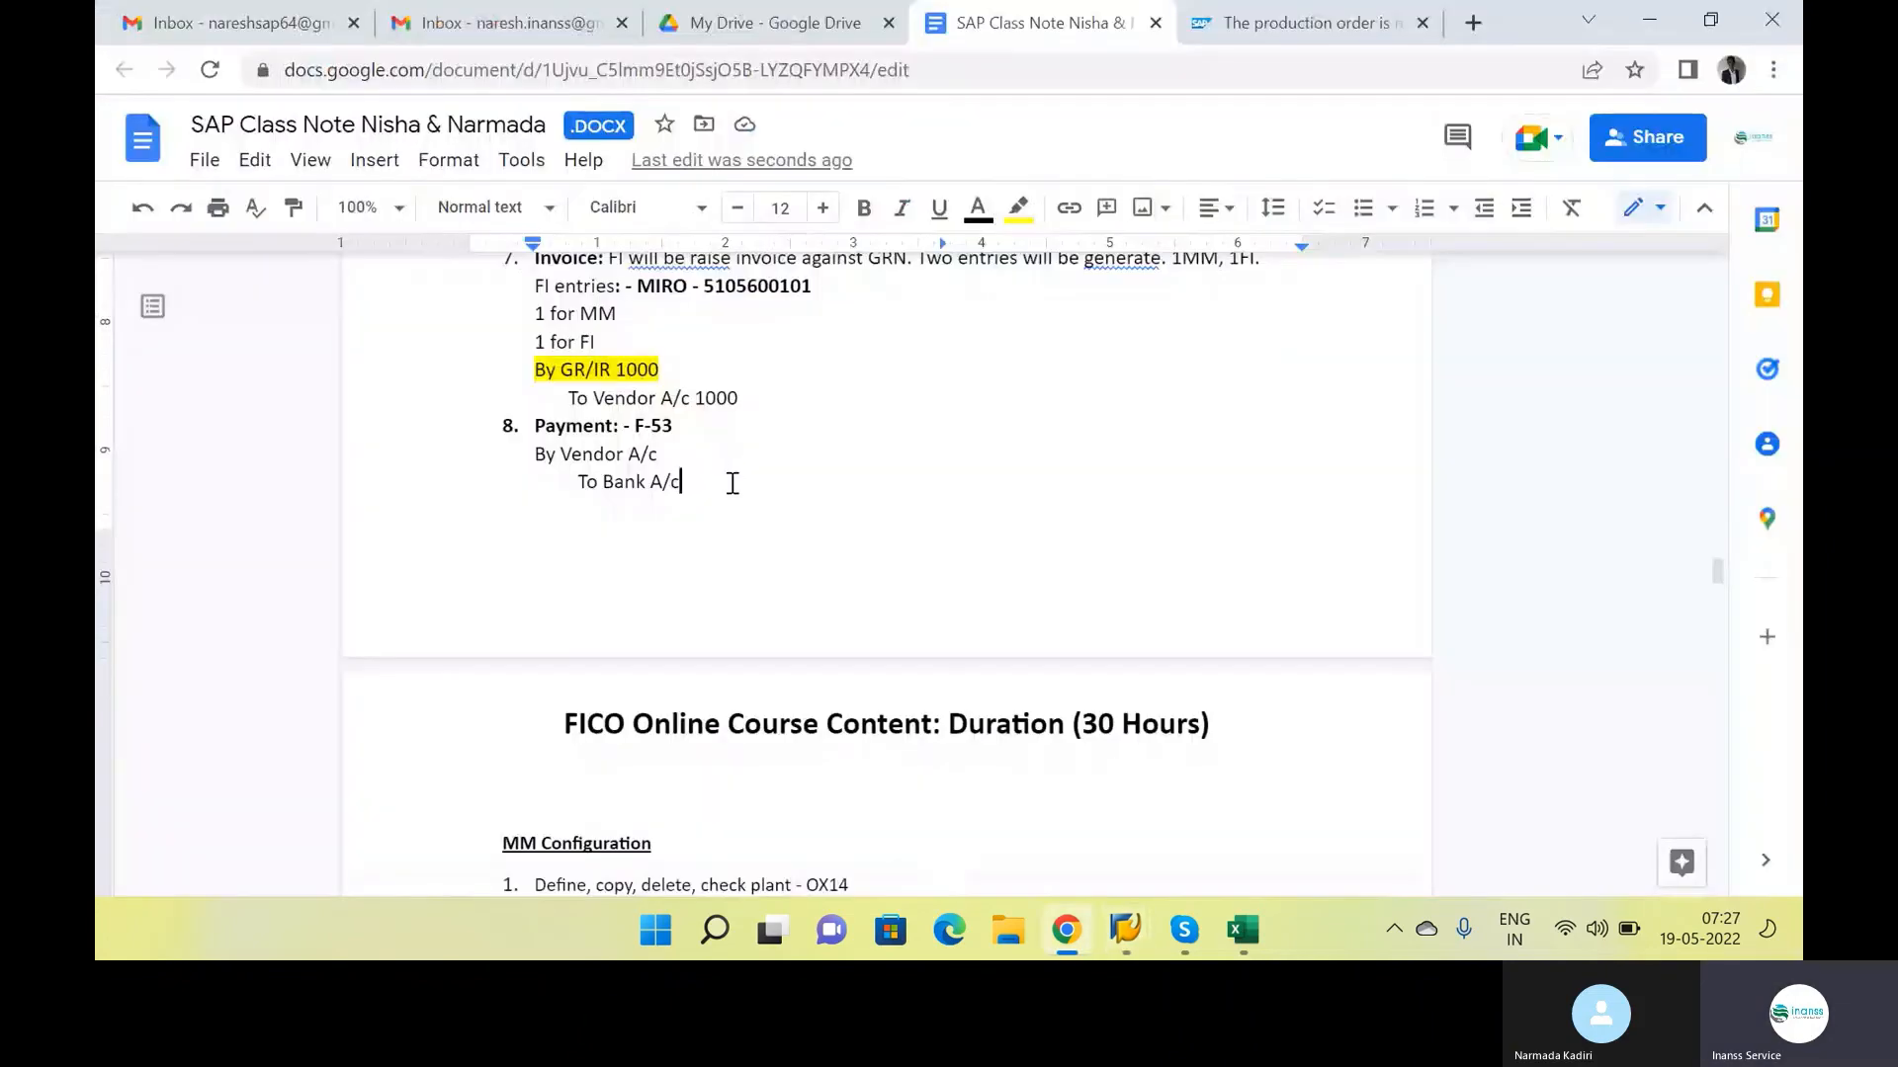
pyautogui.hotkey('alt', 'Tab')
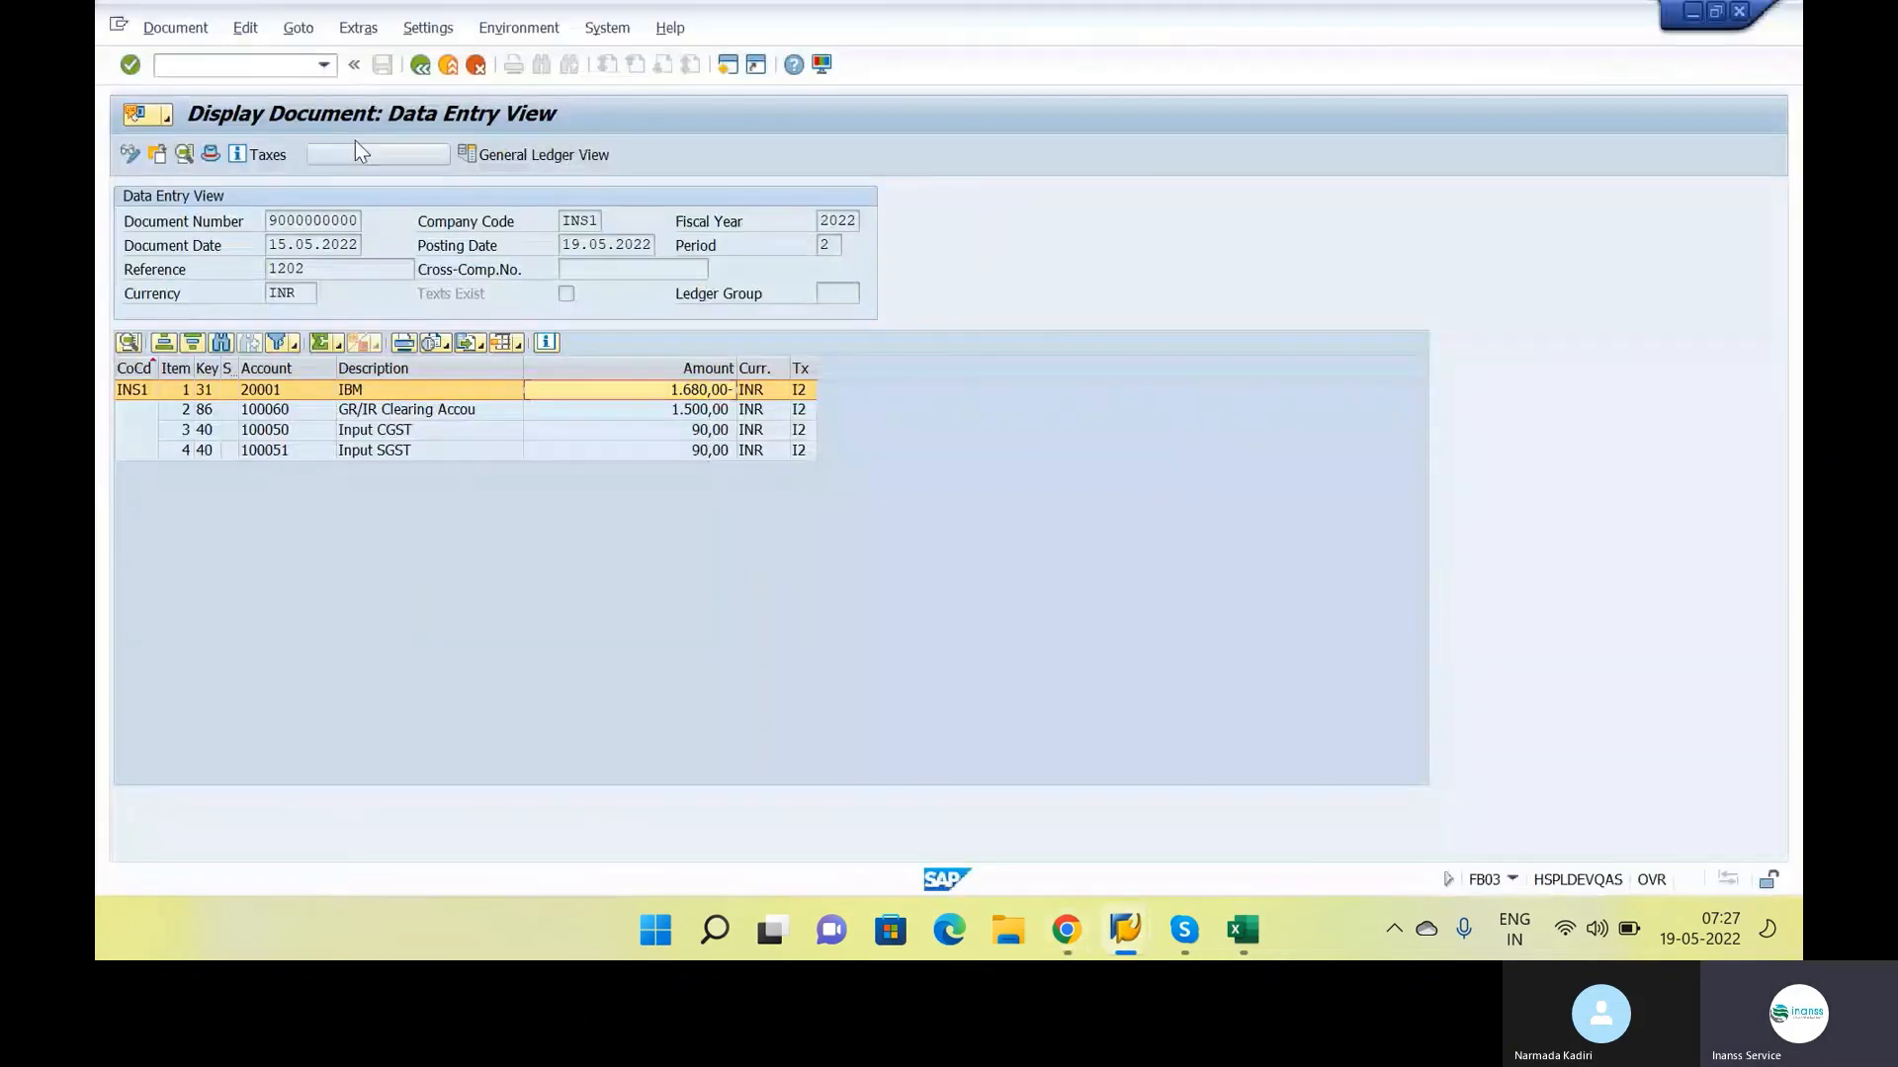
# Run the FBL1N vendor line item display for the vendor's open items in company code INS1 and check the invoice's document type
pyautogui.click(287, 64)
pyautogui.write('/')
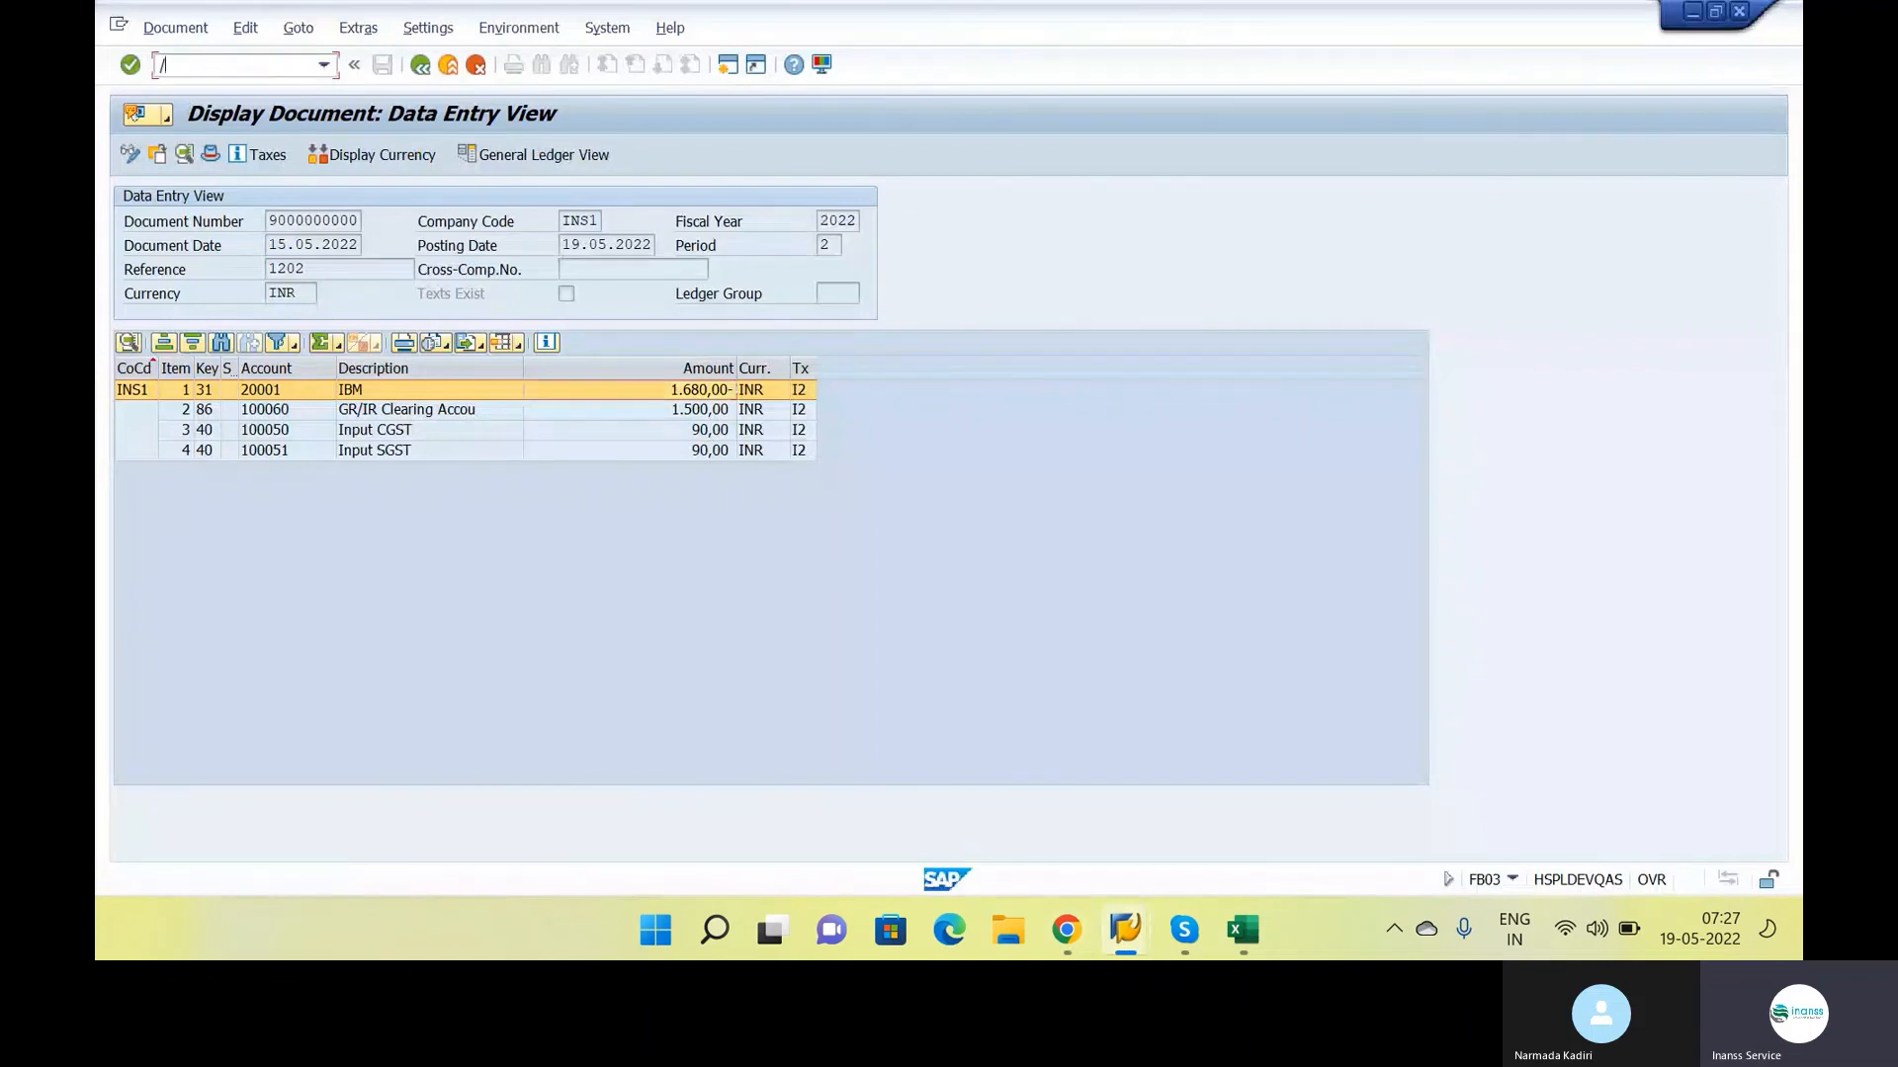
pyautogui.write('NFBL1N')
pyautogui.press('Return')
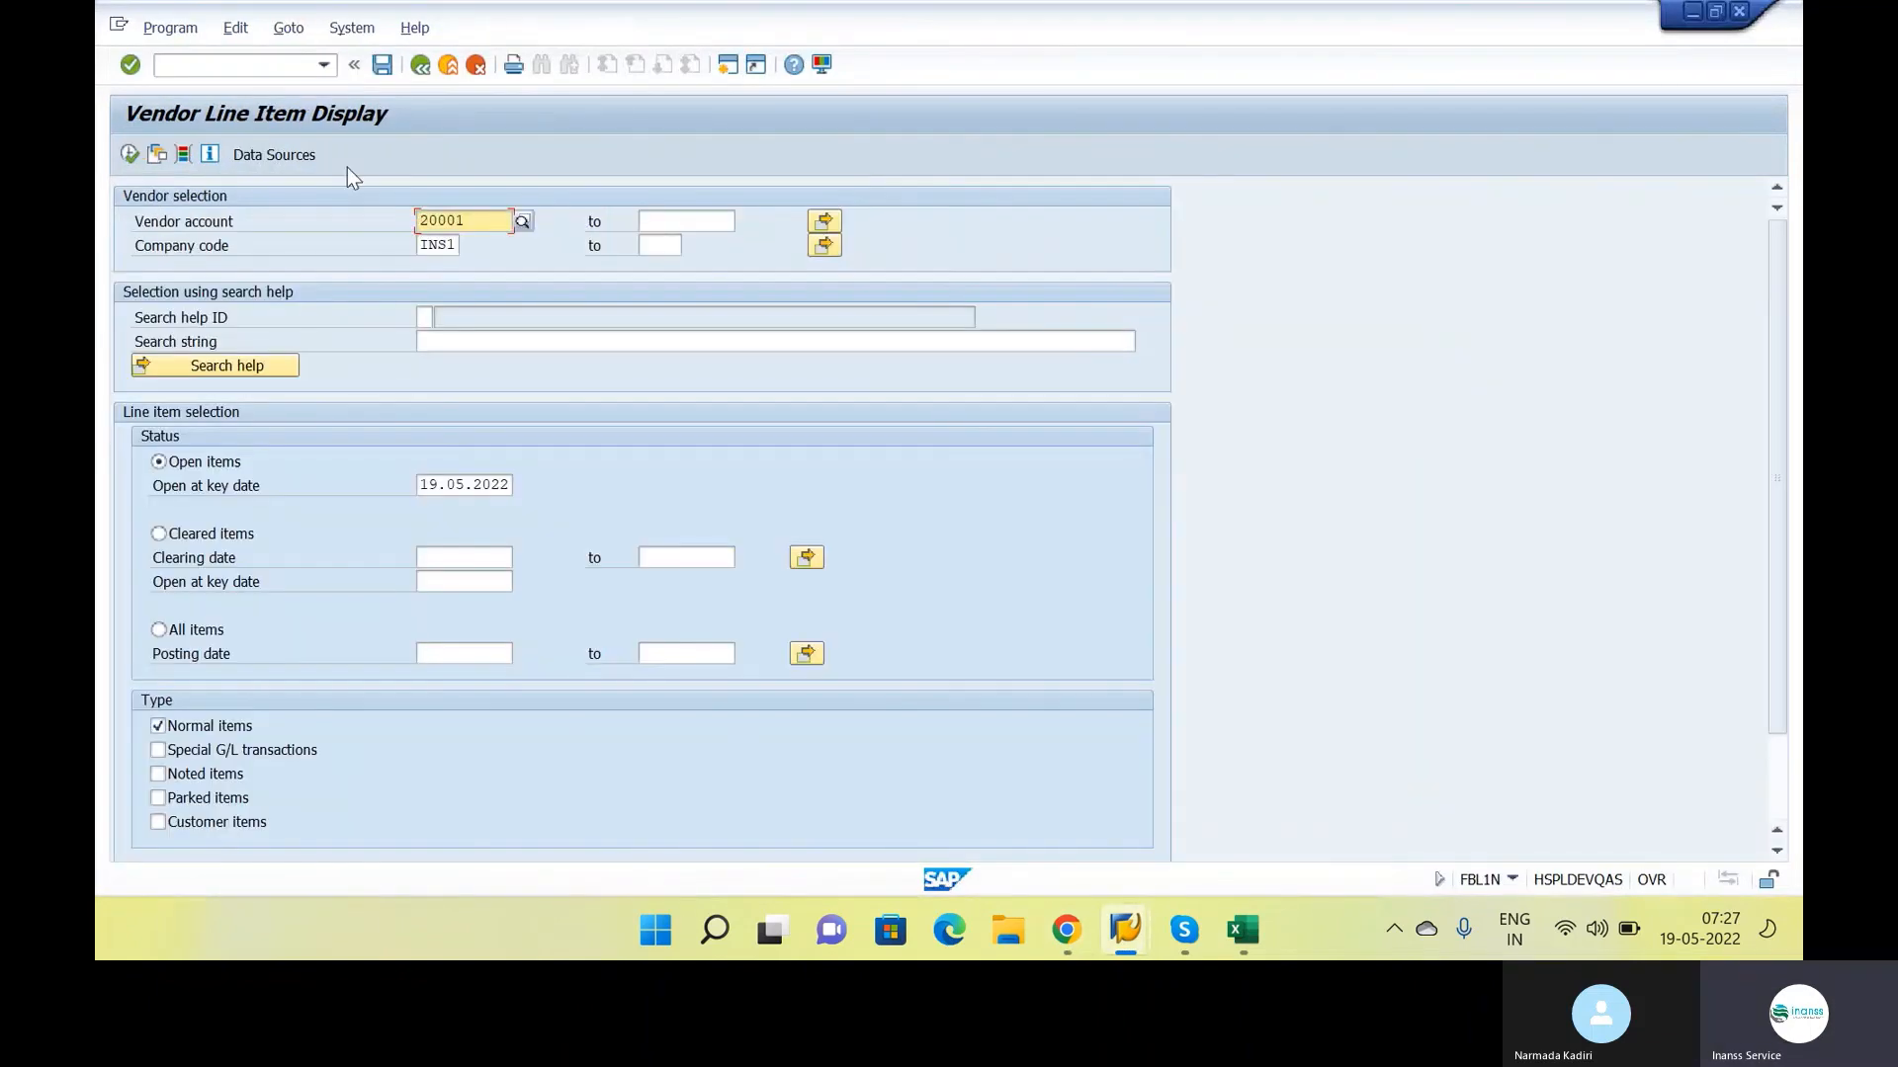
pyautogui.click(130, 158)
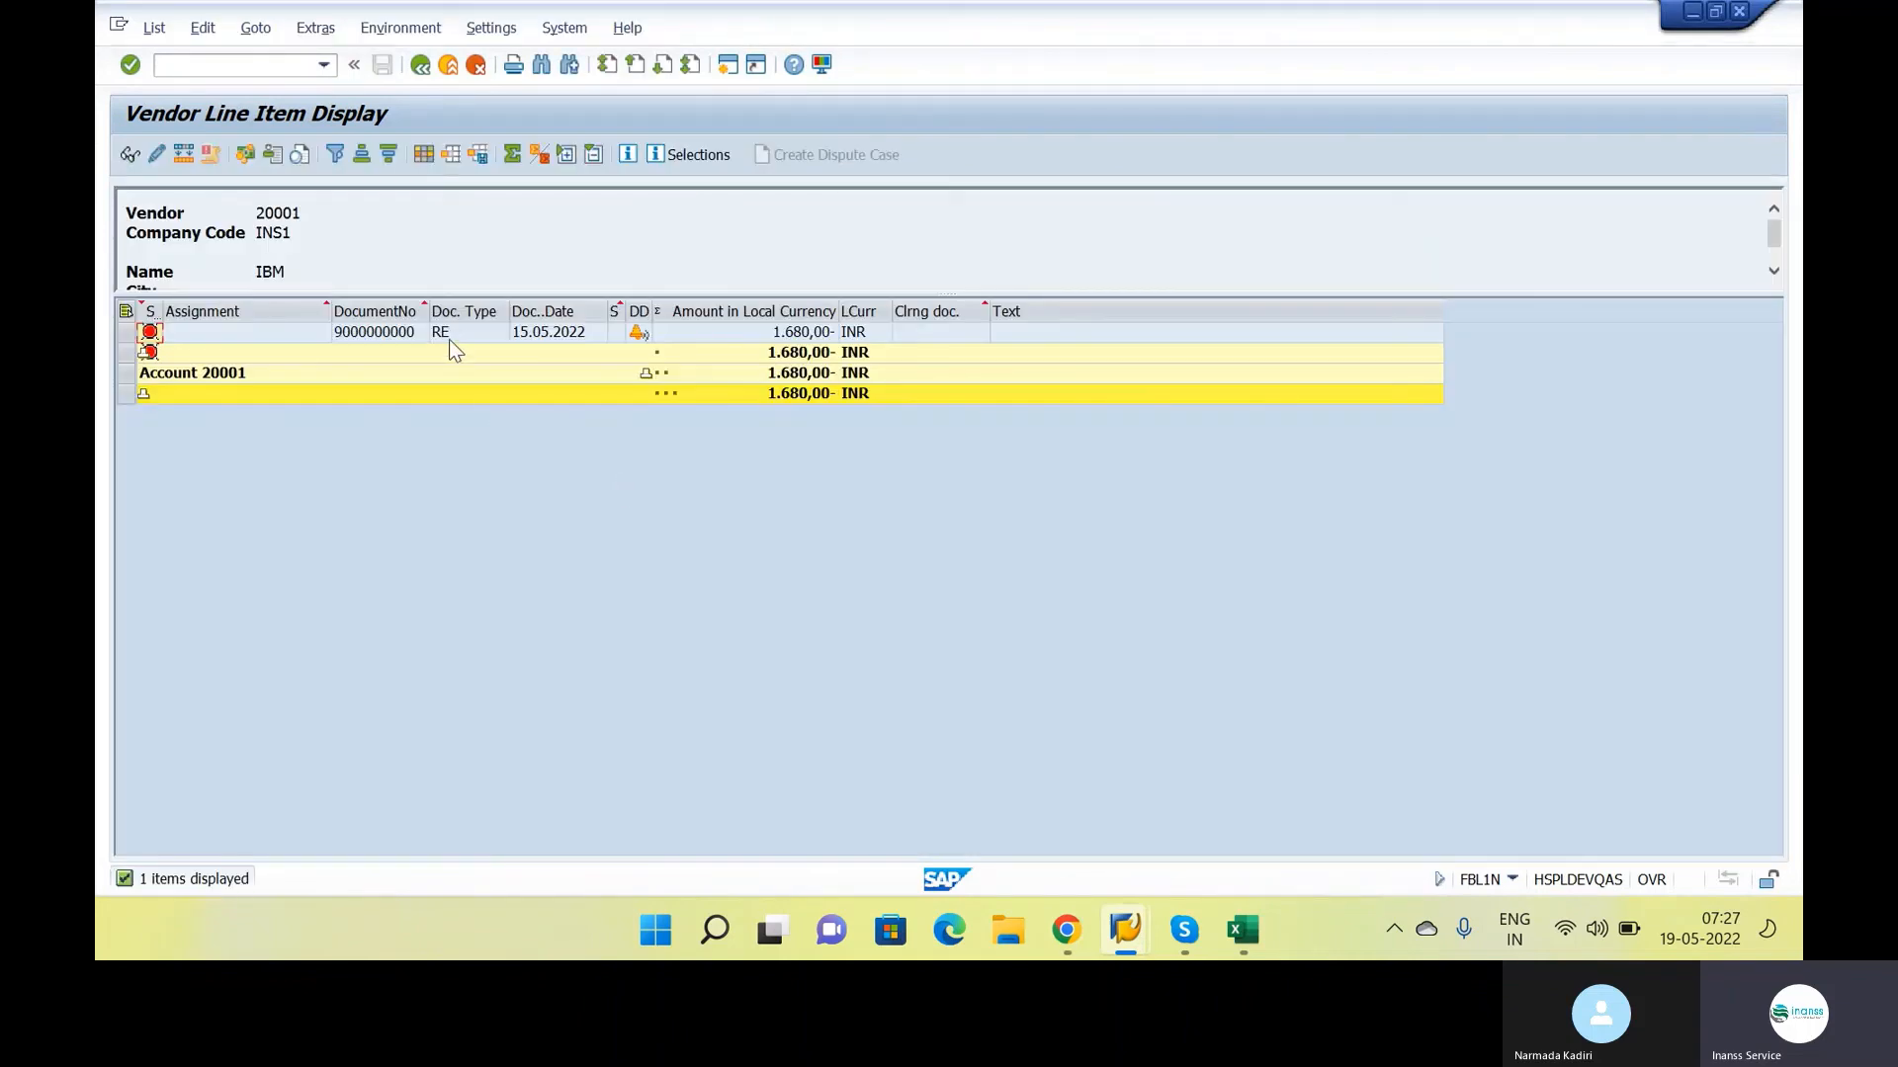
pyautogui.click(454, 338)
# Try to open the document display transaction FB03 in a separate session
pyautogui.click(293, 67)
pyautogui.write('/OFB03')
pyautogui.press('Return')
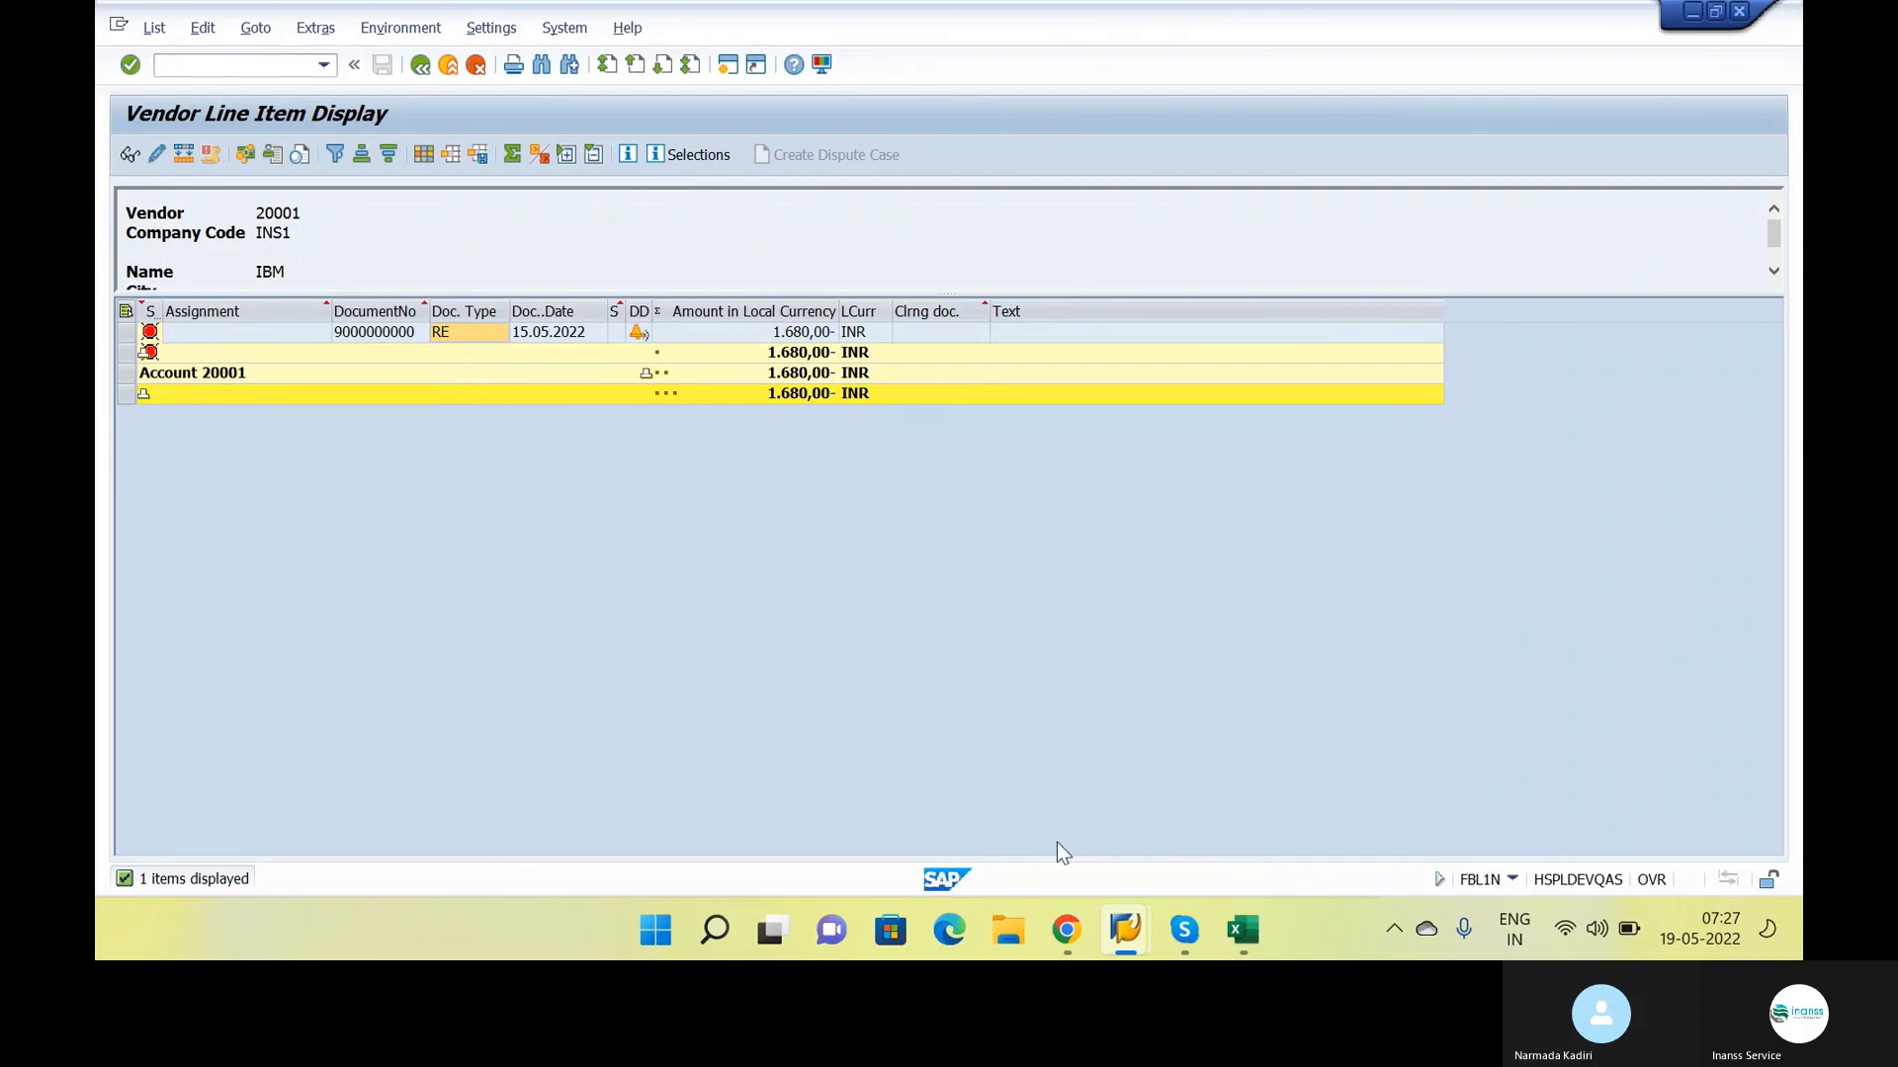
# Switch to the SAP Easy Access session and start the Post Outgoing Payments transaction F-53
pyautogui.click(1125, 929)
pyautogui.click(1130, 924)
pyautogui.click(1130, 927)
pyautogui.click(1202, 844)
pyautogui.write('f-53')
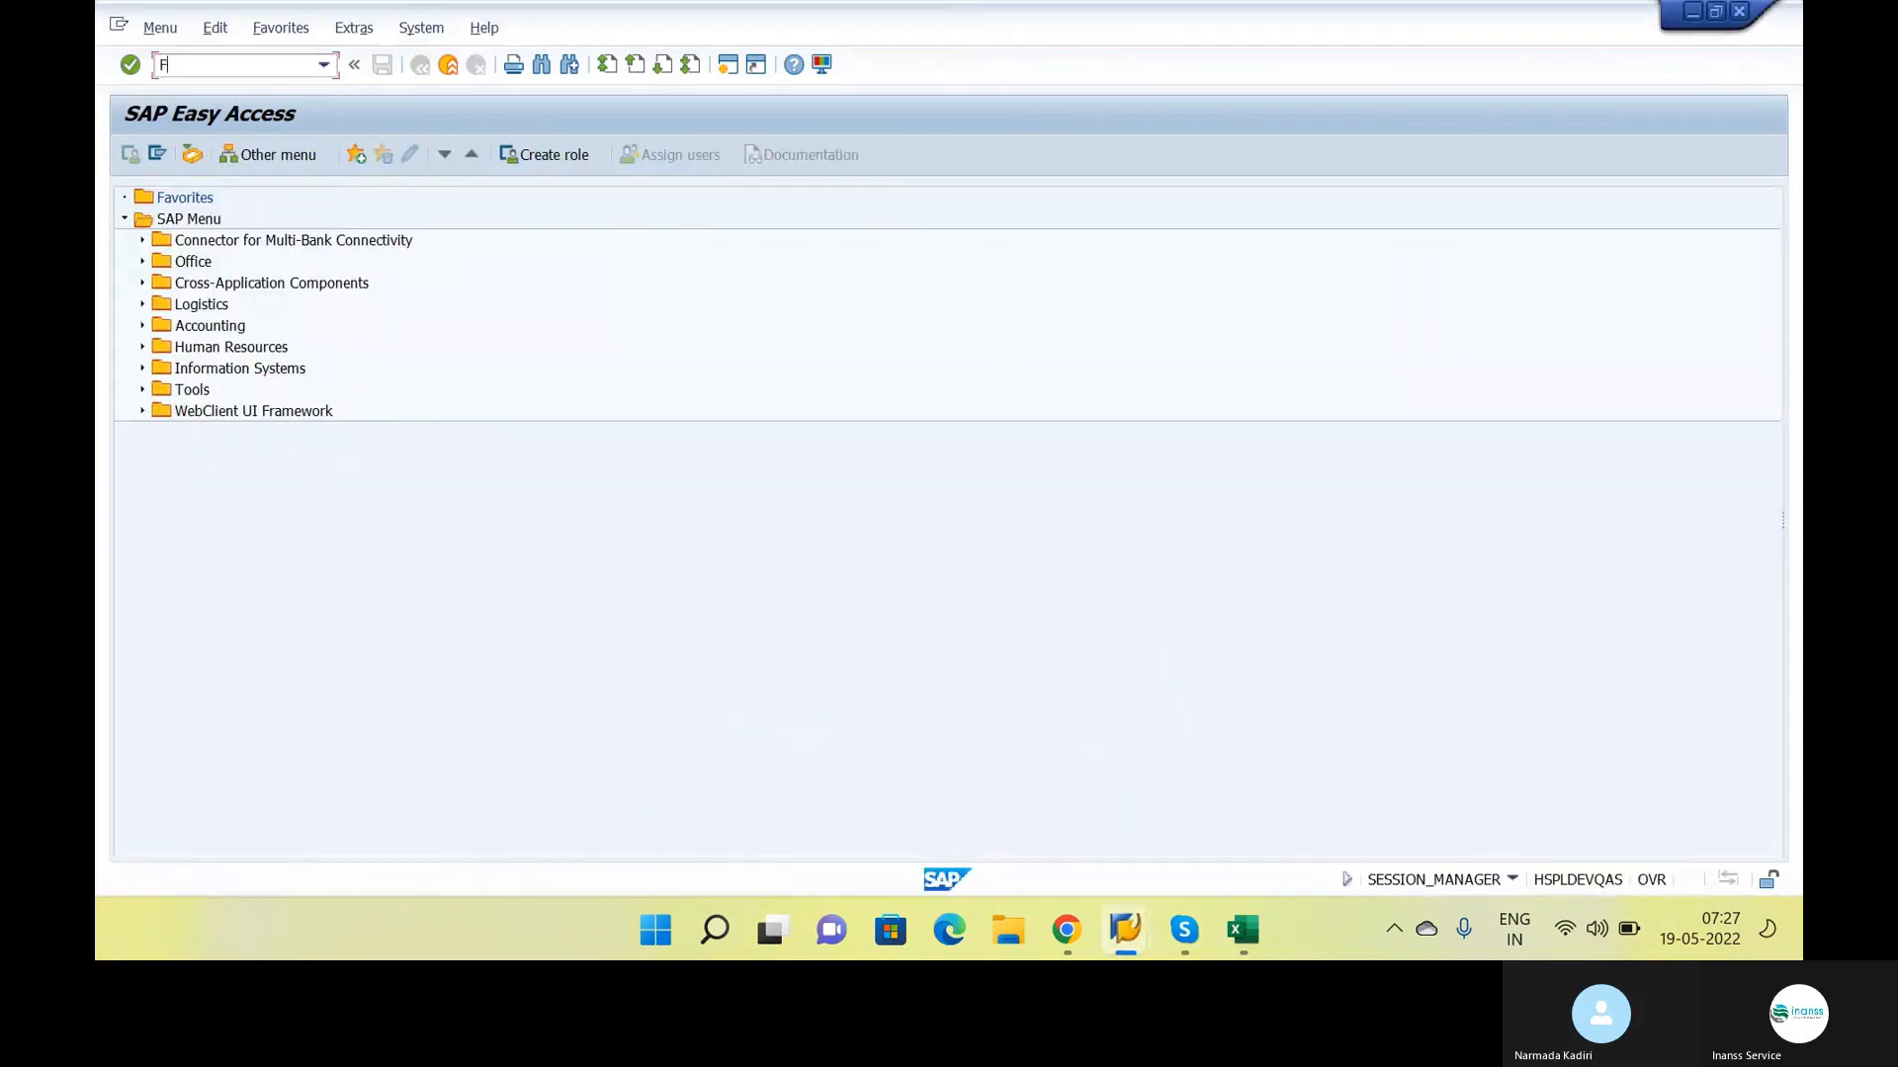
pyautogui.press('Return')
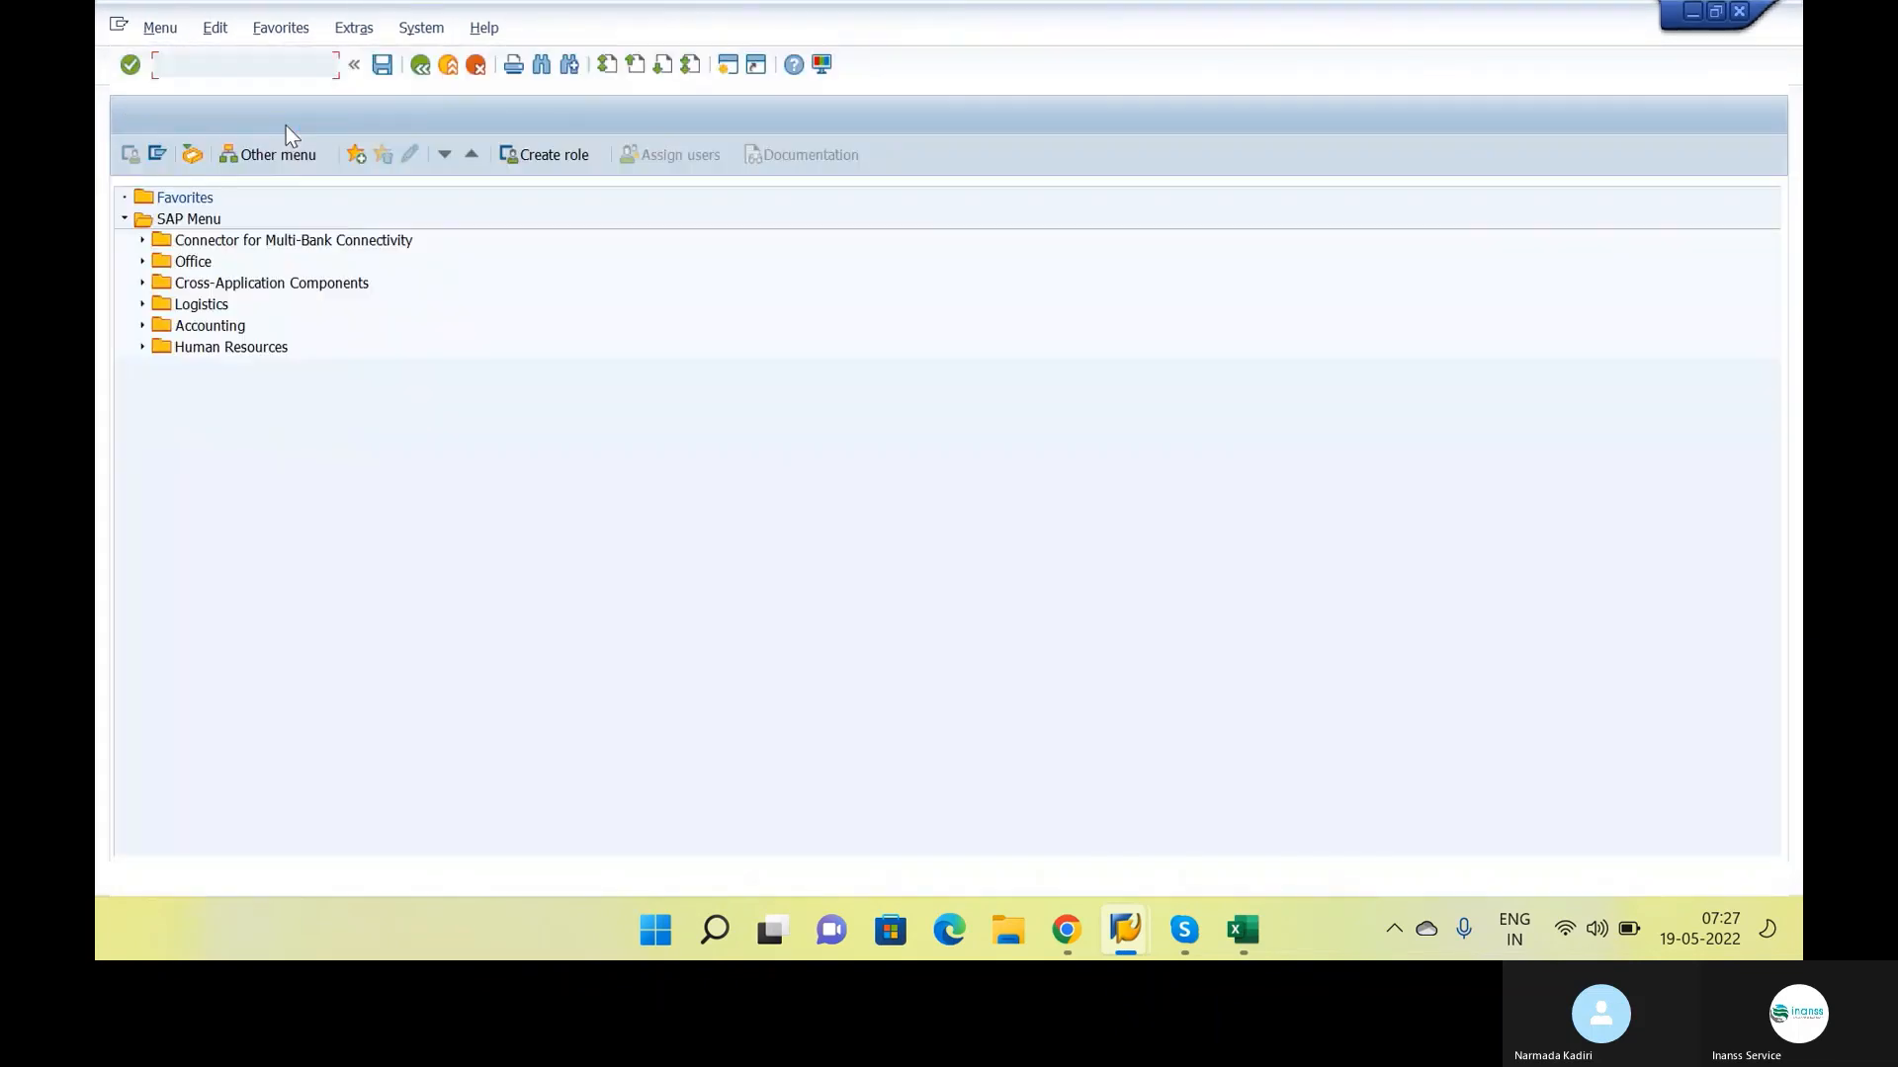
pyautogui.write('F-53\\')
pyautogui.press('Return')
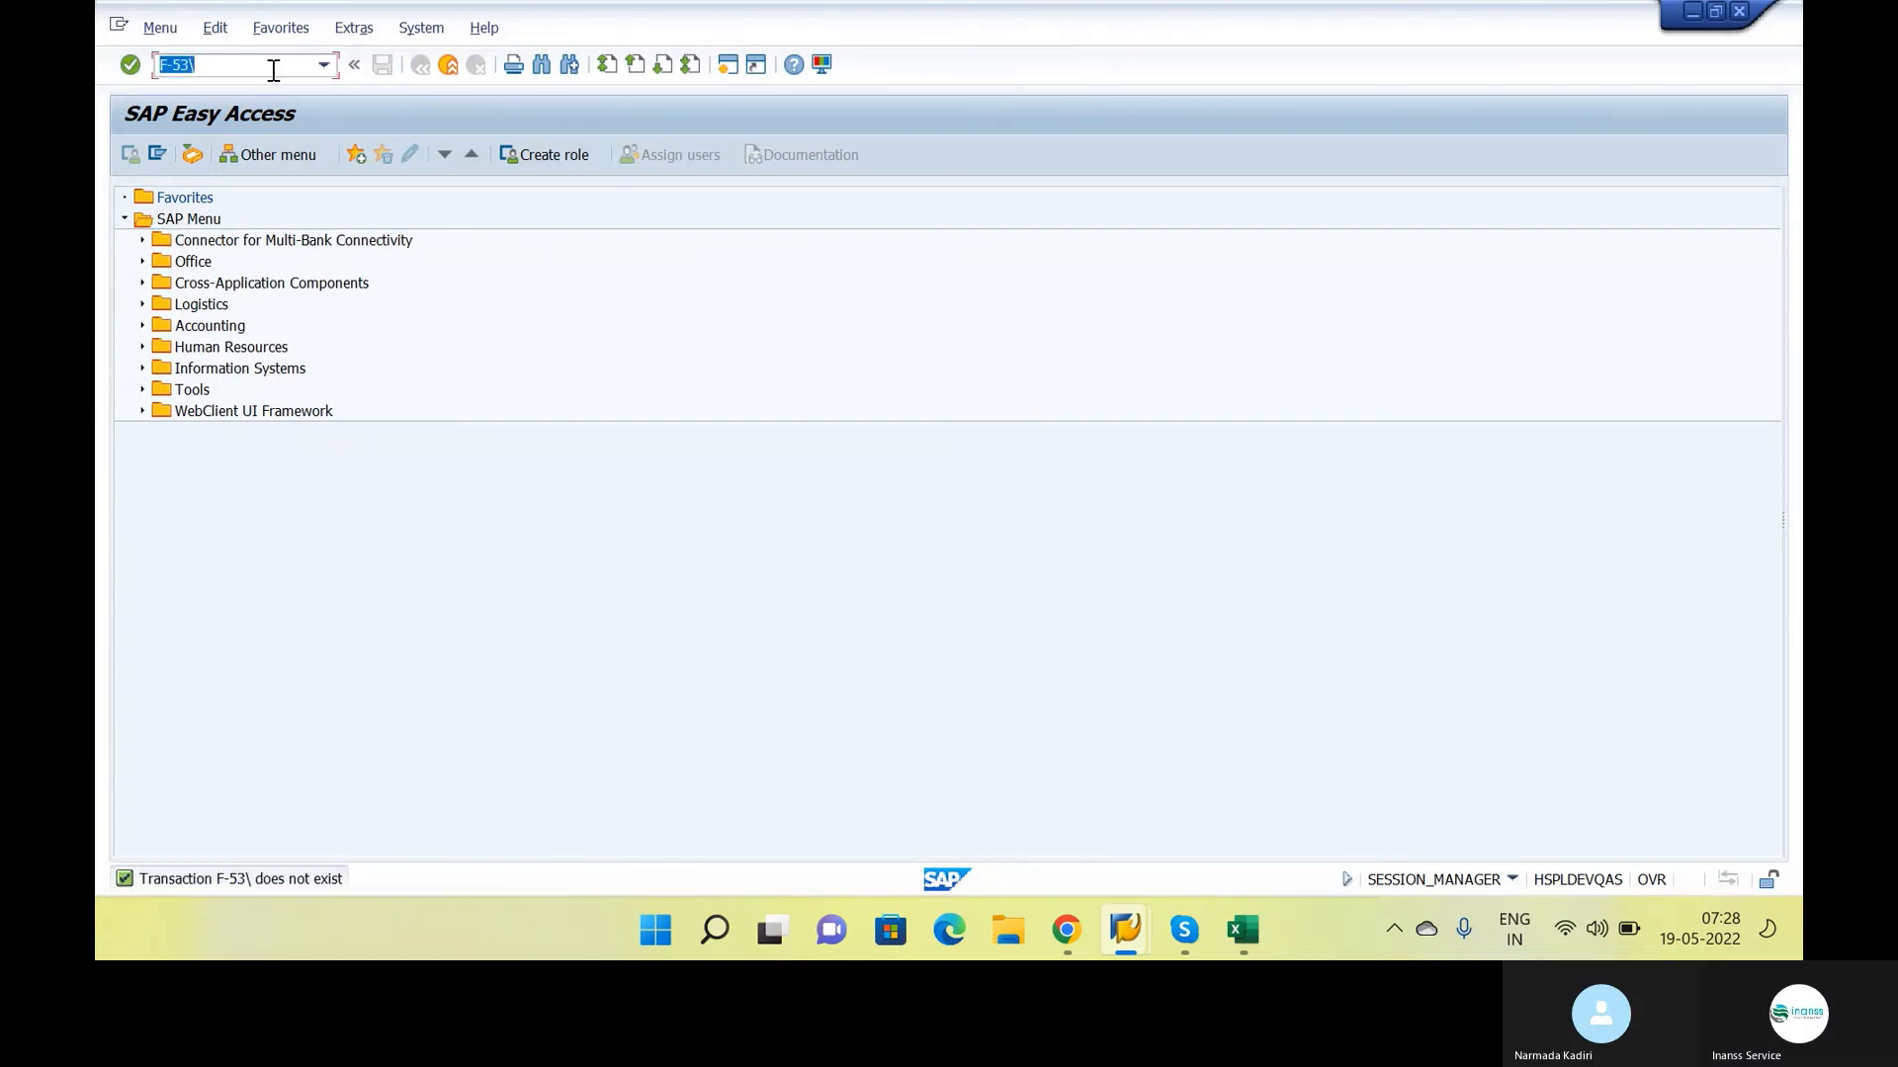
pyautogui.click(274, 71)
pyautogui.press('BackSpace')
pyautogui.press('Return')
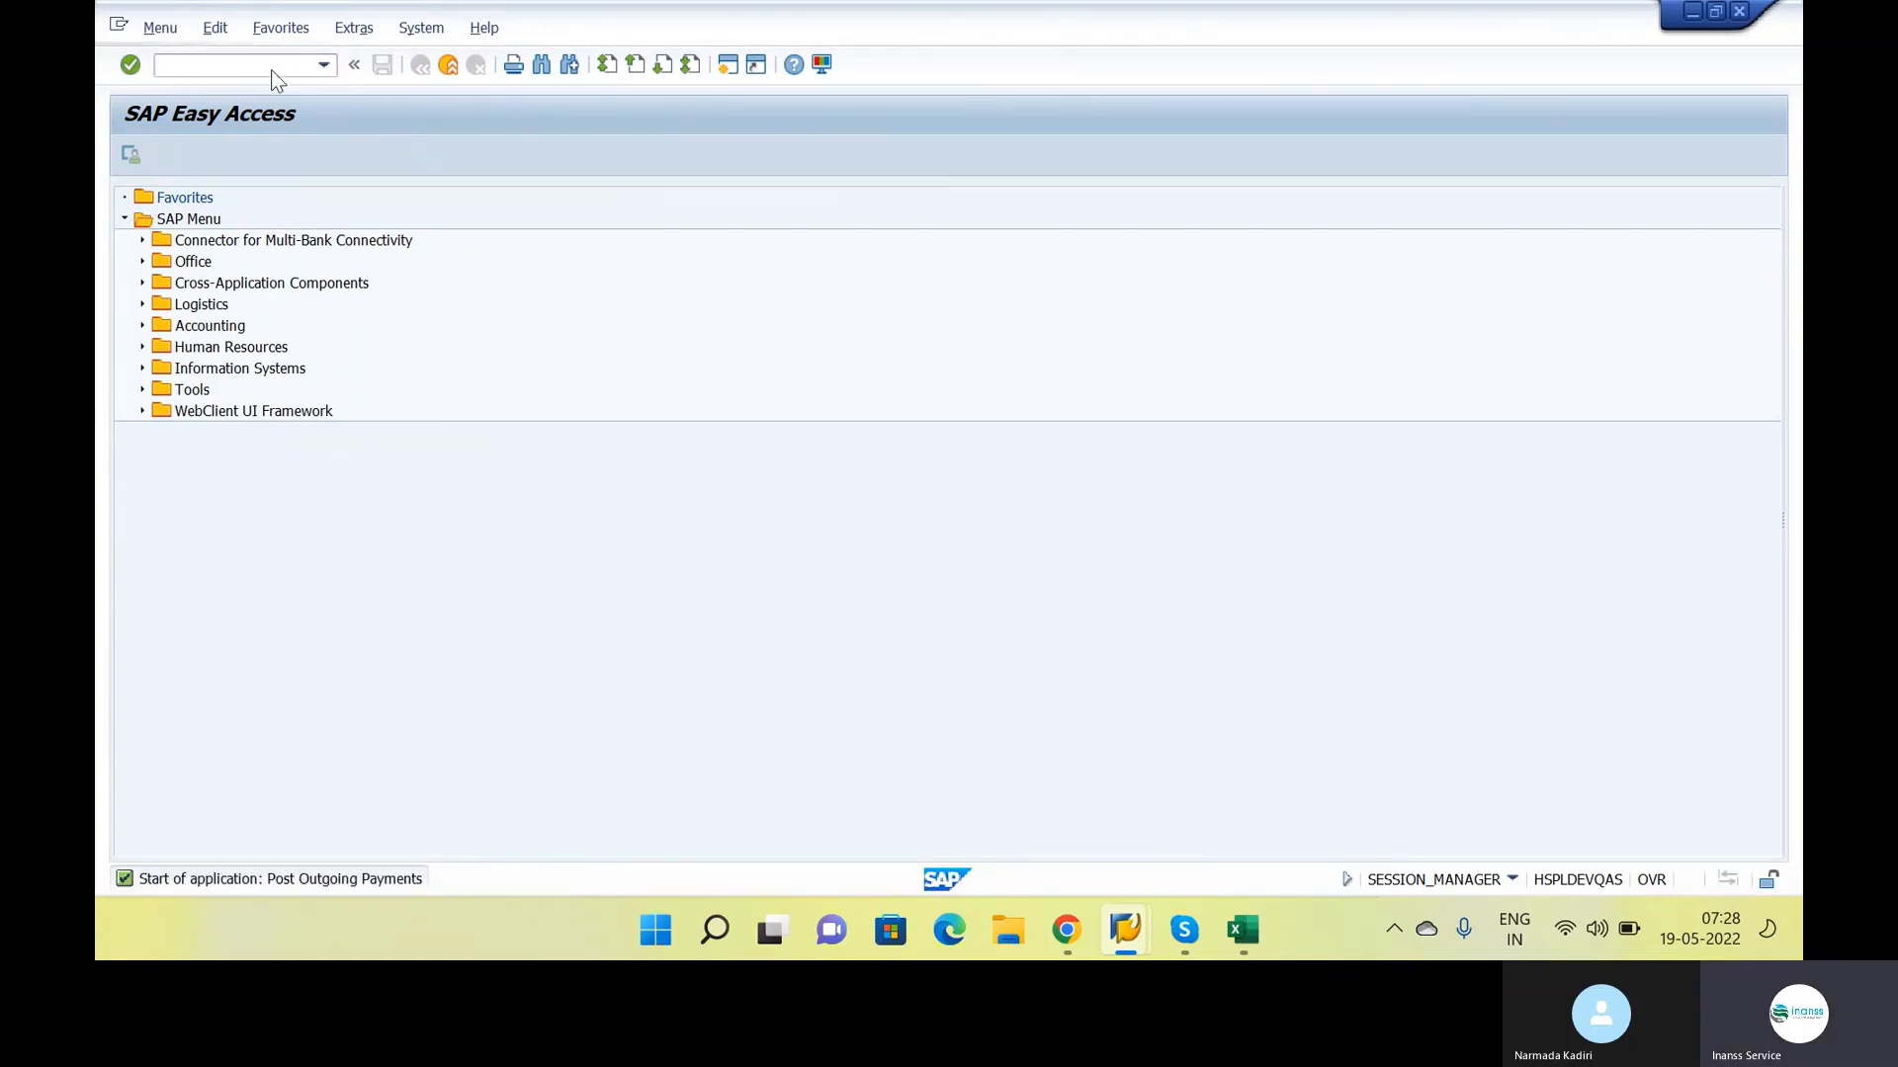
# Set the outgoing payment's document date to 17.05.2022 and go to the bank data account
pyautogui.write('17.05.2022')
pyautogui.press('Down')
pyautogui.press('Down')
pyautogui.press('Down')
pyautogui.press('Down')
pyautogui.press('Down')
pyautogui.press('Down')
pyautogui.press('Down')
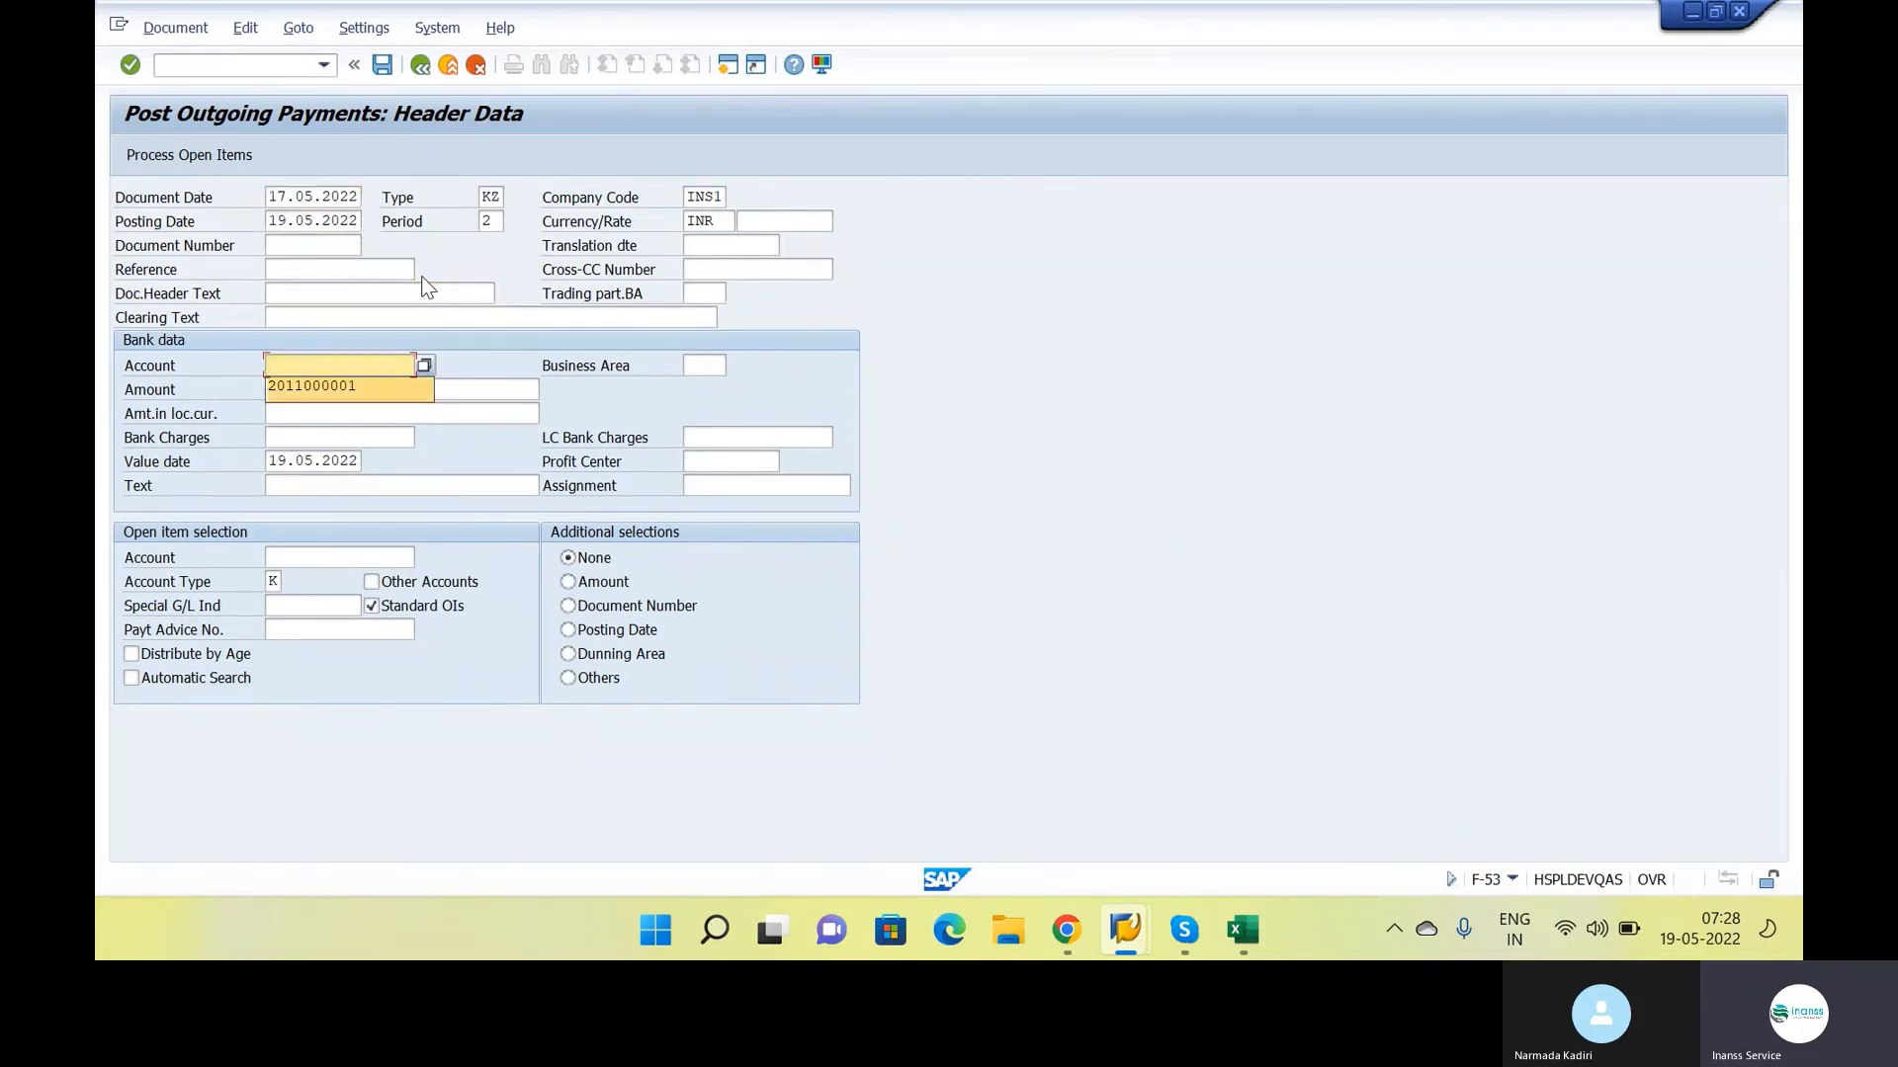
# Enter the bank G/L account and a payment amount of 1500 in the bank data
pyautogui.write('200')
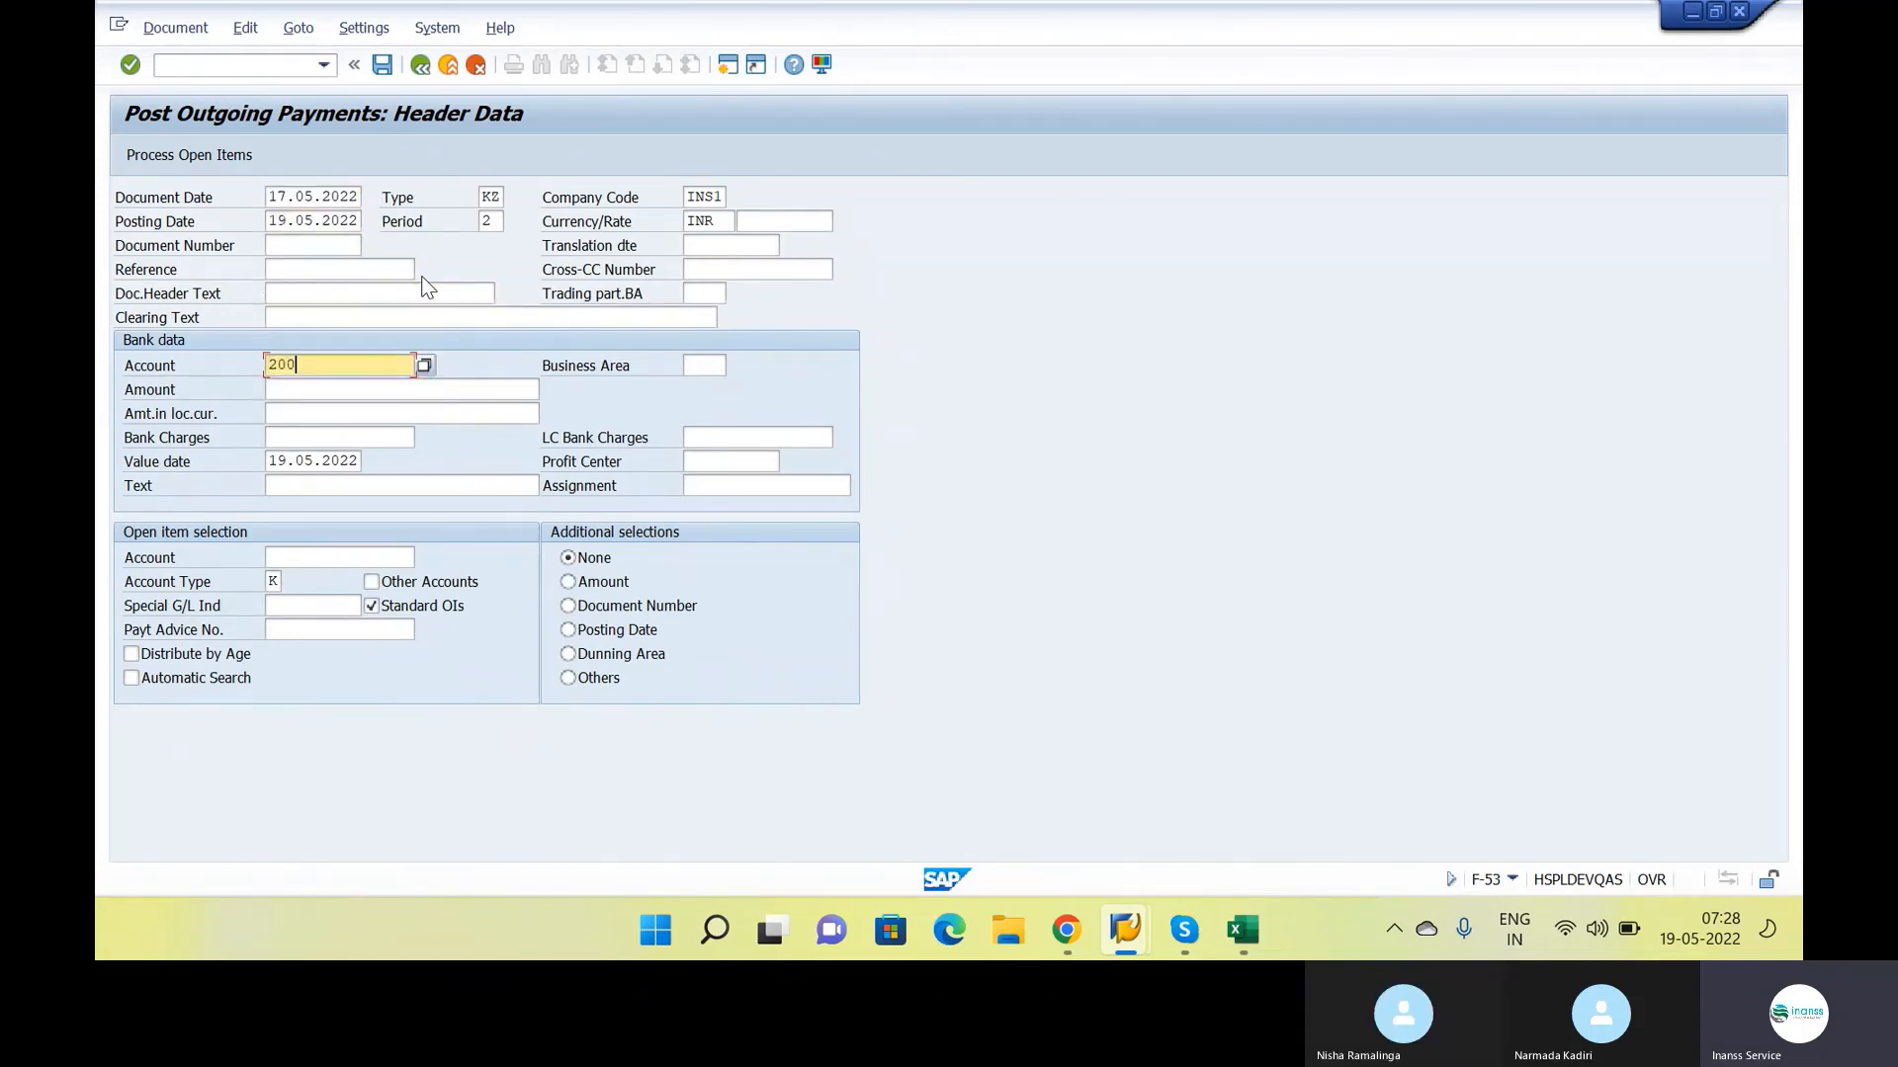
pyautogui.write('0000')
pyautogui.press('Tab')
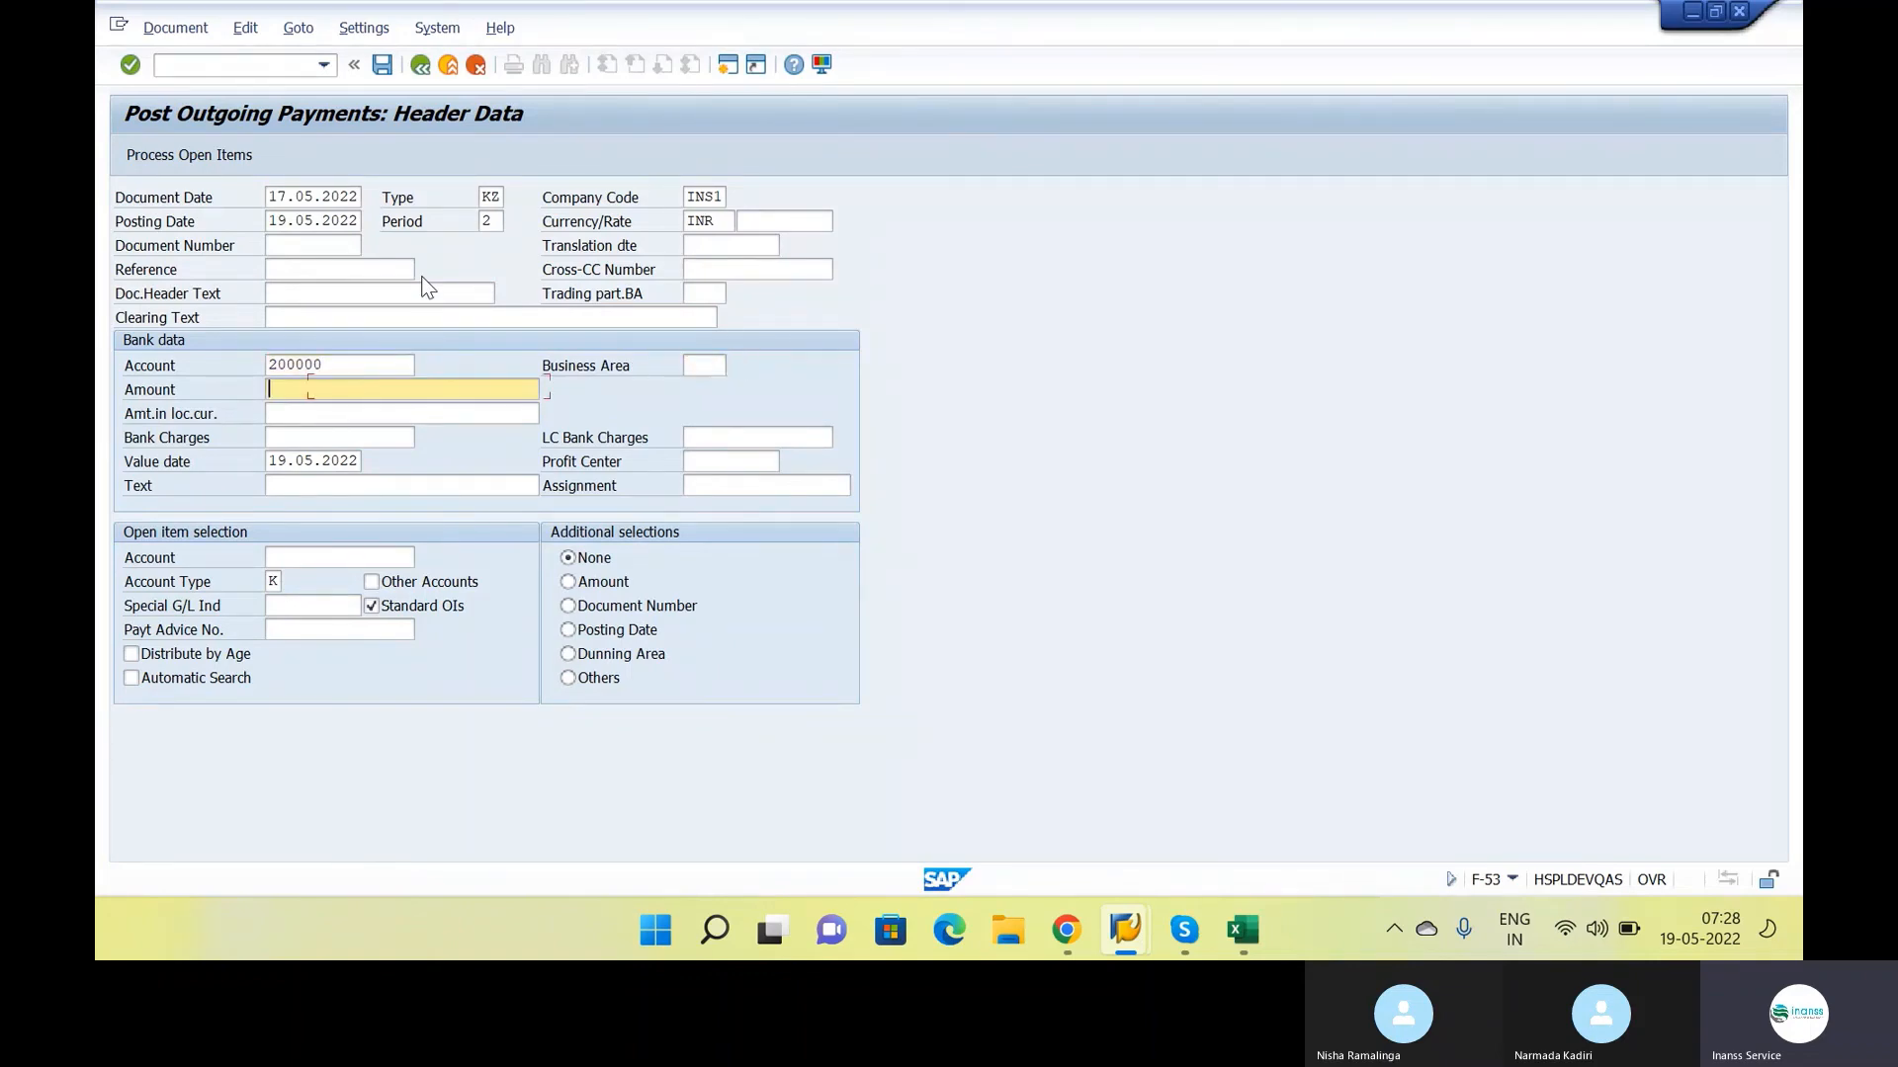
pyautogui.write('1500')
pyautogui.press('Tab')
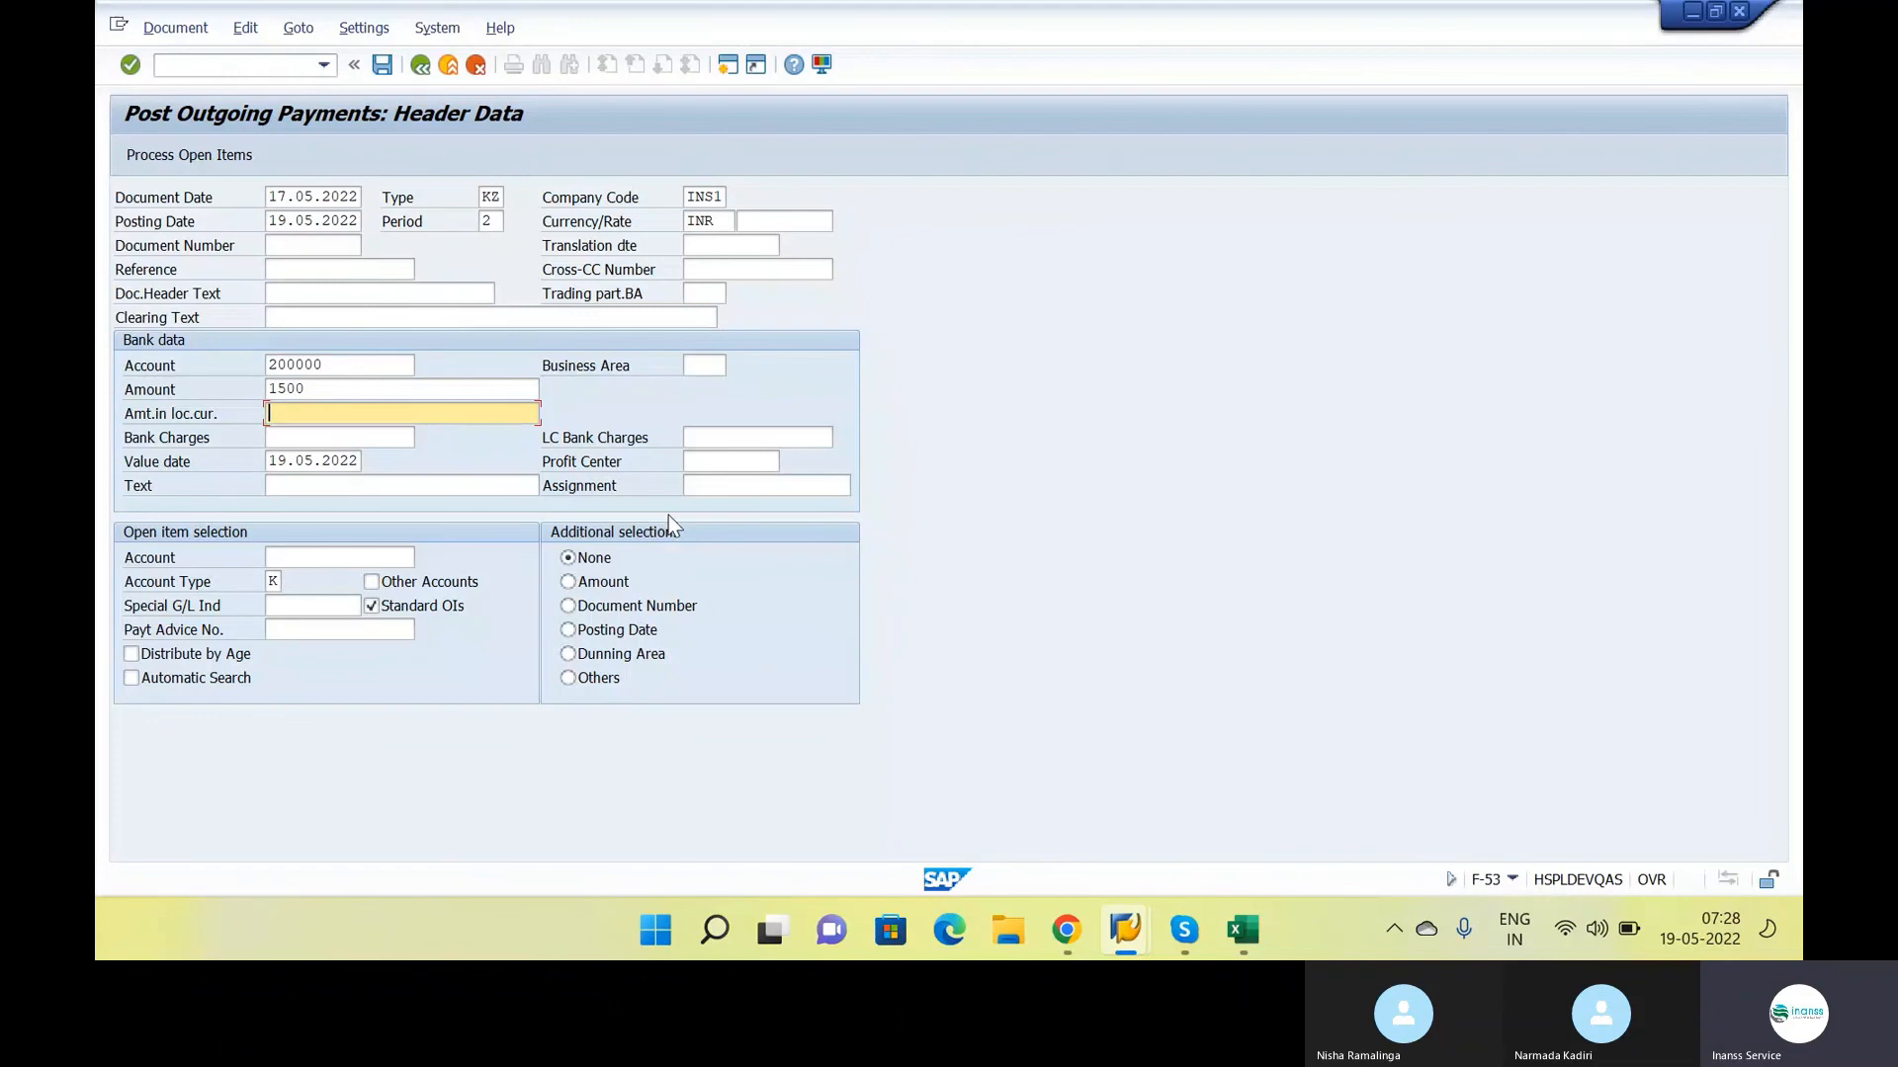
# Load the IBM vendor account's open items for processing and compare the assigned amount with the amount entered
pyautogui.click(405, 558)
pyautogui.write('20001')
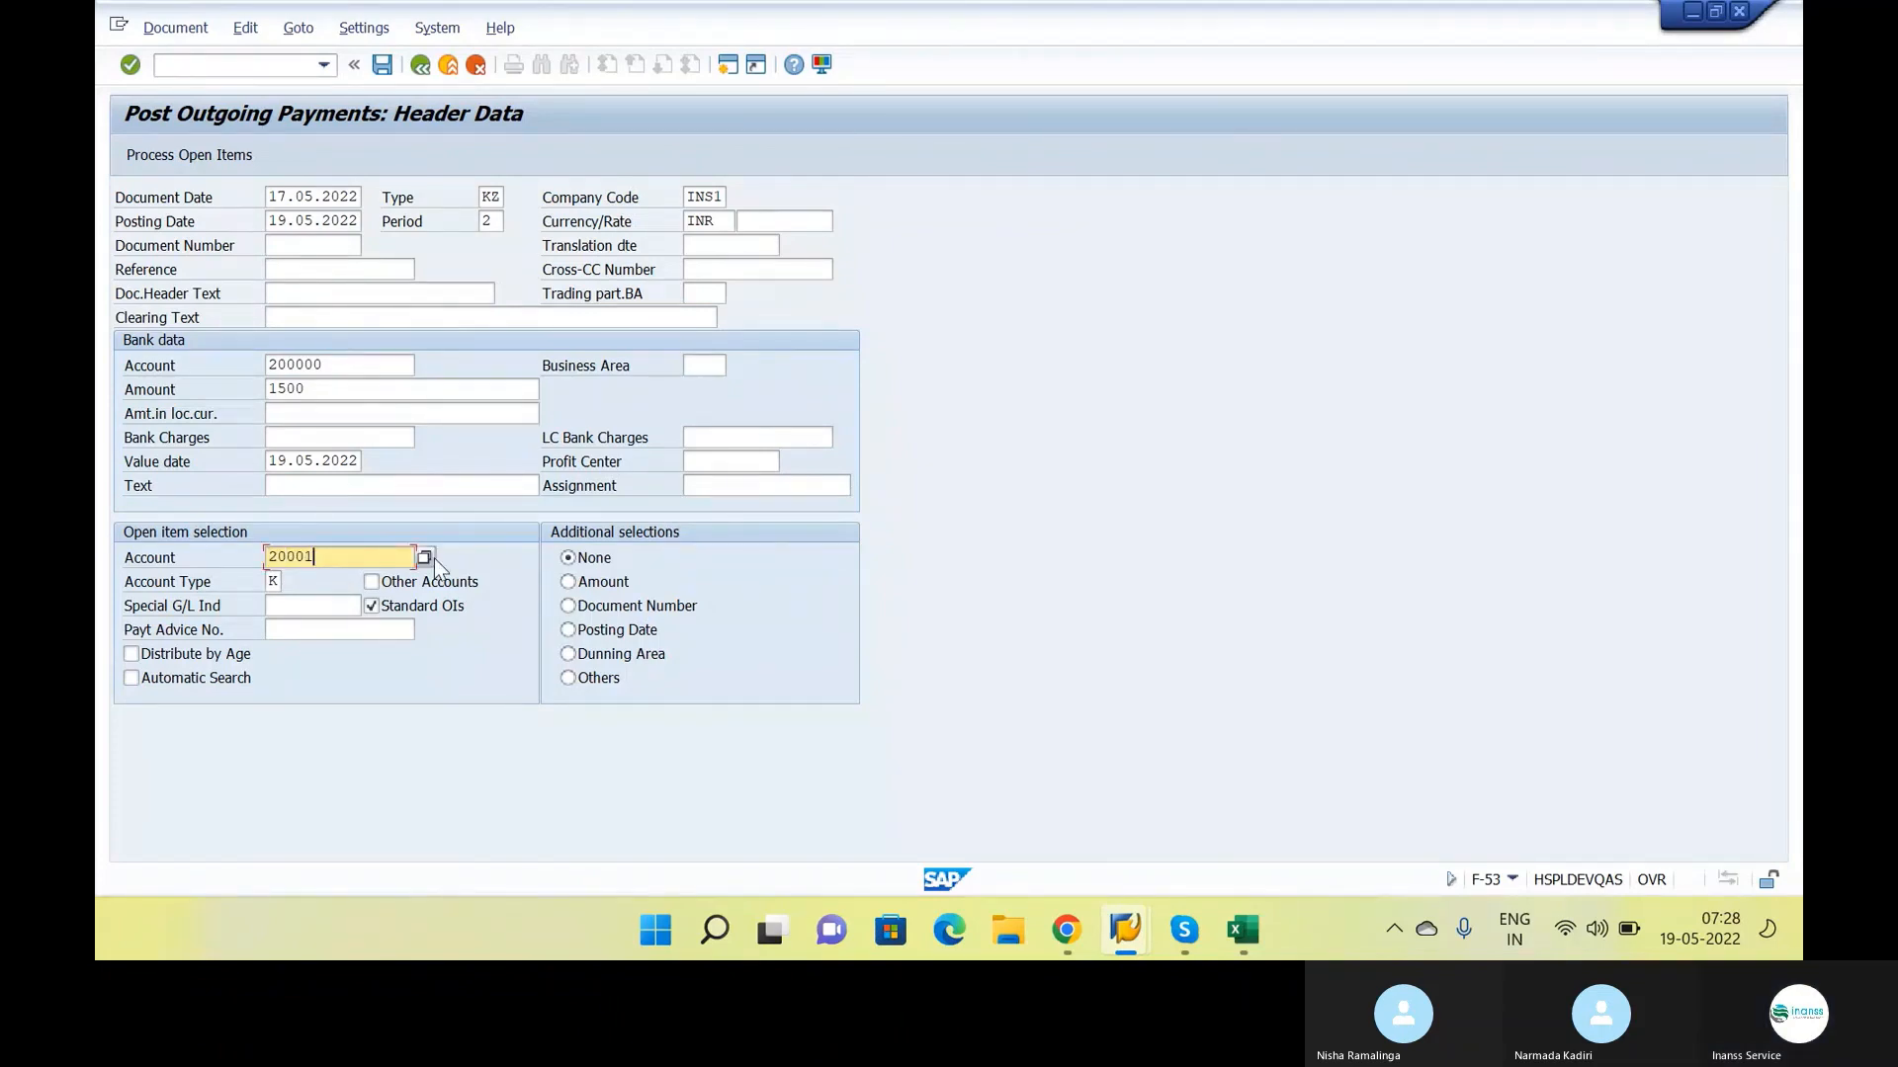
pyautogui.click(192, 153)
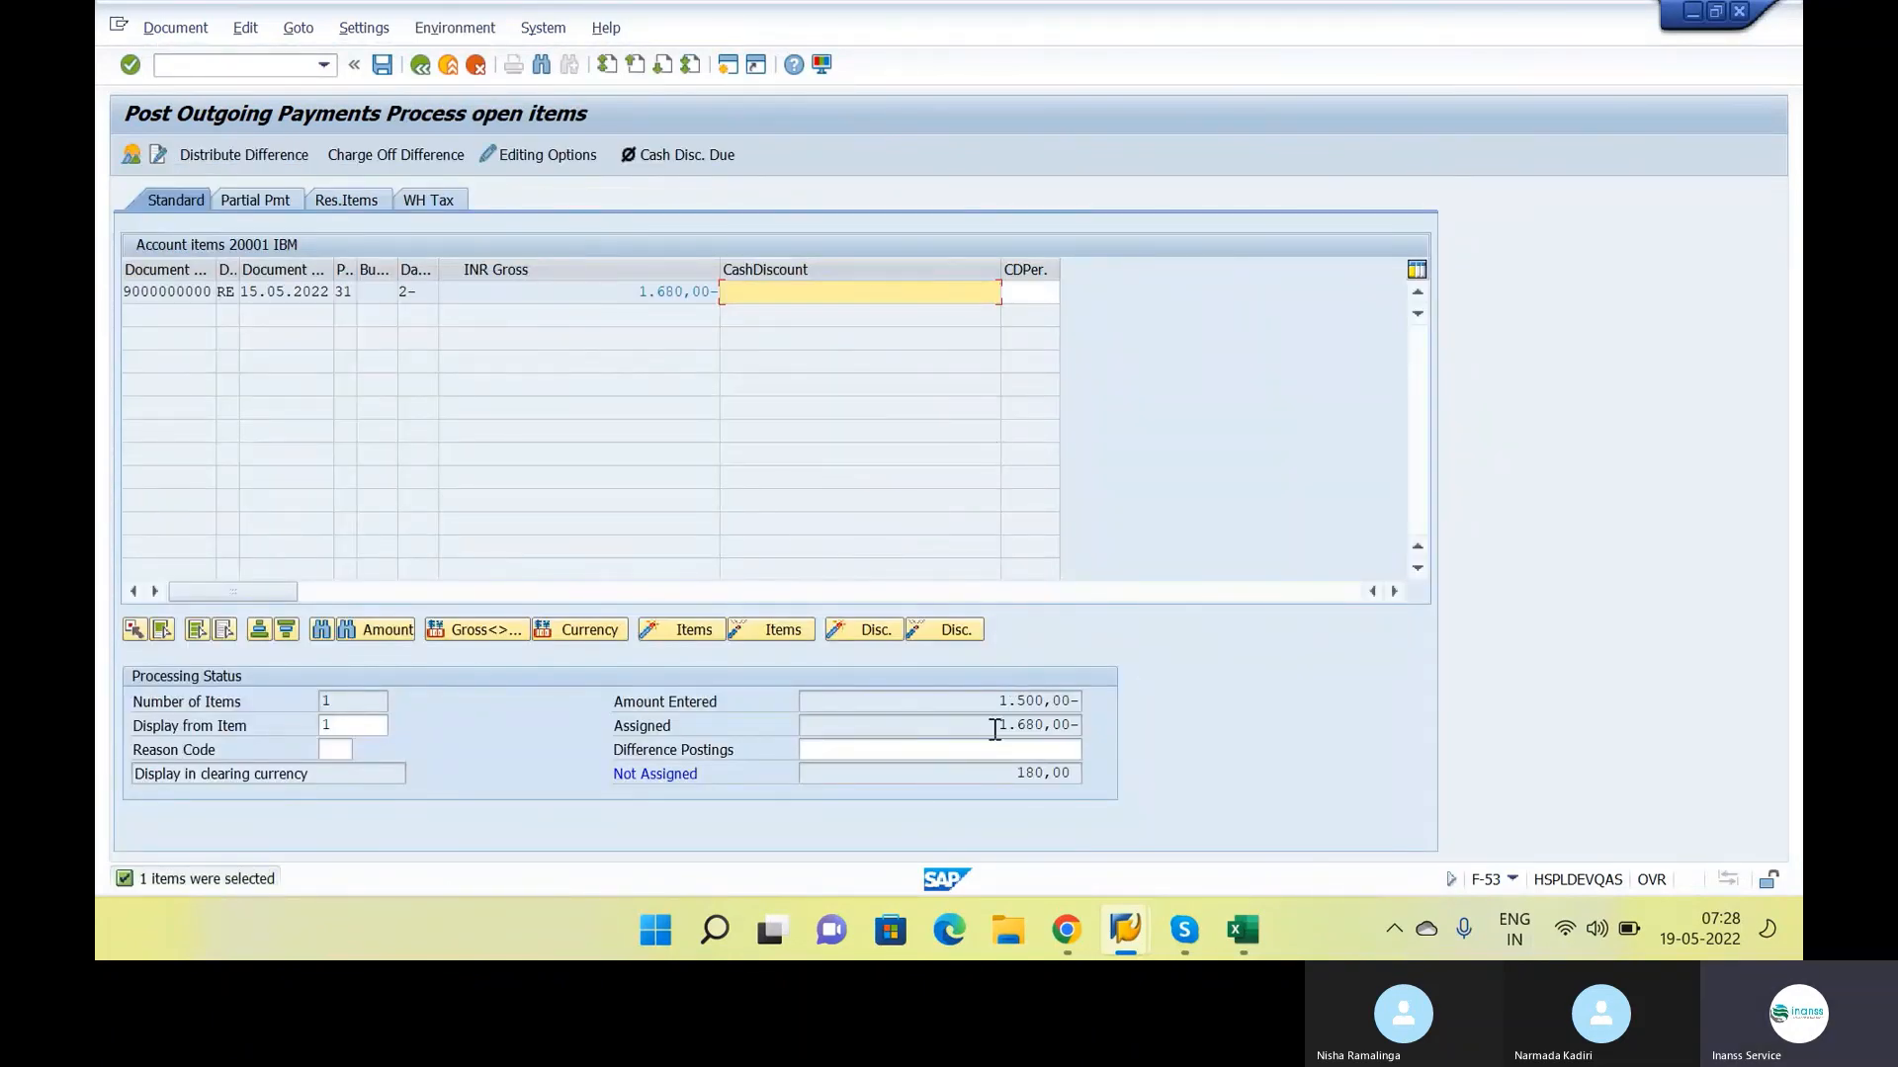
pyautogui.moveTo(994, 729); pyautogui.dragTo(1068, 726)
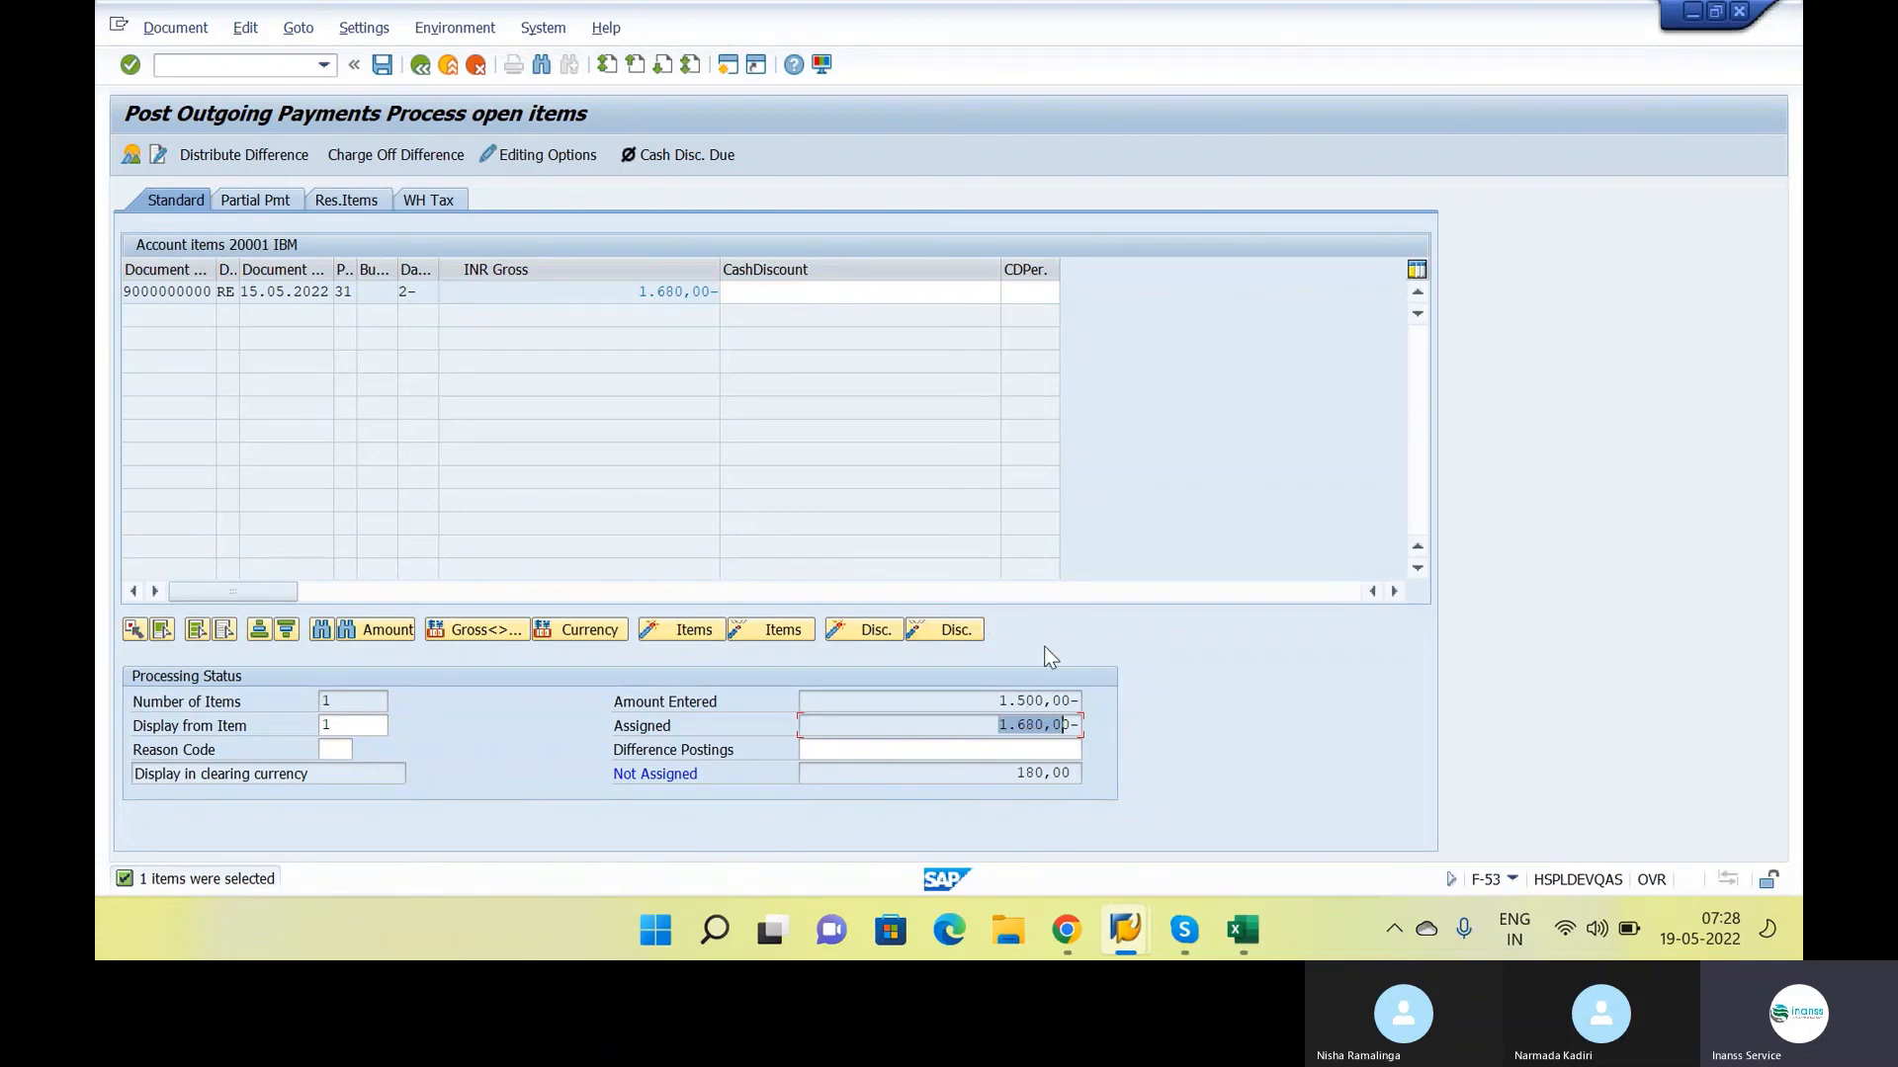
pyautogui.click(984, 725)
pyautogui.click(966, 695)
# Assign the payment to the vendor invoice as a partial payment and check its payment amount against the net amount
pyautogui.click(259, 200)
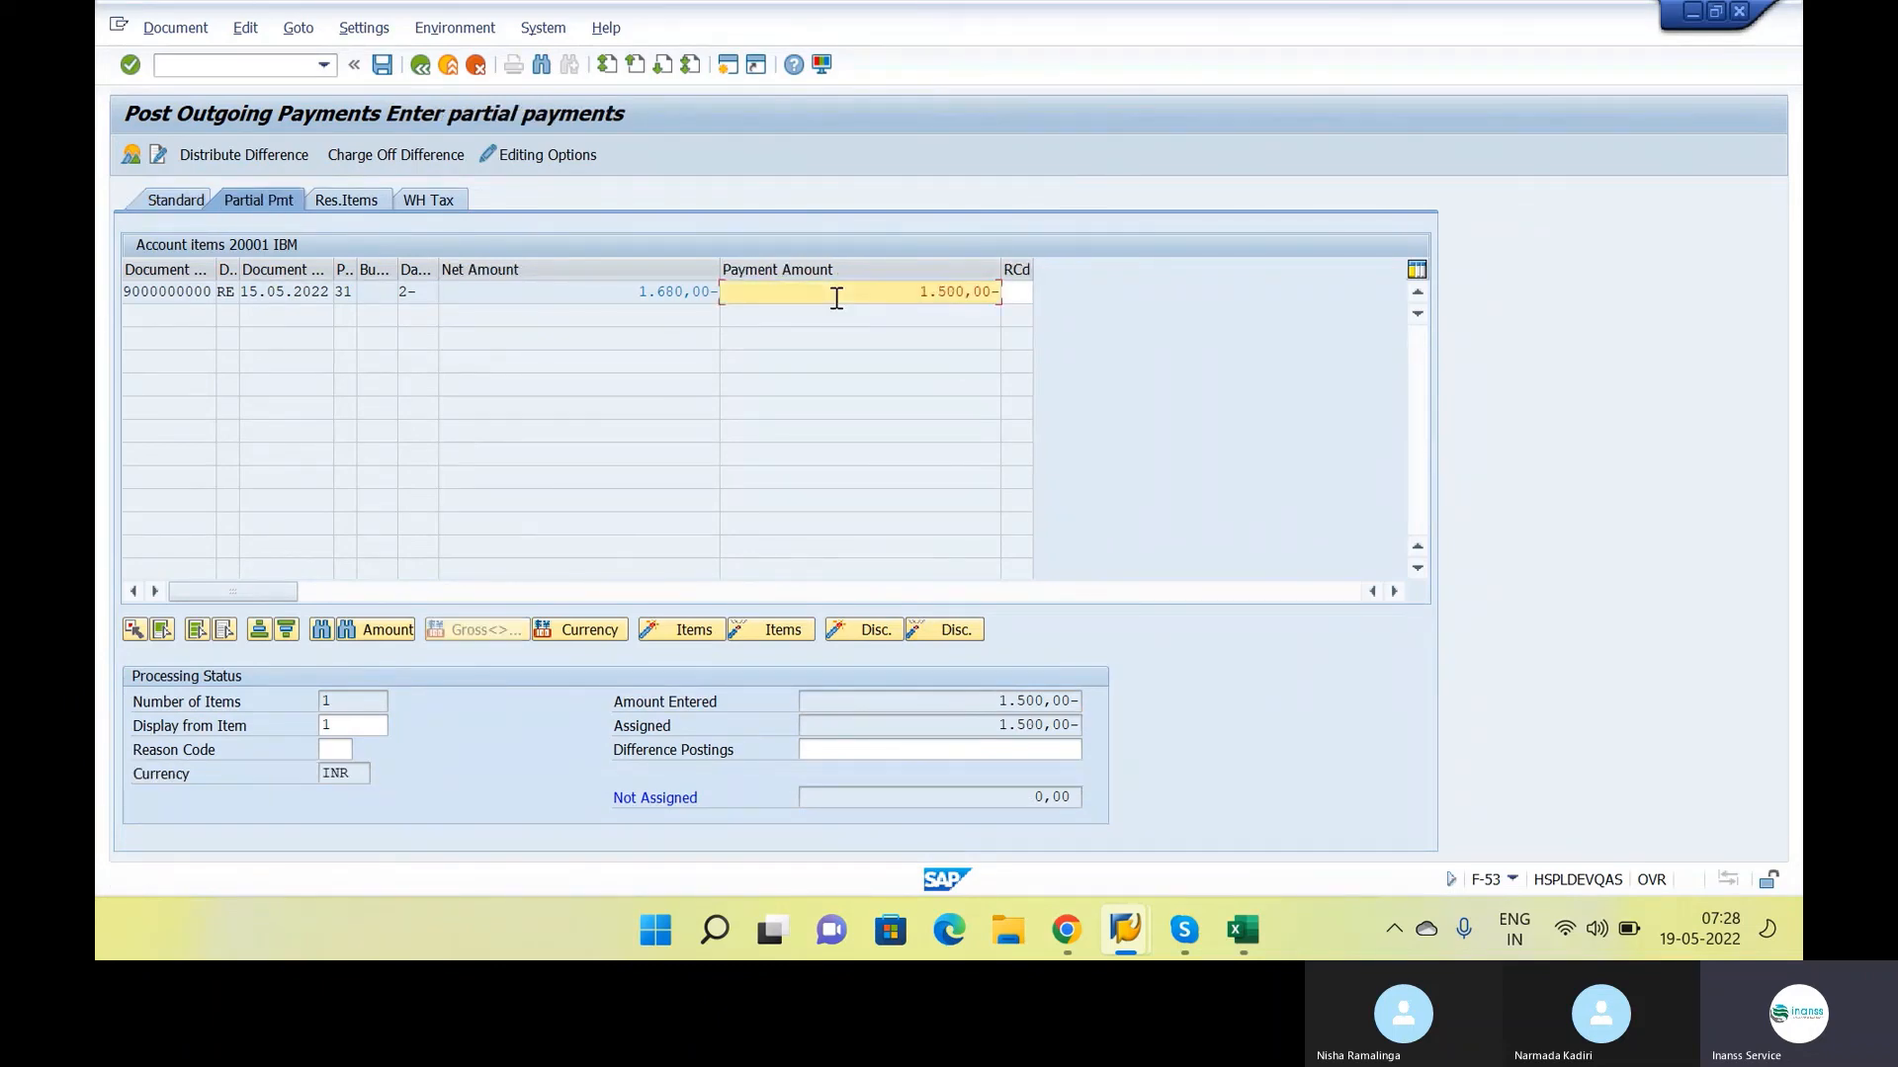
pyautogui.click(637, 296)
pyautogui.moveTo(637, 304); pyautogui.dragTo(729, 309)
pyautogui.click(728, 302)
pyautogui.click(160, 29)
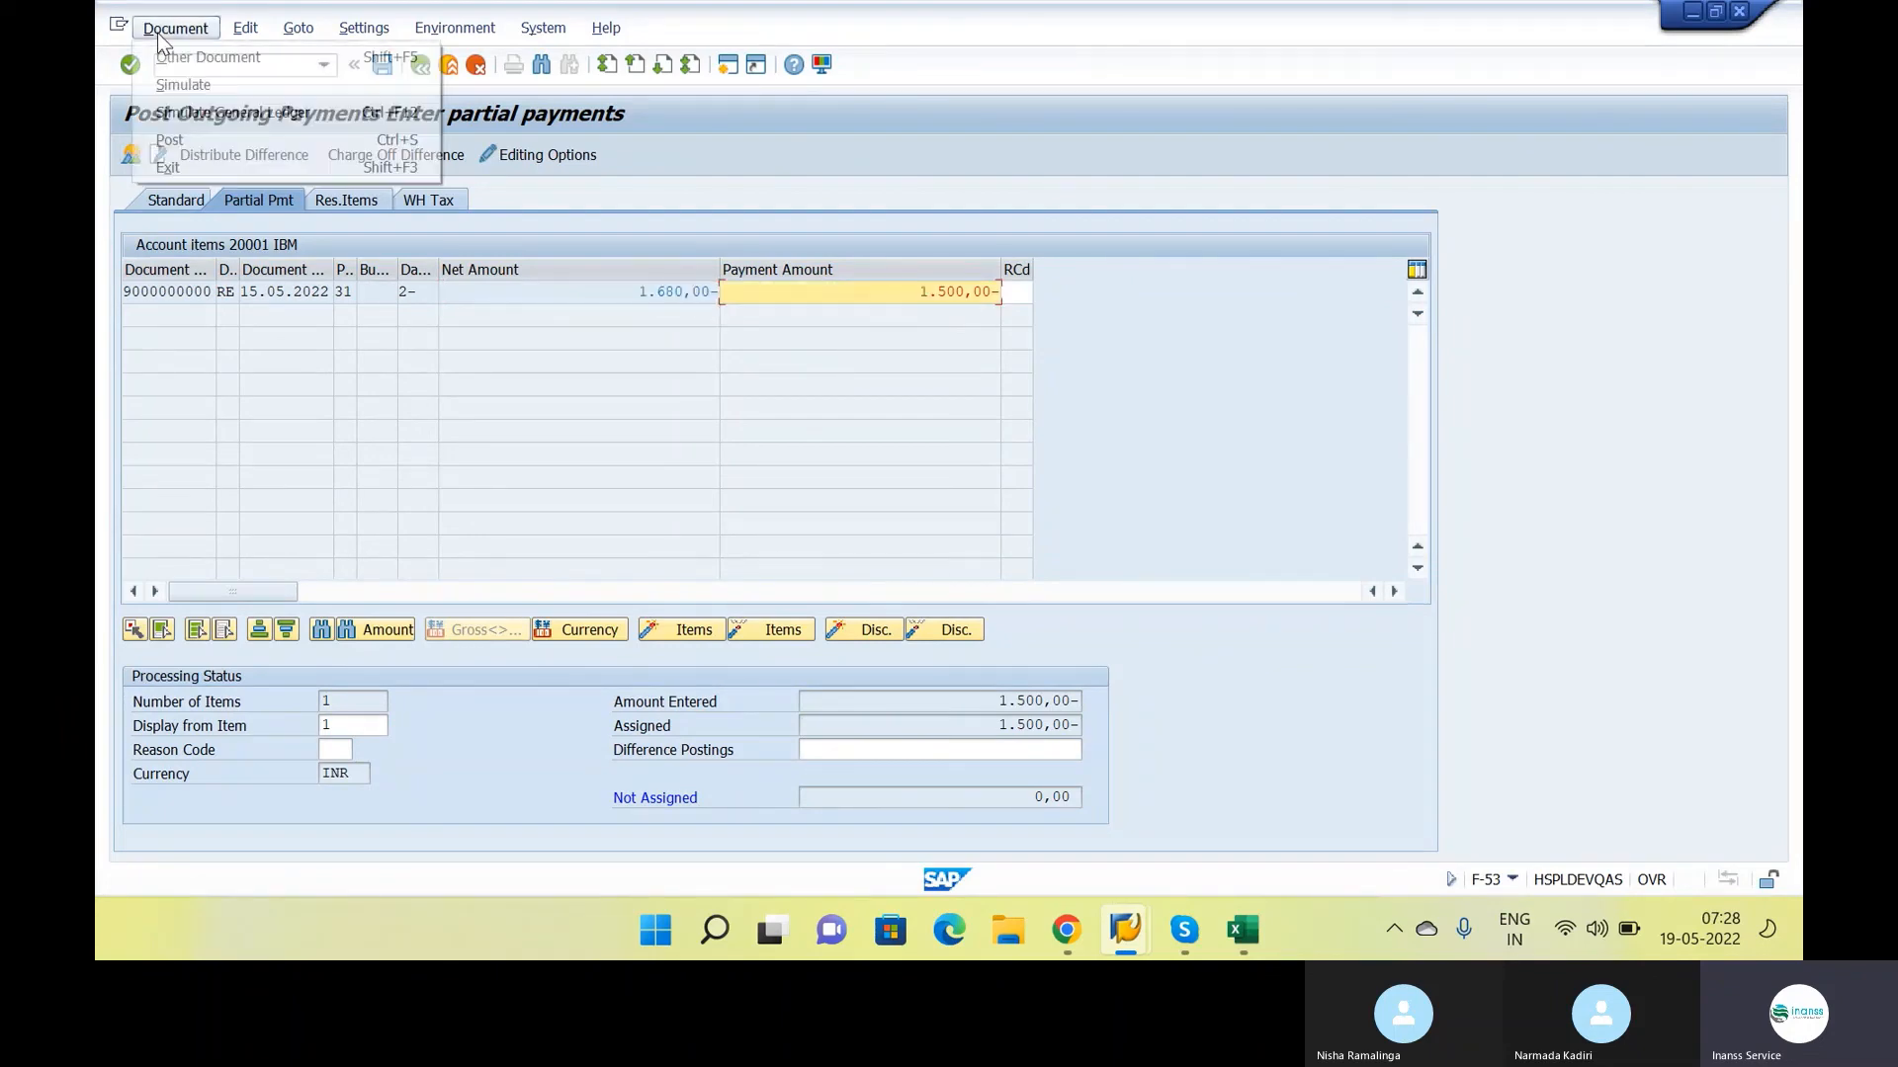
pyautogui.click(799, 322)
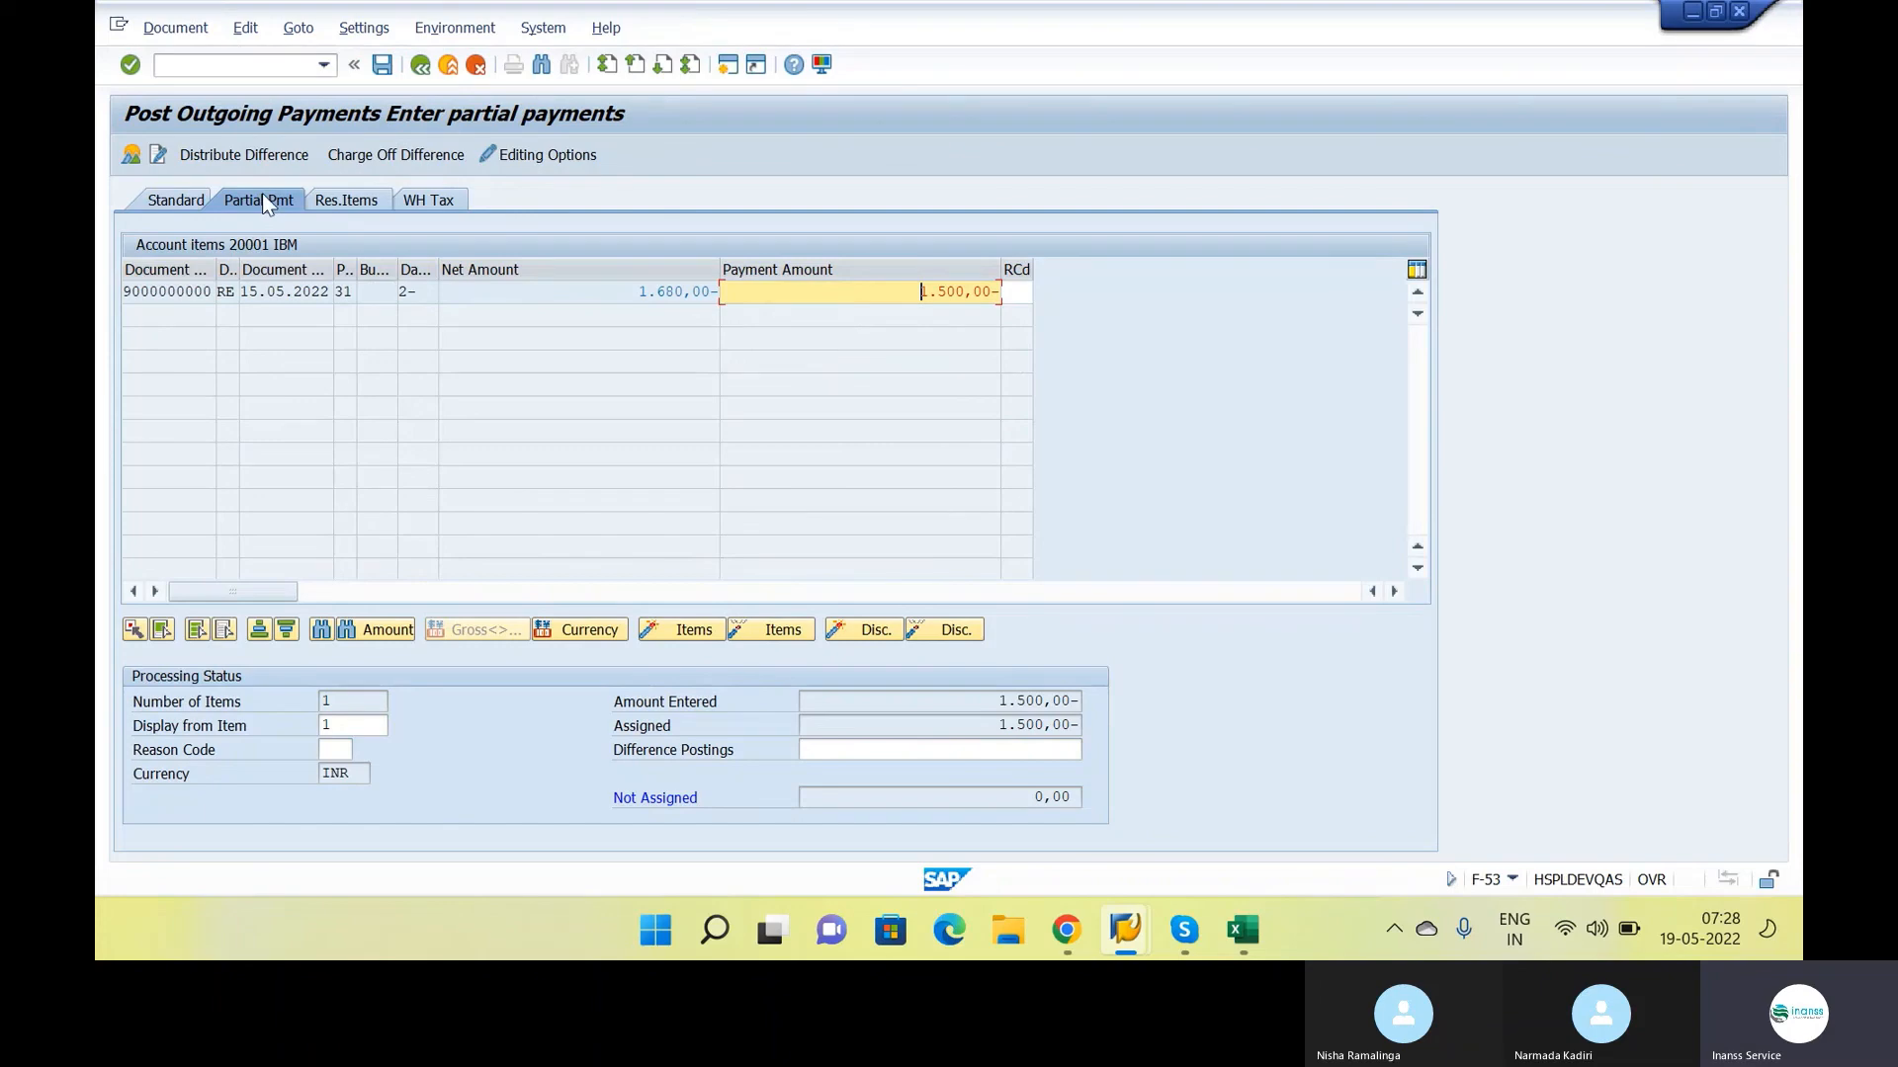
pyautogui.doubleClick(817, 287)
pyautogui.doubleClick(818, 287)
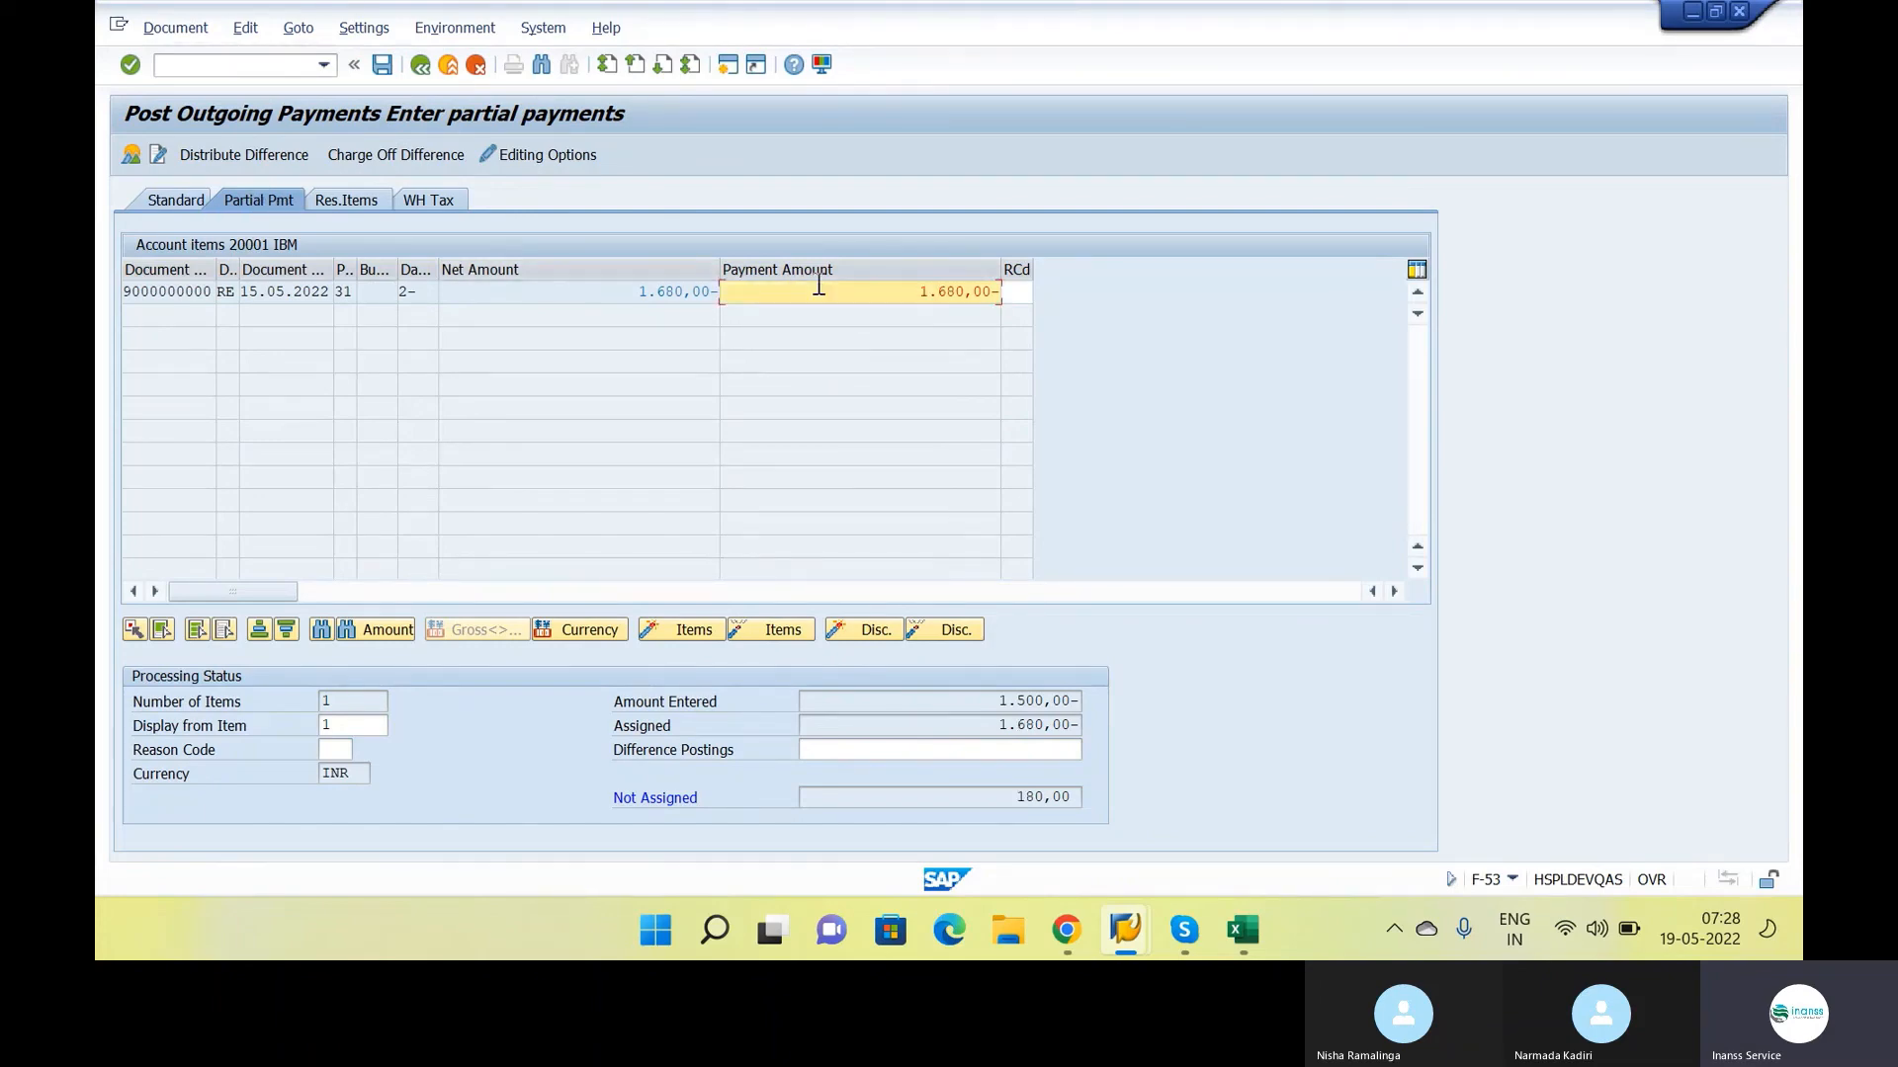
pyautogui.doubleClick(886, 297)
# Simulate the outgoing partial payment document and post it
pyautogui.click(183, 28)
pyautogui.click(183, 84)
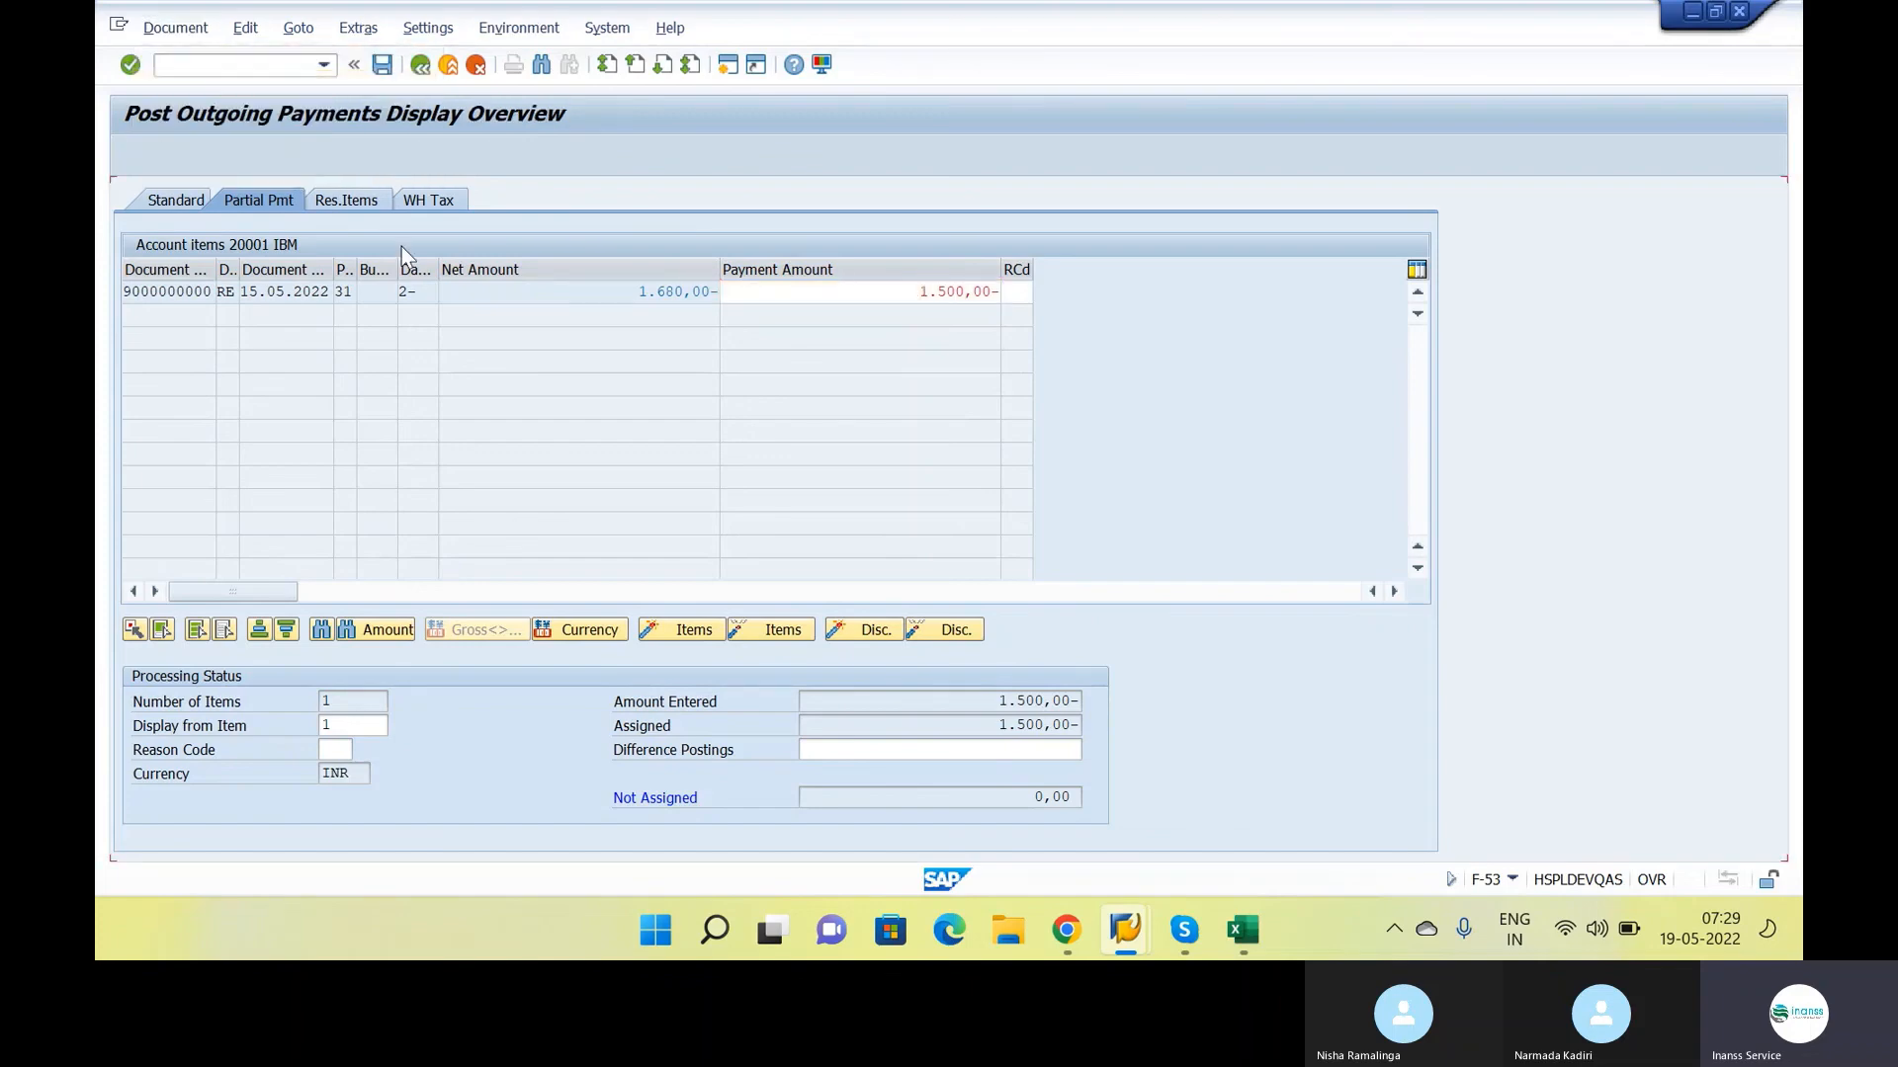
pyautogui.click(383, 64)
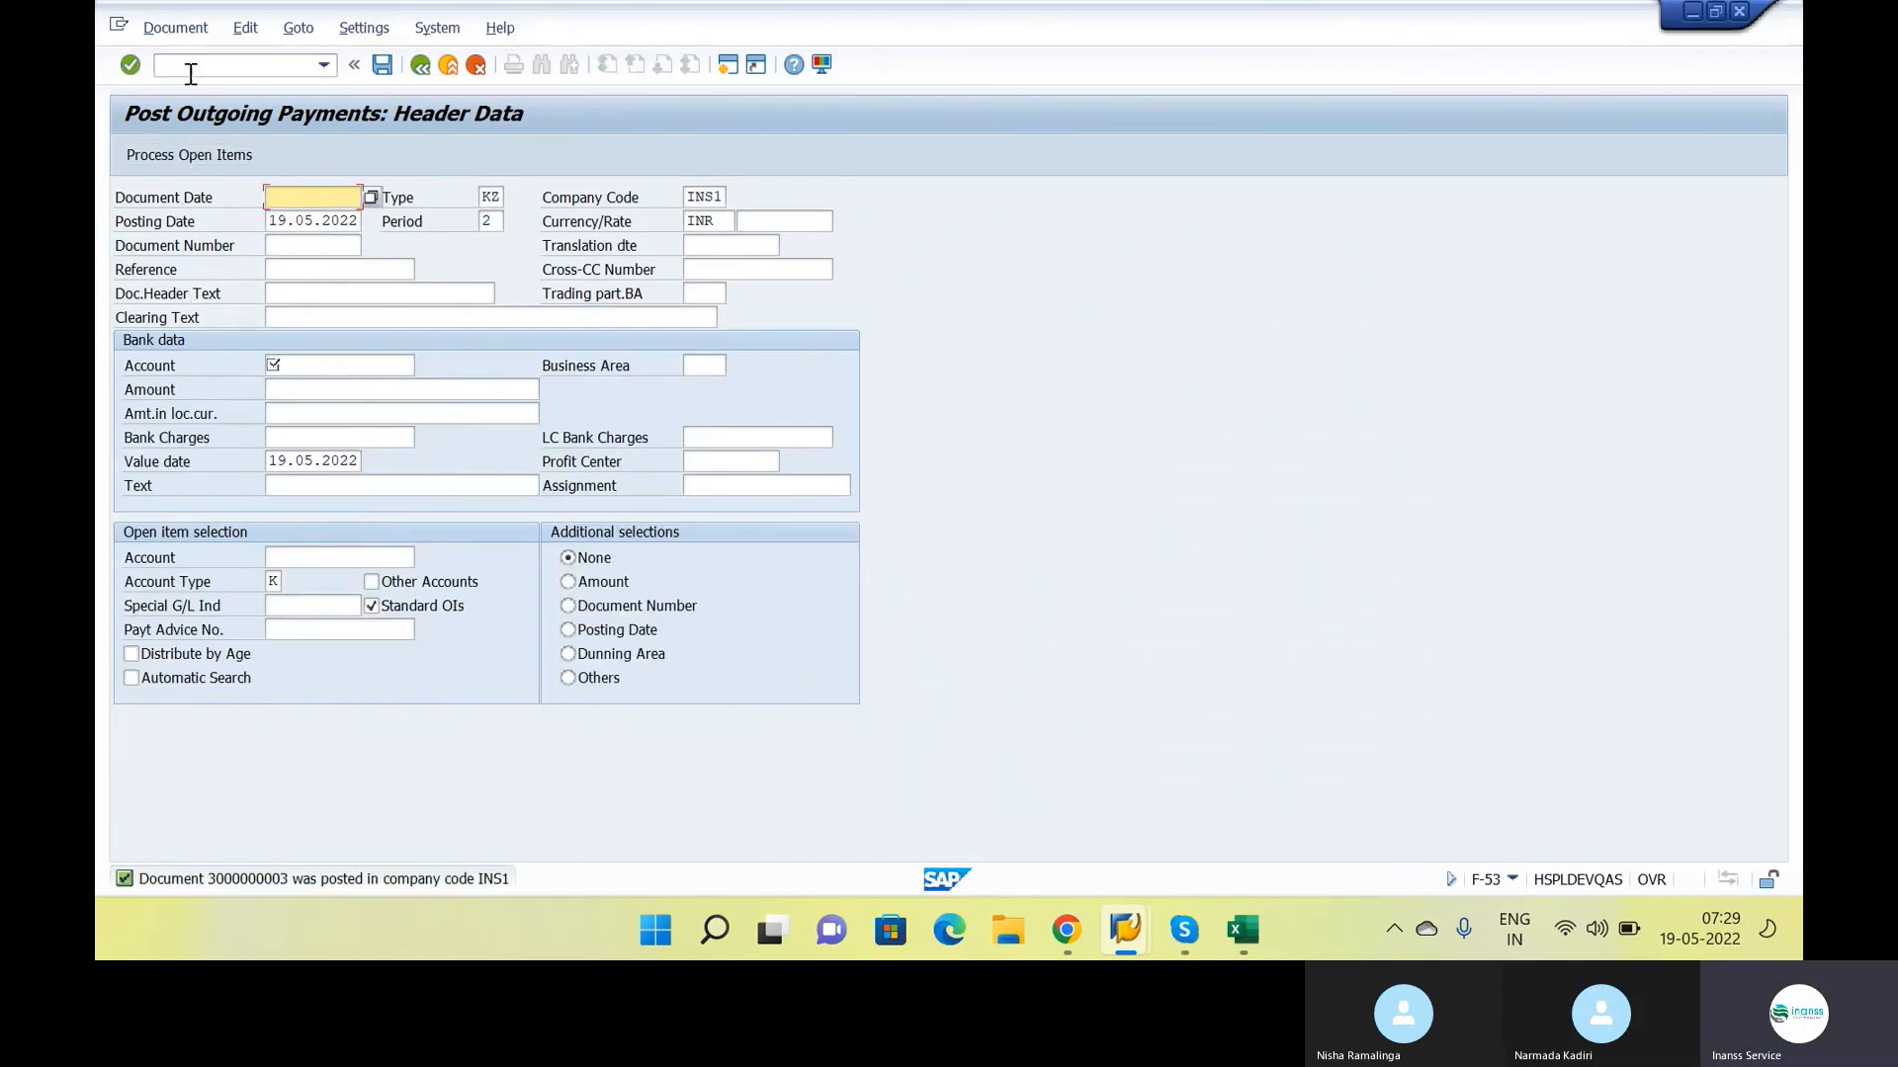
# Rerun the FBL1N vendor line item display and examine the payment, invoice and remaining balance amounts
pyautogui.click(191, 61)
pyautogui.write('/NFBL1M')
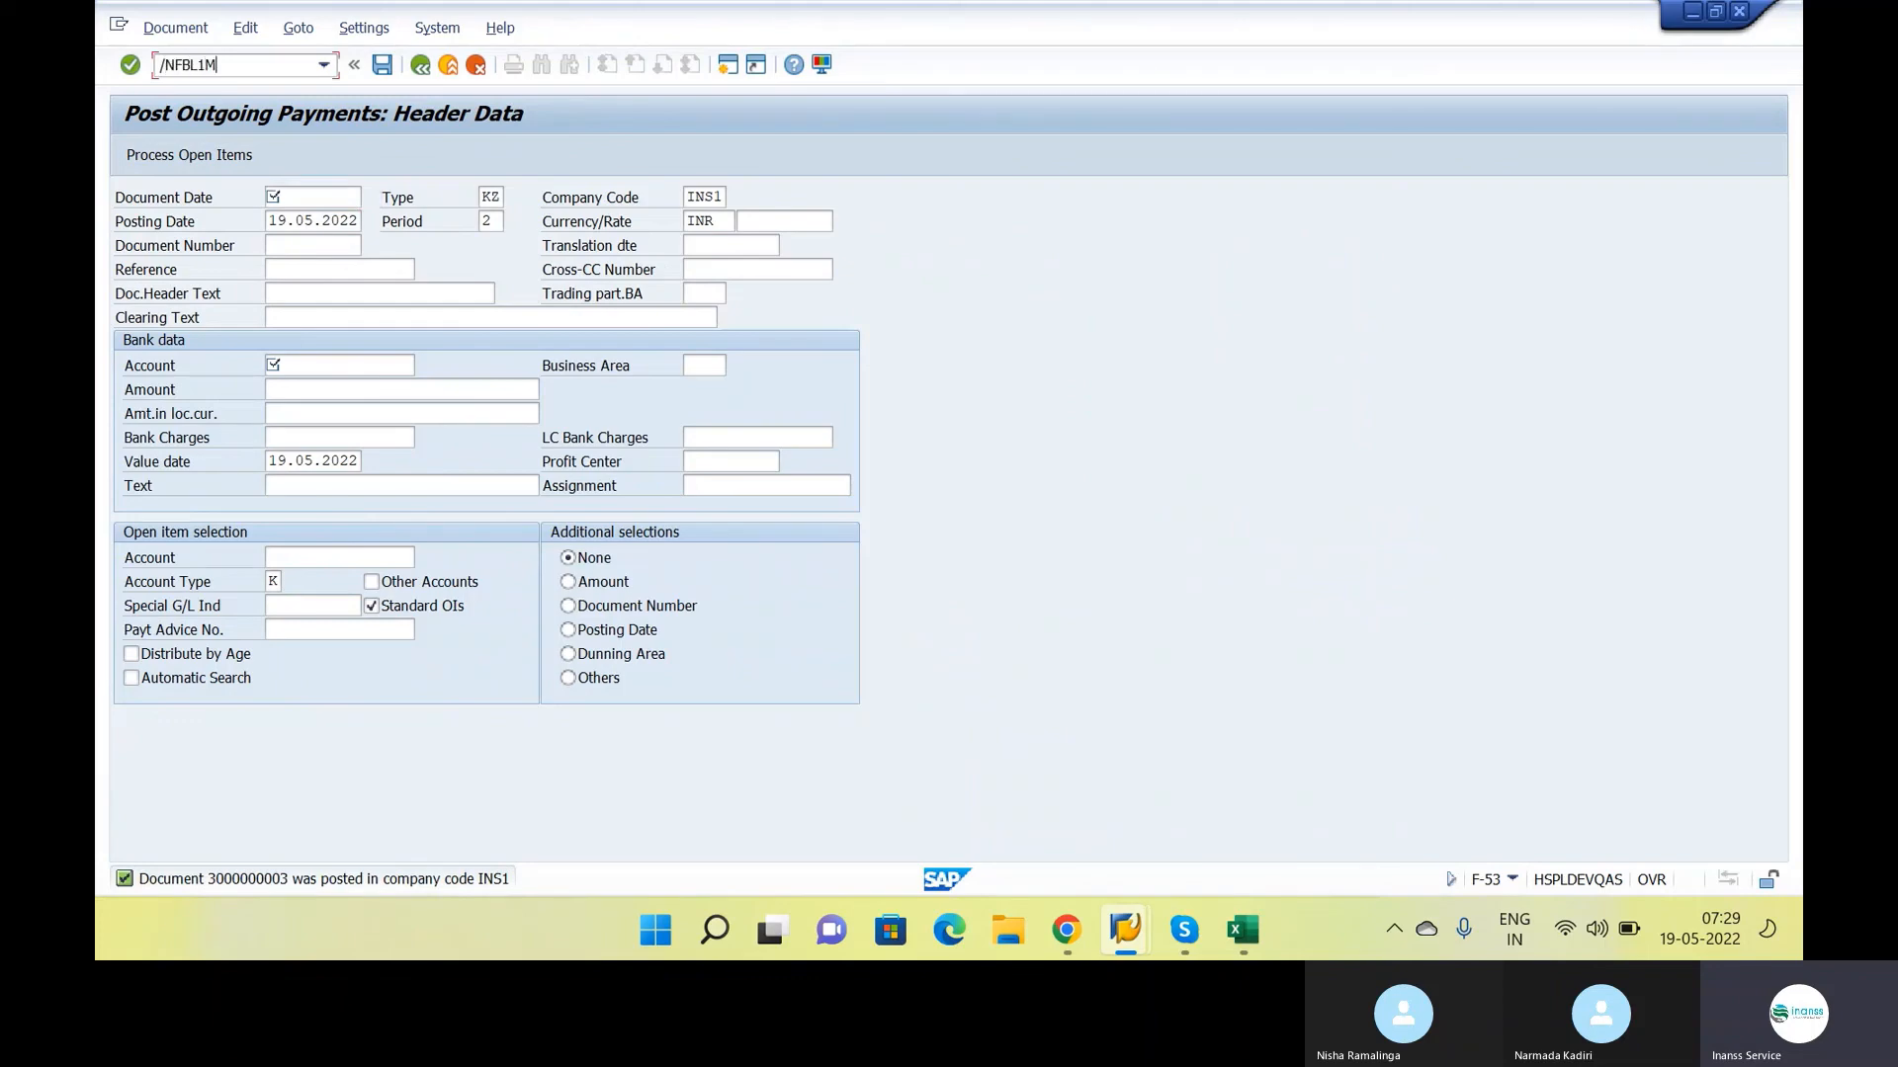
pyautogui.press('BackSpace')
pyautogui.write('N')
pyautogui.press('Return')
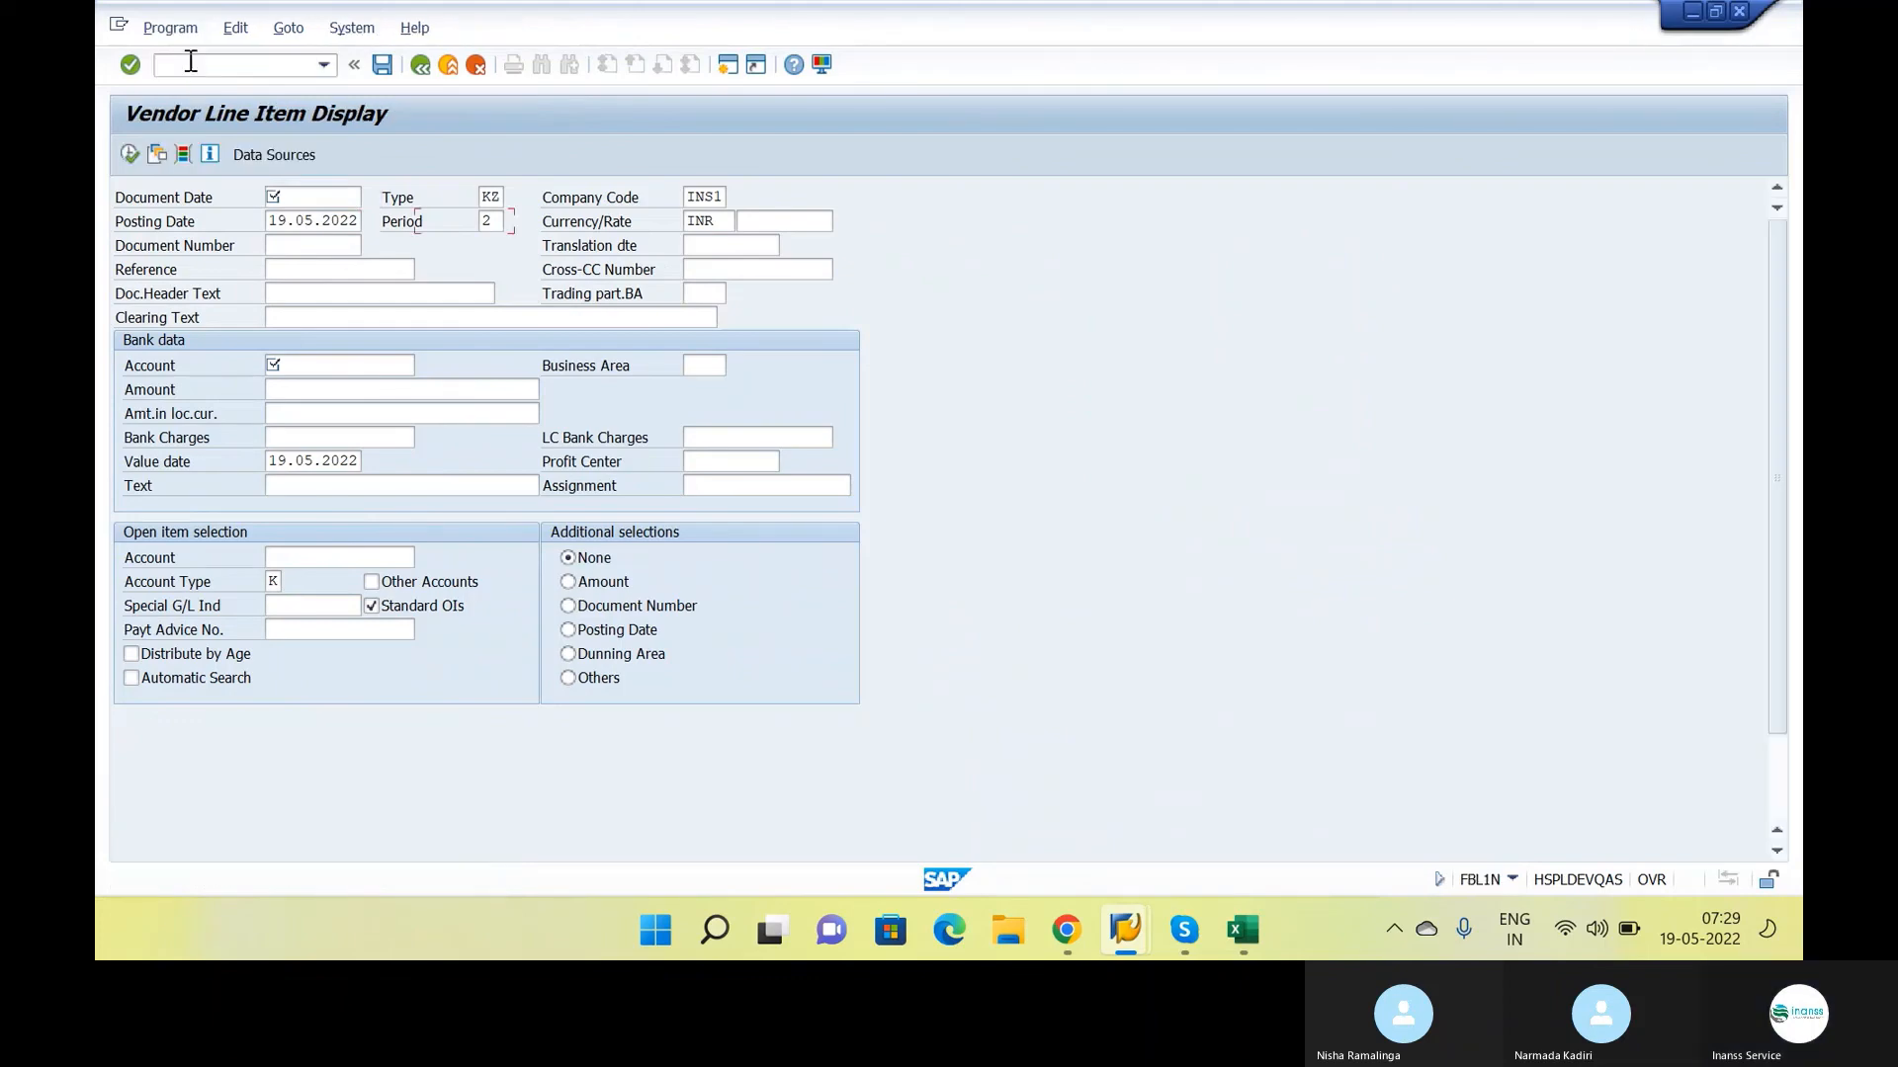
pyautogui.click(130, 154)
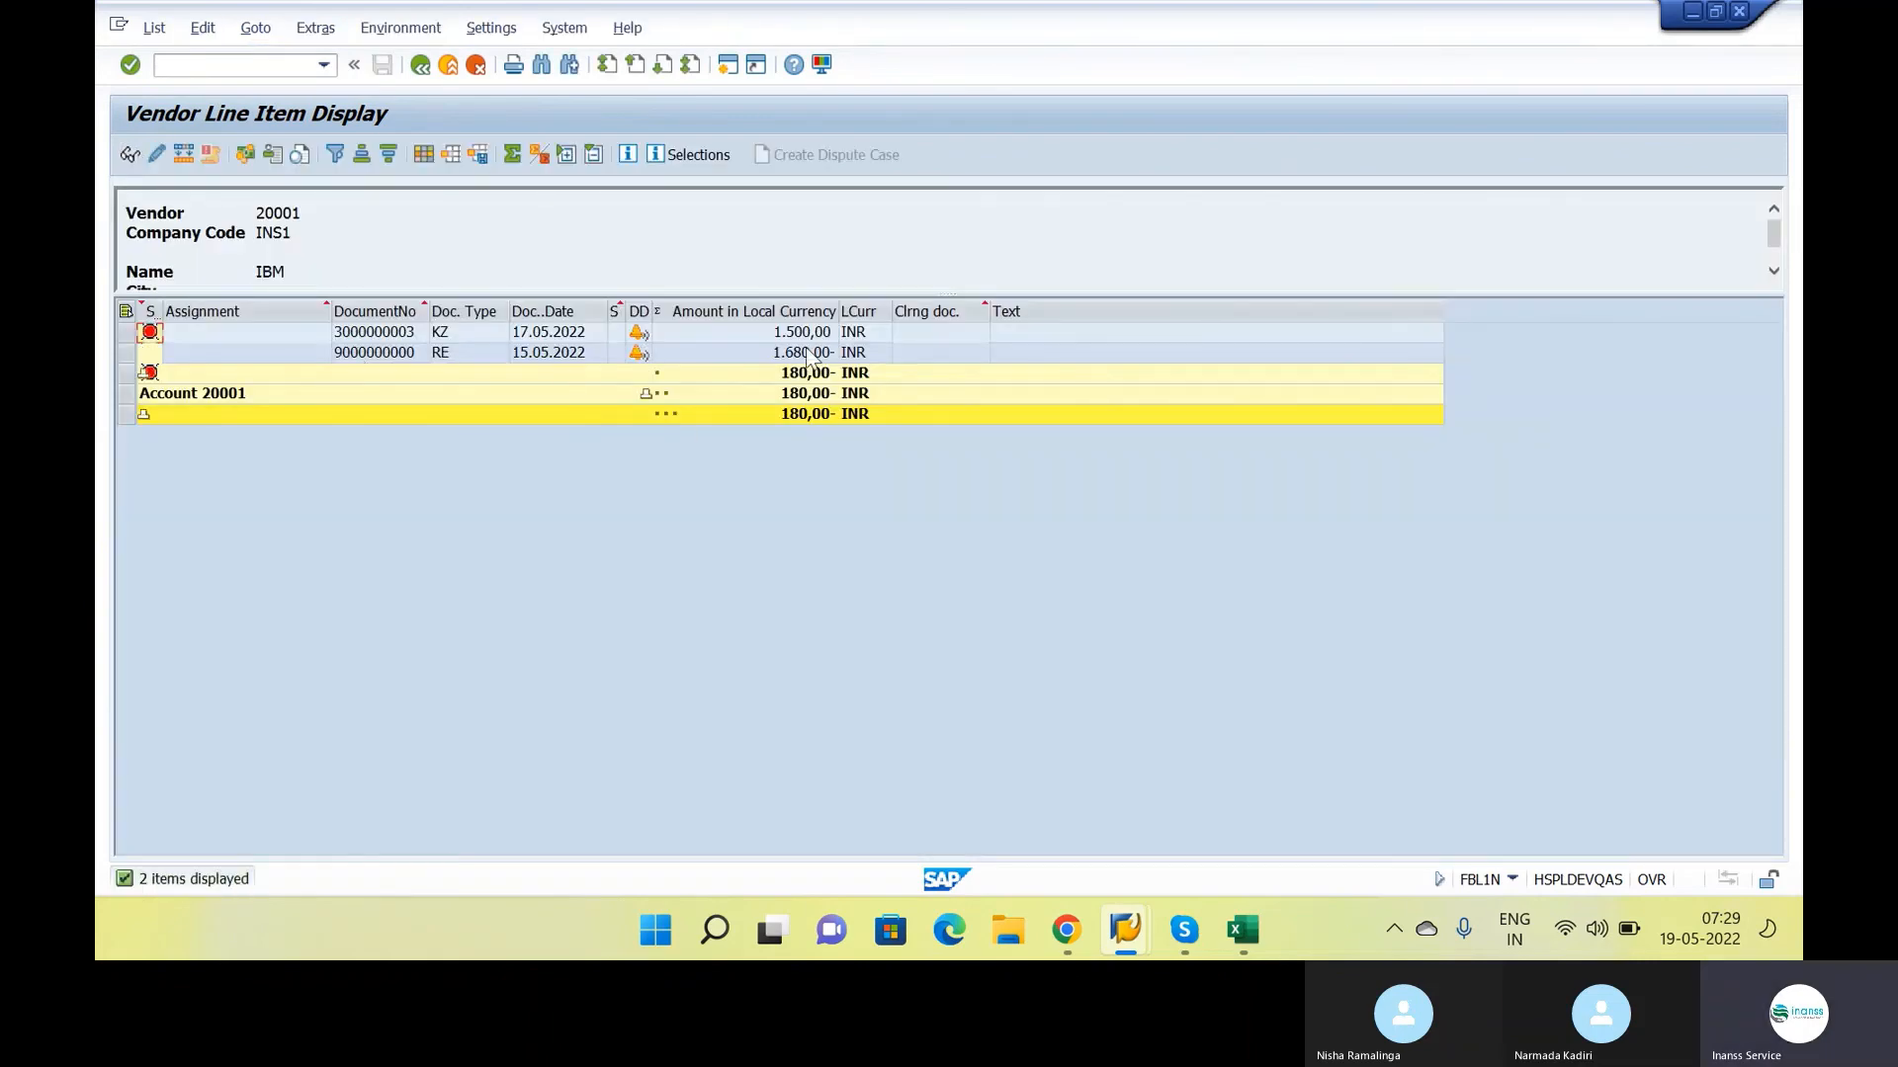
pyautogui.click(806, 336)
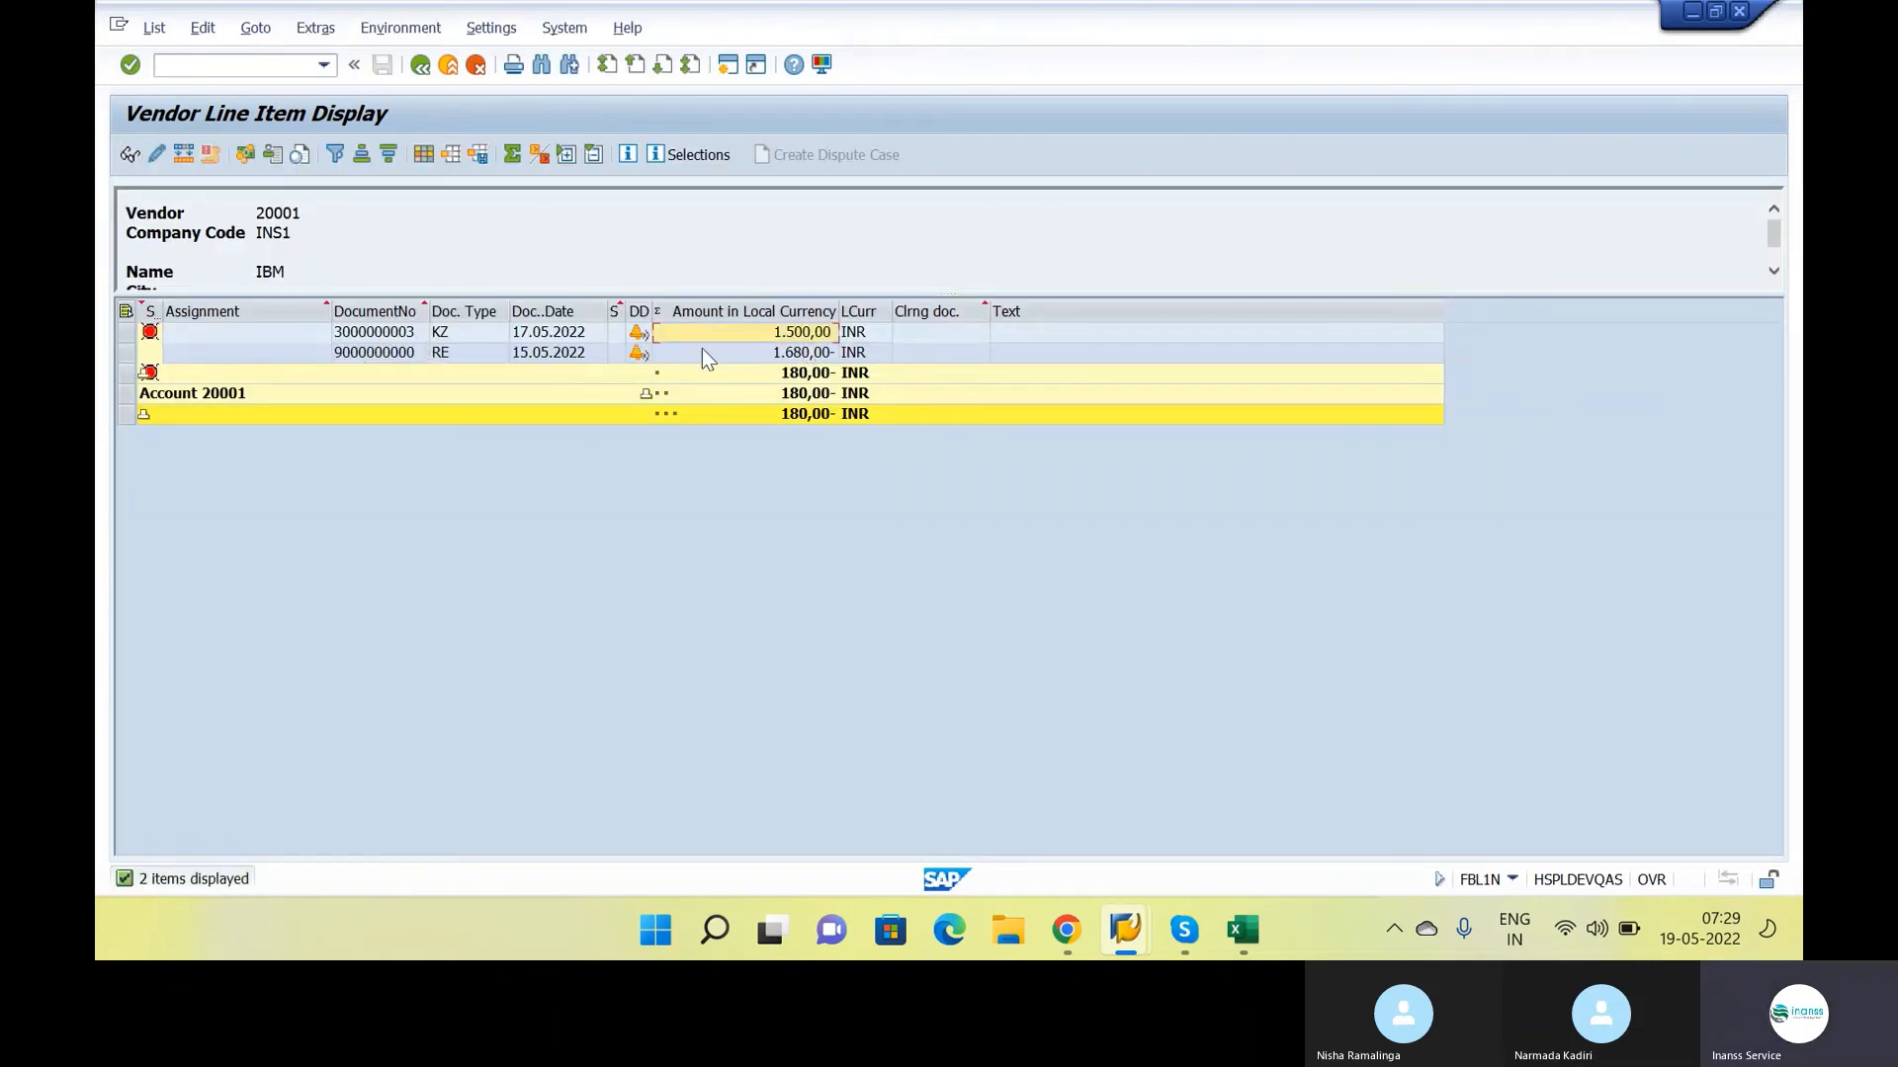
pyautogui.click(820, 356)
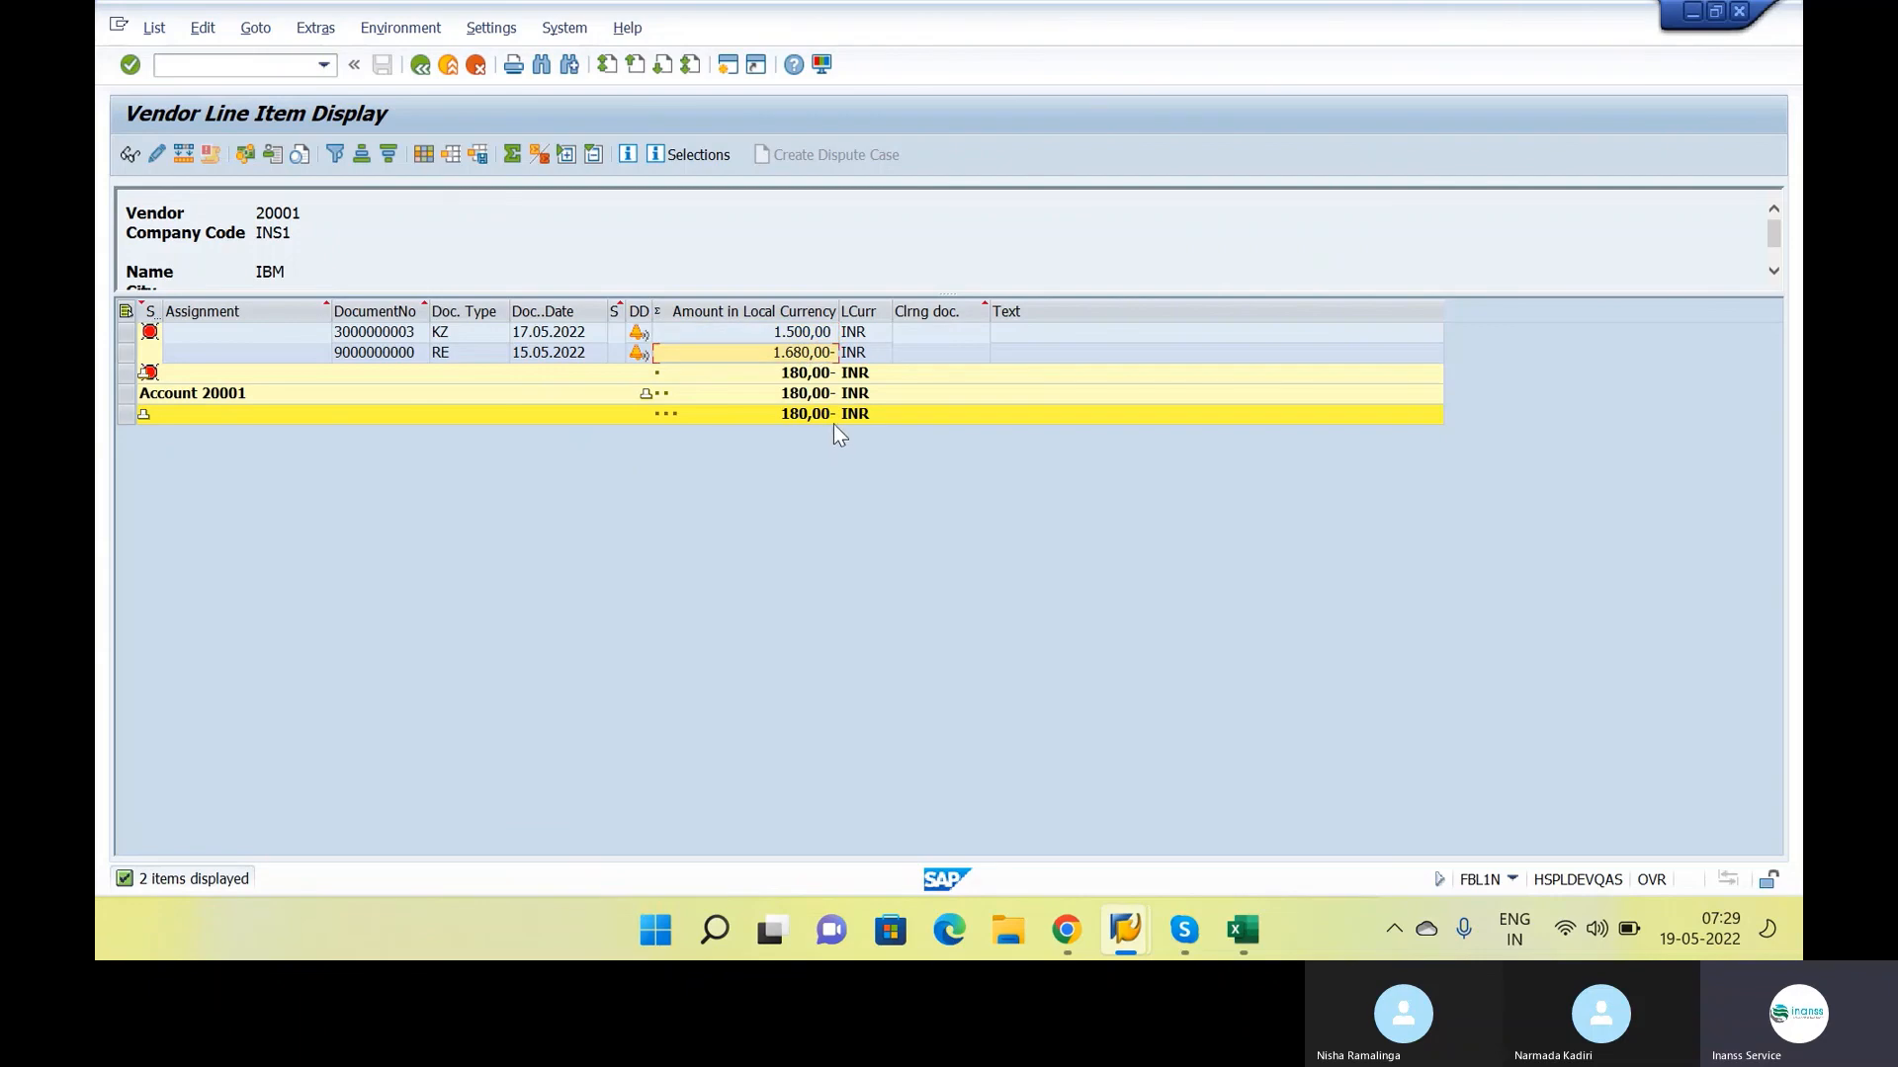
pyautogui.click(817, 380)
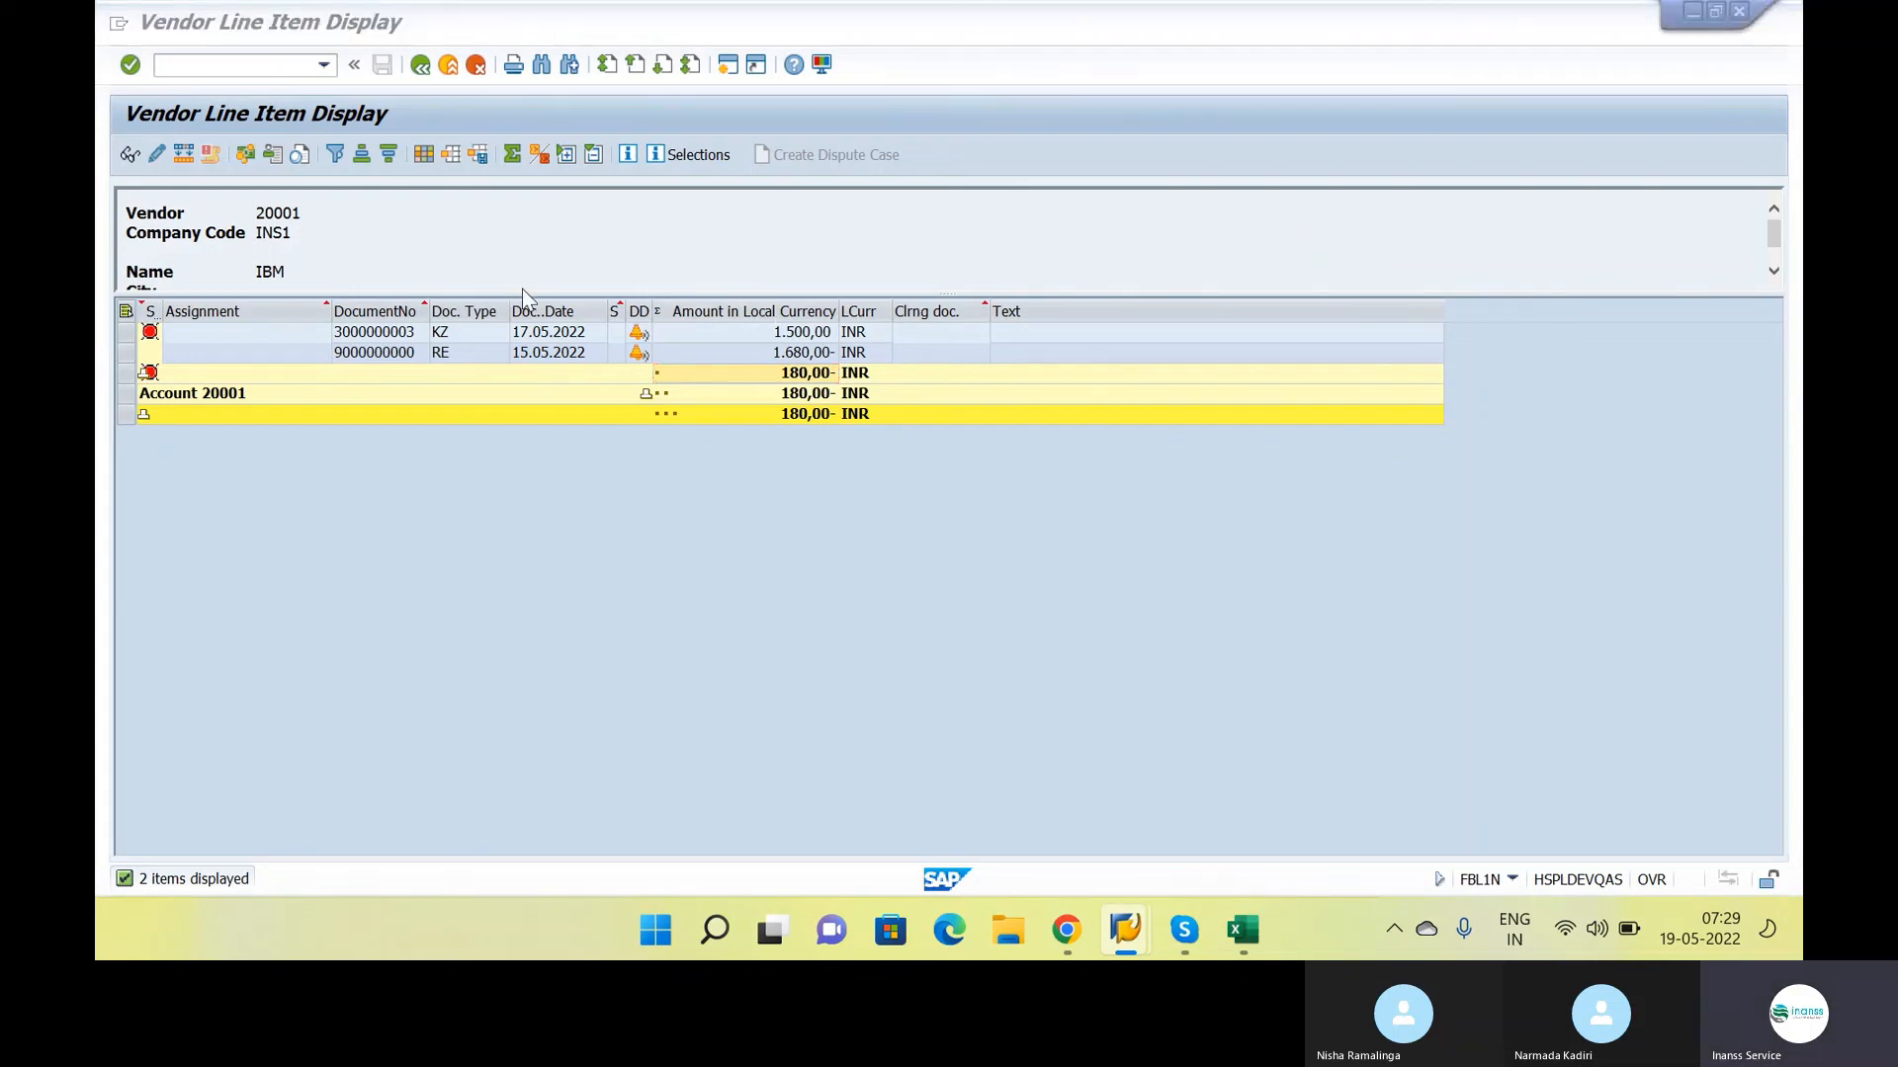
# Return to the Google Docs class notes and review the FICO – MM Integration section
pyautogui.hotkey('alt', 'Tab')
pyautogui.press('Tab')
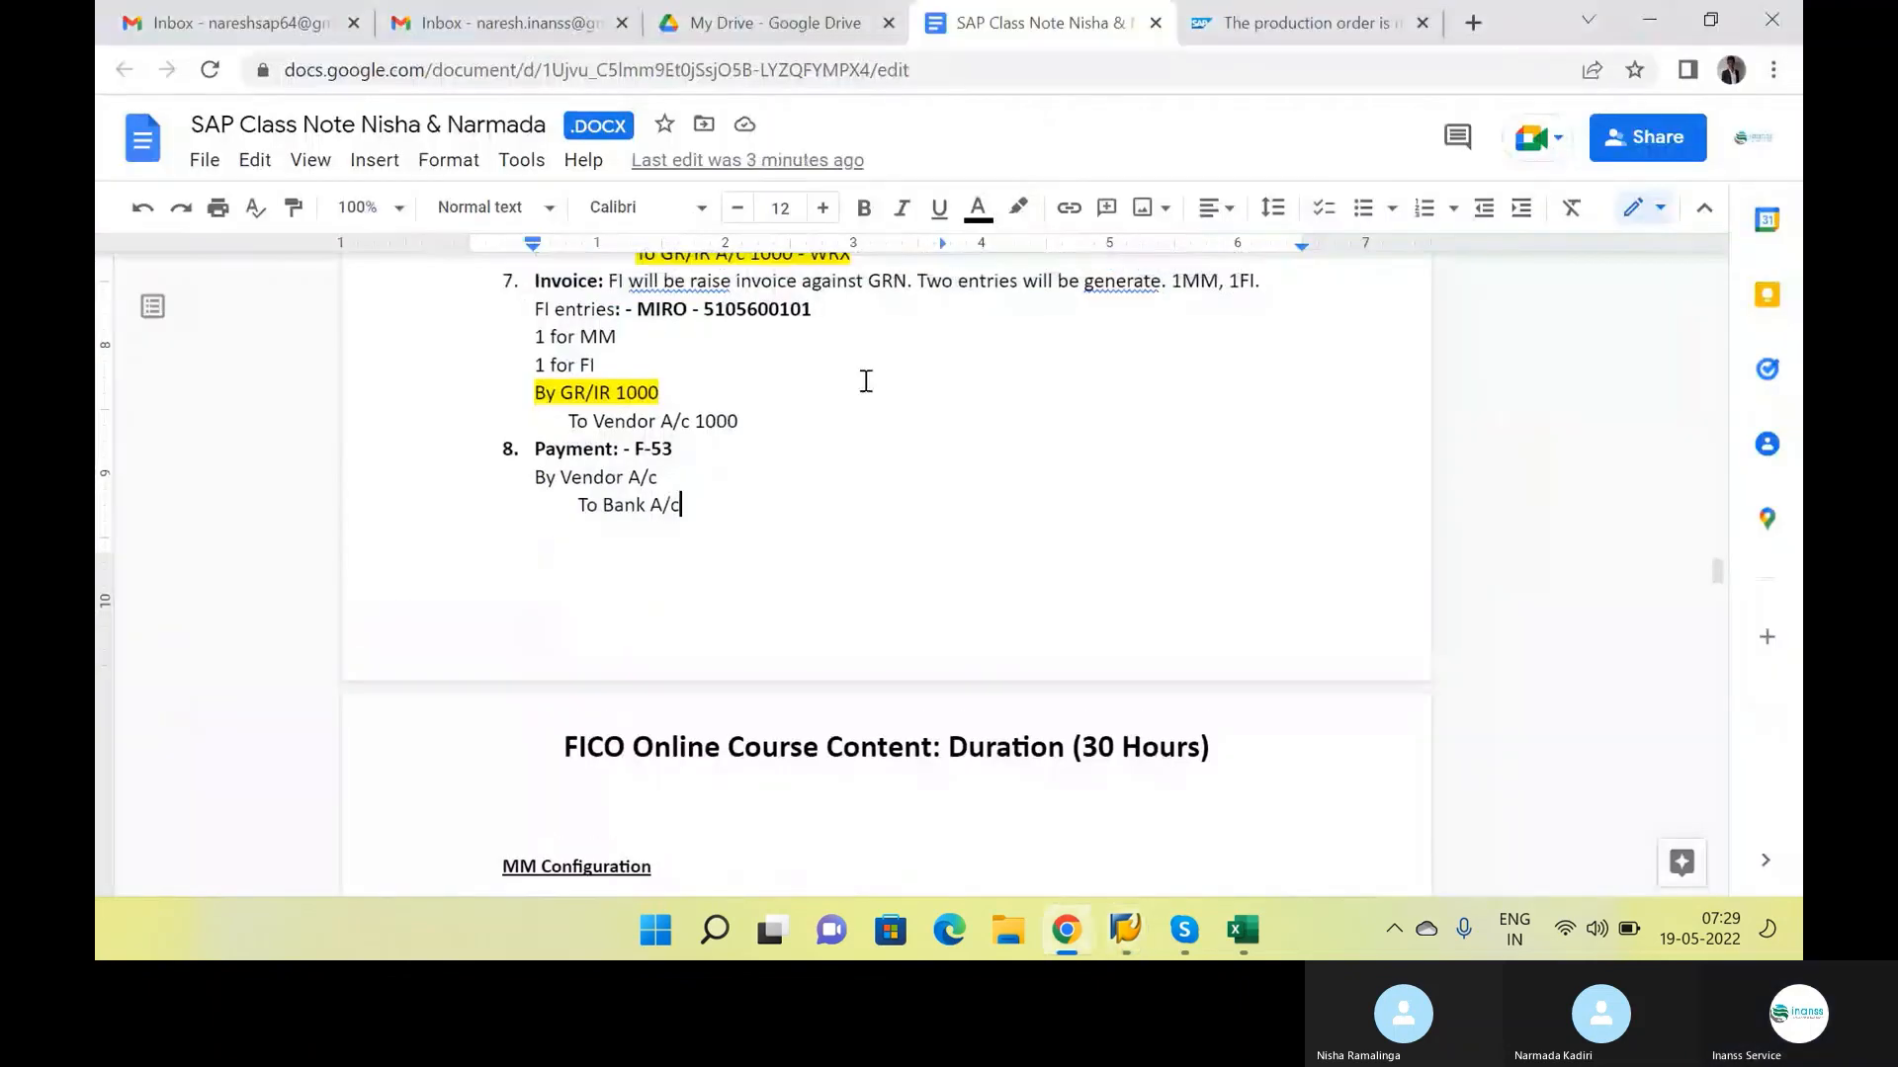
pyautogui.scroll(5, 866, 380)
pyautogui.scroll(4, 866, 380)
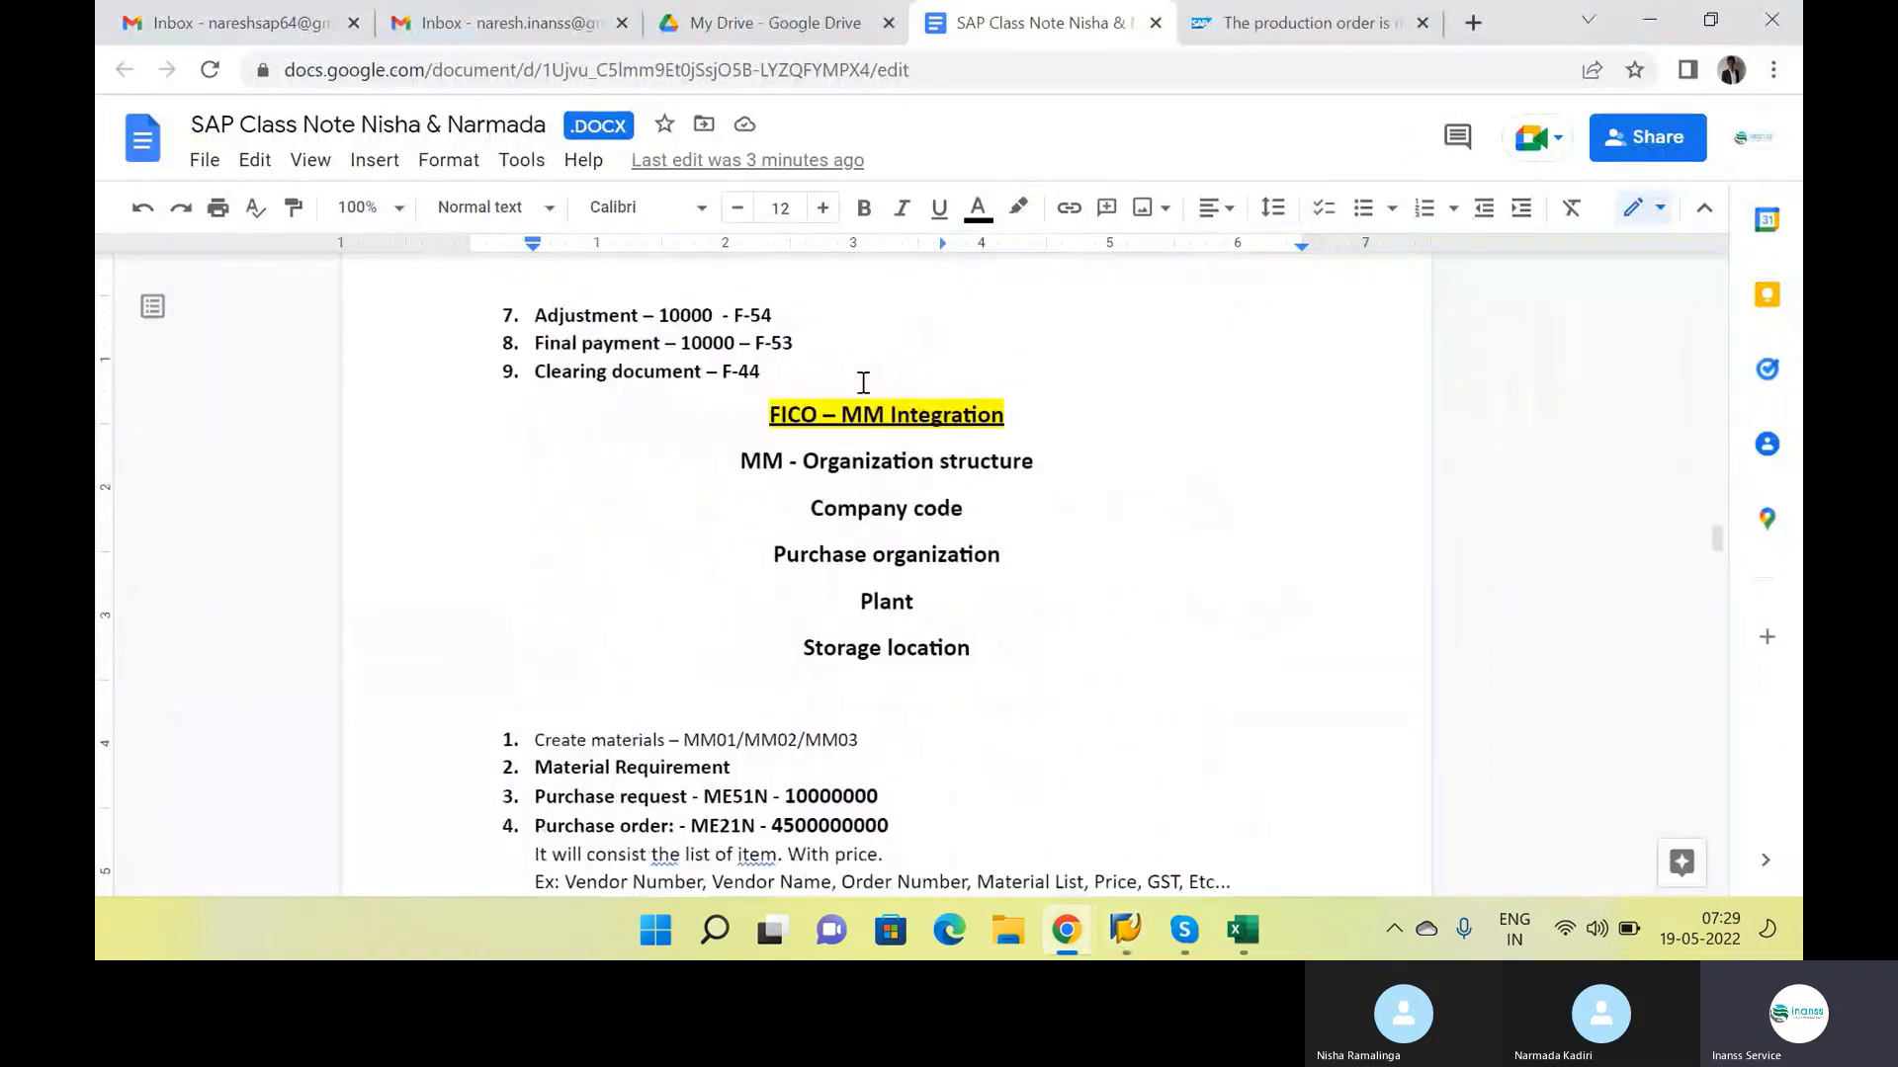